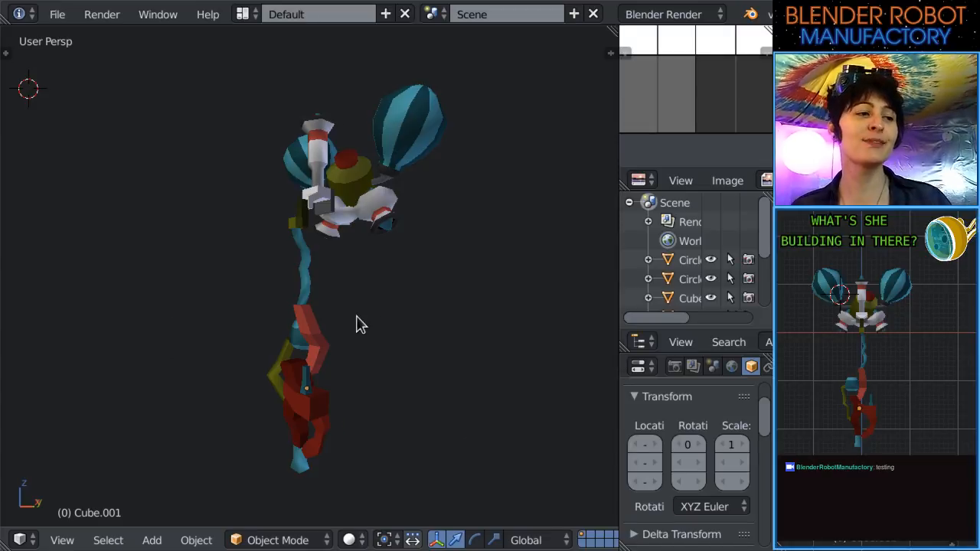
middle_drag(357, 324, 401, 309)
key(KP_1)
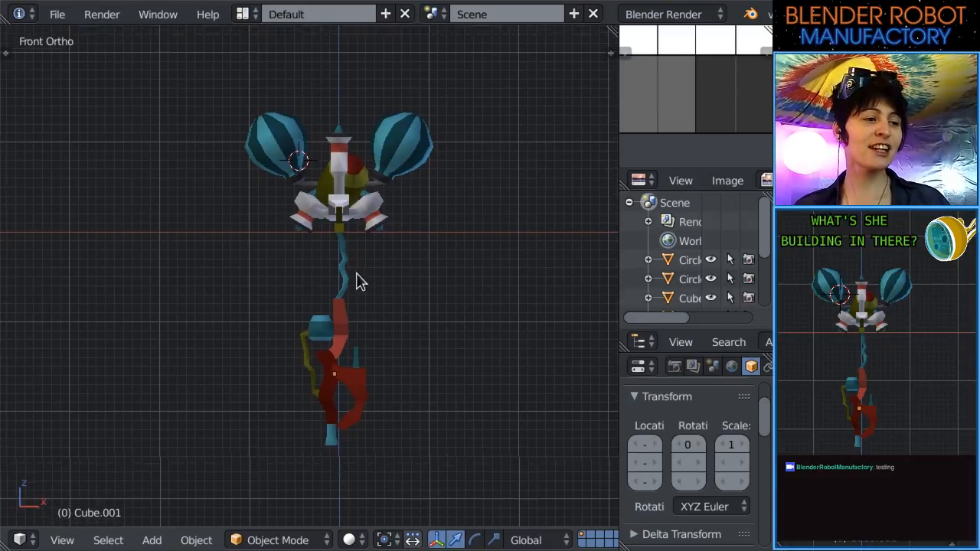
scroll(357, 281, up, 2)
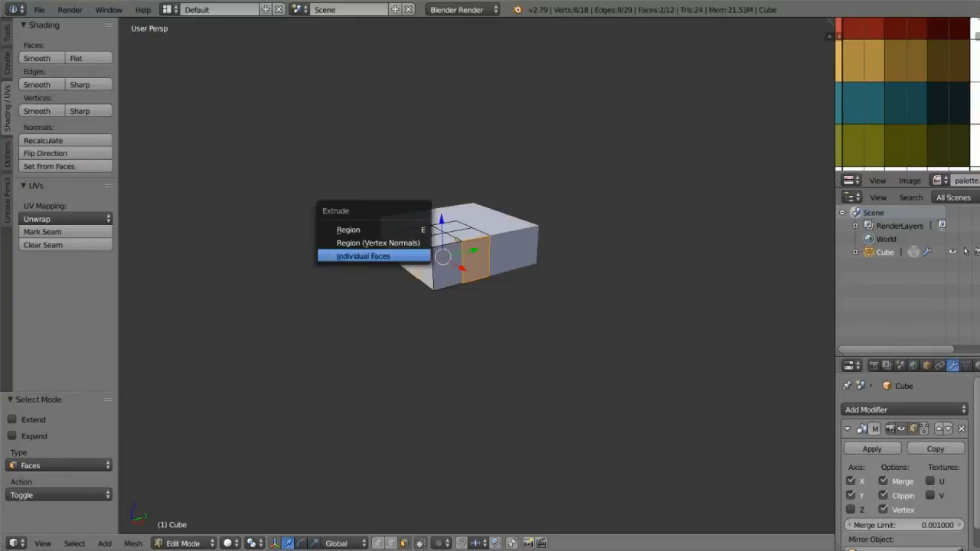
Extrude the cube's selected side faces as individual faces.
click(408, 256)
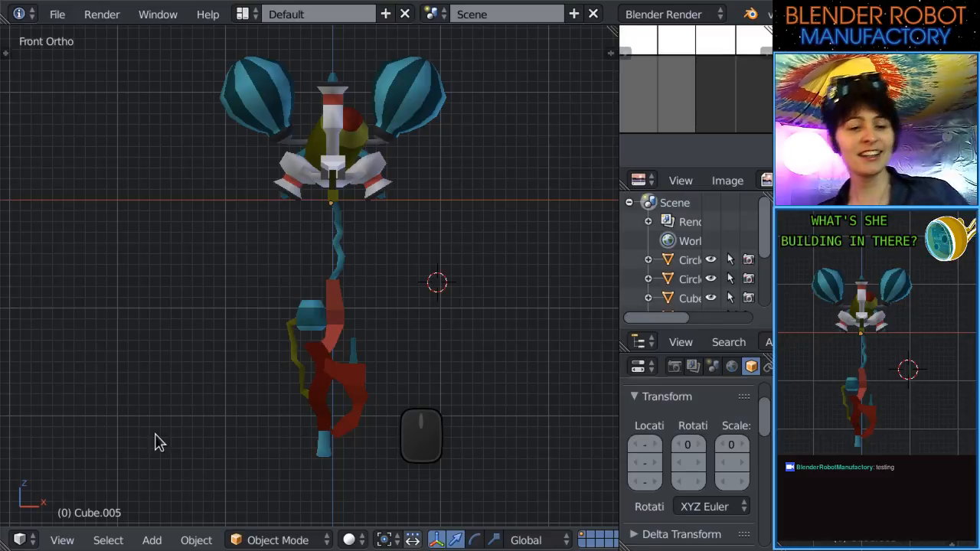
scroll(514, 373, down, 2)
key(KP_5)
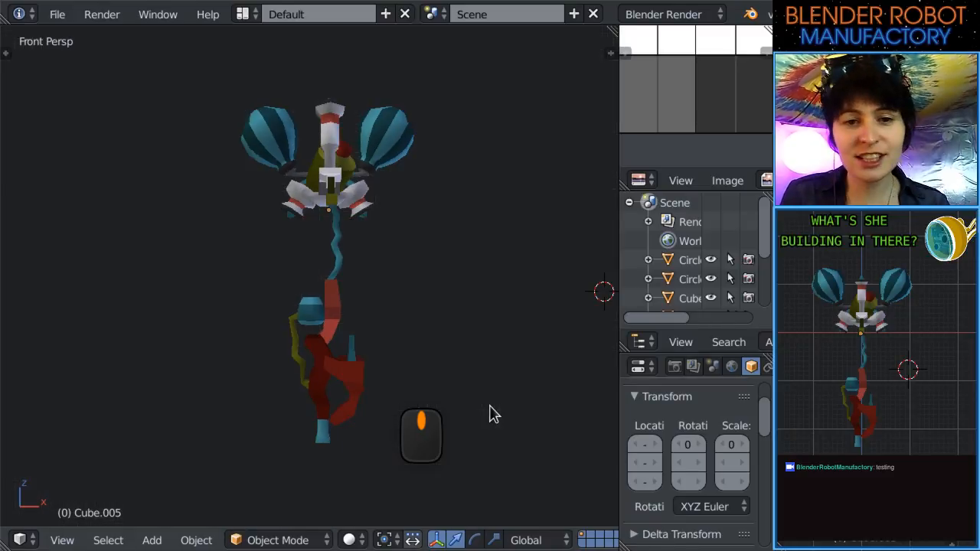
middle_drag(493, 414, 479, 418)
key(KP_1)
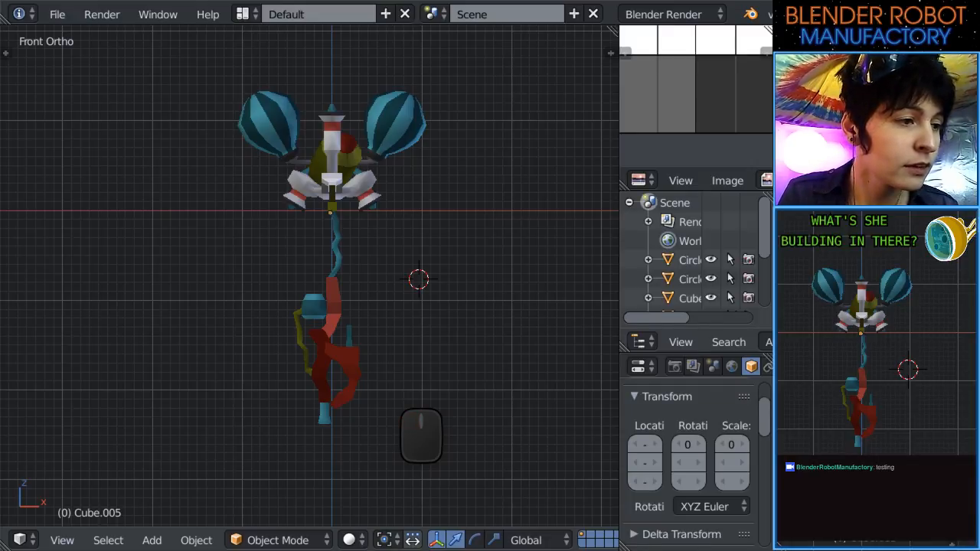
scroll(429, 337, up, 4)
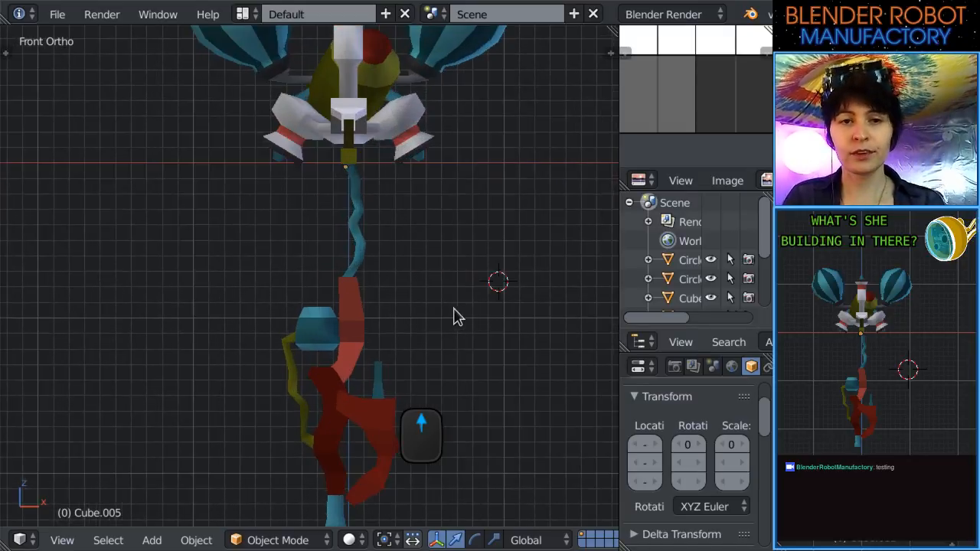
scroll(455, 317, down, 6)
Save the robot model as the next numbered version after fixerBot4.blend.
click(58, 14)
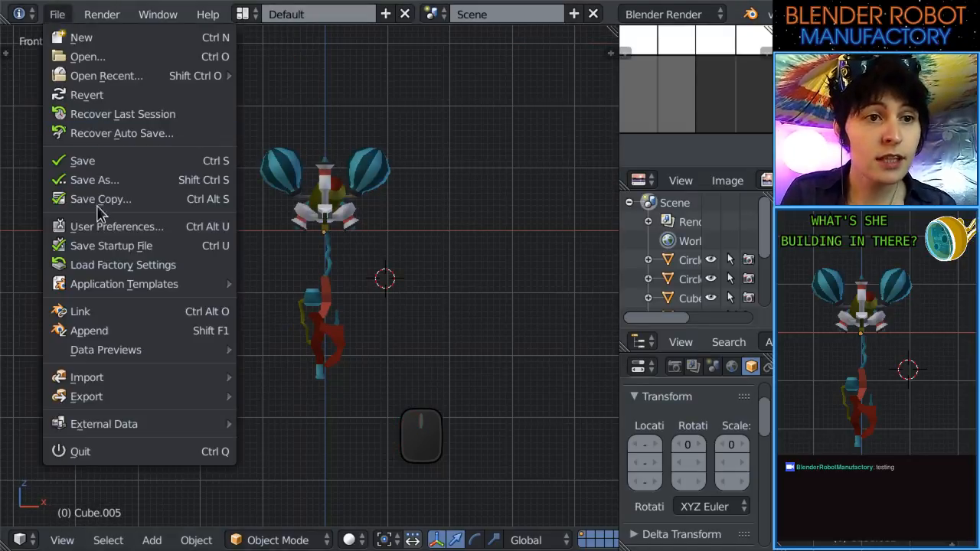
click(68, 179)
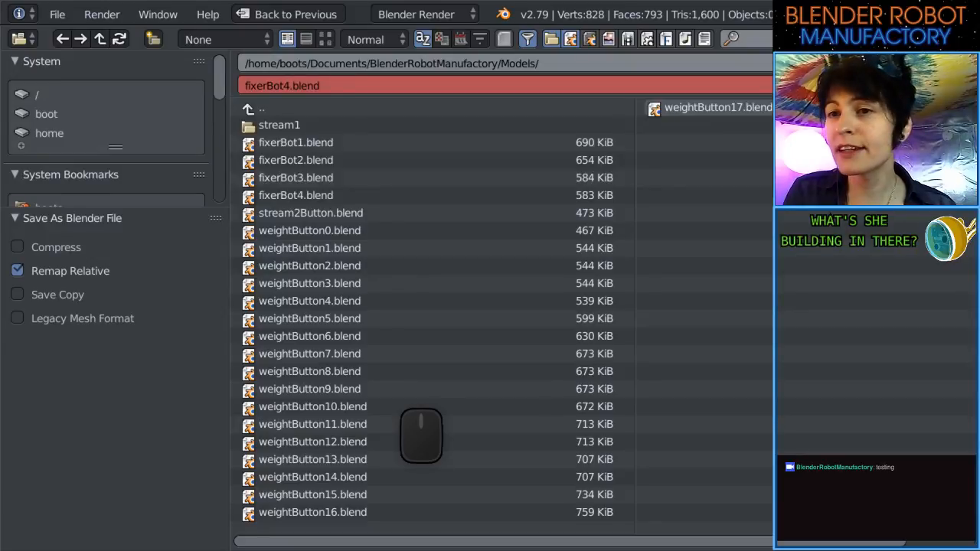
key(KP_Add)
key(Return)
Add an armature object to the scene with the robot model in front view.
scroll(416, 270, up, 1)
shift+middle_drag(436, 279, 426, 301)
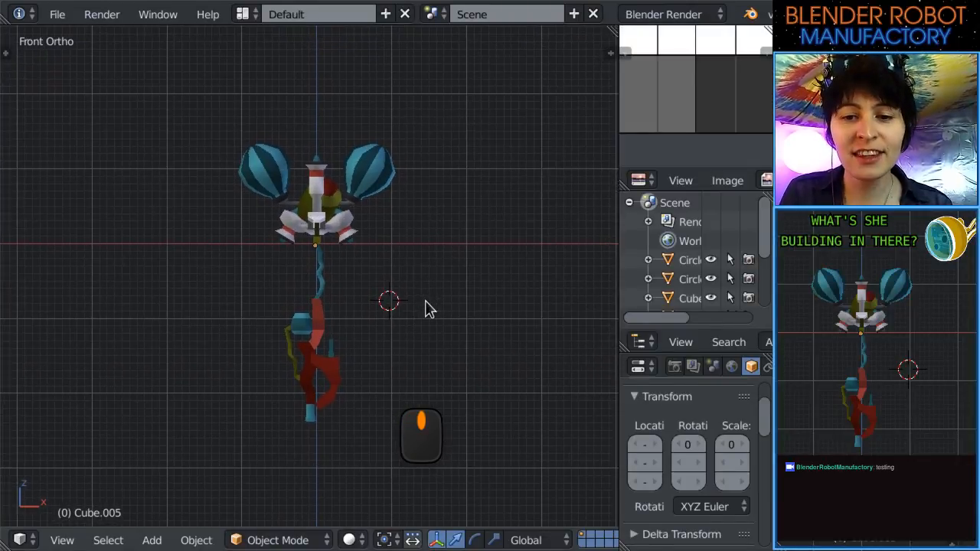
scroll(304, 421, up, 1)
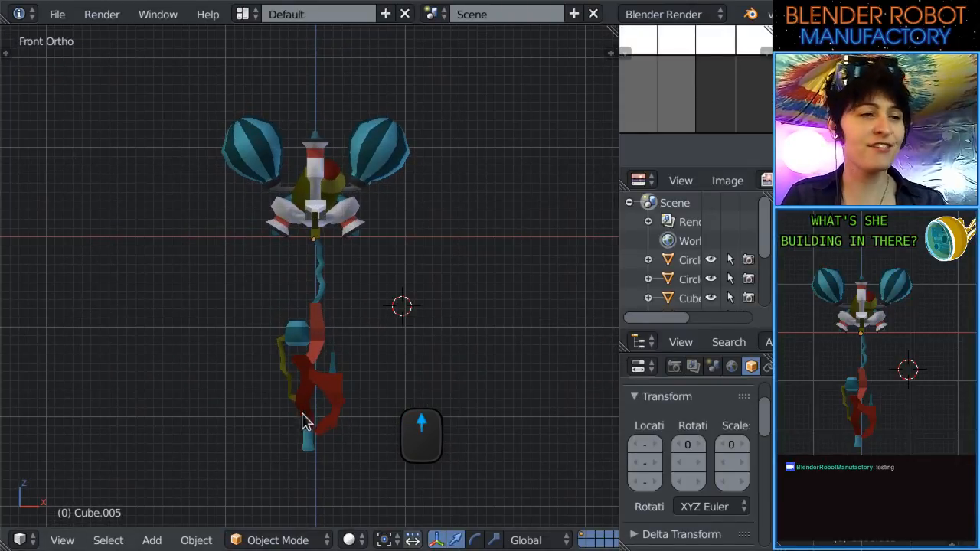
shift+middle_drag(345, 377, 347, 394)
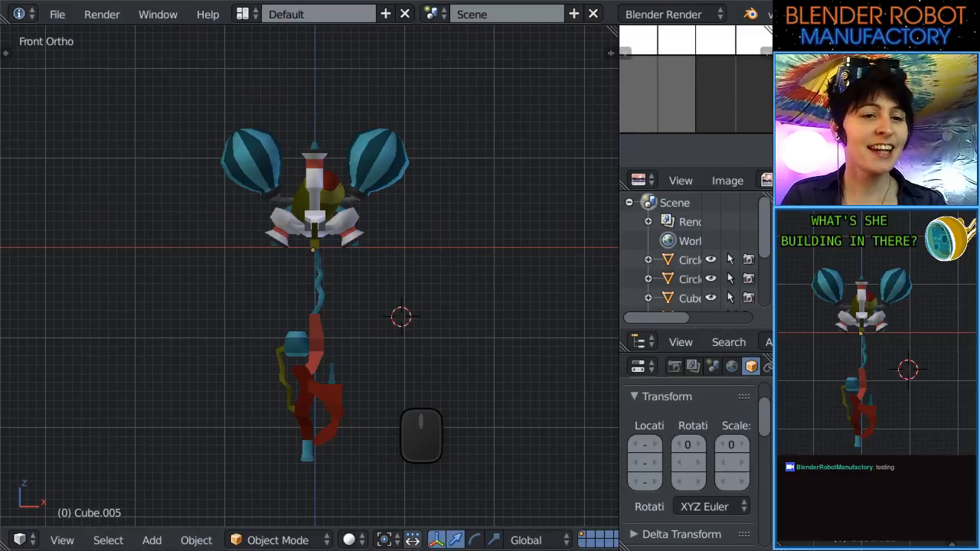
click(9, 55)
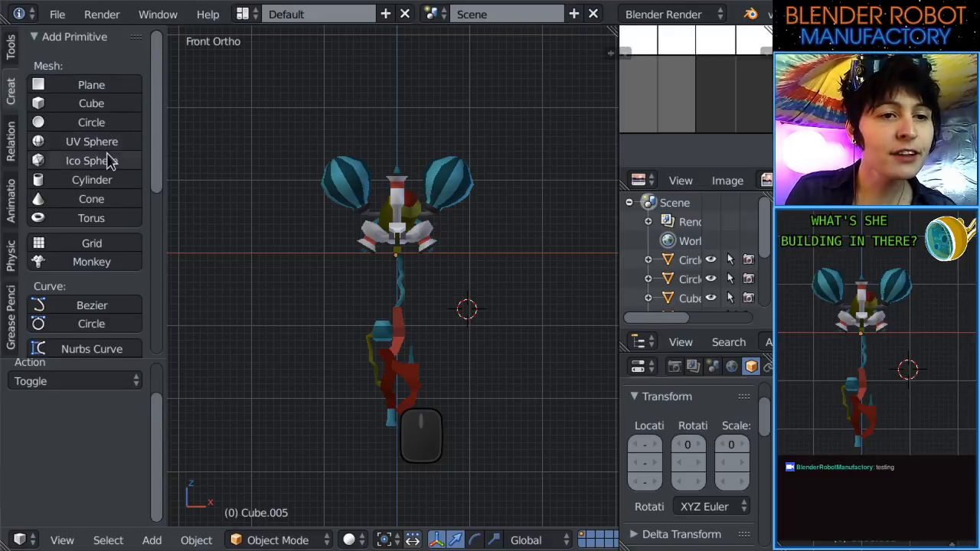
scroll(109, 157, down, 9)
scroll(92, 285, down, 3)
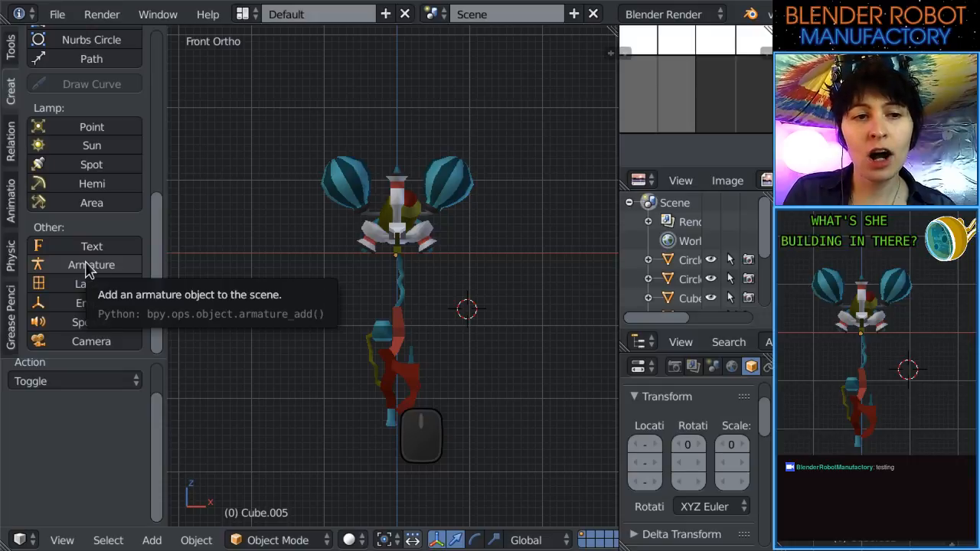
click(86, 270)
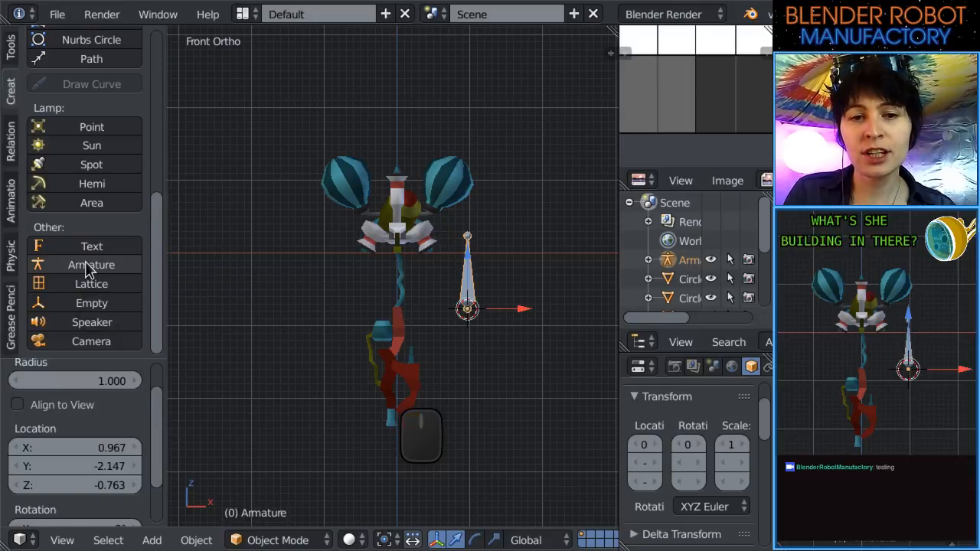
Set the new armature's X, Y and Z location to 0.
drag(618, 464, 564, 450)
click(596, 444)
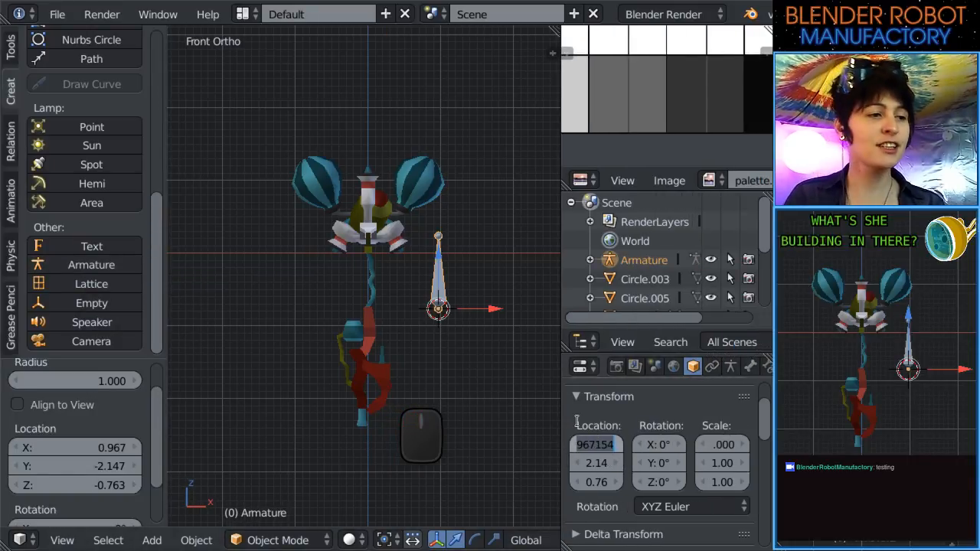
text(0)
key(Tab)
text(0)
key(Tab)
text(0)
key(Return)
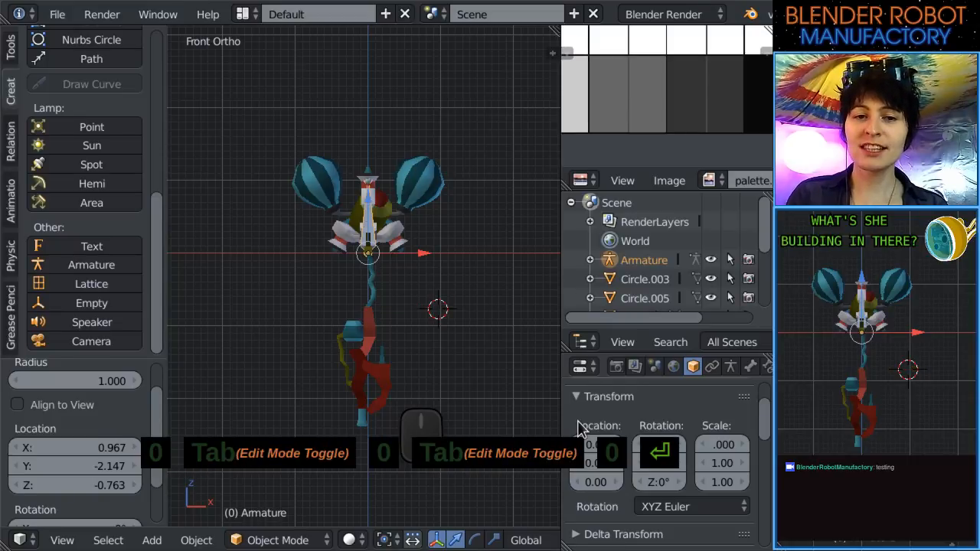
Apply location, rotation and scale to the Circle.005 mesh with the striped balloons and thrusters.
scroll(586, 140, up, 1)
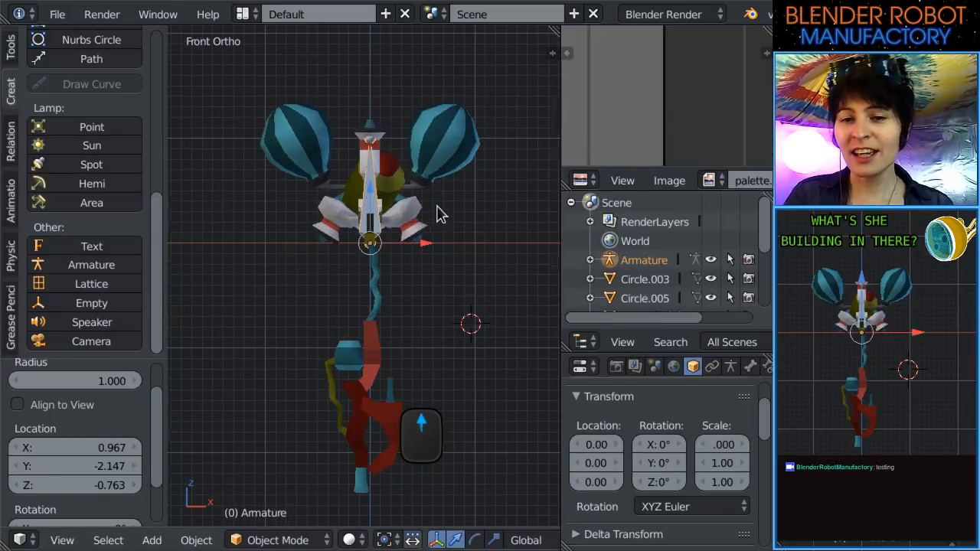
right_click(415, 140)
scroll(449, 267, up, 2)
scroll(418, 284, down, 2)
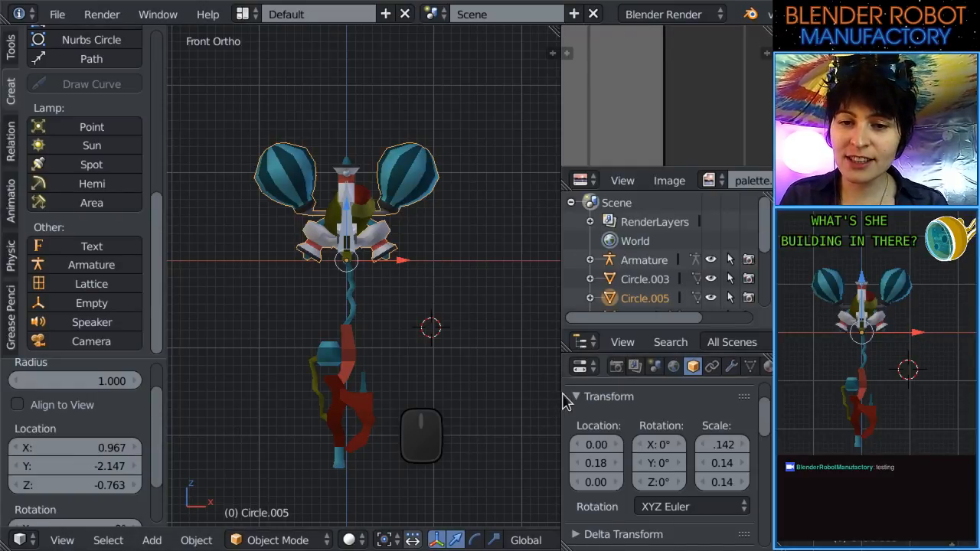
drag(560, 393, 531, 394)
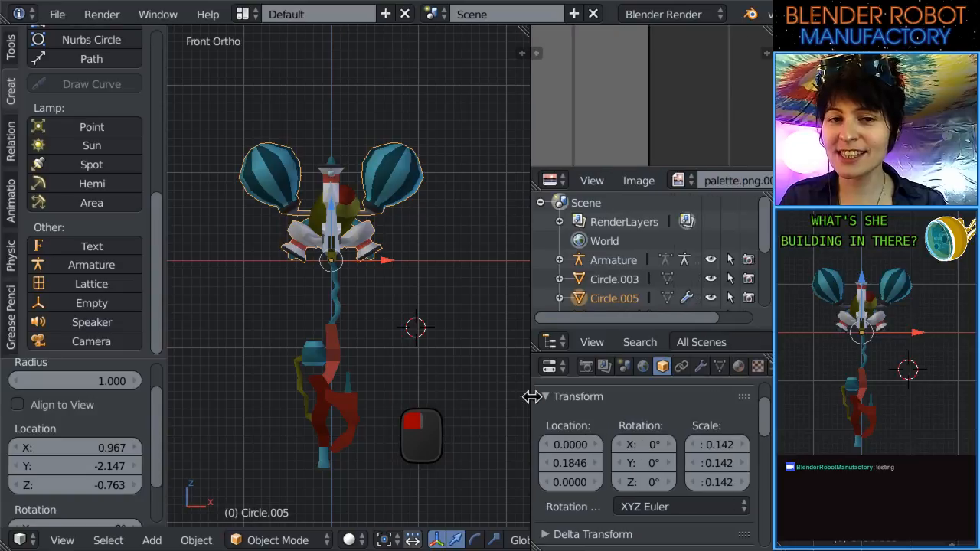
key(ctrl+a)
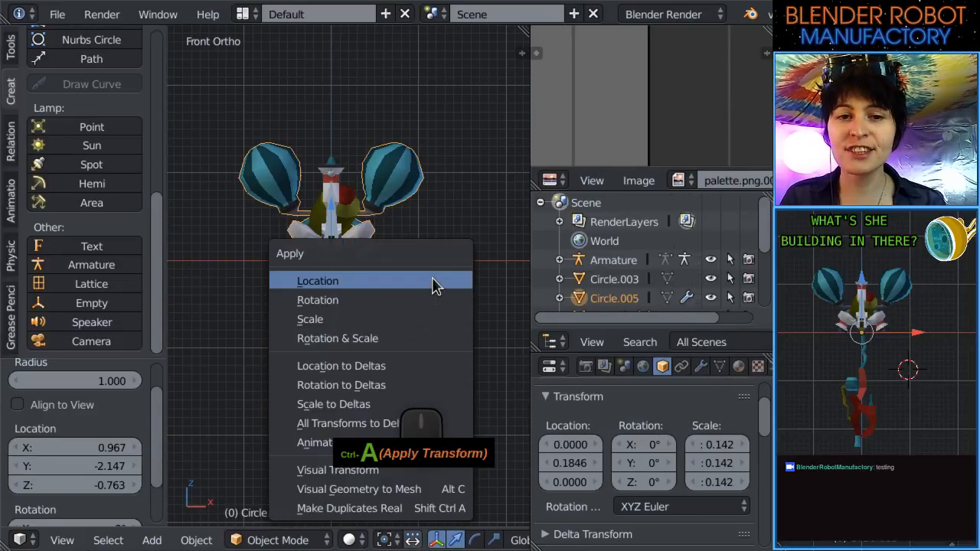
click(432, 280)
key(ctrl+a)
click(408, 337)
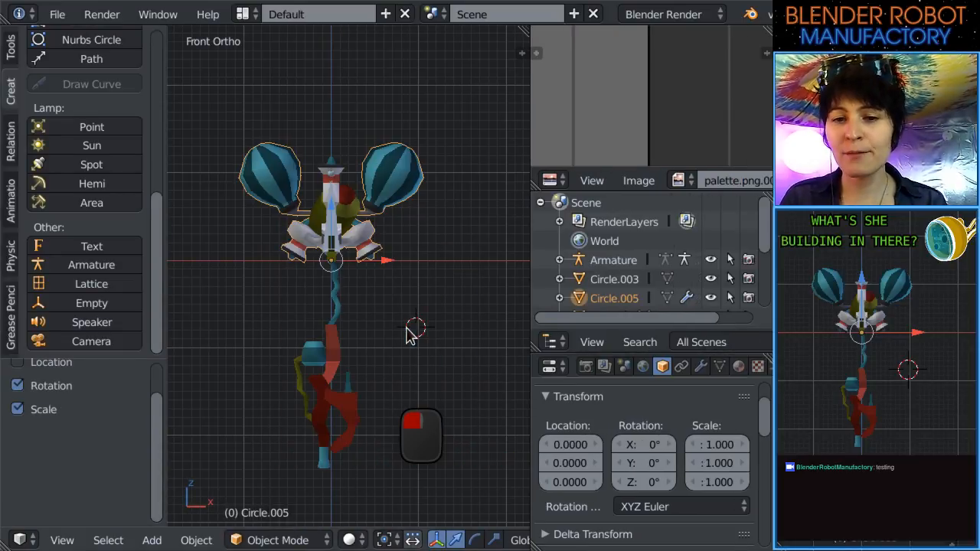
Apply location, rotation and scale to the Circle.003 body mesh.
middle_drag(398, 355, 632, 290)
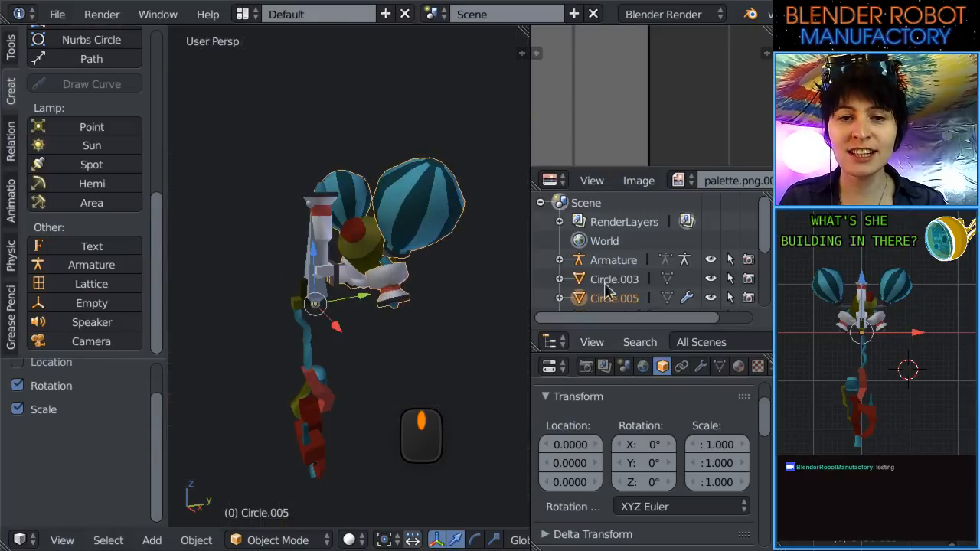
scroll(632, 290, down, 3)
scroll(628, 284, up, 2)
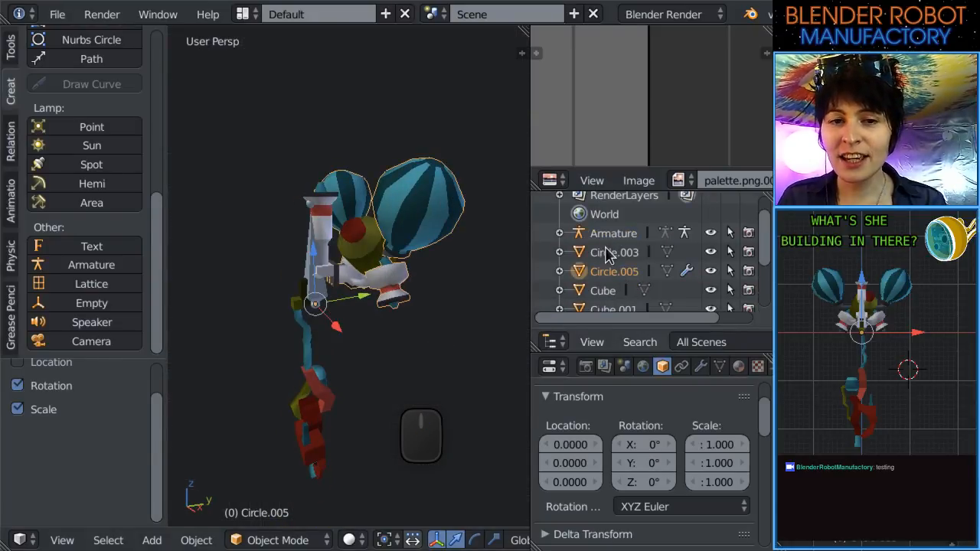
click(609, 255)
middle_drag(399, 352, 350, 372)
key(ctrl+a)
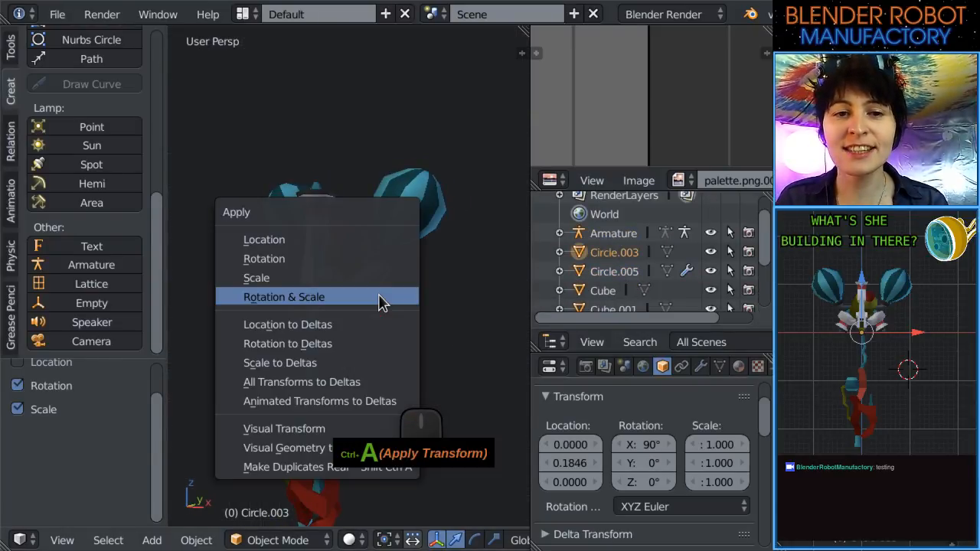
click(350, 239)
key(ctrl+a)
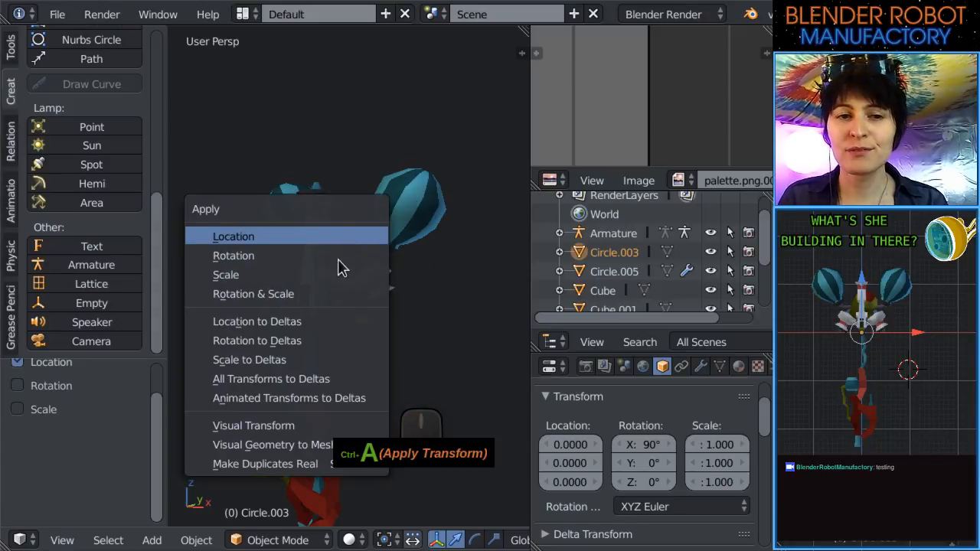
click(330, 294)
Apply location, rotation and scale to the Cube.005 mesh, the wavy cable with the upper arm.
middle_drag(329, 298, 443, 334)
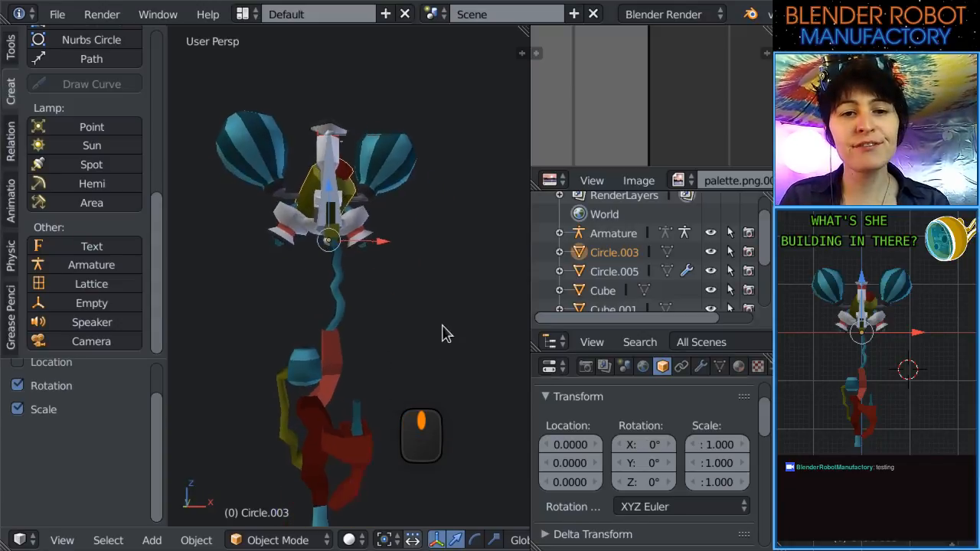
scroll(443, 334, up, 3)
right_click(334, 302)
key(ctrl+a)
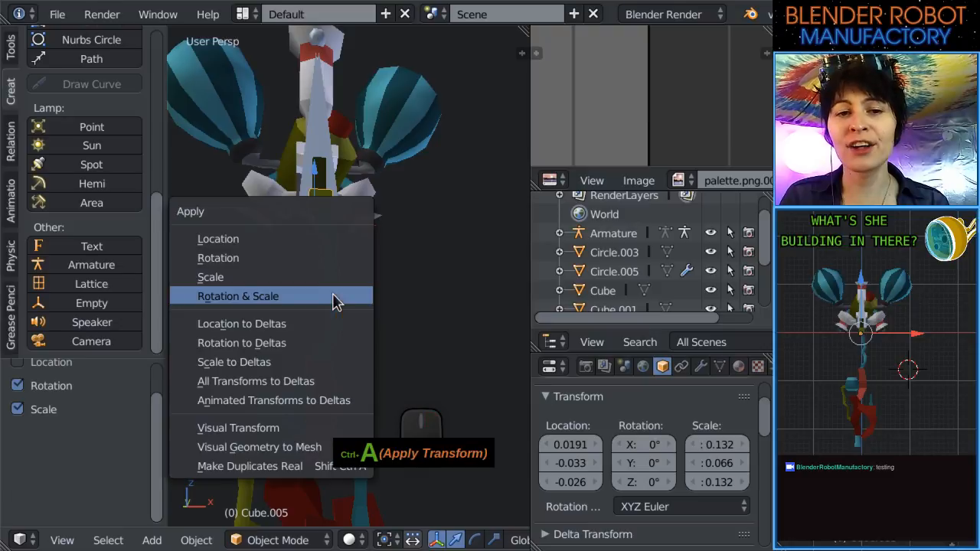
click(317, 239)
key(ctrl+a)
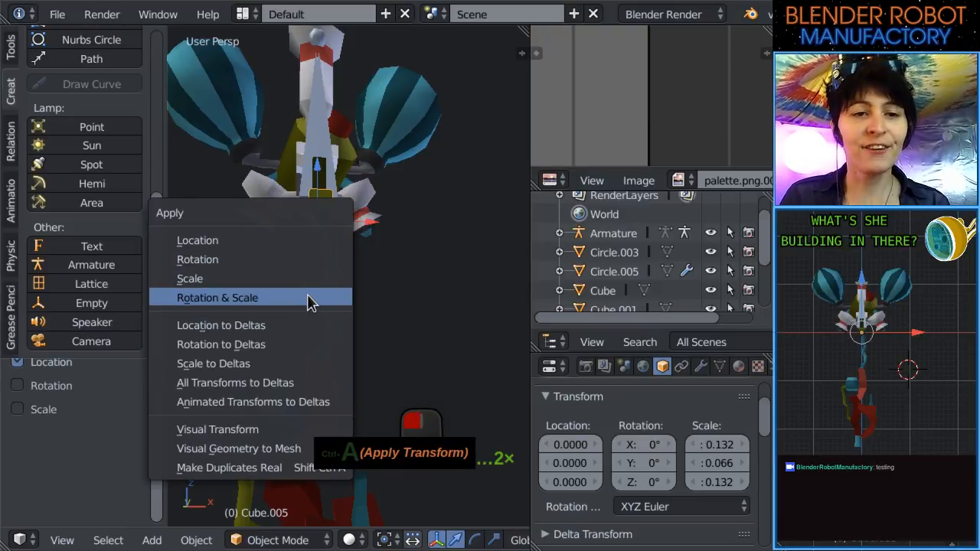
click(310, 298)
Apply location, rotation and scale to the Cube mesh, the dark red lower arm with its blue canister.
key(KP_1)
scroll(389, 293, up, 3)
right_click(293, 269)
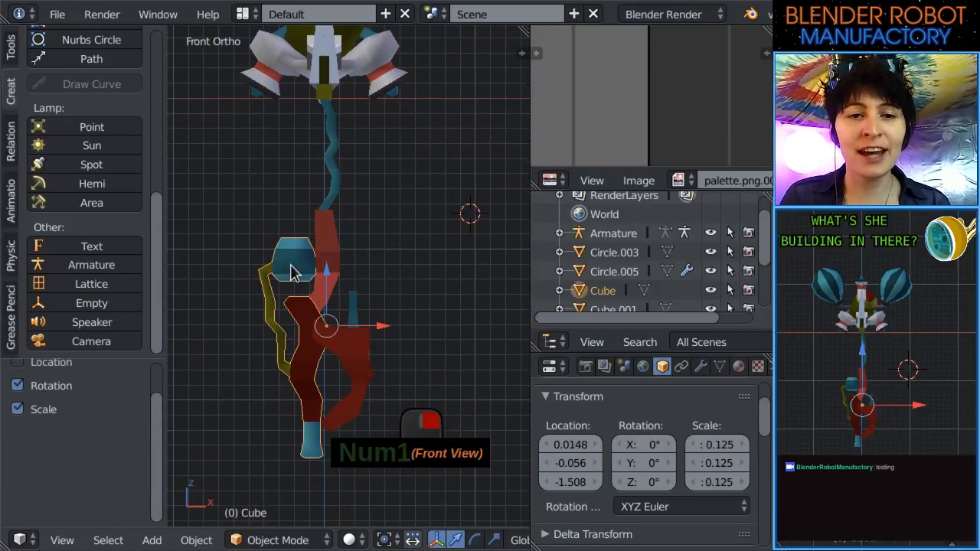
key(ctrl+a)
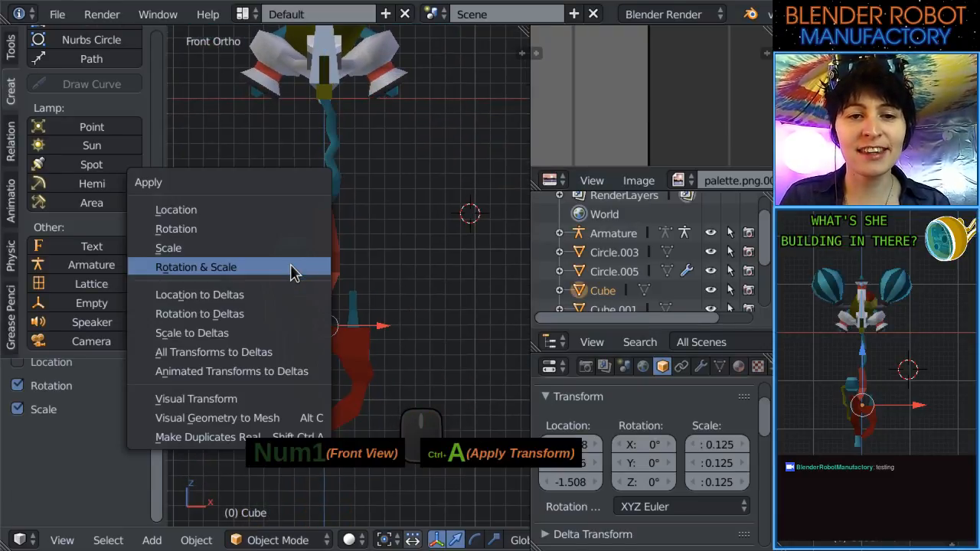
click(274, 213)
key(ctrl+a)
click(255, 274)
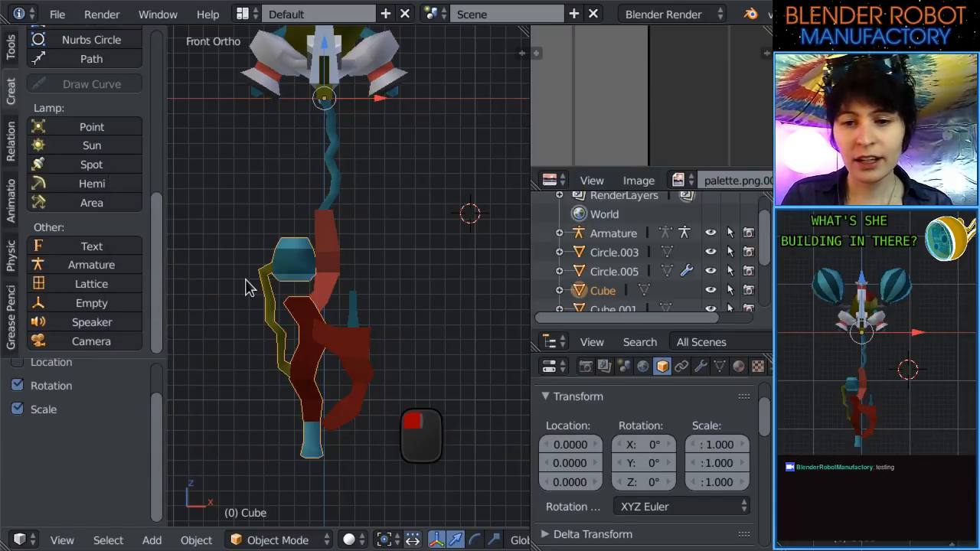
Check the location, rotation and scale of the individual arm and claw parts.
scroll(359, 385, up, 3)
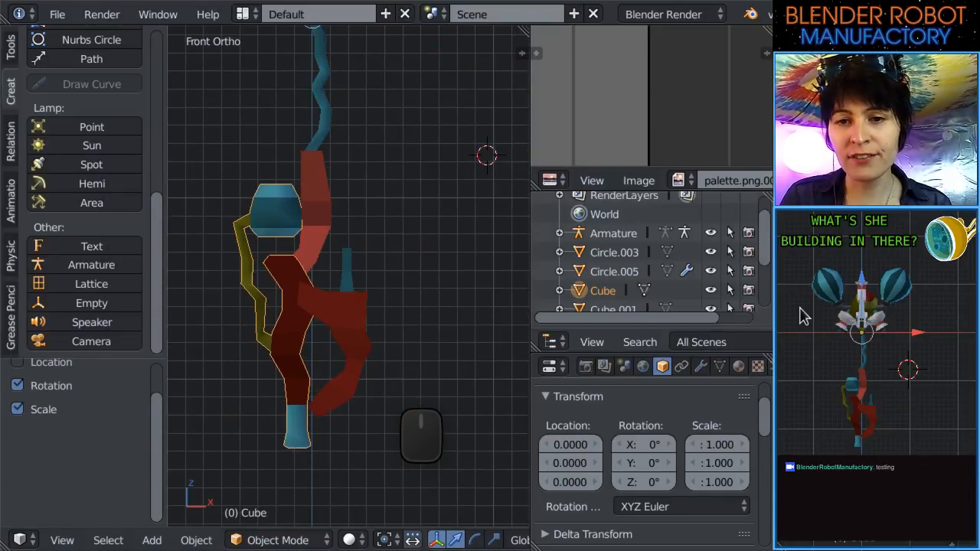
scroll(647, 290, down, 3)
right_click(341, 371)
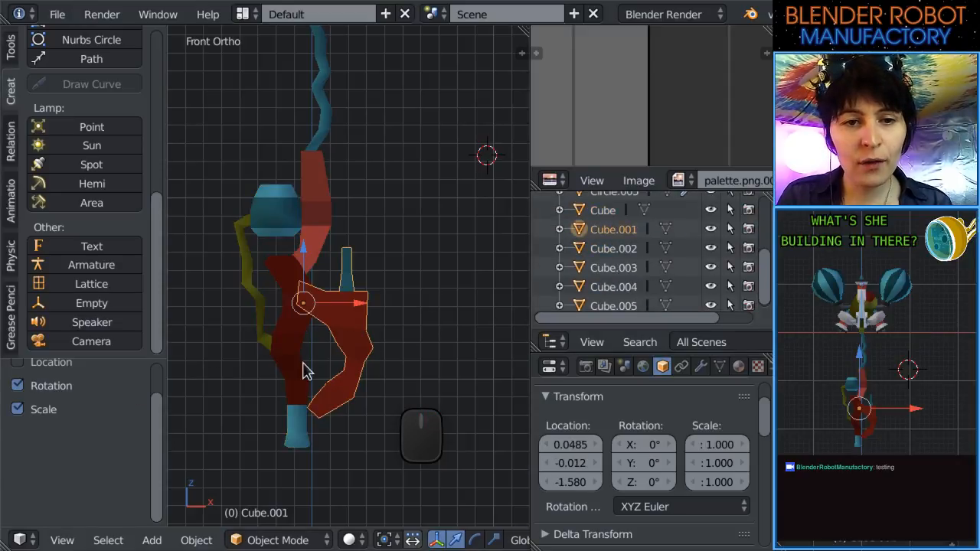
right_click(303, 371)
middle_drag(306, 372, 274, 249)
right_click(274, 250)
scroll(271, 247, down, 2)
key(KP_1)
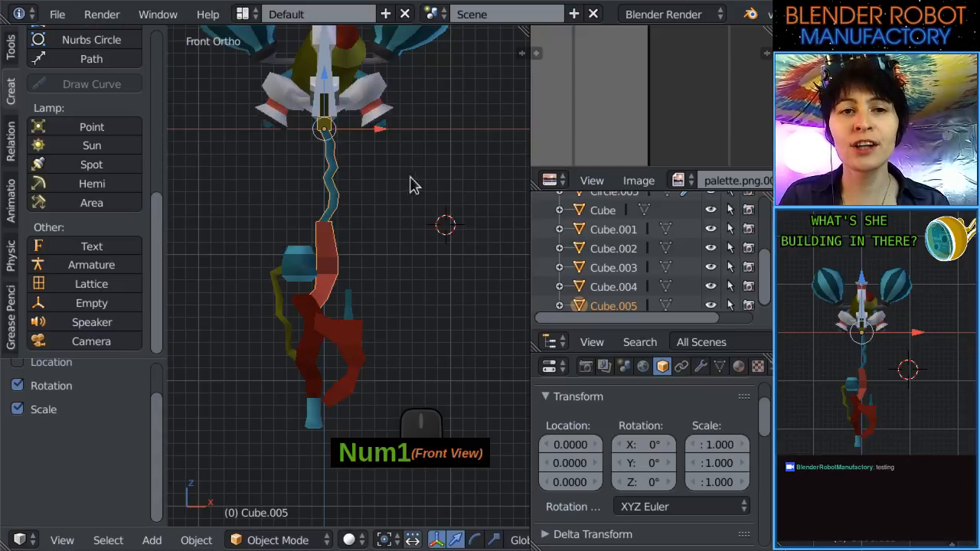
Select the Circle.005 mesh with the striped balloons and white side jets and frame it from the front.
middle_drag(409, 323, 379, 344)
right_click(334, 224)
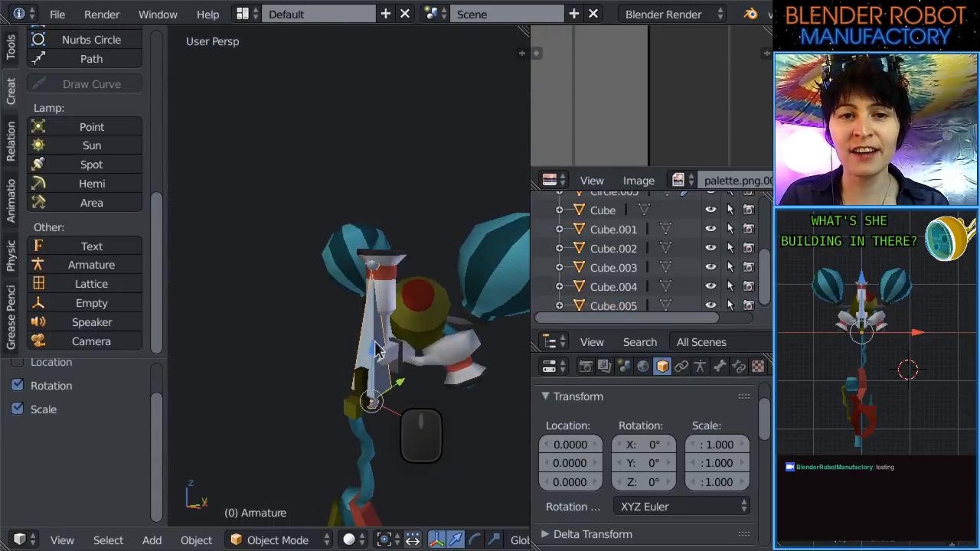
right_click(398, 329)
right_click(481, 305)
middle_drag(465, 421, 385, 444)
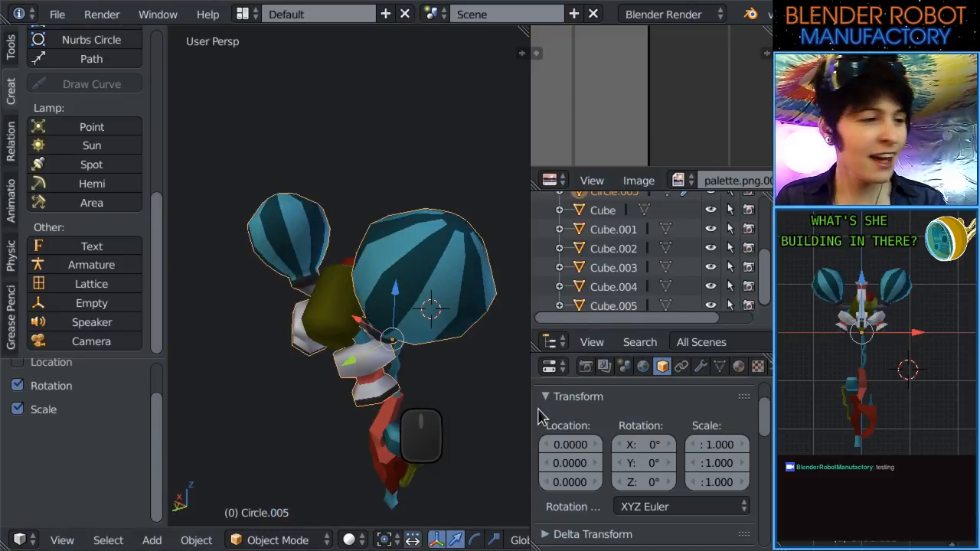
key(KP_1)
scroll(490, 277, up, 2)
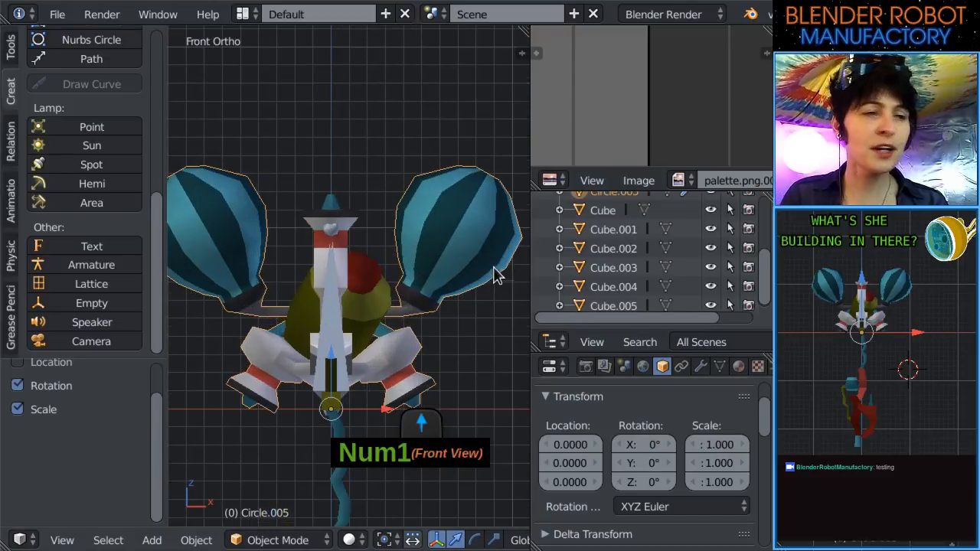
shift+middle_drag(464, 337, 411, 300)
scroll(651, 295, up, 2)
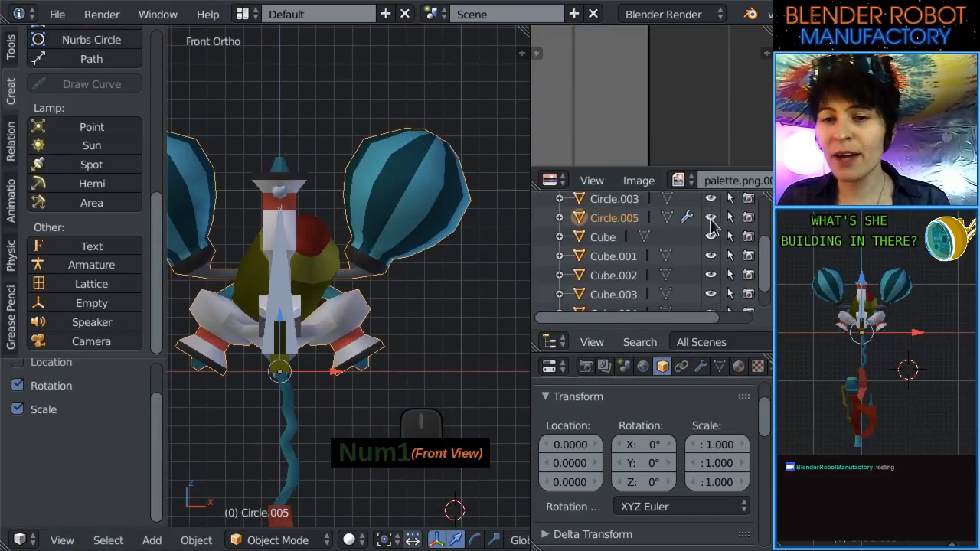
Rename the selected Circle.005 object as body.
scroll(658, 314, up, 2)
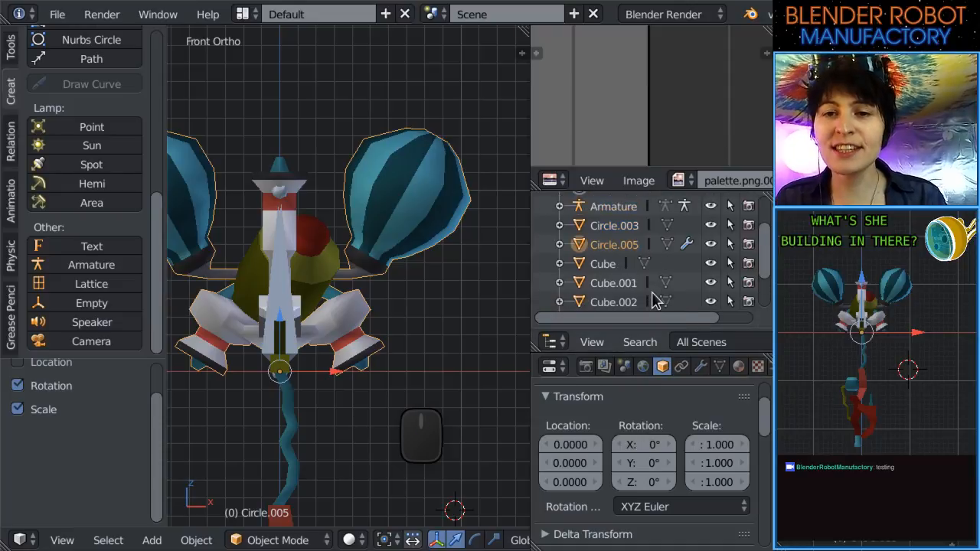
scroll(638, 433, up, 2)
click(635, 429)
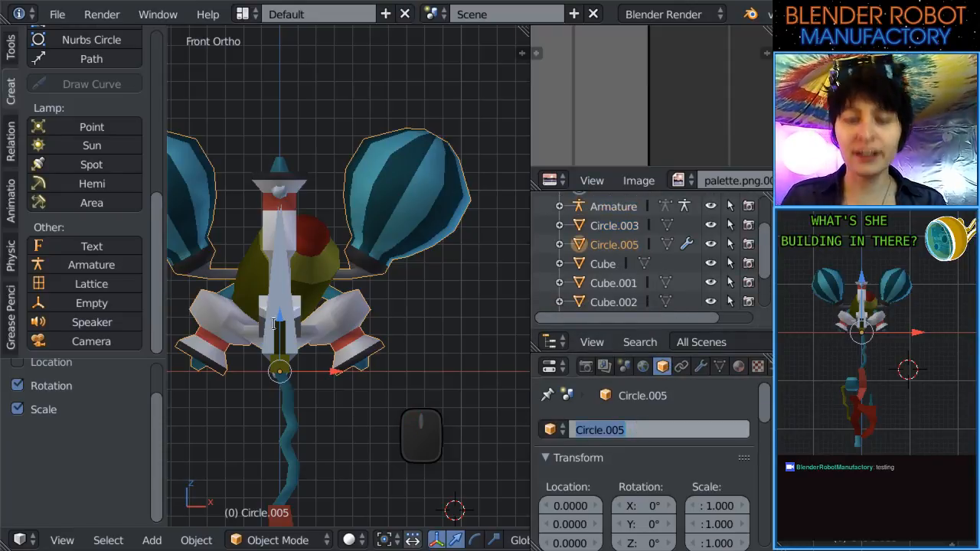
double_click(635, 434)
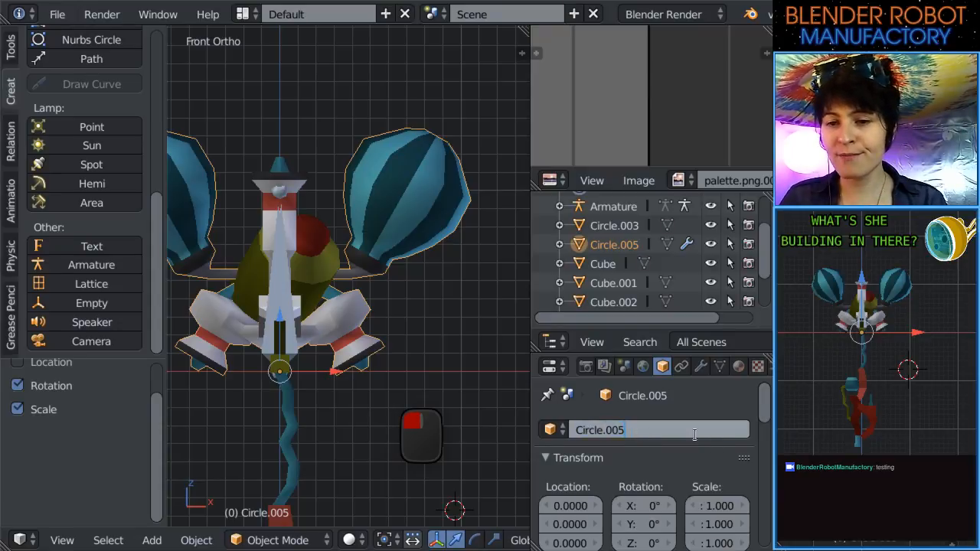
drag(695, 434, 90, 394)
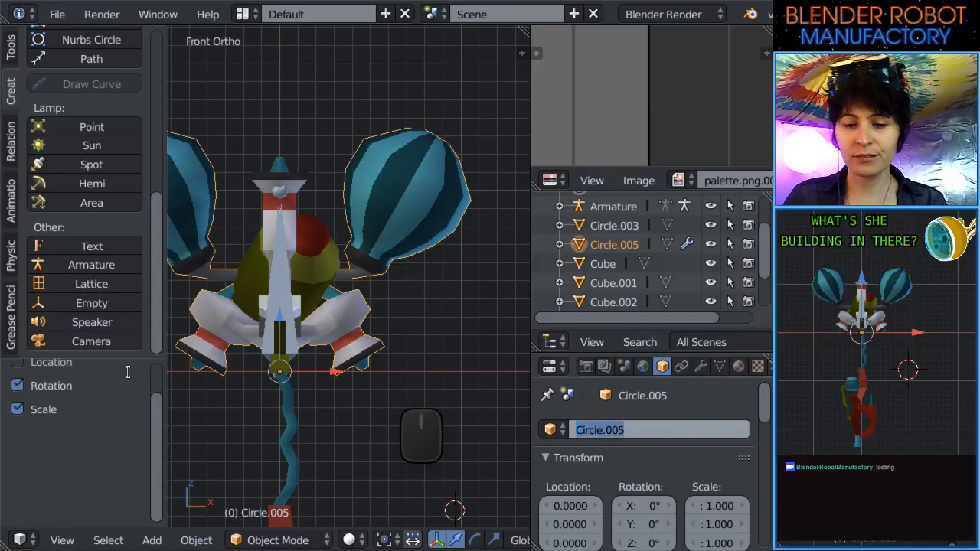
text(m)
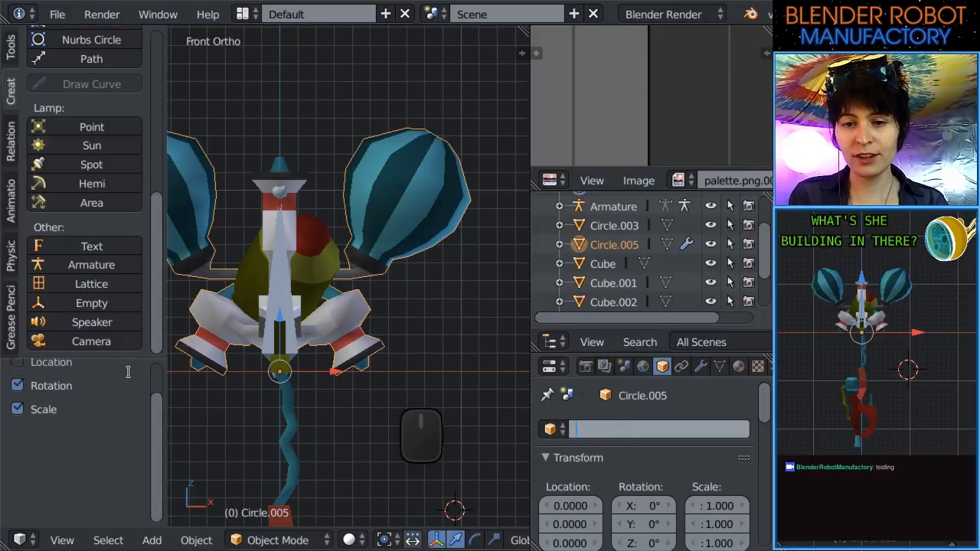
key(Return)
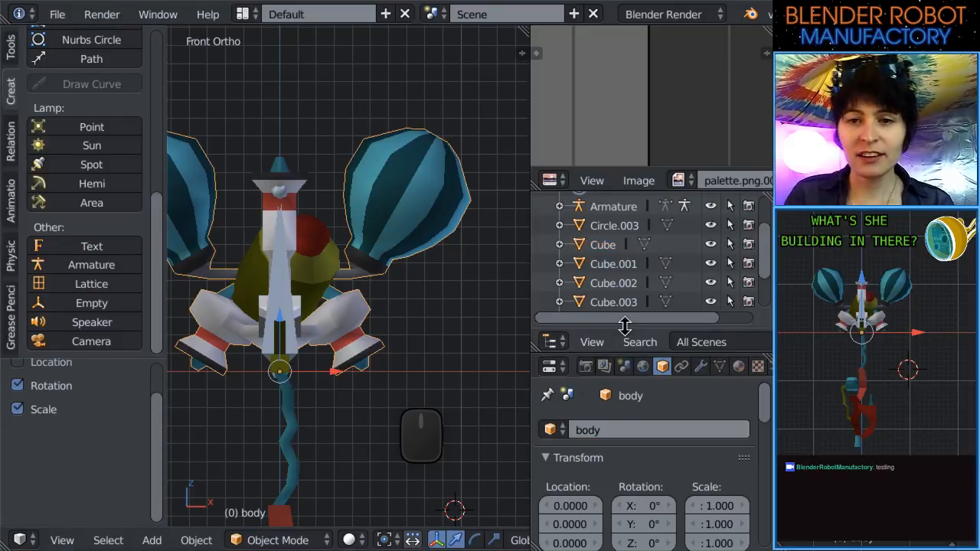
Check the Mirror modifier's axis and options on the body mesh.
right_click(302, 289)
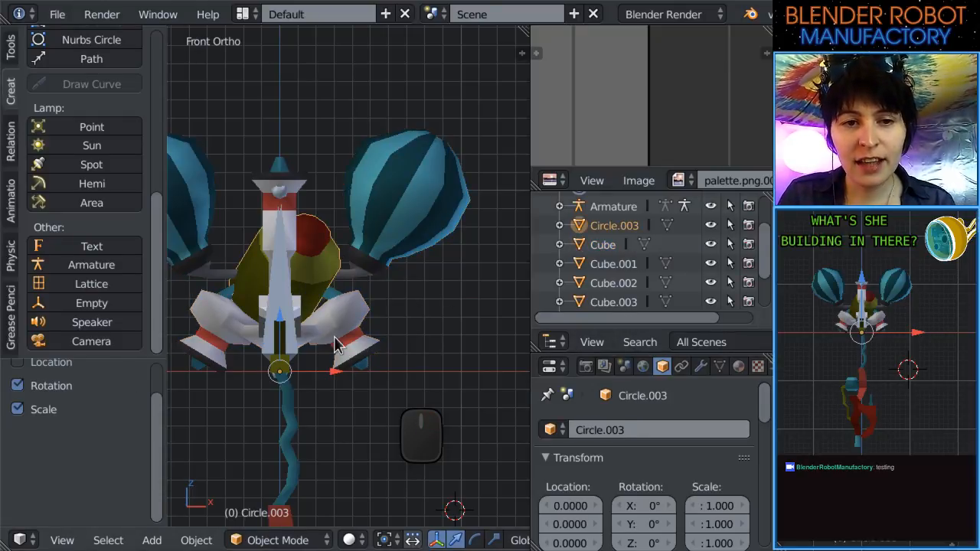
mouse_move(334, 345)
middle_down()
mouse_move(433, 361)
mouse_move(438, 422)
mouse_move(350, 386)
mouse_move(380, 343)
mouse_move(334, 356)
middle_up()
right_click(337, 358)
click(700, 366)
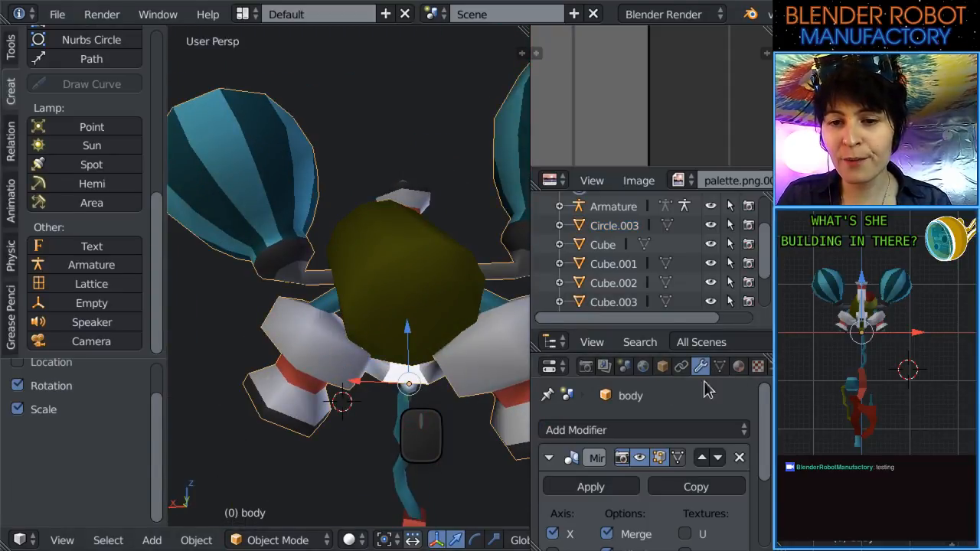
scroll(628, 506, down, 2)
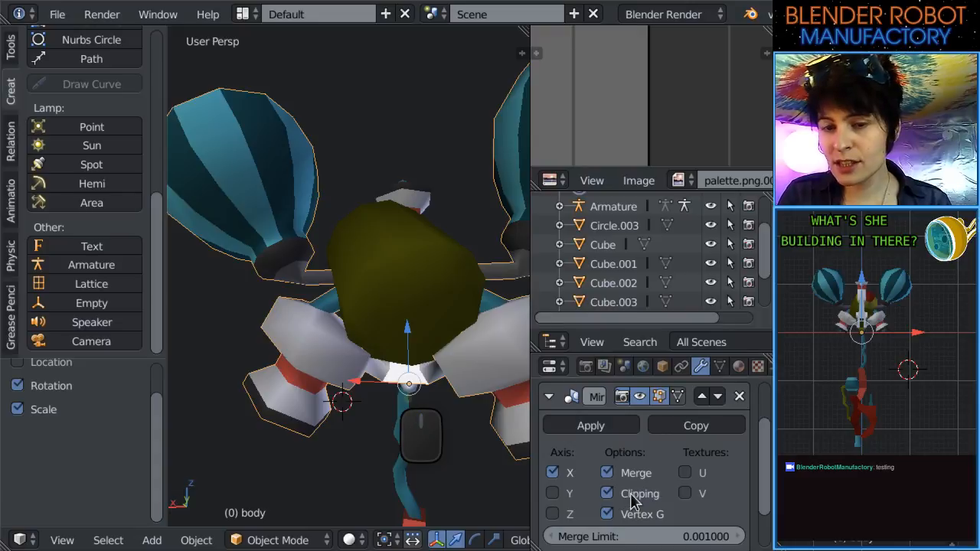
middle_drag(490, 467, 341, 437)
middle_drag(433, 402, 350, 385)
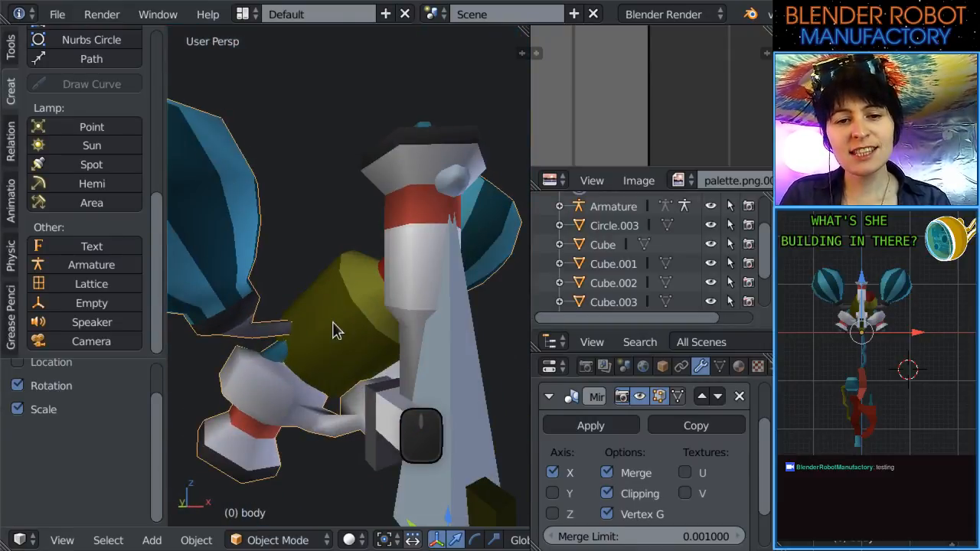
Rename the Circle.003 mesh, the olive cylinder behind the central thruster, as tank.
right_click(354, 389)
click(663, 367)
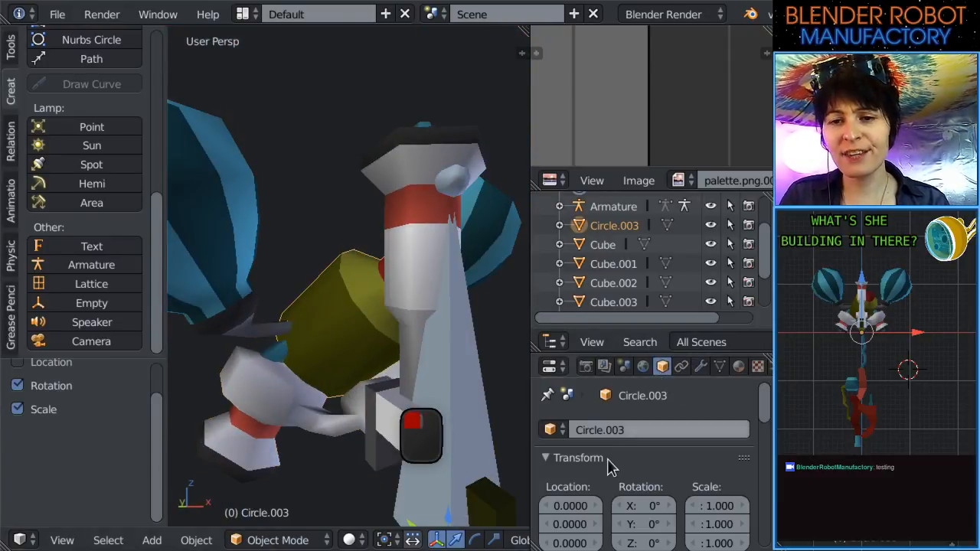
click(614, 431)
text(tank)
key(Return)
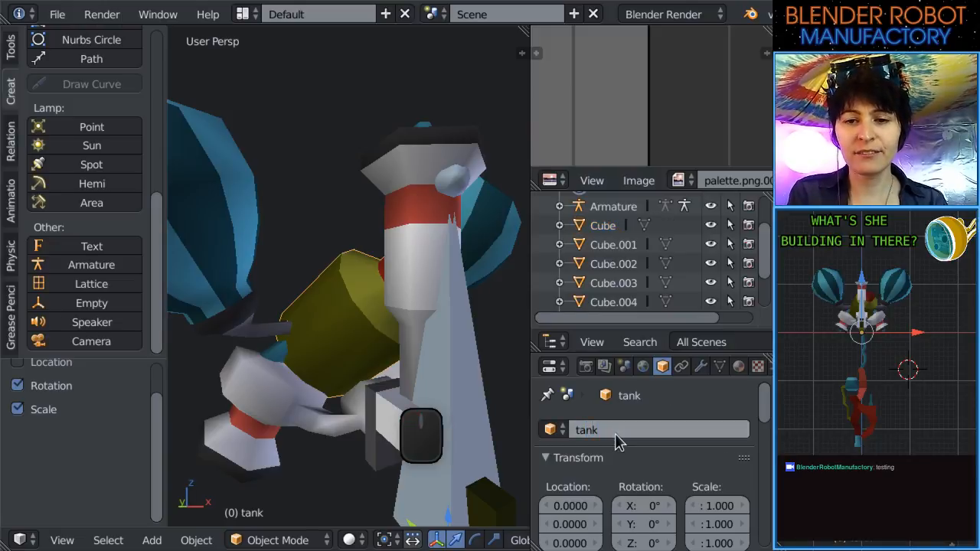
Apply location, rotation and scale to the Cube.003 mesh, the upright white and red thruster.
scroll(327, 360, down, 5)
middle_drag(344, 358, 372, 327)
right_click(365, 242)
scroll(375, 263, up, 2)
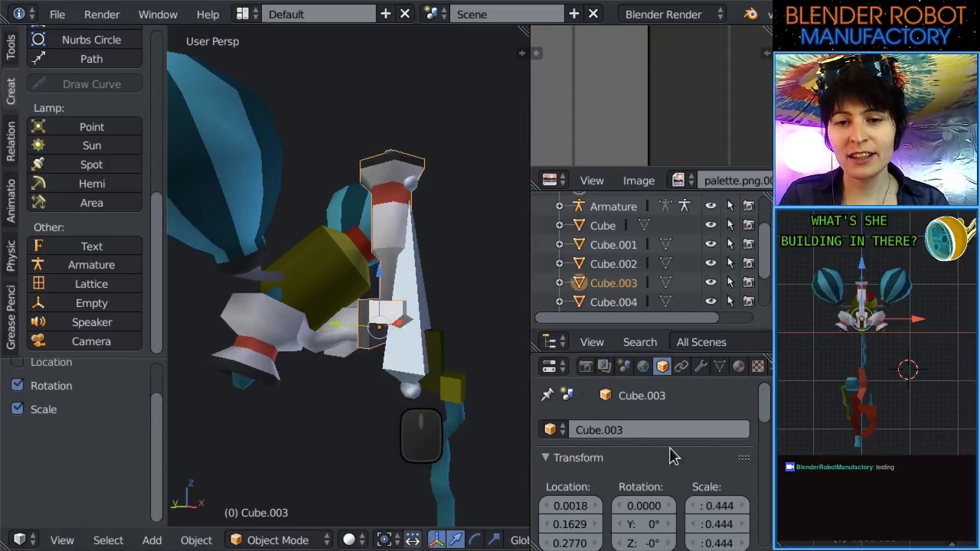
click(642, 429)
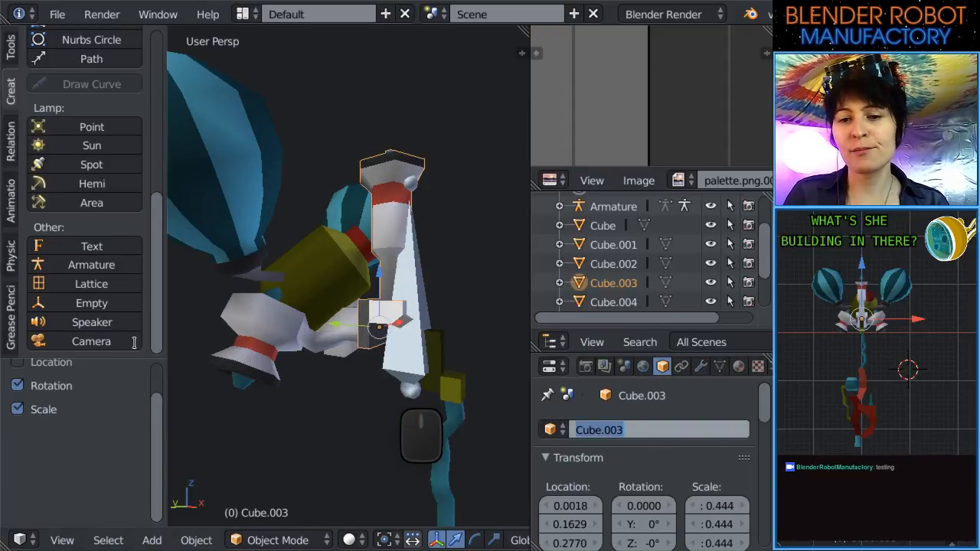
click(311, 455)
key(ctrl+a)
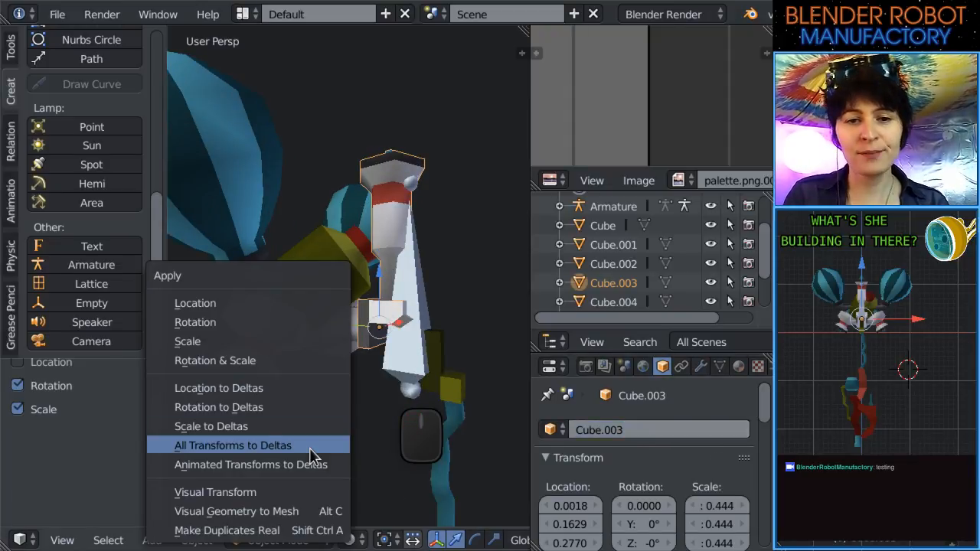
click(219, 306)
key(ctrl+a)
click(245, 341)
Rename the Cube.003 thruster object as centralJet.
click(607, 431)
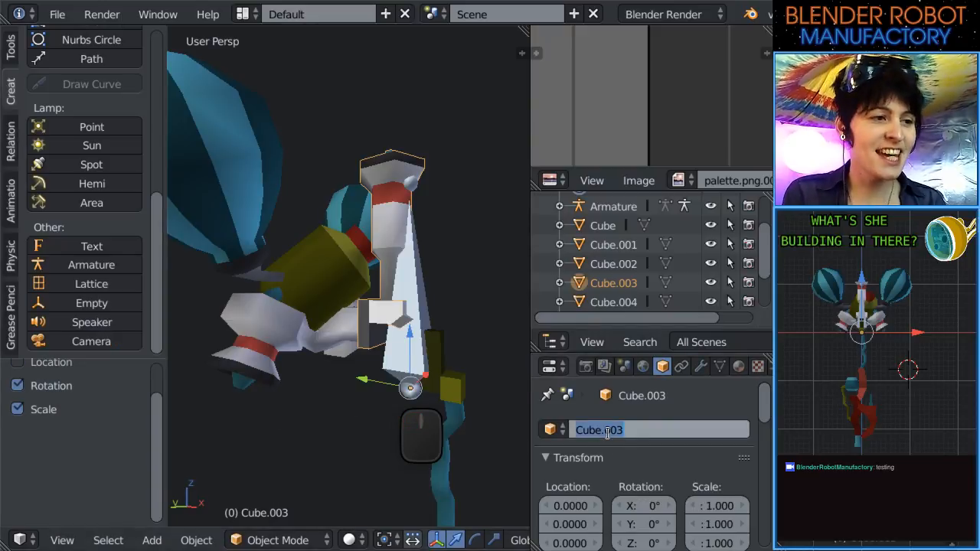
text(centraljet)
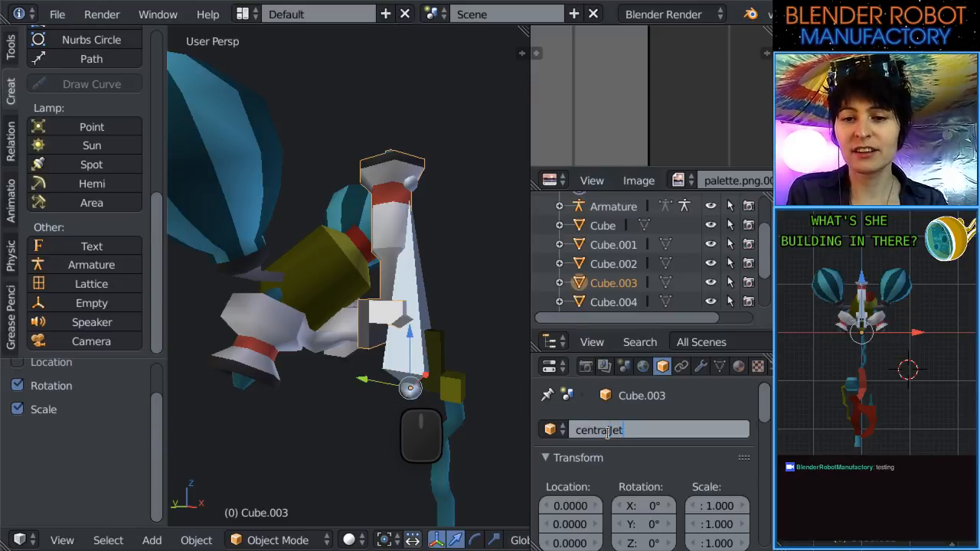
key(Return)
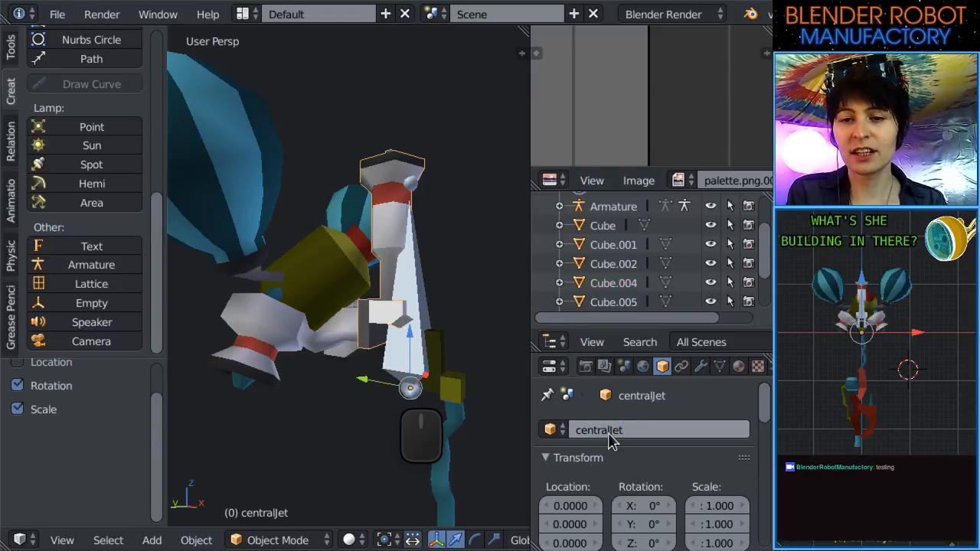
Rename the Cube.005 mesh, the wavy cable with the upper arm, as clawTop.
key(KP_1)
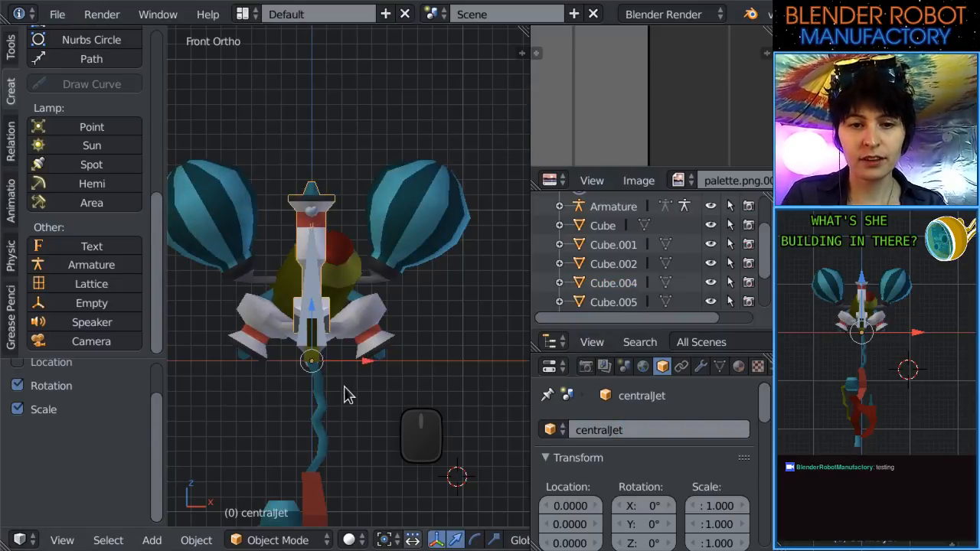
right_click(314, 406)
shift+middle_drag(387, 410, 457, 346)
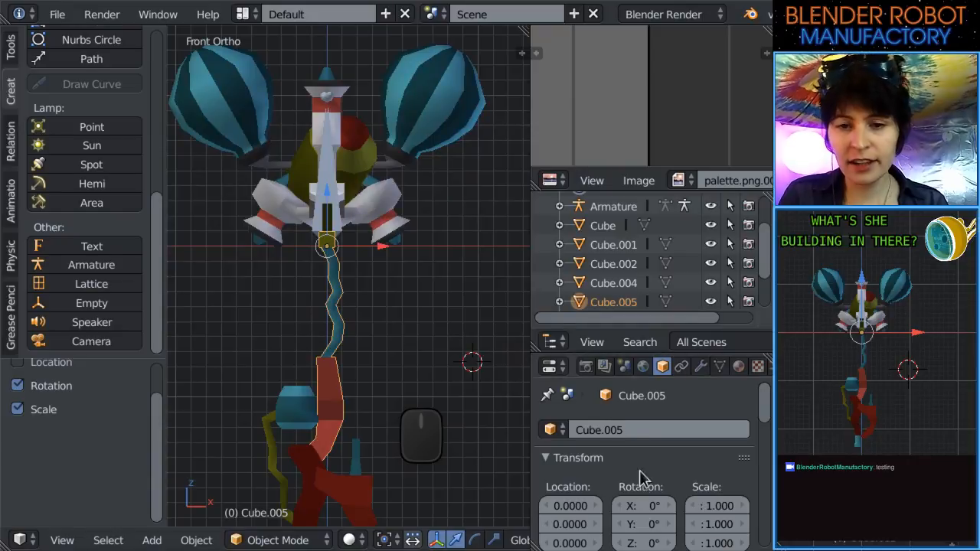
click(633, 430)
text(claw)
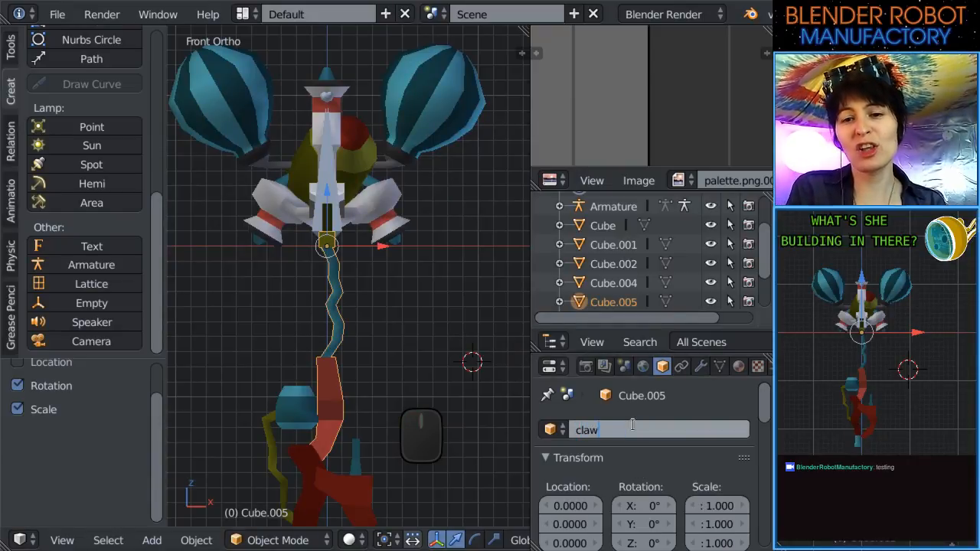
text(Top)
key(Return)
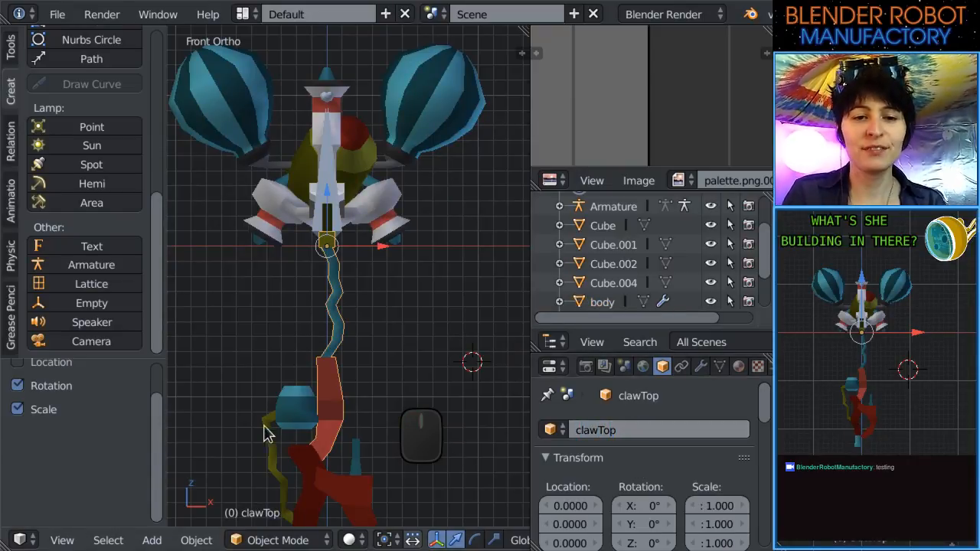
Rename the Cube mesh, the dark red lower arm with the blue canister, as clawFingerLeft.
right_click(289, 426)
shift+middle_drag(384, 434, 365, 245)
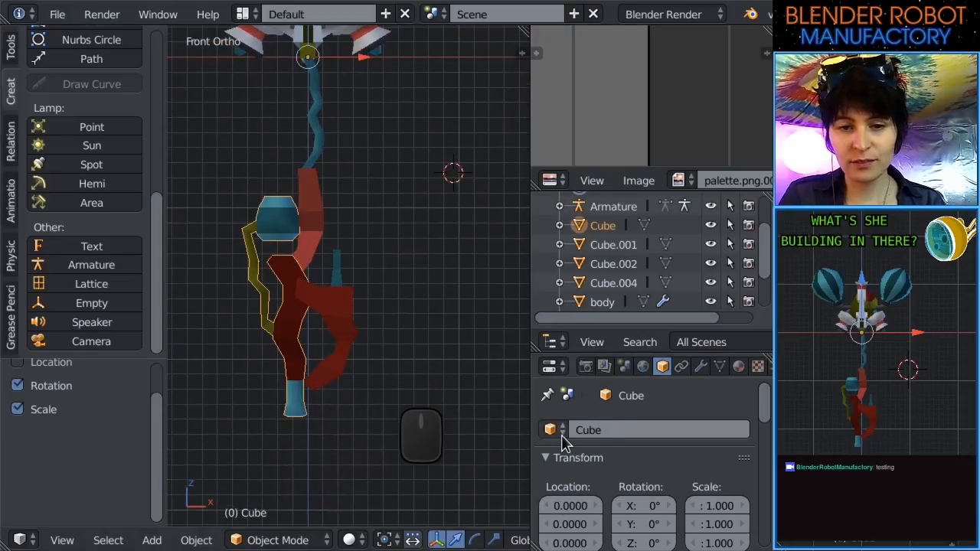
click(637, 423)
text(clawFinger)
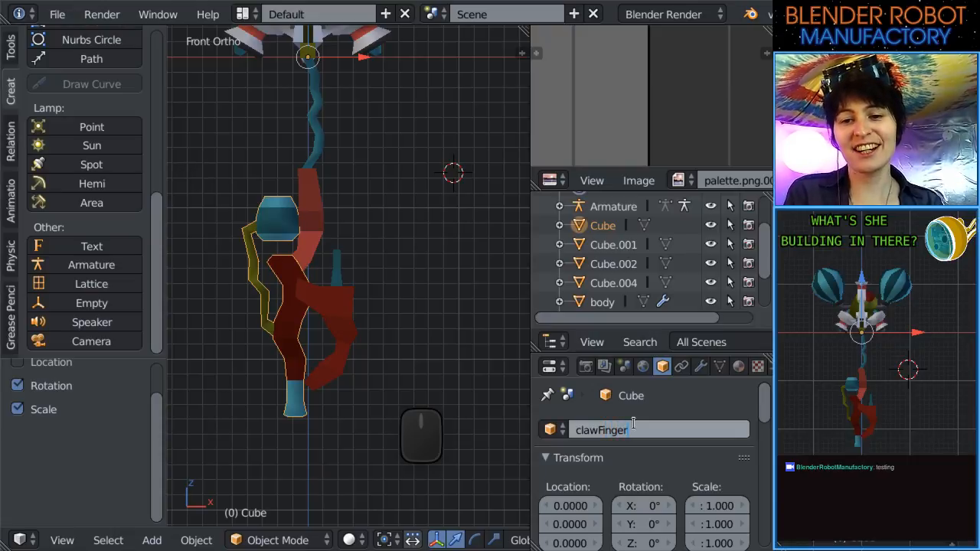
text(Left)
key(Return)
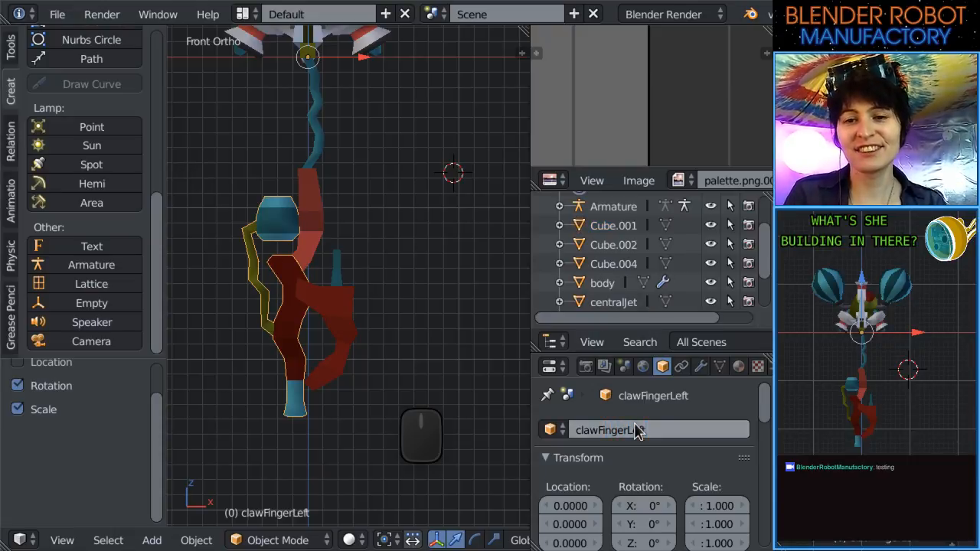
Rename the Cube.001 mesh, the curved red claw part, as clawFingerRight.
right_click(339, 333)
click(605, 429)
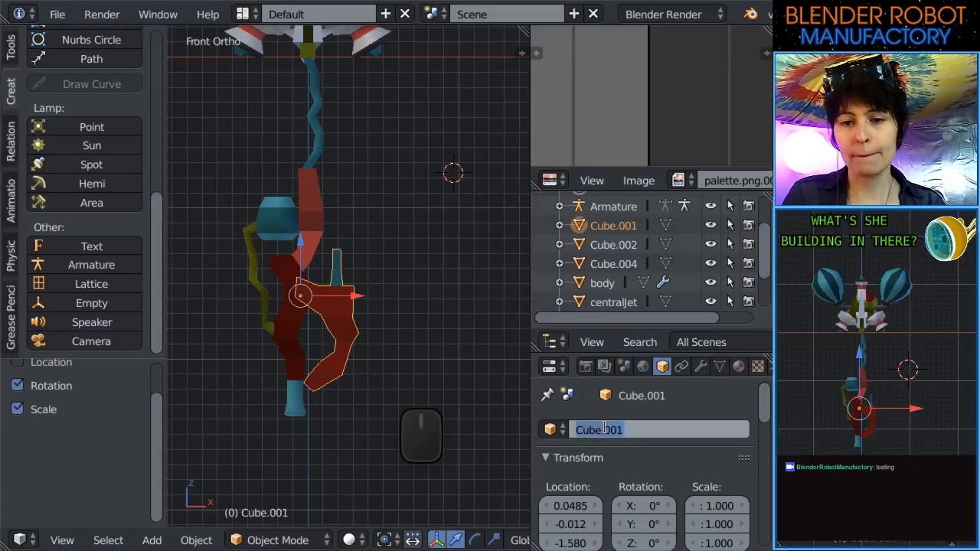
text(gla)
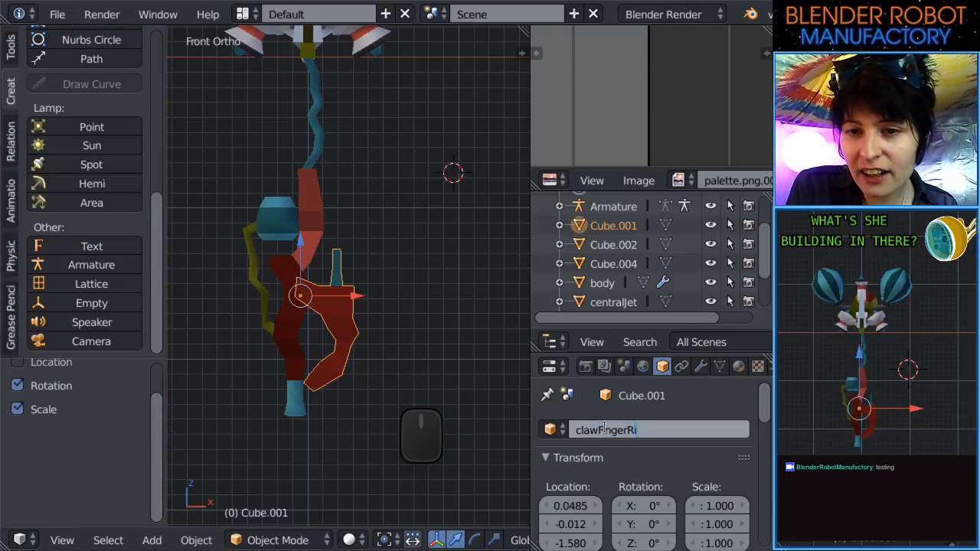
key(Return)
Select the Cube.004 object and hide the armature in the viewport.
scroll(609, 435, down, 2)
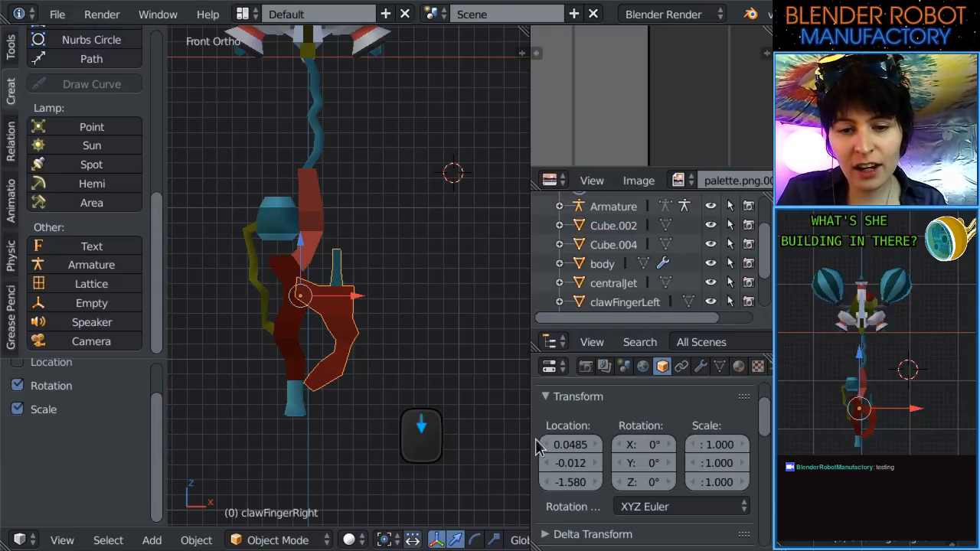
scroll(438, 540, right, 8)
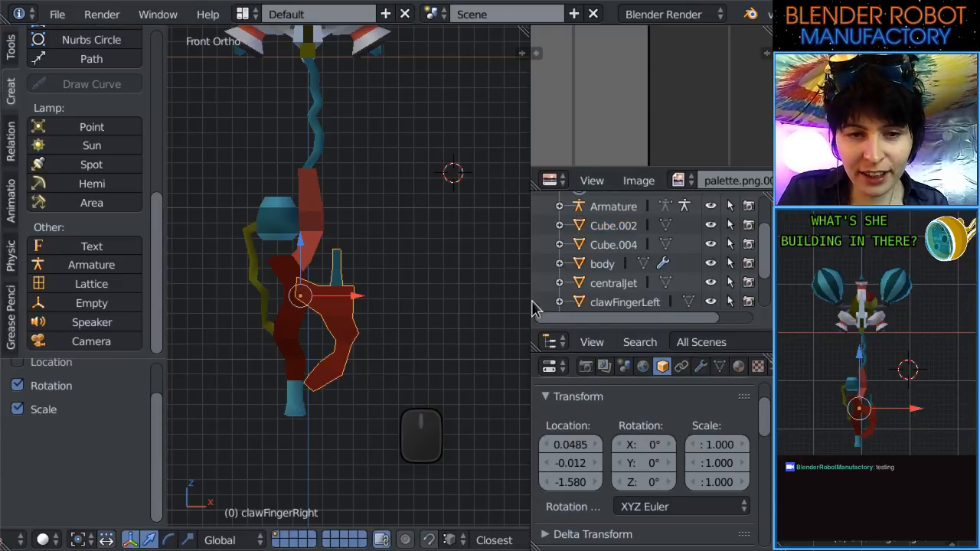
click(614, 245)
scroll(351, 339, down, 7)
scroll(366, 215, up, 8)
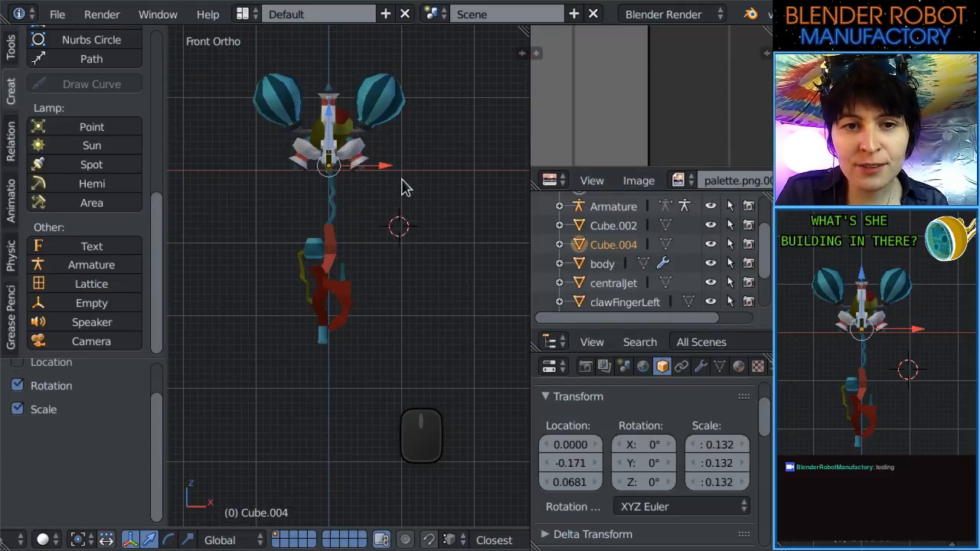
middle_drag(361, 207, 233, 309)
scroll(443, 328, down, 2)
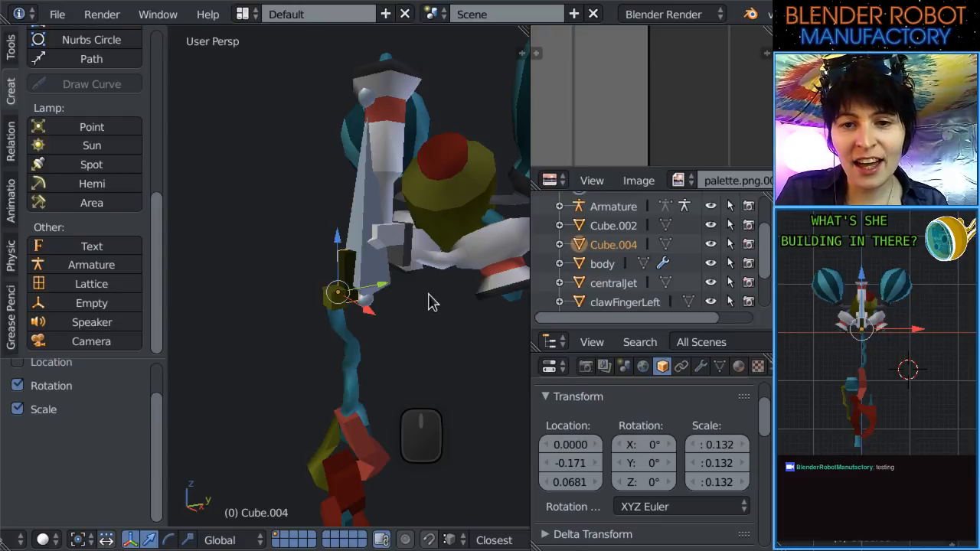
scroll(674, 300, down, 3)
scroll(676, 299, up, 6)
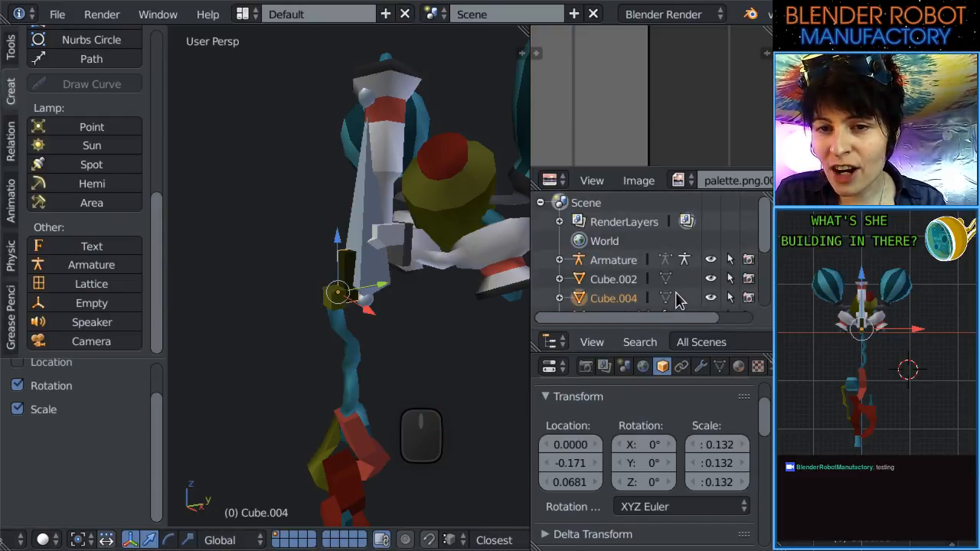
scroll(678, 299, down, 2)
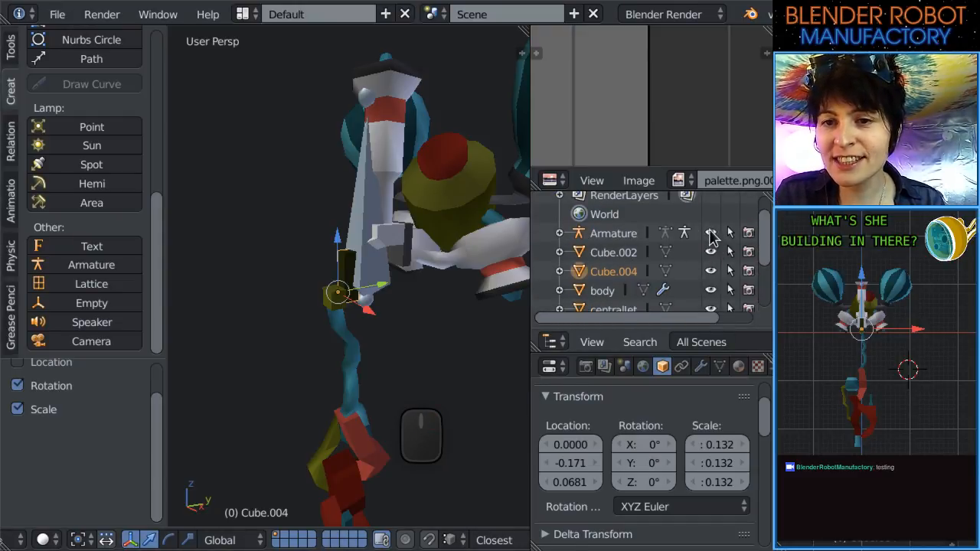
click(711, 234)
Examine from the front how the Cube.004 piece joins the central jet and the top of the claw arm.
middle_drag(398, 416, 205, 400)
key(KP_1)
scroll(353, 390, down, 4)
scroll(300, 404, up, 4)
shift+middle_drag(327, 412, 164, 276)
key(KP_1)
scroll(331, 237, down, 2)
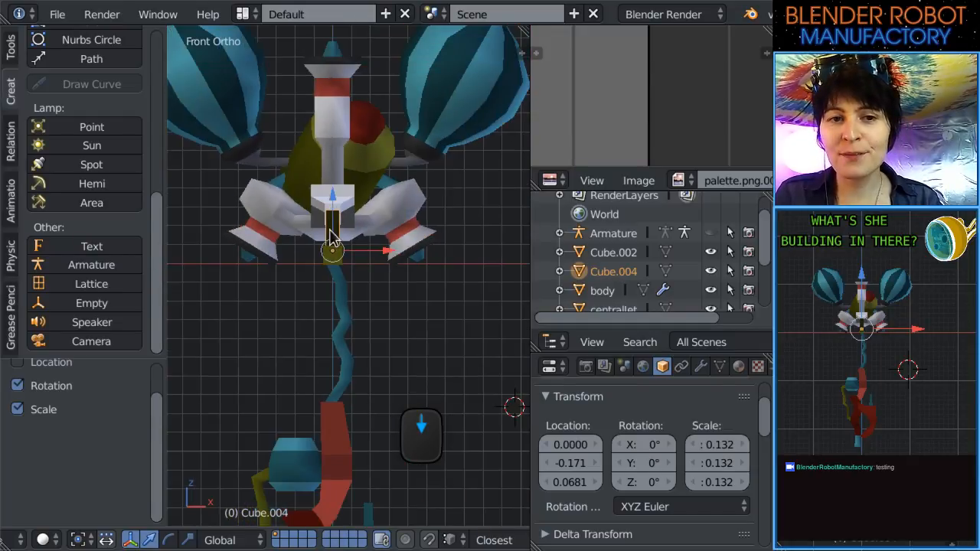
scroll(331, 237, down, 6)
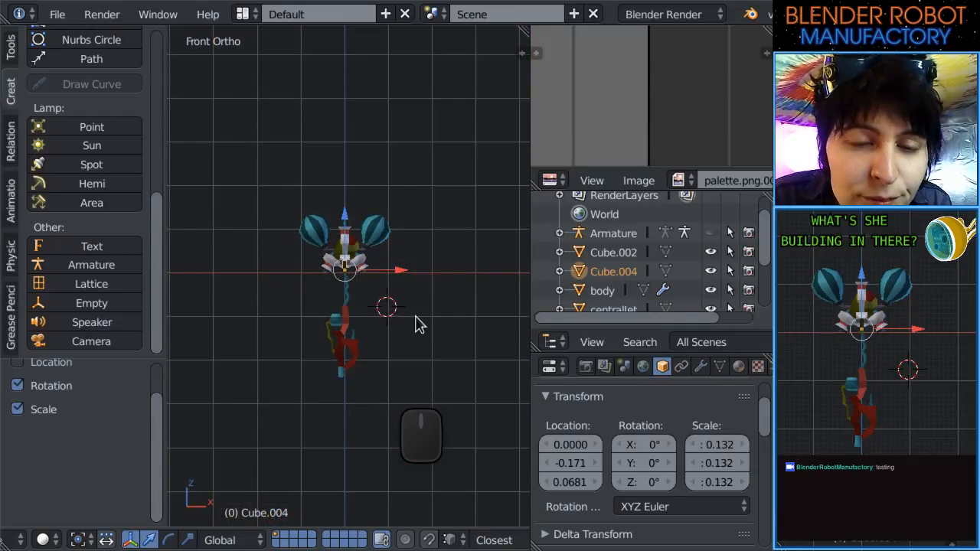
scroll(431, 319, up, 8)
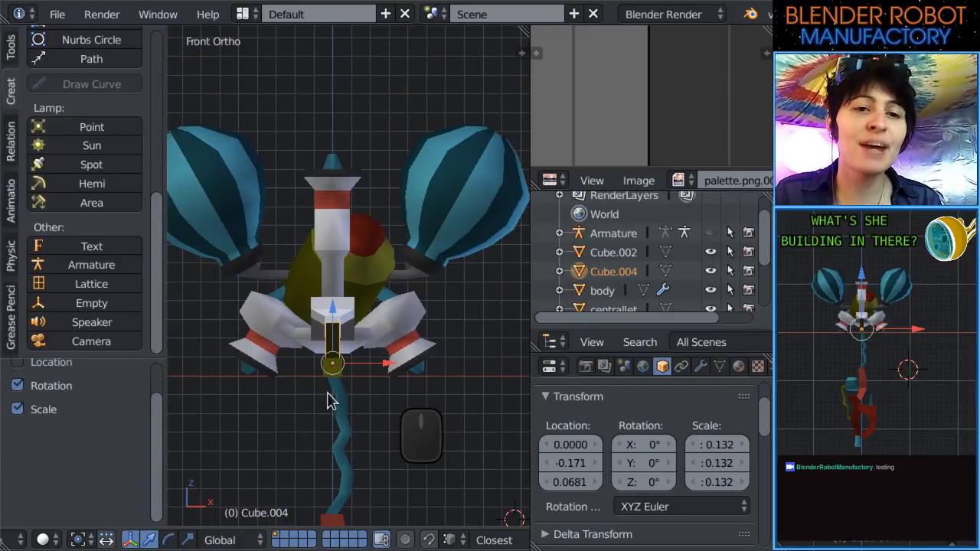
Try rotating the Cube.004 piece by about -52° in front view and moving it aside.
key(r)
click(281, 307)
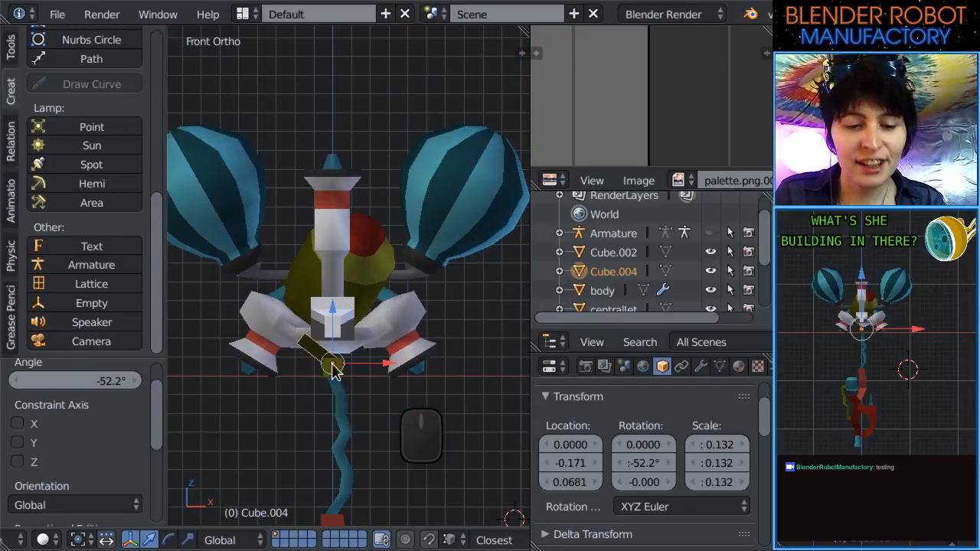
key(g)
click(352, 351)
Try swinging the clawTop arm by about 35° and moving it about 0.147 in X and 0.102 in Z.
right_click(333, 372)
key(r)
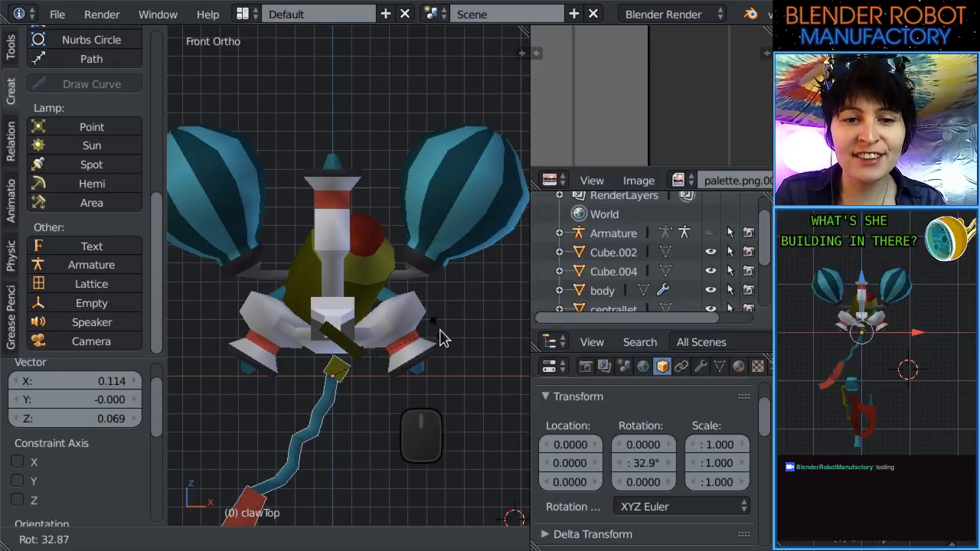
click(325, 434)
key(g)
click(350, 418)
scroll(352, 415, down, 6)
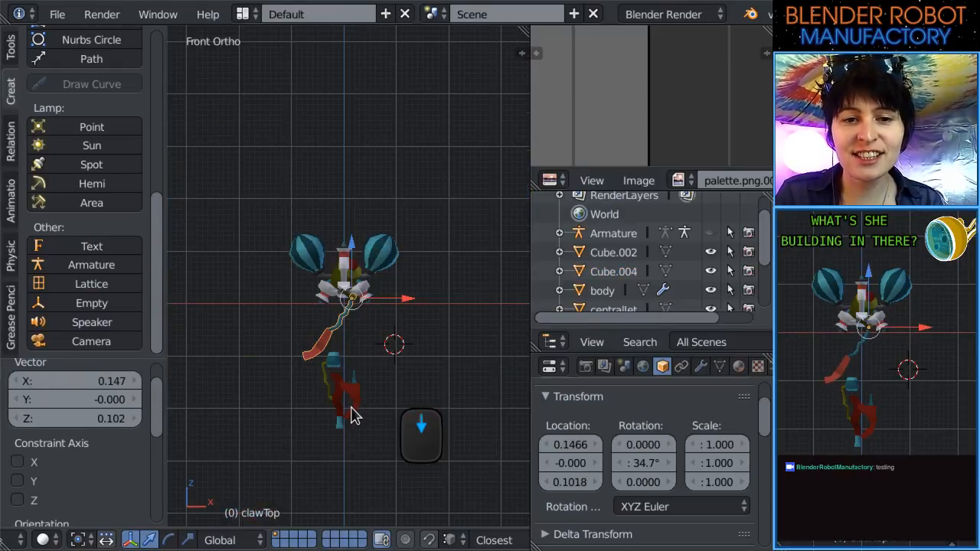
scroll(348, 408, up, 1)
shift+middle_drag(347, 387, 352, 310)
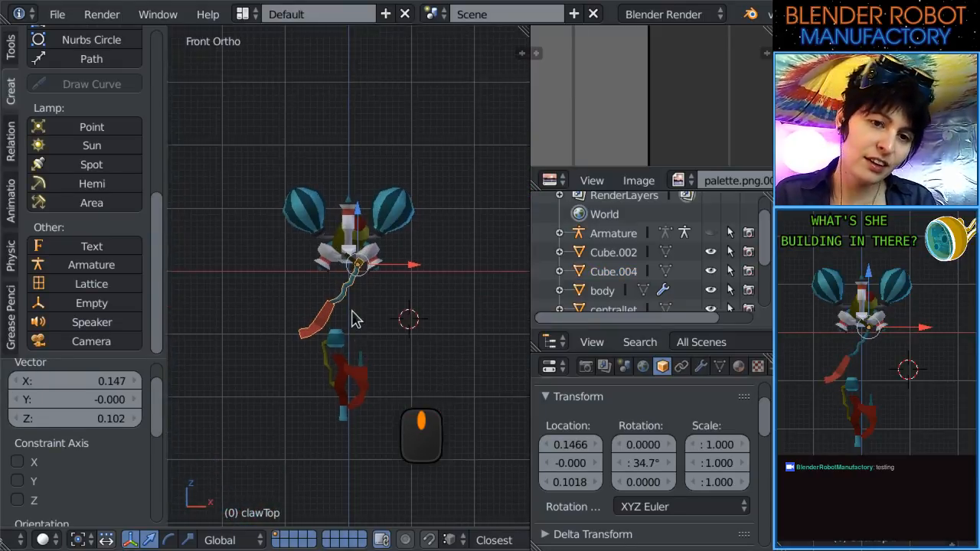
Clear the trial location and rotation of clawTop and the trial rotation of the Cube.004 piece.
key(alt+g)
key(alt+r)
right_click(353, 320)
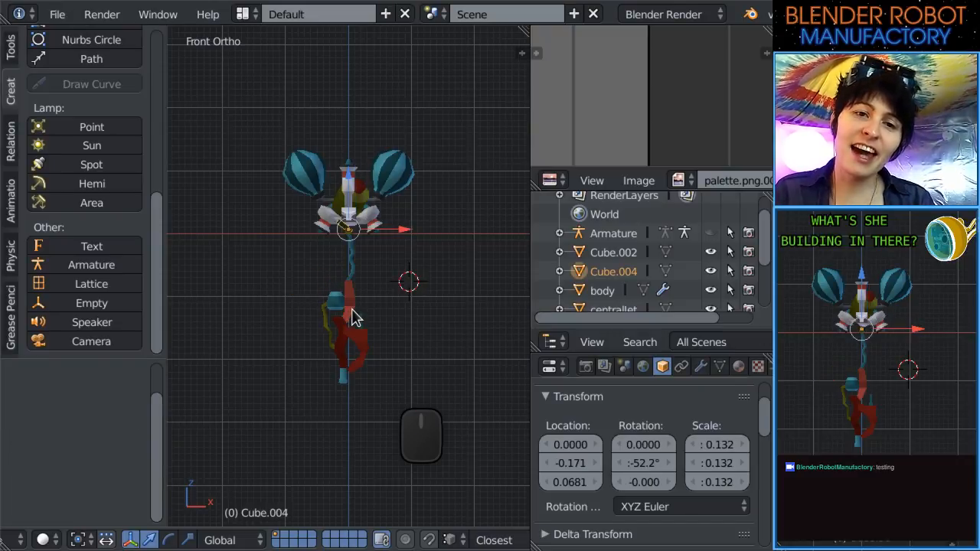
key(alt+r)
Apply the location and scale of the Cube.004 piece.
scroll(350, 317, up, 7)
key(ctrl+a)
click(373, 106)
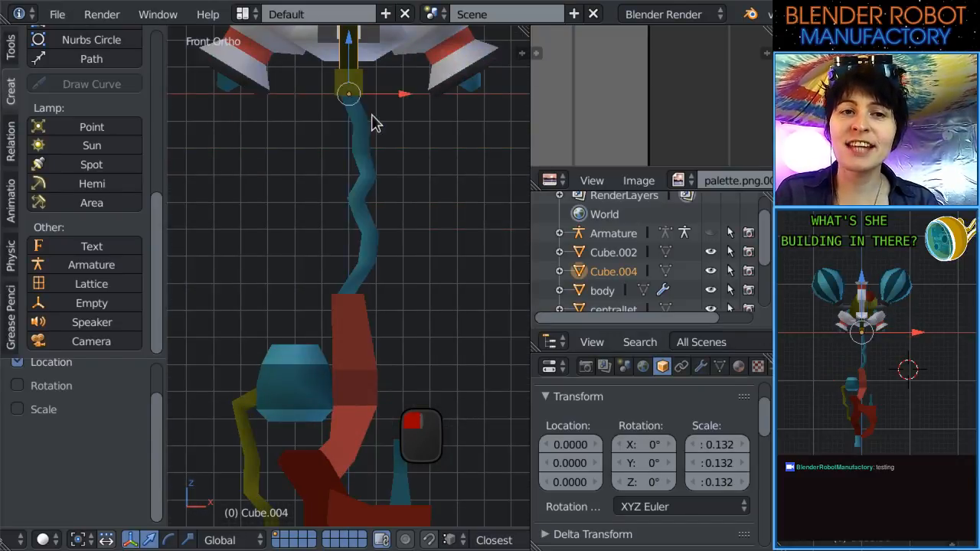
key(ctrl+a)
click(357, 161)
Rename the wavy cable and upper arm object from clawTop to clawMid.
right_click(379, 224)
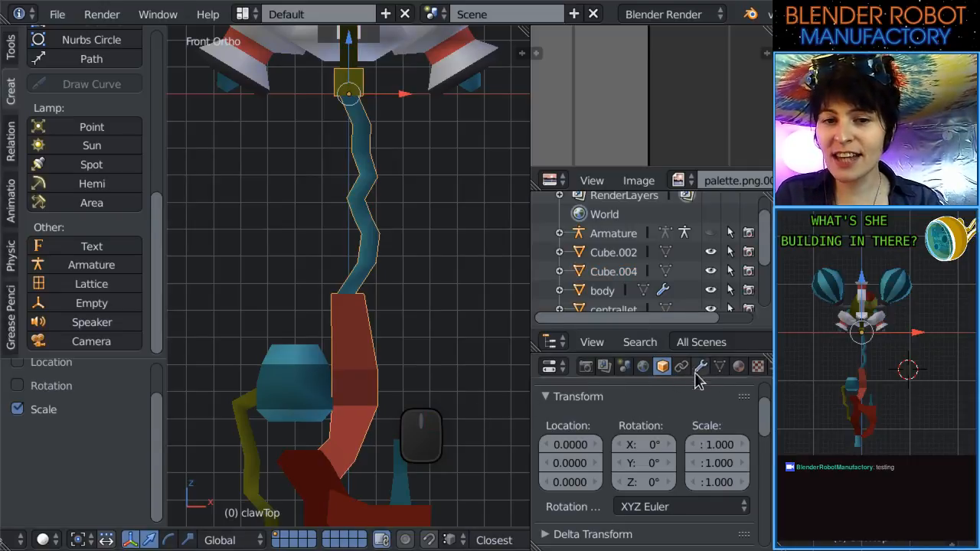
middle_drag(406, 325, 269, 366)
scroll(271, 366, down, 3)
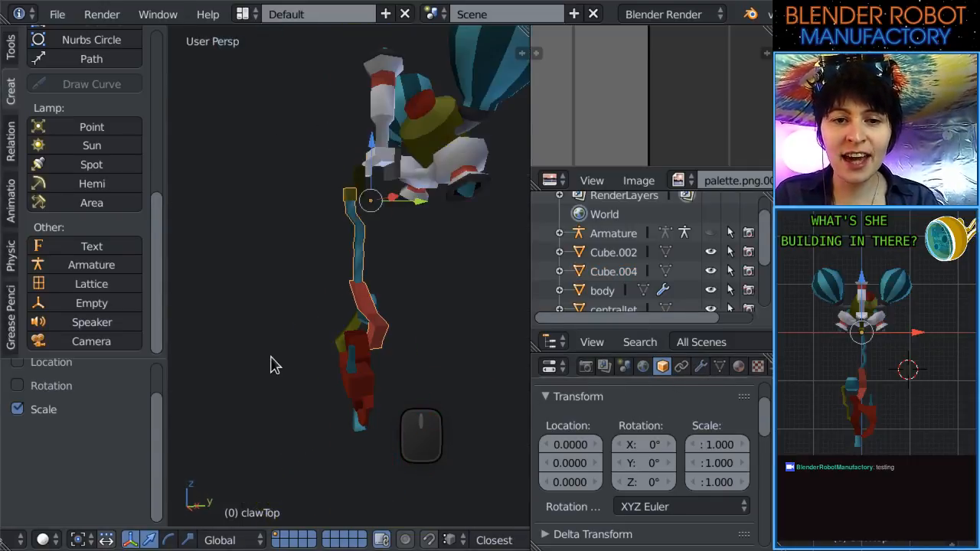
key(KP_1)
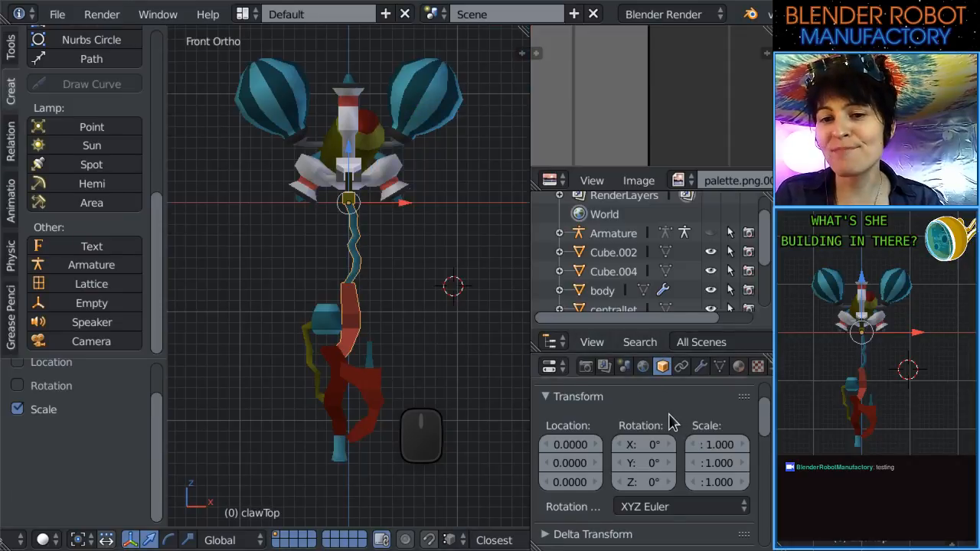
scroll(624, 443, up, 2)
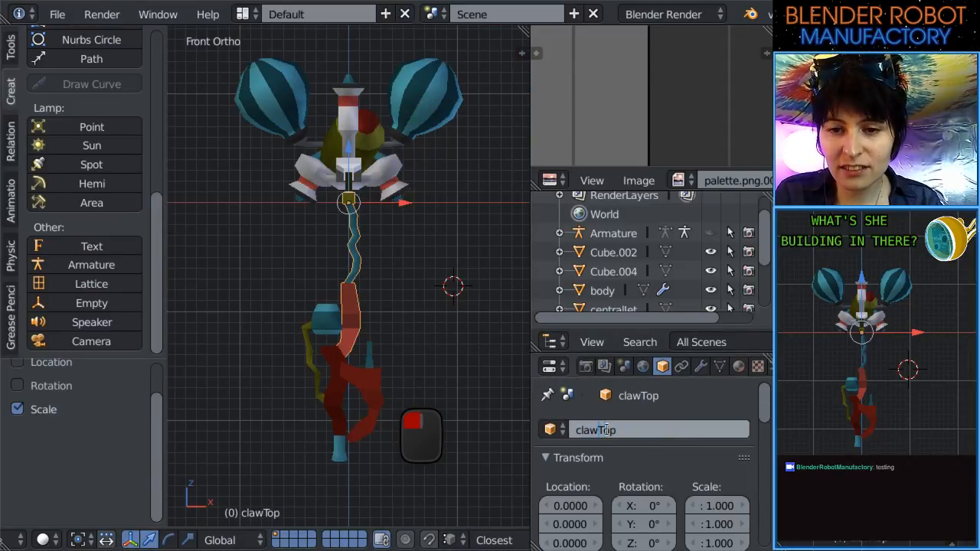
text(id)
key(Return)
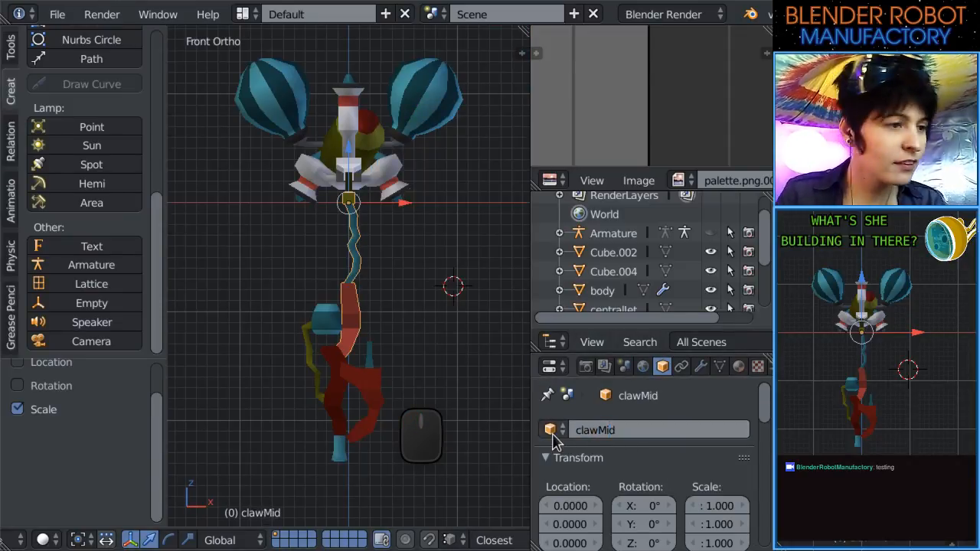
Rename the Cube.004 piece above the wavy cable as clawTop.
scroll(354, 343, up, 6)
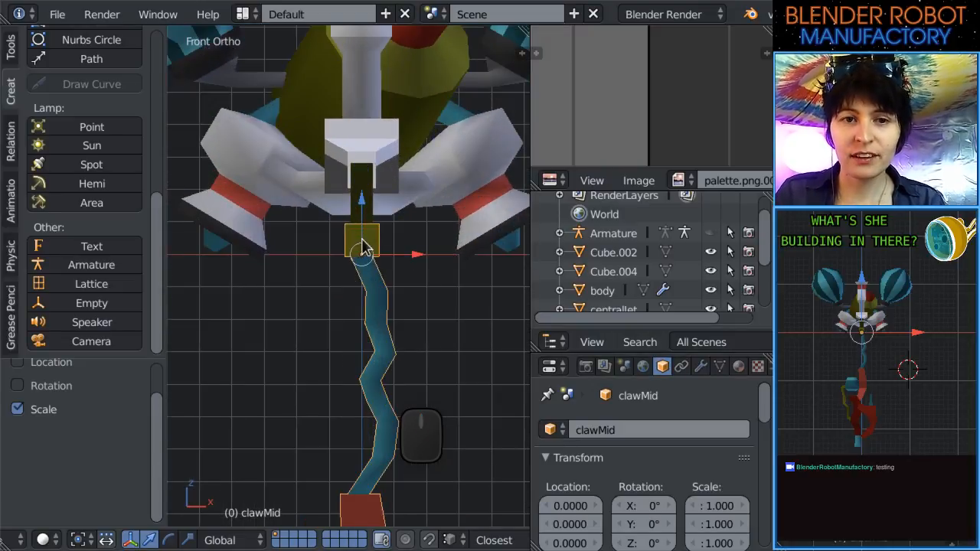
right_click(363, 247)
click(641, 427)
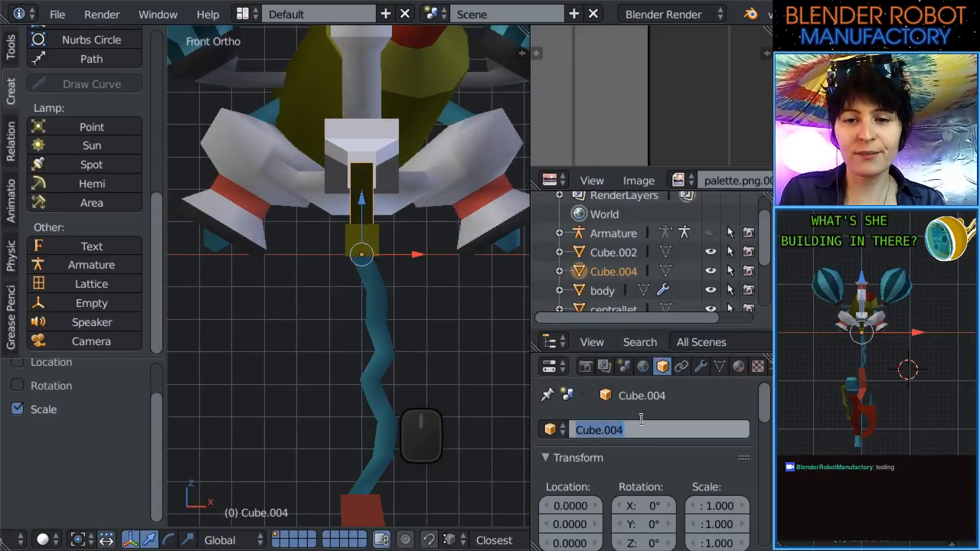
text(clawTop)
key(Return)
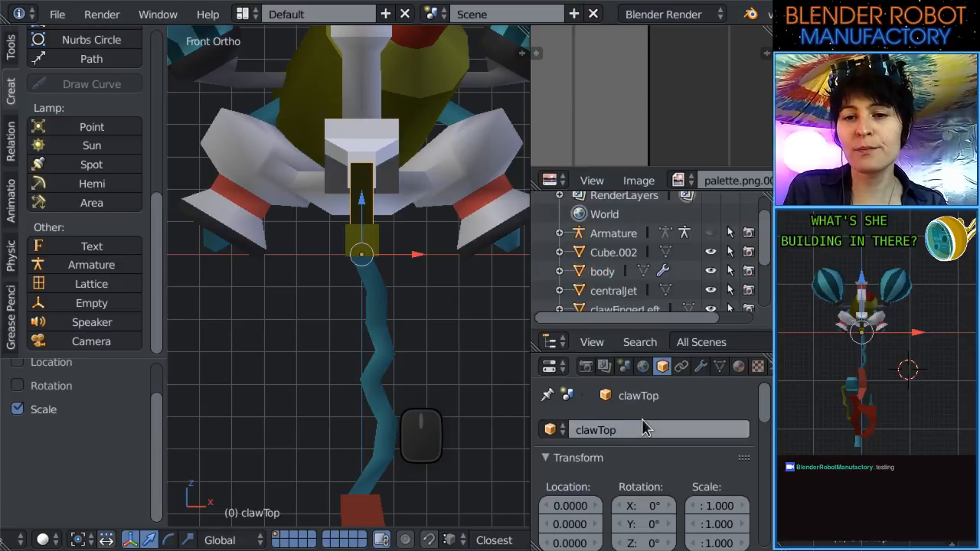
Delete the stray Cube.002 object located far below the robot.
click(624, 253)
scroll(440, 326, down, 4)
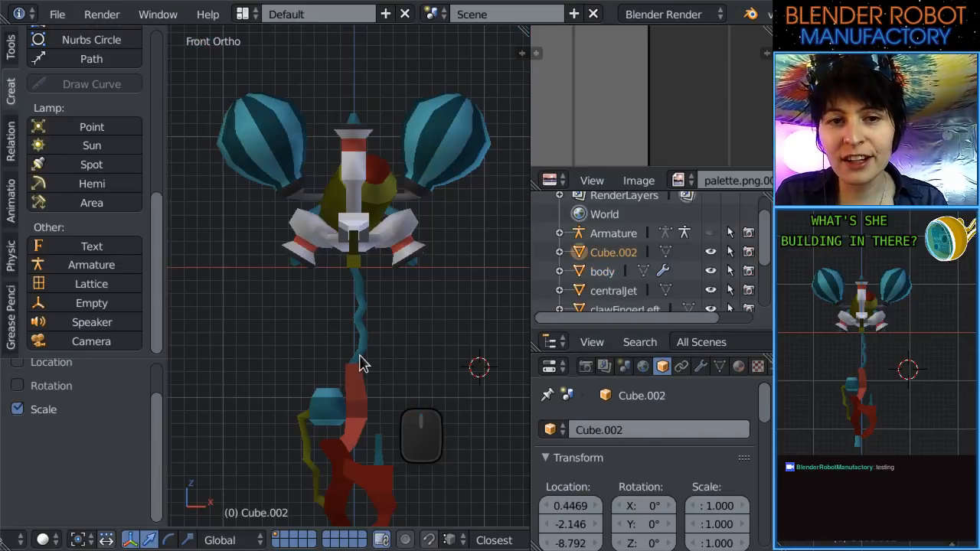
key(KP_Decimal)
scroll(423, 392, down, 13)
key(x)
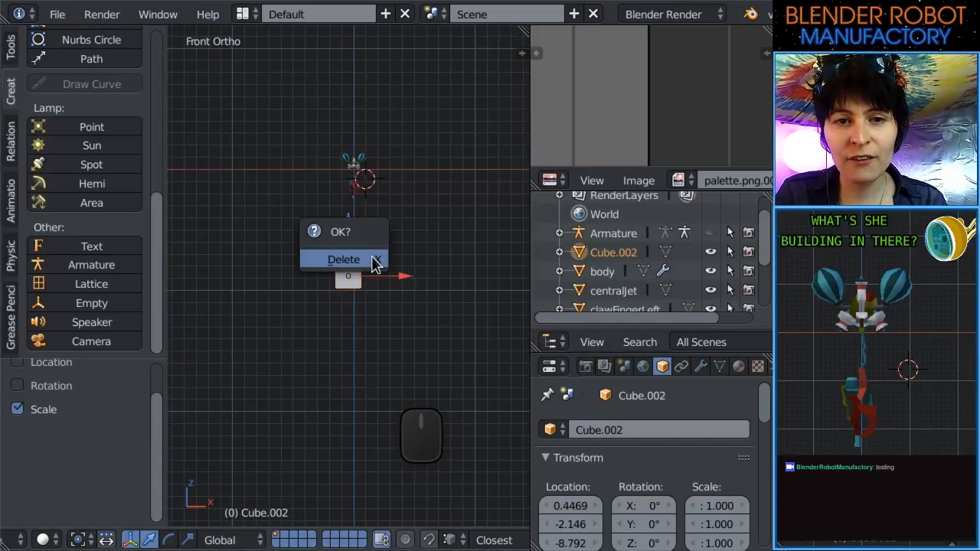
click(372, 259)
Review the robot's named parts by selecting tank, clawMid and clawFingerLeft one after another.
scroll(382, 262, up, 3)
scroll(381, 282, down, 1)
scroll(378, 282, up, 6)
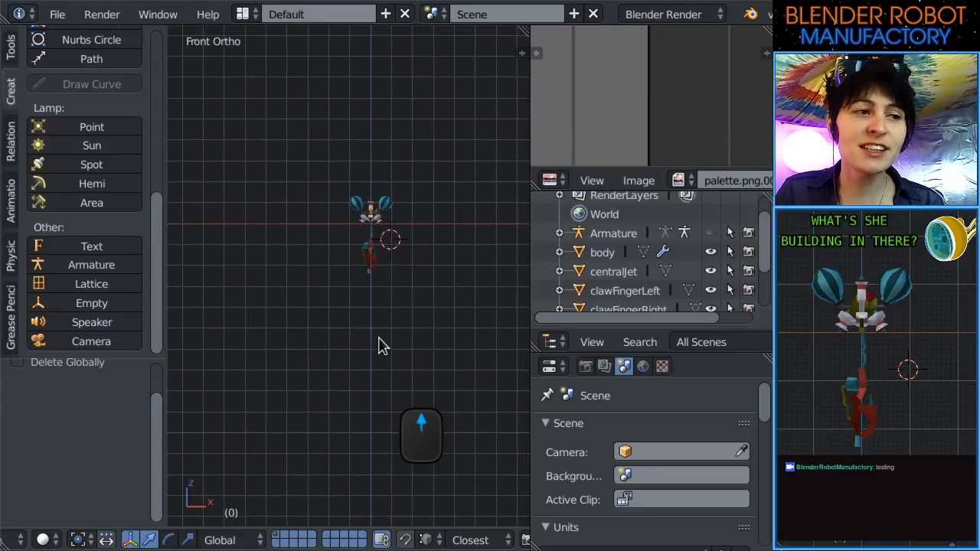
scroll(389, 251, up, 1)
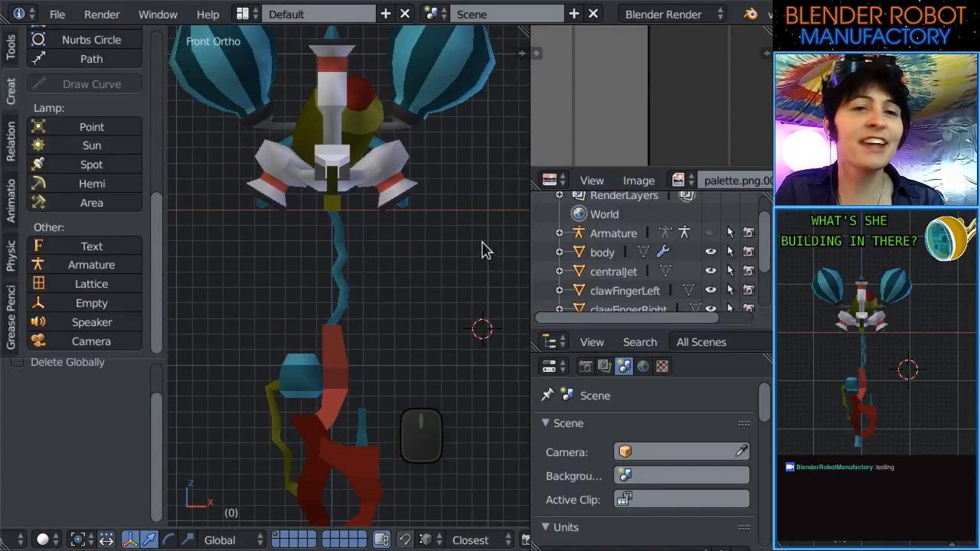
shift+middle_drag(482, 250, 448, 300)
scroll(620, 295, down, 2)
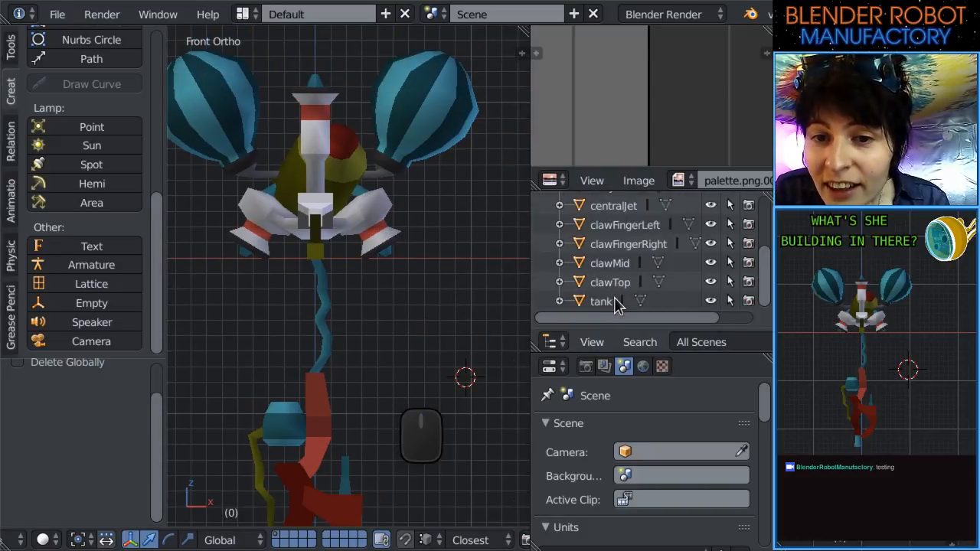
click(614, 299)
scroll(451, 324, up, 4)
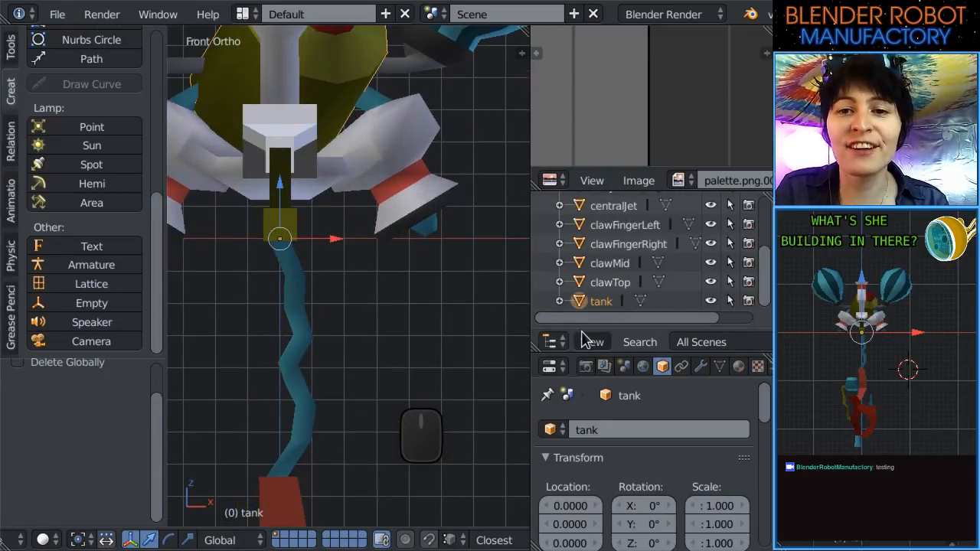
click(609, 264)
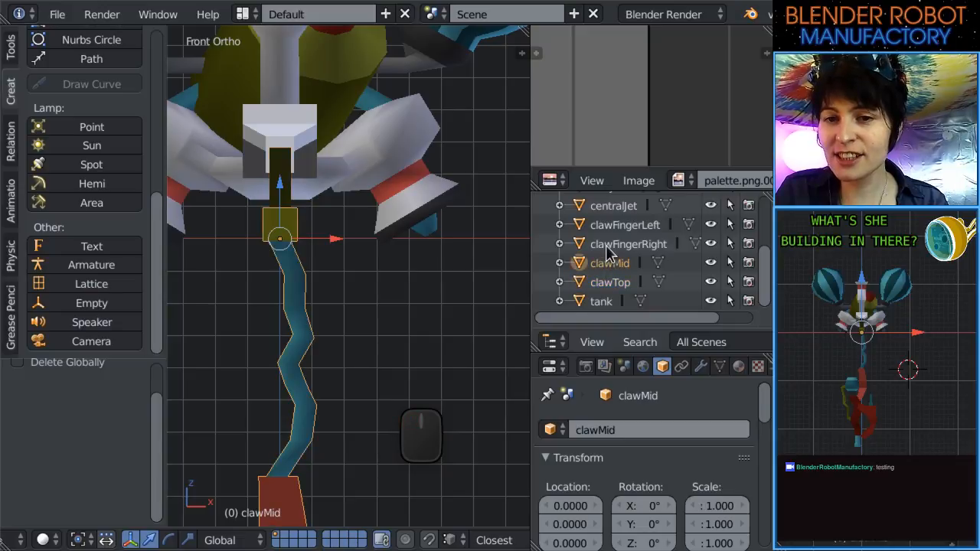
click(613, 226)
Apply the location, rotation and scale of the clawFingerRight object.
click(613, 245)
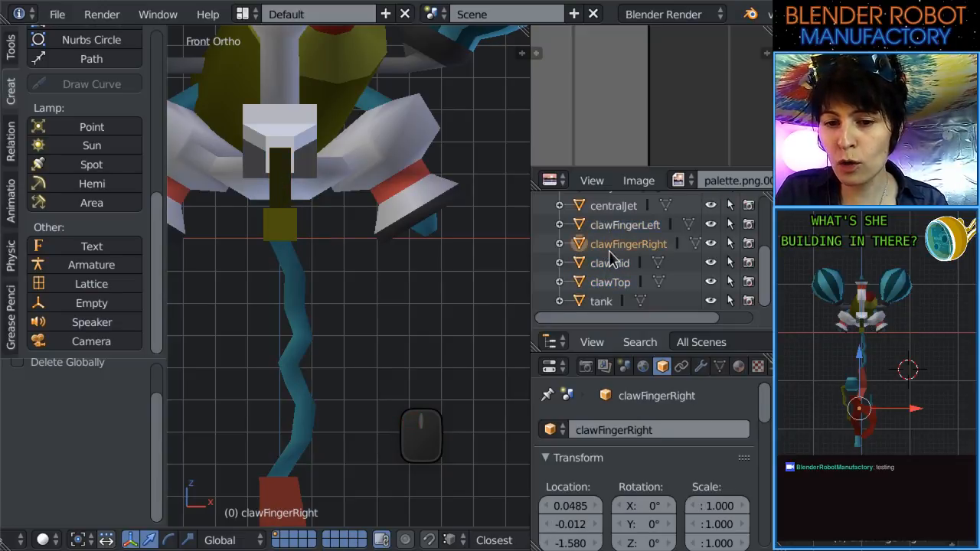
scroll(350, 386, down, 4)
key(ctrl+a)
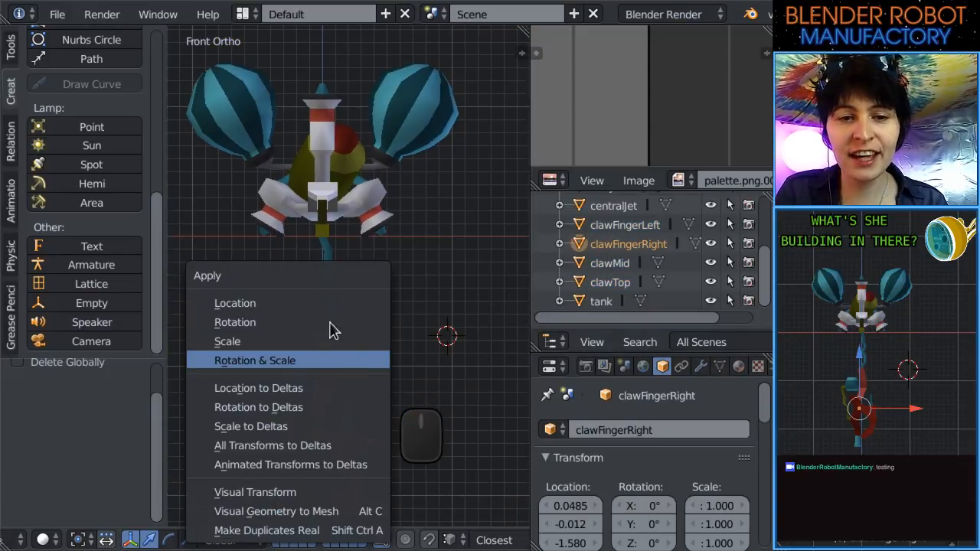
click(322, 301)
key(ctrl+a)
click(308, 317)
key(ctrl+a)
click(304, 336)
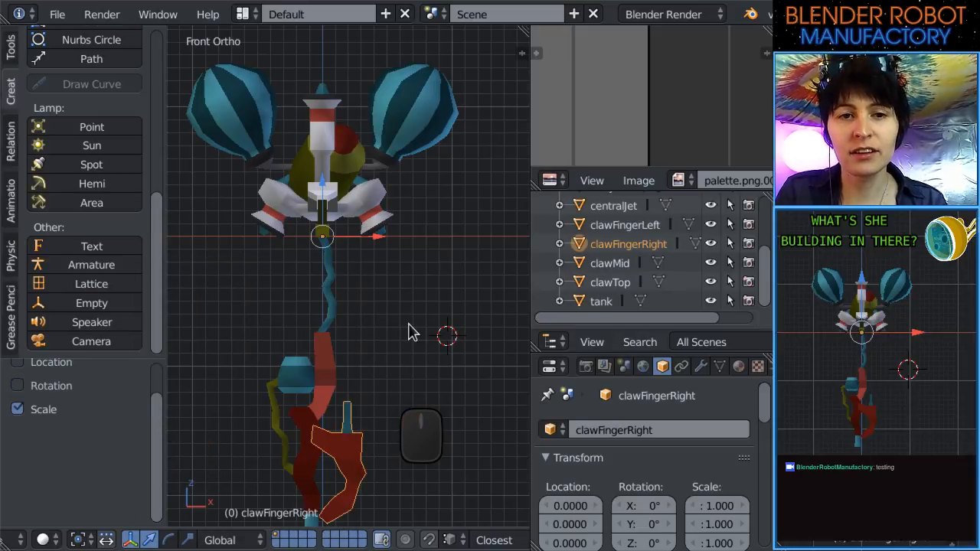
Select the olive-green tank and inspect it up close from behind the robot.
scroll(421, 286, down, 2)
middle_drag(420, 287, 471, 370)
scroll(481, 364, up, 5)
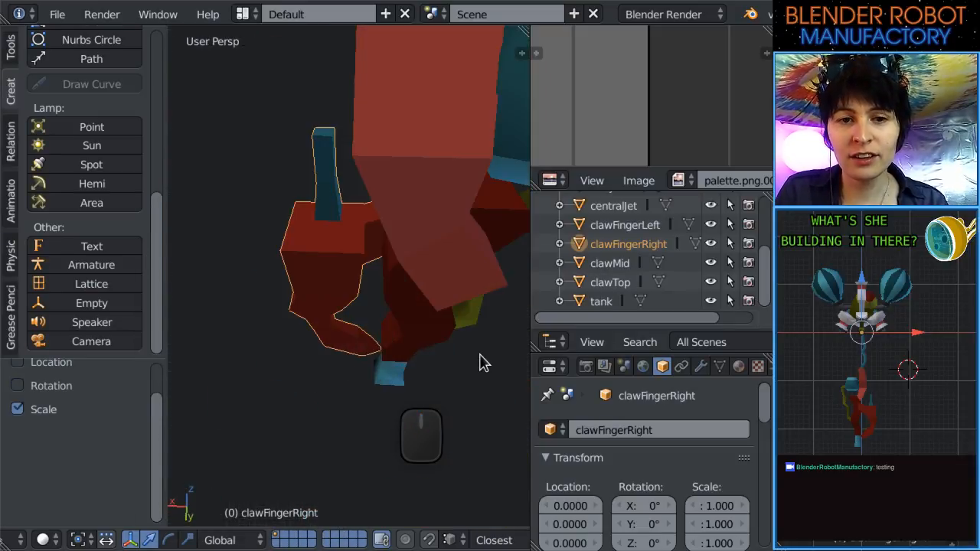
scroll(380, 340, down, 5)
right_click(366, 301)
scroll(370, 299, up, 4)
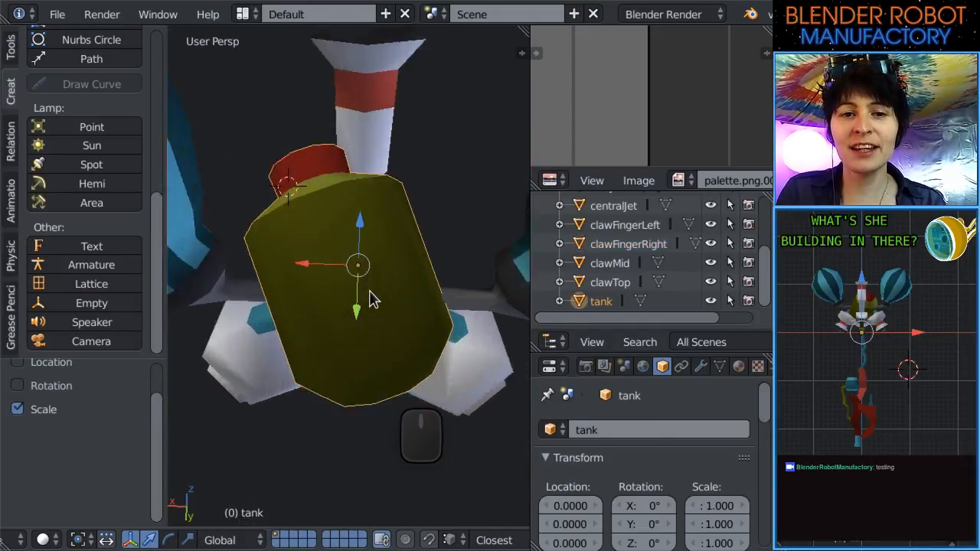
Review the named robot parts by selecting clawTop, tank, clawMid, both claw fingers, centralJet and body one after another.
scroll(371, 300, down, 4)
middle_drag(371, 300, 306, 241)
key(KP_1)
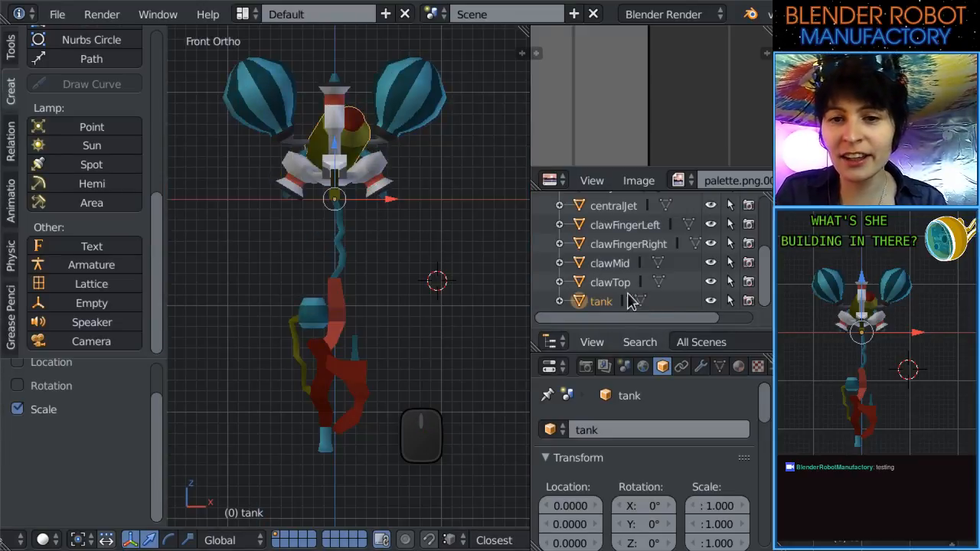
click(605, 283)
scroll(605, 310, up, 2)
scroll(609, 306, down, 2)
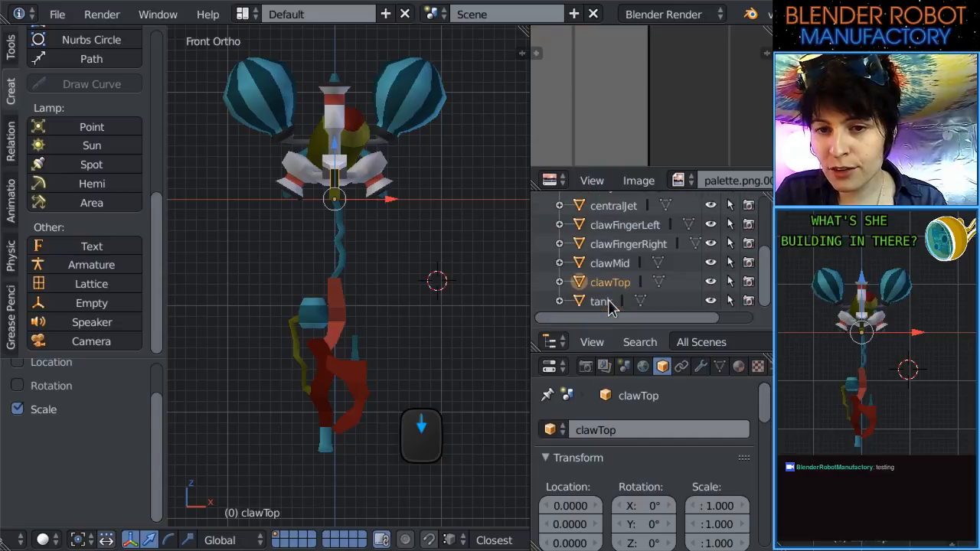
click(603, 301)
click(607, 282)
click(609, 263)
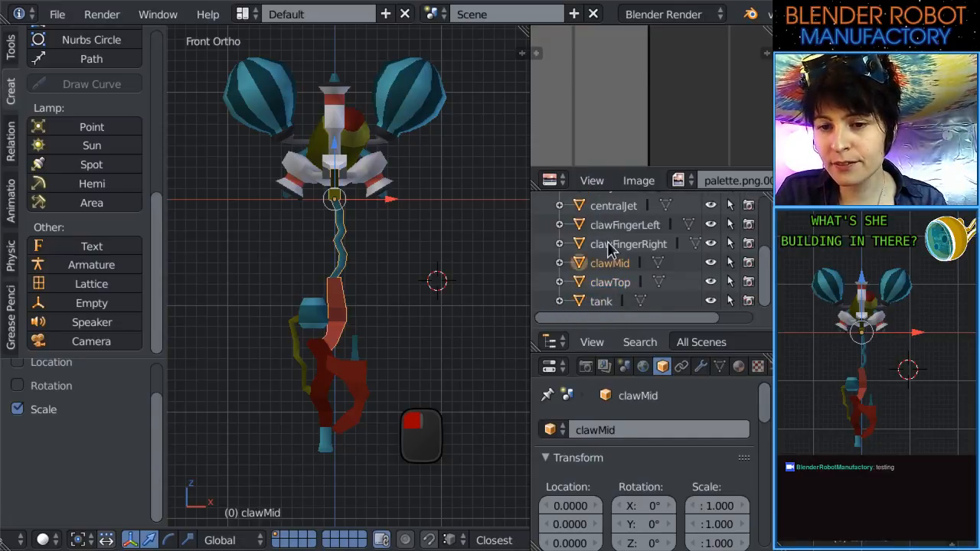
click(609, 244)
click(608, 226)
scroll(617, 234, up, 2)
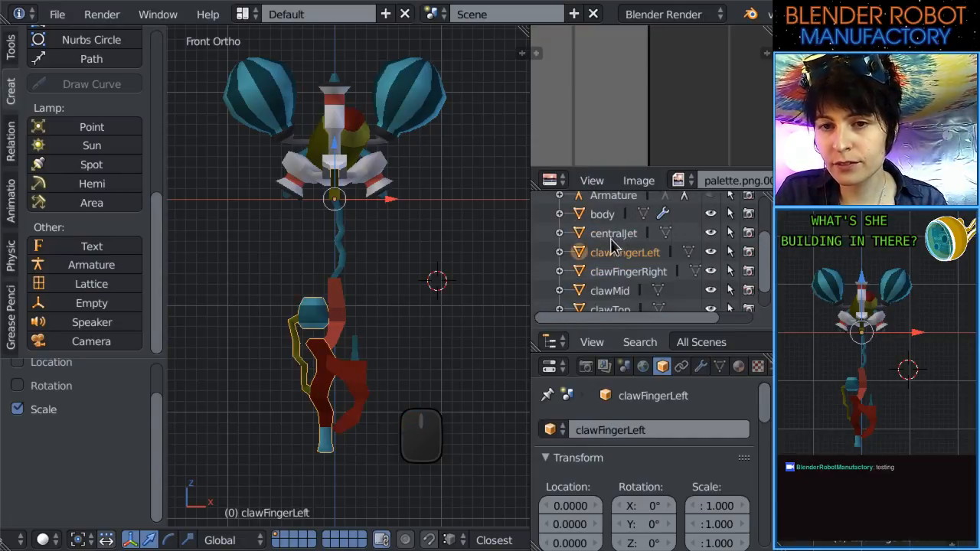
click(612, 236)
click(613, 214)
Select the hidden Armature object and make it visible in the scene.
click(612, 197)
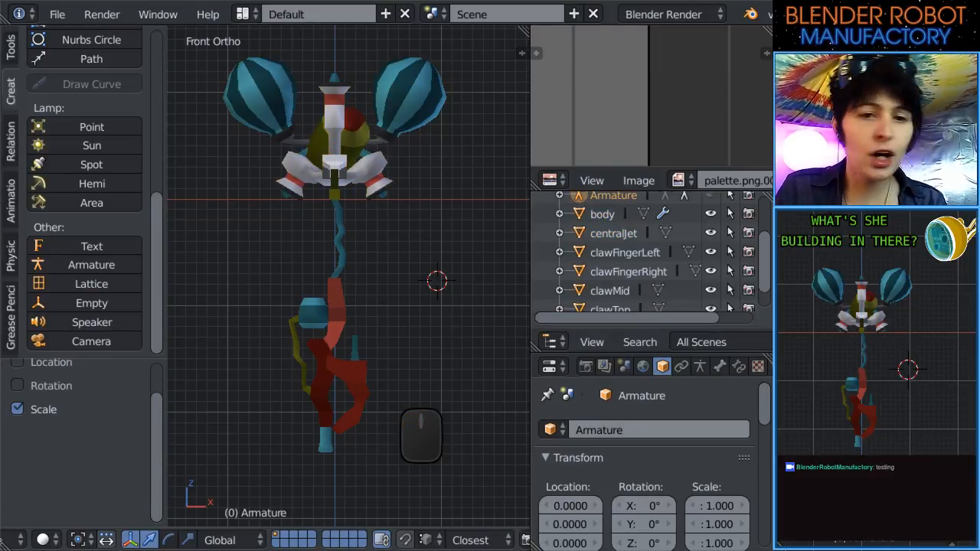
scroll(365, 306, down, 2)
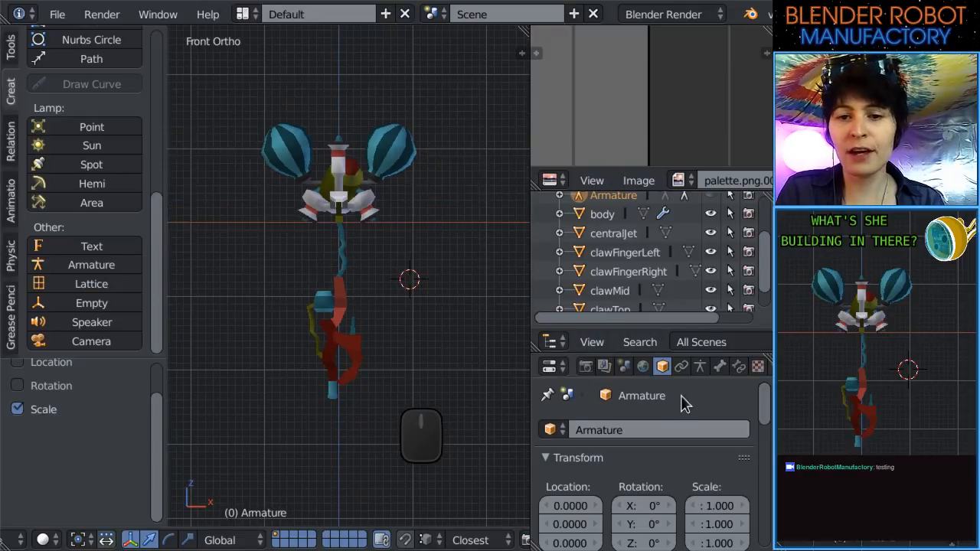
scroll(659, 283, up, 2)
scroll(324, 273, up, 3)
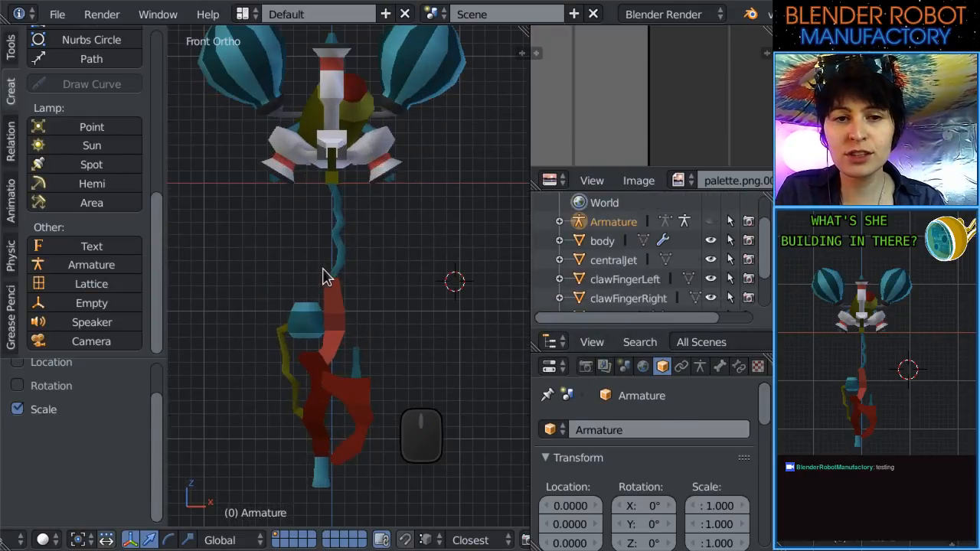
click(711, 222)
In edit mode and side view, move the armature's bone about 1.34 units along Y to behind the robot.
scroll(299, 303, down, 2)
shift+middle_drag(320, 303, 328, 357)
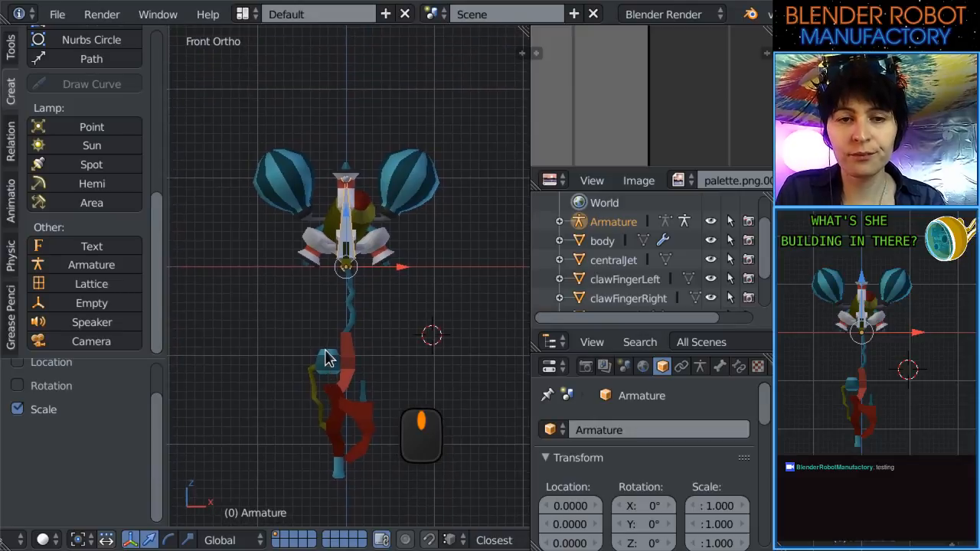
scroll(330, 353, up, 3)
middle_drag(387, 263, 440, 329)
scroll(217, 378, down, 2)
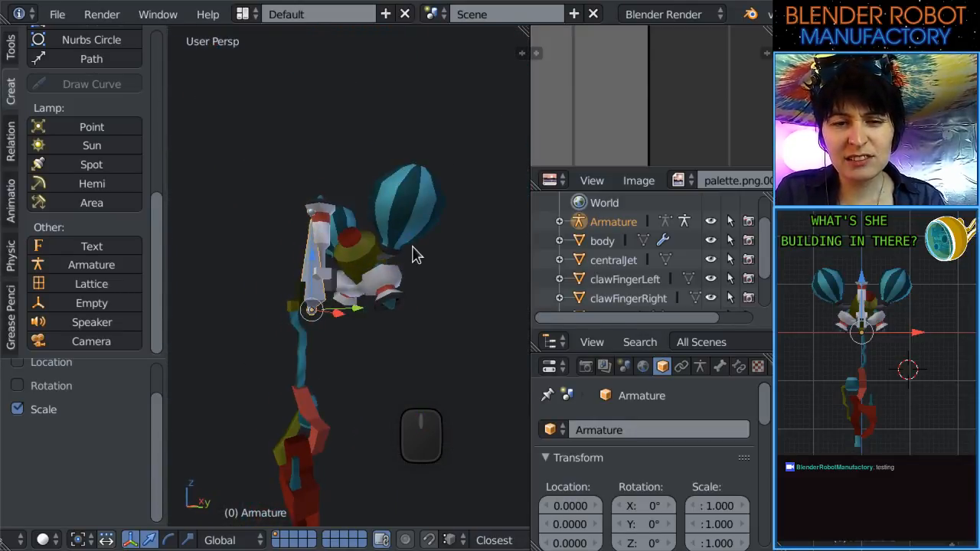
key(KP_3)
key(Tab)
right_click(306, 253)
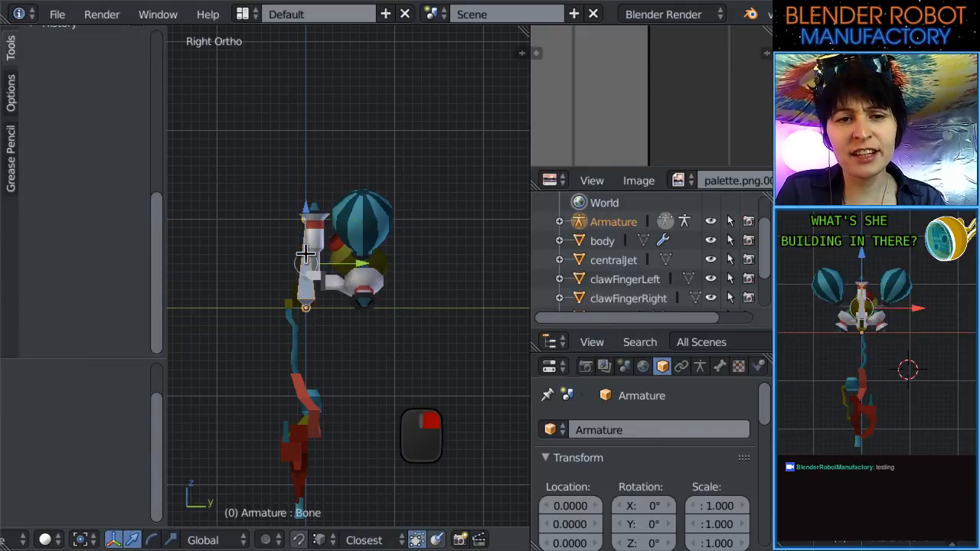
scroll(316, 364, down, 4)
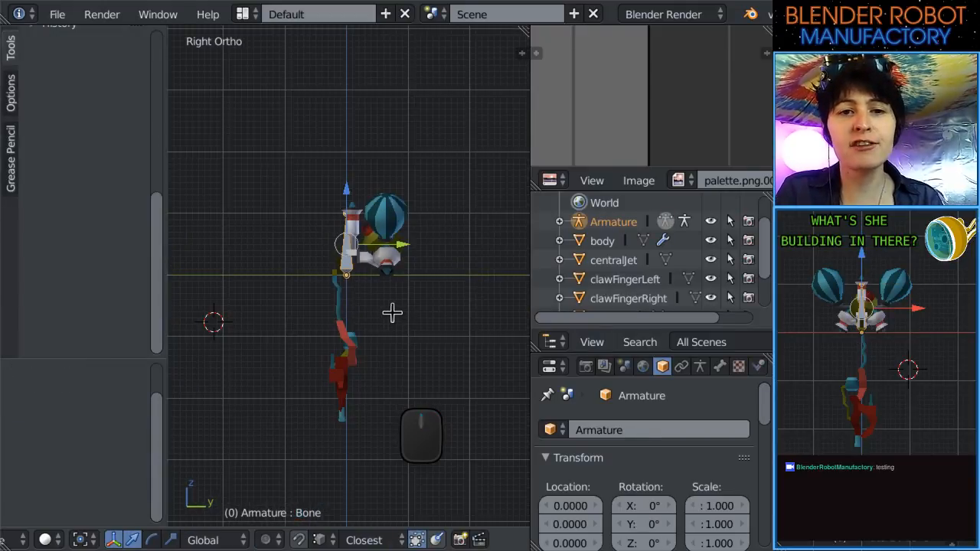
scroll(394, 314, up, 1)
key(g)
key(y)
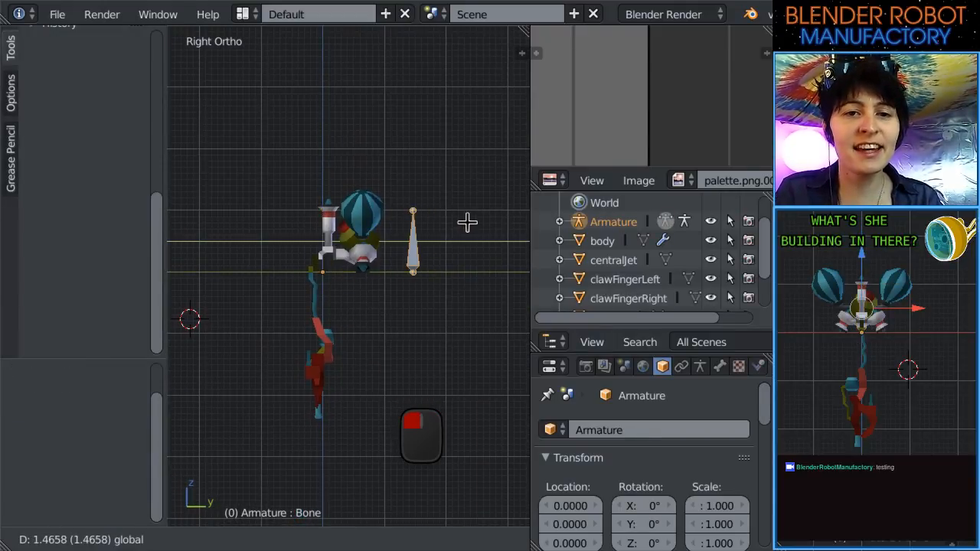
click(459, 223)
Nudge the bone about 0.05 units back along Y toward the robot and return to object mode.
scroll(466, 244, up, 2)
middle_drag(466, 243, 435, 313)
key(KP_1)
key(KP_3)
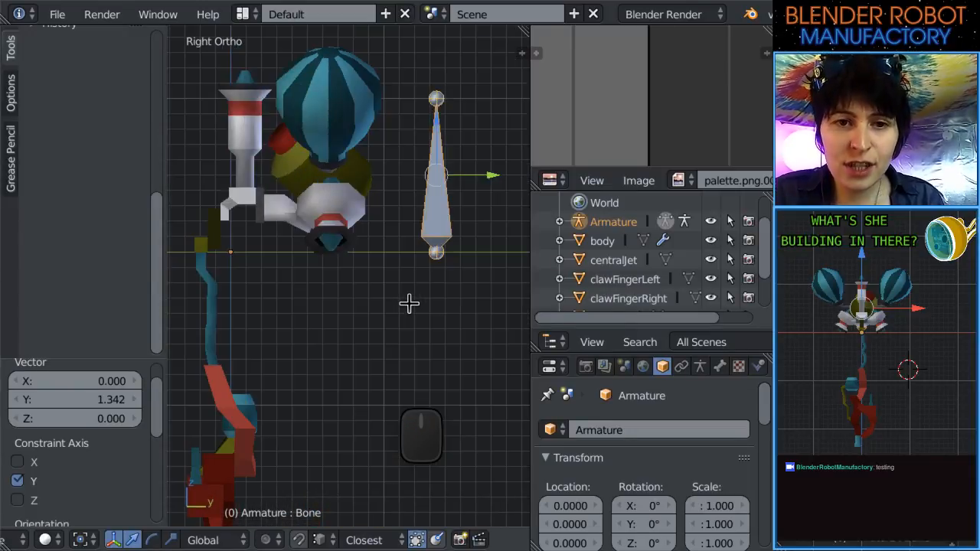
scroll(407, 302, down, 3)
scroll(396, 318, up, 1)
scroll(396, 318, up, 1)
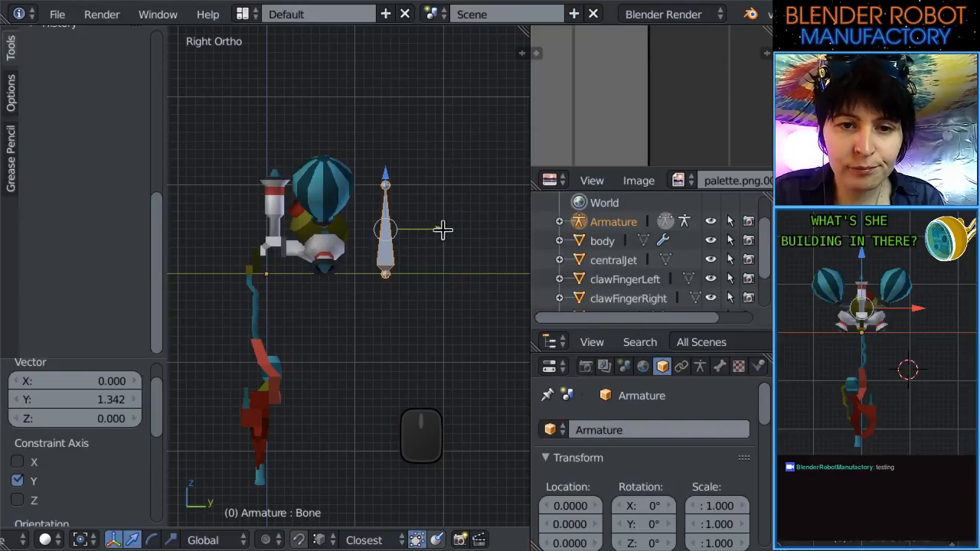
drag(443, 230, 438, 230)
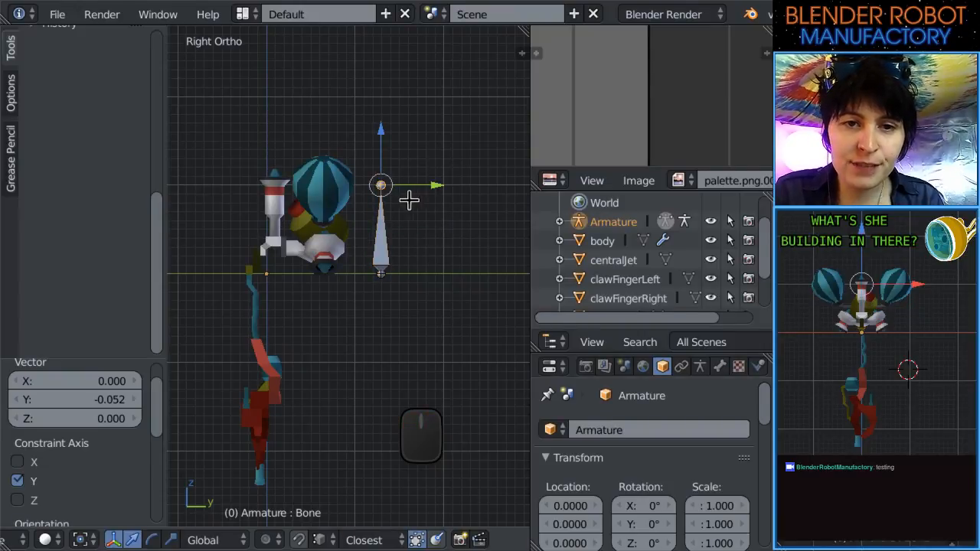
key(Tab)
key(r)
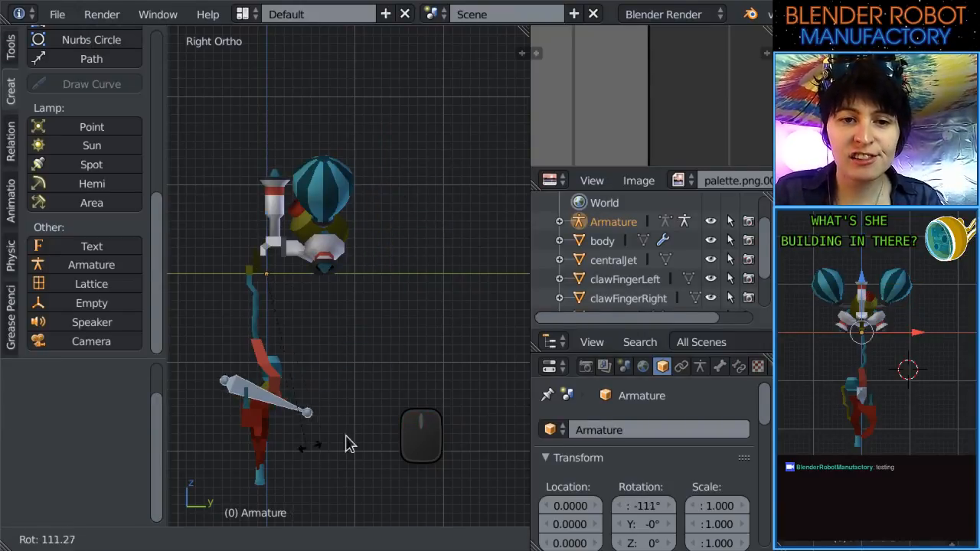
click(363, 435)
key(alt+r)
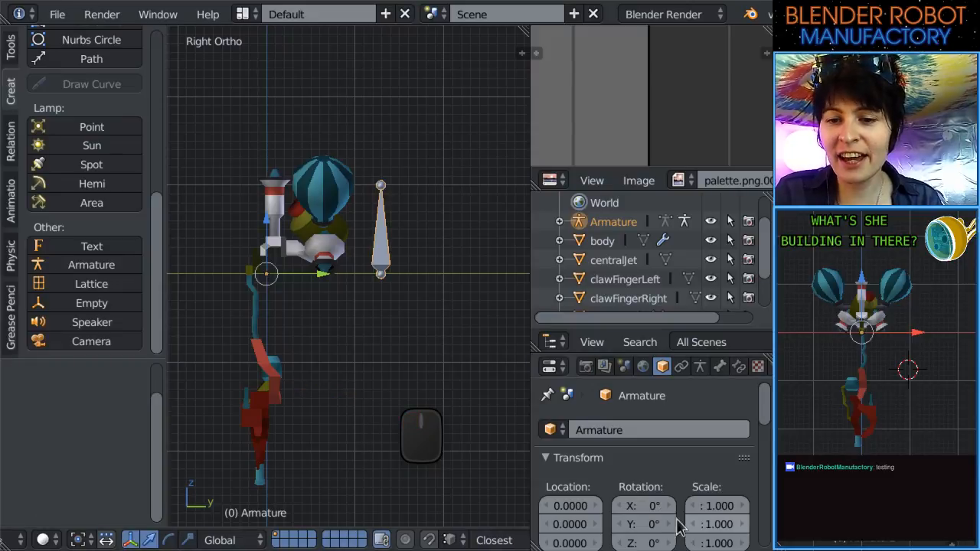
Set the Armature's X rotation to -90° and move it about 1.07 units along Y and 1.29 units along Z.
click(645, 506)
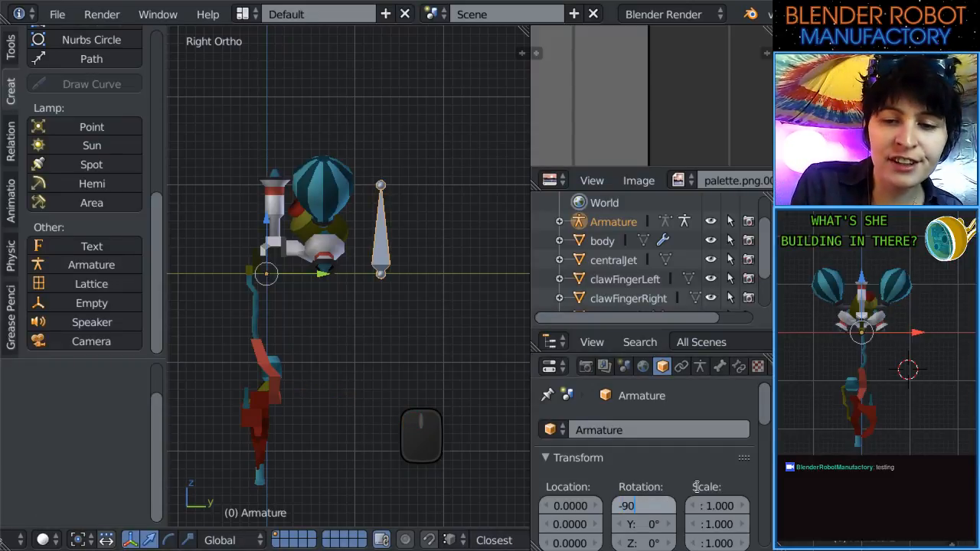
text(-90)
key(Return)
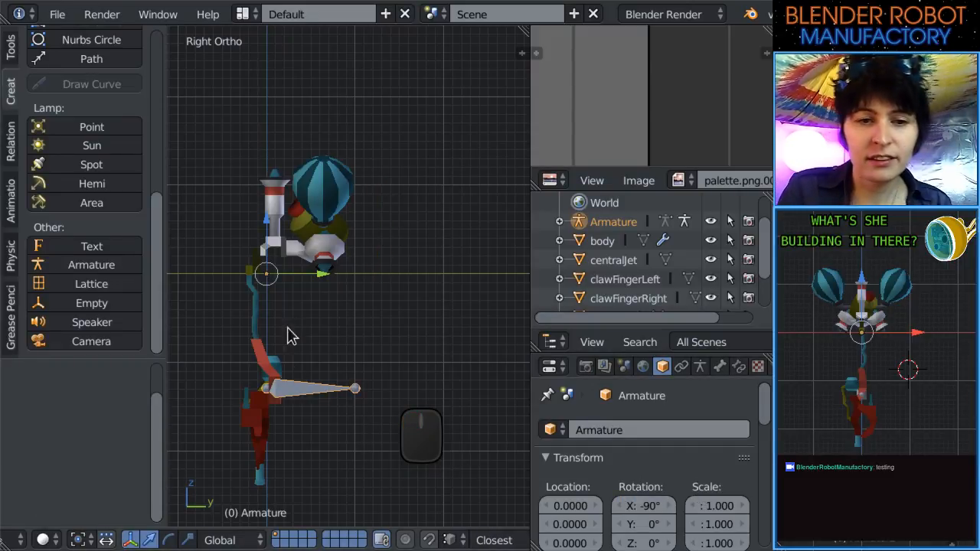
key(g)
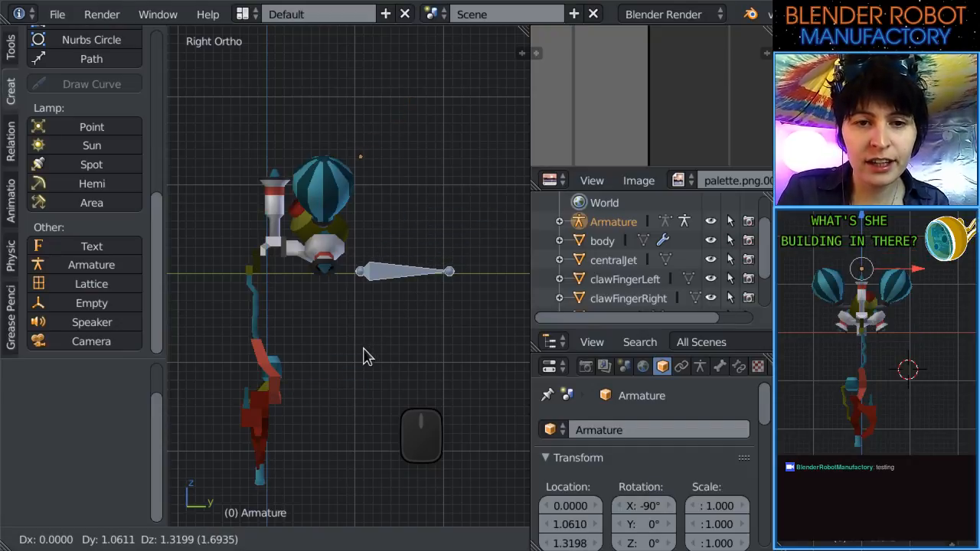
click(365, 358)
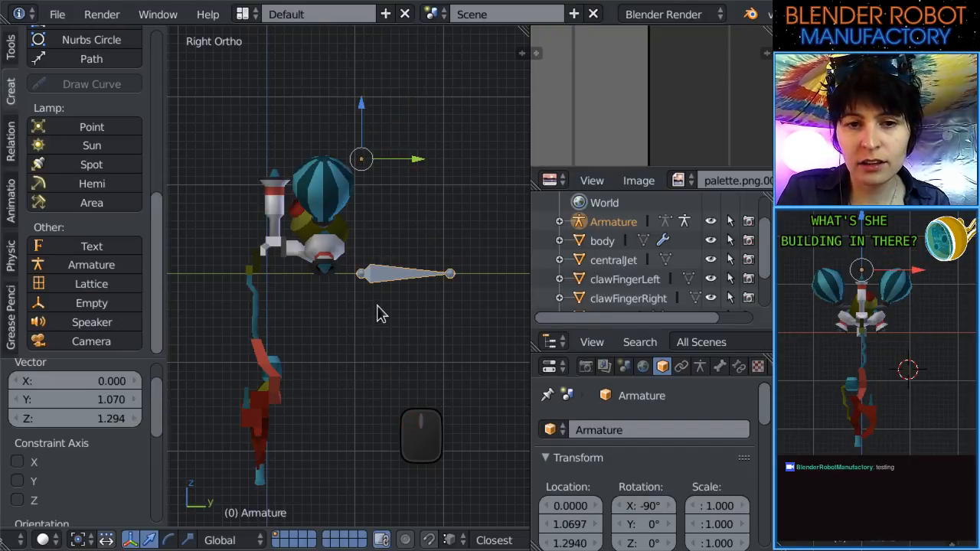
Apply the Armature's location as well as its rotation and scale.
key(ctrl+a)
click(295, 257)
key(ctrl+a)
click(287, 315)
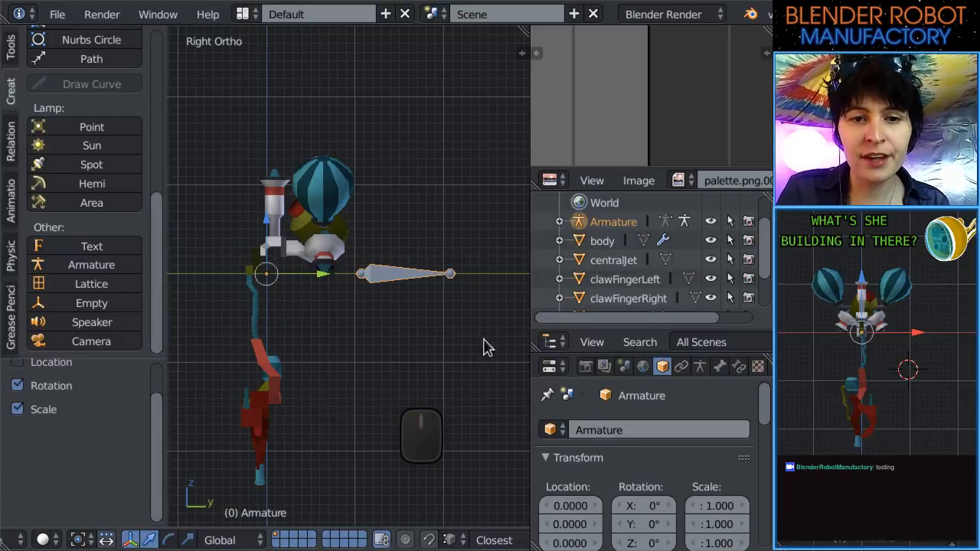
Rename the armature's bone to root.
scroll(484, 341, up, 3)
click(721, 368)
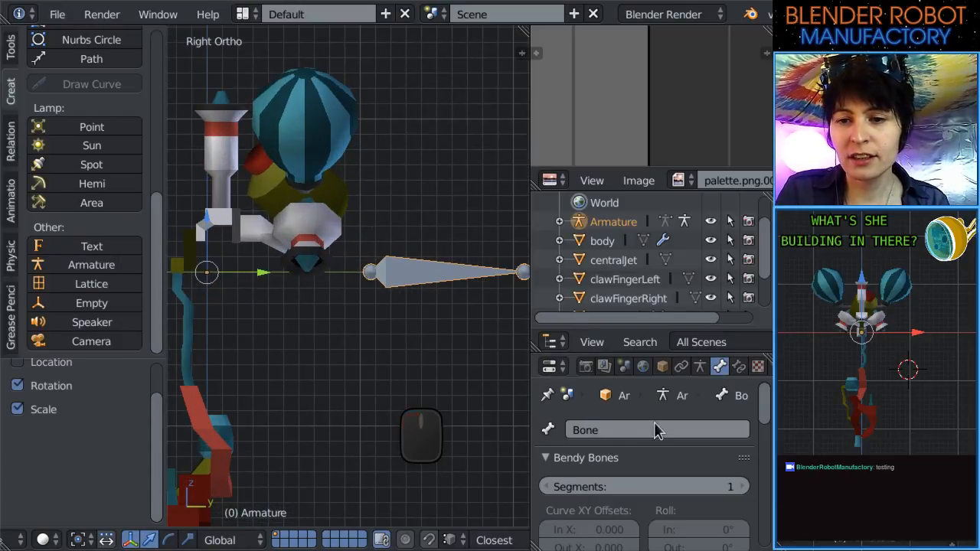
click(603, 432)
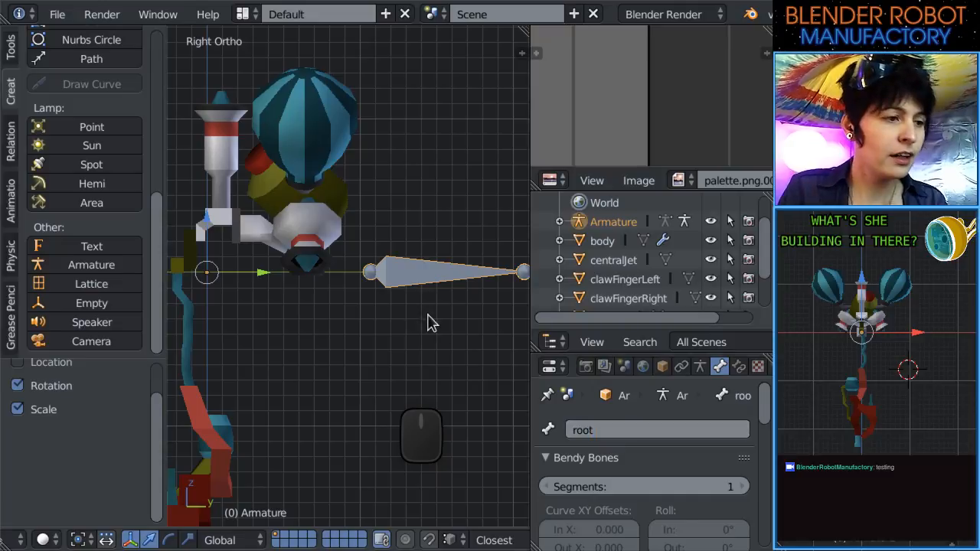
Deselect everything and add a second armature to the scene in front view.
scroll(269, 309, down, 3)
key(KP_1)
scroll(310, 306, up, 3)
key(a)
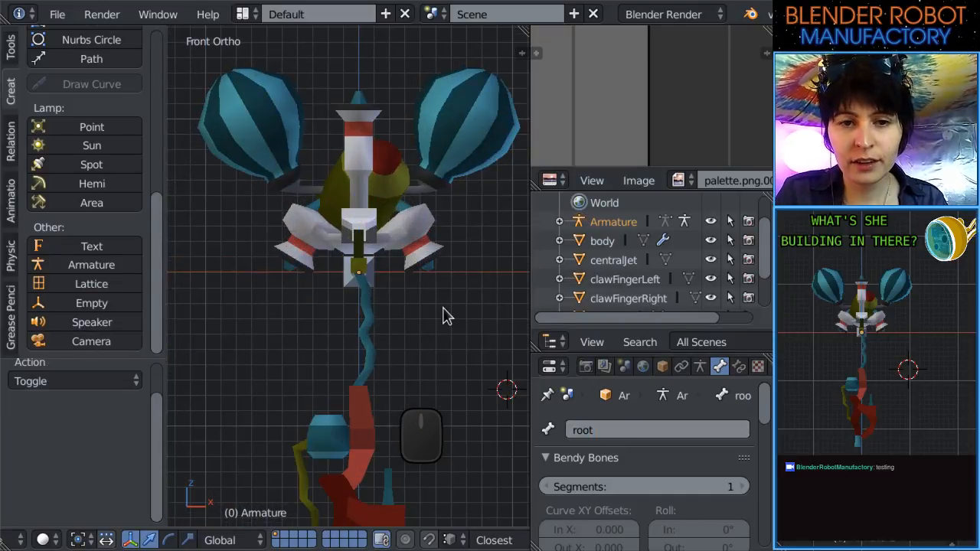
shift+middle_drag(442, 315, 421, 420)
scroll(404, 364, down, 3)
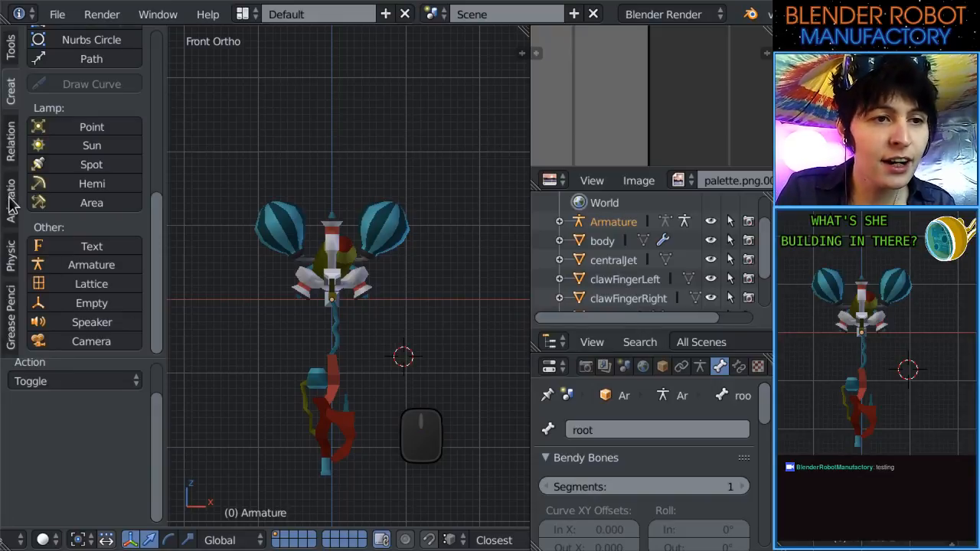
click(114, 266)
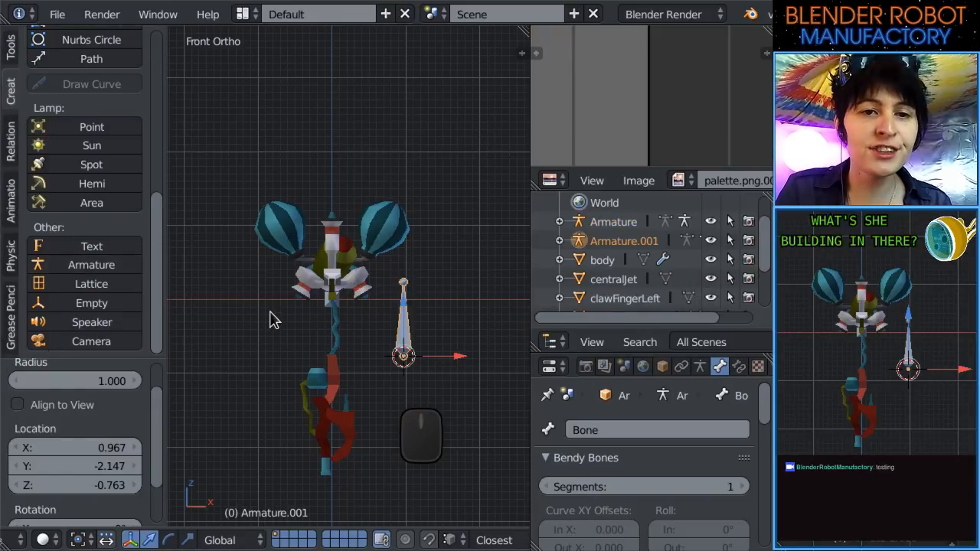
Set the new armature's X, Y and Z location to 0.
click(662, 366)
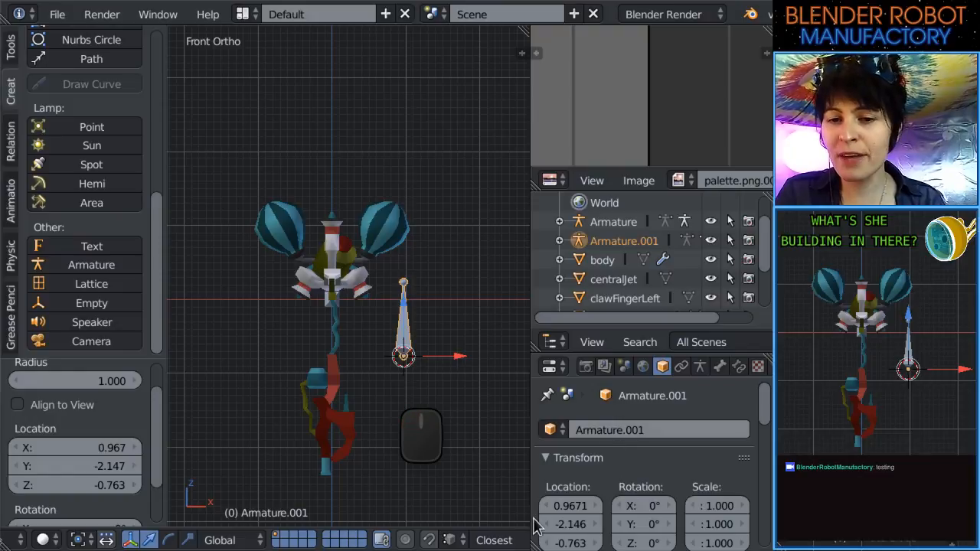
click(565, 510)
text(0)
key(Tab)
text(0)
key(Tab)
text(0)
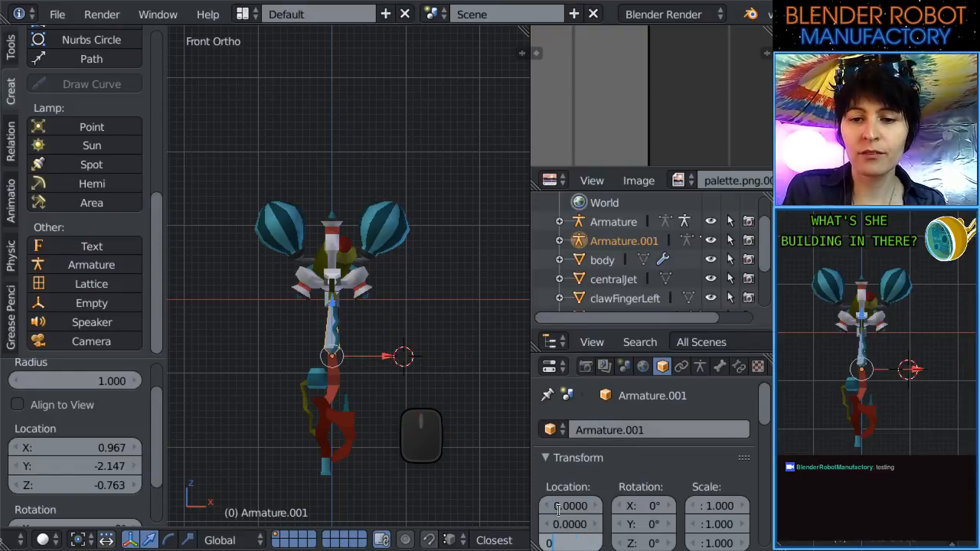
key(Return)
Inspect the new armature's placement relative to the robot's body from an angle and from the front.
scroll(376, 324, up, 6)
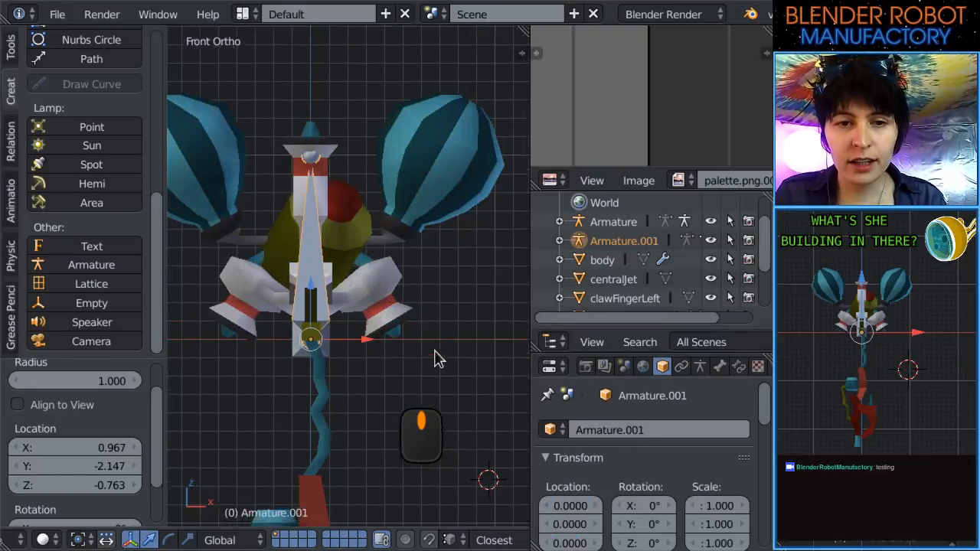
middle_drag(437, 357, 403, 344)
scroll(399, 346, down, 4)
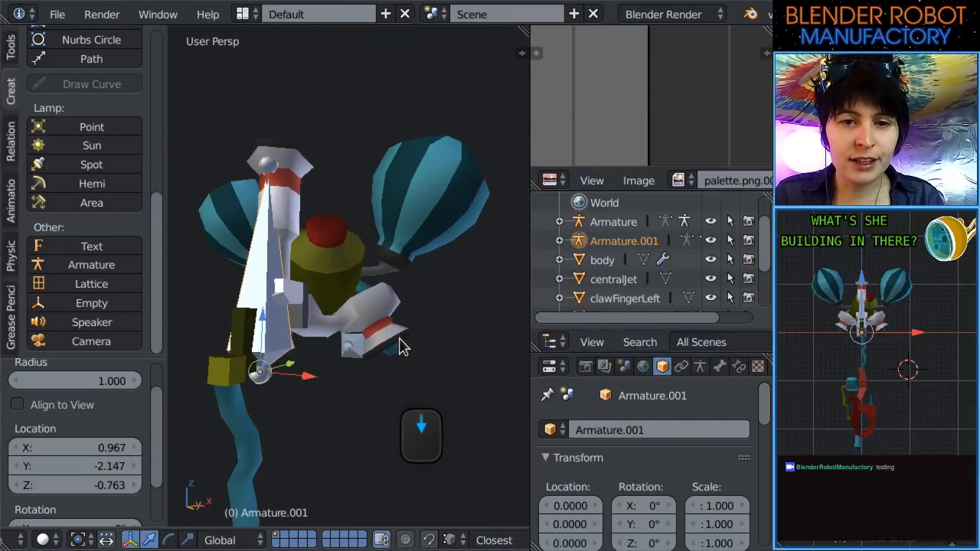
scroll(400, 346, up, 2)
key(KP_1)
scroll(405, 350, down, 3)
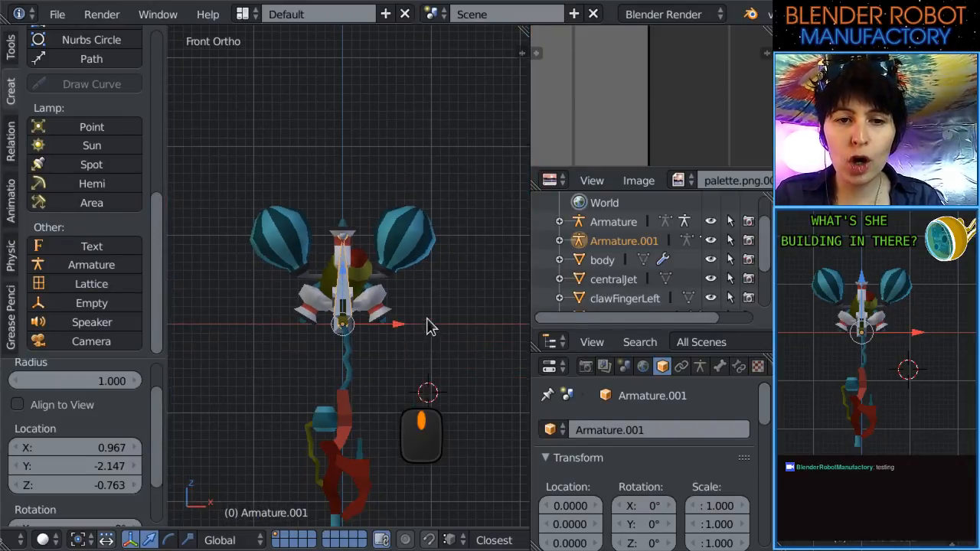
shift+middle_drag(426, 324, 363, 344)
scroll(395, 361, up, 2)
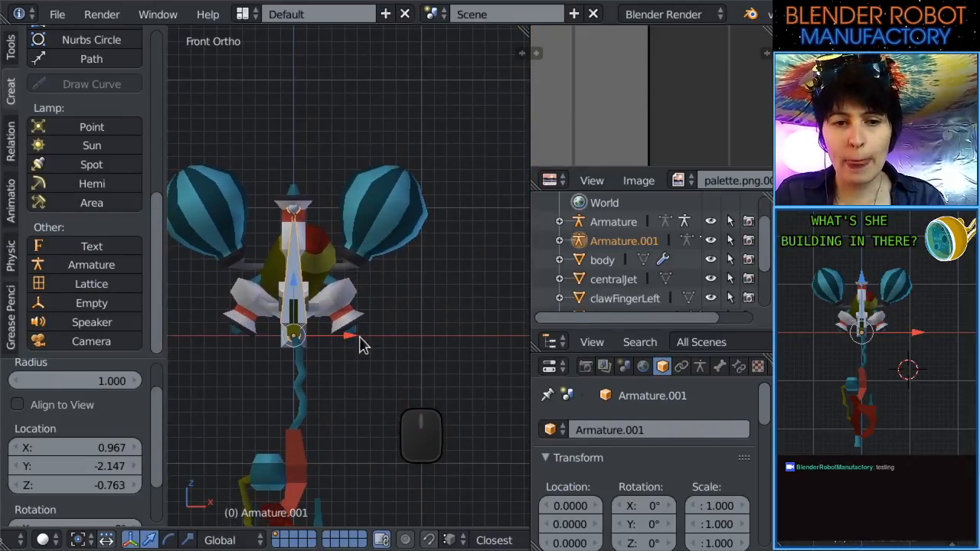
Rotate the new armature about 33.9° in front view and move it about 0.524 in X and 0.644 in Z to the positive-X balloon's base.
scroll(357, 373, down, 2)
scroll(377, 365, up, 2)
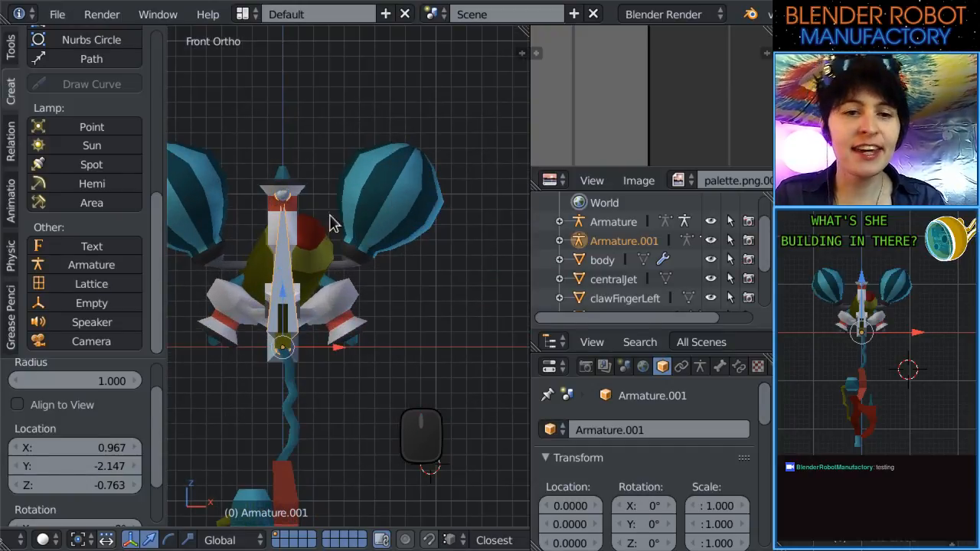
shift+middle_drag(356, 305, 389, 313)
key(r)
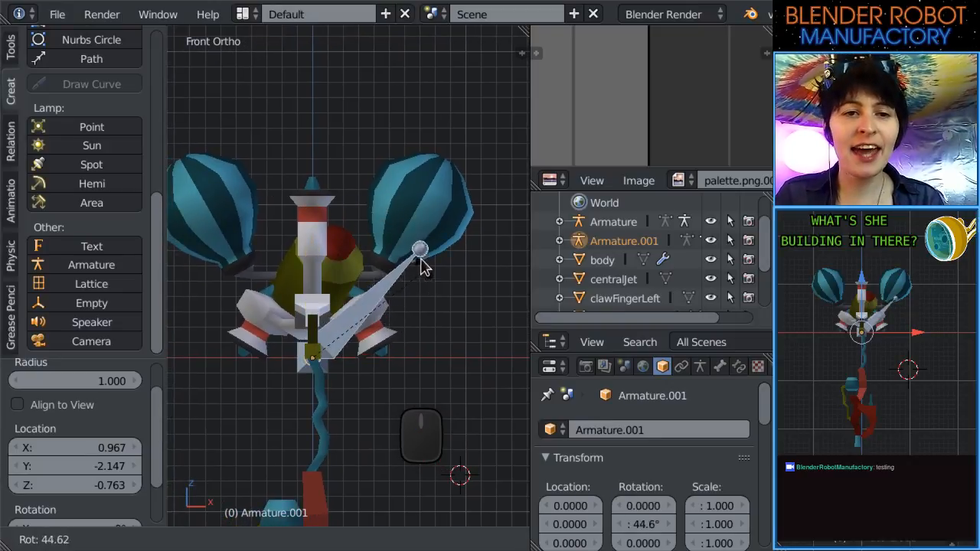
click(418, 245)
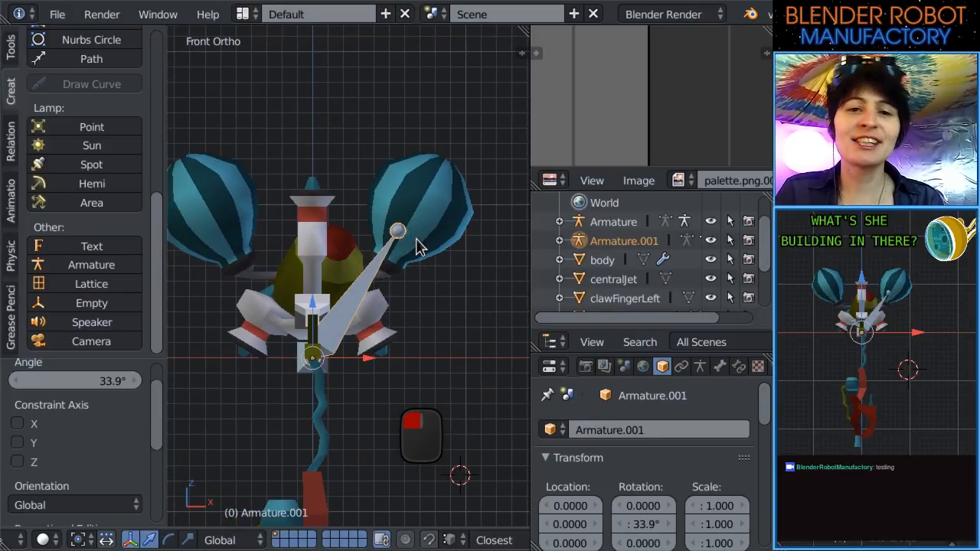
key(g)
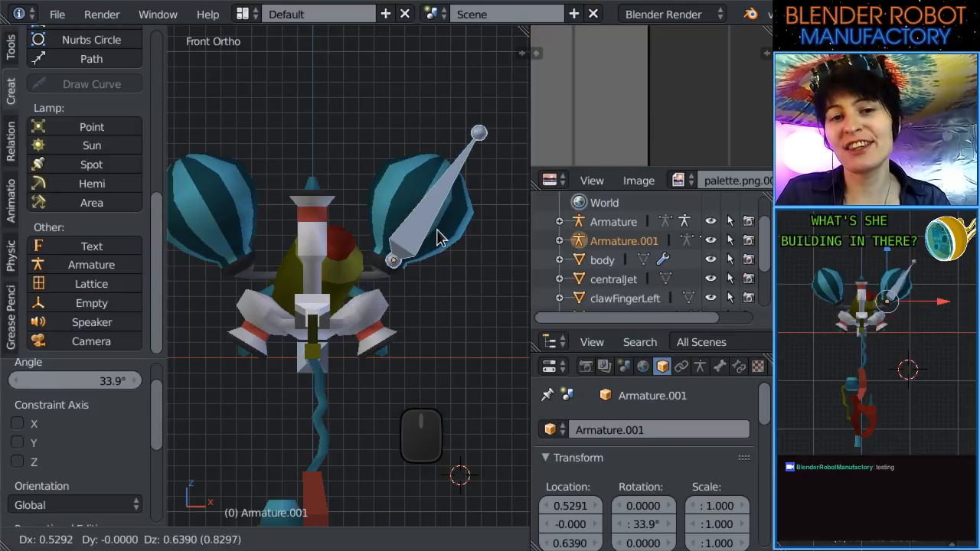
click(438, 238)
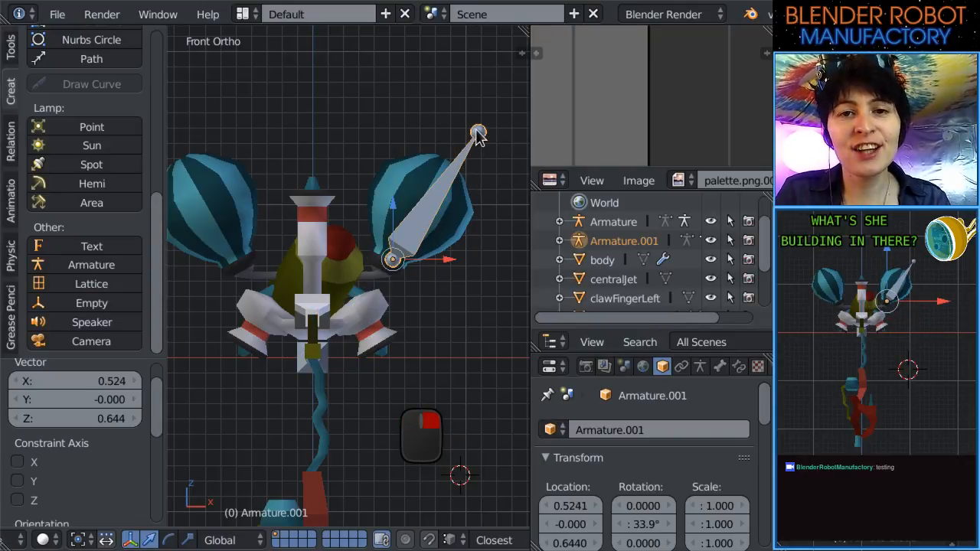
Nudge the bone's tip slightly in edit mode and rotate the whole armature by about -3.47° in object mode.
key(Tab)
key(g)
click(492, 158)
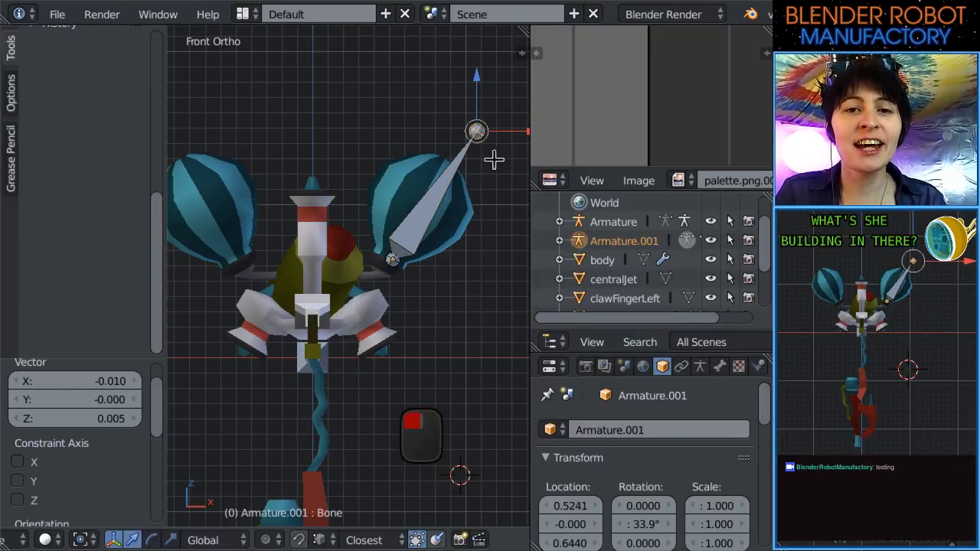
key(Tab)
key(r)
click(489, 153)
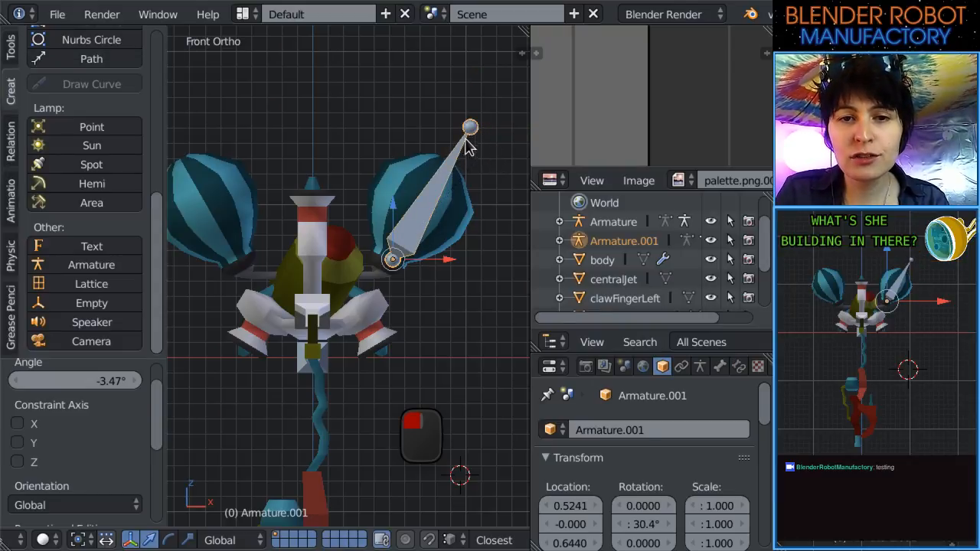
Move the armature about 0.624 along Y in right view to line it up with the balloon's depth.
key(KP_3)
key(g)
key(y)
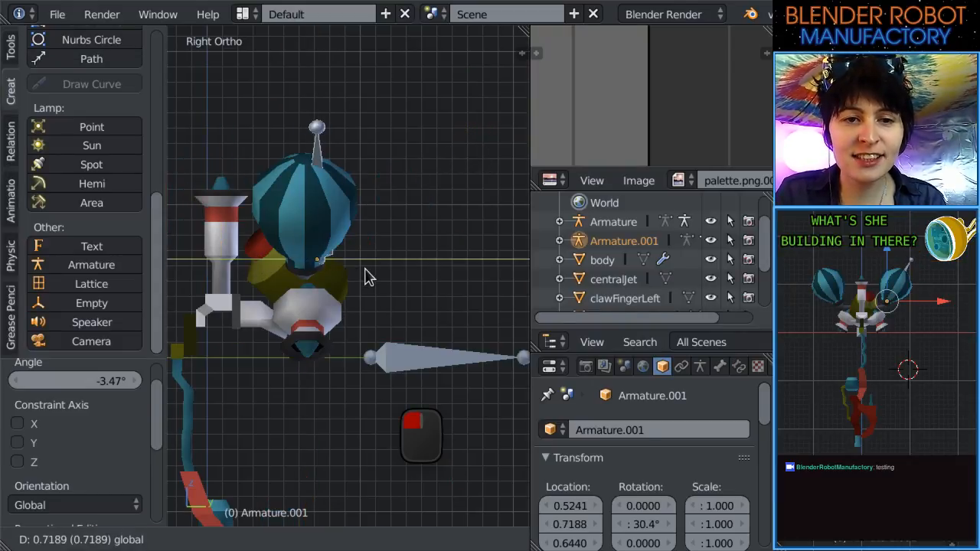
click(350, 280)
Show the front view in wireframe and move the armature about -0.022 in X and 0.038 in Z inside the balloon's neck.
key(KP_1)
scroll(337, 306, up, 4)
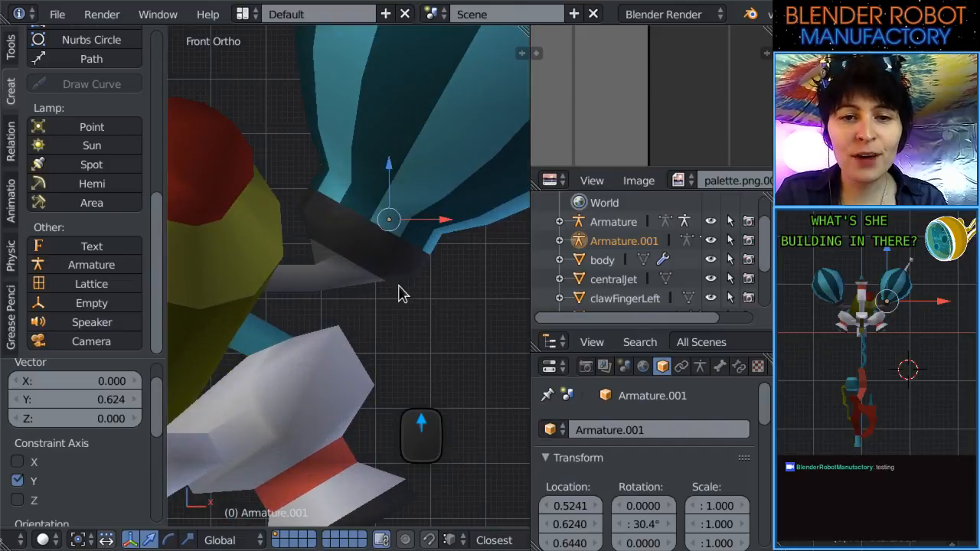
key(z)
key(g)
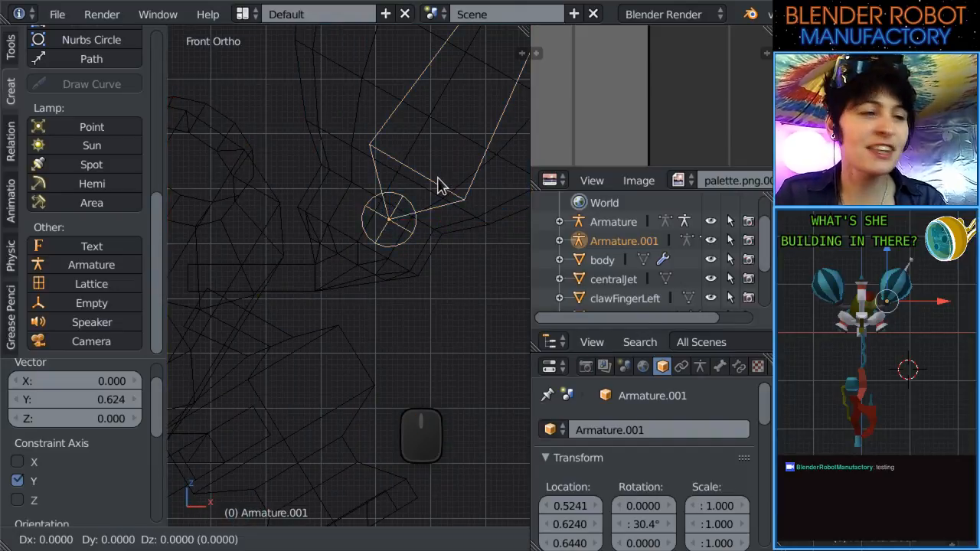
click(426, 157)
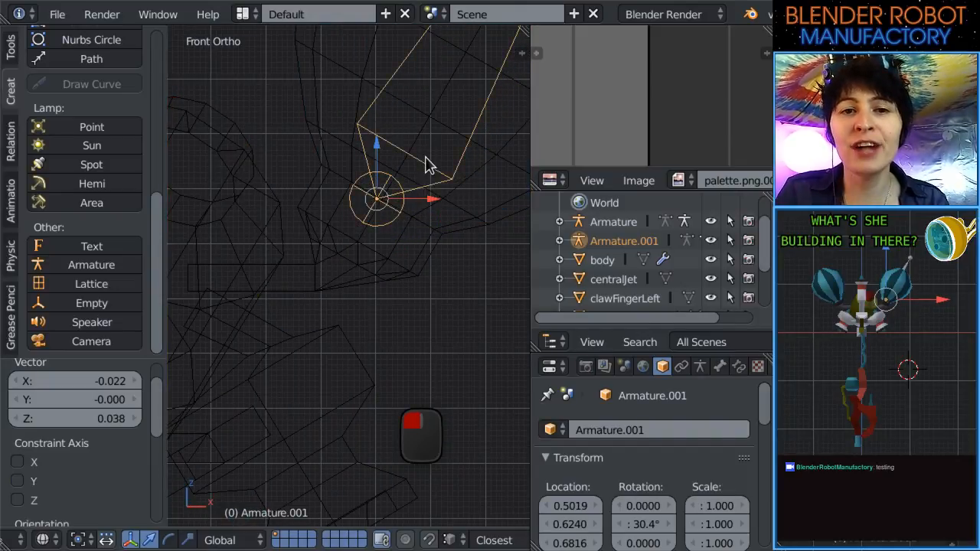
Fine-tune the bone's base against the balloon's neck wireframe, placing it at about X 0.512 and Z 0.682.
scroll(426, 157, up, 4)
shift+middle_drag(426, 157, 340, 302)
scroll(340, 302, up, 2)
key(g)
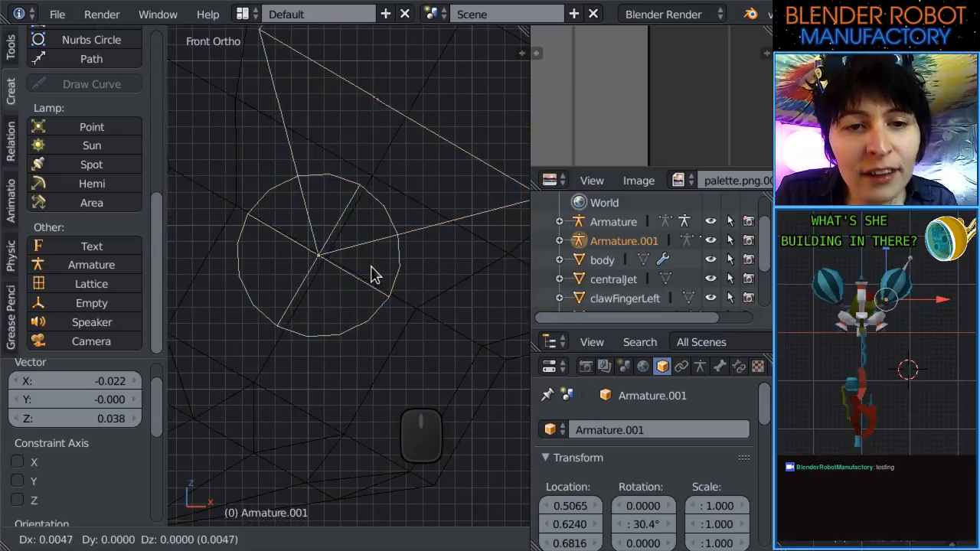
click(376, 269)
scroll(376, 269, down, 2)
key(g)
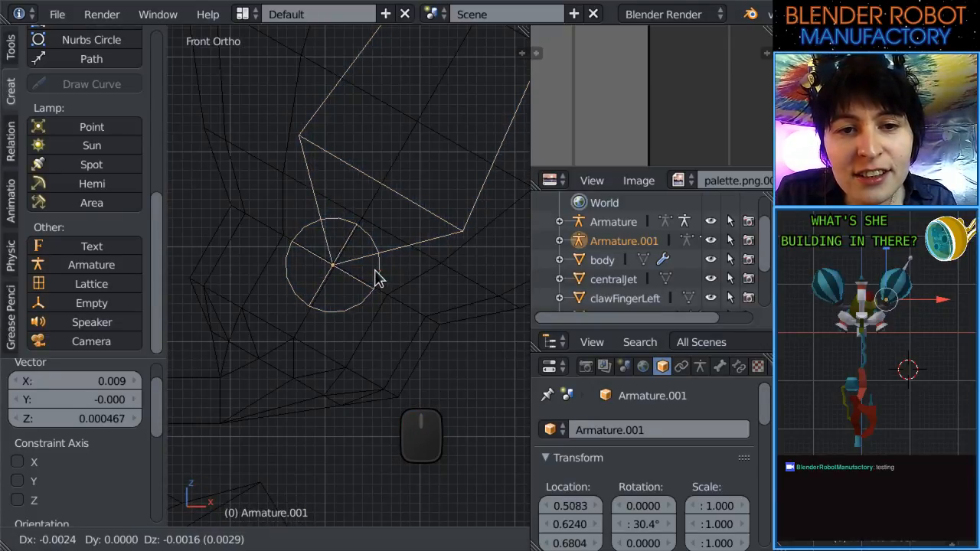
click(383, 278)
scroll(382, 277, down, 2)
scroll(391, 268, down, 2)
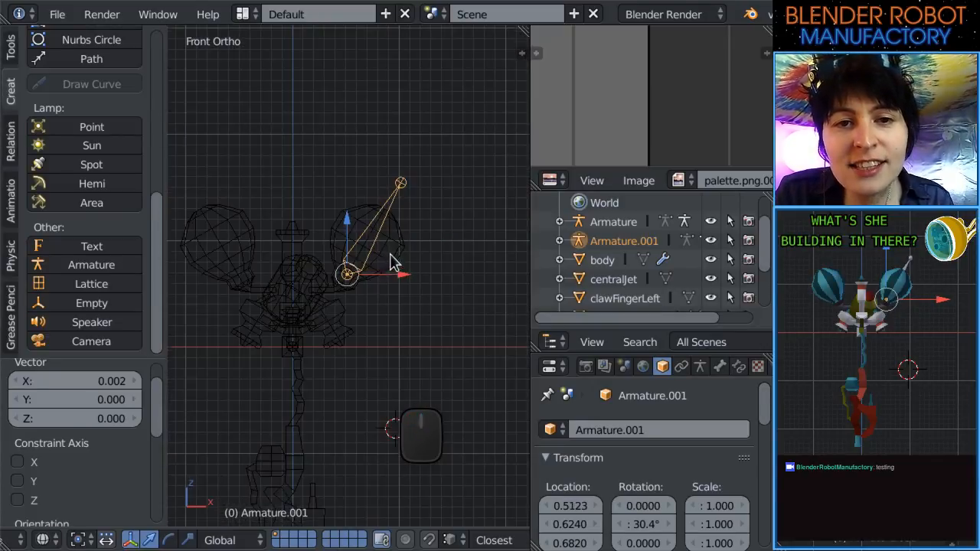
Return to solid shading and apply the balloon armature's location, rotation and scale.
key(z)
scroll(396, 347, up, 3)
key(ctrl+a)
click(322, 284)
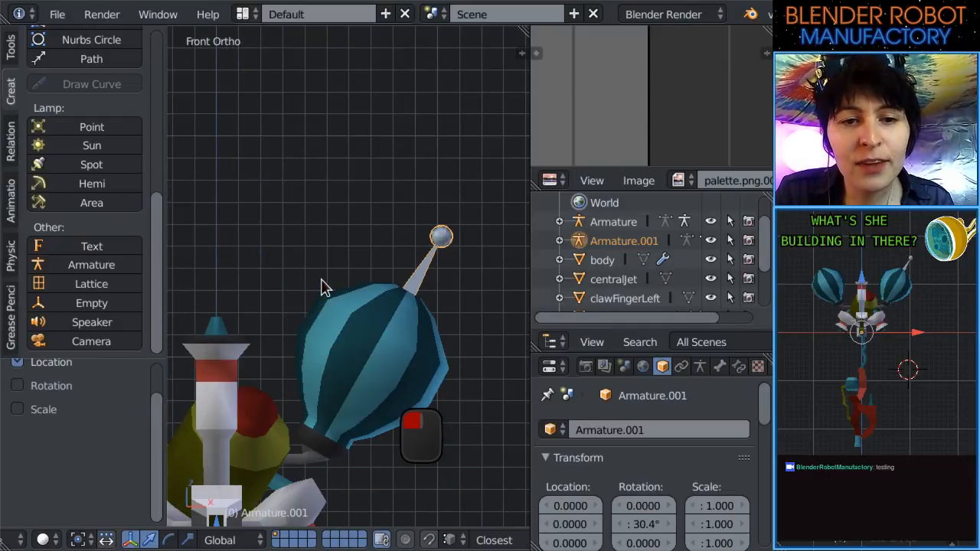
key(ctrl+a)
click(320, 322)
scroll(345, 318, down, 2)
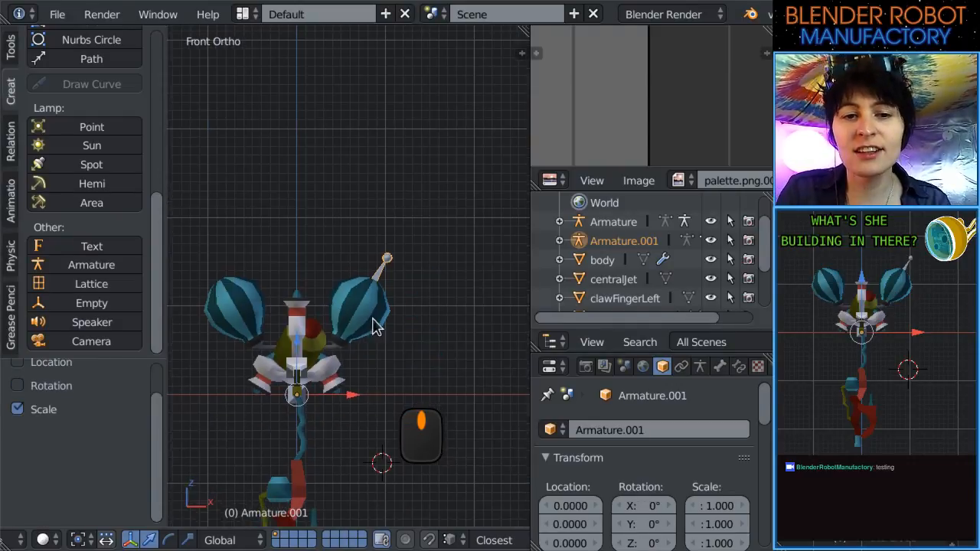
Show the transform properties and select the balloon bone in edit mode to display its head, tail and roll values.
scroll(378, 320, up, 2)
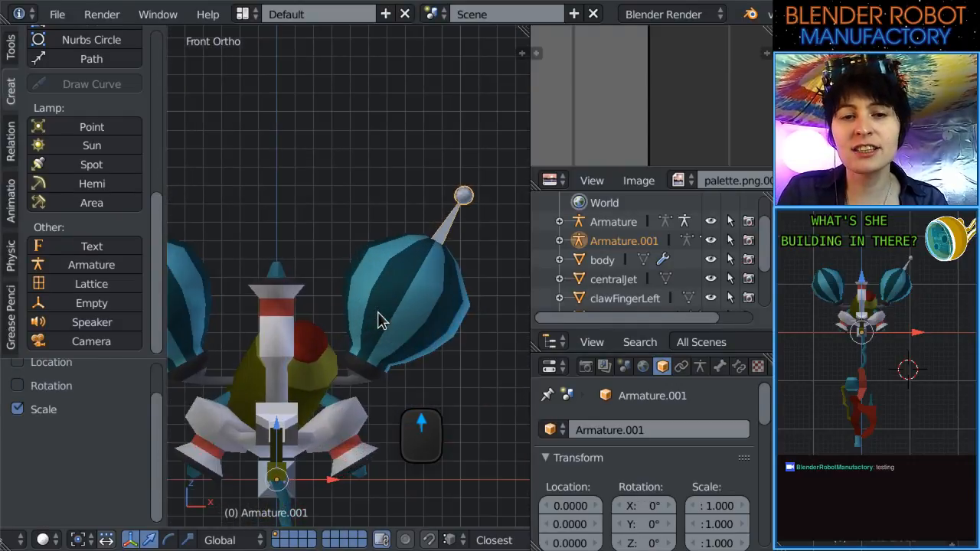
click(521, 53)
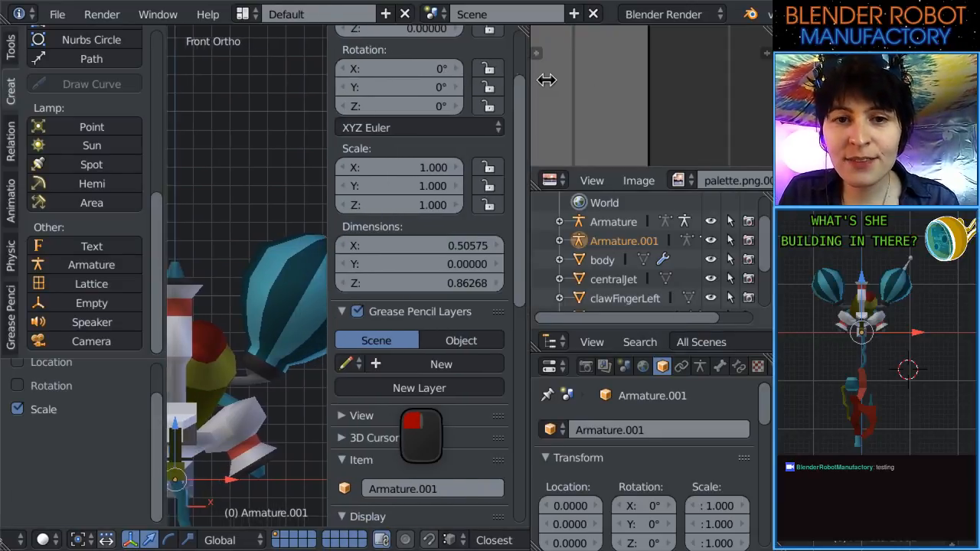
drag(547, 80, 548, 81)
scroll(307, 234, up, 4)
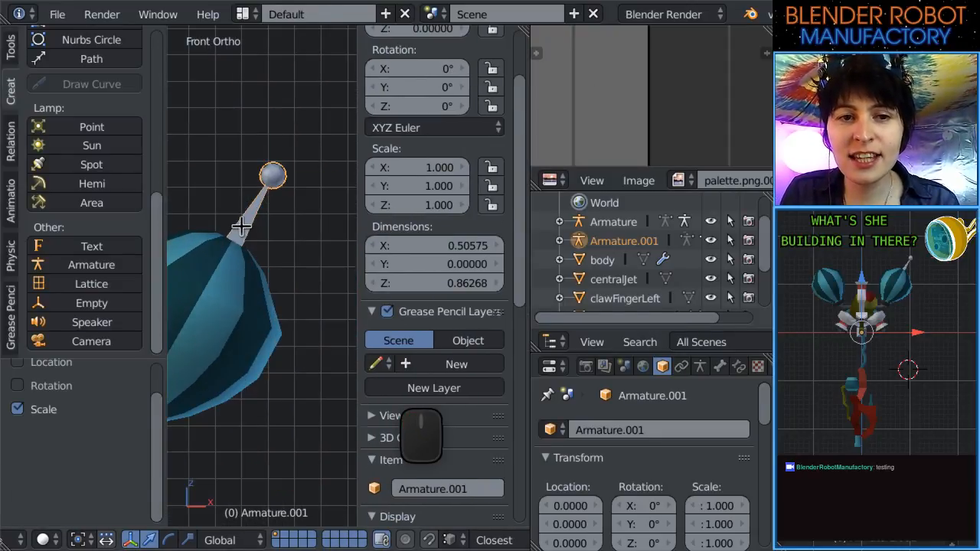
key(Tab)
right_click(242, 225)
shift+middle_drag(318, 237, 336, 274)
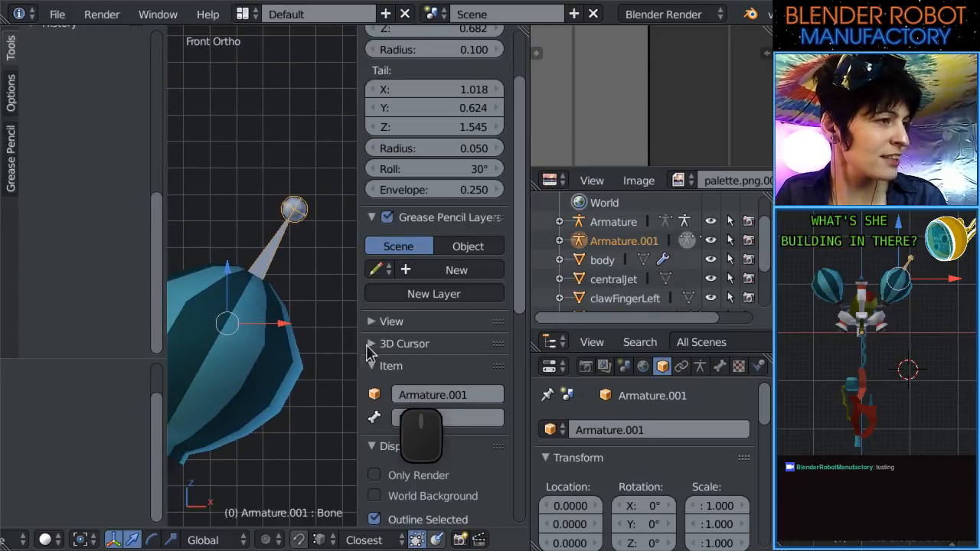
Try a roll of 0° on the balloon bone, undo it, and hide the transform properties.
click(438, 170)
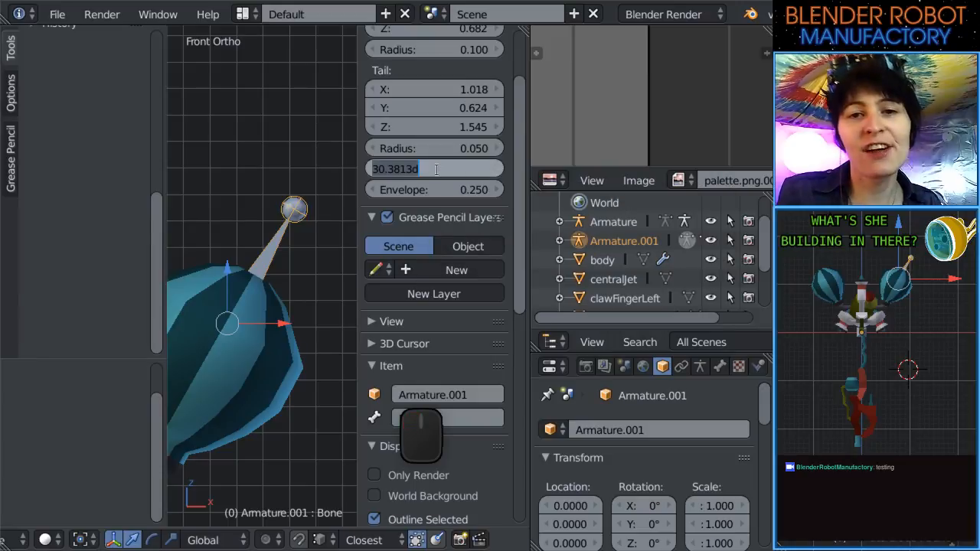
text(0)
key(Return)
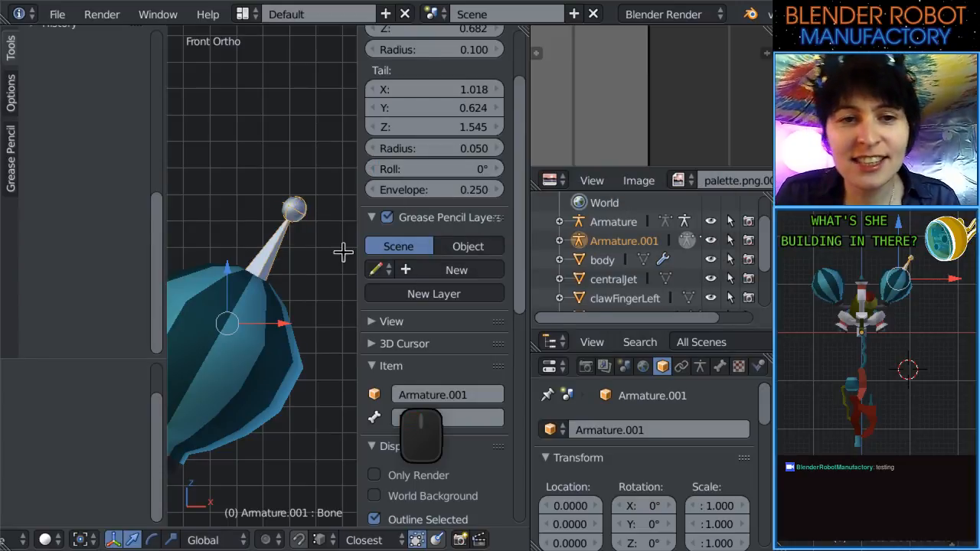
scroll(327, 261, up, 3)
key(ctrl+z)
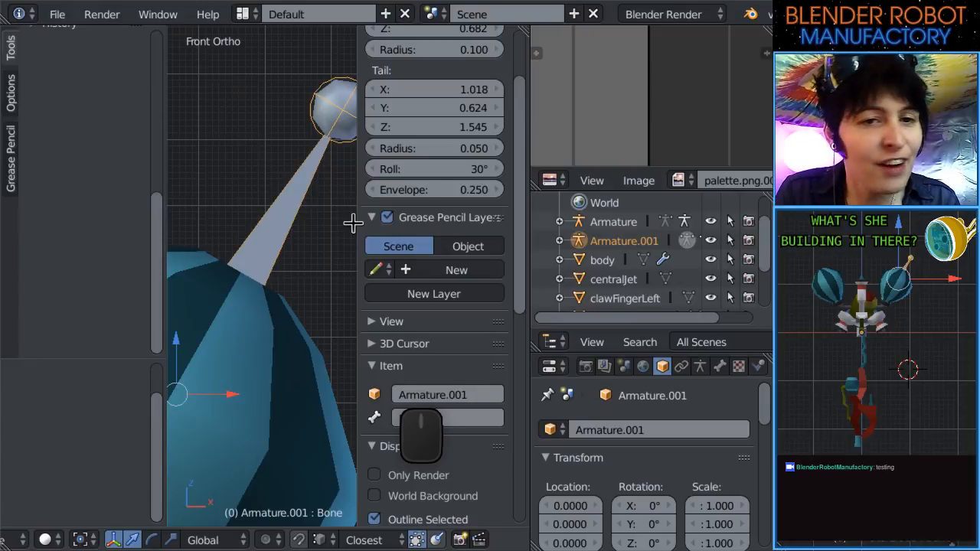
click(351, 226)
drag(359, 213, 401, 267)
scroll(401, 268, down, 5)
scroll(415, 250, up, 1)
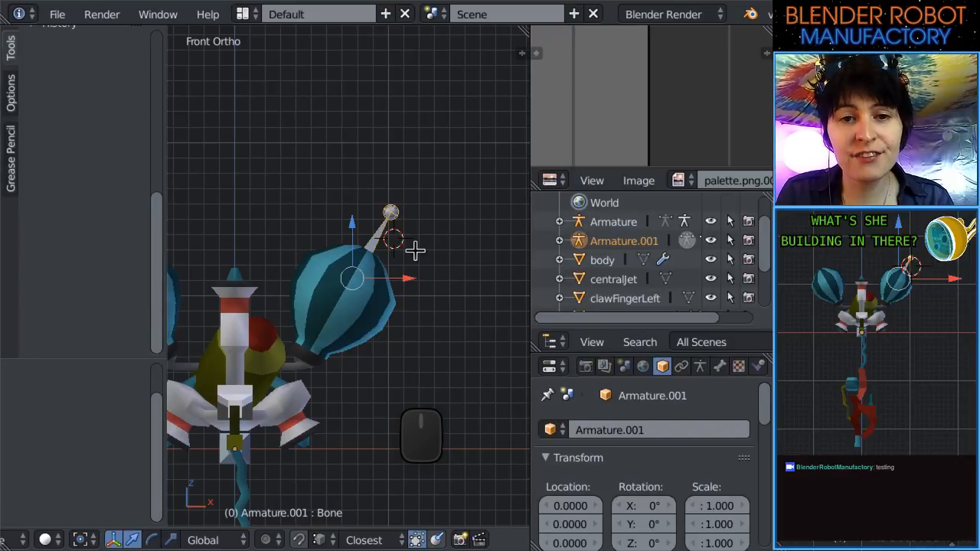
Duplicate the balloon bone in place and mirror the copy along the global X axis.
key(shift+d)
click(414, 251)
scroll(415, 251, up, 2)
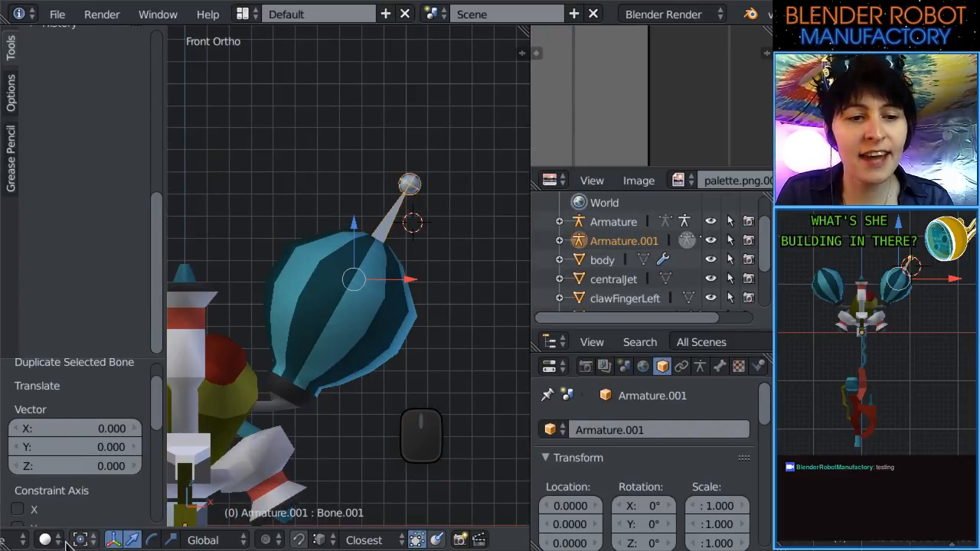
scroll(67, 544, up, 8)
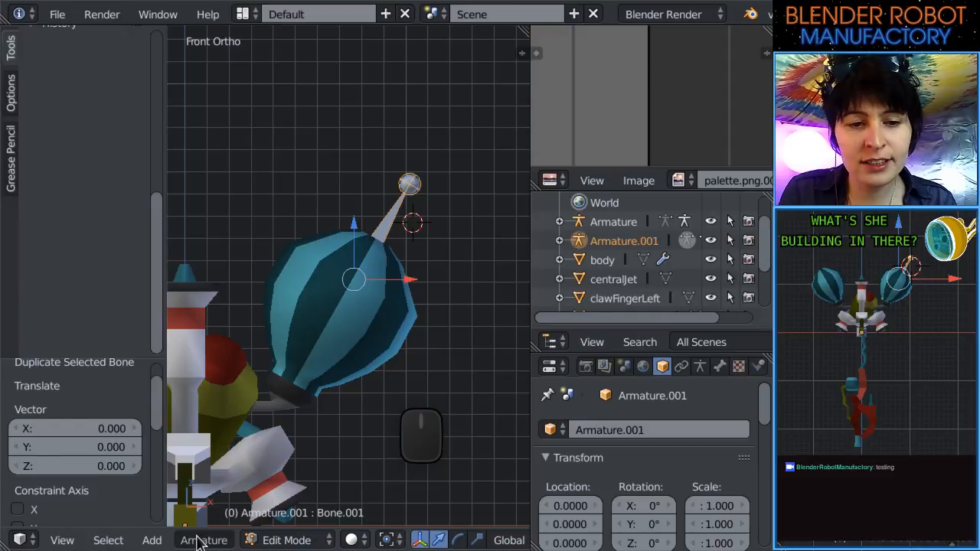
click(196, 541)
click(222, 544)
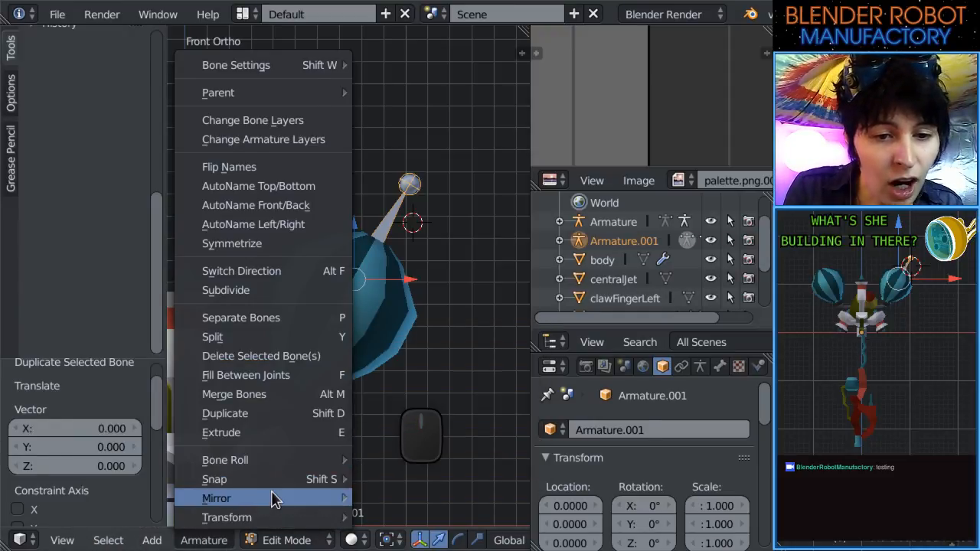
mouse_move(280, 499)
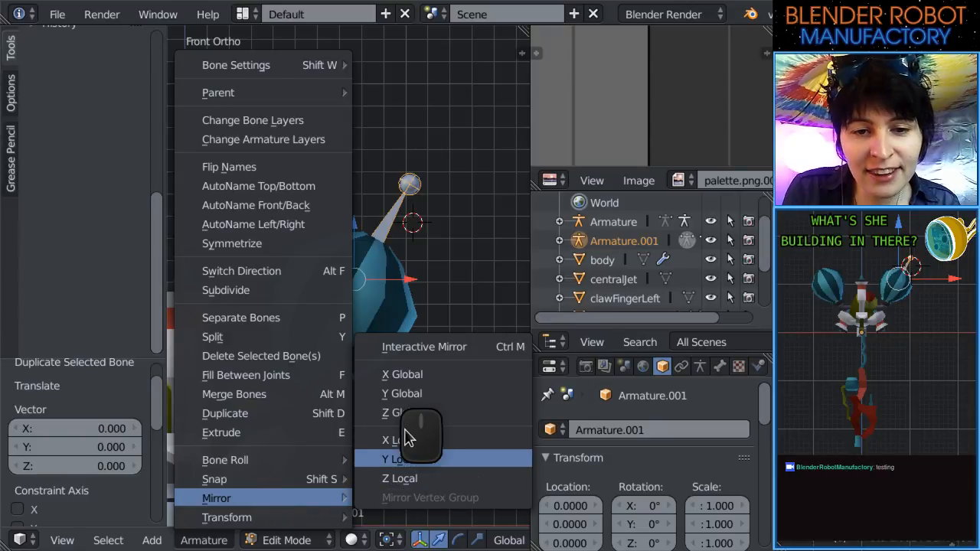
click(394, 458)
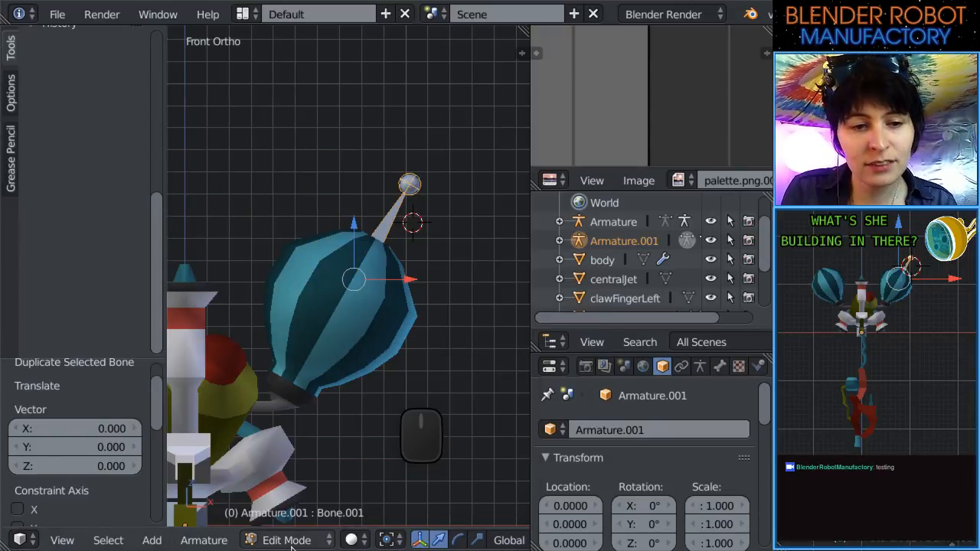
click(204, 540)
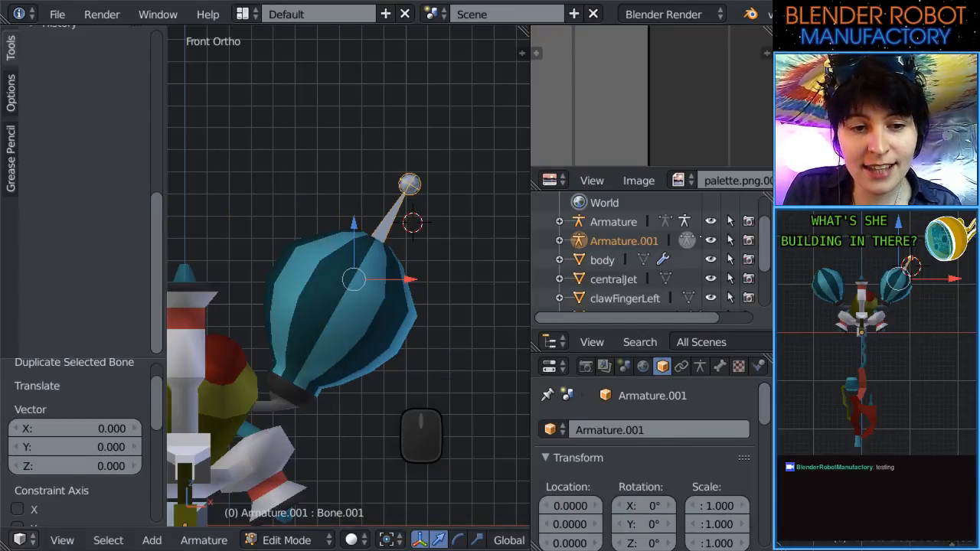
click(214, 540)
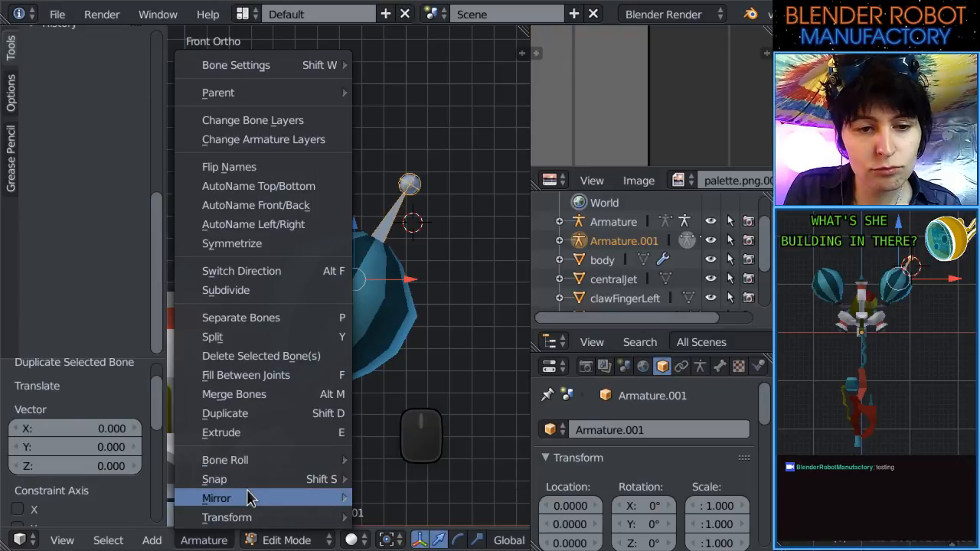
mouse_move(247, 498)
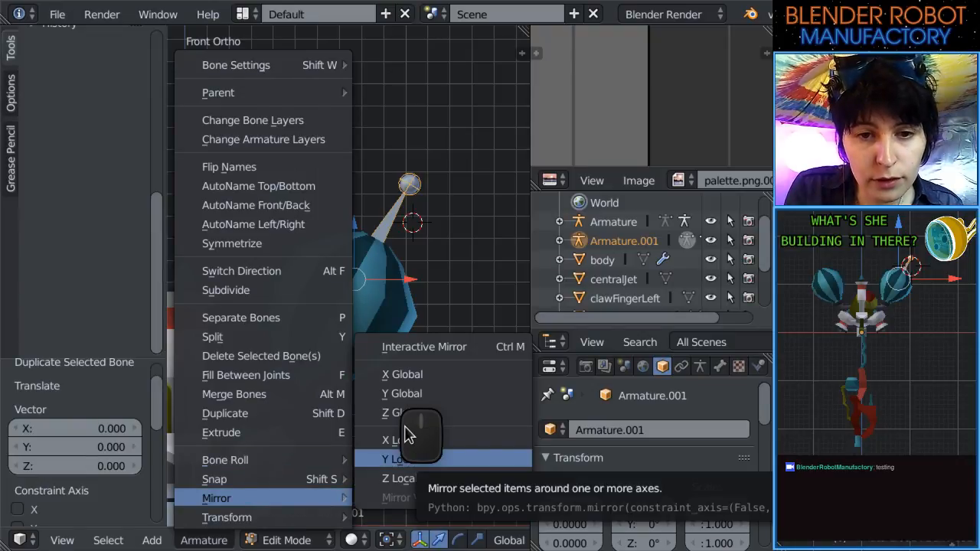
click(394, 373)
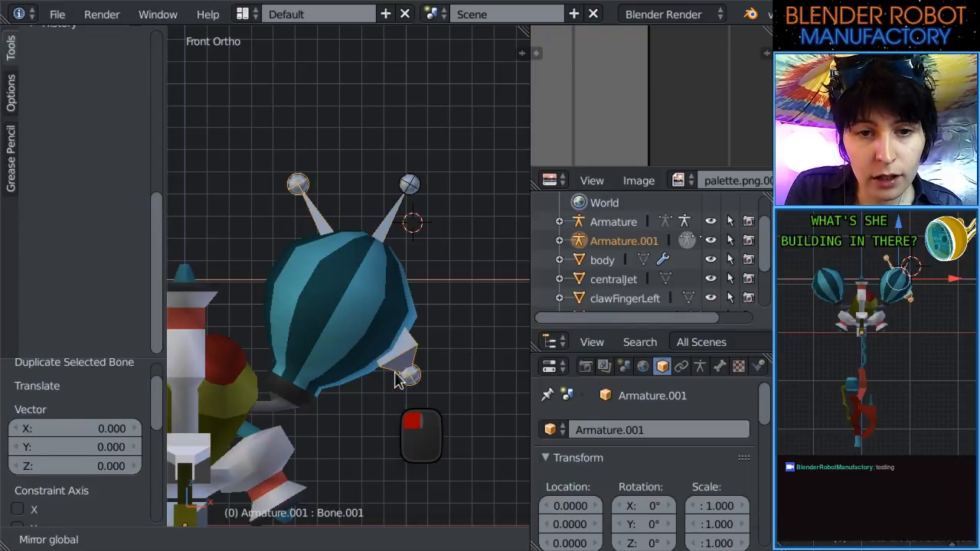
Delete the mirrored bone copy and return to object mode.
scroll(394, 373, down, 4)
key(x)
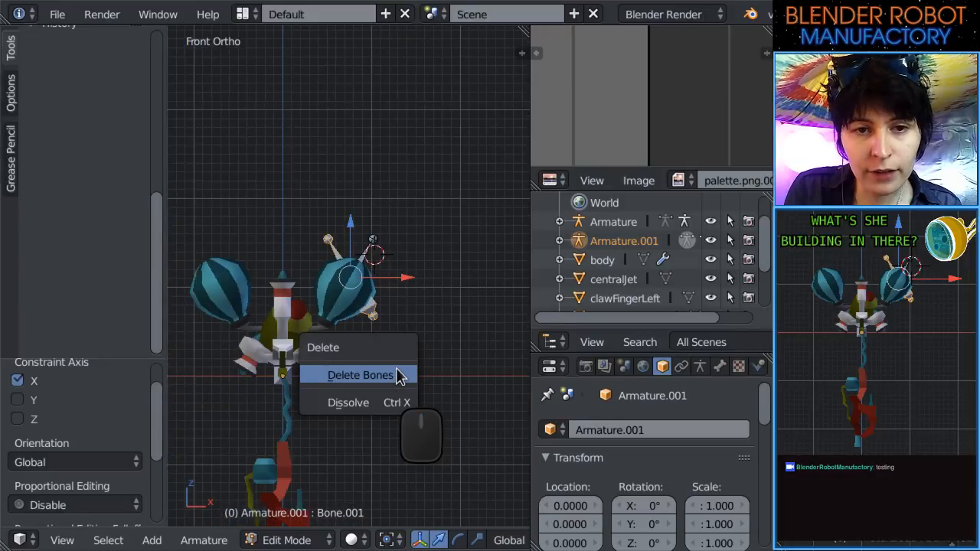
click(399, 375)
scroll(366, 240, up, 3)
key(Tab)
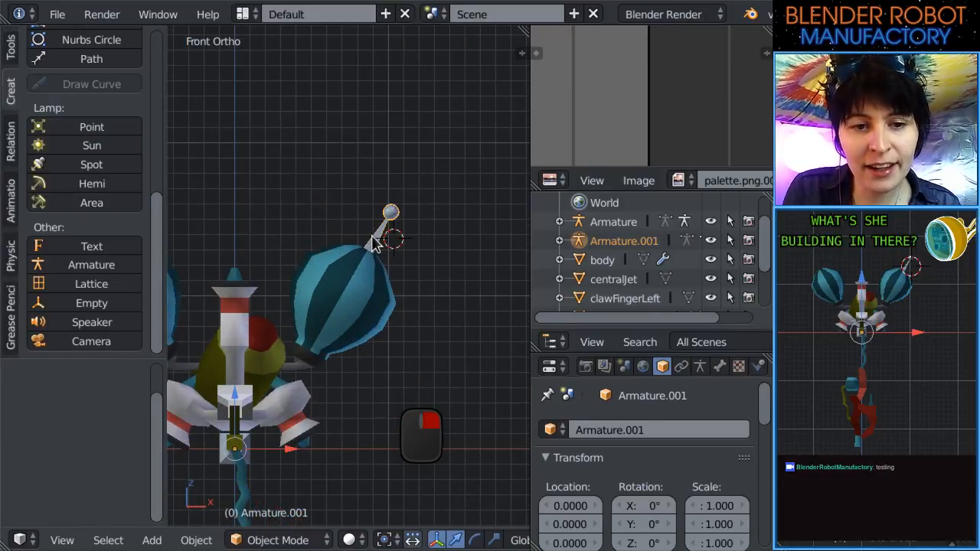
Try moving the balloon armature down off the balloon in object mode and undo the move.
scroll(304, 370, down, 2)
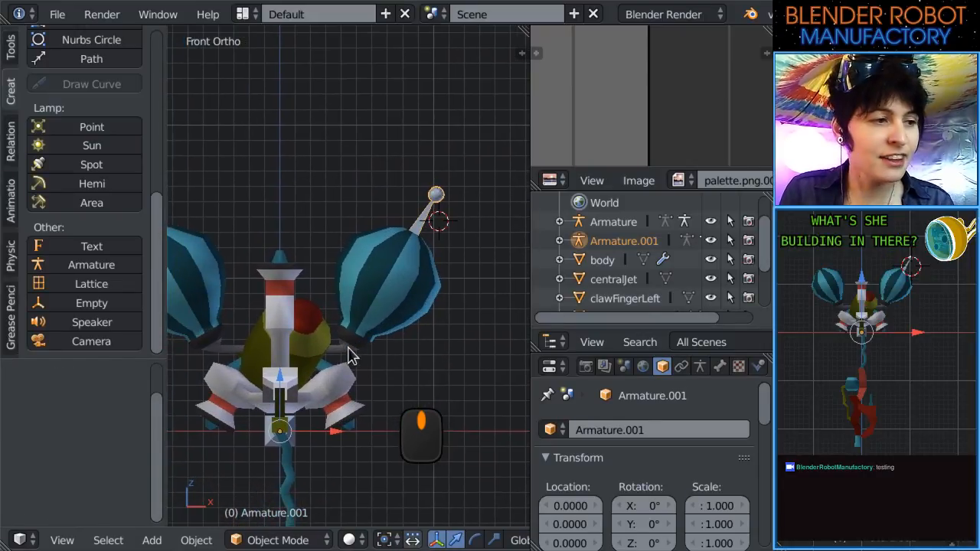
click(197, 540)
key(g)
click(423, 344)
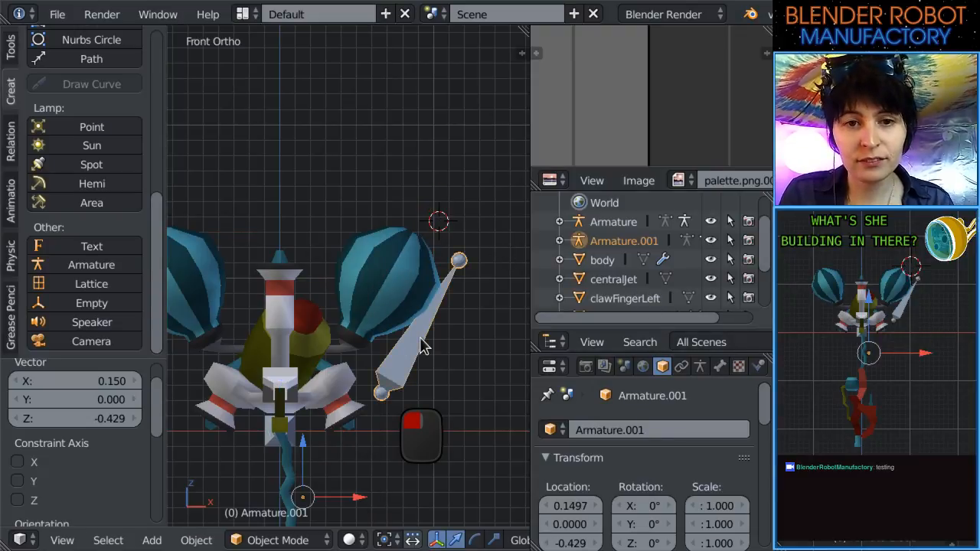
key(ctrl+z)
Duplicate the balloon armature in place and mirror the copy along the global X axis onto the opposite balloon.
key(shift+d)
right_click(422, 343)
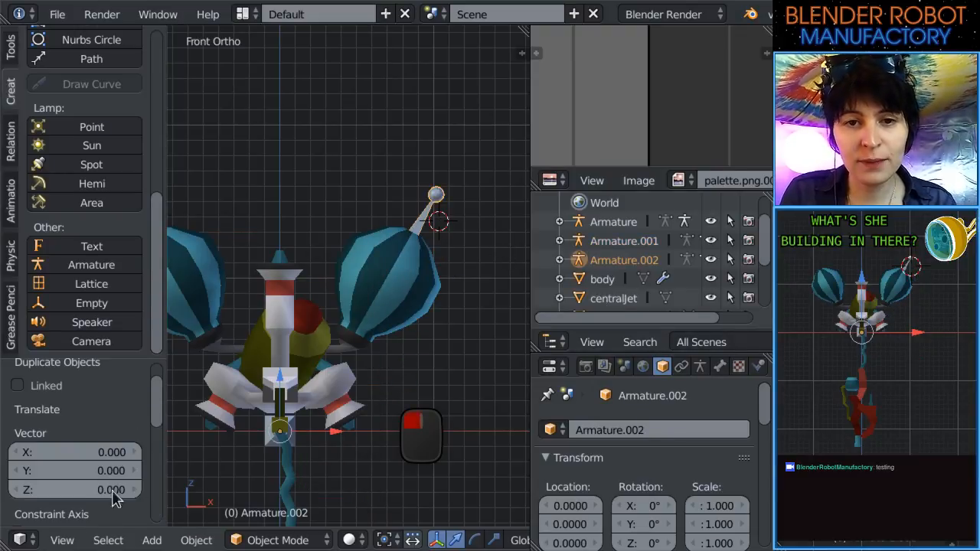
click(196, 540)
mouse_move(229, 433)
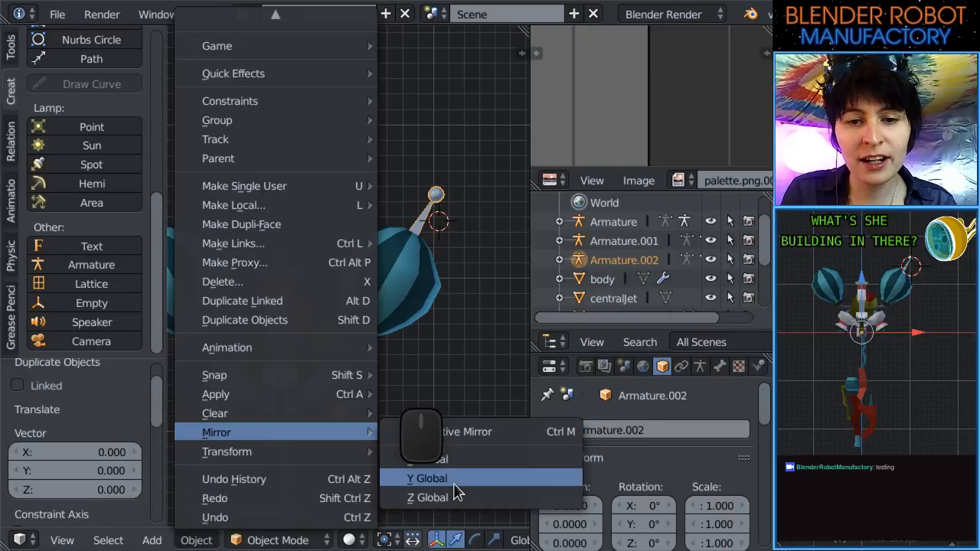
click(468, 460)
scroll(371, 278, down, 2)
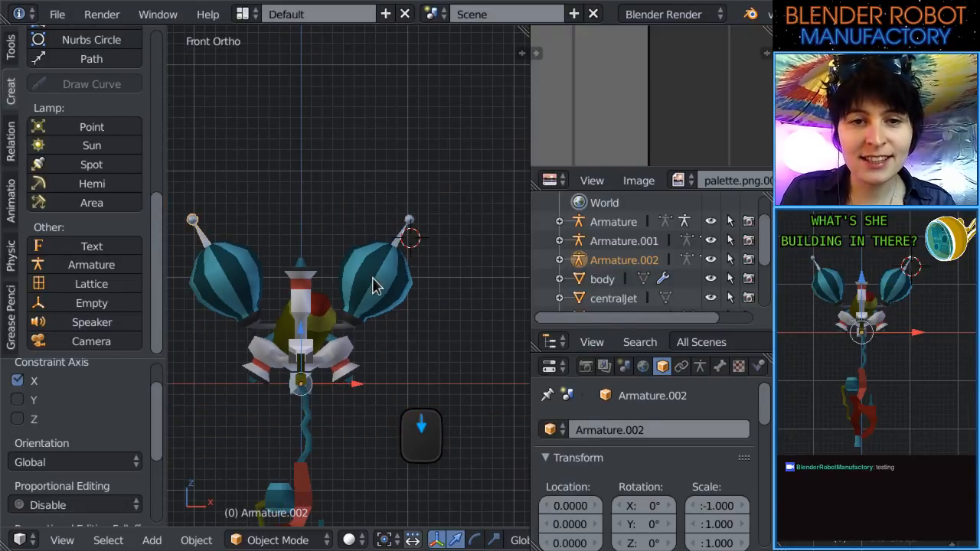
shift+middle_drag(369, 292, 400, 301)
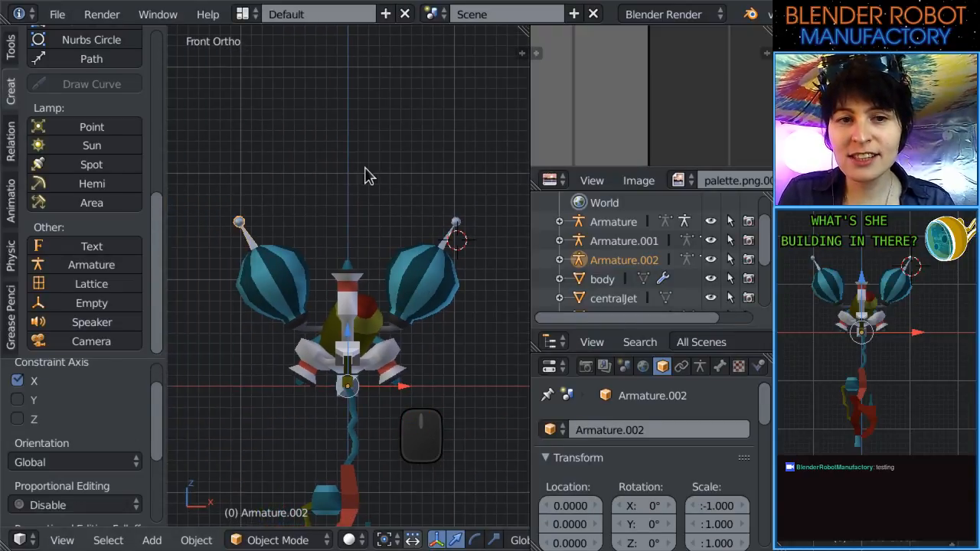
scroll(368, 175, up, 3)
scroll(382, 273, down, 2)
shift+middle_drag(468, 333, 462, 365)
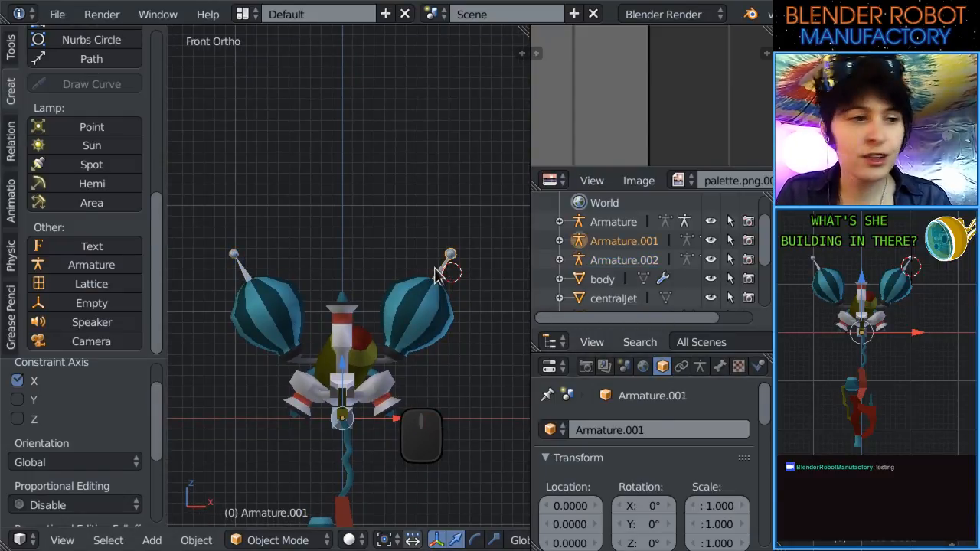
Rename the bone of the original balloon armature as balloon.R in edit mode and copy that name.
key(Tab)
click(720, 366)
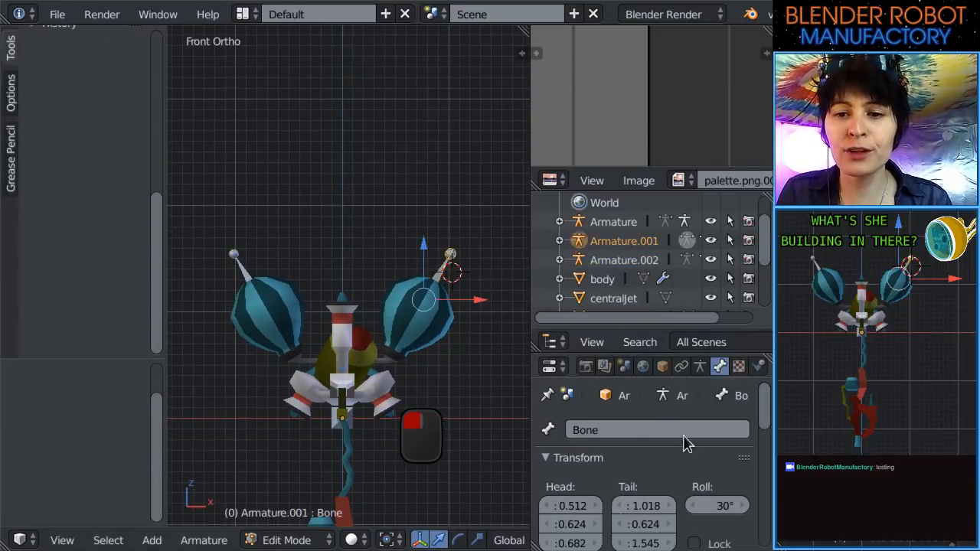
click(588, 430)
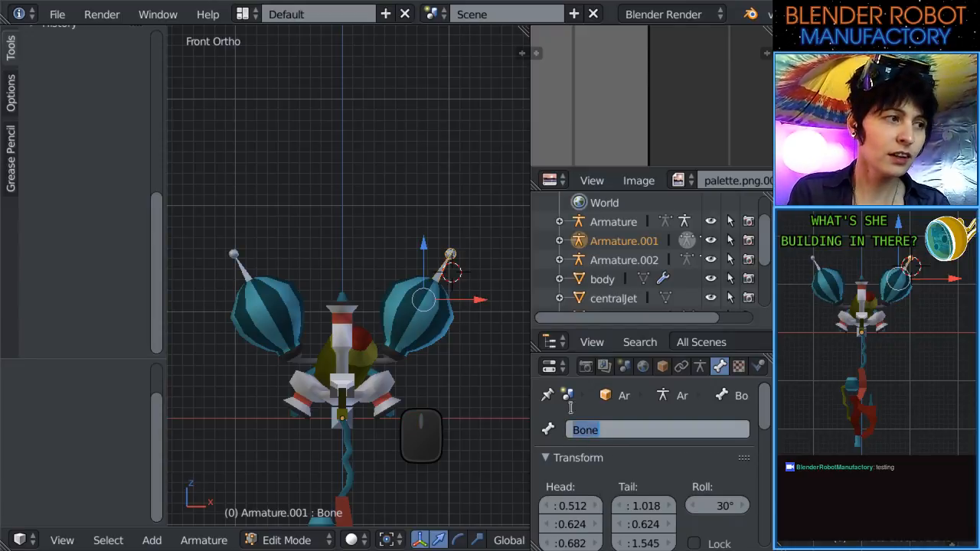
text(balloon.R)
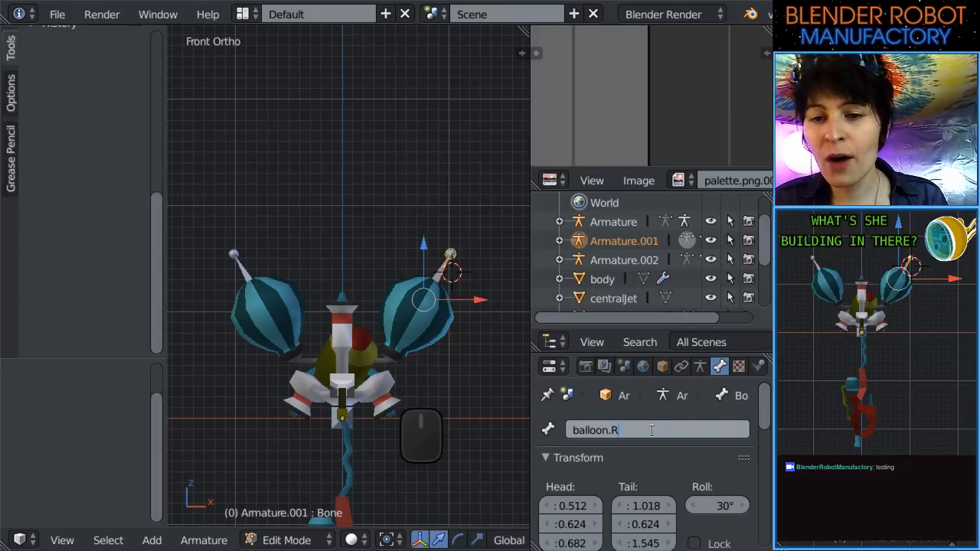
key(Return)
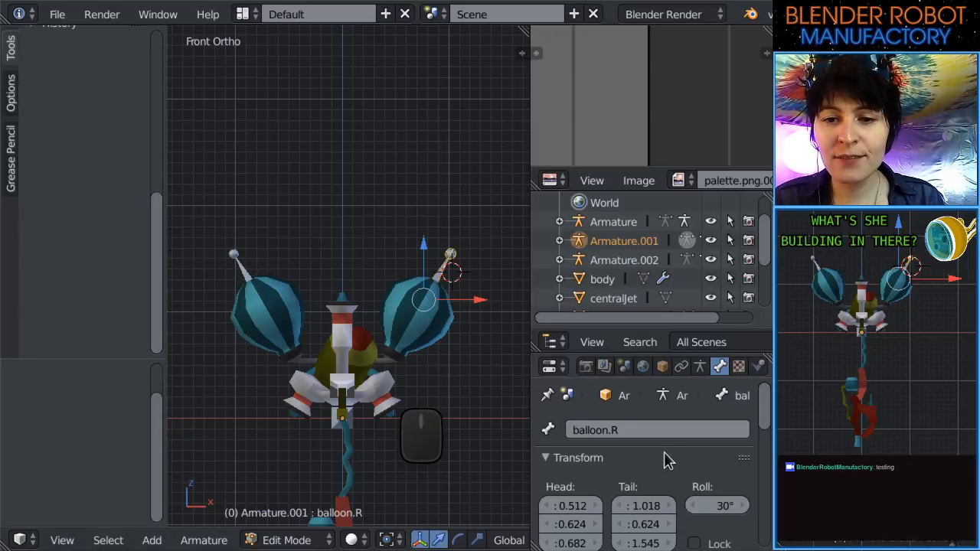
click(655, 427)
key(ctrl+c)
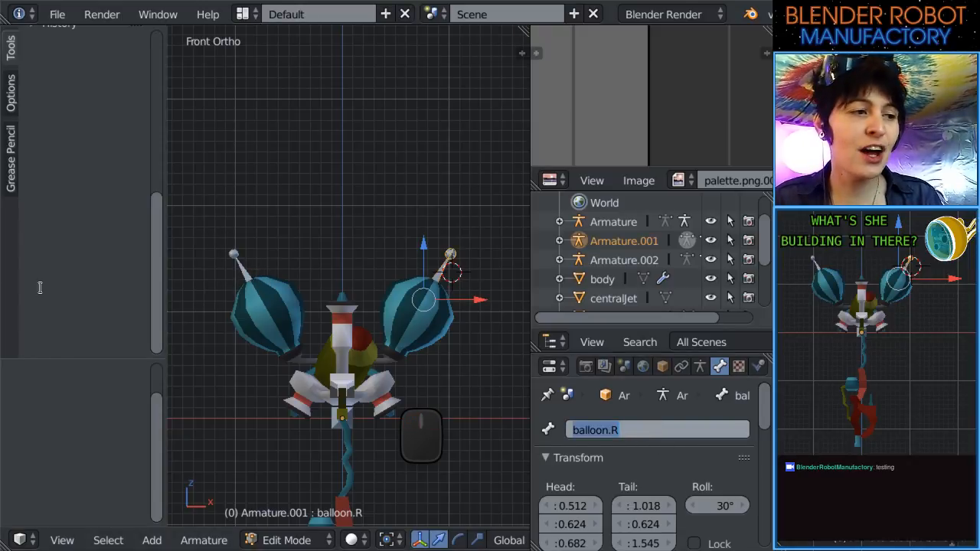
key(Escape)
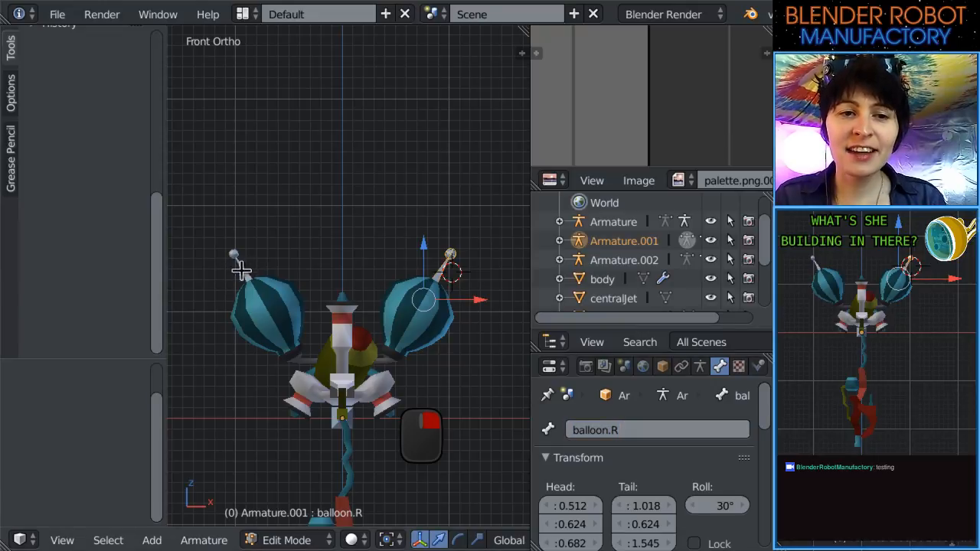
Rename the bone of the mirrored balloon armature as balloon.L in edit mode.
key(Tab)
right_click(244, 269)
key(Tab)
right_click(242, 270)
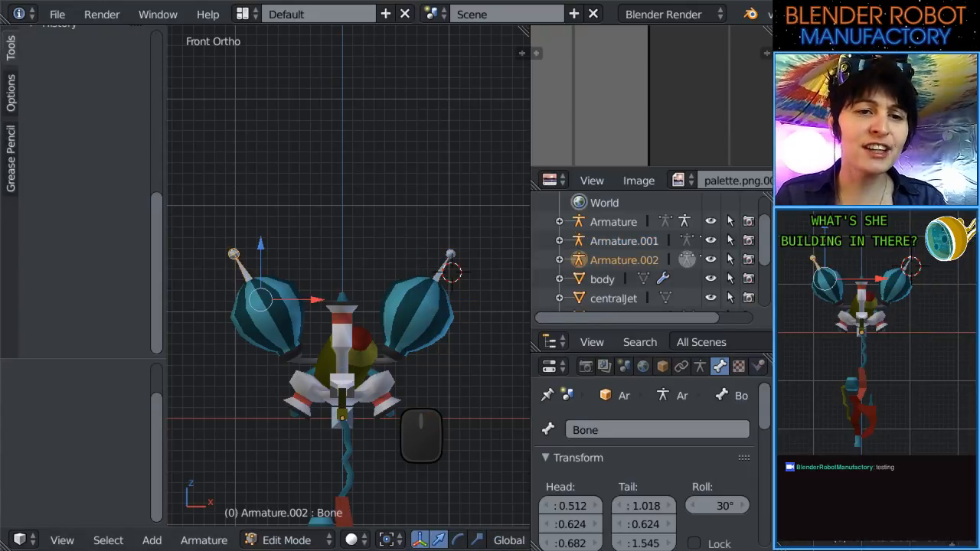
click(653, 430)
key(ctrl+v)
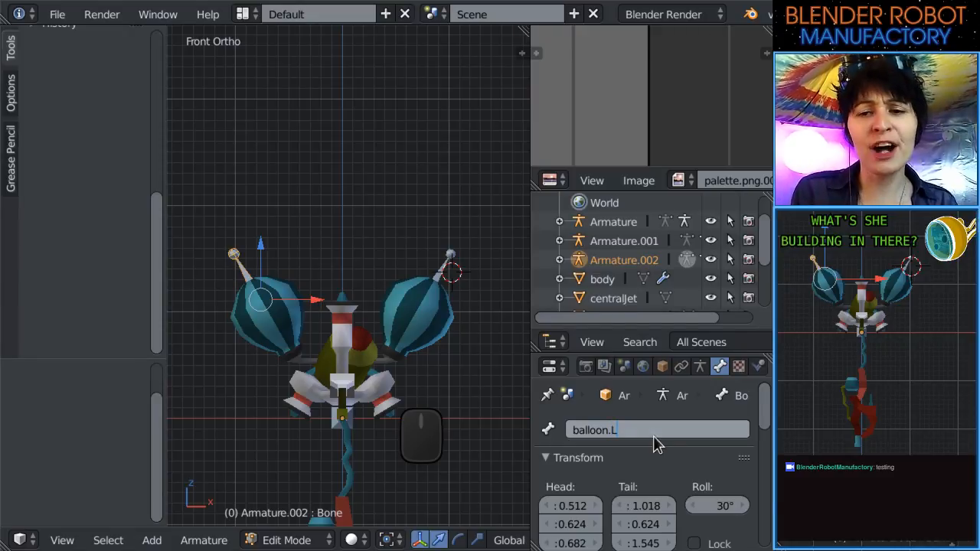
key(Return)
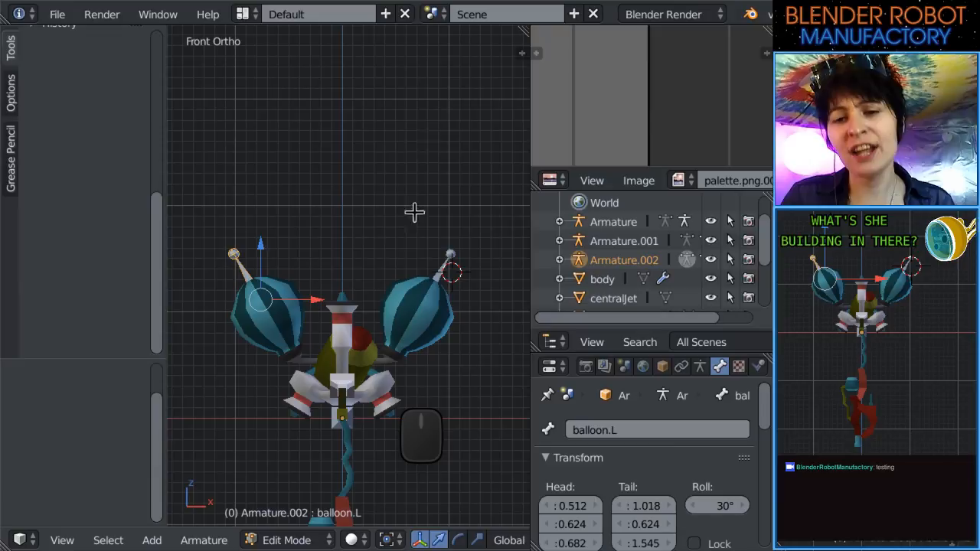
Join the mirrored balloon armature into the original one and inspect the combined bones in edit mode.
key(Tab)
right_click(450, 275)
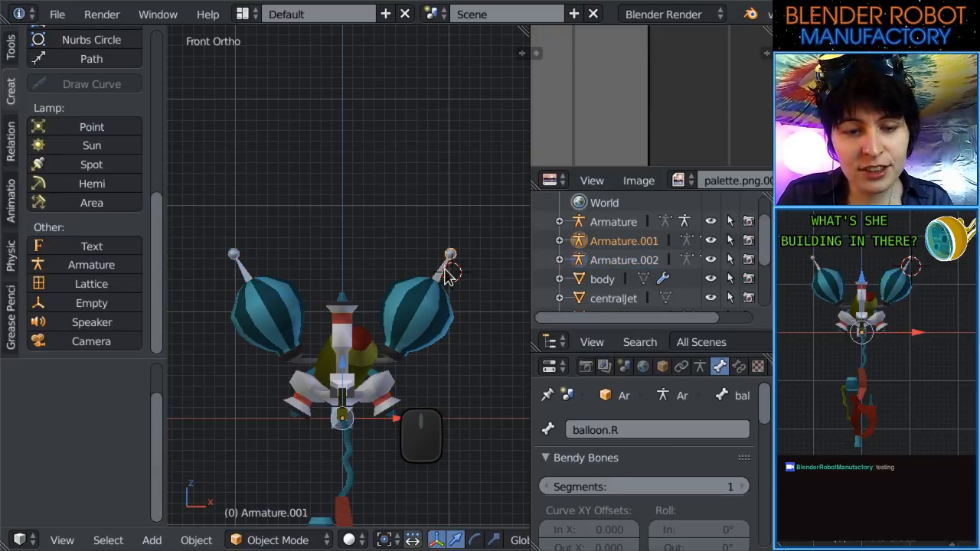
key(ctrl+j)
key(Tab)
scroll(449, 280, up, 2)
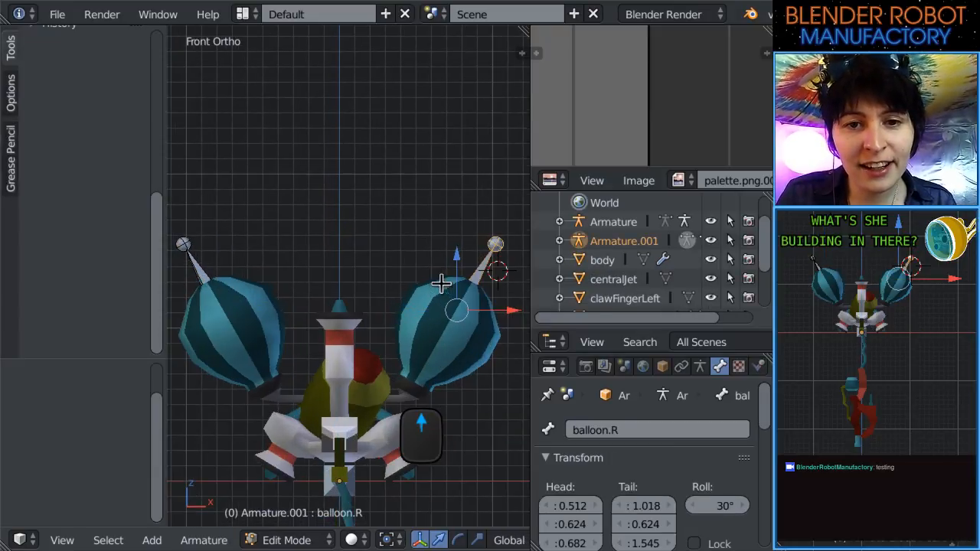
shift+middle_drag(462, 353, 500, 367)
scroll(388, 360, up, 3)
shift+middle_drag(361, 370, 326, 292)
key(Tab)
scroll(419, 289, down, 5)
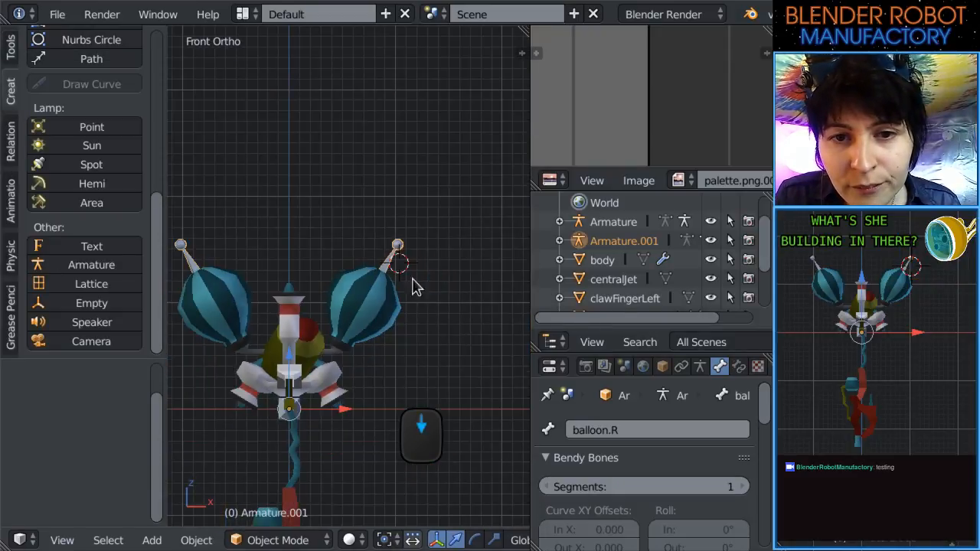
Show the transform properties in edit mode and compare the roll values of the balloon.L and balloon.R bones.
shift+middle_drag(261, 290, 342, 301)
key(Tab)
right_click(265, 272)
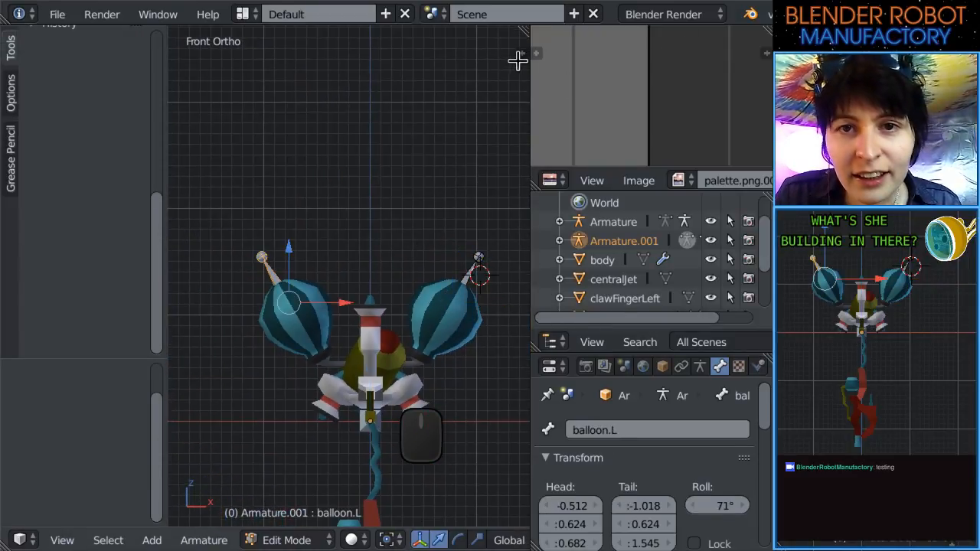
click(530, 50)
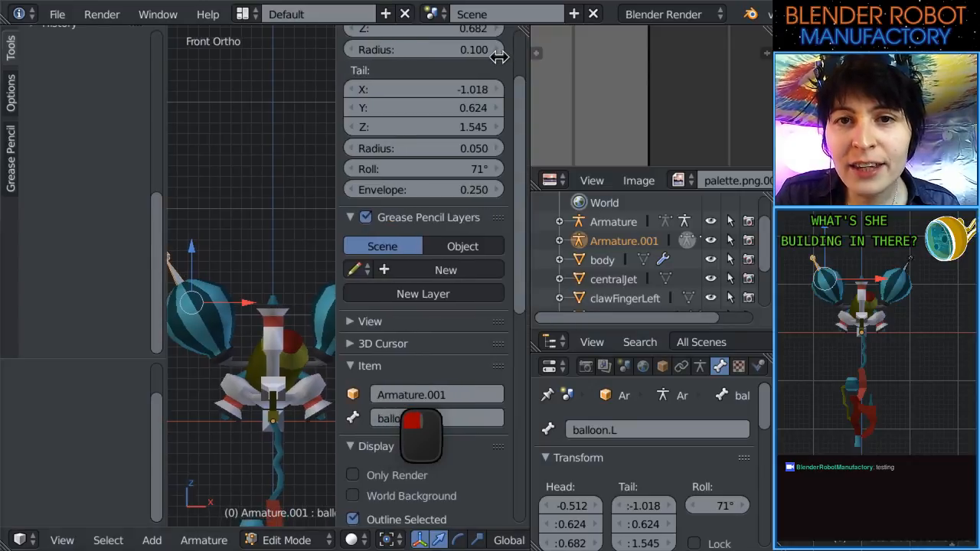
drag(533, 49, 540, 50)
shift+middle_drag(312, 223, 284, 228)
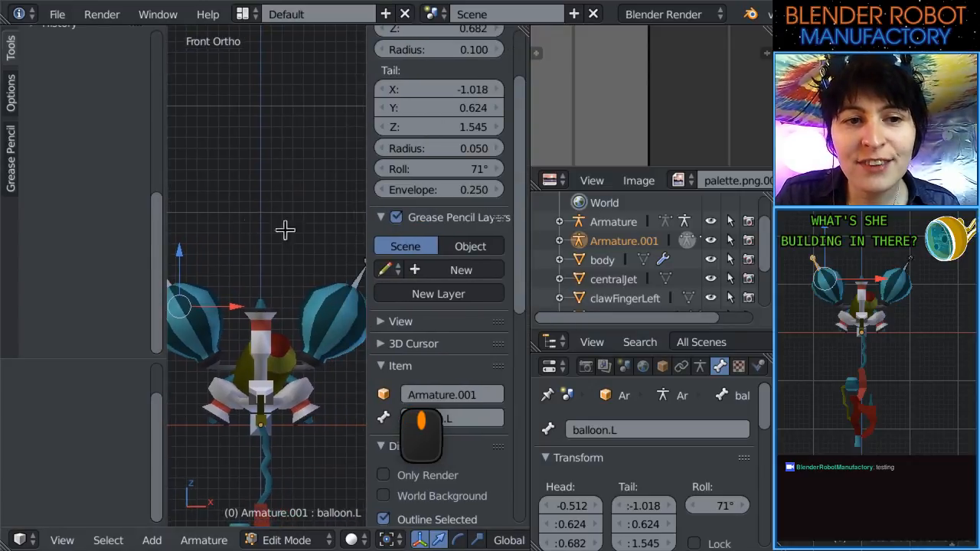
right_click(357, 281)
shift+middle_drag(319, 269, 344, 267)
key(Tab)
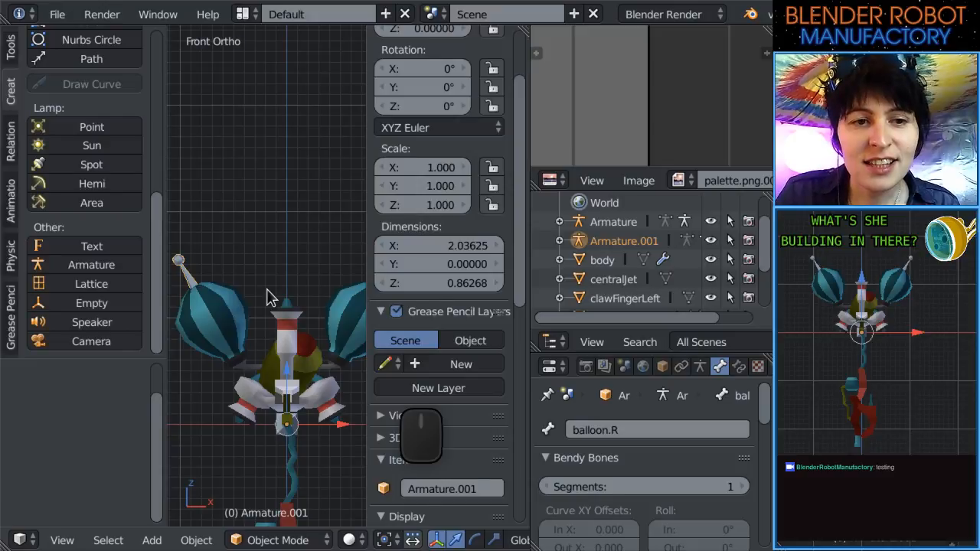
Undo the armature join and delete the mirrored balloon.L copy.
key(ctrl+z)
scroll(257, 295, down, 4)
right_click(226, 269)
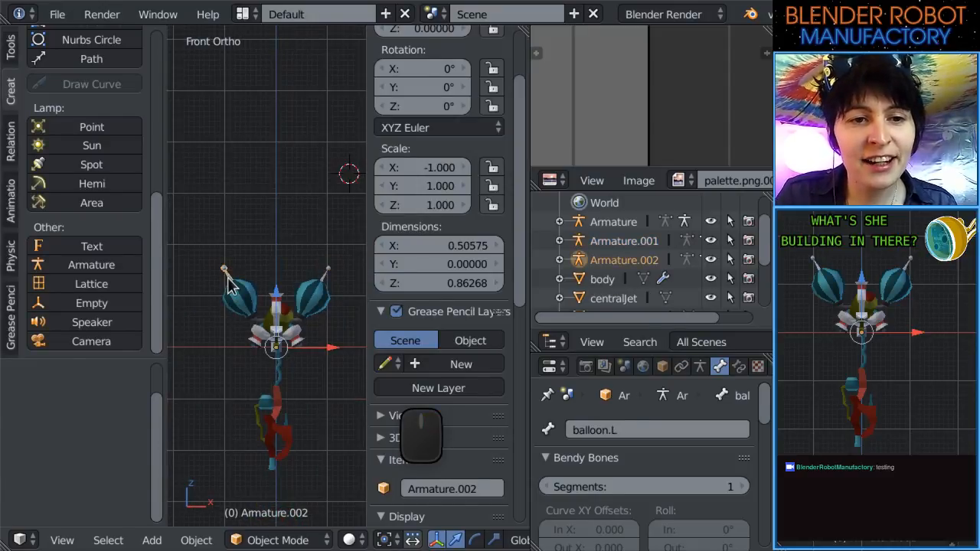
key(Delete)
Set the roll of the remaining balloon bone to 0° in edit mode and return to object mode.
right_click(325, 277)
right_click(338, 280)
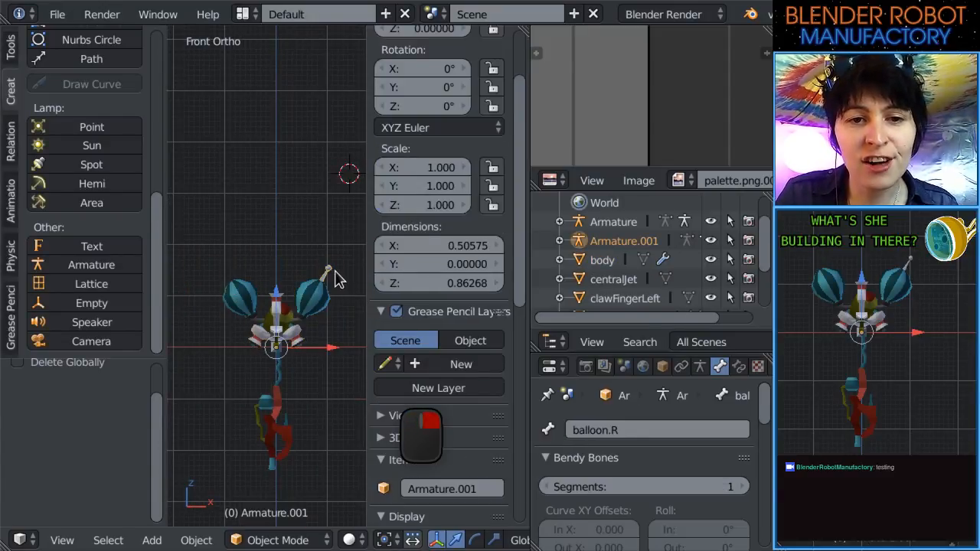
key(Tab)
scroll(332, 271, up, 6)
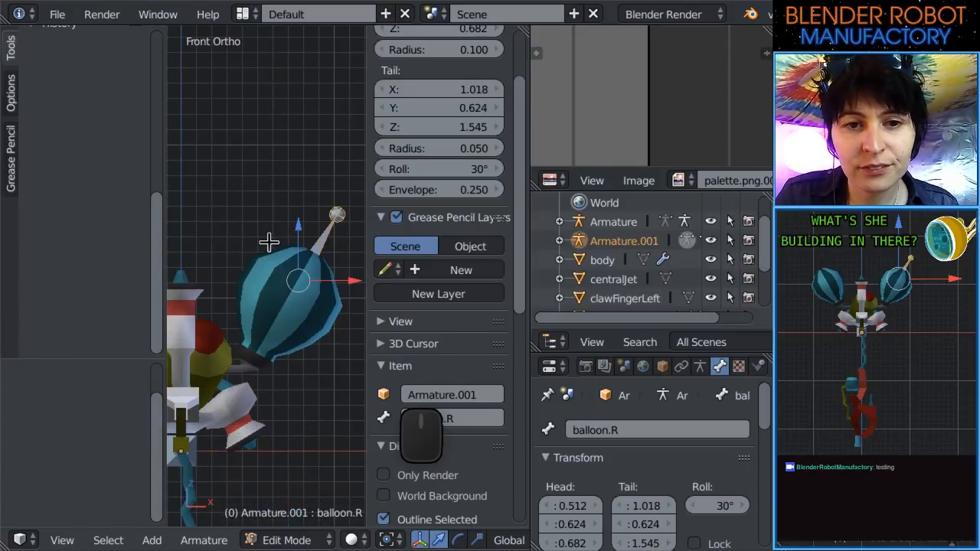
key(a)
click(461, 165)
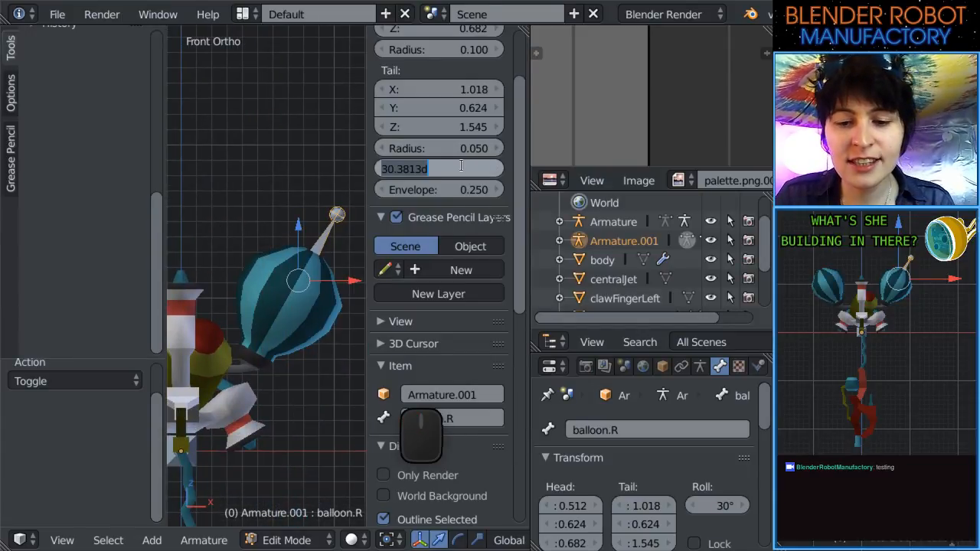
text(0)
key(Return)
scroll(322, 270, down, 4)
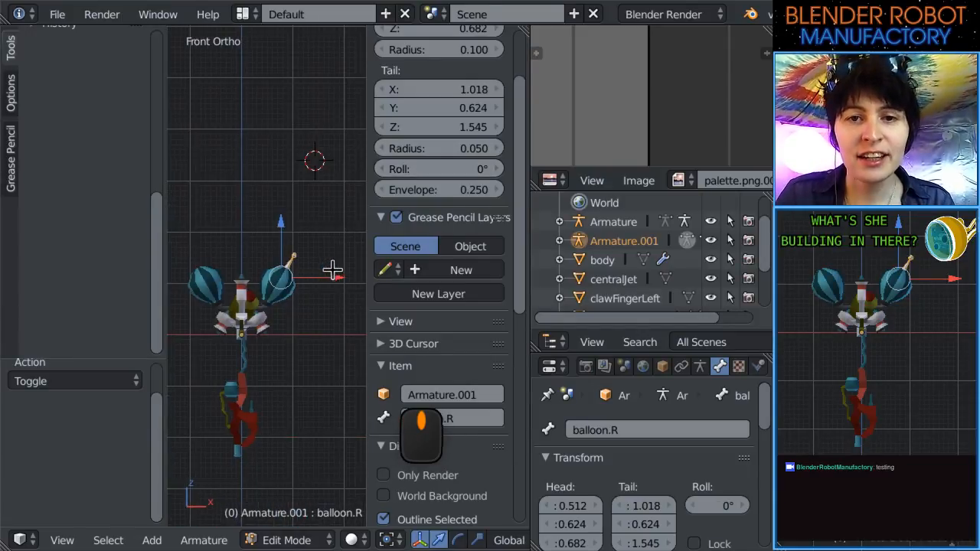
scroll(332, 271, up, 1)
key(Tab)
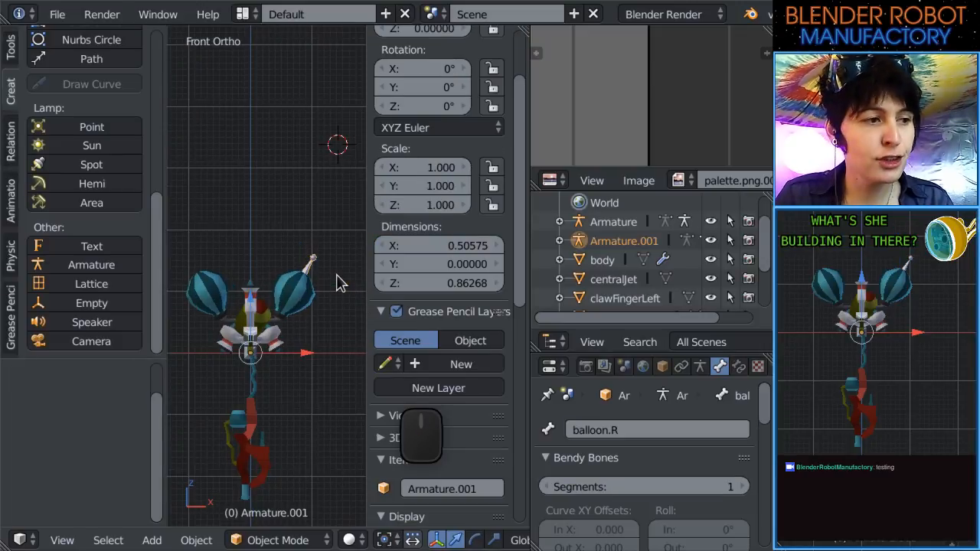
Duplicate the zero-roll balloon armature in place and mirror the copy along the global X axis.
key(shift+d)
click(341, 283)
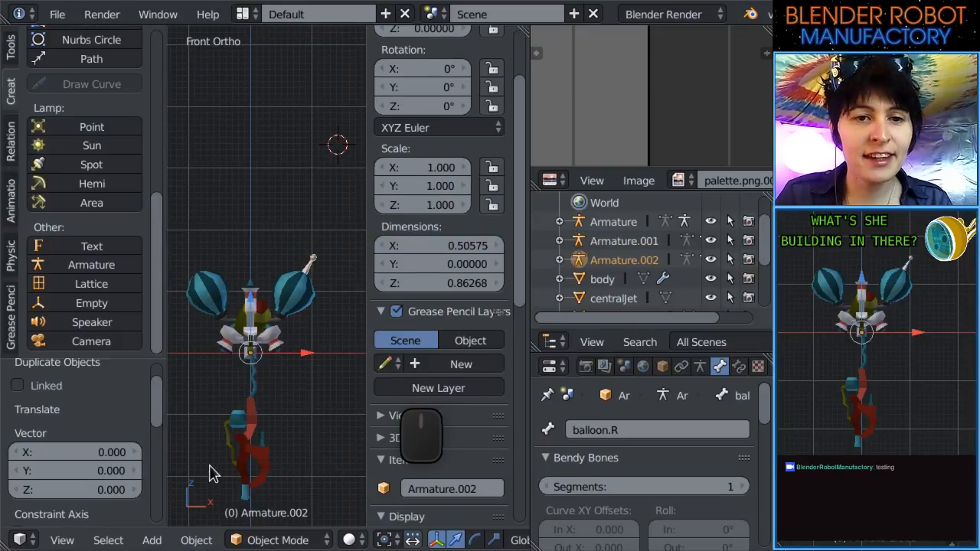
click(196, 540)
mouse_move(273, 445)
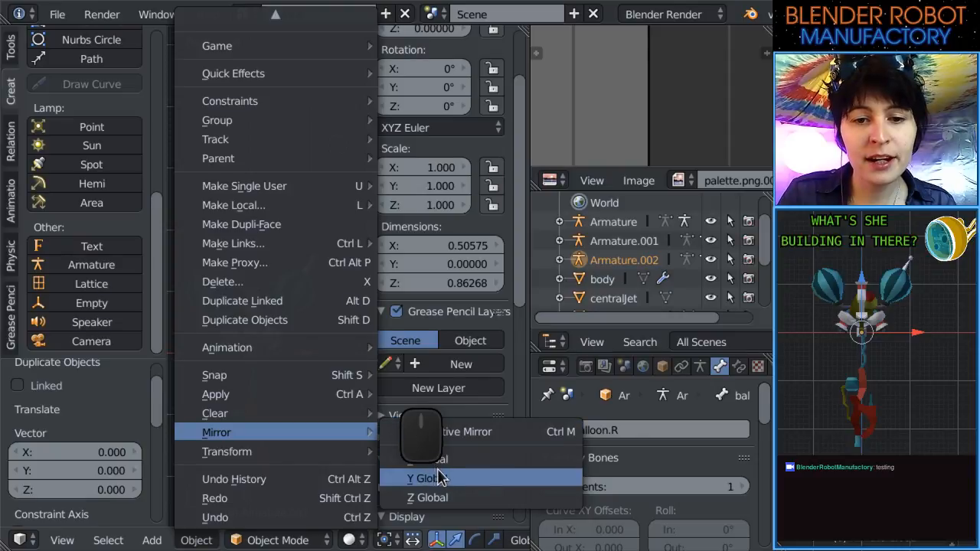
click(458, 460)
scroll(77, 339, up, 2)
scroll(205, 302, up, 3)
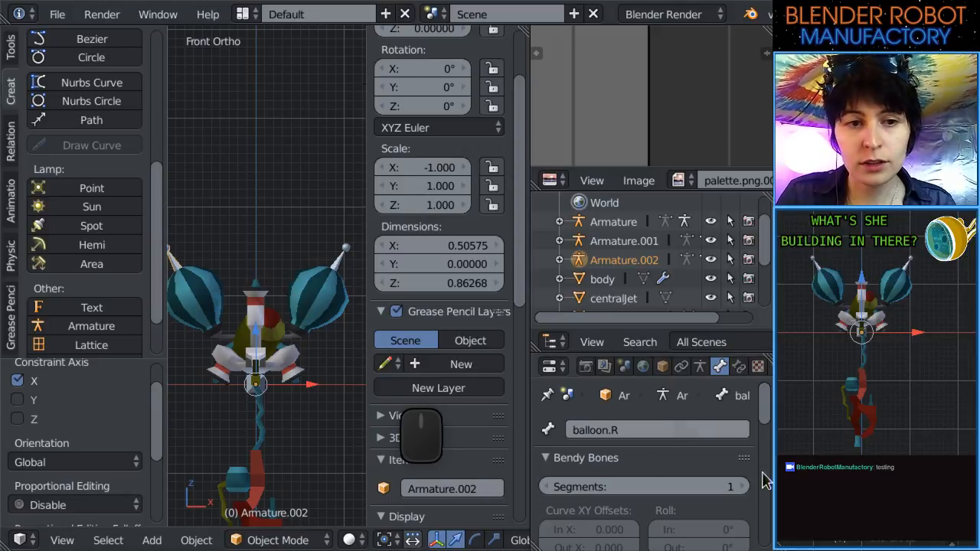
Enter balloon.R as the name of the newly mirrored balloon bone.
click(692, 431)
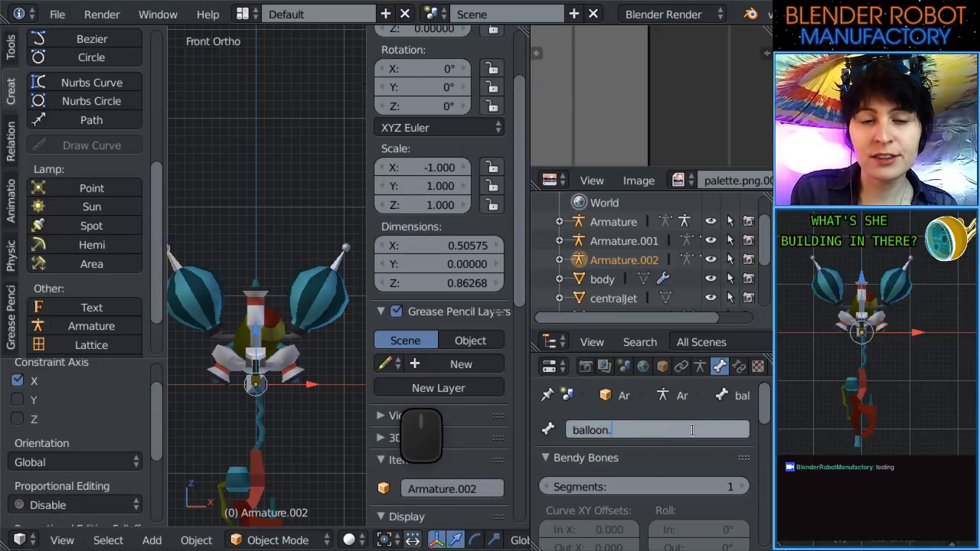
text(R)
key(Return)
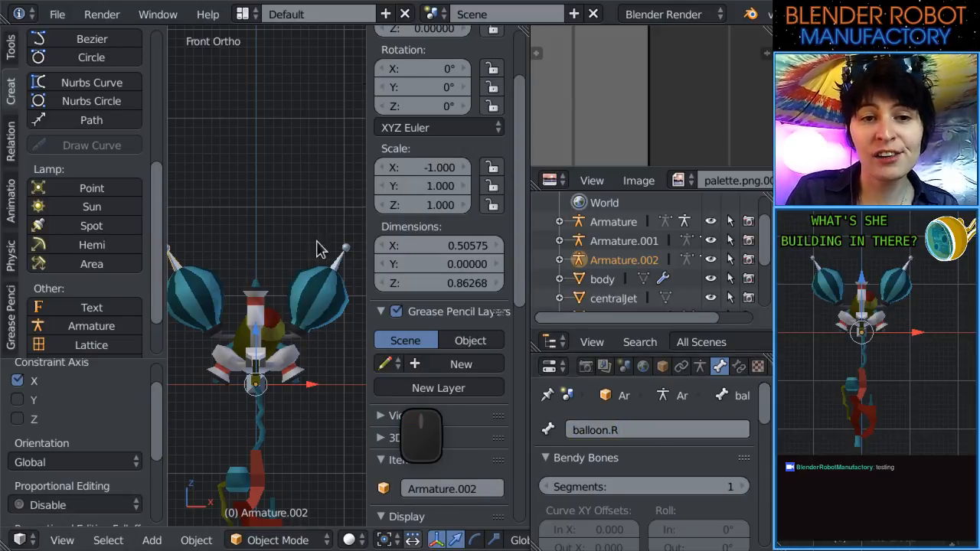
Rename the original balloon bone as balloon.L and hide the object properties sidebar.
right_click(343, 262)
click(688, 430)
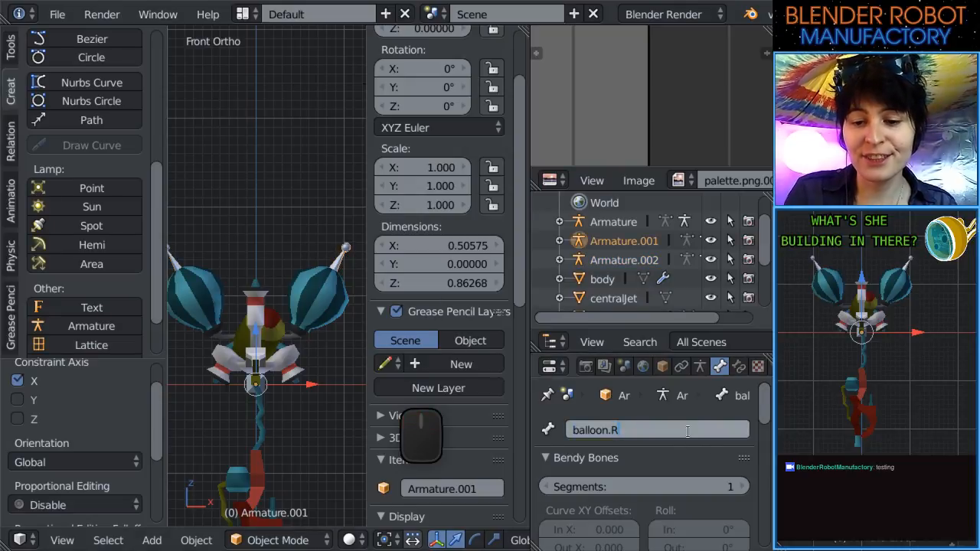
text(L)
key(Return)
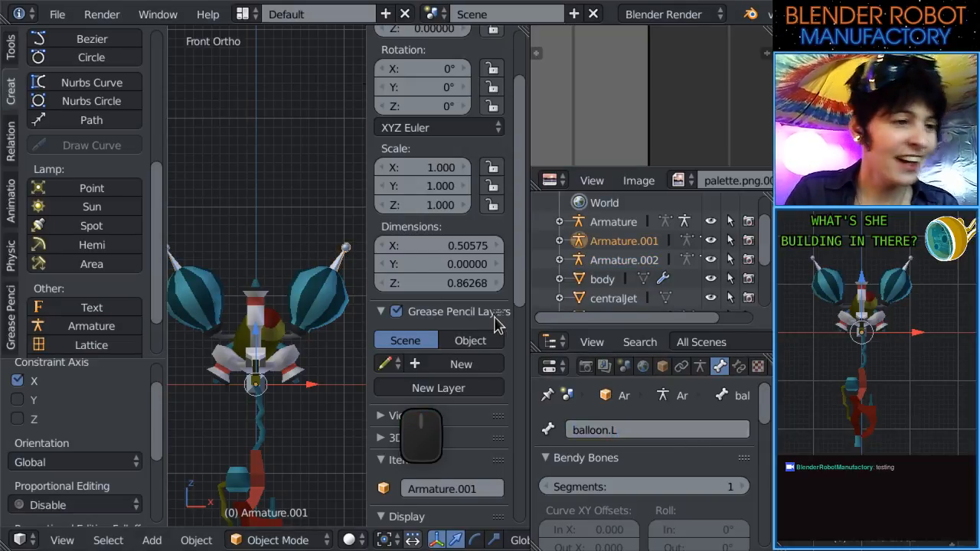
scroll(188, 357, down, 1)
drag(366, 276, 494, 318)
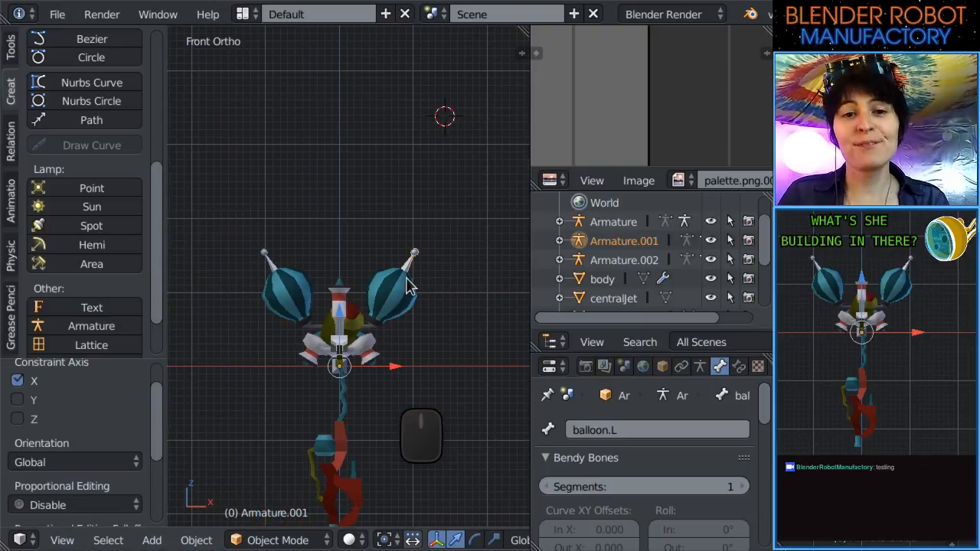
Inspect the two mirrored balloon bones from the front and back, and check balloon.L in edit mode.
scroll(360, 274, down, 2)
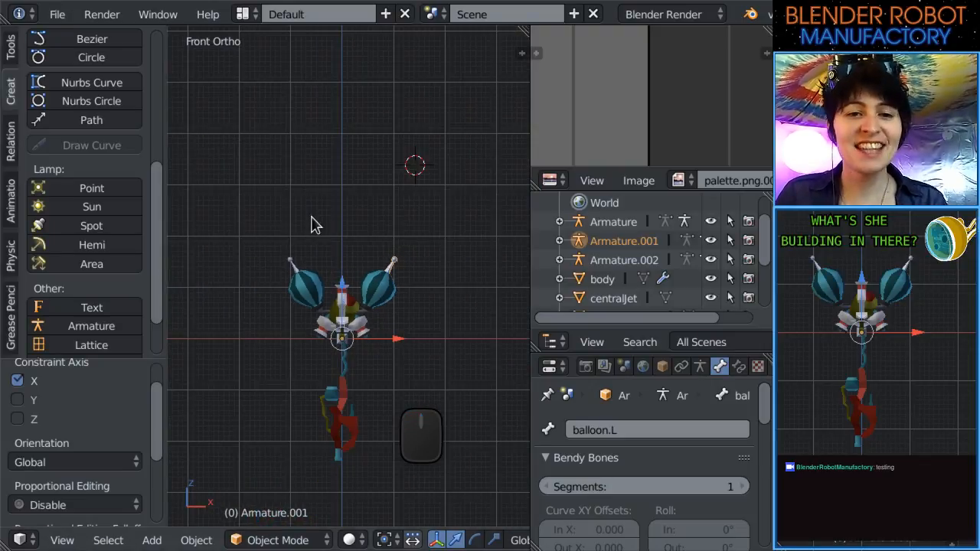
scroll(317, 227, up, 2)
middle_drag(317, 228, 174, 294)
middle_drag(367, 299, 352, 272)
scroll(420, 289, up, 3)
scroll(336, 283, down, 2)
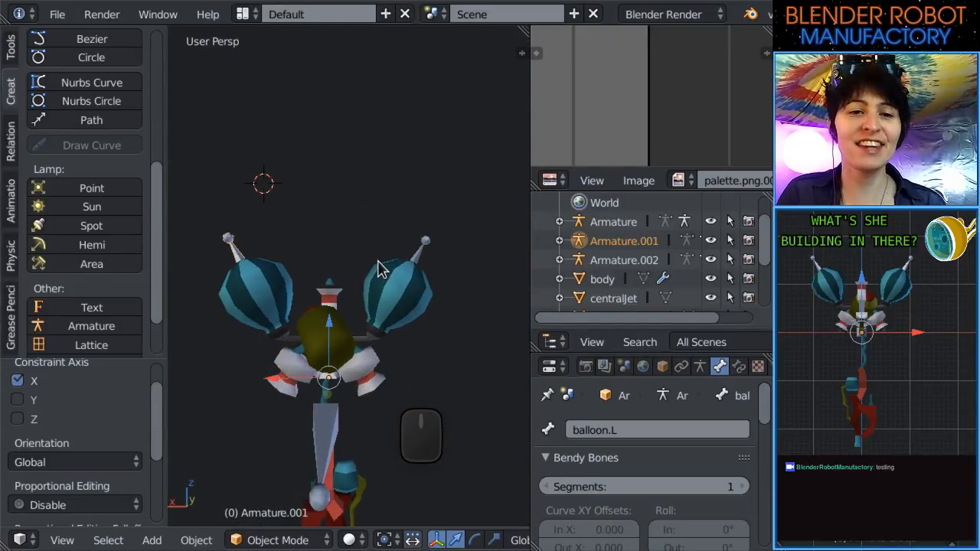
key(KP_1)
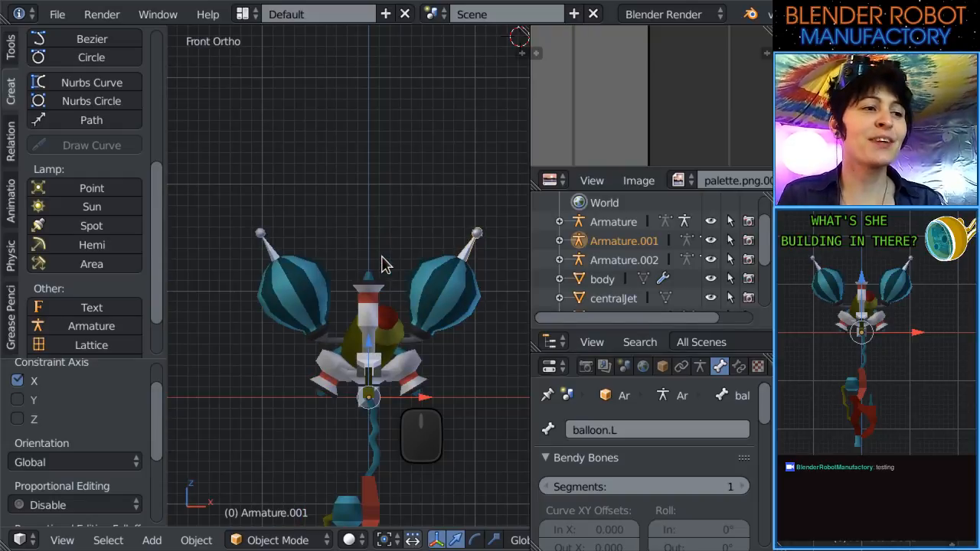
scroll(383, 263, up, 3)
scroll(437, 219, up, 2)
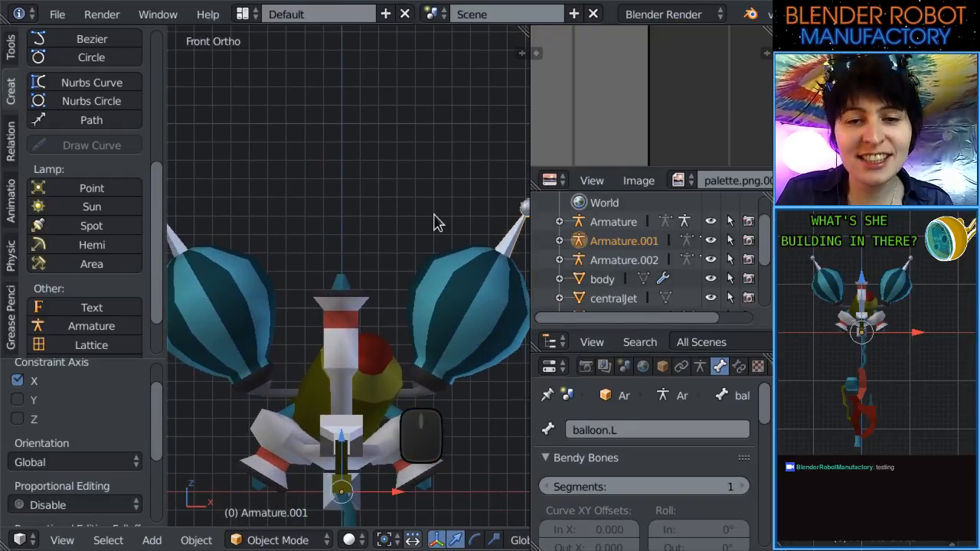
scroll(482, 237, down, 2)
scroll(481, 237, down, 2)
shift+middle_drag(459, 328, 437, 330)
scroll(407, 321, up, 2)
scroll(437, 338, down, 3)
scroll(458, 280, up, 3)
key(Tab)
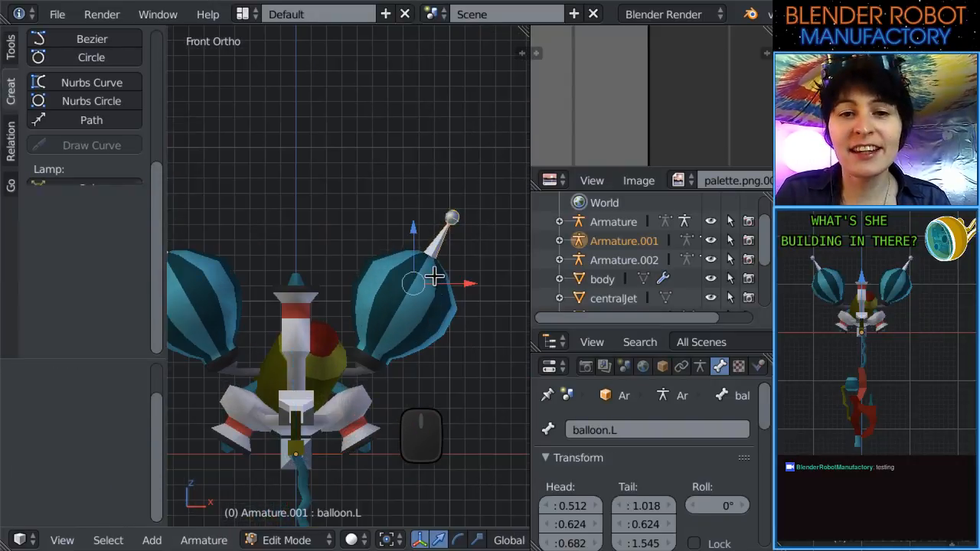
key(Tab)
scroll(449, 240, down, 3)
shift+middle_drag(449, 240, 466, 306)
scroll(318, 285, up, 3)
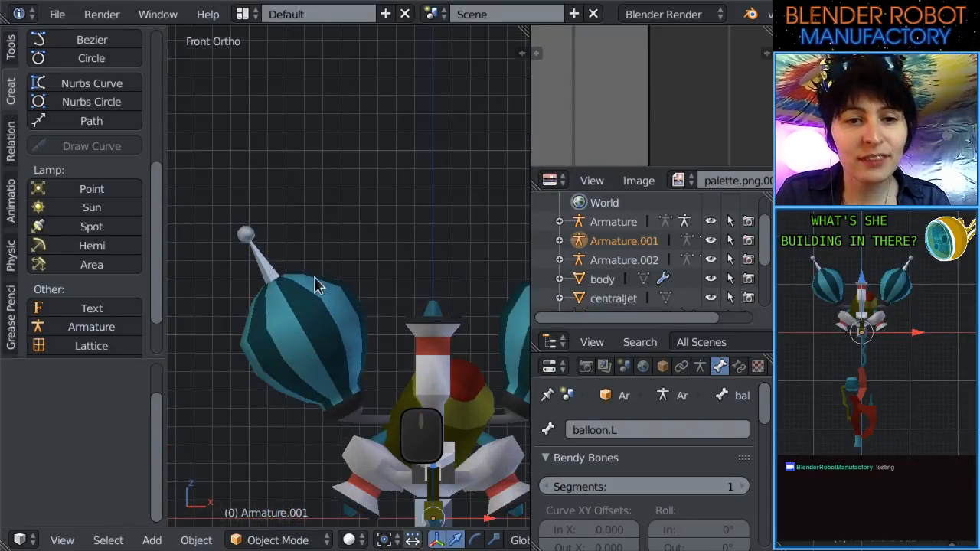
Try to join the two balloon armatures with the mirrored one active, and undo the join.
right_click(274, 274)
scroll(294, 272, down, 3)
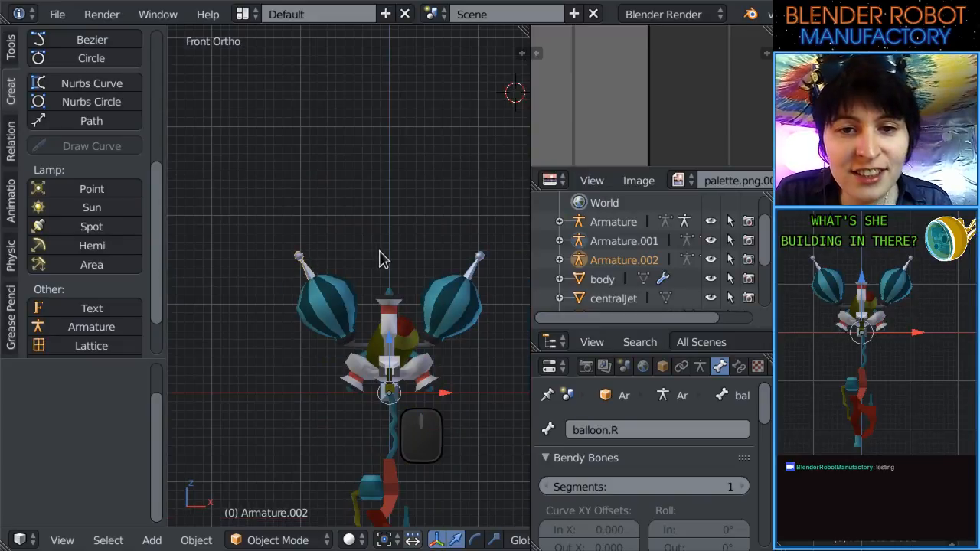
key(ctrl+j)
scroll(380, 251, up, 4)
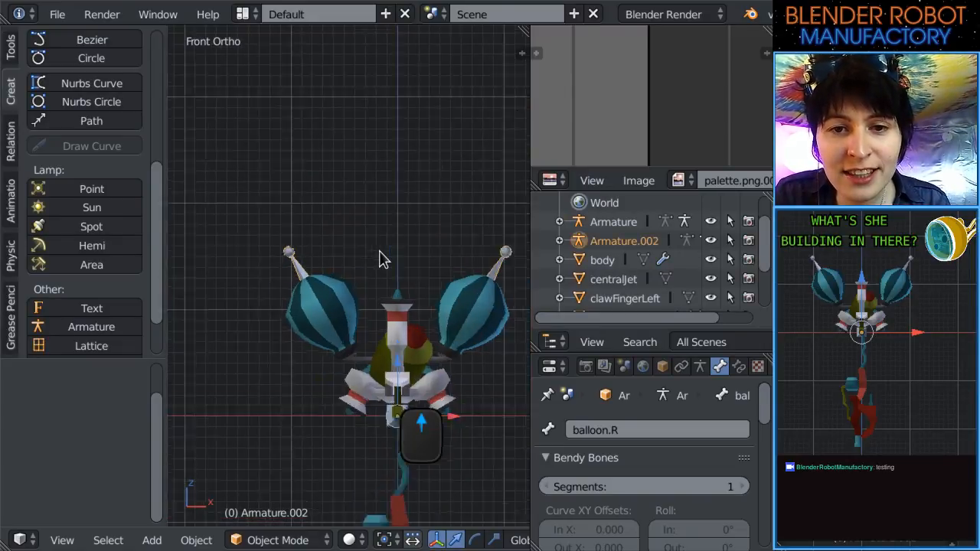
shift+middle_drag(444, 300, 345, 269)
key(ctrl+z)
Check the object transforms of both balloon armatures and apply the scale of the mirrored balloon.R armature.
key(Tab)
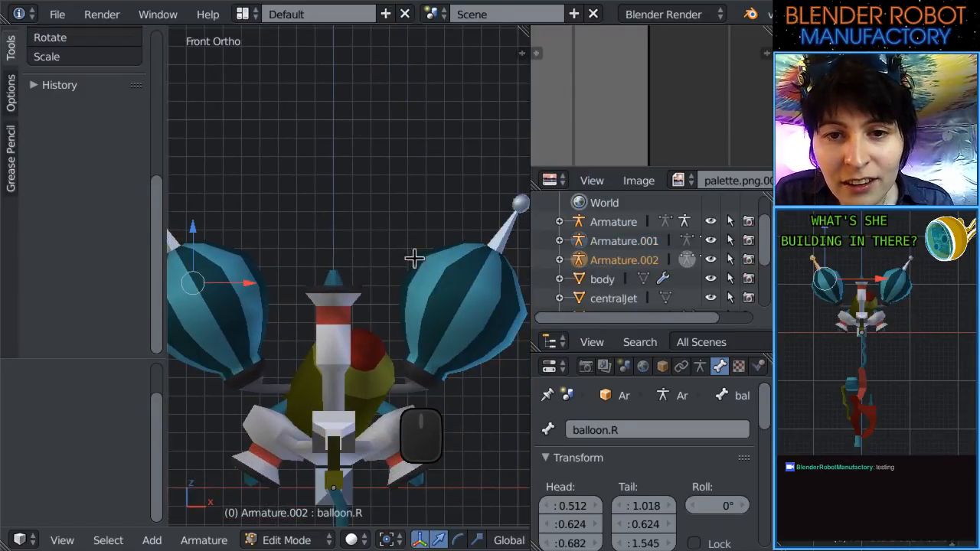
key(Tab)
right_click(509, 234)
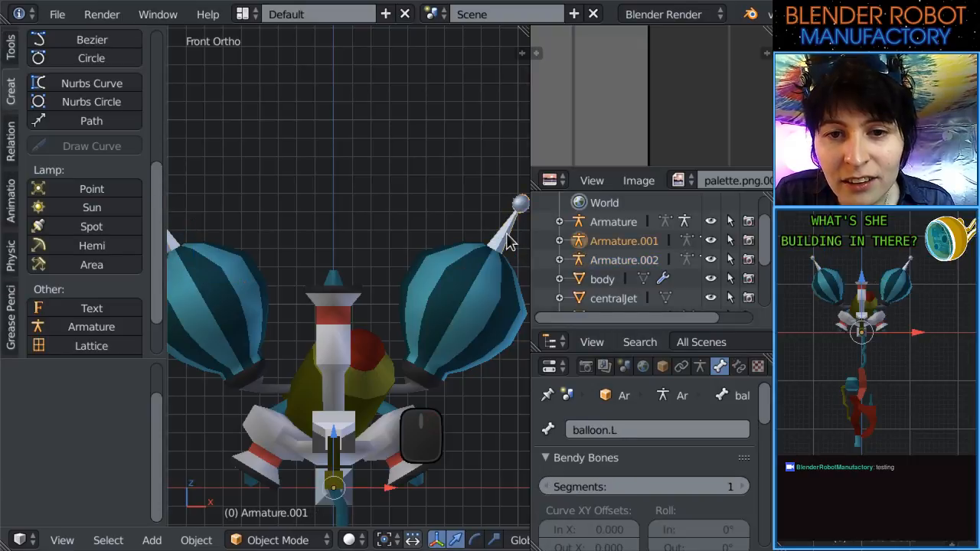
click(663, 366)
right_click(171, 243)
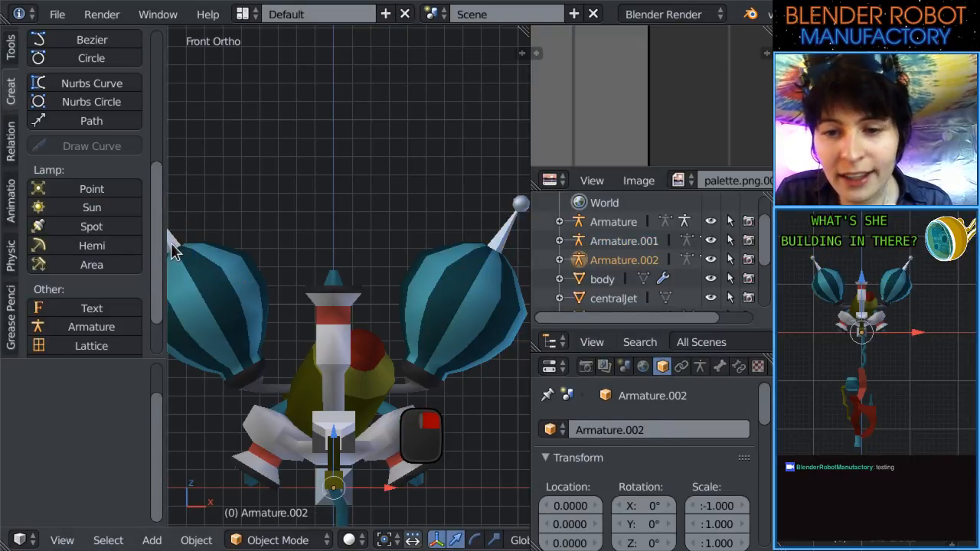
scroll(306, 259, down, 2)
key(ctrl+a)
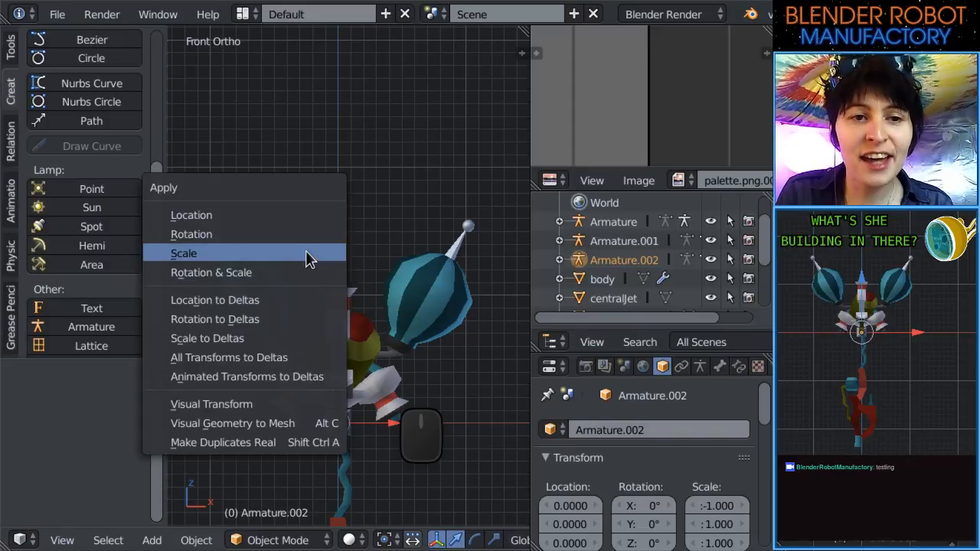
click(306, 258)
Join the mirrored balloon armature into the balloon.L armature and open the combined armature in edit mode.
right_click(468, 242)
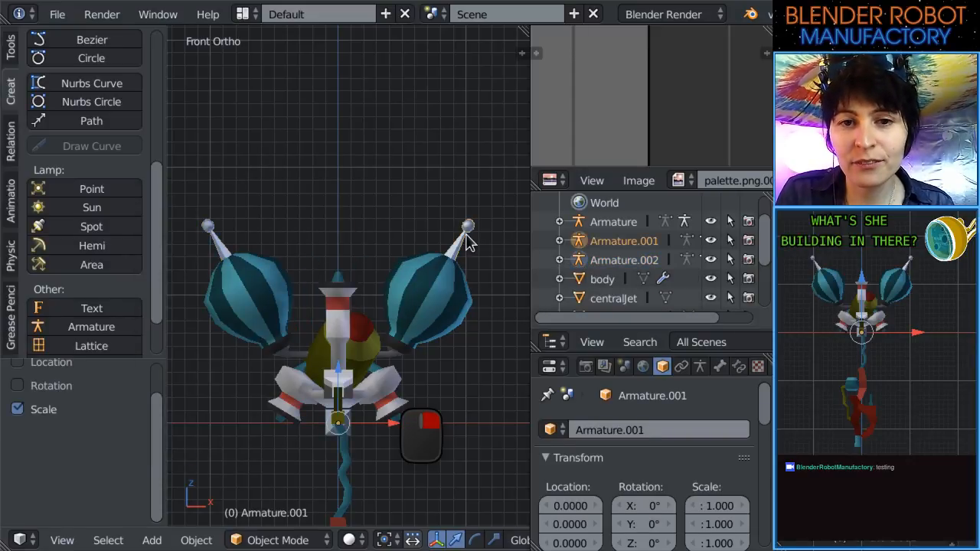
key(ctrl+j)
key(Tab)
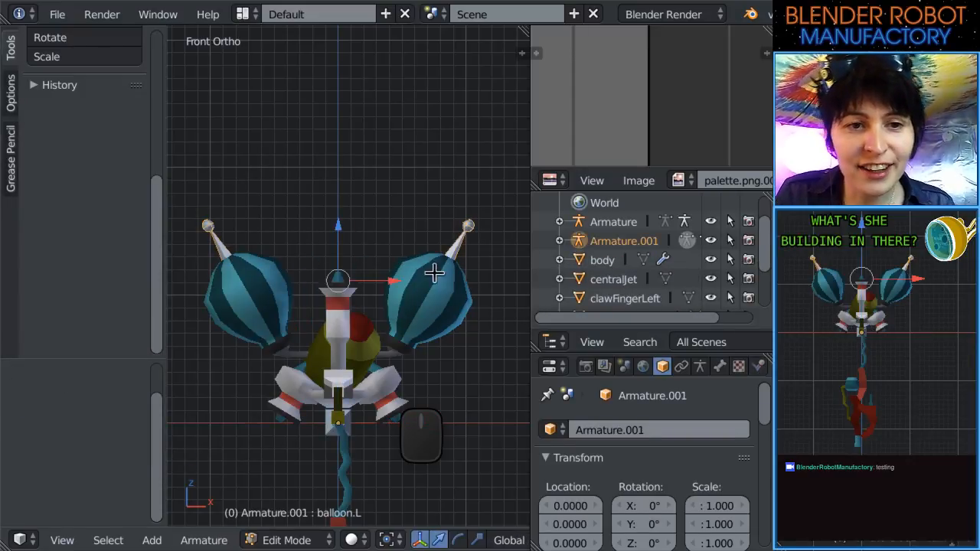
key(Tab)
key(Tab)
scroll(464, 248, down, 2)
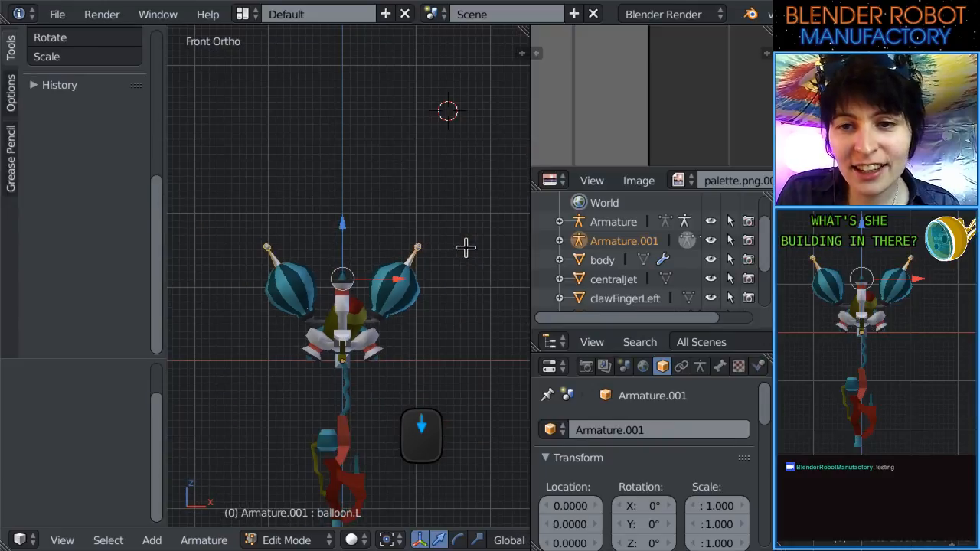
Examine the names, head and tail coordinates, and roll of both joined balloon bones in edit mode.
scroll(365, 235, up, 5)
right_click(368, 243)
scroll(387, 230, down, 3)
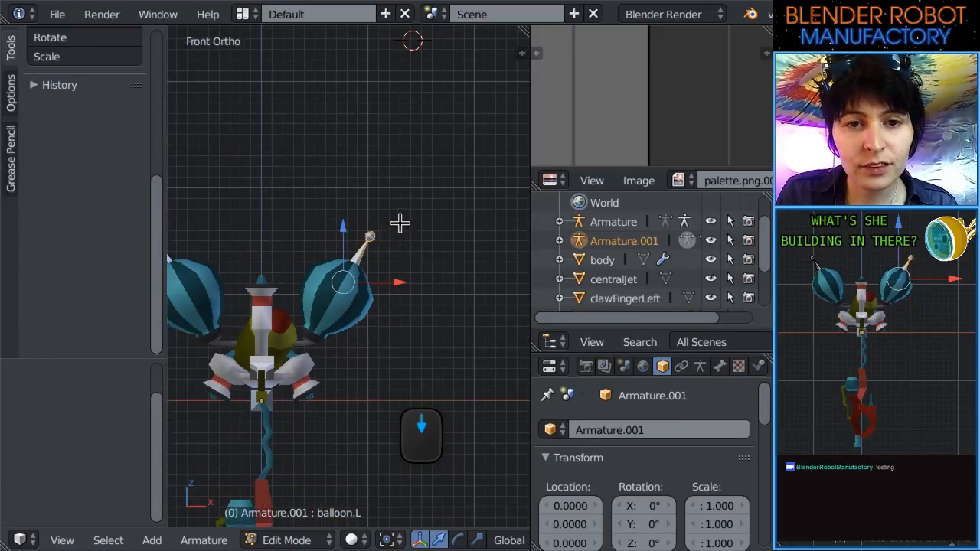
scroll(376, 273, up, 3)
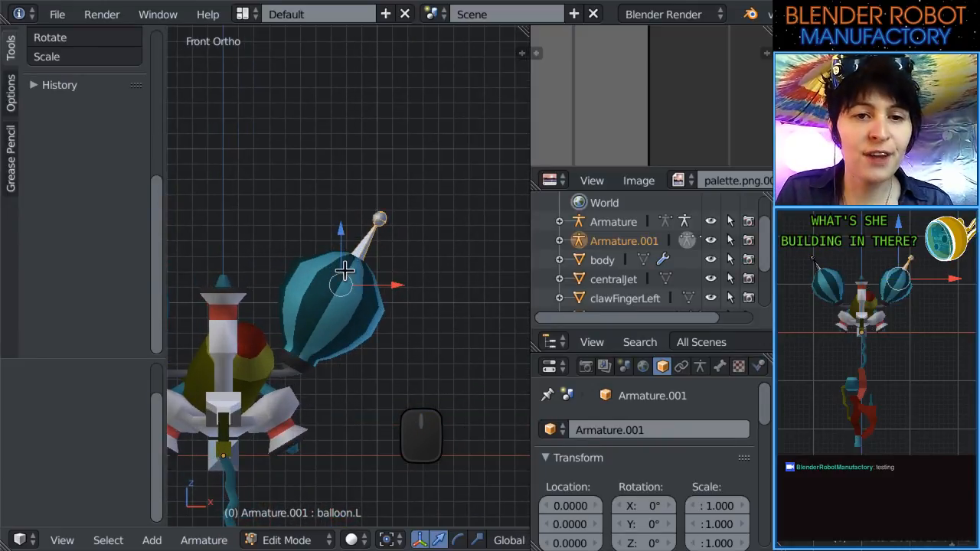
key(Tab)
key(Tab)
right_click(371, 247)
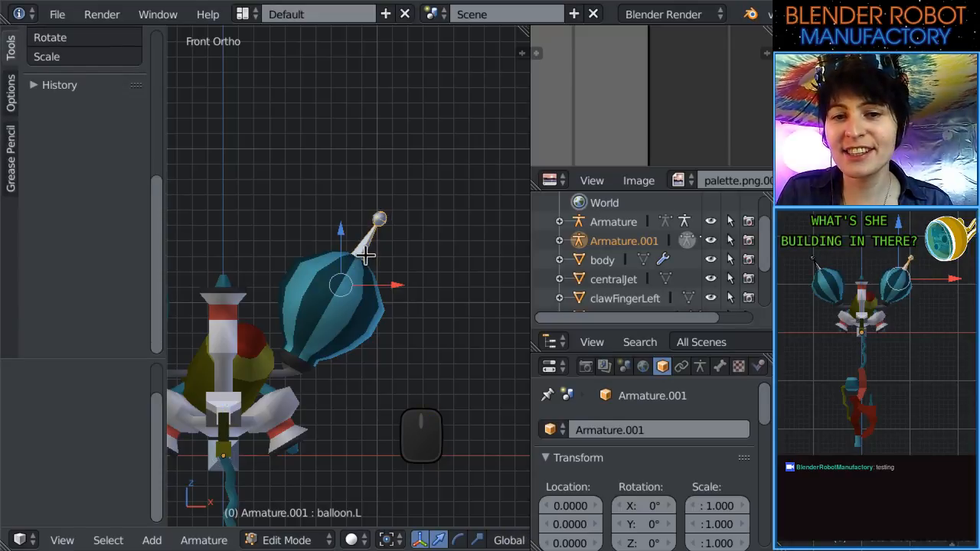
scroll(365, 256, down, 2)
click(720, 366)
scroll(277, 338, down, 2)
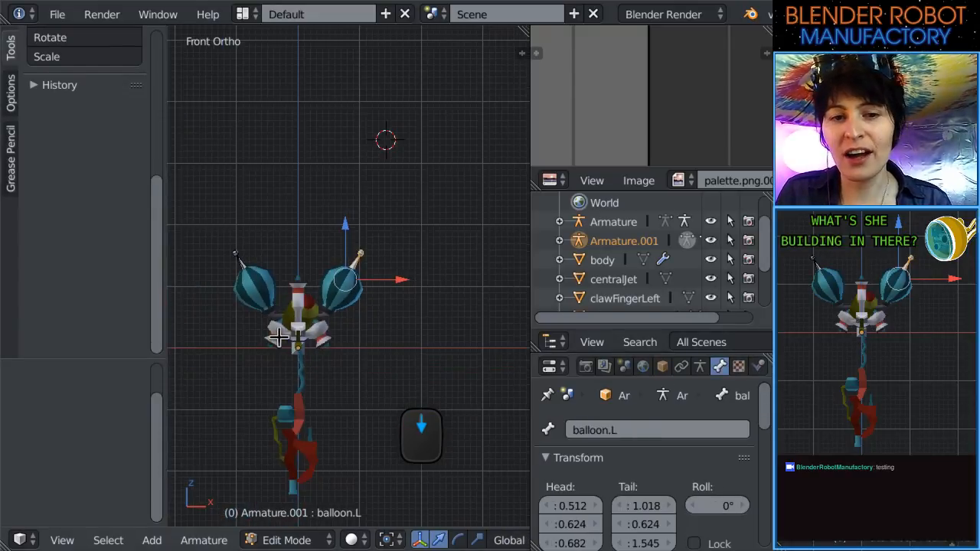
right_click(272, 274)
scroll(466, 288, up, 2)
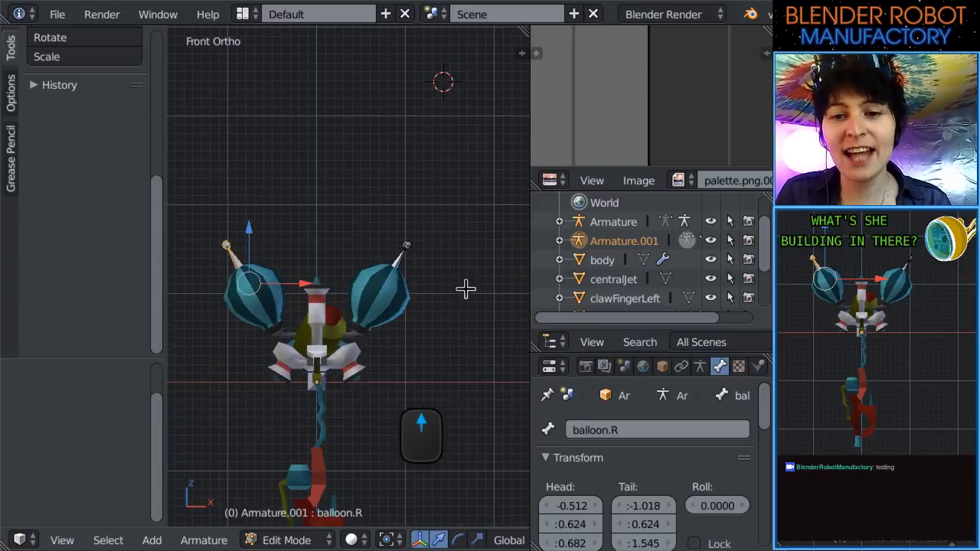
right_click(400, 259)
scroll(387, 310, up, 3)
Deselect all the balloon bones, check their placement relative to the root bone, and return to object mode.
key(a)
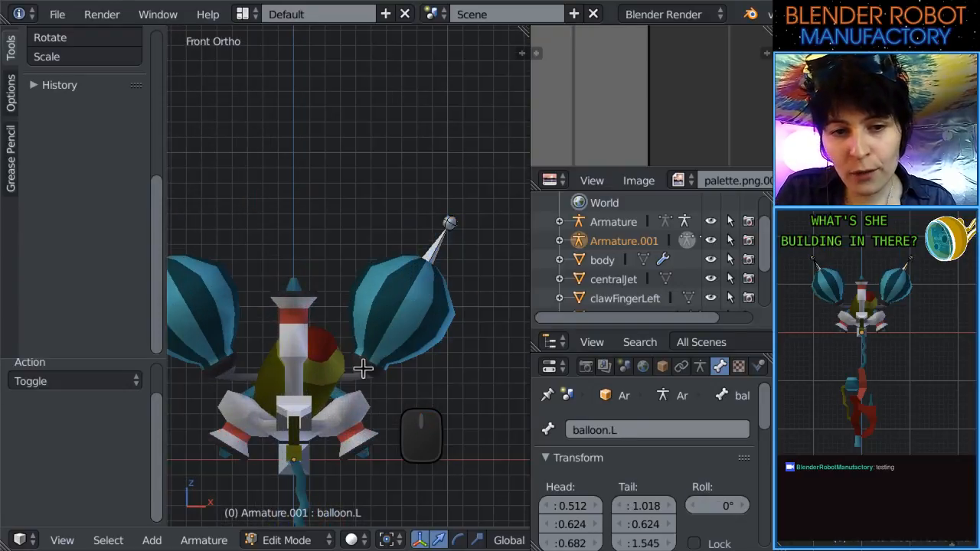
scroll(363, 369, up, 2)
middle_drag(385, 324, 234, 306)
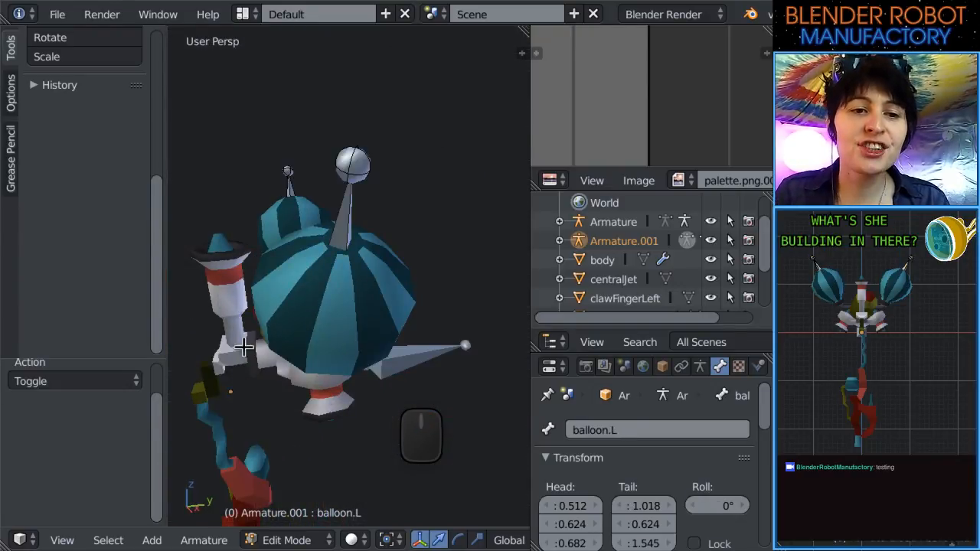
middle_drag(244, 347, 289, 344)
key(KP_1)
scroll(311, 344, down, 4)
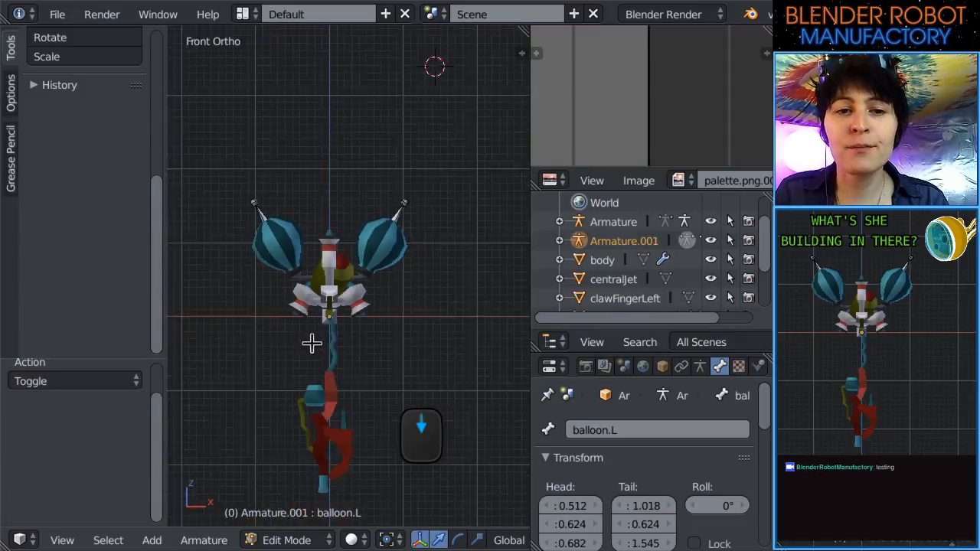
scroll(311, 344, down, 1)
key(Tab)
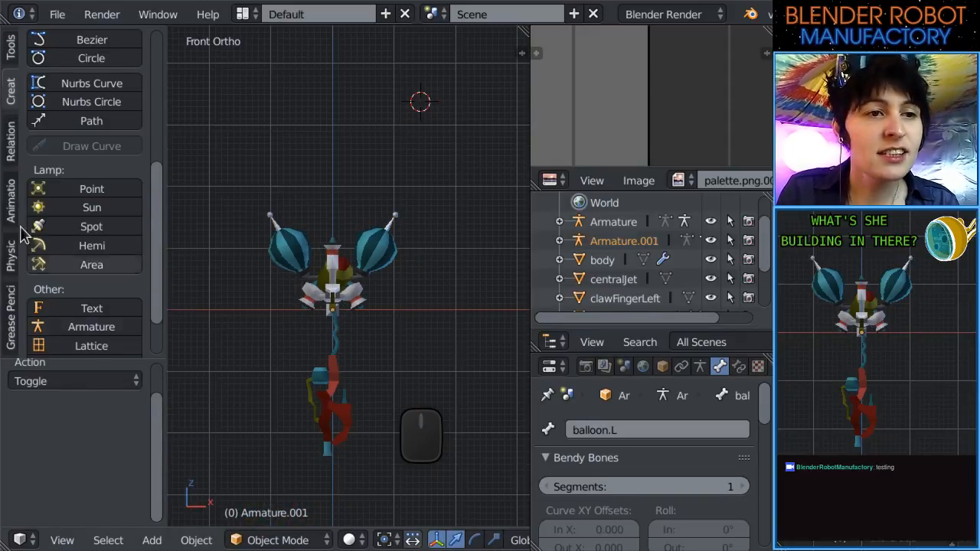
Join the balloon armature into the root bone's armature and deselect everything in front view.
click(10, 203)
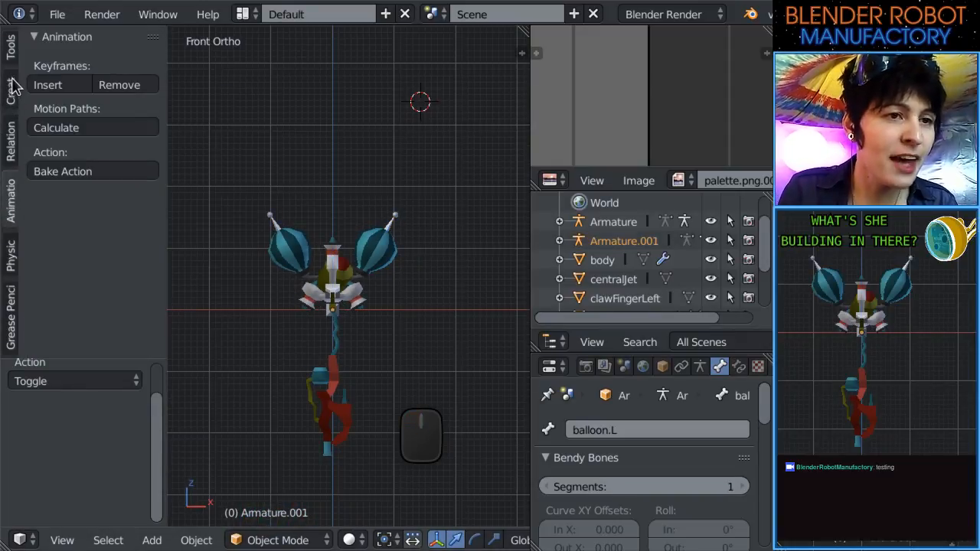
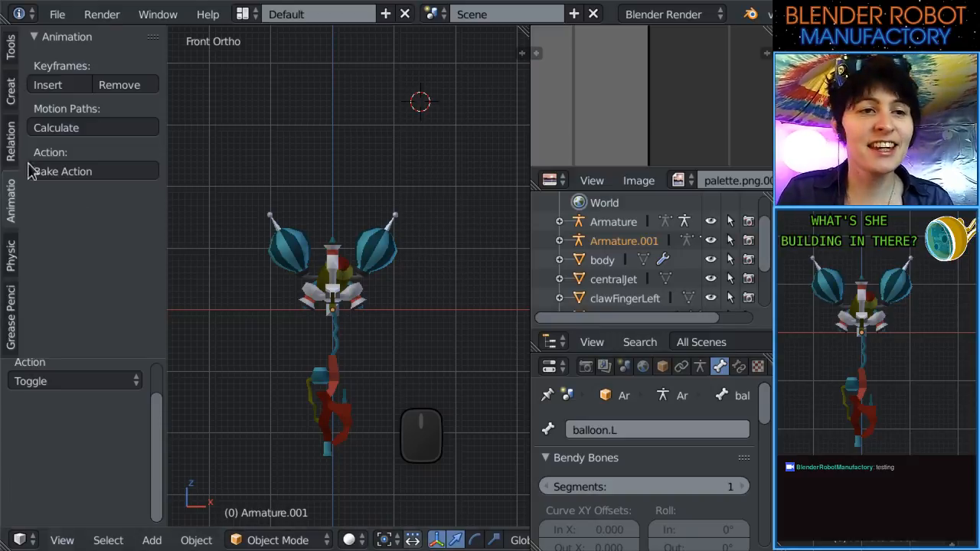
scroll(440, 232, up, 2)
middle_drag(176, 324, 407, 317)
right_click(410, 316)
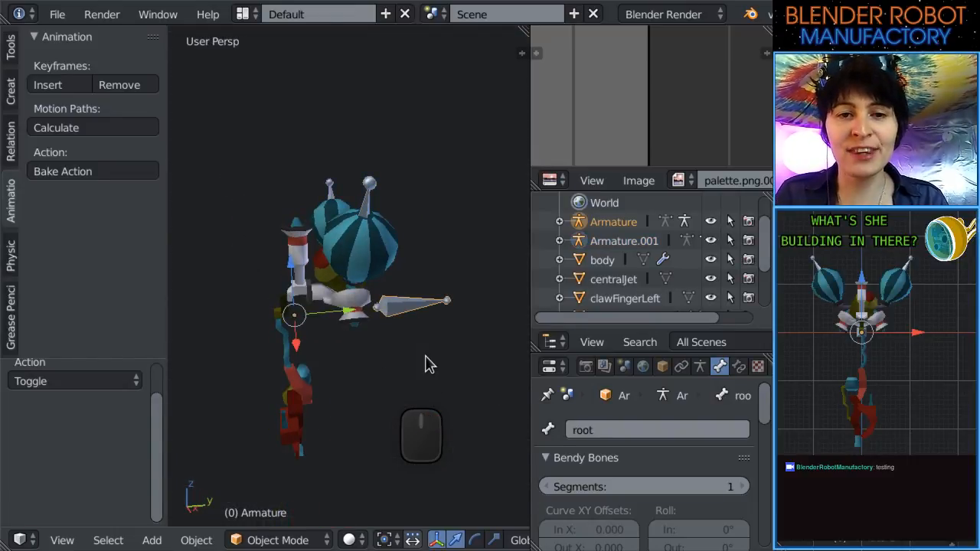
key(ctrl+j)
scroll(426, 360, up, 2)
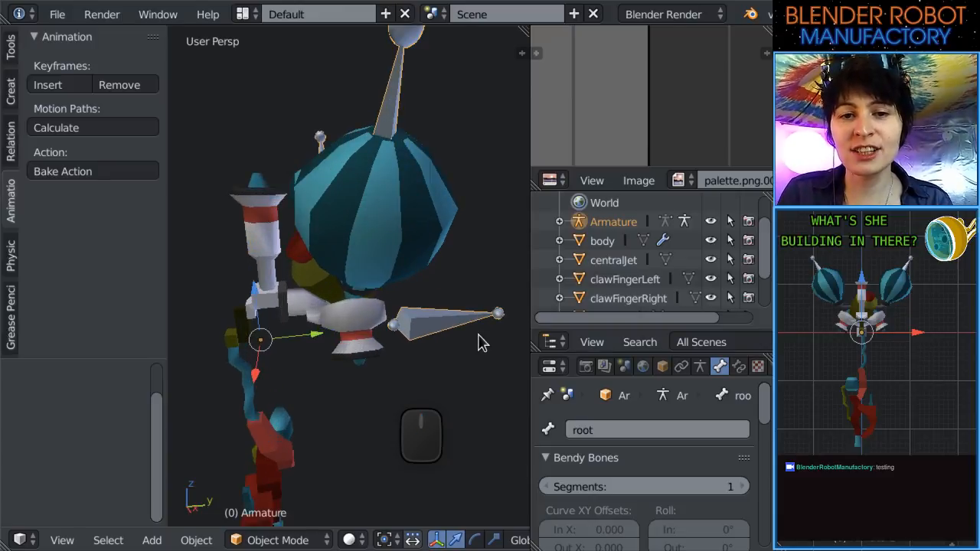
scroll(478, 335, down, 3)
middle_drag(478, 336, 407, 356)
key(KP_1)
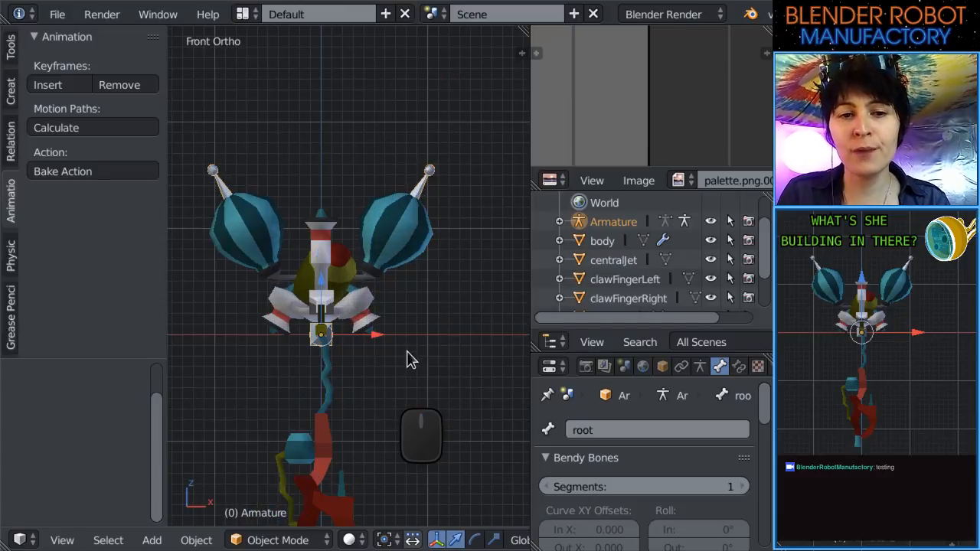
key(a)
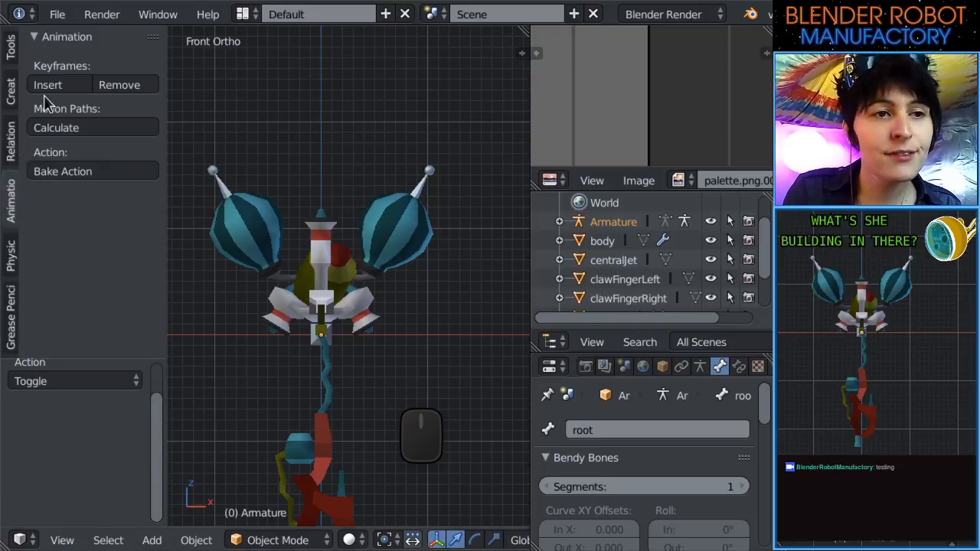
Add a new single-bone armature at the 3D cursor.
click(9, 98)
scroll(67, 268, down, 10)
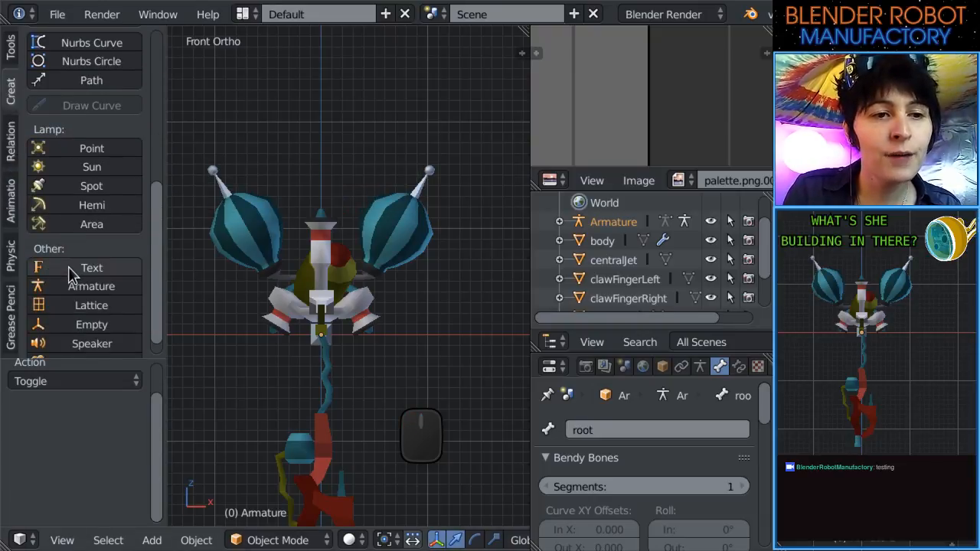
click(85, 288)
scroll(438, 361, down, 3)
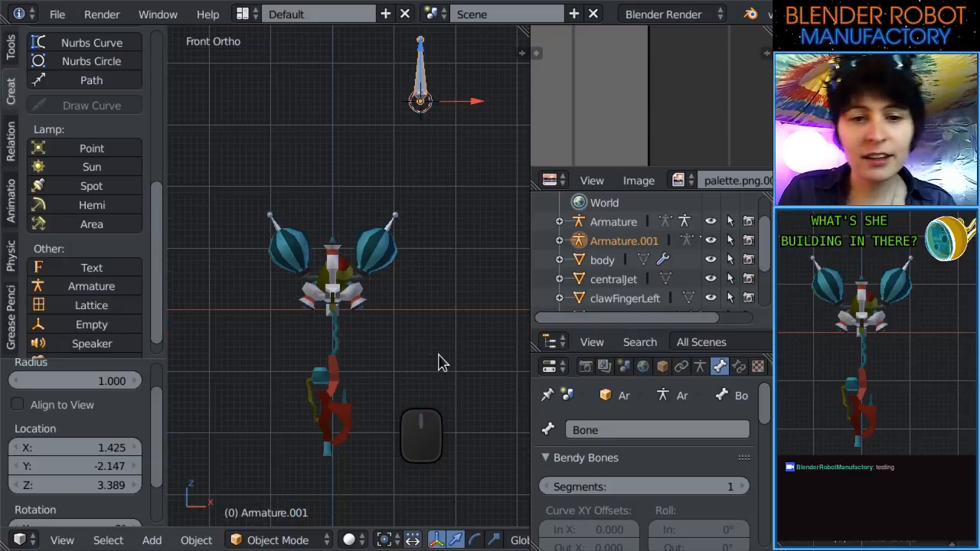
Set the new armature's X, Y and Z location to 0.
click(663, 367)
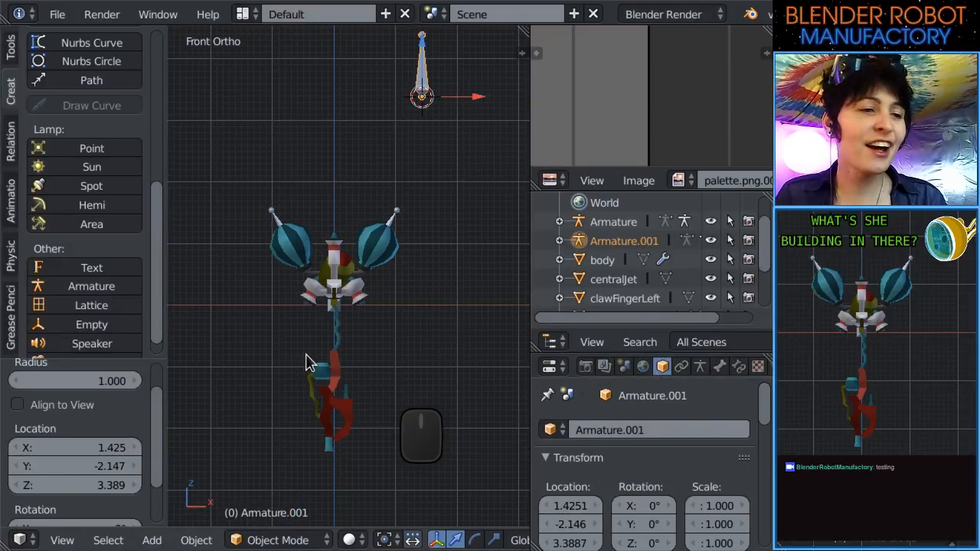
click(580, 504)
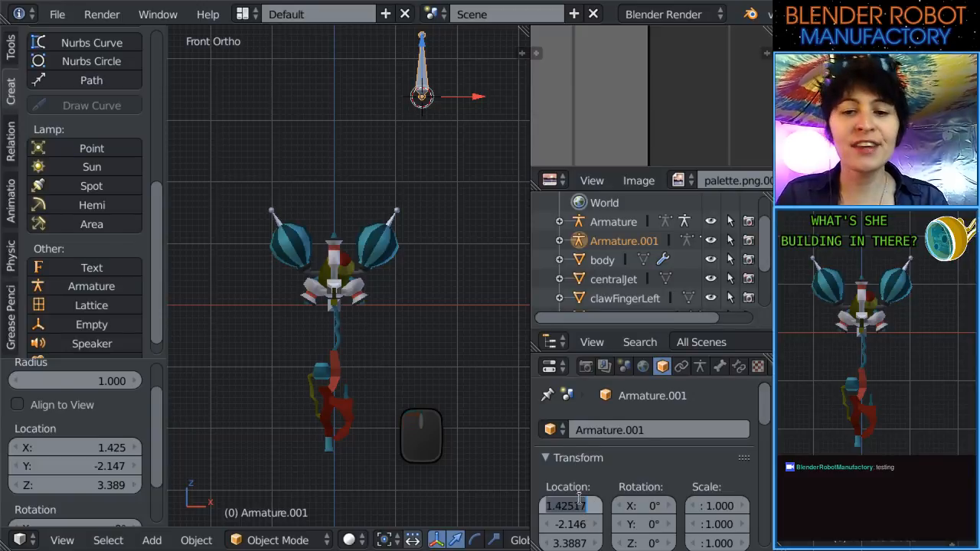
text(0)
key(Tab)
text(0)
key(Tab)
text(0)
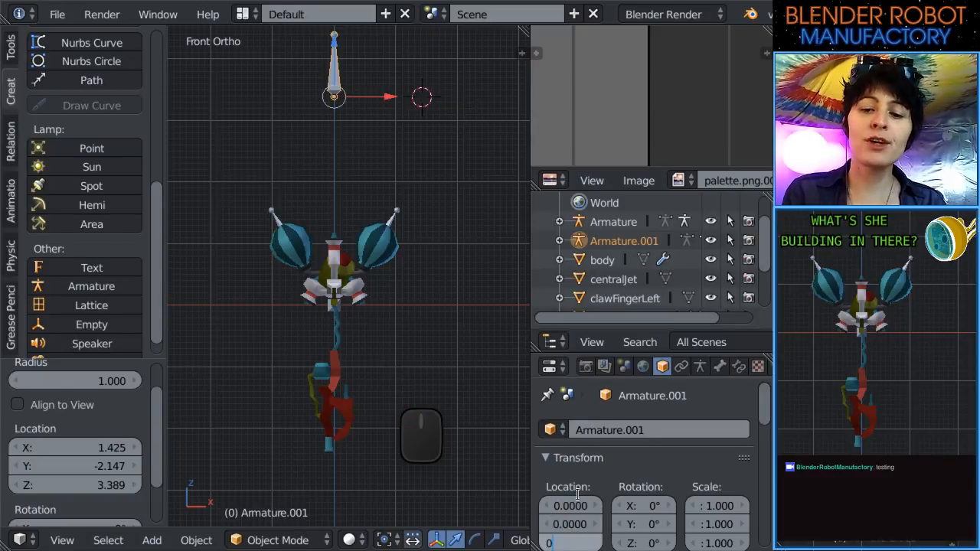
key(Return)
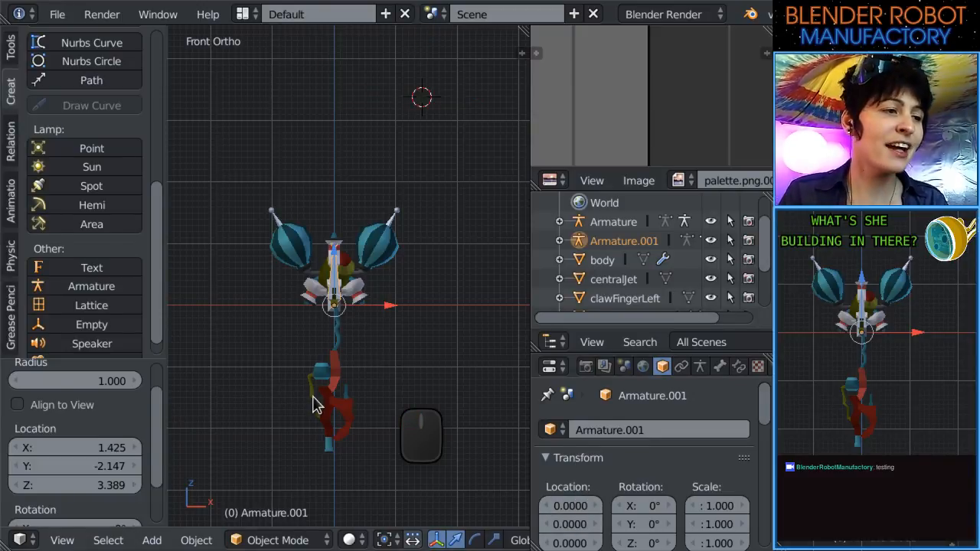
Move the new armature in side view to the central jet's base, at about Y 0.1235 and Z 0.2992.
scroll(400, 418, up, 5)
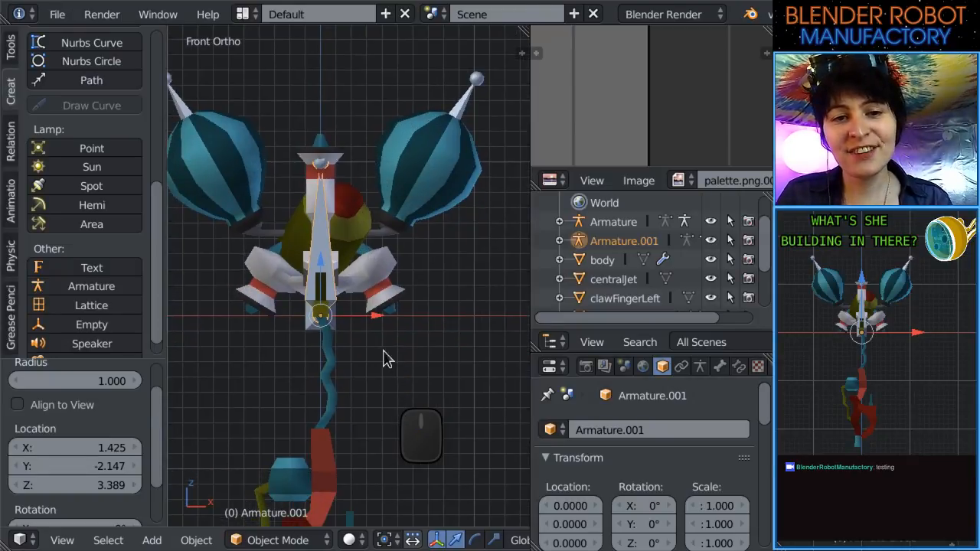
key(KP_3)
scroll(398, 360, up, 3)
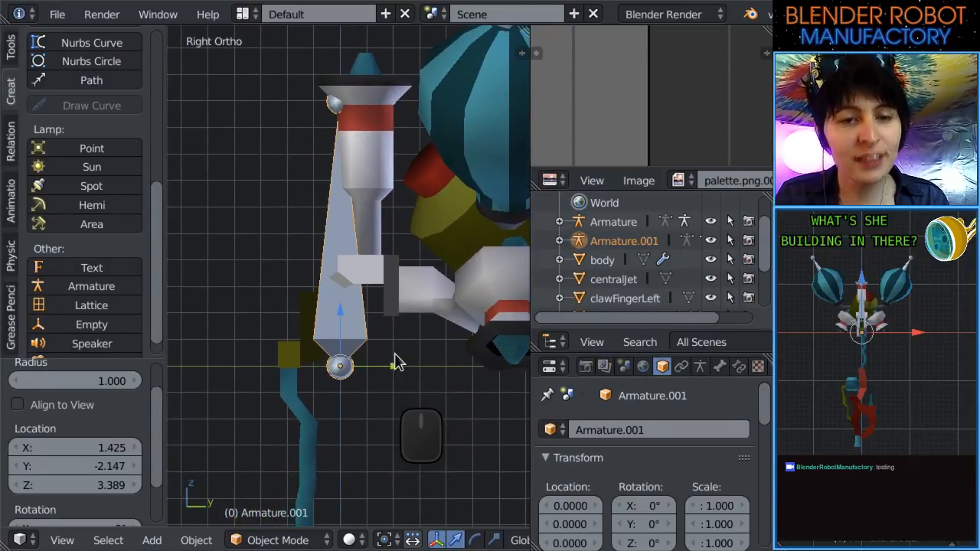
key(g)
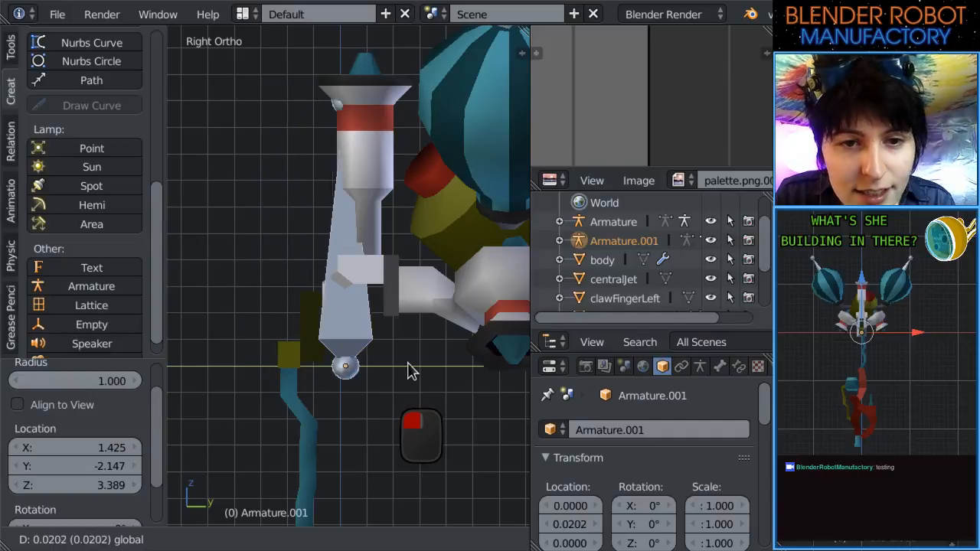
click(370, 375)
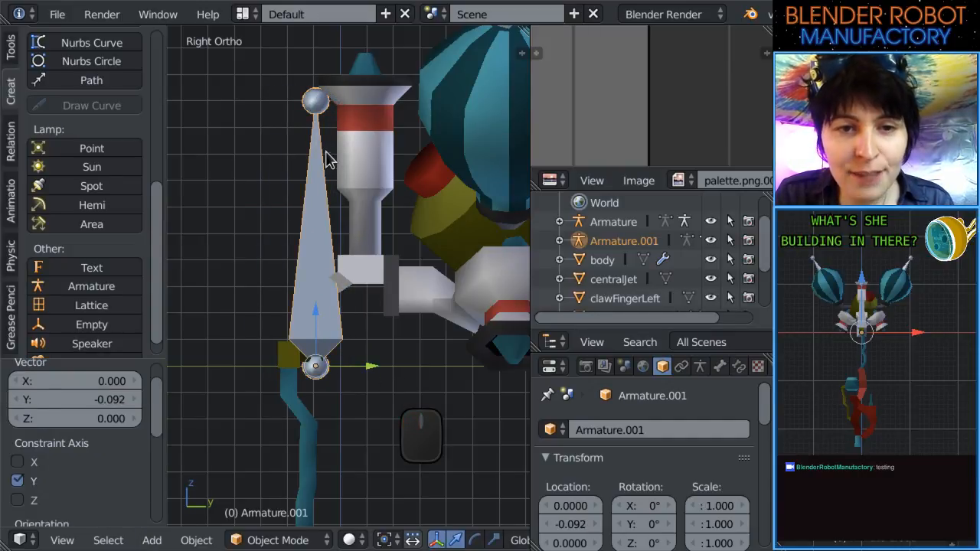
drag(318, 318, 320, 224)
scroll(335, 312, up, 5)
shift+middle_drag(338, 320, 282, 290)
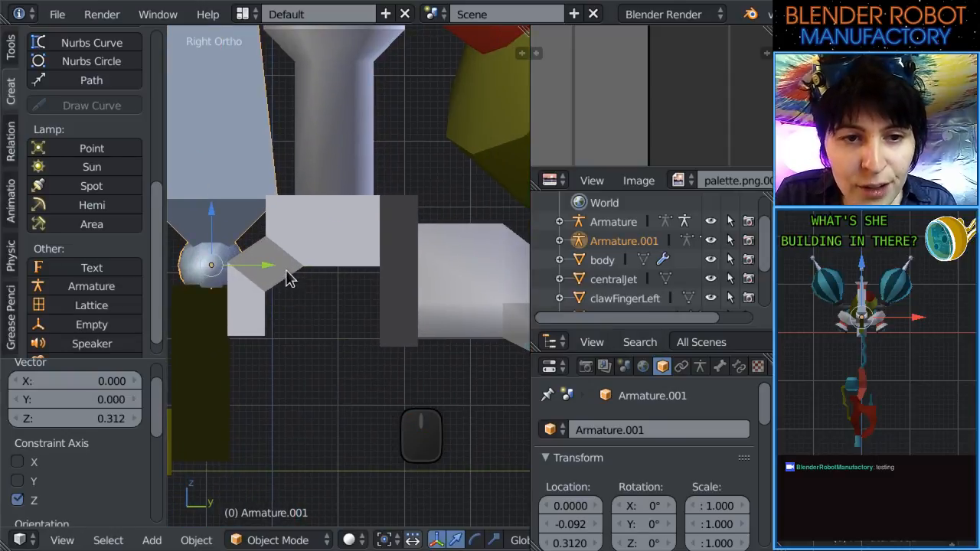
drag(270, 263, 409, 265)
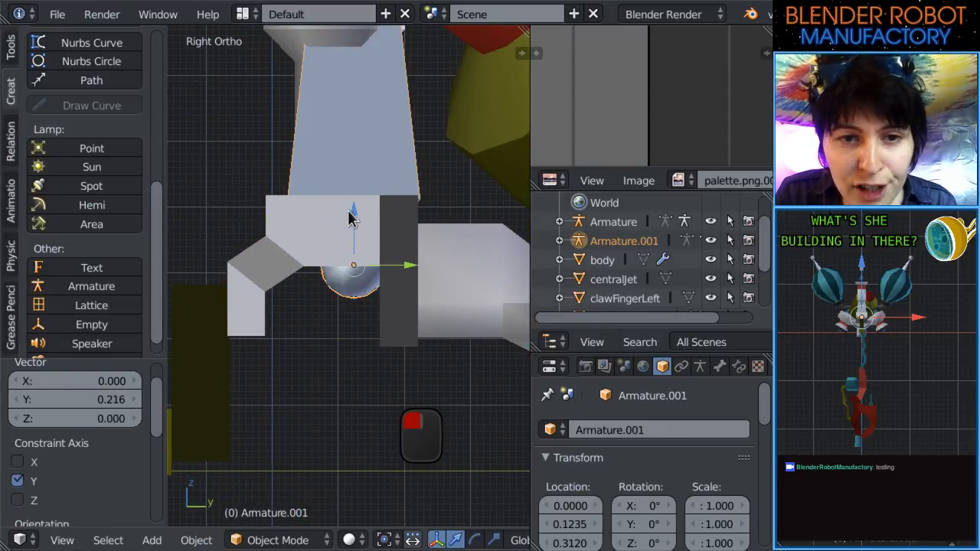
drag(350, 215, 354, 221)
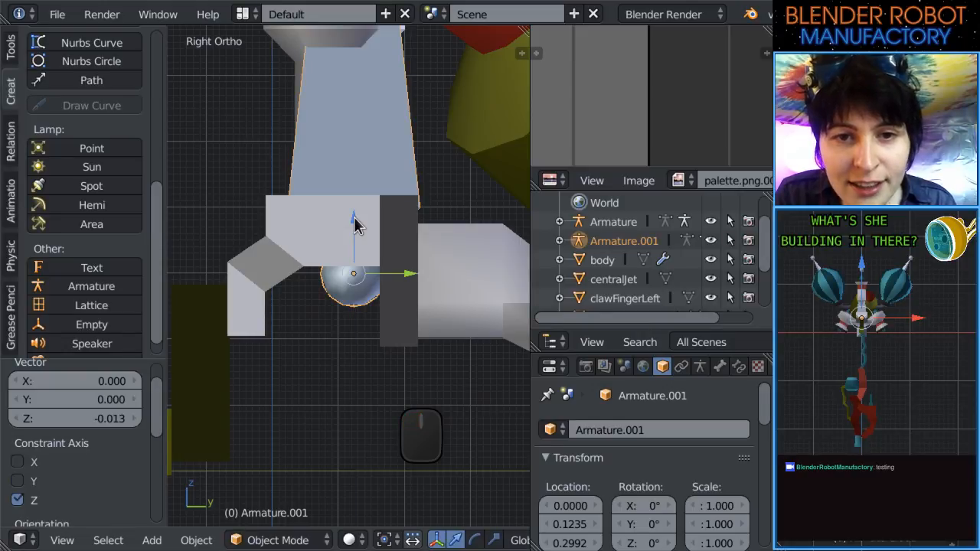
Rename the new armature's bone as centralJet.
scroll(355, 222, down, 6)
key(KP_1)
scroll(353, 227, up, 6)
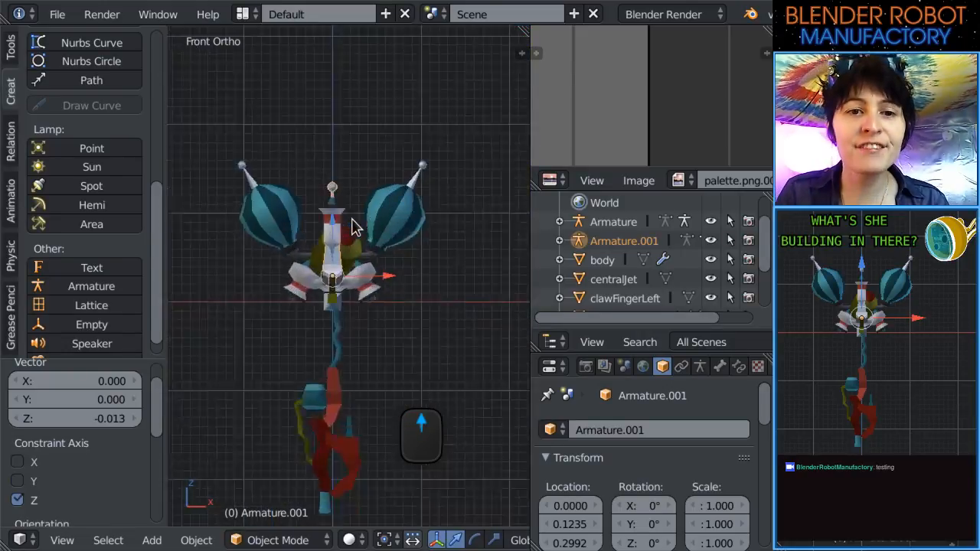
shift+middle_drag(292, 361, 363, 398)
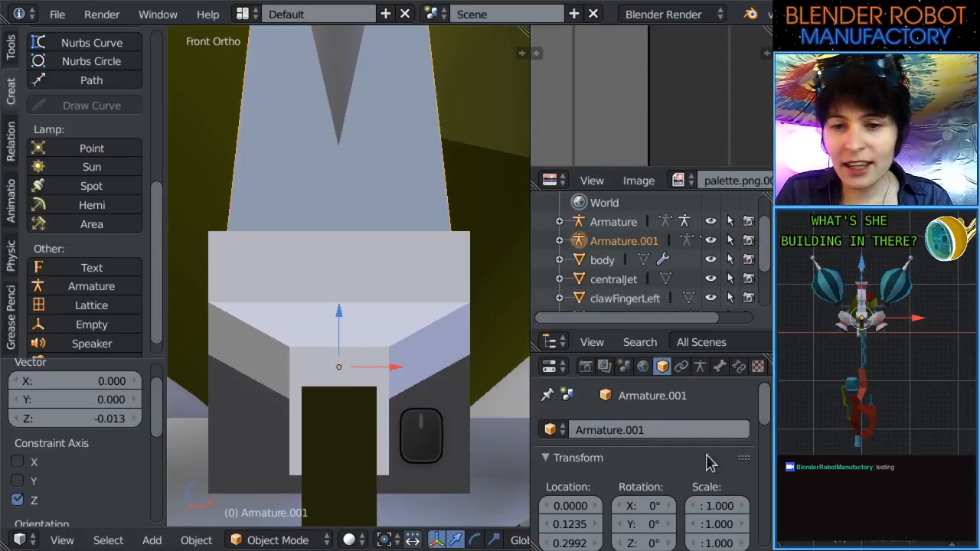
click(667, 320)
click(720, 366)
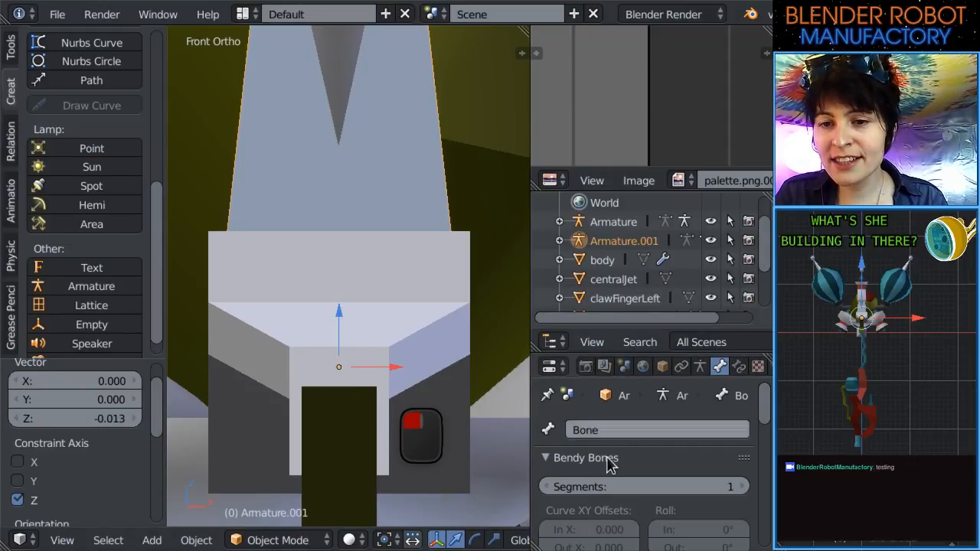
click(602, 431)
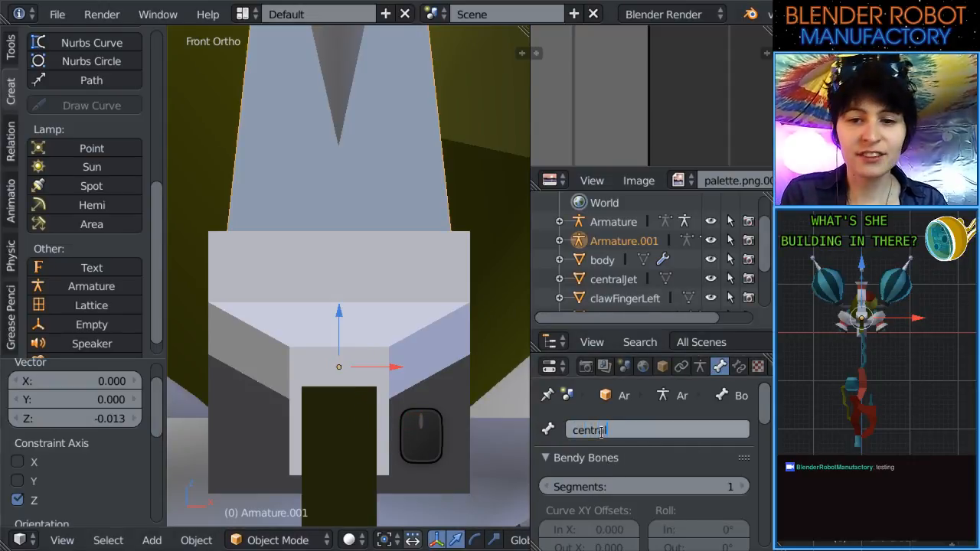
key(Return)
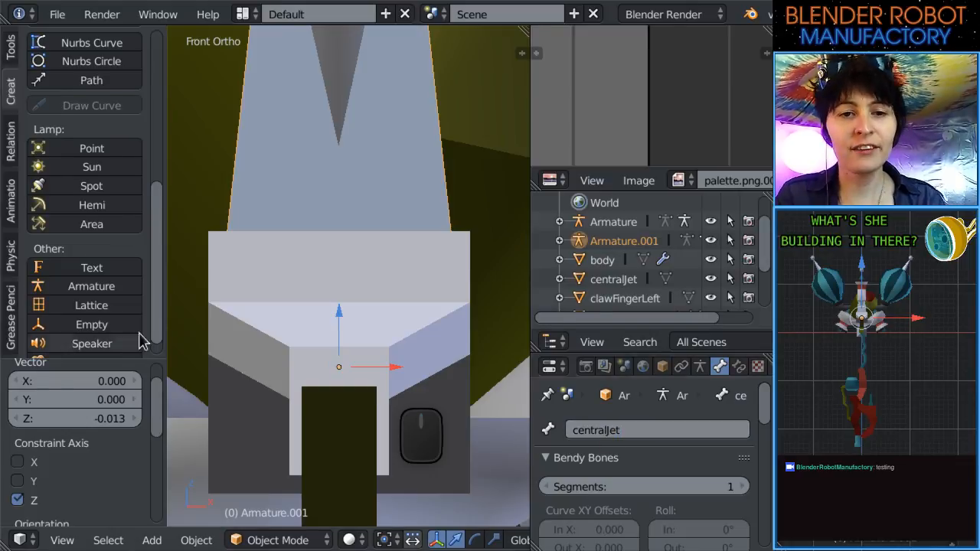
Lengthen the centralJet bone by raising its tip straight up in edit mode, and return to object mode.
scroll(143, 339, down, 1)
scroll(470, 427, down, 4)
key(Tab)
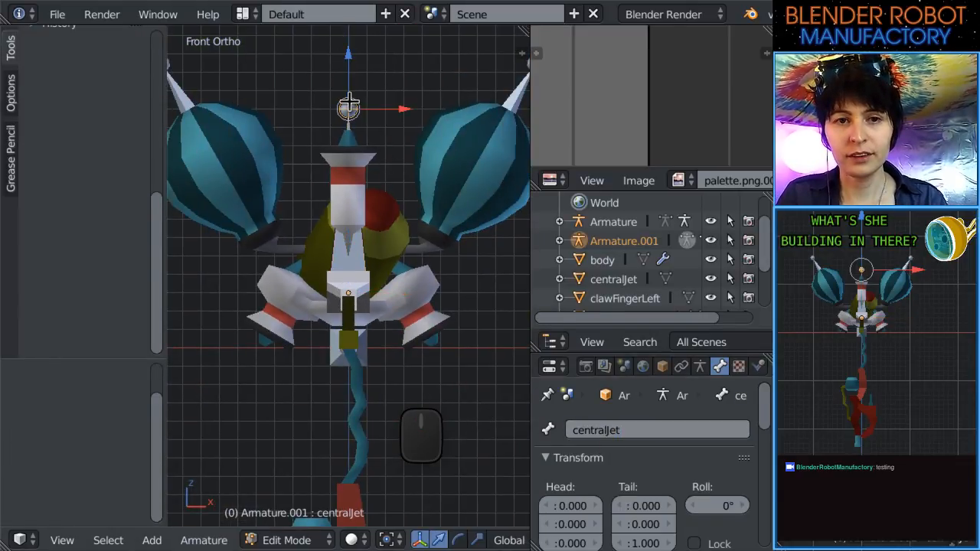
drag(347, 55, 350, 22)
key(Tab)
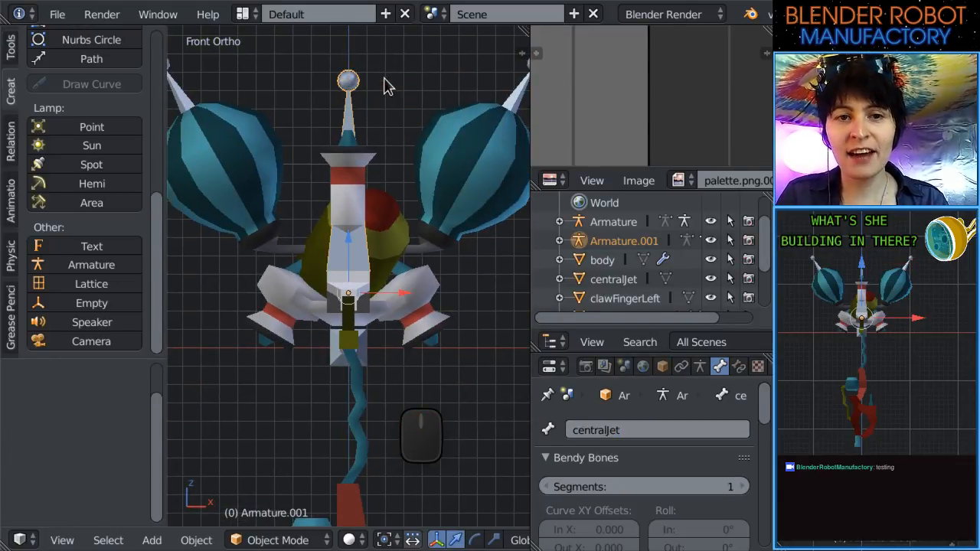
Duplicate the centralJet armature in place.
scroll(412, 270, down, 5)
middle_drag(412, 270, 475, 210)
scroll(355, 357, up, 4)
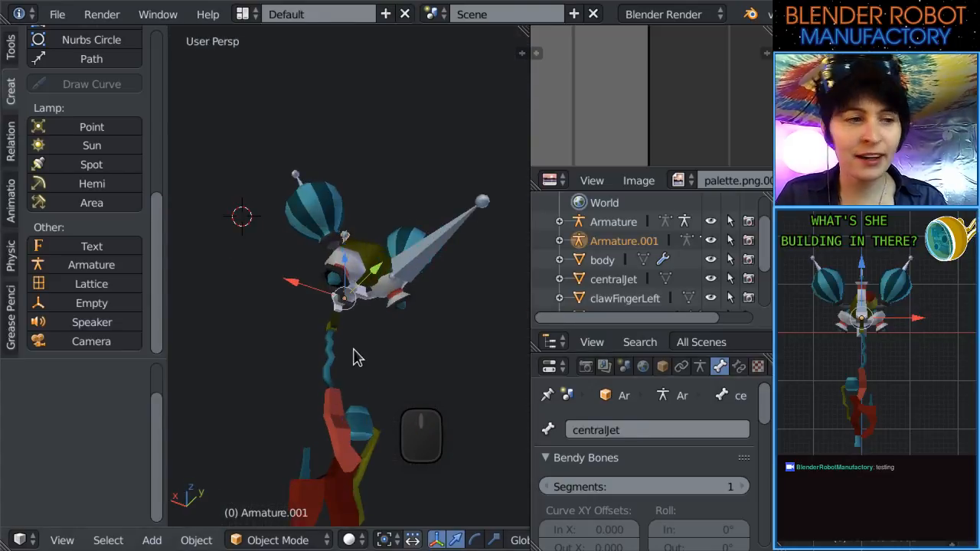
key(KP_1)
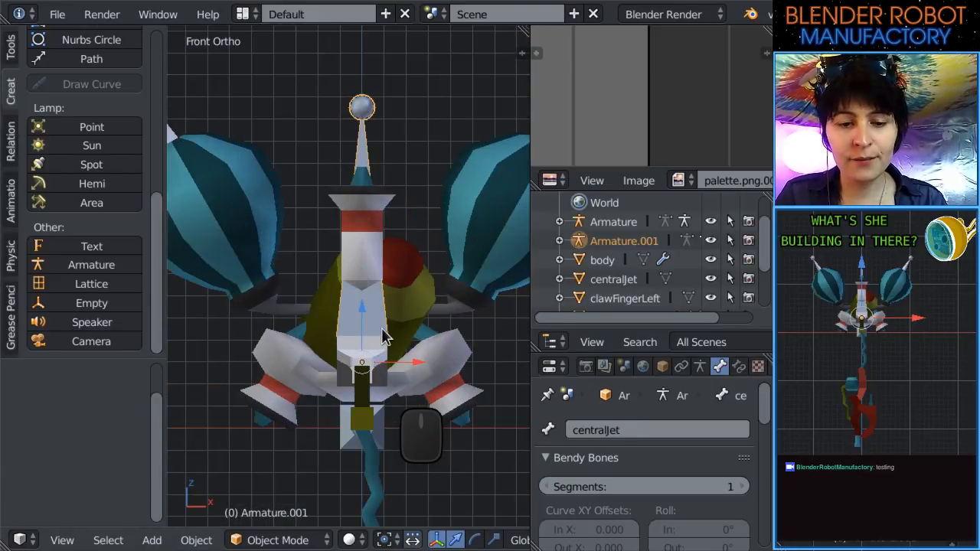
key(shift+d)
right_click(385, 337)
scroll(390, 339, down, 4)
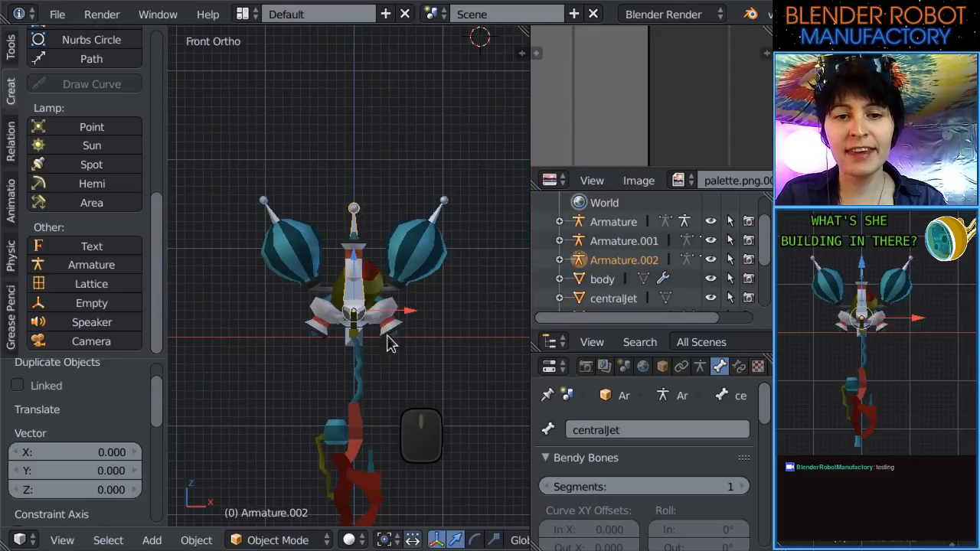
Try to rotate the duplicated armature freehand in front view and undo the rotation.
key(r)
click(299, 413)
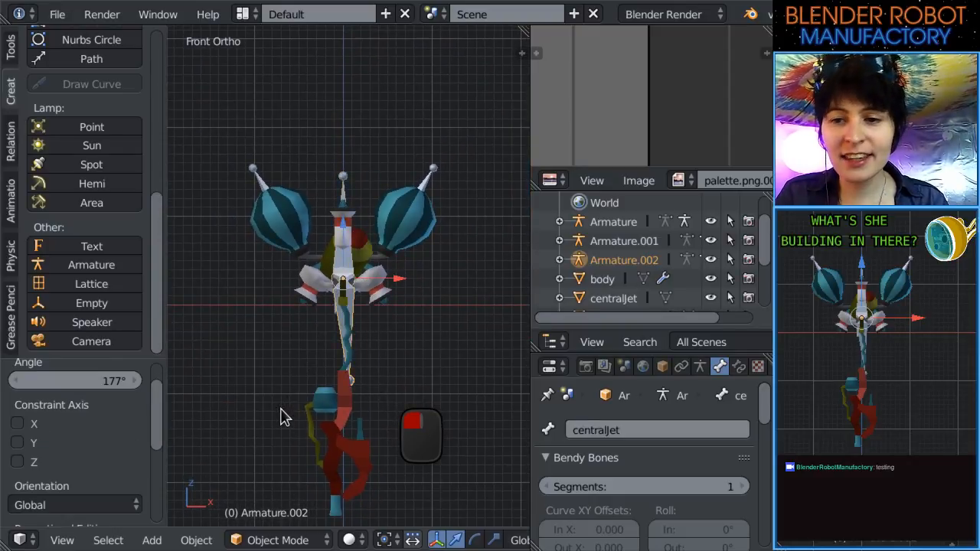
click(662, 366)
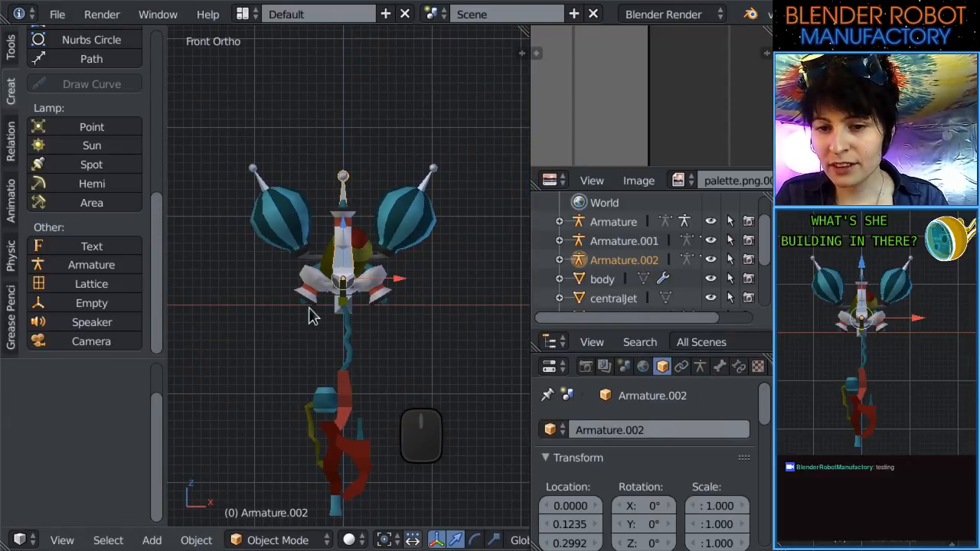
scroll(360, 268, down, 2)
scroll(399, 229, up, 2)
key(r)
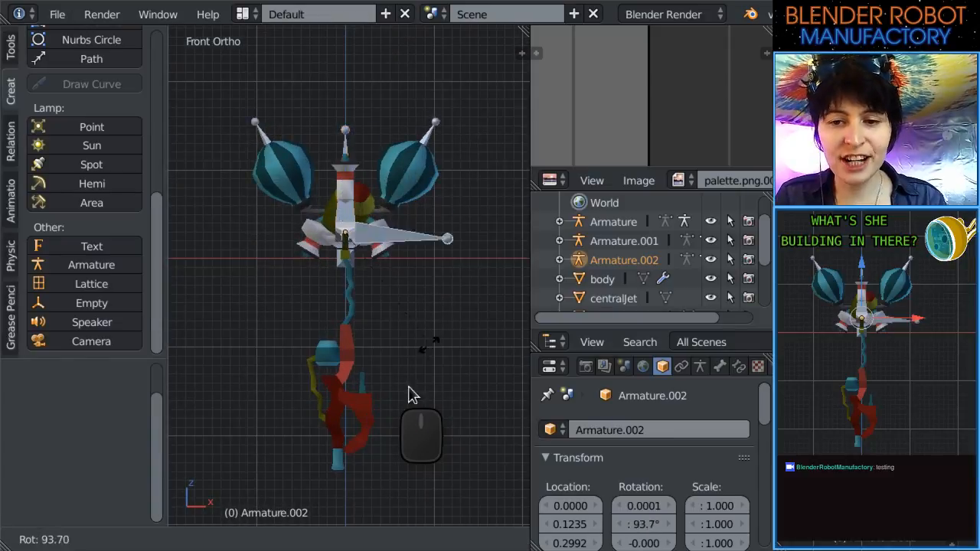
click(405, 399)
key(ctrl+z)
Set the duplicated armature's Y rotation to 180°.
click(638, 540)
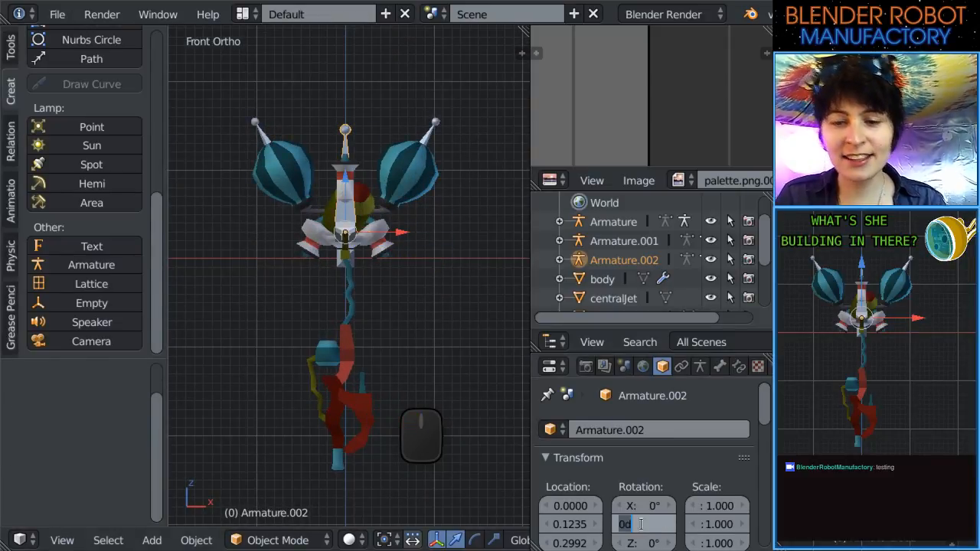
text(180)
key(Return)
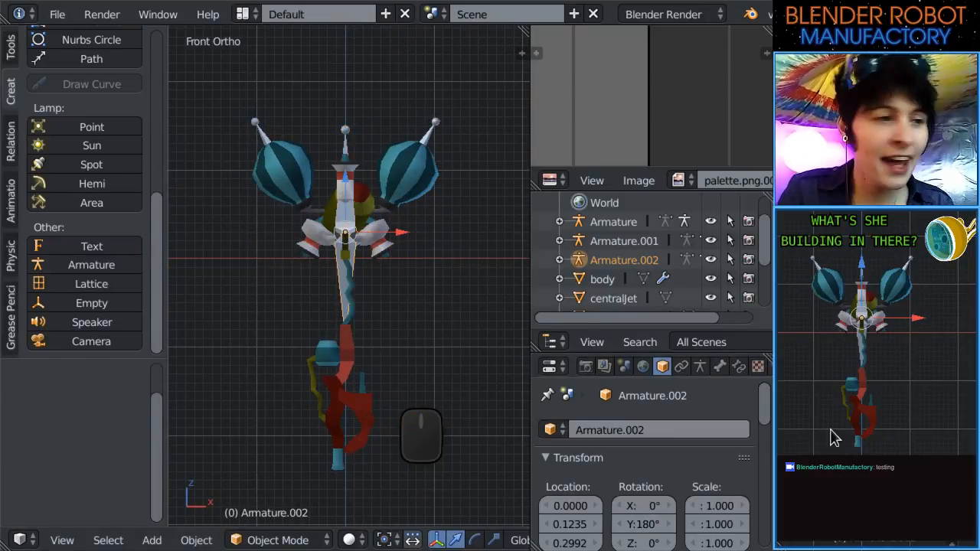
Shorten the duplicated bone in edit mode by moving its tip up about 0.870 along Z.
scroll(352, 313, up, 2)
middle_drag(353, 314, 324, 328)
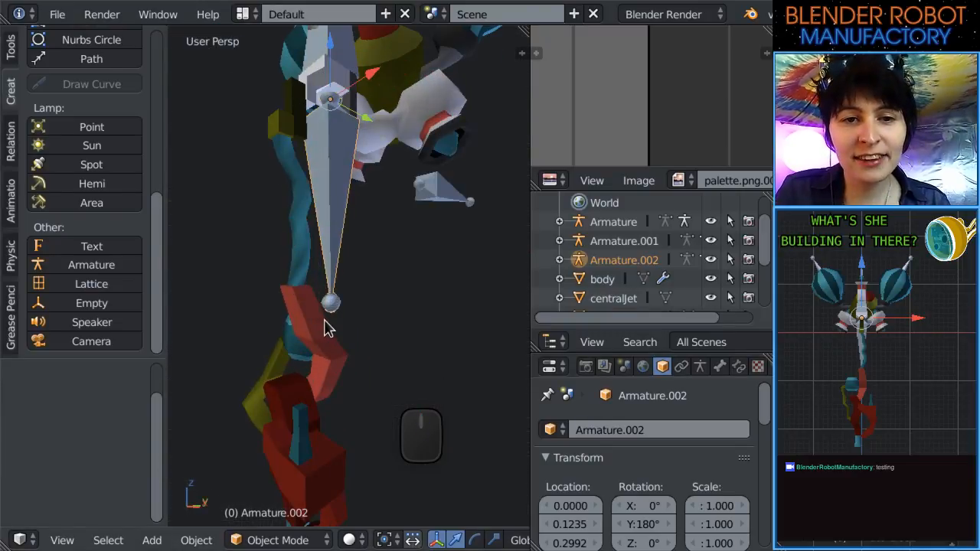
key(Tab)
right_click(331, 301)
key(KP_1)
scroll(411, 332, up, 2)
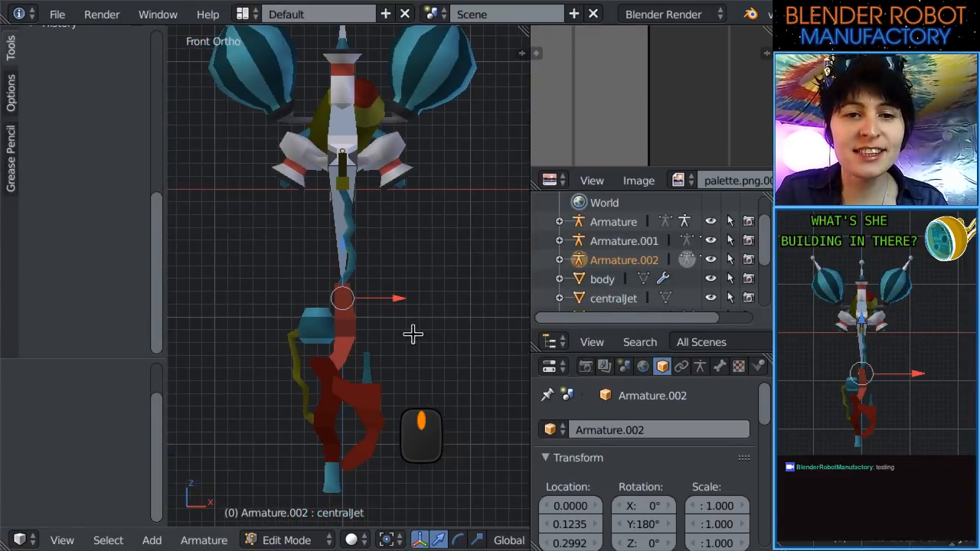
scroll(286, 332, up, 2)
scroll(347, 299, up, 2)
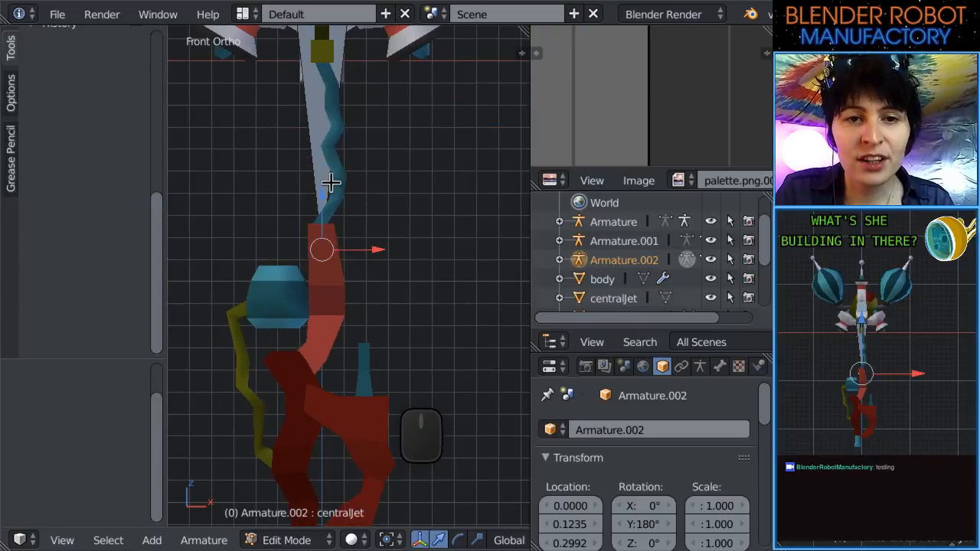
key(g)
key(z)
click(350, 457)
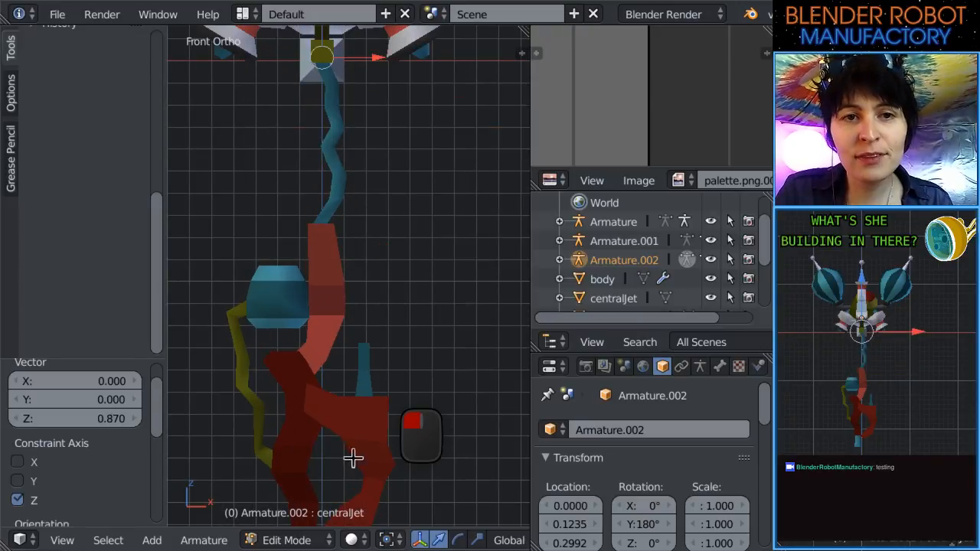
Select the whole shortened bone and turn on X-Ray display for its armature.
shift+scroll(350, 391, up, 2)
shift+scroll(351, 417, up, 2)
scroll(358, 436, up, 2)
middle_drag(423, 279, 344, 204)
right_click(325, 207)
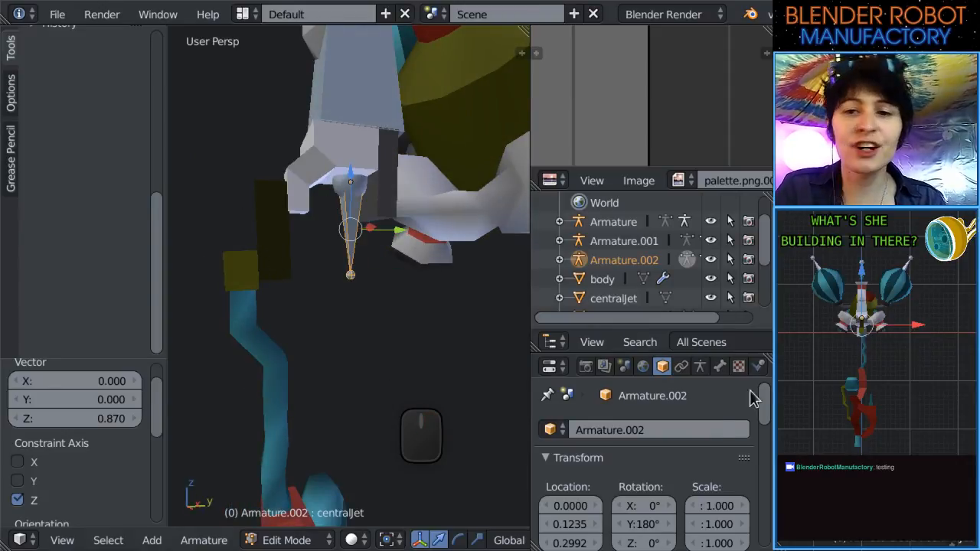
click(700, 366)
scroll(672, 525, down, 6)
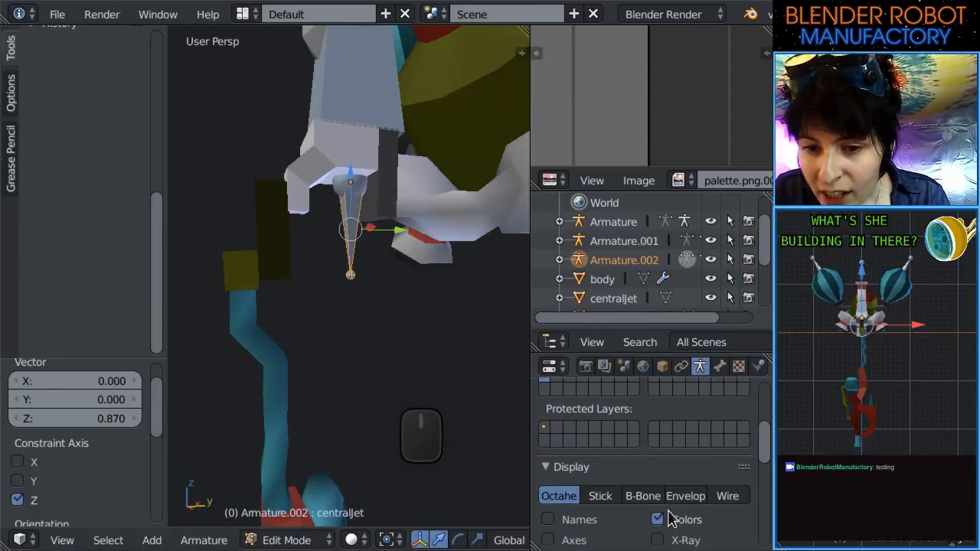
key(KP_1)
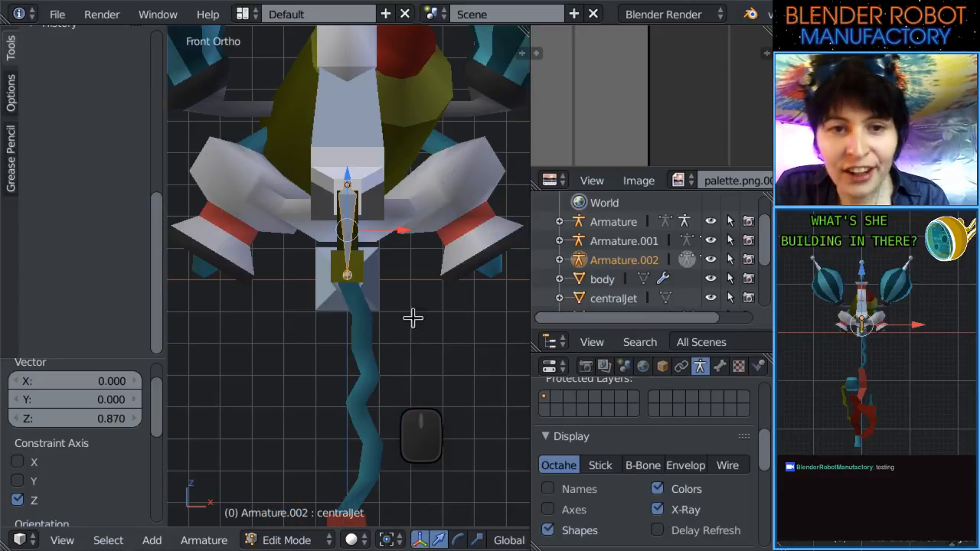
Leave the bone's edit mode and select the claw's top piece behind it to check the part's name.
scroll(411, 317, up, 3)
right_click(347, 277)
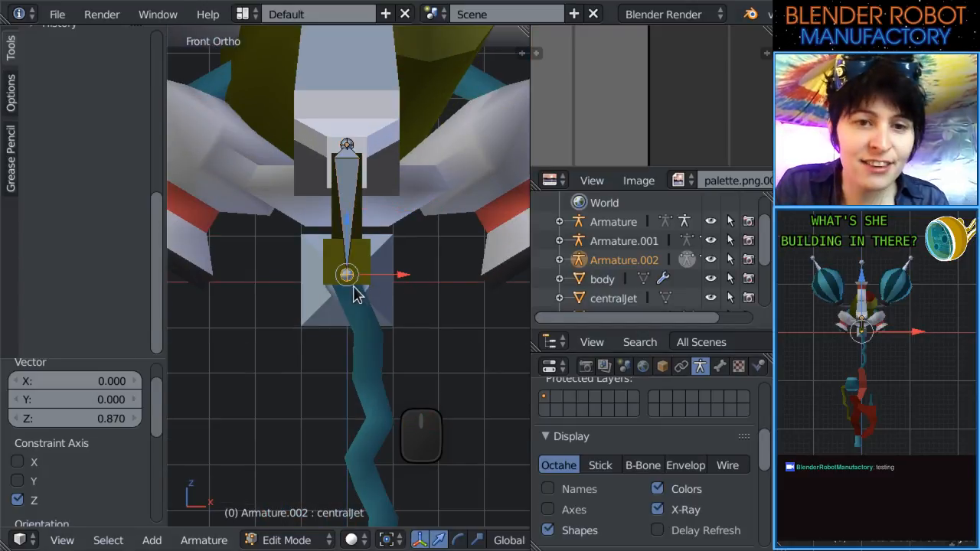
key(Tab)
right_click(350, 281)
key(Tab)
key(a)
key(Tab)
right_click(348, 273)
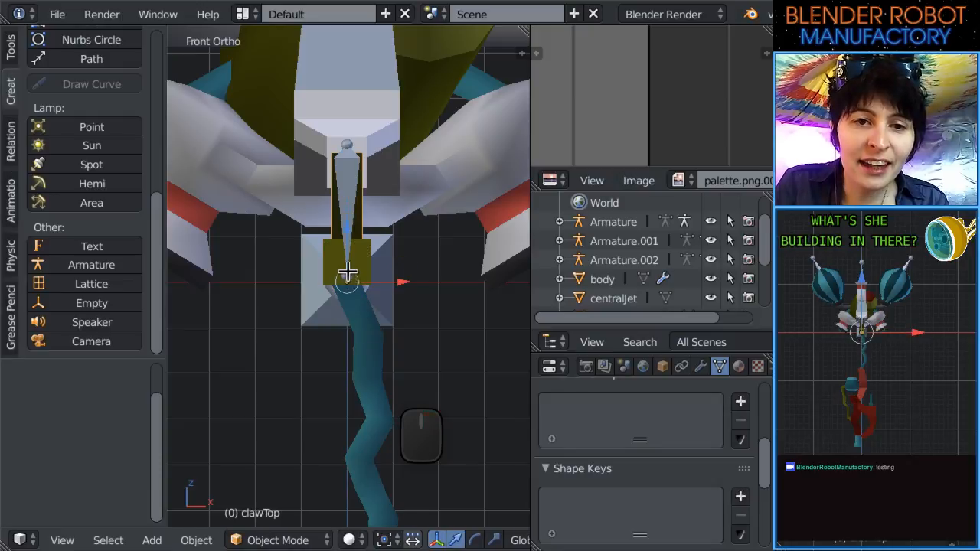
Lower the tip of the duplicated central bone by about 0.023 along Z in edit mode.
right_click(351, 237)
key(Tab)
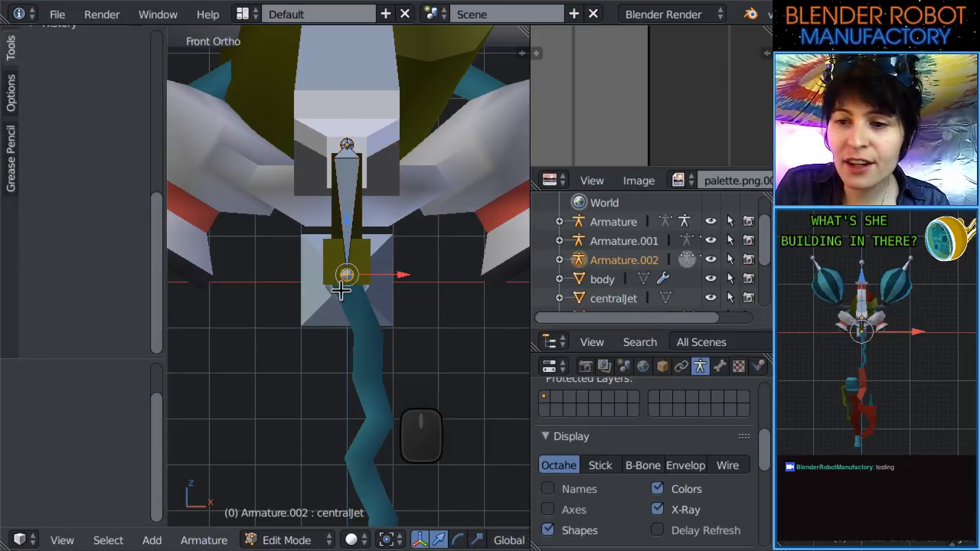
key(g)
key(z)
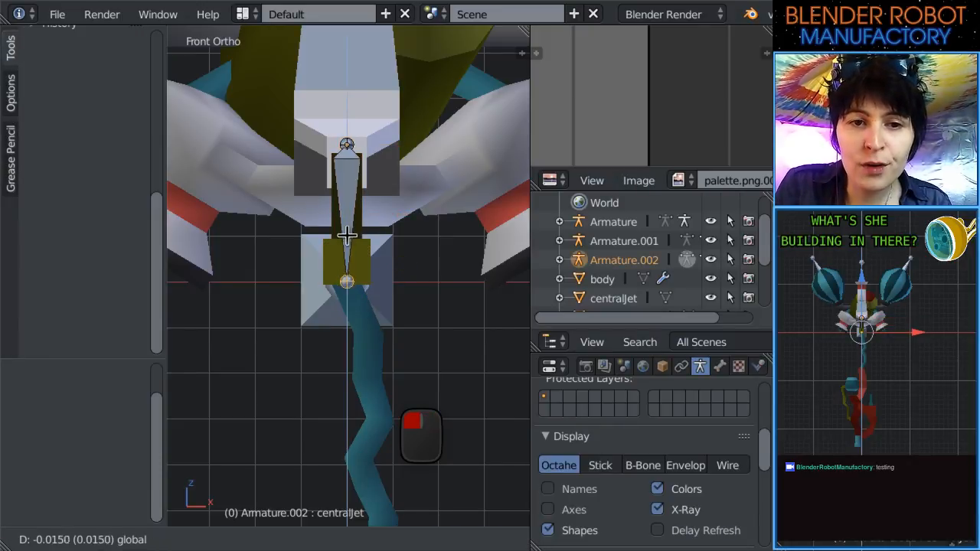
click(357, 232)
scroll(405, 361, down, 3)
scroll(407, 352, up, 2)
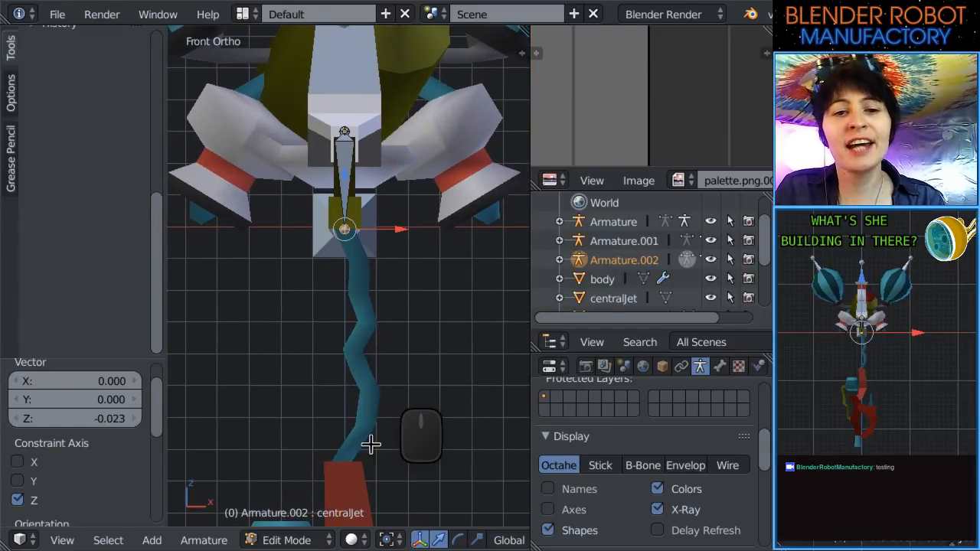
Extrude three bones downward in a chain from the central bone's tip along the upper part of the teal cable.
scroll(378, 289, up, 3)
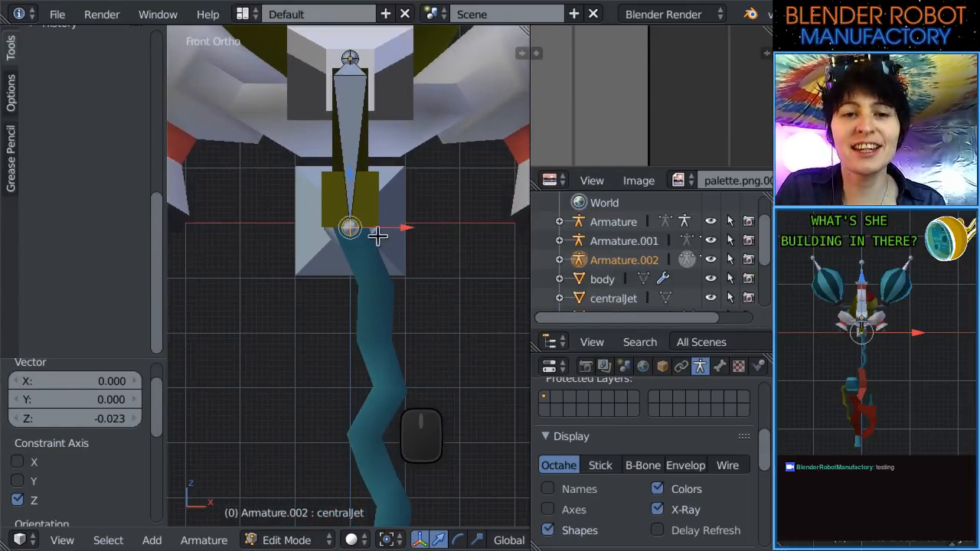
key(e)
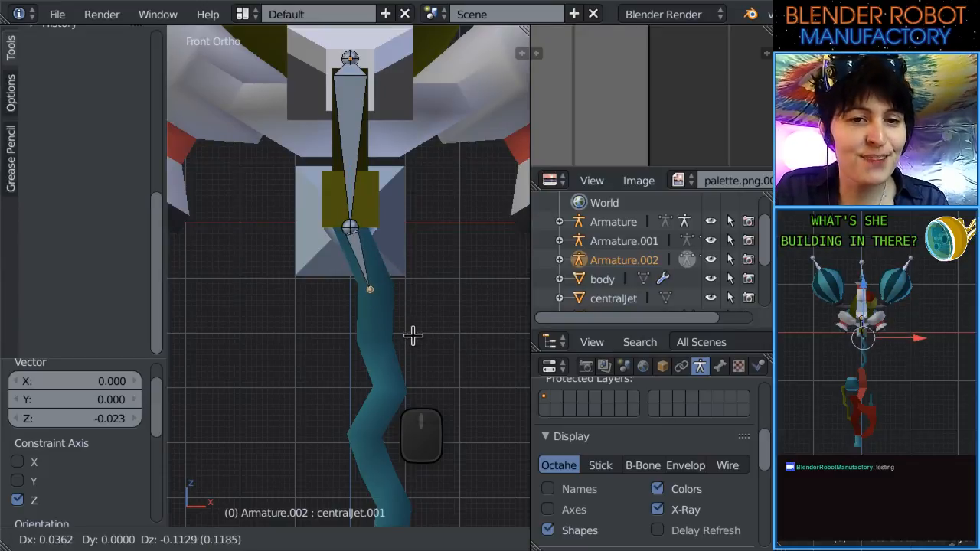
click(412, 332)
key(e)
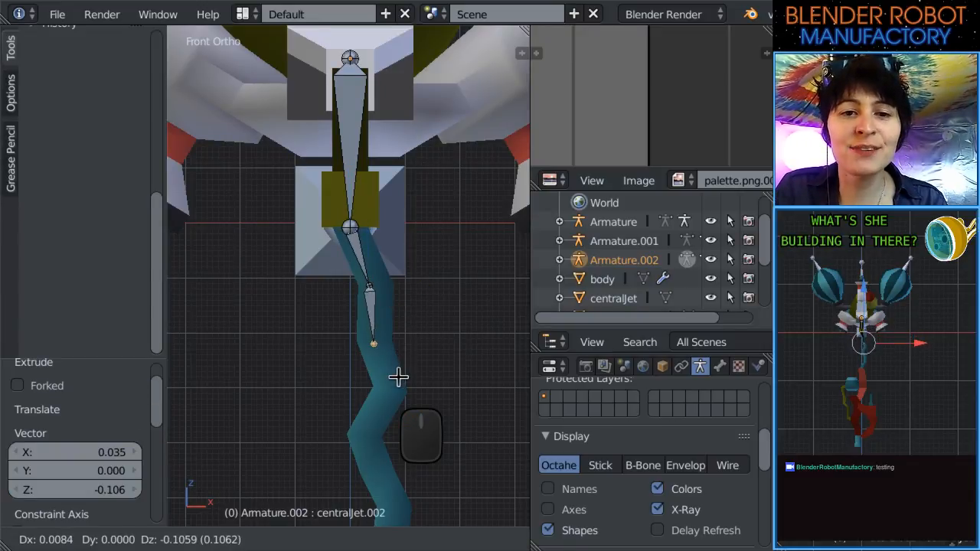
click(394, 376)
key(e)
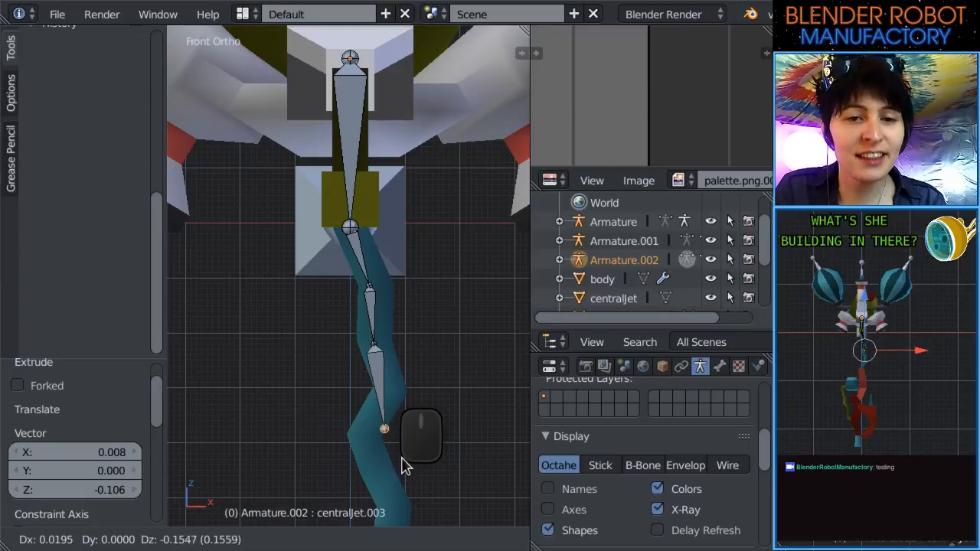
click(395, 419)
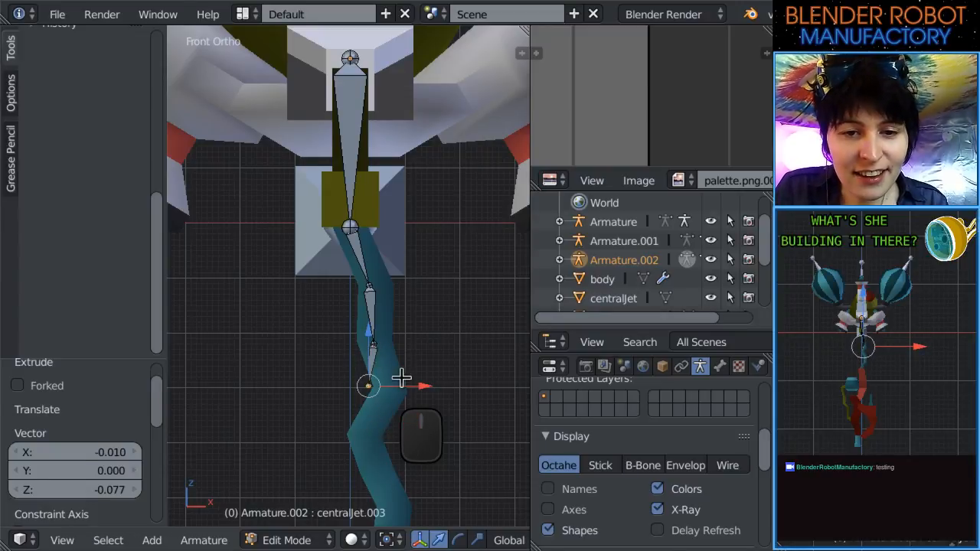
Move the third cable bone's tip about 0.035 along X and -0.007 along Z to the cable's bend.
shift+middle_drag(401, 376, 353, 316)
scroll(353, 316, up, 2)
key(g)
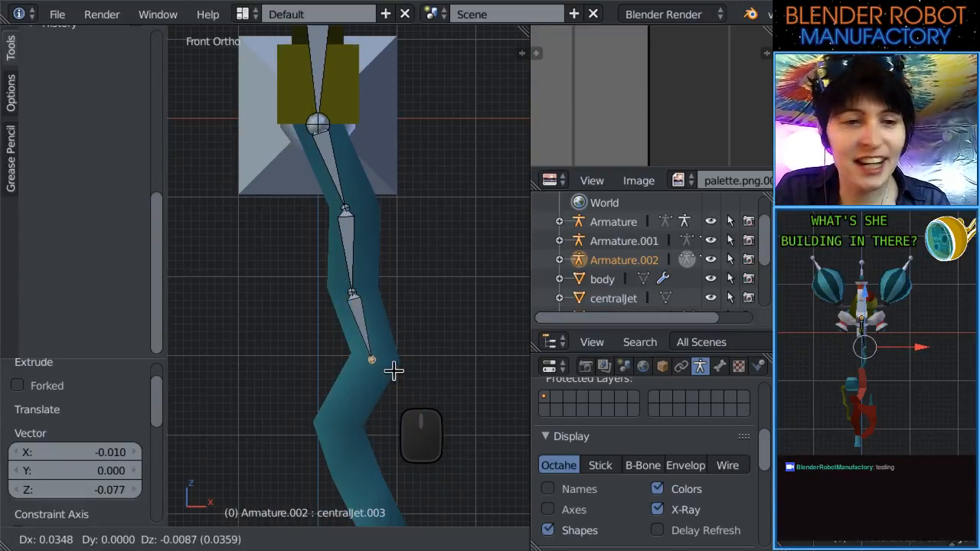
click(393, 370)
Extrude two more bones from the chain's end through the next two bends of the teal cable.
scroll(376, 363, down, 3)
scroll(365, 319, up, 3)
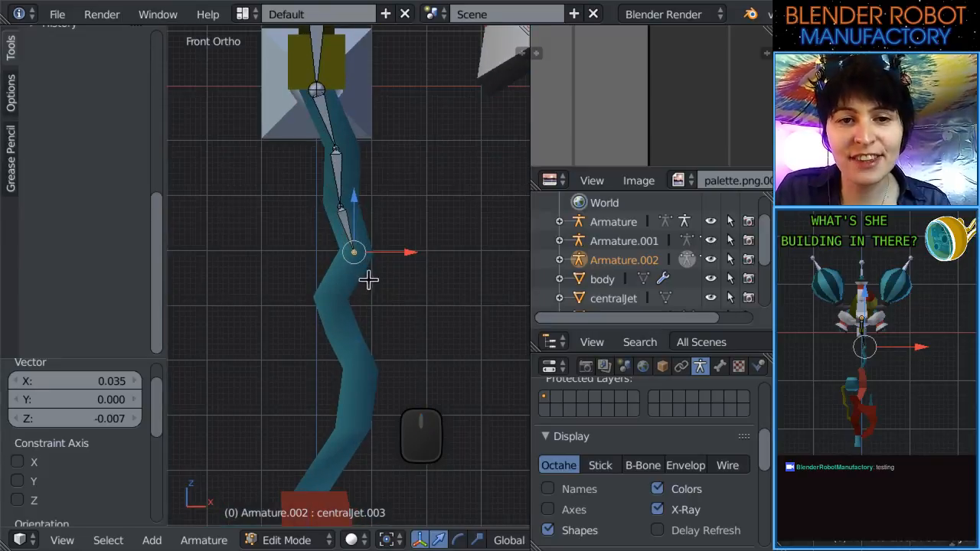
key(e)
click(347, 355)
key(e)
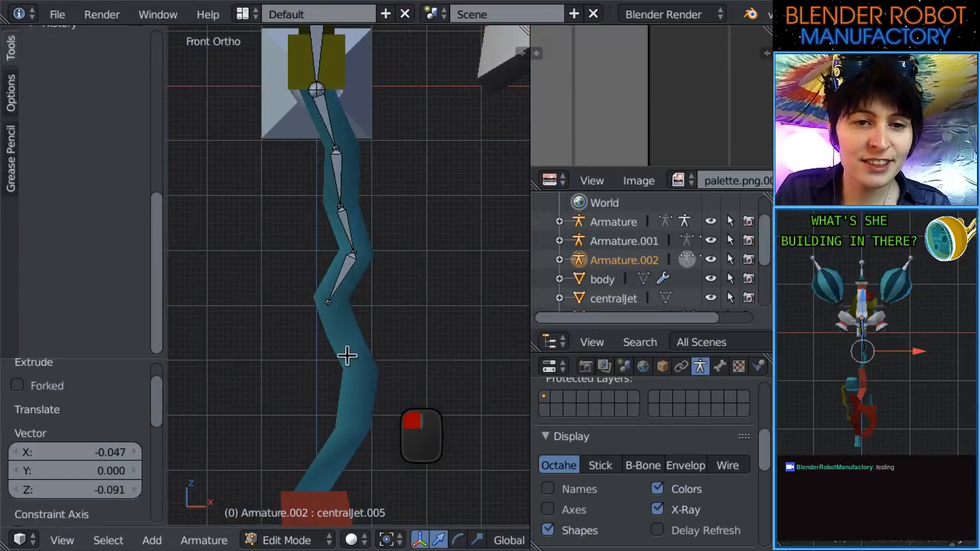
click(381, 420)
Extrude the last two bones along the cable's lower end until the chain reaches the red claw piece.
scroll(378, 411, down, 2)
key(e)
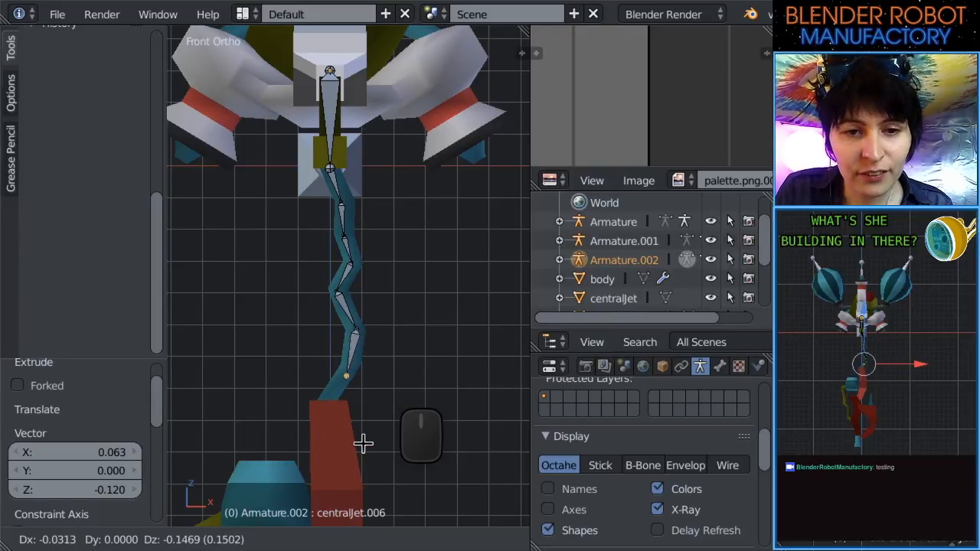
click(361, 438)
scroll(386, 332, up, 3)
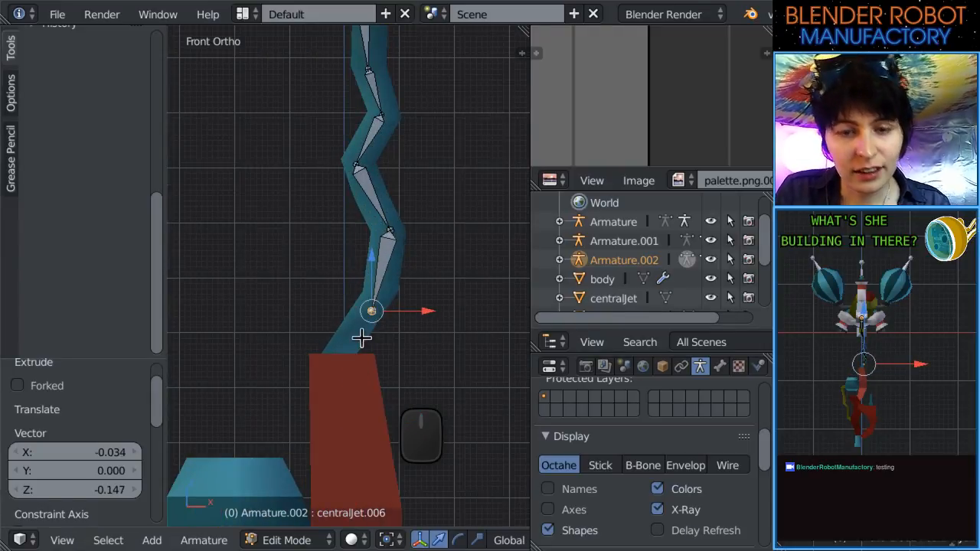
key(e)
click(343, 401)
scroll(351, 401, down, 2)
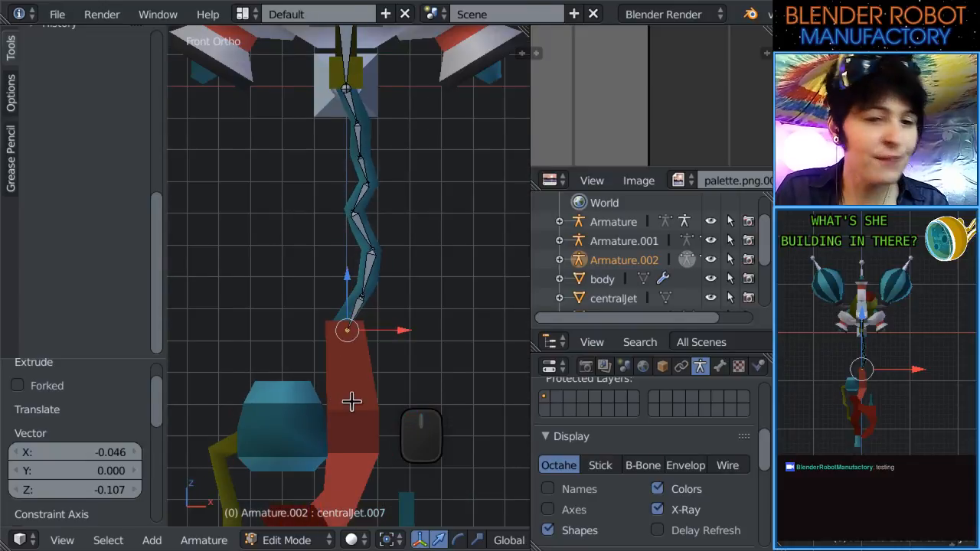
Select the central bone and every bone of the cable chain in the right side view.
shift+middle_drag(352, 402, 361, 329)
scroll(362, 344, down, 5)
shift+middle_drag(364, 373, 373, 435)
middle_drag(374, 435, 245, 389)
scroll(361, 301, up, 5)
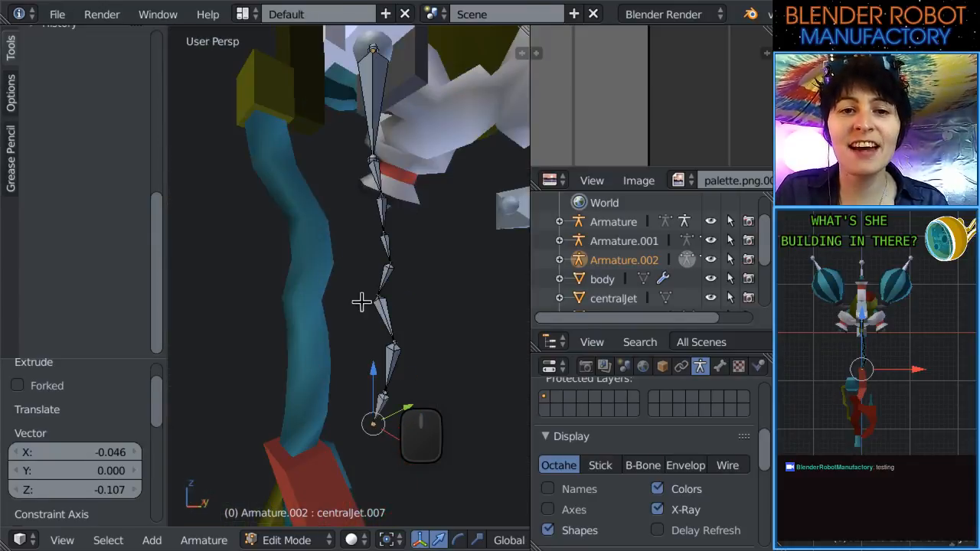
middle_drag(362, 303, 349, 183)
right_click(345, 177)
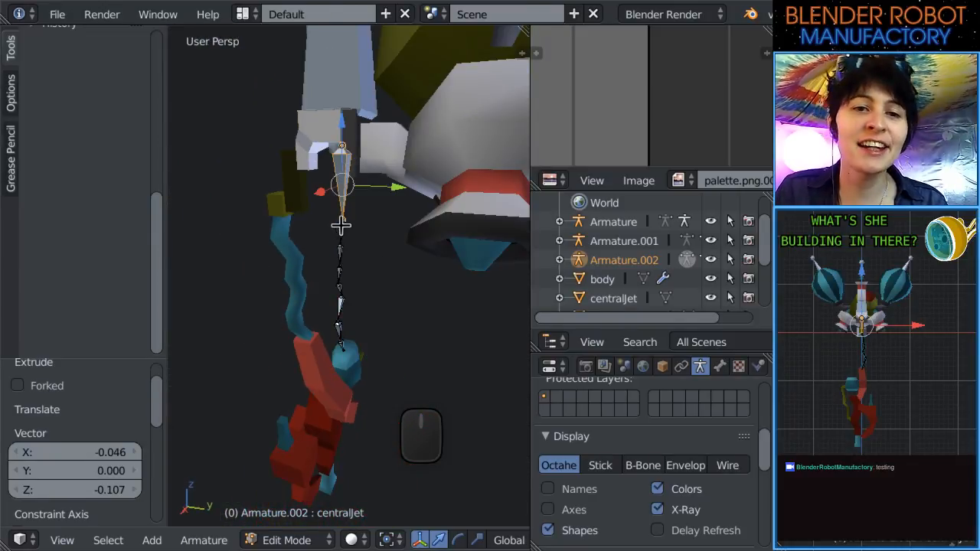
key(KP_3)
scroll(350, 224, up, 3)
shift+middle_drag(359, 225, 368, 251)
shift+right_click(358, 191)
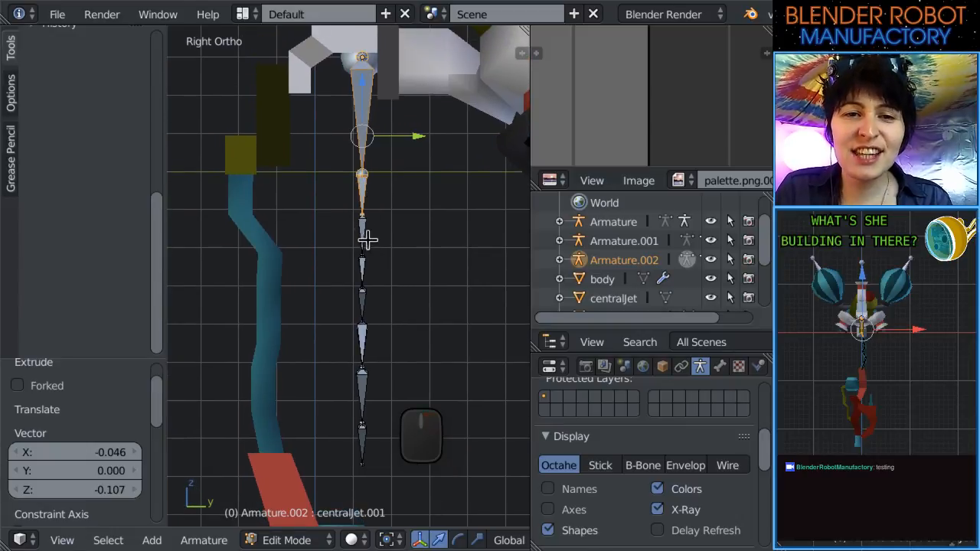
scroll(366, 249, down, 3)
key(b)
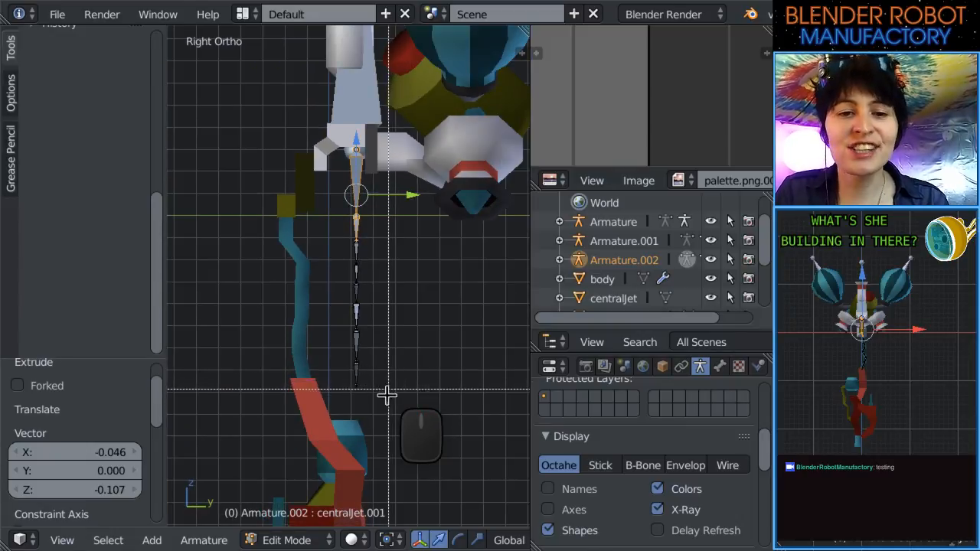
drag(385, 395, 326, 215)
Move the whole selected bone chain about -0.246 along Y so it lines up with the cable in side view.
key(KP_1)
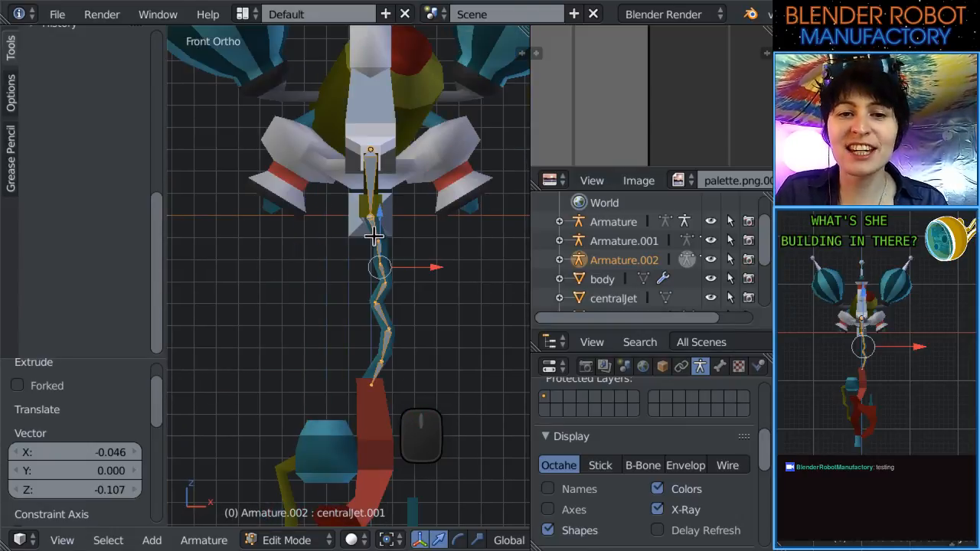
key(KP_3)
drag(393, 268, 356, 267)
Move the joint between the first and second cable bones about -0.065 along Y to the cable's upper bend.
scroll(317, 247, up, 3)
scroll(354, 271, down, 2)
right_click(324, 264)
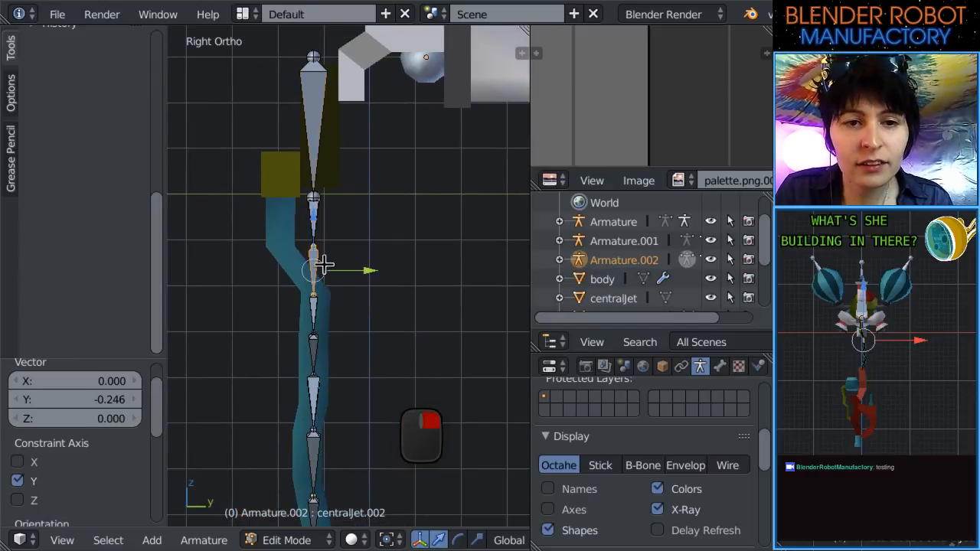
right_click(315, 122)
right_click(328, 211)
scroll(336, 224, up, 2)
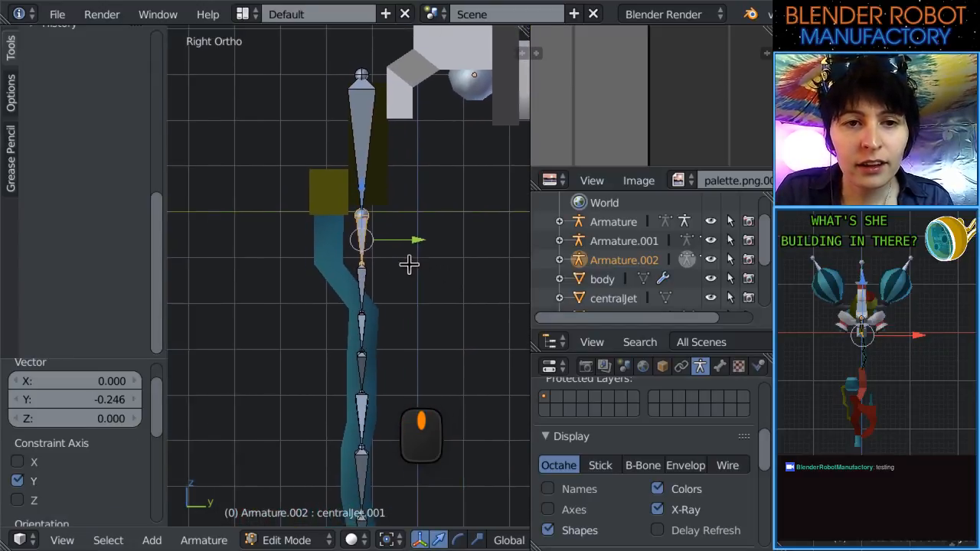
right_click(369, 259)
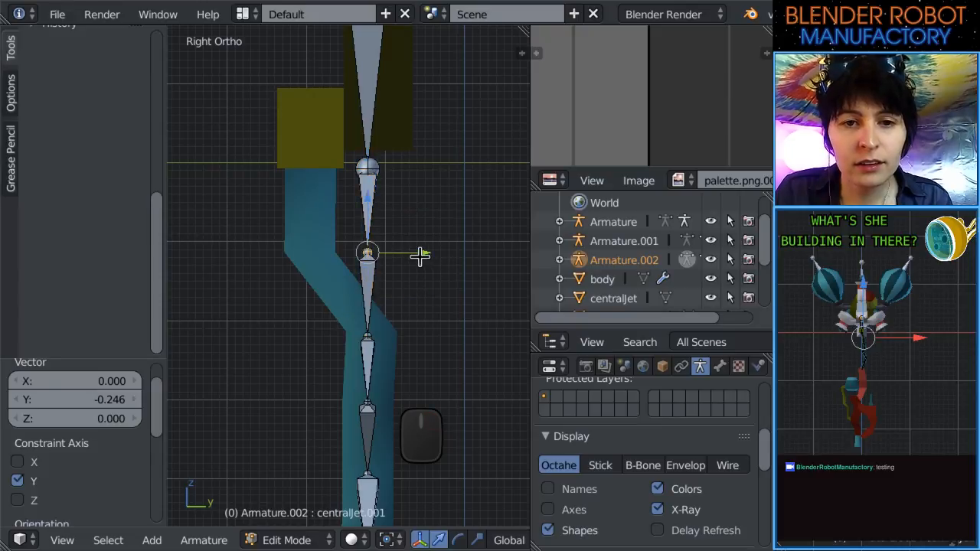
drag(420, 258, 367, 245)
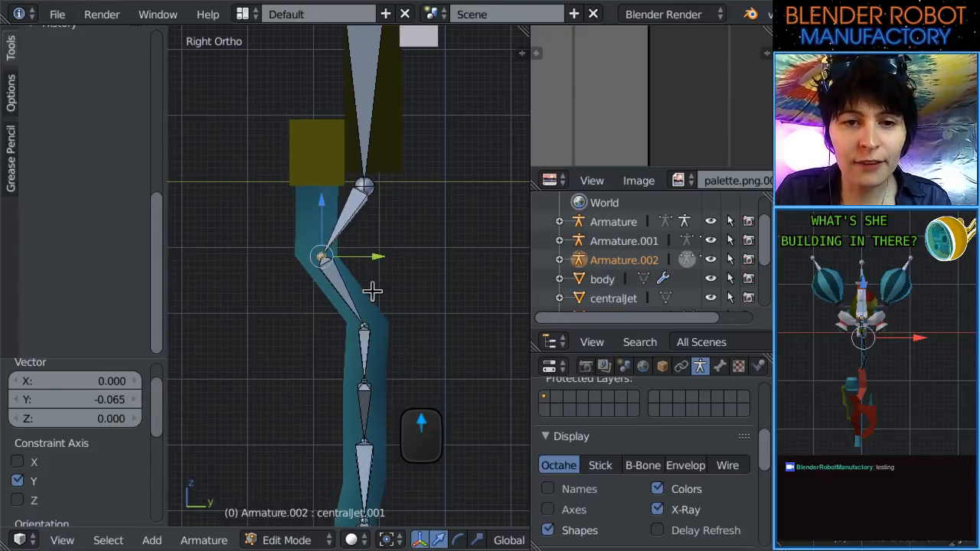
Run Separate Bones on the joint shared by the upper bone and the first cable bone.
middle_drag(378, 298, 419, 285)
key(KP_3)
scroll(403, 268, up, 2)
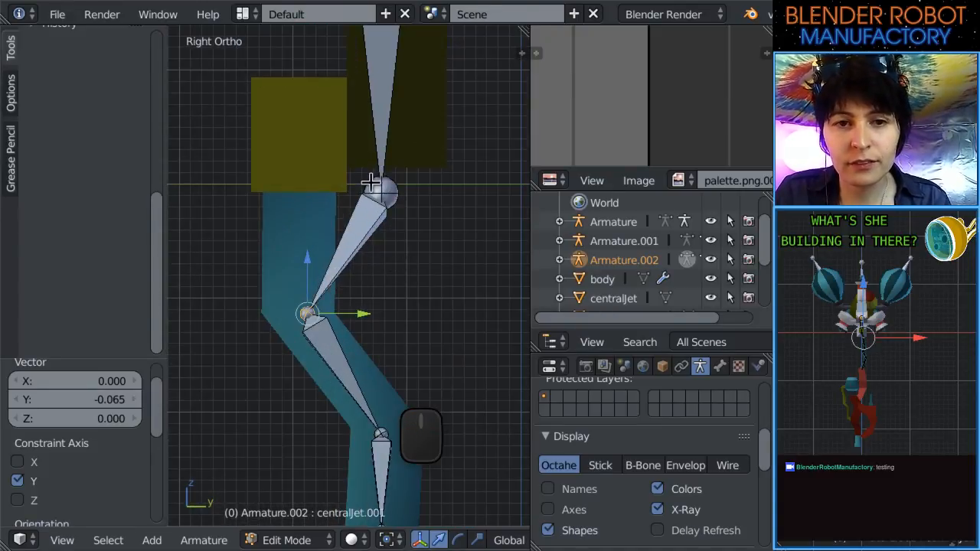
right_click(372, 184)
shift+middle_drag(450, 243, 438, 297)
scroll(437, 296, up, 2)
scroll(437, 297, up, 2)
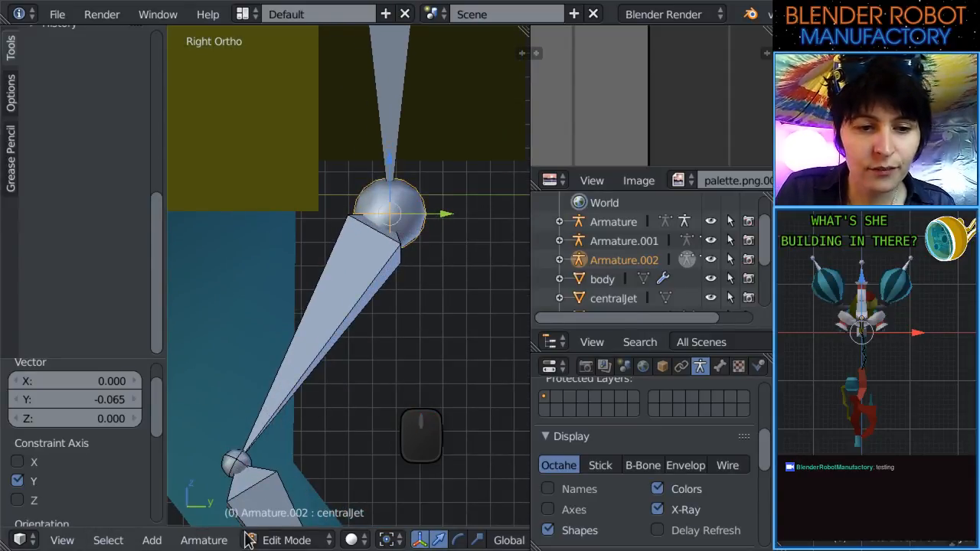
click(204, 540)
click(220, 541)
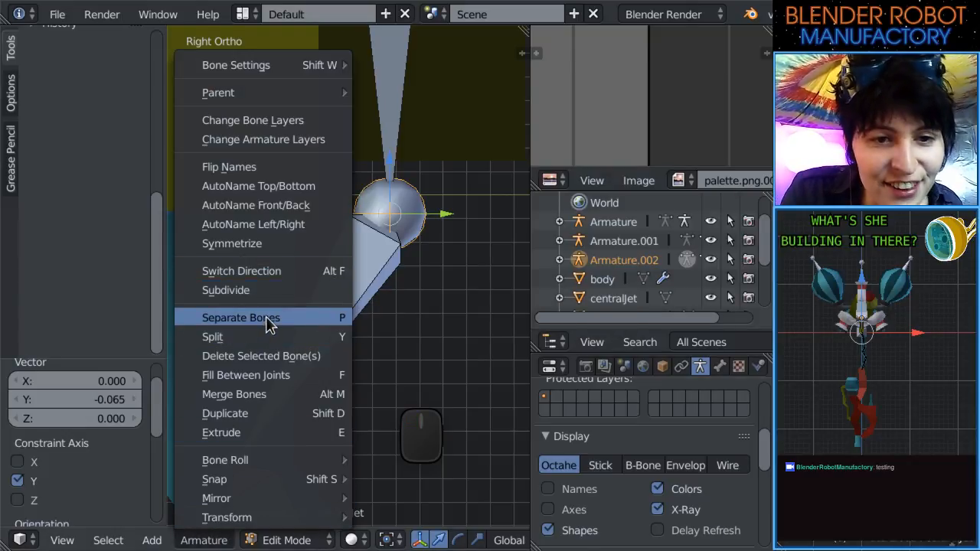
click(270, 324)
click(266, 317)
Try to move the shared joint along Y and undo the move.
key(g)
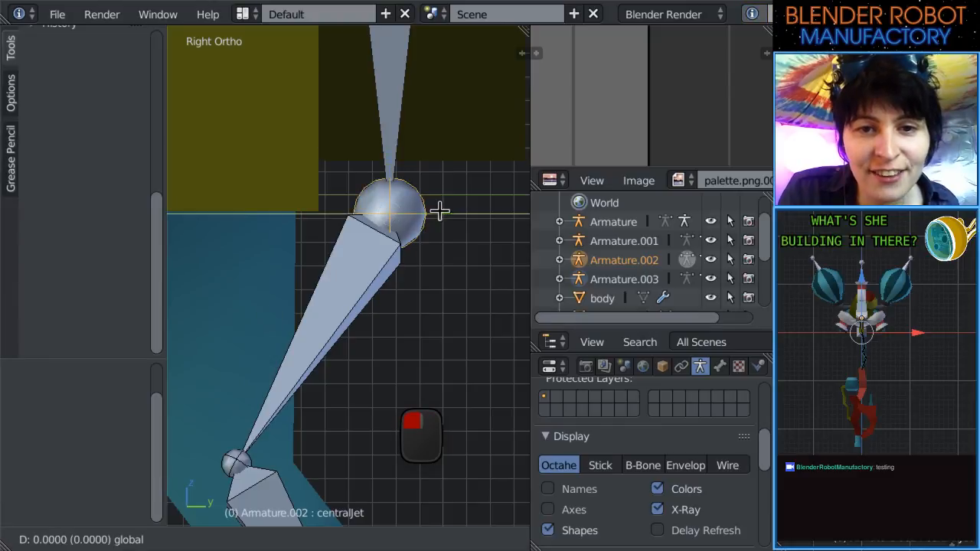
click(329, 195)
key(ctrl+z)
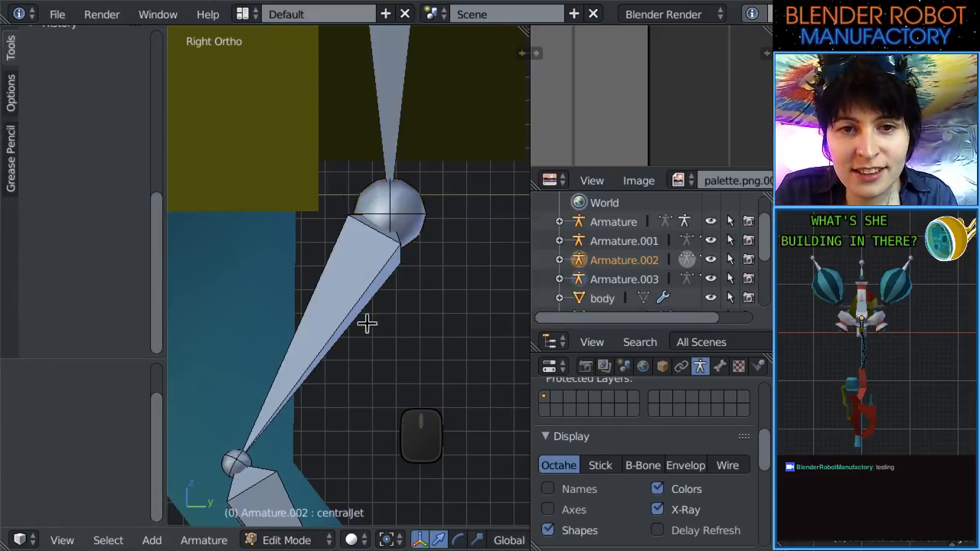
Select the whole upper bone above the cable chain and separate it into its own armature.
click(350, 265)
click(394, 91)
scroll(396, 296, down, 4)
scroll(396, 316, up, 2)
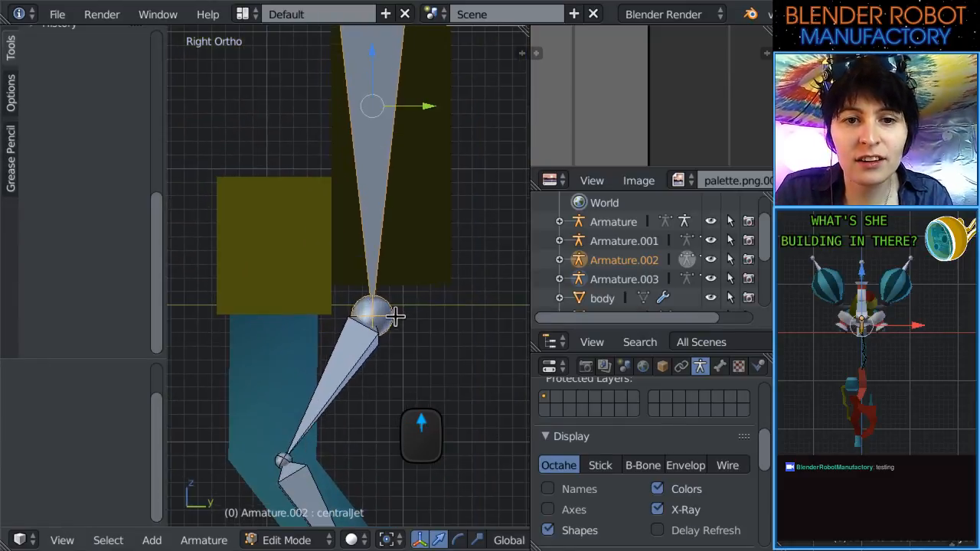
key(g)
key(Escape)
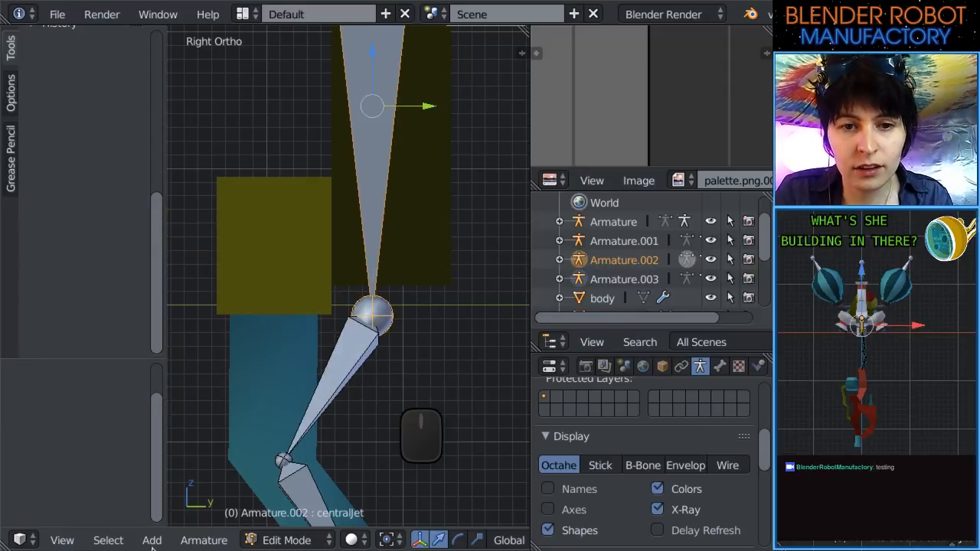
click(214, 540)
click(288, 318)
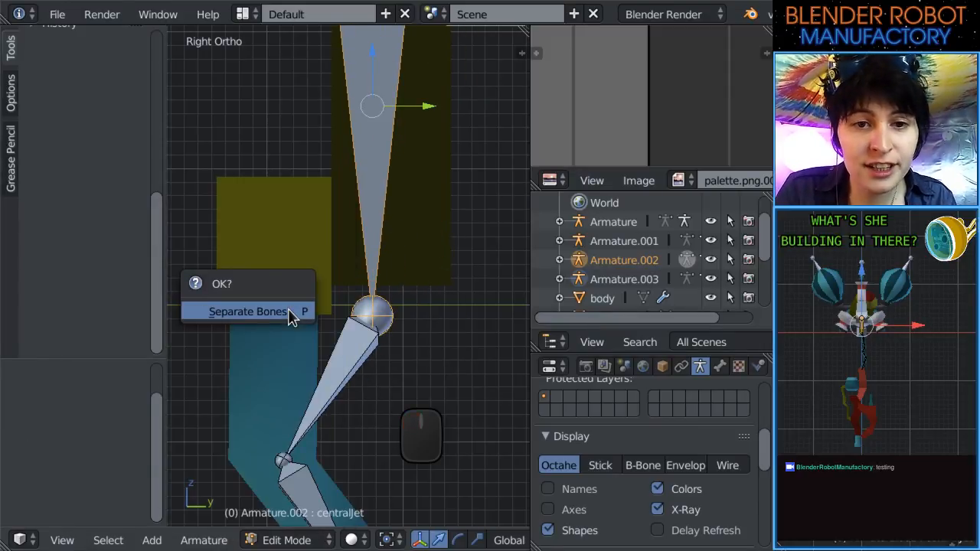
click(289, 311)
Try to move the separated upper bone along Y in edit mode and undo the move.
scroll(383, 171, down, 2)
click(379, 152)
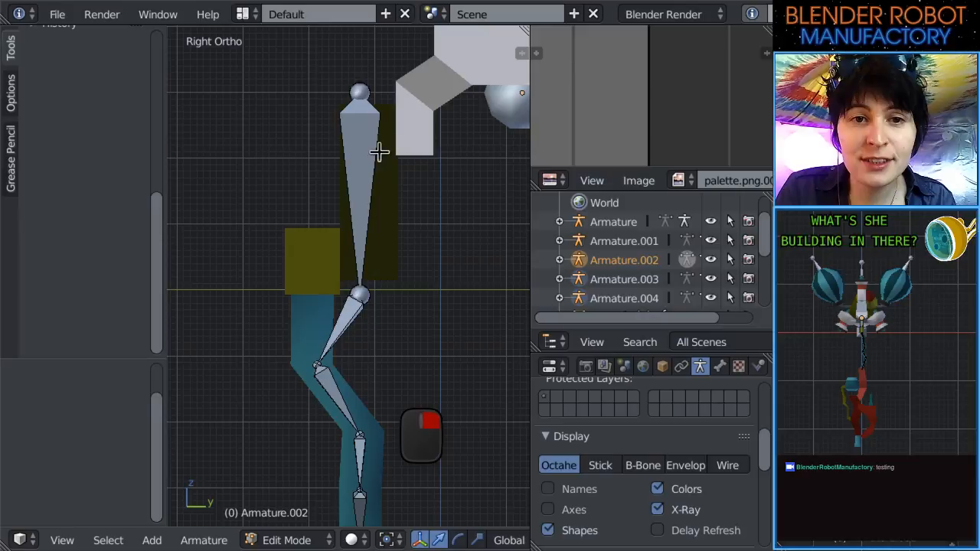
key(Tab)
right_click(357, 201)
key(Tab)
right_click(357, 218)
key(Tab)
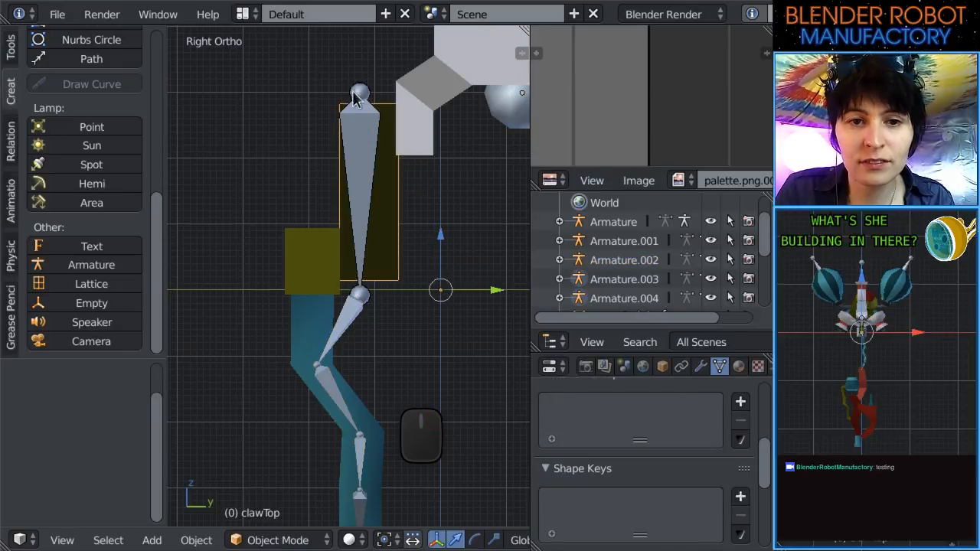
right_click(357, 96)
key(Tab)
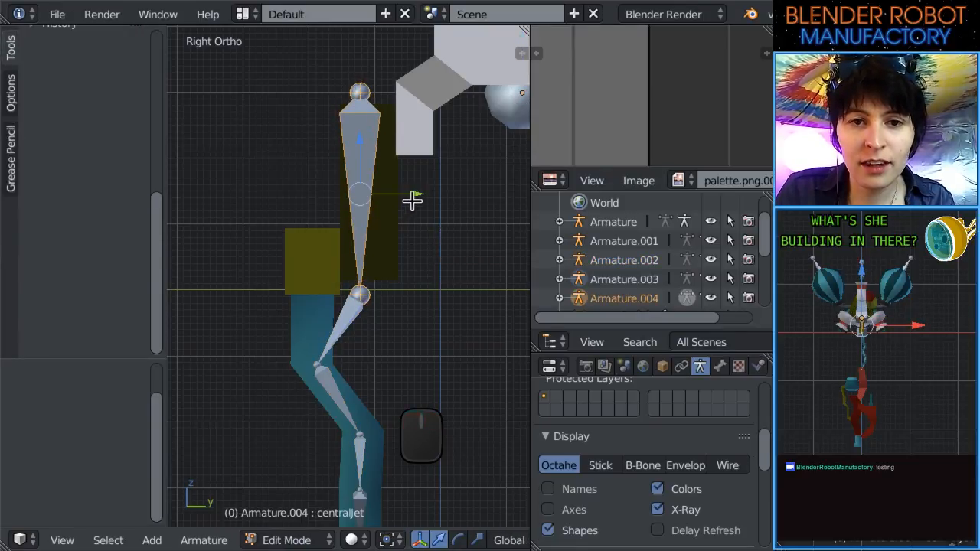
drag(412, 199, 339, 193)
key(ctrl+z)
Move the top joint of the cable bone chain -0.064 along Y, over the top of the teal cable.
key(Tab)
right_click(342, 332)
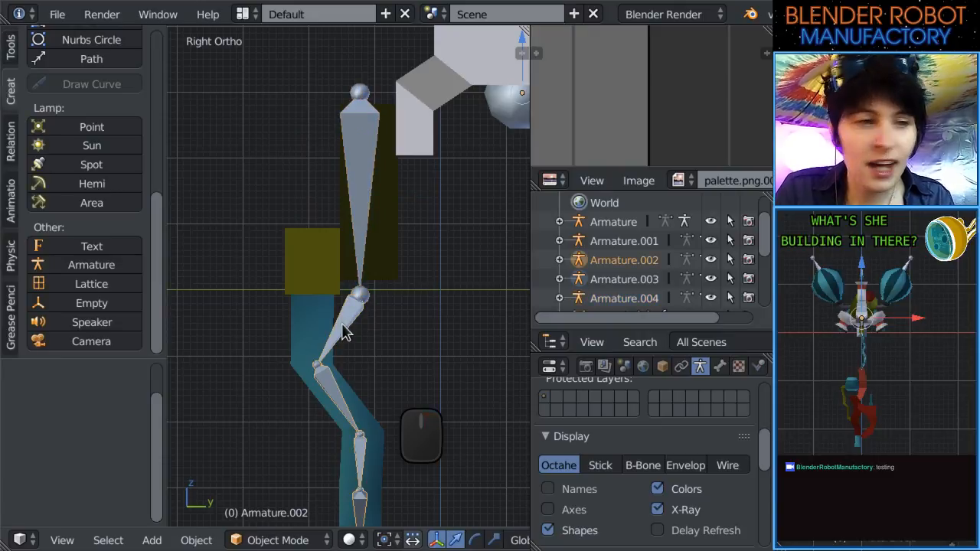
key(Tab)
scroll(342, 332, up, 5)
right_click(383, 339)
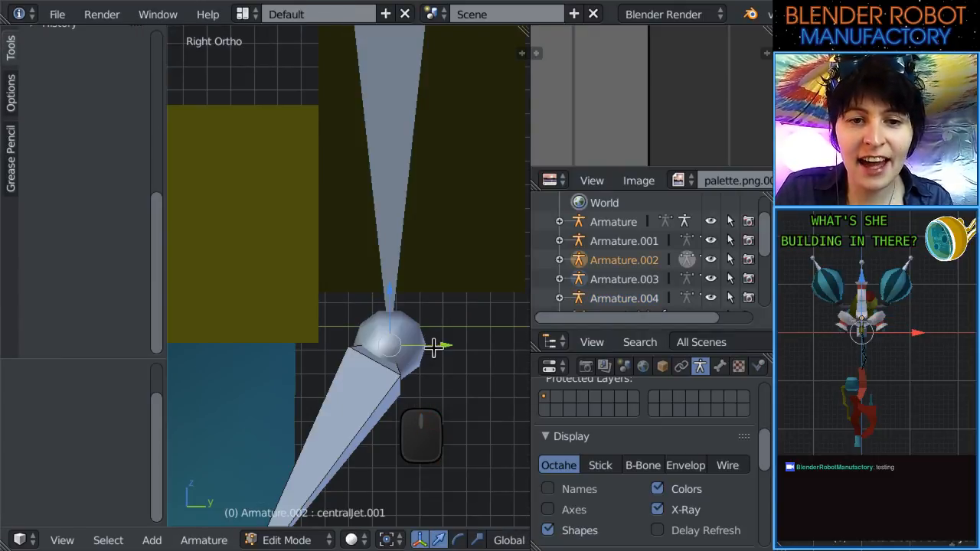
drag(433, 347, 295, 316)
scroll(299, 317, down, 6)
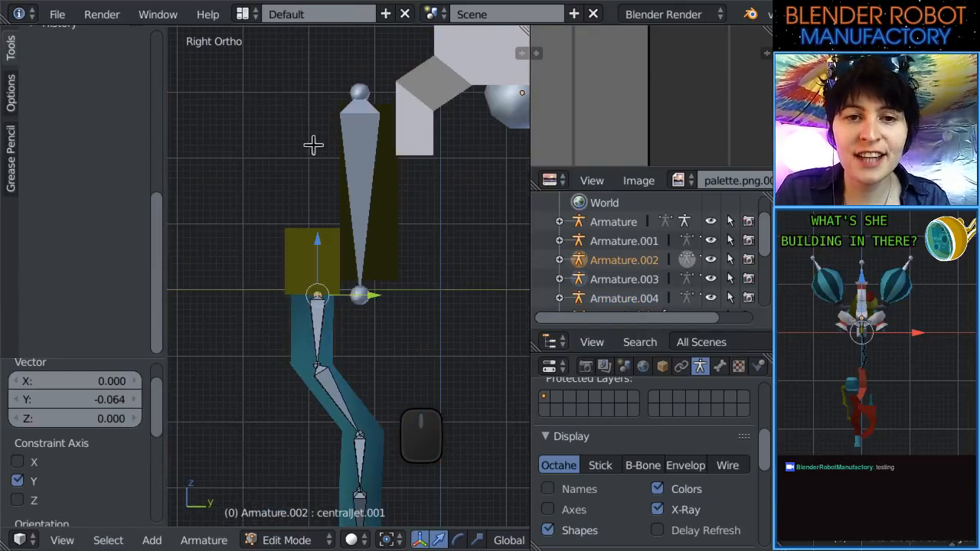
key(Tab)
right_click(383, 153)
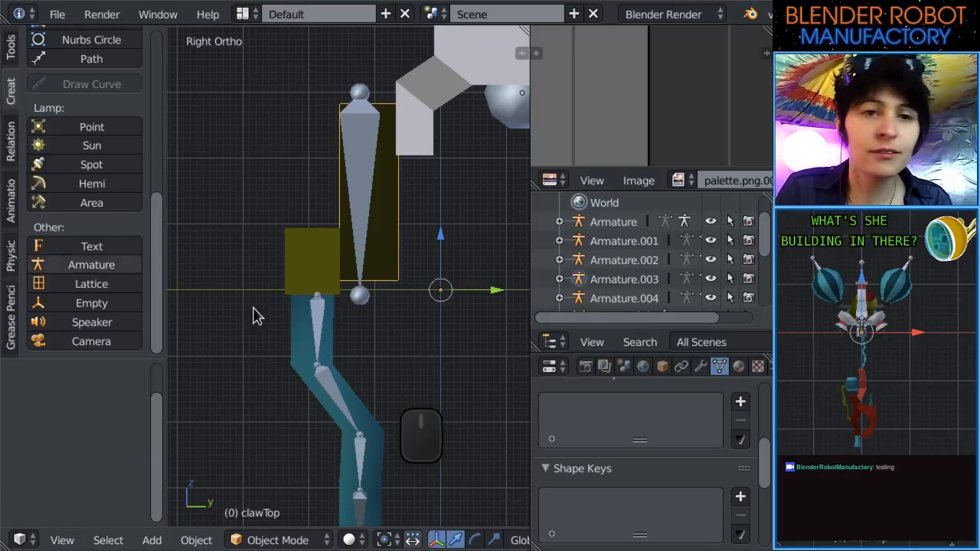
right_click(360, 129)
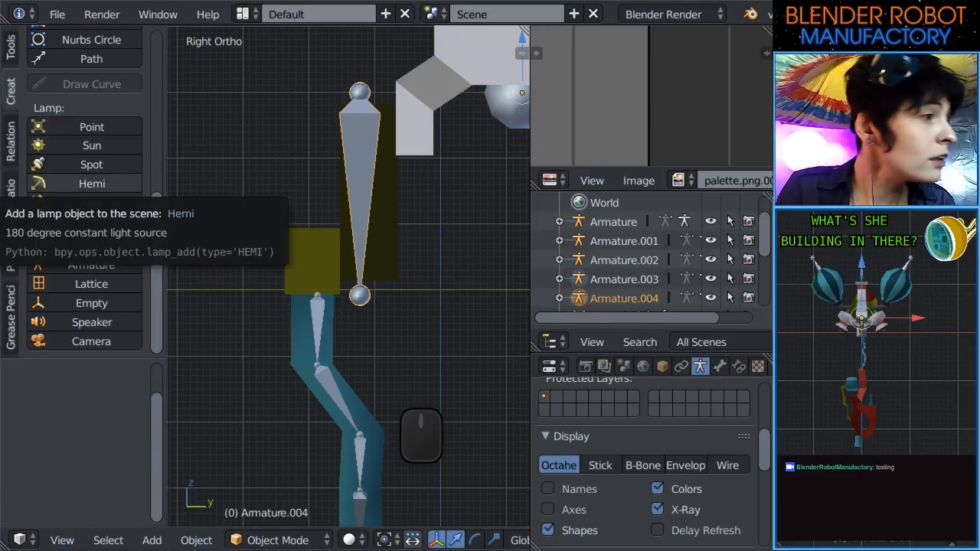
click(92, 184)
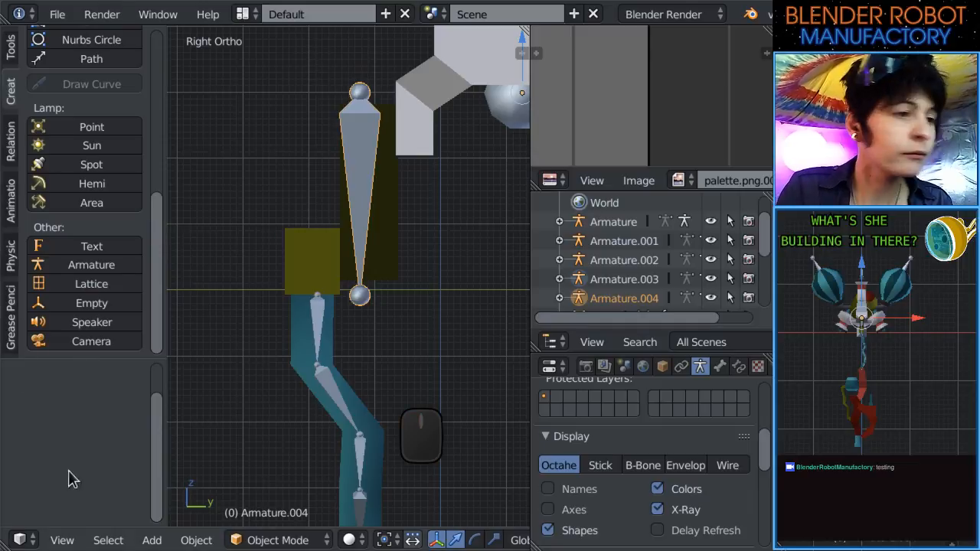
middle_drag(413, 249, 335, 321)
key(KP_3)
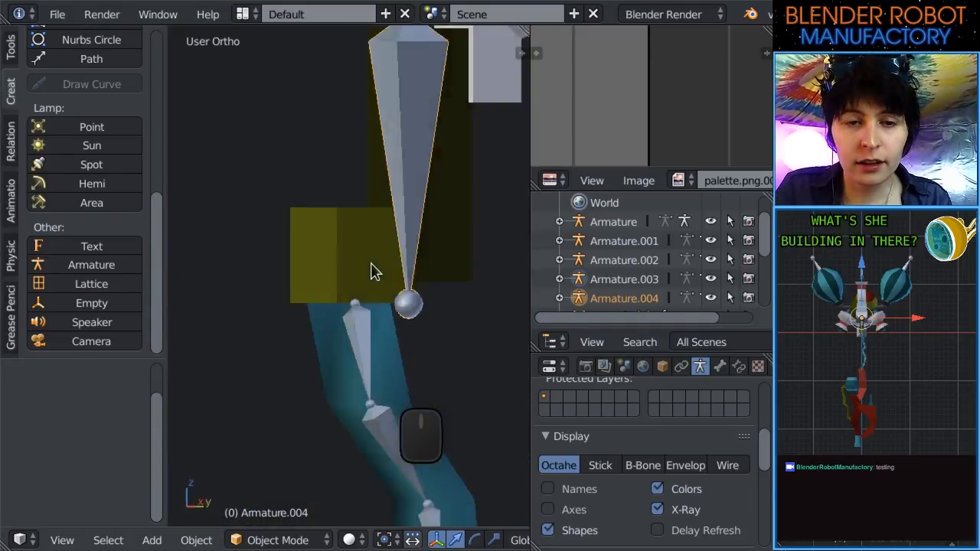
Move the separated upper claw bone 0.016 along Y in edit mode to centre it on the clawTop block.
scroll(452, 297, down, 2)
shift+middle_drag(363, 219, 334, 297)
right_click(336, 230)
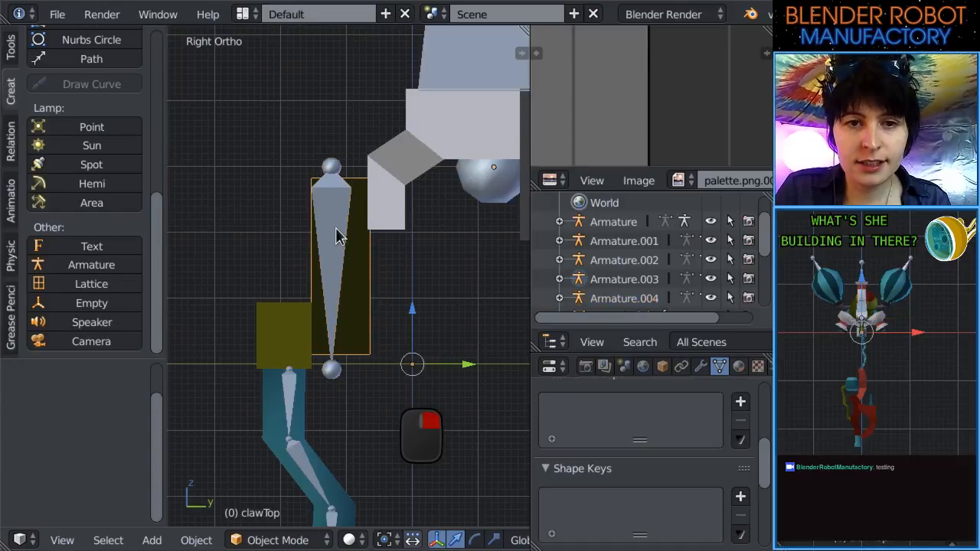
right_click(335, 229)
key(Tab)
key(g)
key(y)
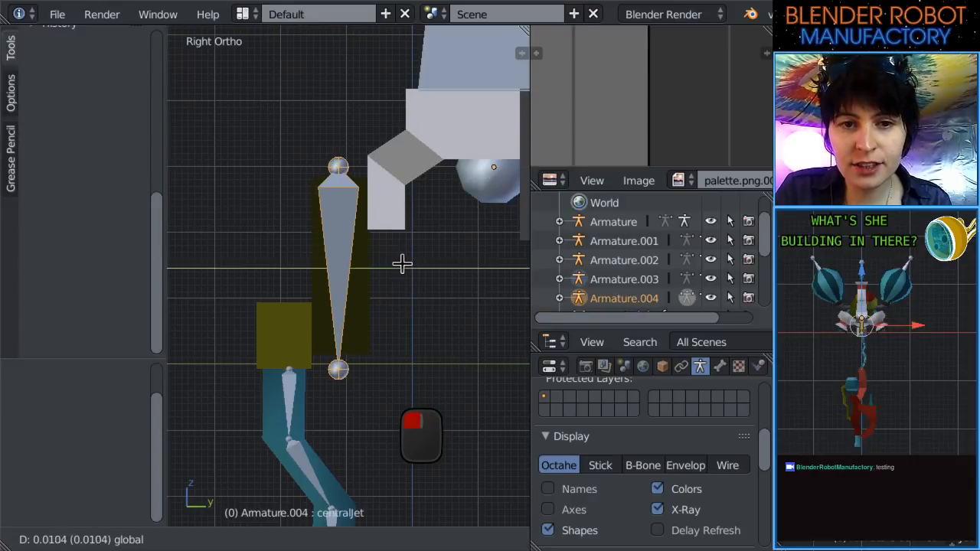
click(390, 269)
Turn on X-Ray display for the tall central bone's armature, Armature.001.
key(KP_1)
scroll(435, 280, down, 5)
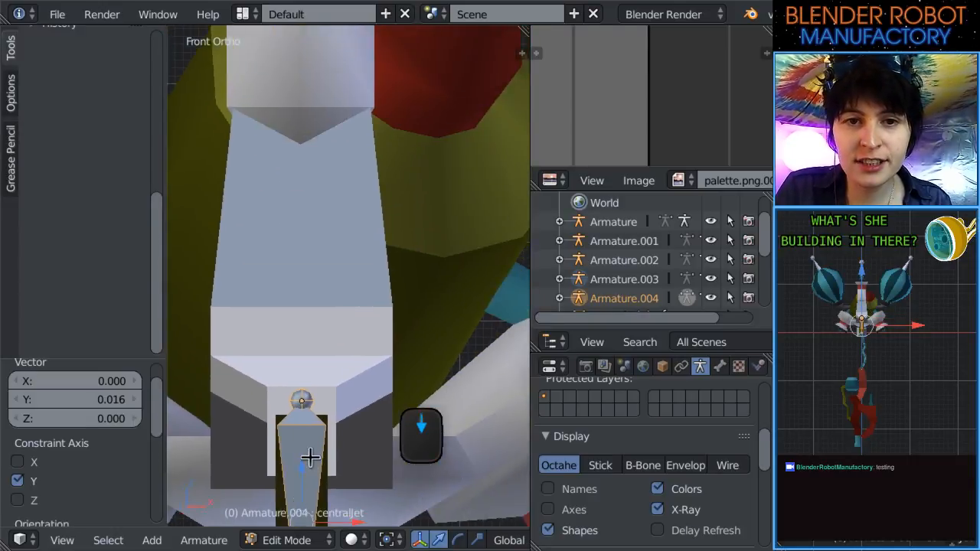
middle_drag(434, 280, 400, 324)
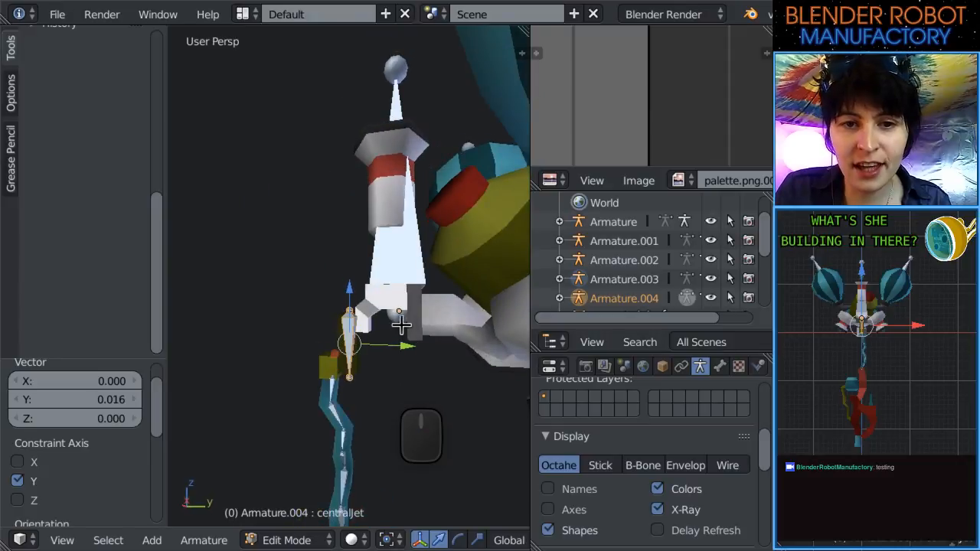
key(Tab)
right_click(368, 205)
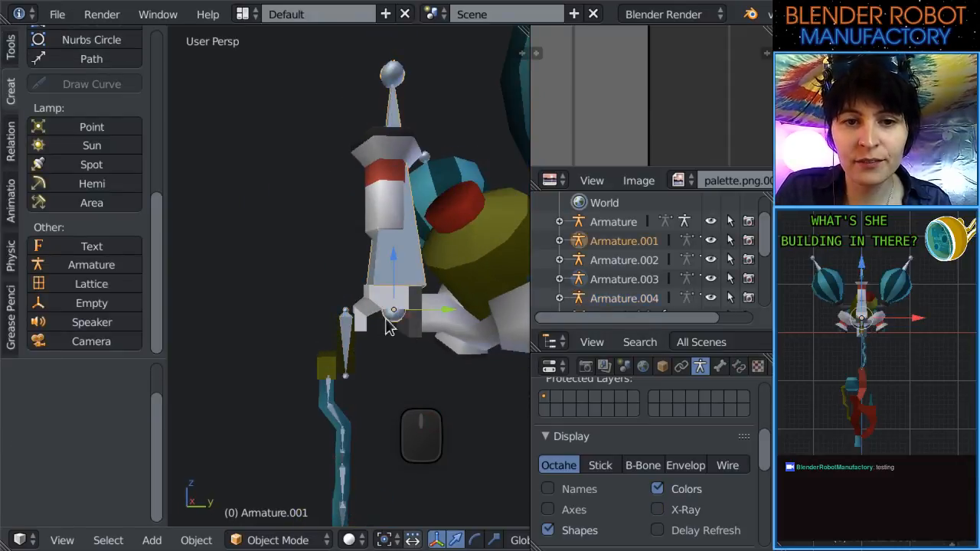
click(659, 511)
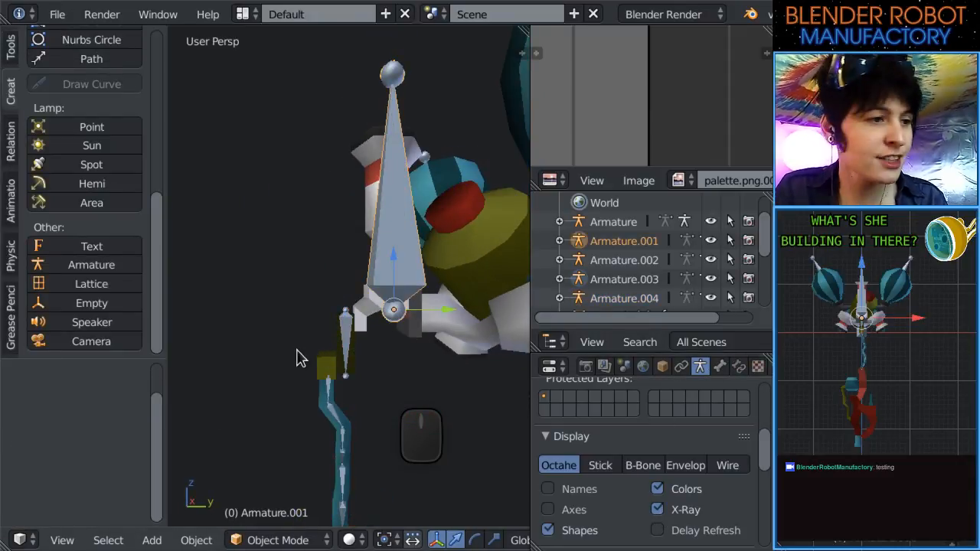
scroll(306, 345, up, 2)
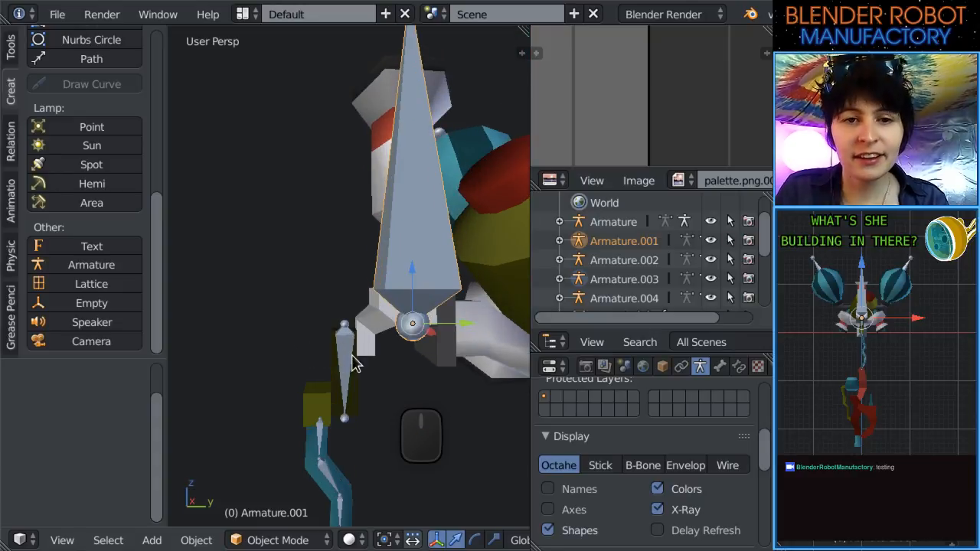
key(Tab)
right_click(352, 356)
key(Tab)
right_click(350, 361)
scroll(346, 382, down, 5)
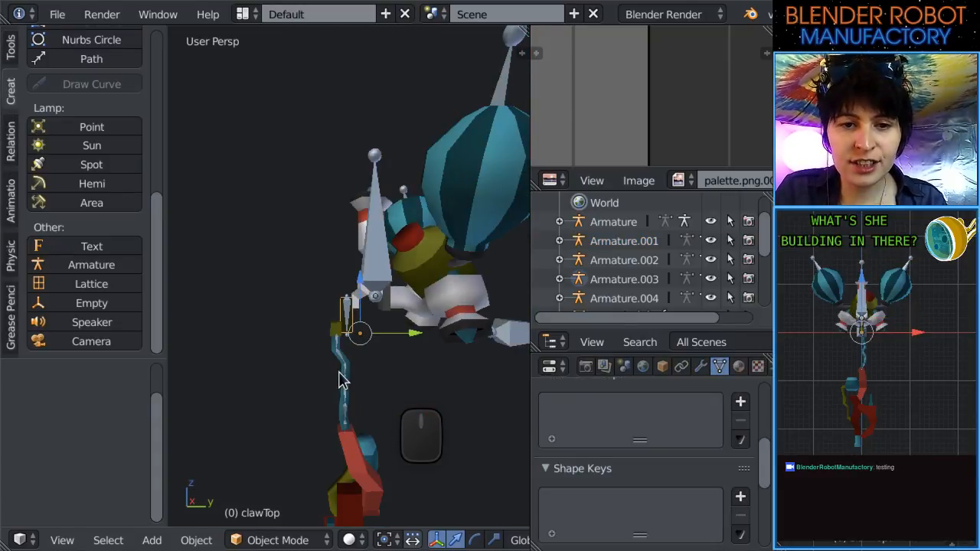
Join the cable chain armature into the upper claw bone's armature, Armature.004.
right_click(346, 374)
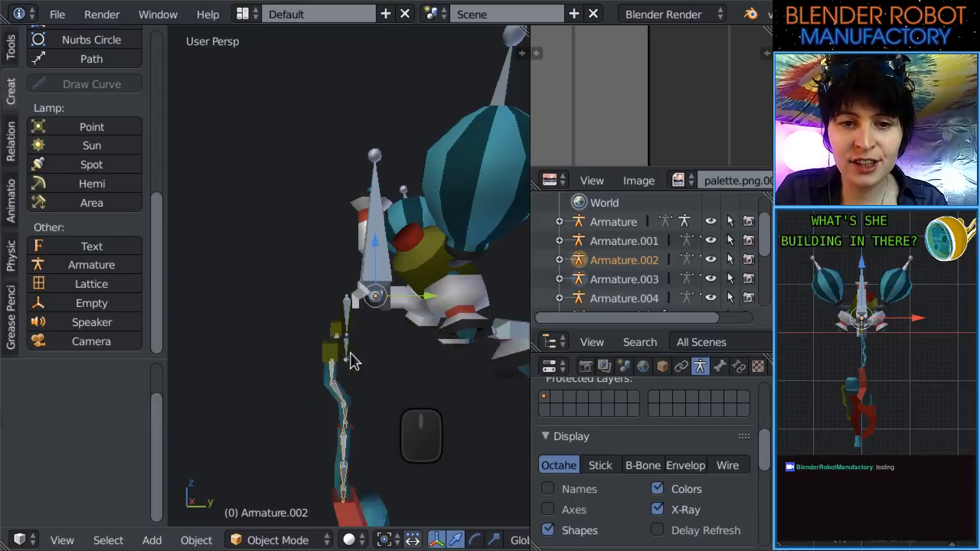
scroll(346, 346, up, 2)
right_click(347, 347)
right_click(326, 416)
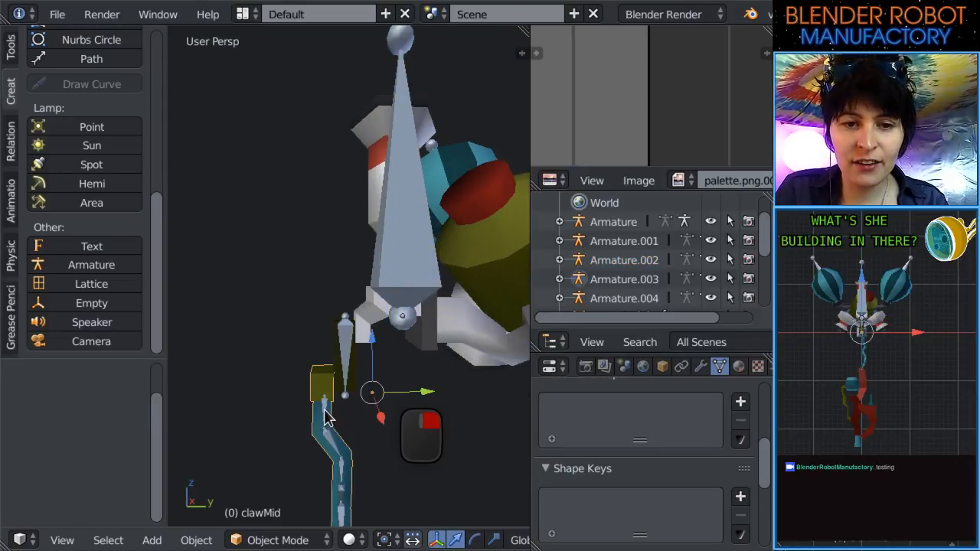
scroll(328, 415, up, 3)
right_click(343, 394)
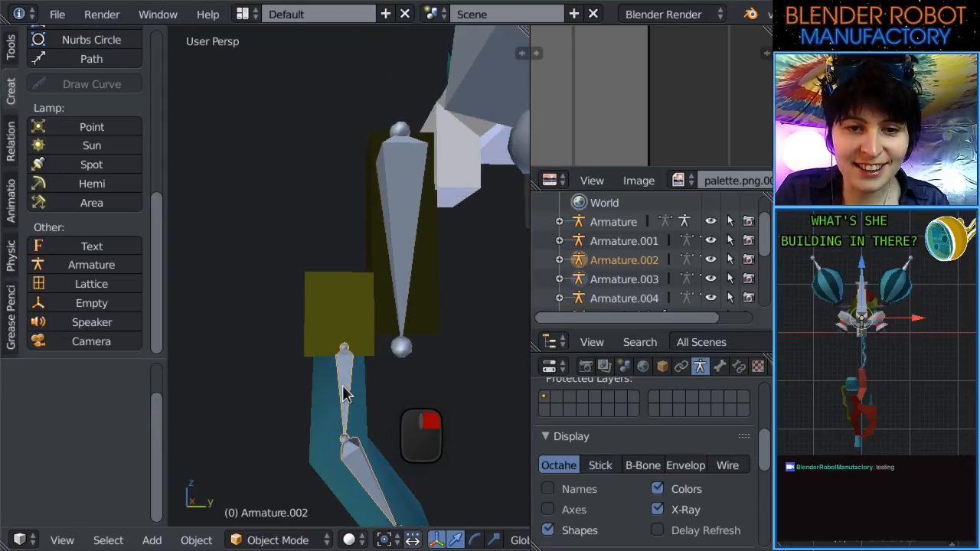
right_click(401, 130)
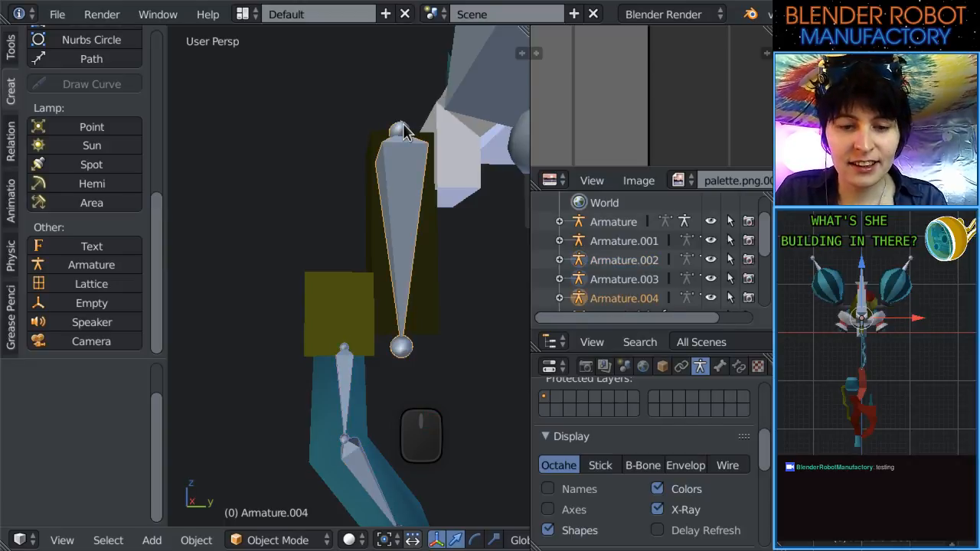
middle_drag(406, 131, 445, 217)
Join the claw bones into the tall central bone's armature, and join that into the main Armature.
right_click(476, 209)
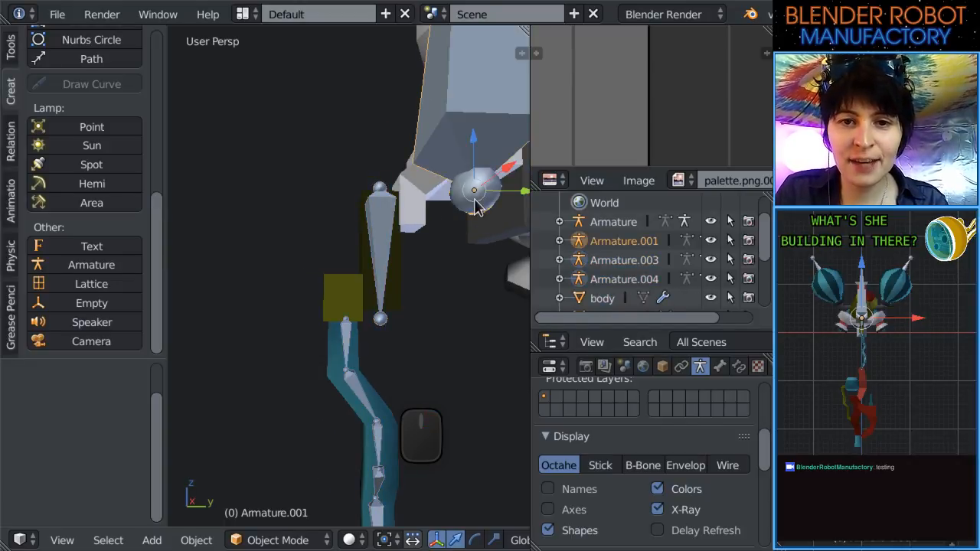
scroll(440, 222, down, 6)
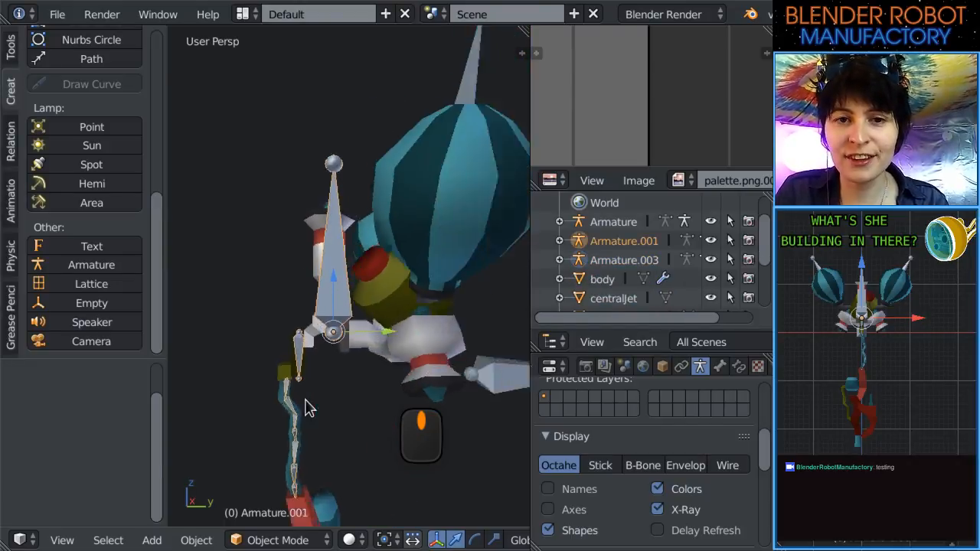
right_click(352, 215)
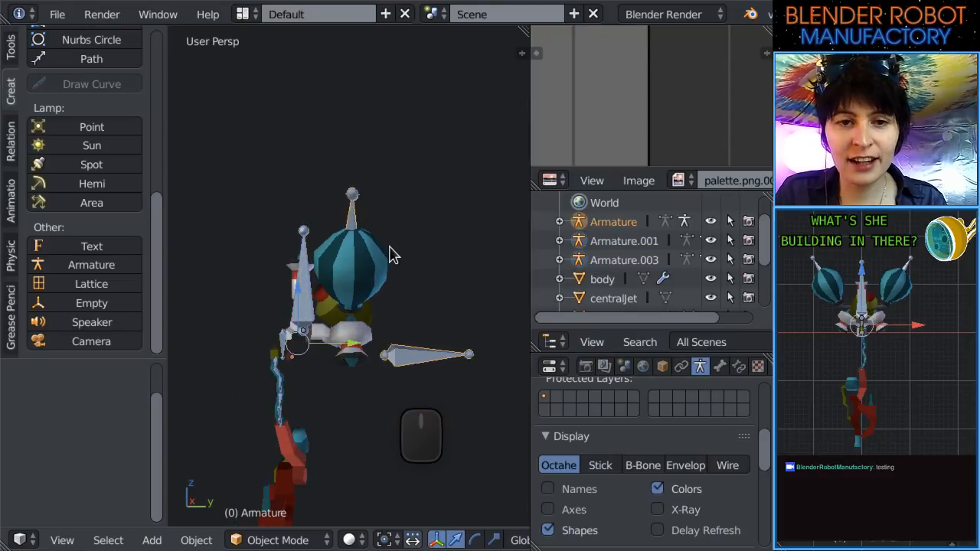
key(ctrl+j)
Turn on X-Ray display for the joined main Armature.
key(KP_1)
scroll(401, 416, up, 4)
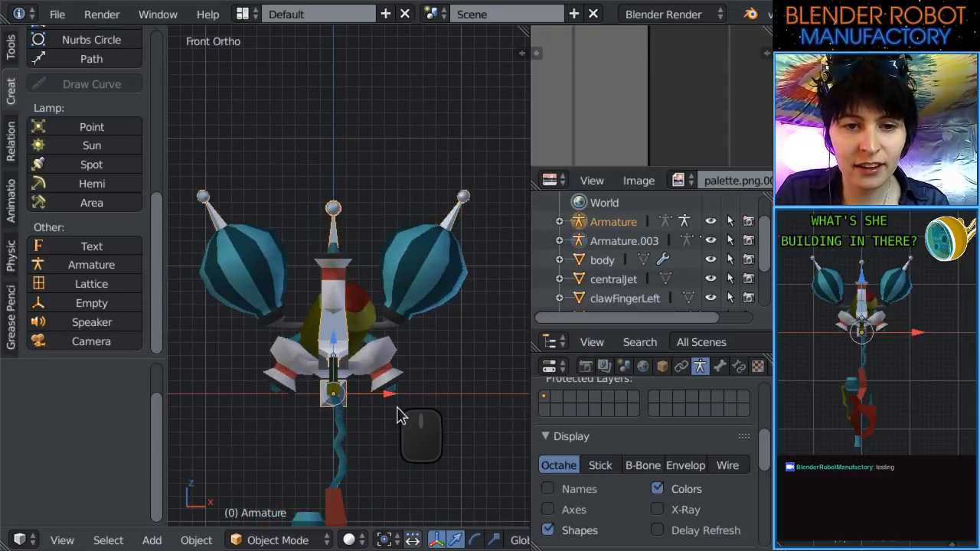
click(657, 510)
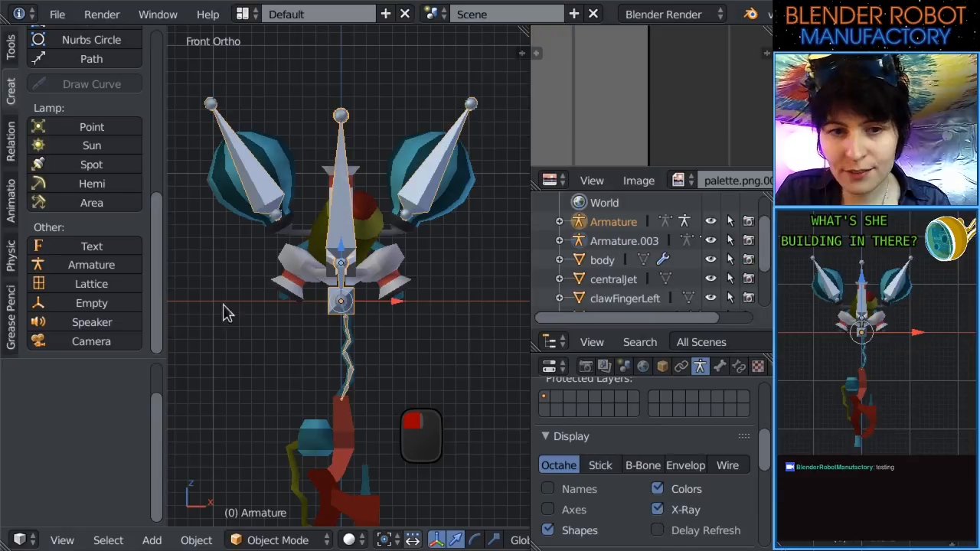
Extrude a new bone from the cable chain's bottom joint down the red claw arm, by -0.083 in X and -0.786 in Z.
scroll(409, 280, down, 3)
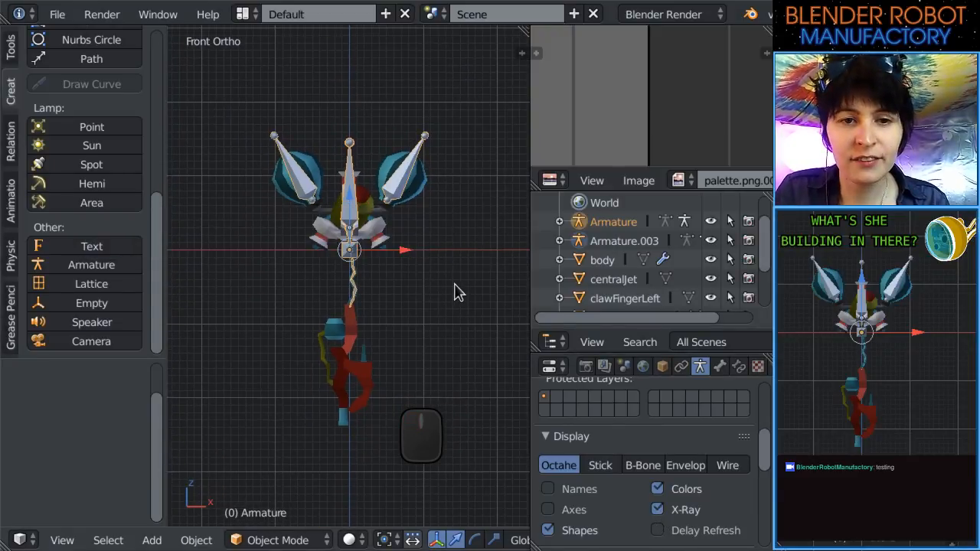
scroll(455, 293, up, 6)
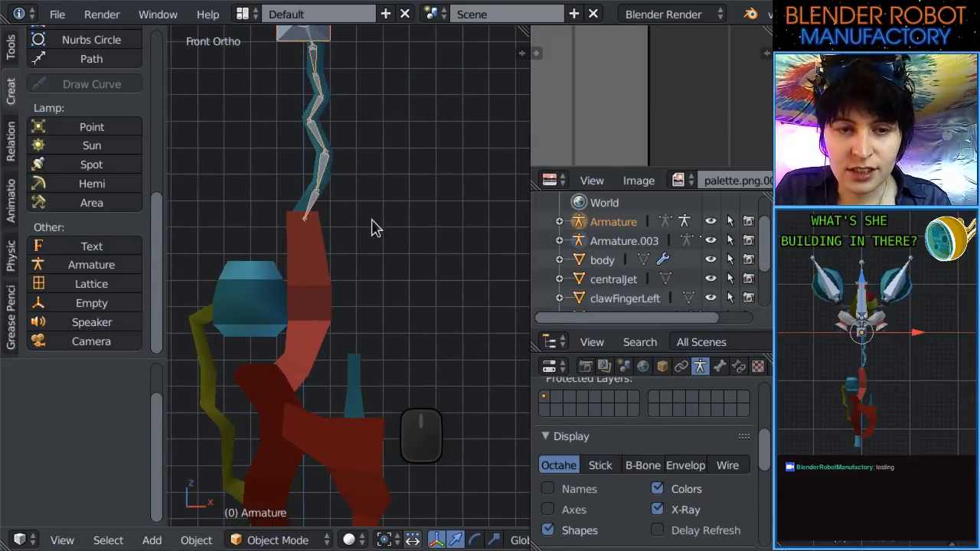
scroll(367, 278, up, 2)
key(Tab)
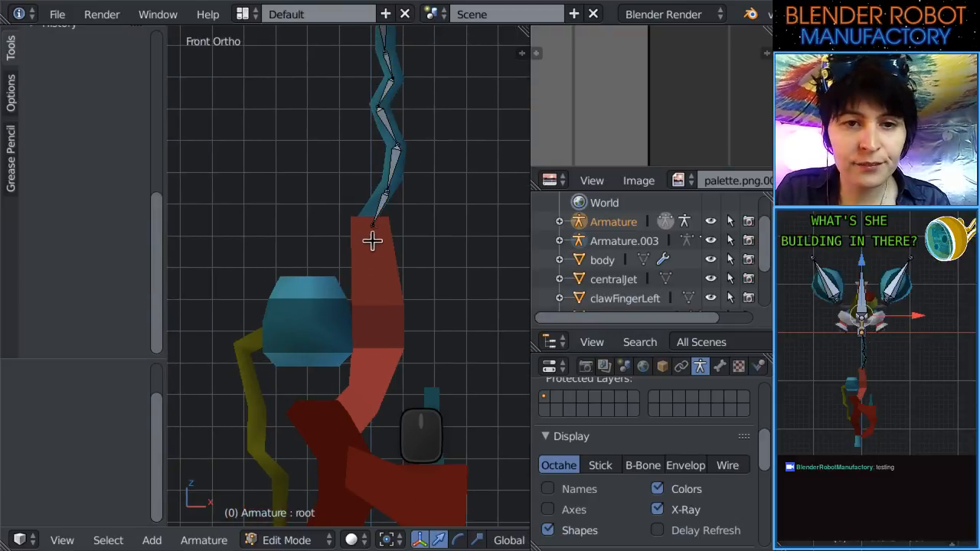
right_click(374, 230)
scroll(402, 374, down, 5)
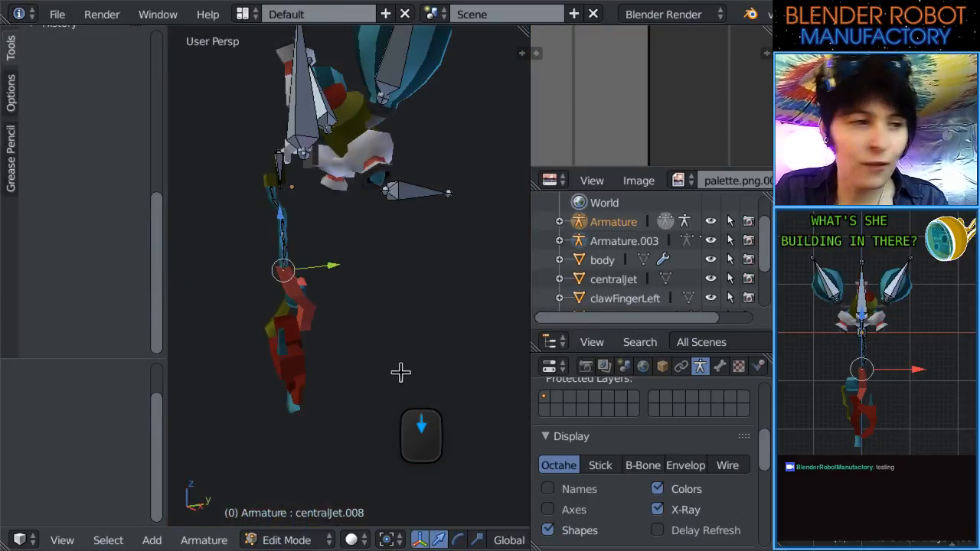
key(KP_1)
scroll(421, 352, up, 4)
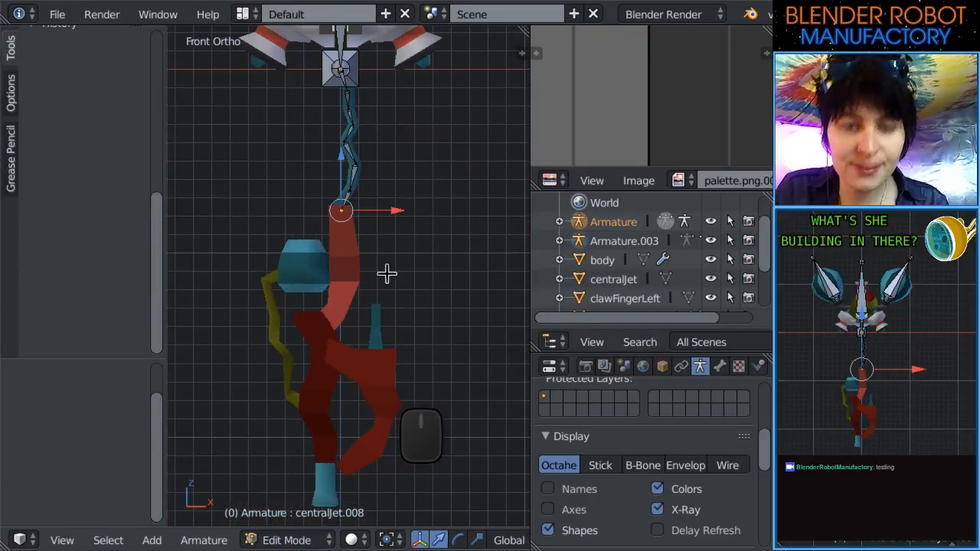
key(e)
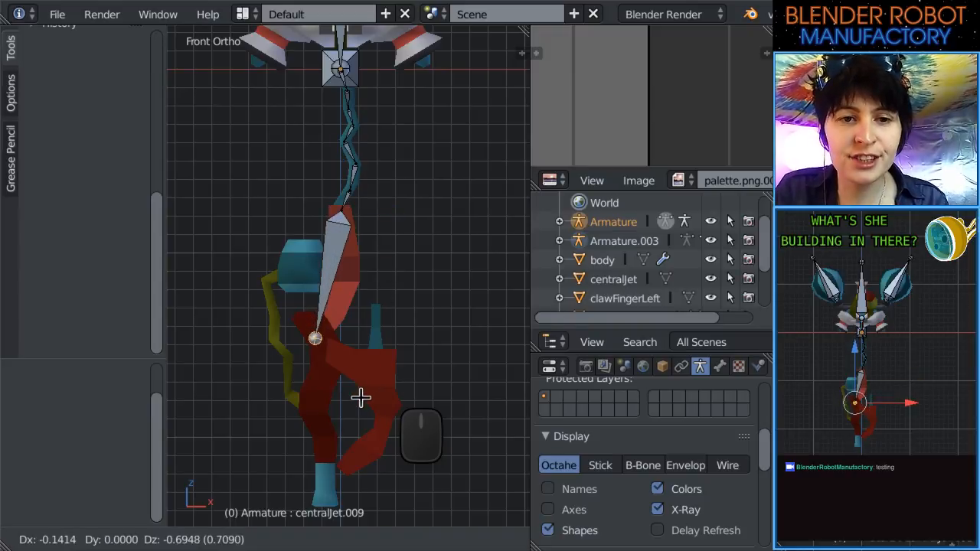
click(373, 411)
Move the new bone's lower tip by -0.046 in X and 0.150 in Z, towards the top of the dark red claw part.
scroll(376, 245, up, 6)
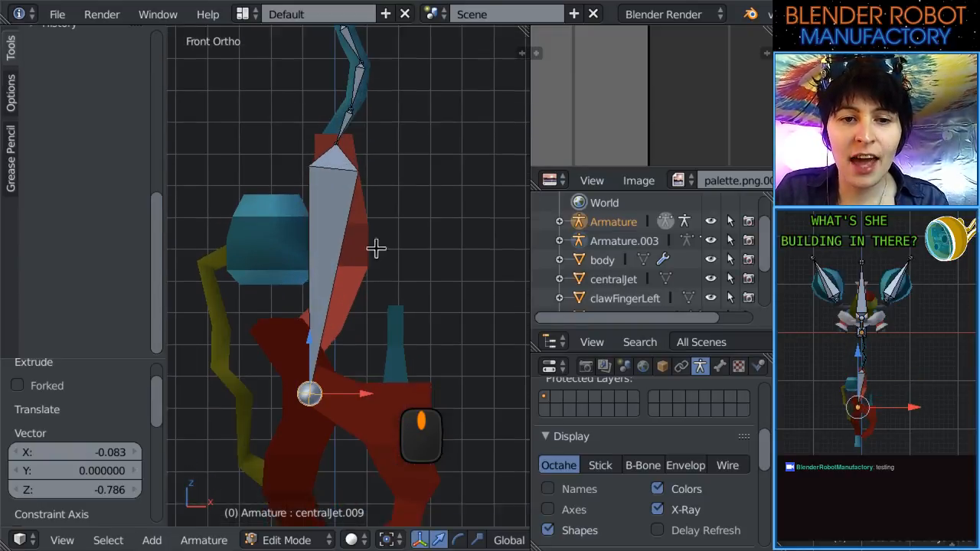
scroll(389, 243, down, 5)
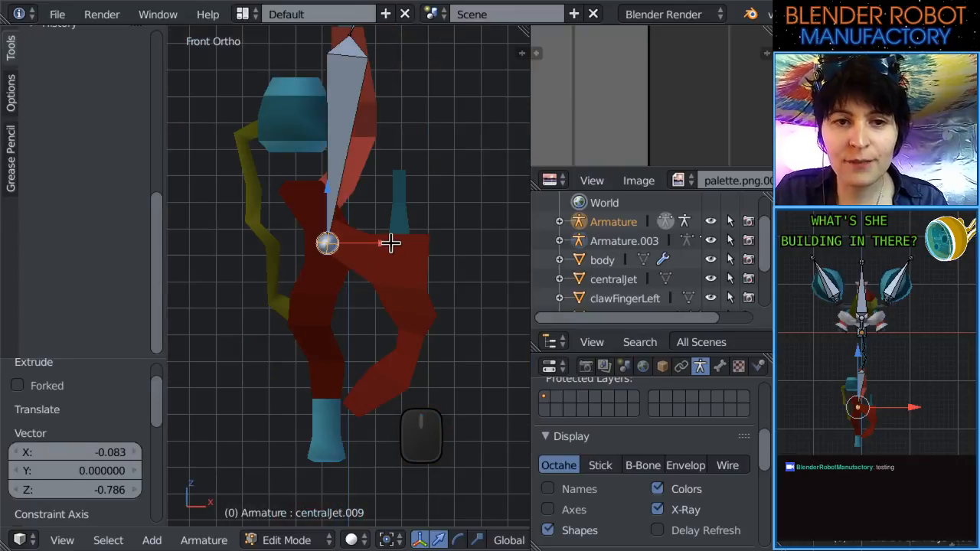
scroll(405, 324, up, 4)
key(g)
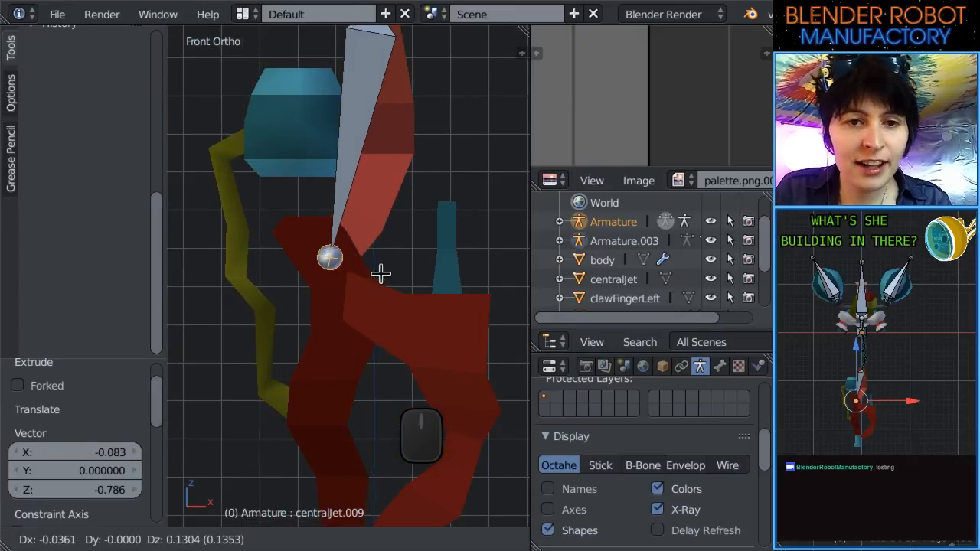
click(377, 265)
Examine from the side how the new bone lines up with the red claw arm.
middle_drag(468, 318, 503, 267)
key(KP_3)
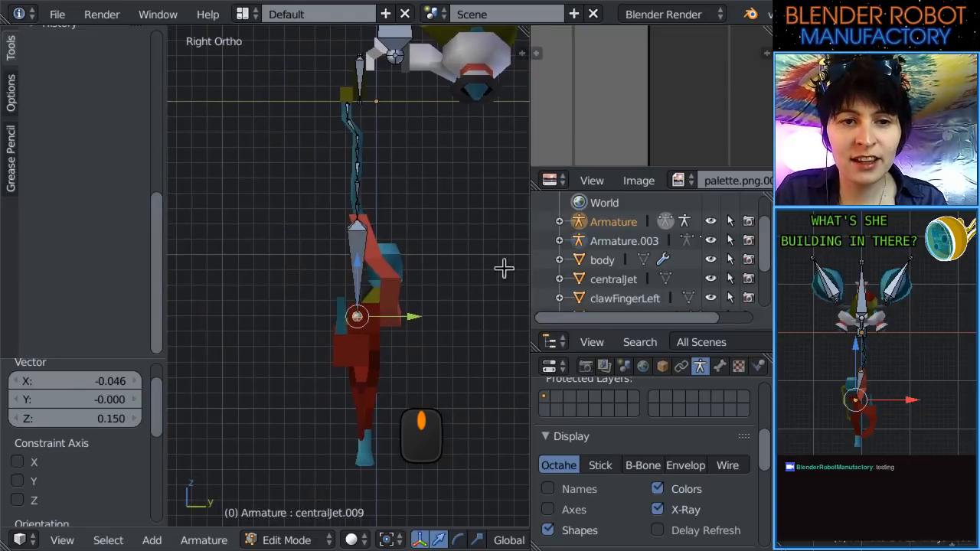
scroll(431, 353, up, 5)
scroll(426, 301, down, 4)
mouse_move(423, 302)
middle_down()
mouse_move(516, 324)
mouse_move(501, 333)
mouse_move(429, 293)
middle_up()
key(KP_3)
scroll(376, 279, up, 1)
shift+middle_drag(376, 278, 396, 219)
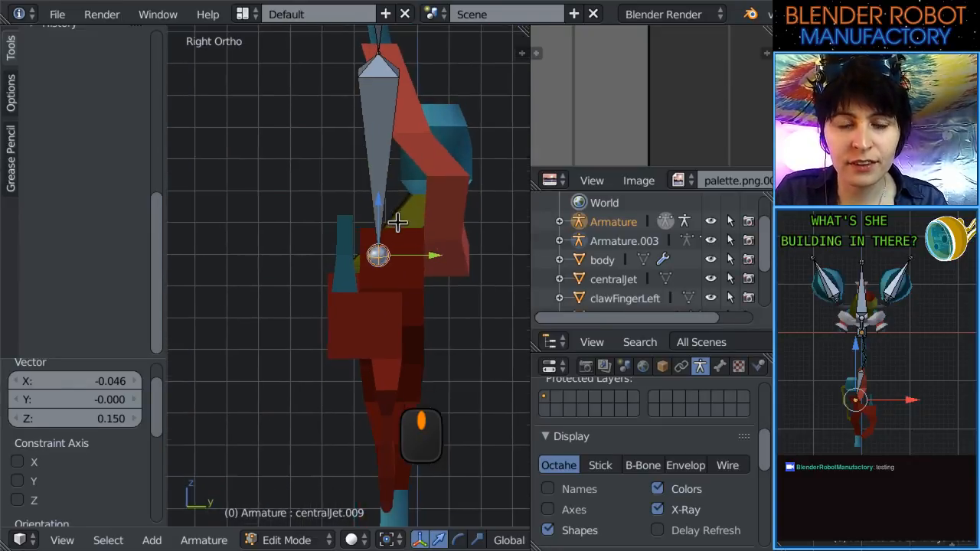
Extrude another bone from the claw arm bone's lower tip down past the dark red claw part, moving its tip by -1.126 in Z.
key(KP_1)
shift+middle_drag(428, 320, 436, 205)
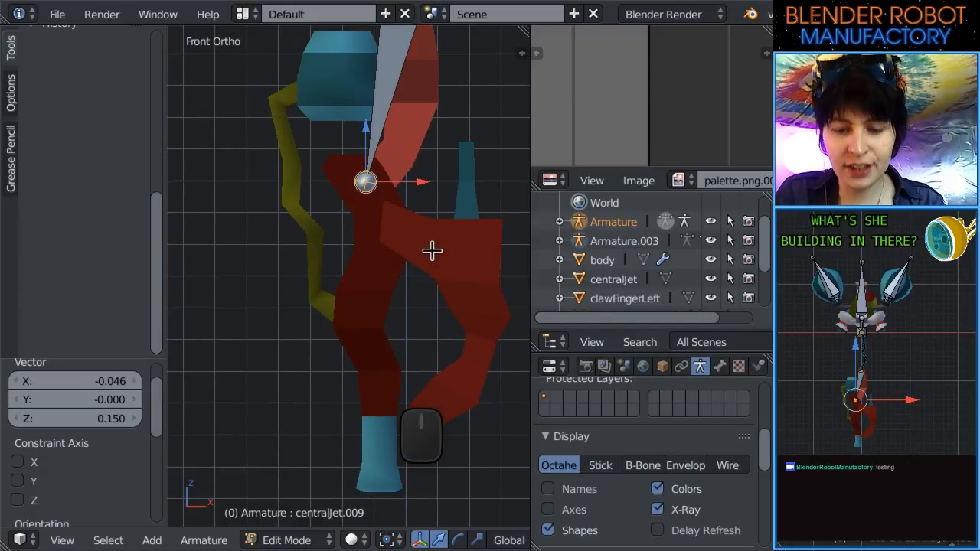
key(e)
click(432, 251)
scroll(432, 250, down, 3)
drag(379, 189, 385, 331)
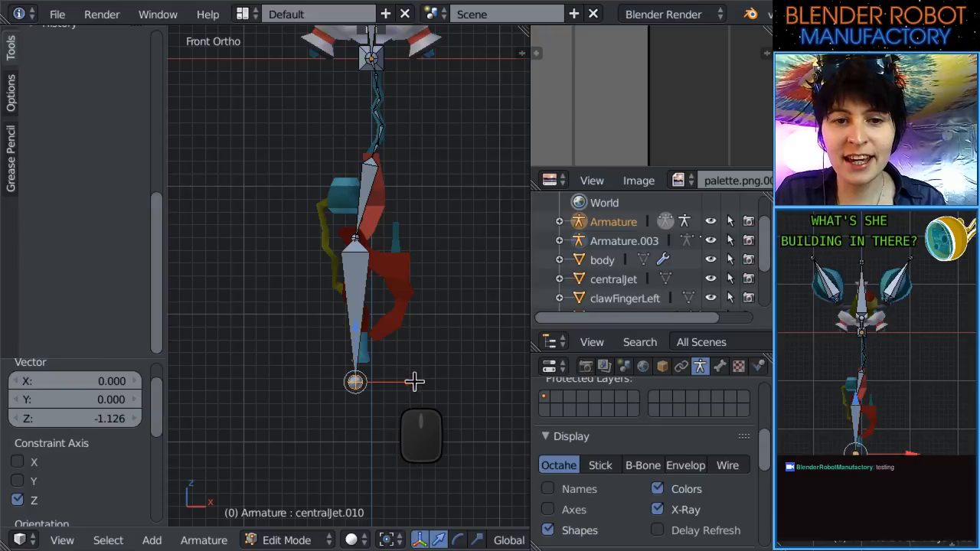
ctrl+middle_drag(415, 381, 406, 328)
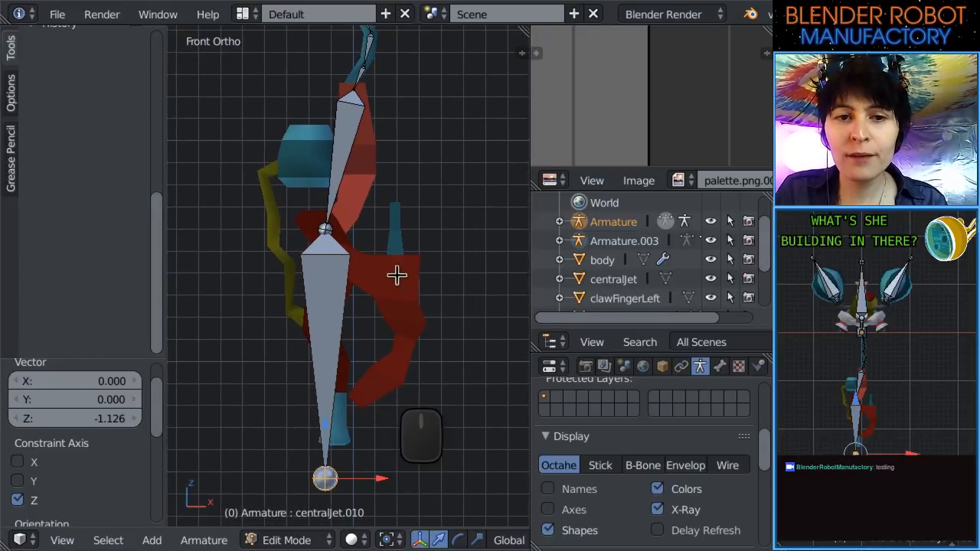
scroll(397, 276, up, 2)
middle_drag(354, 261, 445, 274)
key(KP_1)
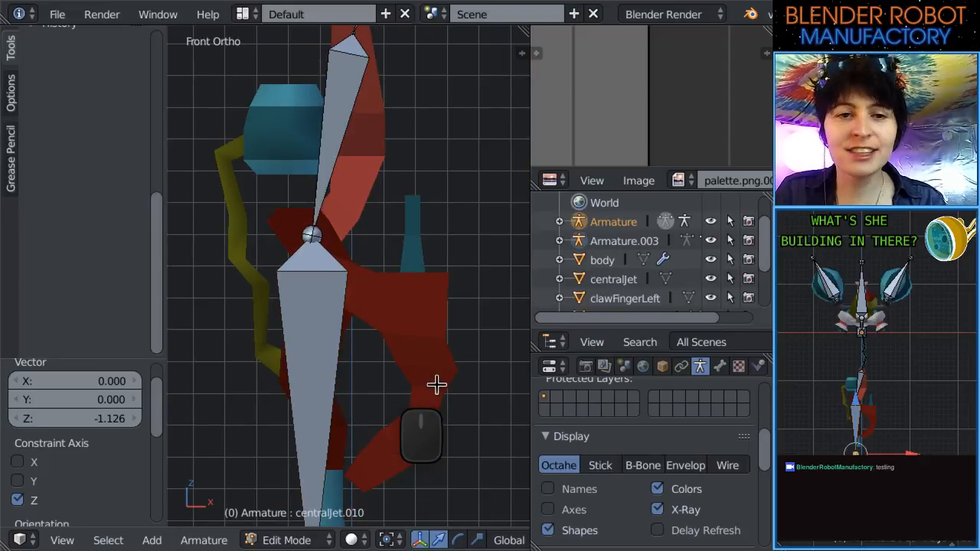
scroll(403, 340, down, 3)
Leave Edit Mode, deselect the main armature and add a separate single-bone armature to the scene.
key(Tab)
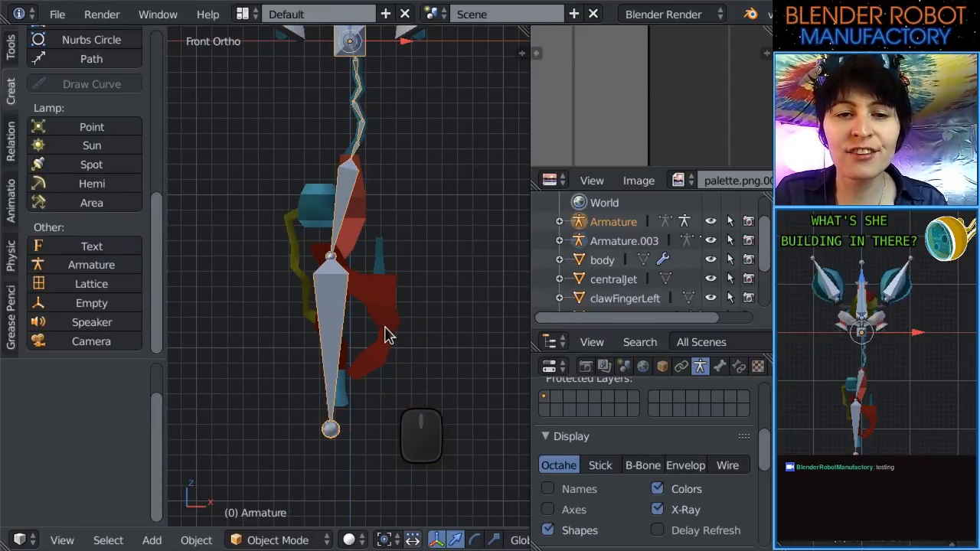
key(a)
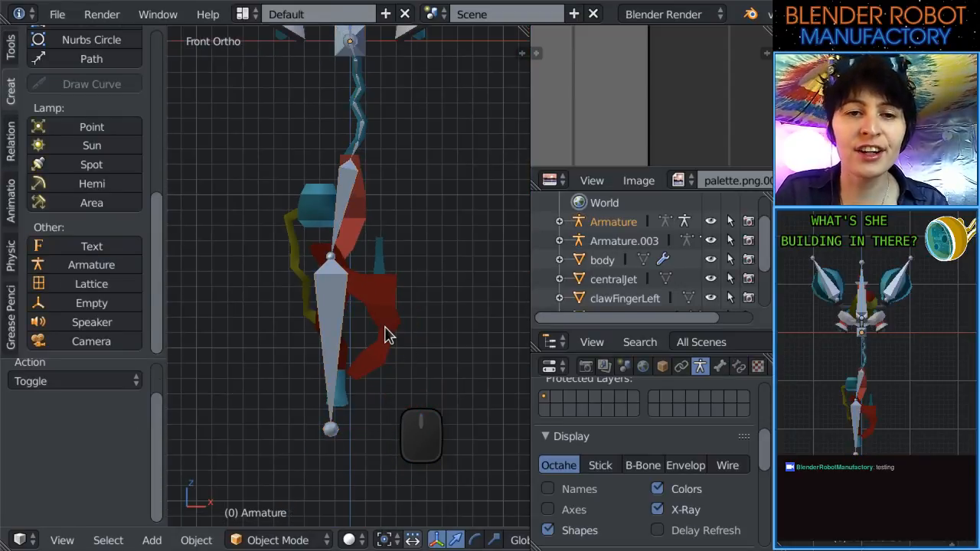
click(90, 265)
scroll(448, 291, down, 6)
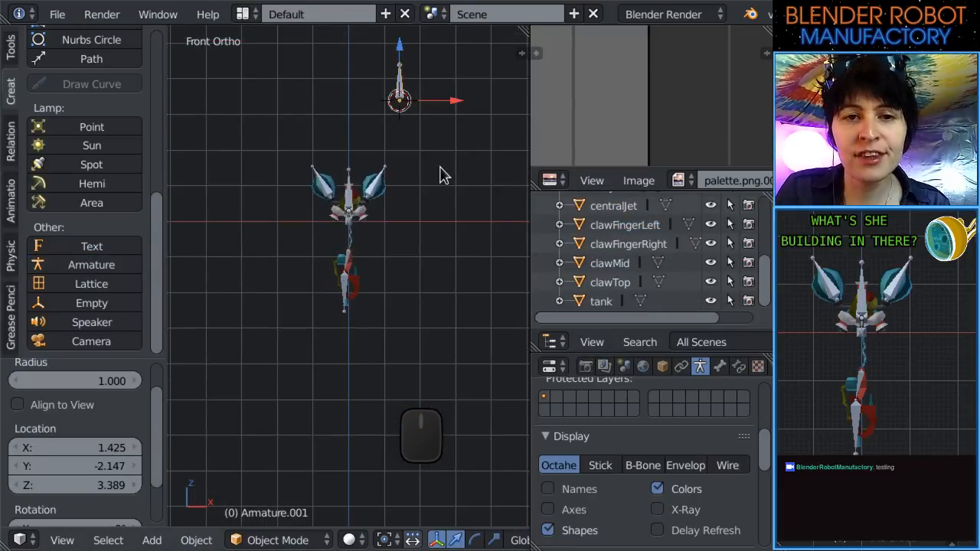
Move the new armature to the curved claw finger's pivot, by -1.524 in X and -4.894 in Z, plus 0.077 in X and -0.053 in Z.
key(g)
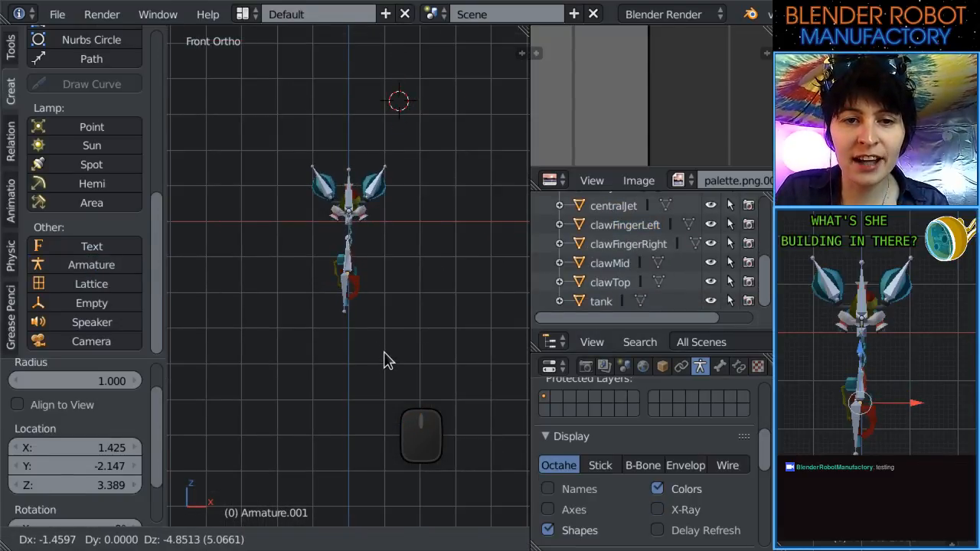
click(384, 361)
scroll(397, 336, up, 6)
scroll(397, 327, up, 2)
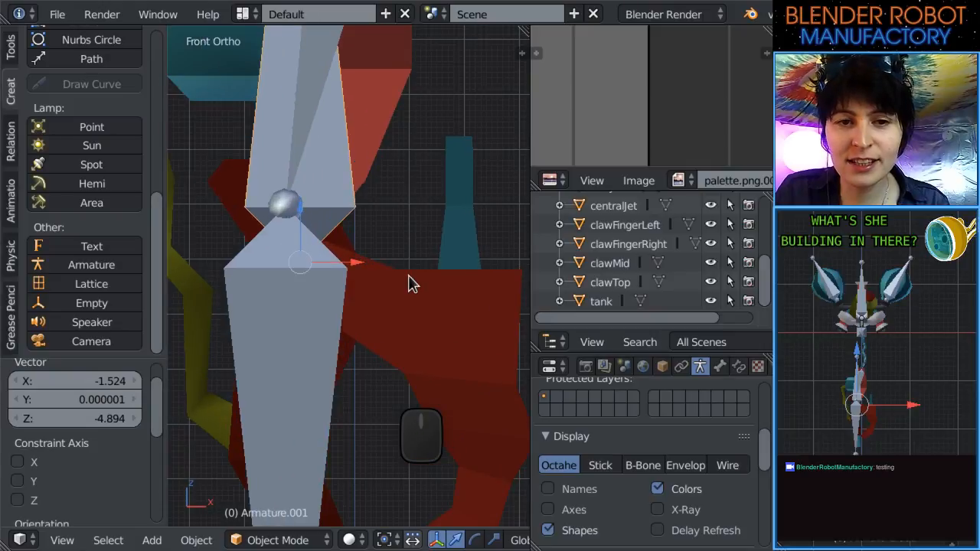
key(g)
click(446, 324)
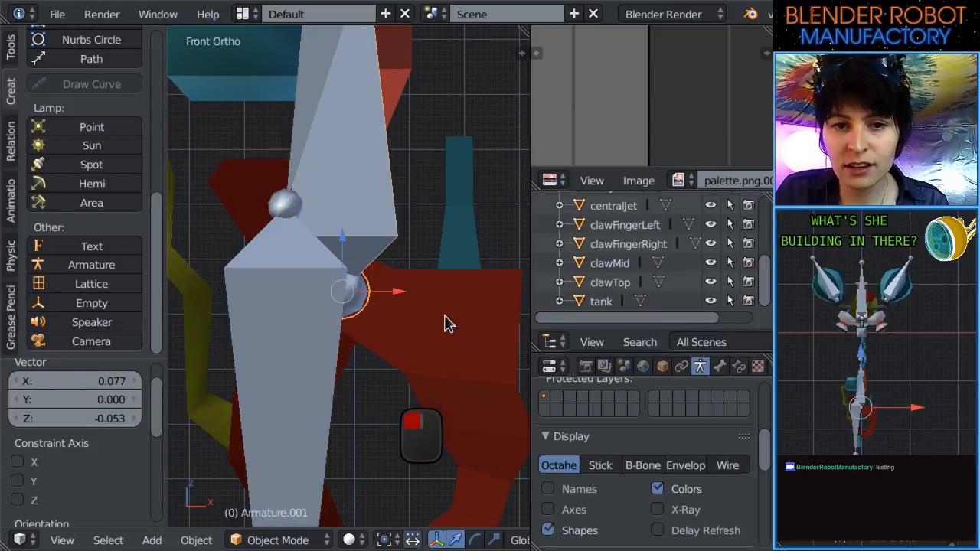
Hide the main Armature and rotate the new armature about 100 degrees so its bone points outward across the curved claw finger.
scroll(671, 263, up, 8)
click(711, 262)
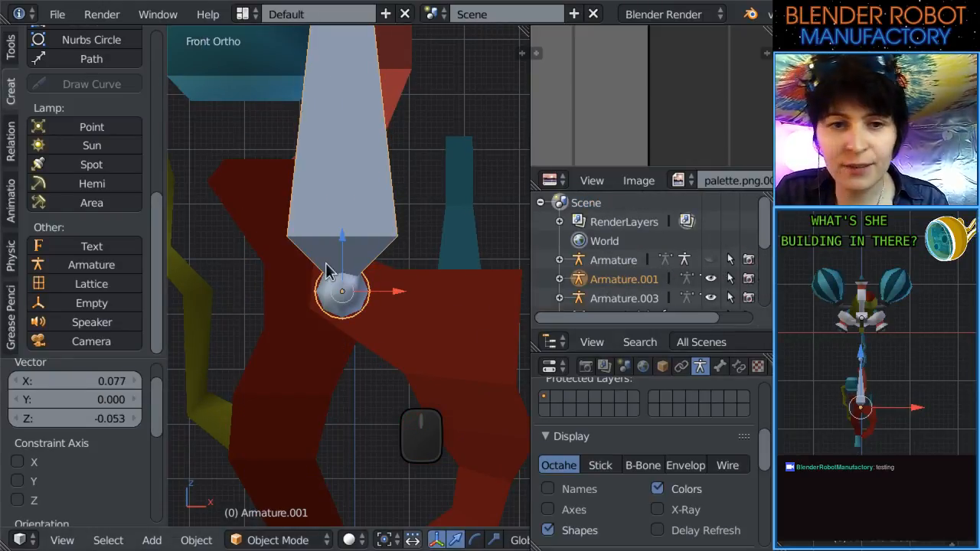
scroll(360, 261, down, 5)
click(348, 123)
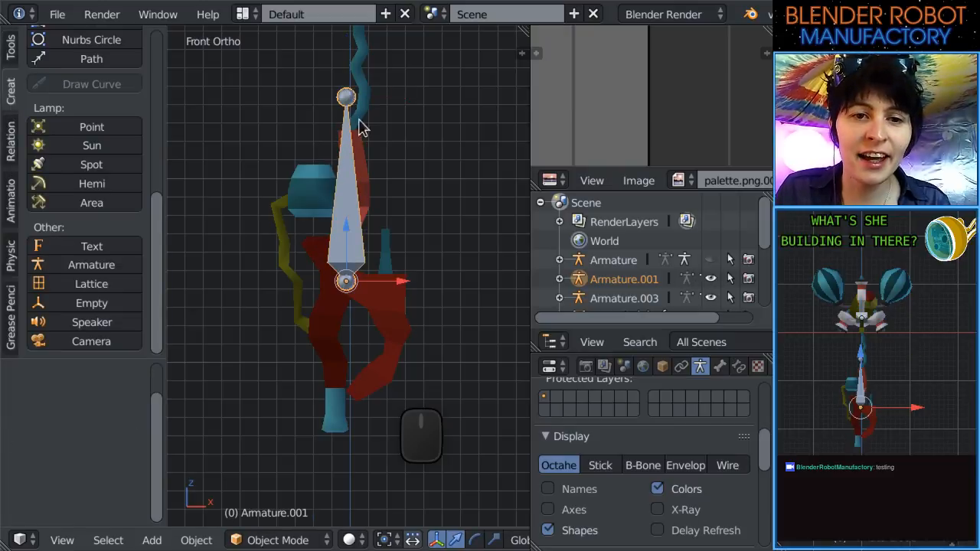
key(r)
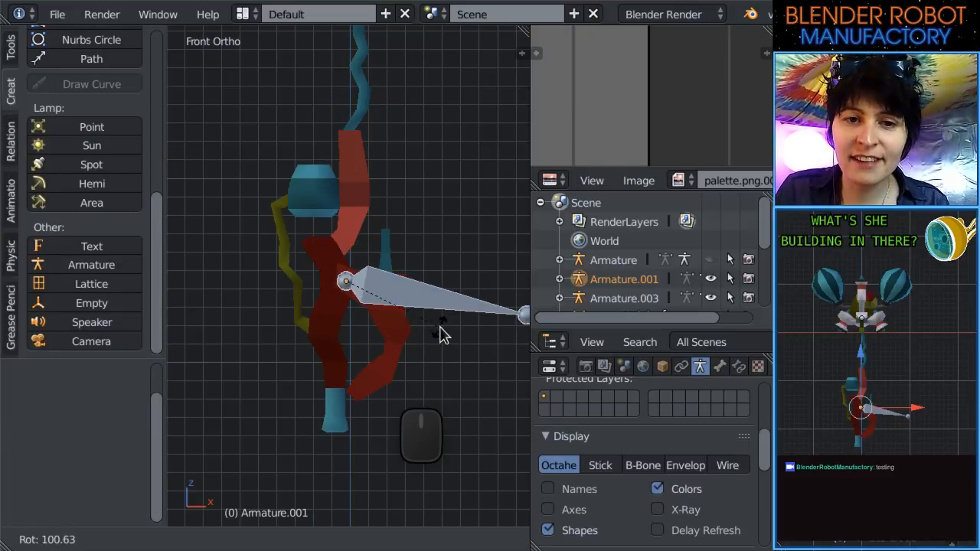
click(437, 340)
scroll(379, 304, up, 3)
Shorten the new armature's bone in Edit Mode by moving its outer tip by -0.474 in X.
key(Tab)
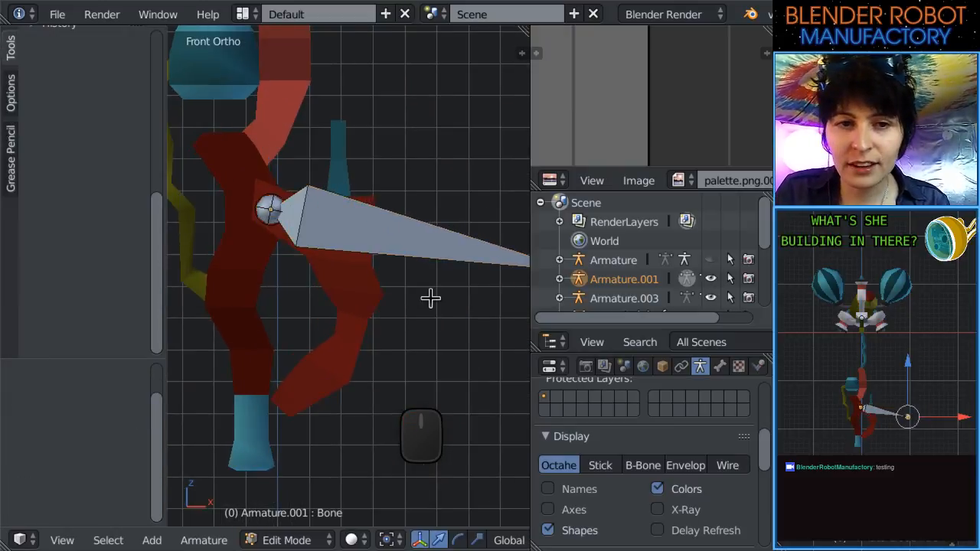
scroll(444, 299, down, 4)
right_click(447, 271)
right_click(464, 272)
drag(511, 276, 438, 277)
scroll(331, 438, up, 4)
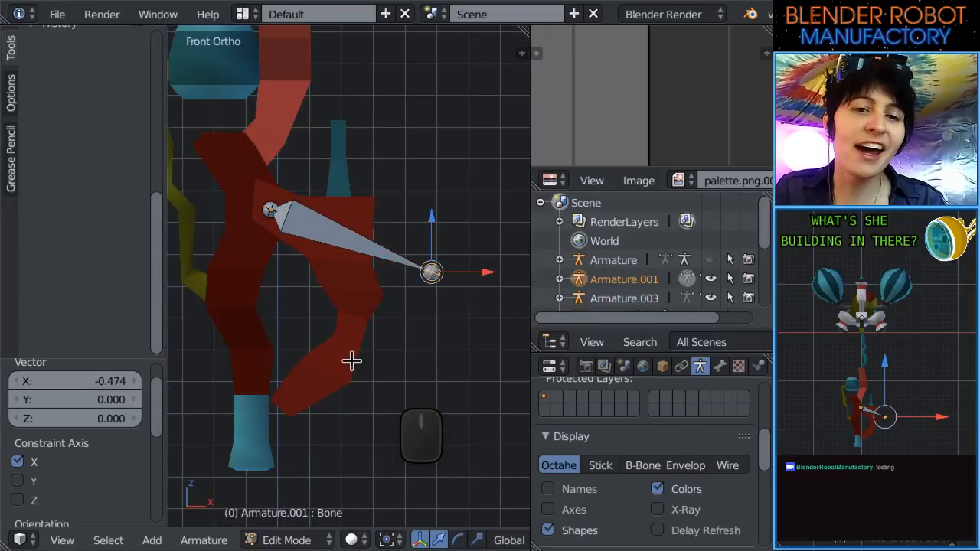
scroll(366, 230, down, 4)
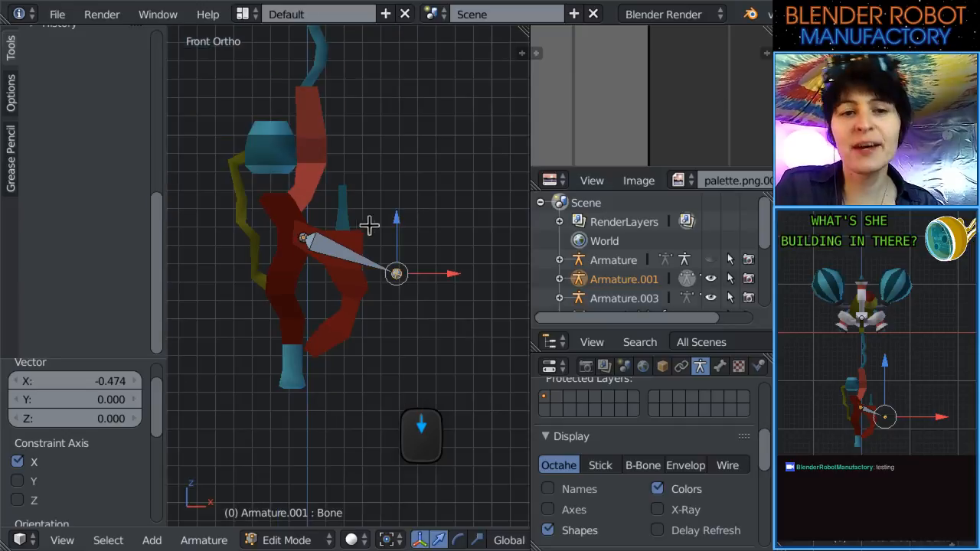
Move the whole finger bone in depth onto the claw, by 1.913 and another 0.059 in Y.
middle_drag(367, 226, 248, 331)
key(KP_3)
scroll(337, 309, down, 1)
scroll(338, 305, down, 3)
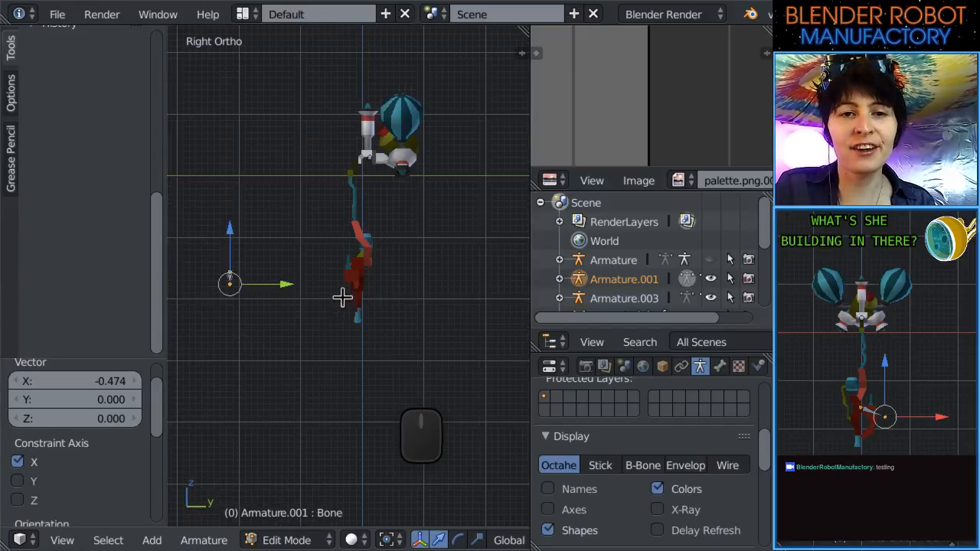
drag(276, 285, 394, 287)
key(ctrl+z)
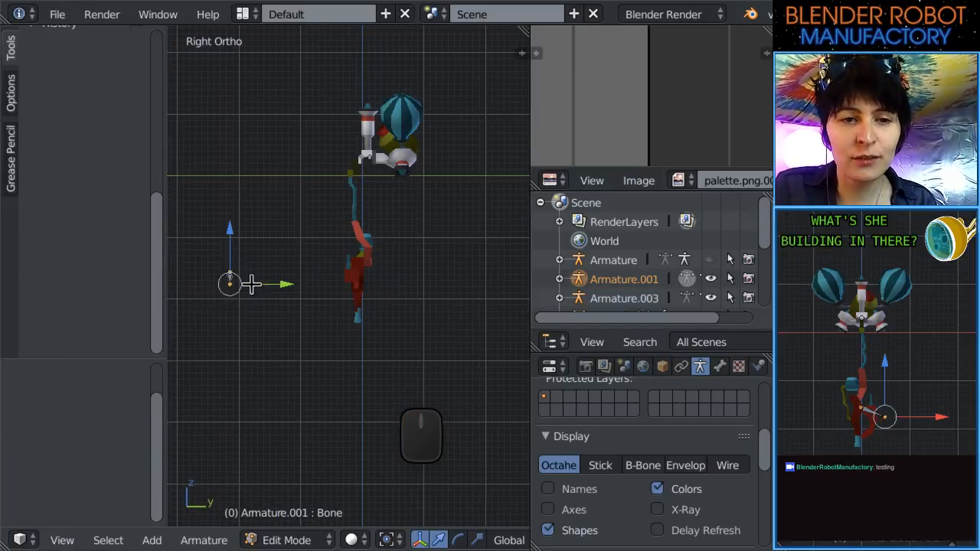
drag(285, 286, 402, 280)
scroll(401, 280, up, 5)
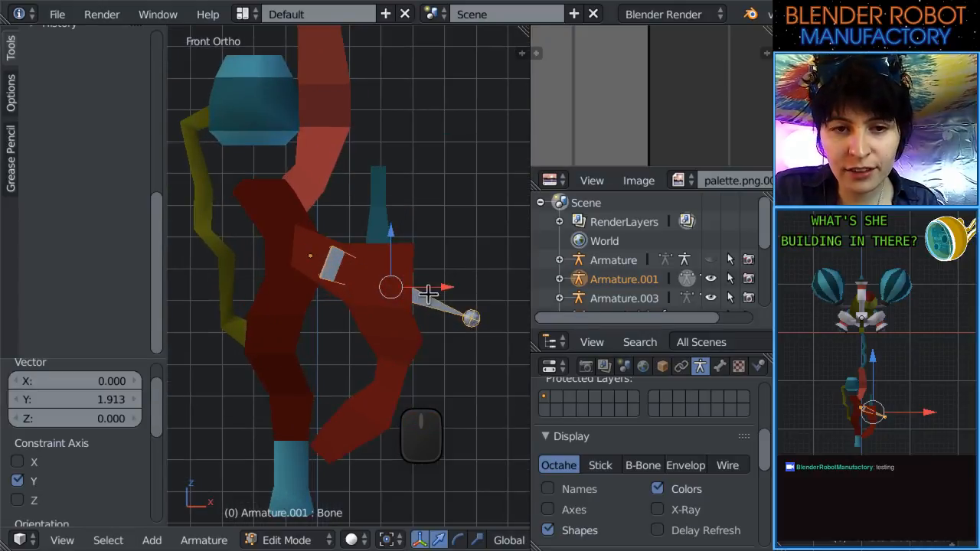
middle_drag(401, 280, 489, 288)
mouse_move(413, 289)
mouse_down()
mouse_move(388, 295)
mouse_move(427, 288)
mouse_up()
key(KP_1)
scroll(430, 288, down, 1)
scroll(363, 300, down, 5)
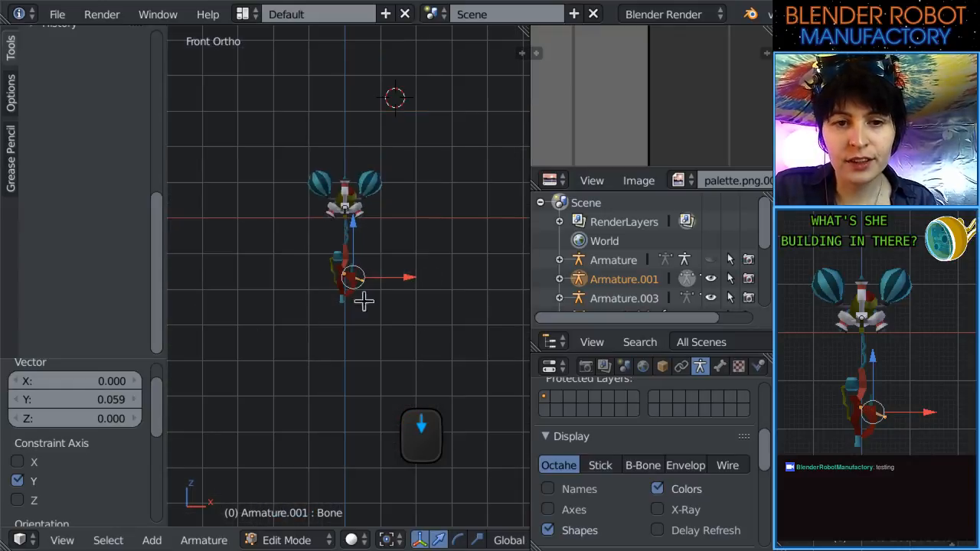
Return the new armature to Object Mode and apply its location.
scroll(286, 319, up, 4)
key(Tab)
key(ctrl+a)
click(280, 315)
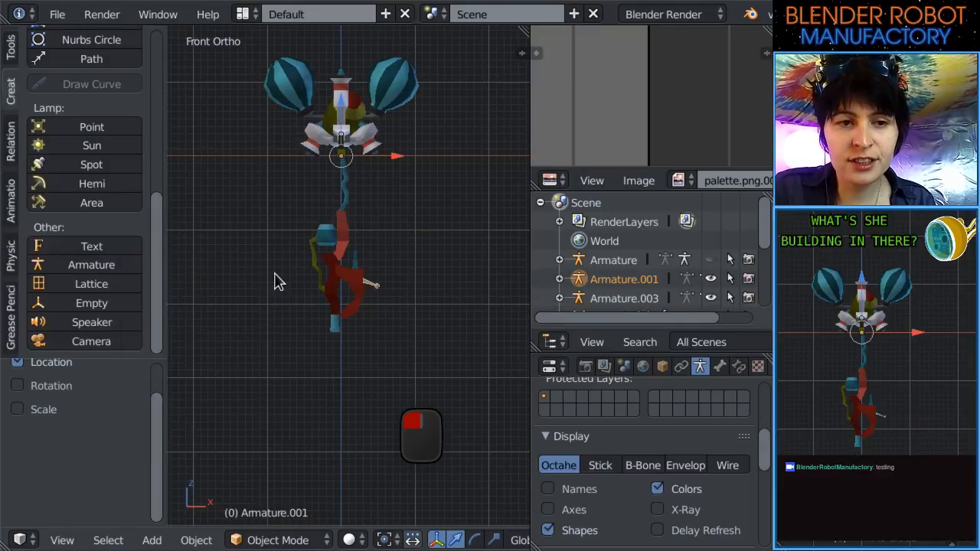
Apply the scale of the small armature beside the lower claw arm.
key(ctrl+a)
click(258, 320)
scroll(392, 325, up, 3)
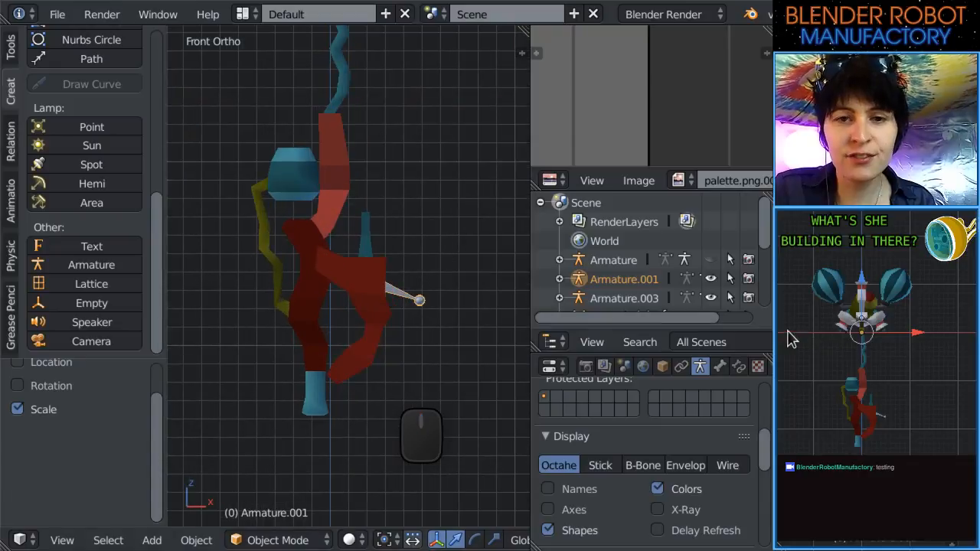
Unhide the main robot armature and join the small claw armature into it.
click(710, 260)
scroll(494, 308, up, 3)
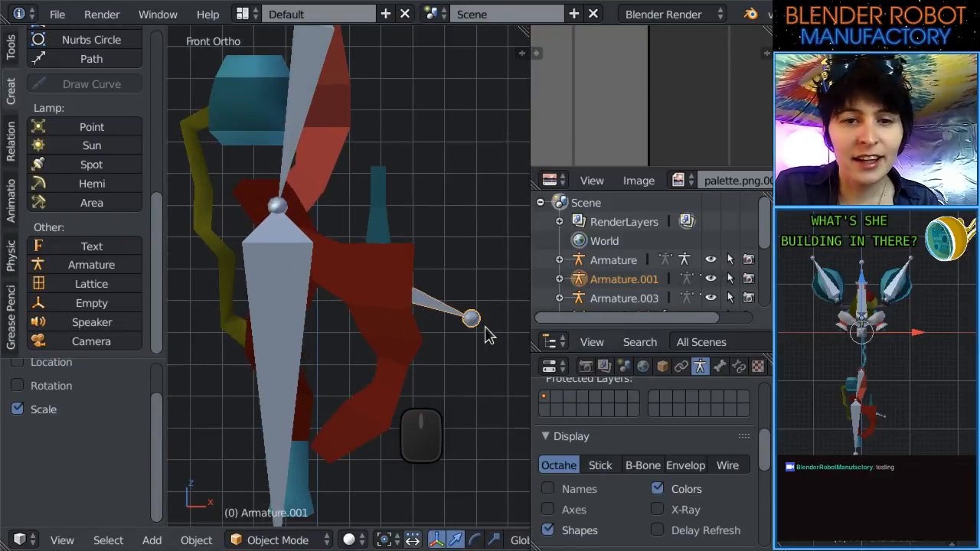
right_click(272, 259)
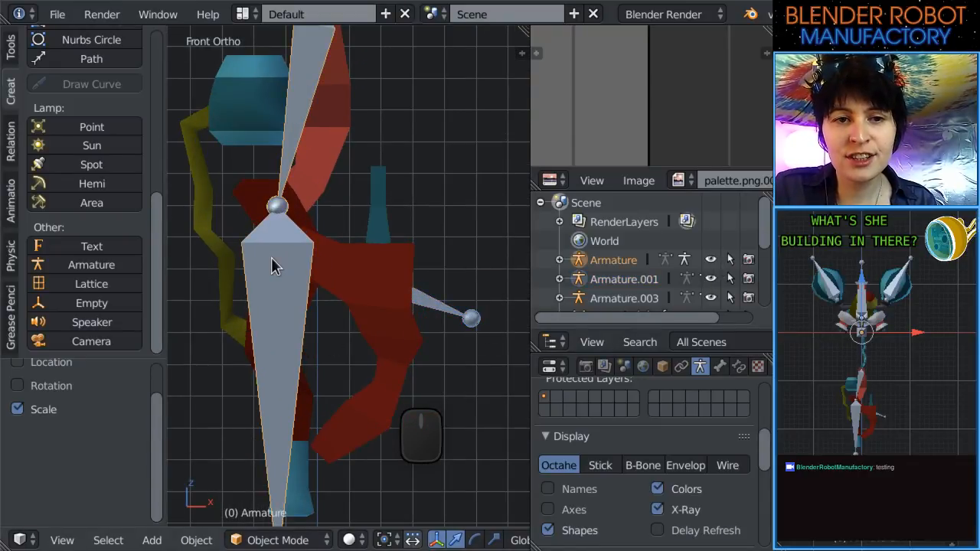
key(ctrl+j)
scroll(273, 265, down, 5)
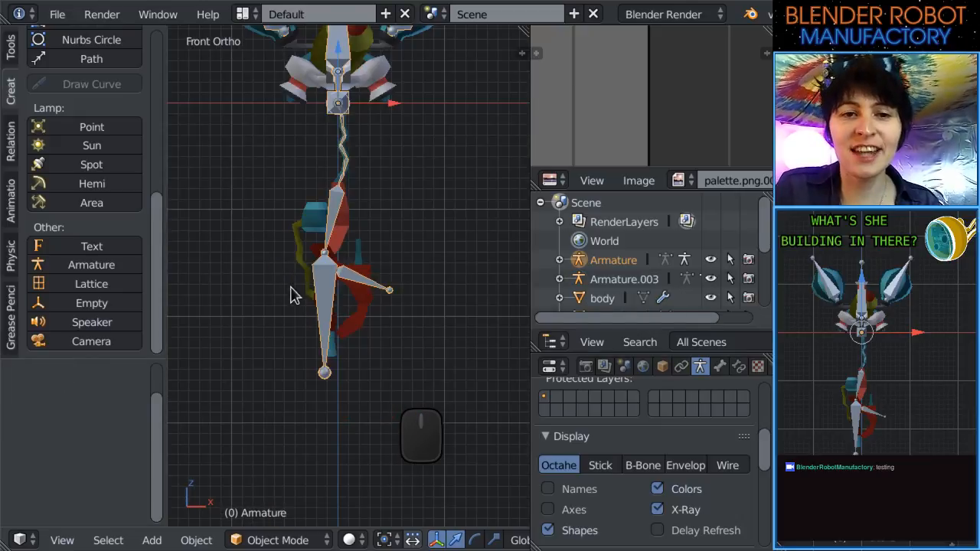
Deselect everything and inspect the joined bones along the chain and claw in perspective and front views.
scroll(393, 269, up, 8)
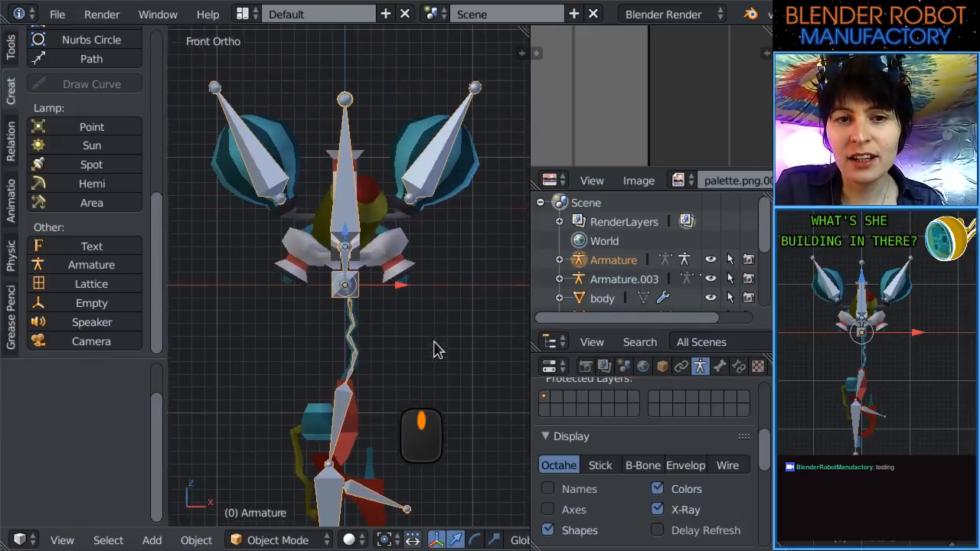
key(a)
scroll(438, 346, down, 4)
middle_drag(439, 345, 344, 214)
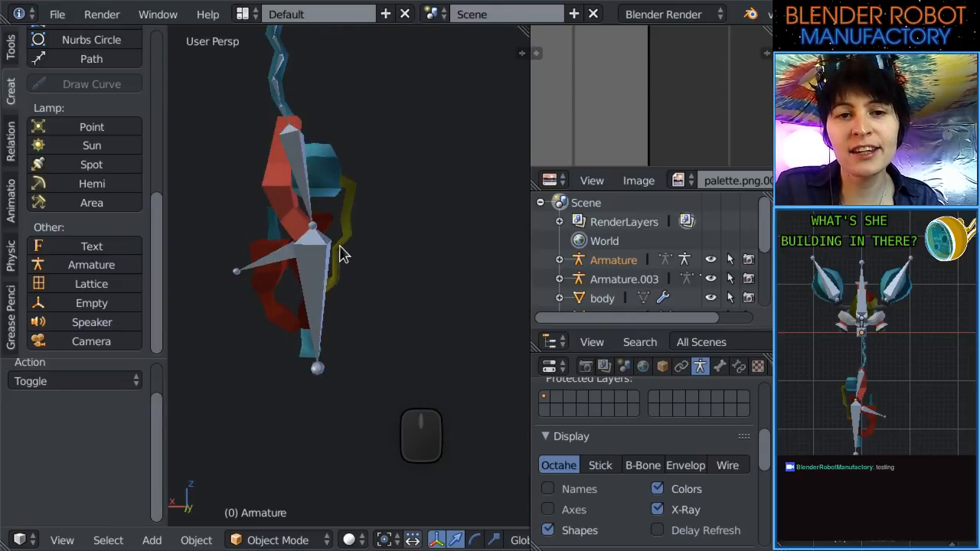
key(KP_1)
scroll(269, 205, up, 3)
shift+middle_drag(361, 180, 316, 290)
scroll(316, 290, down, 3)
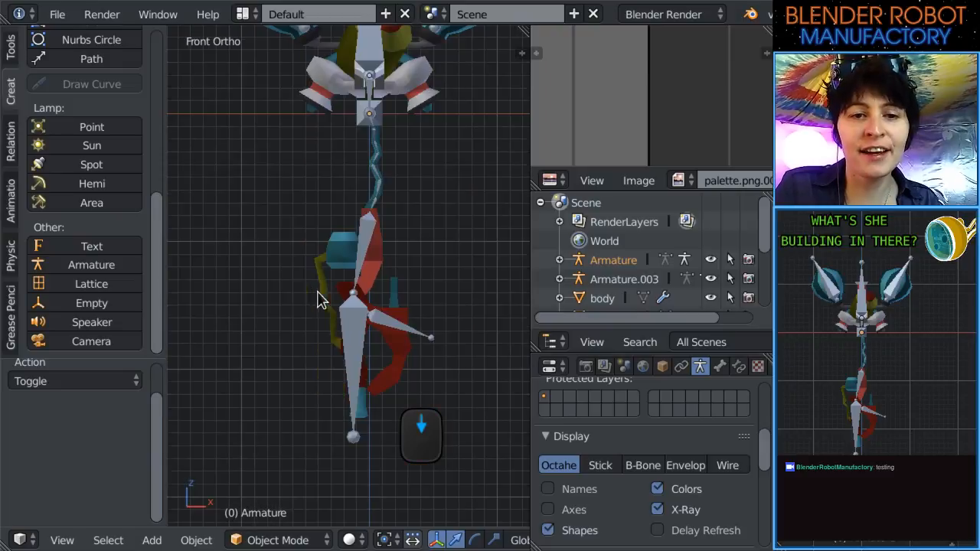
shift+middle_drag(321, 373, 317, 357)
scroll(319, 366, up, 3)
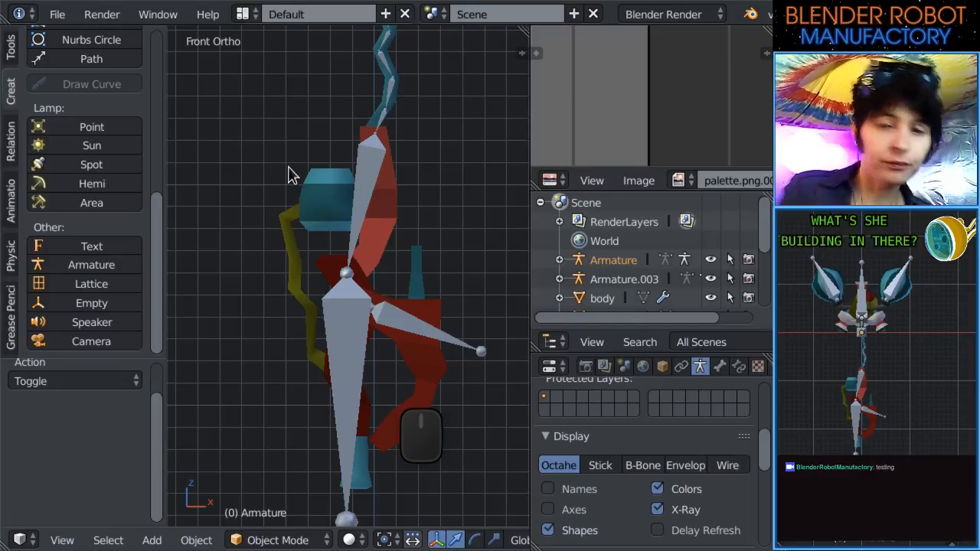
scroll(257, 187, up, 1)
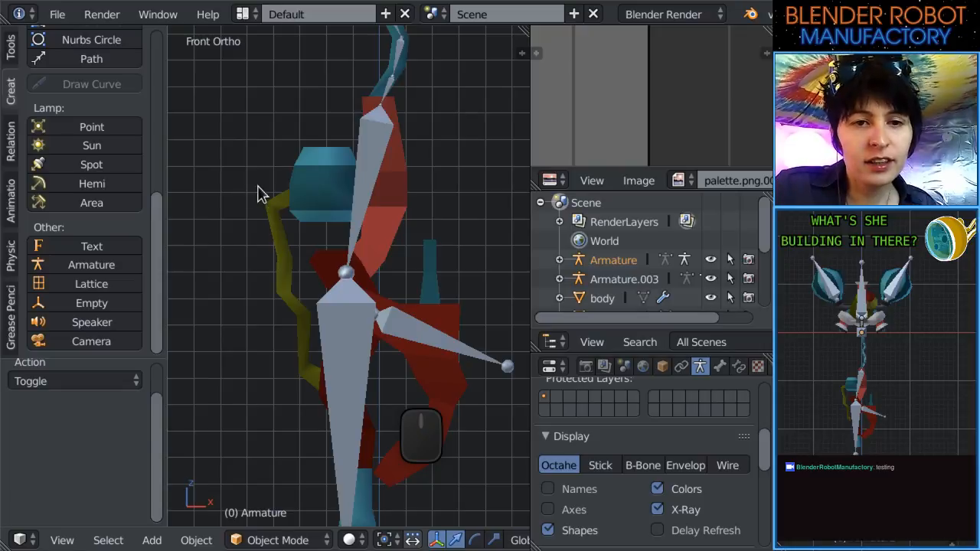
Add a new armature and place its base at the upper end of the yellow hose beside the claw arm.
click(74, 267)
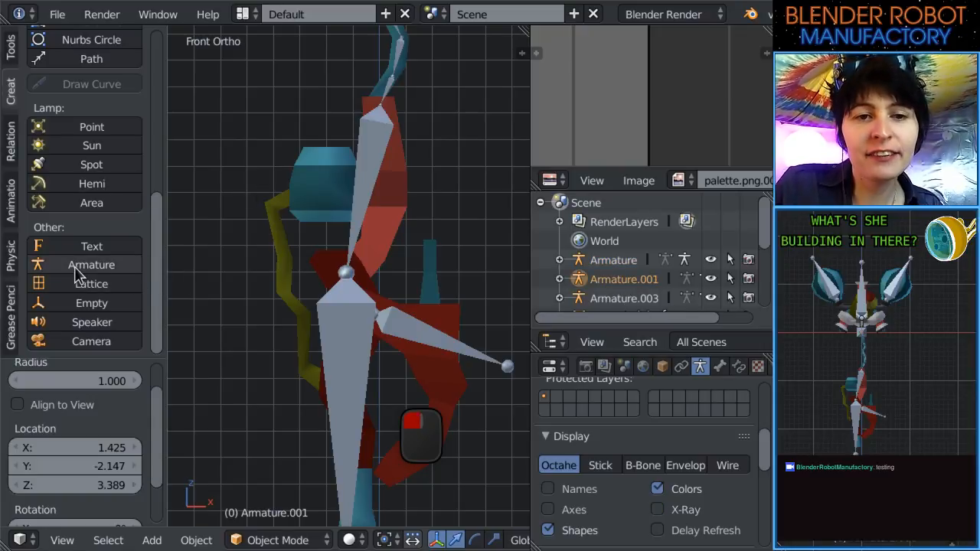
scroll(321, 302, down, 5)
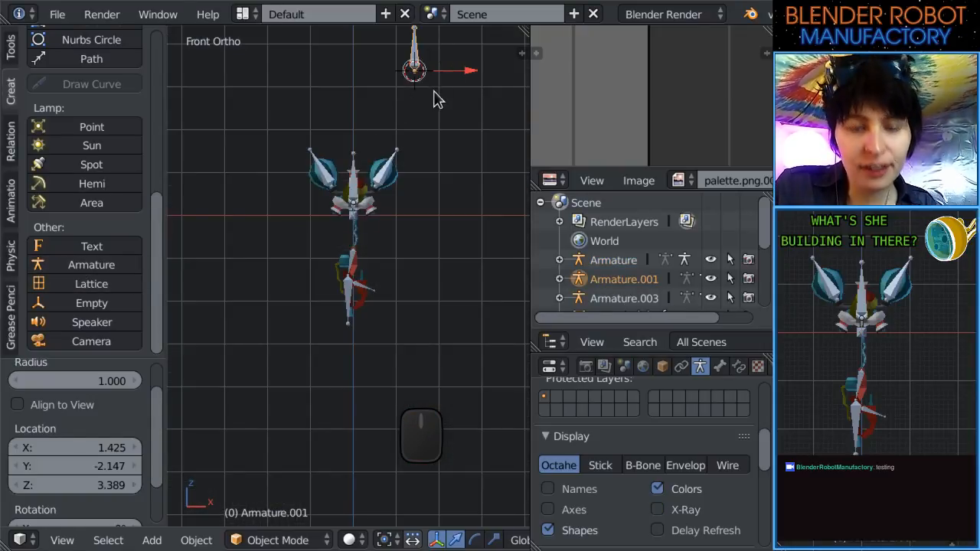
key(g)
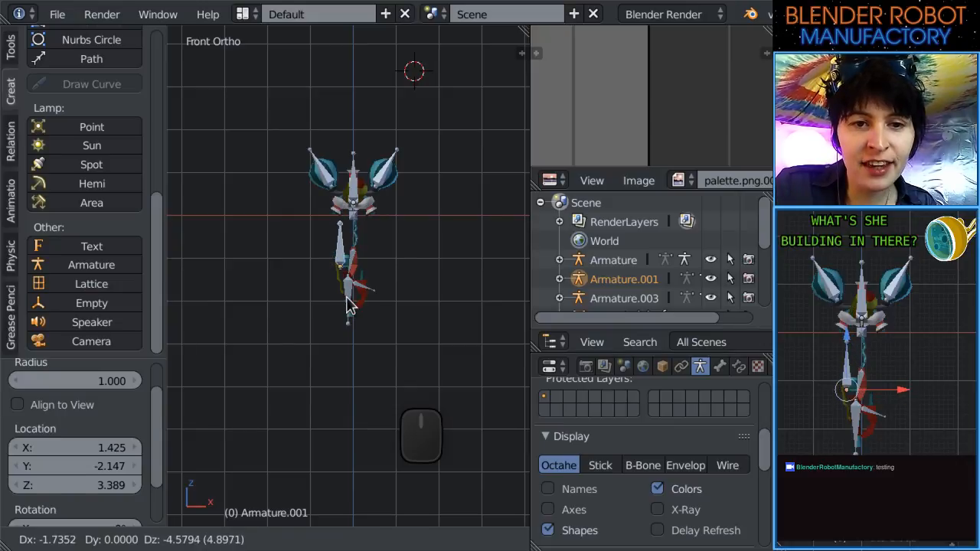
click(349, 304)
scroll(350, 307, up, 6)
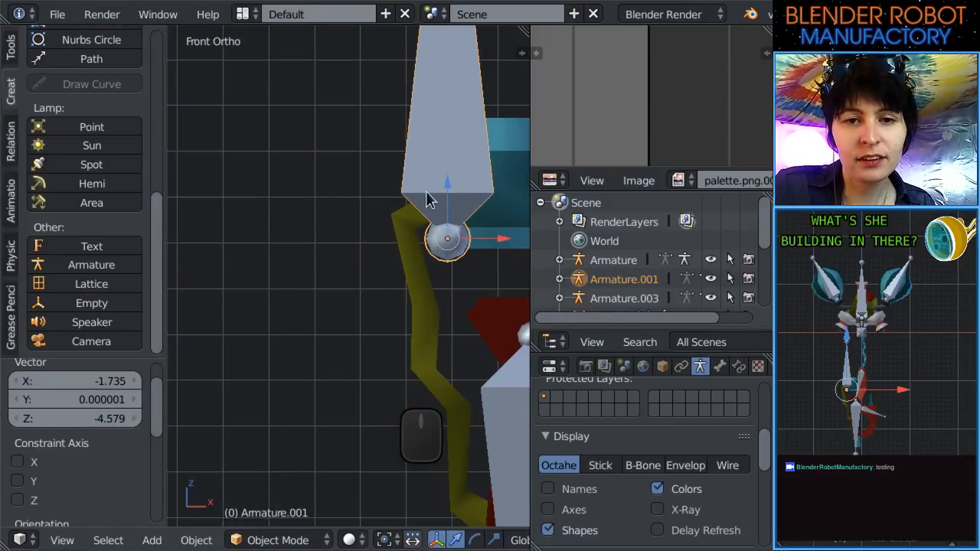
shift+middle_drag(428, 199, 453, 212)
key(g)
click(373, 273)
Move the new armature along Y by about 2.0, plus another 0.23, to match the yellow hose's depth.
key(KP_3)
scroll(400, 225, down, 10)
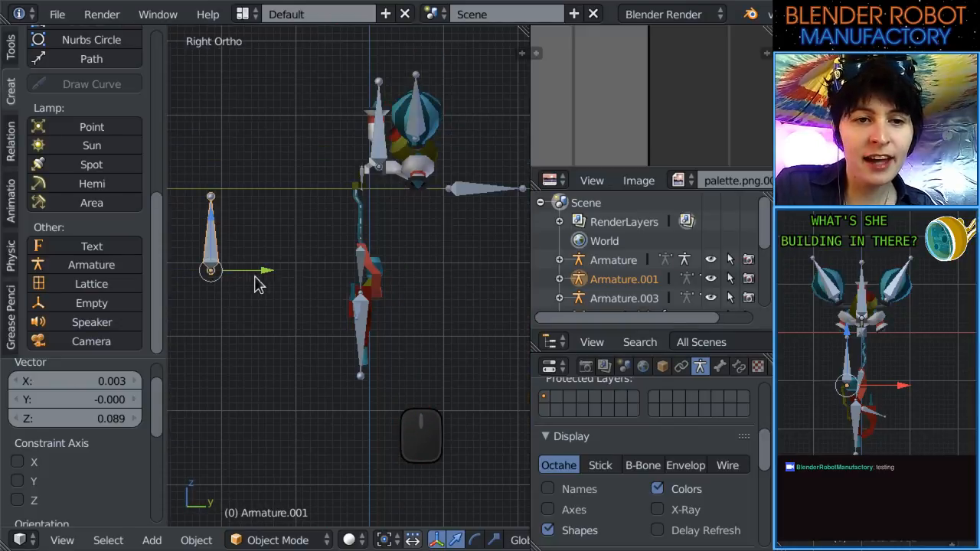
drag(268, 271, 416, 263)
key(KP_1)
scroll(399, 210, up, 7)
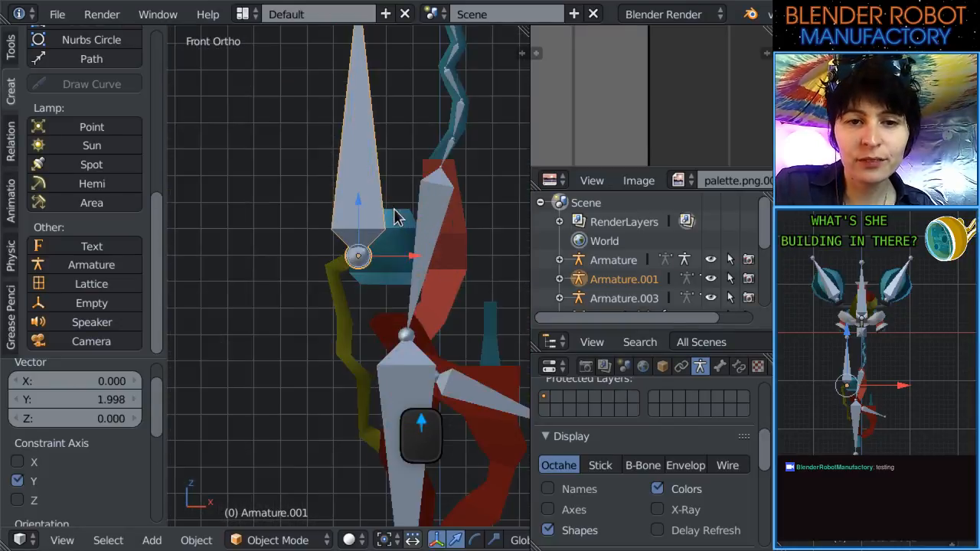
middle_drag(396, 218, 449, 271)
drag(449, 271, 181, 246)
key(KP_1)
scroll(358, 219, down, 3)
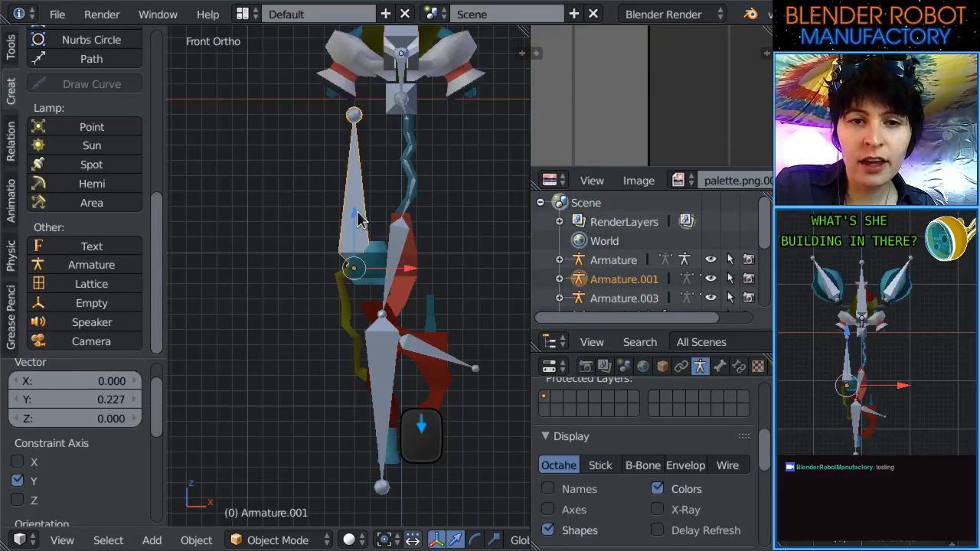
Enable X-Ray for the new armature and, in Edit Mode, move its bone tip to the hose's first bend.
click(657, 509)
key(Tab)
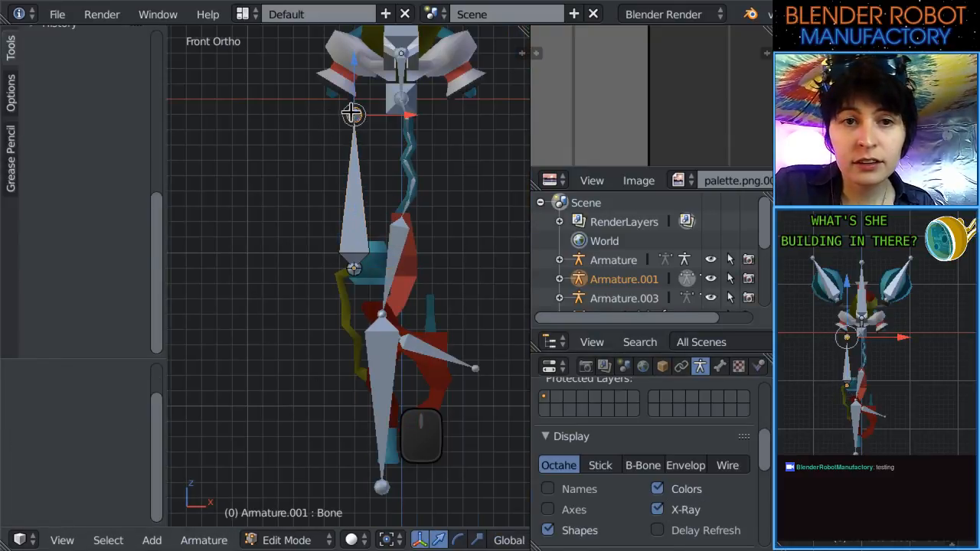
key(g)
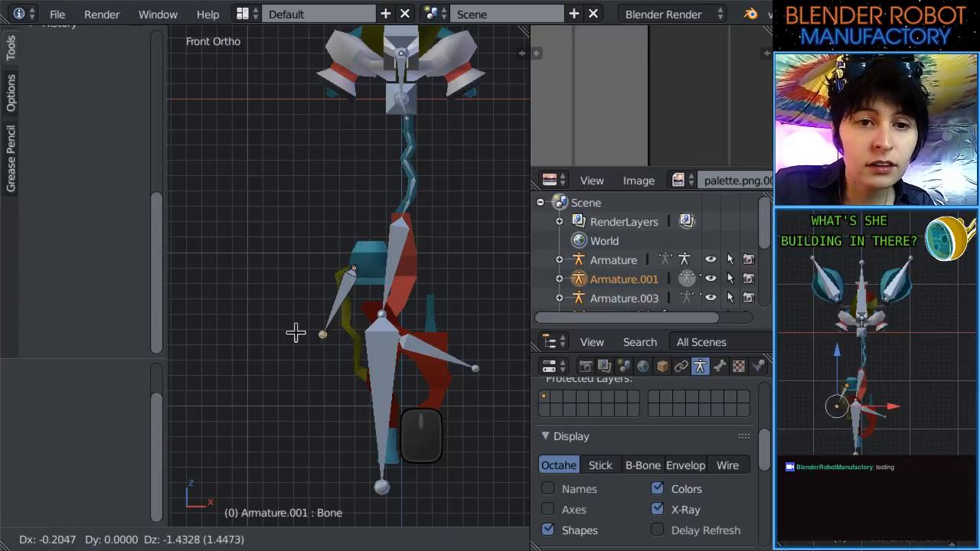
click(305, 298)
scroll(324, 310, up, 4)
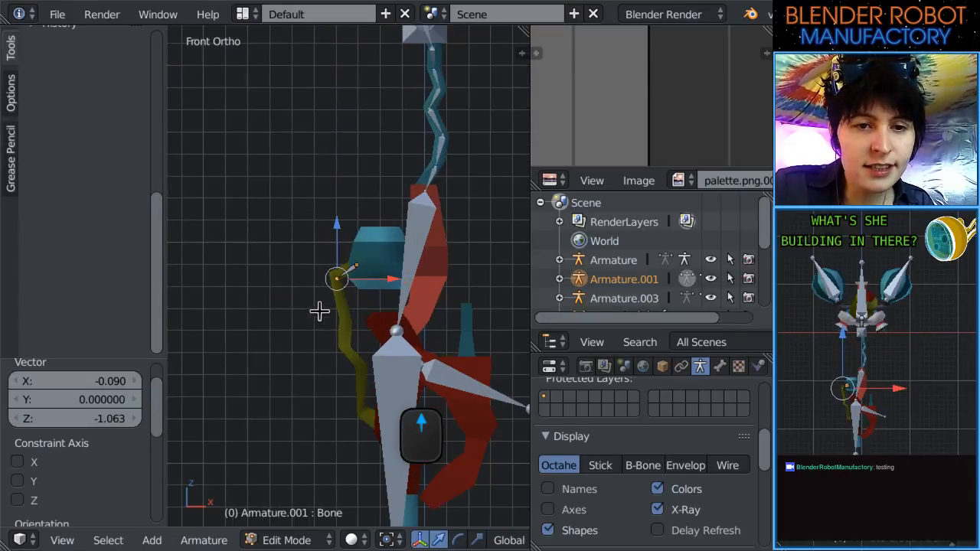
Extrude four connected bones down the yellow hose, following its bends.
key(e)
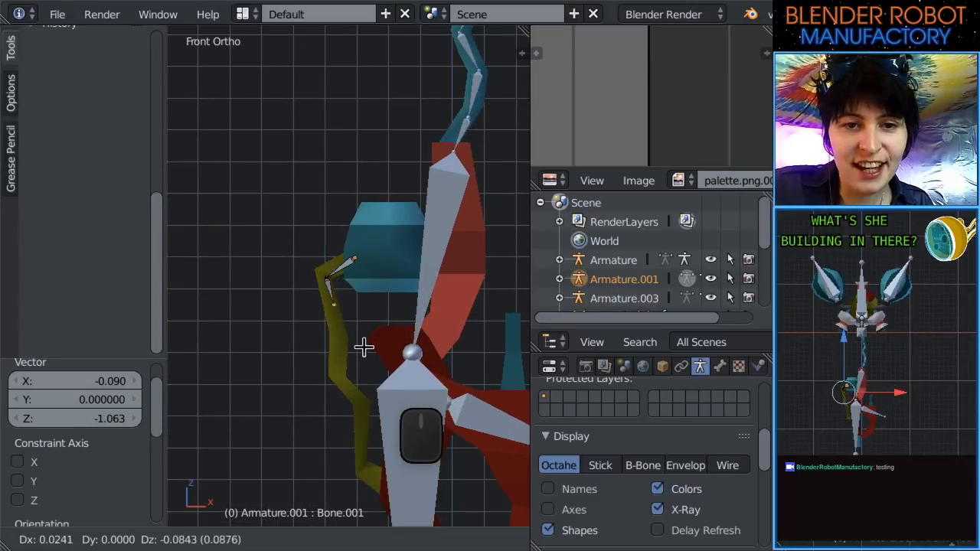
click(372, 375)
key(e)
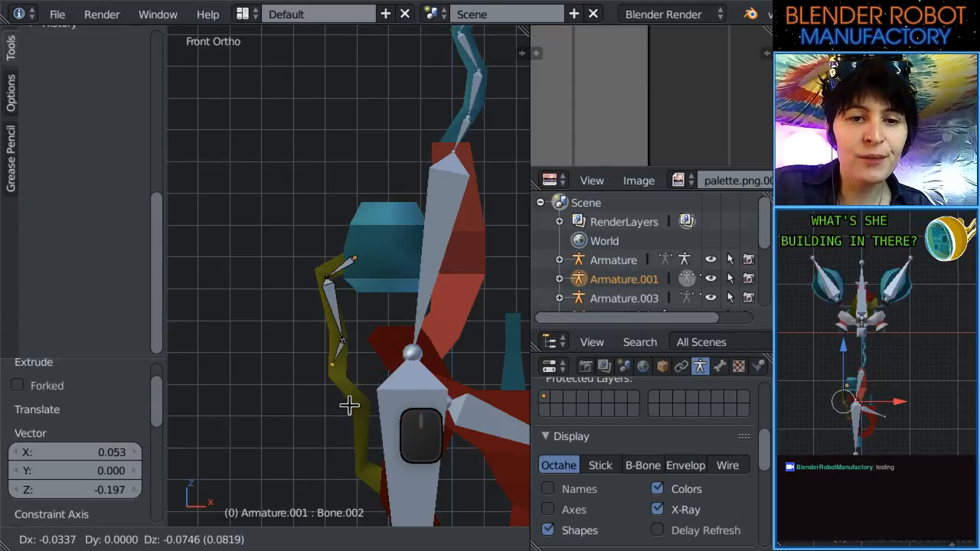
click(359, 429)
key(e)
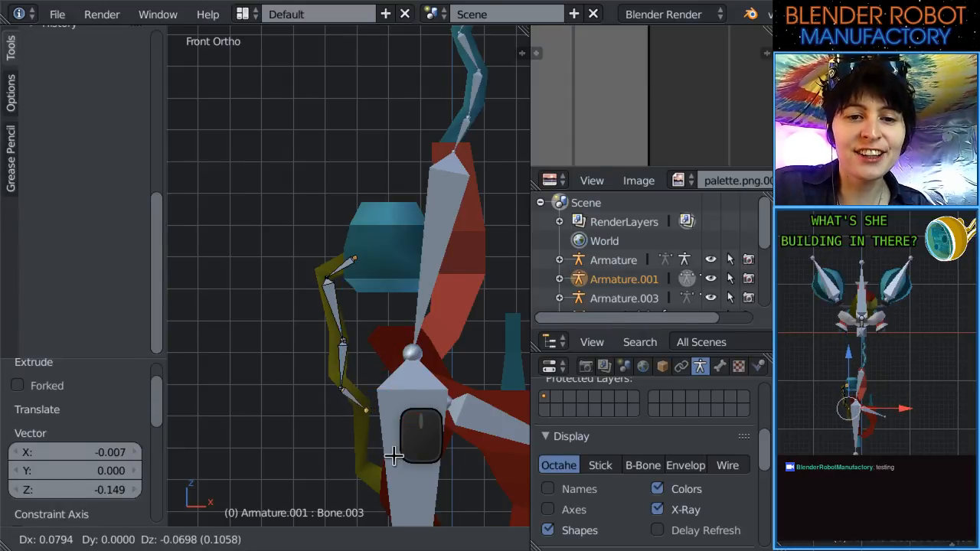
click(392, 462)
key(e)
click(385, 519)
scroll(370, 453, down, 5)
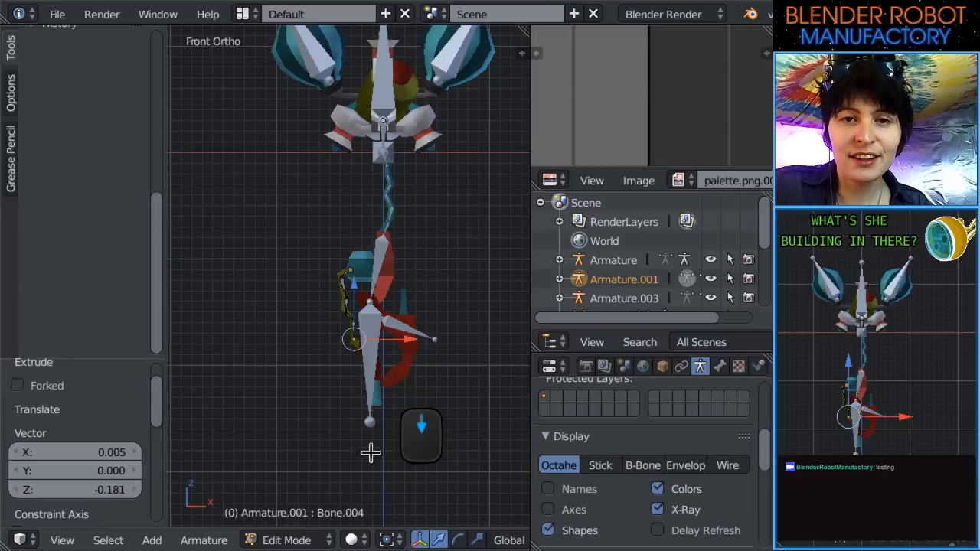
Extrude another bone from the last hose joint toward the red claw piece.
shift+middle_drag(394, 136, 376, 204)
scroll(305, 460, up, 8)
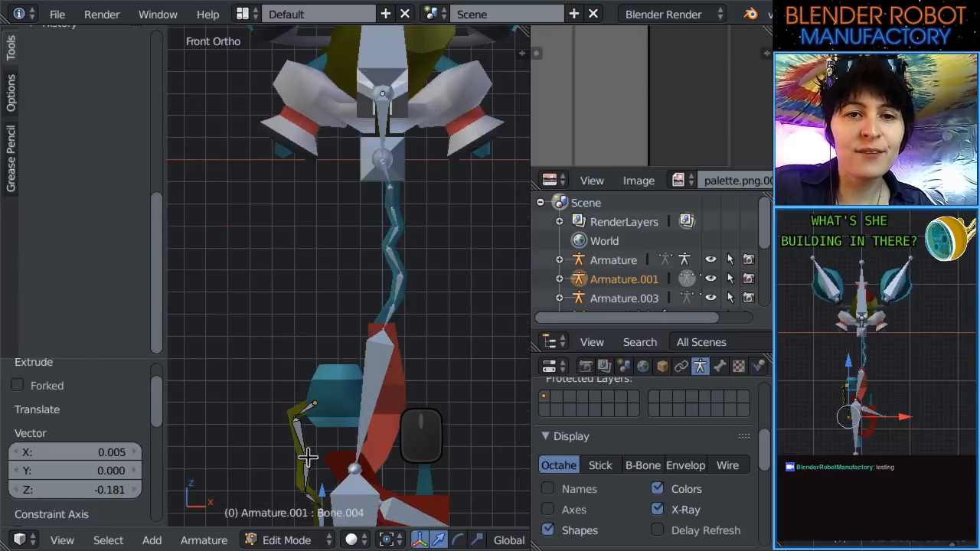
scroll(312, 360, up, 4)
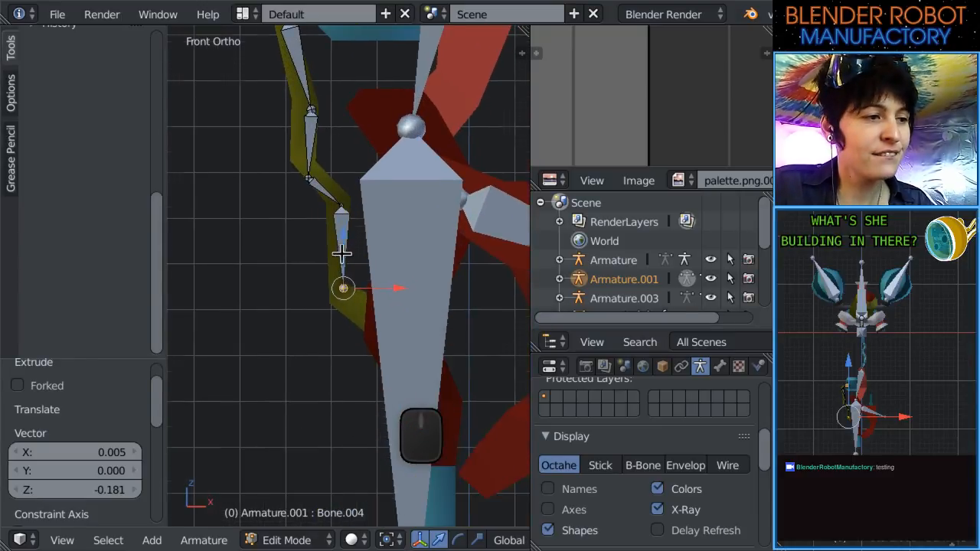
key(e)
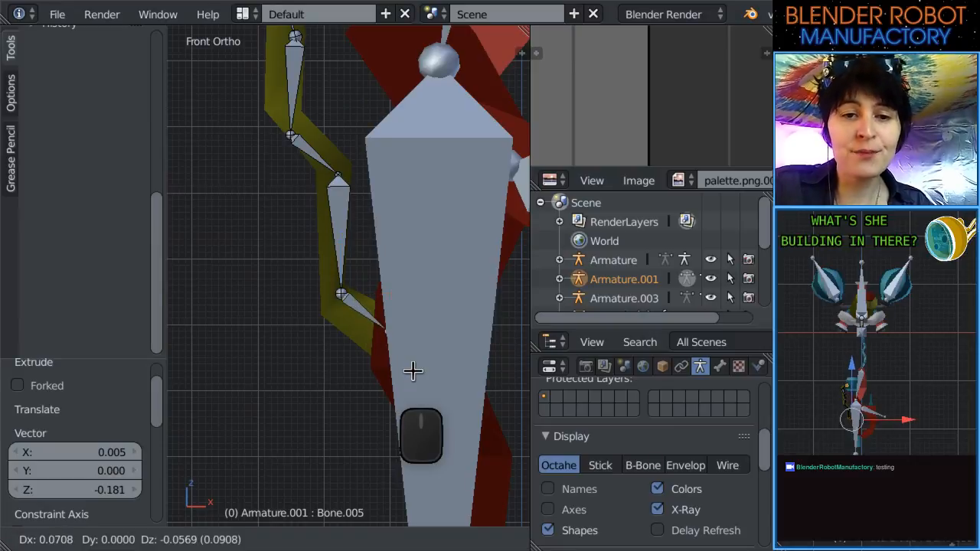
click(374, 375)
scroll(291, 367, down, 3)
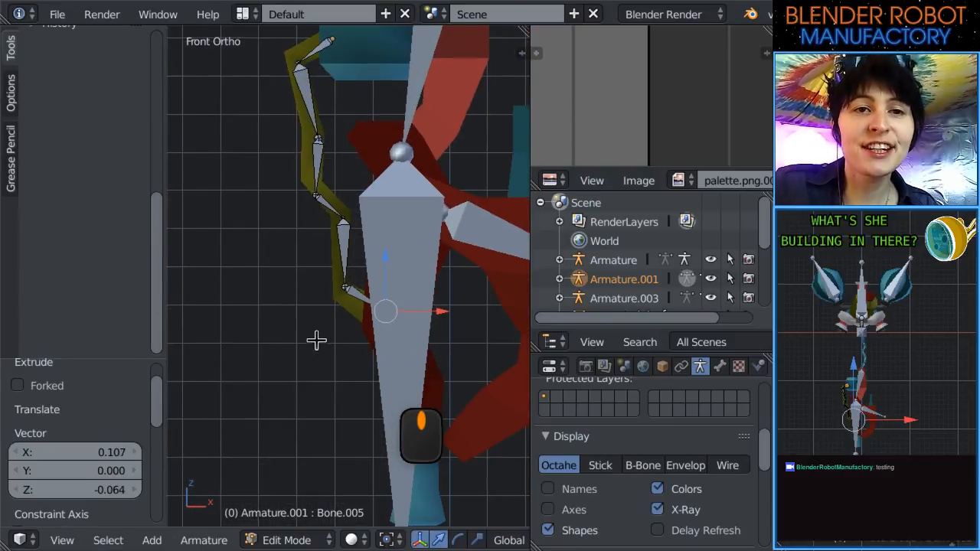
Move the last bone's tip back by about 0.05 along X to where the hose meets the claw.
scroll(338, 409, up, 1)
shift+middle_drag(320, 373, 259, 422)
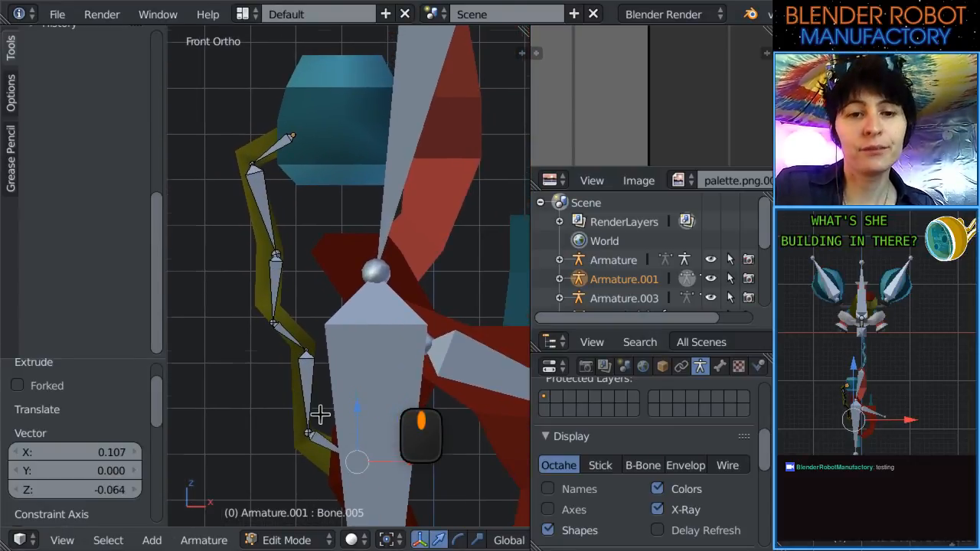
shift+middle_drag(321, 418, 303, 218)
scroll(314, 244, up, 1)
scroll(318, 248, up, 1)
key(g)
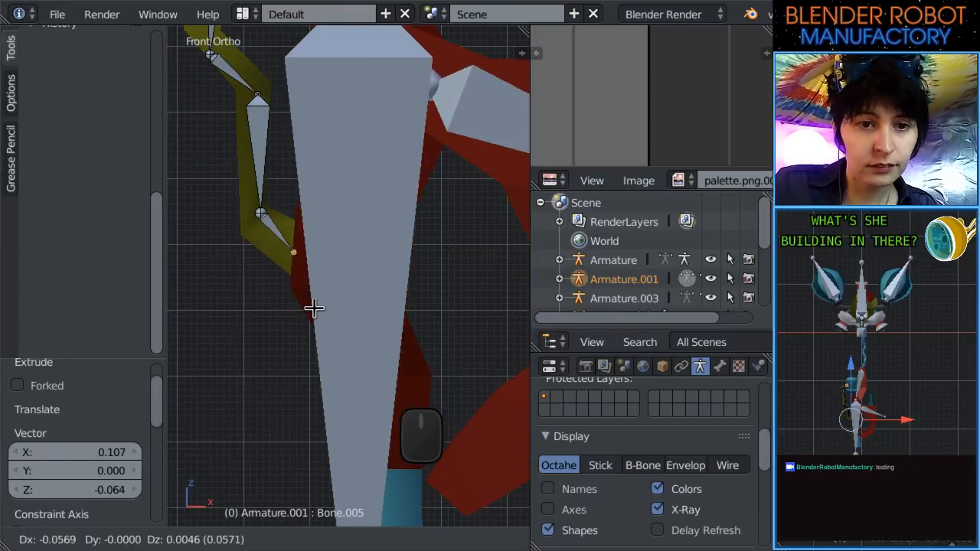
click(299, 290)
Extrude a short bone straight down by about 0.11 along Z from the end of the hose chain.
scroll(299, 289, up, 3)
shift+middle_drag(280, 265, 351, 249)
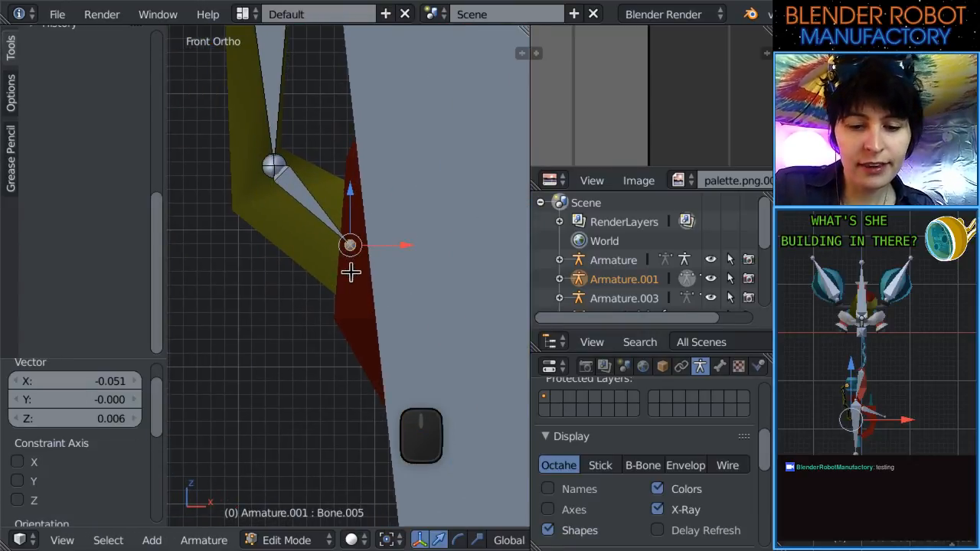
key(e)
click(359, 238)
key(g)
key(z)
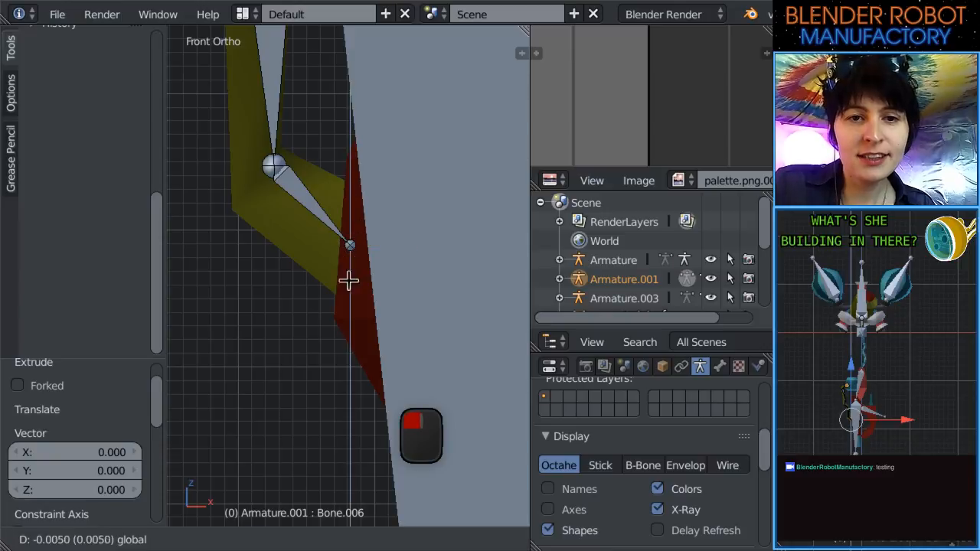
click(354, 314)
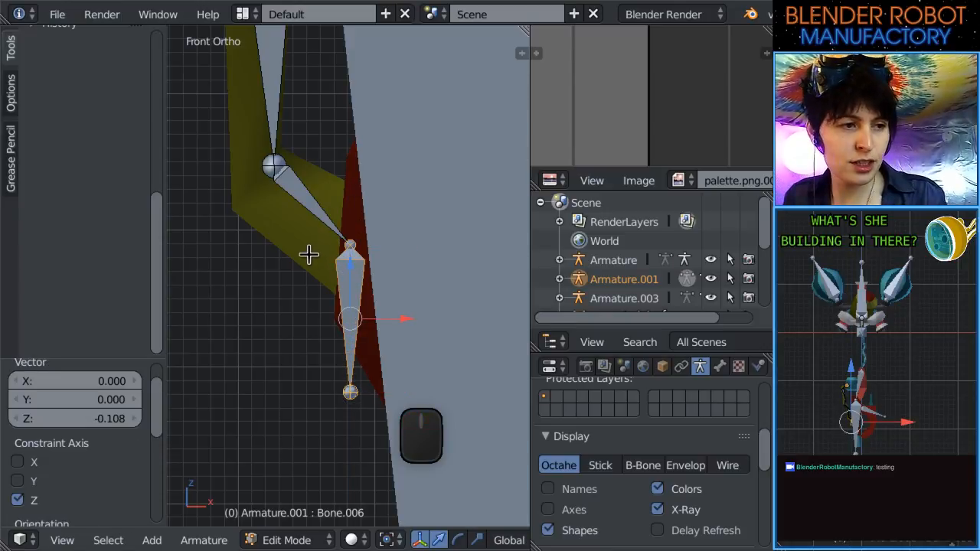
Separate the short vertical bone into its own armature and select that armature in Object Mode.
click(204, 539)
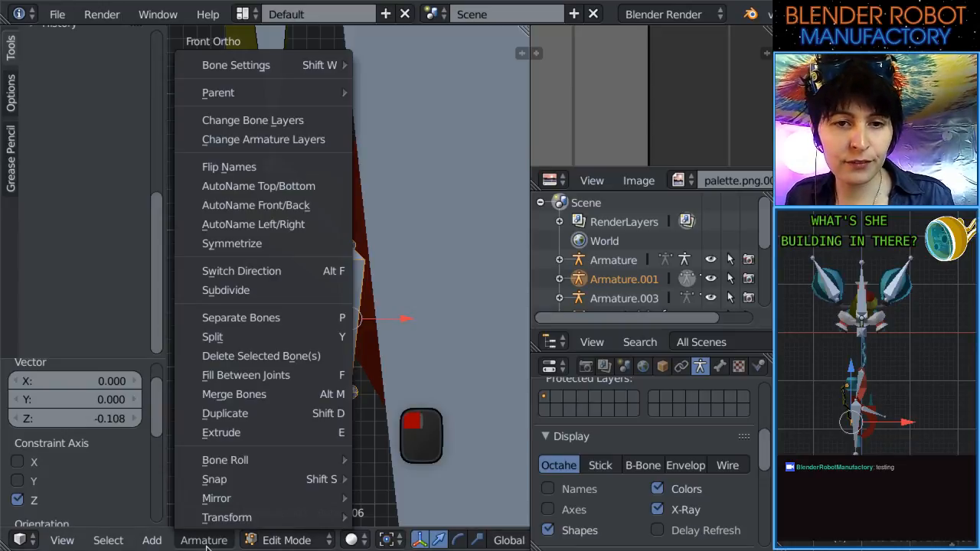
click(274, 330)
click(274, 334)
key(Tab)
right_click(353, 311)
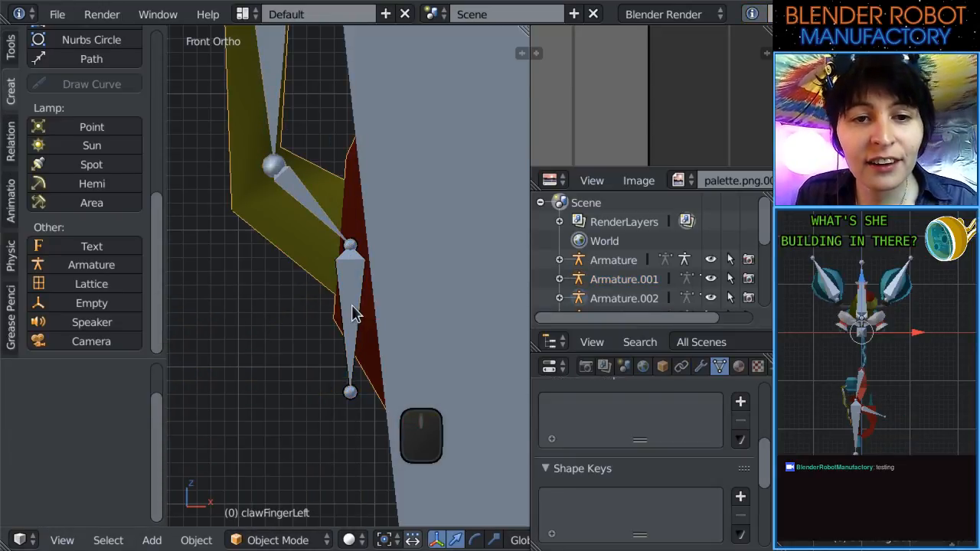
right_click(352, 310)
scroll(352, 306, down, 5)
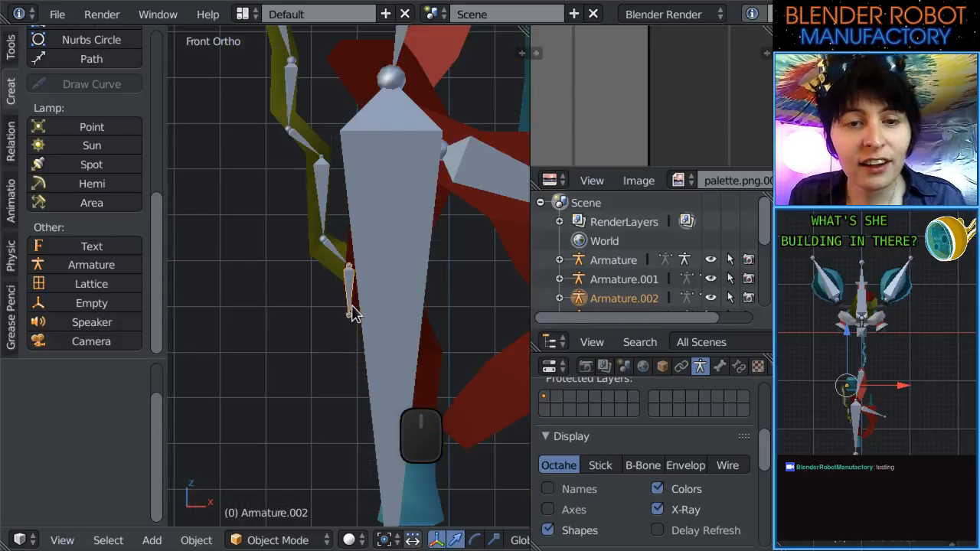
Compare the yellow hose mesh with its bone chain and the separate short vertical bone, selecting each in turn.
right_click(325, 245)
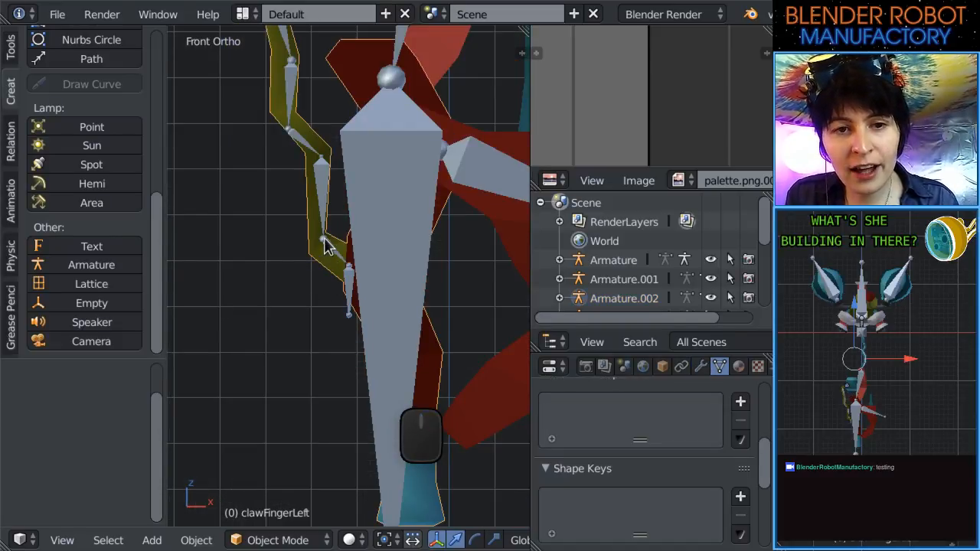
right_click(326, 245)
right_click(349, 299)
right_click(329, 260)
scroll(274, 244, up, 3)
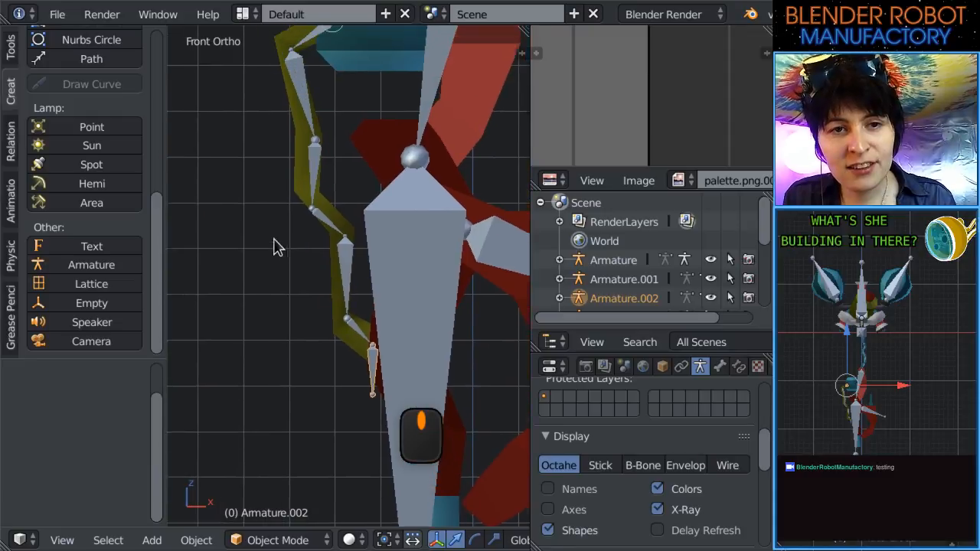
right_click(301, 176)
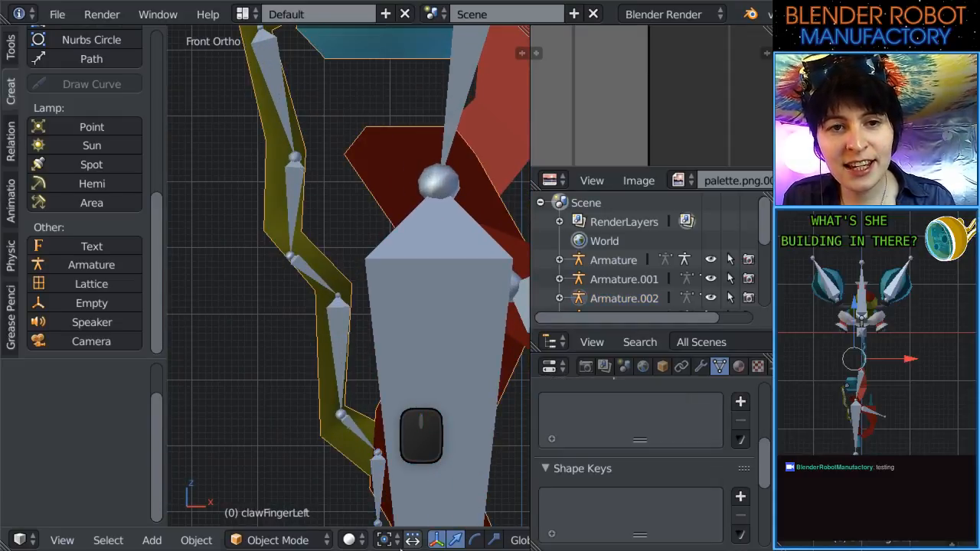
right_click(377, 490)
scroll(273, 280, down, 3)
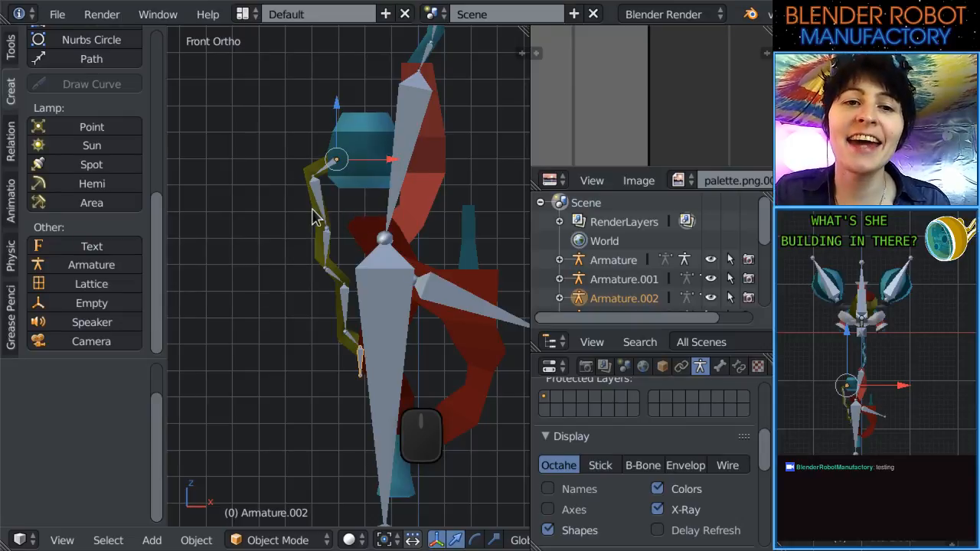
scroll(392, 286, up, 5)
right_click(425, 191)
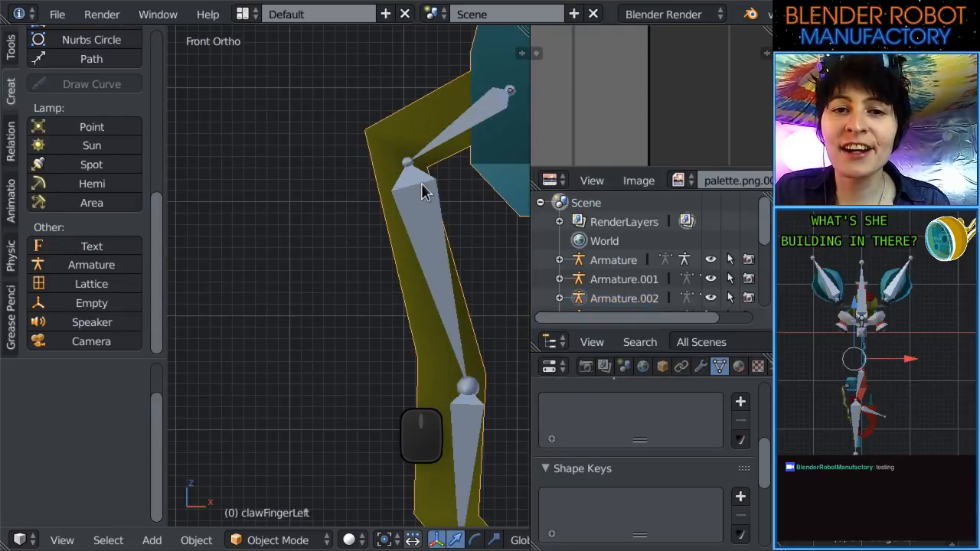
right_click(427, 186)
scroll(463, 376, down, 4)
shift+middle_drag(408, 341, 261, 193)
scroll(360, 339, up, 5)
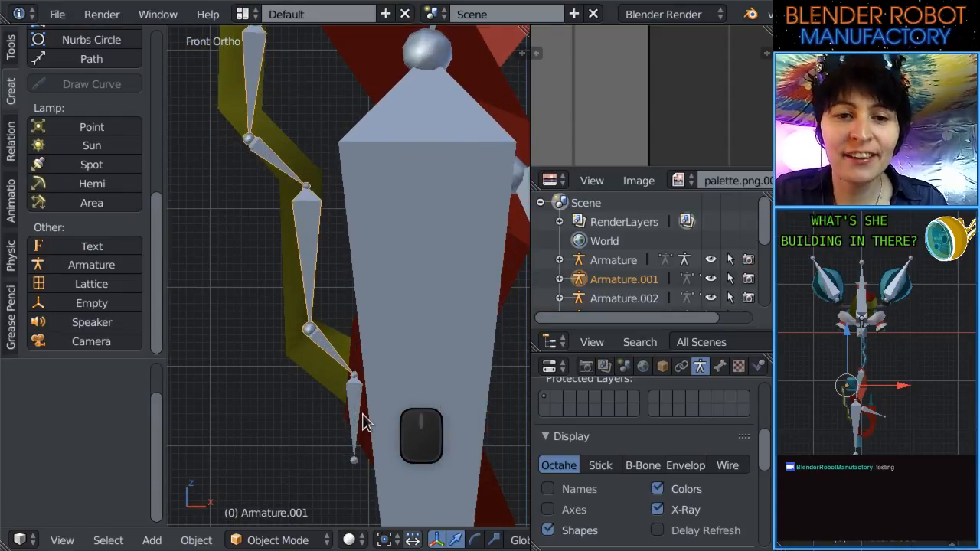
scroll(362, 414, down, 5)
shift+middle_drag(317, 303, 349, 351)
scroll(349, 351, up, 2)
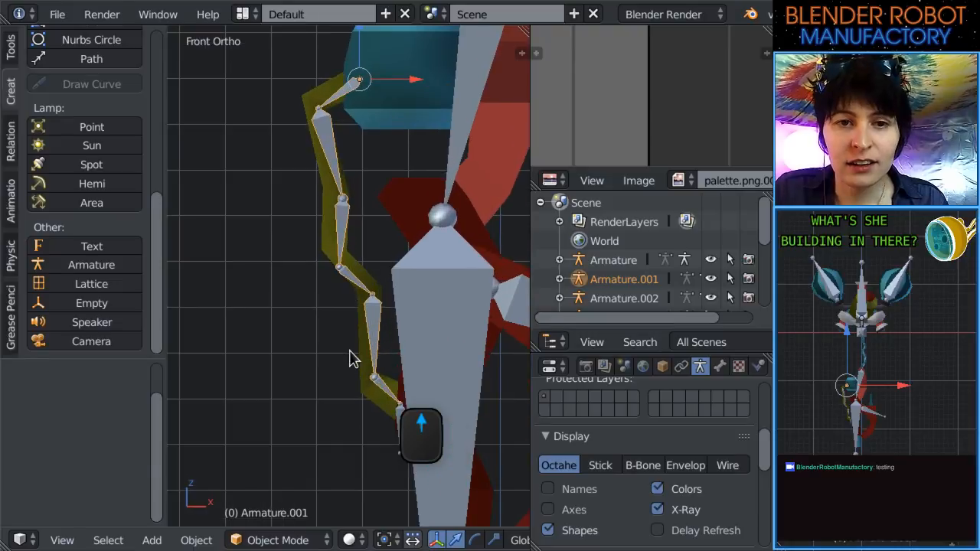
Delete the last two bones of the yellow hose chain Armature.001 in Edit Mode.
right_click(380, 384)
key(Tab)
key(Tab)
right_click(387, 396)
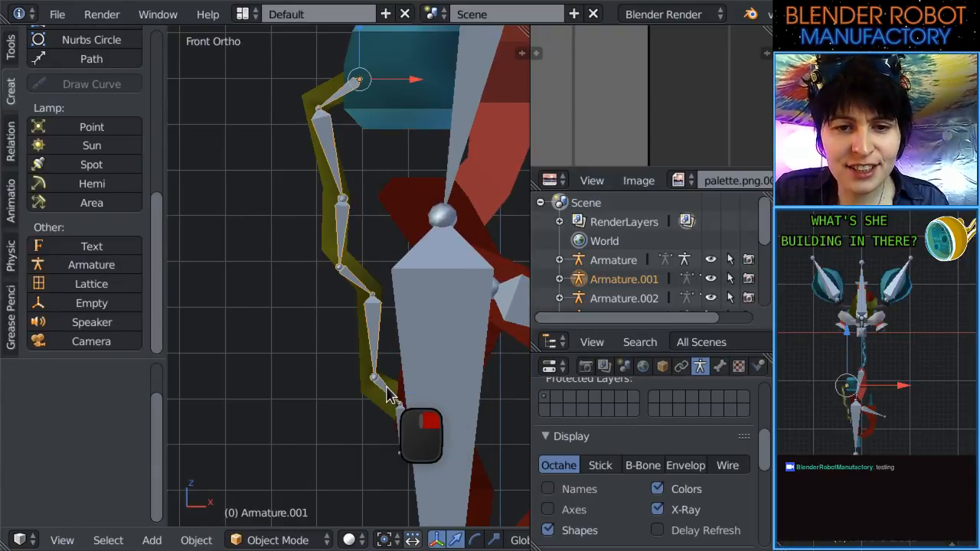
key(Tab)
right_click(375, 384)
right_click(385, 388)
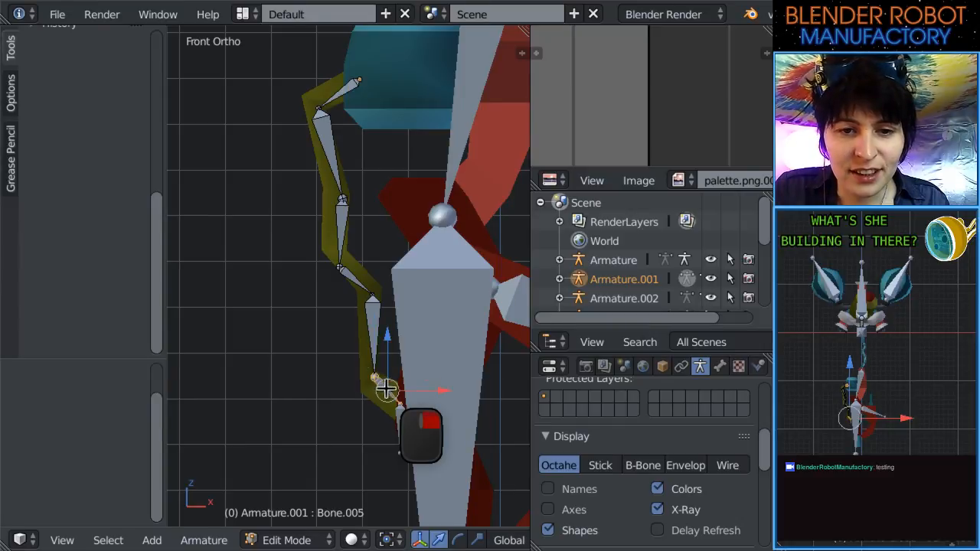
key(x)
click(388, 396)
right_click(358, 285)
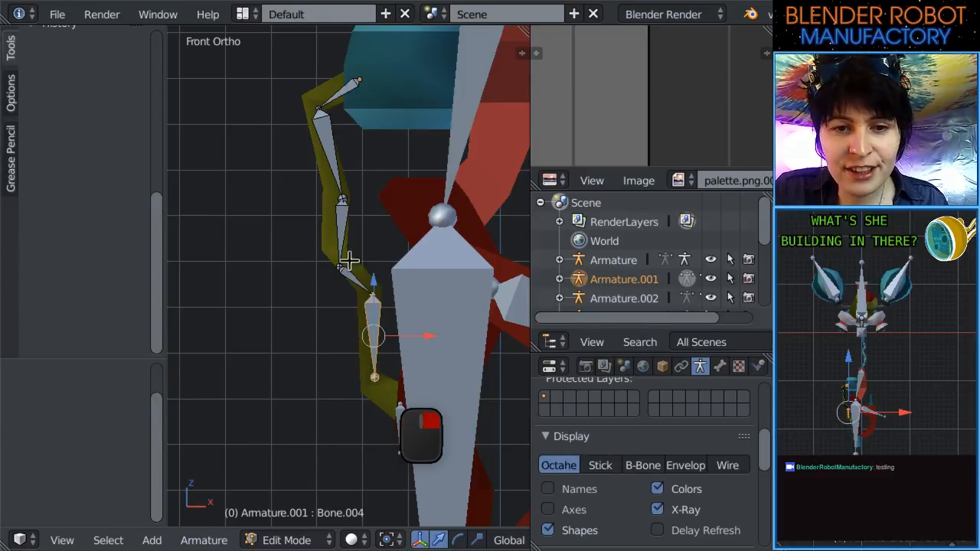
key(x)
click(362, 301)
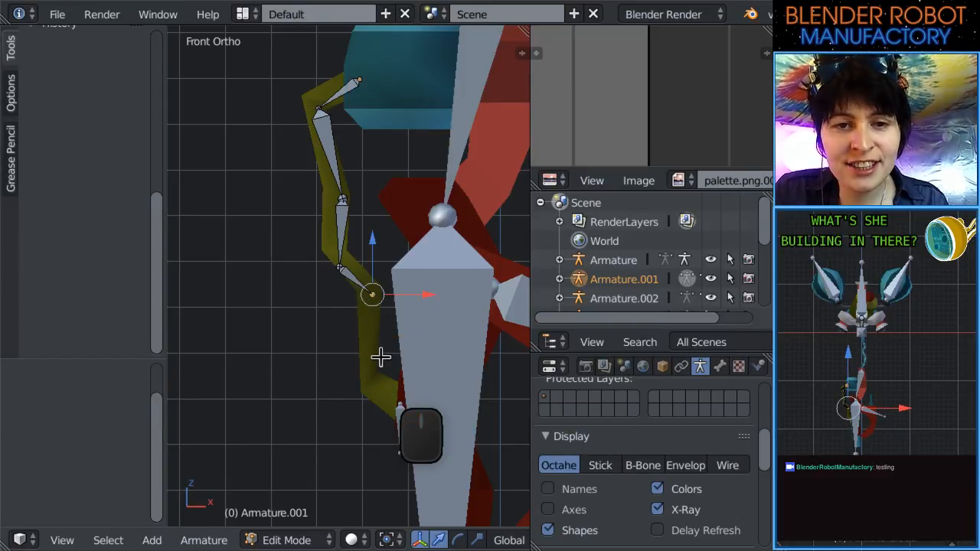
Move the end joint of the hose chain down and snap it to the top of the separate short vertical bone.
key(g)
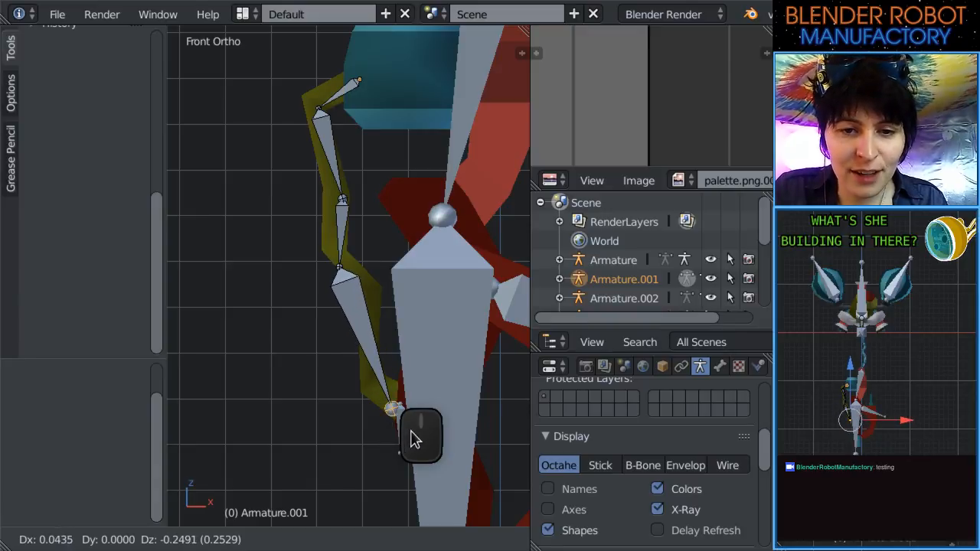
click(386, 411)
scroll(339, 429, up, 3)
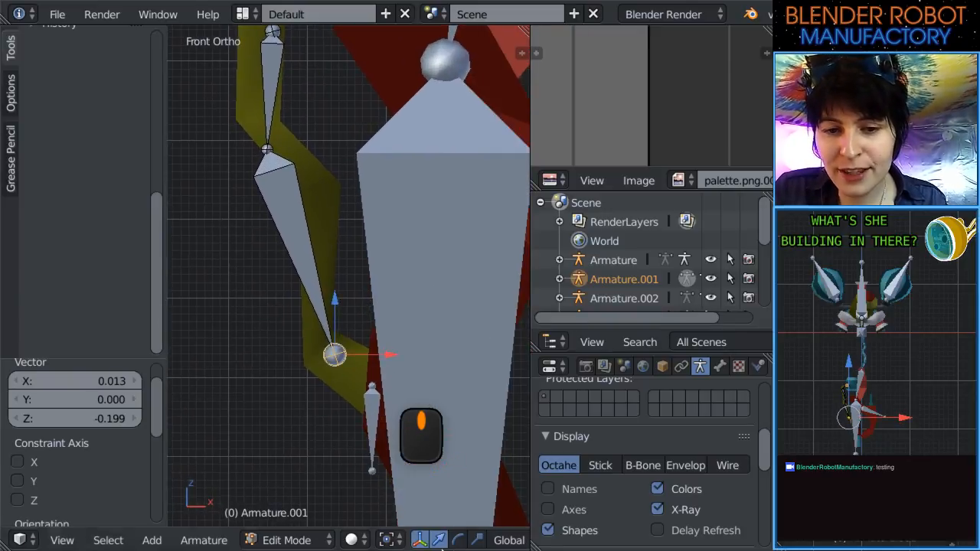
scroll(444, 542, down, 5)
key(ctrl+alt+p)
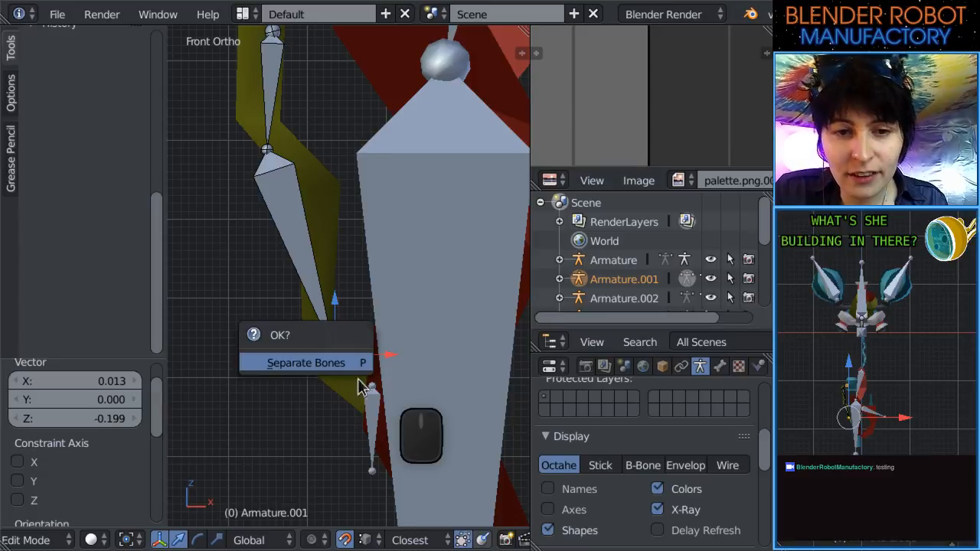
key(g)
click(372, 388)
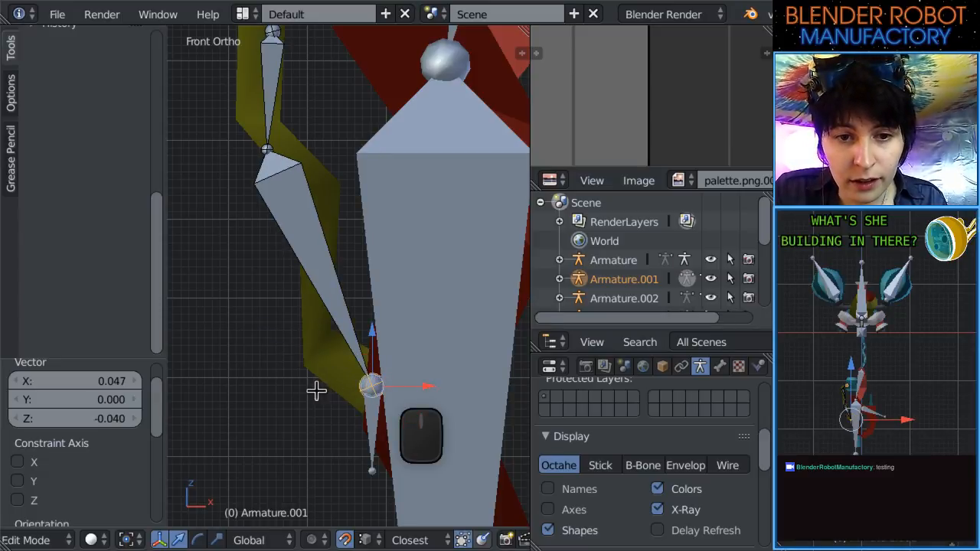
Lower the joint above the last hose bone by about 0.07 along Z, with snapping turned off for the final adjustment.
scroll(312, 235, down, 3)
right_click(312, 235)
key(g)
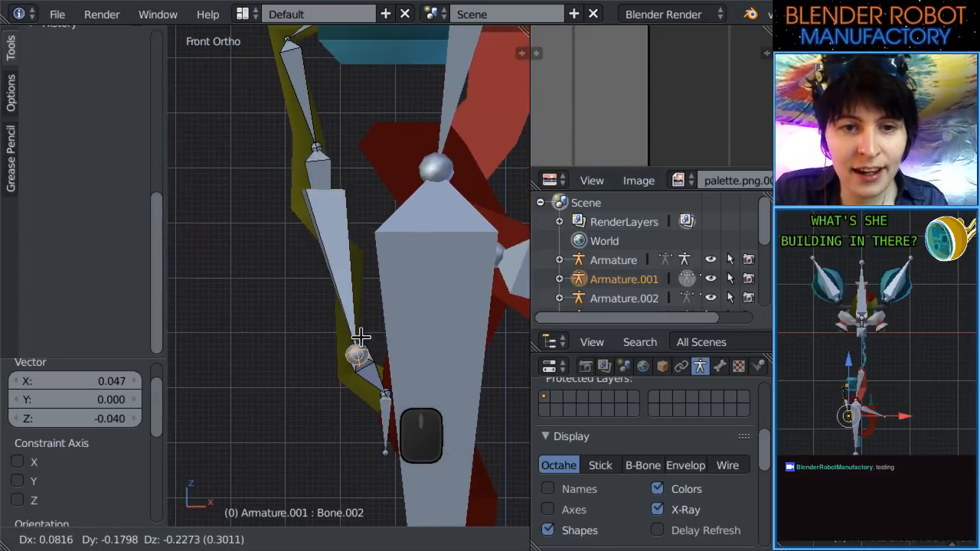
click(344, 322)
scroll(505, 541, down, 3)
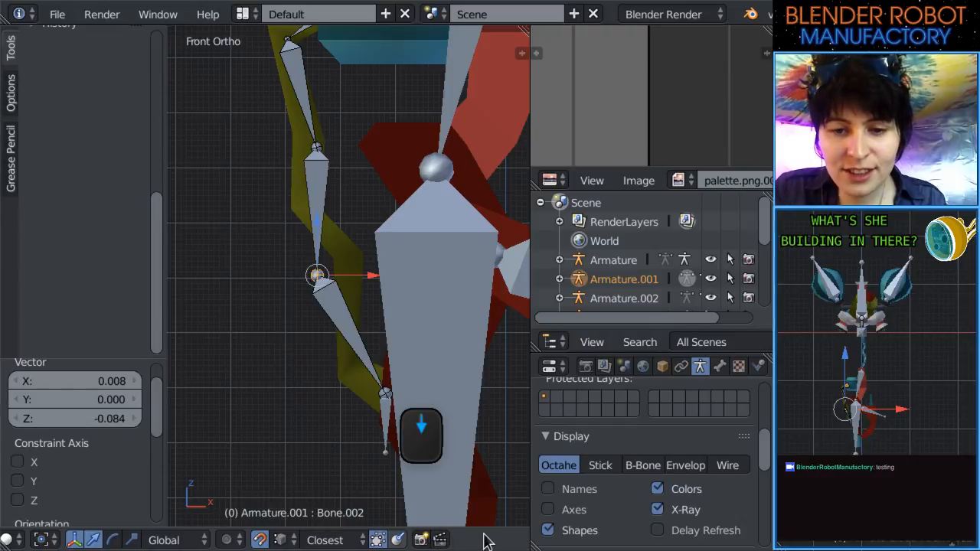
key(g)
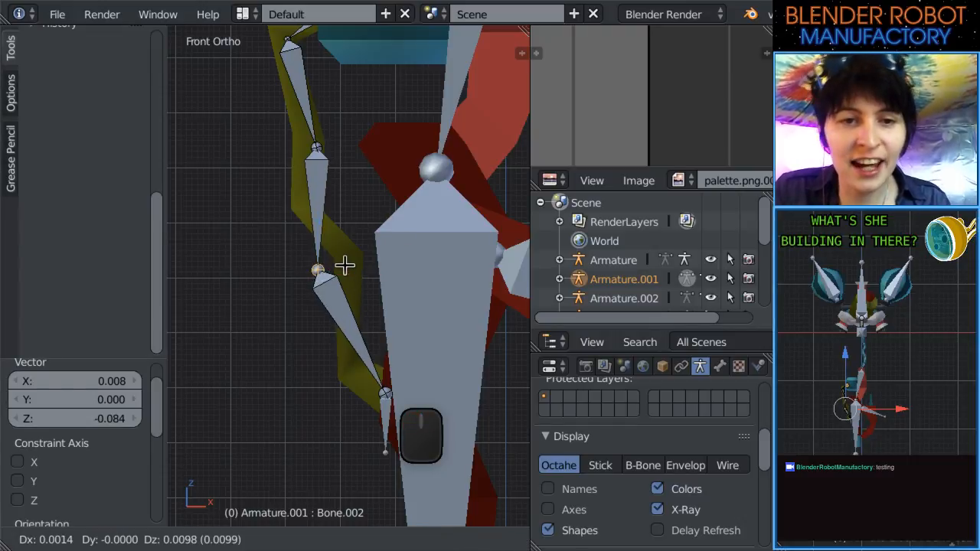
click(344, 265)
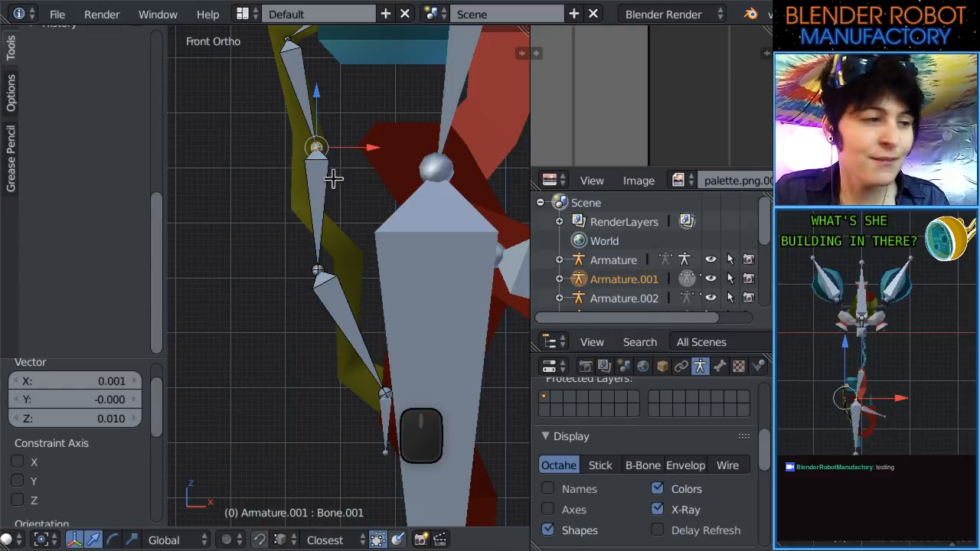
Move the hose's middle joint by about -0.042 in X and -0.036 in Z, and the joint below it by about 0.017 in X.
key(g)
click(312, 216)
right_click(306, 269)
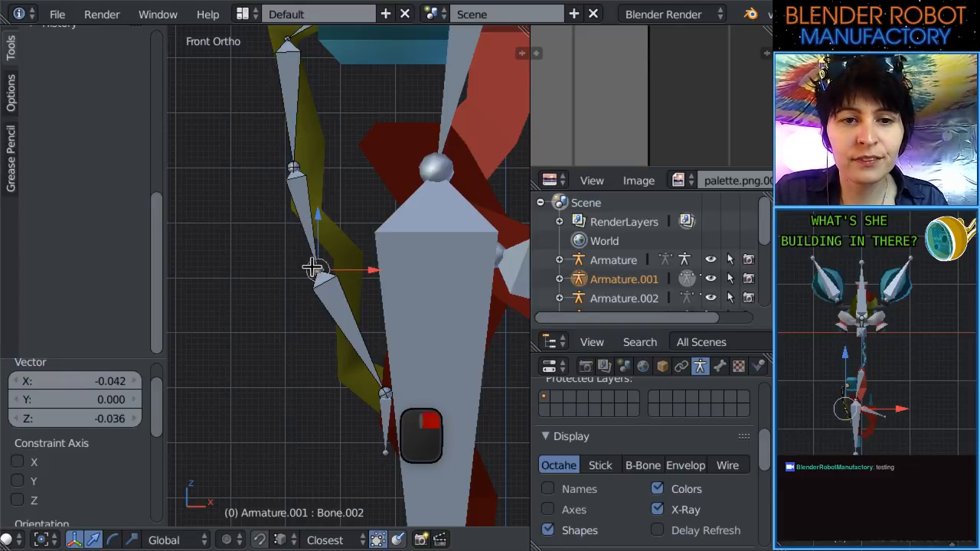
key(g)
click(325, 267)
Lower the joint beneath the hose chain's top bone by about 0.12 along Z.
shift+scroll(361, 245, up, 3)
right_click(313, 123)
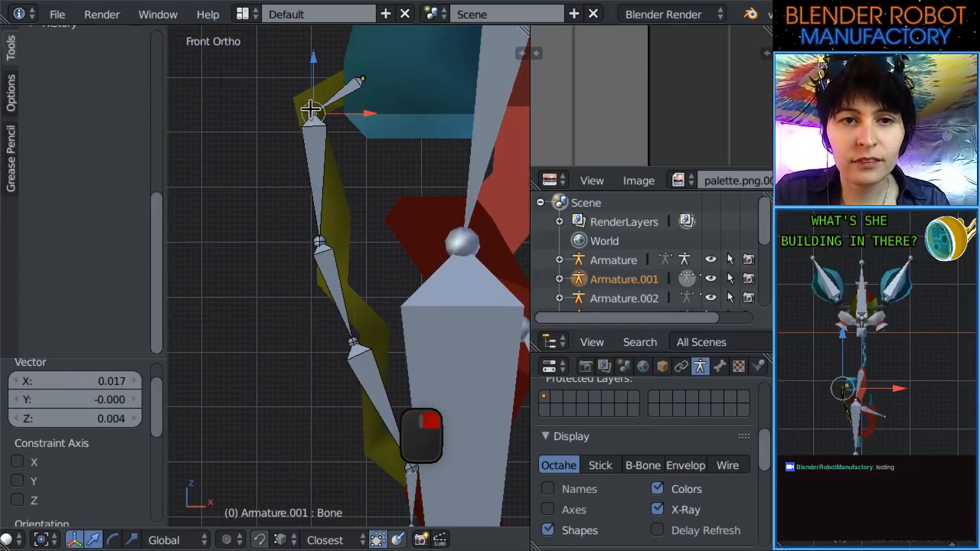
key(g)
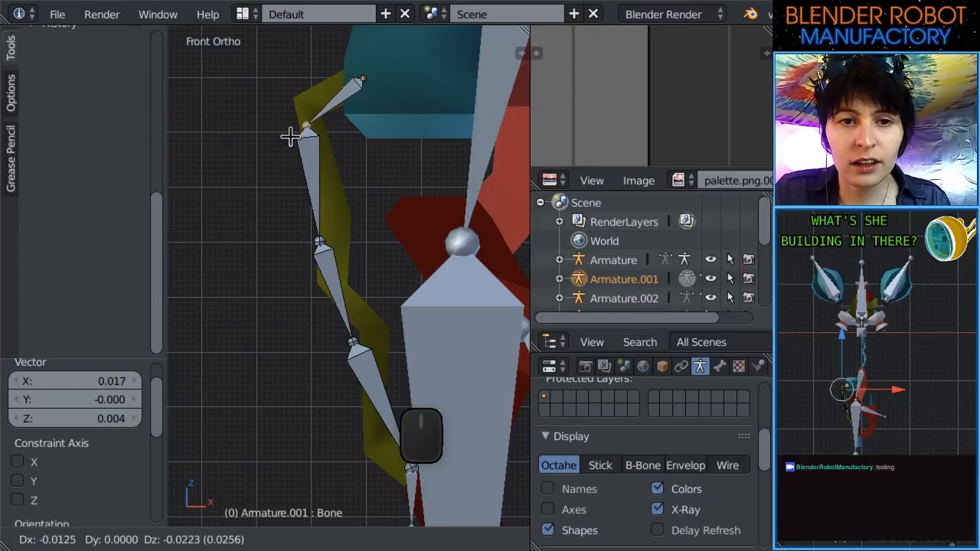
click(291, 136)
shift+scroll(344, 181, up, 5)
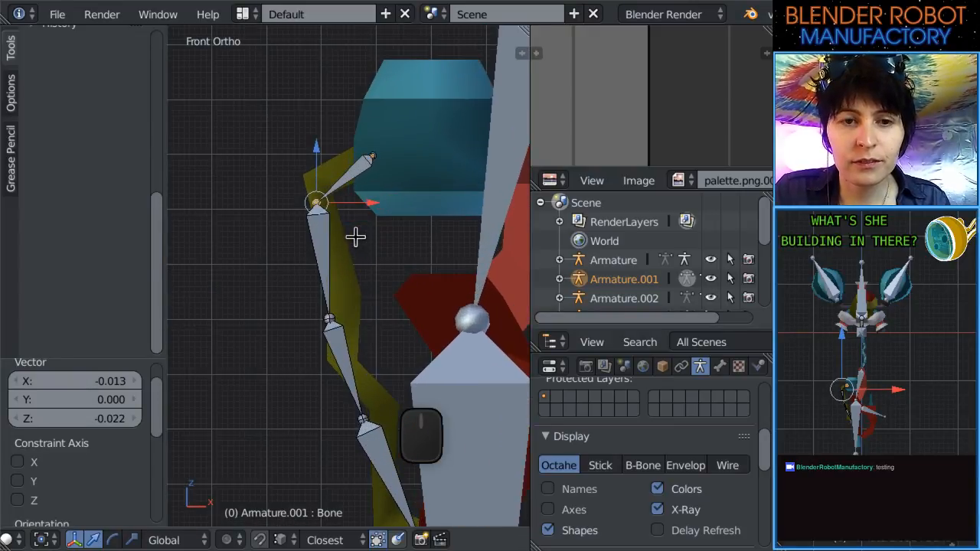
scroll(354, 238, up, 1)
key(g)
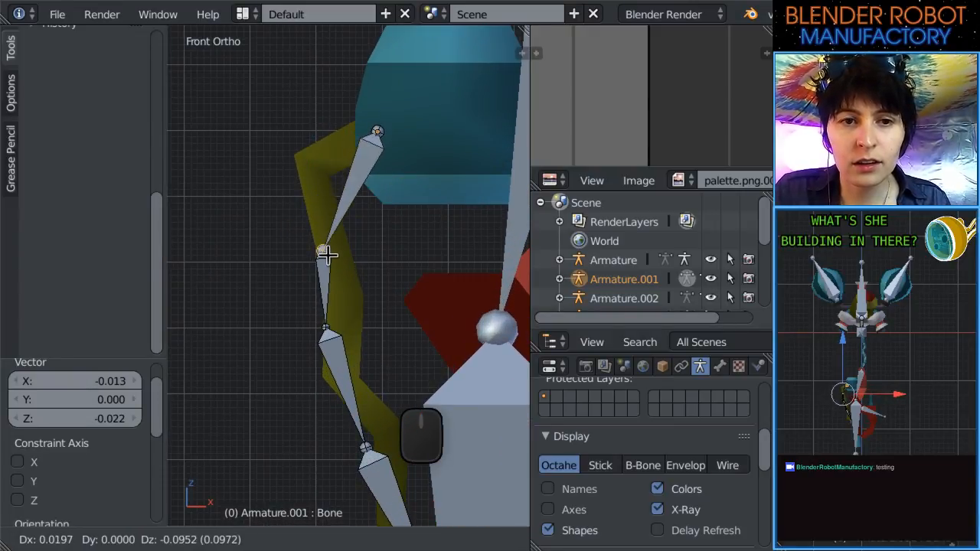
click(326, 255)
shift+scroll(345, 339, up, 3)
scroll(349, 345, down, 1)
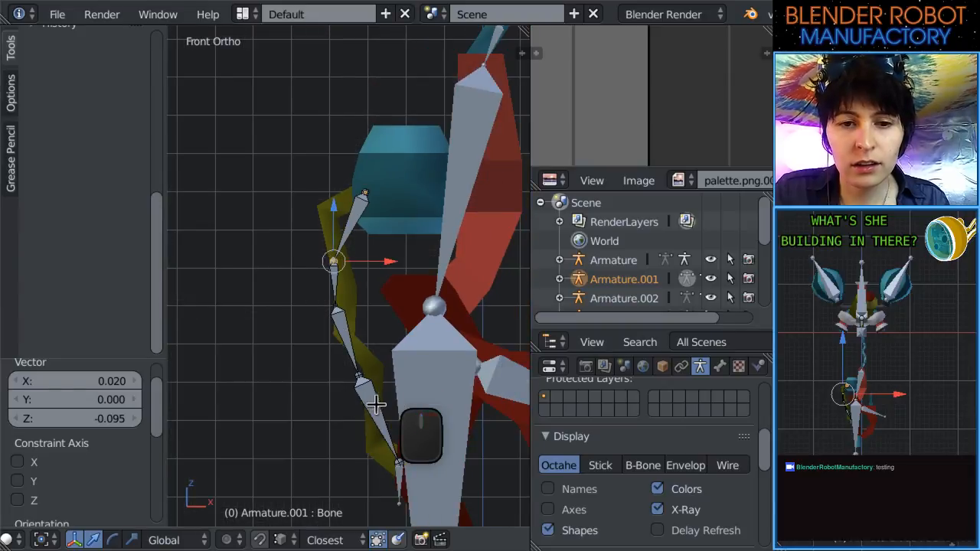
Delete the last hose bone and move the remaining chain's end joint down to the top of the short vertical bone.
right_click(371, 410)
key(ctrl+z)
key(g)
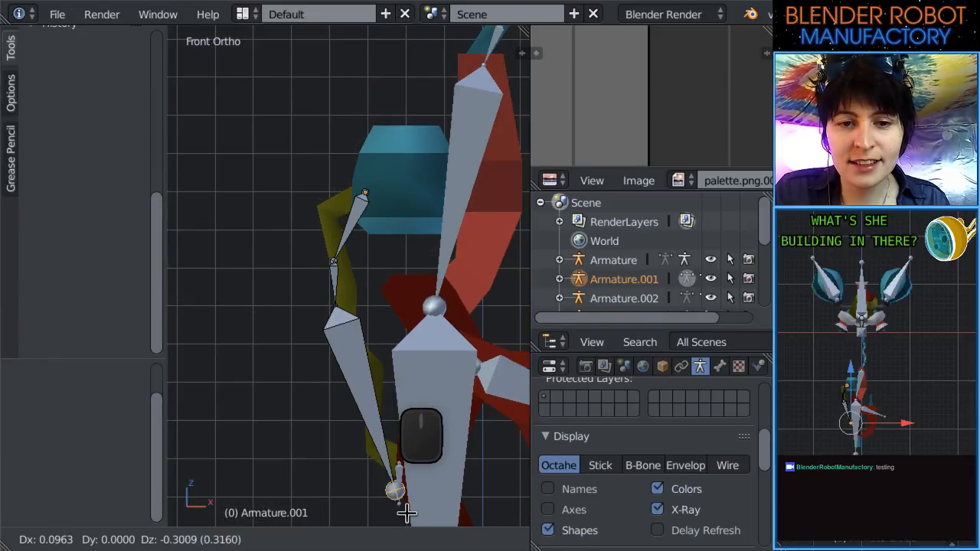
click(371, 400)
Space out the two inner hose joints, moving the lower one 0.042 in X and -0.136 in Z and the upper one -0.052 in Z.
right_click(339, 308)
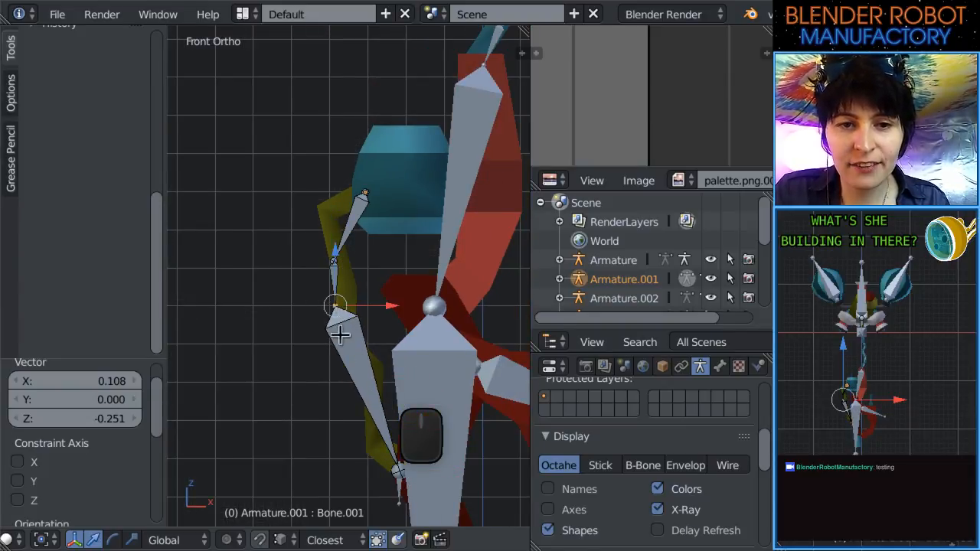
key(g)
click(348, 343)
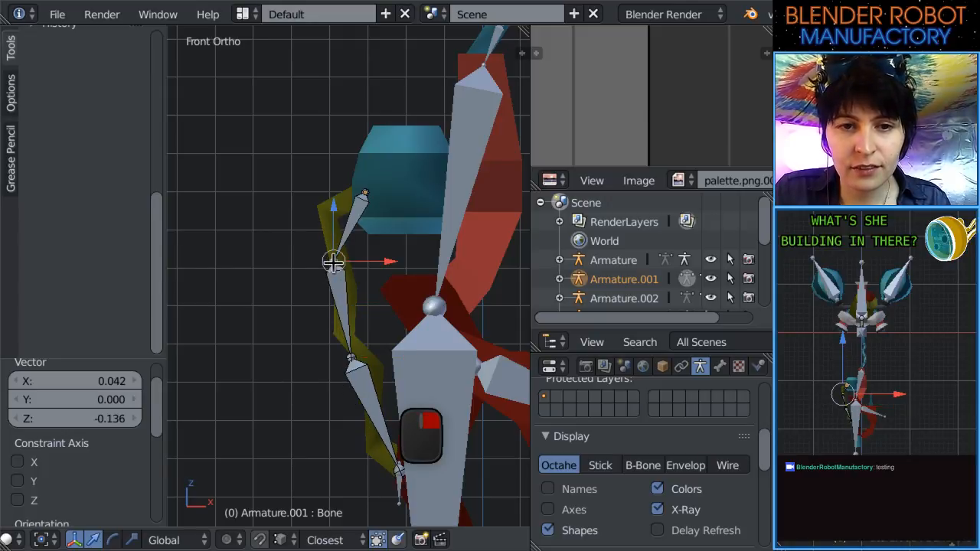
key(g)
click(337, 280)
Examine the bone chain inside the teal hose between the robot's body and the red claw arm.
scroll(339, 280, down, 3)
scroll(287, 395, up, 4)
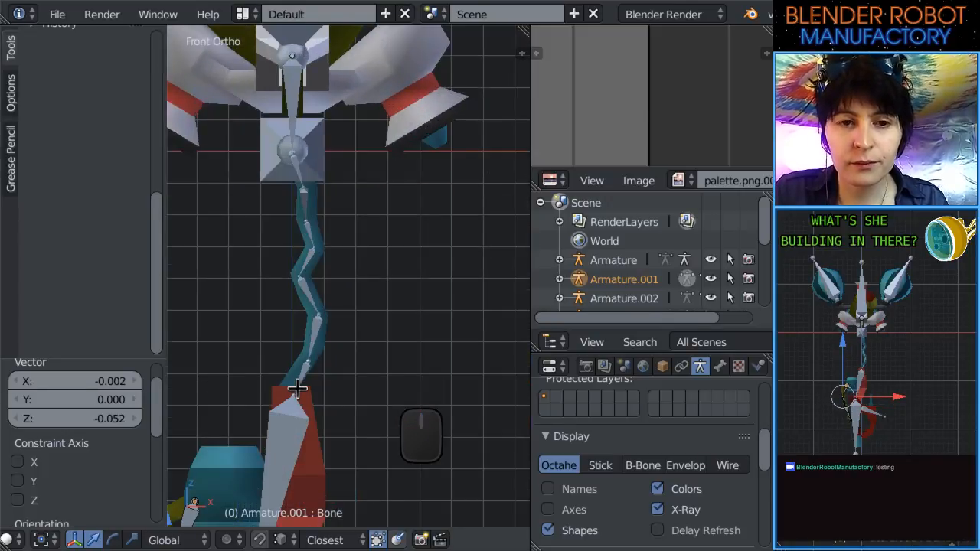
scroll(350, 388, up, 2)
scroll(378, 273, down, 4)
scroll(378, 274, up, 4)
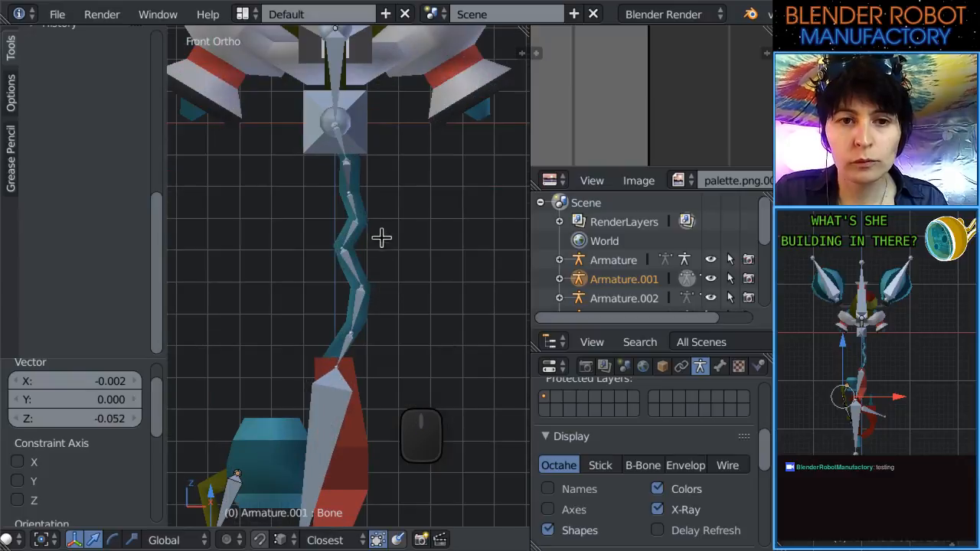
scroll(376, 278, up, 1)
scroll(377, 278, down, 4)
scroll(374, 278, up, 4)
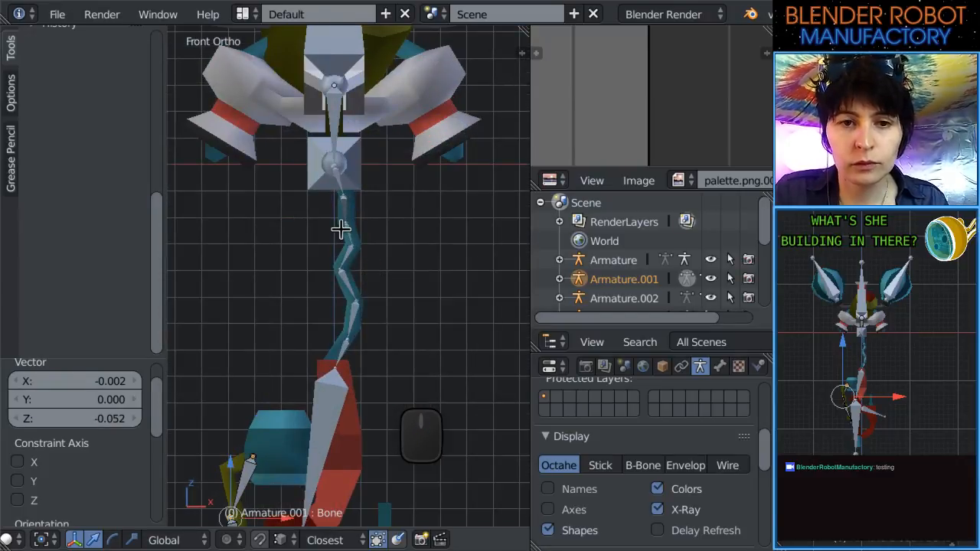
scroll(375, 383, up, 5)
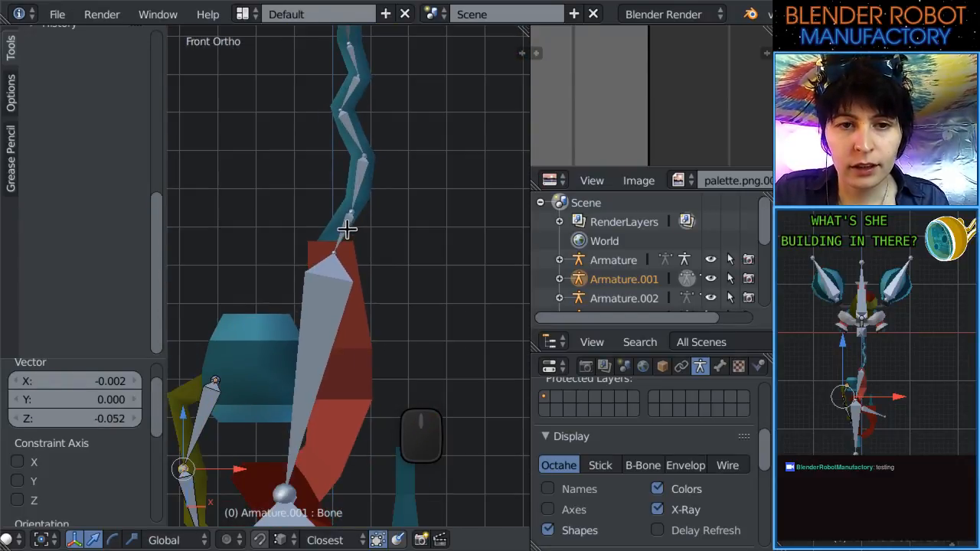
Finish editing the yellow-green hose's armature and open the main armature, with its teal hose bone chain, for editing.
key(ctrl+Tab)
right_click(344, 227)
right_click(342, 222)
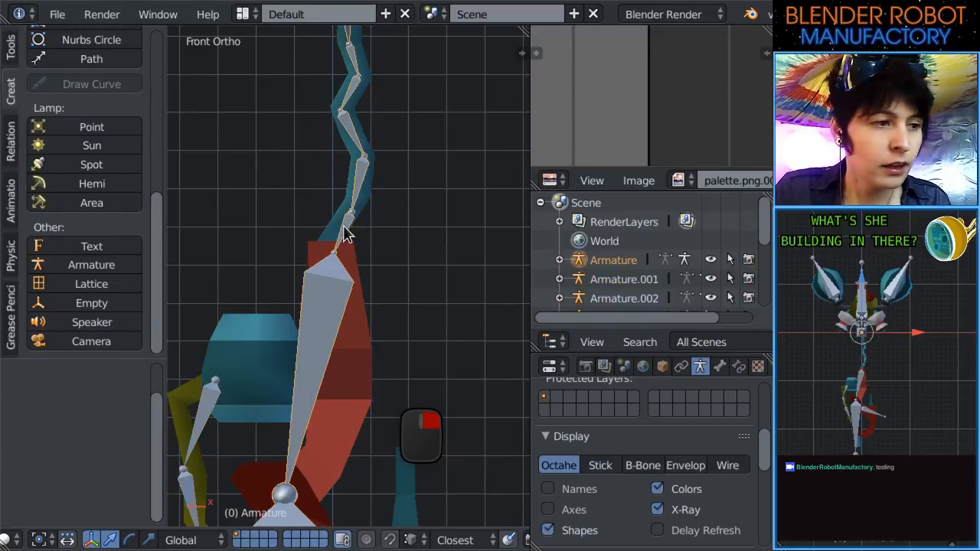
scroll(352, 306, down, 2)
scroll(376, 295, up, 7)
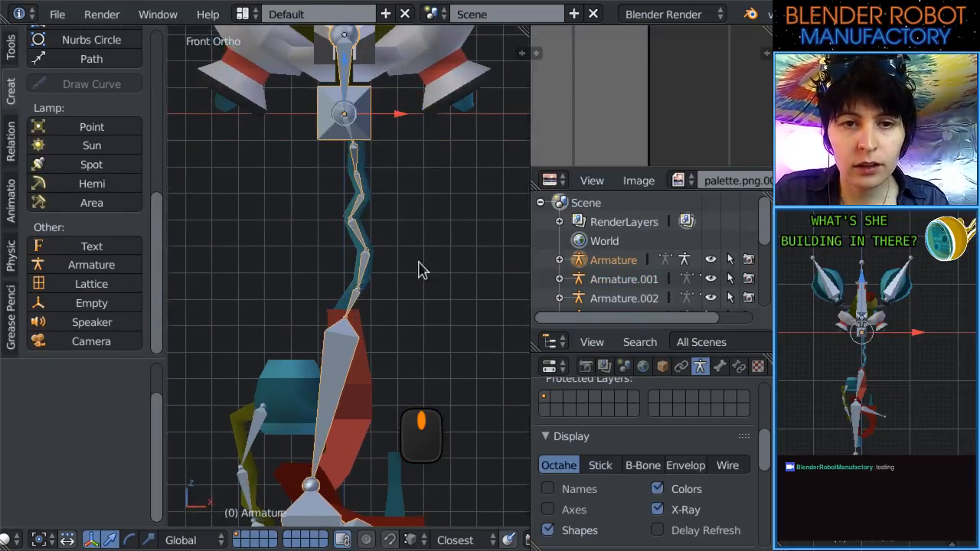
key(ctrl+Tab)
right_click(383, 289)
scroll(380, 264, down, 1)
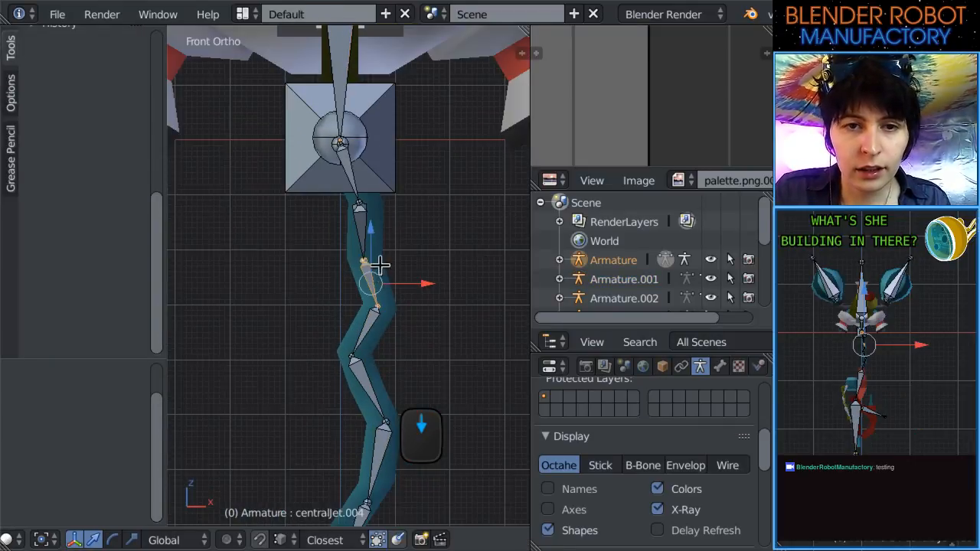
middle_drag(360, 222, 401, 219)
right_click(370, 153)
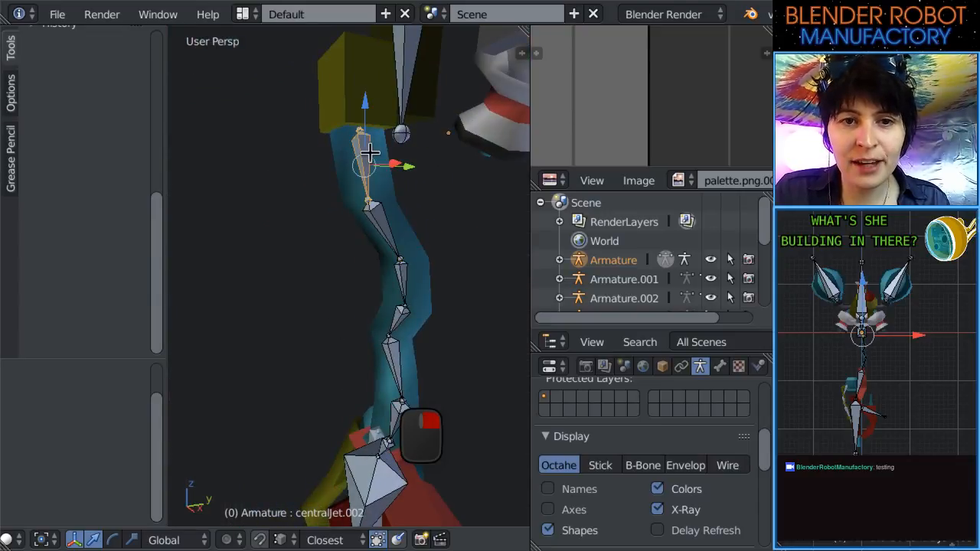
key(x)
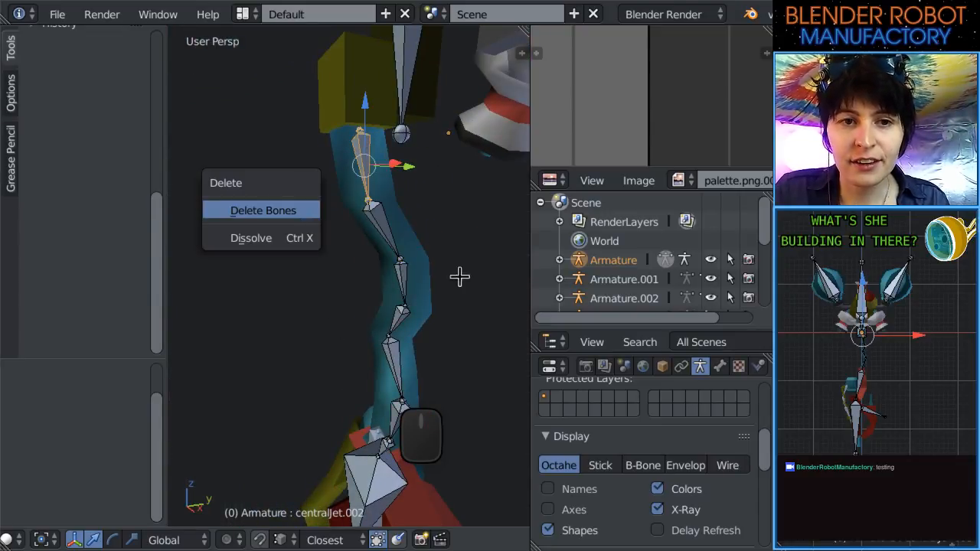
key(Escape)
key(KP_1)
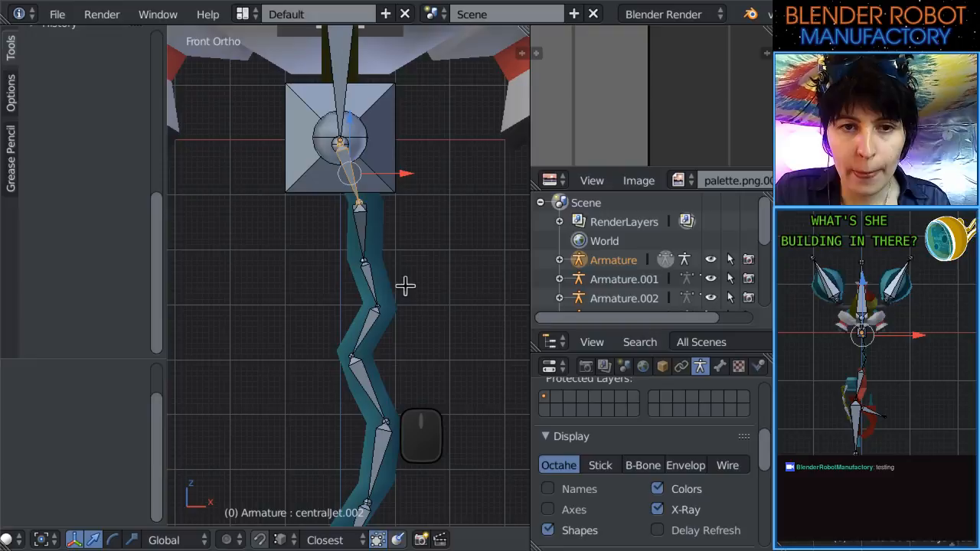
Delete the top two bones of the teal hose chain, just below the robot's body.
right_click(358, 232)
shift+middle_drag(407, 321, 368, 169)
scroll(372, 180, down, 1)
shift+middle_drag(383, 204, 399, 241)
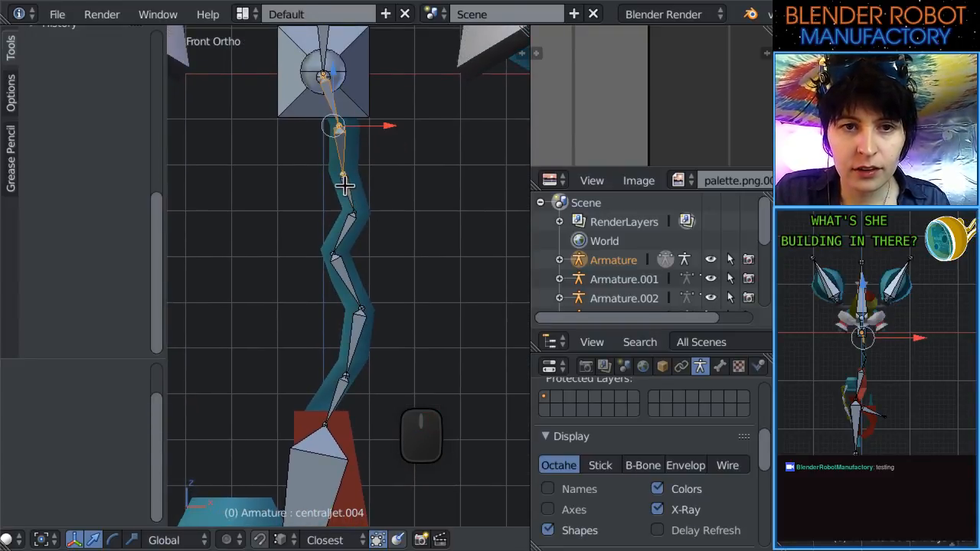
right_click(331, 103)
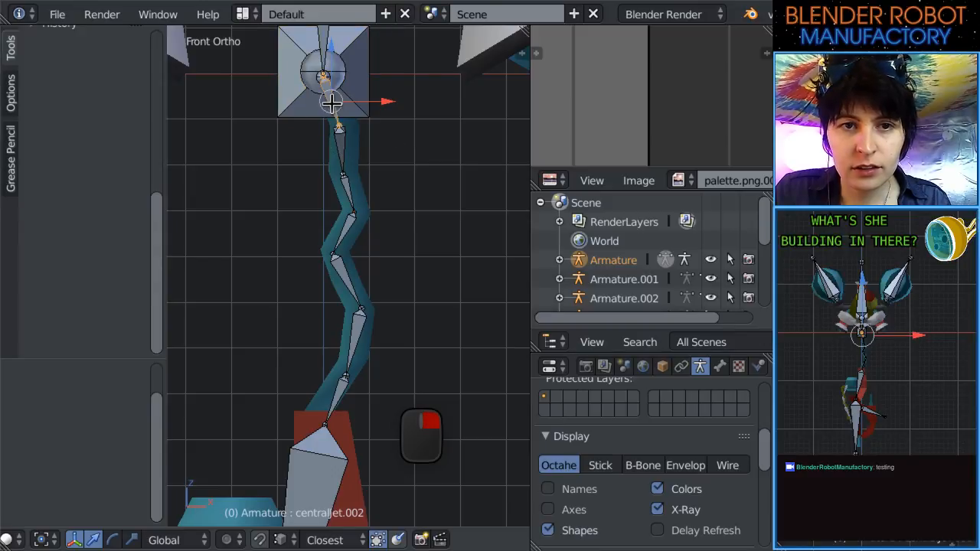
right_click(344, 157)
scroll(434, 217, down, 1)
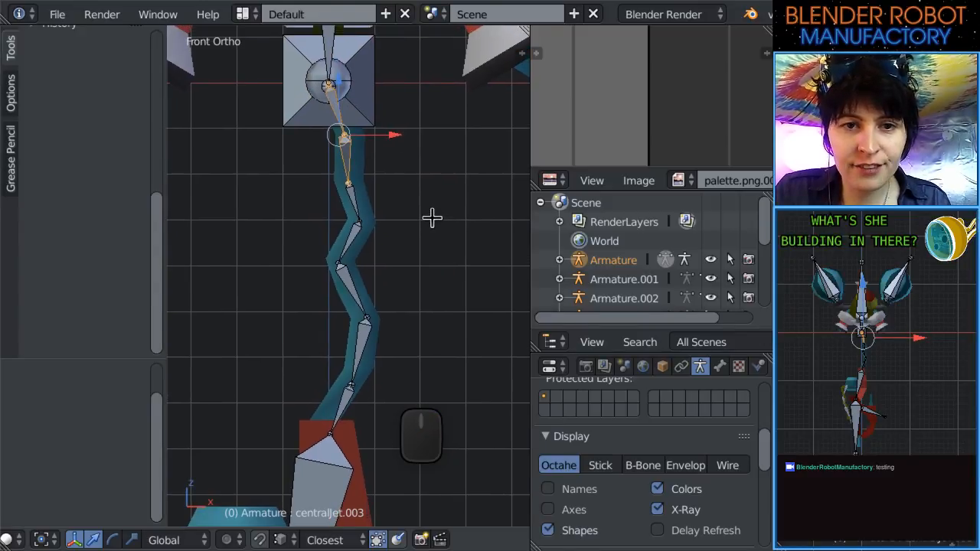
scroll(434, 216, down, 1)
key(x)
click(433, 222)
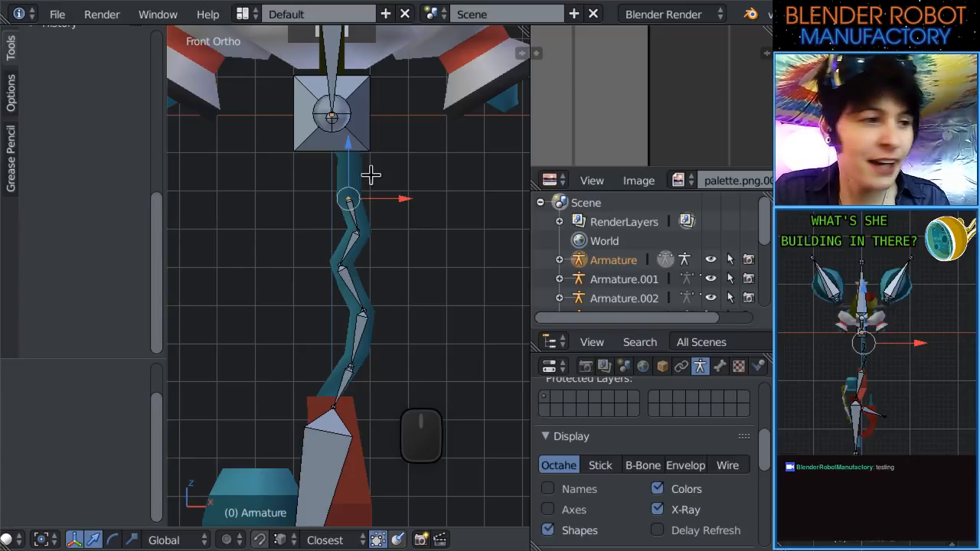
Snap the hose chain's top joint to the joint at the body's base, and shift it -0.078 along Y.
key(g)
click(327, 121)
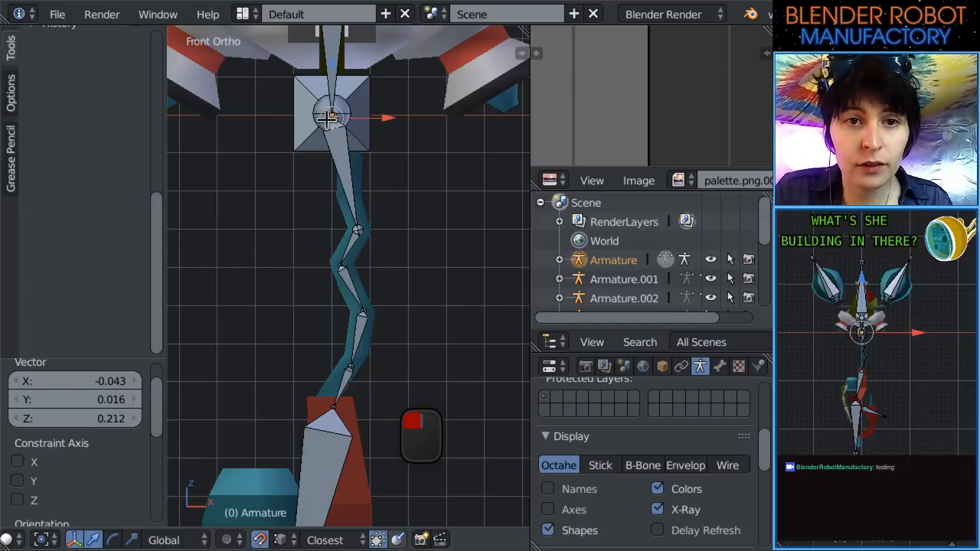
key(KP_3)
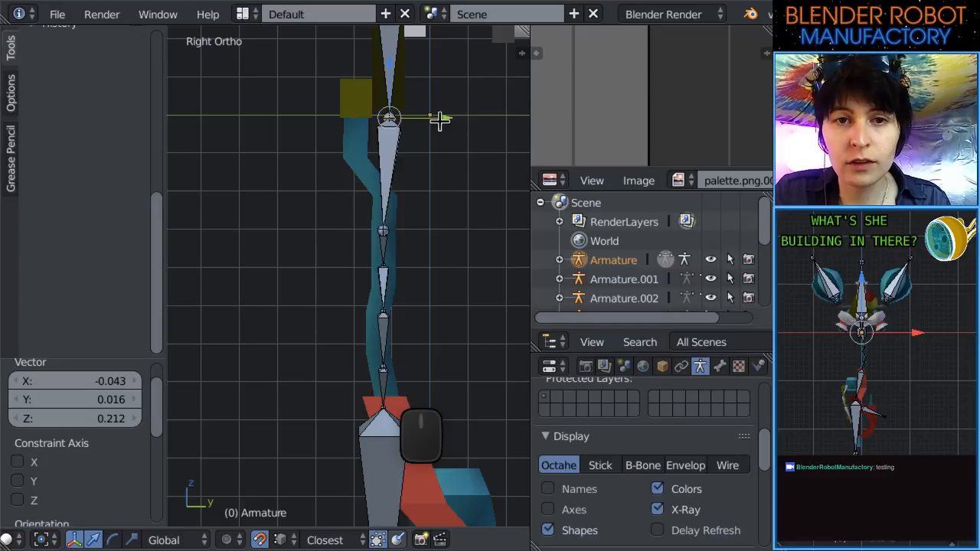
drag(440, 120, 408, 107)
key(KP_1)
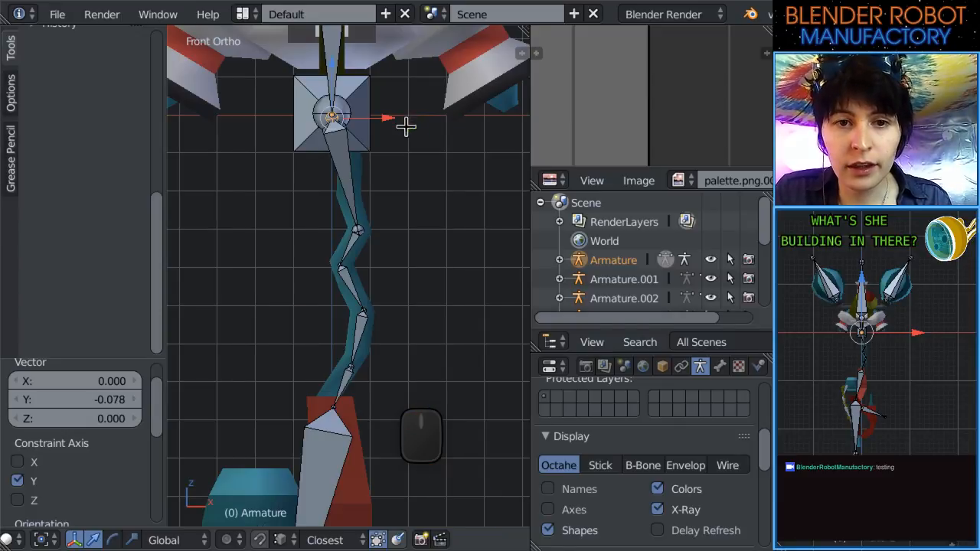
Raise the next two teal hose joints, the upper one by 0.085 and the lower one by 0.046 in Z.
right_click(361, 233)
key(g)
click(361, 161)
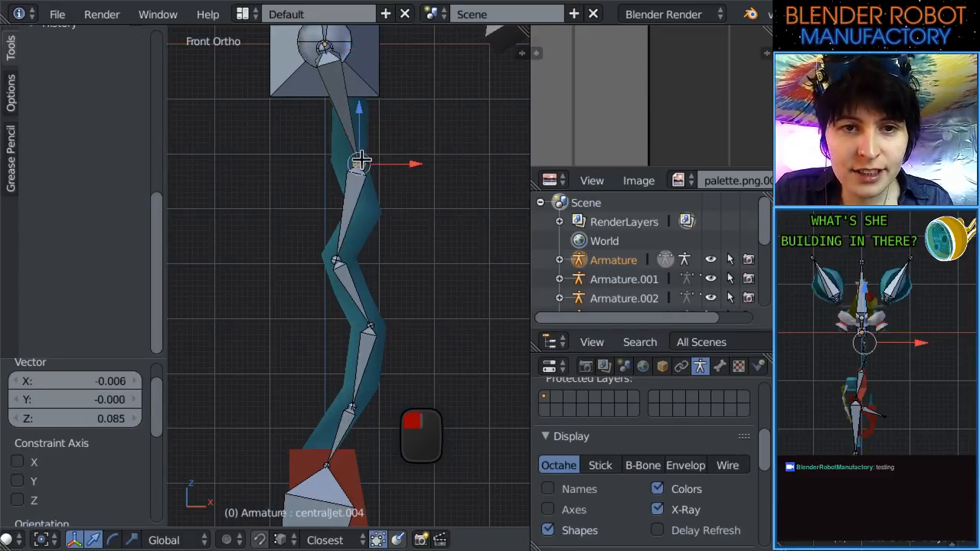
right_click(341, 265)
key(g)
click(339, 238)
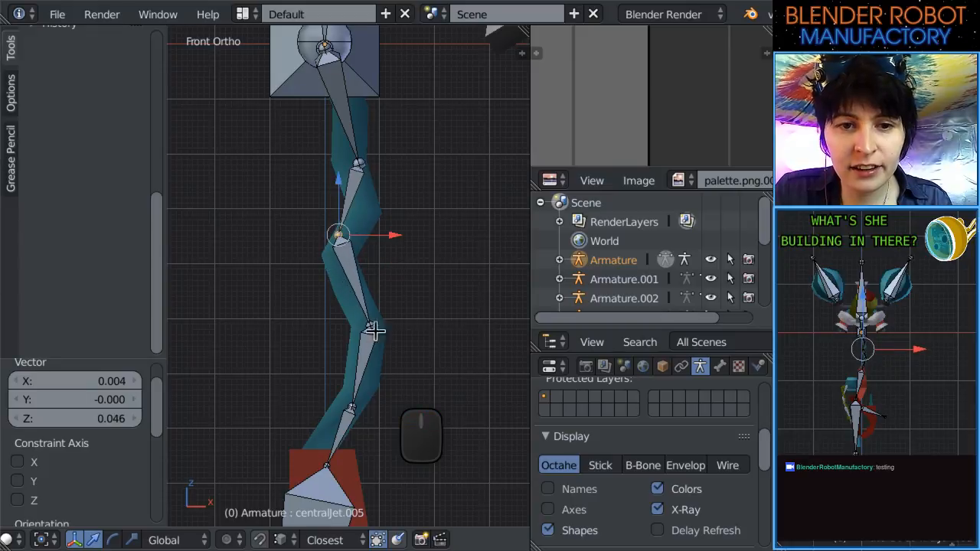
Delete the long top bone that links the teal hose chain to the body's base.
right_click(374, 324)
right_click(327, 93)
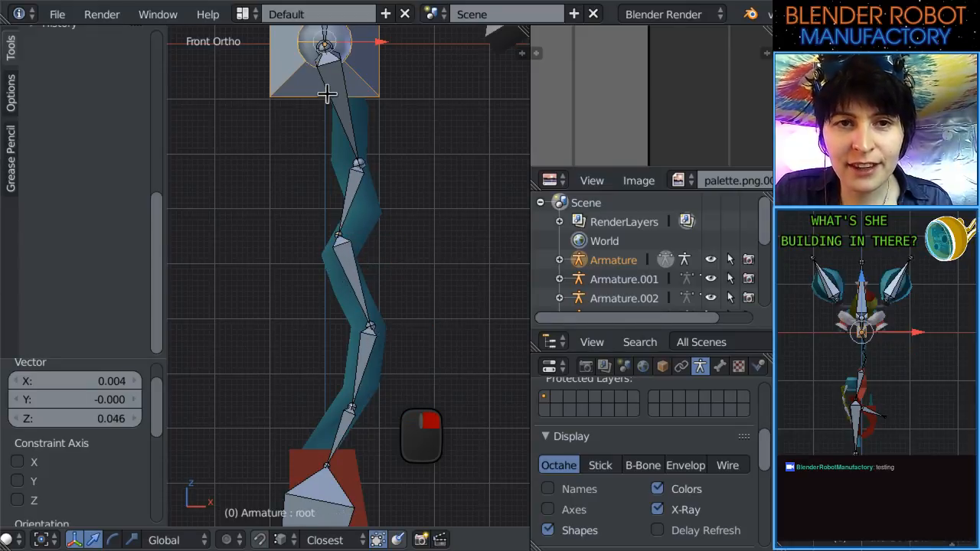
right_click(343, 97)
key(x)
click(366, 195)
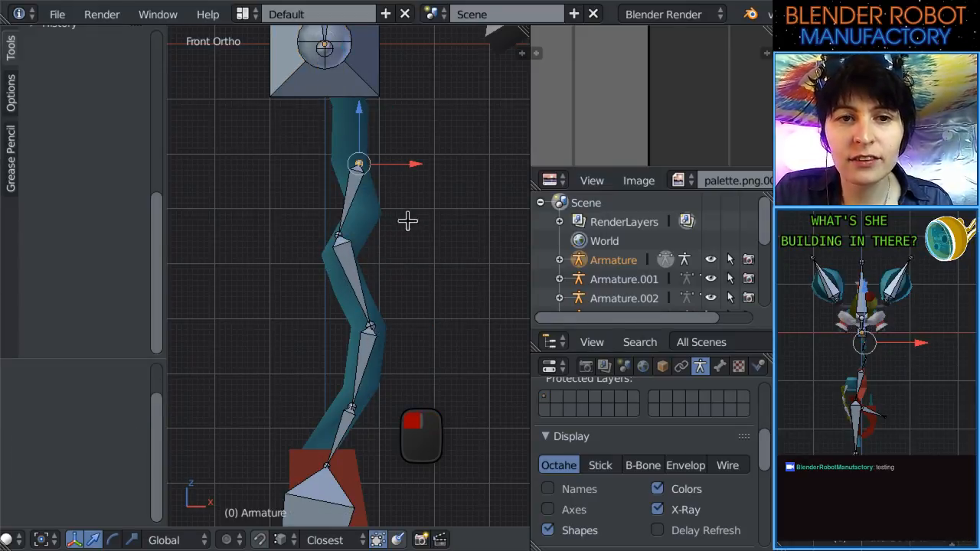
Move the remaining chain's top joint onto the joint at the body's base, and shift it -0.079 along Y.
key(g)
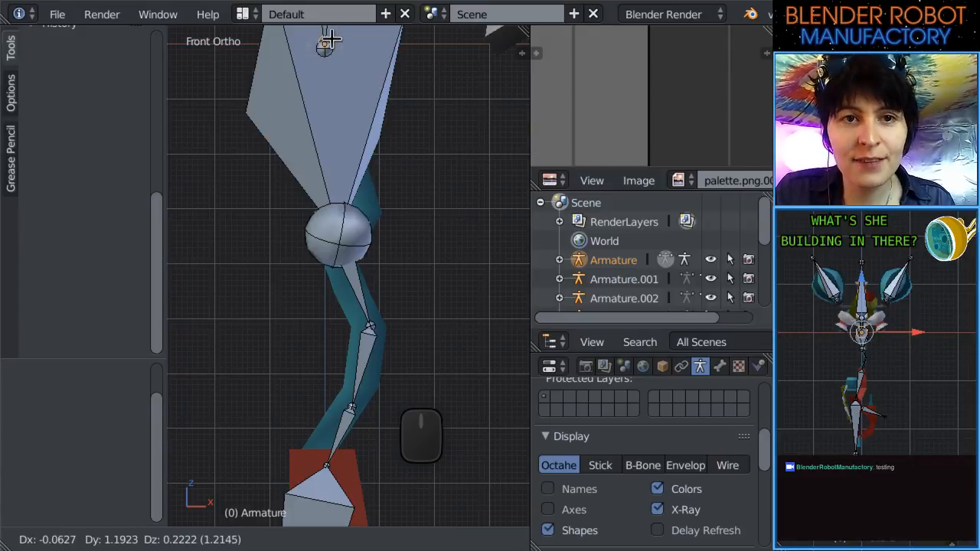
click(340, 86)
key(KP_3)
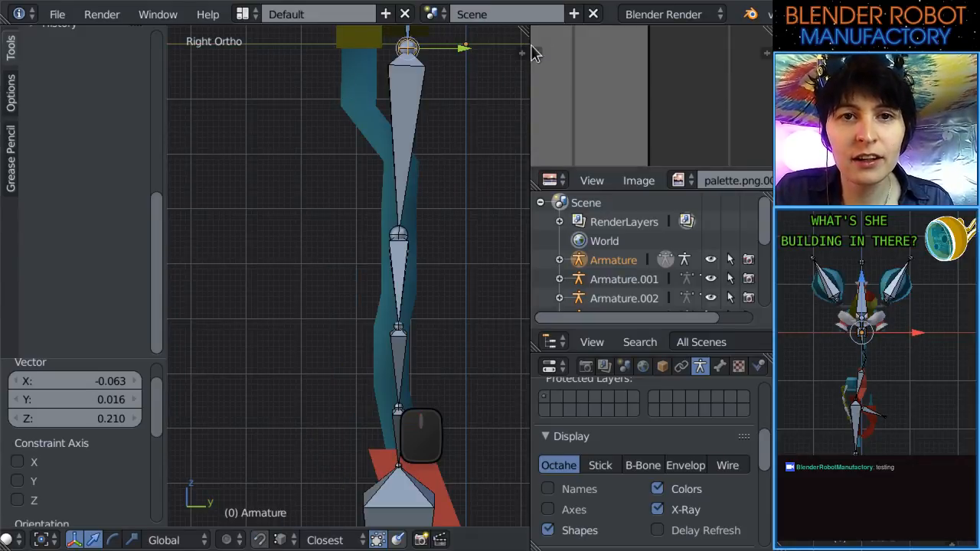
key(g)
key(y)
click(419, 43)
key(KP_1)
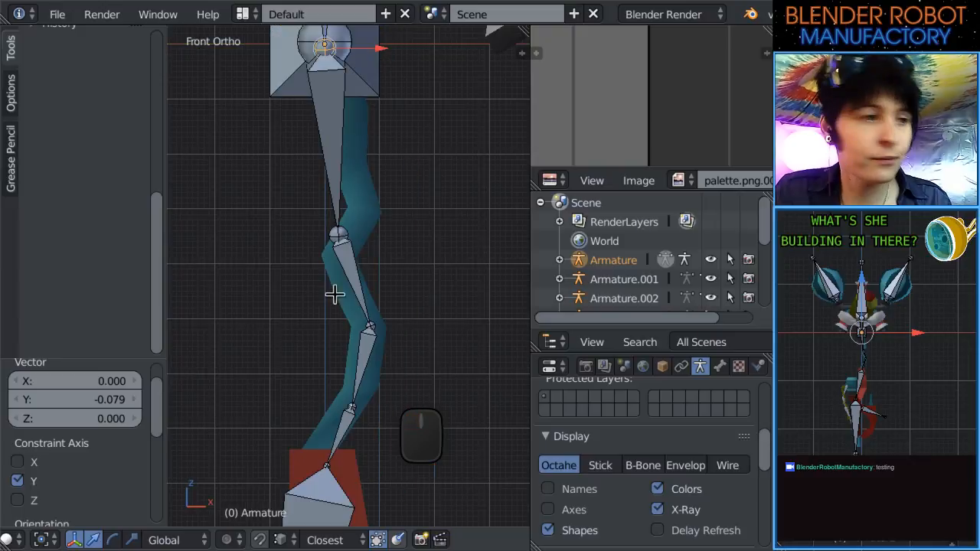
Reposition the joint below the top hose bone by 0.011 in X and 0.070 in Z, plus another 0.022 in X.
right_click(329, 241)
key(g)
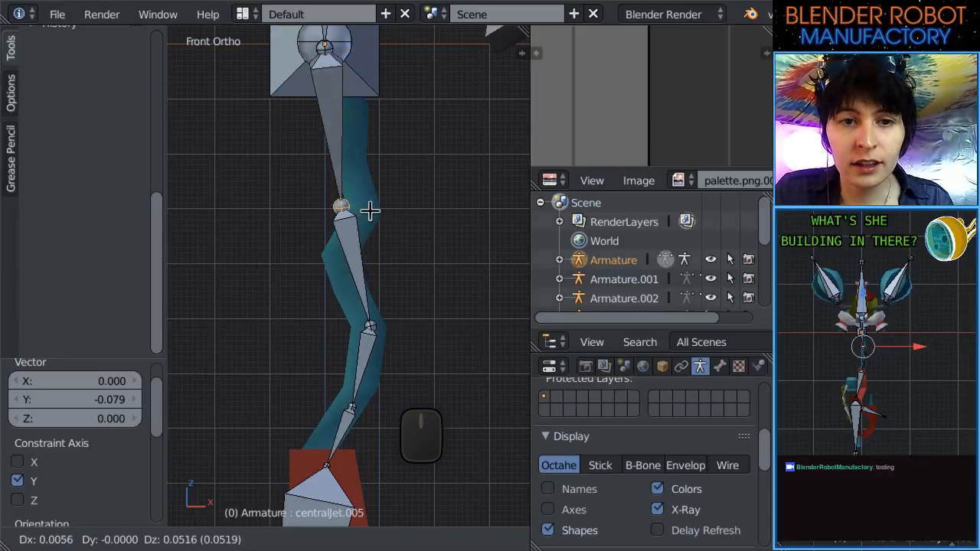
click(372, 203)
scroll(372, 268, down, 2)
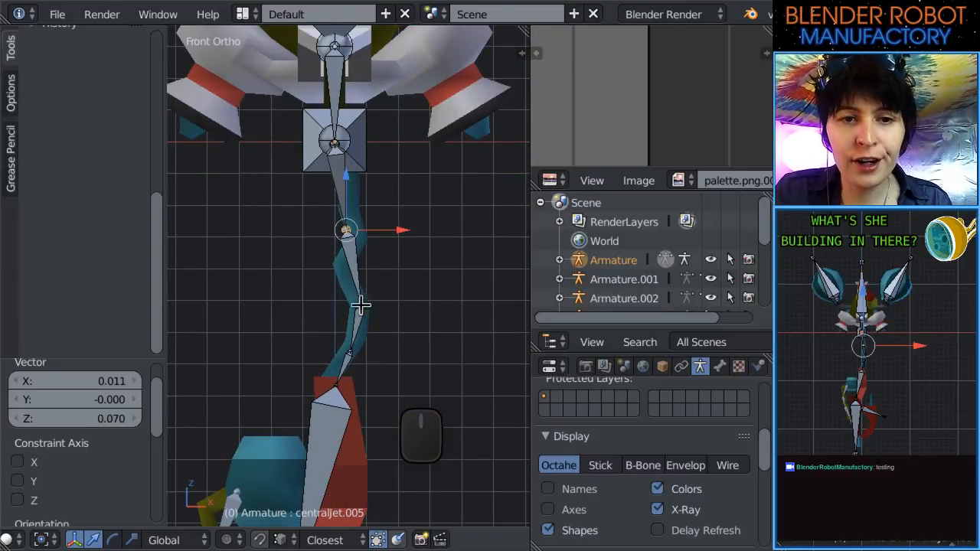
key(g)
click(357, 261)
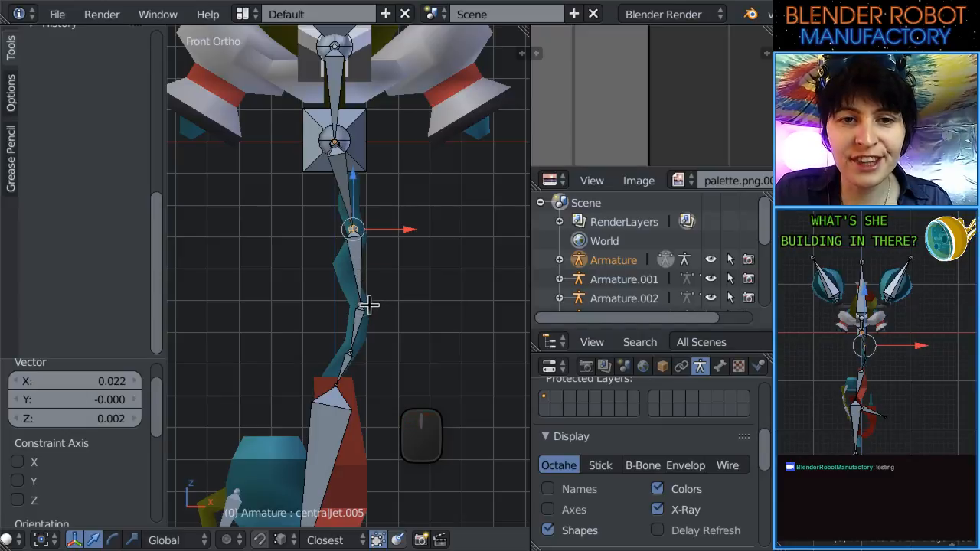
Even out the lower two hose joints, moving the upper one -0.029 in X and 0.034 in Z and the lower one -0.019 in X.
key(e)
click(369, 392)
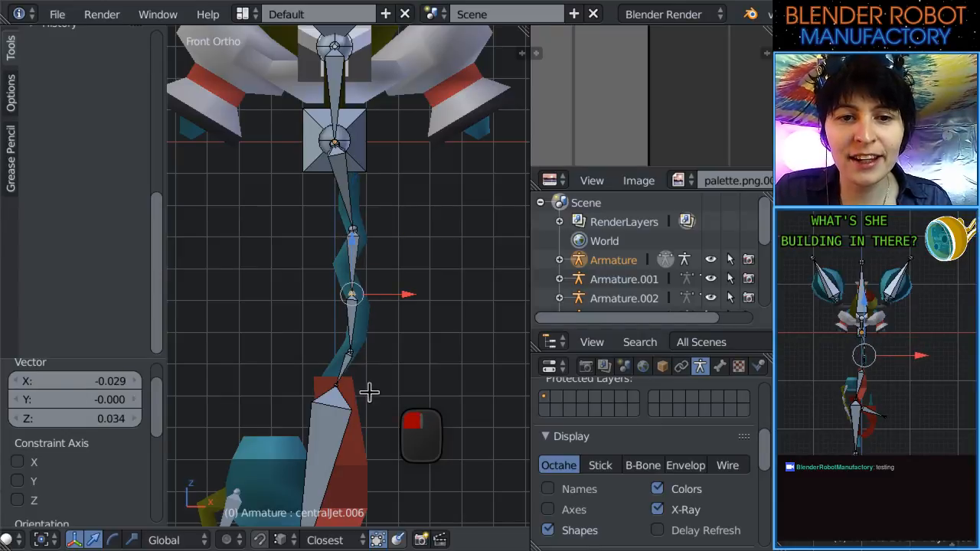
key(g)
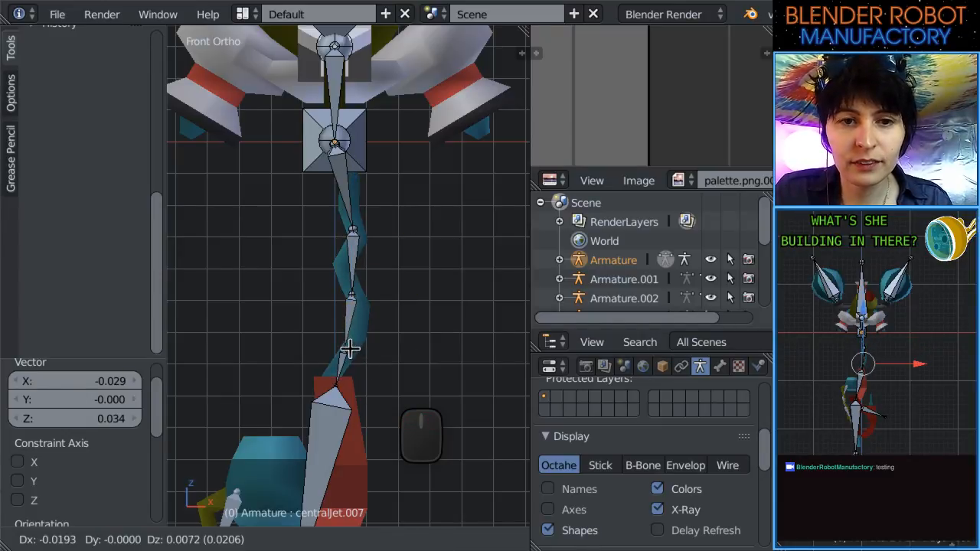
click(350, 349)
scroll(451, 320, up, 2)
scroll(445, 365, down, 3)
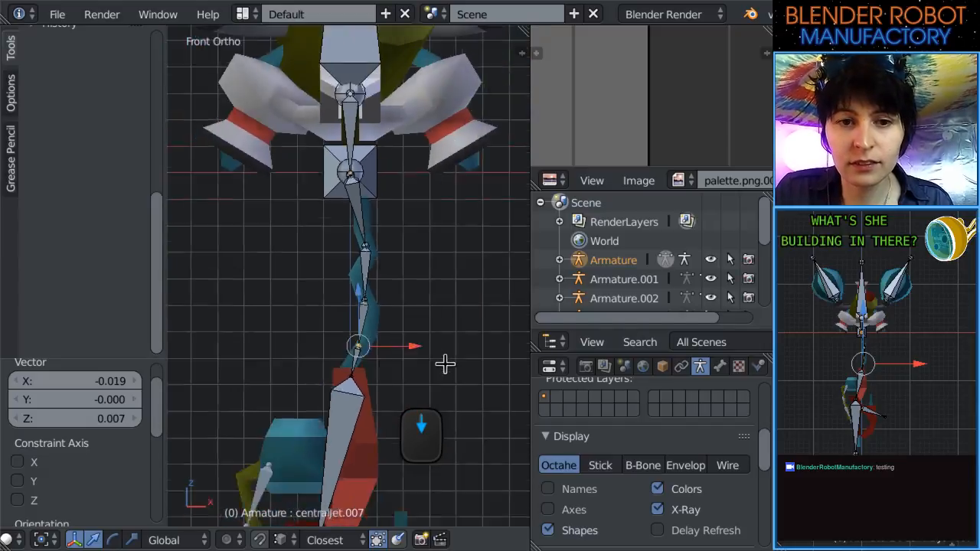
scroll(429, 363, down, 2)
scroll(398, 298, up, 4)
key(Tab)
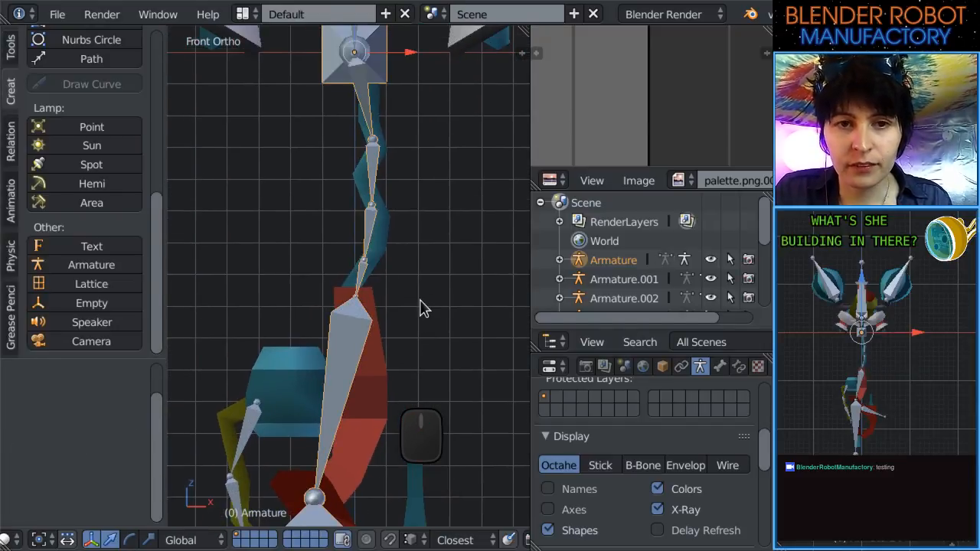
Examine the robot's bone chains along the teal hose, claw arm and yellow-green hose from the front and from an angle.
scroll(424, 308, down, 4)
scroll(388, 312, up, 4)
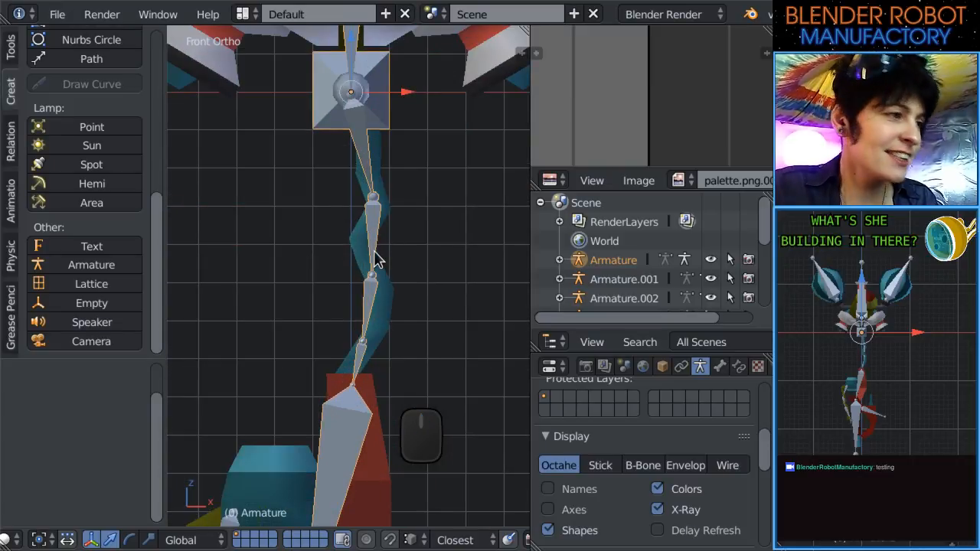
scroll(362, 247, down, 4)
scroll(313, 271, up, 5)
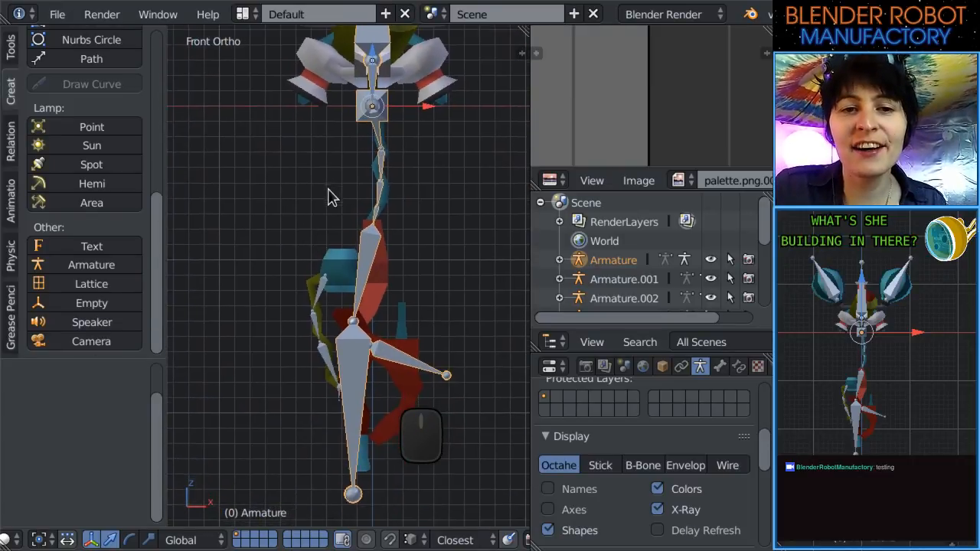
scroll(328, 310, down, 4)
middle_drag(327, 310, 436, 327)
scroll(265, 415, up, 4)
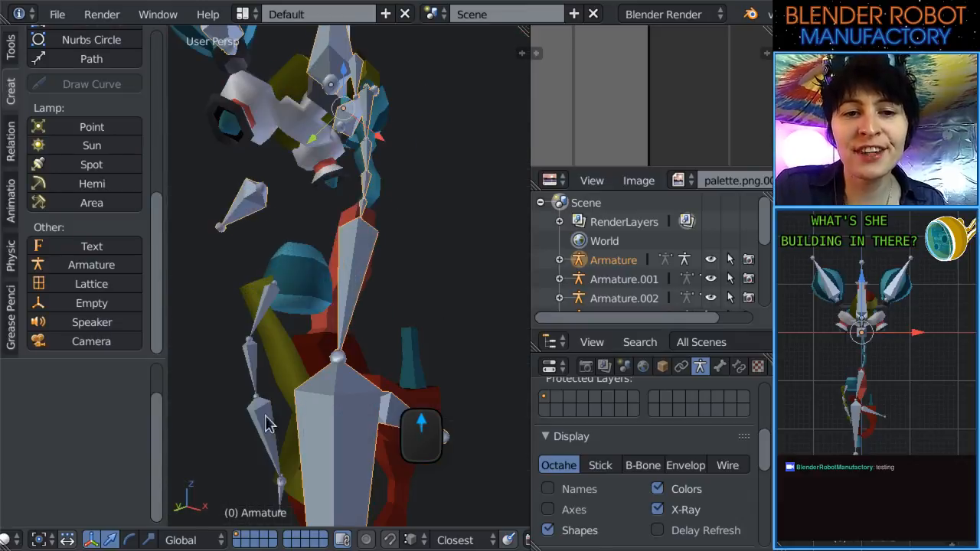
middle_drag(265, 415, 395, 298)
Shift the two inner joints of the yellow-green hose's bone chain along Y into the hose, the lower one by -0.150.
right_click(352, 258)
key(Tab)
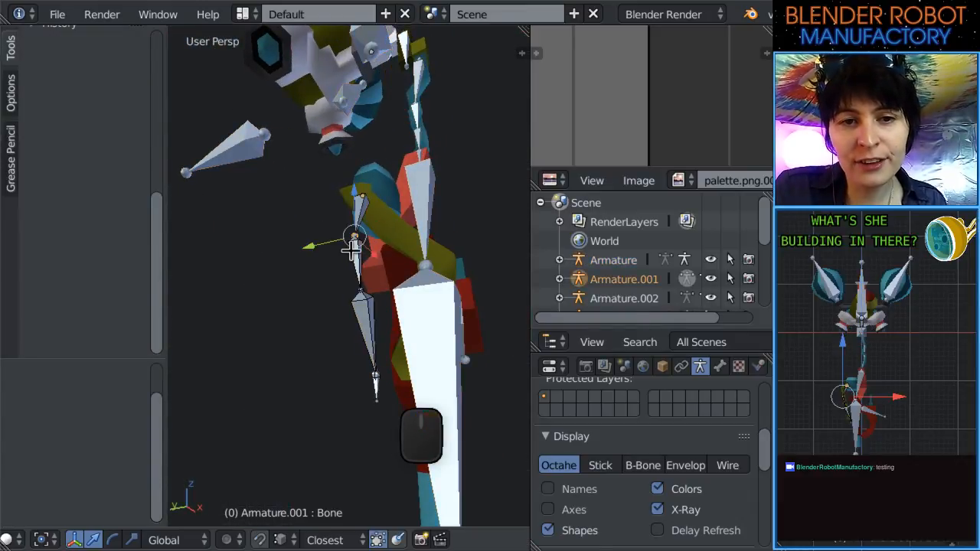
right_click(355, 251)
middle_drag(355, 251, 423, 365)
drag(337, 266, 384, 291)
right_click(364, 339)
middle_drag(363, 342, 519, 291)
Hide the main armature and move the lower end joint of the yellow-green hose chain -0.156 along Y.
click(711, 260)
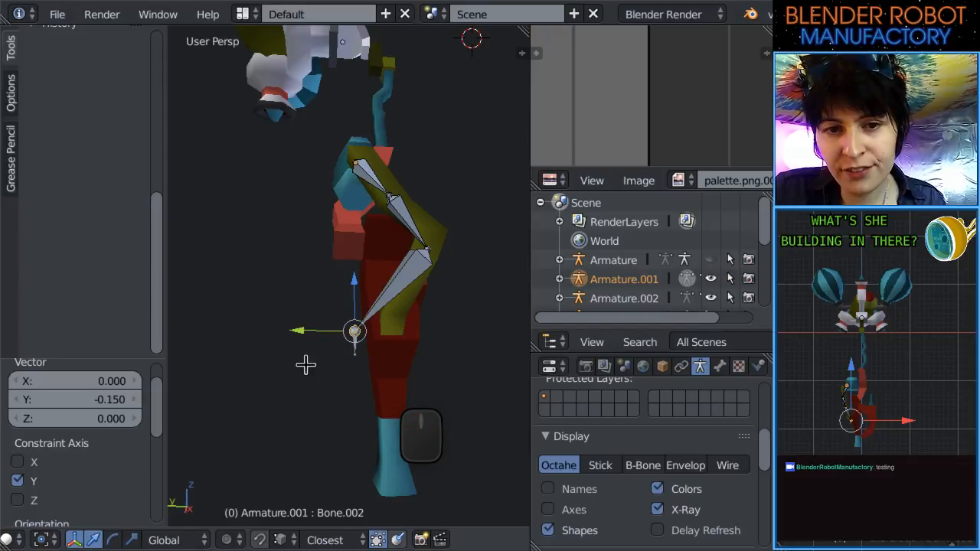
middle_drag(305, 364, 303, 329)
drag(314, 335, 352, 332)
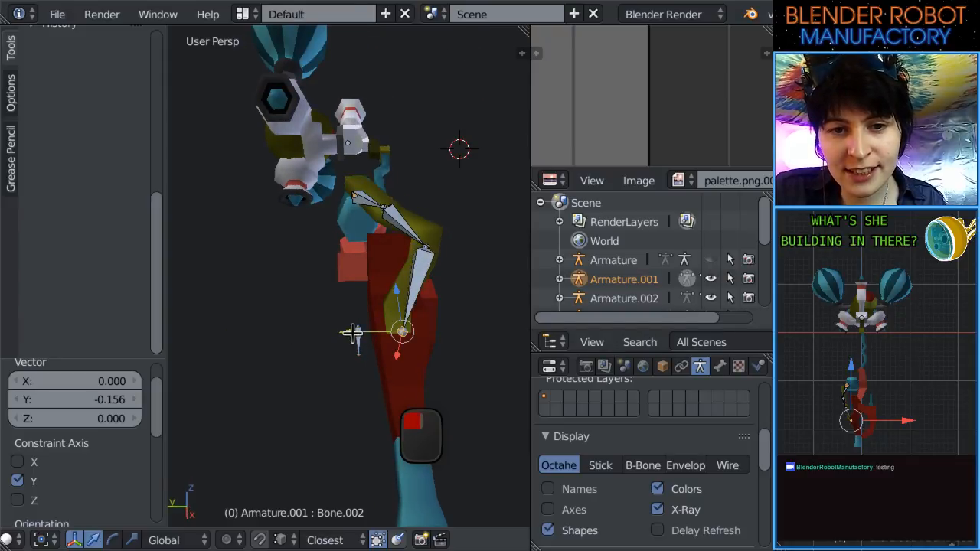
middle_drag(404, 345, 363, 349)
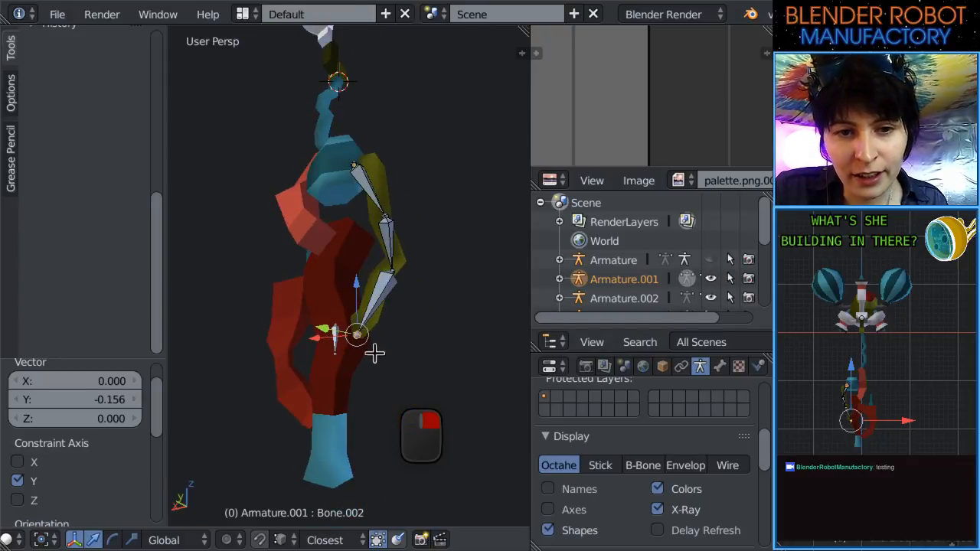
Snap the upper joint of the small bone in Armature.002 onto the lower end joint of the yellow-green hose chain.
key(Tab)
right_click(336, 336)
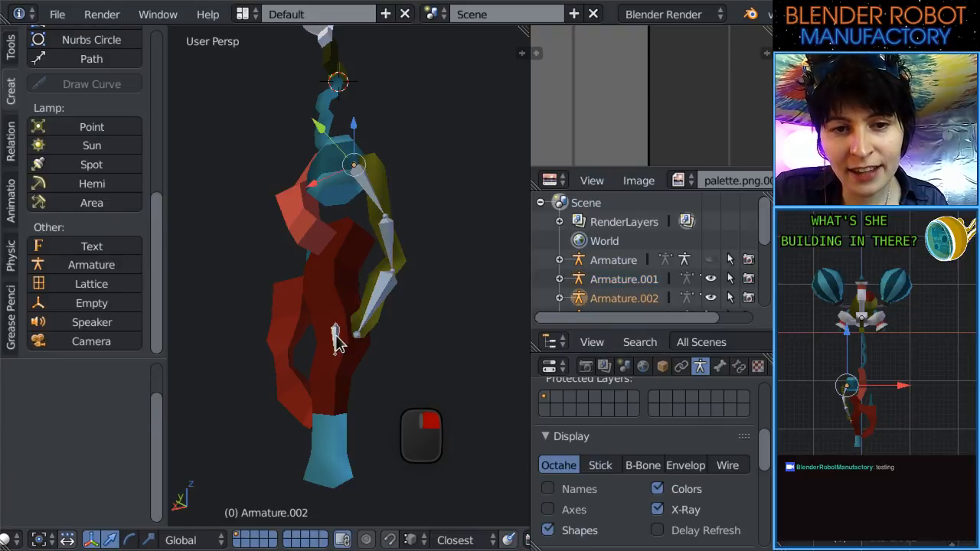
key(Tab)
middle_drag(335, 337, 261, 380)
key(Tab)
scroll(434, 354, up, 4)
middle_drag(433, 359, 307, 334)
key(ctrl+Tab)
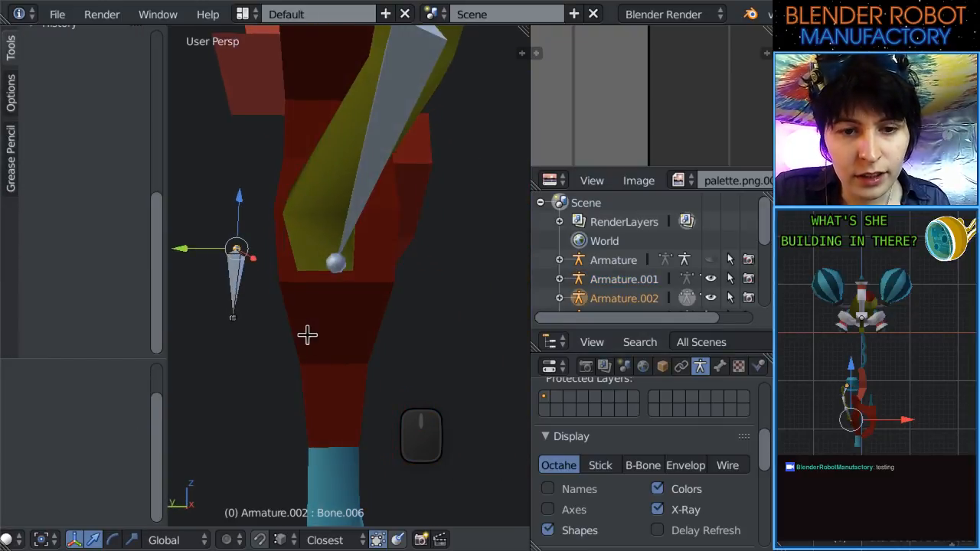
drag(179, 250, 339, 257)
key(g)
click(338, 261)
Raise the free tip of the small Armature.002 bone 0.087 along Z, level with its other joint.
right_click(234, 317)
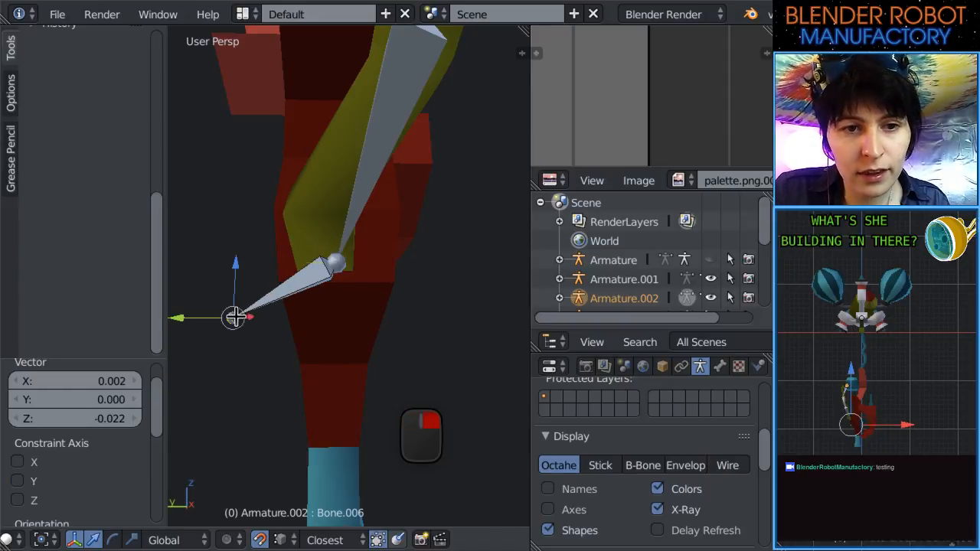
key(KP_1)
middle_drag(352, 323, 318, 272)
key(KP_3)
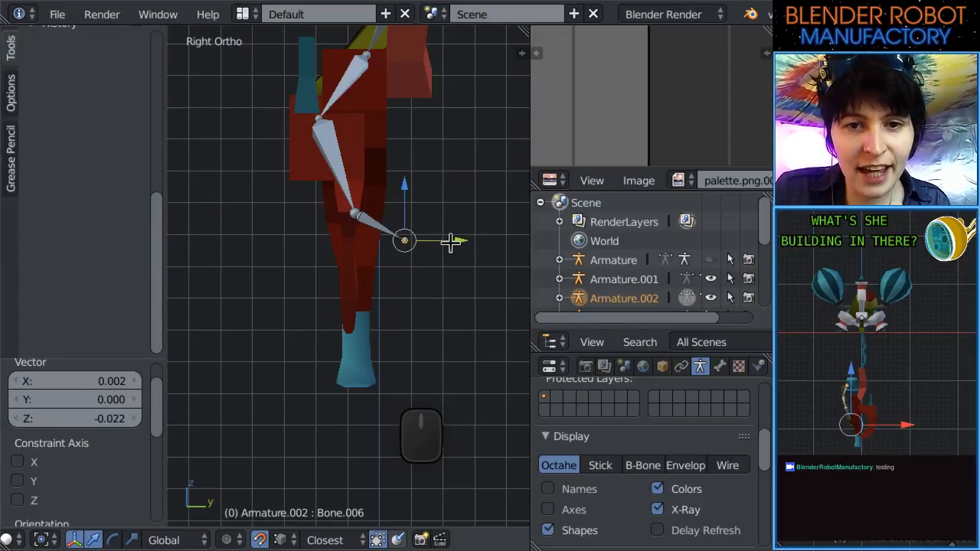
drag(414, 182, 411, 154)
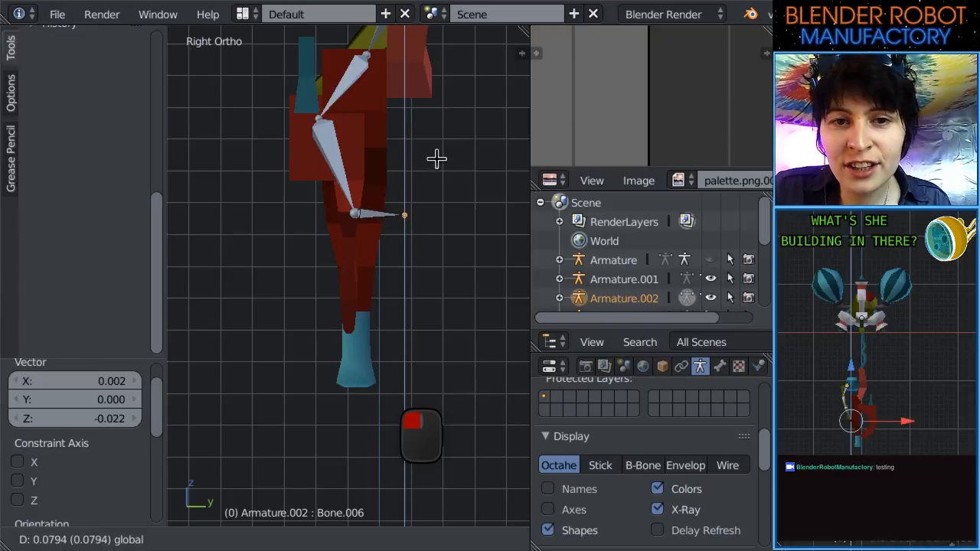
drag(438, 156, 438, 160)
key(KP_1)
scroll(433, 234, down, 4)
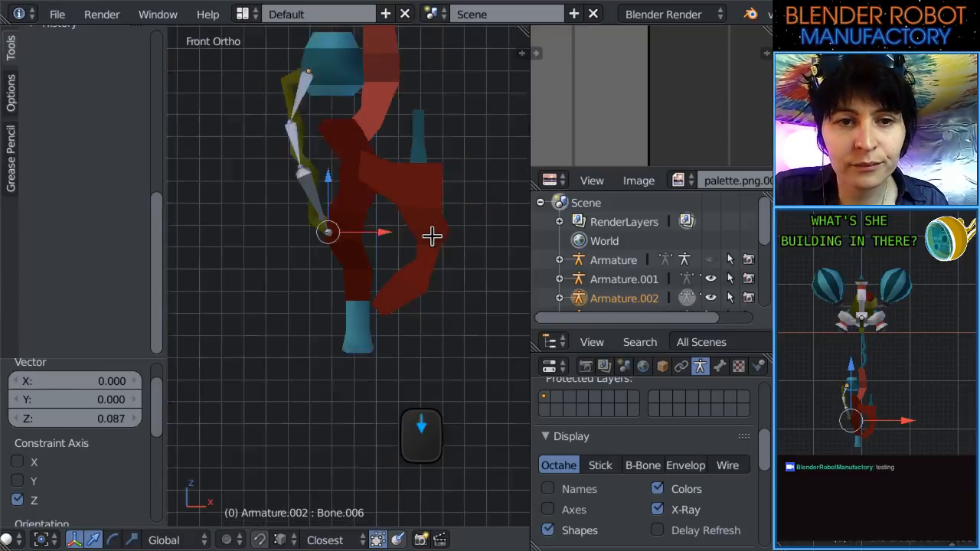
scroll(417, 253, up, 3)
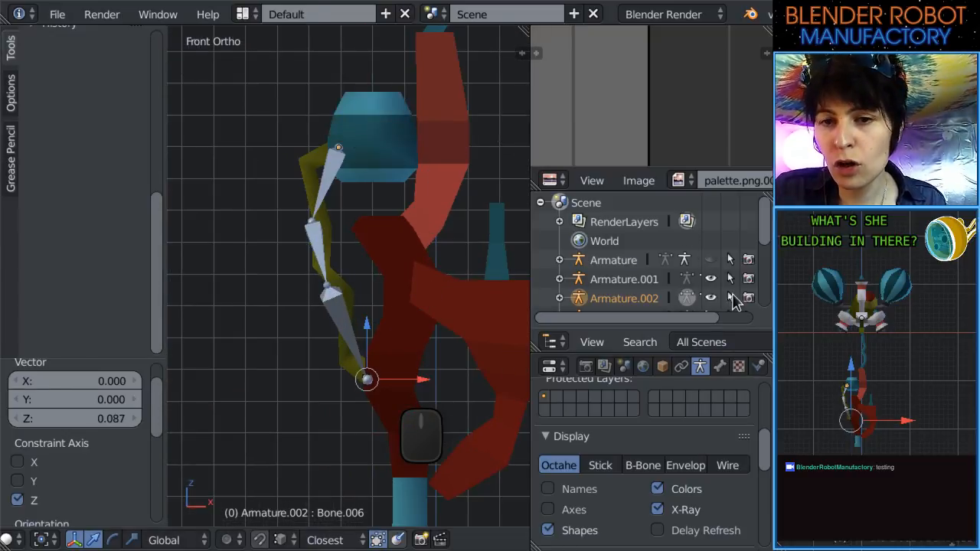
Unhide the main armature and join the yellow-green hose chain Armature.001 into it.
click(711, 261)
scroll(317, 281, down, 3)
scroll(317, 280, up, 3)
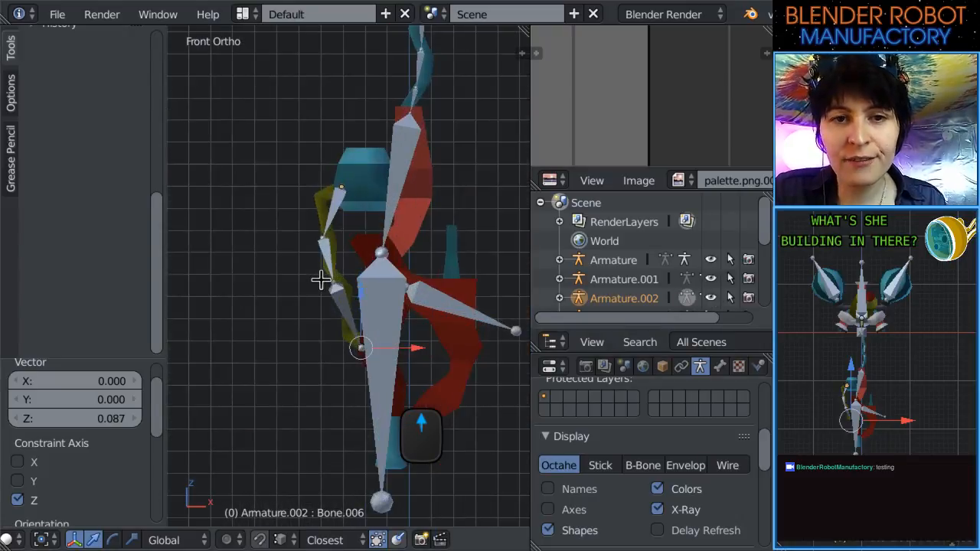
key(Tab)
right_click(341, 227)
scroll(291, 295, up, 3)
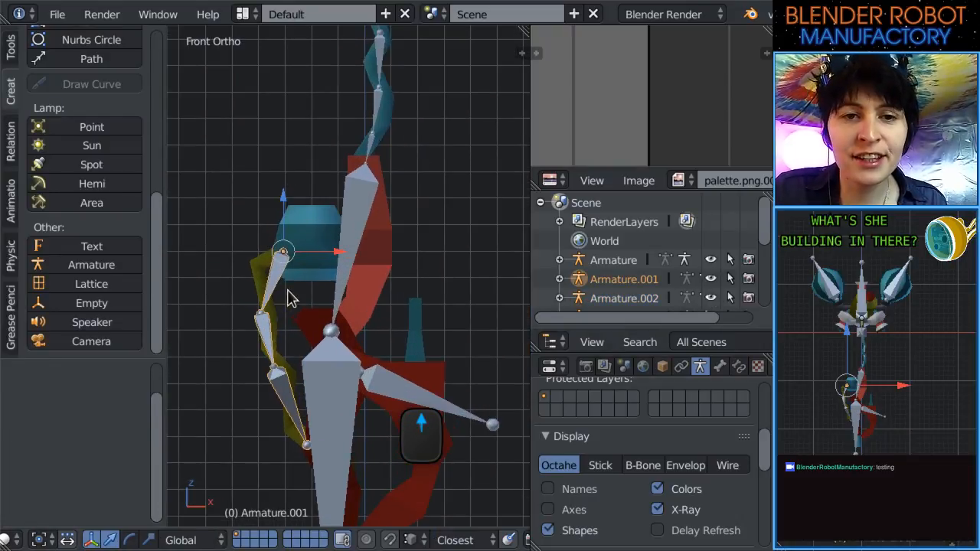
right_click(350, 258)
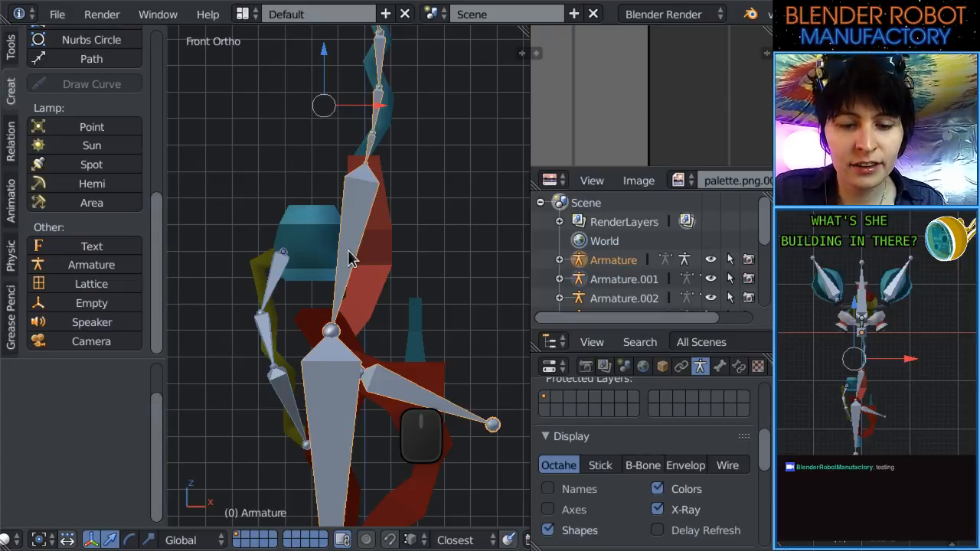
key(ctrl+j)
shift+scroll(372, 307, up, 10)
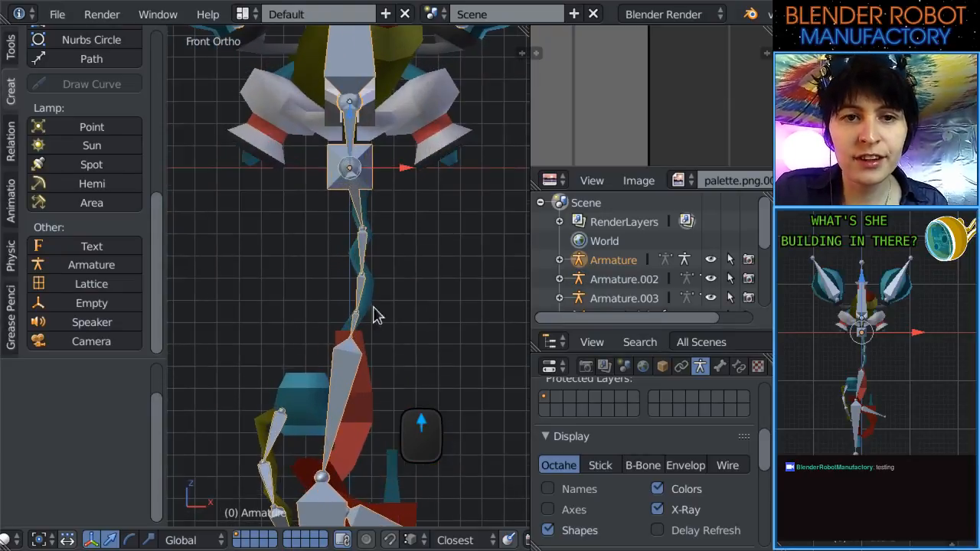
scroll(442, 220, down, 4)
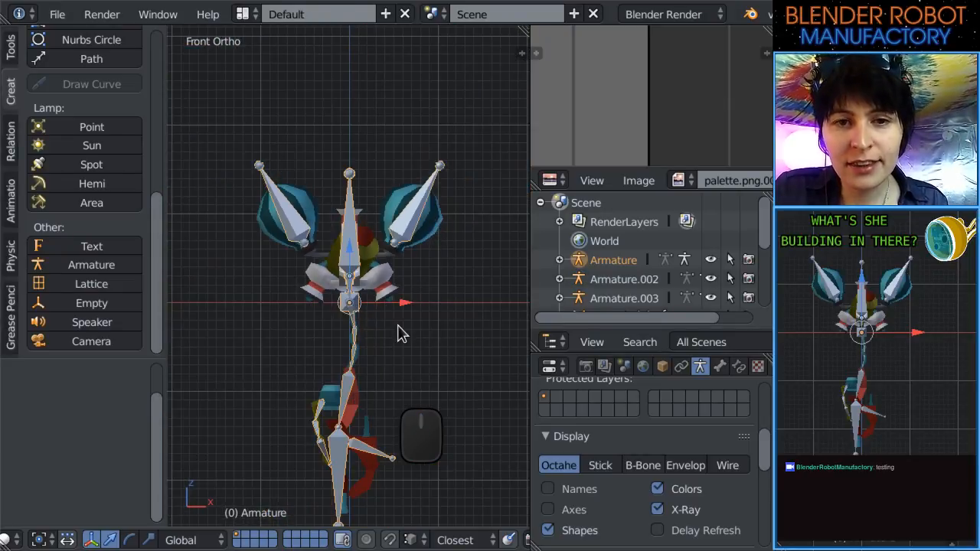
Try moving Armature.002 aside to find which bone it holds, and undo the move.
click(619, 280)
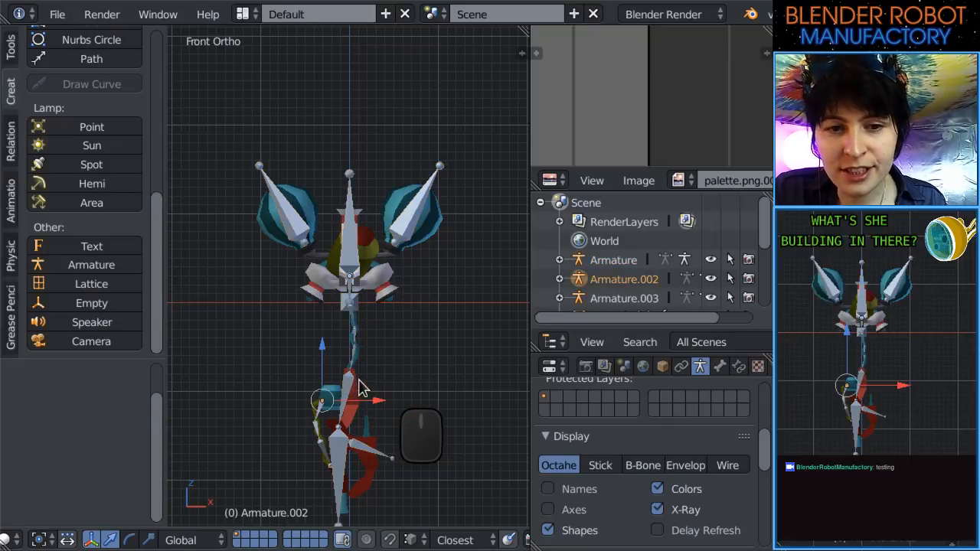
key(g)
click(257, 370)
shift+middle_drag(308, 407, 188, 291)
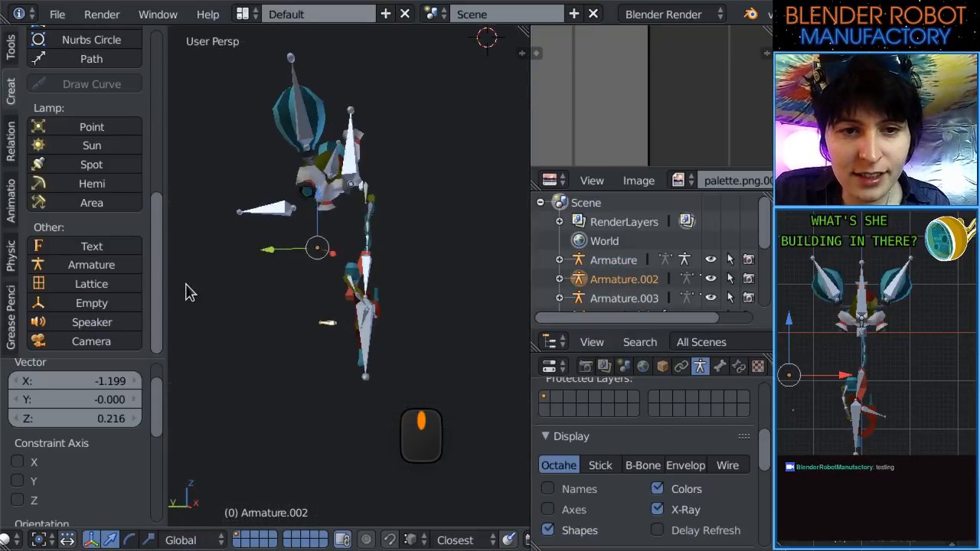
scroll(235, 287, up, 4)
key(ctrl+z)
middle_drag(263, 289, 354, 312)
scroll(433, 295, down, 2)
key(KP_1)
scroll(360, 314, up, 2)
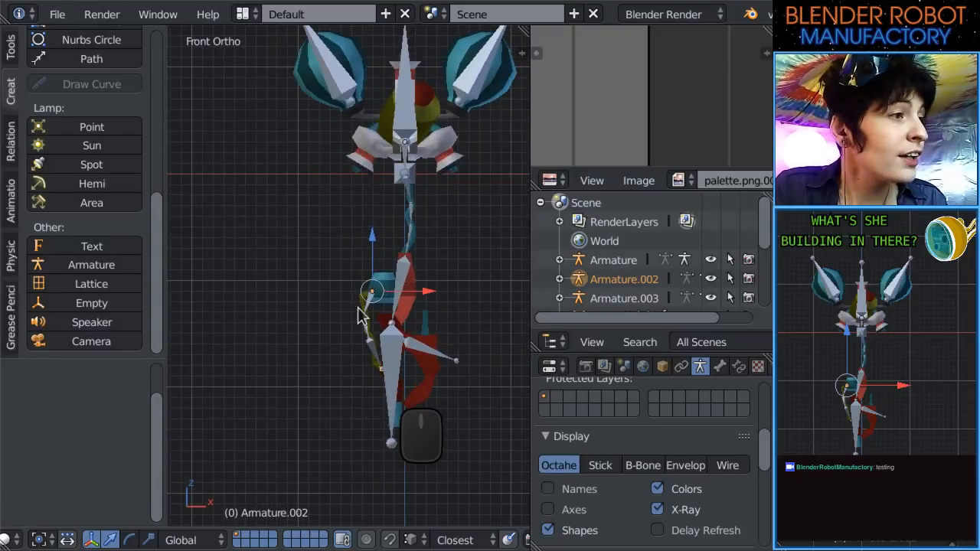
Try joining Armature.002 into the main armature, and undo the join.
right_click(394, 273)
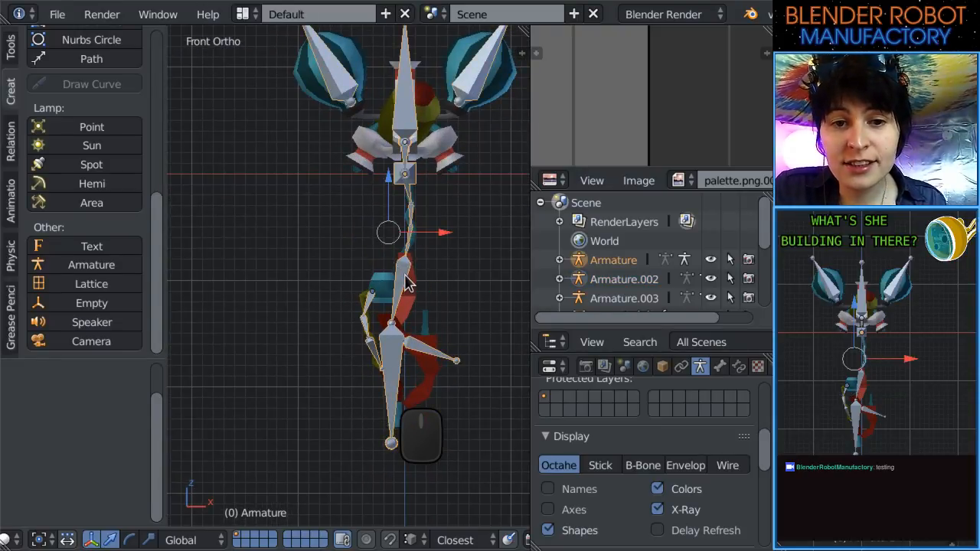
key(ctrl+j)
key(ctrl+z)
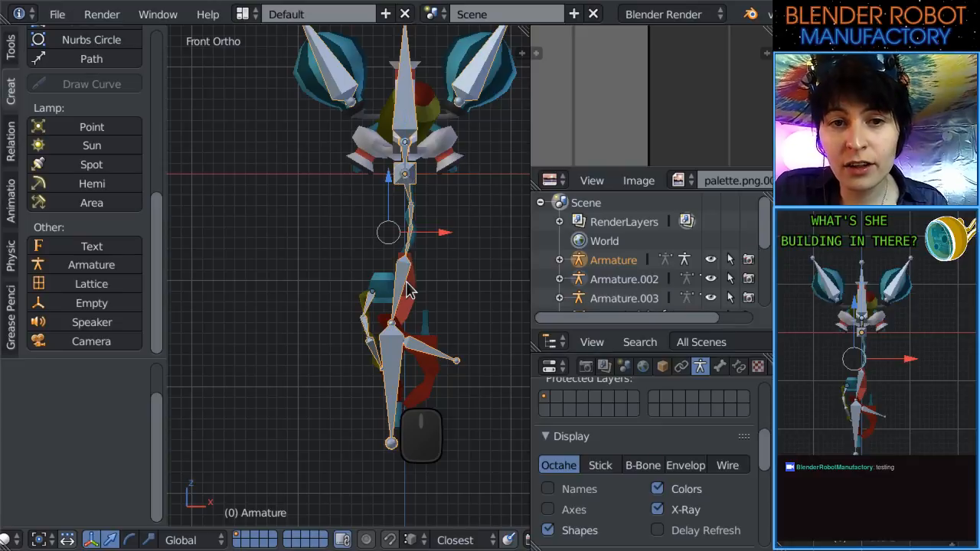
Apply the location, and the rotation and scale, of the small bone's armature, Armature.002.
mouse_move(408, 289)
middle_down()
mouse_move(476, 378)
mouse_move(391, 407)
mouse_move(324, 337)
mouse_move(420, 301)
middle_up()
right_click(354, 407)
scroll(419, 301, up, 3)
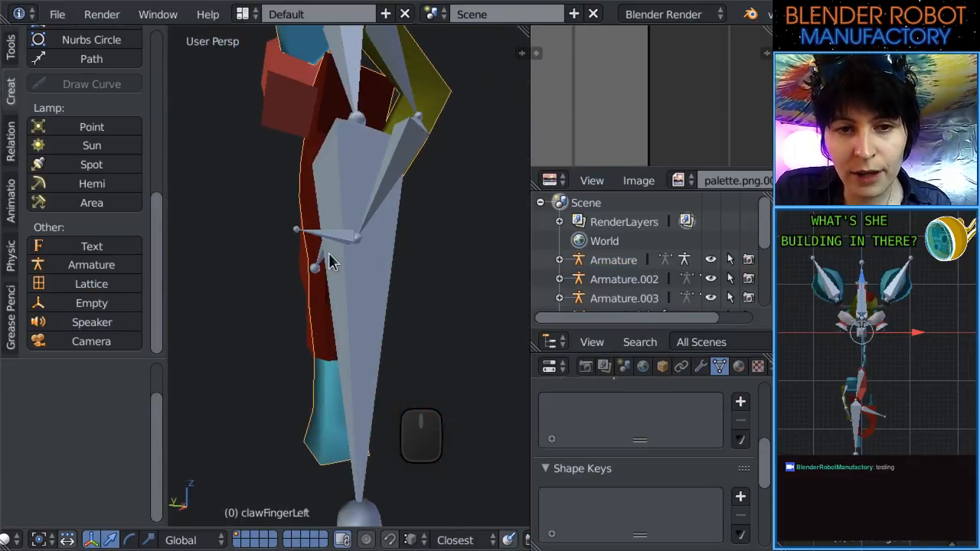
right_click(328, 253)
key(ctrl+a)
click(324, 213)
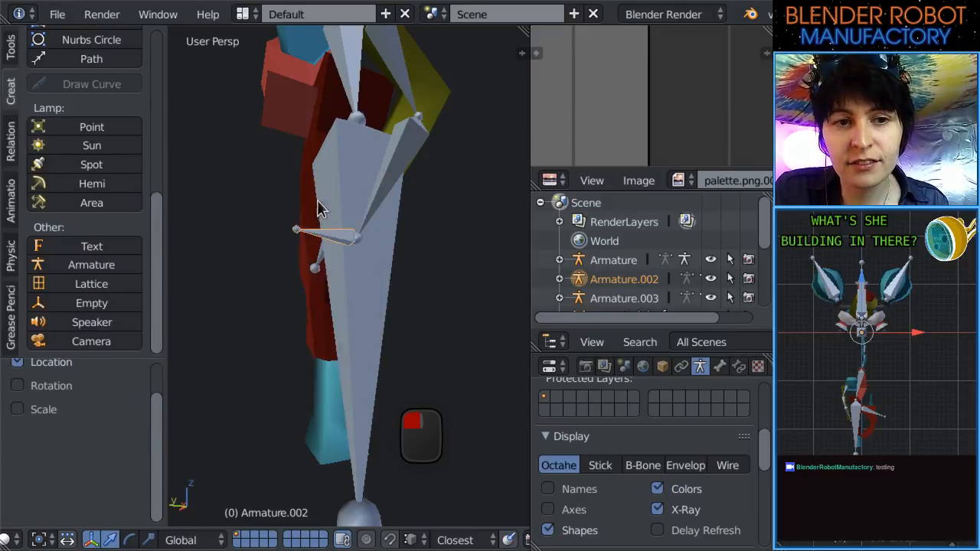
key(ctrl+a)
click(310, 258)
key(KP_1)
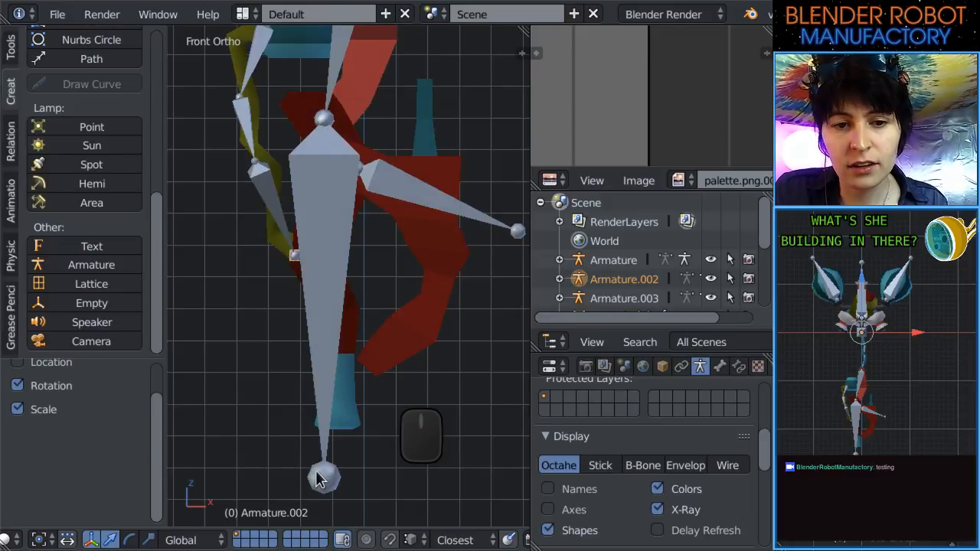
Join Armature.002 into the main armature.
right_click(321, 478)
key(ctrl+j)
scroll(326, 460, down, 5)
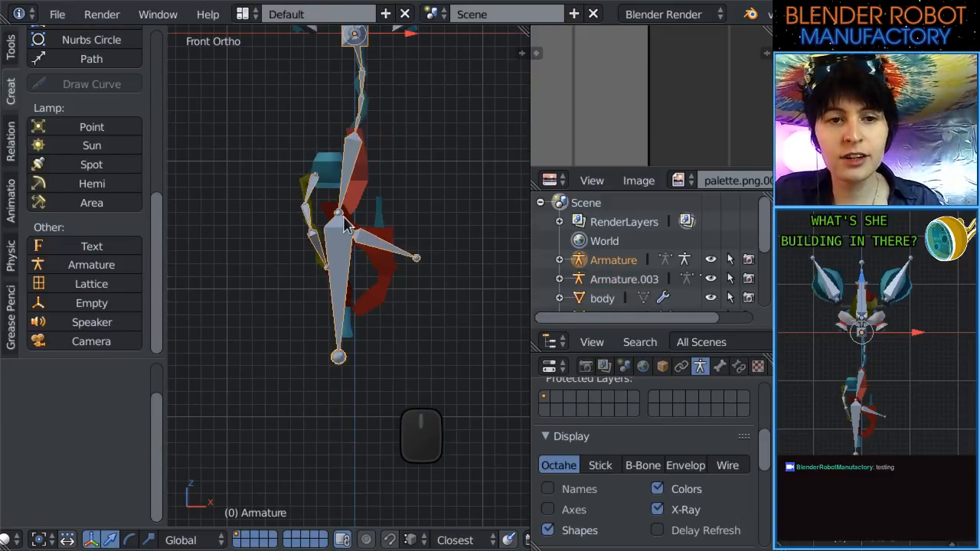
Move Armature.003 around in the front view, first by -0.945 in X and -0.455 in Z, to find which bones it holds.
click(613, 282)
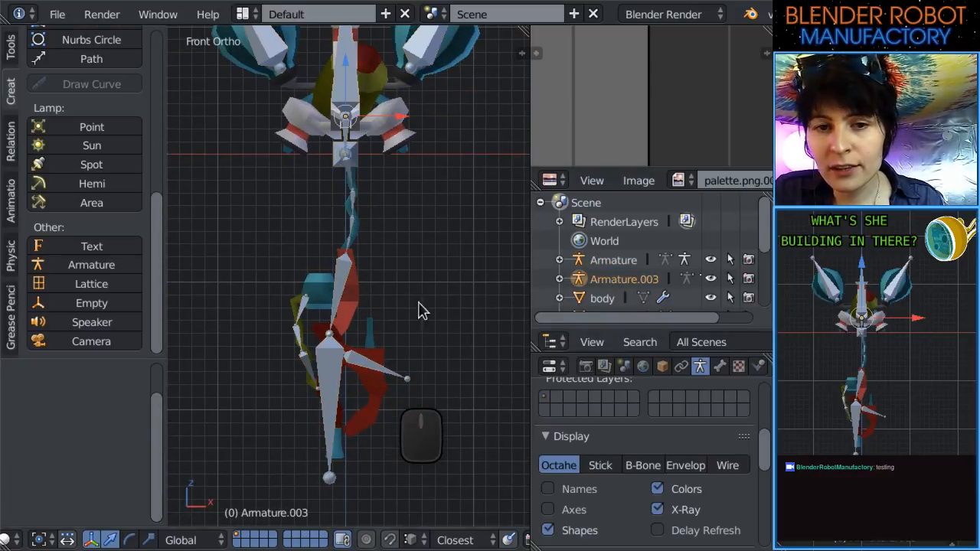
shift+scroll(425, 294, up, 3)
key(g)
click(303, 352)
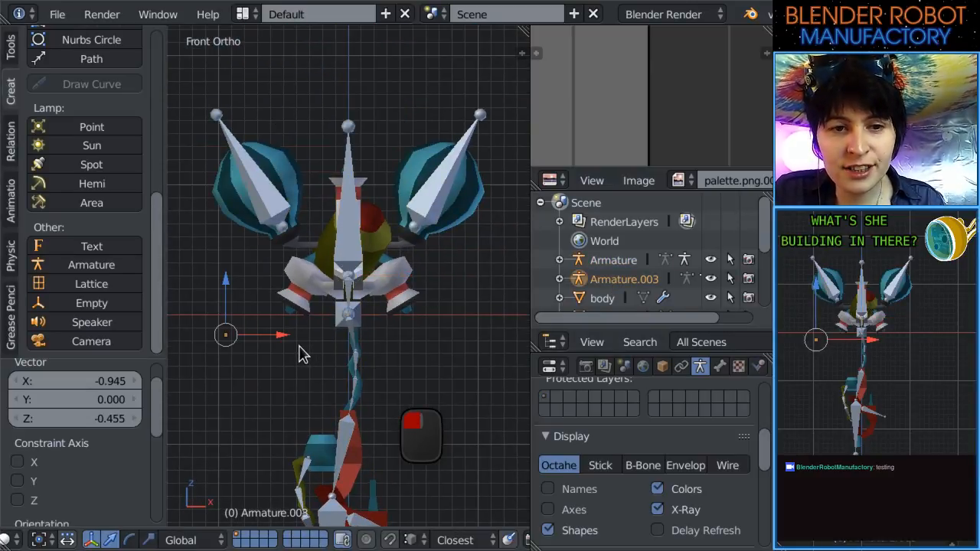
middle_drag(304, 353, 405, 271)
key(KP_1)
key(KP_5)
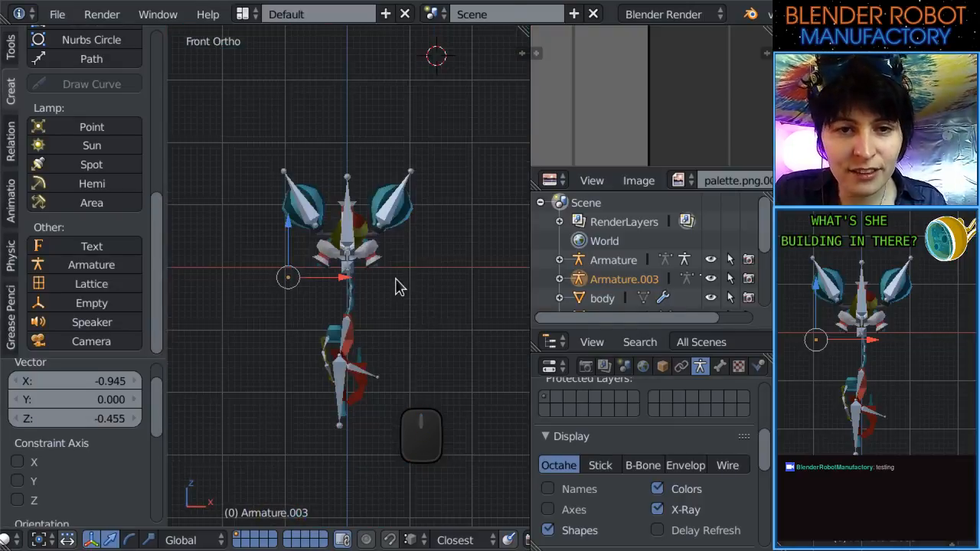
key(g)
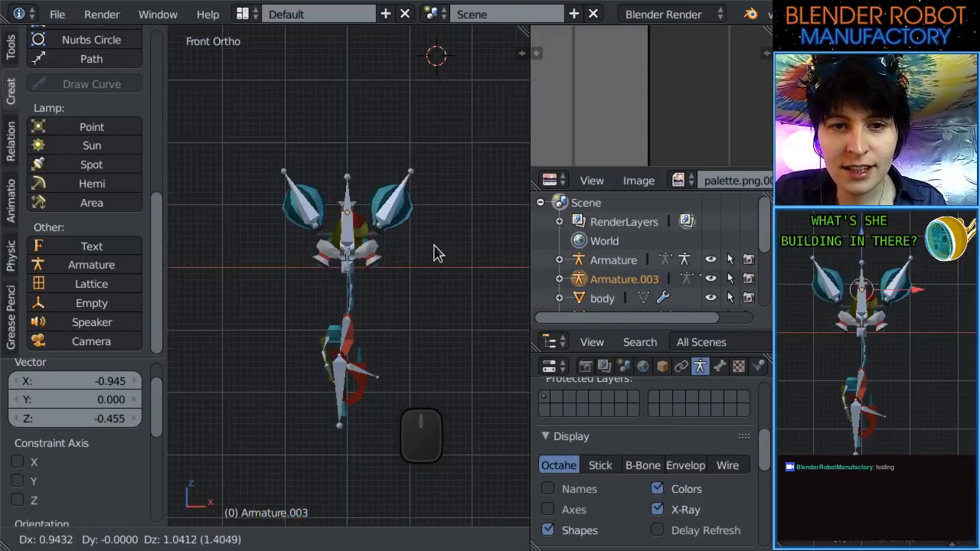
click(406, 119)
scroll(383, 201, down, 5)
key(g)
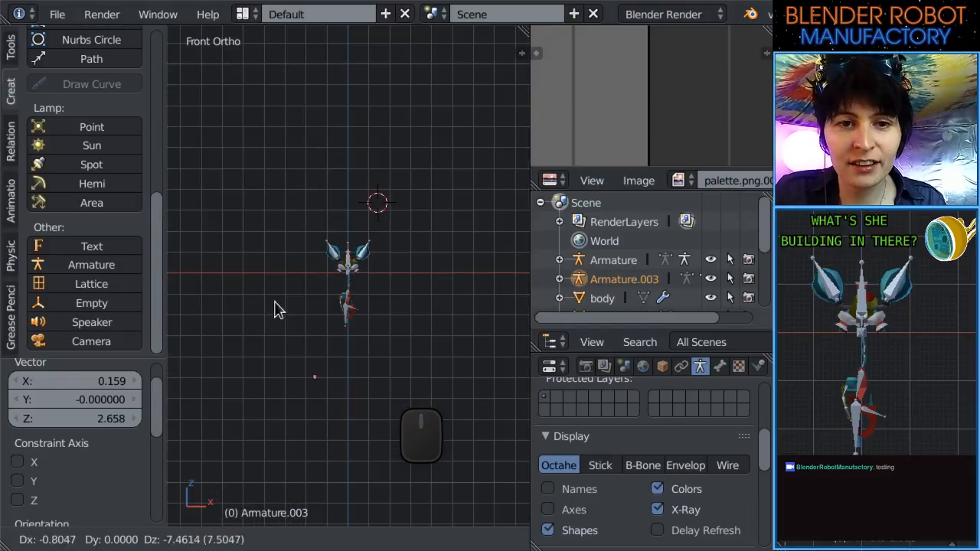
click(370, 290)
Delete Armature.003.
key(x)
click(373, 279)
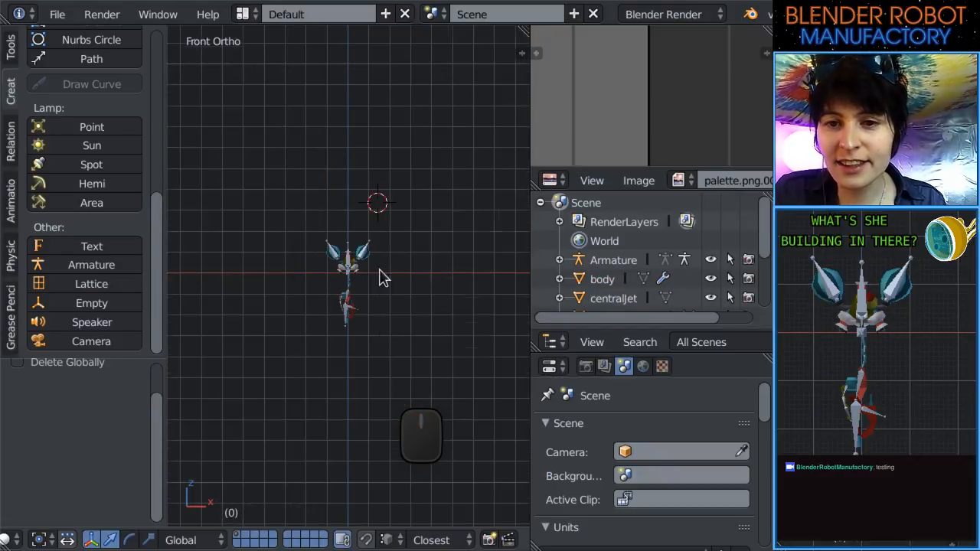
scroll(383, 278, up, 8)
Examine the combined armature's bones along the arm, claw, body and central jet from the front, side and back.
middle_drag(364, 228, 210, 341)
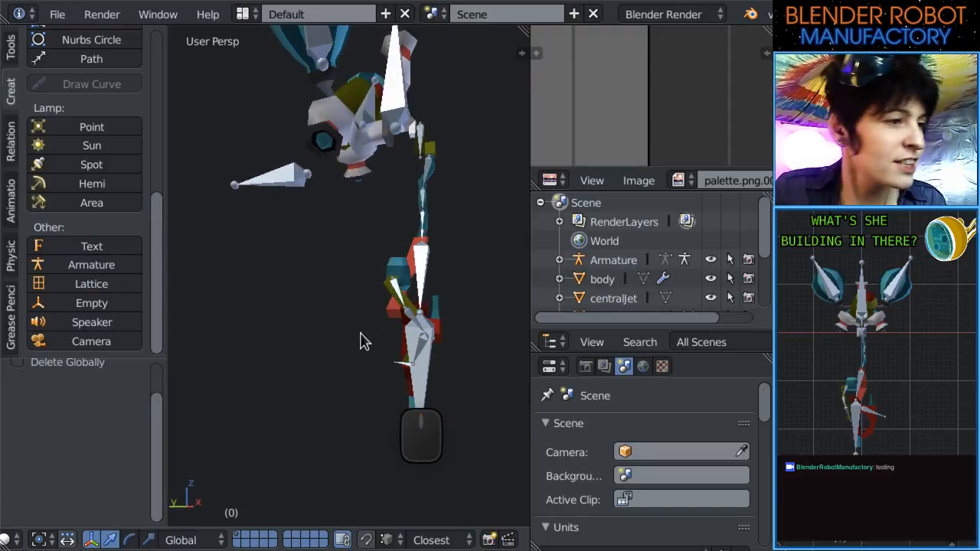
middle_drag(360, 340, 386, 328)
scroll(385, 328, down, 2)
scroll(385, 322, down, 1)
key(KP_1)
scroll(392, 306, up, 4)
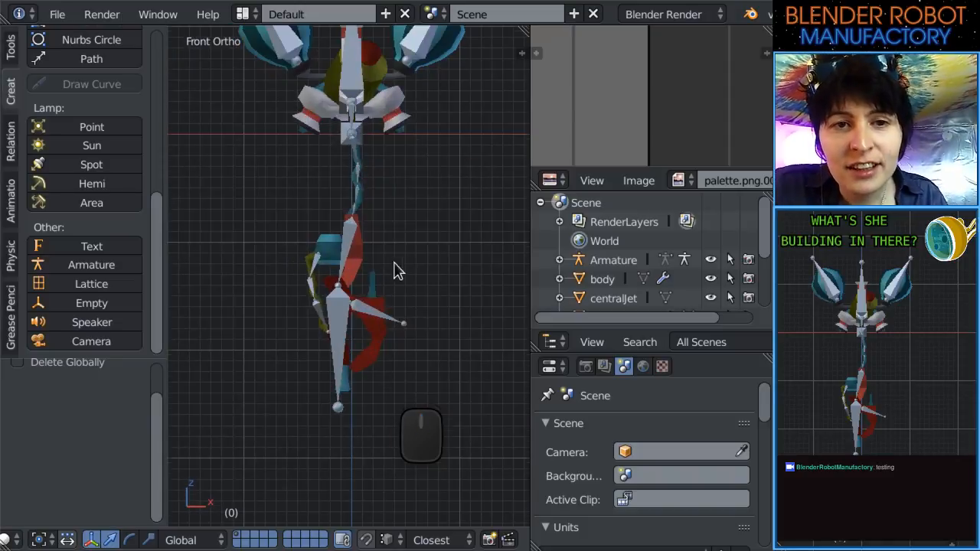
shift+middle_drag(394, 259, 402, 347)
scroll(400, 344, up, 1)
right_click(370, 186)
shift+middle_drag(458, 286, 419, 439)
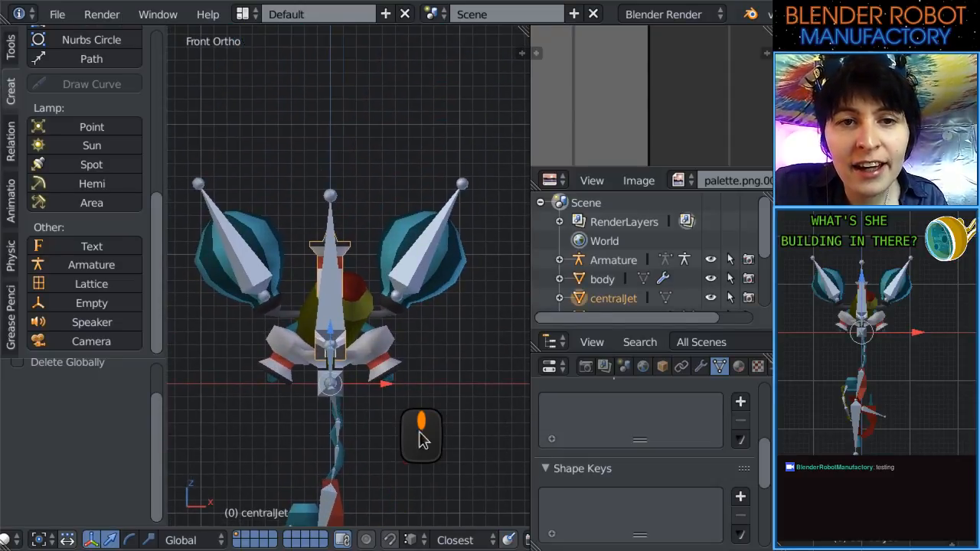
middle_drag(353, 354, 429, 337)
middle_drag(413, 346, 368, 321)
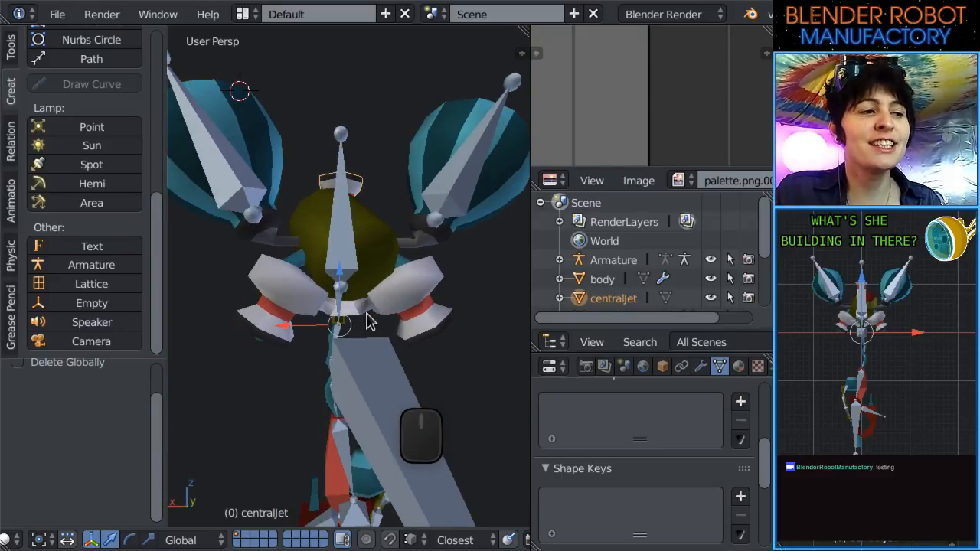
scroll(368, 322, up, 3)
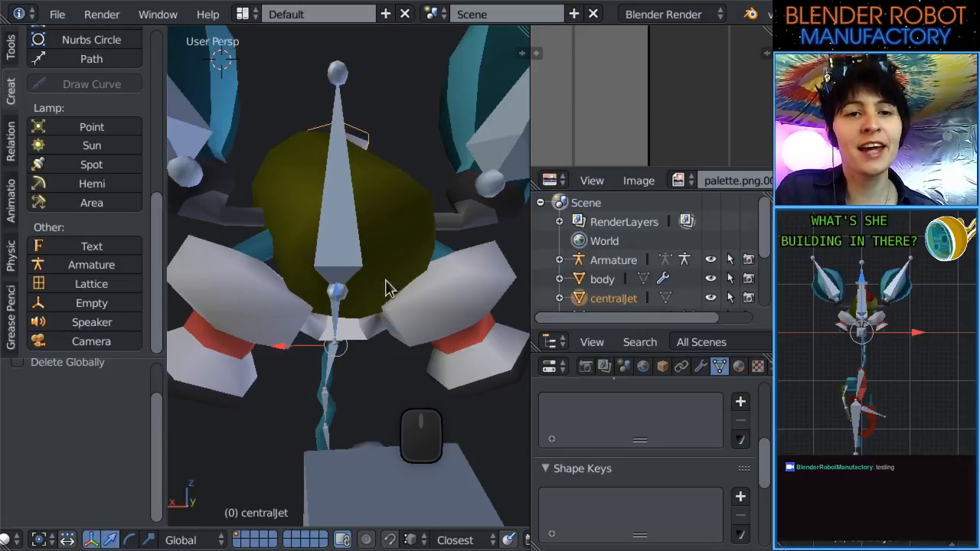
middle_drag(387, 287, 320, 299)
key(KP_1)
shift+middle_drag(385, 414, 368, 347)
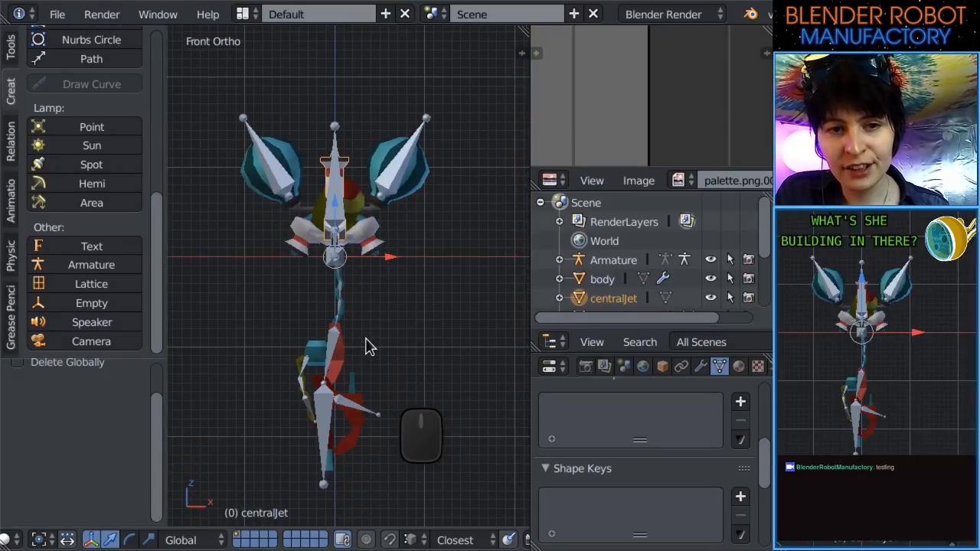
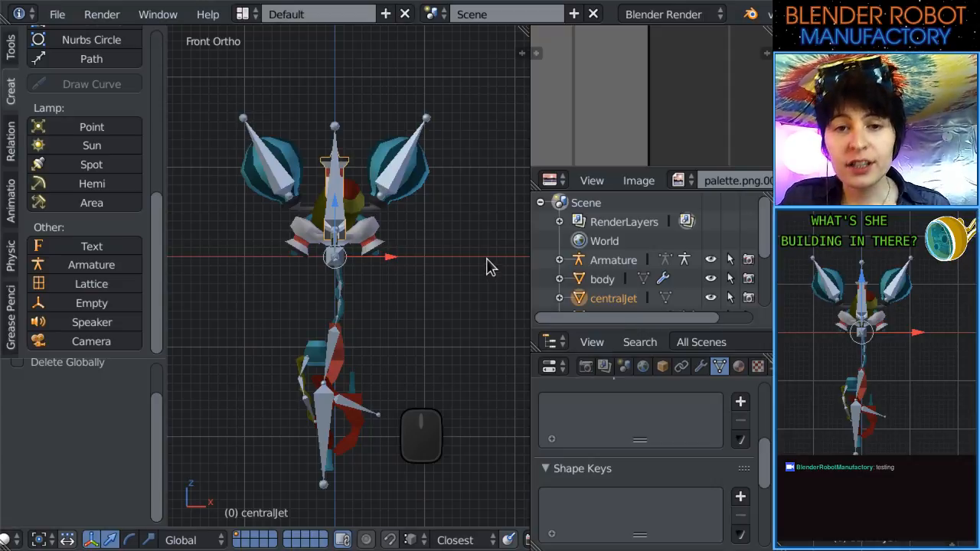
Enlarge the 3D viewport by collapsing the tool shelf and narrowing the neighbouring editors, with the armature selected.
drag(530, 255, 651, 265)
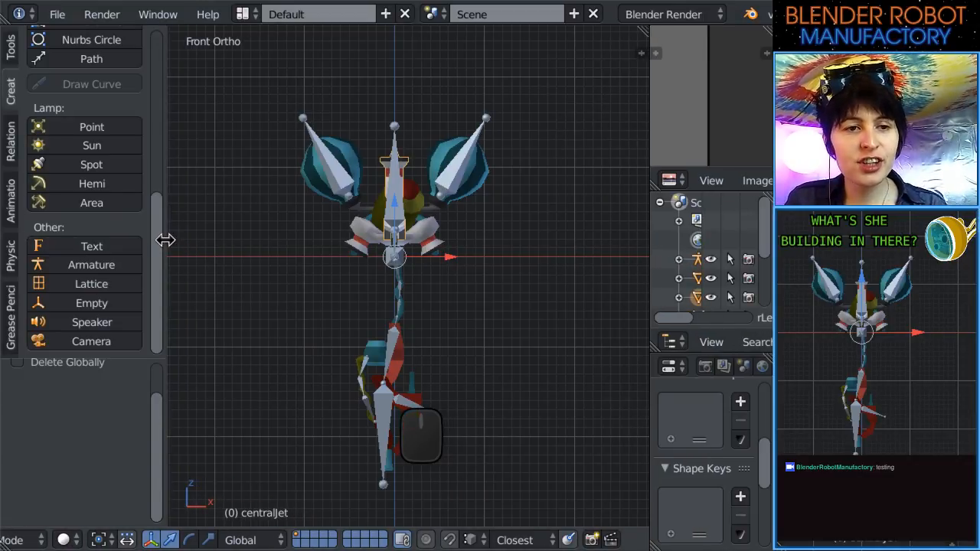
drag(165, 240, 13, 236)
scroll(424, 372, up, 3)
shift+middle_drag(424, 372, 385, 200)
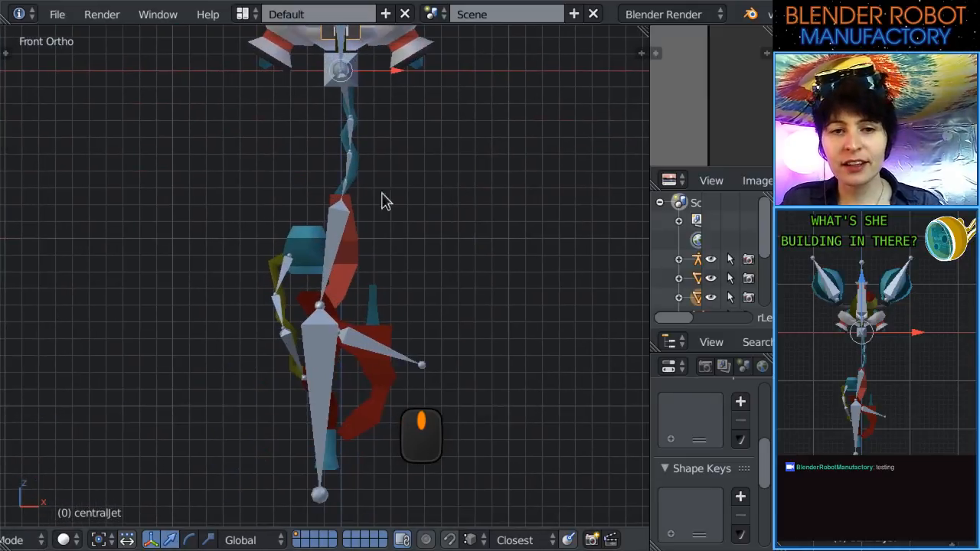
right_click(343, 232)
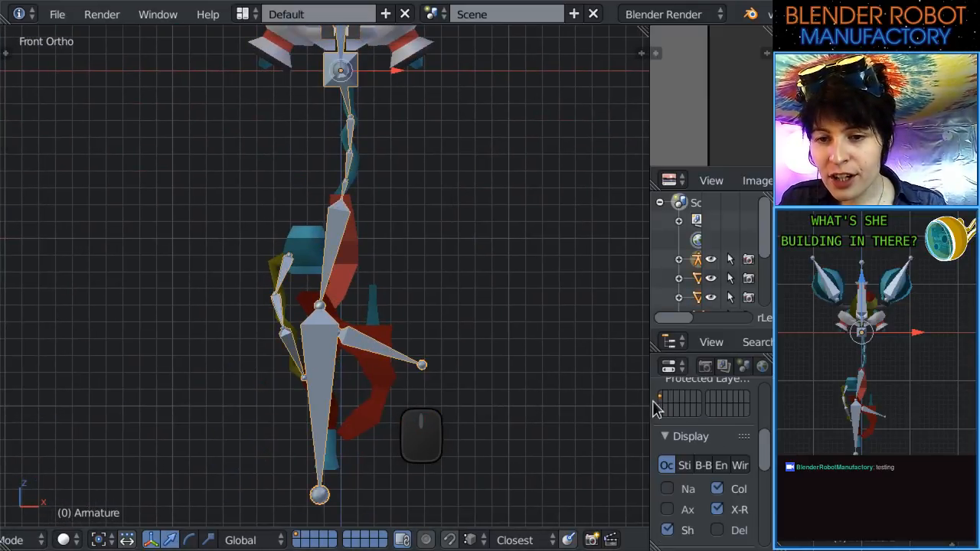
drag(652, 401, 687, 414)
click(669, 366)
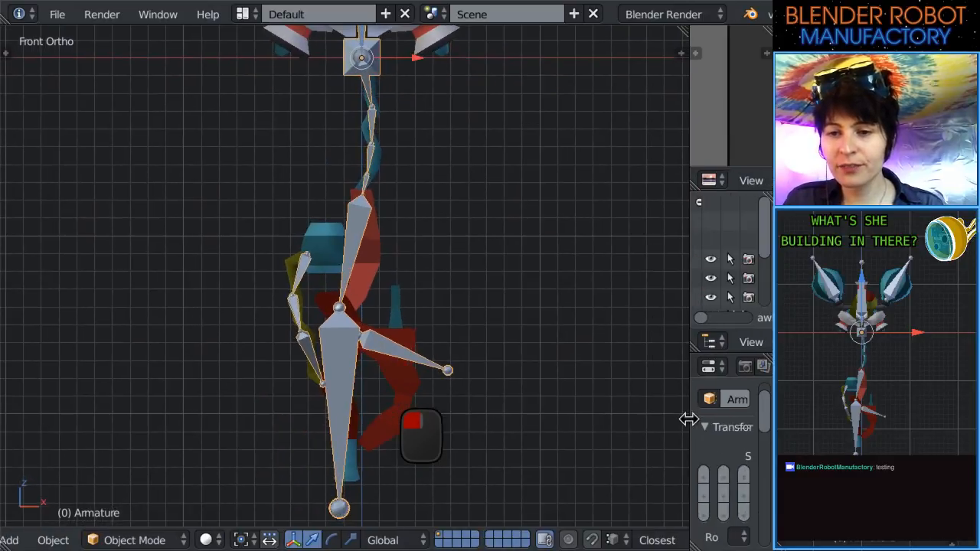
shift+scroll(459, 109, up, 3)
shift+middle_drag(460, 110, 448, 333)
scroll(448, 333, up, 2)
Check the X Mirror setting in the body mesh's Edit Mode options.
right_click(518, 196)
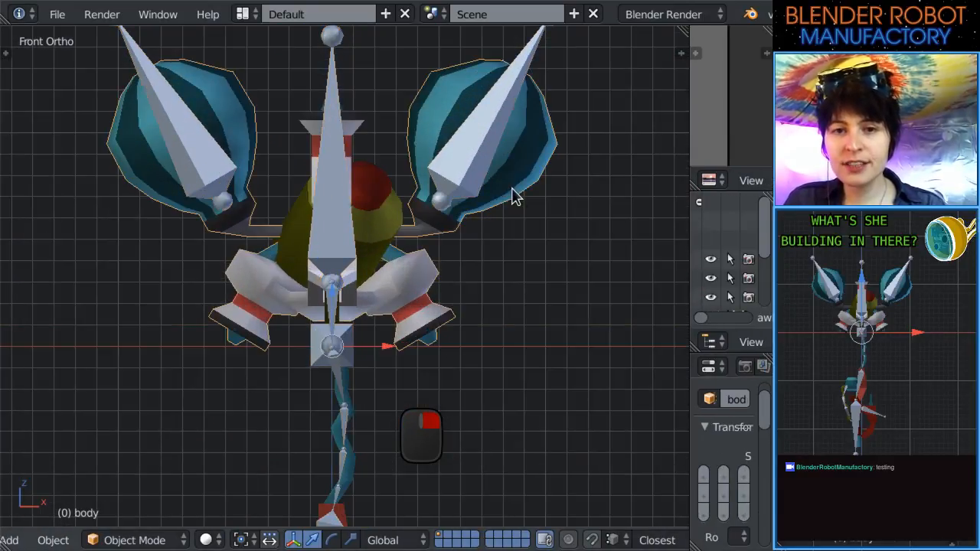
click(6, 51)
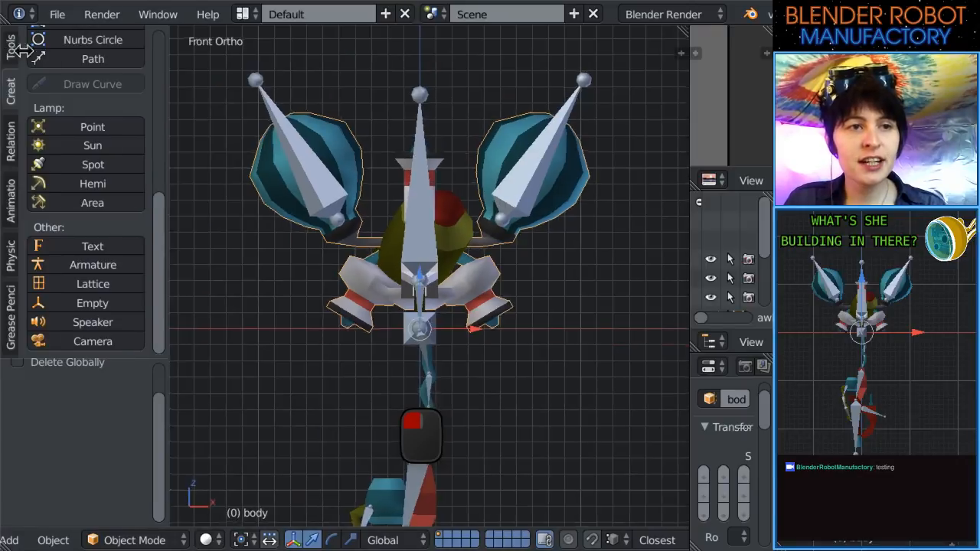
key(Tab)
key(a)
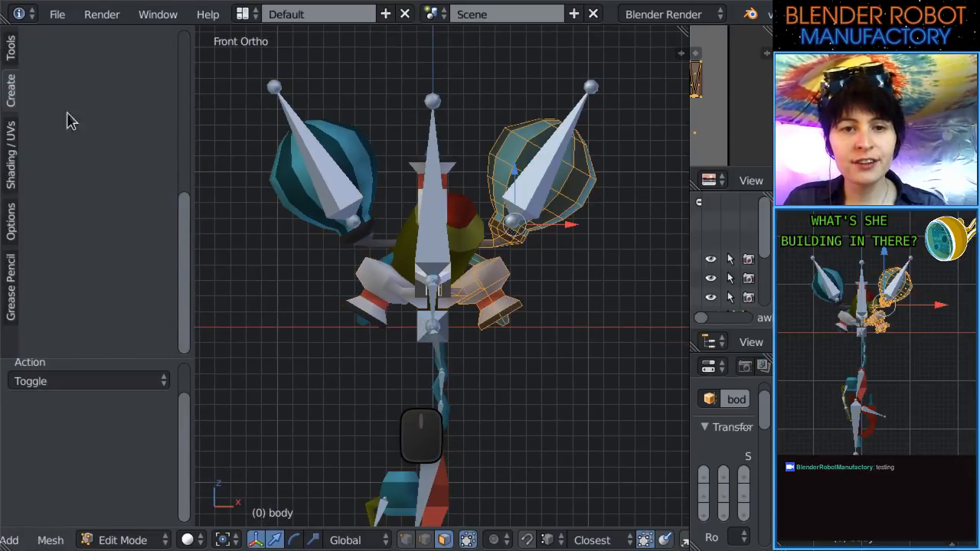
click(6, 45)
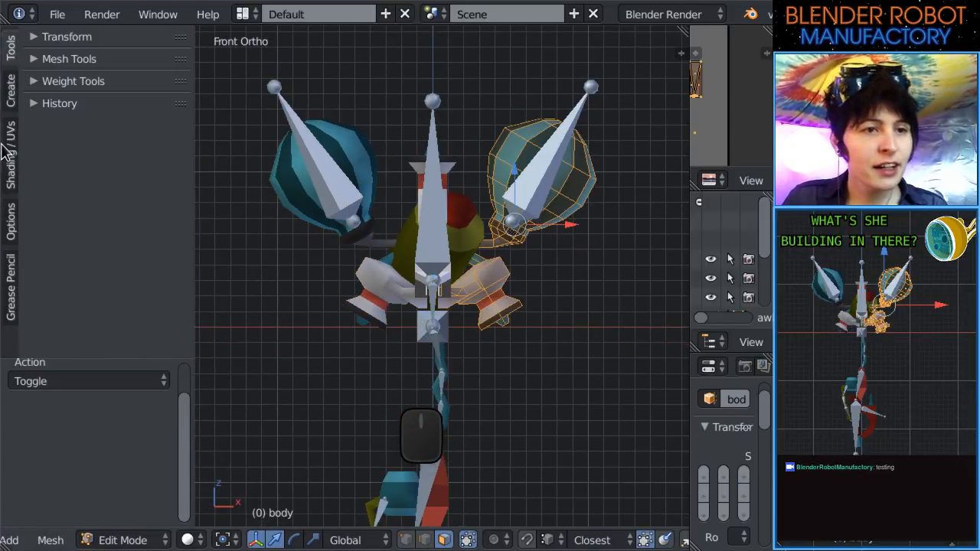
click(14, 222)
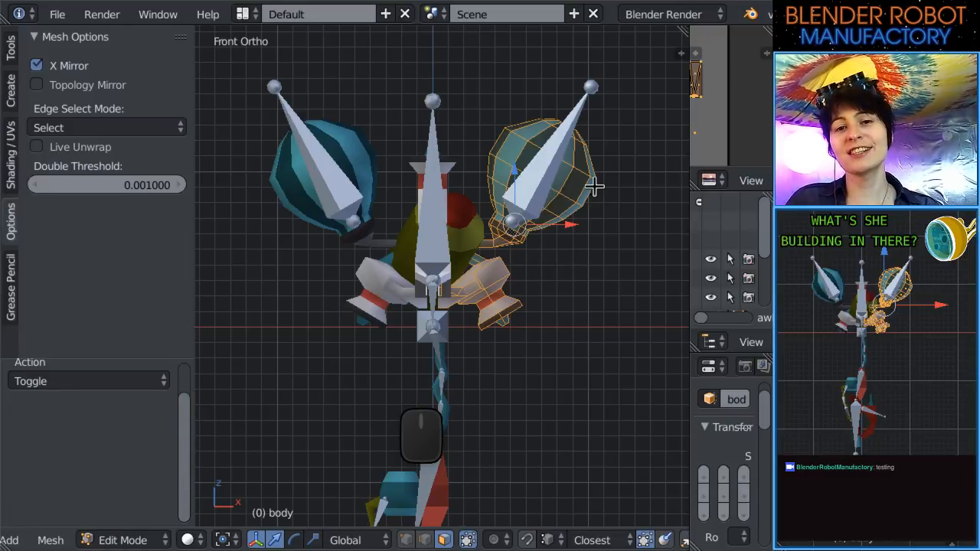
shift+middle_drag(565, 259, 557, 278)
scroll(557, 278, up, 1)
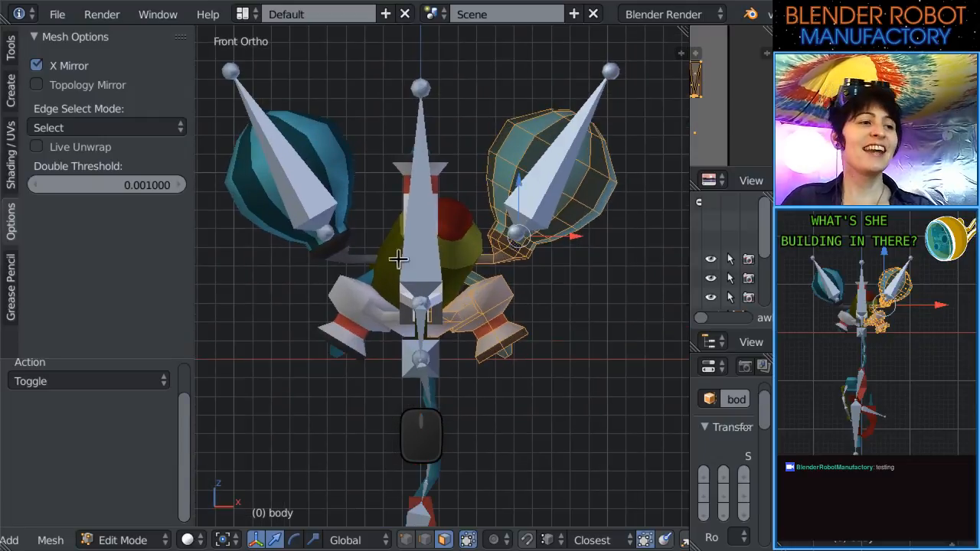
scroll(457, 217, up, 2)
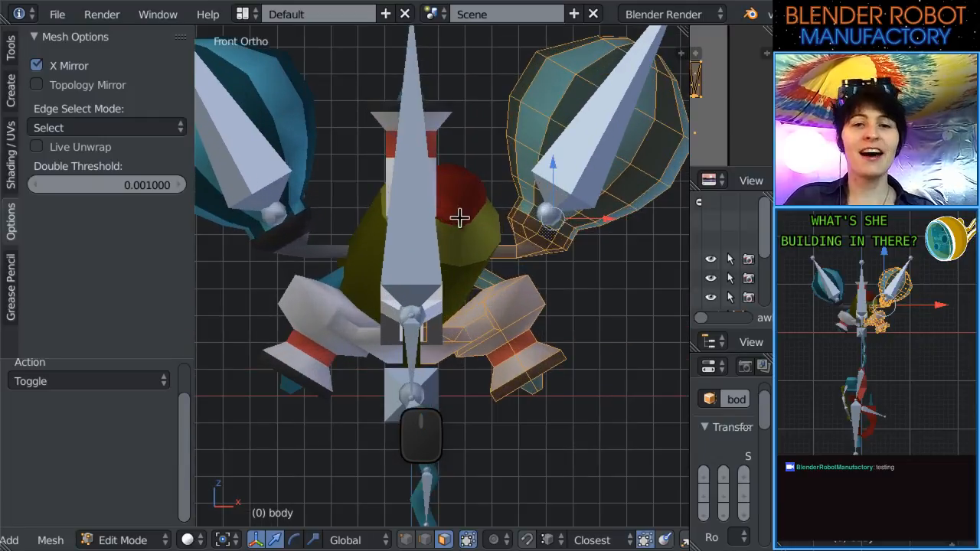
key(Tab)
Examine how the balloon bones sit against the body mesh in perspective and from the front.
shift+middle_drag(560, 241, 469, 303)
right_click(490, 229)
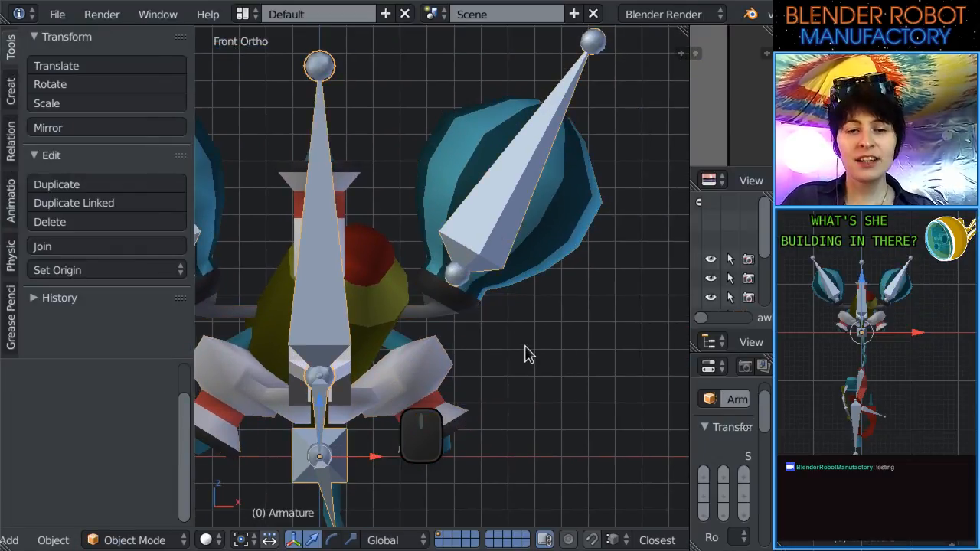
shift+middle_drag(525, 346, 425, 327)
scroll(425, 327, down, 1)
scroll(482, 271, up, 1)
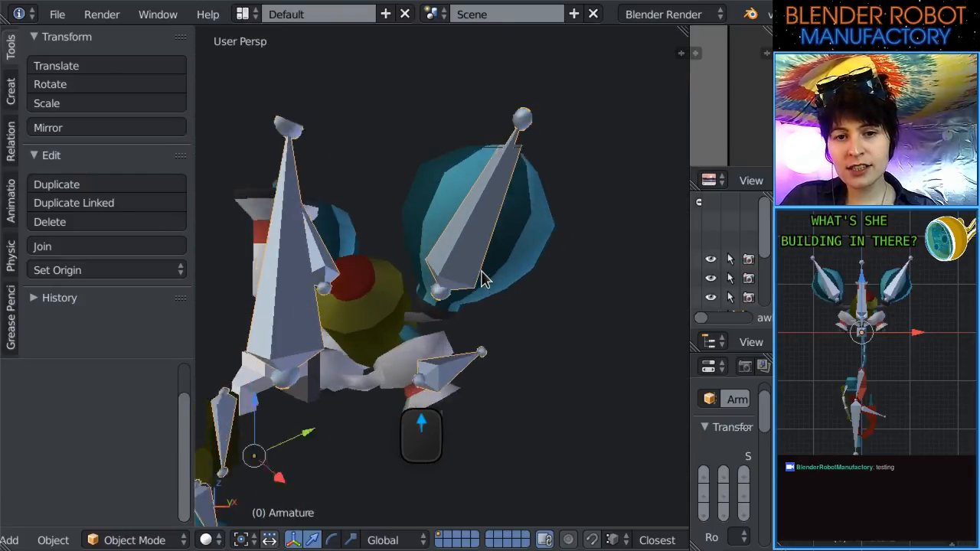
scroll(482, 271, up, 1)
middle_drag(482, 271, 541, 283)
right_click(538, 223)
scroll(490, 342, down, 5)
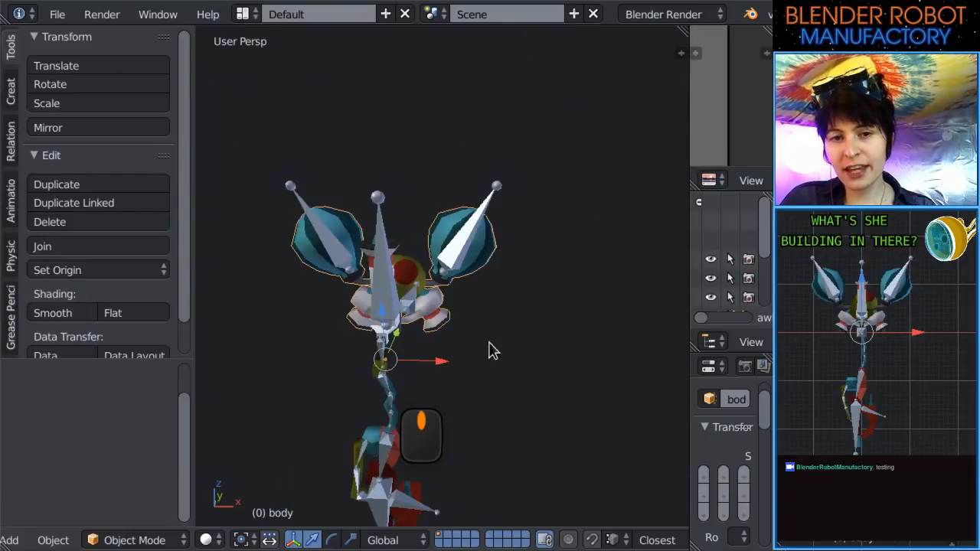
key(KP_1)
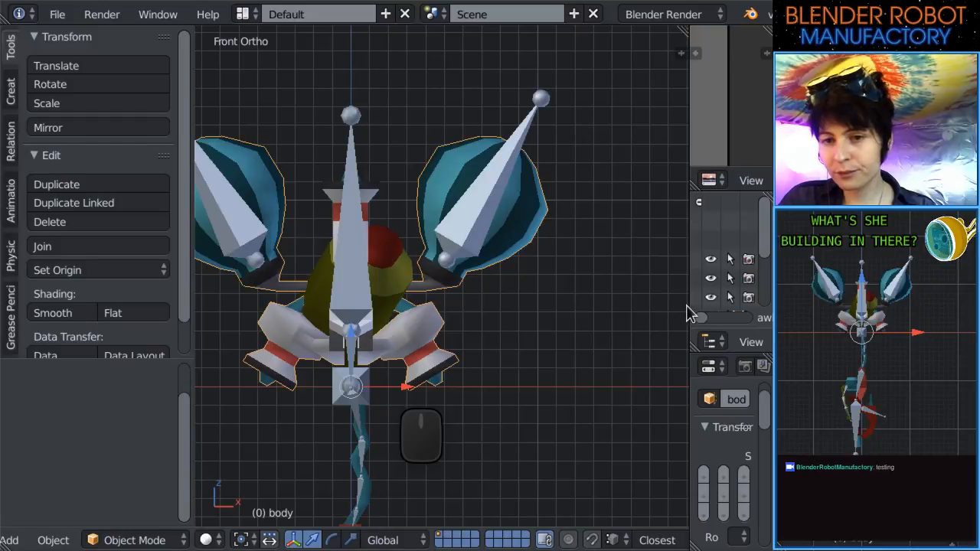
Add an Armature modifier to the body mesh.
drag(688, 314, 556, 278)
click(724, 367)
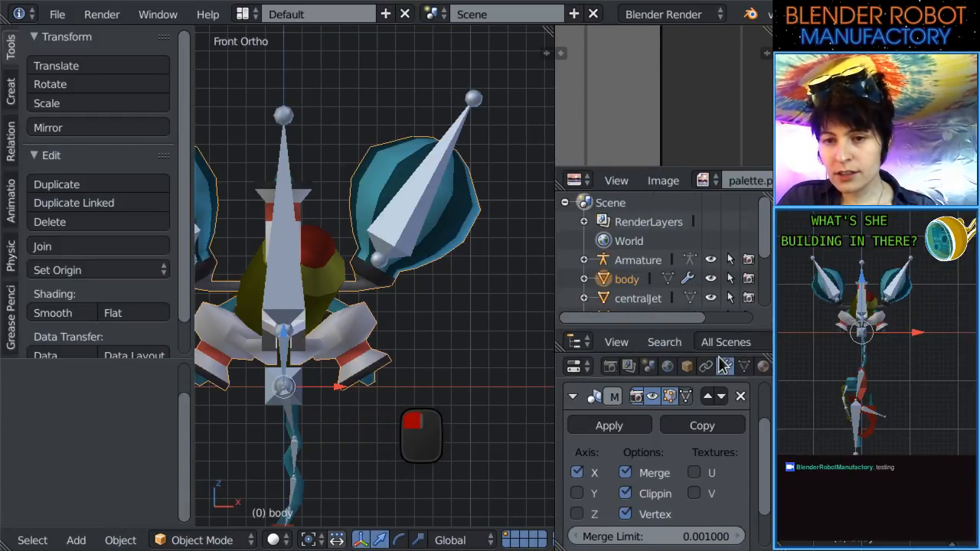
scroll(629, 436, up, 2)
click(629, 430)
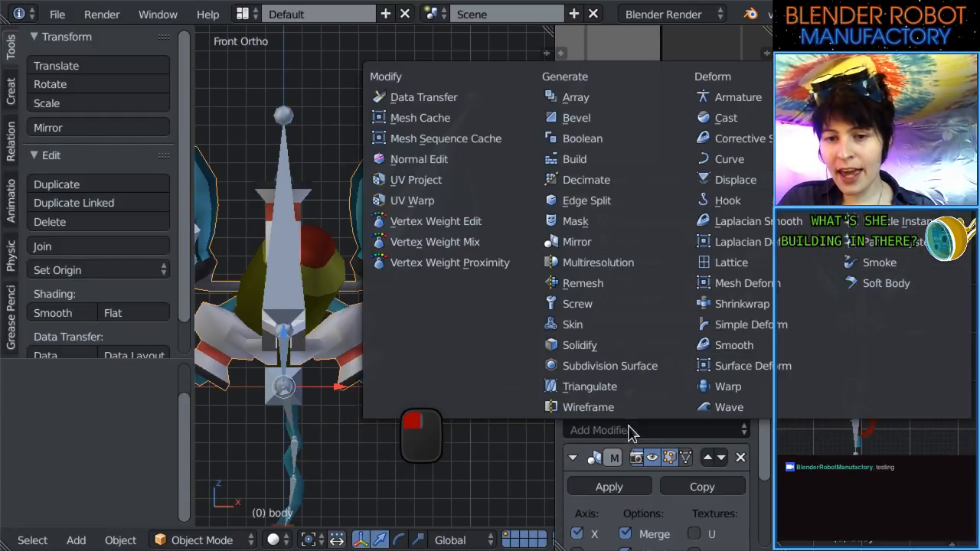
key(Escape)
click(616, 430)
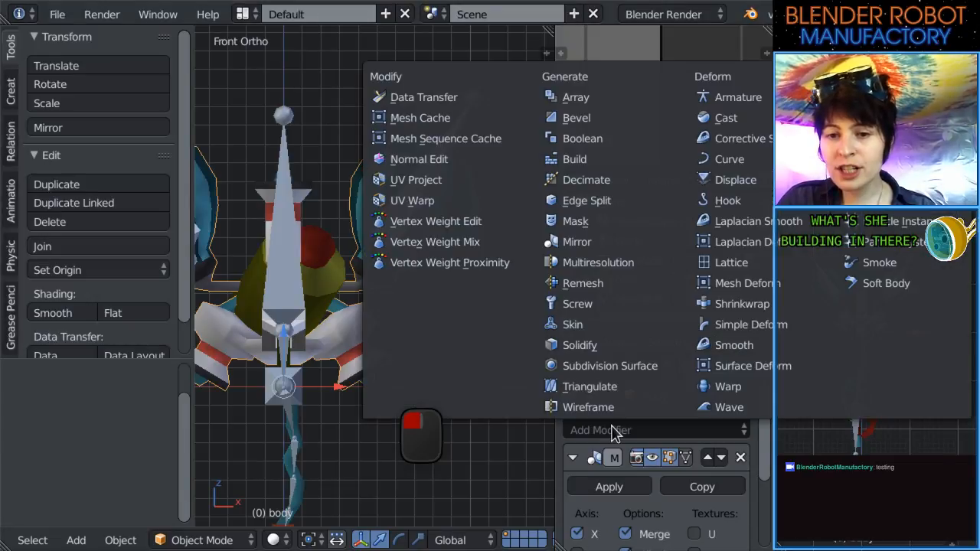
click(618, 431)
key(ctrl+s)
click(462, 319)
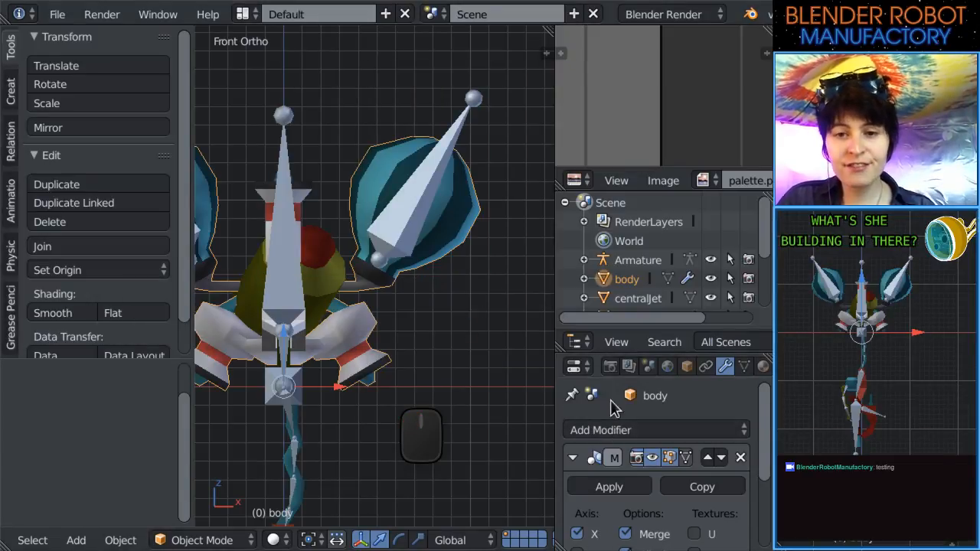
click(619, 430)
click(755, 98)
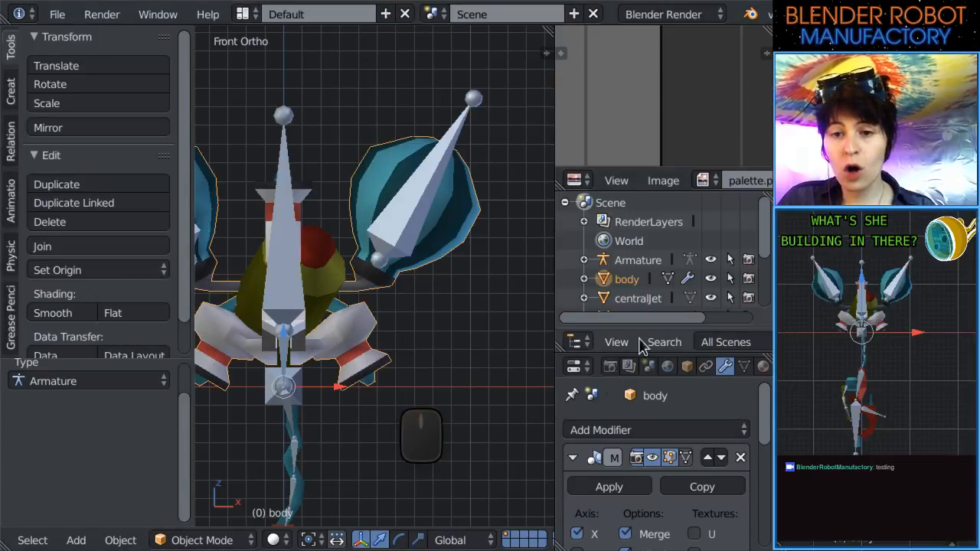
Set Armature as the target object of the body's Armature modifier.
scroll(680, 463, down, 8)
scroll(681, 462, down, 2)
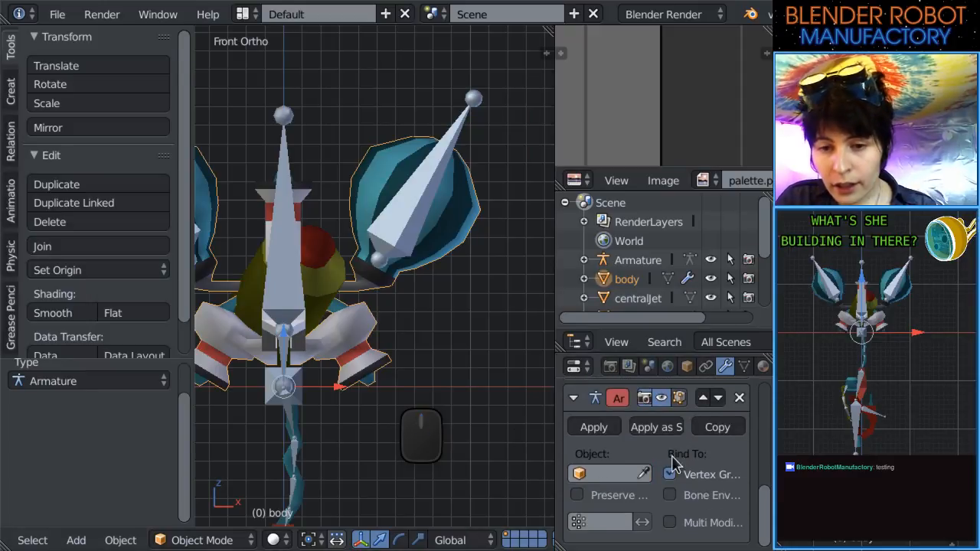
click(609, 474)
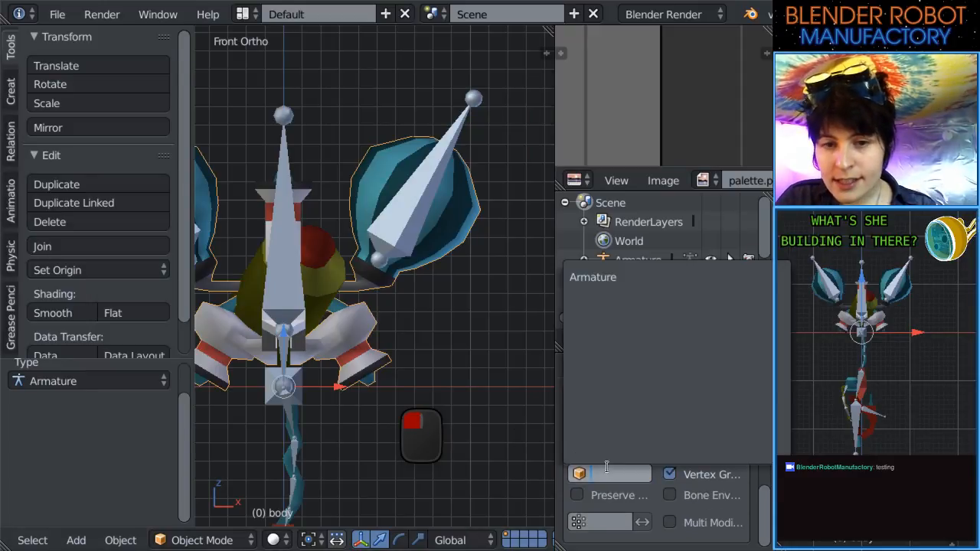
click(619, 278)
Change the armature's bone display to Stick.
scroll(449, 201, up, 2)
right_click(449, 201)
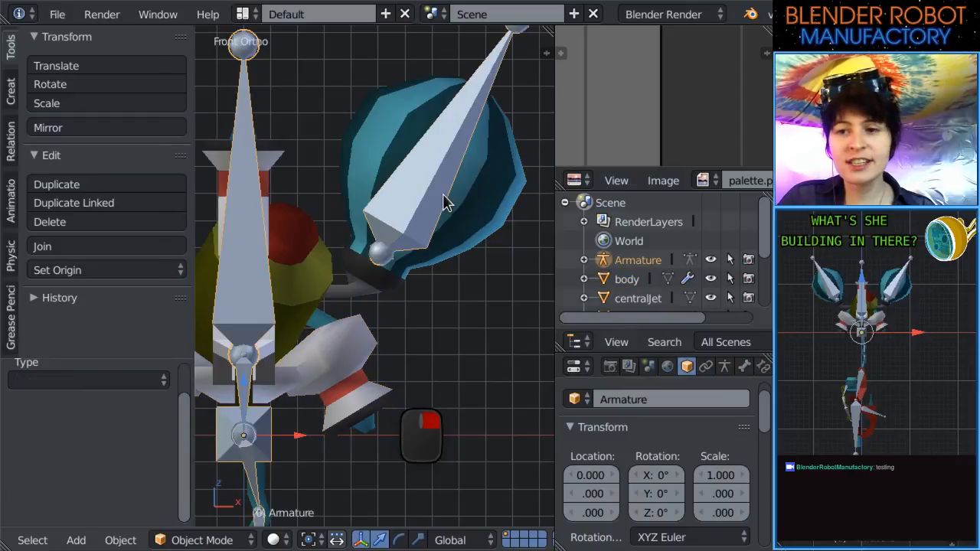
scroll(416, 289, down, 4)
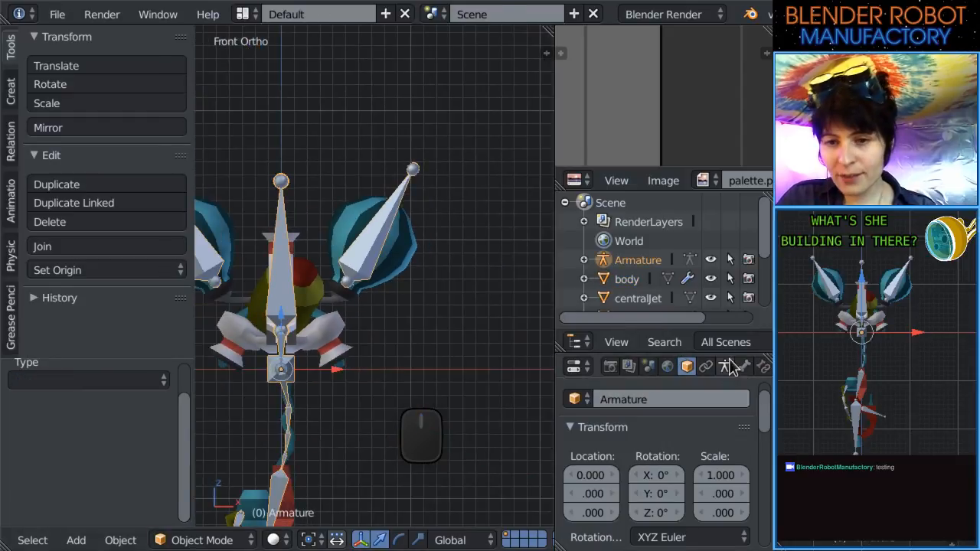
click(726, 367)
click(618, 465)
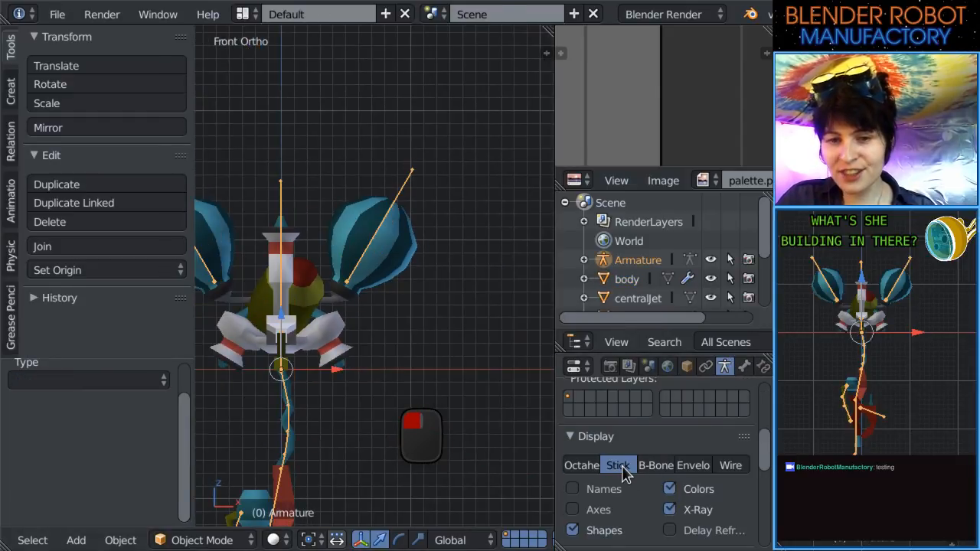
scroll(466, 324, down, 2)
scroll(346, 346, up, 2)
scroll(346, 346, up, 2)
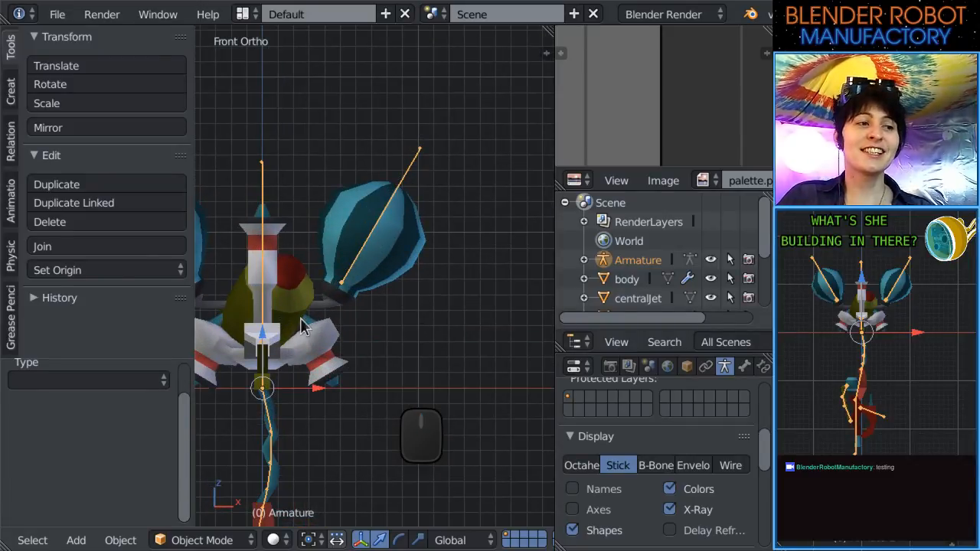
Put the armature in Pose Mode and select the balloon.L bone.
scroll(477, 289, up, 3)
right_click(362, 230)
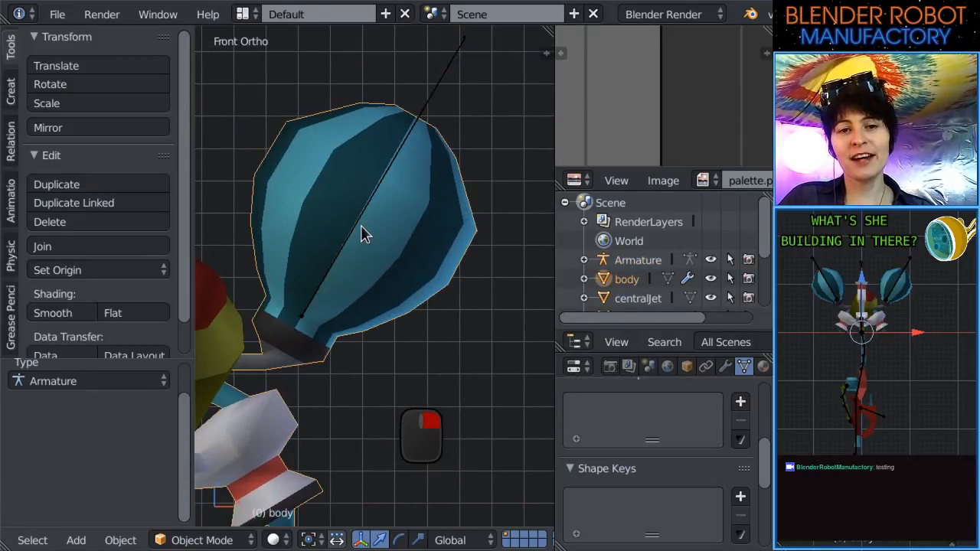
right_click(370, 206)
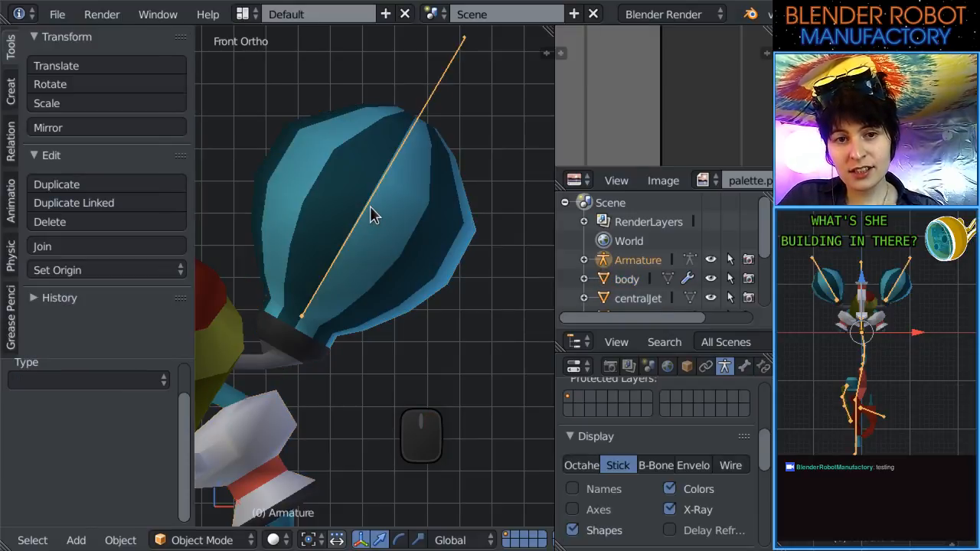
key(ctrl+Tab)
right_click(370, 206)
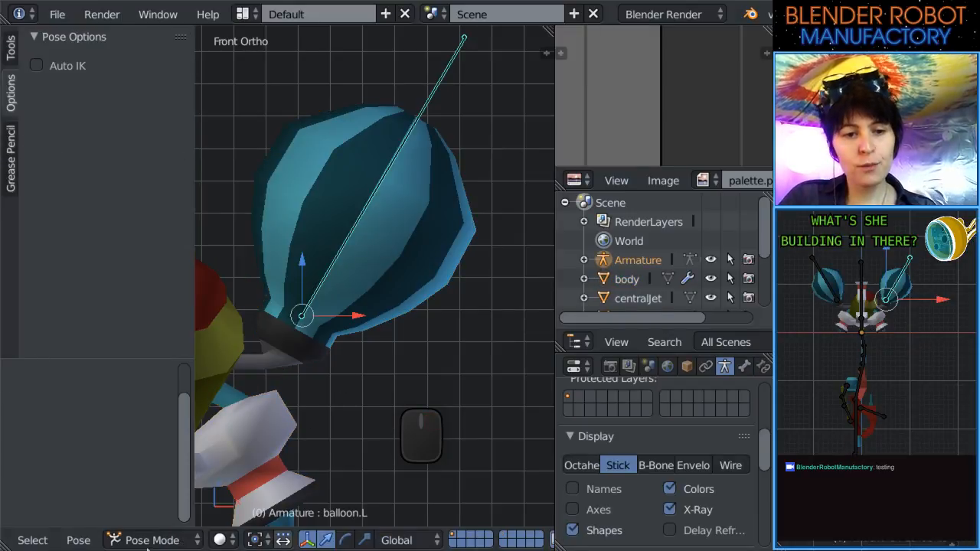
click(150, 544)
click(151, 545)
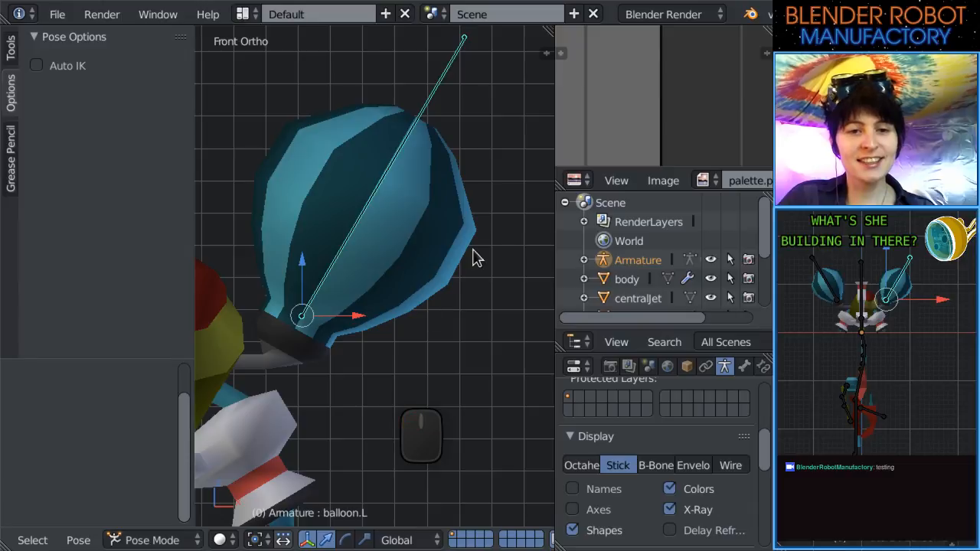
scroll(437, 274, down, 5)
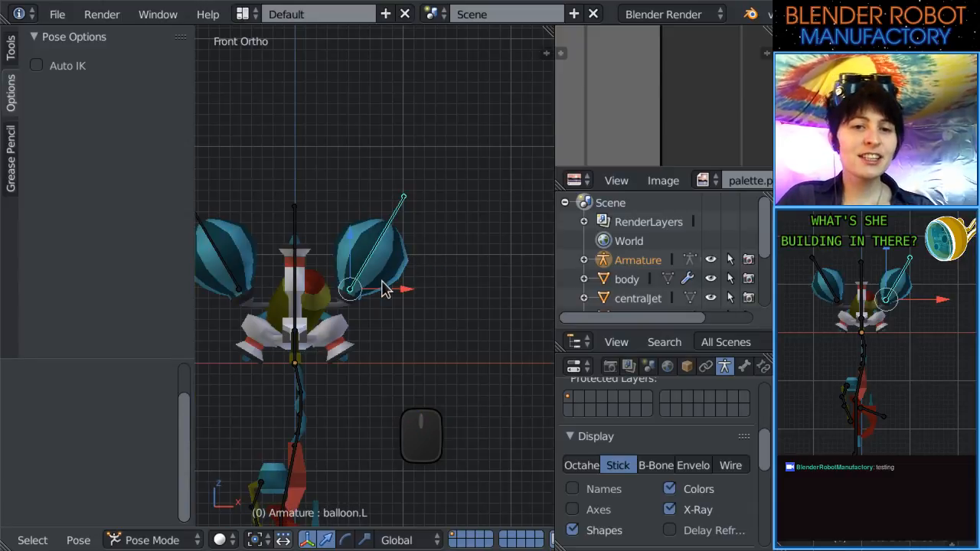
scroll(383, 289, up, 3)
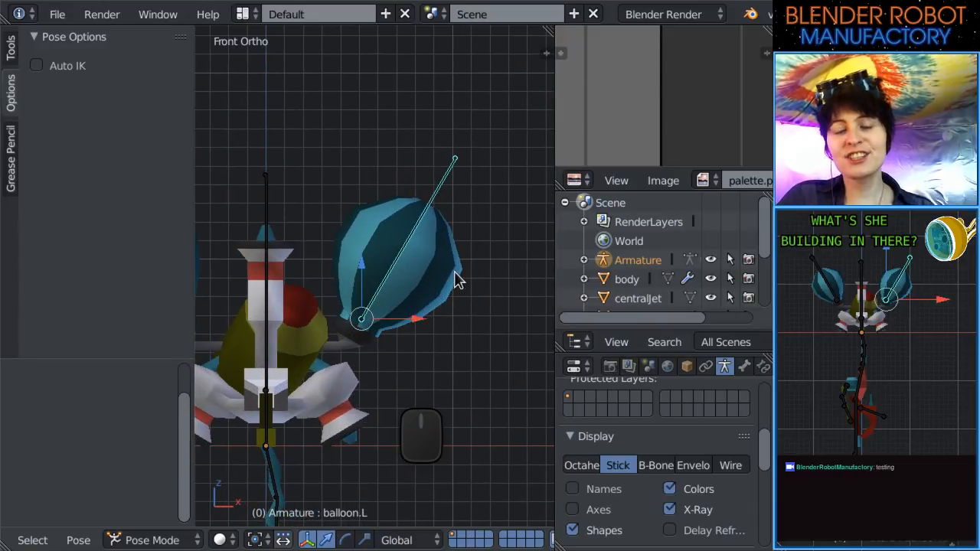
Select the body mesh and switch it to Weight Paint mode.
right_click(455, 278)
scroll(455, 280, down, 3)
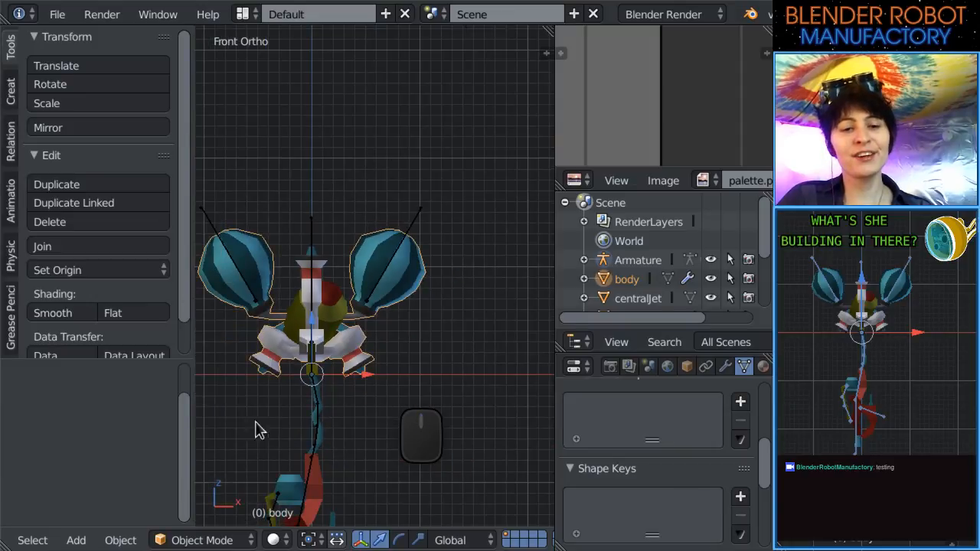
click(214, 541)
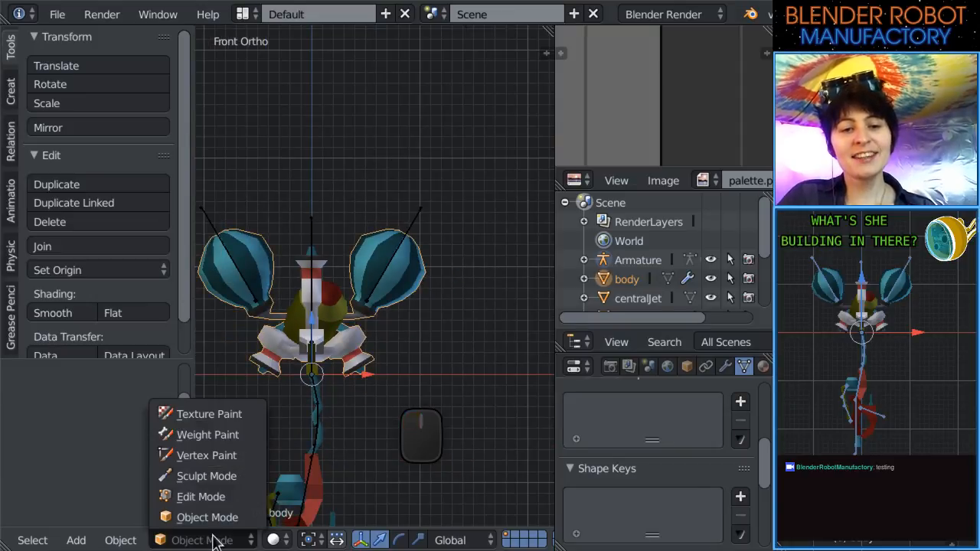
click(227, 434)
scroll(502, 331, up, 3)
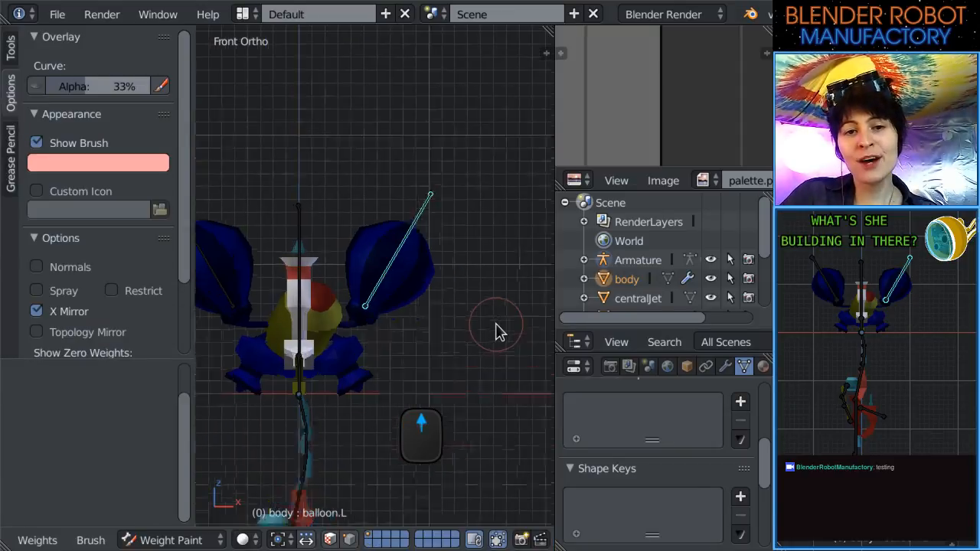
Show the weight brush settings and dab weight 1.000 for balloon.L onto the lower outer edge of the balloon.
scroll(494, 331, up, 3)
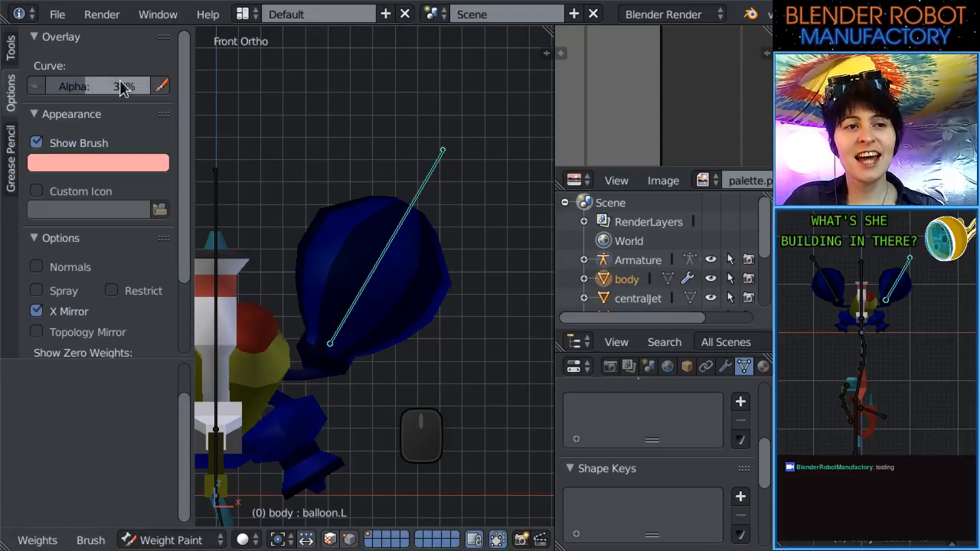
click(12, 47)
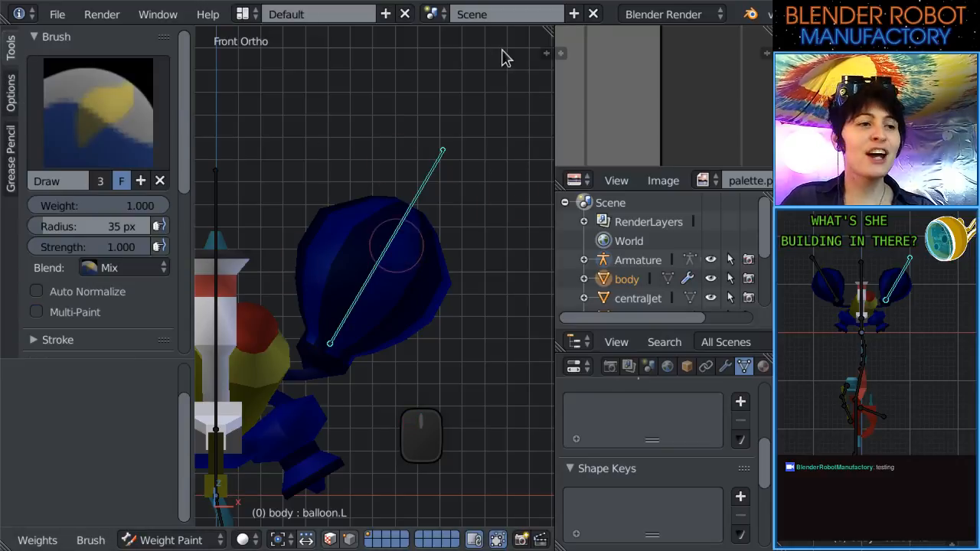
scroll(456, 242, down, 4)
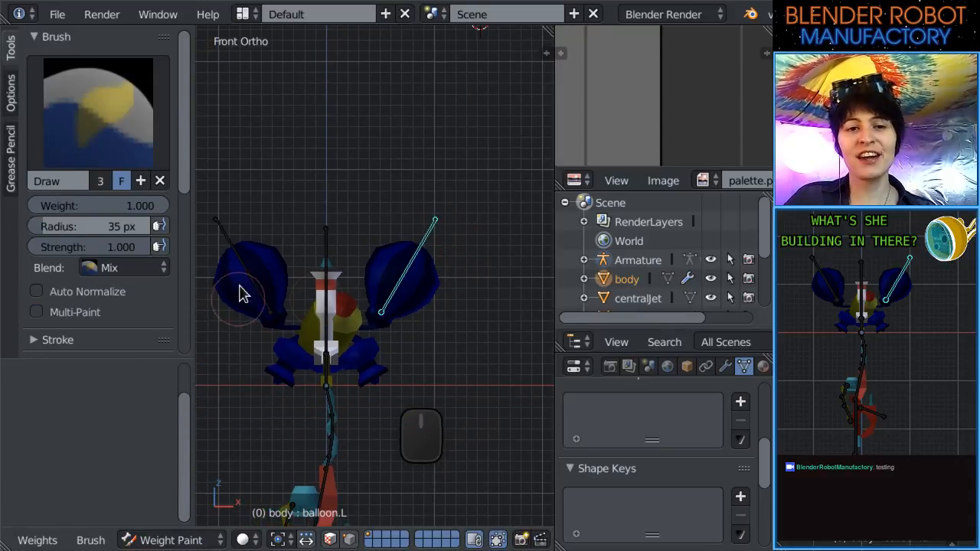
scroll(422, 278, up, 3)
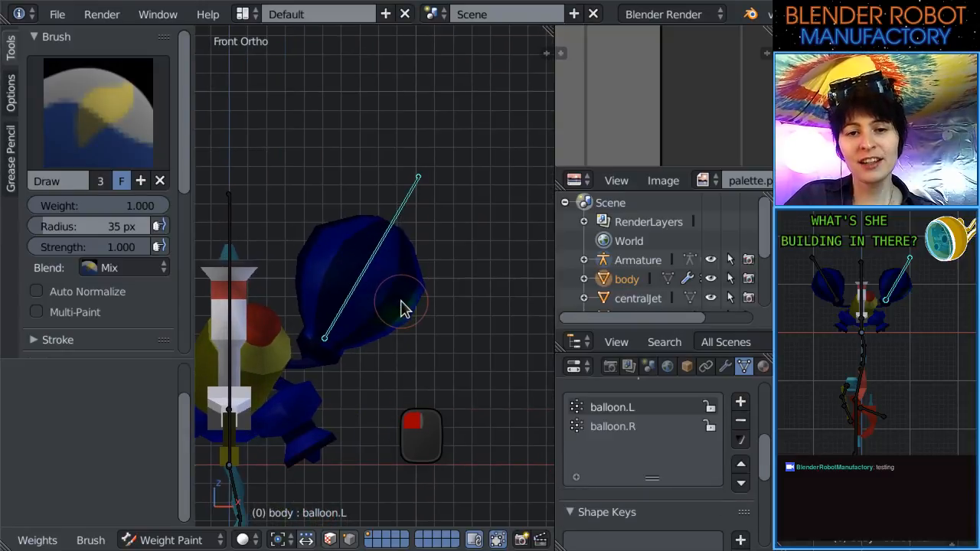
Test-rotate the balloon.L bone by about 45.6° and the balloon.R bone, and undo the rotations.
scroll(372, 317, down, 3)
key(r)
click(439, 351)
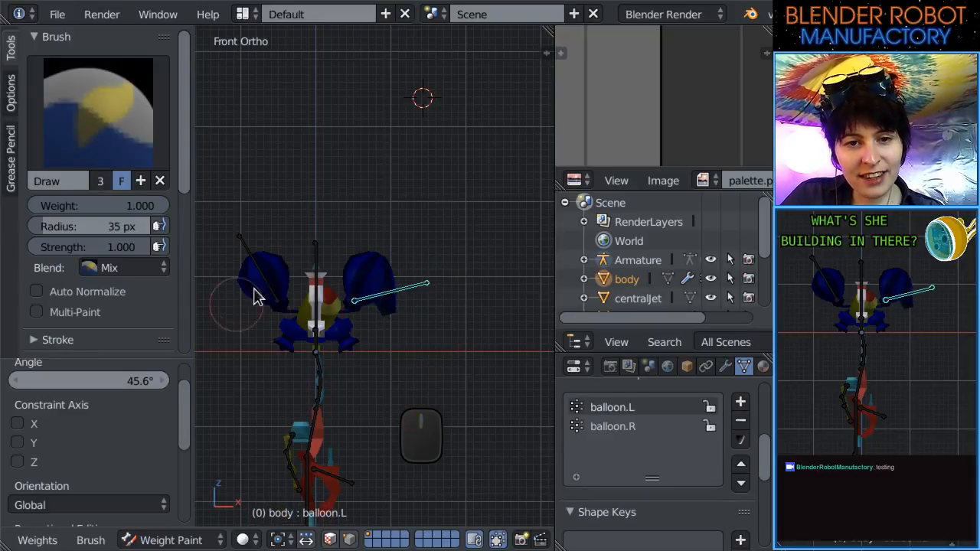
right_click(263, 289)
key(r)
click(249, 316)
key(ctrl+z)
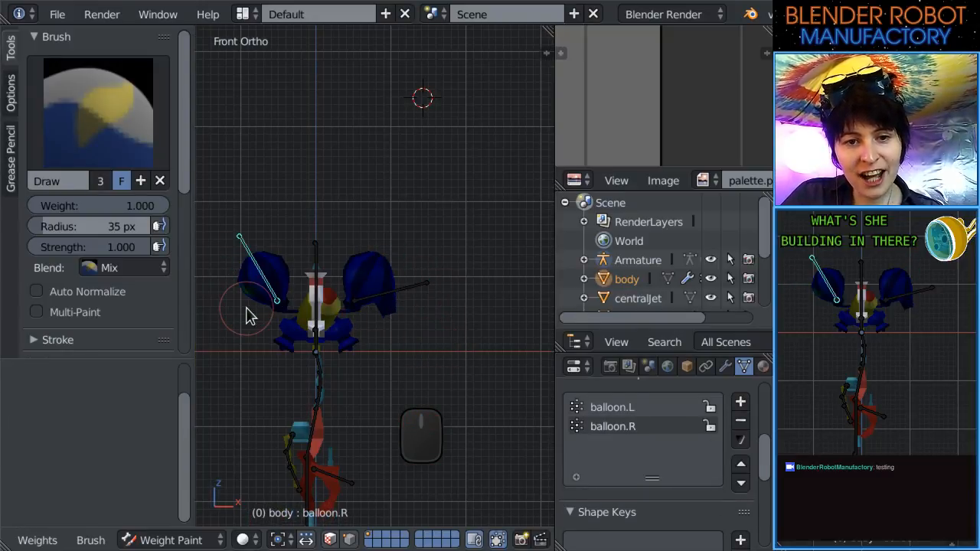
key(ctrl+z)
key(ctrl+z)
Paint weight 1.000 for balloon.L over the top and outer side of the balloon, trying a bone scale to check coverage.
scroll(401, 311, up, 4)
mouse_move(383, 289)
mouse_down()
mouse_move(396, 245)
mouse_move(350, 226)
mouse_move(401, 299)
mouse_up()
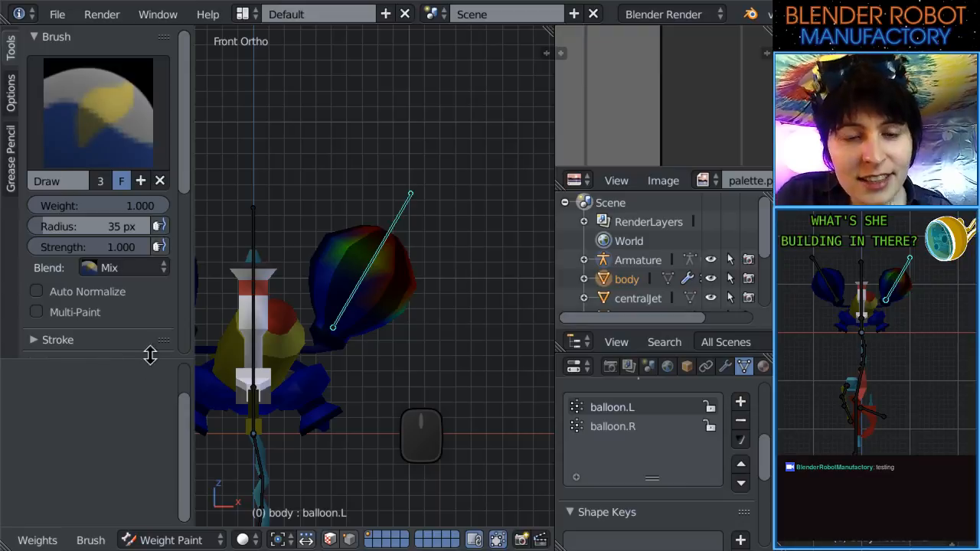
key(s)
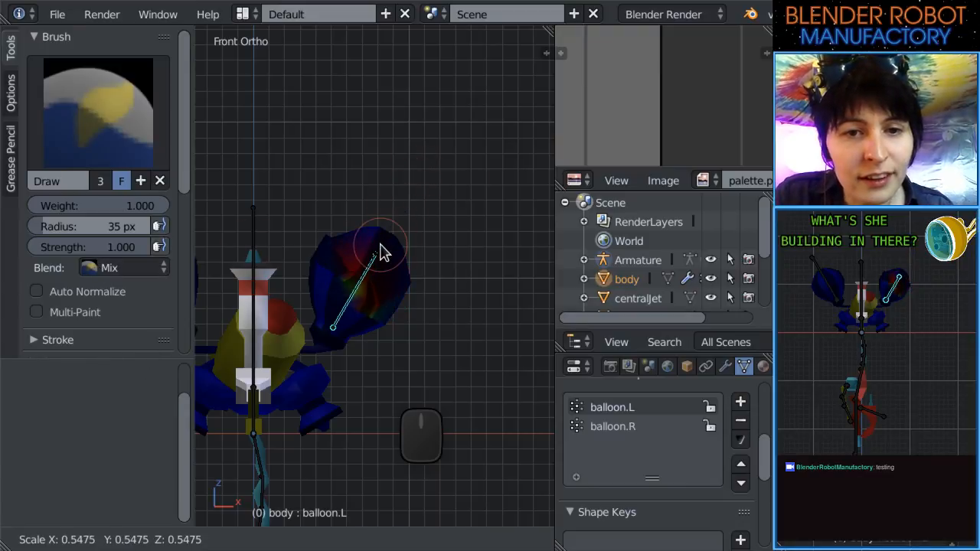
key(Escape)
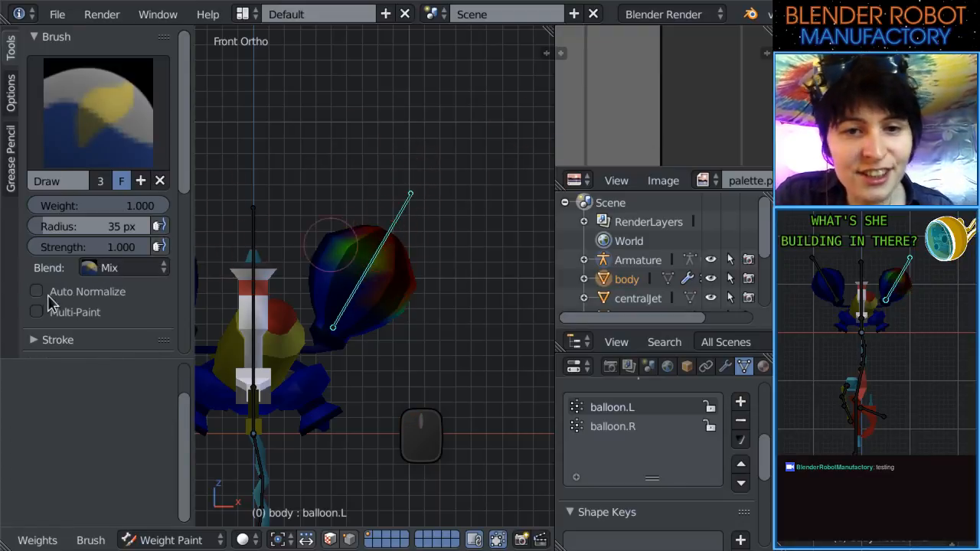
drag(379, 269, 344, 239)
Move the balloon.L bone about 0.743 in X and 1.034 in Z and paint its weight along the stretched balloon.
key(g)
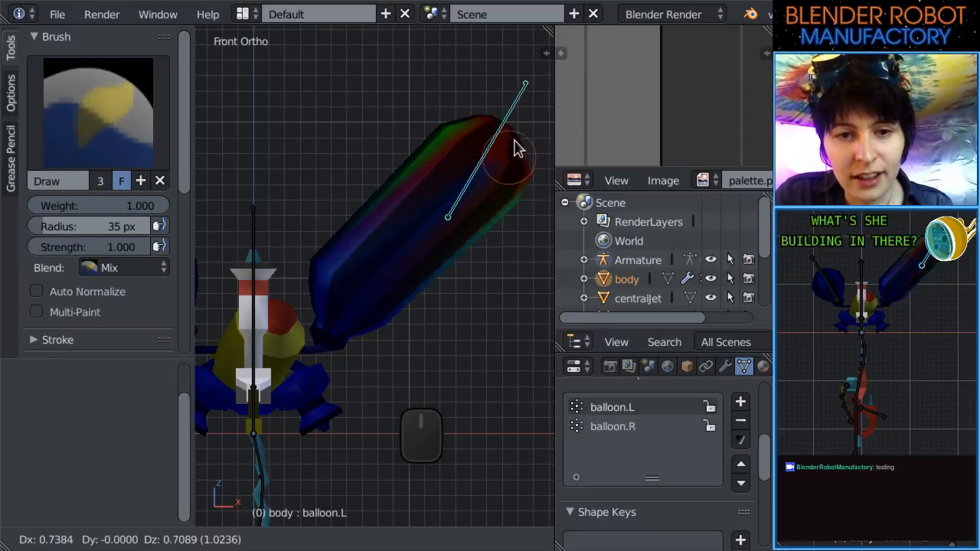
click(510, 120)
scroll(483, 192, up, 1)
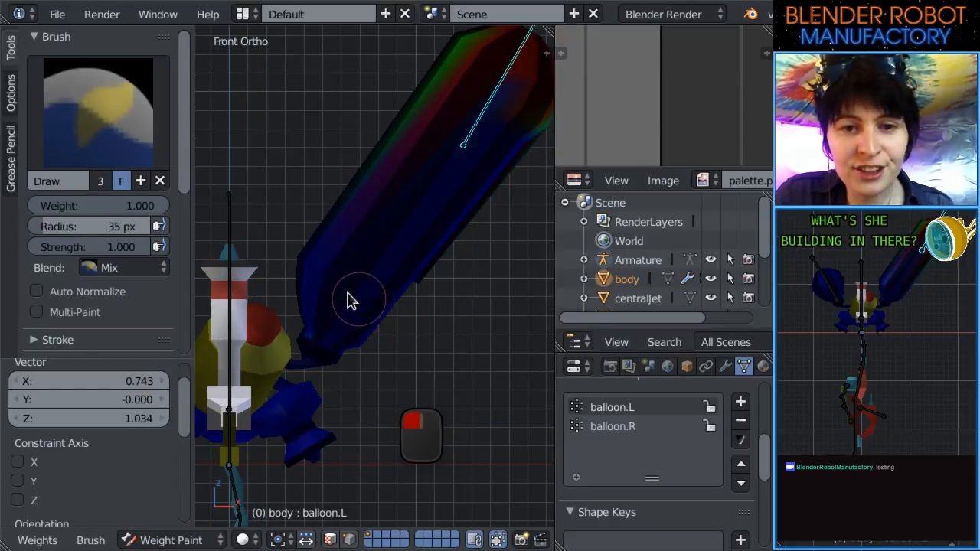
mouse_move(314, 242)
mouse_down()
mouse_move(396, 304)
mouse_move(468, 153)
mouse_move(397, 34)
mouse_move(459, 96)
mouse_up()
Enlarge the brush radius to 95 px and paint full balloon.L weight over the front and back of the balloon.
key(f)
click(483, 167)
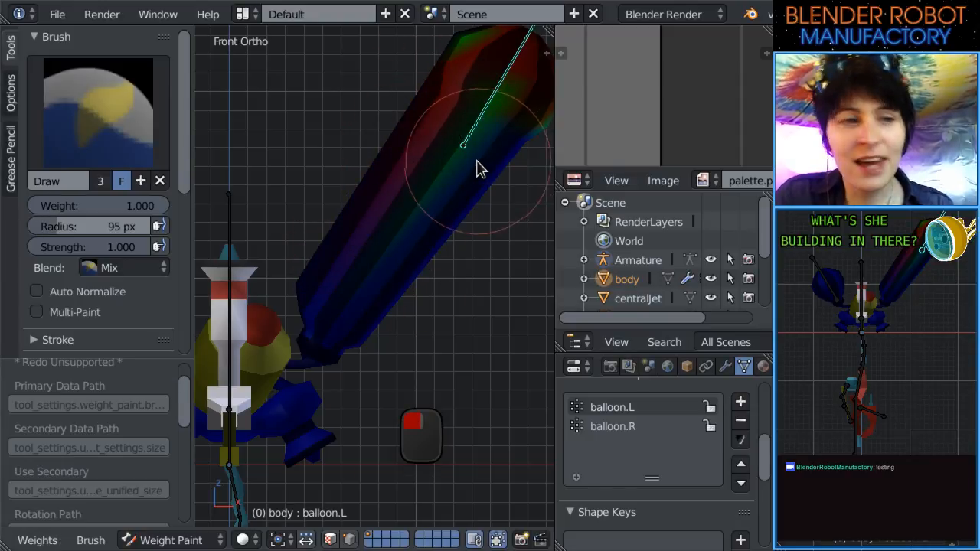
shift+middle_drag(477, 169, 420, 244)
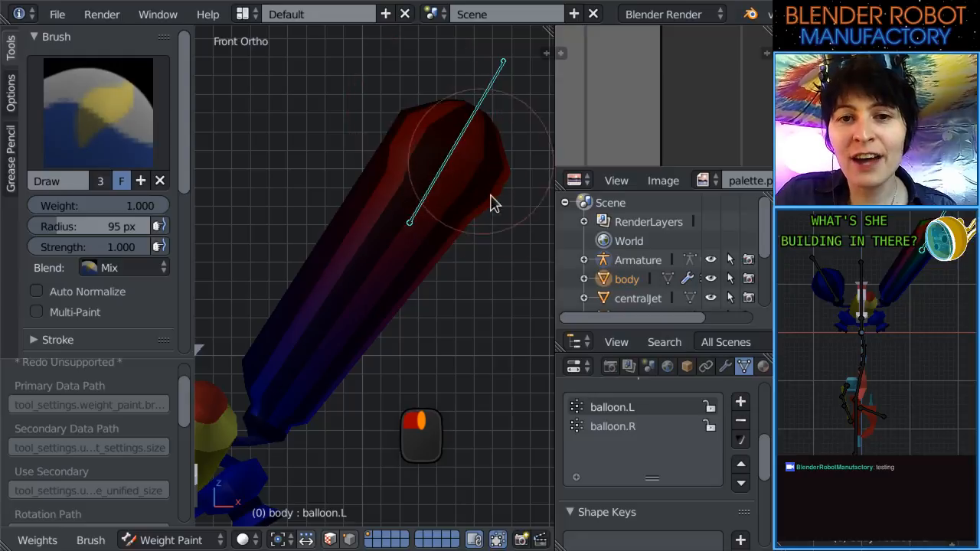
scroll(325, 228, down, 5)
middle_drag(325, 227, 532, 245)
scroll(354, 235, up, 3)
middle_drag(355, 234, 442, 236)
mouse_move(443, 236)
mouse_down()
mouse_move(407, 253)
mouse_move(393, 201)
mouse_move(459, 319)
mouse_move(492, 341)
mouse_move(405, 291)
mouse_move(453, 120)
mouse_move(339, 234)
mouse_up()
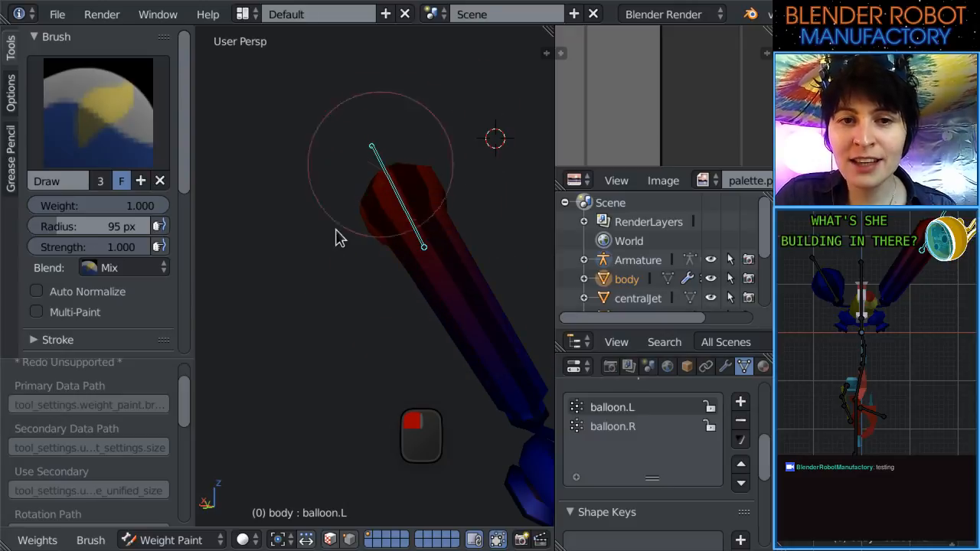
mouse_move(339, 234)
middle_down()
mouse_move(427, 270)
mouse_move(410, 214)
middle_up()
mouse_move(383, 191)
mouse_down()
mouse_move(356, 162)
mouse_move(425, 183)
mouse_move(430, 160)
mouse_up()
middle_drag(406, 164, 400, 185)
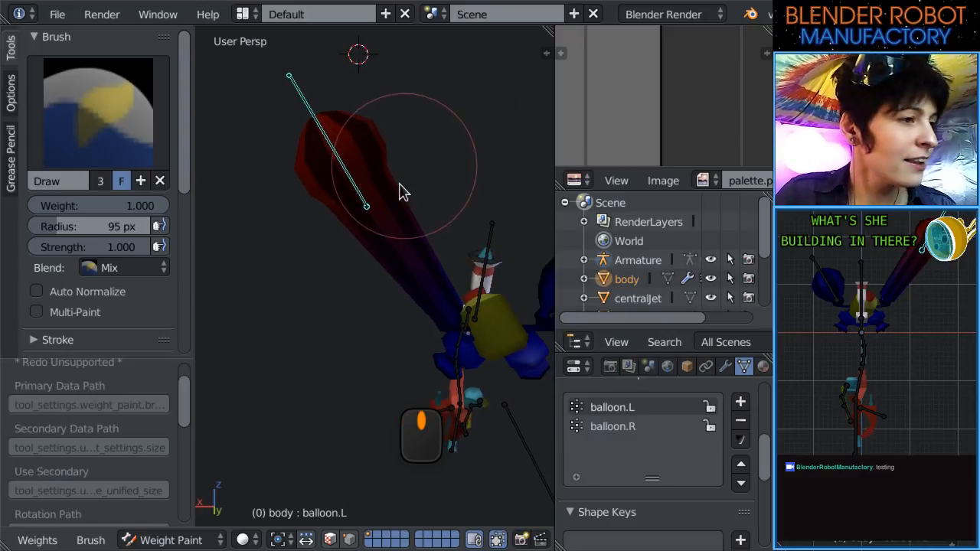
Reduce the brush radius to 36 px and paint balloon.L weight onto the vertices just above the balloon's neck in front view.
key(KP_1)
scroll(401, 185, up, 2)
shift+middle_drag(373, 354, 515, 213)
scroll(515, 213, up, 4)
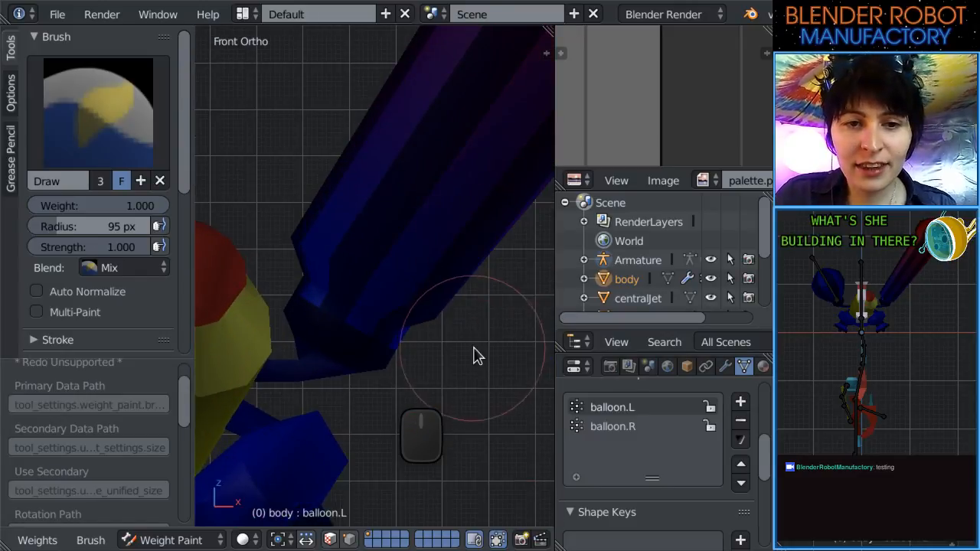
key(f)
click(427, 343)
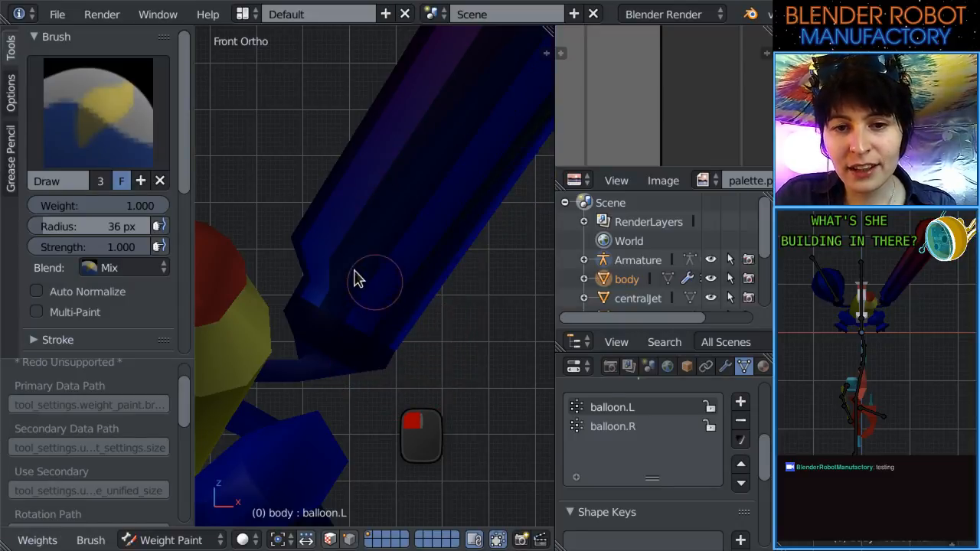
drag(310, 249, 338, 259)
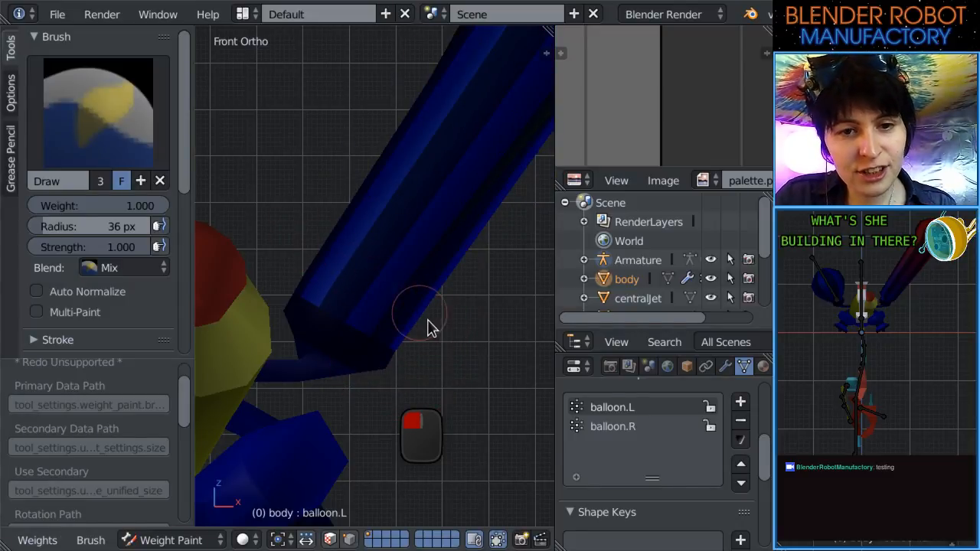
Paint full balloon.L weight onto the remaining vertices around the balloon's lower part from the front and back.
scroll(427, 328, down, 4)
scroll(428, 302, up, 4)
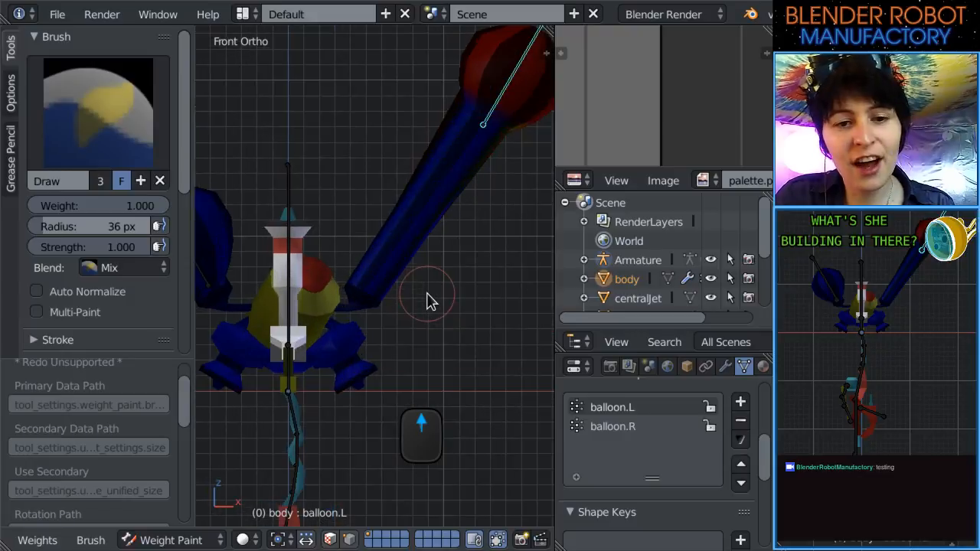
scroll(426, 313, up, 3)
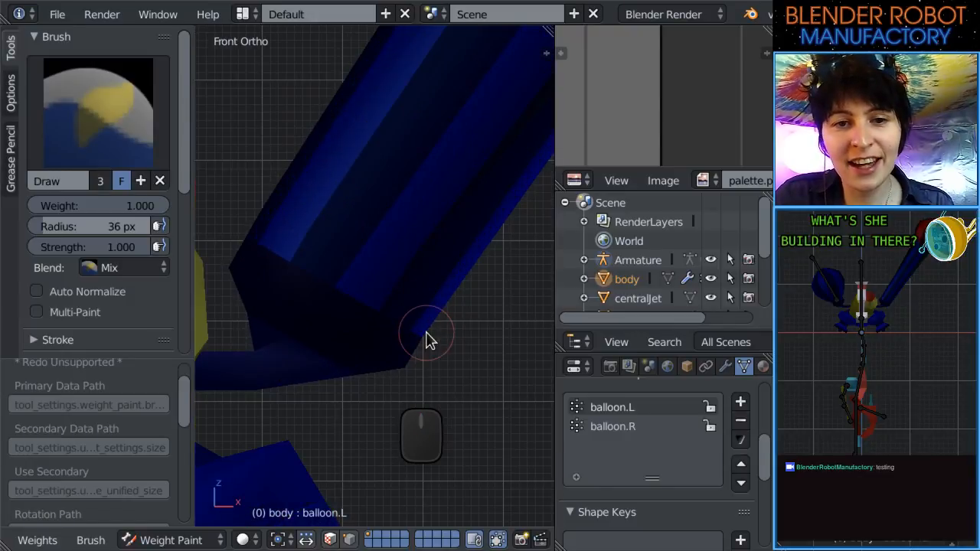
scroll(426, 304, down, 6)
shift+middle_drag(425, 262, 282, 395)
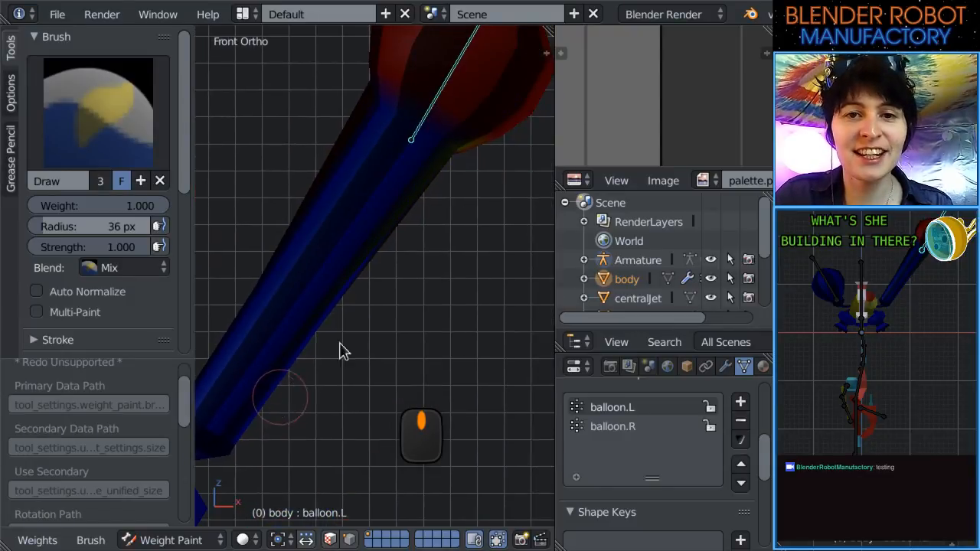
scroll(498, 142, down, 4)
drag(403, 201, 440, 220)
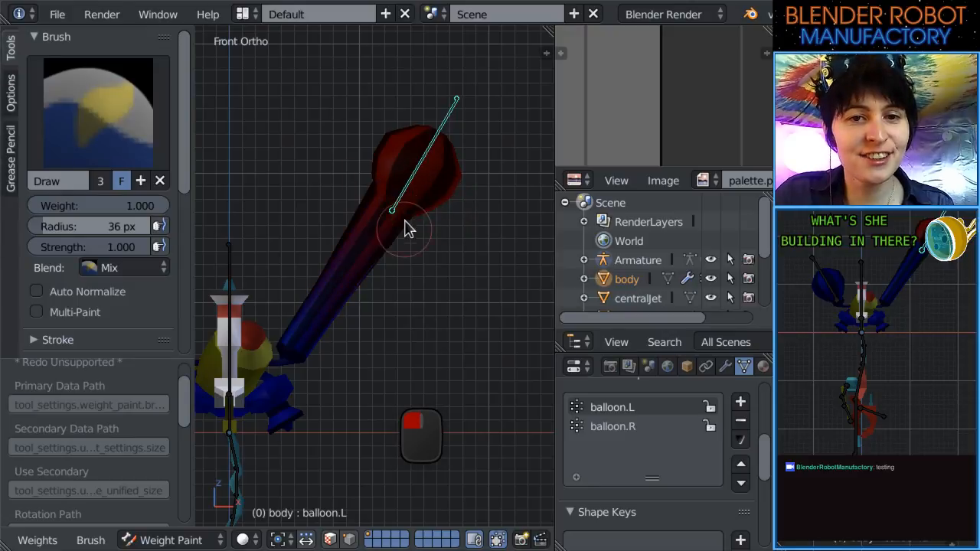
mouse_move(393, 213)
middle_down()
mouse_move(326, 265)
mouse_move(375, 263)
mouse_move(296, 317)
mouse_move(357, 267)
mouse_move(393, 287)
mouse_move(283, 257)
middle_up()
mouse_move(283, 257)
mouse_down()
mouse_move(276, 254)
mouse_move(323, 253)
mouse_up()
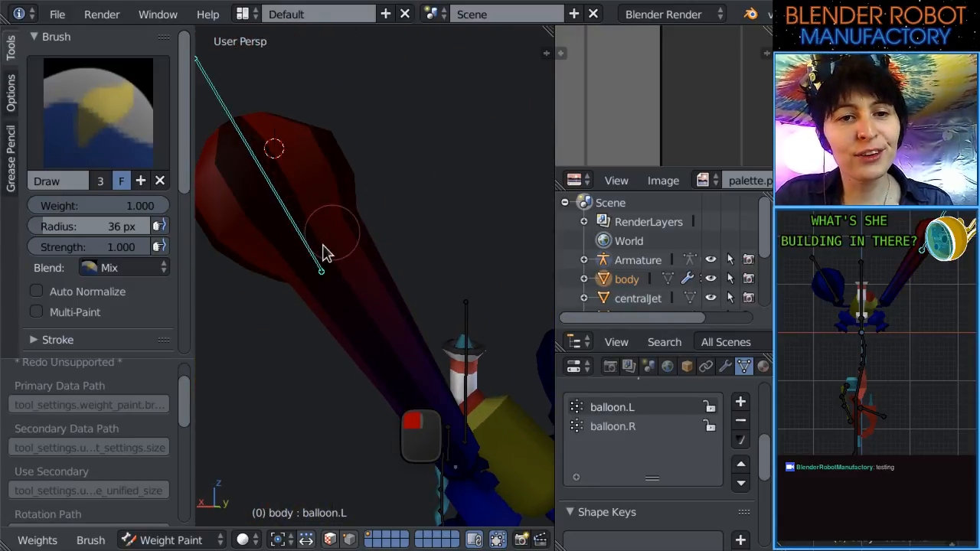
middle_drag(360, 221, 369, 259)
drag(327, 265, 280, 280)
Move the balloon.L bone back to the balloon's neck in front view.
key(KP_1)
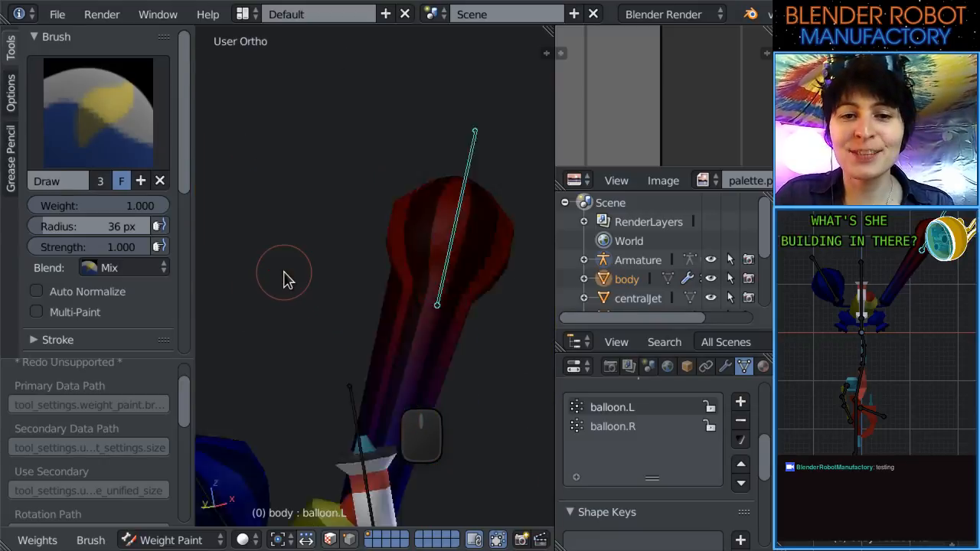
key(g)
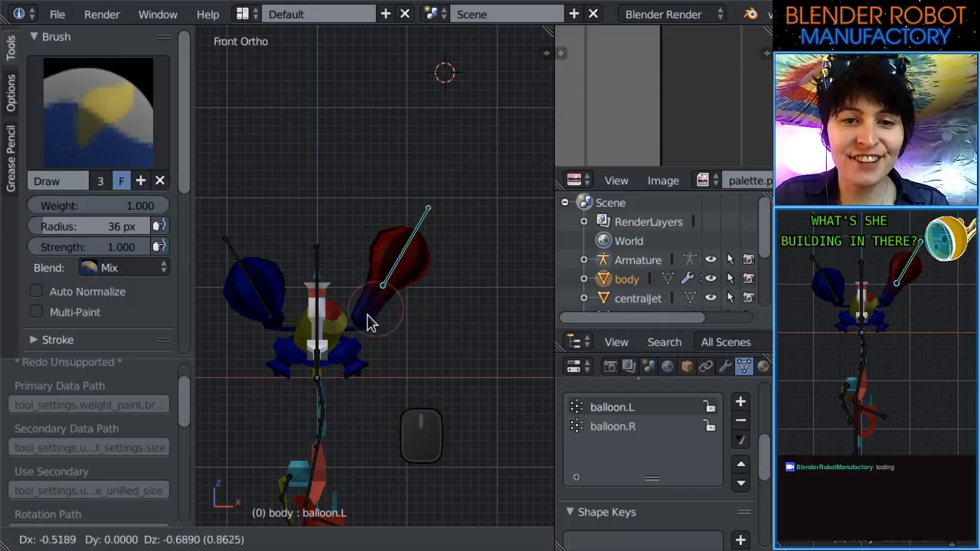
click(373, 329)
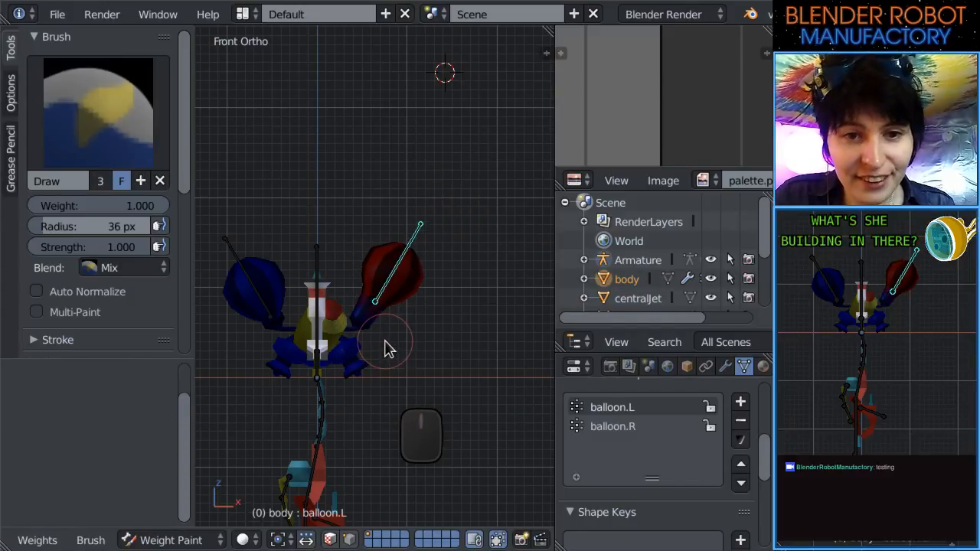
scroll(385, 345, up, 4)
scroll(427, 259, down, 4)
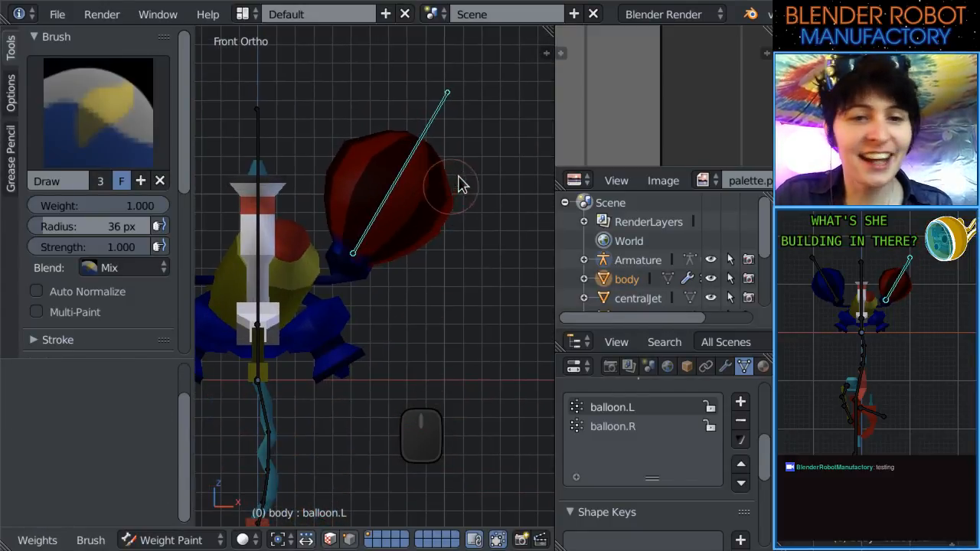
Scale the balloon.L bone to 0.290 and move it about 0.109 in X and 0.086 in Z.
key(s)
click(389, 240)
scroll(426, 246, up, 4)
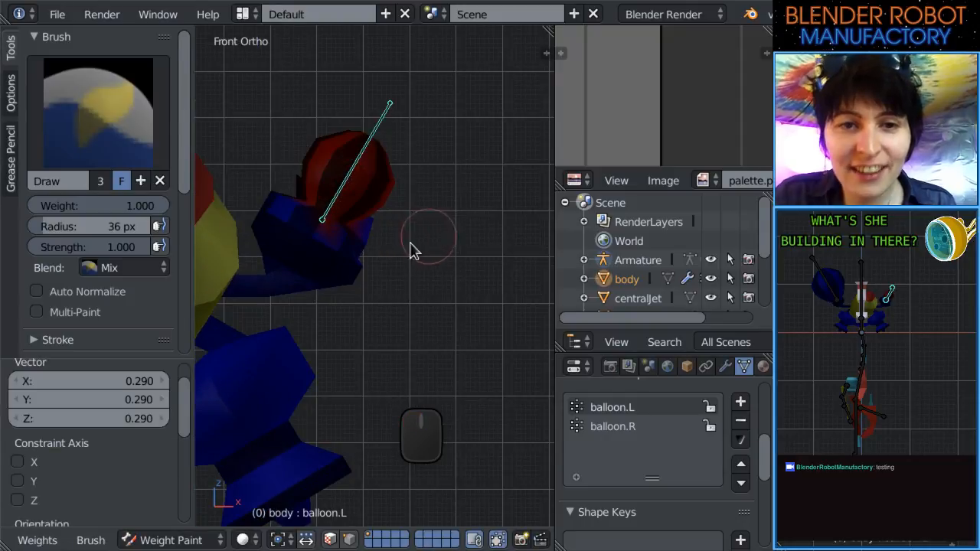
key(g)
click(418, 177)
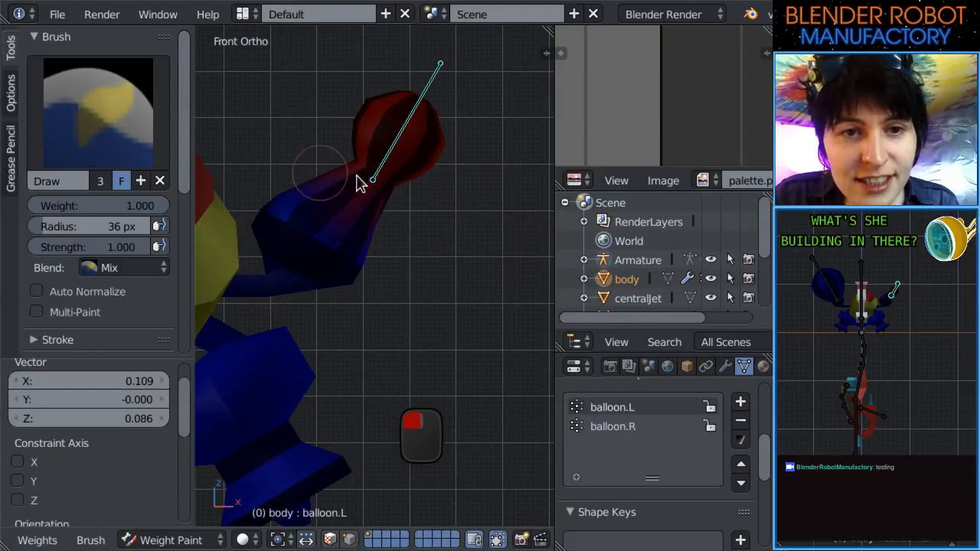
Paint balloon.L weight around the shrunken balloon's base and move the bone about 0.214 in X and 0.152 in Z.
drag(383, 222, 385, 192)
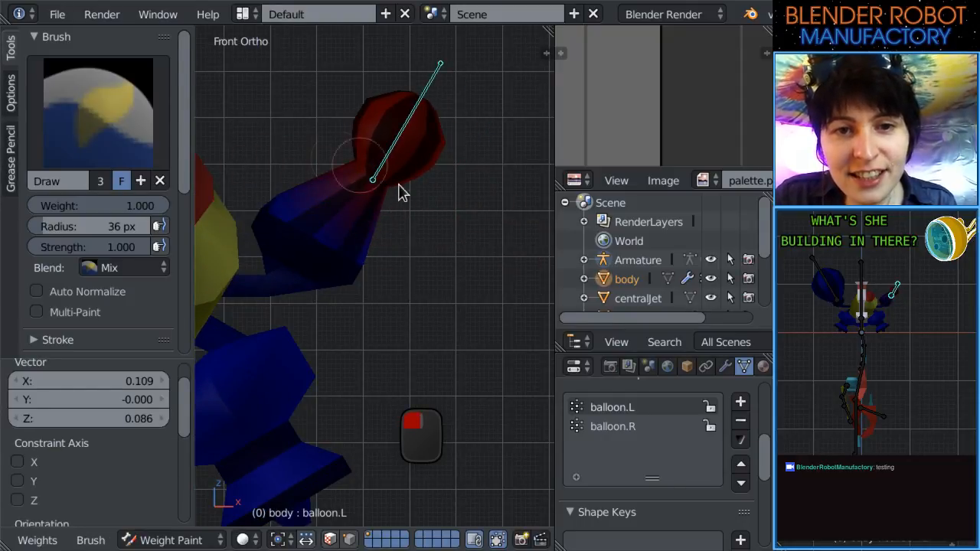
middle_drag(371, 183, 450, 234)
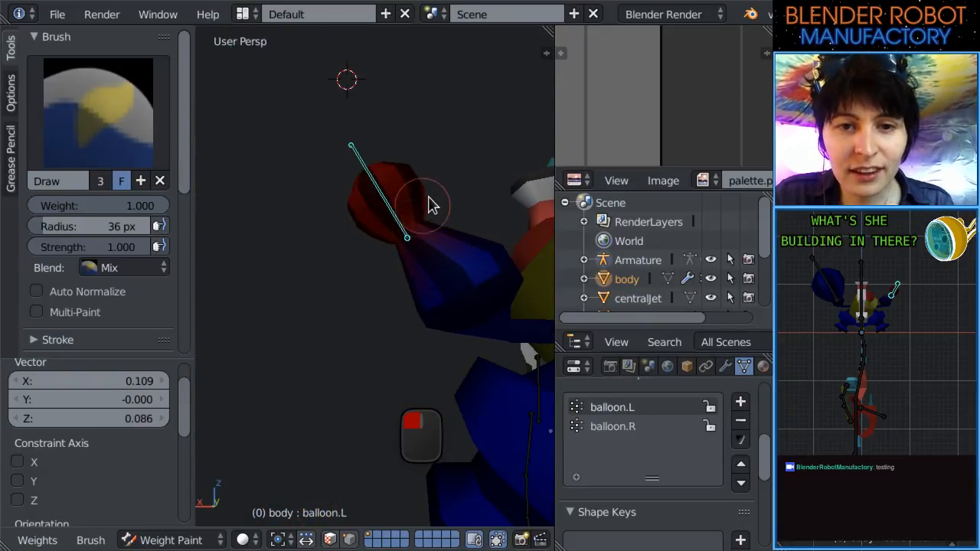
key(g)
click(507, 181)
Compare wireframe and solid shading to examine the vertices and weights at the balloon's neck.
key(z)
scroll(364, 320, up, 3)
shift+middle_drag(364, 315, 459, 314)
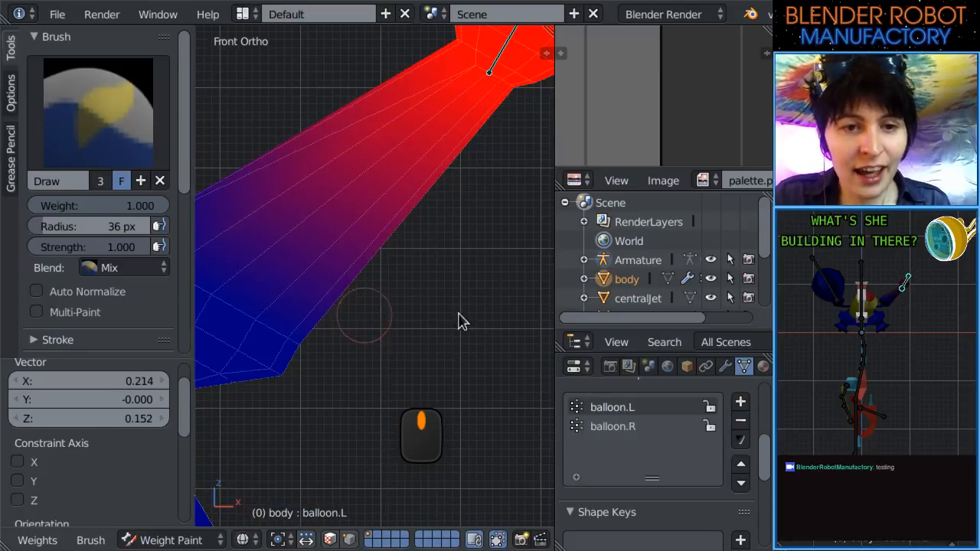
scroll(463, 319, down, 3)
key(z)
scroll(358, 425, up, 1)
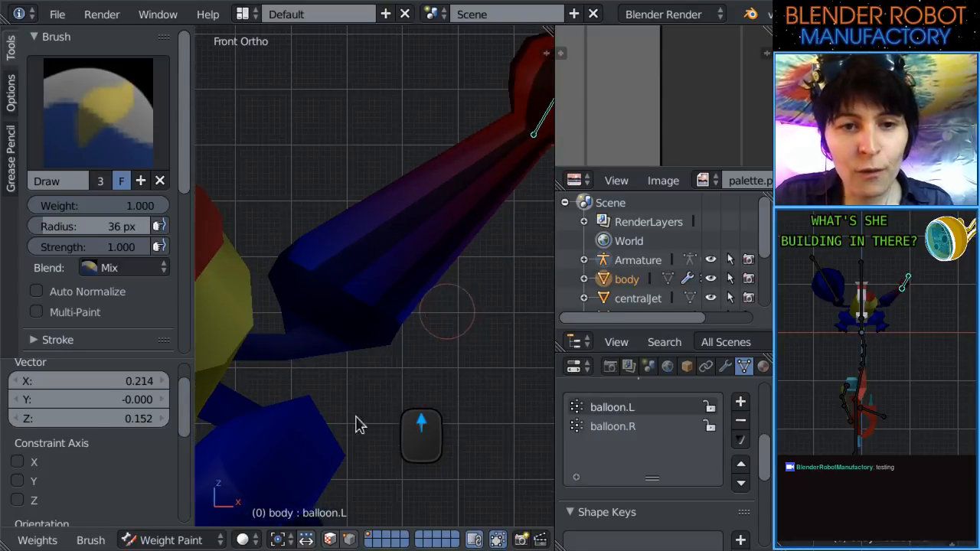
click(242, 539)
click(277, 481)
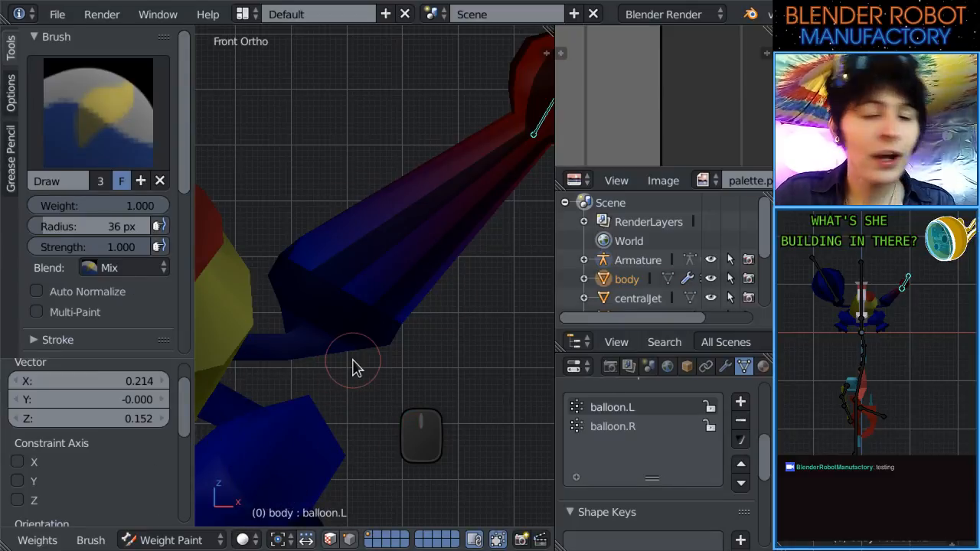
scroll(360, 353, up, 1)
key(z)
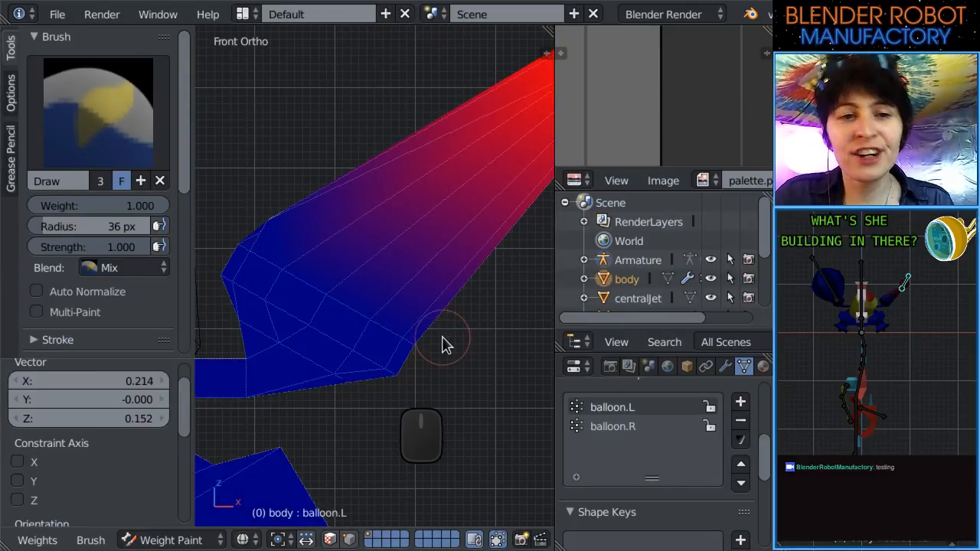
Examine the stretched left balloon and its neck from several angles in Object Mode with solid shading.
key(z)
click(170, 540)
click(158, 517)
scroll(304, 362, down, 1)
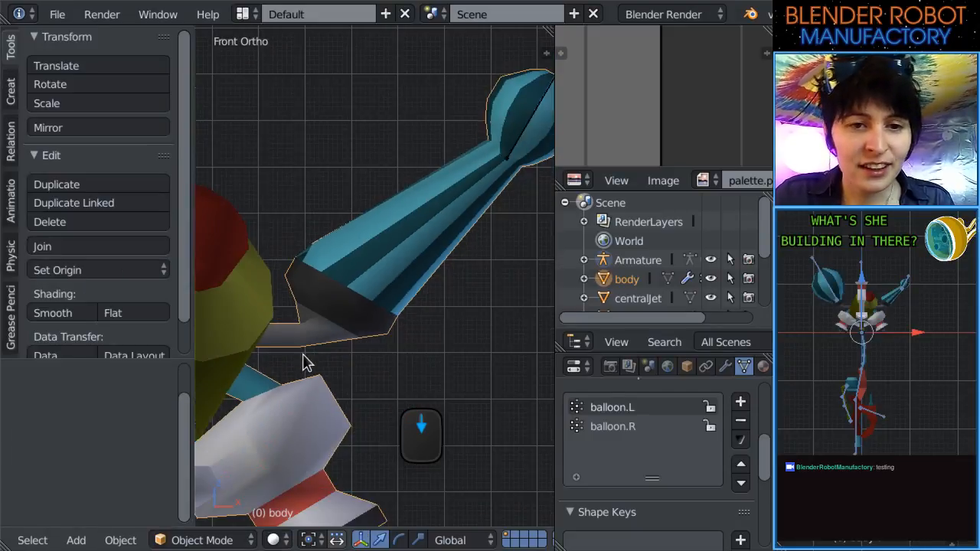
mouse_move(304, 362)
middle_down()
mouse_move(453, 313)
mouse_move(529, 368)
mouse_move(283, 337)
mouse_move(362, 301)
mouse_move(422, 236)
middle_up()
key(z)
mouse_move(490, 243)
middle_down()
mouse_move(317, 280)
mouse_move(422, 263)
middle_up()
key(z)
scroll(417, 265, down, 3)
scroll(417, 266, up, 2)
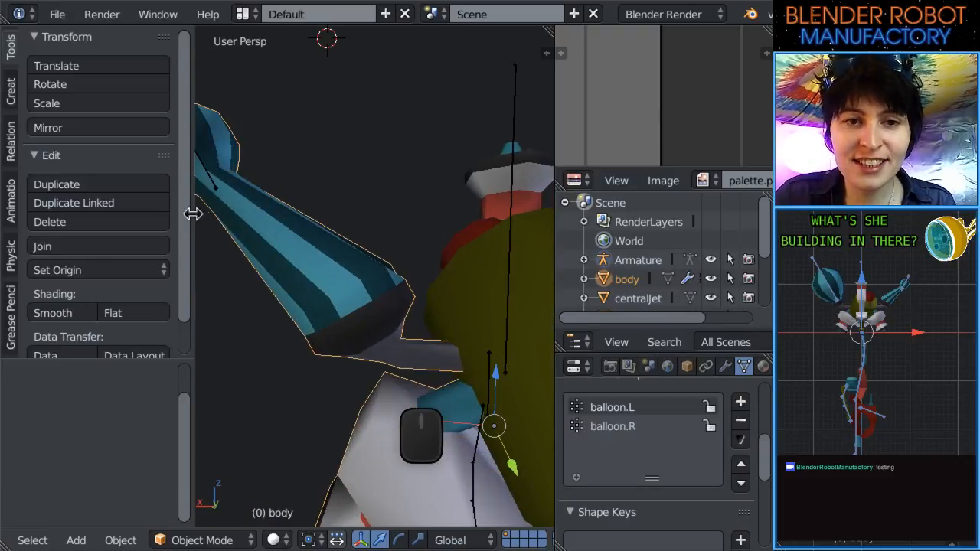
Return the body mesh to Weight Paint mode with the balloon.L weights shown in wireframe shading, viewing the back of the balloon.
right_click(218, 184)
right_click(294, 225)
key(ctrl+Tab)
scroll(354, 253, up, 3)
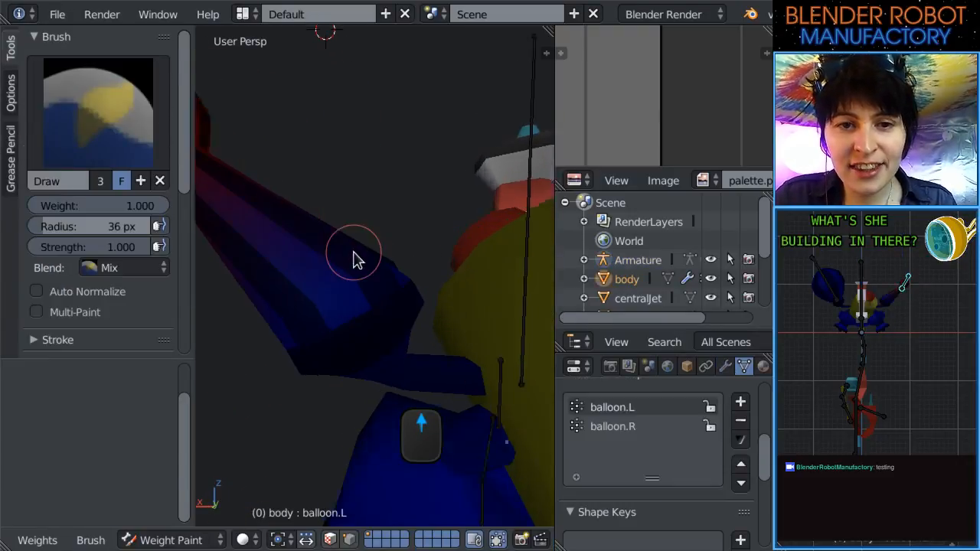
key(z)
mouse_move(354, 253)
middle_down()
mouse_move(341, 284)
mouse_move(350, 283)
mouse_move(252, 324)
mouse_move(339, 268)
mouse_move(320, 300)
mouse_move(409, 253)
mouse_move(221, 241)
mouse_move(394, 284)
mouse_move(387, 293)
mouse_move(452, 322)
mouse_move(323, 249)
middle_up()
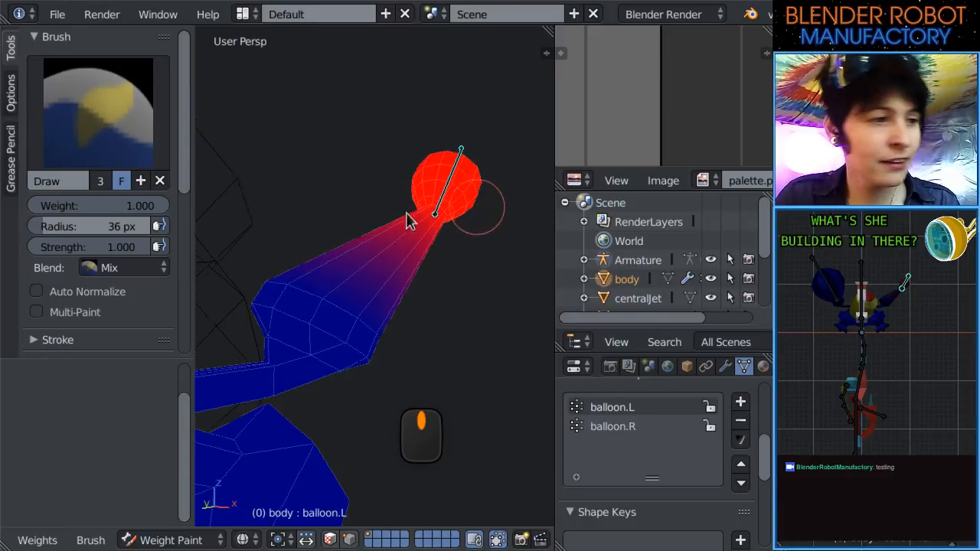
middle_drag(407, 220, 238, 234)
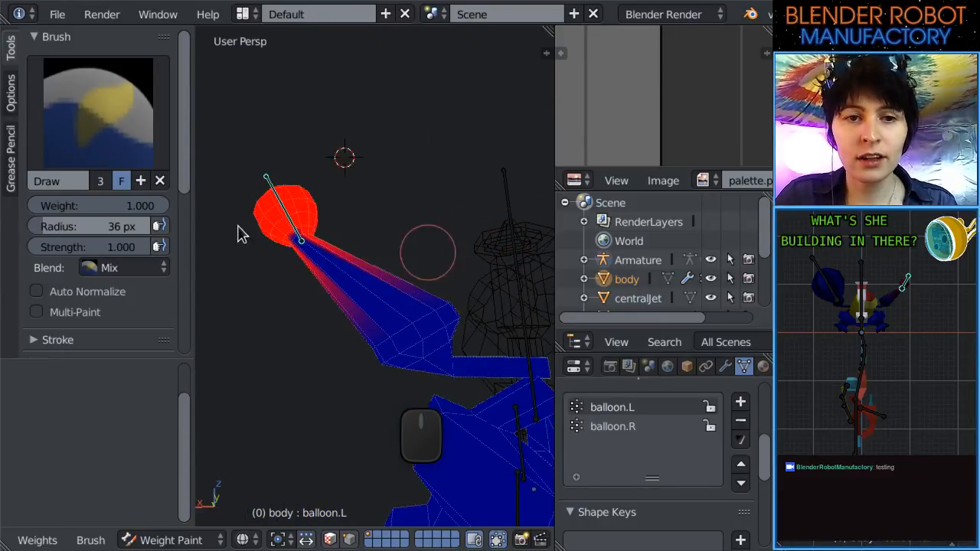
Paint balloon.L weight 1.000 onto the unweighted vertices at the back of the balloon's neck and check the coverage.
drag(303, 242, 274, 273)
middle_drag(321, 236, 360, 357)
scroll(365, 346, up, 4)
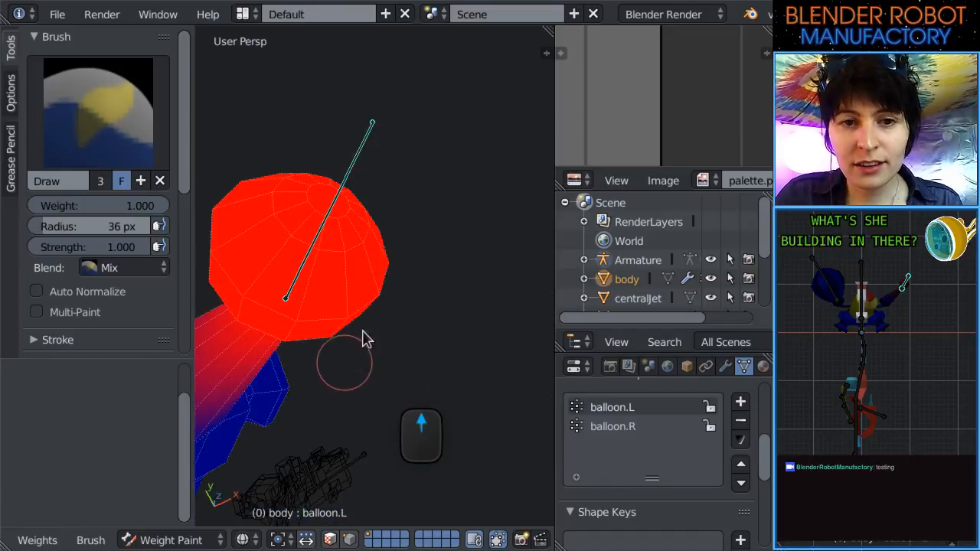
scroll(322, 203, down, 3)
key(KP_1)
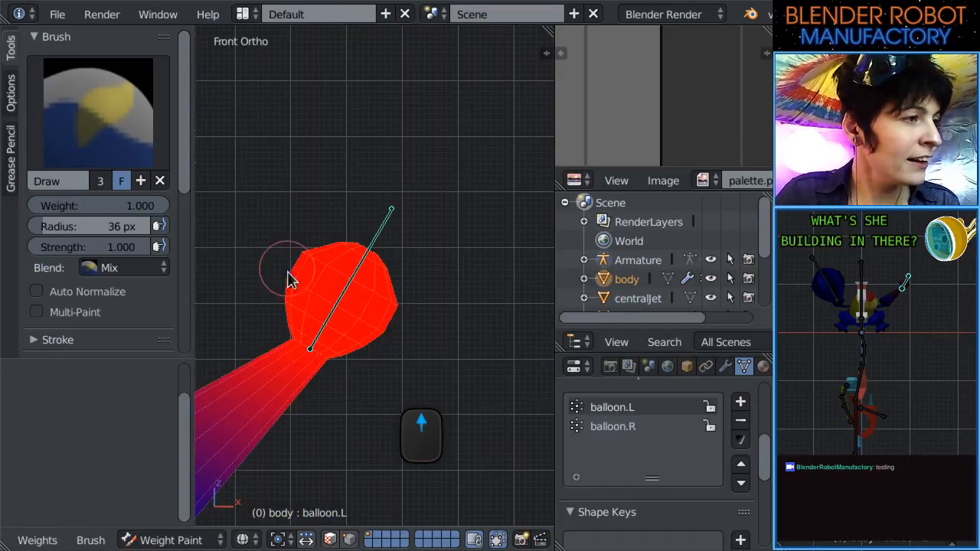
scroll(286, 276, up, 2)
scroll(425, 233, down, 3)
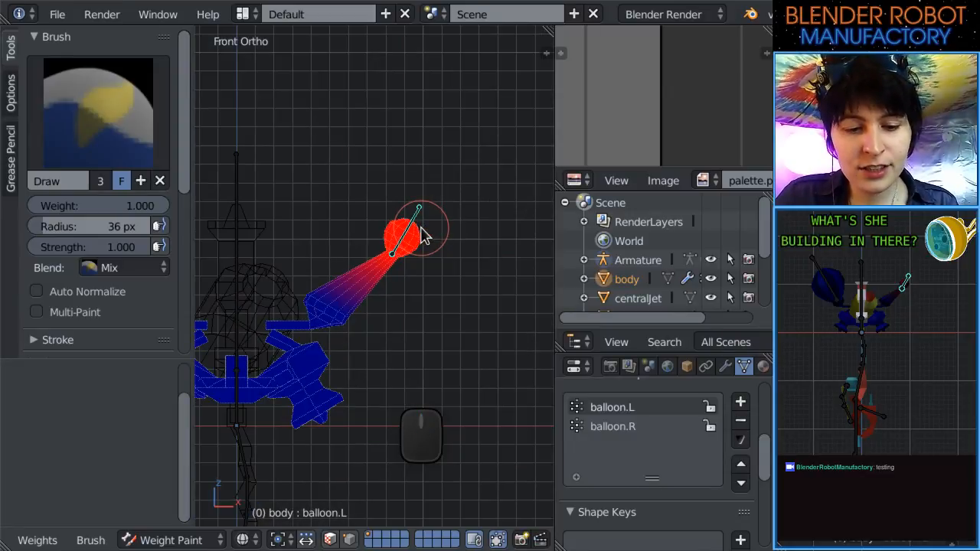
Return the shrunken balloon.L bone to its rest position and move it about 0.125 in X and 0.156 in Z.
key(alt+r)
scroll(366, 332, up, 2)
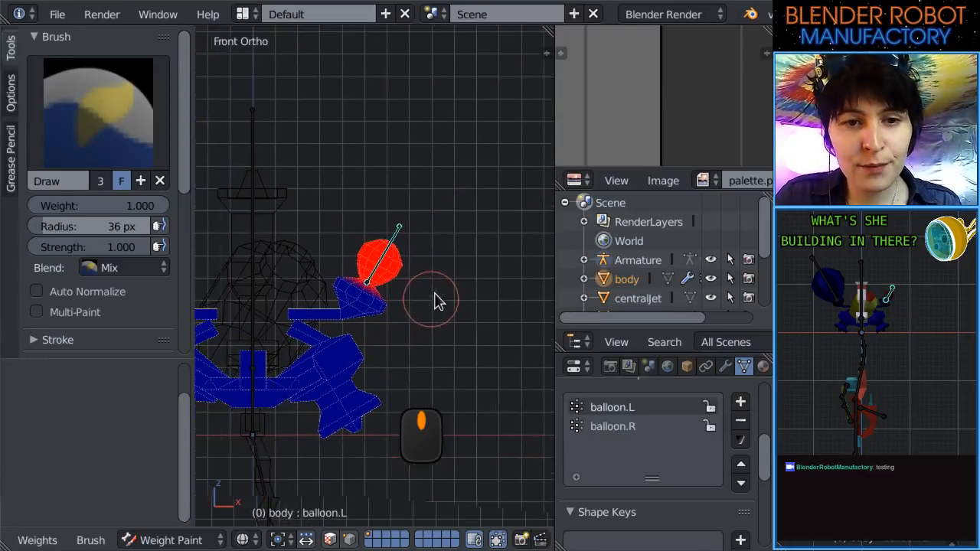
scroll(427, 289, up, 6)
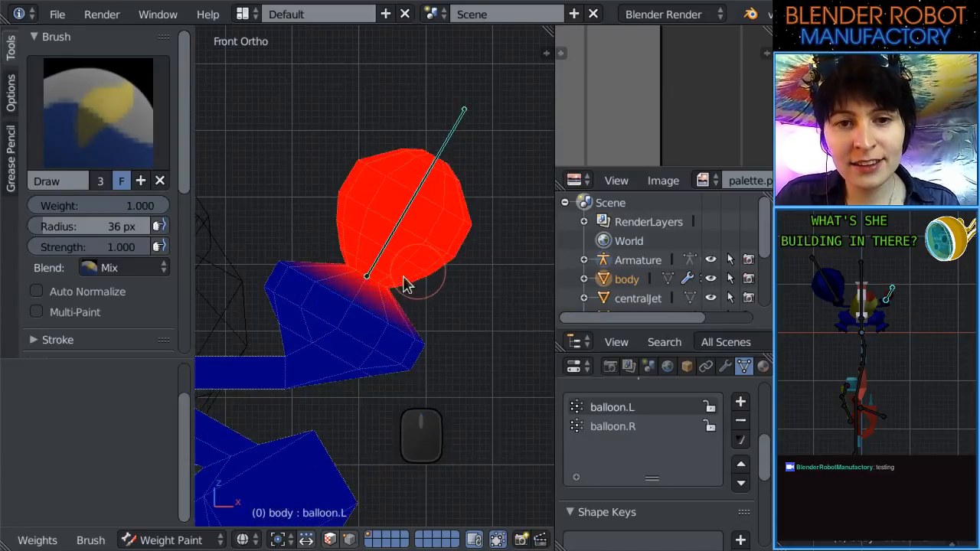
key(g)
click(498, 154)
shift+middle_drag(396, 238, 475, 401)
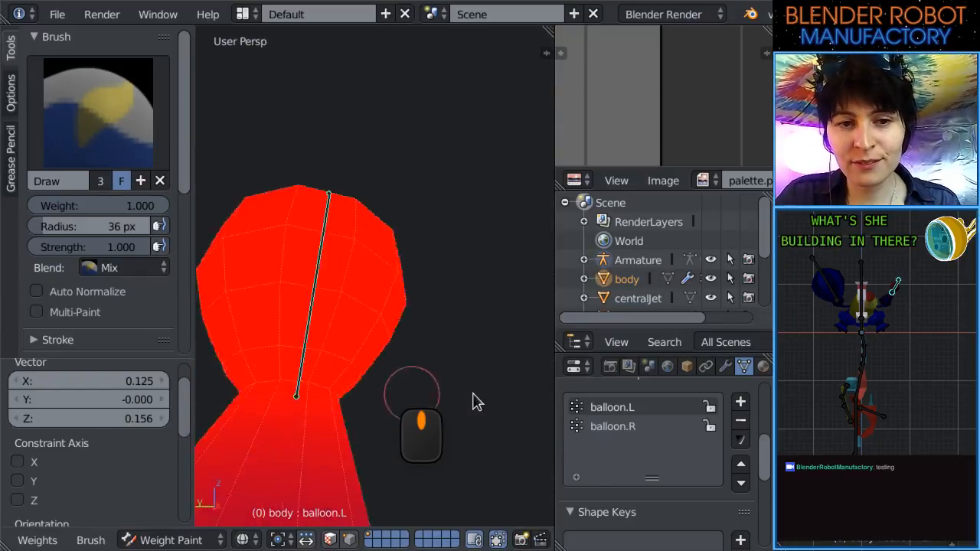
scroll(476, 402, down, 2)
scroll(461, 372, up, 1)
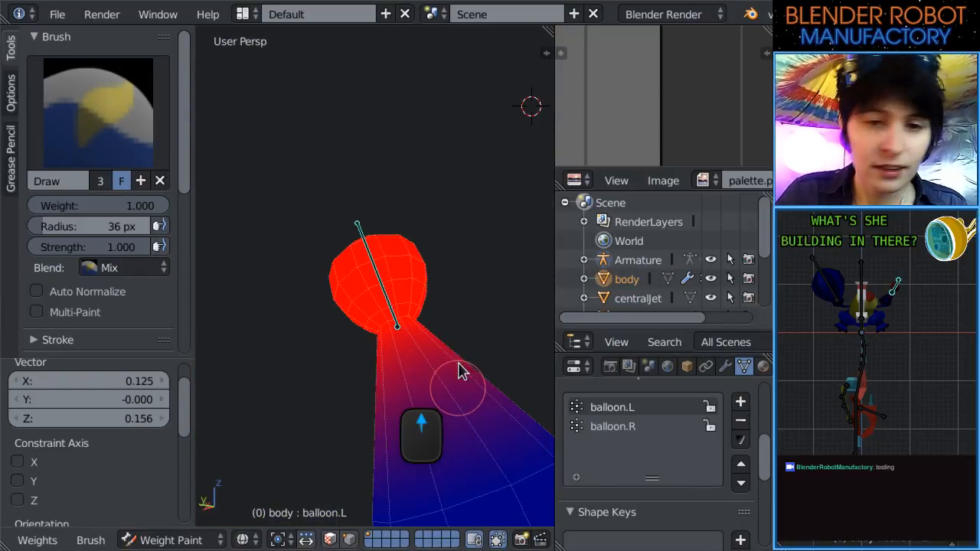
key(KP_1)
scroll(387, 329, down, 3)
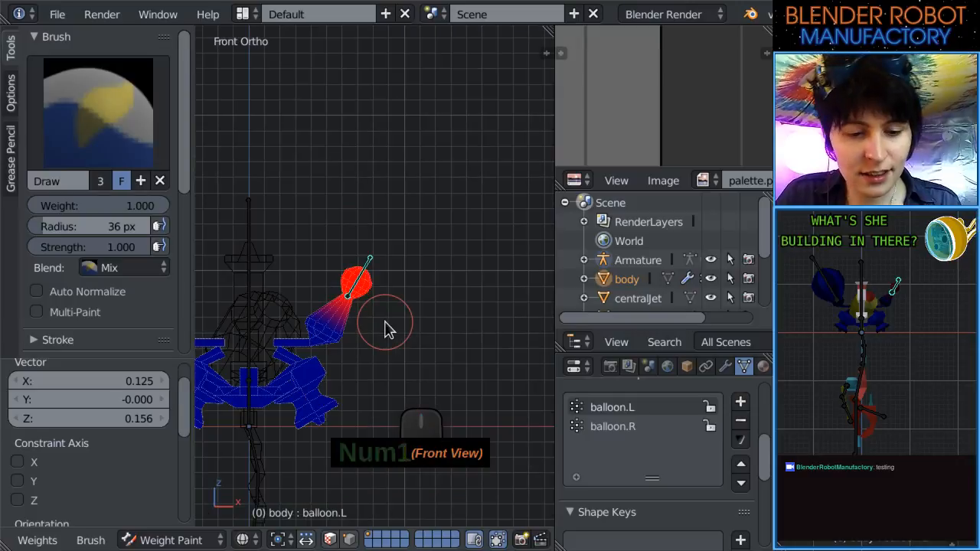
Clear the balloon.L bone's scale and location to restore its rest pose.
key(alt+s)
scroll(434, 325, up, 3)
scroll(442, 280, up, 3)
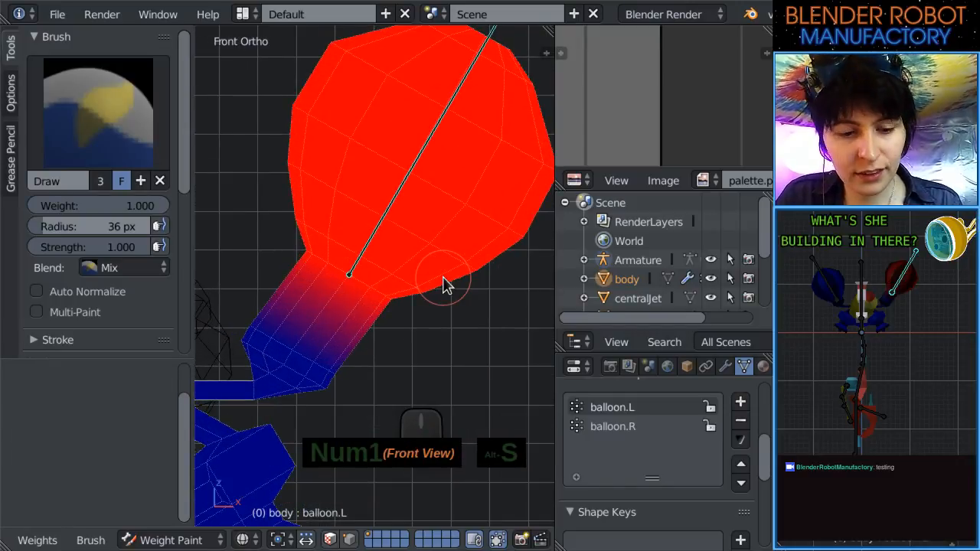
key(alt+g)
scroll(423, 304, down, 6)
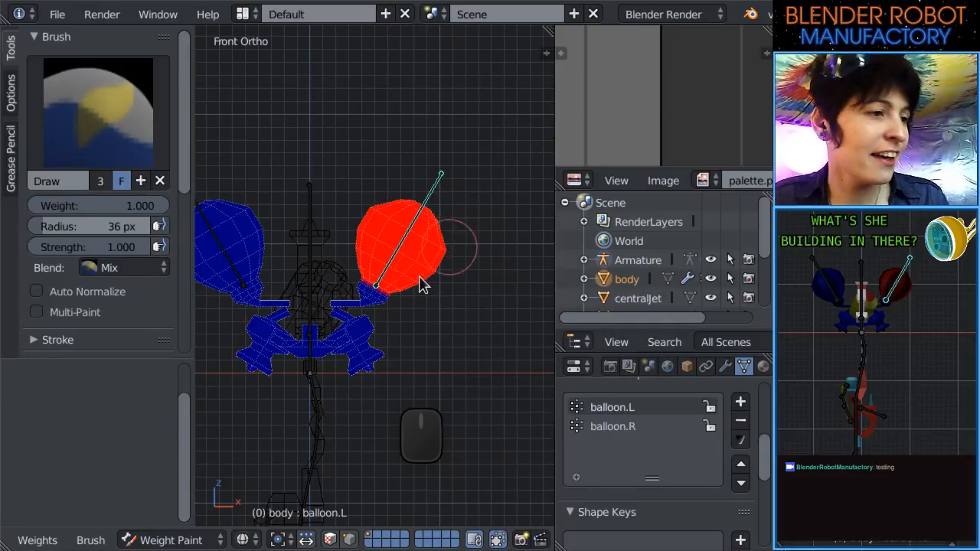
shift+middle_drag(452, 153, 433, 171)
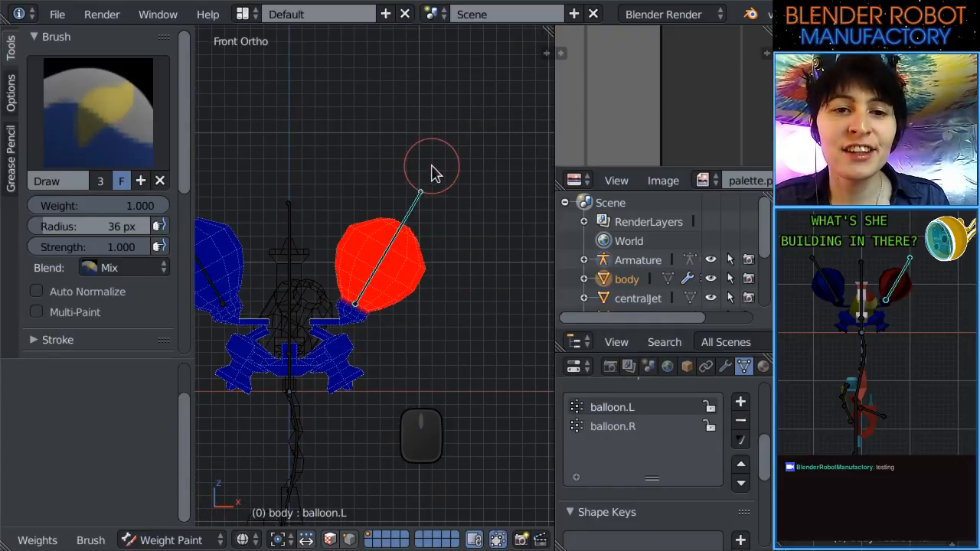
Try scaling the balloon.L bone to 0.176 and undo the scaling.
key(s)
click(365, 281)
key(ctrl+z)
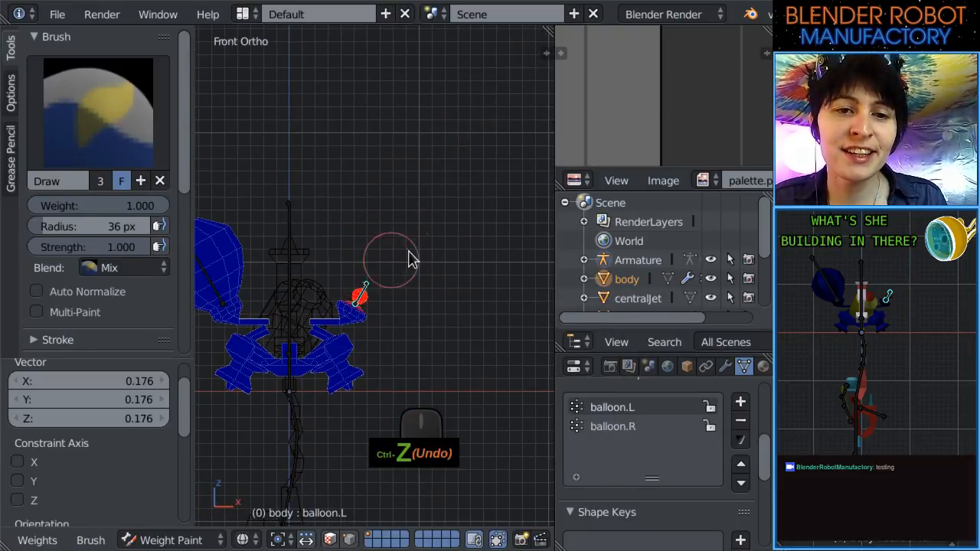
scroll(409, 253, up, 4)
scroll(452, 168, down, 4)
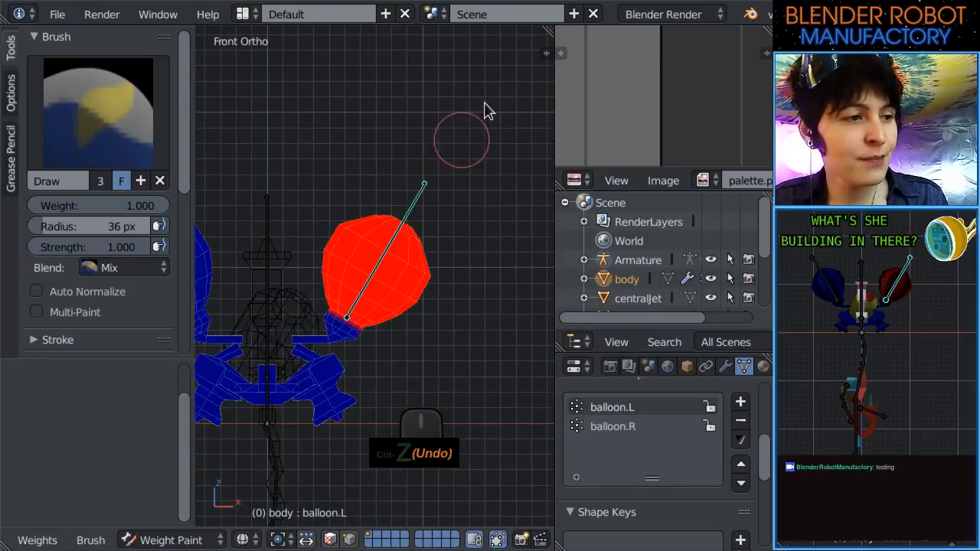
scroll(442, 179, up, 2)
shift+middle_drag(503, 235, 542, 220)
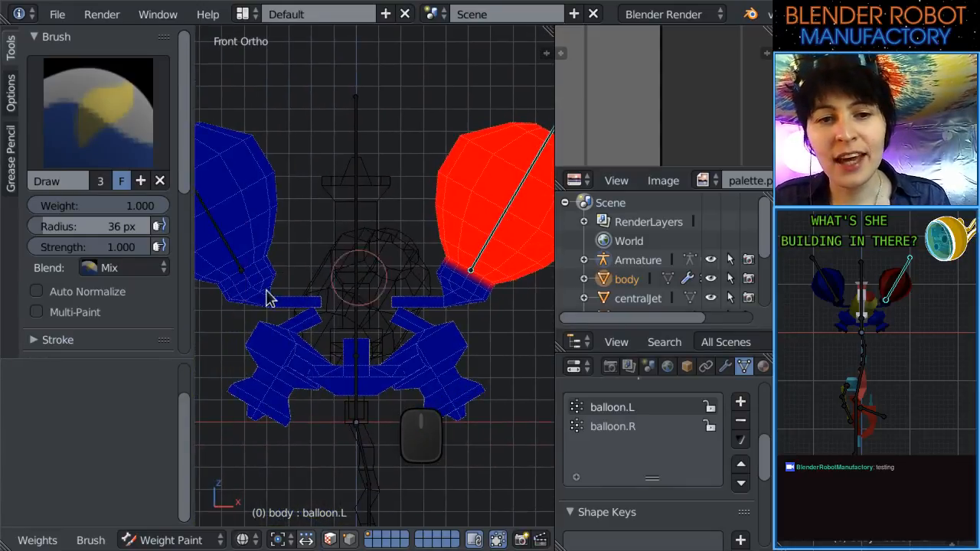
Try shrinking the balloon.R bone to test its weights and undo the scaling.
right_click(233, 264)
scroll(246, 192, down, 3)
key(s)
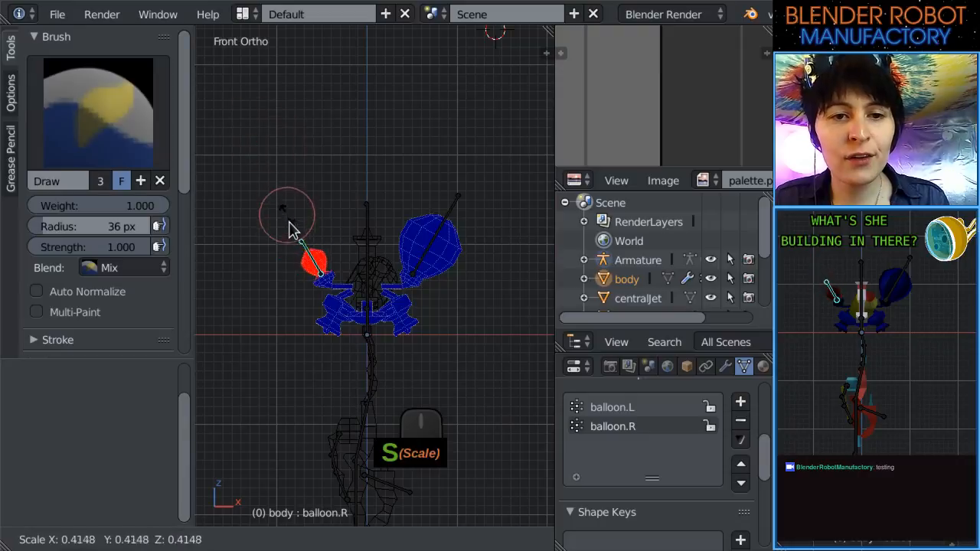
click(300, 250)
key(ctrl+z)
scroll(490, 303, up, 4)
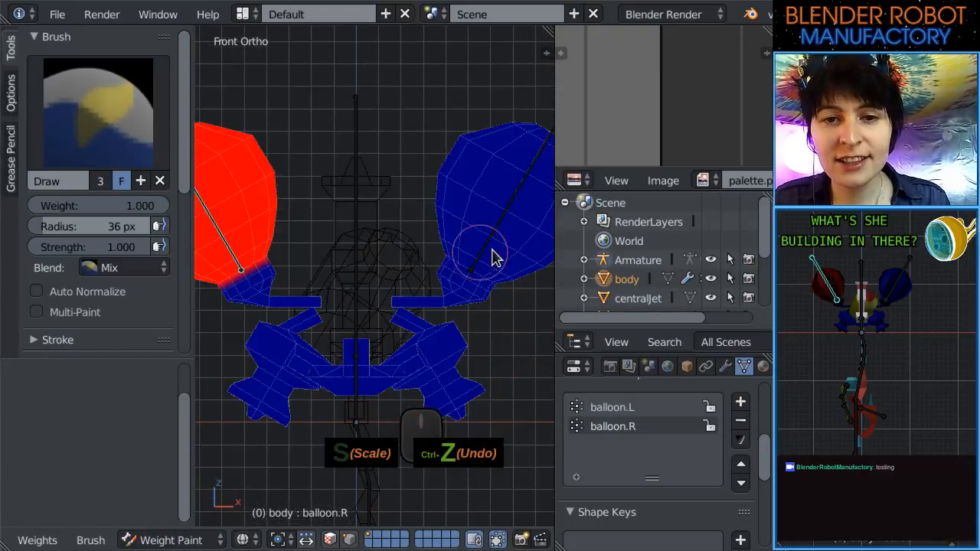
Reselect the balloon.L bone and show the 3D view's transform properties.
right_click(483, 262)
scroll(494, 310, down, 3)
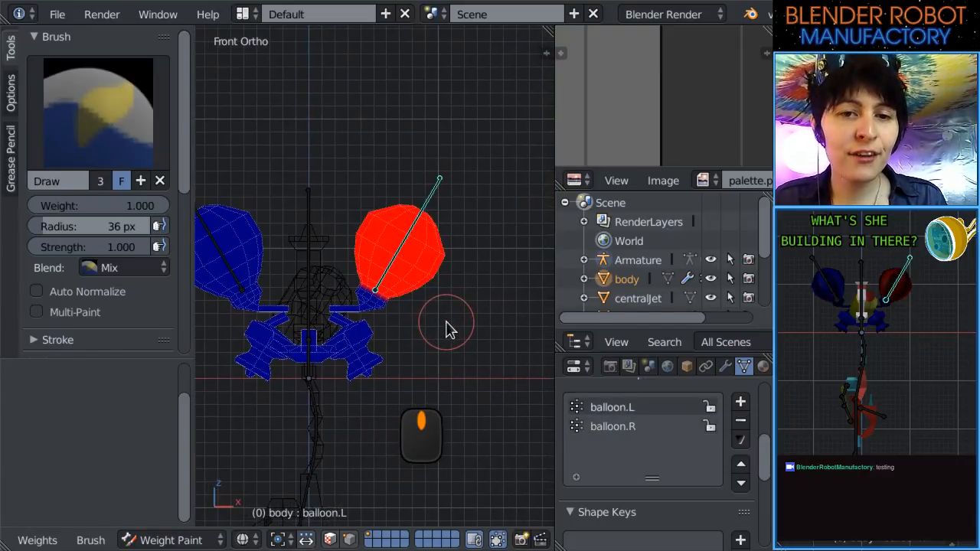
scroll(448, 328, up, 3)
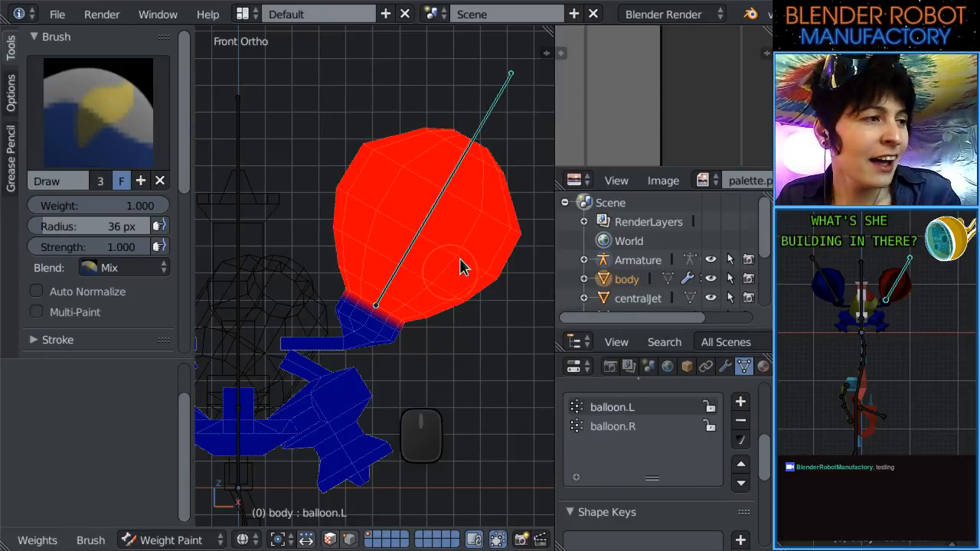
scroll(462, 260, down, 6)
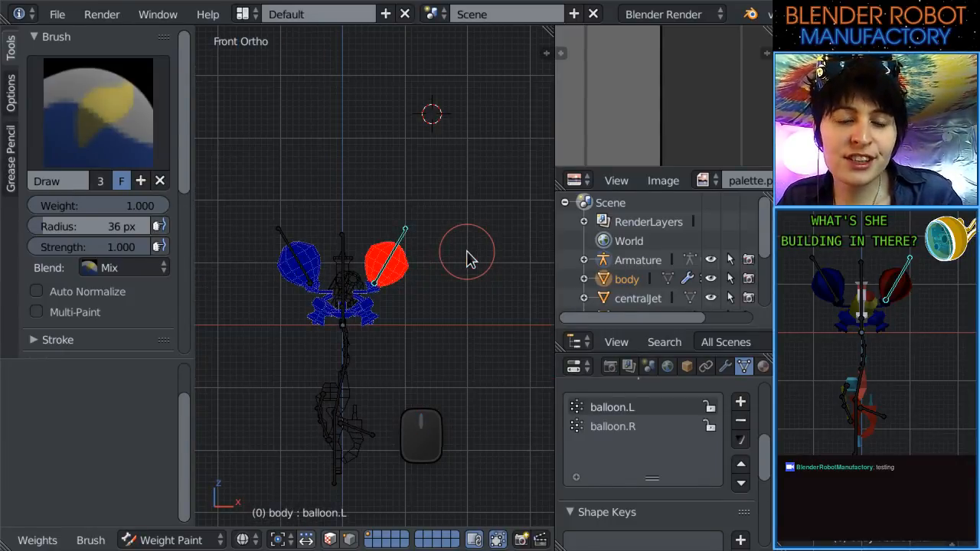
scroll(470, 259, up, 3)
click(546, 53)
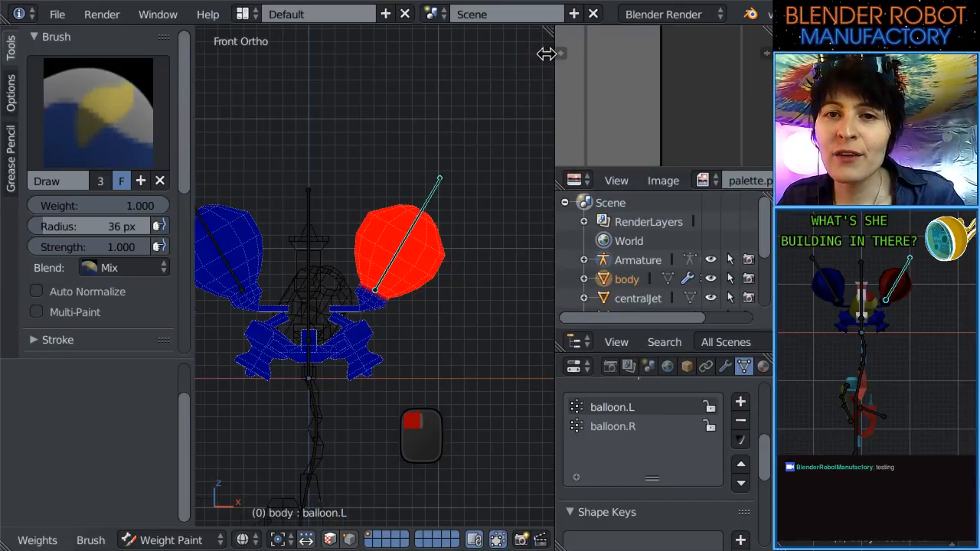
scroll(237, 381, up, 2)
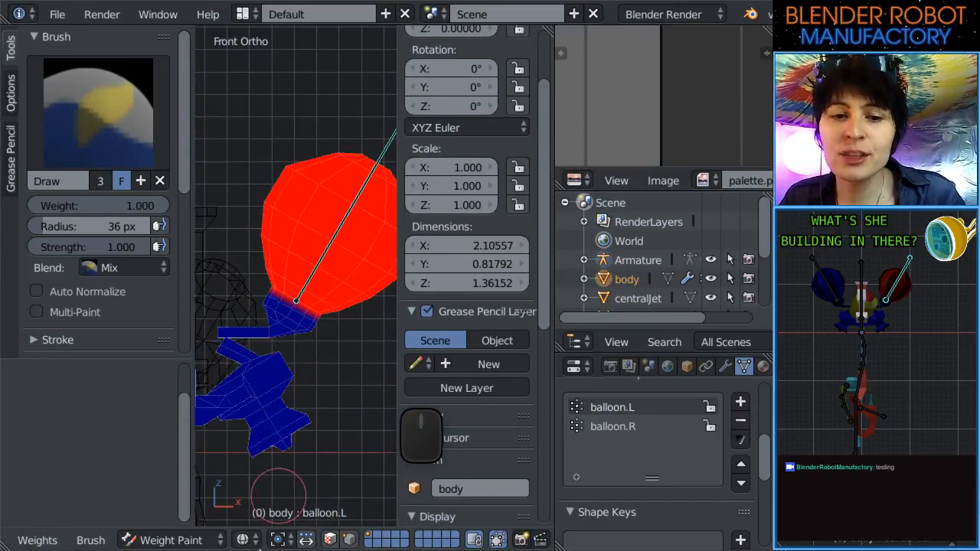
Leave Weight Paint mode and select the armature's balloon.L bone in Pose Mode with solid shading and its transform values shown.
click(131, 540)
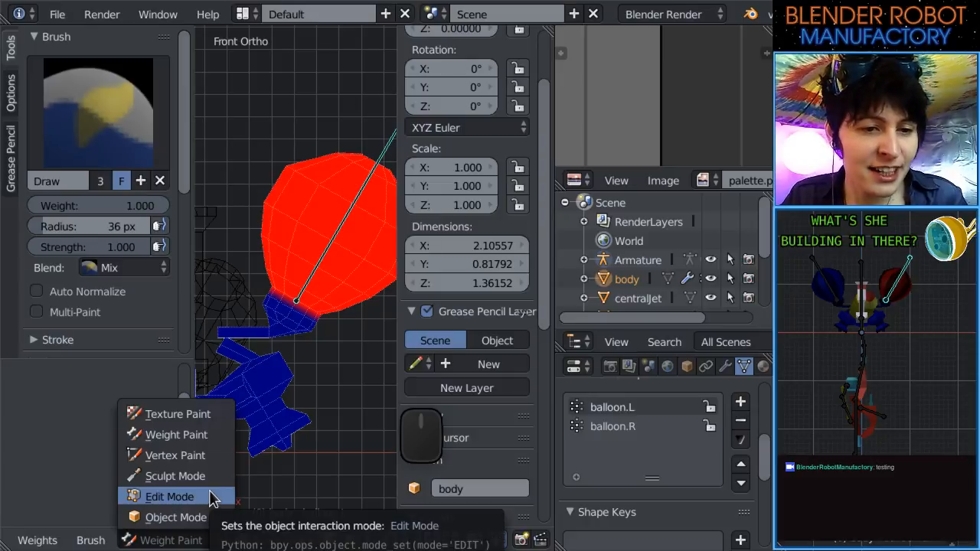
click(195, 518)
right_click(328, 258)
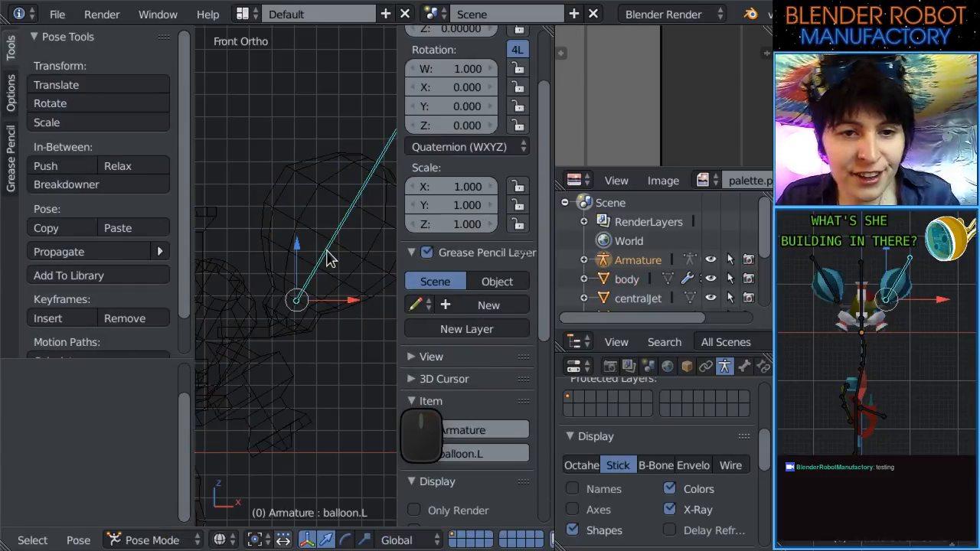
key(z)
scroll(471, 96, up, 4)
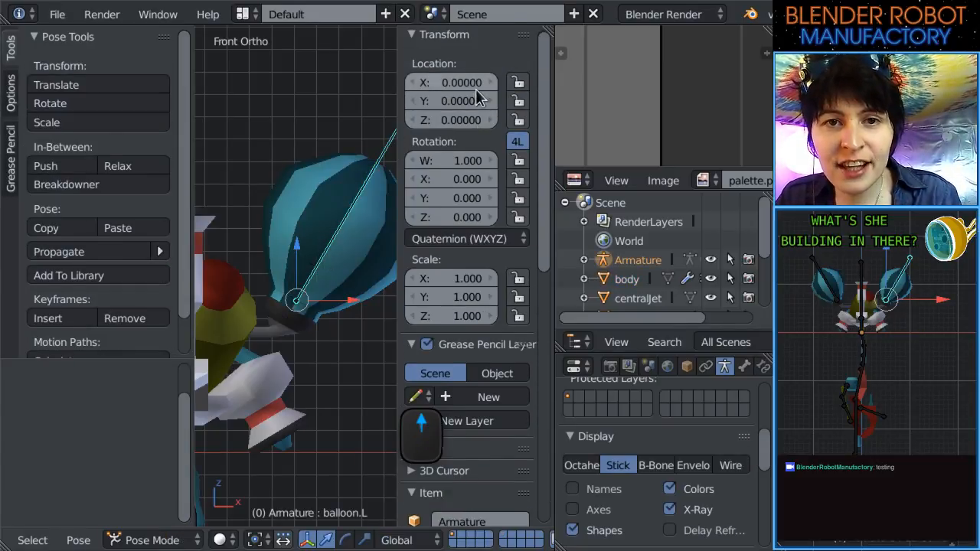
shift+middle_drag(280, 151, 268, 162)
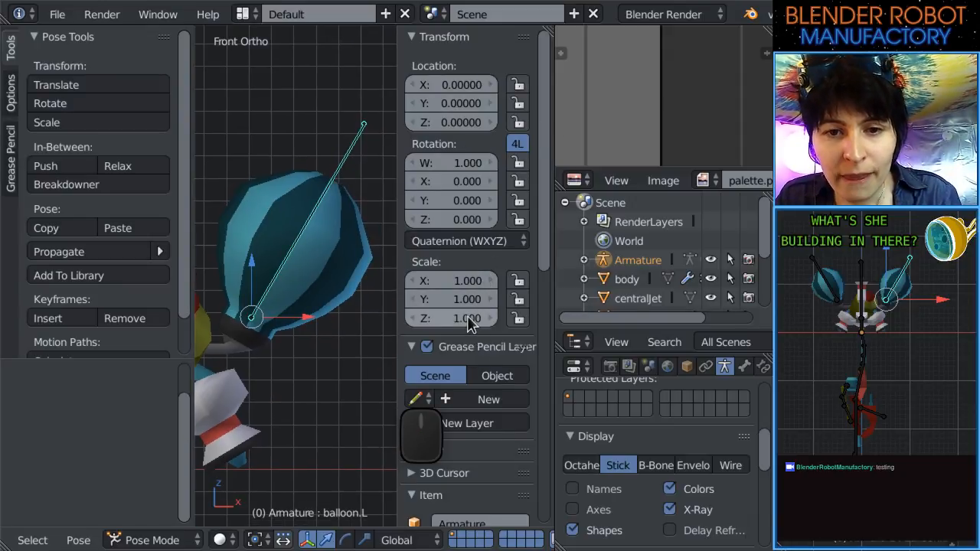
Try an X scale of -0.200 on the balloon.L bone, undo it, and set the Y scale to 0.300.
drag(470, 324, 429, 323)
key(ctrl+z)
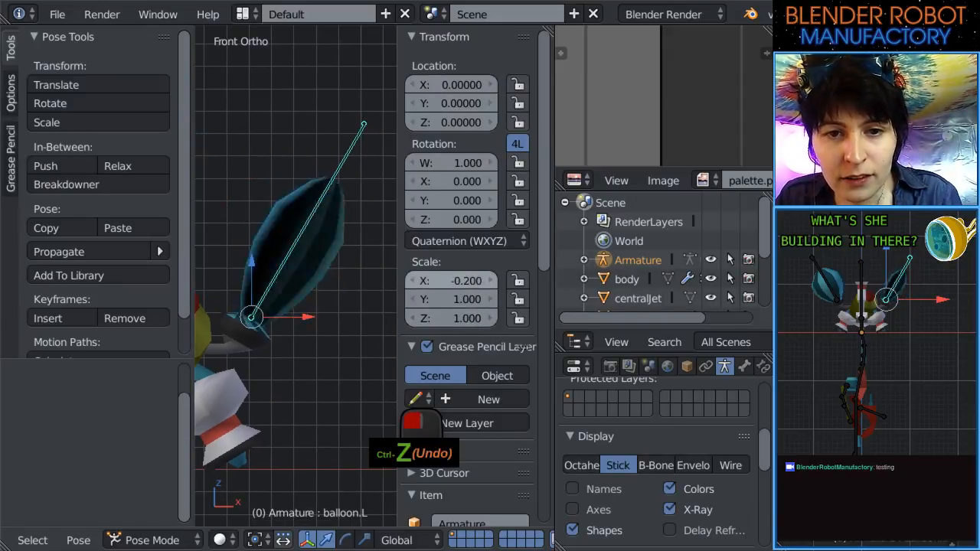
key(ctrl+z)
mouse_move(451, 281)
mouse_down()
mouse_move(439, 282)
mouse_move(455, 299)
mouse_up()
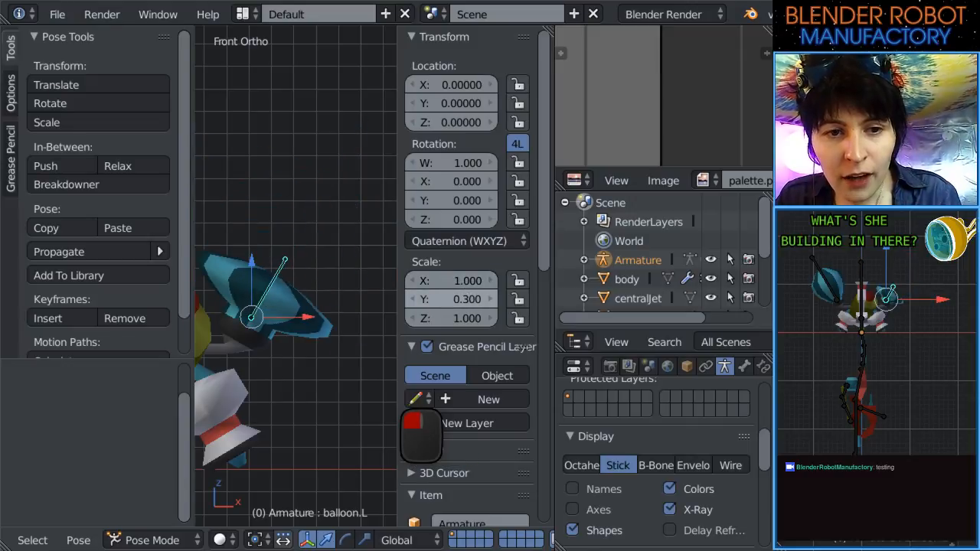
shift+middle_drag(361, 313, 375, 291)
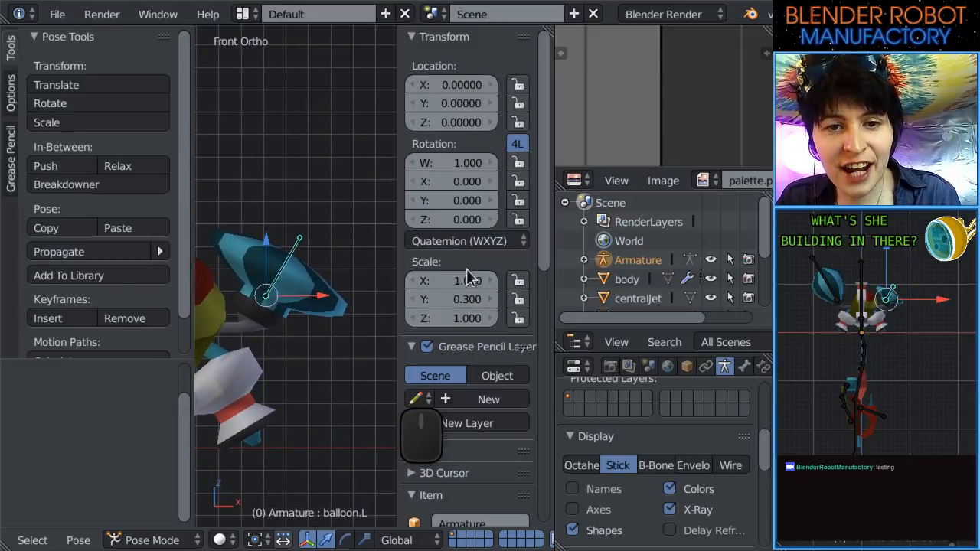
Try an X scale of 0.400 and a Z scale of 1.4 on the balloon.L bone and restore both to 1.
drag(452, 281, 465, 316)
key(ctrl+z)
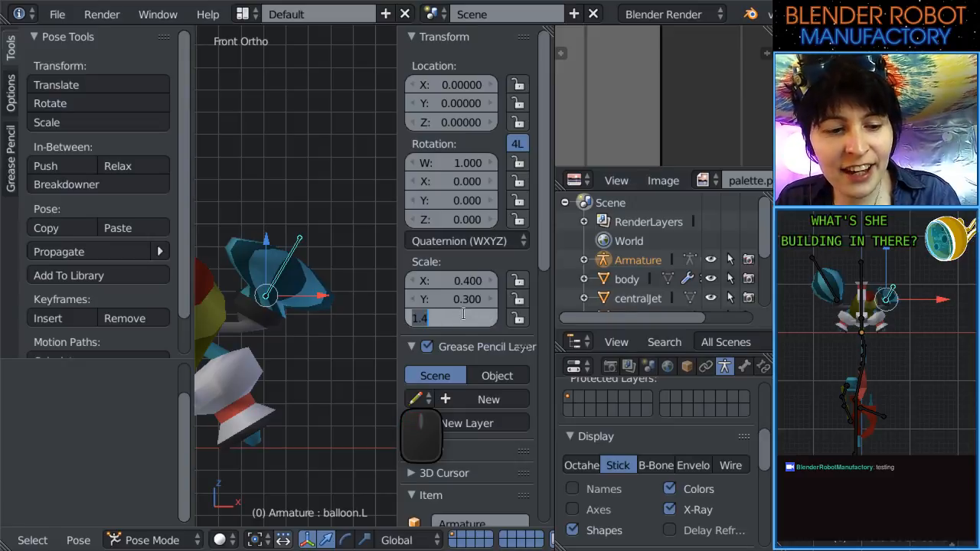
click(463, 276)
key(Return)
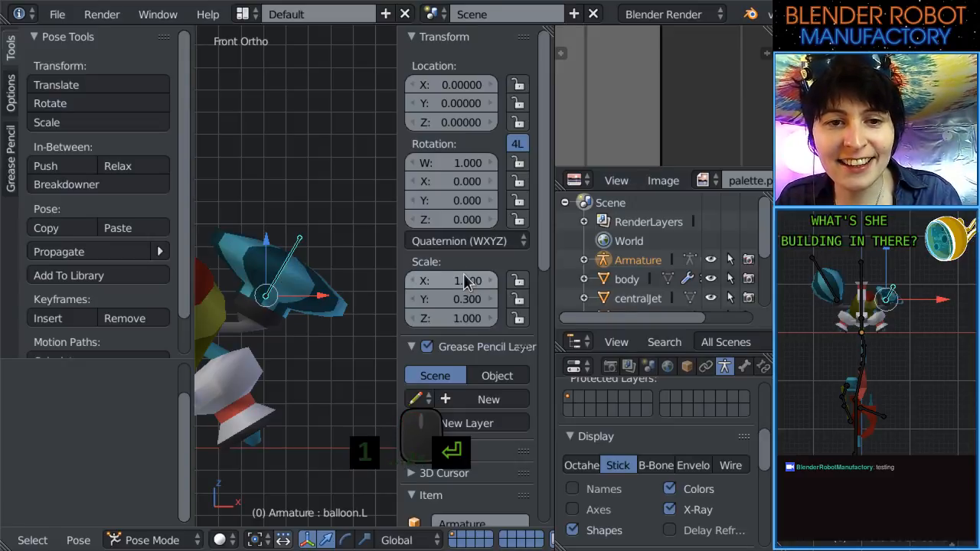
Try a Y scale of 1.200 on the balloon.L bone, then set it to 0.300.
drag(466, 302, 491, 301)
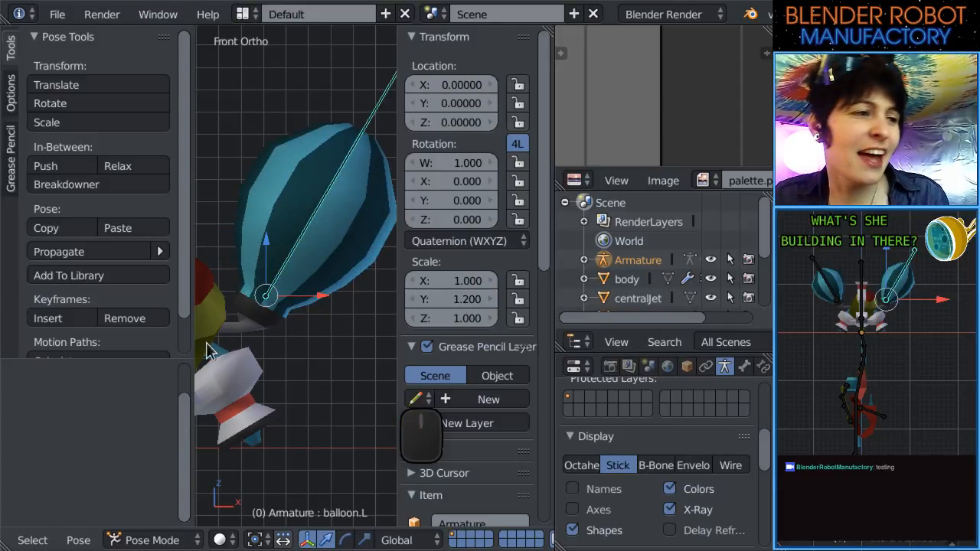
ctrl+middle_drag(242, 316, 259, 329)
drag(463, 297, 438, 300)
key(Return)
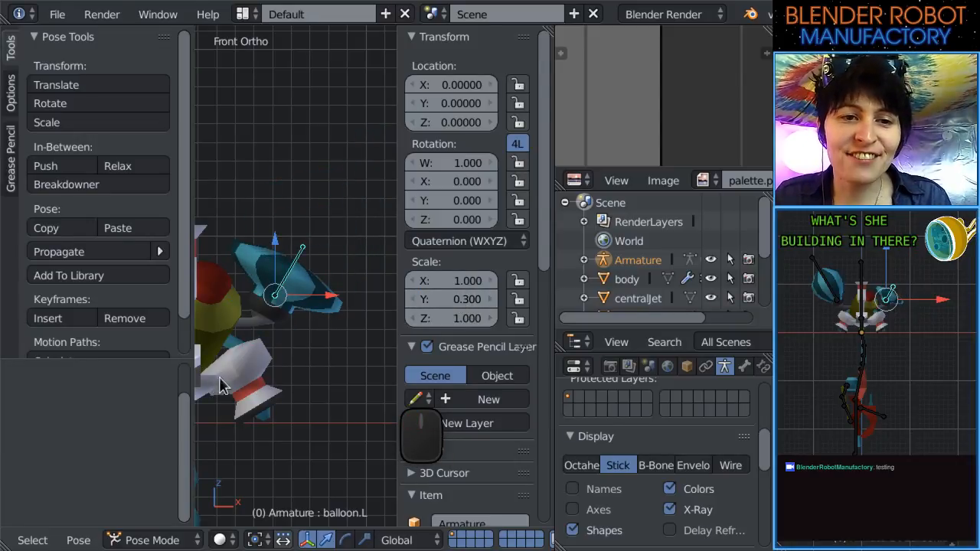
Try shrinking the balloon.L bone uniformly to about 0.26 and moving it slightly down toward the balloon's mount.
key(s)
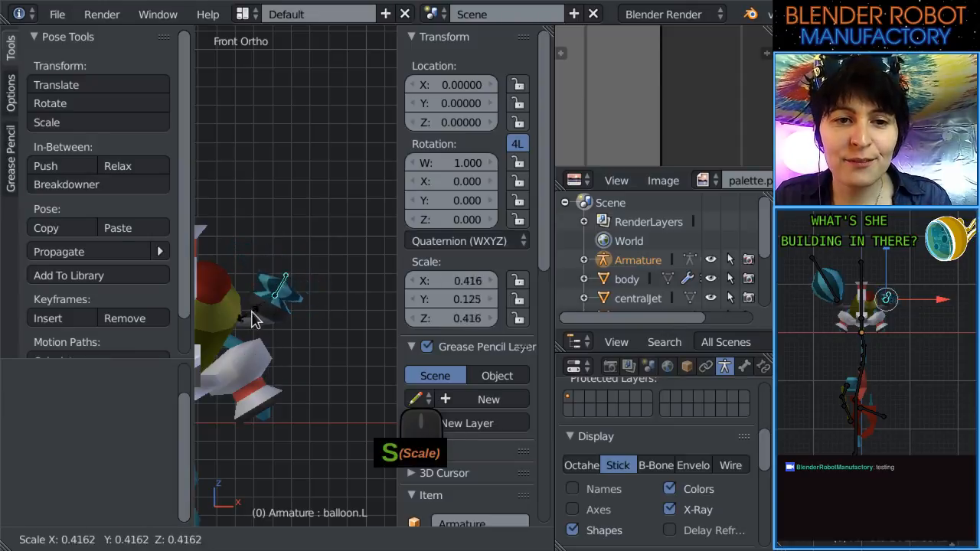
click(260, 313)
key(g)
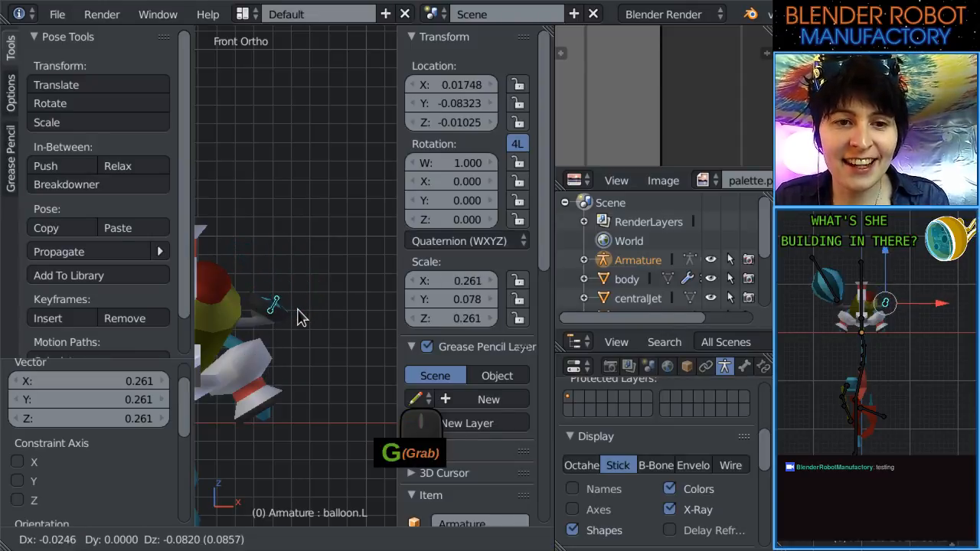
click(297, 318)
middle_drag(298, 318, 291, 345)
scroll(329, 339, up, 5)
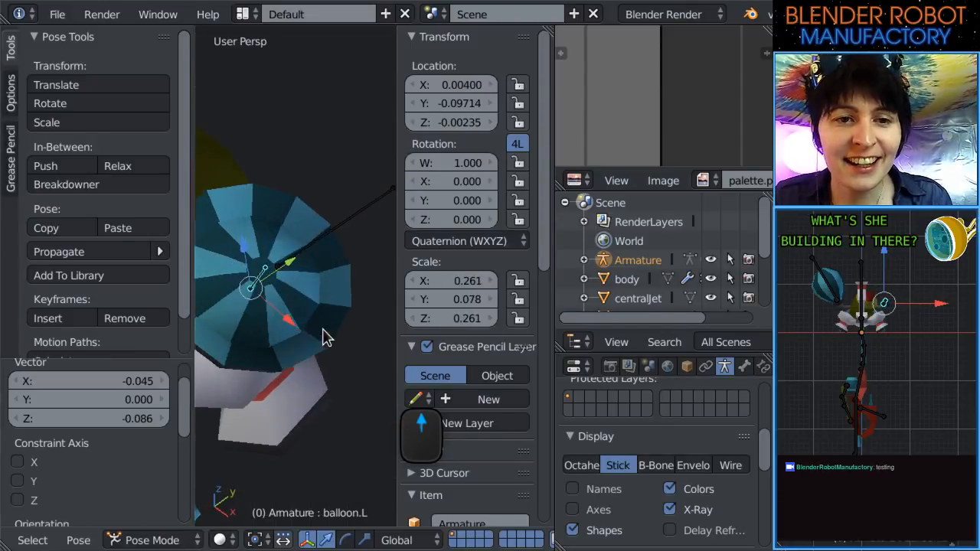
middle_drag(276, 280, 268, 236)
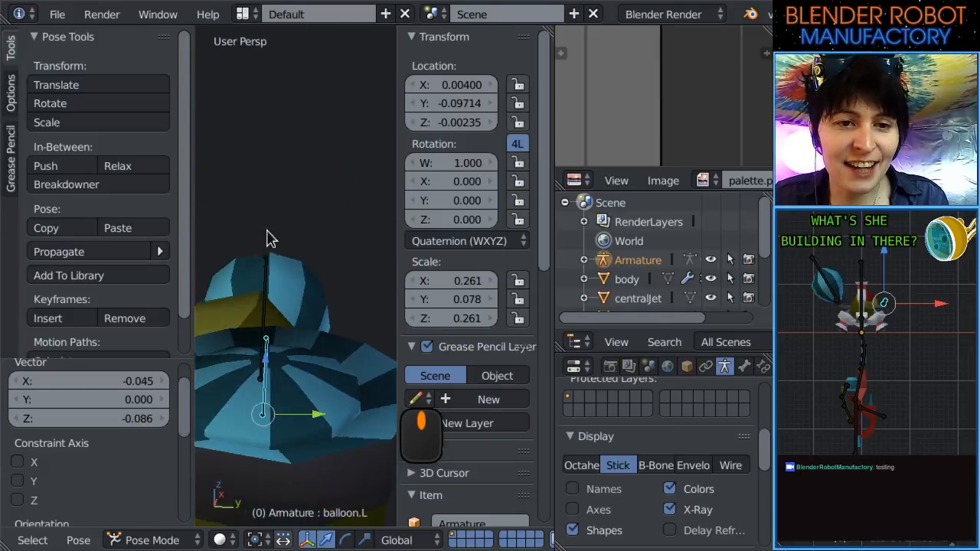
Try to clear the balloon.L bone's rotation, scale and location from the front view.
scroll(270, 278, down, 3)
scroll(291, 291, down, 4)
key(KP_1)
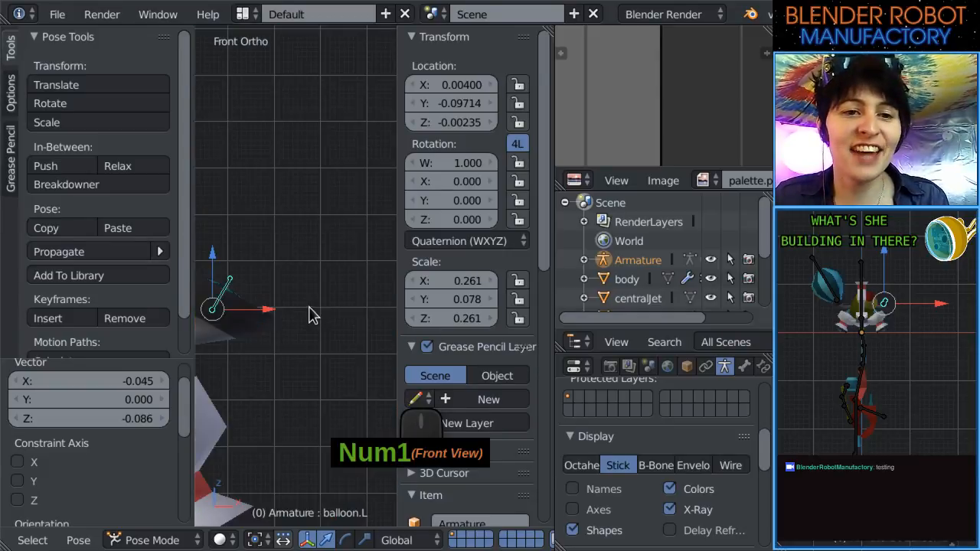
scroll(301, 306, down, 2)
scroll(299, 306, up, 3)
scroll(303, 306, up, 3)
key(alt+r)
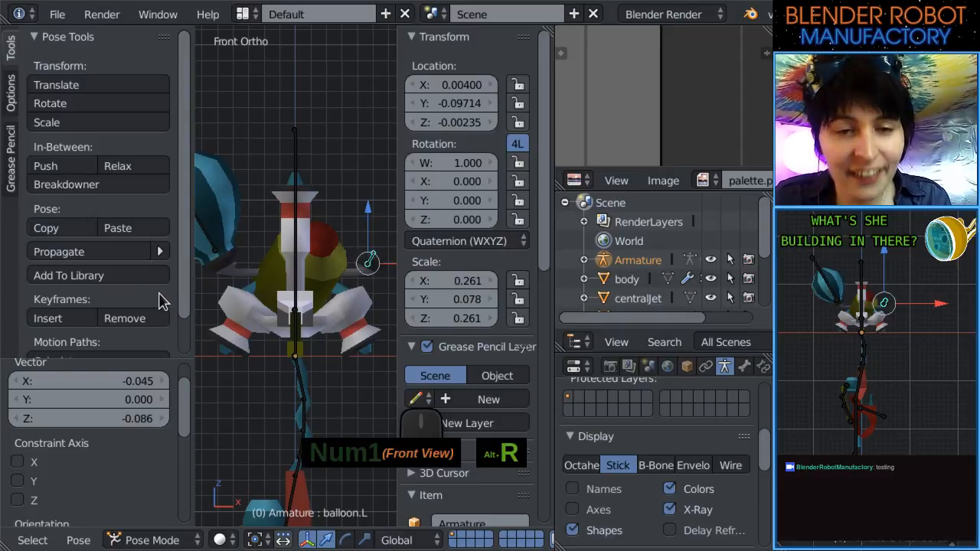
key(alt+s)
key(alt+g)
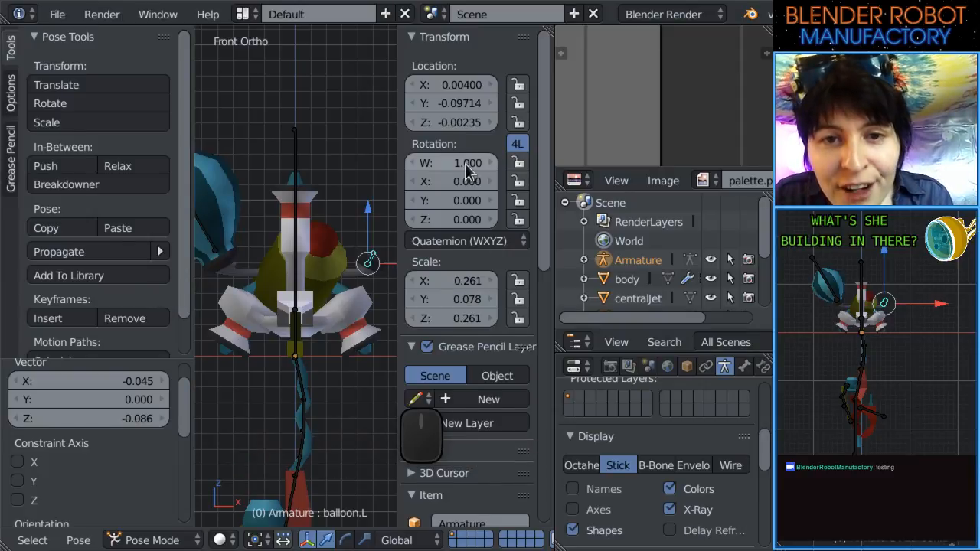
Set the balloon.L bone's X, Y and Z scale to 1 and clear its location.
click(474, 283)
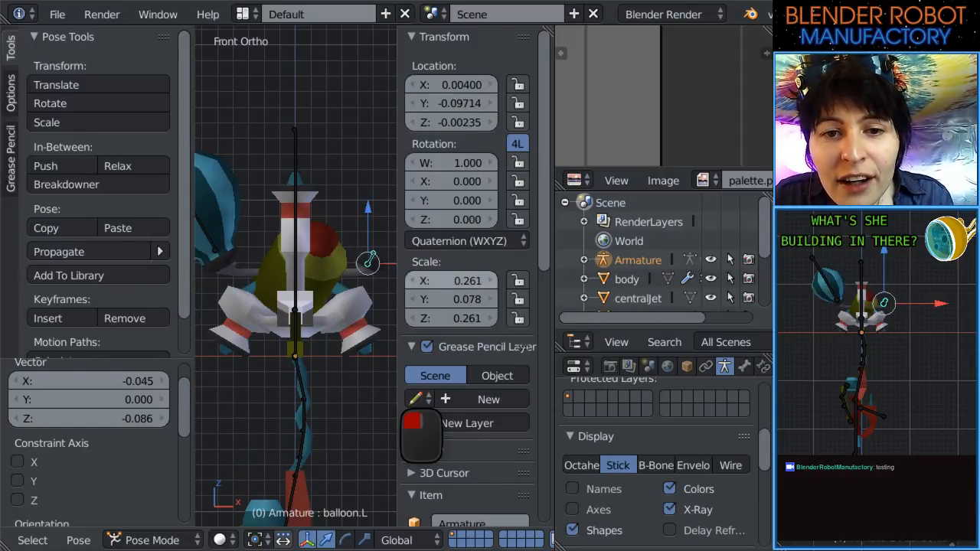
text(1)
key(Tab)
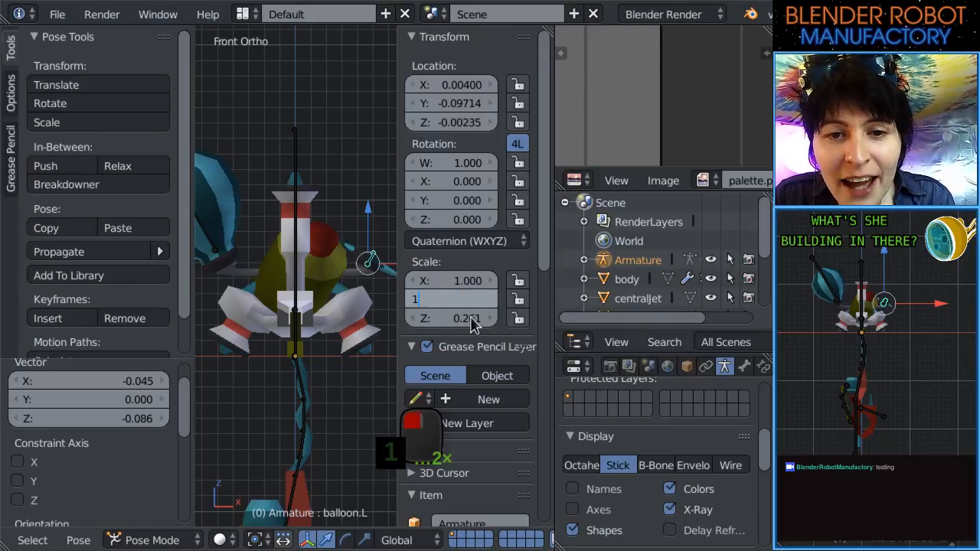
key(Tab)
text(1)
key(Return)
shift+middle_drag(297, 261, 239, 291)
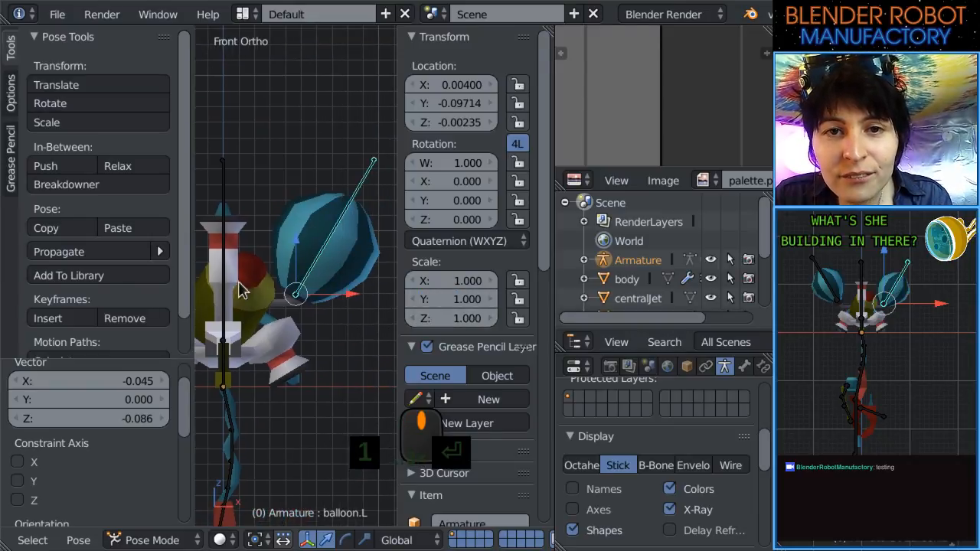
key(alt+g)
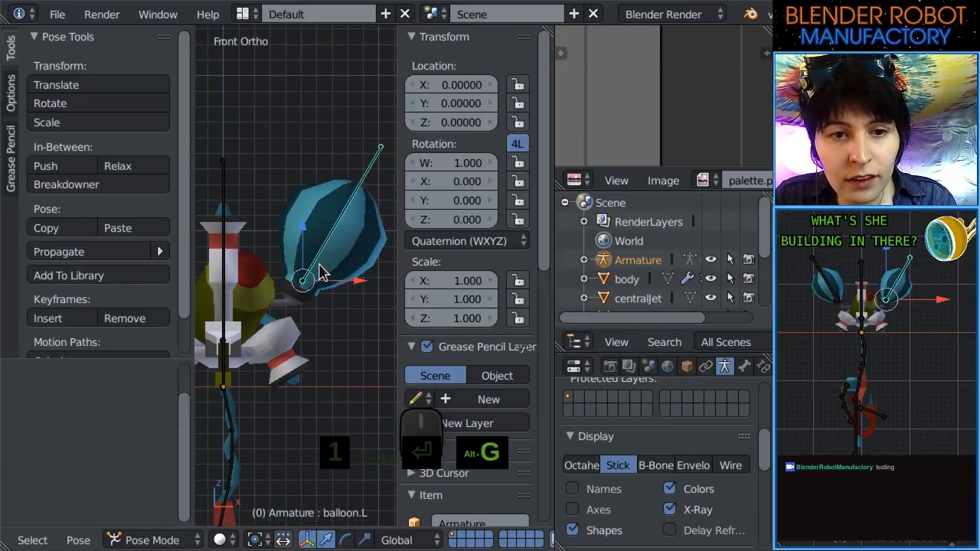
Hide the 3D view's transform properties and try moving the balloon.R bone, undoing the move.
drag(396, 209, 556, 219)
scroll(260, 295, down, 2)
shift+middle_drag(260, 295, 287, 264)
right_click(298, 224)
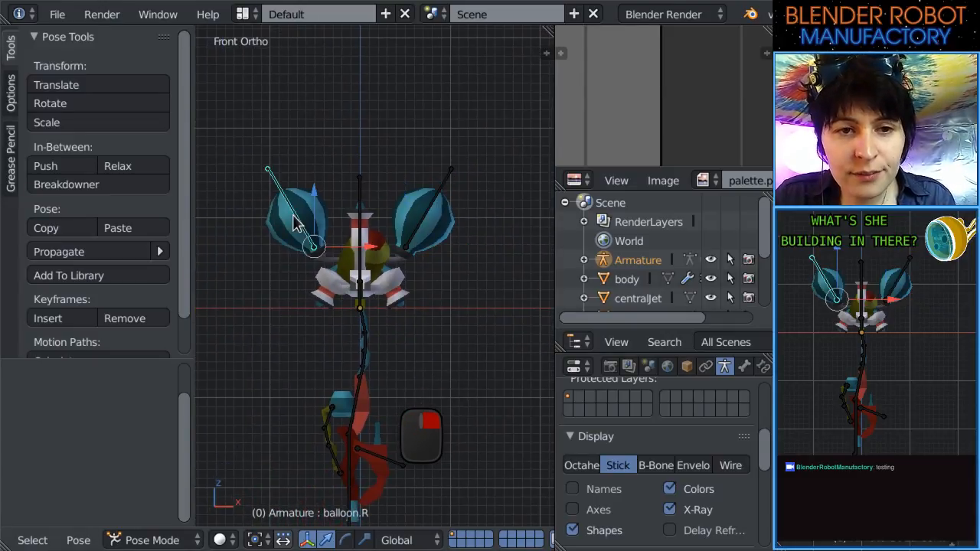
click(317, 164)
key(ctrl+z)
Save the robot file over its existing version.
scroll(437, 274, up, 1)
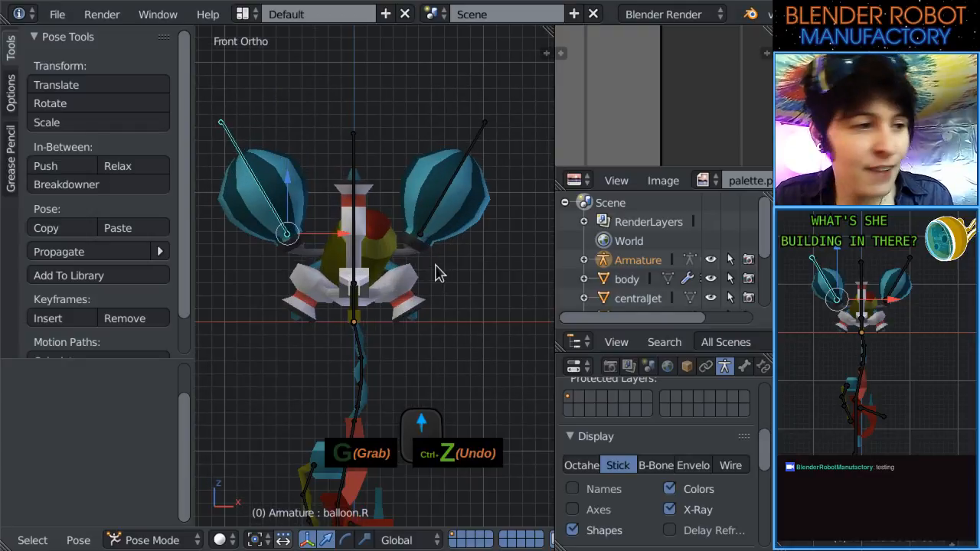
key(ctrl+s)
click(437, 273)
Examine the body mesh in Edit Mode around the balloon and side jet to check which half has real geometry.
scroll(344, 245, up, 2)
right_click(339, 241)
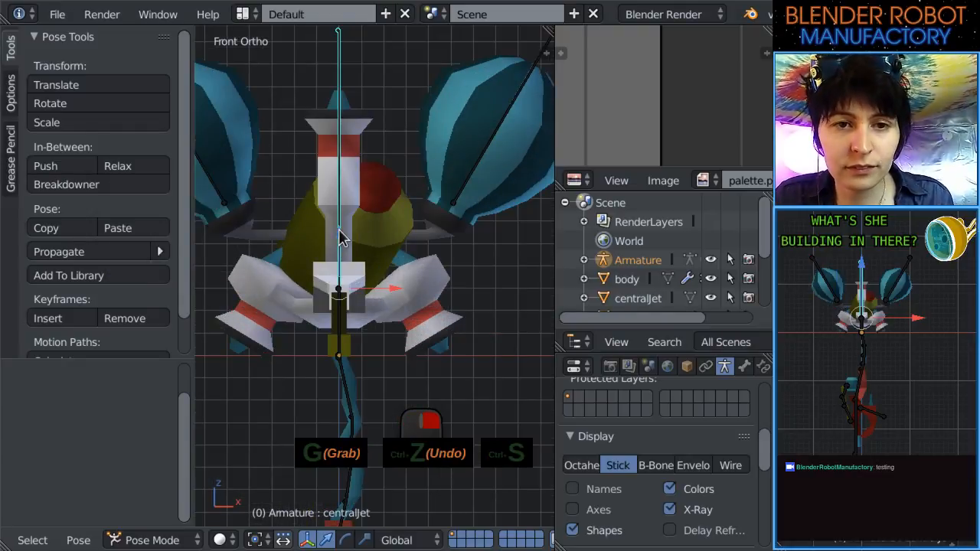
middle_drag(339, 241, 440, 287)
right_click(440, 287)
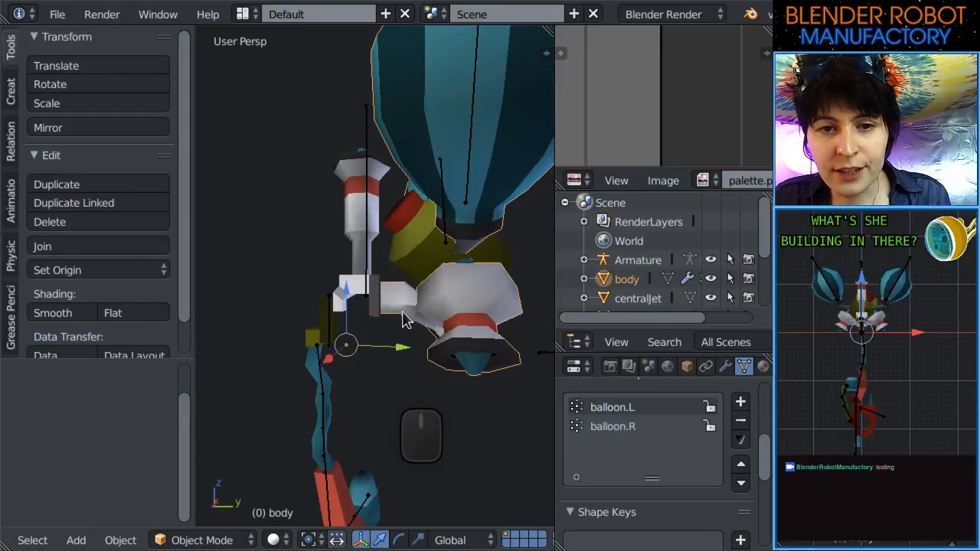
key(Tab)
middle_drag(494, 337, 200, 310)
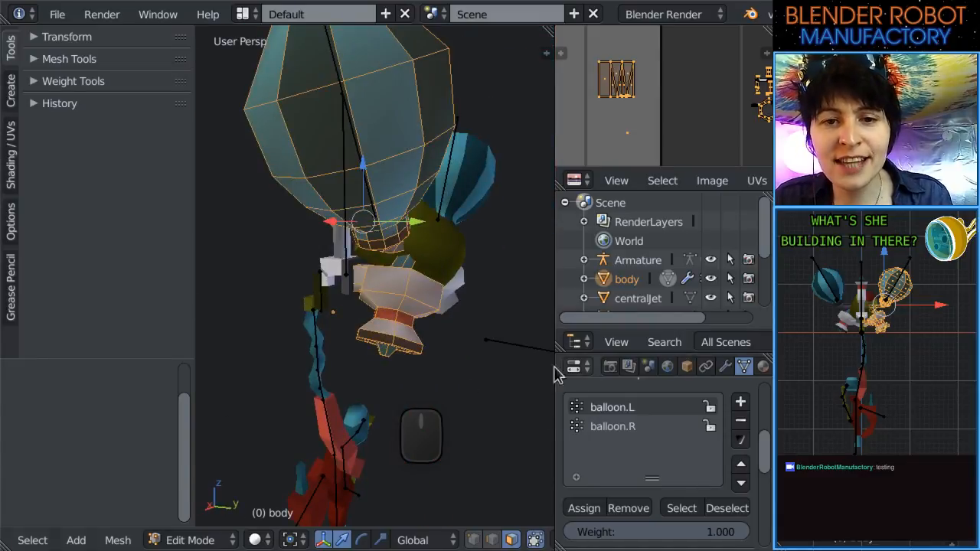
middle_drag(551, 376, 381, 332)
scroll(465, 322, up, 2)
scroll(367, 326, up, 2)
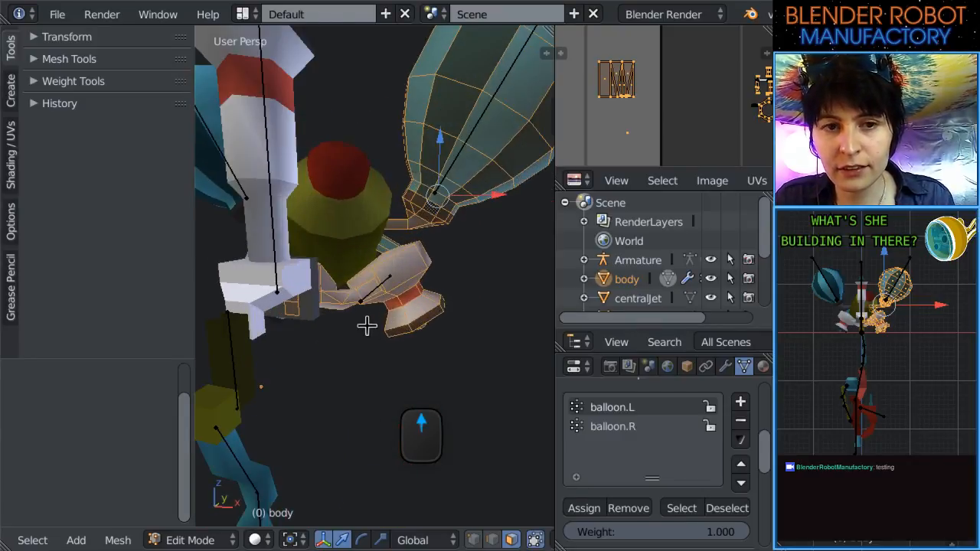
key(Tab)
scroll(414, 310, down, 5)
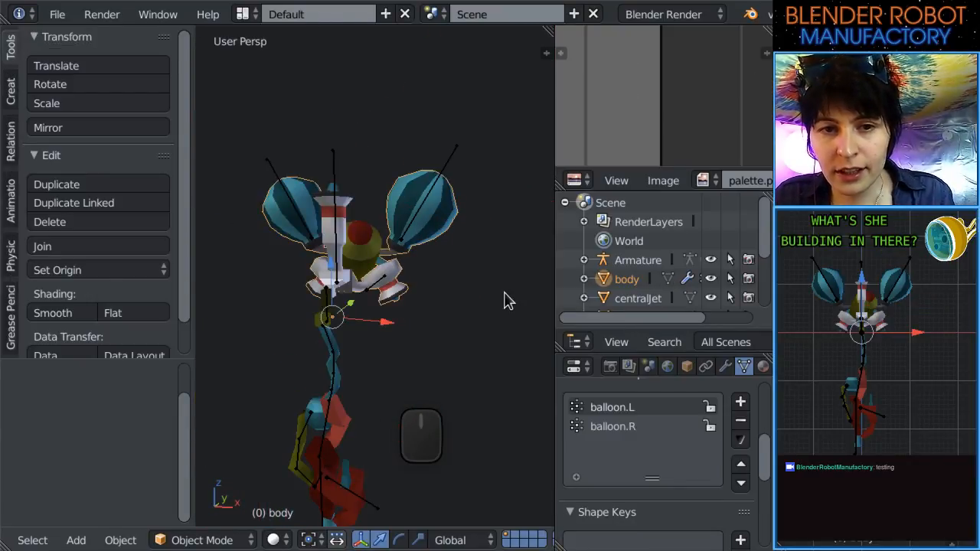
Apply the body's Mirror modifier and check both halves of the mesh in Edit Mode.
click(724, 367)
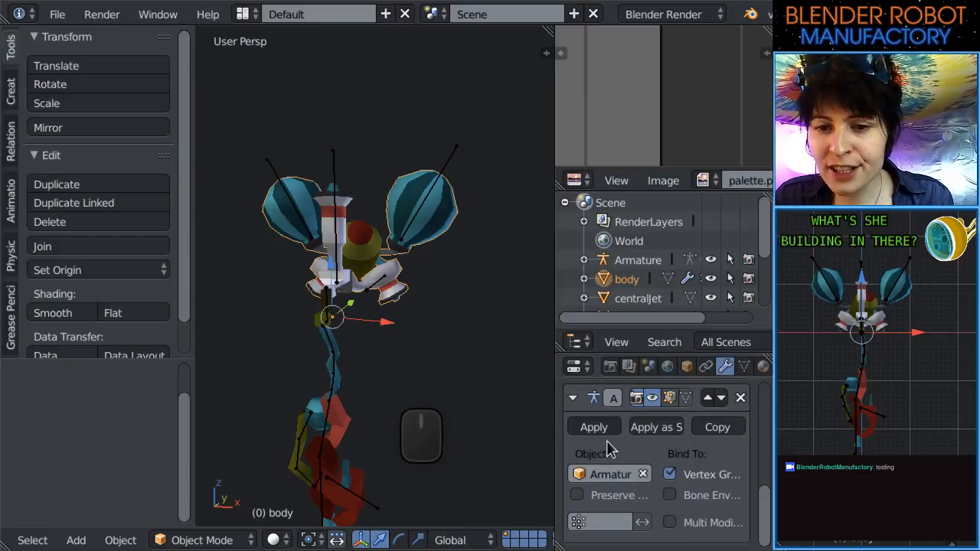
scroll(629, 482, up, 5)
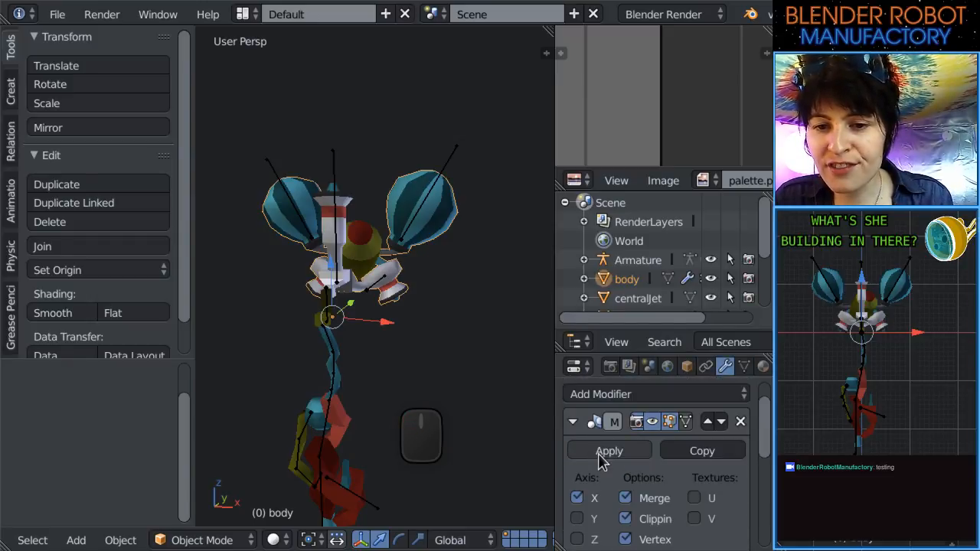
click(598, 452)
scroll(362, 277, up, 2)
key(Tab)
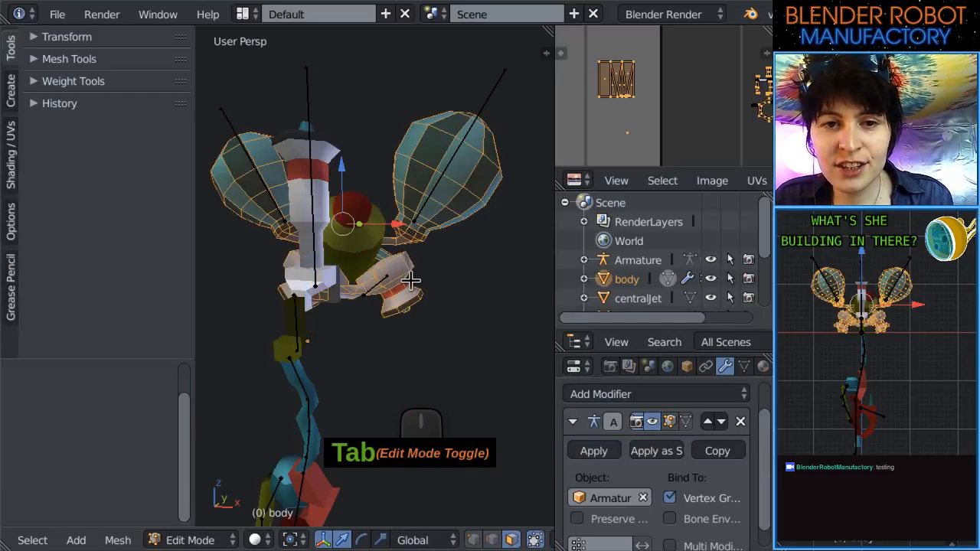
key(Tab)
Test-rotate the balloon.L bone and the balloon.R bone outward in front view, undoing each rotation.
right_click(455, 168)
key(KP_1)
key(r)
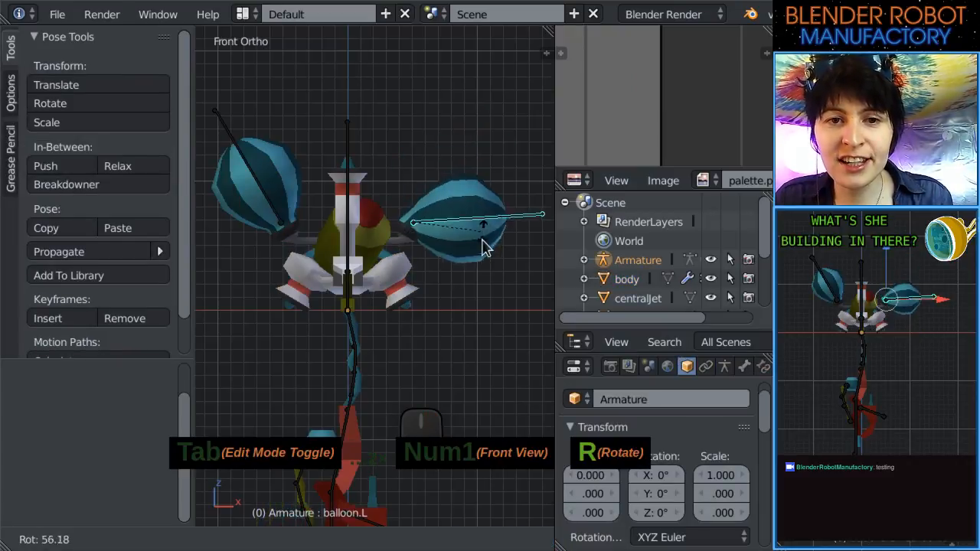
click(482, 245)
key(ctrl+z)
right_click(267, 212)
key(r)
click(543, 249)
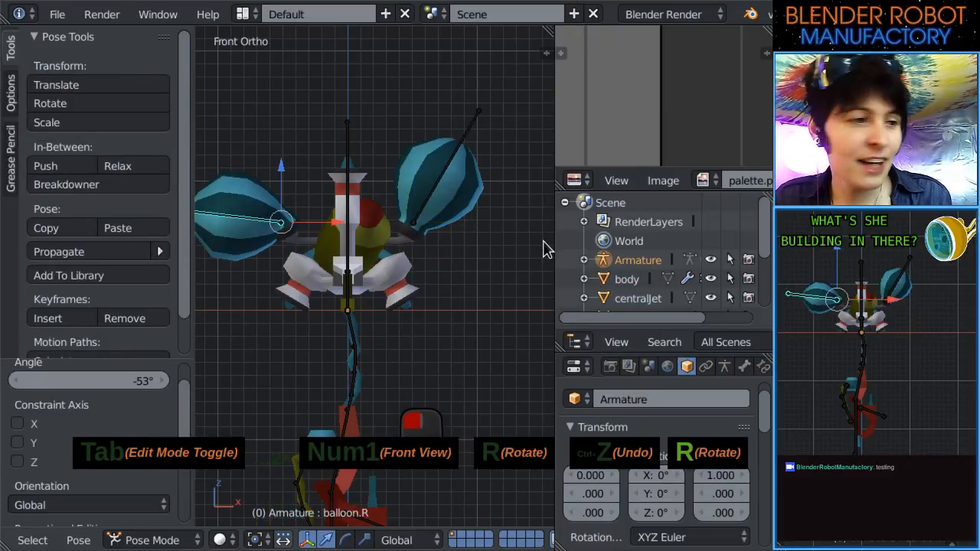
key(ctrl+z)
Examine the body mesh's side jets and the nearby armature bones from the side and behind.
middle_drag(466, 295, 349, 296)
right_click(389, 278)
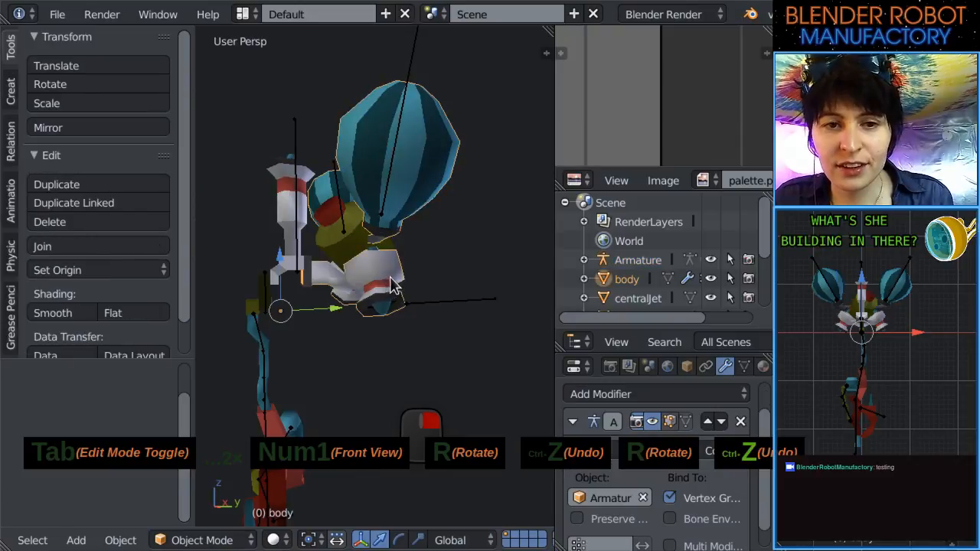
scroll(406, 285, up, 3)
key(Tab)
key(Tab)
scroll(411, 288, down, 4)
scroll(440, 291, down, 3)
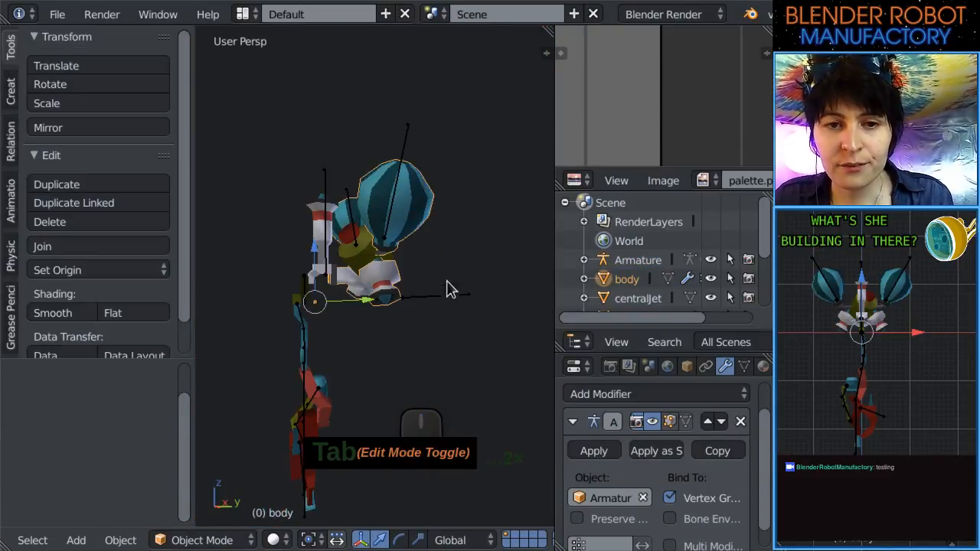
right_click(300, 245)
right_click(288, 273)
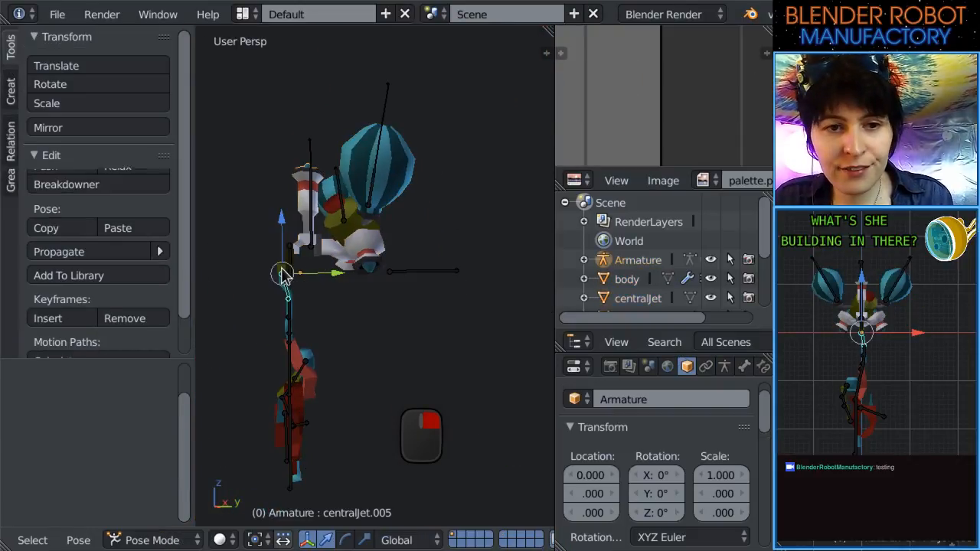
scroll(371, 264, up, 3)
right_click(366, 237)
scroll(294, 287, down, 1)
scroll(383, 284, up, 3)
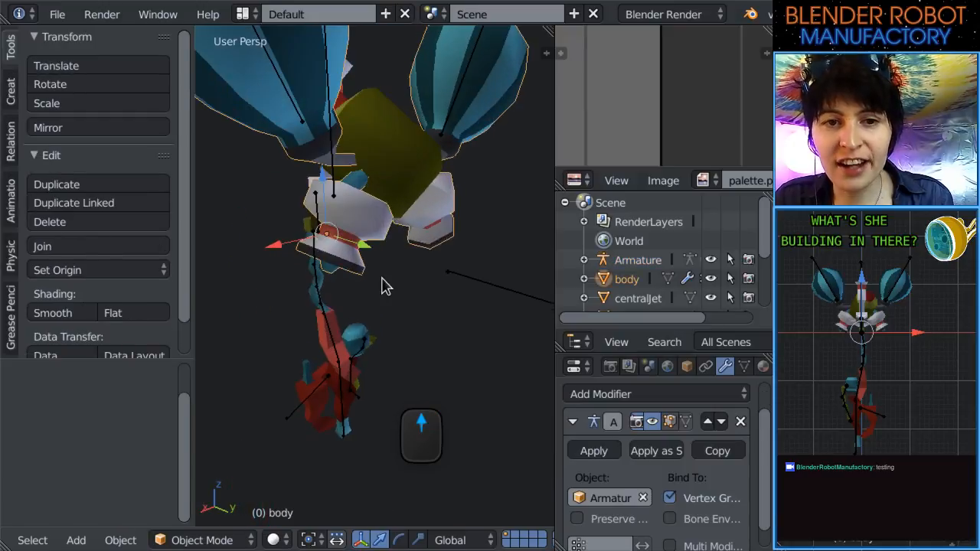
scroll(340, 335, down, 2)
Select the armature's root bone and put the body mesh into Weight Paint mode.
right_click(496, 311)
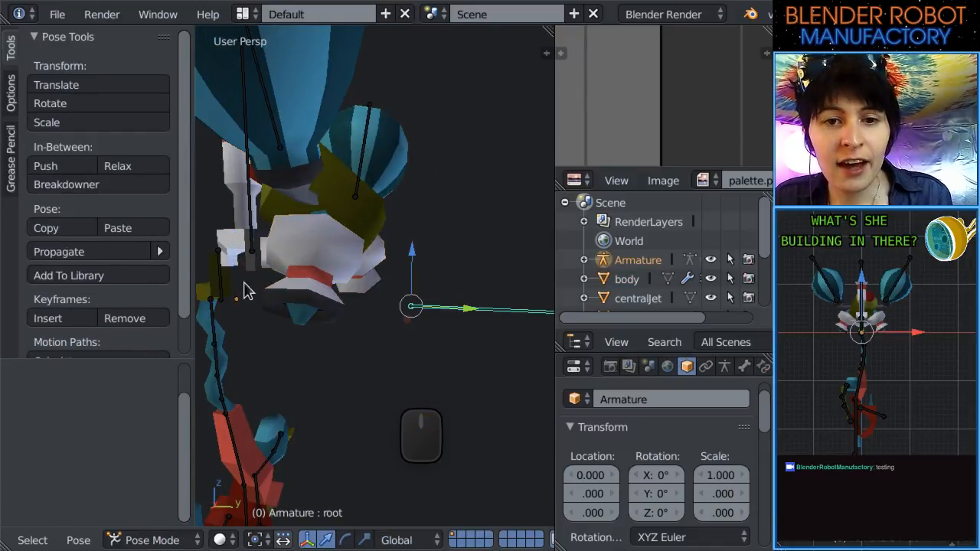
key(ctrl+Tab)
scroll(420, 311, up, 2)
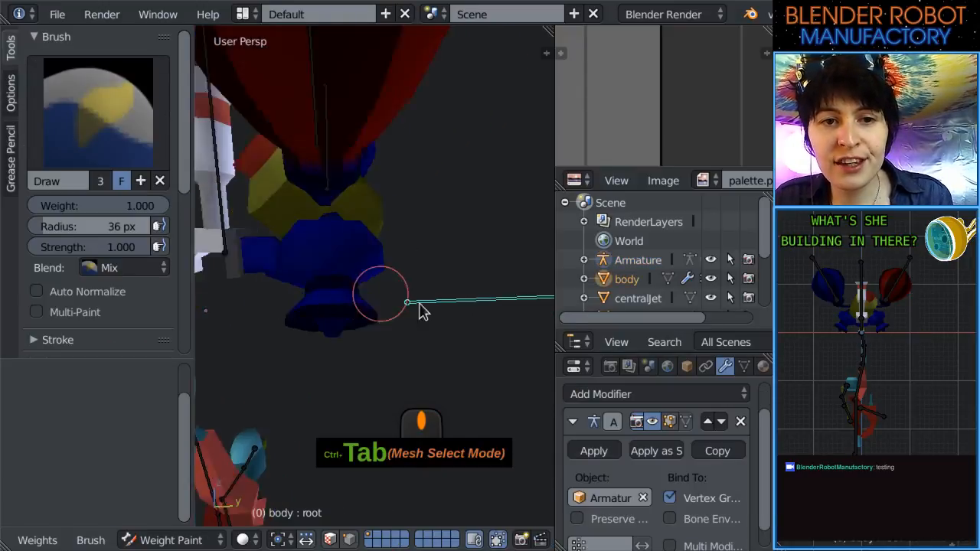
scroll(427, 299, down, 3)
Move balloon.L about 3.3 in X and 2.5 in Z, and balloon.R about -2.0 in X and 2.2 in Z, away from the body.
key(KP_1)
scroll(452, 191, down, 4)
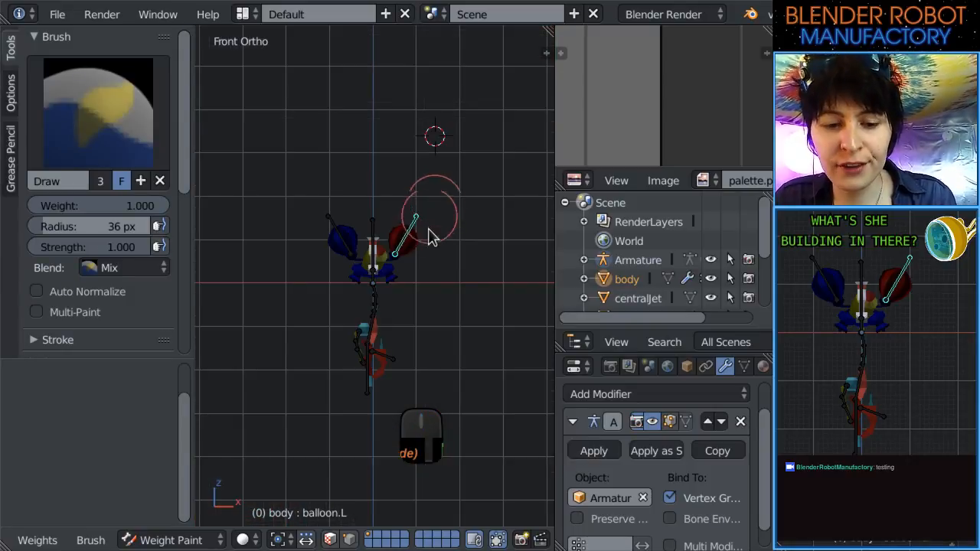
key(g)
click(237, 120)
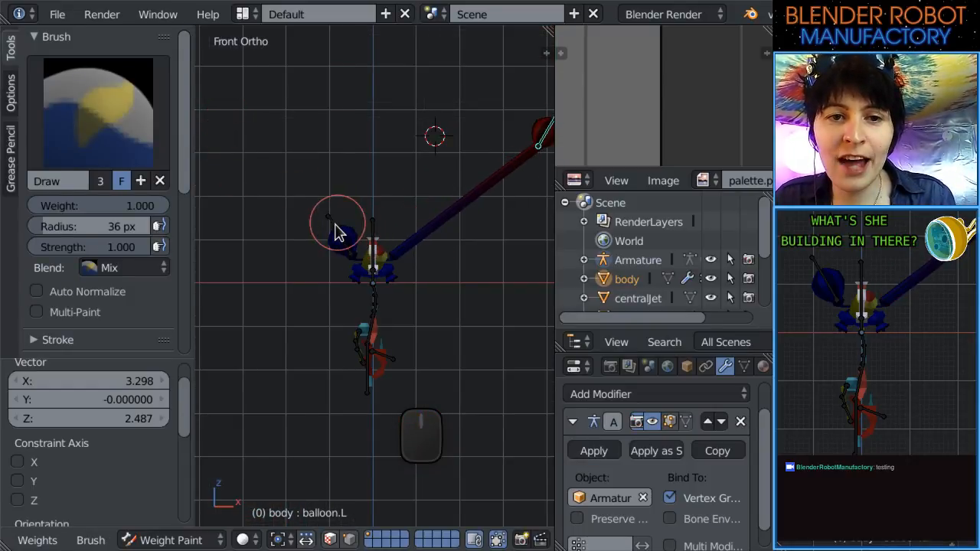
key(g)
click(237, 121)
scroll(452, 280, up, 4)
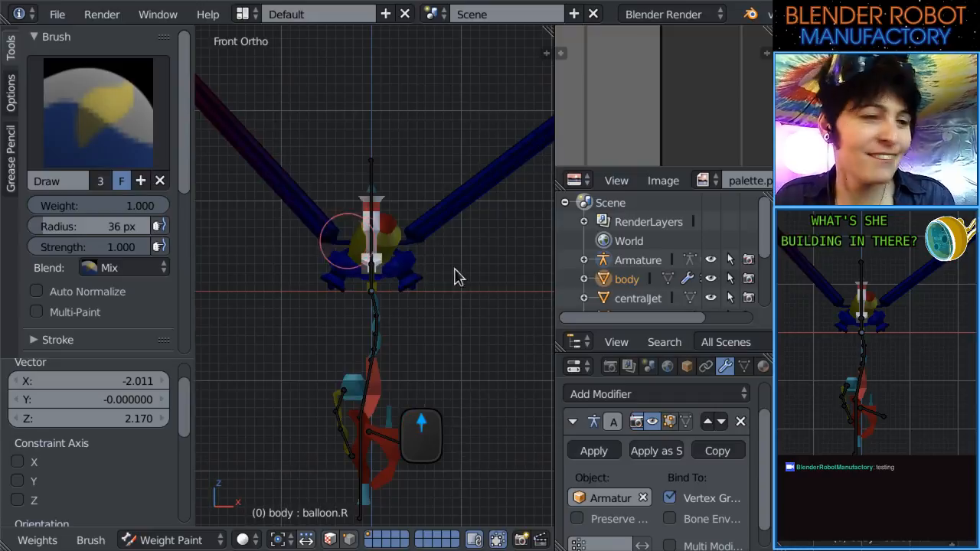
Select the root bone behind the body as the active weight group.
middle_drag(418, 298, 247, 303)
scroll(354, 303, up, 3)
right_click(410, 300)
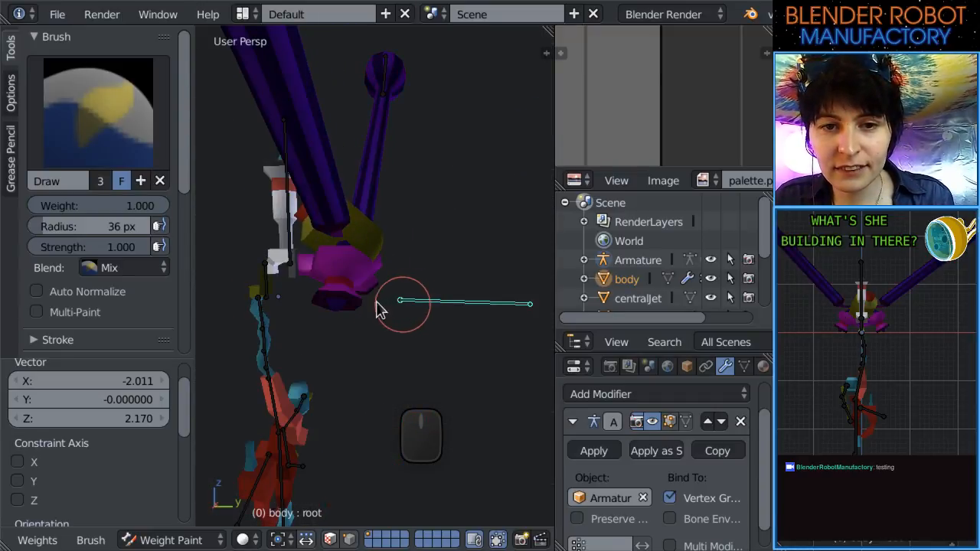
Paint the body mesh's side jets and central section with weight 1.000 for the root bone, using wireframe shading to reach hidden vertices.
middle_drag(389, 297, 392, 259)
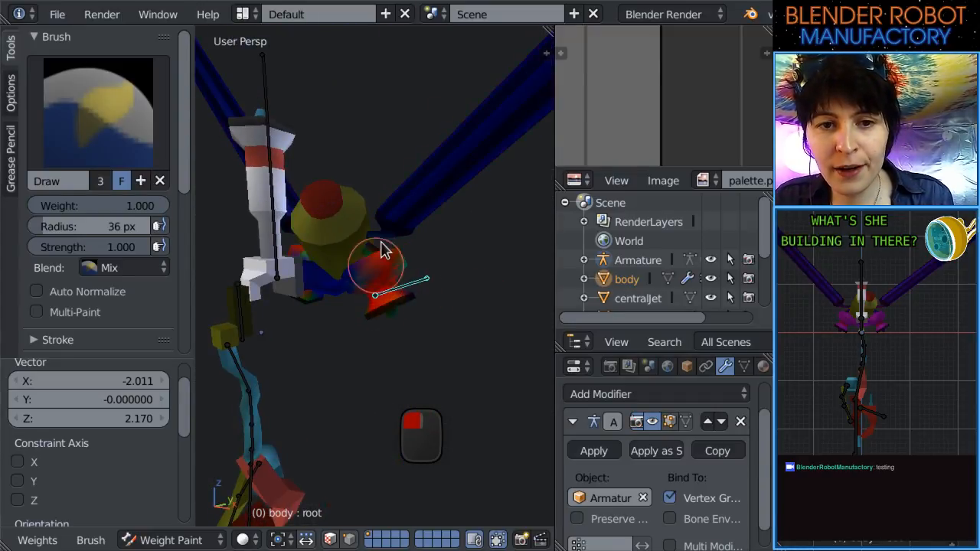
mouse_move(398, 255)
mouse_down()
mouse_move(390, 234)
mouse_move(368, 222)
mouse_move(383, 237)
mouse_up()
middle_drag(462, 276, 304, 261)
drag(305, 262, 332, 229)
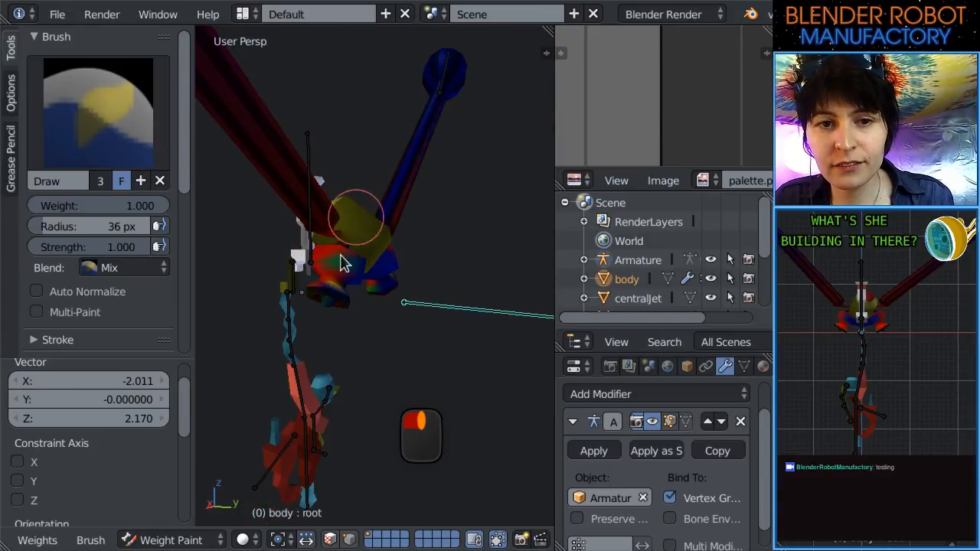
middle_drag(342, 263, 379, 247)
key(z)
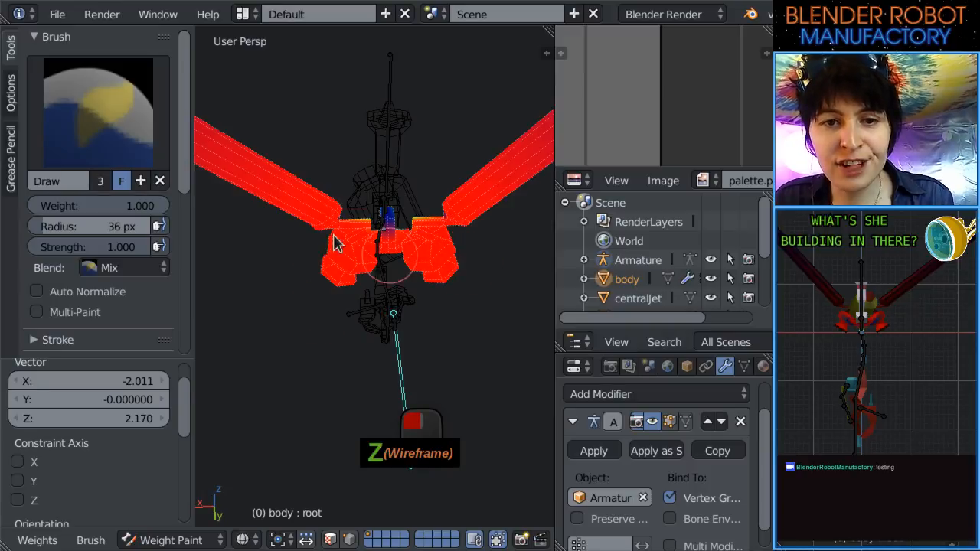
drag(389, 220, 386, 257)
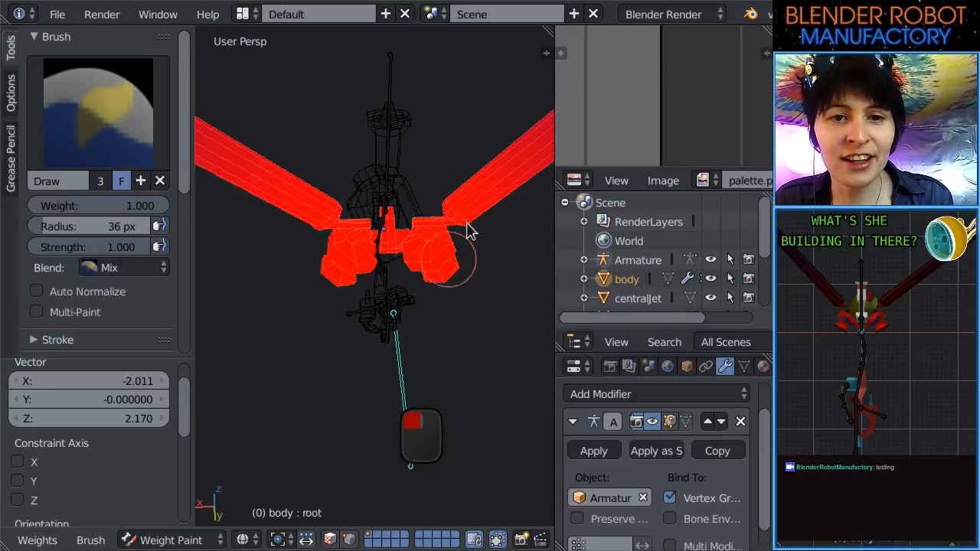
Enlarge the brush to 68 px and finish painting the body's root weight from behind, above and below.
scroll(420, 282, down, 3)
key(f)
click(364, 258)
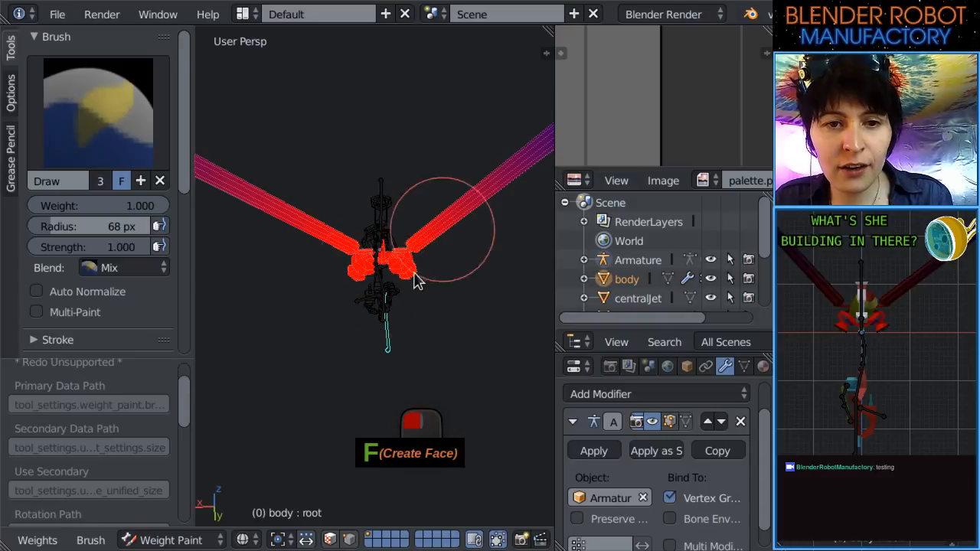
middle_drag(324, 340, 395, 316)
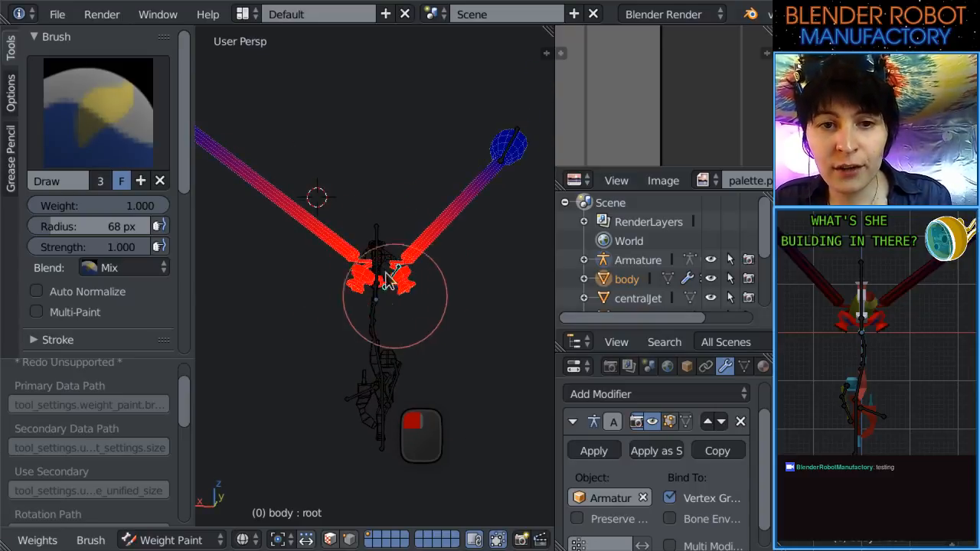
middle_drag(387, 280, 404, 193)
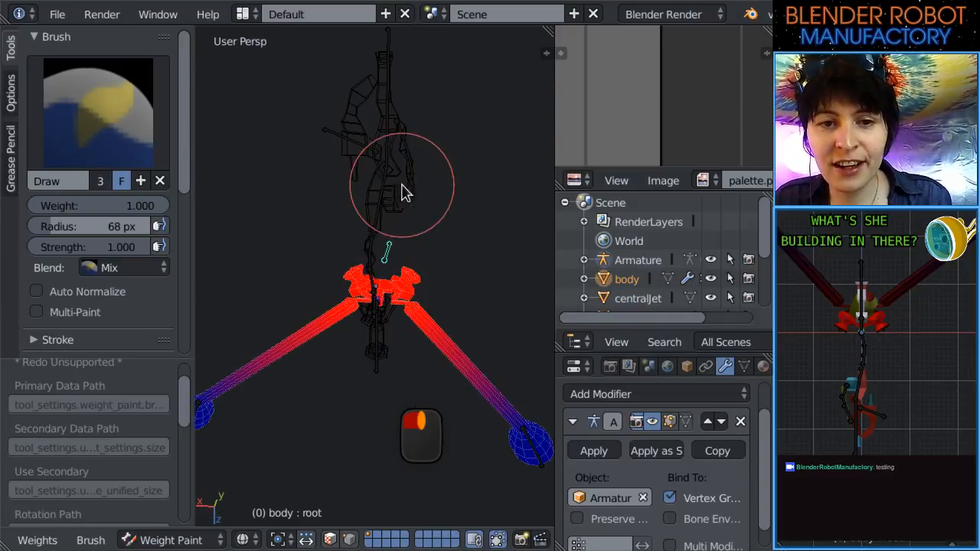
mouse_move(387, 291)
middle_down()
mouse_move(390, 197)
mouse_move(383, 306)
middle_up()
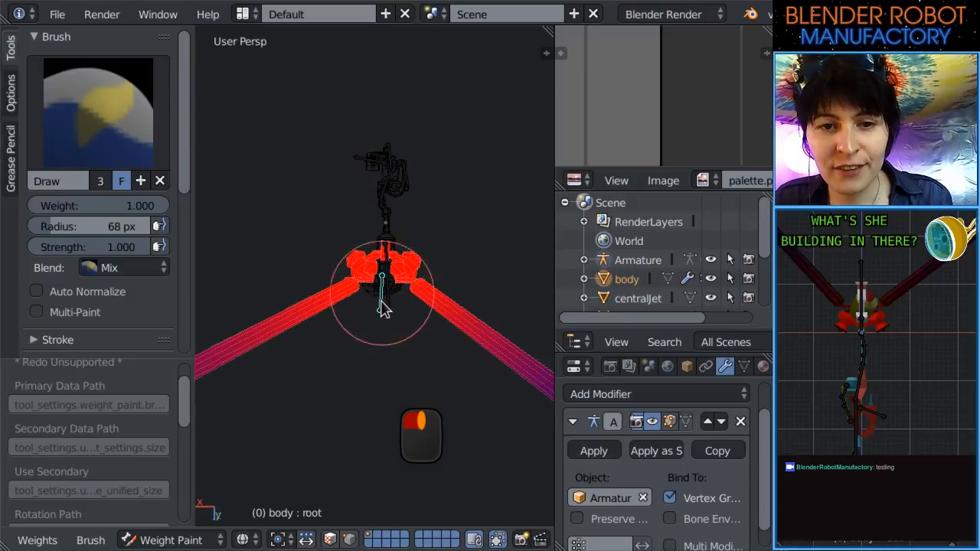
middle_drag(414, 277, 401, 184)
scroll(406, 306, up, 5)
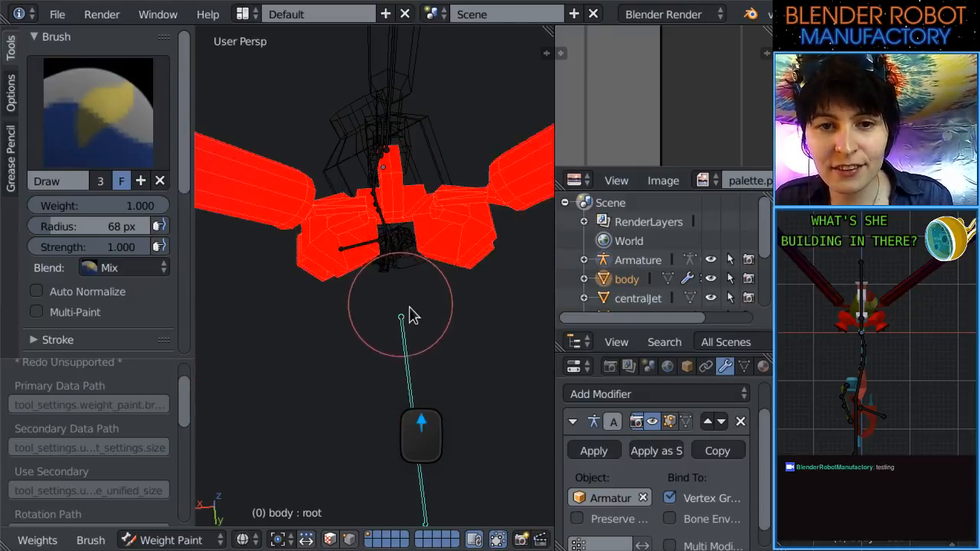
middle_drag(442, 302, 388, 282)
Move the root bone about 1.5 in Y and 0.4 in Z in the right view to test the body weights.
key(KP_1)
key(KP_3)
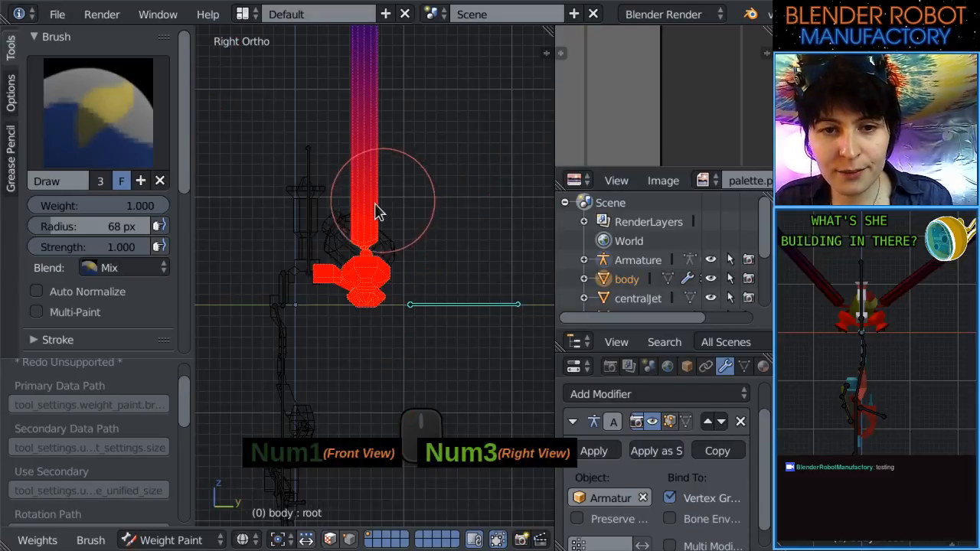
key(g)
click(202, 302)
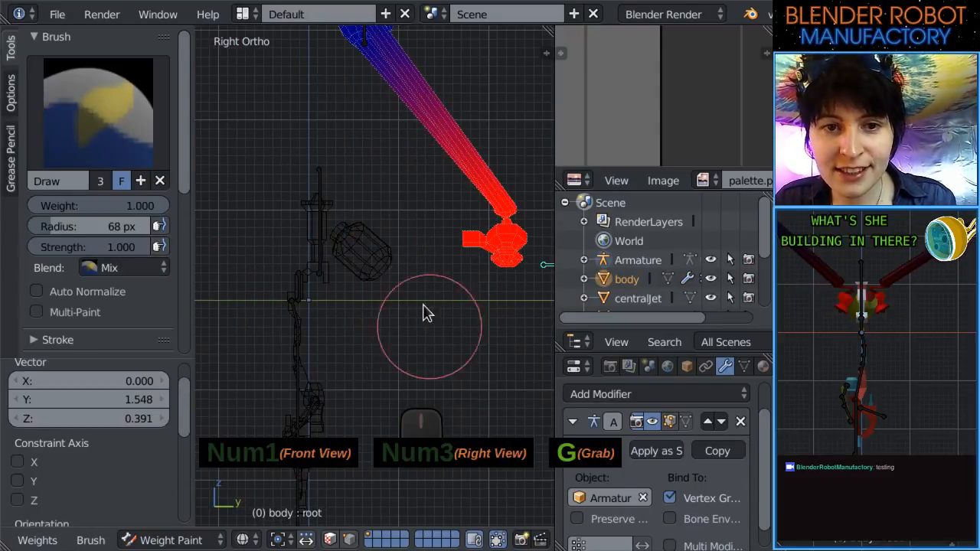
scroll(335, 301, down, 2)
scroll(425, 301, up, 2)
key(Tab)
key(Tab)
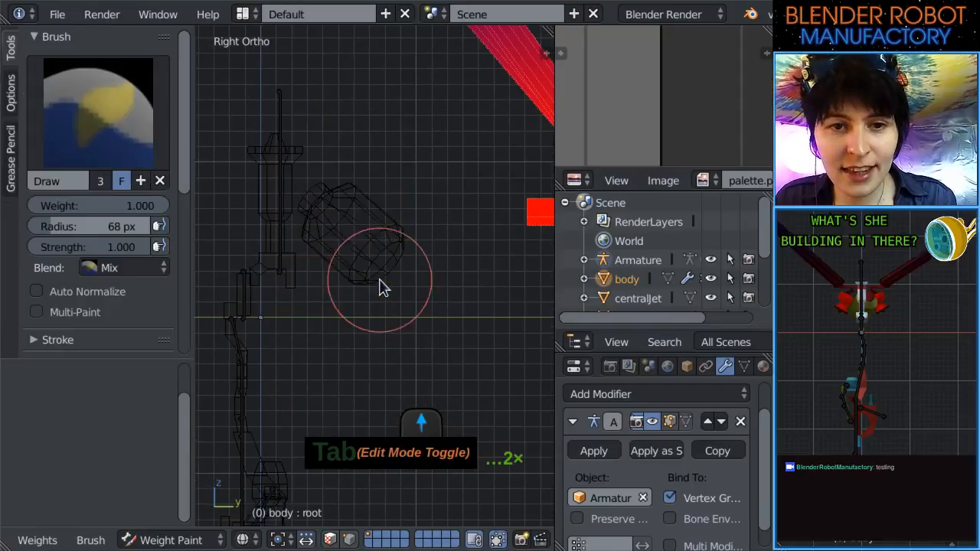
Switch the body mesh back to Object Mode and select the tank.
scroll(378, 284, up, 2)
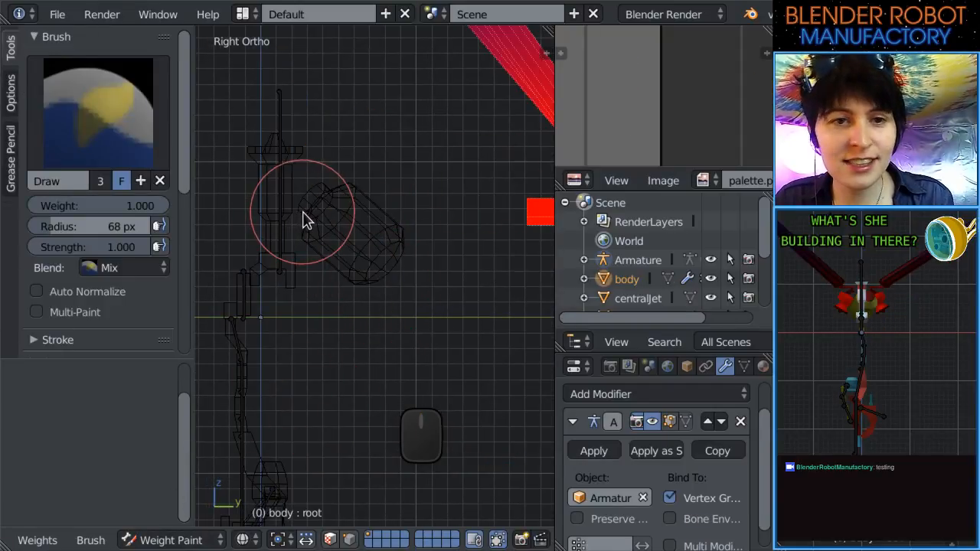
scroll(306, 230, down, 2)
scroll(355, 157, up, 2)
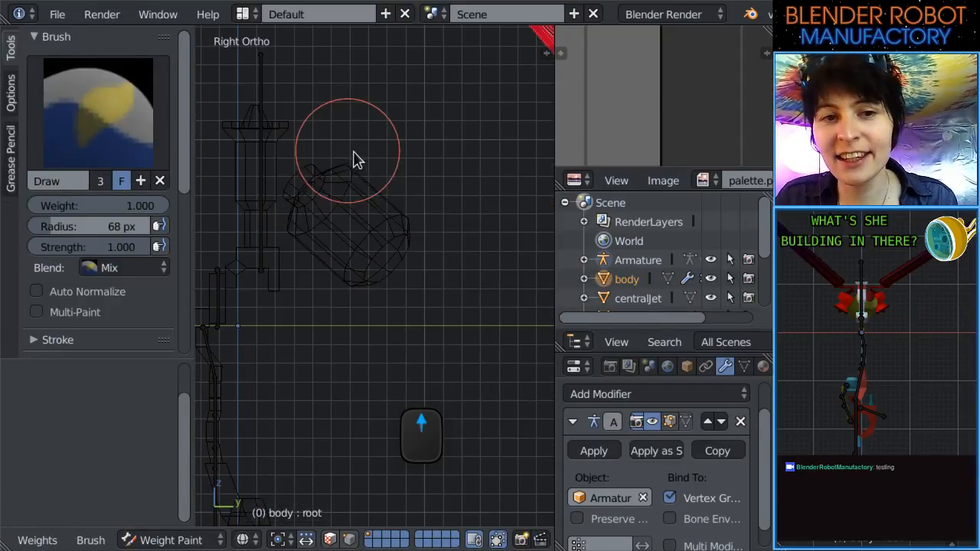
scroll(321, 280, up, 2)
click(157, 539)
click(159, 518)
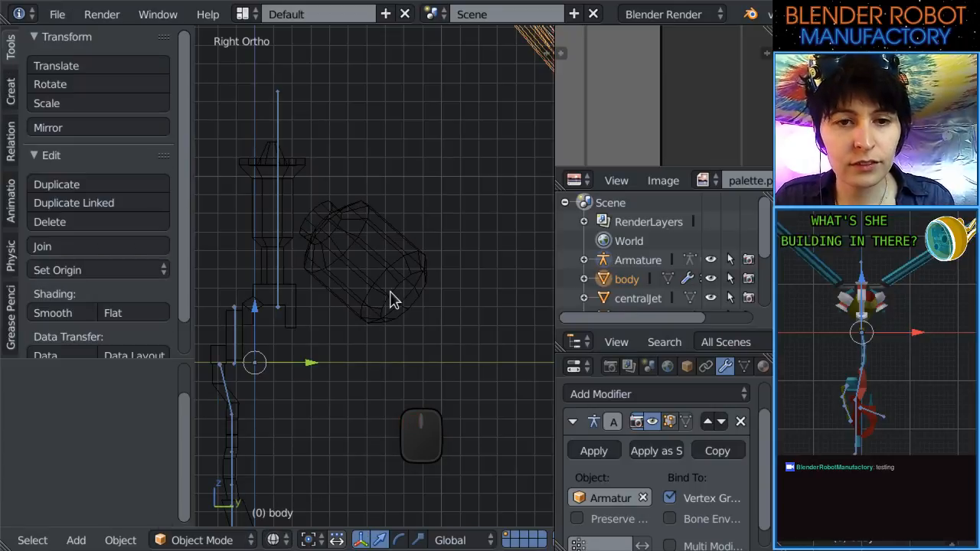
right_click(390, 300)
Add an Armature modifier to the tank with the Armature as its object.
scroll(389, 299, down, 4)
click(664, 396)
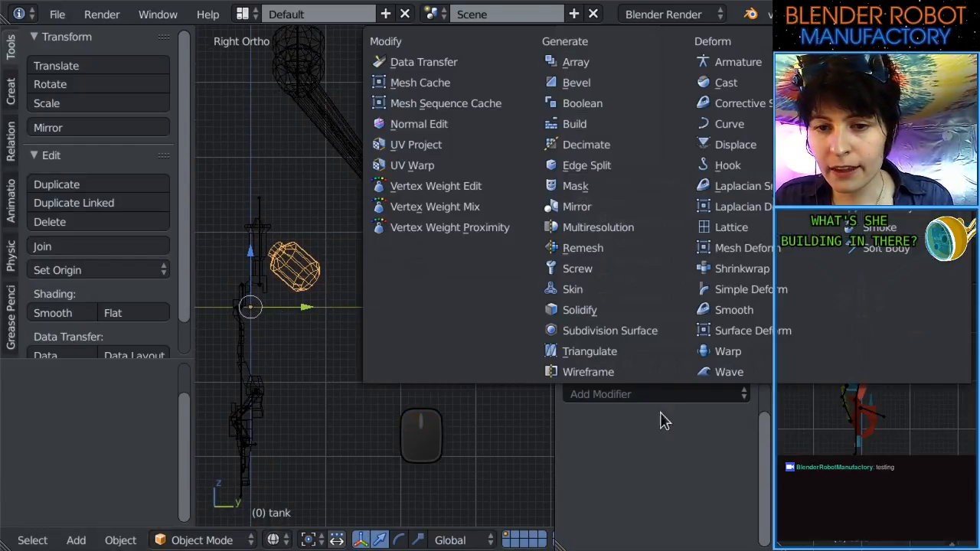
click(736, 61)
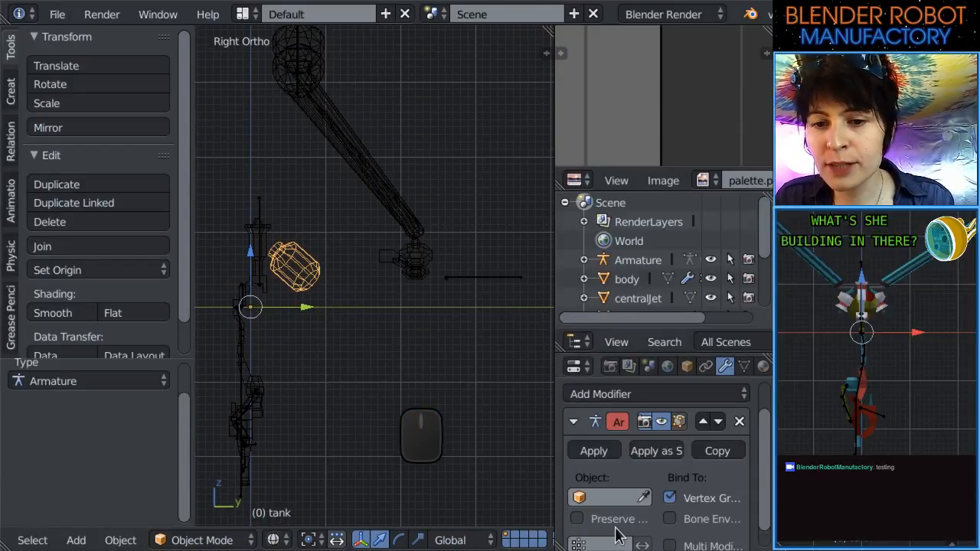
click(617, 498)
click(613, 318)
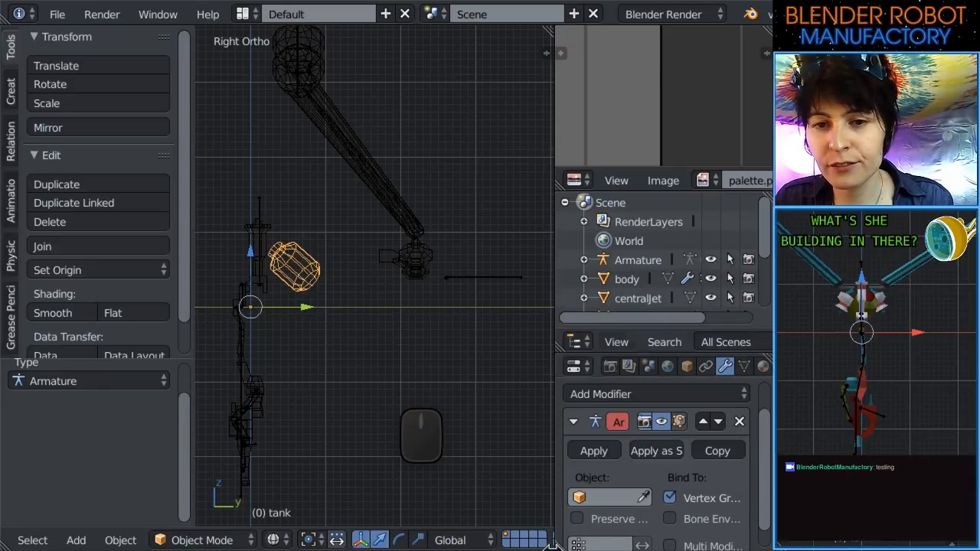
click(601, 499)
click(620, 302)
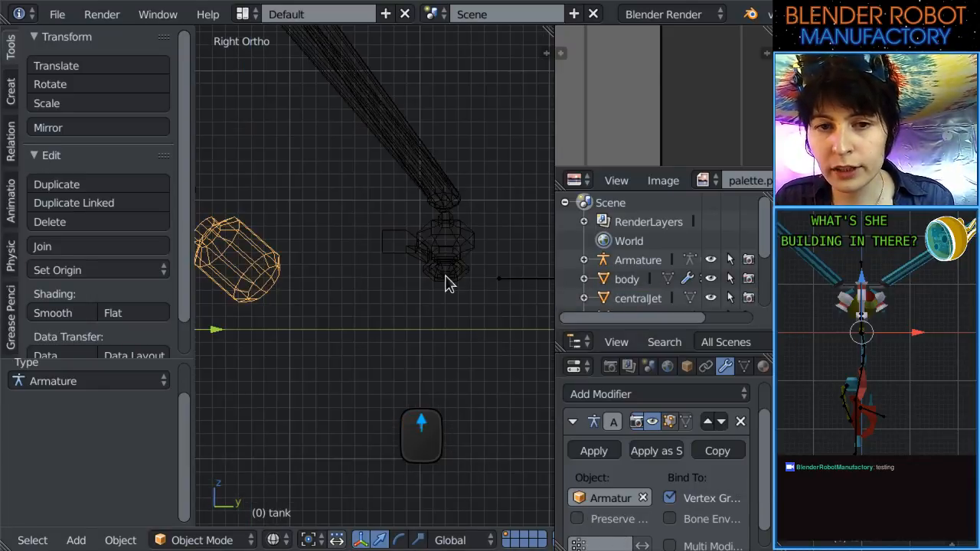
Put the armature in Pose Mode and the tank in Weight Paint mode with root as the active group.
right_click(501, 287)
key(ctrl+Tab)
right_click(230, 272)
key(ctrl+Tab)
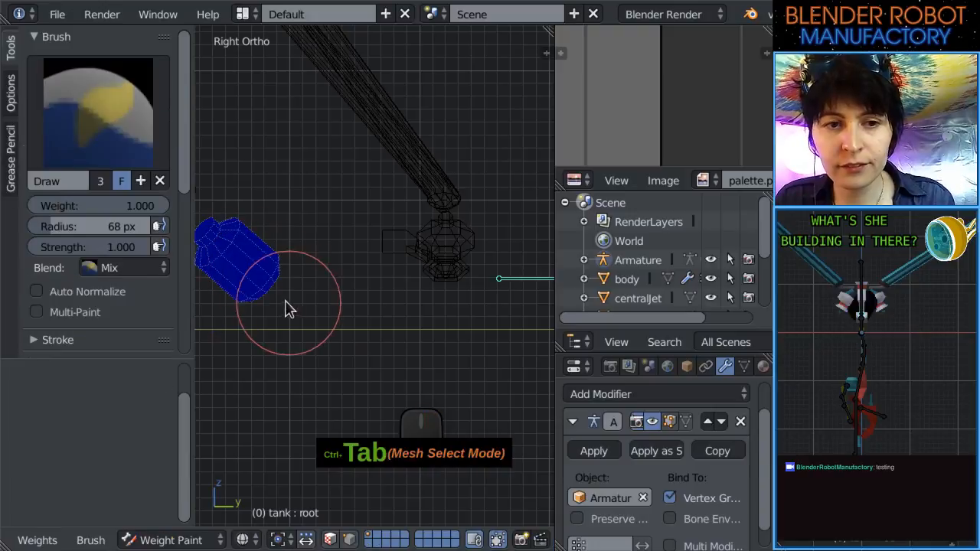
Paint the entire tank on all sides with weight 1.000 for the root bone.
mouse_move(284, 307)
mouse_down()
mouse_move(219, 222)
mouse_move(427, 206)
mouse_move(413, 165)
mouse_move(408, 204)
mouse_move(459, 212)
mouse_move(394, 239)
mouse_up()
scroll(411, 276, down, 4)
mouse_move(420, 288)
middle_down()
mouse_move(575, 298)
mouse_move(451, 215)
middle_up()
drag(417, 222, 335, 259)
middle_drag(360, 276, 516, 258)
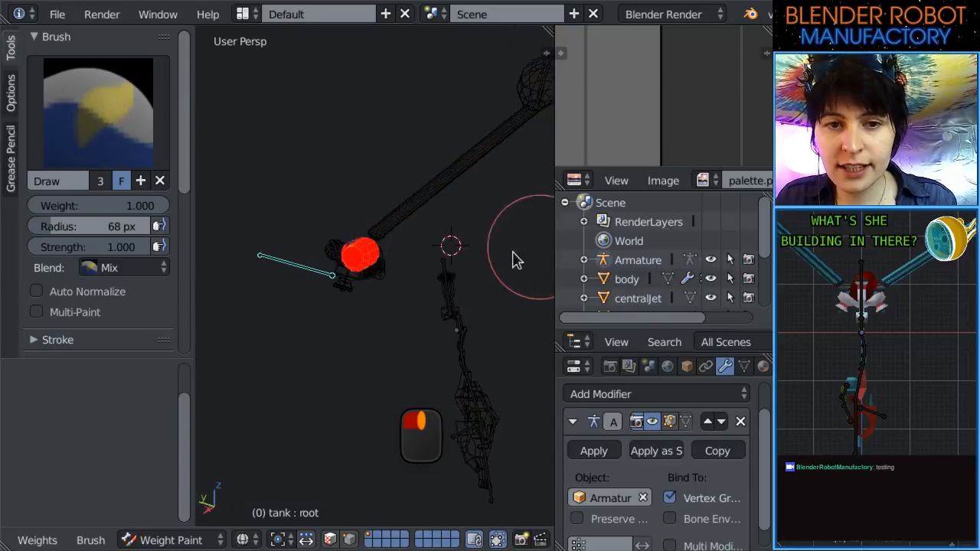
middle_drag(352, 230, 459, 449)
scroll(377, 296, up, 3)
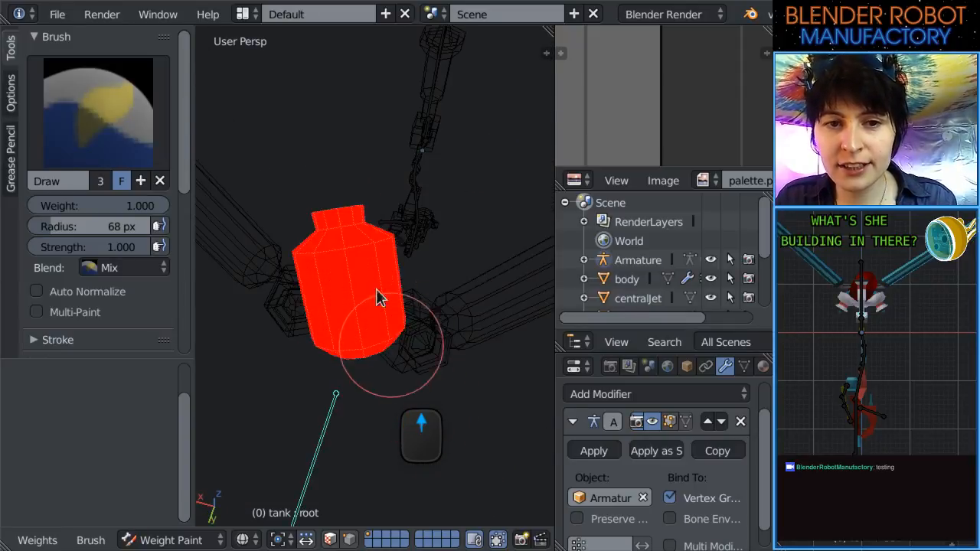
middle_drag(280, 273, 150, 220)
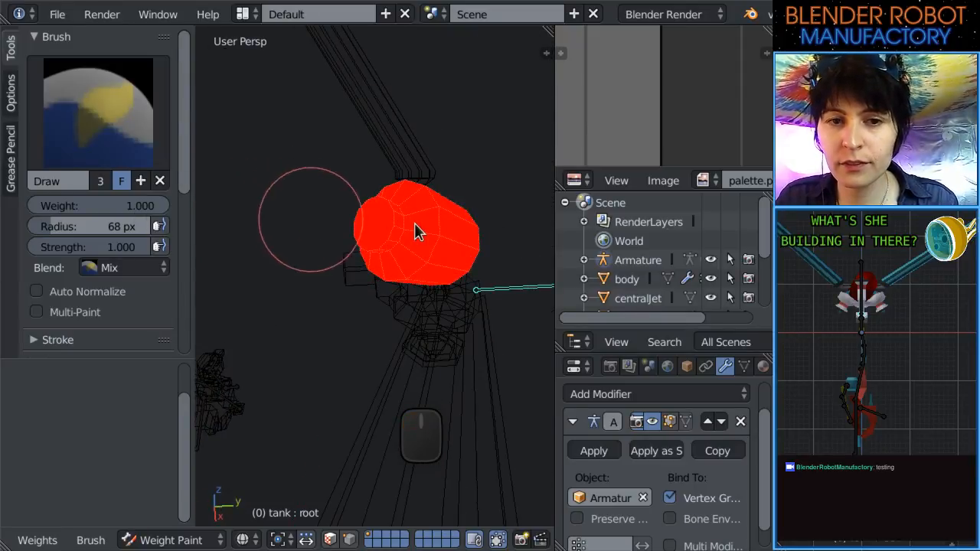
drag(412, 226, 352, 238)
Examine the tank, body and remaining robot parts from the right side in solid shading.
key(KP_3)
key(z)
scroll(353, 236, down, 4)
shift+middle_drag(390, 281, 434, 286)
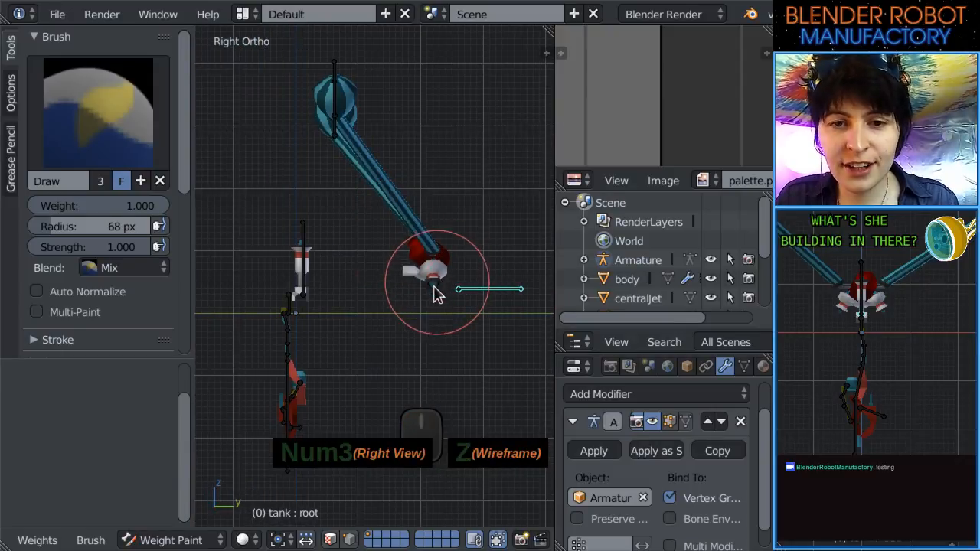
scroll(418, 309, up, 3)
shift+middle_drag(365, 330, 468, 299)
scroll(383, 323, up, 2)
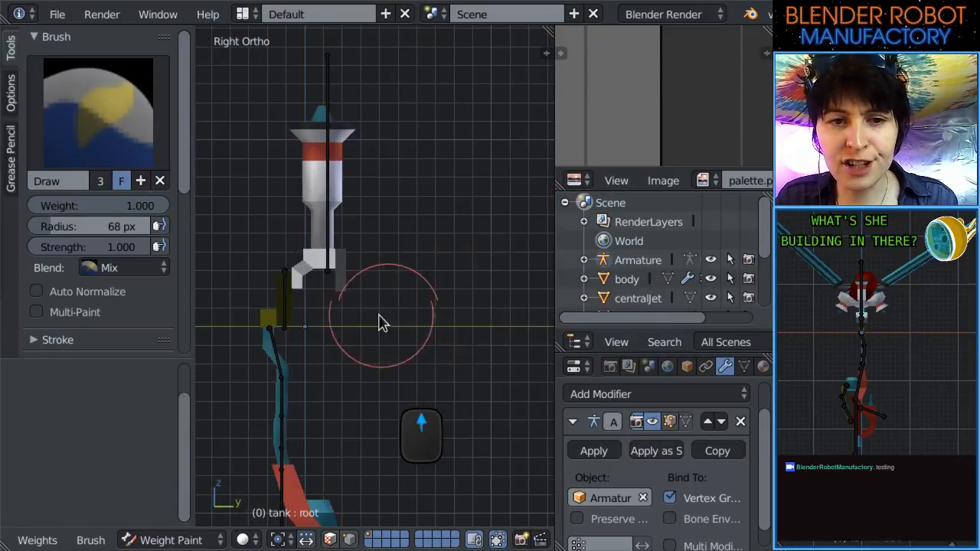
scroll(382, 316, up, 3)
shift+middle_drag(410, 310, 259, 308)
scroll(444, 314, down, 5)
scroll(432, 156, down, 4)
scroll(261, 307, up, 1)
shift+middle_drag(326, 292, 388, 278)
Select balloon.L and balloon.R and move them together about 1.5 in Y and -1.4 in Z.
key(a)
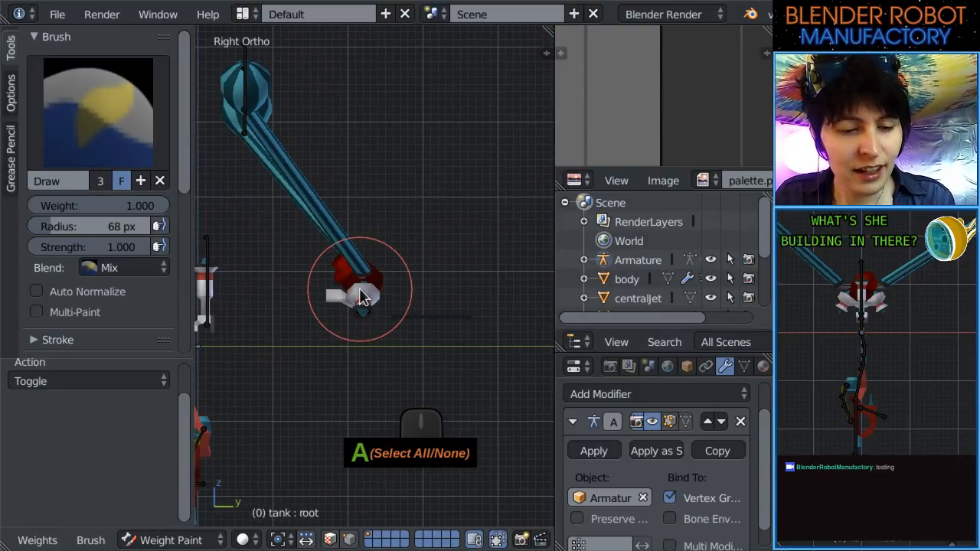
key(a)
right_click(245, 96)
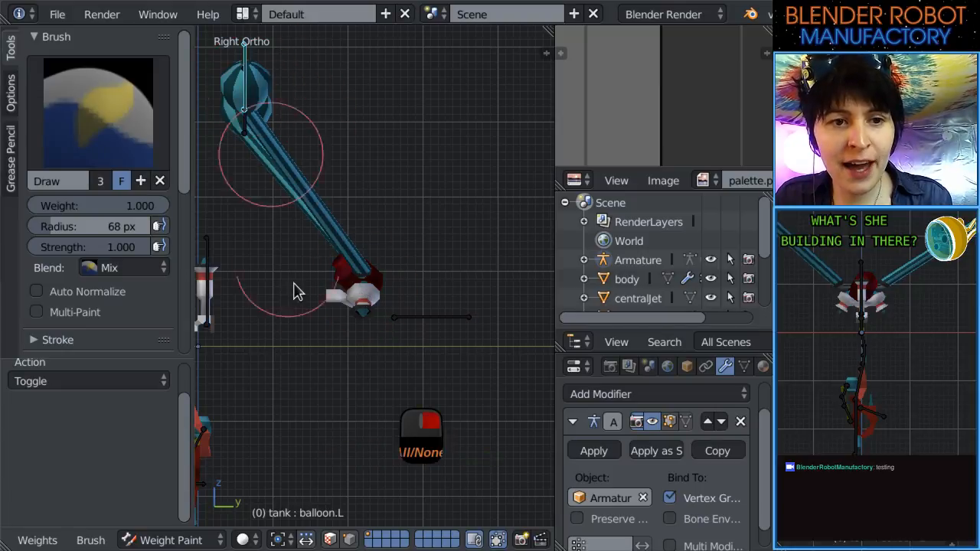
scroll(322, 183, down, 3)
key(g)
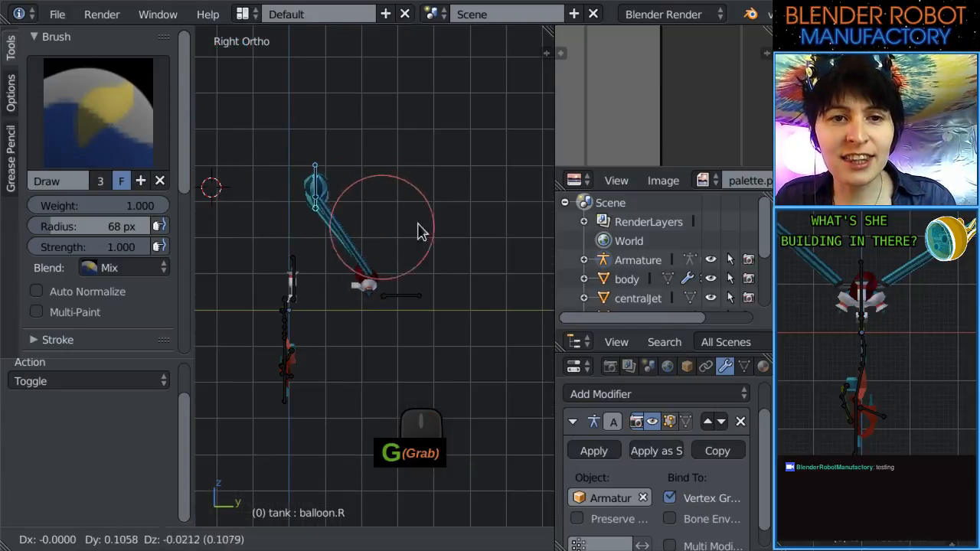
click(433, 284)
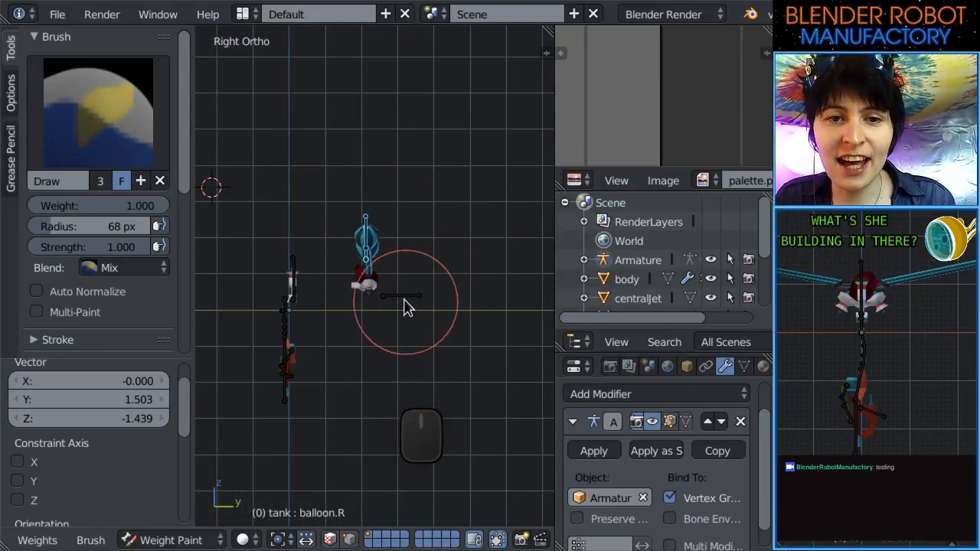
Move the root bone with both balloon bones about 7.5 up in Z, away from the rest of the robot.
scroll(402, 295, down, 3)
key(g)
click(400, 125)
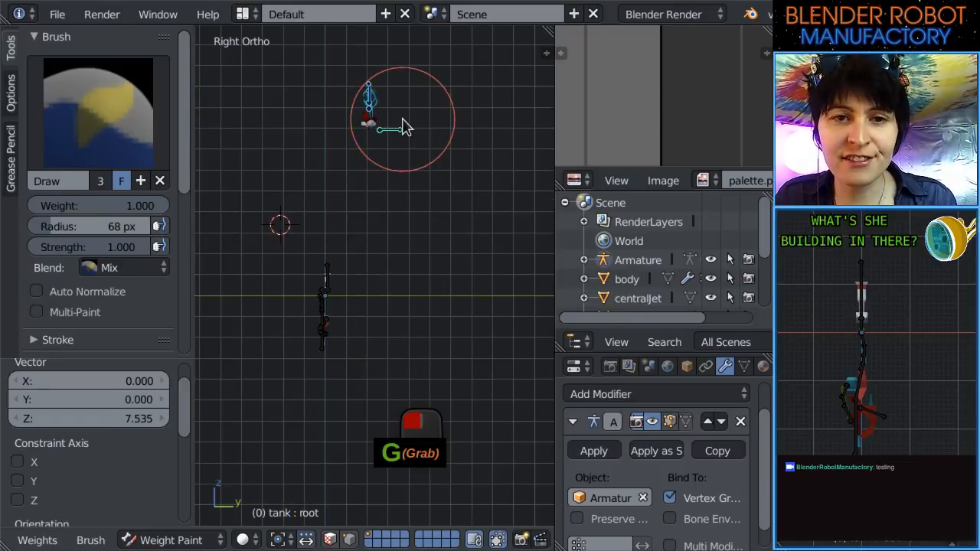
Examine the separated robot parts from the front and in perspective for pieces that do not follow the root bone.
scroll(459, 354, up, 5)
key(KP_1)
scroll(433, 344, up, 4)
middle_drag(409, 308, 409, 330)
scroll(350, 320, down, 6)
scroll(395, 333, up, 4)
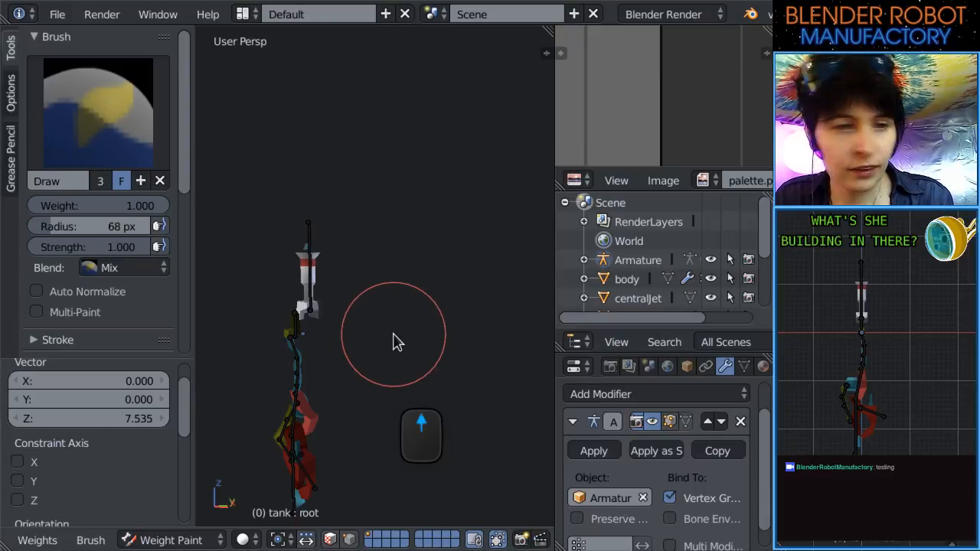
scroll(356, 336, down, 6)
scroll(360, 339, down, 3)
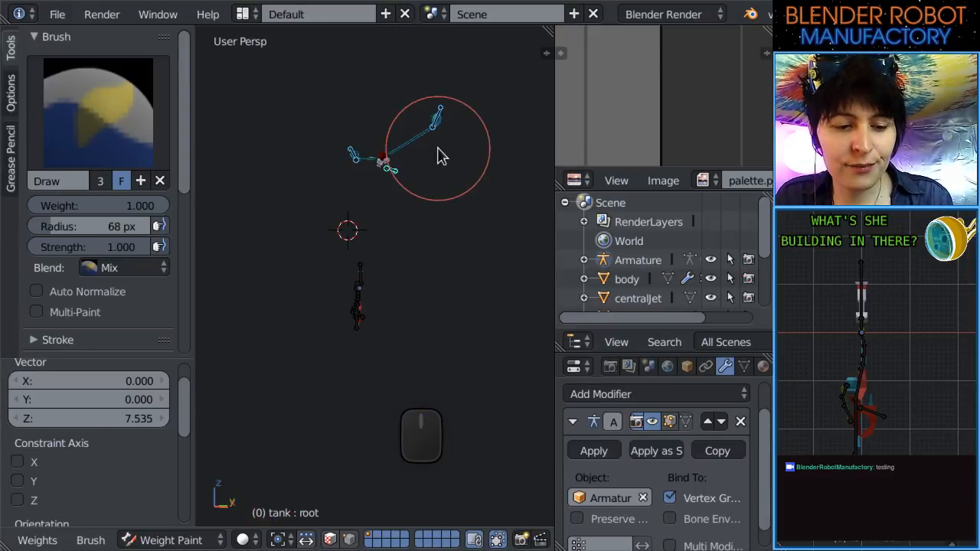
Clear the rotation, scale and location of the root and balloon bones.
key(alt+r)
key(alt+s)
key(alt+g)
scroll(409, 249, up, 5)
scroll(395, 283, down, 2)
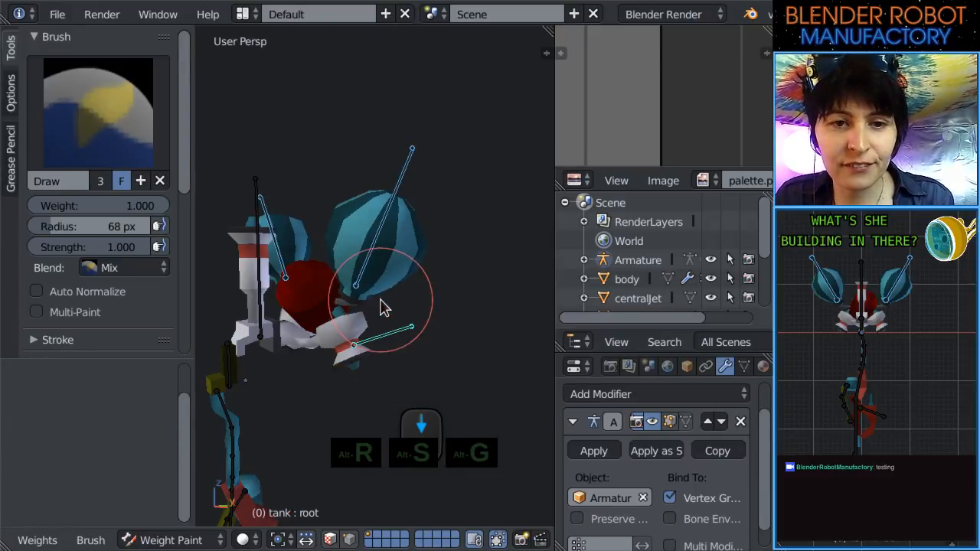
Switch to Object Mode, select the centralJet mesh and add an Armature modifier with Armature as its object.
scroll(384, 307, up, 2)
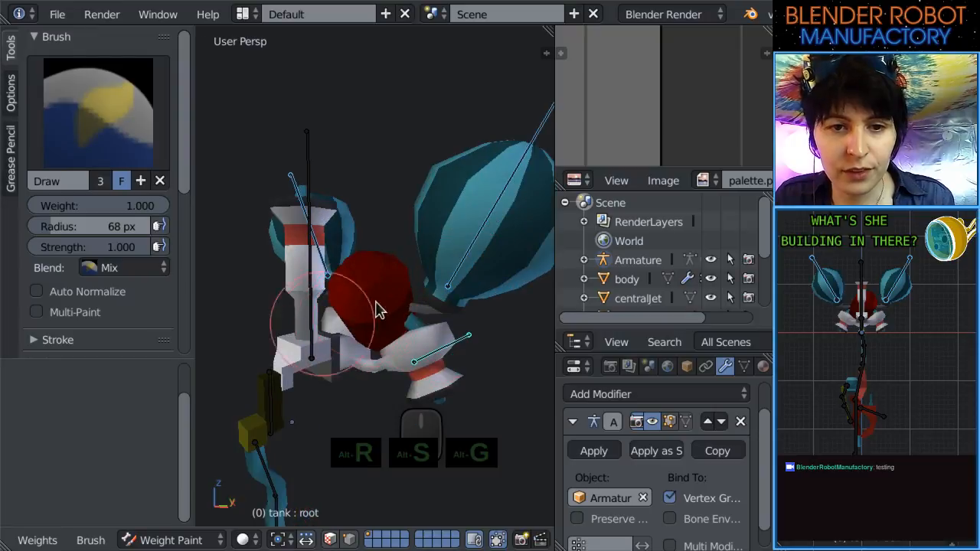
right_click(316, 341)
click(201, 540)
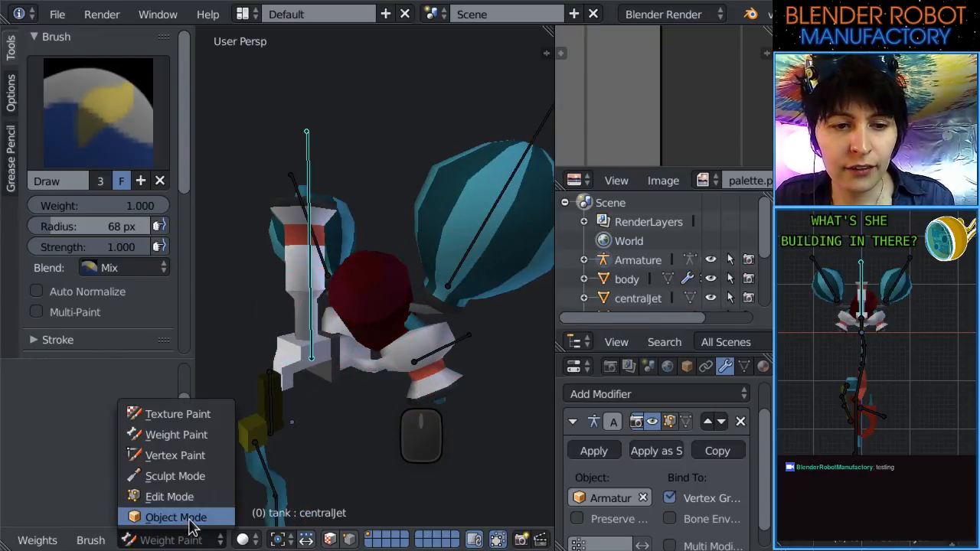
click(191, 526)
right_click(306, 341)
scroll(306, 341, down, 2)
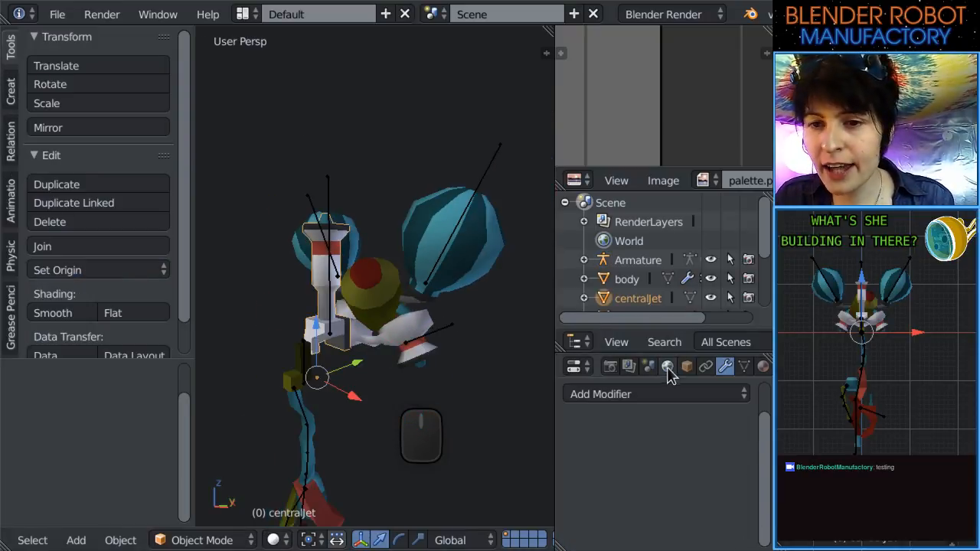
click(663, 392)
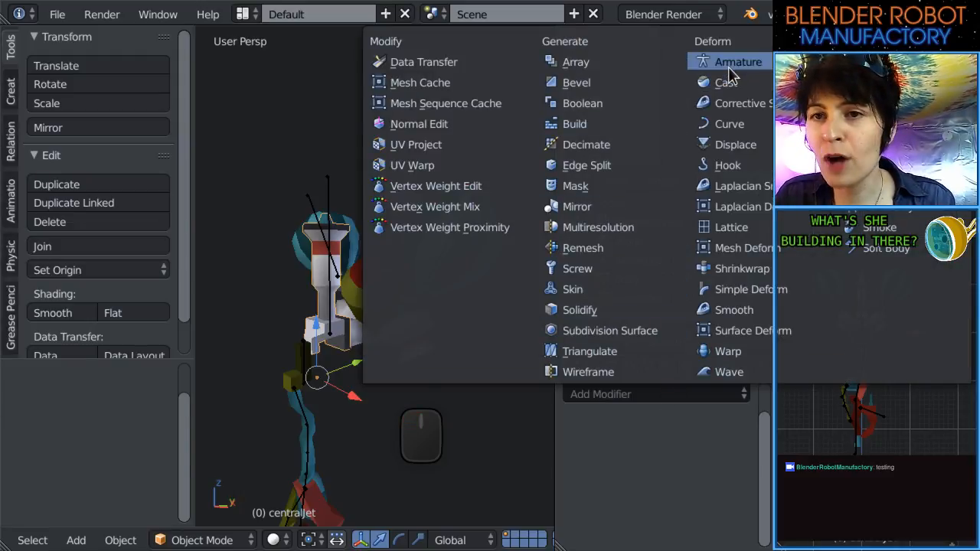
click(705, 61)
click(605, 500)
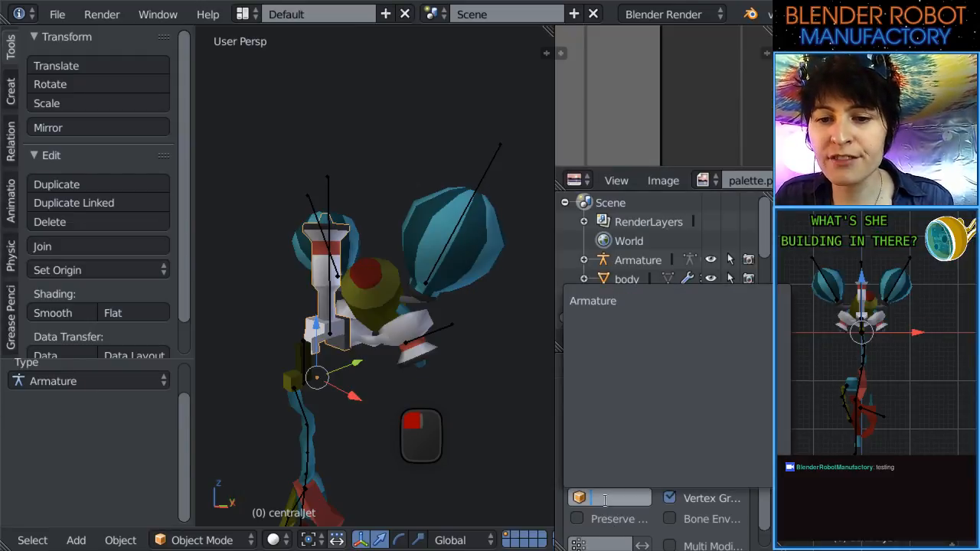
click(596, 304)
Add an Armature modifier to the clawTop mesh and set its object to Armature.
click(311, 359)
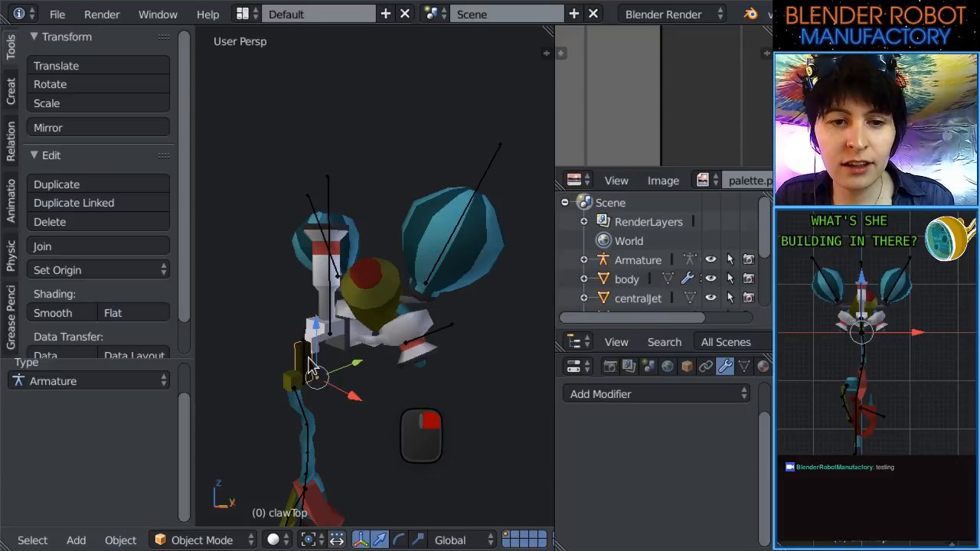
click(674, 395)
click(728, 62)
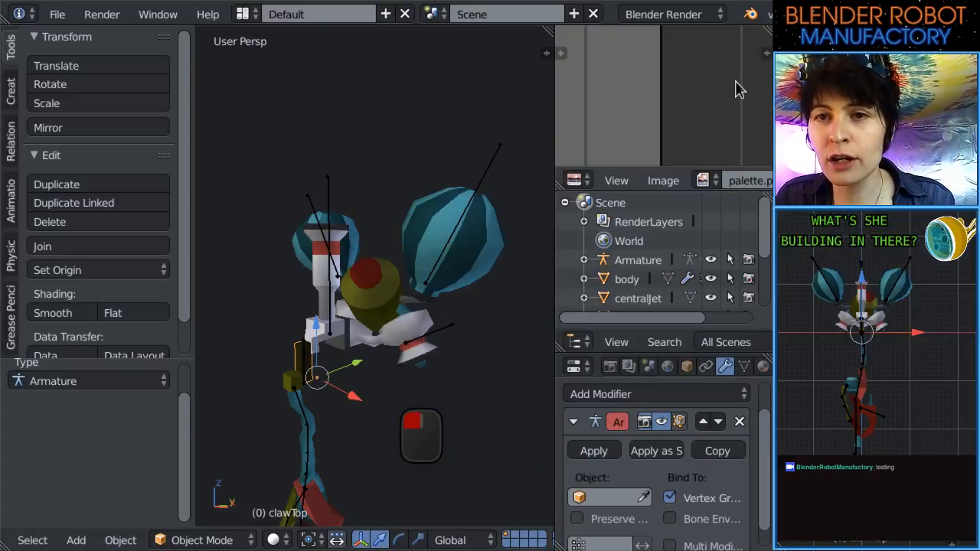
click(605, 499)
click(590, 300)
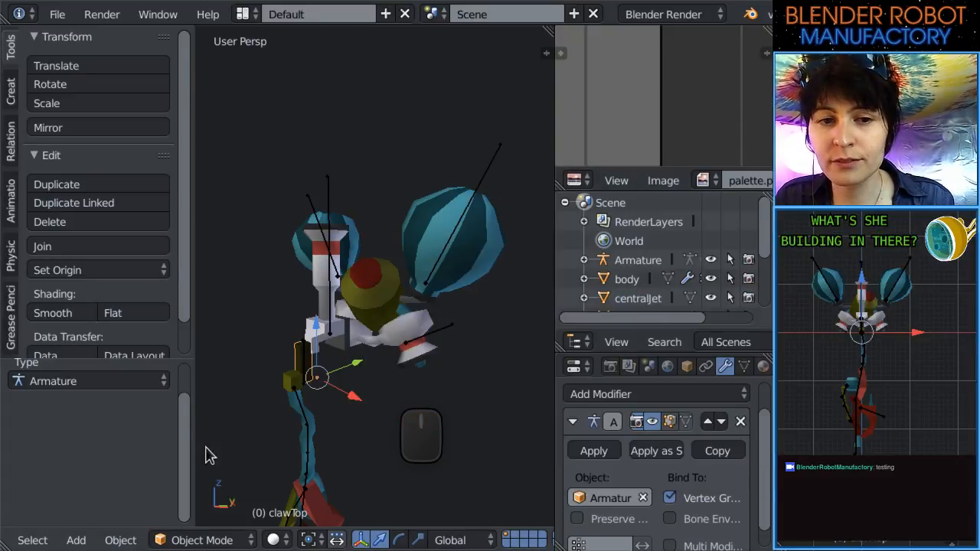
Add an Armature modifier to the clawMid mesh and set its object to Armature.
click(320, 431)
click(619, 394)
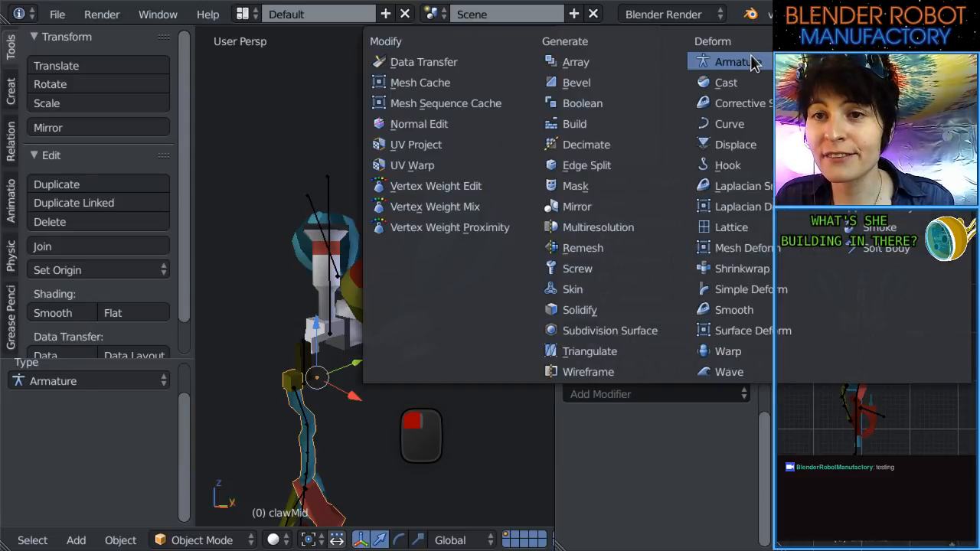
click(728, 62)
click(611, 499)
click(605, 300)
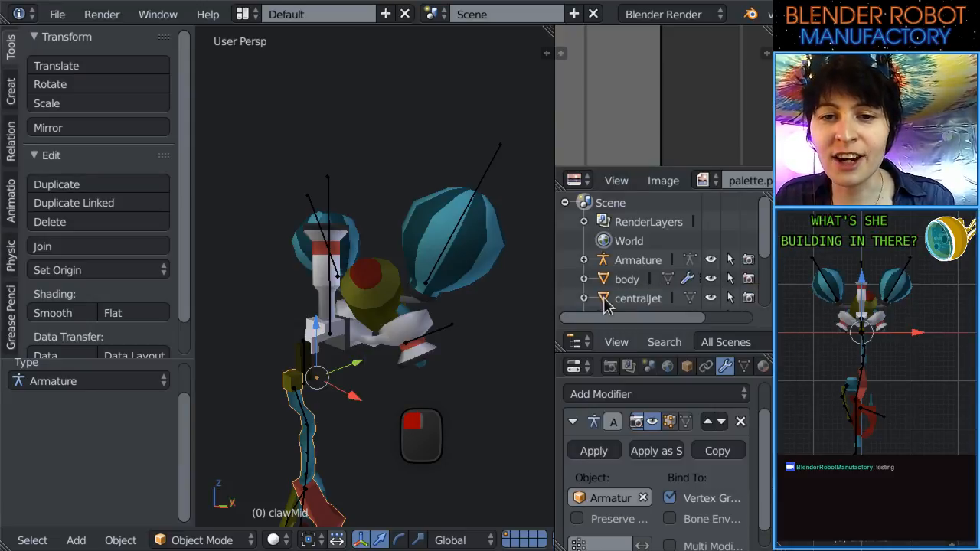
Select clawFingerLeft in front view and add an Armature modifier to it.
middle_drag(429, 385, 401, 296)
key(KP_1)
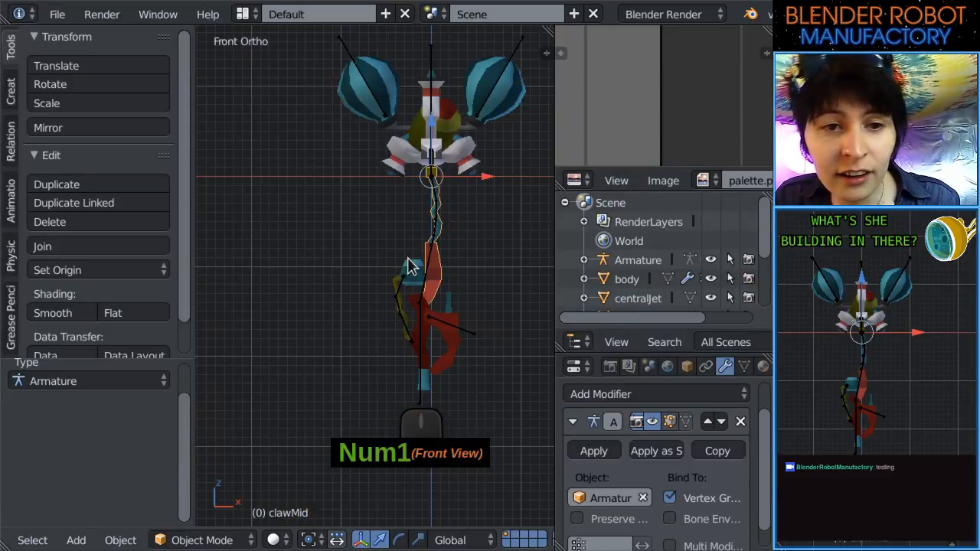
right_click(414, 268)
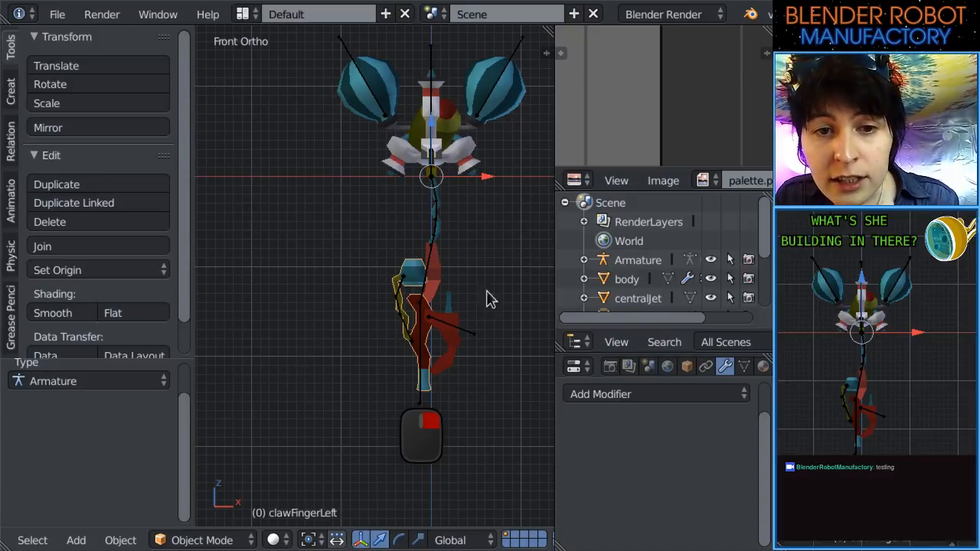
click(576, 395)
click(738, 62)
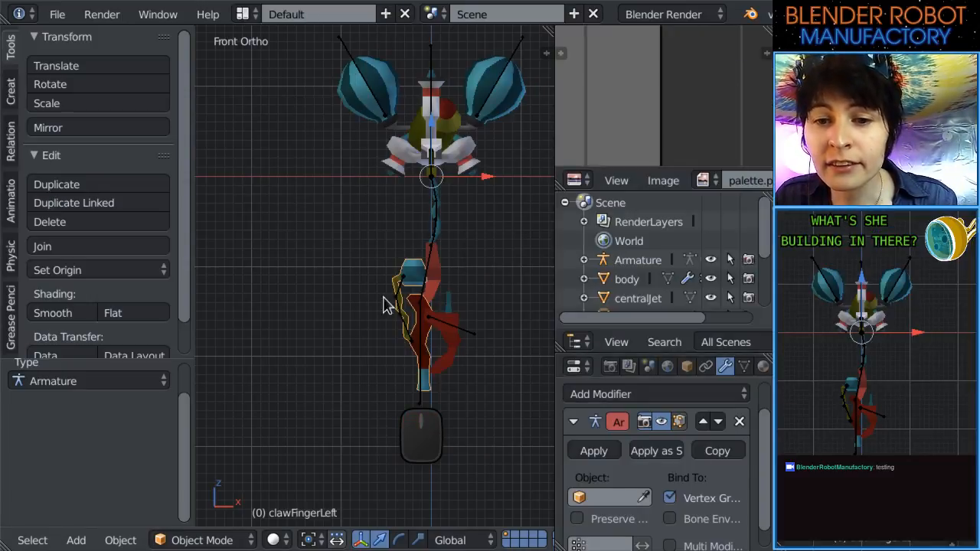
Add an Armature modifier to the clawFingerRight mesh and set its object to Armature.
scroll(496, 356, up, 2)
right_click(498, 340)
click(632, 395)
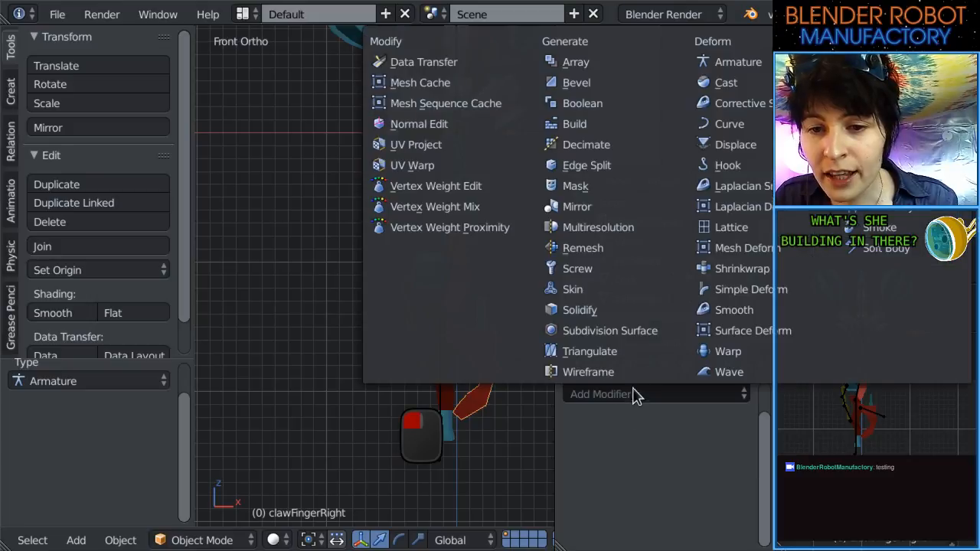
click(736, 62)
click(594, 497)
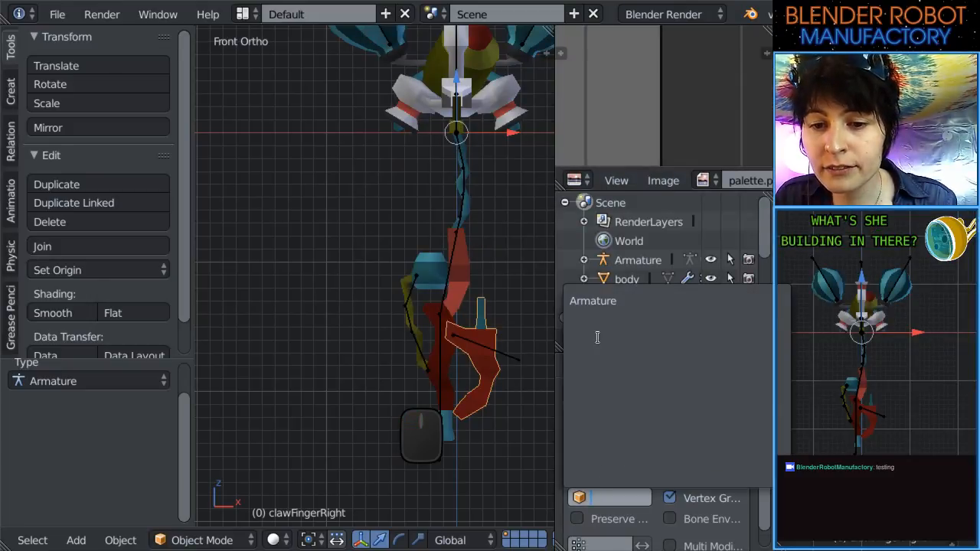
click(606, 310)
Set Armature as the object of clawFingerLeft's Armature modifier.
right_click(429, 264)
click(617, 496)
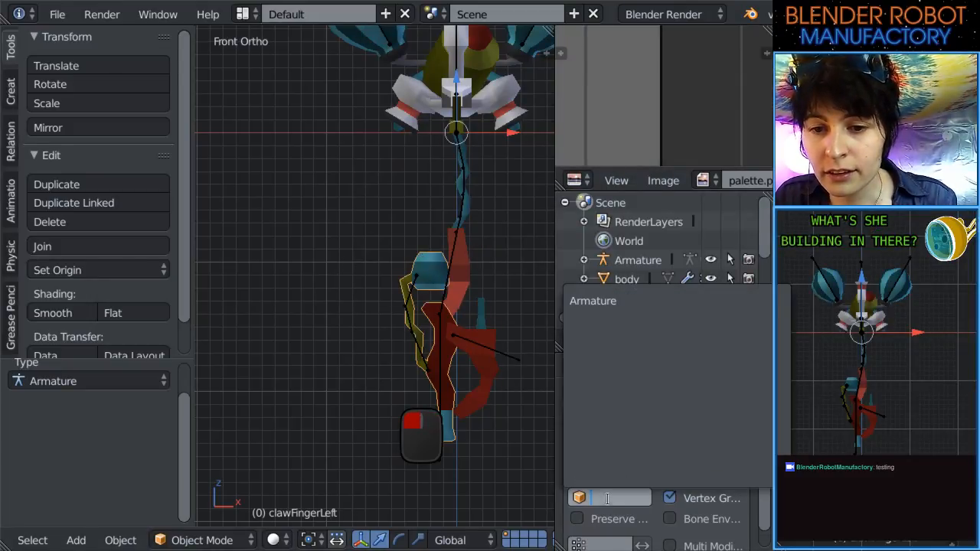
click(619, 294)
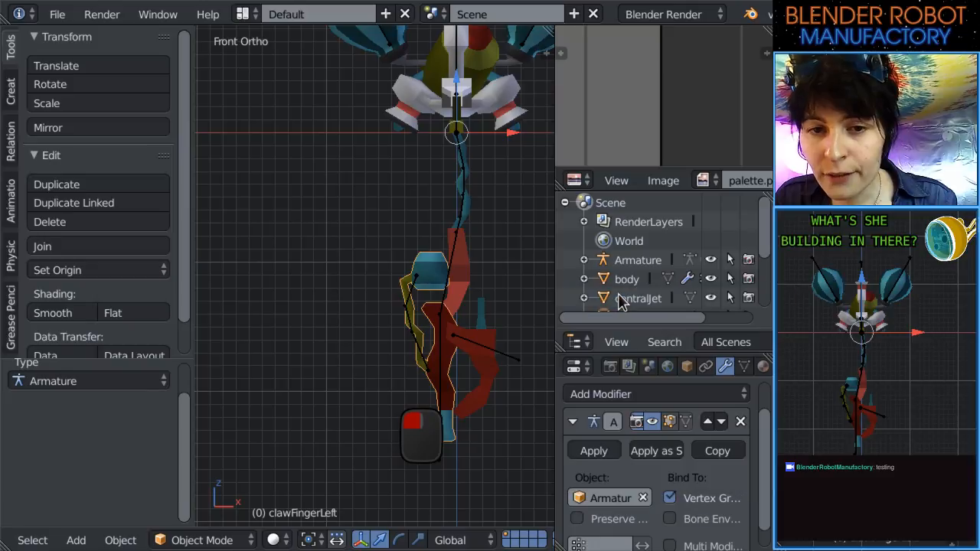
Check the modifiers on the clawMid and body meshes.
right_click(470, 274)
scroll(477, 199, up, 4)
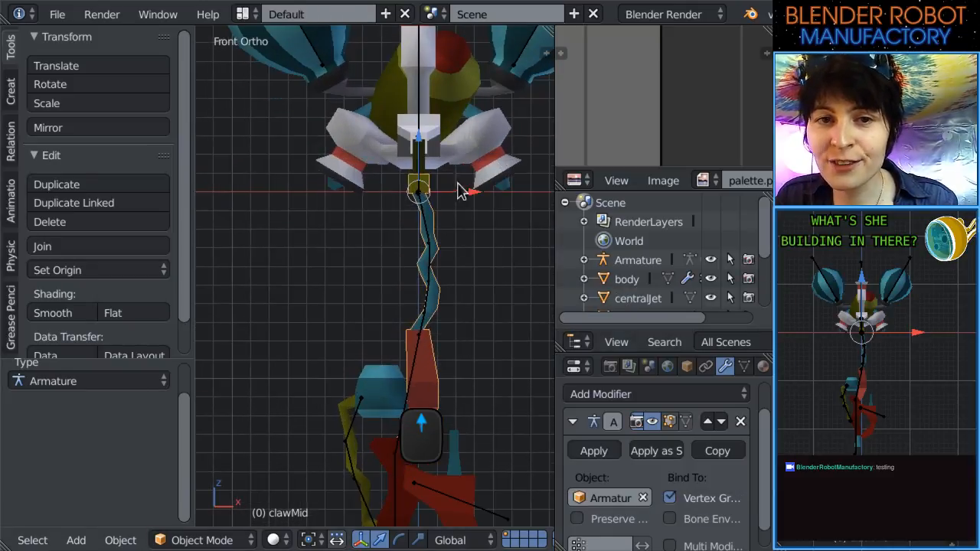
right_click(463, 164)
shift+middle_drag(452, 342, 429, 375)
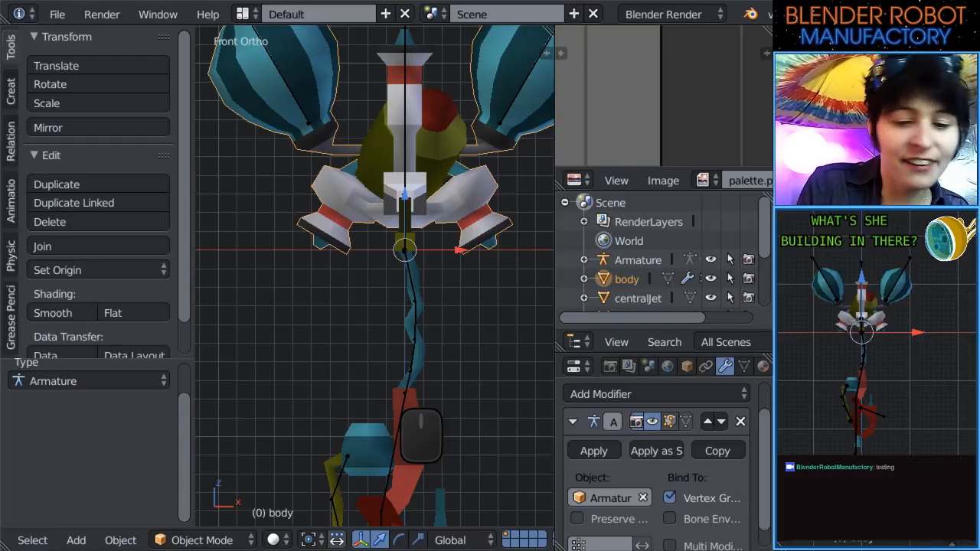
Post the message "Welcome to the Blender Robot Manufactory!" in the stream chat.
text(Welcome to )
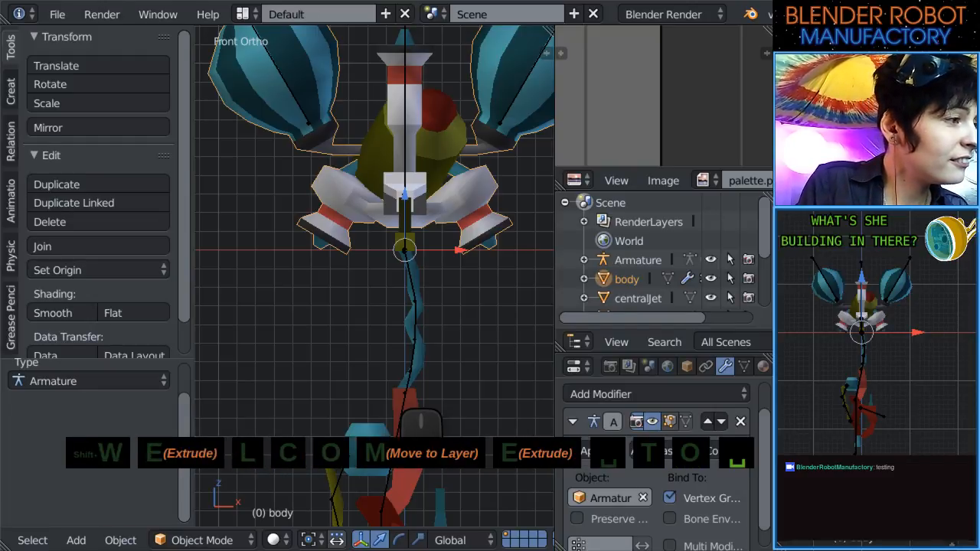
text(the Blender)
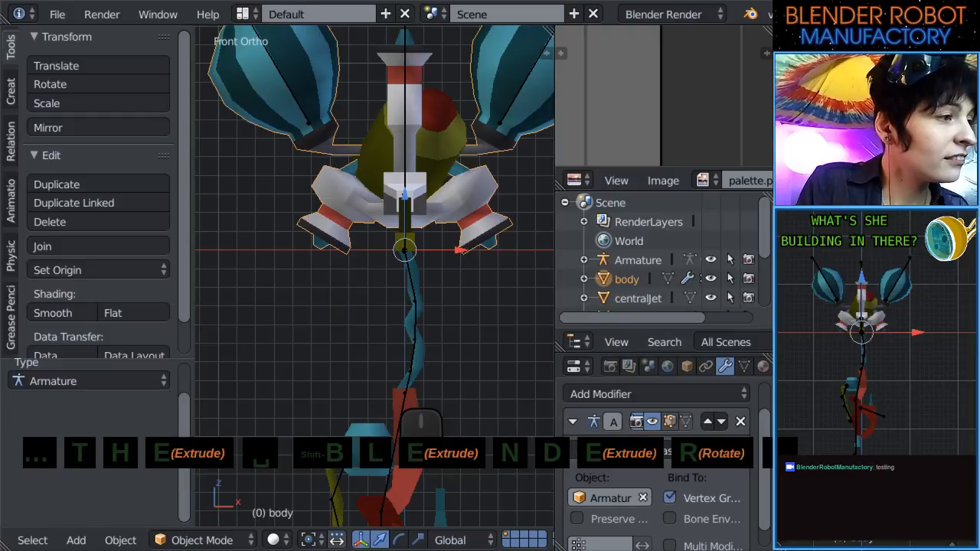
text( Robot Manu)
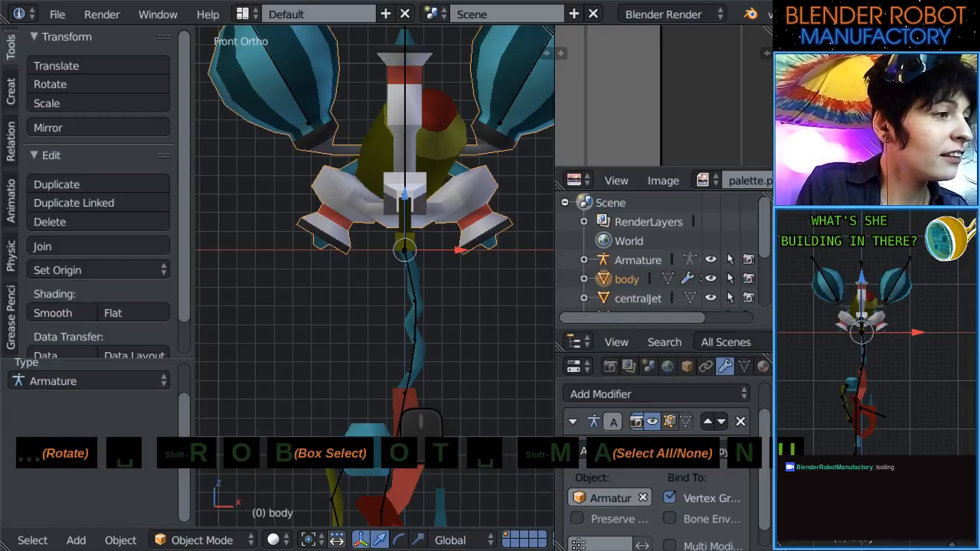
text(factory.)
key(BackSpace)
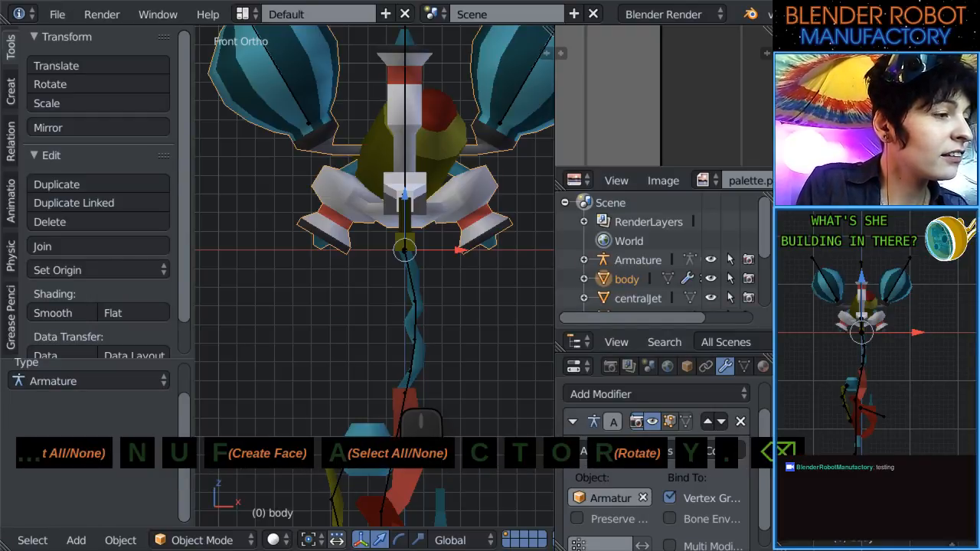
text(!)
key(Return)
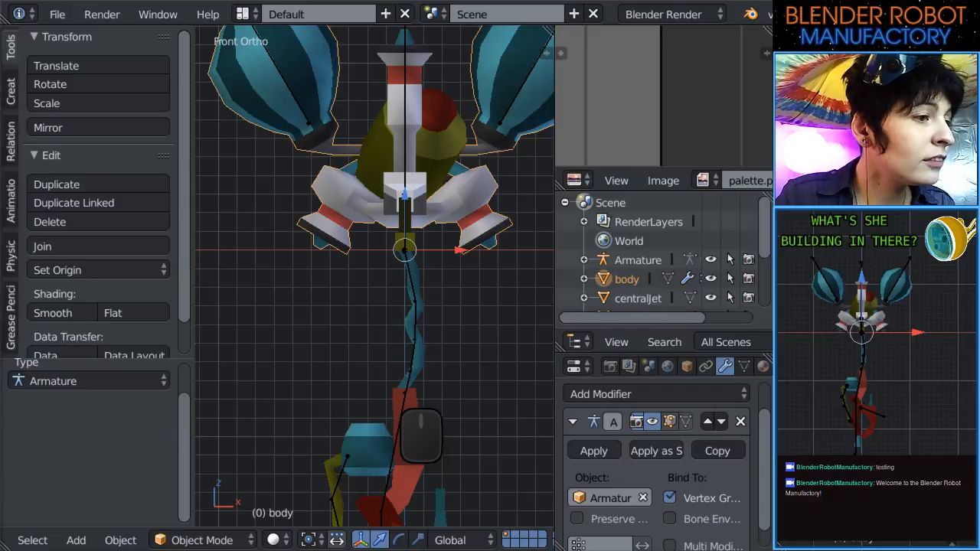
Select the armature's centralJet bone in side view, then put the centralJet mesh into Weight Paint mode.
middle_drag(536, 113, 420, 264)
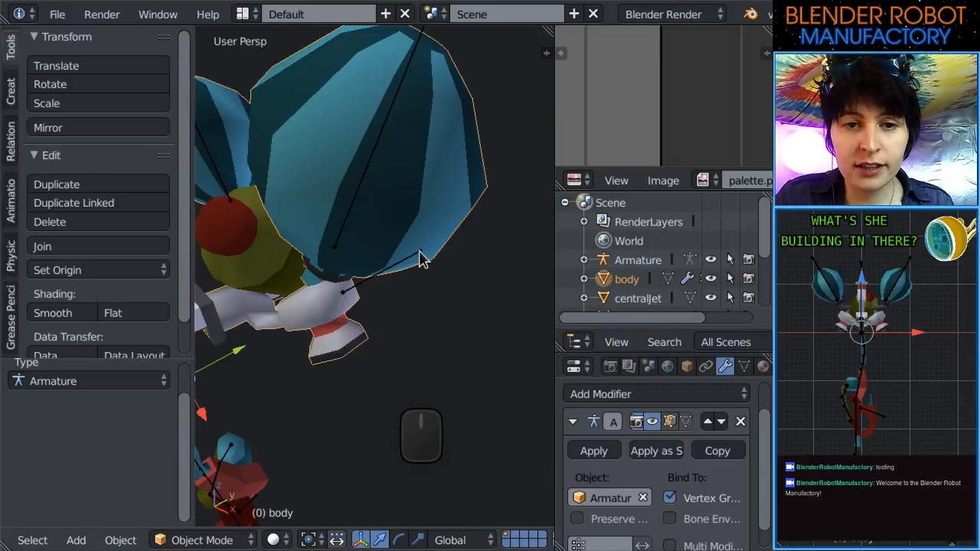
key(KP_3)
scroll(420, 261, up, 6)
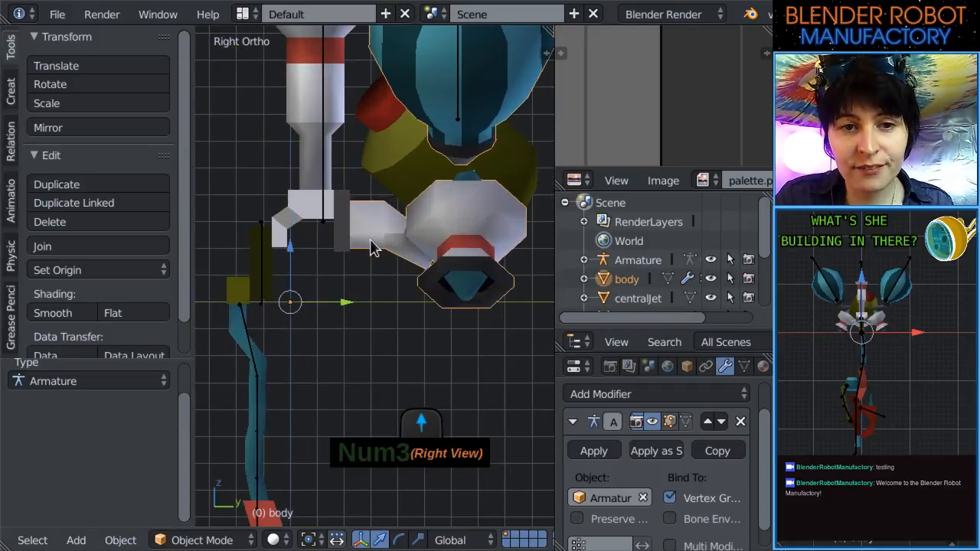
right_click(391, 260)
right_click(395, 259)
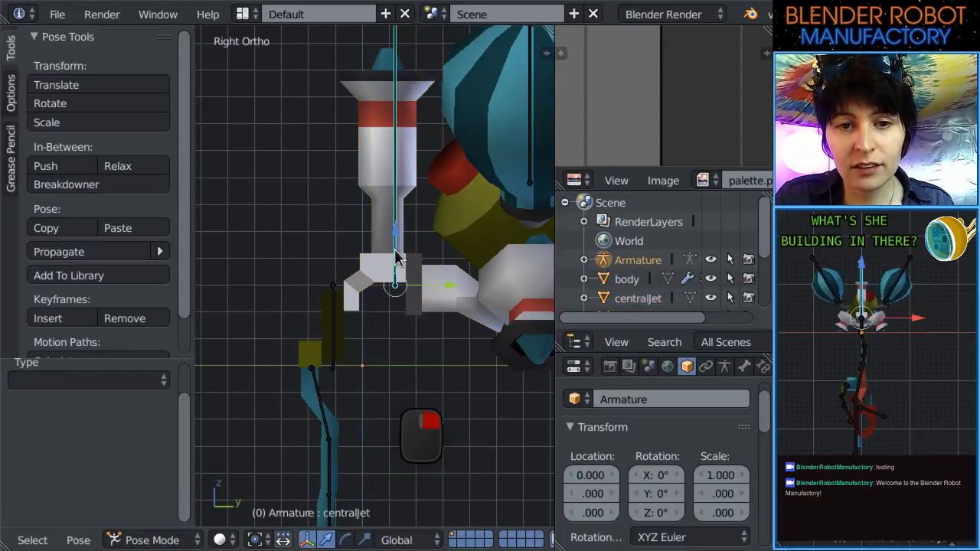
right_click(381, 252)
key(ctrl+Tab)
scroll(383, 252, down, 3)
shift+middle_drag(382, 258, 385, 287)
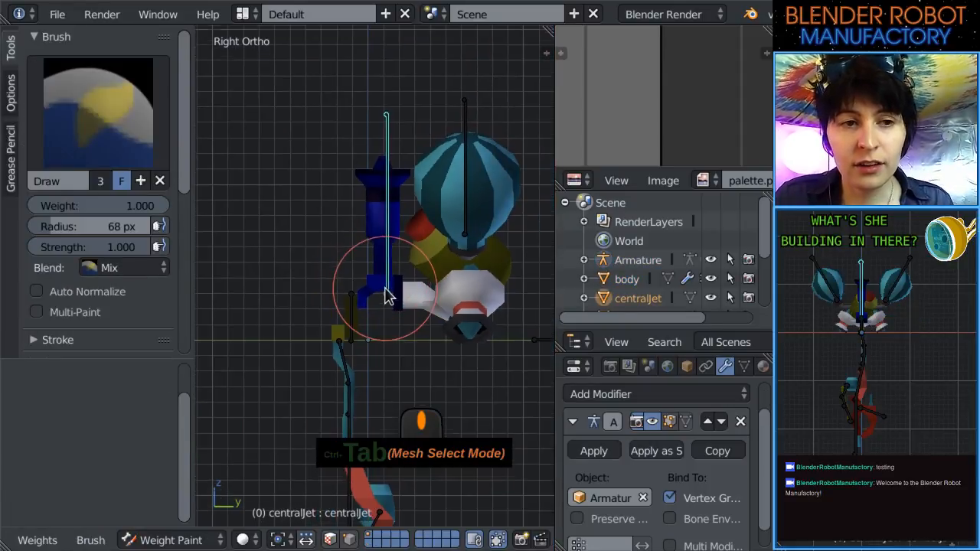
Paint the whole centralJet mesh with weight 1.000 for the centralJet bone, changing the brush blend to Add and using wireframe display.
mouse_move(386, 288)
mouse_down()
mouse_move(376, 151)
mouse_move(400, 219)
mouse_move(349, 274)
mouse_up()
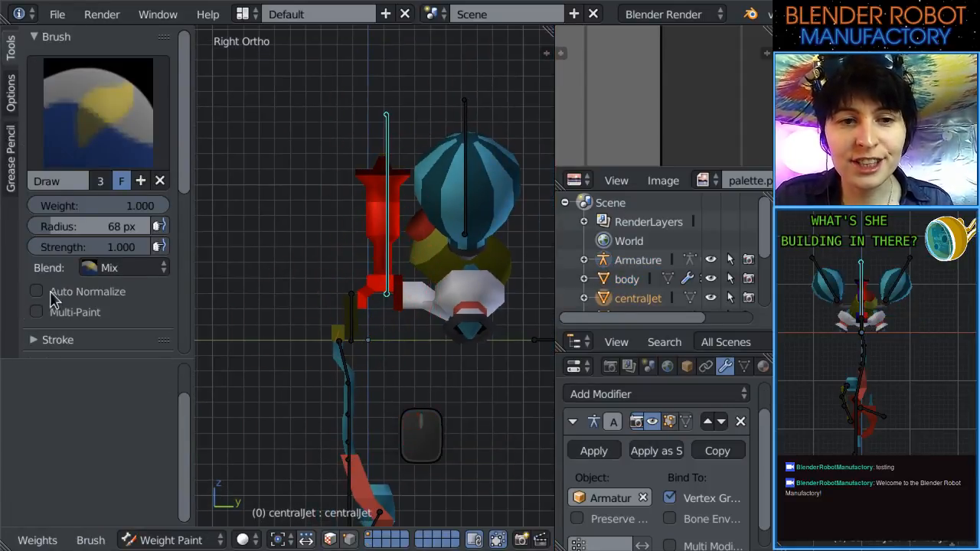
click(123, 267)
click(145, 222)
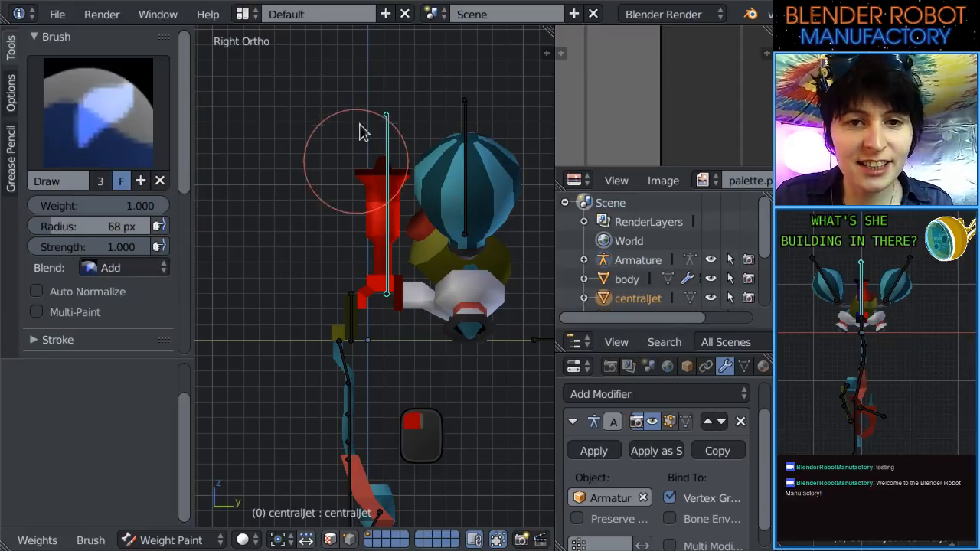
middle_drag(363, 131, 426, 208)
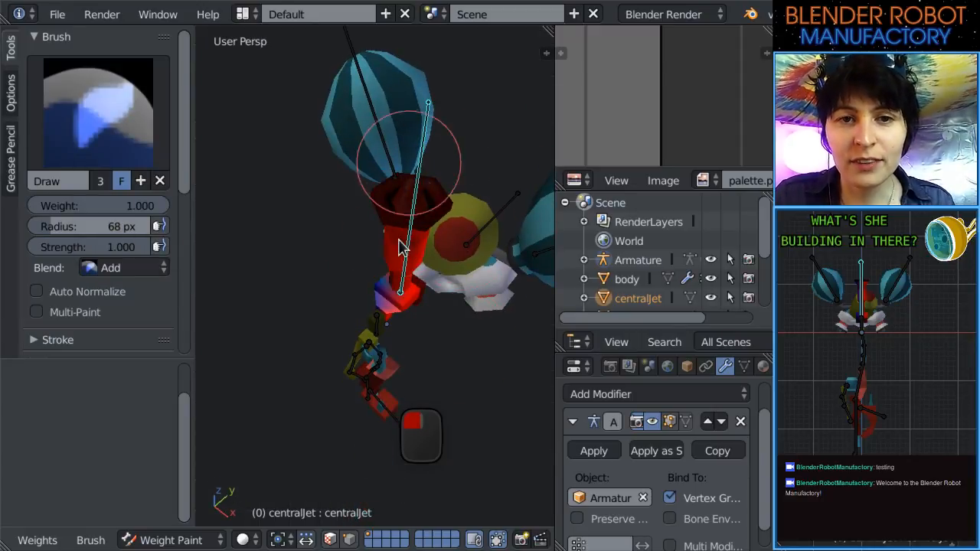
drag(401, 246, 404, 293)
key(z)
mouse_move(371, 318)
middle_down()
mouse_move(306, 258)
mouse_move(344, 310)
middle_up()
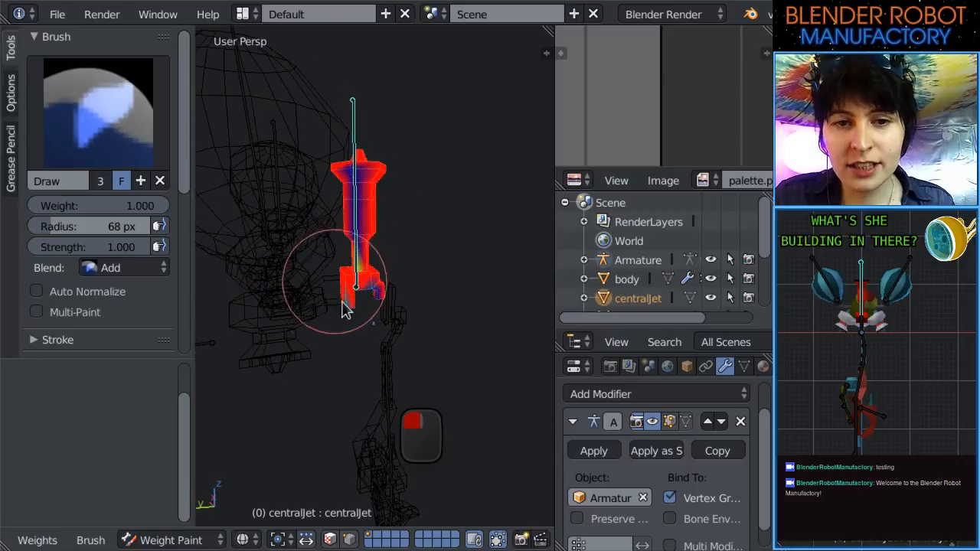
middle_drag(371, 165, 325, 346)
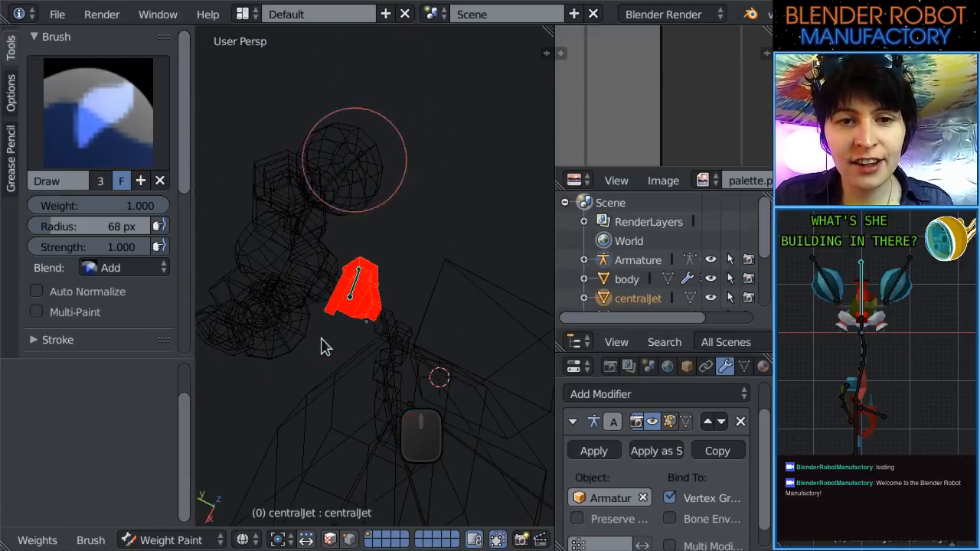
key(KP_3)
key(KP_1)
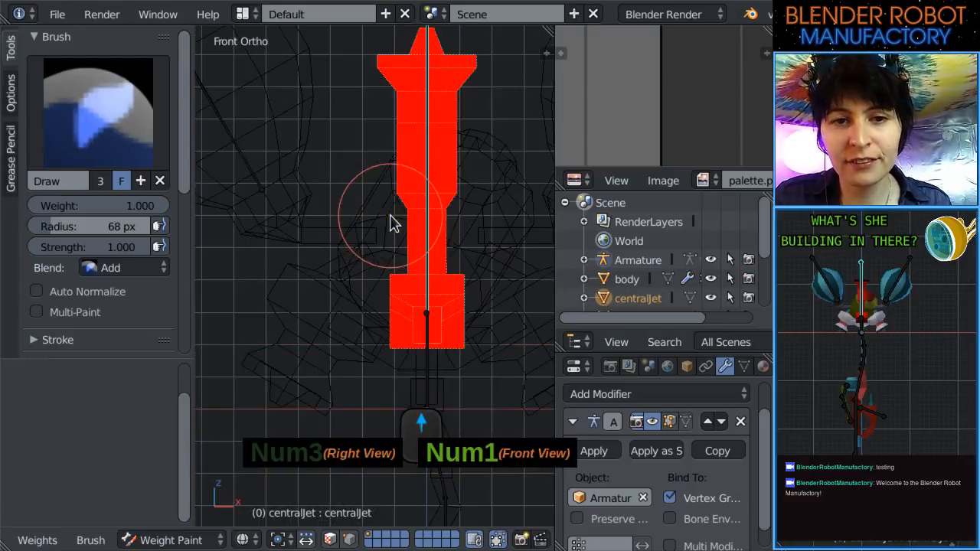
Take the centralJet mesh out of Weight Paint mode and return it to Object Mode.
key(Tab)
scroll(344, 377, down, 1)
shift+middle_drag(344, 377, 226, 519)
click(198, 540)
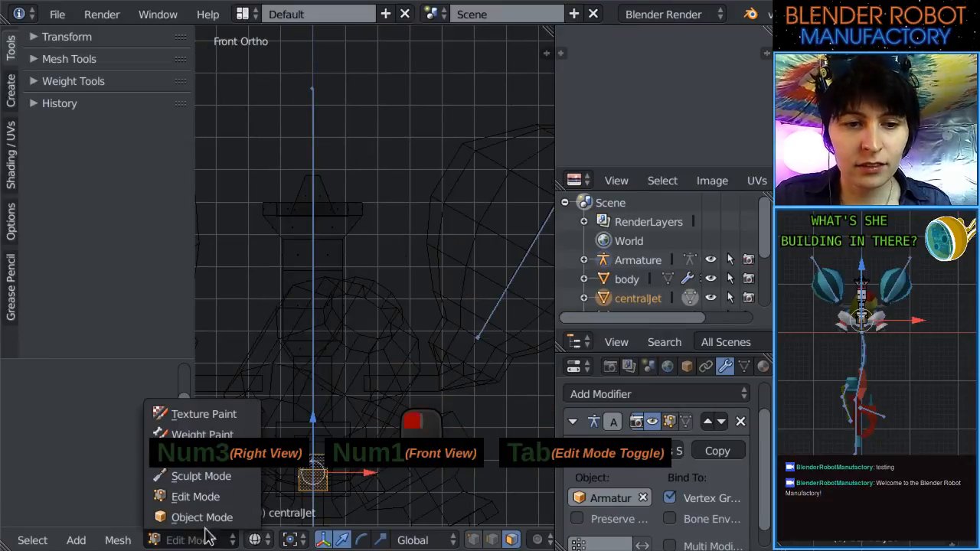
click(190, 516)
scroll(657, 478, down, 1)
scroll(657, 471, up, 2)
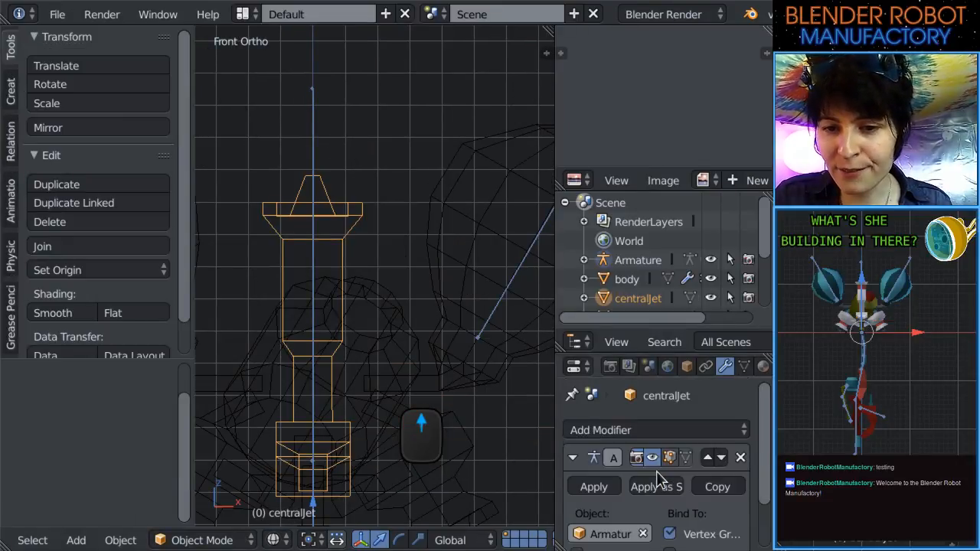
Inspect the centralJet mesh in Edit Mode, then return to Object Mode with solid shading.
key(Tab)
scroll(361, 274, up, 3)
key(z)
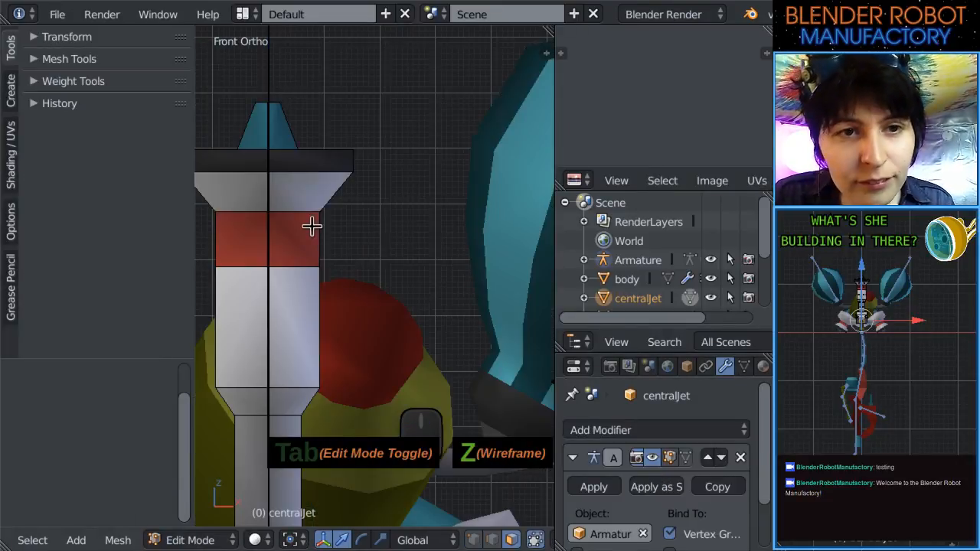
scroll(376, 257, down, 4)
mouse_move(374, 346)
shift+middle_down()
mouse_move(395, 321)
mouse_move(370, 333)
shift+middle_up()
key(Tab)
key(z)
Select the centralJet bone and move it about 1.89 units up and 0.21 along X to test its mesh.
right_click(375, 313)
key(KP_1)
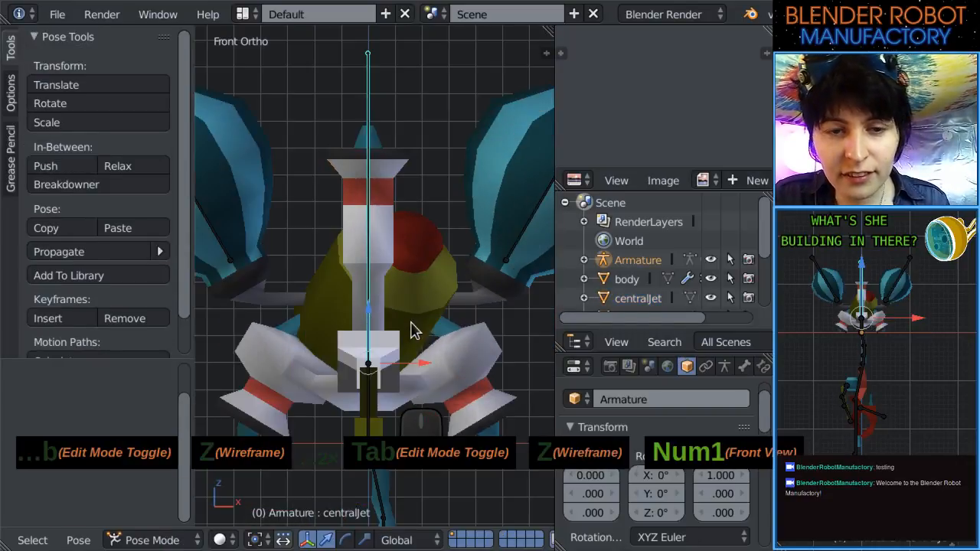
scroll(415, 325, down, 5)
key(g)
click(445, 115)
Examine the displaced centralJet mesh from several angles for vertices that do not follow its bone.
middle_drag(483, 174, 401, 261)
scroll(399, 262, up, 4)
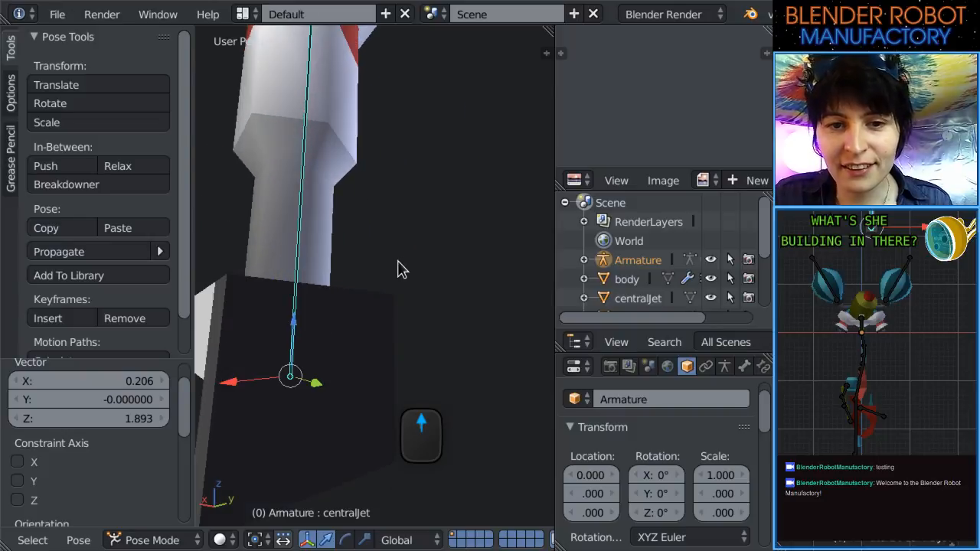
middle_drag(241, 358, 300, 336)
scroll(268, 305, down, 4)
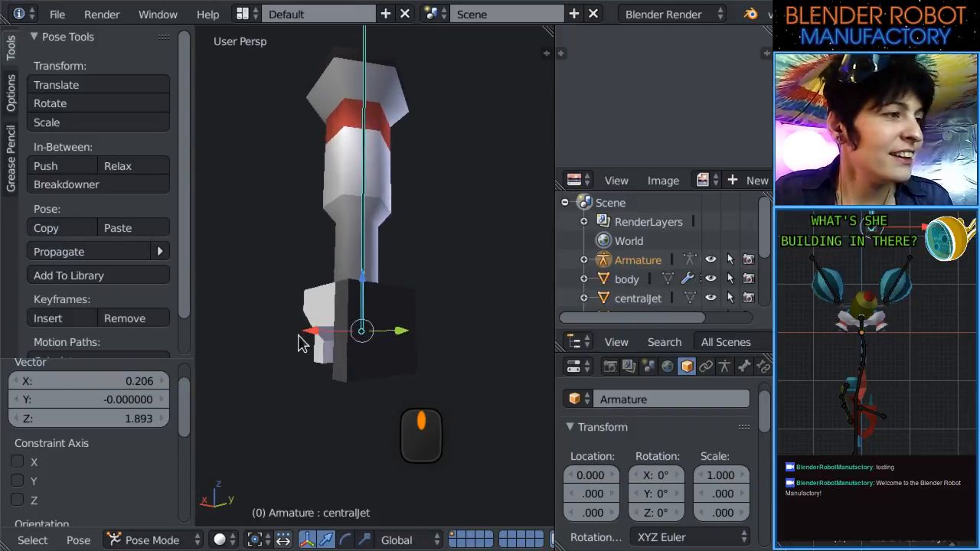
scroll(328, 258, up, 3)
middle_drag(328, 258, 335, 287)
scroll(362, 304, down, 2)
key(KP_1)
scroll(363, 278, down, 4)
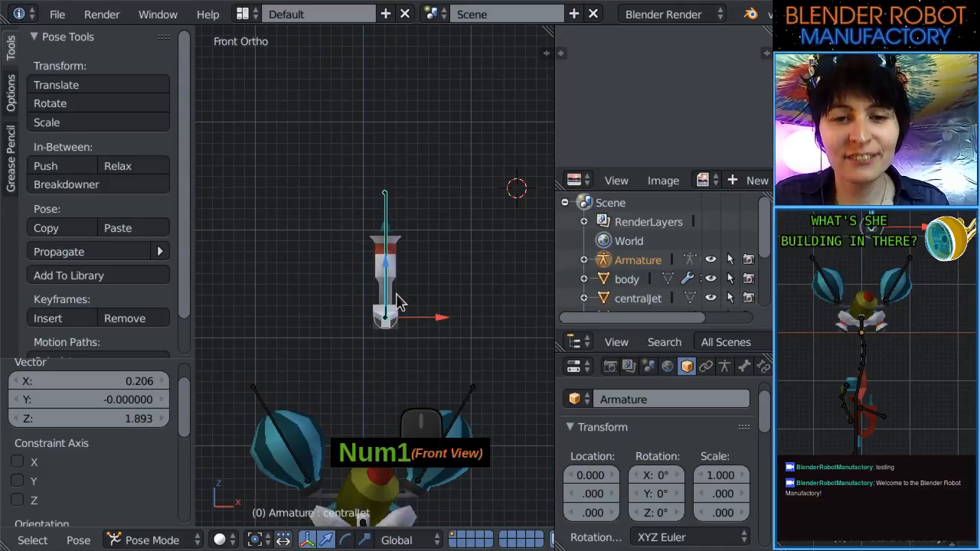
Clear the centralJet bone's rotation, scale and location to restore its rest pose.
key(alt+r)
key(alt+s)
key(alt+g)
shift+middle_drag(397, 368, 403, 249)
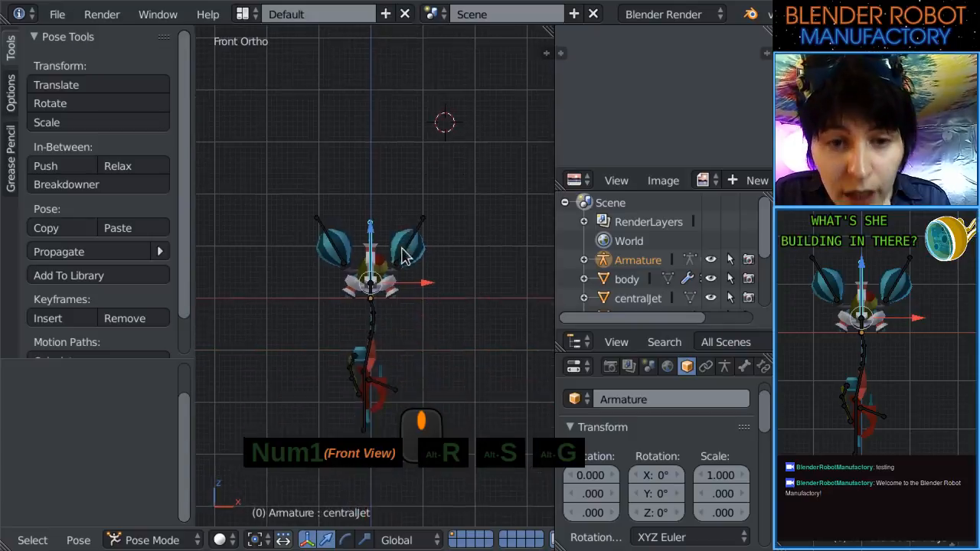
Select the centralJet.001 bone, then put the clawTop mesh into Weight Paint mode.
scroll(397, 302, up, 10)
shift+middle_drag(395, 307, 355, 276)
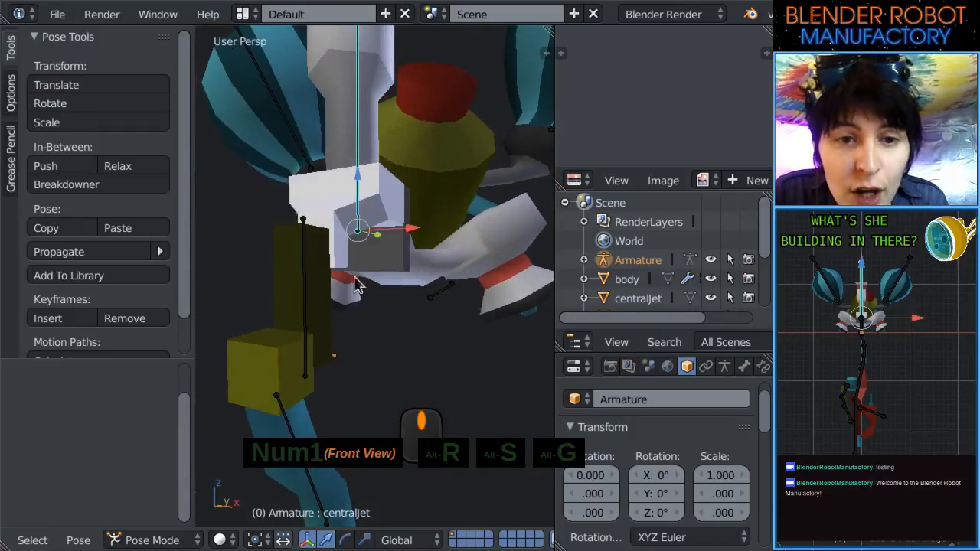
right_click(304, 293)
right_click(306, 302)
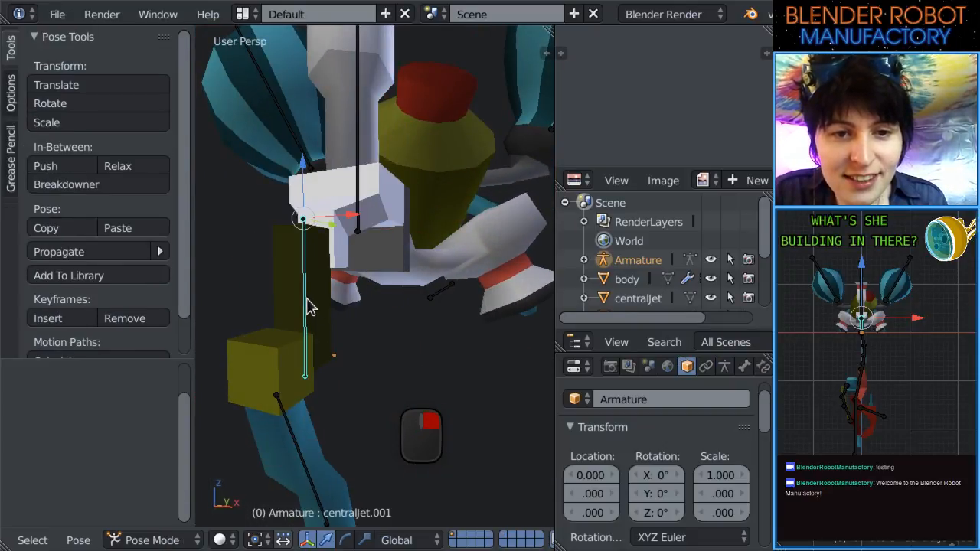
shift+right_click(326, 345)
scroll(337, 330, down, 5)
key(ctrl+Tab)
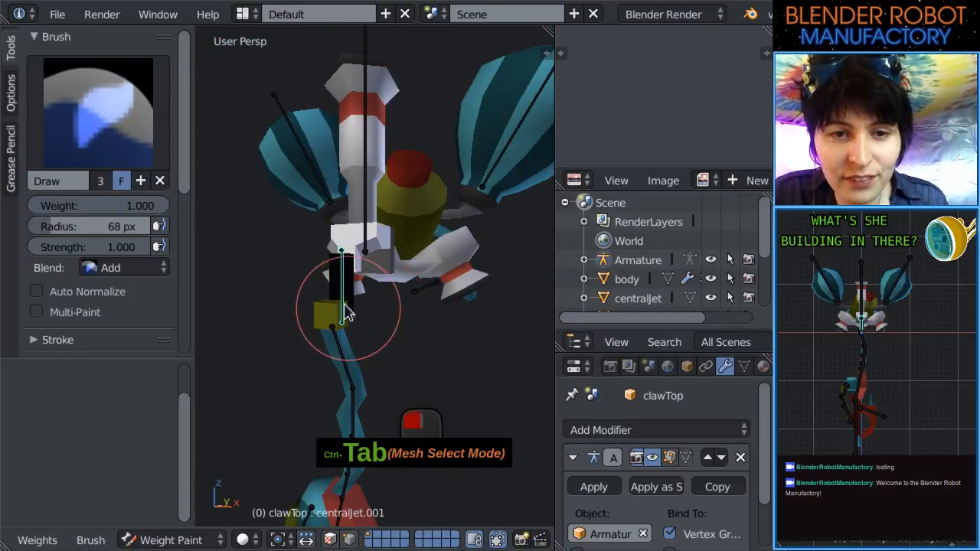
Paint the clawTop mesh with weight 1.000 for the centralJet.001 bone, covering all its sides.
middle_drag(365, 280, 409, 306)
scroll(176, 307, down, 3)
scroll(306, 314, up, 4)
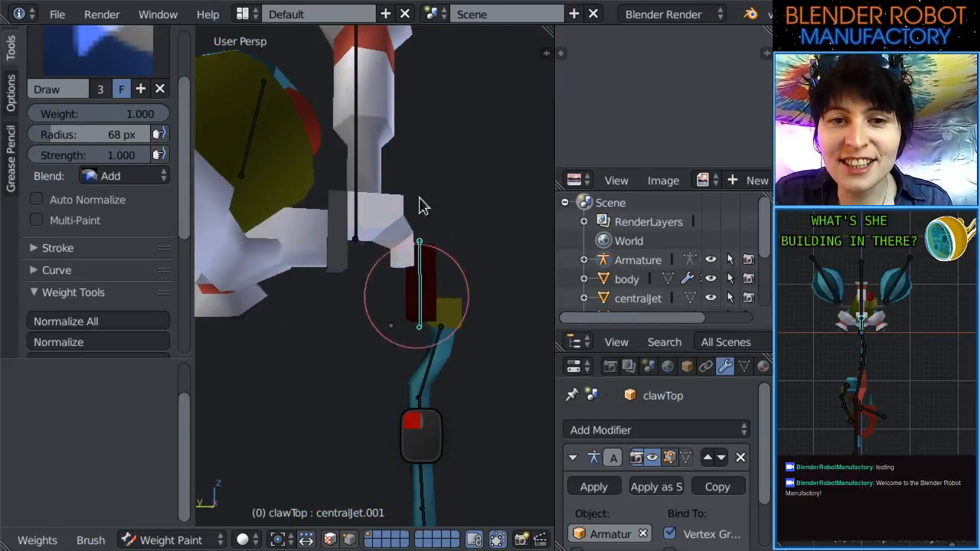
Move the centralJet.001 bone about 0.38 units up and -0.14 along Y to test the clawTop mesh.
key(g)
click(447, 171)
middle_drag(440, 142, 701, 220)
middle_drag(463, 251, 337, 198)
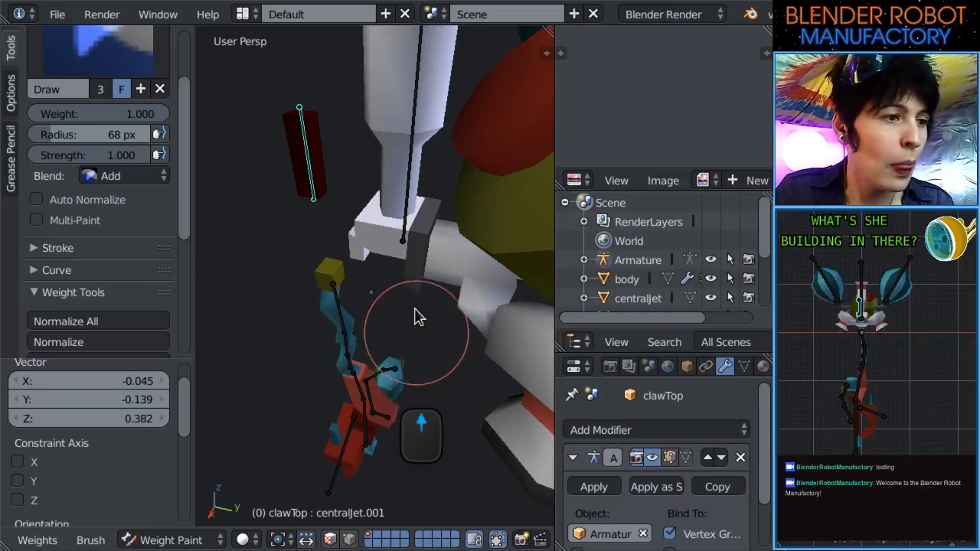
scroll(414, 317, up, 1)
Clear the centralJet.001 bone's rotation, scale and location to restore its rest pose.
key(alt+r)
key(alt+s)
key(alt+g)
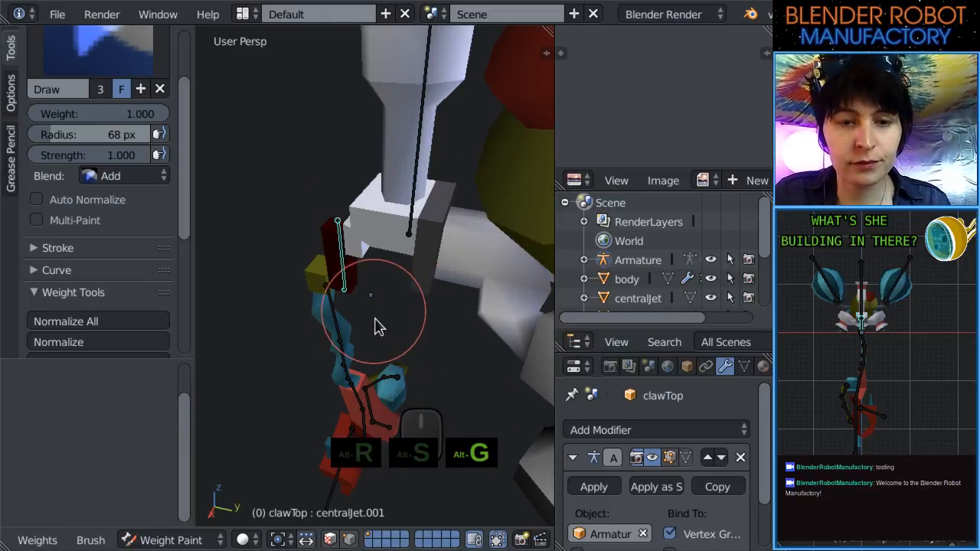
Select the centralJet.005 bone and put the clawMid mesh into Weight Paint mode, shown as wireframe in side view.
right_click(336, 306)
mouse_move(339, 317)
middle_down()
mouse_move(383, 333)
mouse_move(296, 306)
mouse_move(383, 265)
mouse_move(430, 272)
mouse_move(438, 317)
middle_up()
right_click(314, 277)
key(ctrl+Tab)
key(KP_3)
key(z)
scroll(367, 278, up, 3)
scroll(376, 295, up, 3)
scroll(439, 293, up, 2)
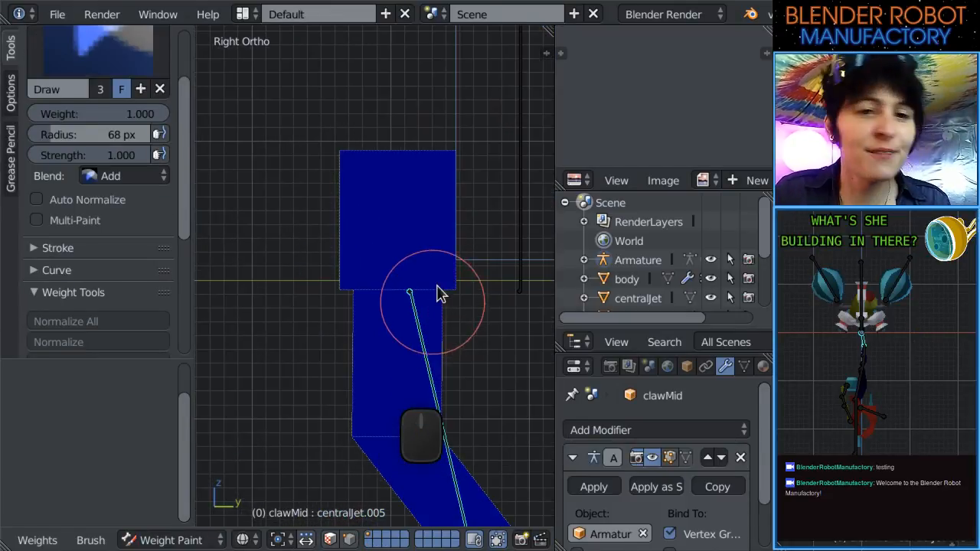
Paint the cube at the upper end of clawMid with weight 1.000 for the centralJet.005 bone on all sides.
mouse_move(437, 287)
mouse_down()
mouse_move(458, 175)
mouse_move(385, 146)
mouse_move(363, 279)
mouse_move(352, 282)
mouse_up()
mouse_move(351, 282)
middle_down()
mouse_move(383, 287)
mouse_move(455, 255)
mouse_move(371, 294)
mouse_move(409, 284)
mouse_move(334, 301)
middle_up()
drag(335, 302, 313, 266)
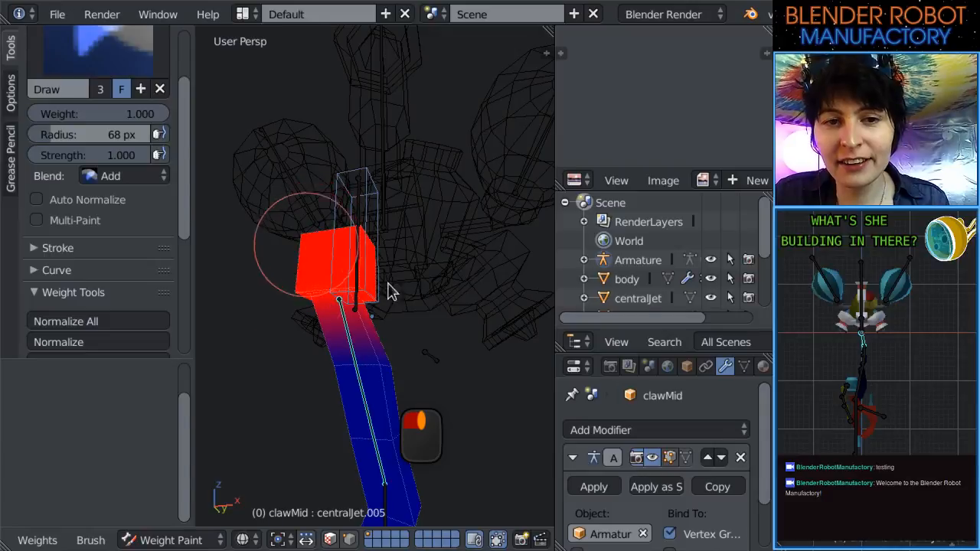
mouse_move(388, 292)
middle_down()
mouse_move(343, 285)
mouse_move(466, 333)
mouse_move(434, 237)
middle_up()
drag(434, 236, 377, 191)
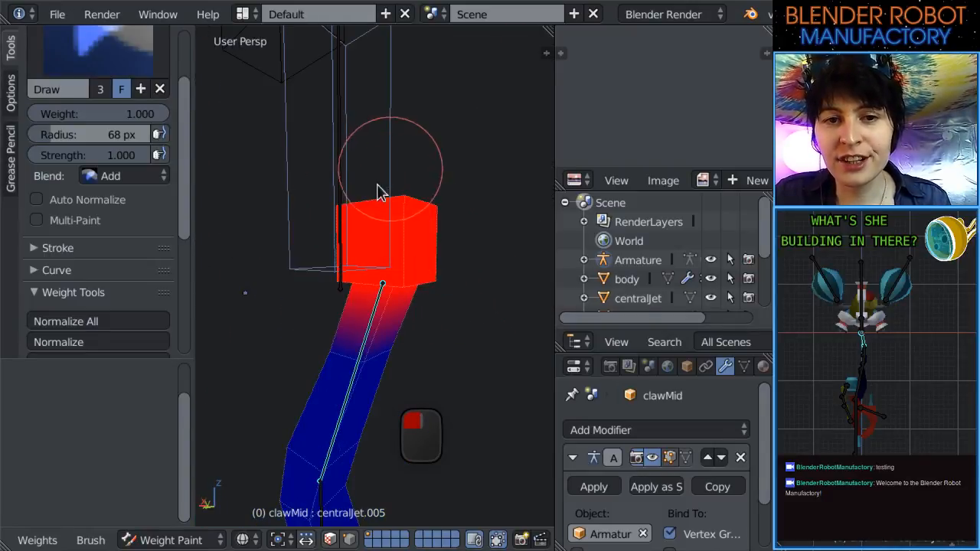
Paint the arm segment just below clawMid's cube with weight 1.000 for the centralJet.005 bone, working around its sides.
middle_drag(377, 192, 252, 240)
key(KP_1)
scroll(395, 327, up, 3)
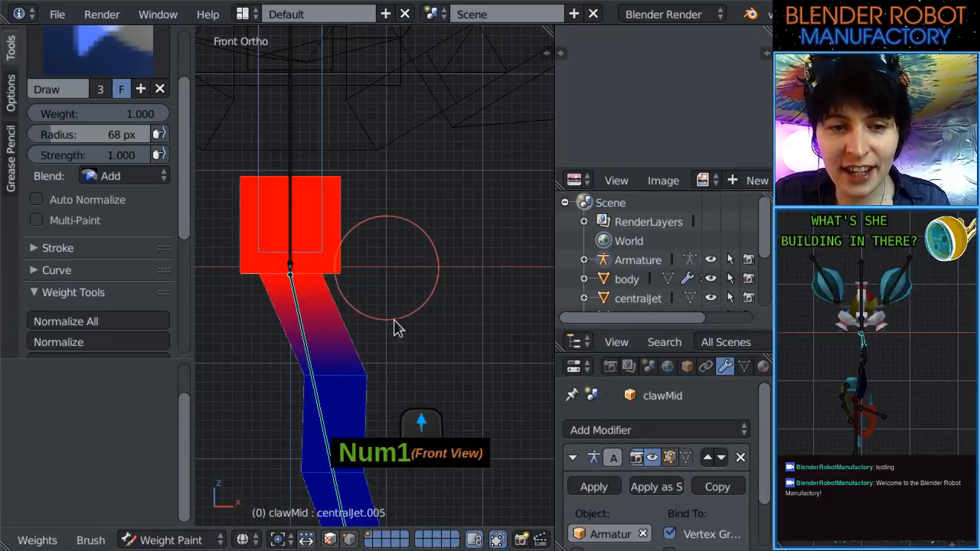
shift+middle_drag(352, 381, 392, 332)
drag(391, 332, 347, 311)
middle_drag(429, 308, 318, 305)
scroll(379, 302, down, 1)
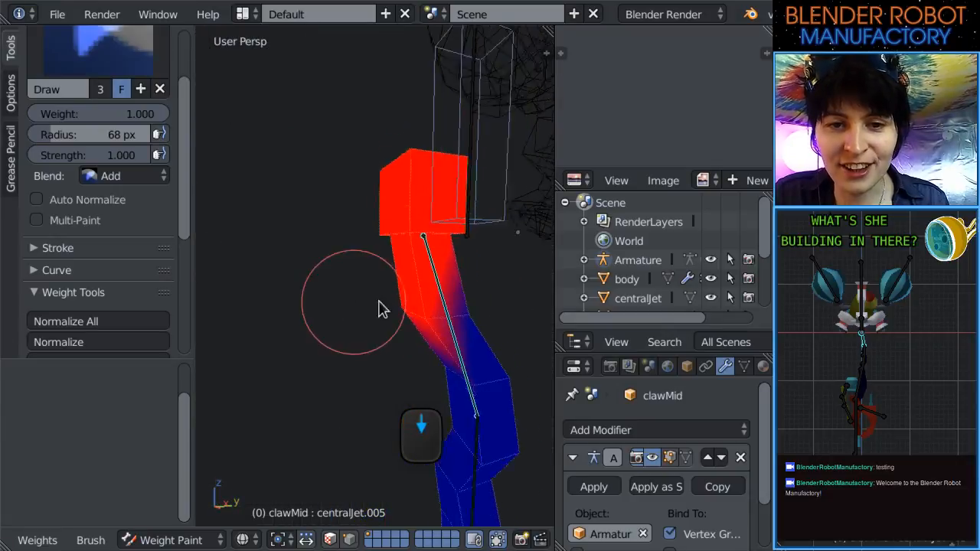
mouse_move(379, 310)
middle_down()
mouse_move(439, 357)
mouse_move(252, 357)
mouse_move(372, 314)
middle_up()
drag(372, 314, 399, 320)
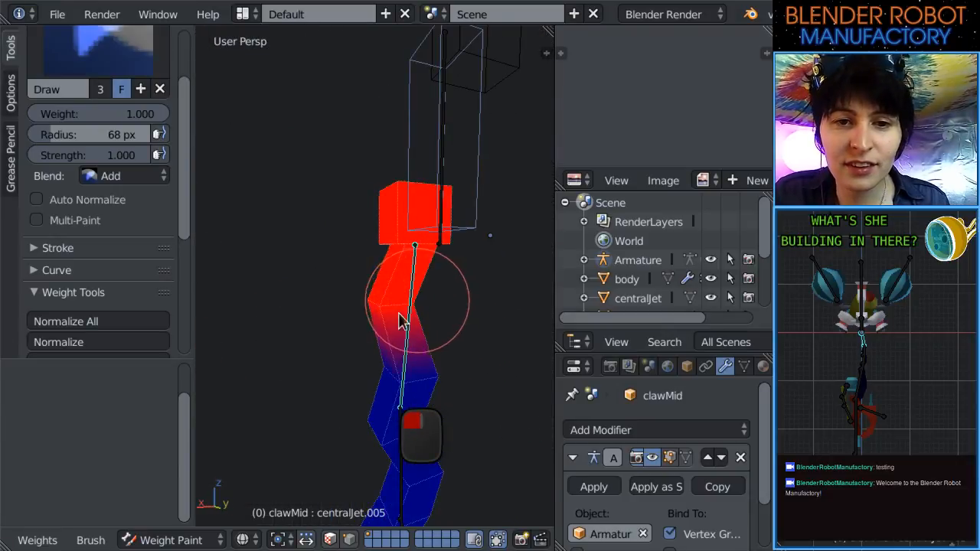
Paint full weight for bone centralJet.005 around the clawMid segment just below the upper block, covering all sides.
mouse_move(399, 316)
shift+middle_down()
mouse_move(335, 227)
mouse_move(385, 243)
shift+middle_up()
mouse_move(385, 244)
mouse_down()
mouse_move(374, 258)
mouse_move(315, 248)
mouse_move(322, 255)
mouse_up()
middle_drag(322, 255, 451, 259)
mouse_move(338, 254)
middle_down()
mouse_move(479, 265)
mouse_move(448, 277)
middle_up()
mouse_move(315, 248)
middle_down()
mouse_move(482, 274)
mouse_move(79, 266)
middle_up()
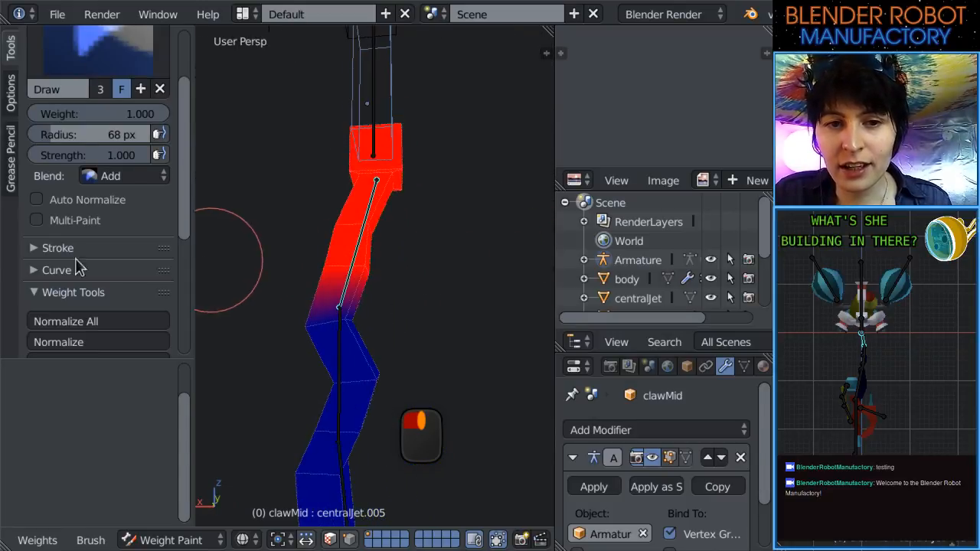
mouse_move(431, 375)
middle_down()
mouse_move(434, 302)
mouse_move(337, 321)
middle_up()
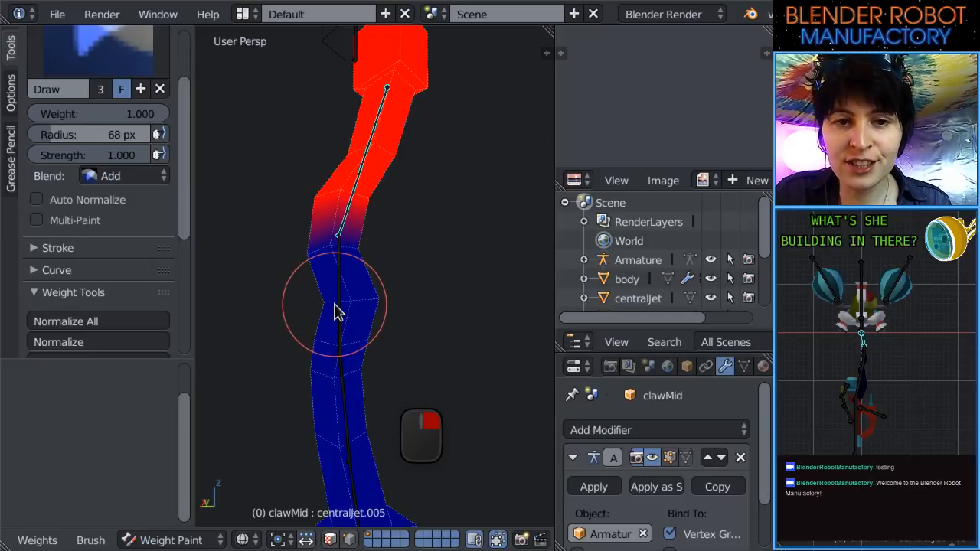
Reduce the brush radius to 23 px and paint full weight for bone centralJet.006 around the edge loop along that bone.
right_click(342, 302)
middle_drag(406, 317, 340, 313)
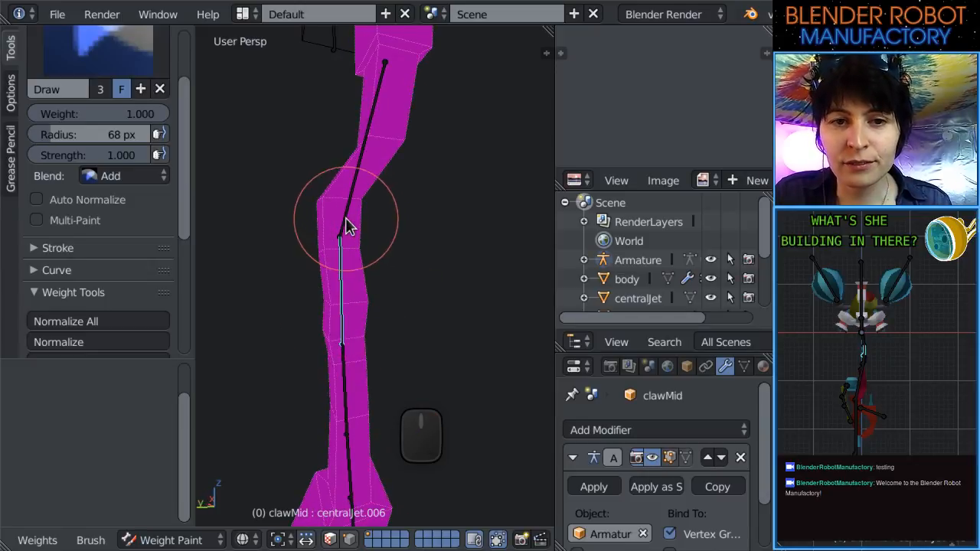
key(f)
click(385, 317)
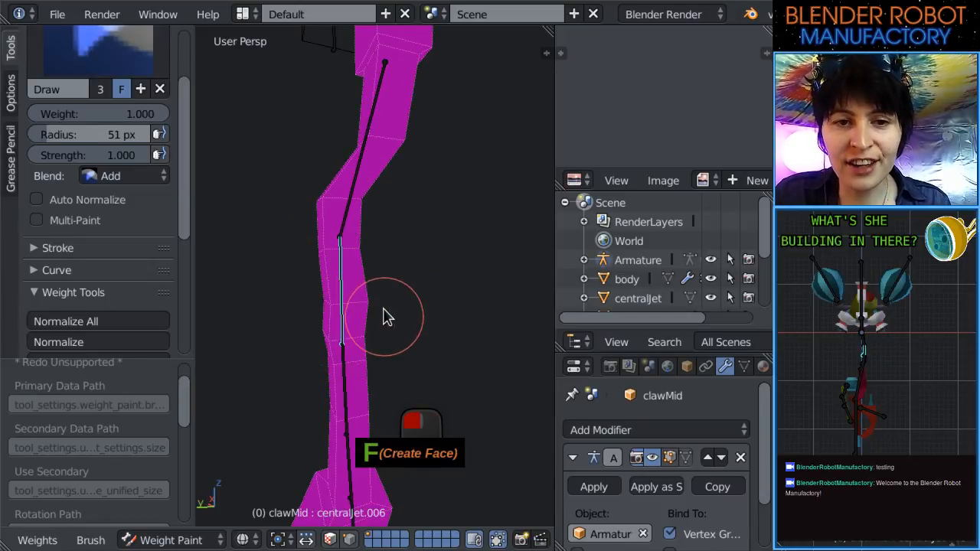
key(f)
click(379, 321)
mouse_move(378, 321)
mouse_down()
mouse_move(306, 295)
mouse_move(357, 309)
mouse_up()
mouse_move(335, 306)
middle_down()
mouse_move(438, 282)
mouse_move(375, 308)
mouse_move(184, 312)
middle_up()
click(375, 309)
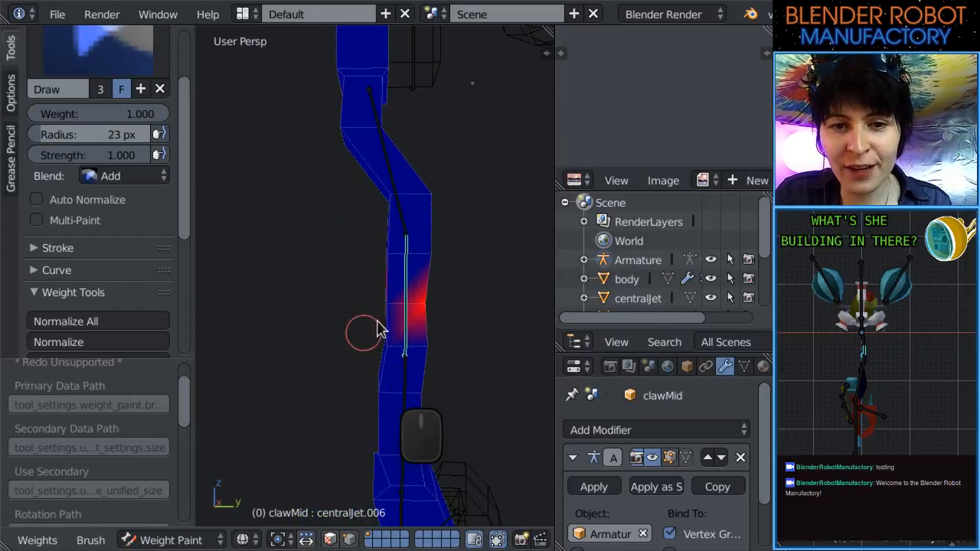
Select bone centralJet.007 and paint full weight around the clawMid edge loop beside it from all sides.
middle_drag(301, 339, 390, 304)
right_click(392, 365)
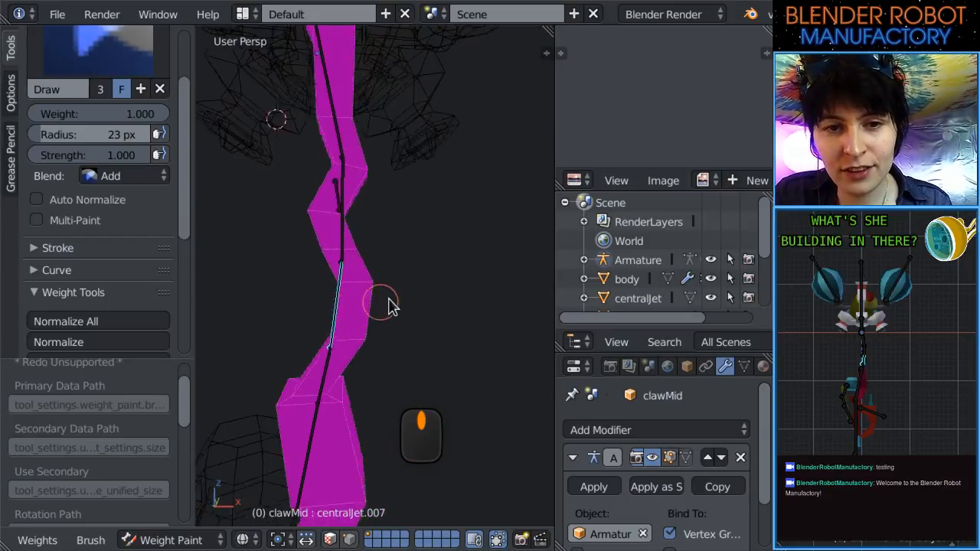
scroll(384, 303, up, 2)
drag(385, 302, 319, 299)
middle_drag(455, 328, 256, 330)
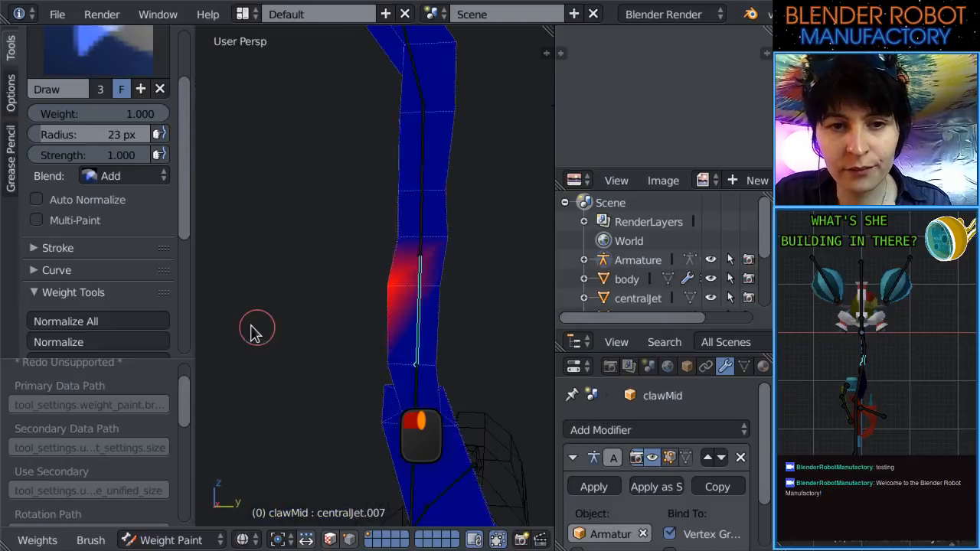
middle_drag(494, 283, 396, 300)
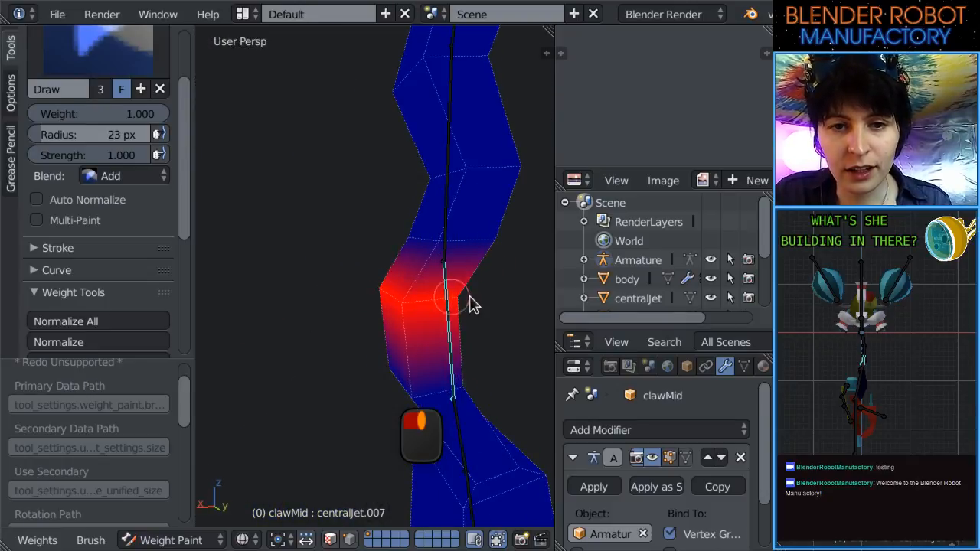
middle_drag(454, 313, 388, 258)
Switch clawMid from Weight Paint to Edit Mode with solid shading in front view.
key(KP_1)
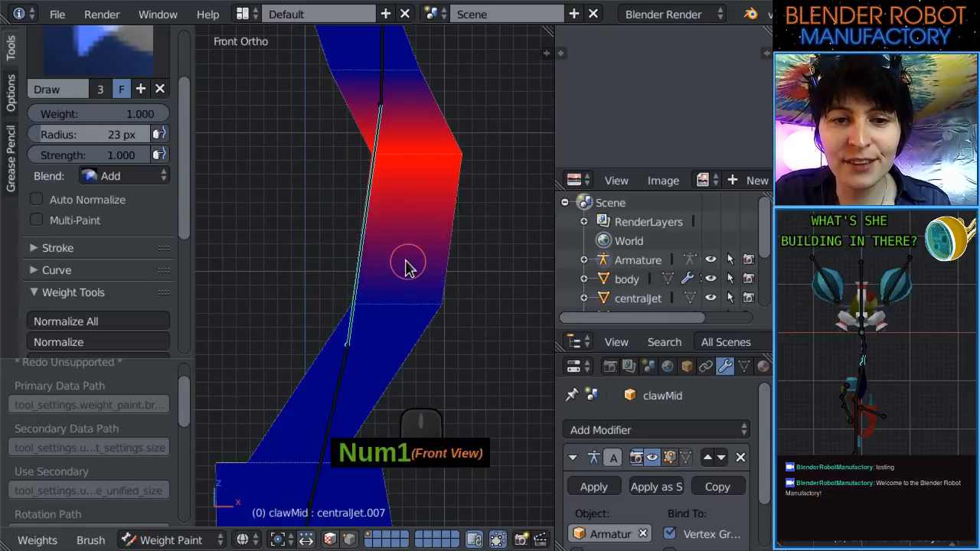
scroll(368, 346, down, 6)
scroll(354, 361, up, 6)
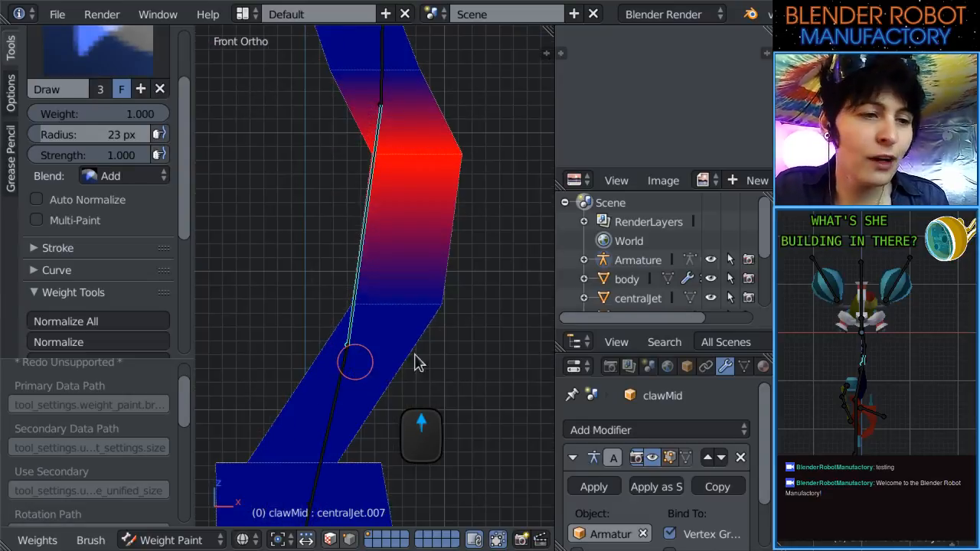
shift+middle_drag(421, 364, 438, 324)
scroll(425, 359, down, 6)
scroll(419, 364, up, 4)
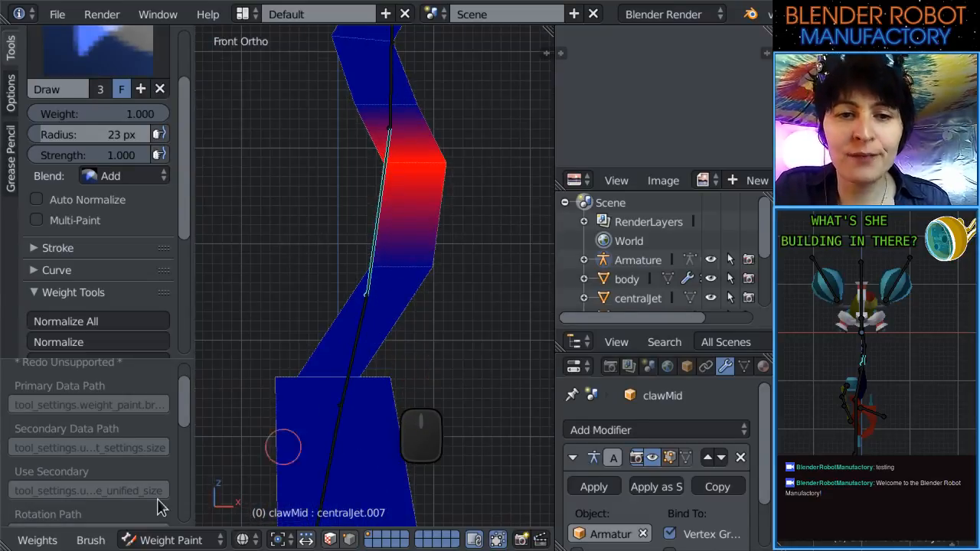
click(173, 540)
click(177, 518)
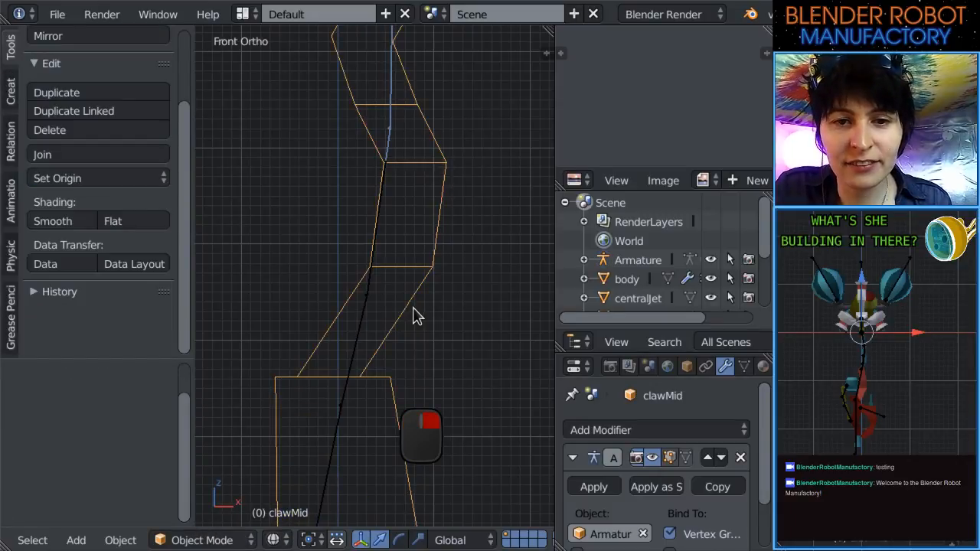
key(Tab)
key(z)
shift+scroll(409, 307, down, 3)
shift+middle_drag(409, 307, 417, 276)
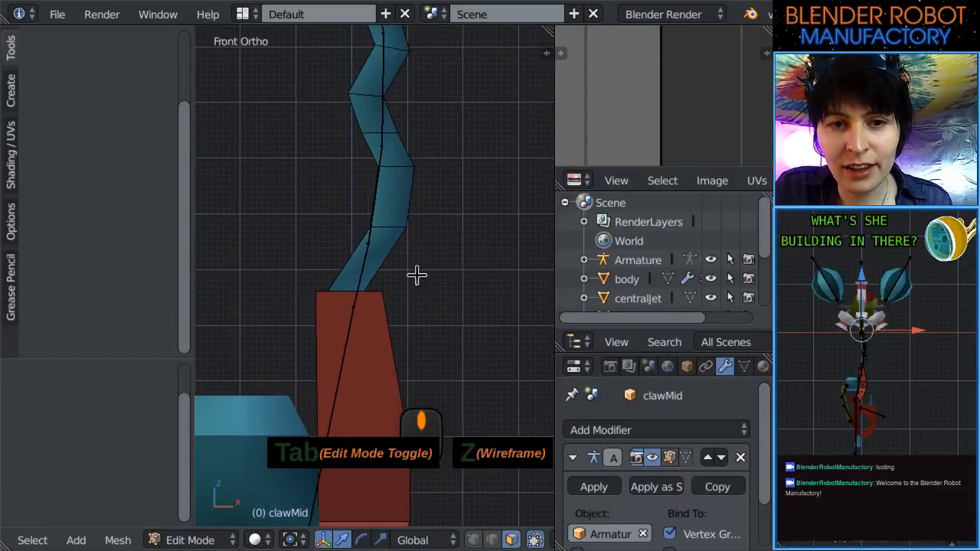
scroll(417, 276, up, 4)
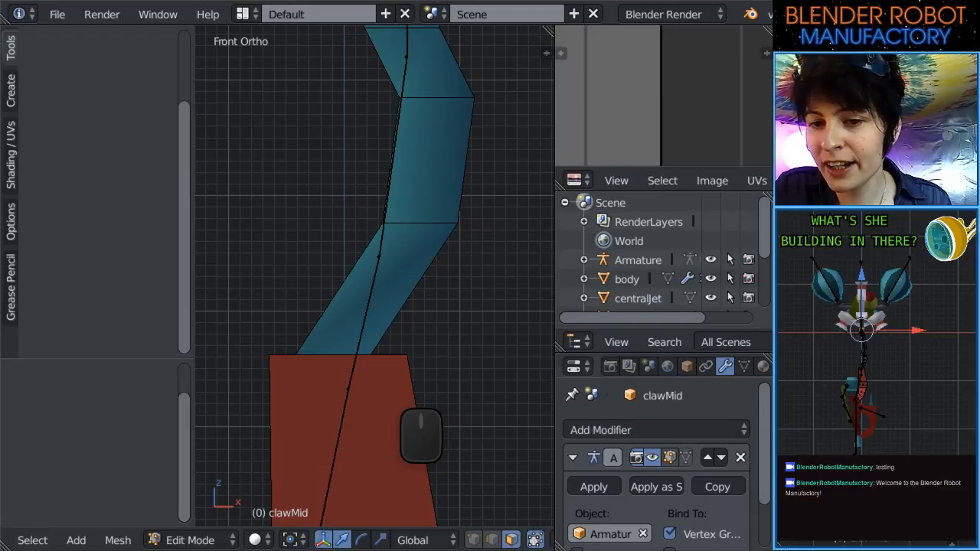
scroll(612, 464, down, 2)
key(ctrl+r)
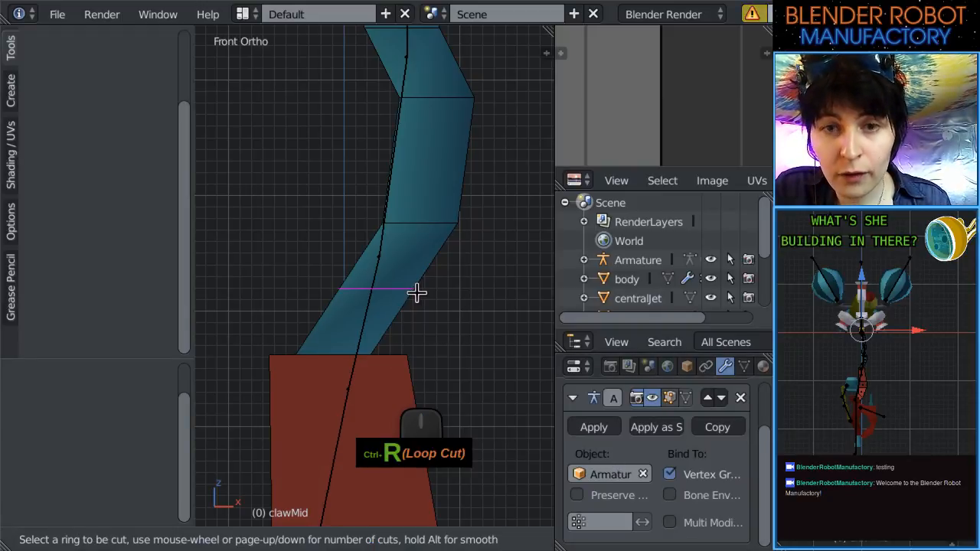
right_click(507, 323)
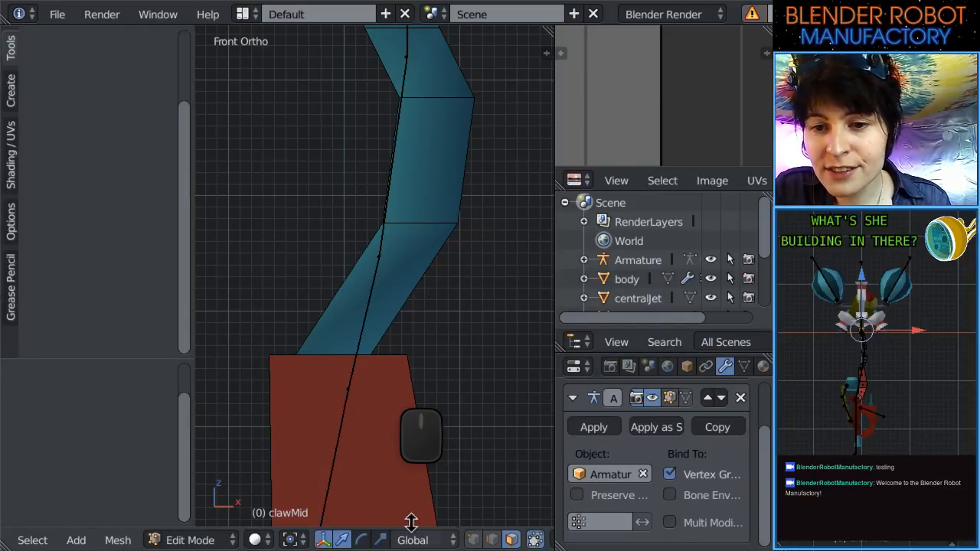
Remove the Armature modifier from clawMid and add one centered loop cut across the slanted segment above the red block.
scroll(681, 439, up, 2)
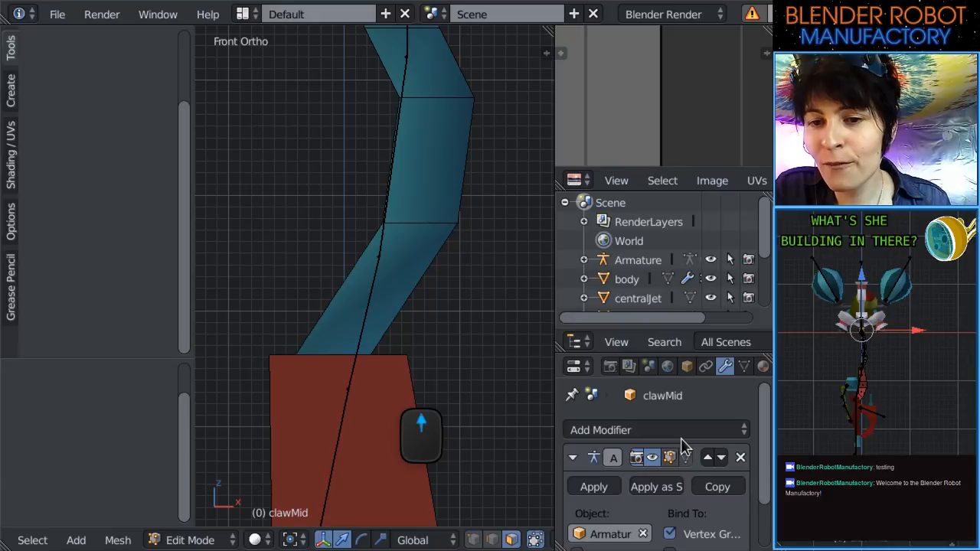
click(740, 458)
key(ctrl+r)
click(441, 283)
key(g)
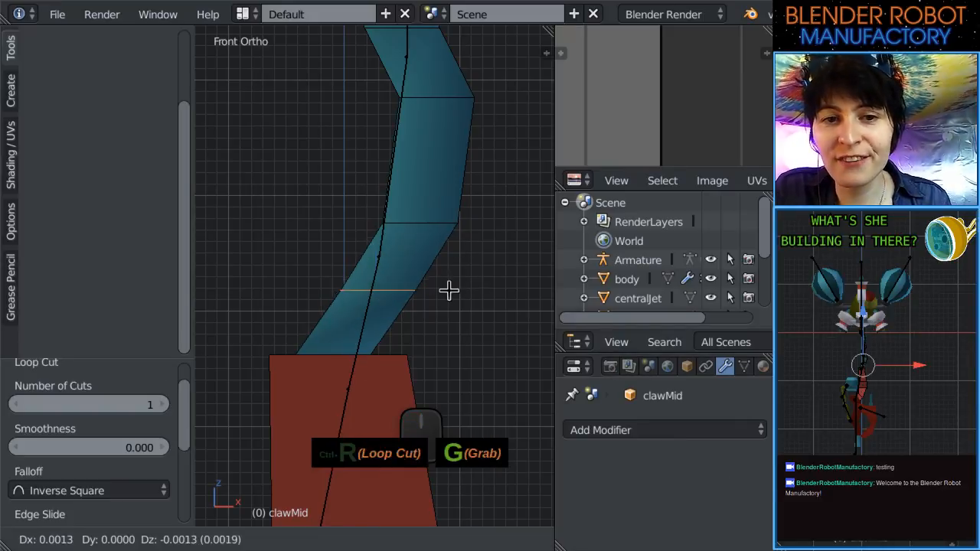
right_click(449, 291)
Return clawMid to Object Mode and add a new Armature modifier that uses Armature as its object.
key(Tab)
key(Tab)
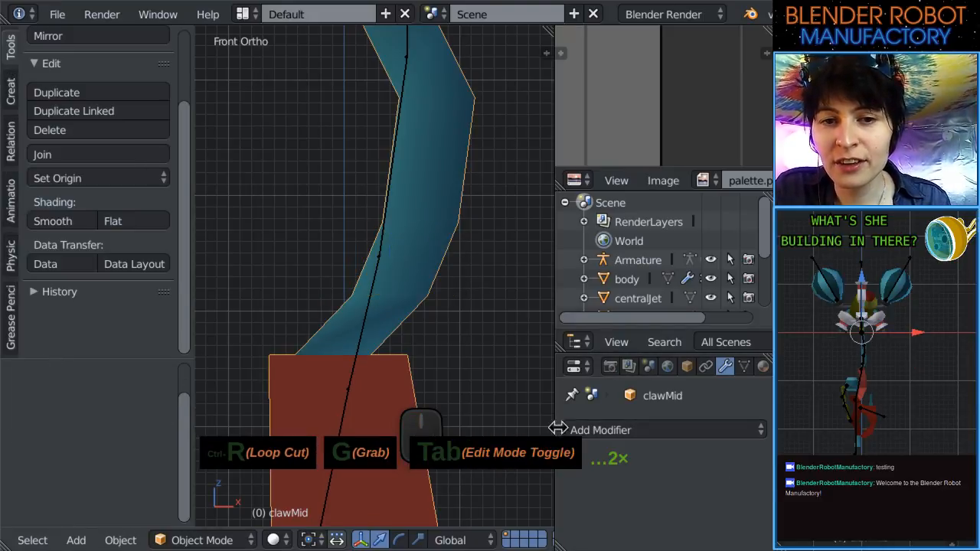
click(580, 432)
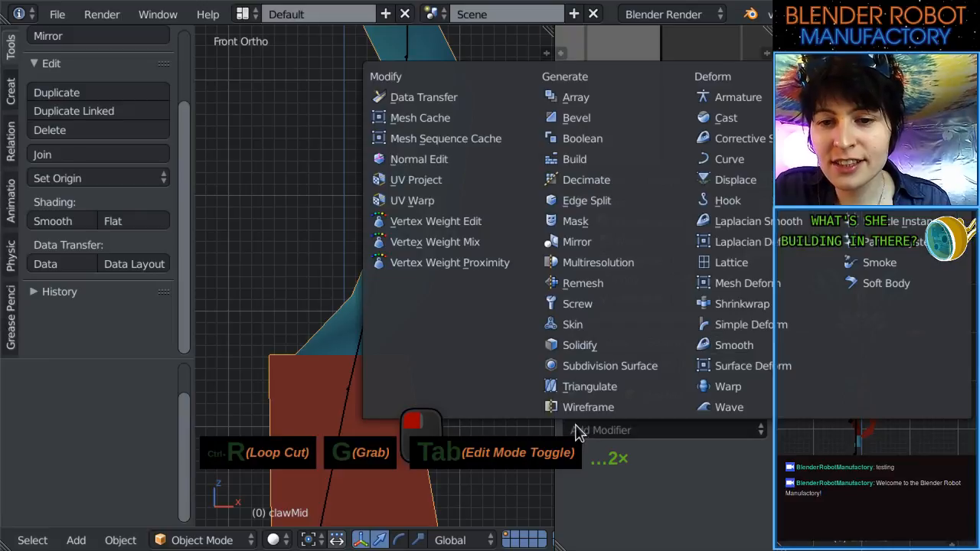
click(740, 99)
click(605, 534)
click(591, 339)
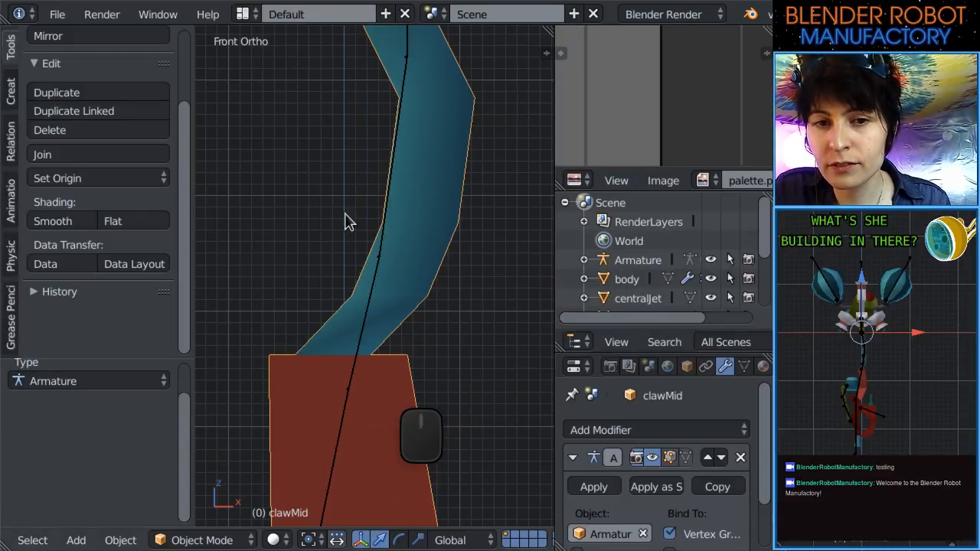
Select the armature bone centralJet.007 together with clawMid and enter Weight Paint mode with wireframe display.
right_click(390, 214)
shift+right_click(415, 252)
key(ctrl+Tab)
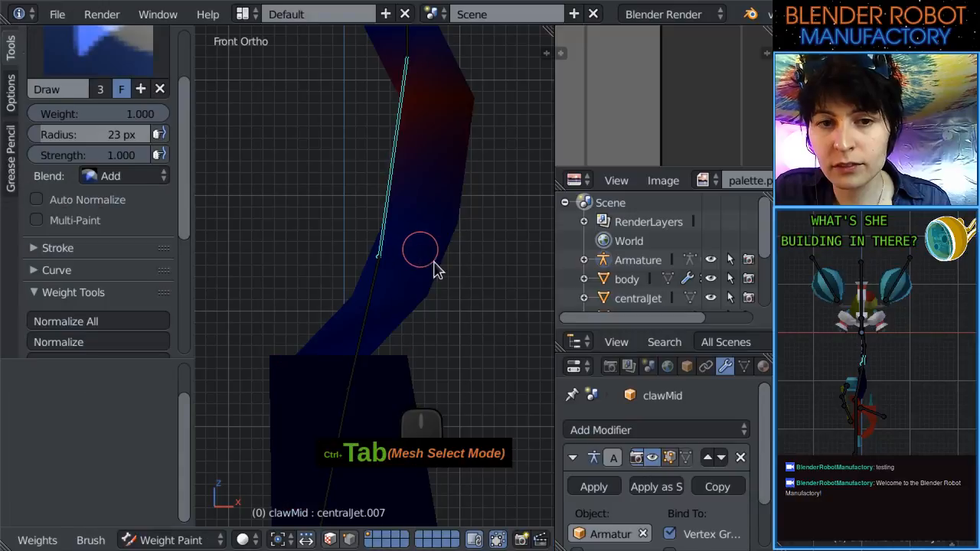
key(z)
key(Tab)
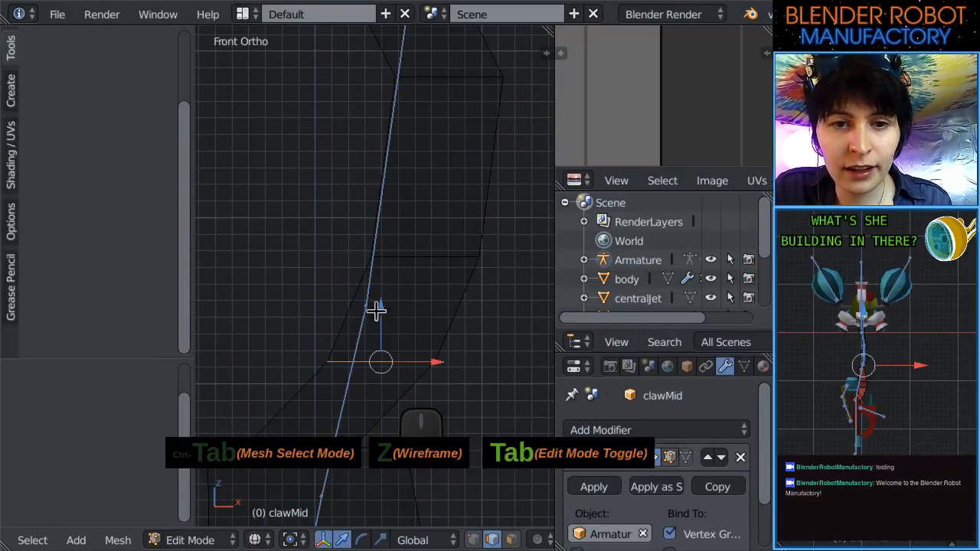
key(ctrl+Tab)
key(Tab)
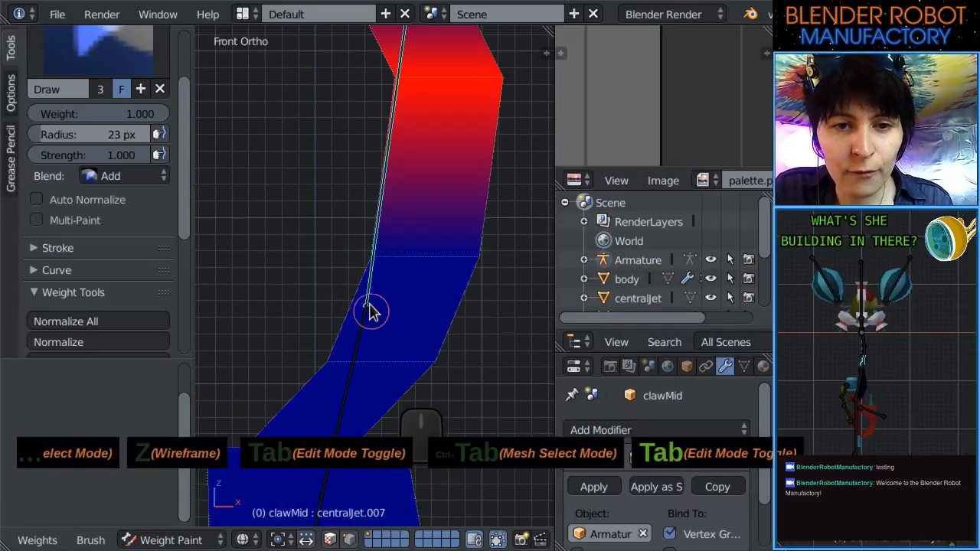
Edit the armature and move the joint between centralJet.007 and centralJet.008 about 0.019 in X and 0.026 in Z, onto the nearby edge loop.
click(172, 540)
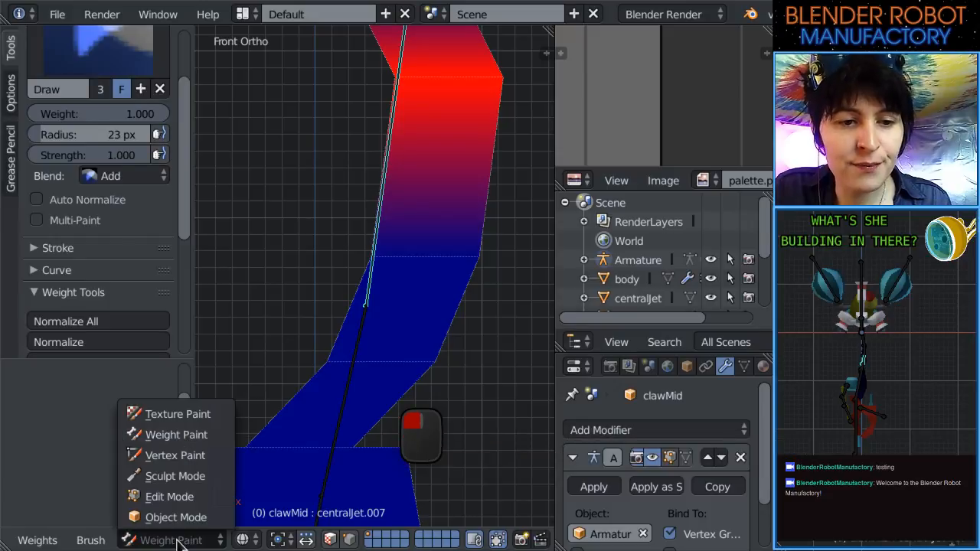
click(168, 497)
key(Tab)
right_click(367, 309)
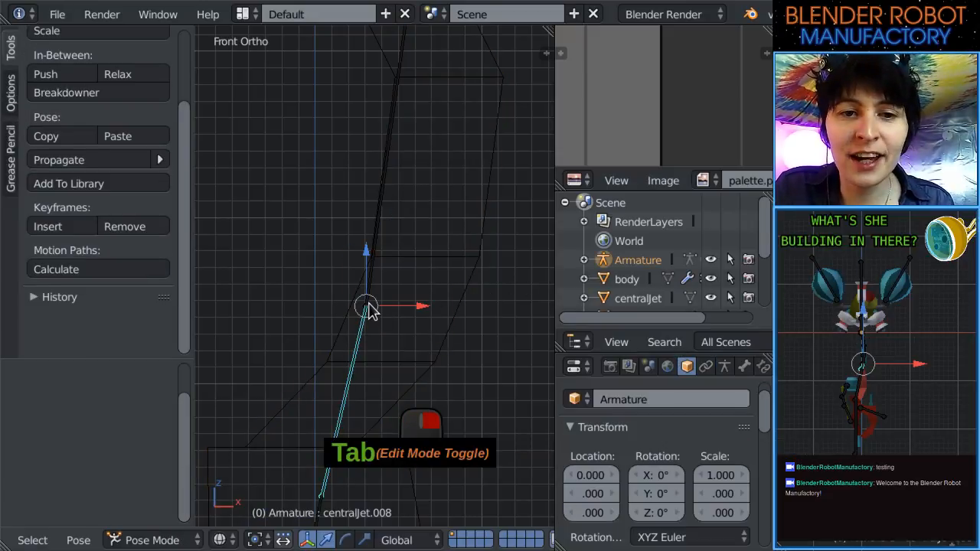
key(Tab)
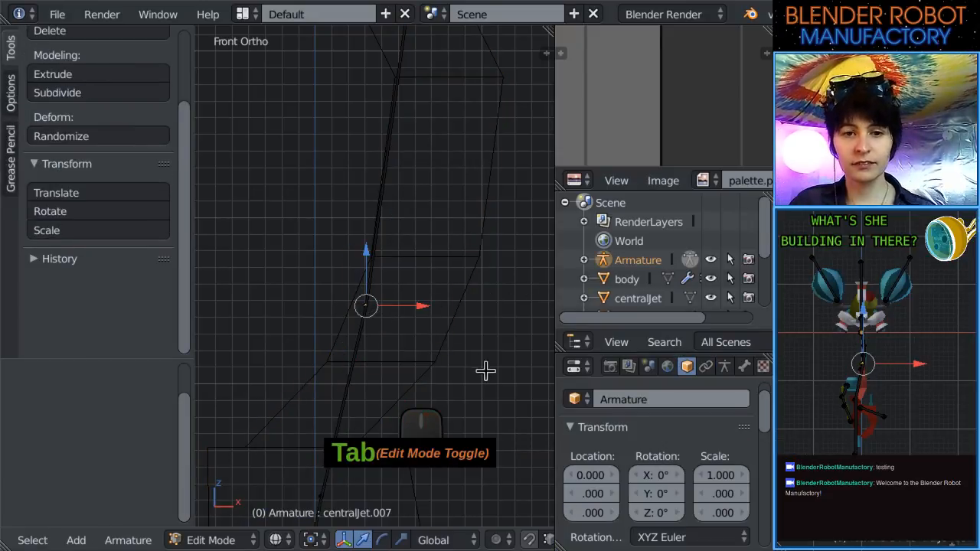
key(g)
click(466, 293)
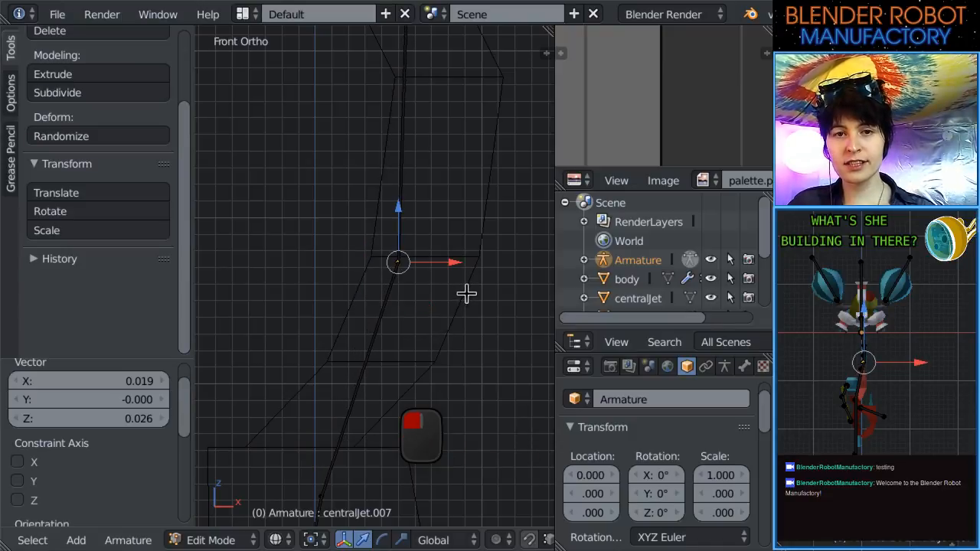
scroll(432, 326, down, 4)
key(Tab)
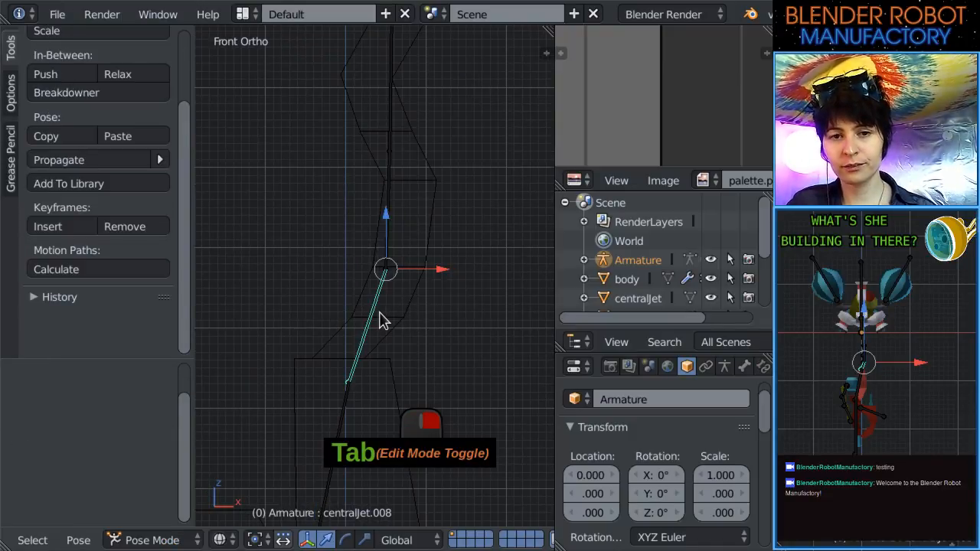
Return clawMid to Weight Paint in wireframe and paint full weight for bone centralJet.008 around the newly cut edge loop.
key(z)
right_click(421, 308)
key(ctrl+Tab)
scroll(432, 273, up, 5)
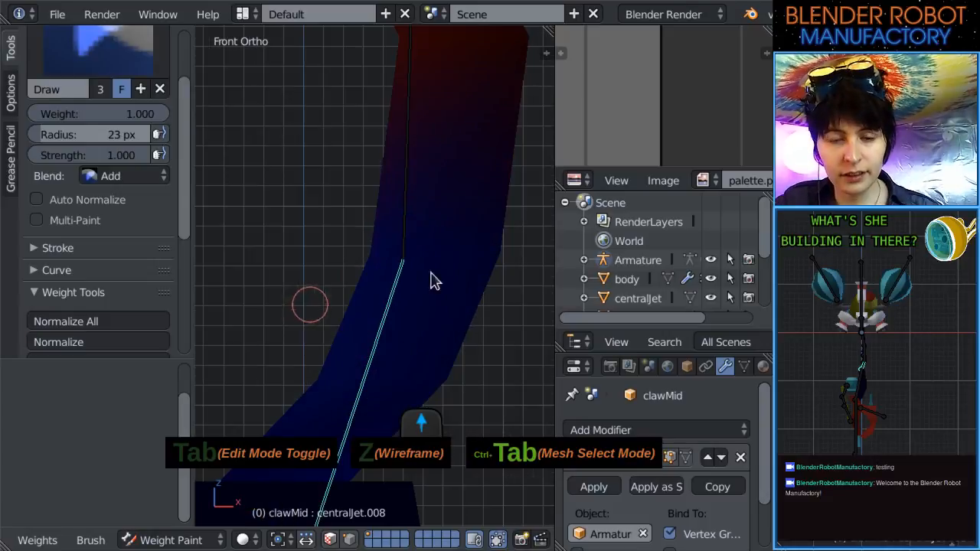
key(z)
scroll(469, 306, down, 2)
shift+middle_drag(463, 312, 418, 360)
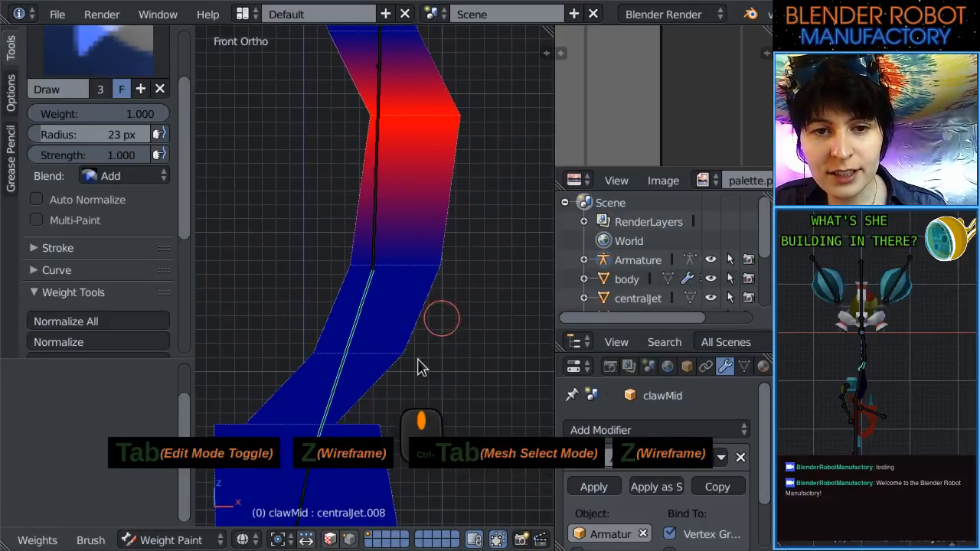
mouse_move(409, 348)
mouse_down()
mouse_move(317, 335)
mouse_move(355, 350)
mouse_move(312, 353)
mouse_up()
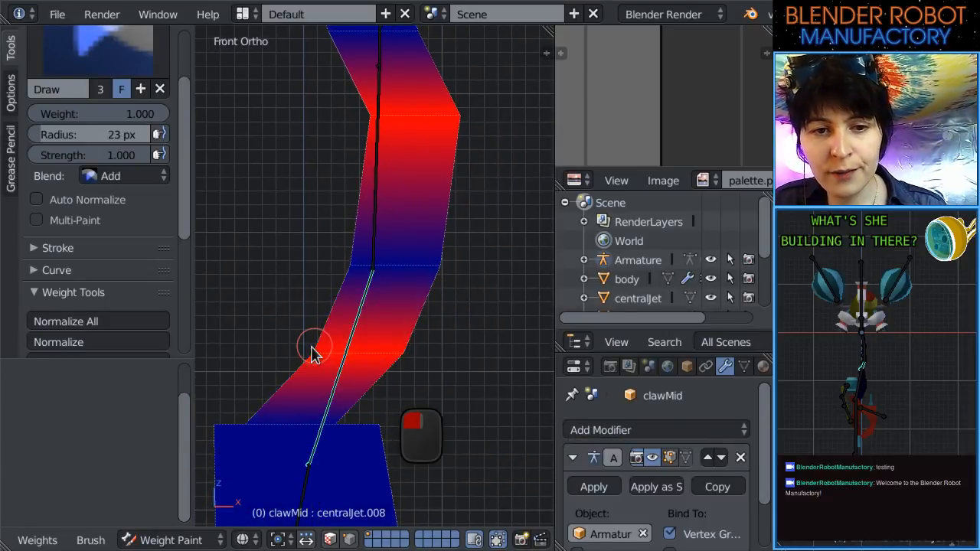
scroll(325, 344, down, 5)
middle_drag(325, 337, 230, 340)
middle_drag(377, 310, 433, 322)
drag(433, 321, 433, 329)
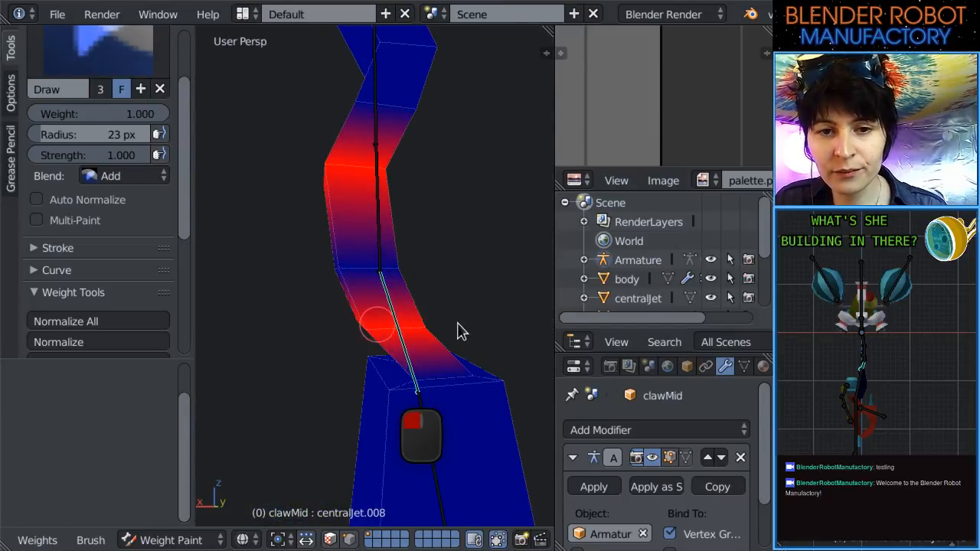
key(KP_1)
scroll(391, 317, up, 2)
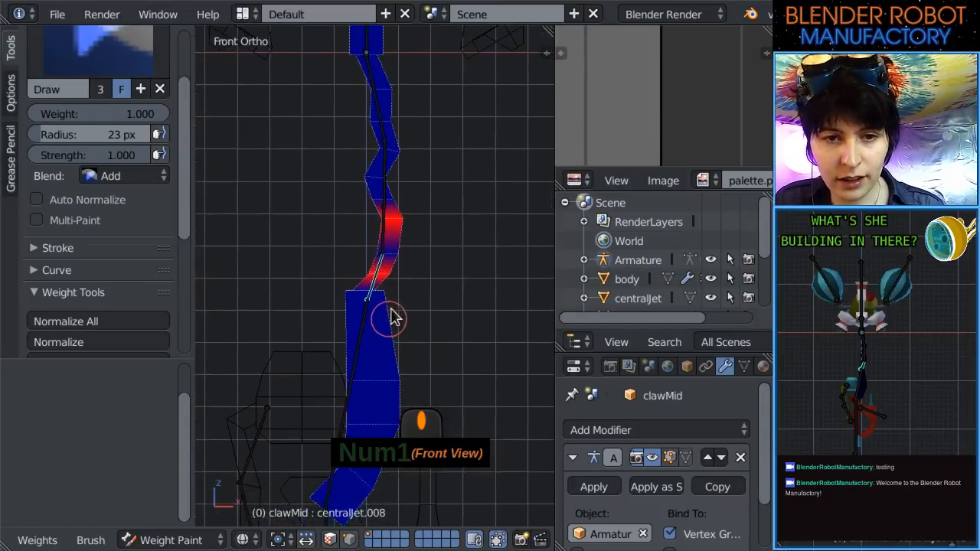
scroll(391, 318, up, 2)
scroll(350, 372, up, 3)
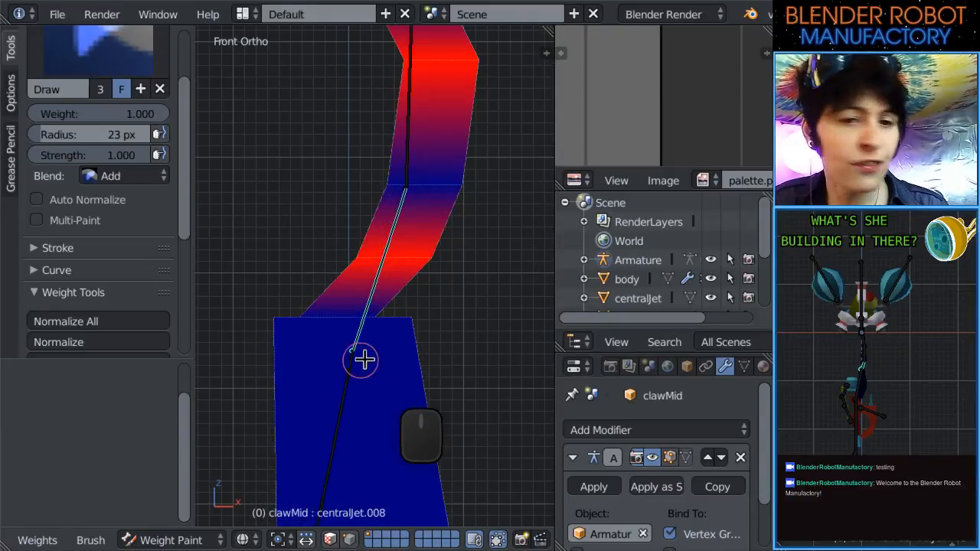
Edit the armature and move the joint between centralJet.008 and centralJet.009 about 0.029 up in Z, onto the block's upper edge.
key(Tab)
key(Tab)
click(171, 540)
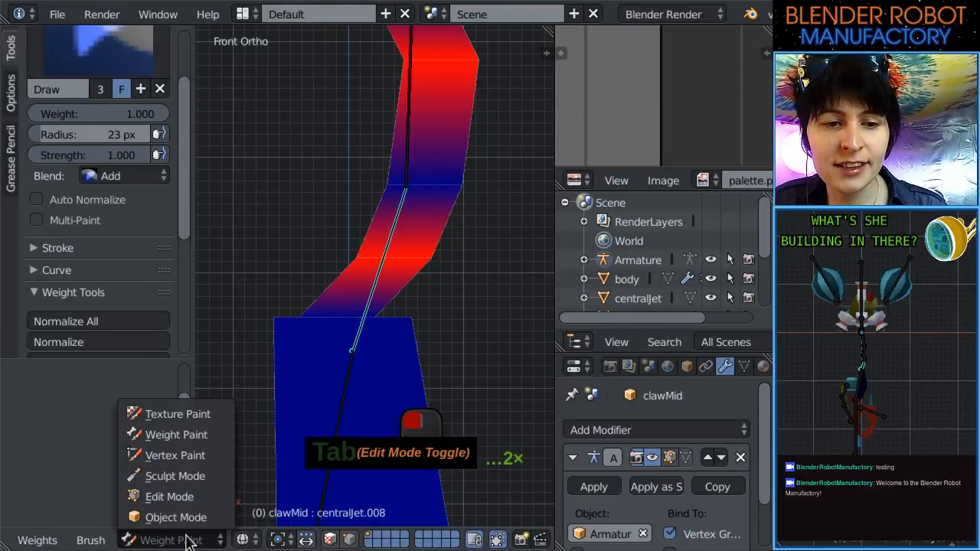
click(157, 529)
right_click(346, 375)
key(Tab)
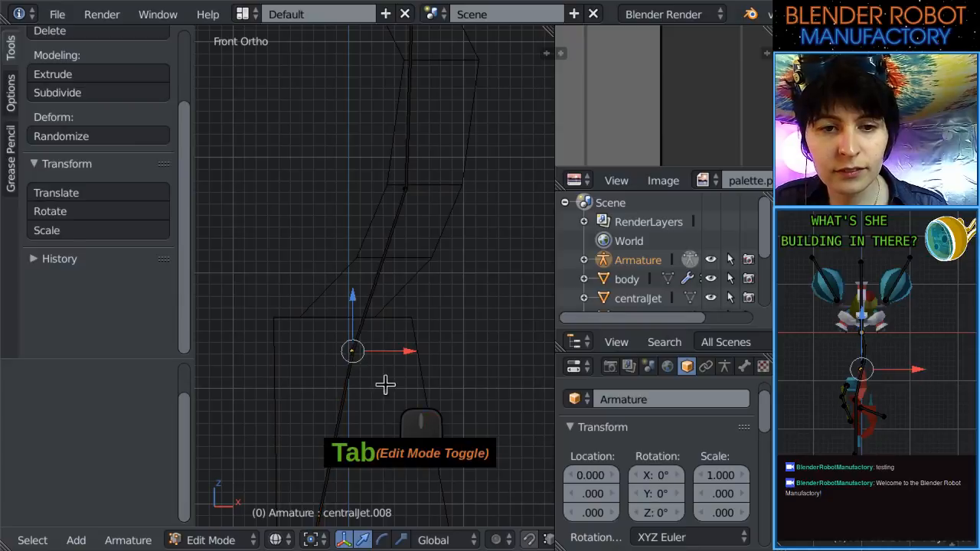
key(g)
click(381, 346)
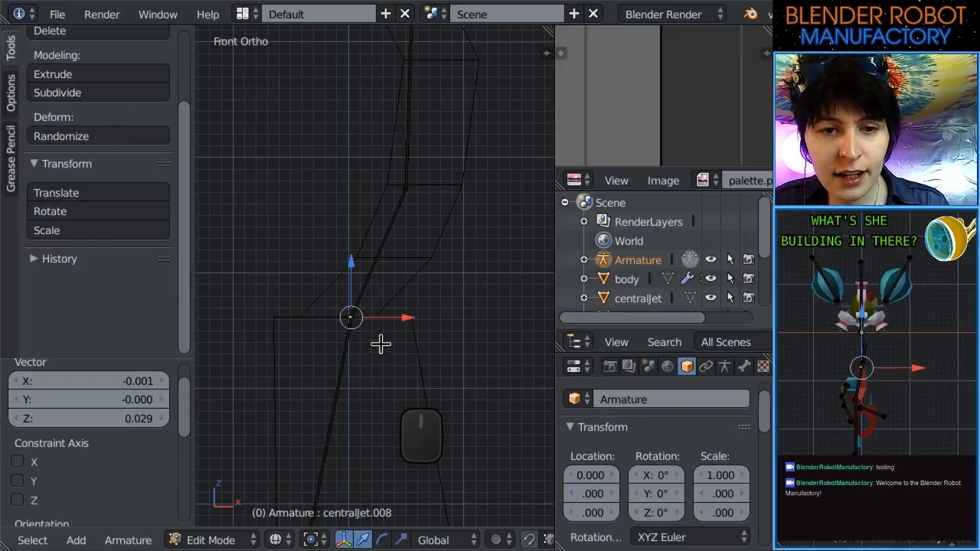
Return clawMid to Weight Paint mode with solid shading and make centralJet.005 the selected bone.
key(Tab)
key(z)
right_click(407, 354)
key(ctrl+Tab)
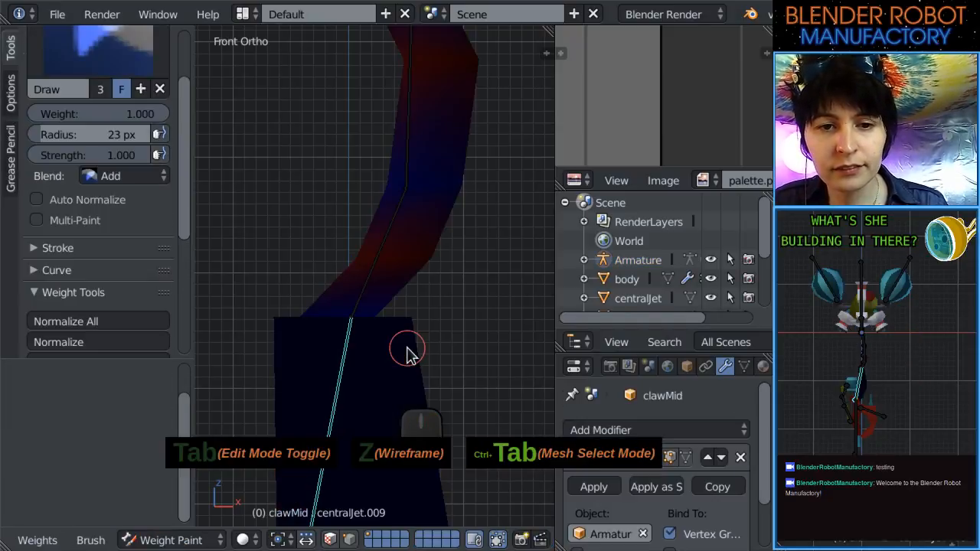
shift+middle_drag(452, 342, 448, 437)
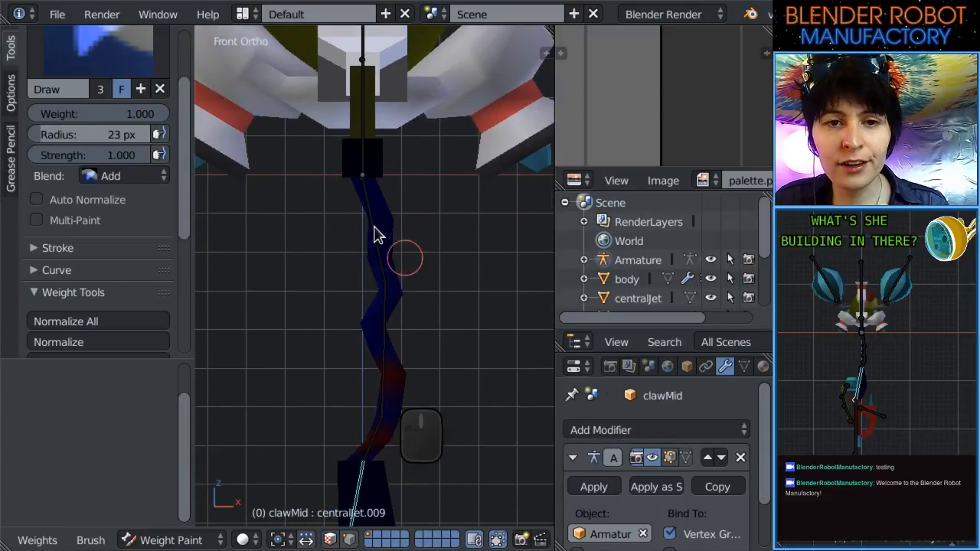
scroll(372, 199, up, 3)
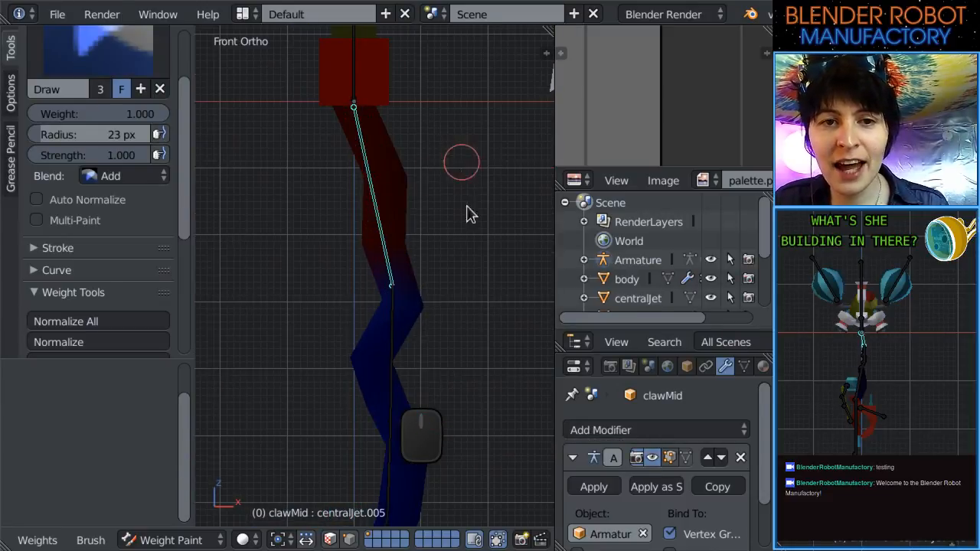
Test-rotate bone centralJet.005 in front view to check how clawMid deforms, and undo the rotation.
shift+middle_drag(466, 205, 468, 314)
scroll(468, 315, down, 3)
scroll(465, 316, up, 6)
middle_drag(450, 236, 345, 238)
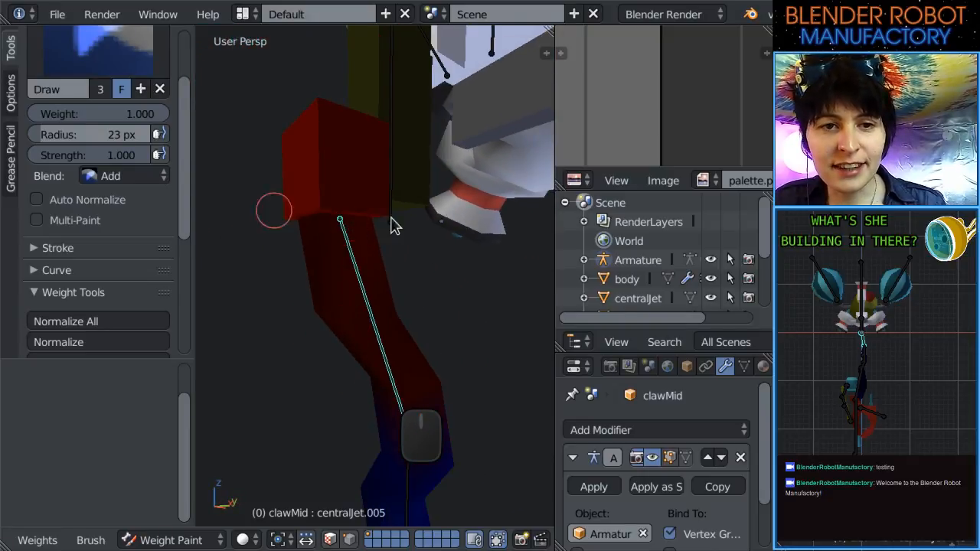
middle_drag(472, 312, 411, 245)
key(KP_1)
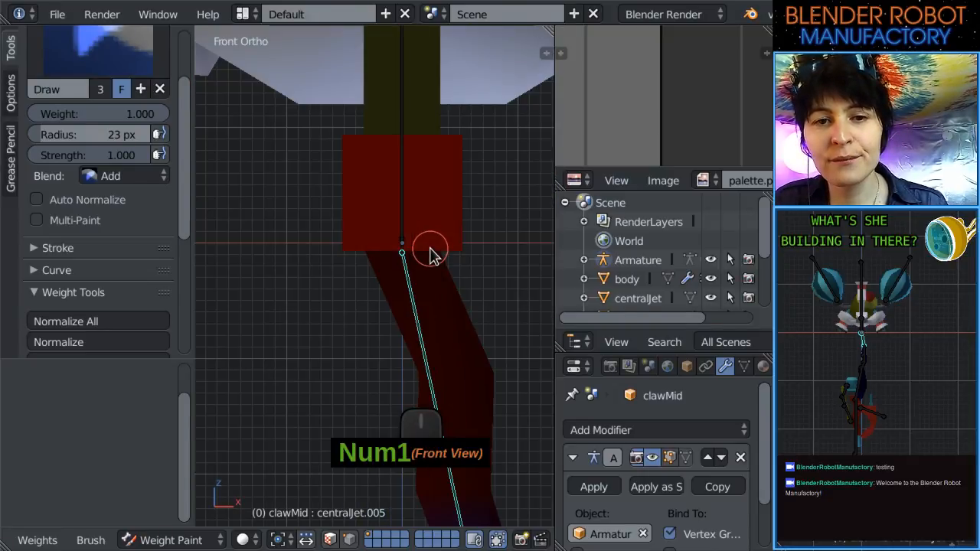
scroll(430, 253, up, 2)
key(r)
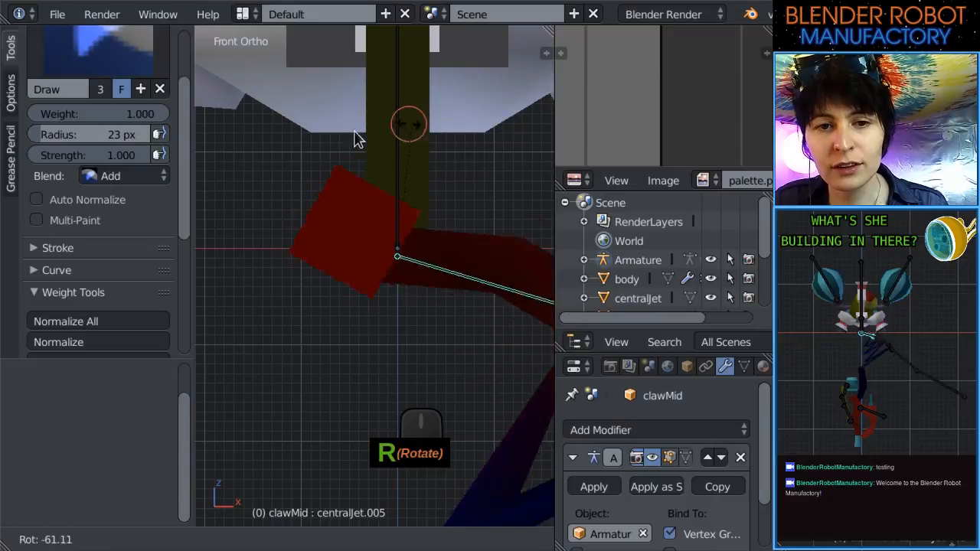
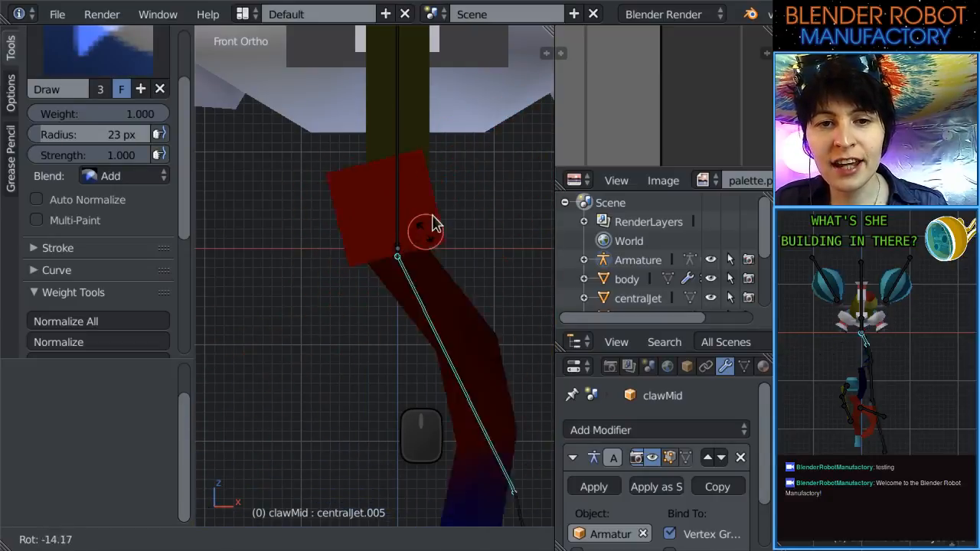
click(430, 296)
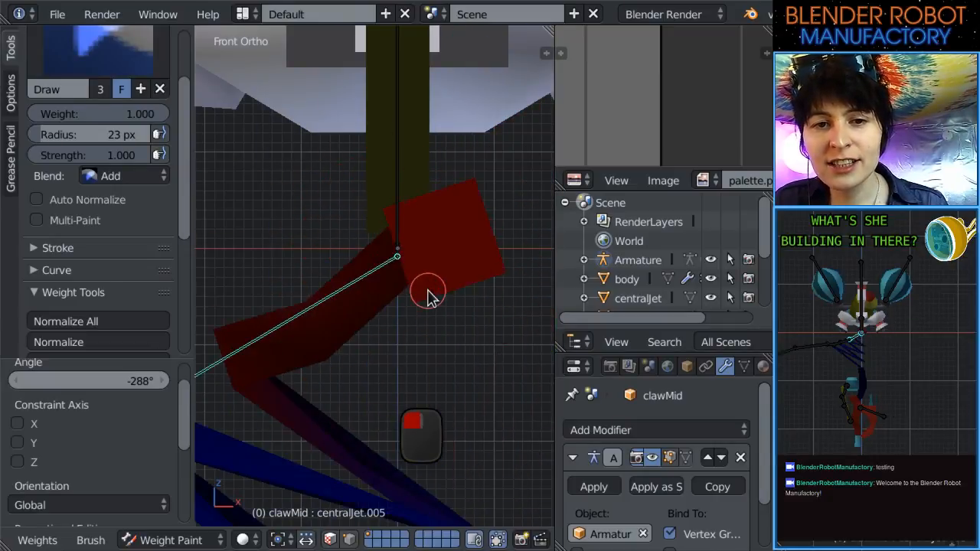
key(ctrl+z)
Switch clawMid to Object Mode, select the armature and open it in Edit Mode.
scroll(414, 282, down, 3)
middle_drag(411, 281, 344, 324)
scroll(360, 325, up, 3)
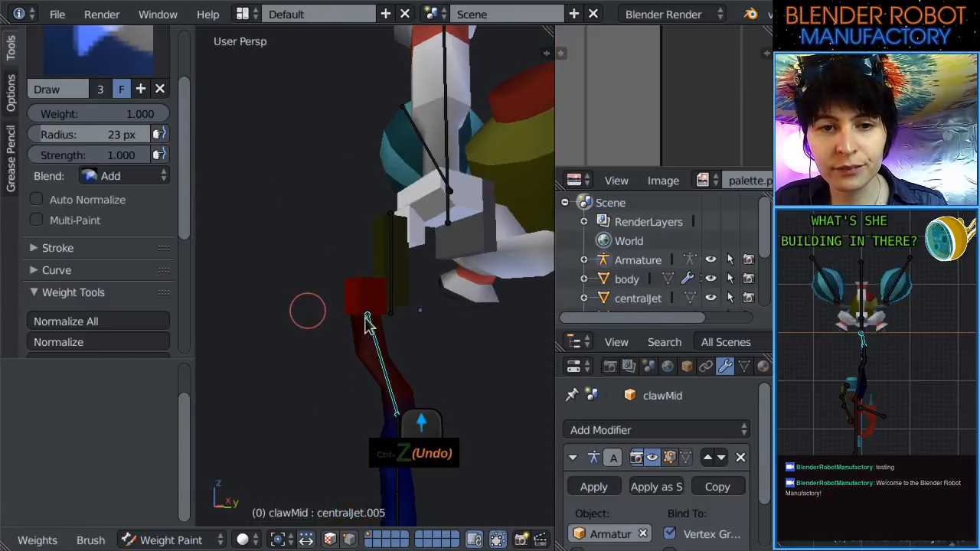
mouse_move(437, 339)
middle_down()
mouse_move(392, 330)
mouse_move(455, 329)
mouse_move(449, 414)
mouse_move(546, 409)
mouse_move(447, 391)
mouse_move(451, 345)
middle_up()
key(KP_1)
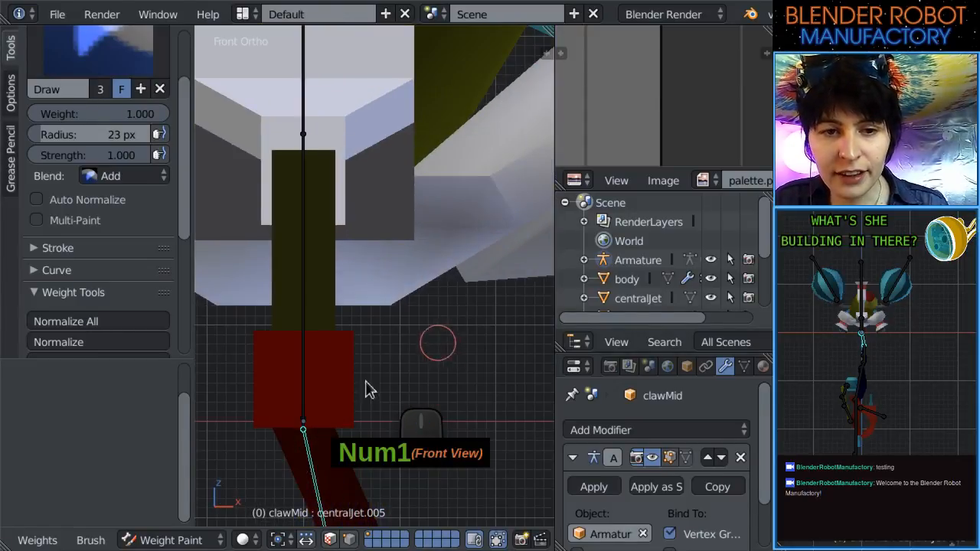
key(Tab)
shift+middle_drag(333, 427, 395, 282)
scroll(387, 286, up, 4)
key(Tab)
right_click(359, 295)
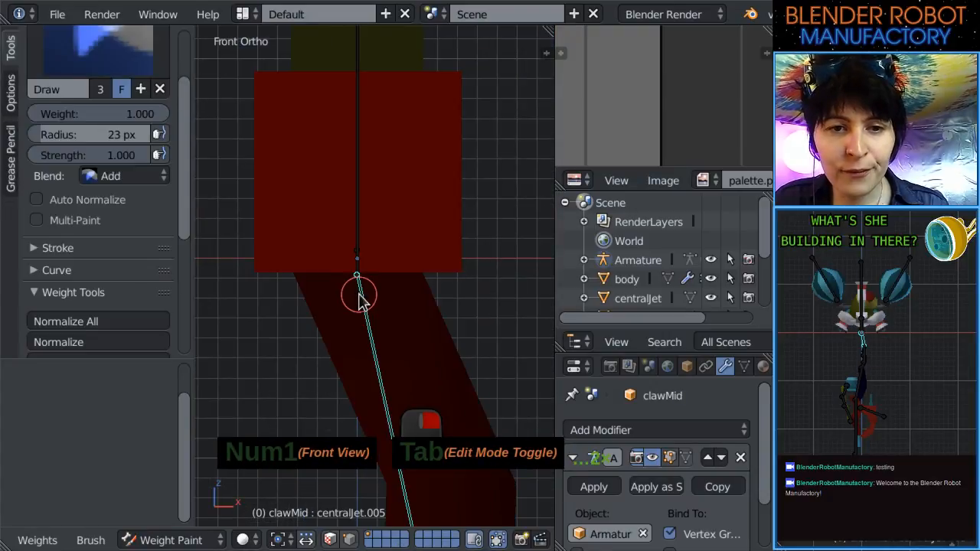
click(186, 541)
click(197, 518)
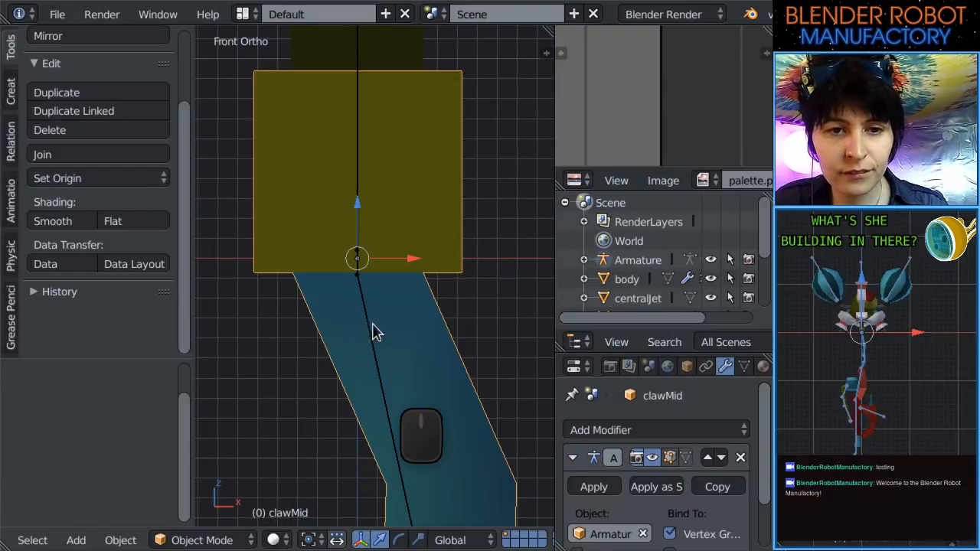
right_click(369, 318)
key(Tab)
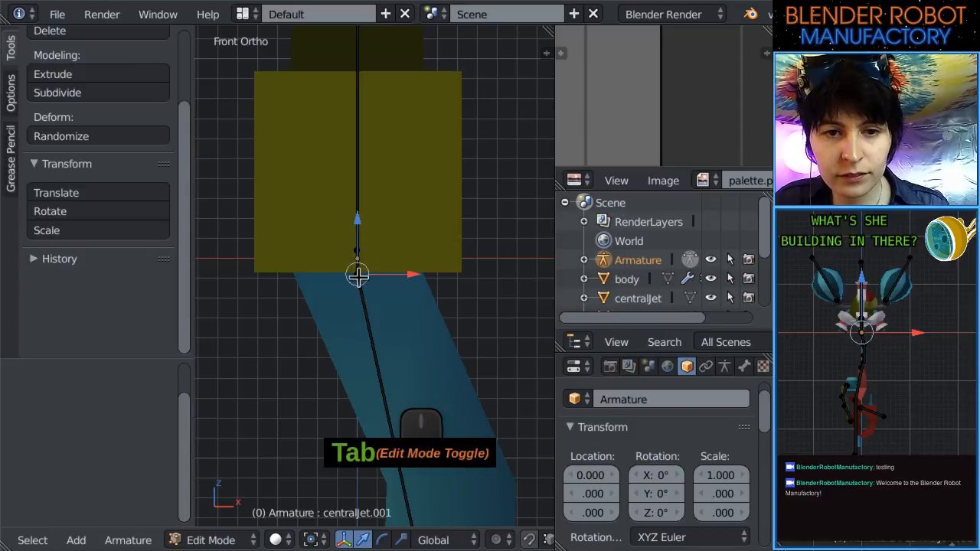
Move the upper joint of centralJet.005 up about 0.051 in Z, into the block at the top of clawMid.
right_click(358, 276)
scroll(357, 277, up, 3)
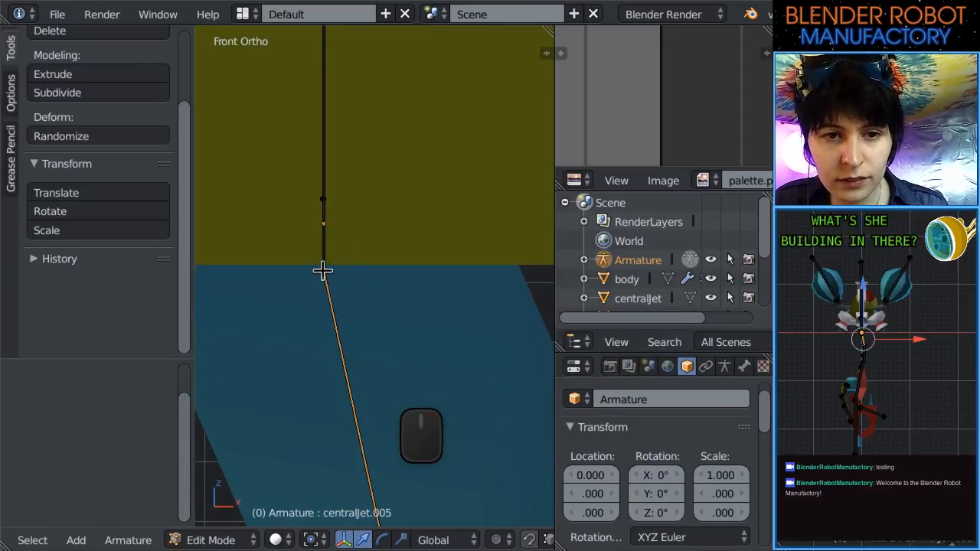
shift+middle_drag(346, 281, 511, 322)
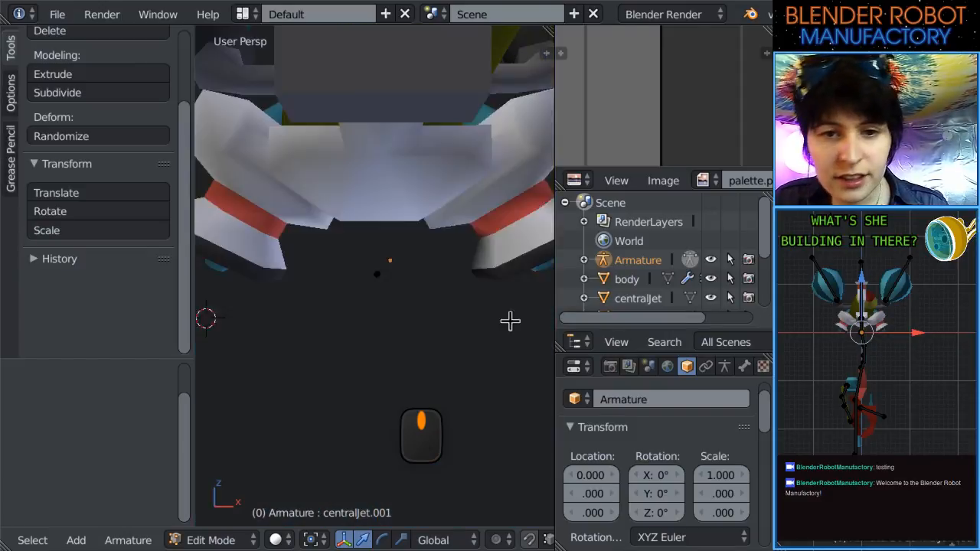
scroll(441, 321, down, 3)
scroll(440, 321, down, 3)
middle_drag(444, 314, 339, 281)
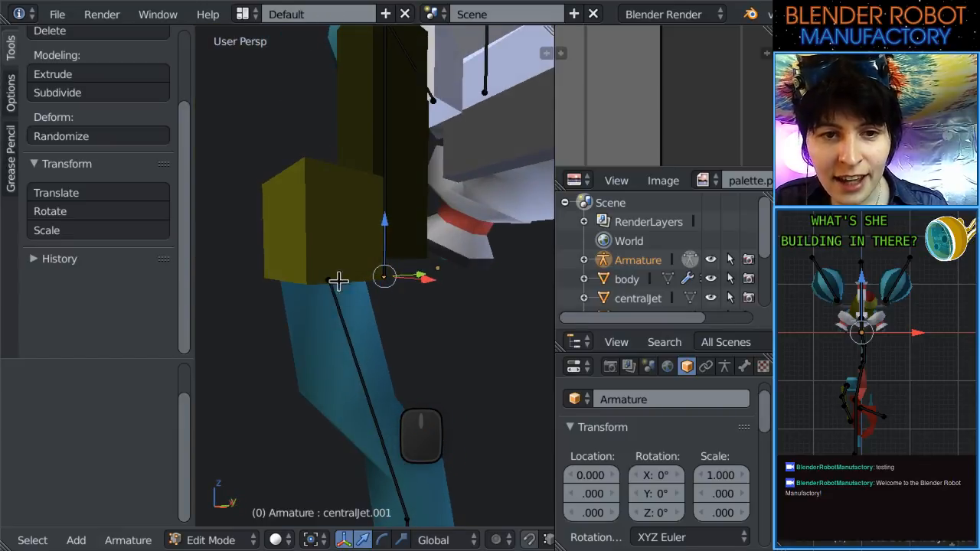
key(KP_1)
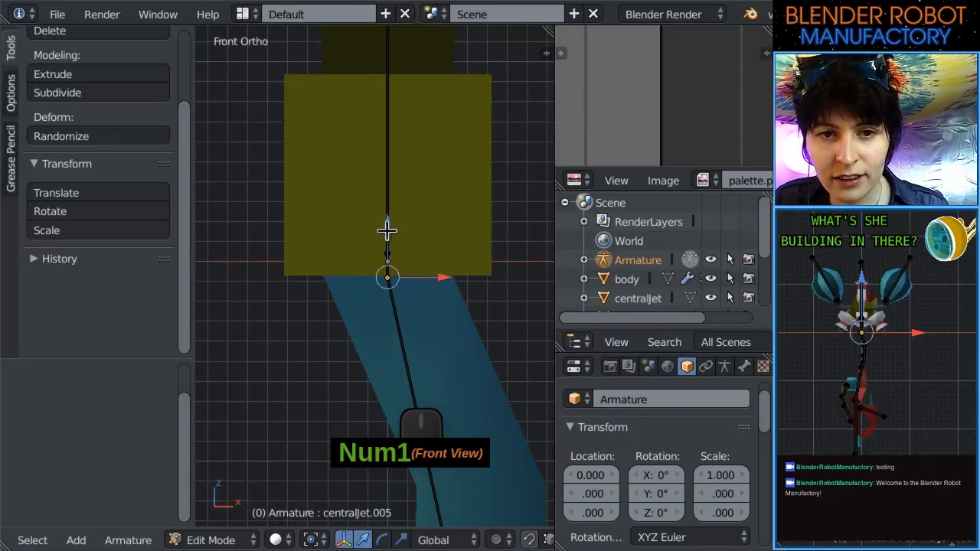
drag(387, 230, 406, 121)
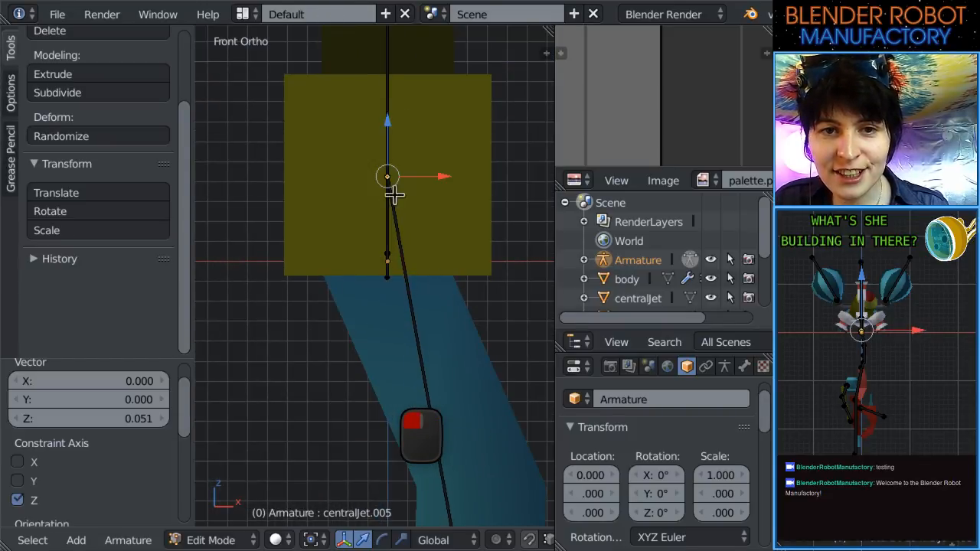
Enable snapping and move the lower end of centralJet.001 up in Z, level with the upper joint of centralJet.005.
right_click(392, 269)
middle_drag(444, 274, 265, 317)
key(KP_3)
scroll(306, 318, down, 5)
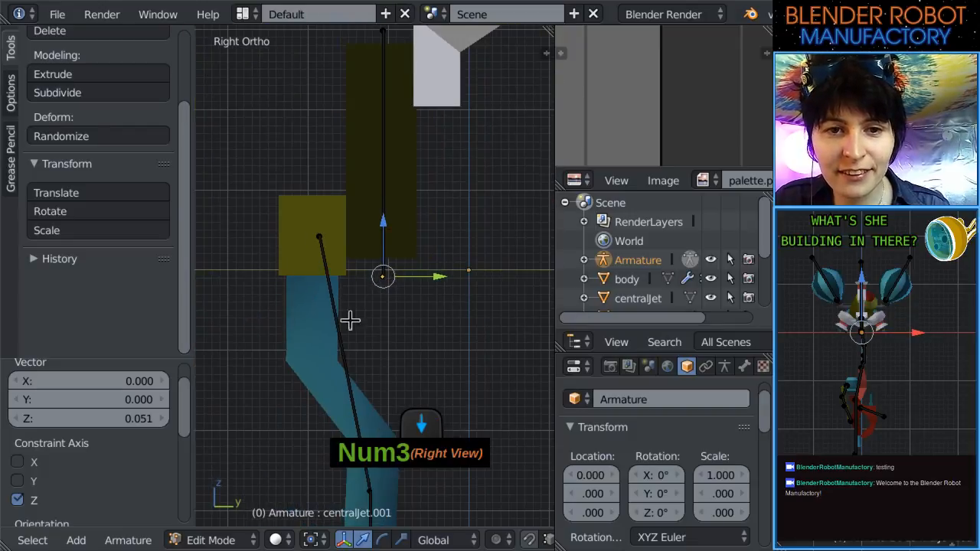
shift+middle_drag(388, 338, 397, 368)
scroll(397, 368, up, 3)
right_click(416, 346)
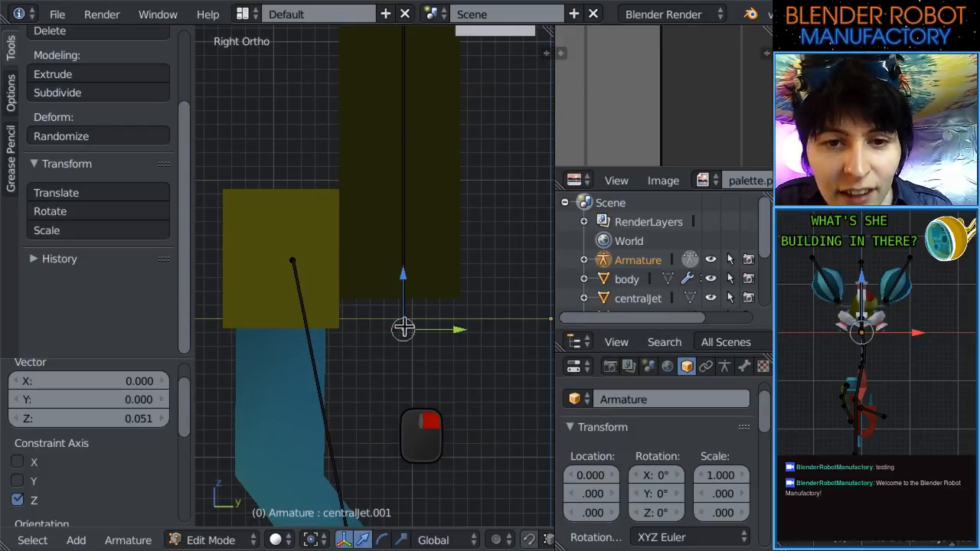
middle_drag(403, 327, 437, 339)
key(KP_3)
scroll(389, 322, up, 1)
key(shift+Tab)
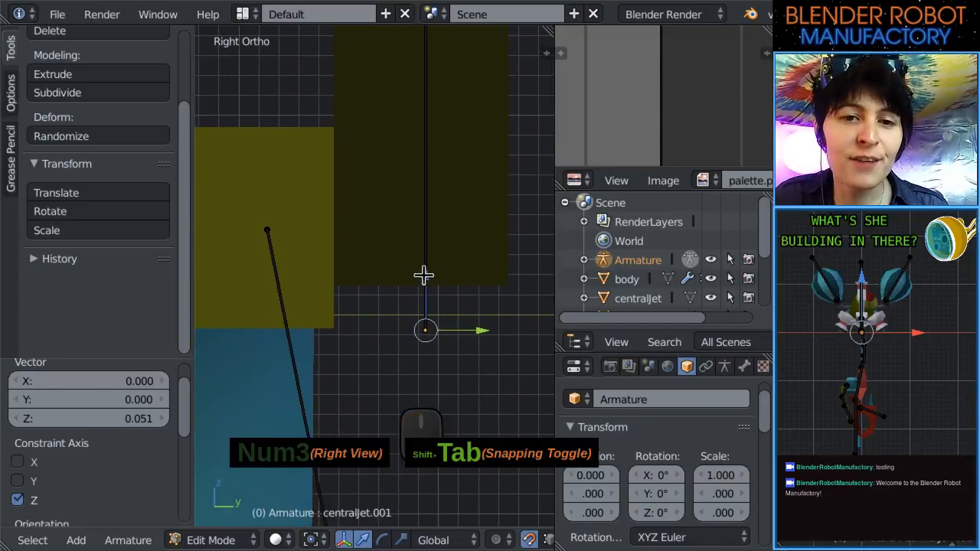
drag(424, 275, 270, 228)
scroll(386, 258, down, 3)
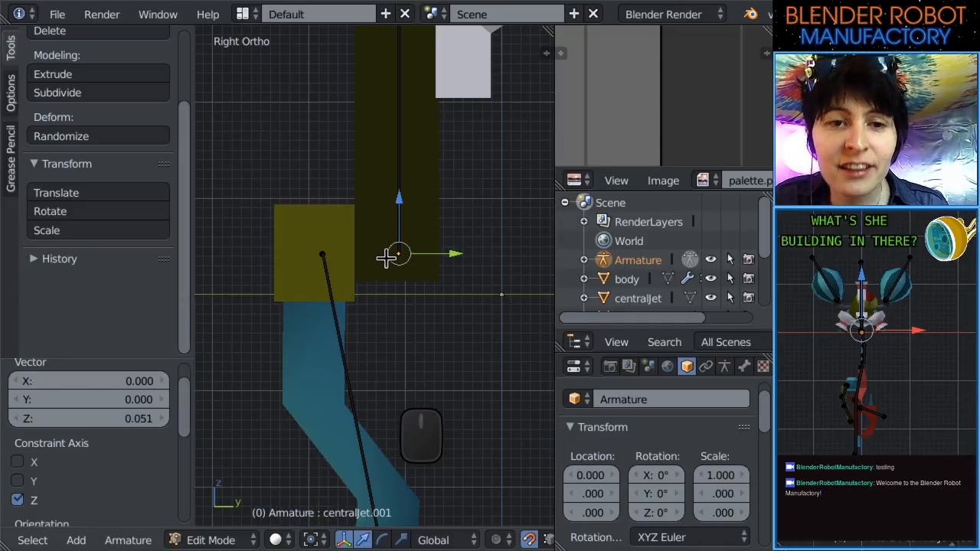
Raise the upper joint of centralJet.005 about 0.009 in Z and snap the lower end of centralJet.001 level with it.
scroll(382, 256, up, 3)
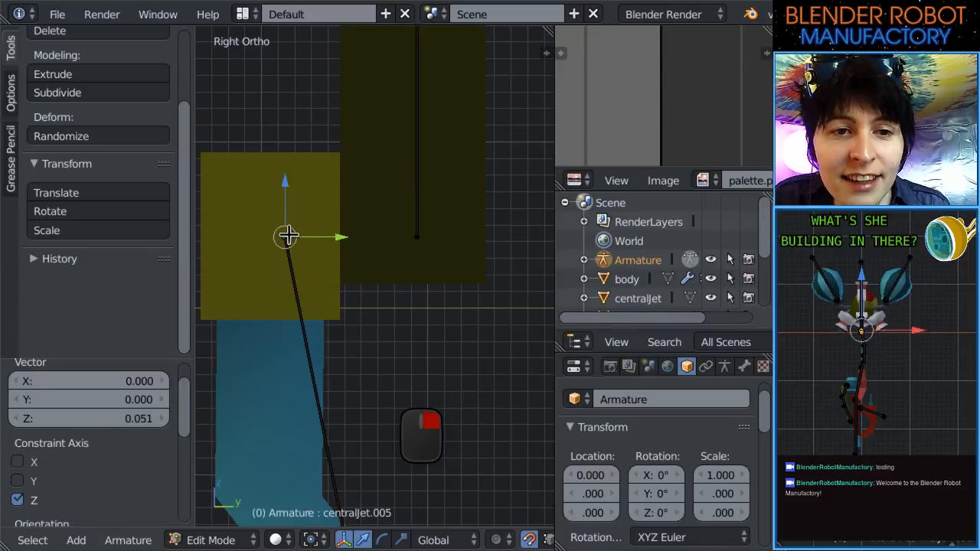
drag(286, 179, 287, 181)
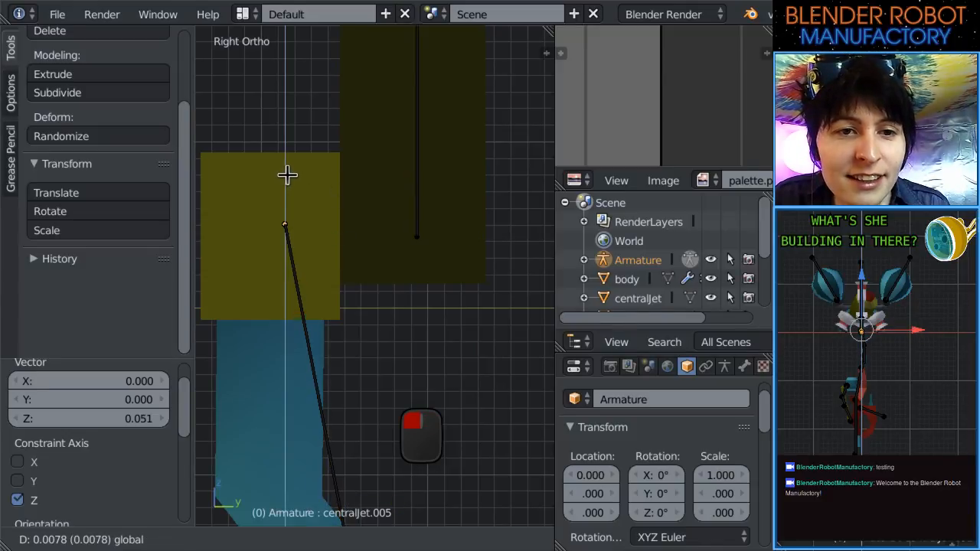
drag(292, 174, 292, 177)
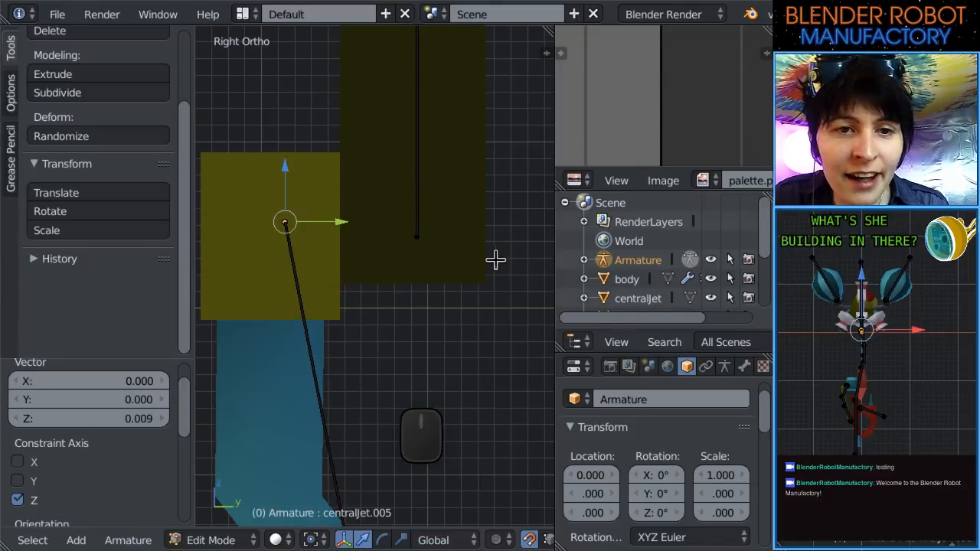
drag(419, 183, 285, 223)
Put the armature in Pose Mode and rotate bone centralJet.001 about 152° in front view to test its movement.
scroll(370, 242, down, 12)
scroll(372, 240, up, 6)
key(KP_1)
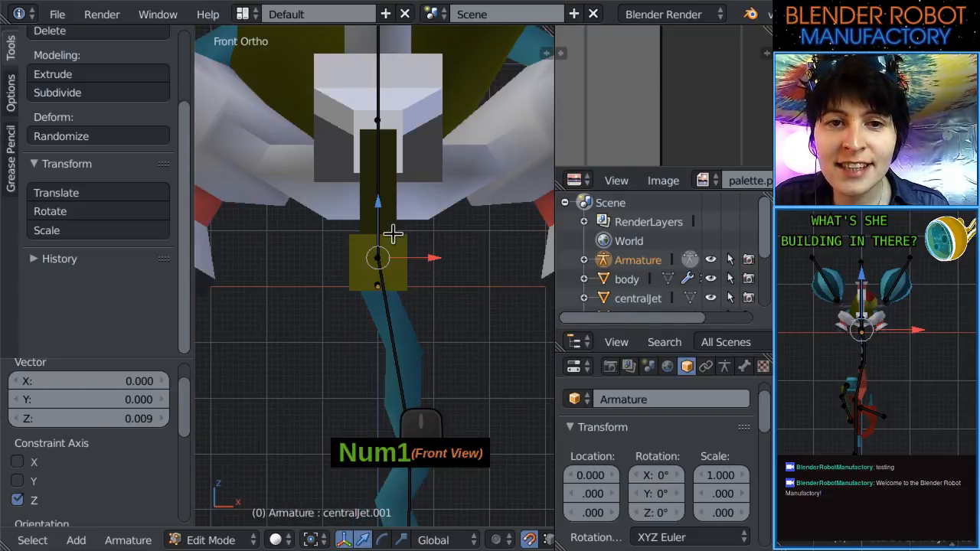
shift+middle_drag(390, 226, 393, 282)
middle_drag(418, 326, 300, 354)
key(KP_3)
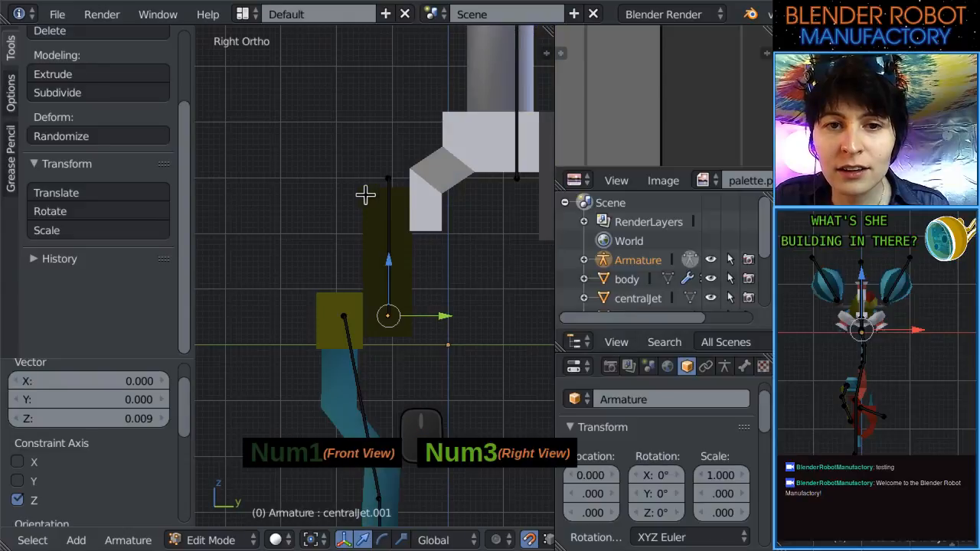
scroll(387, 199, down, 1)
scroll(354, 268, down, 5)
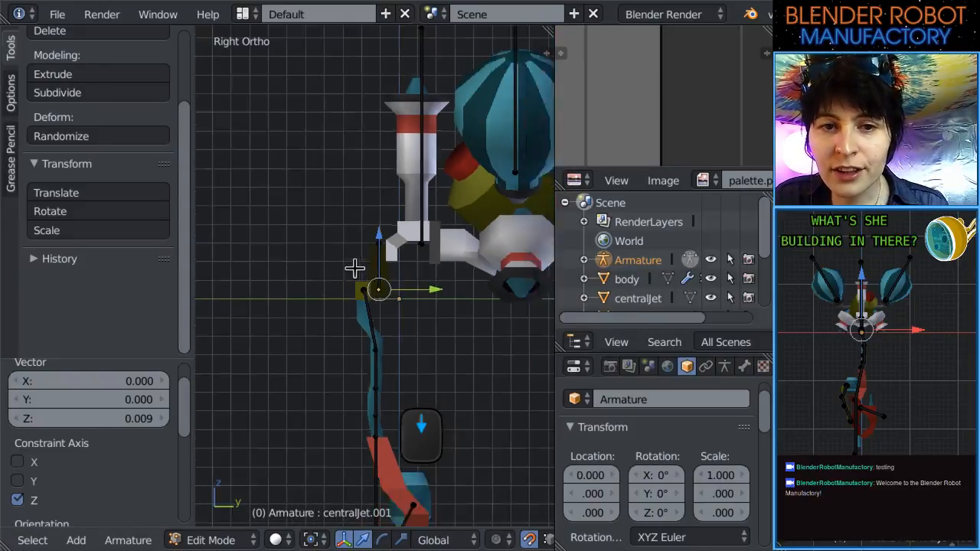
scroll(373, 270, up, 2)
key(Tab)
right_click(382, 262)
key(KP_1)
key(r)
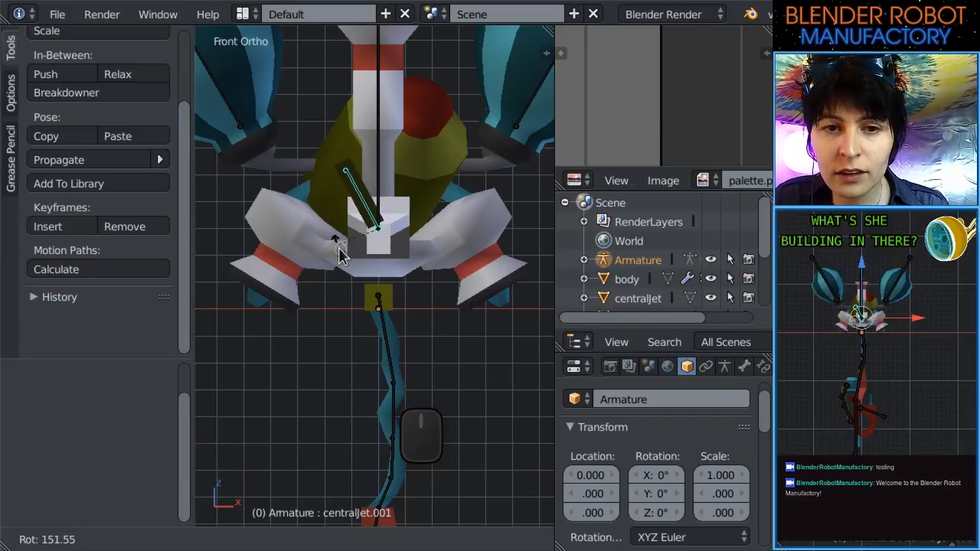
click(339, 256)
Rotate bone centralJet about -125° in front view and toggle snapping off.
scroll(429, 253, up, 5)
key(KP_3)
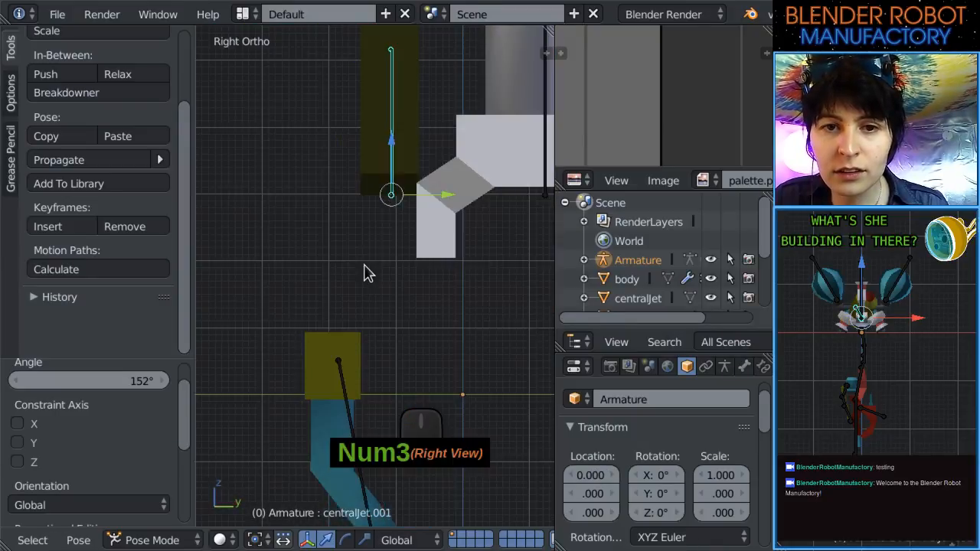
key(KP_1)
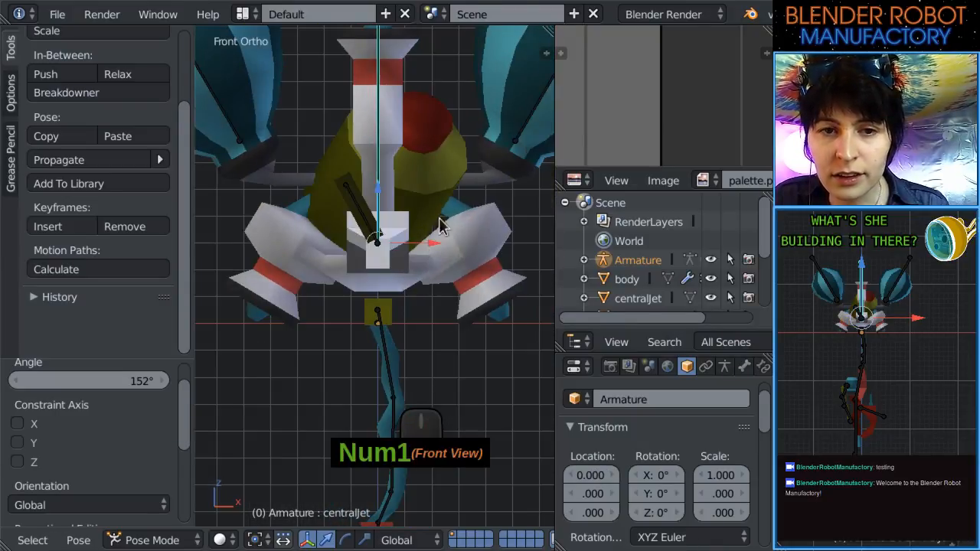
key(r)
click(366, 164)
key(shift+Tab)
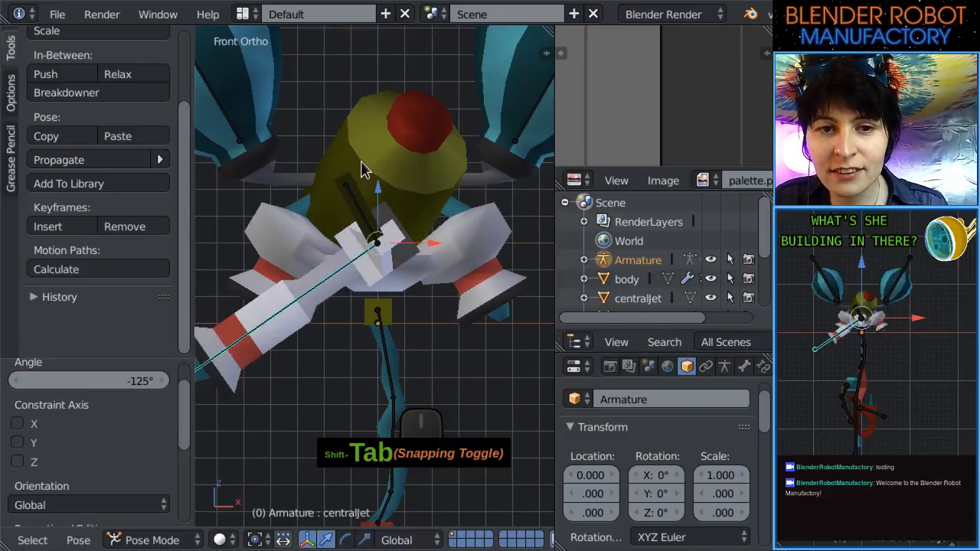
Rotate bone centralJet to about 558° and swing bone centralJet.001 in front view to test their movement.
key(r)
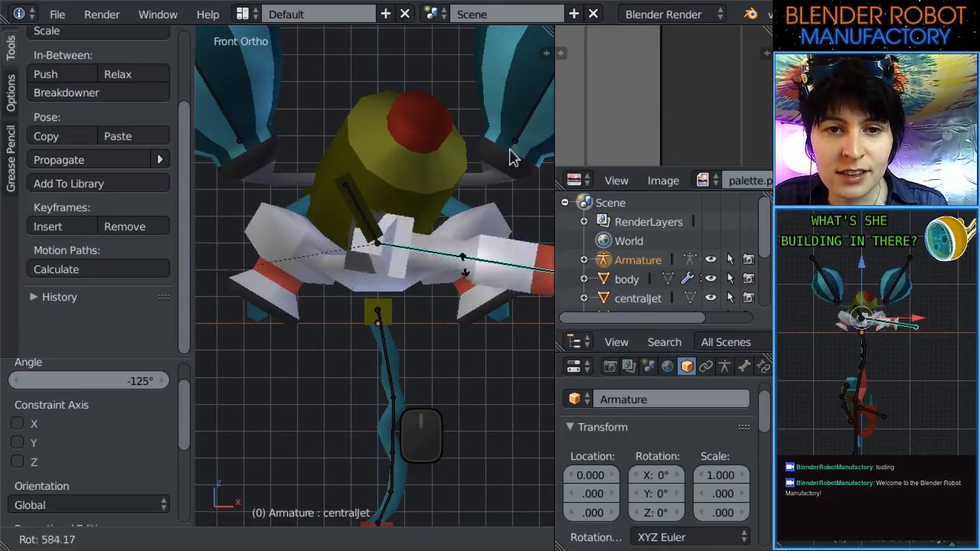
click(325, 281)
middle_drag(323, 282, 114, 284)
key(KP_1)
key(KP_1)
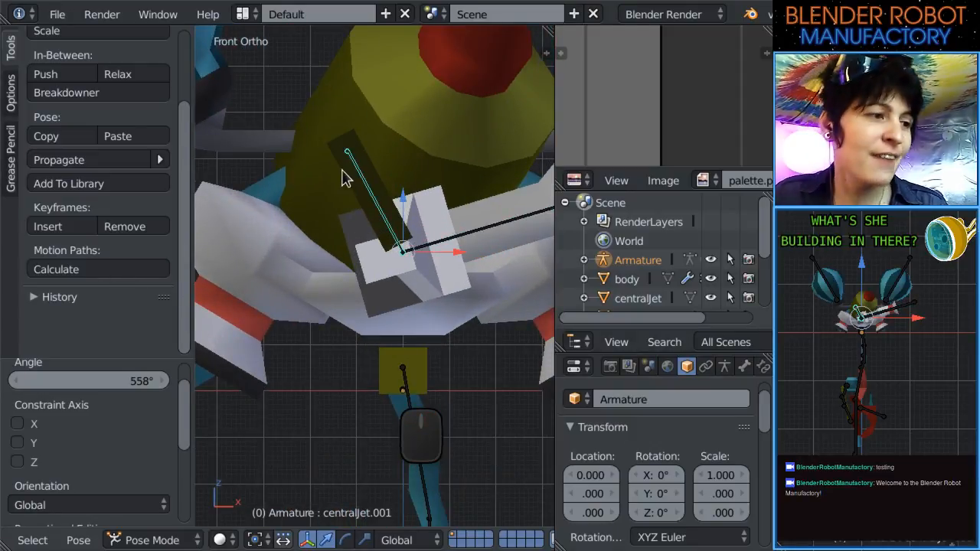
key(r)
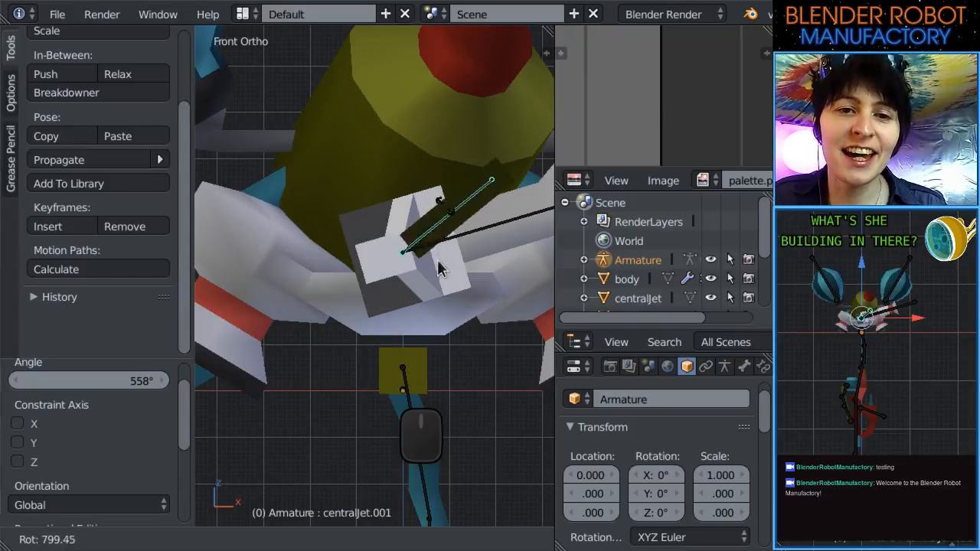
click(407, 262)
Clear the rotation, scale and location of all bones in the armature.
key(a)
key(a)
key(alt+r)
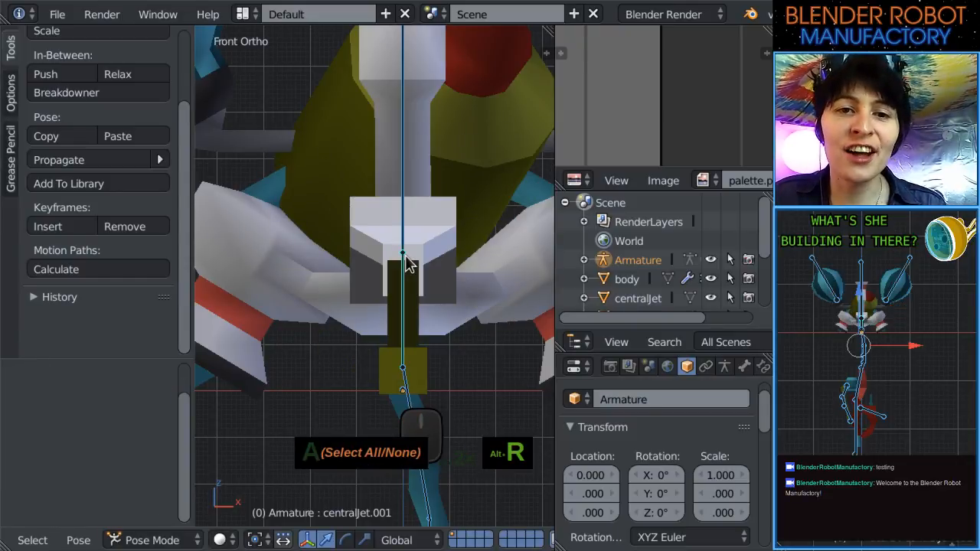
key(alt+s)
key(alt+g)
Raise the top face of clawTop about 0.03 in Z in front view, using face selection in Edit Mode.
right_click(410, 280)
key(Tab)
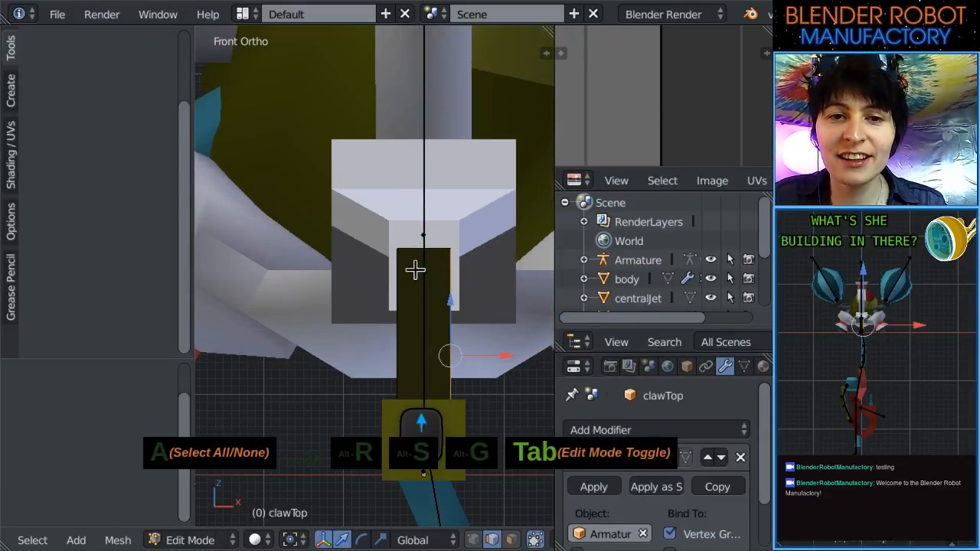
mouse_move(416, 268)
middle_down()
mouse_move(460, 278)
mouse_move(452, 285)
middle_up()
key(ctrl+Tab)
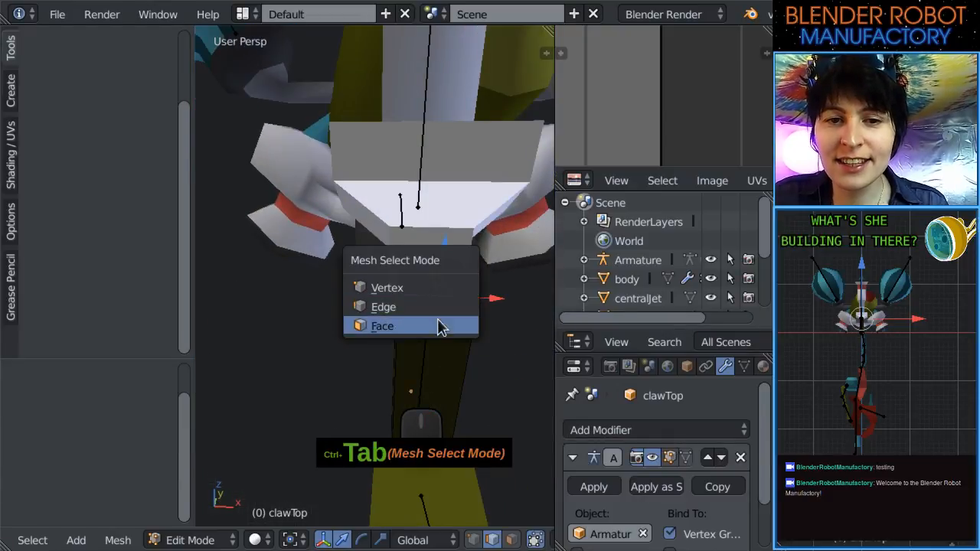
click(438, 324)
key(KP_1)
key(g)
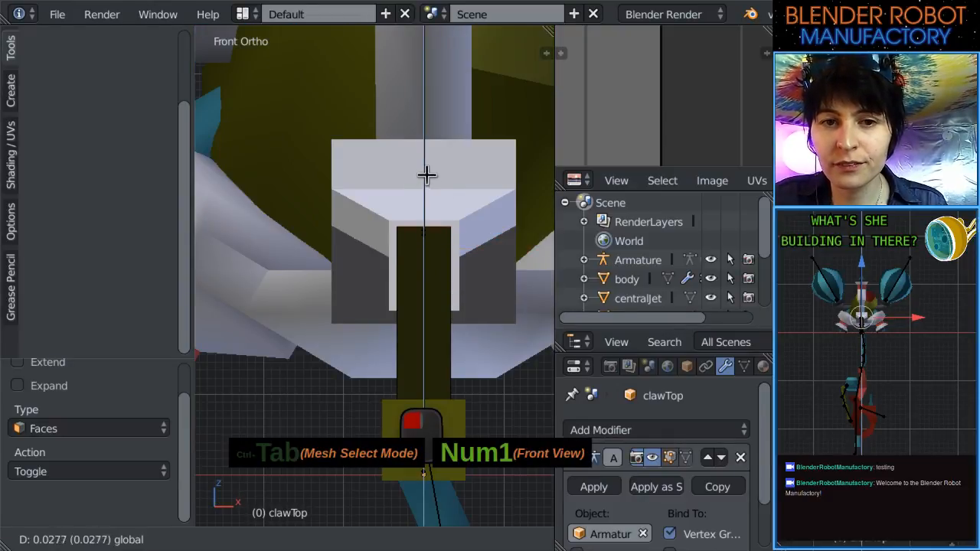
click(426, 168)
key(Tab)
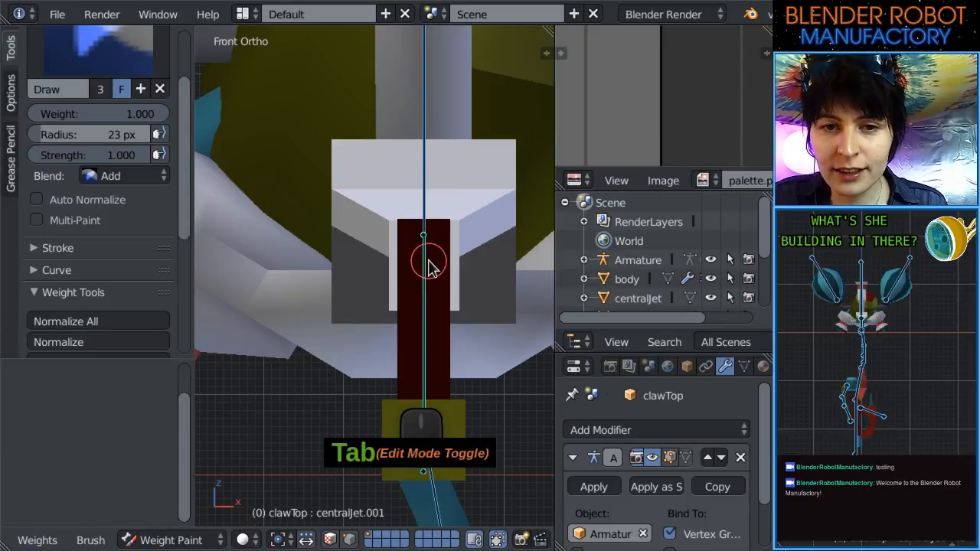
Rotate bone centralJet.001 about -128°, try rotating centralJet as well, and undo the test rotations.
key(r)
click(439, 162)
right_click(423, 166)
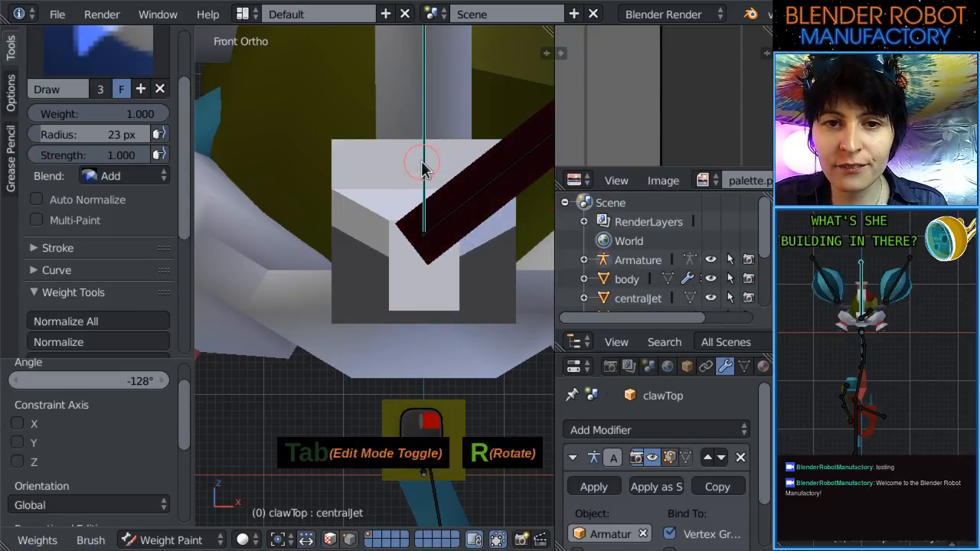
key(r)
click(469, 241)
key(ctrl+z)
key(ctrl+z)
key(ctrl+z)
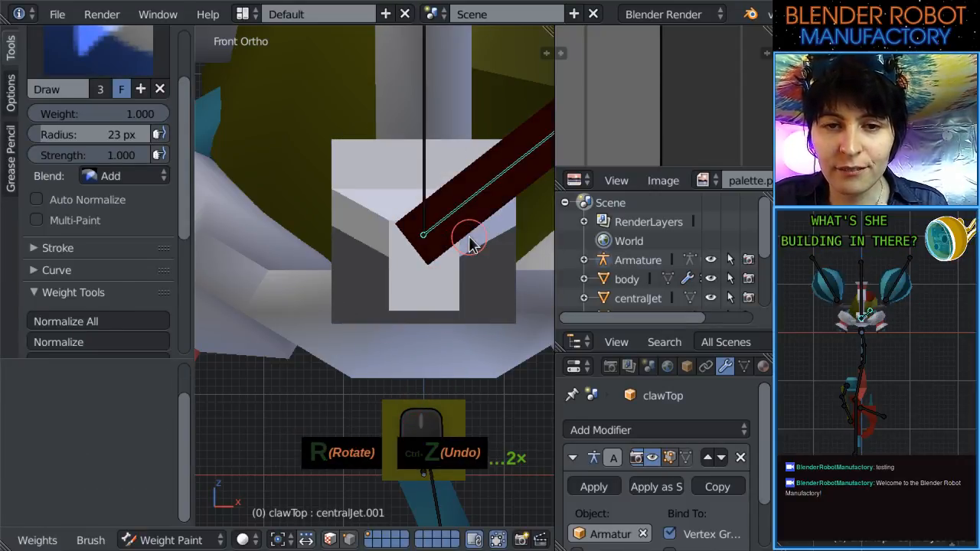
Raise the top face of clawTop further in Z, past the upper joint of bone centralJet.001.
middle_drag(470, 243, 442, 284)
key(Tab)
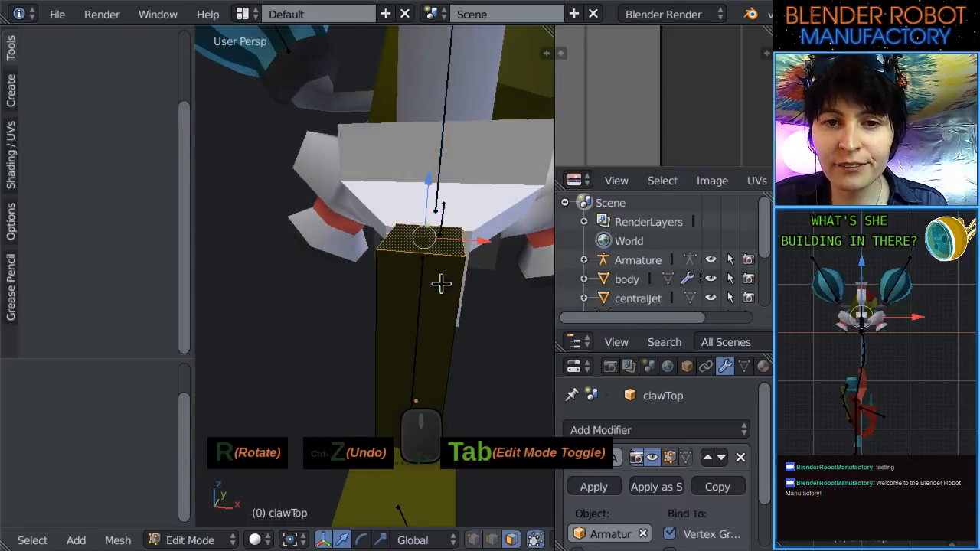
key(KP_1)
drag(416, 168, 425, 136)
key(Tab)
Rotate bone centralJet.001 about -87.7° and inspect how clawTop pivots against the centralJet mesh.
key(r)
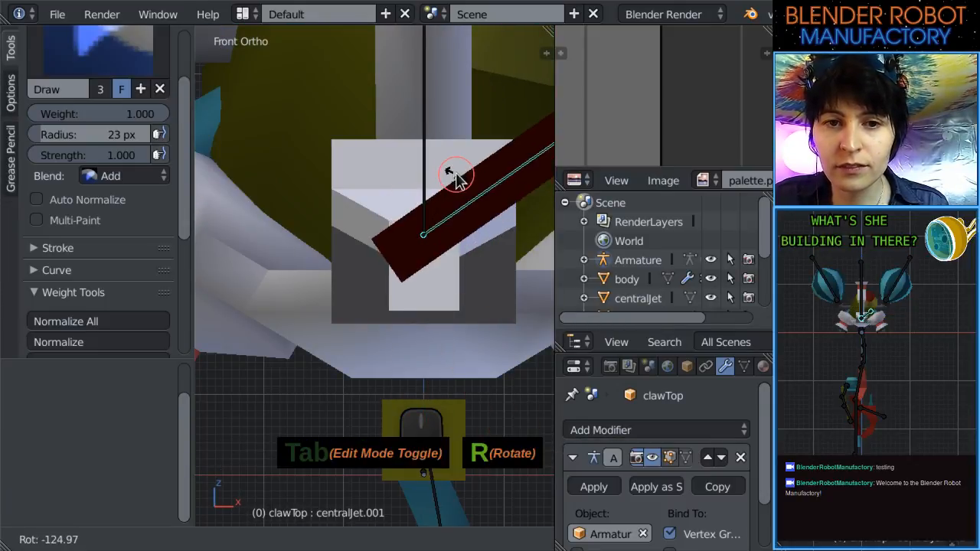
click(452, 230)
middle_drag(452, 230, 375, 291)
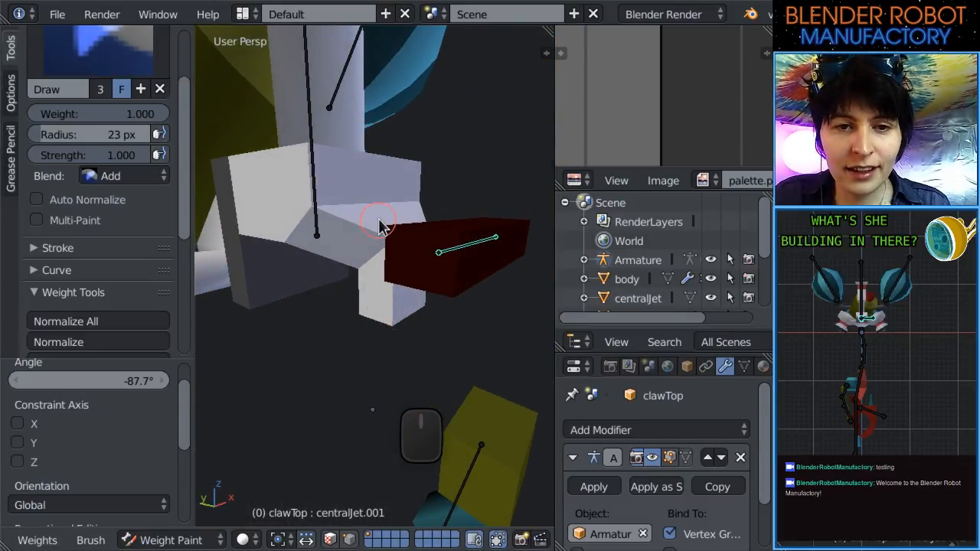
Edit the centralJet mesh and raise the faces of its small front block 0.033 in Z in right view.
click(170, 539)
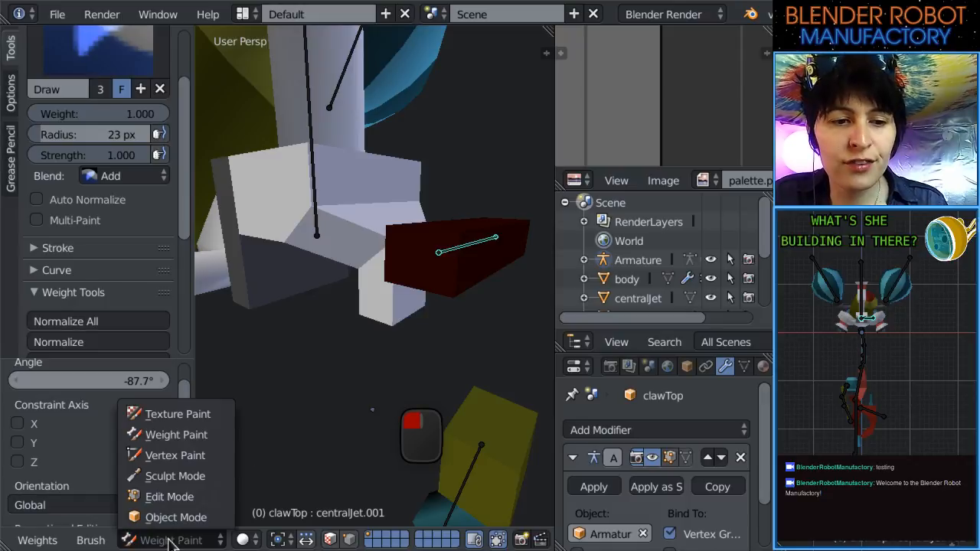
click(176, 517)
right_click(426, 260)
key(Tab)
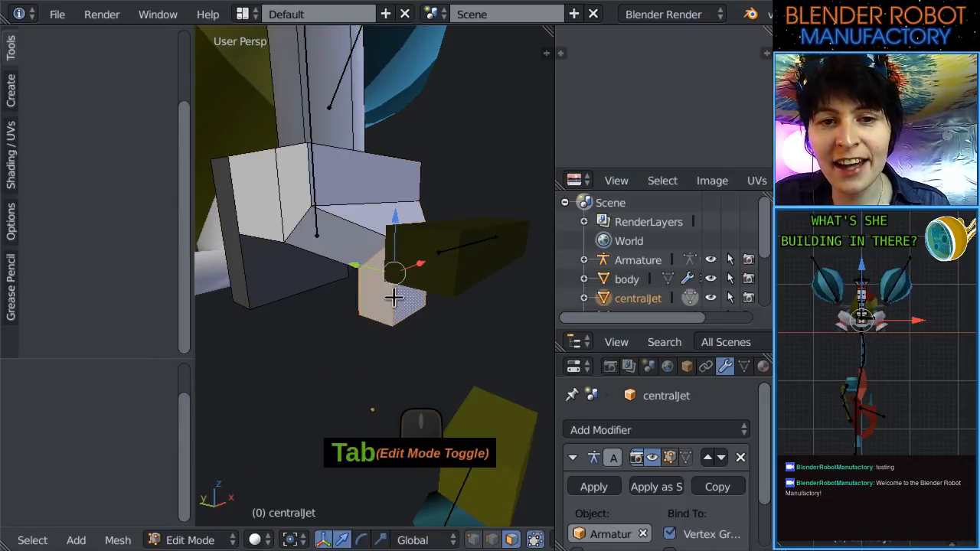
middle_drag(414, 276, 431, 289)
key(ctrl+Tab)
middle_drag(508, 420, 431, 260)
key(KP_3)
scroll(429, 282, up, 2)
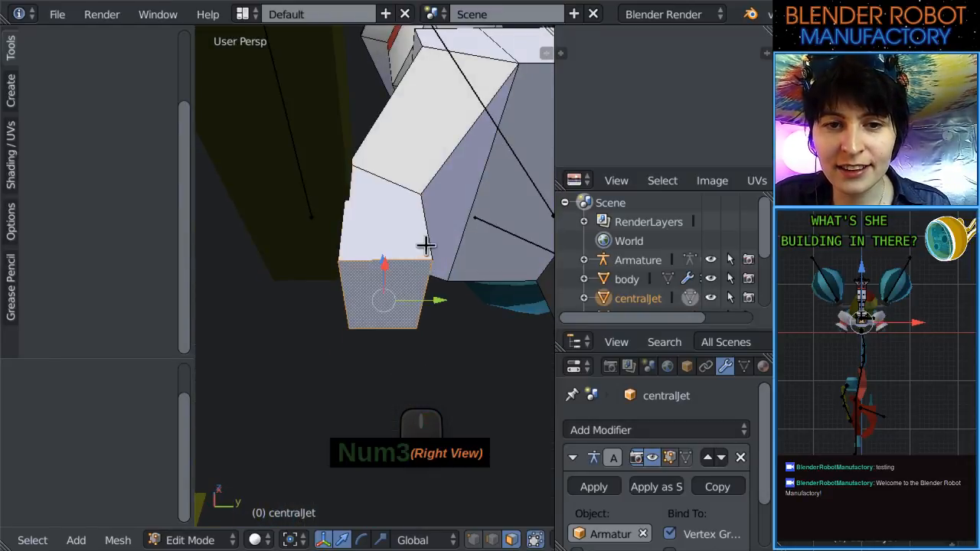
right_click(414, 288)
key(KP_3)
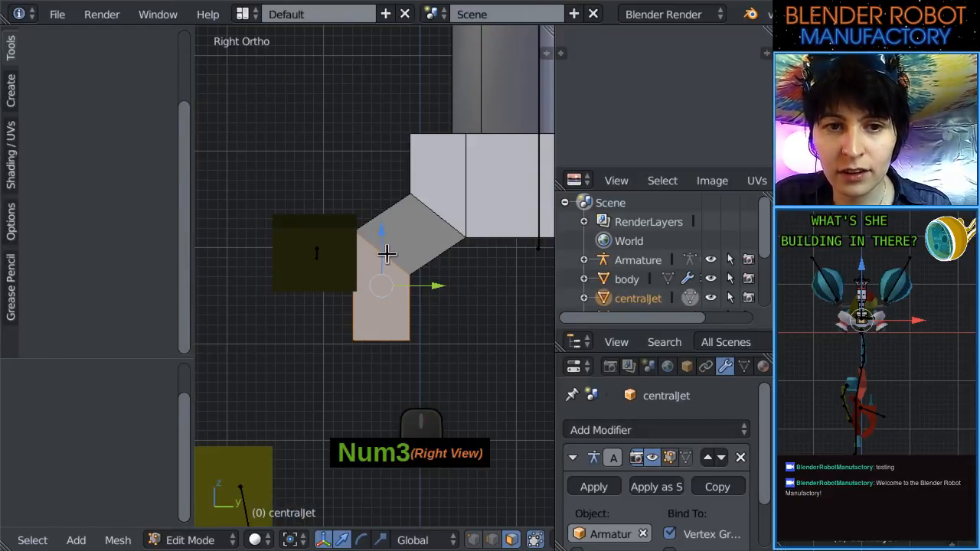
drag(387, 254, 393, 196)
Raise the bottom face of centralJet's small front block 0.009 in Z in front view.
key(KP_1)
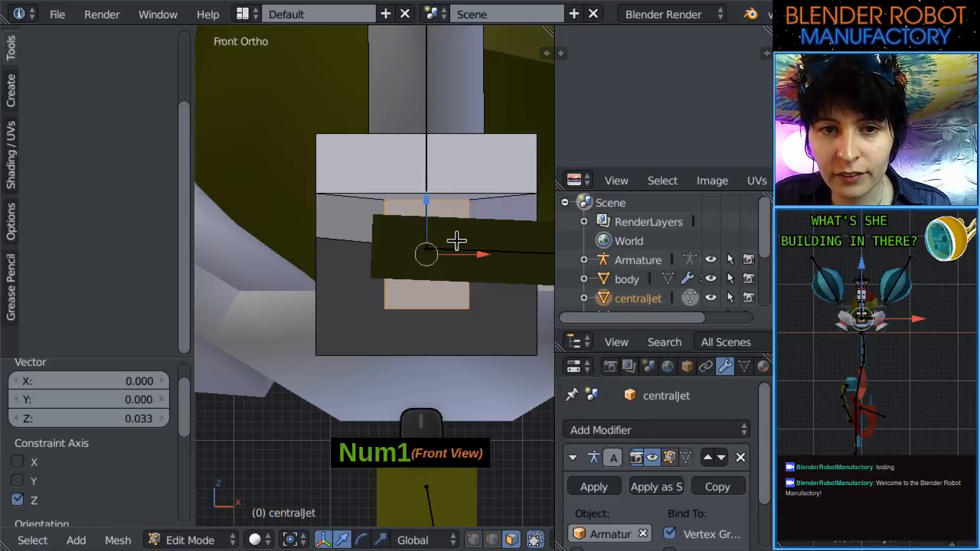
shift+middle_drag(457, 241, 384, 357)
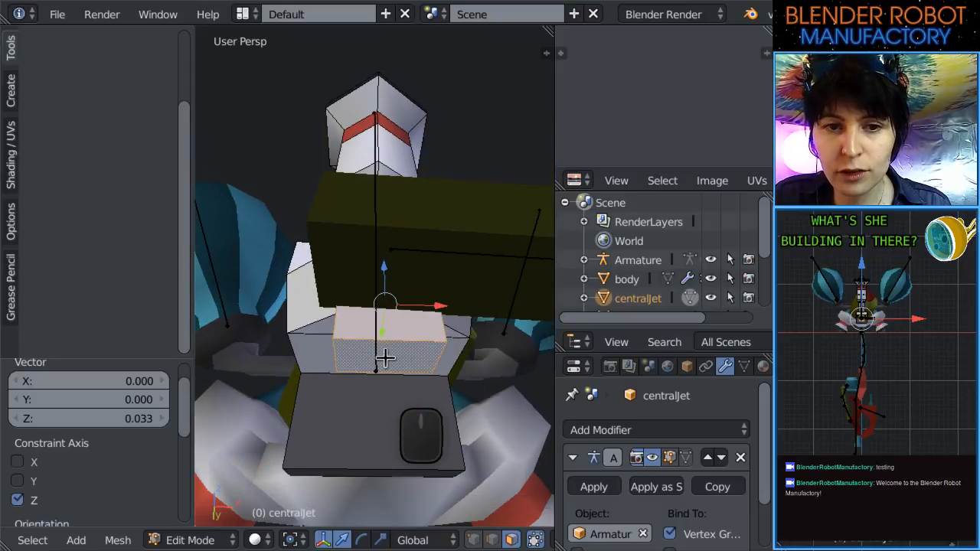
key(KP_1)
drag(388, 303, 389, 292)
scroll(393, 297, down, 5)
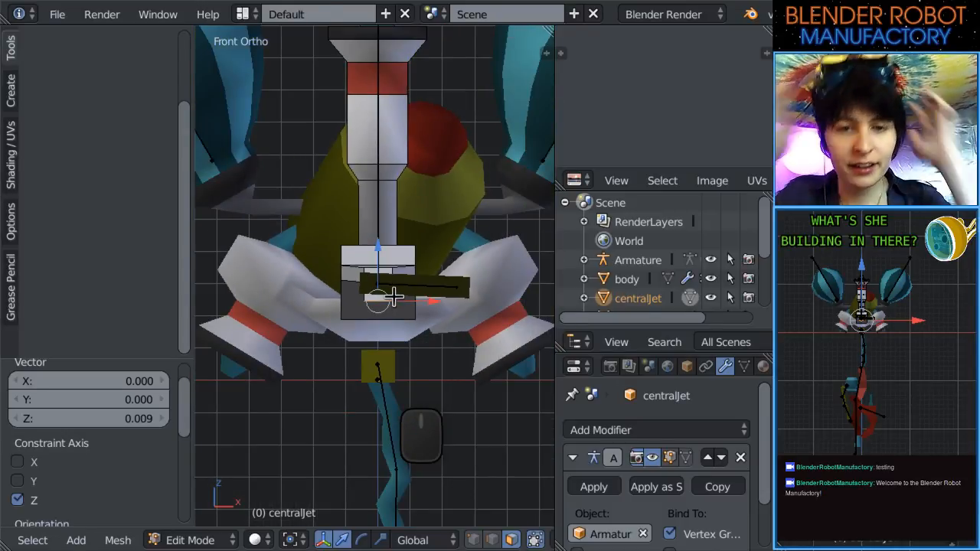
scroll(344, 250, up, 3)
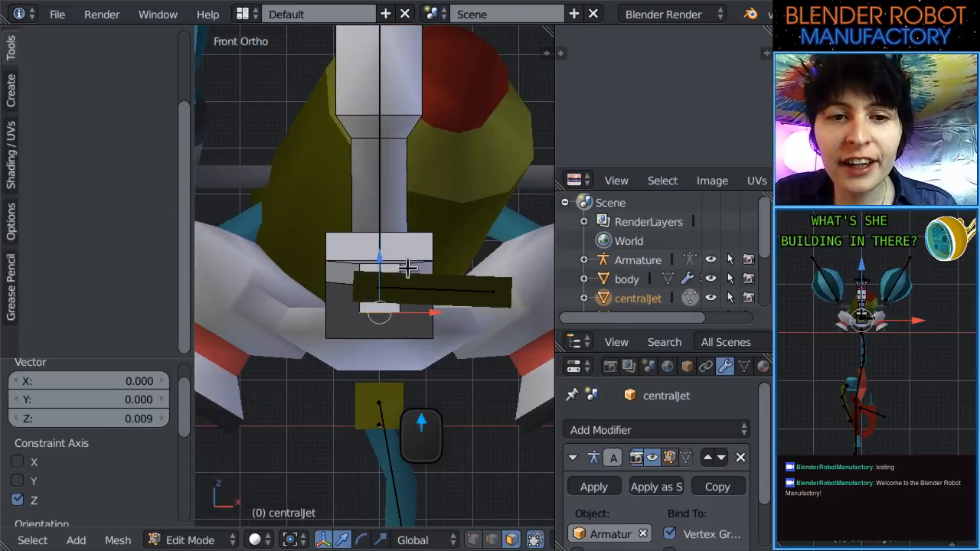
Leave Edit Mode and rotate bone centralJet.001 about 122° to test clawTop's movement.
key(Tab)
right_click(422, 291)
key(r)
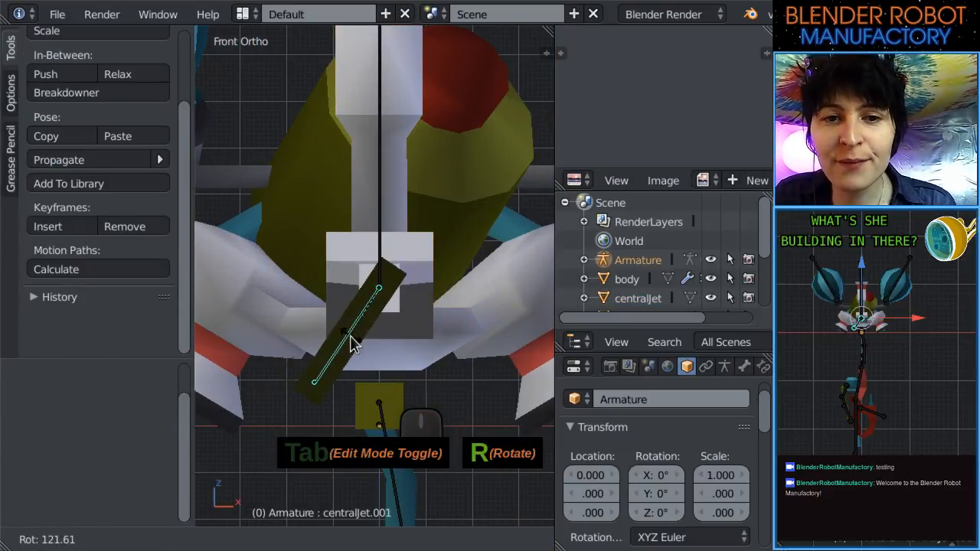
click(350, 339)
scroll(350, 340, down, 2)
Select all bones and reset their rotation, scale and location to the rest pose.
key(a)
key(alt+r)
key(alt+s)
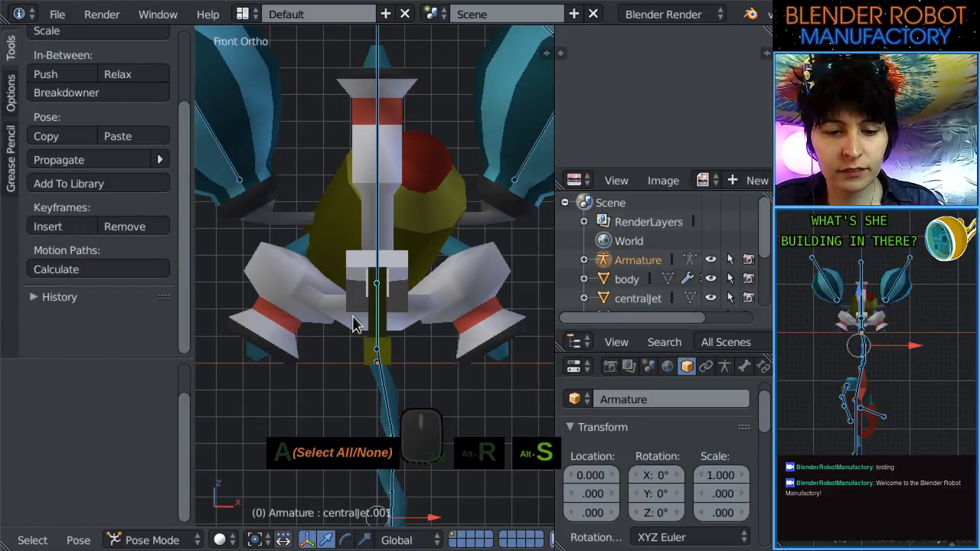
key(alt+g)
Put clawMid in Weight Paint mode with bone centralJet.005 active, show it in wireframe, and set the brush strength to 0.498.
scroll(440, 344, down, 2)
scroll(403, 294, up, 4)
right_click(329, 291)
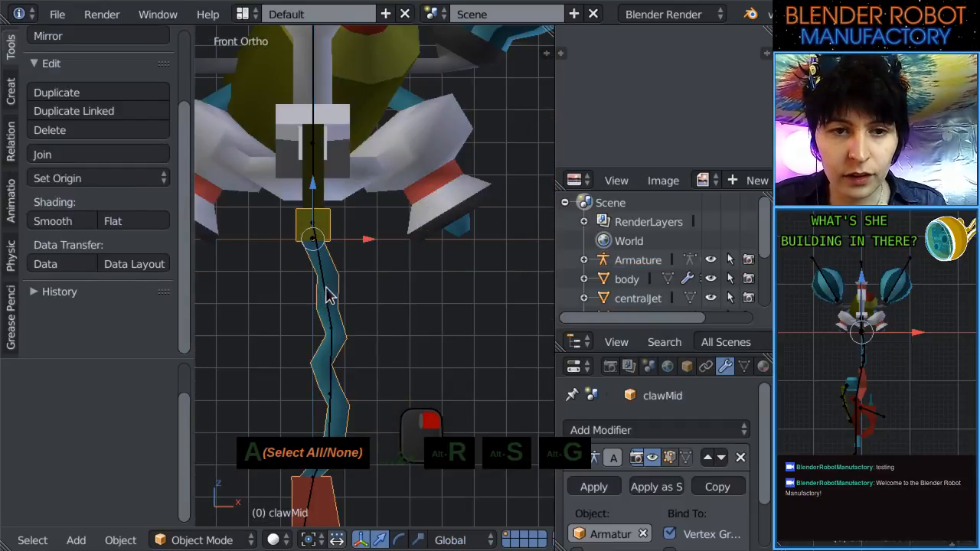
right_click(334, 291)
shift+right_click(335, 288)
key(ctrl+Tab)
scroll(370, 317, up, 3)
scroll(370, 317, up, 2)
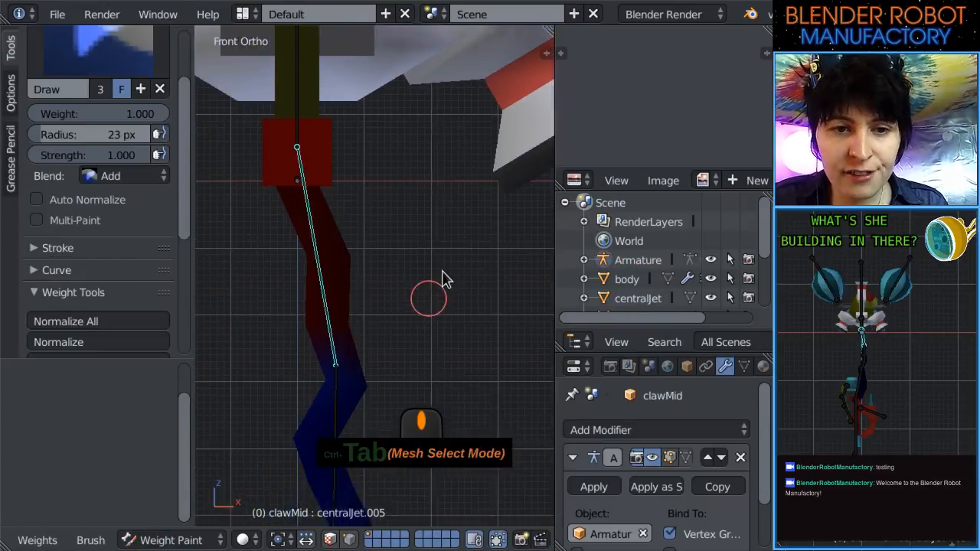
key(z)
drag(123, 155, 94, 154)
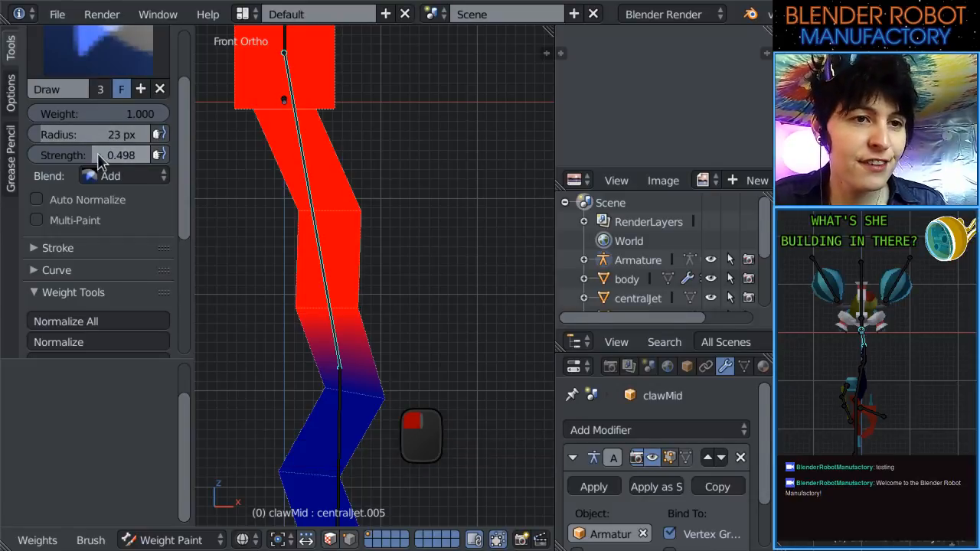
Paint partial weight for centralJet.005 onto the clawMid vertices around its lower joint, from several sides.
scroll(415, 405, up, 2)
shift+middle_drag(416, 405, 390, 294)
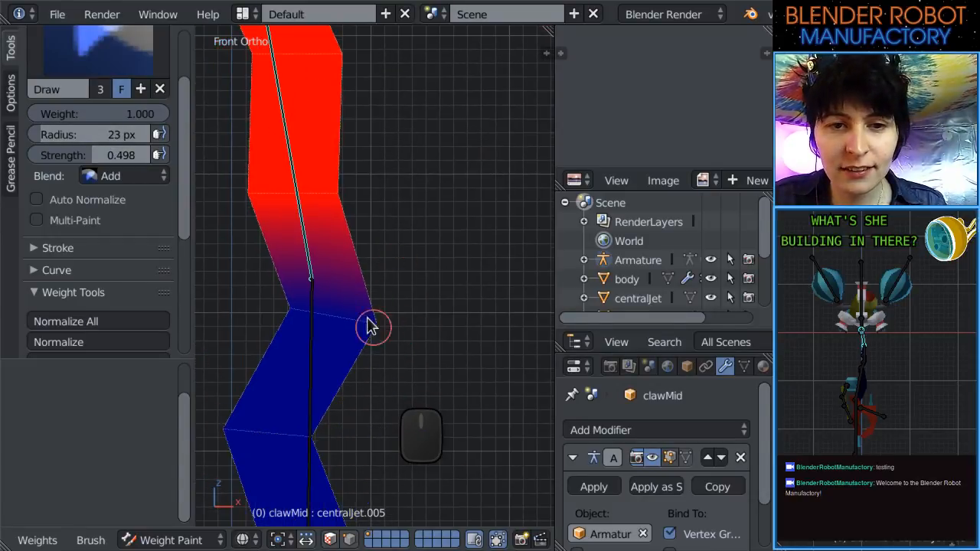
drag(368, 326, 339, 340)
middle_drag(498, 332, 350, 311)
drag(350, 311, 344, 305)
middle_drag(539, 319, 416, 302)
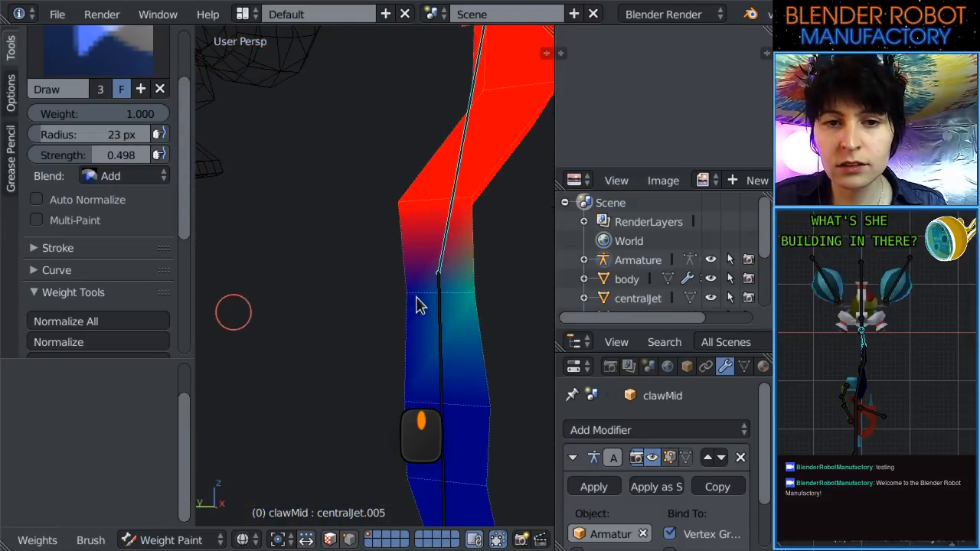
mouse_move(416, 302)
mouse_down()
mouse_move(408, 295)
mouse_move(416, 297)
mouse_up()
Select bone centralJet.006 and paint partial weight onto the clawMid vertices around its upper joint.
right_click(441, 322)
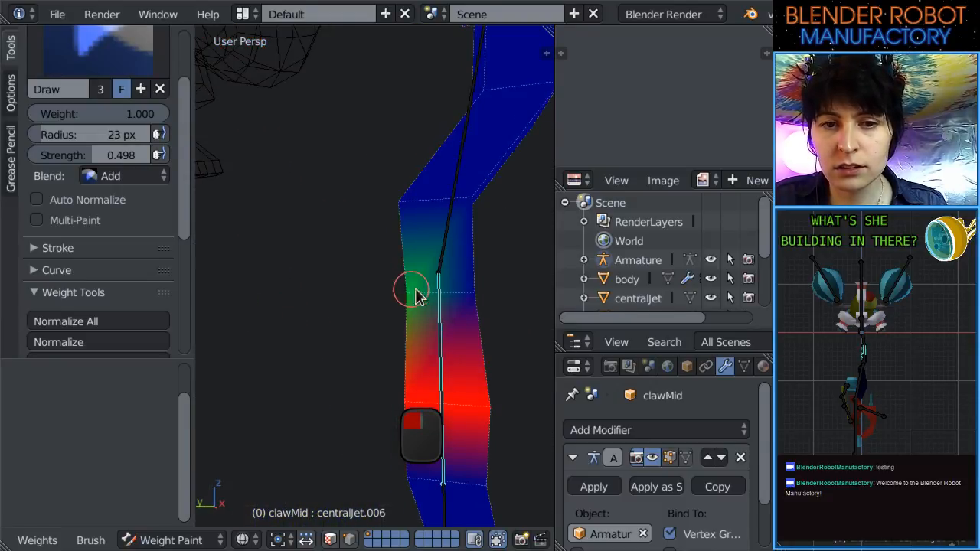
middle_drag(471, 293, 324, 314)
drag(337, 311, 358, 310)
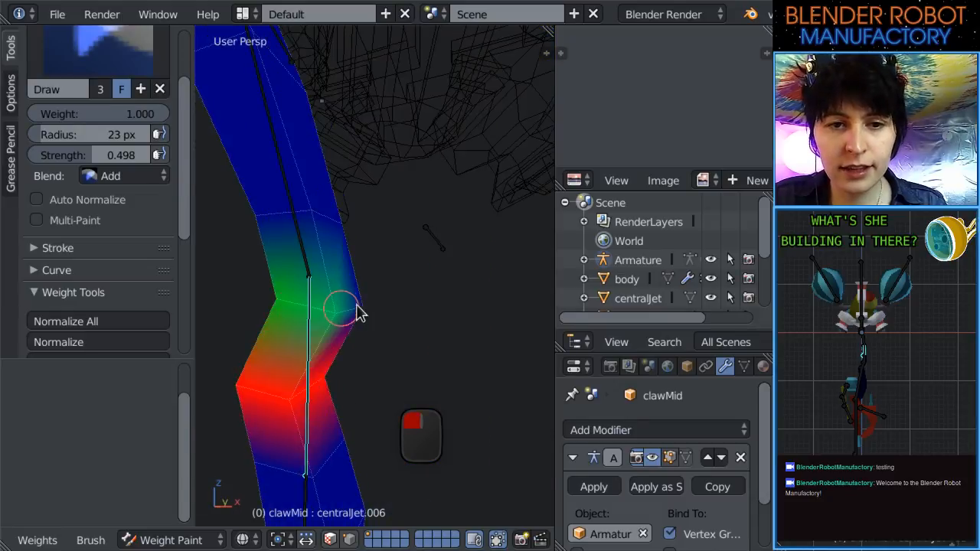
Edit the armature and raise the joint between centralJet.006 and centralJet.007 in Z, level with clawMid's nearest edge loop above.
middle_drag(363, 310, 404, 280)
key(KP_1)
scroll(435, 211, up, 4)
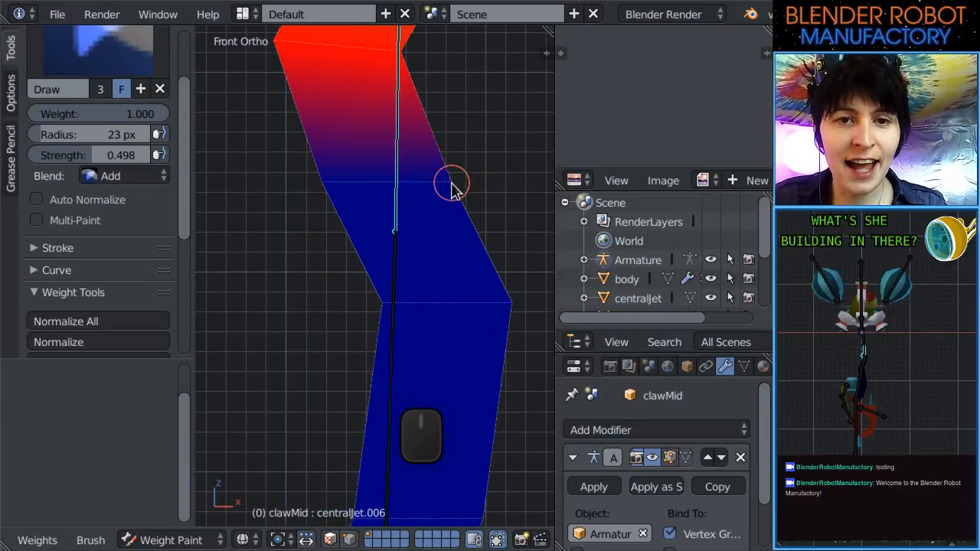
shift+middle_drag(435, 220, 438, 252)
right_click(397, 322)
right_click(397, 253)
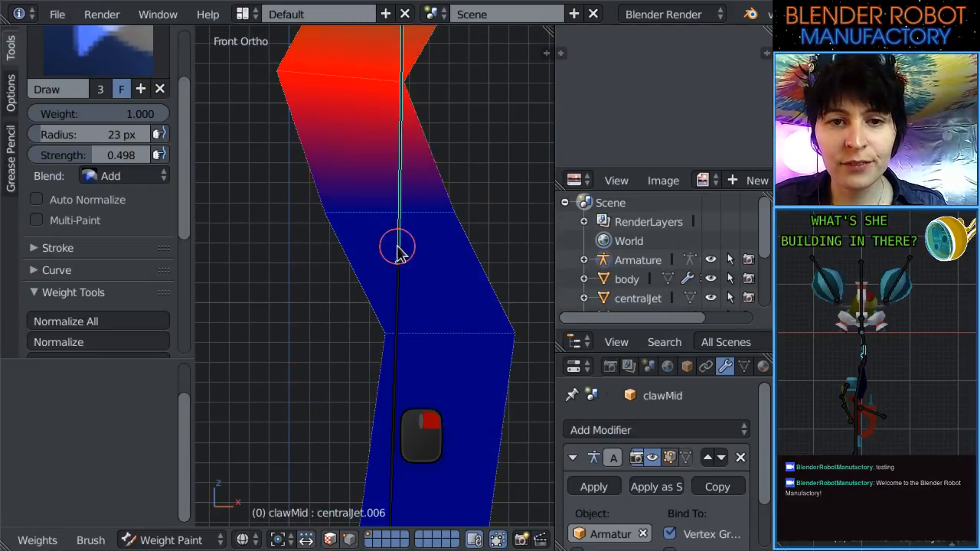
click(159, 541)
click(164, 520)
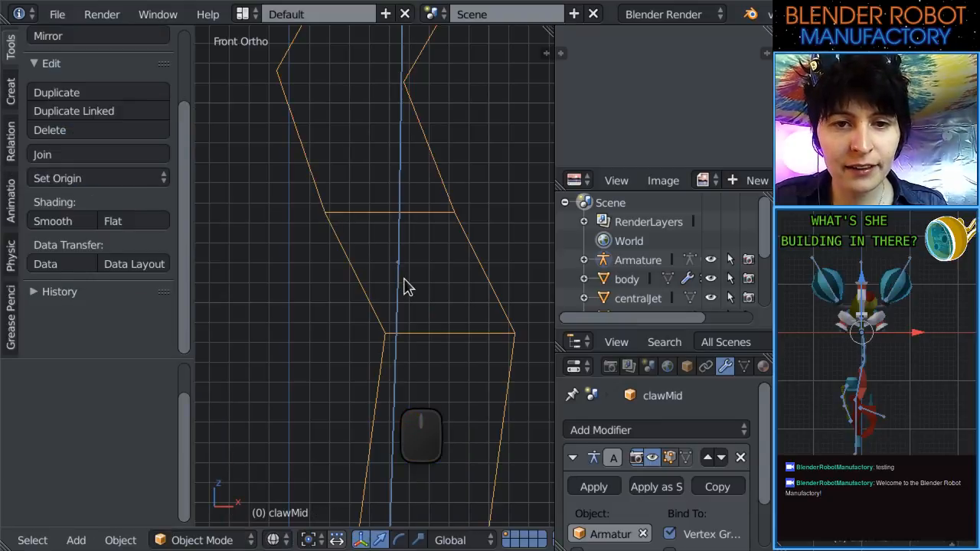
right_click(398, 263)
key(Tab)
drag(401, 219, 414, 157)
key(Tab)
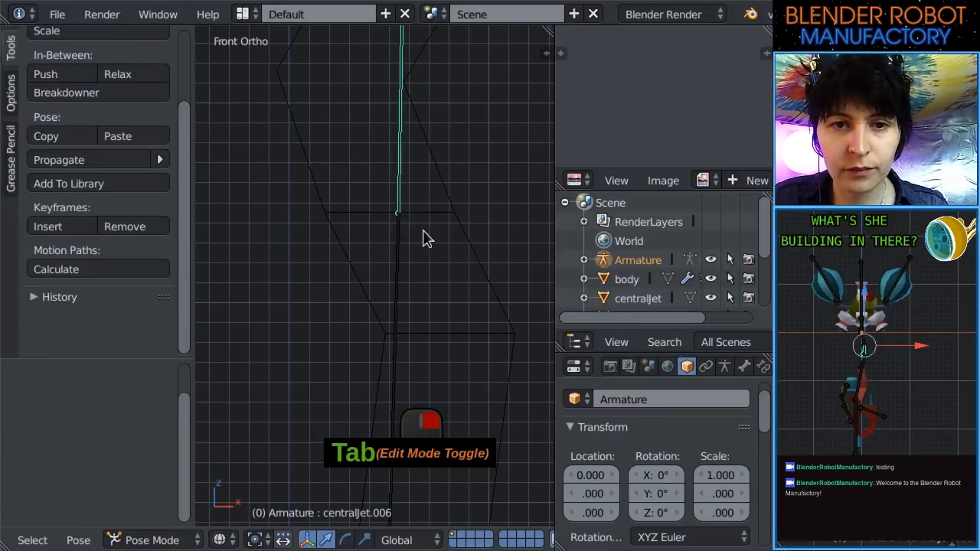
Return clawMid to Weight Paint mode with bone centralJet.007 active.
right_click(410, 249)
shift+right_click(472, 244)
key(ctrl+Tab)
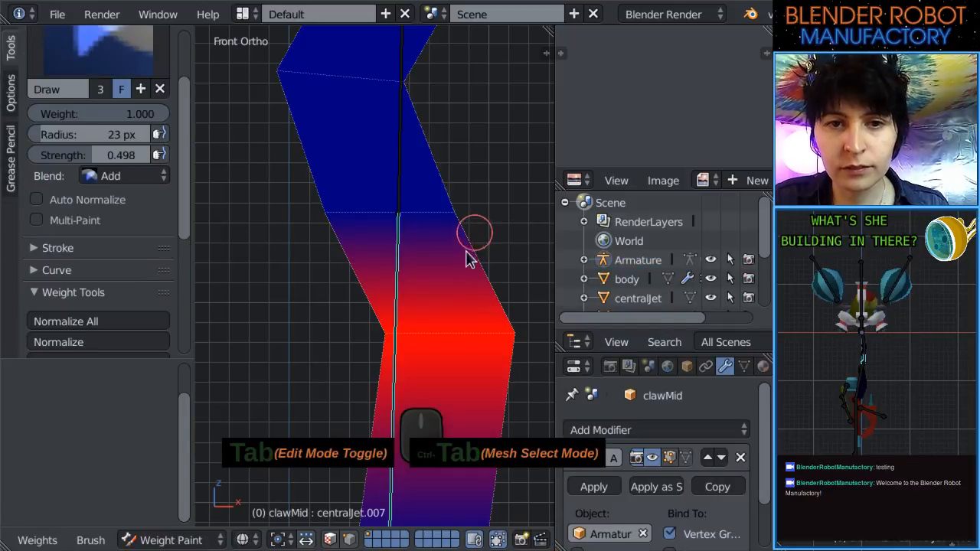
Select bone centralJet.006 and paint partial weight onto the clawMid vertices around its lower joint, from several sides.
right_click(405, 220)
click(451, 251)
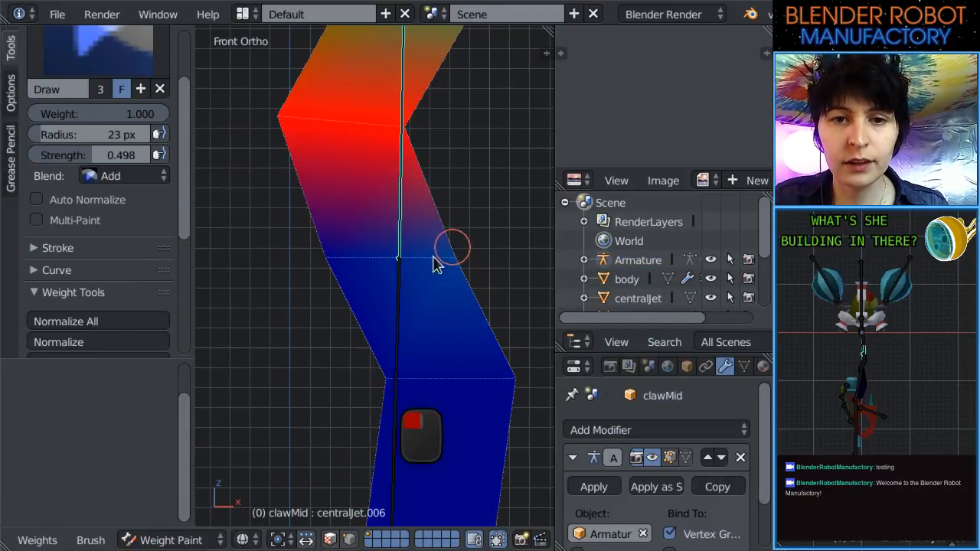
key(ctrl+z)
click(453, 258)
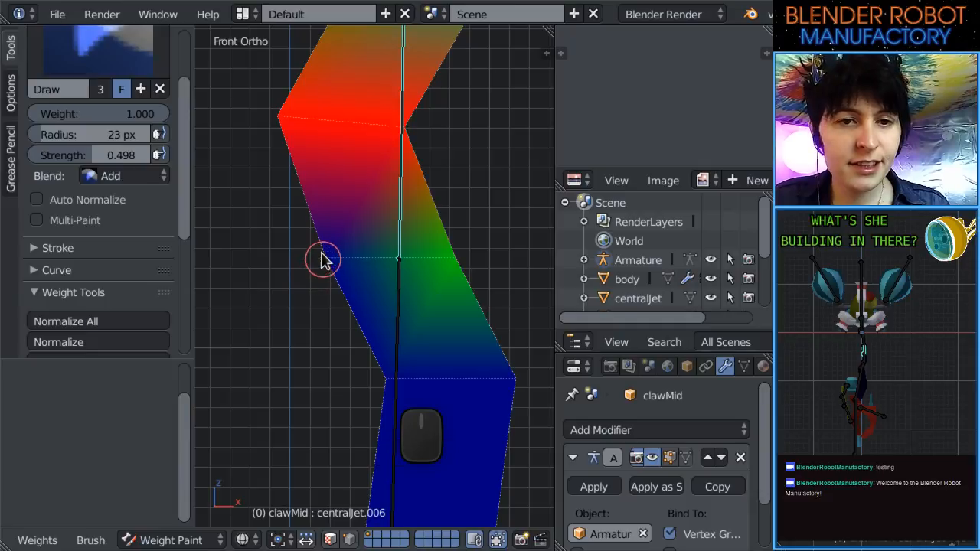
middle_drag(372, 265, 385, 273)
key(KP_3)
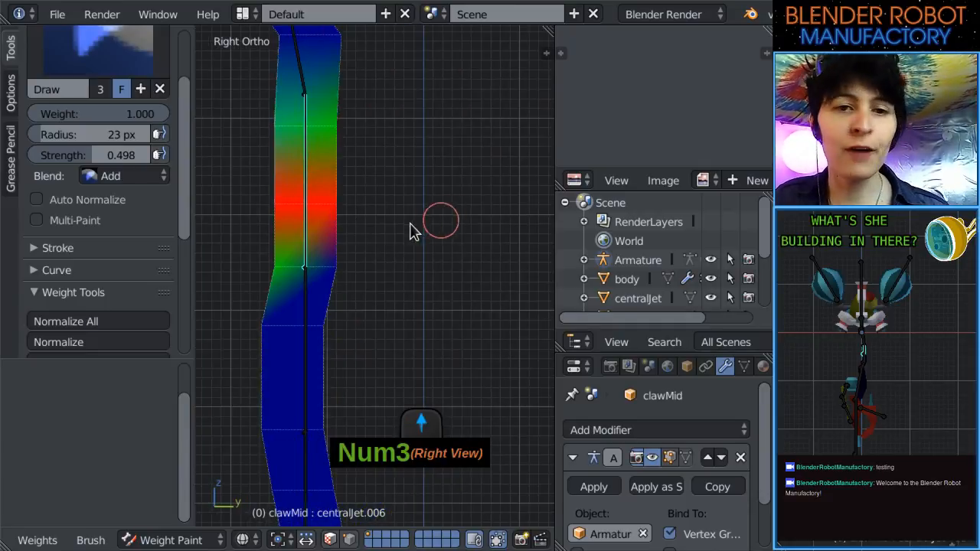
mouse_move(282, 261)
middle_down()
mouse_move(363, 300)
mouse_move(545, 287)
mouse_move(366, 283)
mouse_move(431, 306)
mouse_move(385, 280)
middle_up()
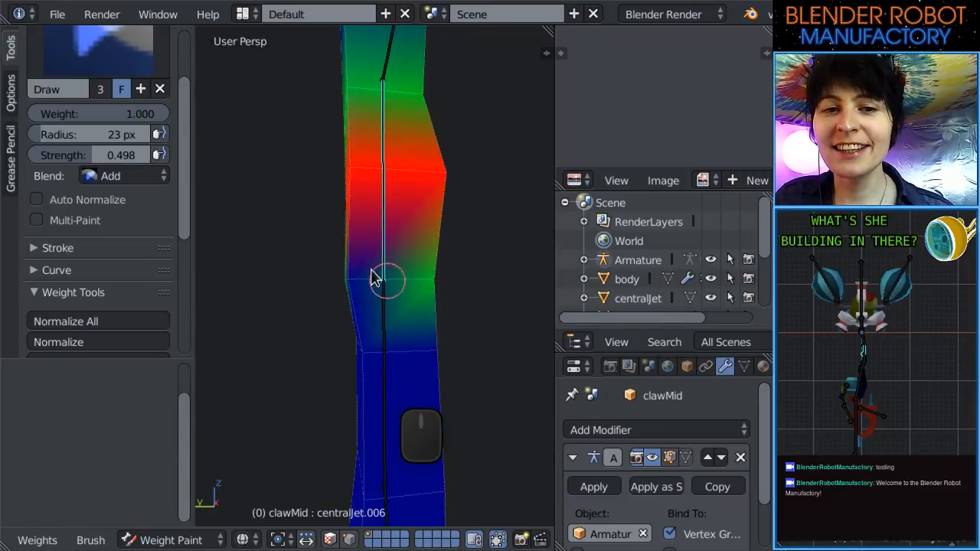
drag(367, 280, 344, 280)
key(KP_1)
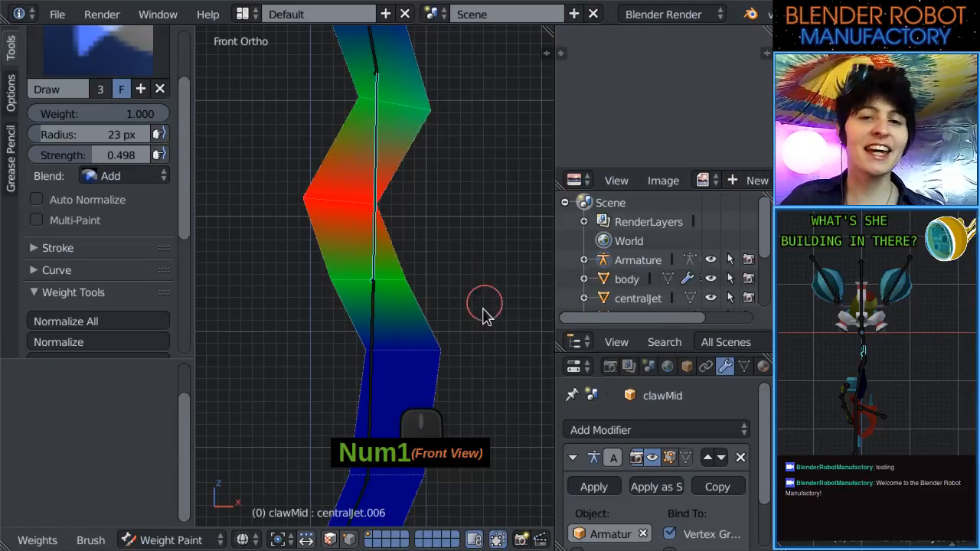
Try rotating bone centralJet.006 by -57.5° to test how clawMid bends, and undo the rotation.
right_click(370, 239)
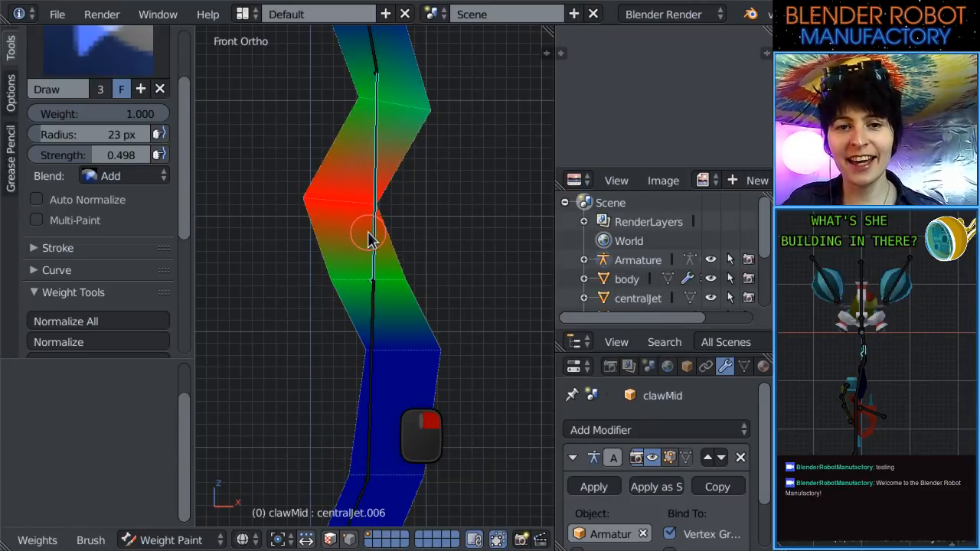
key(r)
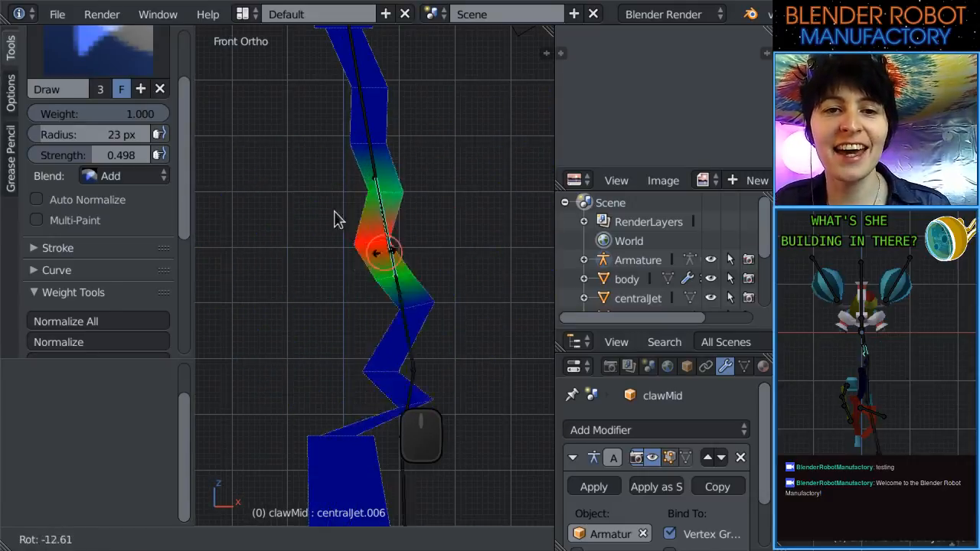
click(386, 190)
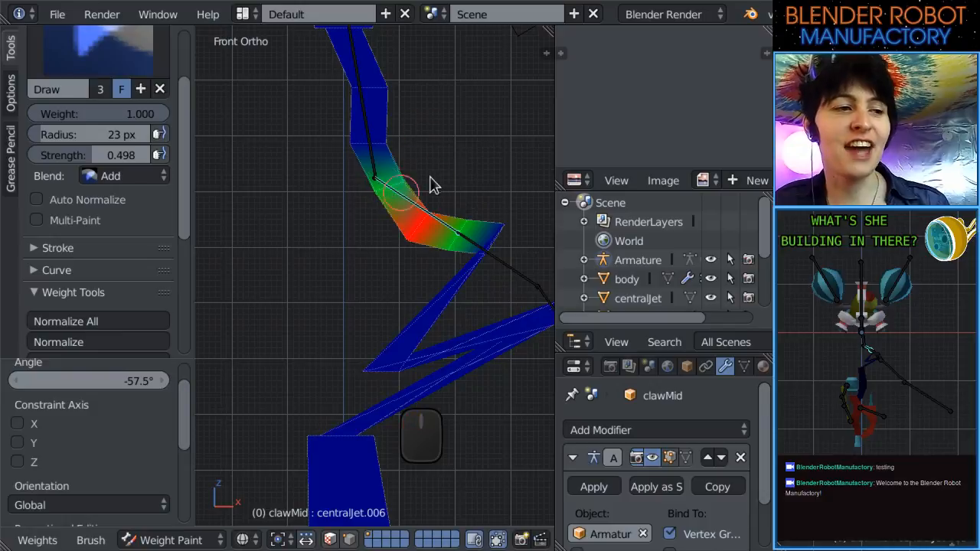
key(ctrl+z)
key(ctrl+z)
key(ctrl+z)
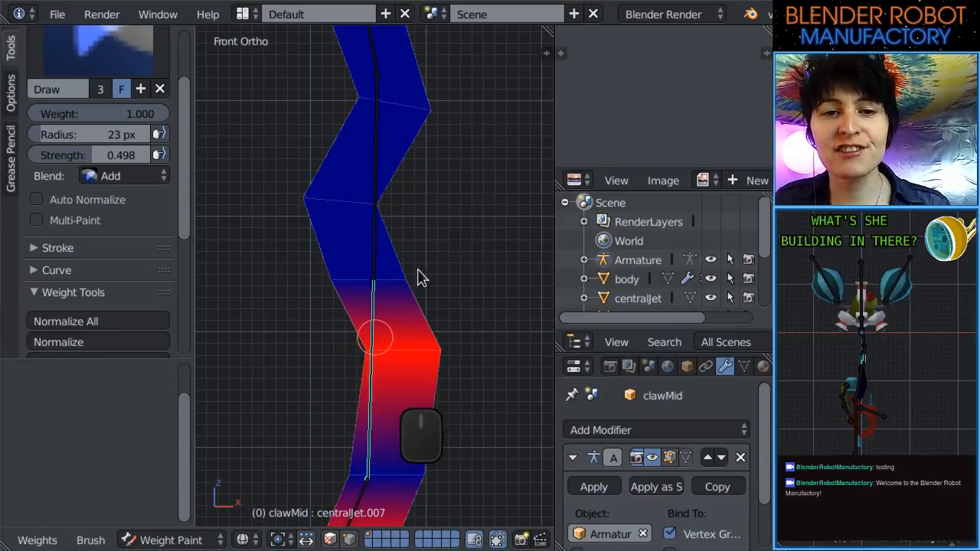
Paint partial weight for centralJet.007 onto the clawMid vertices around its upper joint, from several sides.
scroll(446, 291, up, 1)
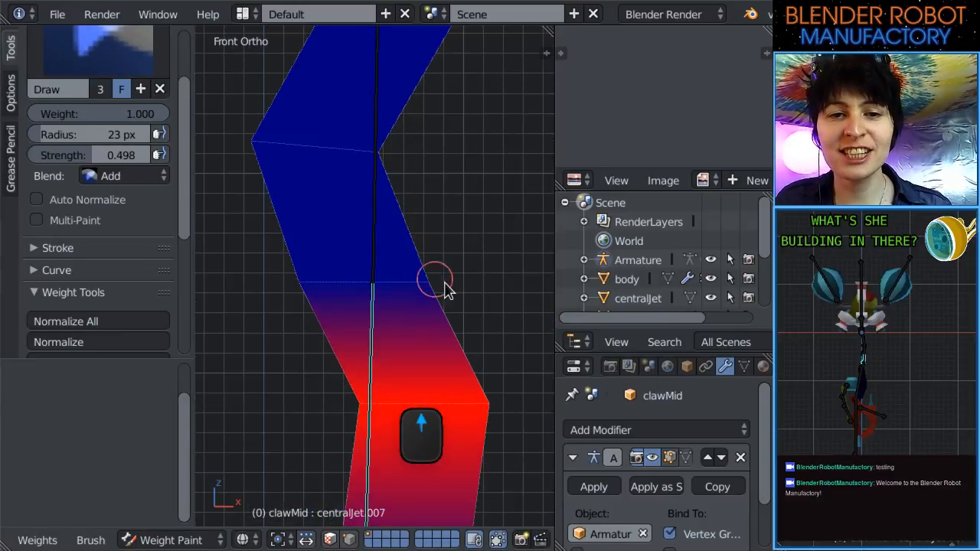
right_click(376, 267)
right_click(375, 322)
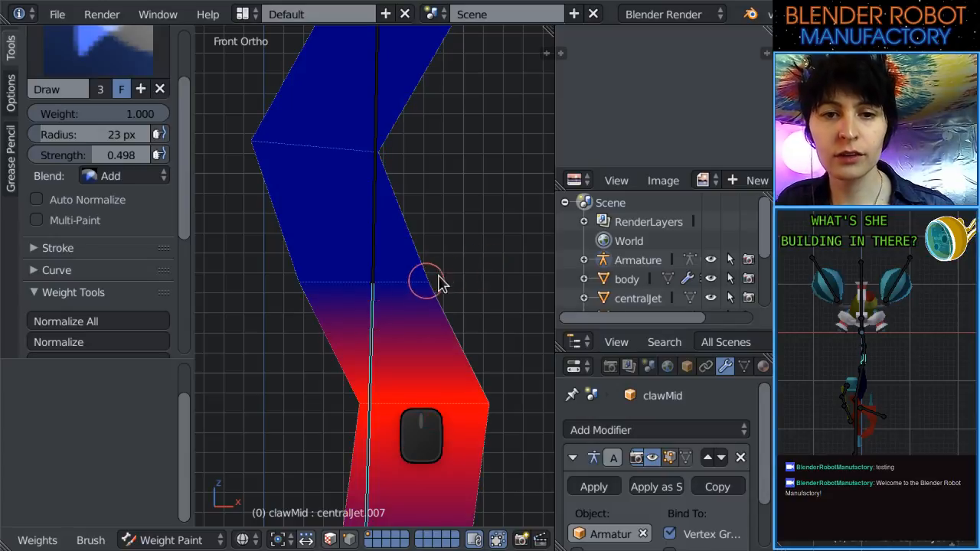
drag(428, 285, 297, 316)
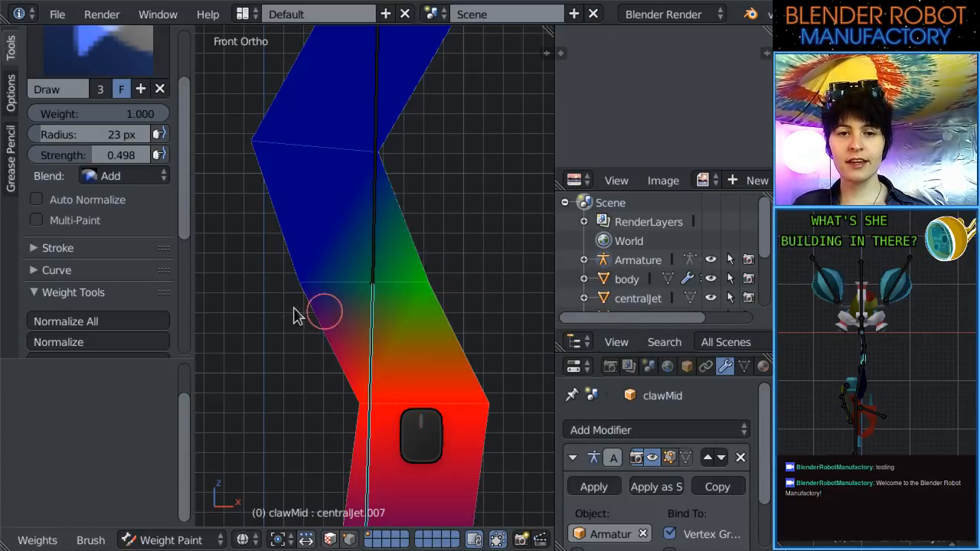
middle_drag(304, 283, 495, 329)
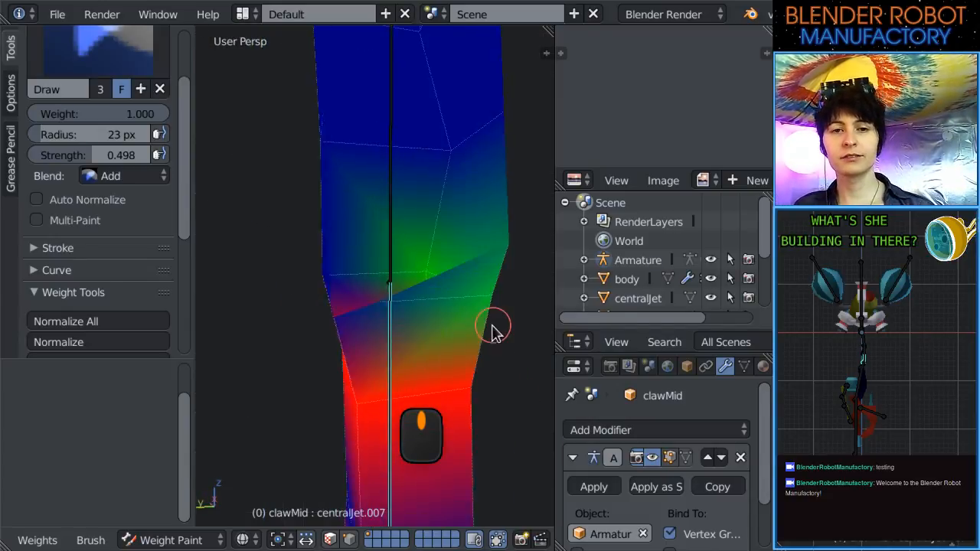
scroll(420, 320, down, 2)
middle_drag(361, 285, 427, 299)
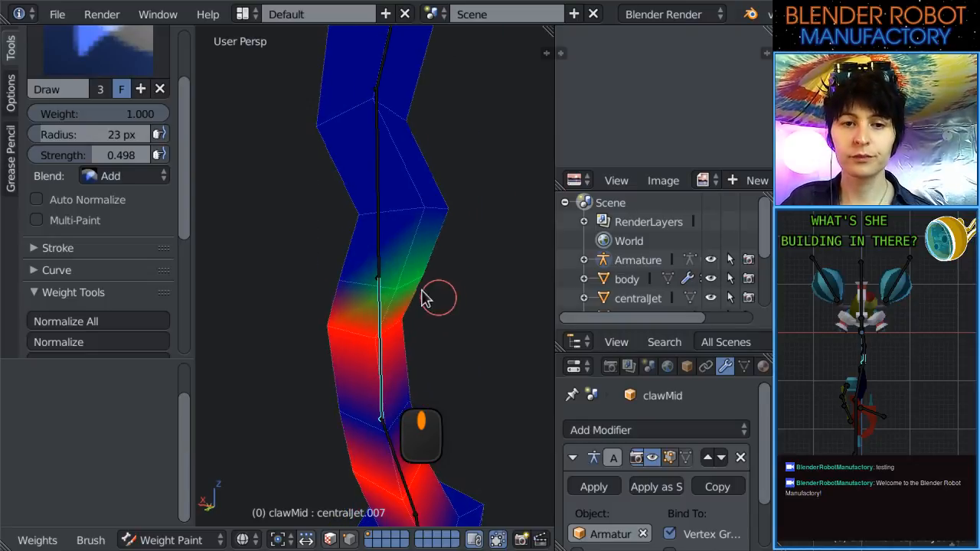
drag(332, 291, 343, 289)
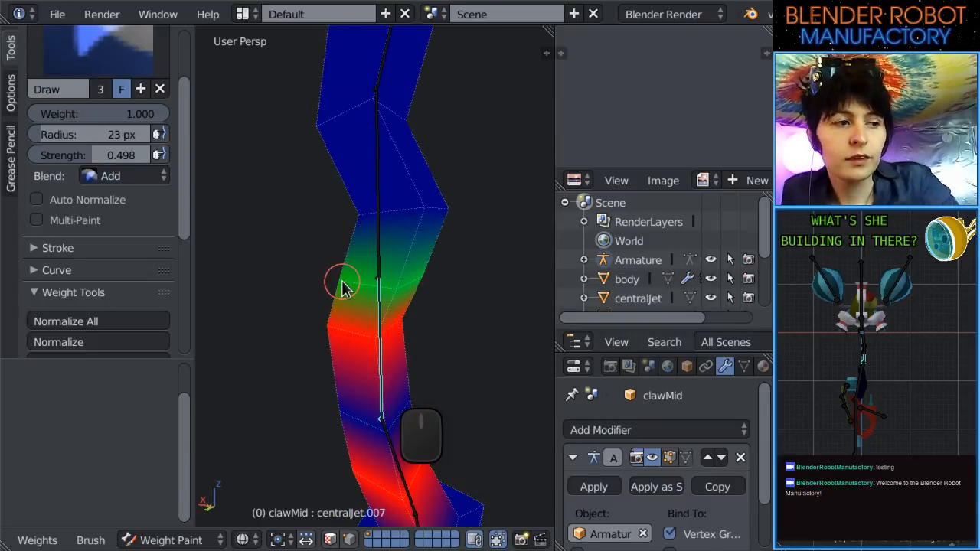
key(KP_1)
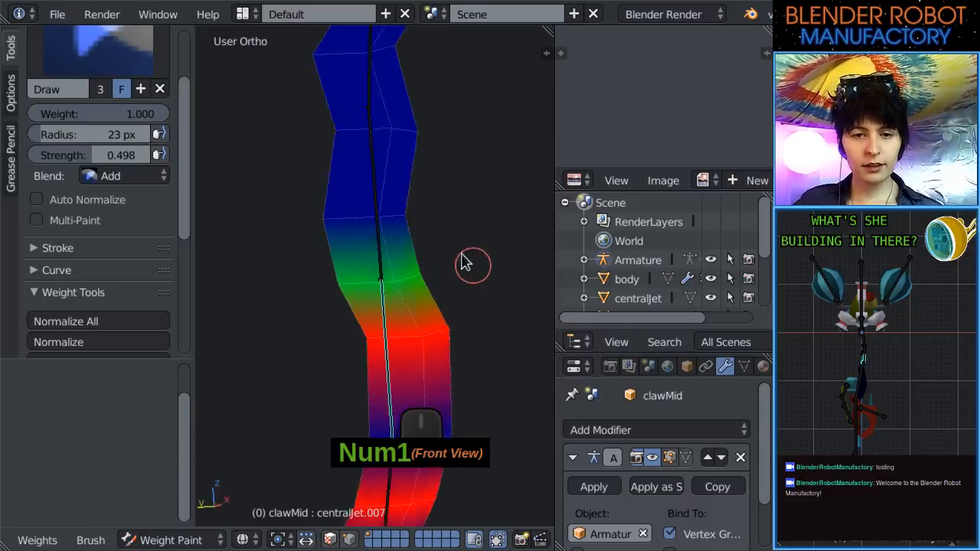
scroll(435, 286, up, 3)
shift+middle_drag(399, 316, 337, 181)
mouse_move(364, 387)
mouse_down()
mouse_move(372, 376)
mouse_move(289, 371)
mouse_up()
key(ctrl+z)
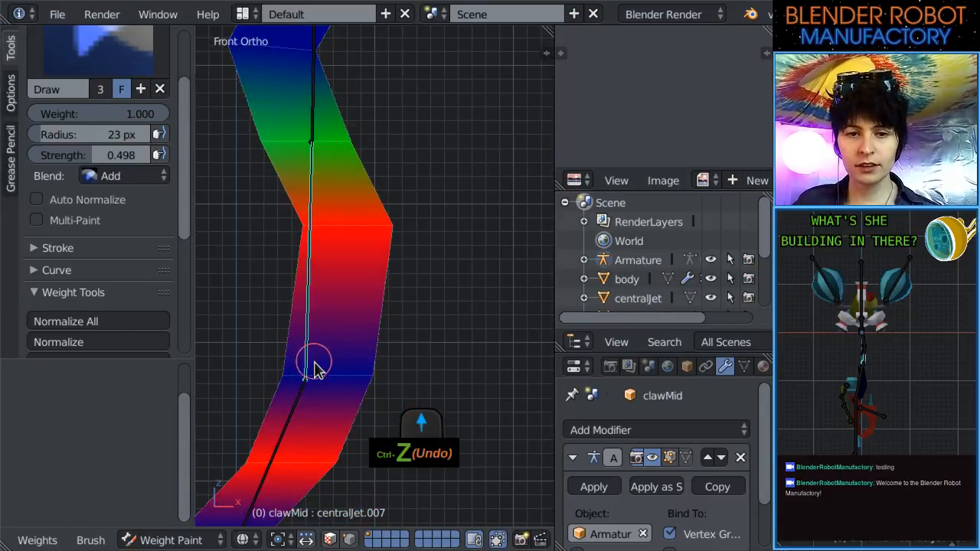
Edit the armature and move the joint at the lower end of centralJet.007 by about 0.020 in X and 0.004 in Z, toward clawMid's centre.
click(220, 527)
click(164, 498)
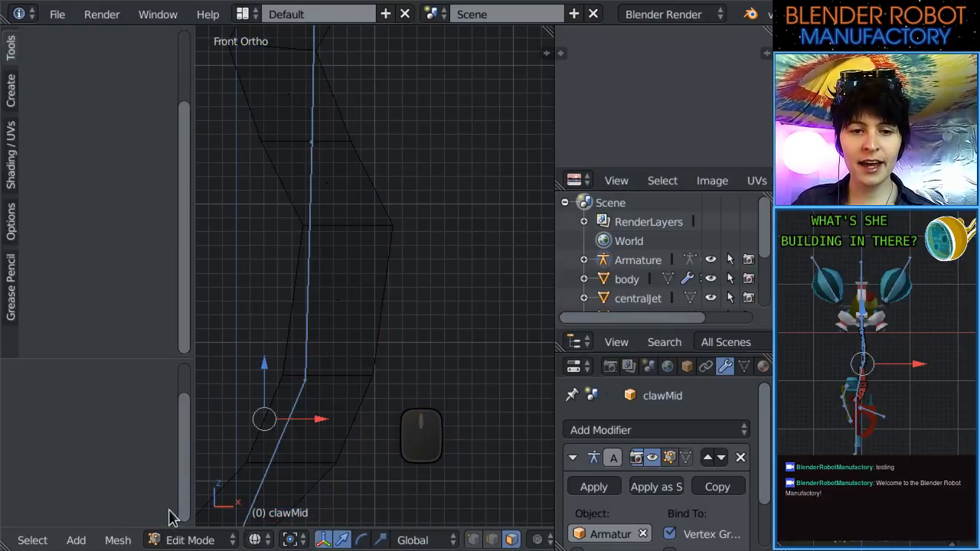
click(176, 539)
click(184, 516)
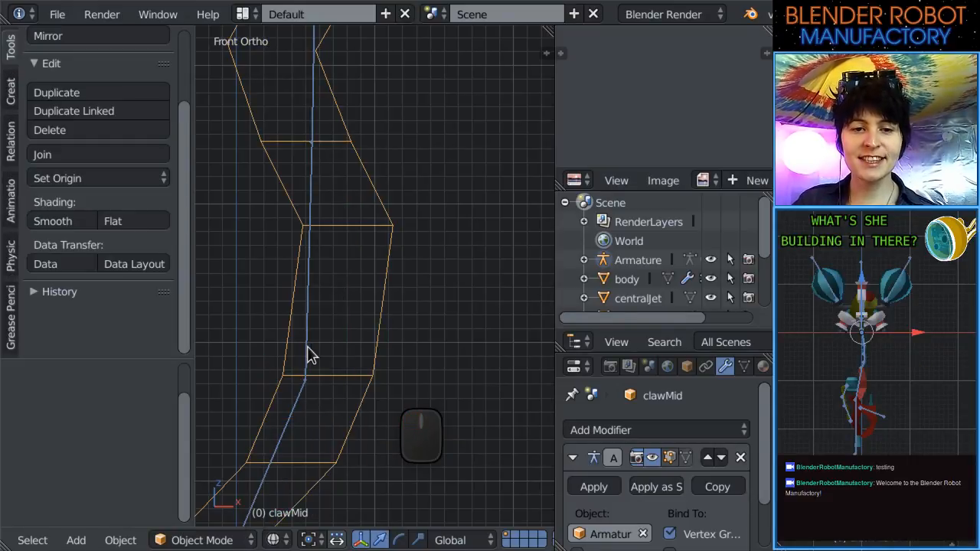
right_click(309, 355)
key(Tab)
key(g)
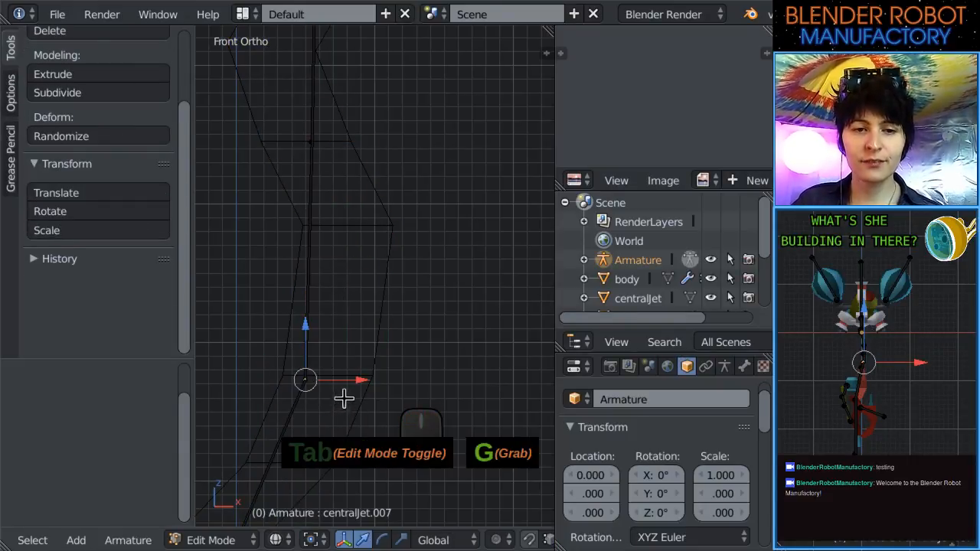
click(371, 393)
Select the joint at the lower end of centralJet.005 and return clawMid to Weight Paint mode.
shift+middle_drag(402, 314, 447, 44)
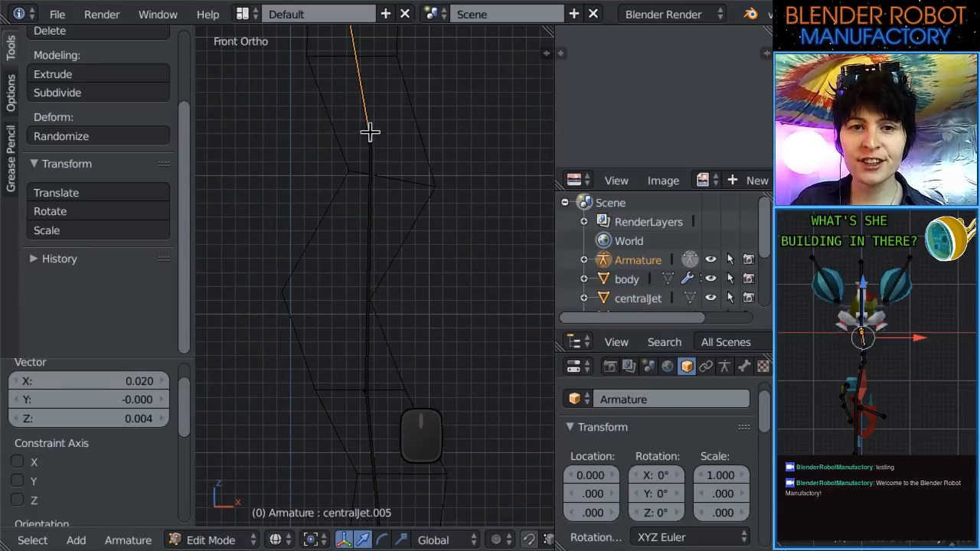
shift+middle_drag(452, 137, 440, 288)
key(Tab)
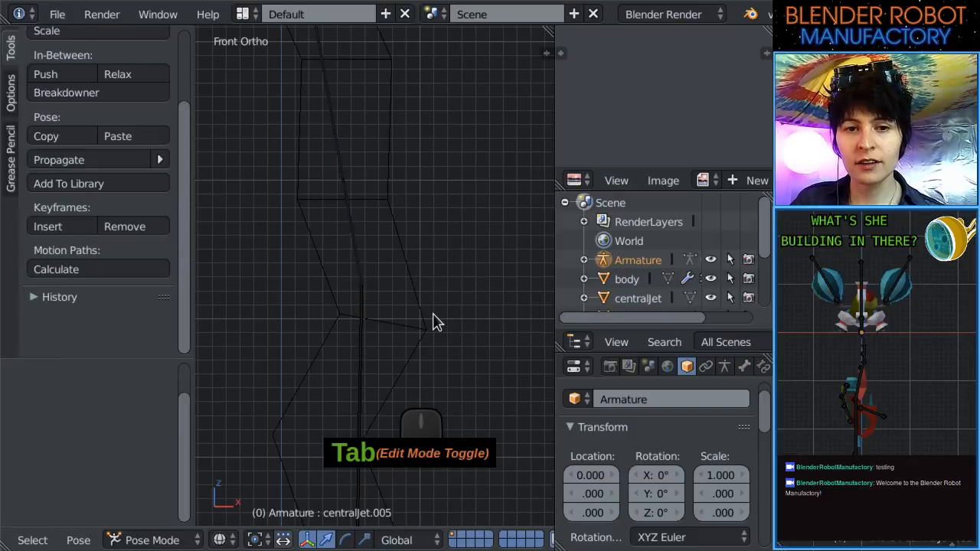
key(Tab)
click(210, 540)
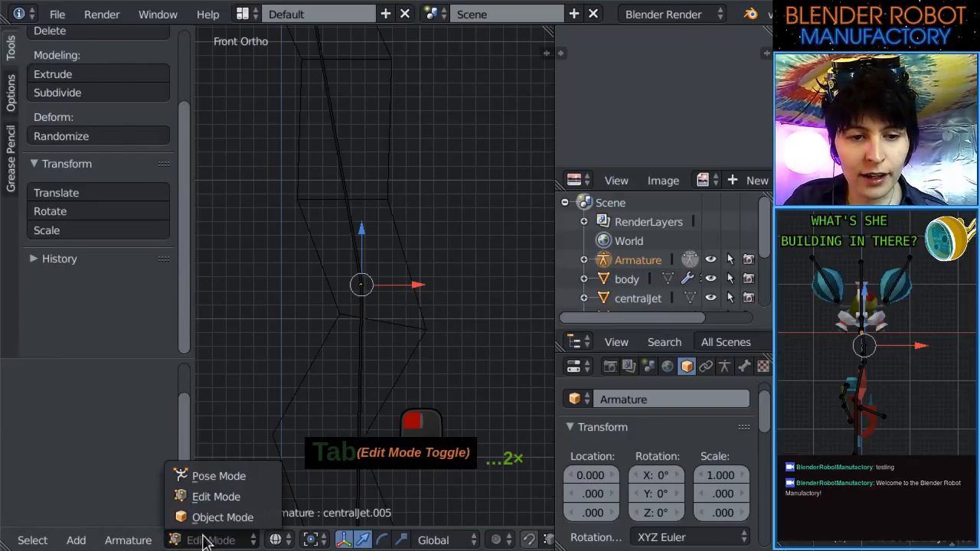
click(208, 515)
right_click(422, 312)
key(ctrl+Tab)
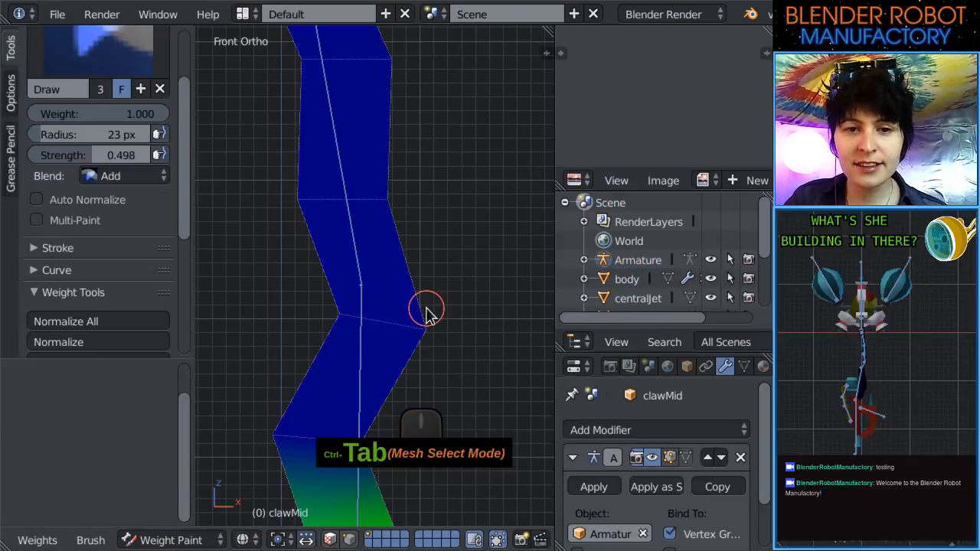
Put the armature in Pose Mode and make bone centralJet.005 active.
scroll(422, 312, down, 4)
right_click(371, 270)
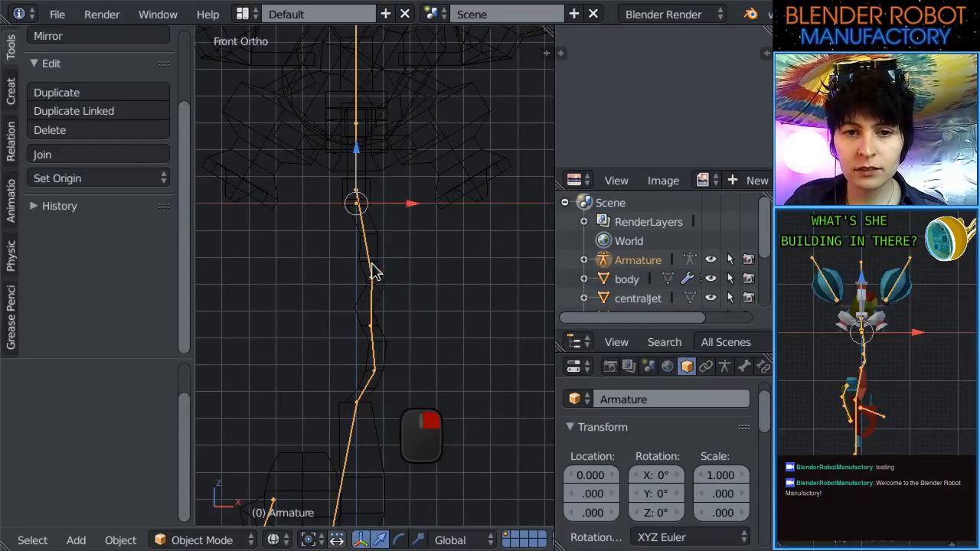
key(ctrl+Tab)
right_click(372, 277)
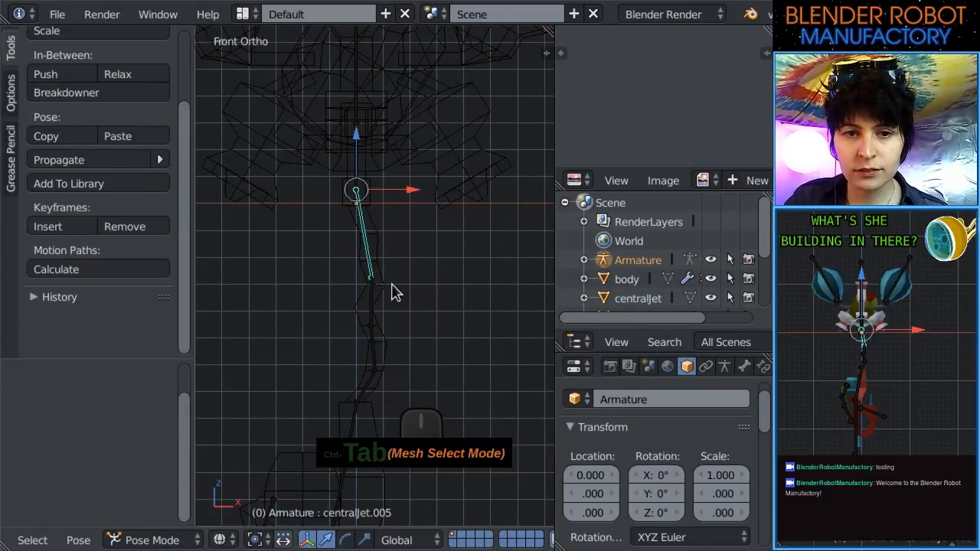
Switch the viewport to solid shading and show clawMid's centralJet.005 weights in Weight Paint mode.
right_click(391, 287)
key(ctrl+Tab)
key(Tab)
key(z)
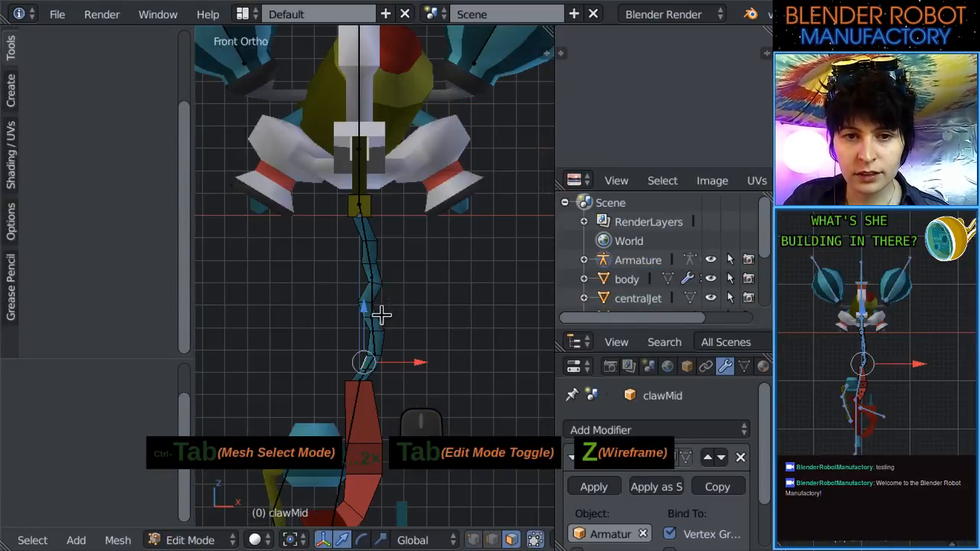
scroll(375, 303, up, 4)
key(Tab)
right_click(387, 284)
right_click(389, 290)
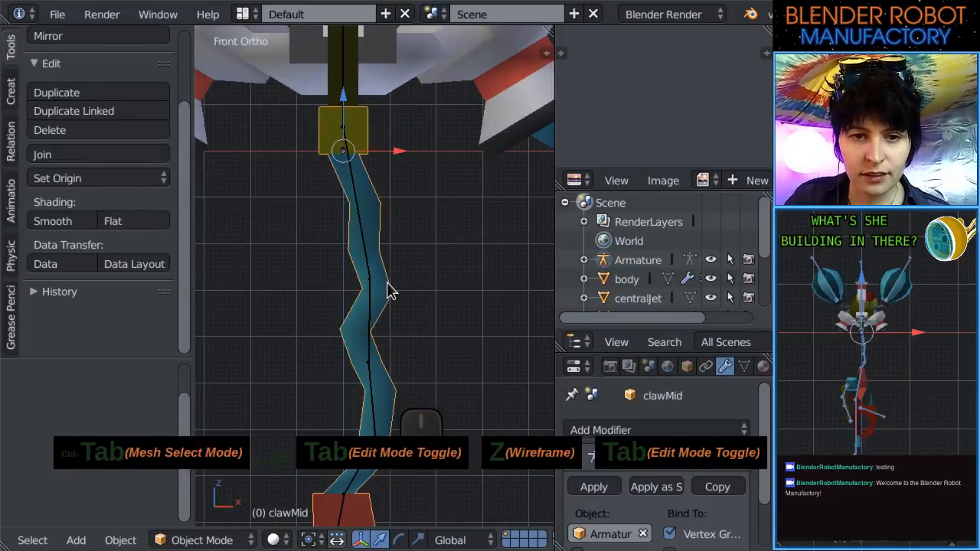
key(ctrl+Tab)
scroll(407, 313, up, 5)
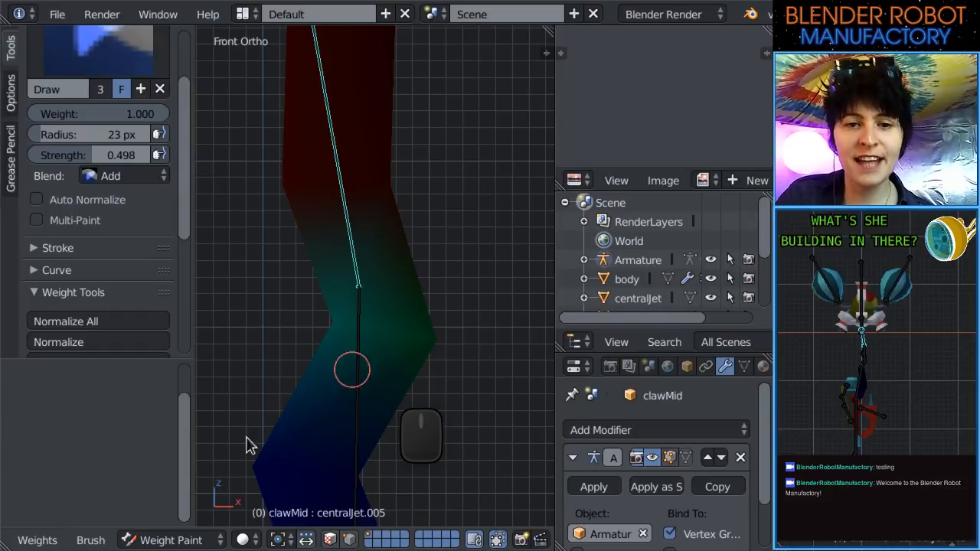
Edit the armature and move the joint between centralJet.005 and centralJet.006 by about 0.012 in X and -0.024 in Z, into clawMid's bend.
click(213, 540)
click(176, 518)
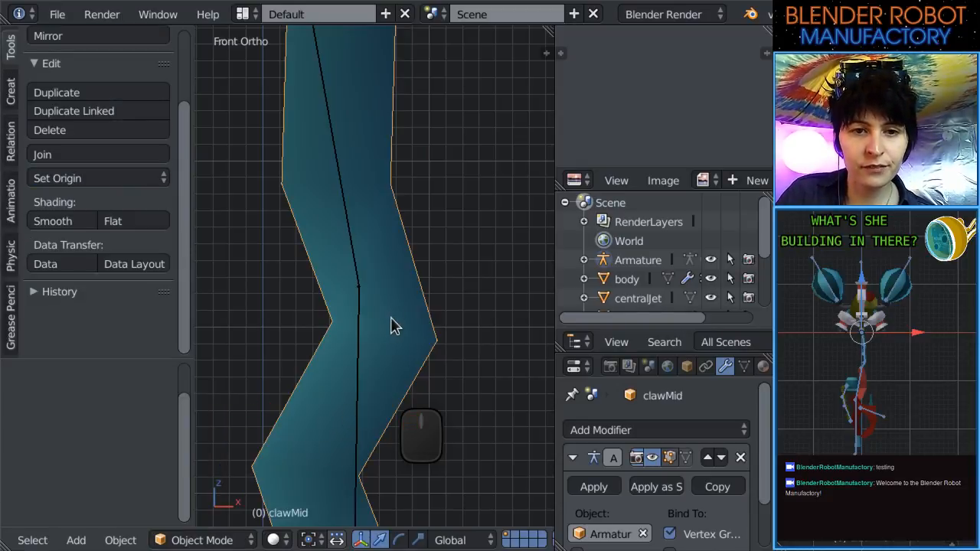
key(Tab)
key(Tab)
right_click(354, 269)
key(Tab)
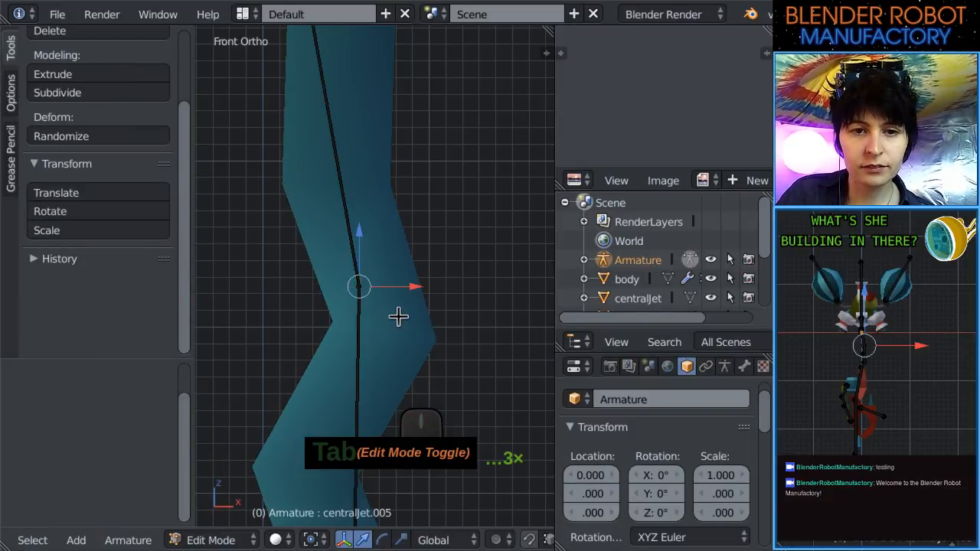
key(p)
click(398, 319)
key(g)
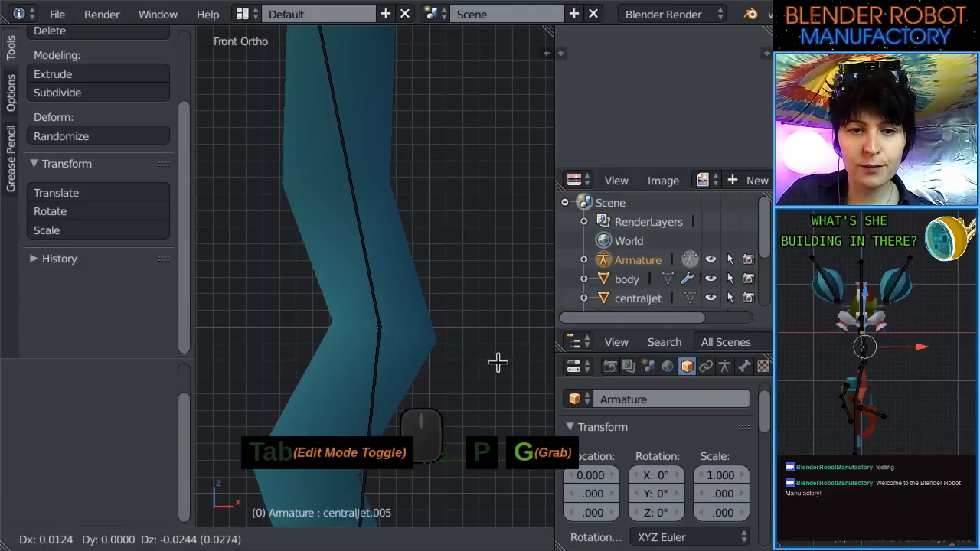
click(494, 361)
Return the armature to Pose Mode, select bone centralJet.007 and examine how the joints line up with clawMid's bends.
scroll(419, 357, down, 7)
shift+middle_drag(409, 286, 412, 69)
key(Tab)
scroll(398, 202, down, 3)
scroll(410, 205, up, 4)
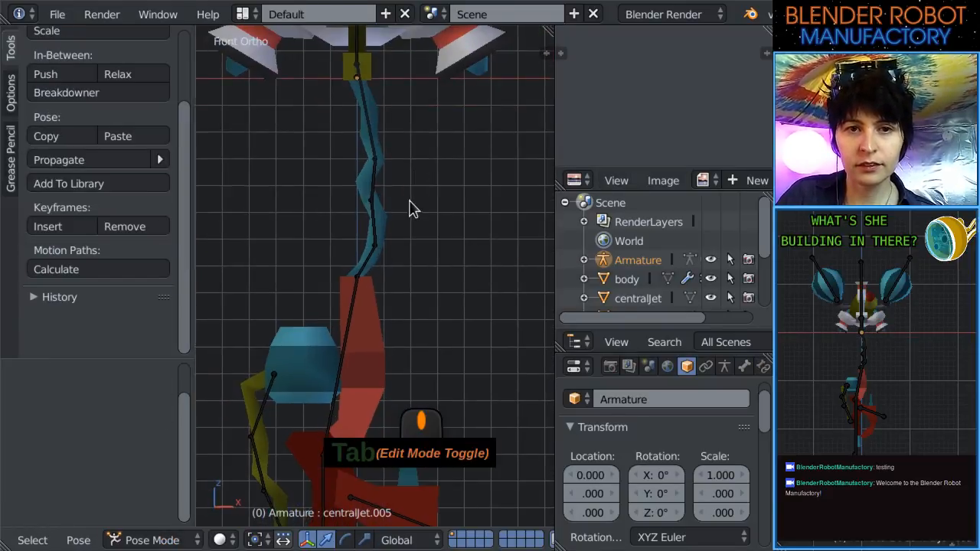
scroll(413, 210, up, 3)
right_click(376, 187)
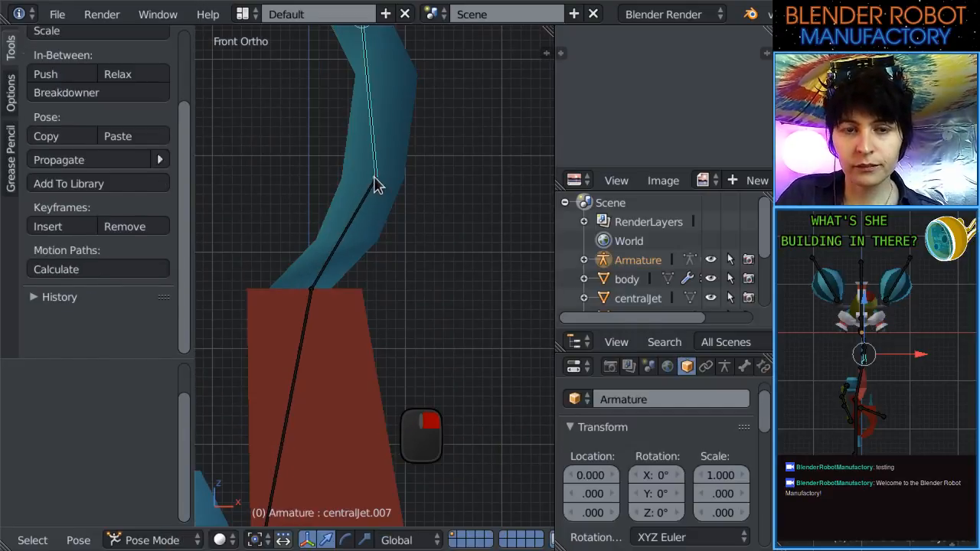
scroll(411, 223, down, 2)
shift+middle_drag(411, 228, 432, 334)
scroll(453, 263, up, 2)
shift+middle_drag(453, 262, 450, 320)
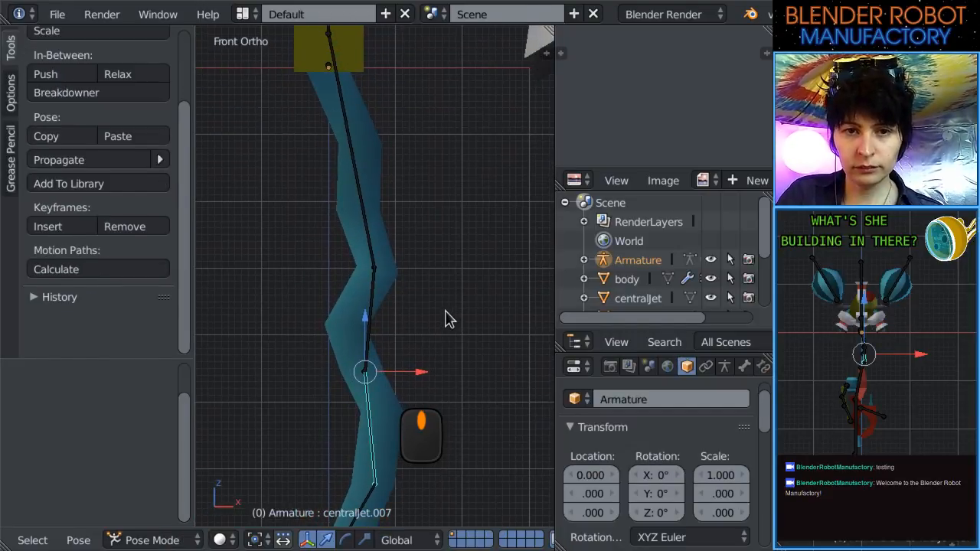
Test clawMid's bending in Pose Mode by rotating centralJet.008 about -75.6° and centralJet.007 about -40.9°.
key(Tab)
scroll(393, 269, down, 3)
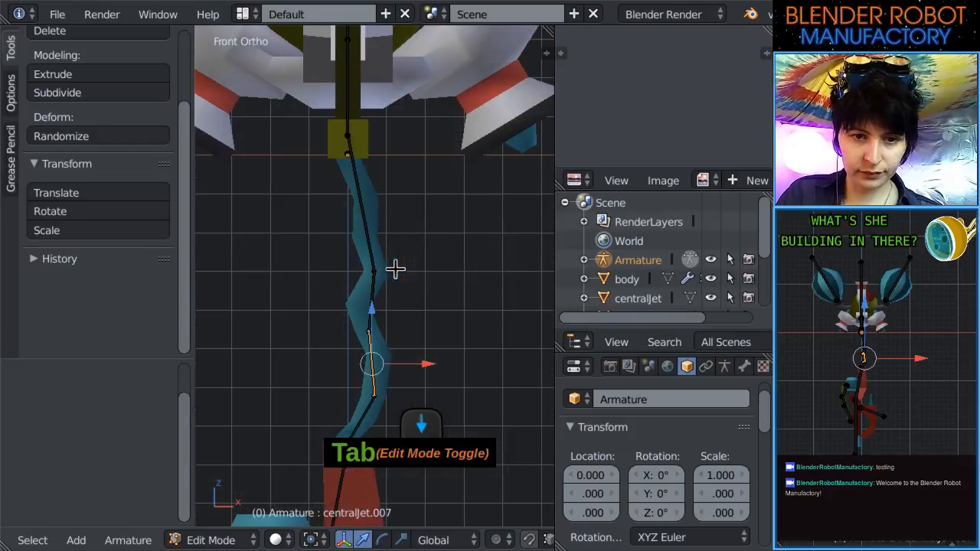
shift+middle_drag(408, 282, 410, 225)
scroll(414, 247, up, 4)
scroll(414, 255, down, 2)
scroll(415, 255, down, 2)
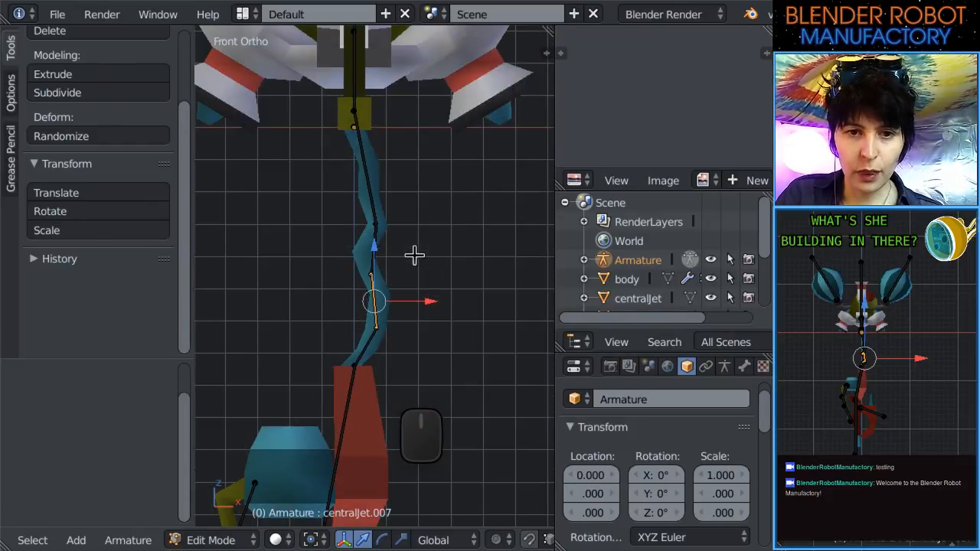
key(Tab)
key(r)
click(376, 324)
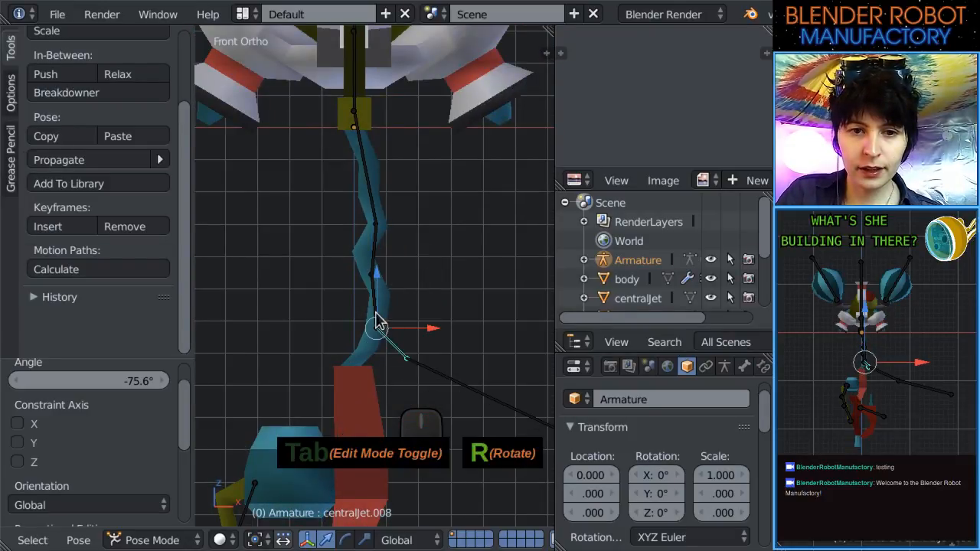
key(r)
click(410, 312)
Rotate bone centralJet.006 about -75.2° to test how clawMid bends at its joint.
right_click(370, 252)
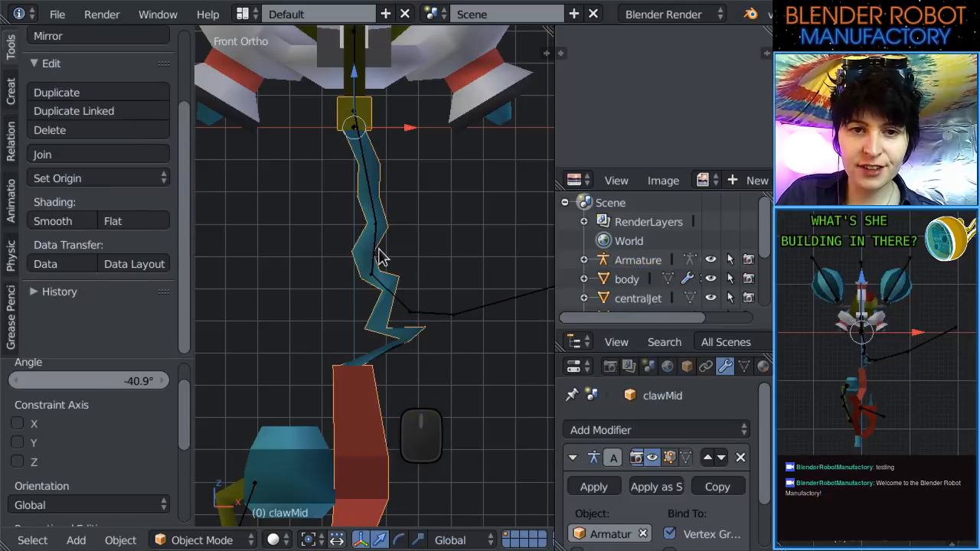
right_click(376, 252)
key(r)
click(414, 242)
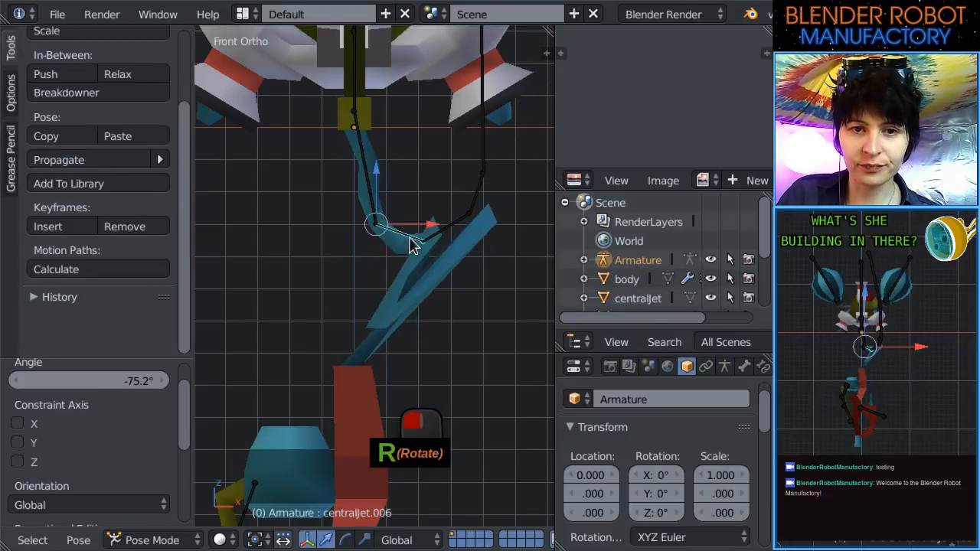
scroll(401, 252, up, 2)
scroll(394, 256, down, 3)
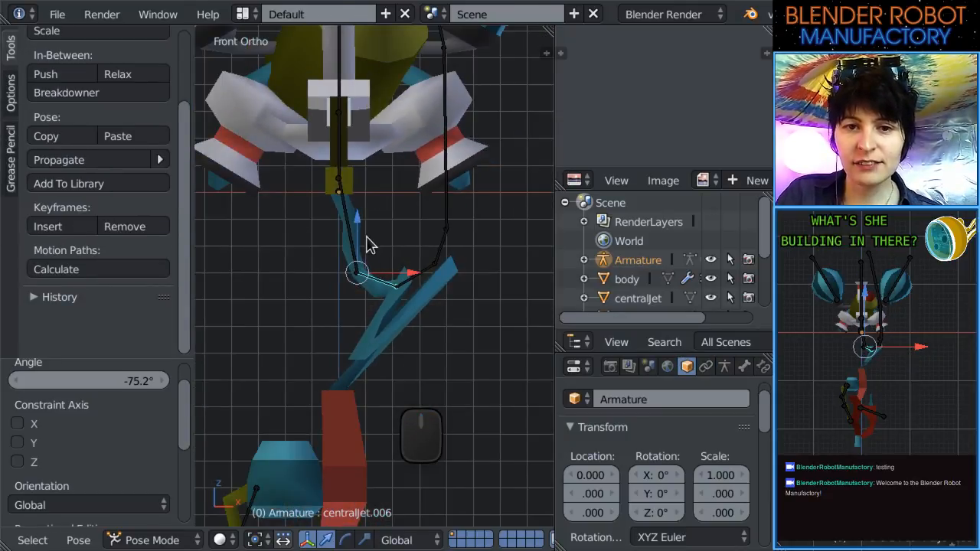
Undo the test rotations of the centralJet bones.
key(ctrl+z)
key(ctrl+z)
key(ctrl+z)
key(ctrl+z)
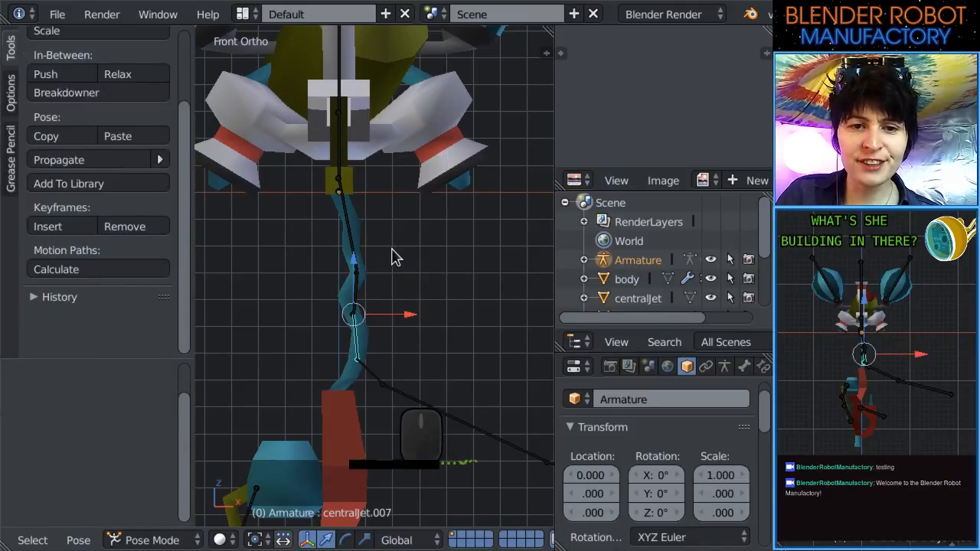
key(ctrl+z)
Make bone centralJet.005 active and put the armature in Edit Mode.
scroll(377, 253, up, 3)
right_click(318, 227)
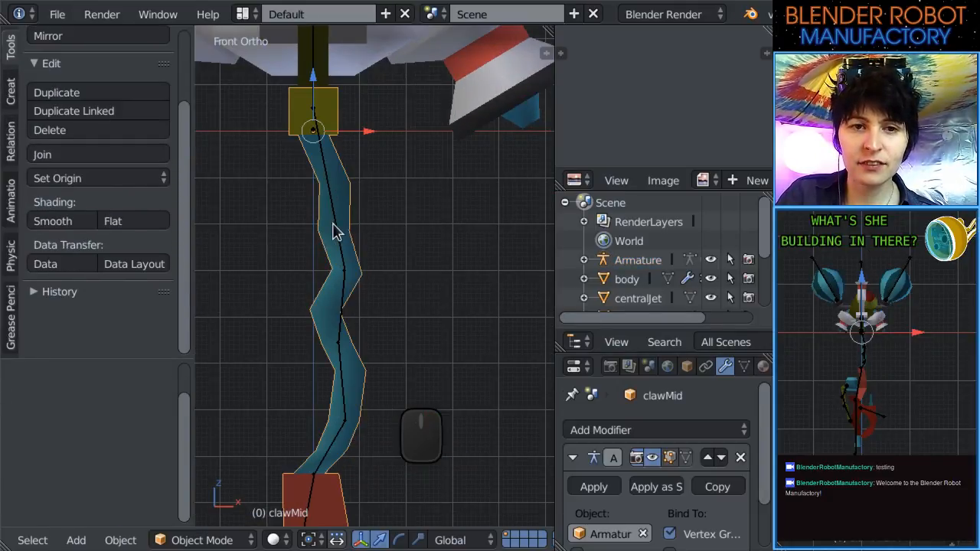
right_click(332, 223)
shift+middle_drag(349, 200, 365, 244)
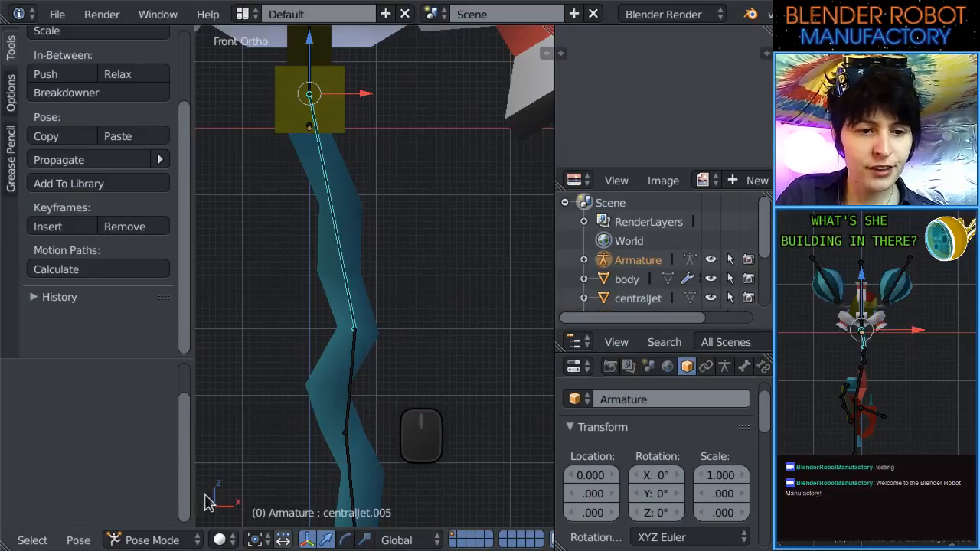
click(142, 540)
click(141, 495)
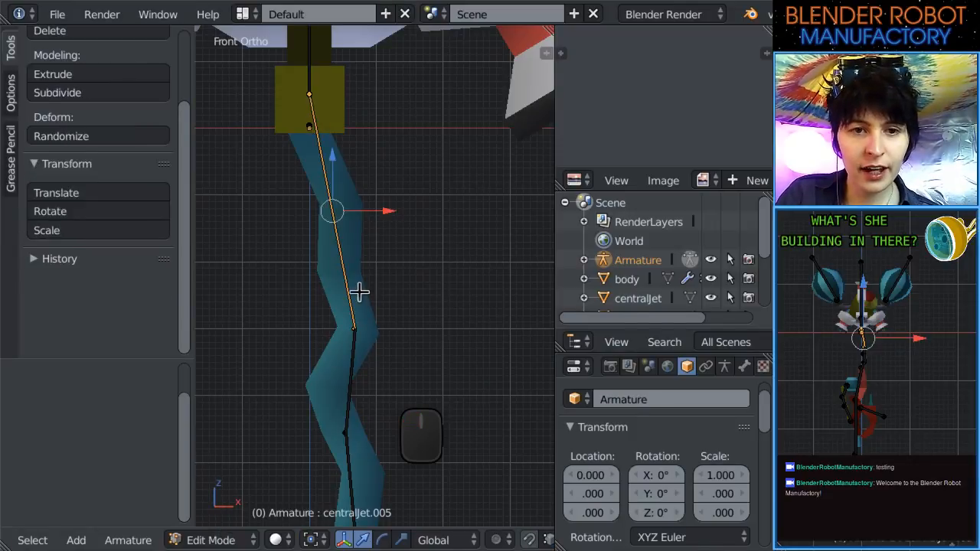
shift+middle_drag(360, 291, 385, 314)
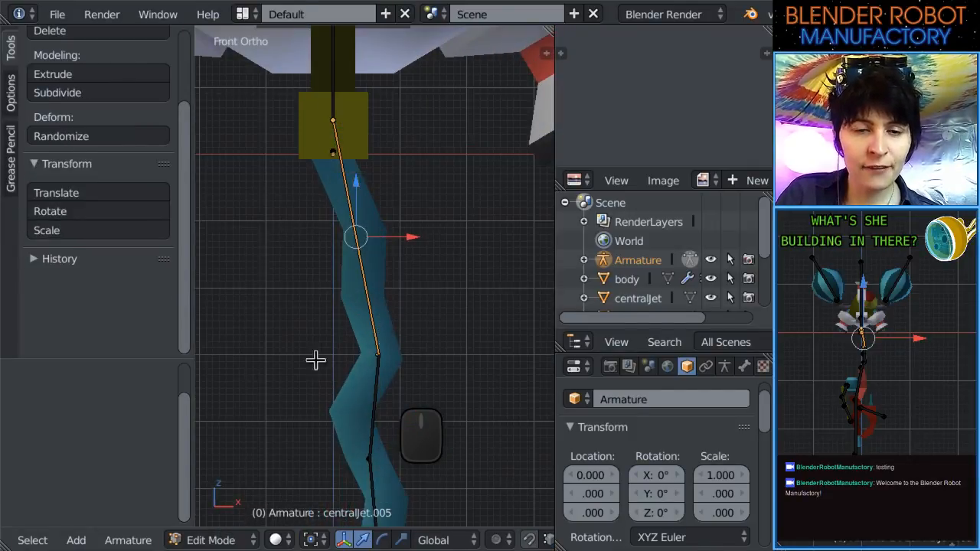
Try the Split operation and a test move on bone centralJet.005, and undo both.
click(130, 541)
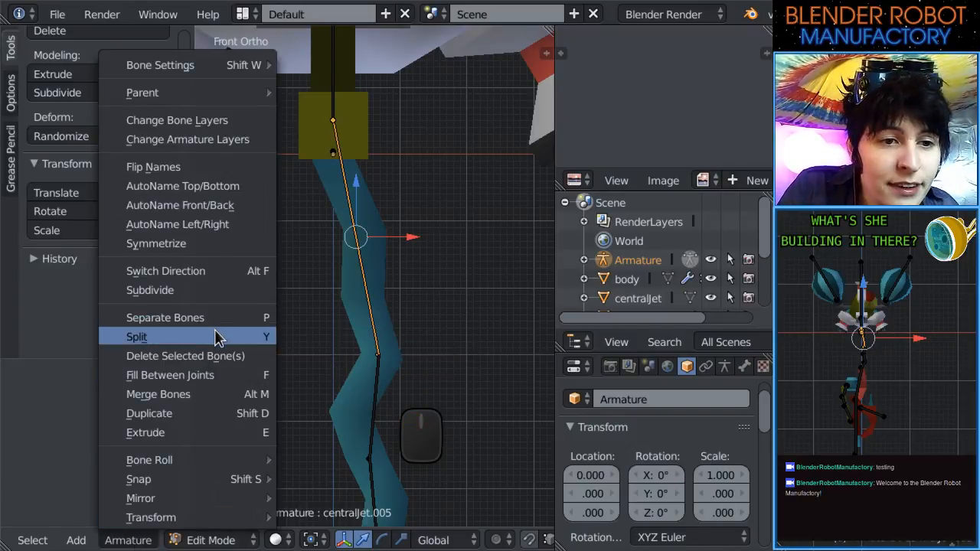
click(245, 374)
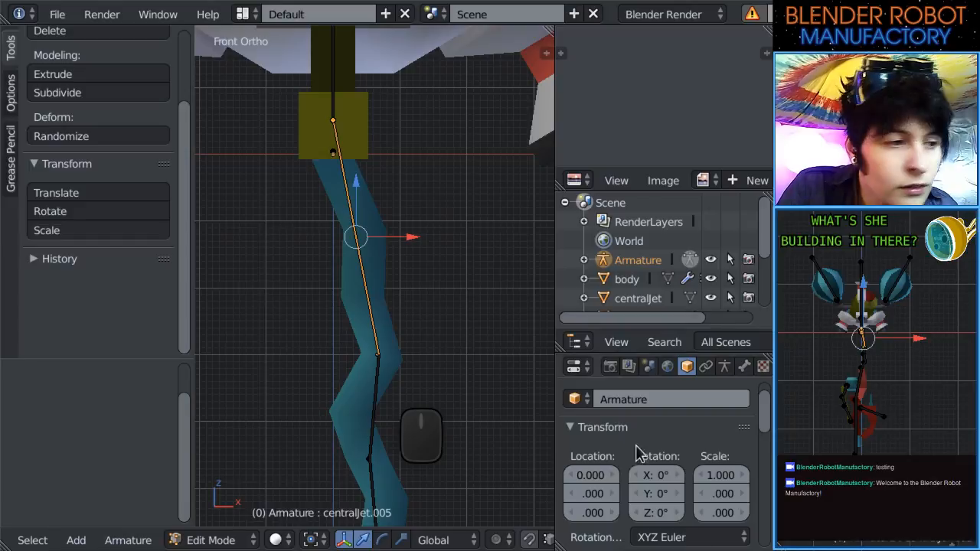
click(117, 540)
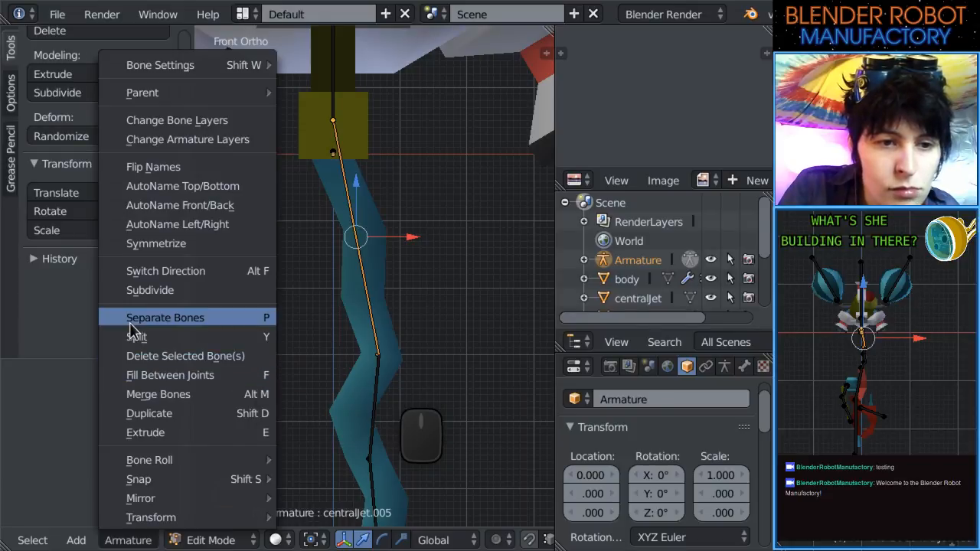
click(161, 343)
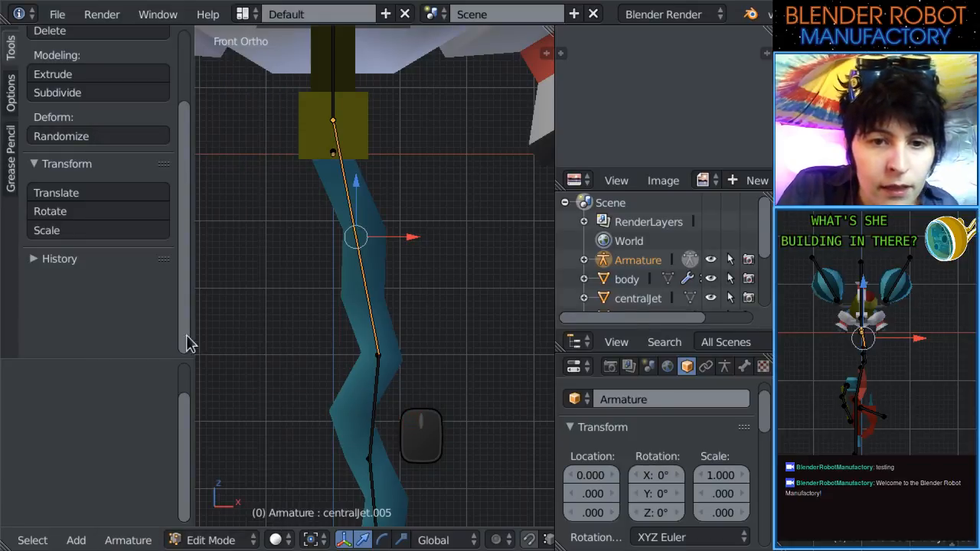
key(ctrl+z)
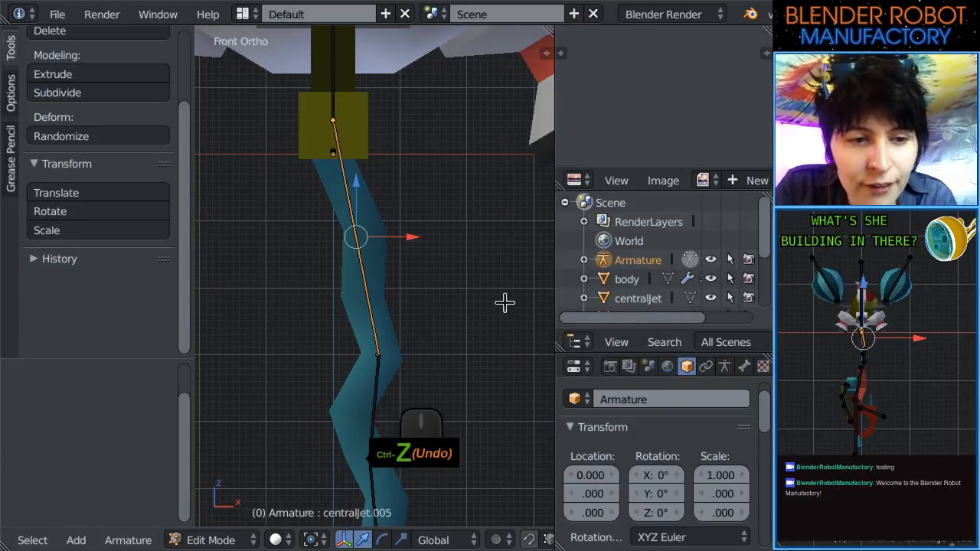
key(g)
click(416, 330)
key(ctrl+z)
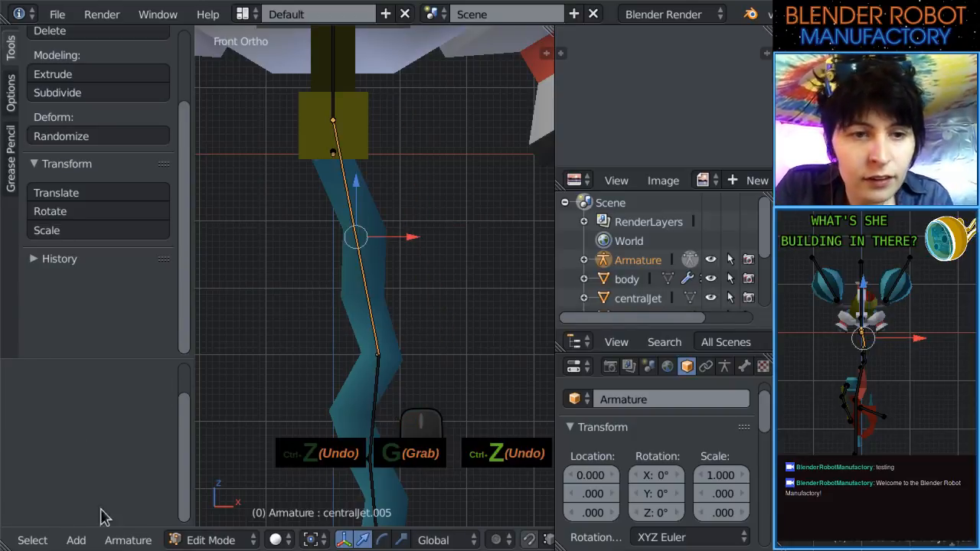
Subdivide bone centralJet.005 with one cut and move the new middle joint by about 0.008 in X and 0.010 in Z.
click(128, 541)
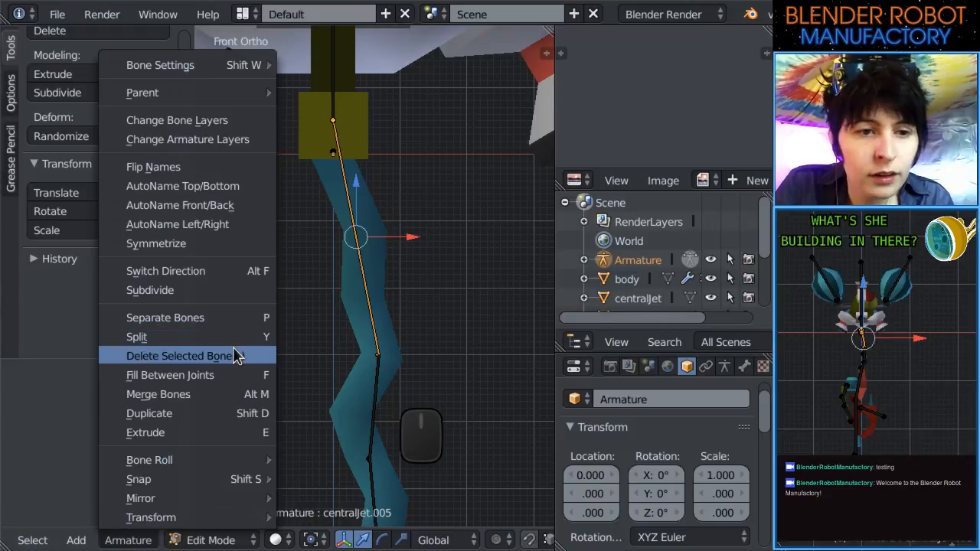
click(214, 291)
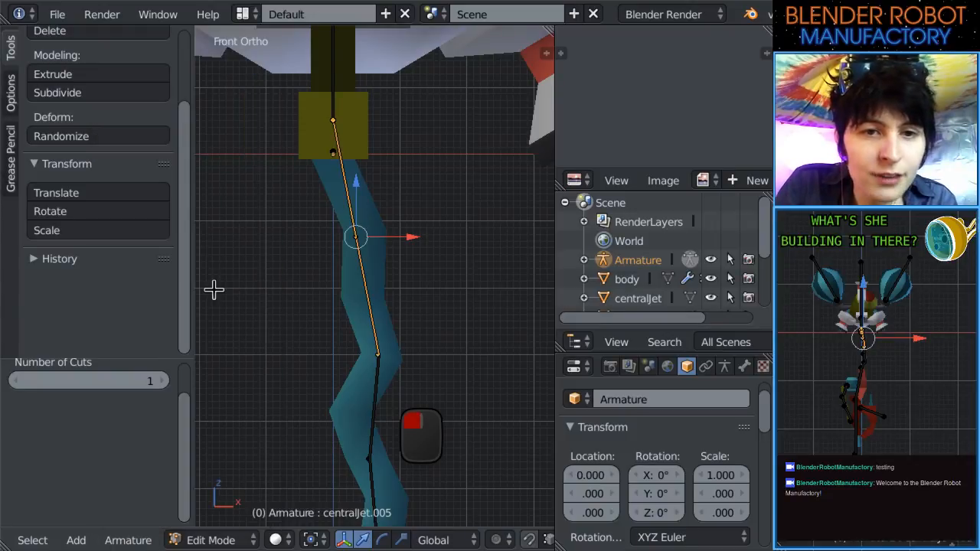
right_click(360, 237)
key(g)
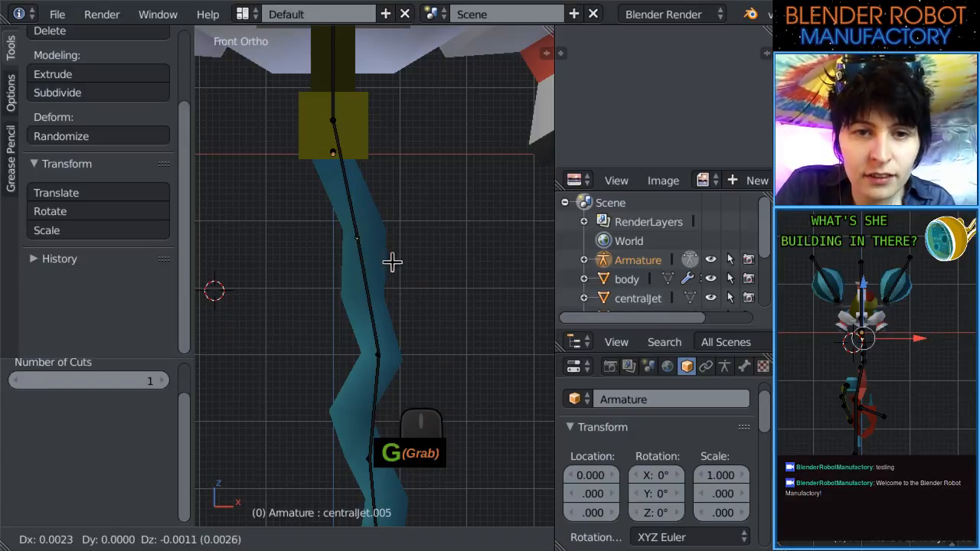
click(394, 253)
Fine-tune the new joint in wireframe by about 0.002 in X and 0.001 in Z, onto clawMid's edge loop, and restore solid shading.
key(z)
key(g)
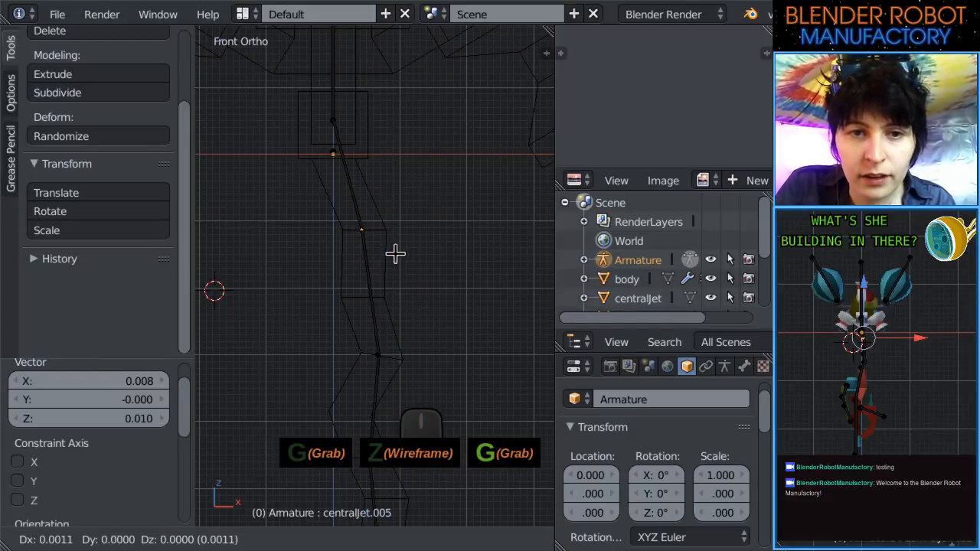
click(395, 254)
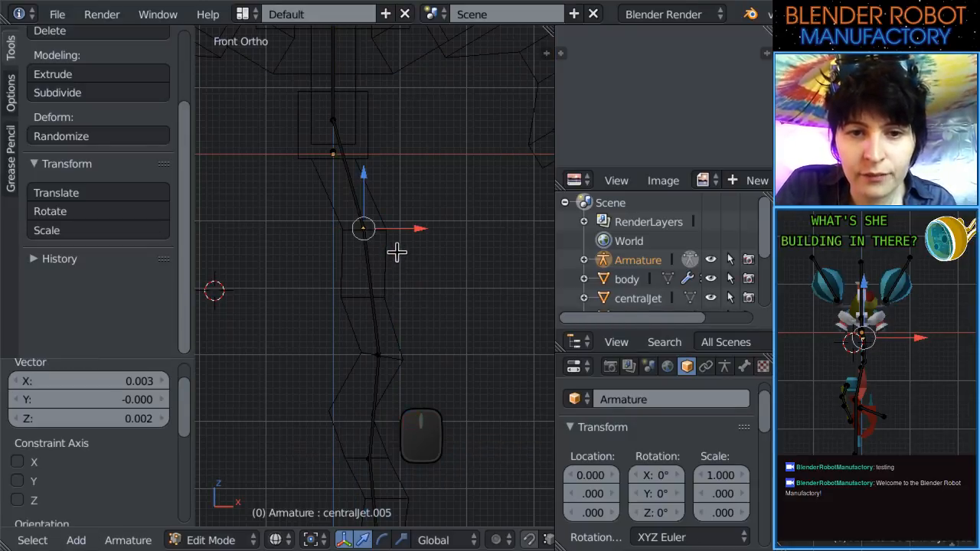
key(g)
click(394, 252)
scroll(394, 253, up, 5)
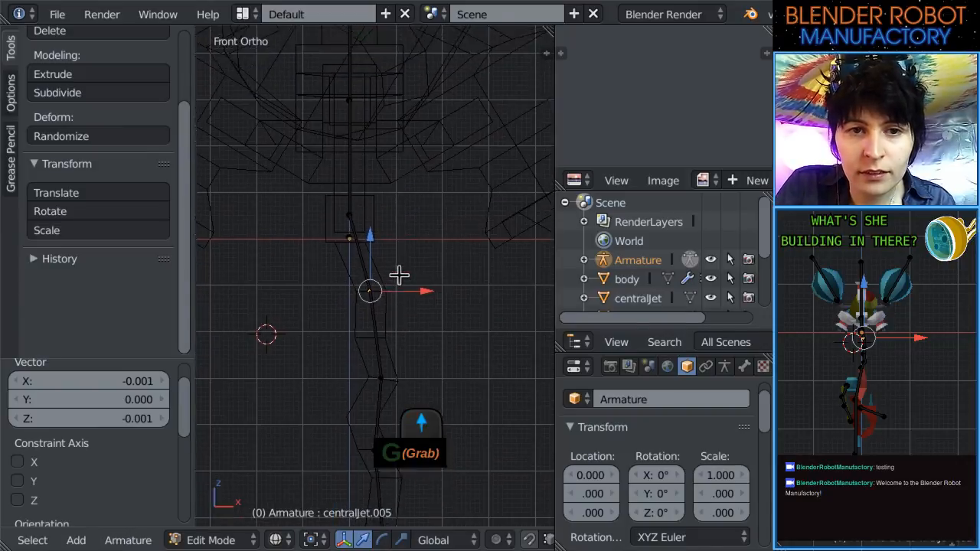
key(z)
scroll(390, 311, up, 3)
scroll(398, 312, down, 3)
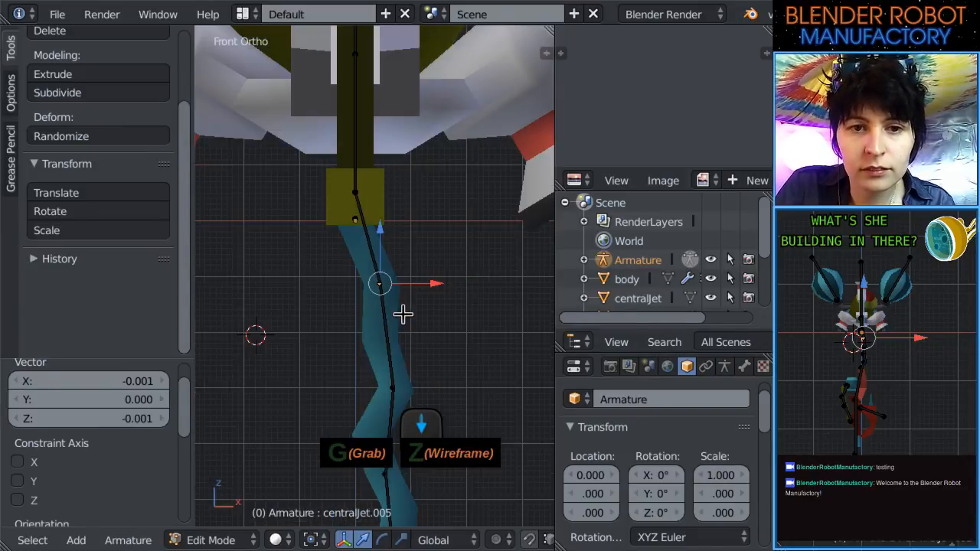
Leave the armature's Edit Mode and show clawMid in Weight Paint mode with bone centralJet.011 active.
key(Tab)
right_click(385, 286)
right_click(384, 284)
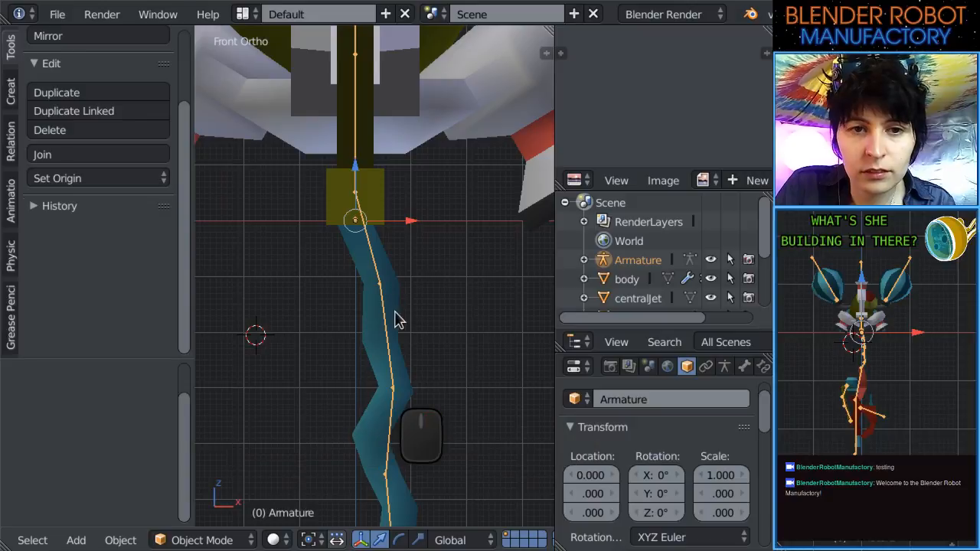
key(ctrl+Tab)
right_click(382, 302)
right_click(402, 306)
key(ctrl+Tab)
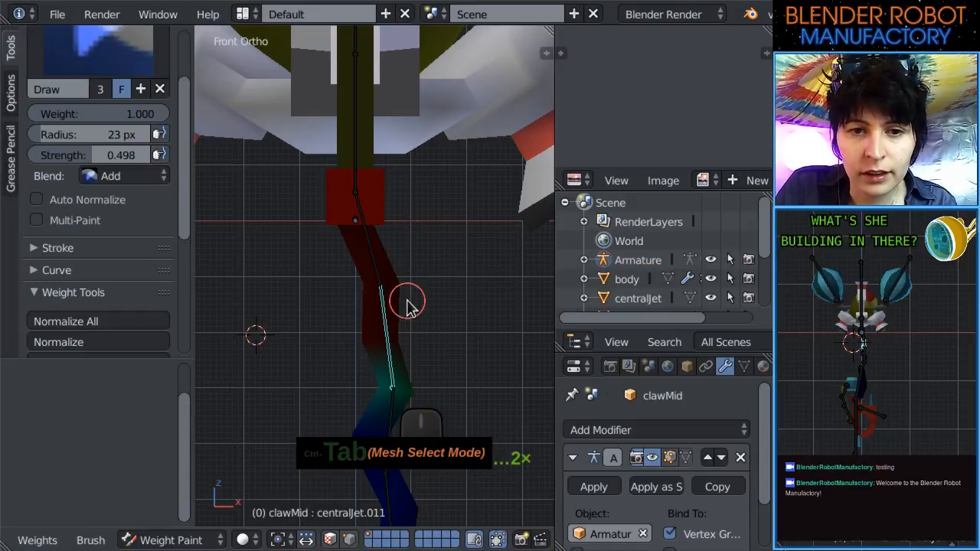
Compare clawMid's weights for bones centralJet.005 and centralJet.011.
scroll(393, 297, up, 3)
scroll(379, 272, down, 5)
scroll(396, 273, up, 7)
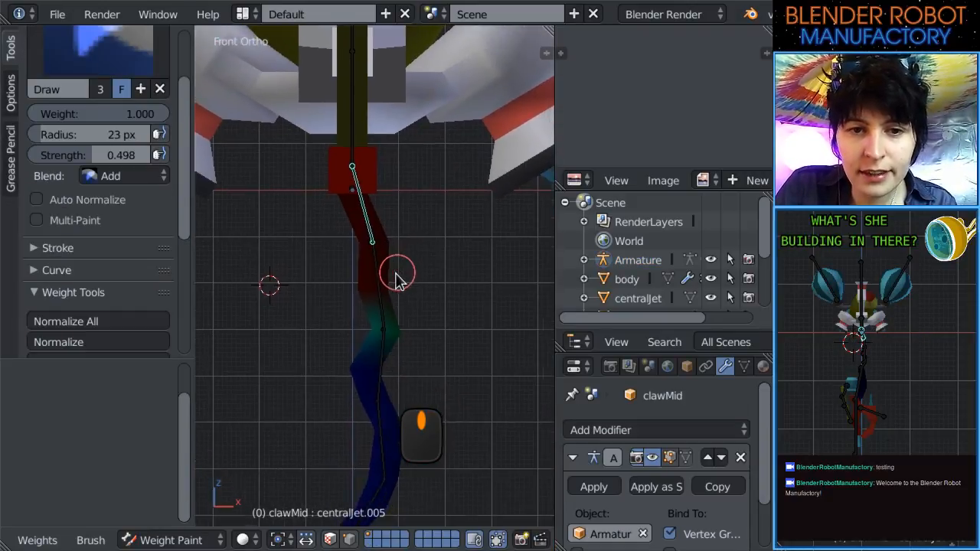
right_click(405, 302)
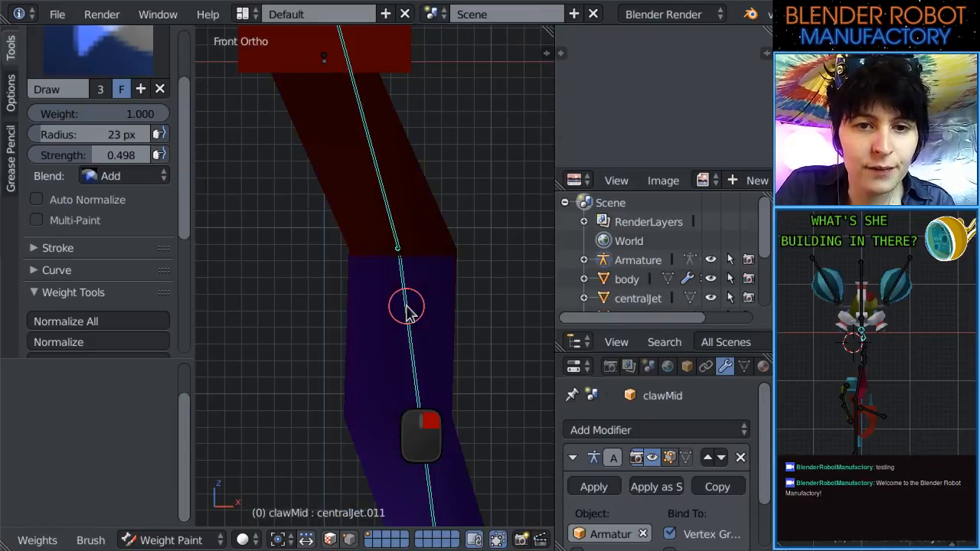
scroll(406, 306, down, 3)
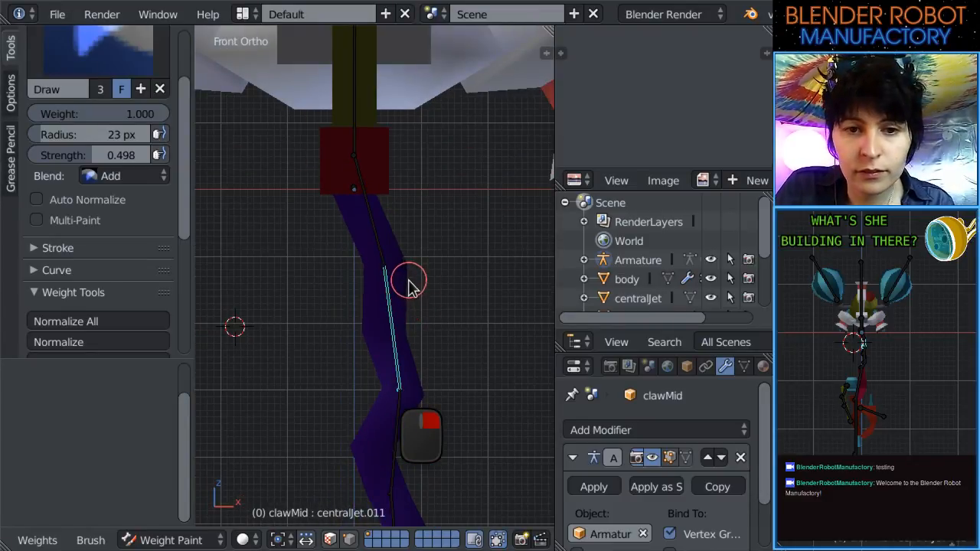
scroll(414, 282, down, 4)
scroll(400, 216, up, 4)
scroll(457, 393, down, 3)
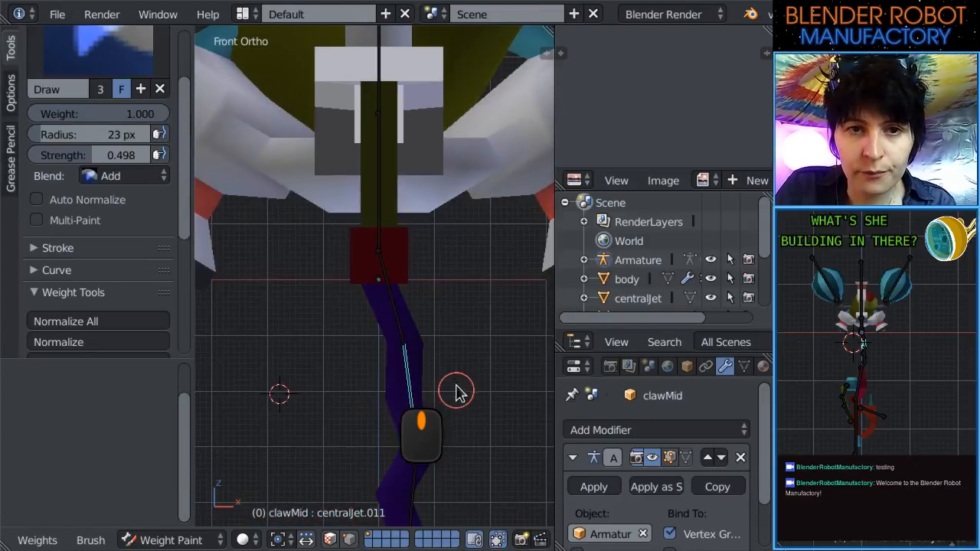
Put clawMid in Object Mode and return it to Weight Paint mode.
scroll(456, 389, up, 2)
click(182, 540)
click(180, 524)
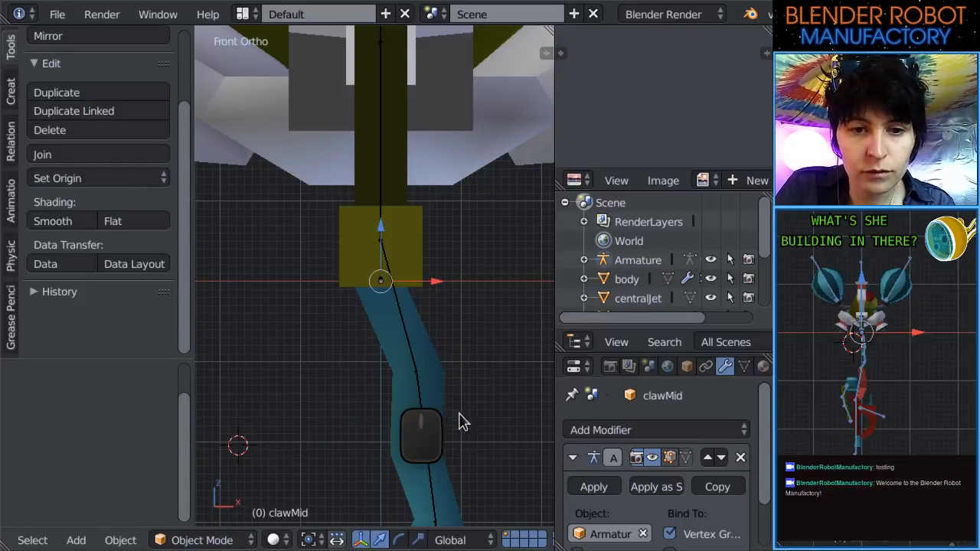
key(ctrl+Tab)
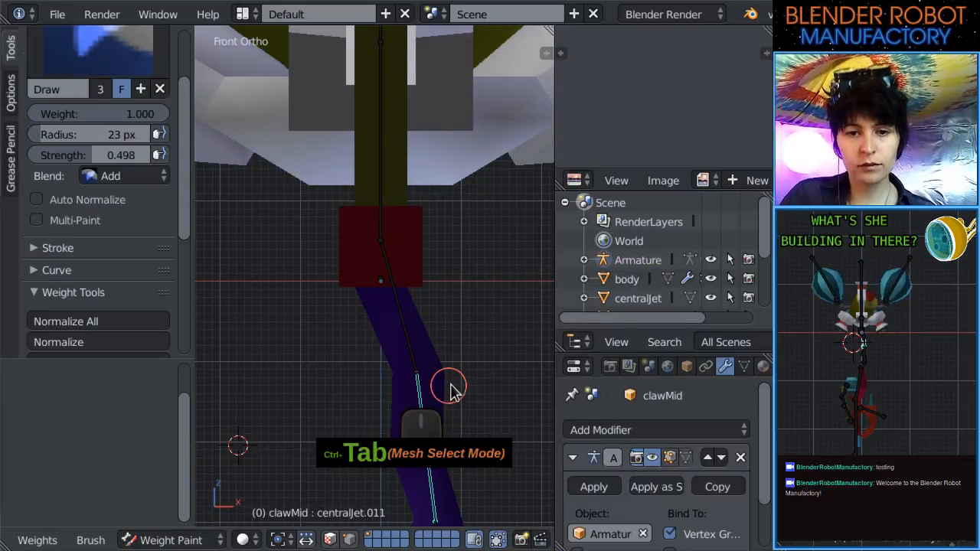
In wireframe, add weight for centralJet.011 to the front of clawMid's edge loop midway along the bone.
scroll(317, 124, down, 3)
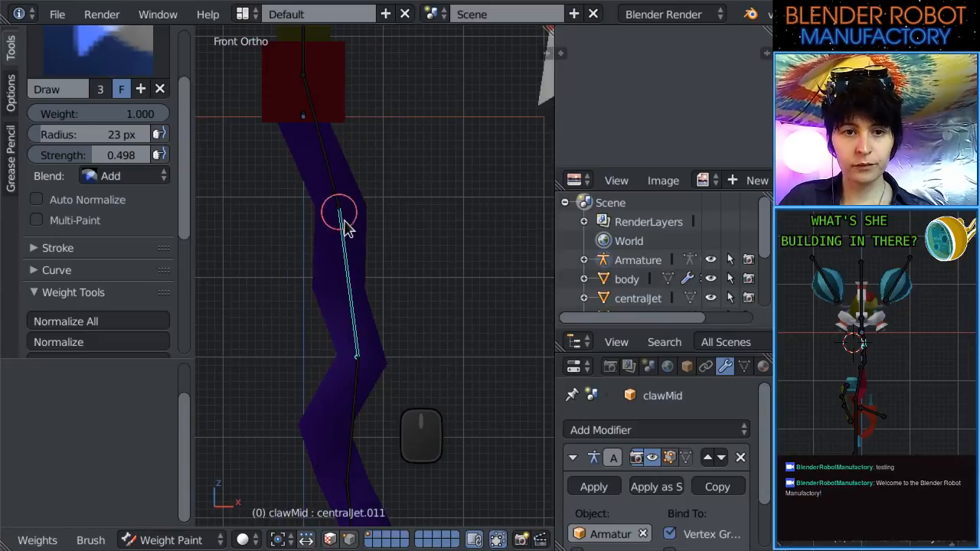
scroll(393, 324, up, 1)
key(z)
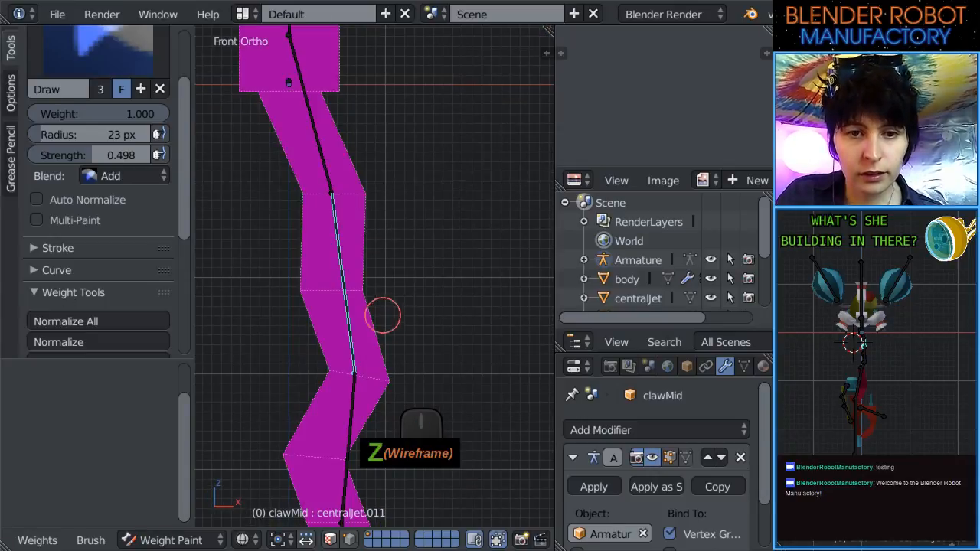
mouse_move(355, 301)
mouse_down()
mouse_move(309, 304)
mouse_move(381, 299)
mouse_up()
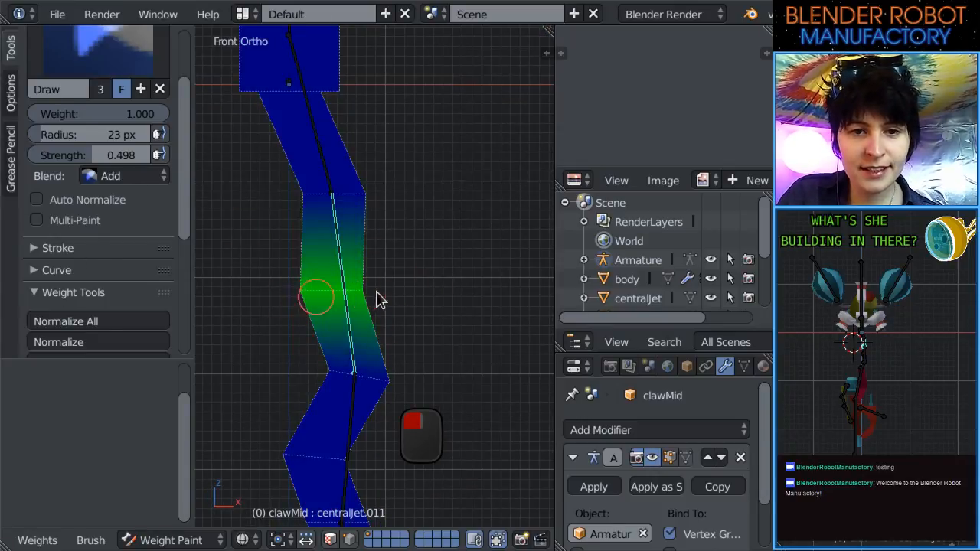
Test the bend by rotating bone centralJet.011, and undo the rotation.
key(r)
click(422, 273)
key(ctrl+z)
Build centralJet.011's weight up to full on every side of the mid-bone edge loop.
mouse_move(403, 296)
middle_down()
mouse_move(311, 306)
mouse_move(432, 290)
mouse_move(274, 295)
middle_up()
mouse_move(458, 289)
mouse_down()
mouse_move(399, 296)
mouse_move(394, 307)
mouse_move(370, 290)
mouse_up()
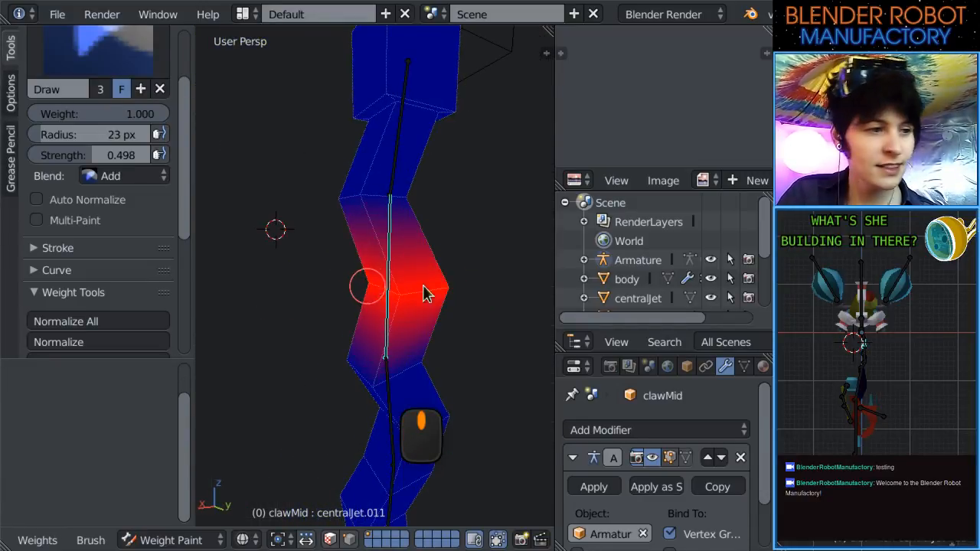
middle_drag(426, 293, 240, 283)
drag(301, 302, 291, 284)
key(KP_1)
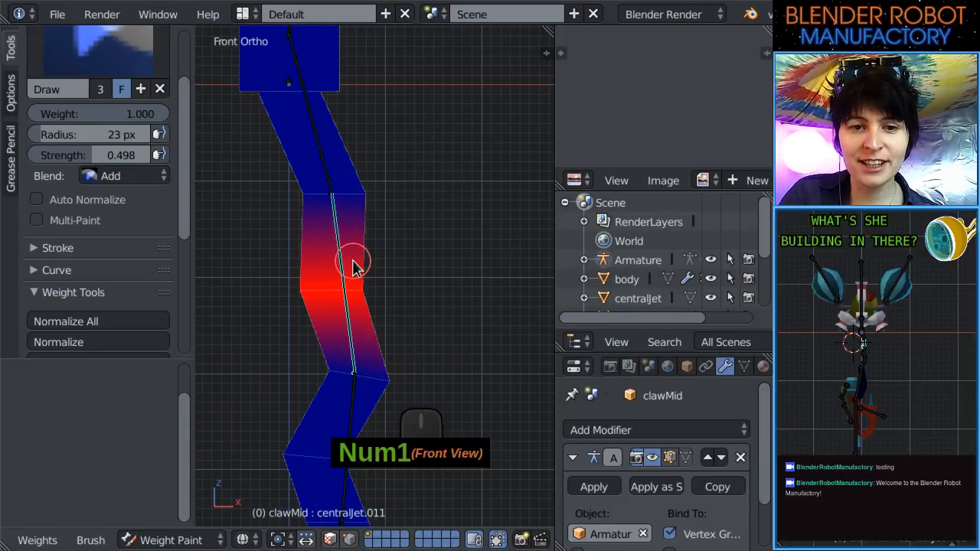
Add half weight for centralJet.011 around clawMid's edge loop at the joint with centralJet.006.
shift+scroll(381, 287, down, 2)
right_click(364, 320)
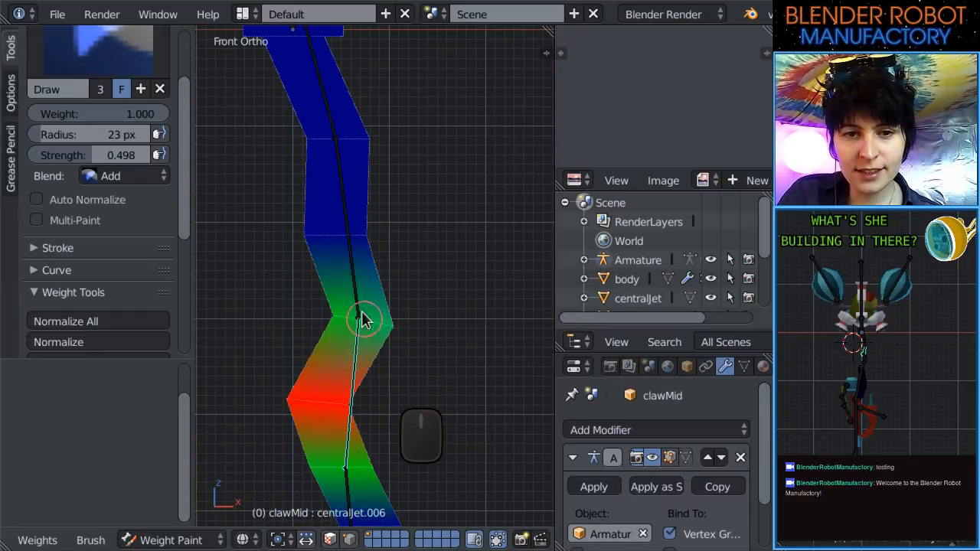
right_click(361, 302)
drag(389, 334, 398, 329)
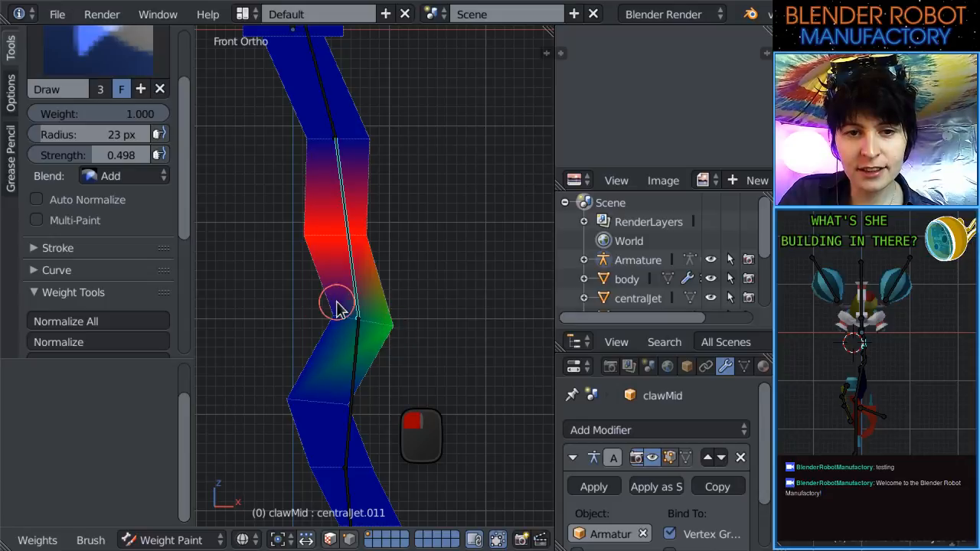
middle_drag(335, 322, 303, 306)
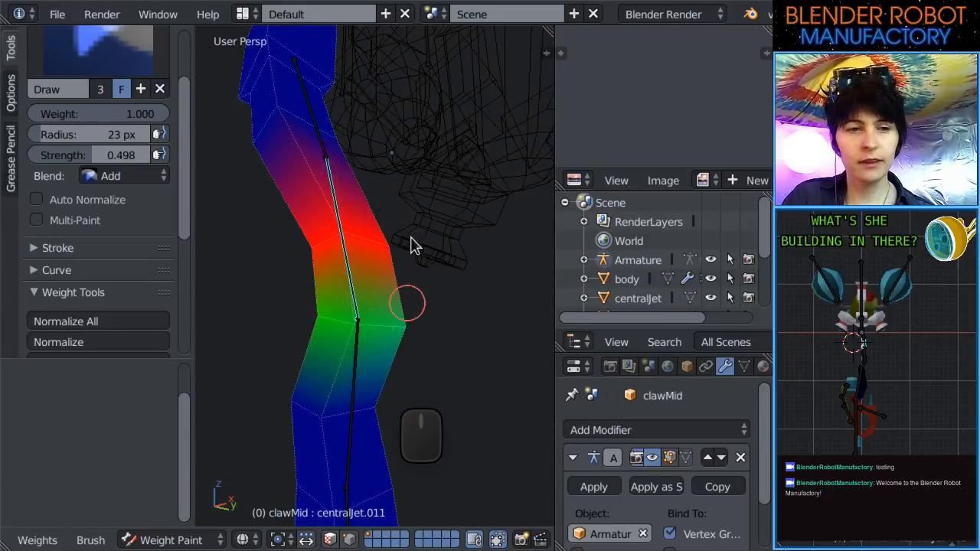
middle_drag(416, 243, 452, 261)
key(KP_1)
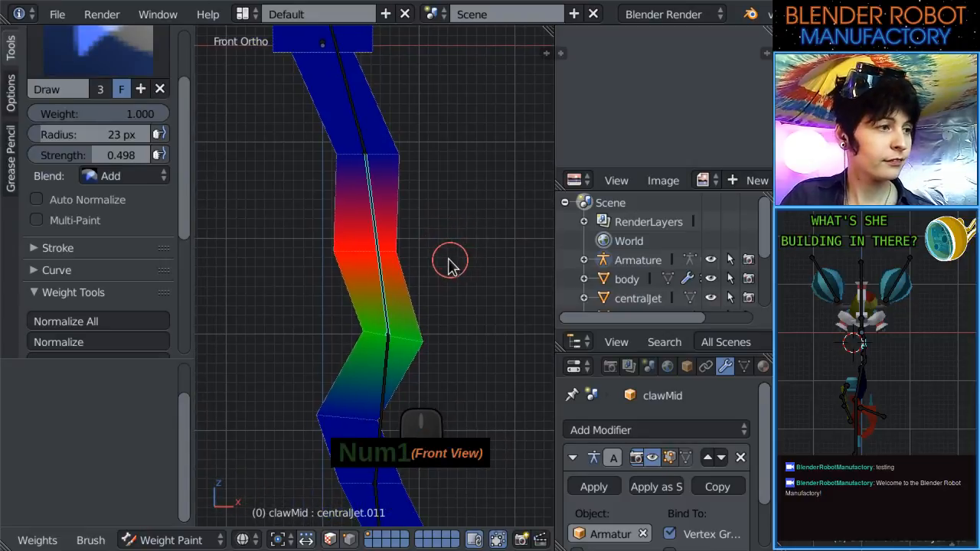
Add half weight for centralJet.011 around clawMid's edge loop at the joint with centralJet.005.
scroll(451, 260, up, 2)
shift+middle_drag(435, 150, 426, 210)
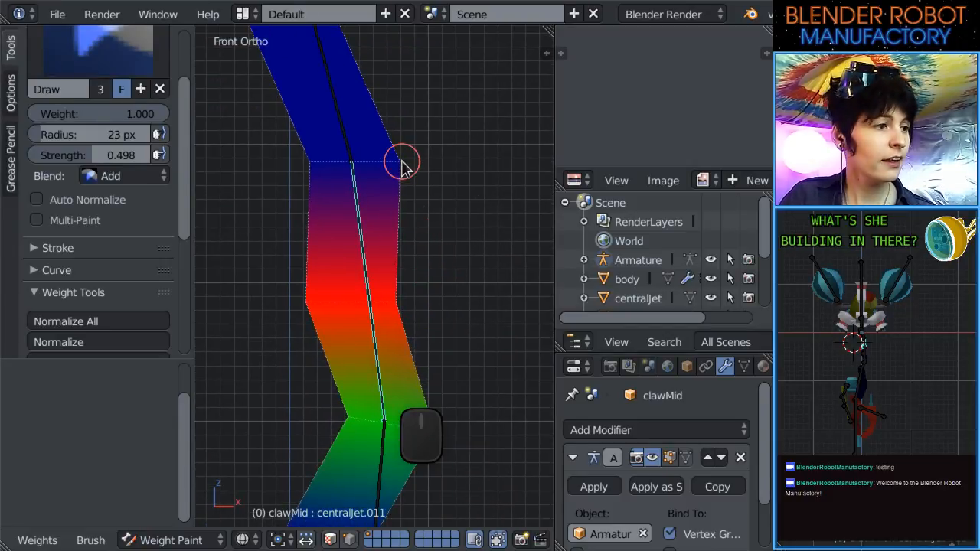
drag(404, 167, 400, 167)
click(312, 167)
mouse_move(455, 230)
middle_down()
mouse_move(458, 243)
mouse_move(314, 265)
middle_up()
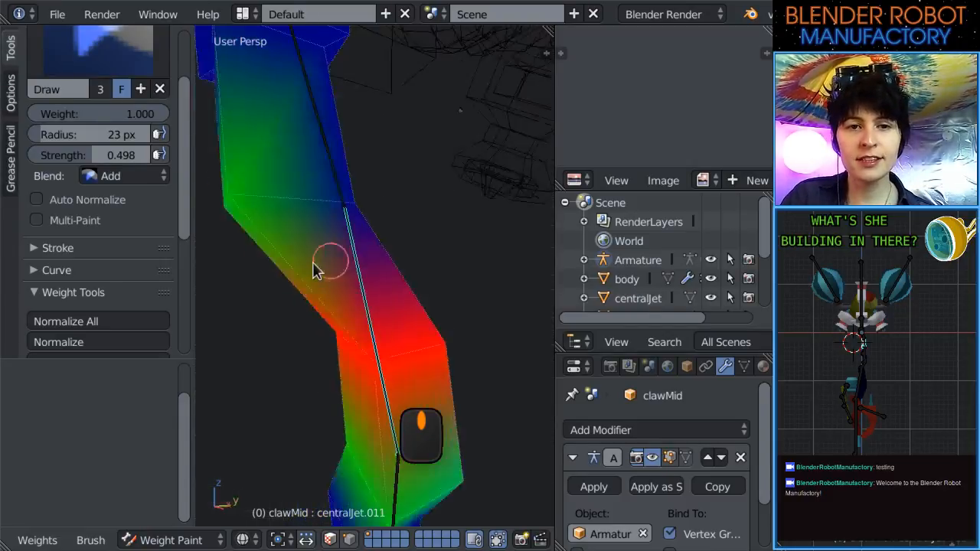
click(345, 205)
middle_drag(450, 279, 399, 256)
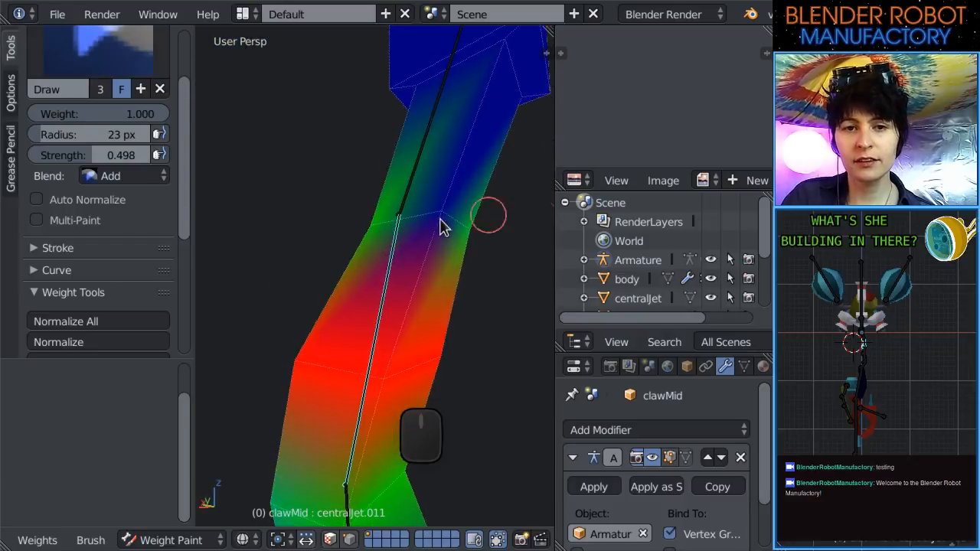
drag(440, 225, 449, 219)
key(KP_1)
Make bone centralJet.005 active and set the brush to Subtract blending with strength 1.000.
scroll(429, 263, up, 3)
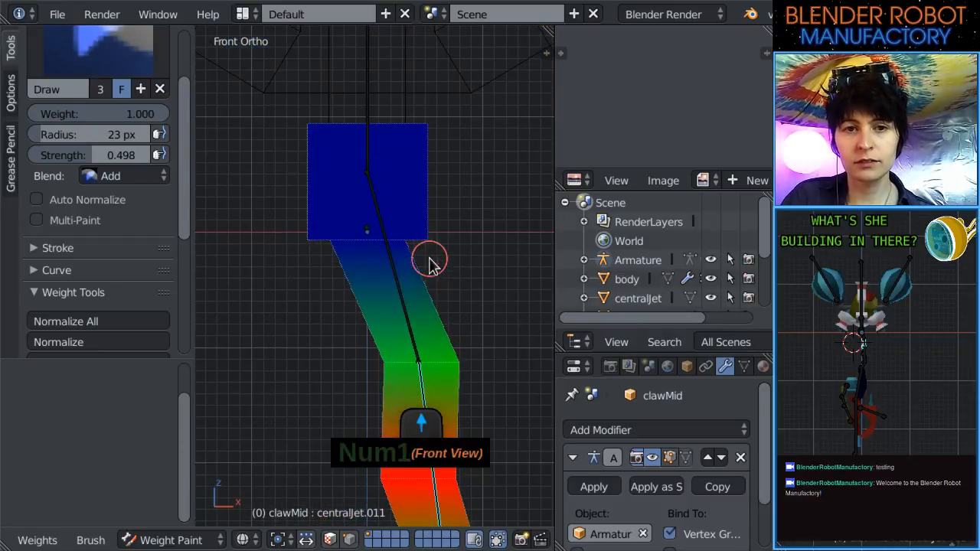
right_click(402, 320)
shift+middle_drag(400, 317, 375, 256)
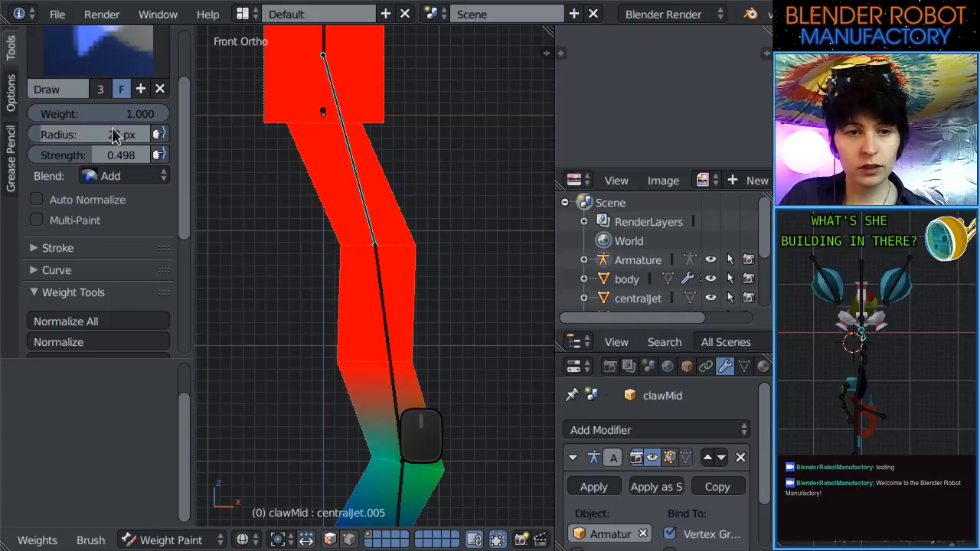
click(122, 175)
click(116, 238)
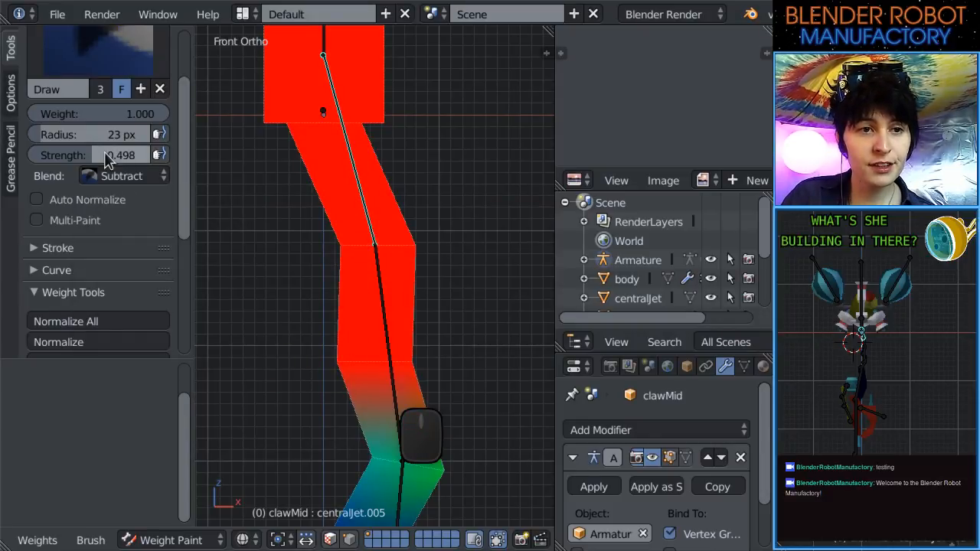
drag(105, 155, 167, 158)
scroll(387, 337, down, 4)
shift+middle_drag(403, 332, 398, 296)
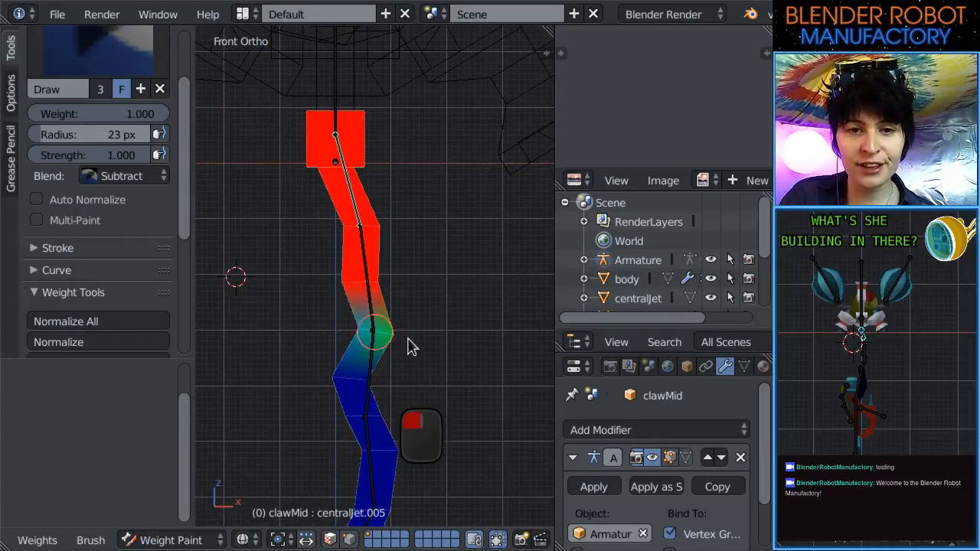
Remove centralJet.005's weight from all sides of clawMid's loops midway along centralJet.011 and at its lower joint.
mouse_move(408, 347)
mouse_down()
mouse_move(383, 344)
mouse_move(387, 285)
mouse_up()
mouse_move(387, 285)
middle_down()
mouse_move(325, 318)
mouse_move(295, 305)
middle_up()
drag(376, 281, 399, 306)
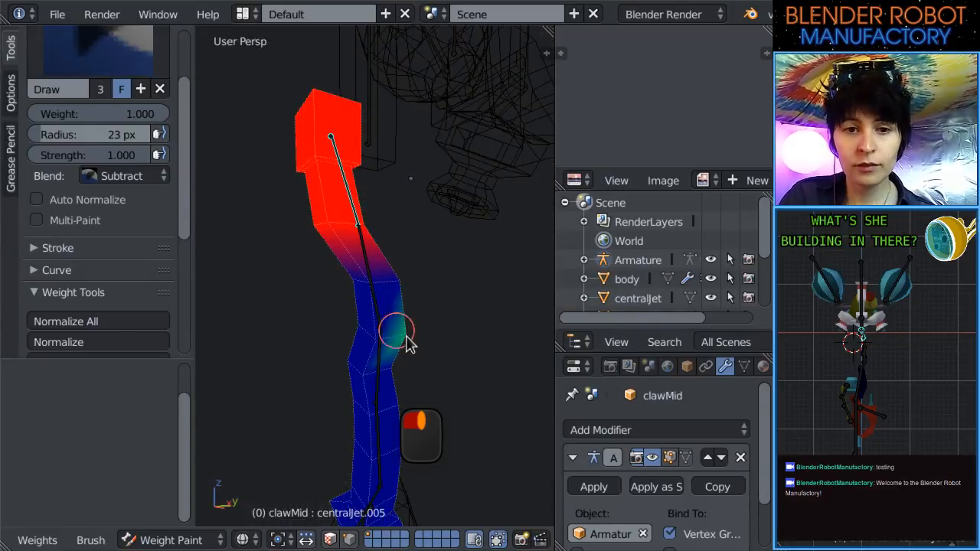
mouse_move(344, 324)
middle_down()
mouse_move(511, 317)
mouse_move(353, 278)
middle_up()
drag(353, 279, 403, 284)
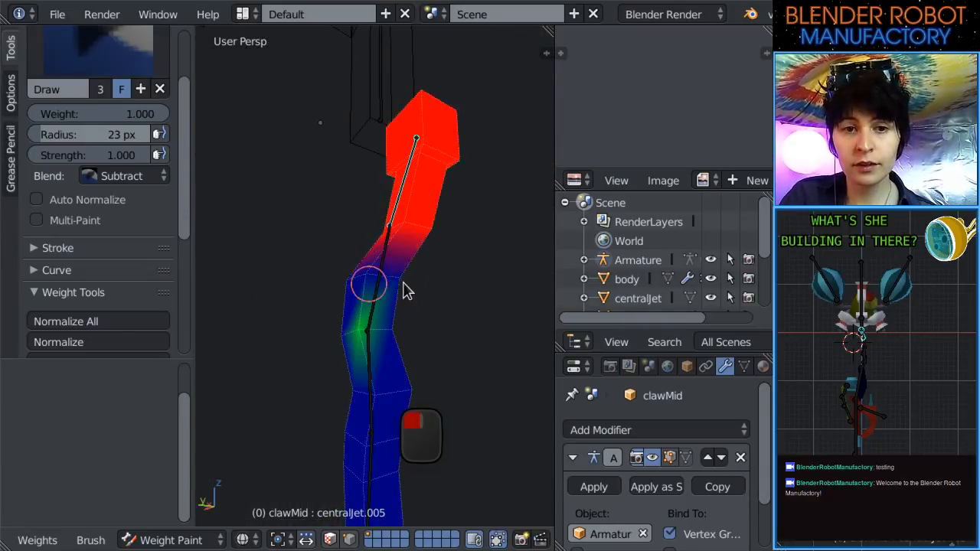
drag(349, 333, 364, 337)
key(KP_1)
scroll(396, 254, up, 4)
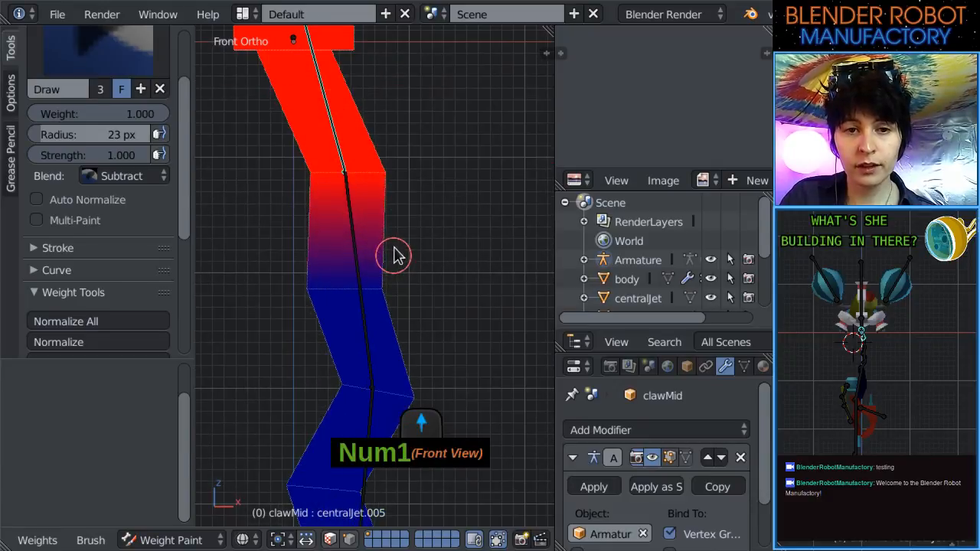
Subtract centralJet.005's weight from clawMid's edge loop at the joint with centralJet.011.
shift+middle_drag(396, 253, 409, 324)
drag(399, 266, 331, 251)
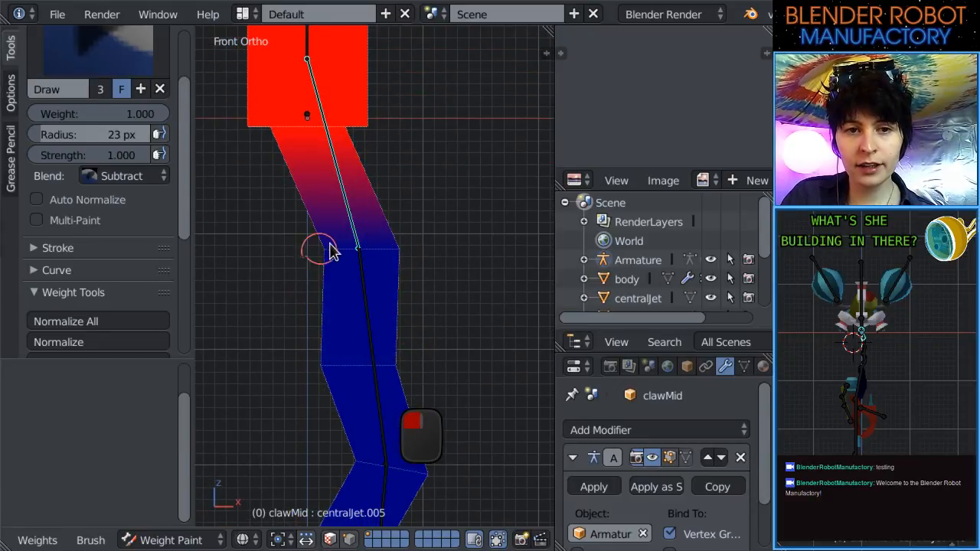
middle_drag(420, 261, 348, 249)
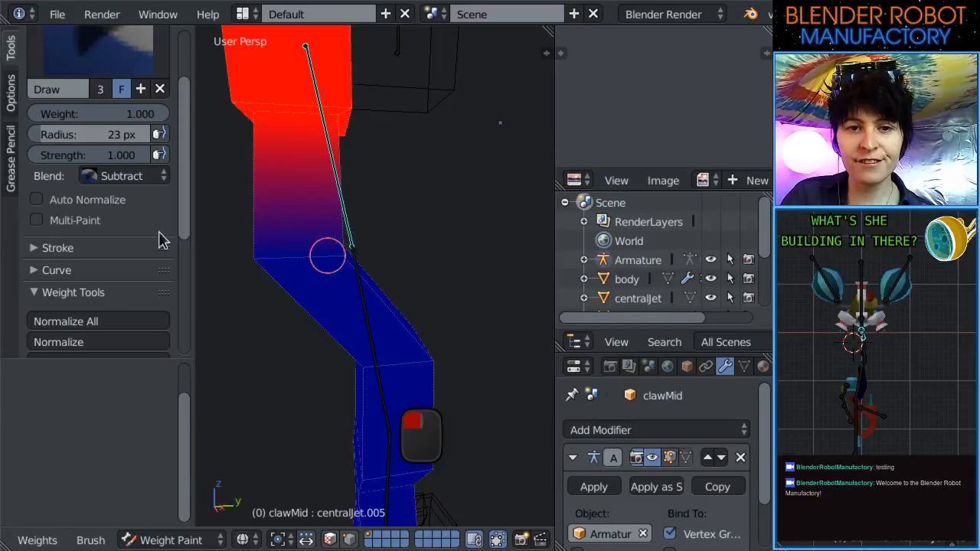
Set the brush strength to 0.5 and its blend mode to Add.
click(126, 155)
text(0)
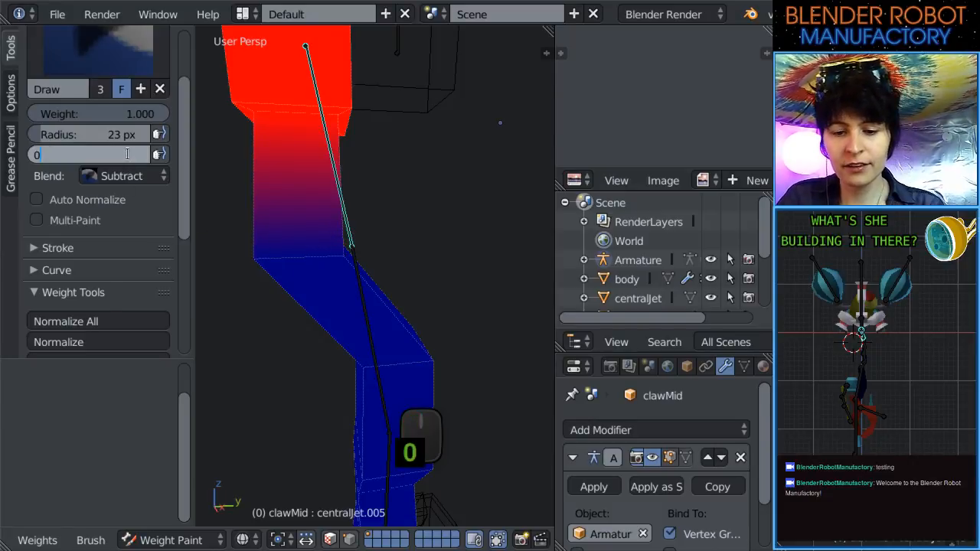
text(.5)
key(Return)
middle_drag(321, 299, 400, 259)
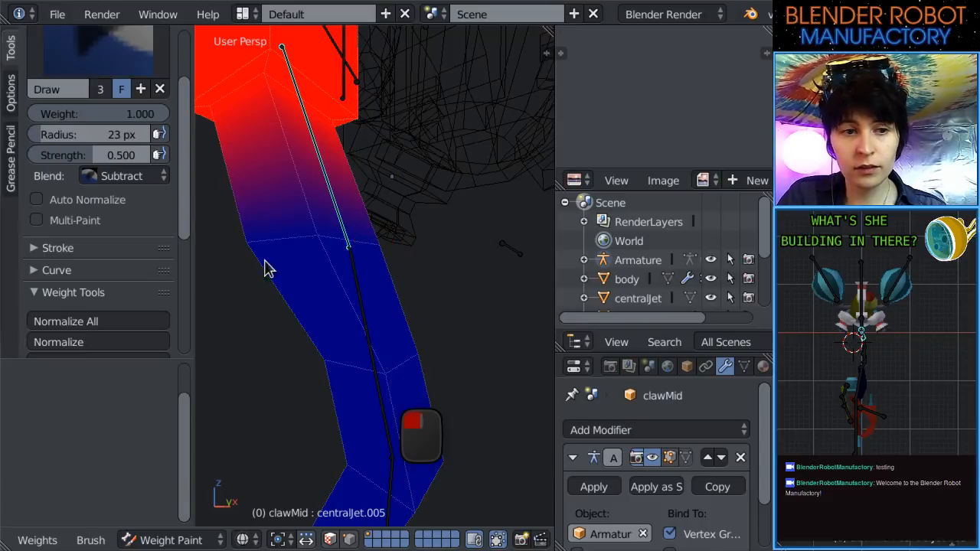
click(123, 175)
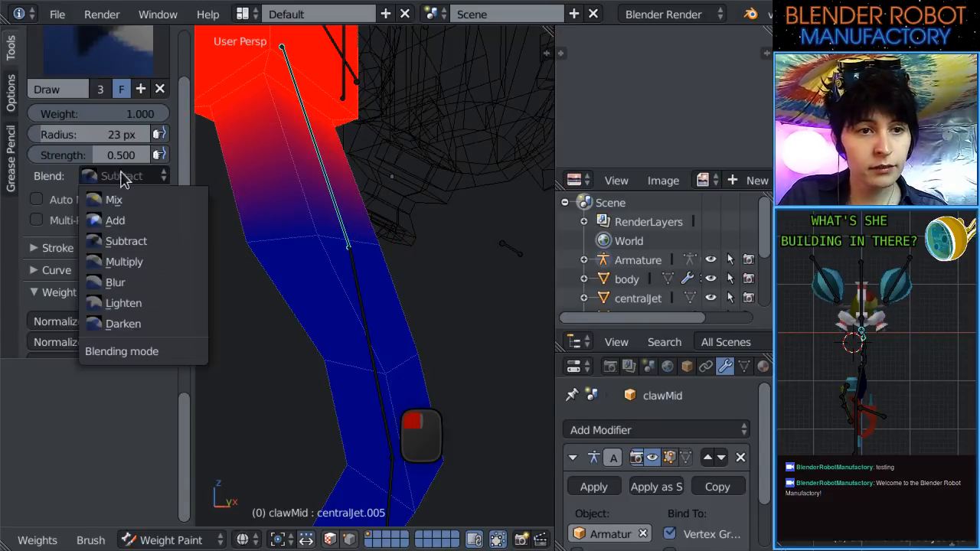
click(114, 220)
Add half weight for centralJet.005 on every side of the edge loop where it meets centralJet.011.
drag(383, 244, 380, 246)
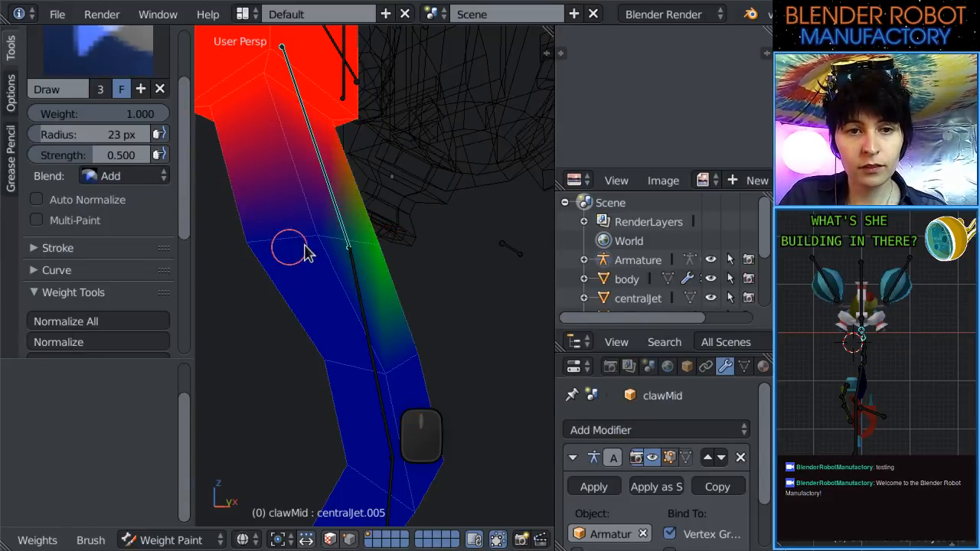
drag(305, 253, 280, 278)
middle_drag(280, 278, 438, 277)
mouse_move(424, 240)
mouse_down()
mouse_move(396, 230)
mouse_move(343, 240)
mouse_up()
scroll(335, 265, up, 3)
key(KP_1)
scroll(418, 253, up, 2)
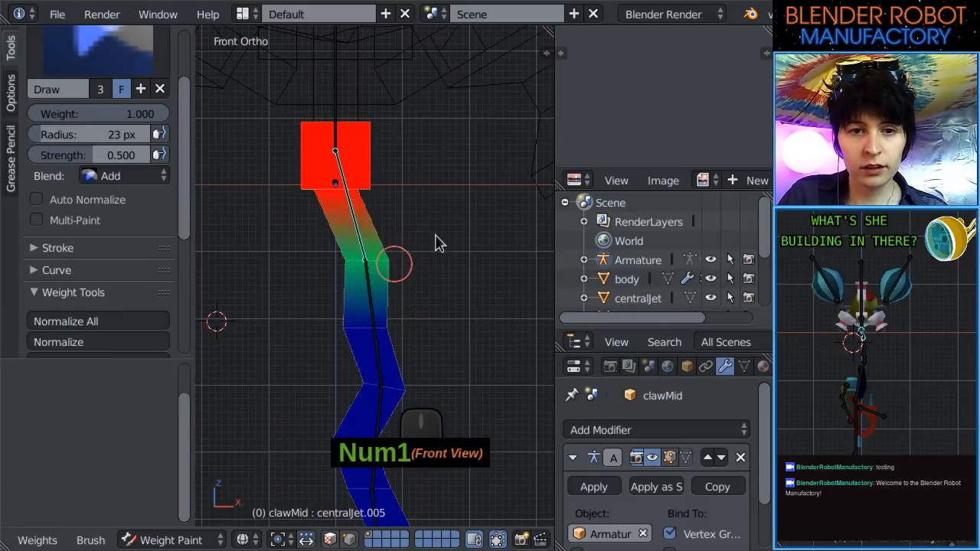
Test the bend by rotating bone centralJet.005, and undo the rotation.
key(r)
click(437, 230)
scroll(416, 236, down, 4)
key(ctrl+z)
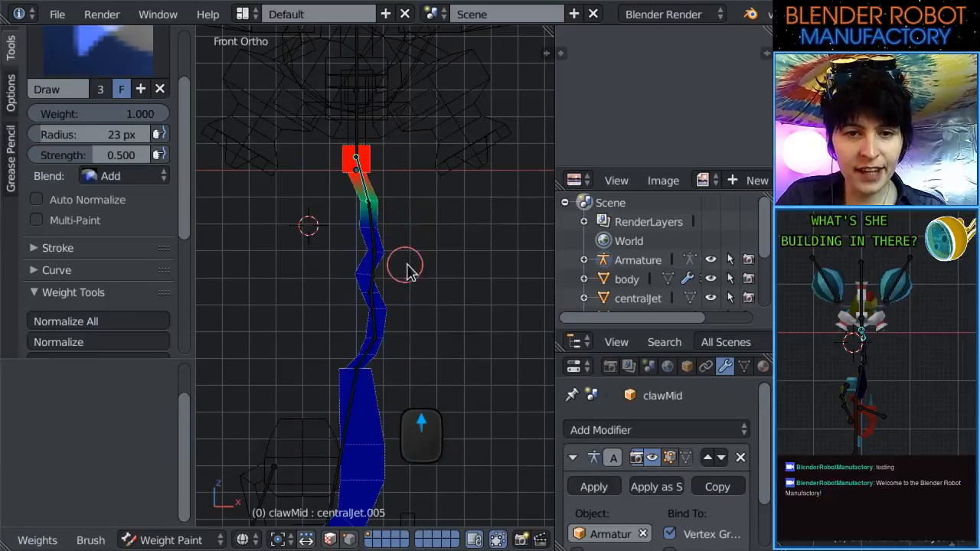
Make centralJet.007 active and add half weight around clawMid's edge loop at the joint with centralJet.008.
scroll(405, 265, up, 2)
right_click(372, 206)
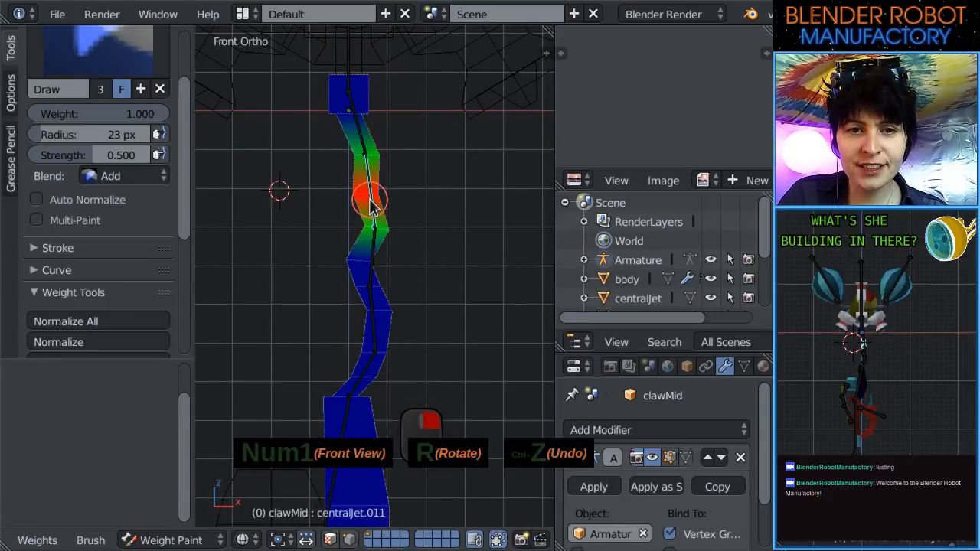
right_click(373, 237)
scroll(374, 243, up, 2)
right_click(371, 255)
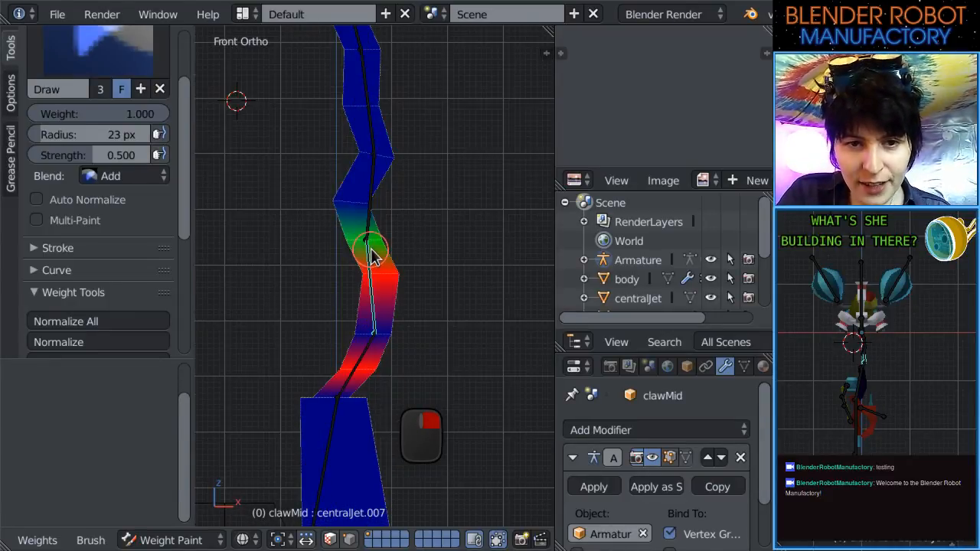
scroll(422, 197, up, 3)
mouse_move(437, 219)
mouse_down()
mouse_move(449, 219)
mouse_move(431, 219)
mouse_up()
mouse_move(431, 219)
middle_down()
mouse_move(376, 241)
mouse_move(391, 238)
middle_up()
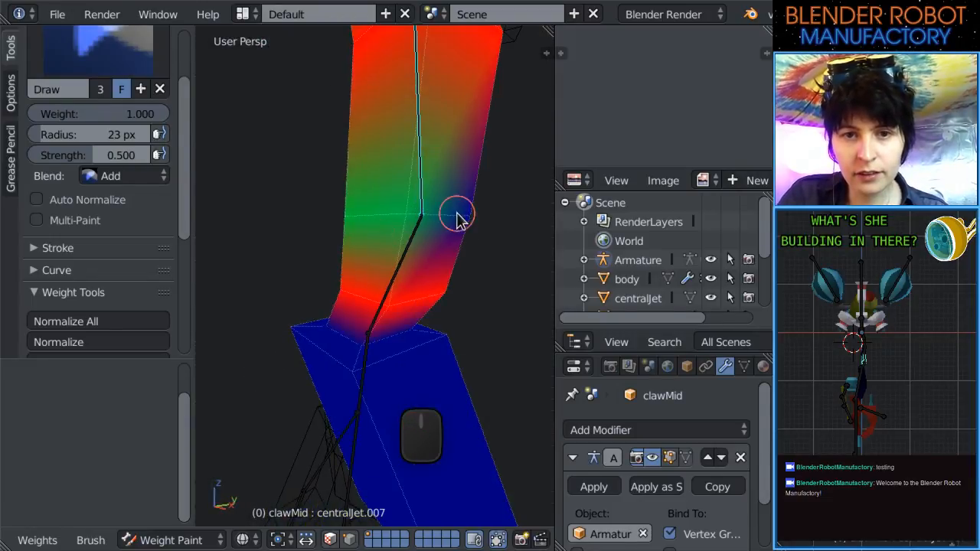
drag(460, 219, 327, 268)
middle_drag(327, 268, 398, 236)
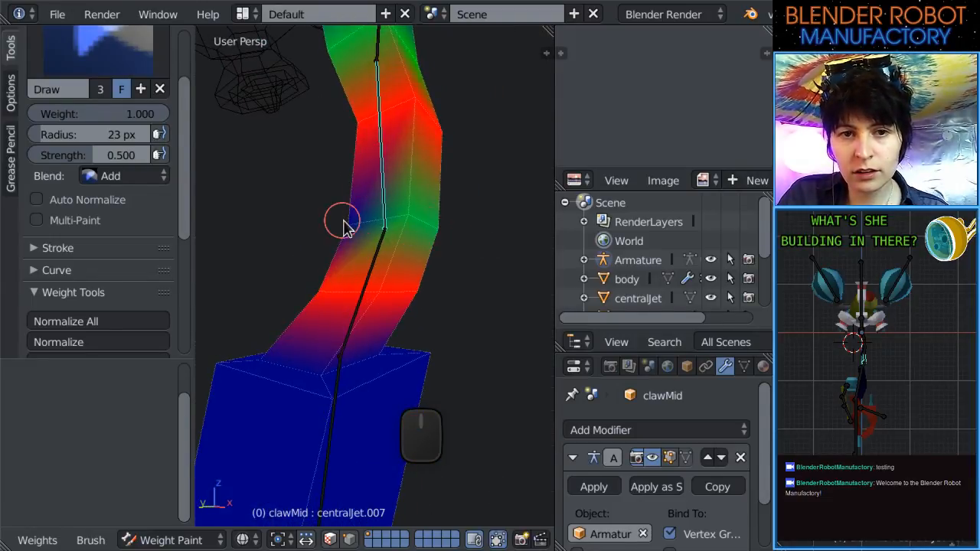
drag(344, 228, 344, 223)
key(KP_1)
Make centralJet.008 the active bone and paint full weight around clawMid's middle edge loop along that bone.
right_click(393, 257)
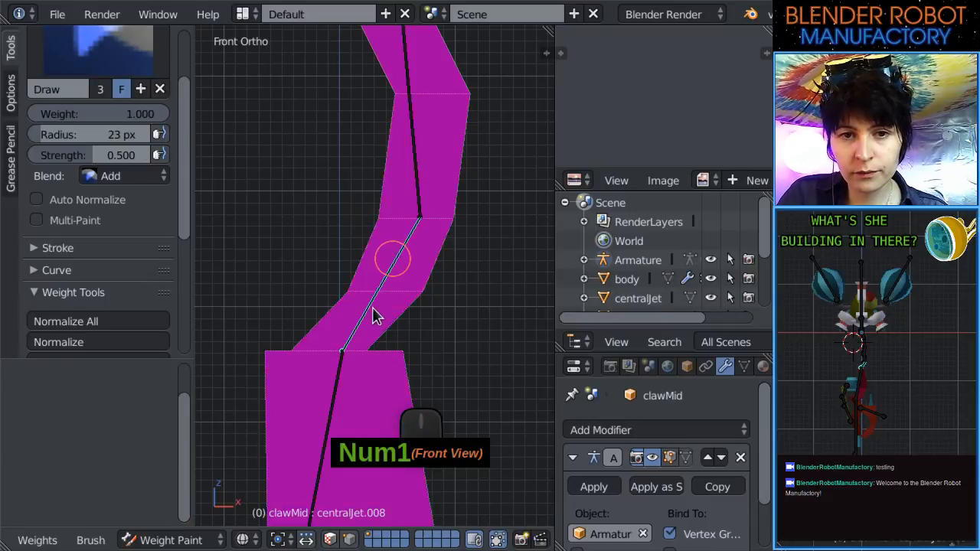
shift+middle_drag(376, 300, 376, 278)
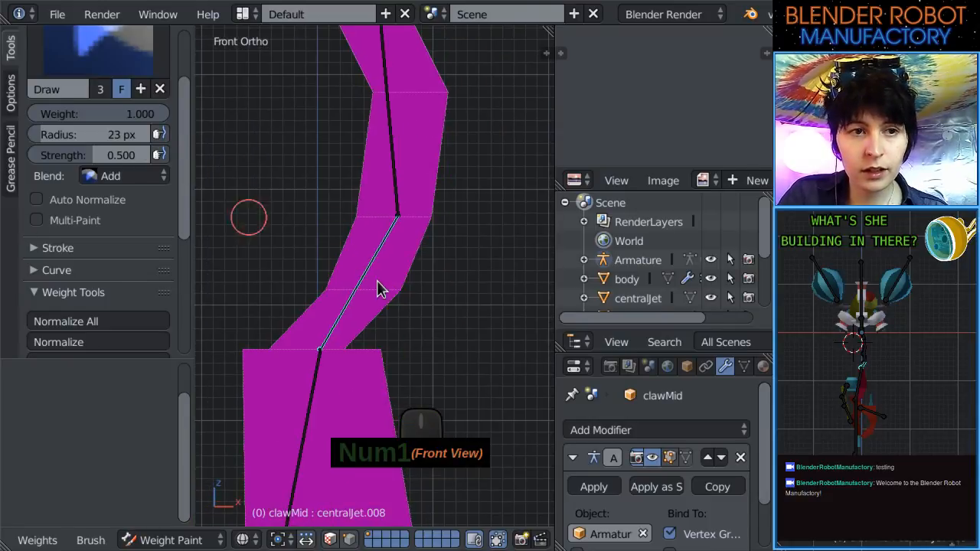
mouse_move(381, 289)
mouse_down()
mouse_move(406, 285)
mouse_move(328, 297)
mouse_up()
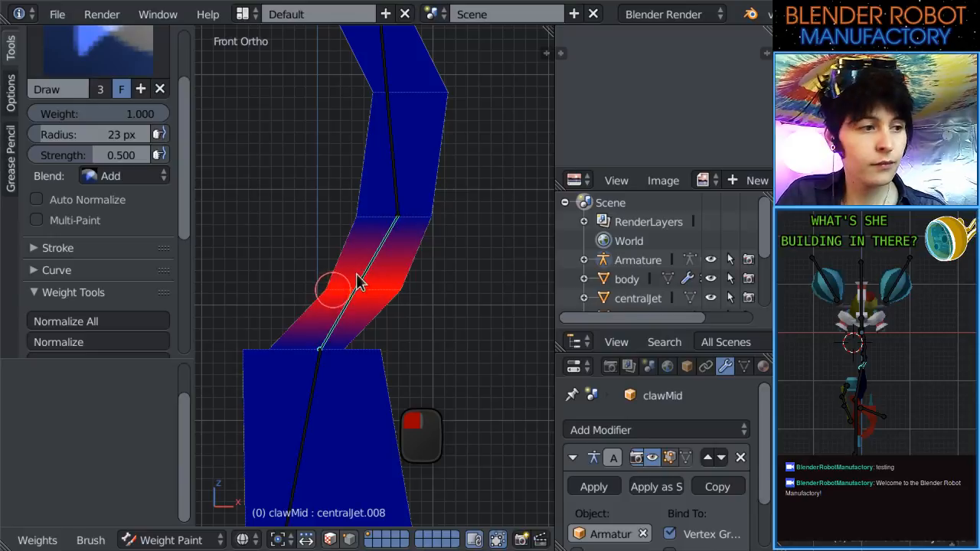
mouse_move(358, 284)
middle_down()
mouse_move(350, 324)
mouse_move(390, 284)
middle_up()
drag(390, 285, 409, 285)
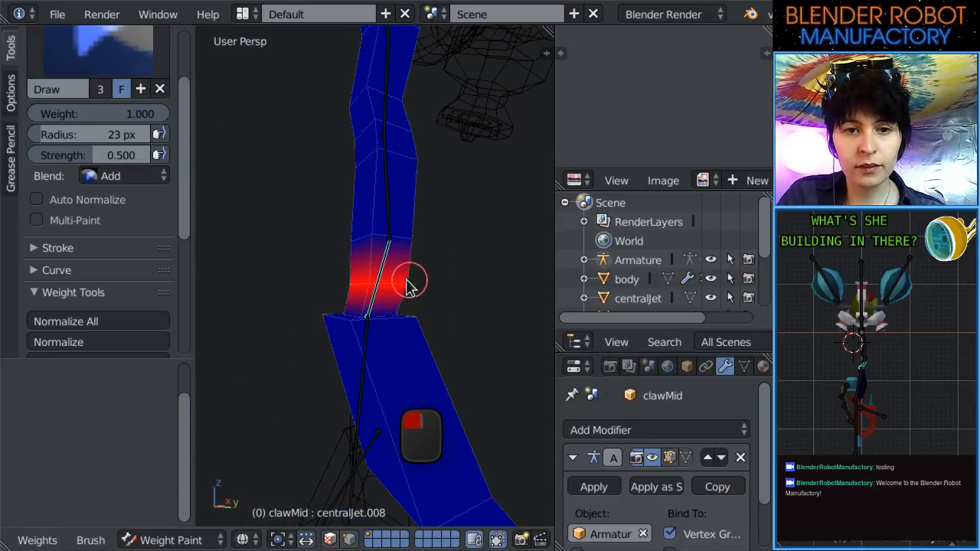
middle_drag(408, 285, 276, 309)
drag(329, 286, 350, 291)
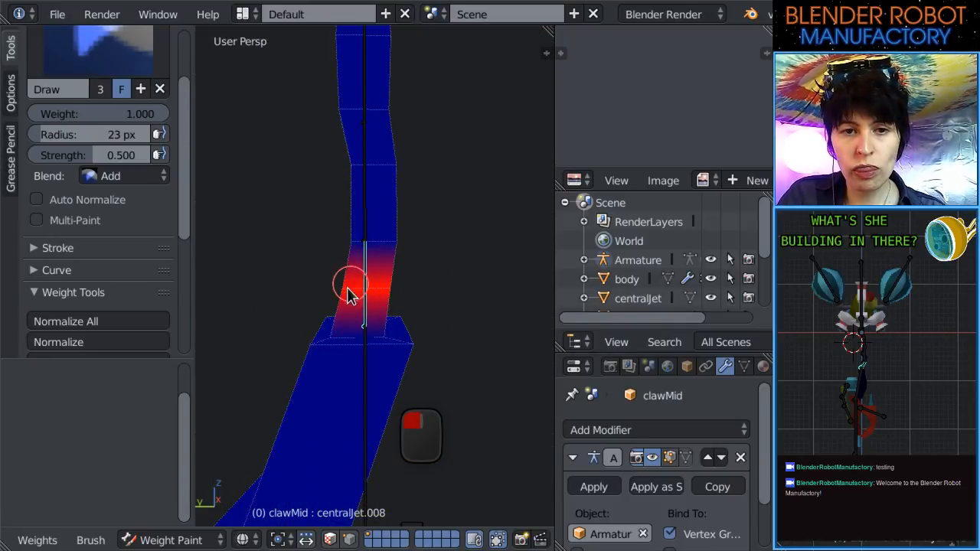
Add half weight for centralJet.008 around the edge loop at its joint with centralJet.007.
drag(413, 258, 398, 240)
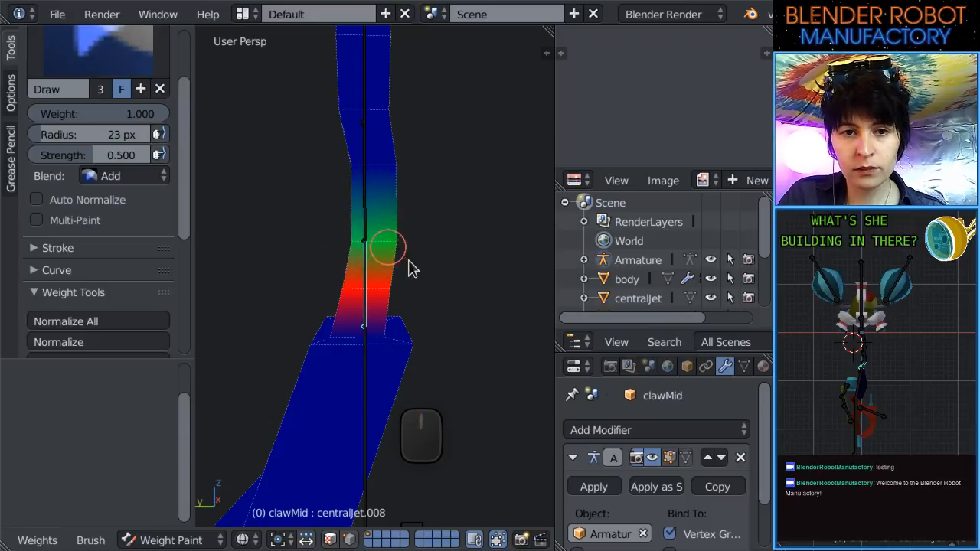
middle_drag(409, 267, 388, 265)
drag(387, 265, 420, 250)
mouse_move(421, 250)
middle_down()
mouse_move(313, 258)
mouse_move(427, 245)
middle_up()
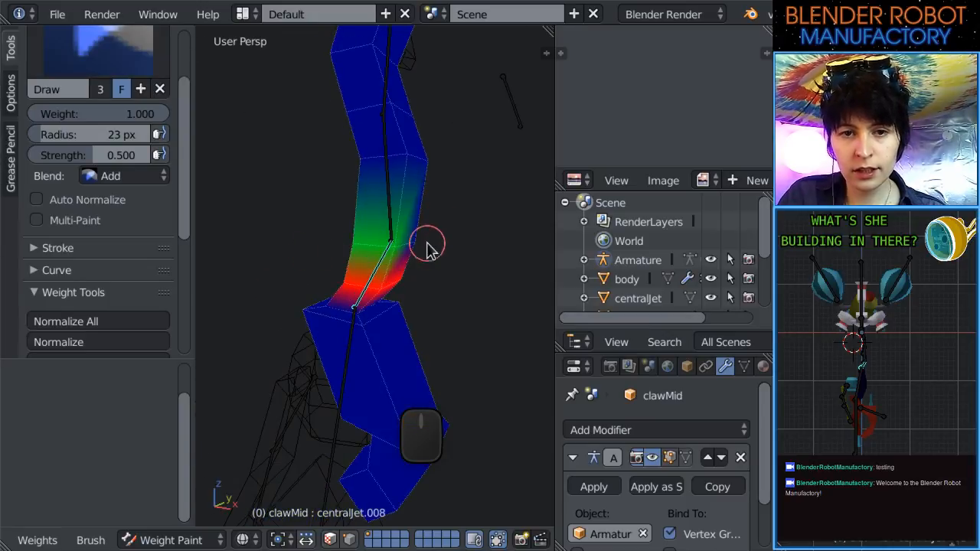
drag(426, 245, 422, 242)
Add half weight for centralJet.008 around the edge loop where the narrow arm meets the large claw block.
mouse_move(316, 310)
middle_down()
mouse_move(372, 307)
mouse_move(345, 354)
middle_up()
drag(345, 354, 343, 356)
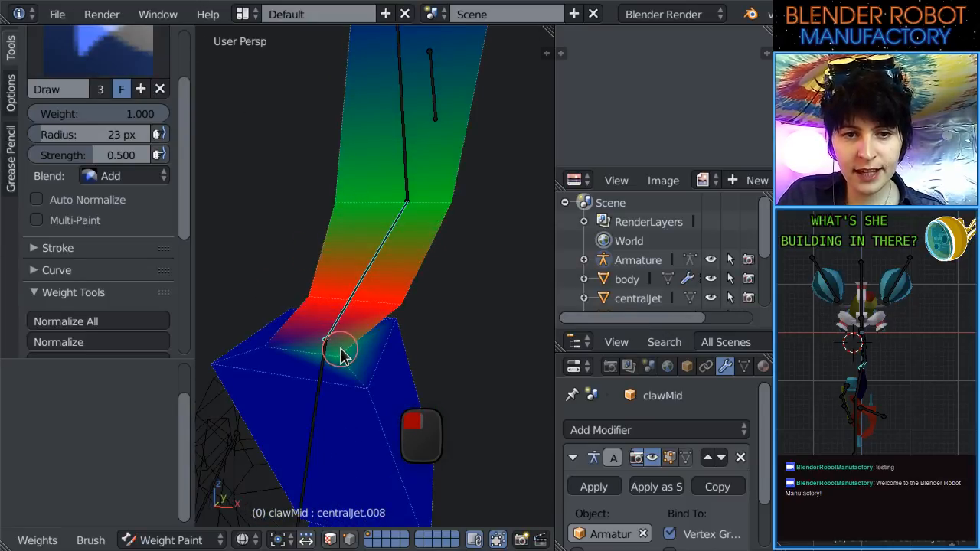
mouse_move(449, 354)
middle_down()
mouse_move(256, 346)
mouse_move(340, 318)
mouse_move(307, 366)
mouse_move(383, 344)
middle_up()
drag(383, 344, 392, 344)
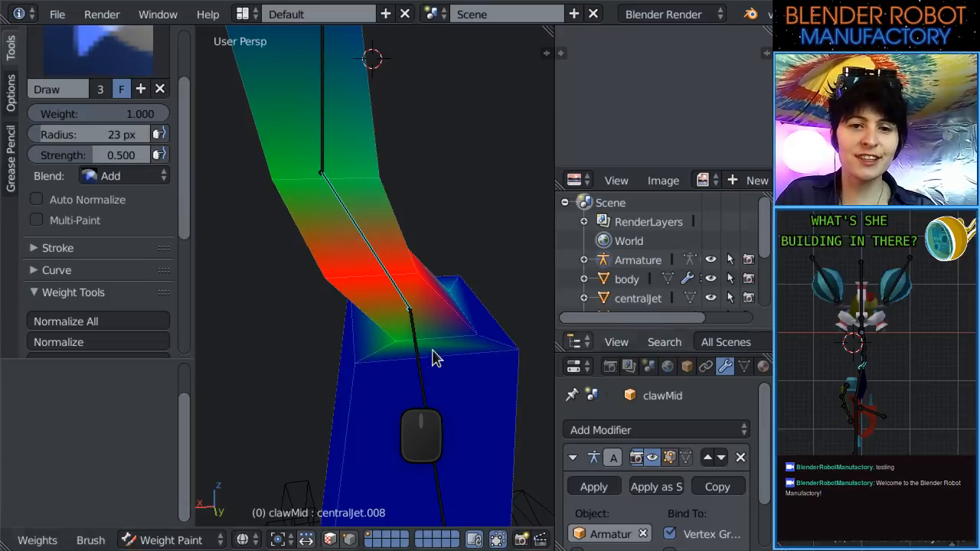
drag(495, 339, 470, 332)
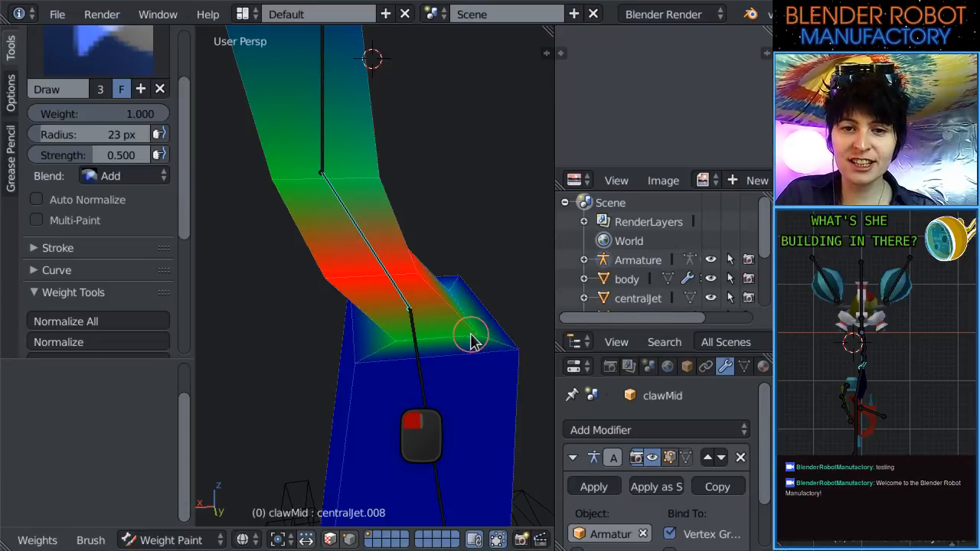
Make centralJet.009 active and add half weight around the same edge loop at its joint with centralJet.008.
key(KP_1)
scroll(366, 322, up, 3)
shift+middle_drag(422, 290, 496, 154)
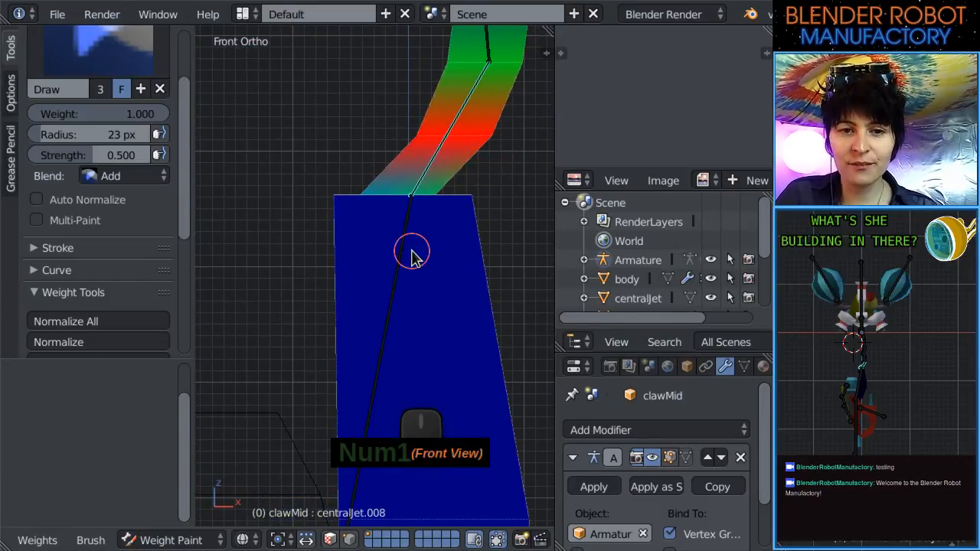
right_click(404, 246)
middle_drag(521, 107, 438, 210)
drag(426, 237, 422, 236)
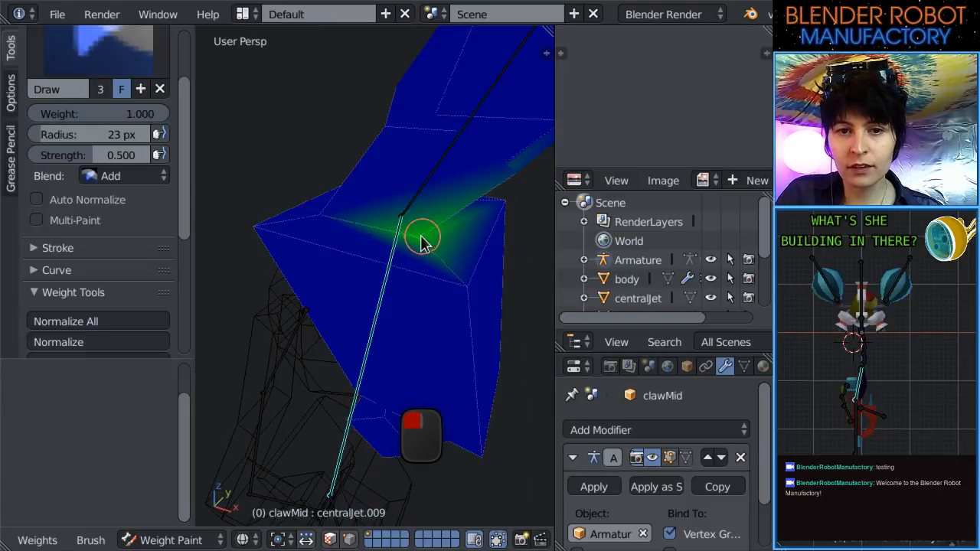
click(321, 212)
mouse_move(524, 236)
middle_down()
mouse_move(329, 180)
mouse_move(332, 219)
middle_up()
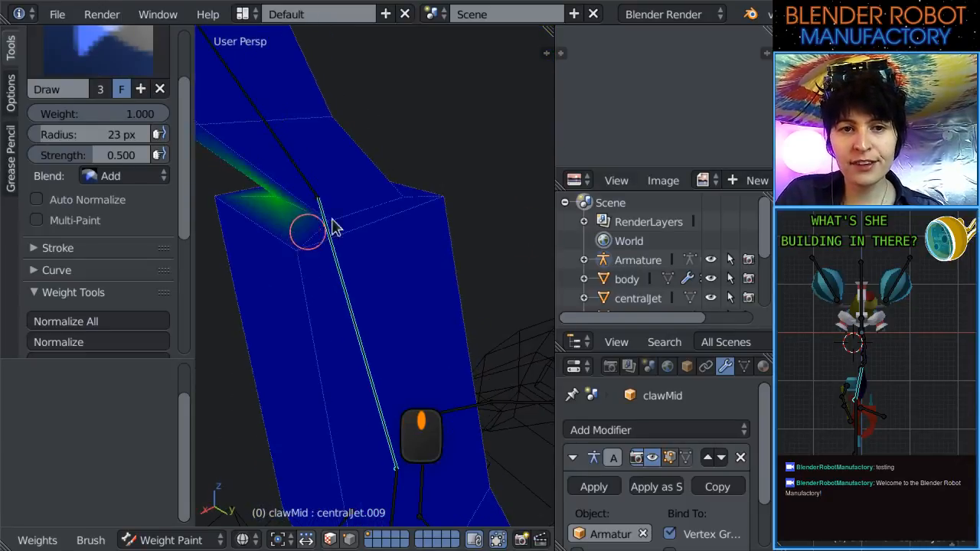
click(327, 218)
click(401, 195)
Set the brush strength to 1.000 and paint full centralJet.009 weight on the upper outer corners of the claw block.
scroll(417, 228, down, 5)
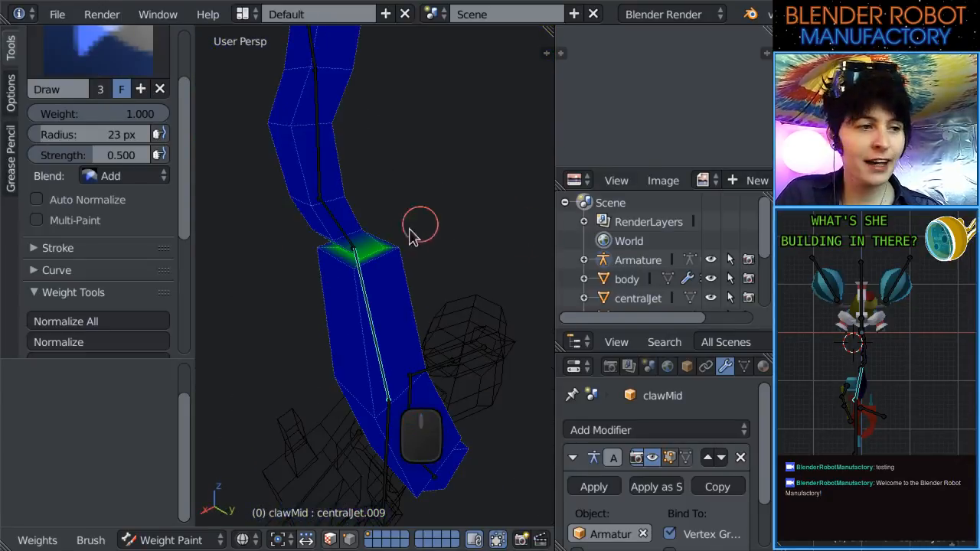
key(KP_1)
scroll(395, 232, up, 3)
scroll(395, 237, down, 3)
middle_drag(429, 247, 442, 223)
scroll(422, 257, up, 2)
scroll(442, 223, up, 2)
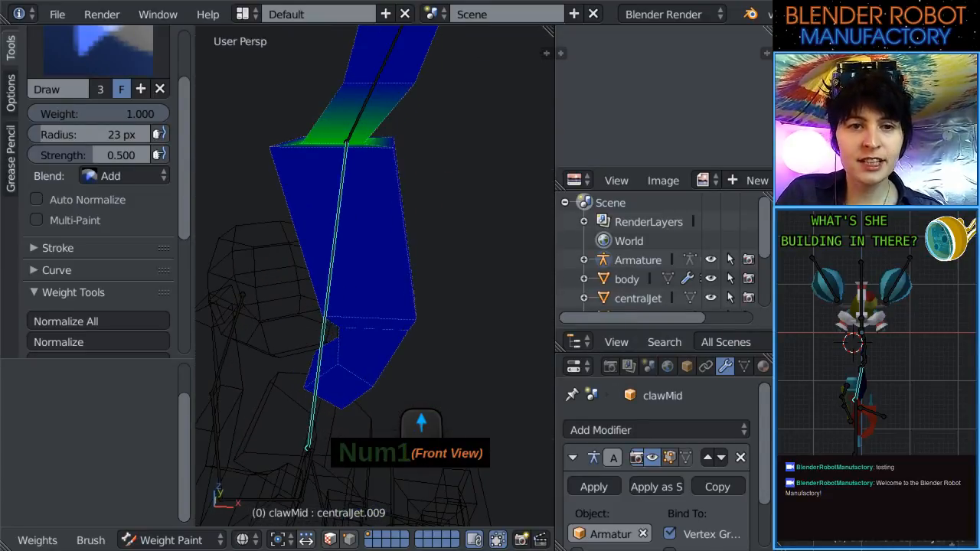
drag(122, 154, 126, 154)
middle_drag(399, 165, 369, 212)
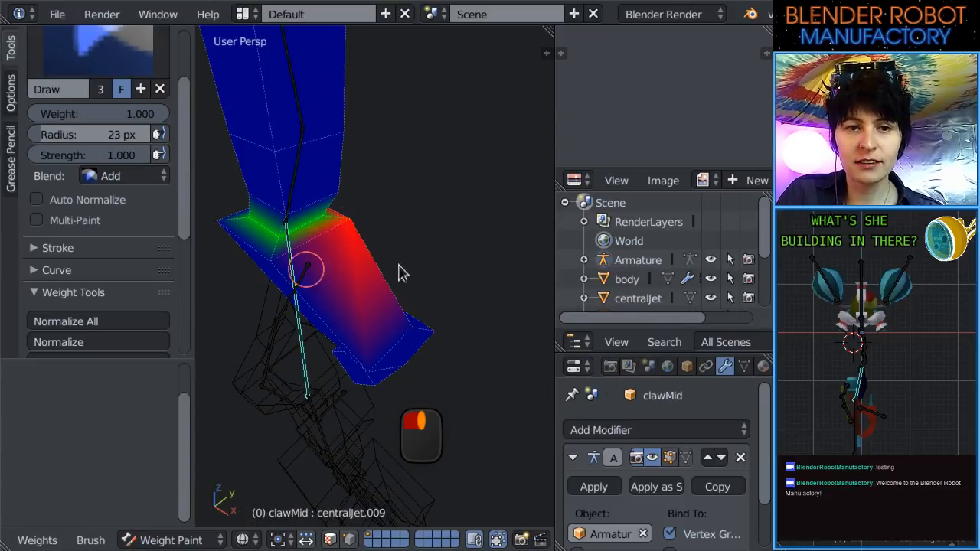
middle_drag(404, 274, 501, 284)
drag(501, 284, 468, 270)
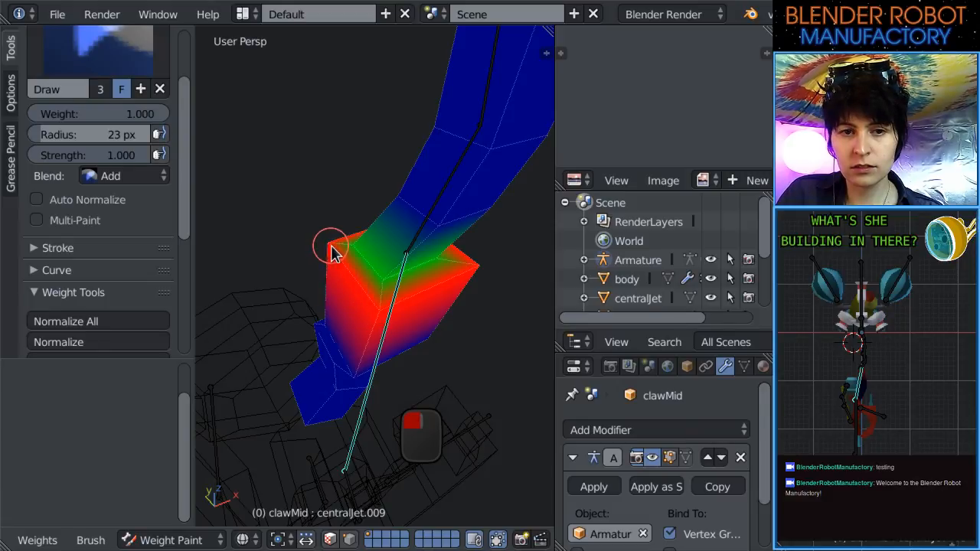
Enlarge the brush radius to 78 px and paint full centralJet.009 weight over the rest of clawMid's lower section.
key(KP_1)
scroll(427, 273, down, 3)
key(f)
click(436, 320)
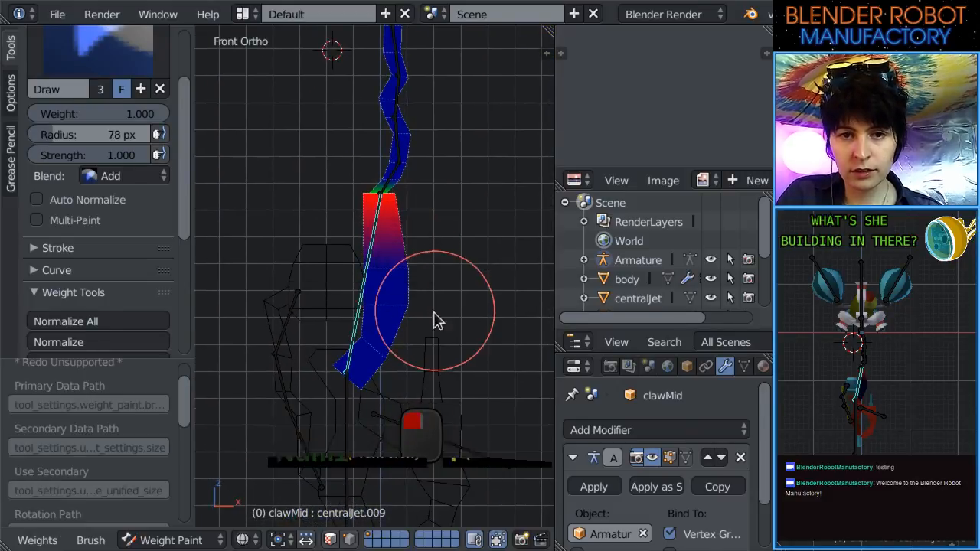
mouse_move(434, 320)
mouse_down()
mouse_move(350, 306)
mouse_move(346, 351)
mouse_up()
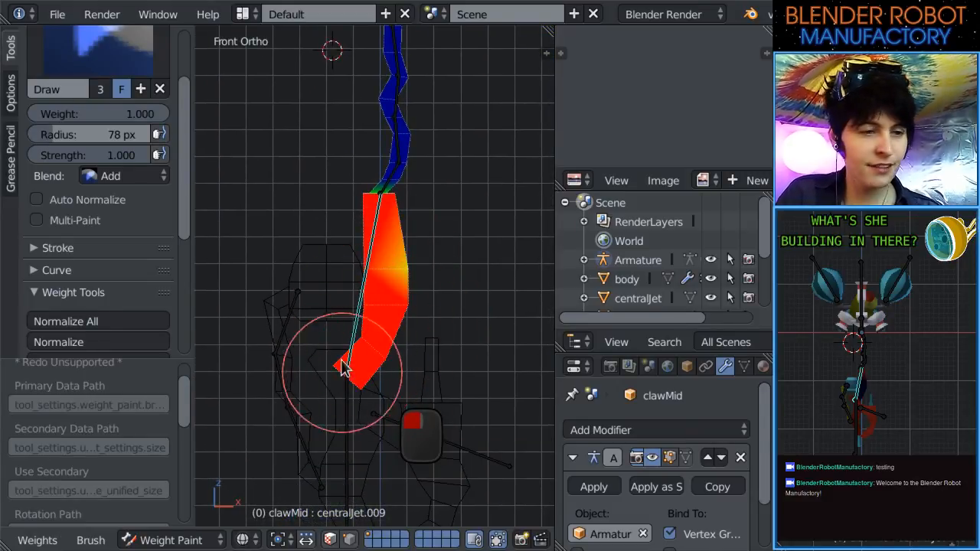
mouse_move(418, 340)
middle_down()
mouse_move(314, 344)
mouse_move(422, 332)
mouse_move(329, 335)
mouse_move(429, 306)
middle_up()
key(KP_1)
scroll(437, 212, down, 5)
scroll(425, 273, up, 6)
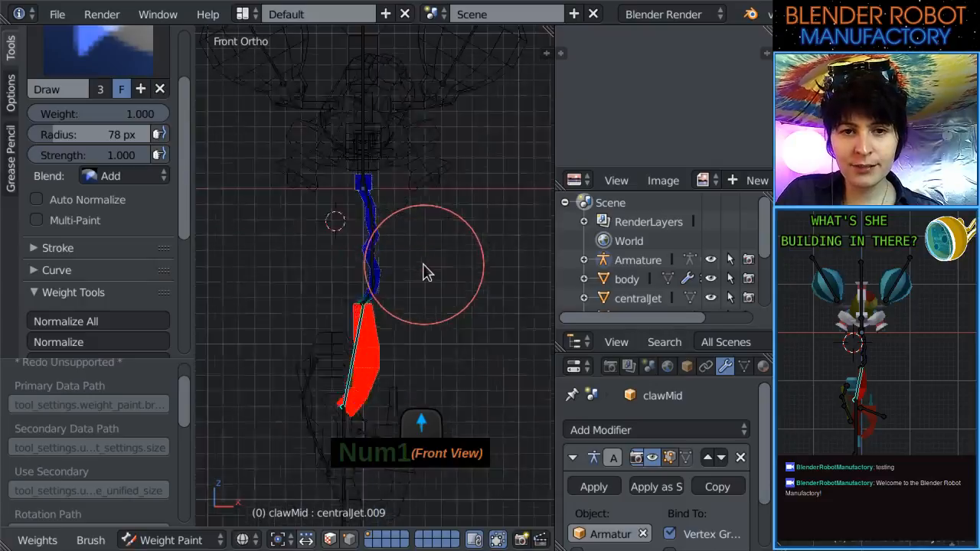
Show the model in solid shading, leave weight painting, and put the armature in Pose Mode with centralJet.005 selected.
key(z)
scroll(429, 268, up, 3)
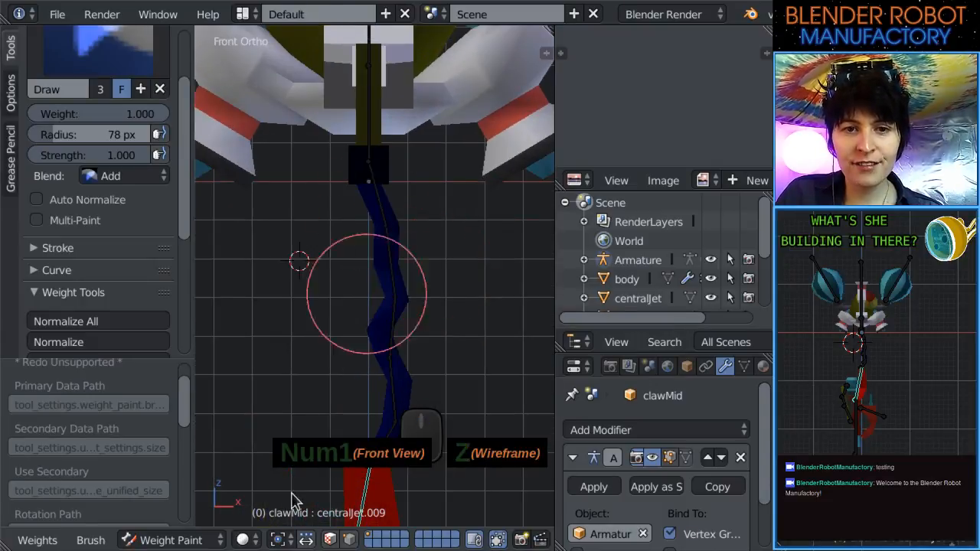
click(150, 541)
click(164, 516)
right_click(381, 213)
key(ctrl+Tab)
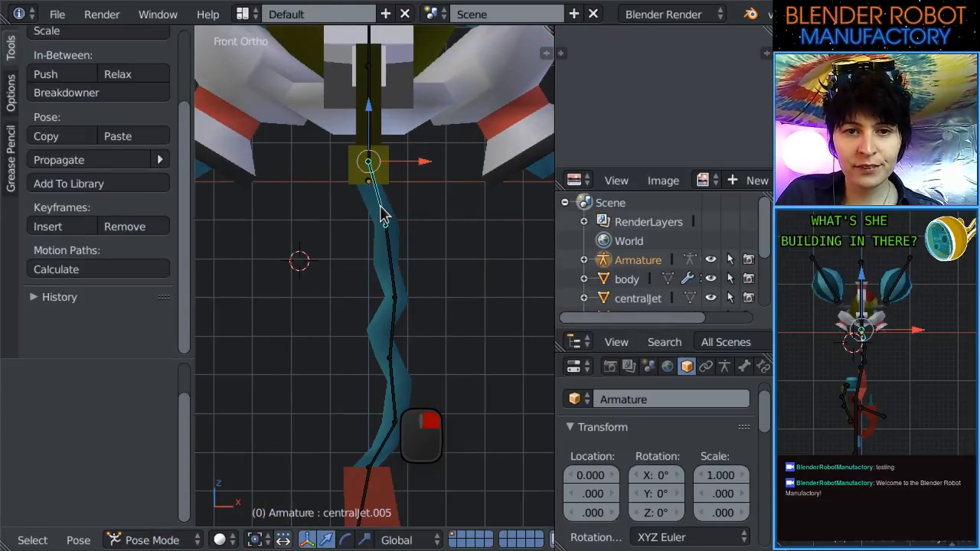
Test the arm's bend by rotating centralJet.005 by -32.2° and centralJet.011 by 43.6° in front view.
key(r)
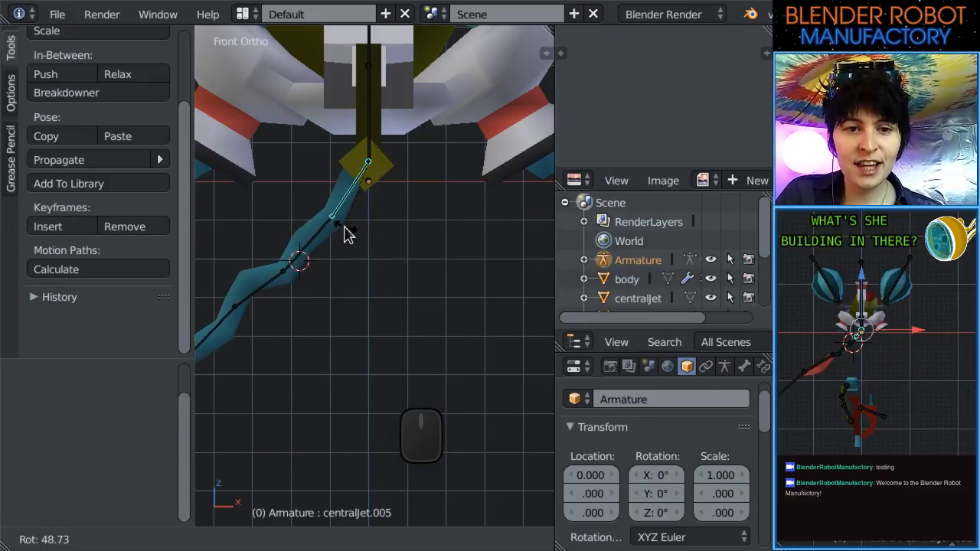
click(404, 230)
scroll(410, 236, down, 5)
click(388, 247)
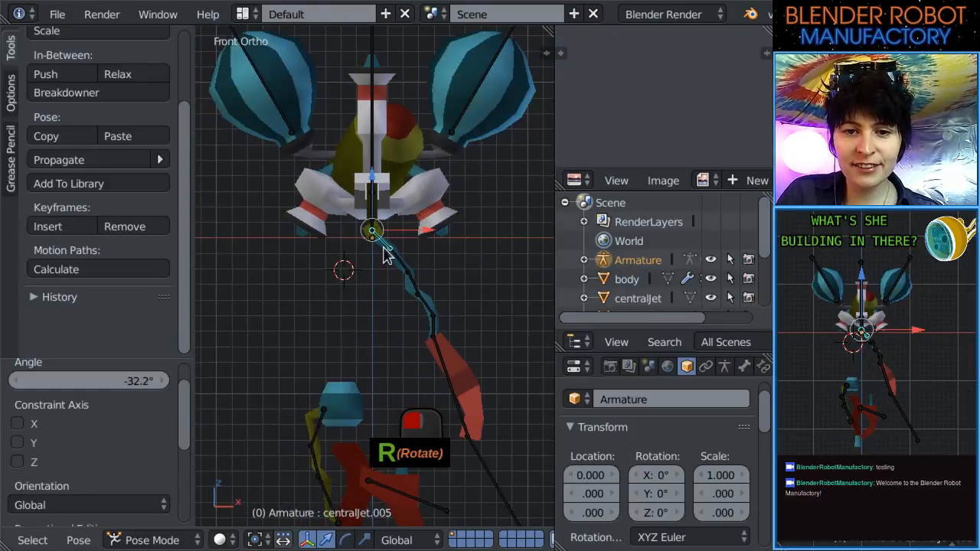
scroll(395, 247, up, 2)
right_click(402, 248)
right_click(413, 259)
key(r)
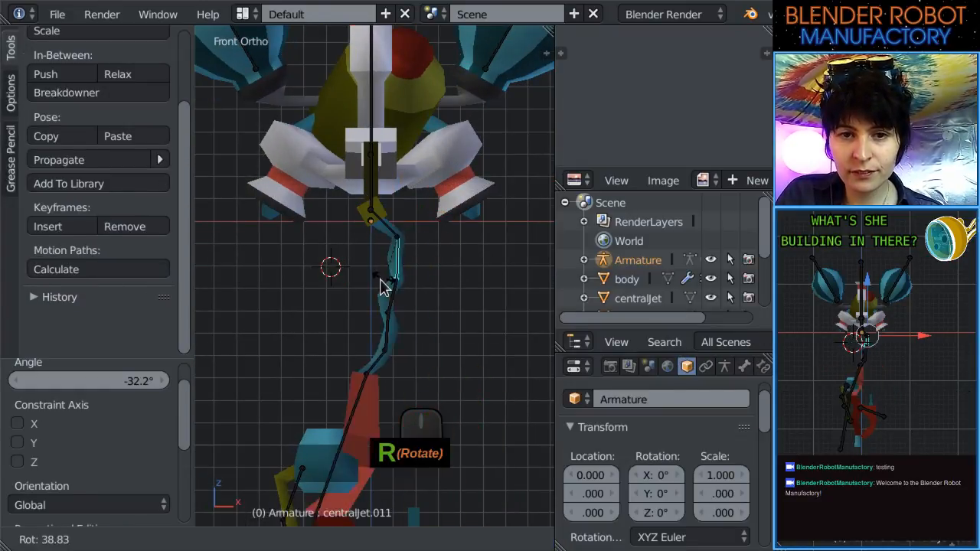
click(380, 298)
Rotate centralJet.006 by -56.6° and centralJet.007 by 69.2° in front view to test their joints.
middle_drag(381, 298, 389, 306)
right_click(395, 306)
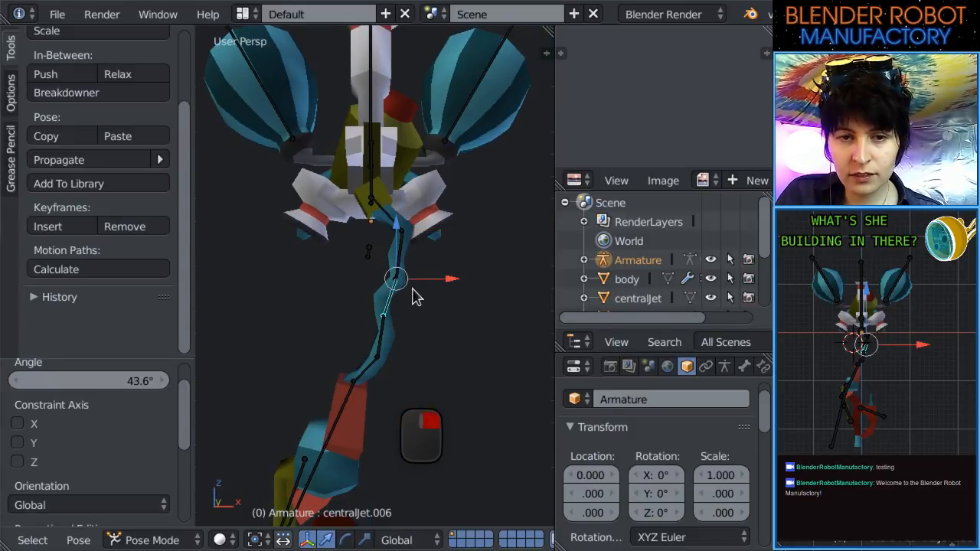
key(KP_1)
key(r)
click(448, 269)
right_click(431, 324)
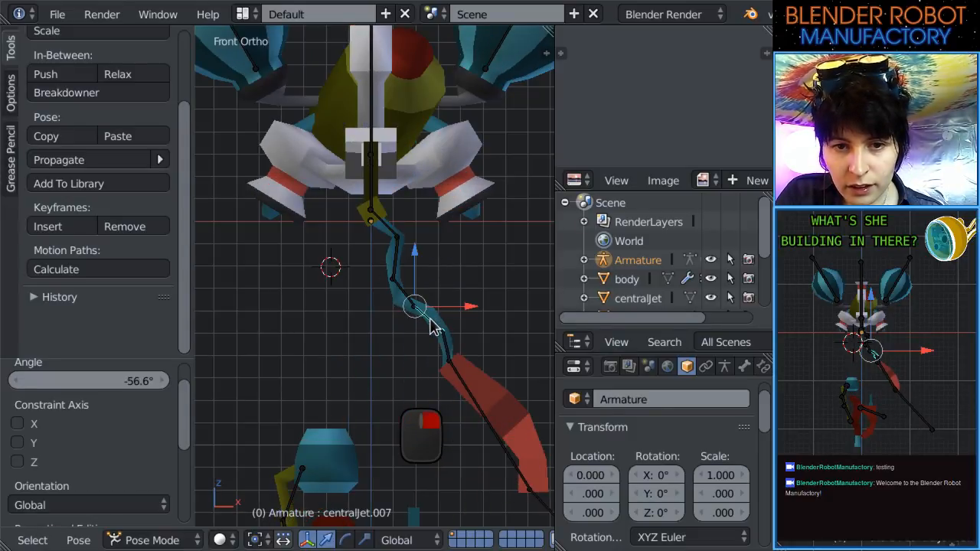
key(r)
click(386, 361)
Rotate centralJet.008 by -77.3° and centralJet.009 by 61.8° to test the bend at the claw block.
right_click(385, 360)
key(r)
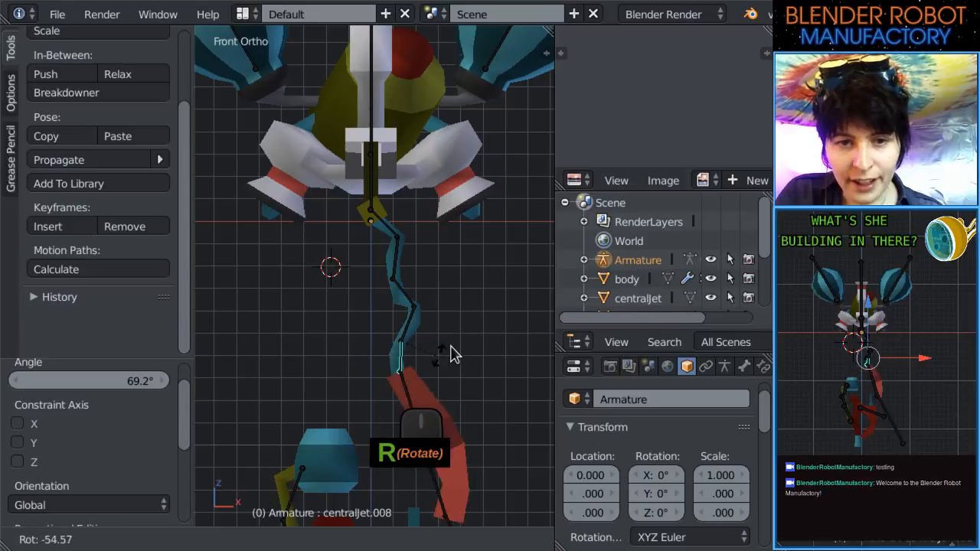
click(455, 346)
shift+middle_drag(408, 277, 372, 207)
scroll(376, 300, up, 2)
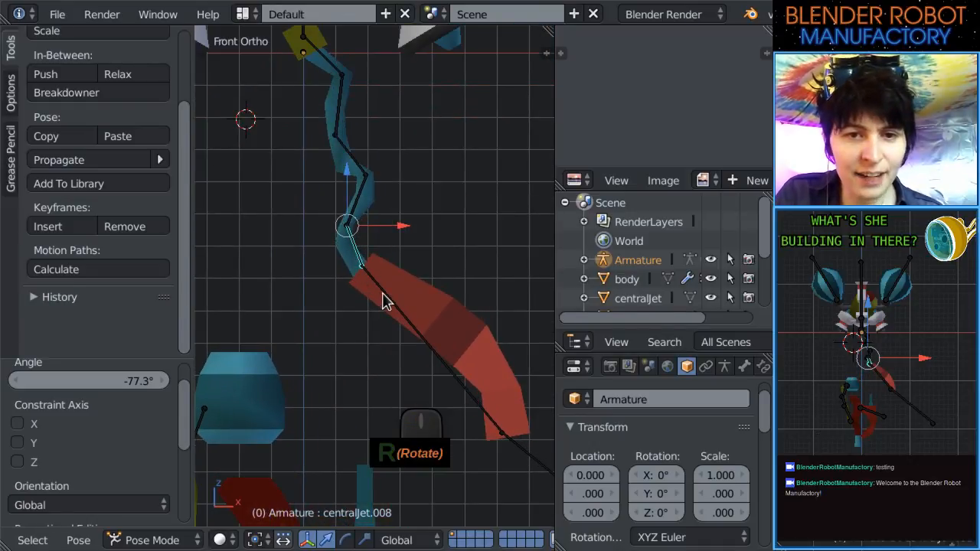
right_click(385, 301)
key(r)
click(313, 313)
scroll(367, 274, down, 5)
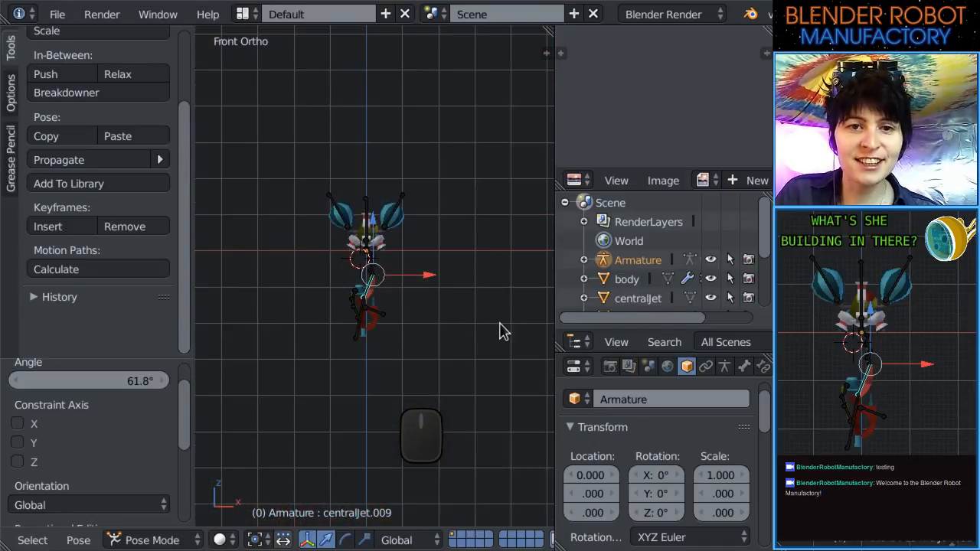
scroll(505, 331, up, 2)
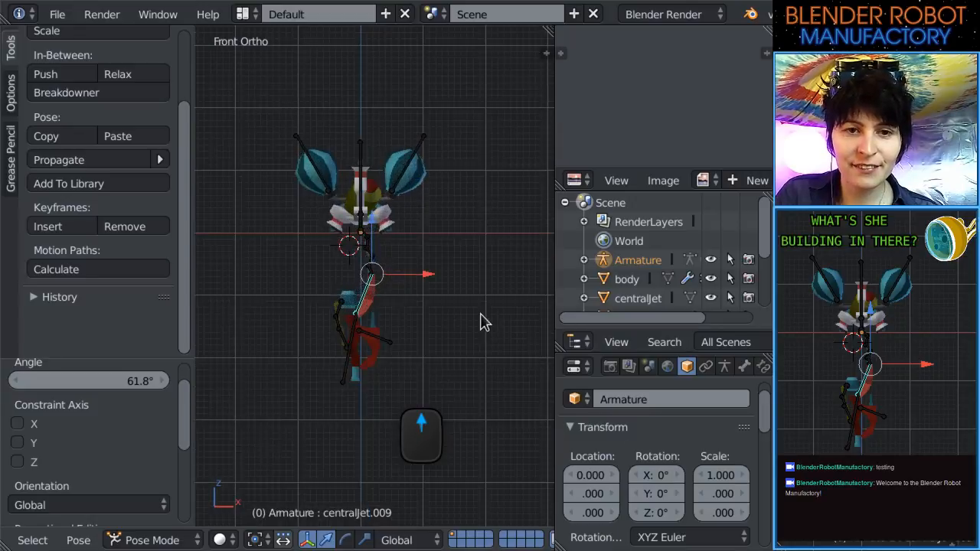
Clear the rotation, scale and location of all bones to restore the rest pose, and deselect everything.
scroll(479, 318, up, 3)
key(a)
key(a)
key(alt+r)
key(alt+s)
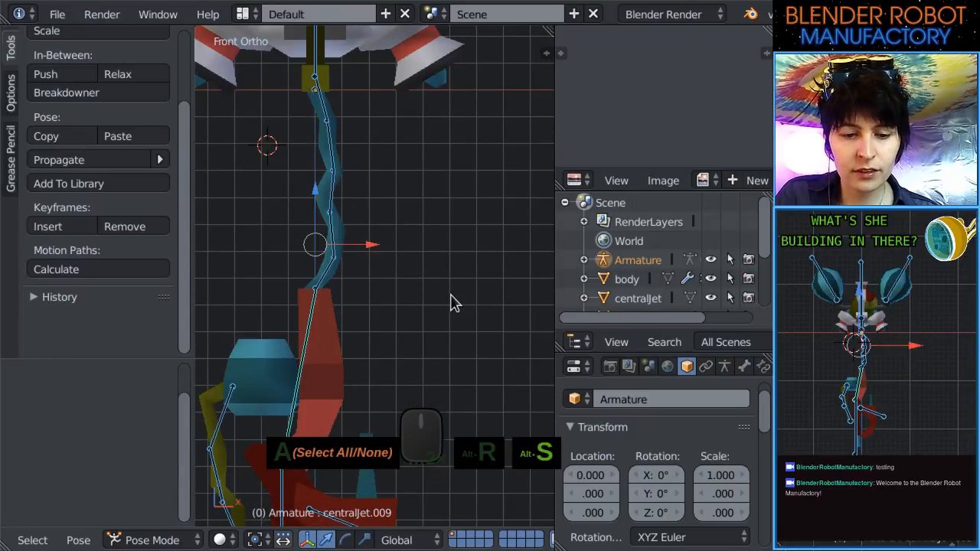
key(alt+g)
scroll(448, 284, down, 4)
key(a)
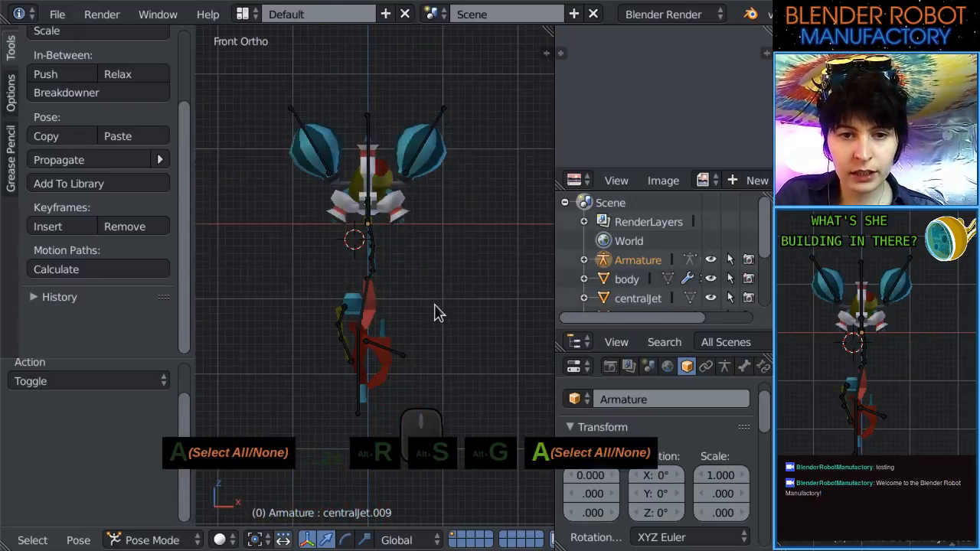
Select the balloon.L bone and display its bone properties.
scroll(406, 299, up, 4)
scroll(429, 303, down, 3)
mouse_move(444, 297)
middle_down()
mouse_move(368, 365)
mouse_move(427, 296)
middle_up()
right_click(421, 256)
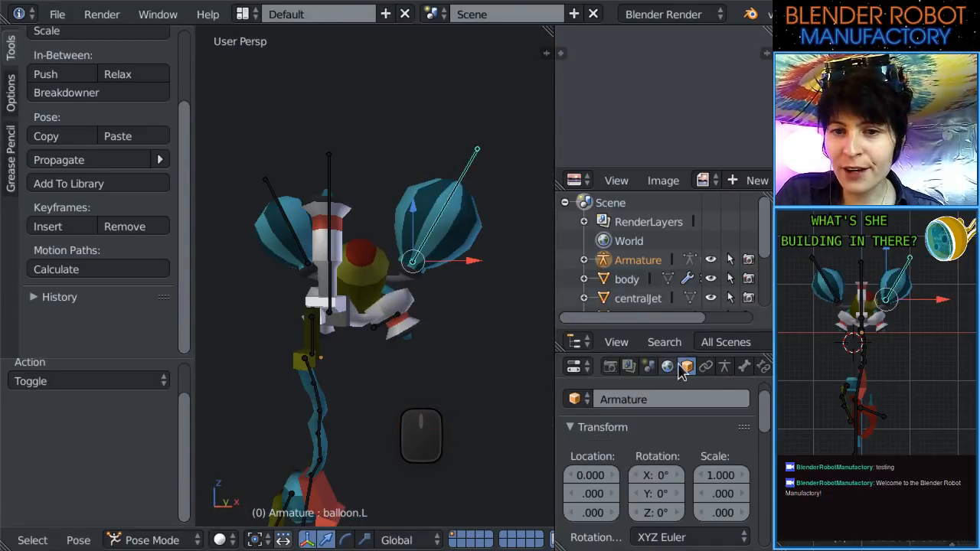
click(744, 366)
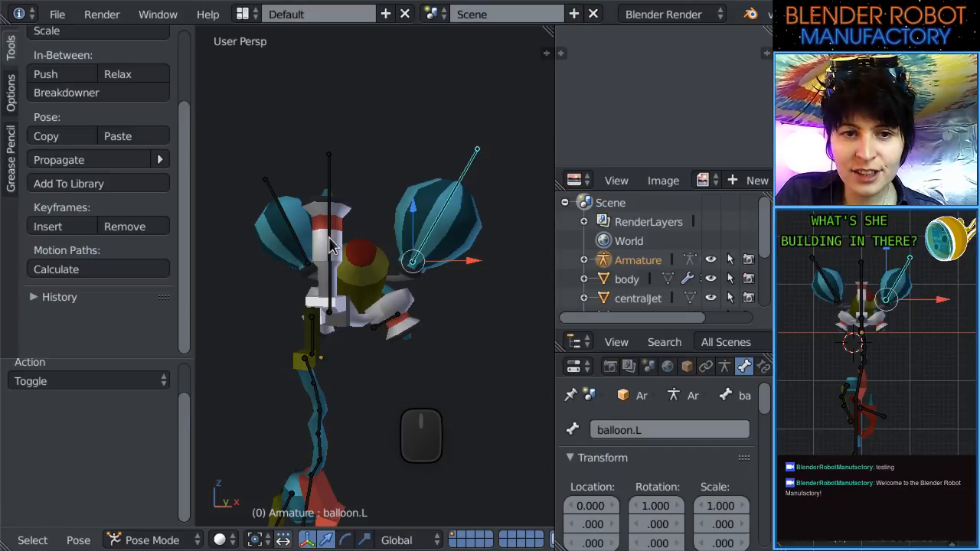
Select the centralJet.001 bone between the jet and the hose and examine its joint in front view.
right_click(329, 243)
shift+middle_drag(340, 337, 369, 312)
right_click(344, 311)
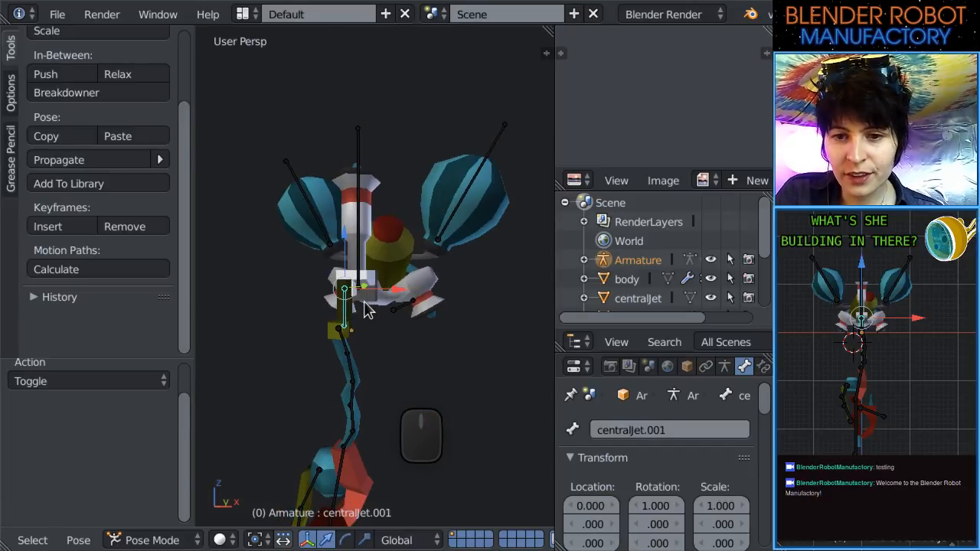
key(KP_1)
scroll(401, 335, down, 2)
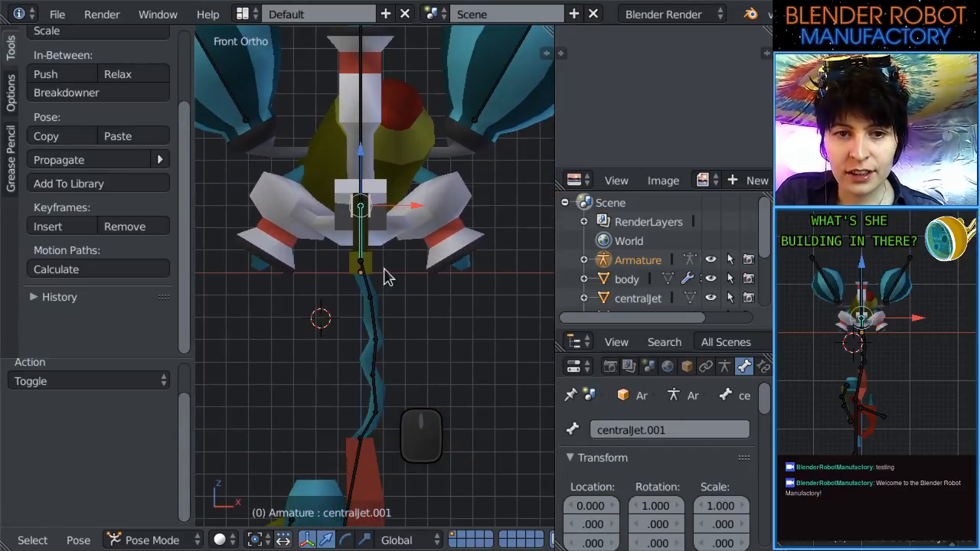
scroll(384, 268, up, 3)
shift+middle_drag(416, 259, 416, 290)
Examine the mesh objects around the arm joint, selecting body, clawMid and clawTop to see which parts the bones control.
right_click(357, 276)
right_click(365, 249)
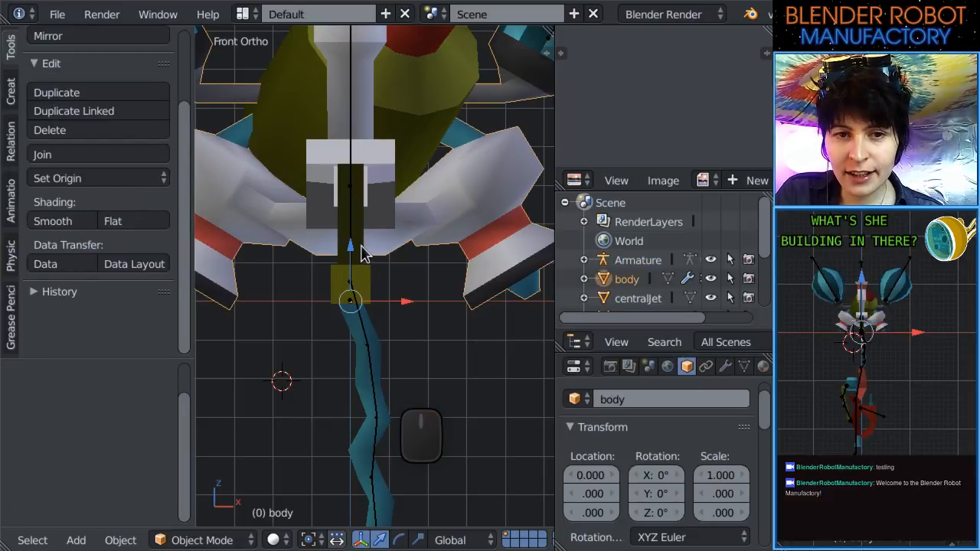
right_click(361, 246)
key(Tab)
key(Tab)
middle_drag(422, 286, 328, 291)
right_click(329, 291)
right_click(332, 279)
right_click(319, 278)
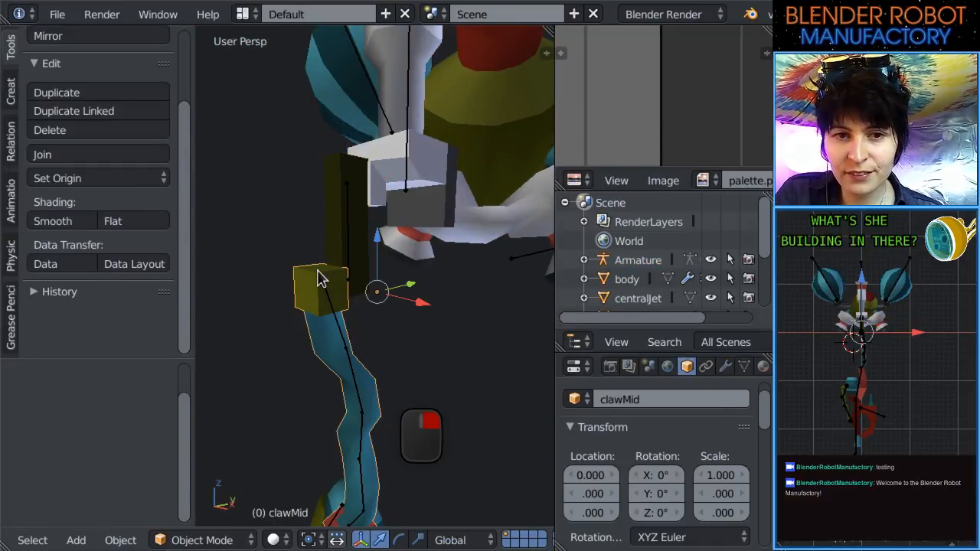
scroll(322, 272, down, 3)
middle_drag(362, 329, 462, 244)
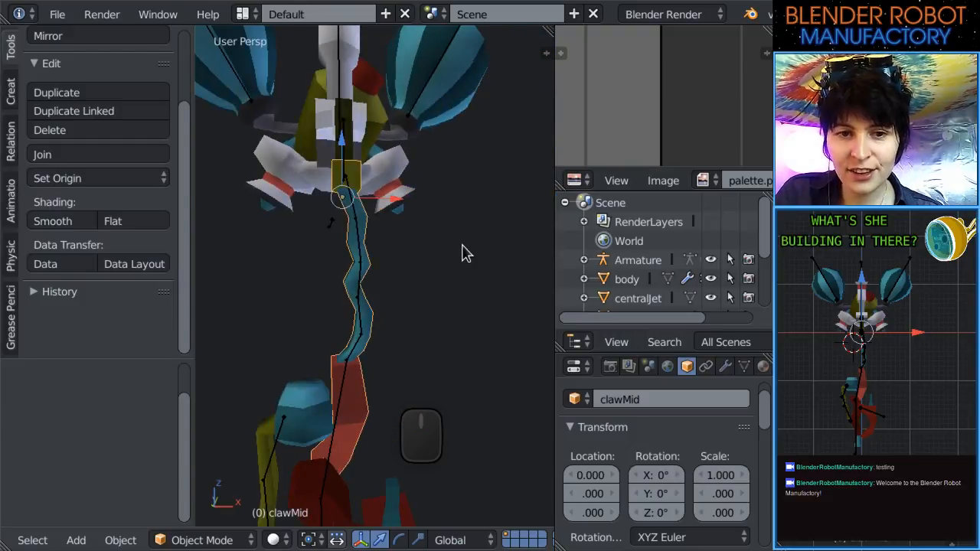
key(KP_1)
middle_drag(472, 337, 396, 310)
scroll(395, 299, up, 2)
right_click(408, 253)
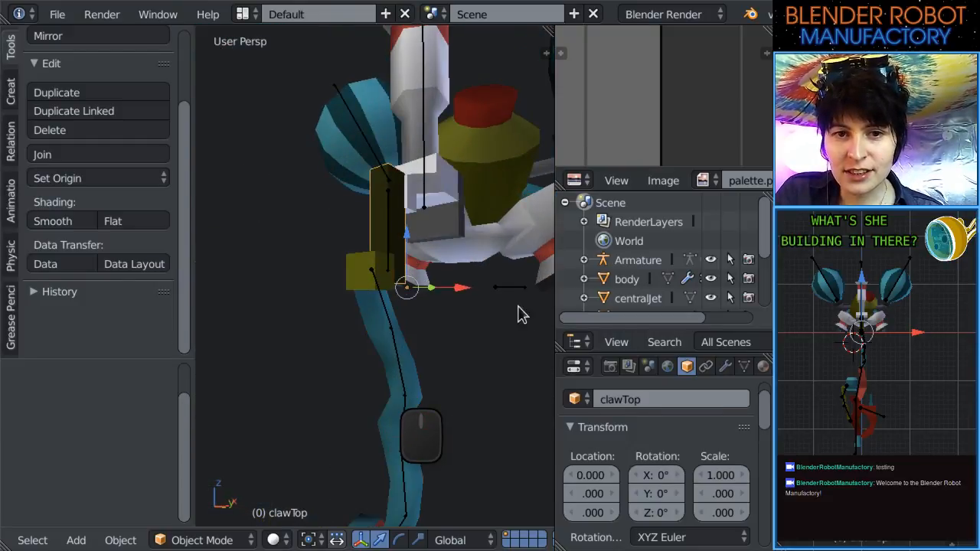
Enter Edit Mode on the armature with the centralJet.001 bone selected, and collapse the tool shelf to widen the 3D view.
right_click(387, 201)
key(Tab)
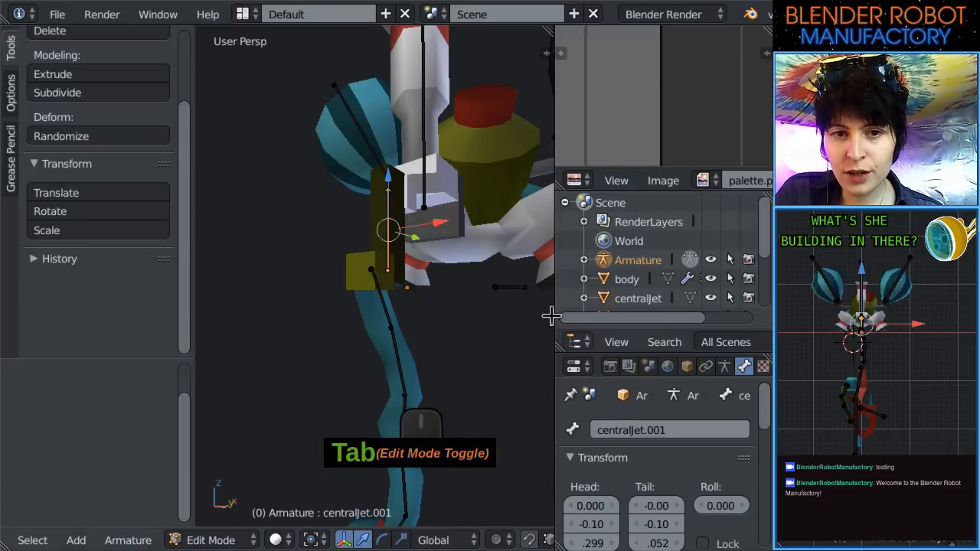
click(656, 436)
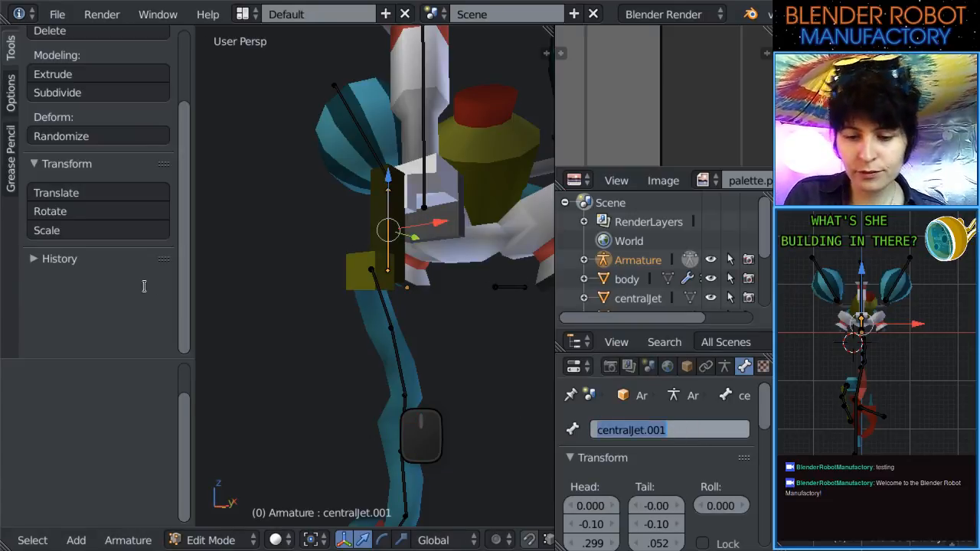
click(200, 145)
drag(192, 153, 15, 172)
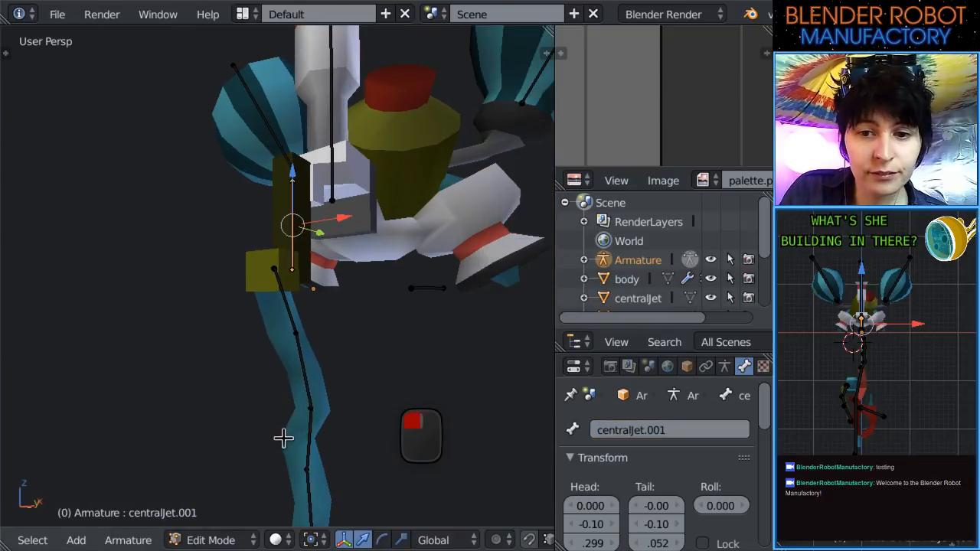
Rename the centralJet.001 bone as armTop.
click(624, 431)
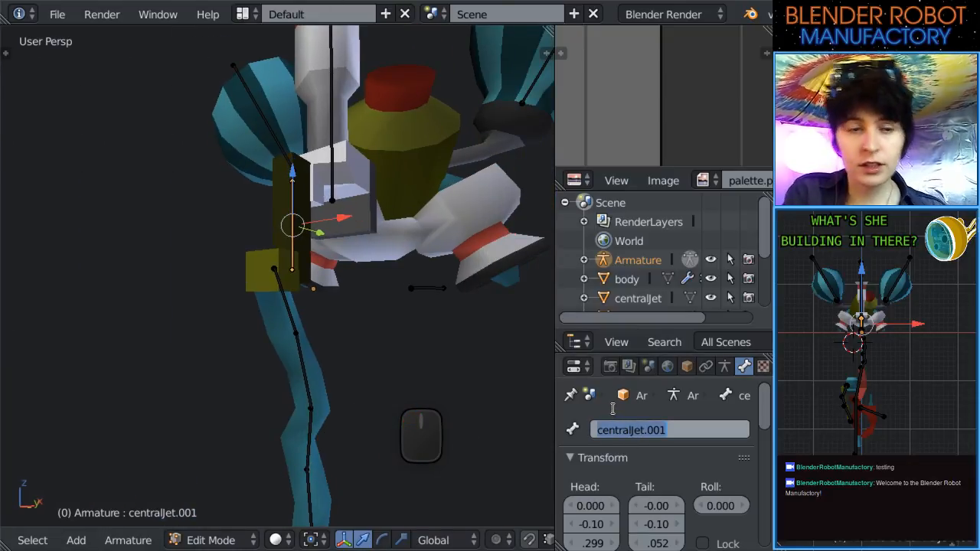
text(arm)
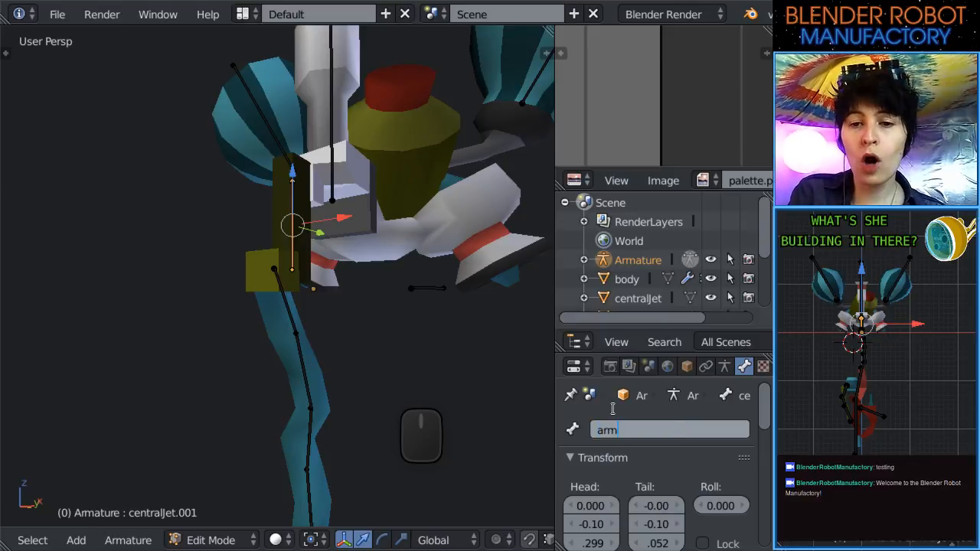
text(Top)
key(Return)
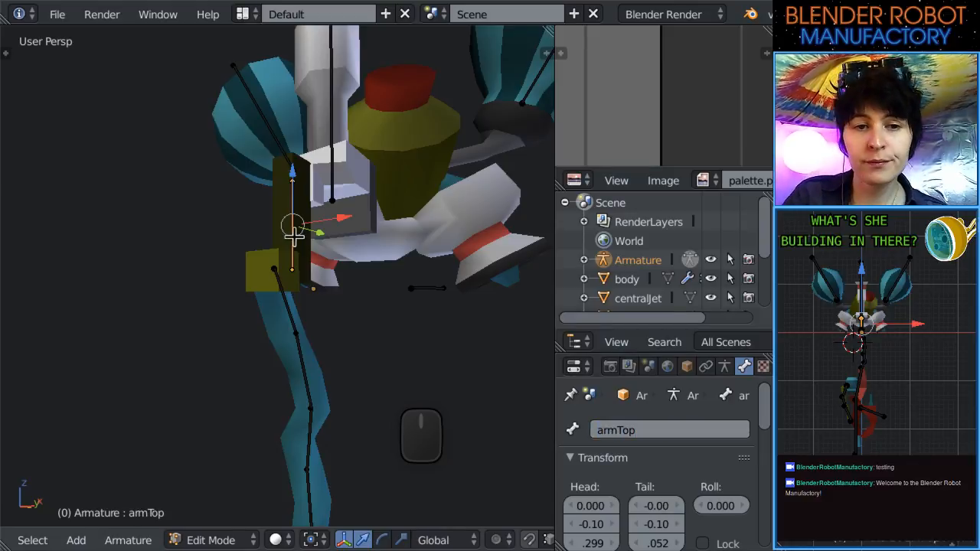
Rename the uppermost bone of the blue hose, centralJet.005, as hose1.
right_click(285, 318)
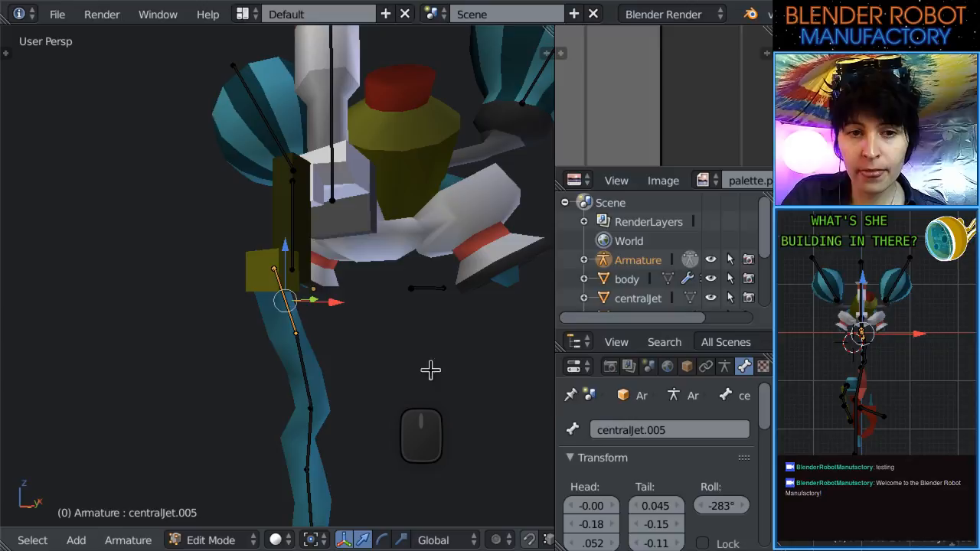
click(663, 429)
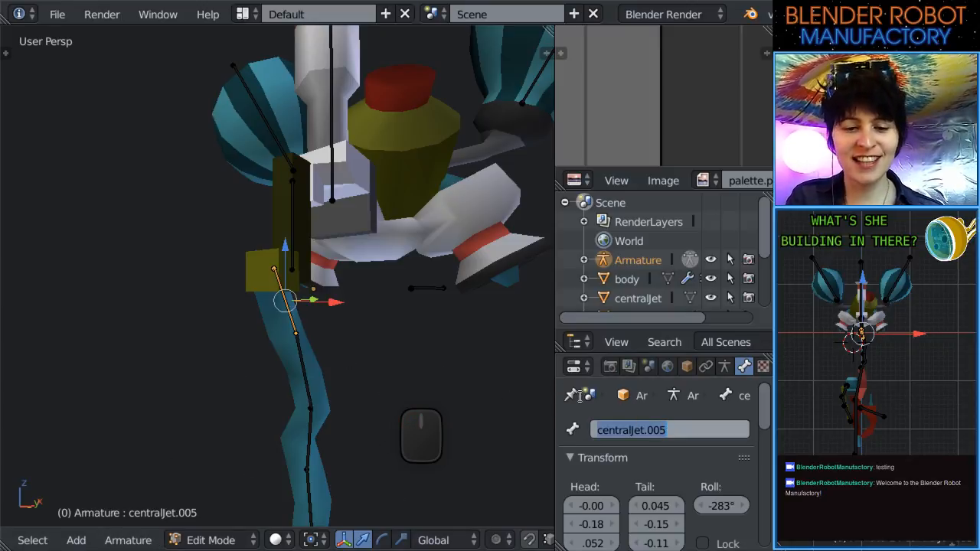
text(hose1)
key(Return)
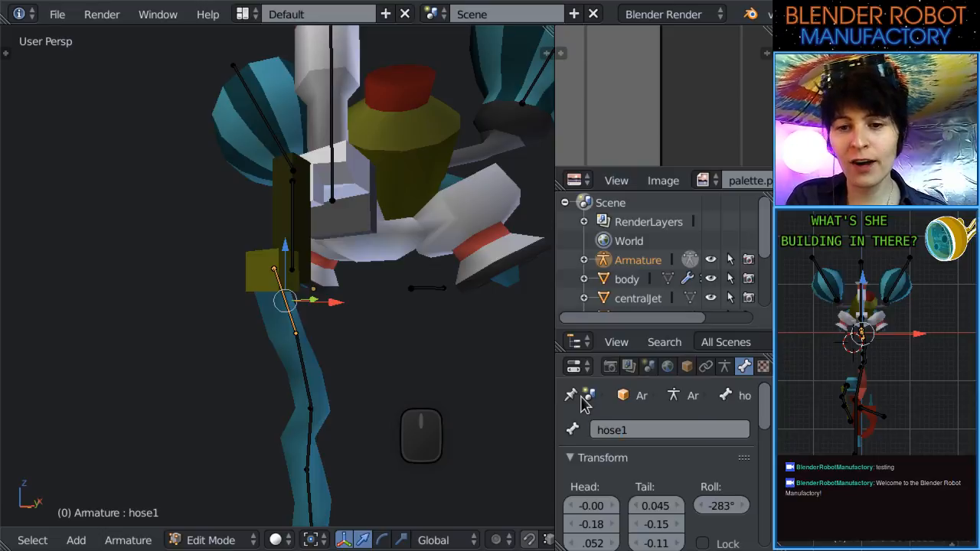
Show the hose in front view and rename its uppermost bone, hose1, as Jelly1.
middle_drag(429, 229, 315, 383)
middle_drag(414, 212, 324, 242)
key(KP_1)
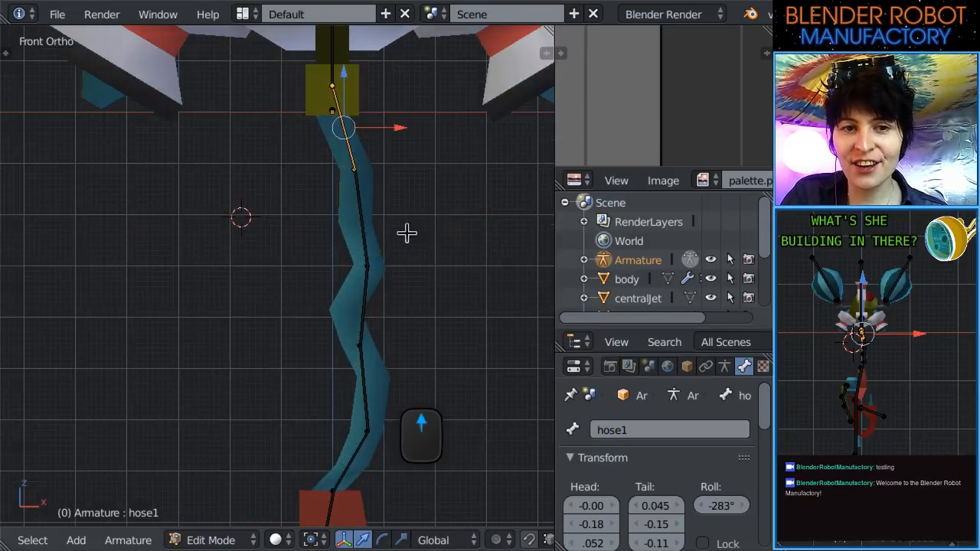
scroll(407, 232, up, 3)
click(644, 429)
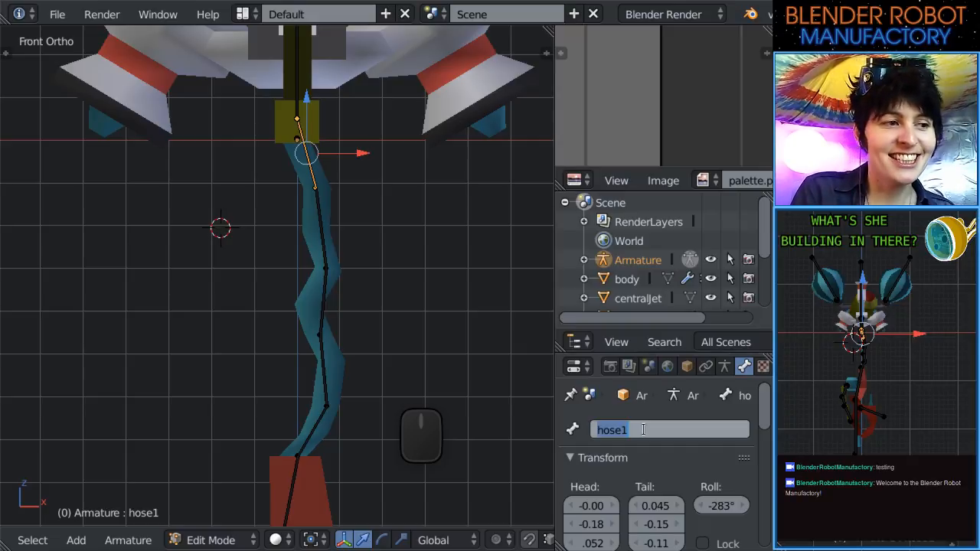
text(Jelly1)
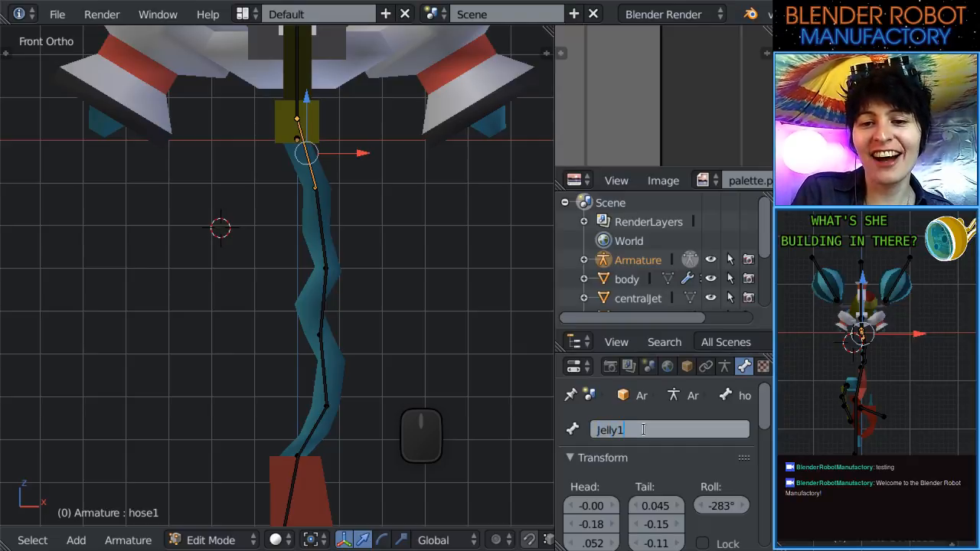
key(Return)
Copy the name Jelly1 and reuse it to rename the second hose bone, centralJet.011, as Jelly2.
click(645, 433)
key(ctrl+c)
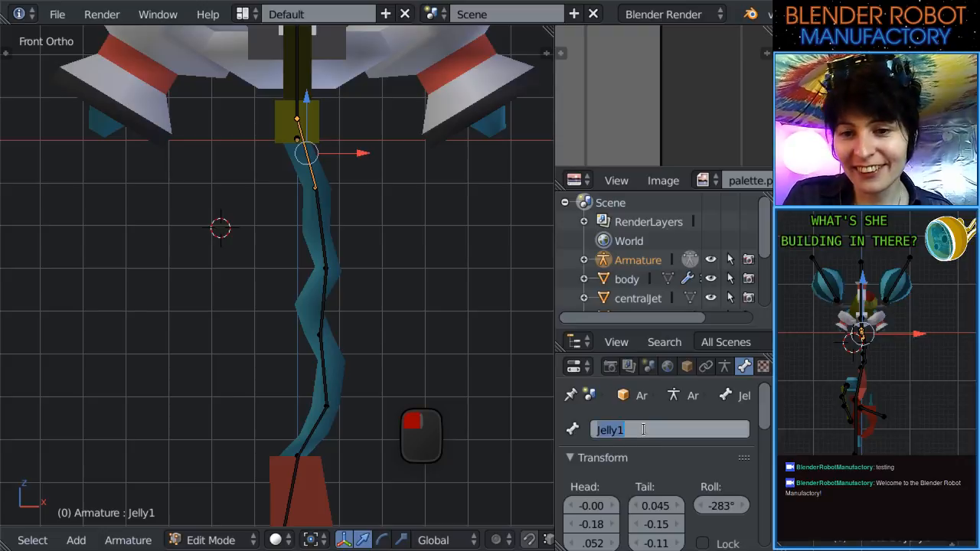
right_click(313, 205)
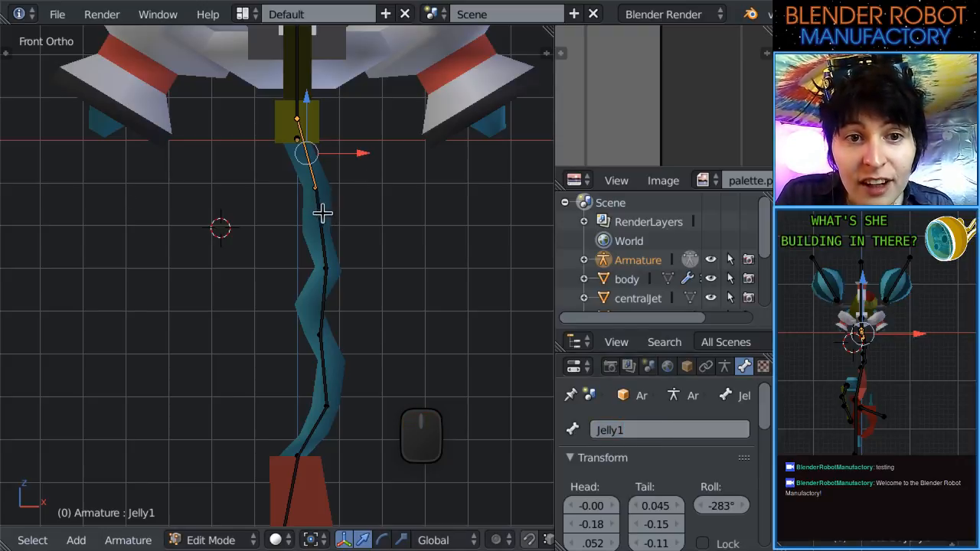
right_click(324, 212)
click(636, 429)
key(ctrl+v)
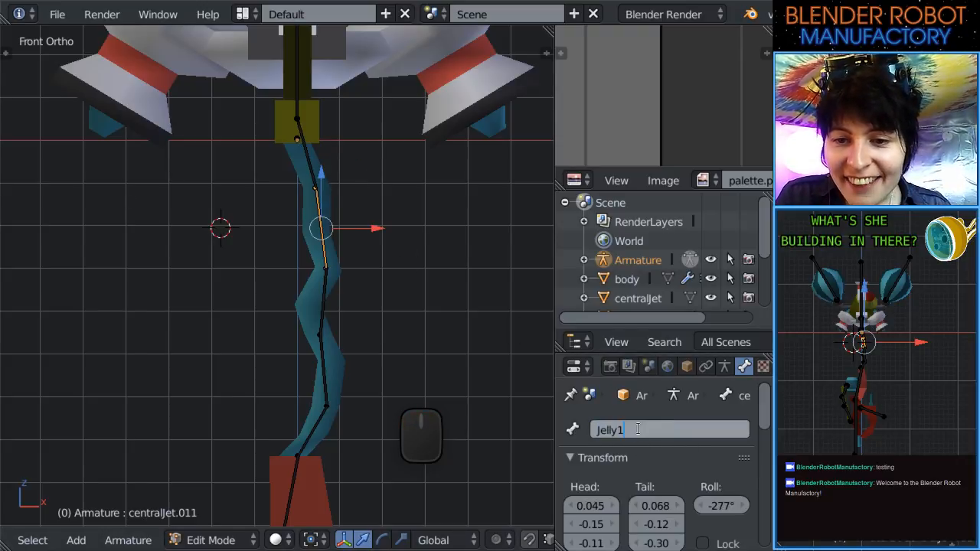
text(2)
key(Return)
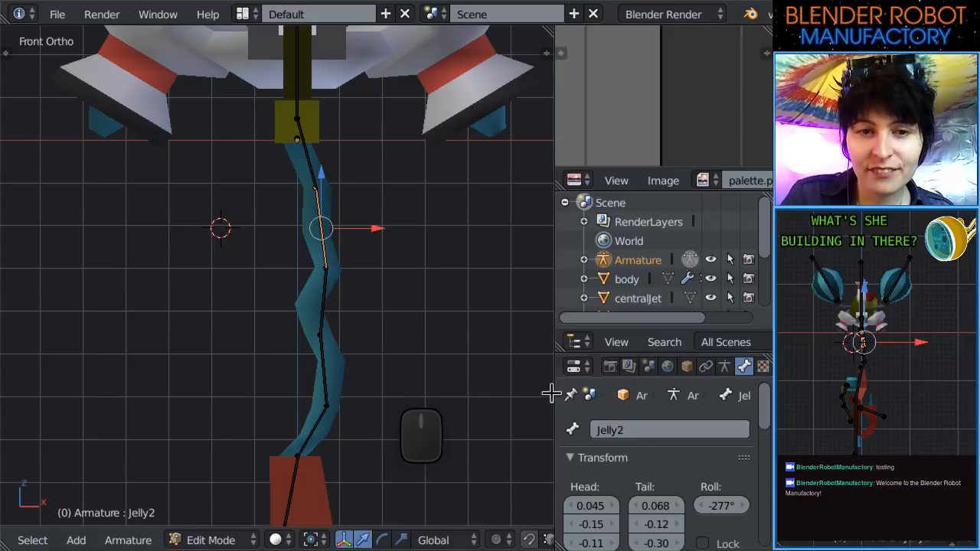
Rename the third hose bone, centralJet.006, as Jelly3 using the copied name.
right_click(342, 316)
click(641, 431)
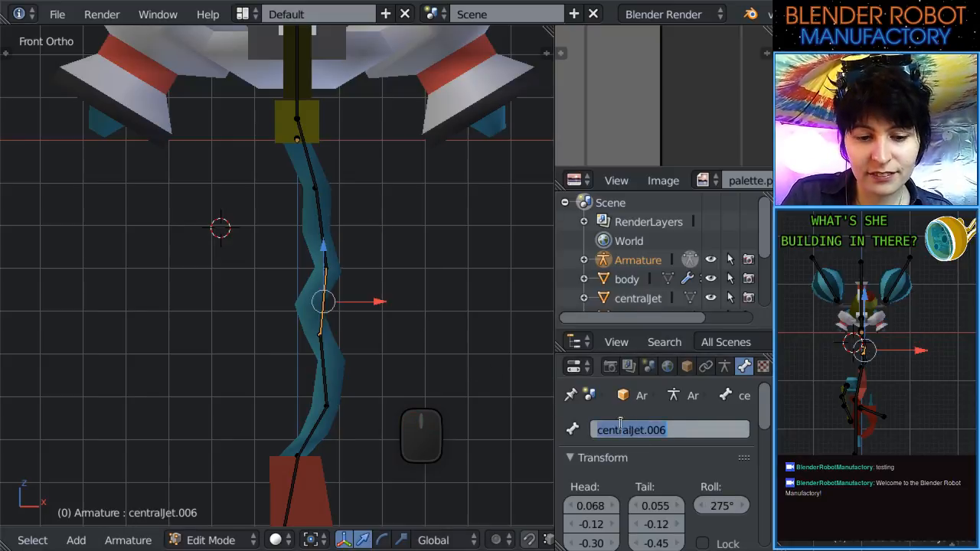
key(ctrl+v)
key(Return)
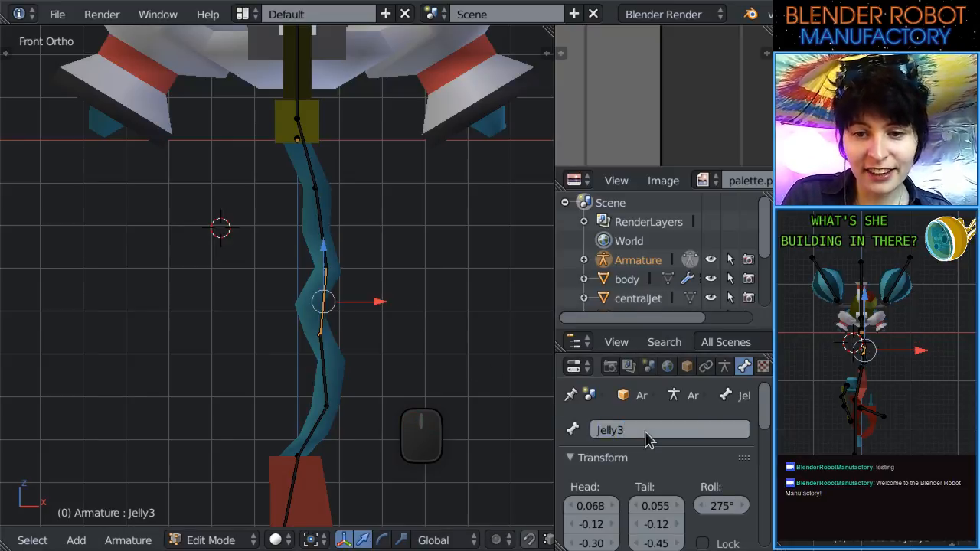
Rename the fourth hose bone, centralJet.007, as Jelly4 using the copied name.
right_click(321, 372)
click(618, 430)
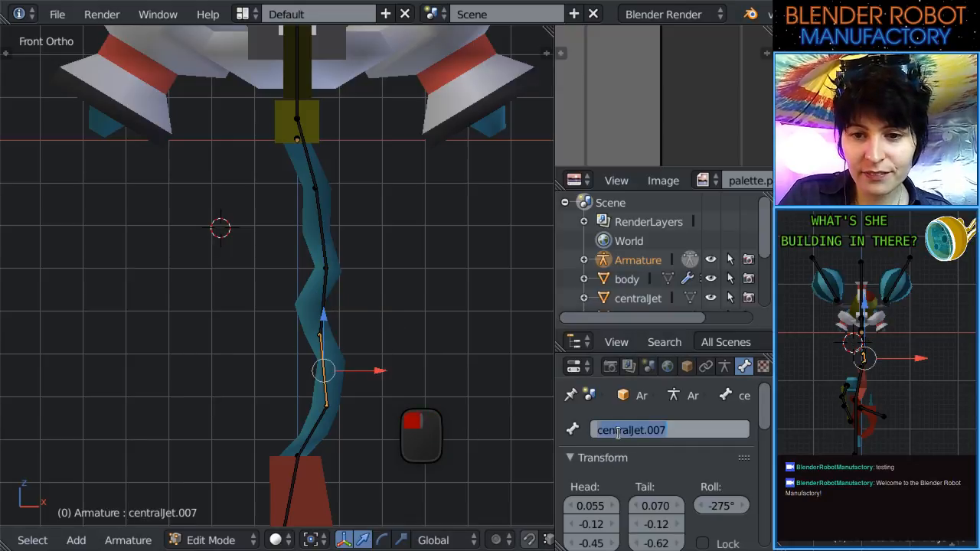
key(ctrl+v)
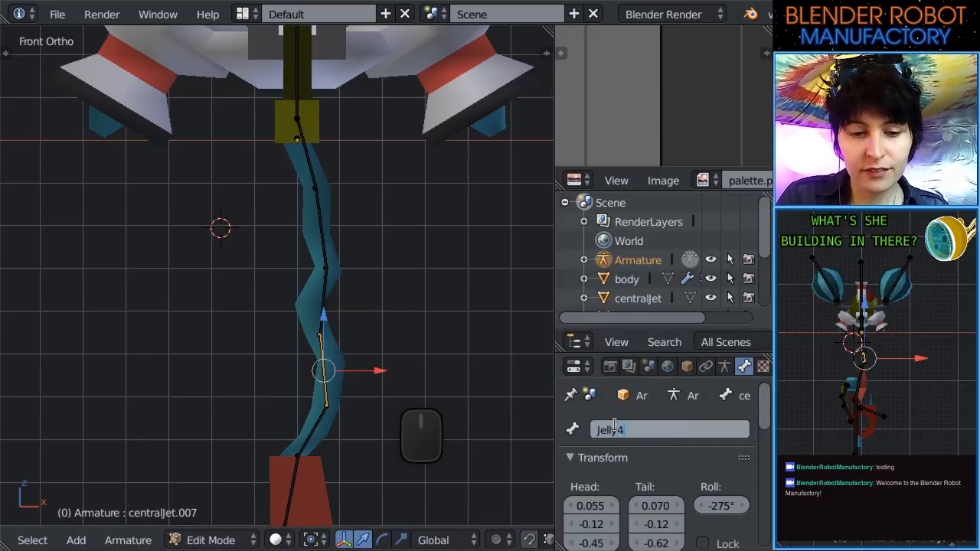
key(Return)
Try to rename the lowest hose bone, centralJet.008, as Jelly4.
right_click(316, 416)
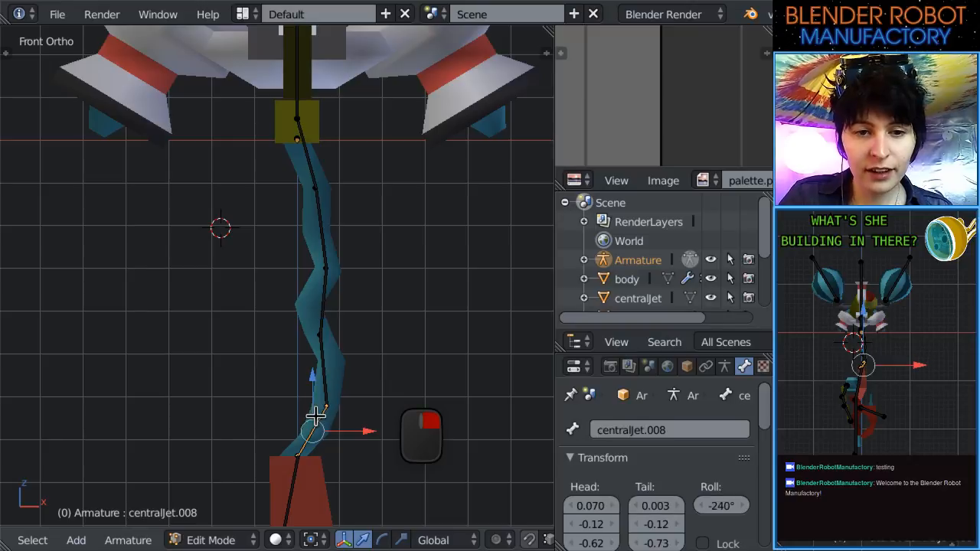
click(677, 429)
key(ctrl+v)
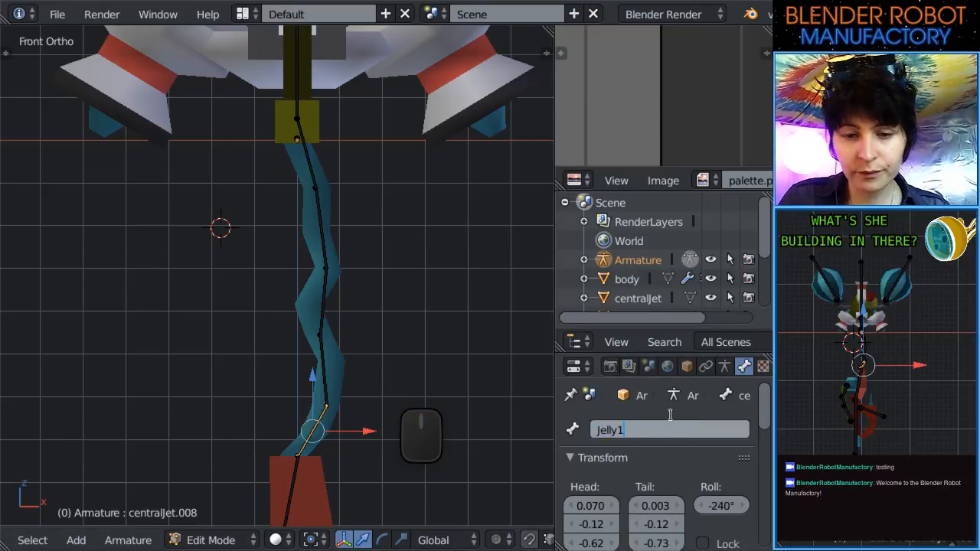
text(4)
key(Return)
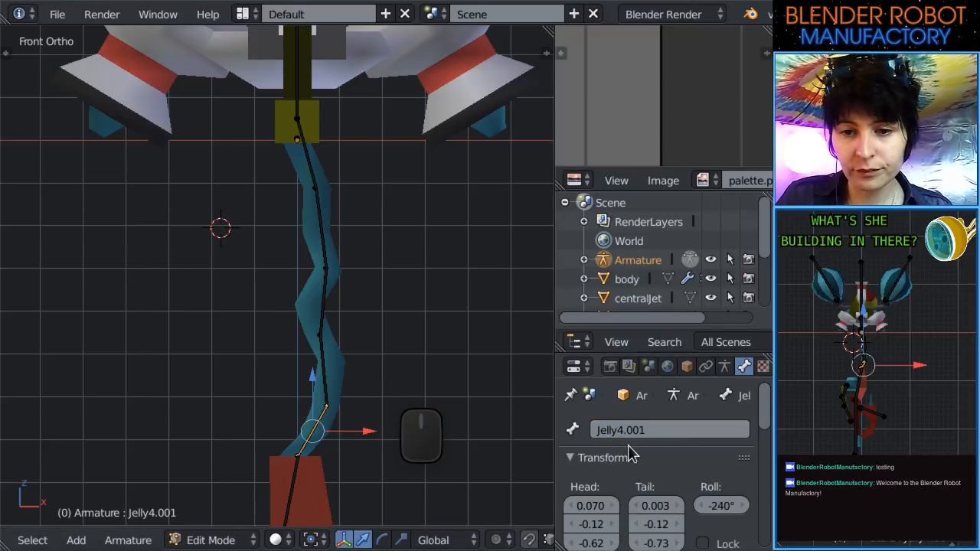
Check the name of the bone above, and rename the lowest hose bone as Jelly5.
right_click(318, 356)
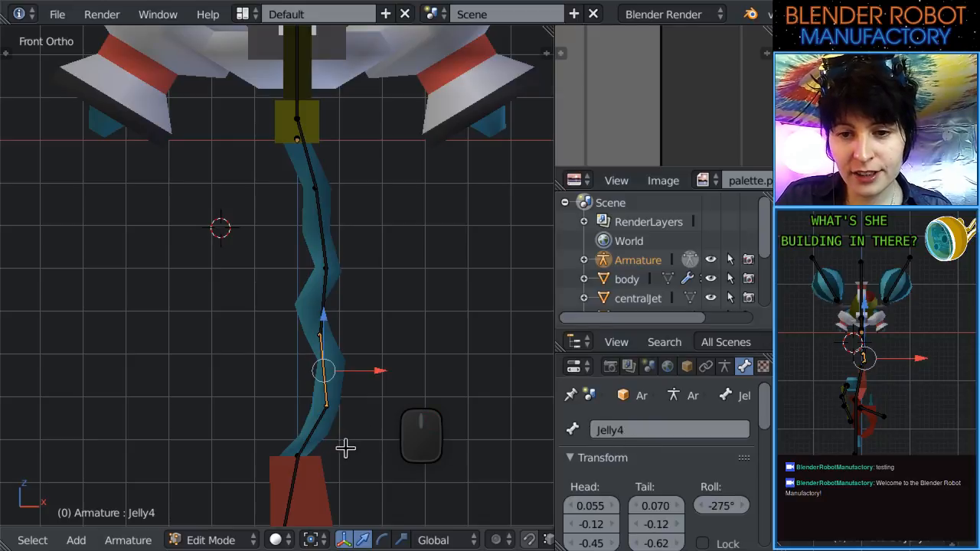
right_click(315, 424)
click(651, 430)
click(659, 429)
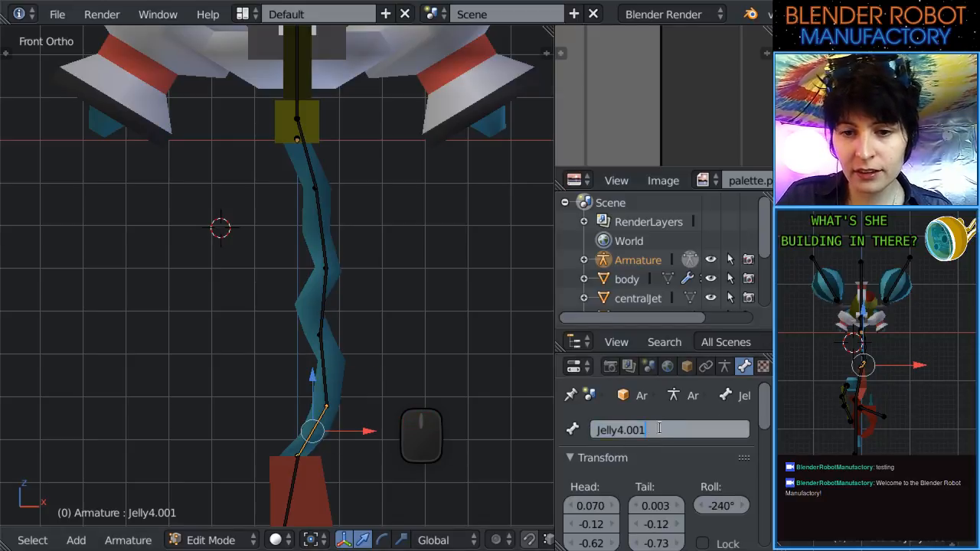
key(BackSpace)
text(5)
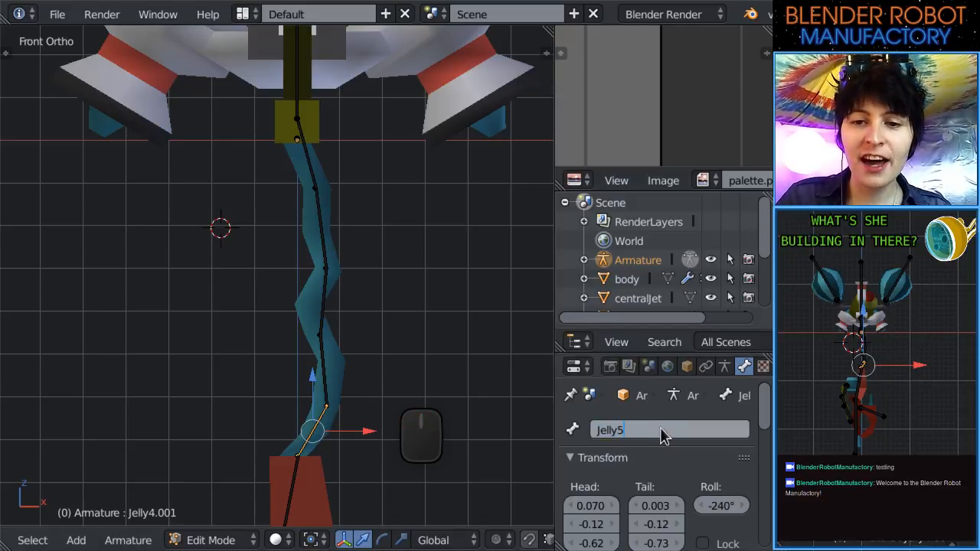
key(Return)
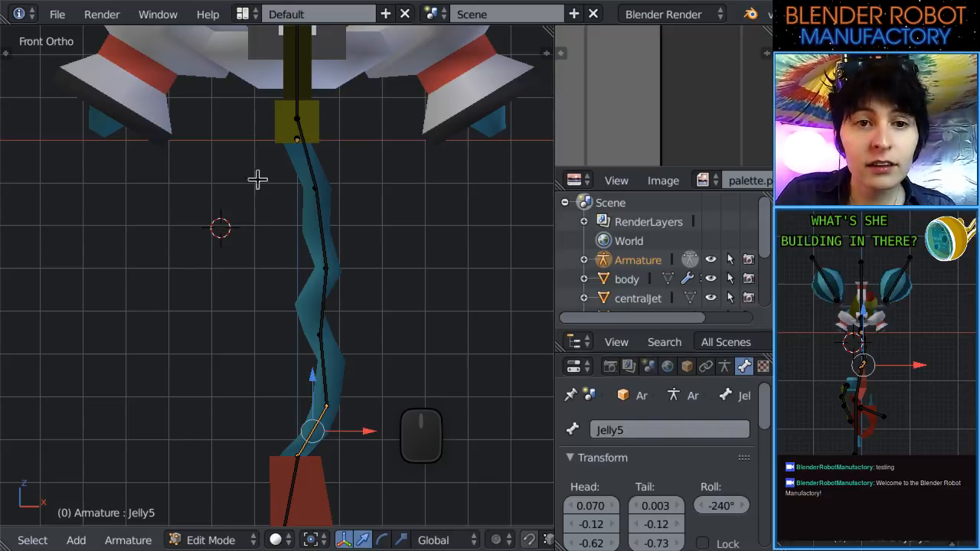
Select the hose bones one after another from Jelly1 down to Jelly4 to check their names.
right_click(313, 153)
right_click(321, 221)
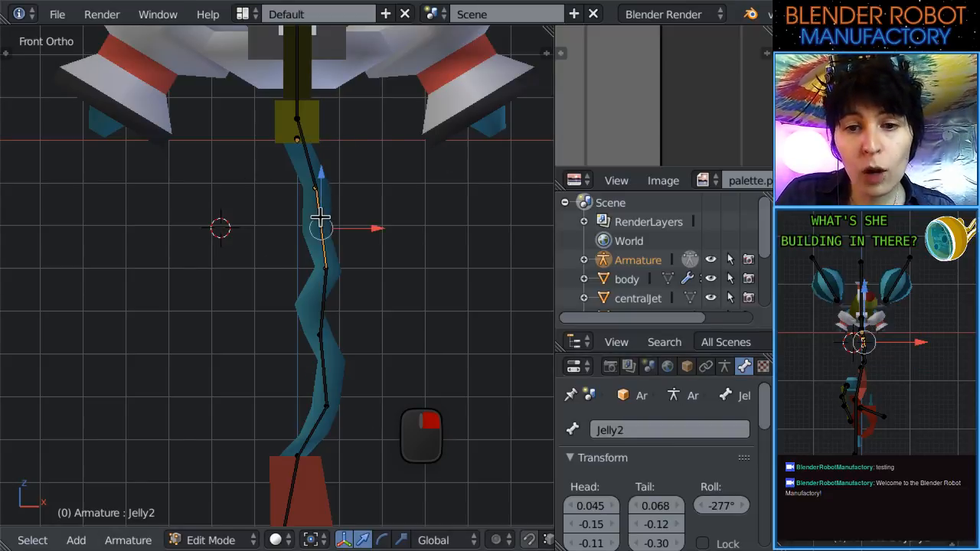
right_click(323, 286)
right_click(324, 352)
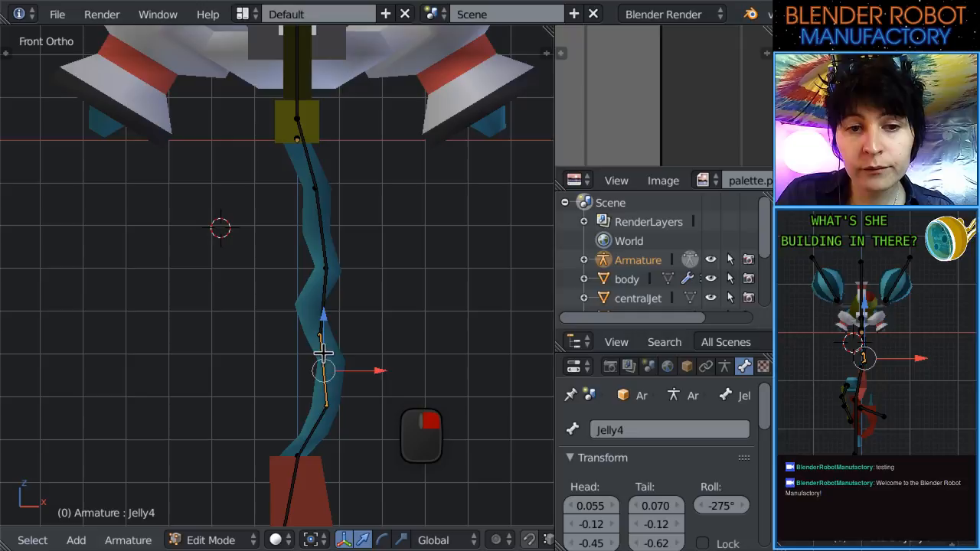
Rename the bone below the hose, centralJet.009, running through the red upper claw segment, as clawMid.
right_click(324, 413)
scroll(323, 415, down, 4)
shift+middle_drag(322, 416, 382, 335)
scroll(330, 272, up, 3)
right_click(316, 238)
scroll(363, 286, up, 2)
scroll(383, 337, up, 1)
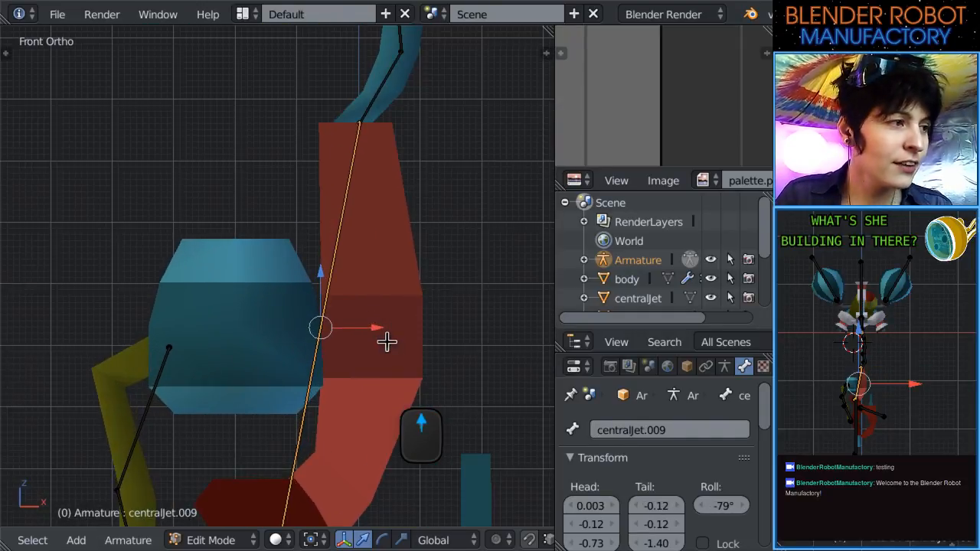
scroll(307, 344, down, 4)
scroll(313, 346, down, 3)
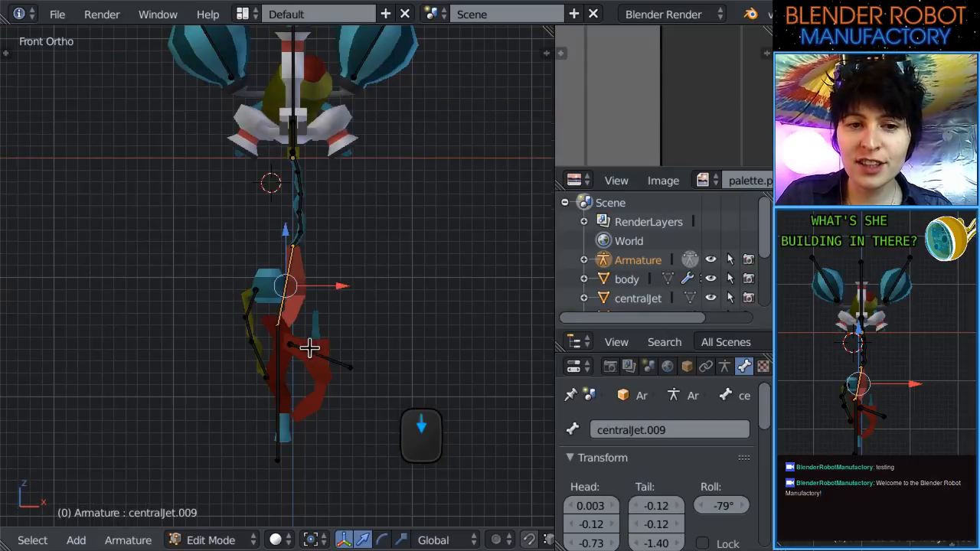
scroll(313, 345, up, 3)
shift+middle_drag(360, 270, 355, 289)
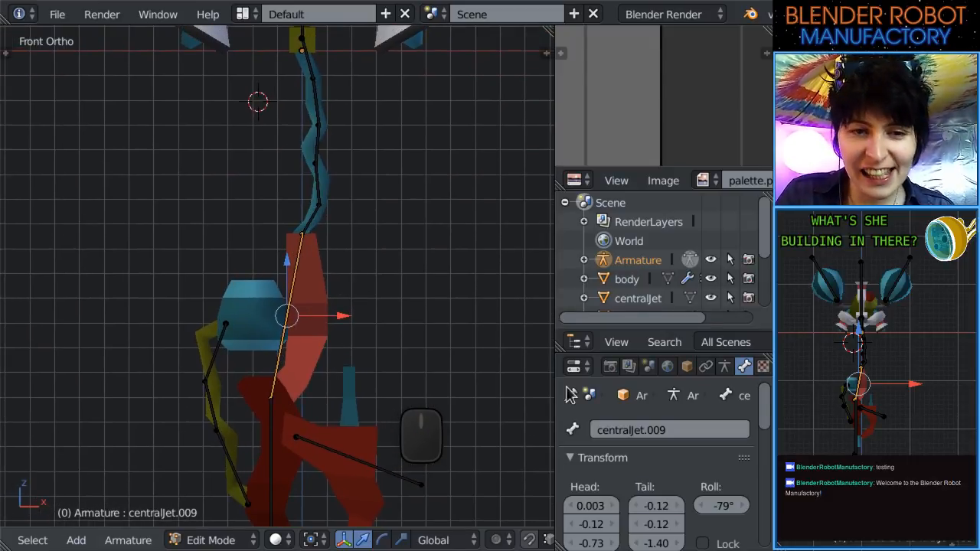
click(665, 430)
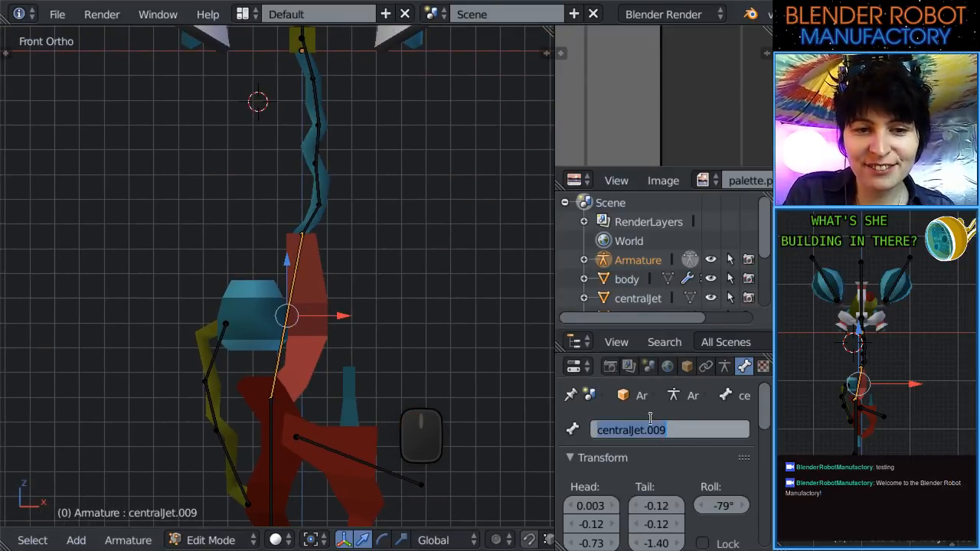
text(clawMide)
key(BackSpace)
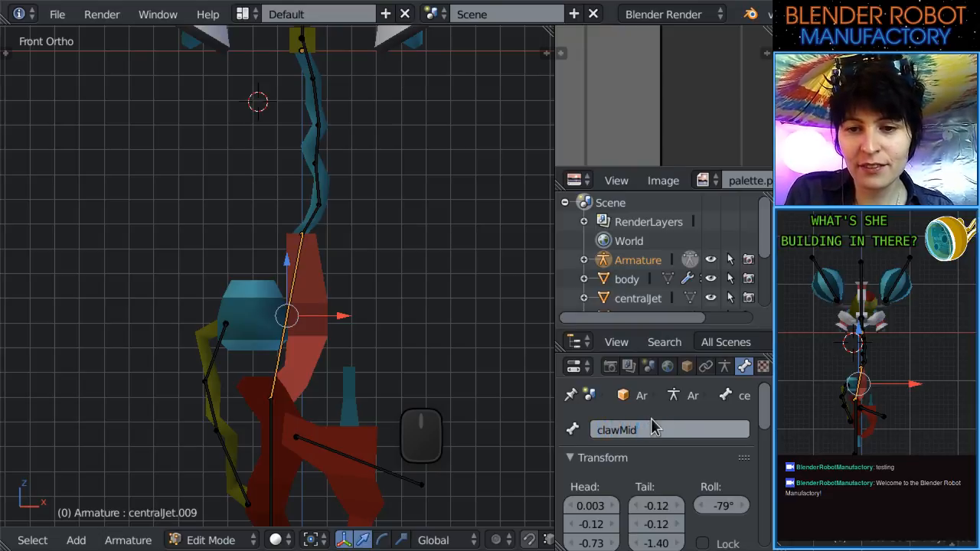
key(Return)
Check the long claw finger mesh's name, and rename its vertical bone, centralJet.010, as clawFingerLeft.
shift+middle_drag(317, 399, 320, 390)
scroll(320, 390, up, 3)
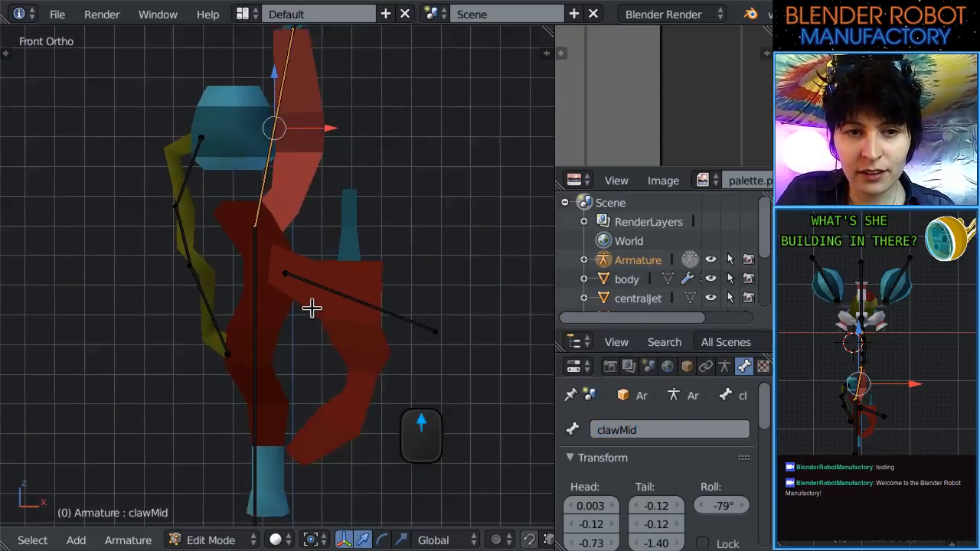
key(Tab)
right_click(277, 346)
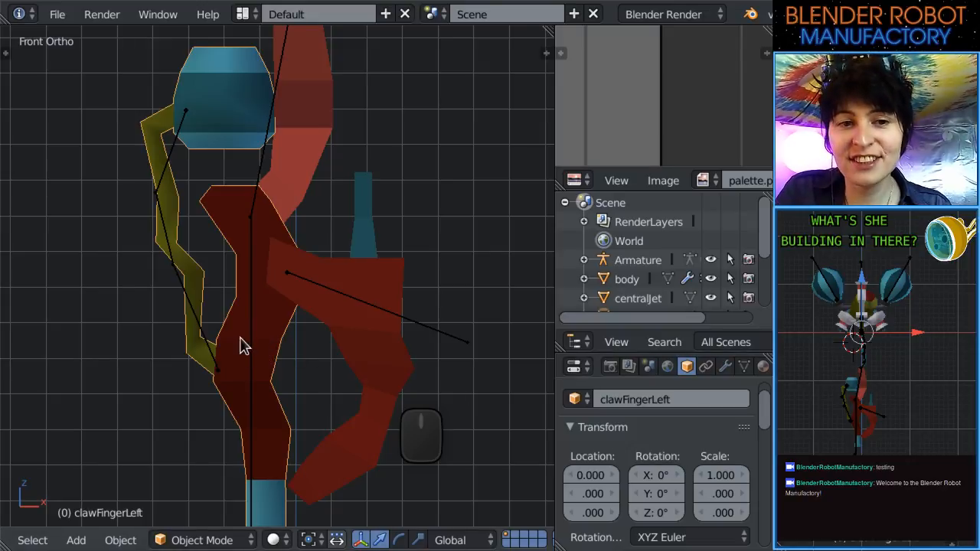
right_click(253, 324)
key(Tab)
right_click(252, 314)
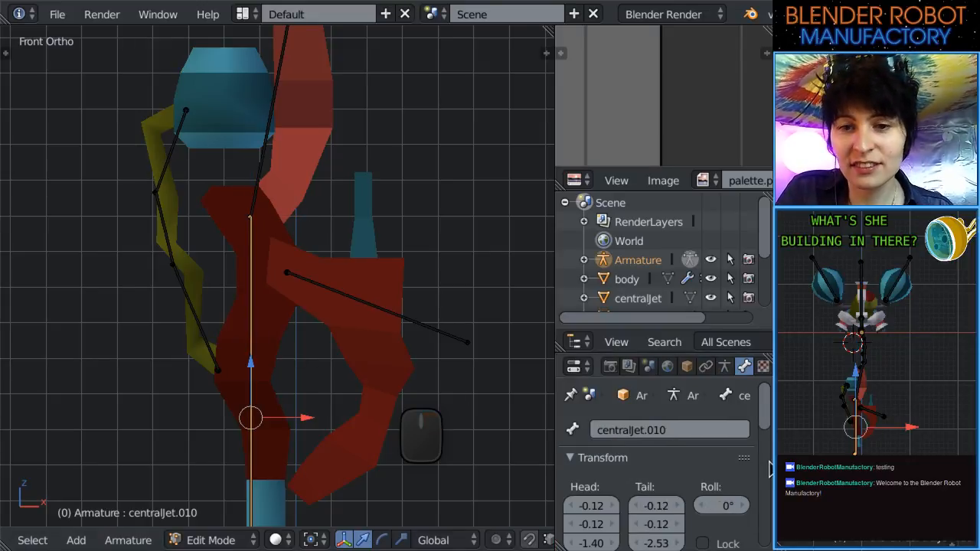
click(676, 431)
text(clawFing)
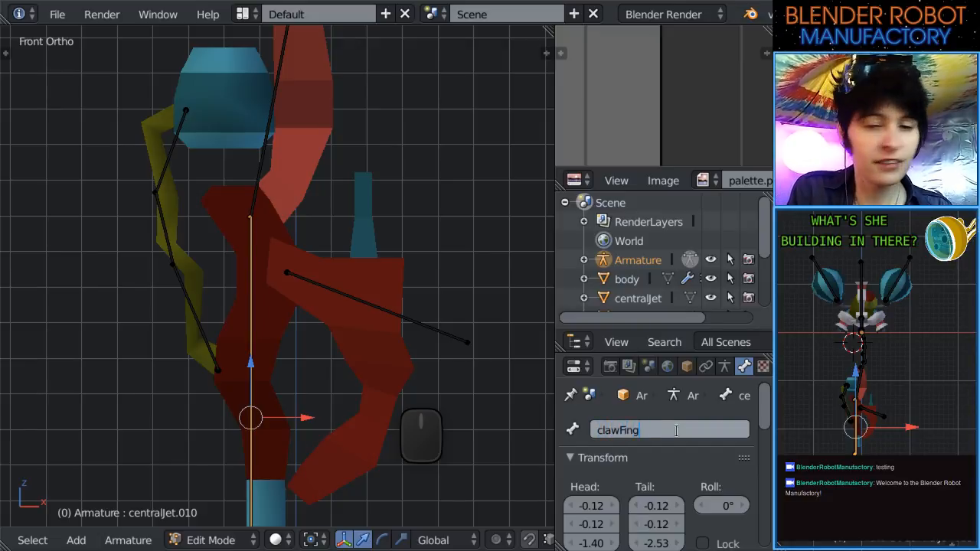
text(erLeft)
key(Return)
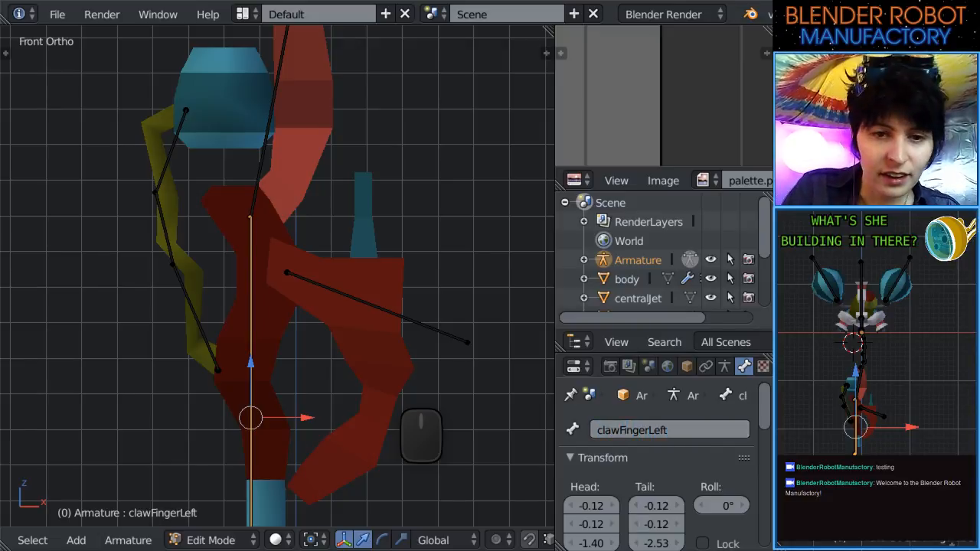
Rename the slanted bone of the short claw finger as clawFingerRight.
right_click(404, 312)
click(657, 422)
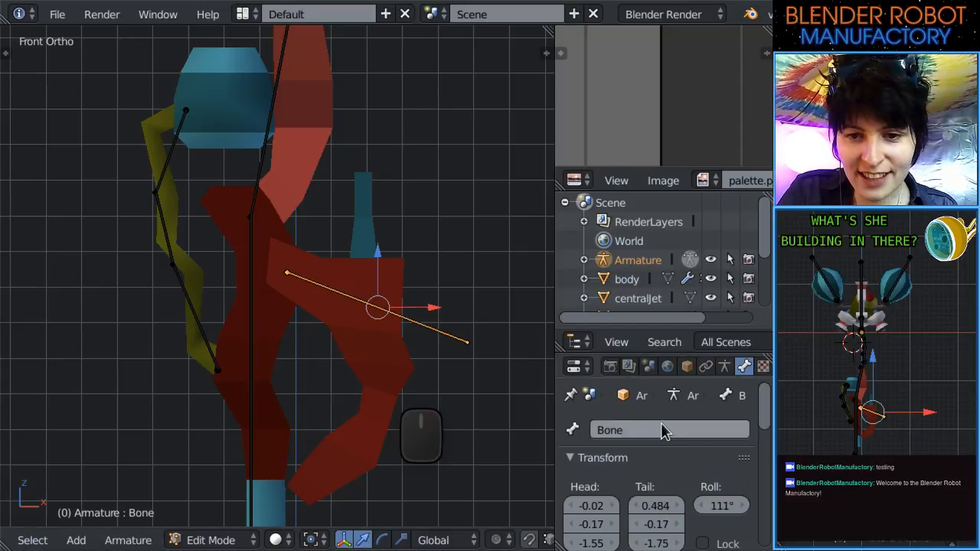
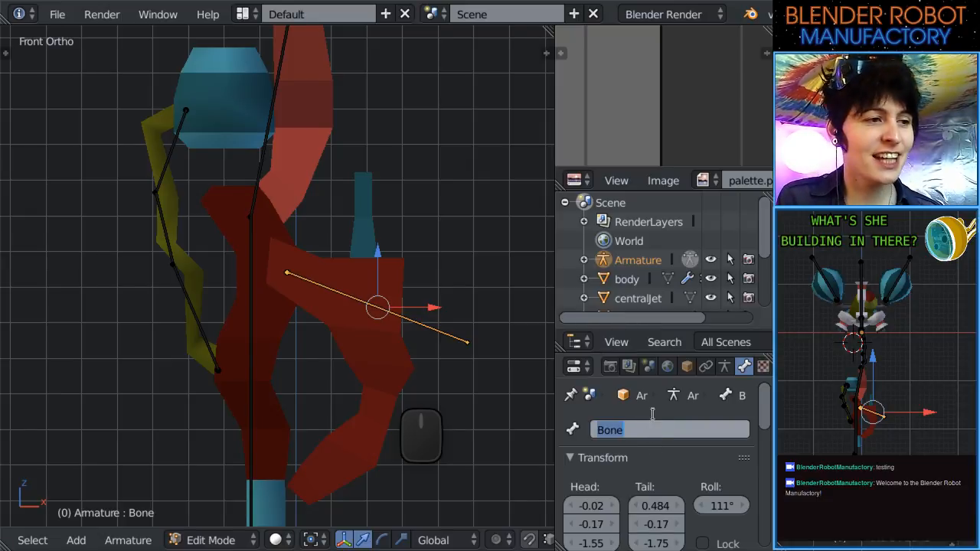
text(clawFingerR)
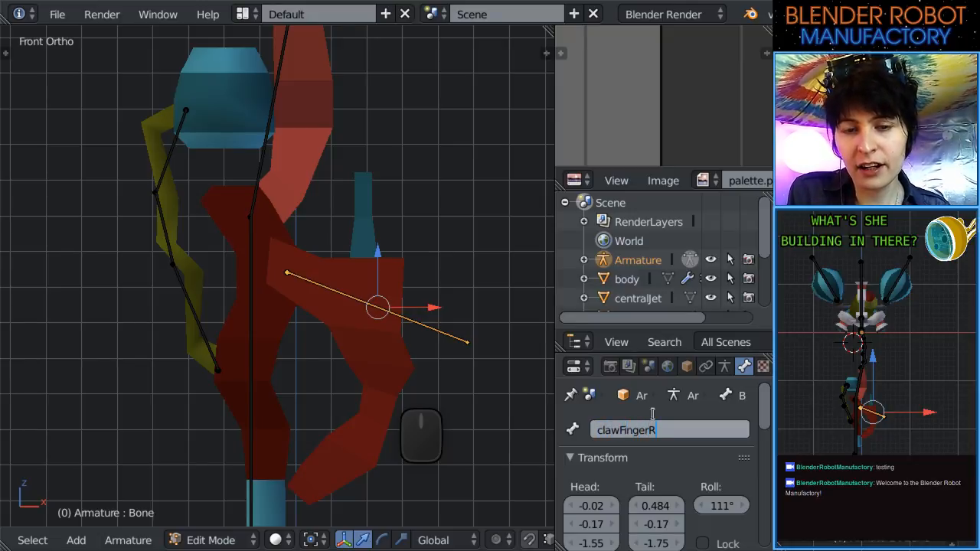
text(ight)
key(Return)
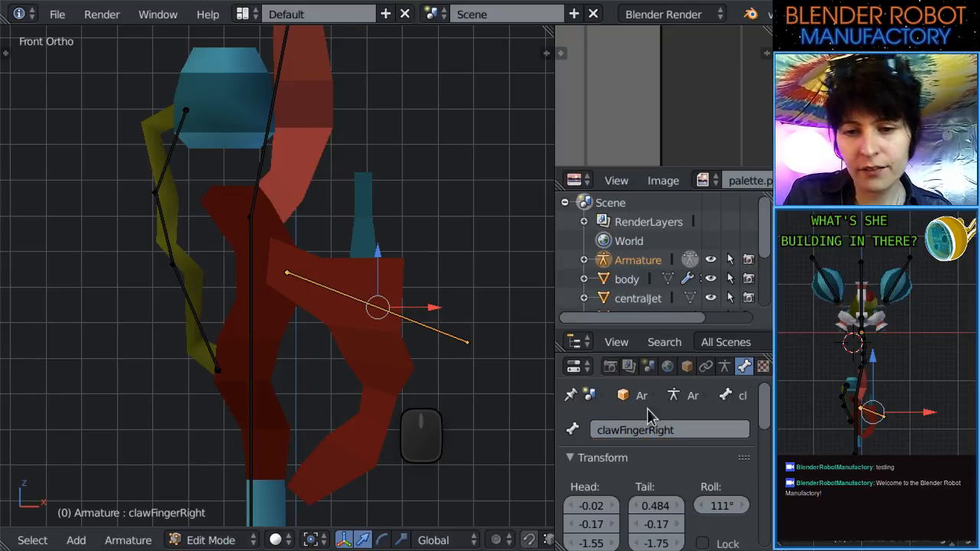
Compare the two claw finger bones, and rename the long vertical one as clawLong.
right_click(252, 291)
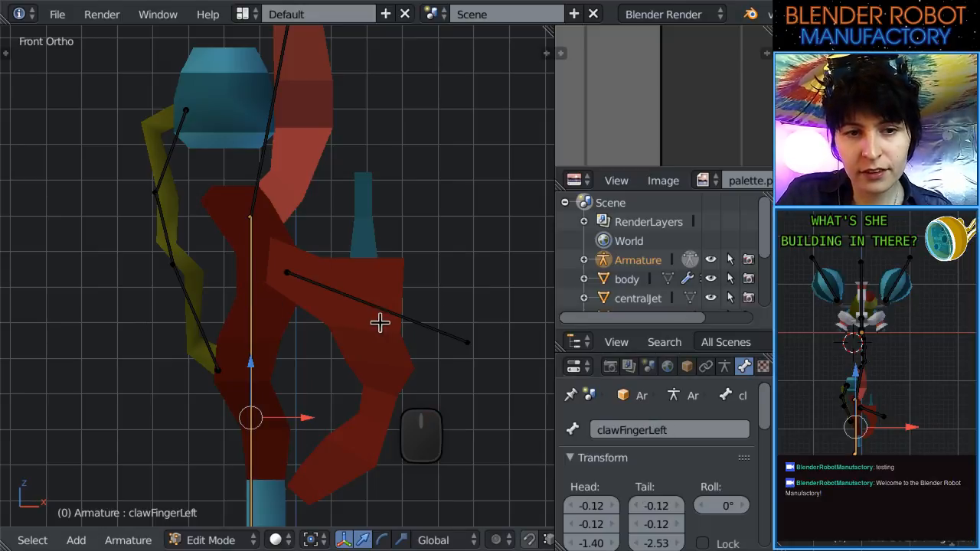
right_click(365, 301)
shift+middle_drag(373, 381, 375, 344)
shift+middle_drag(251, 316, 295, 324)
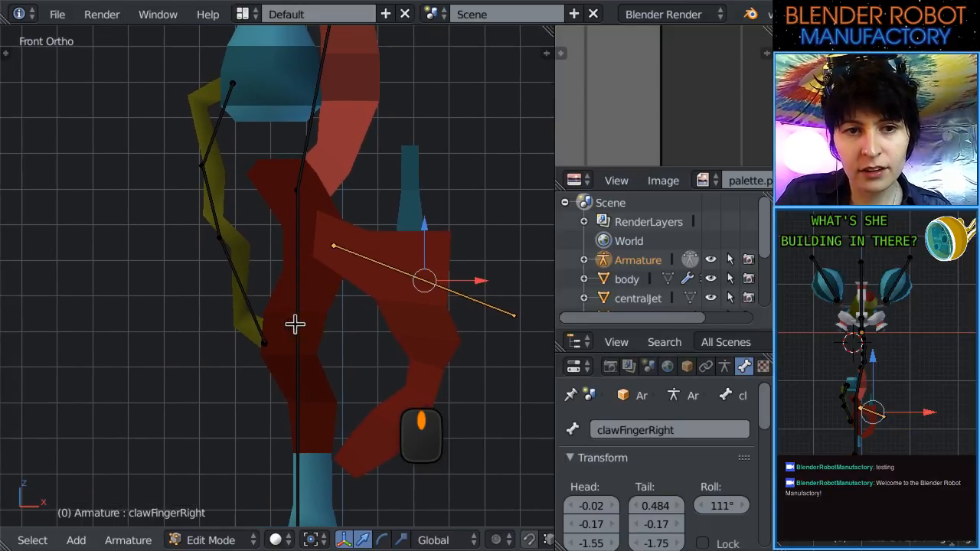
right_click(295, 308)
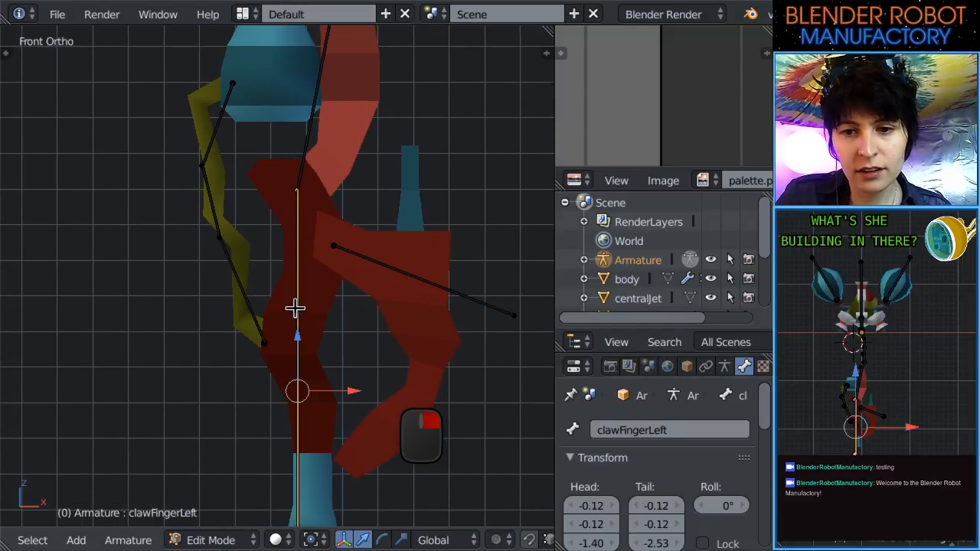
click(691, 430)
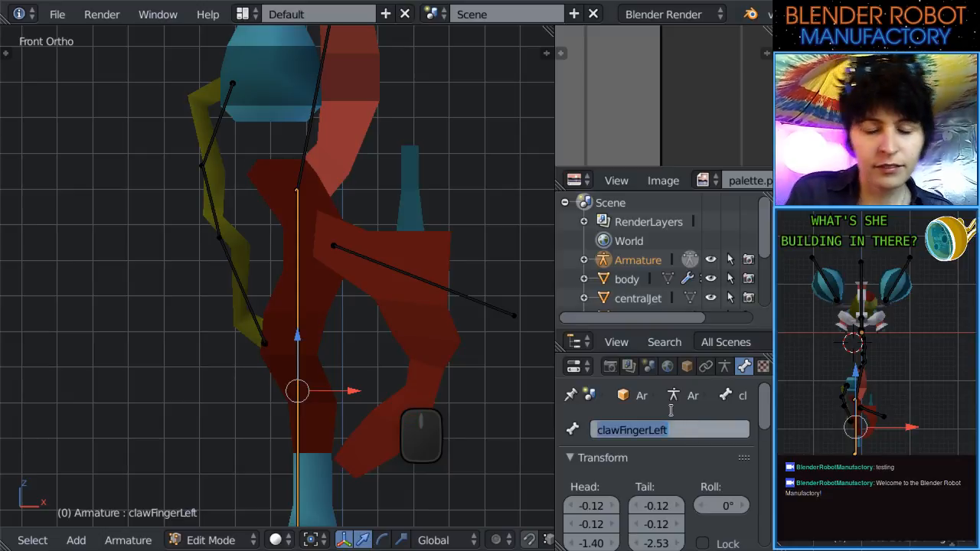
text(claw)
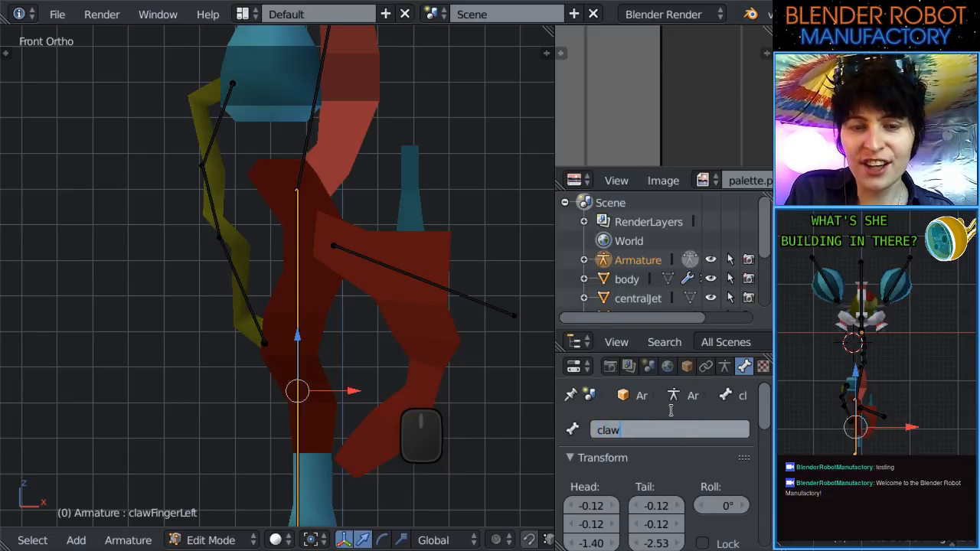
text(Long)
key(Return)
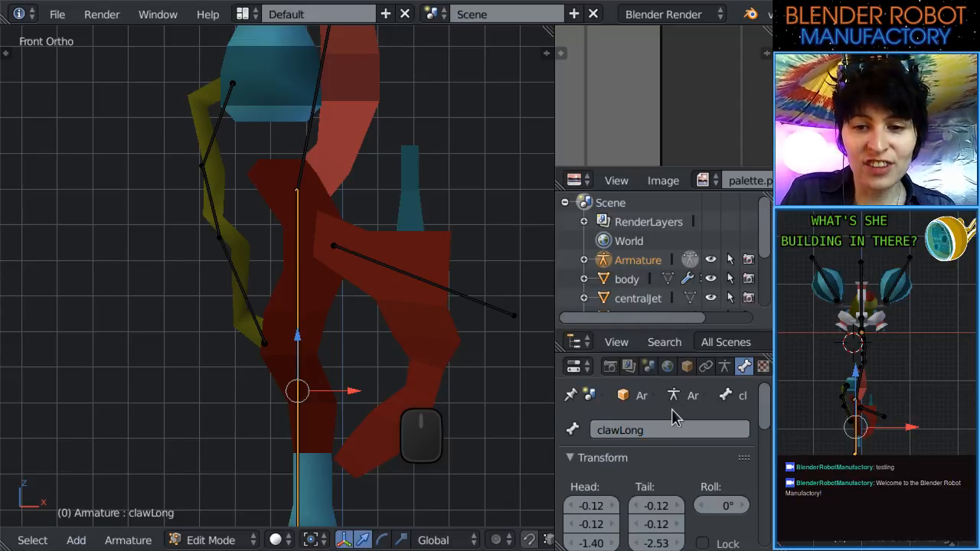
Rename the slanted bone of the short claw finger as clawShort.
right_click(422, 280)
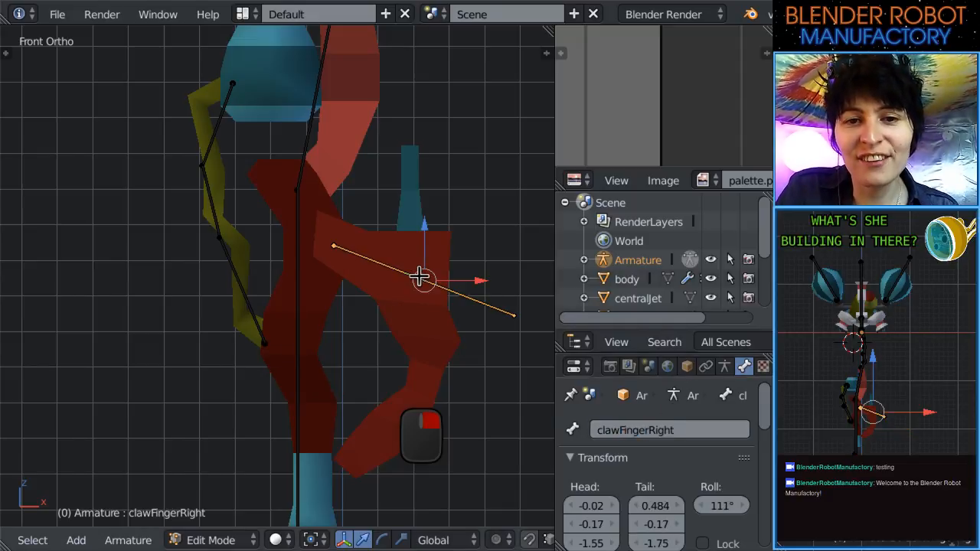
click(639, 432)
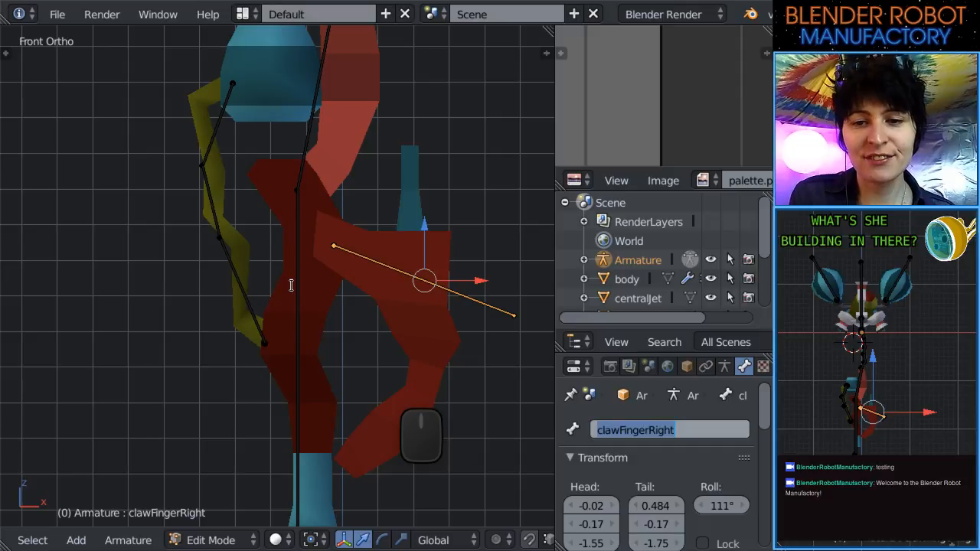
text(clawShort)
key(Return)
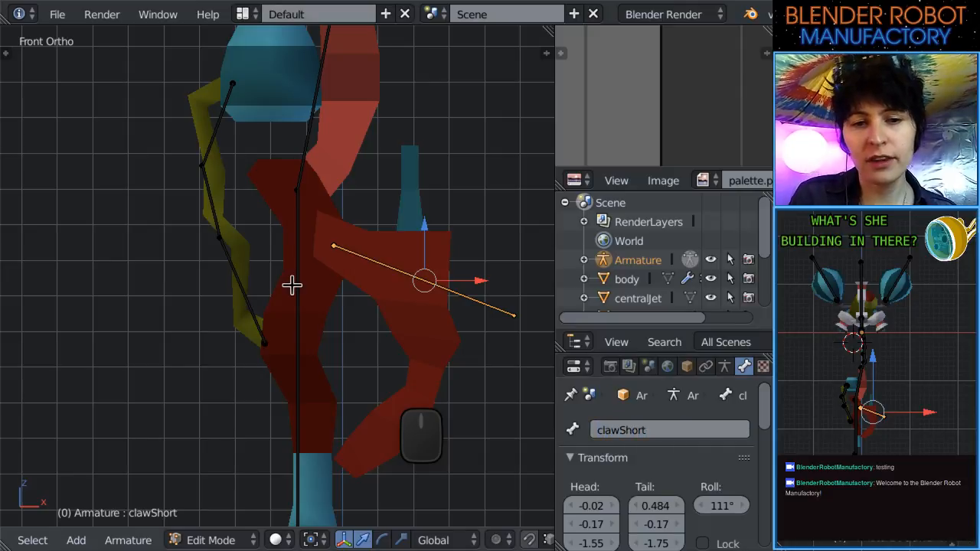
In wireframe shading, move the joint below Bone.001 up to the yellow tube's upper bend.
shift+middle_drag(266, 96, 298, 126)
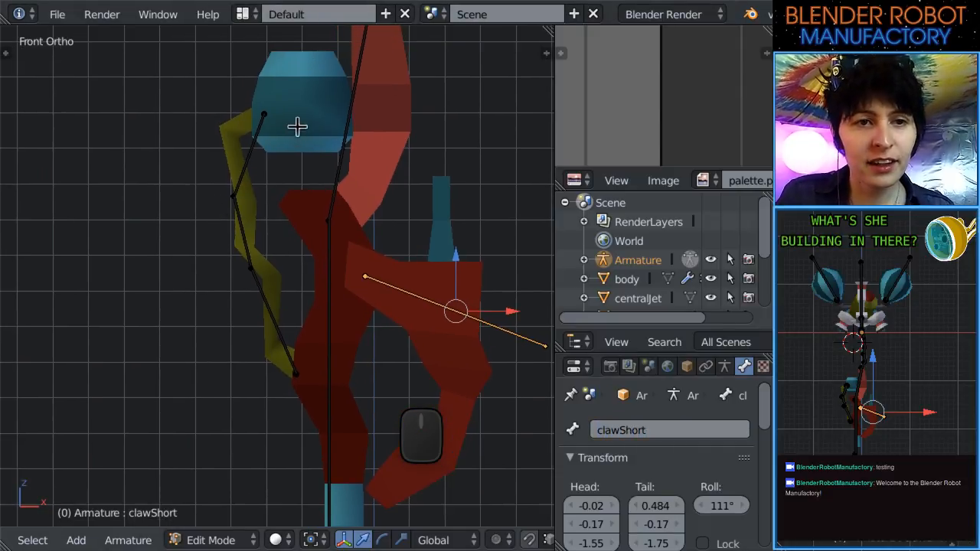
right_click(254, 145)
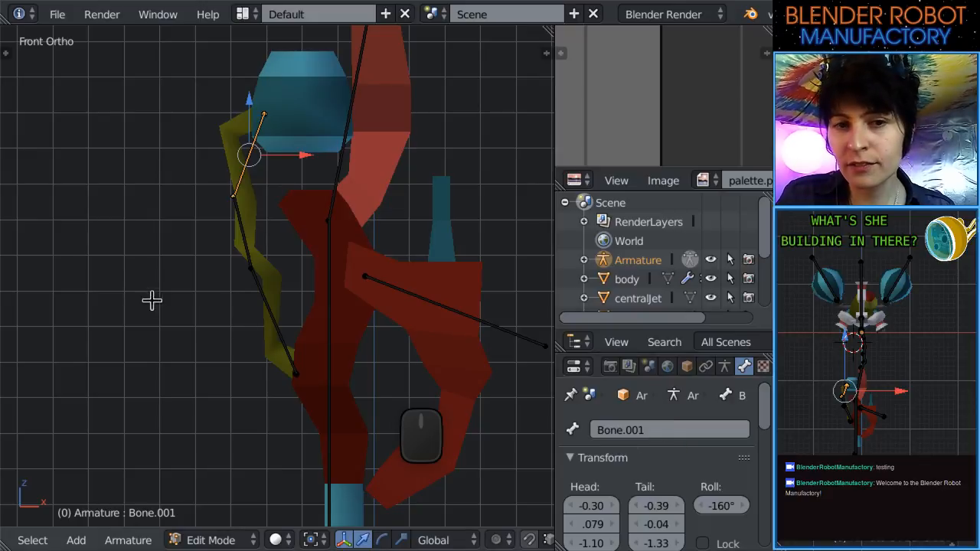
shift+middle_drag(357, 222, 422, 270)
key(z)
scroll(326, 243, up, 3)
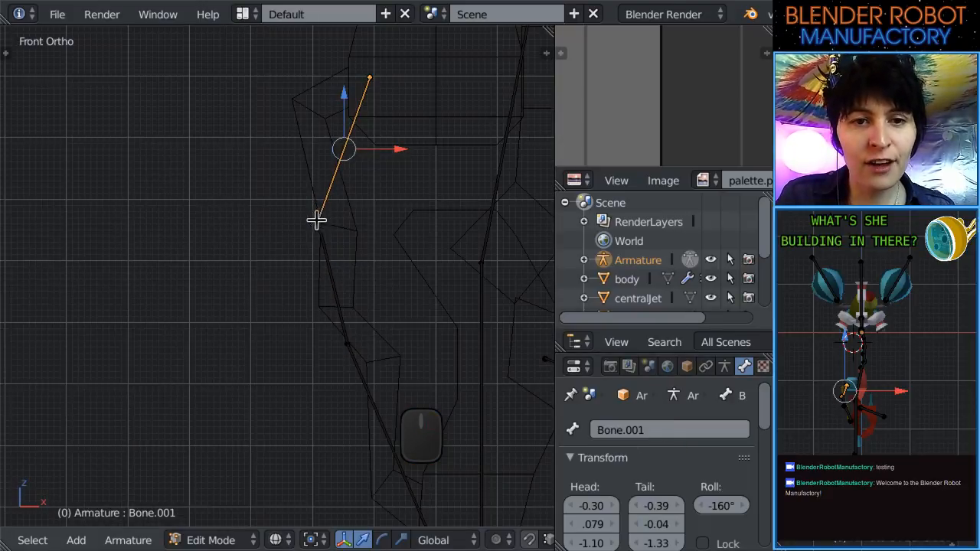
right_click(318, 218)
shift+middle_drag(383, 212, 367, 272)
key(g)
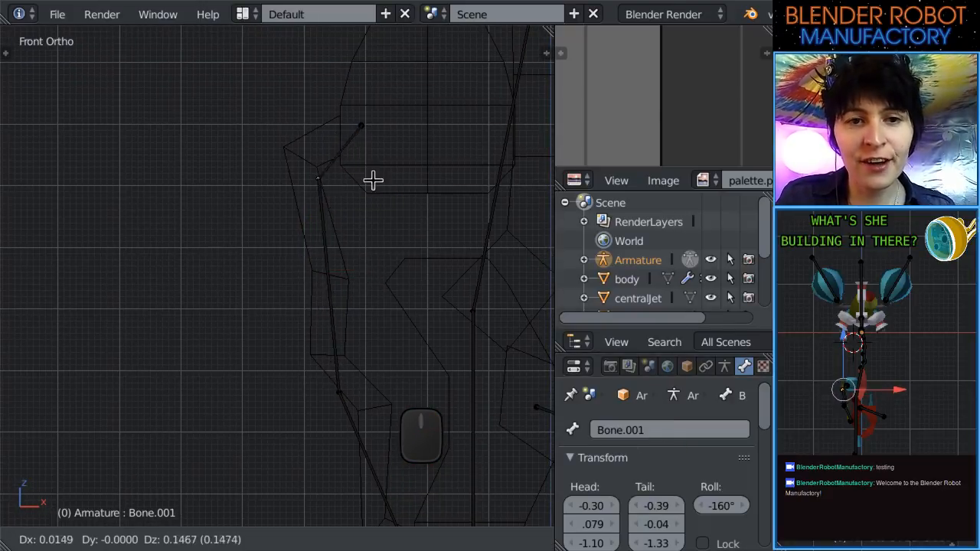
click(361, 182)
Move the joint between Bone.002 and Bone.003 up to the yellow tube's middle bend, and return to solid shading.
right_click(350, 394)
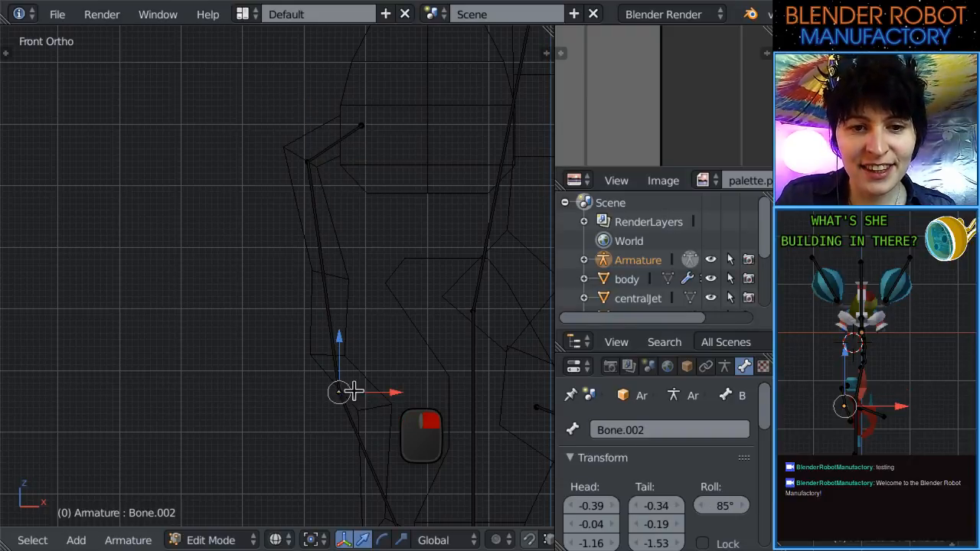
key(g)
click(344, 355)
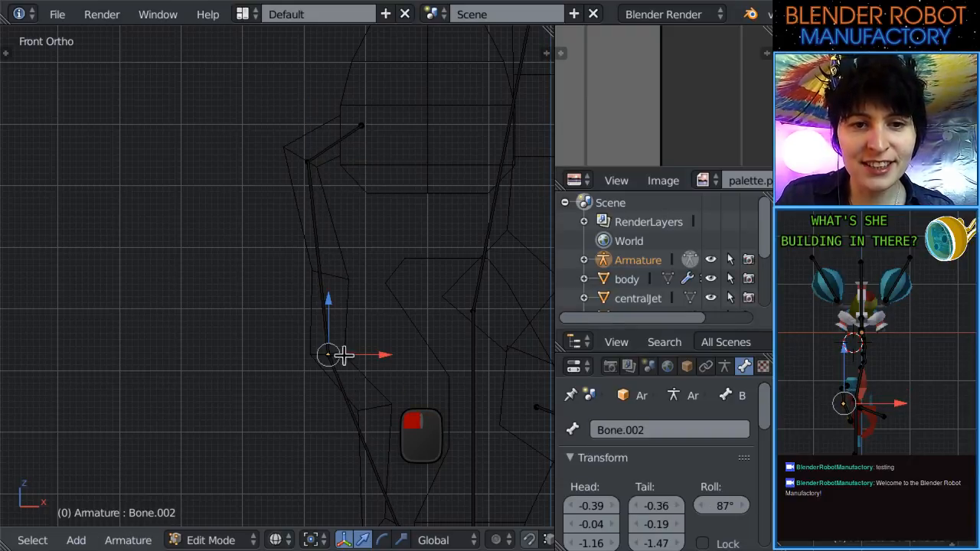
shift+middle_drag(344, 355, 324, 256)
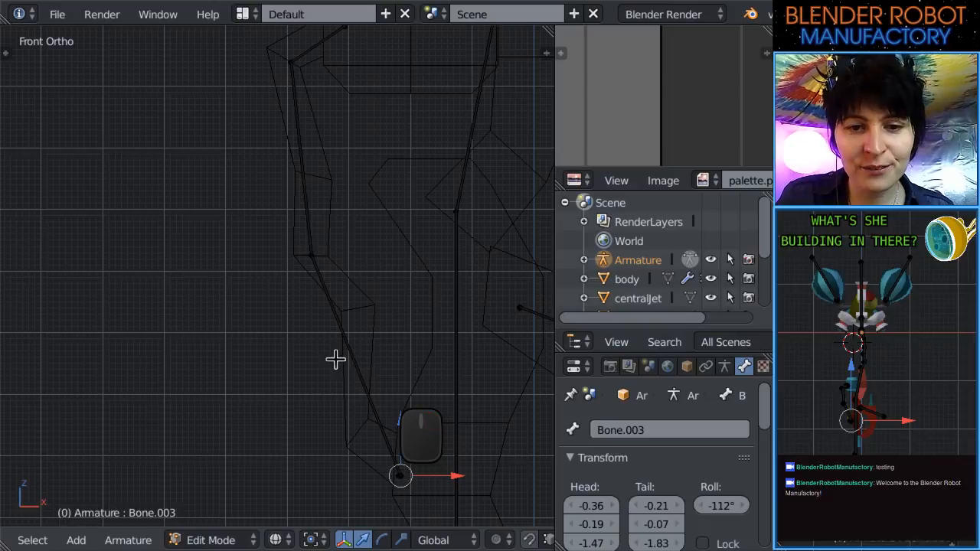
right_click(312, 255)
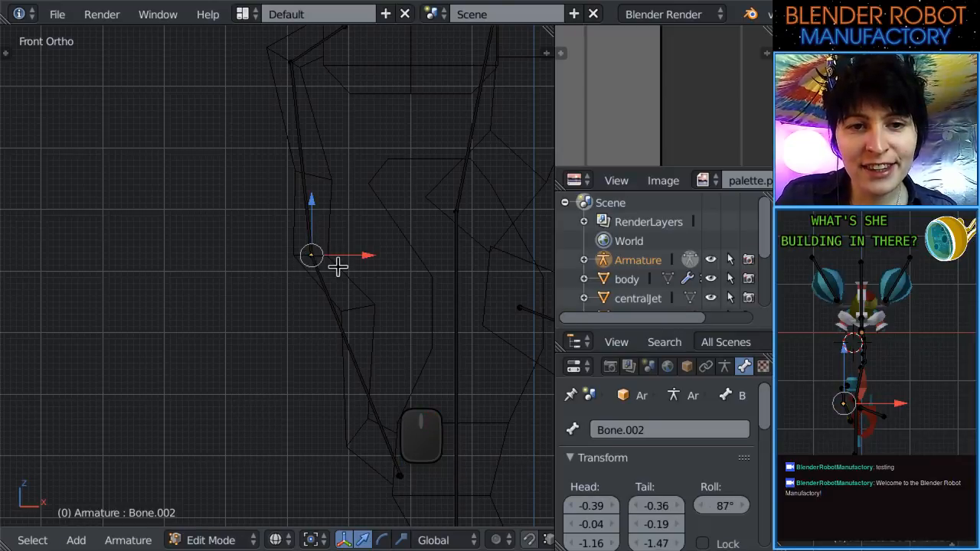
key(g)
click(340, 267)
scroll(364, 264, down, 2)
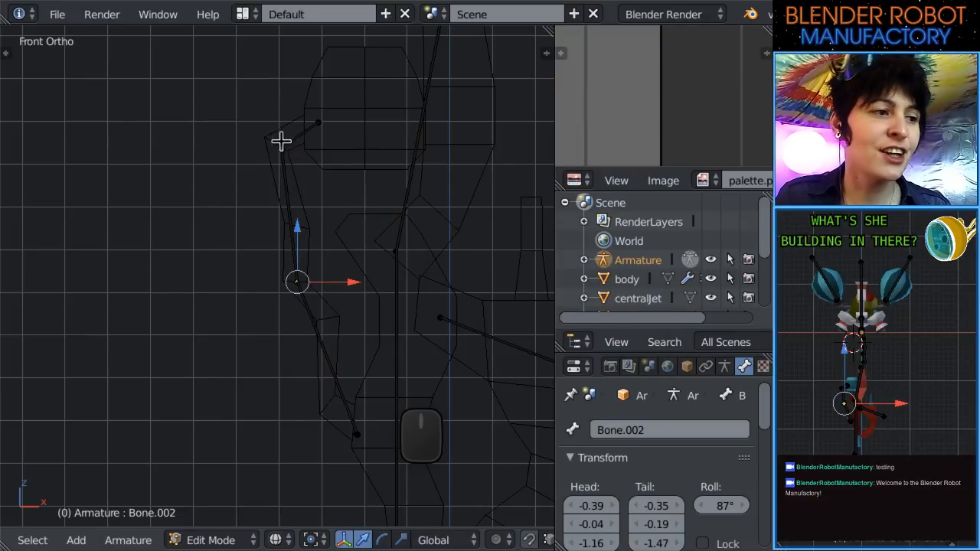
key(z)
scroll(372, 329, up, 2)
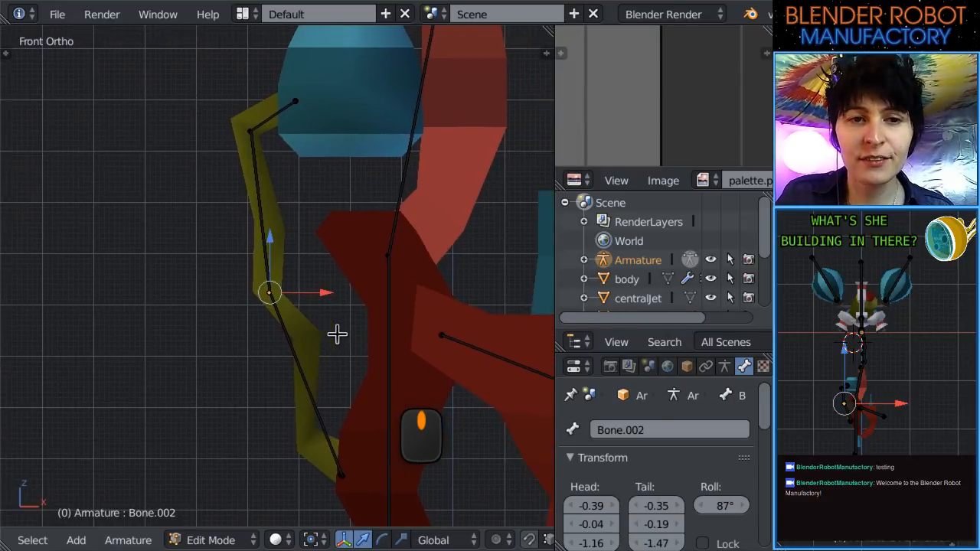
scroll(307, 294, down, 3)
Leave armature editing and select the clawFingerLeft mesh in Object Mode.
key(Tab)
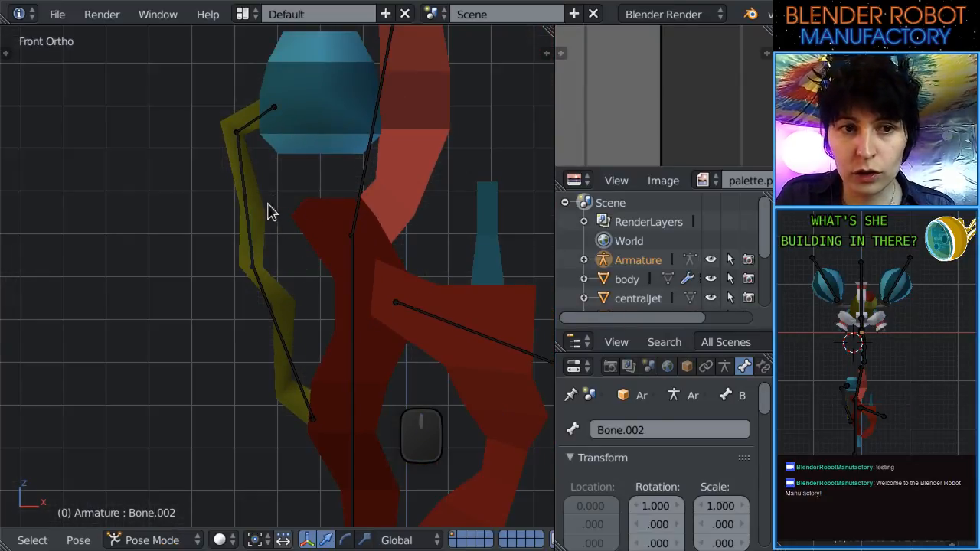
right_click(266, 203)
key(Tab)
key(Tab)
scroll(291, 224, down, 4)
scroll(339, 284, up, 3)
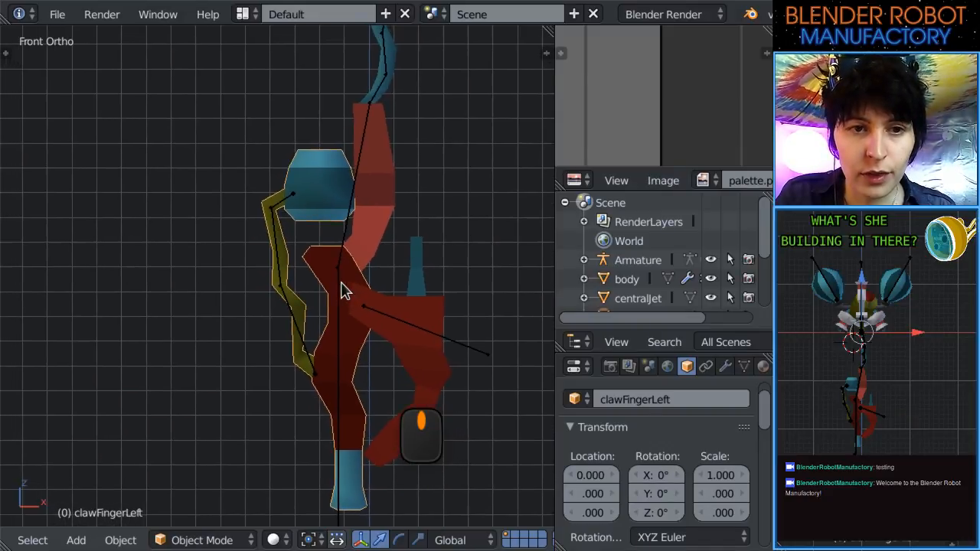
Rename the top bone of the yellow tube as hose1 in the armature's Edit Mode.
scroll(342, 291, down, 2)
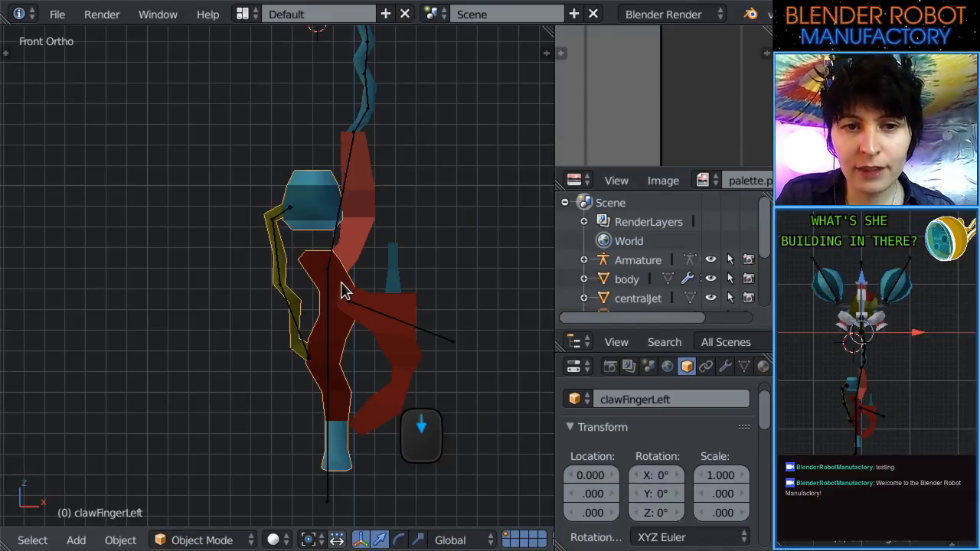
right_click(280, 216)
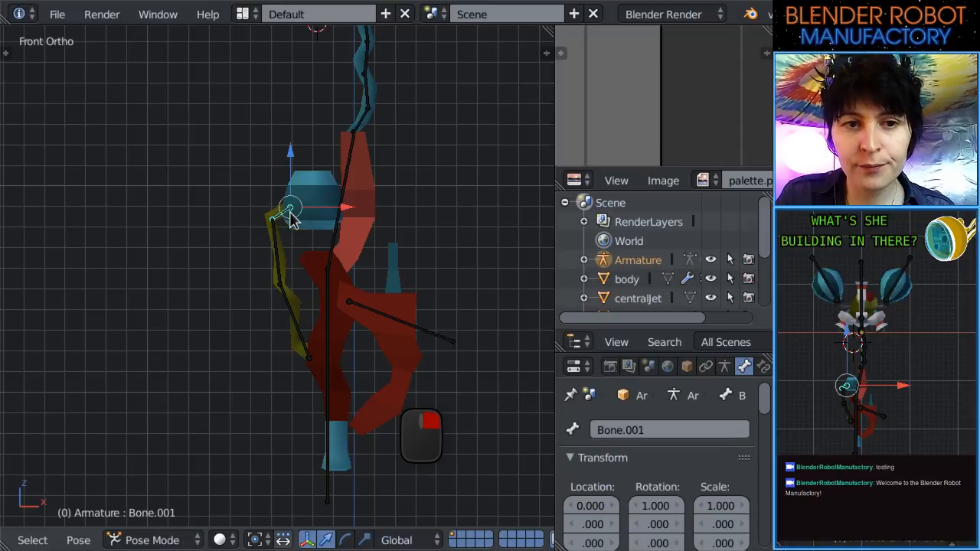
key(Tab)
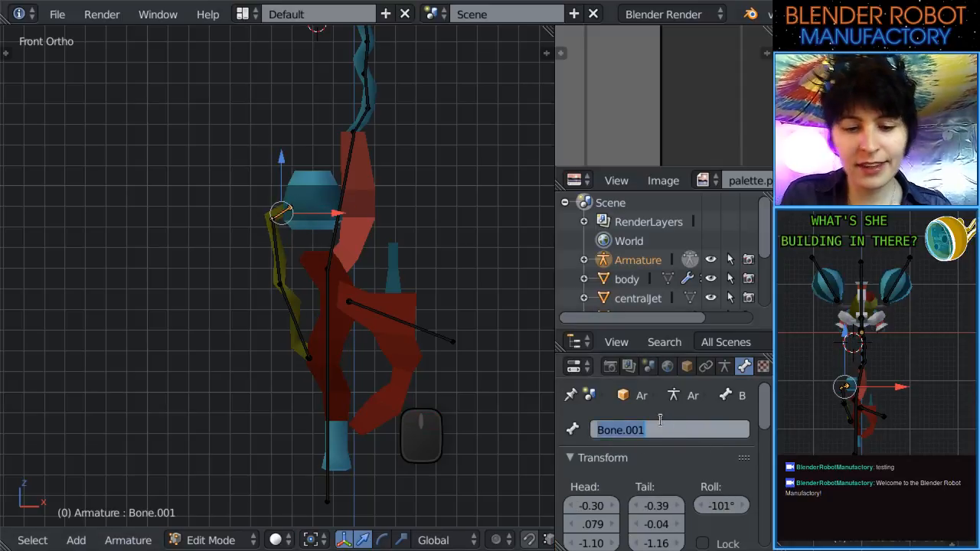
click(660, 423)
text(hose1)
key(Return)
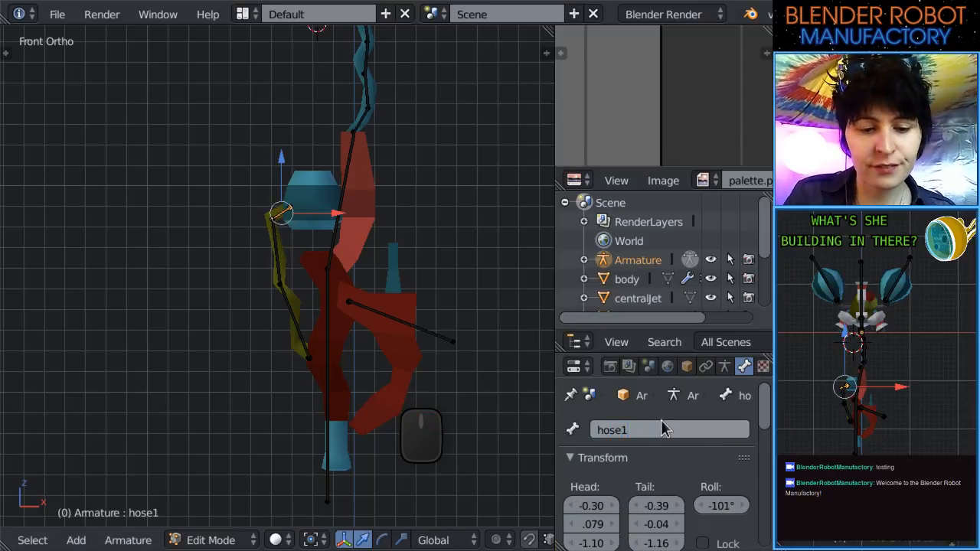
Rename the middle bone of the yellow tube as hose2.
click(620, 430)
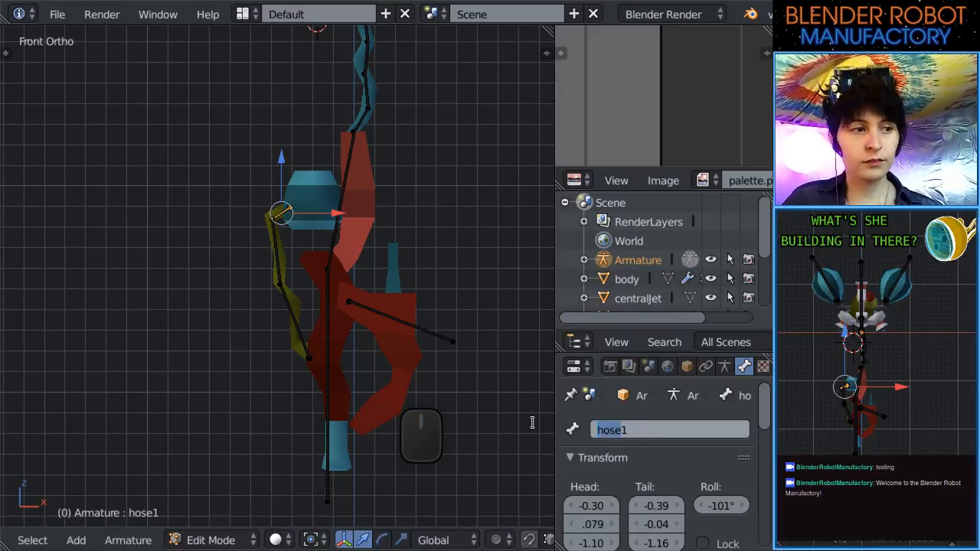
right_click(274, 245)
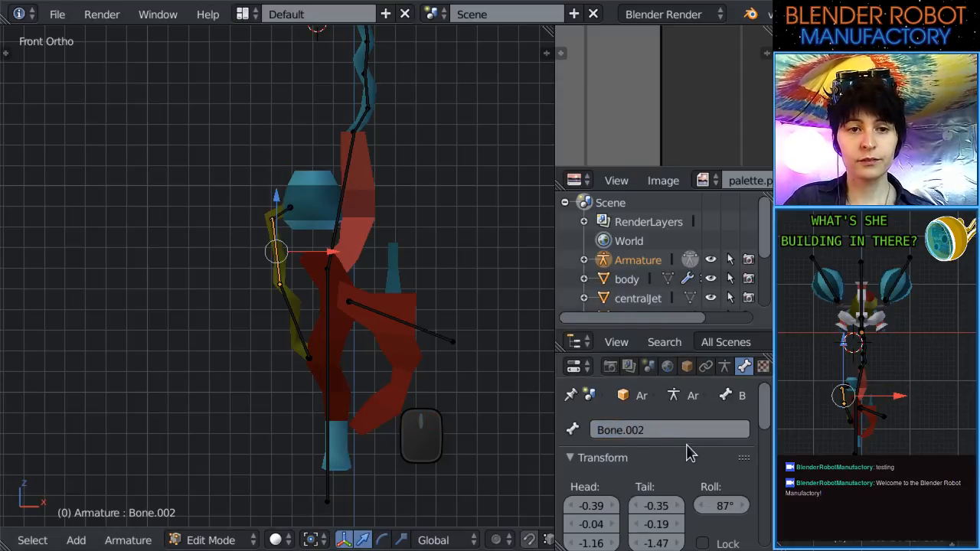
click(666, 431)
text(hose2)
key(Return)
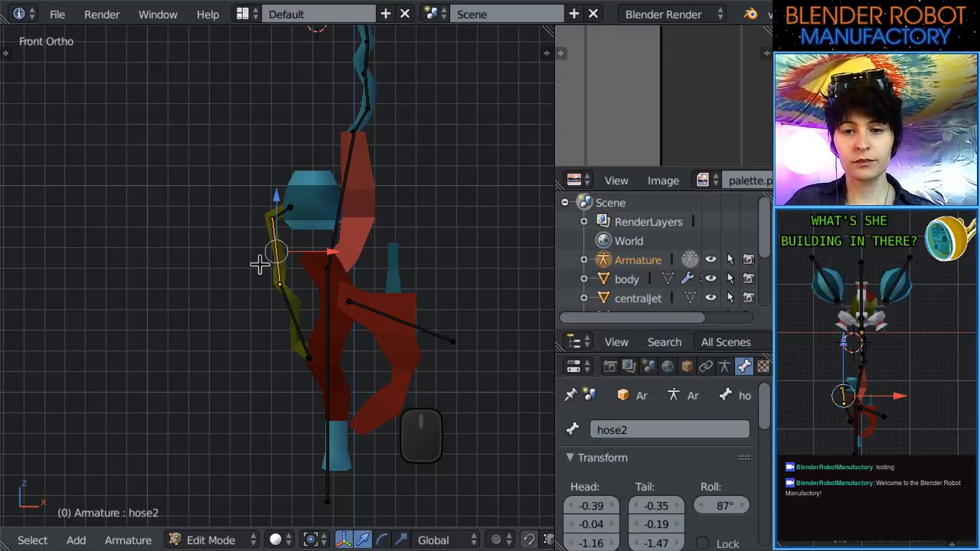
Rename the lowest long bone of the yellow tube as hose3.
right_click(287, 289)
click(667, 429)
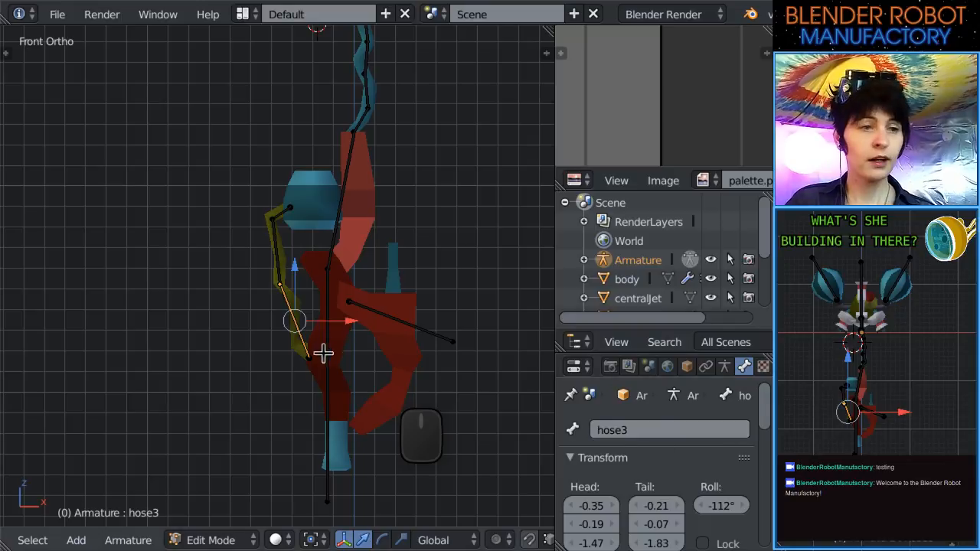
scroll(322, 382, up, 5)
scroll(332, 380, down, 9)
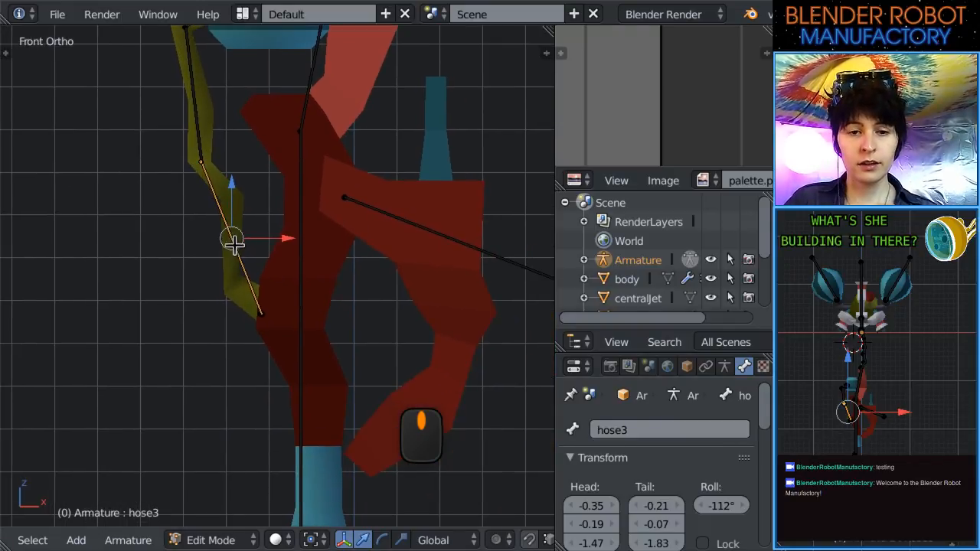
Test-rotate the Jelly3 bone in Pose Mode to check which parts follow the arm, and undo the rotation.
shift+middle_drag(350, 209, 313, 273)
right_click(431, 282)
key(KP_1)
scroll(311, 299, up, 3)
key(Tab)
right_click(256, 218)
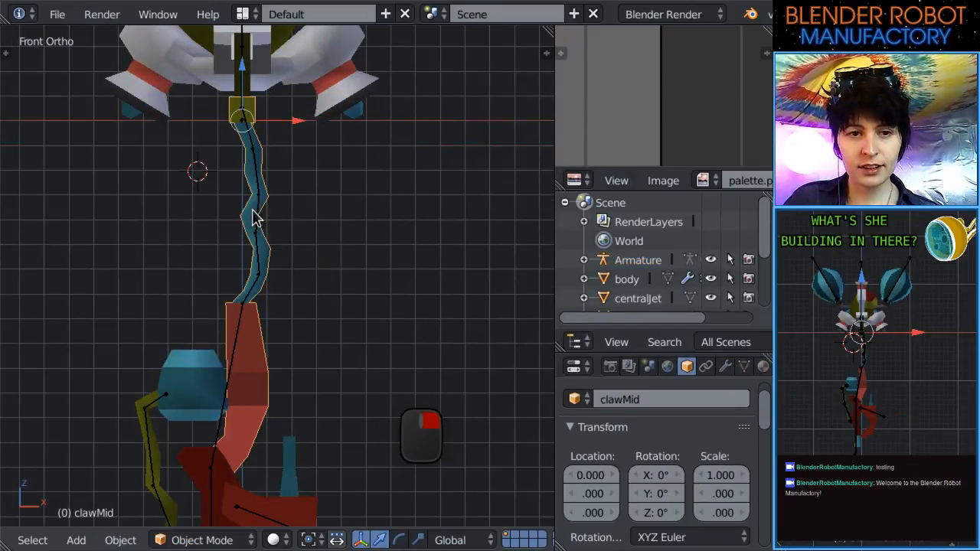
right_click(254, 211)
key(r)
click(327, 193)
scroll(324, 215, down, 4)
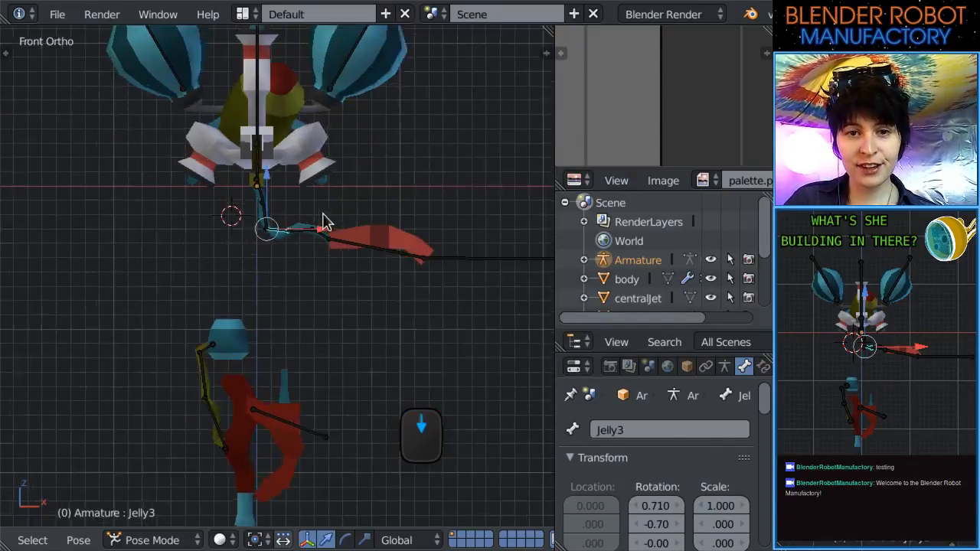
key(ctrl+z)
Parent the clawShort bone to the clawLong bone in Edit Mode, keeping its offset.
scroll(324, 308, up, 2)
shift+middle_drag(327, 300, 343, 156)
scroll(289, 345, up, 2)
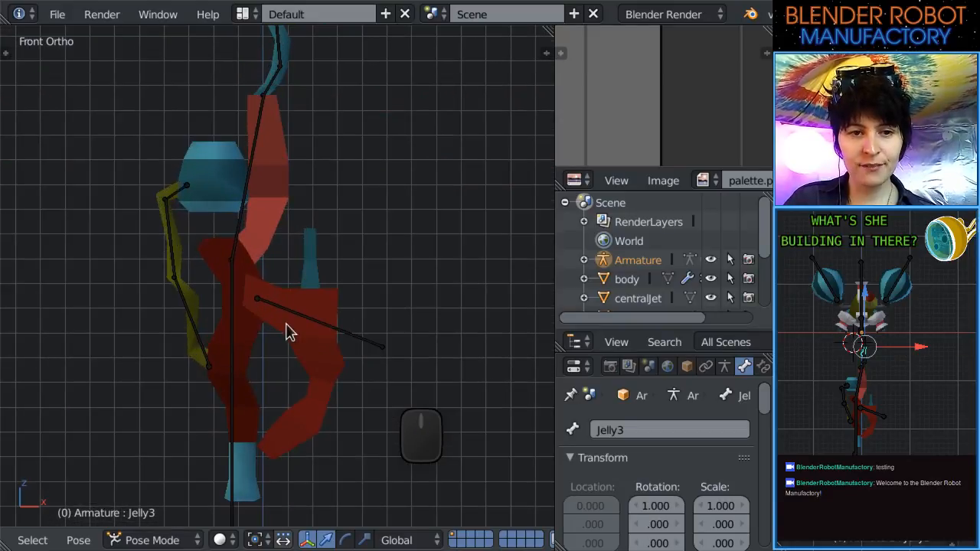
right_click(290, 308)
key(Tab)
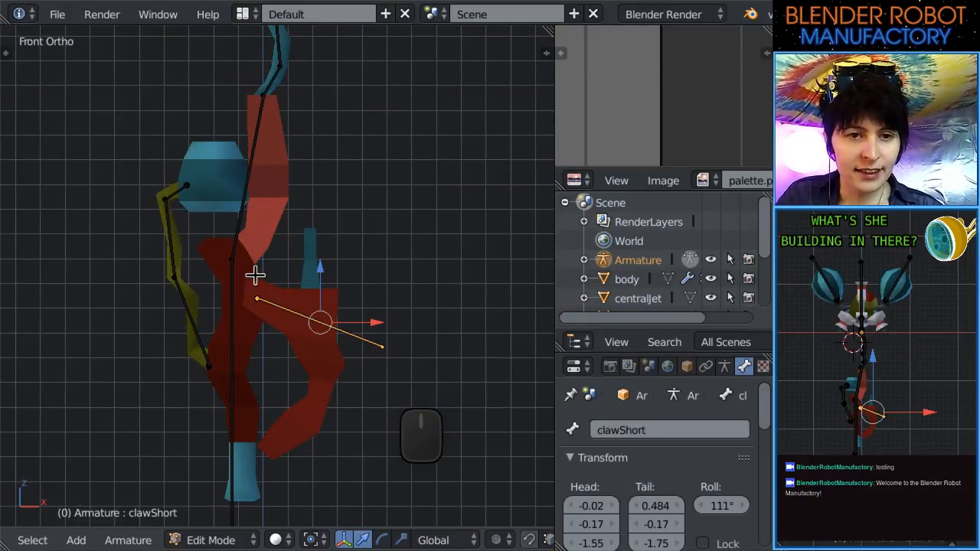
scroll(255, 274, up, 3)
right_click(289, 272)
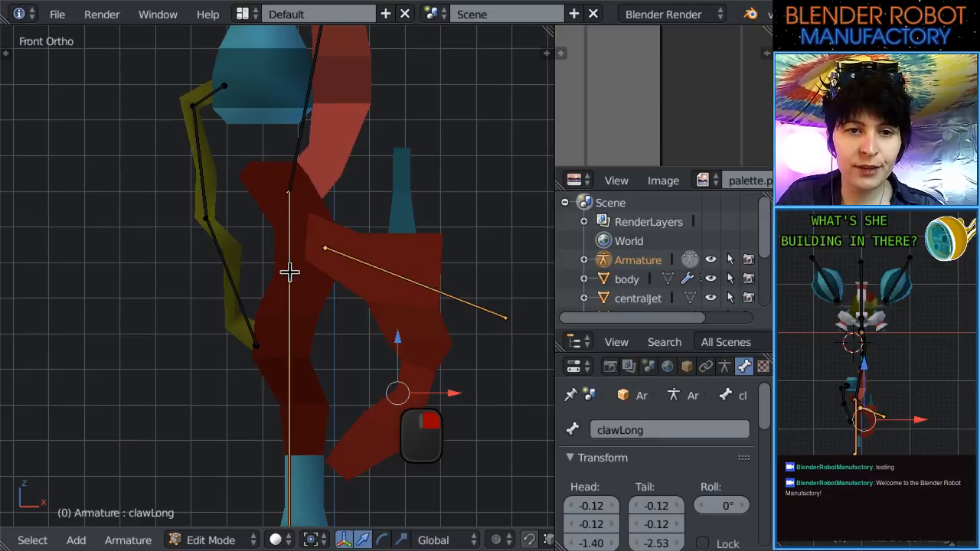
key(ctrl+p)
click(306, 301)
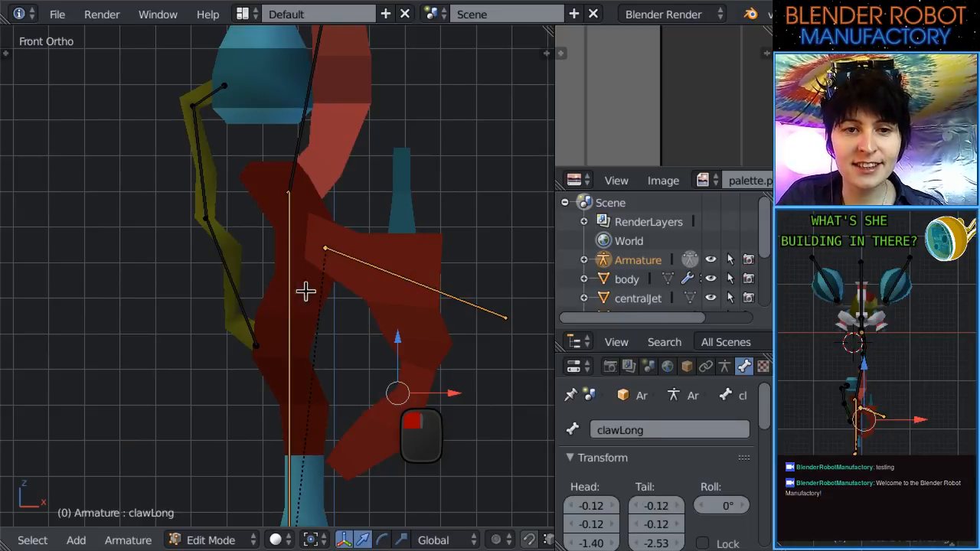
Test-rotate the clawLong bone in Pose Mode to check the clawShort parenting, and clear its rotation.
key(Tab)
right_click(362, 263)
right_click(289, 282)
key(r)
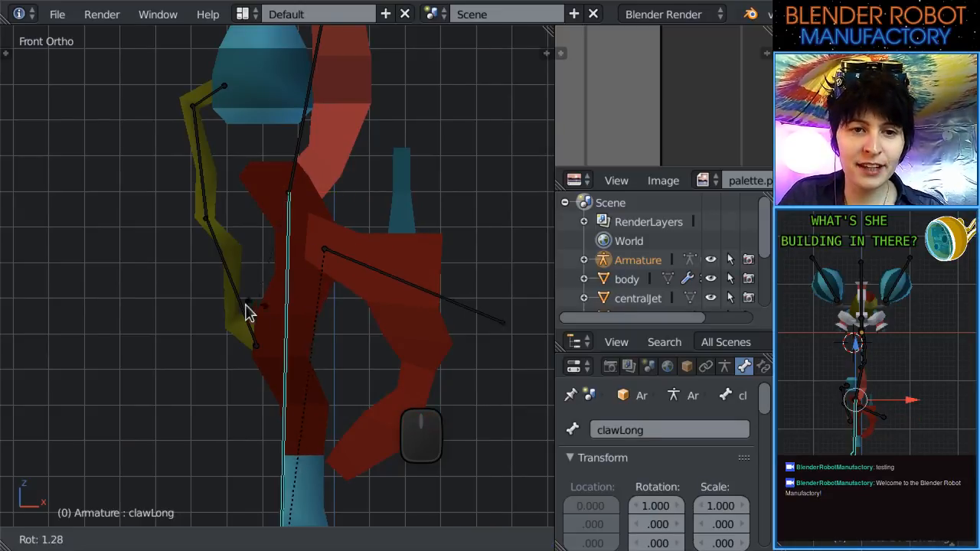
click(392, 242)
scroll(390, 243, down, 5)
key(alt+r)
scroll(255, 310, up, 4)
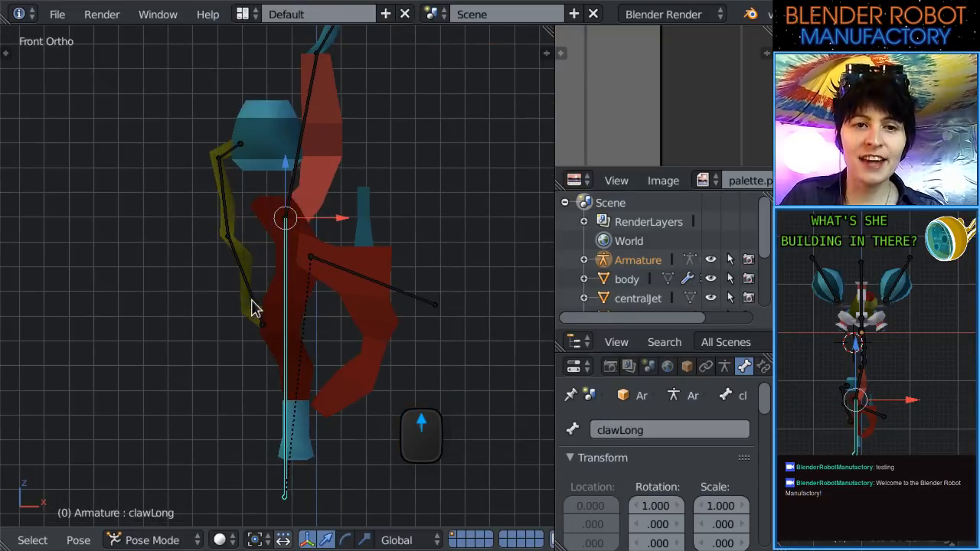
Rename the small bone at the yellow tube's lower end, Bone.006, as hoseIK.
scroll(279, 283, up, 3)
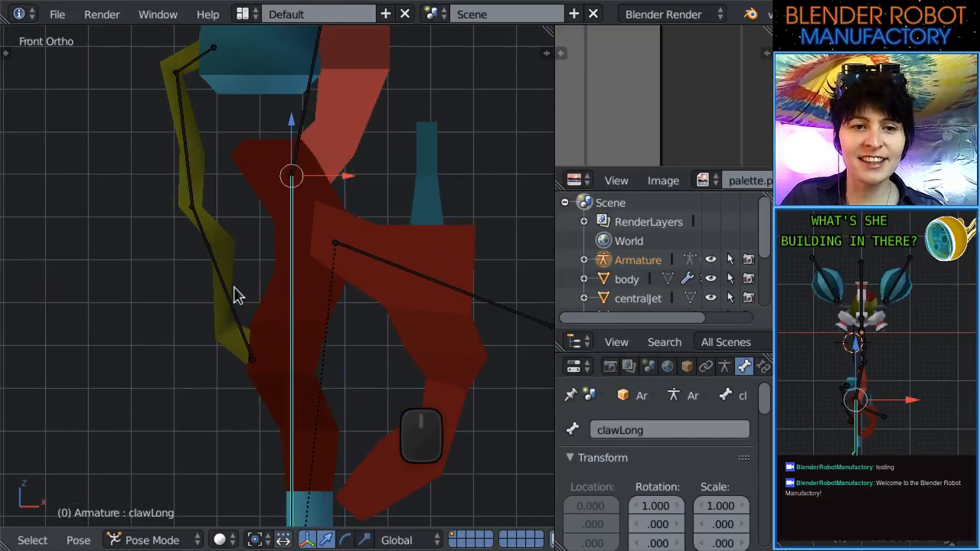
middle_drag(264, 359, 228, 357)
right_click(227, 357)
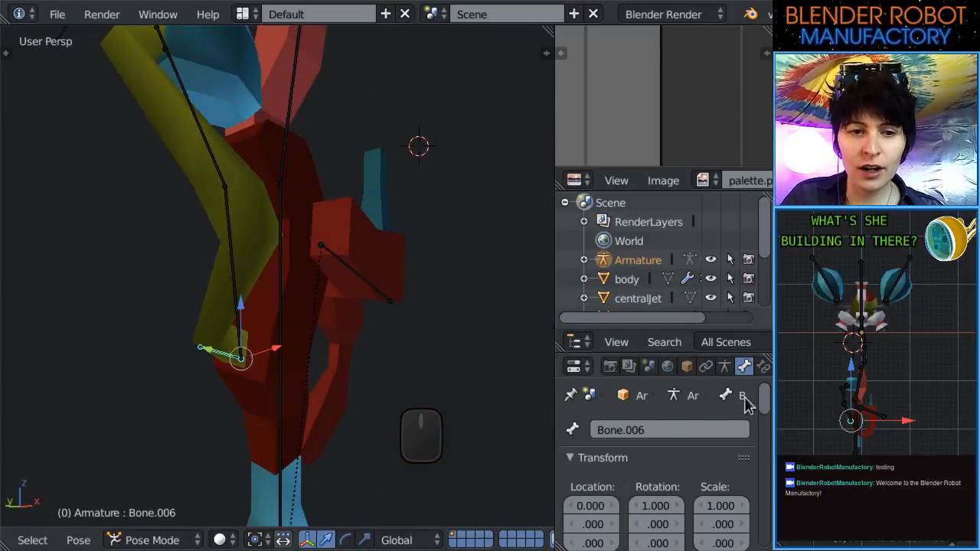
click(632, 432)
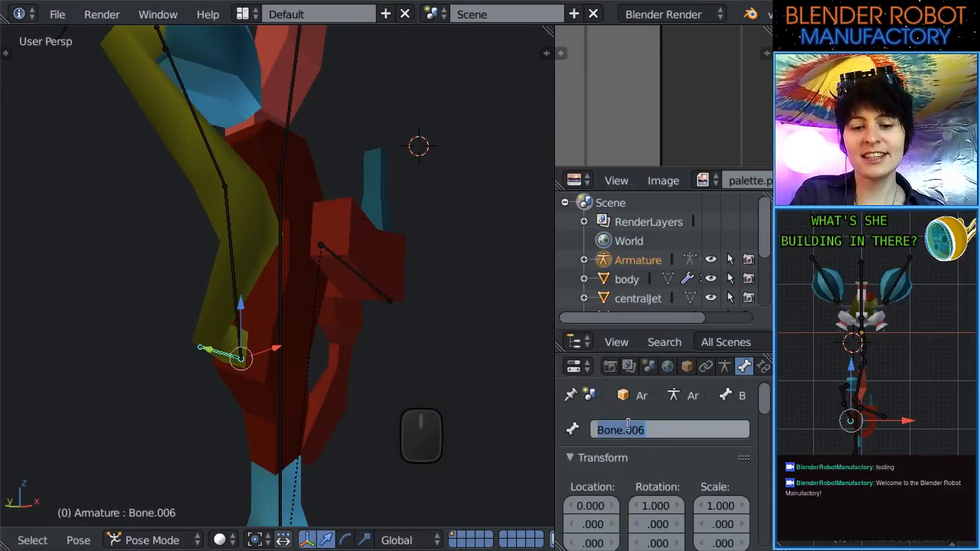
key(Return)
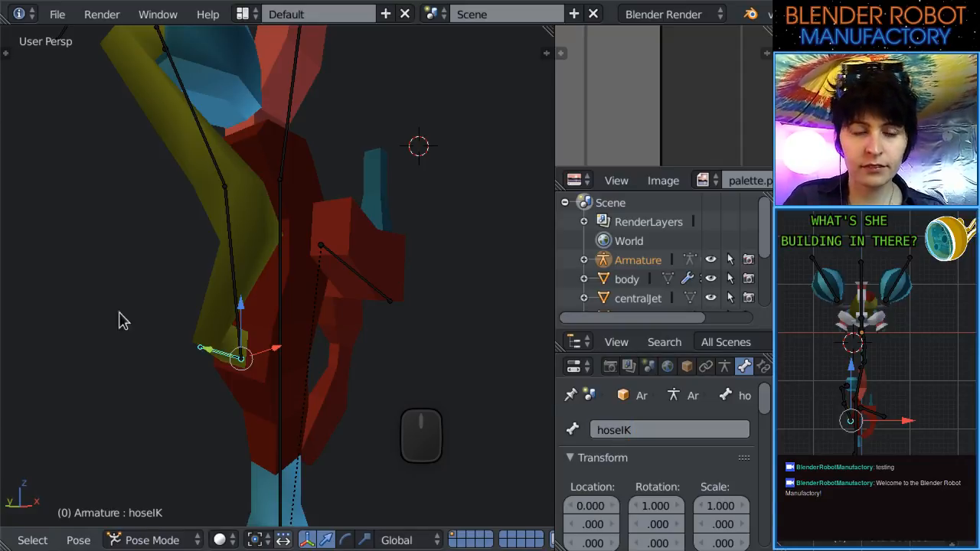
Parent the hoseIK bone to the clawLong bone in Edit Mode, keeping its offset.
key(Tab)
shift+right_click(281, 328)
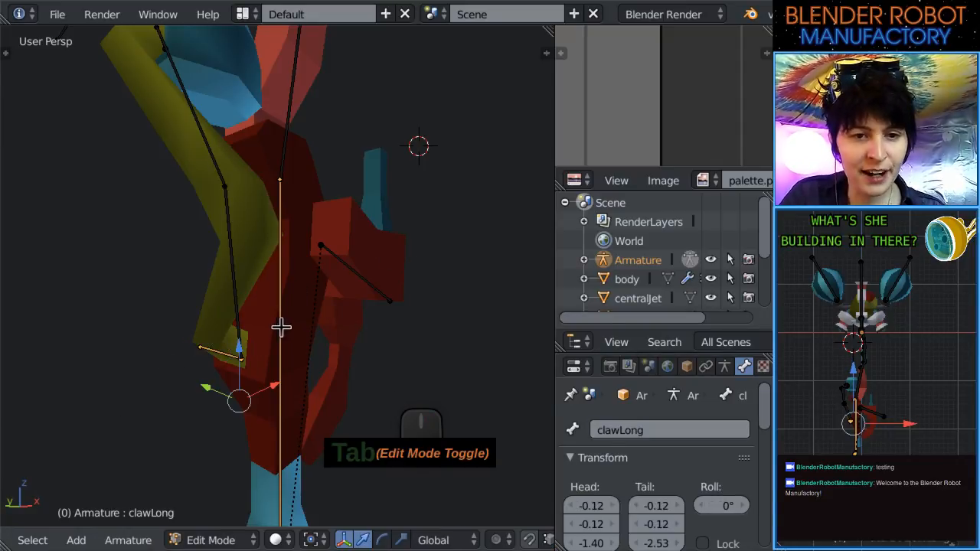
key(ctrl+p)
click(280, 330)
key(KP_1)
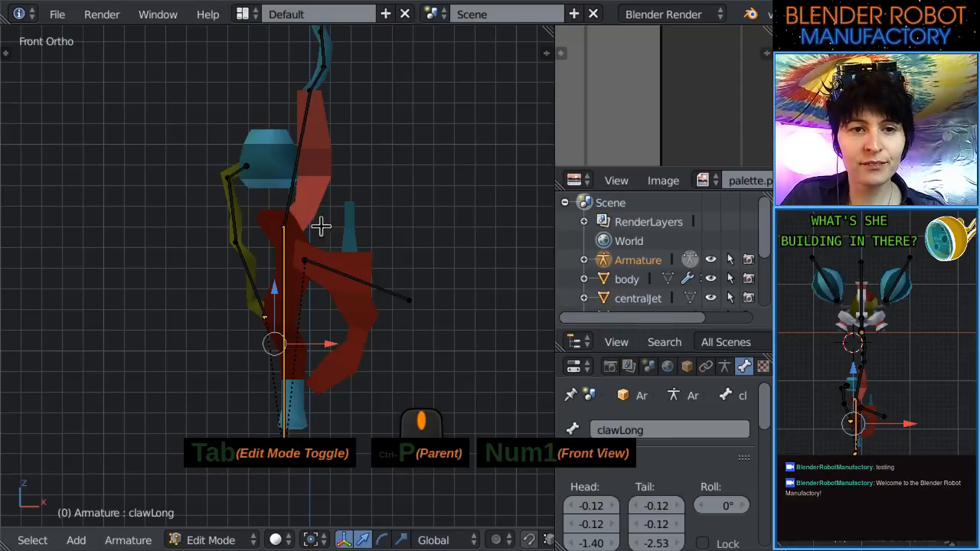
Parent the hose1 bone to the clawMid bone, keeping its offset.
scroll(320, 226, up, 2)
right_click(253, 285)
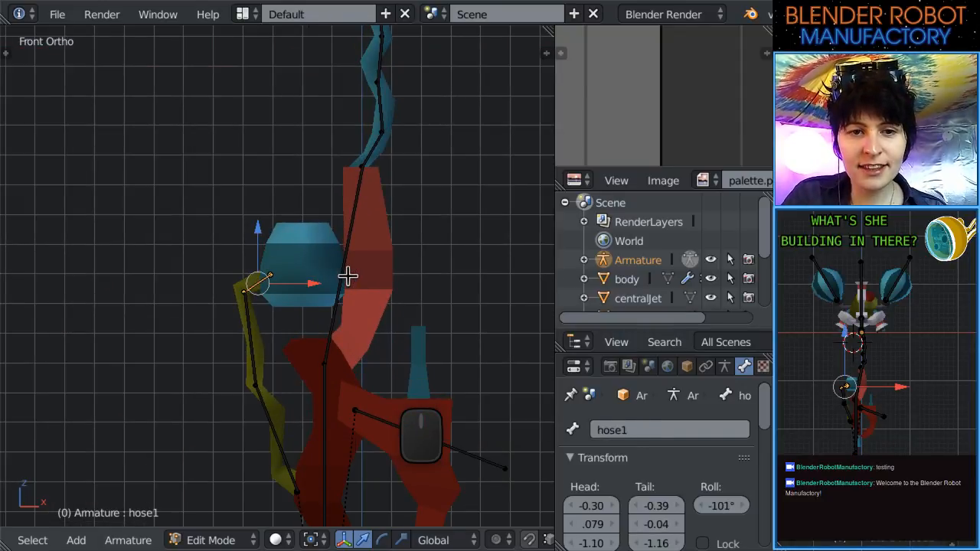
right_click(346, 274)
key(ctrl+p)
click(341, 274)
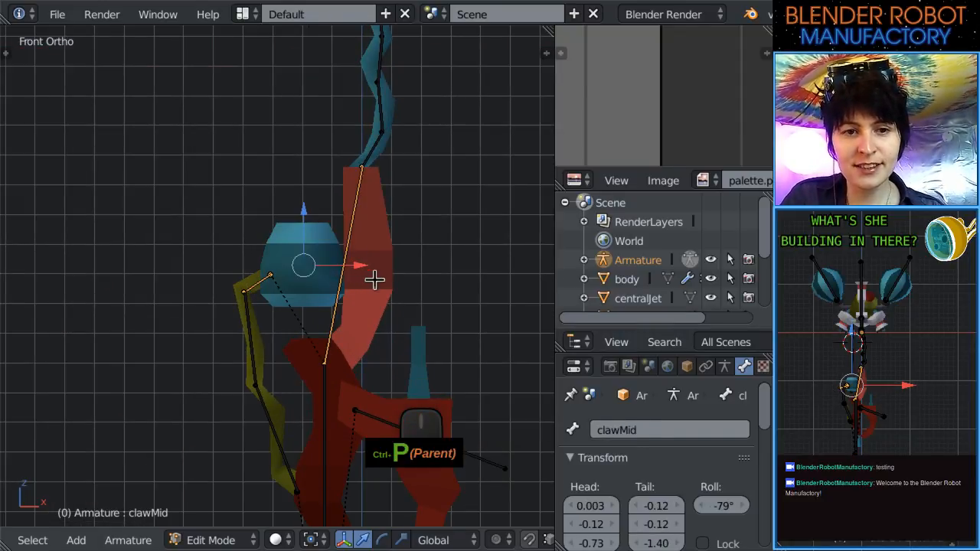
Test-rotate the clawMid bone in Pose Mode to check that the hose and claw bones follow, and undo the rotation.
scroll(376, 278, down, 3)
shift+middle_drag(444, 192, 429, 280)
scroll(429, 280, up, 2)
key(Tab)
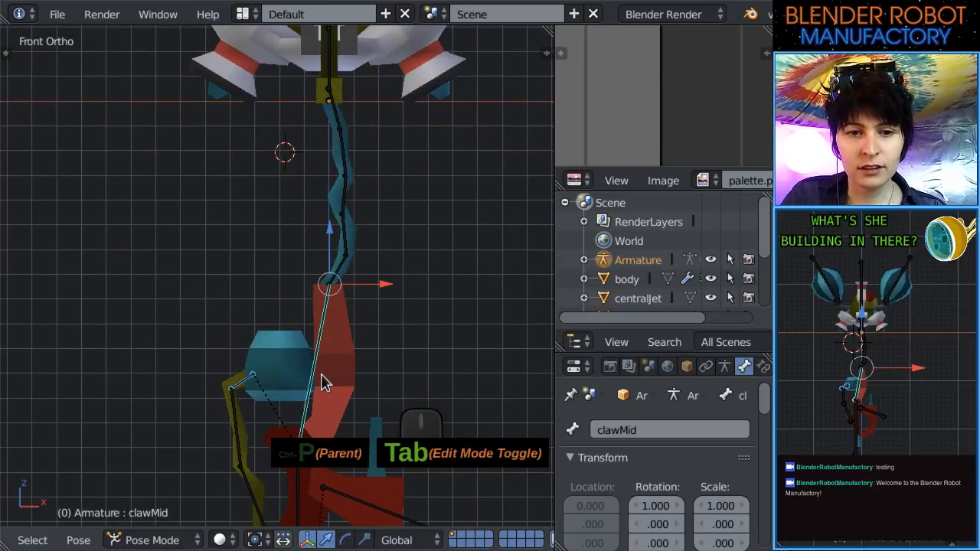
scroll(324, 376, down, 2)
shift+middle_drag(324, 377, 356, 318)
key(r)
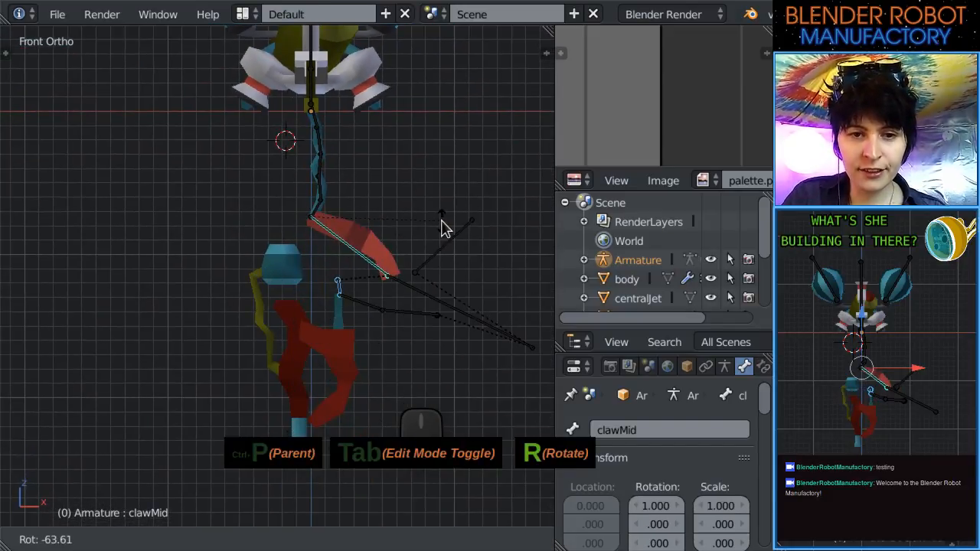
click(441, 226)
key(ctrl+z)
Test-rotate the clawLong bone to check that clawShort and hoseIK follow it, and undo the rotation.
scroll(420, 235, up, 4)
shift+middle_drag(418, 216, 298, 295)
right_click(285, 306)
key(r)
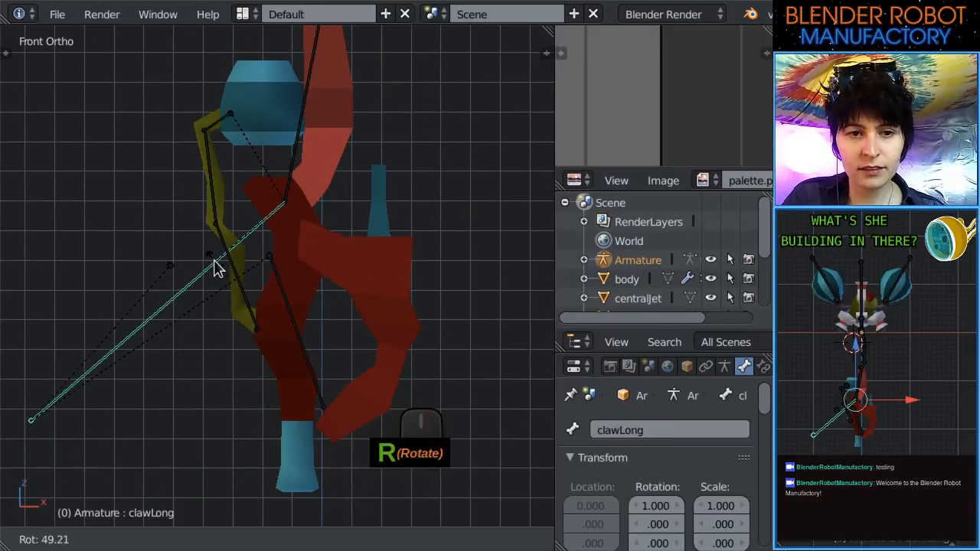
click(218, 272)
key(ctrl+z)
Add an Inverse Kinematics constraint to the hose3 bone in Pose Mode.
right_click(253, 316)
middle_drag(253, 316, 429, 322)
click(763, 367)
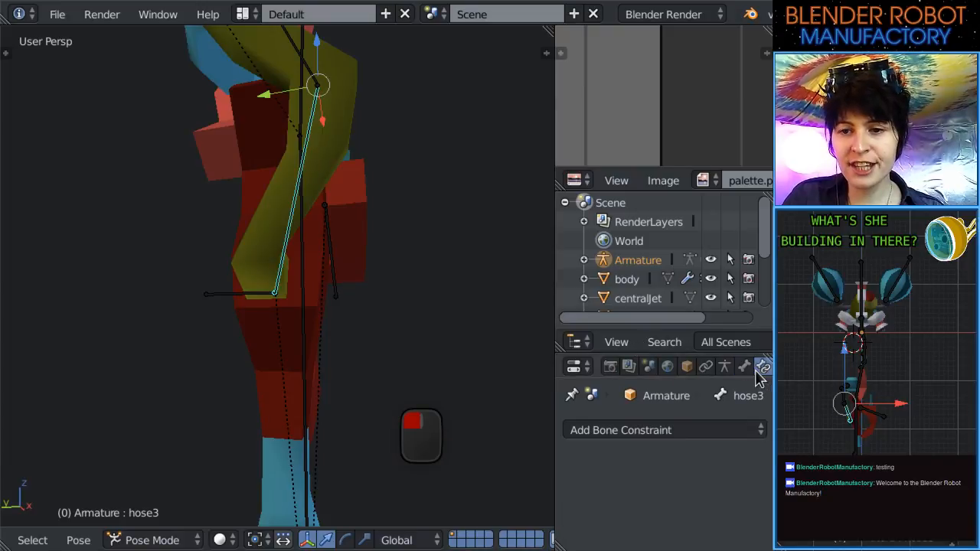
click(657, 431)
click(621, 426)
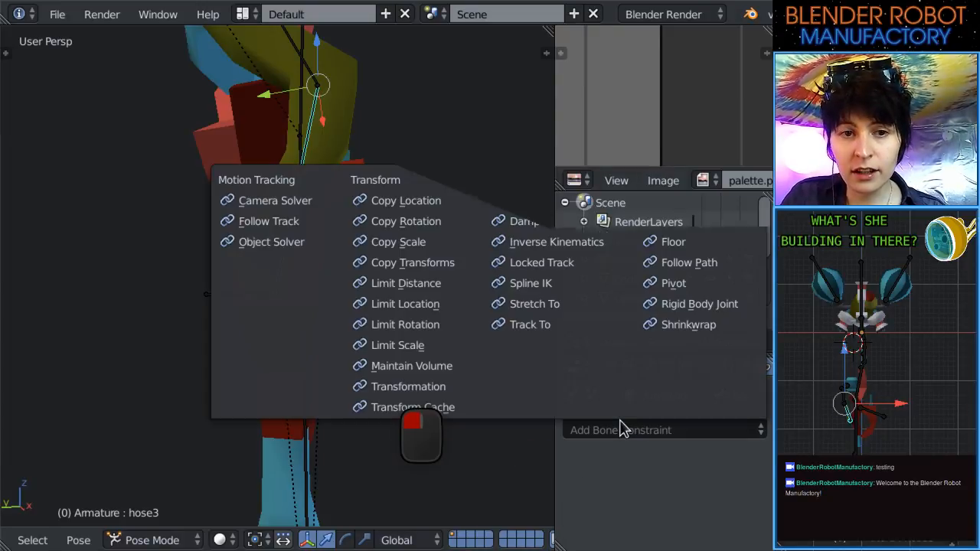
click(580, 256)
Set the IK constraint's target to Armature with hoseIK as the target bone, and return to the front view.
click(667, 495)
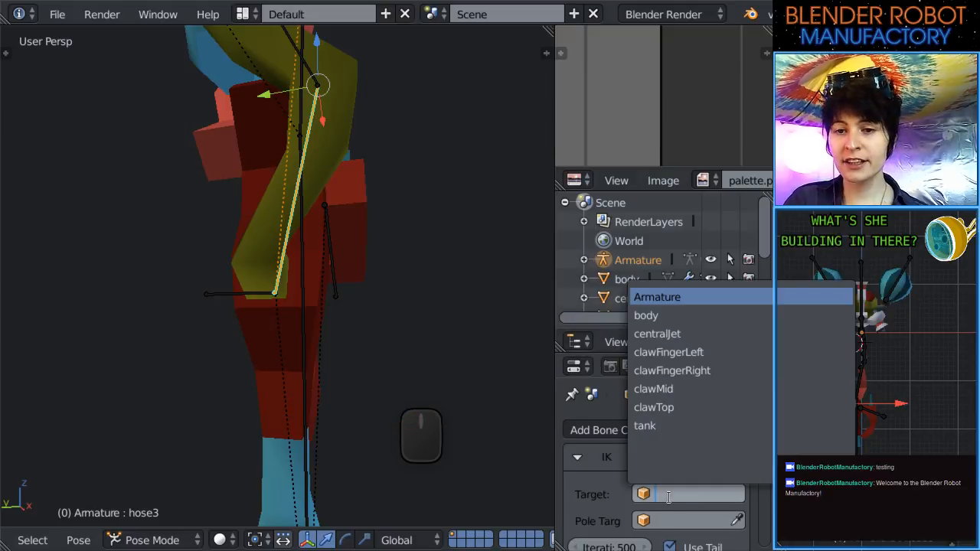
click(684, 296)
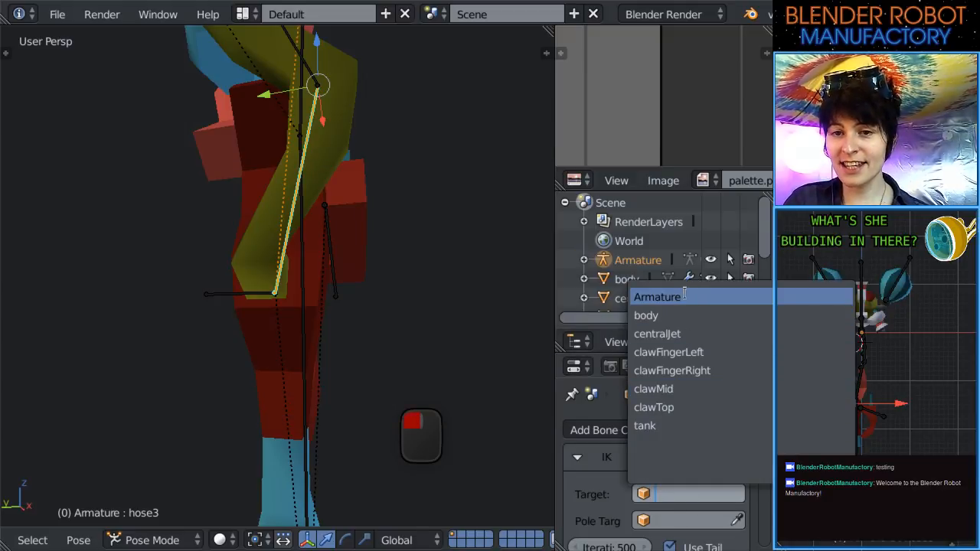
click(674, 523)
scroll(677, 488, down, 3)
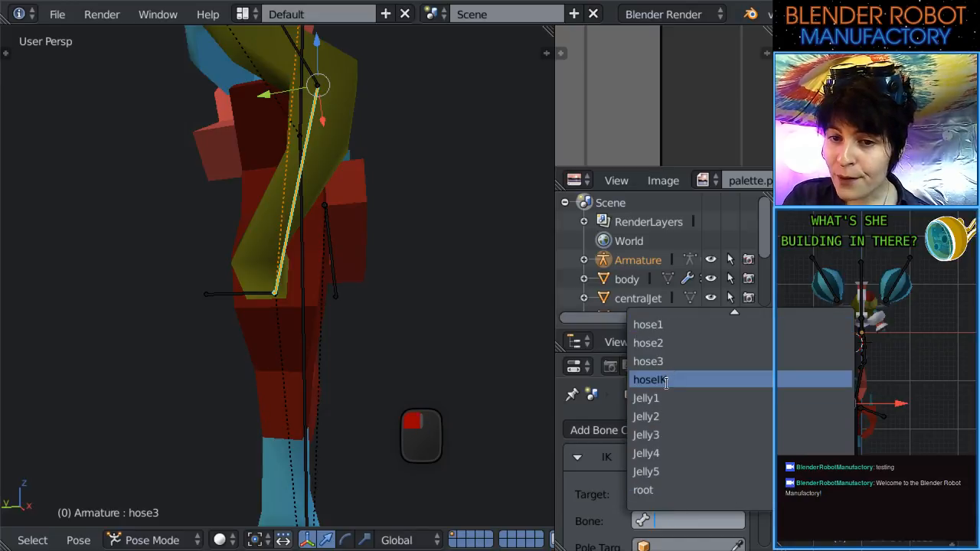
click(666, 381)
middle_drag(368, 314, 262, 339)
scroll(733, 543, down, 3)
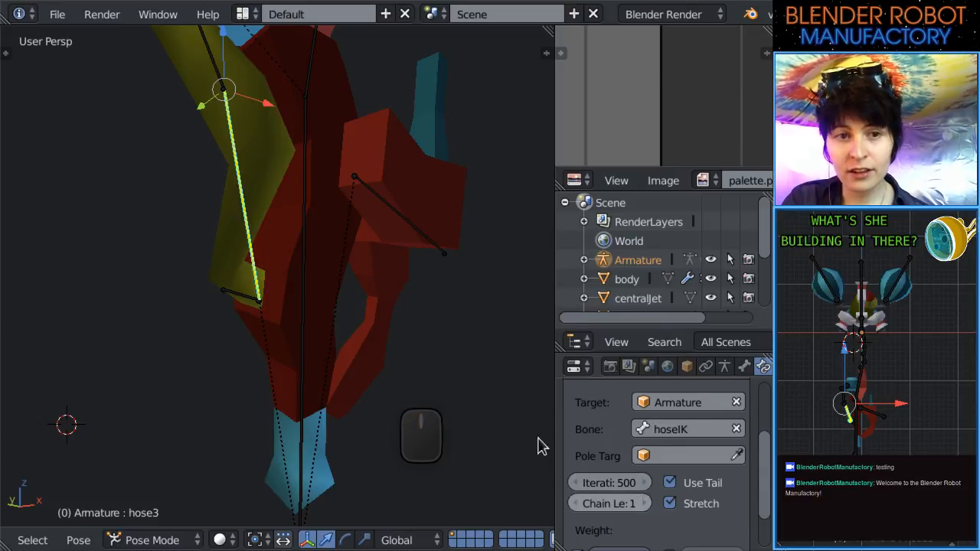
key(KP_1)
scroll(463, 349, down, 4)
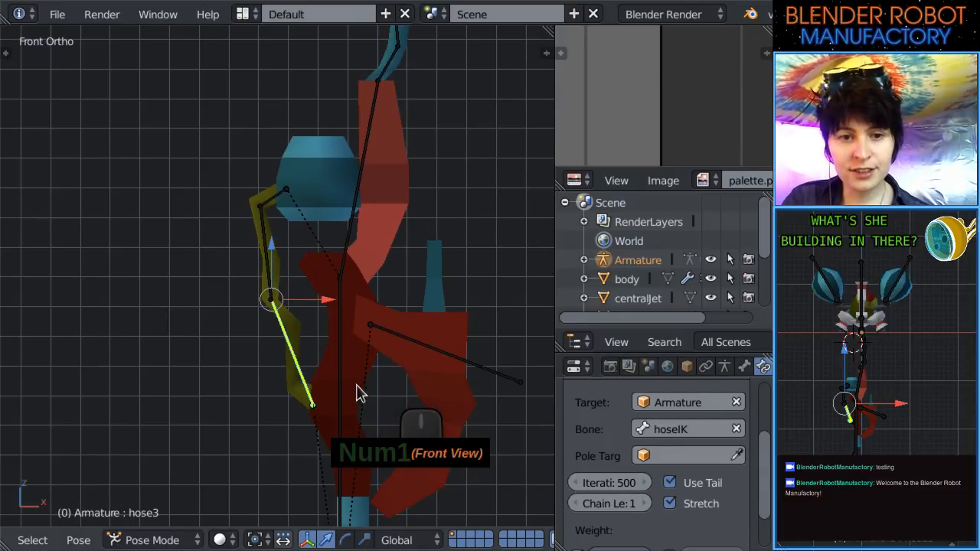
Test-move the hoseIK bone away from the hose in the front view to check how hose3 follows.
middle_drag(360, 392, 405, 346)
right_click(312, 352)
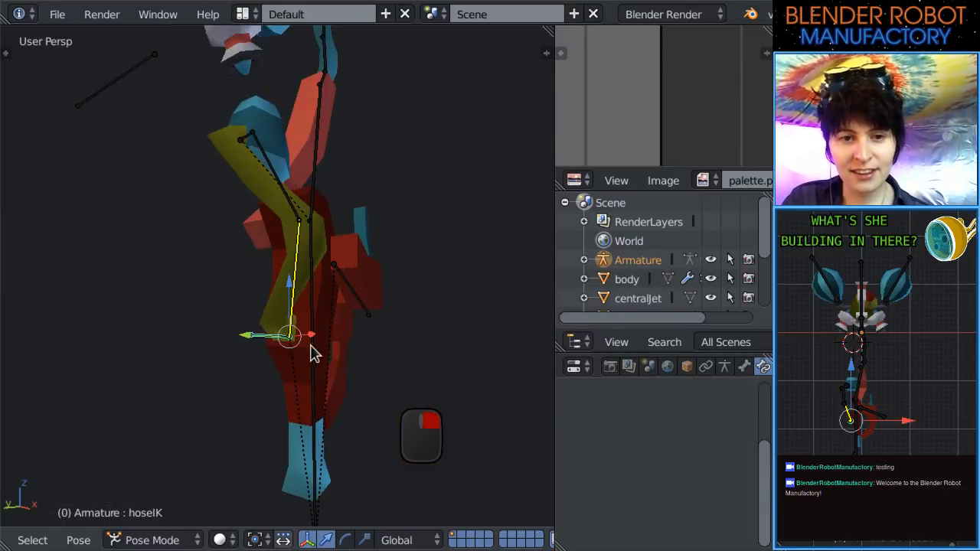
key(KP_1)
key(g)
click(192, 326)
Set the chain length of the hose3 bone's IK constraint to 3.
right_click(212, 287)
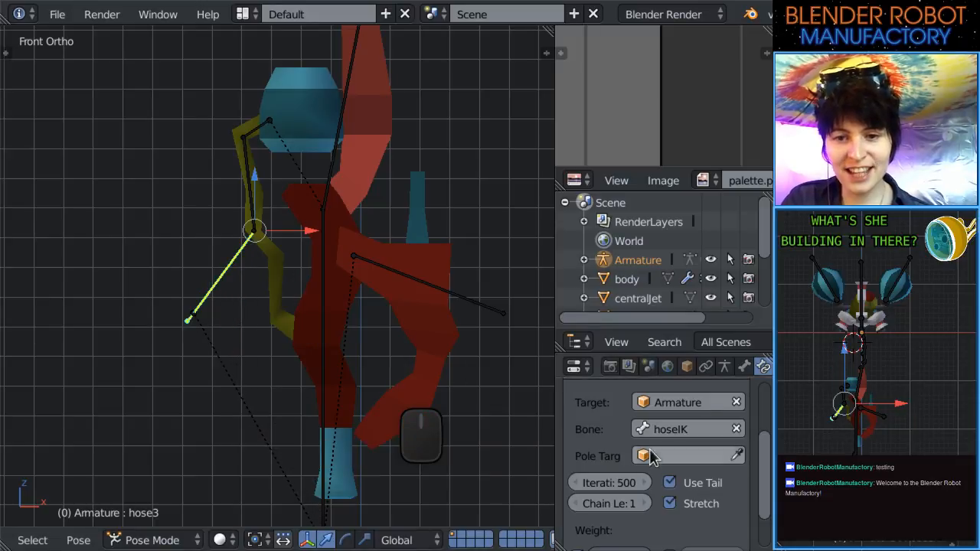
click(647, 503)
click(648, 503)
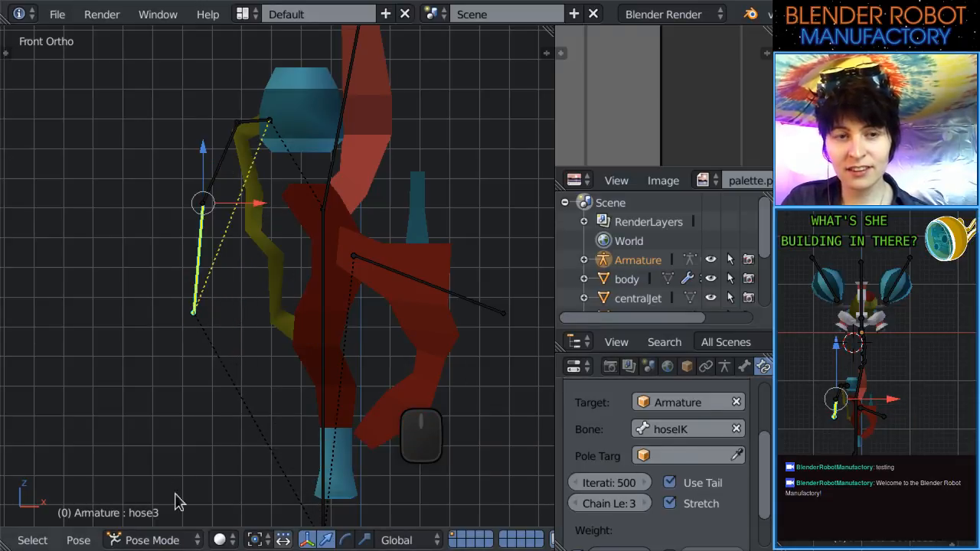
Select the hoseIK bone, return it to its original position, and restore the front view.
middle_drag(175, 501, 271, 245)
right_click(236, 217)
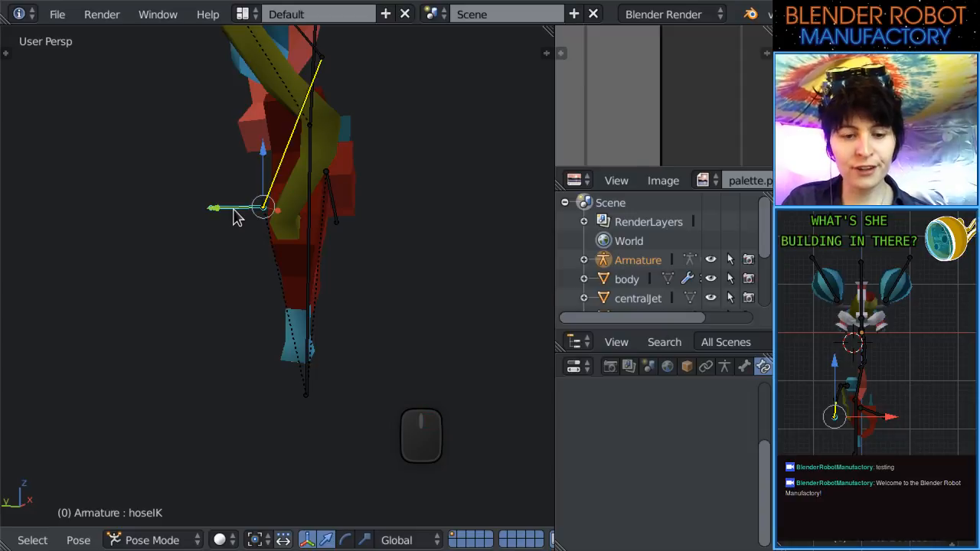
key(g)
key(KP_1)
Test-rotate the clawLong bone by about 75 degrees, and clear its rotation, scale and location.
right_click(357, 252)
scroll(340, 285, down, 2)
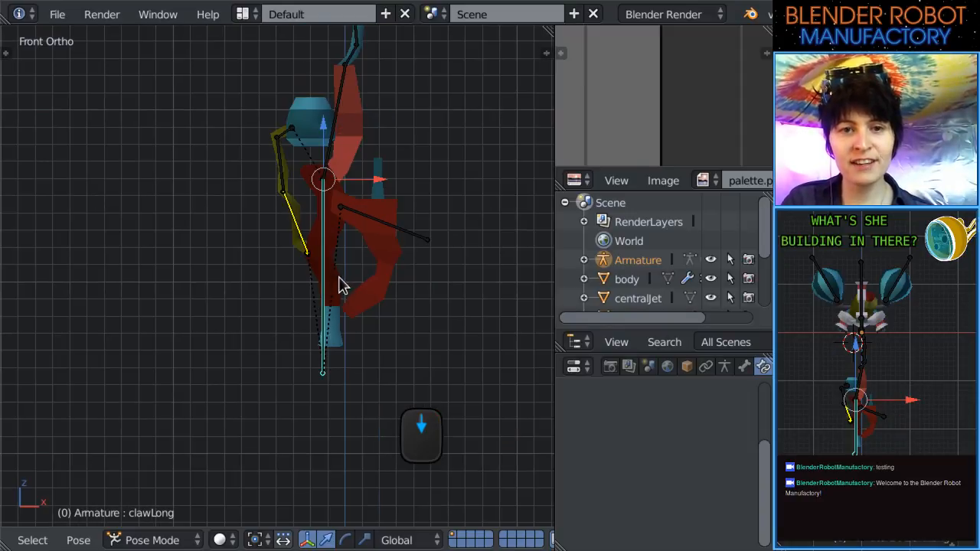
scroll(341, 285, up, 2)
key(r)
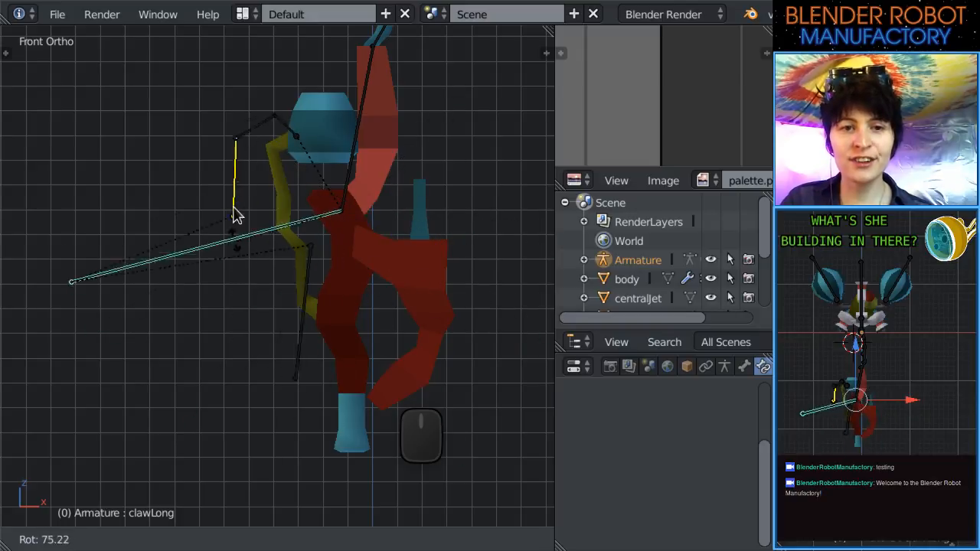
click(317, 296)
key(alt+r)
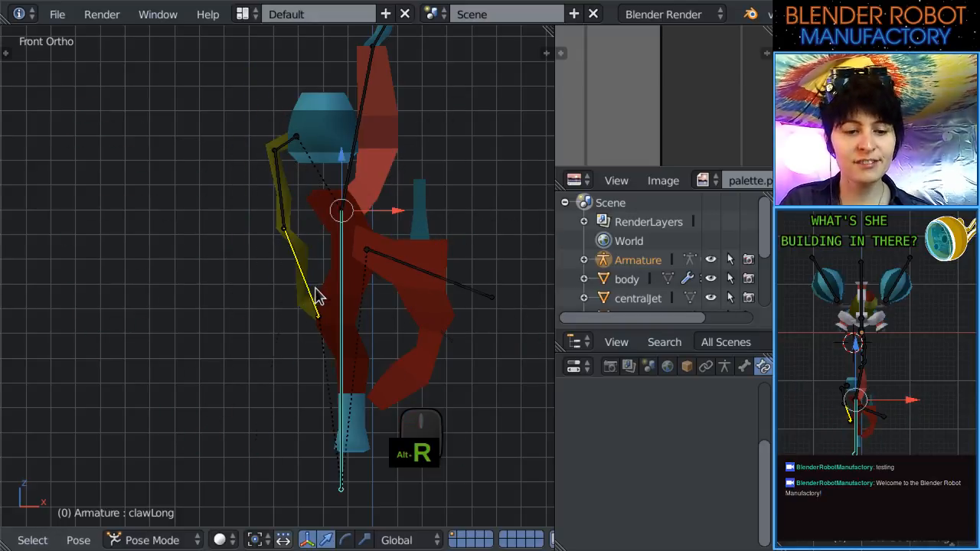
key(alt+s)
key(alt+g)
Select the centralJet bone at the top of the robot and open the armature in Edit Mode in the right side view.
scroll(389, 258, up, 1)
shift+middle_drag(389, 258, 317, 332)
scroll(299, 279, up, 1)
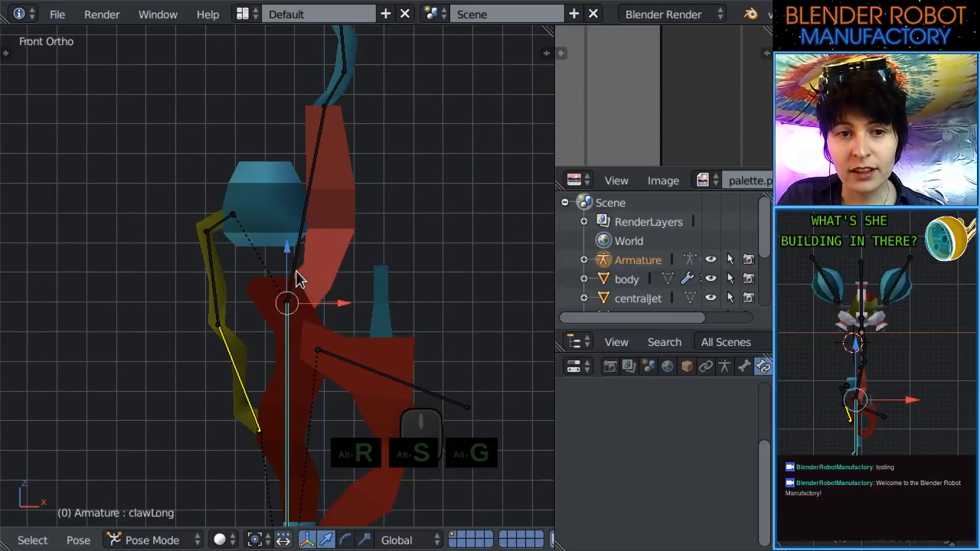
scroll(299, 275, down, 5)
shift+middle_drag(402, 326, 271, 409)
scroll(321, 359, up, 4)
middle_drag(322, 357, 287, 359)
middle_drag(353, 350, 258, 359)
scroll(259, 358, down, 2)
middle_drag(383, 354, 385, 311)
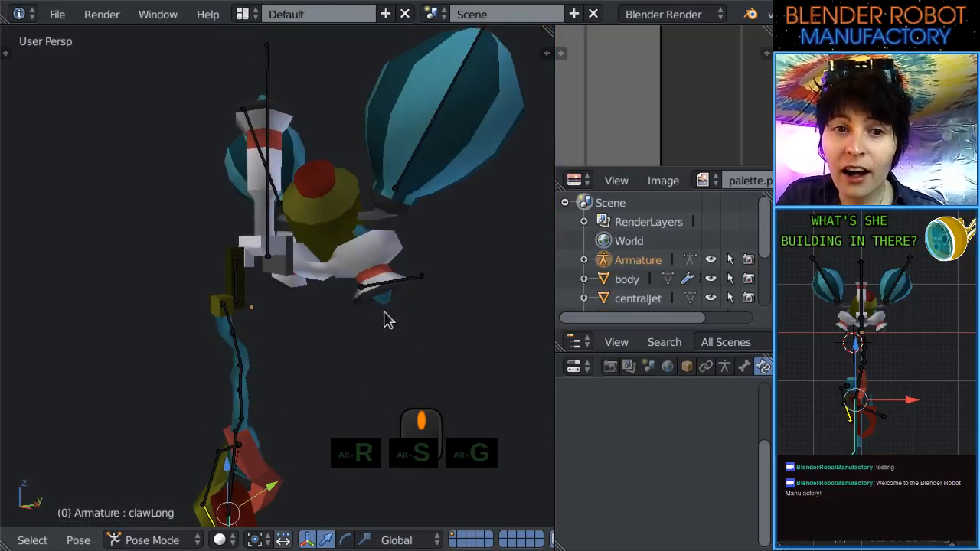
right_click(268, 253)
key(KP_3)
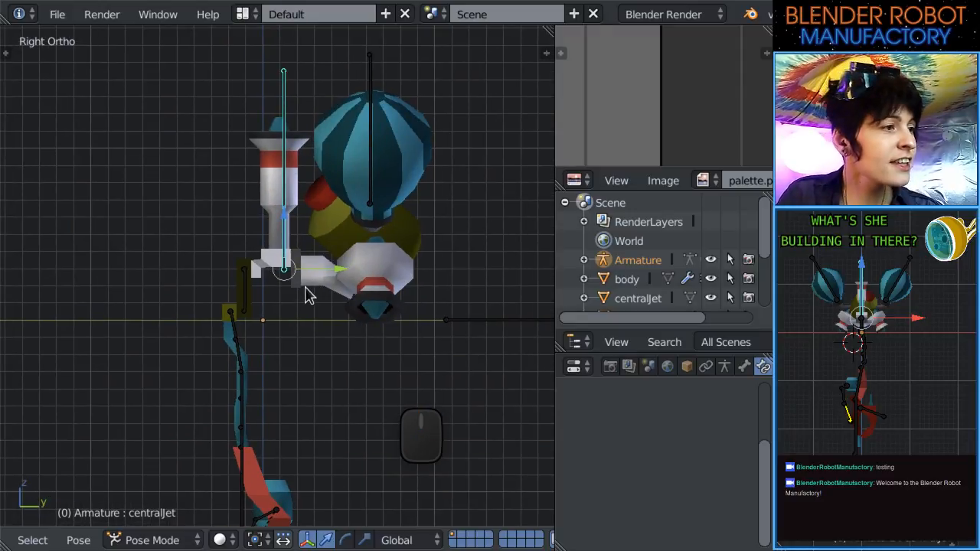
scroll(291, 239, up, 1)
key(Tab)
scroll(299, 225, down, 2)
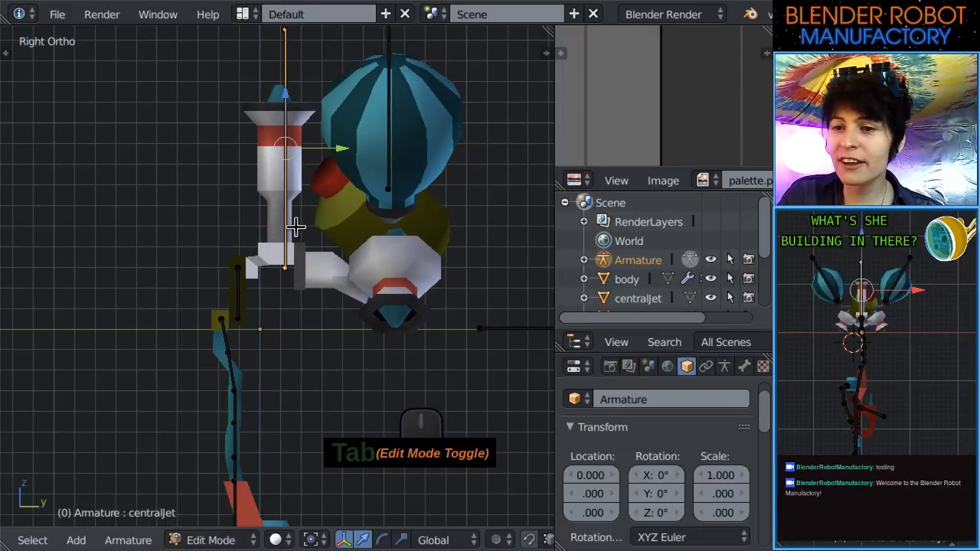
Parent the first blue arm bone to the armTop bone with its offset kept, and return to Pose Mode.
shift+middle_drag(332, 259, 291, 262)
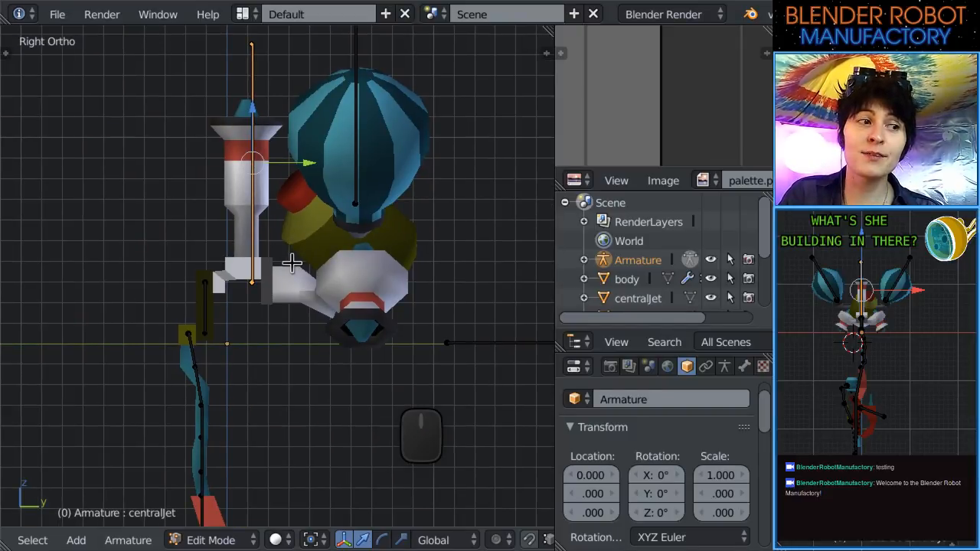
scroll(291, 263, up, 1)
shift+middle_drag(306, 263, 350, 270)
shift+middle_drag(267, 395, 427, 342)
scroll(282, 332, up, 2)
right_click(281, 331)
scroll(391, 310, up, 2)
right_click(338, 231)
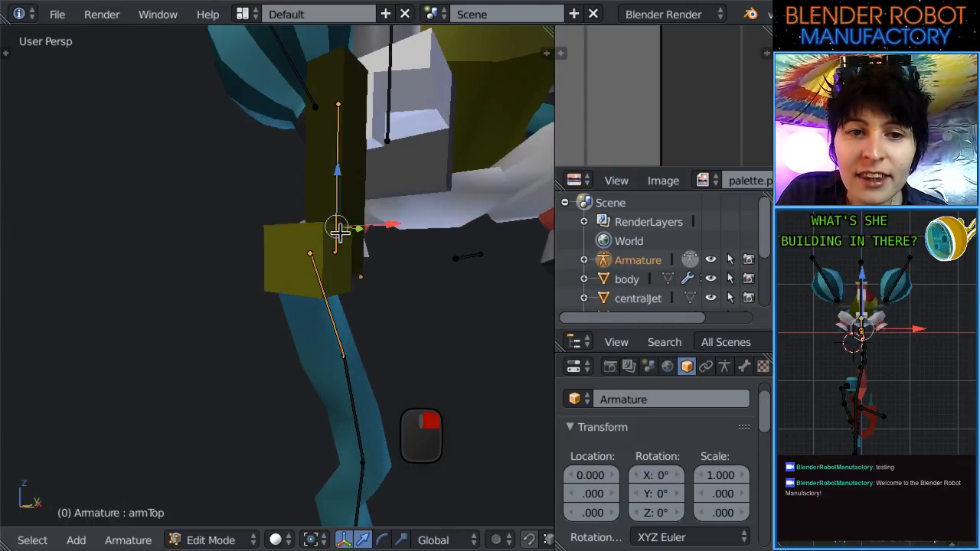
key(ctrl+p)
click(340, 234)
key(Tab)
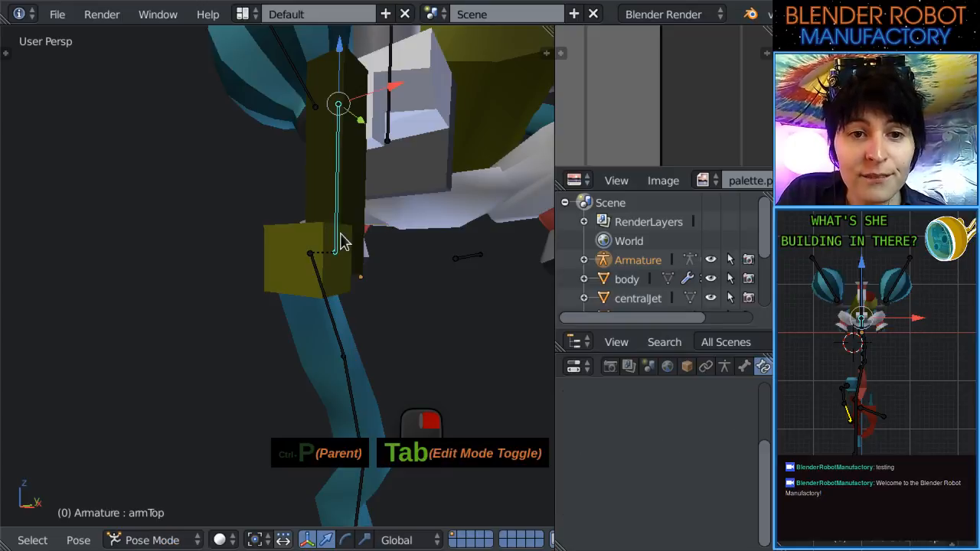
Test-rotate the armTop bone in the front view to check that the arm follows, and undo the rotation.
key(KP_1)
key(a)
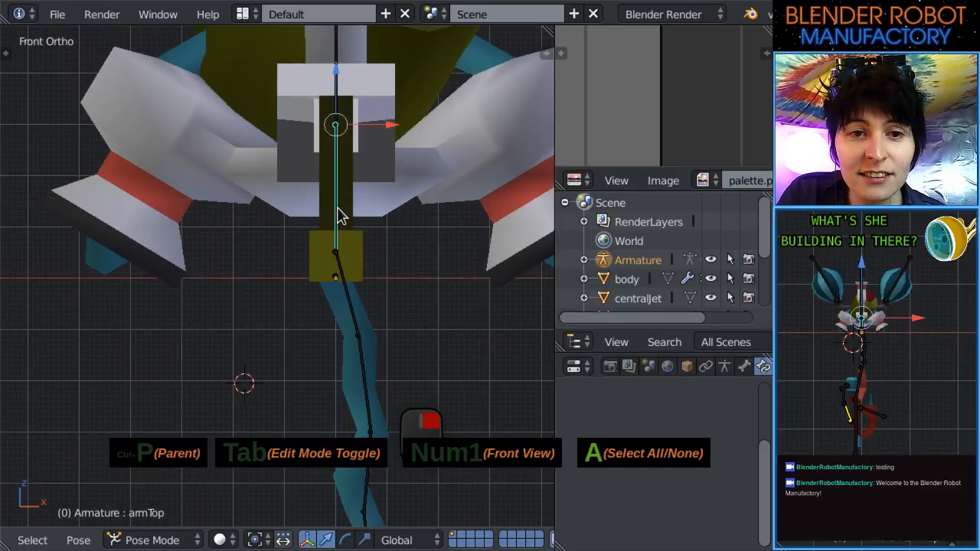
key(r)
click(463, 149)
scroll(438, 188, down, 5)
key(ctrl+z)
Test-rotate the centralJet bone in the front view, and undo the rotation.
middle_drag(446, 191, 318, 288)
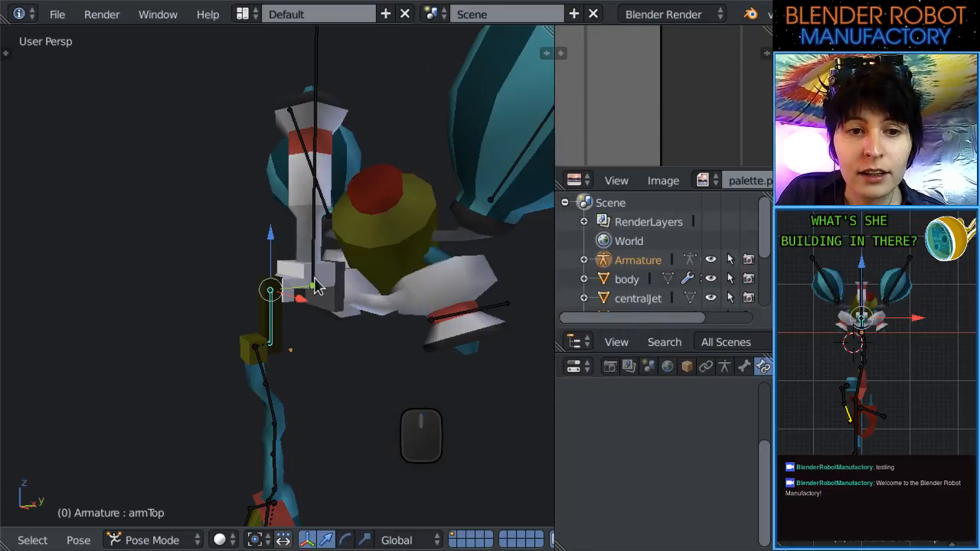
middle_drag(532, 285, 380, 328)
scroll(348, 329, down, 5)
key(KP_1)
key(r)
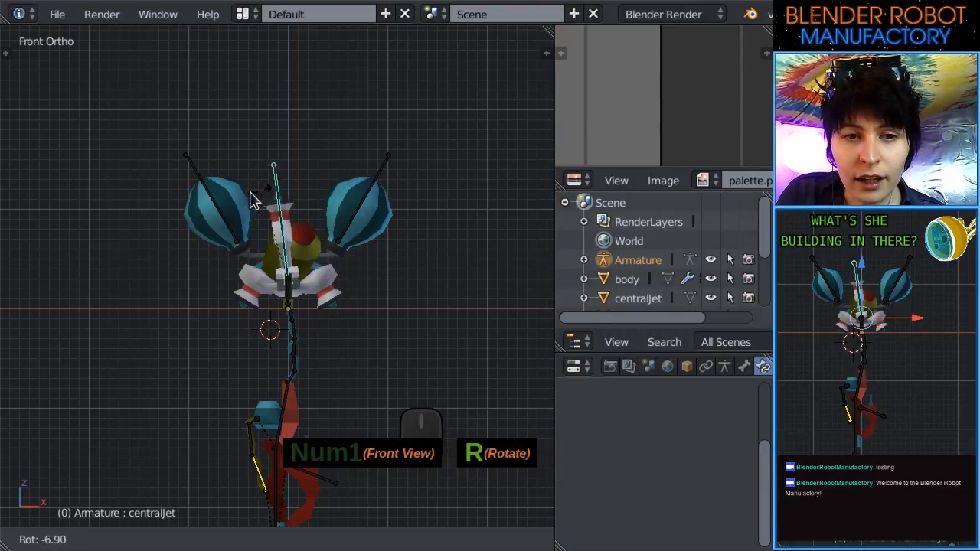
click(285, 210)
key(ctrl+z)
Test-rotate the balloon.L bone in the front view, and undo the rotation.
scroll(390, 219, up, 3)
right_click(392, 208)
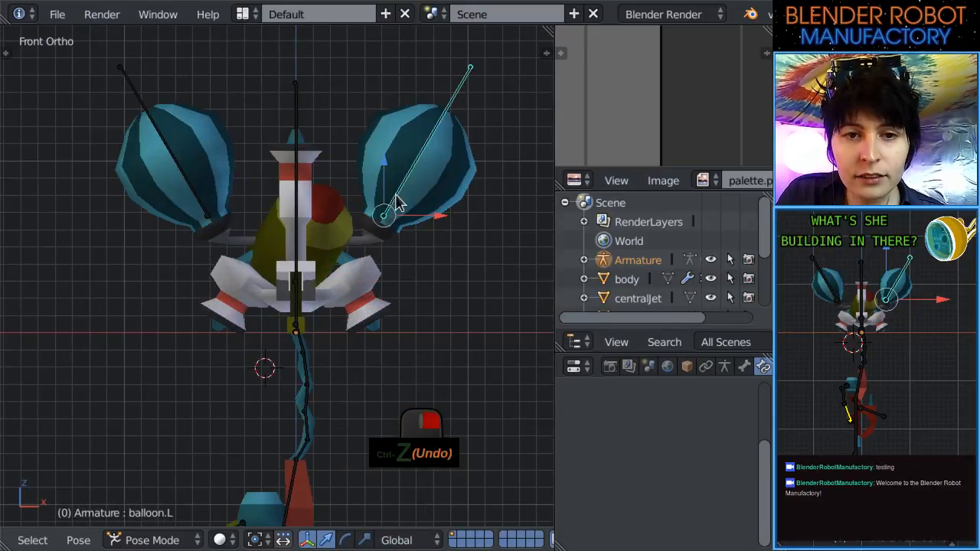
key(r)
click(408, 222)
key(ctrl+z)
scroll(404, 291, up, 3)
shift+middle_drag(398, 340, 311, 244)
scroll(311, 243, down, 9)
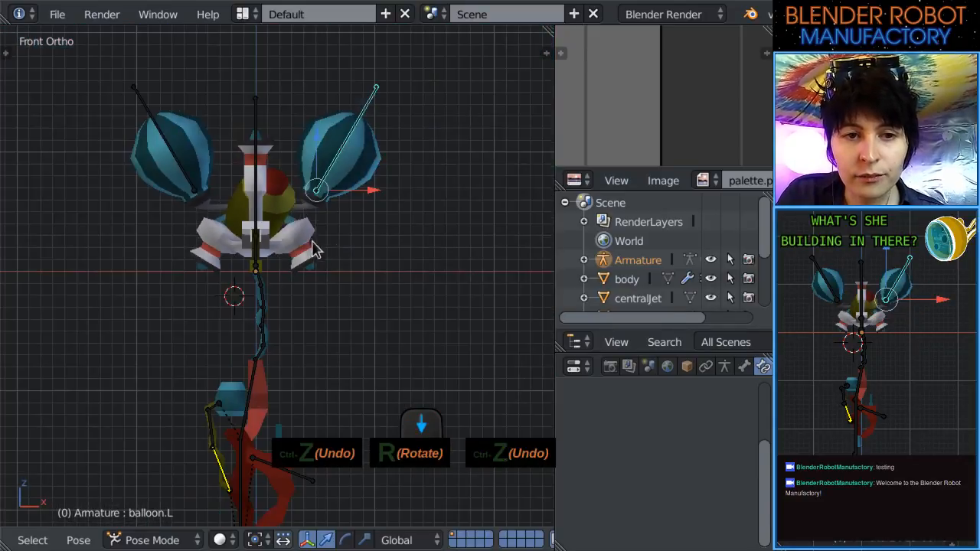
Test-rotate the Jelly5 bone to see which claw parts follow it, and undo the rotation.
shift+middle_drag(314, 286, 316, 244)
scroll(284, 263, up, 4)
right_click(269, 266)
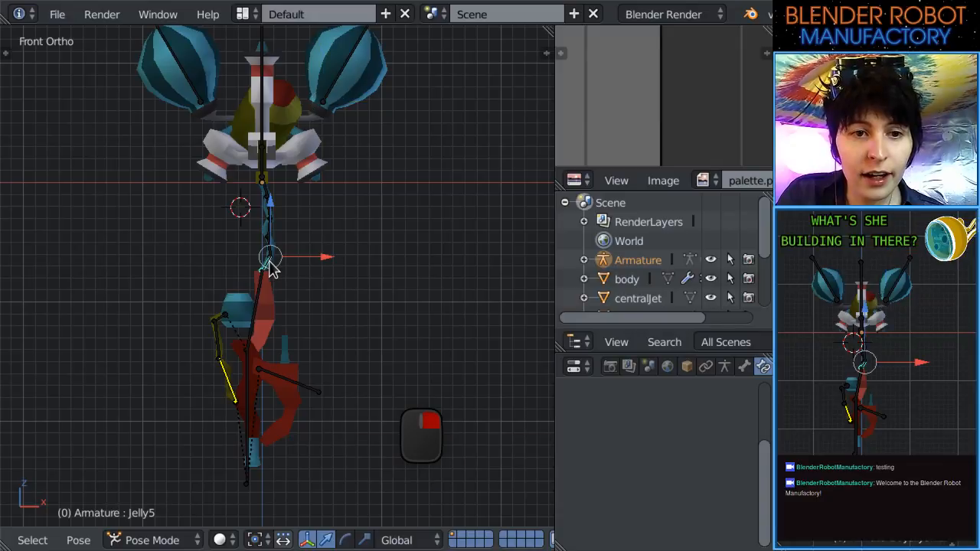
key(r)
click(343, 245)
scroll(300, 361, up, 4)
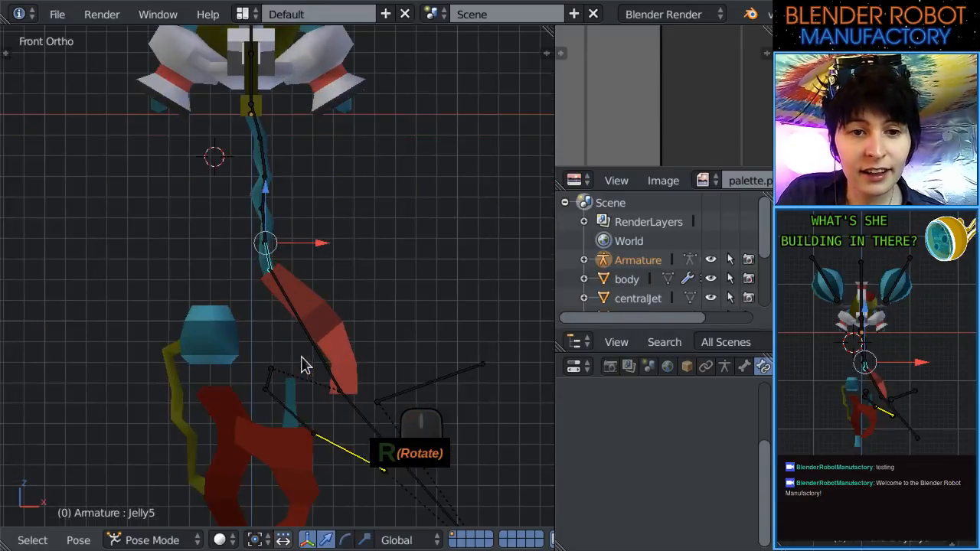
key(ctrl+z)
scroll(265, 342, up, 3)
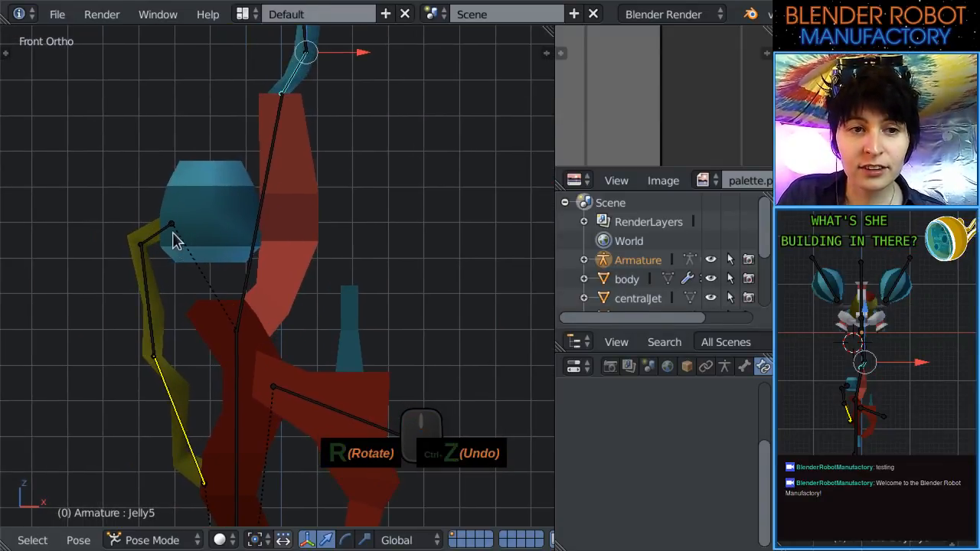
Test-rotate the hose1 bone beside the blue canister and undo the rotation.
right_click(161, 242)
scroll(174, 288, down, 2)
shift+middle_drag(194, 292, 241, 284)
scroll(240, 284, up, 3)
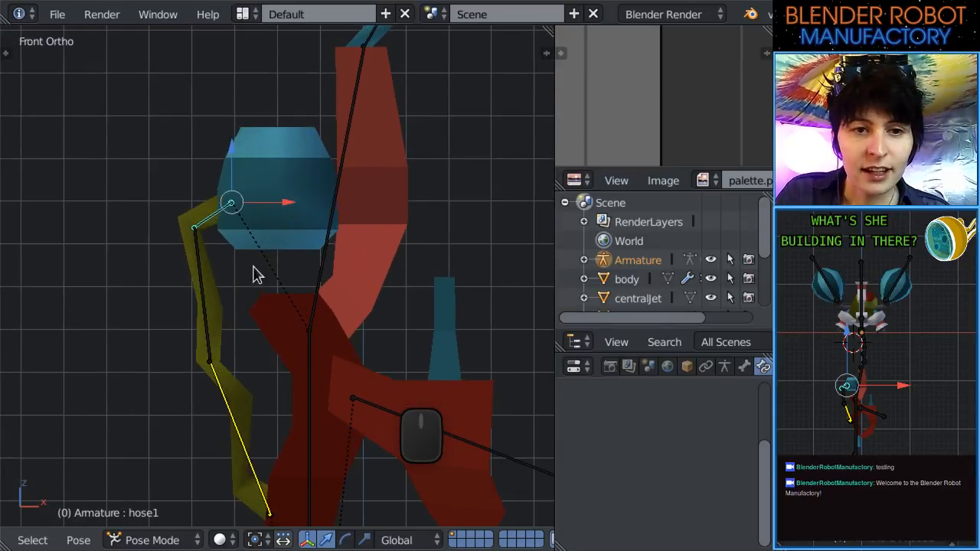
key(r)
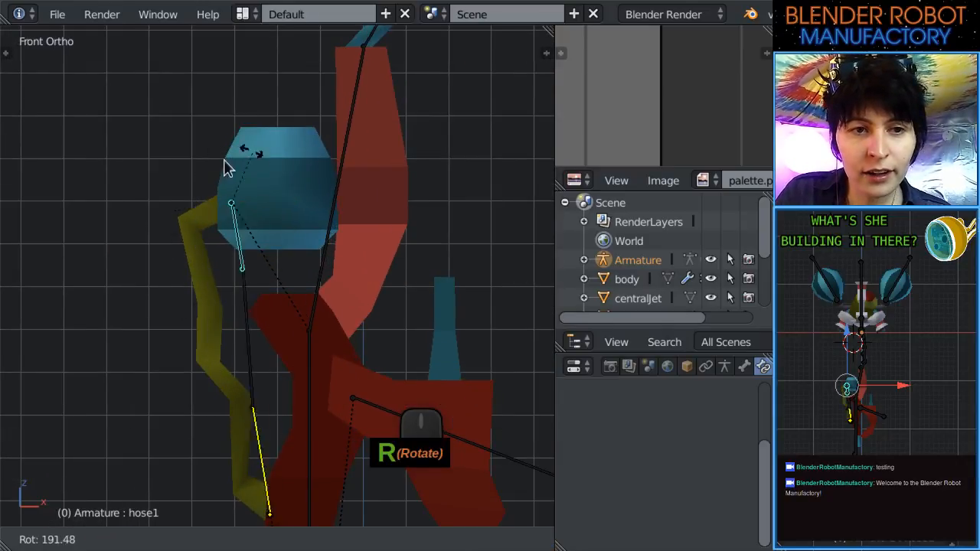
click(180, 213)
key(ctrl+z)
Select the clawFingerLeft mesh and switch it to Weight Paint mode with the clawMid bone active.
right_click(341, 244)
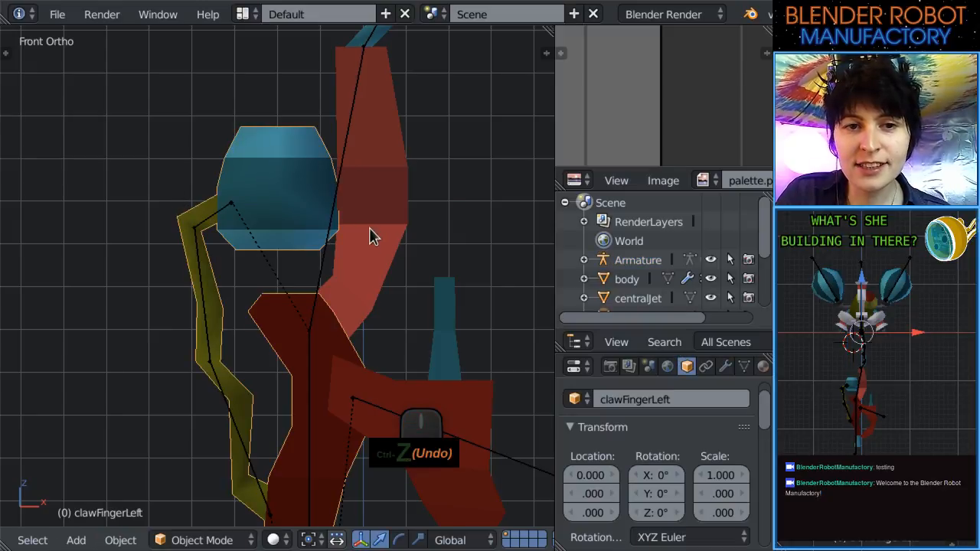
right_click(341, 213)
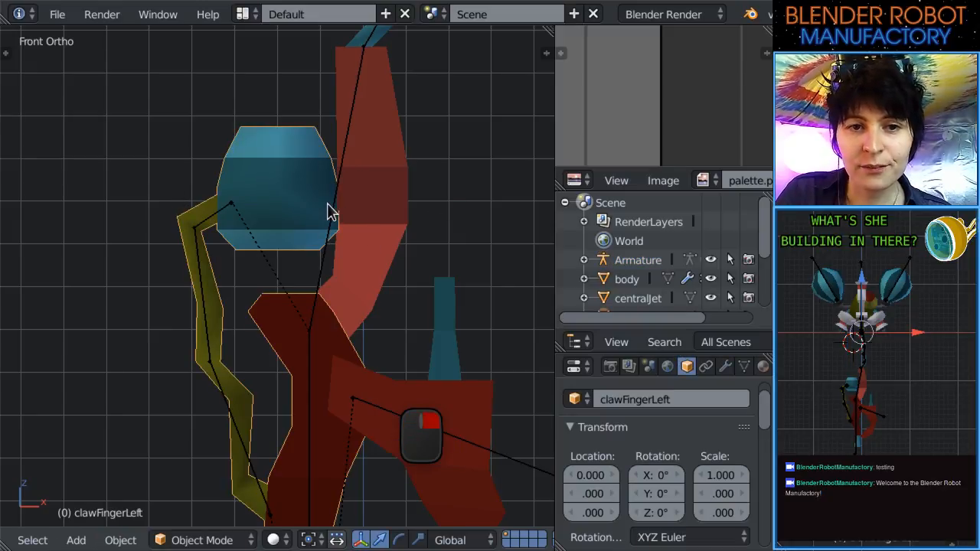
right_click(274, 161)
key(ctrl+Tab)
scroll(312, 283, up, 1)
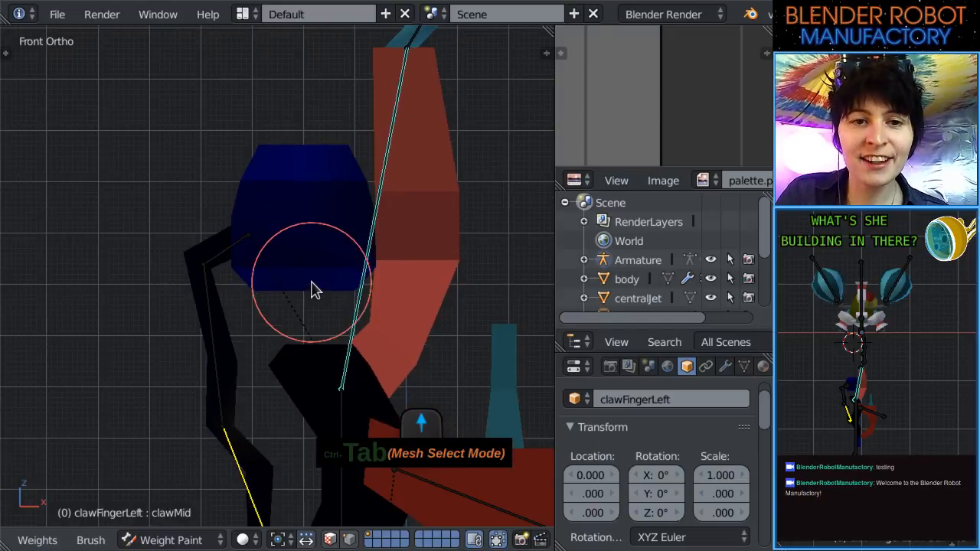
Reduce the weight brush radius to 54 px and show the brush settings.
key(f)
click(349, 200)
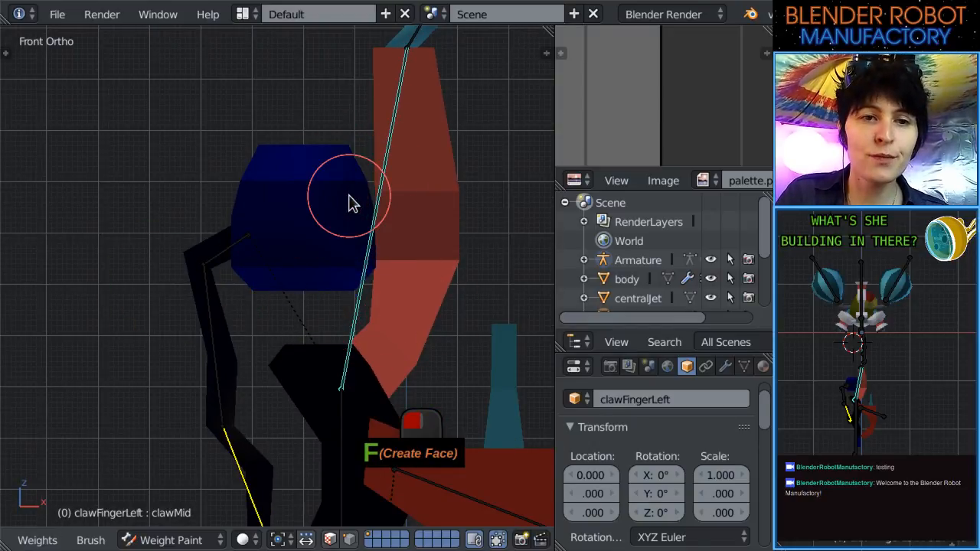
shift+middle_drag(349, 200, 368, 218)
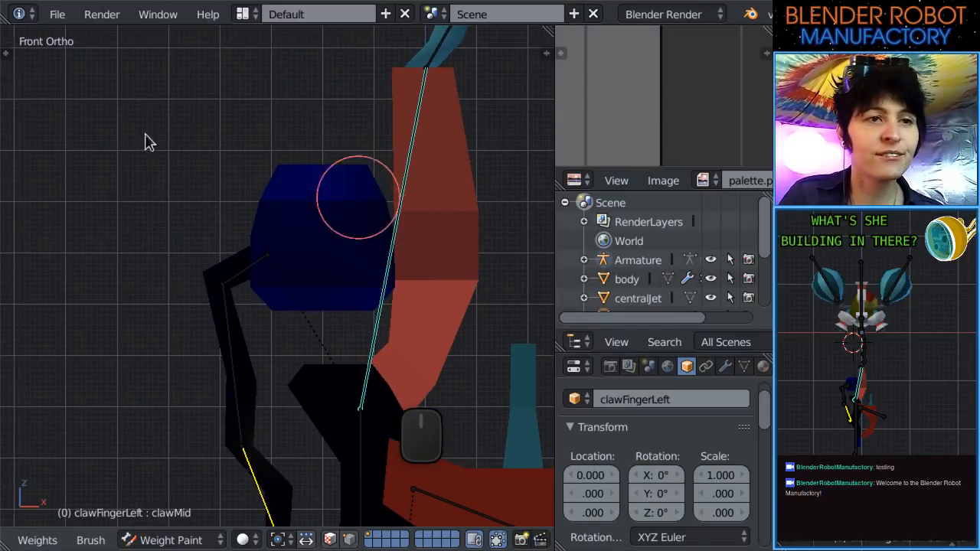
click(8, 57)
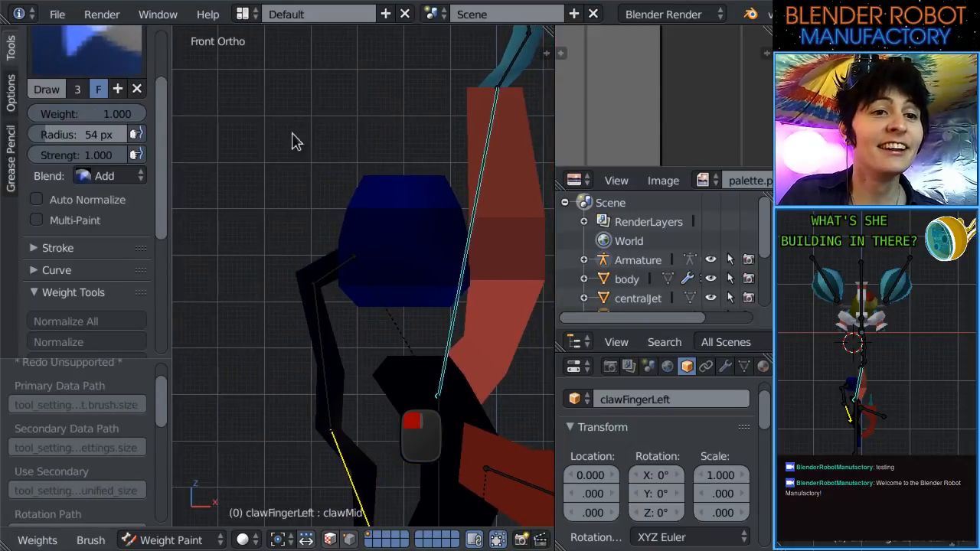
Turn on wireframe display and paint clawMid weight 1.000 over the front and upper part of the canister.
drag(455, 186, 365, 190)
key(z)
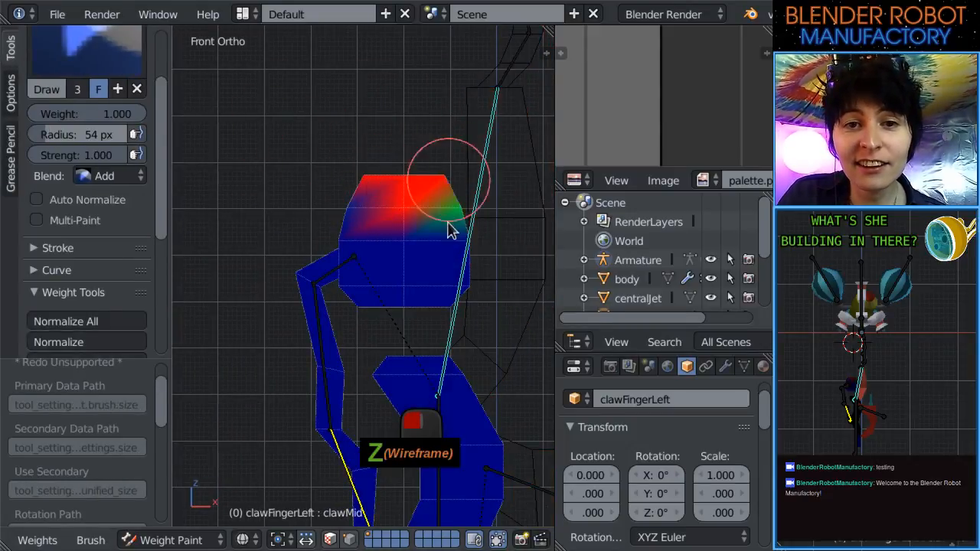
mouse_move(451, 230)
mouse_down()
mouse_move(451, 293)
mouse_move(429, 201)
mouse_move(410, 286)
mouse_up()
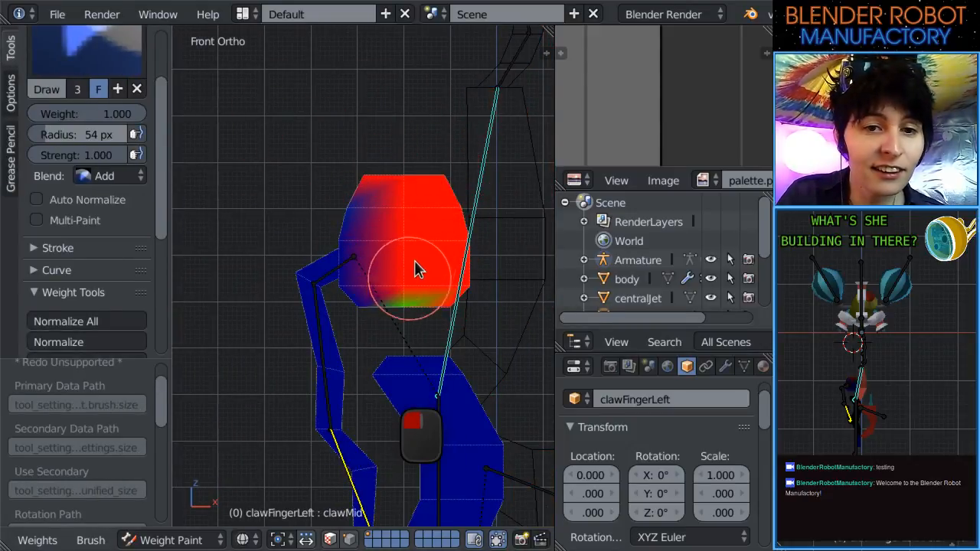
scroll(362, 264, up, 1)
middle_drag(380, 255, 494, 254)
scroll(469, 249, up, 1)
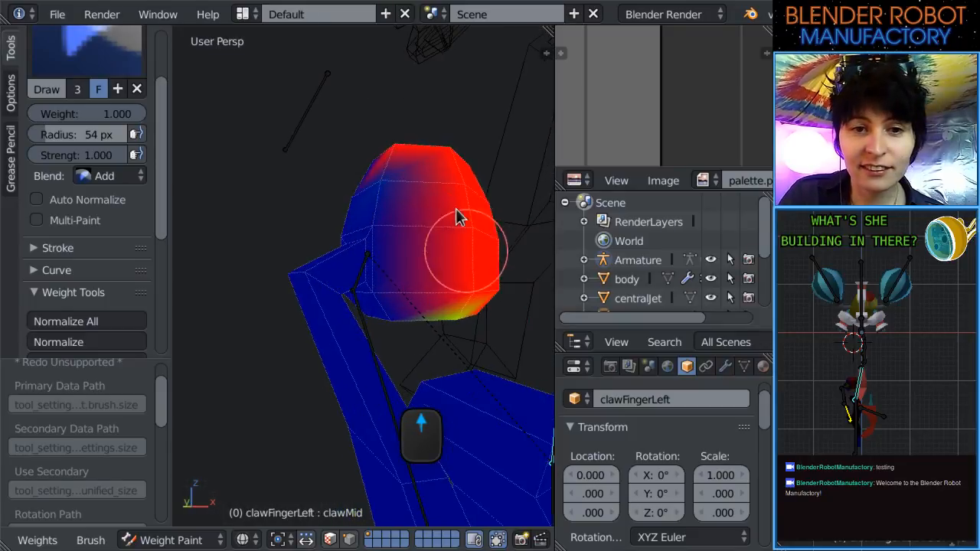
mouse_move(421, 184)
mouse_down()
mouse_move(358, 170)
mouse_move(397, 160)
mouse_up()
Paint full clawMid weight across the upper back of the canister.
middle_drag(331, 185, 545, 192)
mouse_move(306, 173)
middle_down()
mouse_move(393, 230)
mouse_move(419, 225)
middle_up()
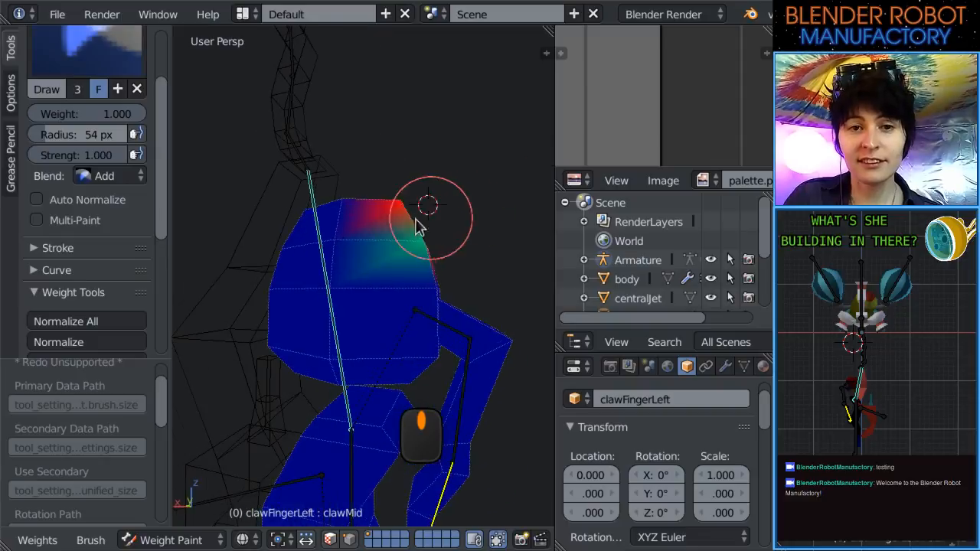
mouse_move(418, 225)
mouse_down()
mouse_move(431, 235)
mouse_move(363, 219)
mouse_up()
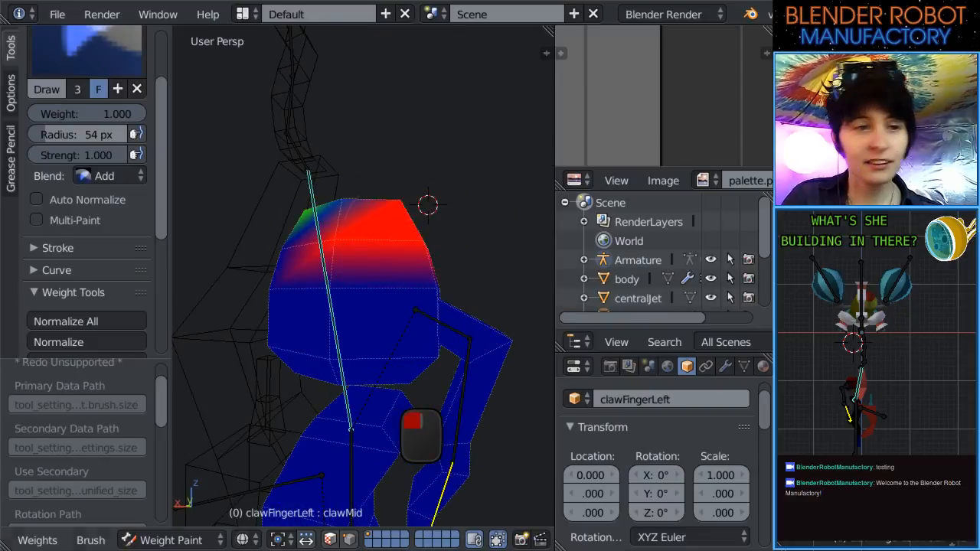
click(428, 205)
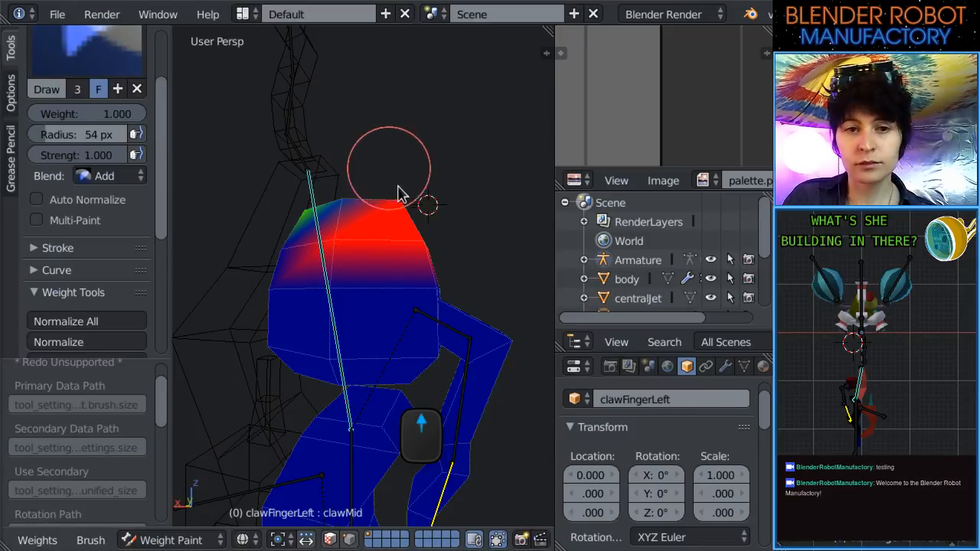
Paint full clawMid weight over the canister's remaining back and side faces, away from the hose.
middle_drag(400, 192, 446, 228)
mouse_move(303, 180)
mouse_down()
mouse_move(258, 158)
mouse_move(304, 153)
mouse_move(360, 219)
mouse_up()
scroll(431, 278, down, 2)
mouse_move(432, 278)
middle_down()
mouse_move(363, 273)
mouse_move(302, 328)
middle_up()
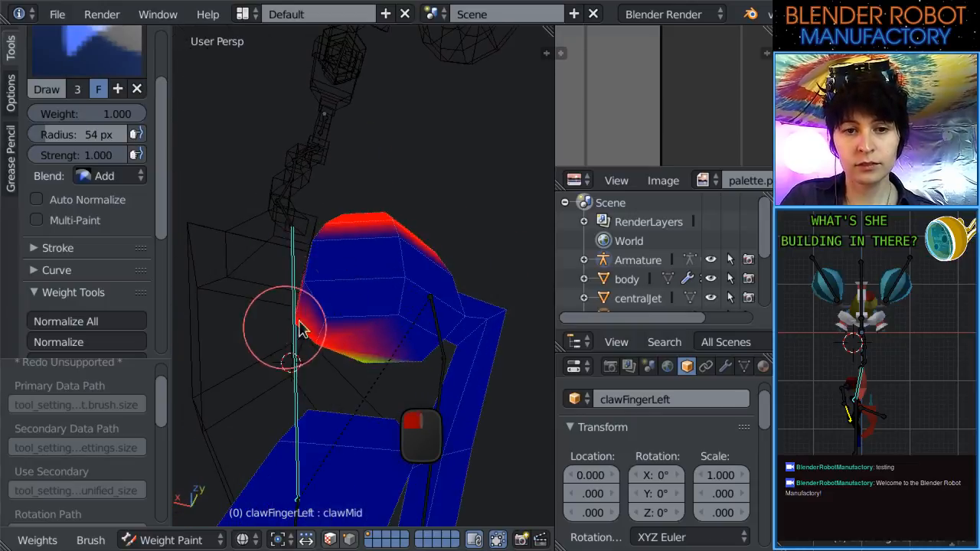
drag(331, 295, 399, 269)
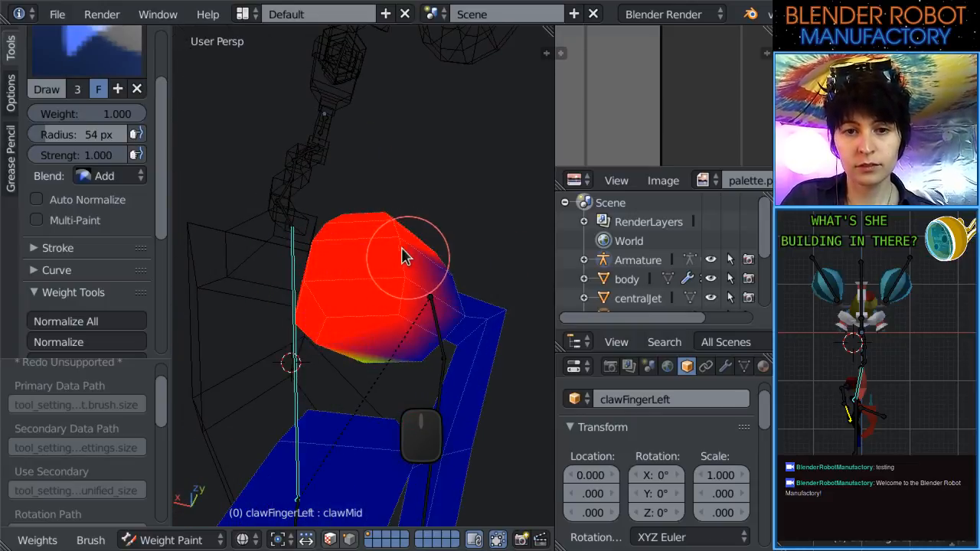
Set the brush radius to 10 px, try painting the canister beside the hose joint, and undo the strokes.
mouse_move(404, 256)
middle_down()
mouse_move(409, 264)
mouse_move(321, 264)
mouse_move(376, 313)
middle_up()
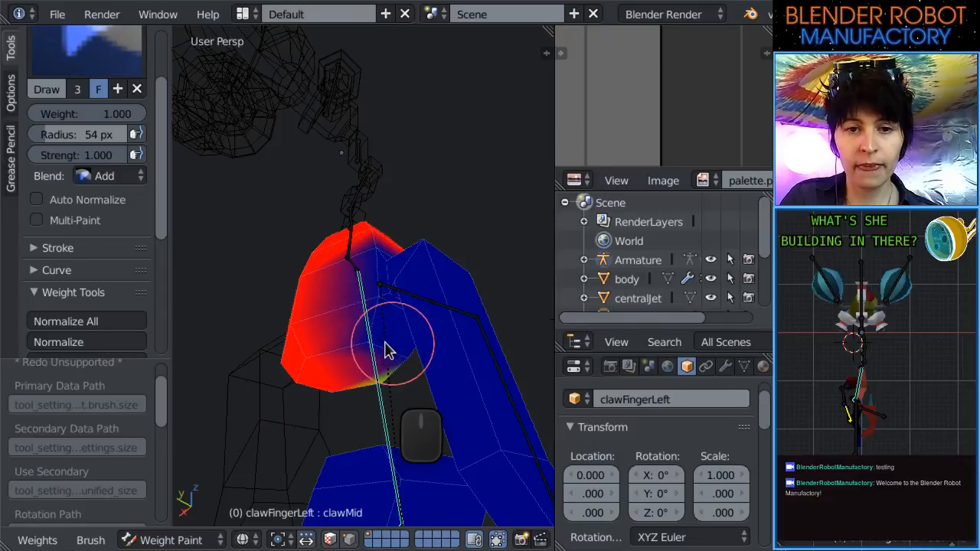
key(f)
click(376, 350)
drag(392, 304, 385, 298)
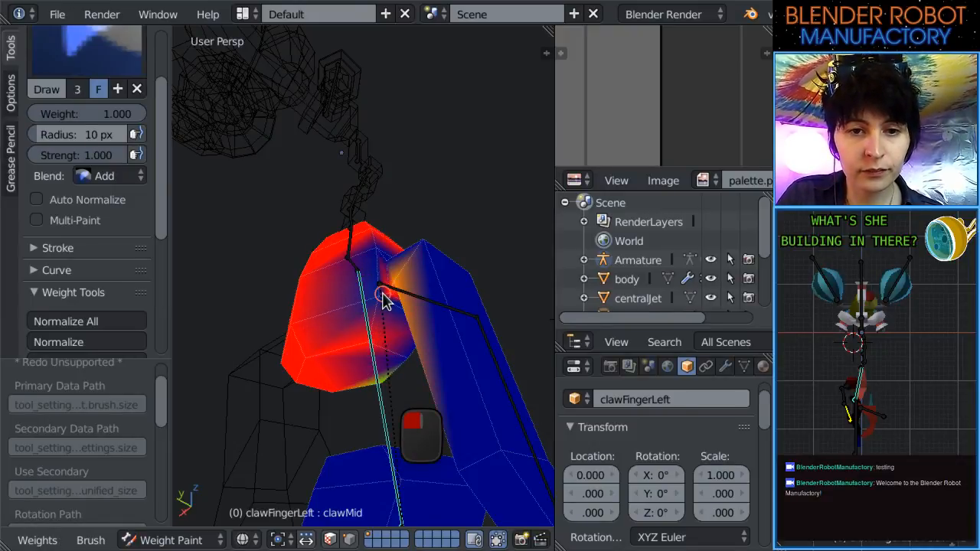
key(ctrl+z)
mouse_move(383, 295)
middle_down()
mouse_move(374, 319)
mouse_move(328, 310)
middle_up()
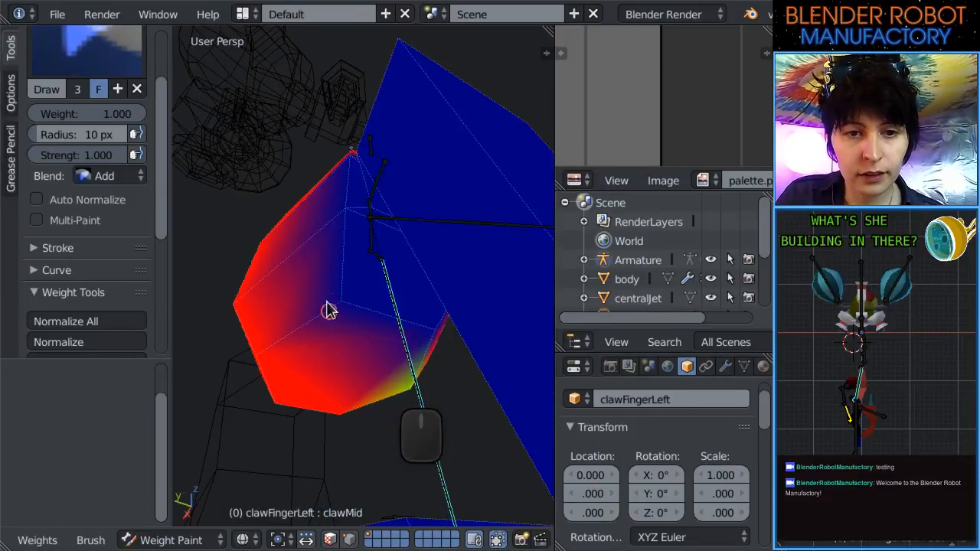
key(ctrl+z)
Paint full clawMid weight on the back canister vertices around the hose joint, leaving the hose unpainted.
drag(355, 225, 344, 207)
mouse_move(344, 207)
middle_down()
mouse_move(352, 249)
mouse_move(385, 278)
middle_up()
drag(402, 283, 406, 287)
scroll(404, 287, down, 1)
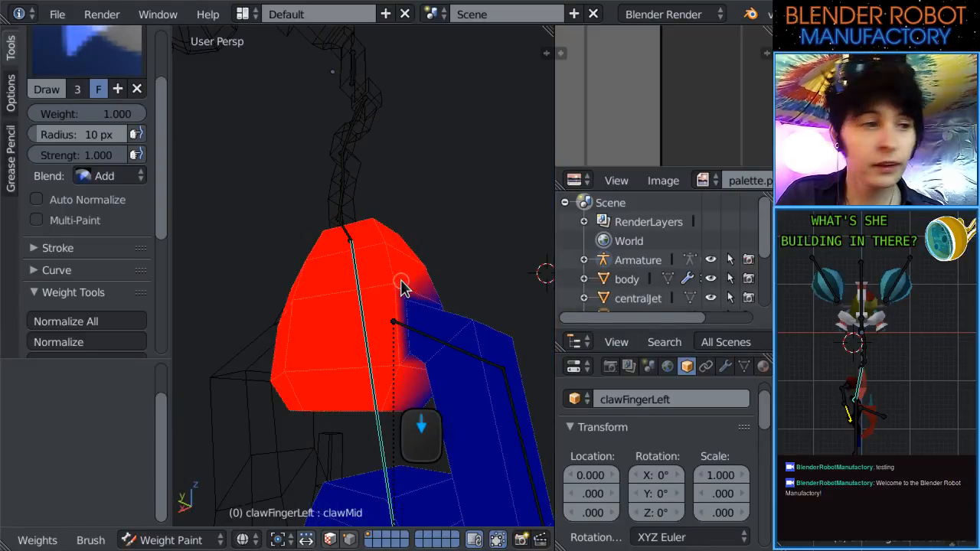
Paint full clawMid weight on the front canister vertices above and below the hose joint.
middle_drag(411, 291, 345, 313)
scroll(328, 298, up, 3)
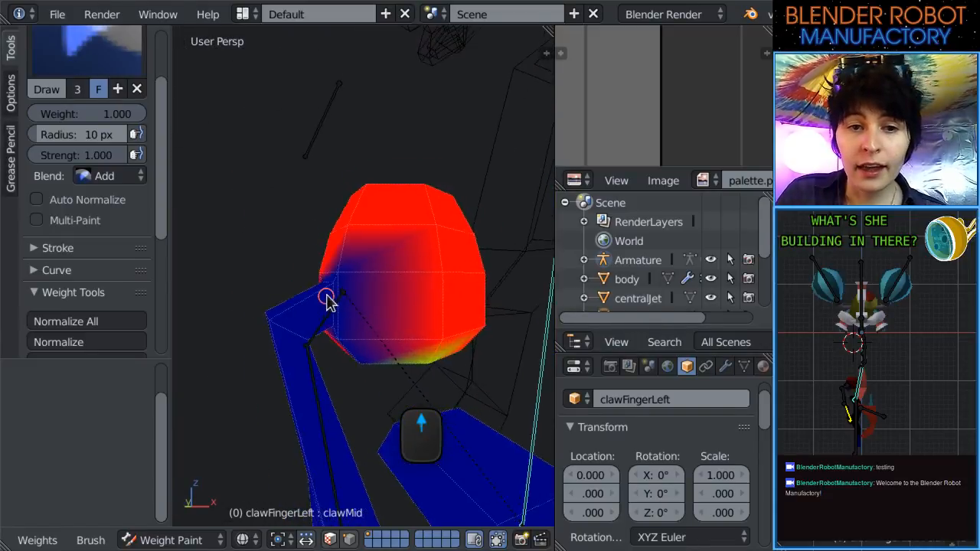
drag(322, 280, 321, 273)
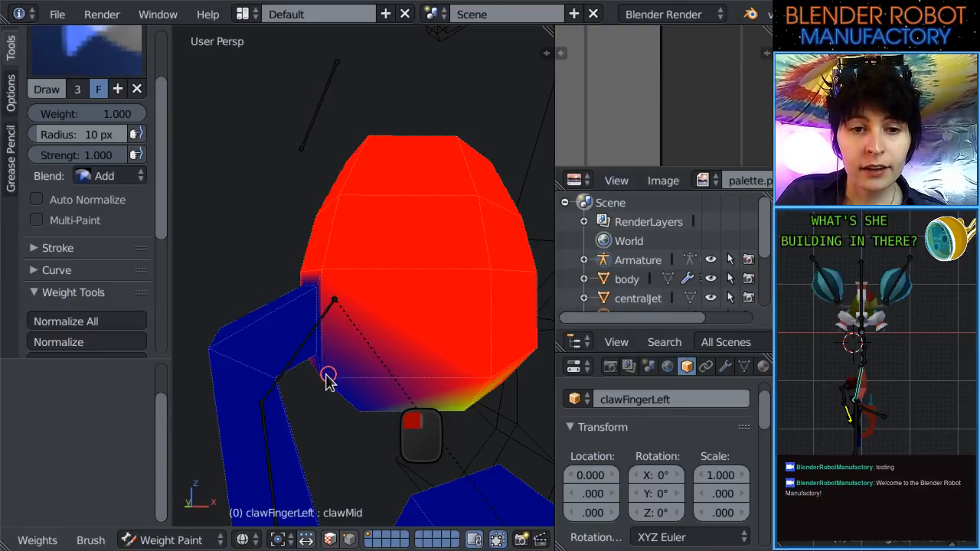
drag(328, 381, 332, 384)
Enlarge the brush radius to 38 px and paint full clawMid weight on the canister's underside.
mouse_move(323, 387)
middle_down()
mouse_move(346, 372)
mouse_move(376, 301)
mouse_move(335, 291)
middle_up()
key(f)
click(408, 326)
mouse_move(406, 325)
mouse_down()
mouse_move(374, 317)
mouse_move(383, 311)
mouse_up()
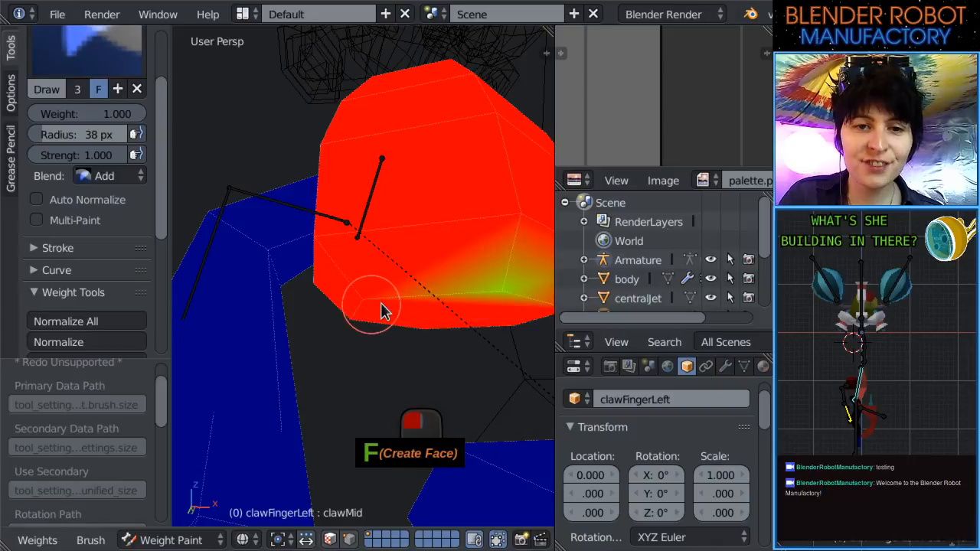
mouse_move(383, 311)
middle_down()
mouse_move(350, 306)
mouse_move(385, 278)
middle_up()
drag(385, 278, 387, 246)
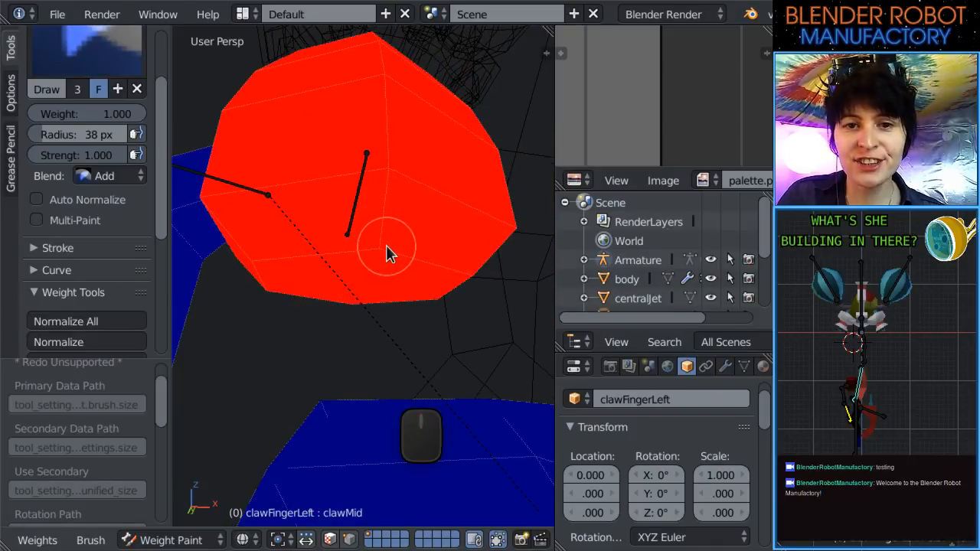
Inspect the painted canister and hose joint from several sides for missed weights.
scroll(386, 245, down, 5)
middle_drag(365, 320, 282, 304)
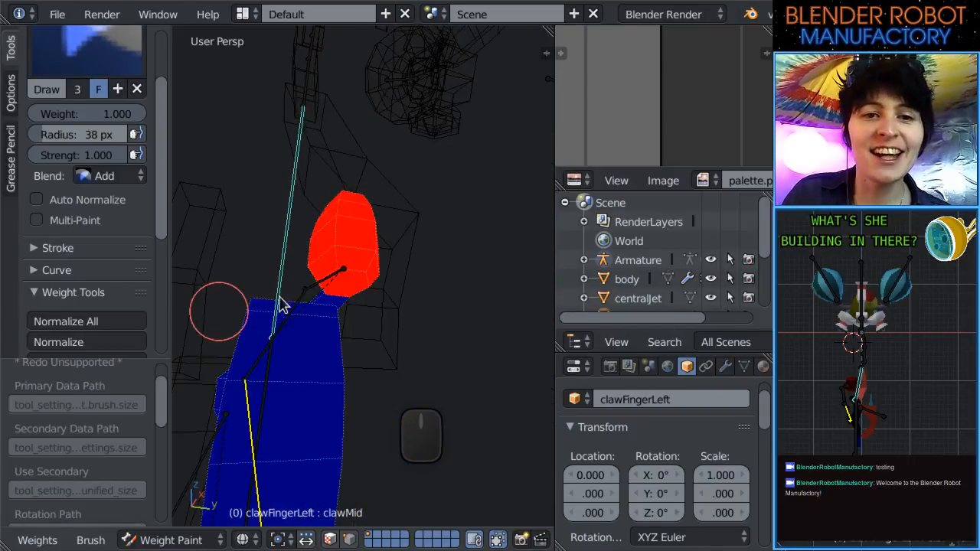
middle_drag(470, 218, 296, 245)
scroll(368, 259, up, 3)
middle_drag(368, 259, 376, 342)
scroll(342, 288, down, 2)
scroll(341, 285, up, 2)
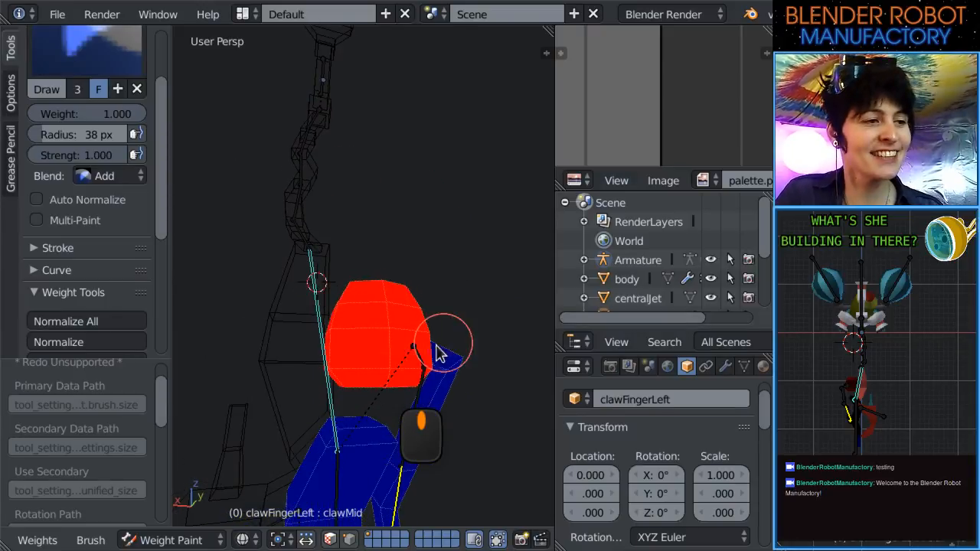
middle_drag(438, 348, 397, 351)
scroll(395, 219, up, 4)
middle_drag(372, 280, 383, 243)
key(KP_1)
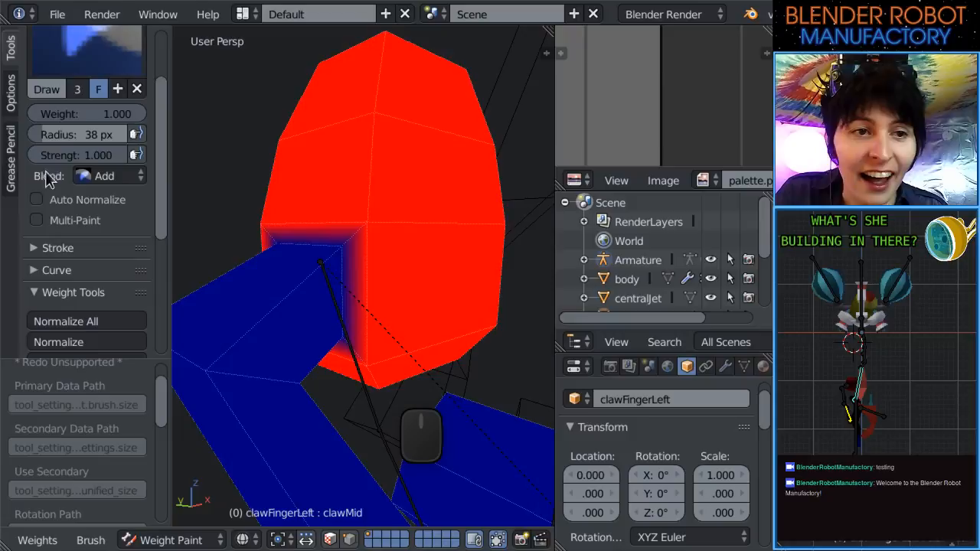
Set the brush strength to 0.5 and paint partial clawMid weight on the front of the hose end at the canister.
click(80, 154)
text(0.5)
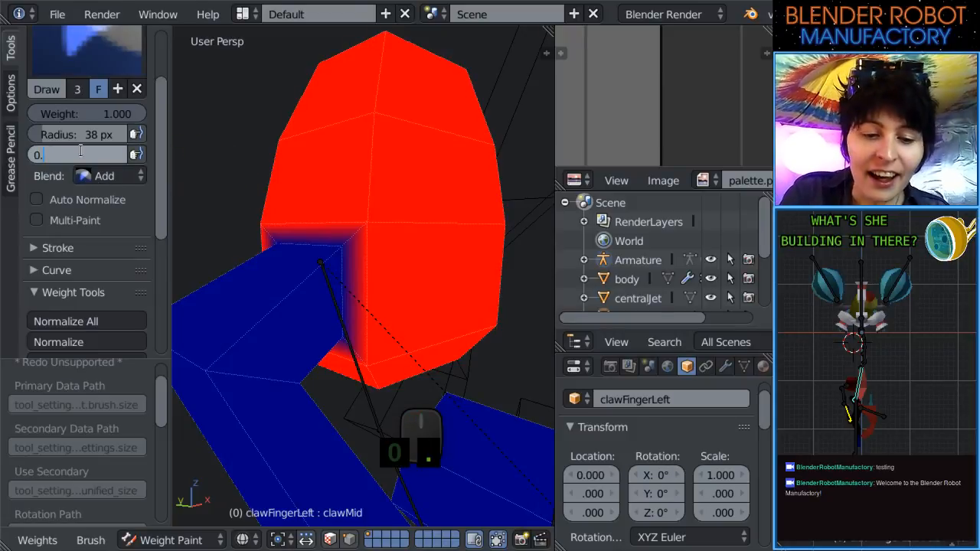
key(Return)
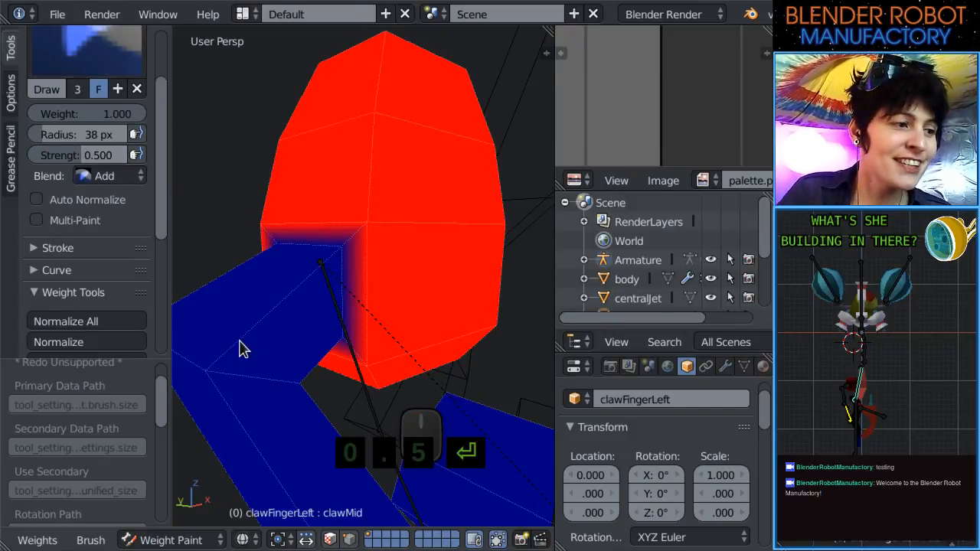
middle_drag(324, 332, 329, 255)
drag(328, 256, 331, 252)
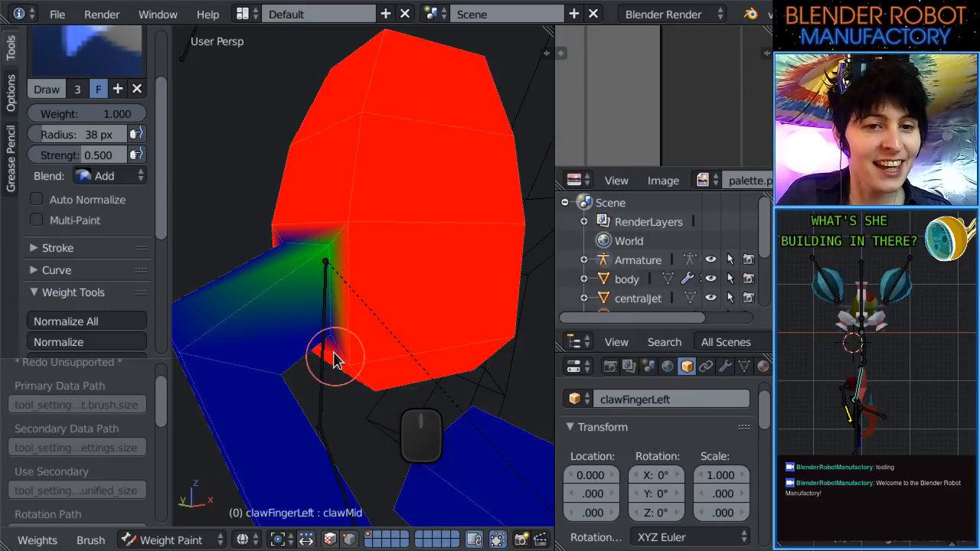
drag(335, 360, 328, 344)
Paint partial clawMid weight at 0.5 strength on the back and underside of the hose end.
mouse_move(328, 344)
middle_down()
mouse_move(377, 339)
mouse_move(401, 281)
middle_up()
drag(401, 281, 359, 234)
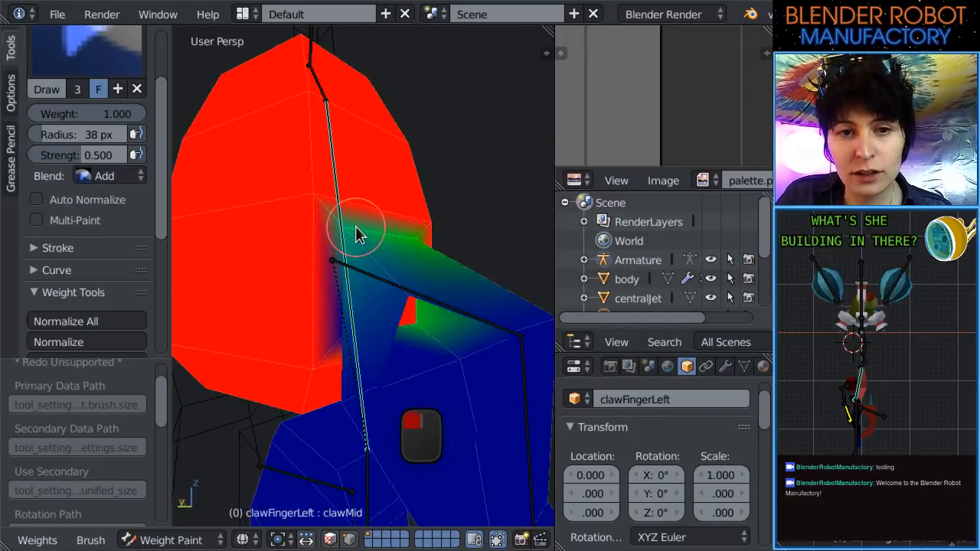
middle_drag(358, 229, 414, 282)
drag(390, 337, 381, 336)
scroll(384, 335, down, 3)
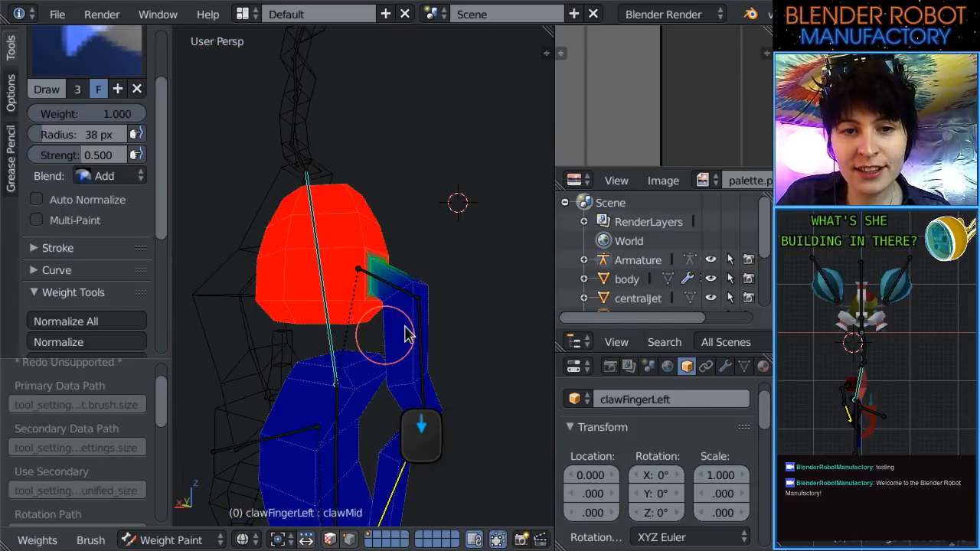
Leave weight painting of the claw finger mesh and open the armature in Edit Mode in an orthographic front view.
scroll(394, 327, up, 5)
key(KP_1)
shift+middle_drag(309, 331, 378, 334)
scroll(375, 335, down, 5)
scroll(374, 334, up, 4)
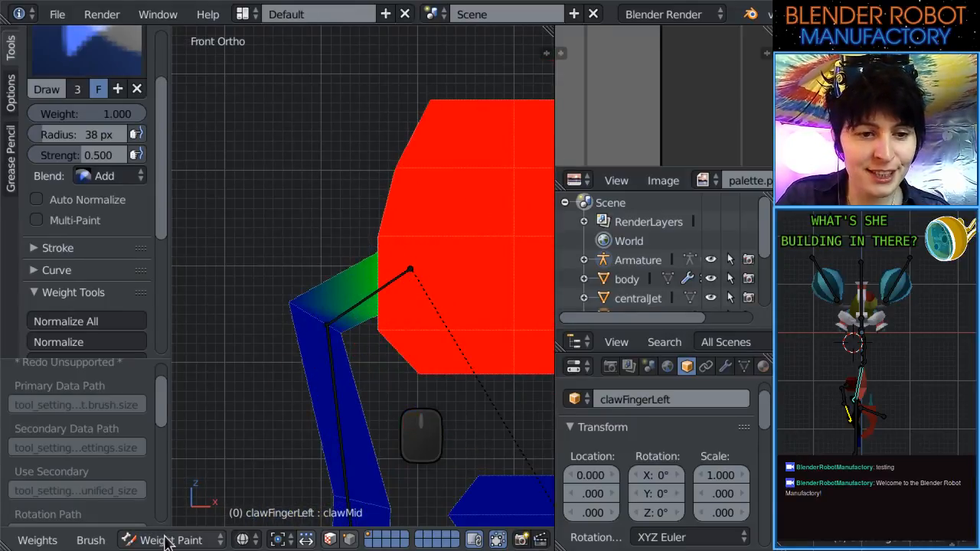
click(167, 540)
click(154, 518)
right_click(407, 277)
key(Tab)
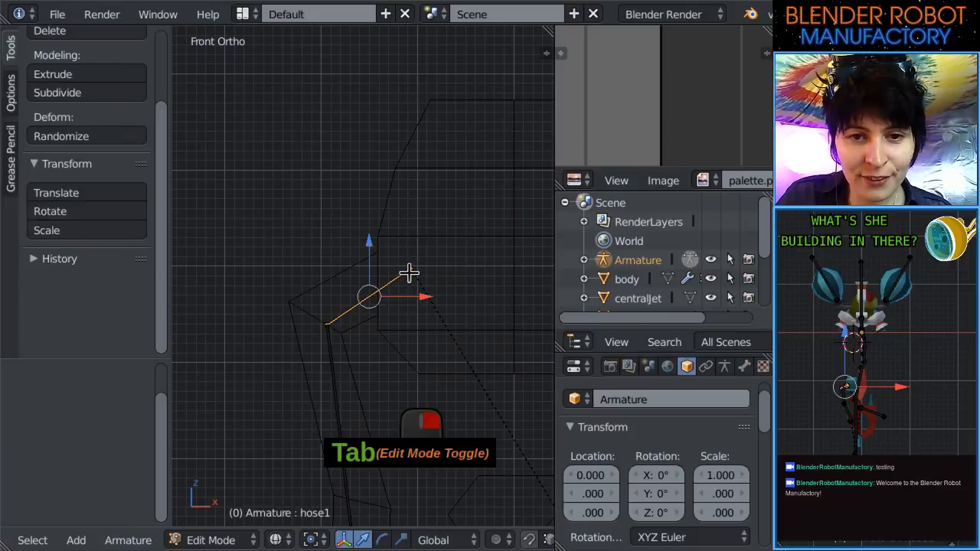
Move hose1's canister-end joint along X to the canister's side and lower it about 0.009 along Z.
right_click(407, 267)
drag(453, 267, 442, 268)
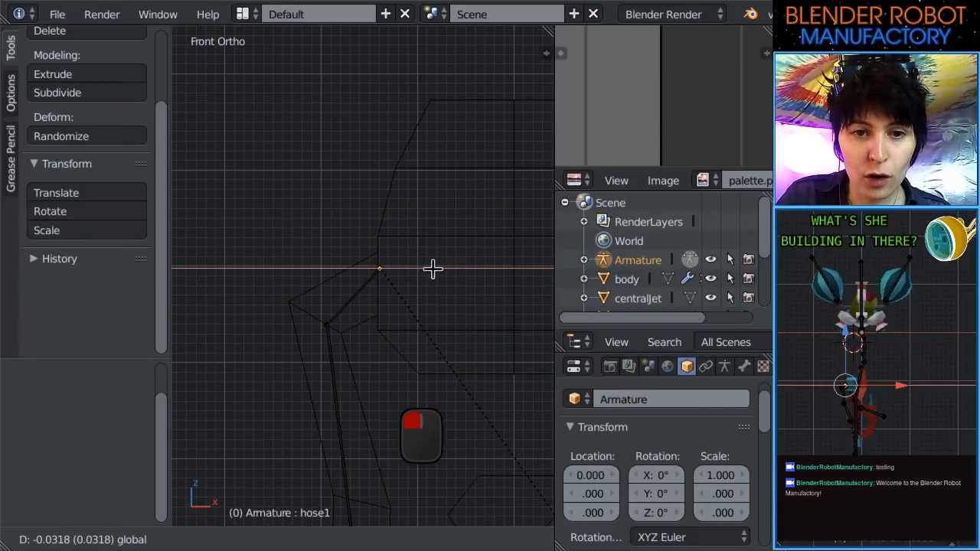
click(433, 268)
key(g)
key(z)
click(388, 228)
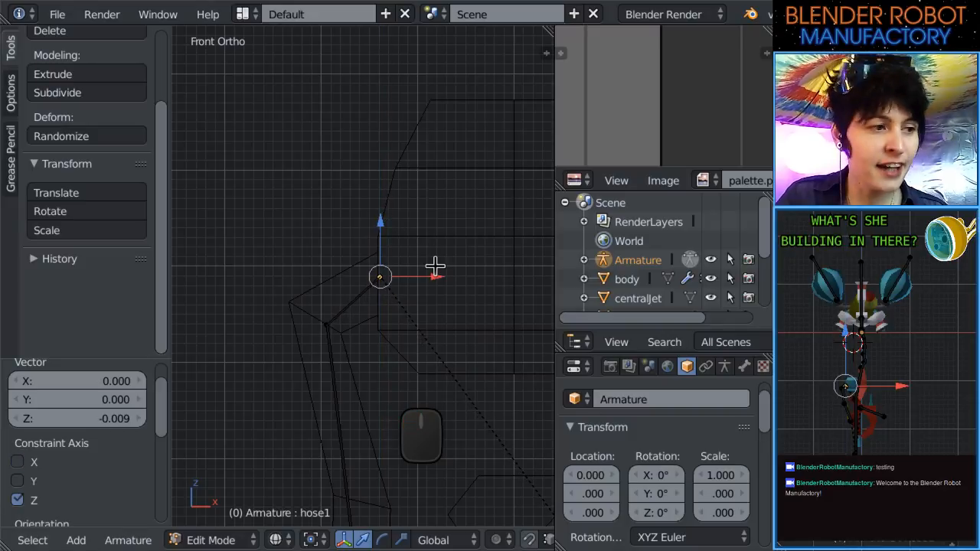
drag(442, 276, 437, 273)
key(z)
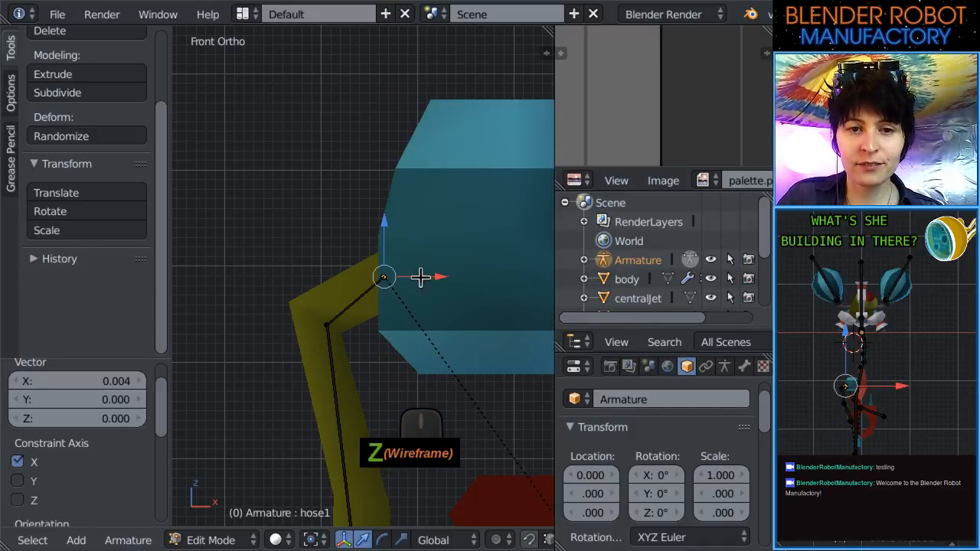
Return to weight painting clawFingerLeft with hose1 active and examine the hose bones' alignment from the top and side.
key(Tab)
right_click(360, 311)
key(ctrl+Tab)
middle_drag(365, 313, 450, 314)
key(z)
key(KP_1)
key(KP_7)
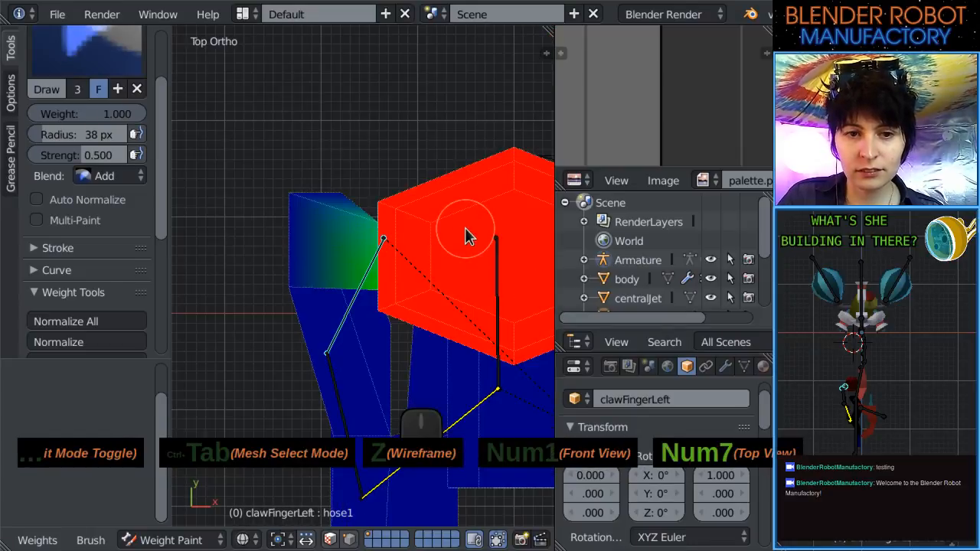
key(KP_3)
middle_drag(357, 299, 366, 282)
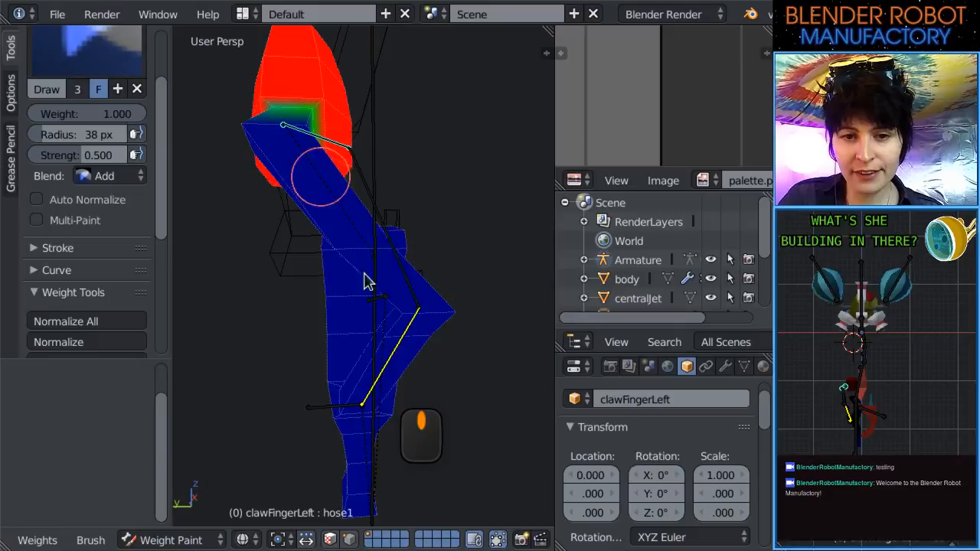
Clear the rotation, scale and location of all the armature's bones in Pose Mode and check hose3's IK constraint.
right_click(397, 351)
middle_drag(347, 344, 254, 354)
key(ctrl+Tab)
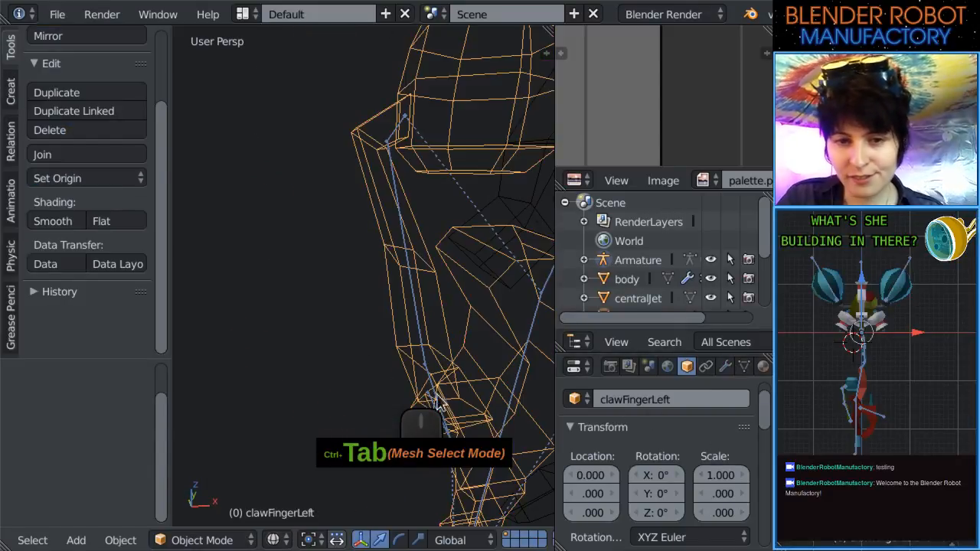
right_click(433, 389)
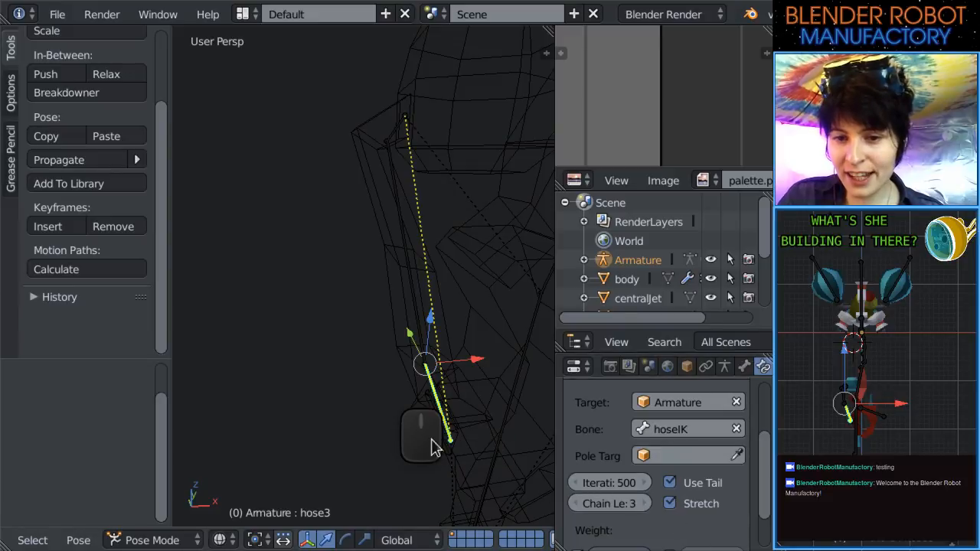
key(a)
key(a)
key(alt+r)
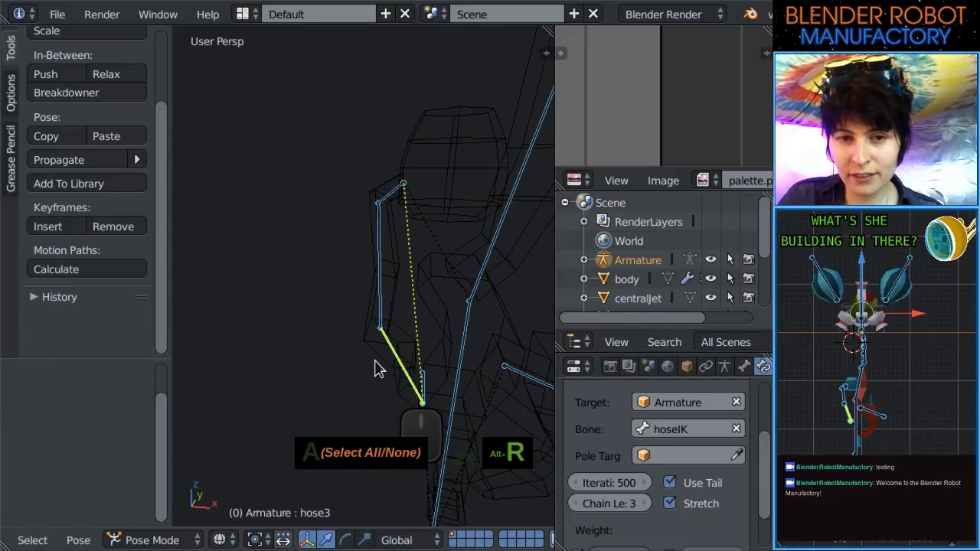
key(alt+s)
key(alt+g)
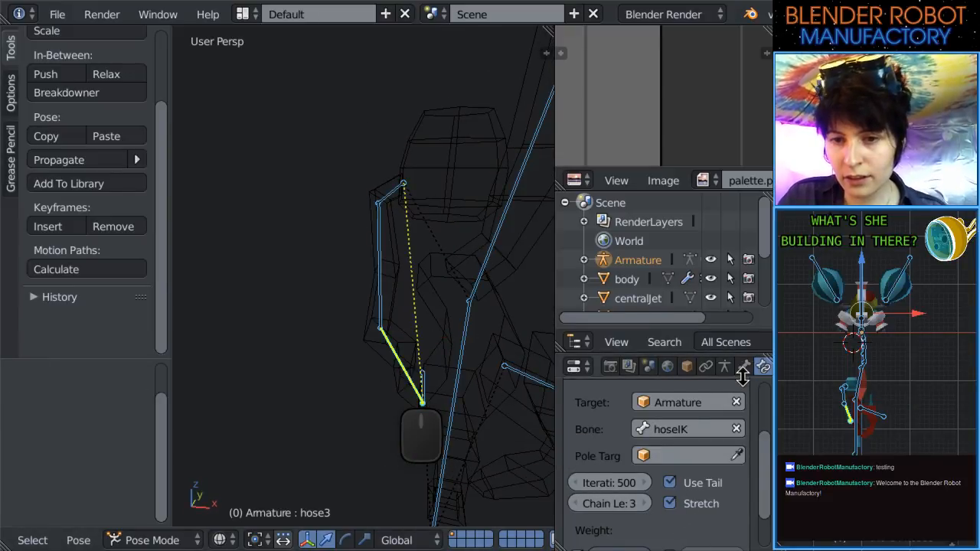
scroll(748, 424, up, 2)
scroll(747, 424, up, 1)
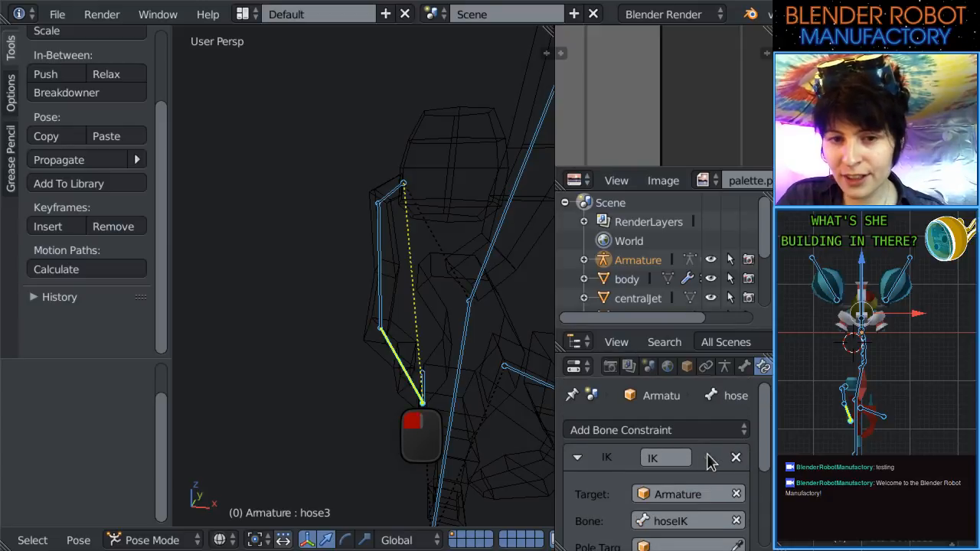
Move the armature joint between hose1 and hose2 about 0.112 along Y into the hose's upper bend.
key(KP_1)
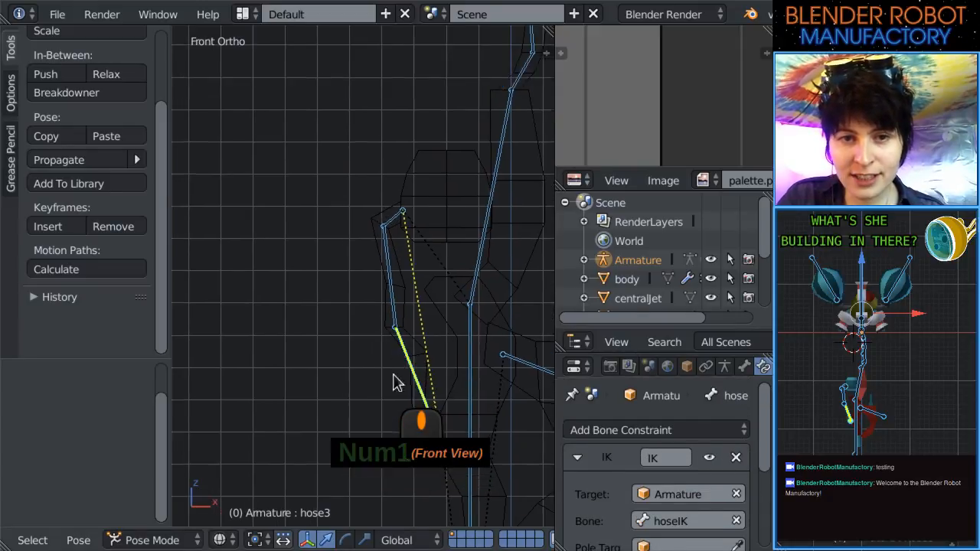
mouse_move(401, 383)
middle_down()
mouse_move(481, 410)
mouse_move(450, 393)
middle_up()
key(Tab)
key(z)
middle_drag(341, 322, 339, 276)
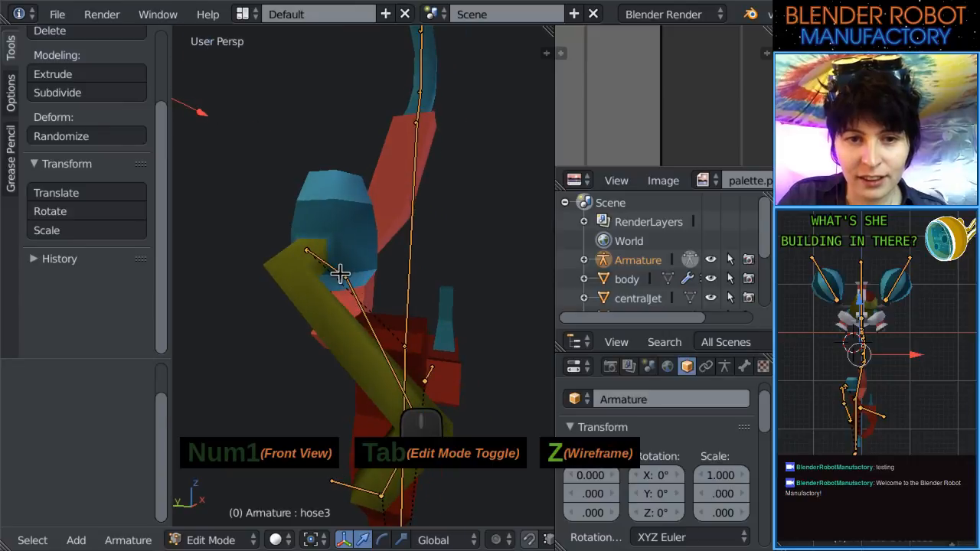
right_click(340, 273)
right_drag(345, 274, 356, 276)
key(g)
key(y)
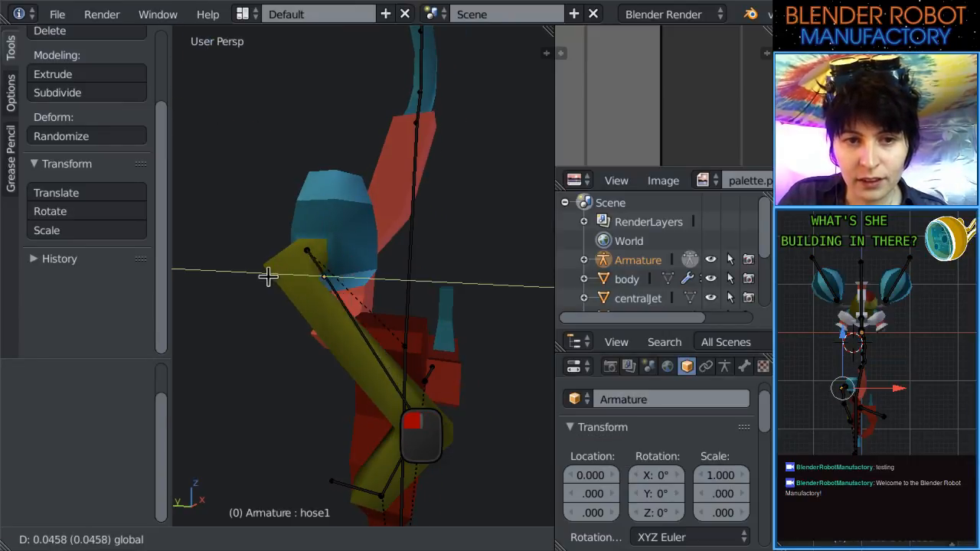
click(254, 278)
middle_drag(317, 342, 345, 266)
scroll(346, 266, down, 5)
key(KP_1)
scroll(357, 259, up, 8)
scroll(387, 287, up, 2)
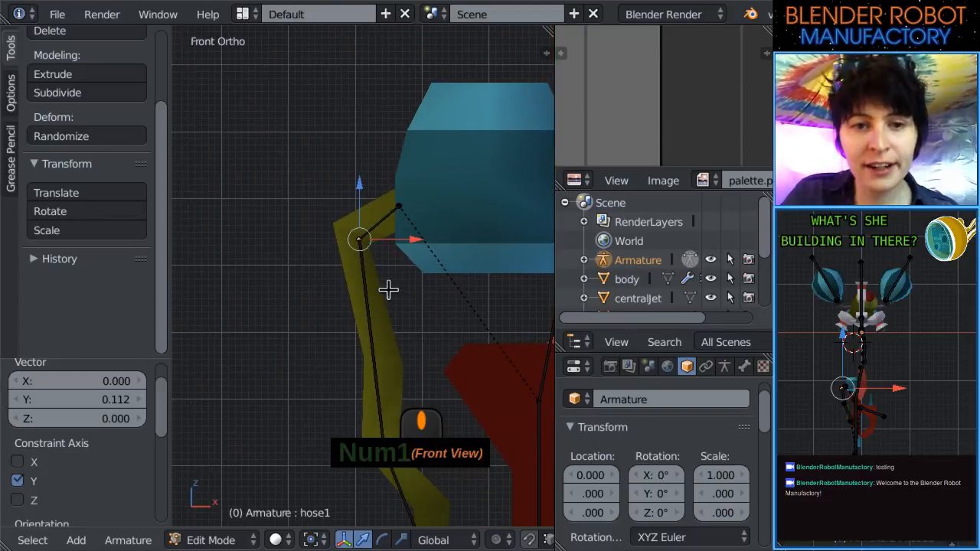
Leave armature editing and put the clawFingerLeft mesh back in Weight Paint mode with the hose1 bone active.
key(Tab)
scroll(385, 280, up, 1)
scroll(384, 272, up, 3)
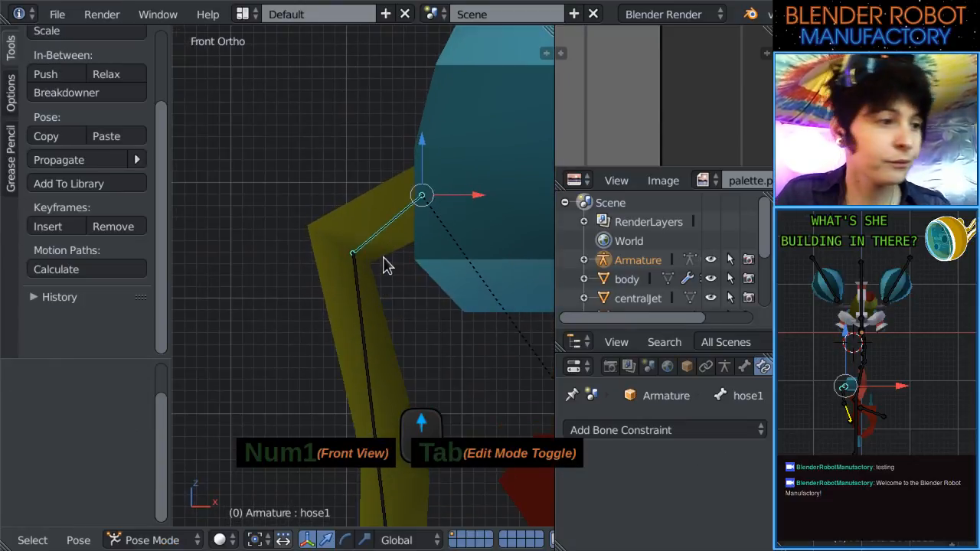
shift+right_click(394, 251)
key(ctrl+Tab)
middle_drag(387, 264, 408, 328)
key(KP_Decimal)
scroll(394, 314, down, 11)
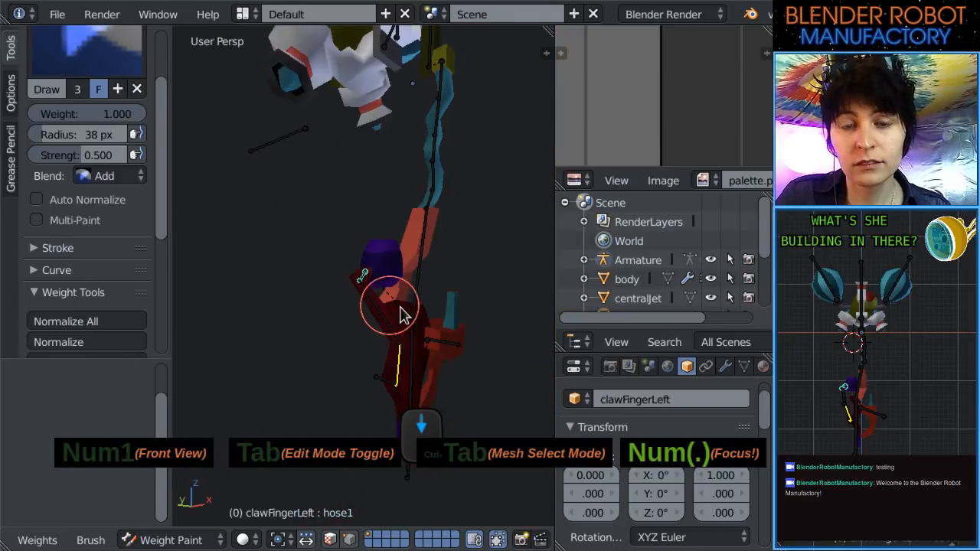
Try rotating the hose1 bone about 152° in front view to test the hose's deformation, and undo the rotation.
key(z)
scroll(409, 328, up, 10)
key(z)
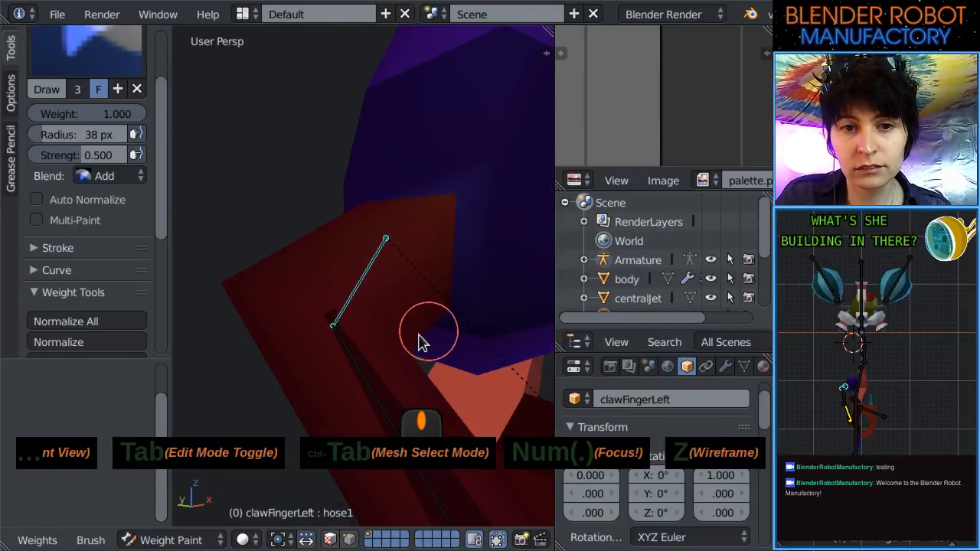
middle_drag(420, 342, 280, 269)
key(KP_1)
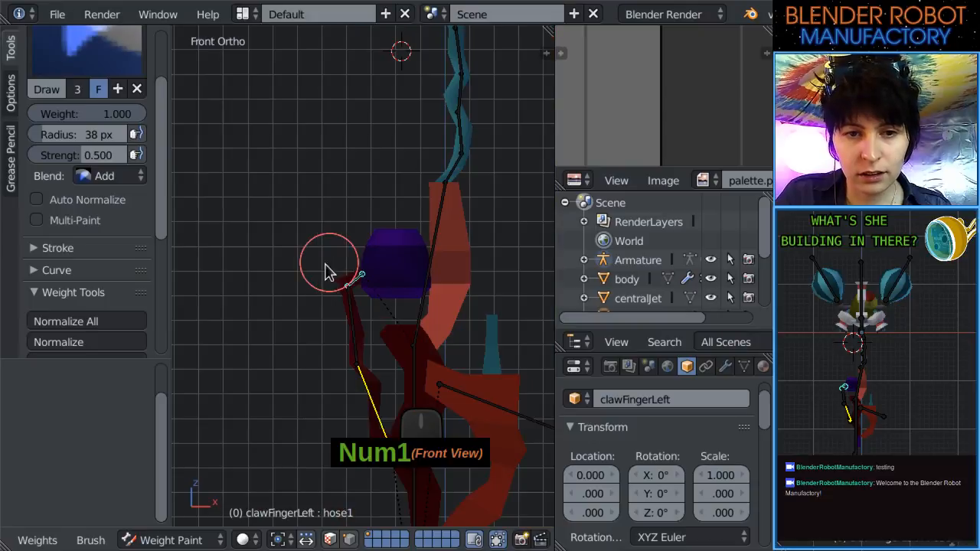
key(r)
click(368, 178)
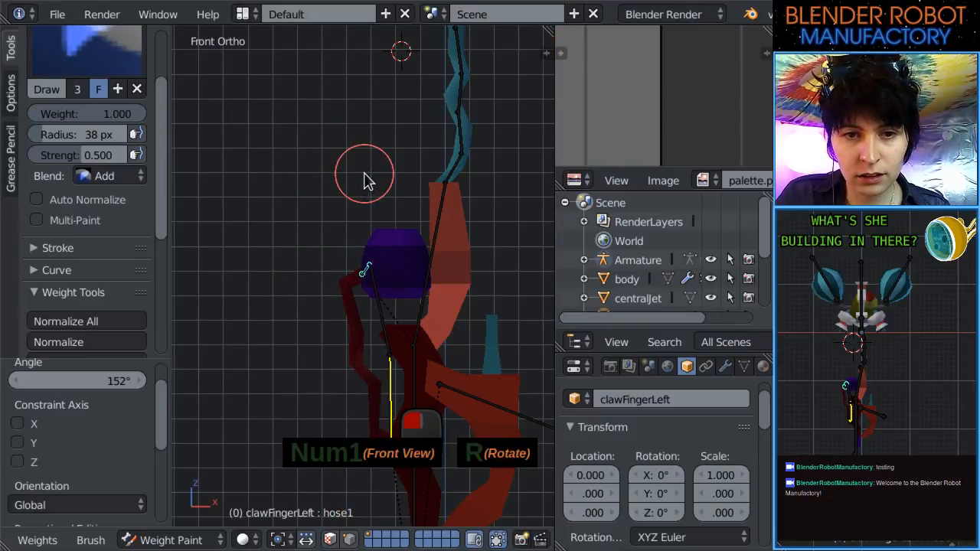
key(ctrl+z)
Paint hose1 weight at 0.5 strength on the hose end at the canister, and reduce the brush radius to 19 px.
scroll(364, 180, up, 6)
mouse_move(364, 180)
middle_down()
mouse_move(363, 215)
mouse_move(437, 217)
mouse_move(401, 237)
middle_up()
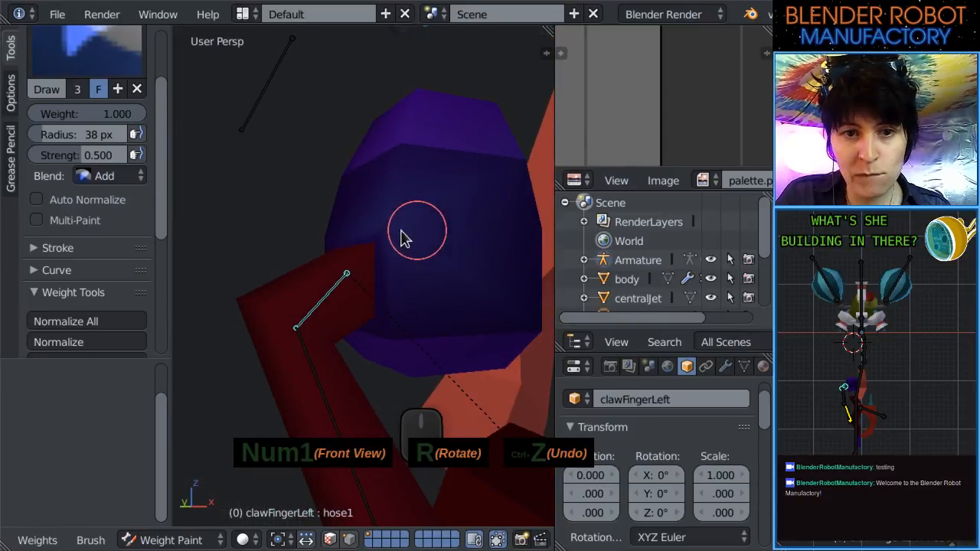
drag(400, 236, 368, 256)
middle_drag(381, 298, 376, 304)
key(z)
click(370, 322)
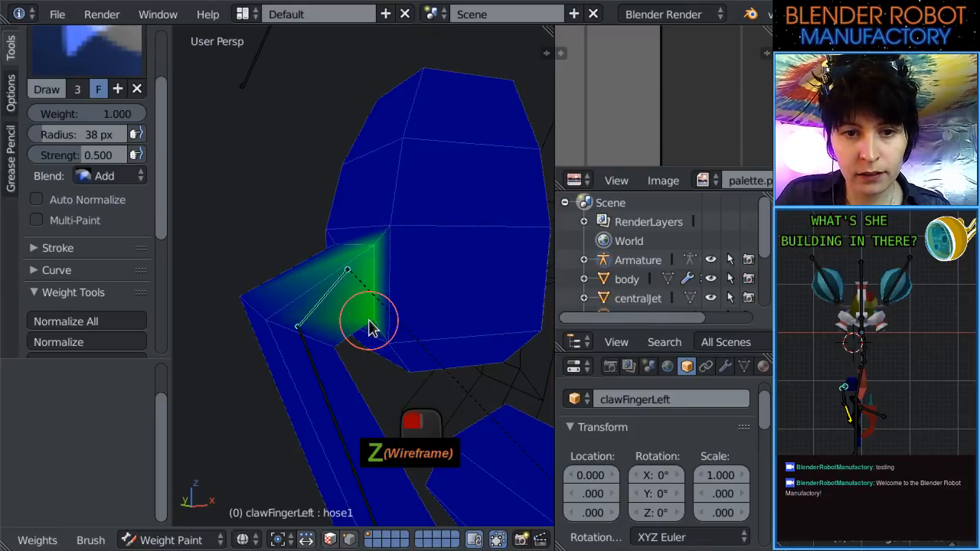
key(f)
click(360, 329)
Try rotating the hose1 bone to test the painted hose end, and undo the last changes.
key(r)
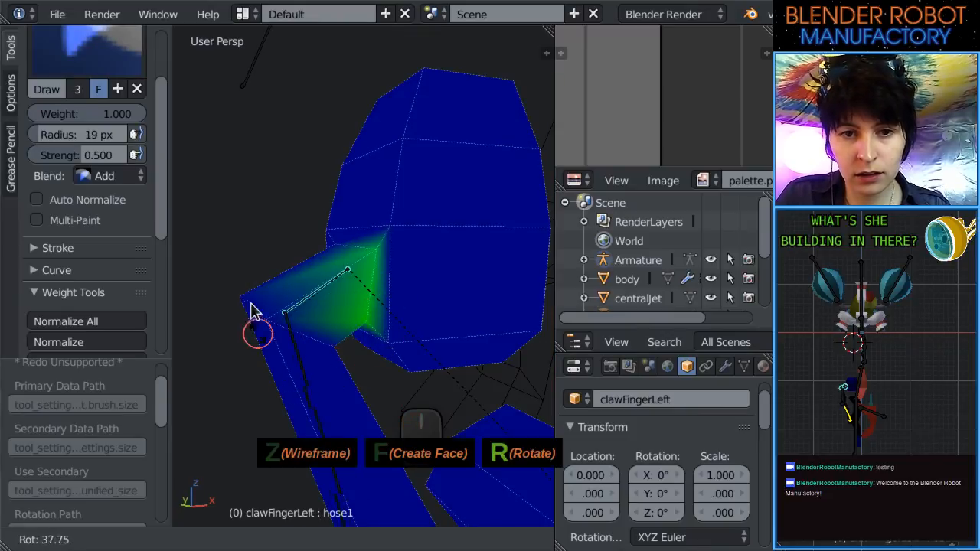
click(268, 232)
key(ctrl+z)
middle_drag(350, 291, 346, 268)
key(ctrl+z)
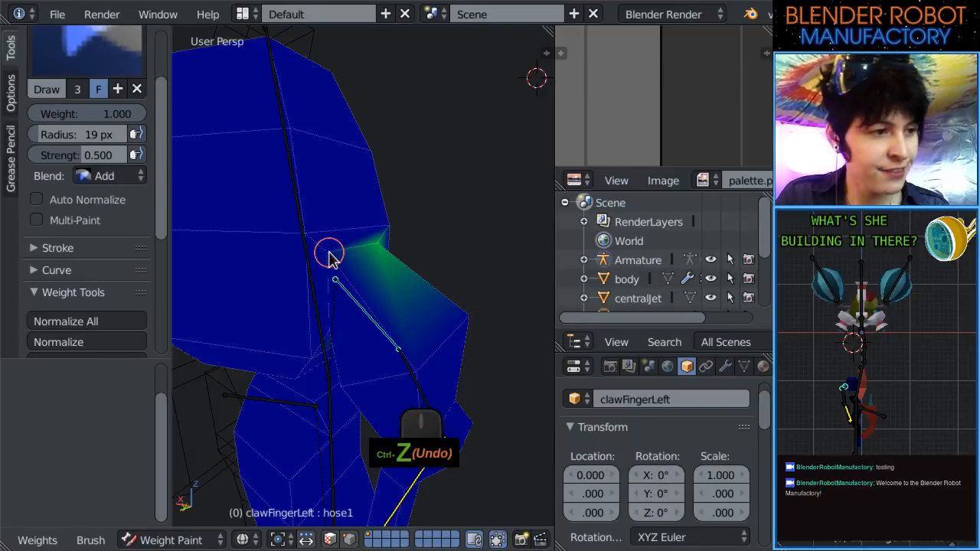
Paint hose1 weight at 0.5 strength around the hose's upper bend from the front and back.
middle_drag(331, 301, 449, 302)
key(KP_1)
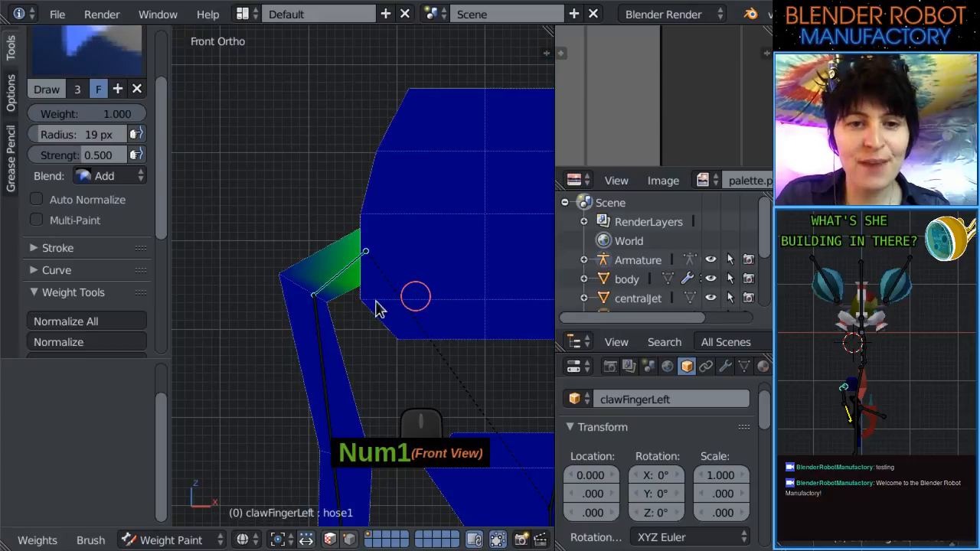
scroll(345, 309, down, 1)
mouse_move(328, 308)
mouse_down()
mouse_move(350, 306)
mouse_move(314, 274)
mouse_up()
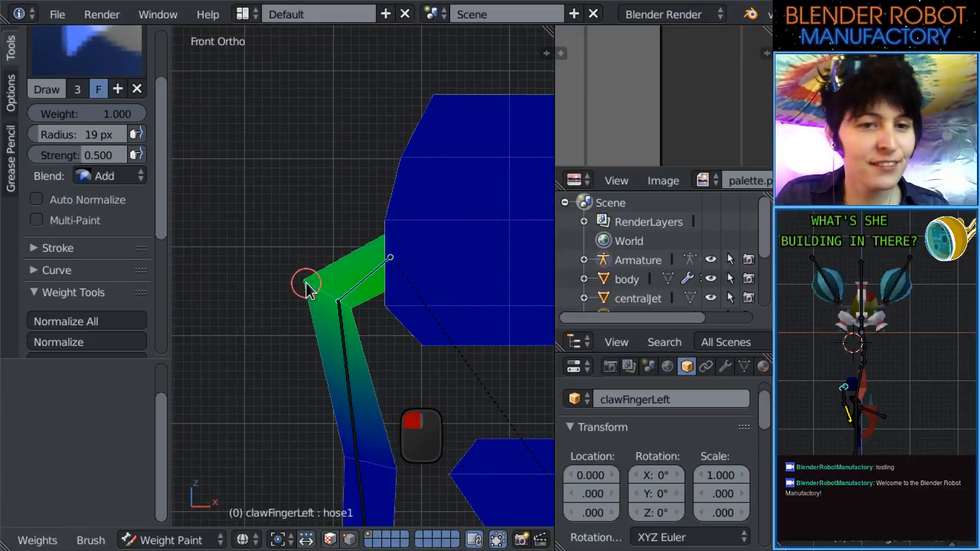
middle_drag(306, 290, 320, 320)
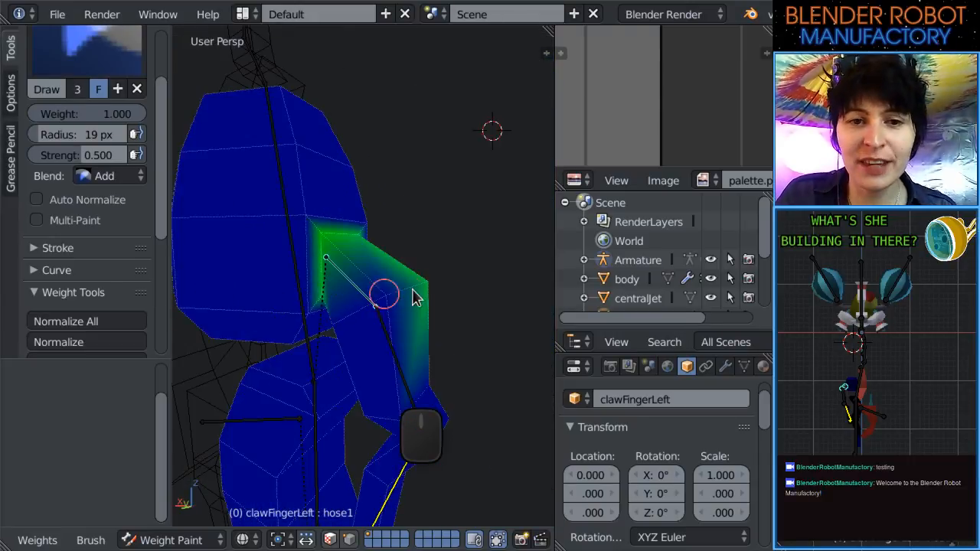
drag(414, 299, 392, 303)
middle_drag(331, 329, 454, 284)
drag(374, 307, 410, 292)
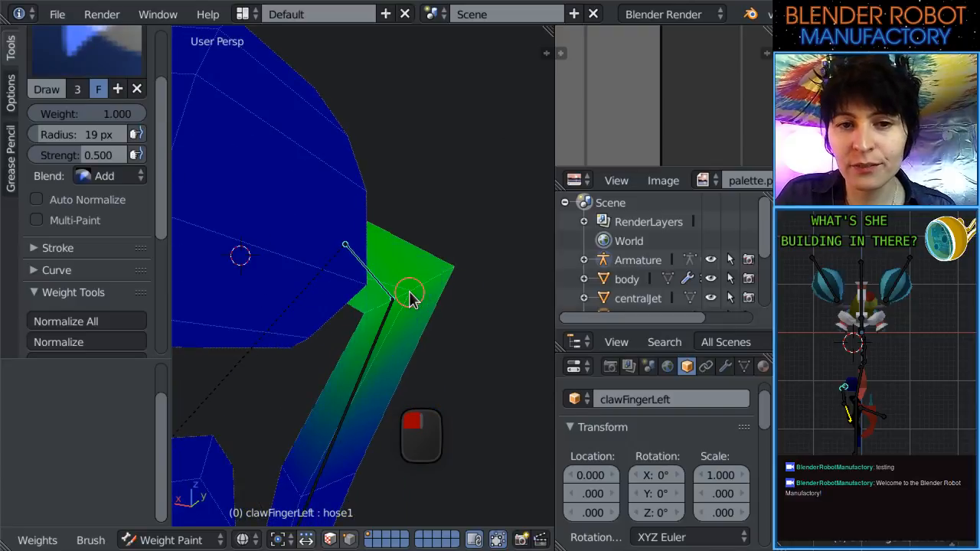
Select the hose2 bone and paint its weight at 0.5 strength around the hose's upper bend.
key(KP_1)
scroll(385, 284, up, 3)
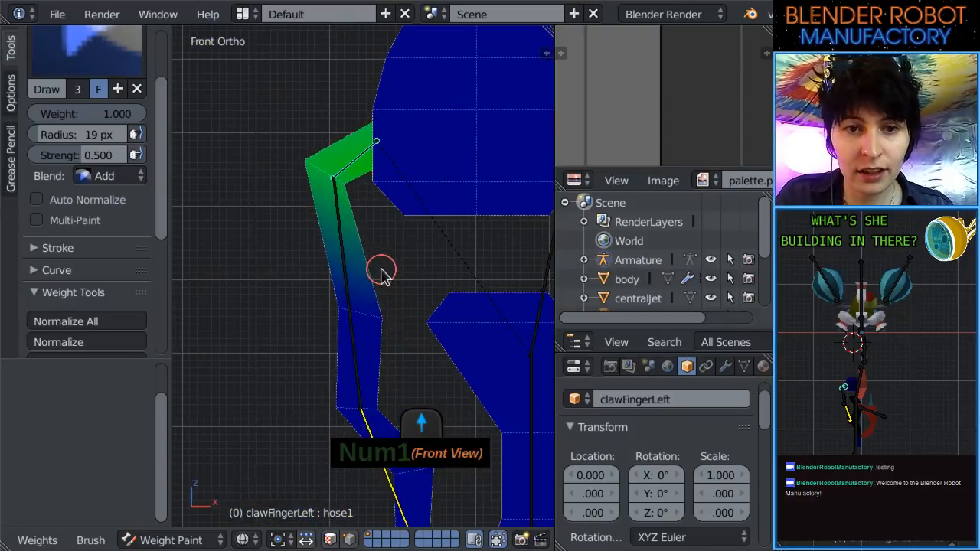
right_click(345, 293)
mouse_move(342, 192)
mouse_down()
mouse_move(339, 179)
mouse_move(306, 164)
mouse_up()
mouse_move(306, 164)
middle_down()
mouse_move(445, 291)
mouse_move(408, 297)
mouse_move(387, 240)
mouse_move(415, 270)
mouse_move(402, 193)
middle_up()
drag(400, 185, 392, 228)
mouse_move(392, 232)
middle_down()
mouse_move(202, 281)
mouse_move(510, 291)
mouse_move(464, 245)
mouse_move(470, 301)
mouse_move(409, 228)
middle_up()
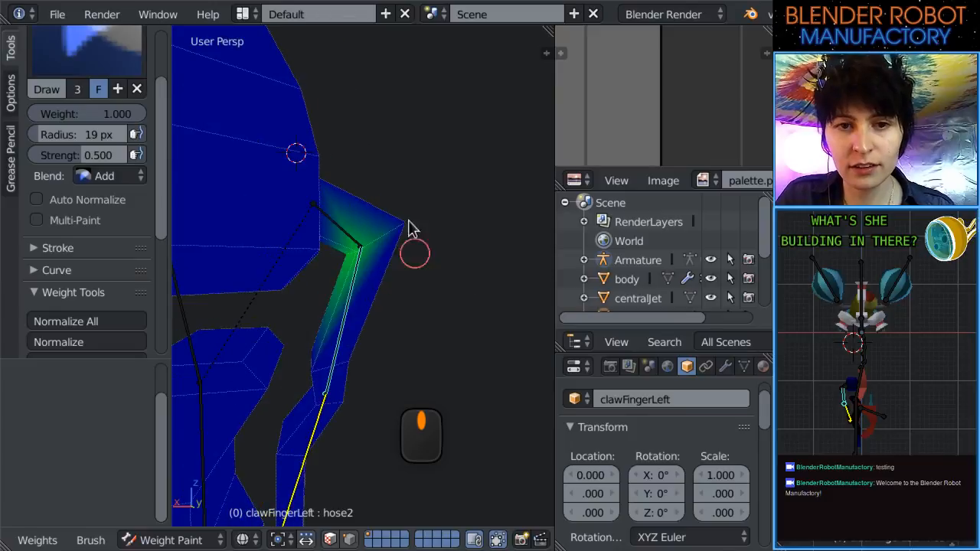
Build up hose2 weight around the edge ring below the hose's upper bend, covering the front and back.
key(KP_1)
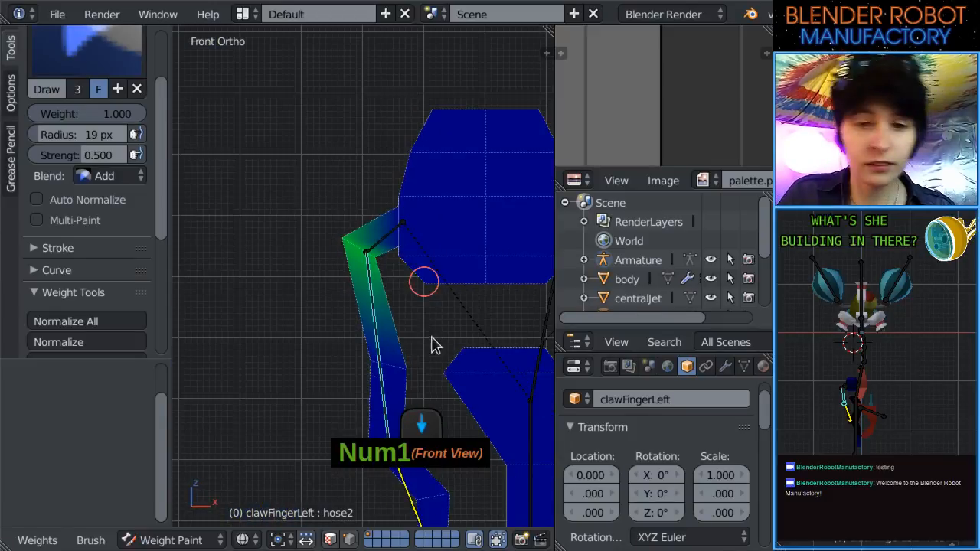
middle_drag(438, 345, 426, 307)
scroll(391, 322, up, 1)
scroll(425, 307, down, 2)
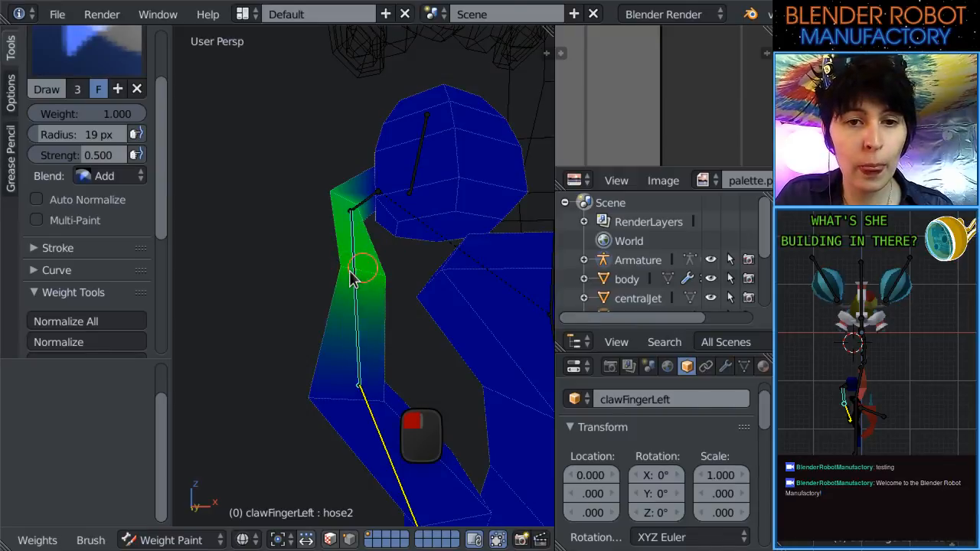
middle_drag(382, 282, 396, 357)
scroll(396, 357, up, 3)
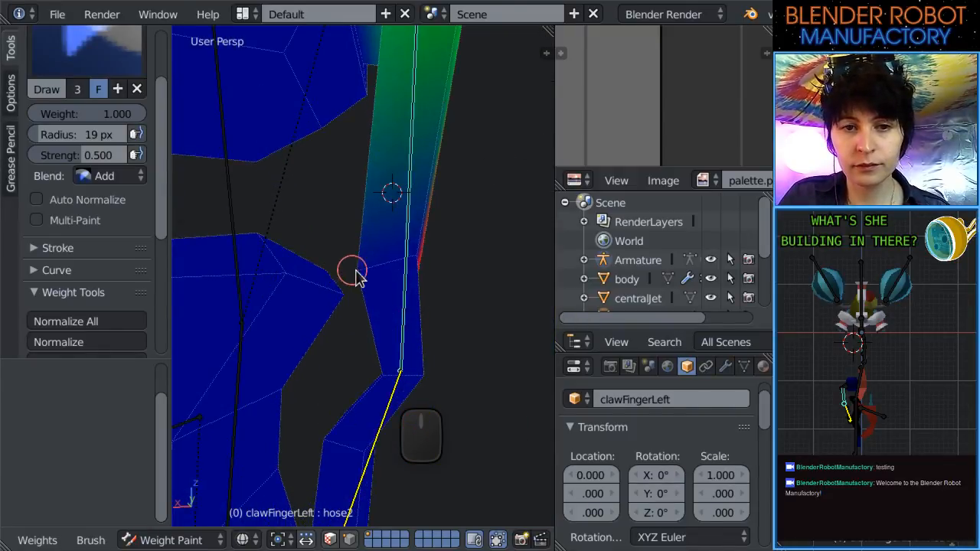
drag(354, 275, 362, 277)
drag(412, 259, 427, 259)
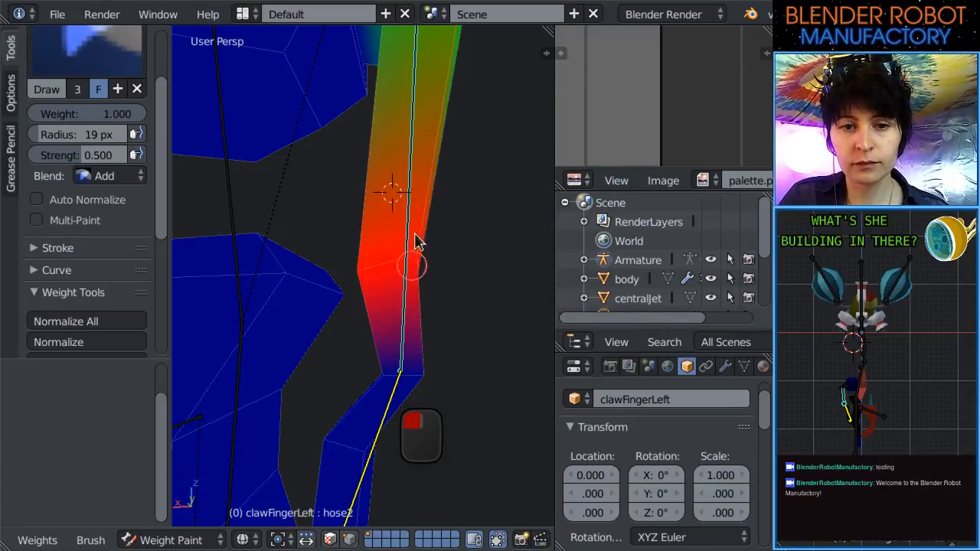
Paint hose2 weight at 0.5 strength around the ring where the hose2 and hose3 bones meet, covering the front and back.
key(KP_1)
click(308, 282)
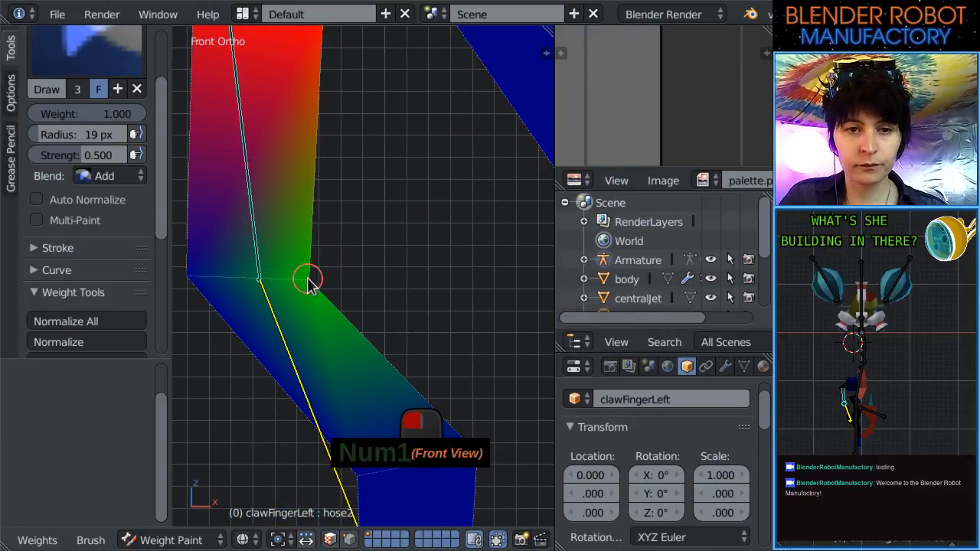
click(189, 273)
scroll(265, 300, down, 3)
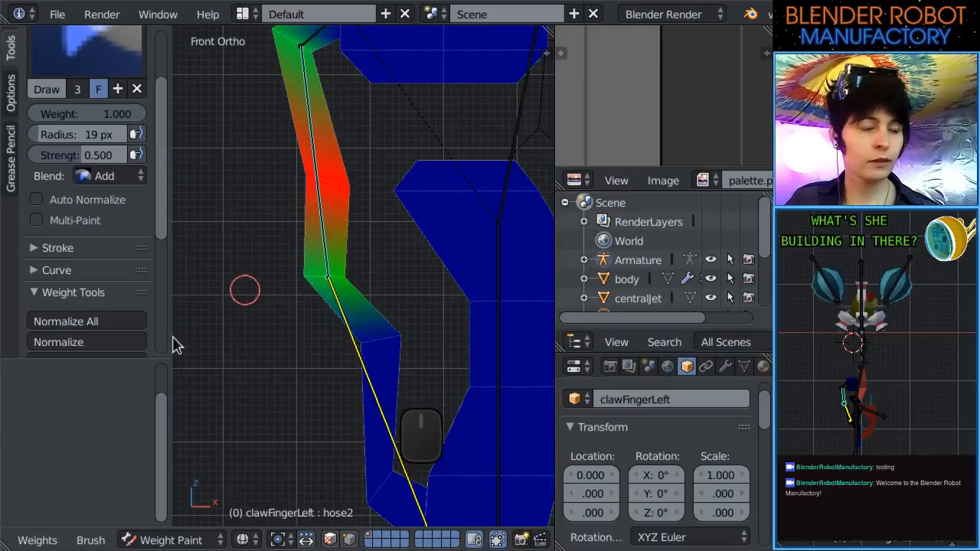
key(ctrl+KP_1)
scroll(421, 284, up, 2)
drag(400, 291, 402, 287)
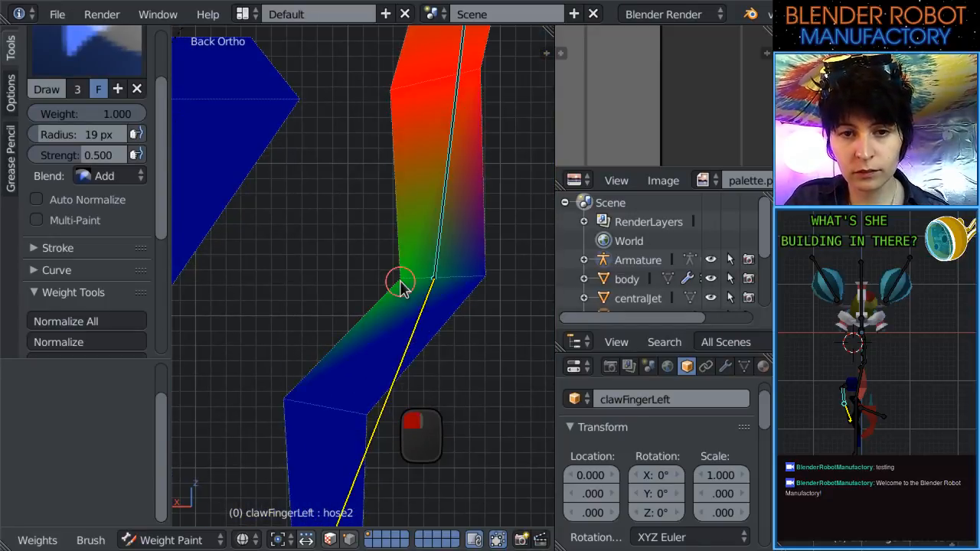
click(490, 282)
key(KP_1)
scroll(449, 284, down, 3)
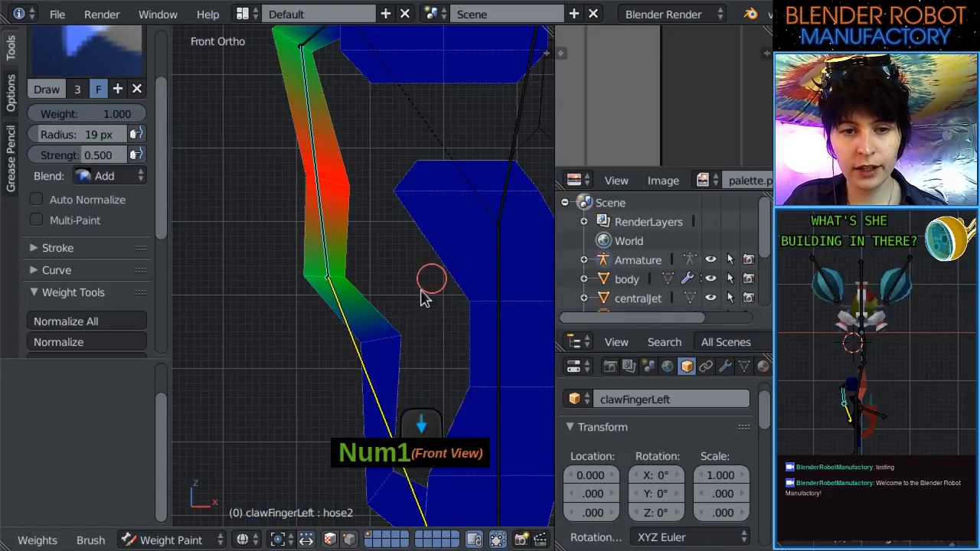
Select the hose3 bone and paint its weight at 0.5 strength around the ring at the hose2–hose3 joint.
right_click(346, 252)
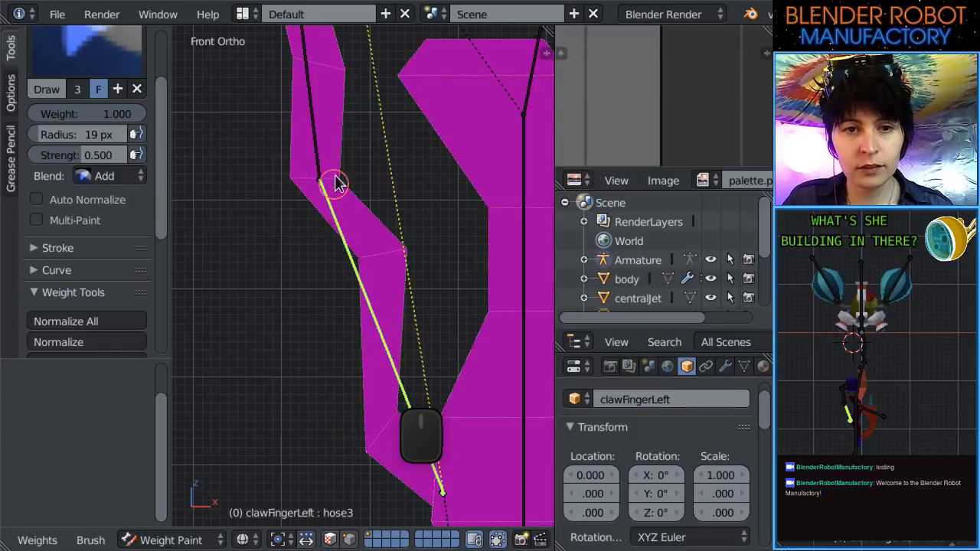
mouse_move(337, 183)
mouse_down()
mouse_move(329, 176)
mouse_move(341, 184)
mouse_up()
key(ctrl+z)
key(ctrl+z)
click(289, 182)
shift+middle_drag(325, 245, 334, 292)
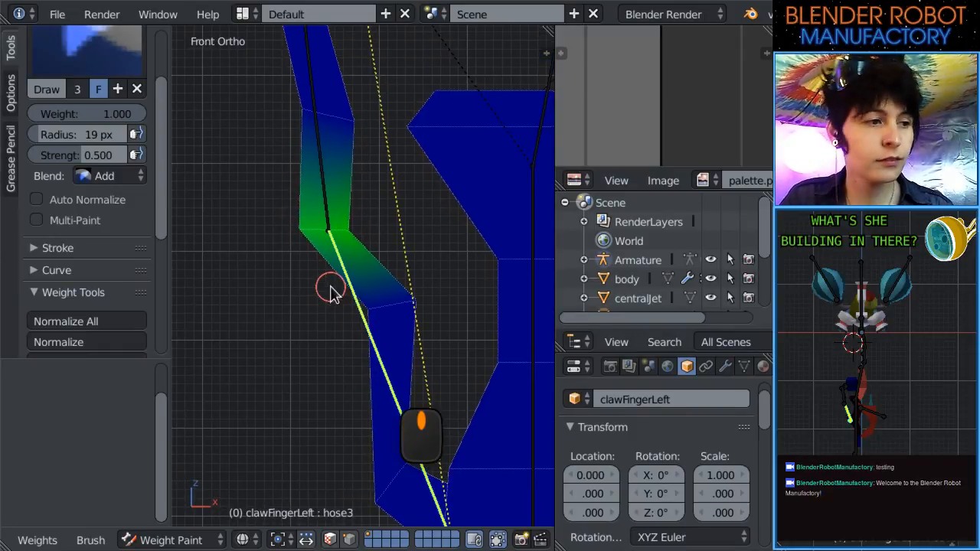
key(ctrl+KP_1)
scroll(371, 246, up, 1)
mouse_move(387, 225)
mouse_down()
mouse_move(433, 223)
mouse_move(425, 249)
mouse_up()
key(ctrl+z)
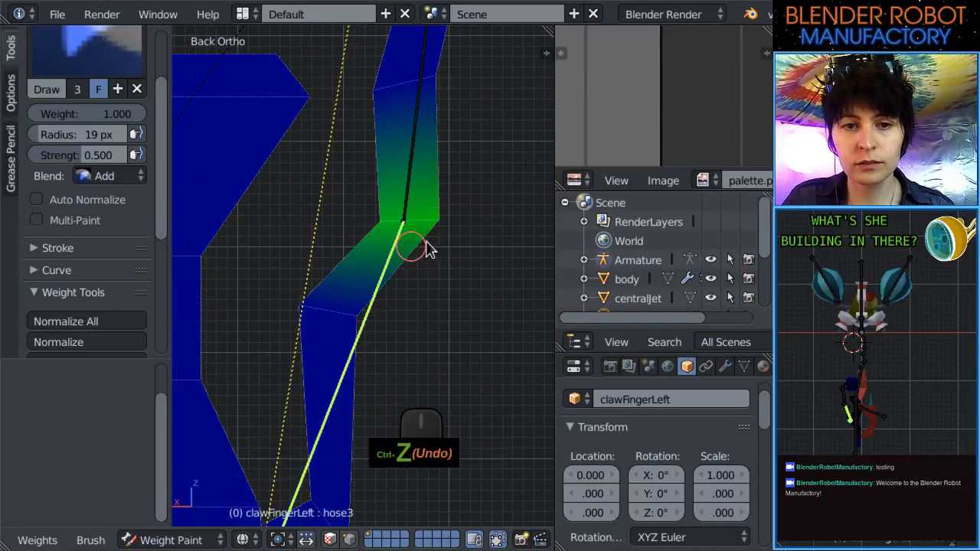
Build up hose3 weight around the edge ring just below the hose2–hose3 joint from the front and back.
key(KP_1)
mouse_move(413, 291)
mouse_down()
mouse_move(403, 314)
mouse_move(376, 325)
mouse_up()
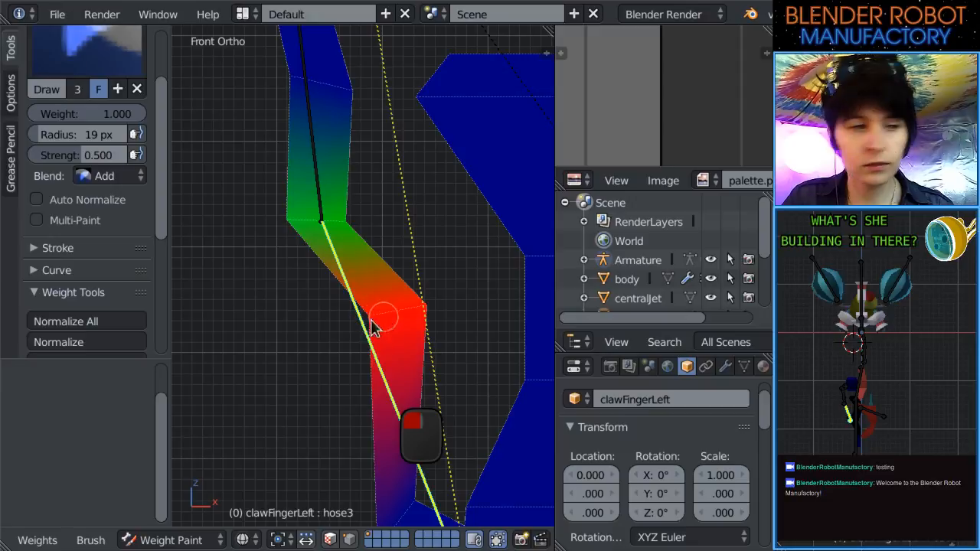
scroll(398, 329, down, 3)
key(ctrl+KP_1)
scroll(414, 326, up, 5)
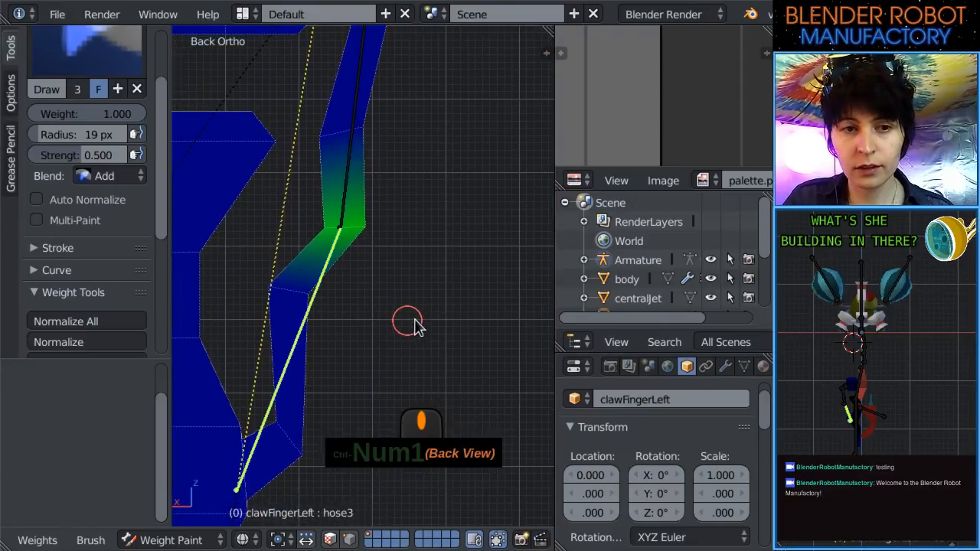
scroll(414, 326, up, 2)
mouse_move(287, 293)
mouse_down()
mouse_move(299, 299)
mouse_move(240, 291)
mouse_move(253, 299)
mouse_up()
scroll(360, 326, down, 3)
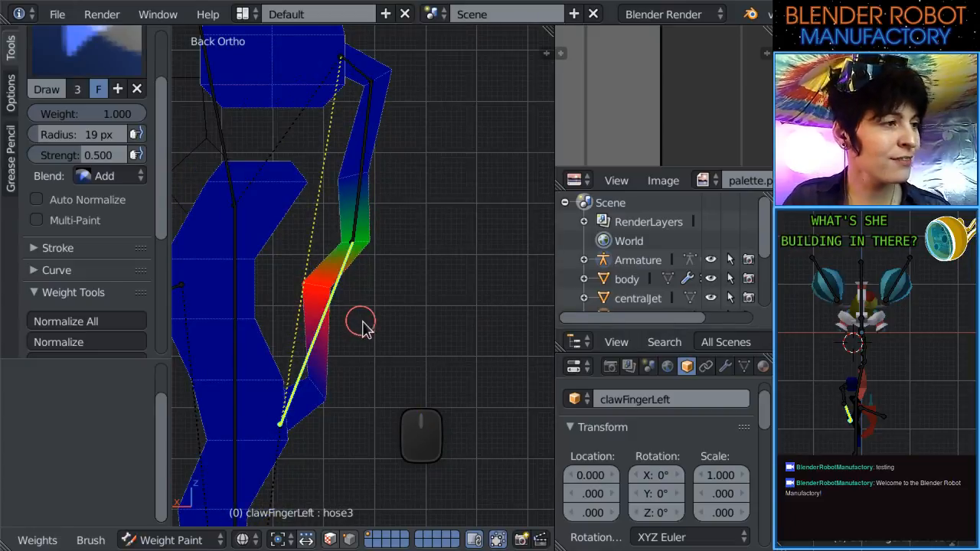
Paint hose3 weight around the hose's lowest bend, covering the front and back.
key(KP_1)
scroll(352, 328, up, 4)
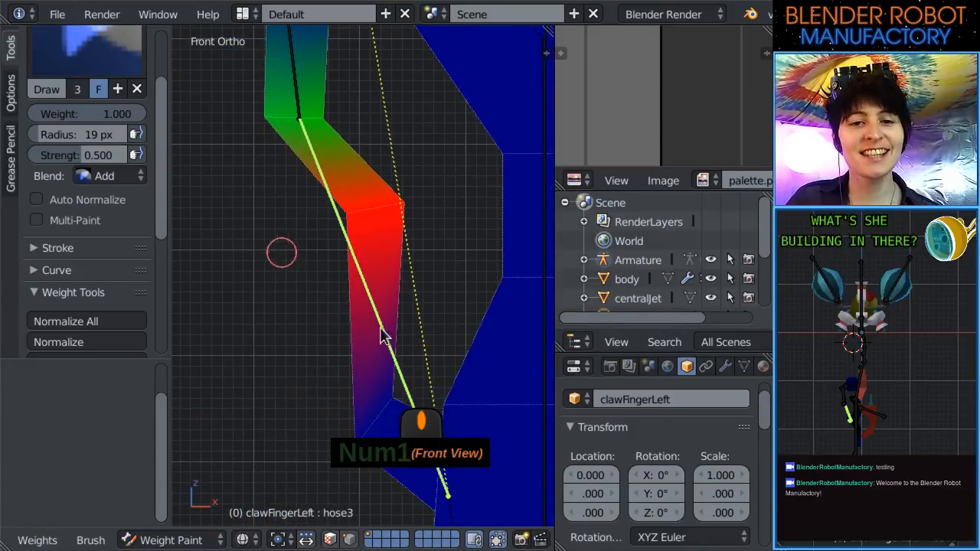
shift+middle_drag(346, 319, 304, 219)
scroll(304, 220, up, 2)
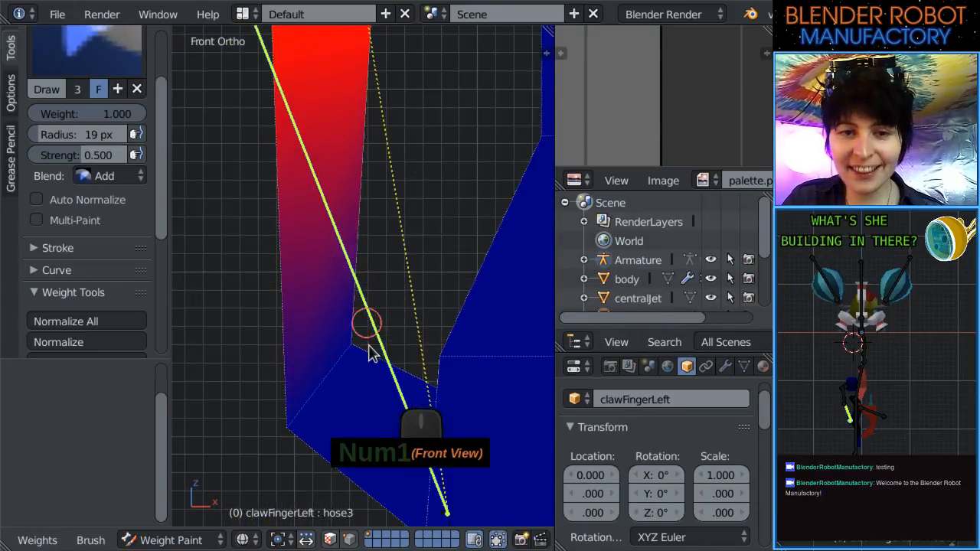
drag(359, 355, 350, 350)
scroll(350, 346, down, 3)
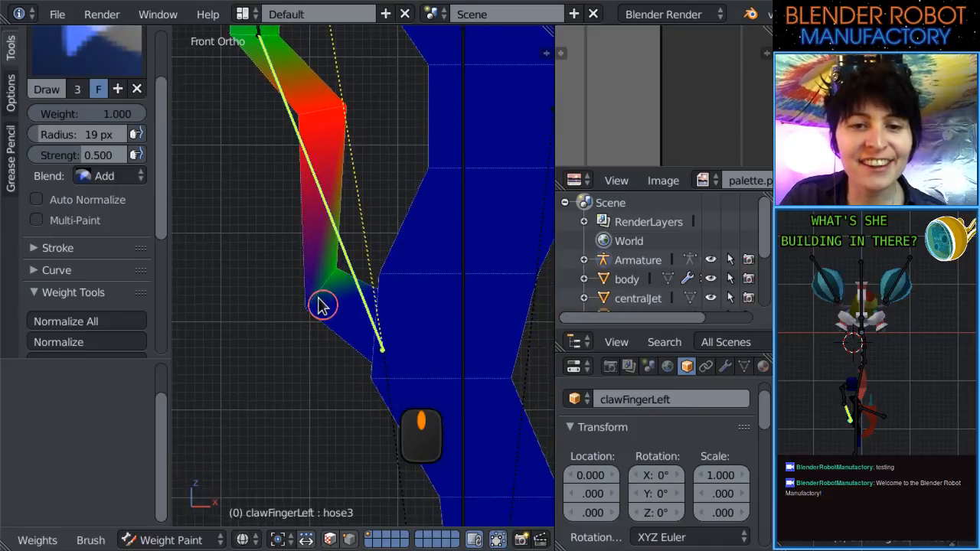
drag(311, 308, 301, 302)
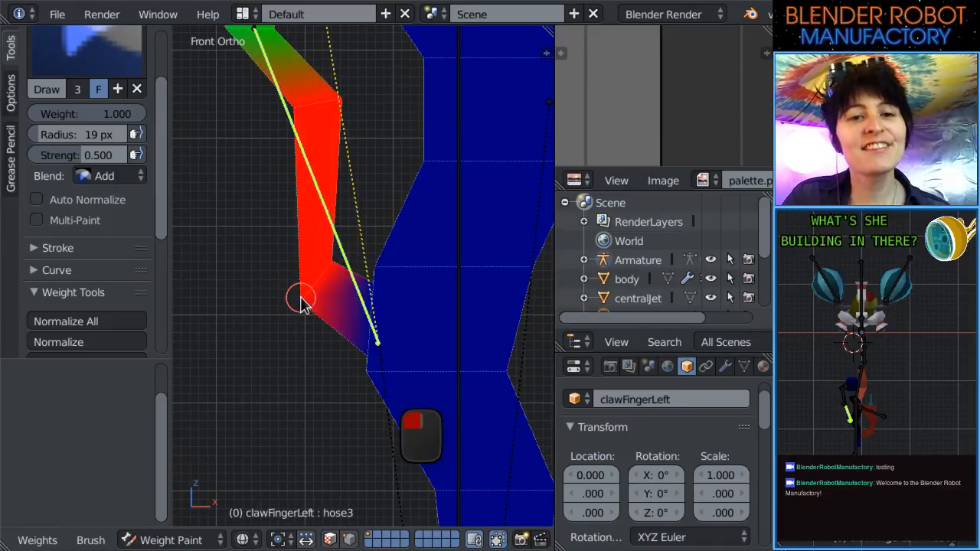
scroll(313, 297, down, 2)
key(ctrl+KP_1)
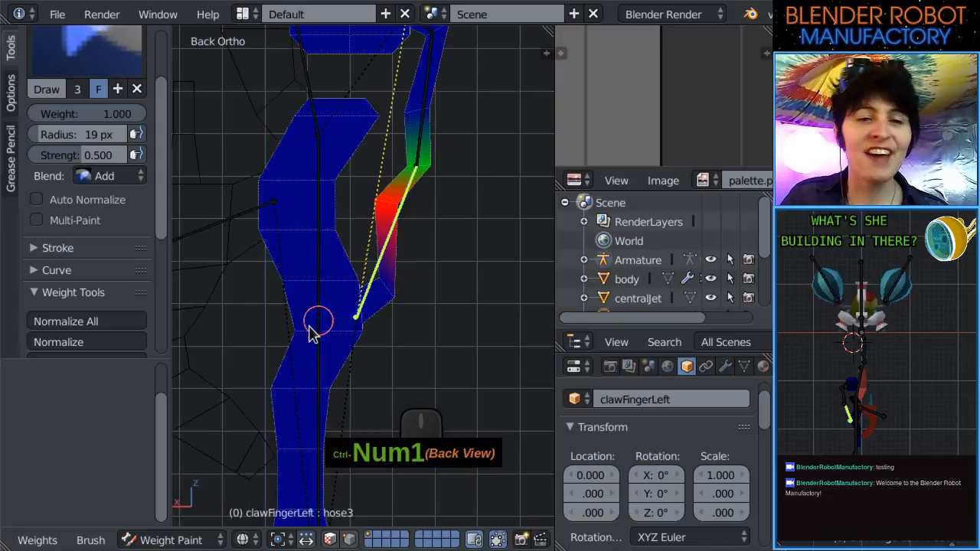
scroll(318, 324, up, 3)
mouse_move(378, 350)
mouse_down()
mouse_move(400, 280)
mouse_move(452, 353)
mouse_up()
scroll(448, 333, down, 3)
Paint hose3 weight at 0.5 strength on the vertices around the junction where the hose joins the claw arm.
middle_drag(445, 324, 340, 299)
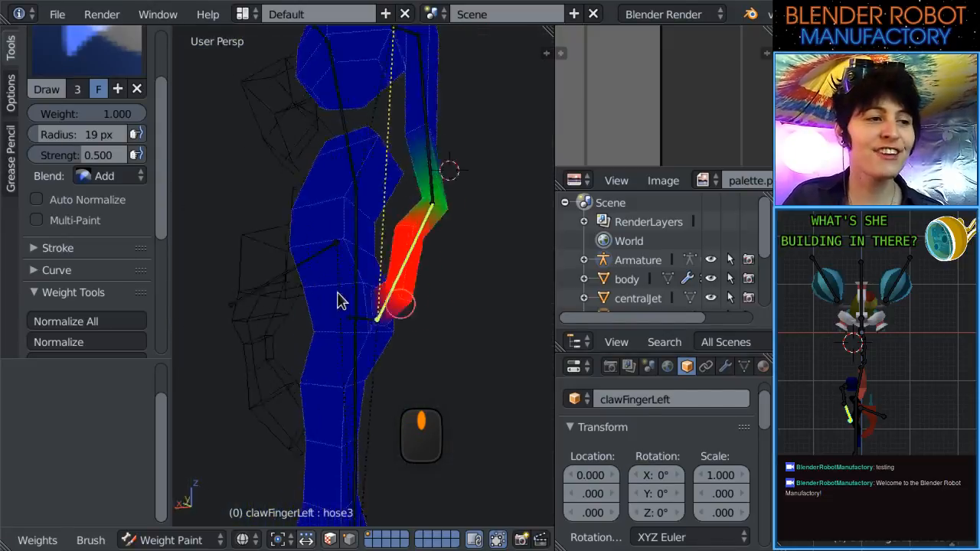
scroll(394, 332, up, 5)
scroll(340, 256, up, 1)
click(343, 334)
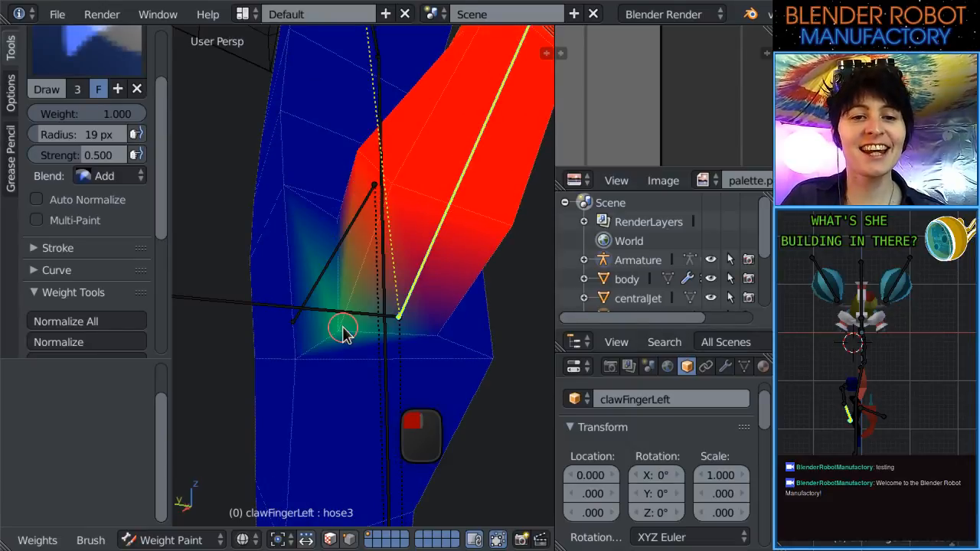
click(335, 233)
key(ctrl+z)
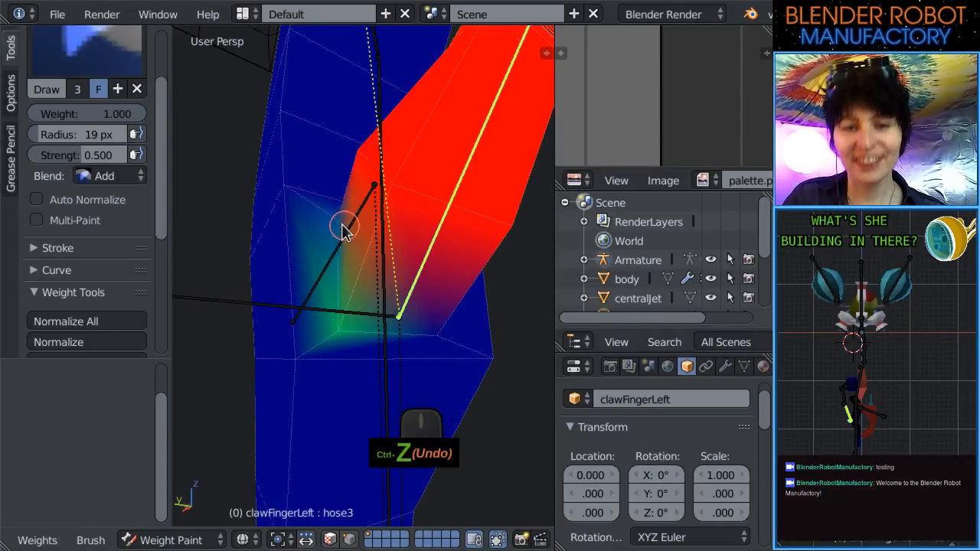
click(342, 228)
middle_drag(388, 297, 190, 291)
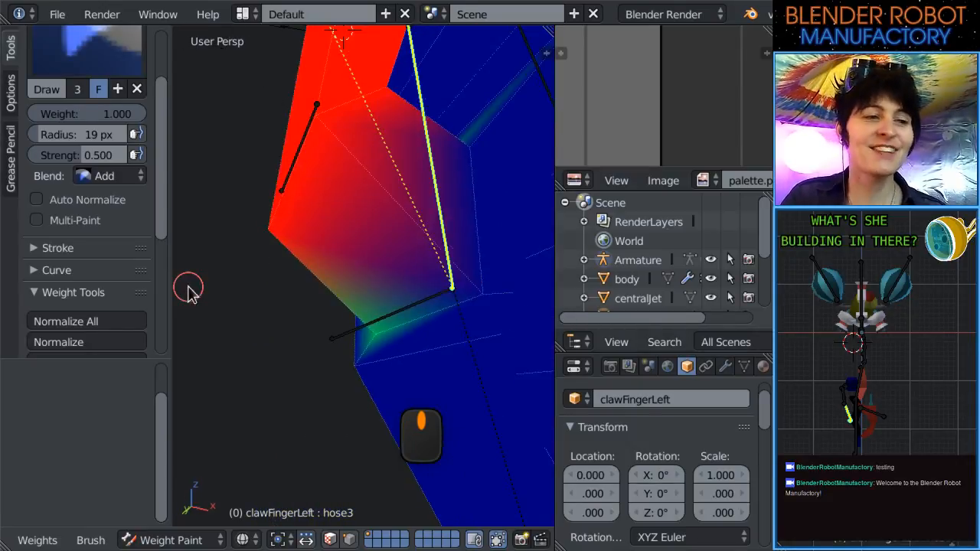
drag(485, 286, 481, 292)
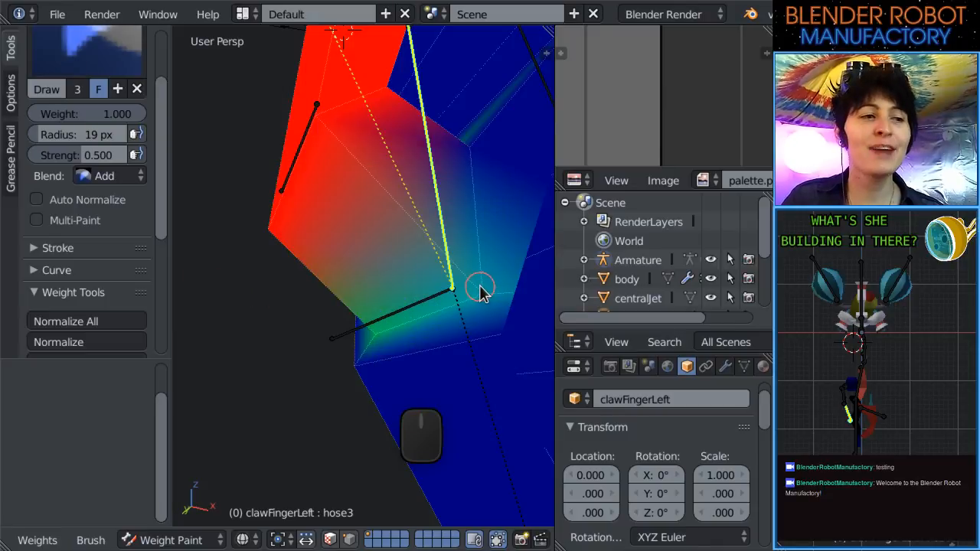
scroll(480, 287, down, 3)
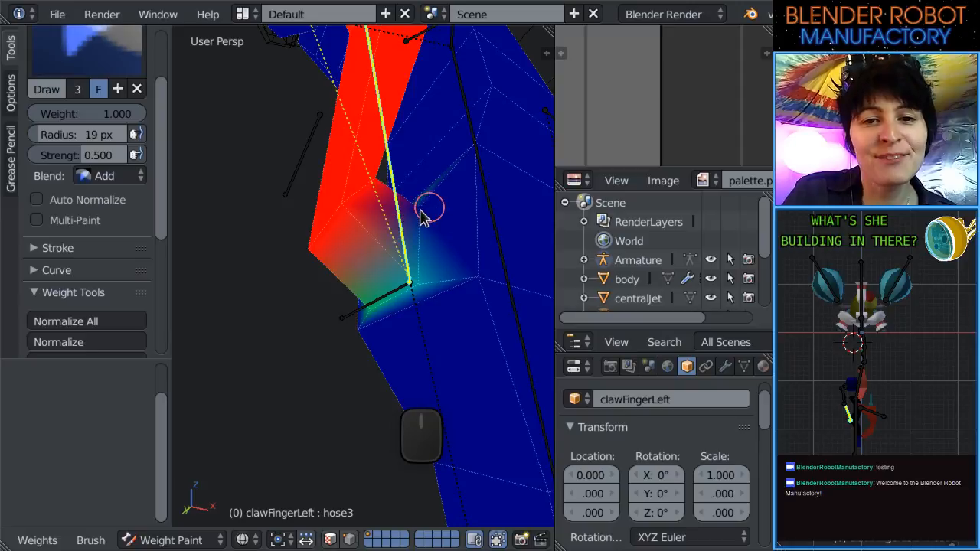
drag(421, 210, 437, 217)
Select the clawLong bone and start painting its weight at 0.5 strength where the hose joins the claw arm.
mouse_move(478, 234)
middle_down()
mouse_move(440, 273)
mouse_move(452, 340)
middle_up()
scroll(414, 268, down, 2)
scroll(412, 268, up, 4)
scroll(452, 340, down, 4)
key(KP_1)
scroll(414, 339, up, 4)
shift+middle_drag(394, 329, 354, 261)
right_click(431, 272)
middle_drag(325, 308, 437, 329)
scroll(383, 296, up, 2)
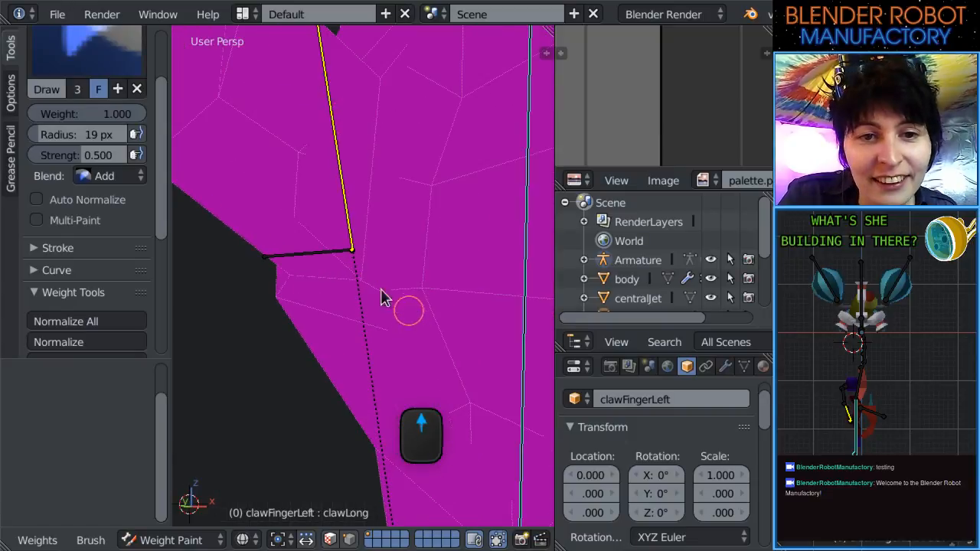
click(360, 271)
Extend the clawLong weight to the remaining vertices around the hose's junction with the arm, undoing the last stroke.
scroll(390, 243, down, 1)
mouse_move(389, 243)
middle_down()
mouse_move(406, 316)
mouse_move(383, 340)
mouse_move(344, 347)
mouse_move(508, 313)
mouse_move(439, 322)
middle_up()
scroll(383, 341, up, 2)
click(376, 356)
scroll(337, 334, up, 2)
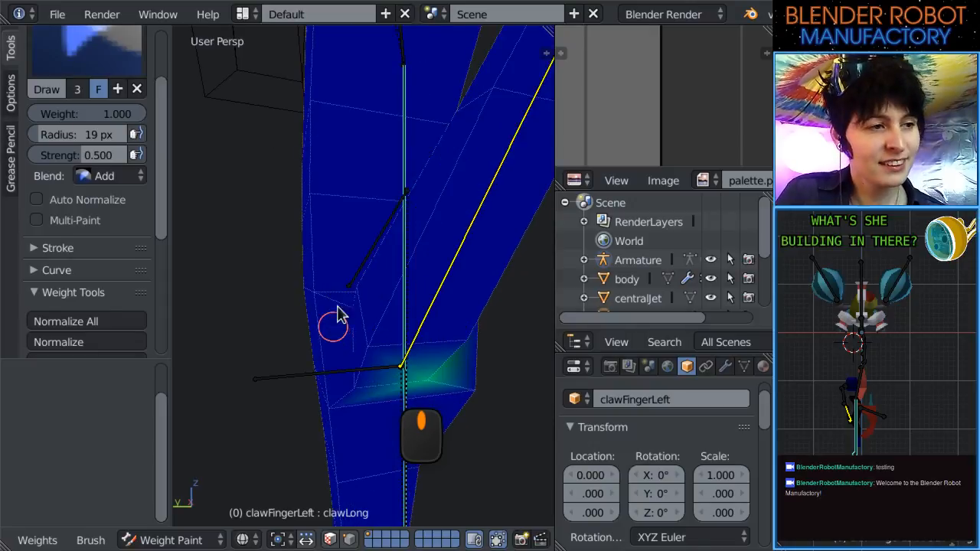
middle_drag(340, 314, 429, 301)
scroll(429, 302, up, 2)
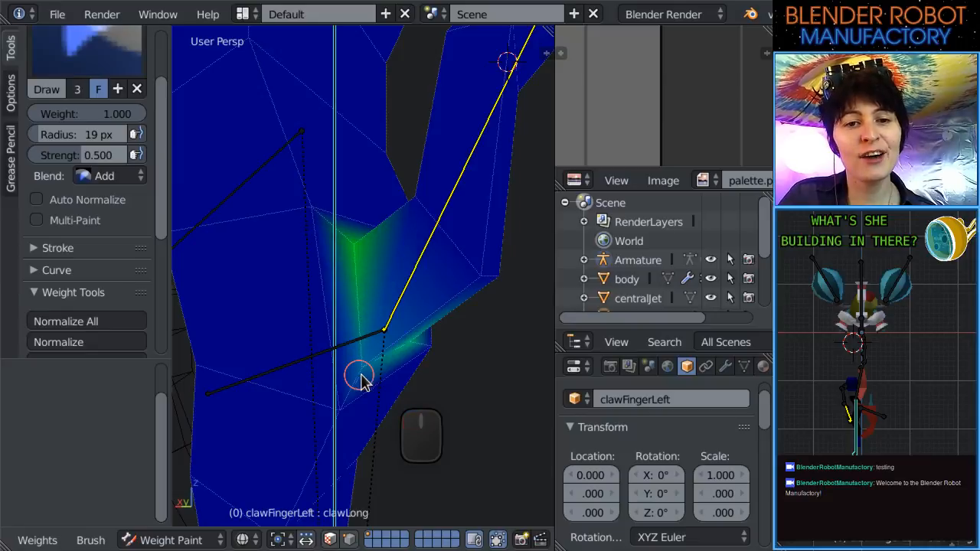
middle_drag(362, 380, 270, 349)
key(ctrl+z)
middle_drag(422, 335, 366, 325)
key(KP_1)
scroll(383, 312, down, 1)
scroll(387, 318, down, 4)
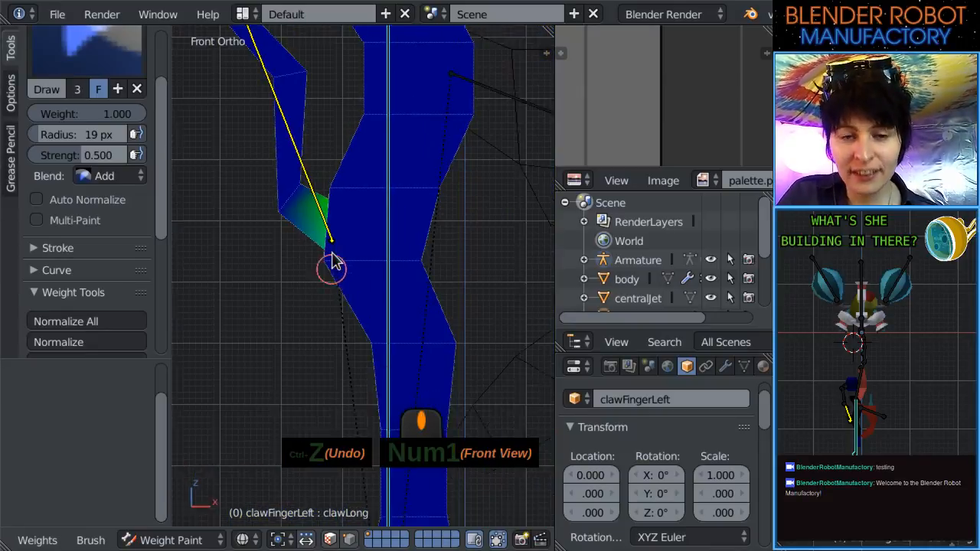
Try rotating the clawLong bone to test how the hose end follows, and clear its rotation.
key(r)
click(443, 400)
key(ctrl+z)
key(r)
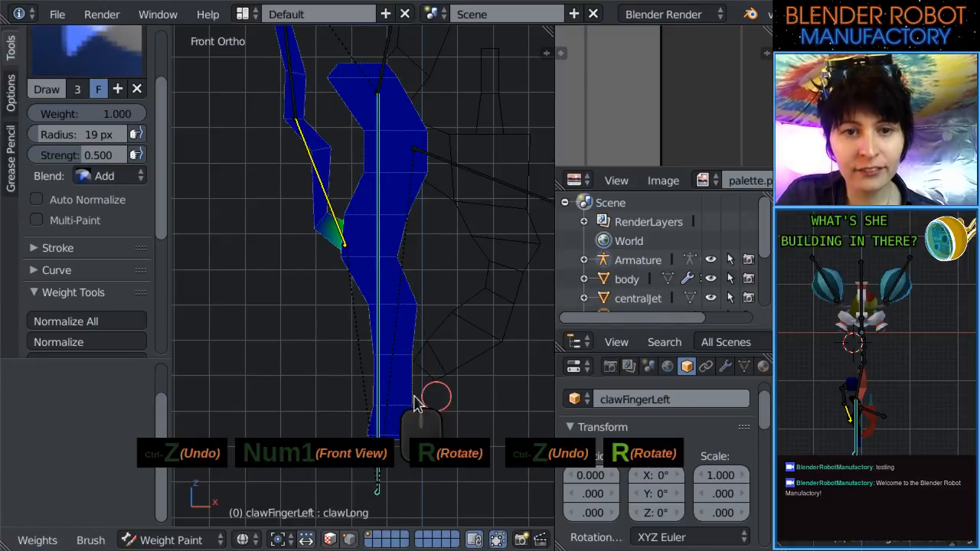
click(215, 249)
scroll(320, 263, down, 3)
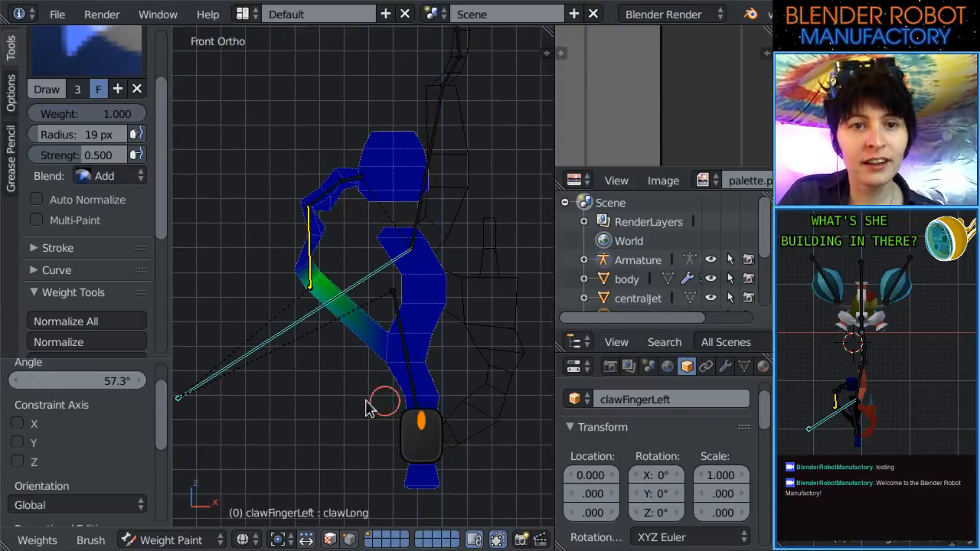
key(r)
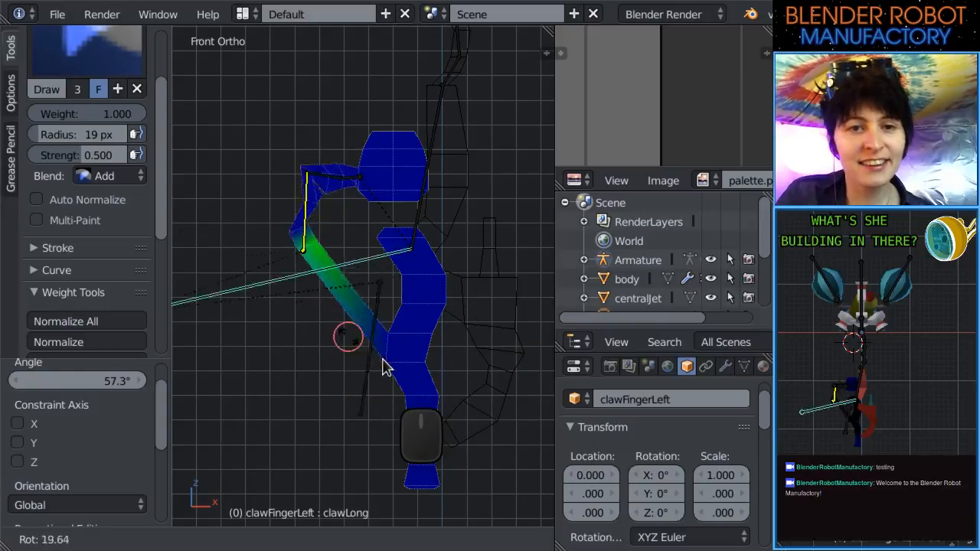
click(416, 367)
key(ctrl+z)
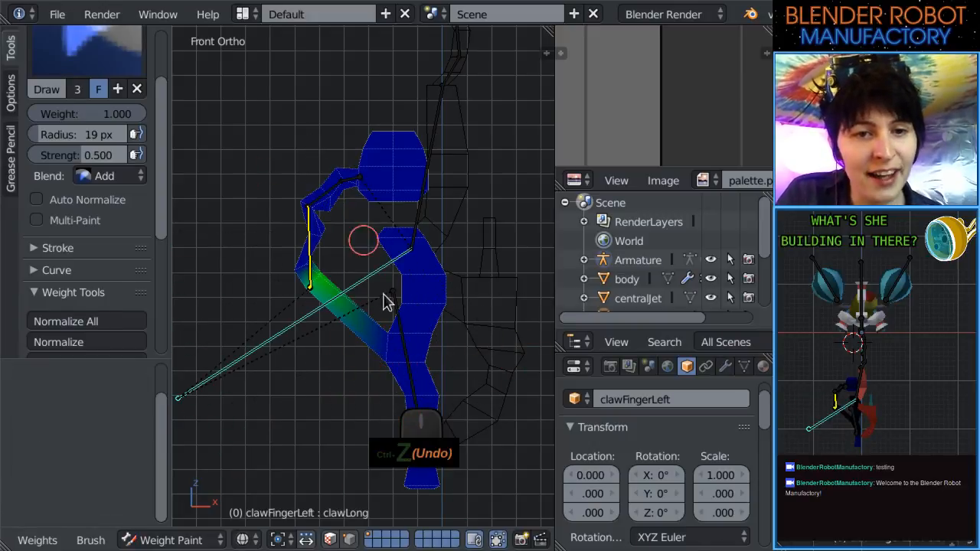
key(alt+r)
Enlarge the brush radius to 41 px and paint clawLong weight over the upper end of the lower claw arm.
scroll(376, 428, up, 4)
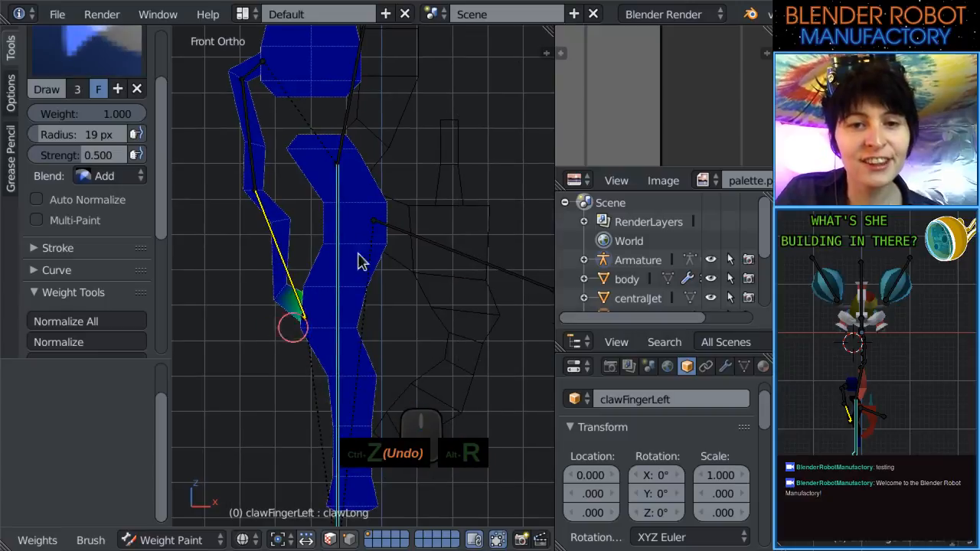
shift+middle_drag(386, 272, 395, 331)
mouse_move(352, 274)
middle_down()
mouse_move(375, 265)
mouse_move(446, 346)
mouse_move(424, 289)
mouse_move(422, 299)
middle_up()
key(f)
click(383, 249)
key(f)
click(418, 291)
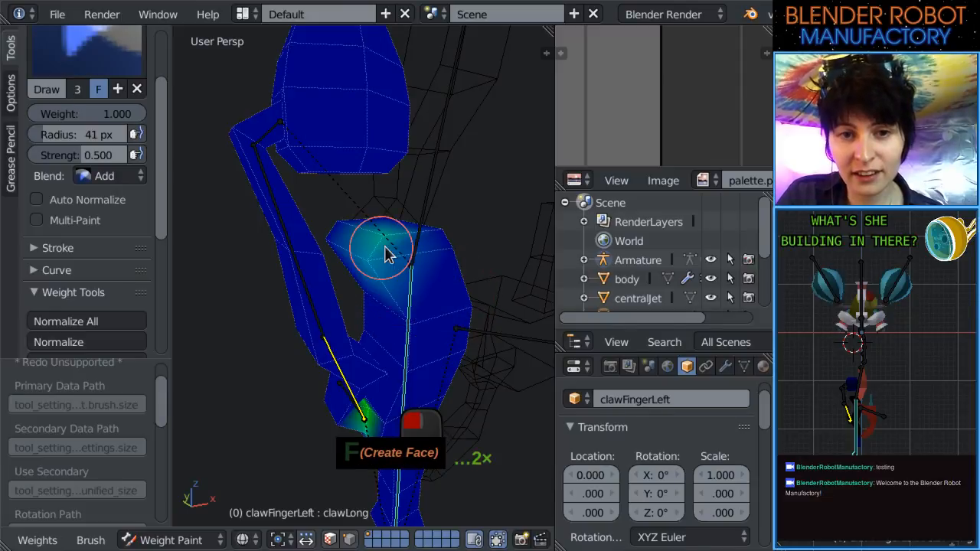
drag(385, 247, 380, 251)
Raise the brush strength to 1.000 and paint clawLong weight across the rest of the lower arm's upper end.
drag(94, 157, 142, 158)
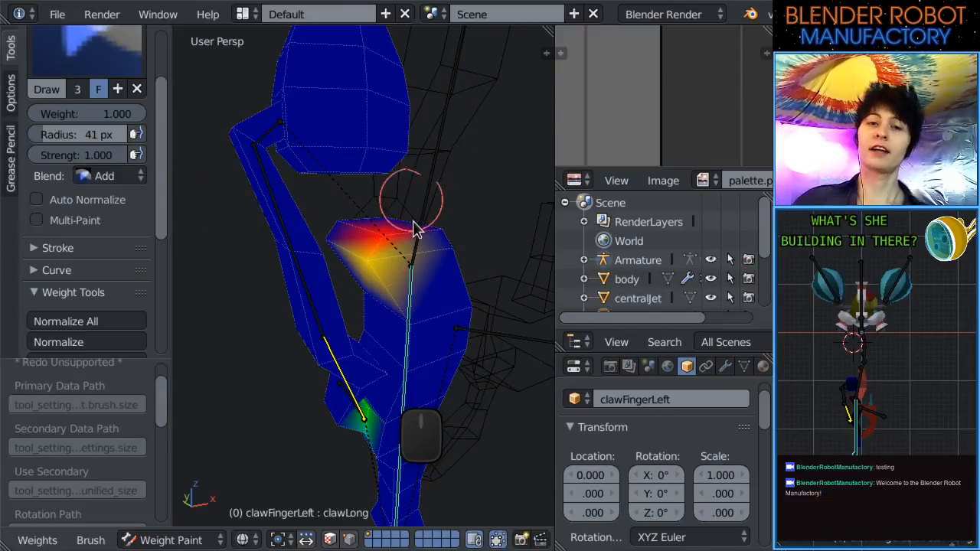
mouse_move(414, 211)
mouse_down()
mouse_move(470, 241)
mouse_move(431, 217)
mouse_move(442, 214)
mouse_up()
middle_drag(442, 215, 451, 263)
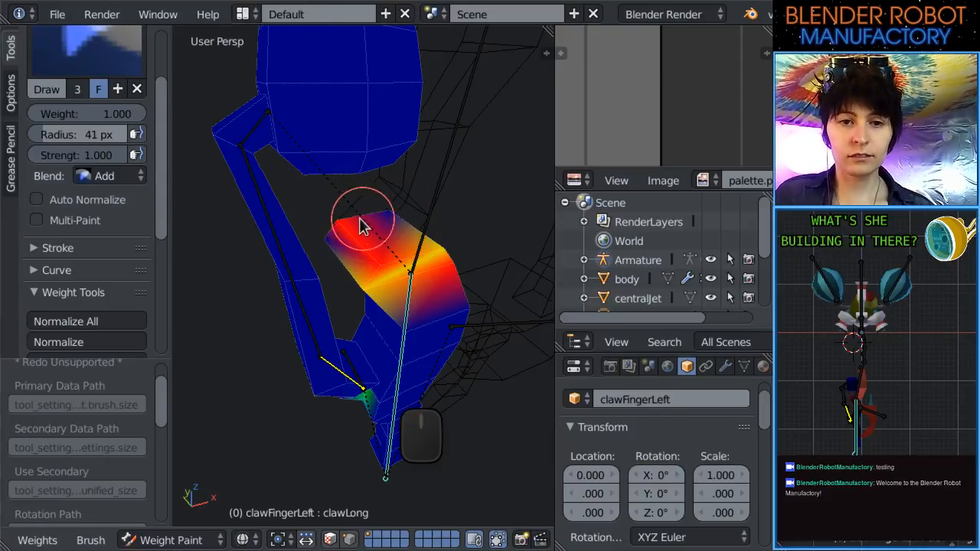
Select the hoseIK bone and move it up and away from the arm, by X -0.585 and Z 0.507, to test the hose.
scroll(407, 284, down, 4)
middle_drag(407, 284, 375, 260)
key(KP_1)
scroll(373, 258, up, 4)
shift+middle_drag(322, 318, 377, 350)
right_click(321, 337)
key(KP_1)
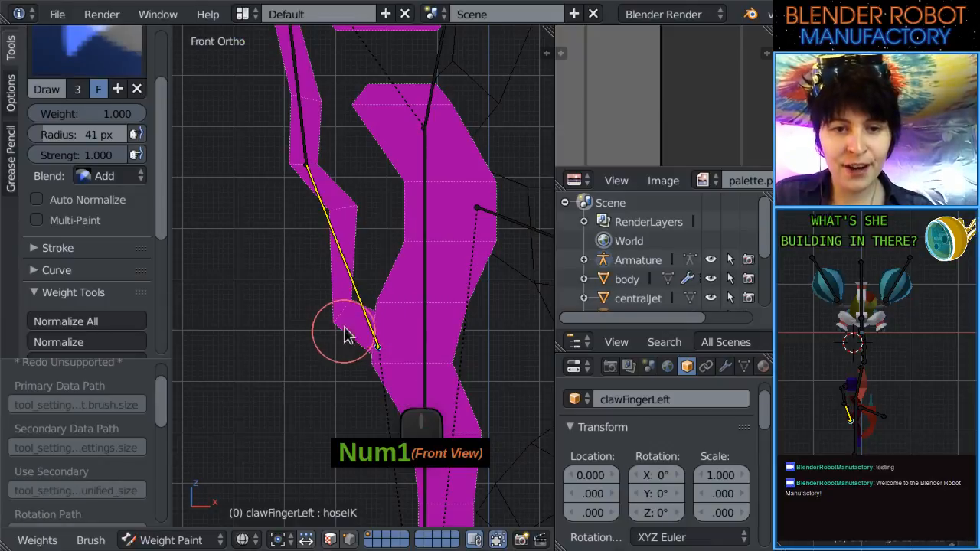
scroll(350, 332, down, 3)
key(g)
click(190, 232)
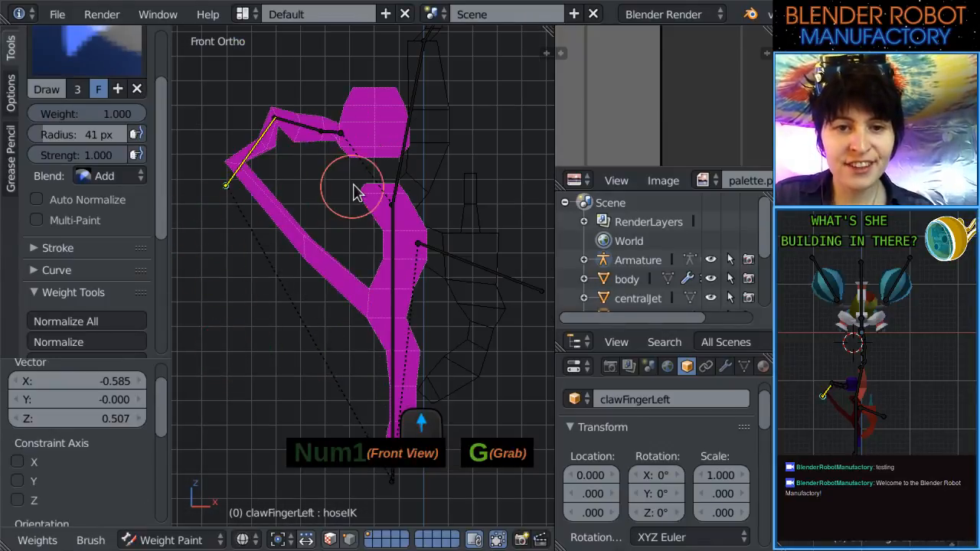
Select the clawLong bone and paint full weight over the upper end of the lower claw arm.
scroll(399, 199, up, 2)
right_click(410, 211)
mouse_move(405, 207)
middle_down()
mouse_move(498, 254)
mouse_move(347, 272)
mouse_move(373, 267)
mouse_move(396, 299)
middle_up()
drag(397, 299, 406, 227)
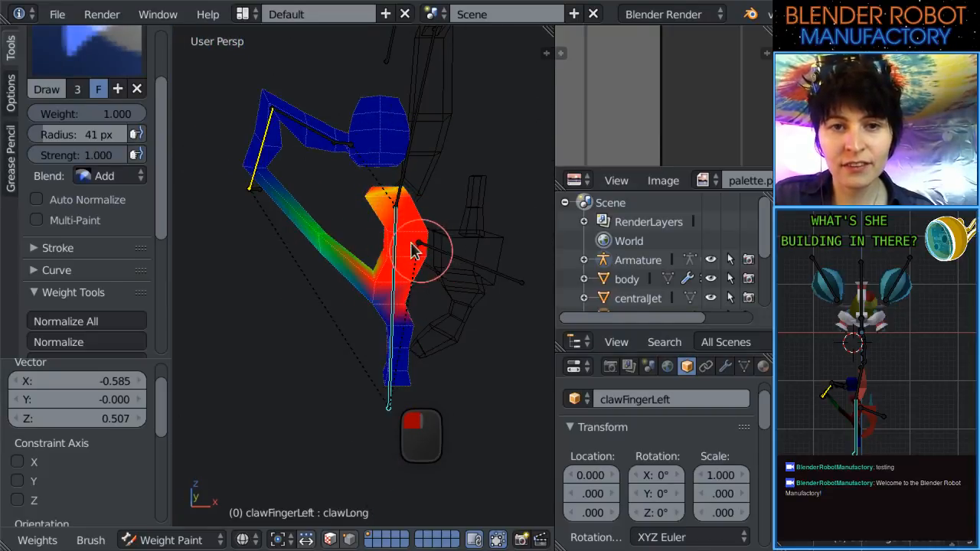
Try moving the hose1 bone by X -0.579, Y 0.193, Z 0.624, and undo the move and the latest weight strokes.
right_click(353, 153)
scroll(356, 183, down, 3)
key(g)
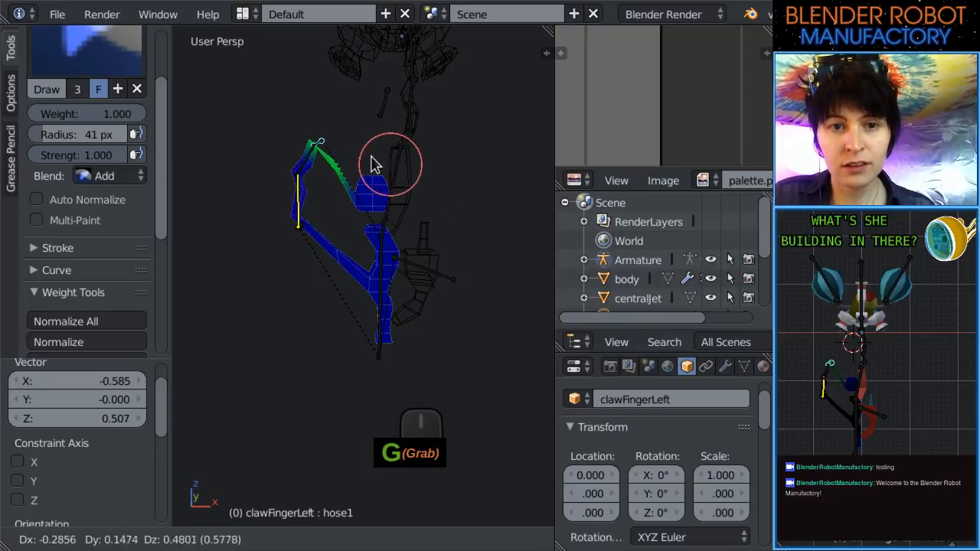
click(392, 172)
scroll(403, 256, up, 5)
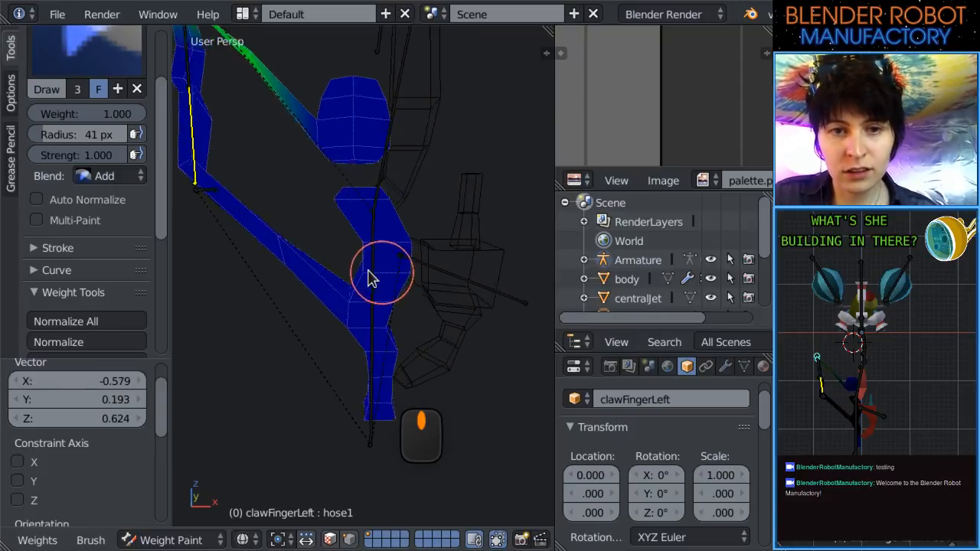
click(339, 207)
key(ctrl+z)
key(ctrl+z)
key(ctrl+z)
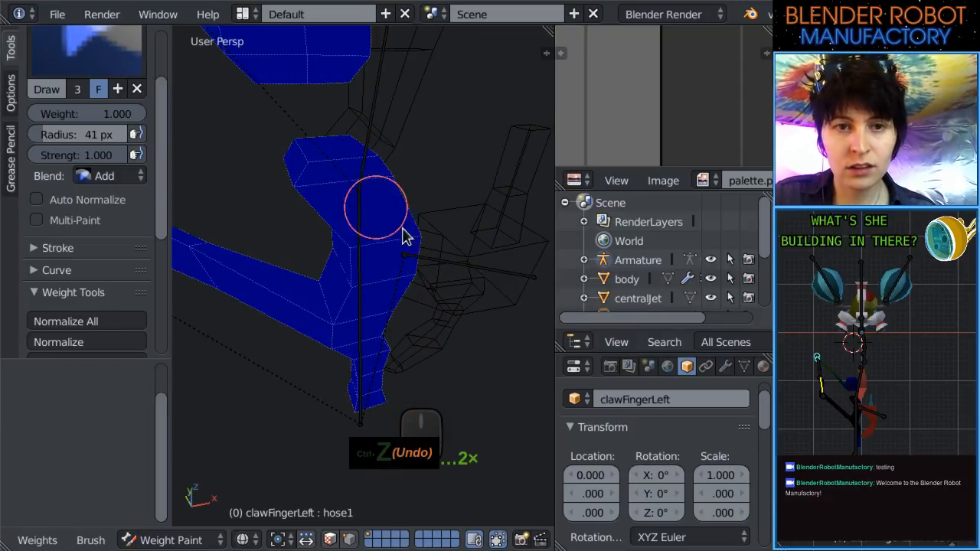
middle_drag(414, 243, 236, 241)
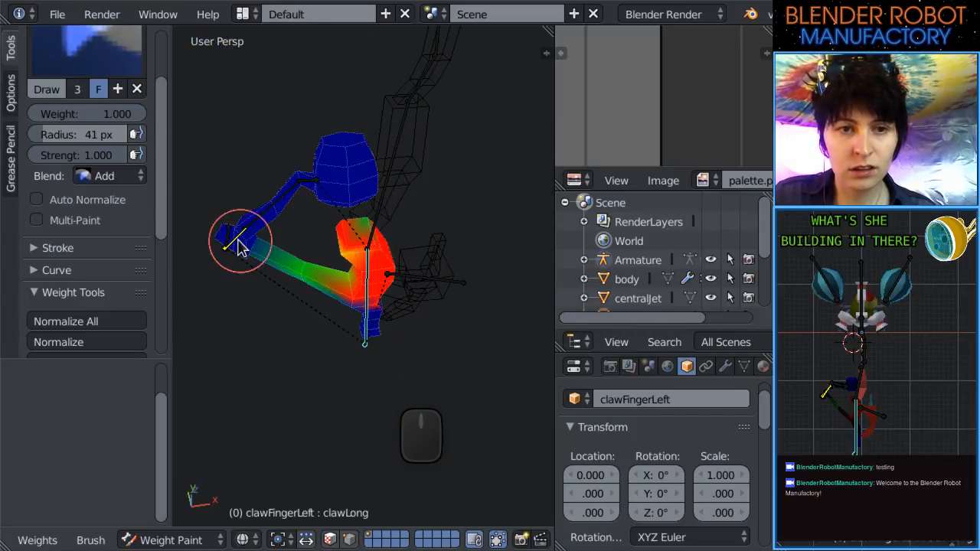
Select the hoseIK bone and move it by X -0.479 and Z 1.183 to stretch the hose away from the arm.
right_click(229, 237)
right_click(227, 238)
key(KP_1)
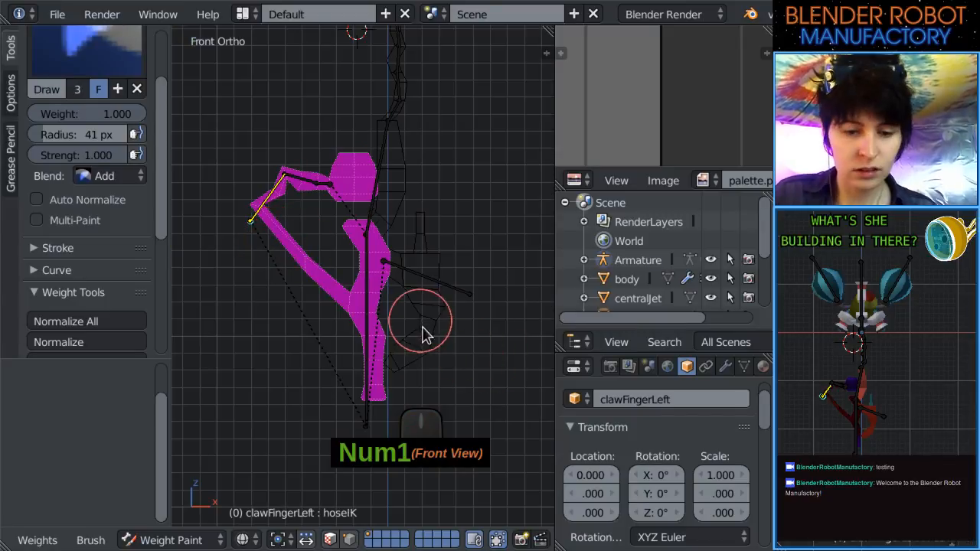
key(g)
click(344, 131)
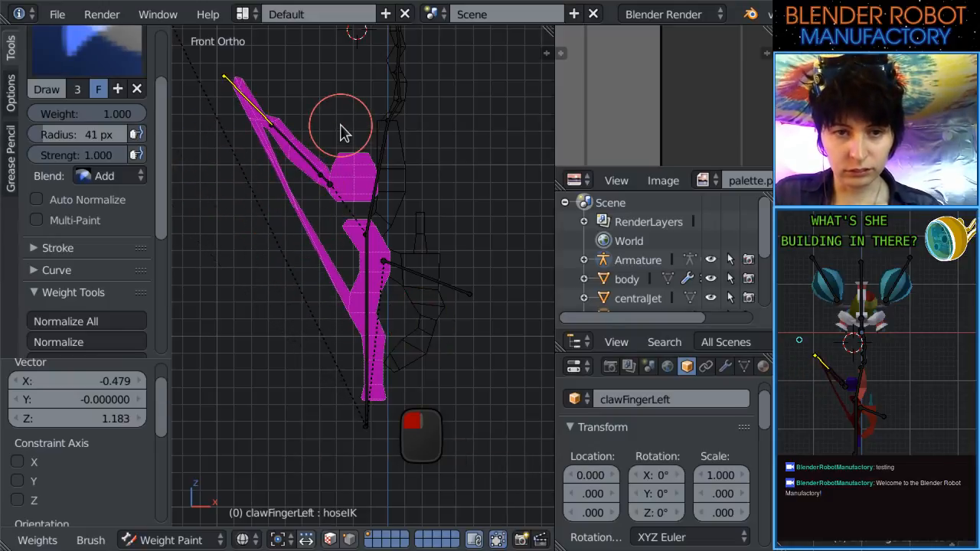
Select the clawLong bone and paint full weight over the upper tip of the lower claw arm.
scroll(383, 186, up, 4)
right_click(362, 252)
middle_drag(388, 263, 418, 290)
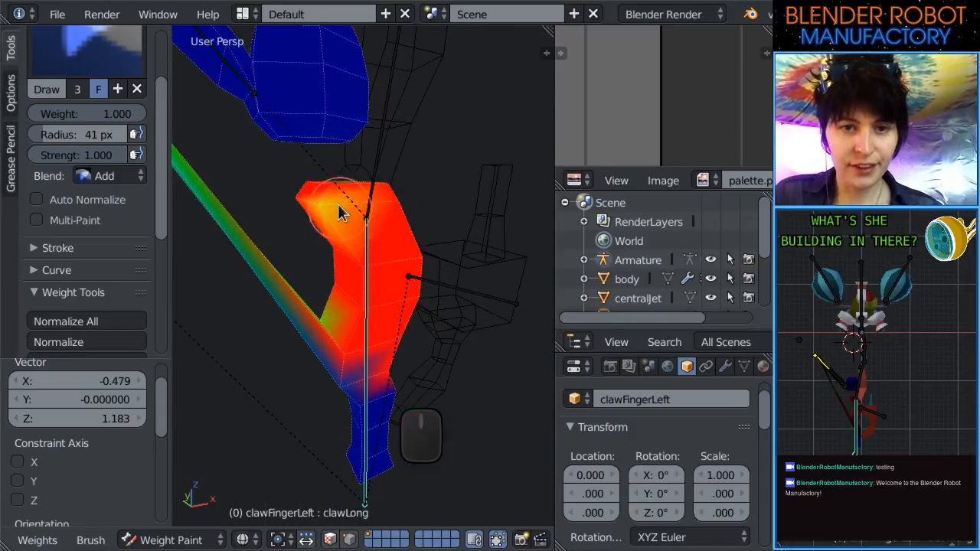
click(337, 204)
mouse_move(404, 221)
middle_down()
mouse_move(398, 247)
mouse_move(367, 210)
middle_up()
click(368, 210)
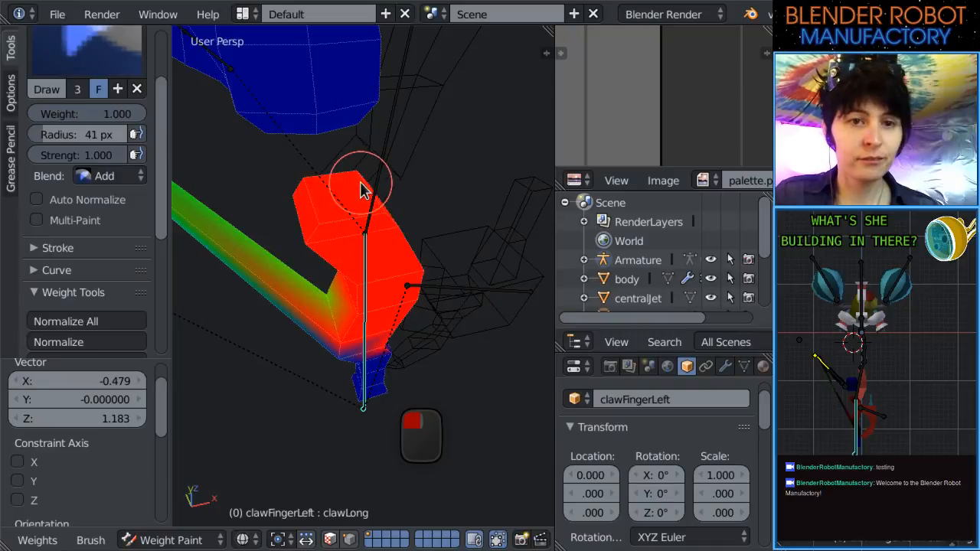
Paint full clawLong weight over the lower claw arm from several sides, down to its bottom tip.
scroll(366, 190, down, 3)
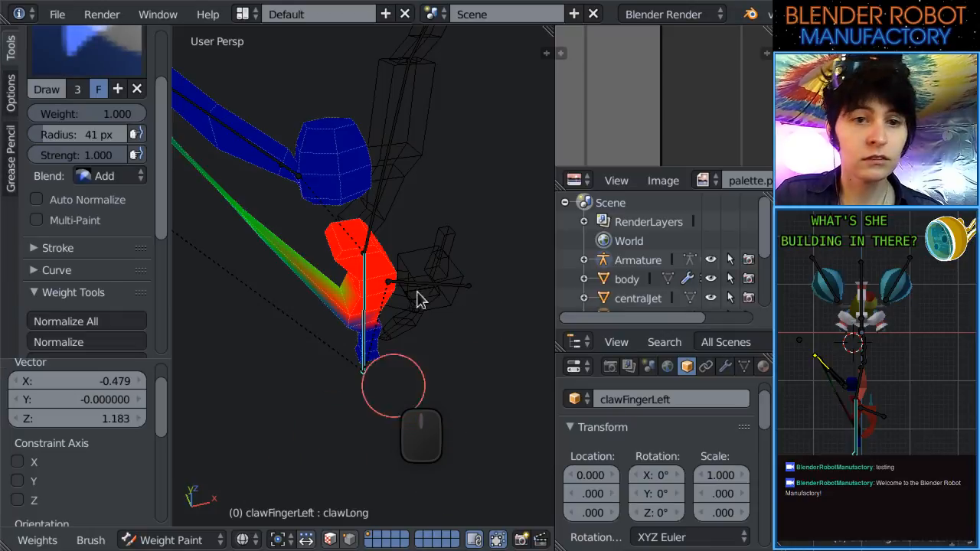
middle_drag(416, 298, 366, 313)
mouse_move(367, 313)
mouse_down()
mouse_move(334, 296)
mouse_move(344, 284)
mouse_move(350, 310)
mouse_up()
mouse_move(351, 310)
middle_down()
mouse_move(383, 376)
mouse_move(350, 384)
mouse_move(321, 375)
mouse_move(326, 368)
middle_up()
scroll(332, 362, up, 1)
middle_drag(349, 324, 329, 320)
mouse_move(330, 321)
mouse_down()
mouse_move(339, 284)
mouse_move(328, 297)
mouse_move(367, 302)
mouse_move(299, 319)
mouse_move(322, 369)
mouse_move(313, 411)
mouse_move(331, 392)
mouse_move(344, 416)
mouse_move(368, 405)
mouse_up()
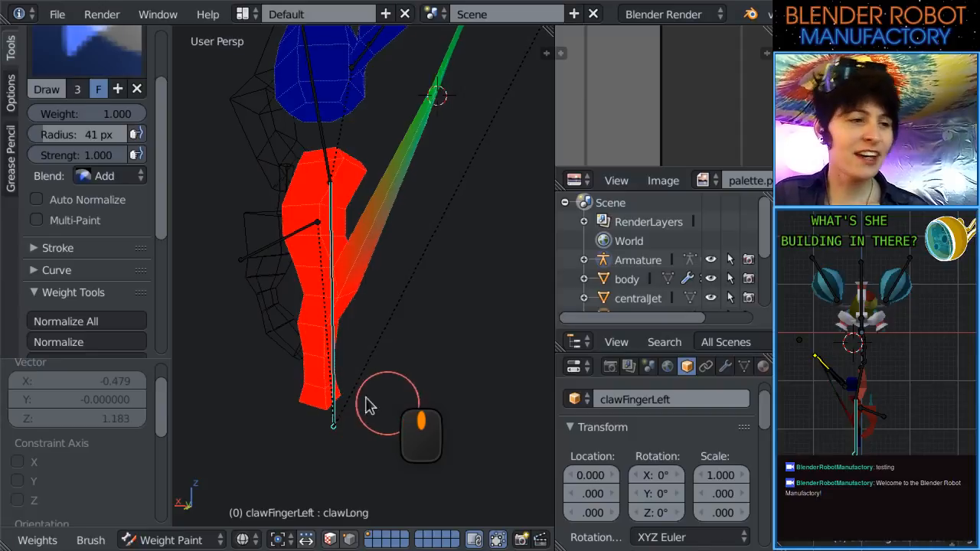
mouse_move(368, 405)
middle_down()
mouse_move(466, 343)
mouse_move(491, 299)
middle_up()
key(KP_1)
mouse_move(444, 333)
mouse_down()
mouse_move(390, 390)
mouse_move(407, 297)
mouse_up()
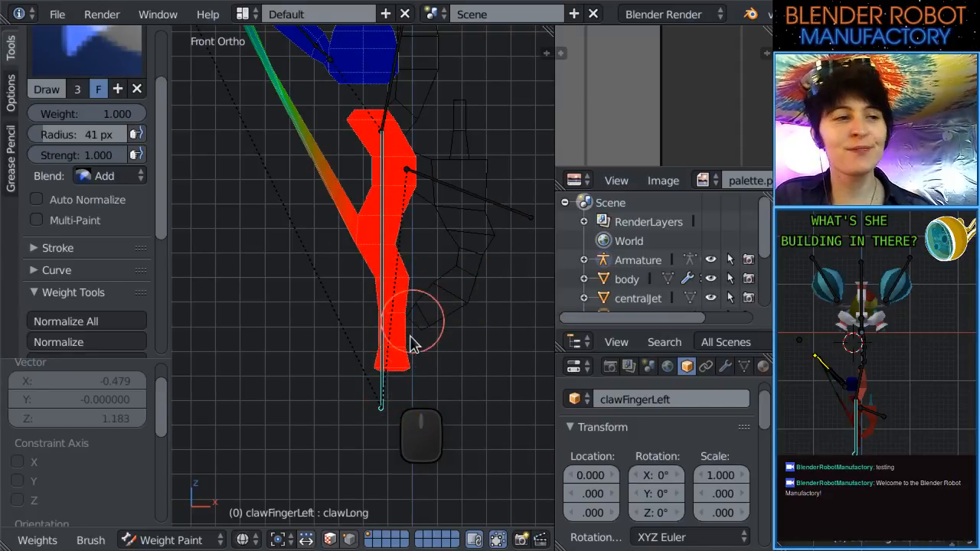
scroll(406, 287, up, 3)
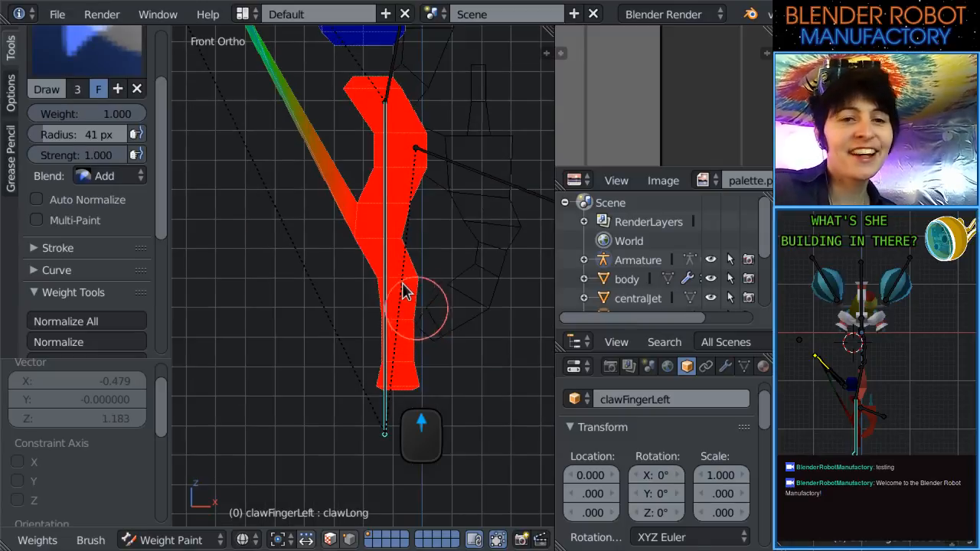
Rotate the clawLong bone by 57.4° in front view to test how the lower arm follows.
middle_drag(403, 284, 365, 381)
scroll(420, 228, down, 3)
middle_drag(421, 233, 376, 236)
key(KP_1)
key(r)
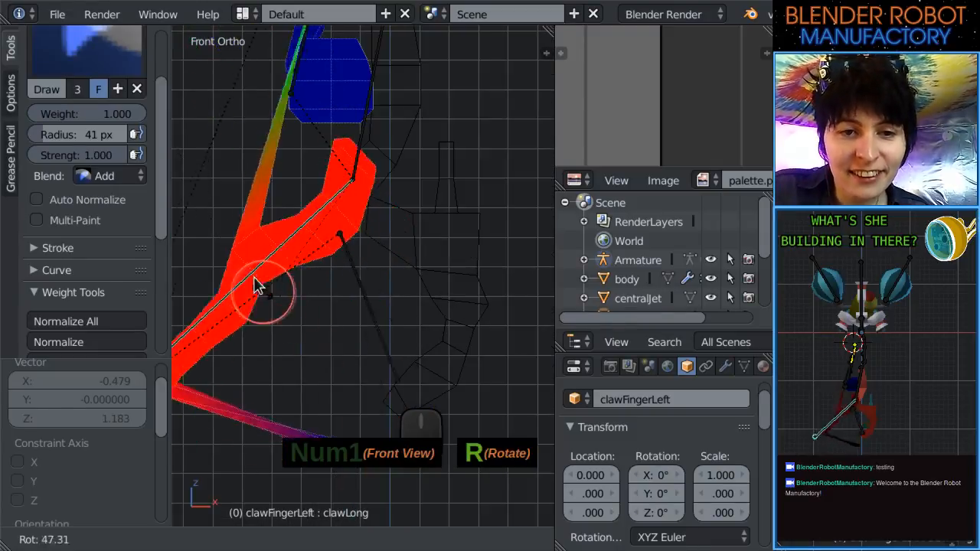
click(396, 344)
shift+middle_drag(396, 344, 425, 198)
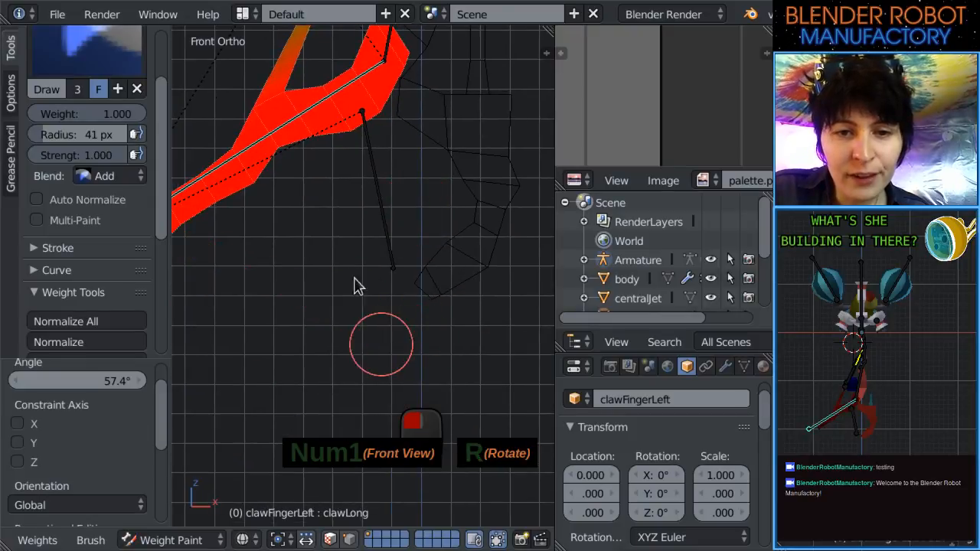
Paint full clawLong weight over the remaining faces of the rotated lower claw arm.
mouse_move(355, 284)
middle_down()
mouse_move(445, 311)
mouse_move(201, 307)
mouse_move(306, 310)
mouse_move(376, 219)
mouse_move(464, 245)
middle_up()
mouse_move(387, 230)
mouse_down()
mouse_move(376, 217)
mouse_move(360, 262)
mouse_up()
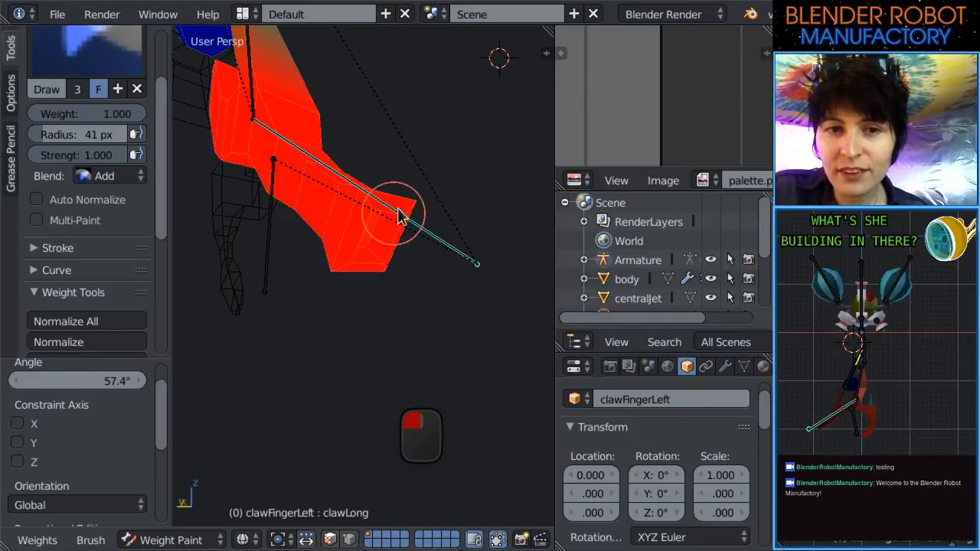
middle_drag(399, 216, 423, 210)
drag(420, 201, 393, 193)
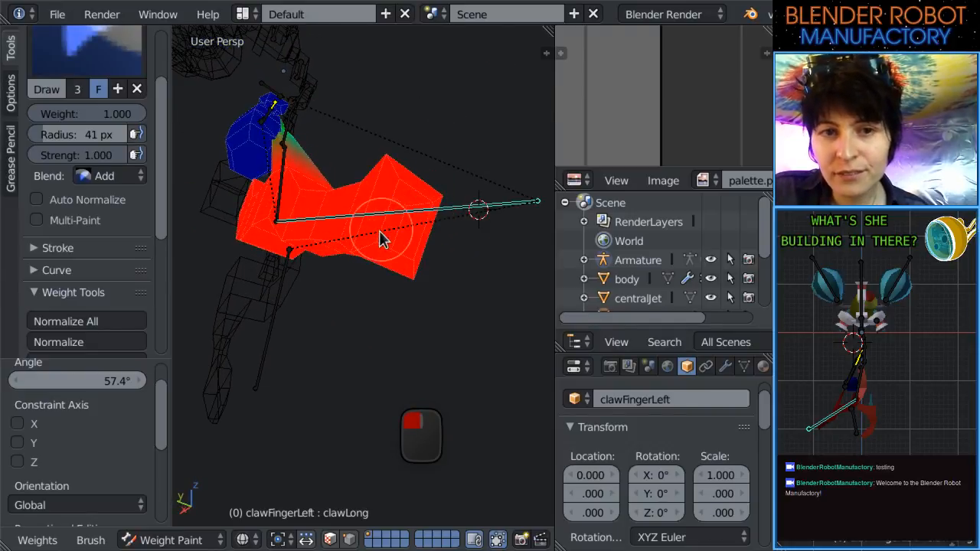
Try rotating the clawLong bone further in front view to test how the arm and hose follow.
key(KP_1)
shift+middle_drag(415, 209, 281, 400)
scroll(355, 362, down, 3)
scroll(318, 376, up, 3)
scroll(322, 374, down, 5)
key(r)
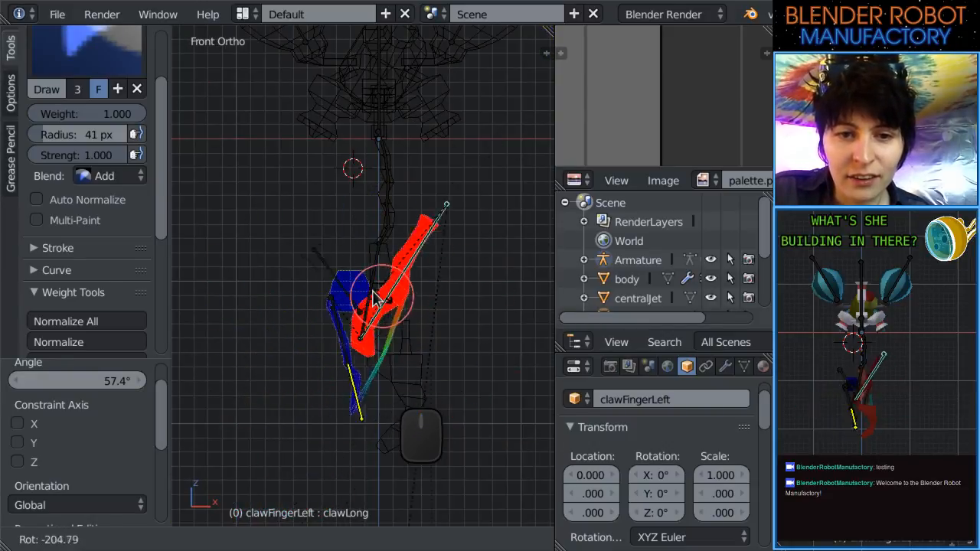
click(351, 387)
Select all bones and clear their rotation, scale and location.
key(a)
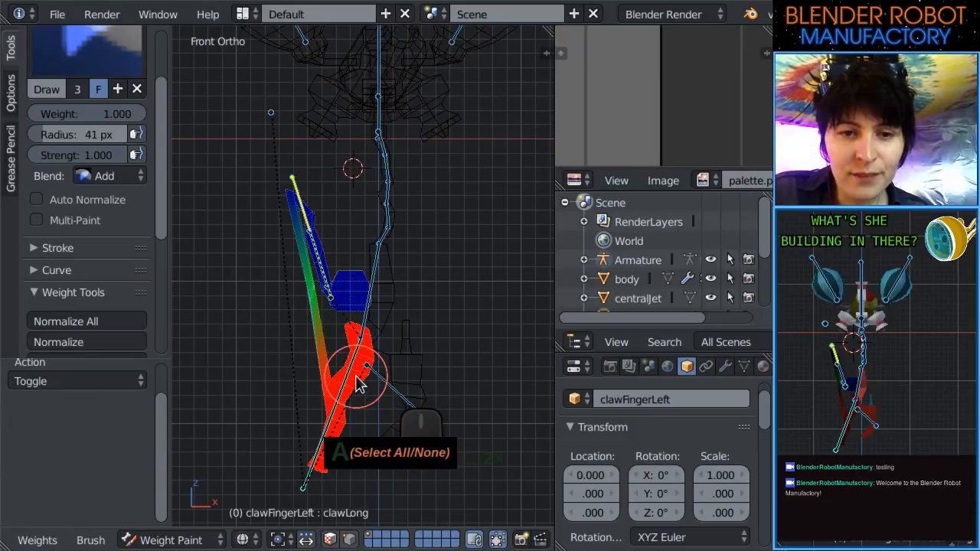
key(alt+r)
key(alt+s)
key(alt+g)
shift+middle_drag(339, 376, 349, 279)
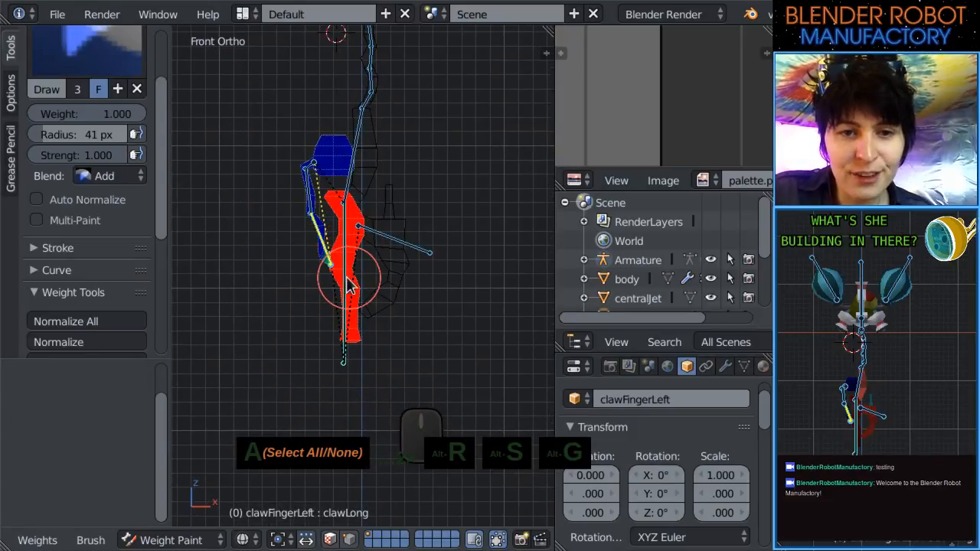
Test-rotate the clawLong bone by 11.2° and once more with the view in solid shading.
key(r)
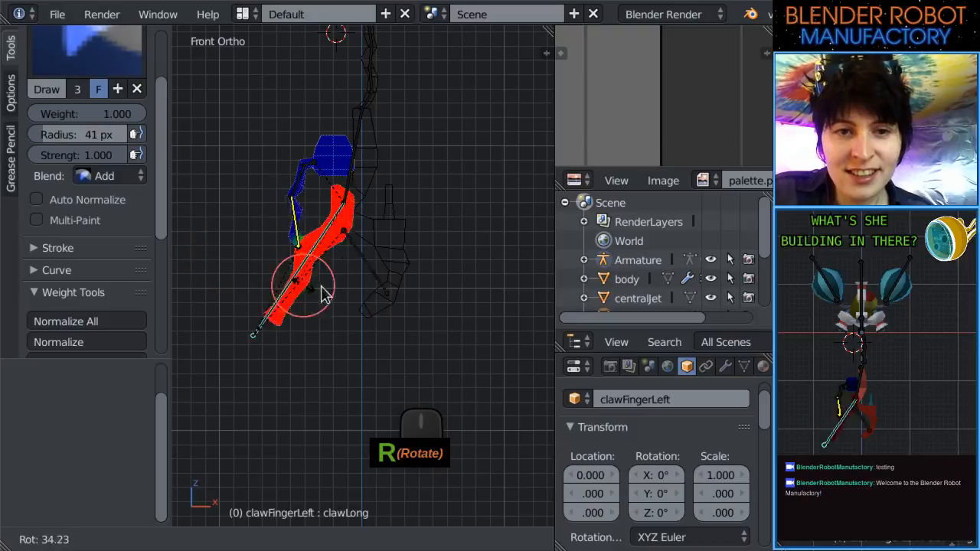
click(345, 352)
key(z)
key(r)
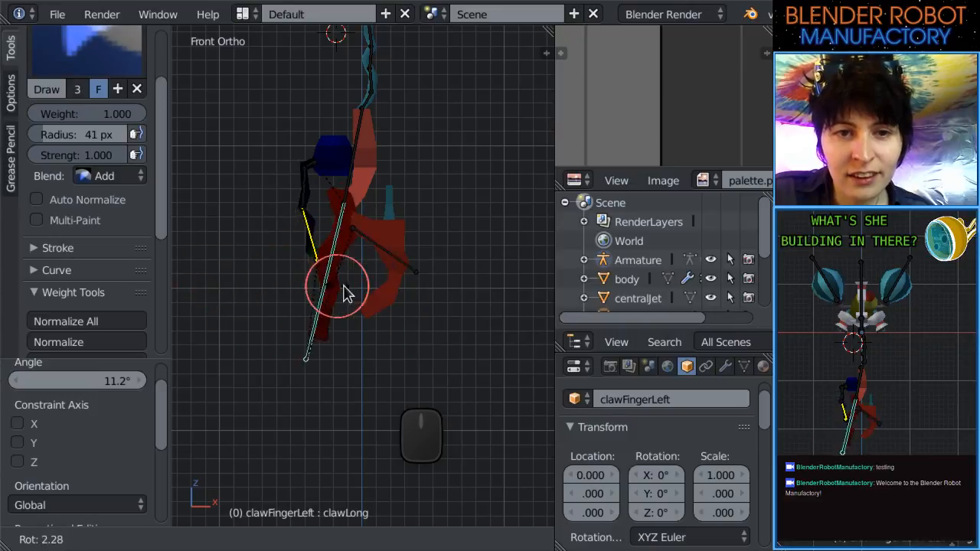
click(304, 291)
Return the whole armature to its rest pose by clearing all bones' rotation, scale and location.
key(a)
key(alt+r)
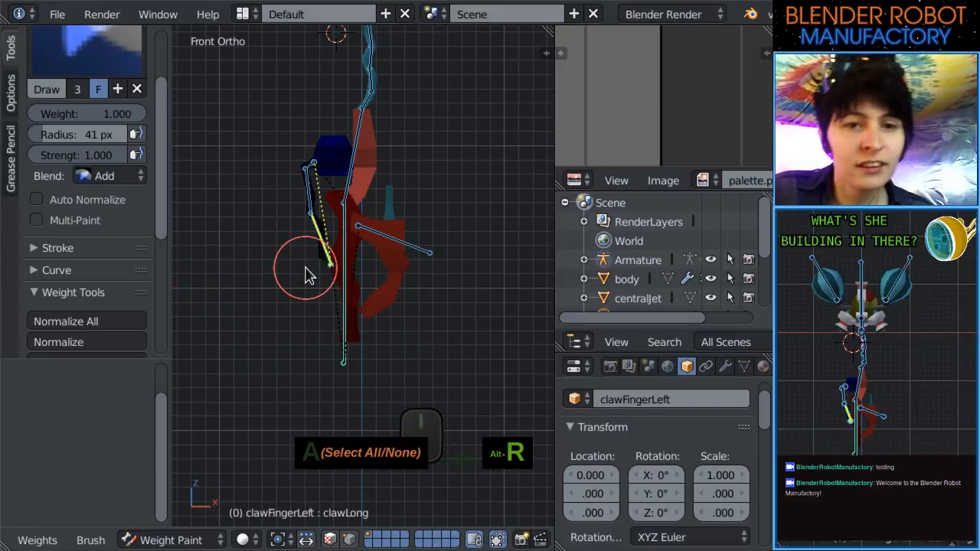
key(alt+s)
key(alt+g)
Select the clawShort bone, try rotating it, and undo the rotation.
scroll(438, 215, up, 3)
right_click(406, 228)
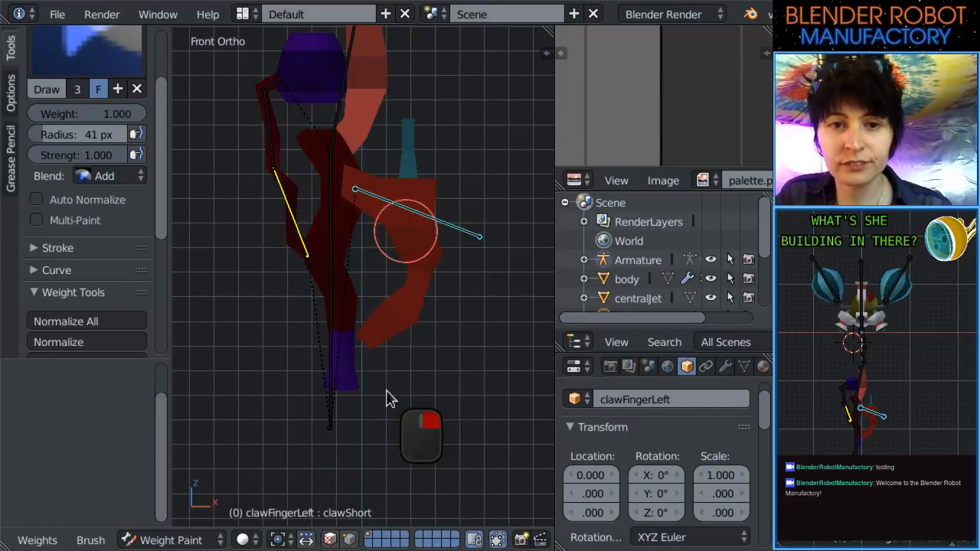
scroll(348, 390, up, 3)
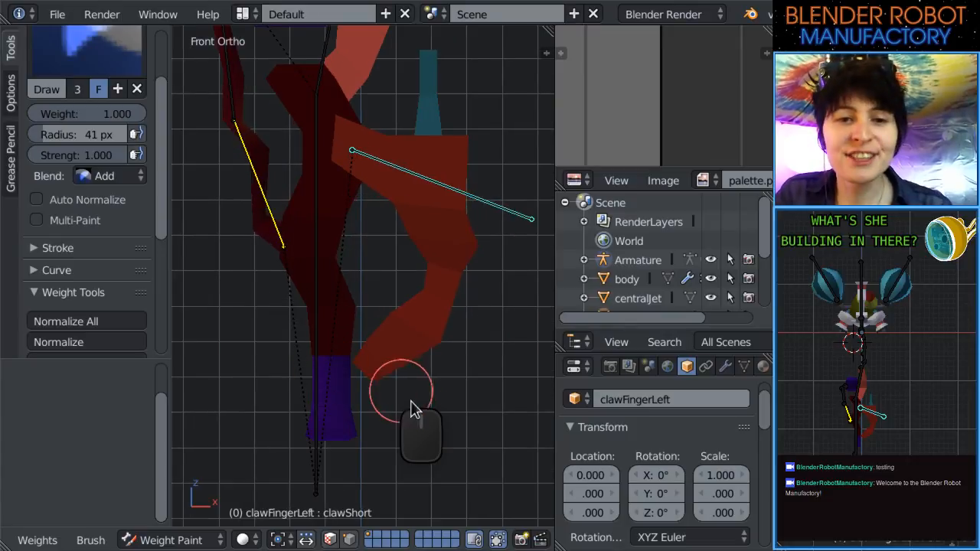
key(r)
click(497, 303)
key(ctrl+z)
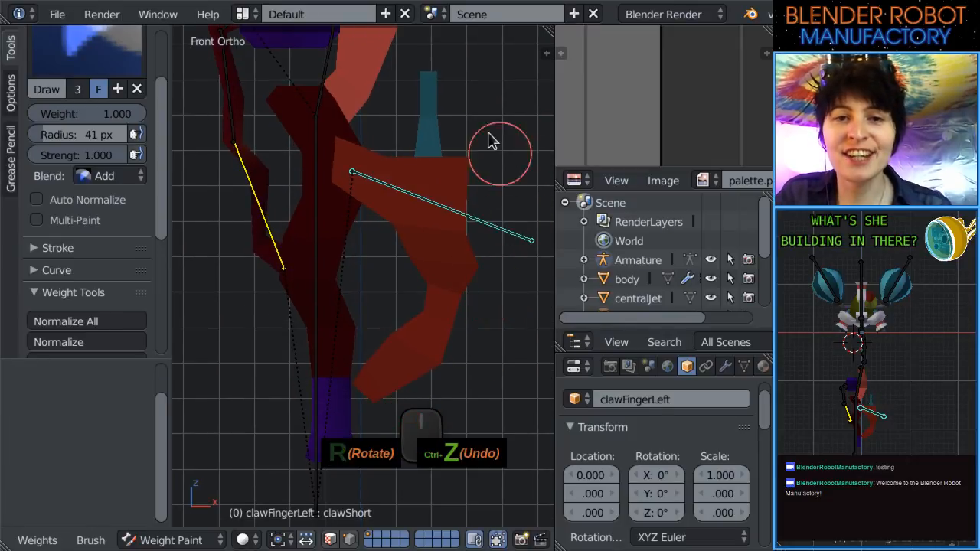
scroll(446, 227, down, 4)
scroll(442, 235, up, 2)
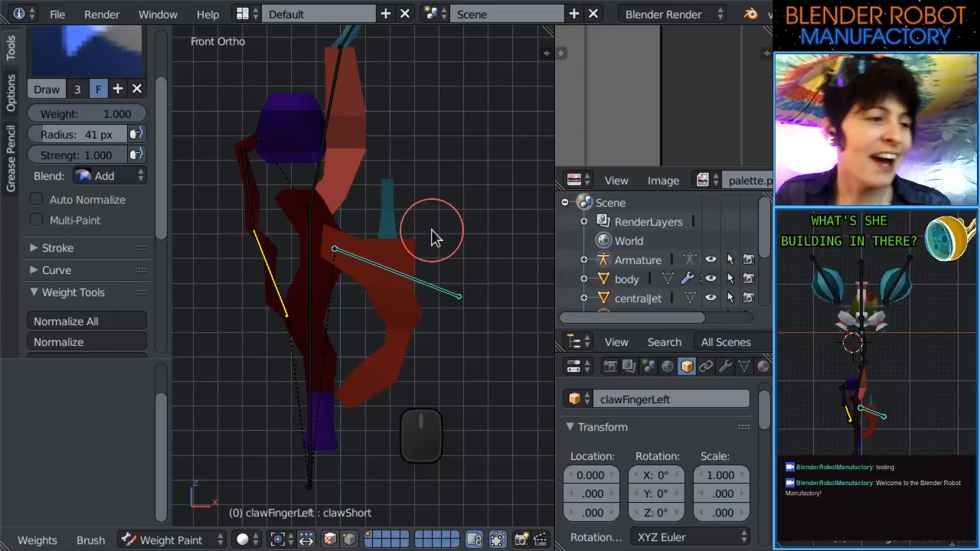
scroll(433, 238, up, 2)
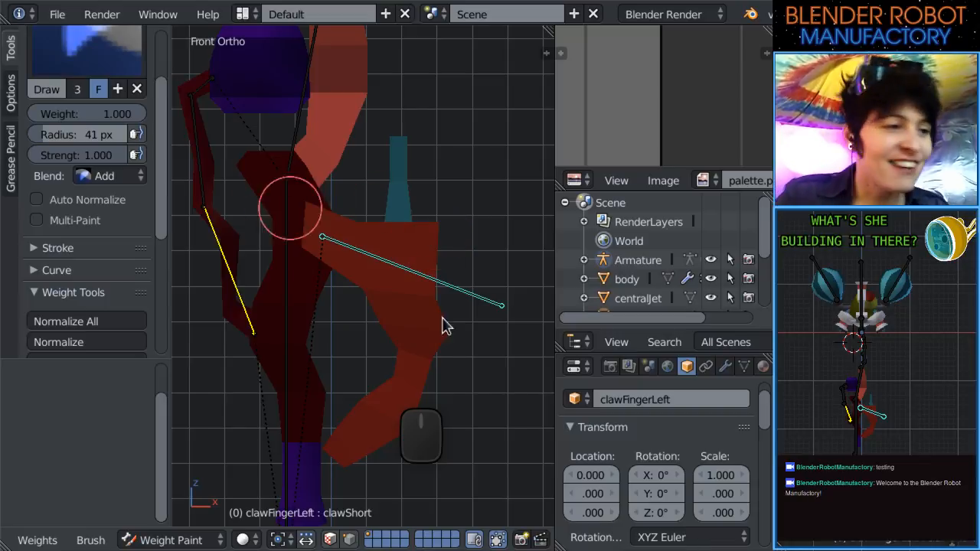
mouse_move(395, 327)
shift+middle_down()
mouse_move(355, 313)
mouse_move(351, 357)
shift+middle_up()
scroll(355, 313, up, 1)
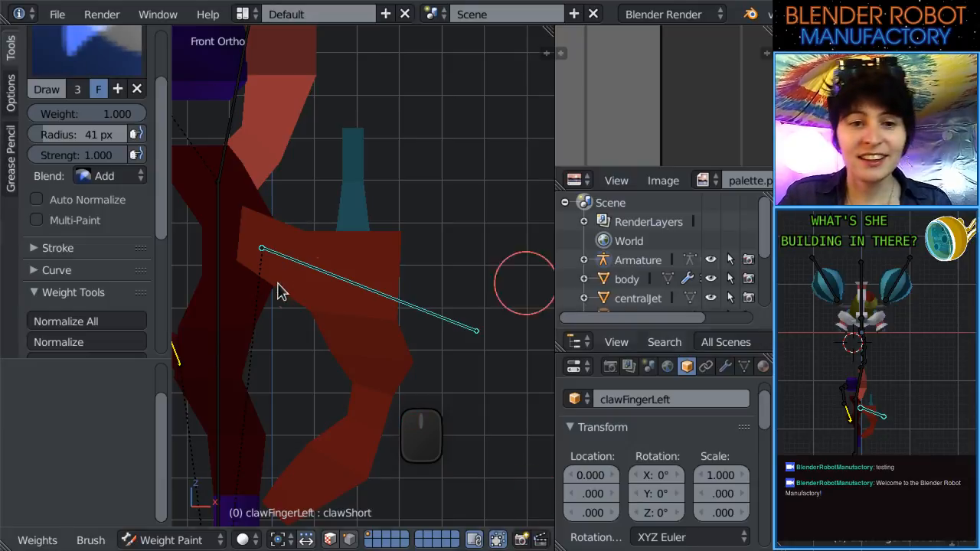
Try rotating the clawShort bone once more and undo that rotation.
scroll(429, 289, down, 3)
key(r)
scroll(417, 306, up, 3)
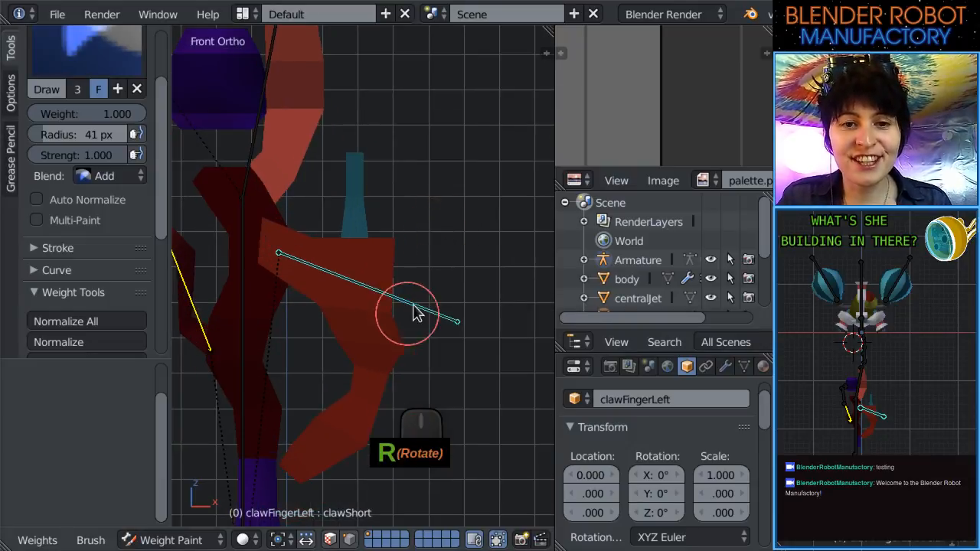
click(427, 235)
key(ctrl+z)
scroll(418, 241, up, 1)
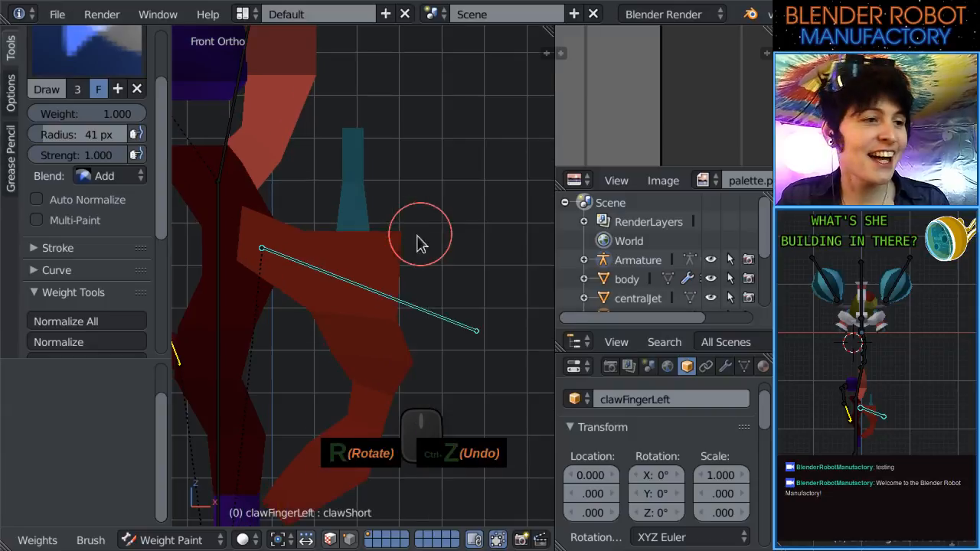
scroll(417, 243, down, 3)
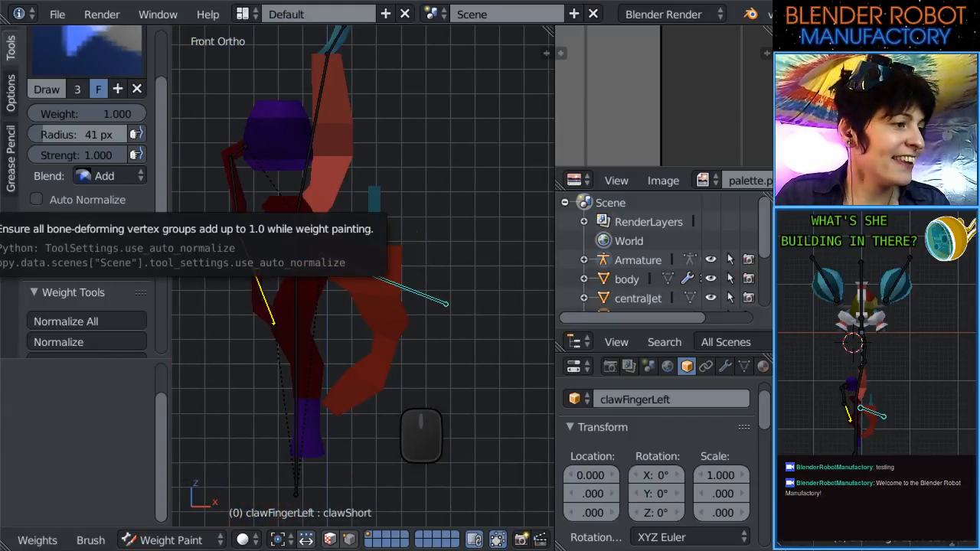
click(37, 200)
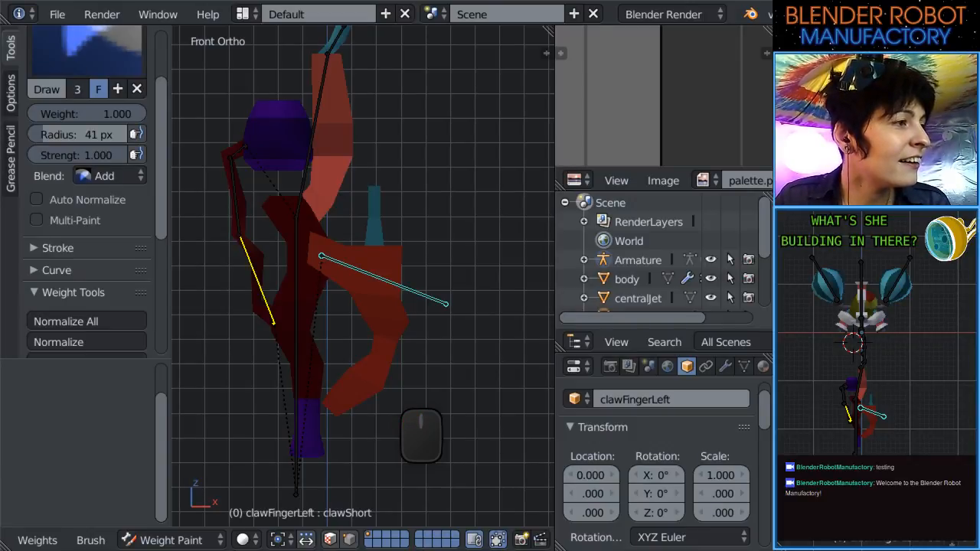
Rotate the clawShort bone by -37.9° and view the claw from the front.
scroll(396, 298, up, 1)
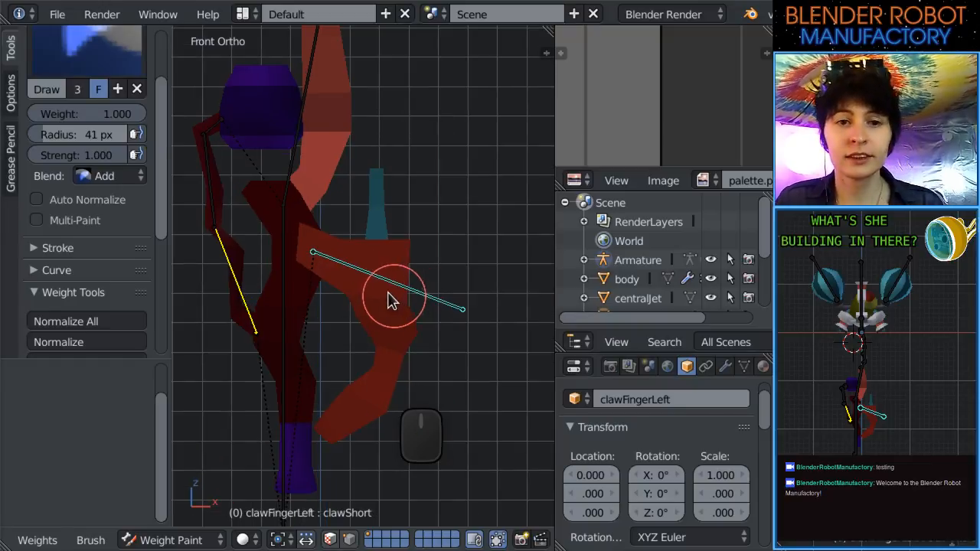
middle_drag(395, 298, 397, 318)
key(r)
click(451, 227)
key(KP_1)
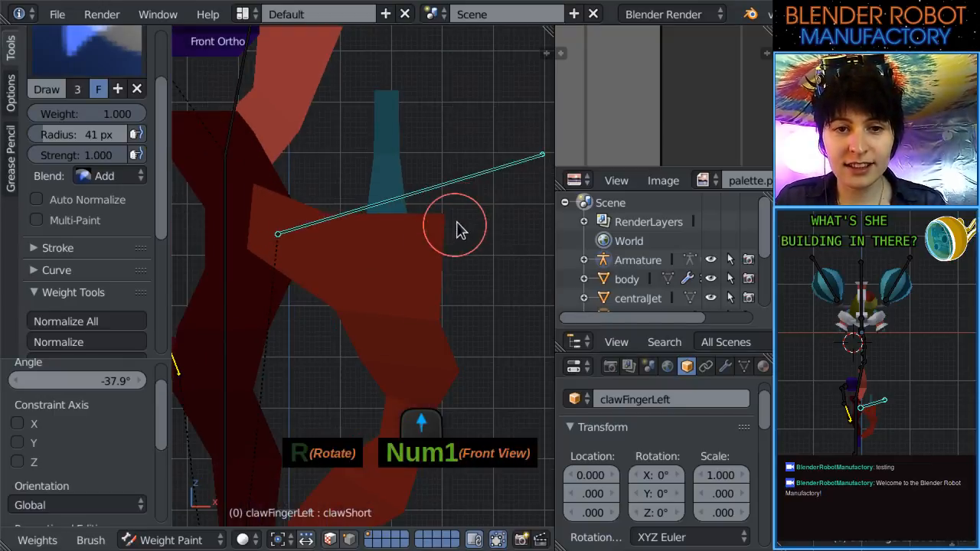
Undo the clawShort rotation and switch to weight painting the clawFingerRight mesh.
key(ctrl+z)
middle_drag(409, 230, 270, 382)
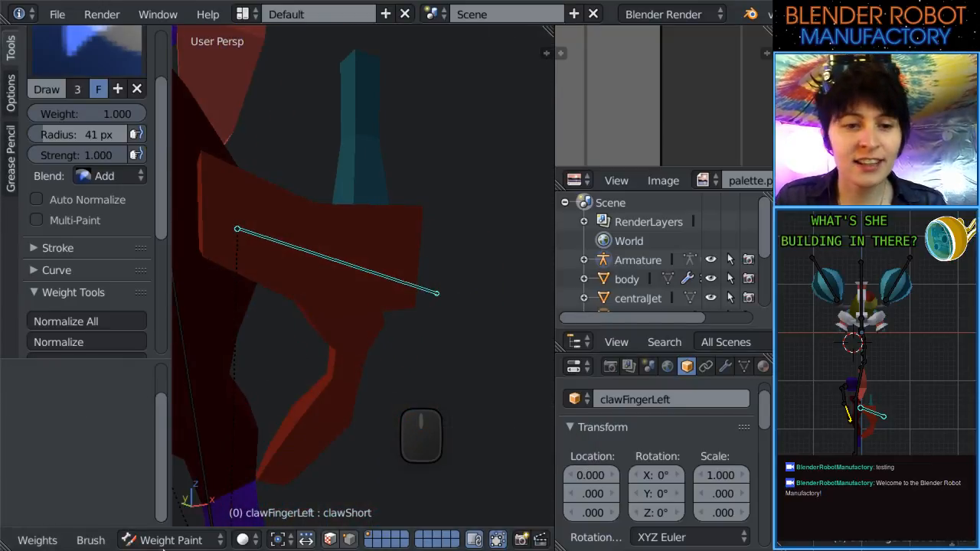
key(ctrl+Tab)
right_click(407, 214)
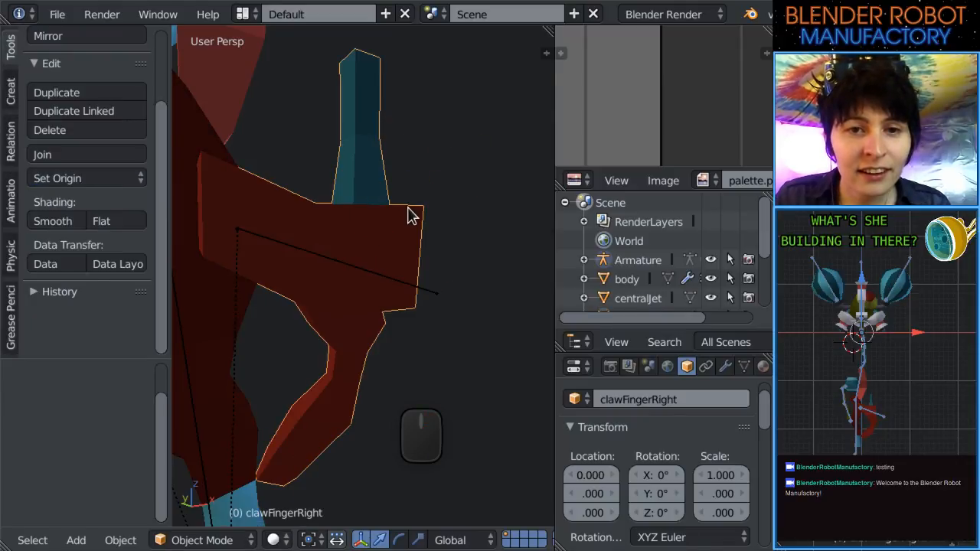
key(ctrl+Tab)
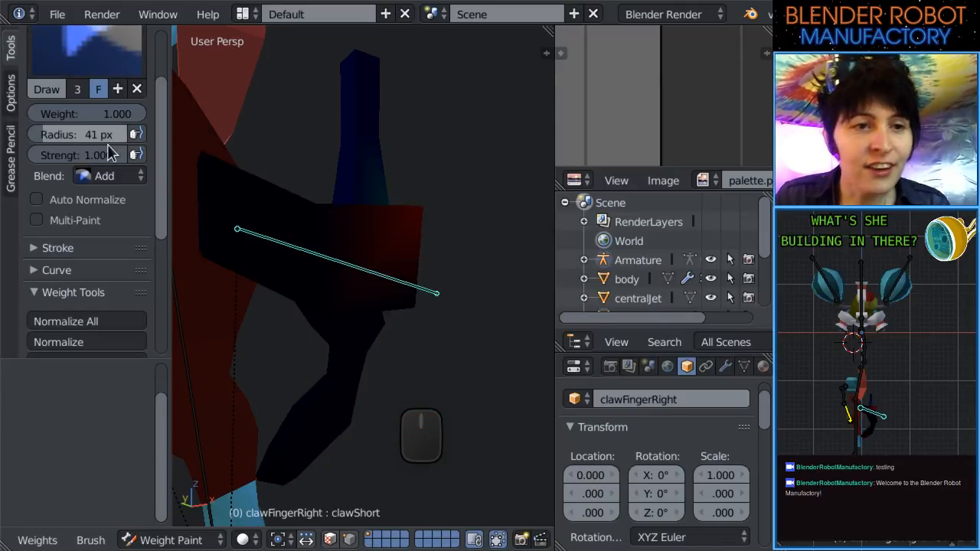
Set the brush radius to 66 px and paint clawFingerRight with weight 1.000 for the clawShort bone, using wireframe shading.
middle_drag(498, 302, 418, 285)
key(f)
click(383, 286)
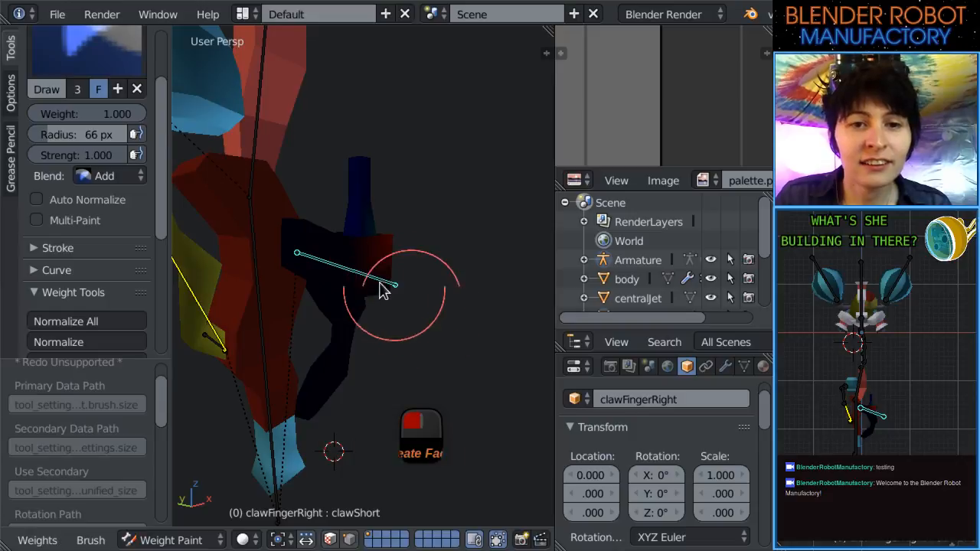
mouse_move(383, 285)
mouse_down()
mouse_move(376, 164)
mouse_move(361, 263)
mouse_move(371, 168)
mouse_move(357, 245)
mouse_move(302, 252)
mouse_move(310, 319)
mouse_move(343, 337)
mouse_move(318, 383)
mouse_move(350, 230)
mouse_move(308, 253)
mouse_move(368, 262)
mouse_move(345, 270)
mouse_up()
key(z)
middle_drag(439, 283, 61, 286)
mouse_move(341, 280)
mouse_down()
mouse_move(345, 166)
mouse_move(292, 434)
mouse_move(352, 416)
mouse_move(396, 451)
mouse_move(388, 447)
mouse_up()
mouse_move(388, 447)
middle_down()
mouse_move(325, 303)
mouse_move(343, 302)
middle_up()
mouse_move(344, 304)
mouse_down()
mouse_move(379, 332)
mouse_move(355, 280)
mouse_up()
key(KP_1)
Paint the remaining underside and back of clawFingerRight with full clawShort weight, finishing in the front view.
middle_drag(407, 138, 405, 317)
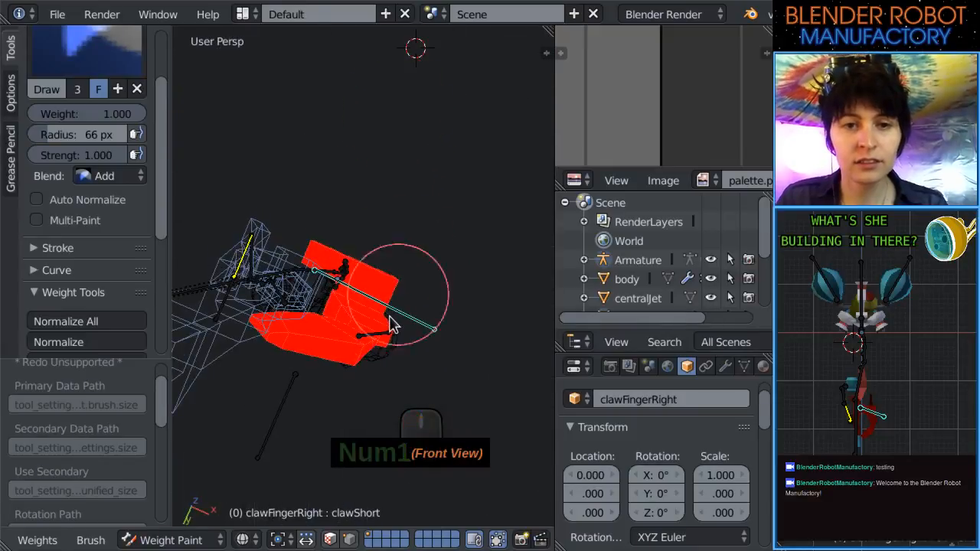
mouse_move(416, 350)
middle_down()
mouse_move(408, 396)
mouse_move(412, 176)
mouse_move(401, 298)
mouse_move(439, 221)
mouse_move(383, 258)
middle_up()
drag(354, 288, 348, 293)
middle_drag(349, 293, 486, 262)
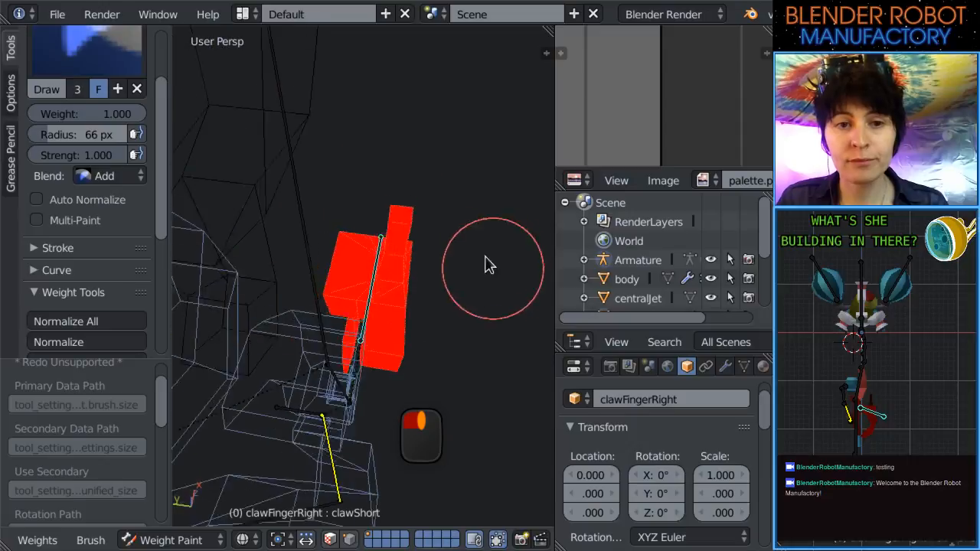
mouse_move(367, 339)
middle_down()
mouse_move(219, 278)
mouse_move(456, 287)
middle_up()
drag(456, 280, 359, 295)
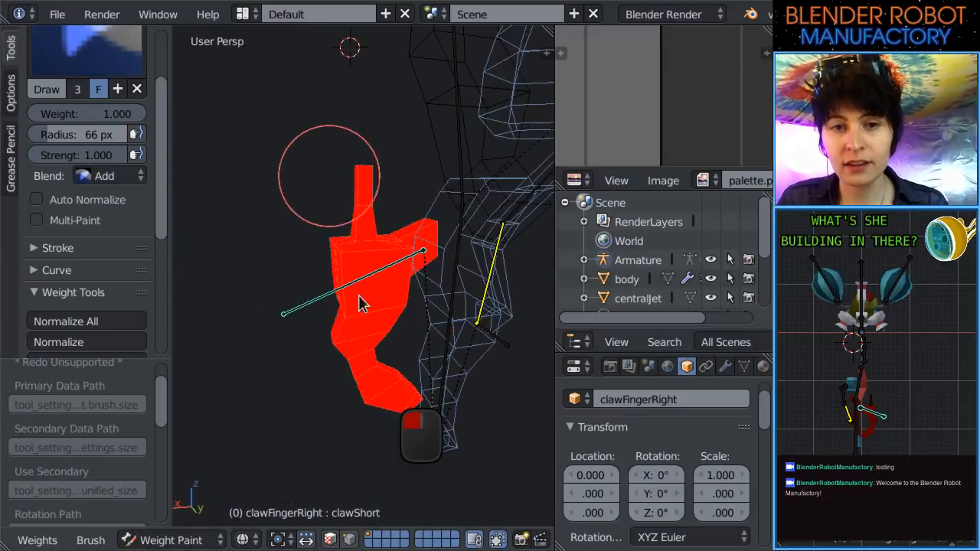
mouse_move(363, 350)
middle_down()
mouse_move(320, 287)
mouse_move(325, 265)
mouse_move(393, 340)
mouse_move(340, 314)
middle_up()
drag(340, 314, 371, 310)
key(KP_1)
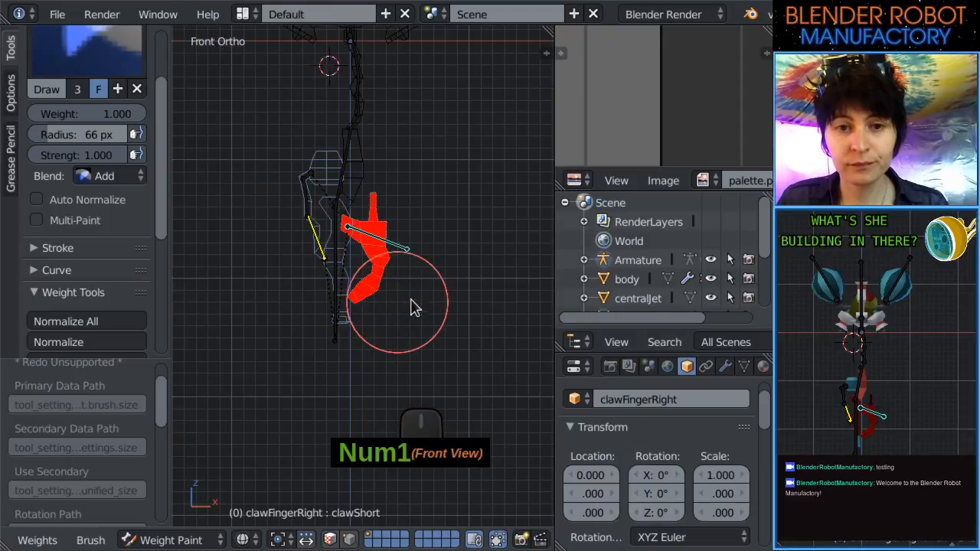
Test the clawShort bone in solid shading by rotating it -57.3°, and clear the rotation.
key(r)
click(437, 219)
key(z)
scroll(430, 217, up, 3)
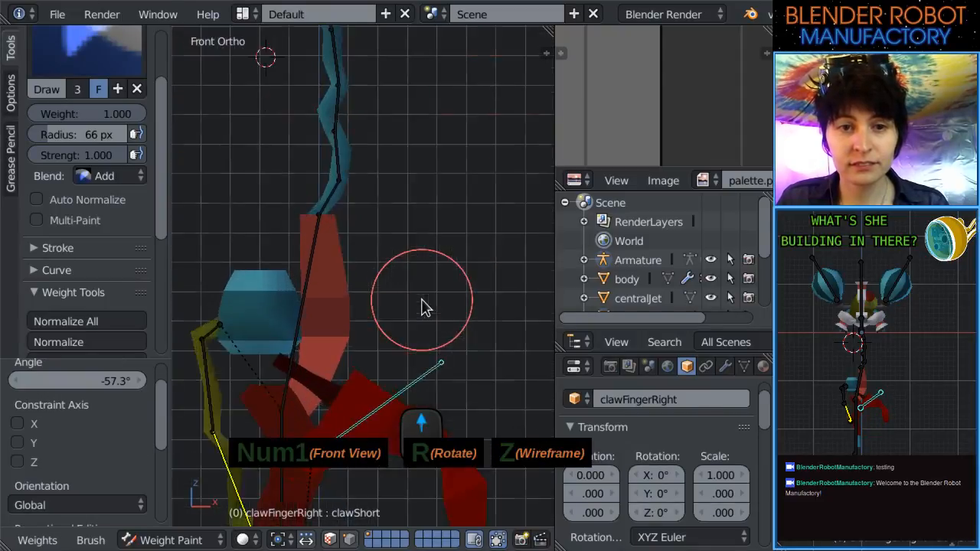
mouse_move(420, 306)
middle_down()
mouse_move(306, 376)
mouse_move(404, 310)
middle_up()
key(KP_1)
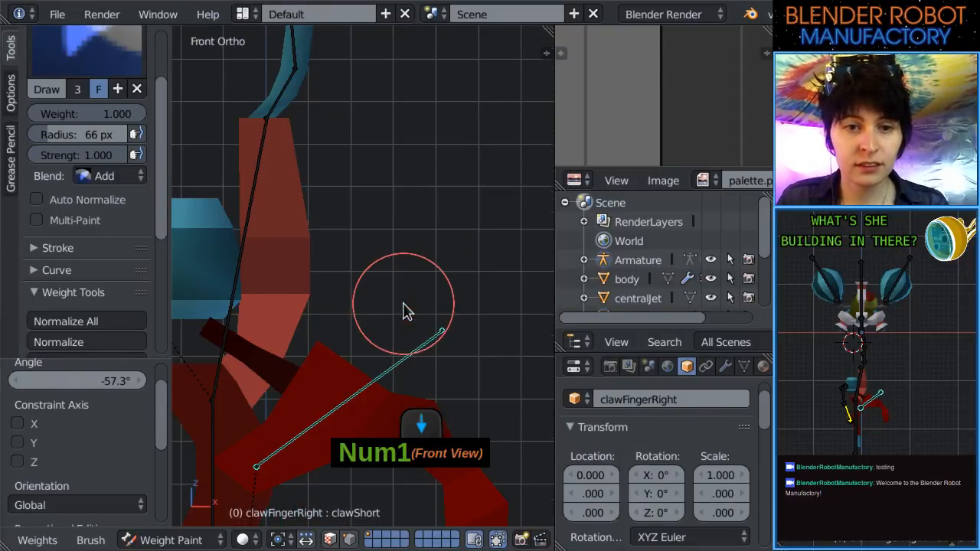
scroll(404, 310, down, 5)
key(alt+r)
Rotate the clawShort bone by -98.7° to test the claw finger, and clear its rotation again.
scroll(437, 256, up, 4)
key(r)
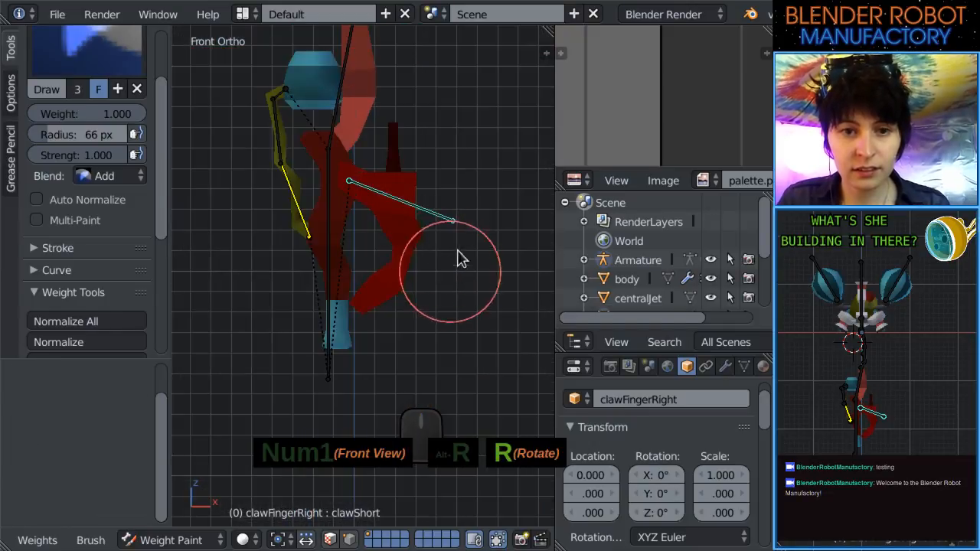
click(422, 77)
scroll(361, 319, up, 3)
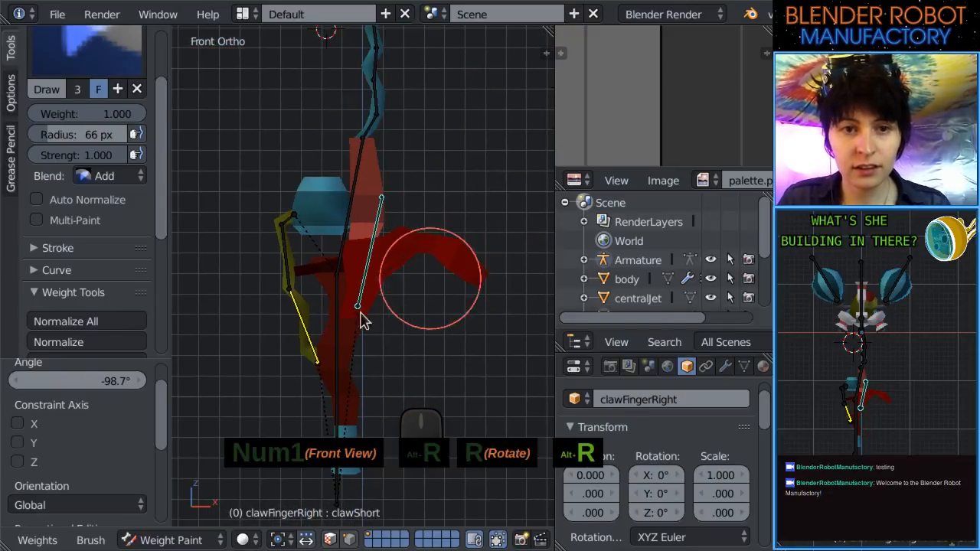
Select the clawLong bone and test its deformation from the front with rotations of -3.35° and 46°.
middle_drag(361, 320, 438, 350)
right_click(317, 334)
key(KP_1)
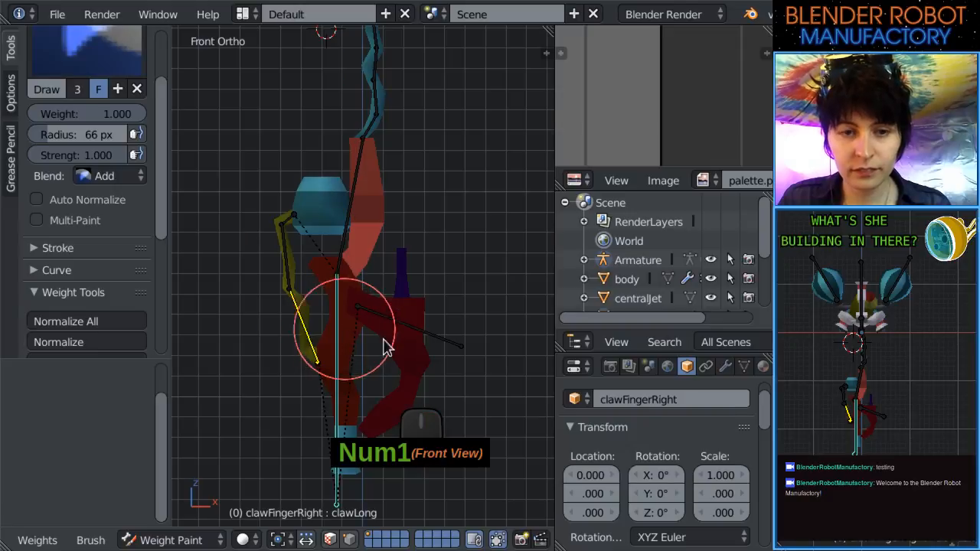
key(r)
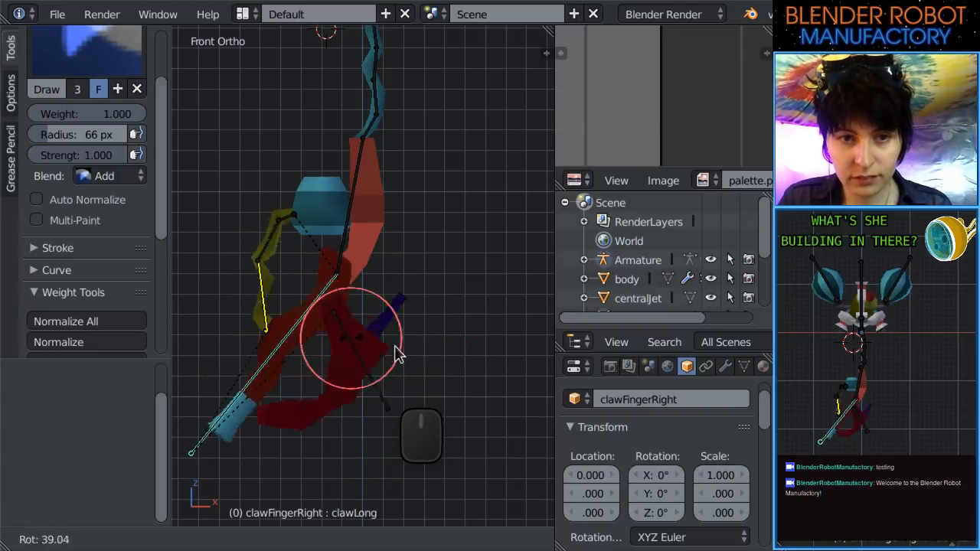
click(419, 355)
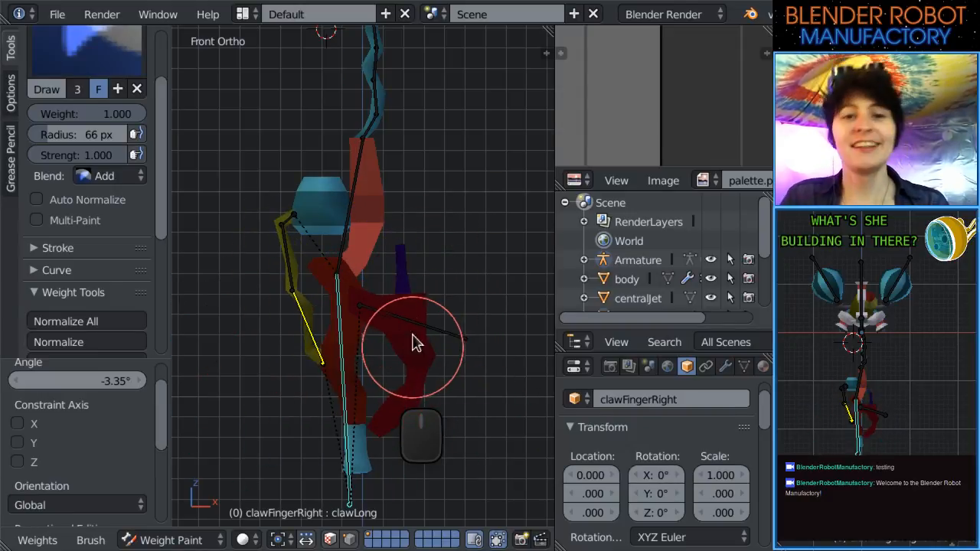
key(r)
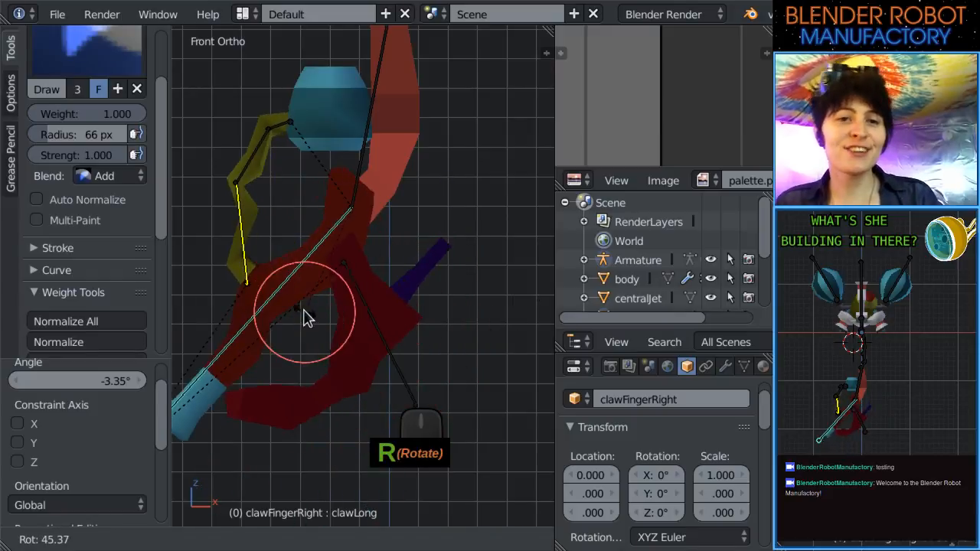
click(304, 318)
shift+middle_drag(361, 307, 435, 278)
scroll(420, 332, down, 2)
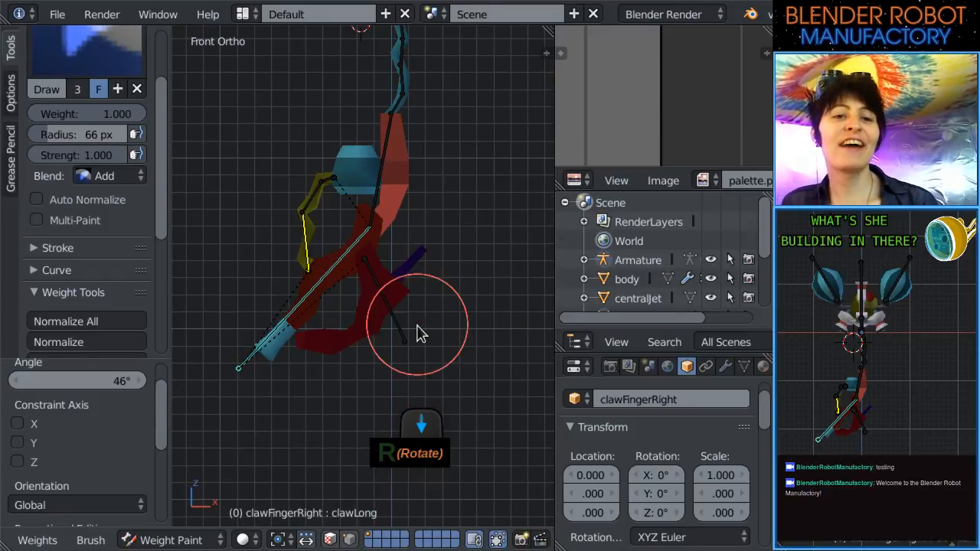
Rotate the clawLong bone by a further -5.12° and 5.46° while viewing the whole robot.
shift+middle_drag(416, 332, 434, 280)
key(r)
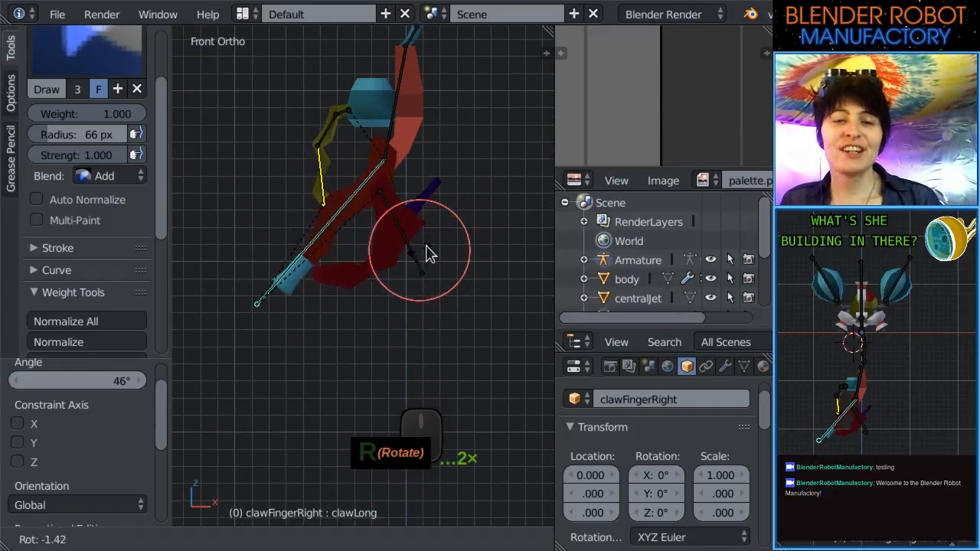
click(443, 288)
scroll(440, 280, down, 5)
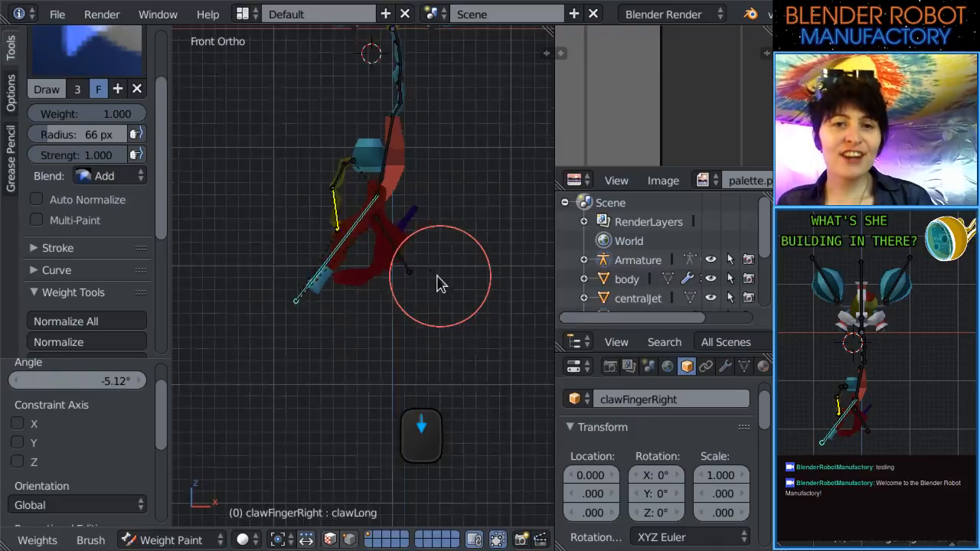
shift+middle_drag(440, 300, 442, 320)
key(r)
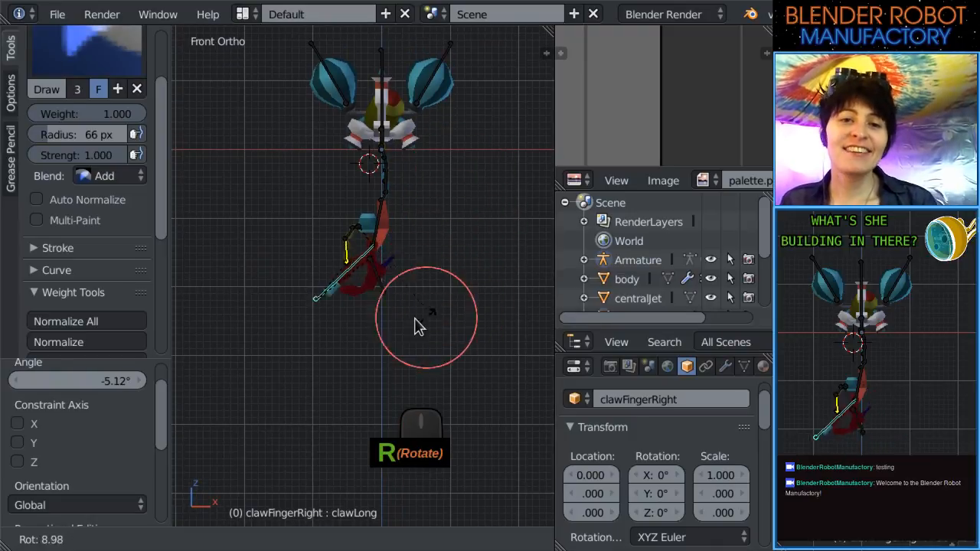
click(431, 311)
scroll(431, 312, up, 3)
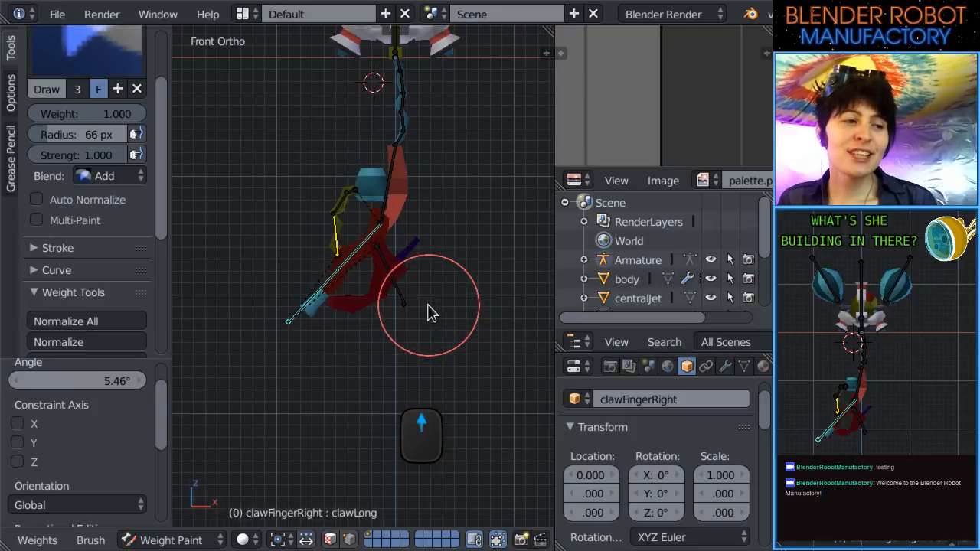
mouse_move(432, 313)
shift+middle_down()
mouse_move(431, 340)
mouse_move(392, 306)
mouse_move(401, 317)
shift+middle_up()
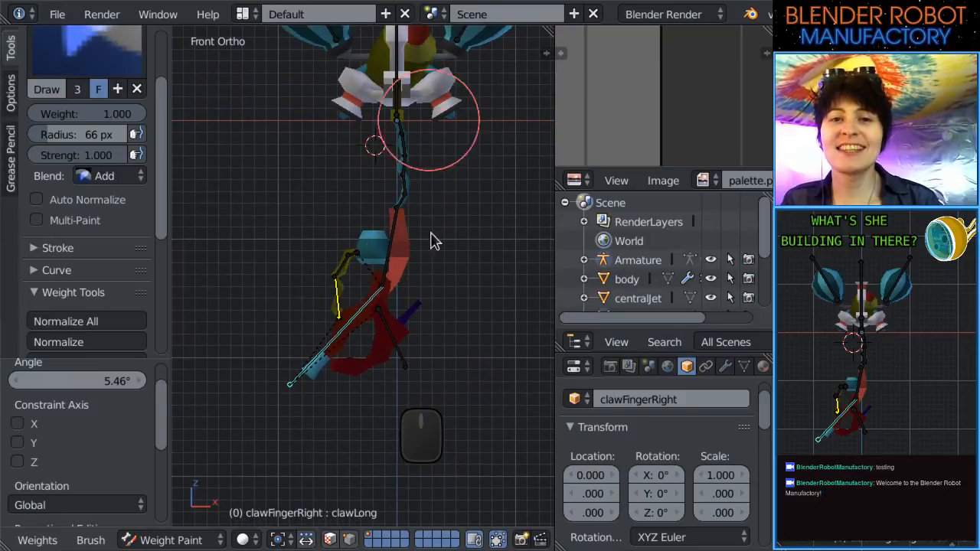
Select the clawMid bone and rotate it in the front view by -37.2° and 1.95°.
middle_drag(431, 241, 376, 400)
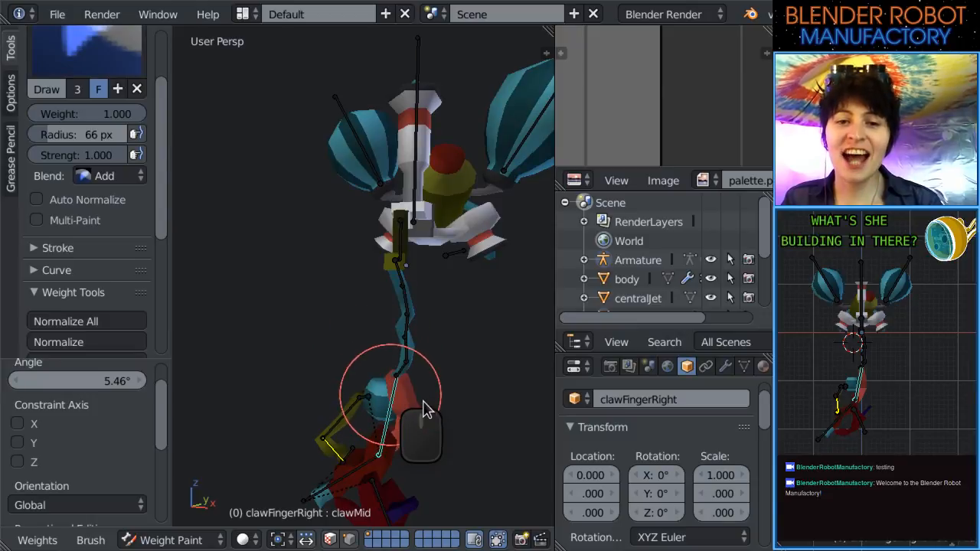
key(KP_1)
key(r)
click(449, 351)
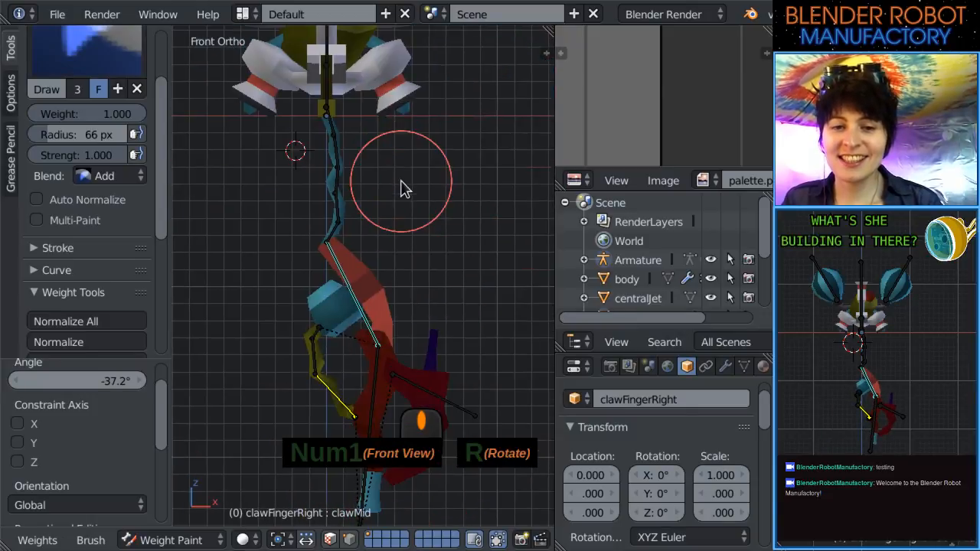
key(r)
click(383, 324)
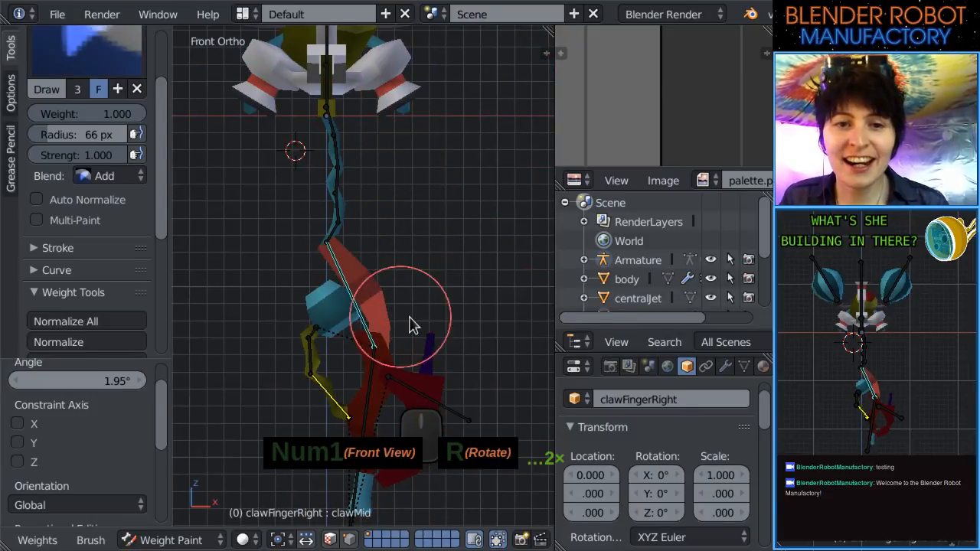
Try moving the clawMid bone and undo the move.
key(g)
click(375, 264)
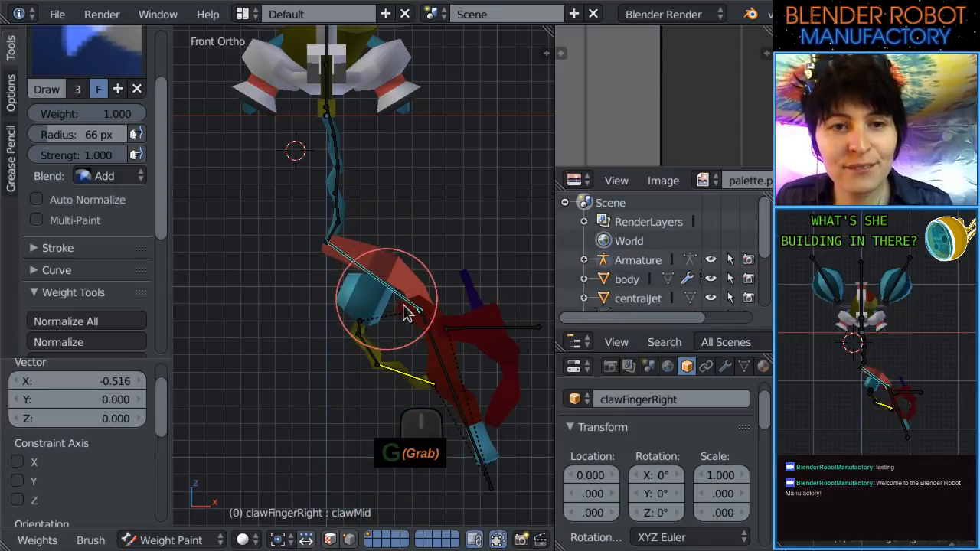
key(ctrl+z)
scroll(408, 320, down, 3)
scroll(389, 287, up, 5)
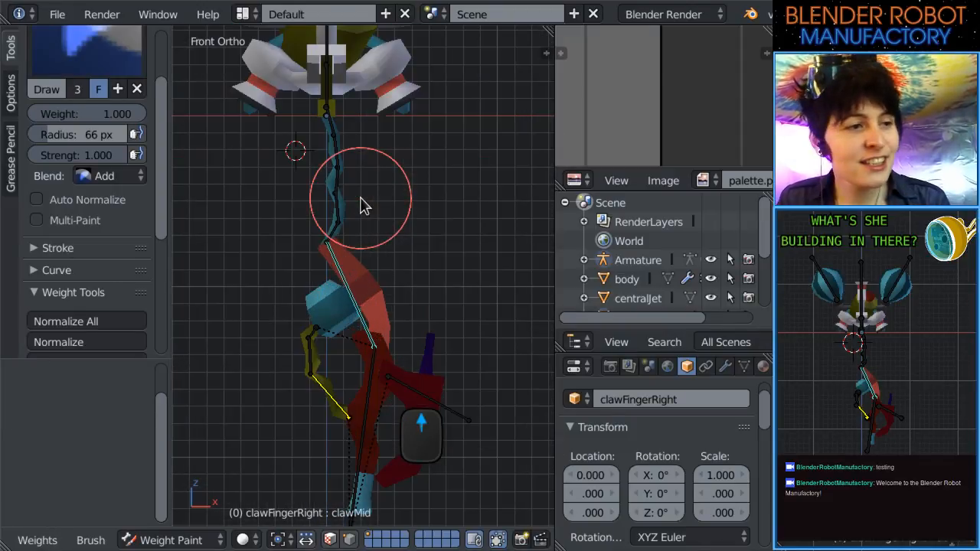
Select the Jelly4 bone above the claw, try rotating it, and undo the rotation.
right_click(341, 281)
key(r)
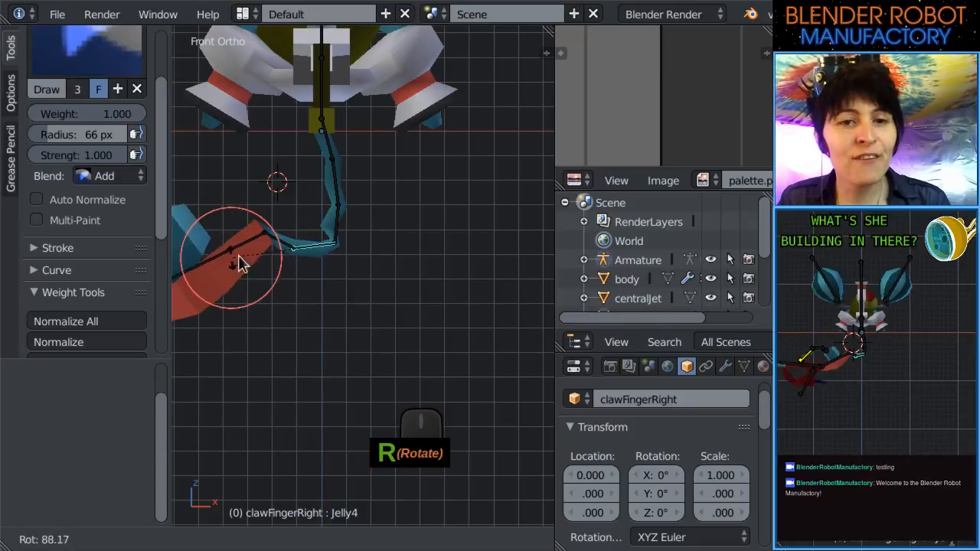
click(385, 235)
scroll(385, 252, down, 4)
key(ctrl+z)
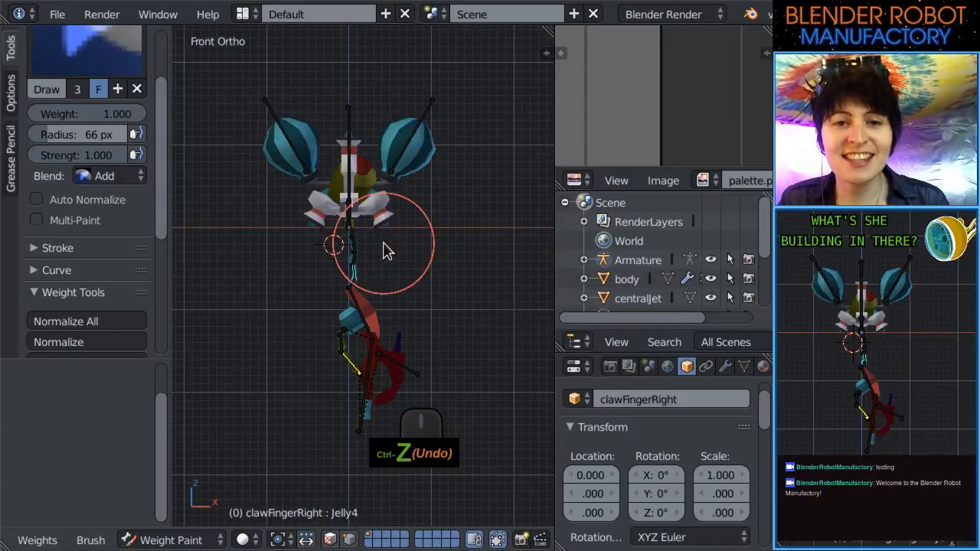
scroll(385, 253, up, 5)
Select all bones and clear their rotation, scale and location.
key(a)
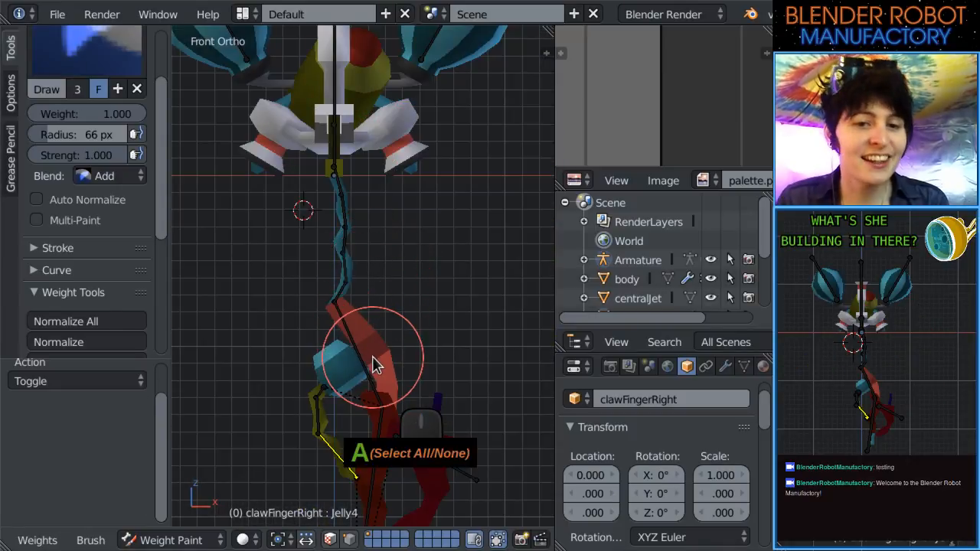
key(alt+r)
key(alt+s)
key(alt+g)
scroll(366, 352, up, 2)
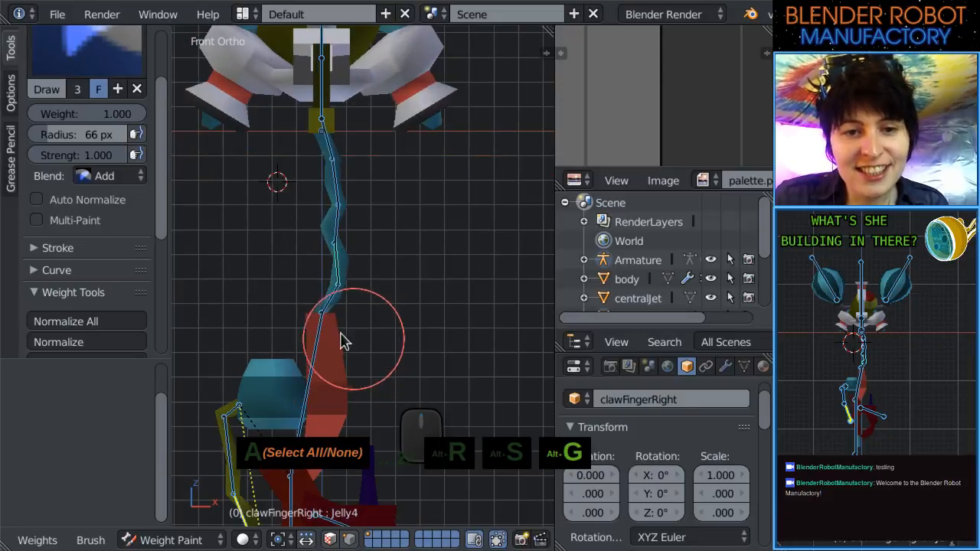
Select the clawMid bone and switch the armature to Edit Mode, with the joint between Jelly4 and clawMid in close view.
right_click(324, 328)
click(176, 540)
click(177, 497)
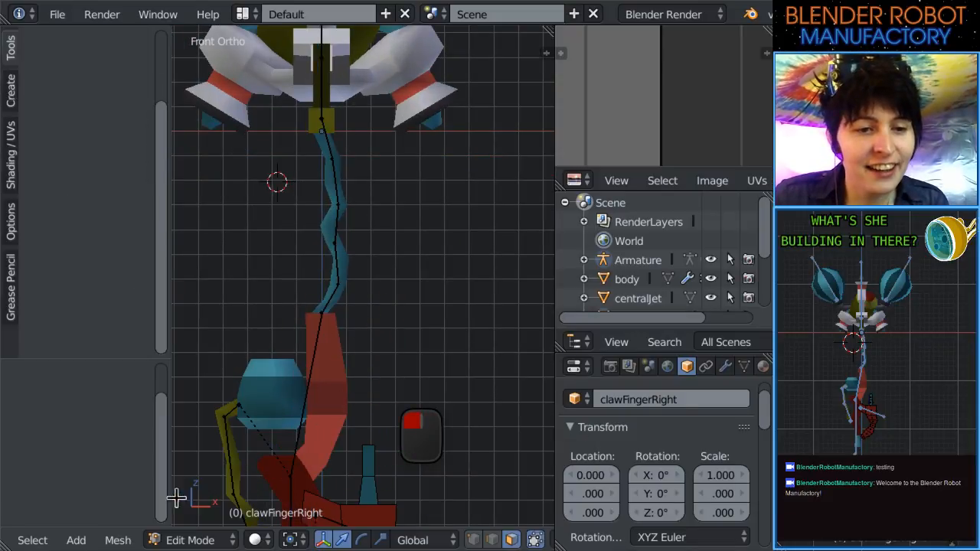
key(Tab)
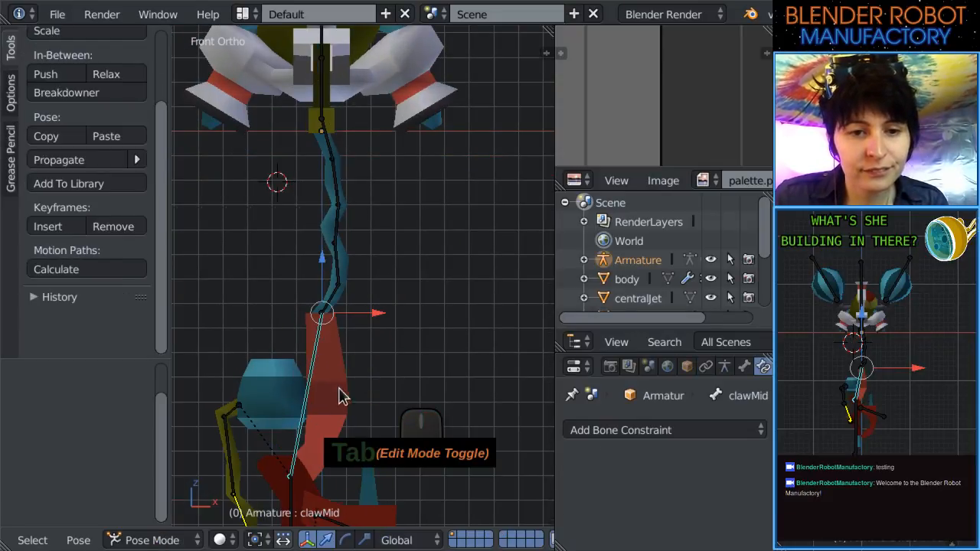
shift+middle_drag(341, 396, 376, 236)
click(164, 540)
click(162, 497)
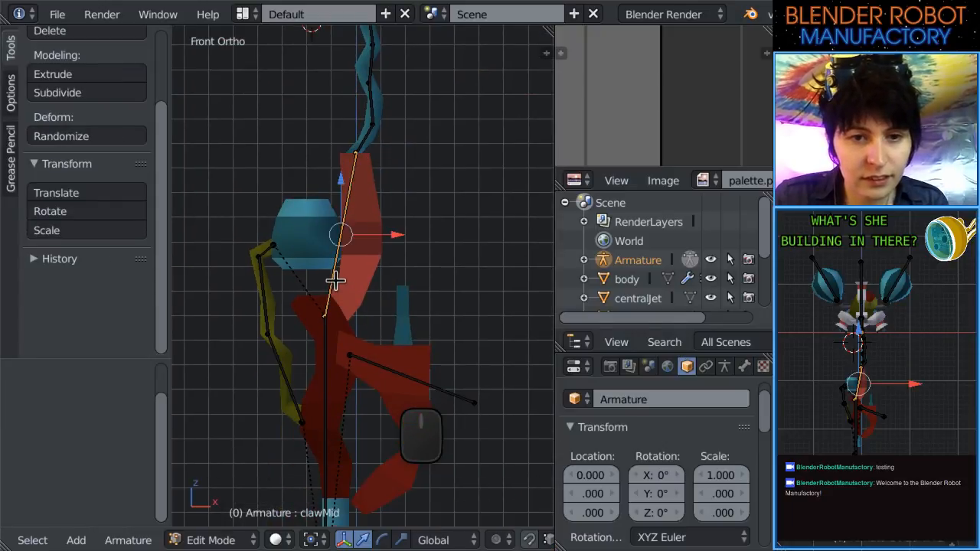
scroll(409, 155, up, 5)
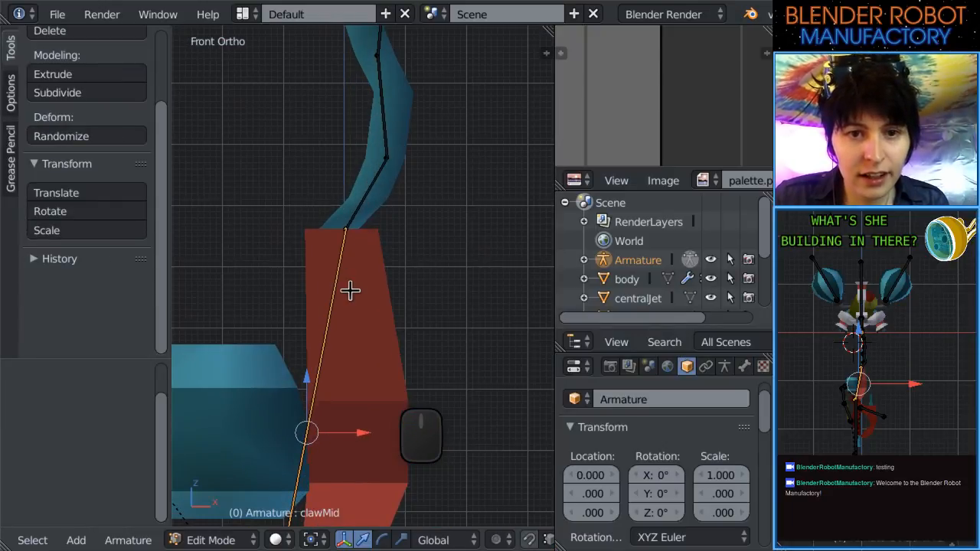
Try moving the clawMid bone in the armature and undo the move.
key(g)
click(426, 320)
key(ctrl+z)
scroll(429, 322, down, 5)
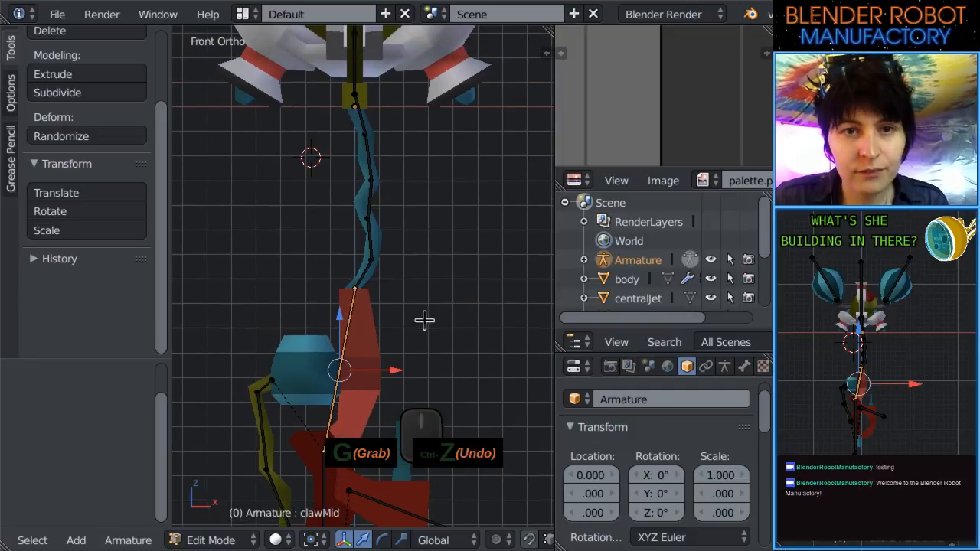
Select the five Jelly bones of the arm, from Jelly5 above the claw up to Jelly1.
middle_drag(425, 320, 472, 142)
key(KP_1)
key(b)
drag(457, 385, 289, 170)
shift+middle_drag(395, 170, 416, 368)
scroll(408, 360, up, 3)
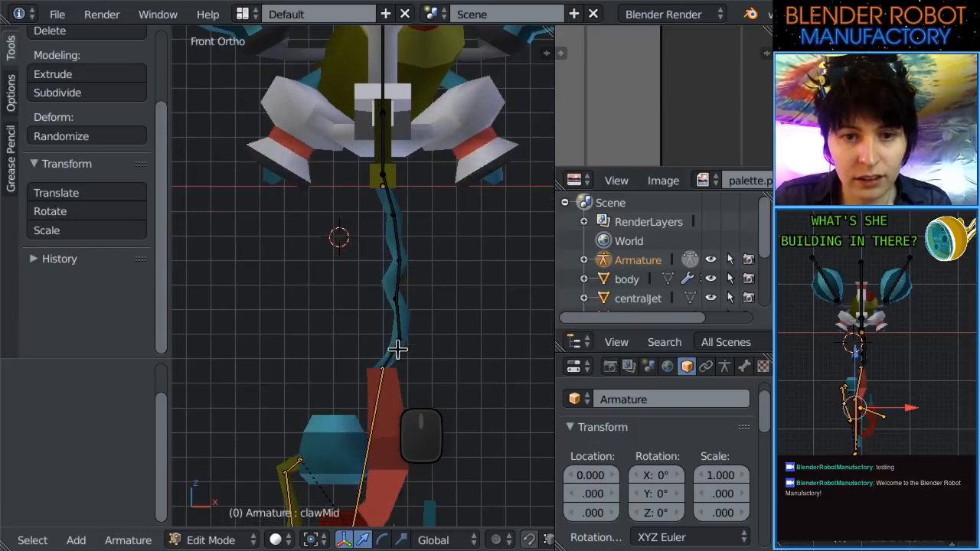
right_click(397, 349)
shift+right_click(404, 323)
shift+right_click(394, 282)
shift+middle_drag(447, 319, 387, 382)
shift+right_click(395, 269)
shift+right_click(389, 233)
middle_drag(467, 414, 465, 321)
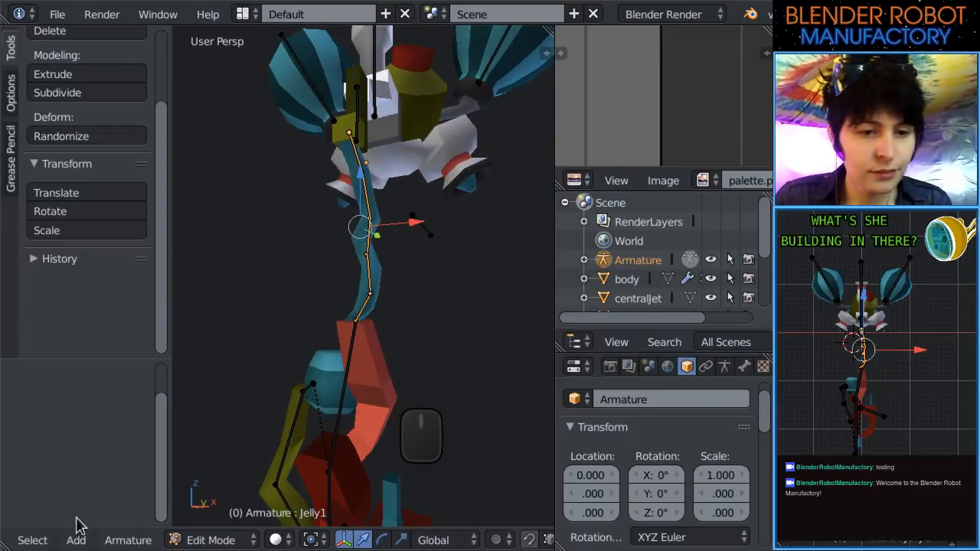
Separate the selected Jelly bones into their own armature, leave Edit Mode, and select the separated armature.
click(122, 540)
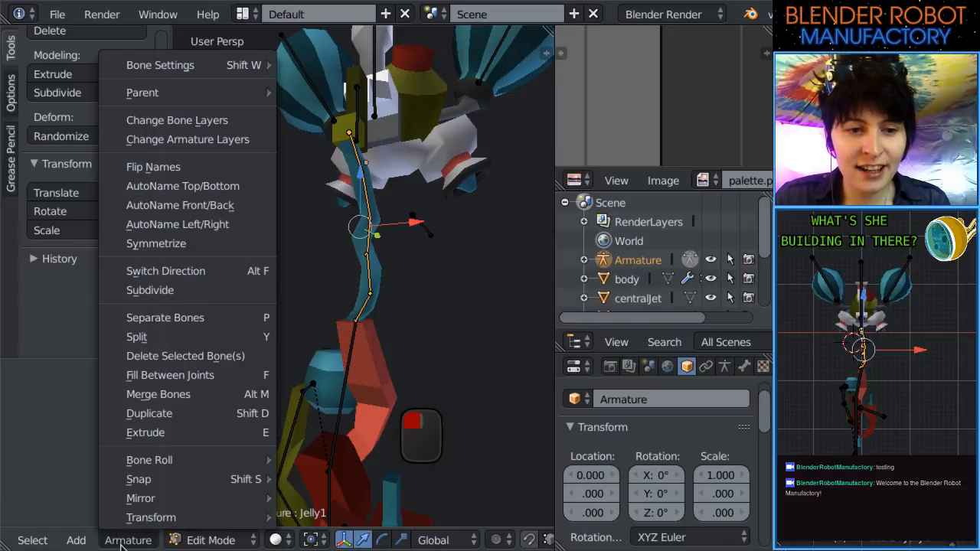
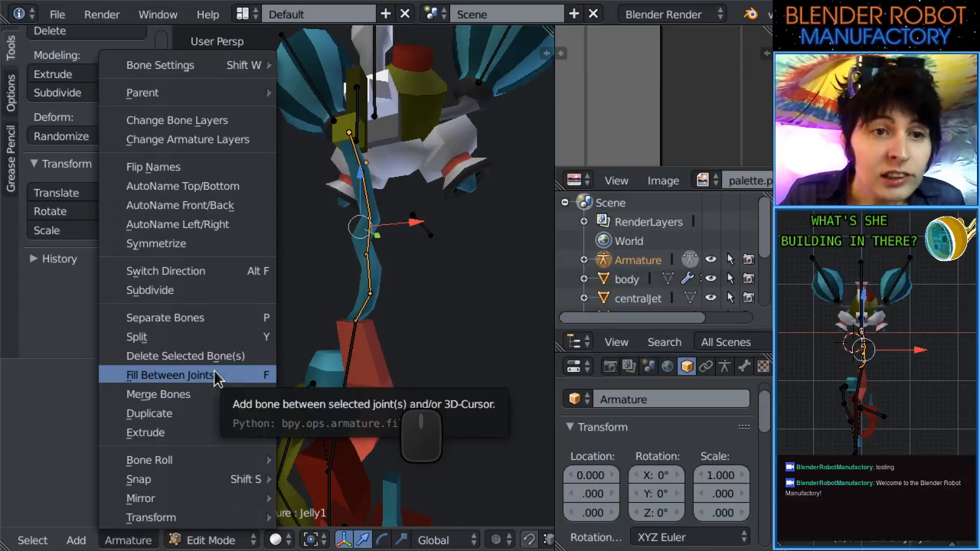
click(227, 328)
click(191, 323)
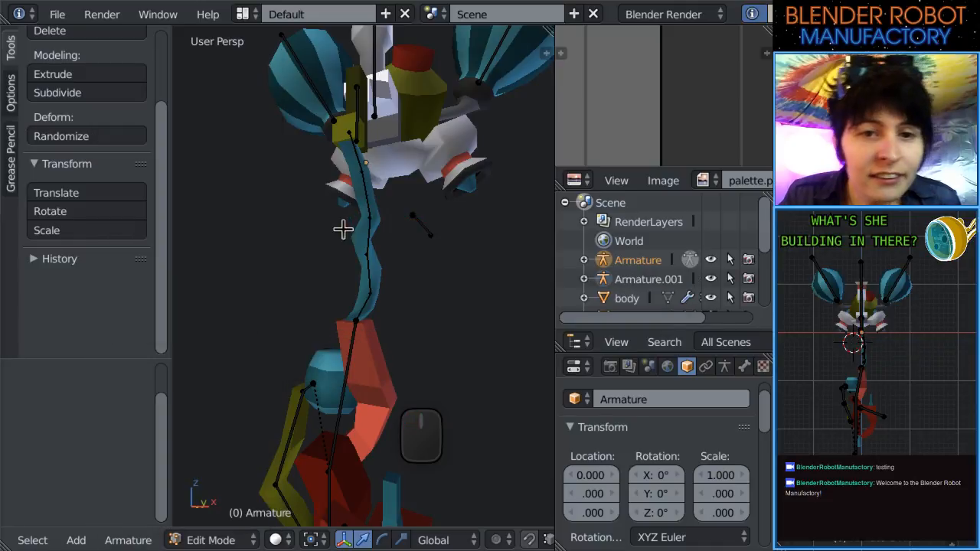
key(Tab)
right_click(368, 253)
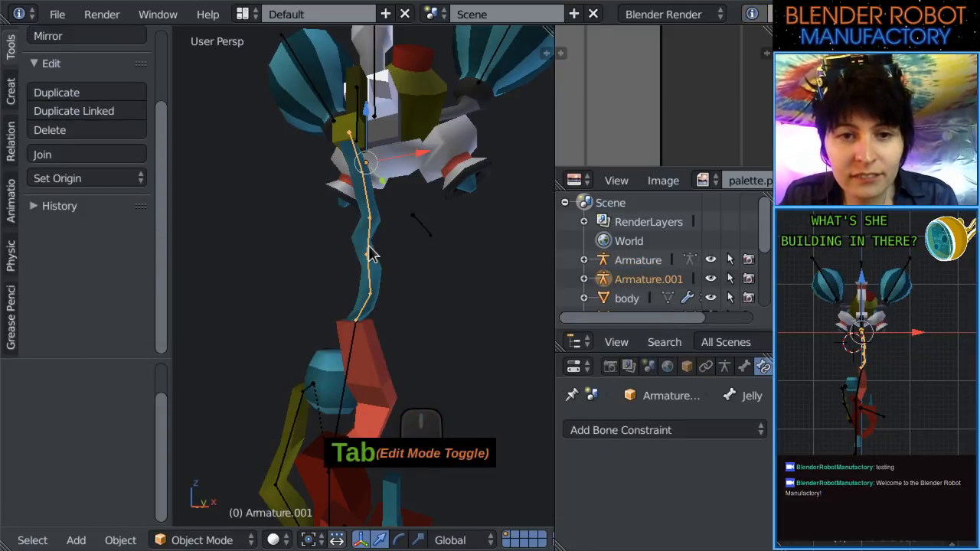
key(KP_1)
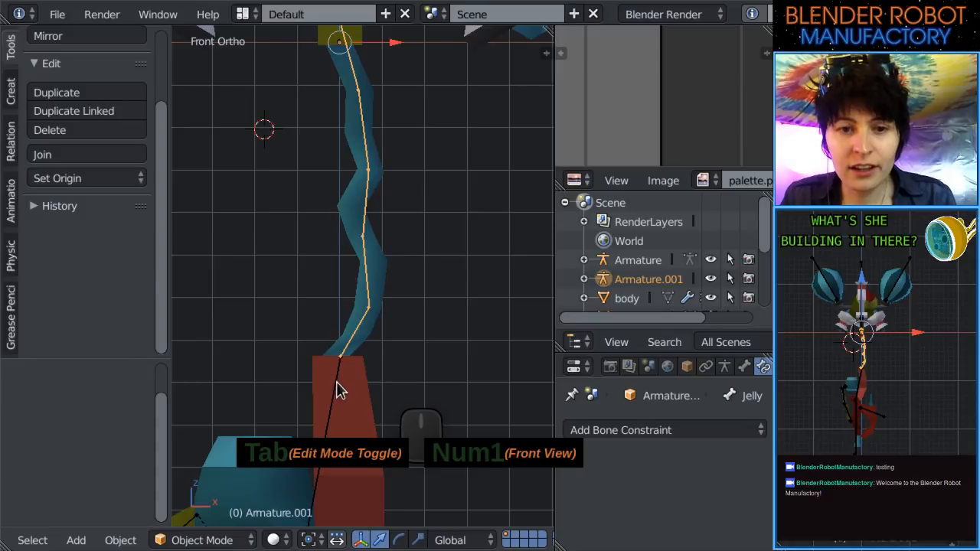
Select the main armature together with the separated Jelly armature and join them, keeping the main armature active.
right_click(341, 390)
right_click(352, 348)
scroll(357, 383, down, 3)
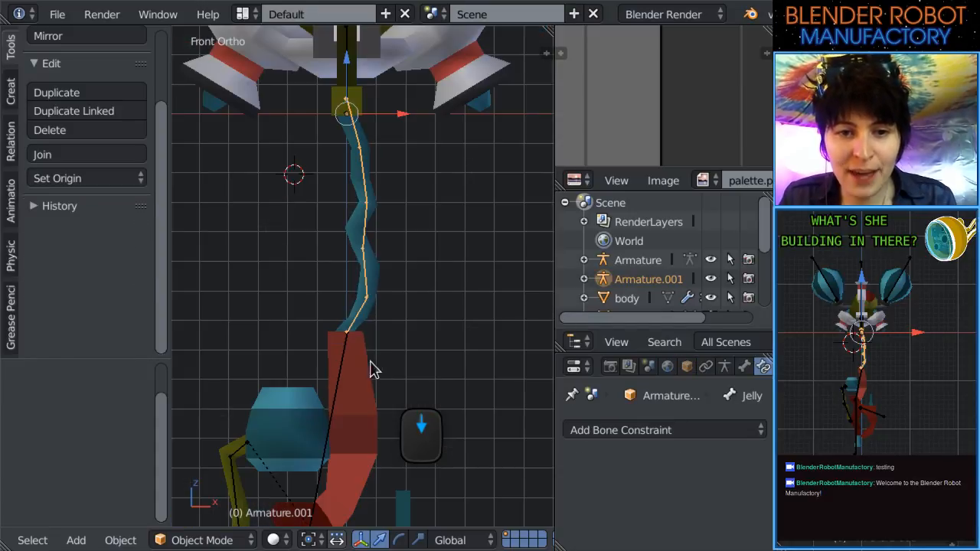
shift+middle_drag(369, 369, 349, 114)
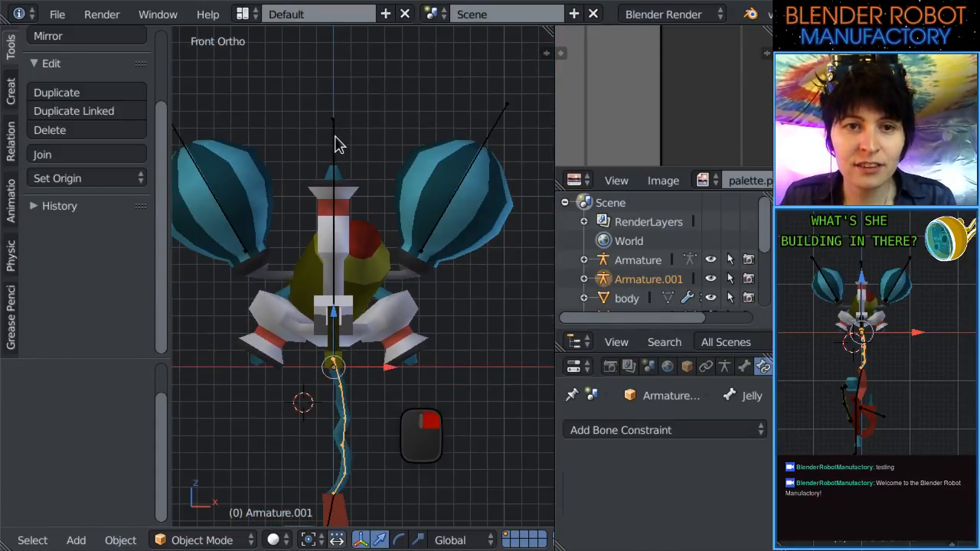
right_click(337, 144)
key(ctrl+j)
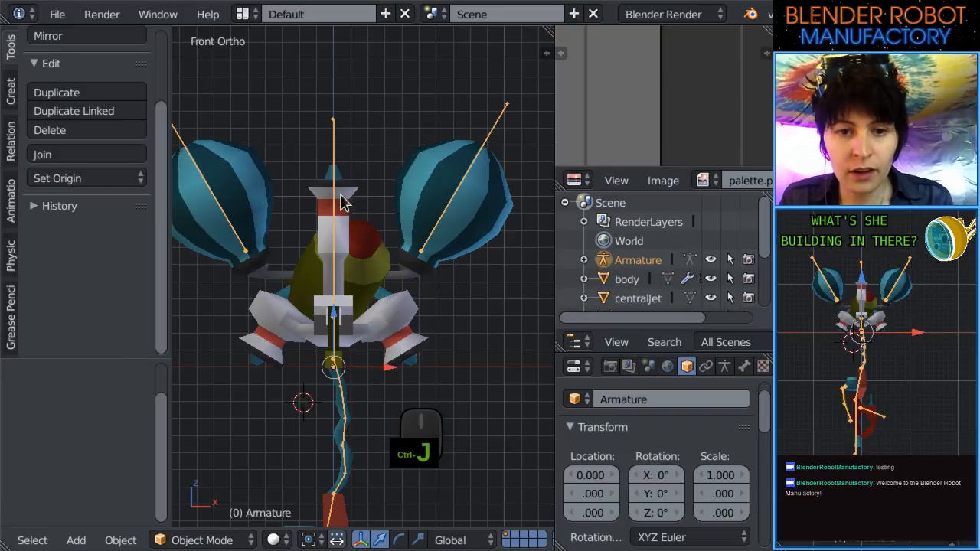
Check the rejoined Jelly chain in Edit Mode and switch the armature to Pose Mode.
scroll(337, 230, up, 2)
shift+middle_drag(322, 470, 343, 213)
scroll(353, 244, up, 2)
key(Tab)
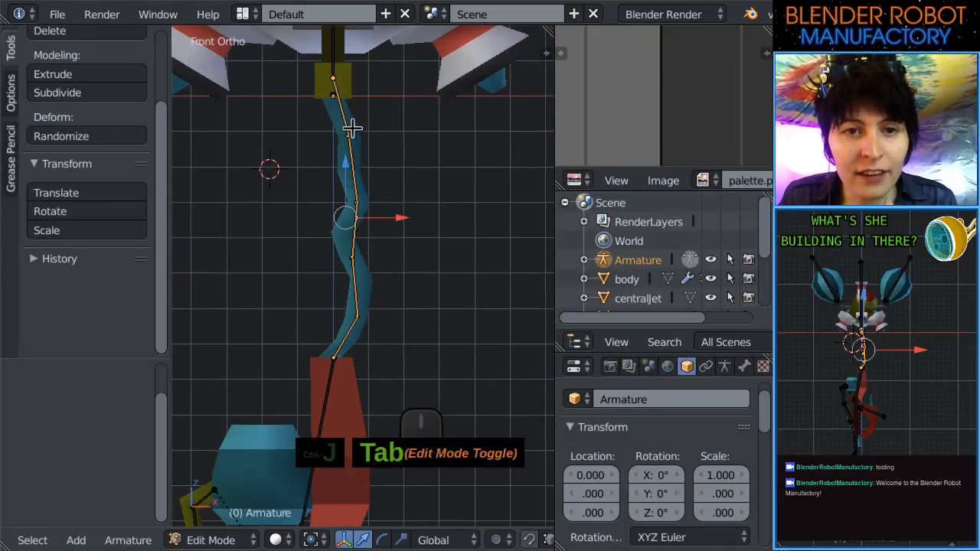
key(Tab)
key(ctrl+Tab)
Test rotating the Jelly1 bone by -44° and the clawMid bone by 111°, and undo both rotations.
key(r)
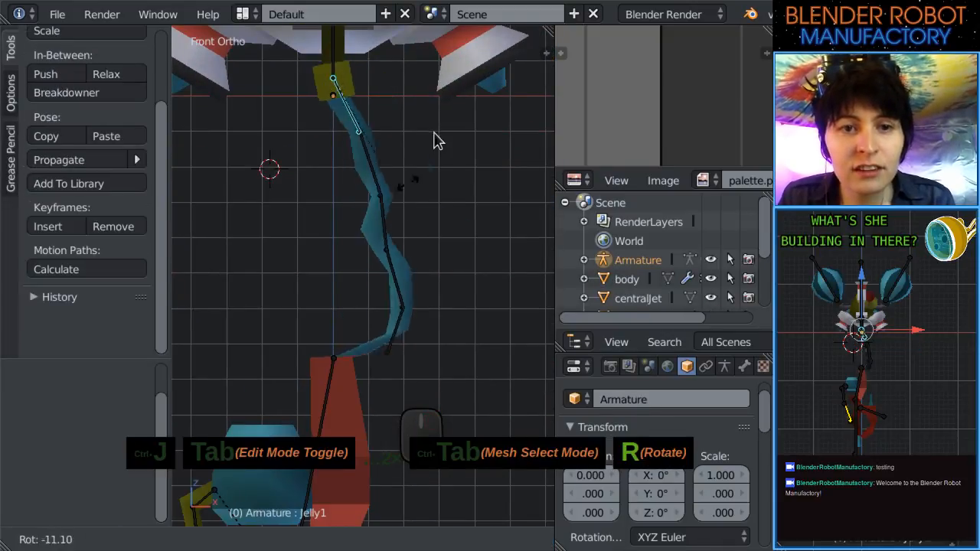
click(435, 140)
scroll(401, 255, down, 3)
right_click(360, 239)
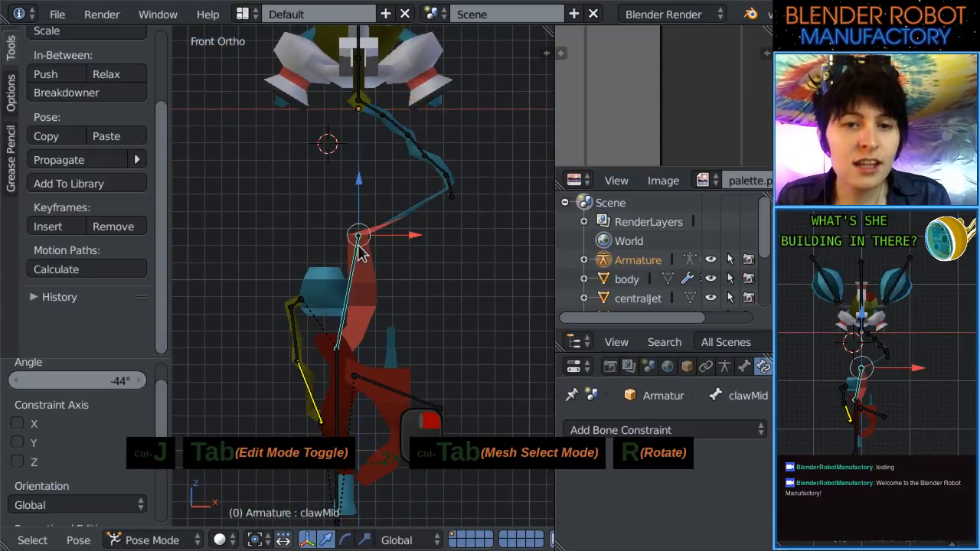
key(r)
click(354, 268)
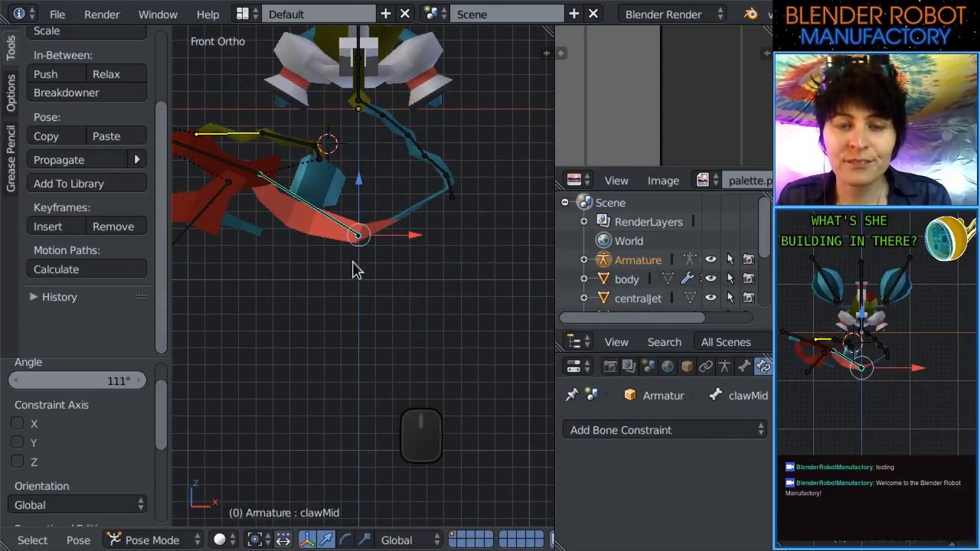
key(ctrl+z)
key(ctrl+z)
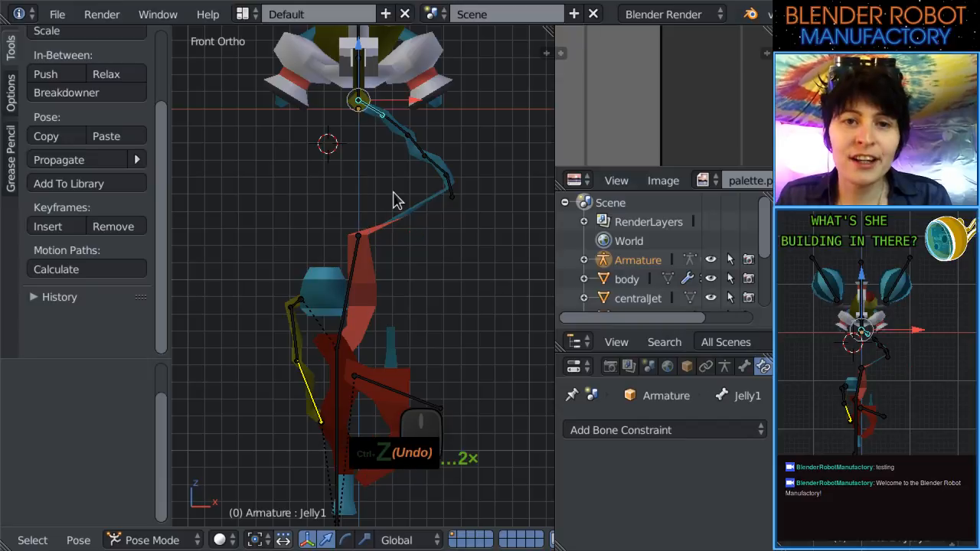
key(ctrl+z)
Switch the armature to Edit Mode and select clawMid's upper joint, where it meets the Jelly5 bone.
scroll(396, 219, up, 5)
scroll(401, 272, up, 2)
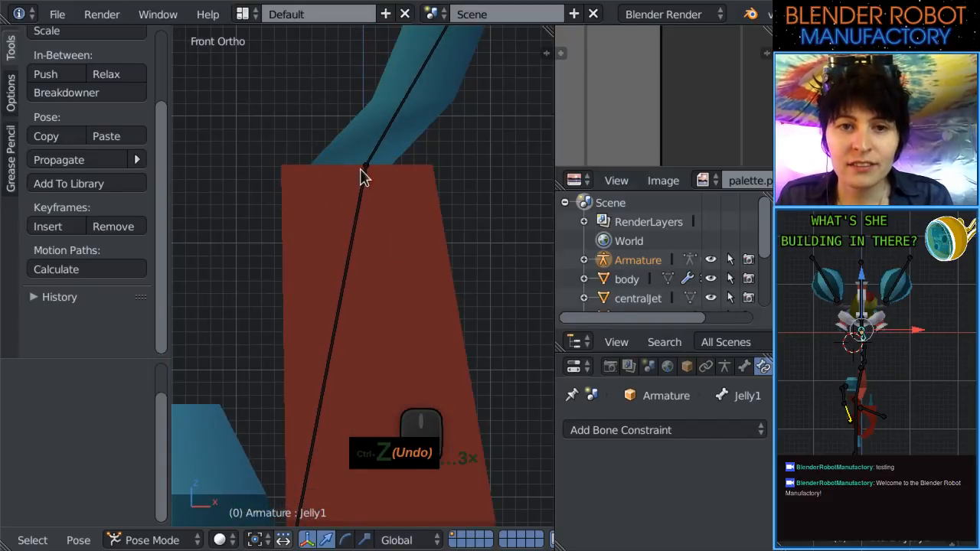
right_click(372, 154)
scroll(408, 290, down, 1)
scroll(393, 270, up, 1)
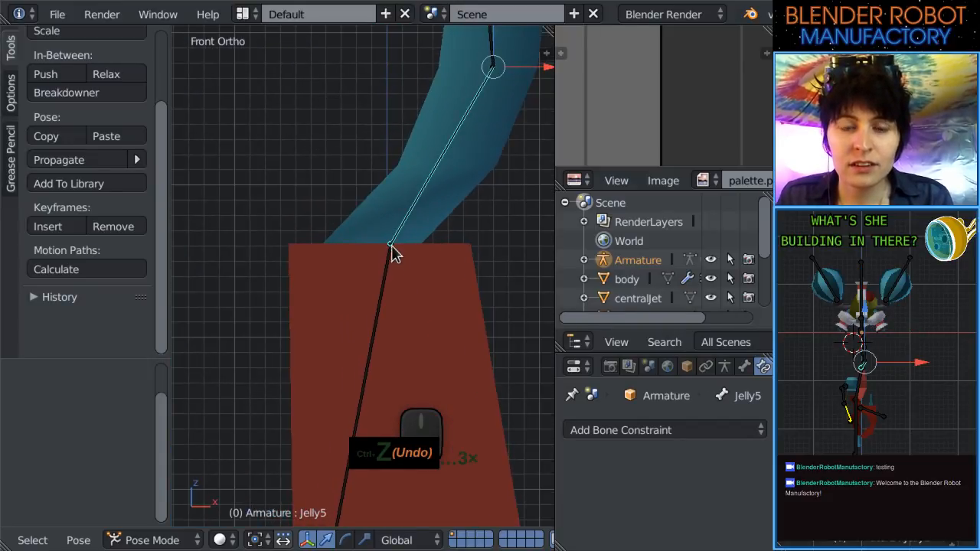
right_click(392, 251)
right_click(391, 251)
right_click(391, 251)
right_click(391, 251)
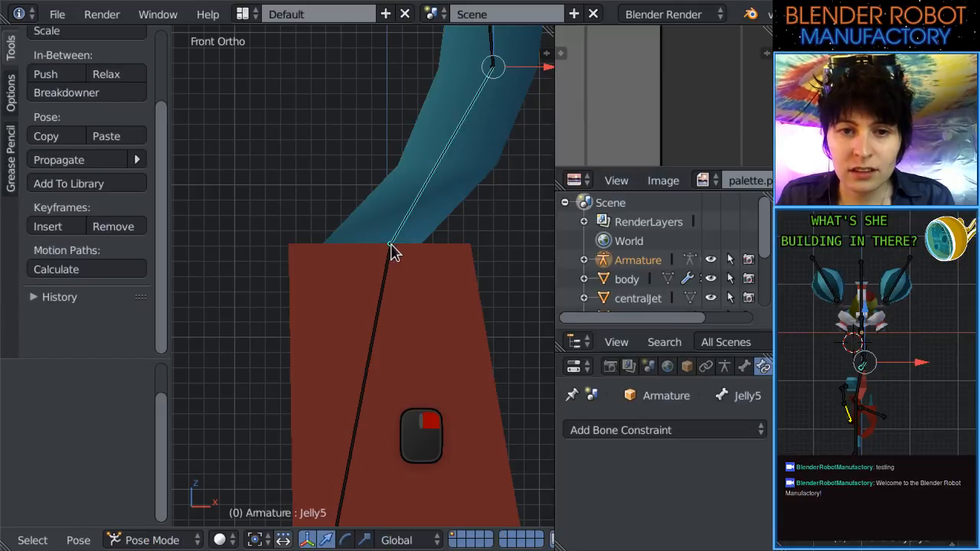
right_click(391, 252)
right_click(391, 251)
key(Tab)
right_click(391, 245)
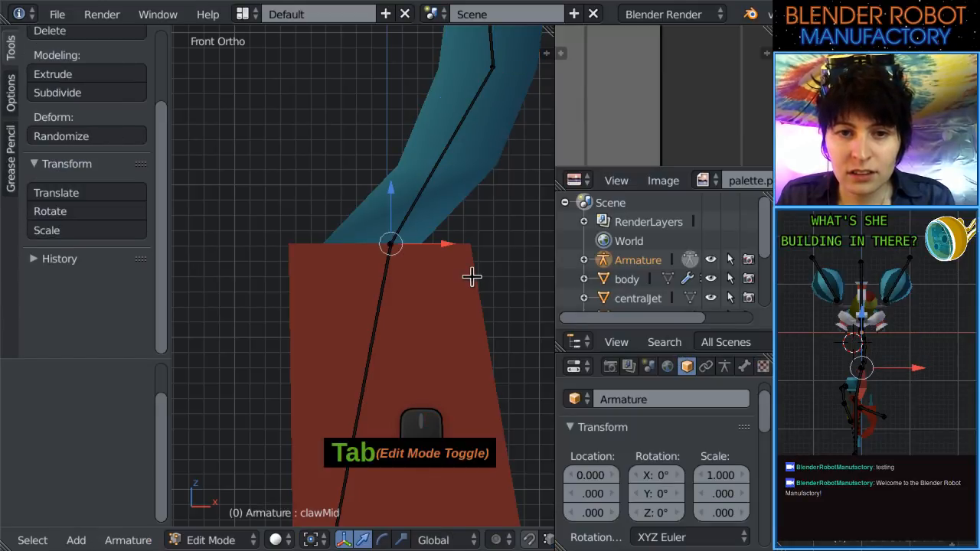
In the right side view, extrude a new bone from clawMid's upper joint about -0.105 along the Y axis.
middle_drag(471, 277, 433, 212)
key(KP_3)
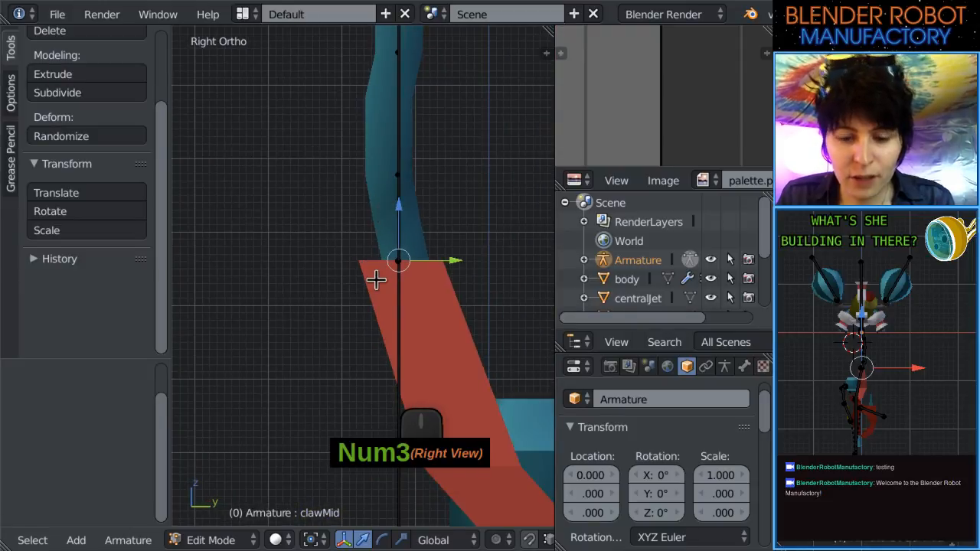
key(e)
click(384, 282)
click(387, 261)
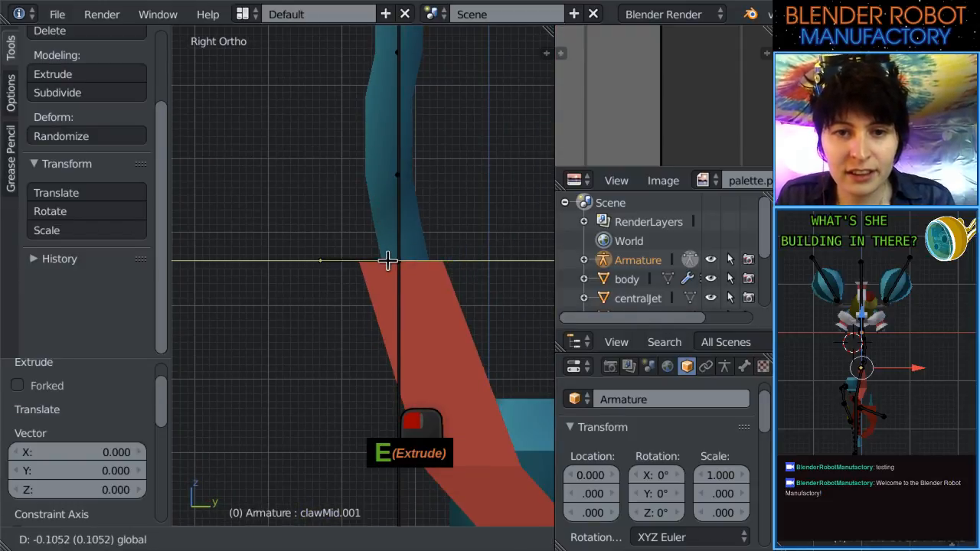
Try moving the Jelly5 bone and the clawMid bone, and undo each move.
key(g)
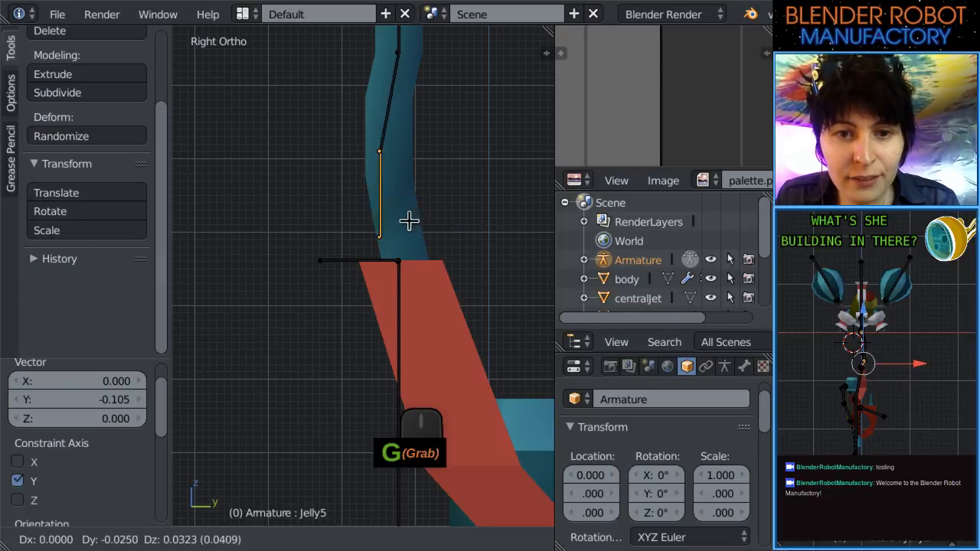
click(401, 219)
key(ctrl+z)
key(ctrl+z)
key(g)
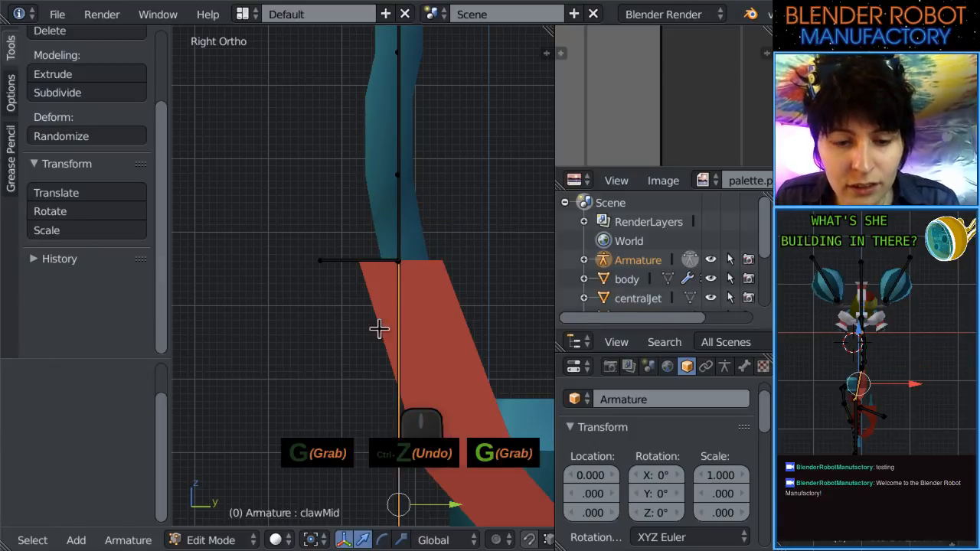
click(363, 328)
scroll(383, 306, up, 4)
key(ctrl+z)
Select the newly extruded horizontal bone, try moving it, and undo the move.
right_click(404, 232)
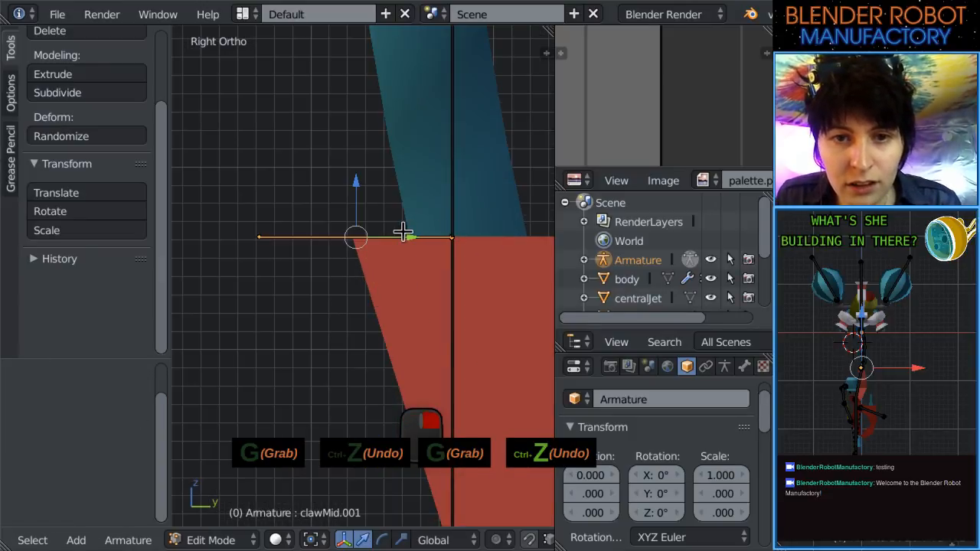
key(g)
click(339, 241)
key(ctrl+z)
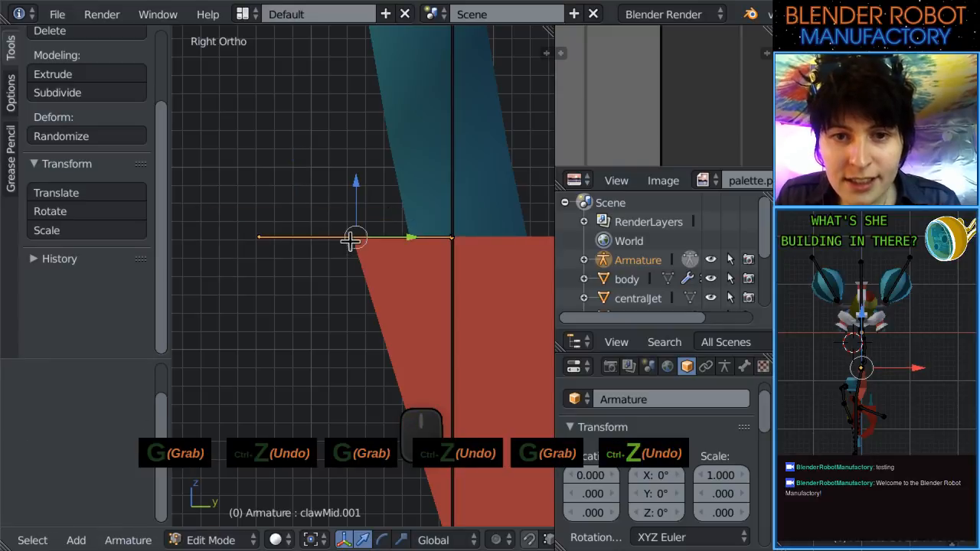
Rename the newly extruded bone jellyIK in its bone properties.
key(KP_1)
scroll(345, 241, up, 2)
scroll(346, 241, down, 2)
middle_drag(346, 245, 344, 324)
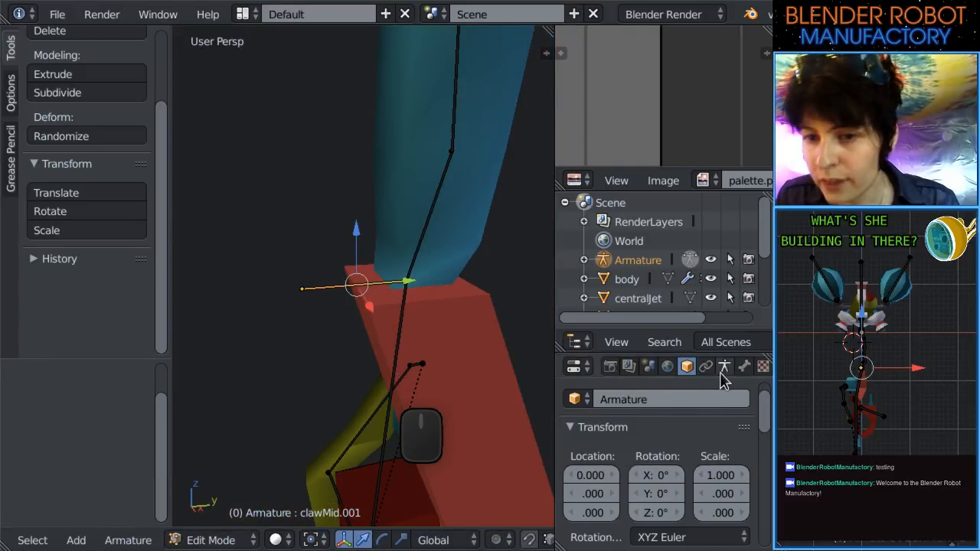
click(725, 366)
click(744, 366)
click(637, 426)
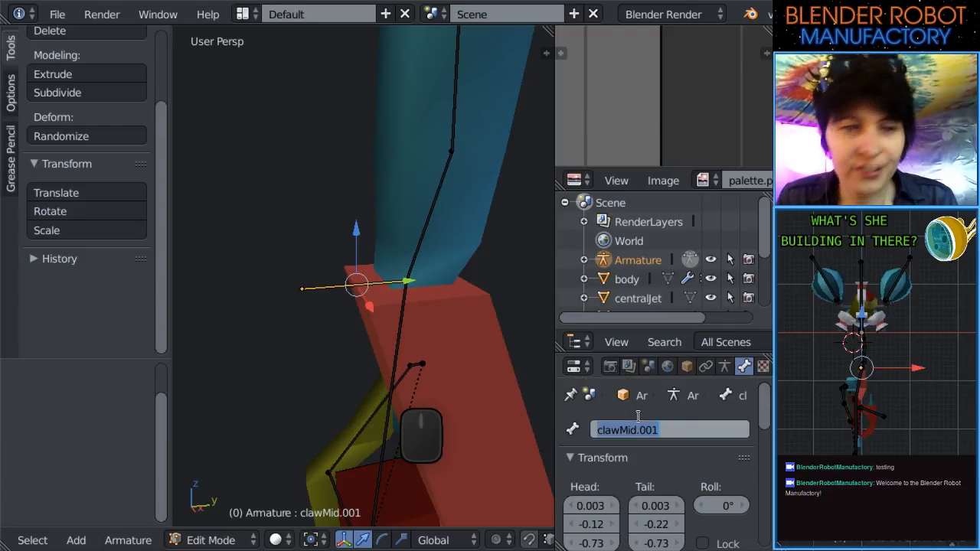
text(j)
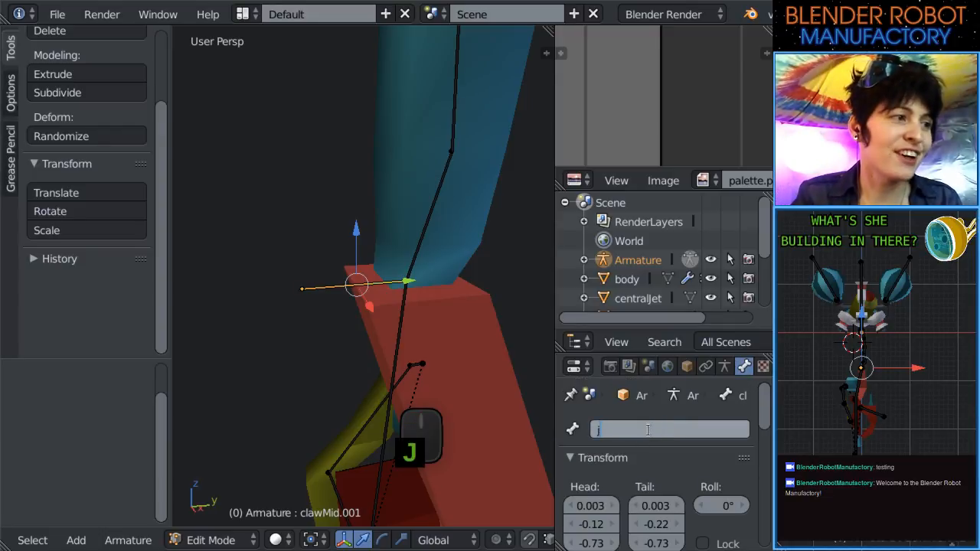
text(ellyIK)
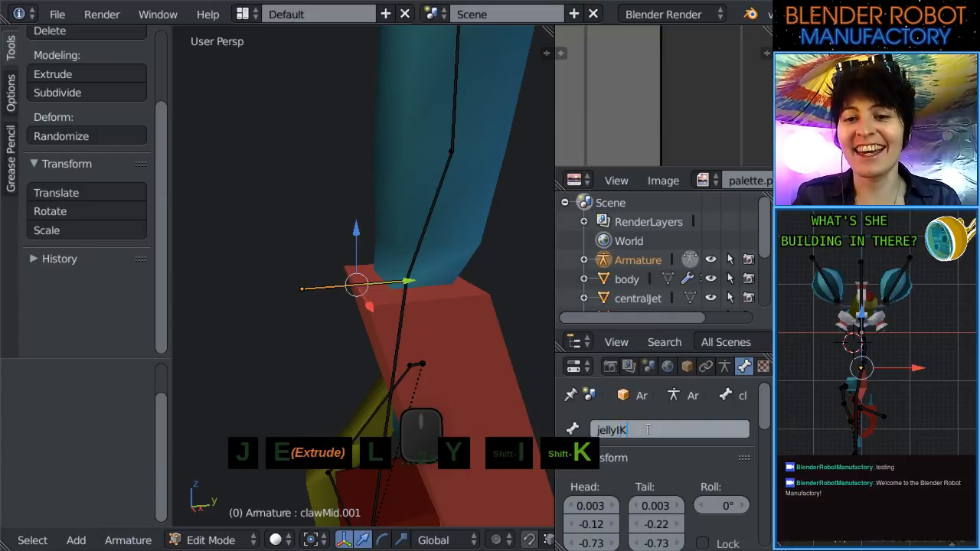
key(Return)
Inspect the jellyIK bone at the joint, select the Jelly5 bone, and switch the armature to Pose Mode.
key(KP_1)
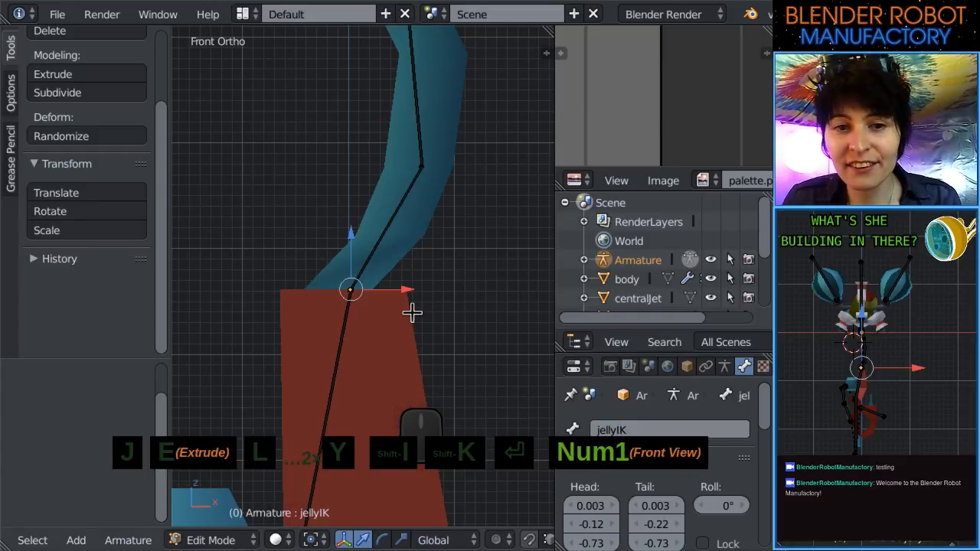
scroll(414, 253, up, 3)
middle_drag(421, 236, 373, 335)
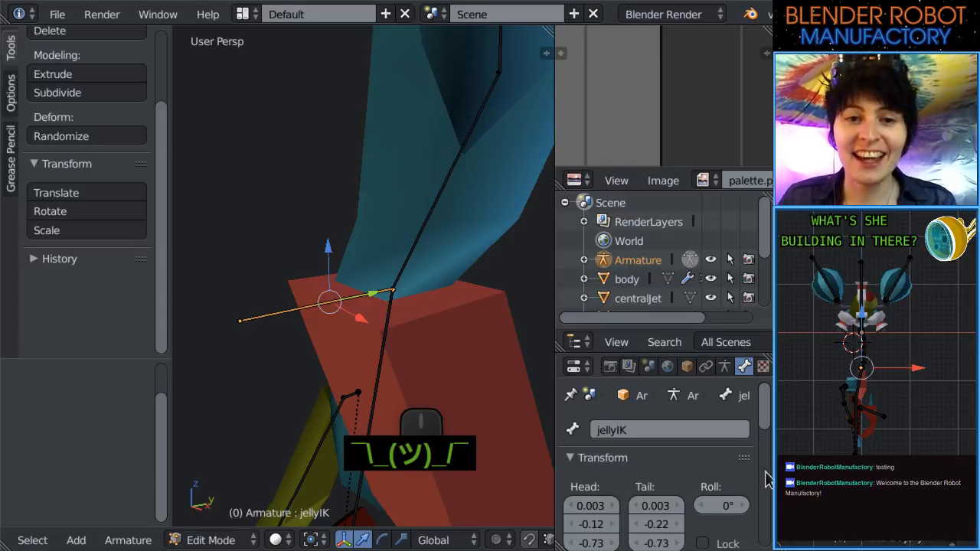
middle_drag(409, 330, 340, 324)
right_click(394, 331)
key(KP_1)
key(Tab)
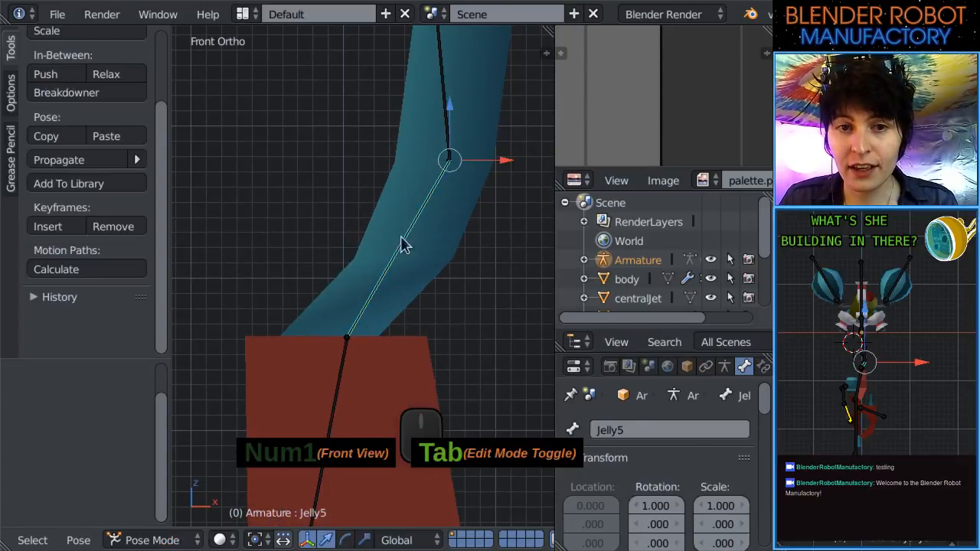
Try rotating the Jelly5 bone in the pose and undo the rotation.
key(r)
click(514, 265)
key(ctrl+z)
Open the bone constraint settings of the Jelly5 bone.
middle_drag(484, 274, 492, 352)
scroll(469, 300, down, 1)
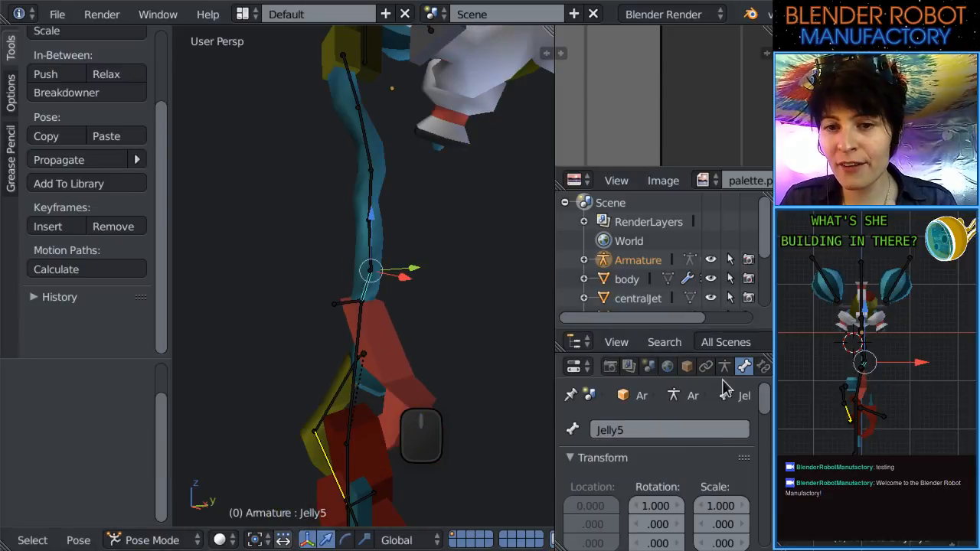
click(762, 367)
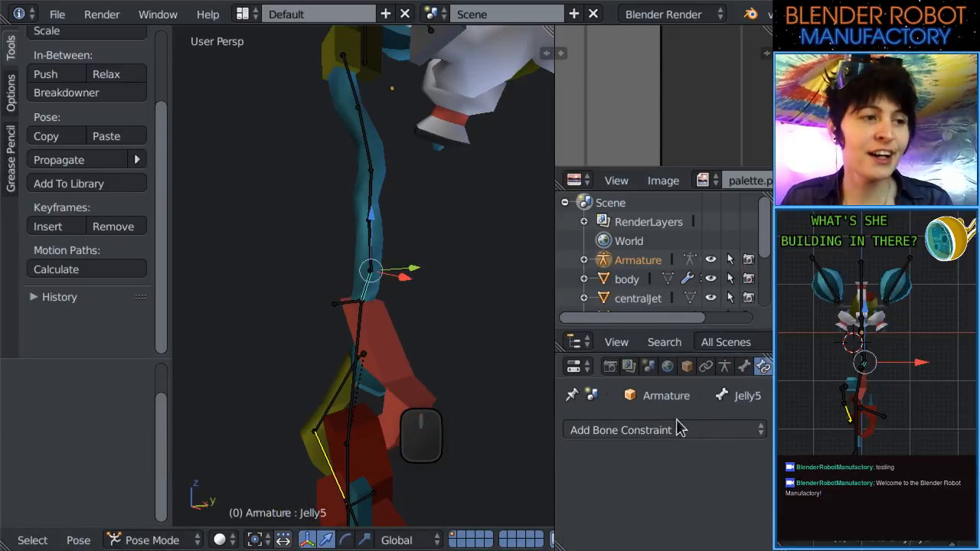
Add an Inverse Kinematics constraint to the Jelly5 bone with Armature as target and jellyIK as target bone.
click(648, 430)
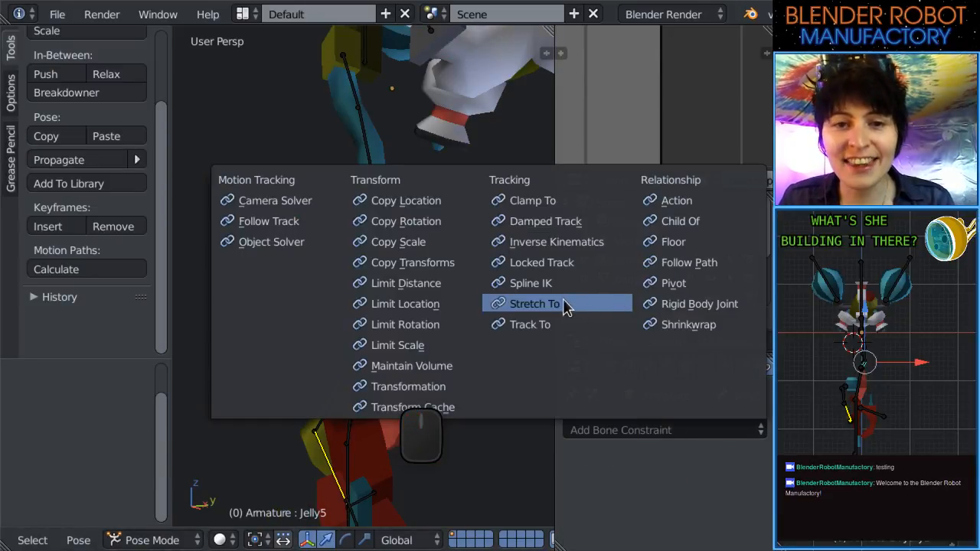
click(523, 242)
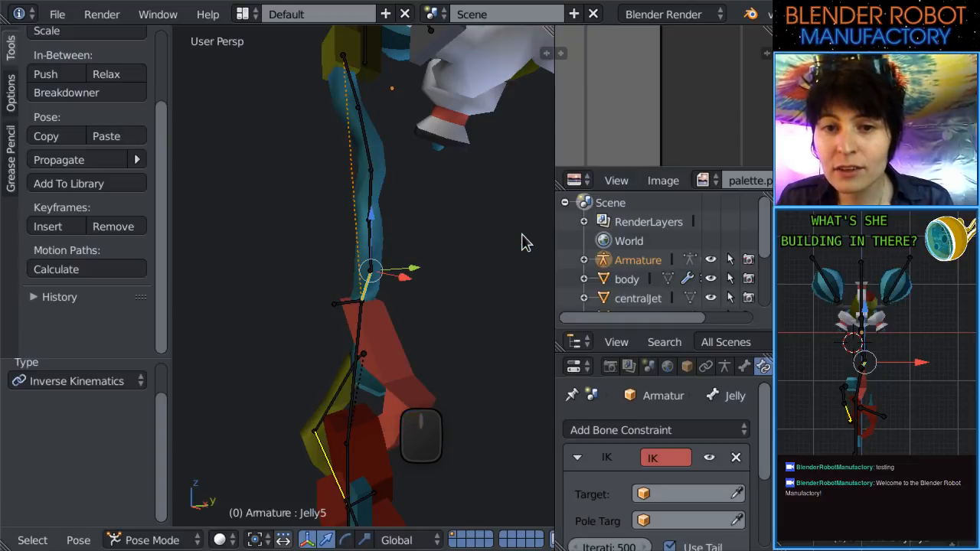
click(667, 490)
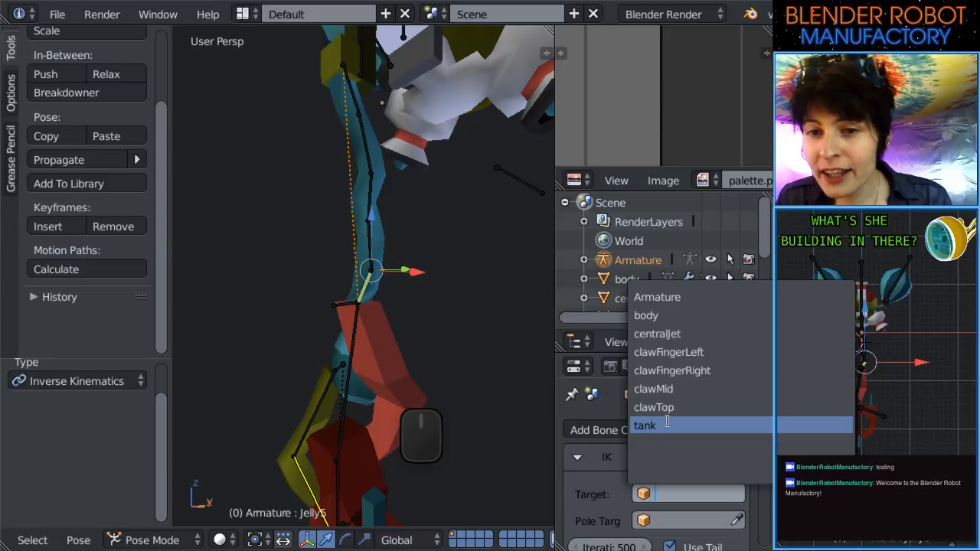
click(676, 298)
click(676, 521)
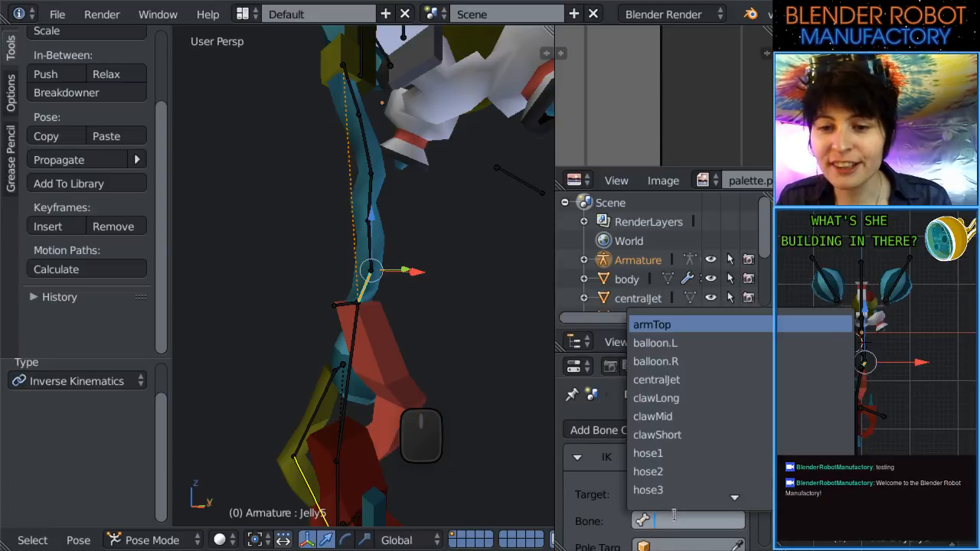
scroll(673, 472, down, 8)
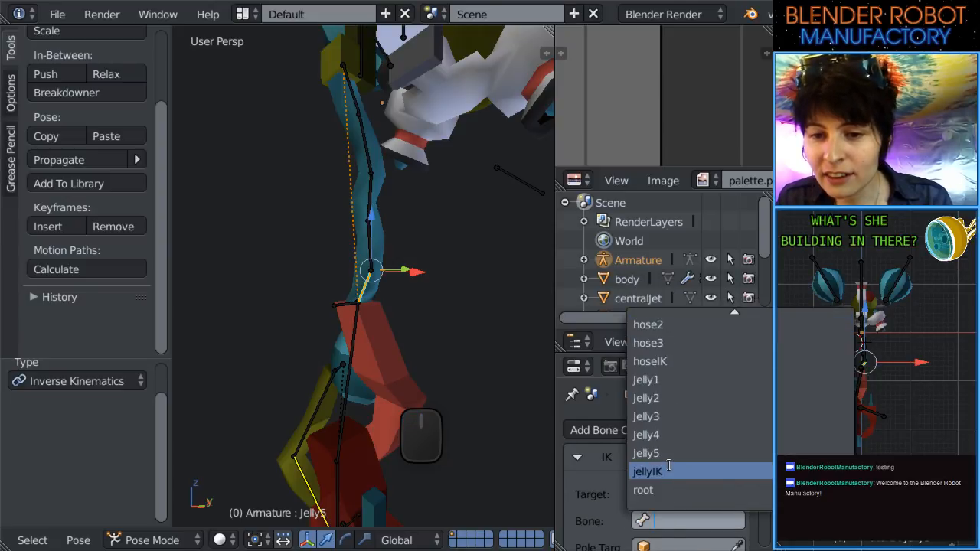
click(648, 472)
Test the IK by moving the jellyIK bone about -0.193 on X and 0.027 on Z in the front view.
key(KP_1)
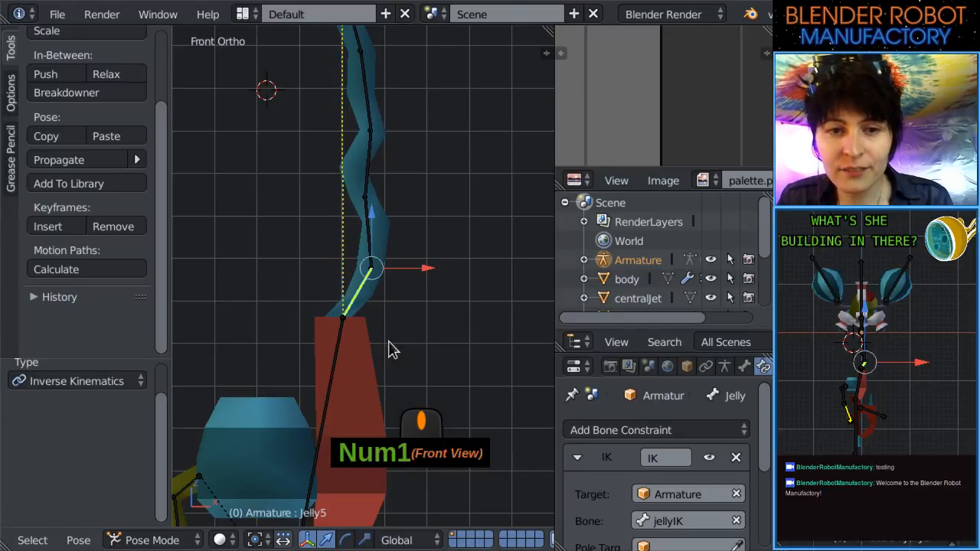
middle_drag(388, 349, 317, 350)
right_click(335, 317)
key(KP_1)
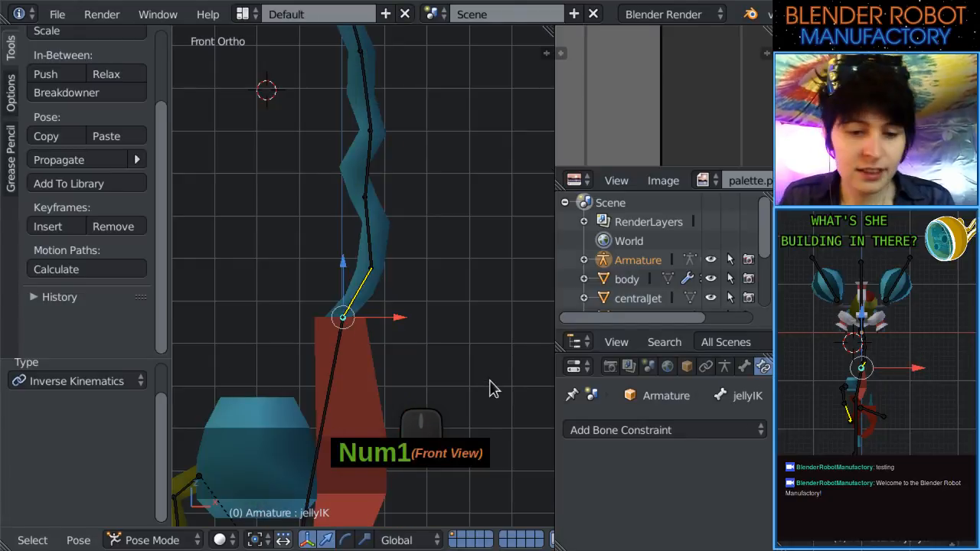
key(g)
click(396, 376)
scroll(385, 345, down, 2)
scroll(441, 346, up, 2)
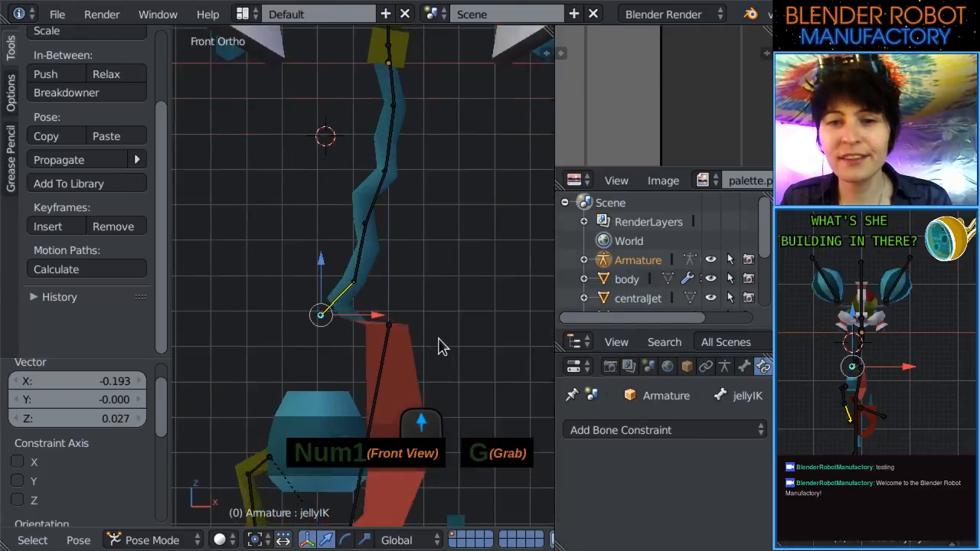
scroll(439, 339, up, 2)
shift+middle_drag(447, 343, 363, 392)
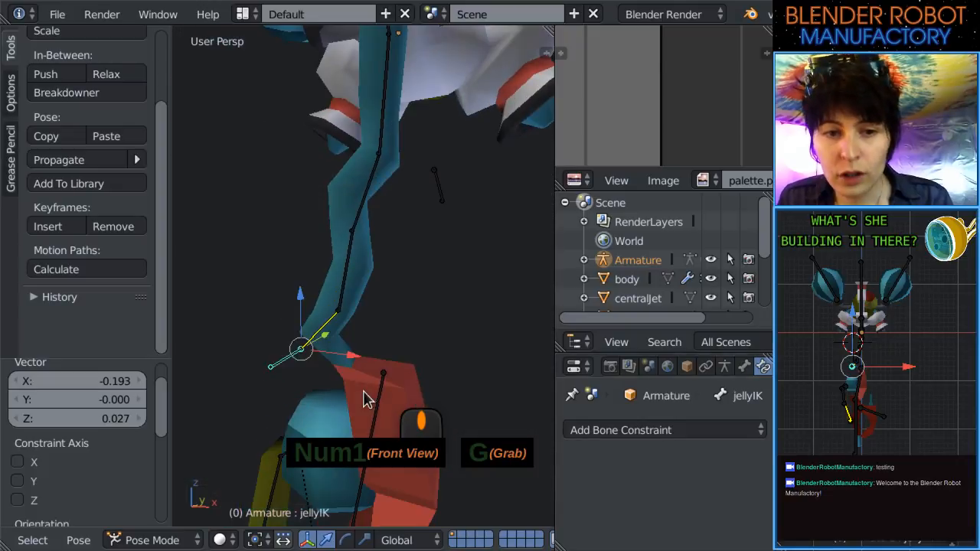
Set the chain length of the Jelly5 bone's IK constraint to 5.
right_click(333, 314)
scroll(427, 318, down, 2)
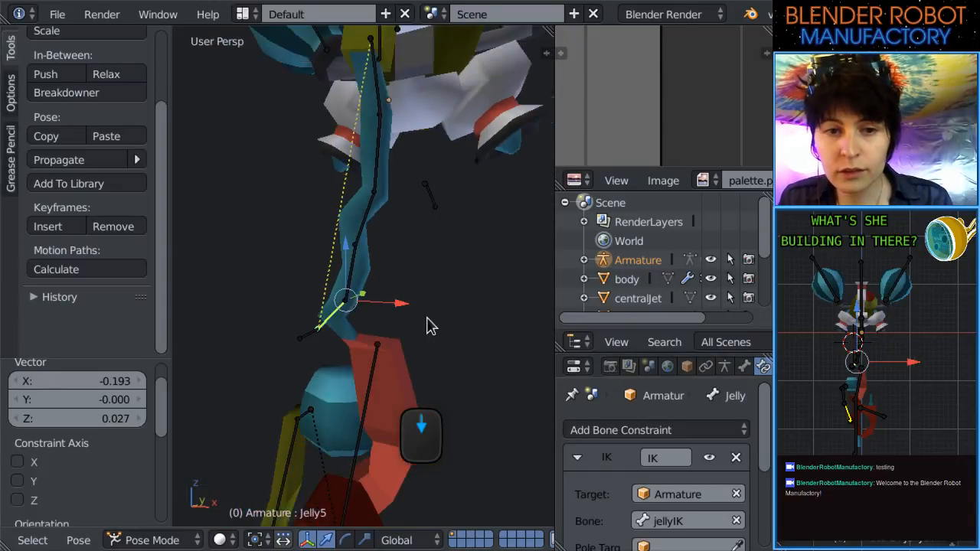
scroll(427, 325, down, 2)
scroll(680, 505, down, 3)
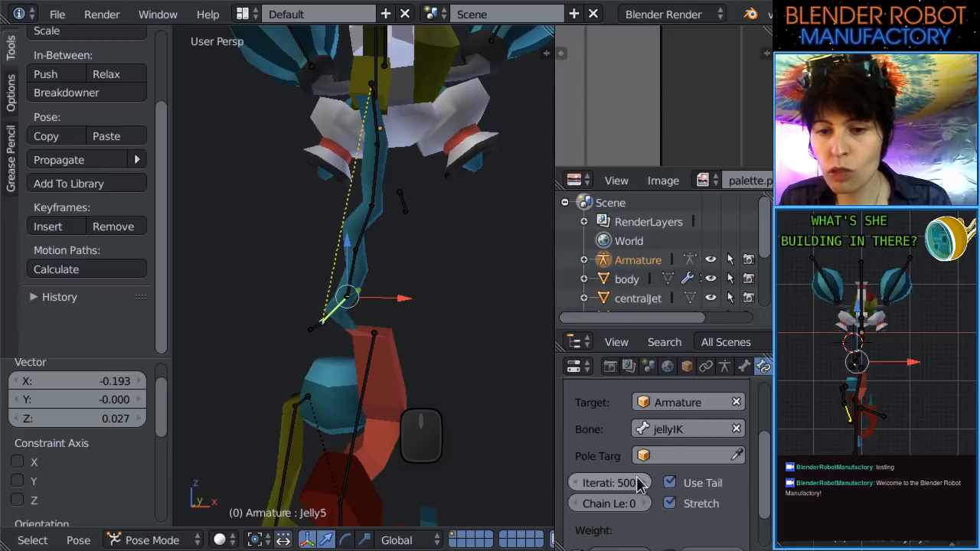
click(645, 504)
click(645, 507)
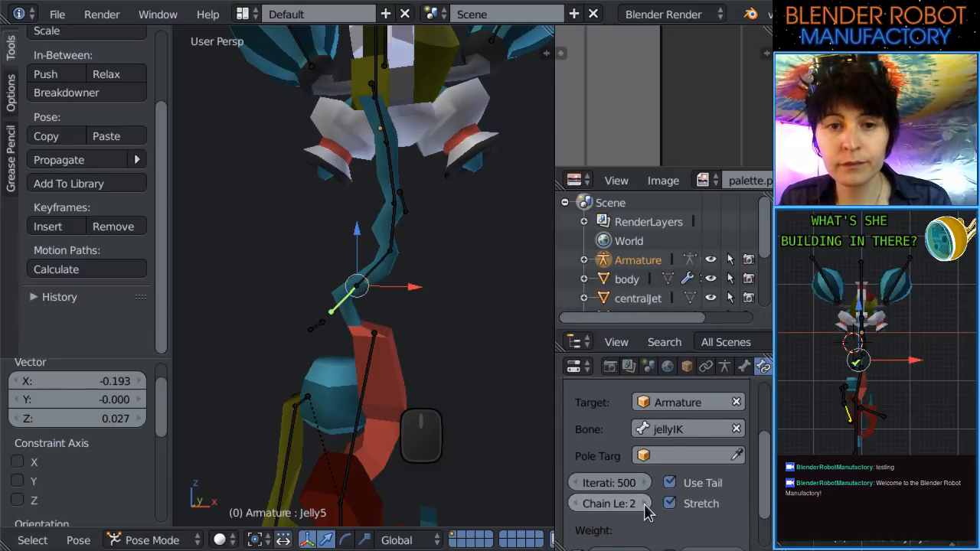
click(645, 507)
click(645, 507)
click(645, 507)
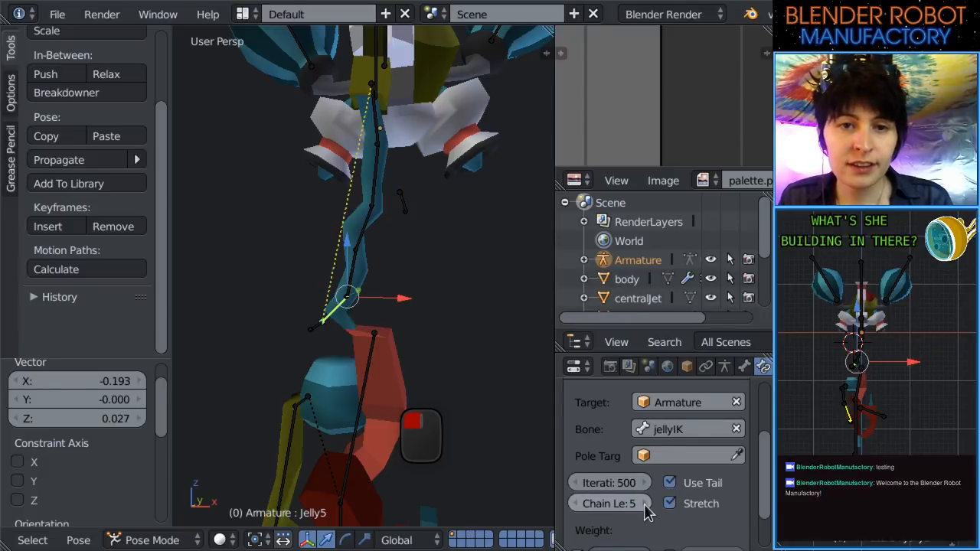
click(575, 504)
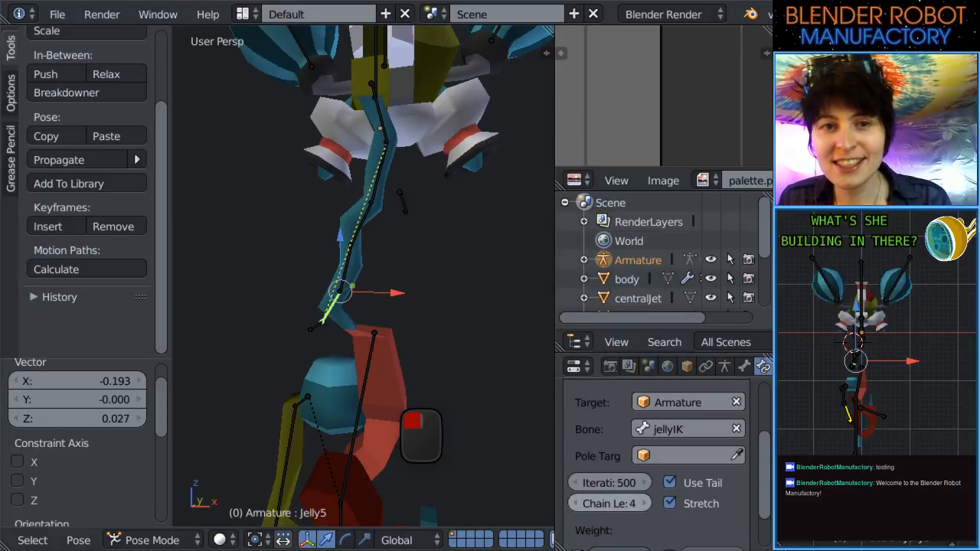
click(645, 504)
Examine from several sides how the Jelly bone chain meets the arm top block and the claw.
middle_drag(396, 263, 377, 353)
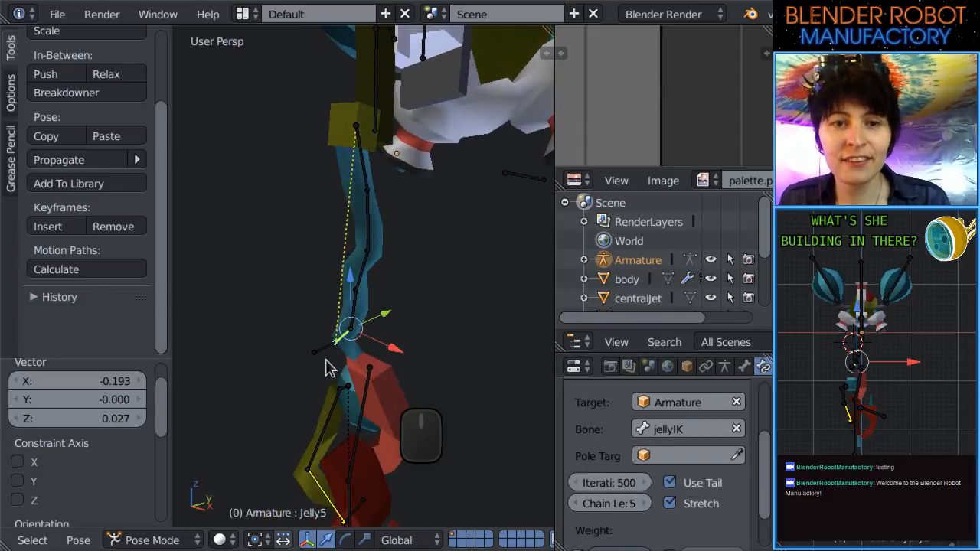
middle_drag(482, 226, 459, 291)
scroll(401, 239, up, 1)
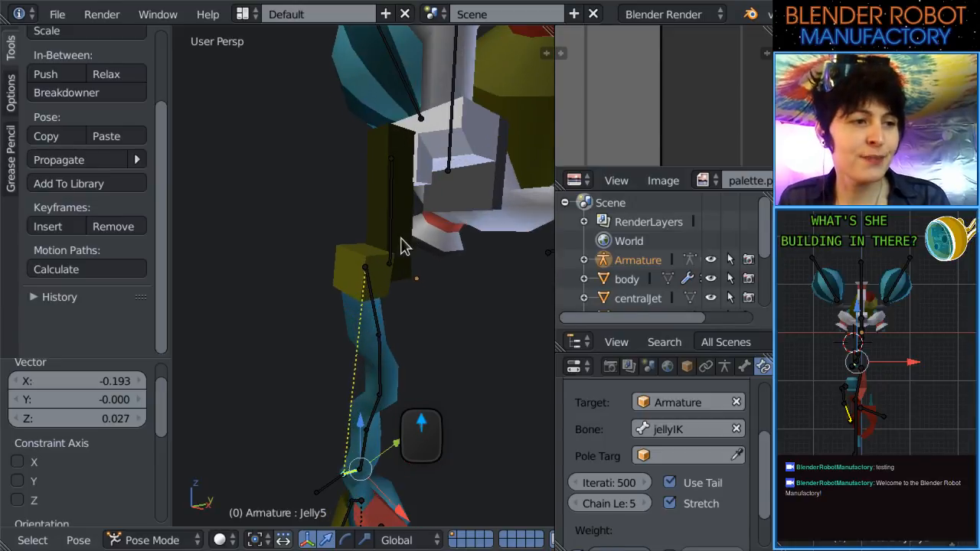
middle_drag(415, 268, 548, 301)
scroll(389, 290, down, 1)
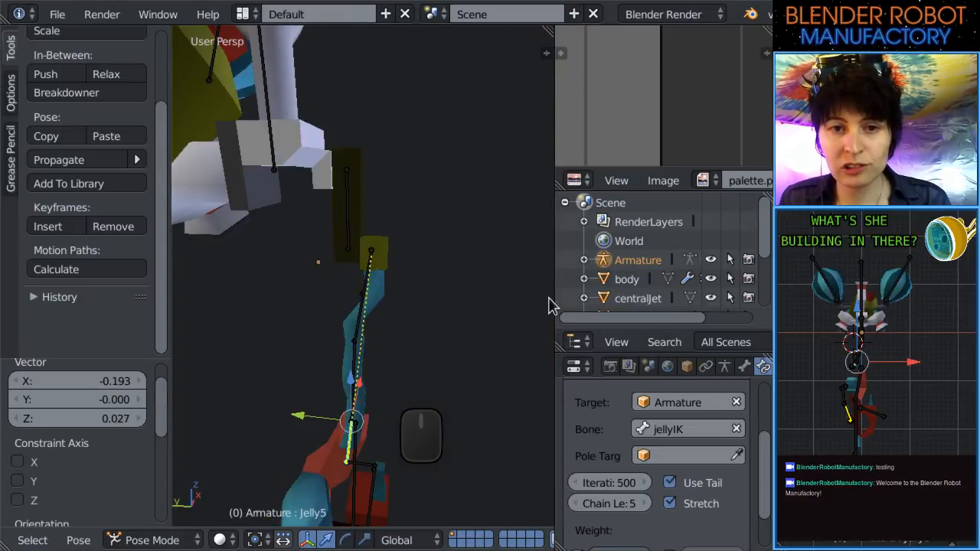
key(KP_1)
scroll(373, 323, up, 3)
middle_drag(373, 323, 306, 347)
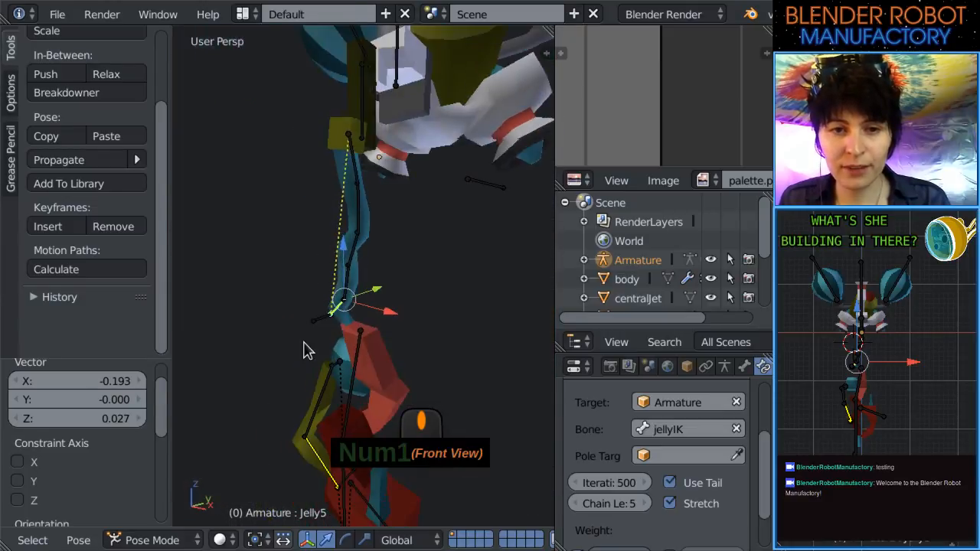
Test the chain by moving jellyIK 0.420 on X and 0.933 on Z, and back down by -0.539 and -0.976.
right_click(320, 323)
key(KP_1)
key(g)
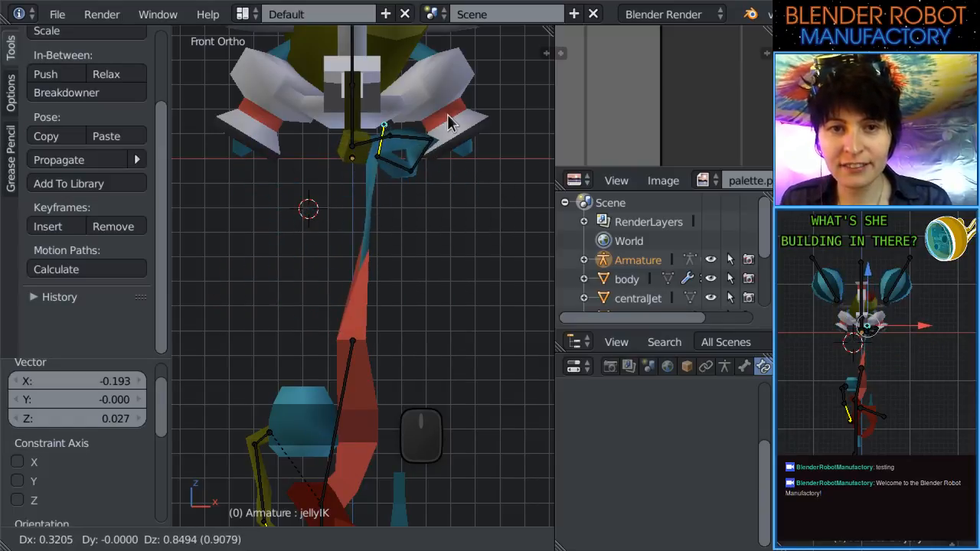
click(475, 99)
middle_drag(475, 99, 260, 386)
key(KP_1)
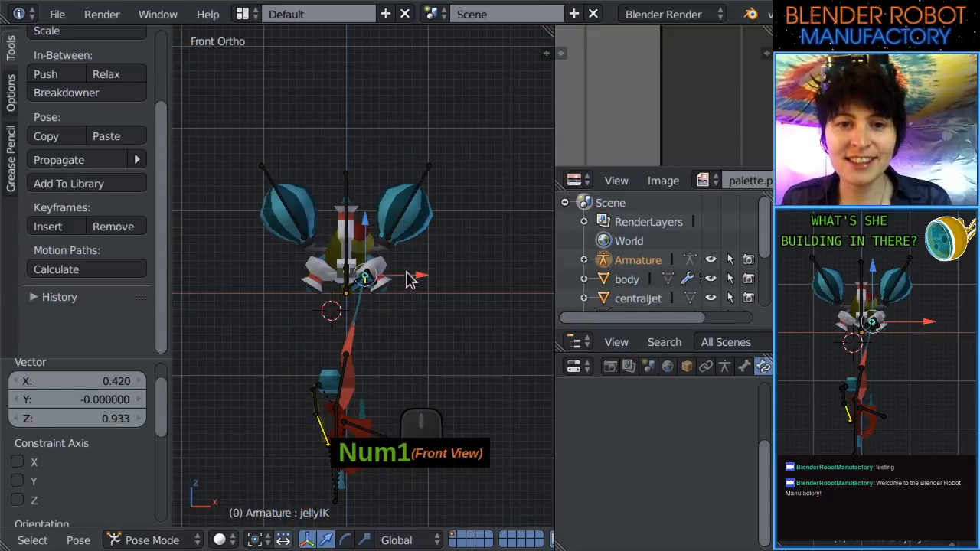
key(g)
click(372, 375)
scroll(394, 344, up, 5)
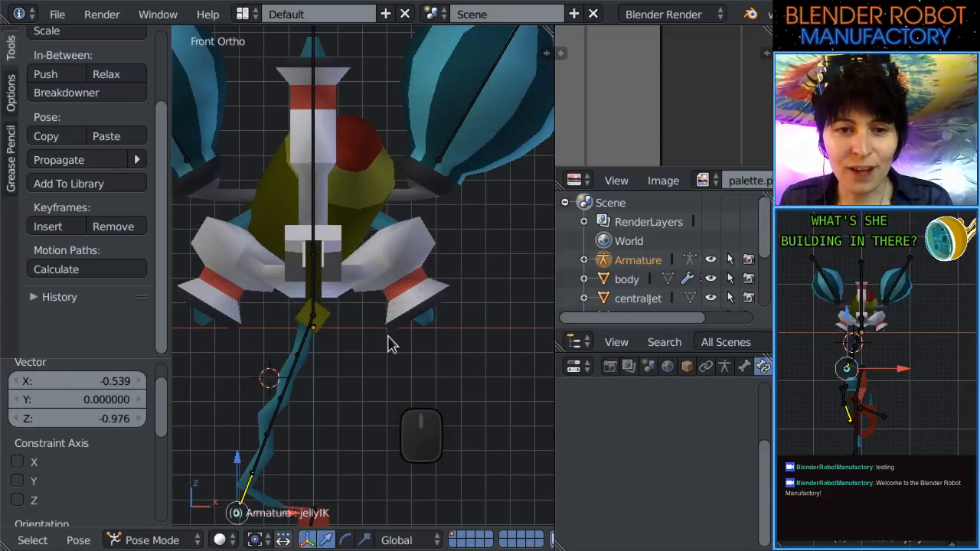
Select all bones and clear their pose rotation, scale and location.
key(a)
key(a)
key(alt+r)
key(alt+s)
key(alt+g)
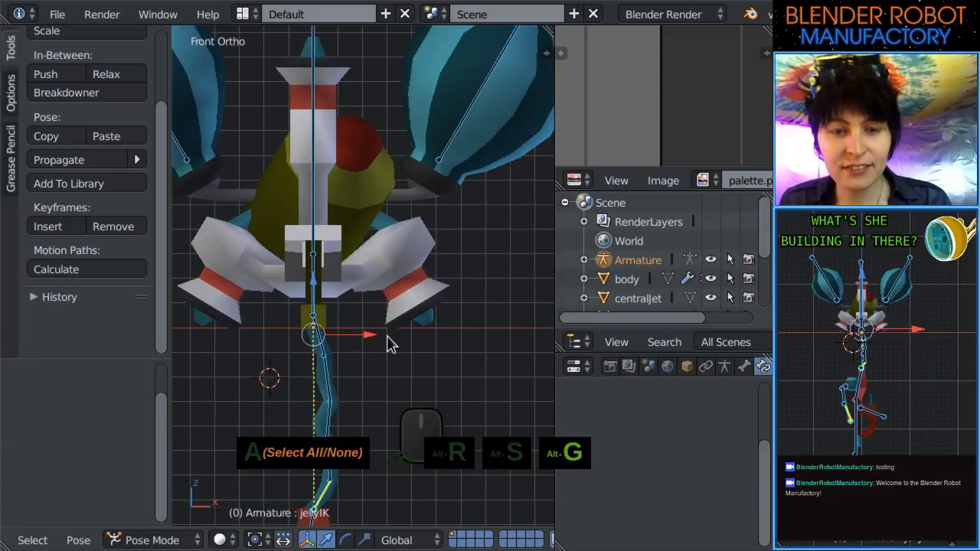
Select the armTop bone above the Jelly chain and switch the armature to Object Mode.
middle_drag(389, 344, 295, 353)
scroll(354, 344, up, 4)
shift+middle_drag(295, 353, 367, 328)
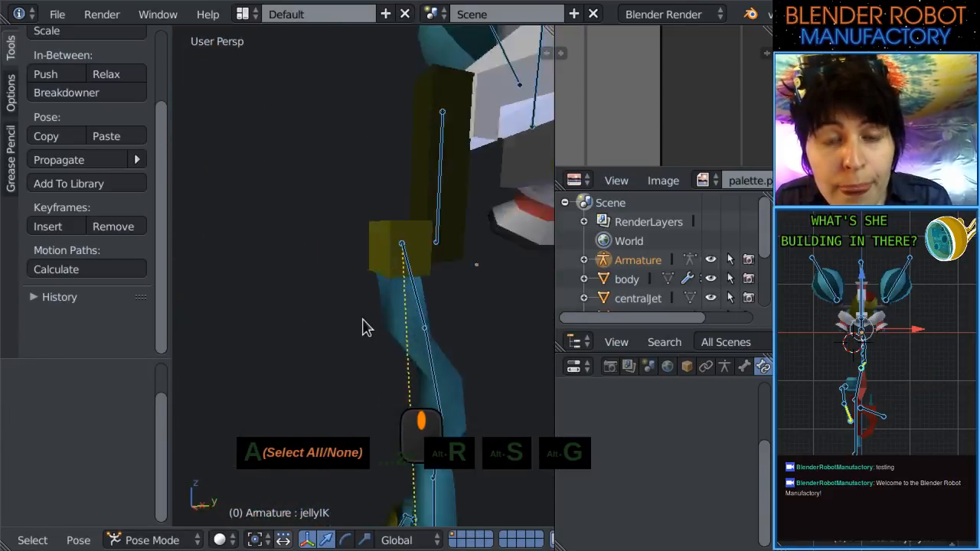
scroll(368, 328, down, 2)
shift+middle_drag(419, 289, 360, 333)
scroll(360, 334, up, 2)
right_click(349, 302)
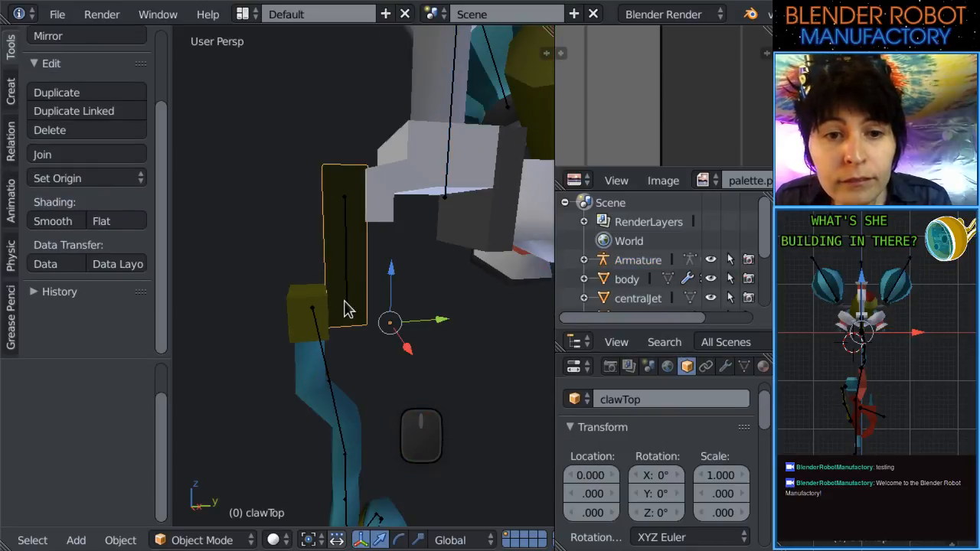
right_click(344, 302)
click(117, 541)
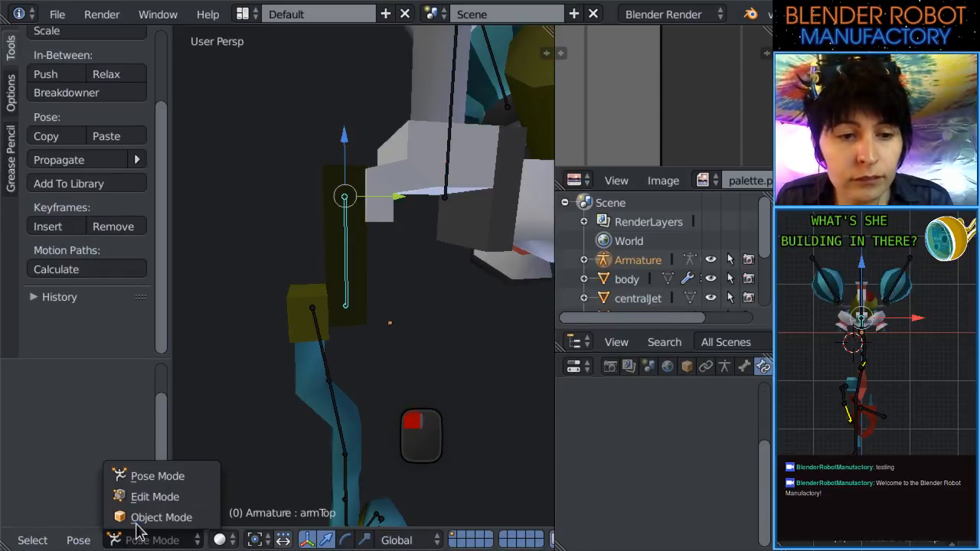
click(136, 520)
Put the armature in Edit Mode and select armTop's lower joint together with Jelly1's upper joint.
right_click(346, 292)
right_click(351, 293)
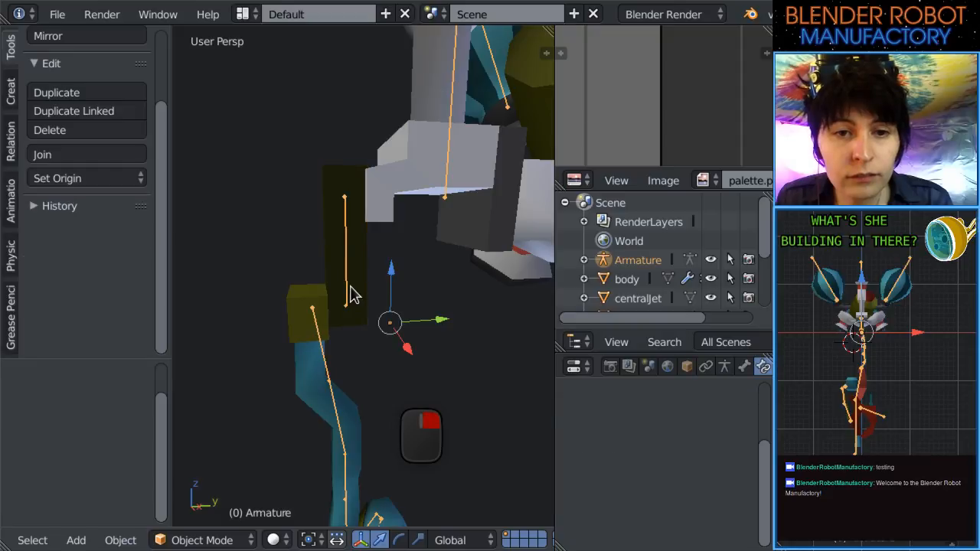
key(Tab)
middle_drag(349, 338, 323, 308)
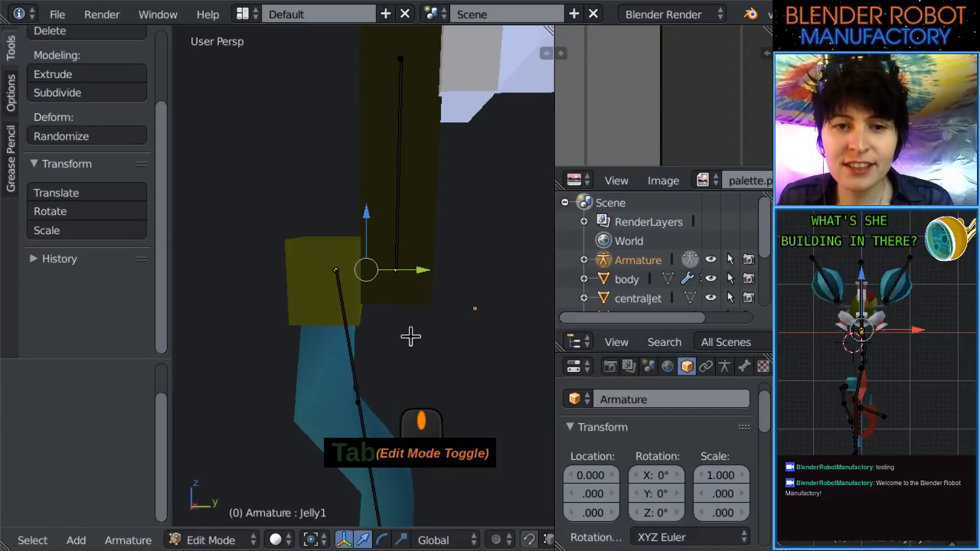
scroll(410, 337, up, 4)
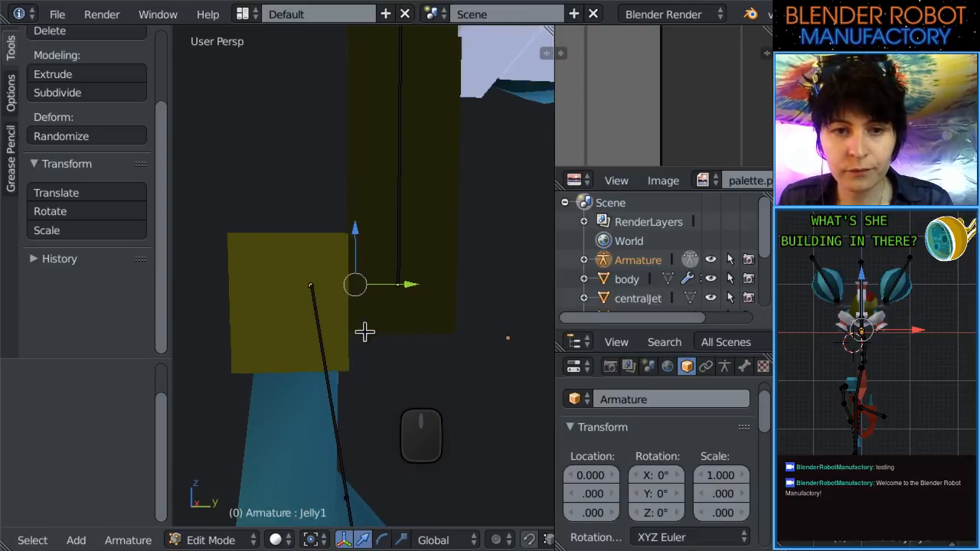
Try merging the armTop and Jelly1 bones within chains and undo the merge.
click(128, 541)
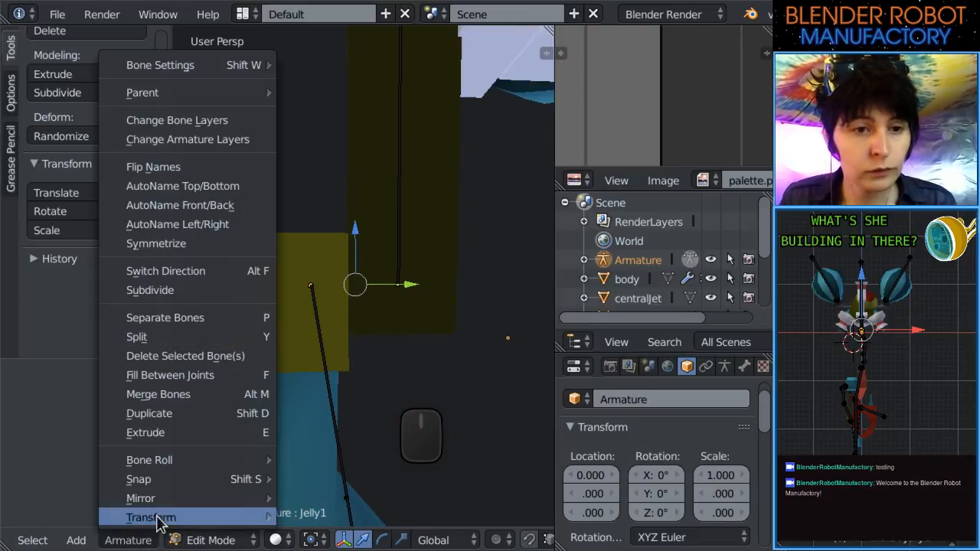
click(214, 402)
click(214, 395)
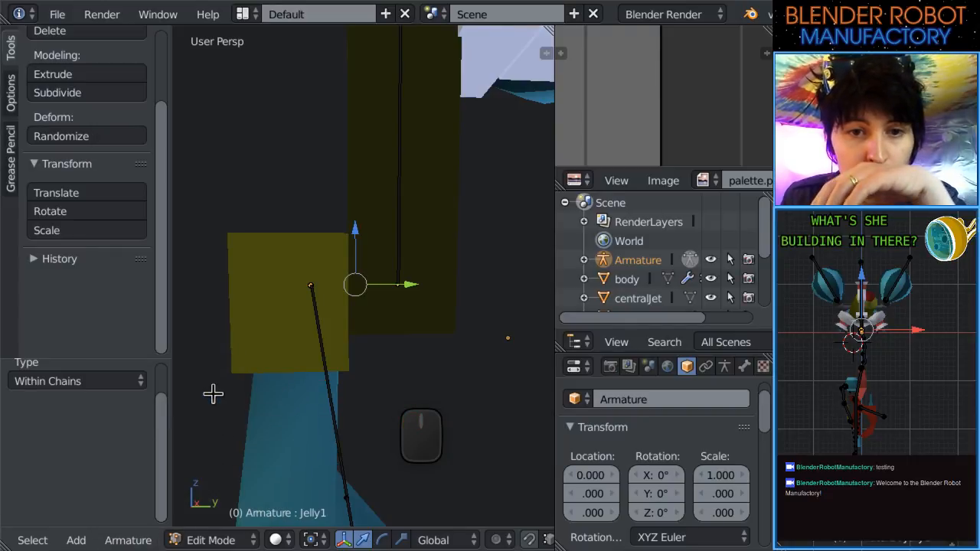
key(ctrl+z)
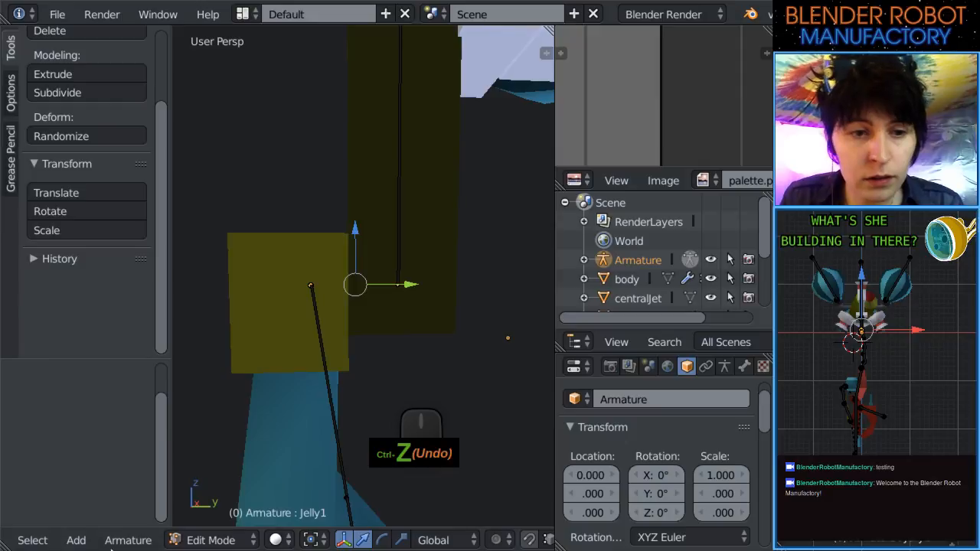
Try the Merge Bones command within chains once more on the joints of armTop and Jelly1.
click(128, 541)
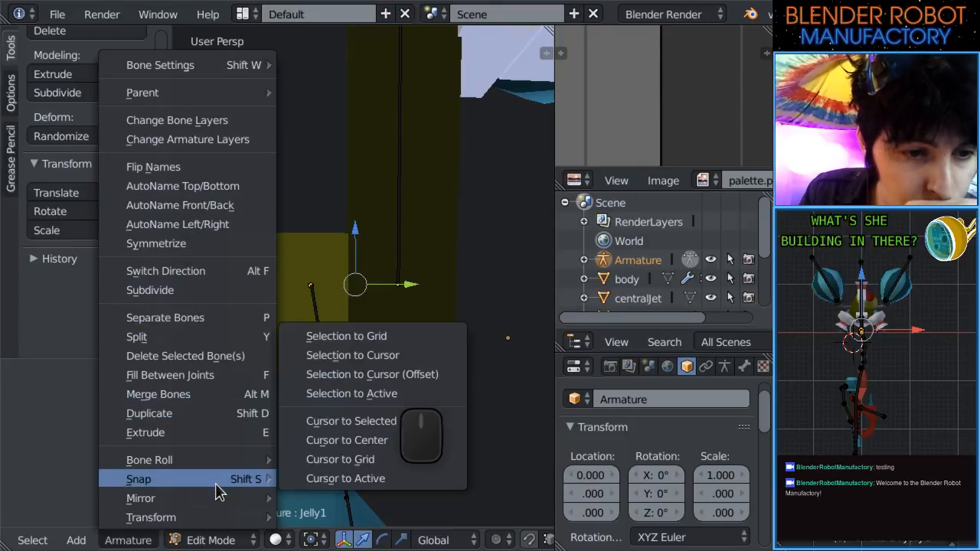
mouse_move(222, 503)
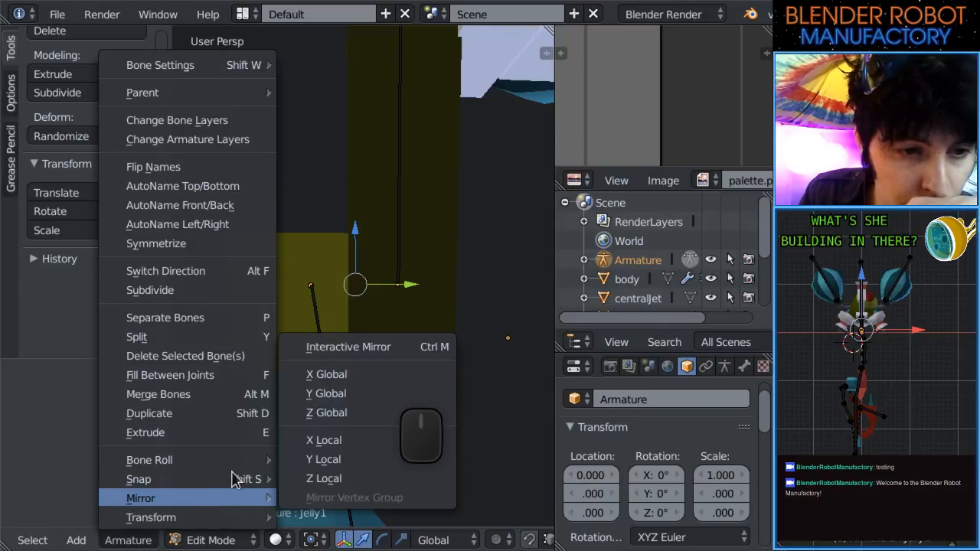
click(222, 394)
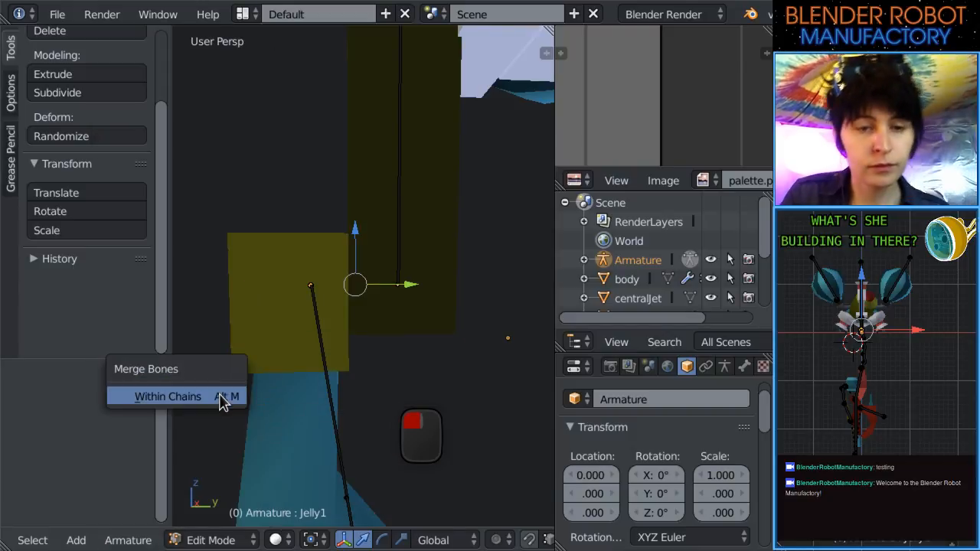
click(168, 397)
middle_drag(379, 304, 396, 285)
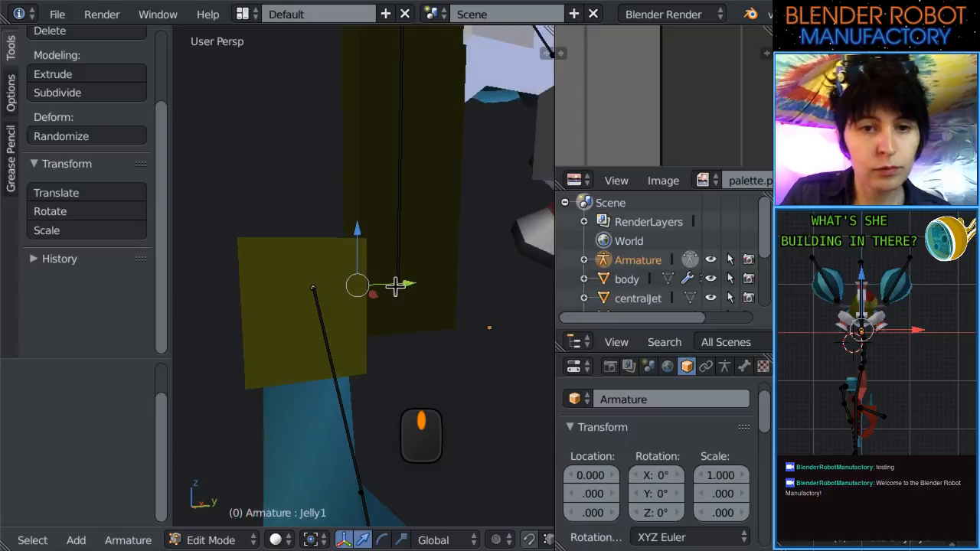
Select armTop's lower joint and Jelly1's upper joint in Right view and fill a bone between them.
middle_drag(414, 365, 437, 350)
key(KP_3)
scroll(400, 306, up, 4)
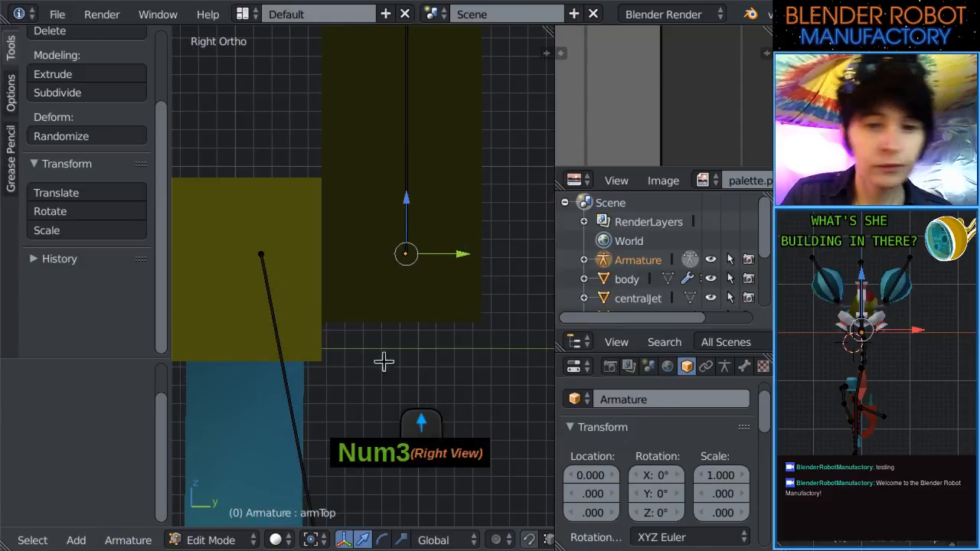
scroll(304, 365, down, 3)
scroll(359, 300, down, 5)
scroll(358, 302, up, 1)
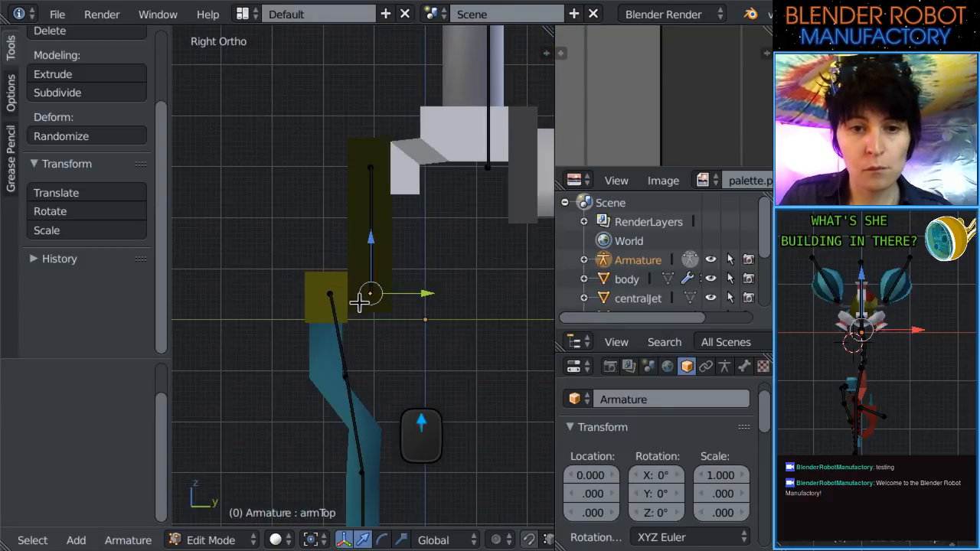
shift+middle_drag(385, 276, 384, 283)
scroll(384, 283, up, 3)
shift+middle_drag(365, 347, 379, 311)
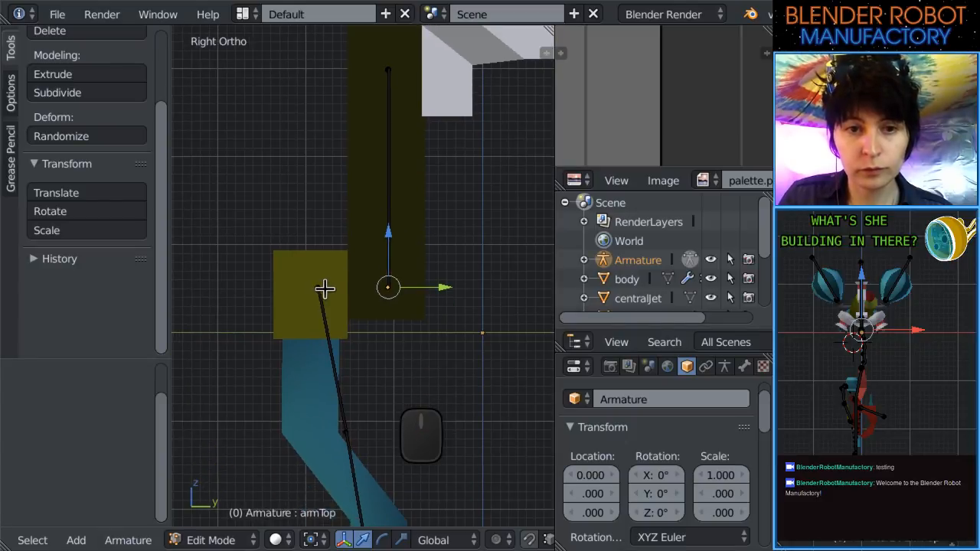
click(129, 541)
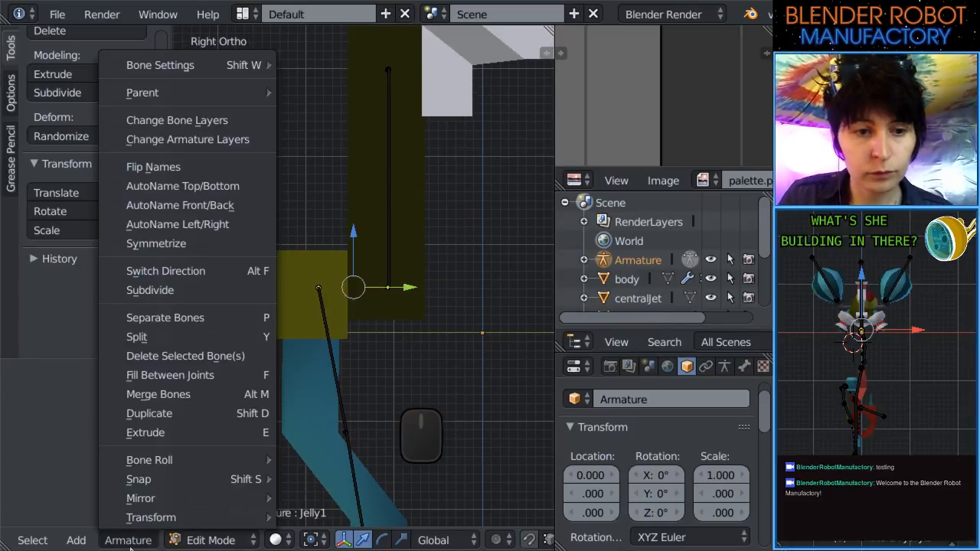
click(201, 375)
scroll(416, 222, up, 2)
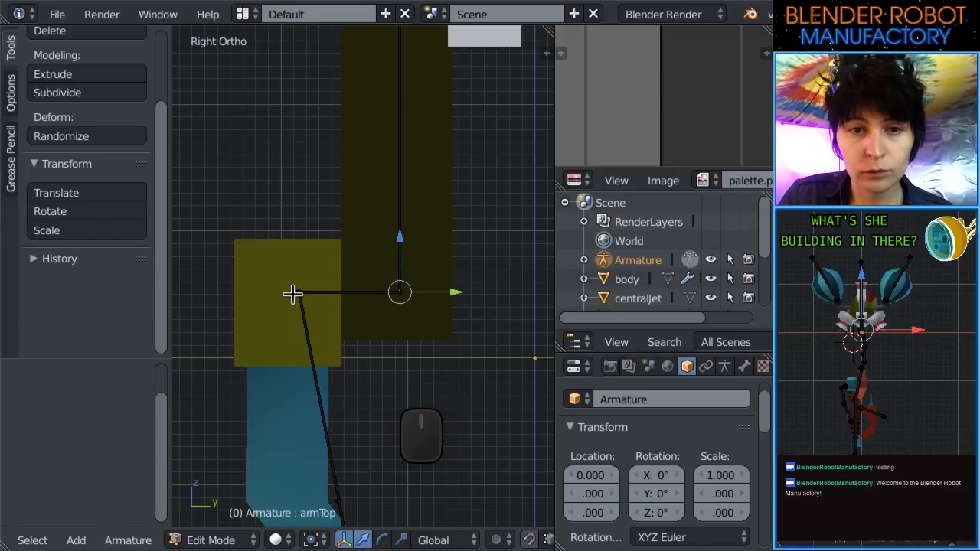
Try merging the horizontal connecting bone within chains and undo the attempt.
click(129, 541)
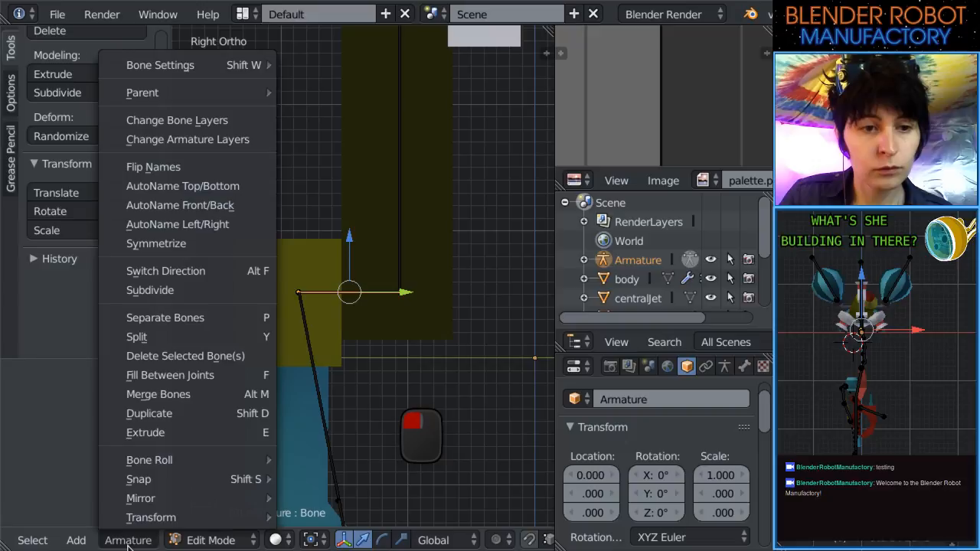
click(163, 394)
click(164, 396)
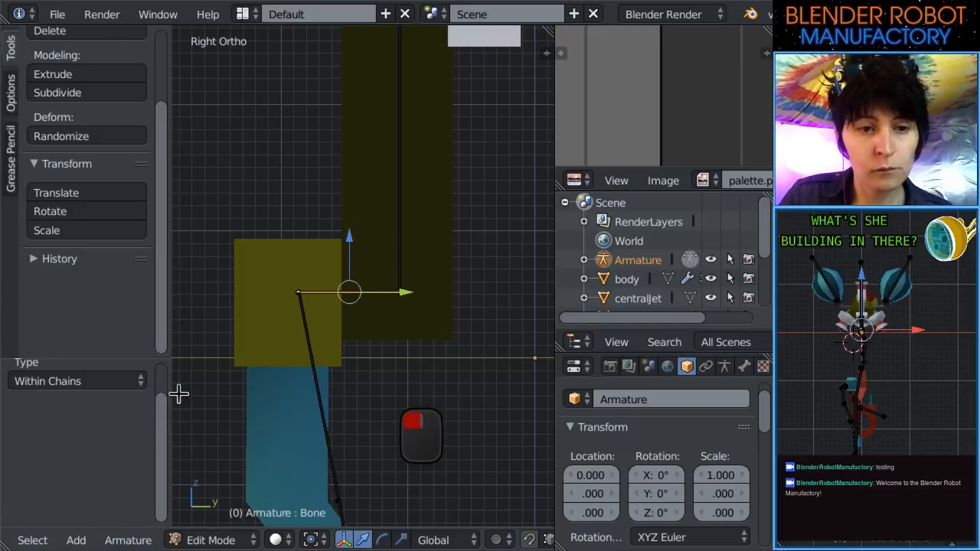
click(108, 381)
key(ctrl+z)
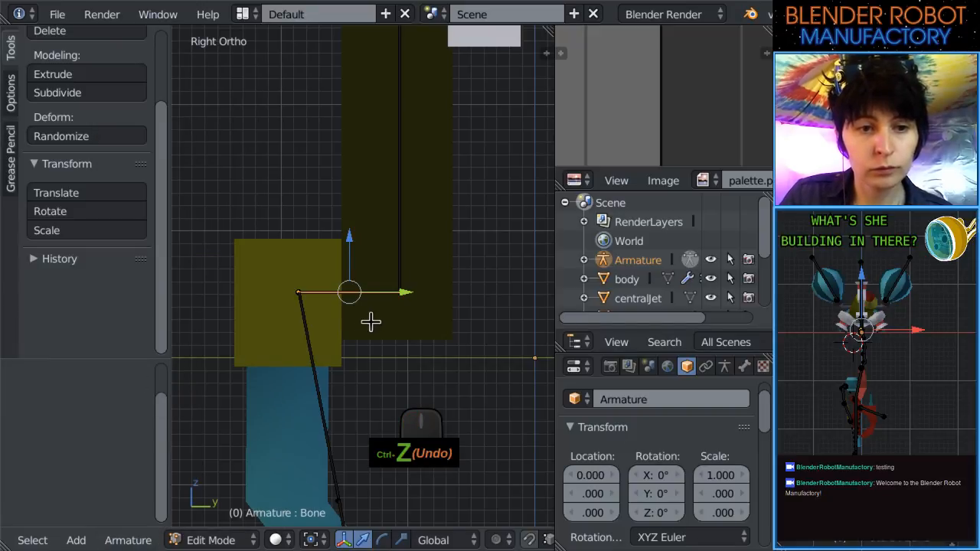
Dissolve the horizontal connecting bone between armTop and Jelly1.
scroll(372, 322, up, 3)
key(Delete)
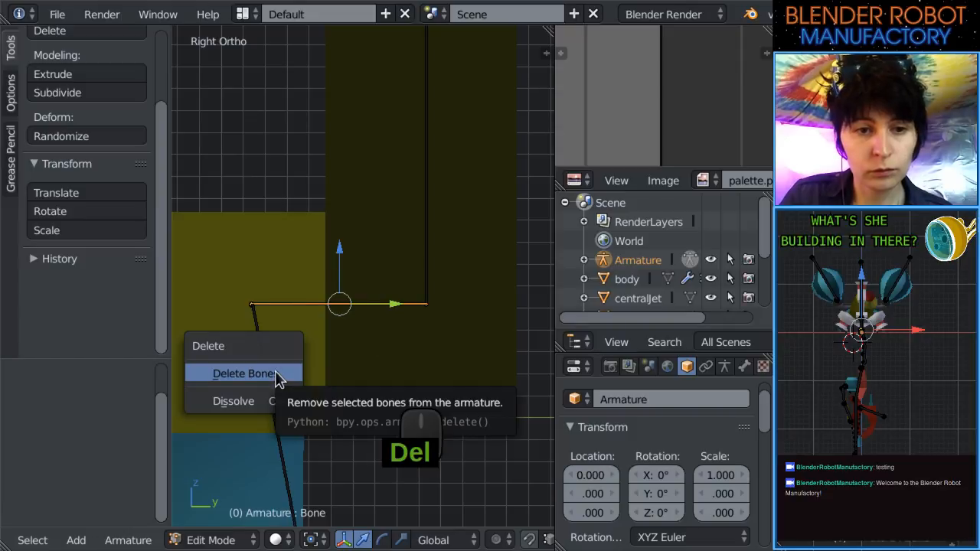
click(265, 400)
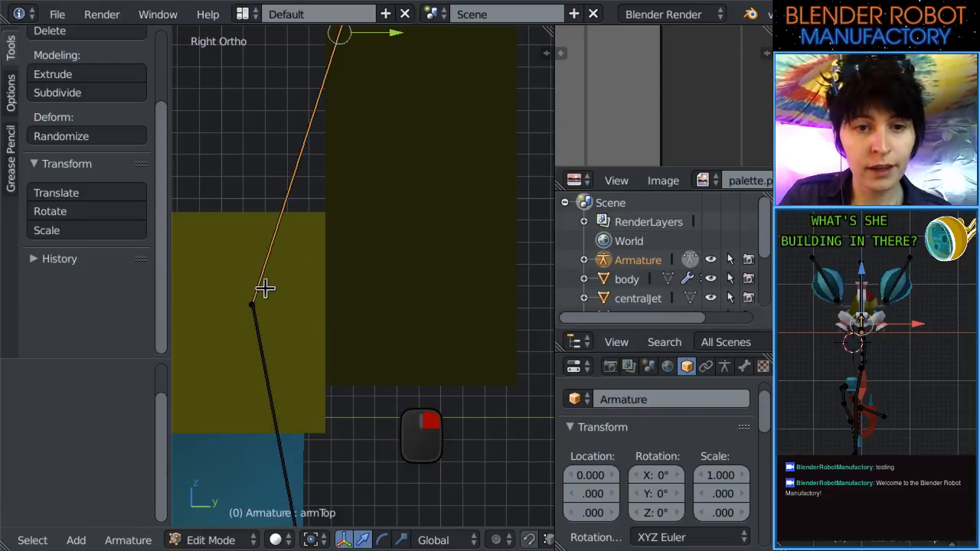
Test-rotate armTop by about -36.4° in Pose Mode from the front and undo the rotation.
key(KP_1)
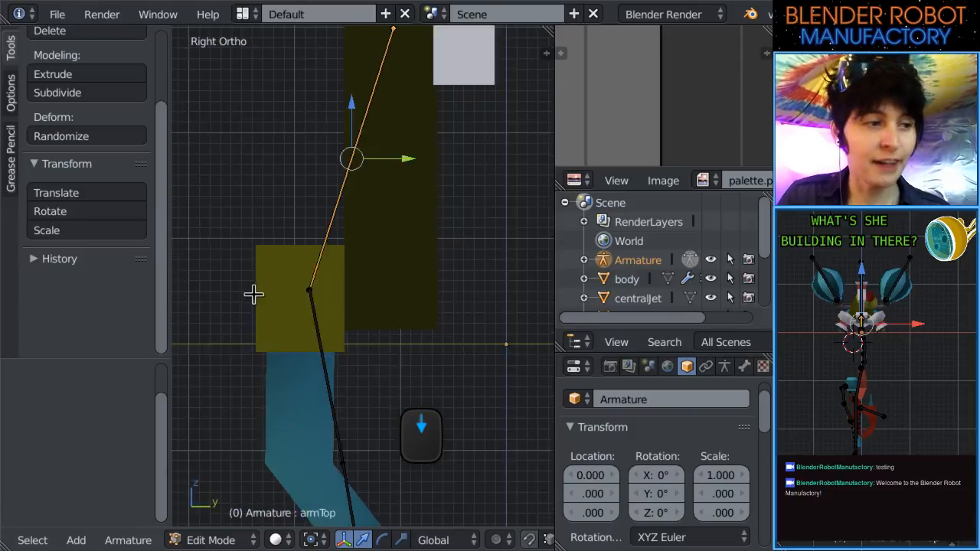
key(Tab)
right_click(366, 251)
right_click(366, 249)
key(Tab)
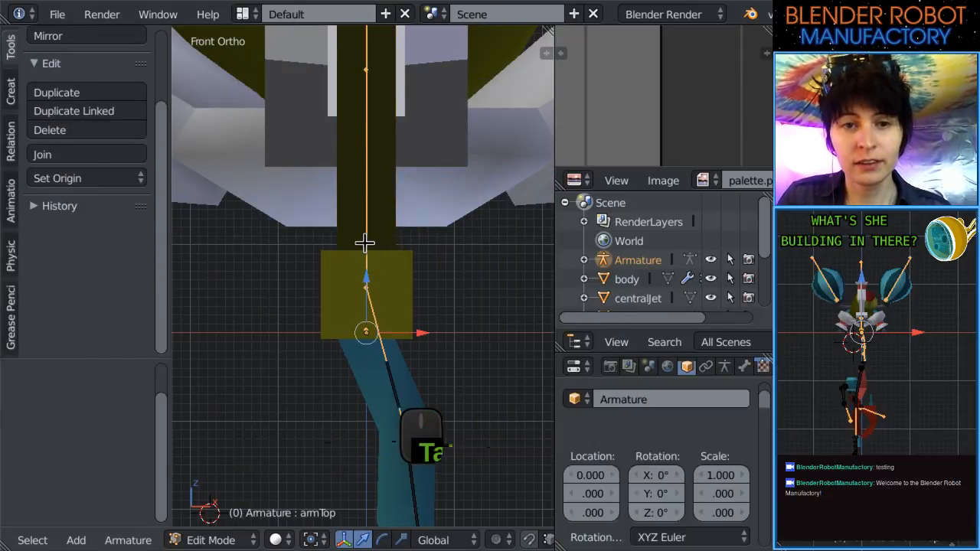
key(ctrl+Tab)
key(r)
click(456, 251)
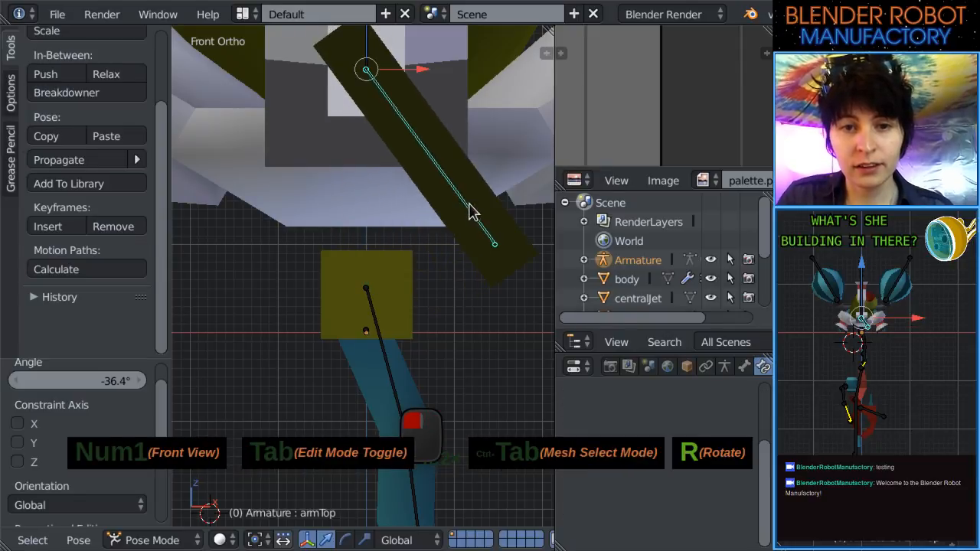
scroll(460, 268, down, 3)
middle_drag(460, 278, 401, 335)
key(ctrl+z)
Put the armature back in Pose Mode, test-rotate armTop by about -39.4°, try rotating Jelly1, and undo the test rotation.
key(ctrl+Tab)
right_click(395, 335)
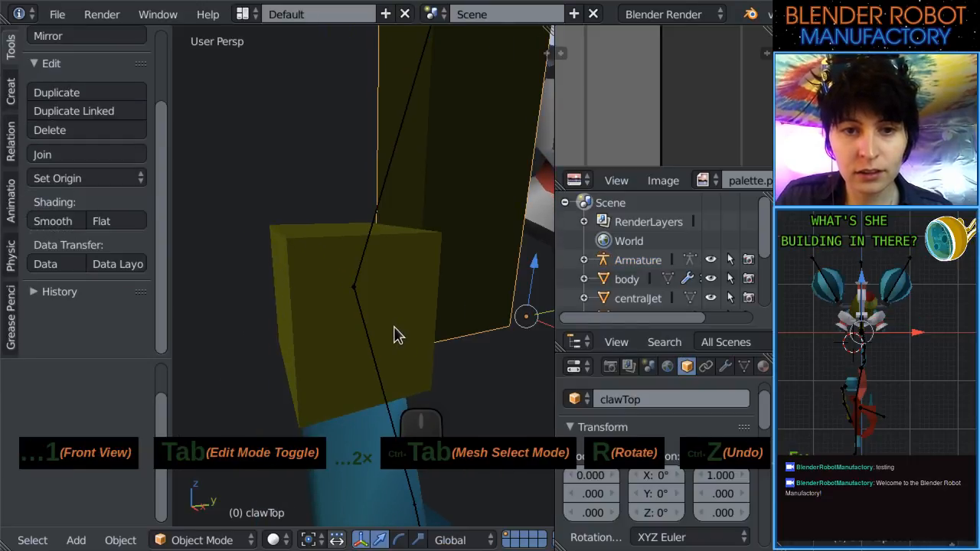
scroll(361, 285, down, 3)
right_click(367, 268)
key(Tab)
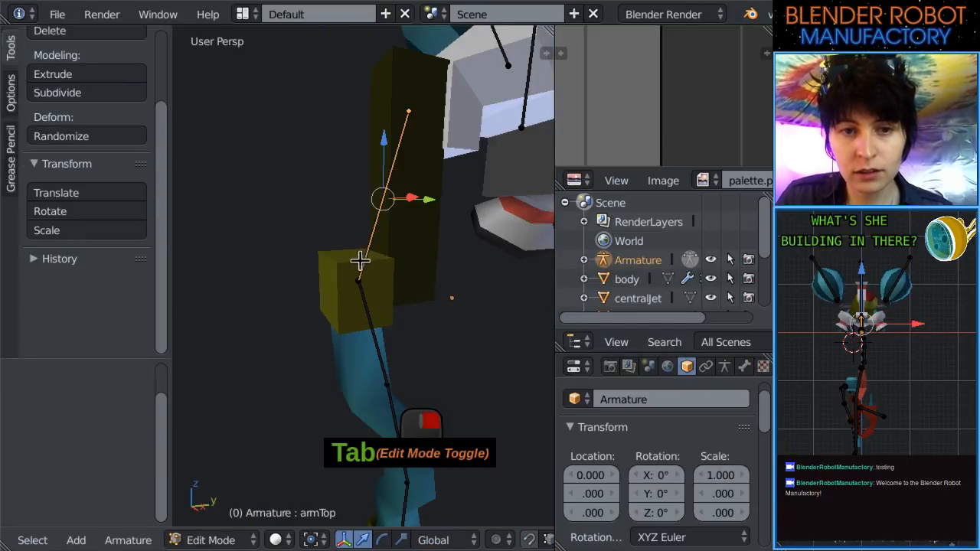
key(ctrl+Tab)
key(KP_1)
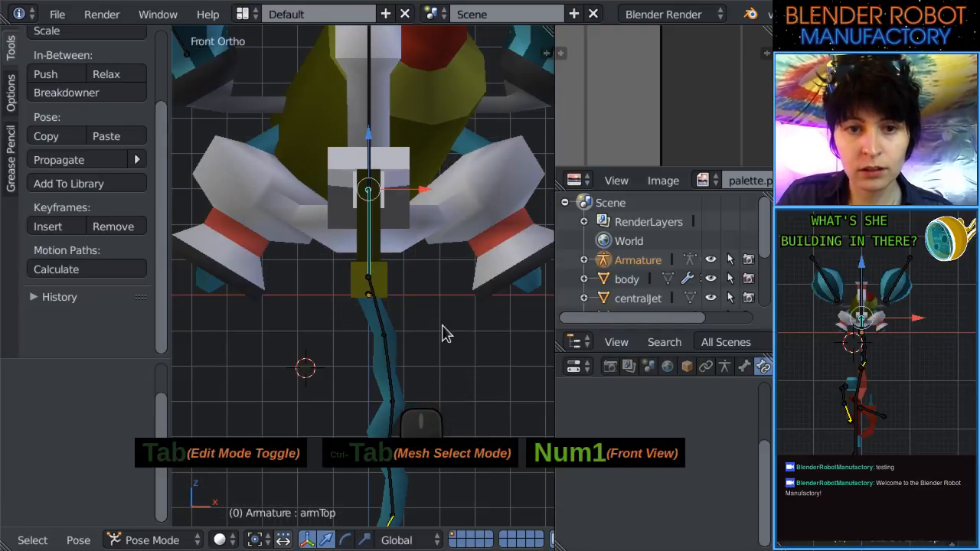
key(r)
click(477, 284)
right_click(368, 282)
key(r)
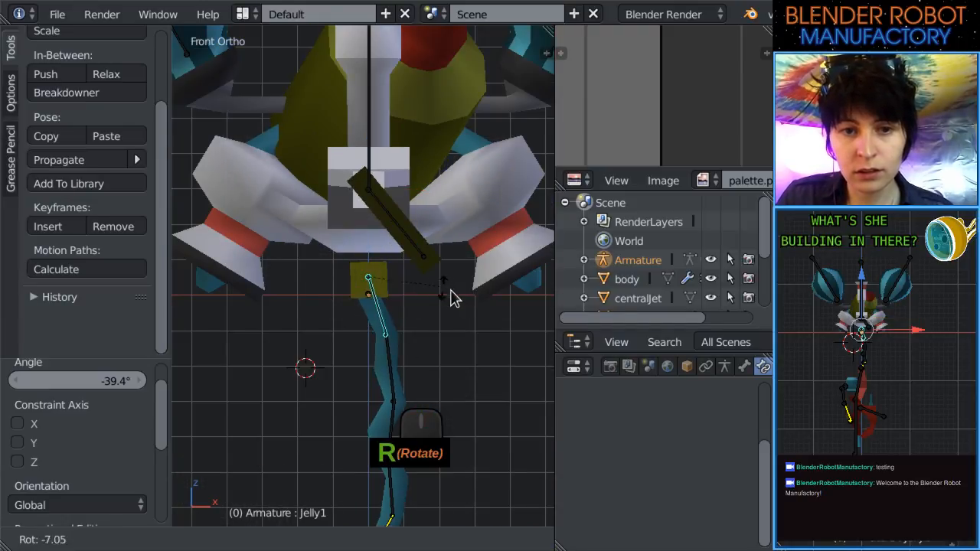
right_click(494, 194)
key(ctrl+z)
key(ctrl+z)
scroll(411, 171, down, 2)
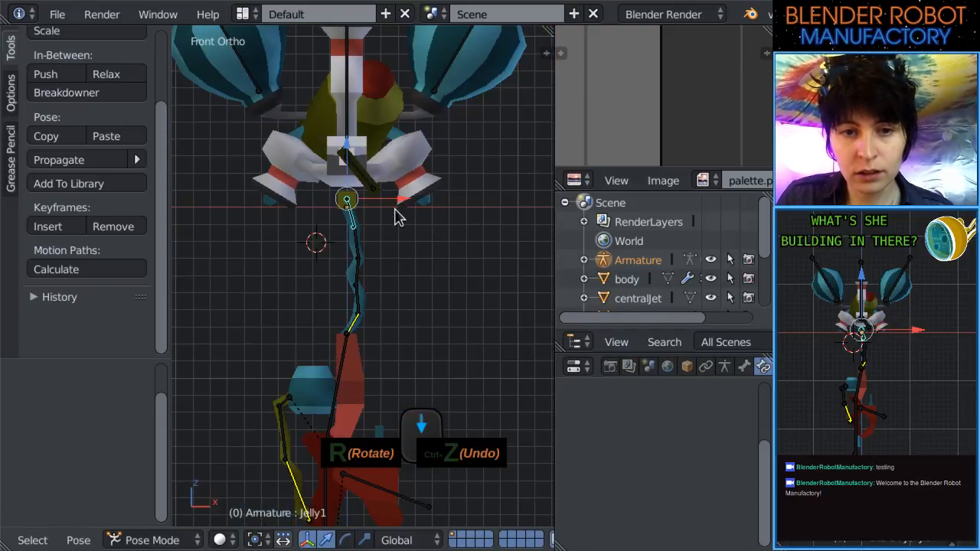
Test-move Jelly1 away from the lower end of armTop and undo the move.
scroll(399, 201, up, 3)
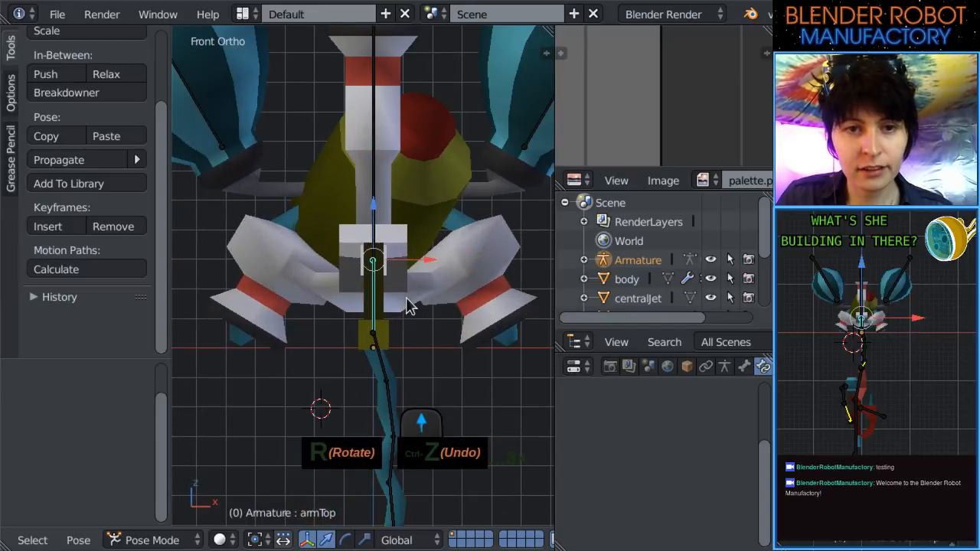
right_click(375, 337)
key(g)
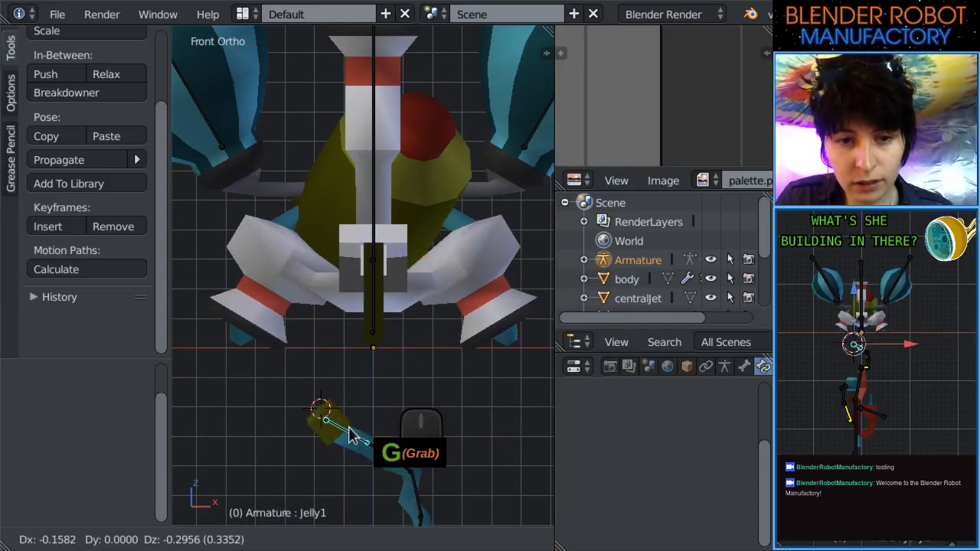
click(360, 326)
key(ctrl+z)
In Edit Mode, parent the Jelly1 bone to armTop with Keep Offset.
middle_drag(368, 321, 364, 346)
key(Tab)
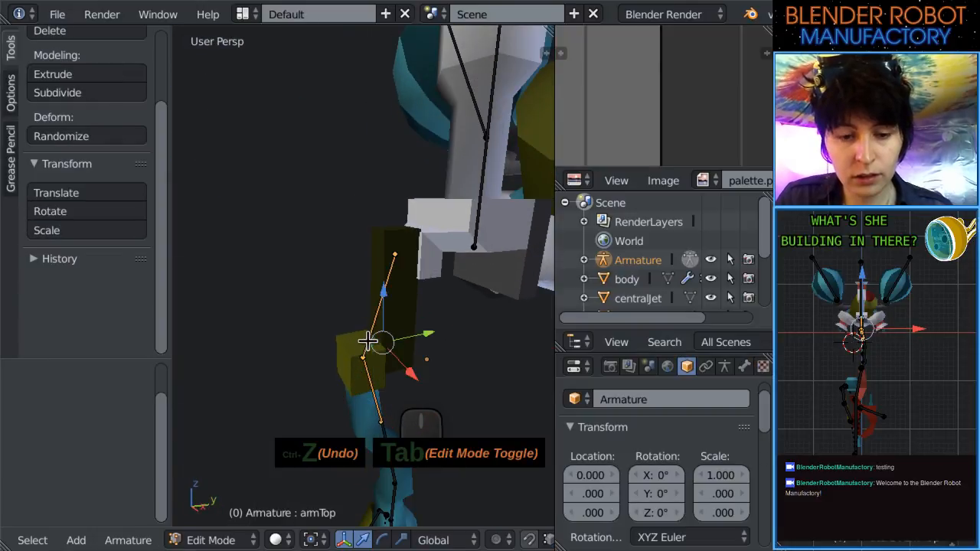
key(ctrl+p)
click(370, 345)
middle_drag(345, 339, 329, 283)
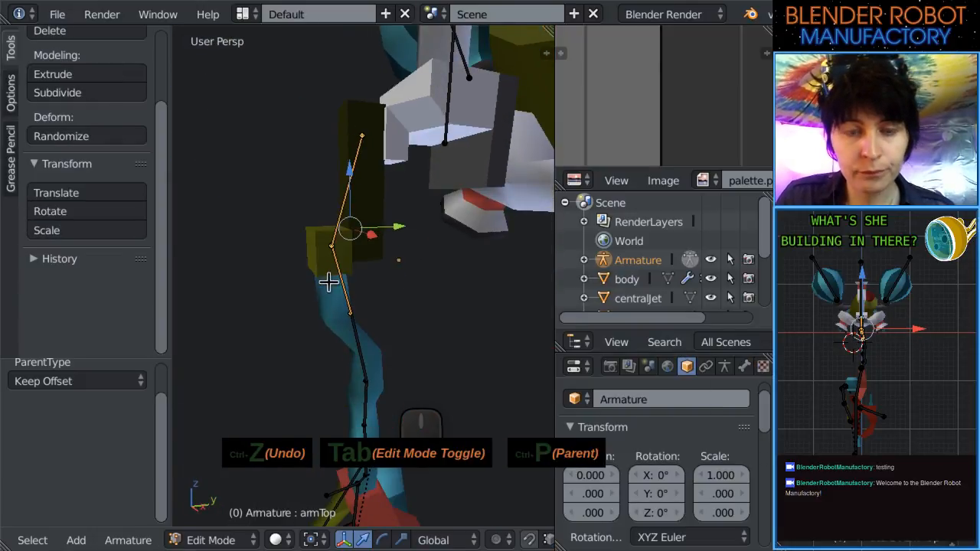
Test-move jellyIK in Pose Mode by about -0.19 in X and 0.205 in Z, and undo the move.
key(KP_1)
key(Tab)
middle_drag(350, 335, 341, 284)
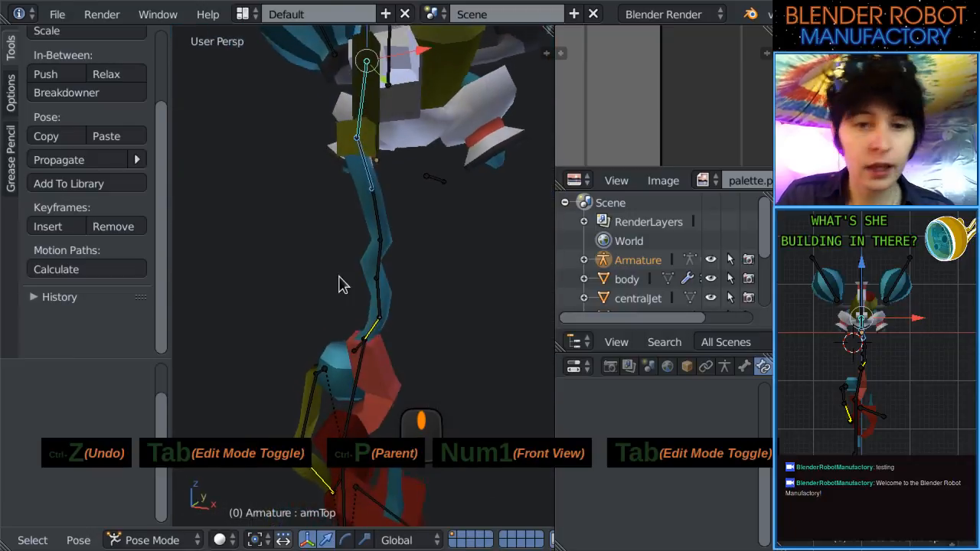
right_click(382, 346)
key(KP_1)
key(g)
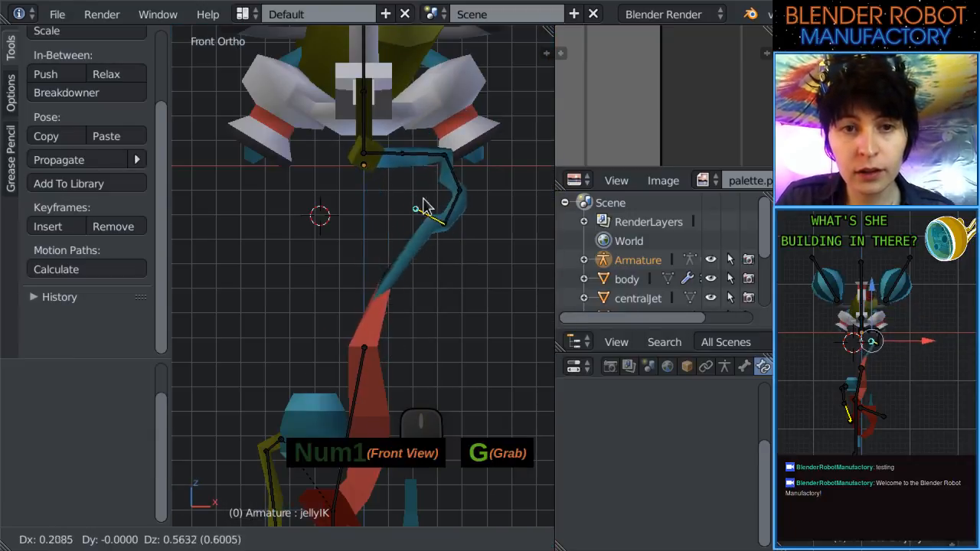
click(325, 297)
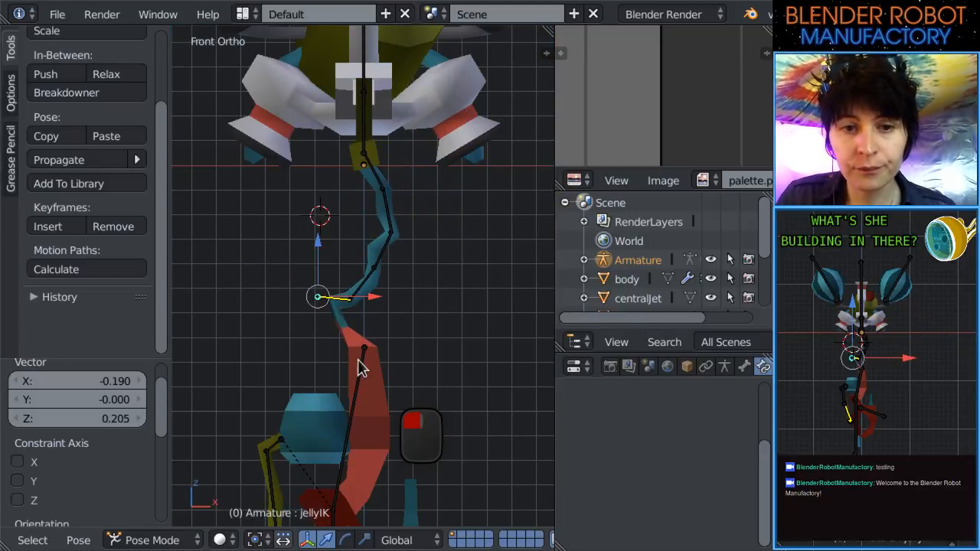
scroll(360, 366, down, 5)
shift+middle_drag(360, 372, 365, 309)
scroll(366, 309, up, 2)
shift+middle_drag(371, 270, 367, 302)
scroll(367, 302, up, 4)
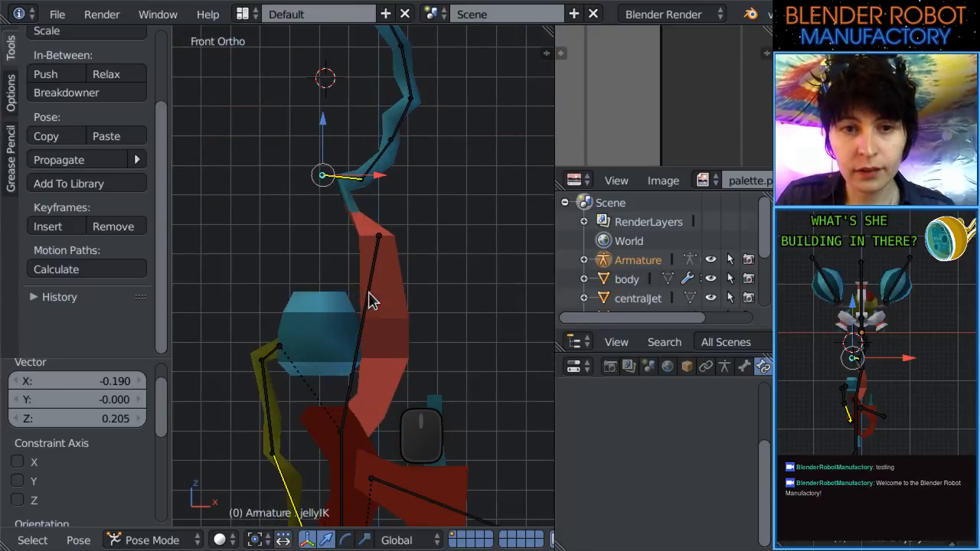
key(ctrl+z)
Test-move clawMid by about -0.252 in X and 0.036 in Z, and undo the move.
key(g)
click(303, 280)
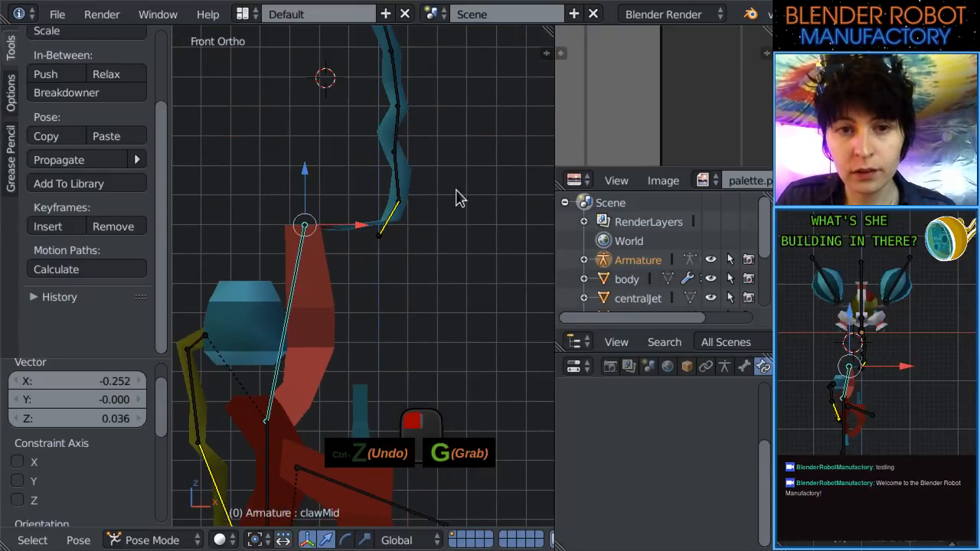
key(ctrl+z)
Switch the armature to Edit Mode and parent jellyIK to clawMid with Keep Offset.
middle_drag(452, 214, 344, 248)
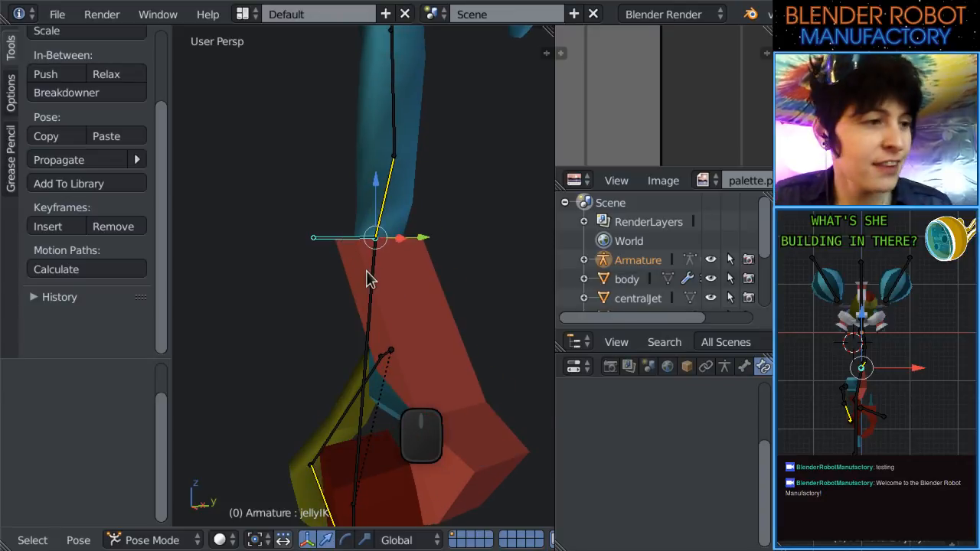
middle_drag(490, 304, 92, 545)
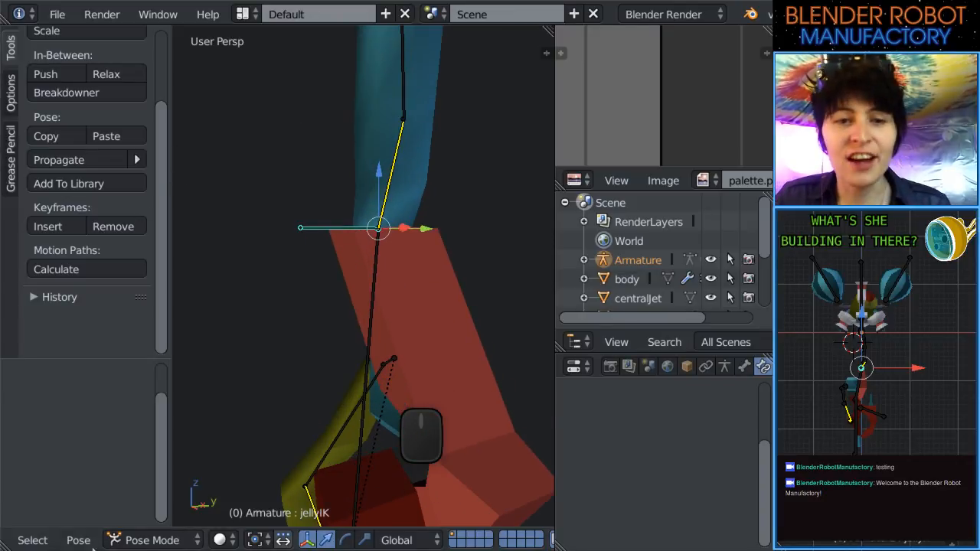
click(140, 541)
click(149, 517)
click(203, 541)
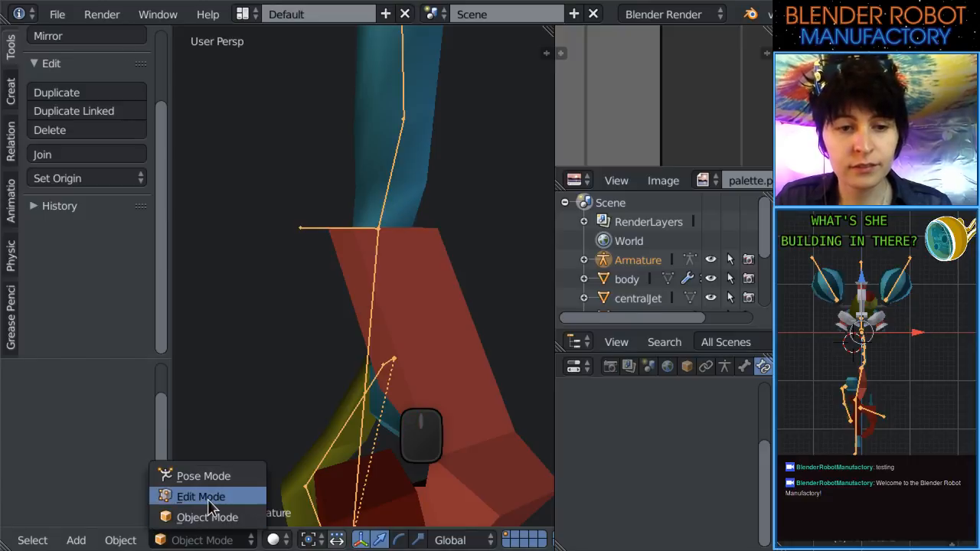
click(207, 497)
key(ctrl+p)
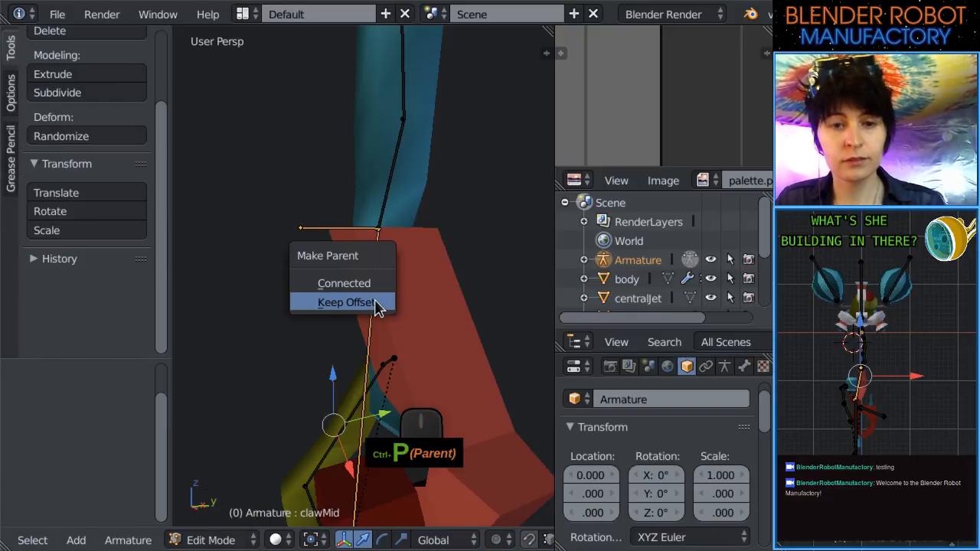
click(376, 301)
Leave Edit Mode, select the armature in front view and put it in Pose Mode.
key(KP_1)
key(Tab)
right_click(383, 299)
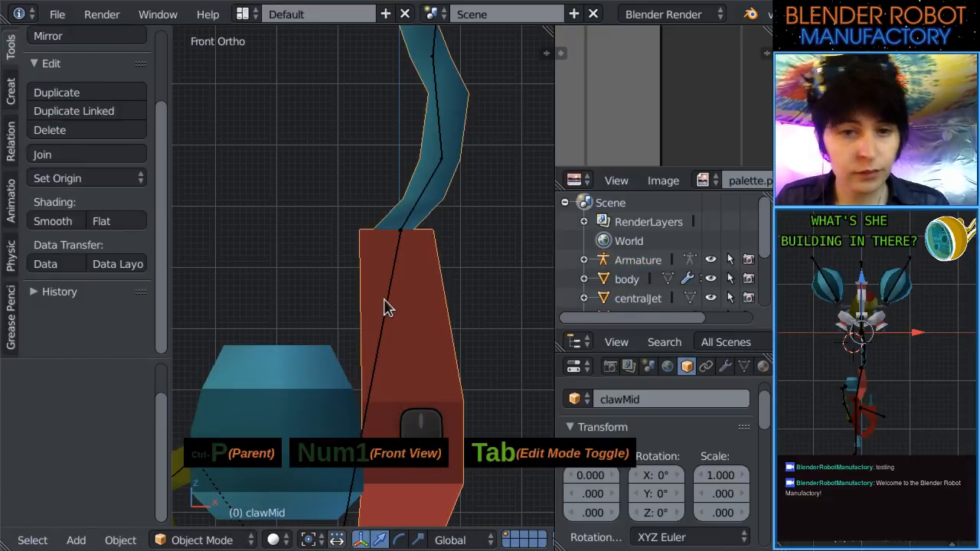
right_click(385, 301)
scroll(385, 301, down, 4)
key(ctrl+Tab)
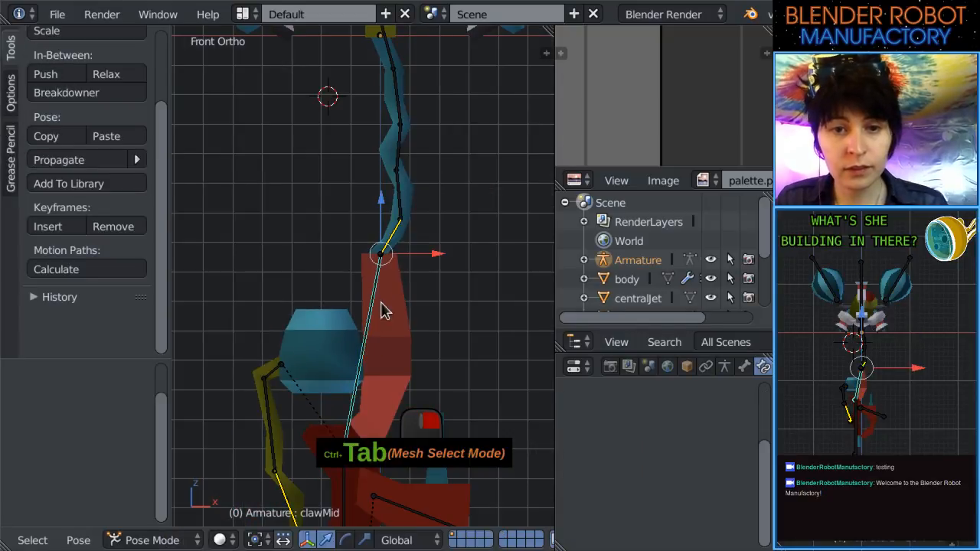
Test-move clawMid by about -0.013 in X and 0.42 in Z, and again by about 0.565 in X and -0.07 in Z.
key(g)
click(381, 205)
scroll(405, 313, down, 5)
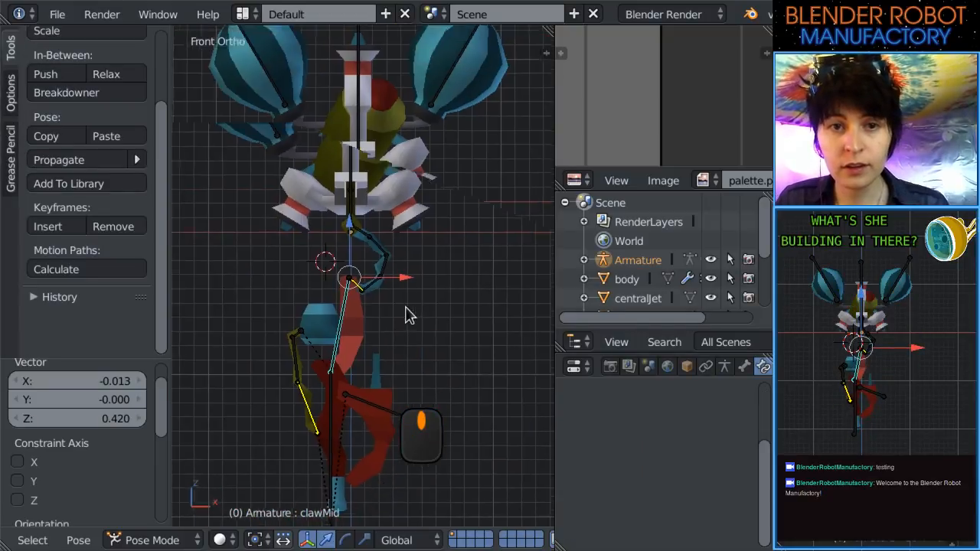
key(g)
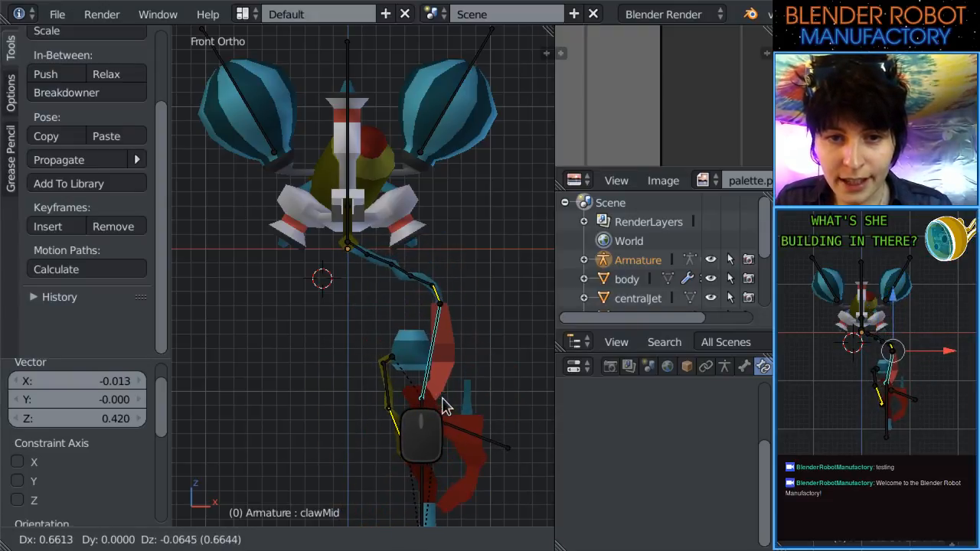
click(433, 400)
Move clawMid up beside the body by about -0.1 in X and 0.588 in Z to test the chain's bend.
scroll(433, 378, up, 4)
shift+middle_drag(536, 344, 422, 306)
key(KP_1)
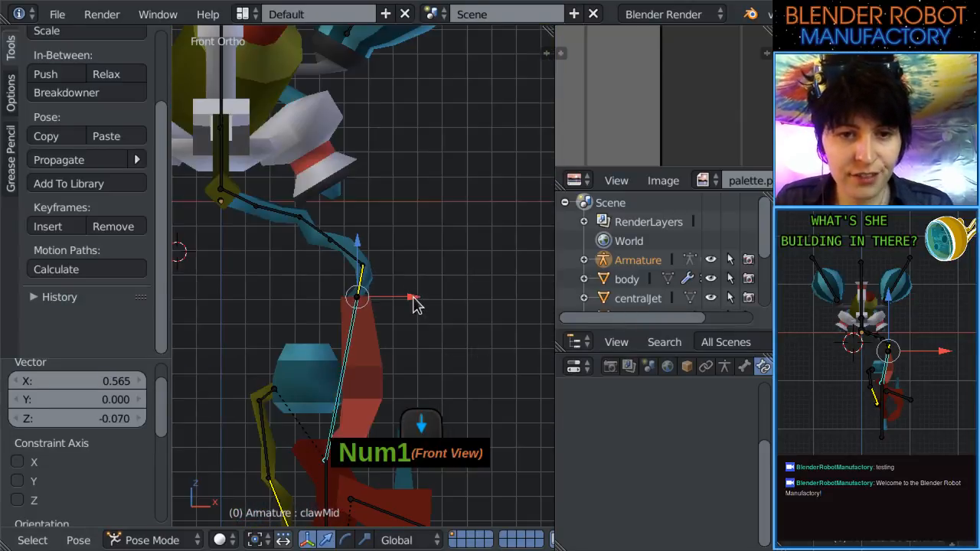
key(g)
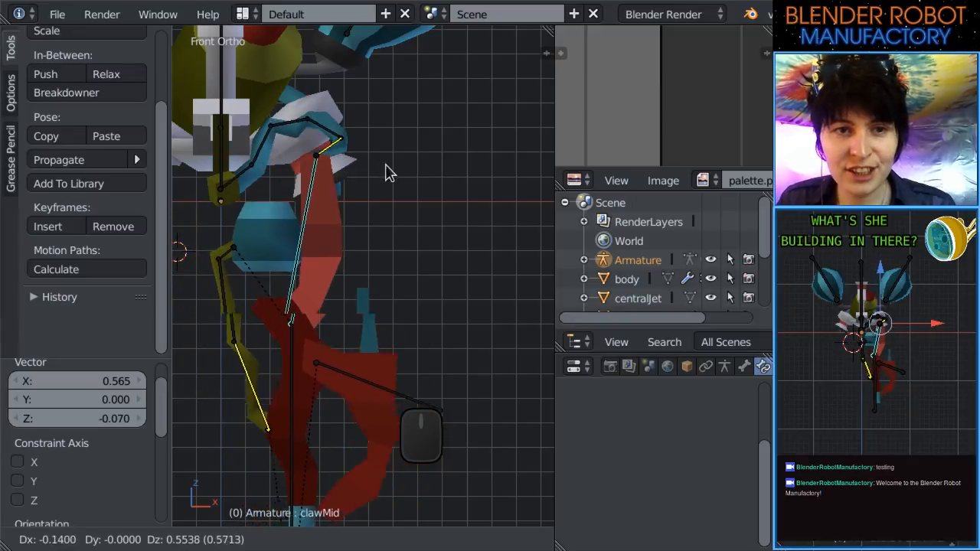
click(353, 144)
Try rotating the Jelly5 bone in front view and undo the rotation.
right_click(351, 137)
key(r)
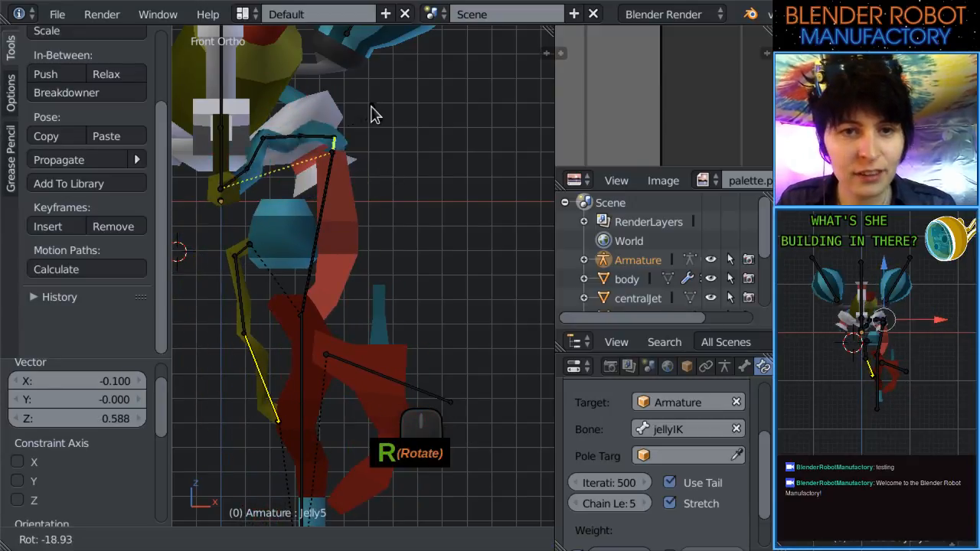
click(355, 134)
key(ctrl+z)
Rotate Jelly5 by about -5.94° in right view and about -19.9° in front view.
key(KP_3)
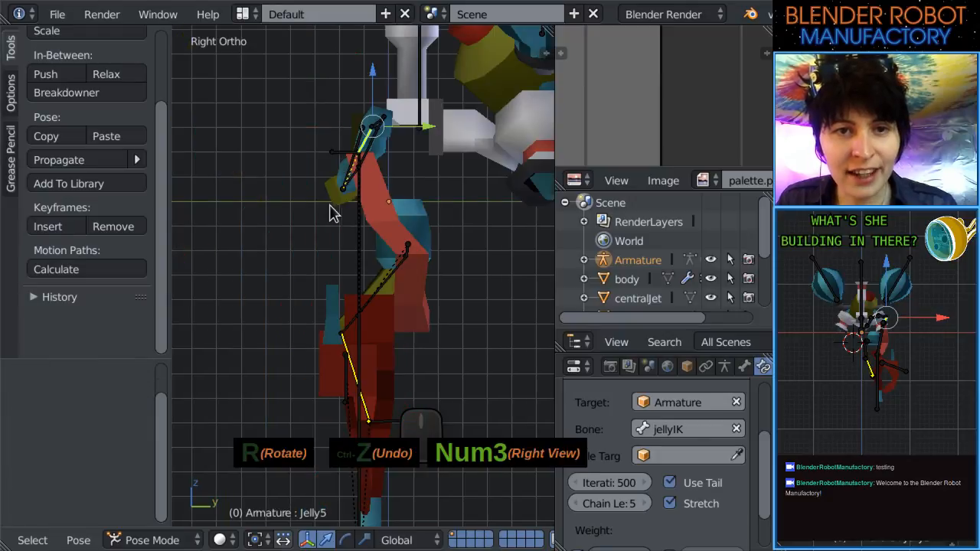
key(r)
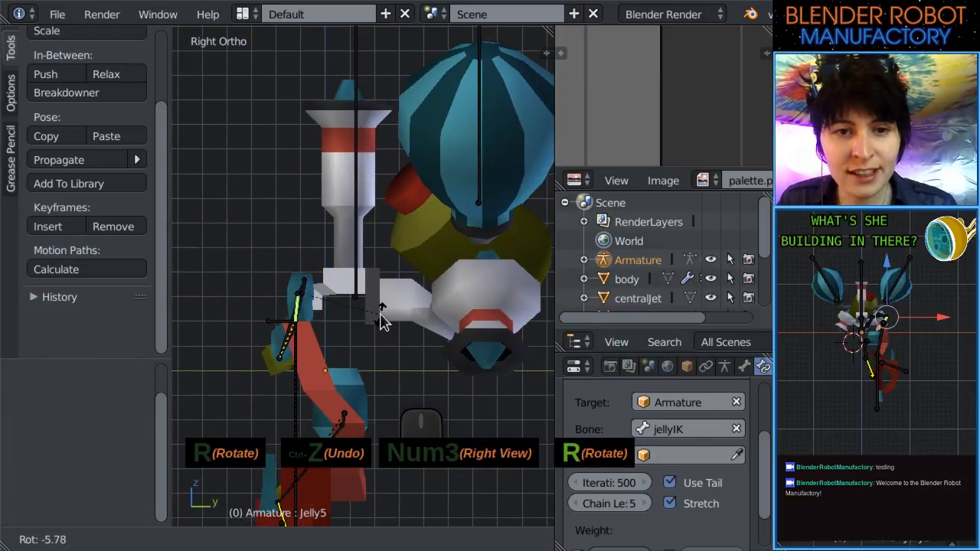
click(379, 318)
key(KP_1)
key(r)
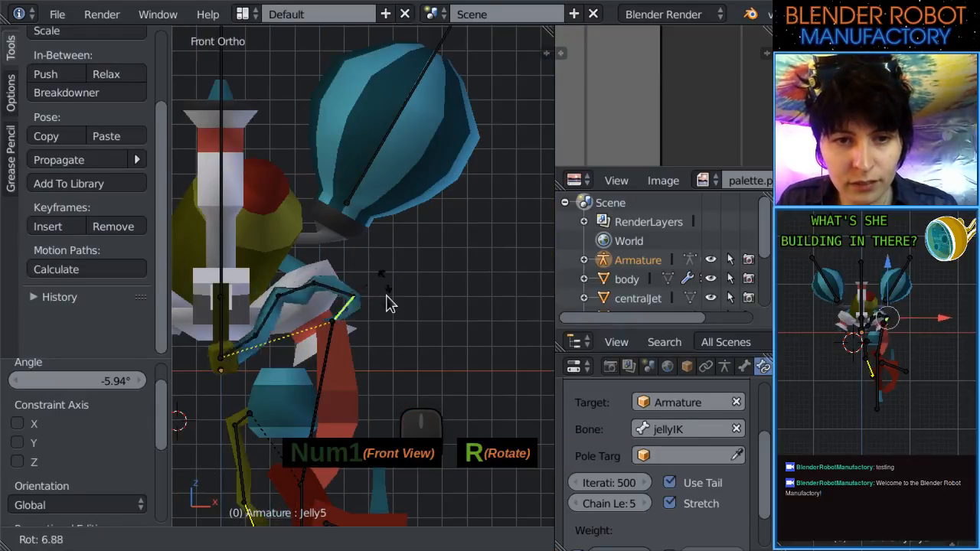
click(368, 278)
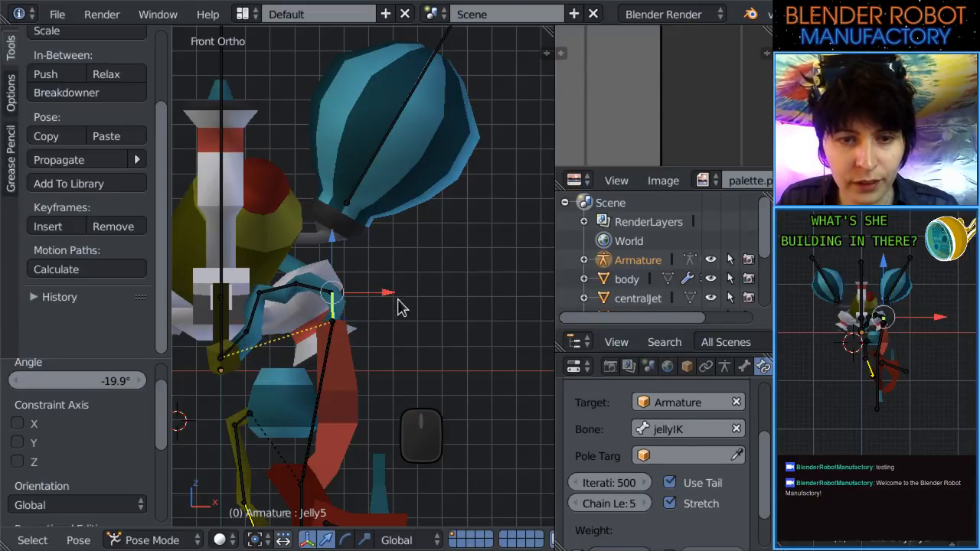
Rotate Jelly5 by about -5.44° in right view and rotate it once more in front view.
key(KP_3)
key(r)
click(370, 261)
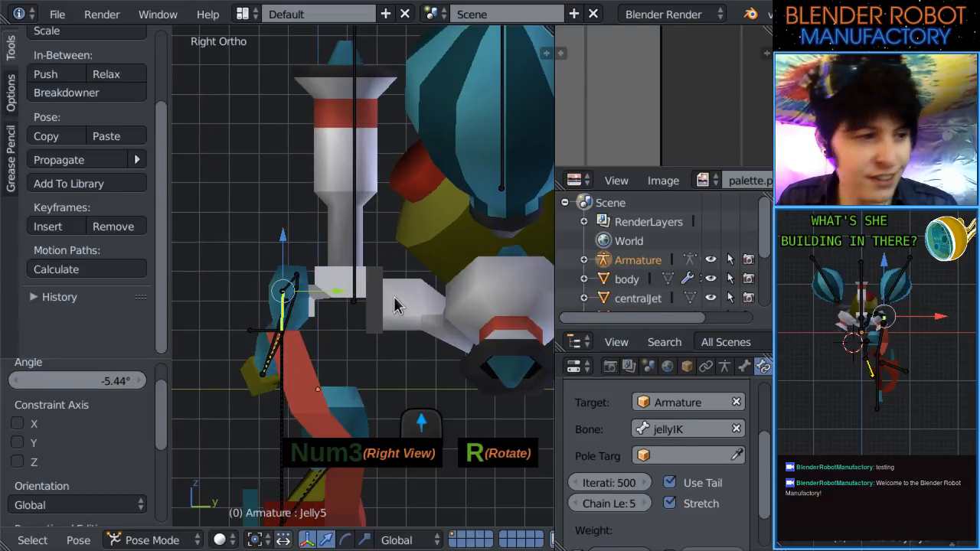
key(KP_1)
scroll(382, 345, down, 5)
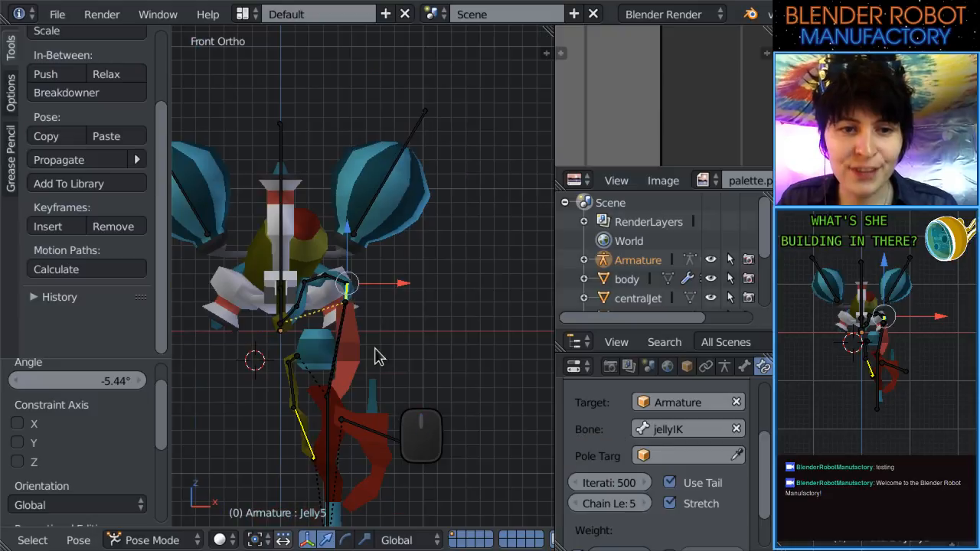
scroll(407, 312, up, 5)
key(r)
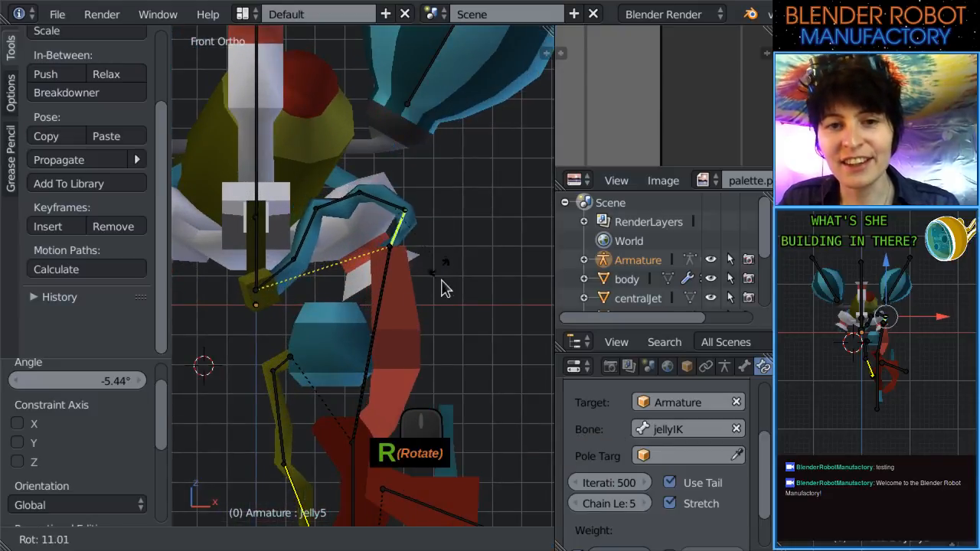
click(437, 302)
Select all bones and clear their pose rotation, scale and location.
key(a)
key(a)
key(alt+r)
key(alt+s)
key(alt+g)
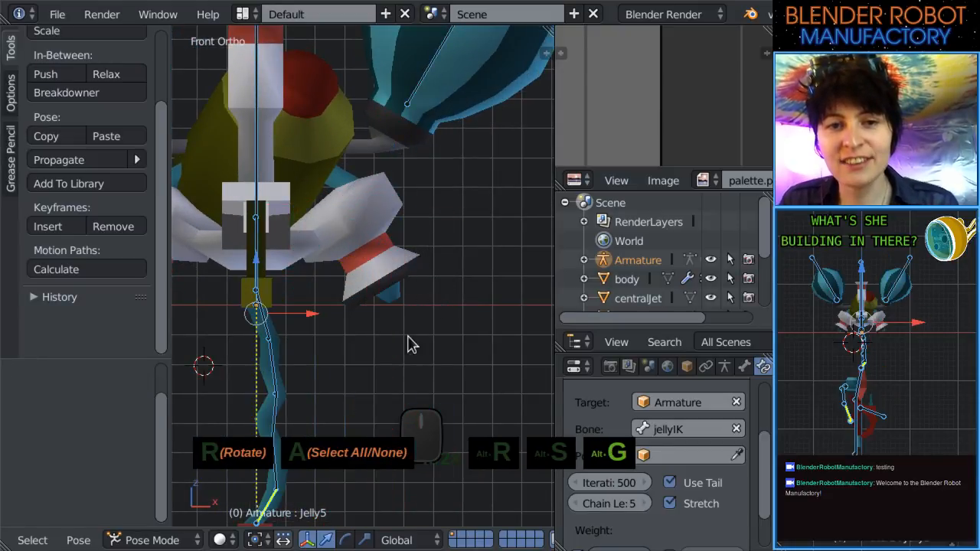
Select the Jelly5 bone just above the claw and add a Limit Rotation constraint to it.
scroll(387, 333, up, 3)
shift+middle_drag(377, 322, 465, 205)
scroll(437, 322, down, 2)
scroll(386, 322, up, 3)
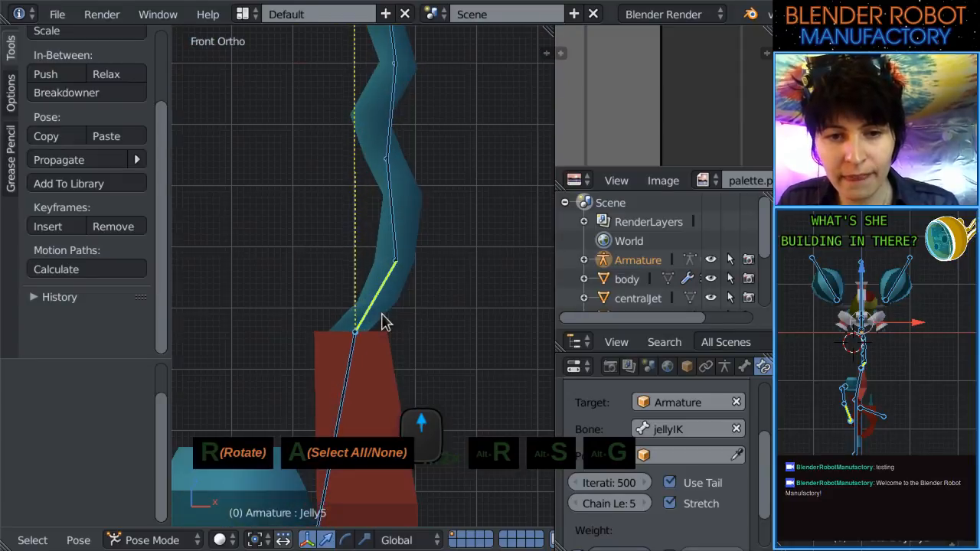
right_click(383, 299)
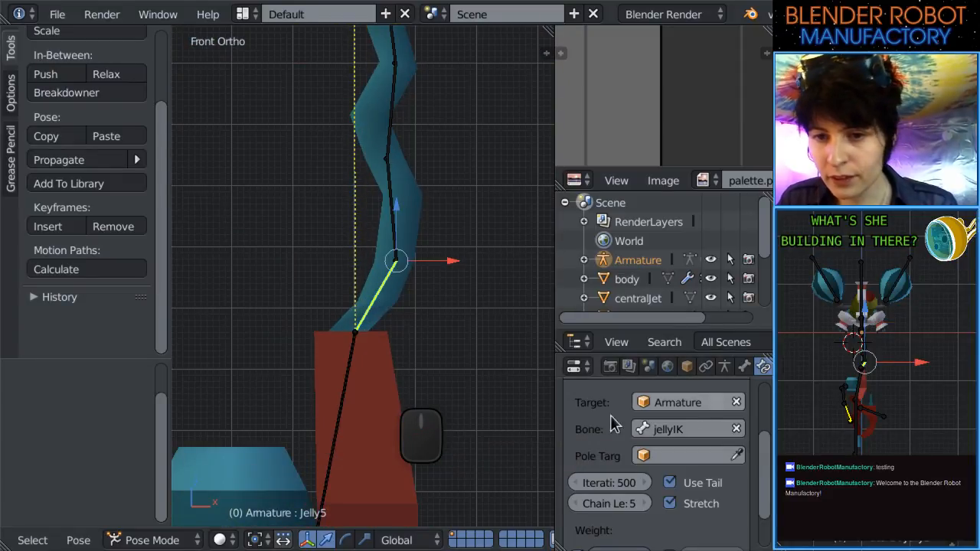
scroll(613, 424, down, 2)
scroll(694, 448, up, 3)
click(647, 408)
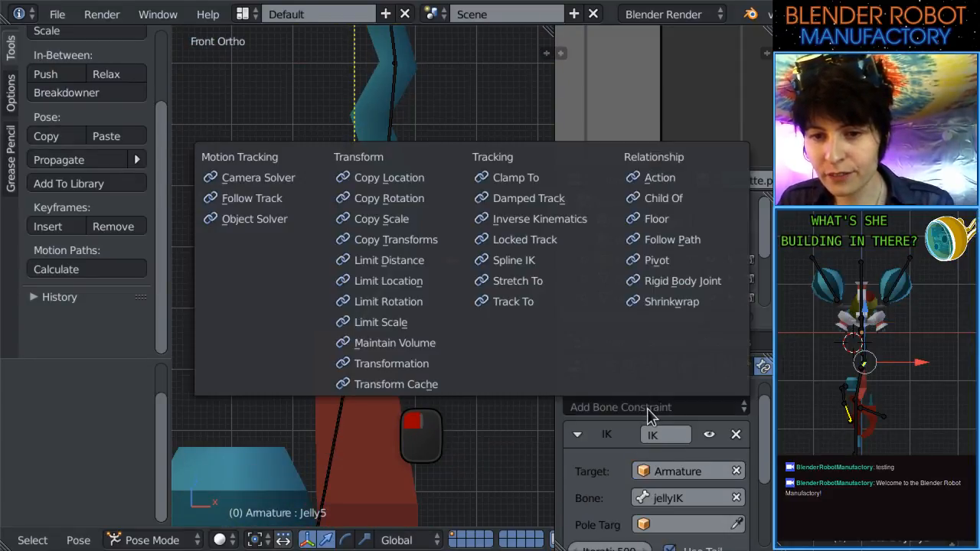
click(436, 302)
Enable the X, Y and Z limits in Jelly5's Limit Rotation constraint.
scroll(711, 477, down, 5)
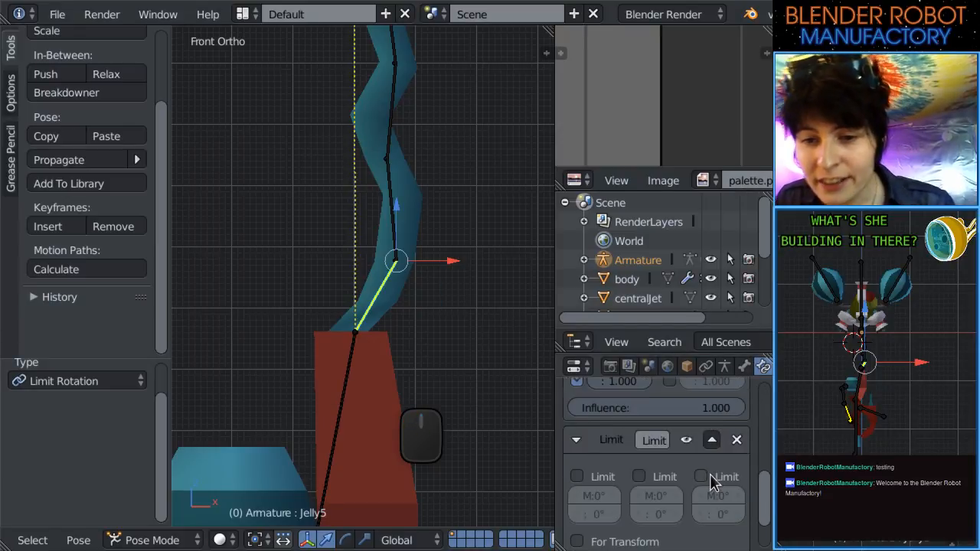
scroll(711, 477, down, 1)
click(577, 446)
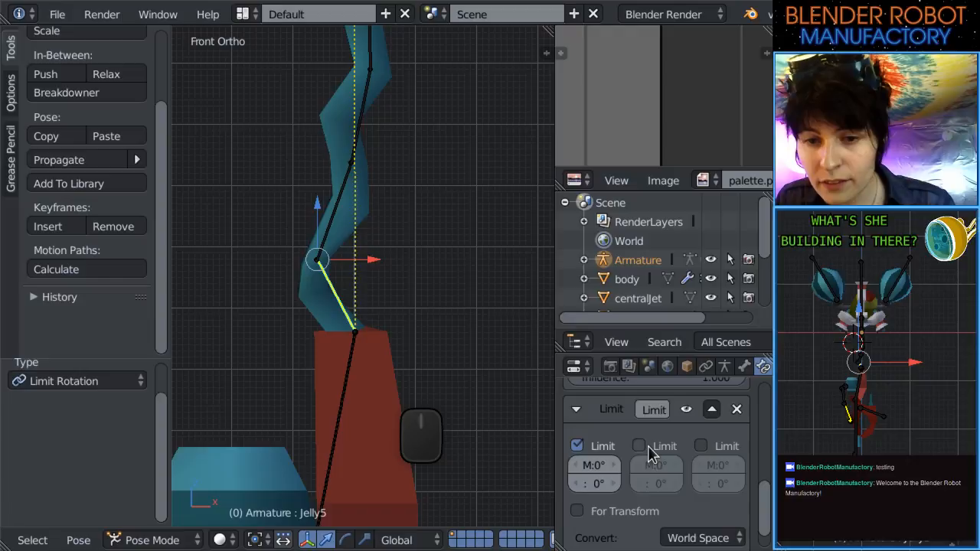
click(714, 451)
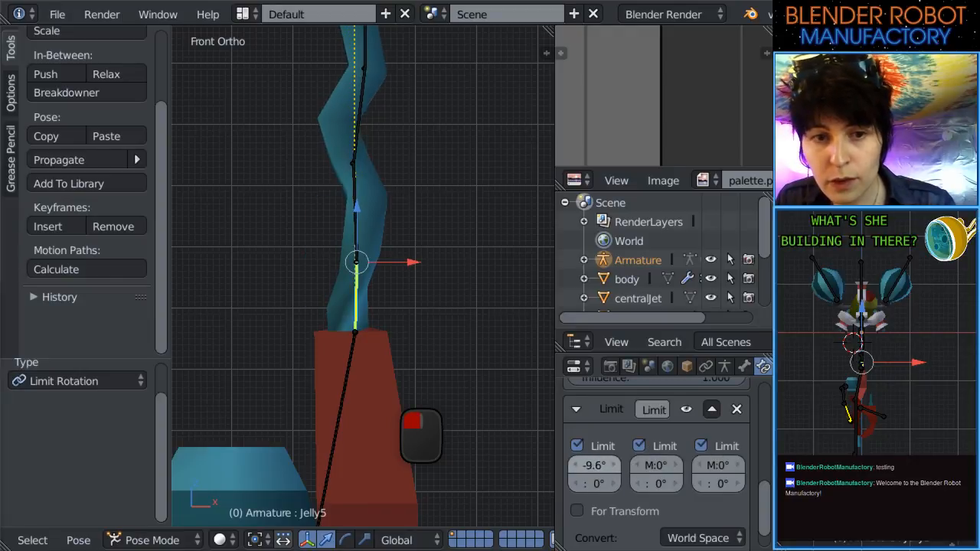
Adjust Jelly5's X rotation limit to a minimum of about -70.4° and a maximum of about 45.3°, judging the bend in right view.
drag(594, 465, 567, 465)
key(KP_3)
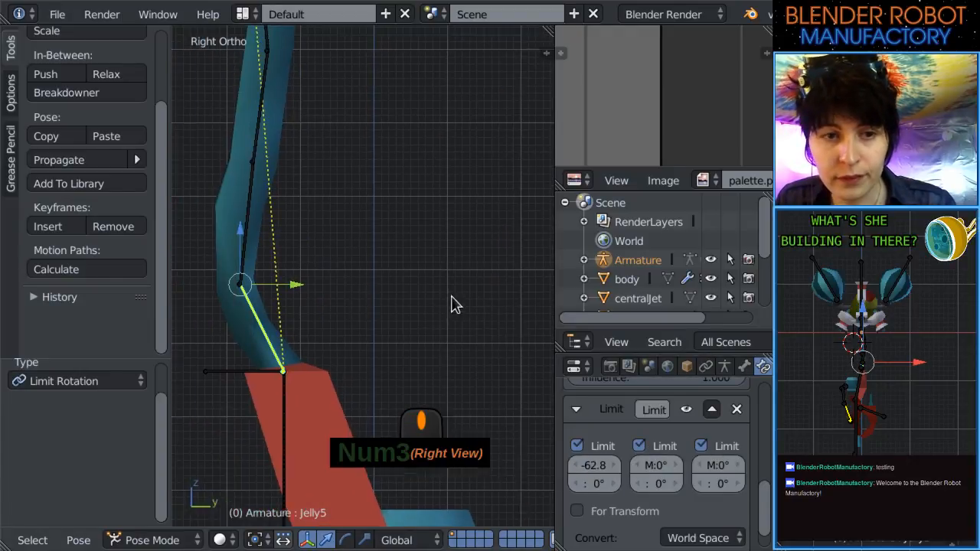
shift+middle_drag(452, 297, 467, 297)
drag(594, 465, 580, 505)
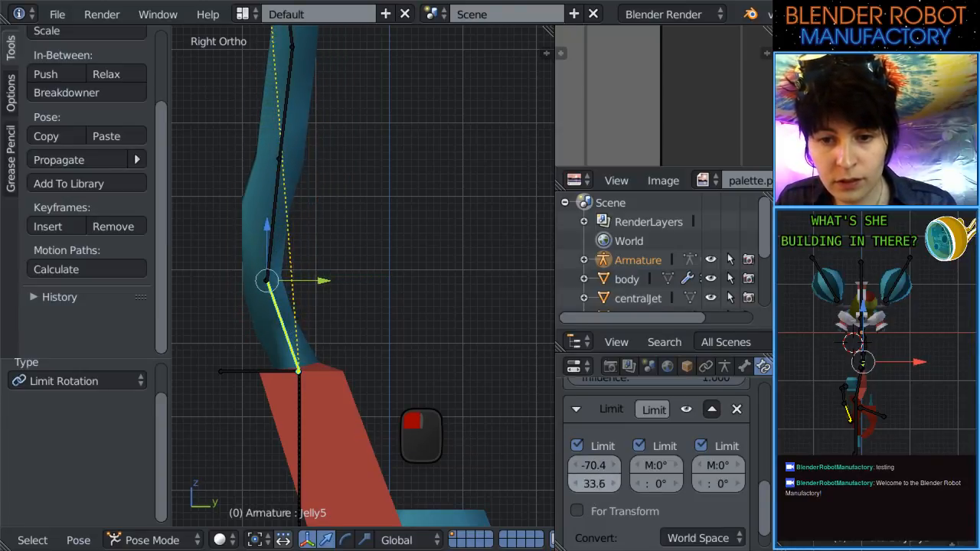
Test-scale and test-rotate Jelly5 under the rotation limits, undoing each change.
key(s)
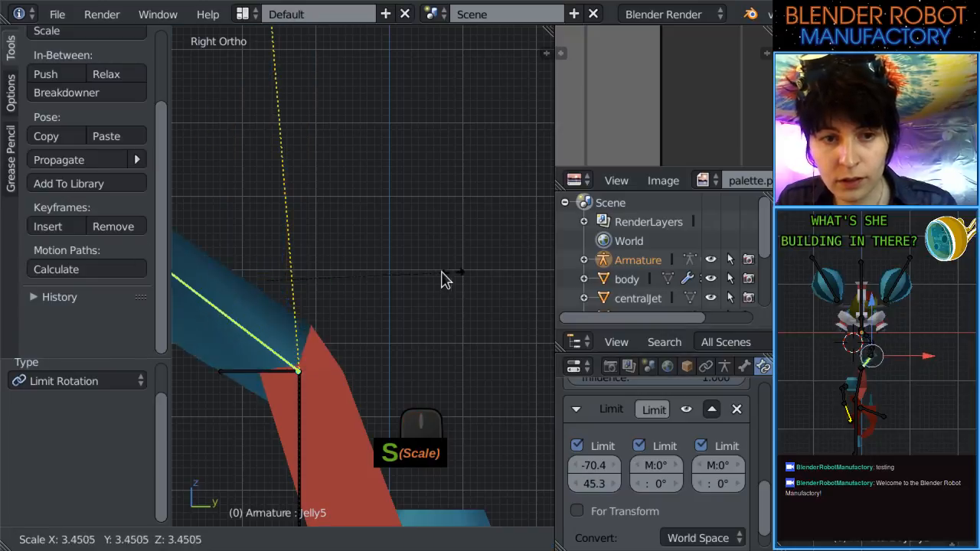
click(256, 261)
key(ctrl+z)
key(r)
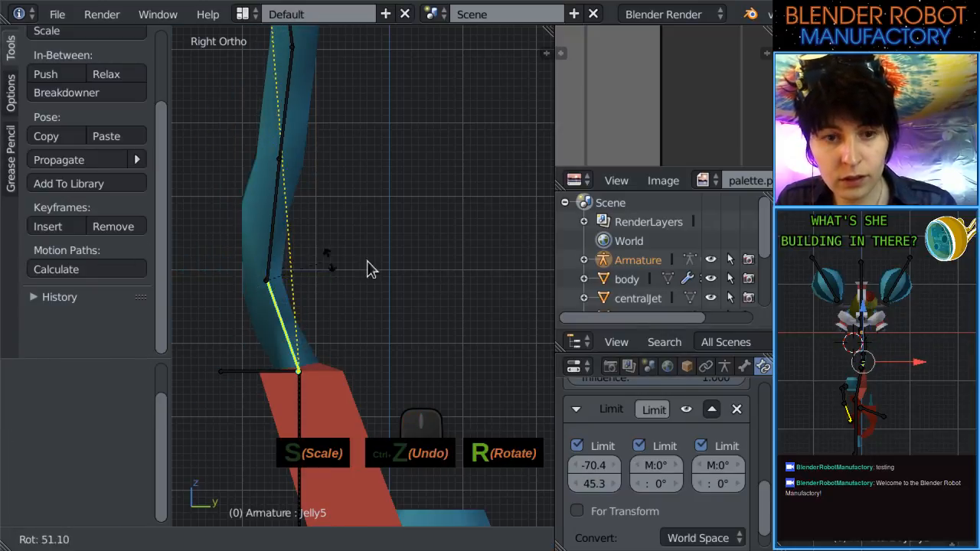
click(490, 271)
key(ctrl+z)
Set Jelly5's X rotation limit to a minimum of -5° and a maximum of 50°.
shift+middle_drag(473, 288, 570, 263)
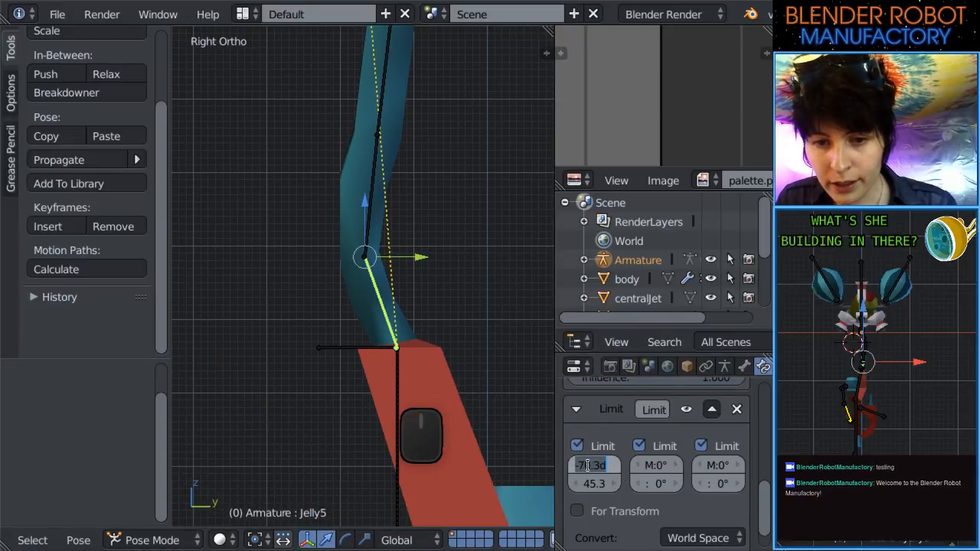
text(-5)
key(Tab)
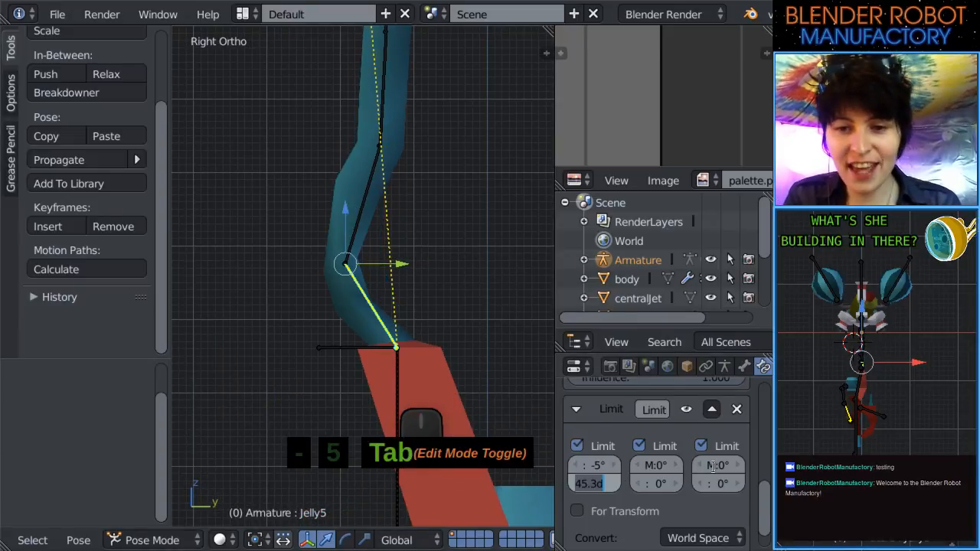
text(50)
key(Tab)
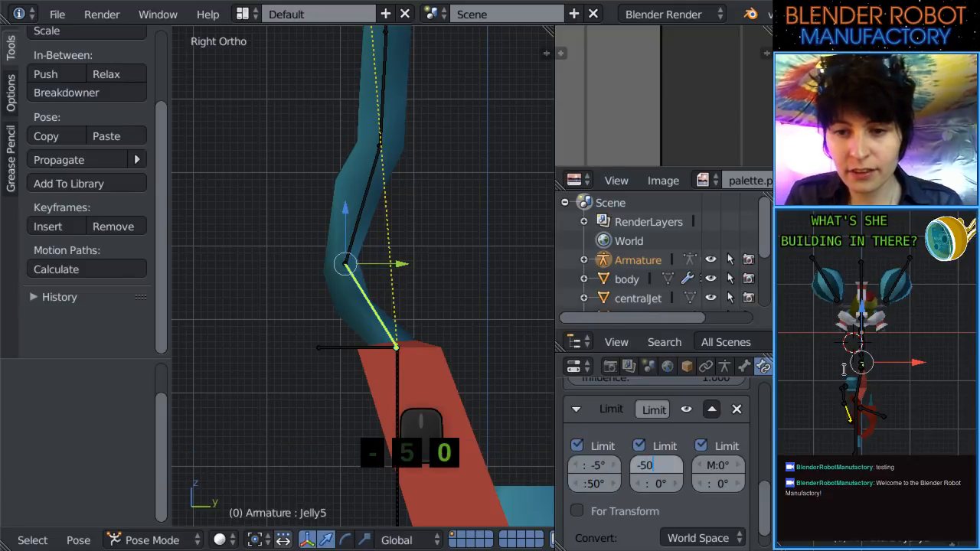
Set Jelly5's Y and Z rotation limits to a minimum of -50° and a maximum of 50°.
key(Tab)
text(50)
key(Tab)
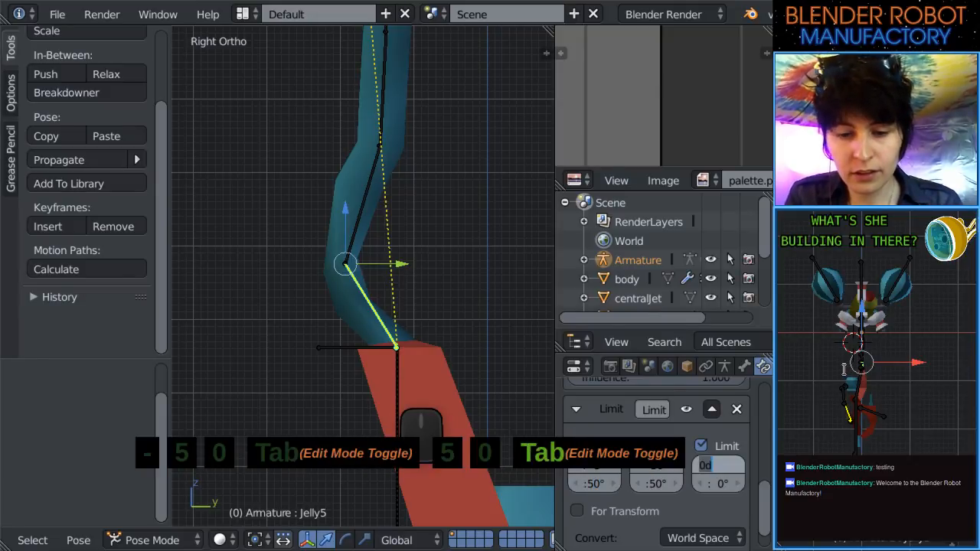
text(-50)
key(Tab)
text(50)
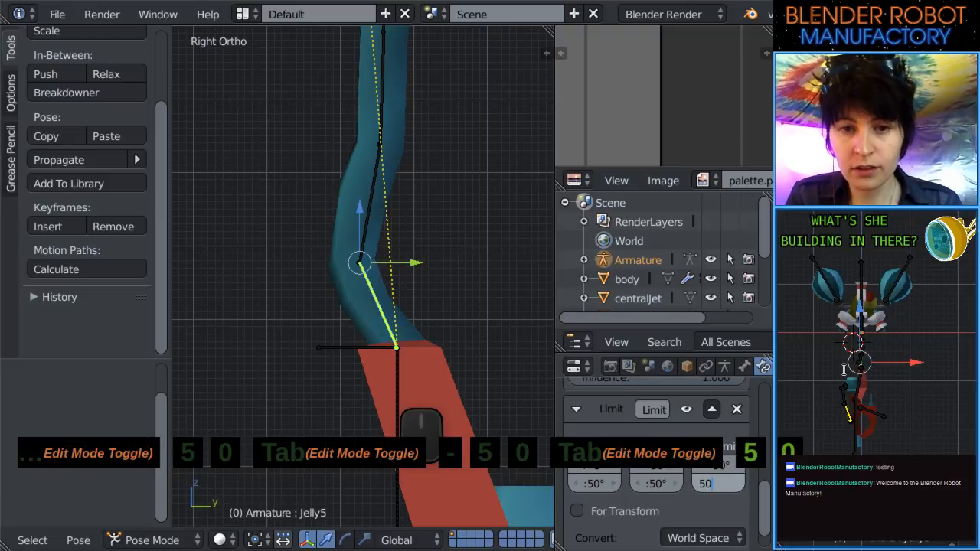
key(Return)
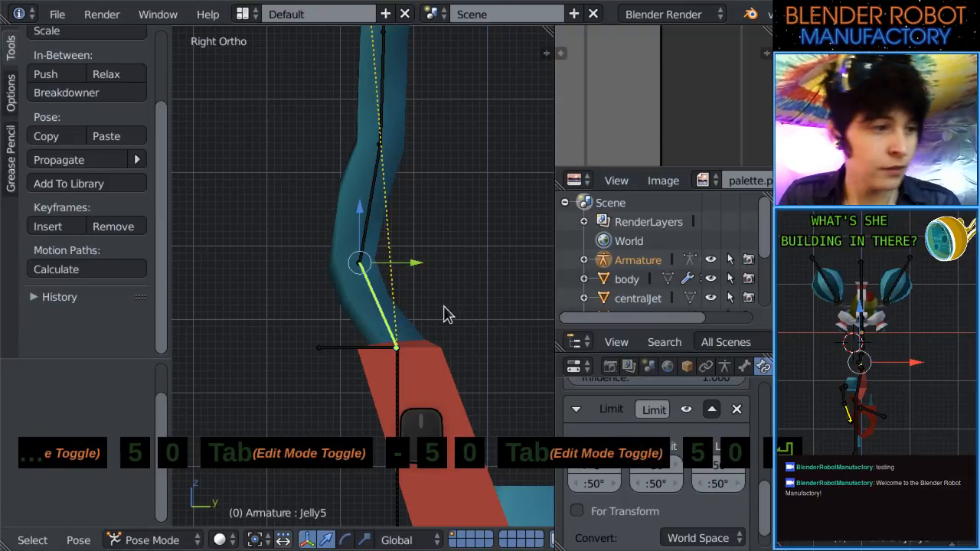
Select the clawMid bone in front view and test-move it to check the limited chain.
key(KP_1)
right_click(349, 396)
scroll(349, 396, down, 1)
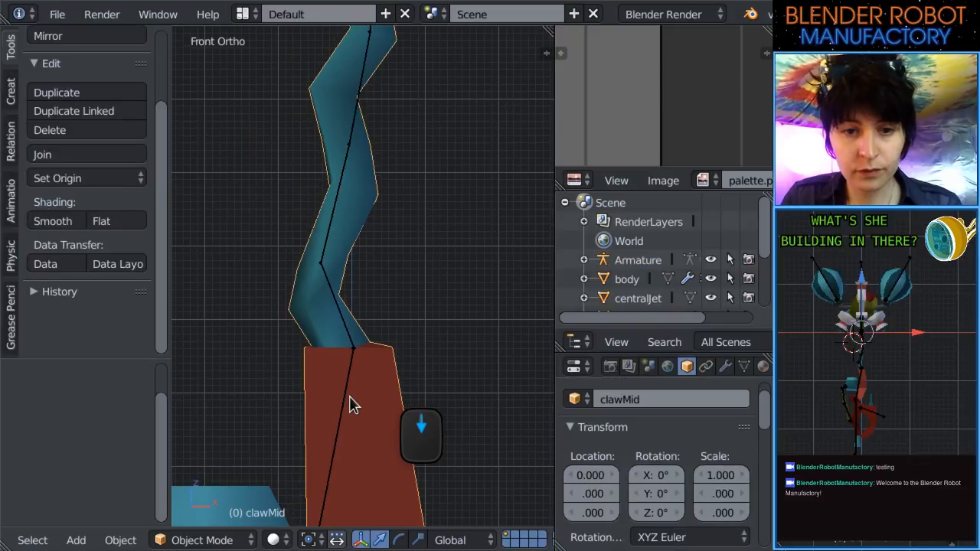
right_click(347, 393)
scroll(379, 384, down, 2)
key(g)
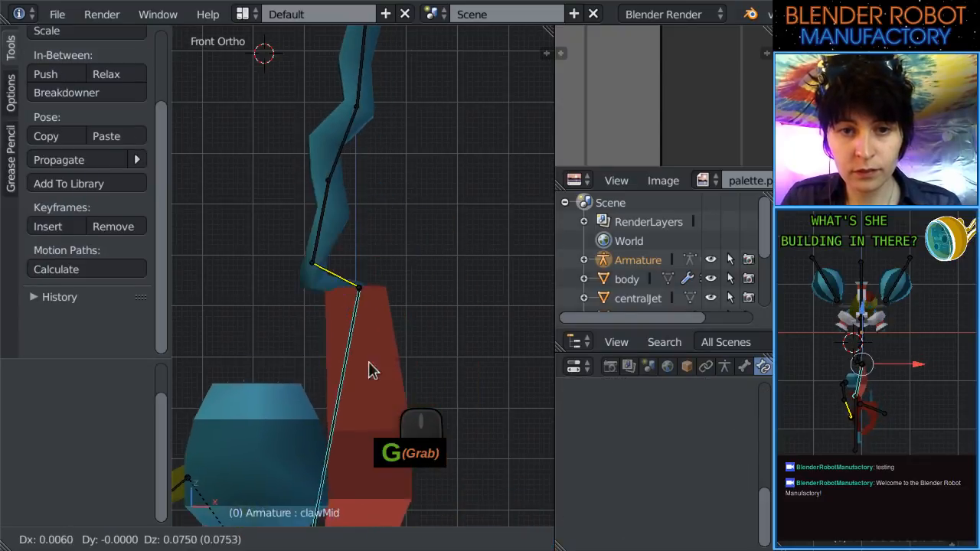
click(332, 309)
Test-move clawMid again by about 0.06 in X and -0.063 in Z, and undo both moves.
shift+middle_drag(358, 273, 384, 262)
key(g)
right_click(406, 321)
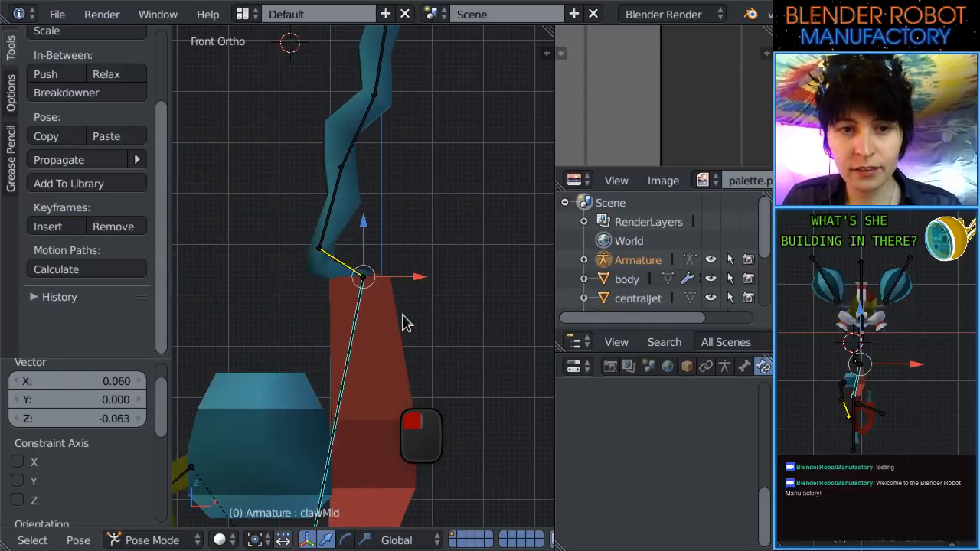
key(ctrl+z)
key(ctrl+z)
scroll(394, 268, up, 3)
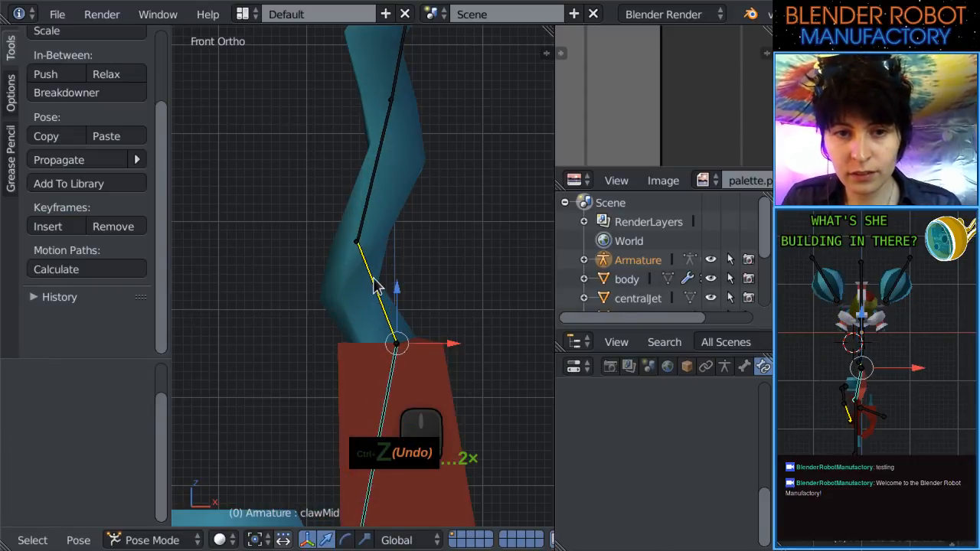
Select Jelly5, widen the properties area, set the Y limit's minimum to -50°, and disable its Y and Z rotation limits.
right_click(376, 285)
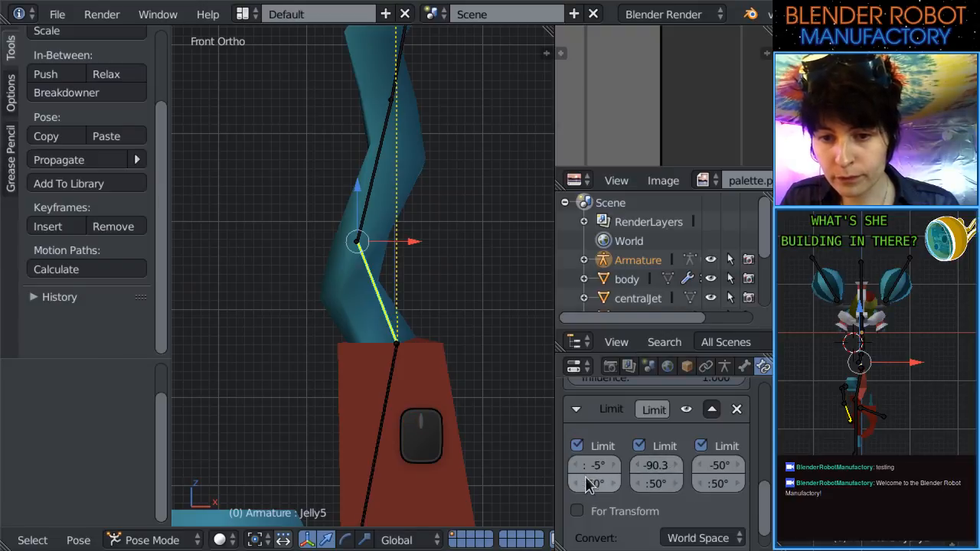
drag(555, 476, 435, 499)
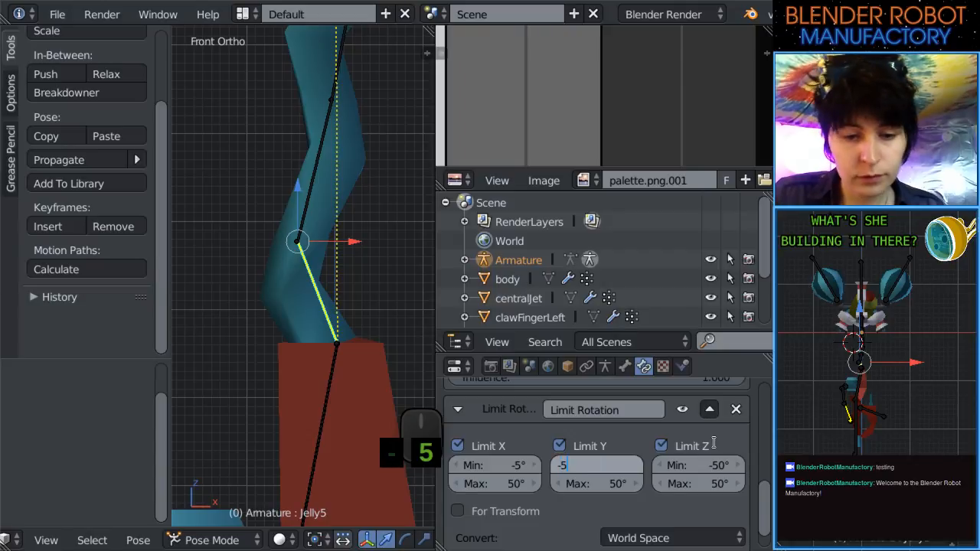
key(Return)
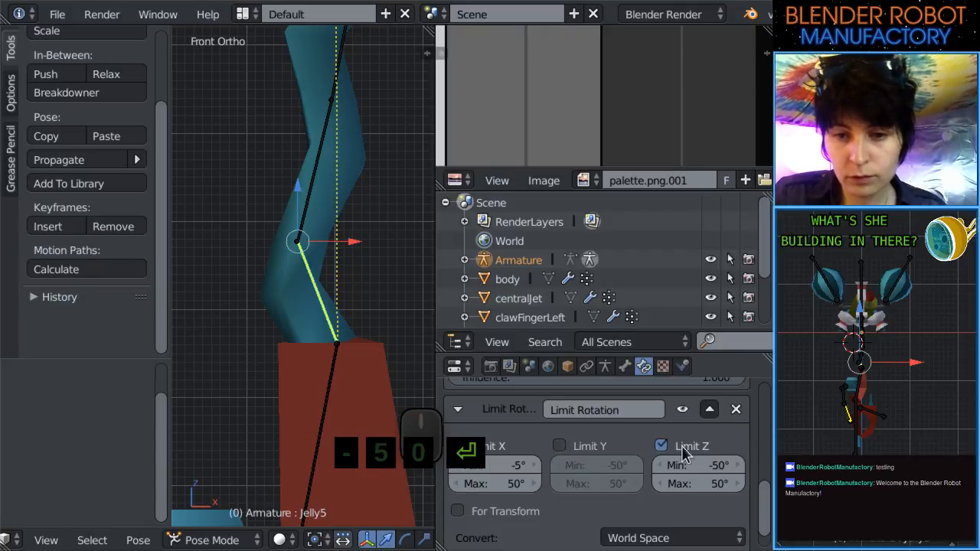
click(683, 454)
Select the clawMid bone in front view and test-move it by about 0.012 in X and 0.053 in Z.
scroll(652, 449, down, 1)
scroll(385, 373, down, 2)
right_click(319, 365)
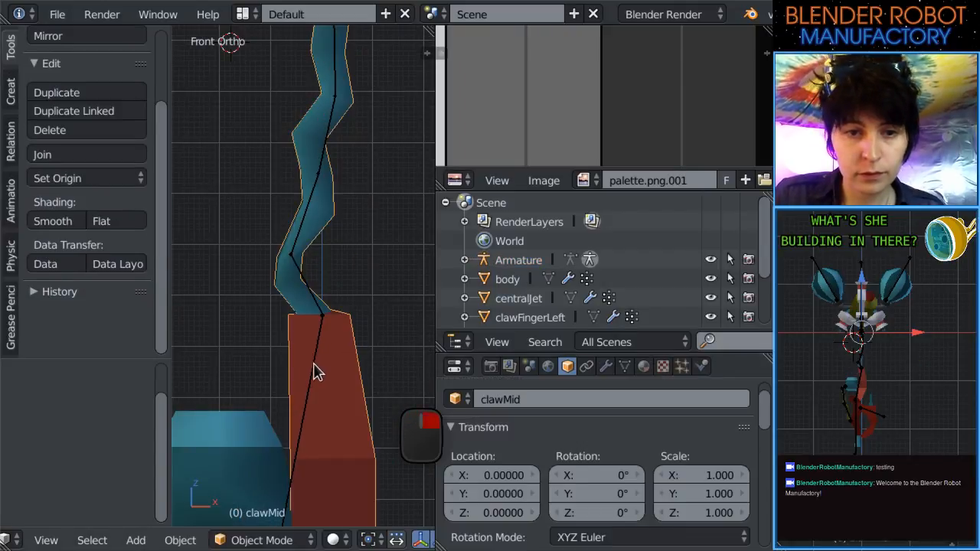
right_click(319, 372)
key(g)
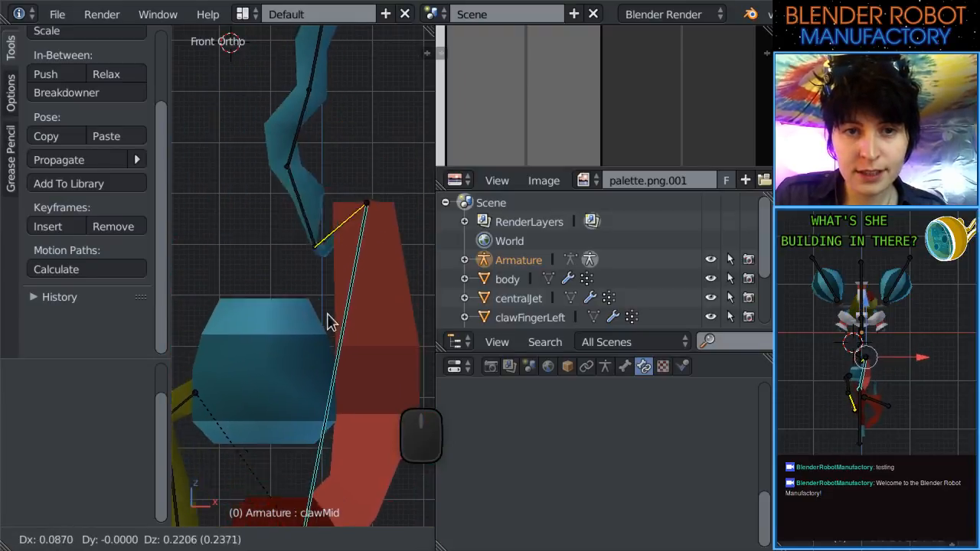
click(309, 341)
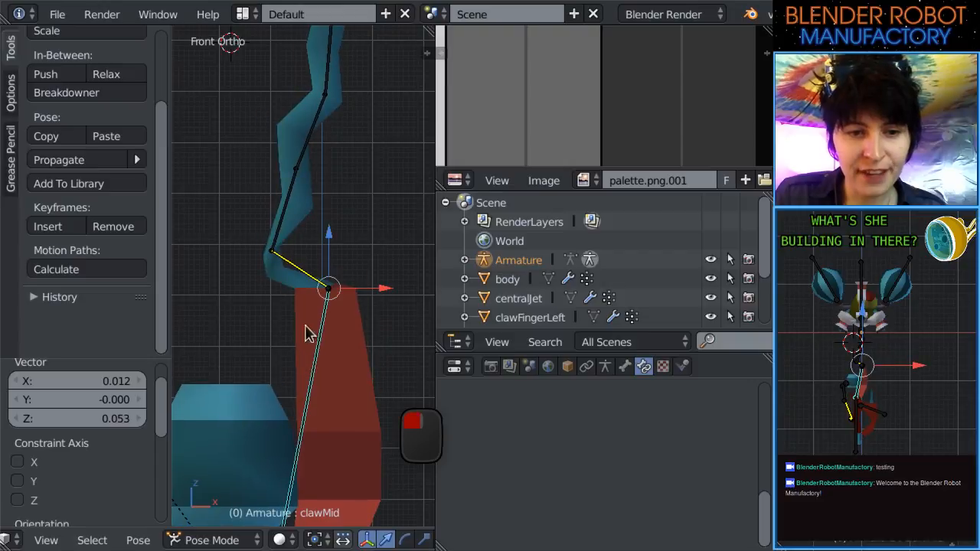
Leave only Jelly5's Y rotation limit enabled and test-move clawMid by about 0.048 in X and 0.054 in Z.
right_click(310, 285)
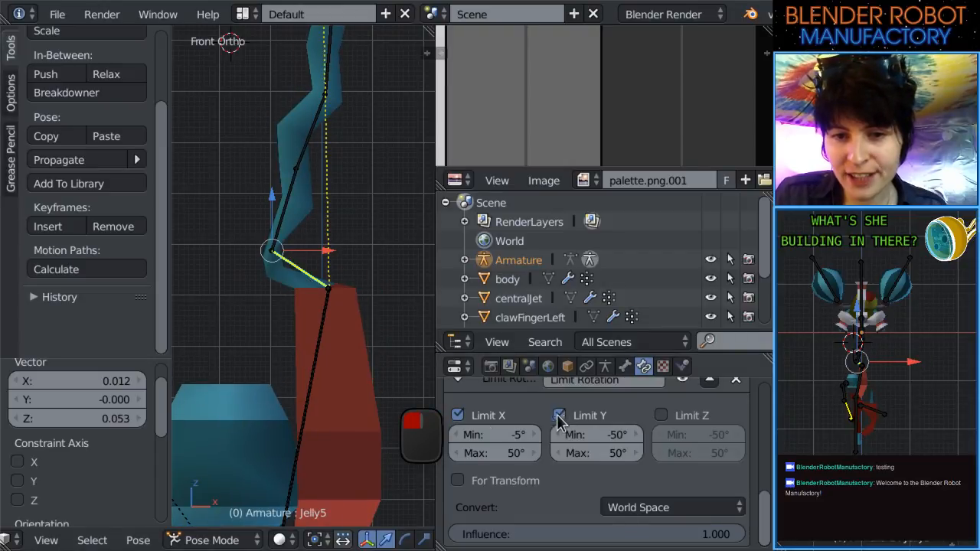
click(460, 417)
right_click(331, 310)
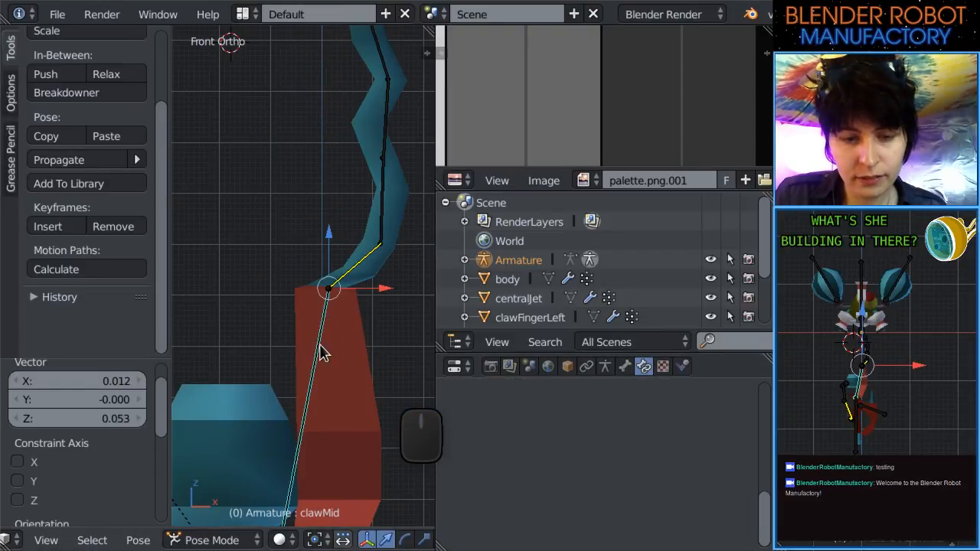
key(g)
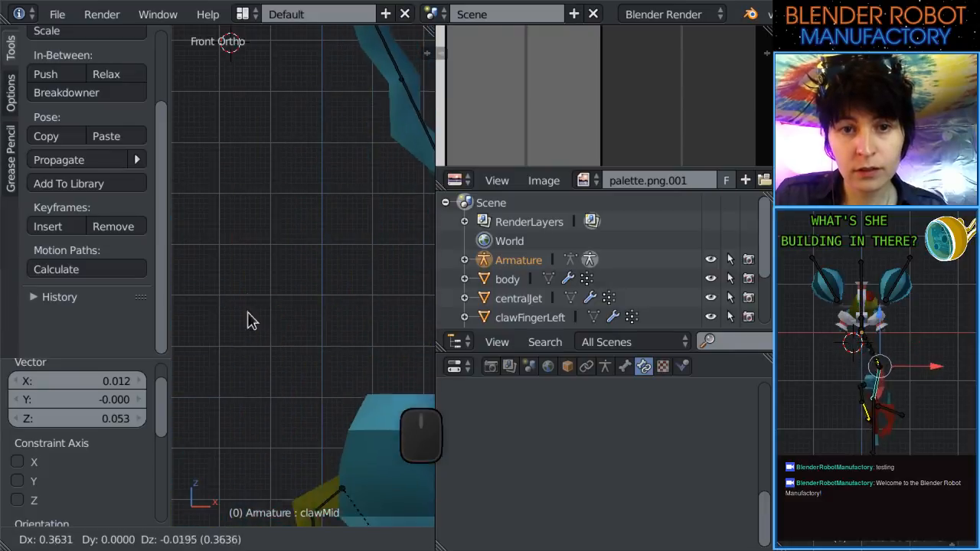
click(360, 337)
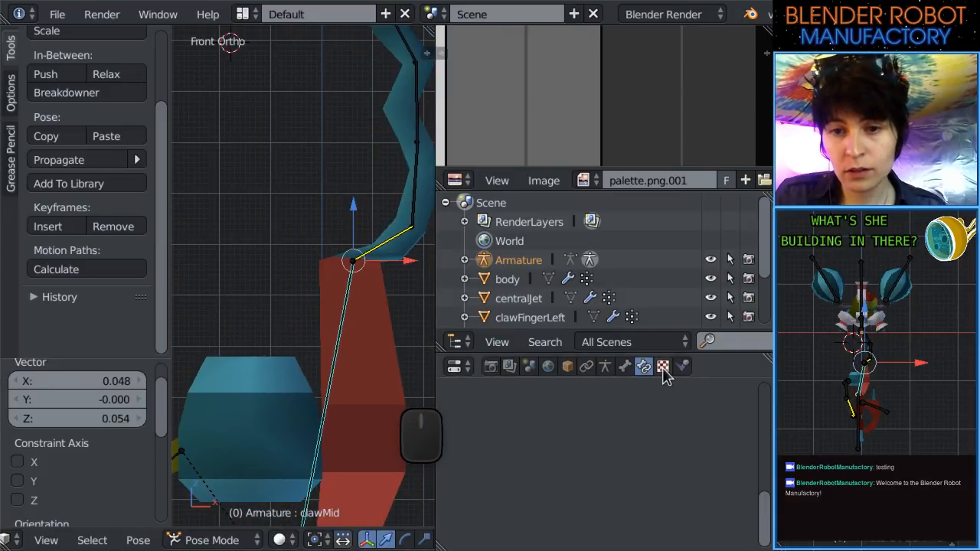
Enable Jelly5's X rotation limit from about -85.5° to 49.1°, and disable its Y limit after setting it to -54.5° and 57.8°.
right_click(403, 249)
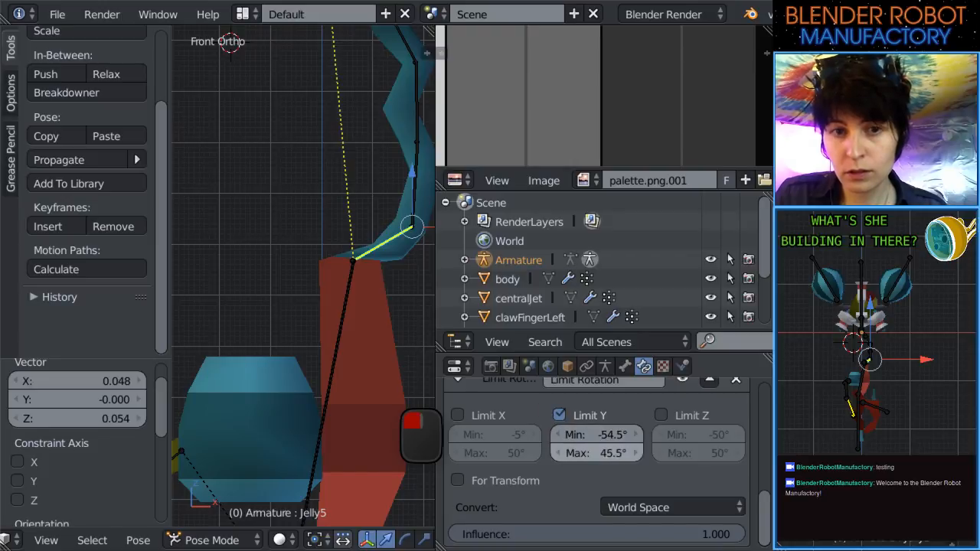
click(468, 415)
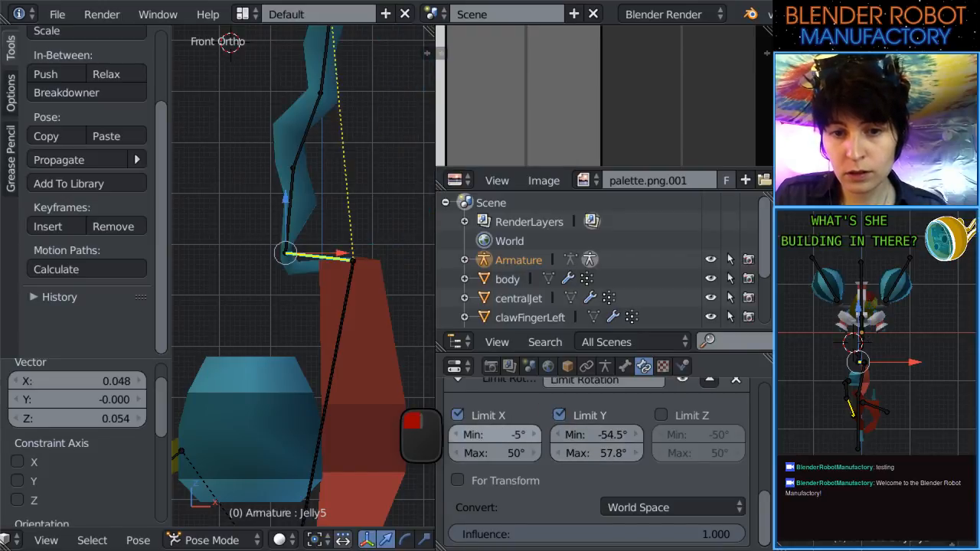
mouse_move(506, 434)
mouse_down()
mouse_move(422, 434)
mouse_move(500, 438)
mouse_up()
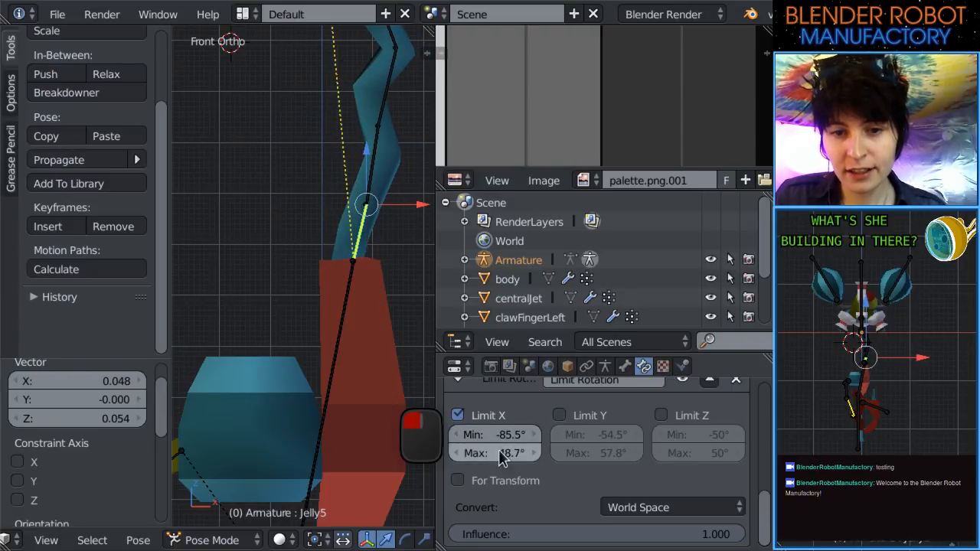
drag(499, 457, 501, 457)
Move clawMid by about 0.346 in X and 0.375 in Z, followed by -0.058 in X and 0.157 in Z.
scroll(380, 313, down, 1)
right_click(335, 315)
right_click(340, 313)
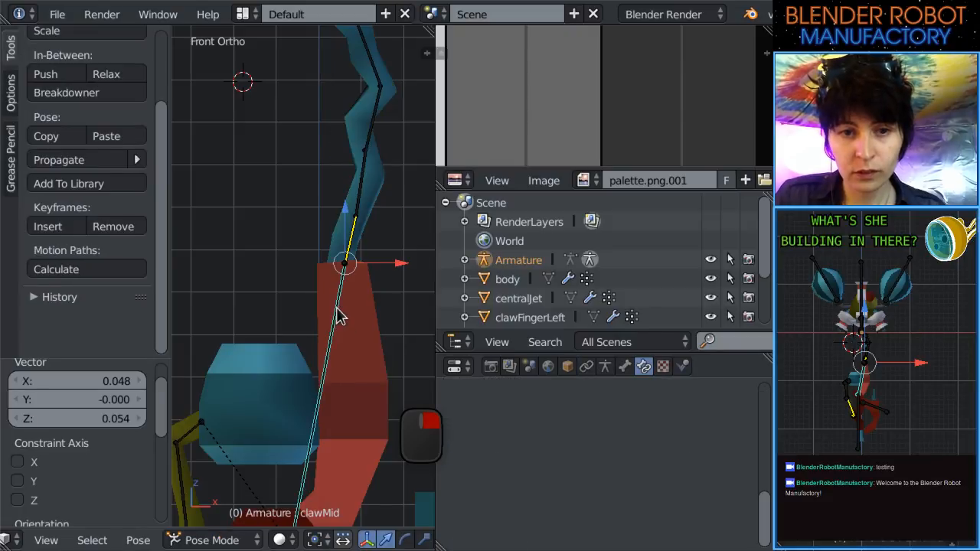
key(g)
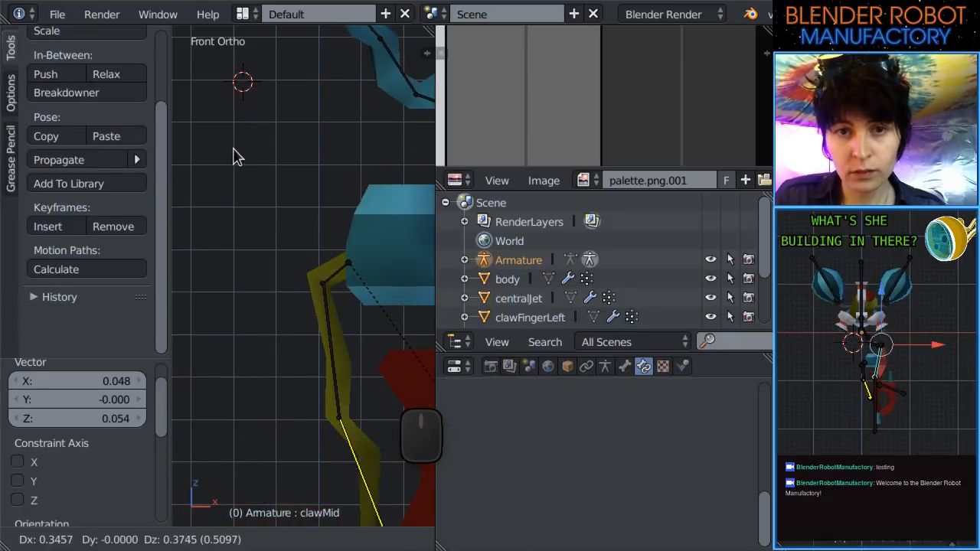
click(235, 149)
shift+middle_drag(277, 173, 210, 244)
key(g)
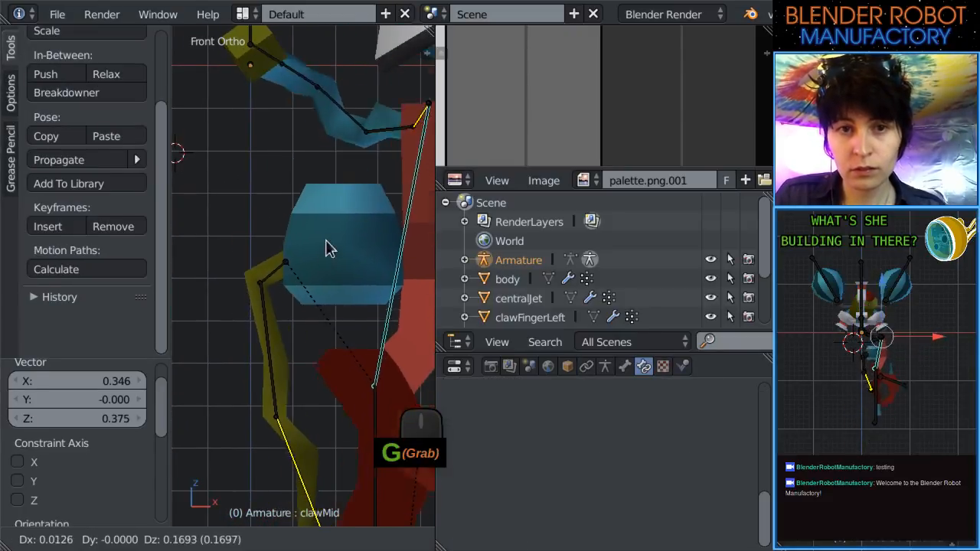
click(328, 212)
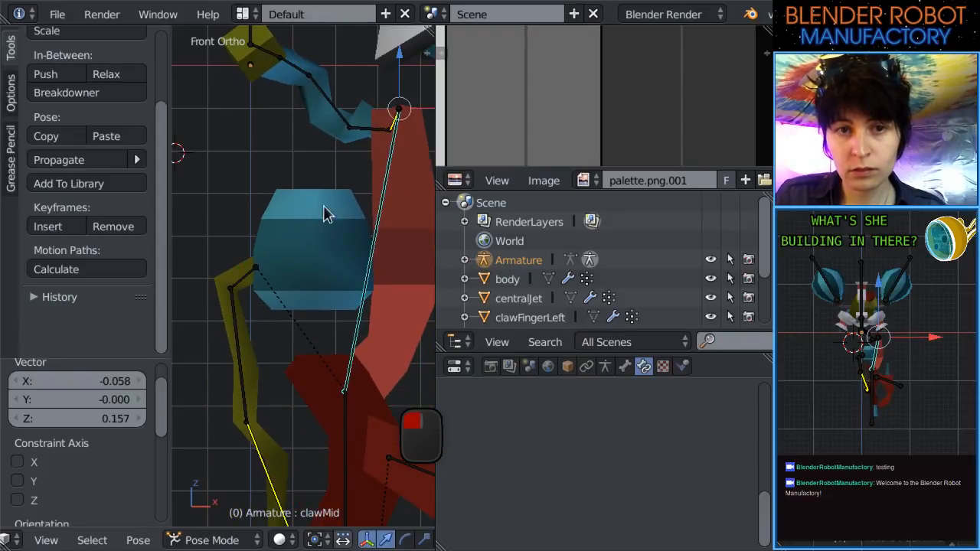
Select Jelly5 and set its X rotation limit to about -102° and 50.9°, enabling the Y limit at -51.4° and 55.1°.
middle_drag(328, 212, 342, 240)
scroll(334, 235, up, 4)
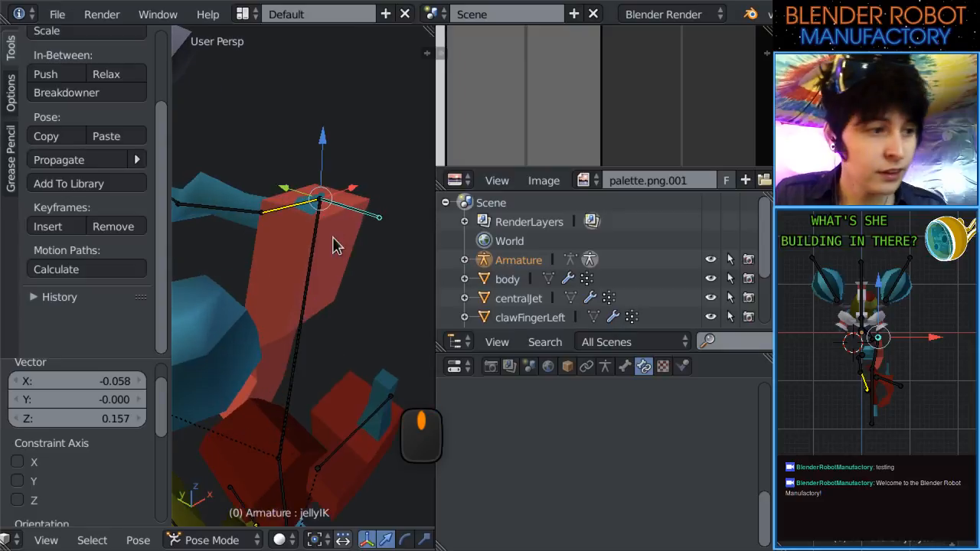
shift+middle_drag(335, 236, 329, 280)
right_click(284, 229)
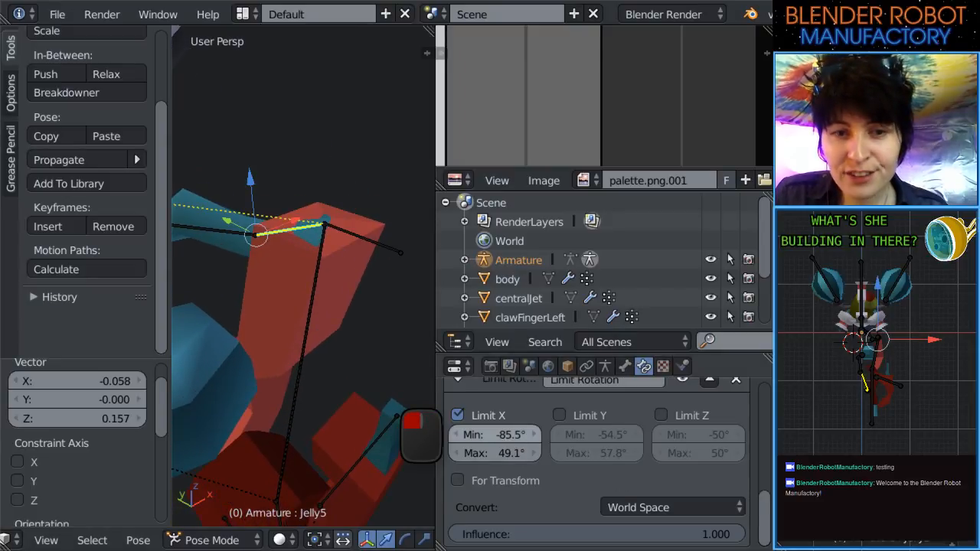
drag(496, 434, 473, 434)
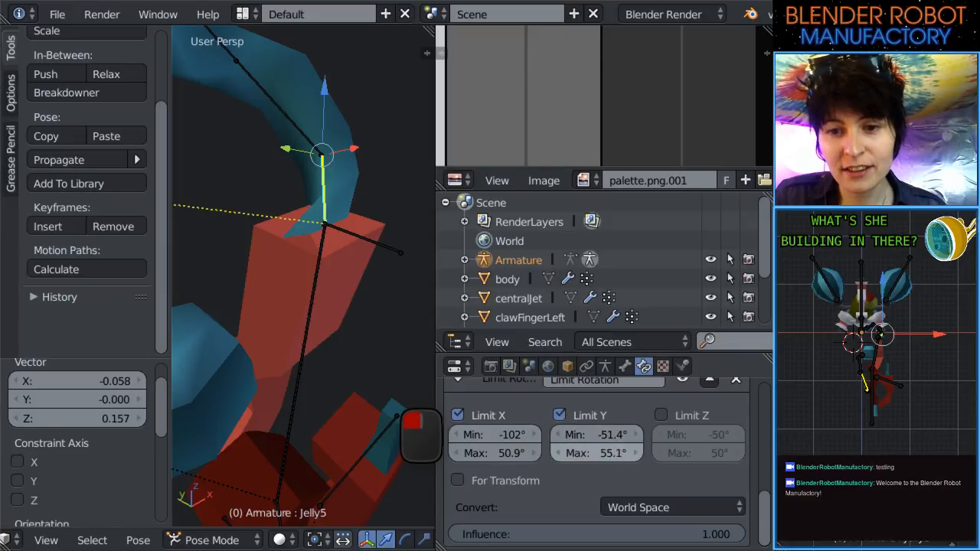
Enable Jelly5's Z limit at about -100° to 55.5°, and adjust X to -111° to 49.1° and Y to -52.9° to 66.7°.
click(661, 415)
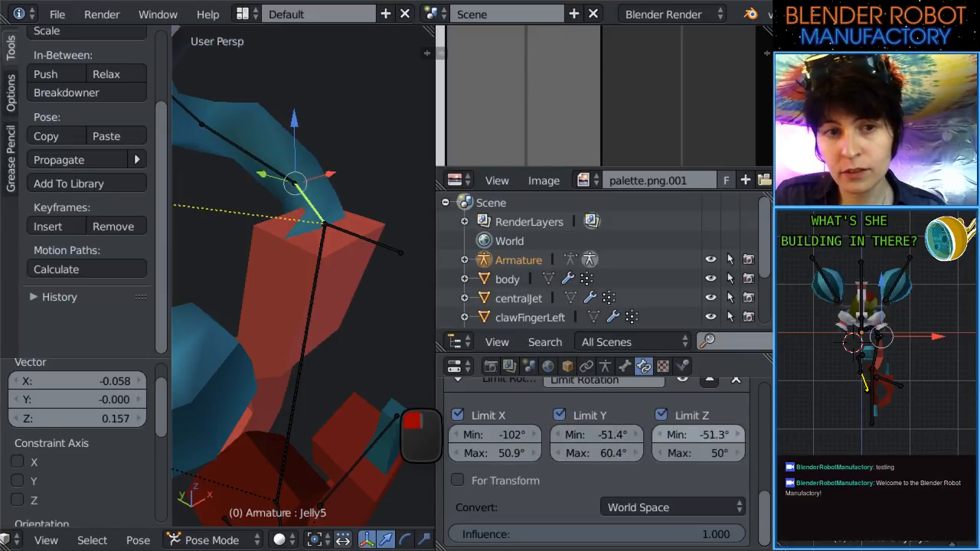
drag(699, 434, 643, 434)
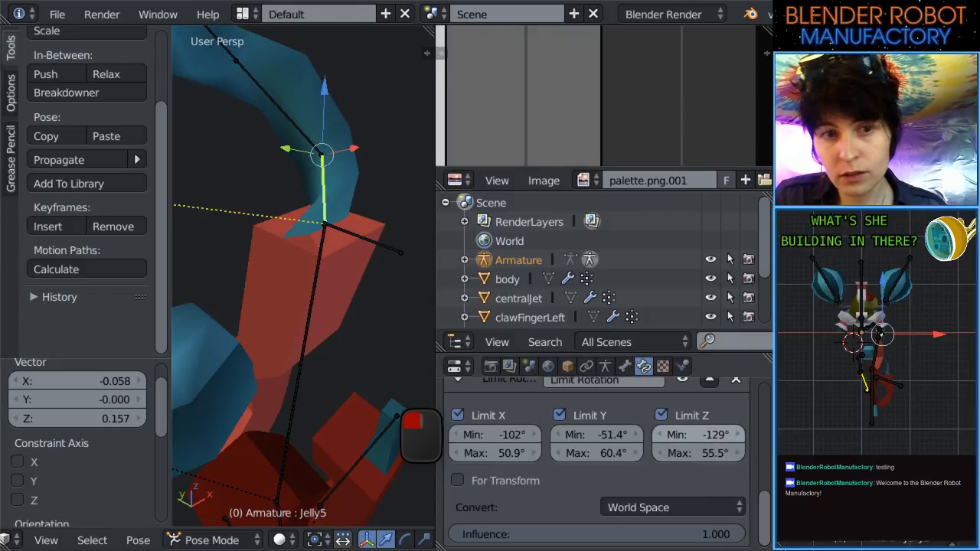
mouse_move(699, 434)
mouse_down()
mouse_move(725, 434)
mouse_move(714, 435)
mouse_up()
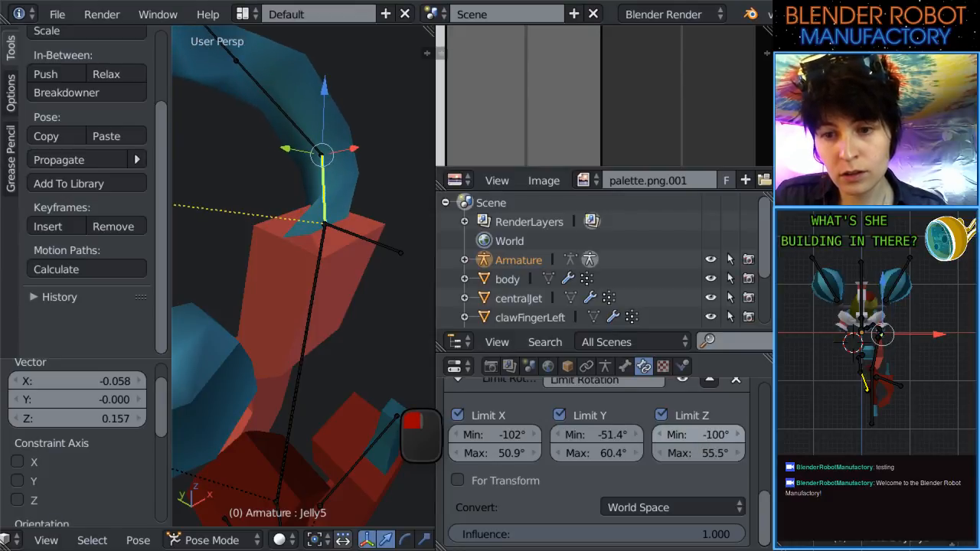
drag(715, 435, 714, 434)
drag(494, 434, 489, 442)
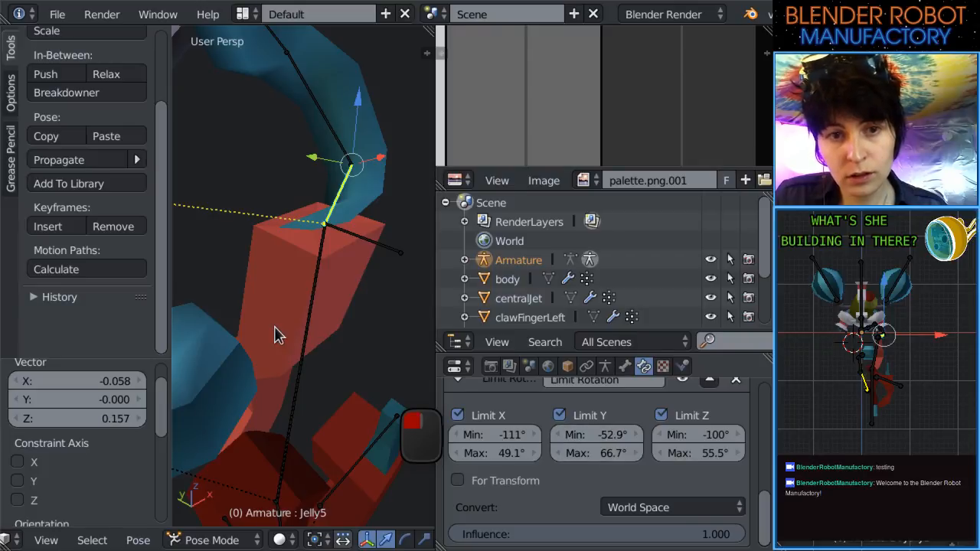
Test-rotate the Jelly5 bone in front view and undo the rotation.
key(KP_1)
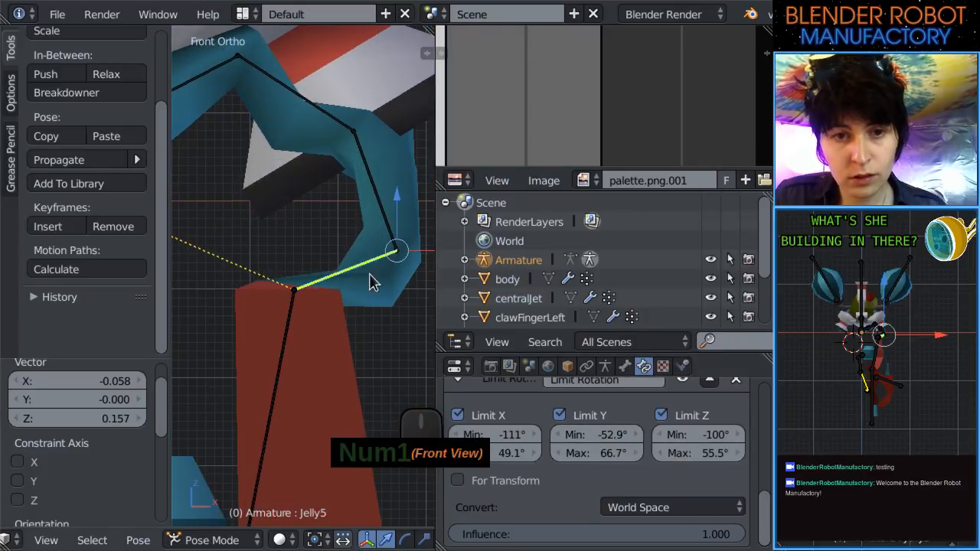
key(r)
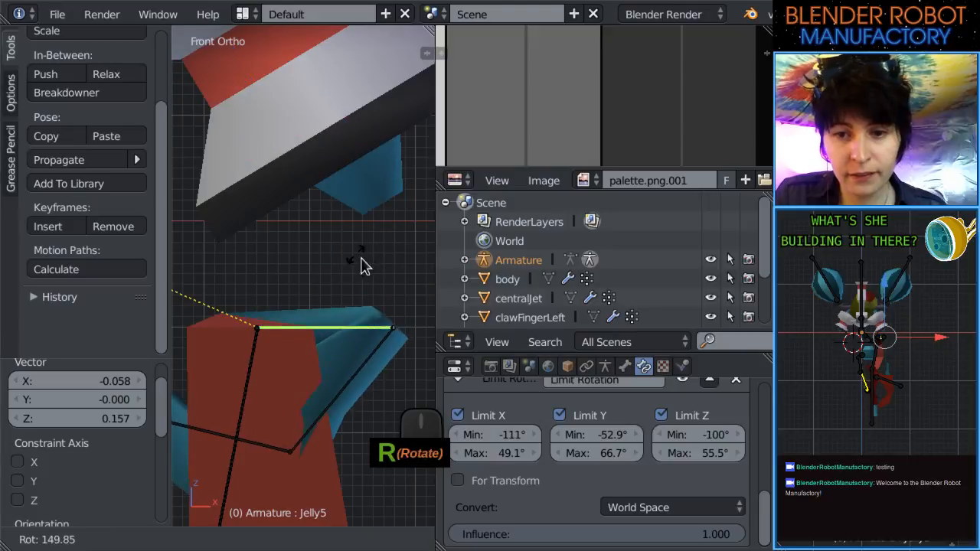
click(375, 363)
key(ctrl+z)
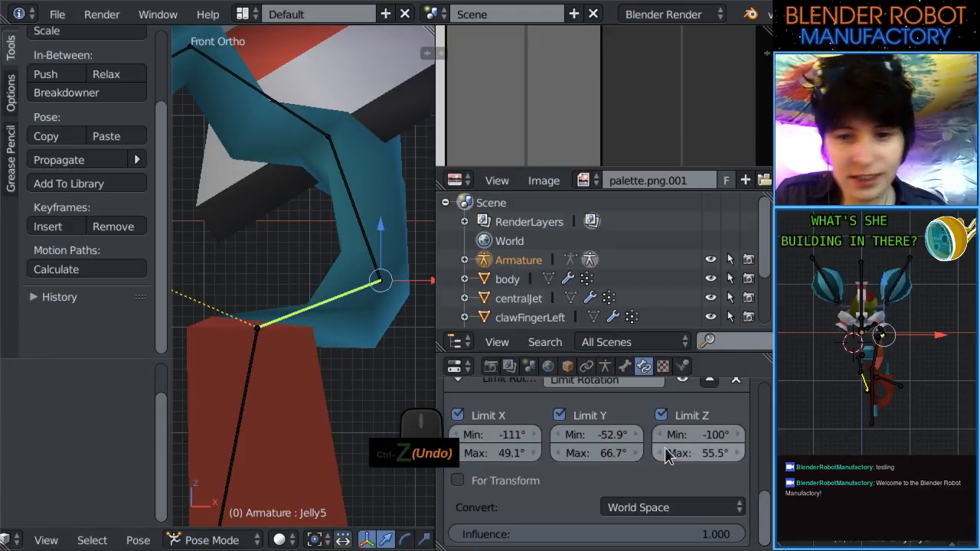
Set Jelly5's Z limits to about -103° and 62.4°, Y limits to -77° and 46°, and X maximum to 28.7°.
drag(699, 435, 705, 453)
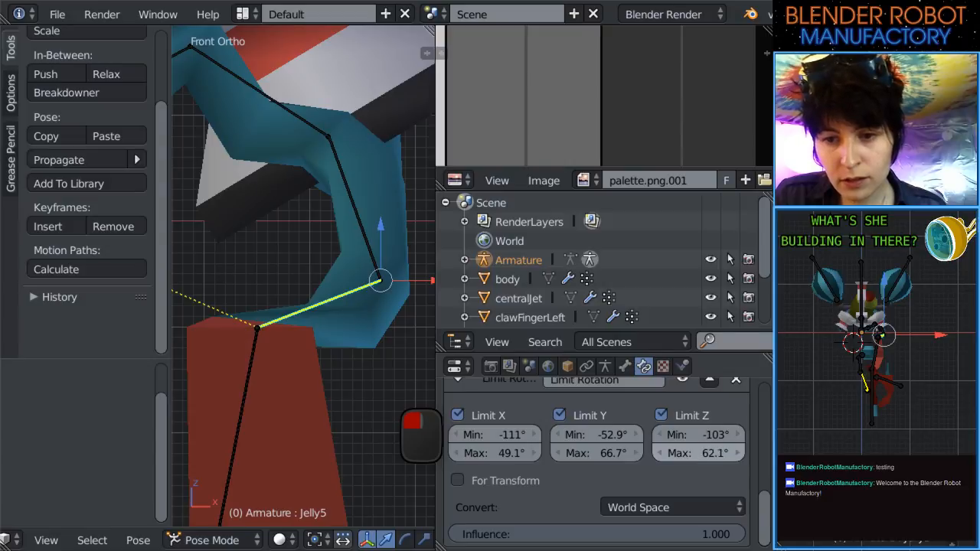
mouse_move(597, 453)
mouse_down()
mouse_move(551, 454)
mouse_move(588, 453)
mouse_up()
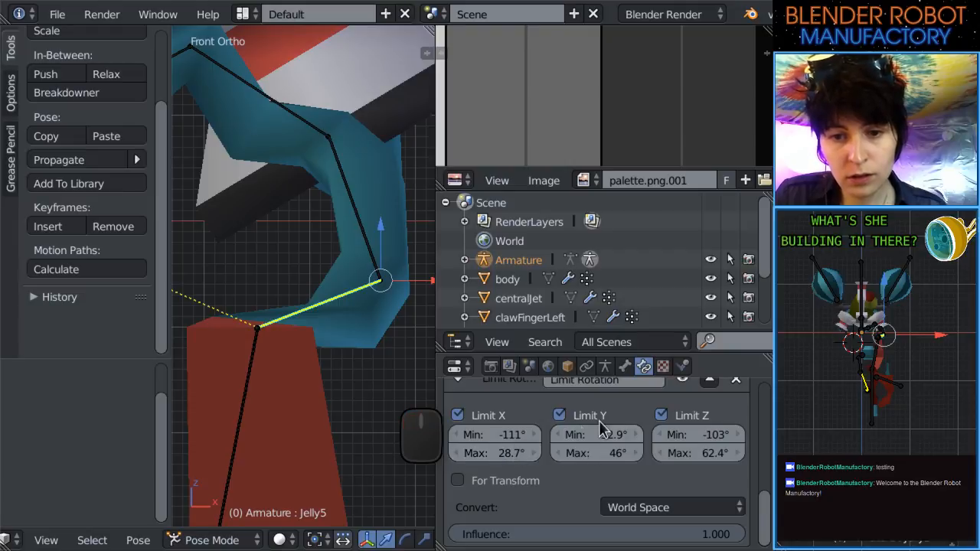
mouse_move(597, 434)
mouse_down()
mouse_move(631, 435)
mouse_move(609, 434)
mouse_up()
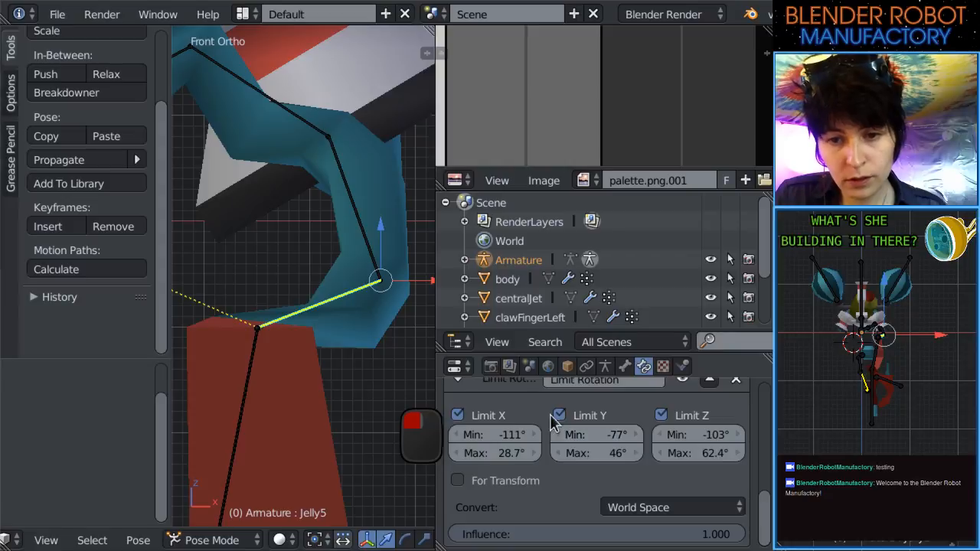
Select clawMid and test-move it by about 0.170 in X and 0.421 in Z to check the Jelly chain.
scroll(324, 416, down, 5)
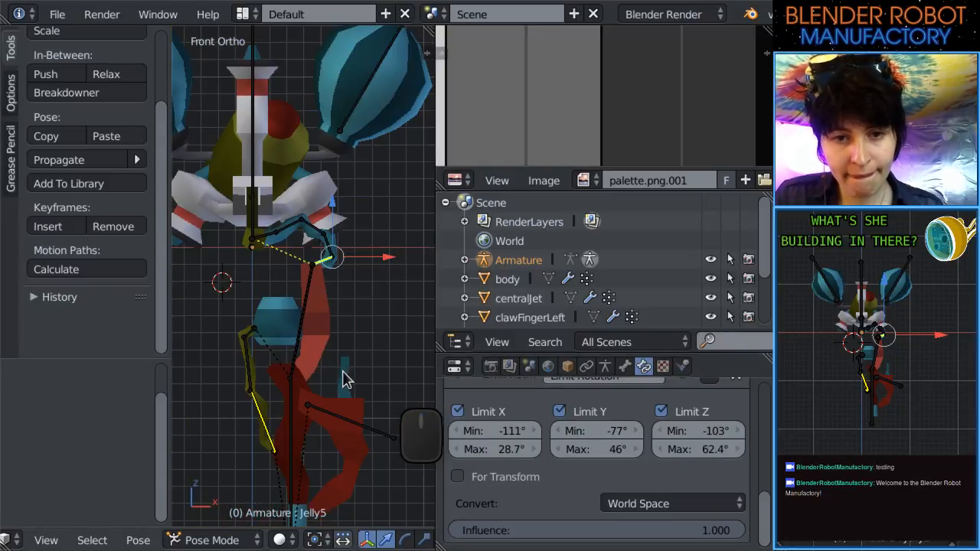
right_click(300, 334)
key(g)
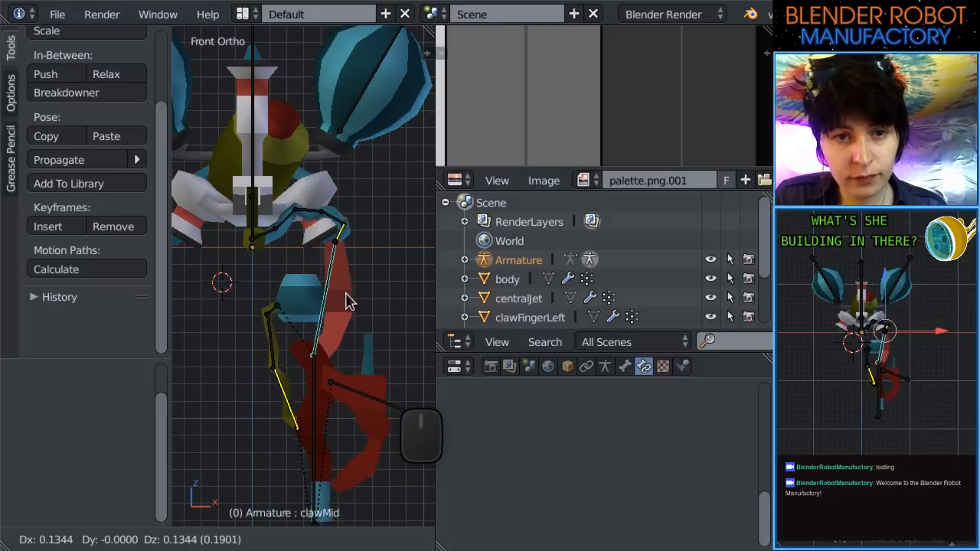
click(337, 254)
Select Jelly5 in the right view and turn off the effect of its Limit Rotation constraint.
right_click(336, 183)
key(KP_3)
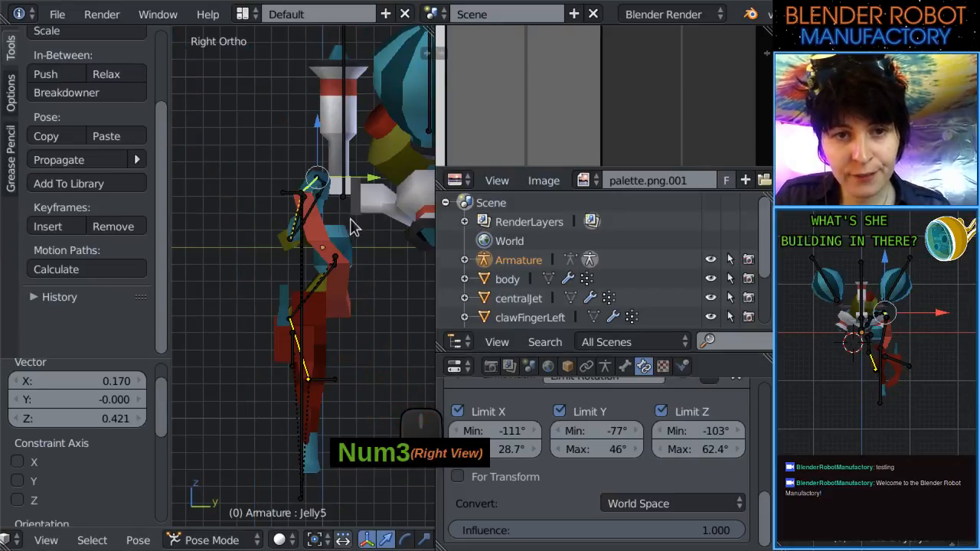
scroll(651, 418, up, 2)
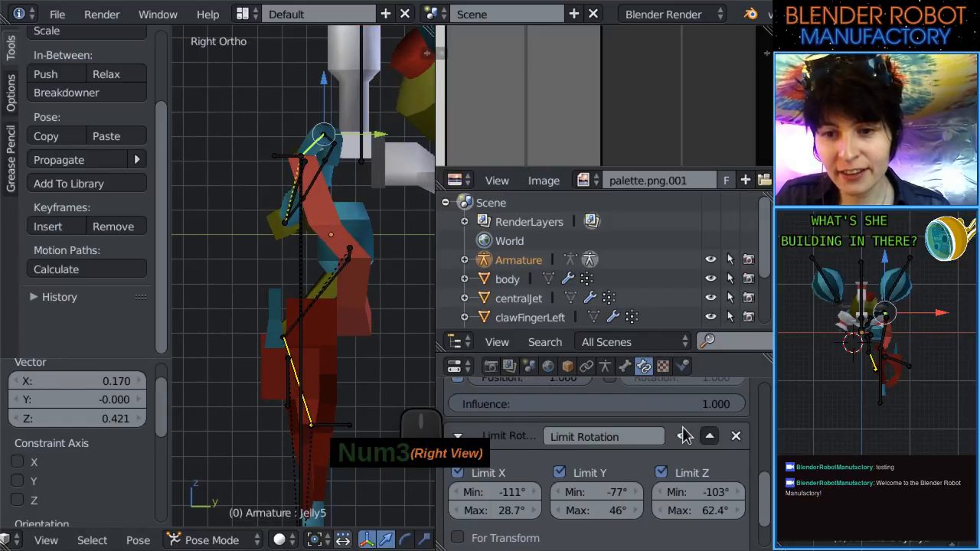
click(682, 435)
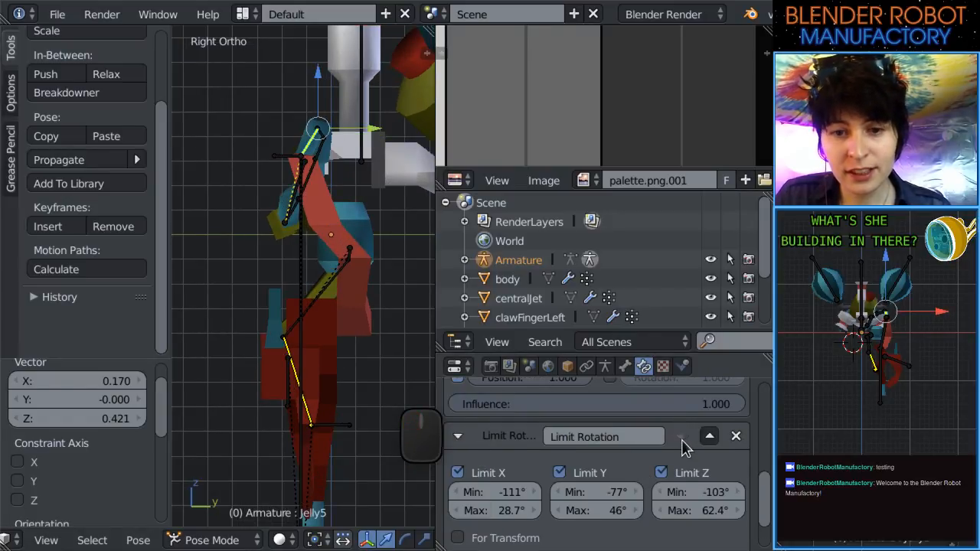
Delete Jelly5's Limit Rotation constraint and clear the rotation, scale and location of all bones in front view.
click(736, 437)
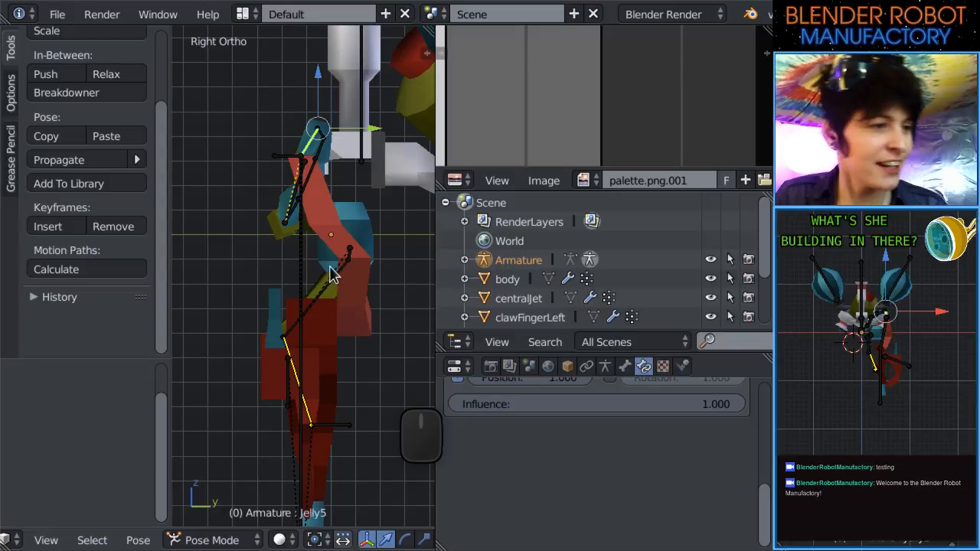
key(KP_1)
key(a)
key(a)
key(alt+r)
key(alt+s)
key(alt+g)
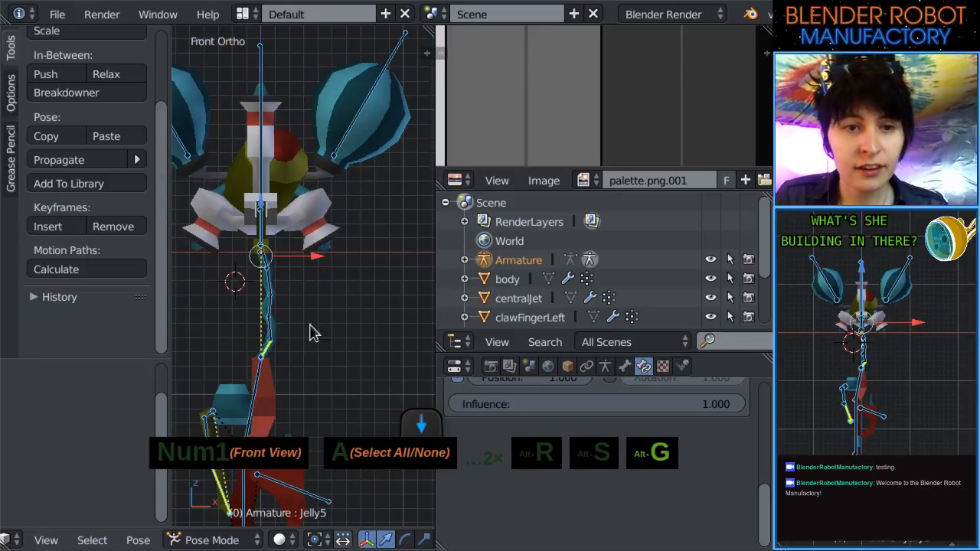
Test-move clawMid by about 0.60 in X and 0.89 in Z in front view and undo the move.
shift+middle_drag(313, 333, 348, 293)
right_click(326, 302)
key(g)
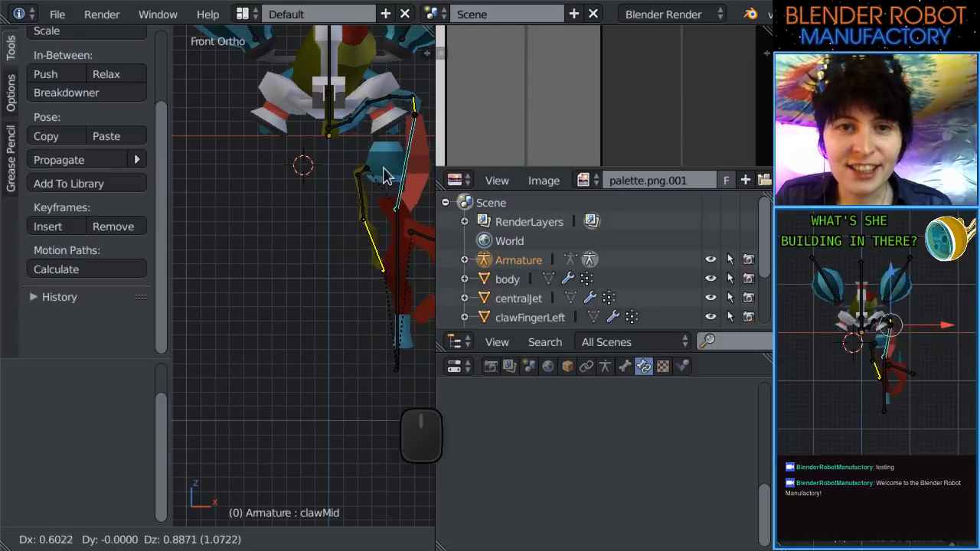
click(373, 176)
key(ctrl+z)
scroll(348, 184, up, 3)
shift+middle_drag(357, 206, 274, 409)
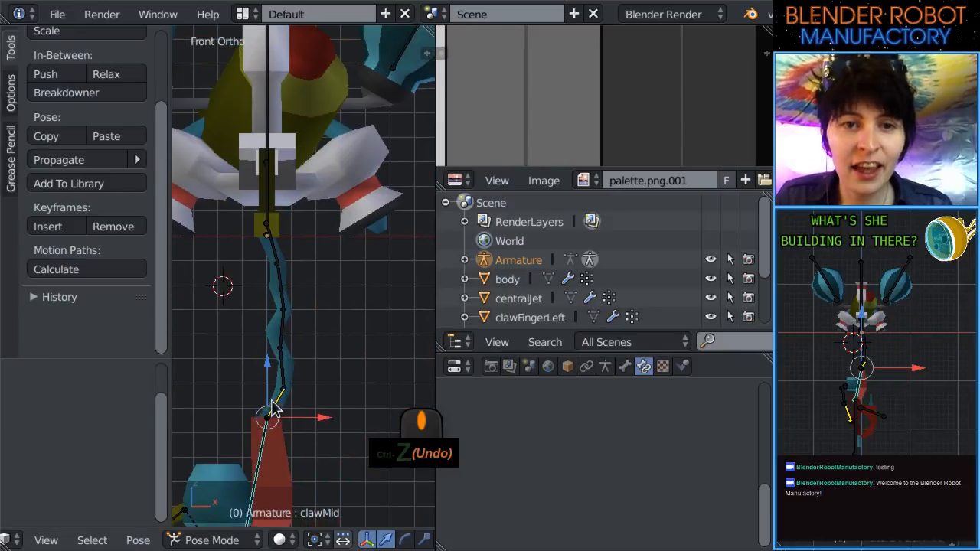
Move clawMid by about 0.473 in X and 1.070 in Z to test the Jelly chain's bend.
key(g)
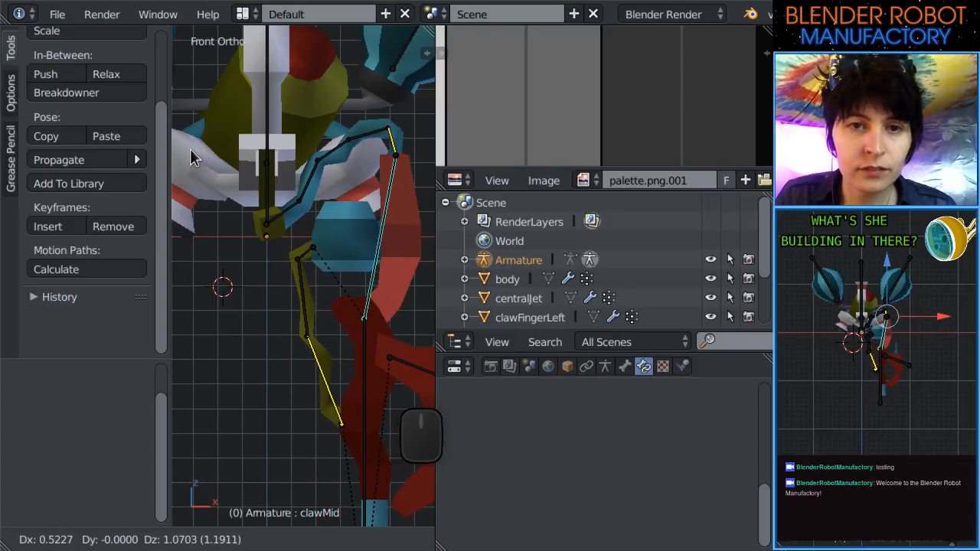
click(226, 182)
shift+middle_drag(278, 190, 230, 251)
scroll(253, 245, up, 2)
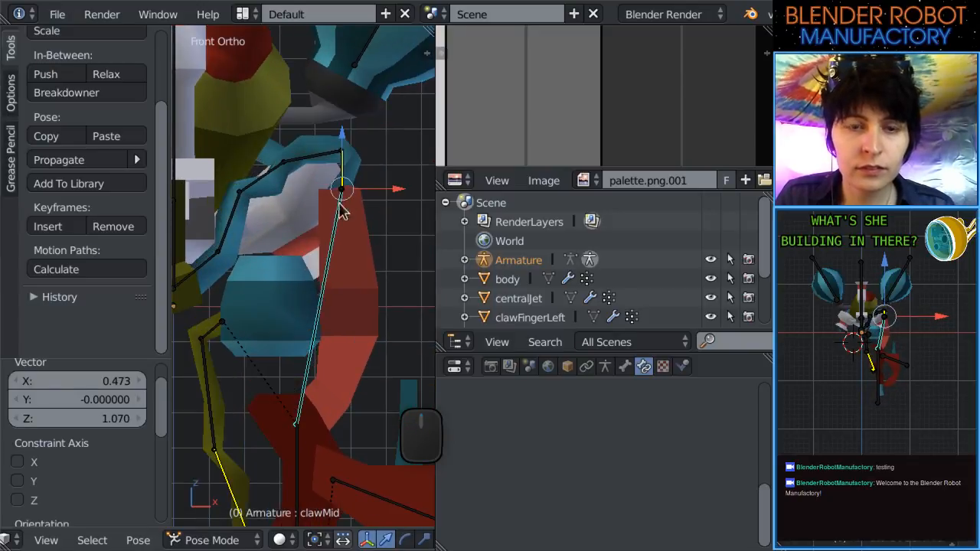
Test-move clawMid by about 0.071 in X and -0.030 in Z, and by -0.054 and 0.097, and undo both moves.
key(g)
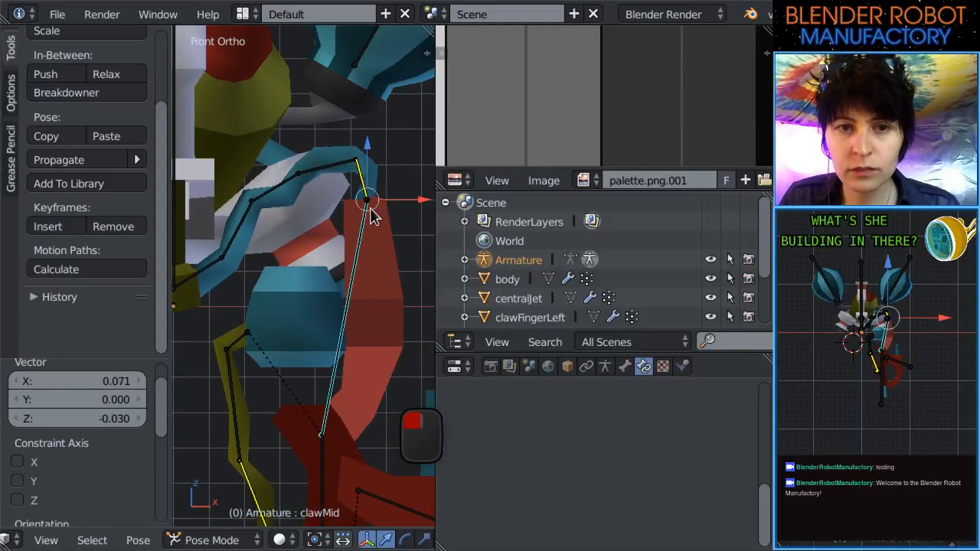
middle_drag(370, 216, 339, 306)
key(KP_1)
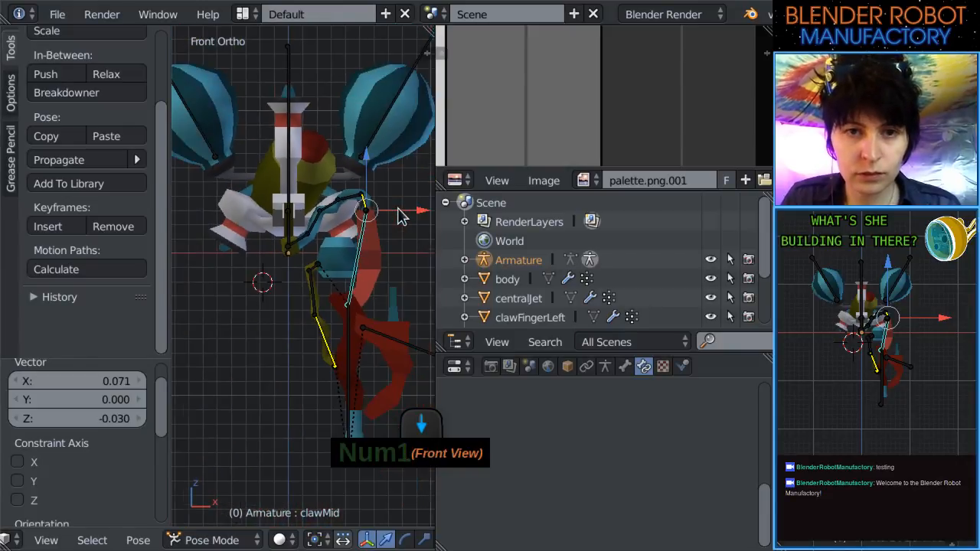
key(g)
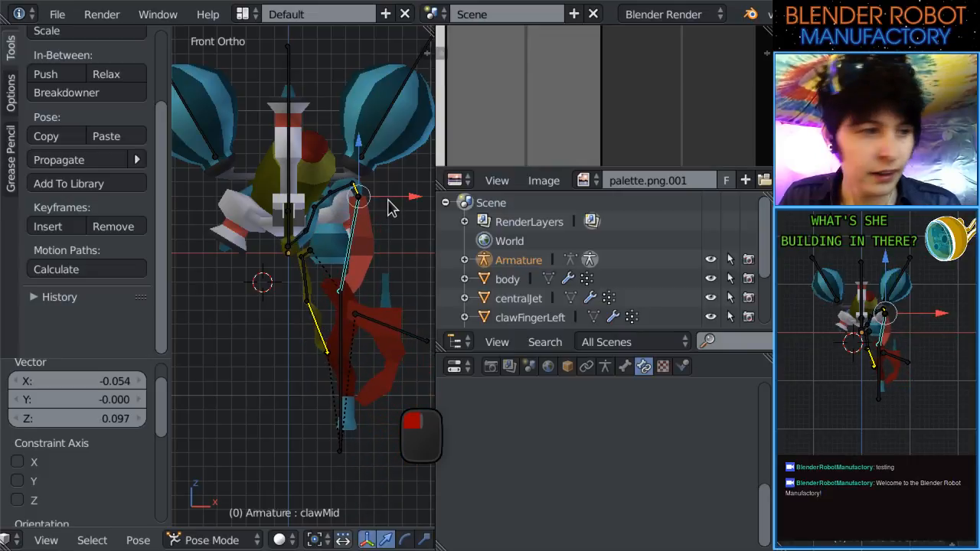
key(ctrl+z)
scroll(373, 292, up, 3)
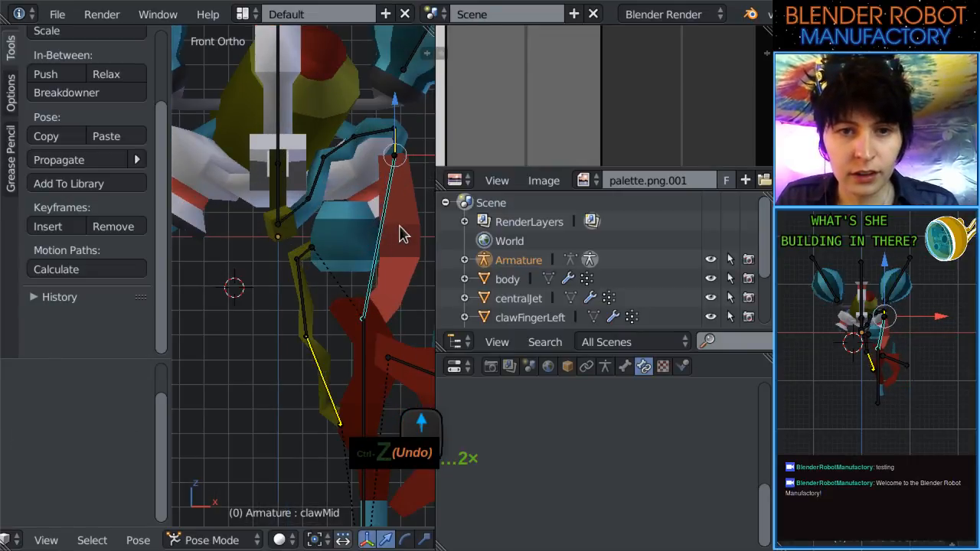
Inspect the bend at the claw joint from the side and clear all bones' rotation, scale and location.
shift+middle_drag(400, 232, 228, 341)
scroll(383, 144, up, 2)
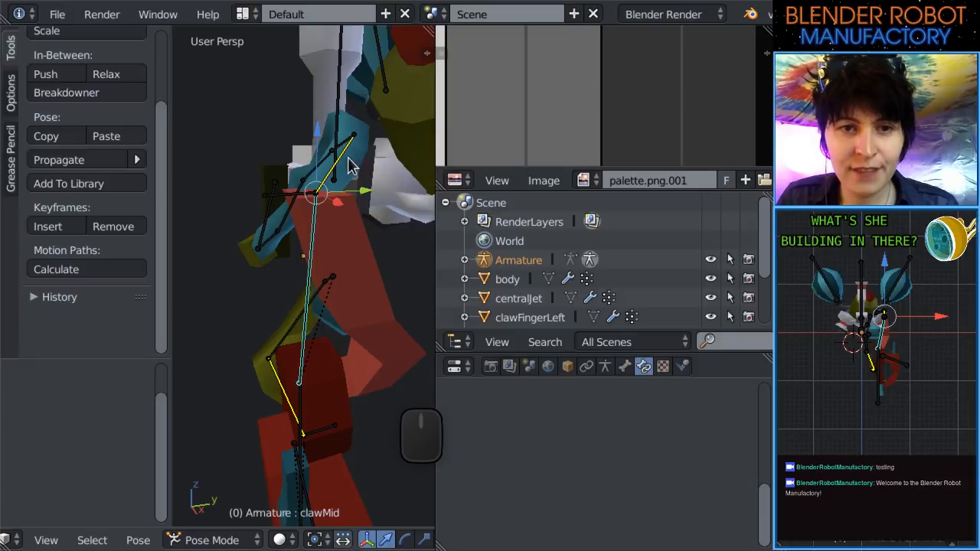
middle_drag(348, 164, 405, 252)
key(KP_1)
shift+middle_drag(357, 223, 230, 317)
scroll(350, 225, down, 2)
key(a)
key(a)
key(alt+r)
key(alt+s)
key(alt+g)
Select jellyIK, test-move it by about -0.018 in Y and 0.038 in Z in right view, and undo the move.
right_click(226, 315)
key(KP_3)
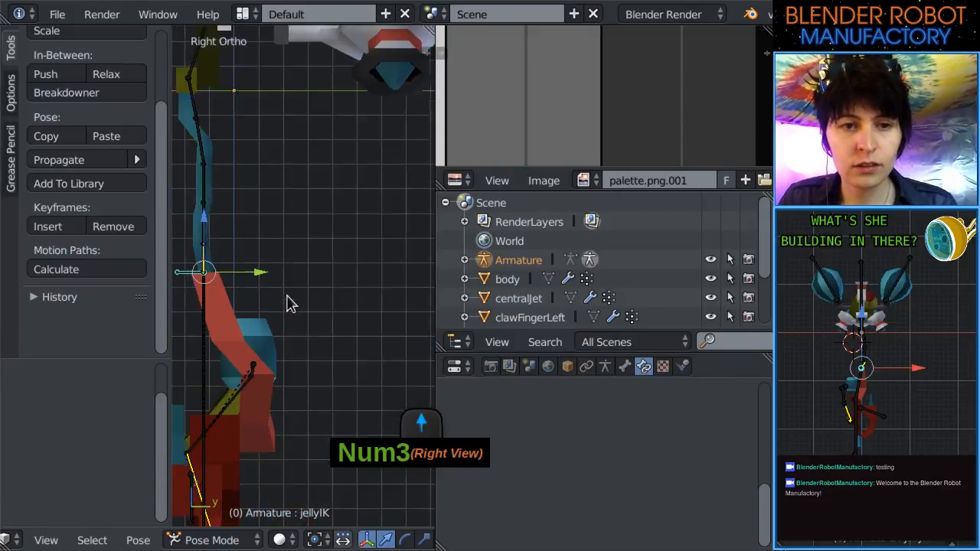
scroll(290, 294, up, 1)
shift+middle_drag(321, 273, 434, 313)
scroll(165, 299, up, 1)
scroll(397, 357, up, 3)
shift+middle_drag(397, 357, 299, 354)
key(g)
click(290, 344)
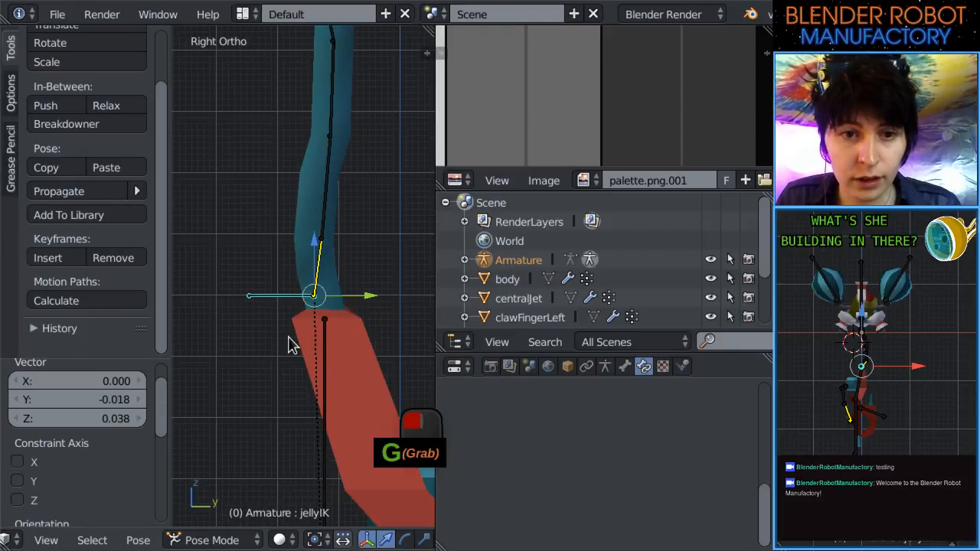
key(ctrl+z)
key(ctrl+z)
Delete the IK constraint from Jelly5 and select the jellyIK bone.
right_click(334, 295)
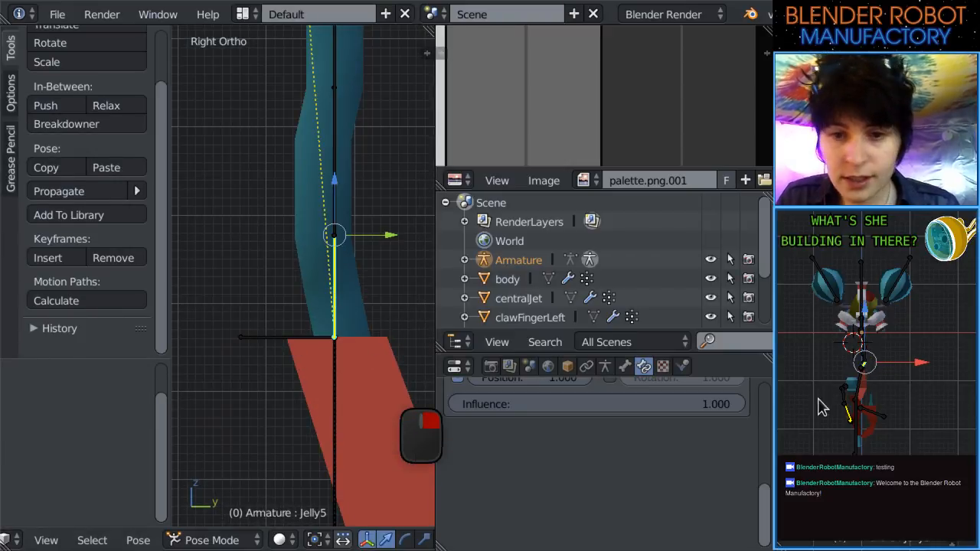
scroll(723, 449, up, 8)
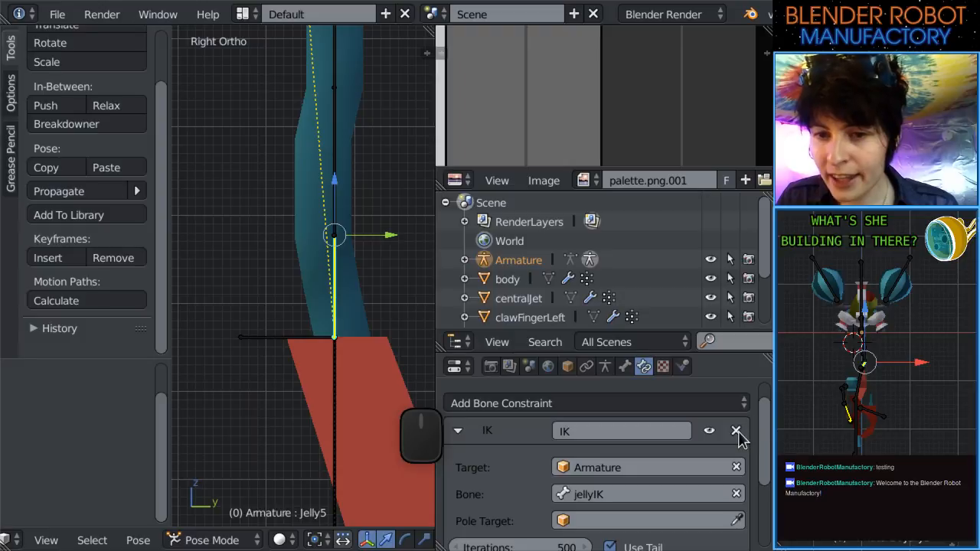
click(736, 432)
right_click(284, 338)
right_click(279, 335)
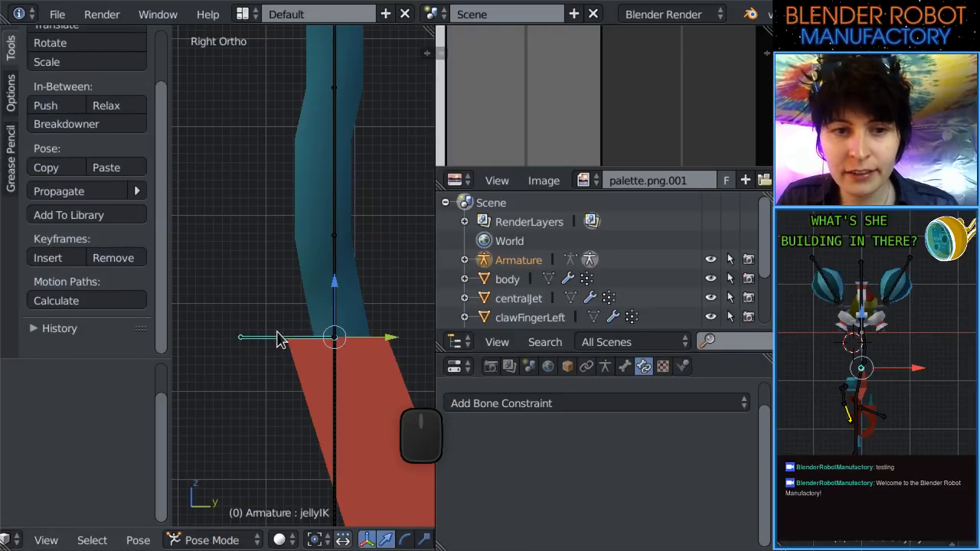
Move the jellyIK bone up in Edit Mode and snap it onto the joint at the lower end of Jelly4.
key(shift+Tab)
key(shift+Tab)
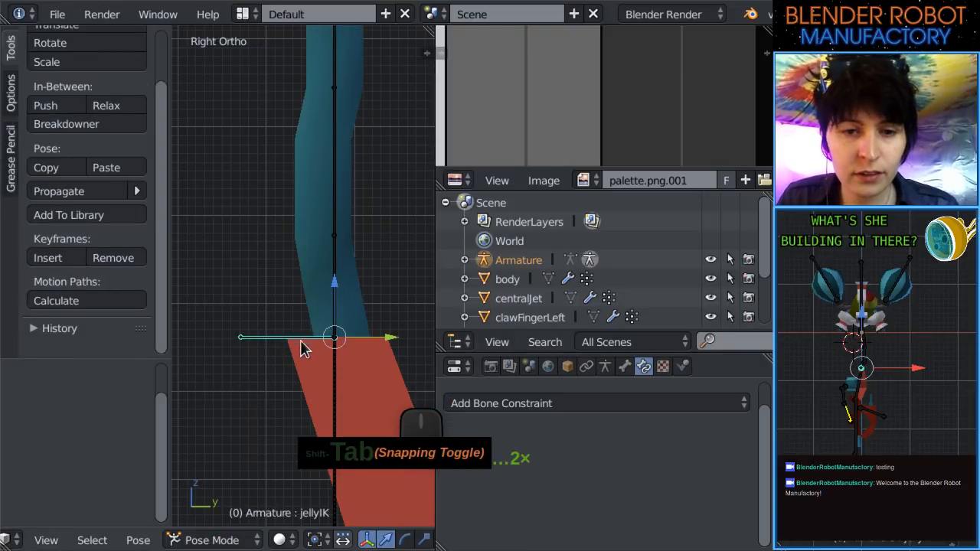
click(215, 540)
click(211, 495)
key(g)
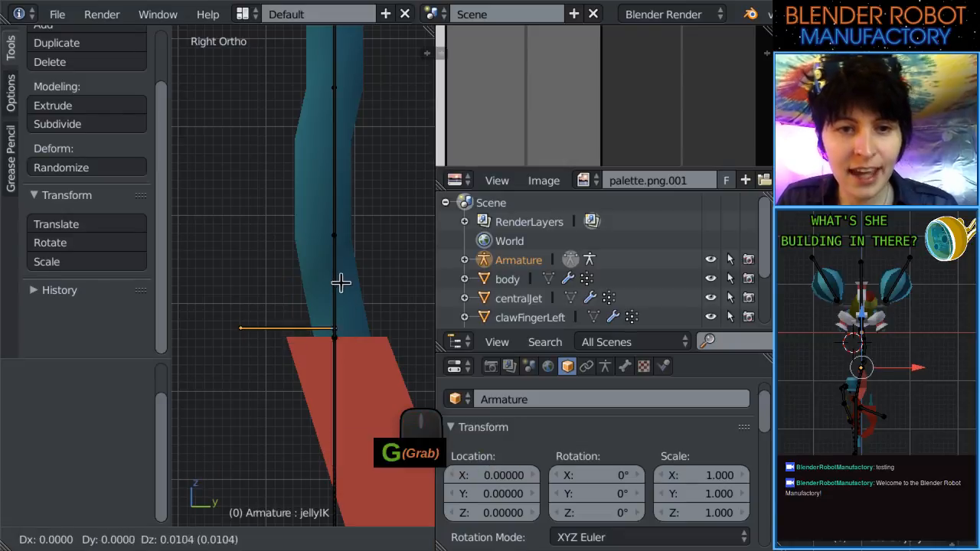
click(335, 224)
key(shift+Tab)
key(g)
click(335, 235)
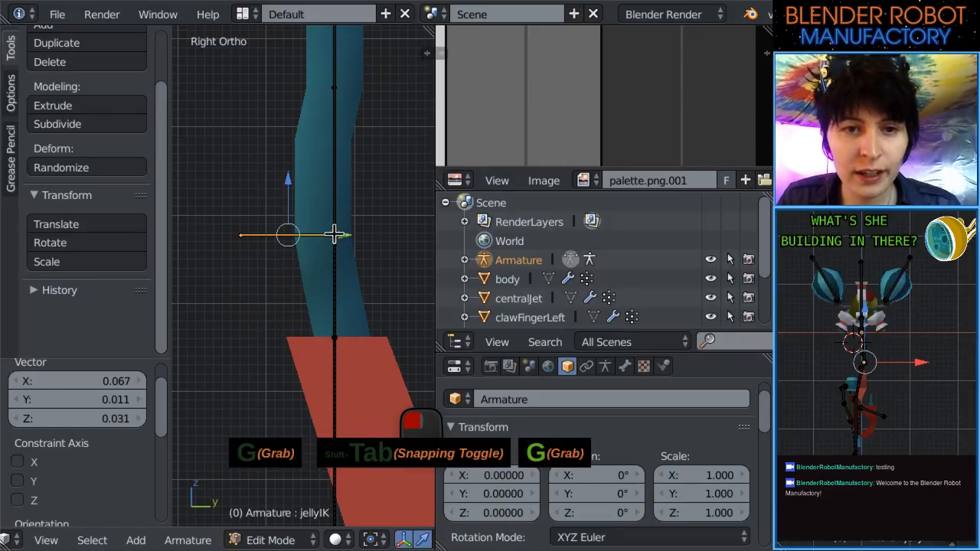
scroll(325, 300, down, 3)
key(z)
key(z)
middle_drag(302, 322, 312, 295)
key(KP_1)
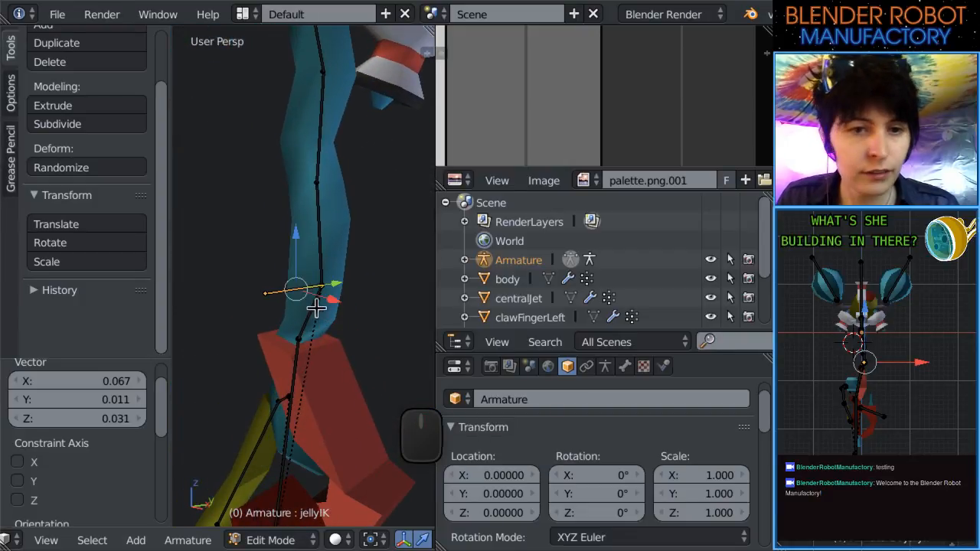
scroll(313, 311, up, 3)
Select the hose's Jelly4 bone, just above the moved jellyIK bone, and put the armature in Pose Mode.
key(Tab)
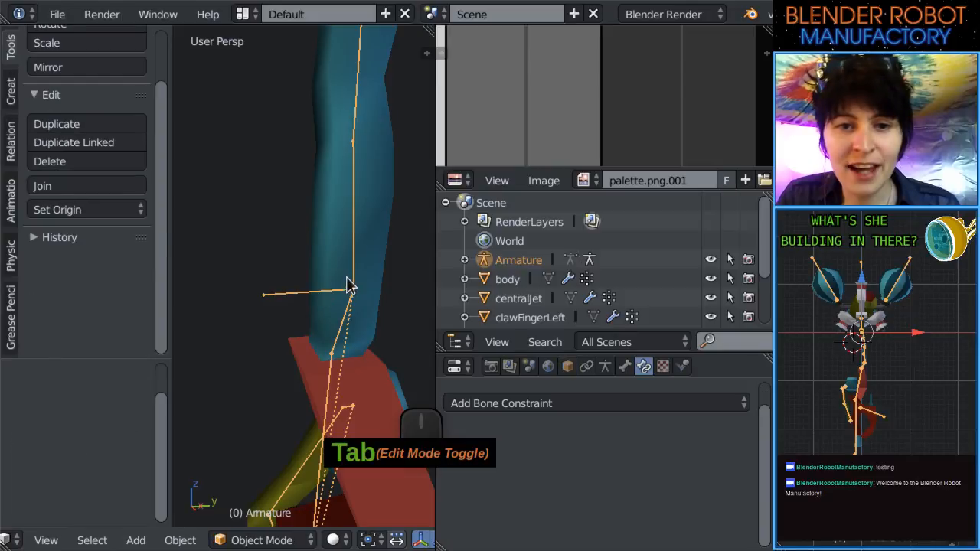
right_click(351, 279)
key(Tab)
key(Tab)
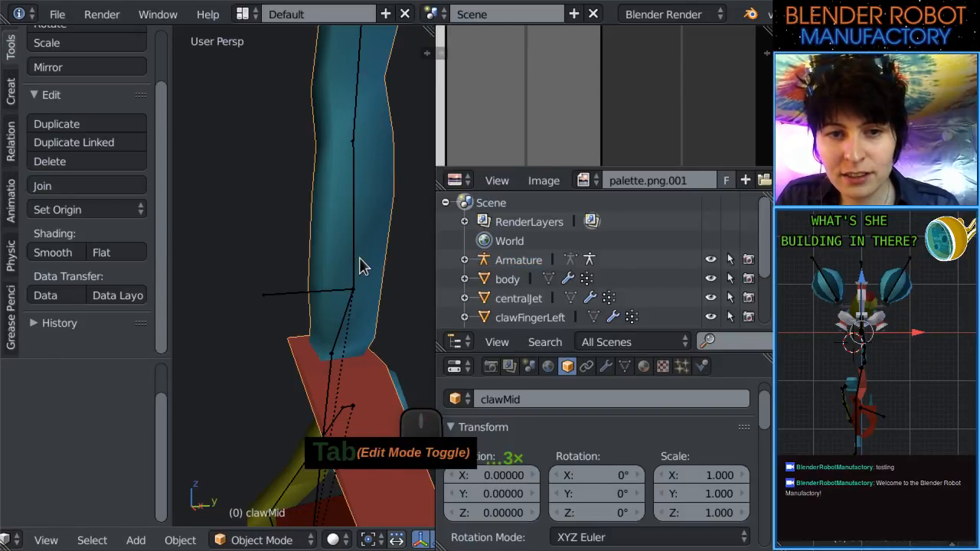
right_click(357, 264)
key(Tab)
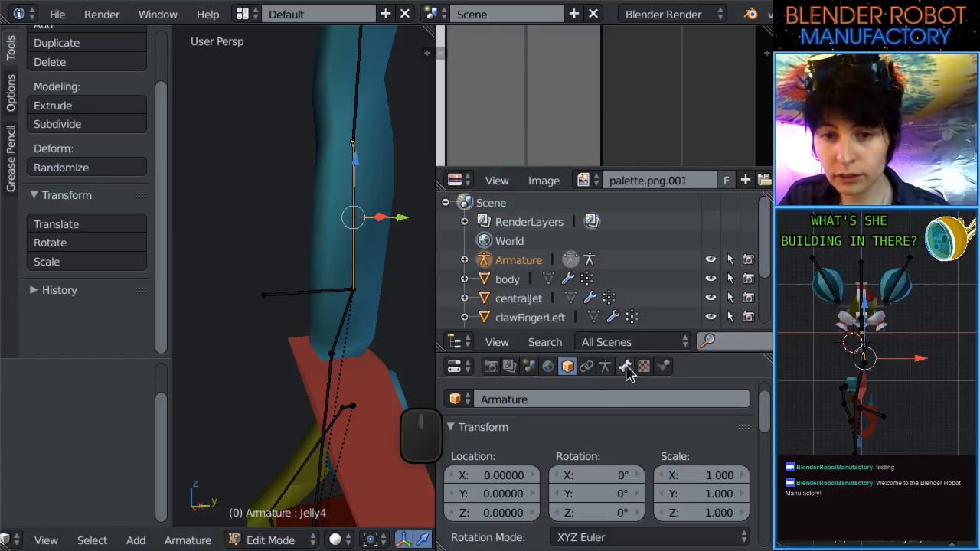
middle_drag(421, 302, 382, 324)
key(ctrl+Tab)
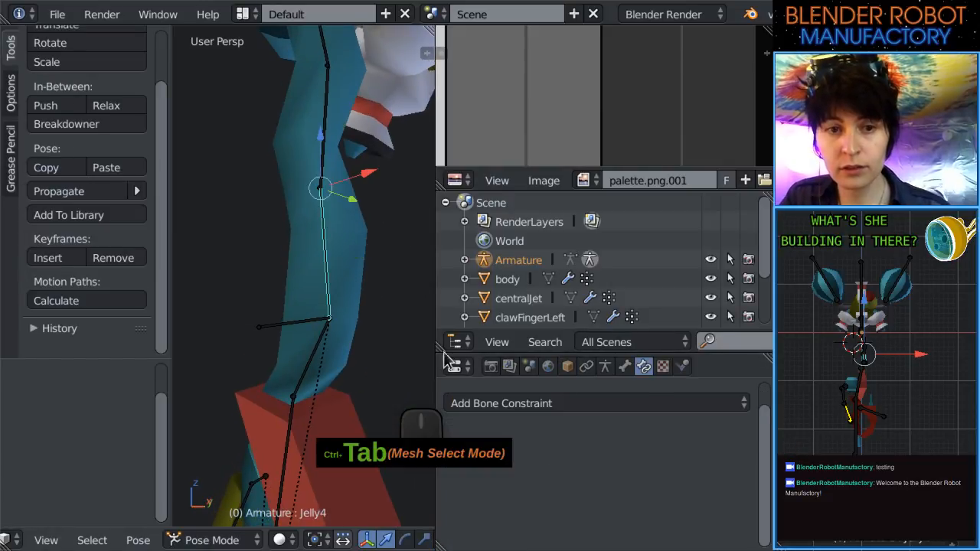
Add an Inverse Kinematics constraint to the Jelly4 bone with Armature as target and jellyIK as target bone.
click(593, 402)
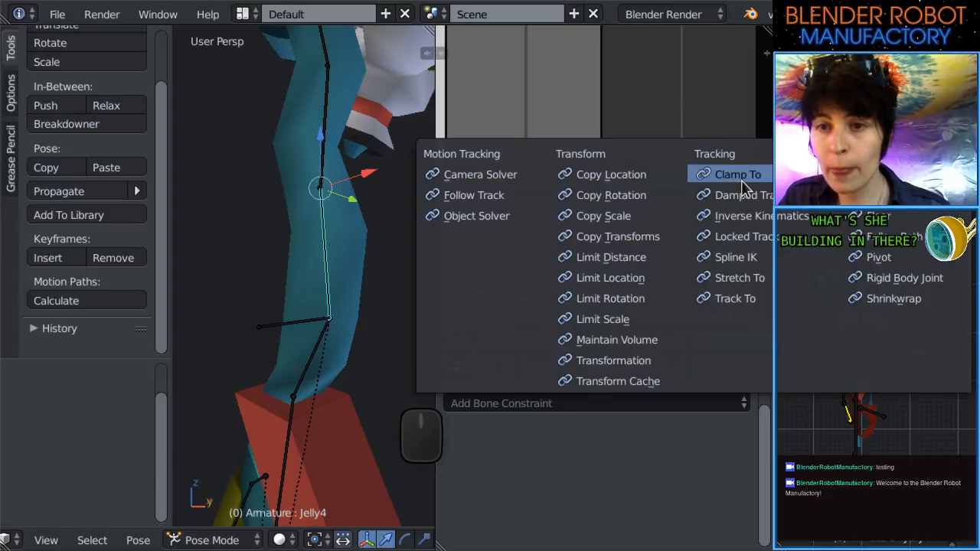
click(753, 216)
click(582, 468)
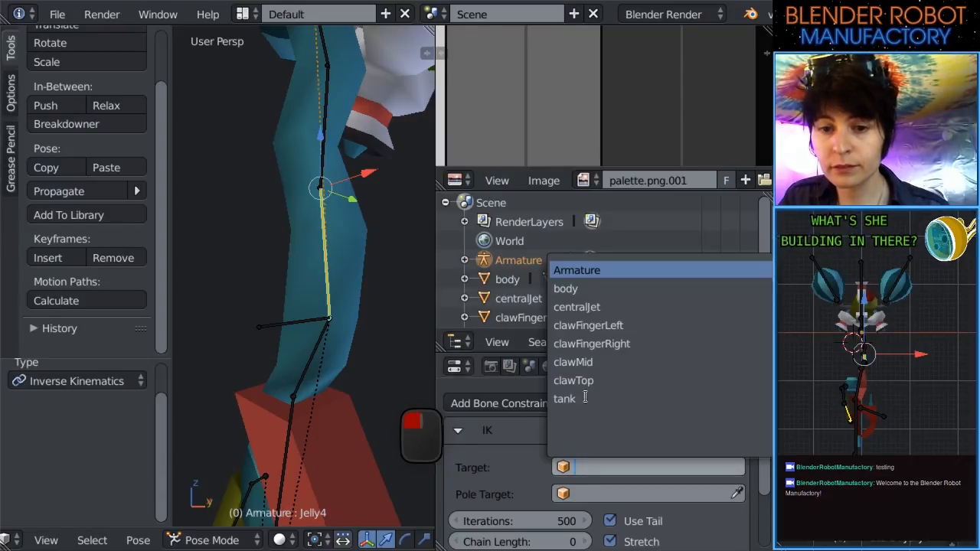
click(582, 270)
click(593, 494)
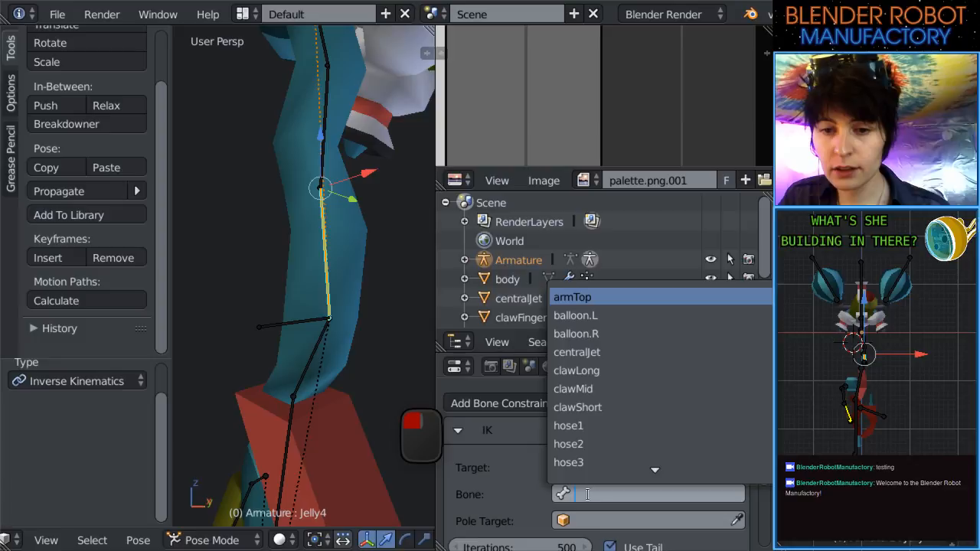
click(599, 444)
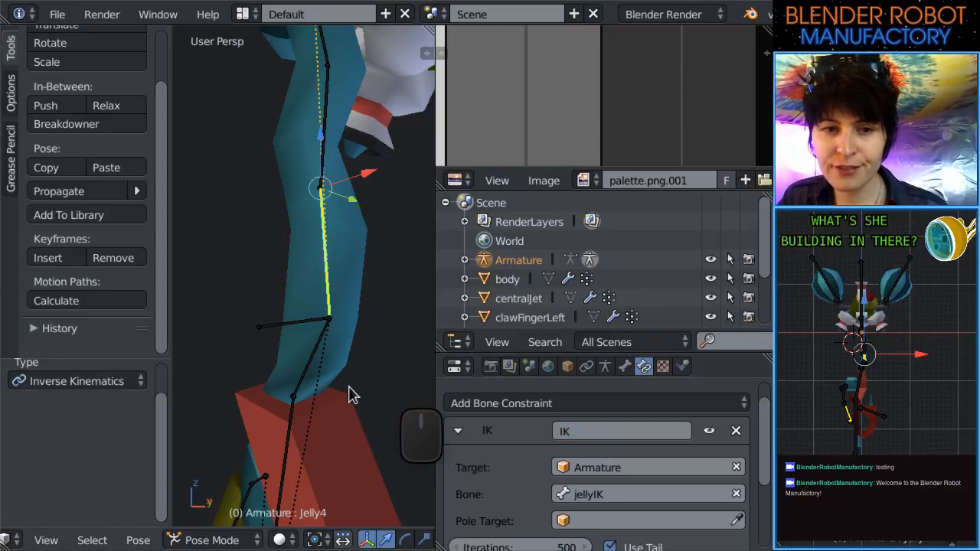
Test the IK chain from the front view by moving the jellyIK bone about -0.016 in X and 0.038 in Z.
right_click(283, 326)
key(KP_1)
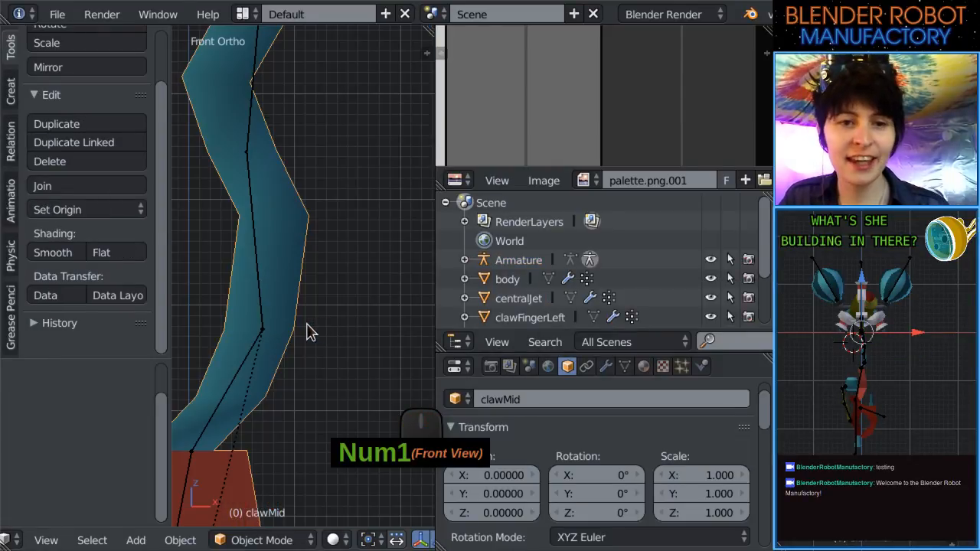
middle_drag(306, 332, 295, 360)
right_click(297, 315)
key(KP_1)
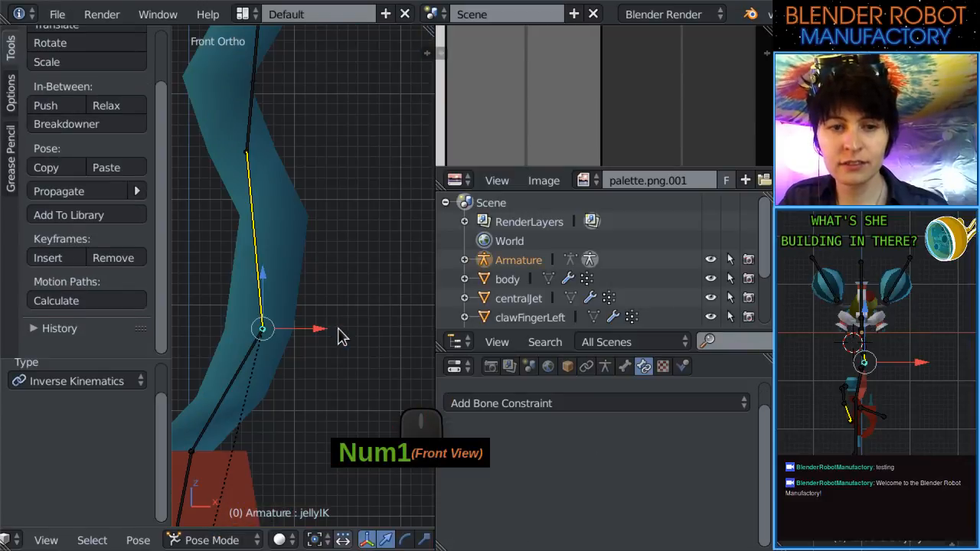
key(g)
click(368, 368)
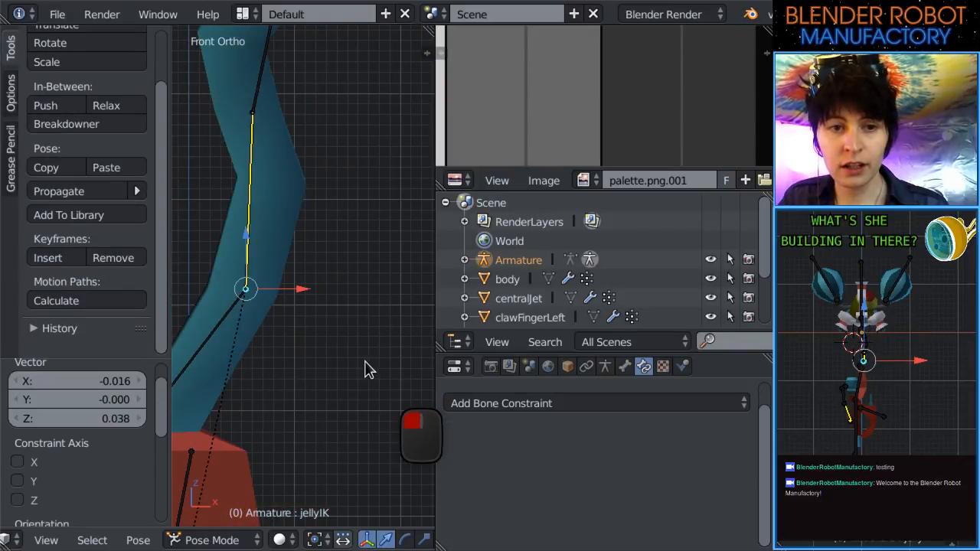
Move the jellyIK bone around again to test how the hose bends, and undo both test moves.
scroll(367, 375, up, 2)
shift+middle_drag(366, 381, 435, 344)
key(g)
key(g)
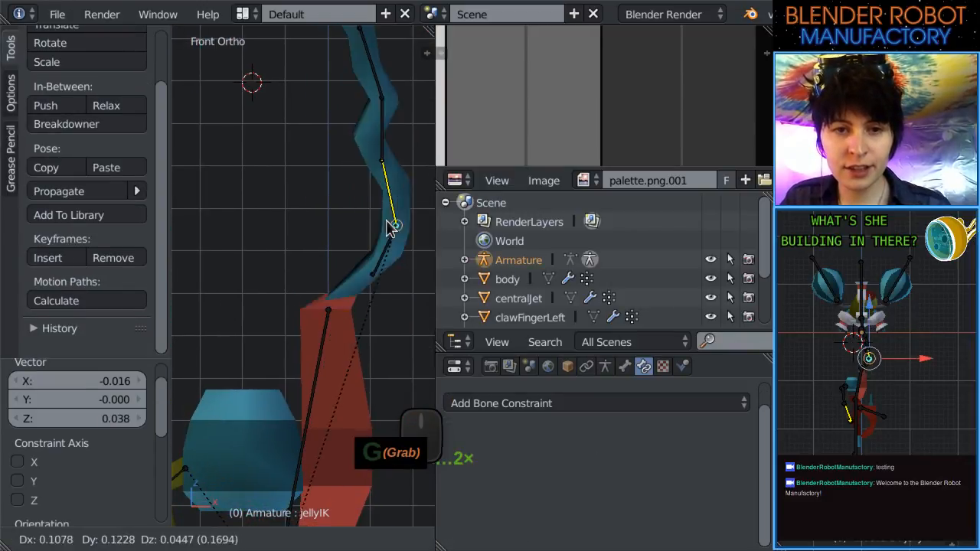
click(310, 277)
key(ctrl+z)
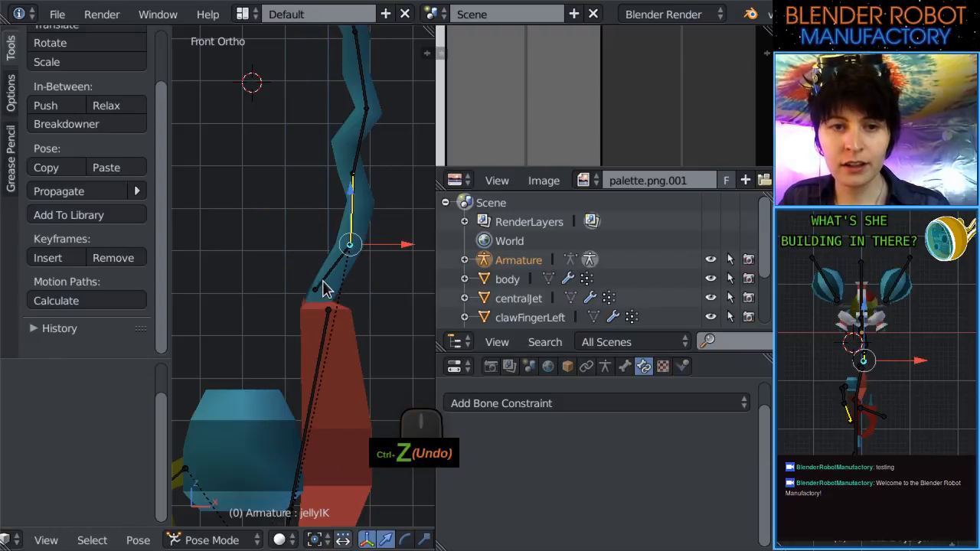
key(ctrl+z)
Put the armature in Edit Mode with the Jelly5 bone at the hose's lower end selected.
key(Tab)
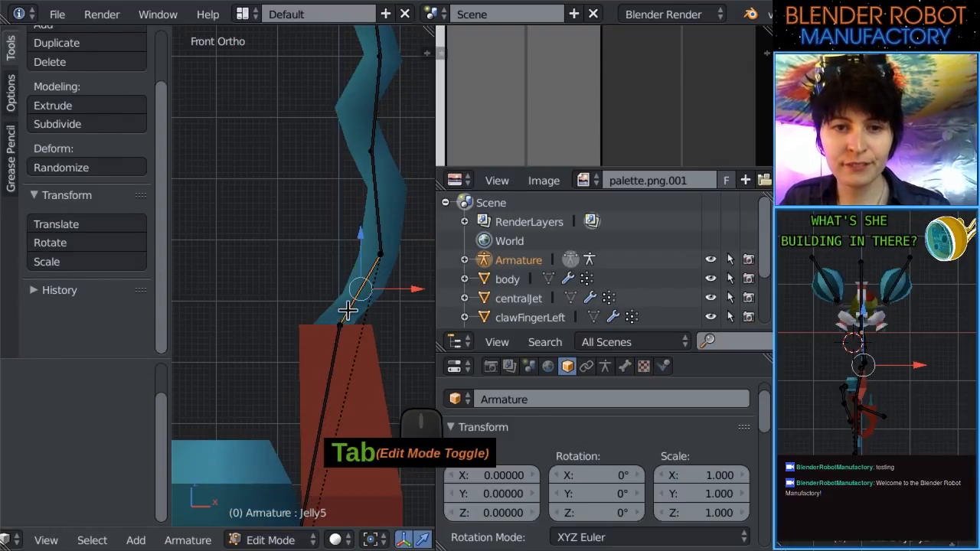
key(Tab)
key(Tab)
Try dissolving the Jelly5 bone and undo it.
key(Delete)
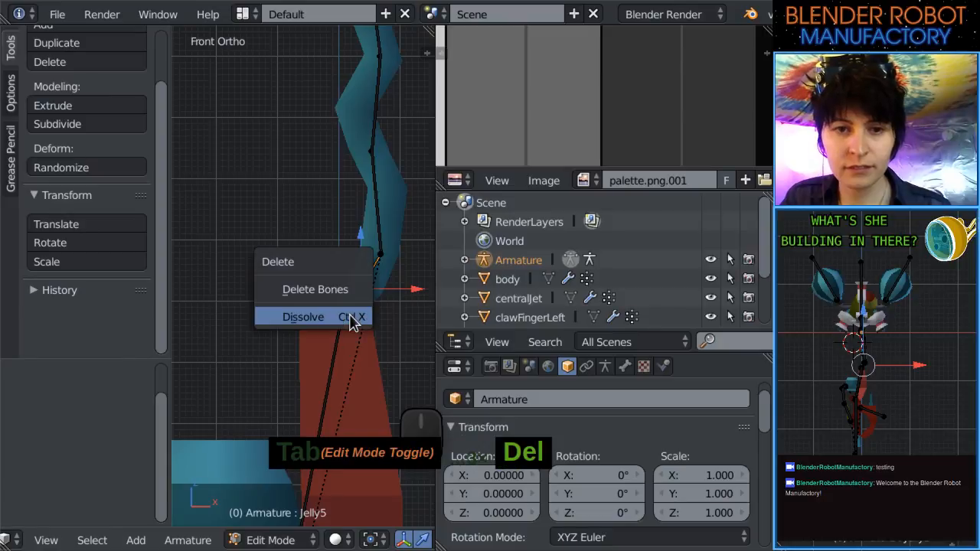
click(349, 316)
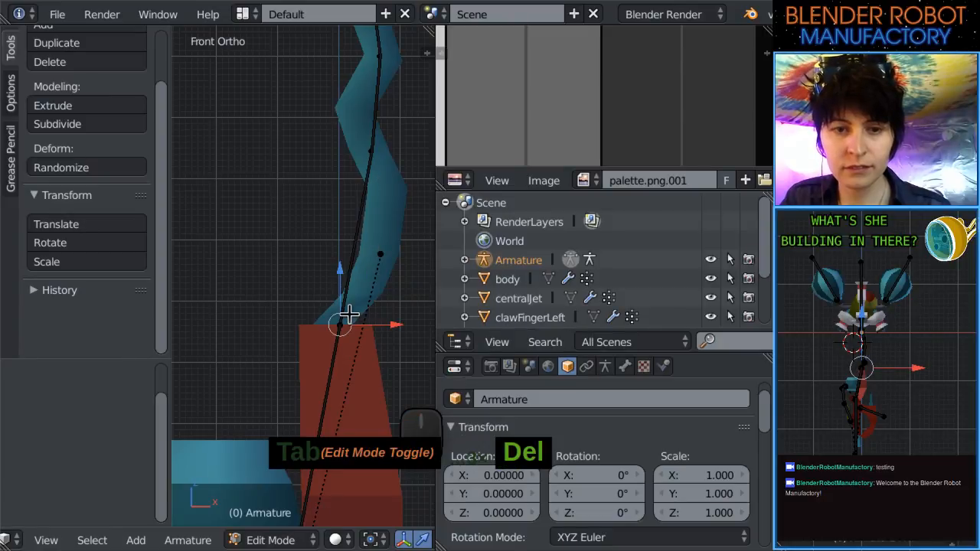
key(ctrl+z)
Delete the Jelly5 bone between Jelly4 and the claw, and return to Pose Mode.
key(Delete)
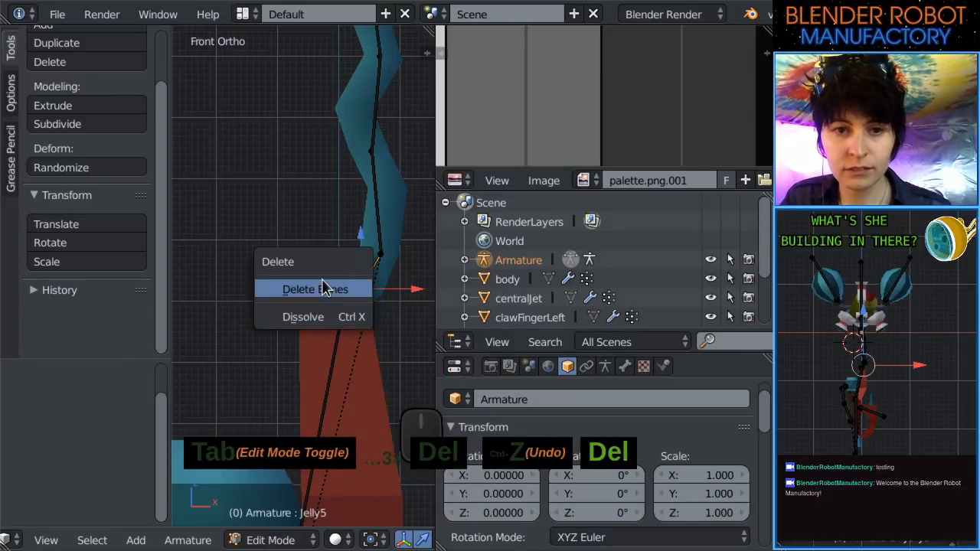
click(350, 314)
key(Tab)
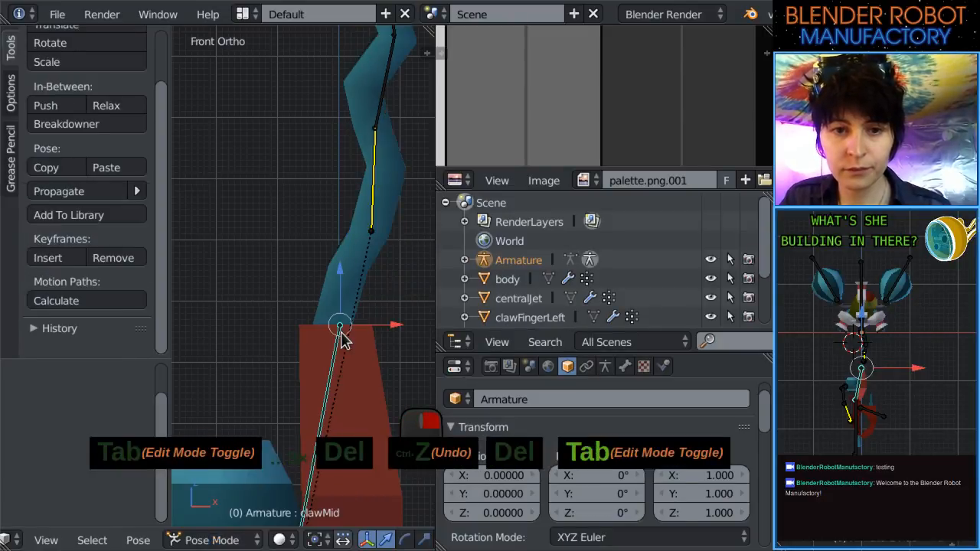
Rotate the clawMid bone by 56° and by -97.7° to test how the hose joint deforms.
scroll(341, 332, down, 3)
key(r)
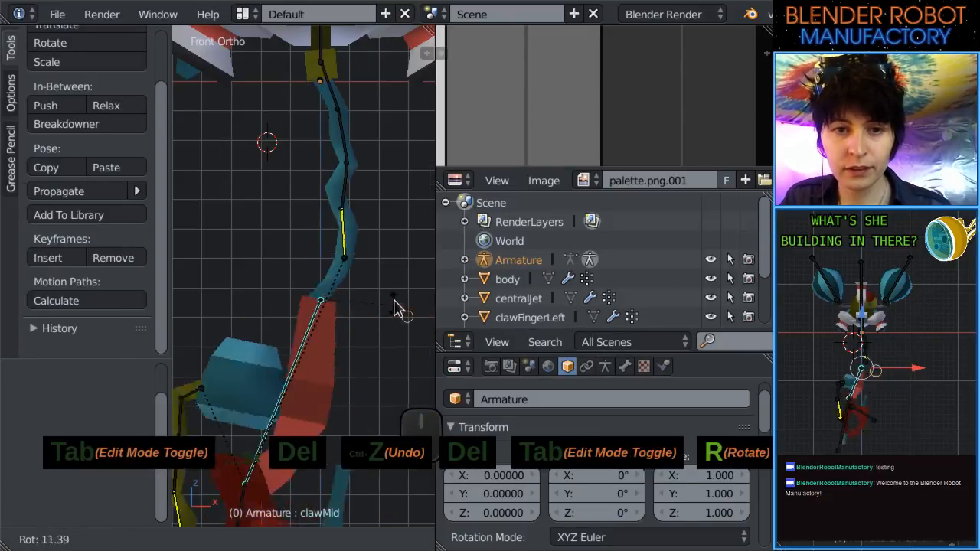
click(362, 366)
scroll(362, 365, down, 2)
key(shift+Tab)
key(r)
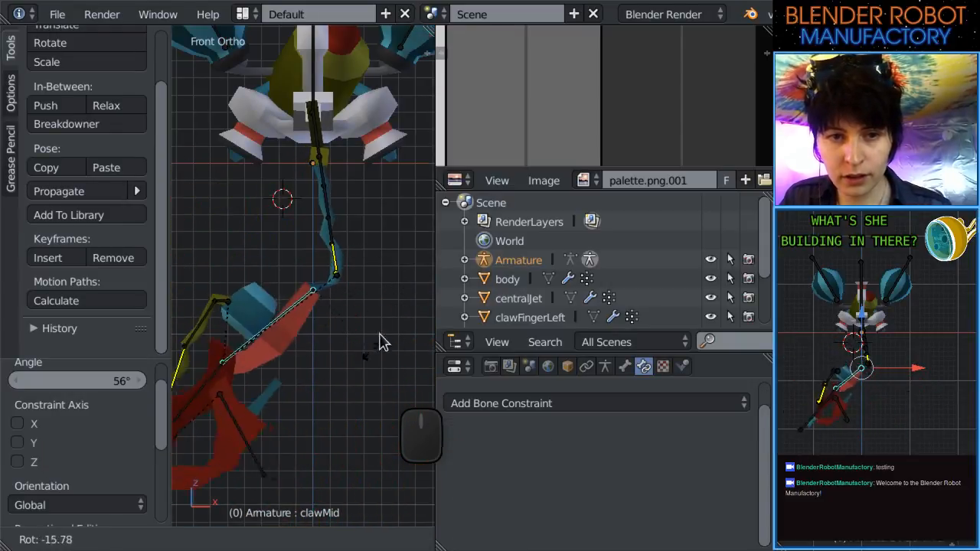
click(353, 269)
Switch the clawMid mesh to Weight Paint mode and inspect the Jelly4 bone's weights around the lower hose bend.
scroll(329, 285, up, 2)
right_click(297, 292)
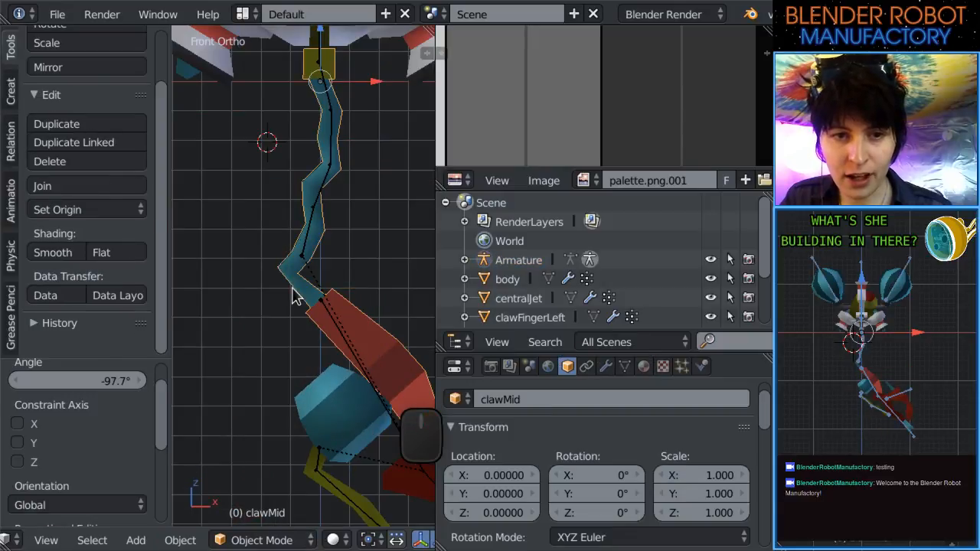
key(ctrl+Tab)
scroll(276, 345, up, 2)
right_click(305, 239)
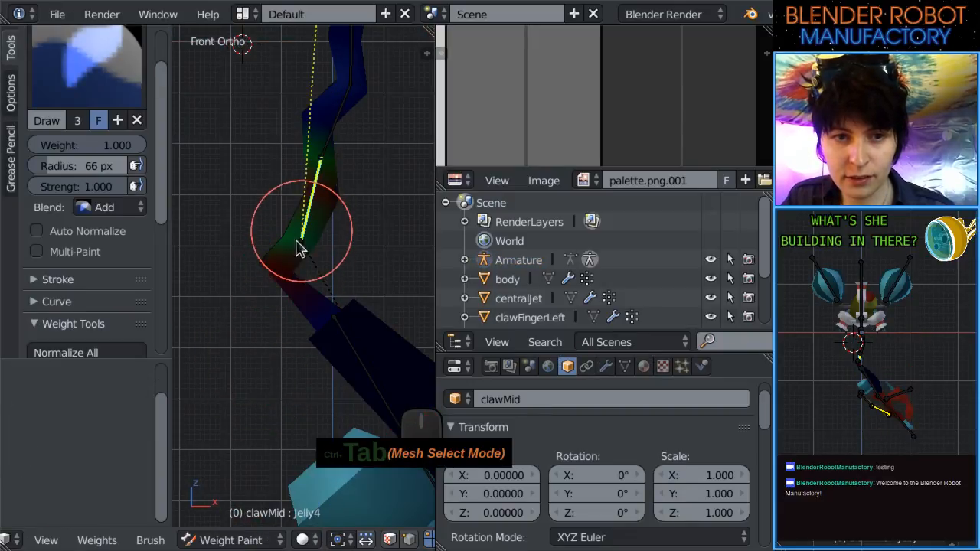
scroll(306, 331, up, 2)
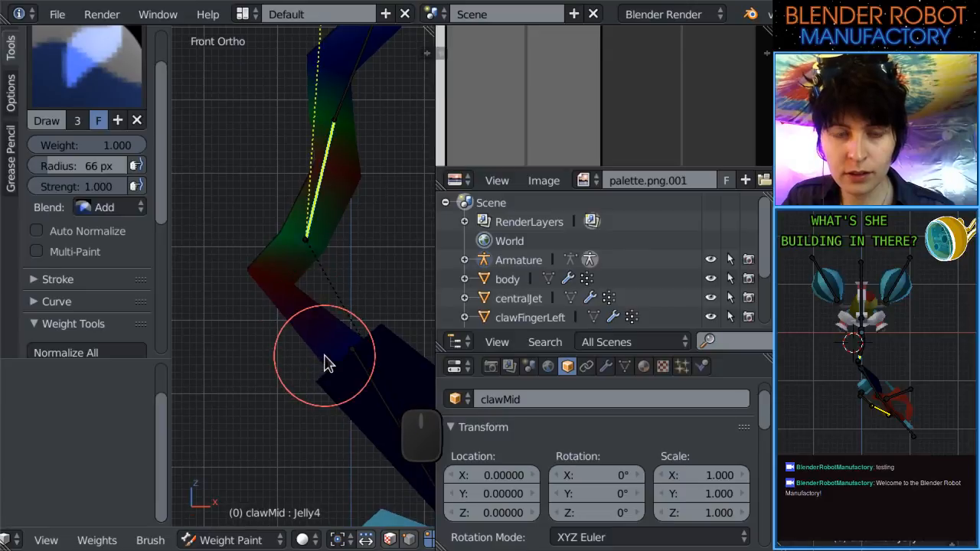
scroll(344, 344, down, 3)
scroll(310, 335, up, 4)
shift+middle_drag(324, 313, 317, 340)
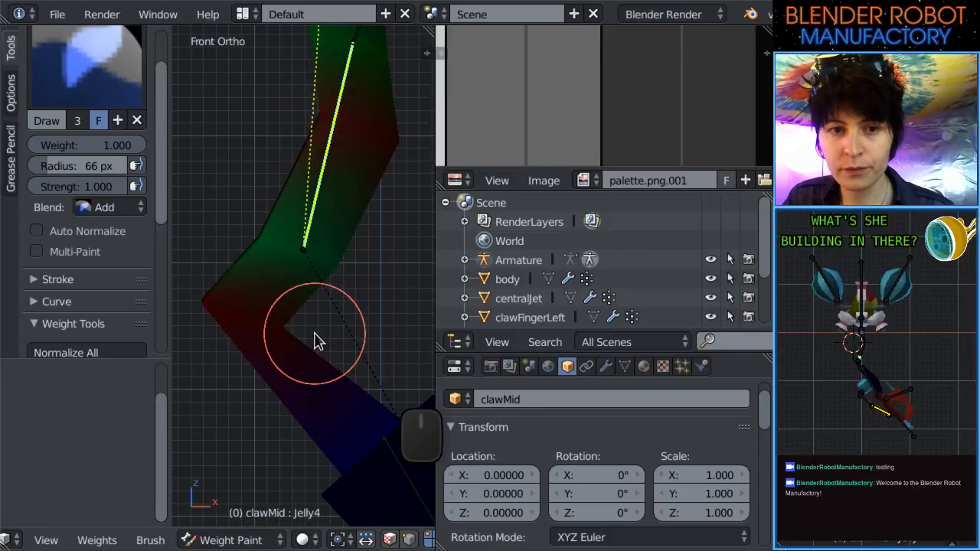
Select all bones and clear their rotation, scale and location.
key(a)
key(alt+r)
key(alt+s)
key(alt+g)
scroll(315, 336, down, 4)
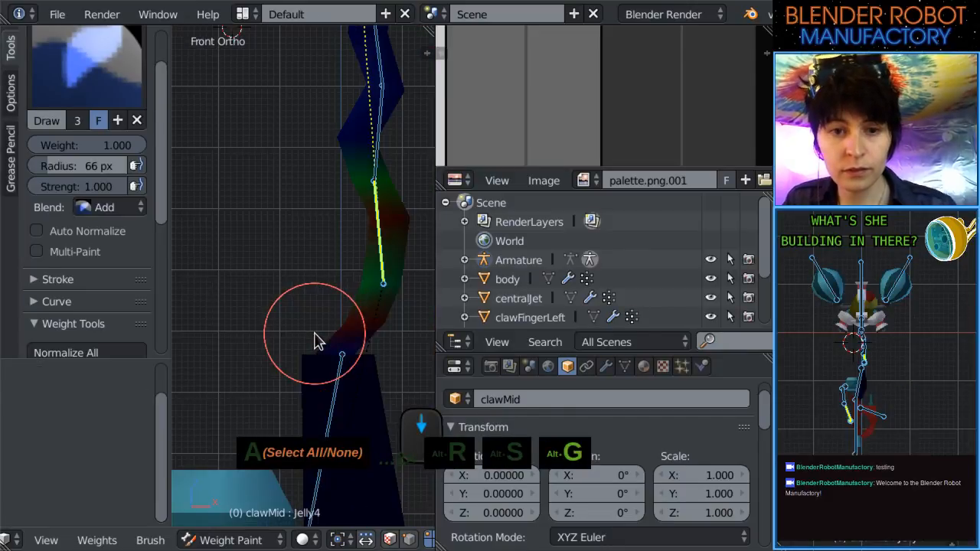
Show the clawMid bone's weights at the hose-to-claw joint in front view and switch the display to wireframe.
shift+middle_drag(363, 387, 393, 339)
scroll(307, 376, up, 3)
scroll(342, 369, down, 3)
scroll(348, 331, up, 2)
scroll(330, 321, up, 1)
key(KP_1)
key(z)
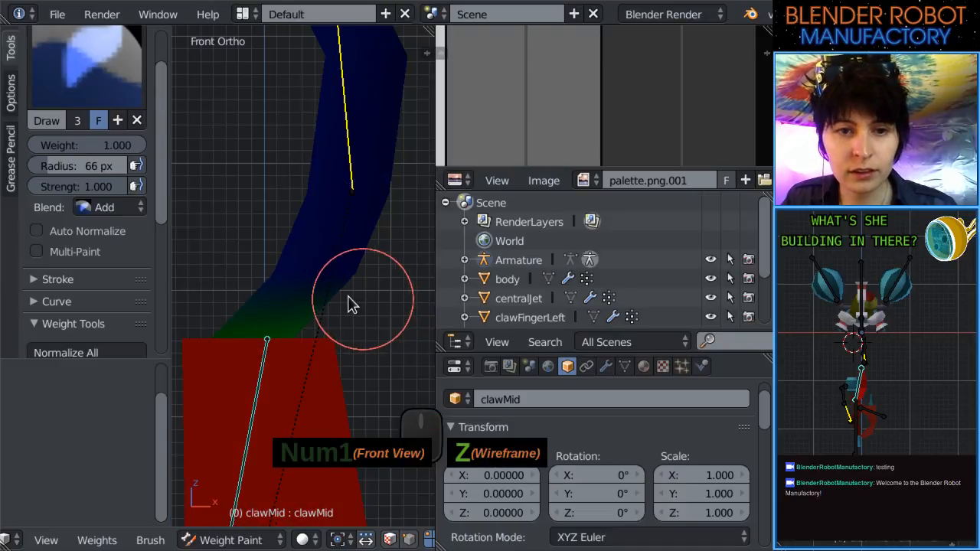
Paint clawMid weight at 1.000 over the lowest hose section from several sides, covering the rings next to the claw.
drag(343, 280, 268, 282)
mouse_move(267, 282)
middle_down()
mouse_move(306, 326)
mouse_move(263, 324)
middle_up()
drag(262, 324, 239, 326)
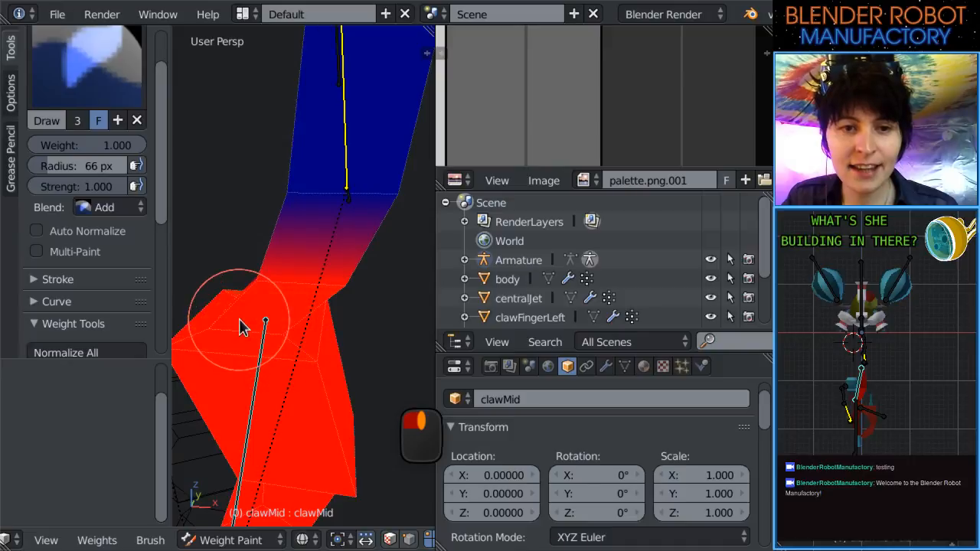
middle_drag(360, 338, 406, 349)
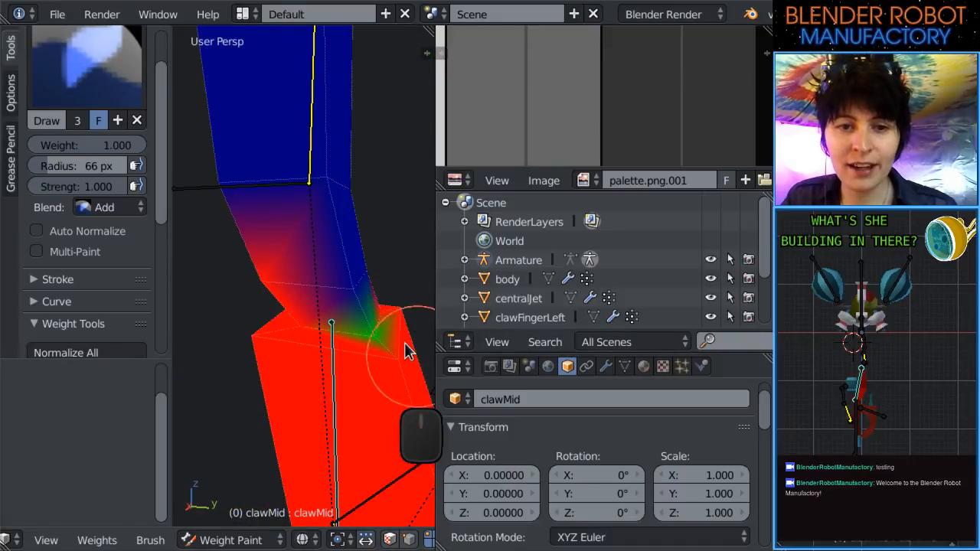
drag(388, 308, 369, 285)
key(KP_1)
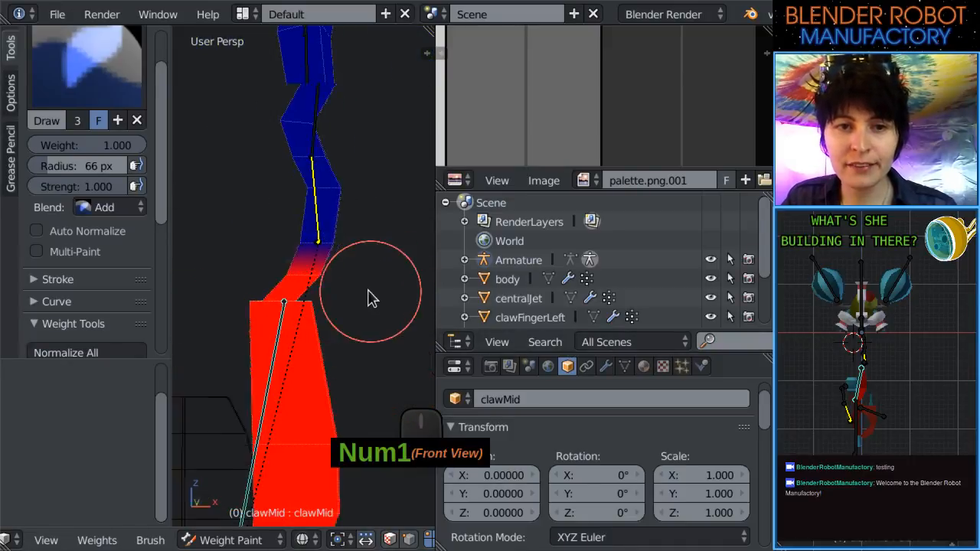
scroll(361, 258, up, 2)
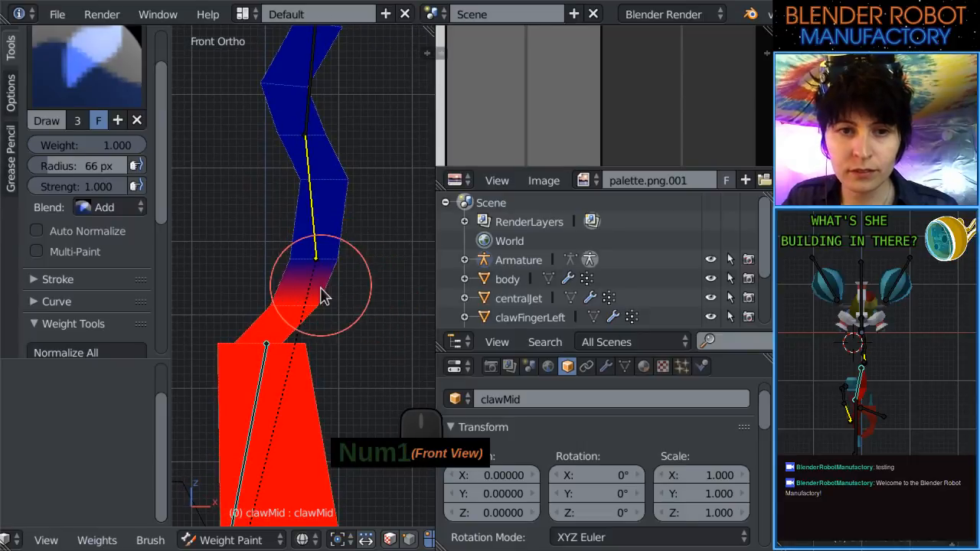
scroll(321, 296, up, 2)
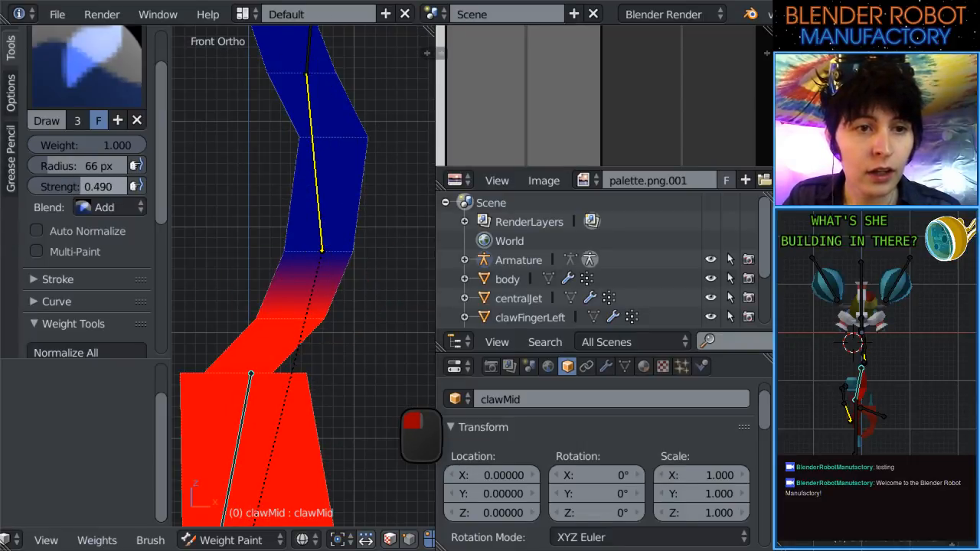
Add clawMid weight at strength 0.490 to the hose ring above the lowest section, working around it from several sides.
drag(320, 252, 328, 258)
middle_drag(328, 258, 190, 309)
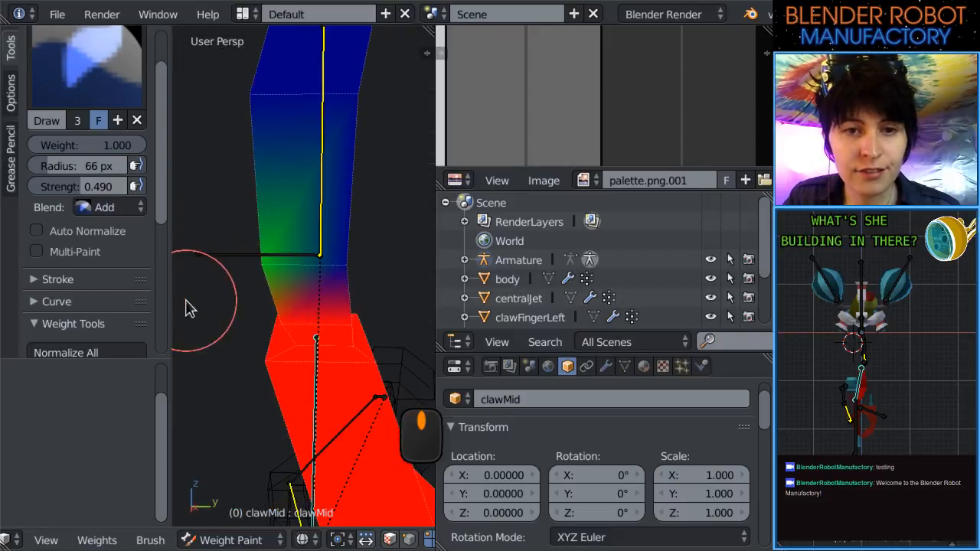
click(345, 268)
middle_drag(357, 287, 204, 318)
click(345, 276)
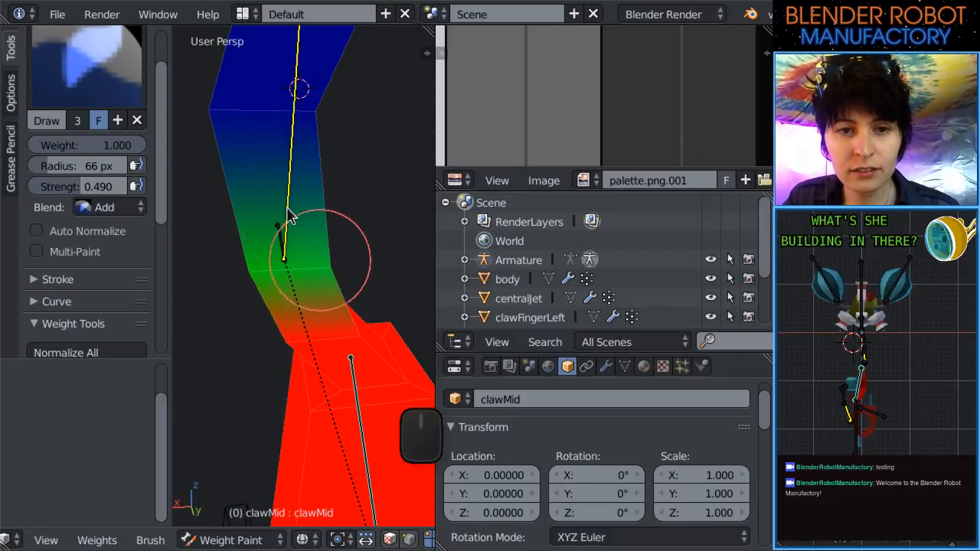
Show the Jelly4 bone's weights and subtract them from the hose rings next to the claw using the Subtract blend.
right_click(286, 202)
mouse_move(285, 209)
middle_down()
mouse_move(262, 212)
mouse_move(411, 274)
middle_up()
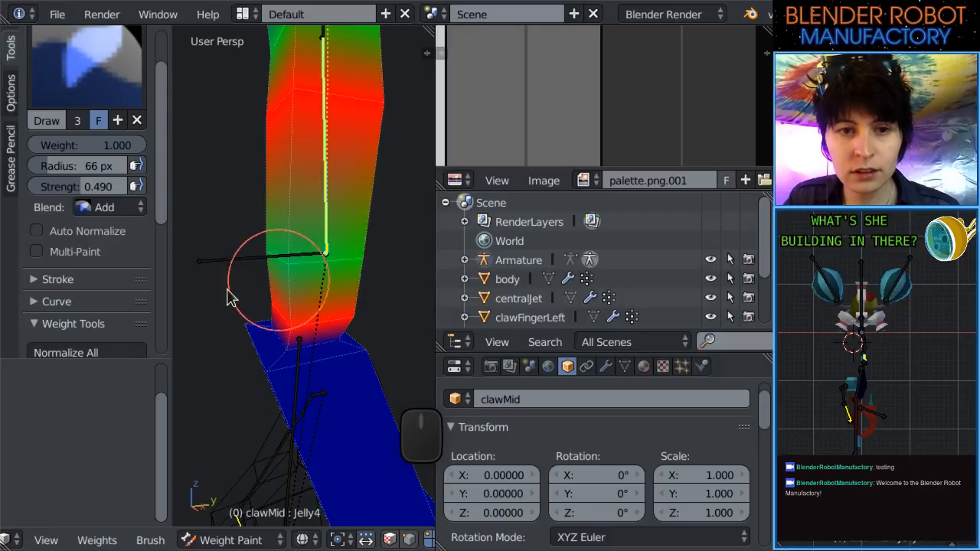
click(126, 208)
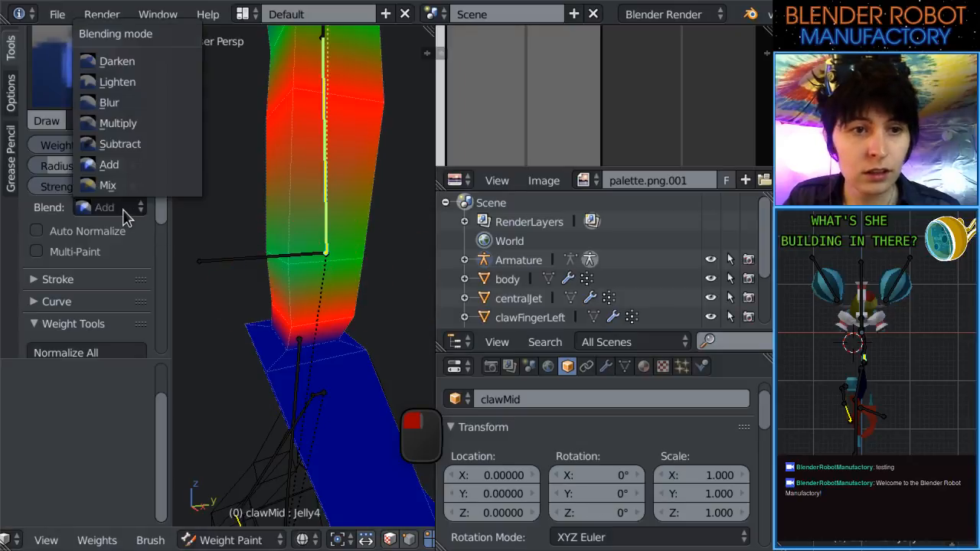
click(122, 144)
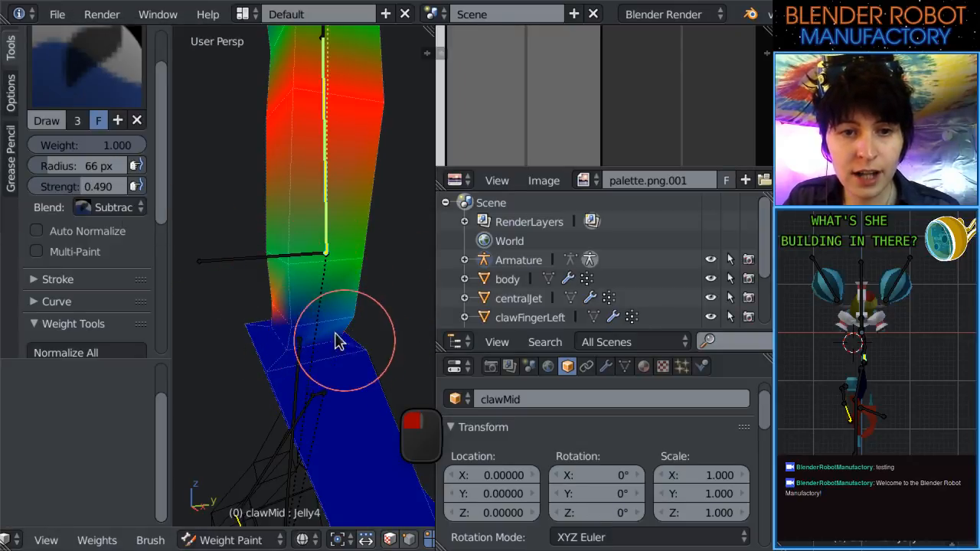
mouse_move(328, 340)
middle_down()
mouse_move(333, 350)
mouse_move(245, 348)
mouse_move(263, 353)
mouse_move(182, 339)
middle_up()
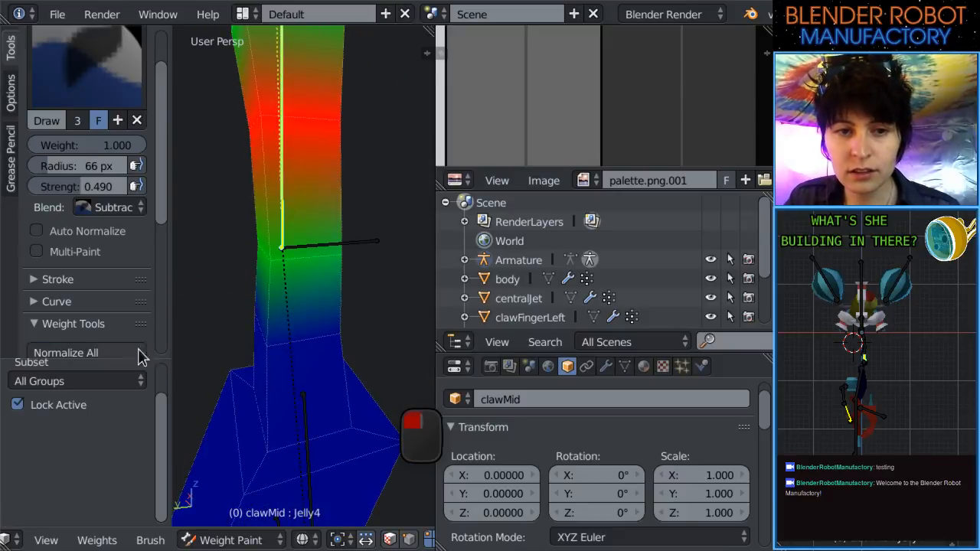
Move the clawMid bone about 0.410 in X and 0.710 in Z in front view to test the hose bend.
key(KP_1)
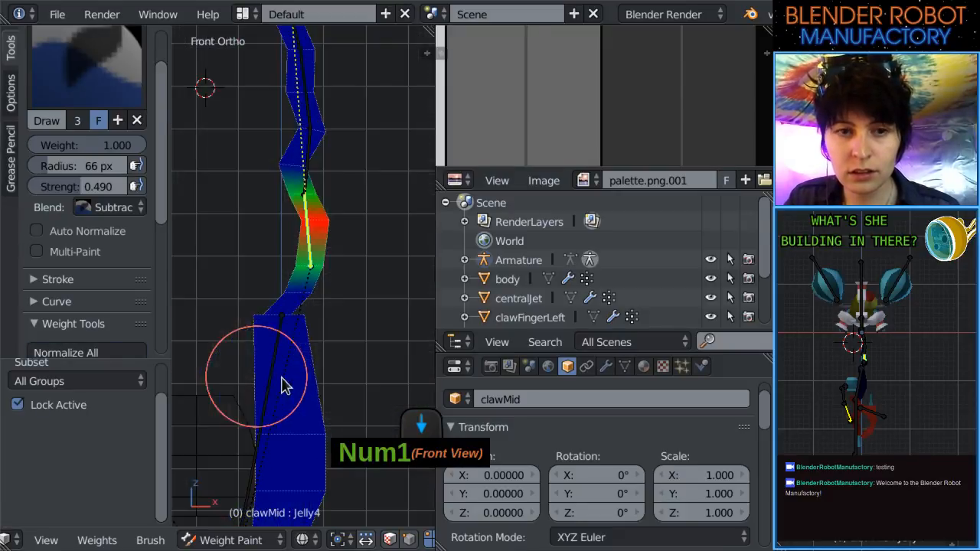
right_click(269, 384)
key(g)
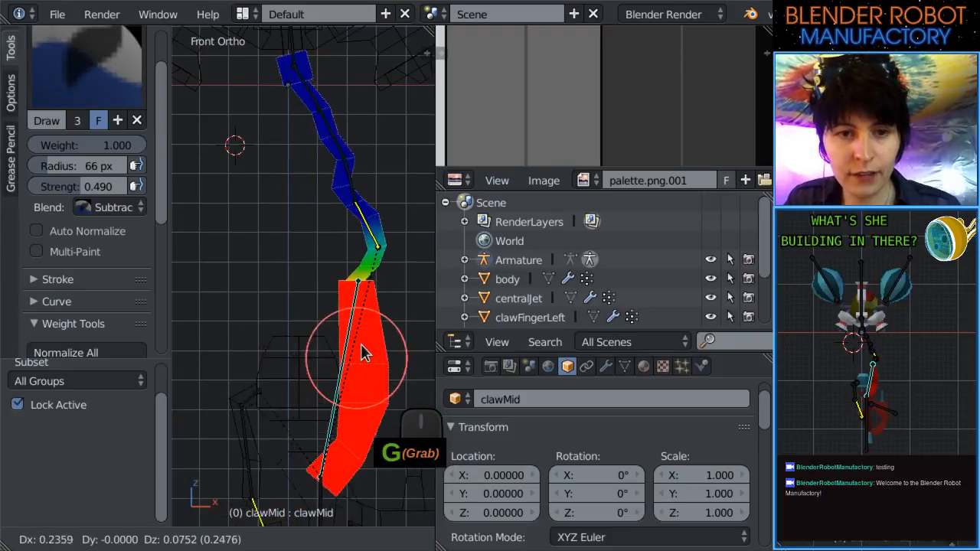
click(399, 195)
scroll(311, 376, down, 3)
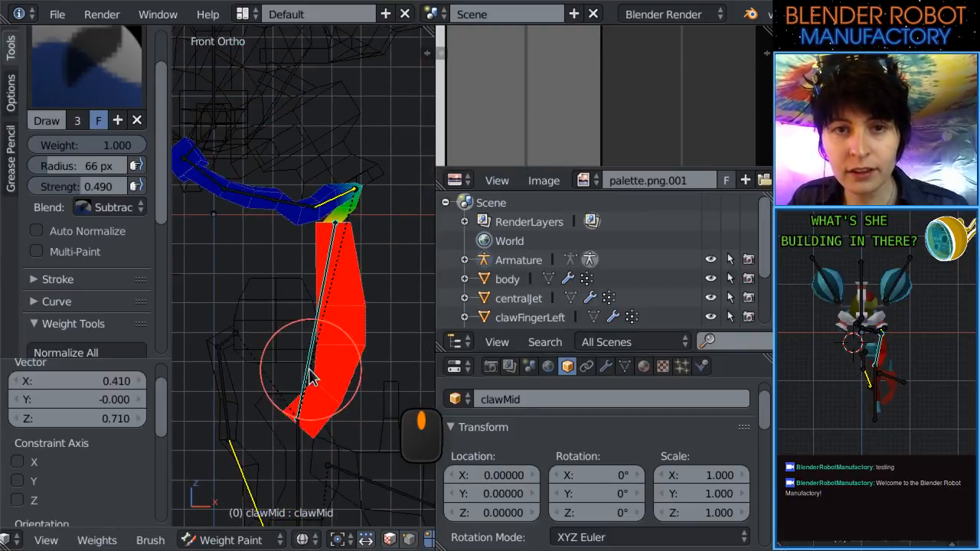
Move the clawMid bone about -0.398 in X and 0.156 in Z in front view, and 0.081 in Y and -0.215 in Z in right view.
key(g)
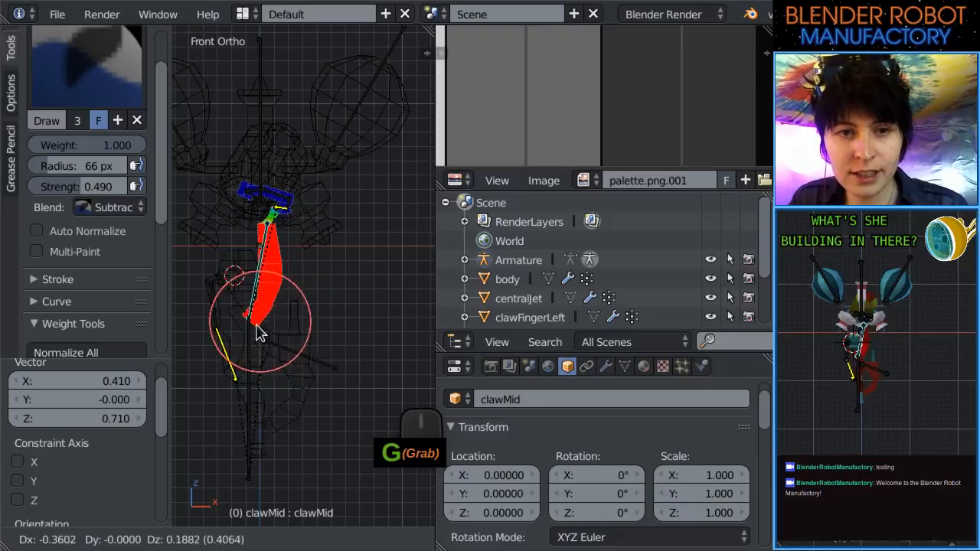
click(283, 347)
key(KP_3)
key(g)
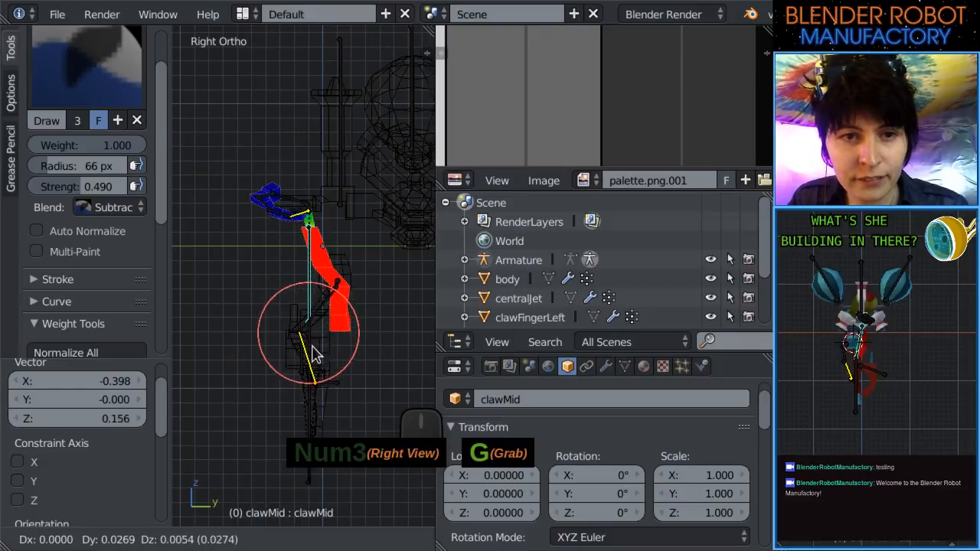
click(350, 372)
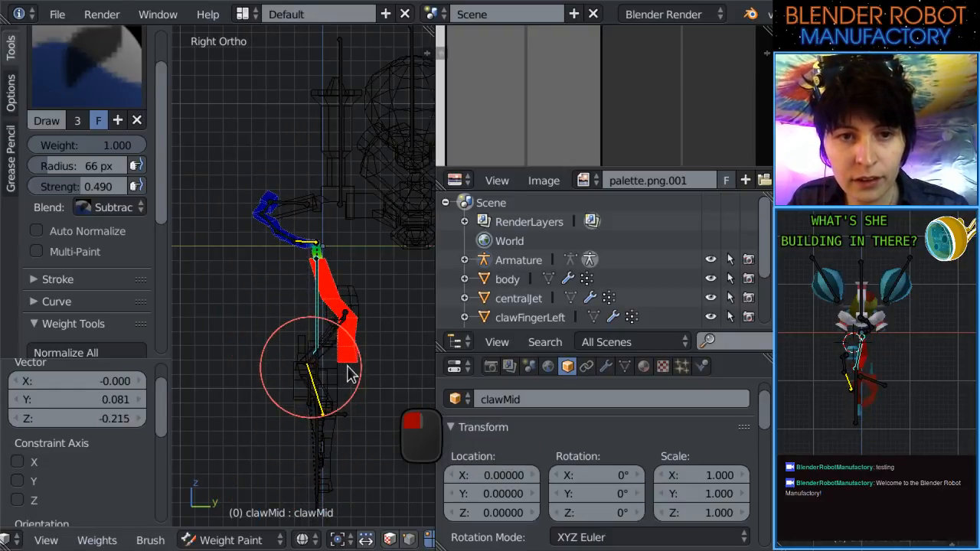
Examine the bent hose and its joint with the claw in solid display from the front, the side and in perspective.
key(KP_1)
key(z)
middle_drag(375, 375, 309, 410)
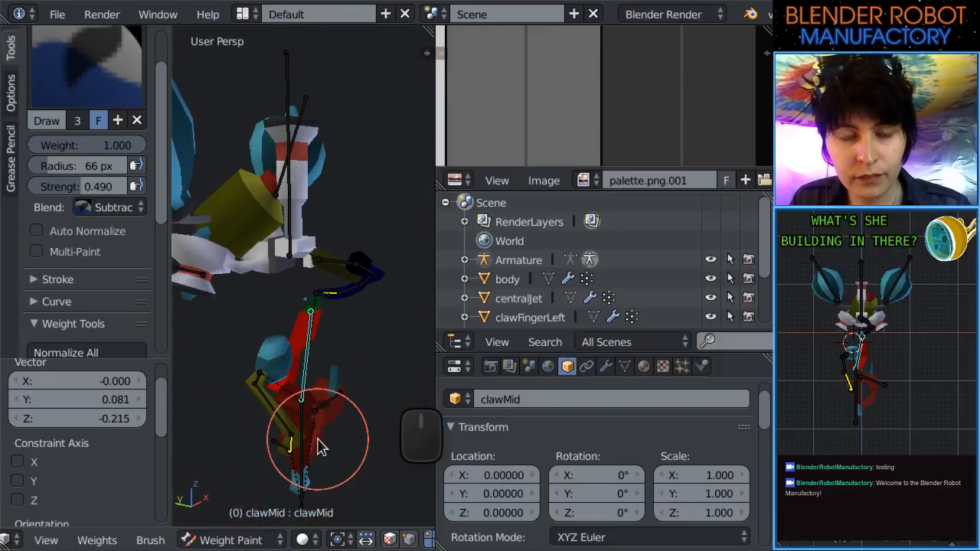
key(KP_1)
scroll(306, 329, up, 2)
middle_drag(306, 328, 320, 350)
key(KP_3)
scroll(323, 339, down, 1)
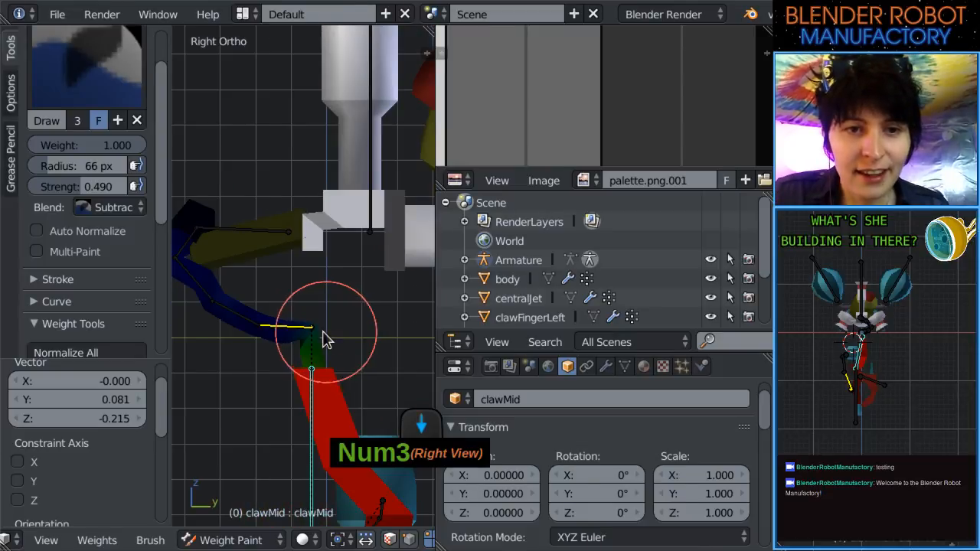
scroll(287, 313, down, 2)
scroll(283, 274, up, 2)
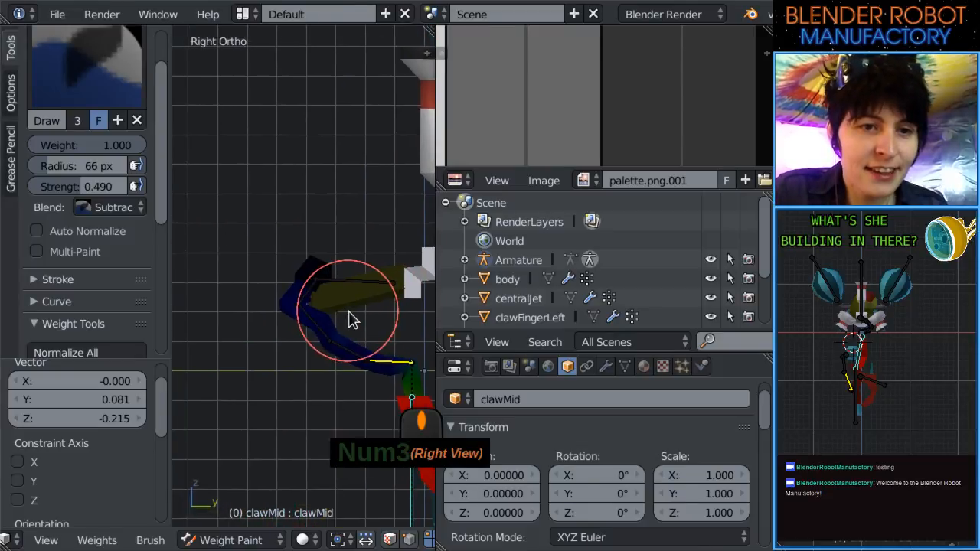
middle_drag(350, 319, 366, 352)
key(KP_1)
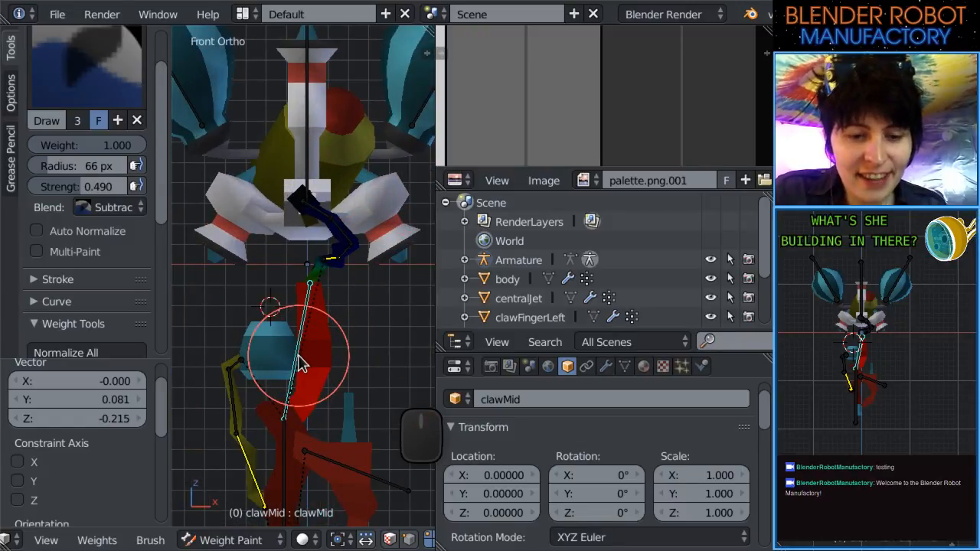
Test-move the clawMid bone once more in front view and clear the rotation, scale and location of all bones.
key(g)
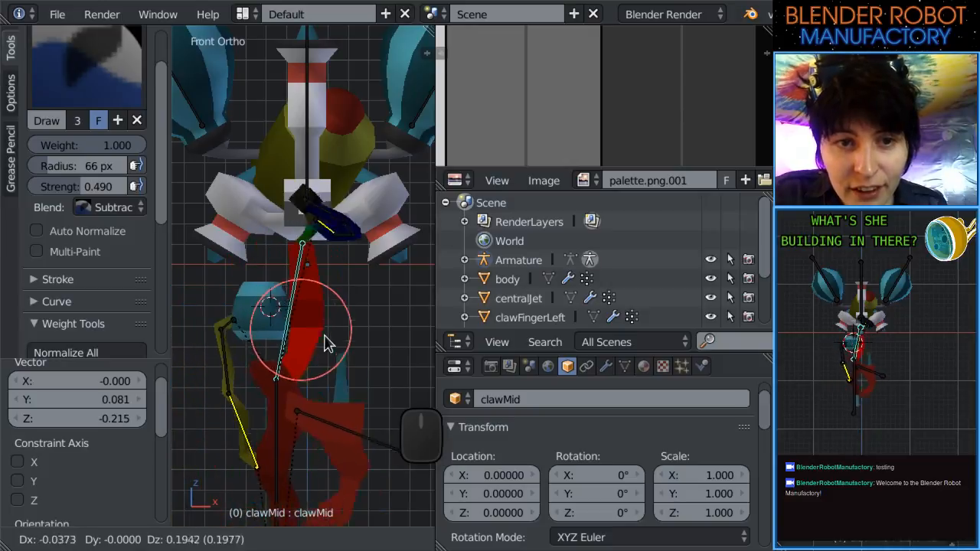
click(324, 365)
key(a)
key(alt+r)
key(alt+s)
key(alt+g)
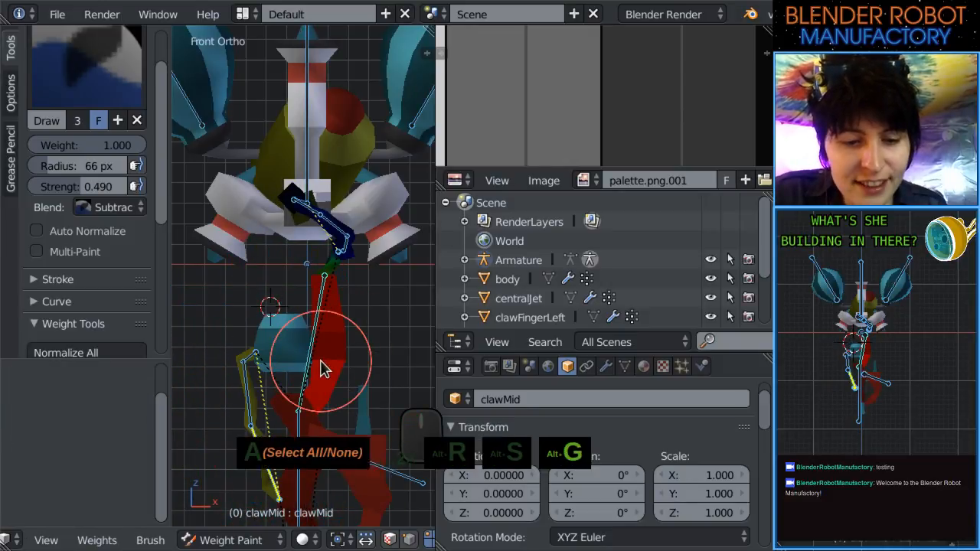
Leave Weight Paint mode on clawMid and select the clawTop mesh above the hose in Object Mode.
scroll(317, 235, up, 4)
right_click(309, 232)
key(z)
mouse_move(344, 236)
shift+middle_down()
mouse_move(347, 315)
mouse_move(289, 345)
mouse_move(329, 350)
mouse_move(177, 340)
mouse_move(322, 331)
mouse_move(254, 309)
shift+middle_up()
key(Tab)
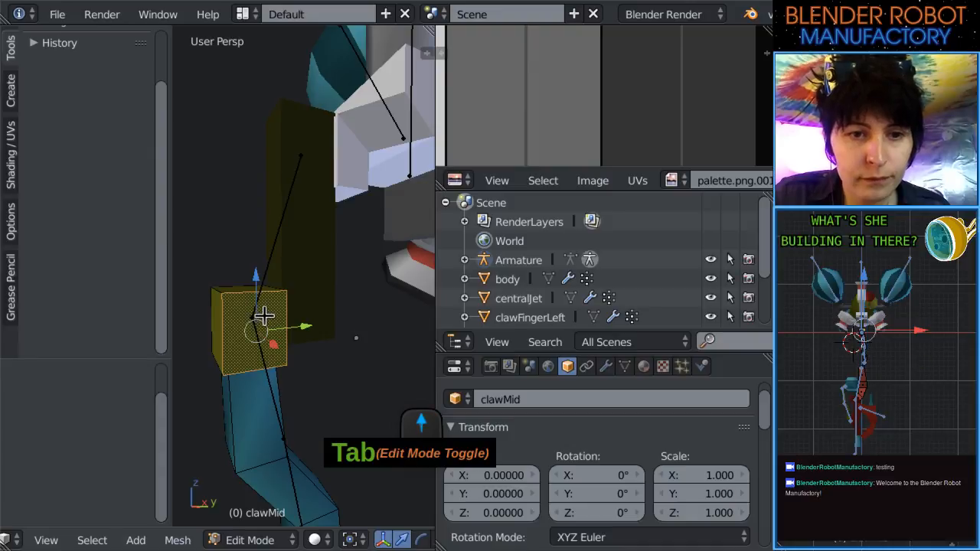
scroll(264, 317, up, 1)
key(Tab)
key(Tab)
key(Tab)
right_click(264, 276)
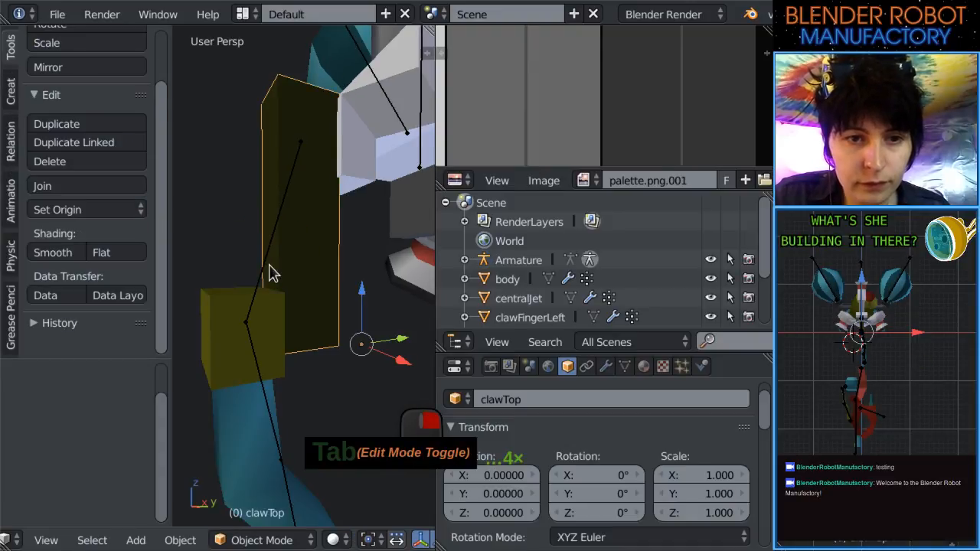
Select the armature in Object Mode and open it in Edit Mode with its armTop bone selected.
key(Tab)
key(Tab)
click(206, 540)
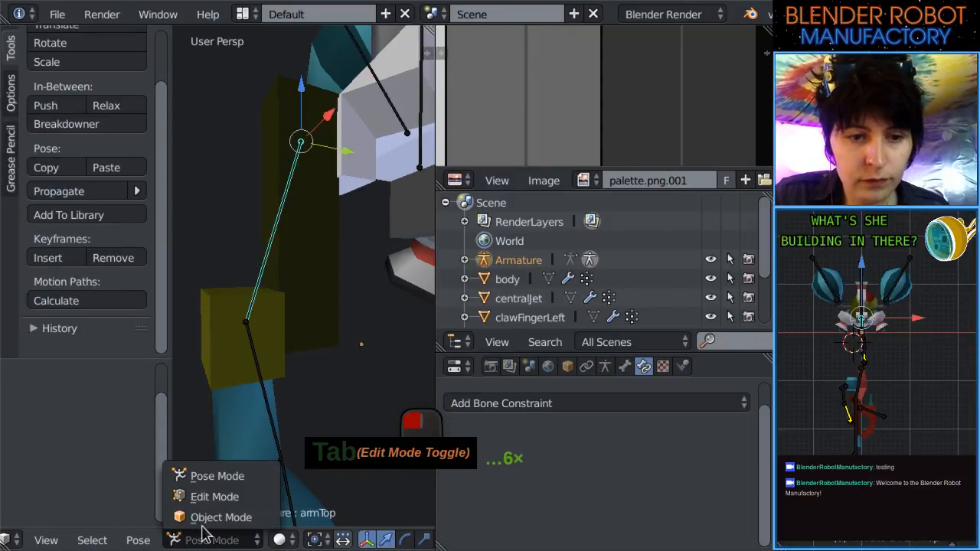
click(208, 516)
right_click(271, 242)
right_click(268, 262)
key(Tab)
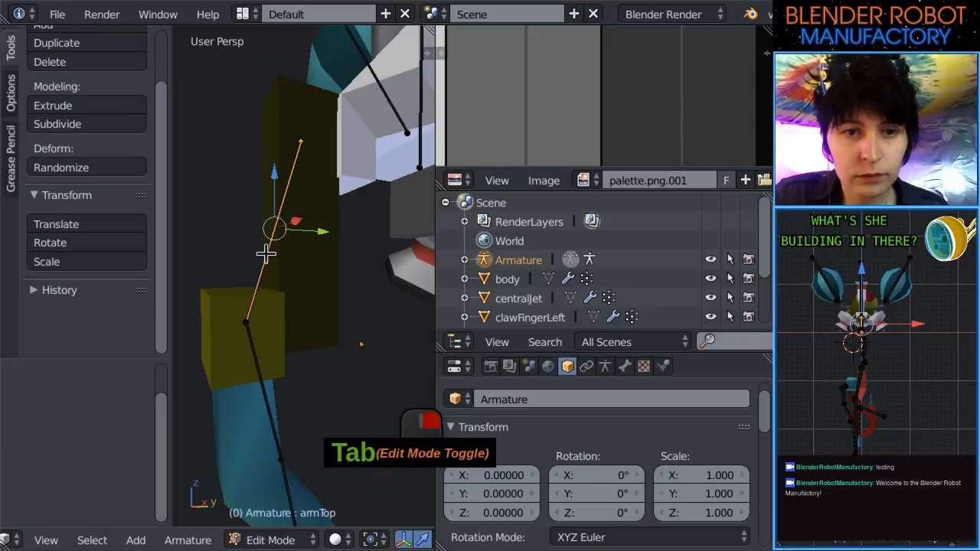
right_click(252, 325)
drag(290, 317, 310, 209)
key(ctrl+z)
Select the armTop bone's lower end, toggle snapping and move the end about -0.082 along Y in right view.
right_click(246, 321)
key(shift+Tab)
mouse_move(298, 139)
mouse_down()
mouse_move(292, 151)
mouse_move(304, 143)
mouse_up()
key(KP_3)
middle_drag(299, 309, 372, 368)
drag(409, 361, 337, 151)
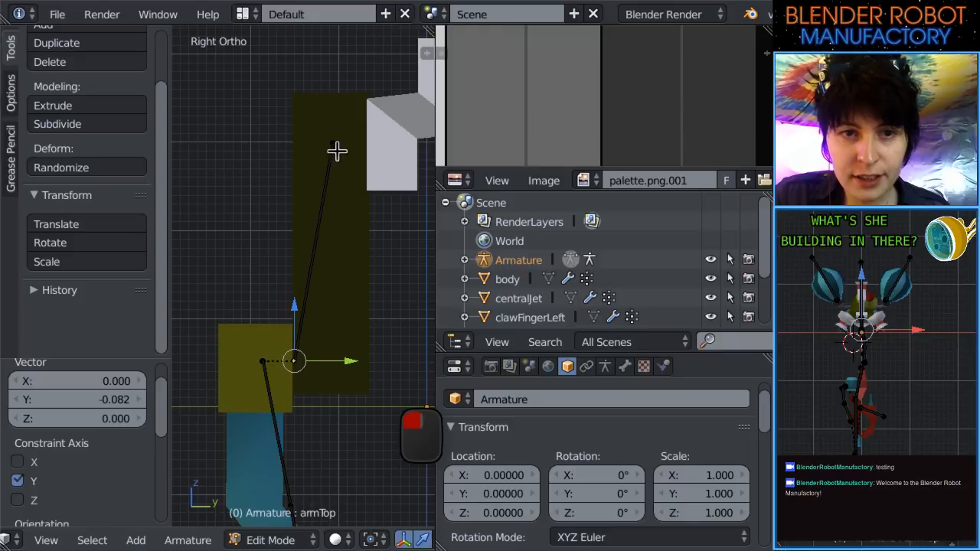
Shift the armTop bone's lower end along Y until it sits directly beneath its upper end, and turn snapping off.
scroll(334, 160, down, 1)
scroll(389, 542, right, 6)
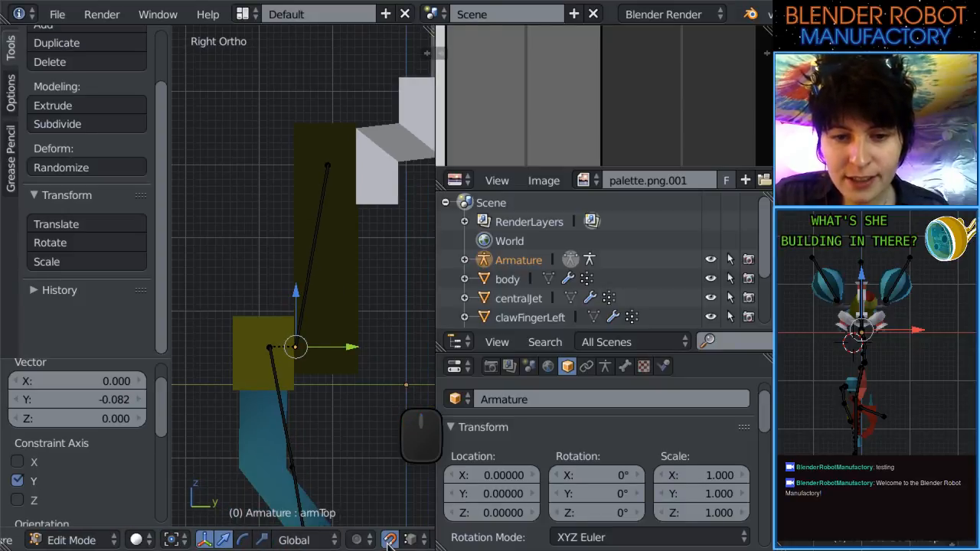
drag(346, 349, 332, 139)
drag(334, 172, 345, 175)
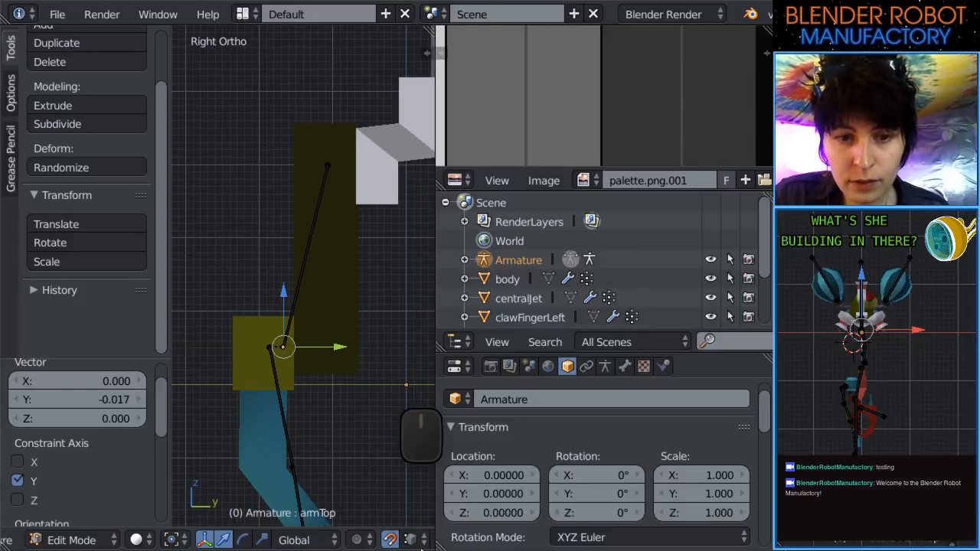
click(410, 541)
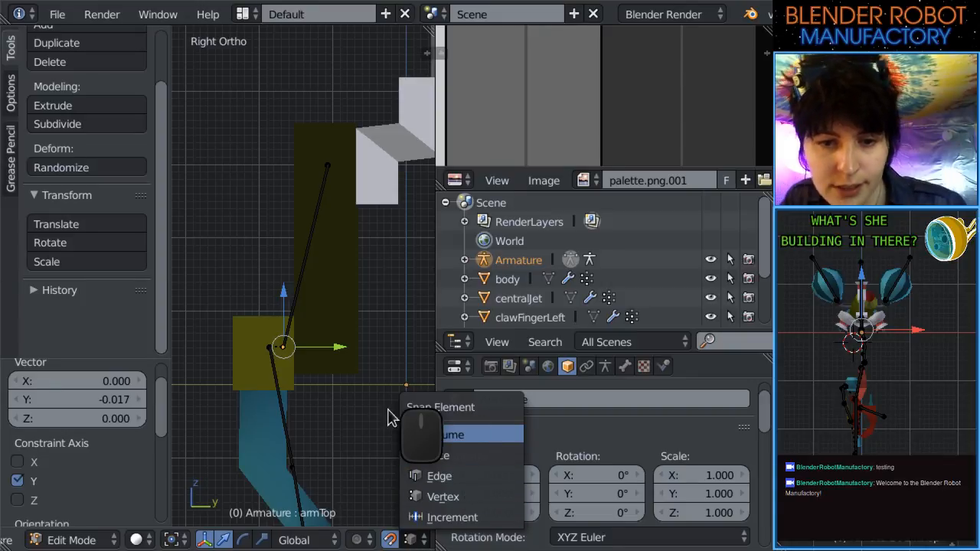
drag(336, 343, 369, 324)
scroll(333, 350, down, 2)
key(shift+Tab)
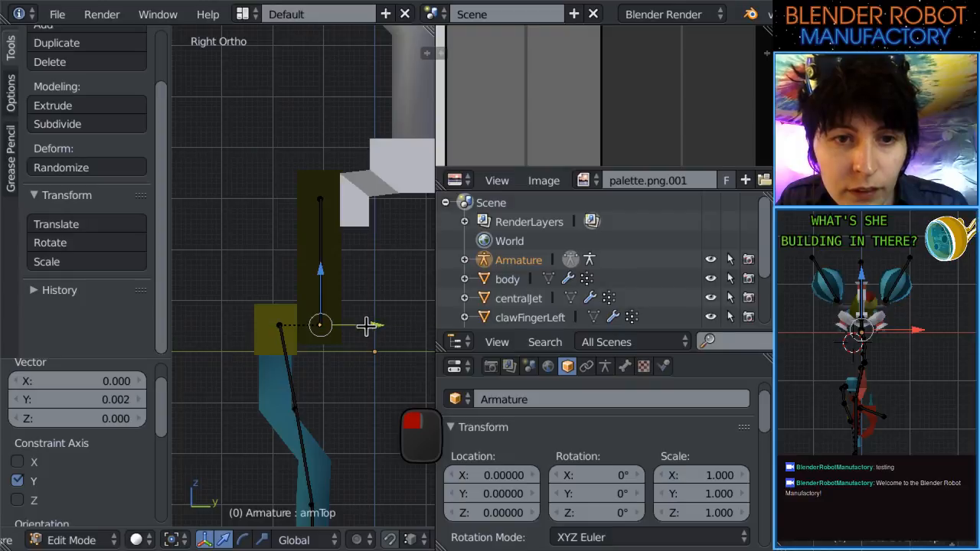
Leave Edit Mode, reselect the armature and switch it to Pose Mode with the armTop bone active.
key(KP_1)
key(Tab)
right_click(224, 294)
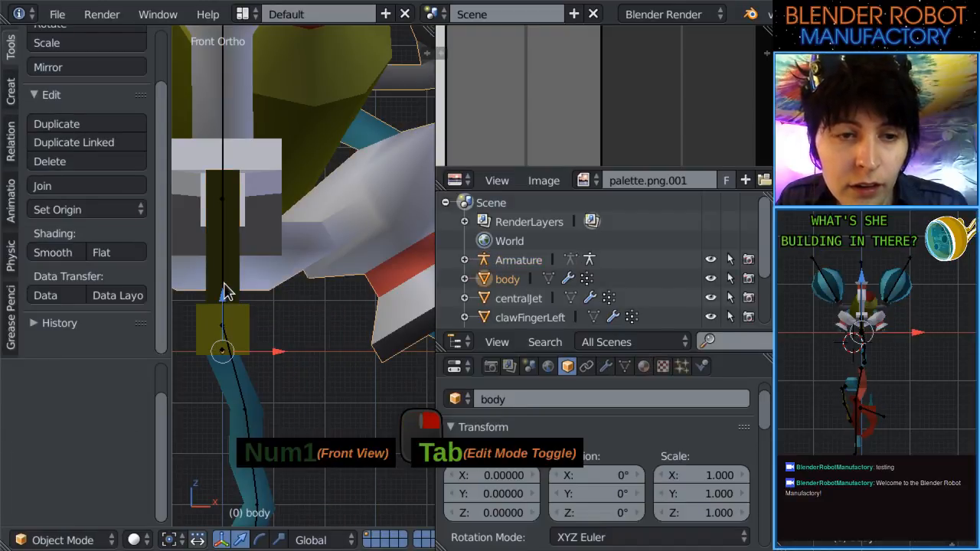
right_click(225, 292)
shift+middle_drag(317, 328, 433, 346)
key(Tab)
middle_drag(378, 307, 333, 344)
key(ctrl+Tab)
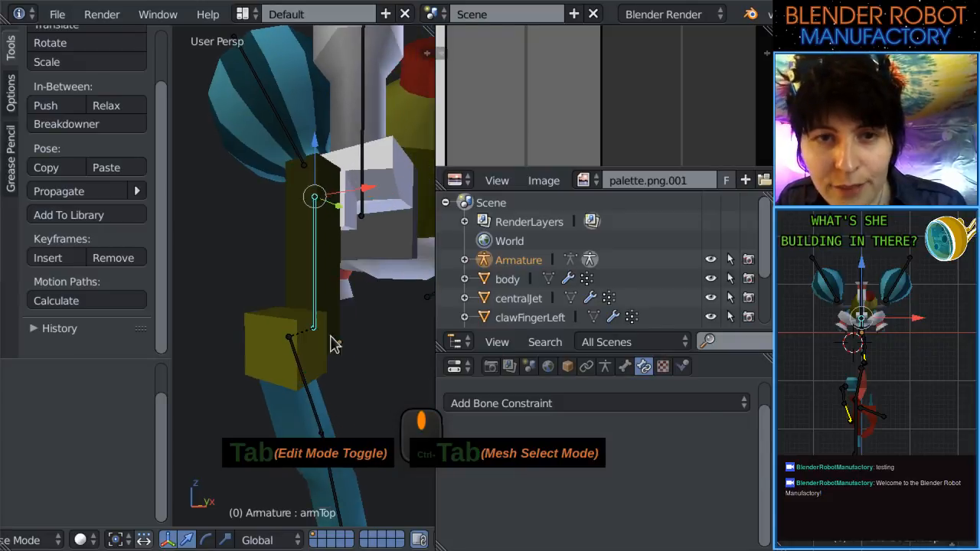
Add a Limit Rotation constraint to the armTop bone and enable Limit X and Limit Z.
click(573, 404)
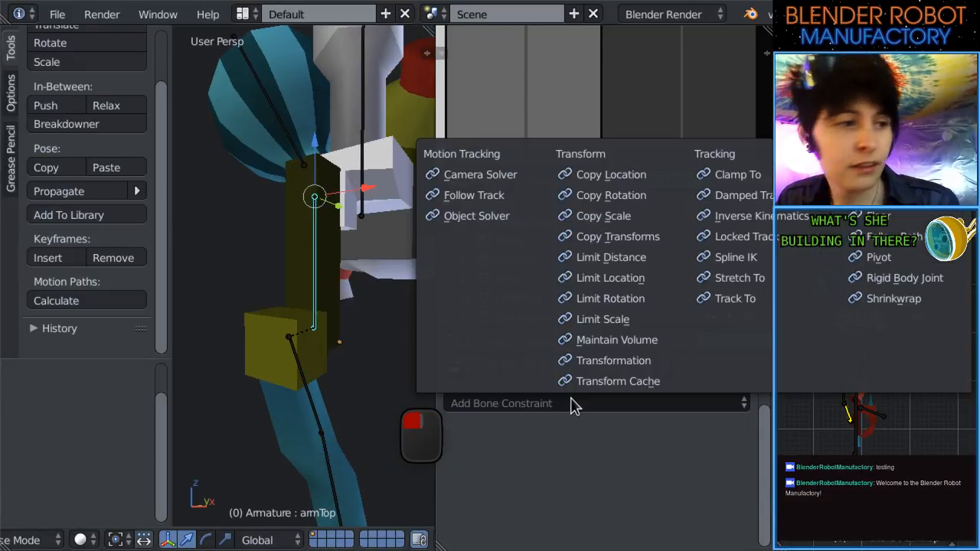
click(613, 299)
key(KP_1)
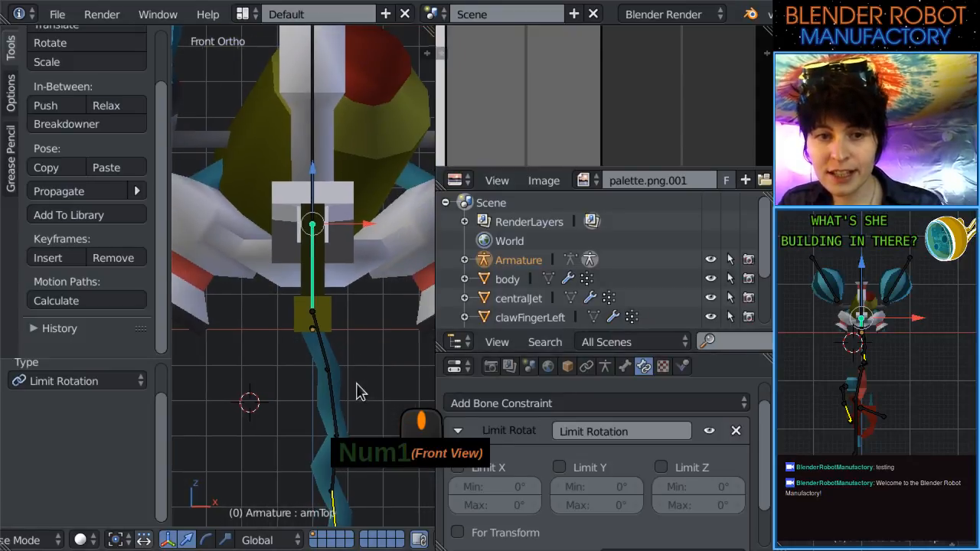
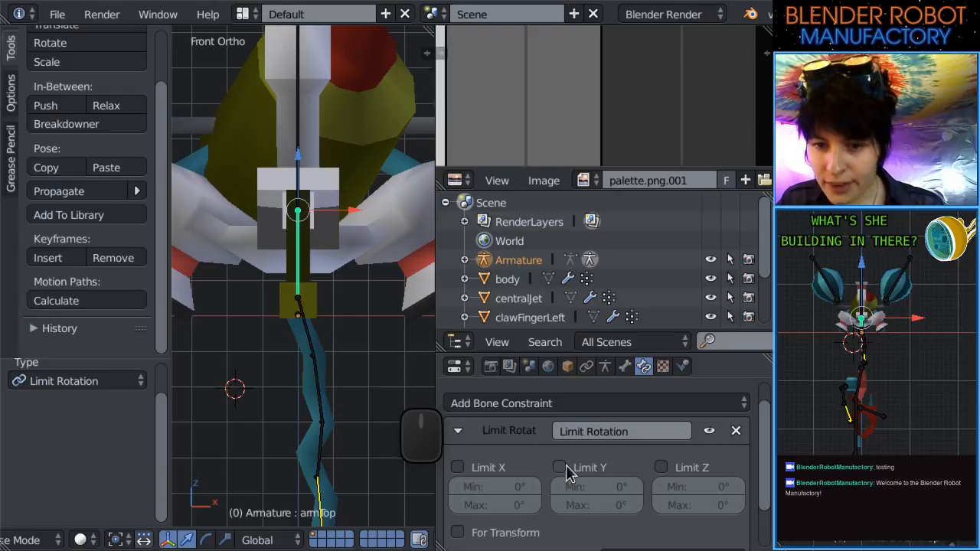
click(662, 468)
click(456, 469)
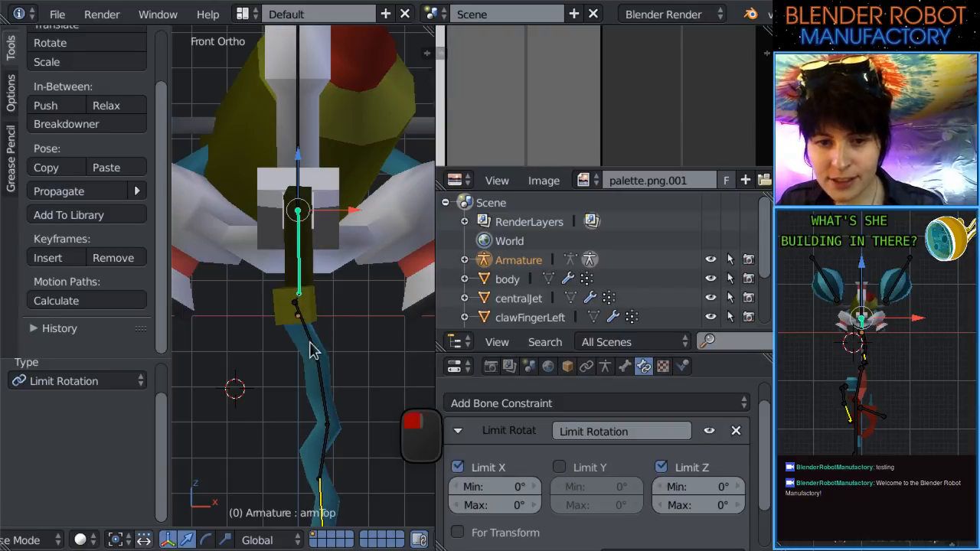
Test-rotate the armTop bone in right view and in front view, and undo the test rotation.
key(KP_3)
scroll(368, 315, down, 2)
shift+middle_drag(384, 317, 370, 342)
scroll(369, 326, up, 2)
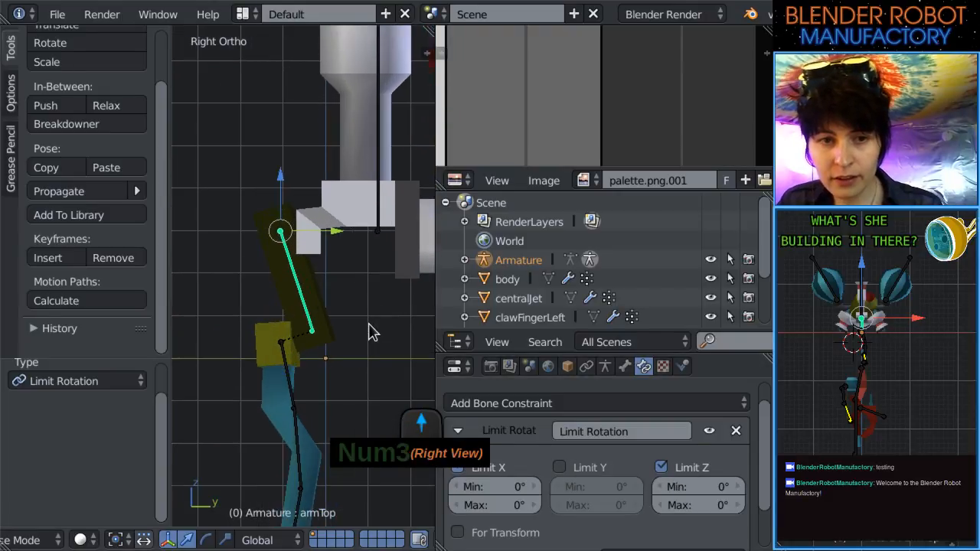
key(r)
click(270, 199)
key(KP_1)
key(r)
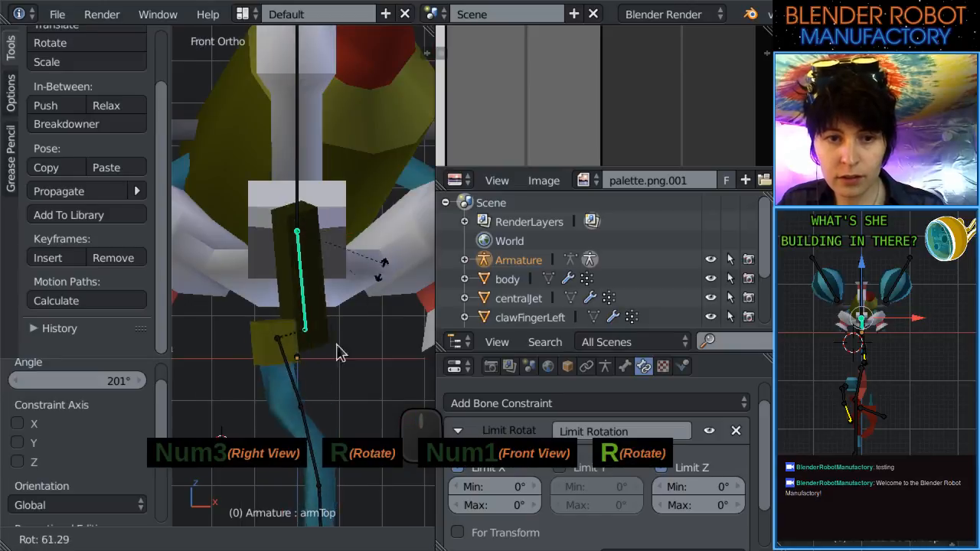
right_click(247, 402)
key(ctrl+z)
Try the armTop bone's Limit Rotation with only X and Y limited, test-rotate it in front view and undo the rotation.
click(560, 468)
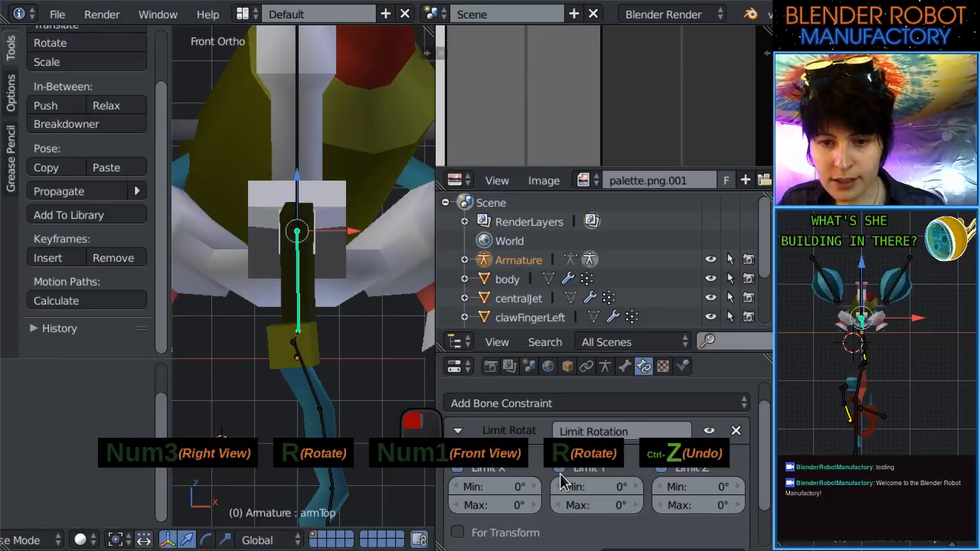
click(661, 470)
key(r)
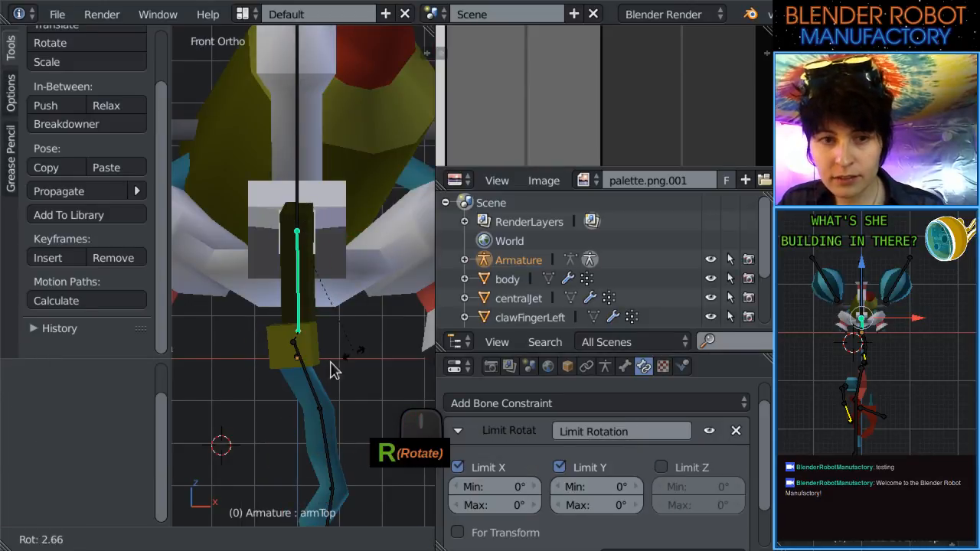
click(214, 343)
key(ctrl+z)
Limit only Y and Z in the armTop bone's constraint, test-rotate the bone and undo the rotation.
click(662, 467)
click(458, 467)
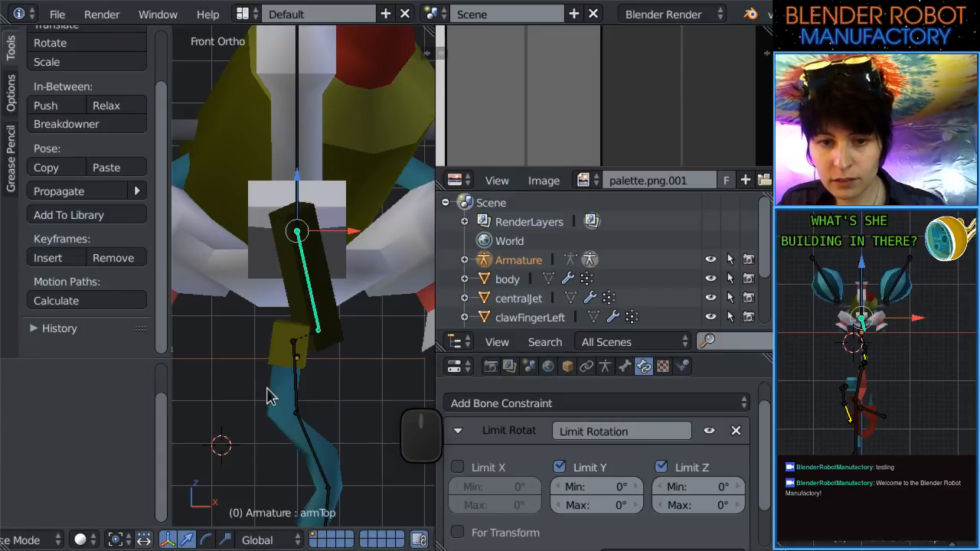
key(r)
click(368, 172)
key(ctrl+z)
Test the armTop bone's rotation with only Limit Z enabled, undo it and enable Limit Y again.
click(559, 467)
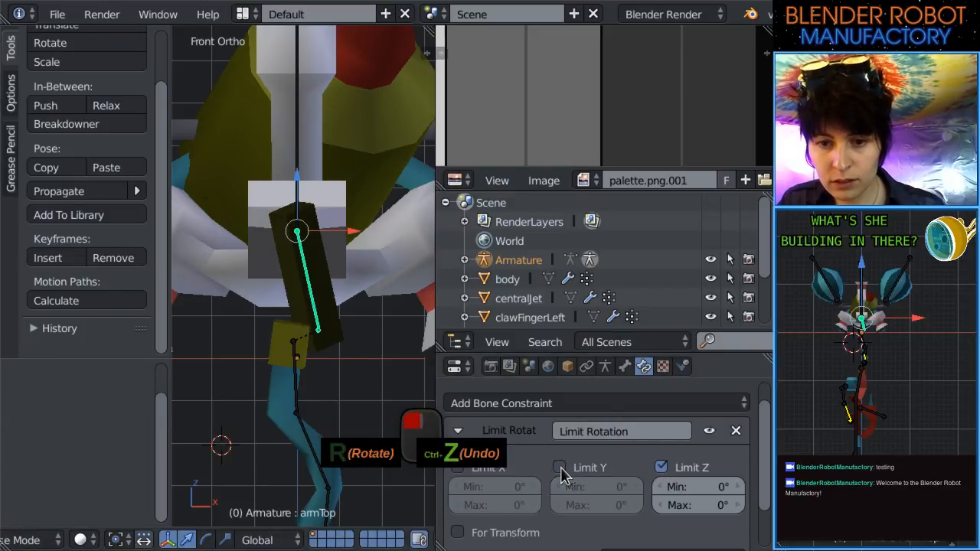
key(r)
click(402, 170)
key(ctrl+z)
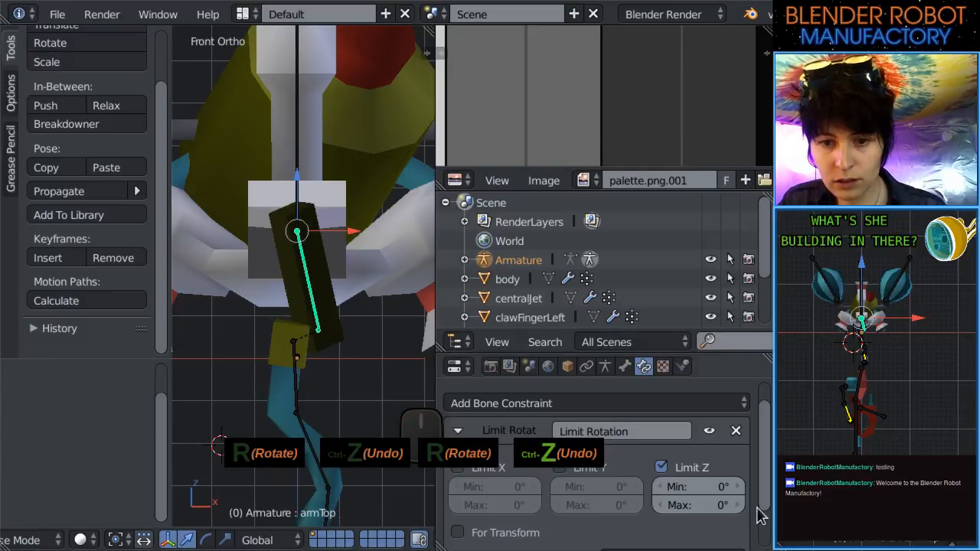
click(559, 469)
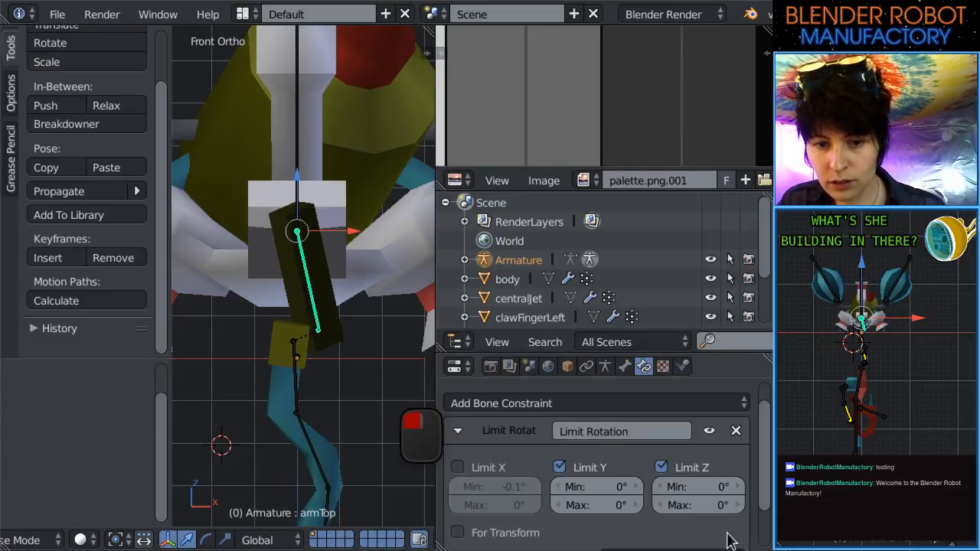
scroll(648, 483, down, 2)
key(ctrl+z)
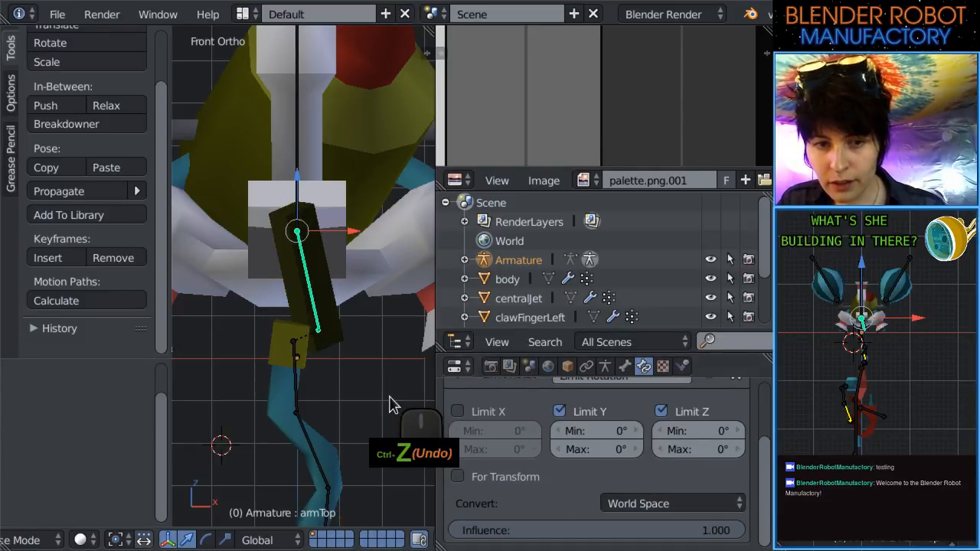
Clear the armTop bone's pose rotation, scale and location.
key(alt+r)
key(alt+s)
key(alt+g)
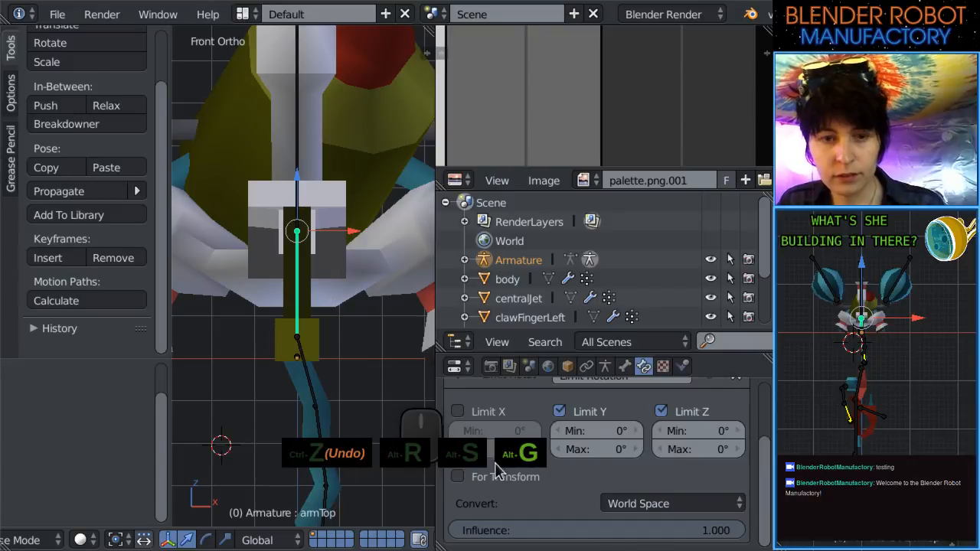
Convert the armTop bone's Limit Rotation constraint to Local Space, test-rotate the bone and undo the rotation.
click(671, 505)
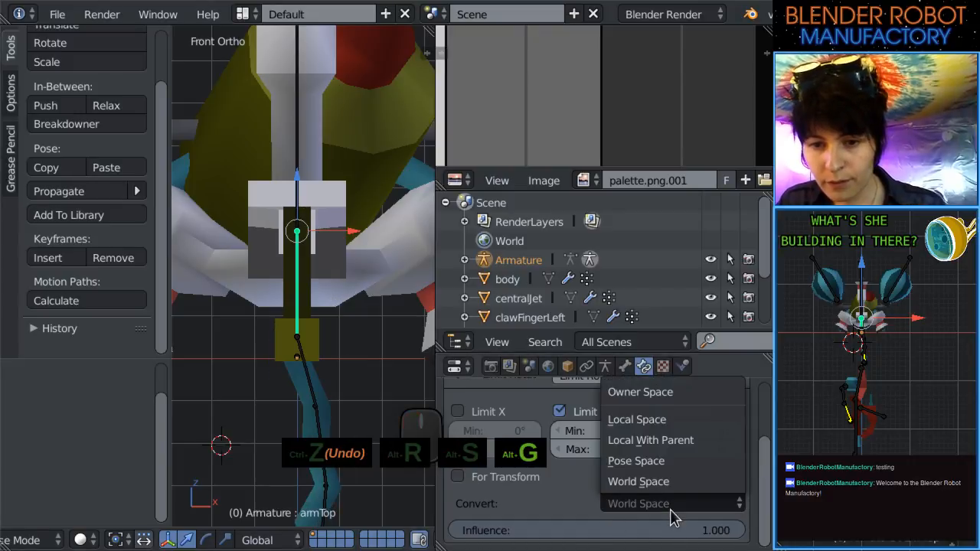
click(687, 426)
key(r)
key(ctrl+z)
Limit only X and Z in Local Space, test-rotate the armTop bone and undo the rotation.
click(560, 412)
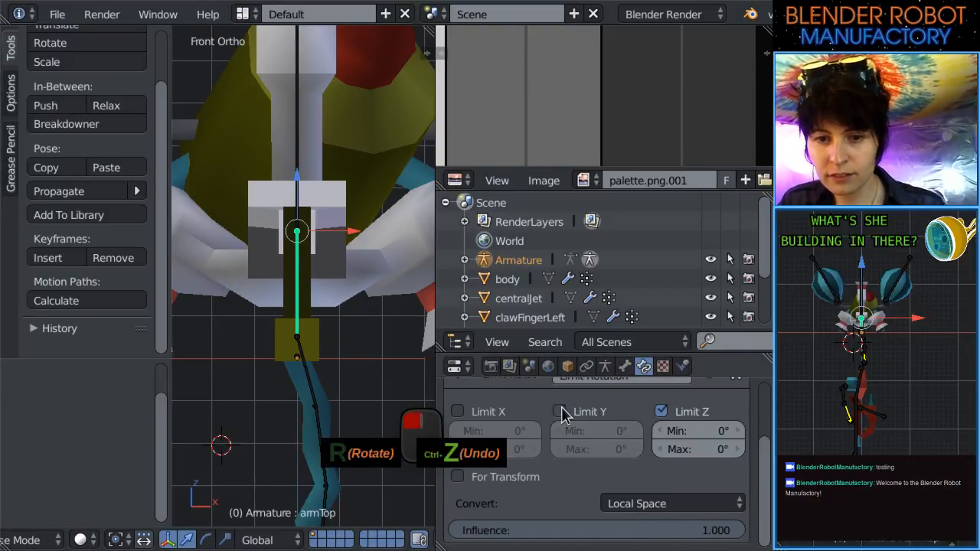
click(458, 412)
key(r)
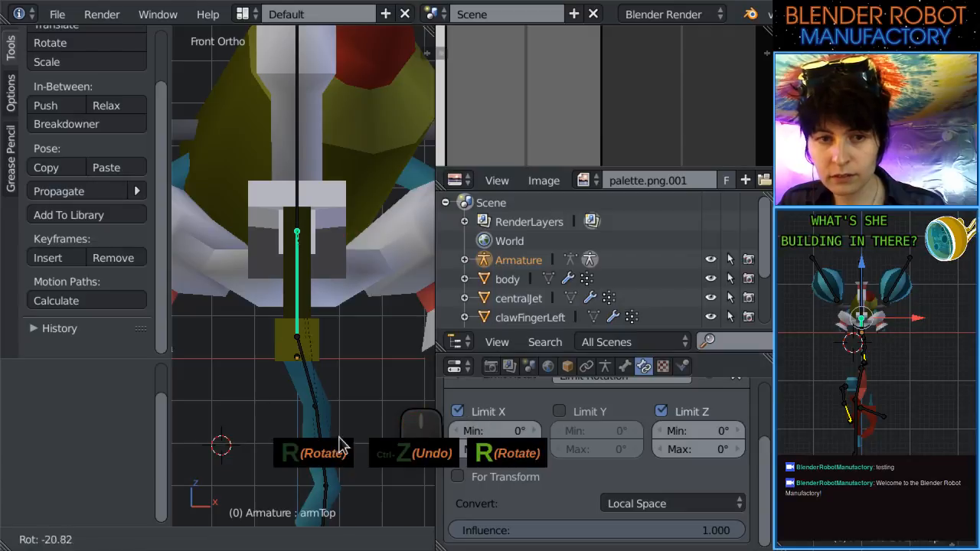
click(183, 404)
key(ctrl+z)
Limit only X and Y in Local Space, test-rotate the armTop bone in front view twice and undo both rotations.
click(560, 412)
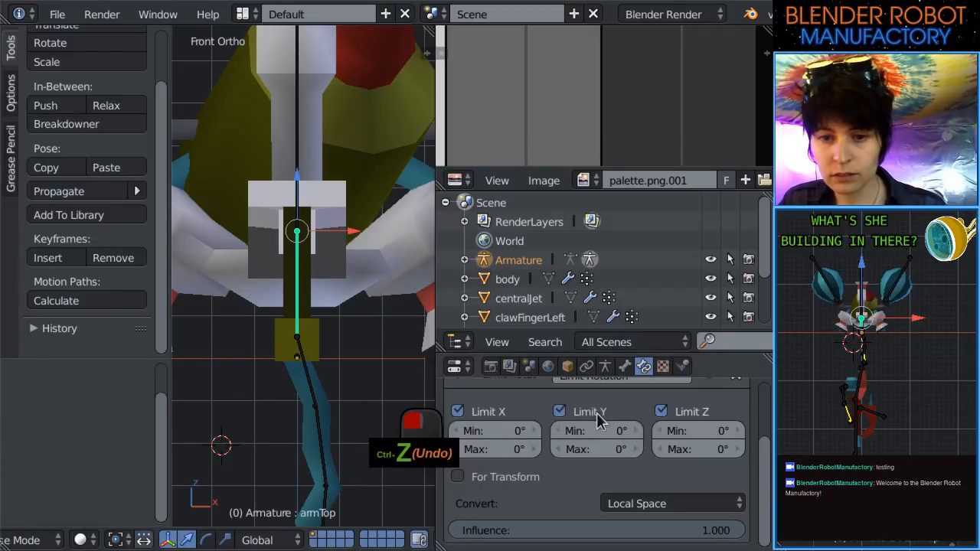
click(661, 412)
key(r)
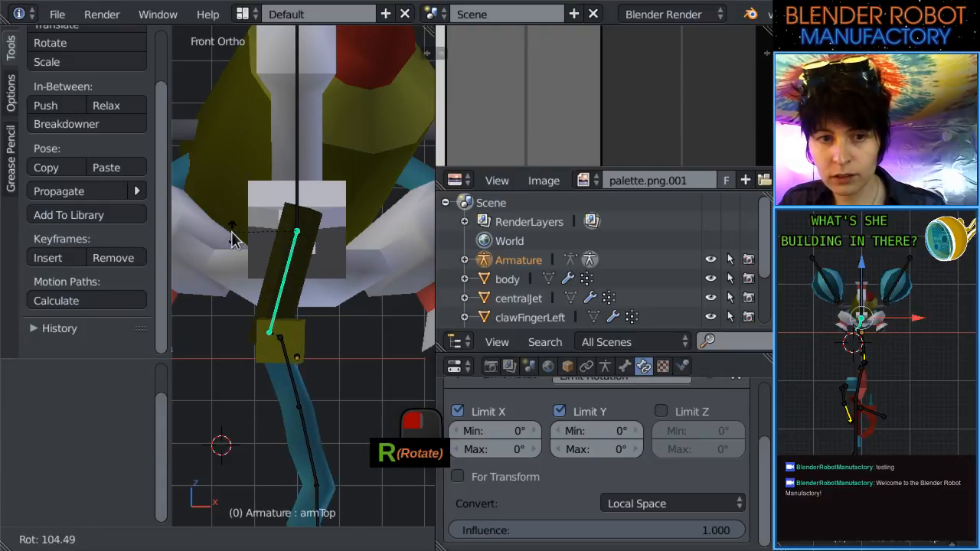
click(280, 304)
key(ctrl+z)
key(r)
click(225, 287)
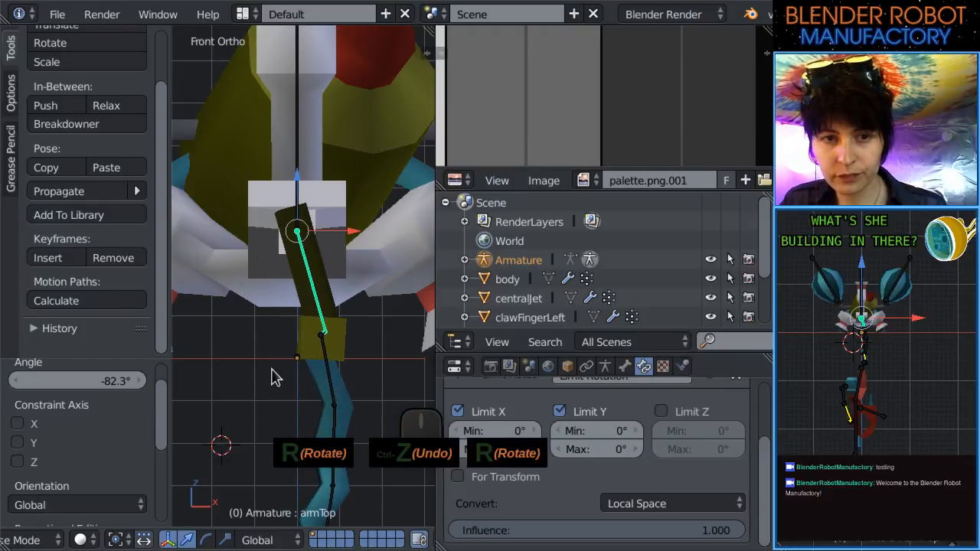
key(ctrl+z)
Check the Jelly4 bone's IK constraint, reselect the armTop bone and remove its Limit Rotation constraint.
shift+middle_drag(299, 387, 296, 306)
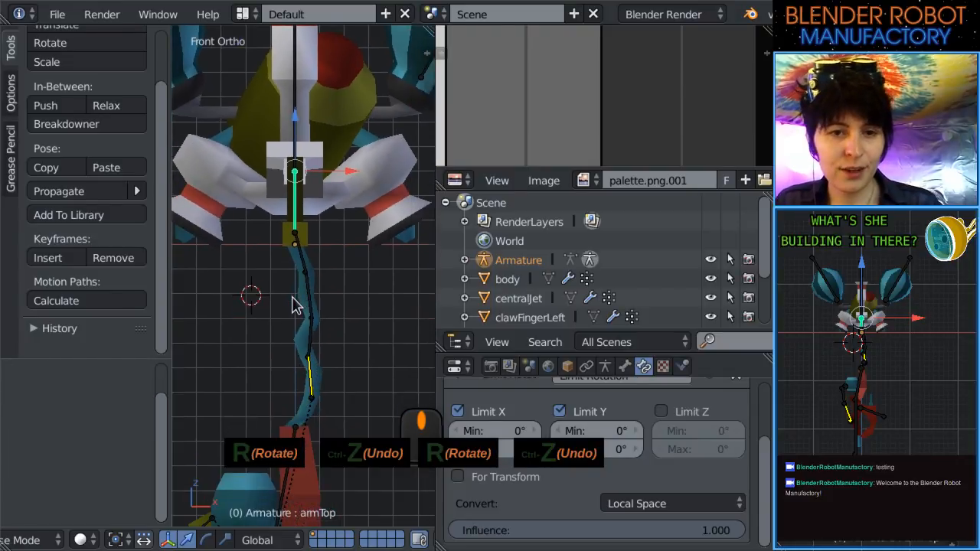
right_click(312, 387)
shift+middle_drag(323, 368, 322, 362)
scroll(303, 185, up, 2)
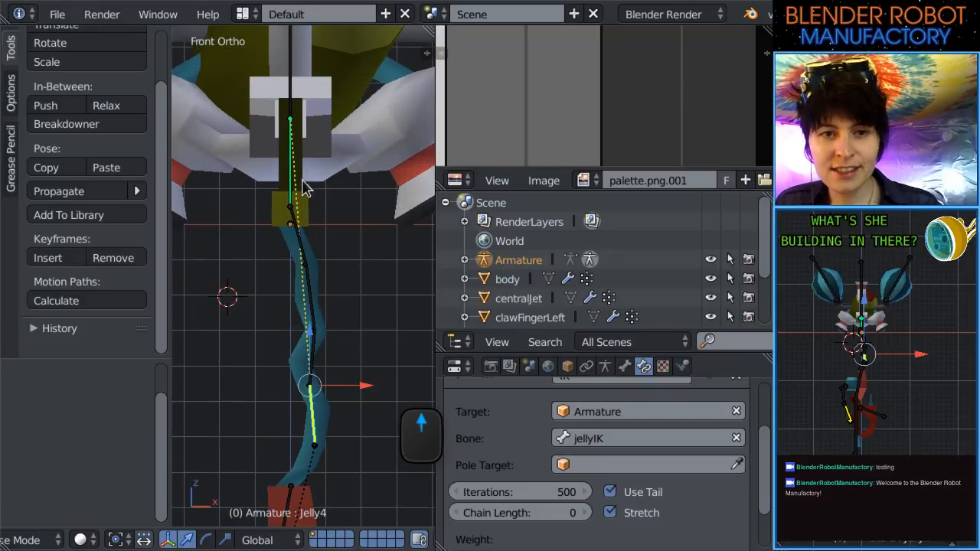
right_click(289, 167)
shift+middle_drag(331, 225, 331, 290)
scroll(723, 433, up, 2)
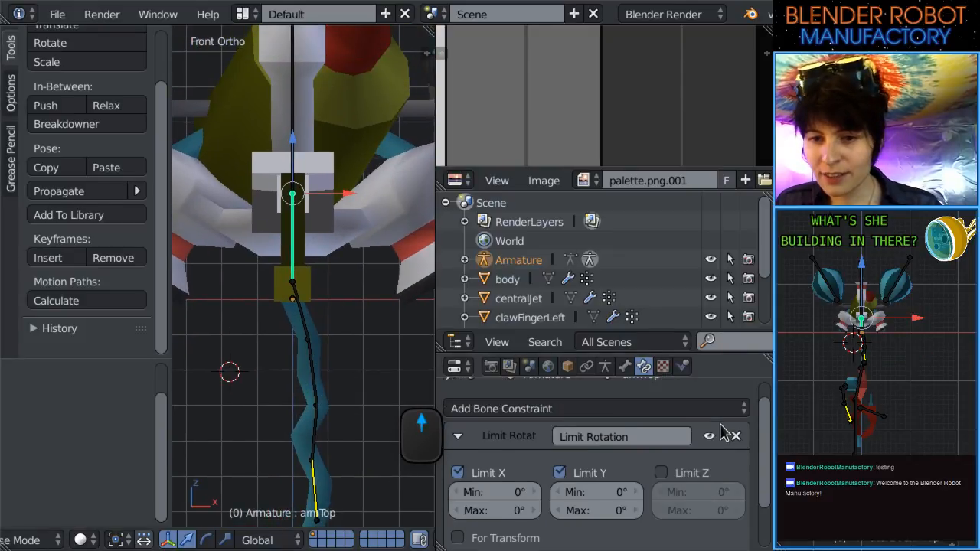
click(737, 436)
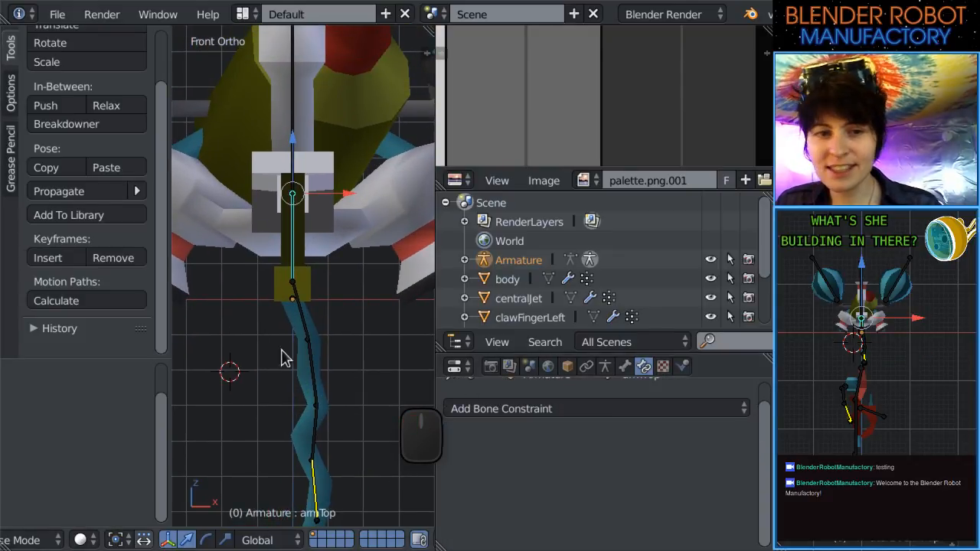
Leave weight painting, reselect the Jelly4 bone in Pose Mode and set its IK chain length to 4.
shift+scroll(310, 352, down, 4)
right_click(316, 366)
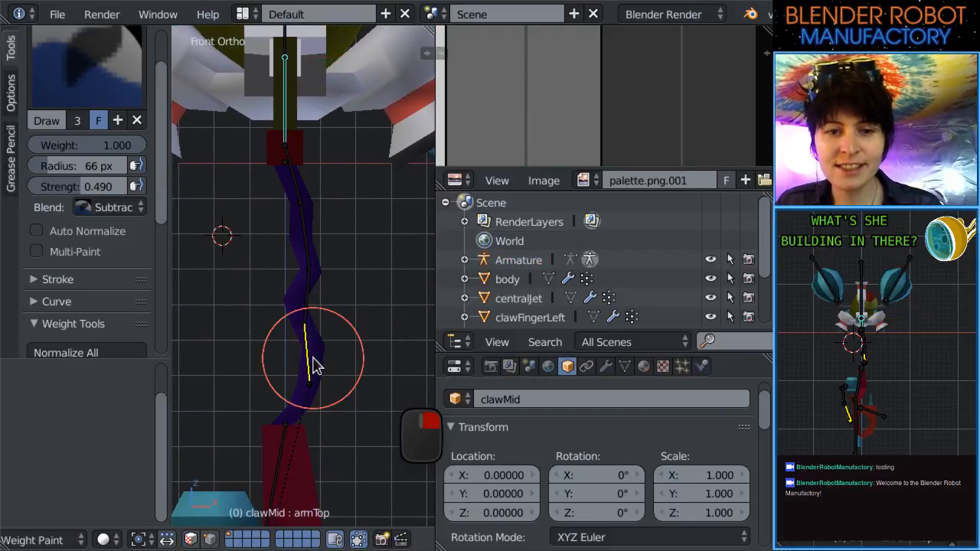
right_click(310, 360)
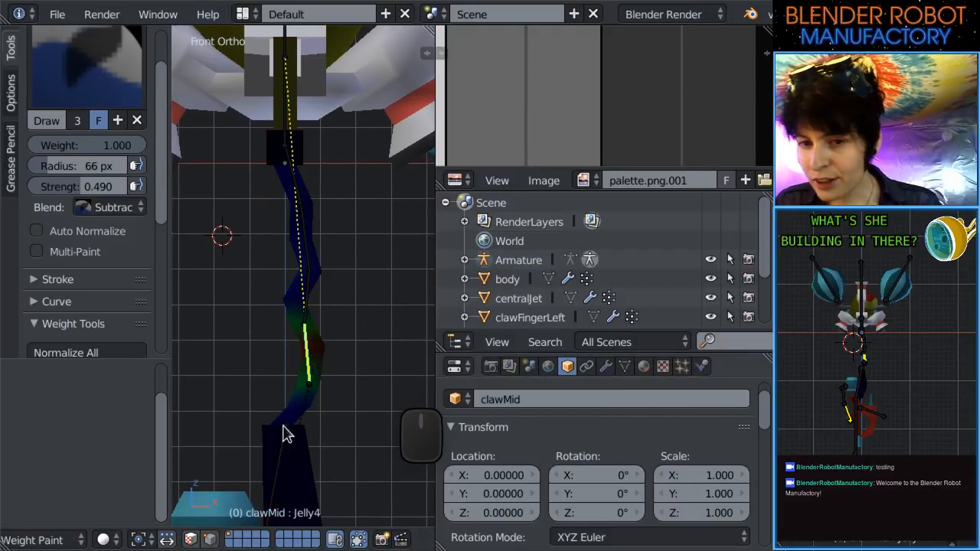
key(ctrl+Tab)
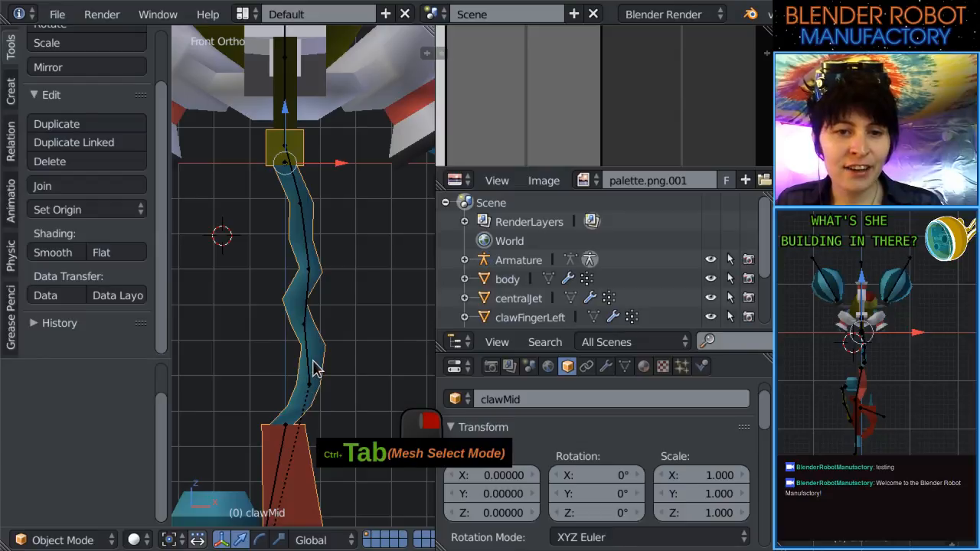
right_click(314, 368)
scroll(114, 541, up, 5)
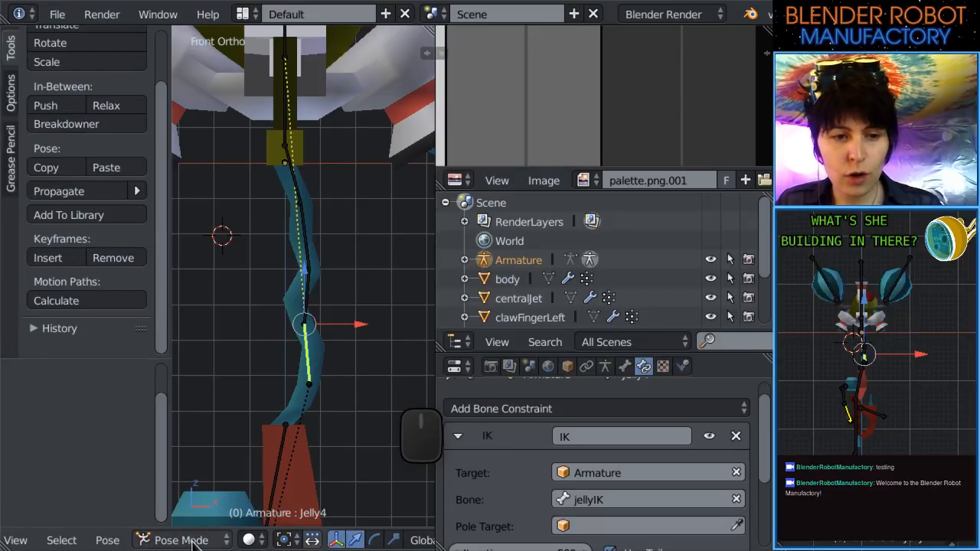
scroll(659, 449, down, 4)
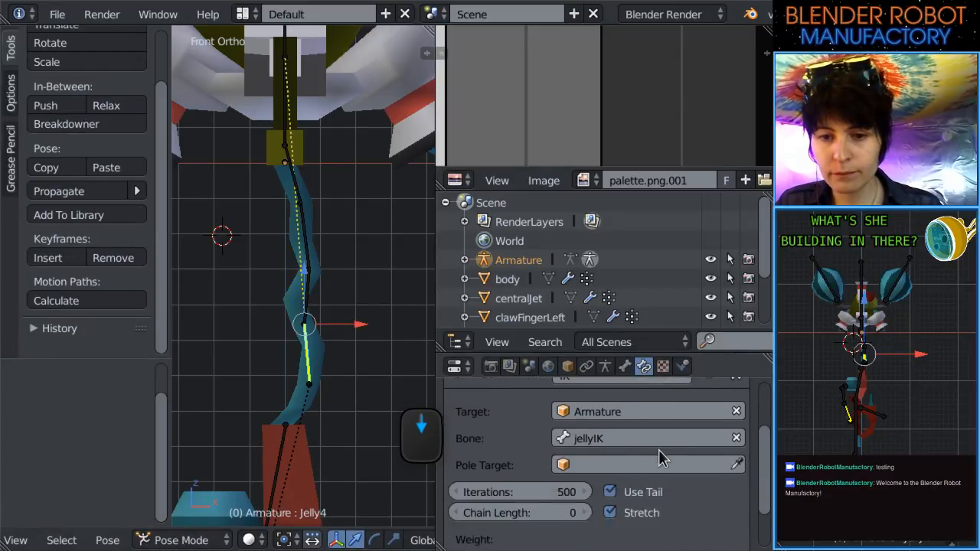
scroll(298, 394, up, 2)
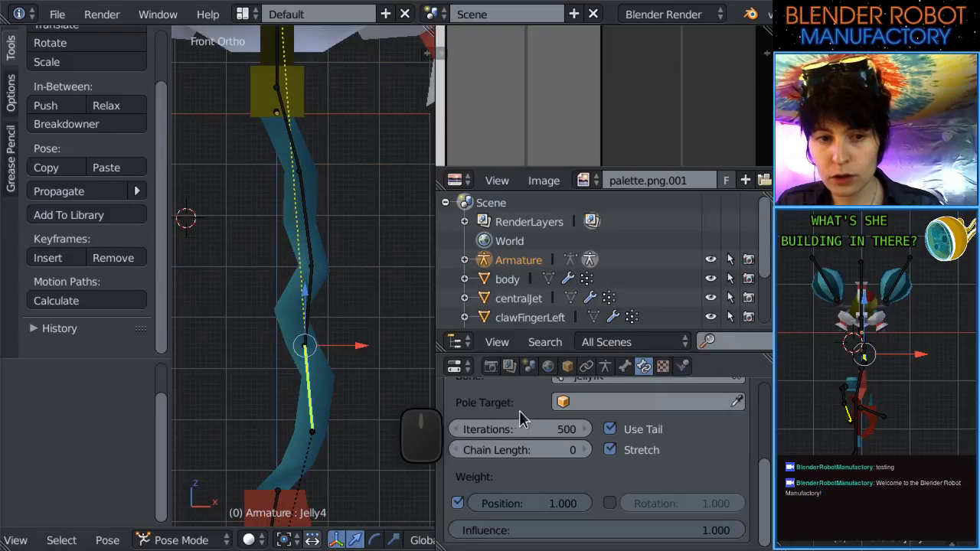
click(584, 450)
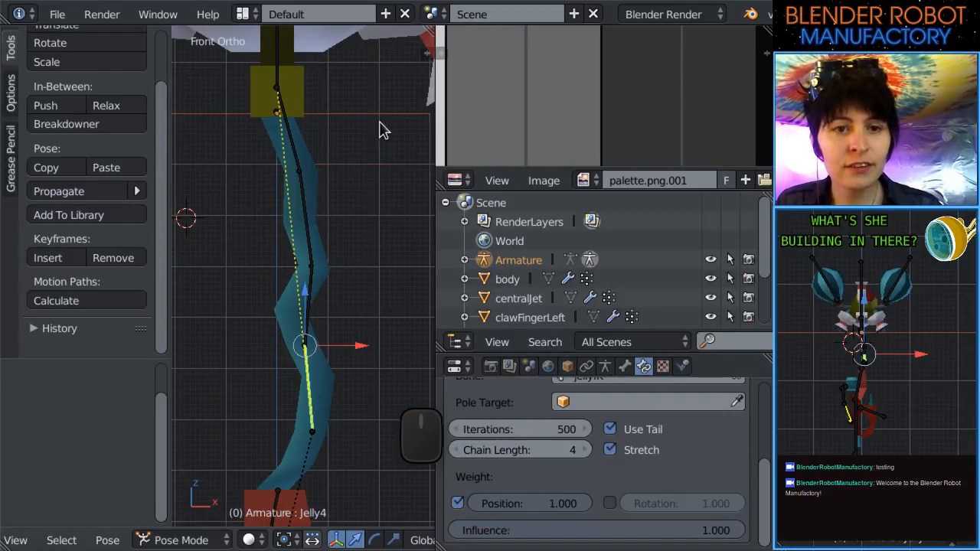
Move the clawMid bone about -0.180 along X and 0.367 along Z to test the hose's IK chain.
scroll(345, 328, down, 2)
right_click(285, 396)
key(g)
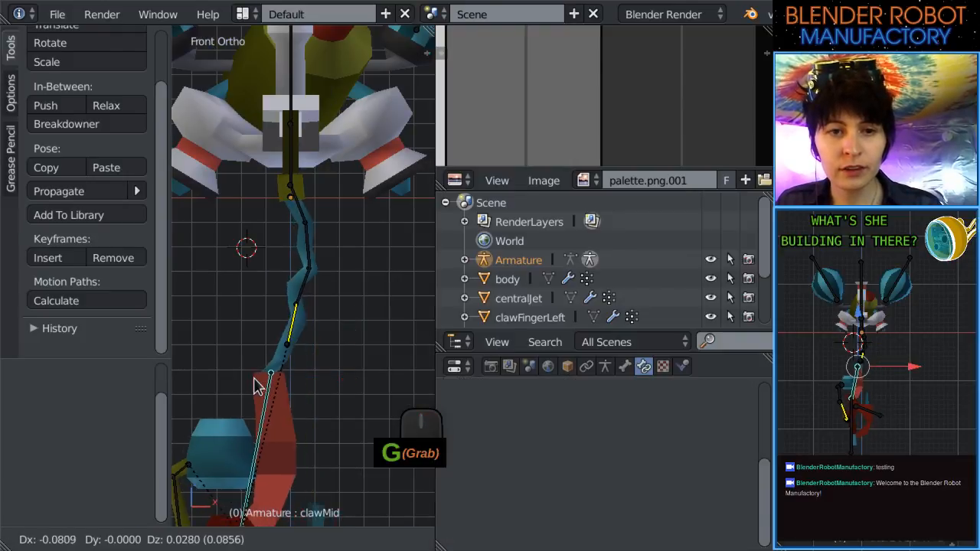
click(242, 303)
Set the Jelly4 bone's IK chain length to 3 and move the clawMid bone about 0.523 along X and 0.047 along Z.
right_click(281, 268)
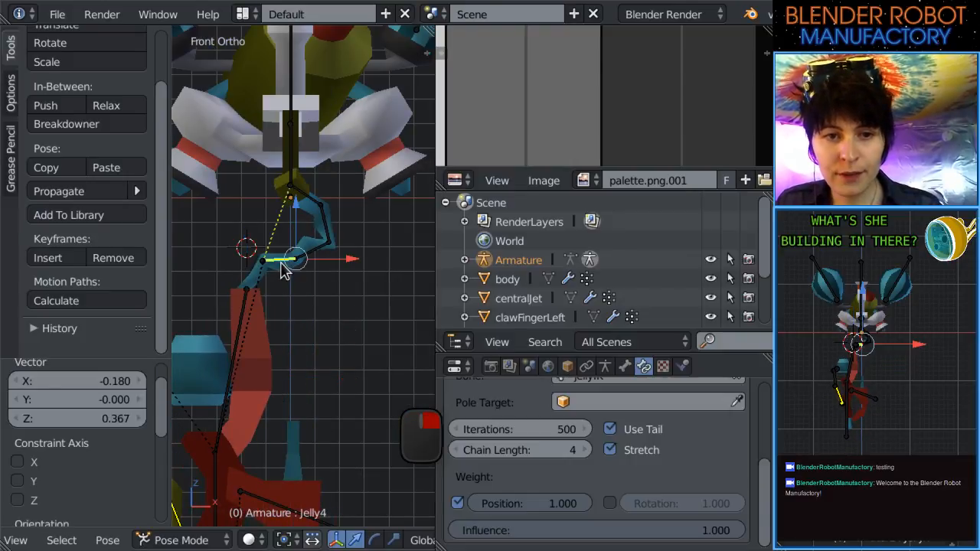
click(457, 450)
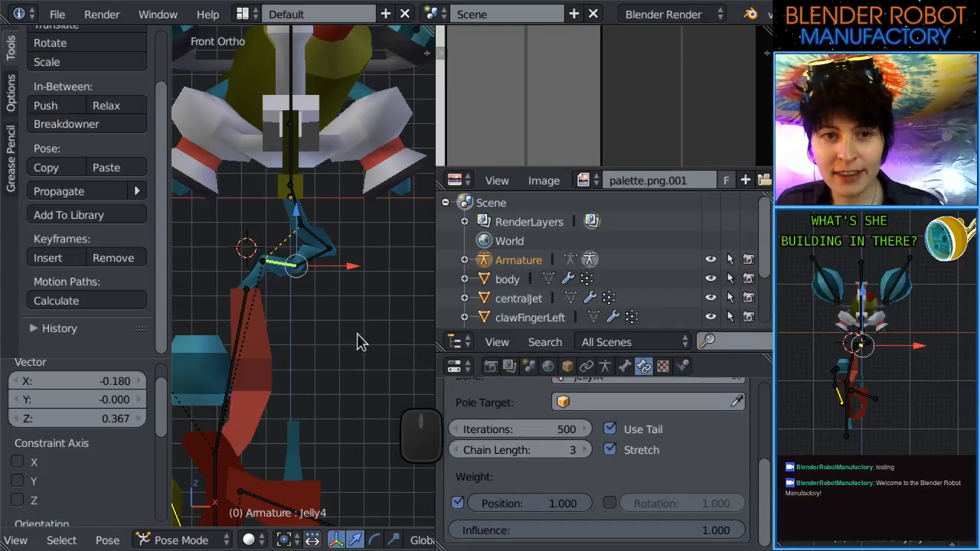
right_click(243, 309)
key(g)
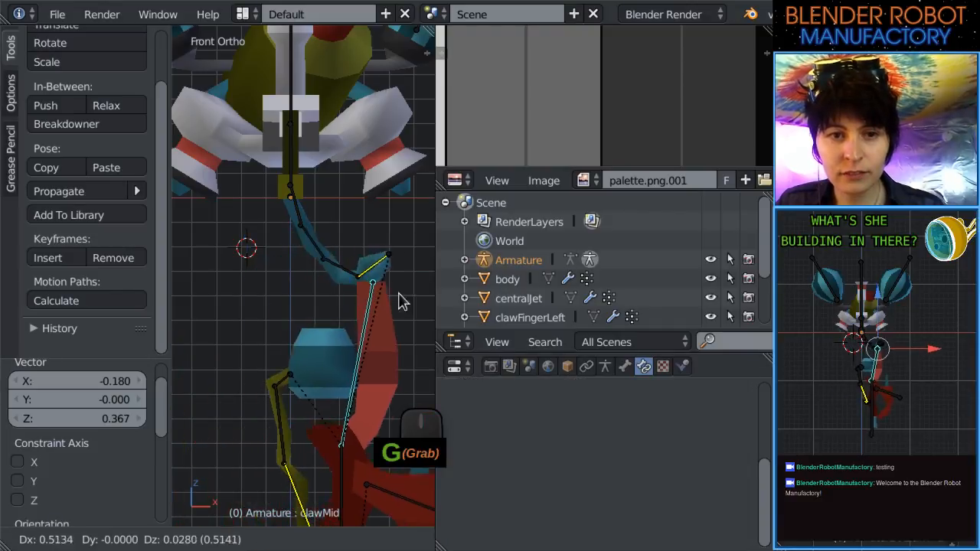
click(388, 306)
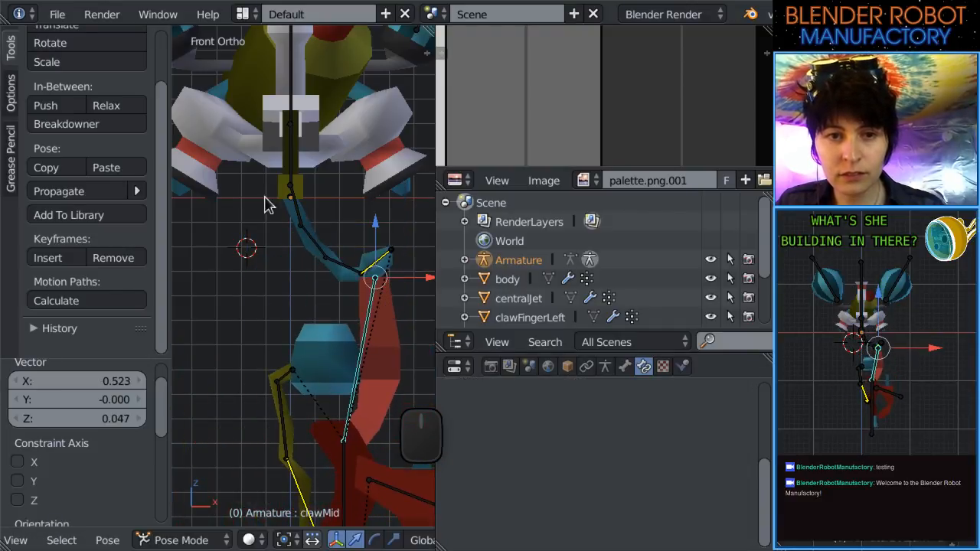
Rotate the armTop bone about -83.8° in front view and a further -47.1° to swing the upper arm upward.
right_click(295, 174)
key(r)
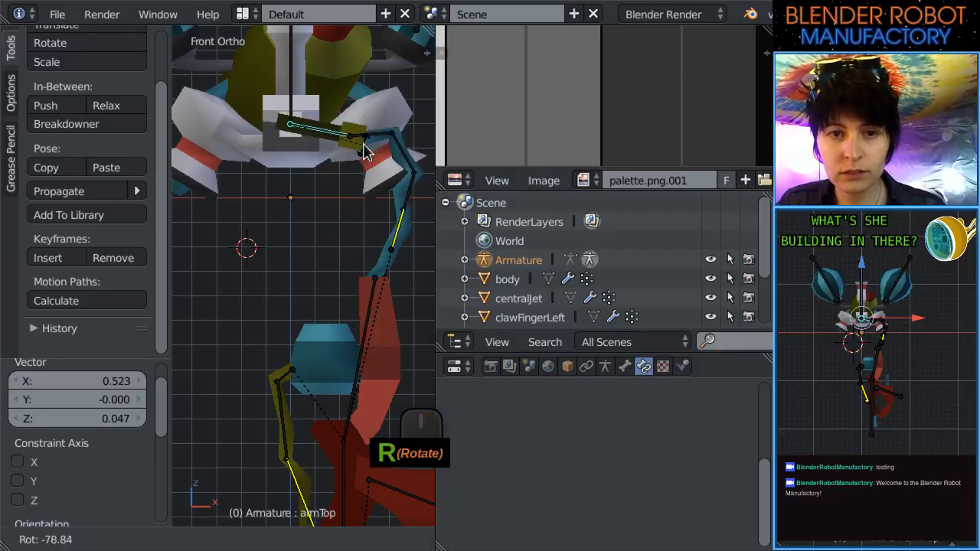
click(364, 147)
shift+middle_drag(363, 147, 328, 261)
key(r)
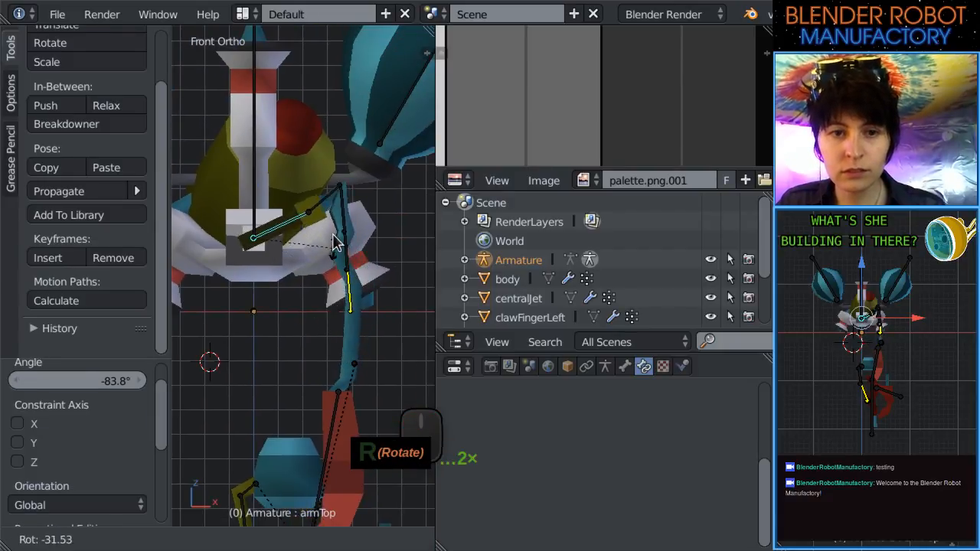
click(332, 236)
Move the clawMid bone about 0.106 along X and 0.741 along Z, and rotate the armTop bone about -43.8°.
right_click(341, 419)
key(g)
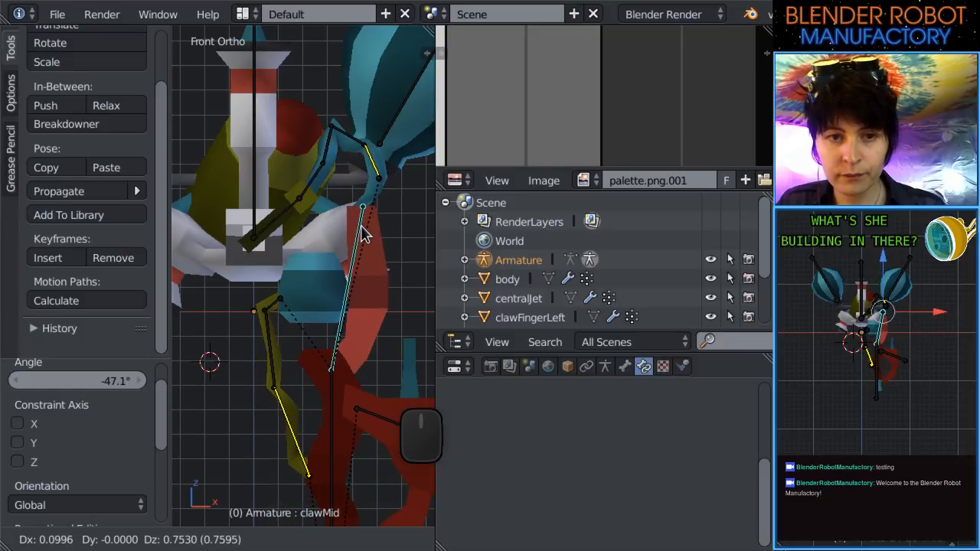
click(365, 226)
right_click(289, 221)
key(r)
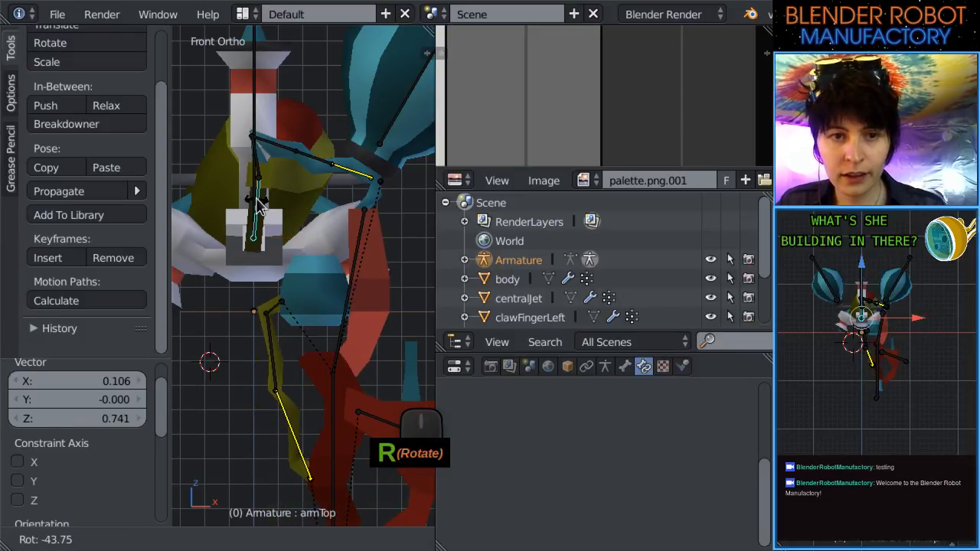
click(379, 247)
Move the clawMid bone about -0.324 along X and -0.019 along Z in front view.
right_click(362, 245)
key(g)
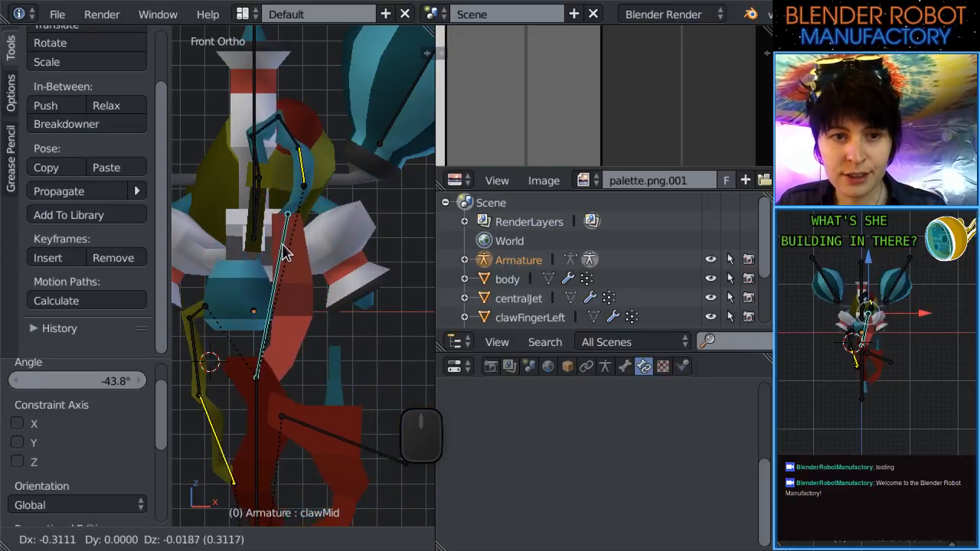
click(281, 253)
middle_drag(275, 257, 403, 383)
key(KP_1)
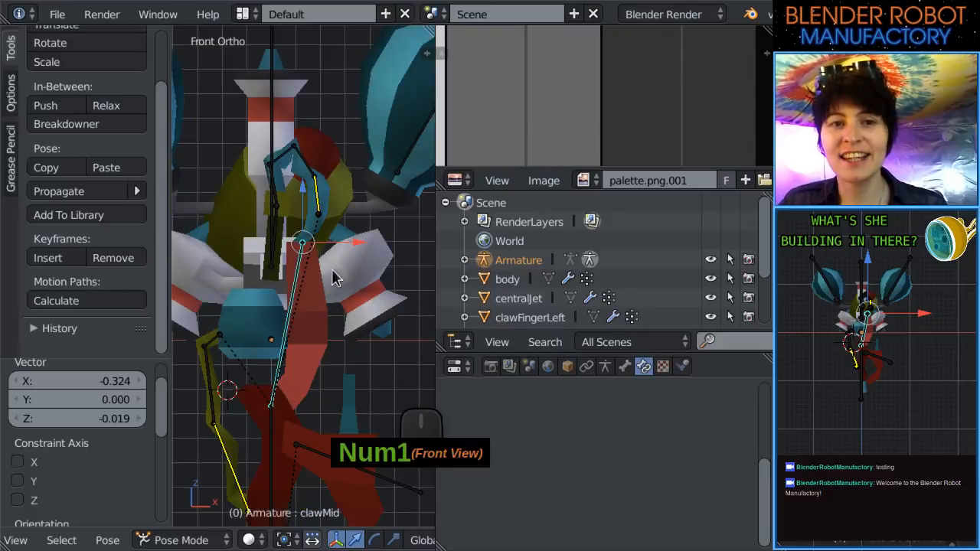
Try rotating the Jelly1 bone in right view, and undo the rotation.
key(KP_3)
right_click(285, 167)
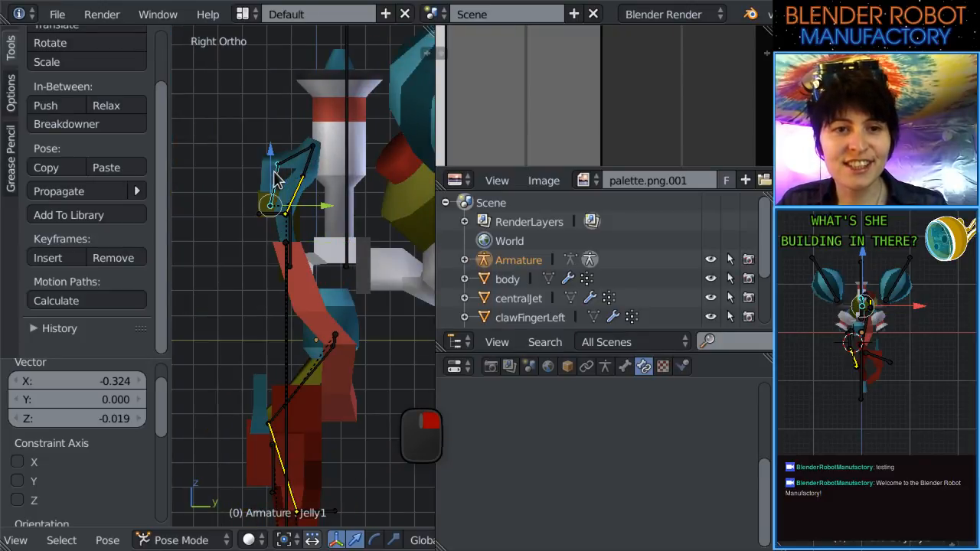
key(r)
click(268, 172)
key(KP_1)
key(ctrl+z)
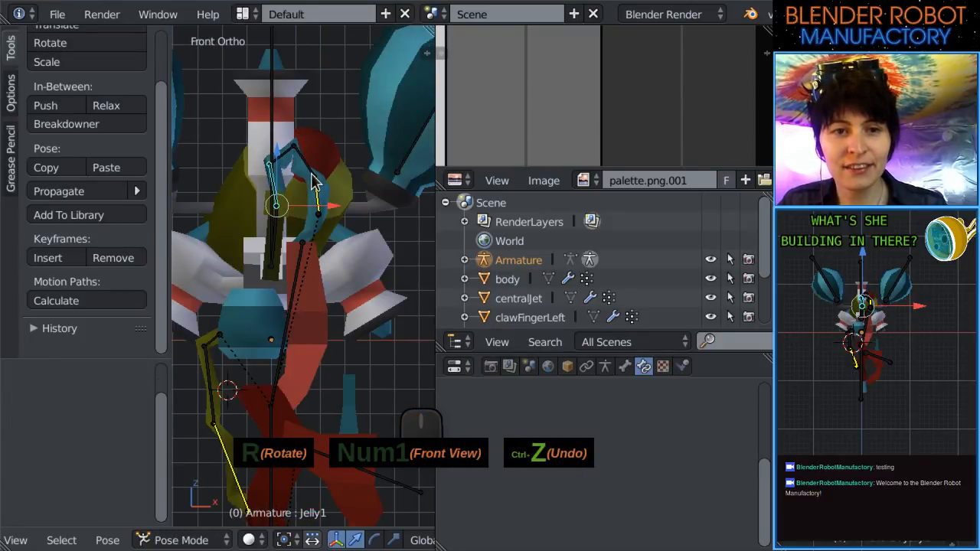
Rotate the Jelly2 bone about -40.2° in right view and check the hose from the front.
key(KP_3)
right_click(306, 149)
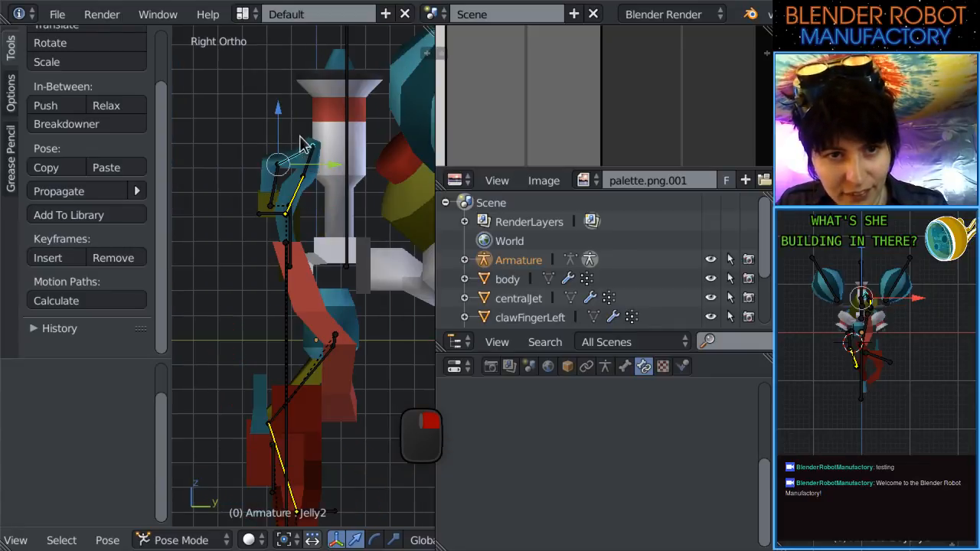
key(r)
click(293, 146)
key(KP_1)
scroll(301, 157, down, 3)
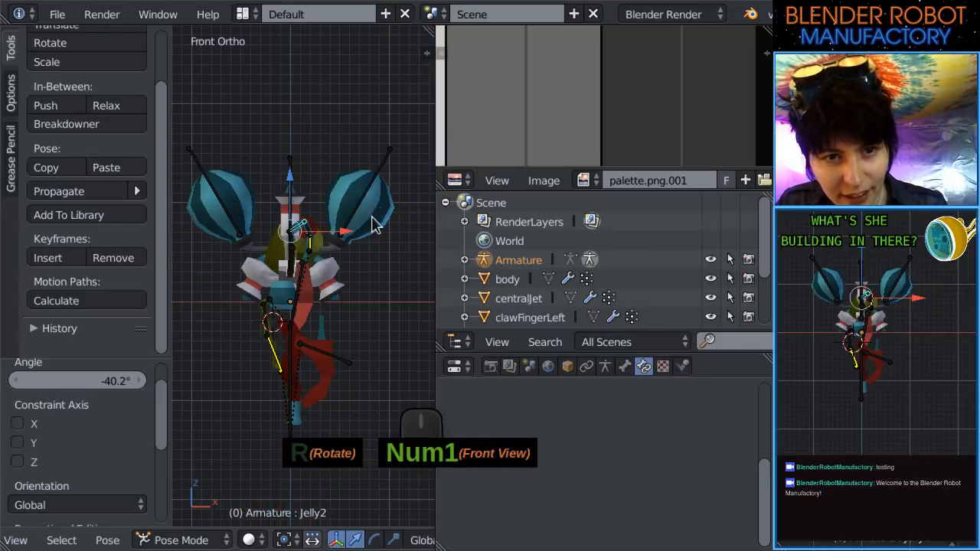
scroll(361, 289, up, 2)
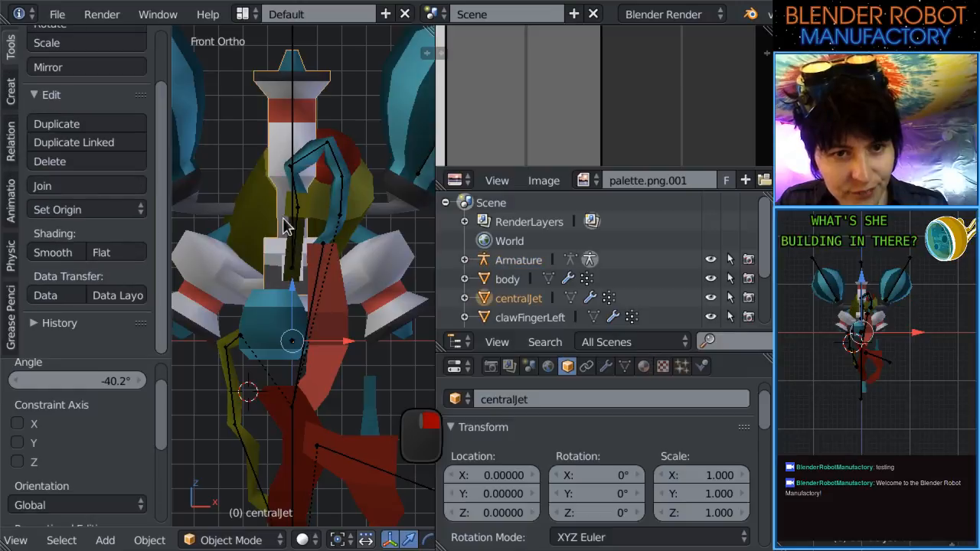
Try rotating the centralJet bone on its own in front view, and undo the rotation.
right_click(294, 229)
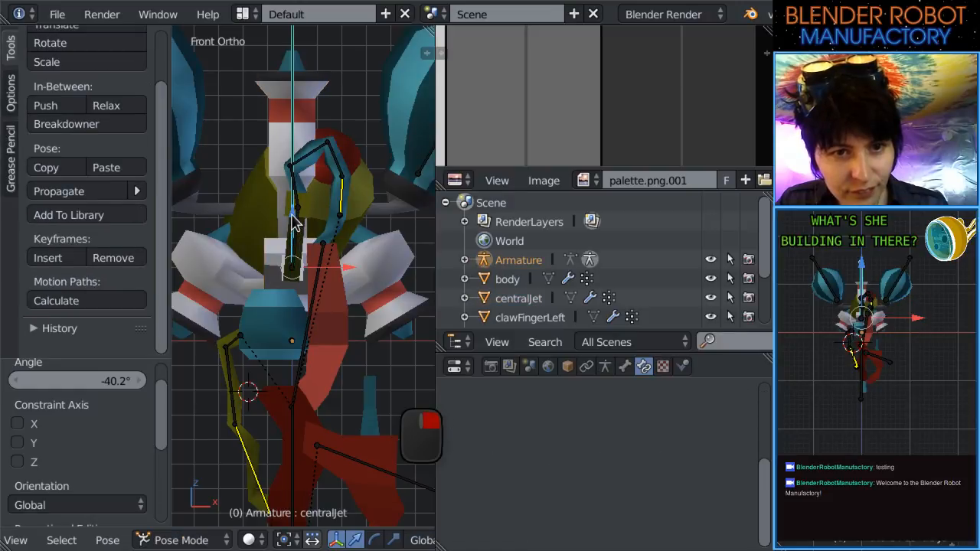
key(r)
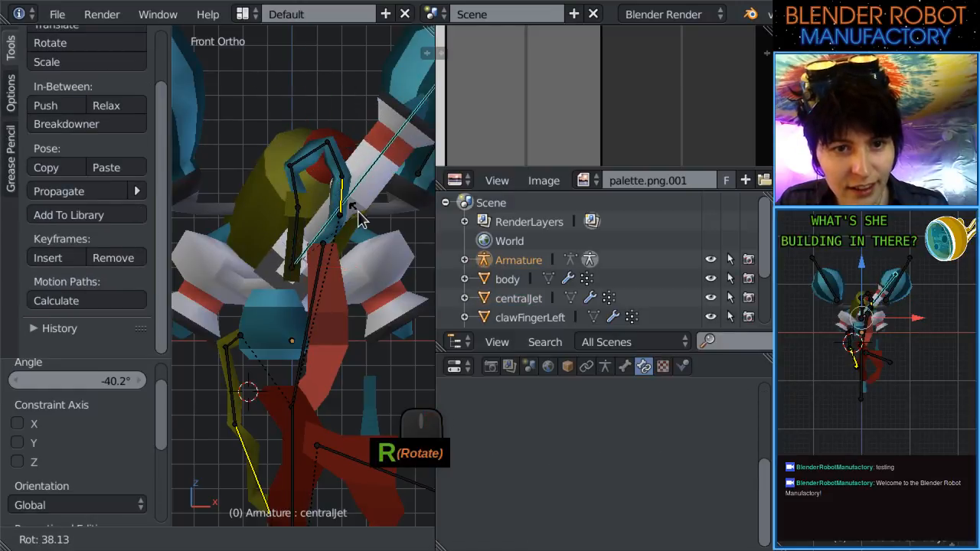
click(324, 214)
key(ctrl+z)
Try rotating the centralJet and armTop bones together in front view, and undo the rotation.
middle_drag(324, 218, 312, 257)
key(KP_1)
key(r)
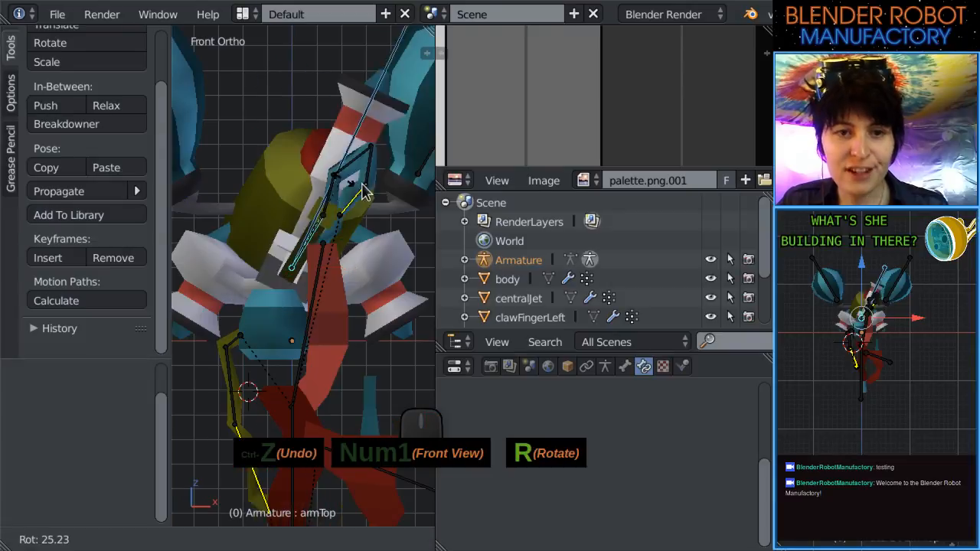
click(376, 206)
key(ctrl+z)
Rotate the centralJet and armTop bones together about 94.5° in front view.
middle_drag(341, 274, 394, 278)
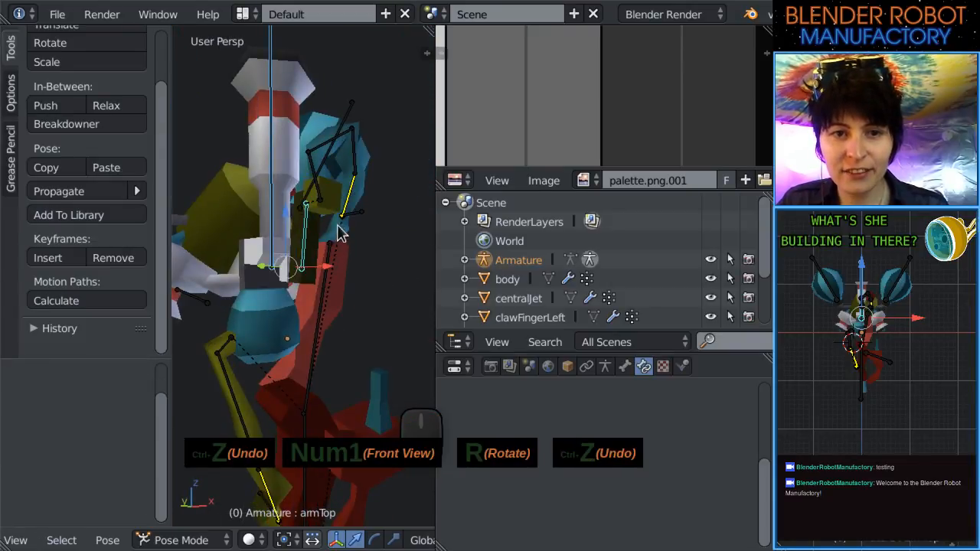
middle_drag(331, 237, 322, 295)
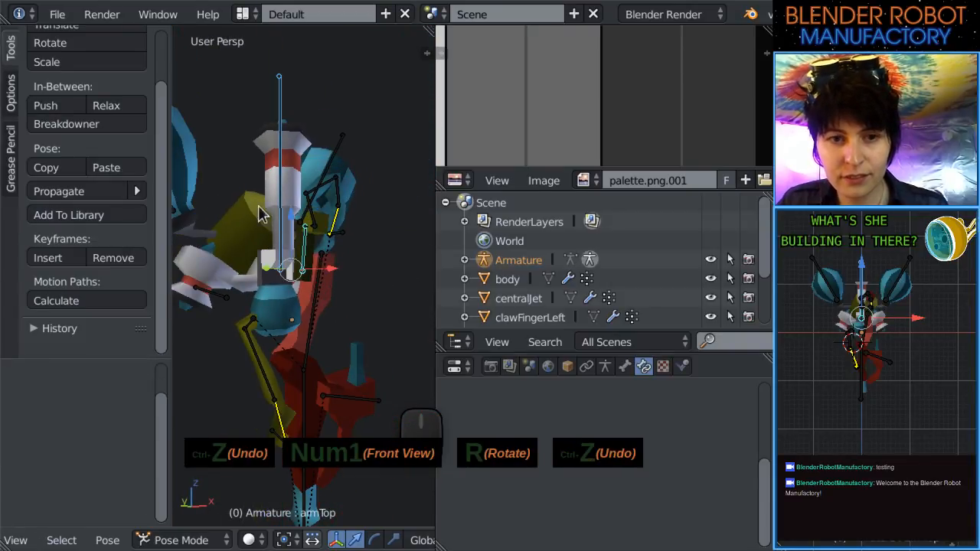
key(KP_1)
key(r)
click(393, 306)
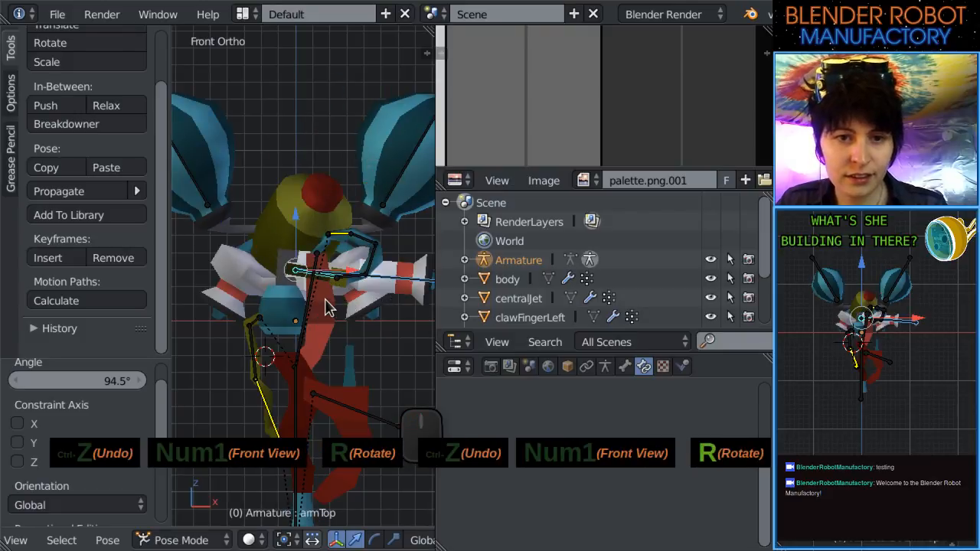
Rotate the clawMid bone about 88.3° and move it about -0.130 along X and -0.237 along Z.
right_click(326, 307)
key(r)
click(359, 368)
key(g)
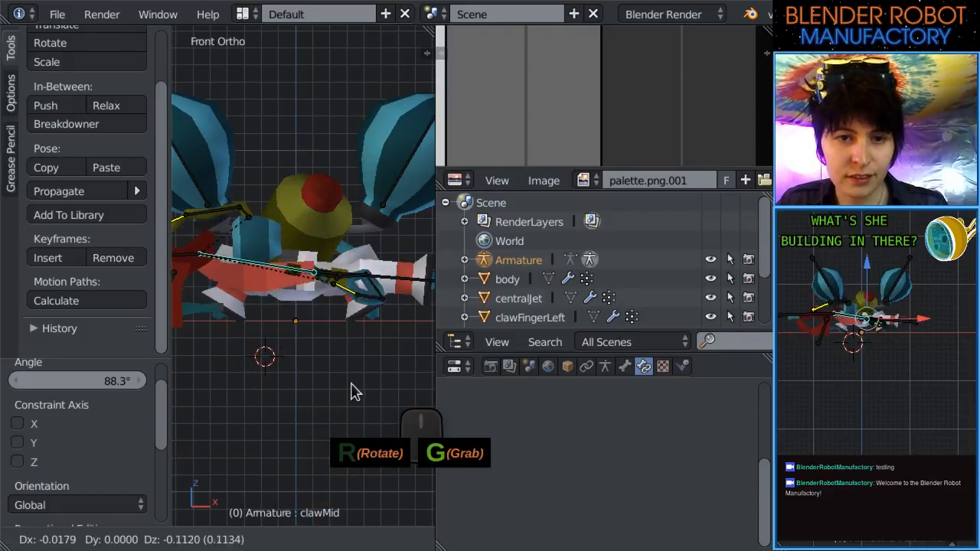
click(334, 383)
scroll(335, 383, down, 2)
scroll(335, 383, up, 1)
scroll(322, 337, down, 1)
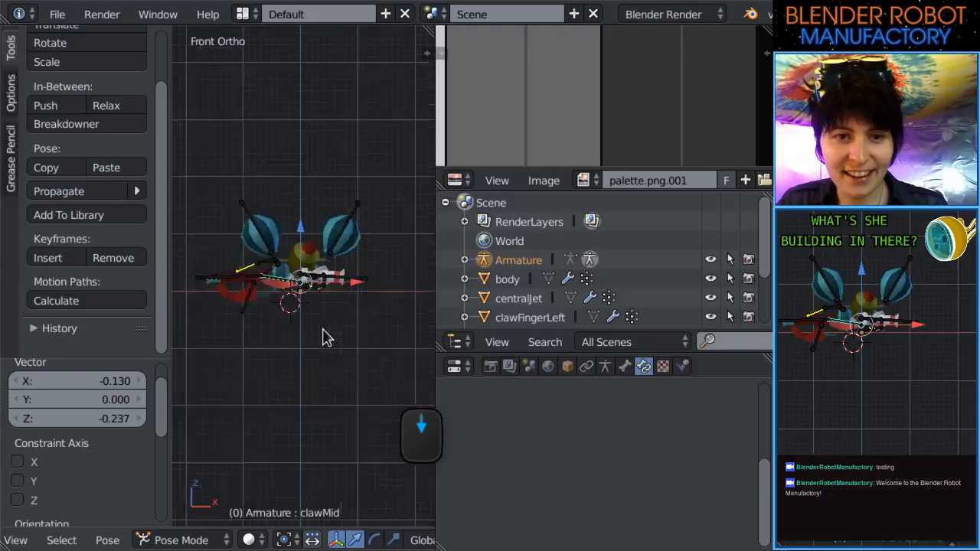
scroll(328, 332, up, 3)
Select all bones and clear their rotation, scale and location to restore the rest pose.
mouse_move(376, 284)
middle_down()
mouse_move(340, 492)
mouse_move(360, 290)
middle_up()
key(KP_1)
key(a)
key(a)
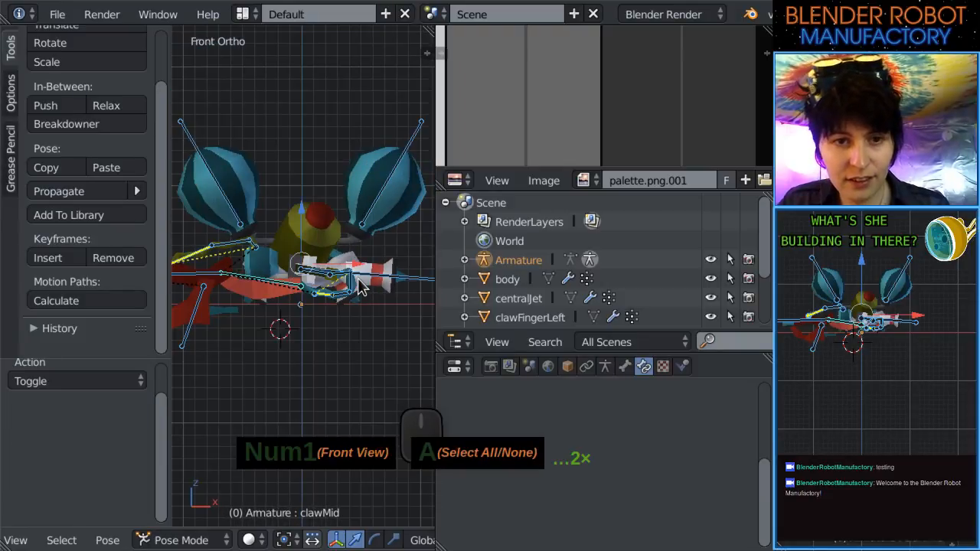
key(alt+r)
key(alt+s)
key(alt+g)
Try moving the clawLong bone, and undo the move.
scroll(340, 284, up, 3)
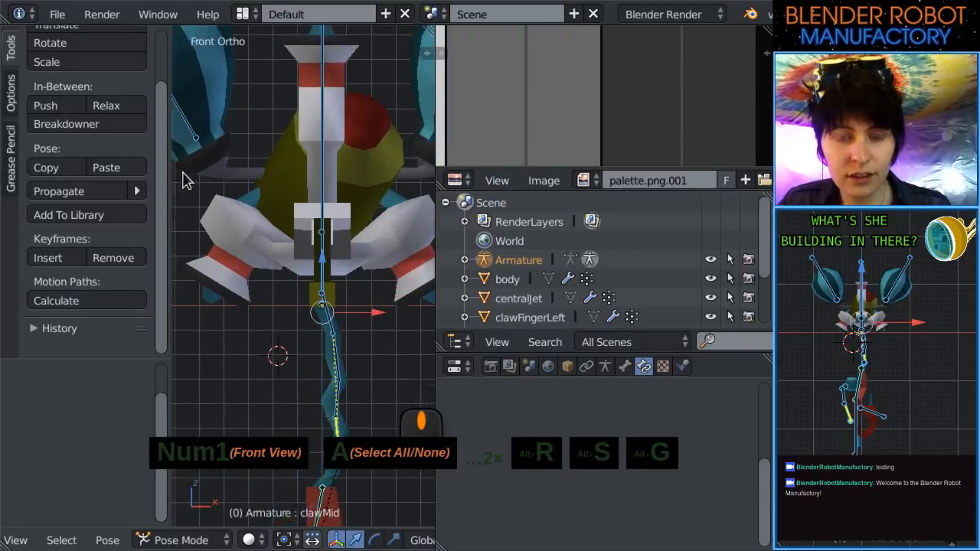
shift+middle_drag(183, 173, 181, 163)
scroll(294, 264, down, 3)
right_click(335, 446)
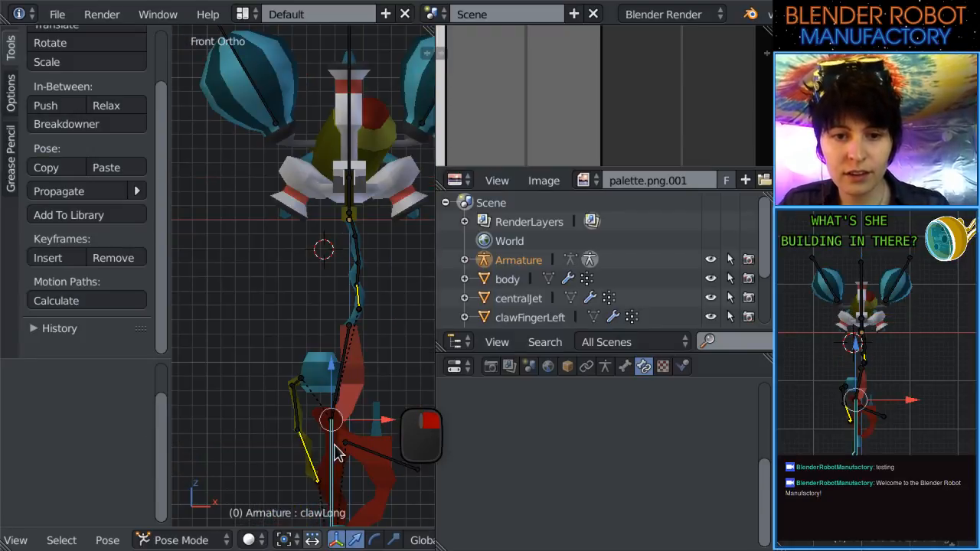
key(g)
click(338, 377)
key(ctrl+z)
Move the clawMid bone about 0.231 along X and 0.629 along Z, and rotate armTop about -108°.
right_click(337, 382)
key(g)
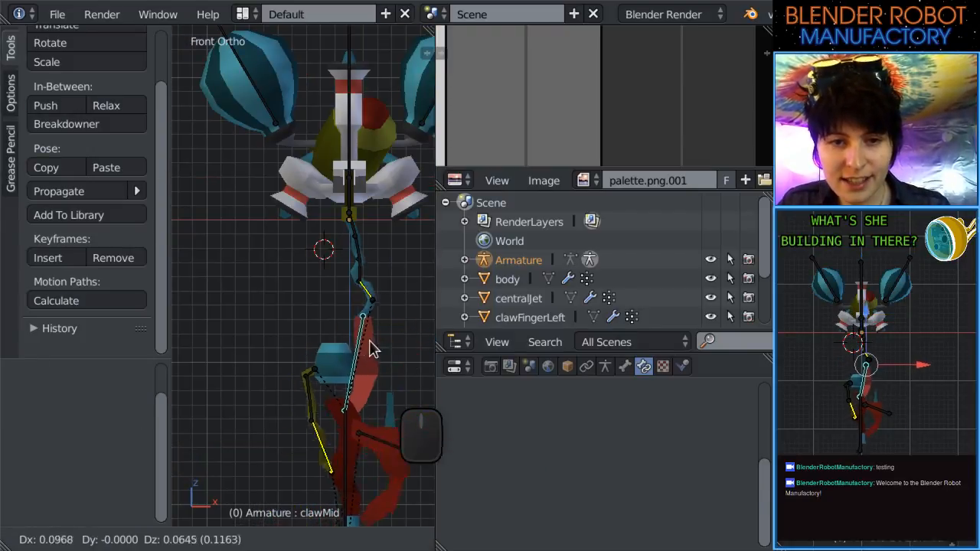
click(346, 242)
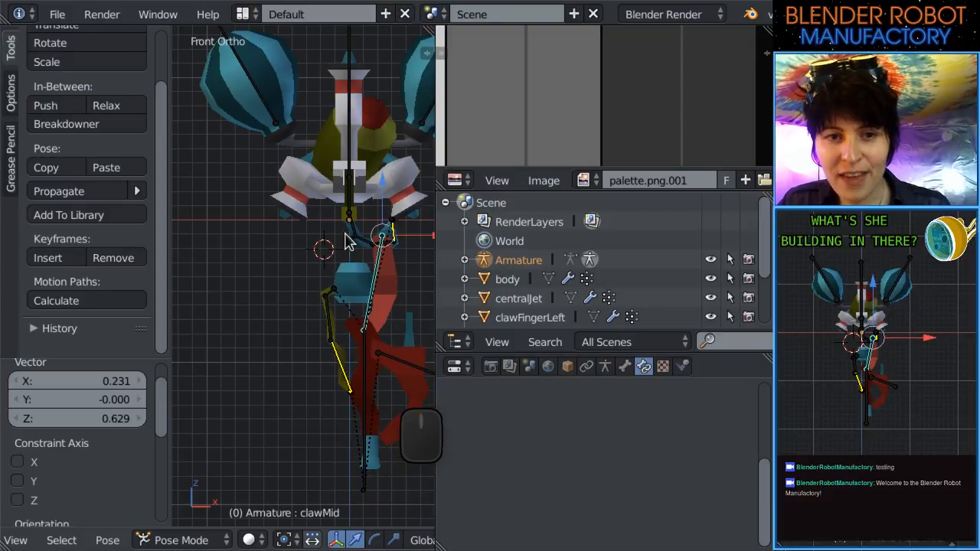
right_click(350, 228)
key(r)
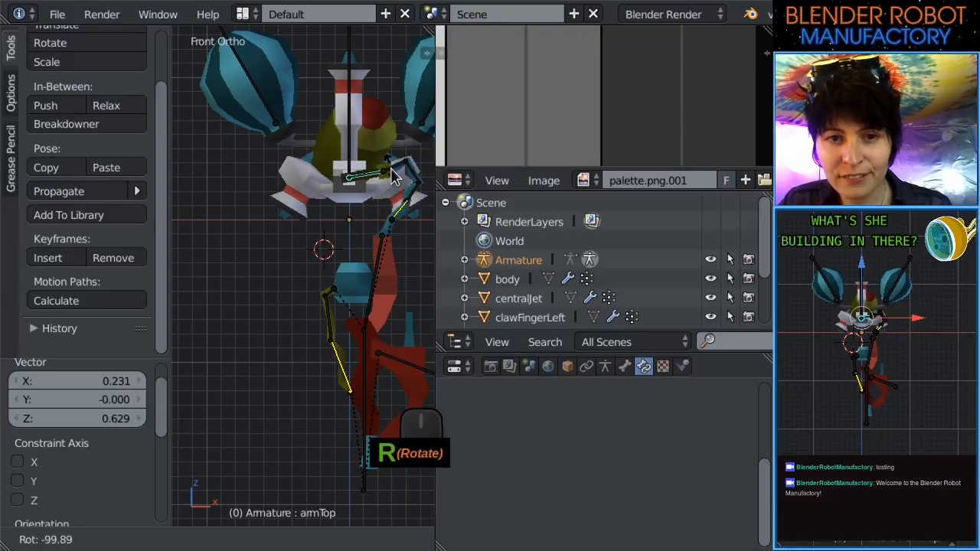
click(392, 183)
shift+middle_drag(396, 262, 374, 293)
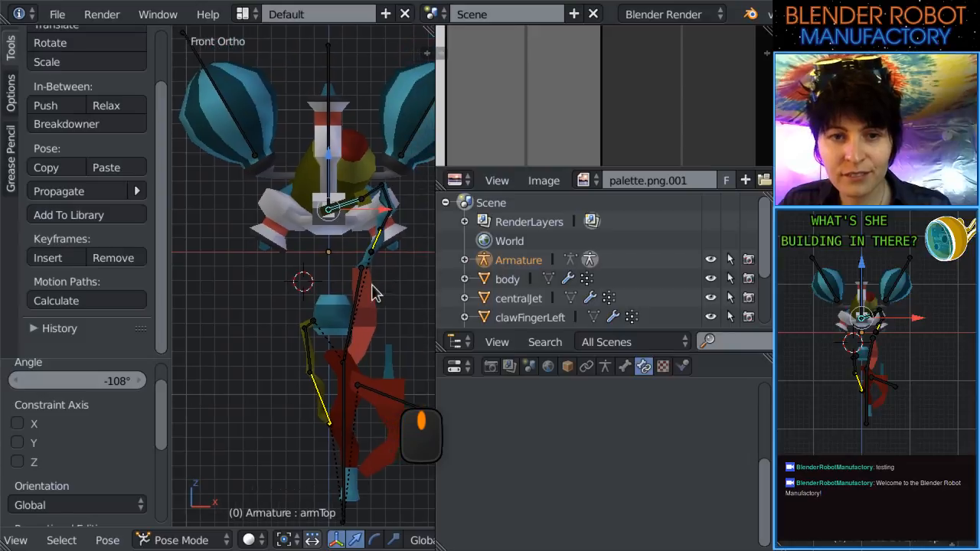
Move the clawMid bone about -0.188 along X and 0.032 along Z, and rotate armTop about 30°.
right_click(353, 308)
key(g)
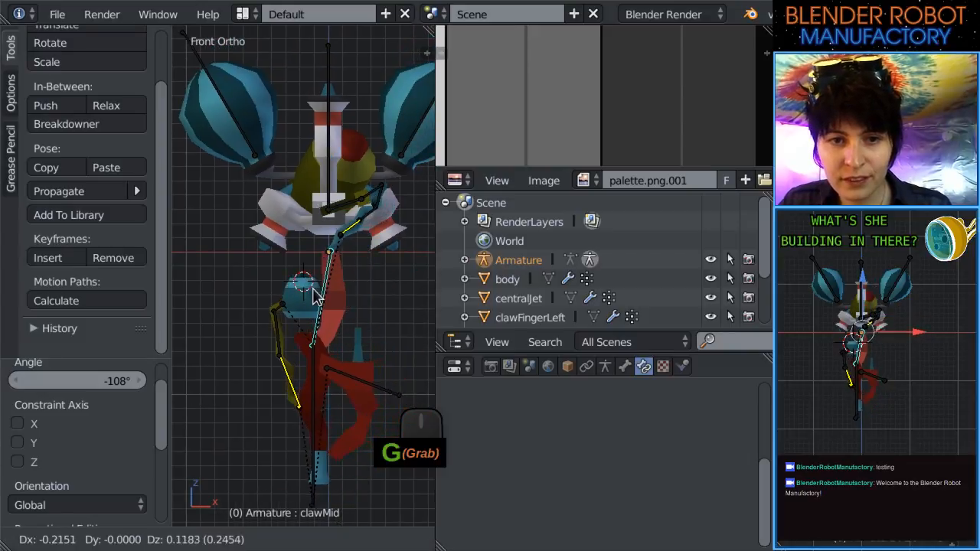
click(321, 304)
right_click(359, 205)
key(r)
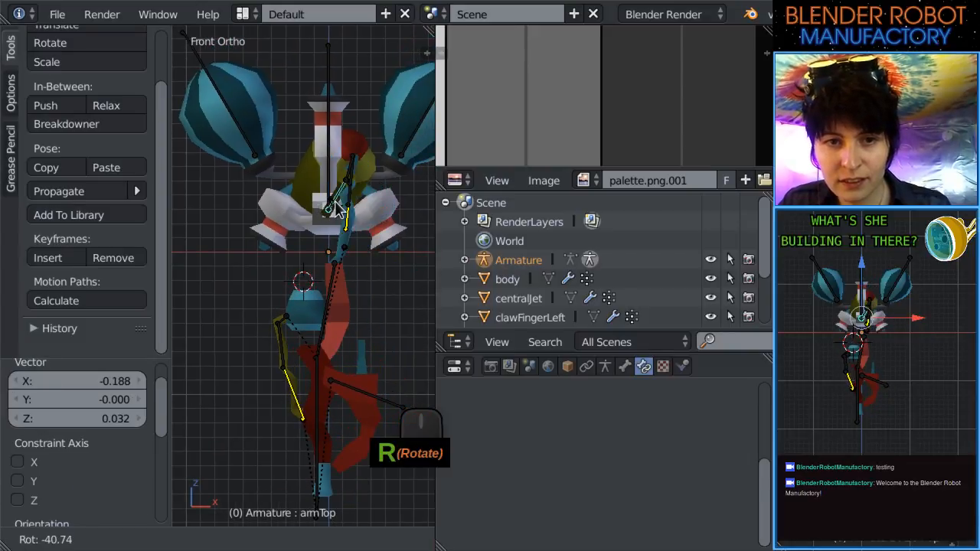
click(372, 234)
Nudge the clawMid bone about -0.006 along X and 0.013 along Z, and rotate the centralJet bone about 84.8°.
scroll(351, 287, down, 1)
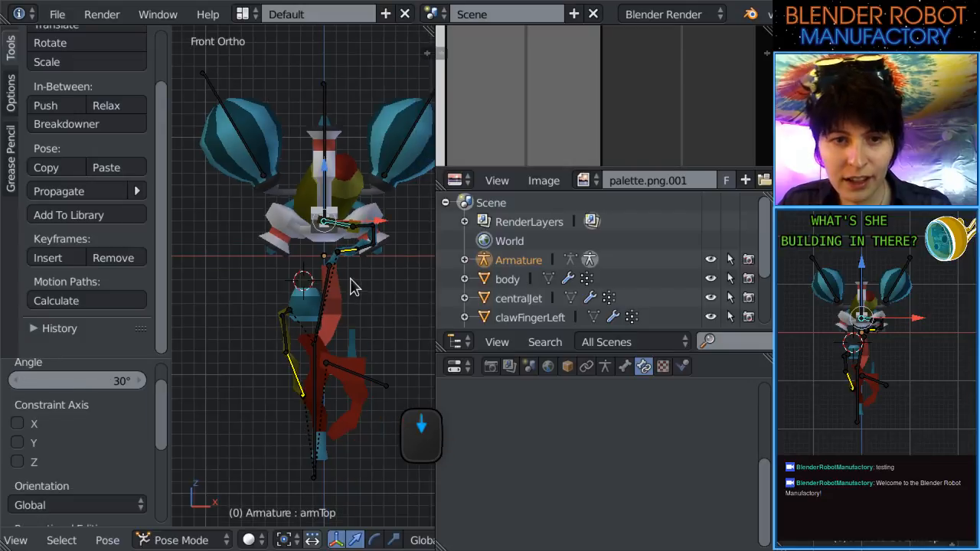
right_click(329, 291)
key(g)
click(327, 290)
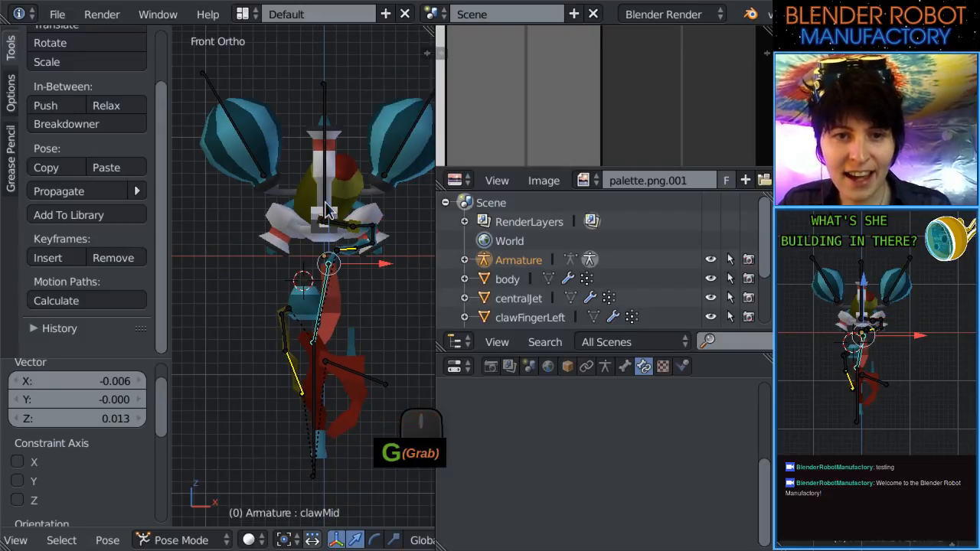
right_click(327, 207)
key(r)
click(344, 281)
Rotate the clawMid bone about 82.1° and move it about -0.239 along X and 0.200 along Z.
right_click(330, 293)
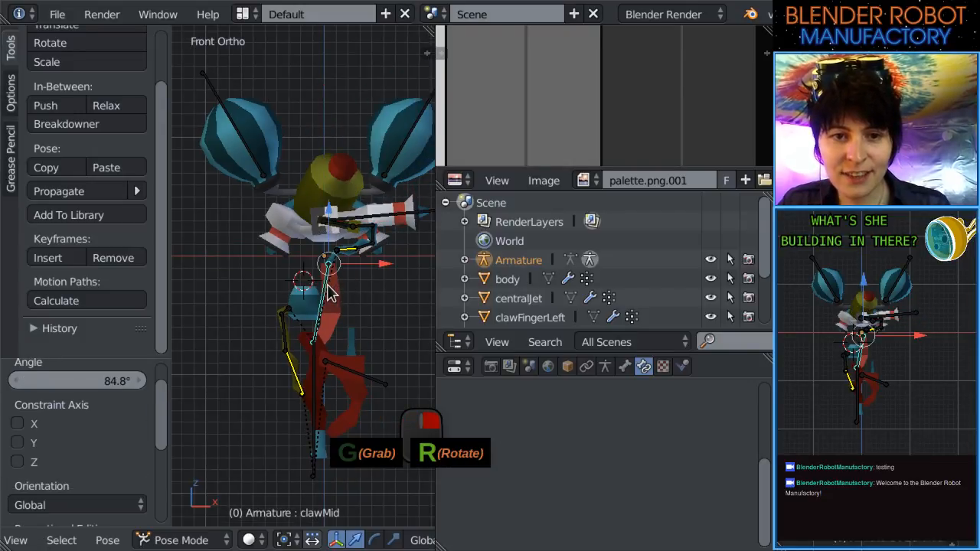
key(r)
click(290, 301)
key(g)
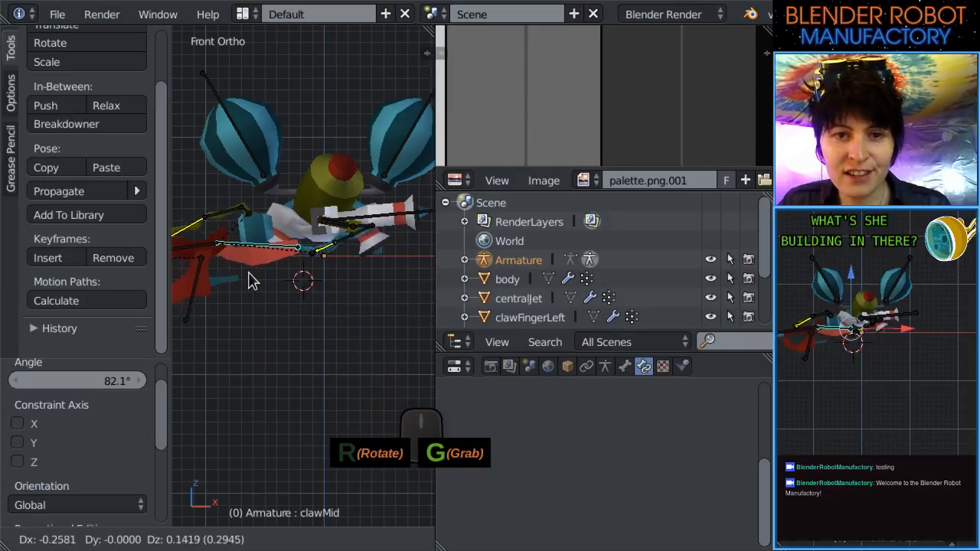
click(257, 277)
Rotate the armTop bone about 45.3° in front view.
right_click(337, 228)
key(r)
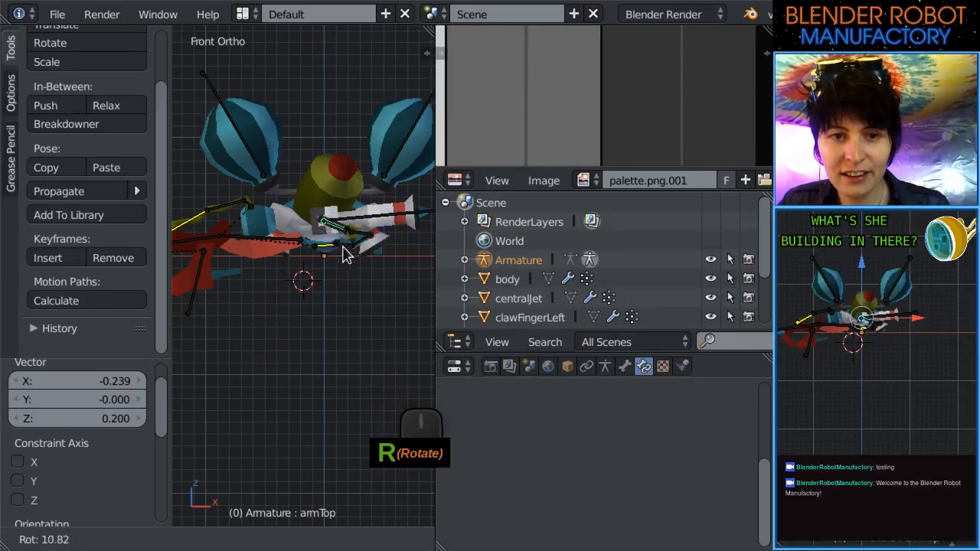
click(299, 259)
Move the clawMid bone about -0.013 along X and 0.045 along Z, and rotate it about 5.23°.
right_click(278, 246)
key(g)
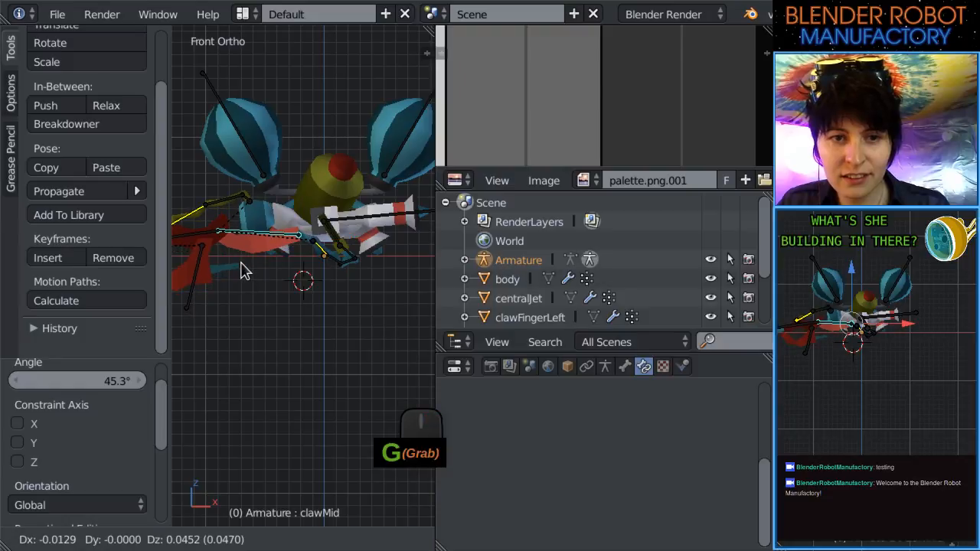
click(241, 272)
key(r)
click(210, 297)
scroll(348, 344, down, 3)
scroll(339, 346, up, 2)
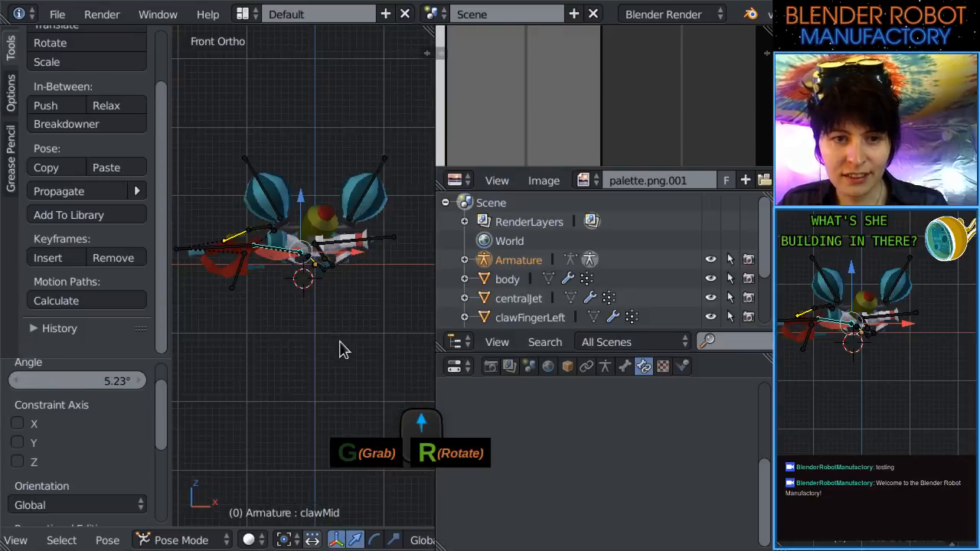
shift+middle_drag(309, 338, 386, 360)
Reset the whole armature by selecting every bone and clearing rotation, scale and location.
key(a)
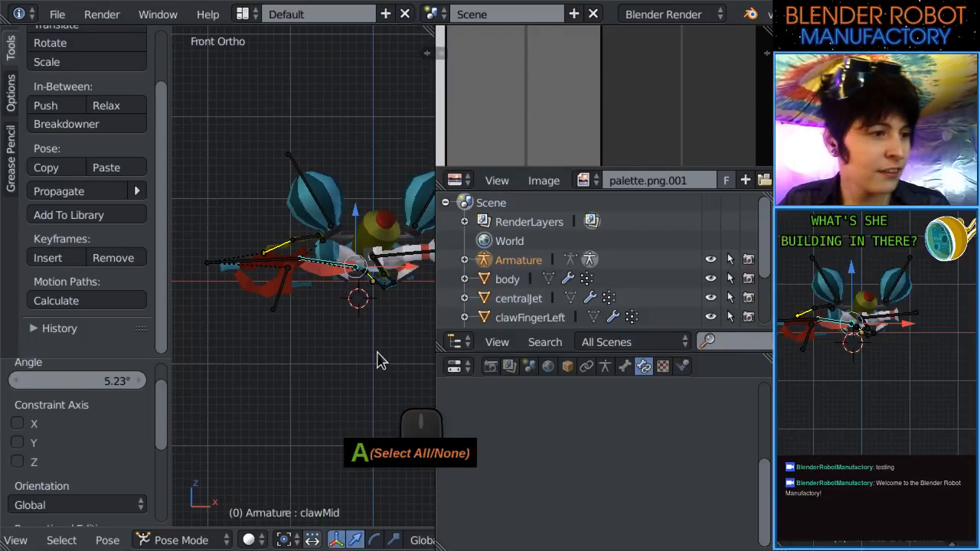
key(alt+r)
key(alt+s)
key(alt+g)
scroll(377, 359, down, 3)
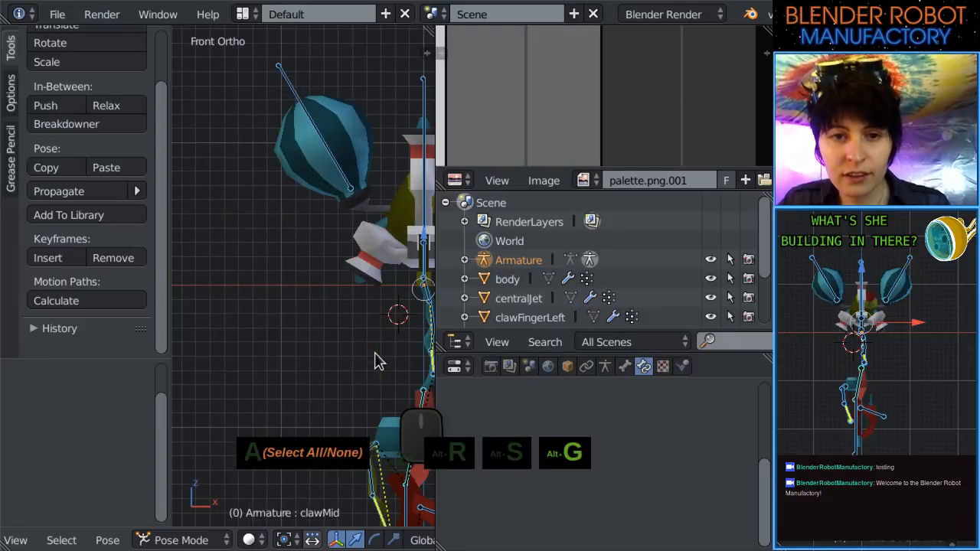
Rotate the clawShort bone about -33.2° and the clawLong bone about 45.9° in front view.
shift+middle_drag(376, 404, 357, 389)
right_click(356, 381)
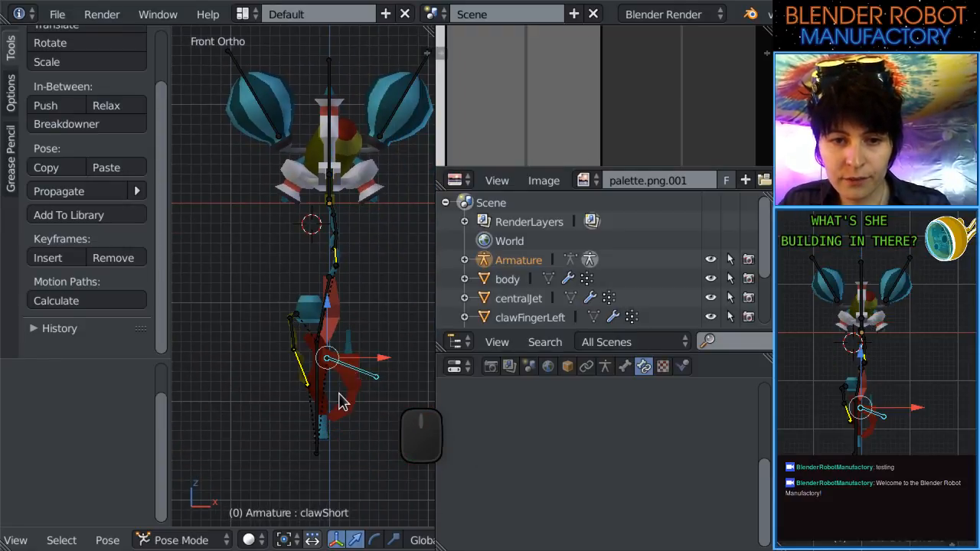
scroll(323, 342, up, 3)
key(r)
click(297, 287)
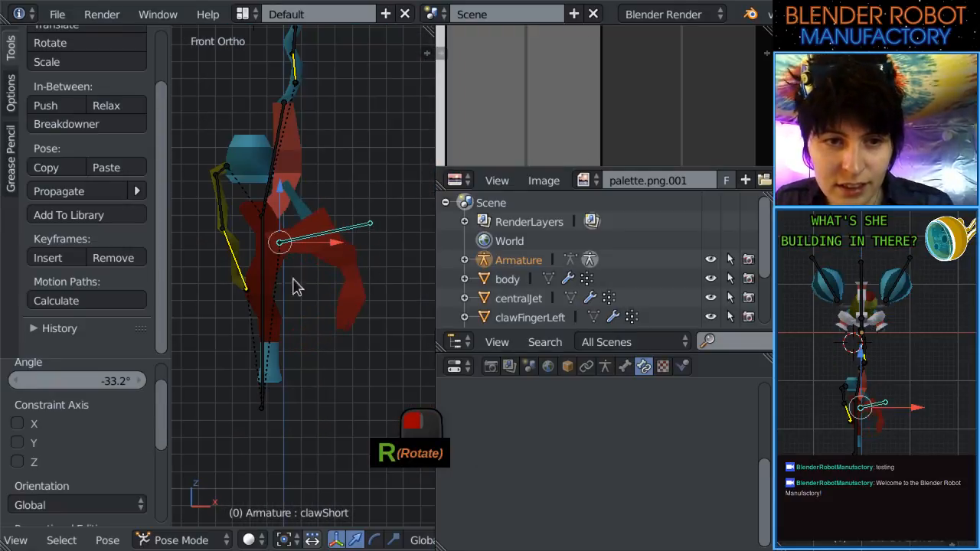
right_click(257, 291)
key(r)
click(236, 239)
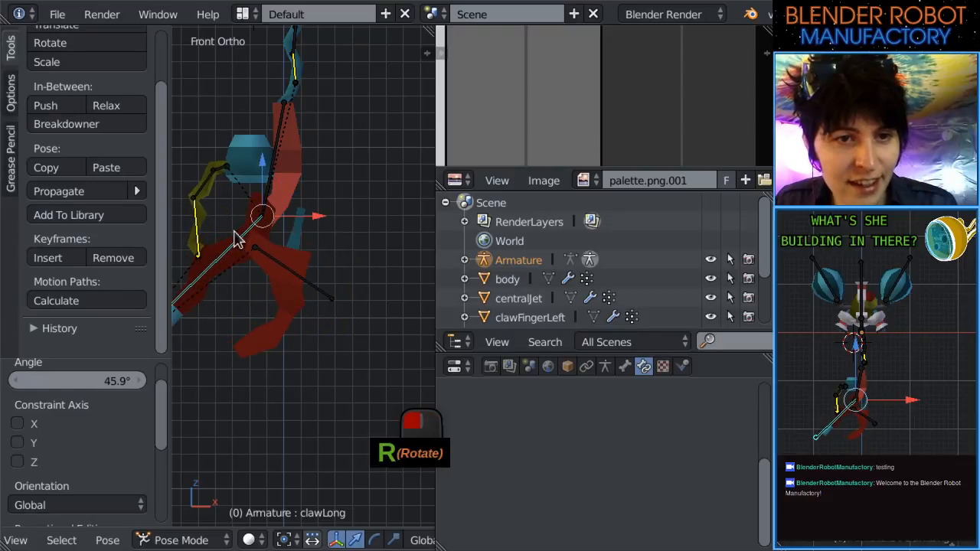
Rotate the clawMid bone about 36.3° in front view.
scroll(253, 257, up, 2)
right_click(262, 192)
key(r)
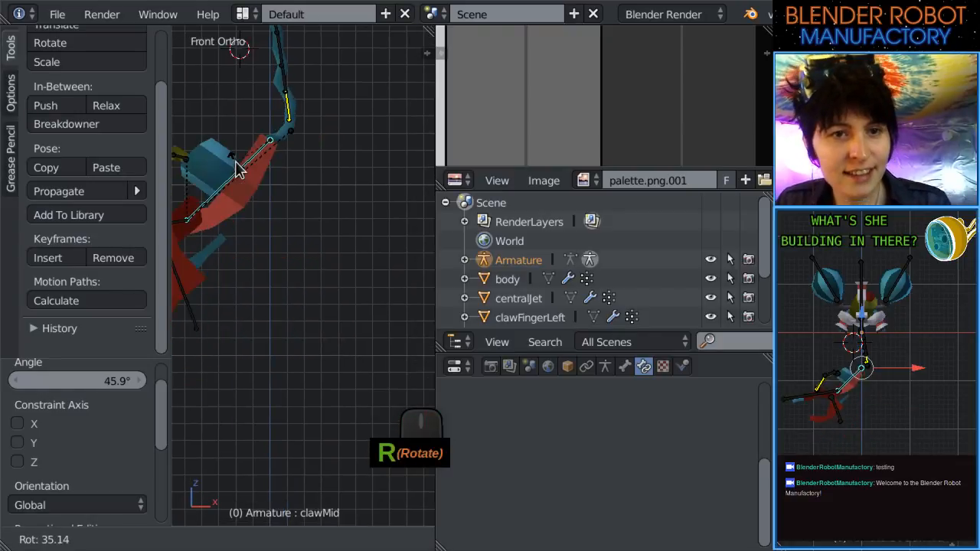
click(279, 161)
scroll(292, 172, up, 3)
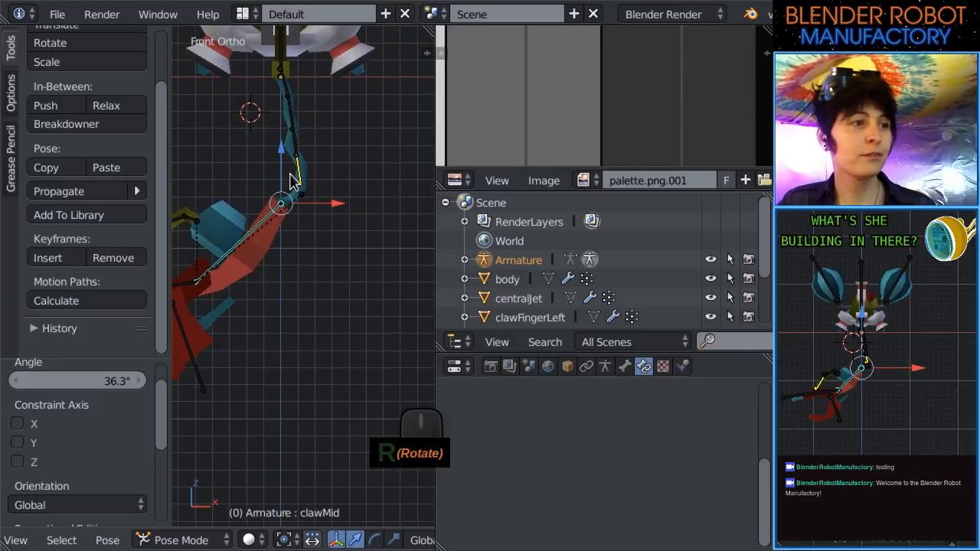
Rotate the clawMid bone about -22.9° and move it about 0.463 along X and 0.530 along Z.
scroll(311, 192, down, 4)
key(r)
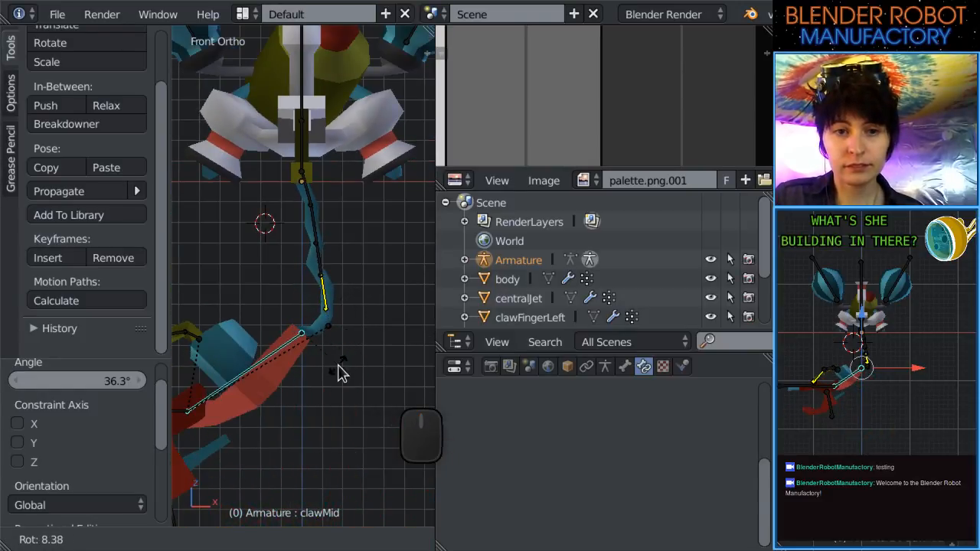
click(354, 348)
key(g)
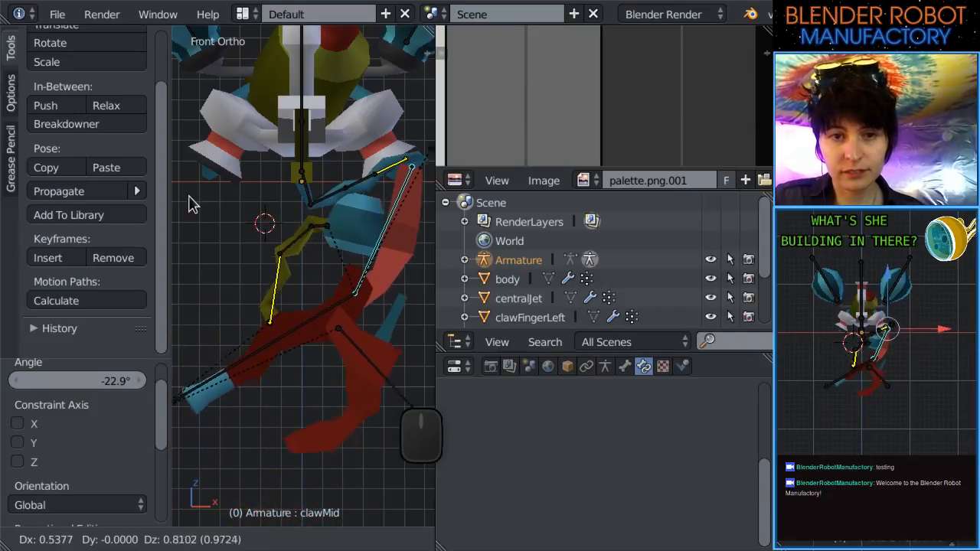
click(420, 264)
Rotate the armTop bone about -42.5° and the central jet's bone about 81.6°.
shift+middle_drag(319, 212, 275, 392)
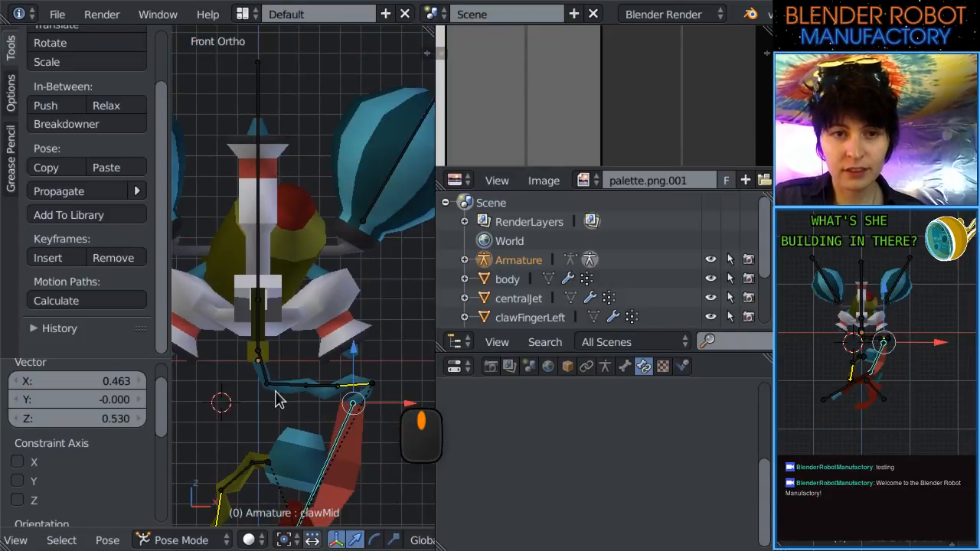
scroll(268, 375, up, 1)
right_click(246, 345)
key(r)
click(300, 337)
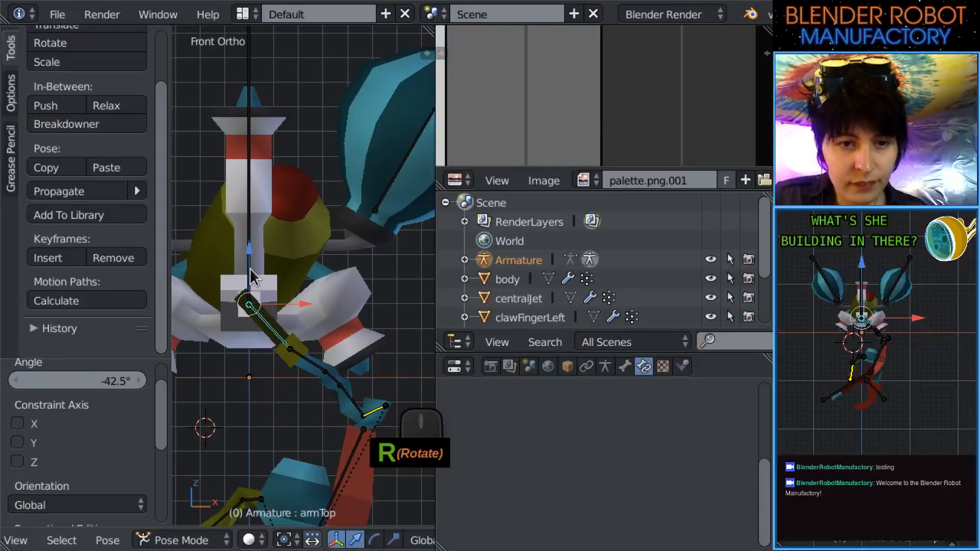
right_click(255, 285)
key(r)
click(304, 314)
scroll(333, 222, down, 2)
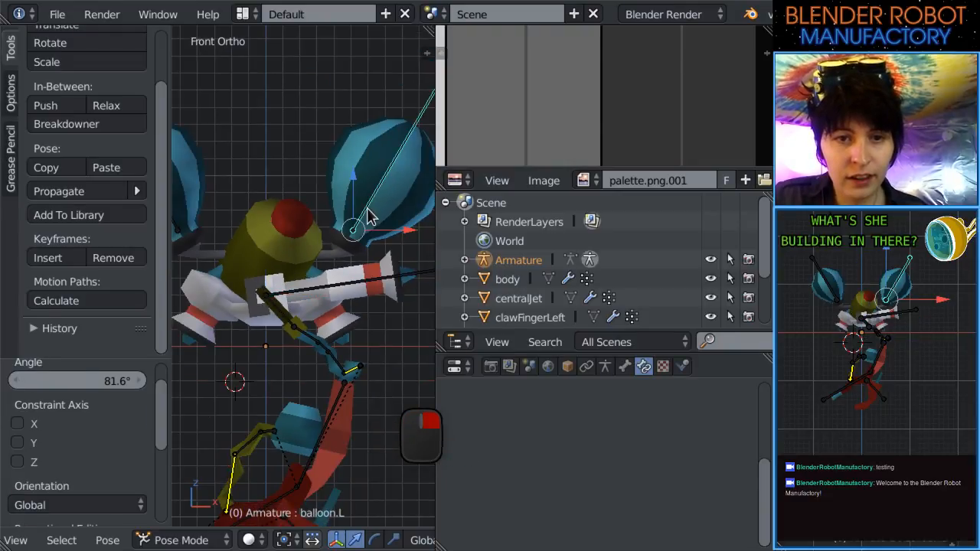
Scale the balloon.L bone to about 0.309 and the balloon.R bone to about 0.316.
right_click(354, 216)
key(s)
click(322, 260)
shift+middle_drag(322, 255, 378, 259)
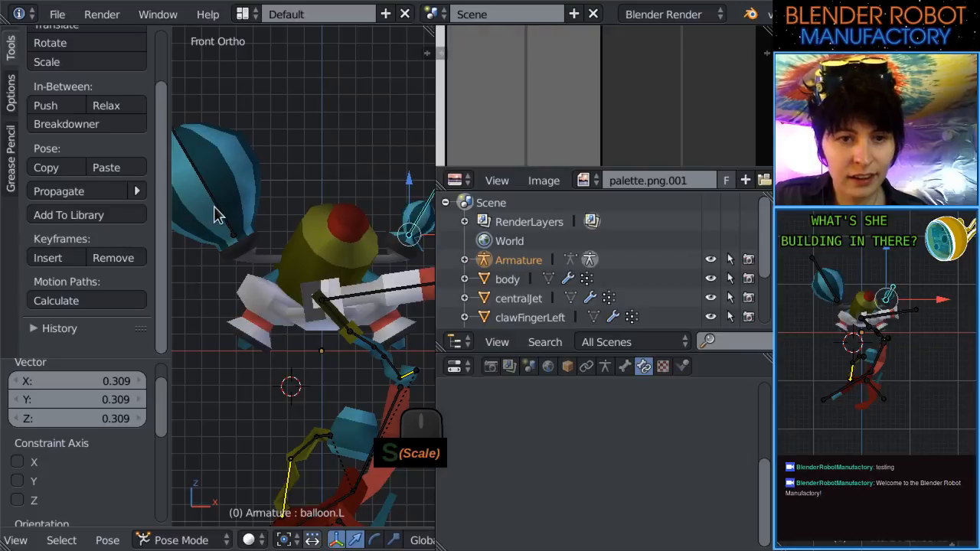
right_click(214, 214)
key(s)
click(253, 226)
scroll(255, 230, down, 2)
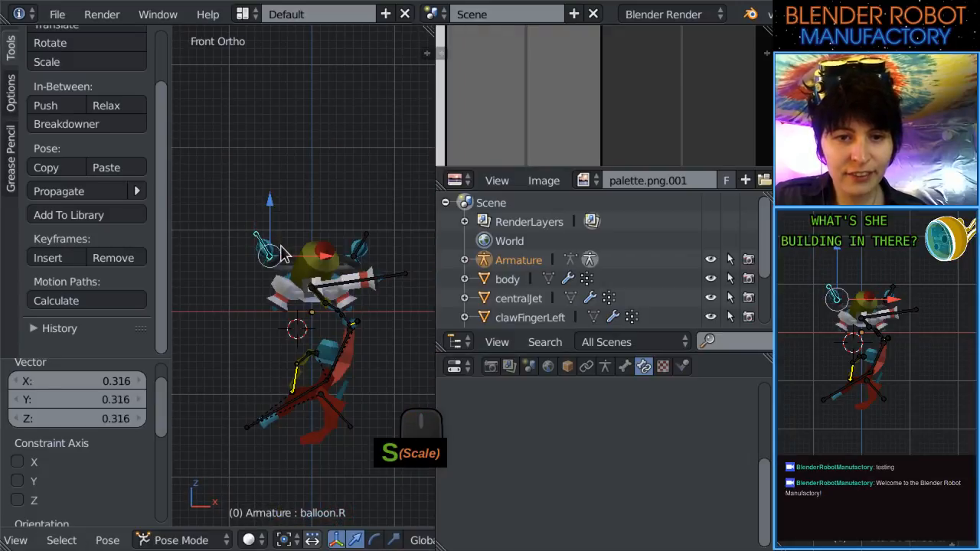
Select every bone of the armature and clear its rotation, scale and location.
key(a)
key(a)
key(alt+r)
key(alt+s)
key(alt+g)
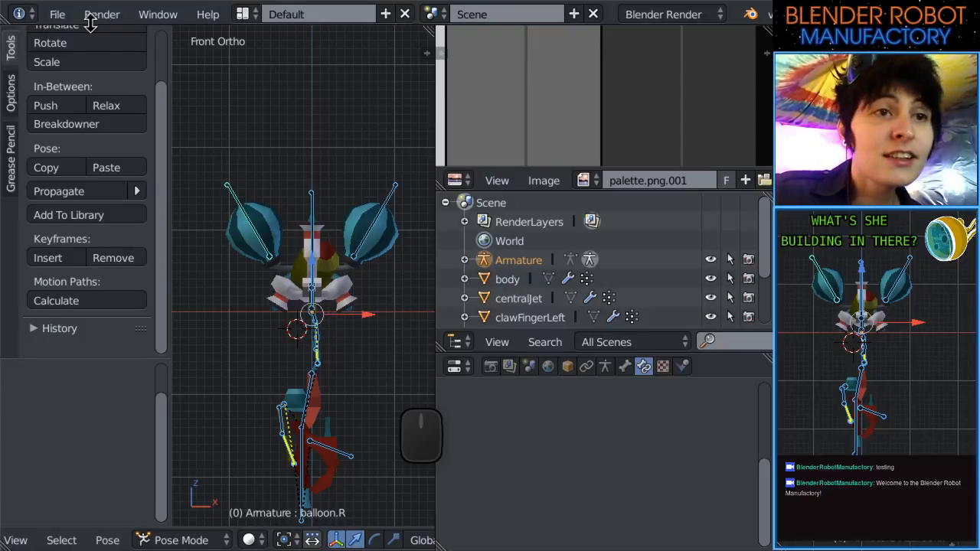
Save the project as a new version named fixerBot6.blend in the Models folder.
click(57, 14)
click(144, 163)
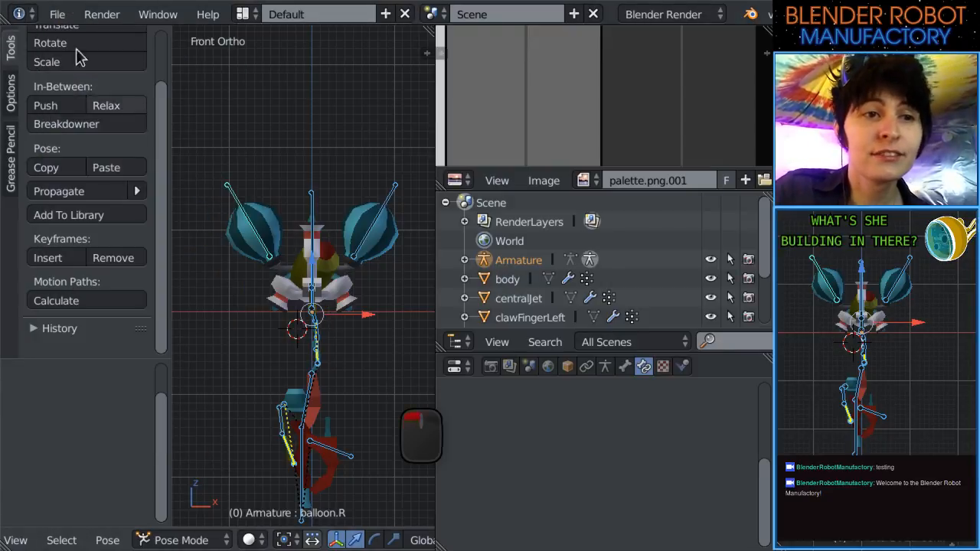
click(59, 15)
click(95, 180)
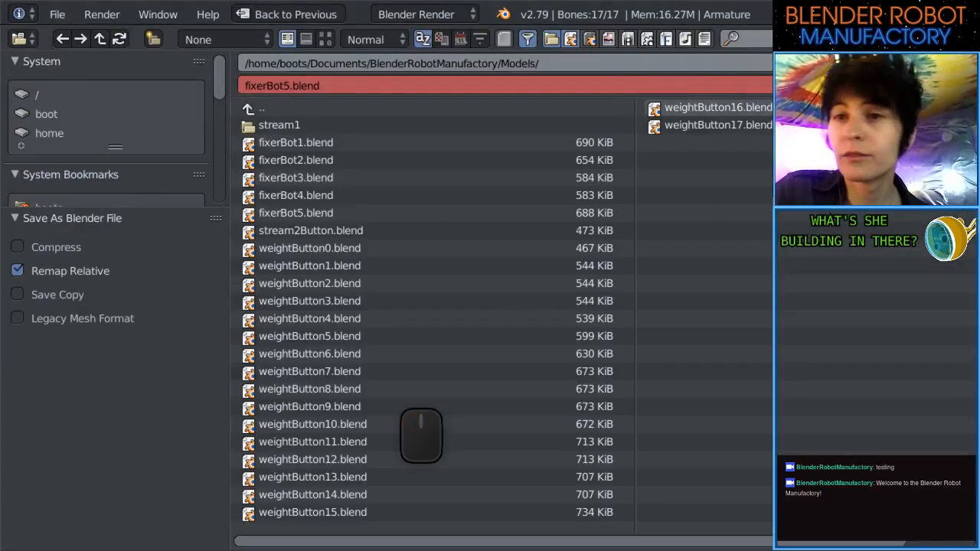
key(Return)
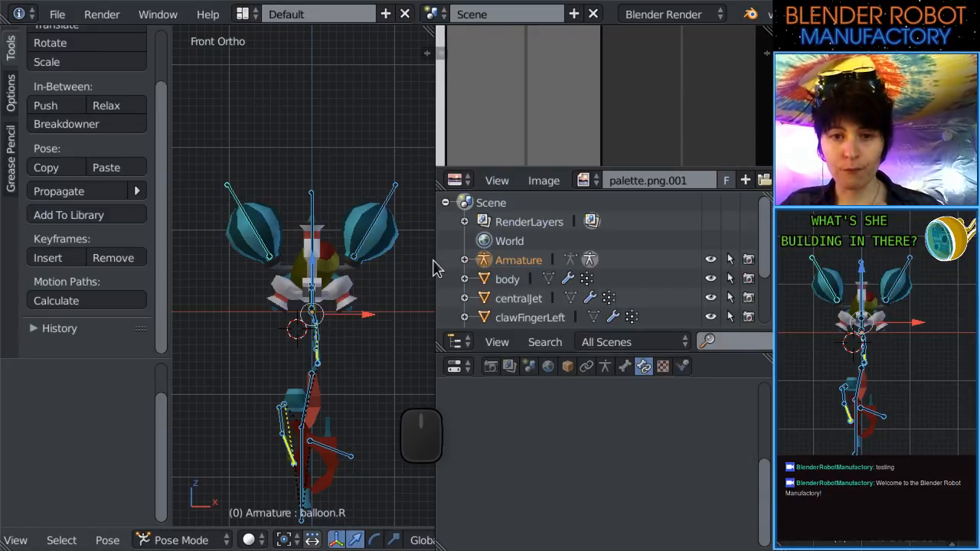
Widen the 3D view so that it takes up most of the window.
drag(435, 257, 677, 260)
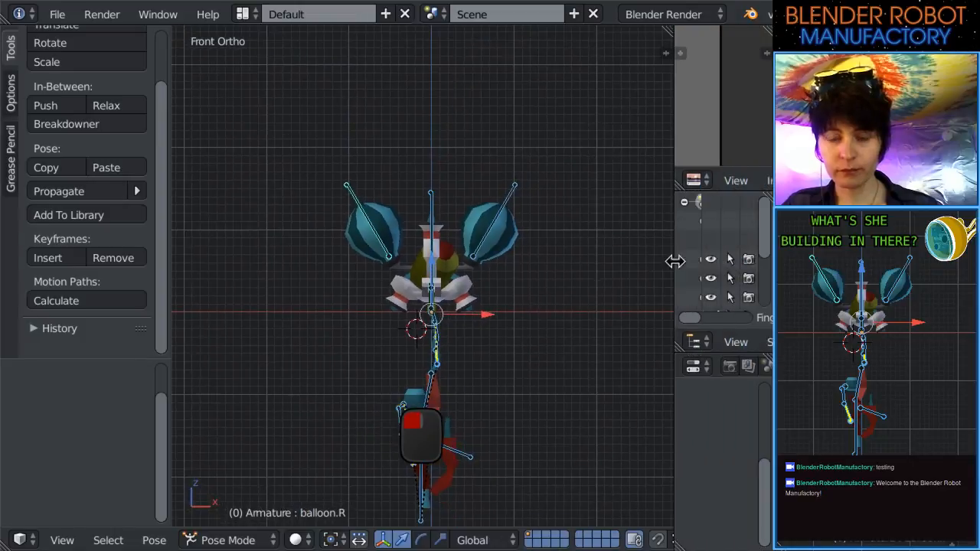
scroll(486, 396, up, 2)
shift+middle_drag(486, 396, 473, 250)
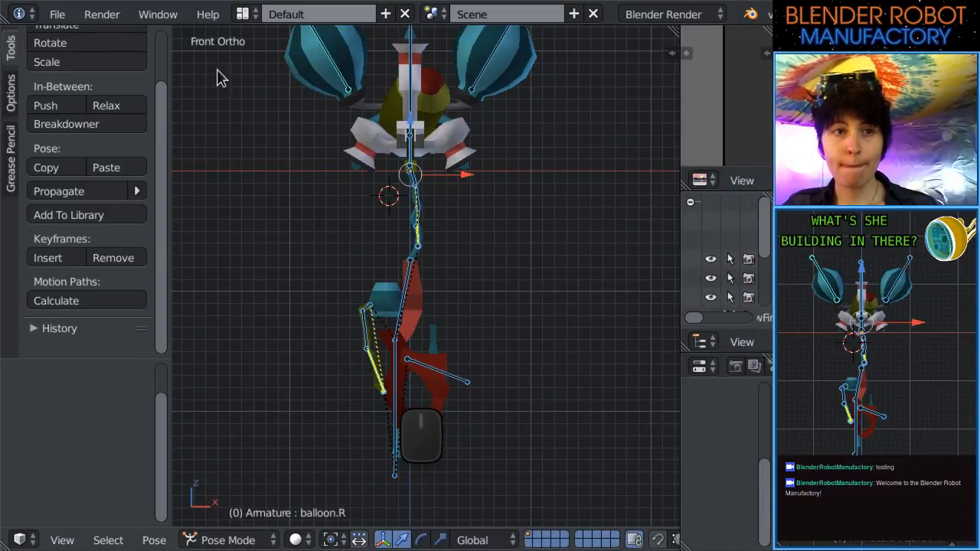
Save the project as a new file with the version number raised by one.
click(57, 14)
click(111, 180)
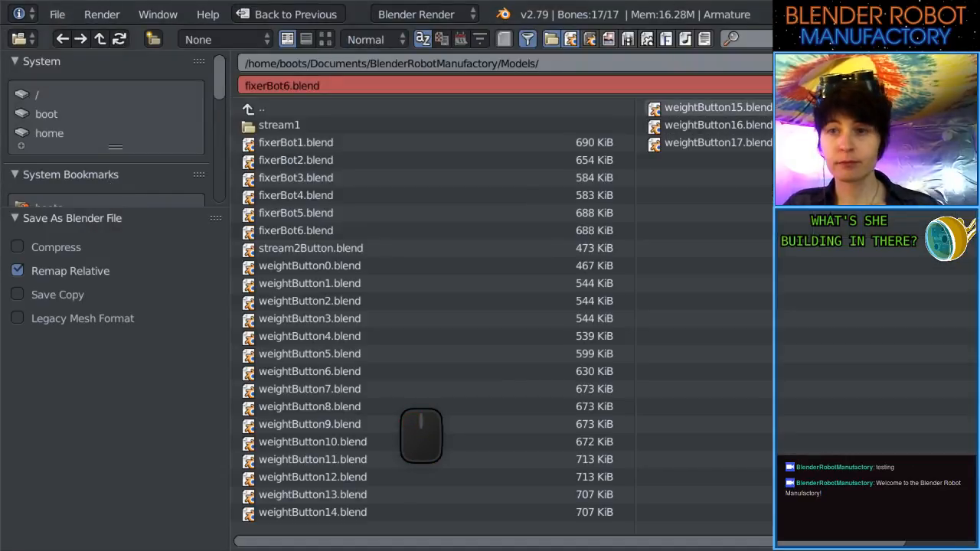
key(KP_Add)
click(904, 64)
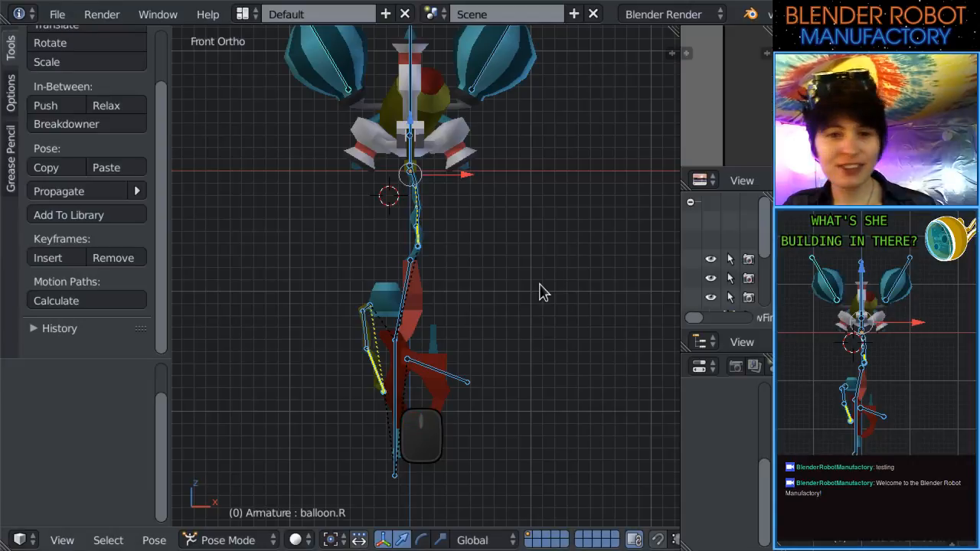
scroll(539, 292, up, 1)
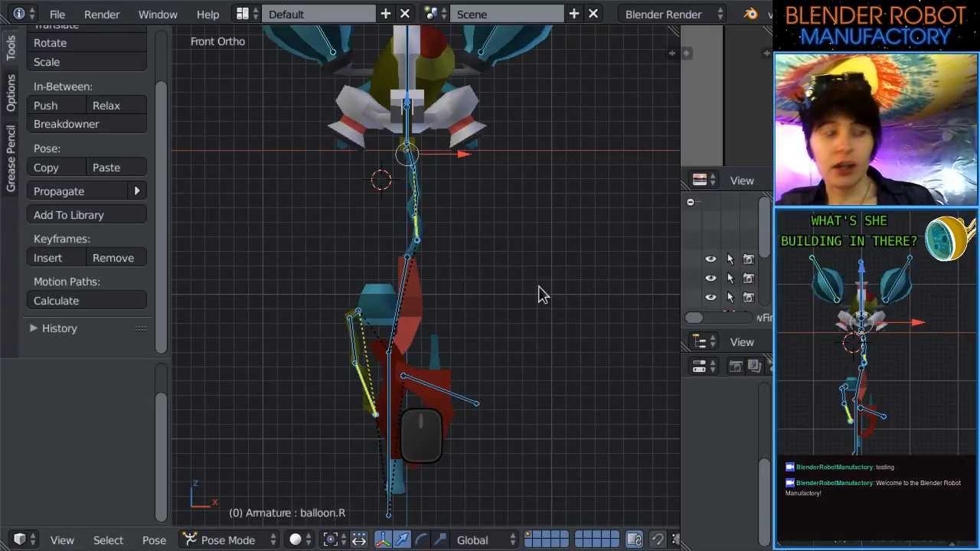
scroll(499, 300, down, 2)
scroll(490, 274, up, 1)
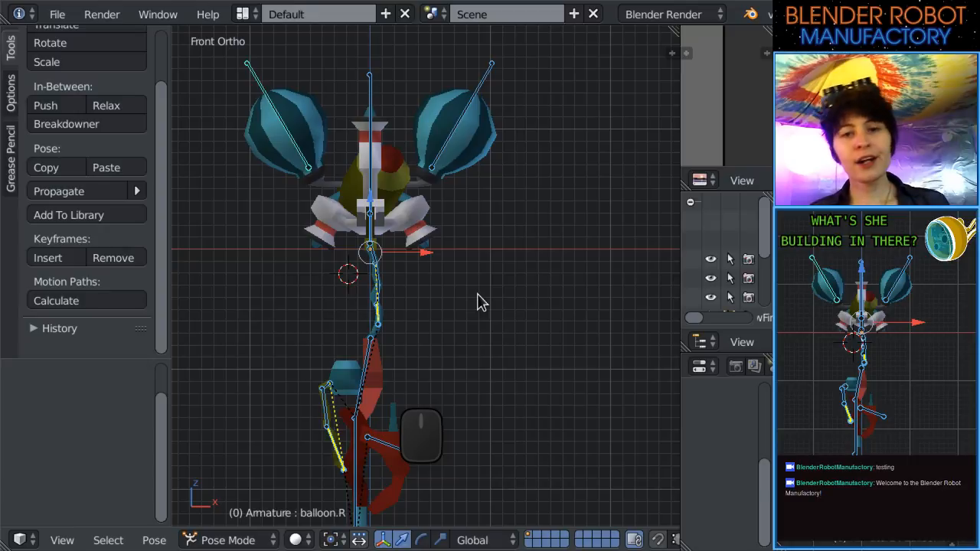
scroll(553, 276, up, 4)
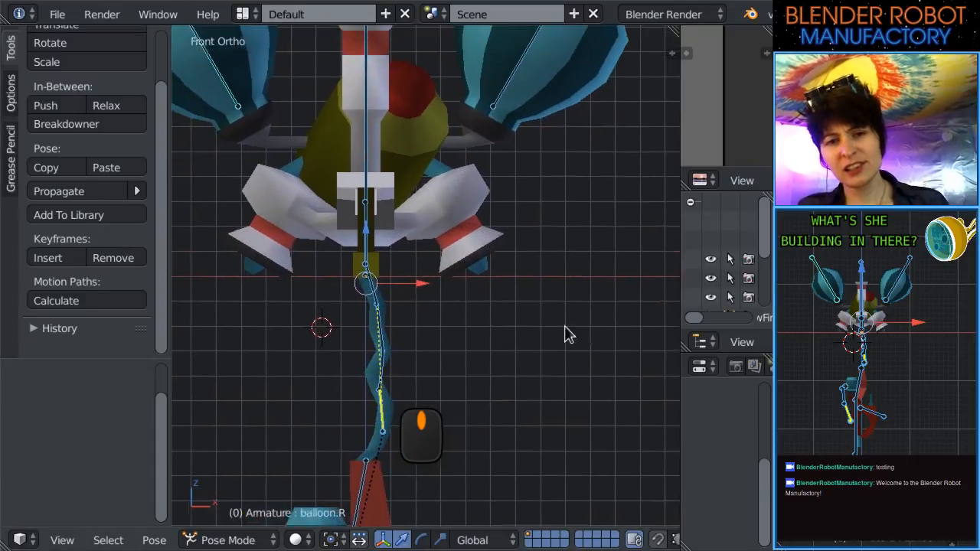
Try rotating the armTop bone in front view and undo it.
middle_drag(567, 332, 452, 320)
right_click(373, 218)
key(KP_1)
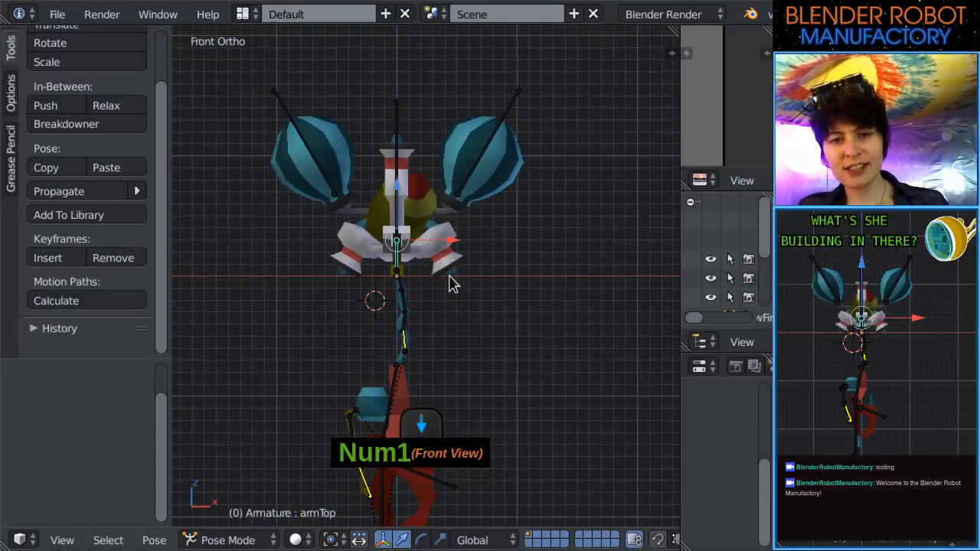
key(r)
key(ctrl+z)
Select the centralJet bone from the right view and rotate it about 70.5° in front view.
scroll(431, 203, up, 3)
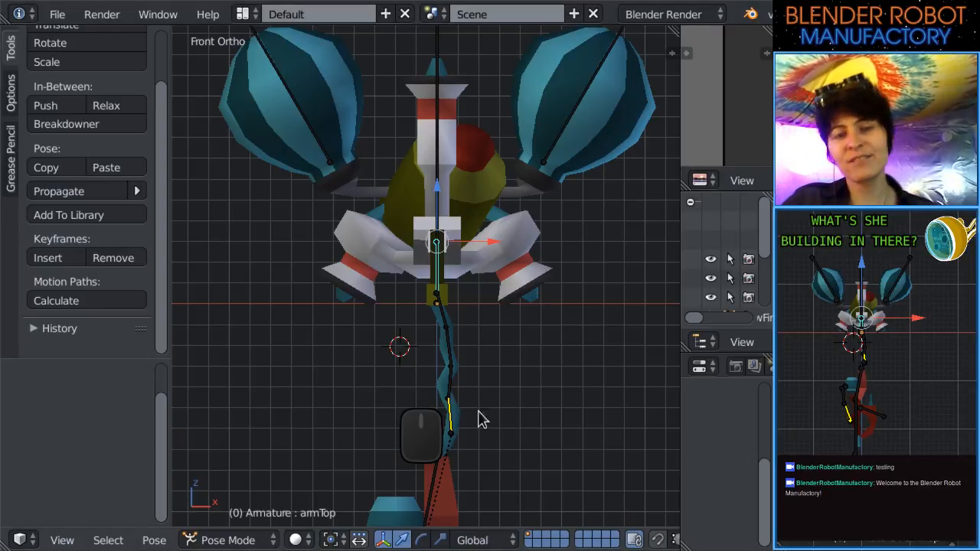
middle_drag(477, 415, 402, 317)
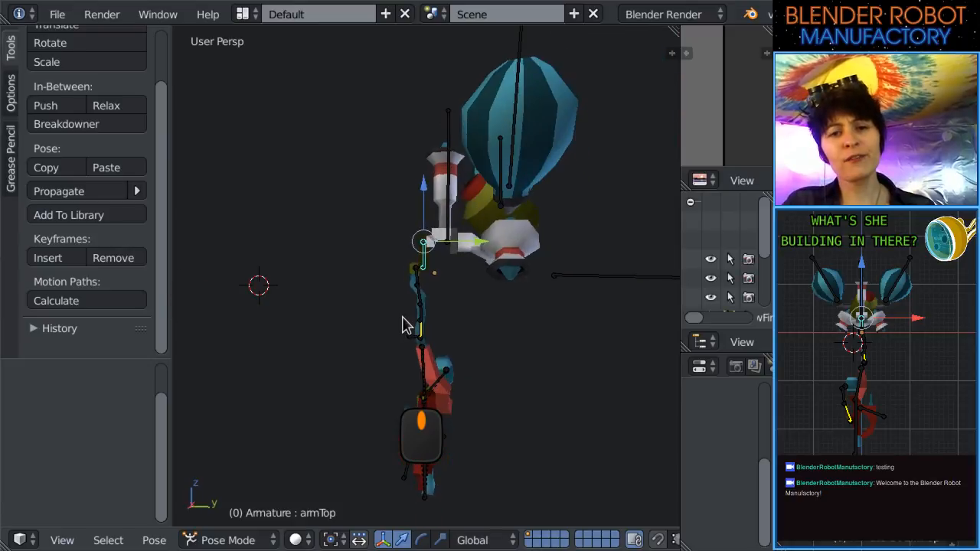
scroll(402, 317, up, 2)
key(KP_3)
scroll(488, 239, up, 3)
right_click(485, 154)
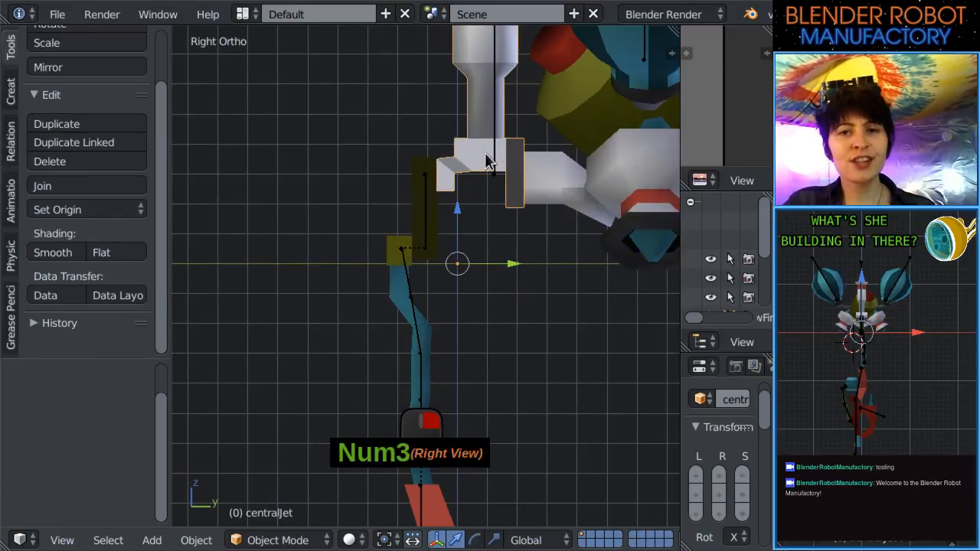
shift+middle_drag(504, 180, 482, 353)
scroll(479, 345, up, 1)
right_click(479, 327)
key(KP_1)
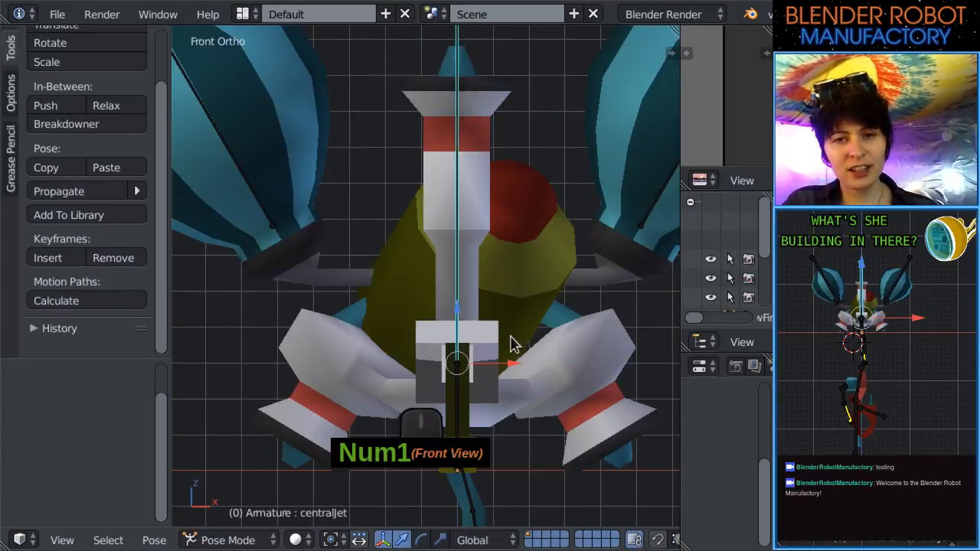
key(r)
click(553, 340)
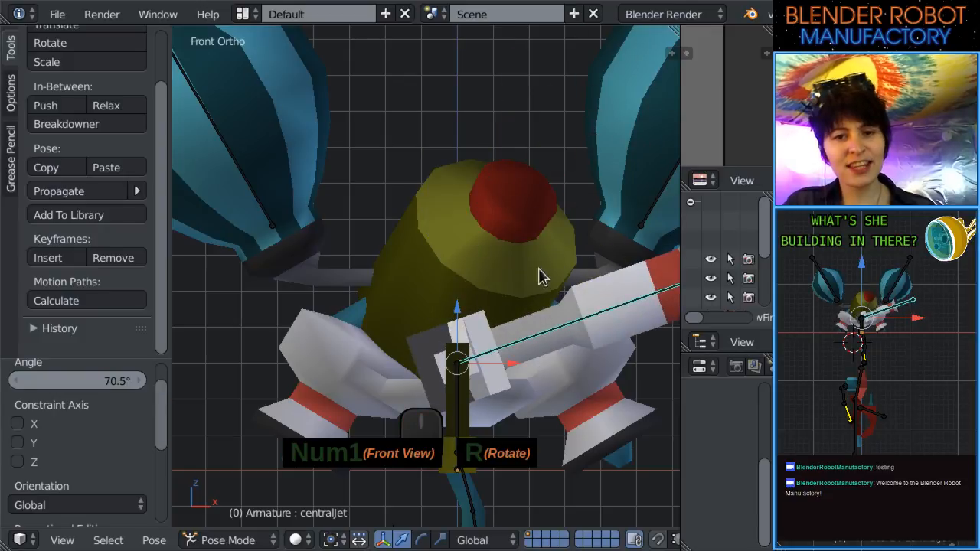
Try a further rotation of the centralJet bone, and undo both of its rotations.
scroll(472, 413, down, 3)
key(r)
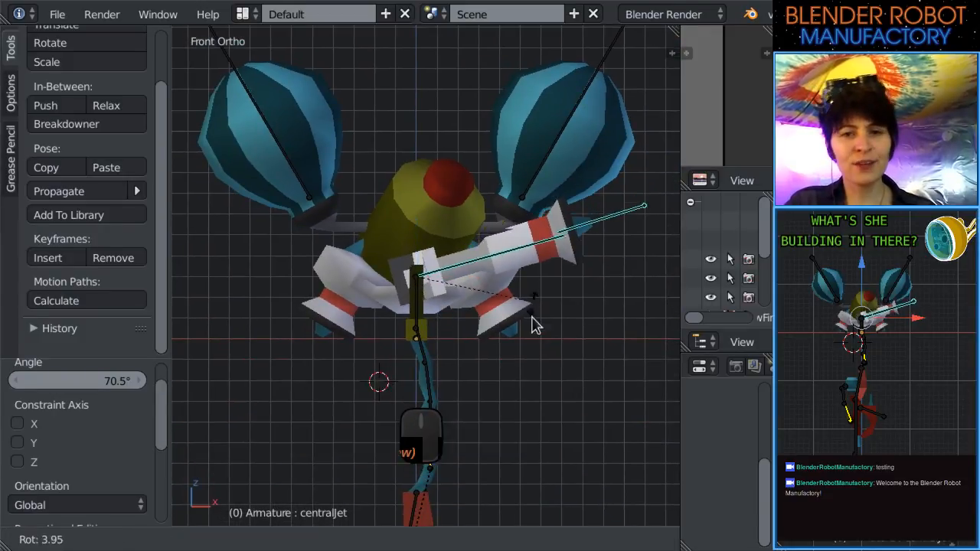
click(299, 285)
key(ctrl+z)
key(ctrl+z)
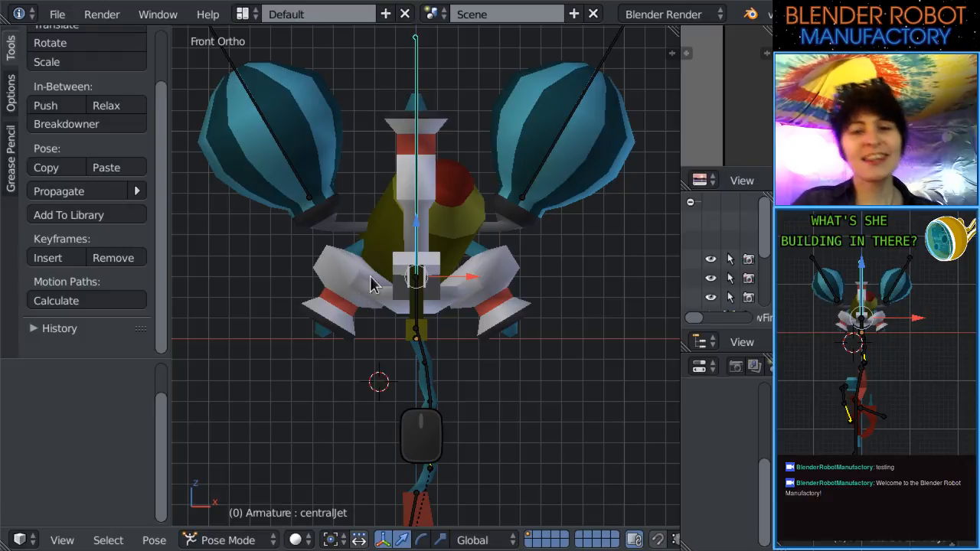
Try rotating the armTop bone in front view, the second time about -64.1°, and undo each rotation.
right_click(414, 306)
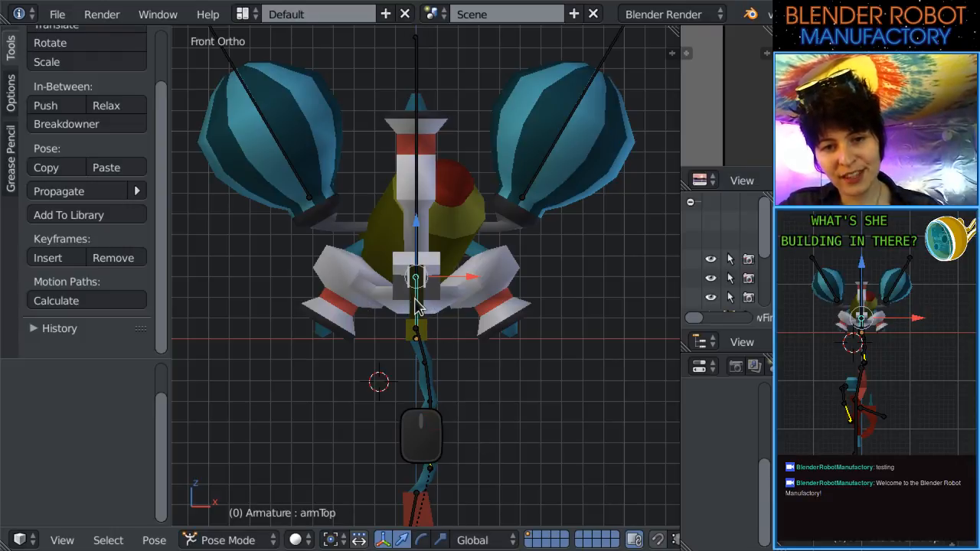
key(r)
click(419, 312)
key(ctrl+z)
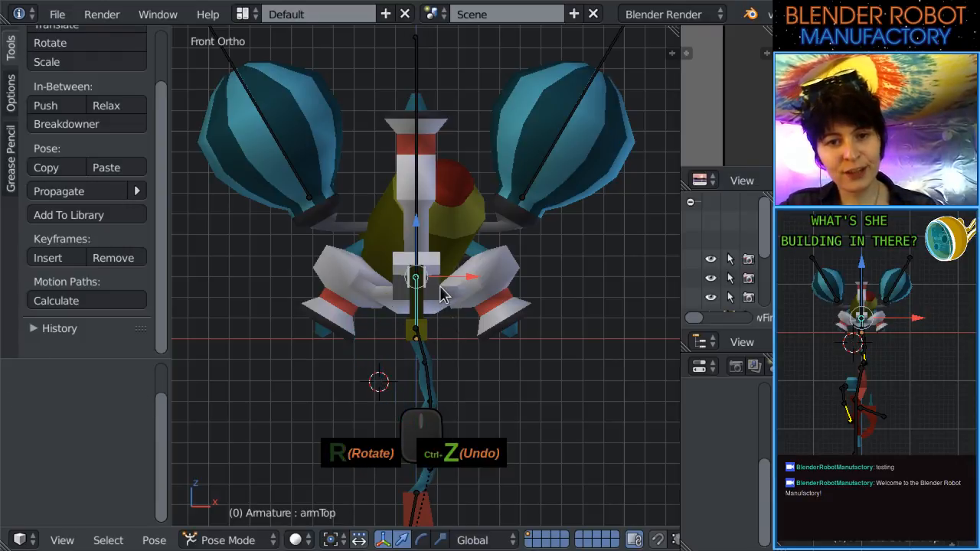
shift+middle_drag(469, 352, 477, 308)
key(r)
click(518, 146)
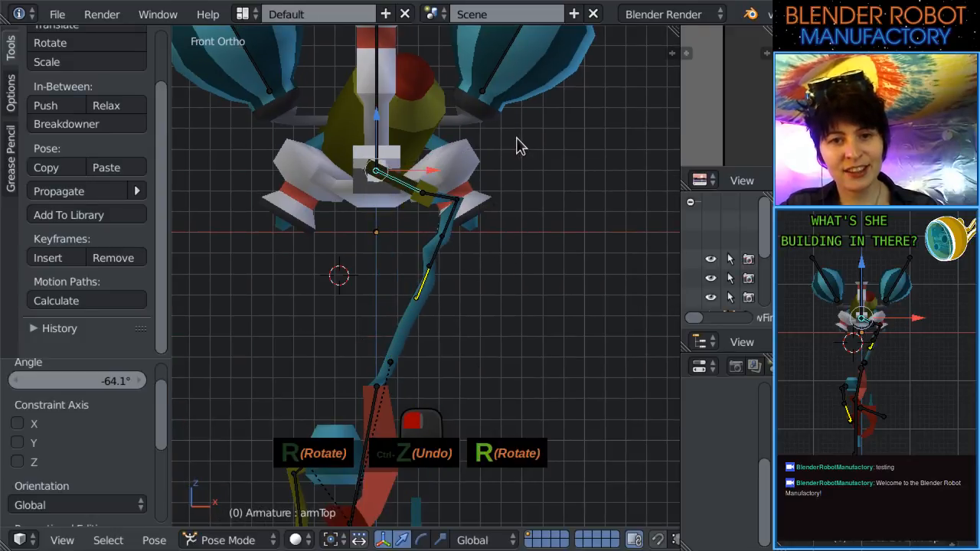
key(ctrl+z)
Try rotating the Jelly1 bone in front view, undo it, and rotate the bone again by about -74.3°.
scroll(390, 230, up, 3)
right_click(339, 182)
key(r)
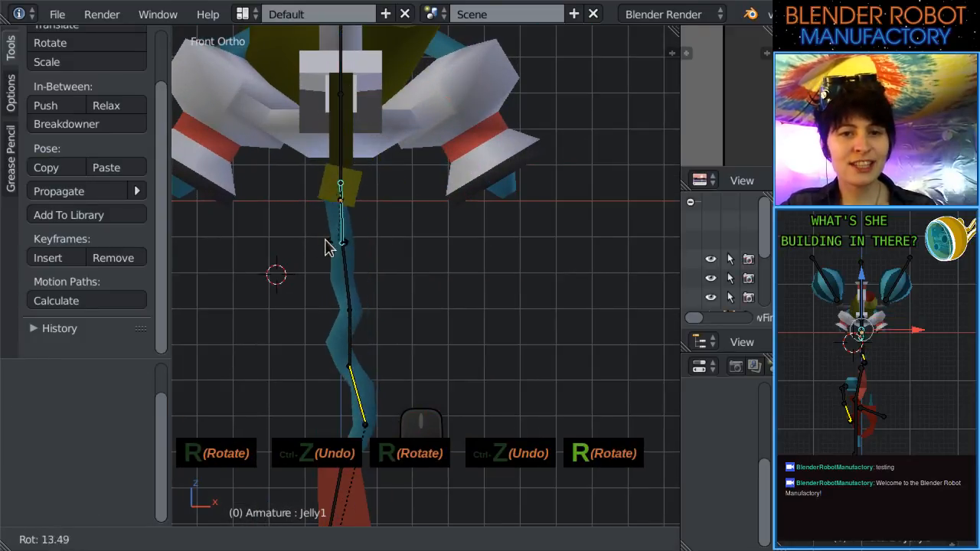
click(279, 211)
key(ctrl+z)
key(r)
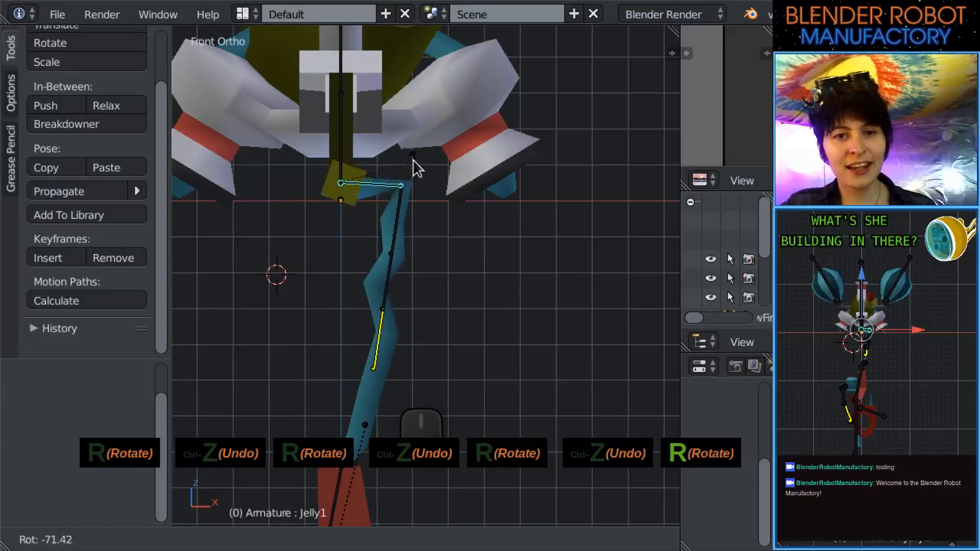
click(400, 176)
Try rotating the armTop bone about -48°, and undo it together with the last Jelly1 rotation.
shift+middle_drag(400, 175, 417, 251)
right_click(402, 166)
key(r)
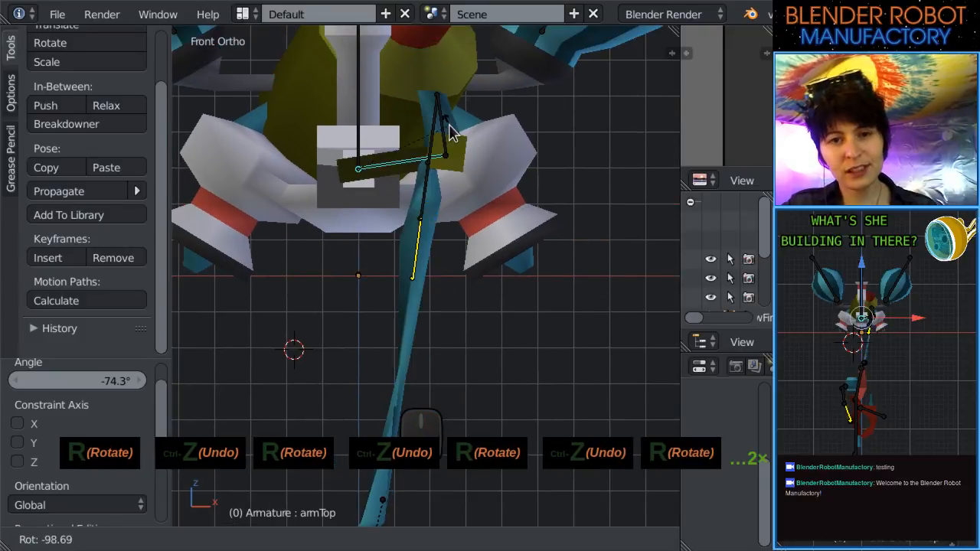
click(439, 211)
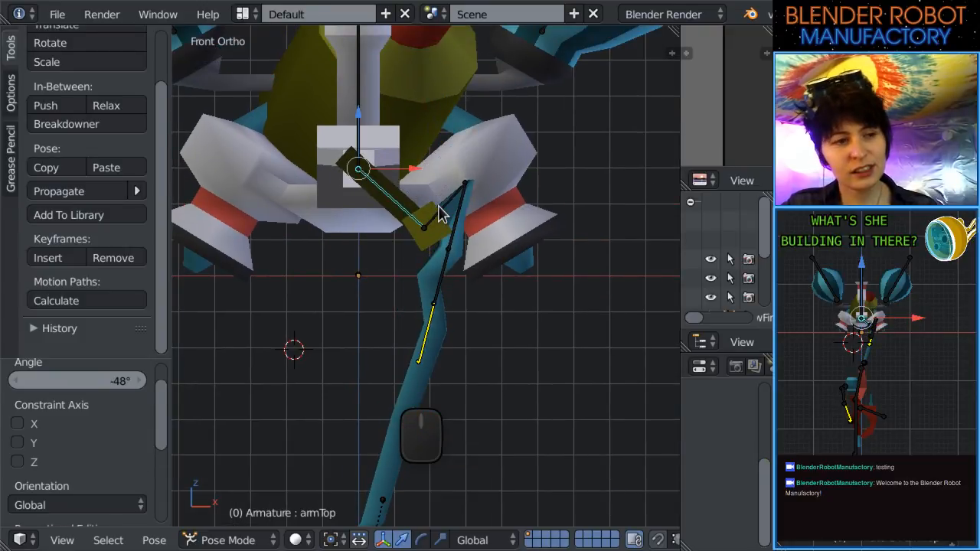
key(ctrl+z)
key(ctrl+z)
key(ctrl+z)
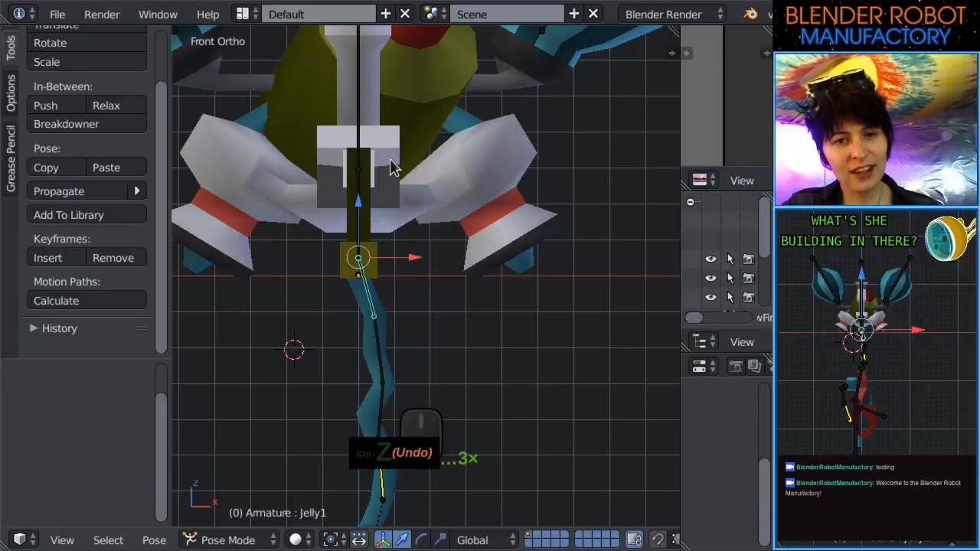
Examine how the hose, arm and jets line up from the front, right and angled views.
scroll(390, 168, down, 5)
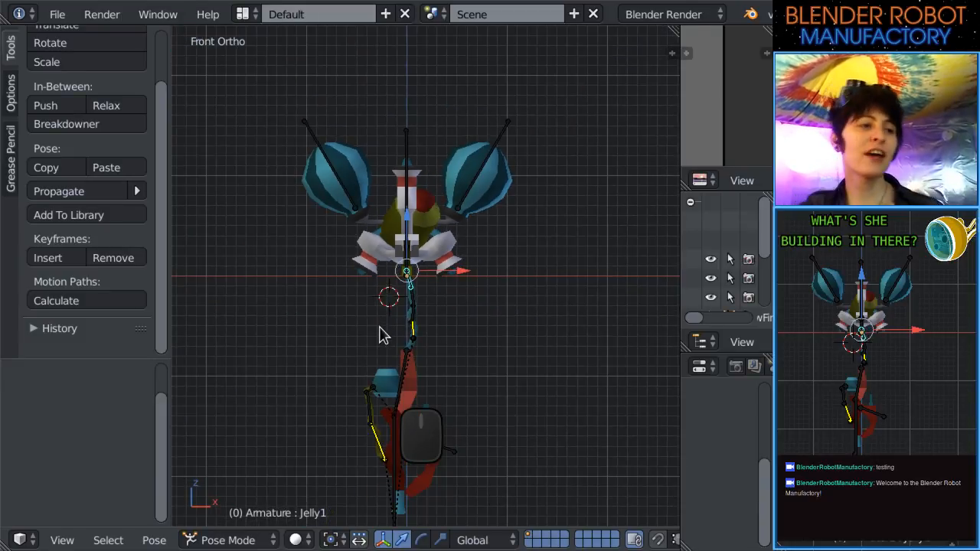
key(KP_3)
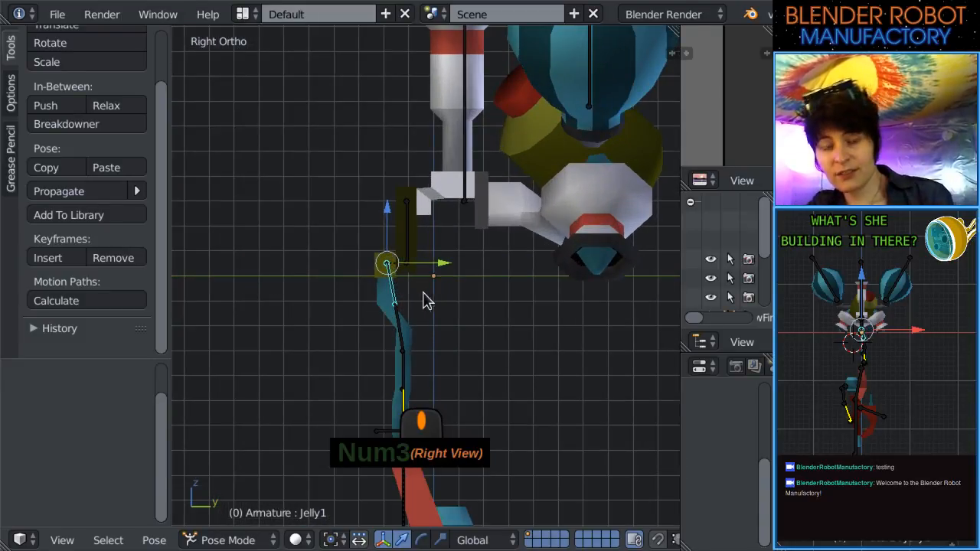
scroll(376, 344, down, 3)
key(KP_1)
scroll(406, 343, down, 2)
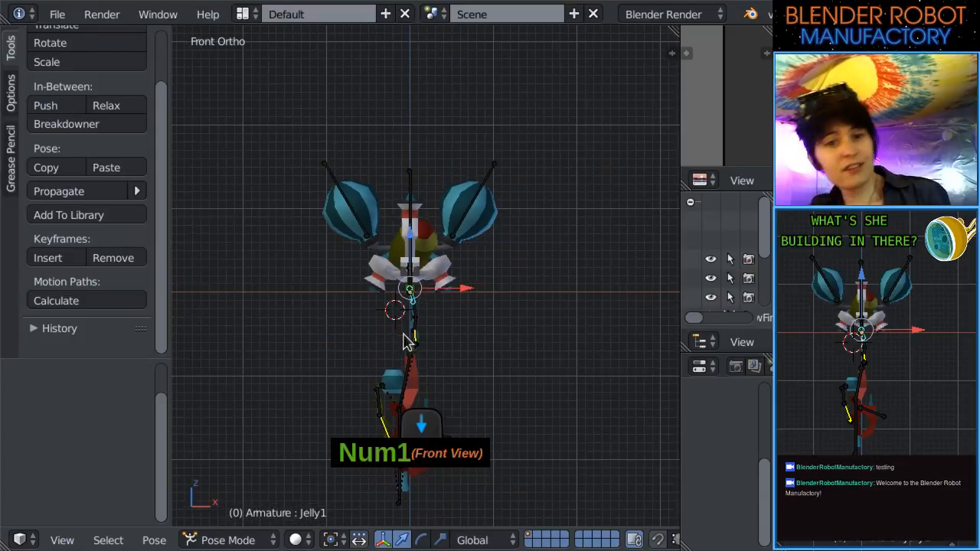
middle_drag(411, 313, 362, 222)
scroll(361, 222, up, 3)
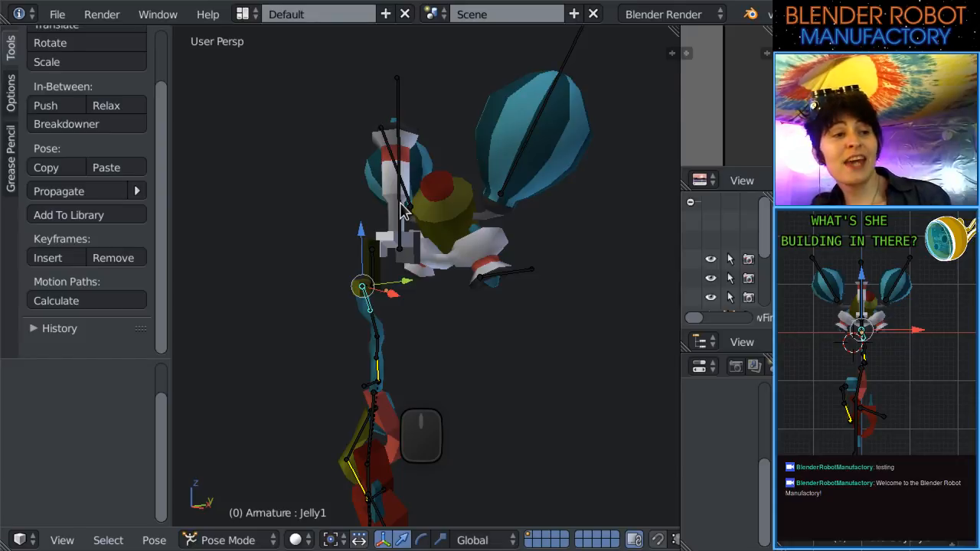
middle_drag(414, 264, 462, 290)
key(KP_1)
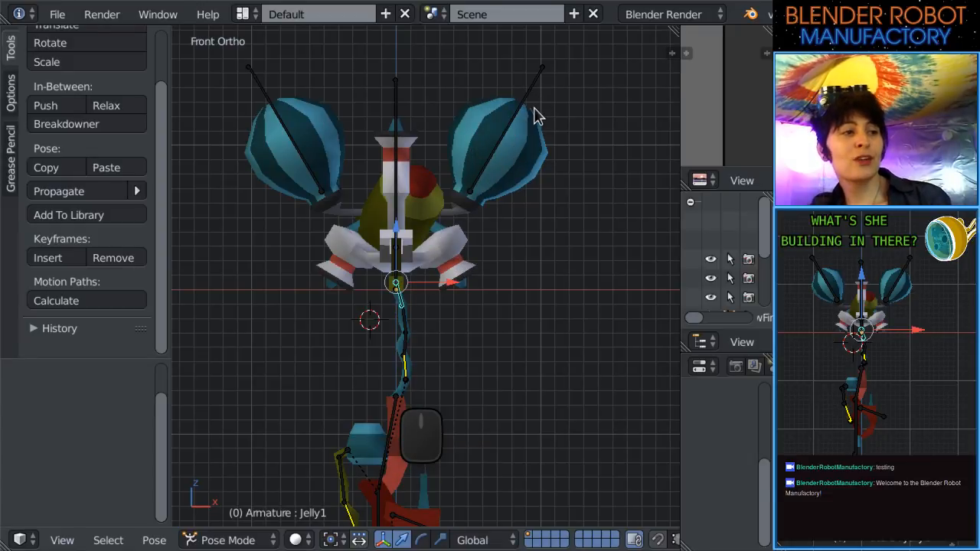
scroll(496, 186, down, 3)
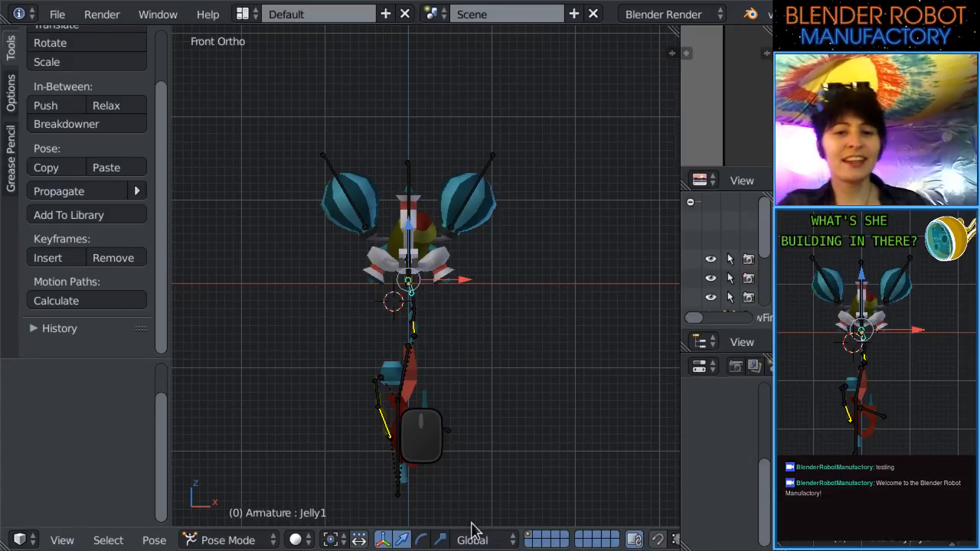
shift+scroll(518, 357, down, 2)
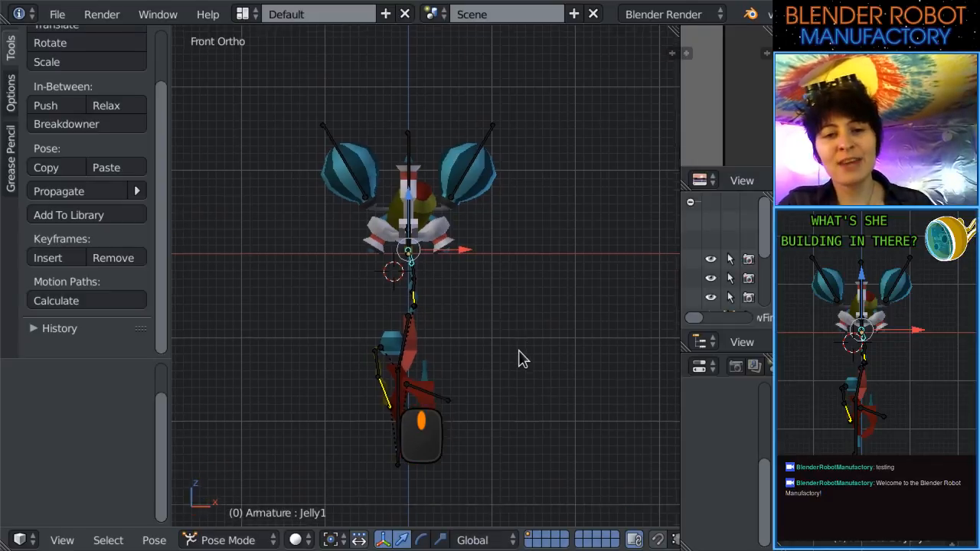
scroll(519, 360, up, 5)
scroll(518, 245, down, 2)
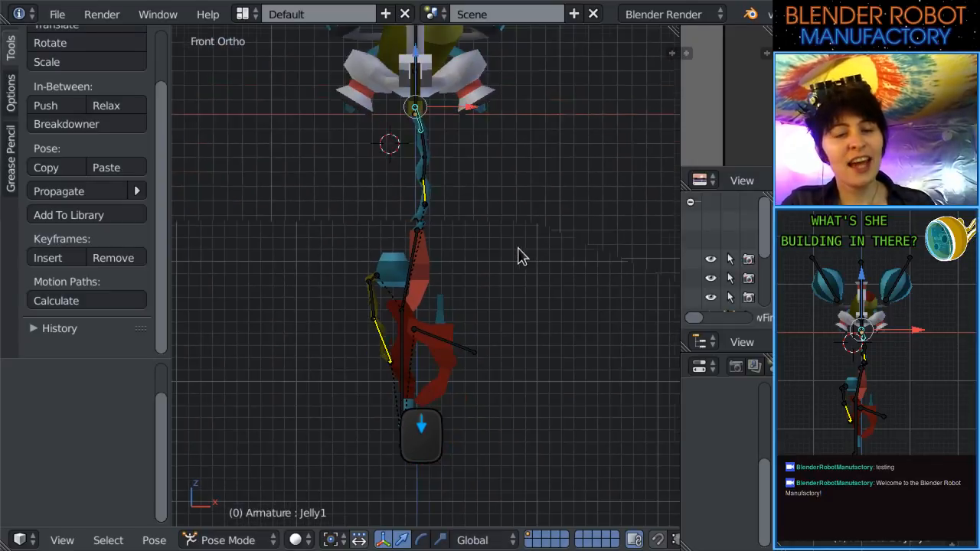
shift+scroll(521, 268, up, 2)
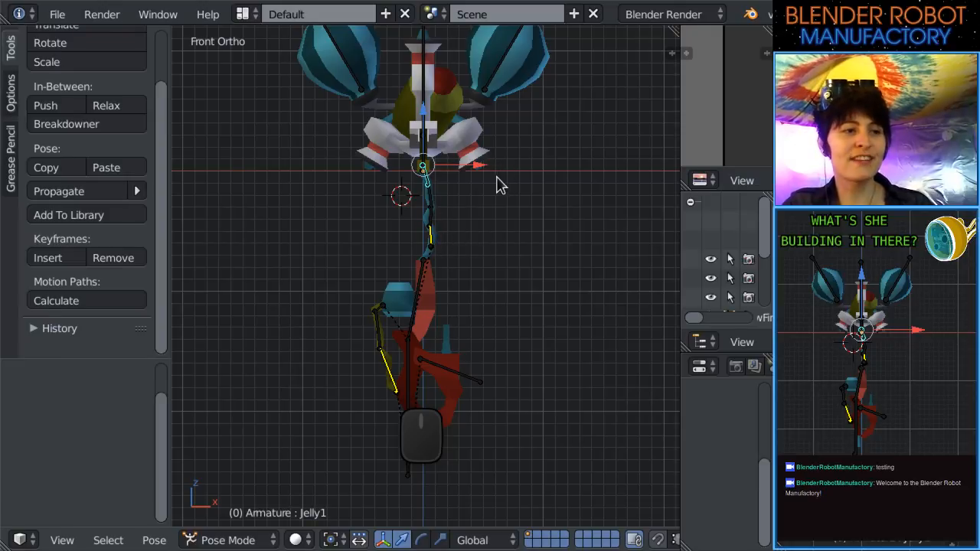
shift+scroll(475, 245, down, 3)
shift+scroll(476, 332, up, 1)
scroll(449, 407, up, 5)
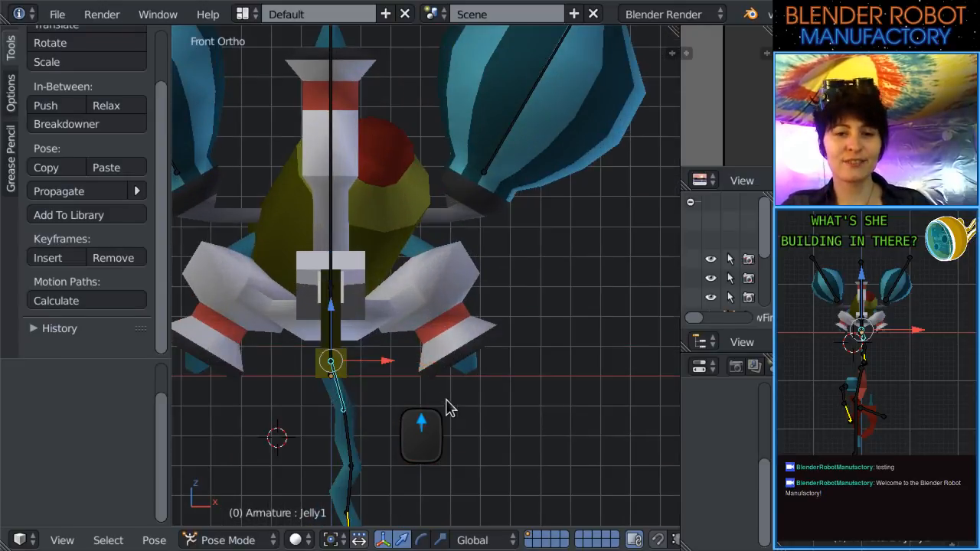
scroll(502, 321, down, 3)
Select the centralJet bone and check it in Edit Mode from the right view.
middle_drag(501, 329, 443, 304)
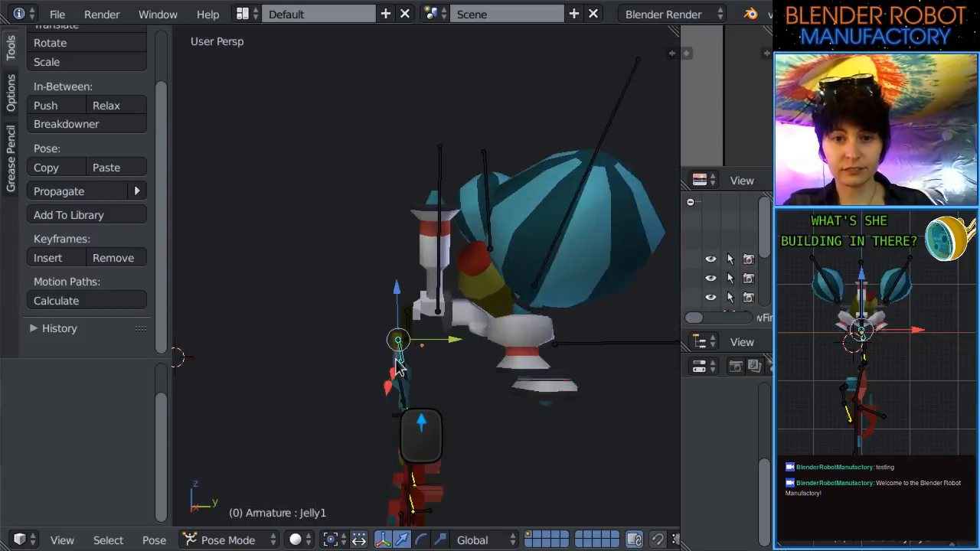
scroll(440, 303, up, 2)
right_click(439, 301)
right_click(443, 304)
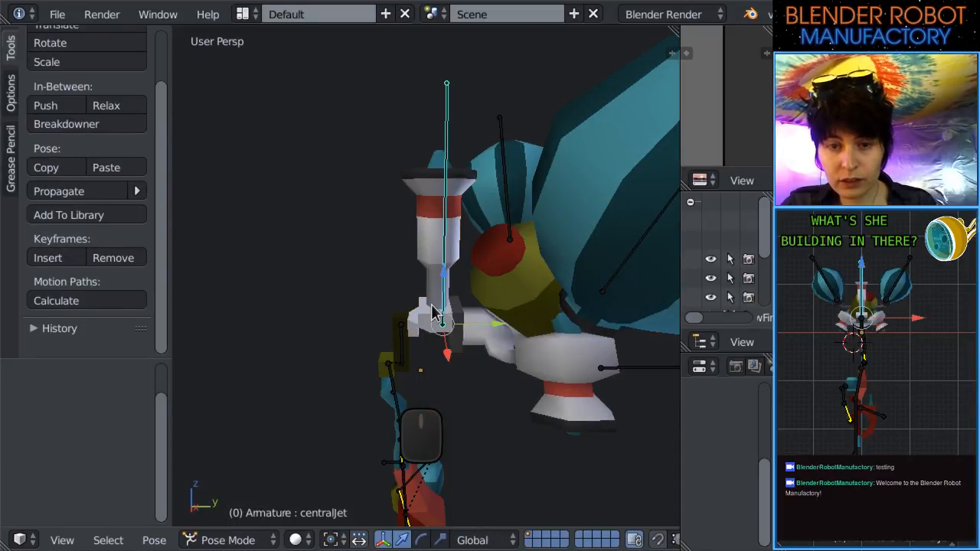
key(KP_3)
key(Tab)
scroll(430, 314, down, 2)
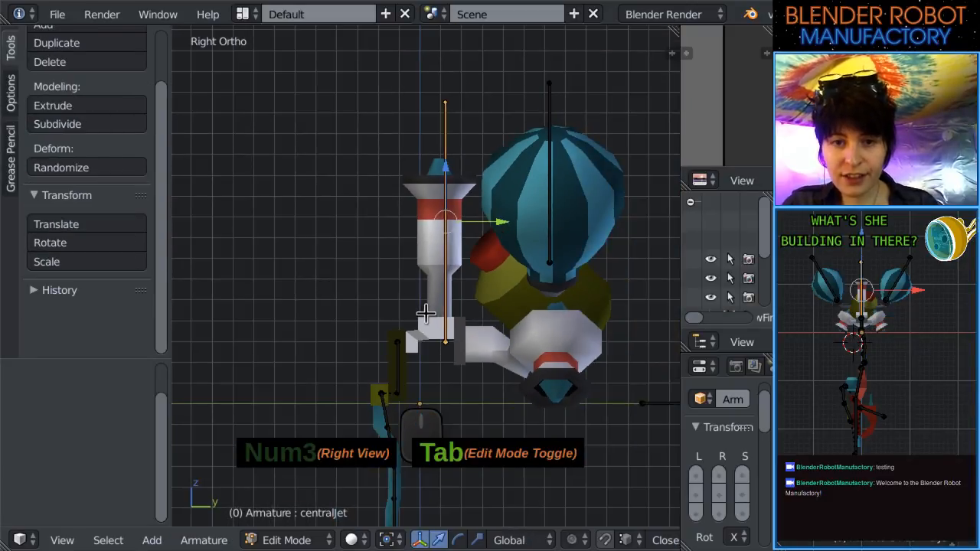
scroll(429, 302, up, 2)
key(Tab)
Delete the centralJet bone from the armature in Edit Mode, and leave Edit Mode.
right_click(433, 300)
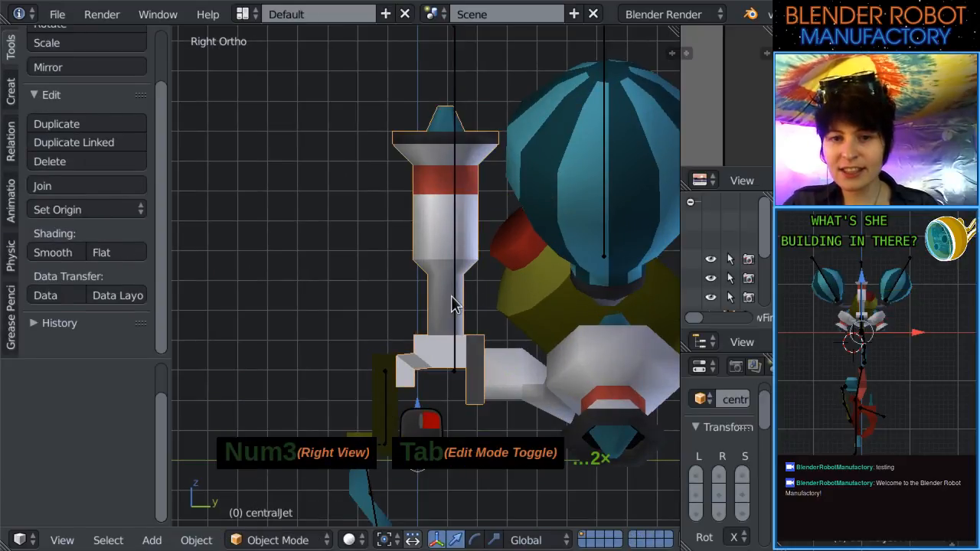
right_click(451, 300)
key(Tab)
key(Delete)
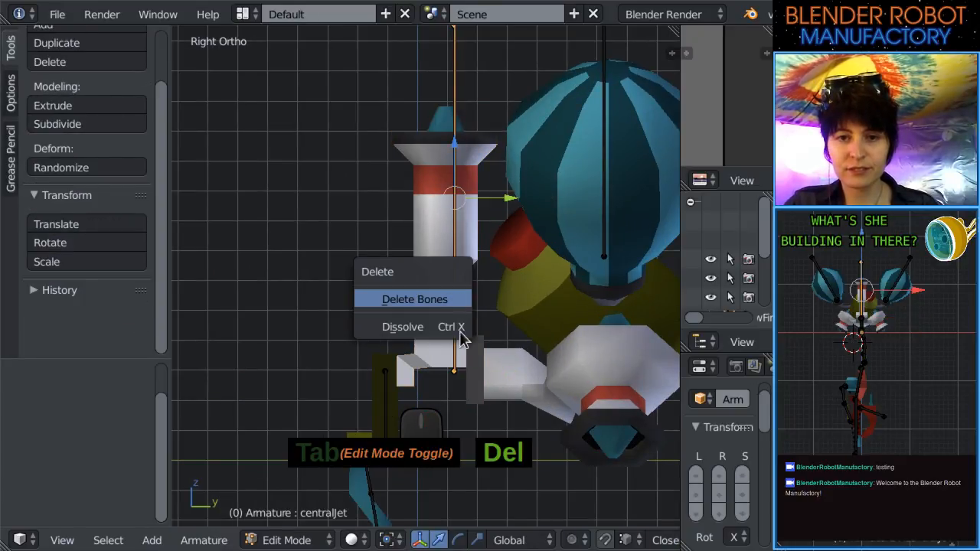
key(Escape)
scroll(455, 280, down, 3)
key(Delete)
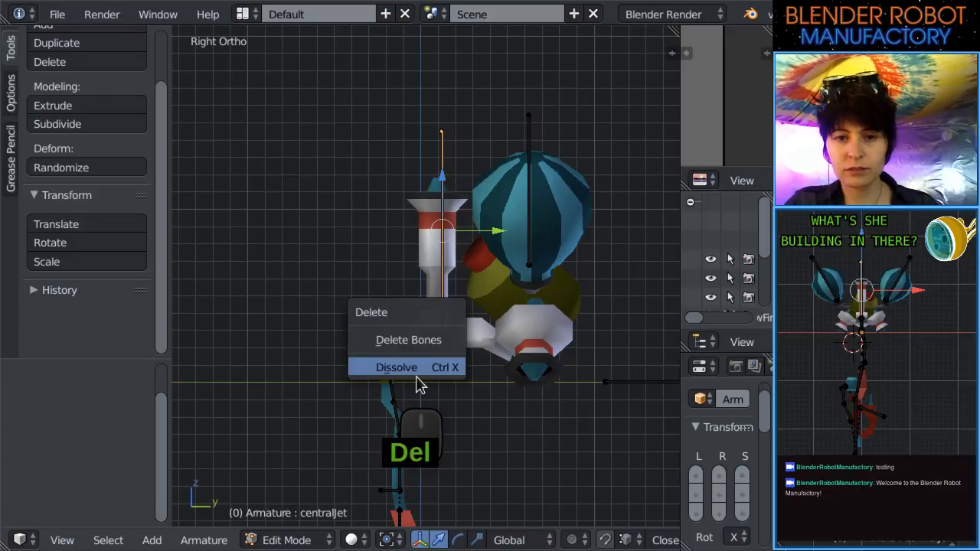
click(416, 343)
key(Tab)
Select the centralJet mesh, try moving it in right view, and undo the move.
right_click(452, 331)
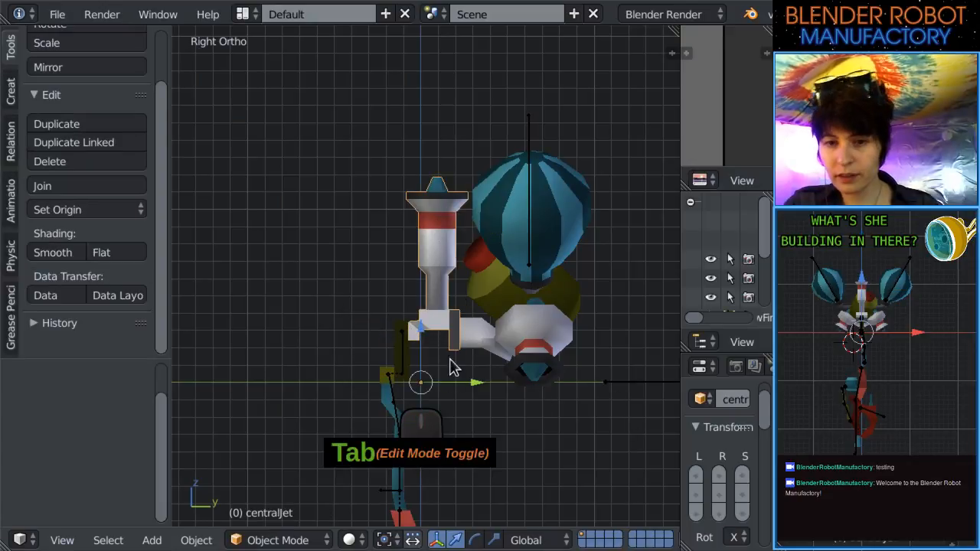
scroll(460, 414, down, 2)
key(g)
click(394, 324)
key(ctrl+z)
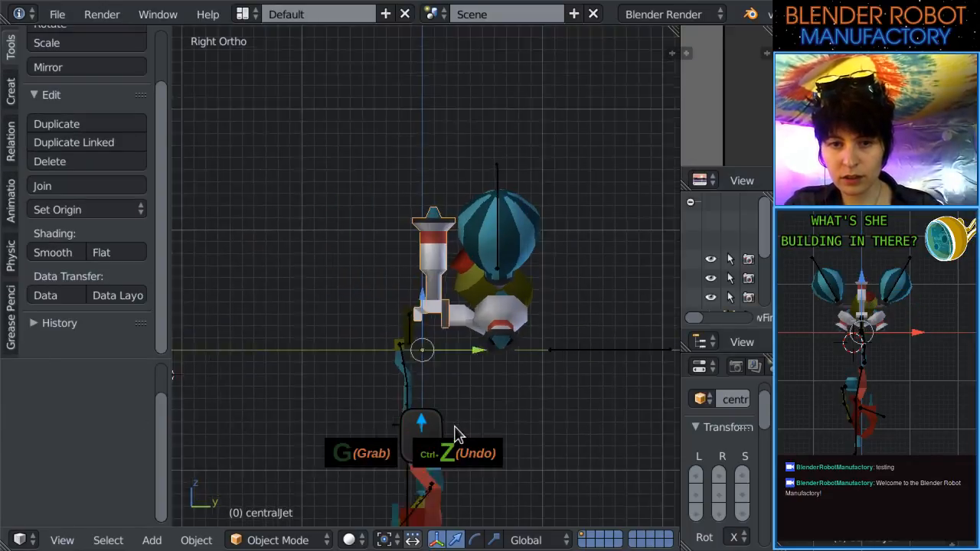
Widen the Properties editor and remove the centralJet vertex group from the centralJet mesh.
scroll(455, 433, up, 3)
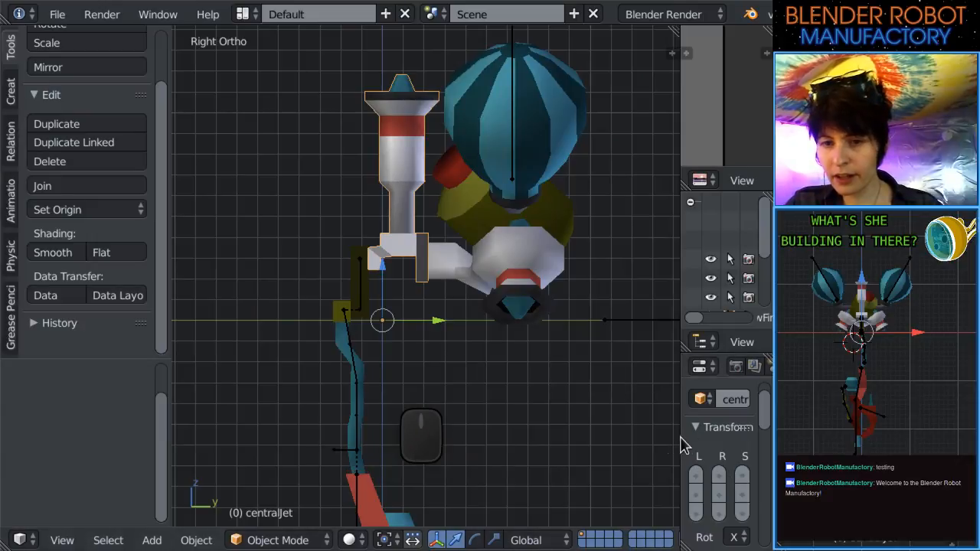
drag(681, 439, 519, 438)
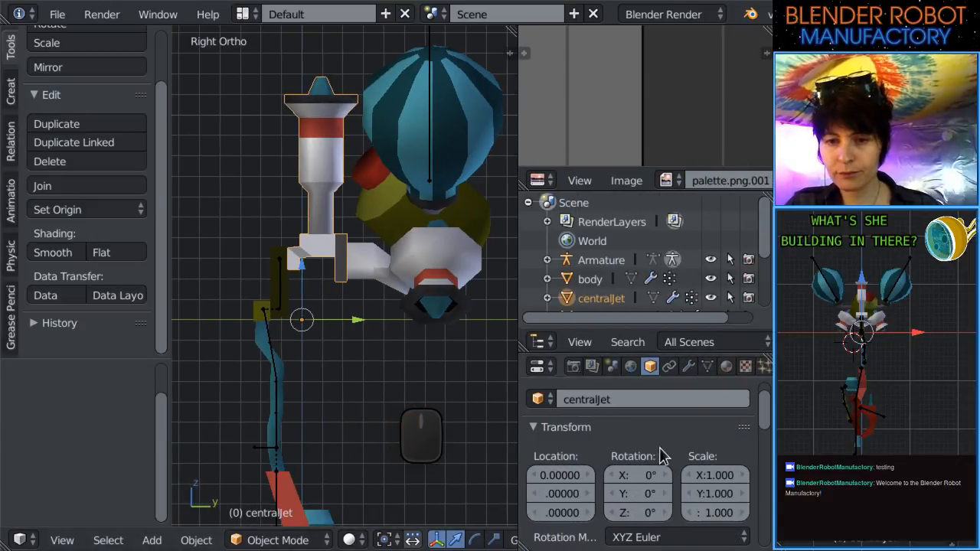
click(706, 367)
scroll(666, 448, up, 2)
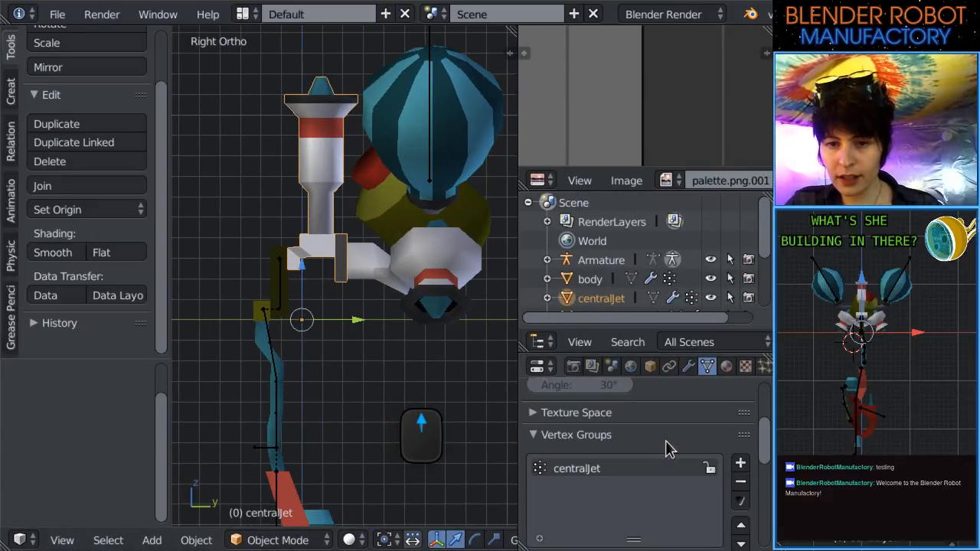
scroll(329, 290, up, 3)
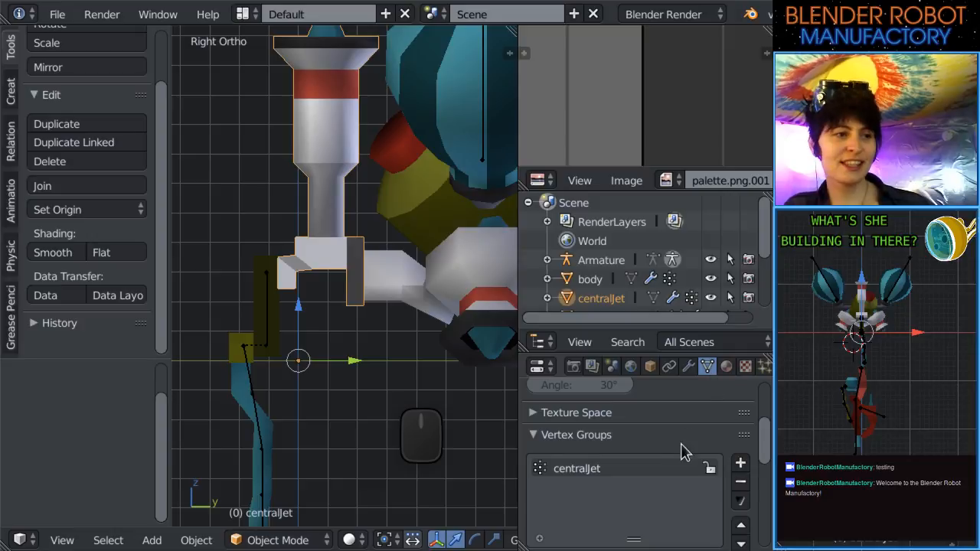
click(740, 482)
Check the vertex group of the clawTop mesh, and reselect the centralJet mesh in front view.
scroll(276, 192, up, 1)
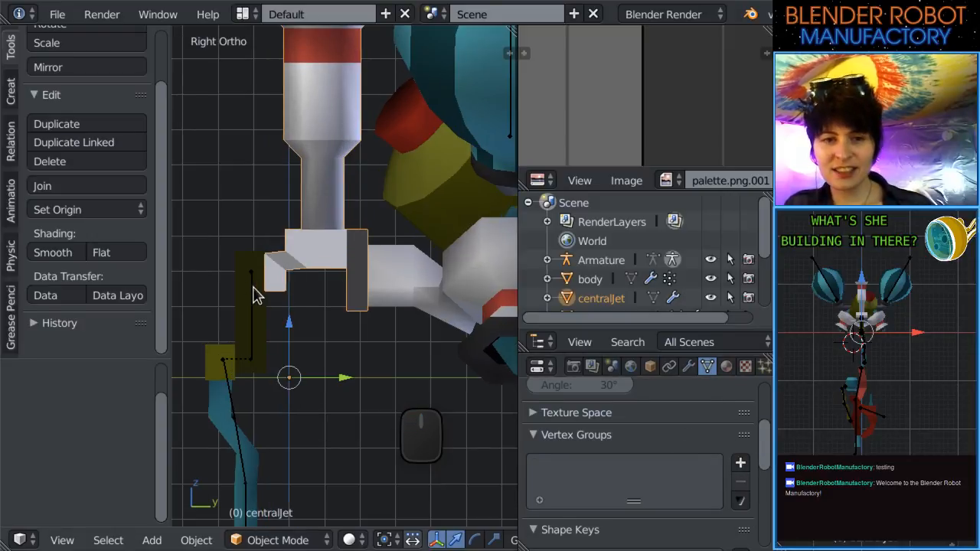
right_click(258, 291)
right_click(264, 321)
scroll(264, 321, down, 3)
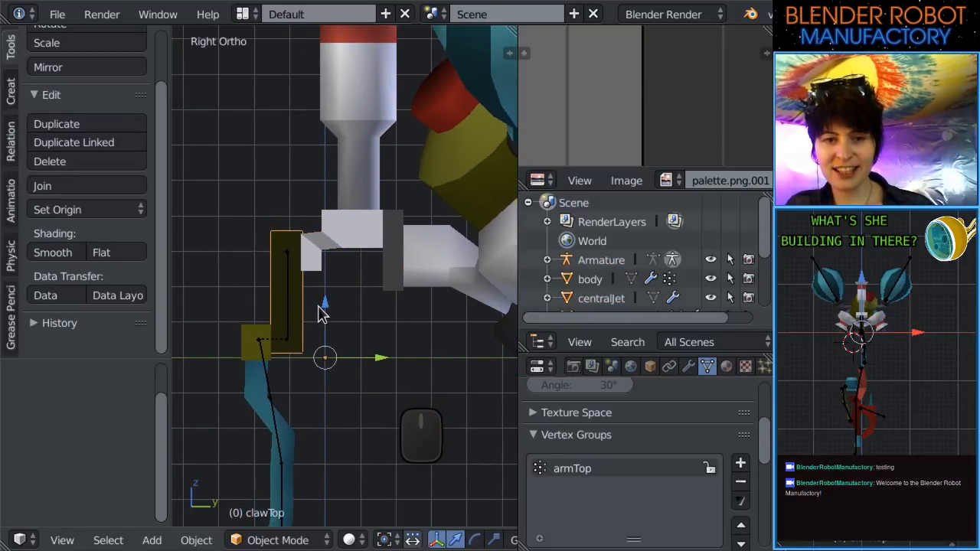
right_click(316, 353)
key(KP_1)
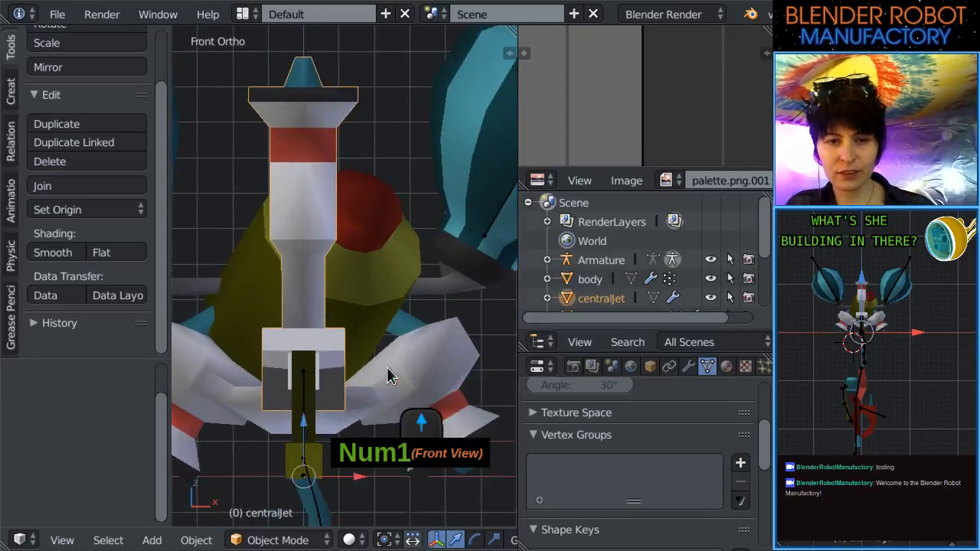
Examine the joint between the centralJet mesh and the arm's upper end up close in solid and wireframe shading.
scroll(334, 376, up, 3)
scroll(391, 257, up, 1)
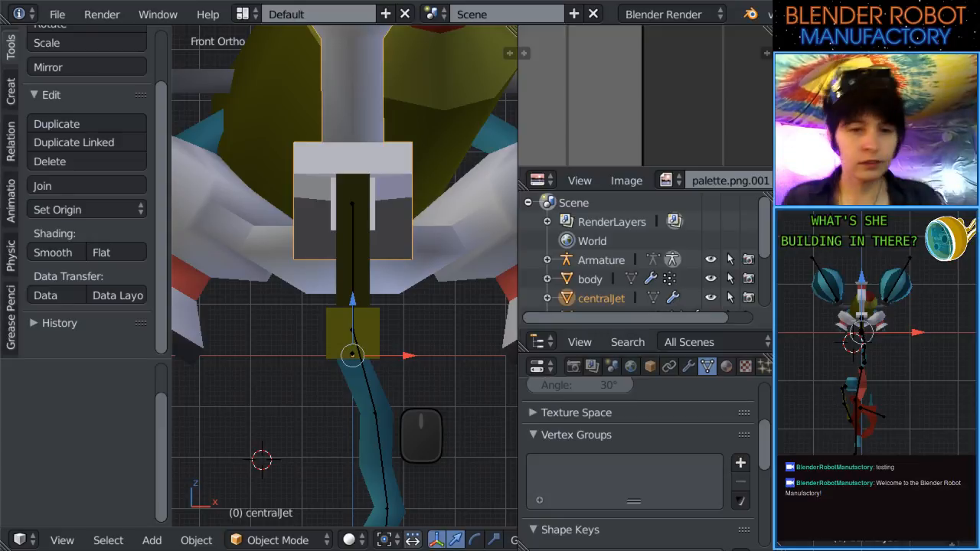
scroll(422, 394, up, 2)
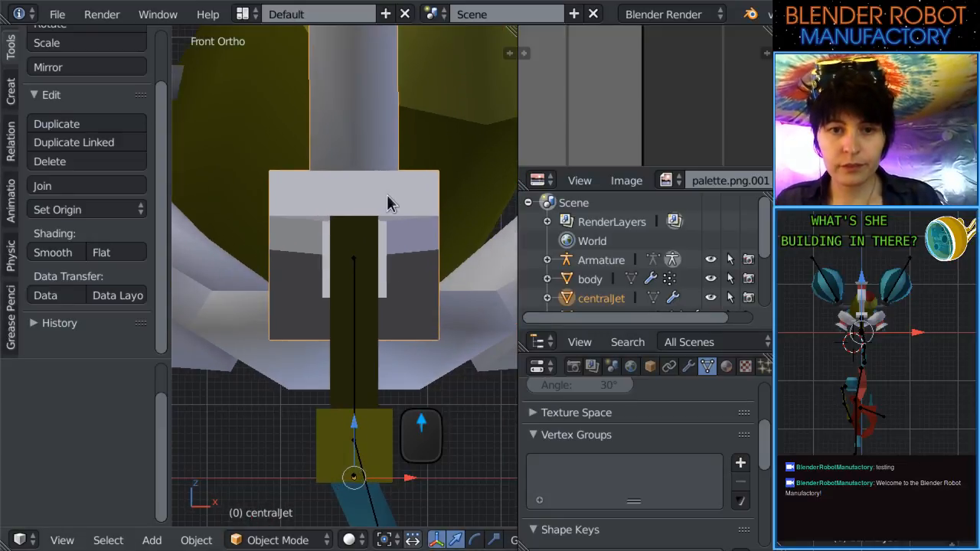
scroll(355, 264, up, 3)
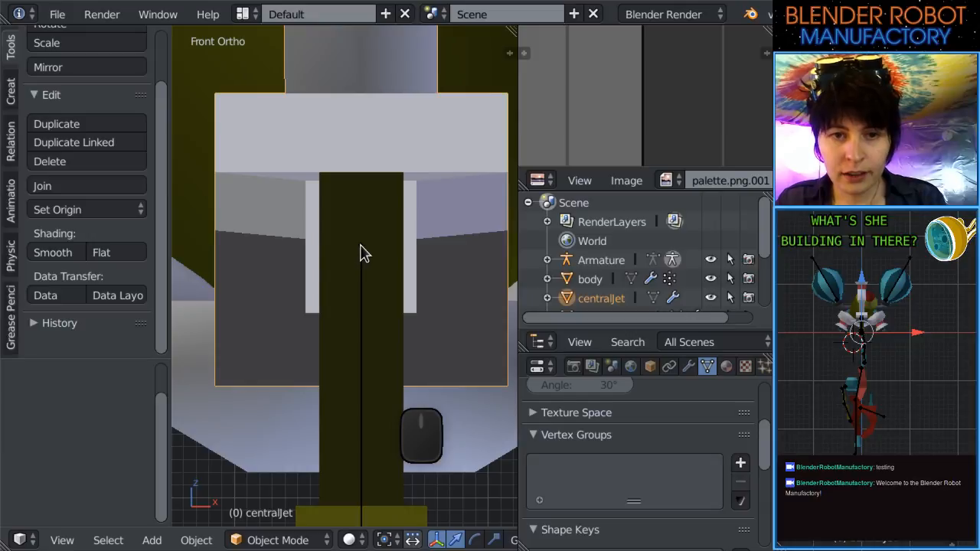
key(z)
scroll(379, 264, up, 2)
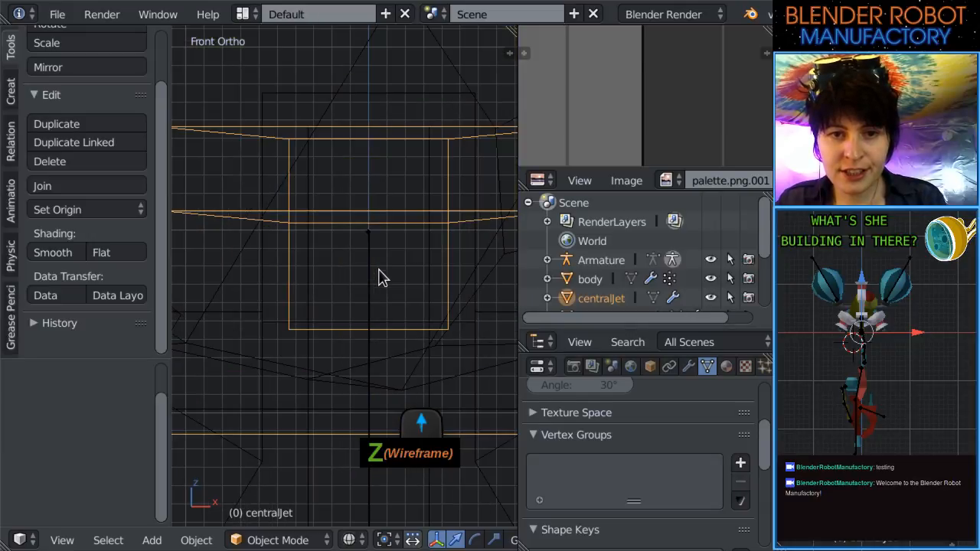
shift+middle_drag(381, 253, 363, 308)
key(z)
scroll(365, 317, down, 4)
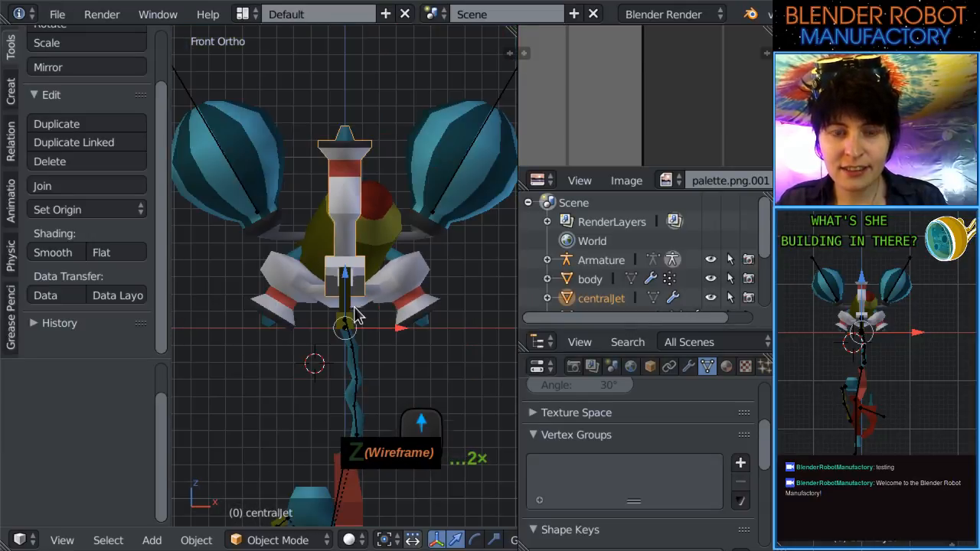
Place the 3D cursor at the arm's upper joint and set the centralJet mesh's origin to the 3D cursor.
scroll(357, 310, up, 4)
key(z)
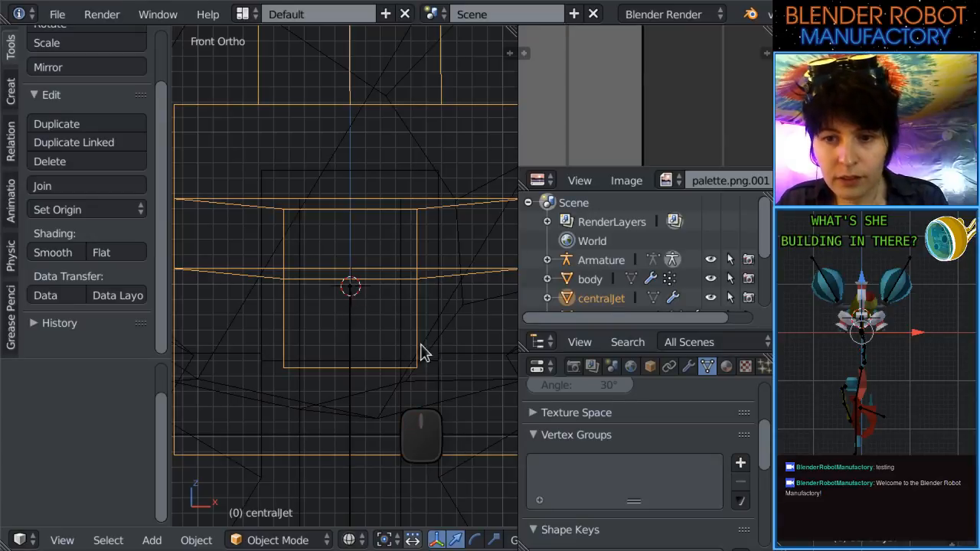
scroll(595, 409, down, 7)
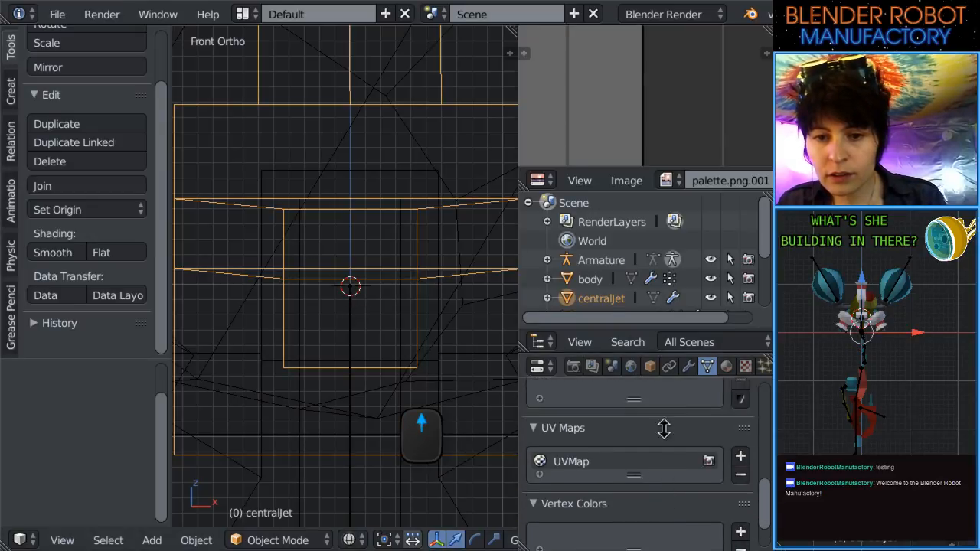
scroll(663, 429, up, 8)
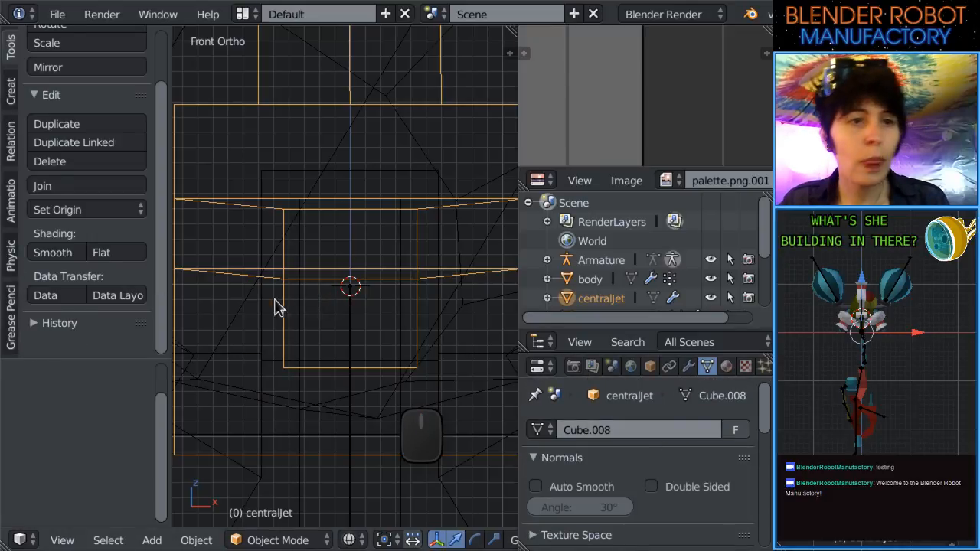
mouse_move(277, 306)
middle_down()
mouse_move(317, 317)
mouse_move(372, 355)
mouse_move(283, 358)
middle_up()
key(z)
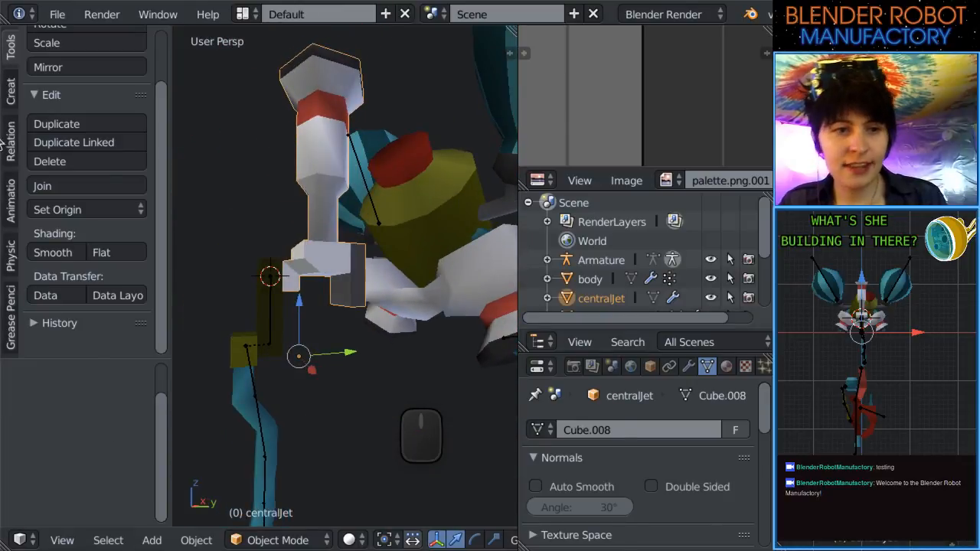
scroll(105, 205, up, 1)
click(105, 197)
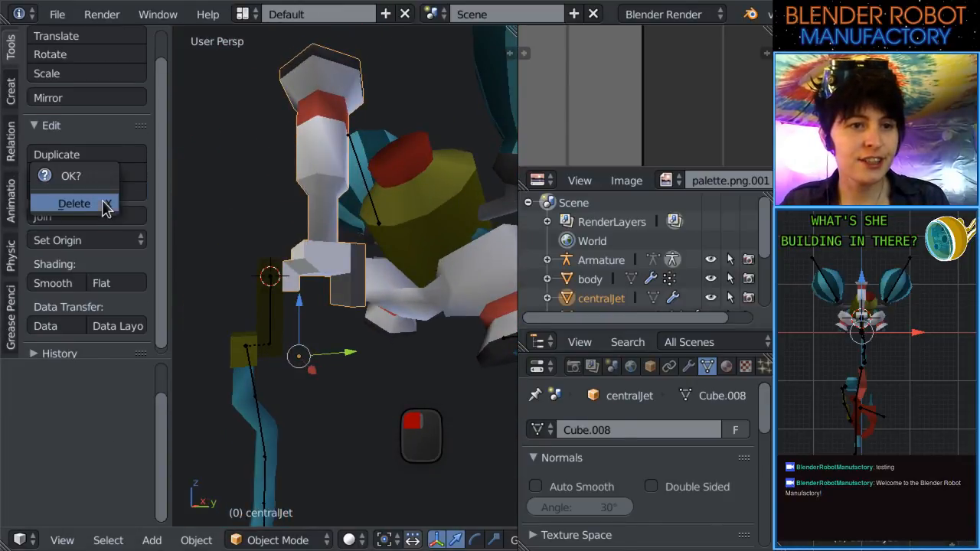
click(53, 241)
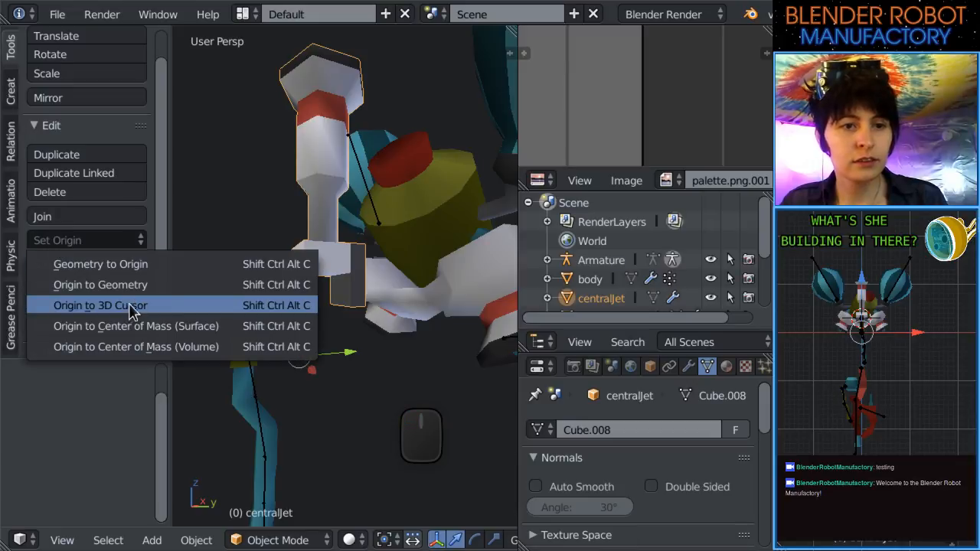
click(86, 304)
Try rotating the centralJet mesh about its new origin in front view, and undo the rotation.
key(KP_1)
key(r)
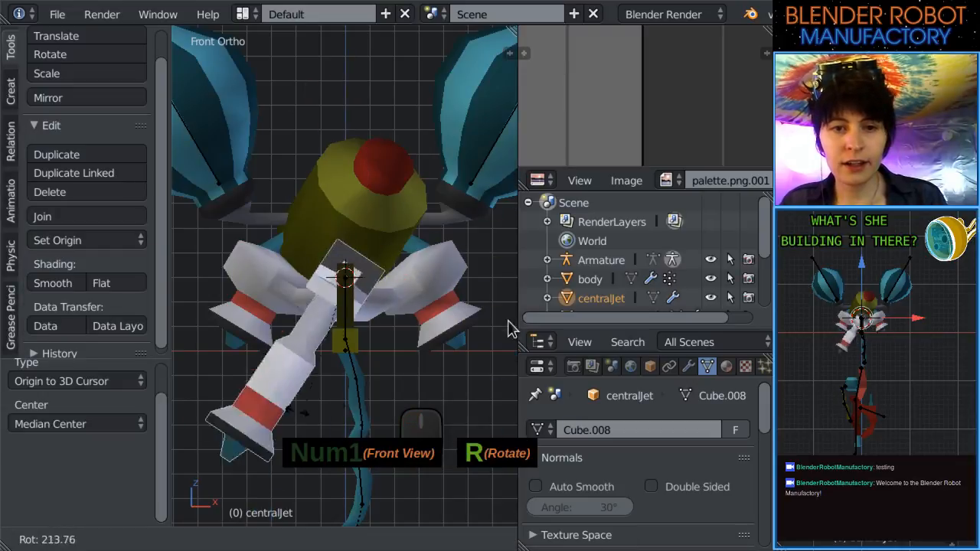
click(353, 345)
key(ctrl+z)
right_click(347, 297)
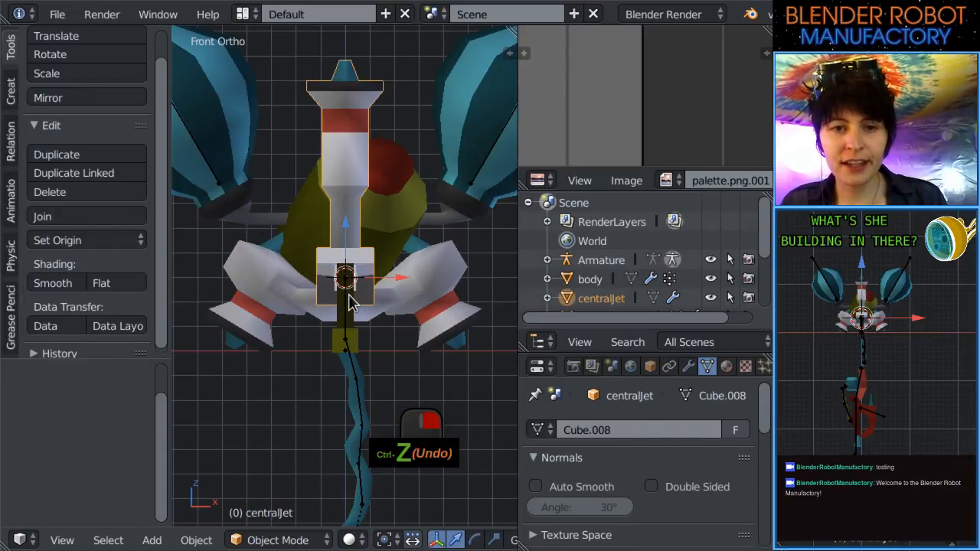
Select the clawTop mesh and set its origin to the 3D cursor in right view.
middle_drag(355, 309, 237, 333)
scroll(309, 318, up, 1)
right_click(292, 316)
key(KP_1)
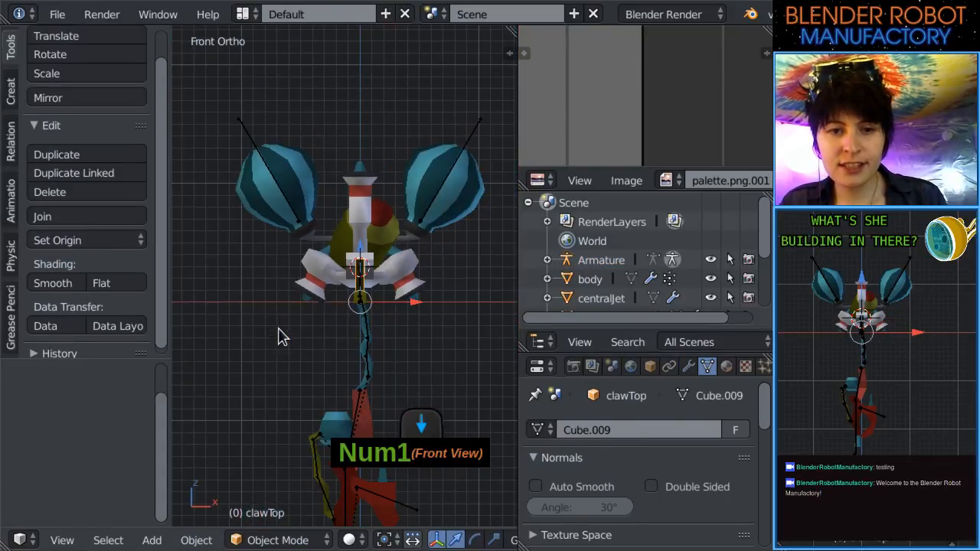
key(KP_3)
scroll(314, 324, up, 3)
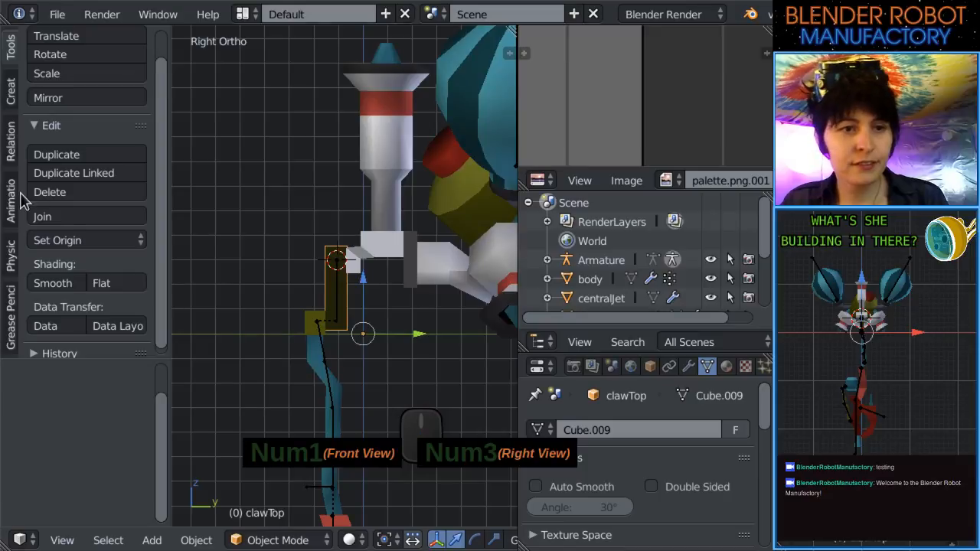
click(76, 242)
click(142, 304)
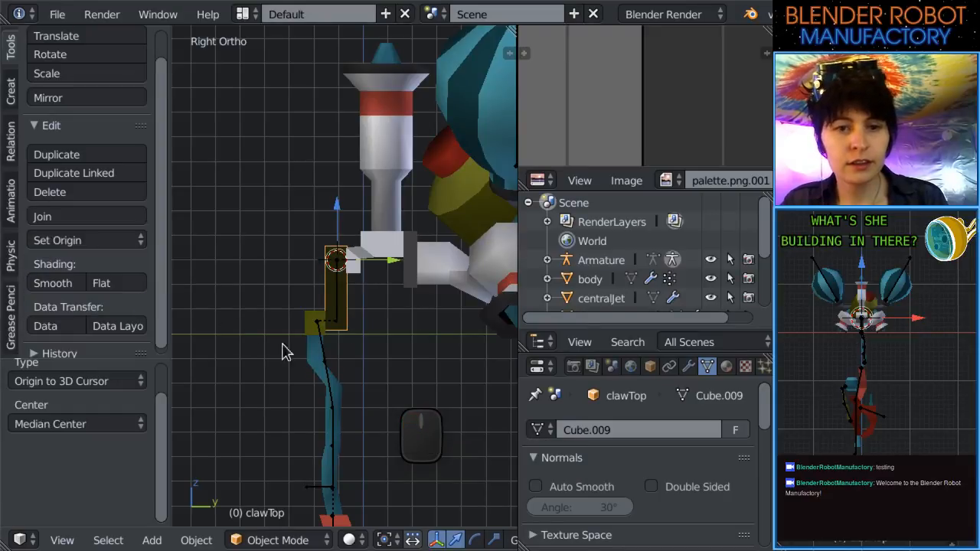
Put the armature into Edit Mode in right view and select the hose's uppermost bone.
middle_drag(284, 350, 419, 223)
scroll(419, 215, down, 4)
middle_drag(376, 197, 363, 289)
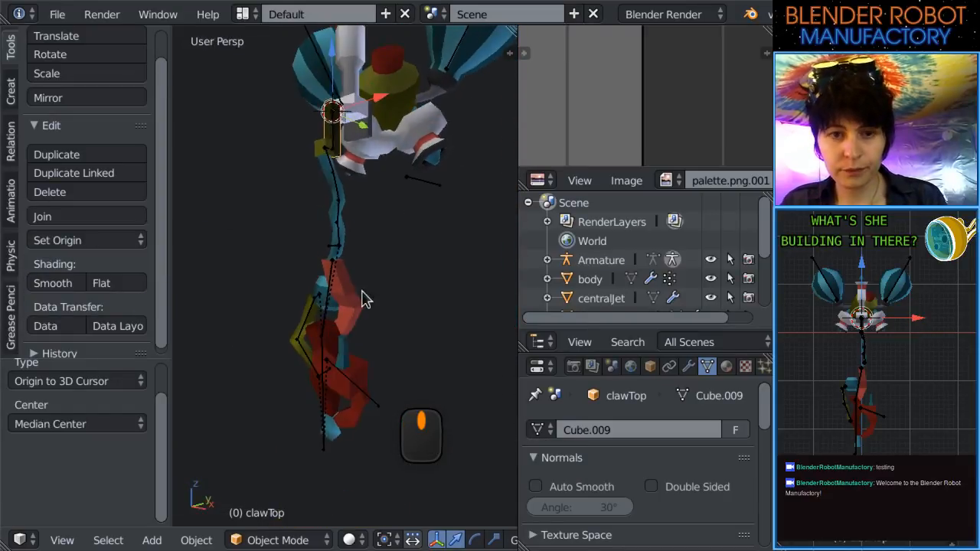
right_click(342, 295)
middle_drag(362, 223, 335, 222)
key(KP_1)
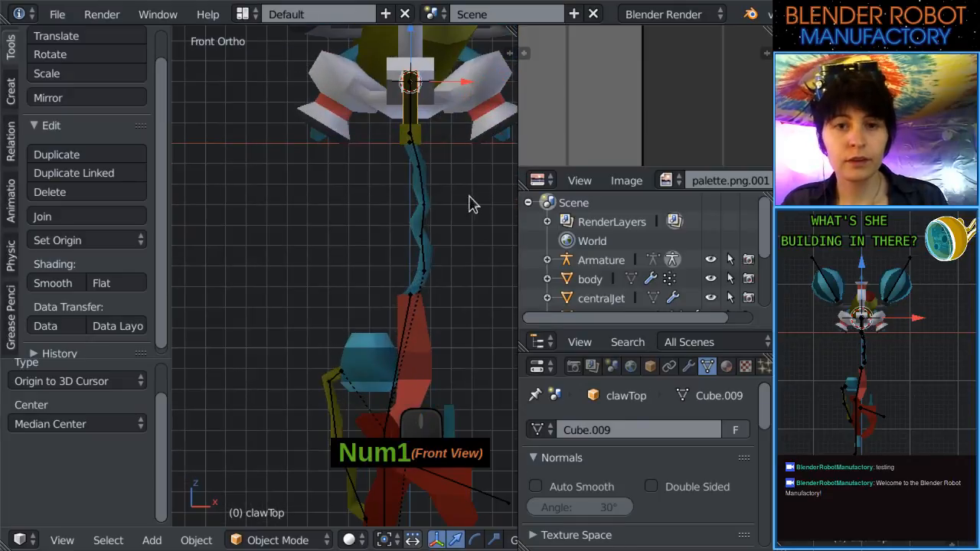
scroll(379, 416, up, 4)
middle_drag(358, 279, 288, 310)
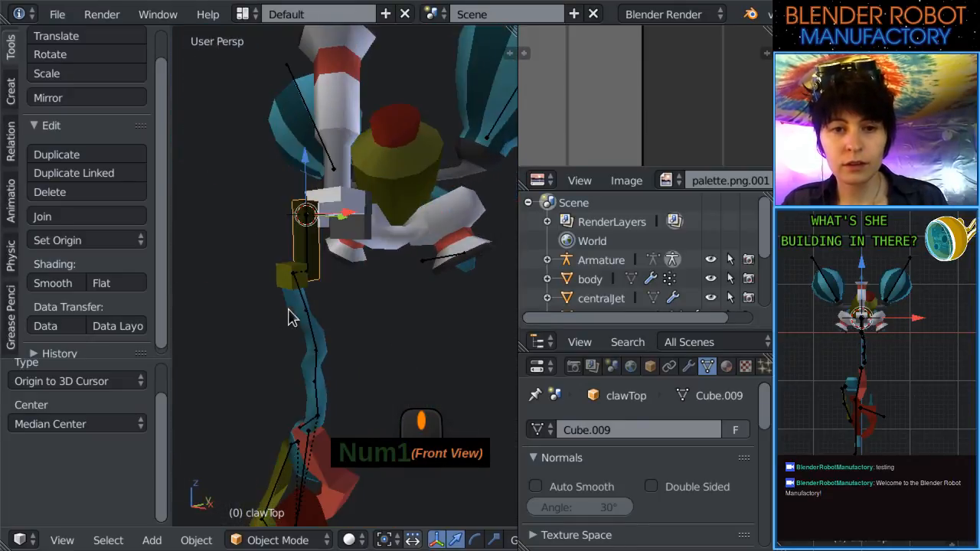
right_click(304, 261)
key(KP_3)
scroll(319, 286, down, 1)
shift+middle_drag(348, 327, 346, 245)
scroll(339, 268, up, 1)
key(Tab)
right_click(296, 196)
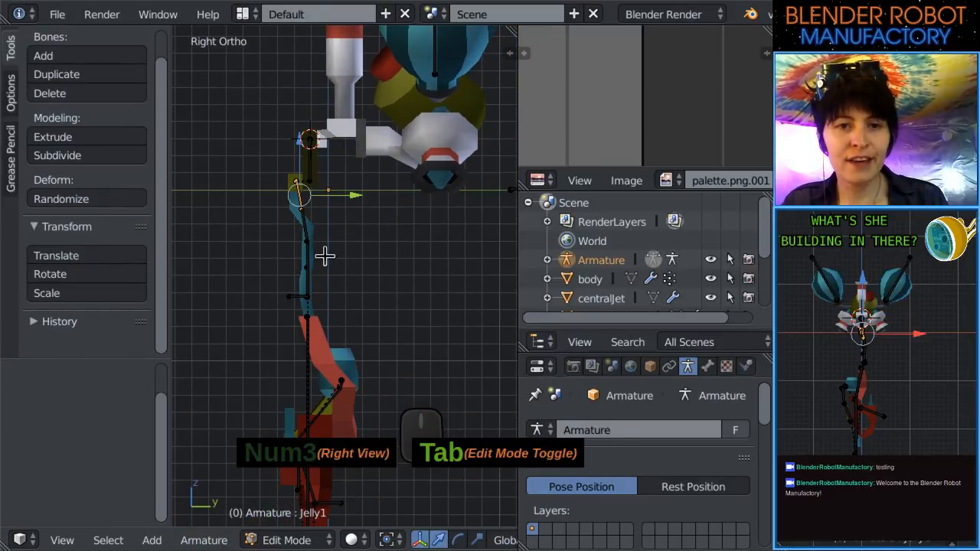
Box-select all hose and claw arm bones, including the upper arm bone, and separate them into their own armature.
scroll(329, 251, down, 3)
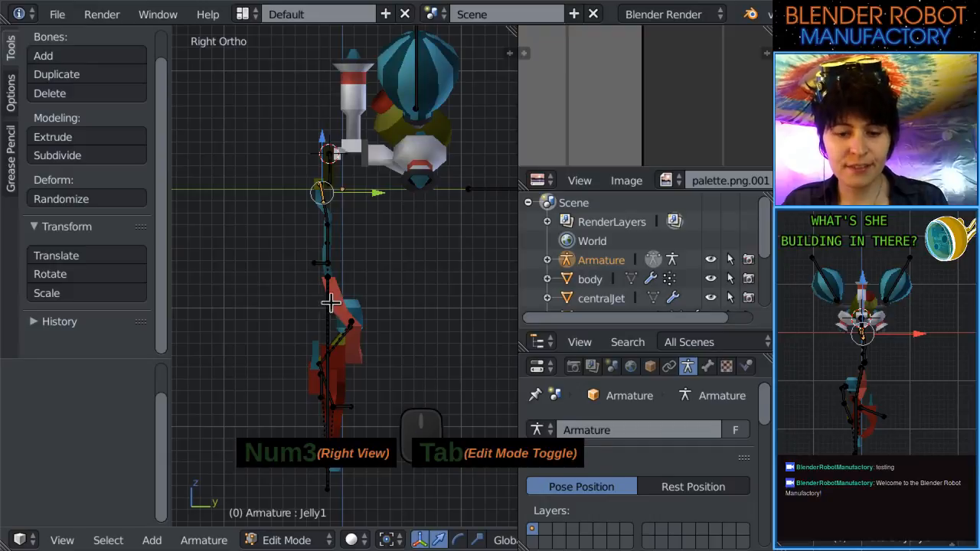
scroll(330, 304, down, 1)
key(b)
drag(370, 475, 276, 214)
scroll(328, 190, up, 3)
scroll(356, 294, up, 3)
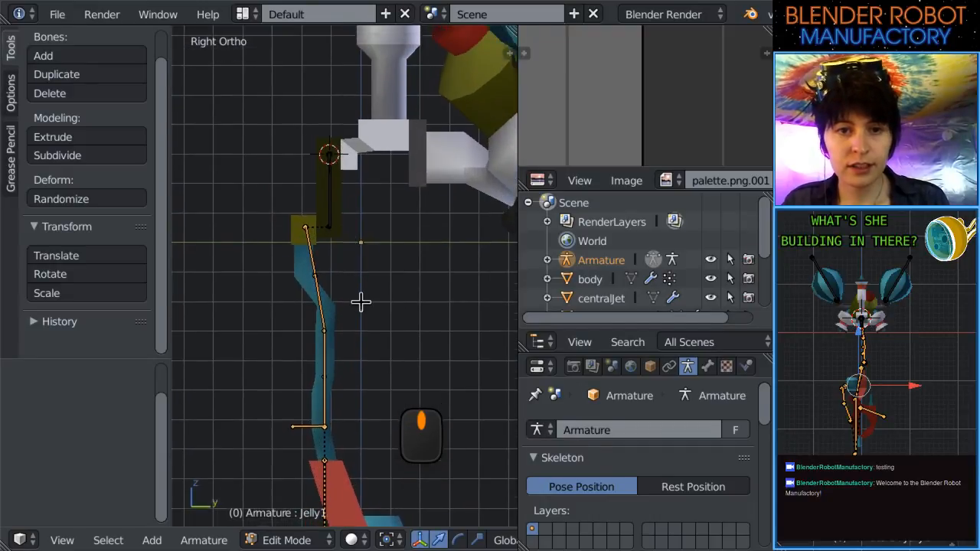
key(b)
drag(348, 319, 284, 141)
scroll(283, 141, down, 2)
scroll(317, 153, down, 2)
key(KP_1)
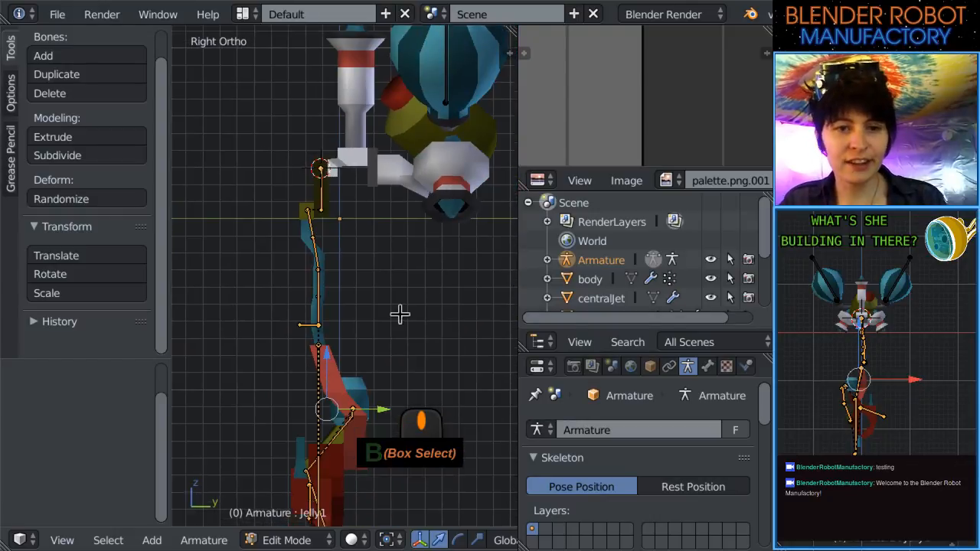
shift+middle_drag(410, 298, 427, 437)
scroll(395, 308, up, 3)
key(KP_3)
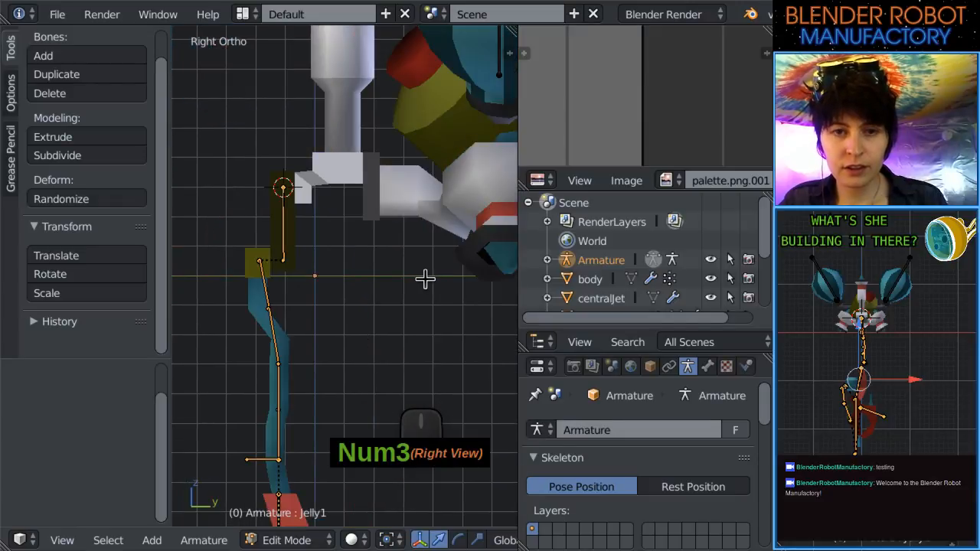
click(198, 540)
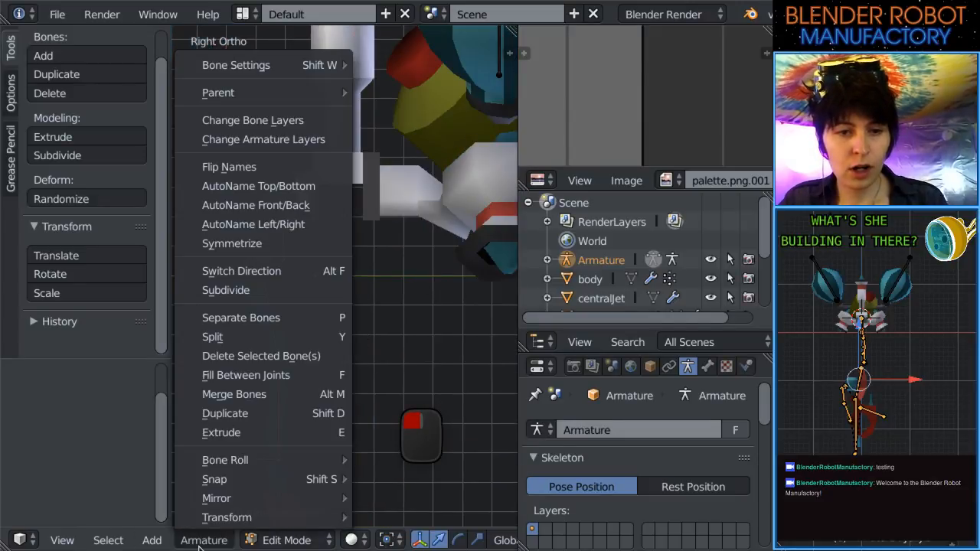
click(305, 317)
click(307, 315)
key(Tab)
right_click(287, 264)
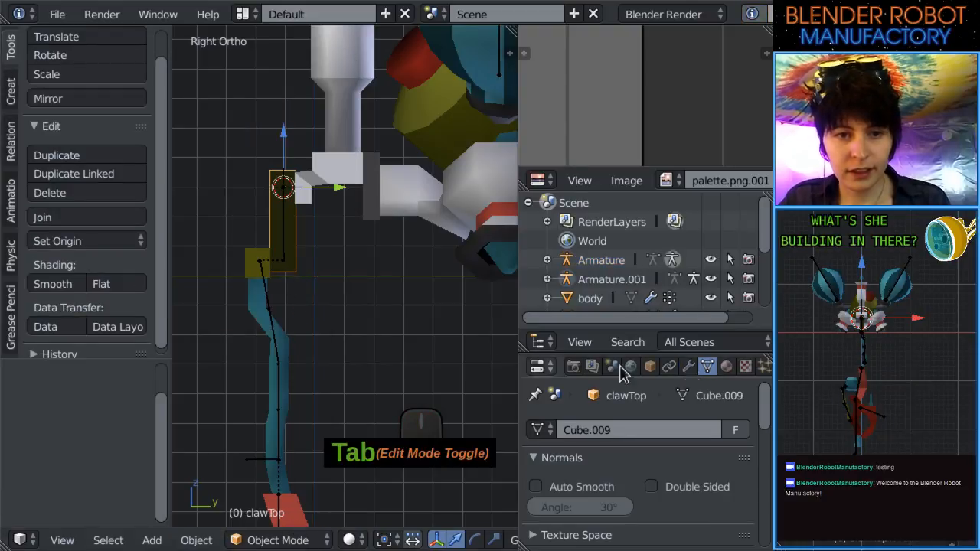
click(687, 366)
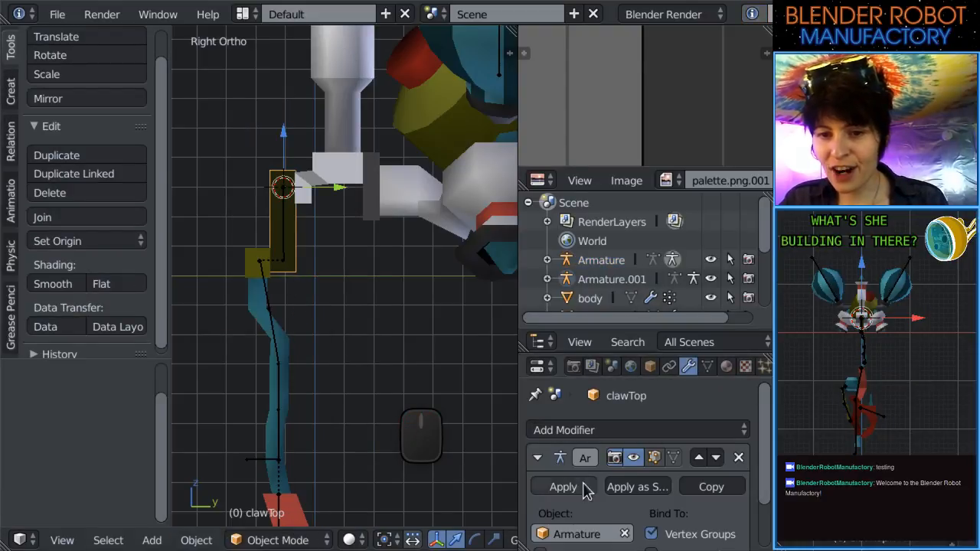
click(591, 535)
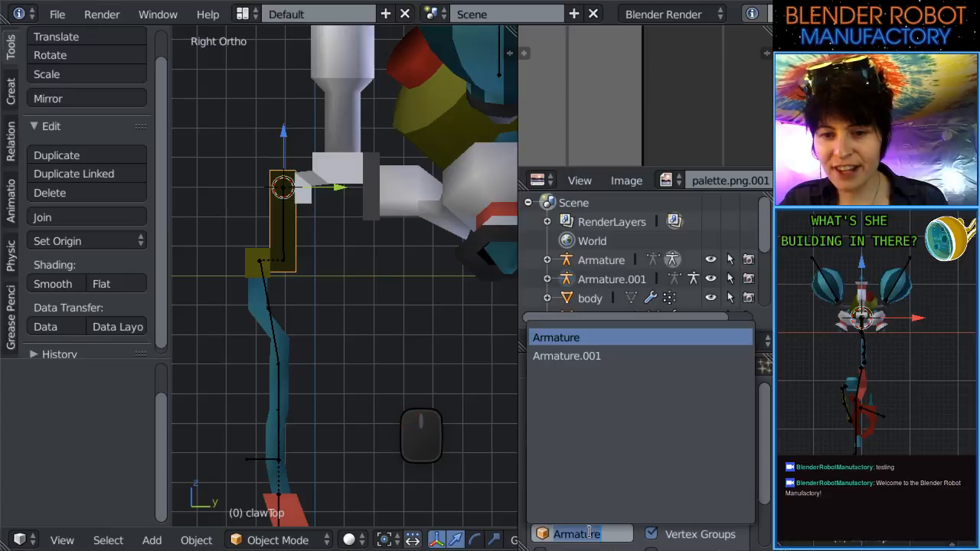
Rename the separated armature as clawArmature and the original armature as bodyArmature.
click(627, 279)
click(638, 393)
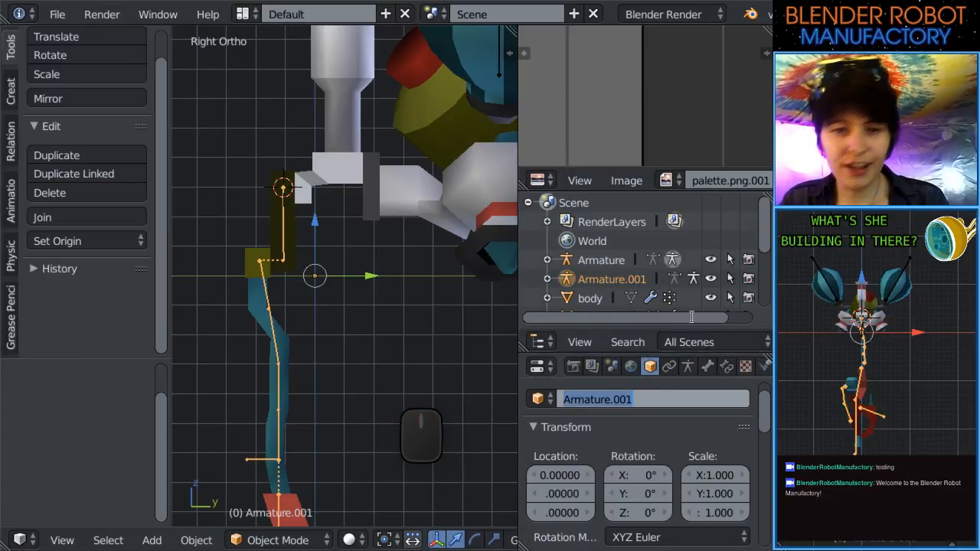
text(clawArmate)
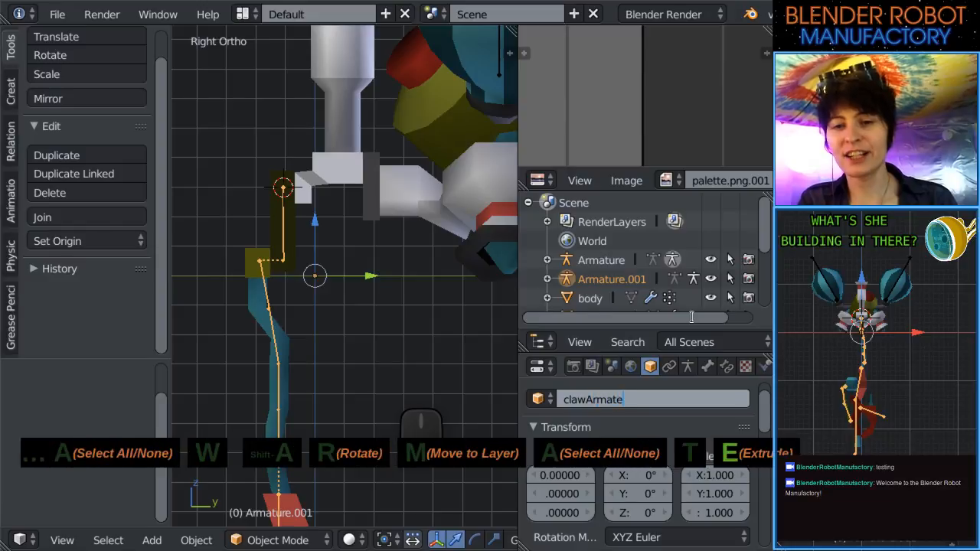
key(BackSpace)
text(ure)
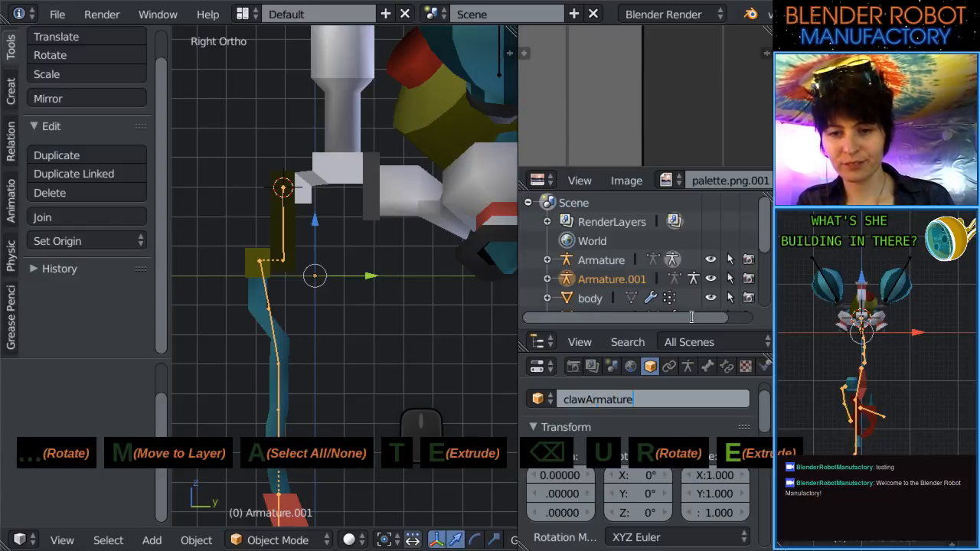
key(Return)
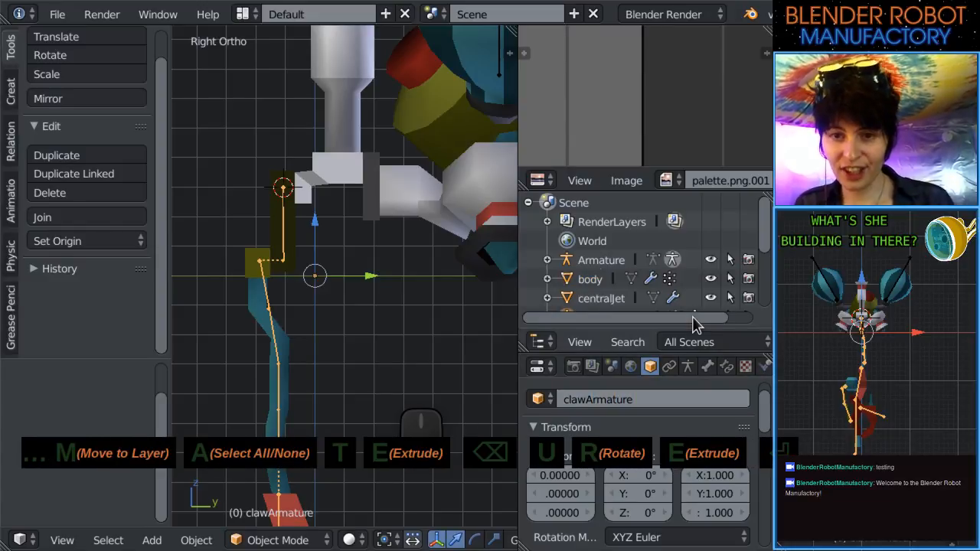
click(601, 268)
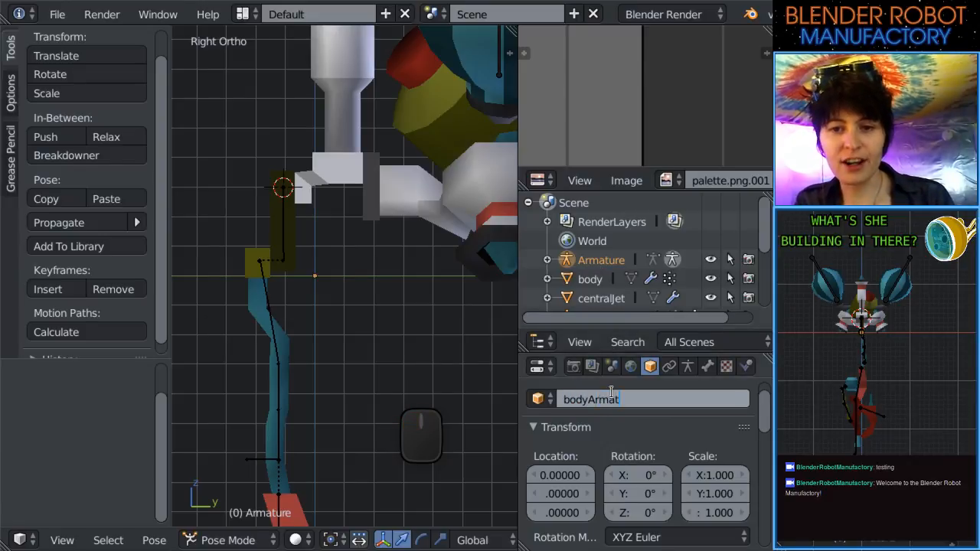
key(Return)
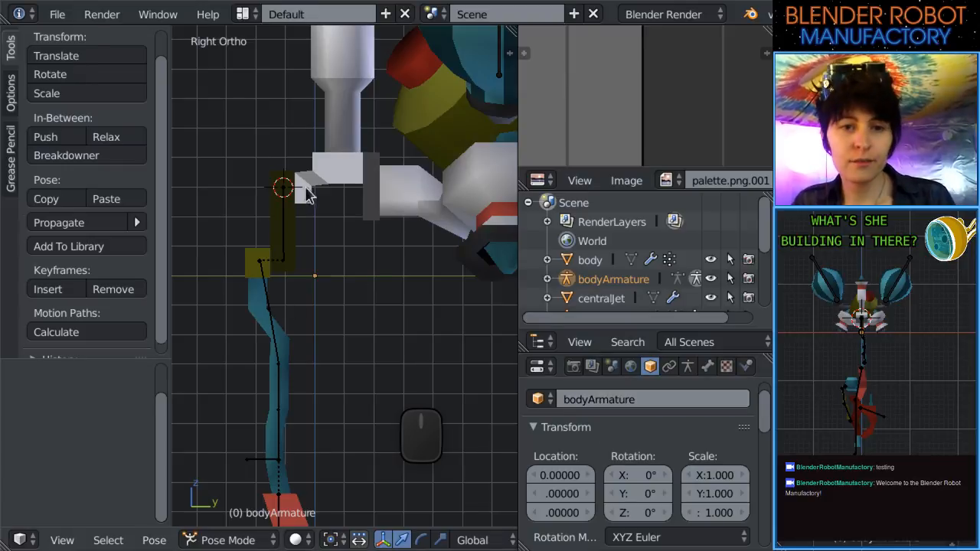
Select the clawTop mesh and set its Armature modifier's object to clawArmature.
key(Tab)
key(Tab)
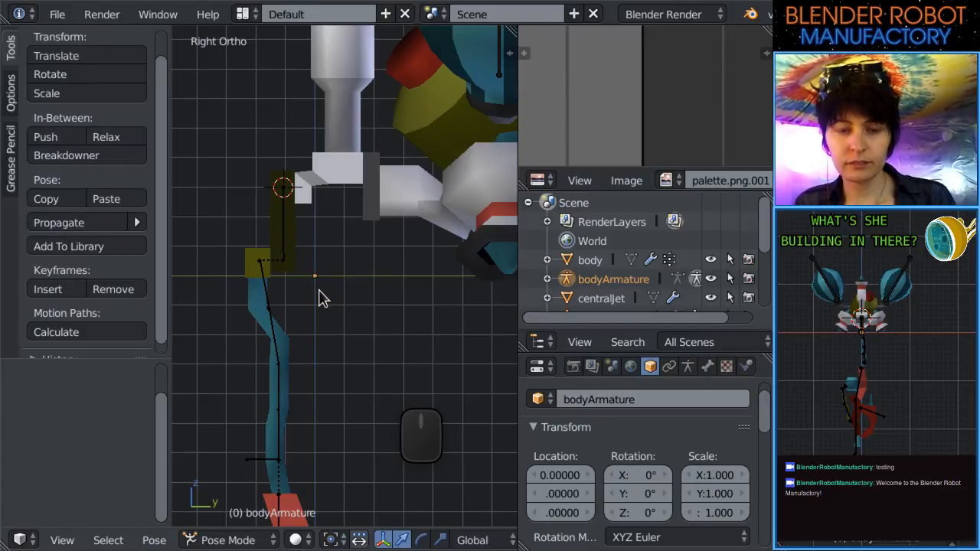
key(Tab)
key(Tab)
right_click(289, 257)
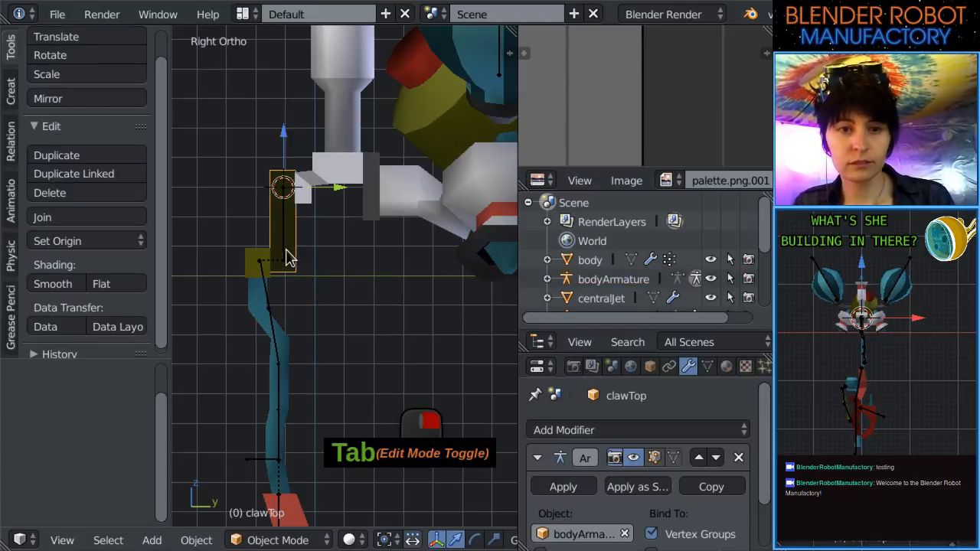
right_click(286, 253)
key(ctrl+Tab)
right_click(286, 252)
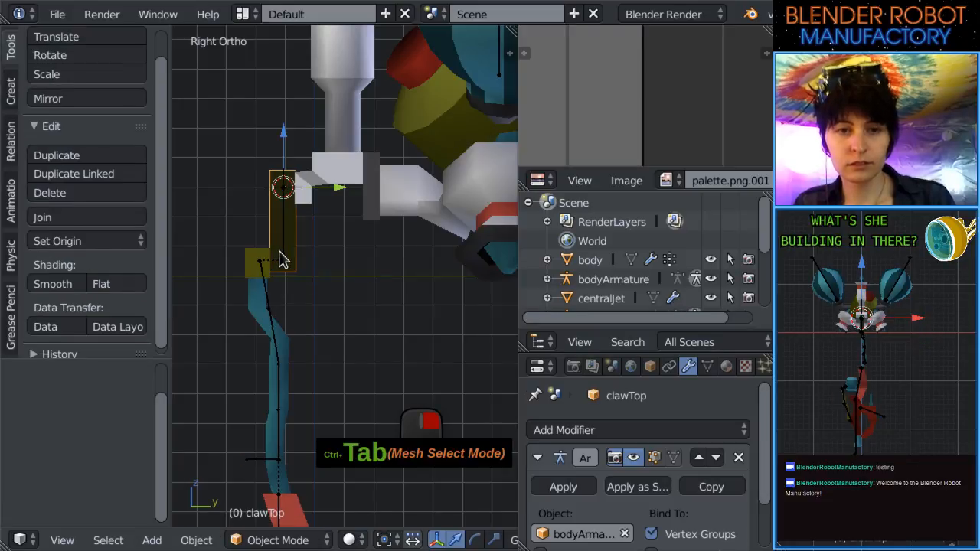
right_click(287, 252)
right_click(293, 251)
shift+middle_drag(395, 366, 471, 306)
click(576, 538)
click(568, 356)
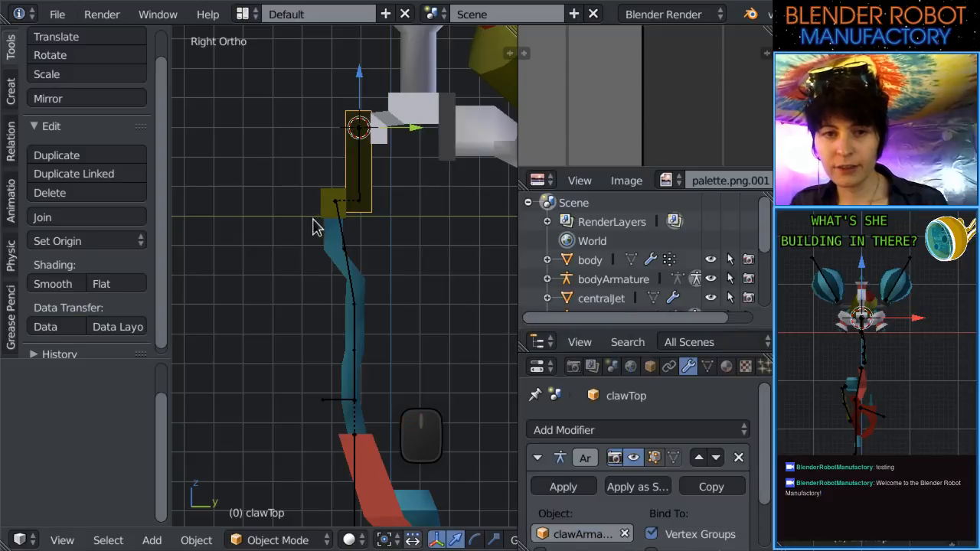
Set the clawMid mesh's Armature modifier object to clawArmature.
right_click(334, 204)
click(563, 533)
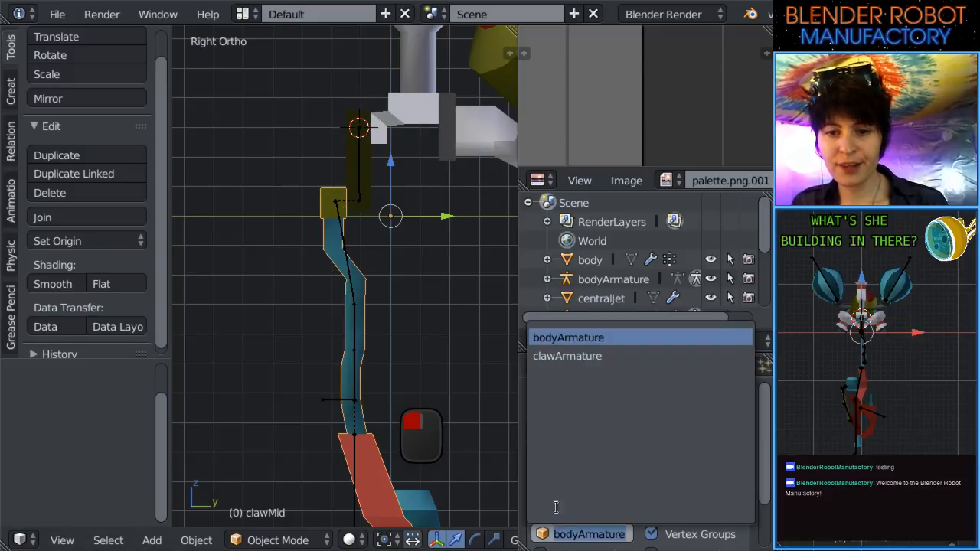
click(567, 356)
Select the clawFingerLeft mesh, return it from Weight Paint to Object Mode, and set its Armature modifier's object to clawArmature.
scroll(348, 386, down, 3)
shift+middle_drag(406, 321, 397, 229)
scroll(397, 304, up, 2)
right_click(400, 321)
shift+middle_drag(448, 390, 416, 280)
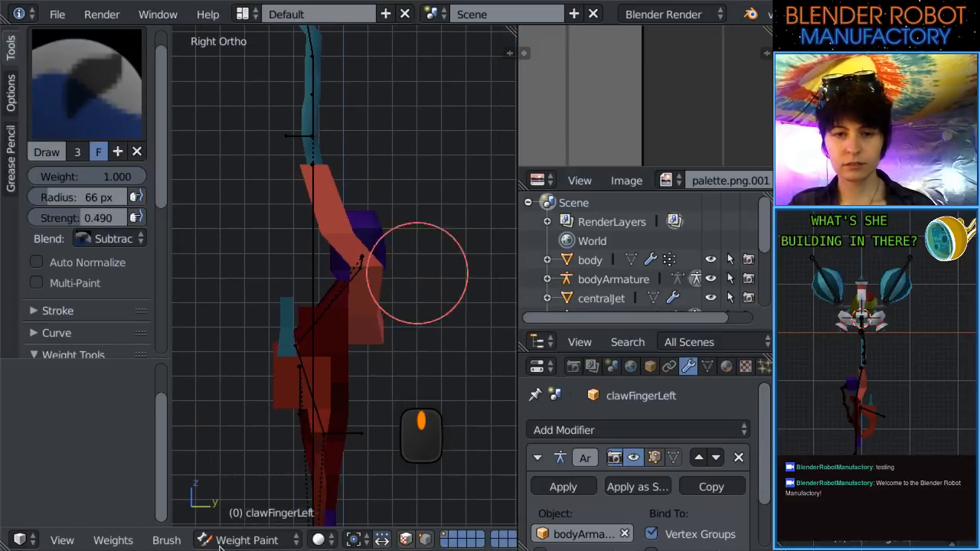
click(247, 540)
click(252, 516)
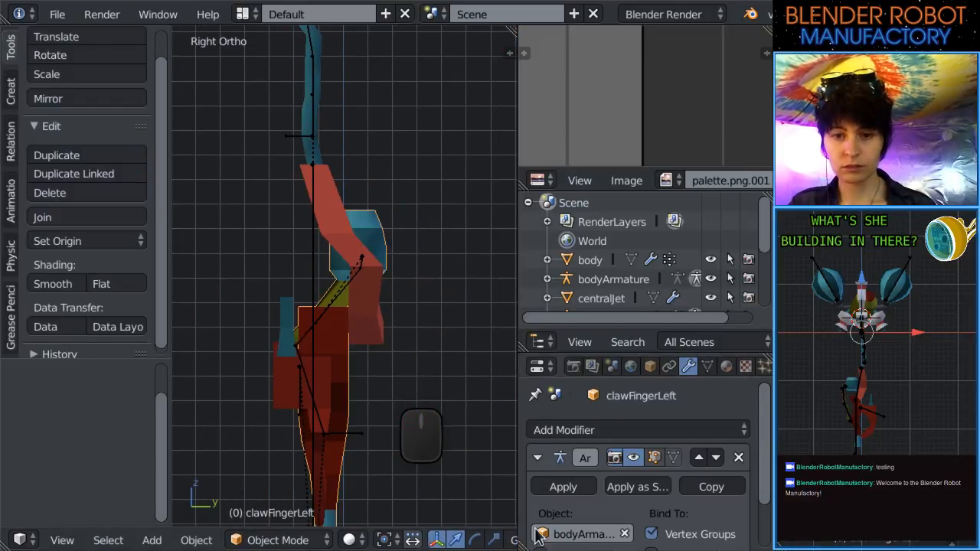
click(559, 534)
click(574, 355)
Select the clawFingerRight mesh and set its Armature modifier's object to clawArmature.
middle_drag(502, 335, 440, 353)
right_click(446, 388)
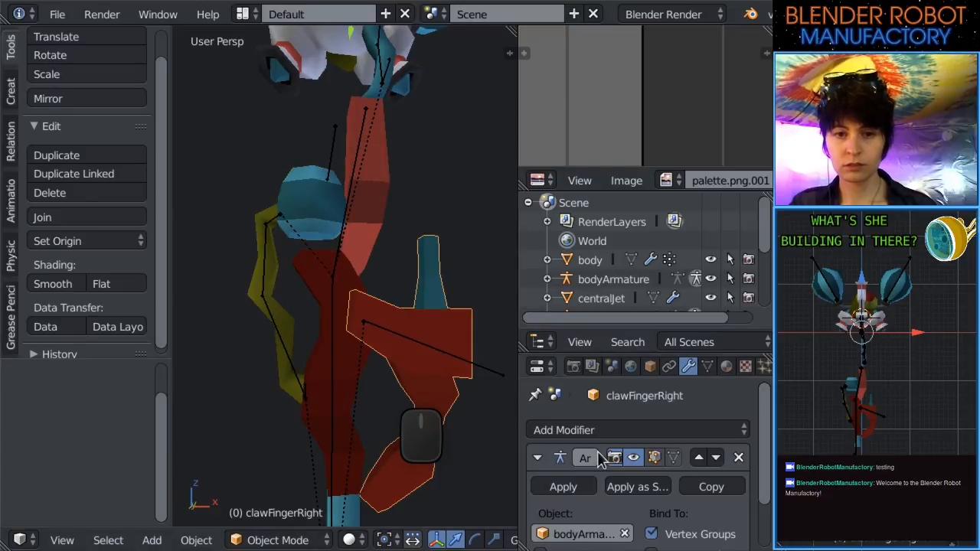
click(574, 534)
click(576, 354)
Select clawArmature in front view and put it into Pose Mode.
key(KP_1)
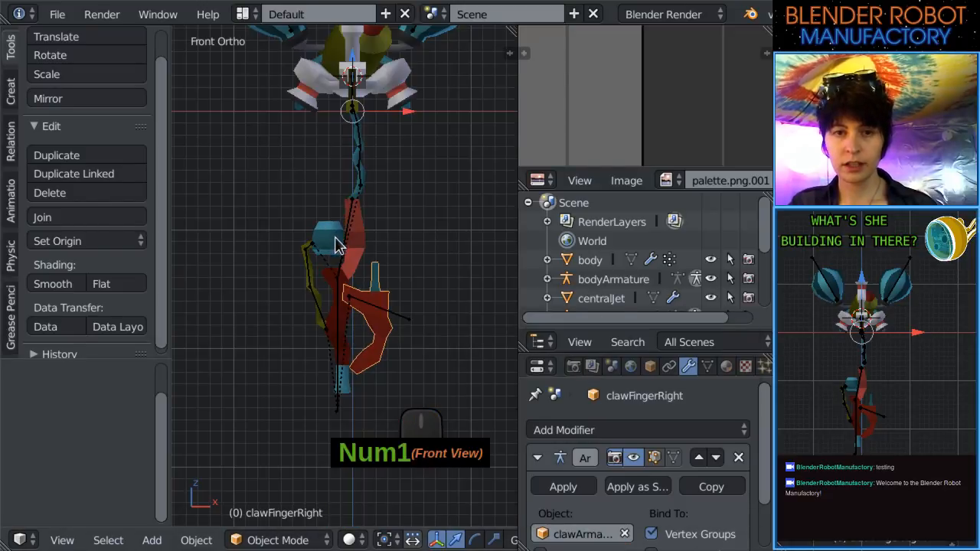
scroll(385, 214, up, 4)
right_click(331, 168)
key(ctrl+Tab)
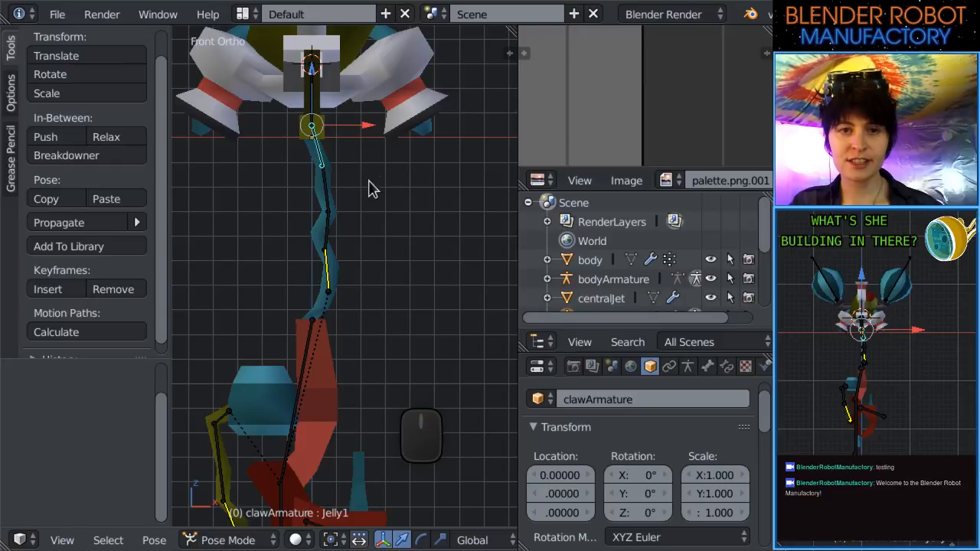
Test the rig by rotating the Jelly1 bone about -47.3° and the armTop bone about 42.3°.
key(r)
click(403, 152)
middle_drag(397, 176, 295, 173)
right_click(306, 151)
key(KP_1)
key(r)
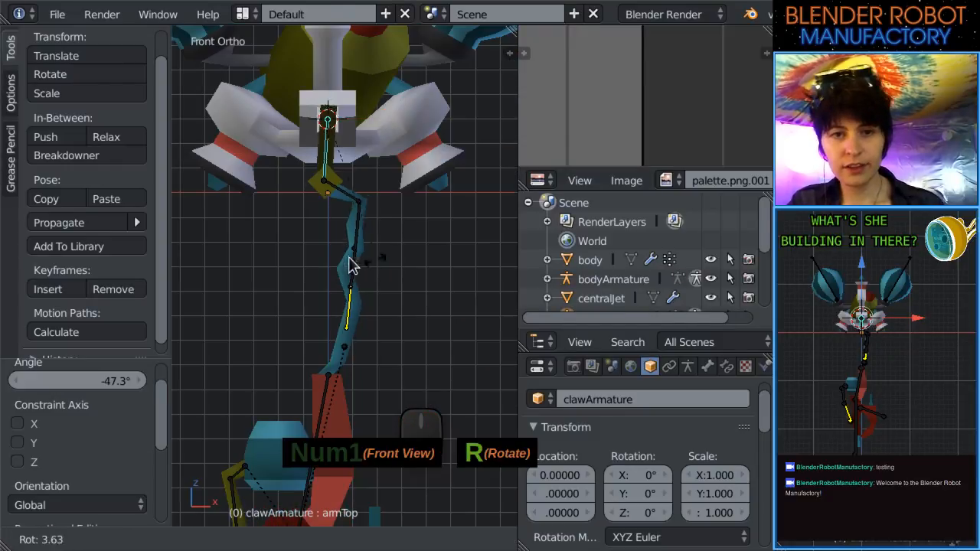
click(339, 350)
Test the clawMid bone by moving it about 0.152 in X and 0.277 in Z.
right_click(325, 392)
key(g)
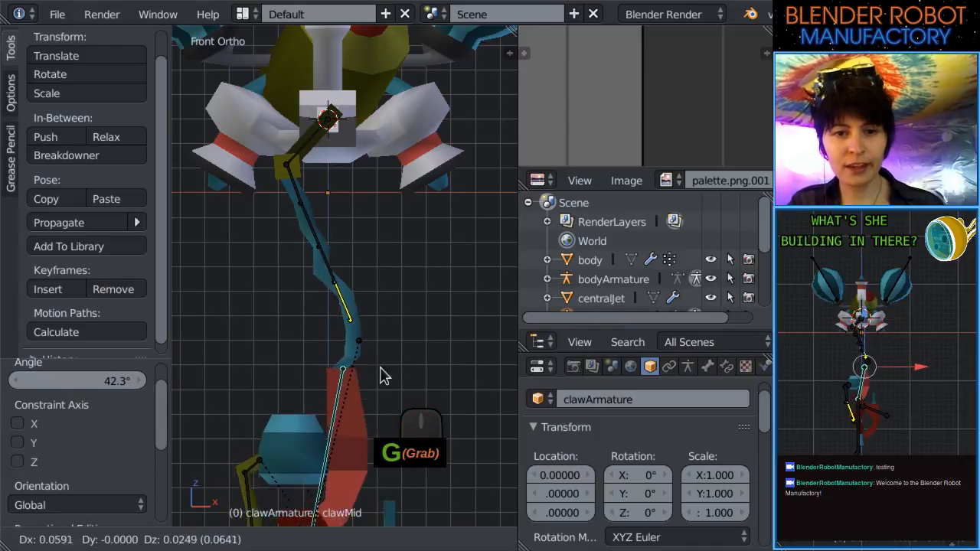
click(366, 325)
Test the claw by rotating the large finger bone about 48°, and rotate the clawShort bone the opposite way.
shift+middle_drag(329, 167, 285, 303)
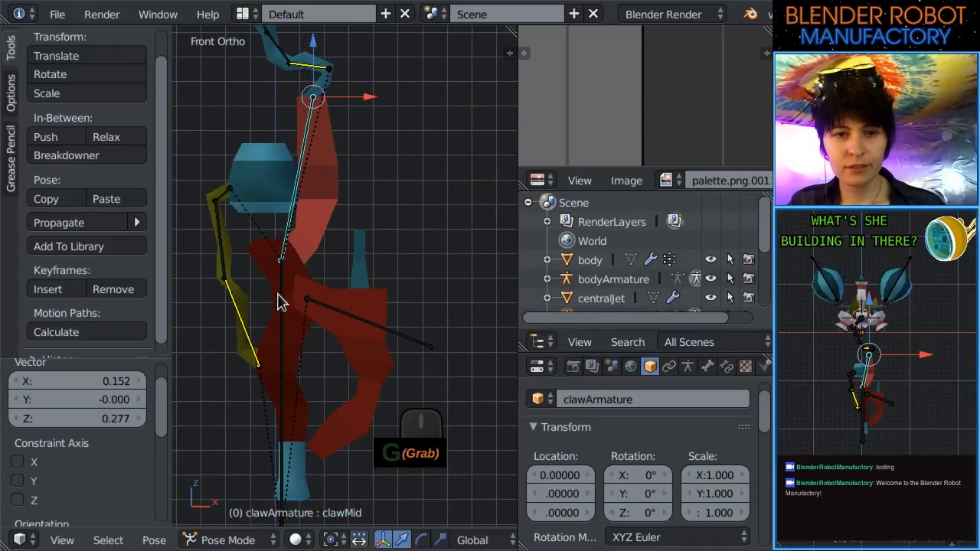
right_click(285, 303)
key(r)
click(299, 360)
right_click(299, 360)
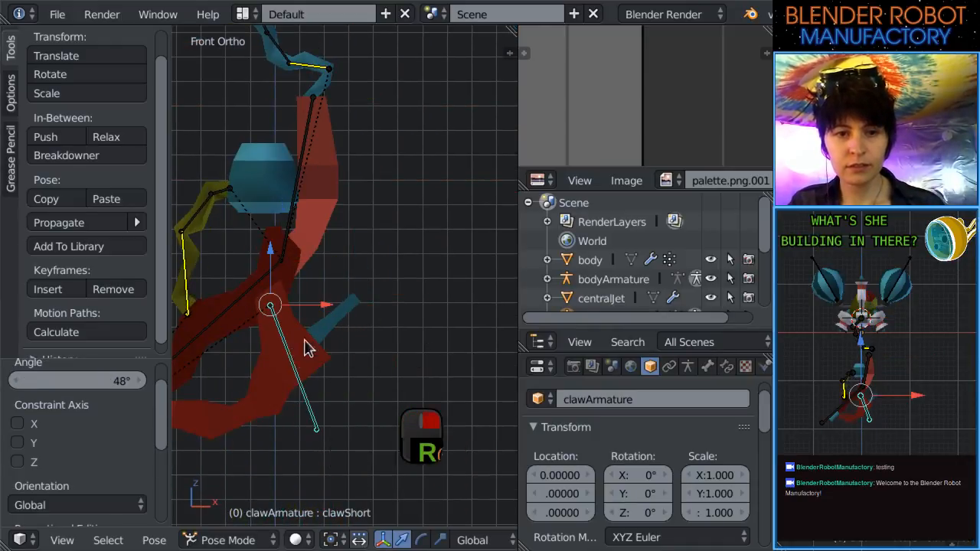
key(r)
click(339, 299)
Examine the posed claw arm and the tank and body meshes from several angles to check what each mesh includes.
shift+middle_drag(340, 299, 357, 269)
right_click(334, 305)
right_click(373, 222)
right_click(358, 269)
key(Tab)
key(Tab)
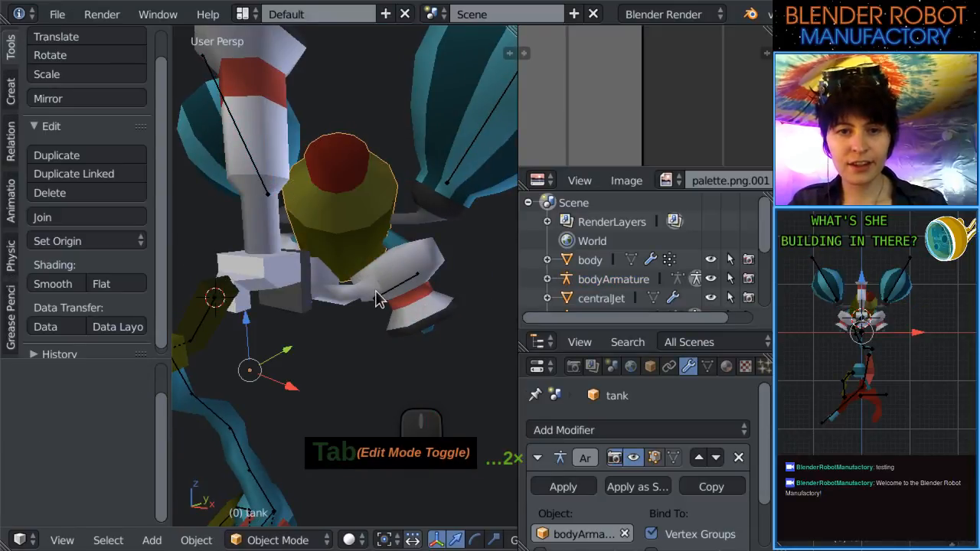
right_click(438, 264)
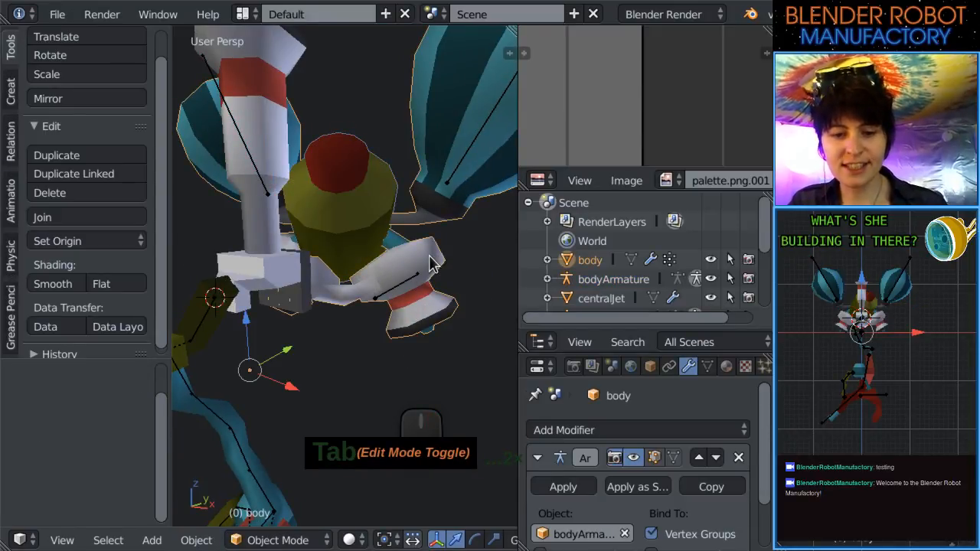
key(ctrl+j)
mouse_move(385, 322)
middle_down()
mouse_move(365, 234)
mouse_move(398, 306)
mouse_move(300, 349)
mouse_move(363, 265)
mouse_move(330, 352)
mouse_move(396, 335)
middle_up()
scroll(370, 257, down, 2)
key(KP_1)
scroll(363, 265, up, 4)
middle_drag(361, 305, 464, 289)
key(a)
key(a)
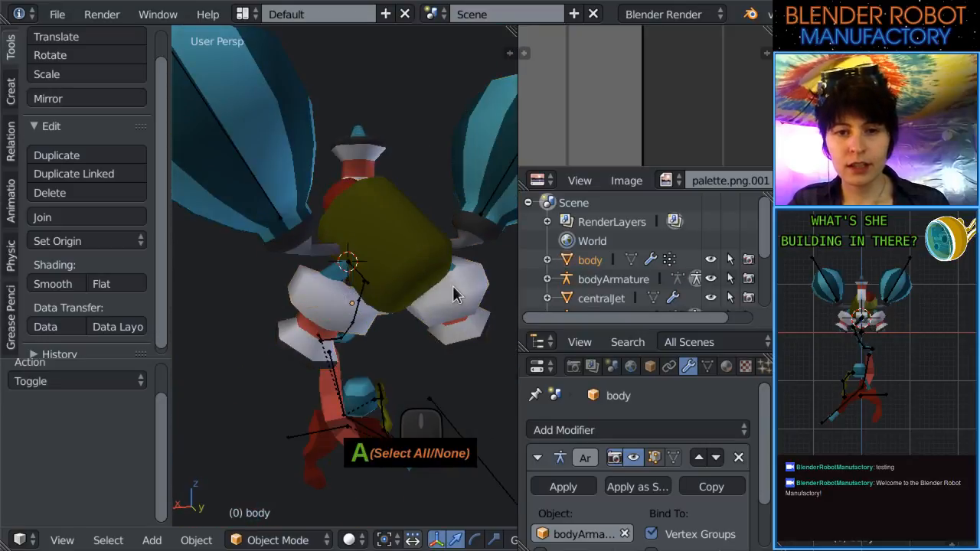
Select all bones of clawArmature and clear their pose rotation, scale and location.
right_click(360, 307)
key(a)
key(a)
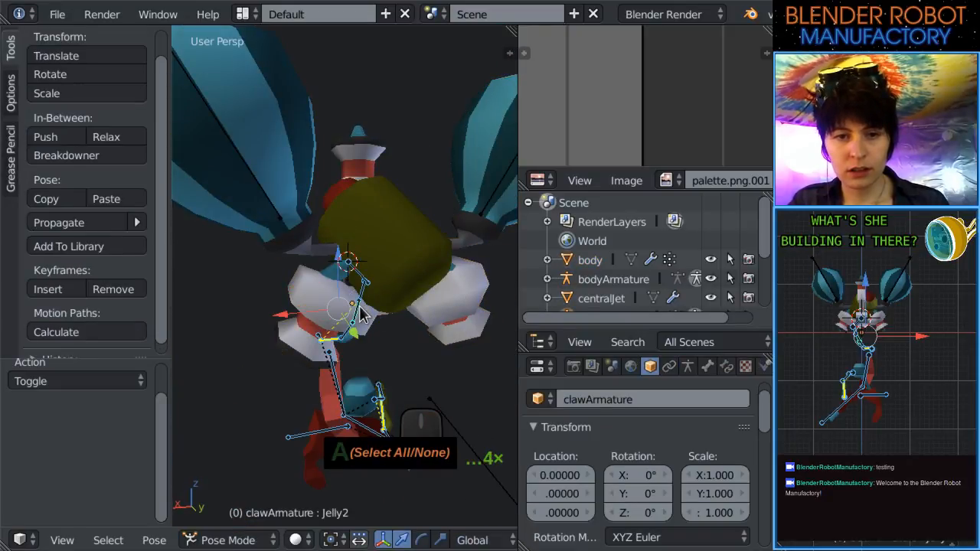
key(alt+r)
key(alt+s)
key(alt+g)
scroll(383, 306, down, 4)
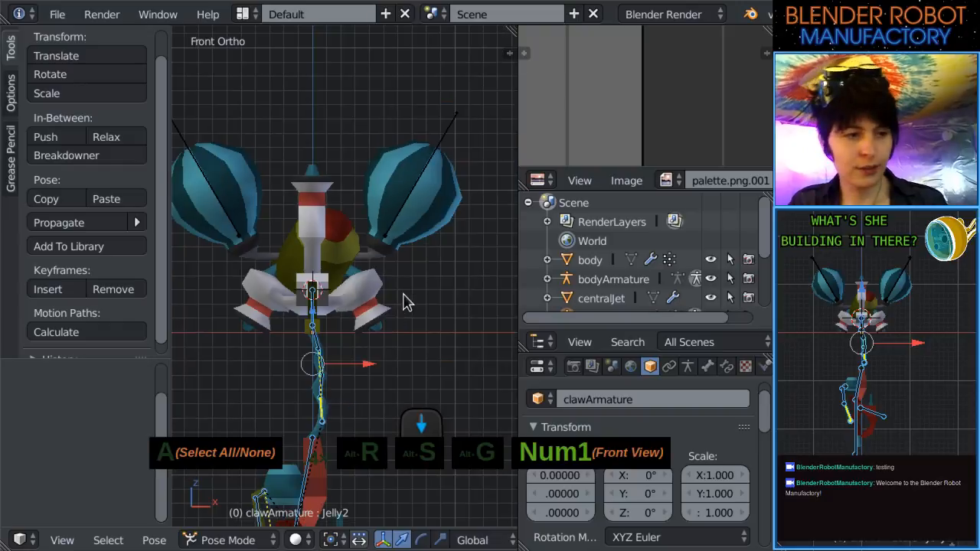
Check the restored robot from the front and at an angle, and save the file.
scroll(416, 308, up, 3)
scroll(414, 308, up, 1)
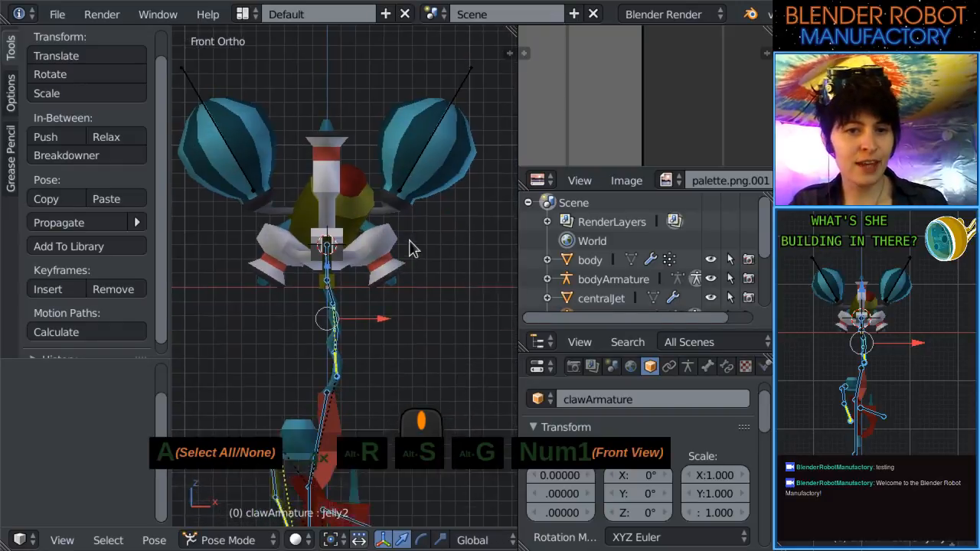
middle_drag(409, 248, 394, 302)
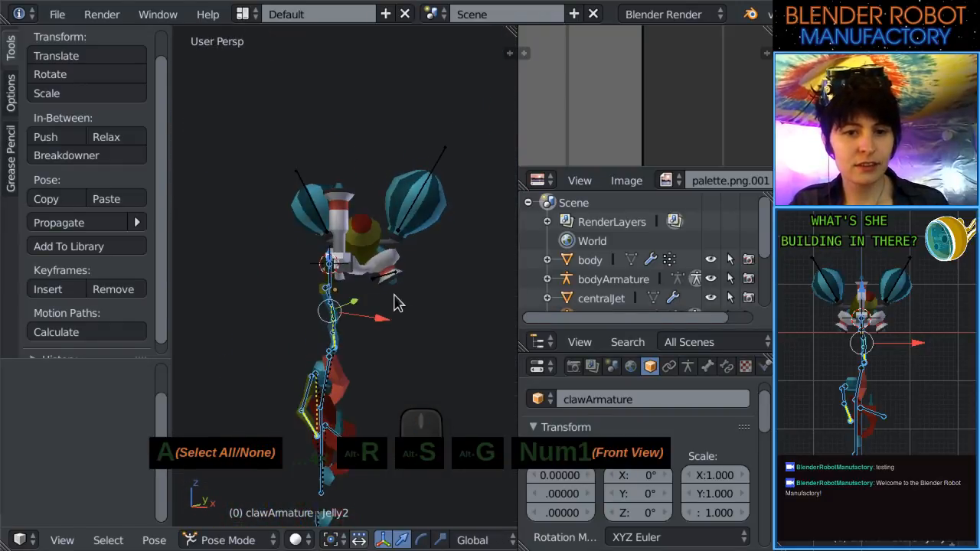
scroll(394, 301, up, 2)
click(54, 14)
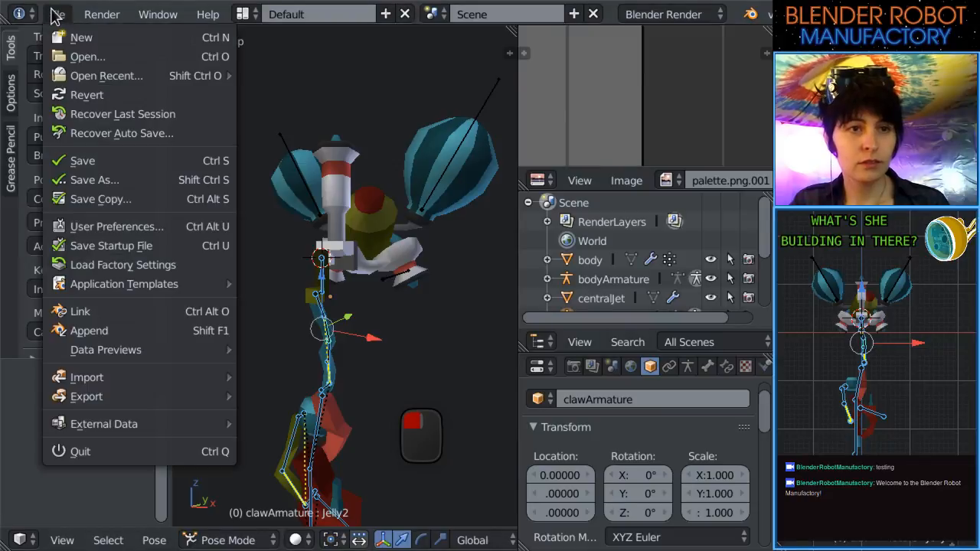
click(107, 160)
Select the balloon.L bone of bodyArmature and show the robot's body in front view.
right_click(437, 188)
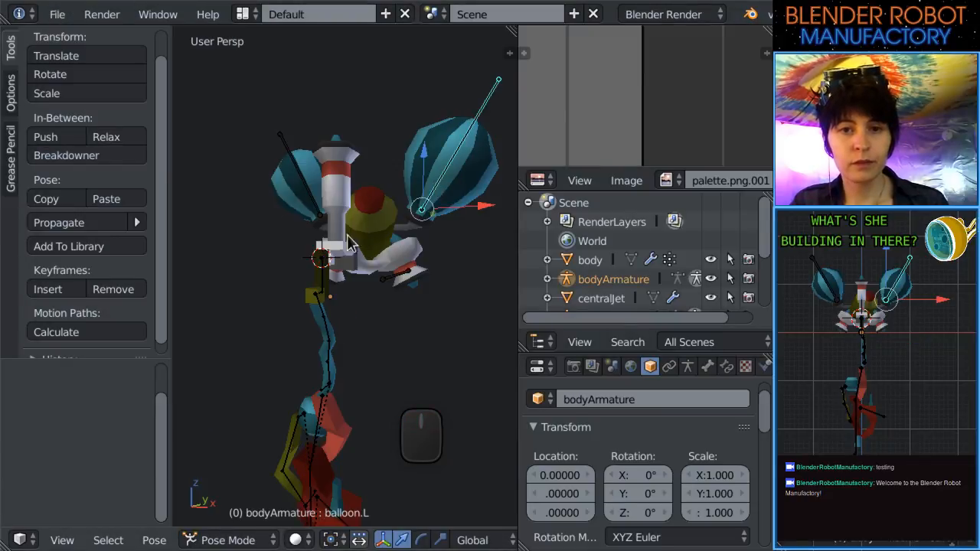
key(KP_1)
scroll(432, 272, up, 3)
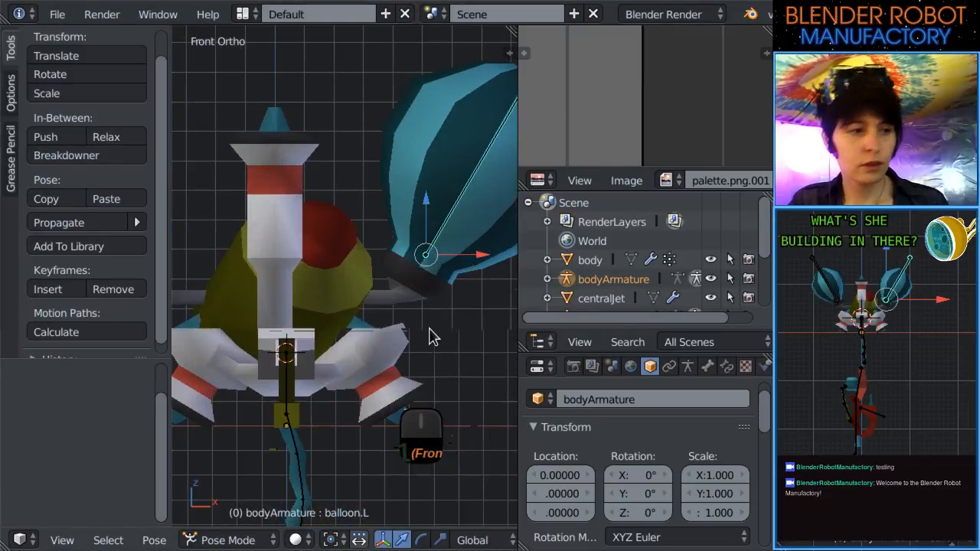
middle_drag(416, 248, 320, 328)
key(KP_1)
scroll(357, 354, down, 2)
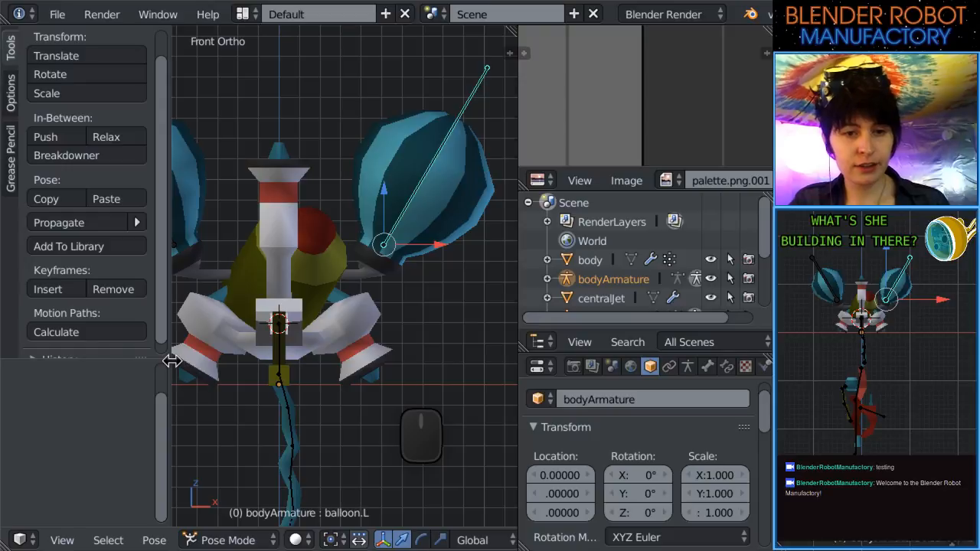
Narrow the tool shelf and widen the 3D view, and save the file over the existing one.
drag(168, 357, 49, 374)
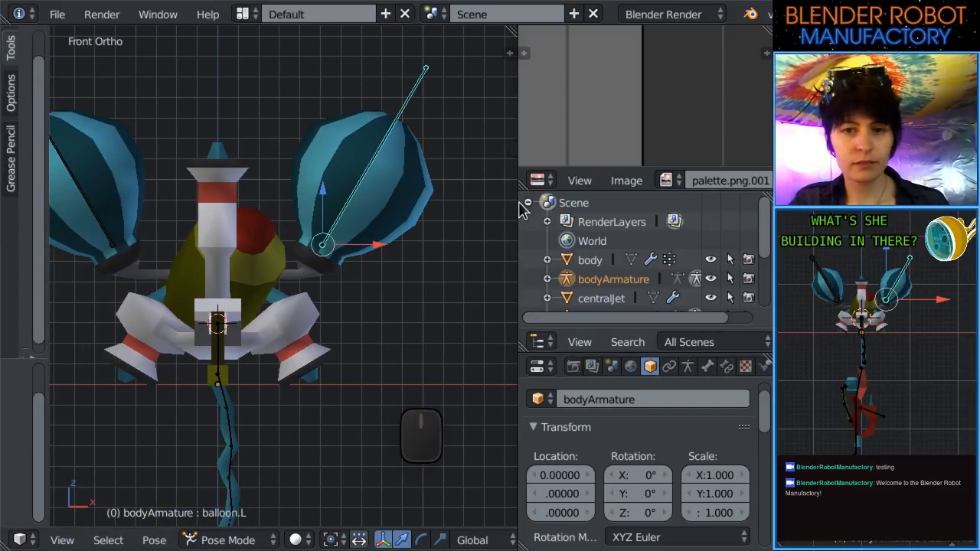
drag(521, 209, 695, 230)
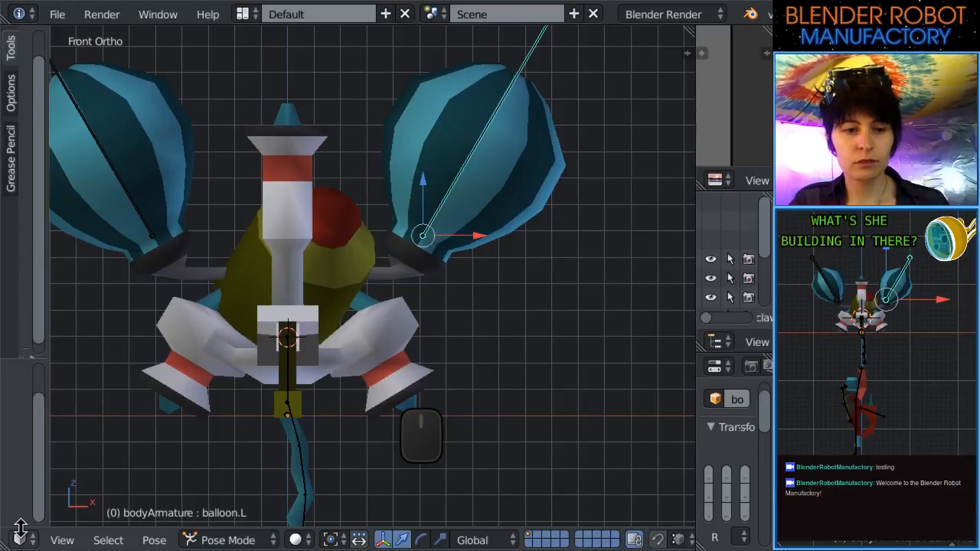
key(ctrl+s)
click(409, 369)
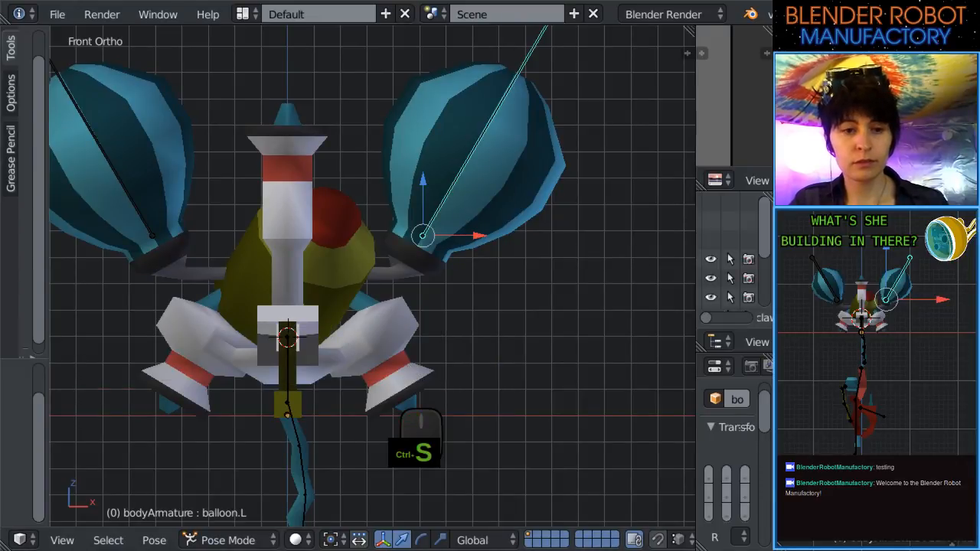
click(17, 540)
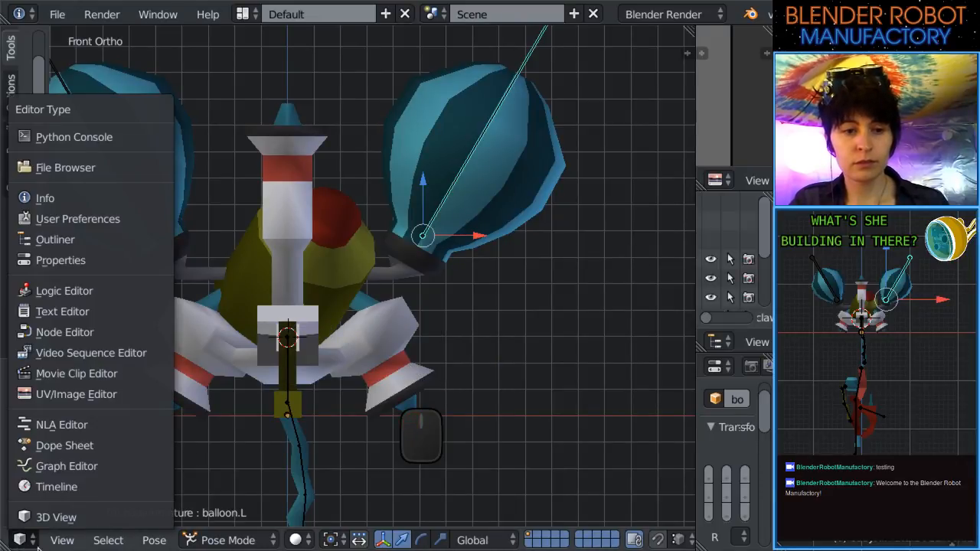
click(90, 446)
click(18, 540)
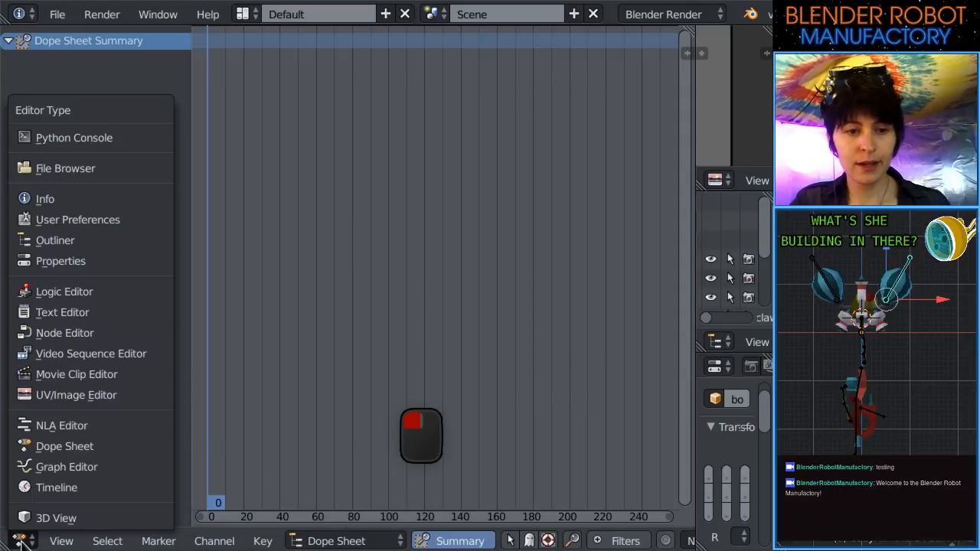
click(27, 518)
Split a short strip off below the 3D view, collapse its tool shelf, and make it a Dope Sheet.
drag(6, 531, 7, 424)
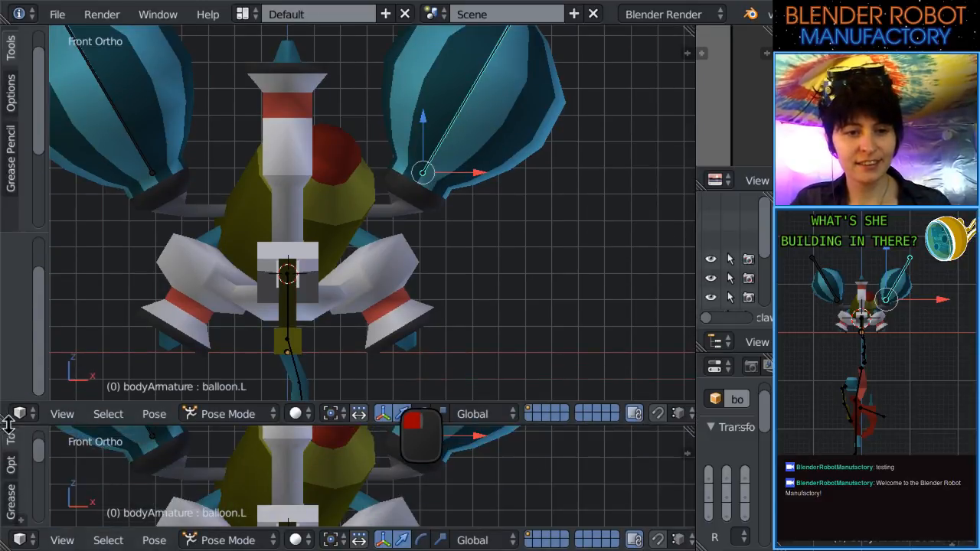
drag(44, 482, 8, 483)
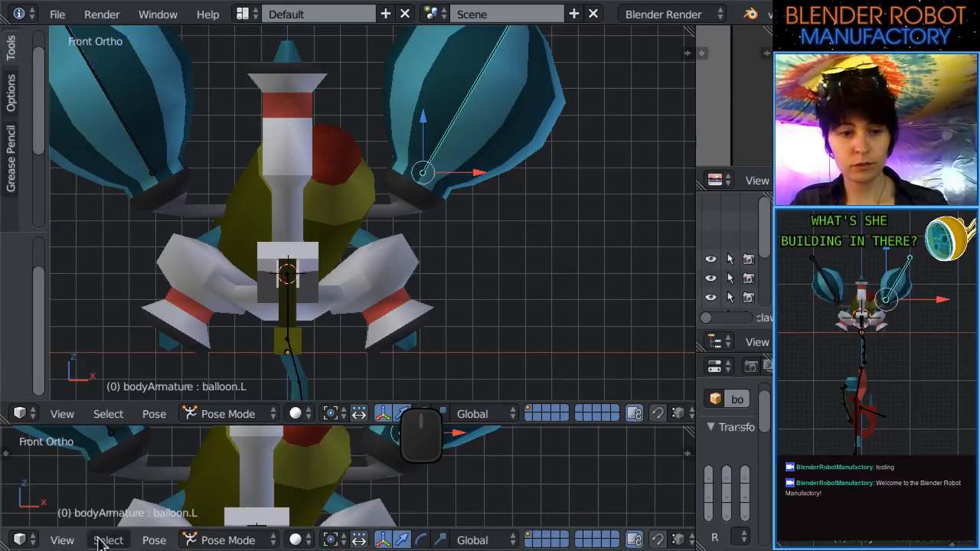
click(20, 540)
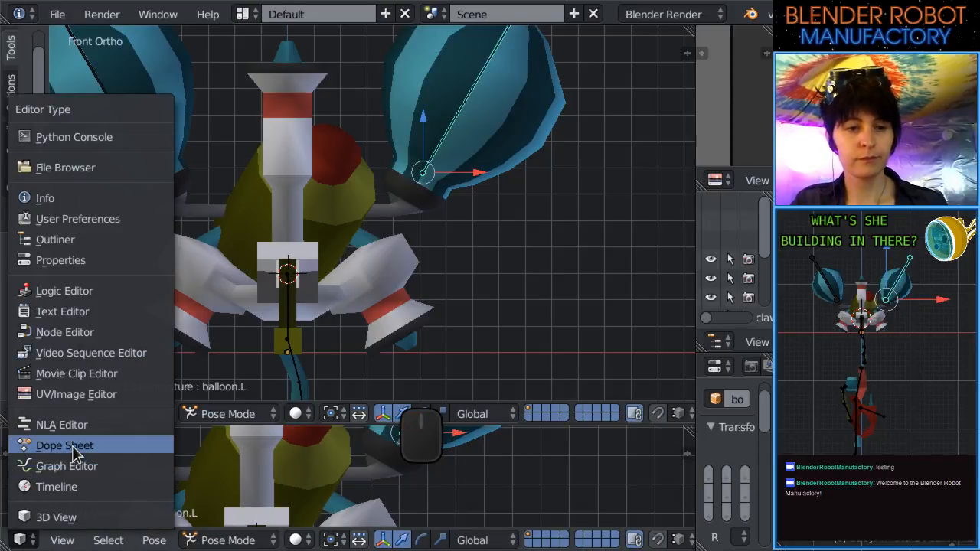
click(75, 453)
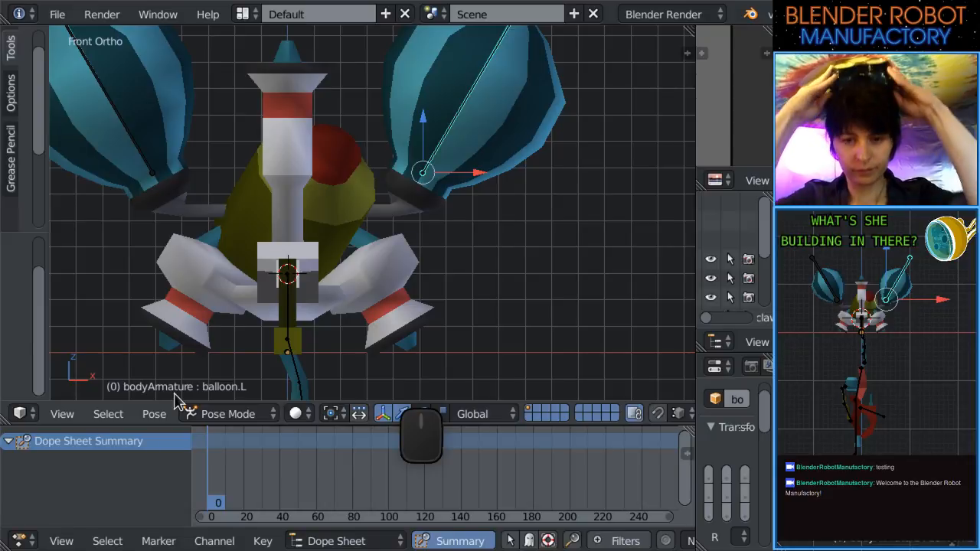
Set the Dope Sheet to Action Editor mode and frame the balloon.L bone and body in the 3D view.
click(309, 542)
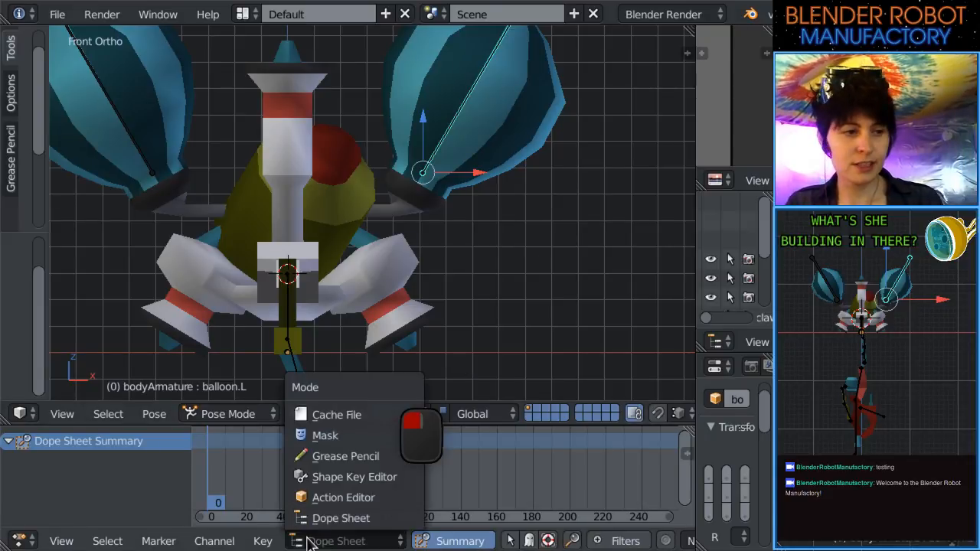
click(323, 497)
scroll(361, 328, up, 1)
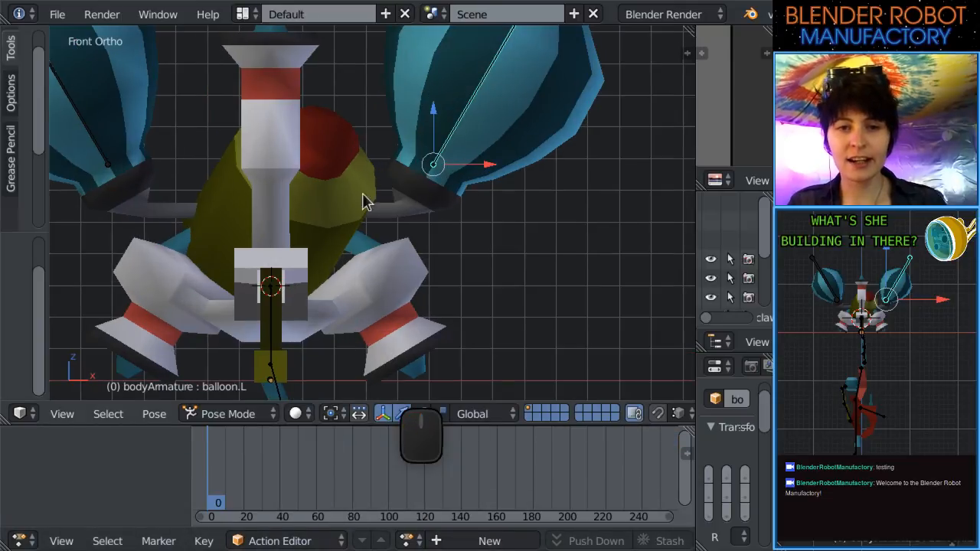
shift+middle_drag(459, 158, 405, 197)
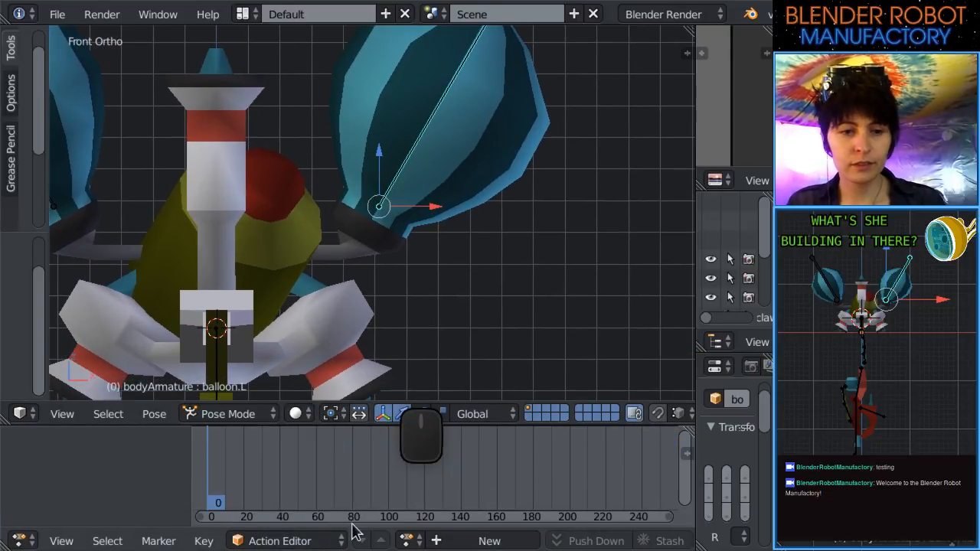
Turn the Action Editor strip below the 3D view into a Timeline and choose LocScale as the active keying set.
click(19, 541)
click(62, 497)
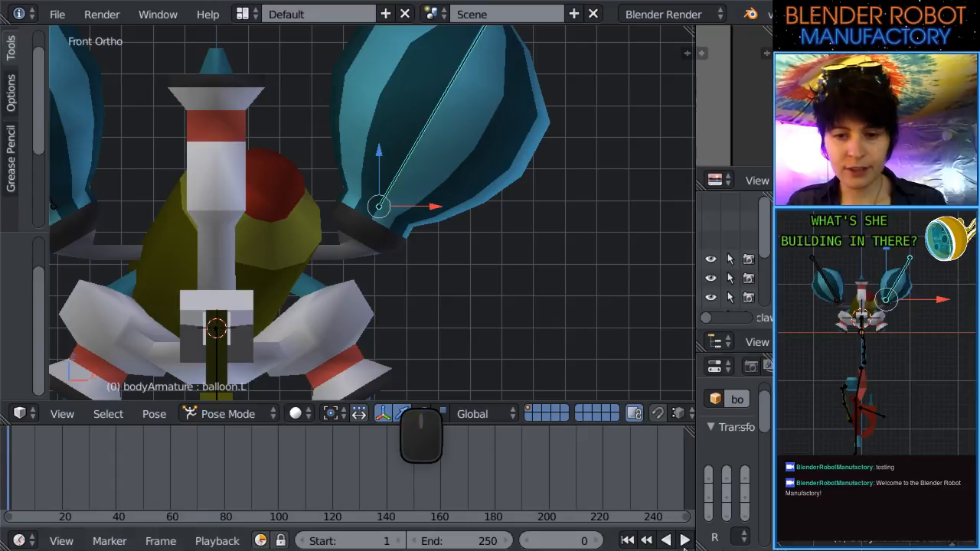
scroll(647, 544, down, 8)
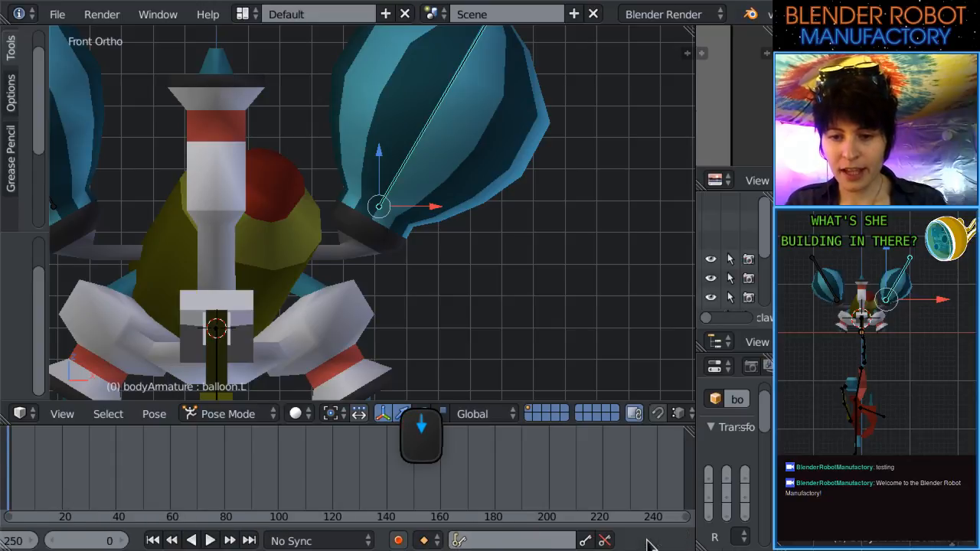
click(533, 541)
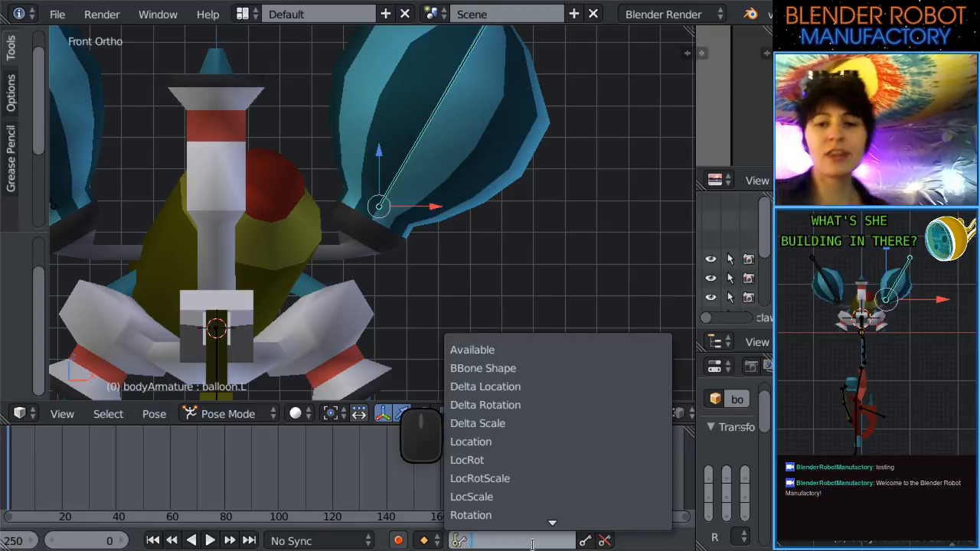
click(527, 498)
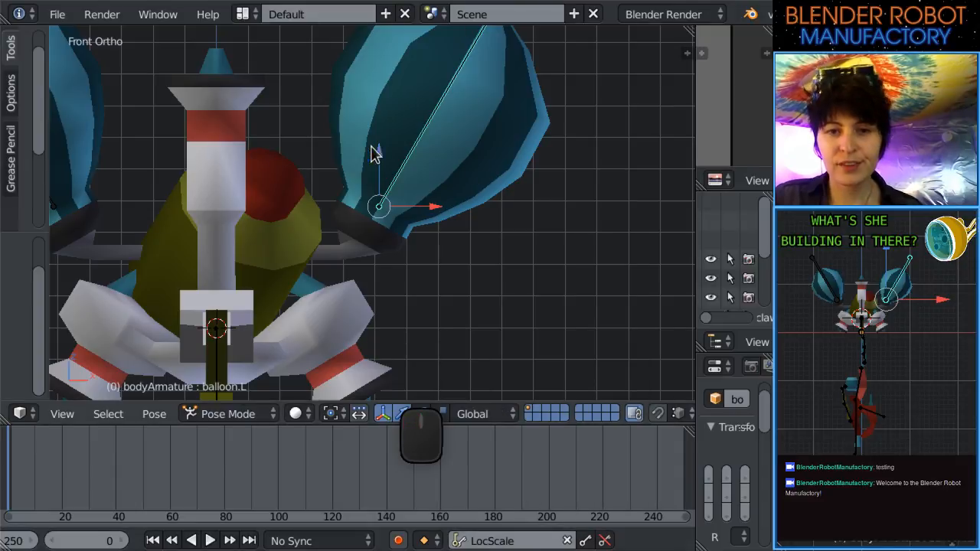
Go to frame 1 and set the animation's end frame to 41.
scroll(464, 255, down, 3)
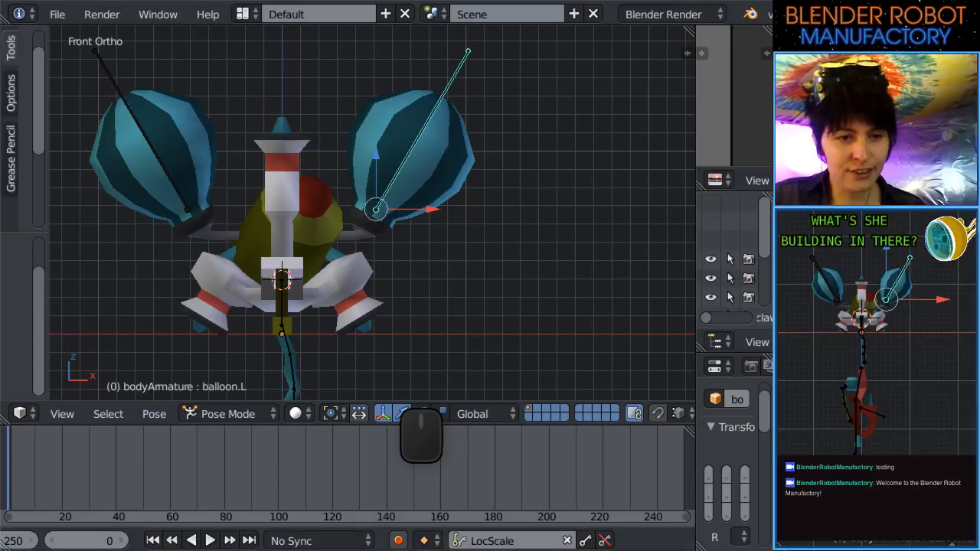
drag(16, 481, 11, 486)
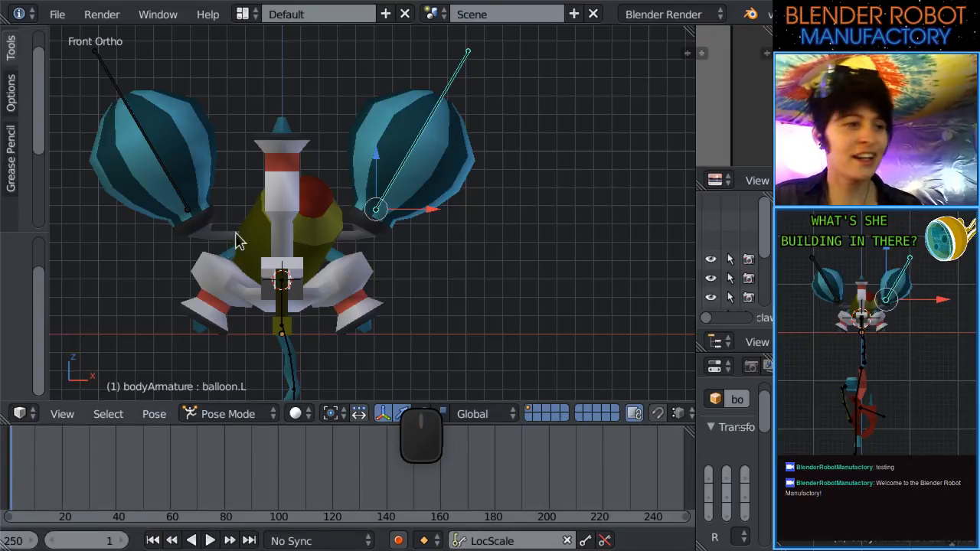
scroll(180, 544, up, 10)
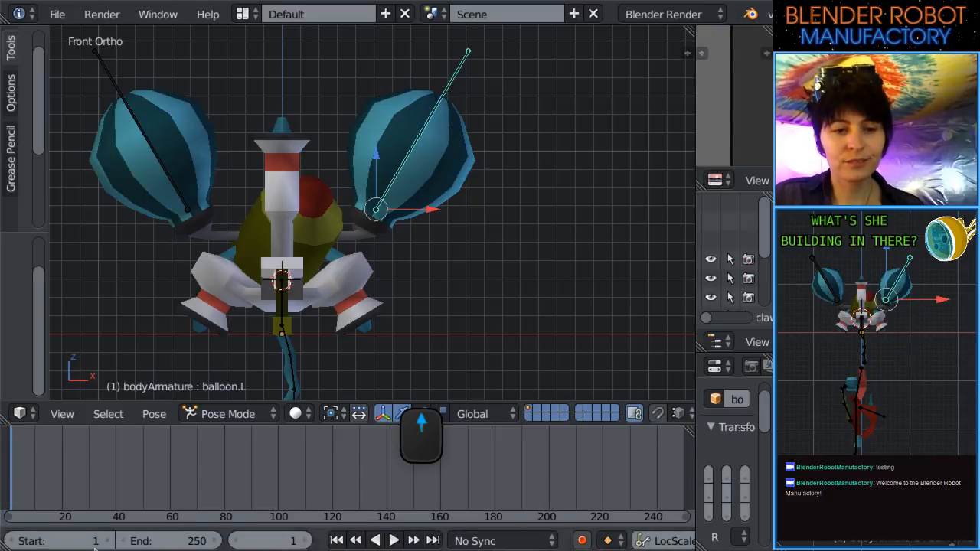
click(366, 542)
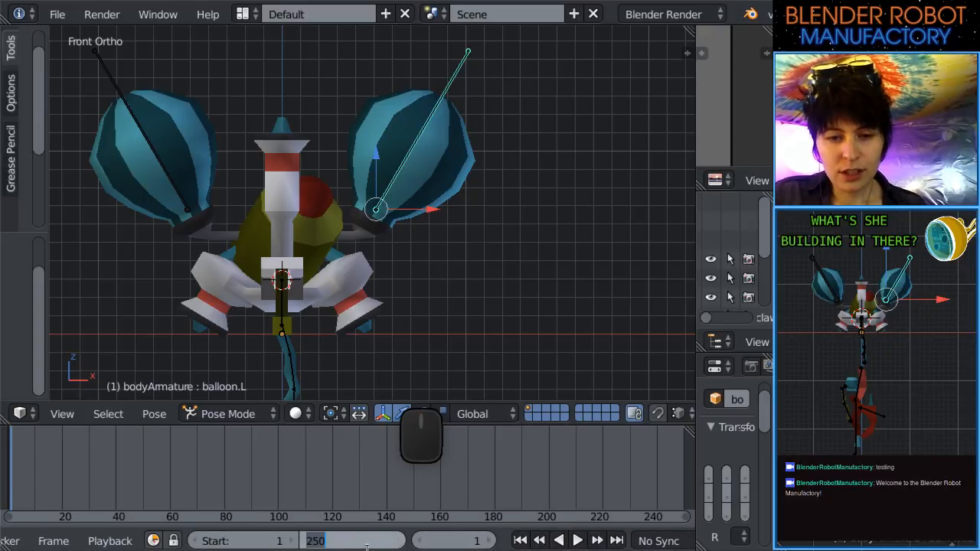
text(41)
key(Return)
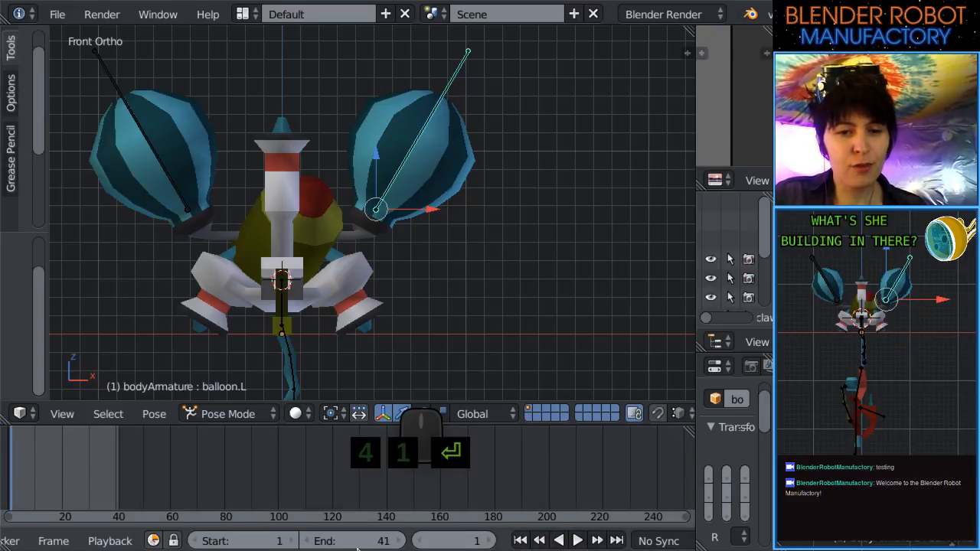
Add the balloon.R bone to the selection alongside balloon.L.
scroll(433, 222, up, 1)
shift+middle_drag(433, 222, 438, 247)
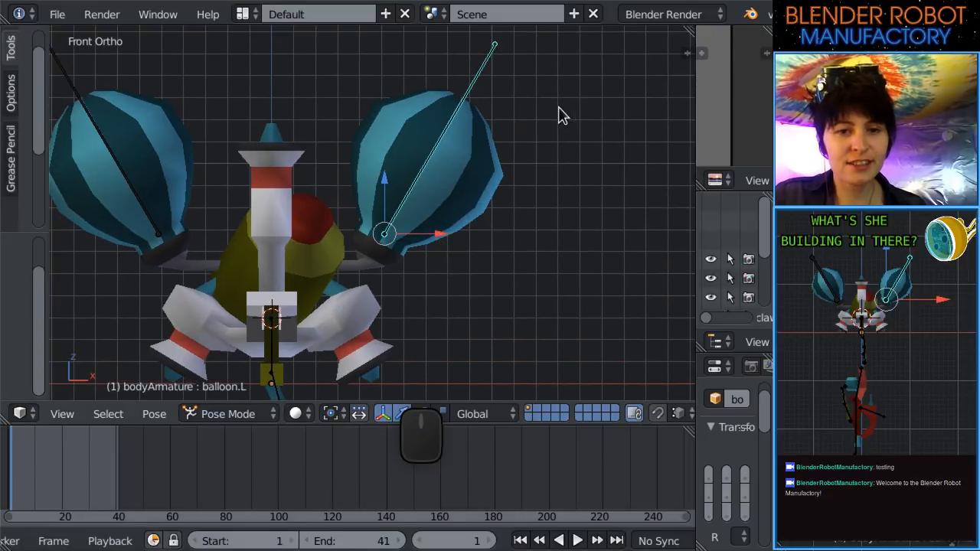
key(s)
key(ctrl+z)
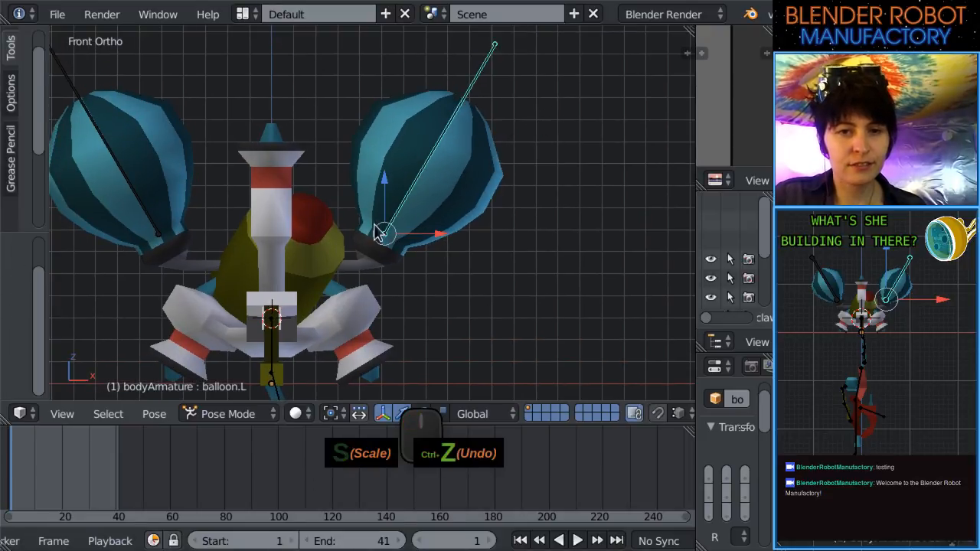
shift+right_click(145, 201)
Switch the Timeline back to the Dope Sheet's Action Editor and create a new action named balloonsIdle.
scroll(23, 541, up, 3)
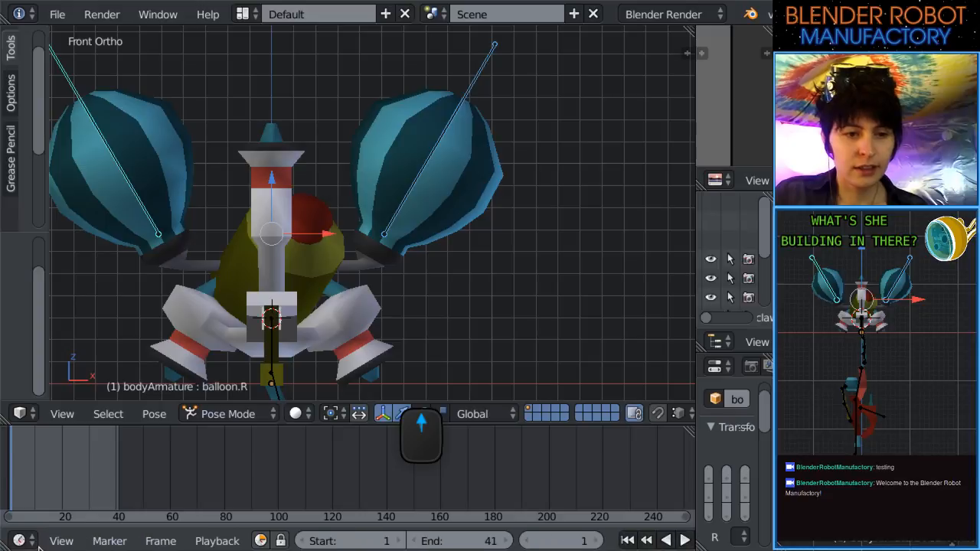
click(20, 541)
click(65, 445)
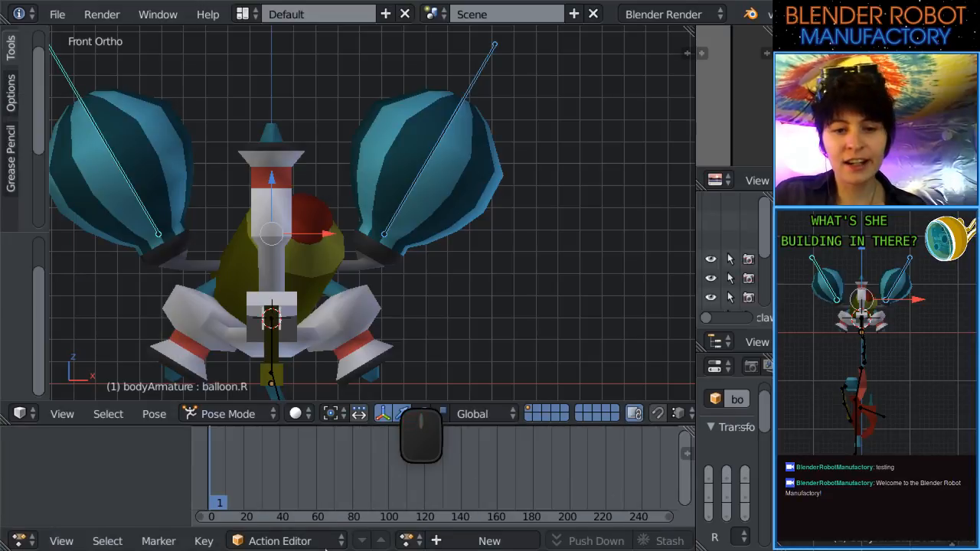
click(475, 540)
click(506, 540)
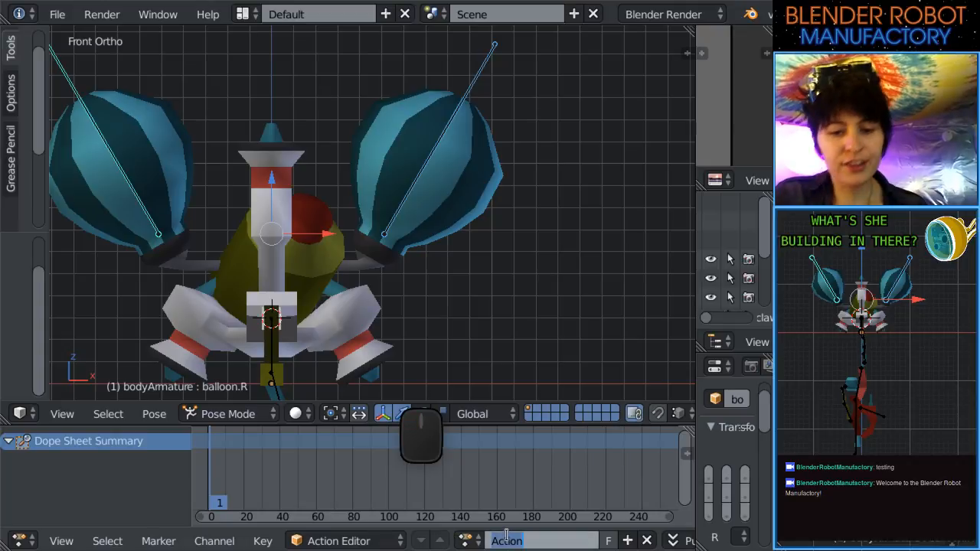
text(ball)
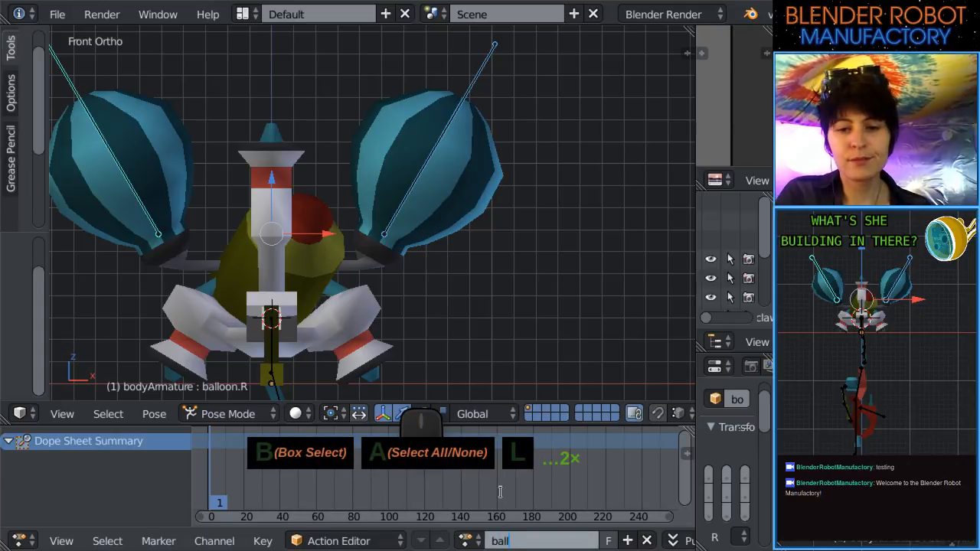
text(oons)
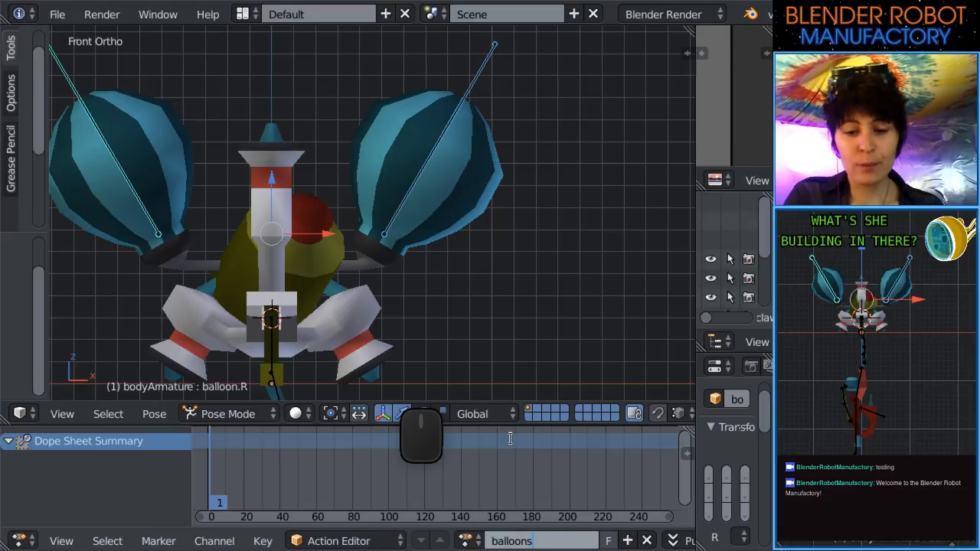
text(Idle)
key(Return)
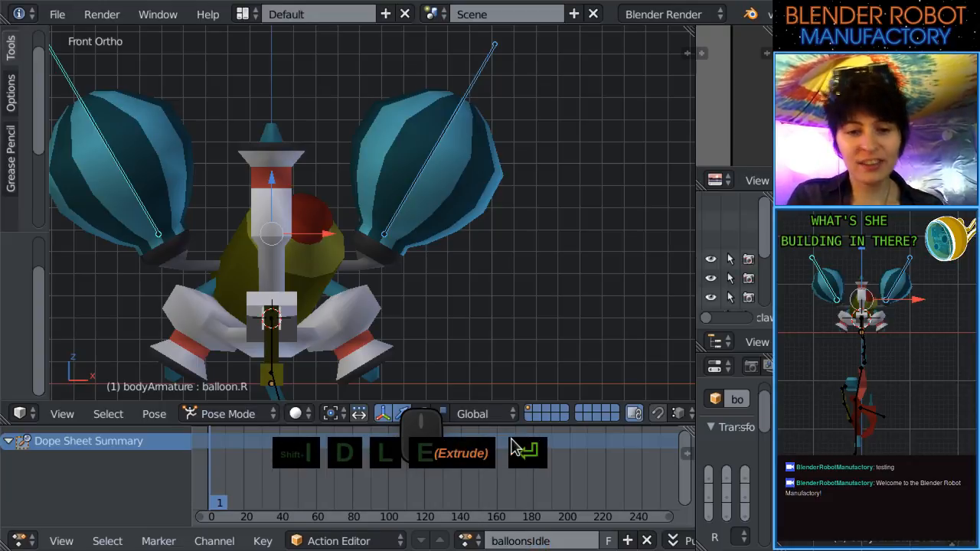
Select the balloon.L and balloon.R bones and insert a LocScale keyframe for them at frame 1.
scroll(416, 245, up, 3)
scroll(460, 230, down, 5)
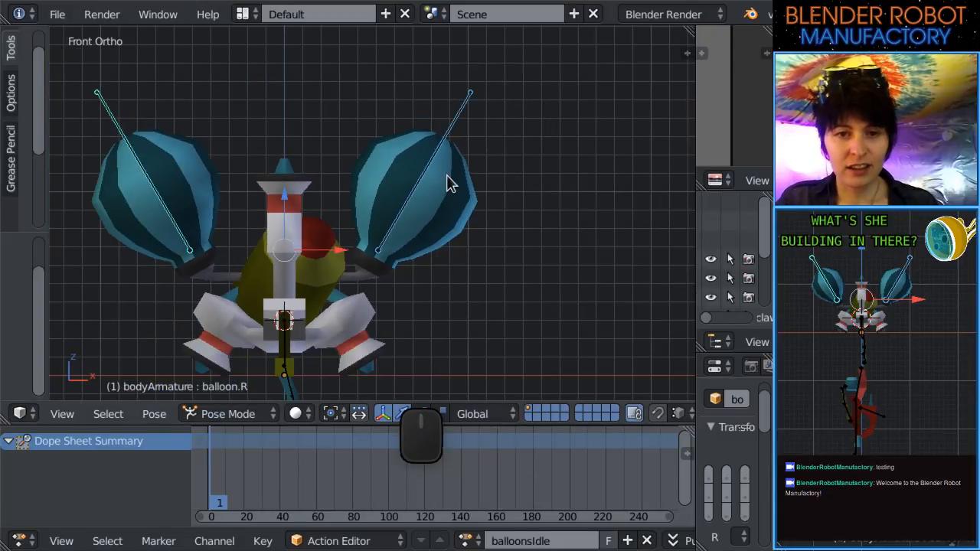
right_click(441, 147)
shift+right_click(111, 134)
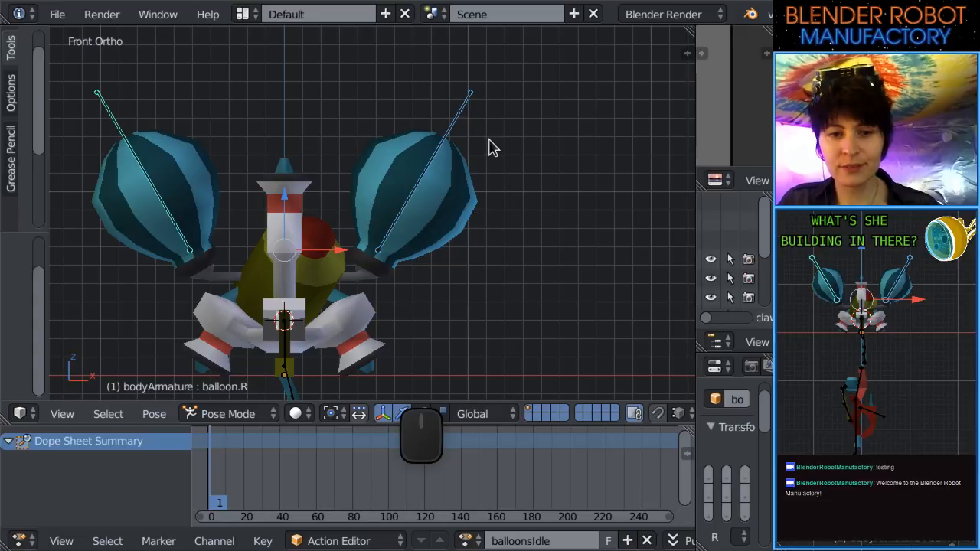
key(i)
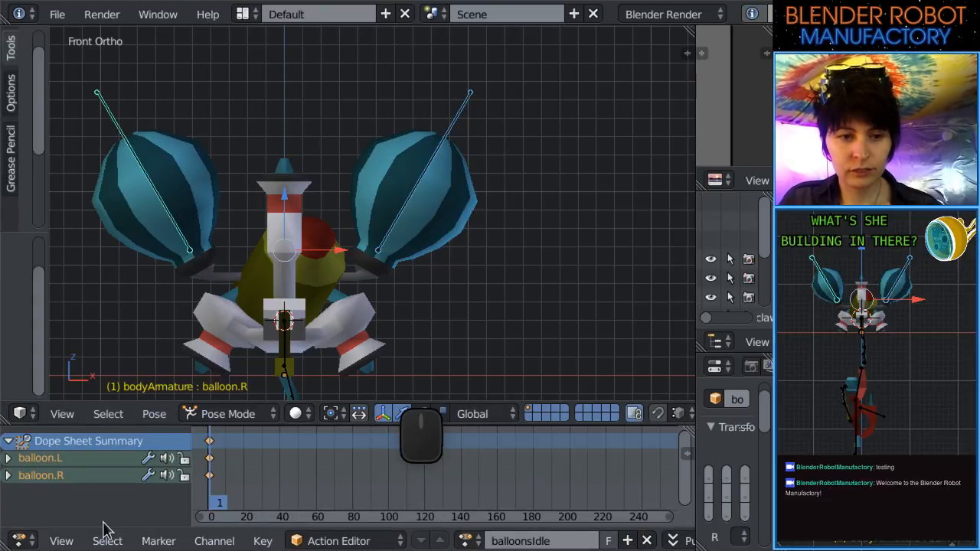
In the Timeline, key both balloon bones at frame 5 and set the animation's end frame to 5.
click(23, 540)
click(46, 488)
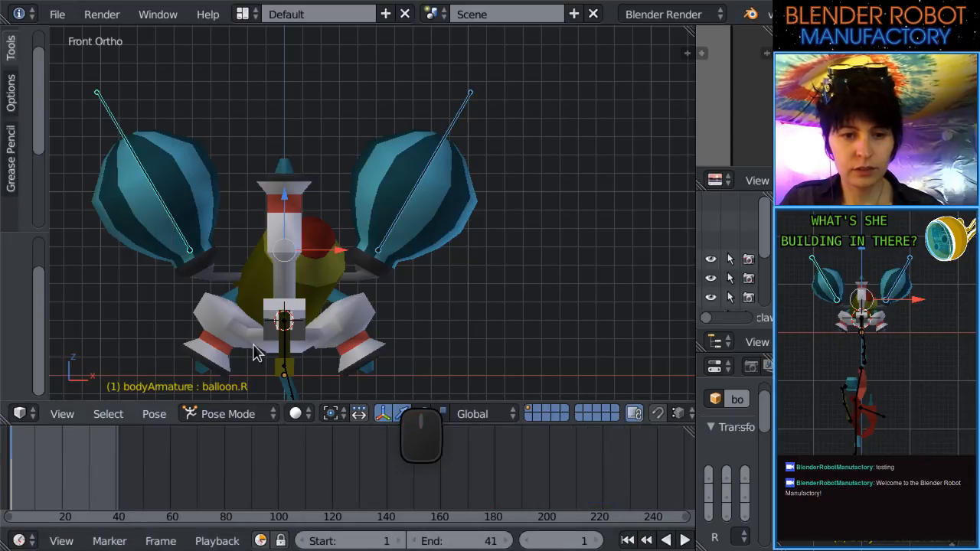
click(35, 494)
mouse_move(35, 494)
mouse_down()
mouse_move(38, 487)
mouse_move(23, 487)
mouse_up()
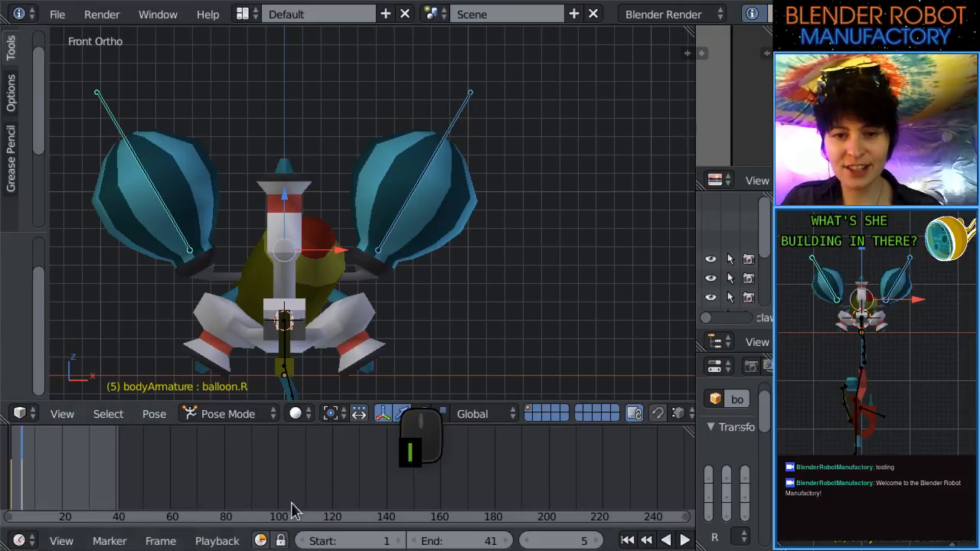
click(506, 541)
text(5)
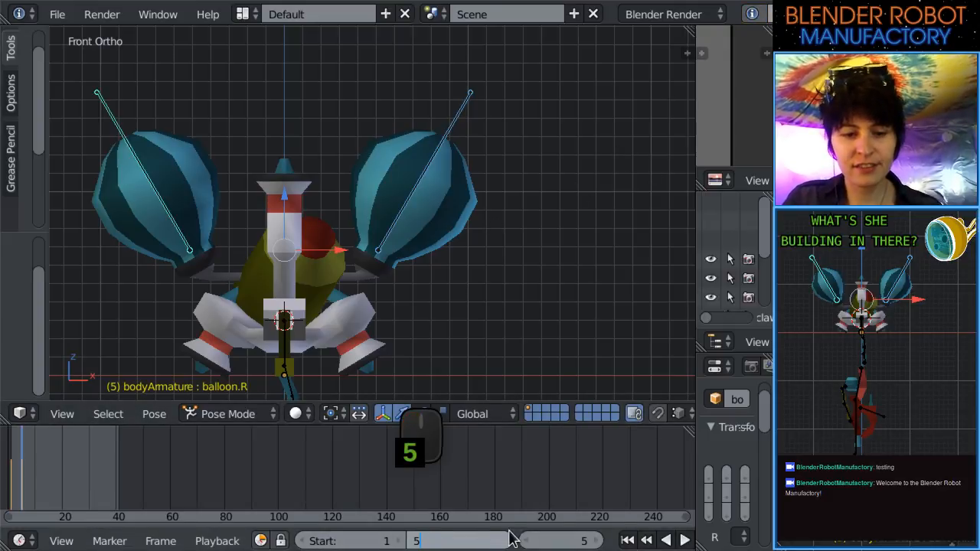
key(Return)
Return the strip to the Dope Sheet's Action Editor and go back to frame 1.
click(21, 541)
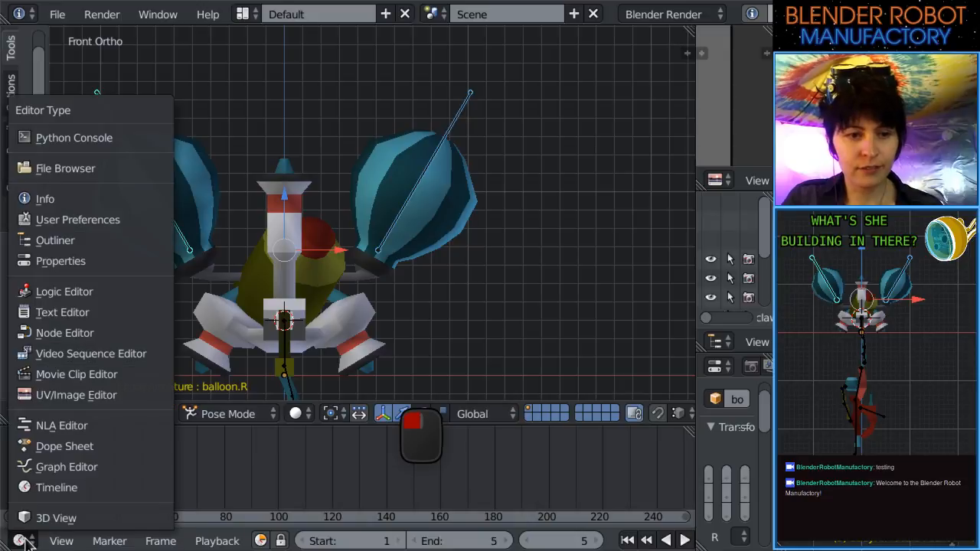
click(65, 452)
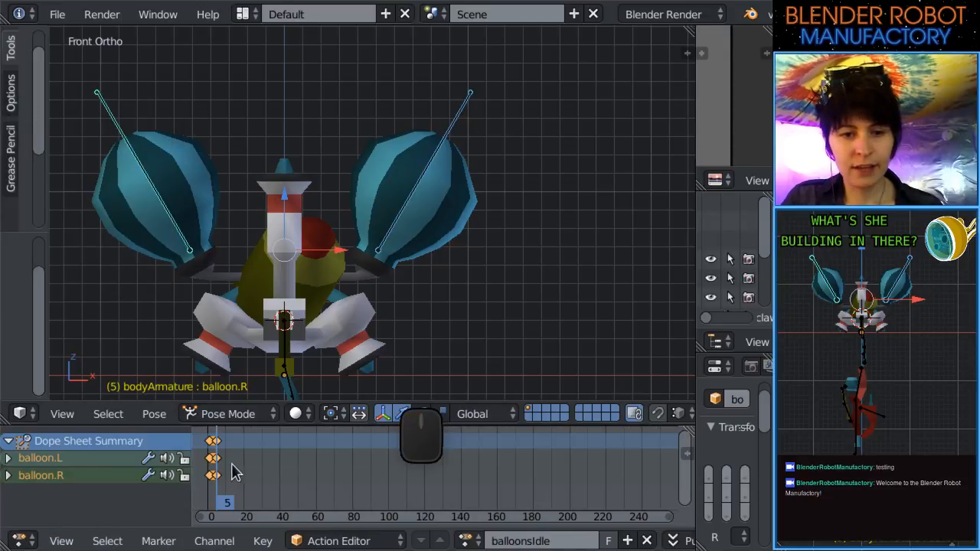
drag(210, 464, 213, 473)
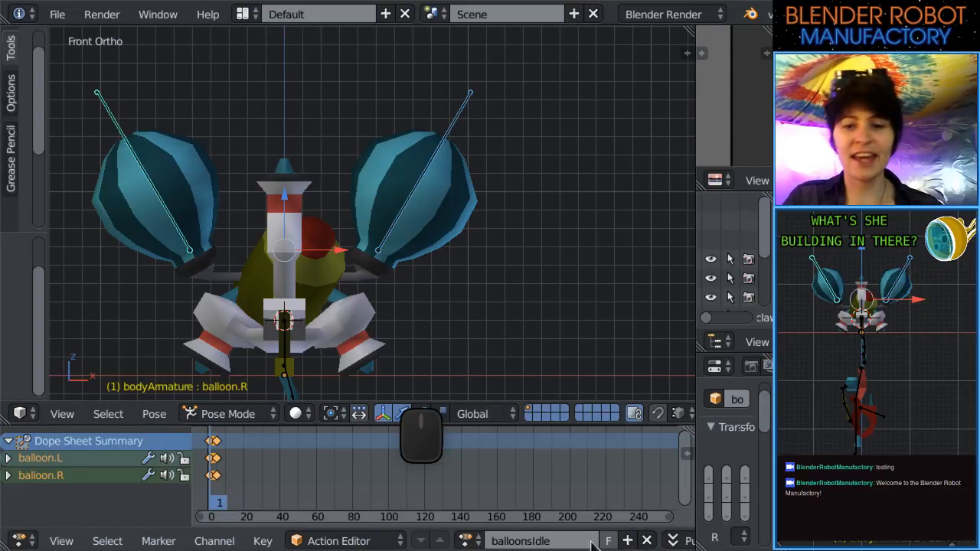
Rename the balloonsIdle action to inflatedIdle.
click(551, 542)
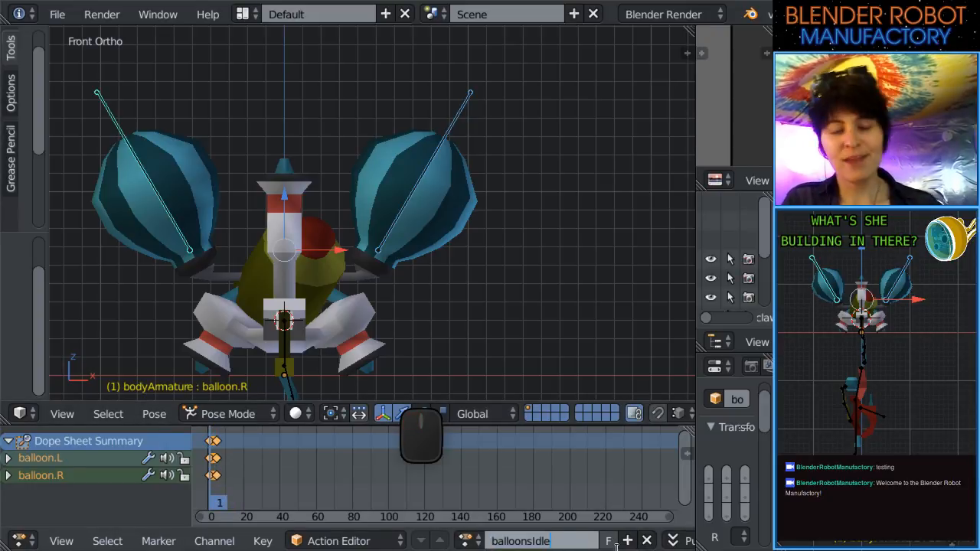
text(Idle)
key(BackSpace)
key(BackSpace)
key(BackSpace)
key(BackSpace)
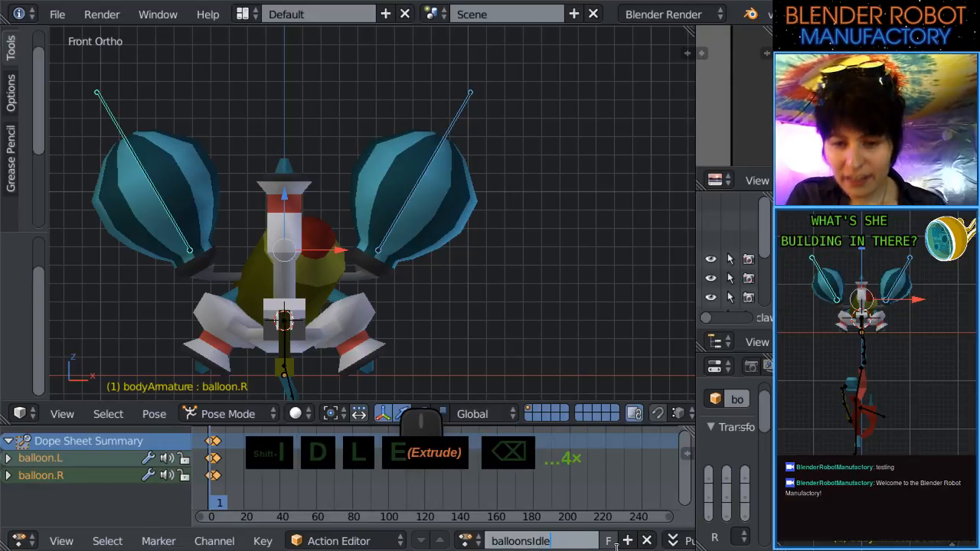
key(BackSpace)
key(BackSpace)
key(BackSpace)
key(BackSpace)
key(BackSpace)
key(BackSpace)
key(BackSpace)
key(BackSpace)
key(BackSpace)
key(BackSpace)
key(BackSpace)
key(BackSpace)
key(BackSpace)
key(BackSpace)
key(BackSpace)
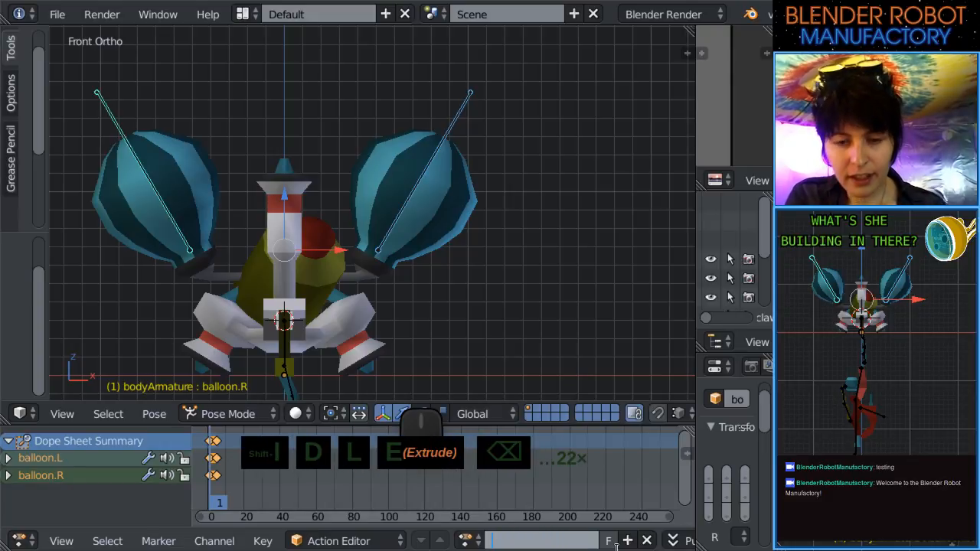
text(inflatede)
key(BackSpace)
key(BackSpace)
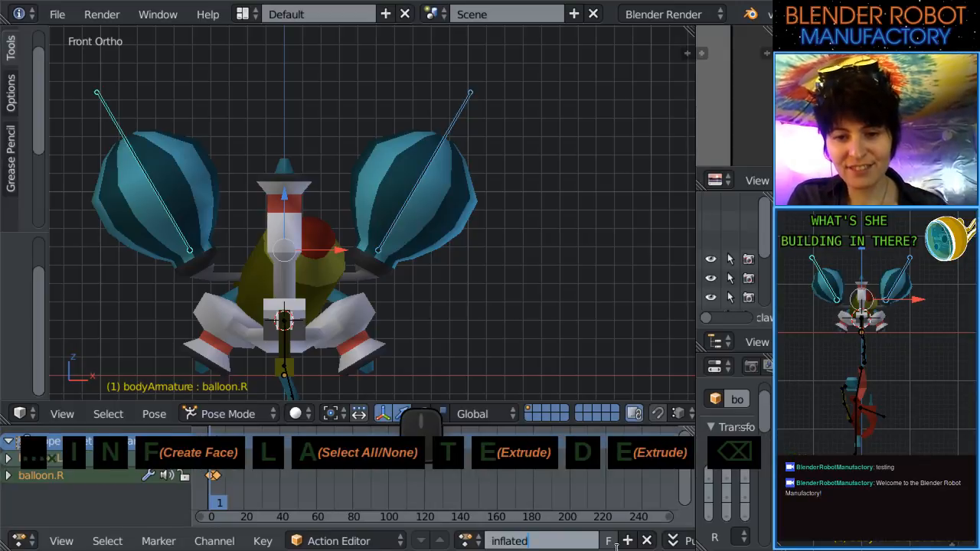
text(ld)
key(Return)
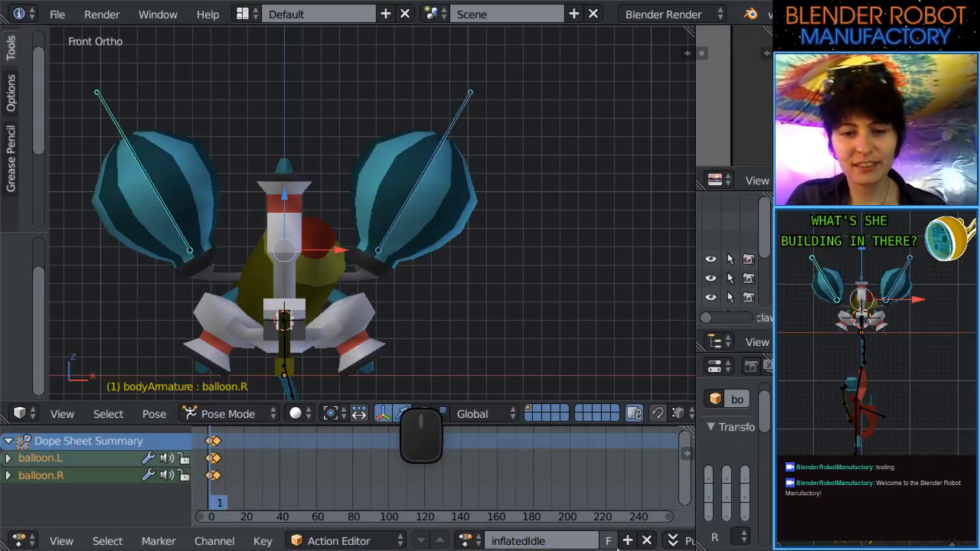
Reselect both balloon bones at frame 2 and give the inflatedIdle action a fake user.
scroll(376, 265, up, 2)
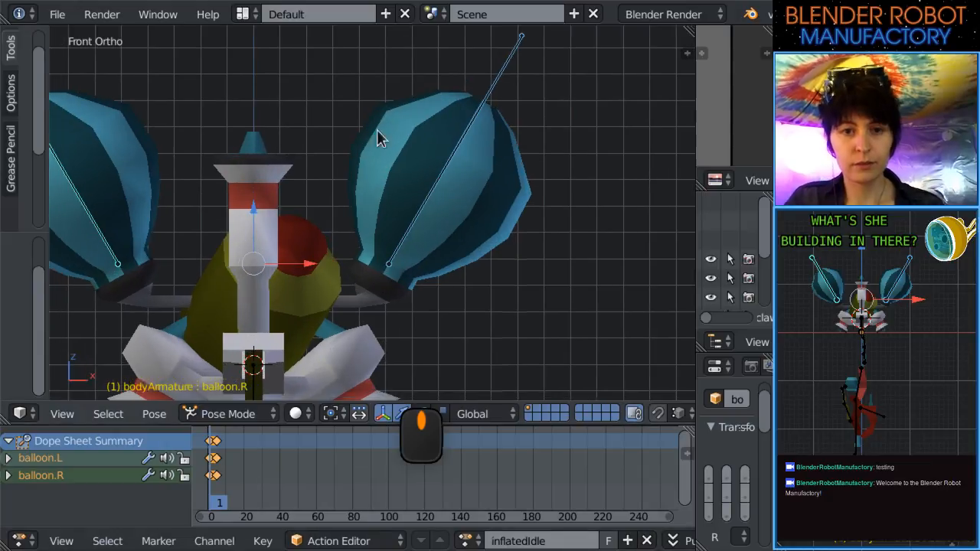
scroll(409, 164, down, 3)
right_click(407, 220)
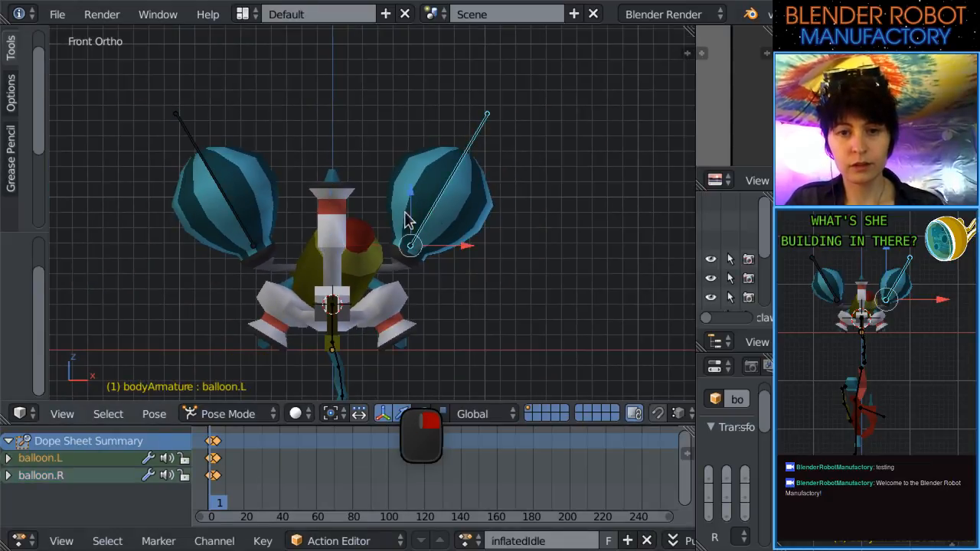
shift+right_click(231, 198)
drag(211, 449, 212, 451)
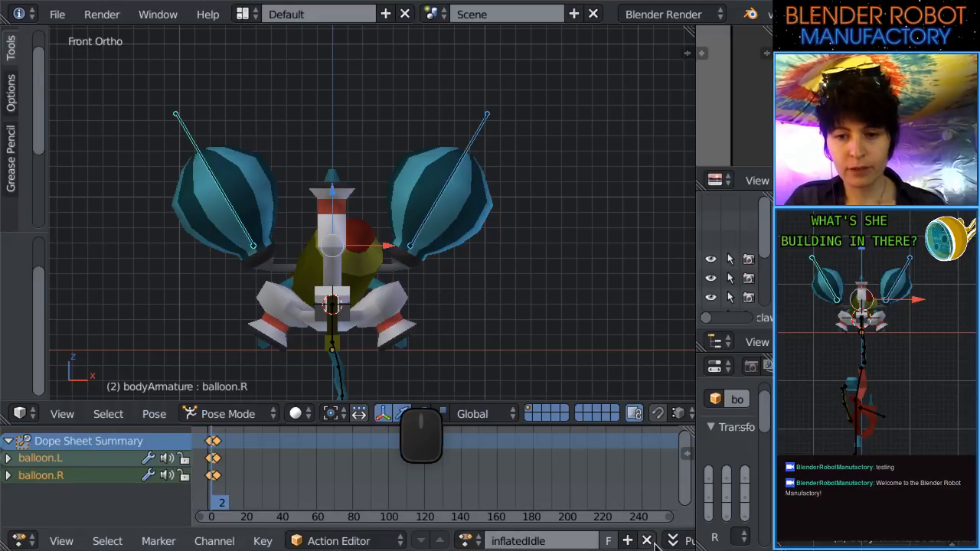
click(609, 542)
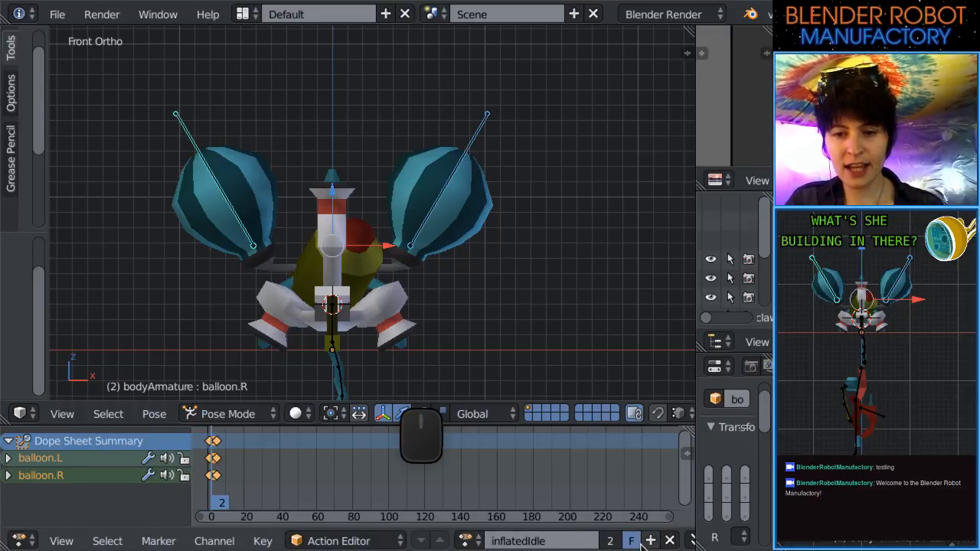
At frame 1, clear the rotation, scale and location of both selected balloon bones.
click(465, 540)
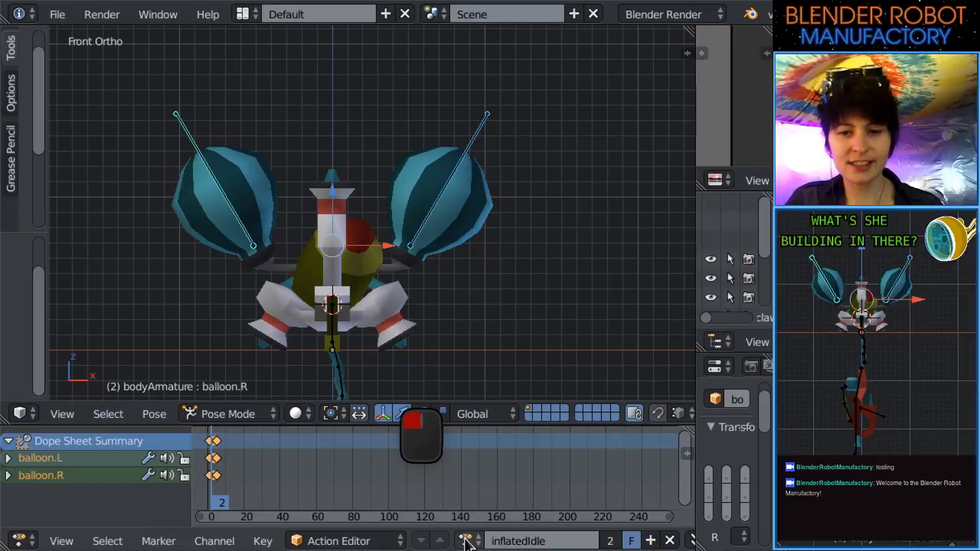
scroll(437, 237, up, 1)
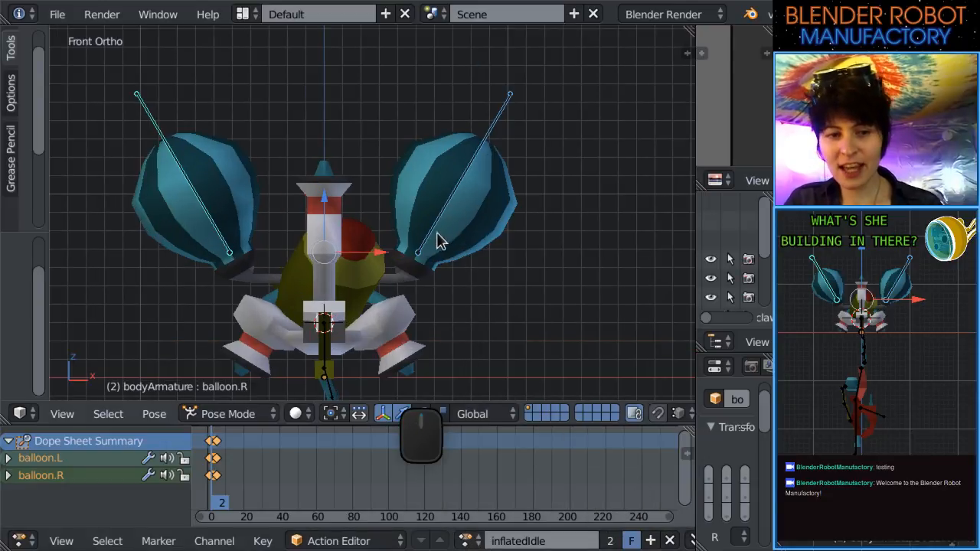
shift+scroll(510, 173, up, 1)
click(211, 458)
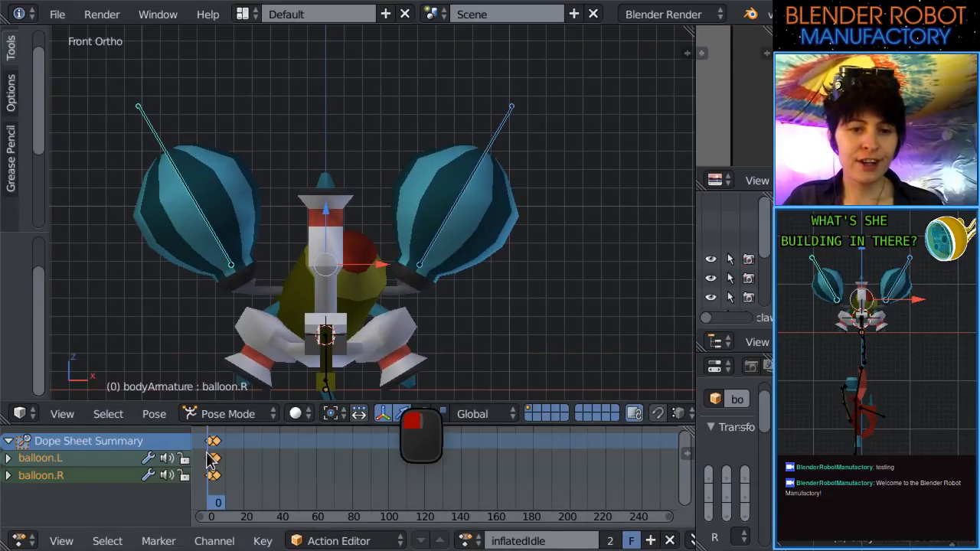
click(213, 458)
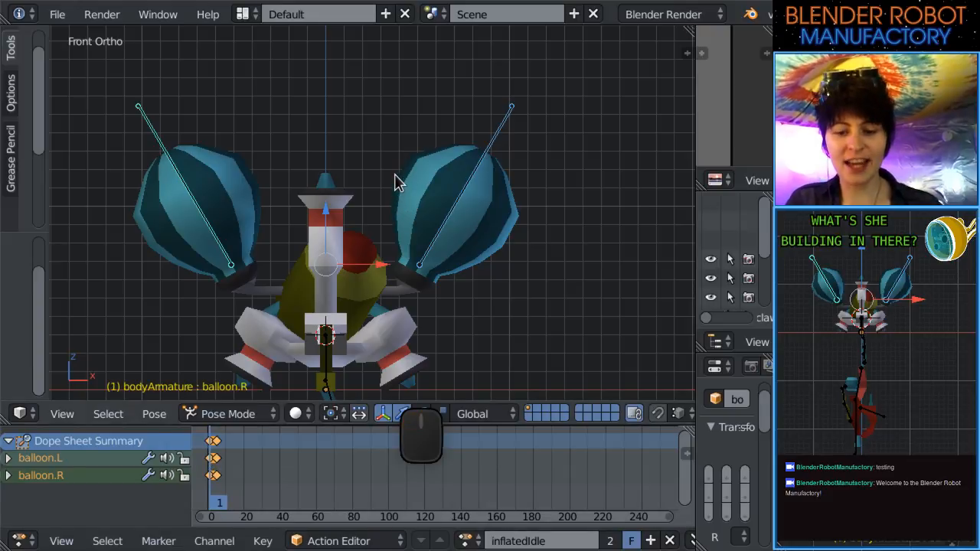
key(alt+r)
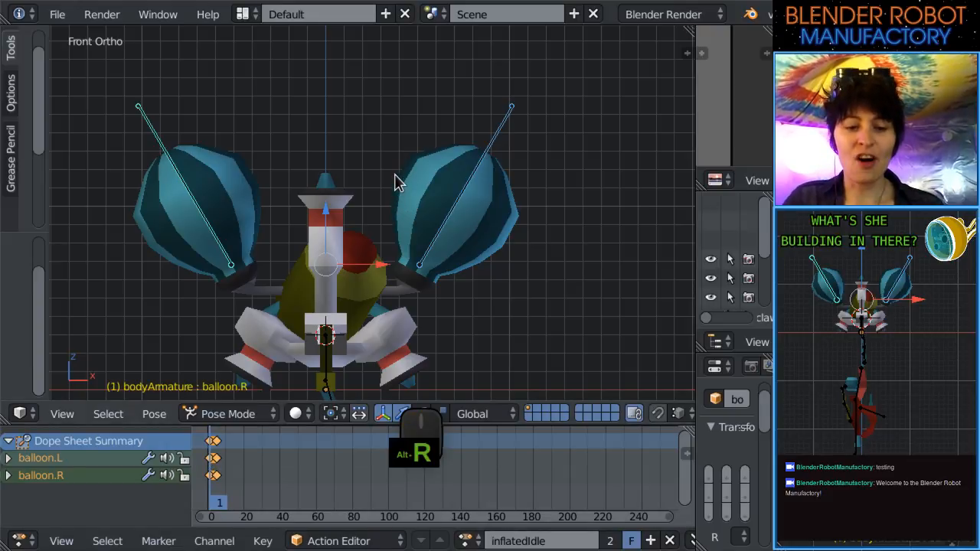
key(alt+s)
key(alt+g)
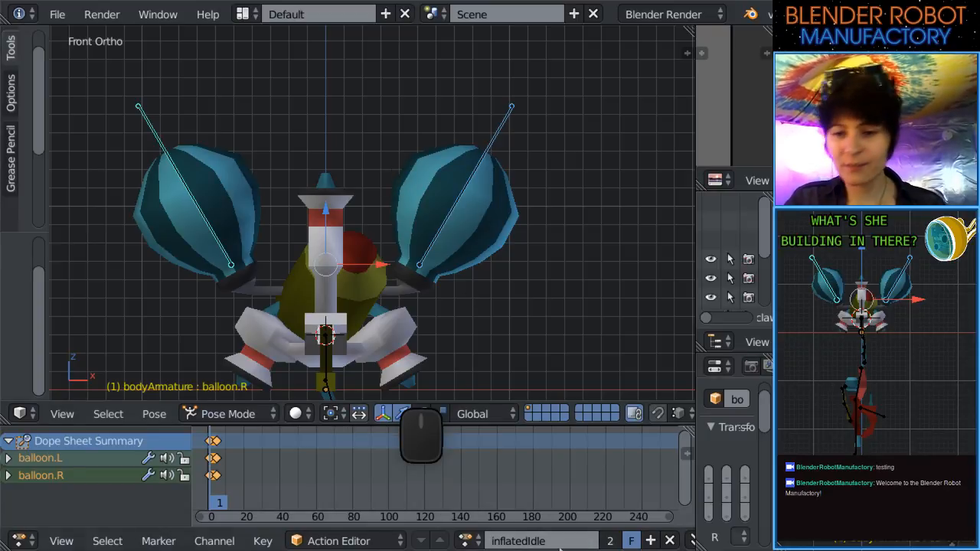
Replace the linked inflatedIdle action with a new action named deflate and give it a fake user.
click(671, 541)
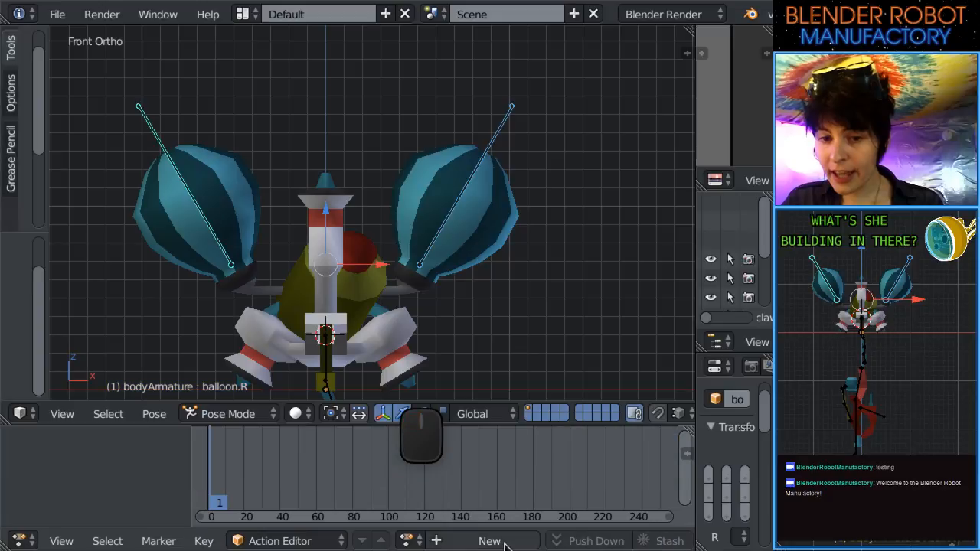
click(505, 545)
click(507, 544)
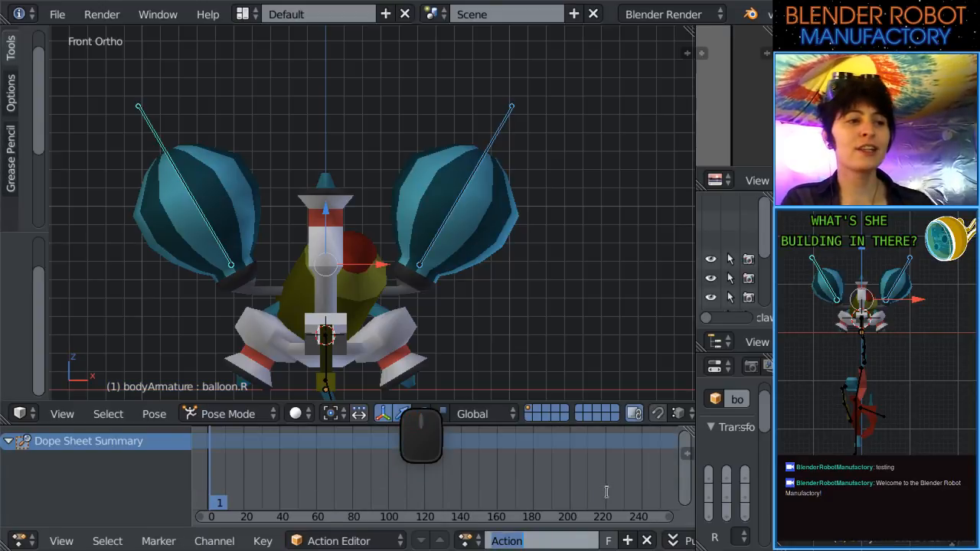
text(ball)
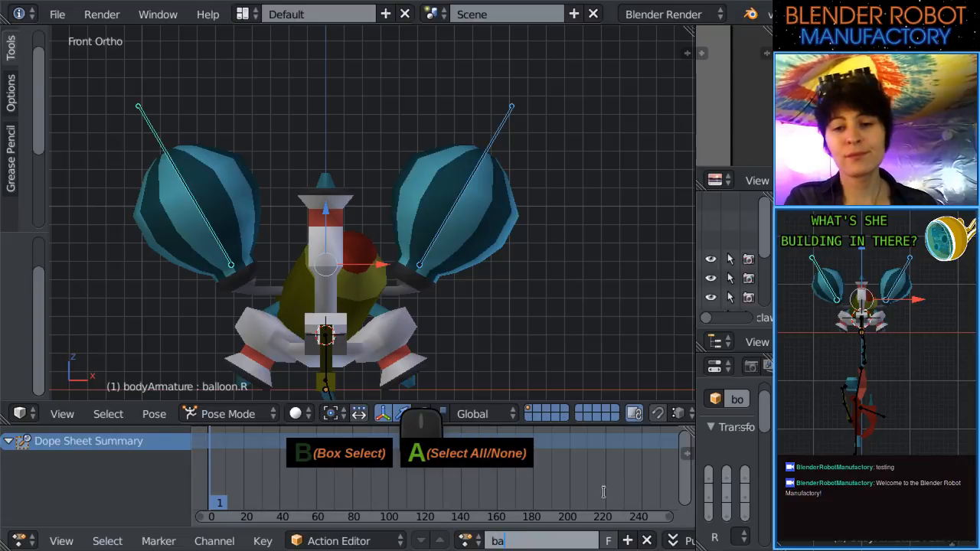
key(BackSpace)
key(BackSpace)
key(BackSpace)
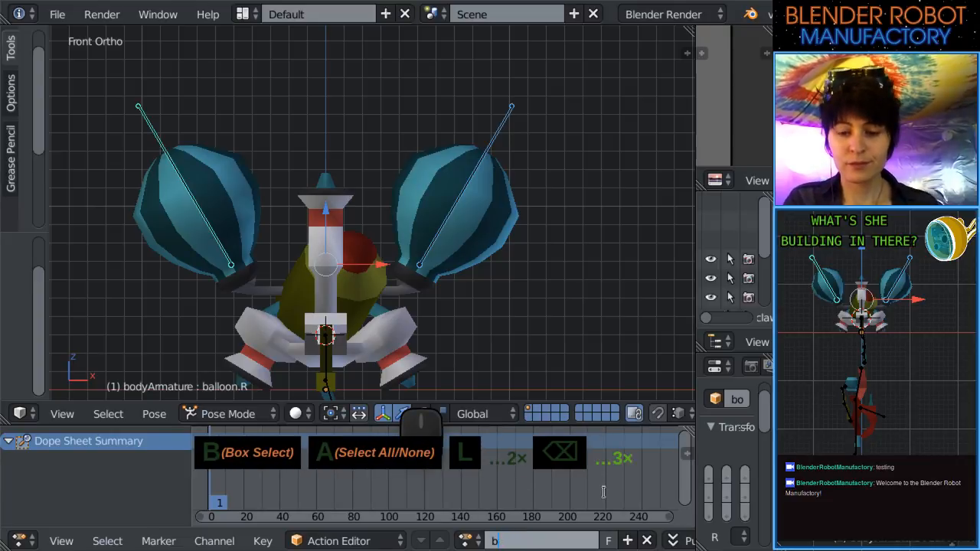
text(late)
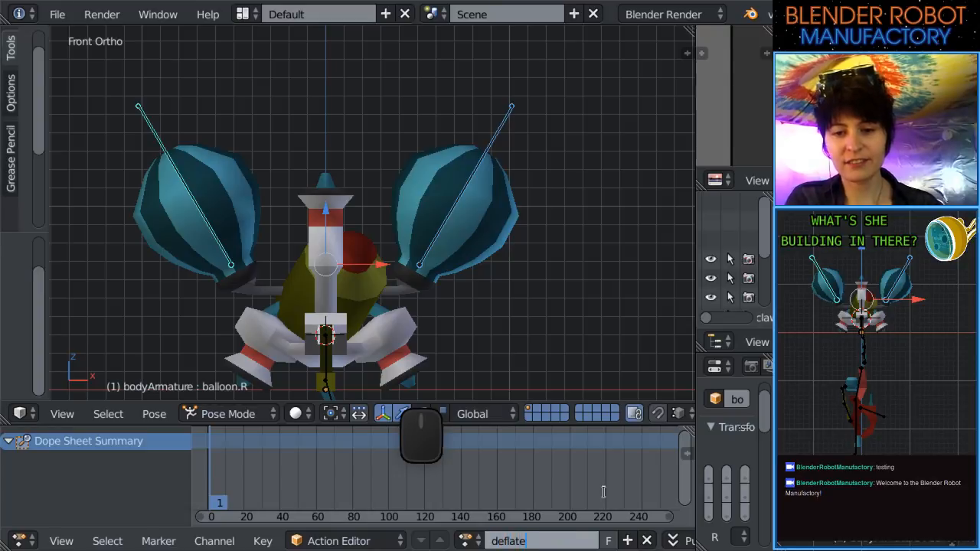
key(Return)
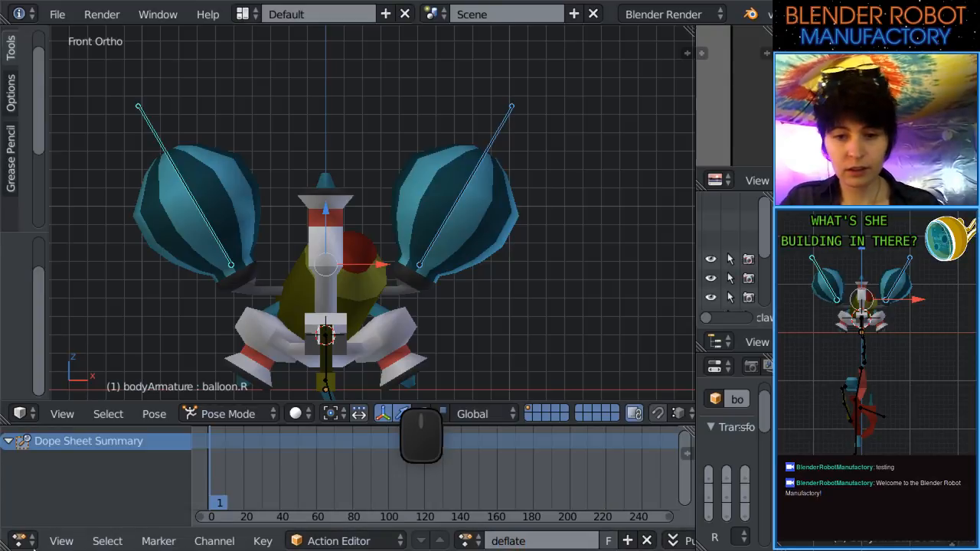
click(631, 540)
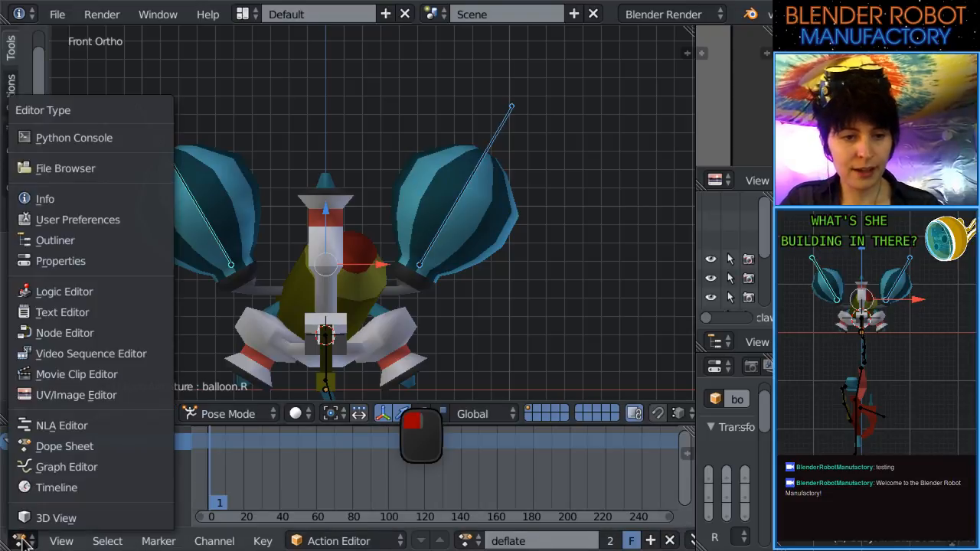
Switch the animation strip to the Timeline and set the end frame to 41.
click(44, 488)
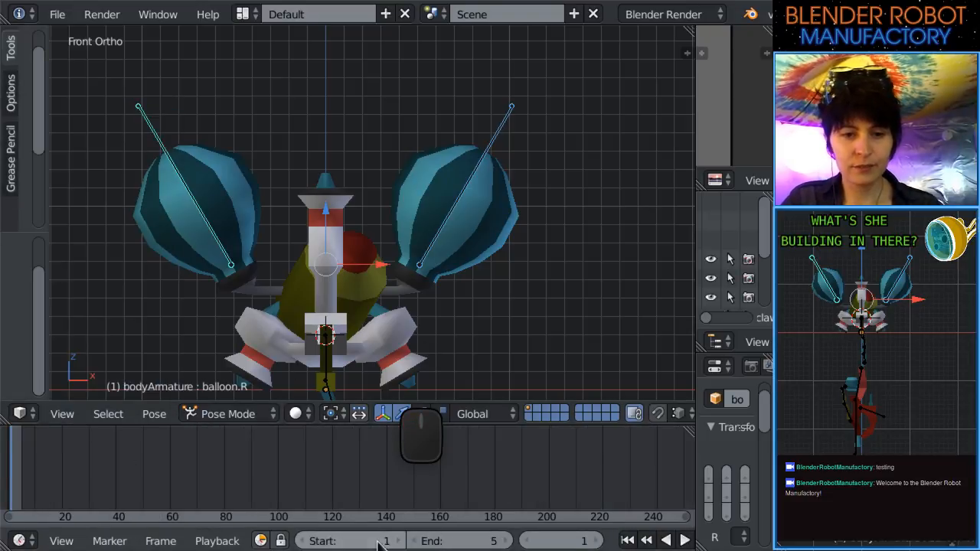
key(Return)
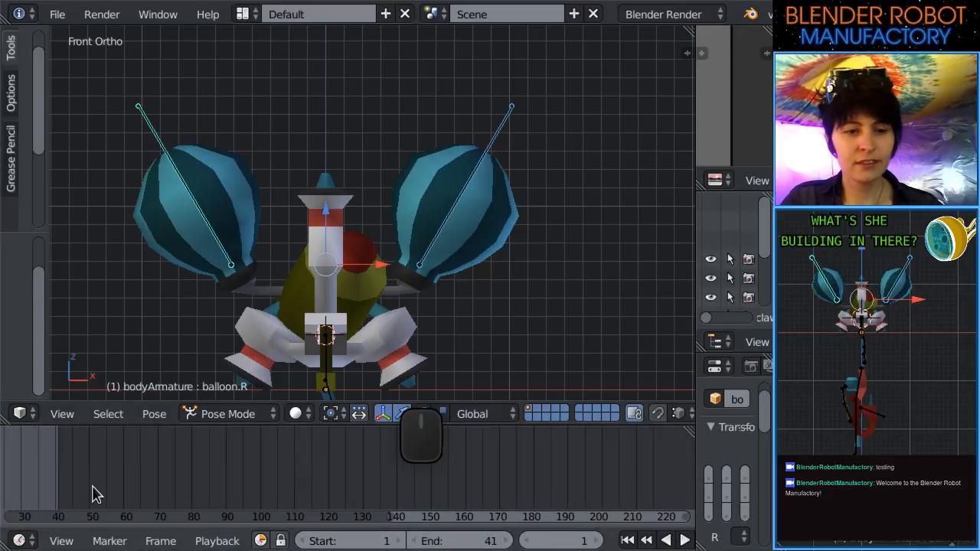
middle_drag(93, 490, 339, 516)
scroll(279, 519, up, 1)
scroll(283, 497, up, 1)
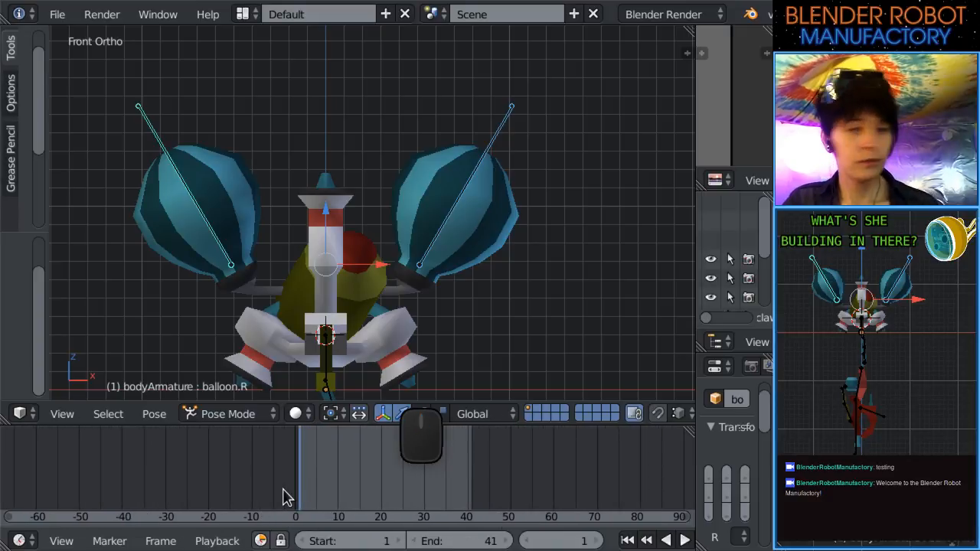
Select both balloon bones and key their location and scale at frame 1.
scroll(306, 278, up, 3)
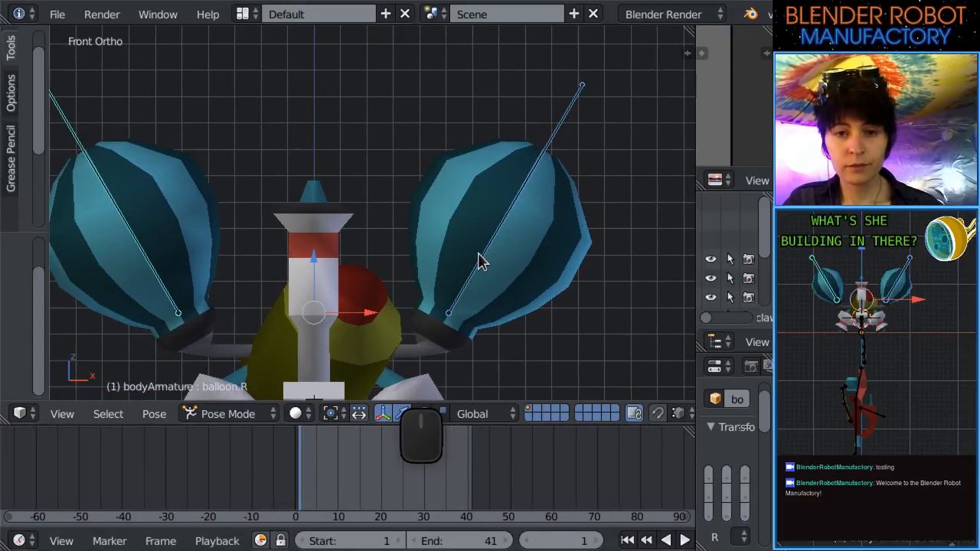
right_click(479, 261)
shift+middle_drag(452, 309, 400, 278)
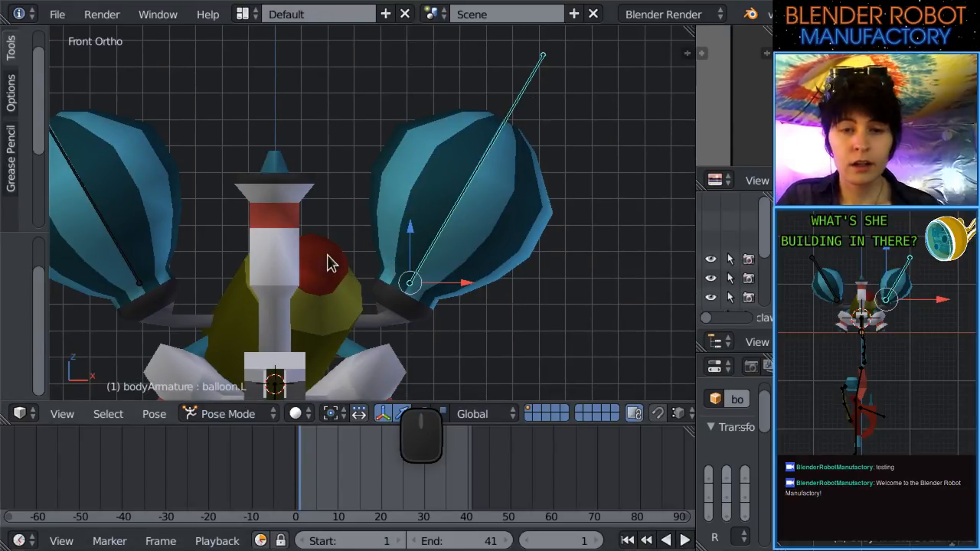
scroll(434, 237, down, 2)
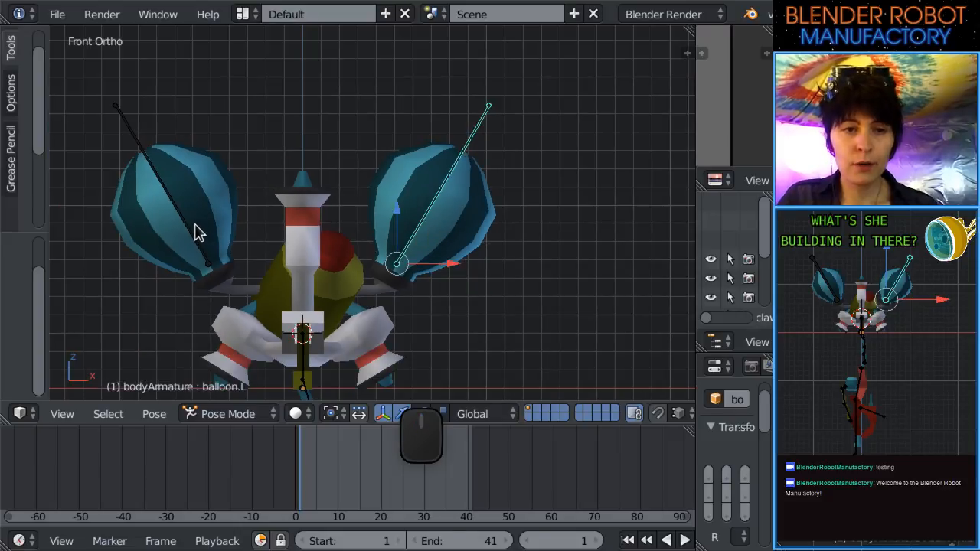
shift+right_click(190, 233)
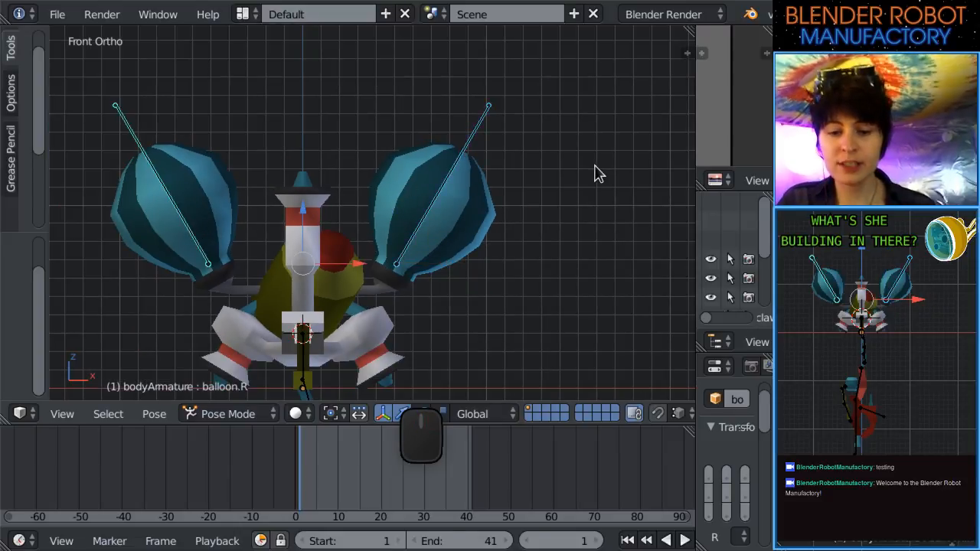
shift+middle_drag(496, 132, 460, 192)
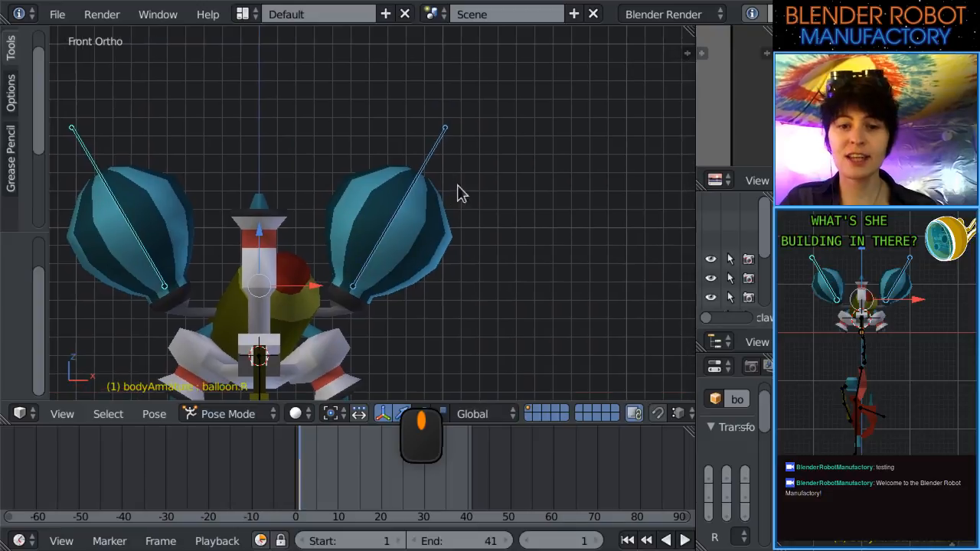
Select only the balloon.L bone and show its transform properties at frame 41.
click(424, 482)
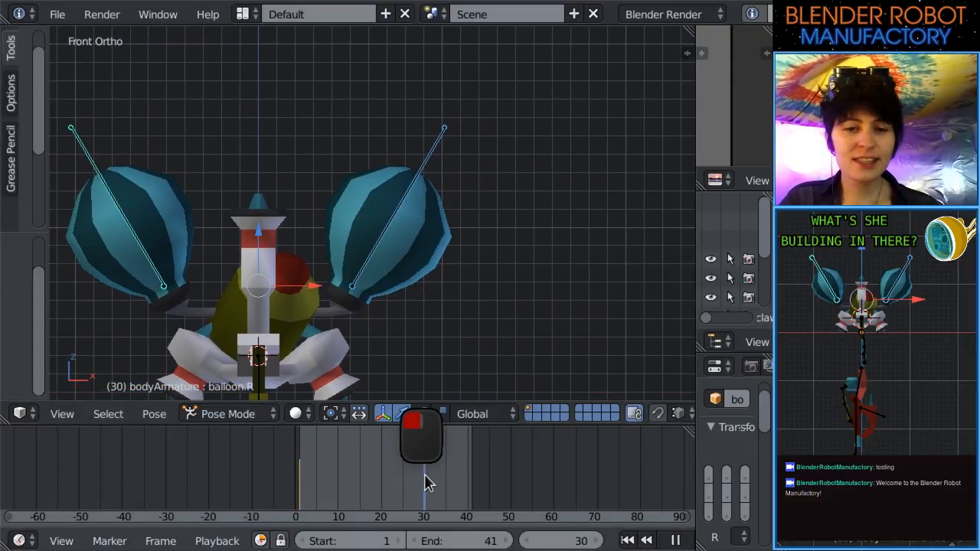
scroll(368, 179, up, 3)
right_click(427, 200)
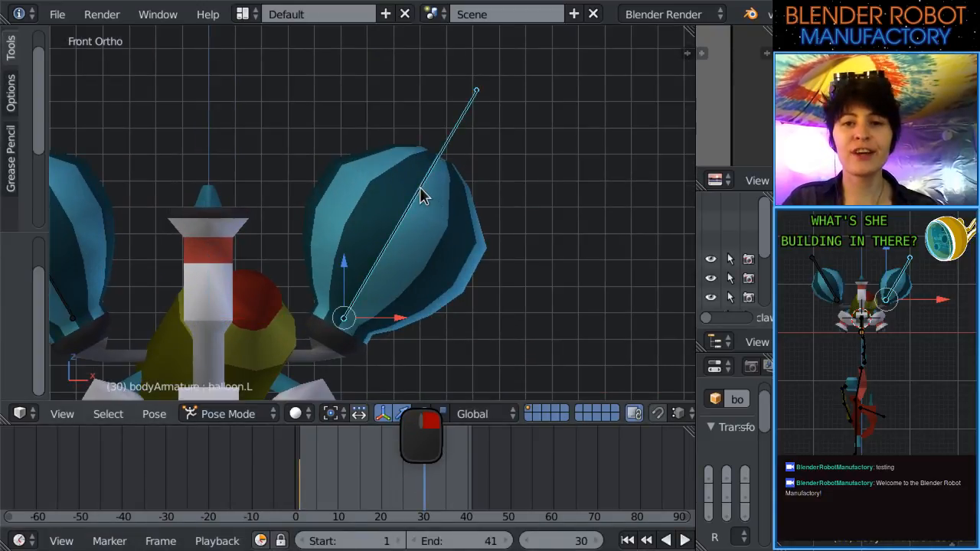
scroll(426, 196, down, 3)
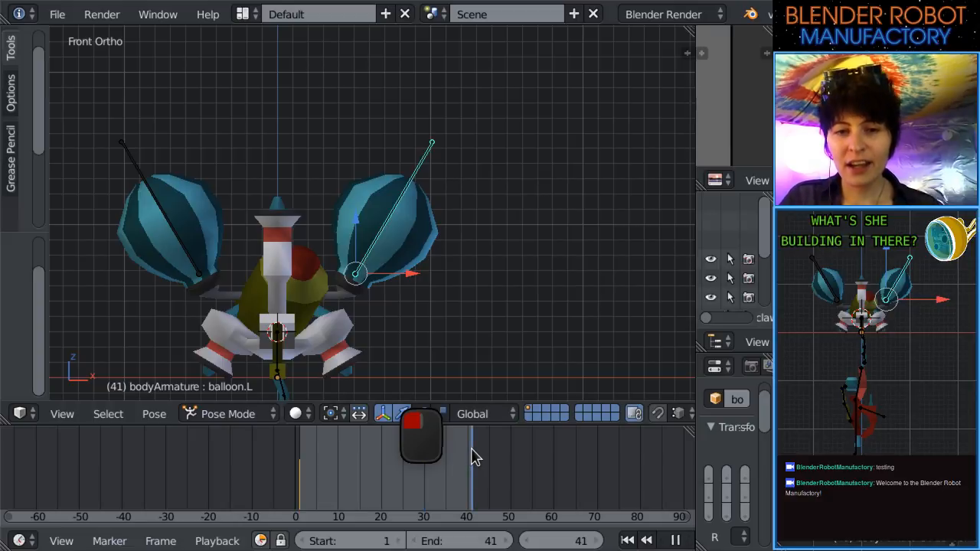
click(686, 53)
scroll(438, 235, up, 2)
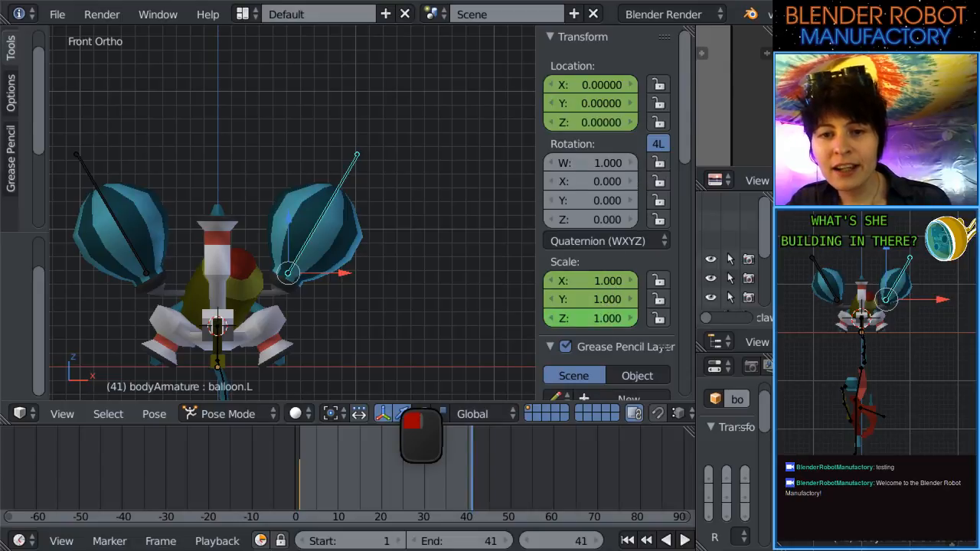
Try a Y scale of 0.2 on the balloon.L bone at frame 41 and undo the scale changes.
mouse_move(605, 318)
mouse_down()
mouse_move(590, 318)
mouse_move(604, 317)
mouse_move(599, 299)
mouse_up()
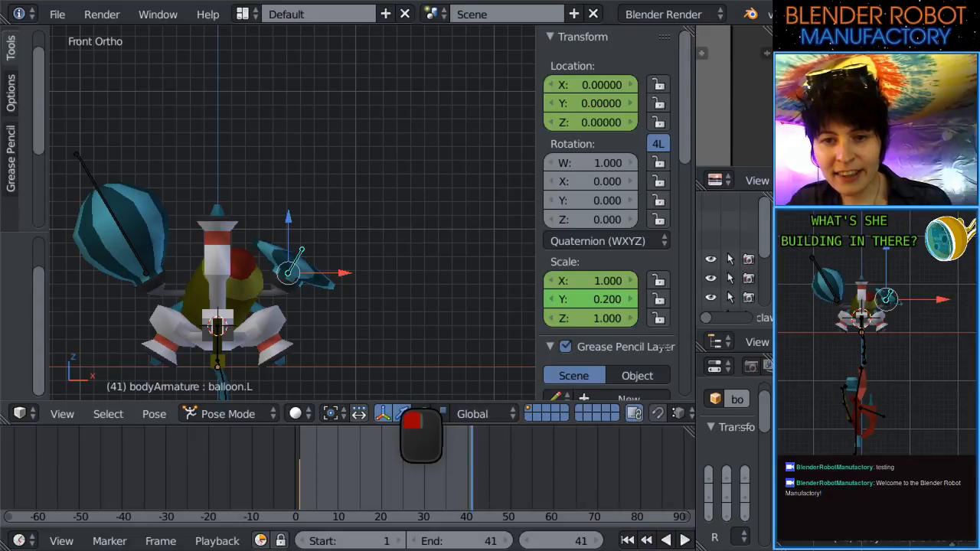
scroll(310, 295, up, 5)
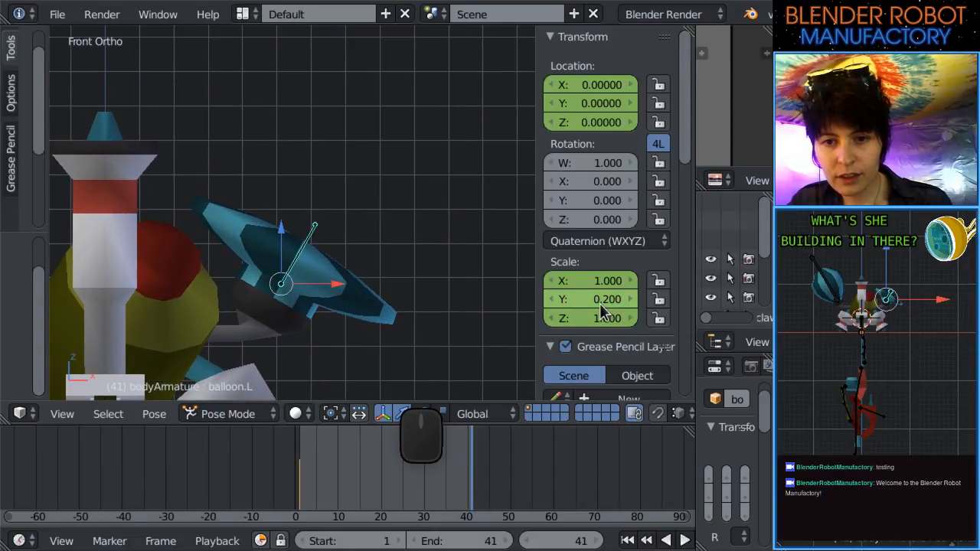
drag(592, 280, 558, 281)
key(ctrl+z)
scroll(324, 304, down, 5)
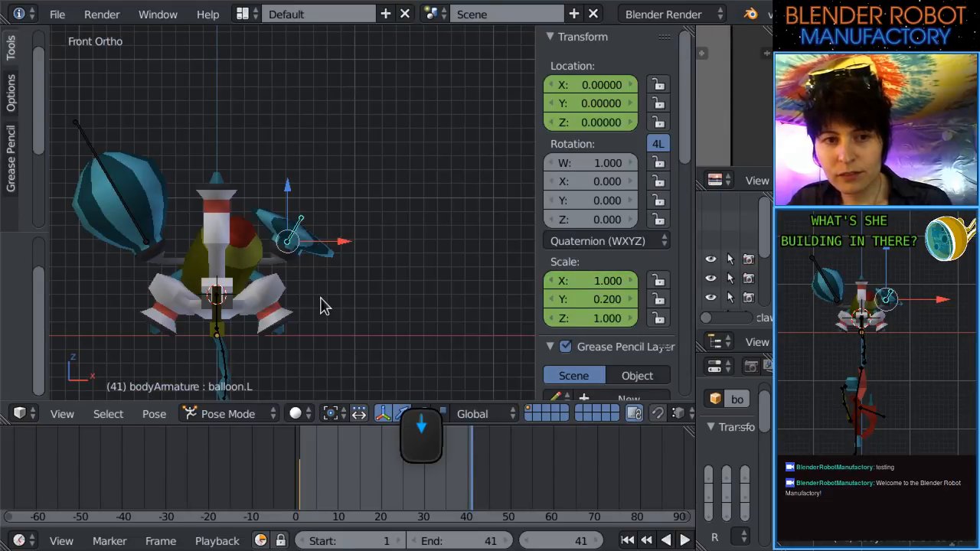
scroll(337, 292, up, 5)
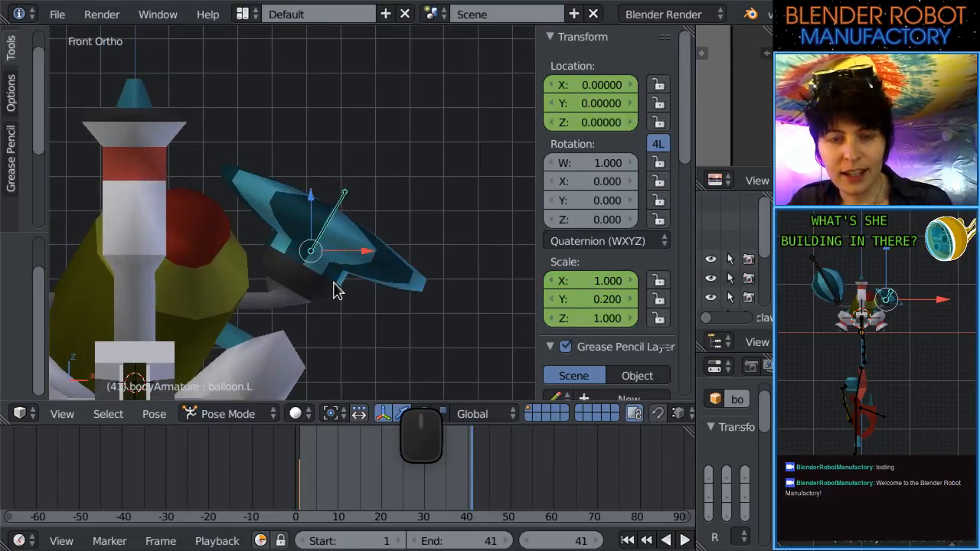
key(ctrl+z)
At frame 30, set the balloon.L bone's Y scale to 0.2 and key its scale.
scroll(411, 322, down, 4)
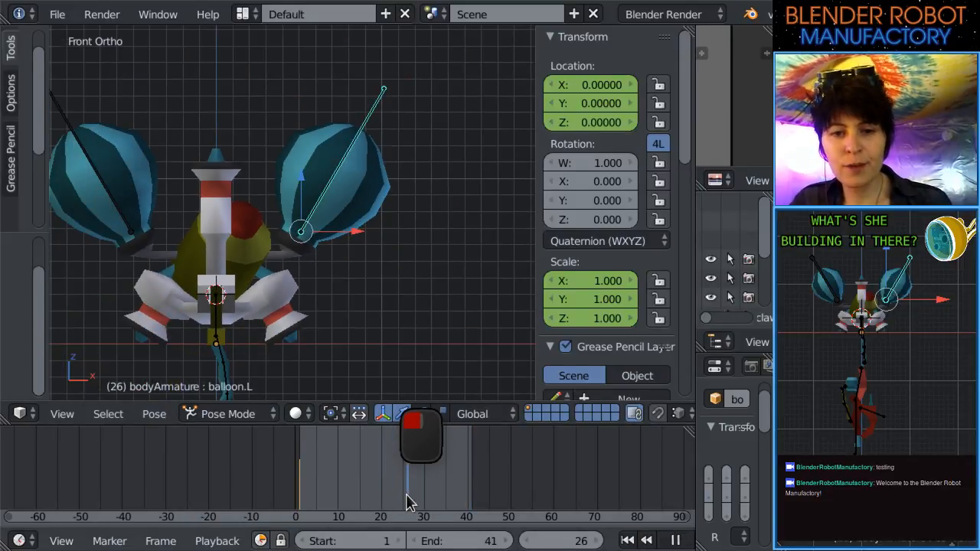
key(alt+a)
scroll(447, 232, up, 3)
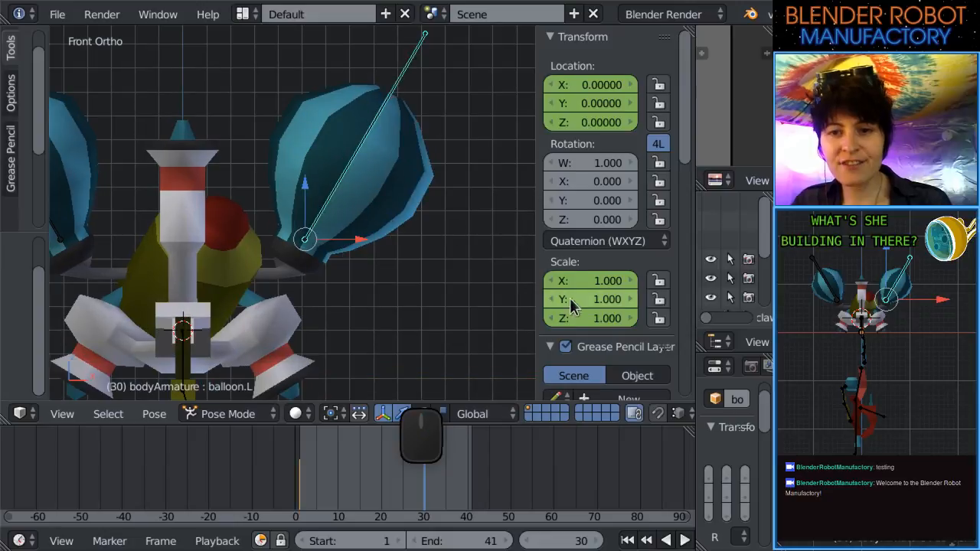
drag(592, 305, 569, 305)
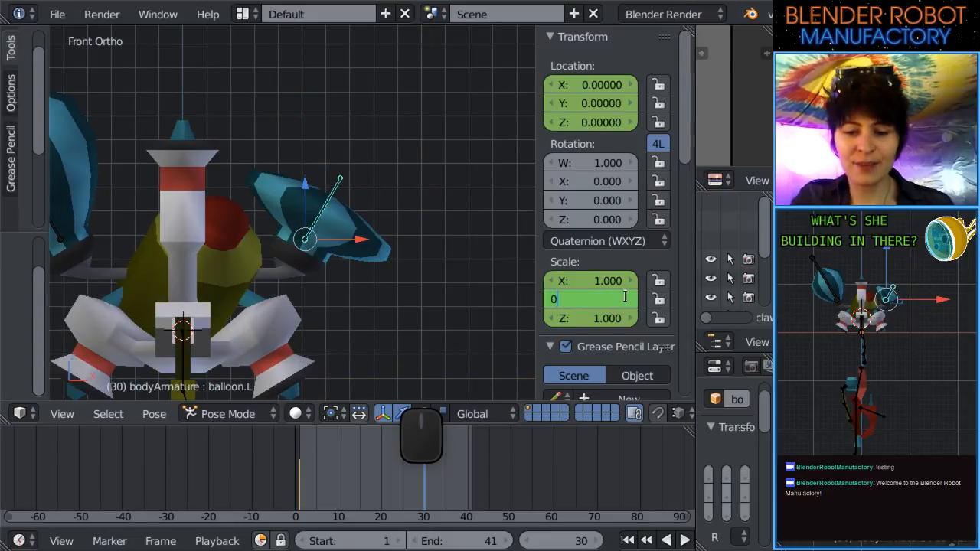
key(Return)
shift+middle_drag(363, 236, 558, 303)
shift+middle_drag(245, 232, 219, 226)
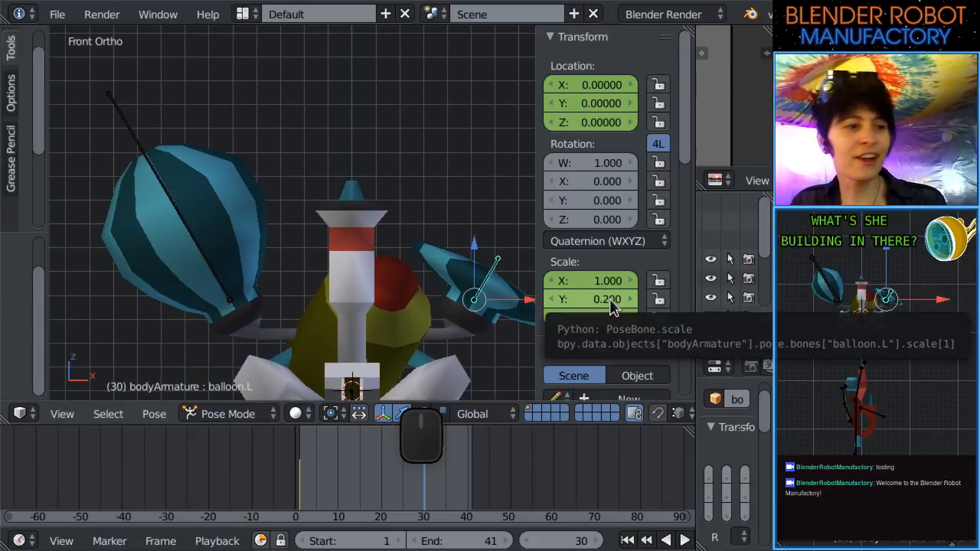
key(i)
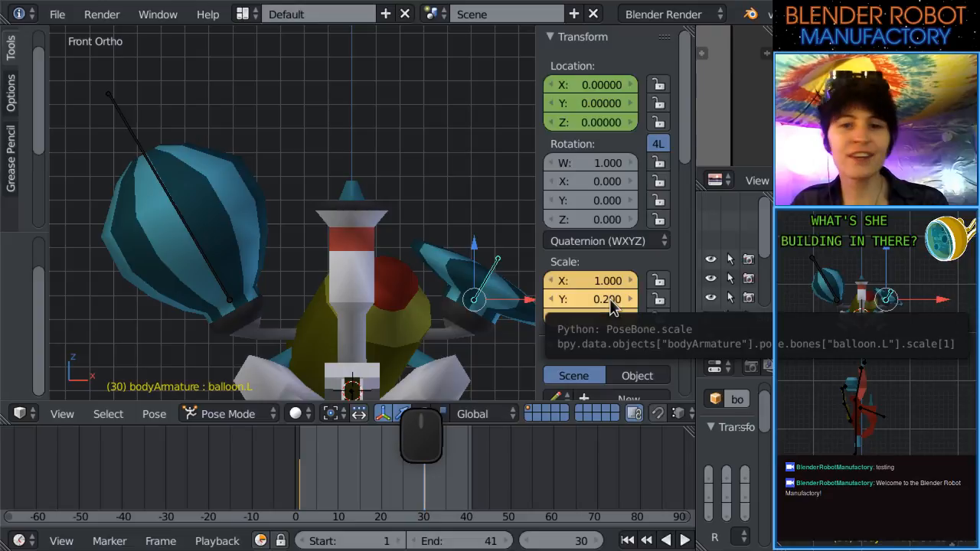
At frame 30, set the balloon.R bone's Y scale to 0.2 and key its scale.
right_click(198, 253)
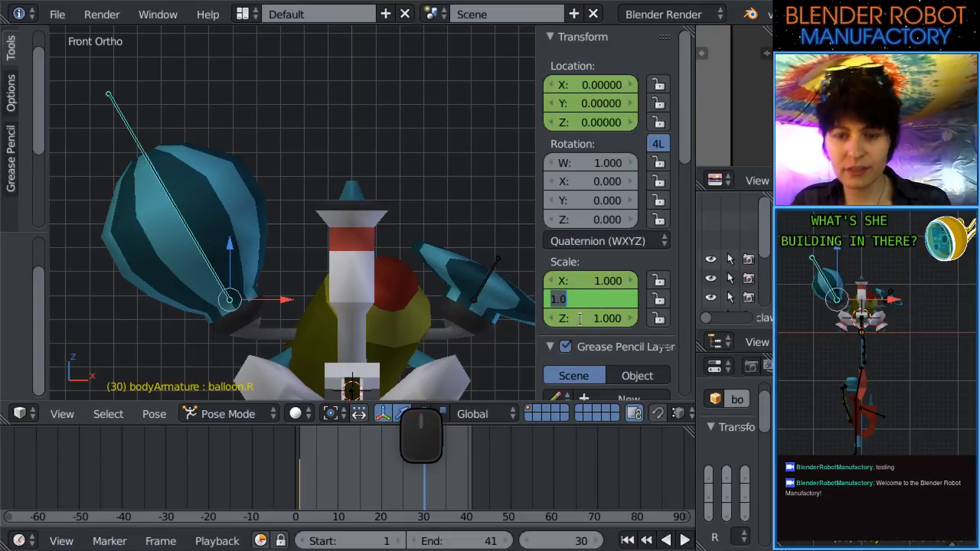
text(0.2)
key(Return)
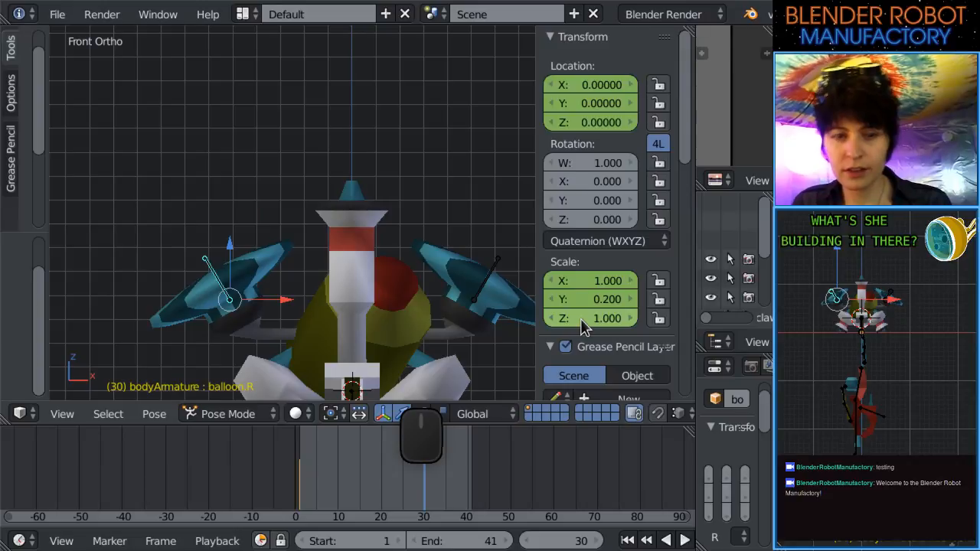
key(i)
At frame 41, scale the balloon.L bone down uniformly until its X and Z scales are about 0.306.
drag(313, 473, 426, 483)
shift+middle_drag(417, 364, 324, 322)
drag(469, 472, 473, 478)
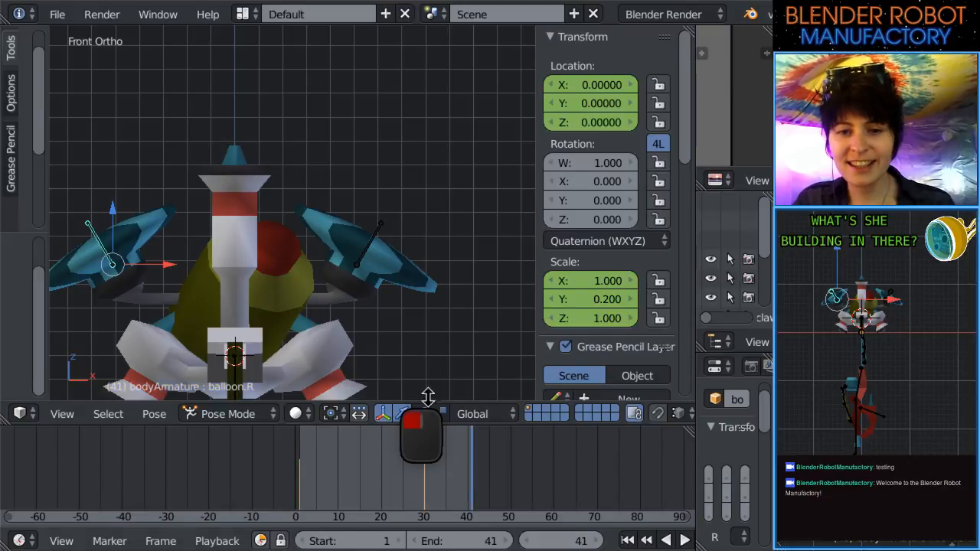
scroll(406, 243, up, 3)
scroll(439, 261, down, 3)
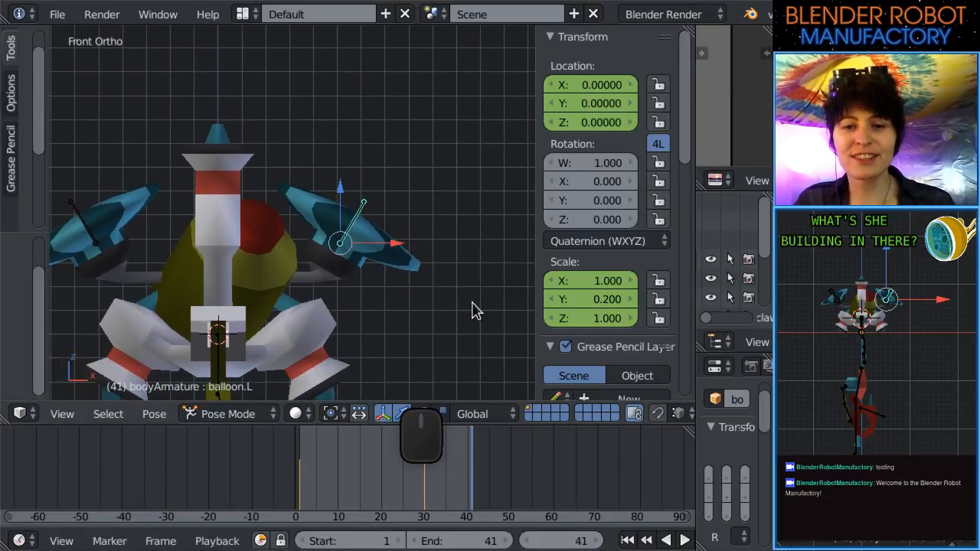
key(s)
click(381, 280)
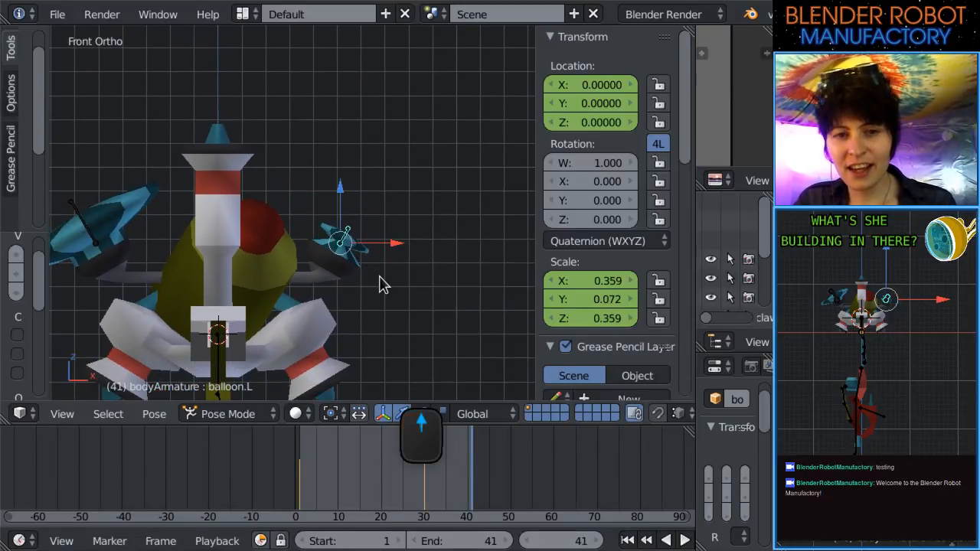
scroll(383, 281, up, 4)
key(s)
right_click(473, 289)
Move the shrunken balloon.L bone down into its dark cup, to about -0.076 in Y, and key its location and scale at frame 41.
shift+middle_drag(470, 286, 437, 260)
key(g)
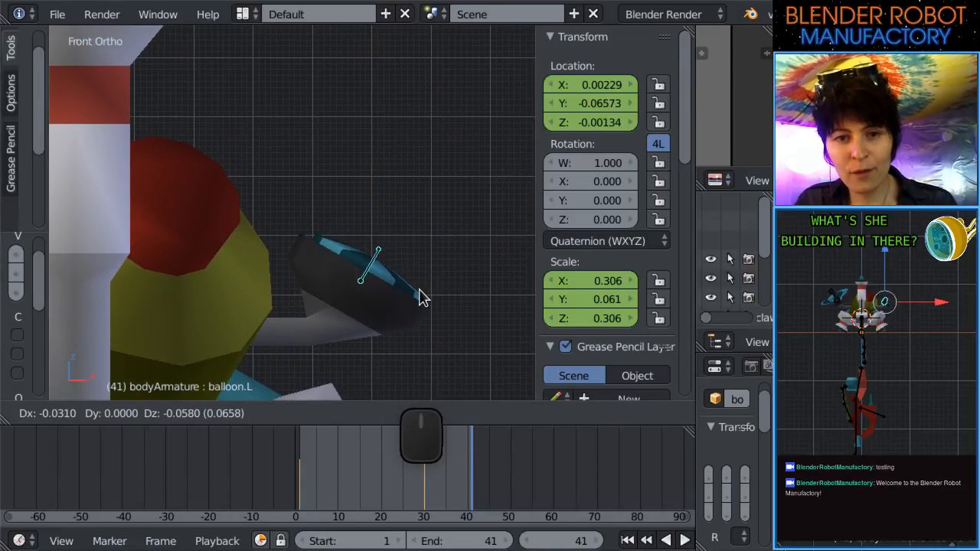
click(417, 303)
middle_drag(418, 302, 399, 216)
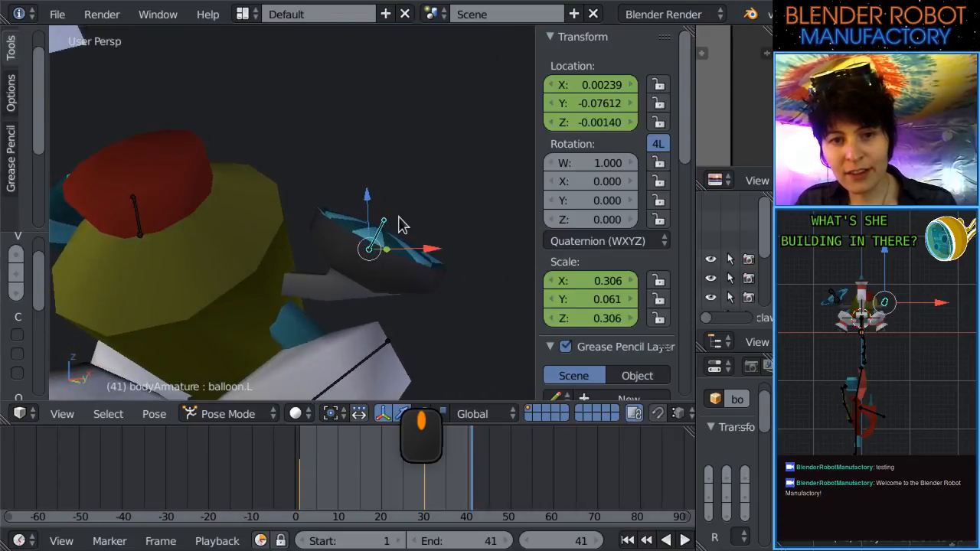
key(KP_1)
scroll(394, 199, down, 4)
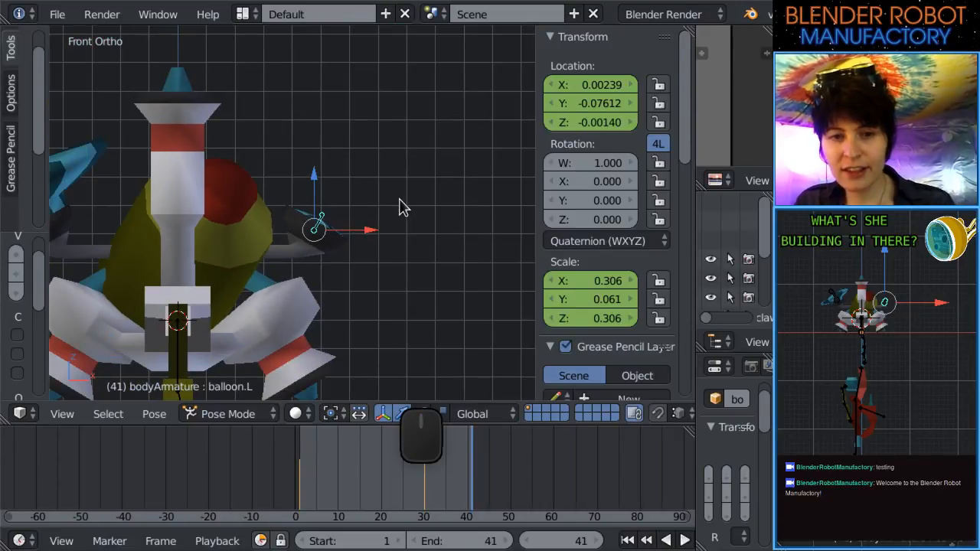
key(i)
Paste balloon.L's pose mirrored onto the balloon.R bone at frame 41 and key its location and scale.
shift+middle_drag(363, 216, 416, 212)
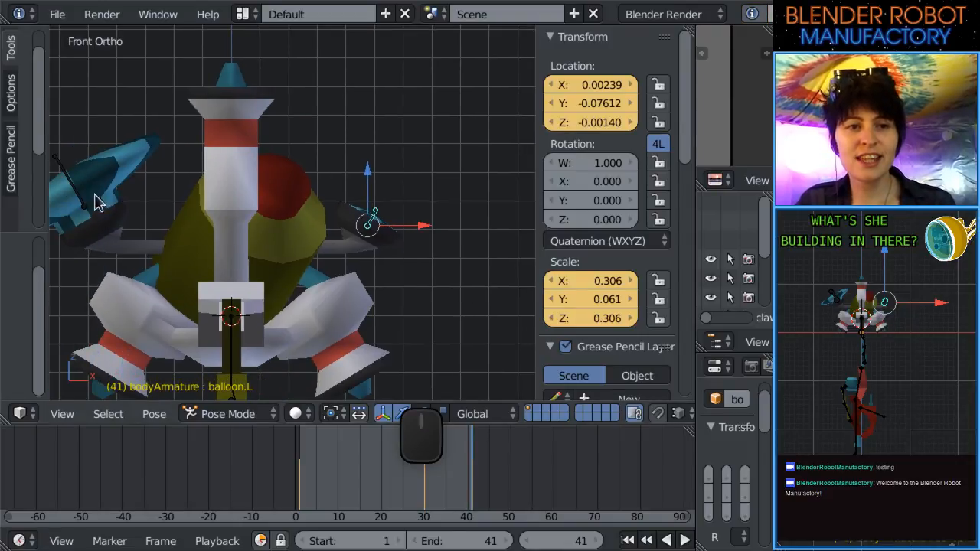
right_click(65, 184)
key(ctrl+shift+v)
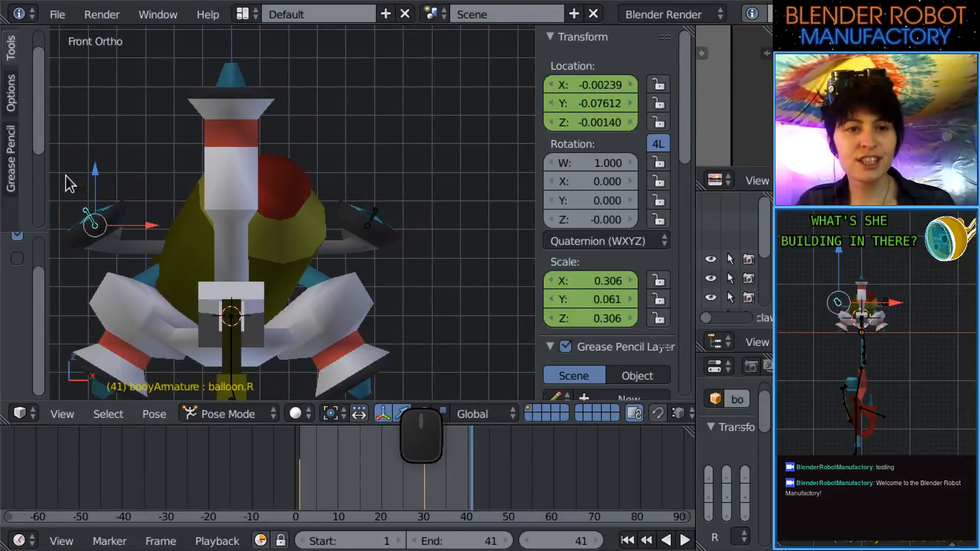
scroll(134, 187, up, 2)
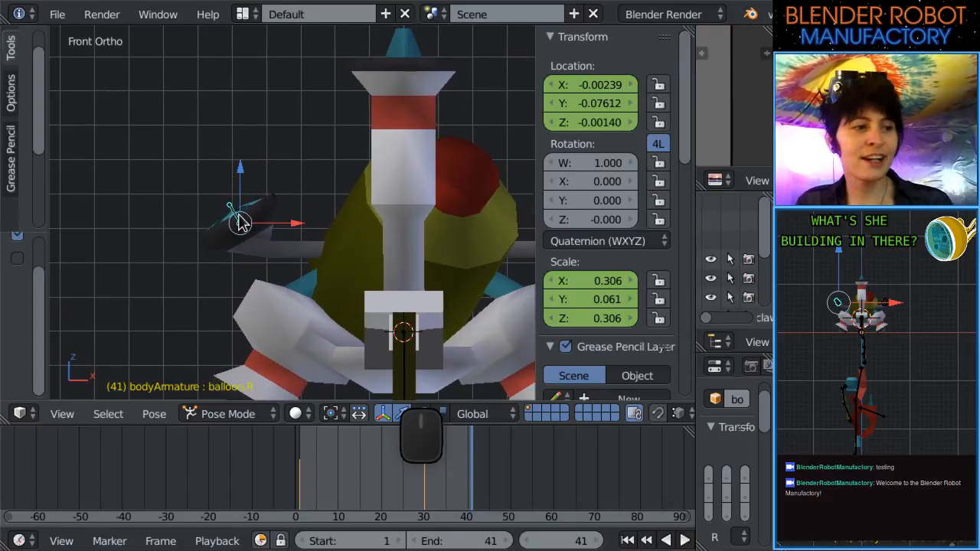
At frame 35, raise the balloon.L bone out of its cup to about -0.02 in Y and key its location and scale.
mouse_move(461, 504)
mouse_down()
mouse_move(348, 497)
mouse_move(459, 514)
mouse_move(306, 508)
mouse_move(452, 515)
mouse_up()
shift+middle_drag(375, 289, 159, 296)
scroll(387, 267, up, 5)
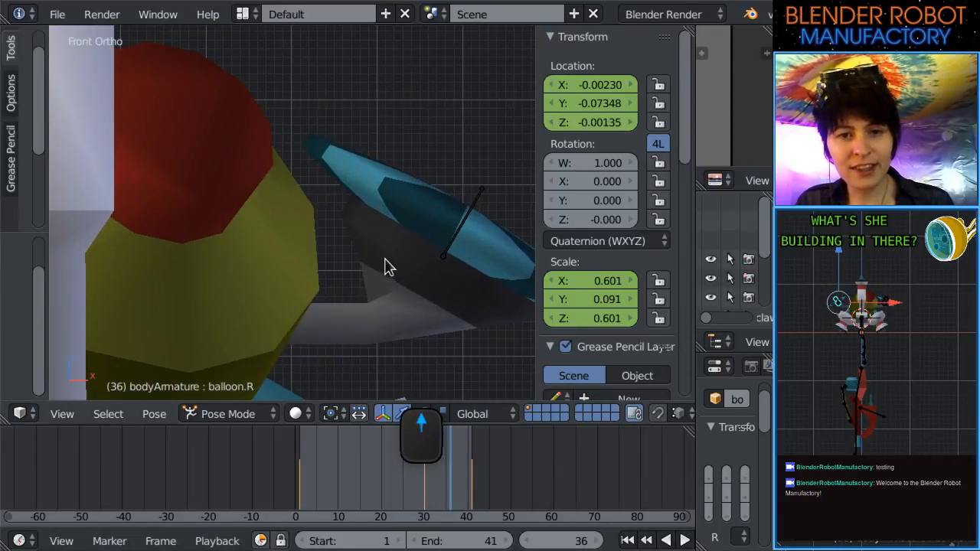
shift+middle_drag(432, 340, 367, 325)
key(alt+a)
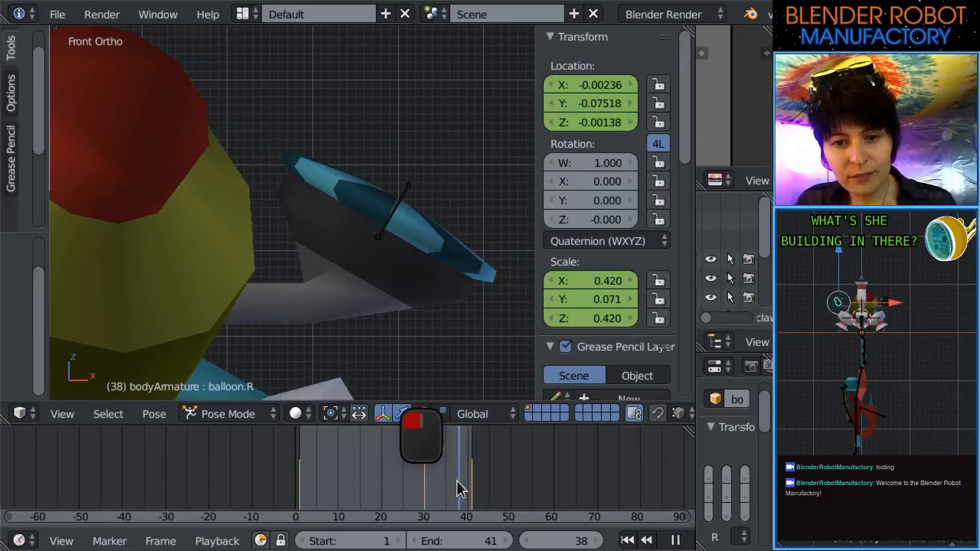
key(alt+a)
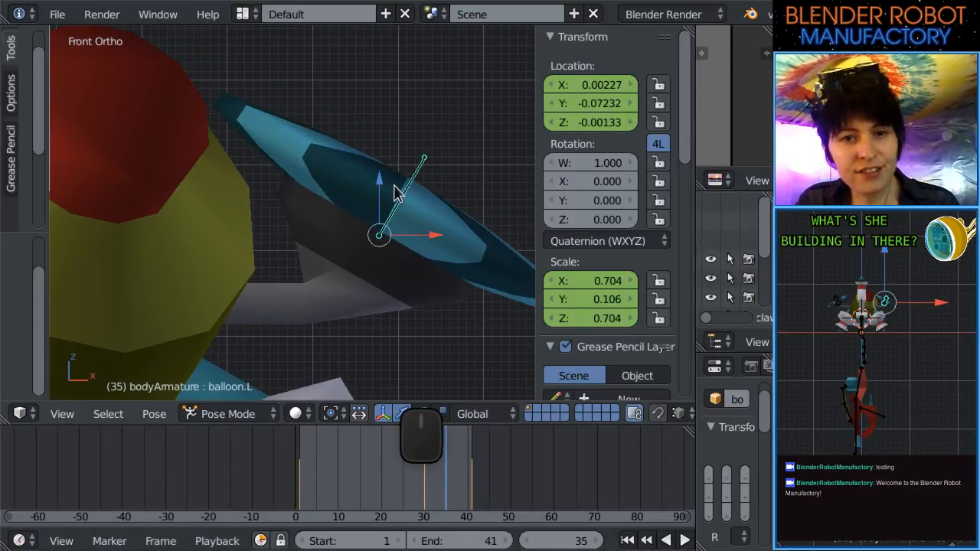
key(g)
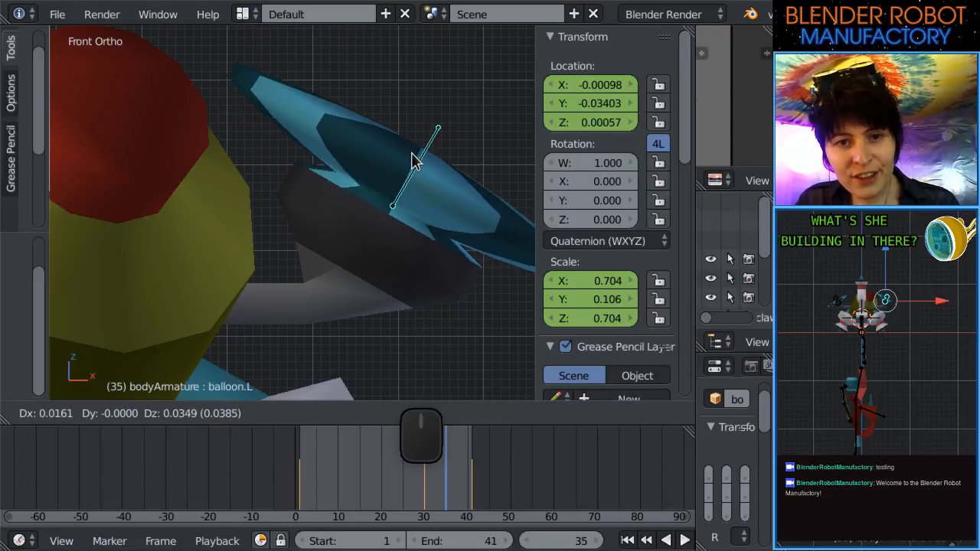
click(422, 162)
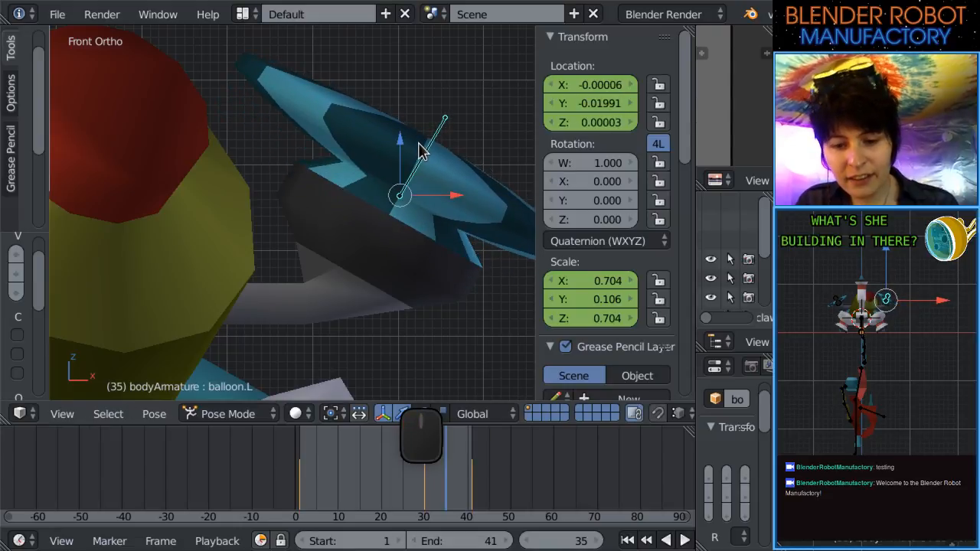
drag(417, 481, 443, 485)
scroll(433, 335, down, 2)
scroll(158, 226, down, 3)
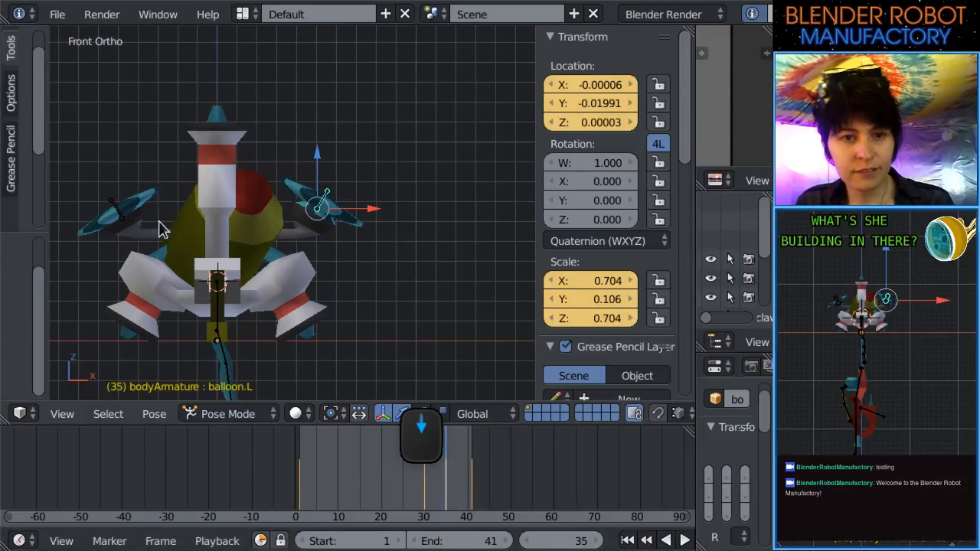
Paste balloon.L's frame 35 pose mirrored onto the balloon.R bone, key its location and scale, and preview the deflation.
right_click(157, 195)
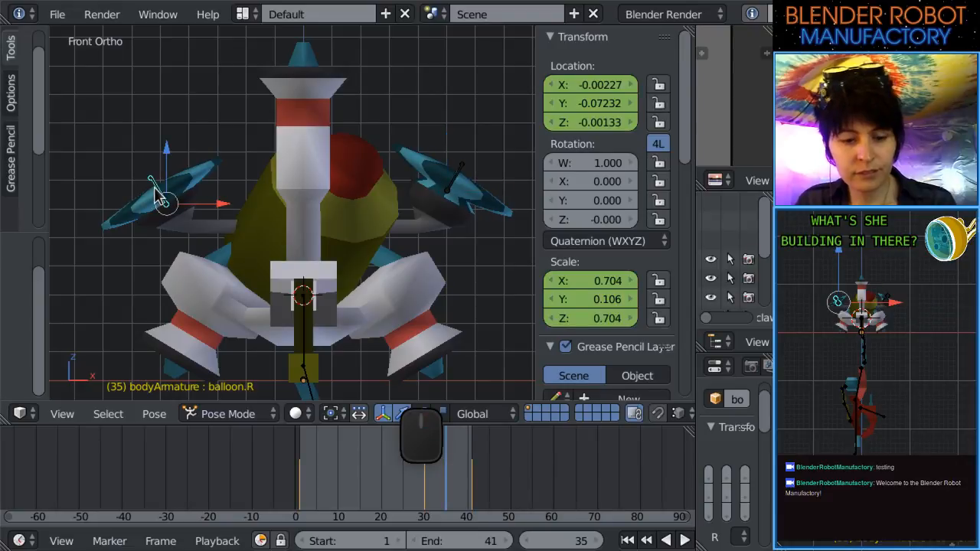
right_drag(161, 201, 158, 190)
key(i)
key(alt+a)
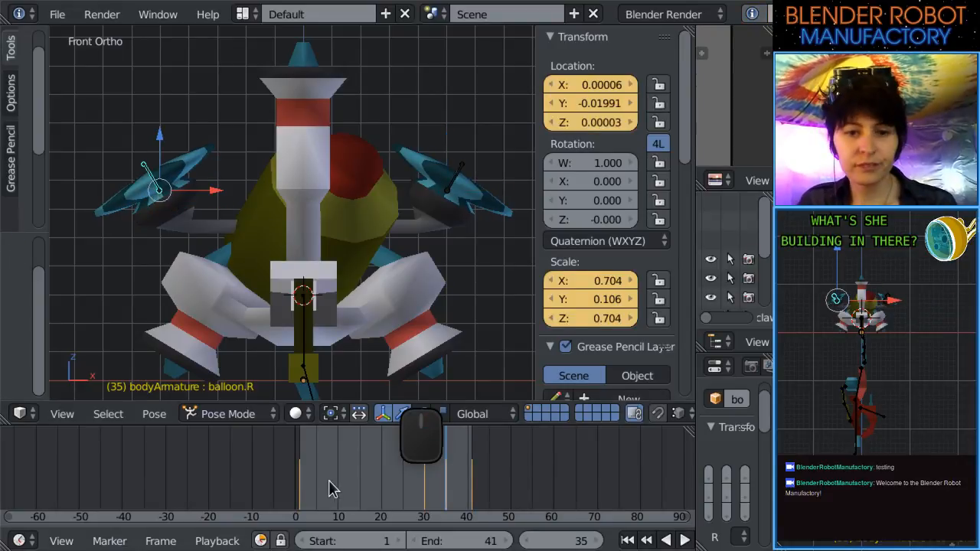
drag(479, 523, 321, 525)
scroll(372, 210, down, 4)
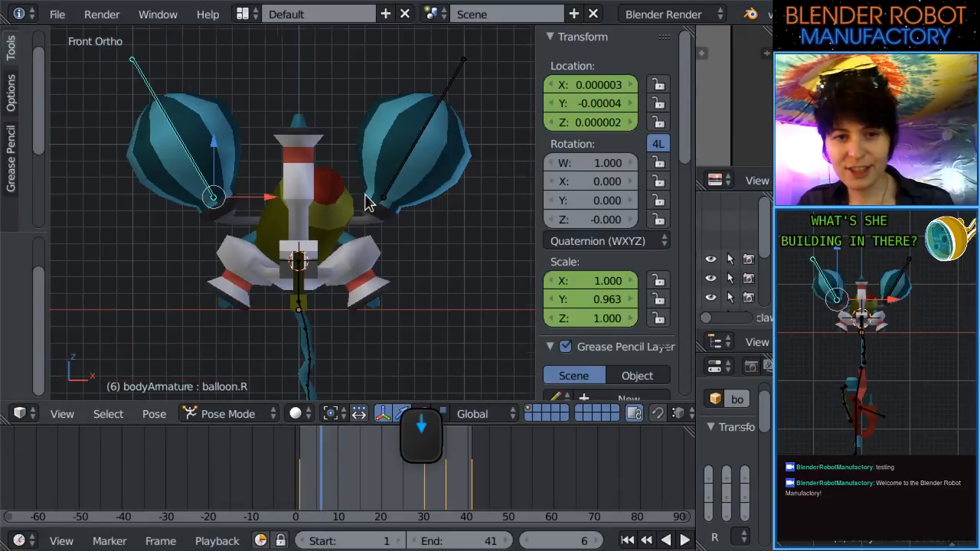
Play the balloon animation from the timeline and widen the outliner and properties area beside the 3D view.
click(18, 541)
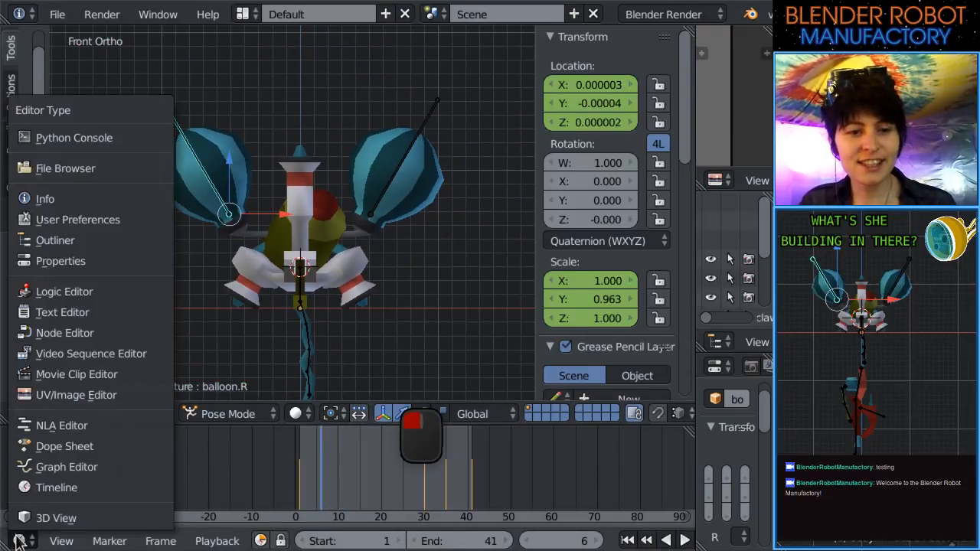
click(57, 487)
click(684, 541)
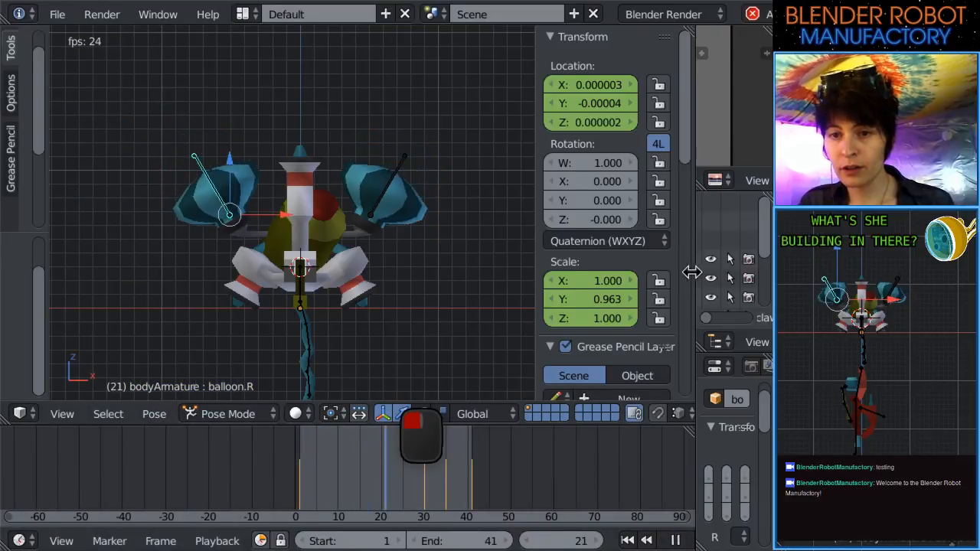
drag(691, 272, 615, 280)
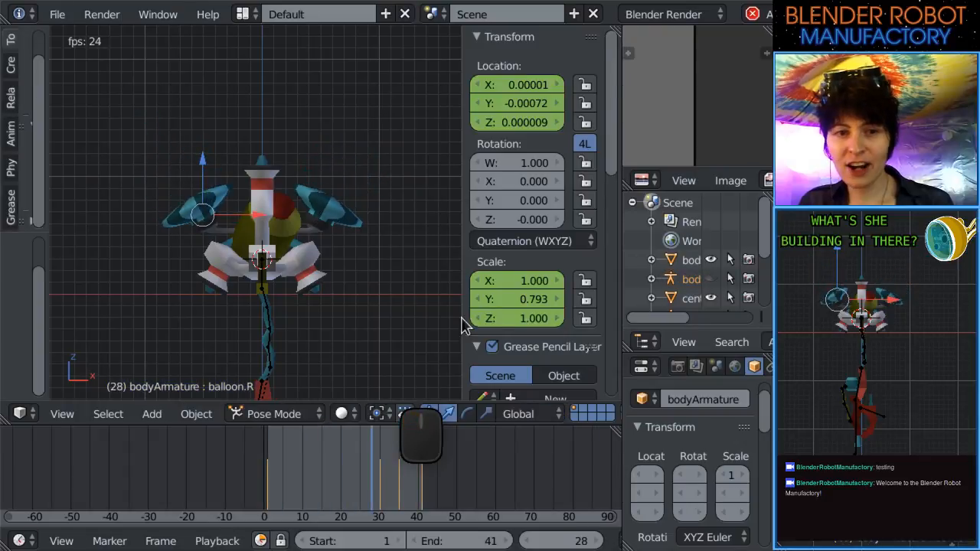
Examine the balloons deflating during playback from the front and from orbited angles.
scroll(344, 339, up, 3)
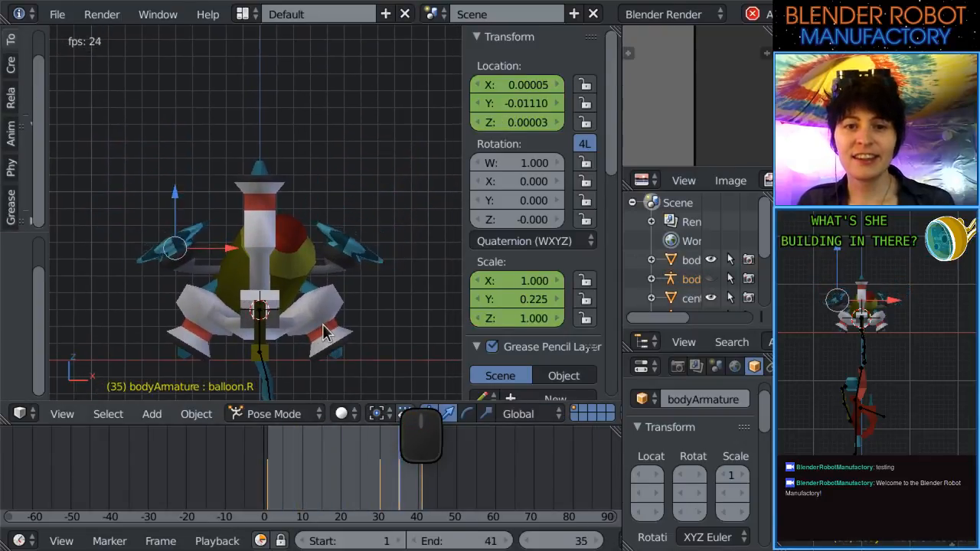
middle_drag(328, 333, 360, 197)
key(KP_1)
scroll(360, 197, up, 3)
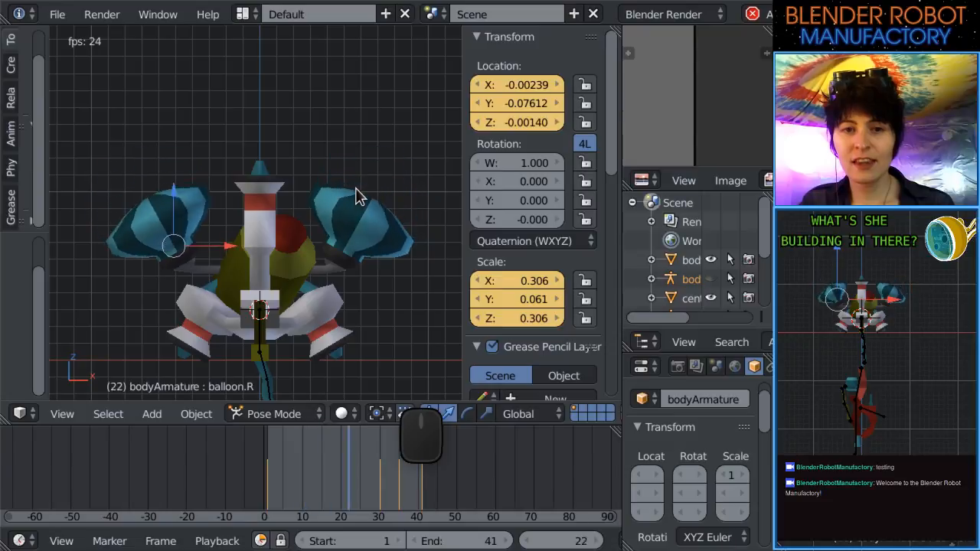
middle_drag(355, 264, 417, 188)
scroll(282, 232, down, 5)
key(KP_1)
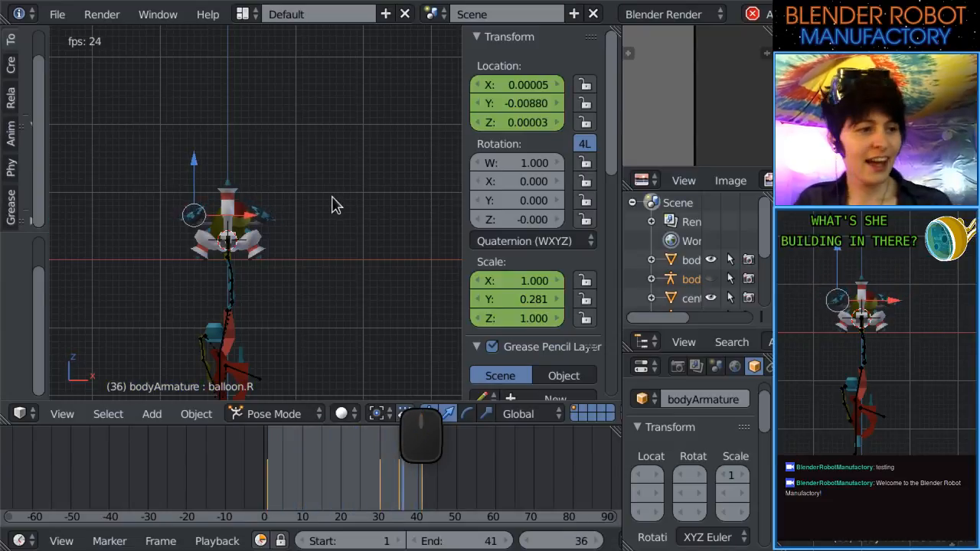
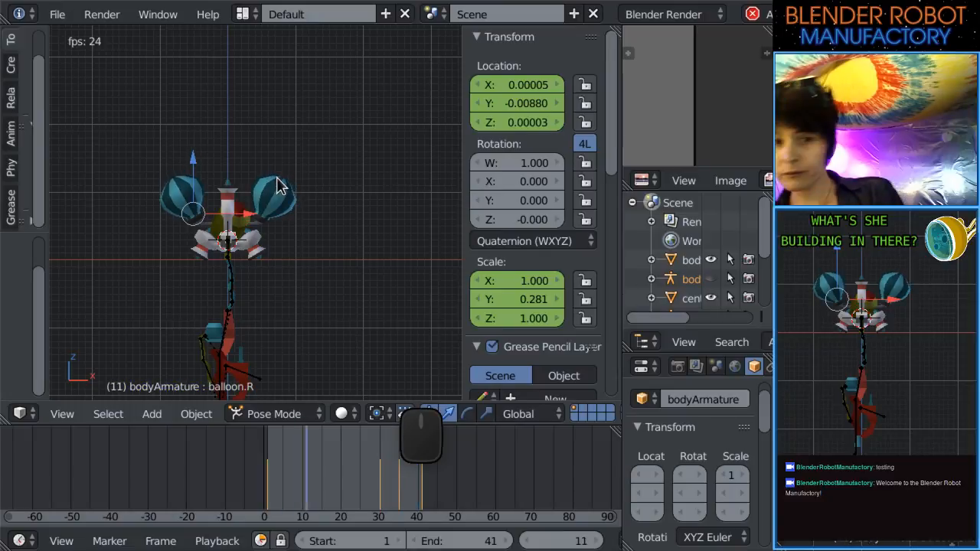
Restart playback from frame 1 and inspect the balloons' deflation up close from the side and front.
scroll(91, 448, up, 2)
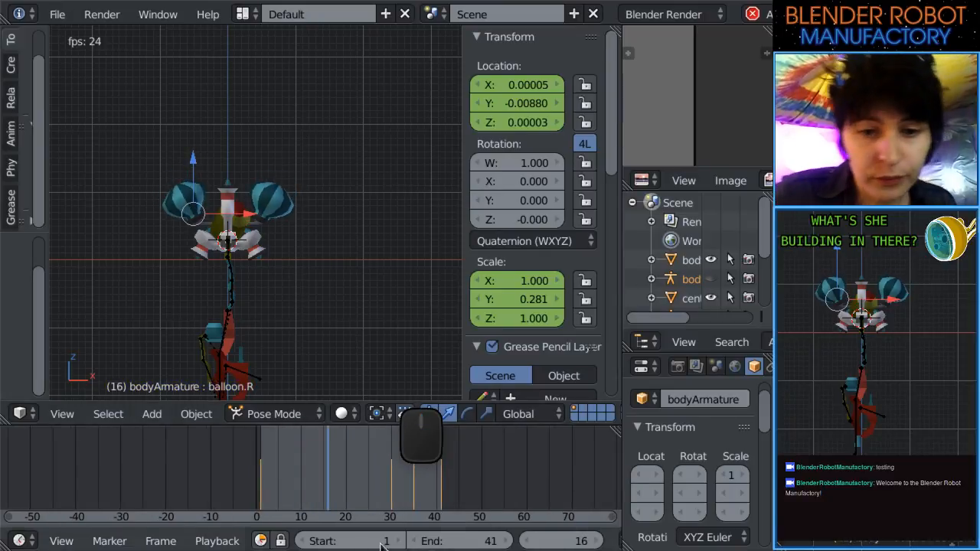
scroll(260, 546, down, 4)
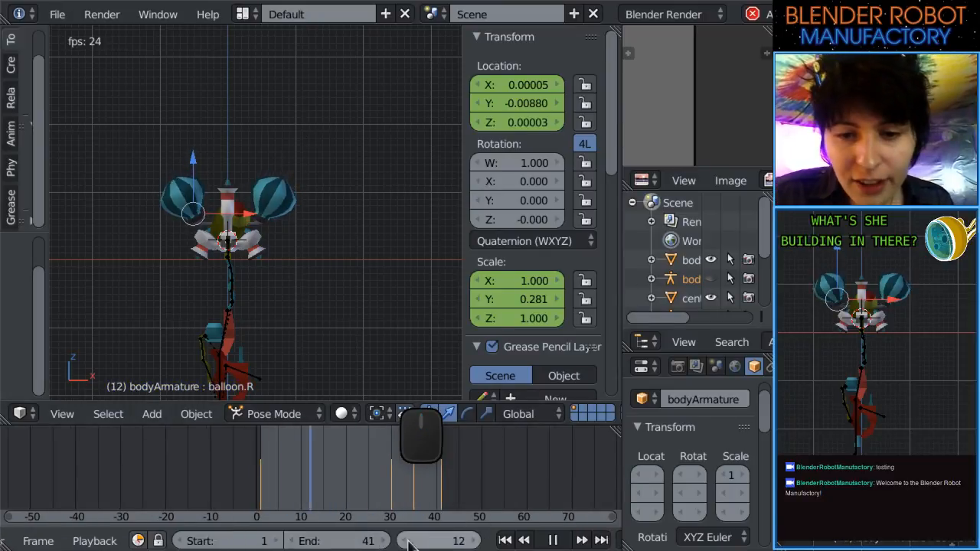
click(553, 541)
click(524, 540)
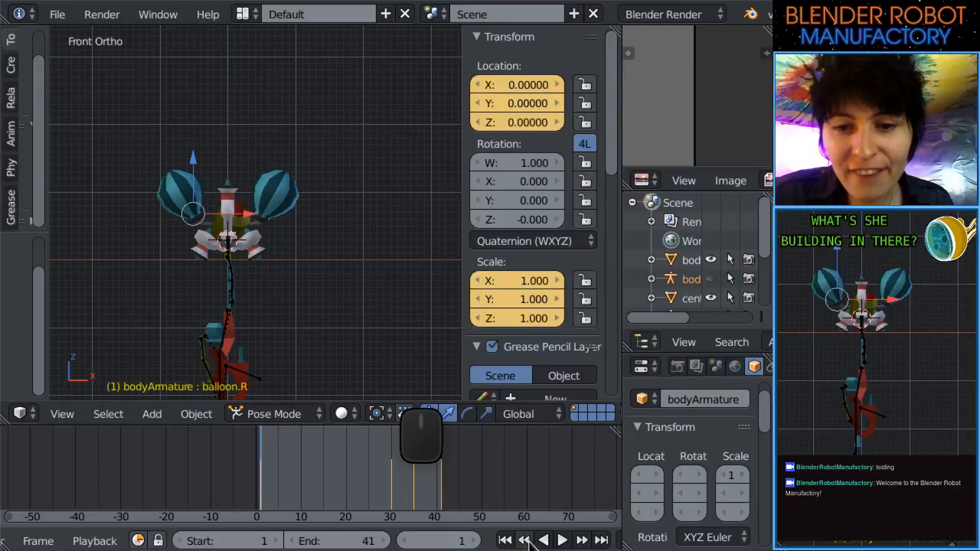
click(561, 541)
scroll(348, 283, up, 2)
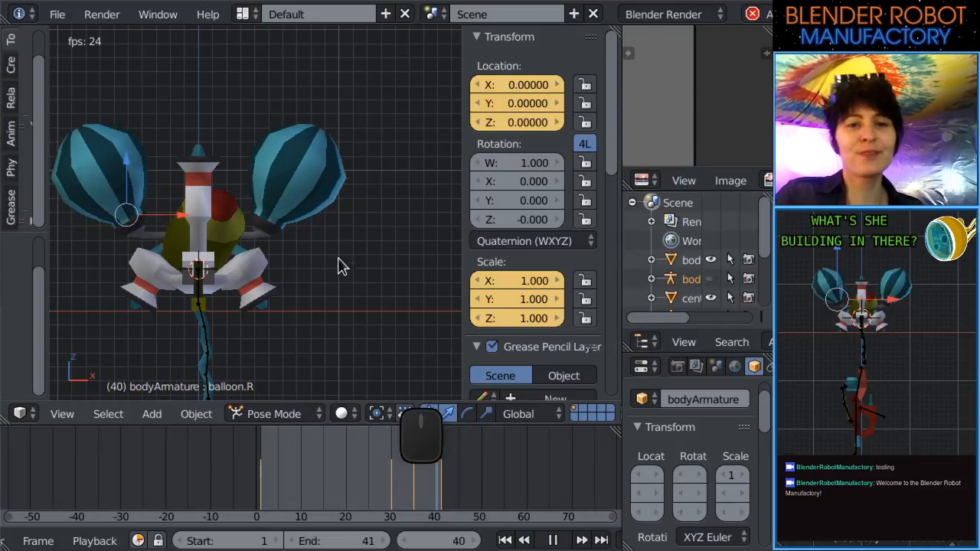
mouse_move(341, 265)
middle_down()
mouse_move(271, 257)
mouse_move(334, 256)
middle_up()
scroll(361, 268, up, 2)
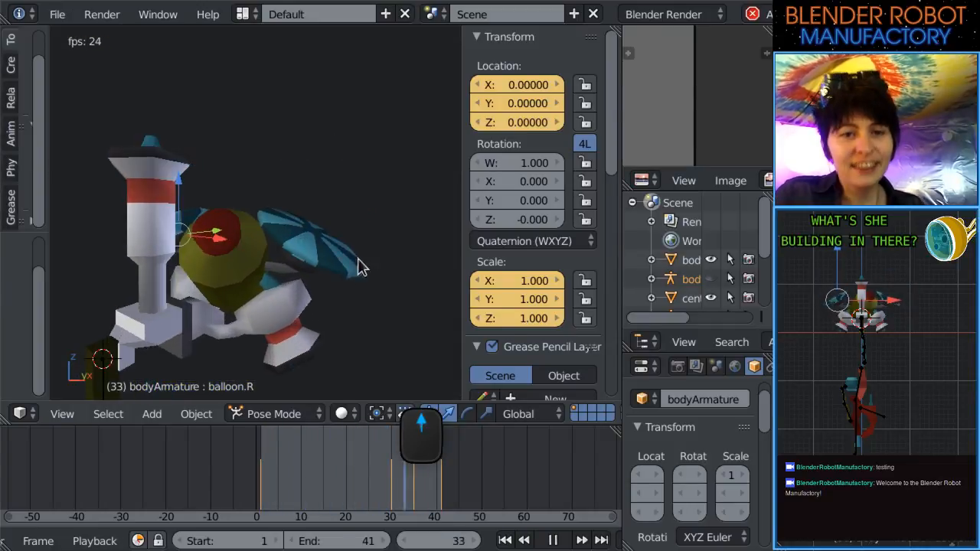
key(KP_1)
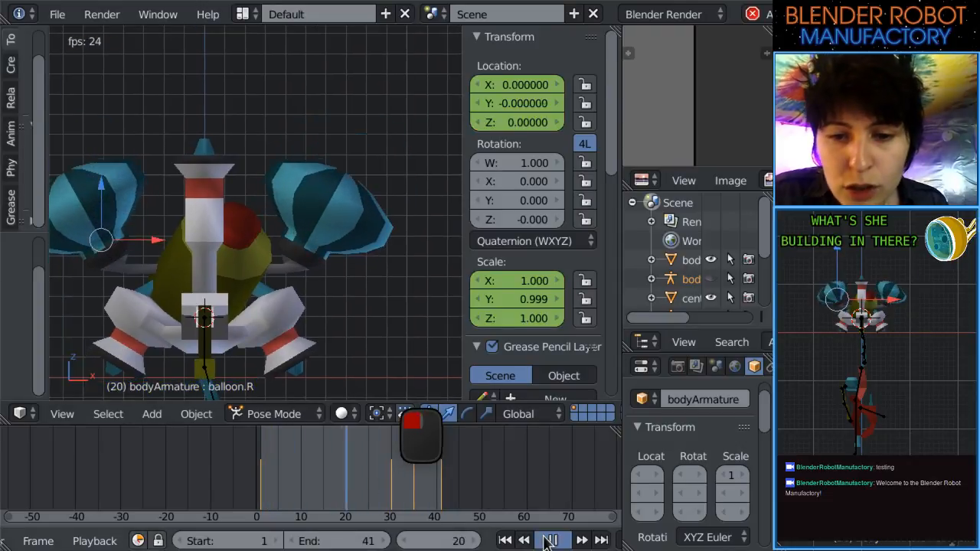
Stop playback at frame 41 and select both balloon bones in their deflated pose.
drag(258, 470, 437, 498)
key(alt+a)
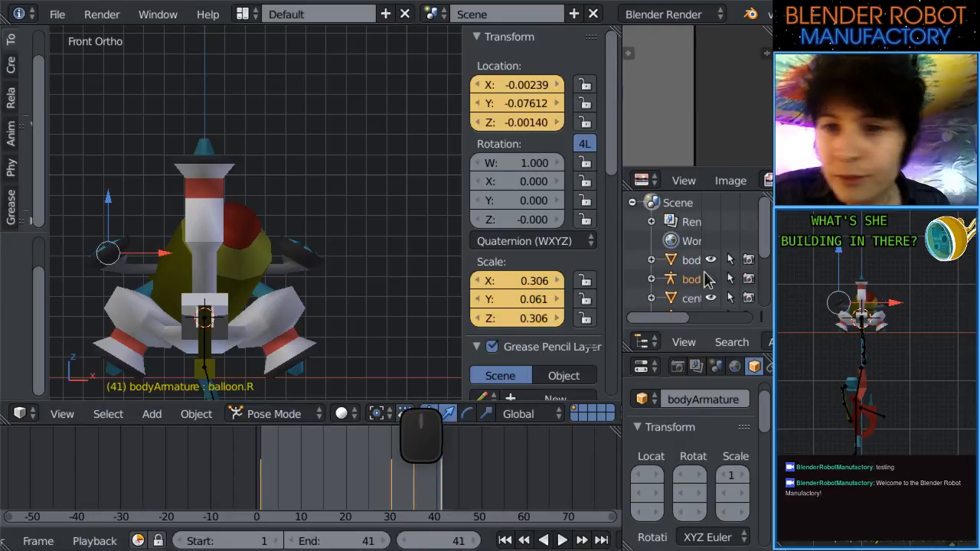
right_click(301, 251)
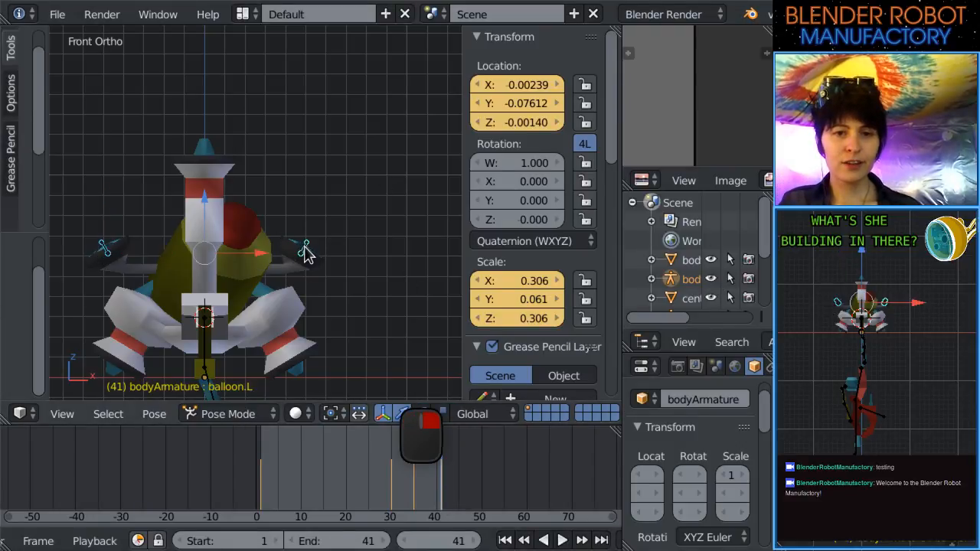
key(KP_Decimal)
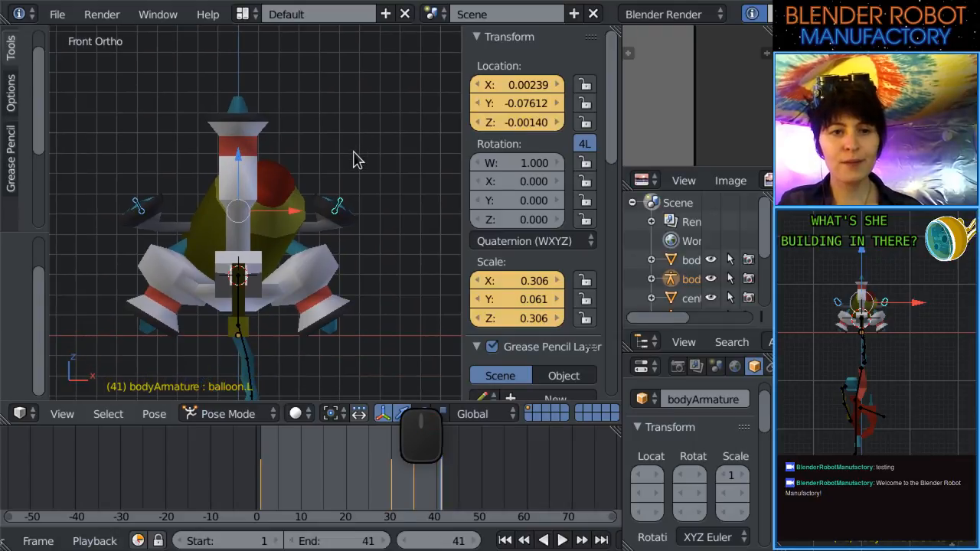
scroll(355, 159, up, 3)
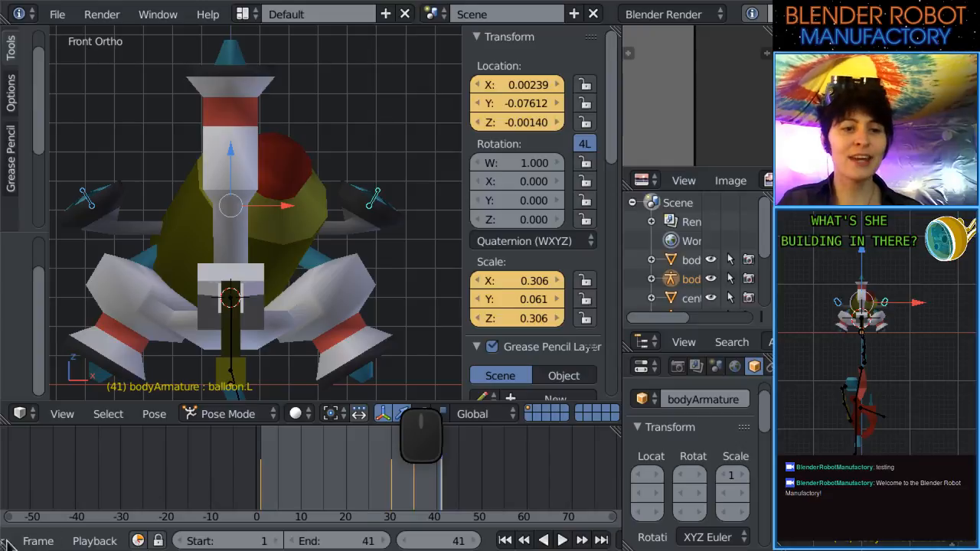
Switch the timeline area to the Dope Sheet, unlink the deflate action and create a new one.
scroll(76, 540, up, 5)
click(19, 541)
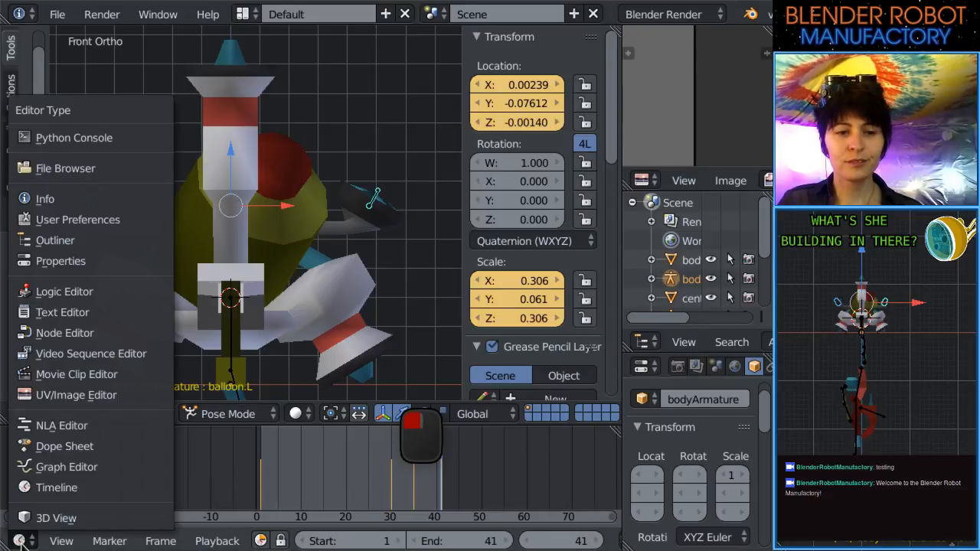
click(64, 447)
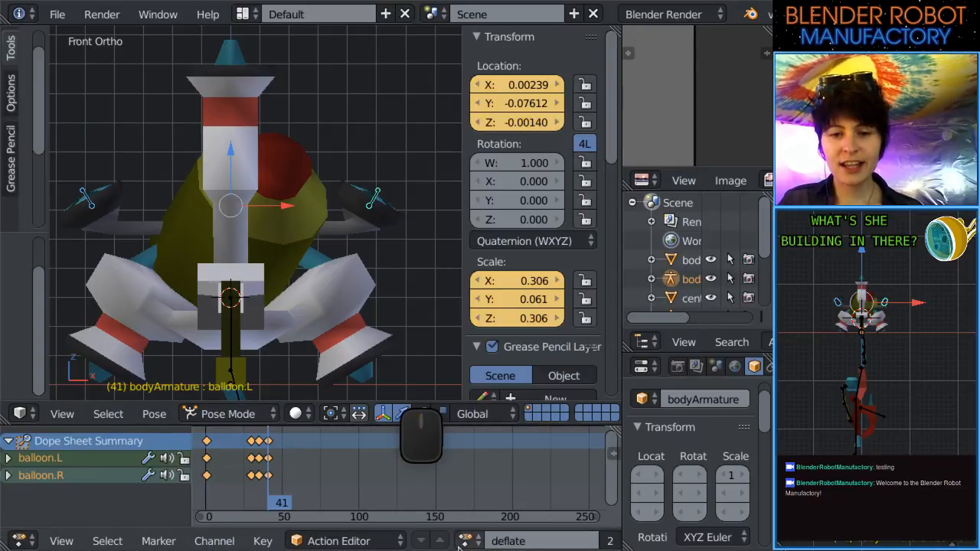
scroll(521, 545, down, 2)
scroll(521, 546, down, 1)
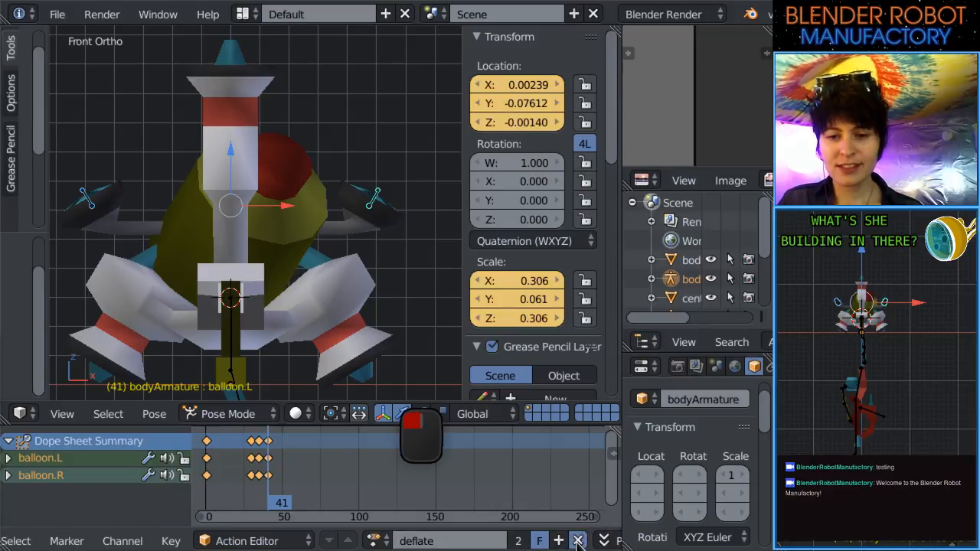
click(578, 542)
click(397, 542)
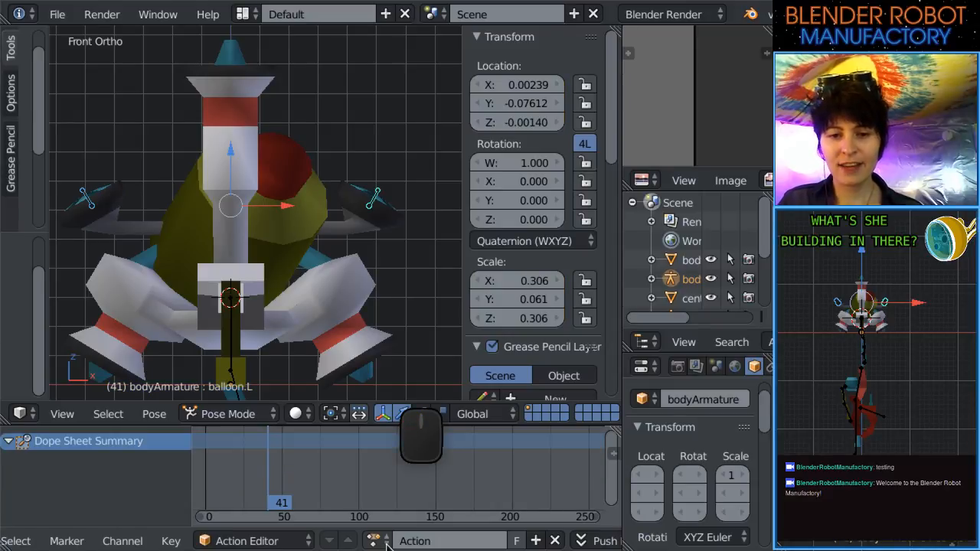
Name the new action deflatedIdle and give it a fake user.
click(449, 543)
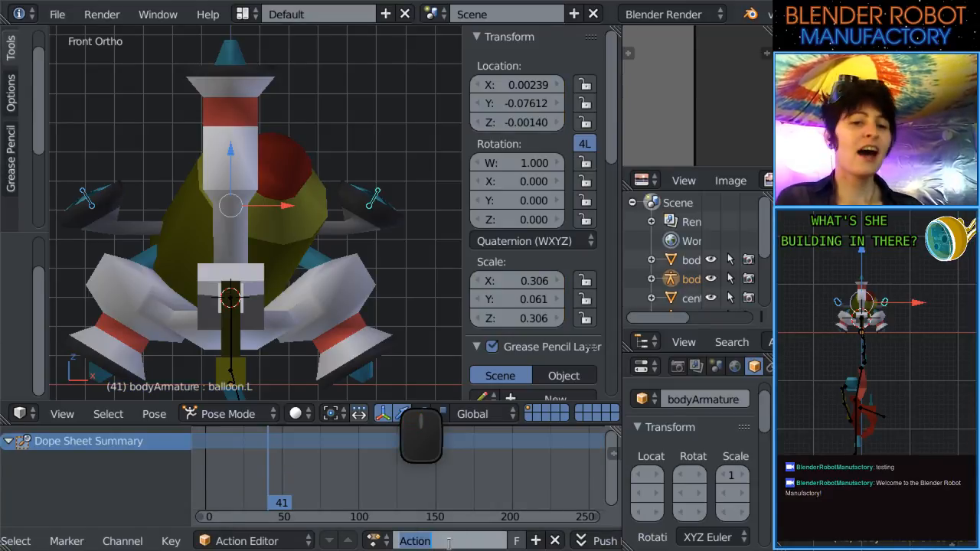
text(flatedle)
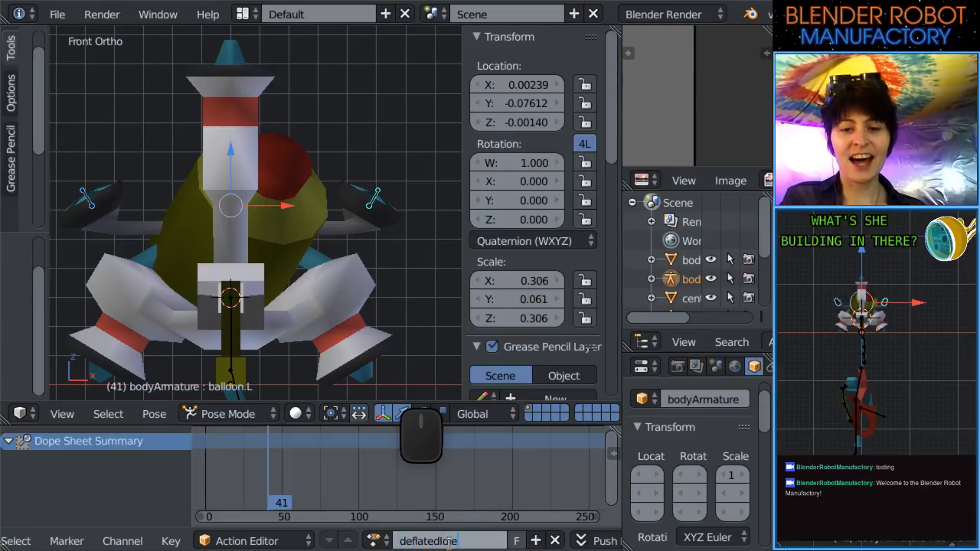
key(Return)
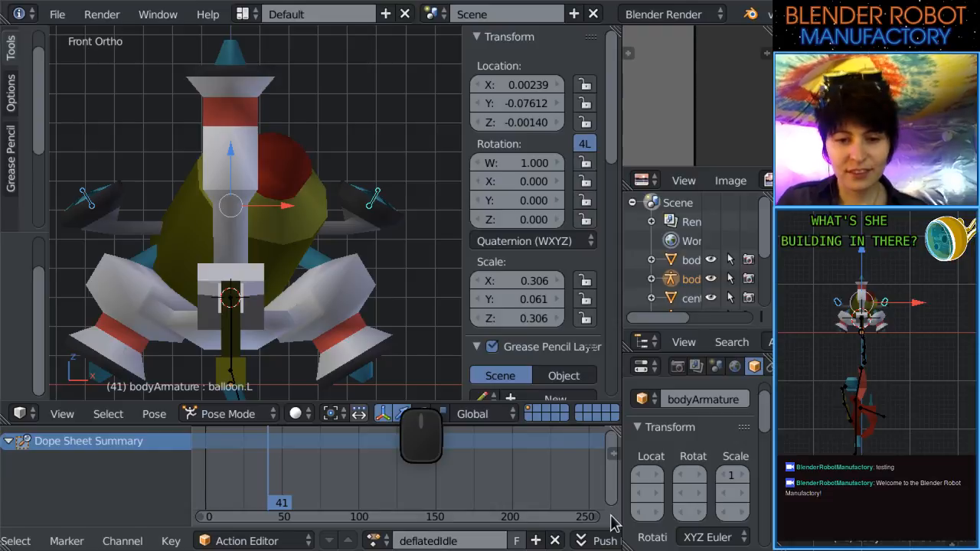
click(517, 541)
Keyframe the location and scale of both balloon bones at frames 1 and 5 of the deflatedIdle action.
alt+scroll(306, 222, up, 20)
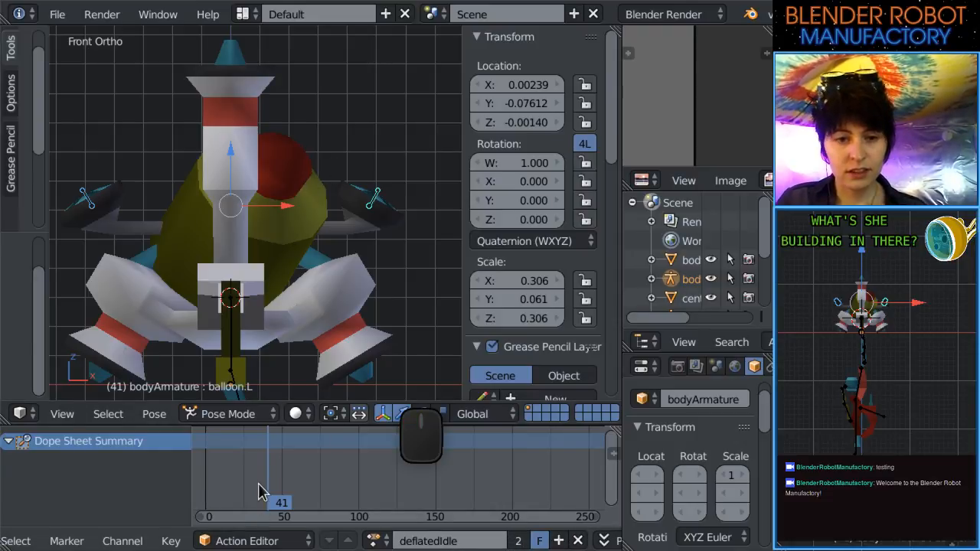
ctrl+scroll(267, 229, down, 1)
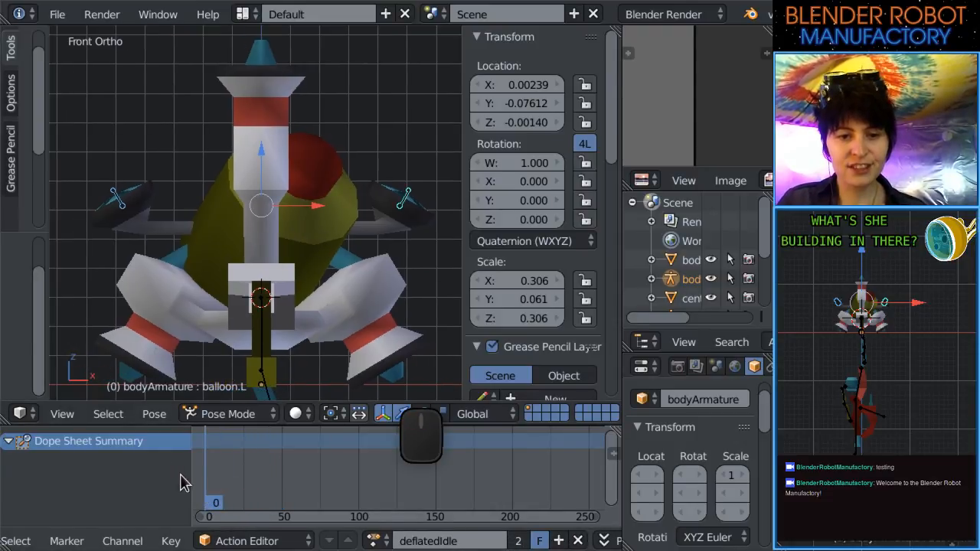
drag(215, 459, 207, 465)
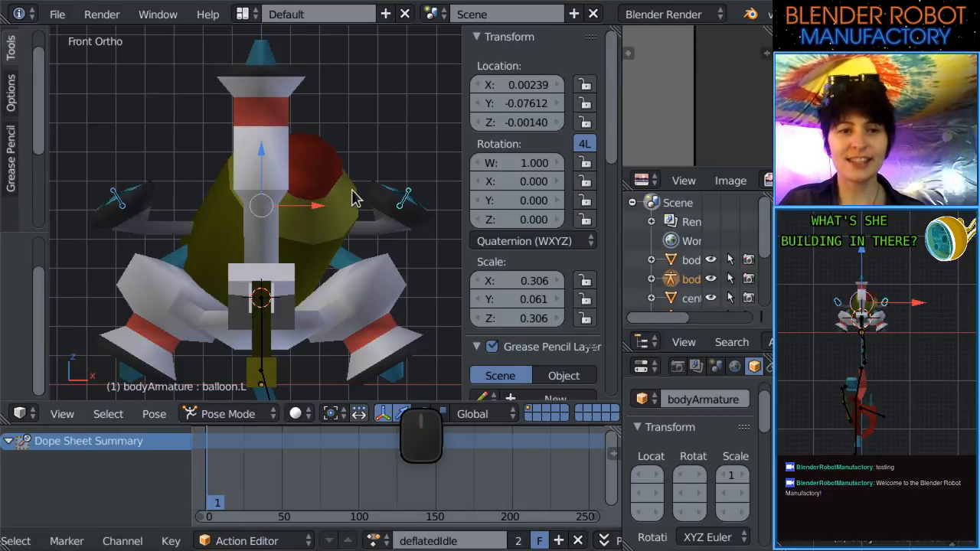
right_click(118, 200)
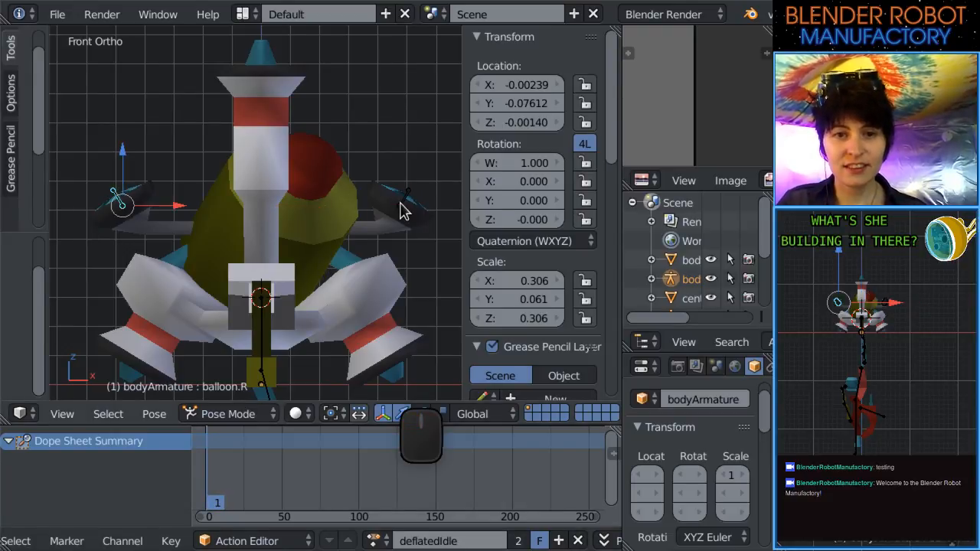
right_click(403, 207)
key(i)
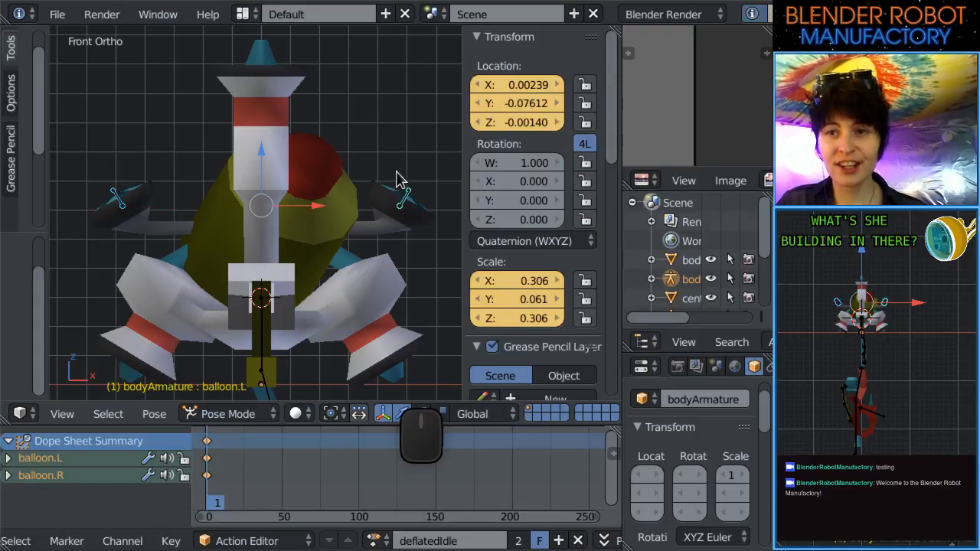
drag(225, 479, 215, 478)
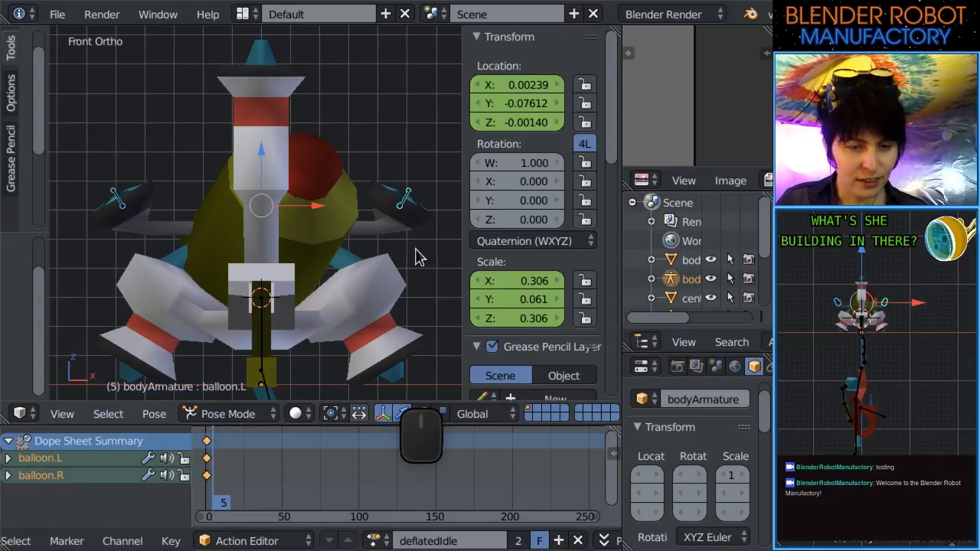
key(i)
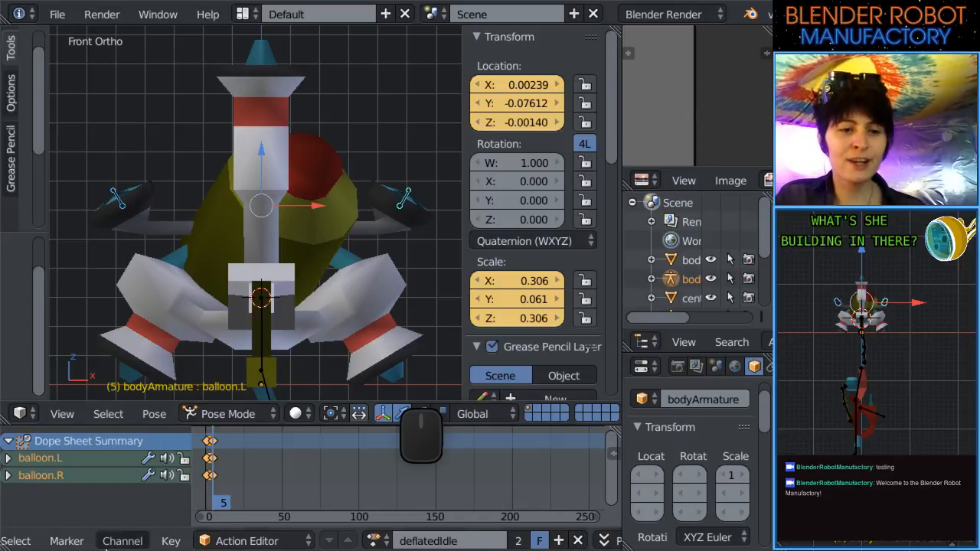
In the Timeline editor, set the animation's end frame to 5 and return to frame 1.
scroll(106, 545, left, 3)
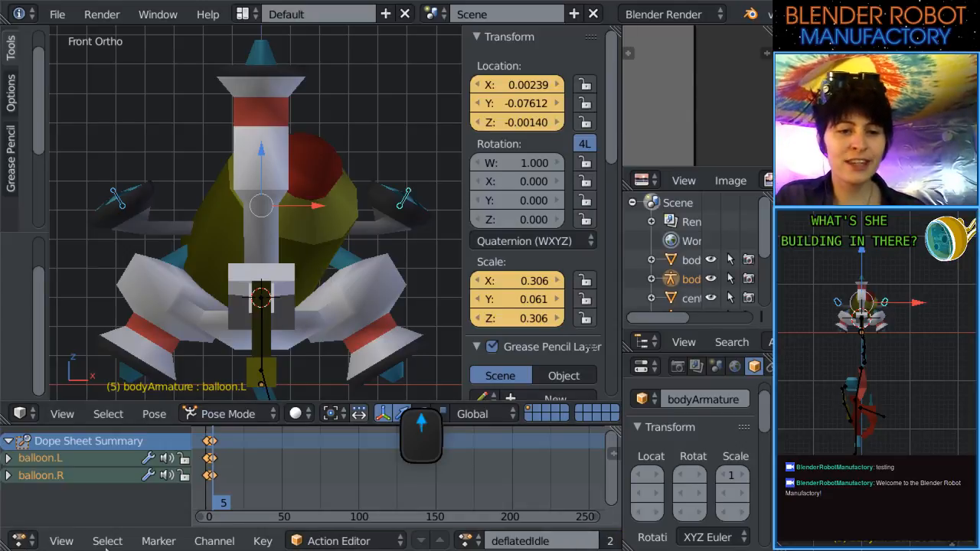
click(30, 541)
click(50, 494)
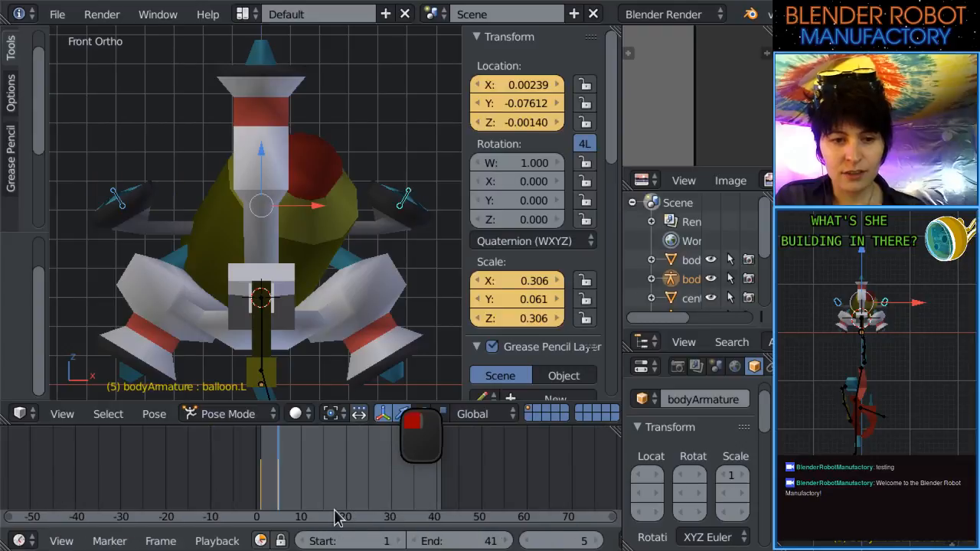
click(470, 549)
text(5)
key(Return)
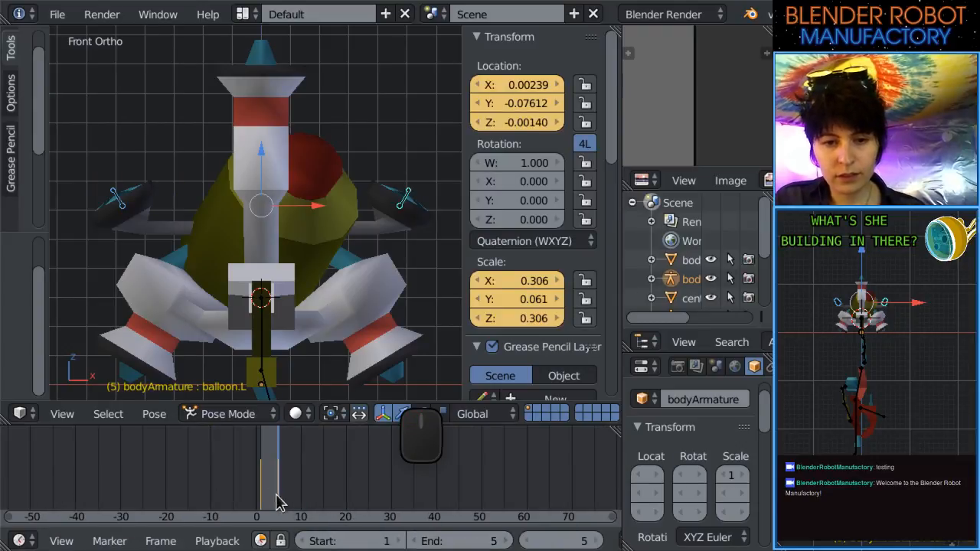
click(262, 495)
drag(263, 496, 264, 495)
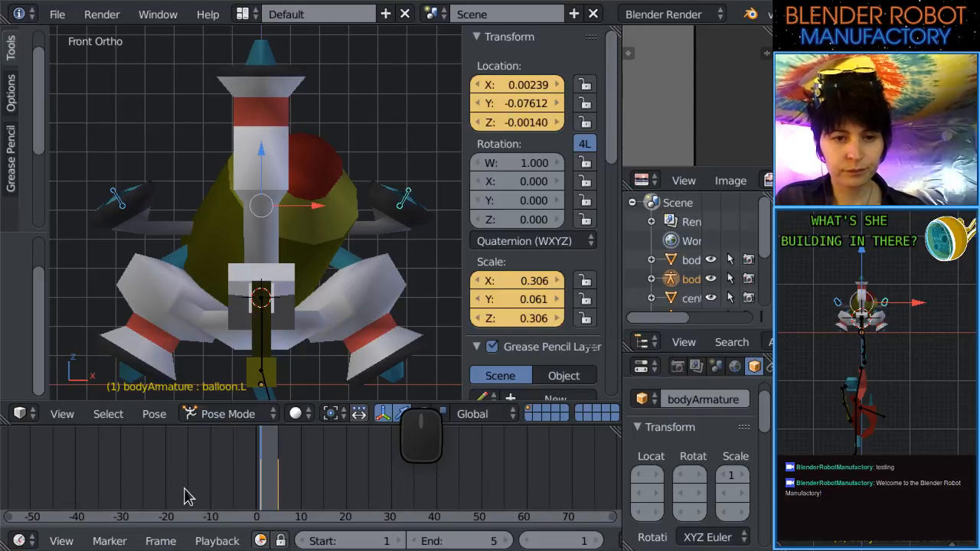
Switch the timeline area to the Dope Sheet and check the deflatedIdle action's fake user in the action list.
click(19, 541)
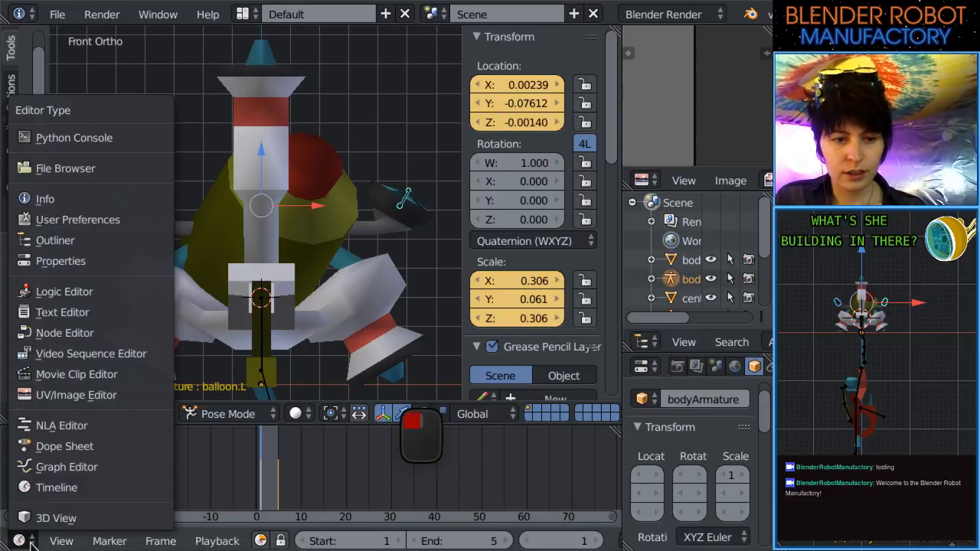
click(61, 442)
click(467, 540)
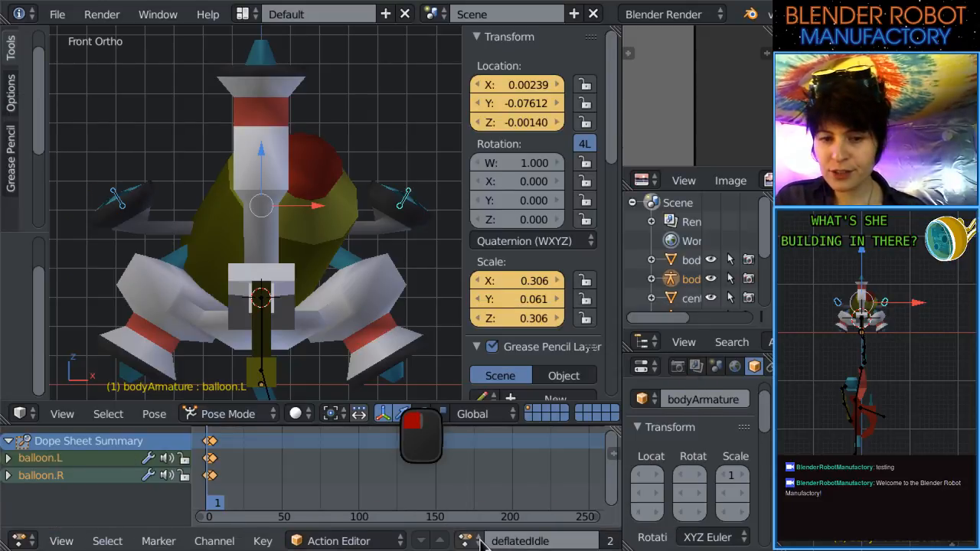
scroll(523, 544, down, 5)
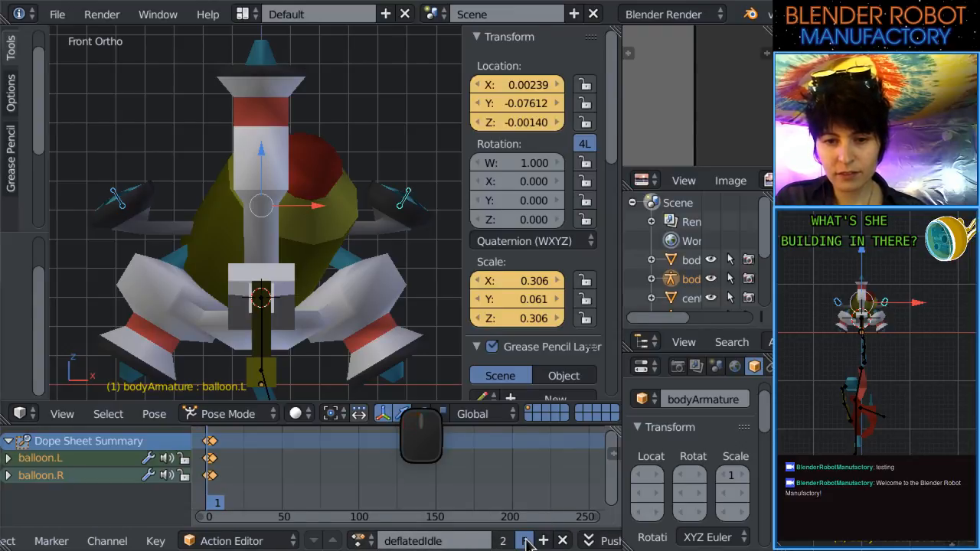
double_click(433, 540)
key(Escape)
click(360, 541)
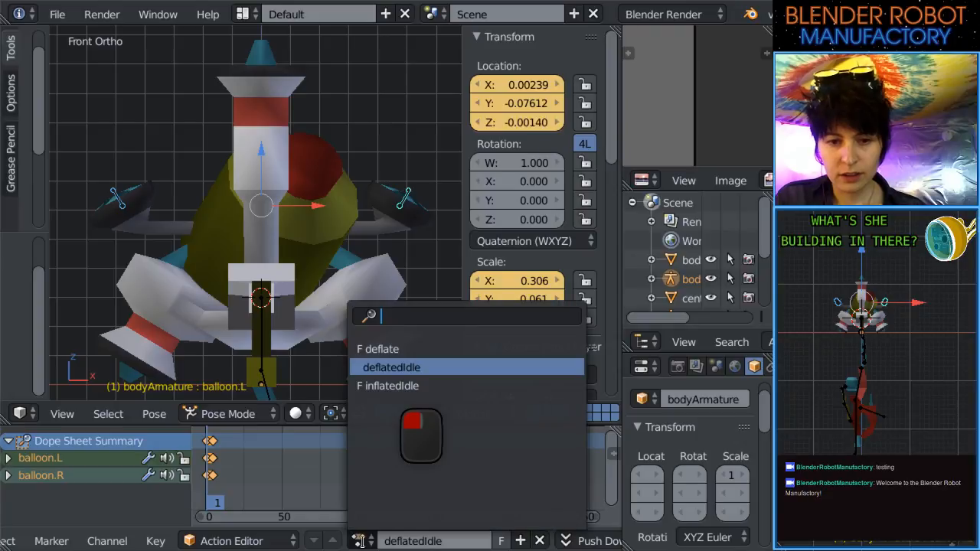
key(Escape)
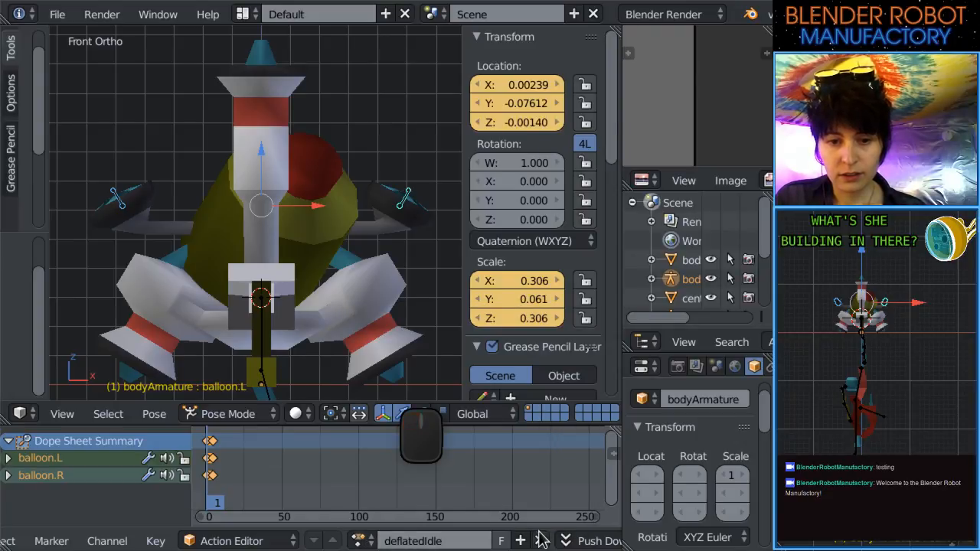
Preview the deflate and deflatedIdle actions by loading each one and scrubbing a few frames.
click(360, 541)
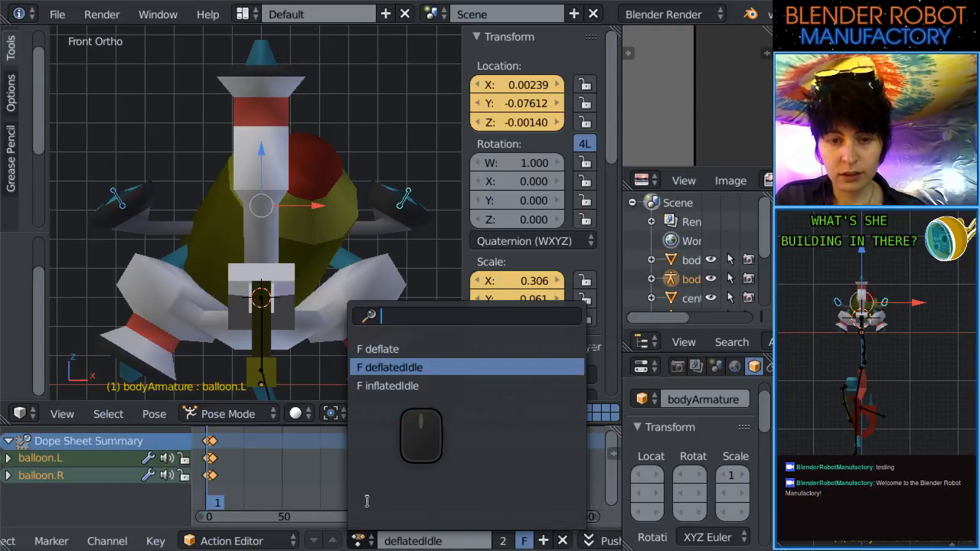
click(399, 349)
scroll(302, 276, down, 4)
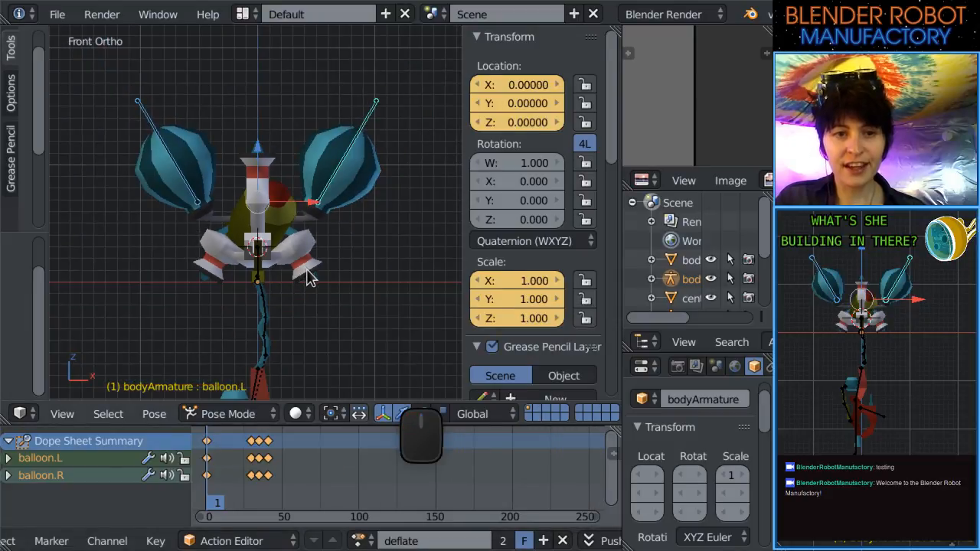
mouse_move(214, 468)
mouse_down()
mouse_move(274, 469)
mouse_move(211, 467)
mouse_move(221, 469)
mouse_up()
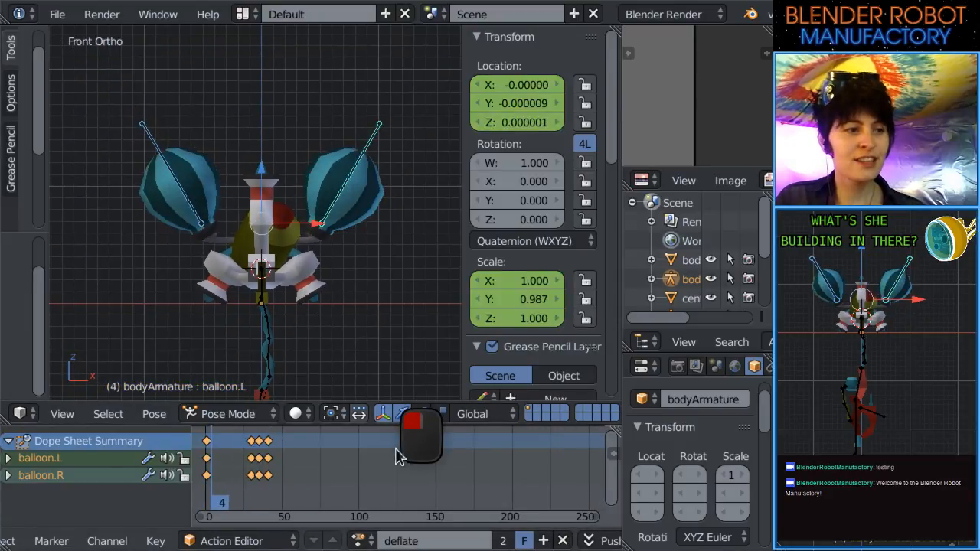
click(359, 540)
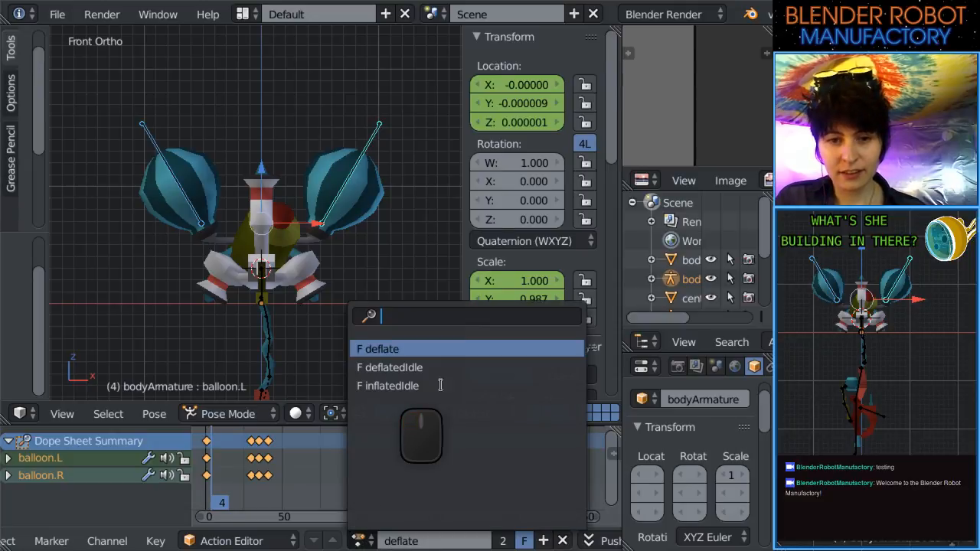
click(426, 369)
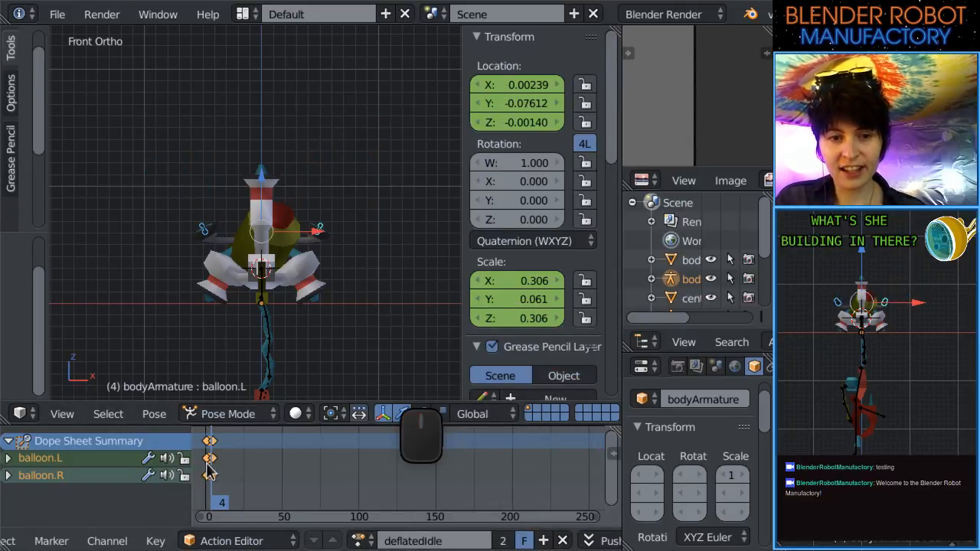
drag(210, 471, 218, 471)
Load the inflatedIdle action, scrub through it and return to frame 1.
click(359, 541)
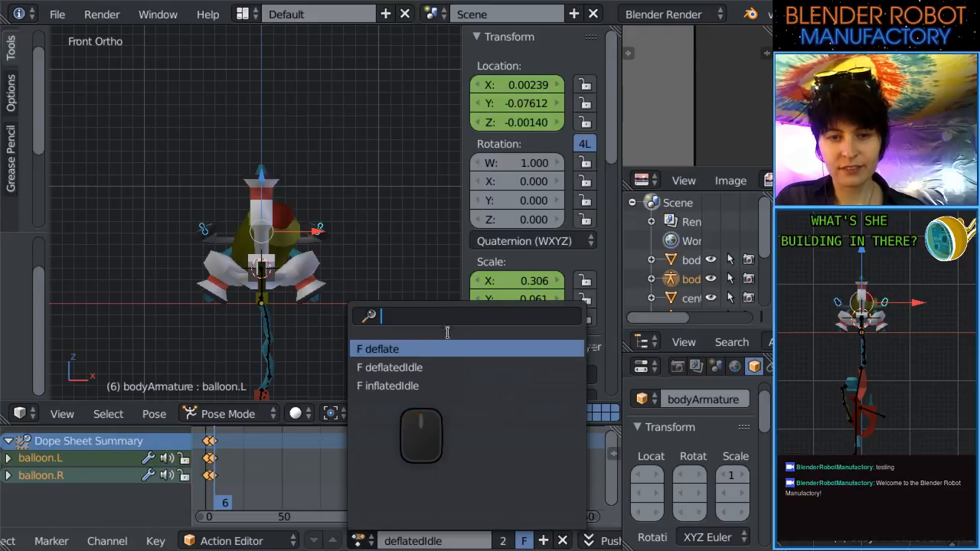
click(399, 386)
click(228, 474)
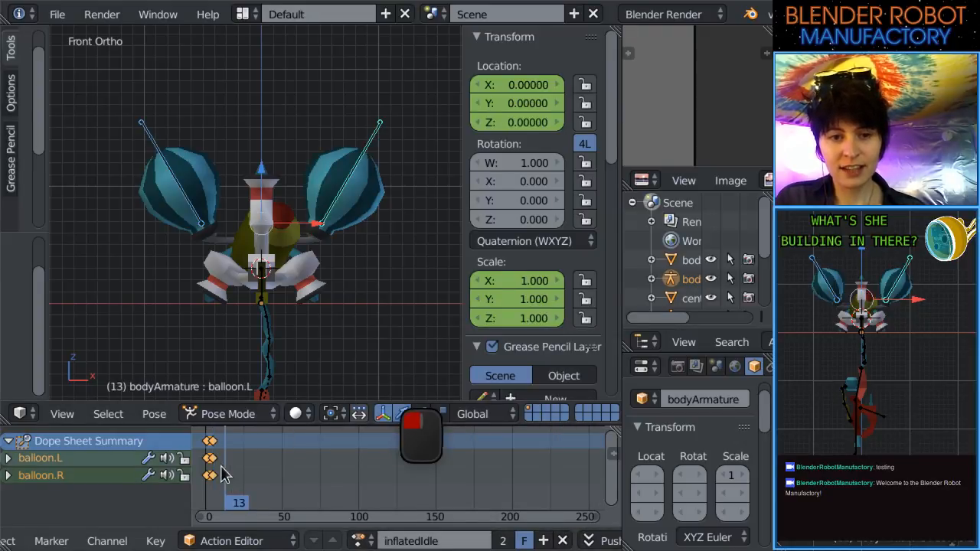
drag(222, 475, 209, 475)
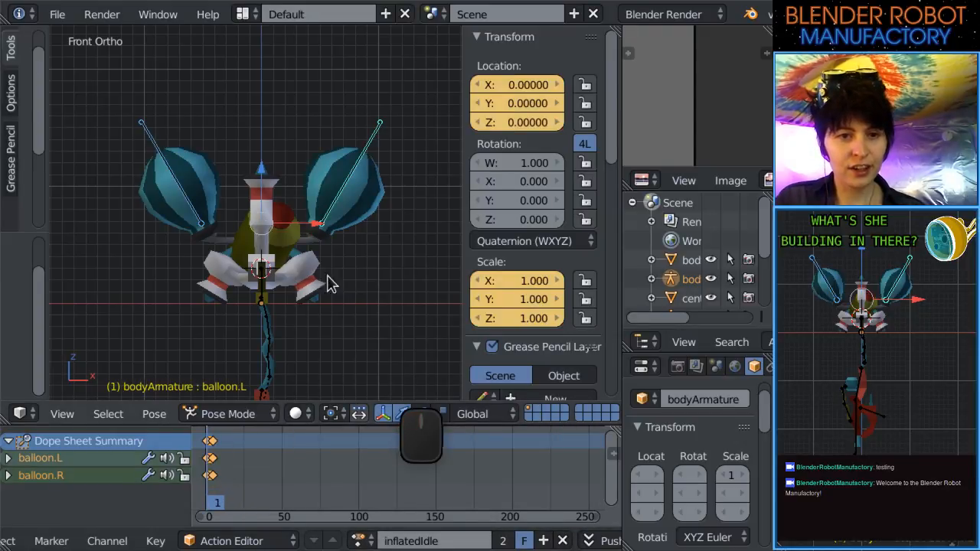
Unlink the inflatedIdle action from the body armature, leaving the balloons in their inflated pose.
middle_drag(332, 281, 226, 329)
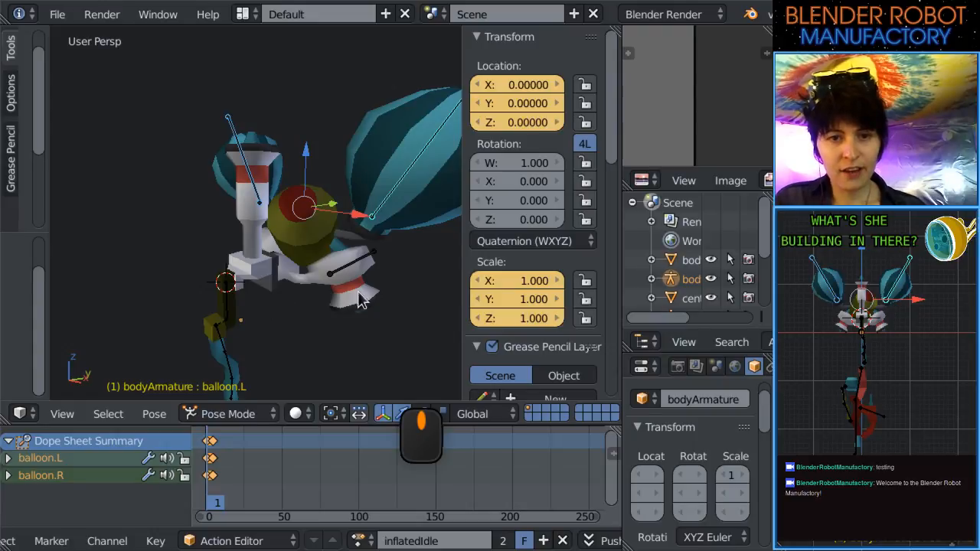
middle_drag(360, 300, 299, 282)
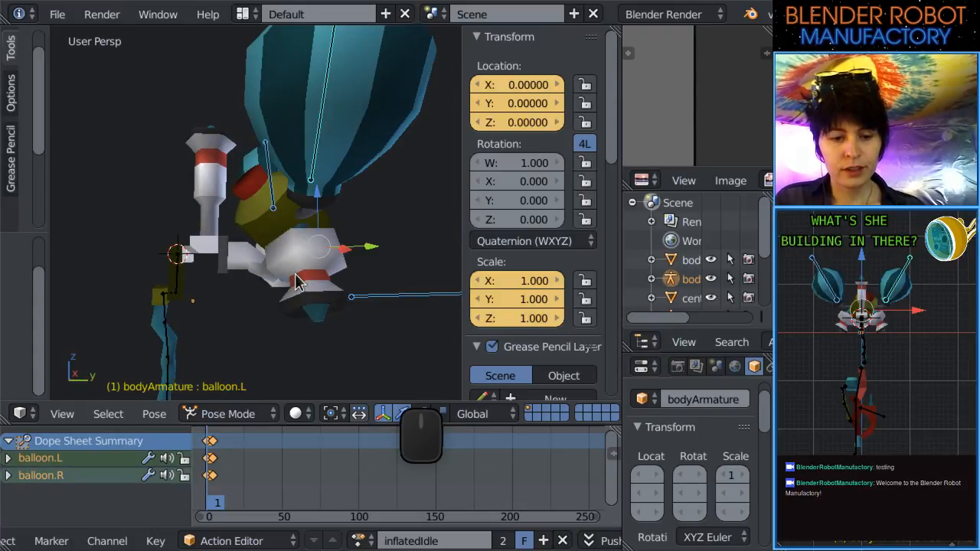
middle_drag(349, 268, 18, 257)
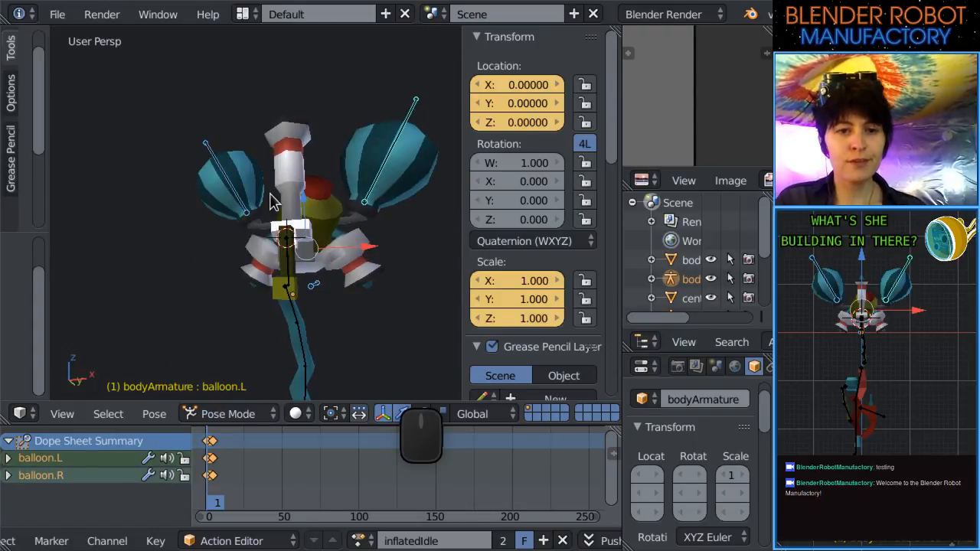
middle_drag(274, 201, 222, 255)
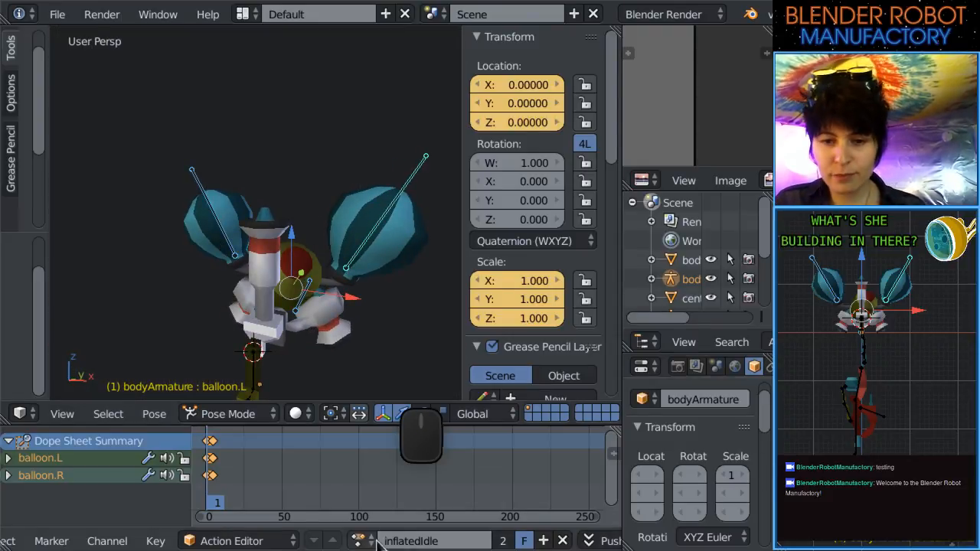
click(563, 540)
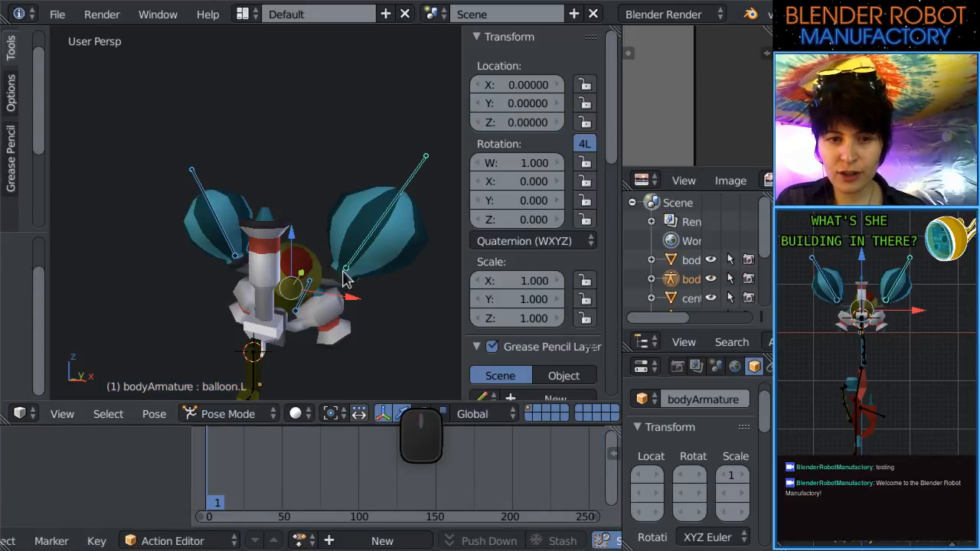
Select the claw armature's armTop bone in the side view.
middle_drag(339, 278, 333, 226)
scroll(332, 226, down, 1)
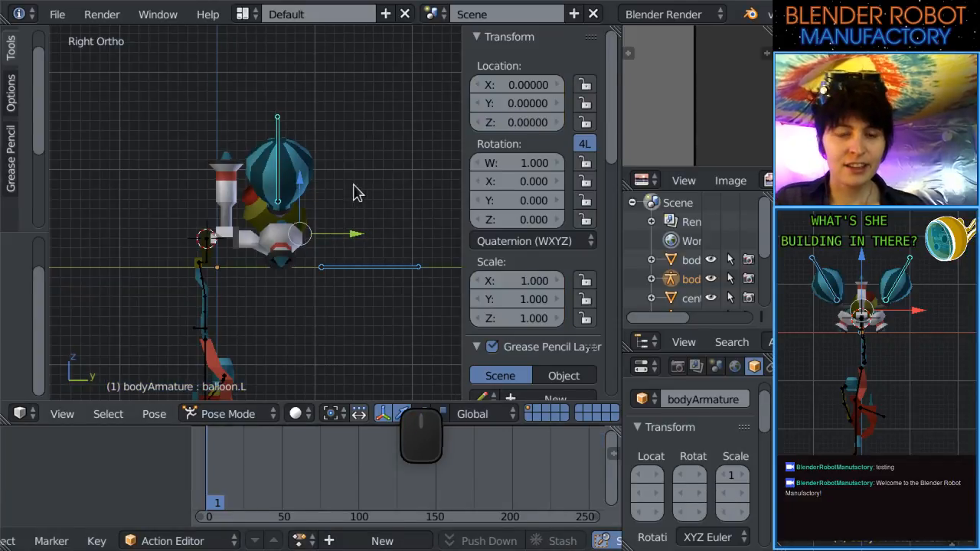
shift+middle_drag(353, 184, 380, 121)
right_click(230, 185)
right_click(234, 186)
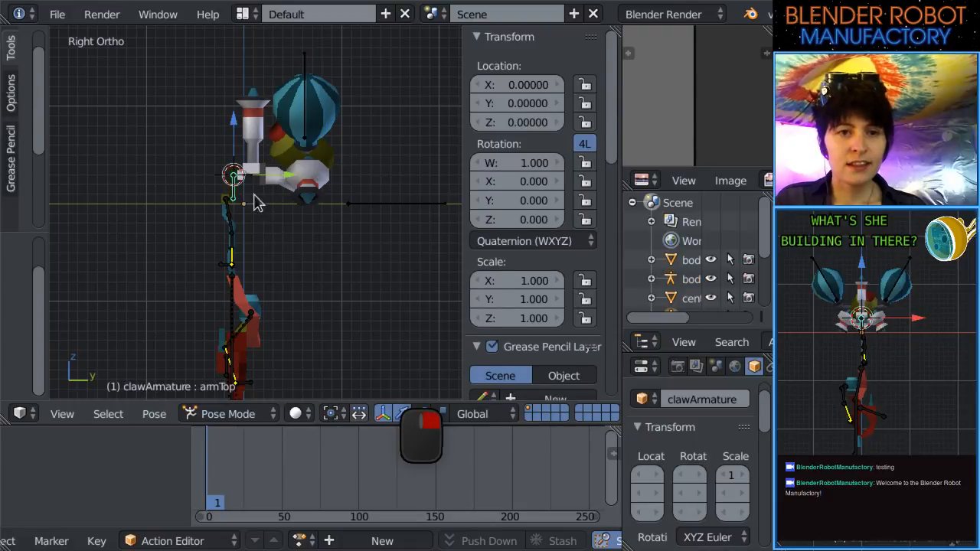
shift+middle_drag(265, 214, 273, 220)
scroll(274, 220, up, 2)
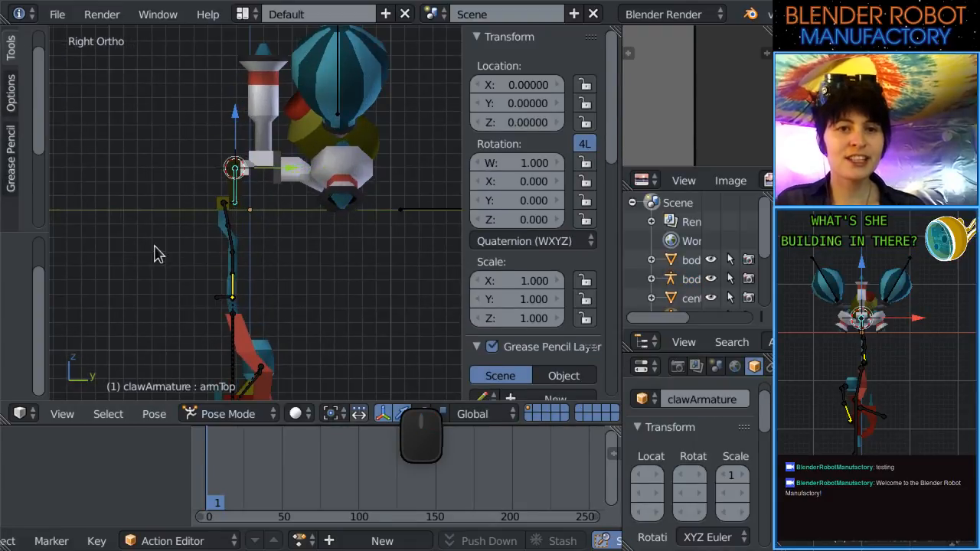
key(Tab)
key(Tab)
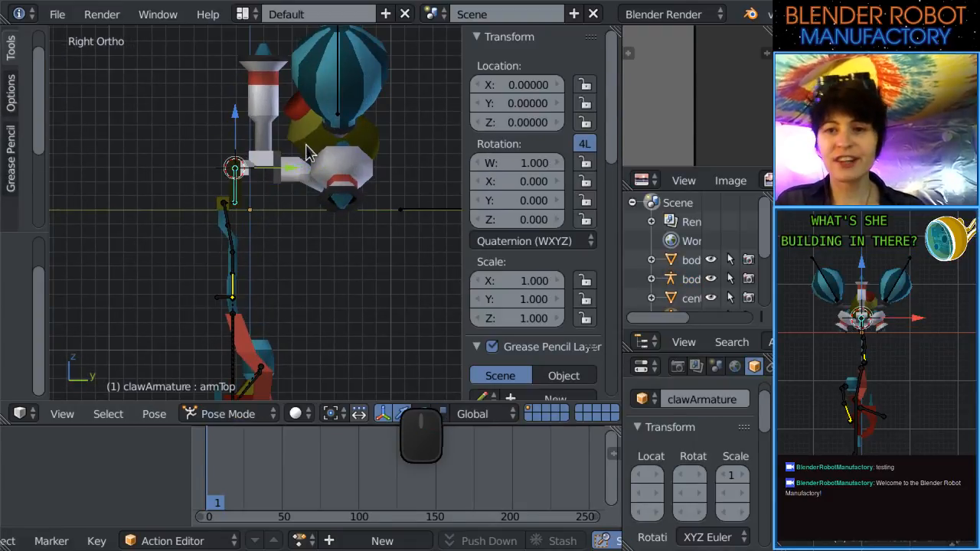
Widen the Outliner and Properties area slightly and reselect the claw armature's armTop bone.
mouse_move(620, 244)
mouse_down()
mouse_move(558, 243)
mouse_move(609, 249)
mouse_up()
scroll(276, 186, up, 1)
scroll(284, 230, down, 3)
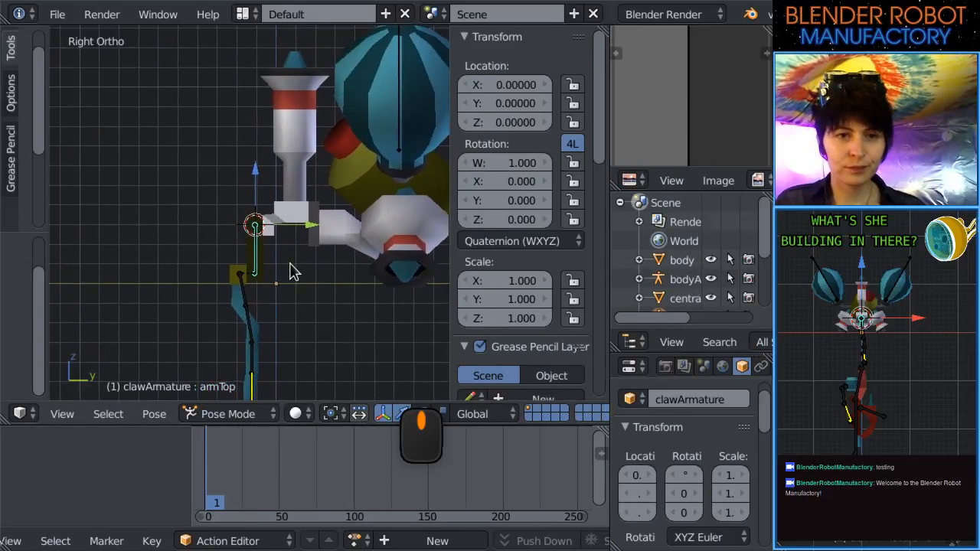
scroll(287, 230, down, 1)
right_click(305, 116)
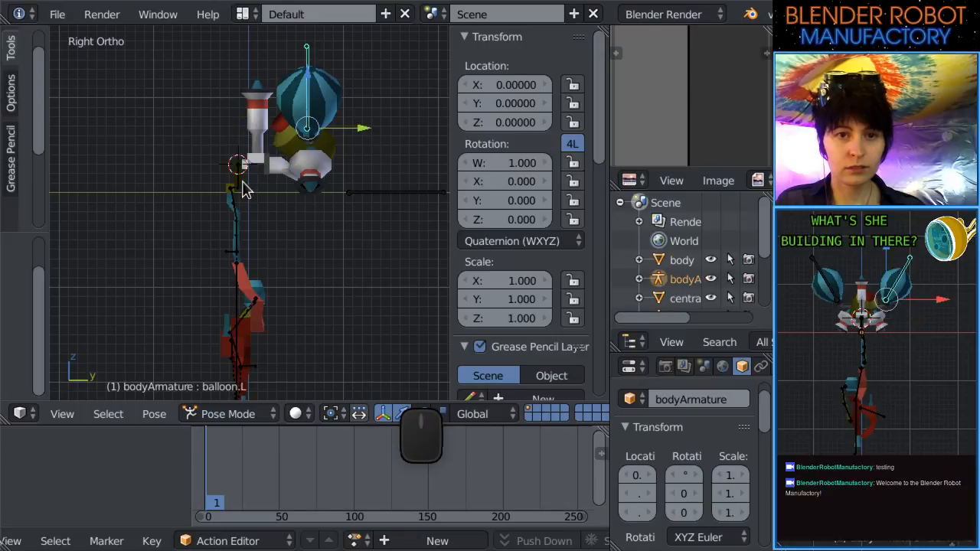
right_click(238, 181)
Switch the claw armature to Object Mode and back to Pose Mode.
click(228, 414)
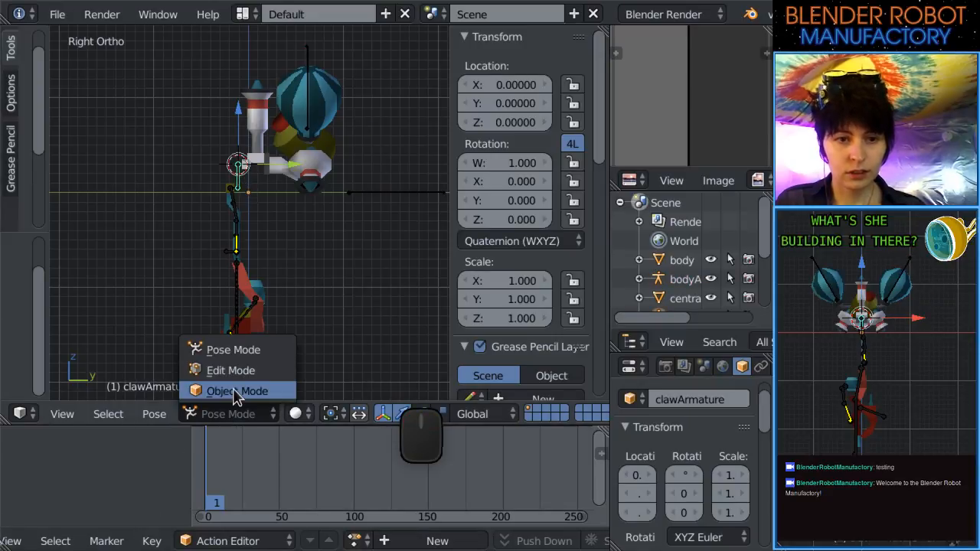
click(235, 393)
scroll(260, 189, down, 1)
click(285, 415)
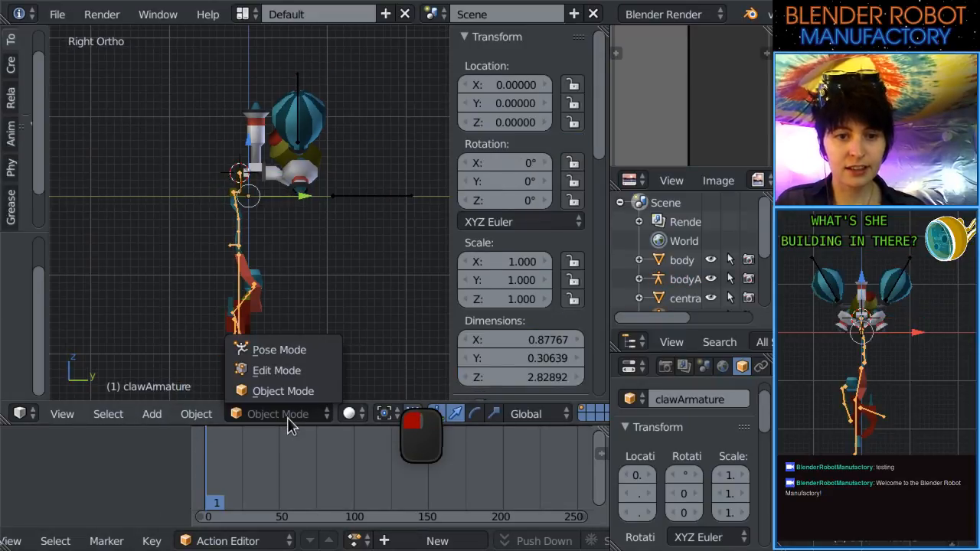
click(281, 349)
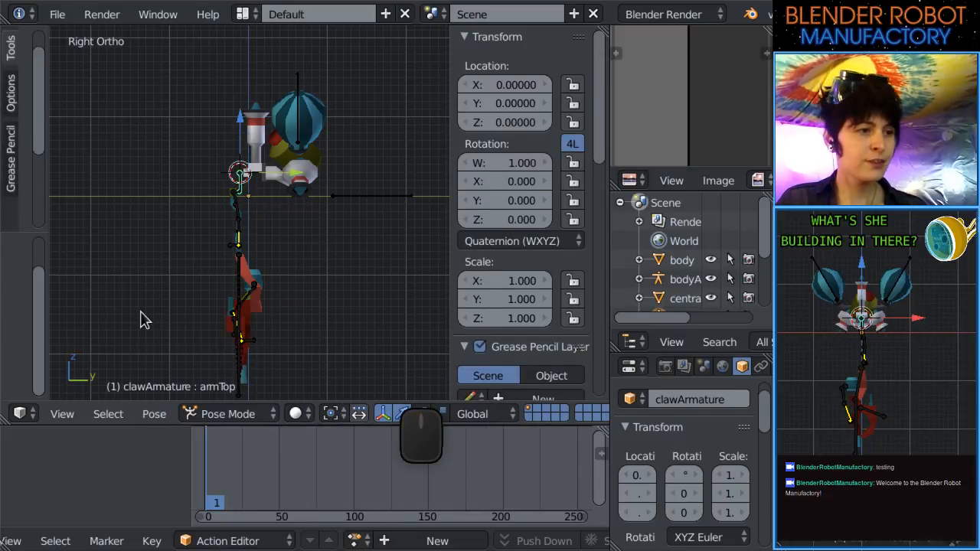
Create a new action for the claw armature and show the claw arm in front view.
shift+middle_drag(280, 301, 310, 273)
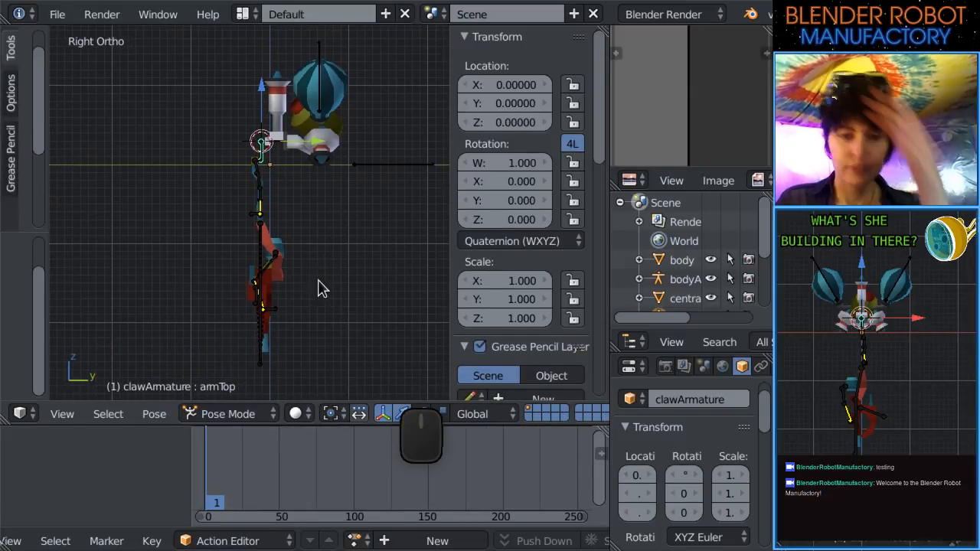
click(431, 541)
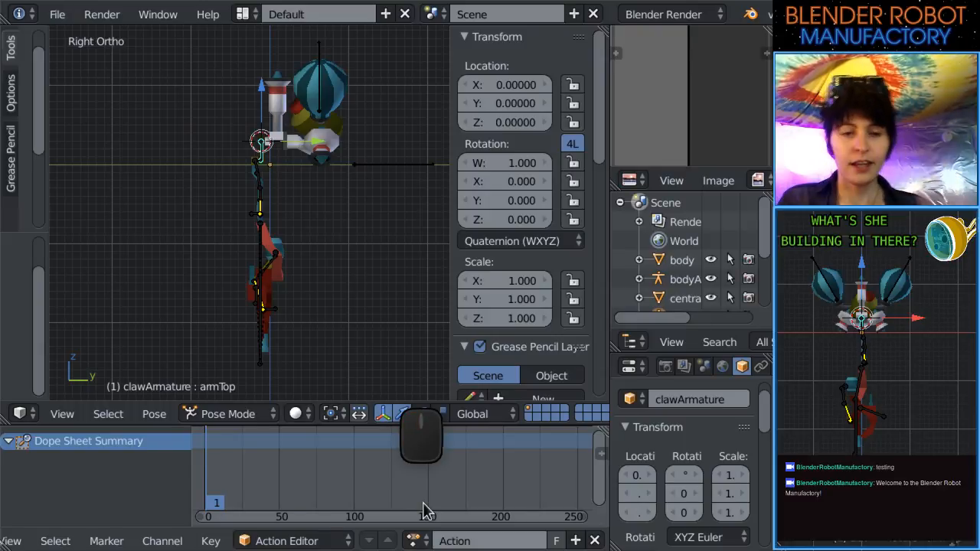
scroll(355, 267, up, 3)
shift+drag(334, 249, 324, 204)
shift+middle_drag(325, 204, 324, 194)
key(KP_1)
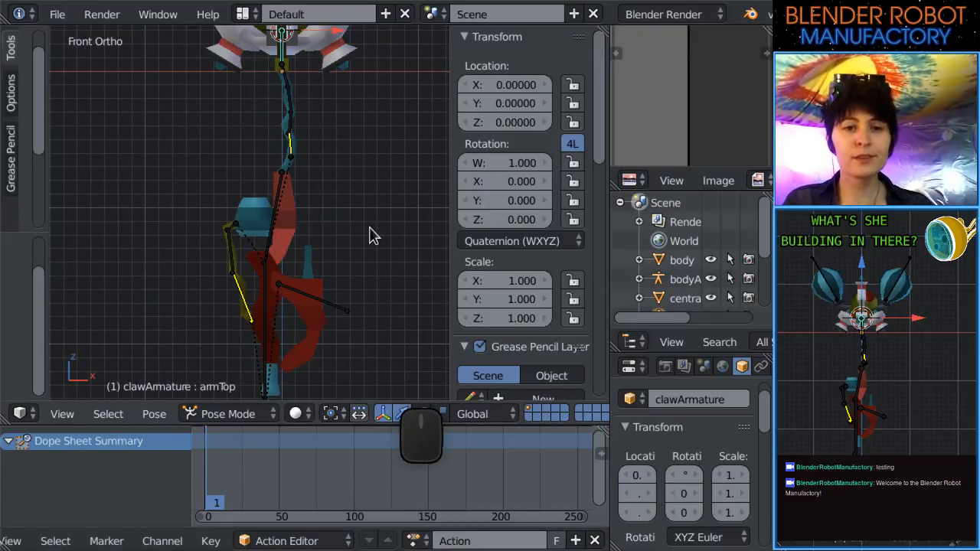
Hide the robot's body mesh so the claw armature can be posed without it.
scroll(369, 235, down, 3)
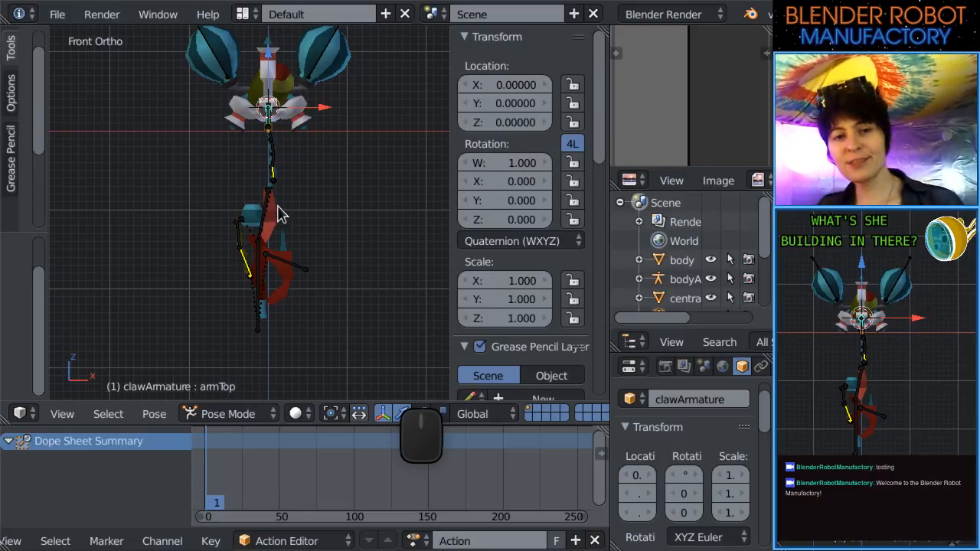
scroll(253, 267, up, 2)
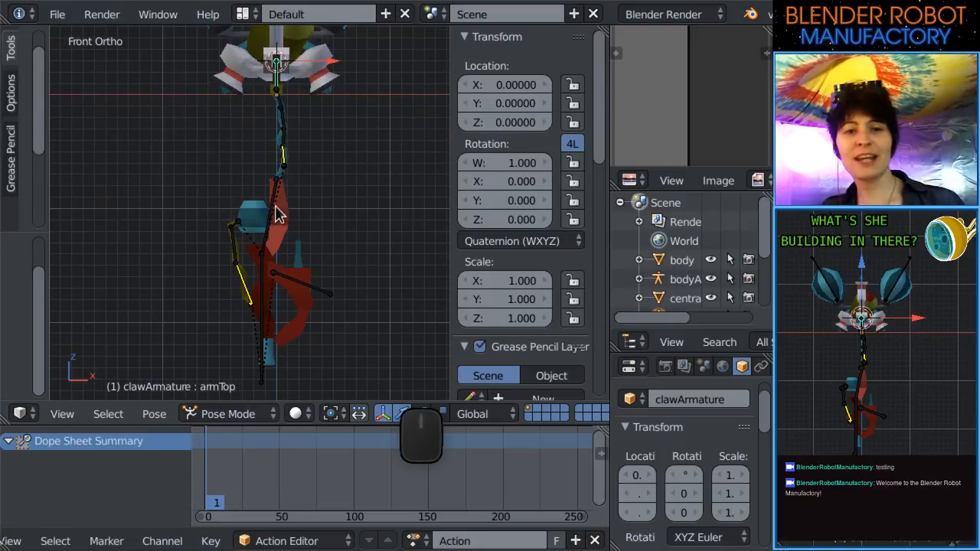
shift+middle_drag(277, 209, 234, 306)
middle_drag(300, 274, 186, 250)
scroll(265, 234, up, 2)
scroll(186, 250, down, 1)
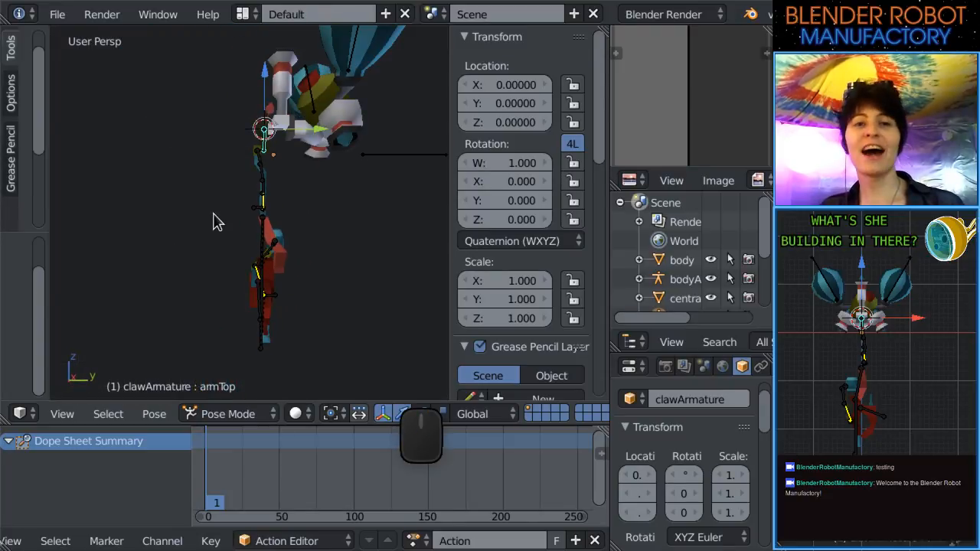
key(KP_1)
shift+middle_drag(257, 152, 303, 245)
scroll(263, 261, up, 2)
scroll(278, 326, down, 3)
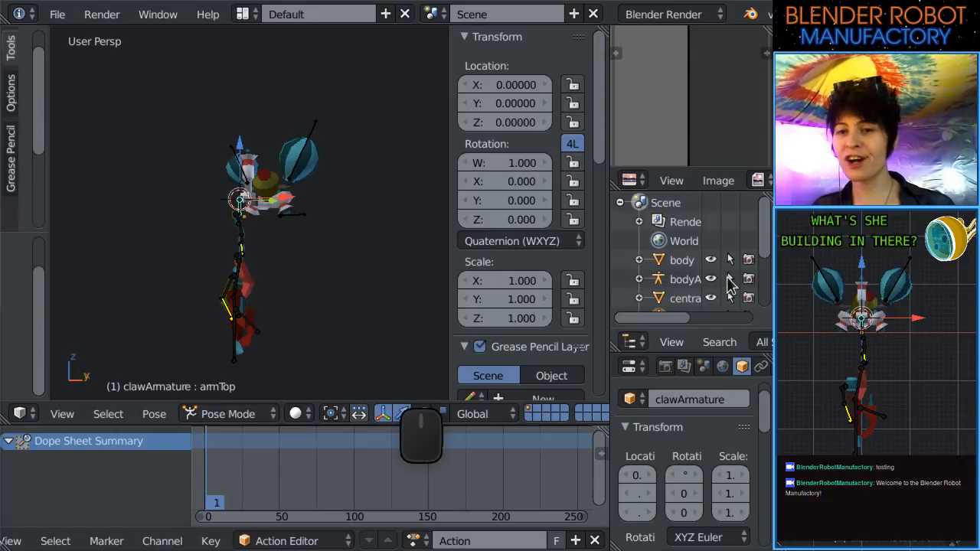
click(713, 261)
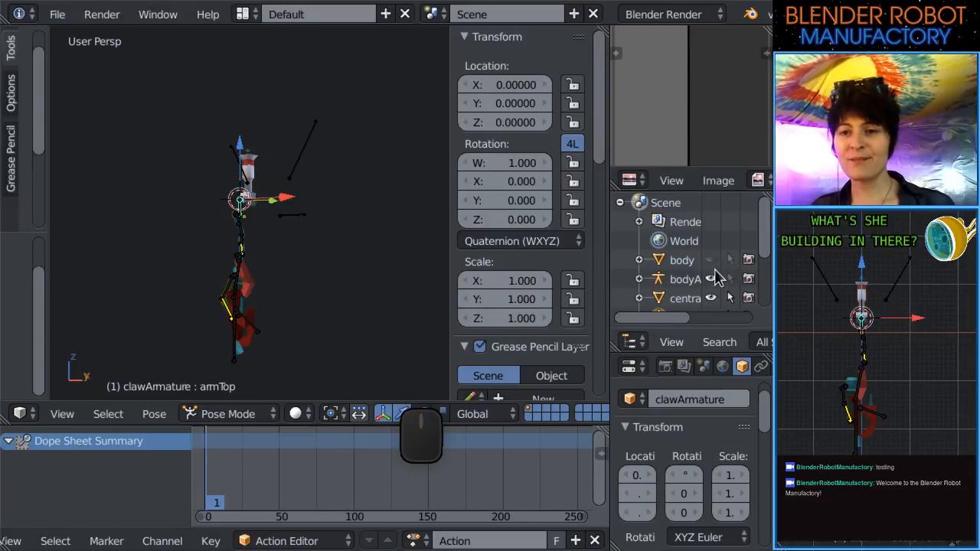
Hide the body armature and make the robot's body mesh visible again, in front view.
click(713, 279)
scroll(219, 291, up, 3)
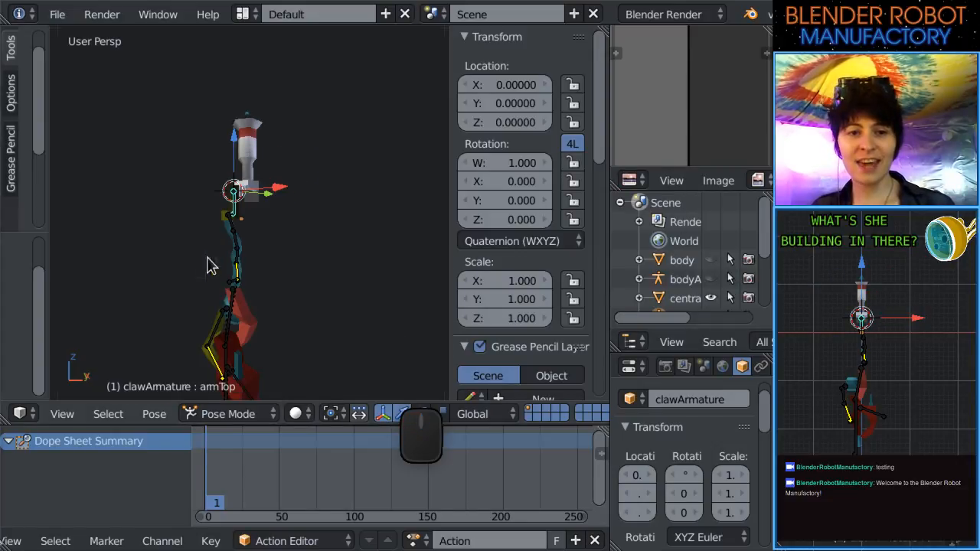
key(KP_1)
click(711, 261)
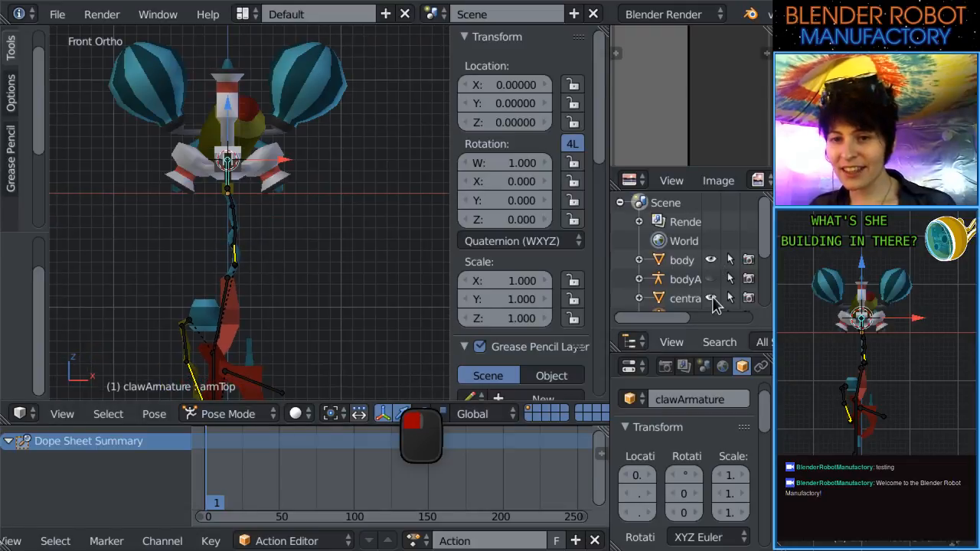
Widen the Outliner, then hide the claw armature and make centralJet visible in the front view.
click(712, 298)
middle_drag(350, 276, 322, 233)
scroll(320, 275, down, 2)
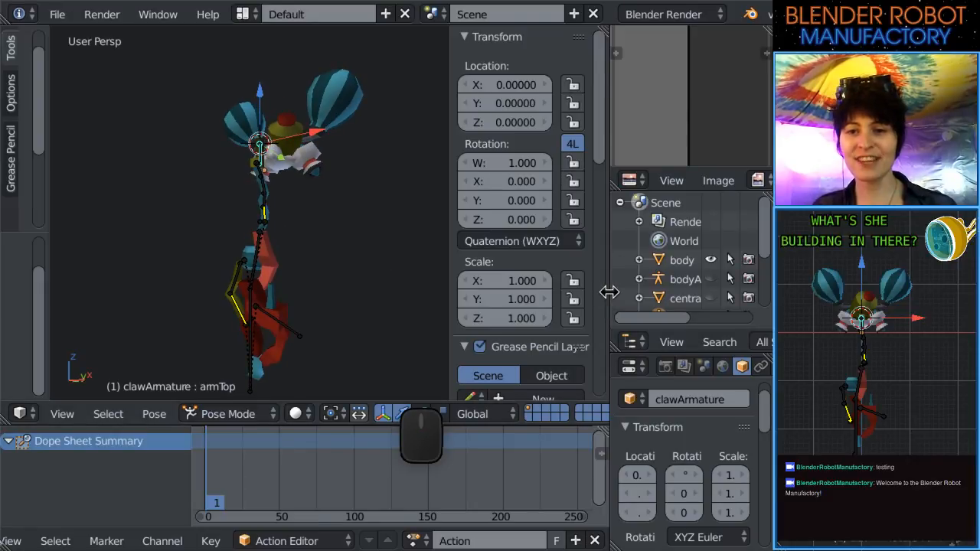
drag(610, 292, 553, 295)
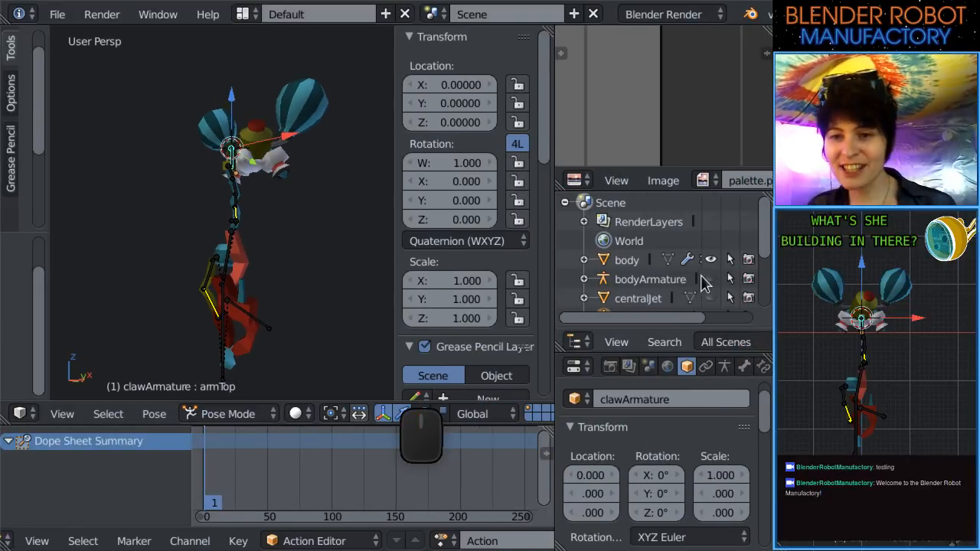
scroll(719, 289, down, 1)
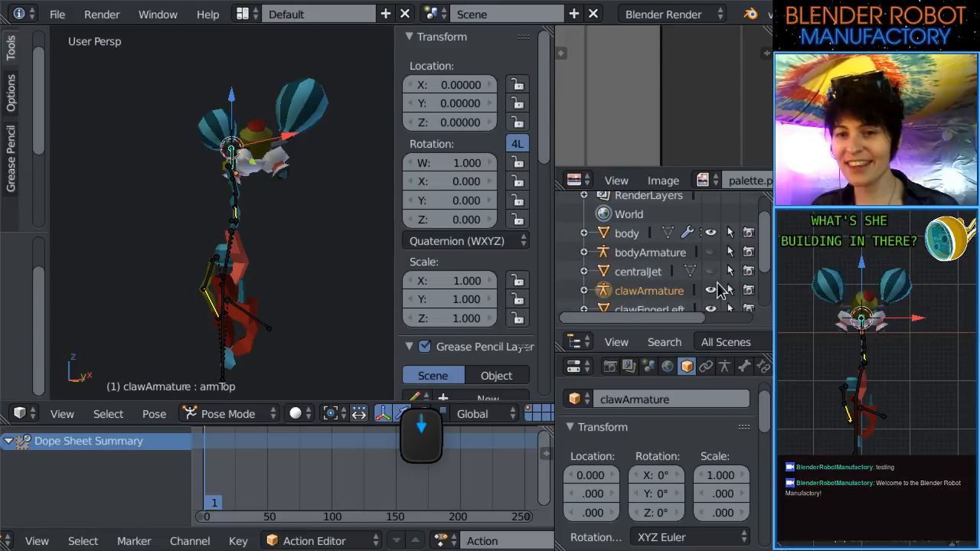
click(711, 271)
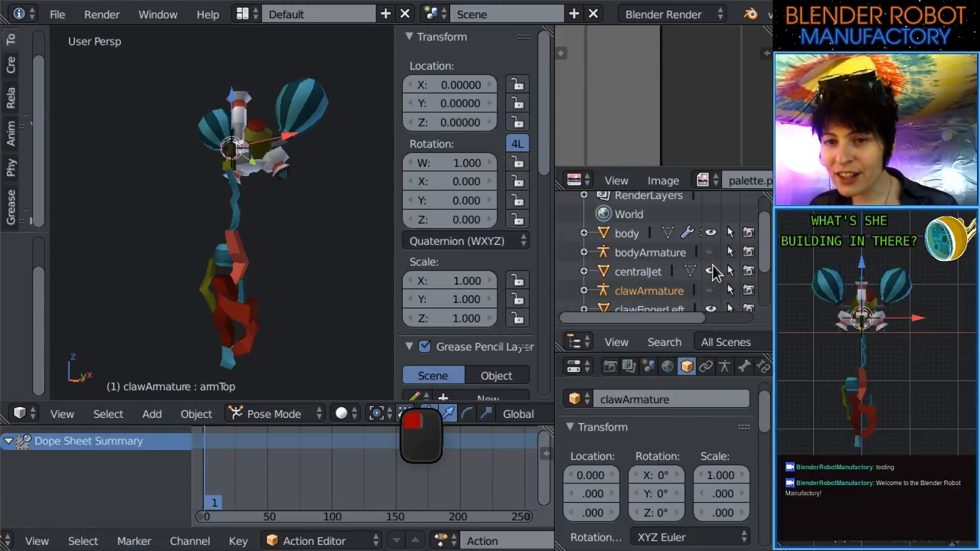
key(KP_1)
scroll(265, 260, up, 3)
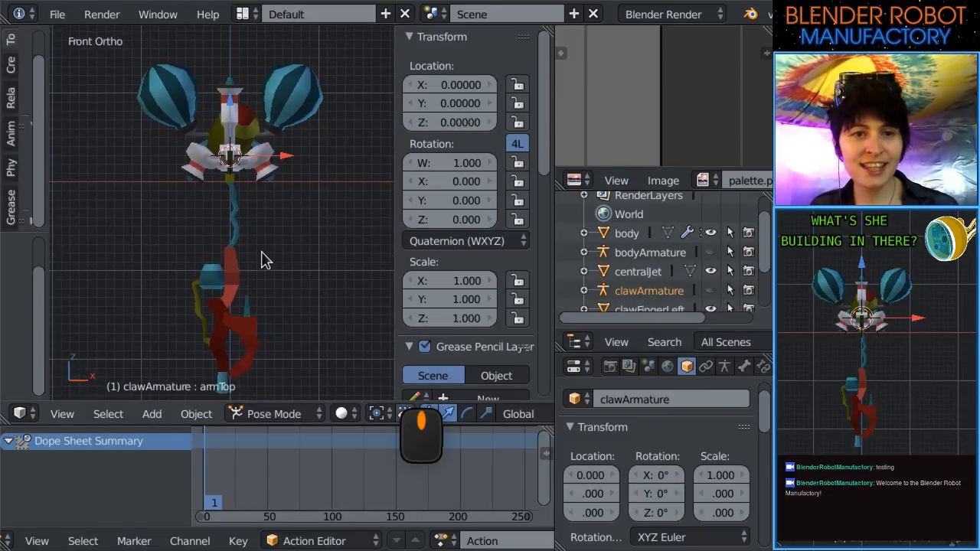
Show the body armature again and select both of its balloon bones.
click(712, 253)
right_click(306, 92)
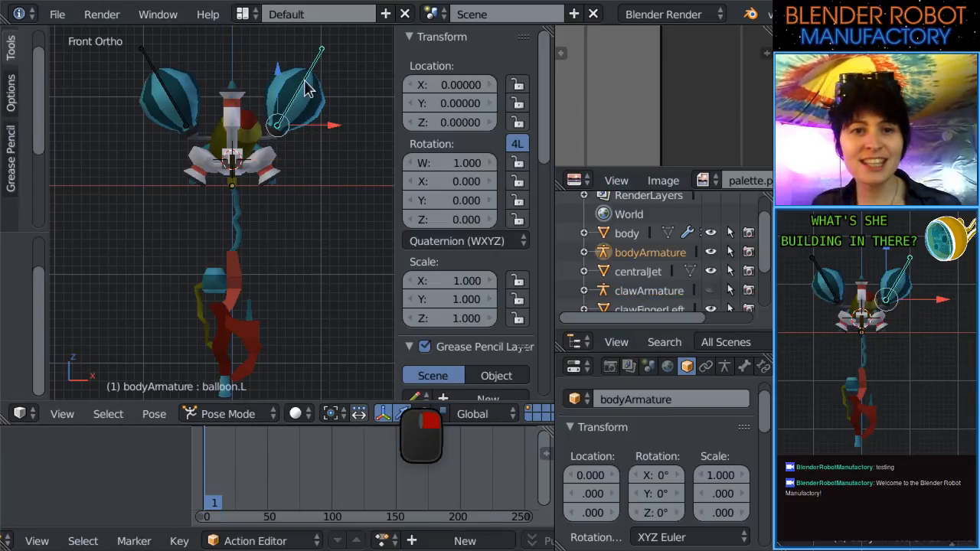
scroll(275, 176, up, 3)
right_click(132, 157)
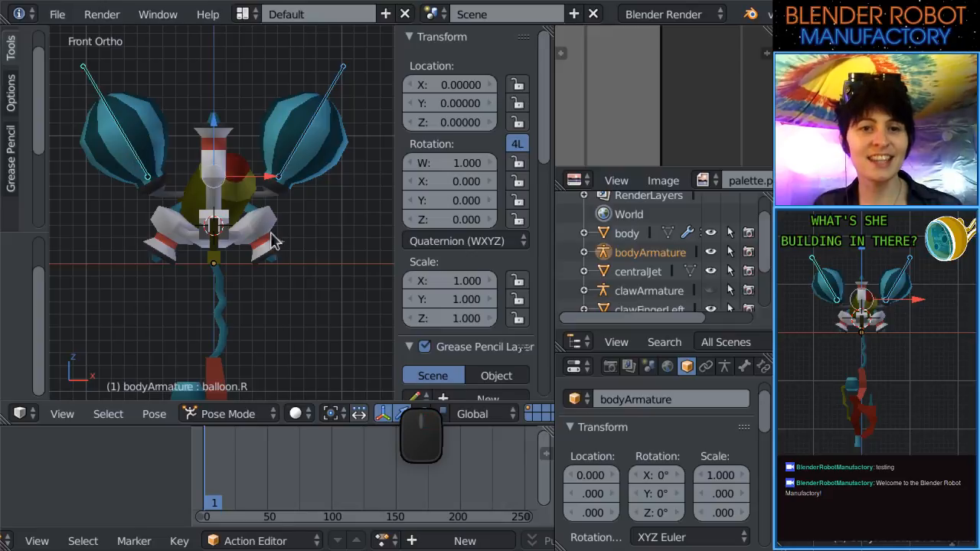
scroll(414, 540, up, 3)
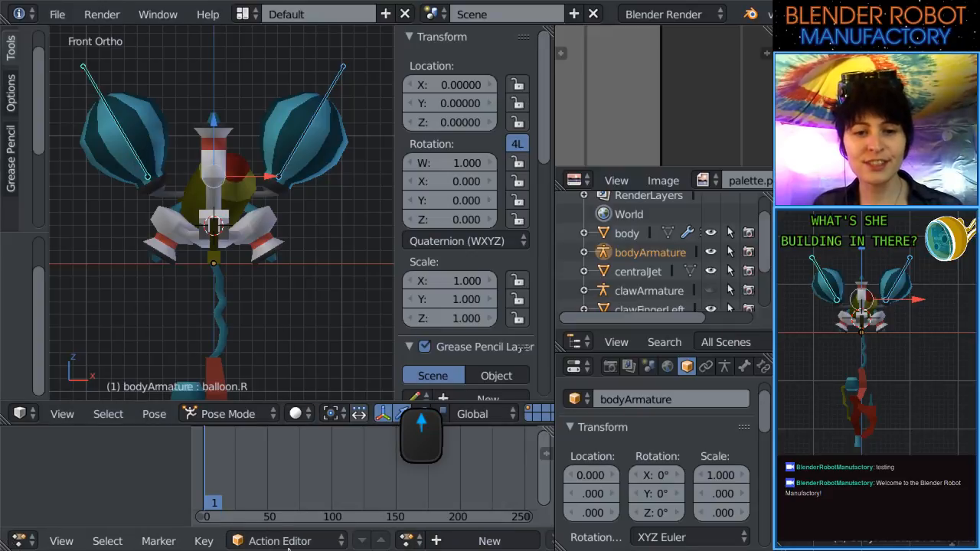
Assign the deflate action to the body armature and scrub through its keyframes, ending at frame 0.
click(408, 540)
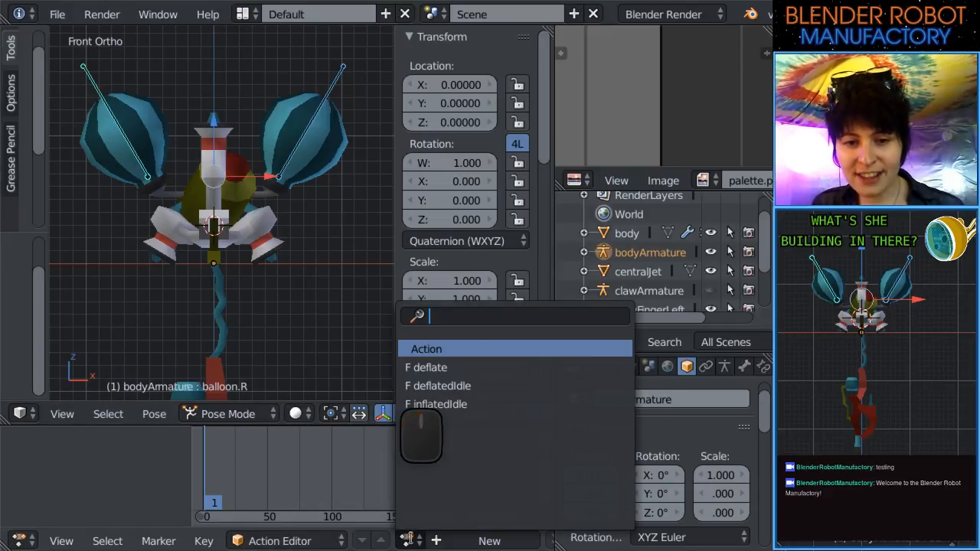
click(456, 368)
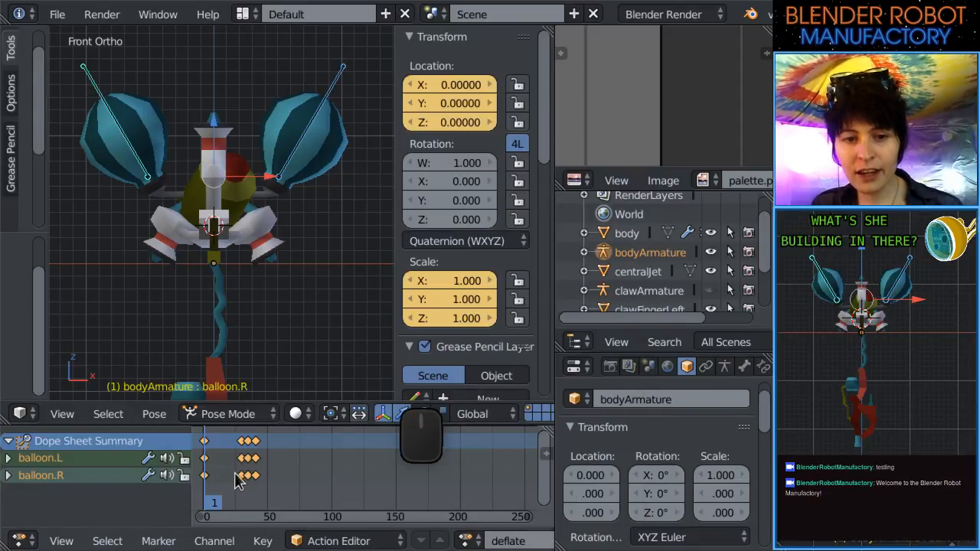
drag(244, 469, 241, 480)
shift+middle_drag(255, 295, 203, 291)
scroll(267, 311, up, 4)
scroll(268, 278, down, 6)
drag(252, 464, 206, 469)
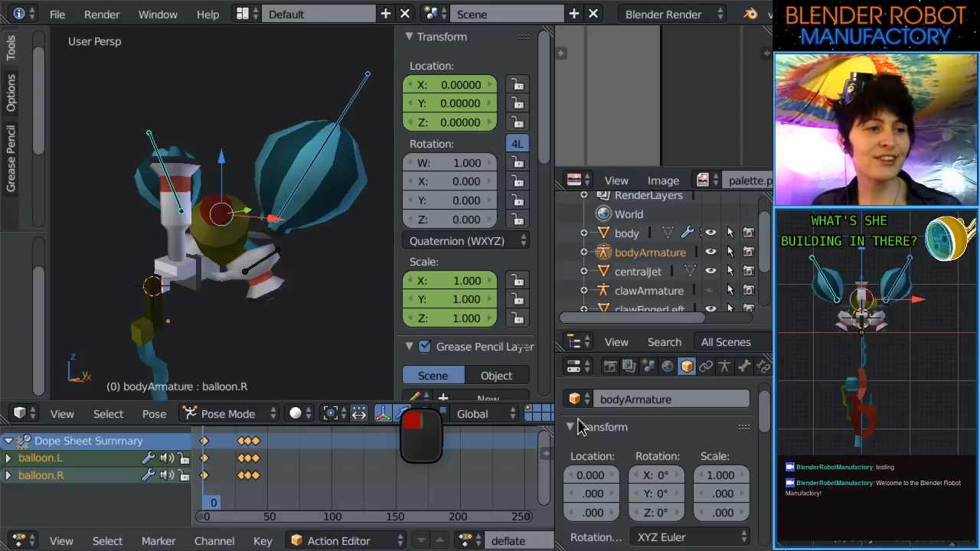
Unlink the deflate action from the body armature.
scroll(590, 283, down, 3)
key(KP_1)
scroll(240, 265, down, 3)
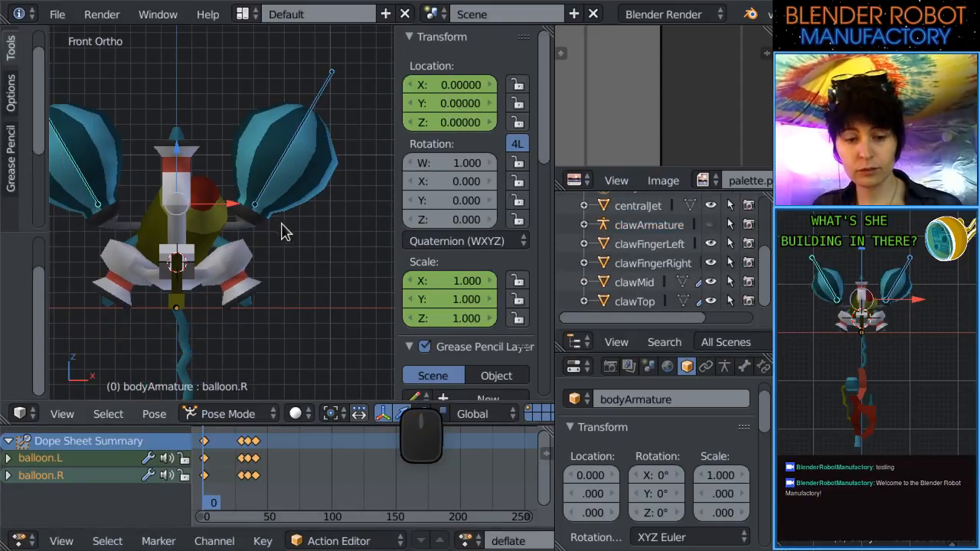
scroll(425, 542, down, 2)
scroll(426, 541, down, 1)
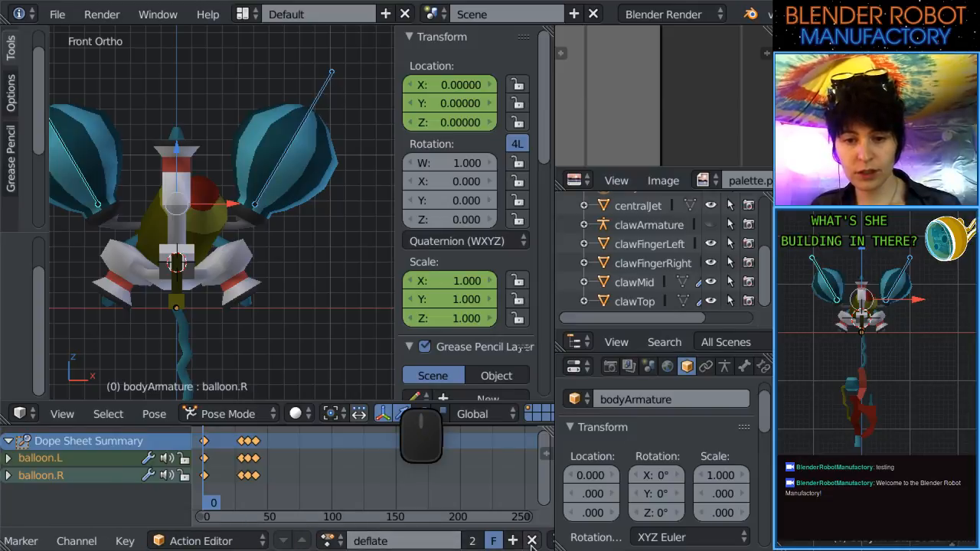
click(489, 542)
Show the claw armature again and select its armTop bone in right side view.
scroll(237, 175, down, 3)
key(KP_3)
scroll(212, 248, up, 4)
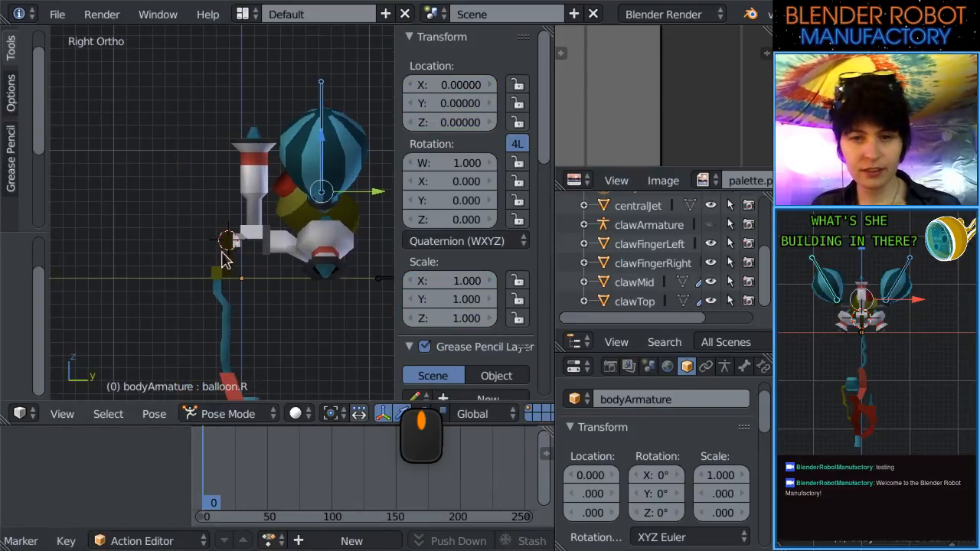
click(711, 224)
shift+middle_drag(230, 272, 236, 219)
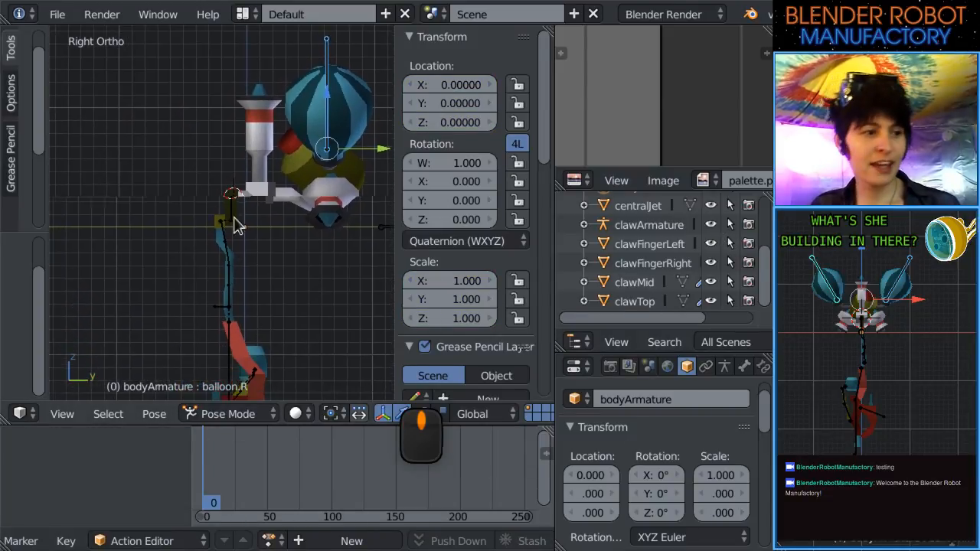
right_click(234, 196)
shift+scroll(234, 196, down, 2)
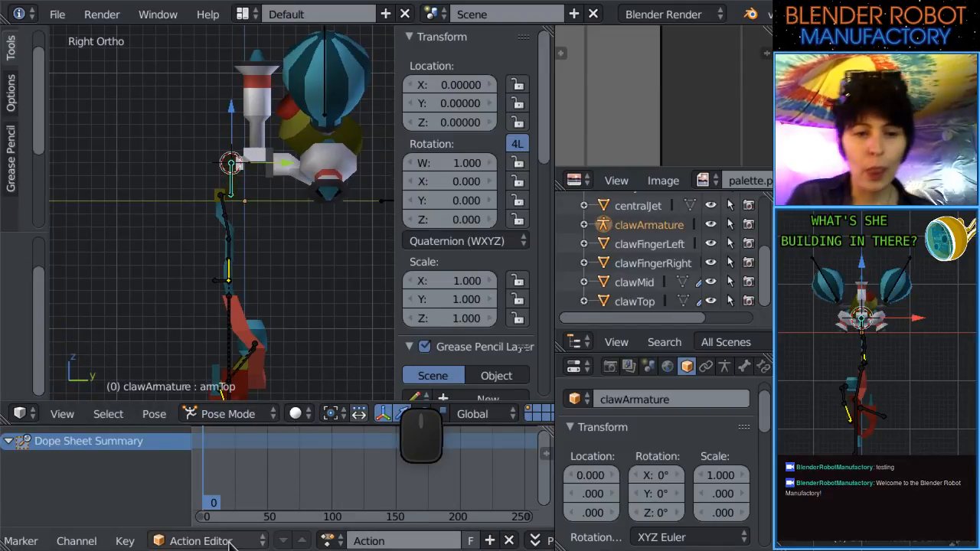
Switch the claw armature to Object Mode and return it to Pose Mode.
click(220, 417)
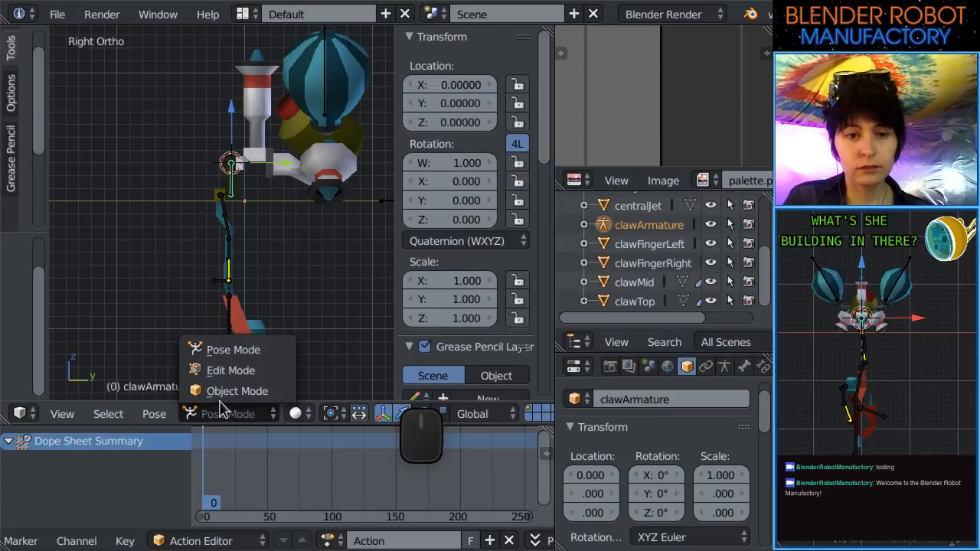
click(233, 391)
shift+middle_drag(244, 264, 268, 241)
click(282, 414)
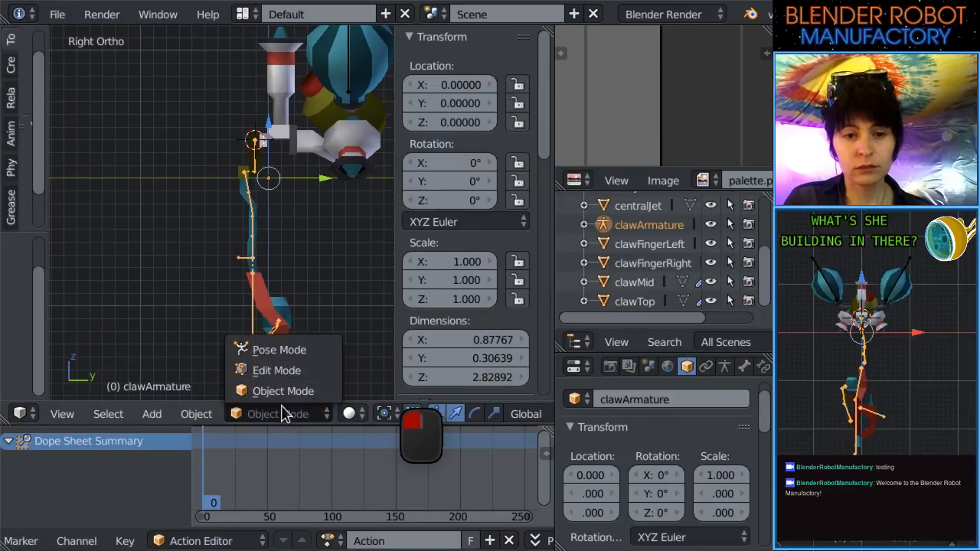
click(265, 350)
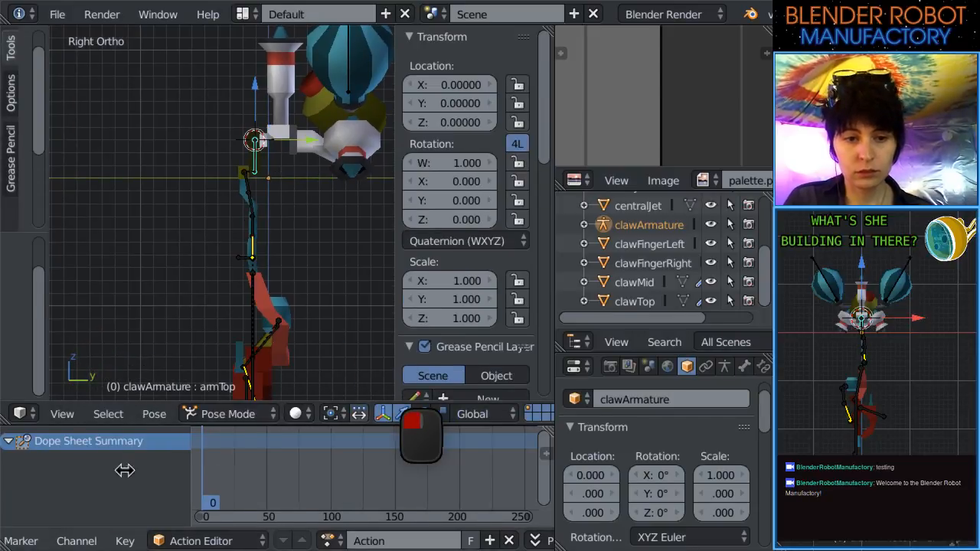
drag(125, 471, 44, 483)
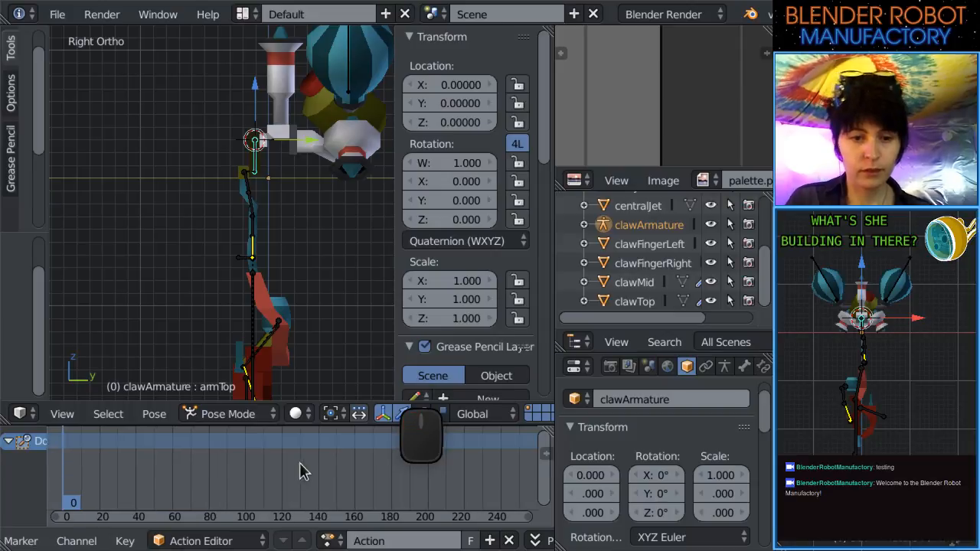
alt+middle_drag(344, 296, 313, 196)
scroll(331, 202, up, 1)
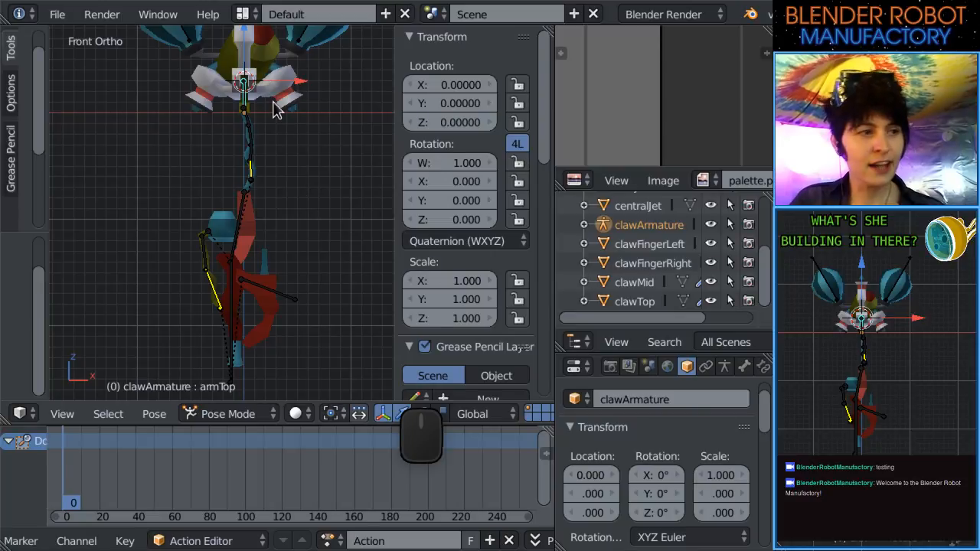
click(396, 539)
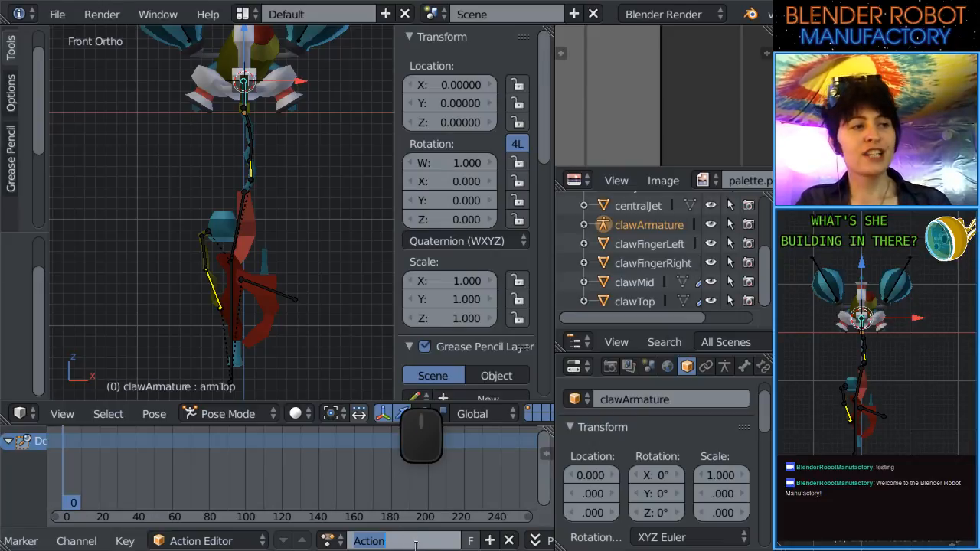
text(RetractedIdle)
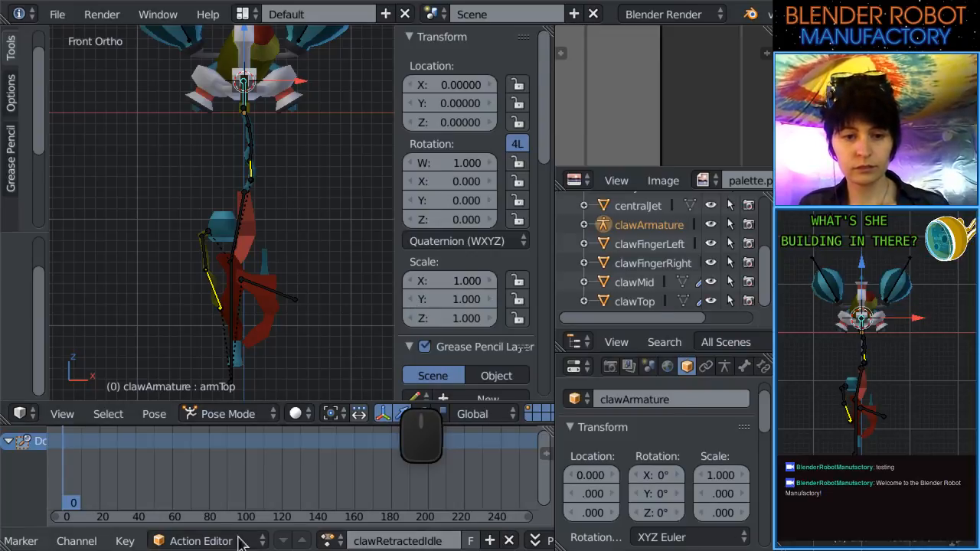
Change the Action Editor area to the Timeline and set the active keying set to LocRot.
scroll(88, 529, up, 5)
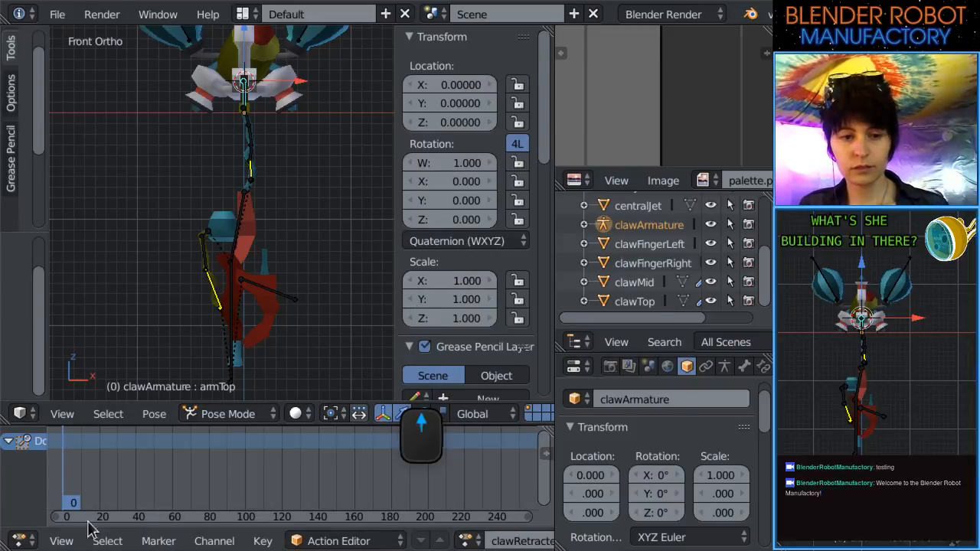
click(22, 541)
click(46, 502)
scroll(483, 541, down, 10)
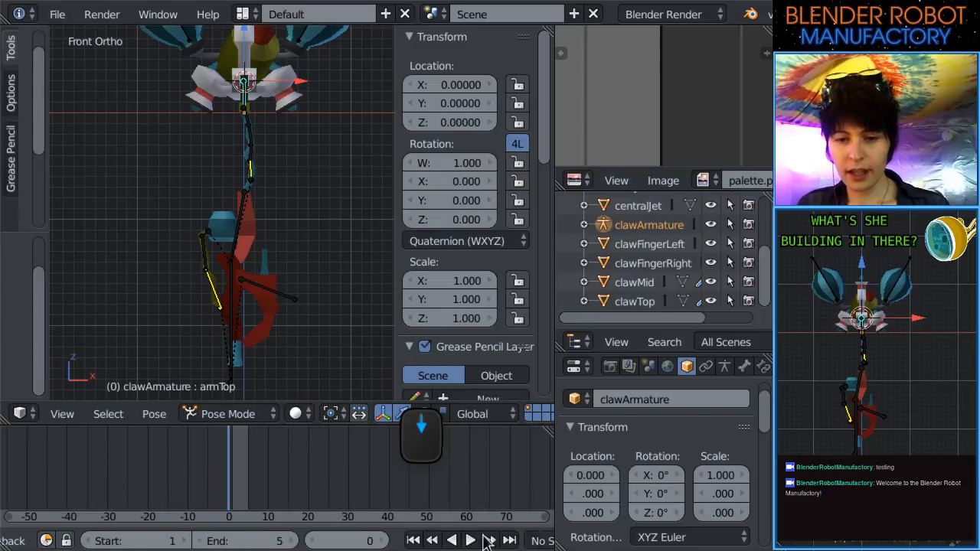
scroll(483, 541, down, 2)
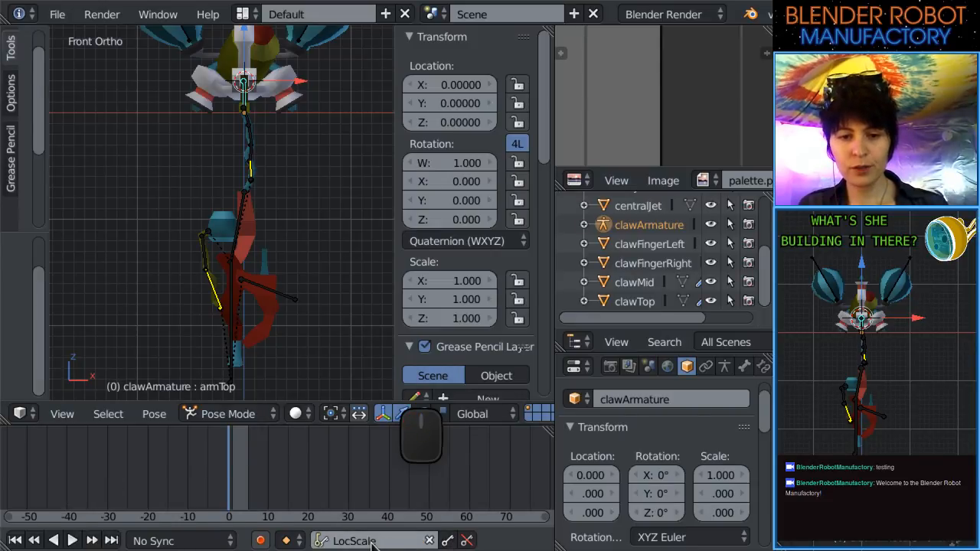
click(372, 543)
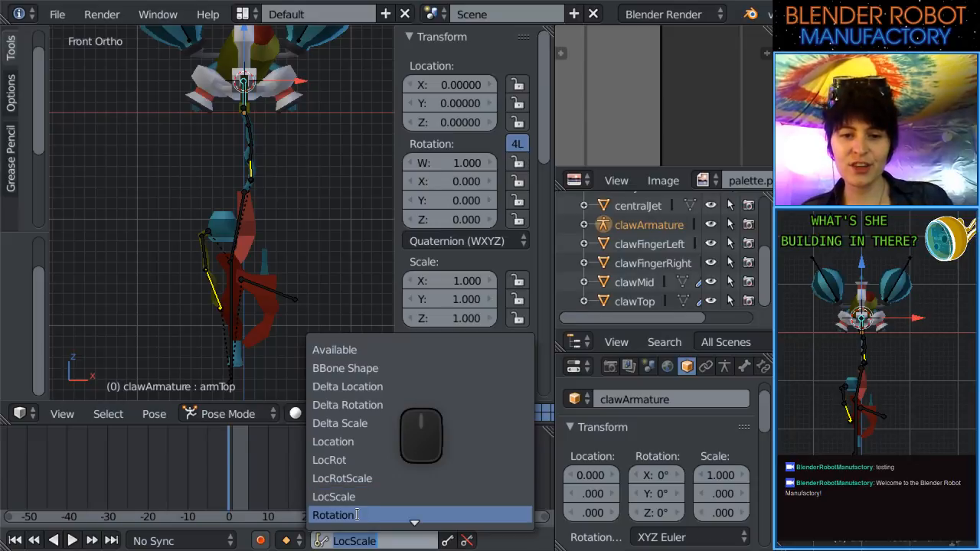
click(333, 459)
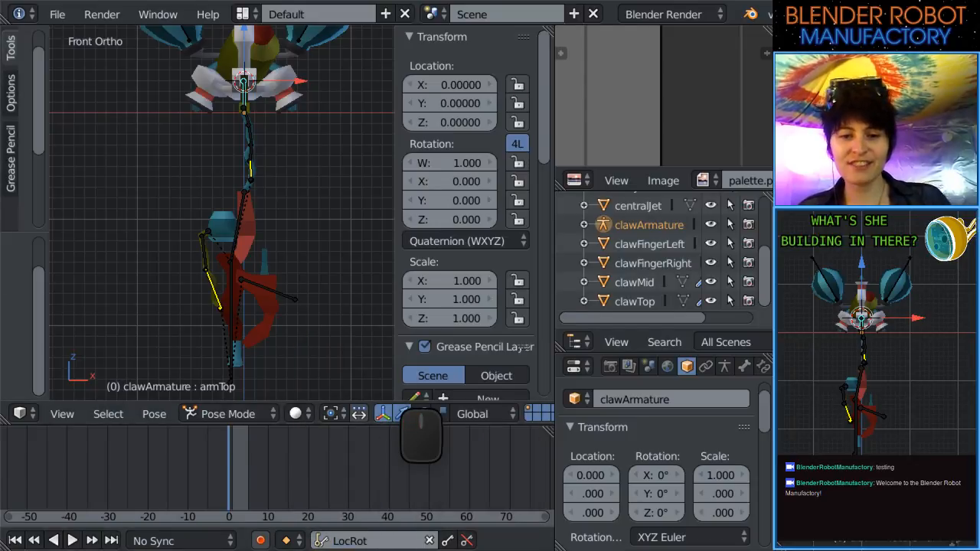
Set the animation's end frame to 41 and move to frame 1.
scroll(134, 536, up, 10)
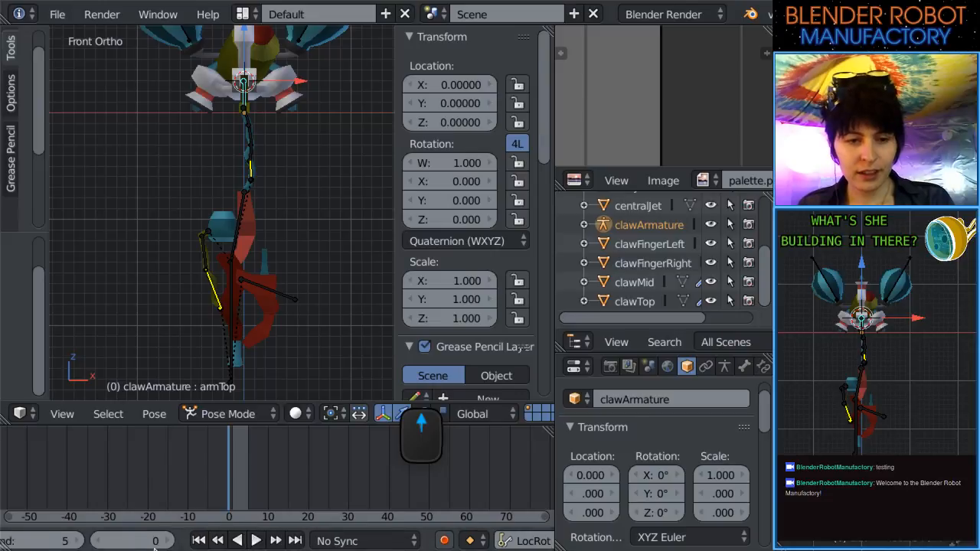
click(212, 540)
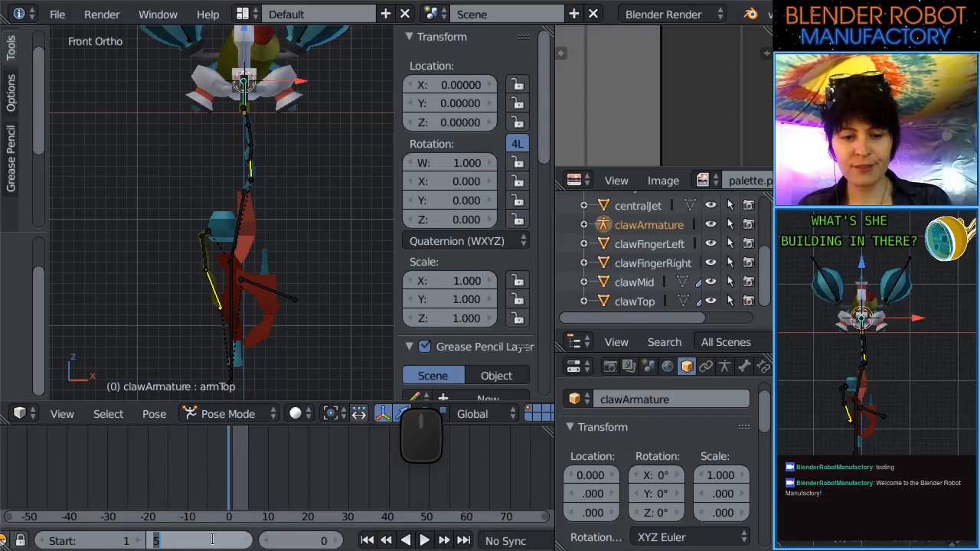
text(41)
key(Return)
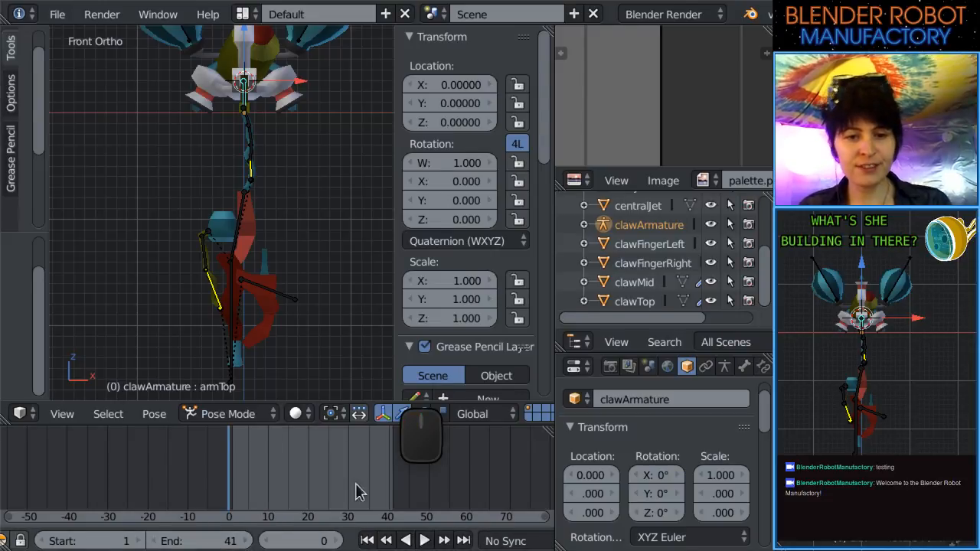
click(231, 469)
scroll(297, 297, down, 2)
shift+middle_drag(303, 259, 305, 257)
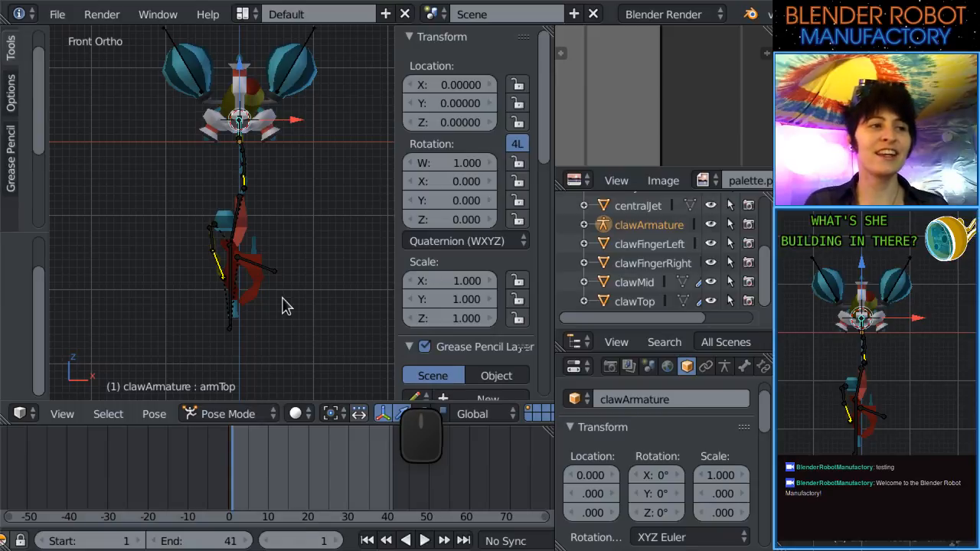
scroll(281, 239, up, 2)
shift+middle_drag(289, 209, 285, 159)
scroll(324, 241, down, 1)
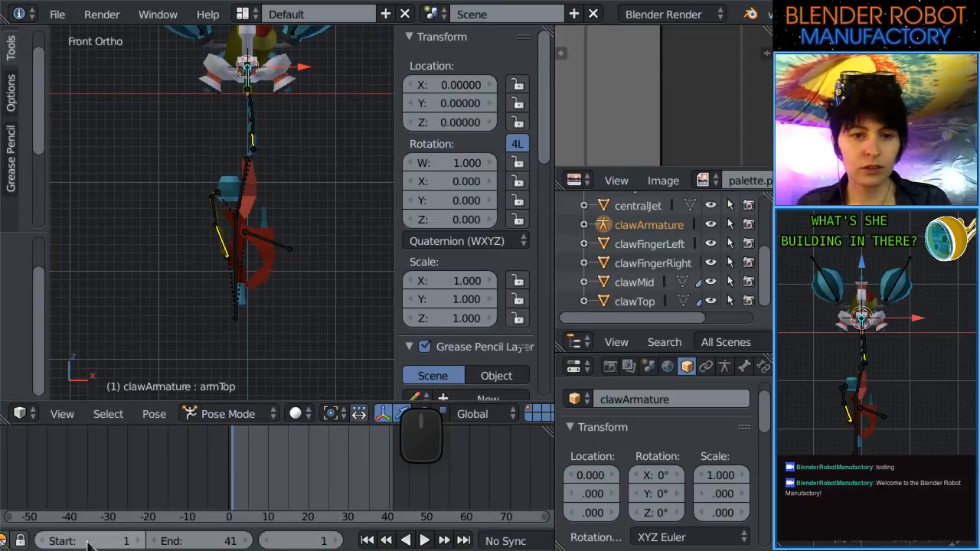
Change the Timeline area back to the Action Editor showing the claw armature's action.
scroll(27, 542, up, 3)
scroll(25, 542, up, 4)
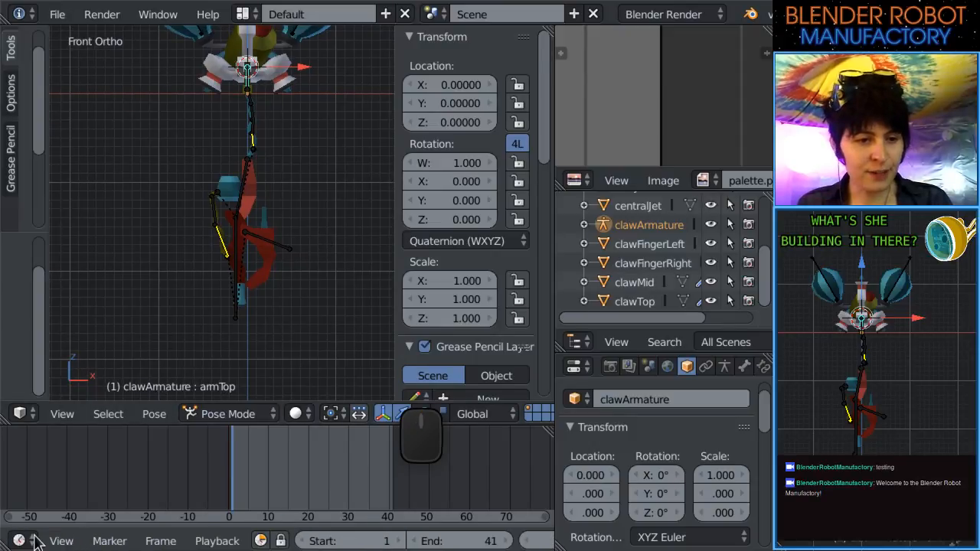
click(18, 541)
click(64, 447)
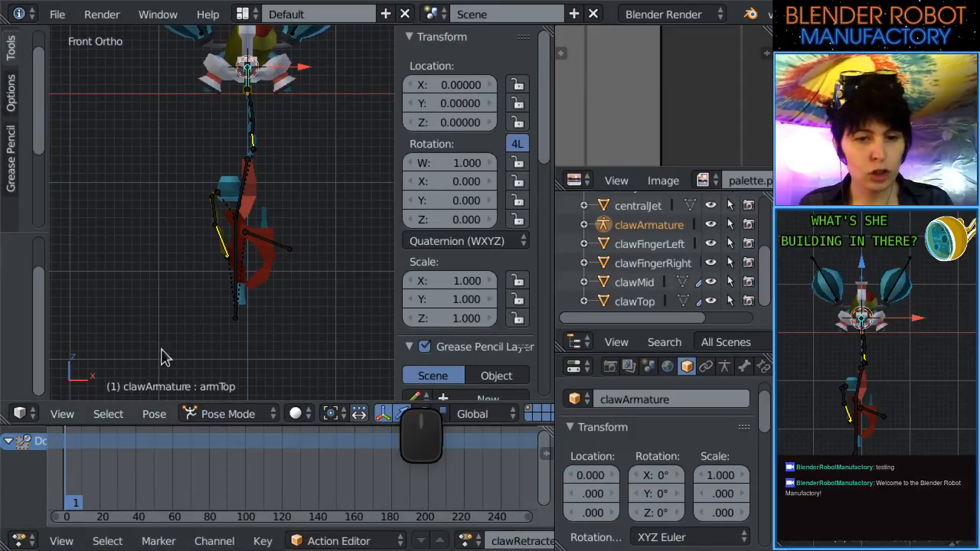
shift+middle_drag(199, 222, 236, 254)
right_click(261, 274)
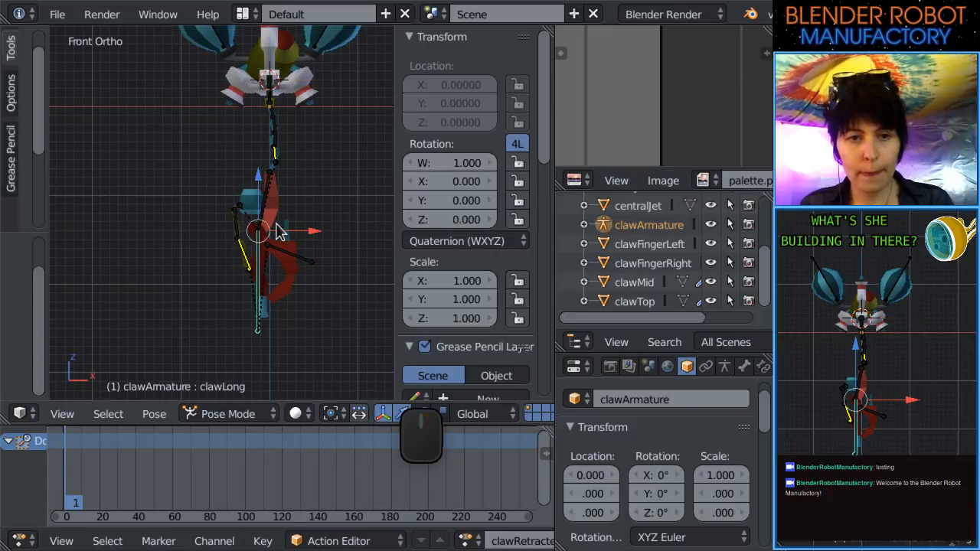
scroll(259, 268, up, 2)
scroll(289, 170, up, 1)
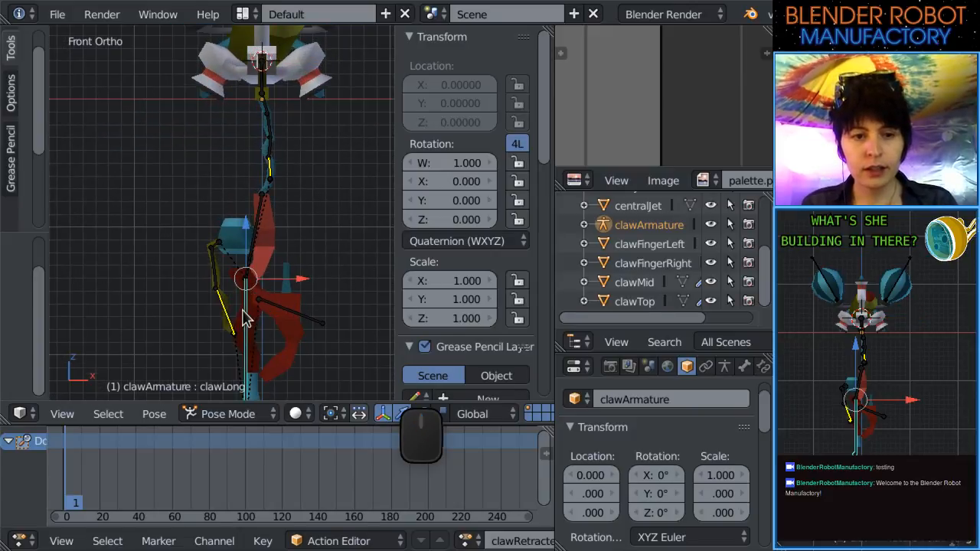
key(r)
right_click(289, 297)
Move the clawMid bone up toward the robot's body, to about Y -0.683, Z -0.192.
right_click(265, 284)
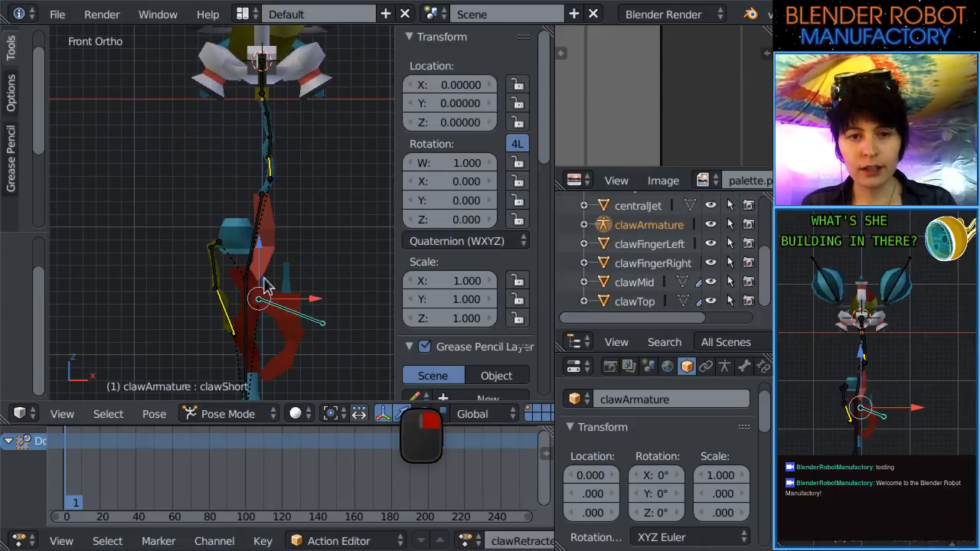
key(g)
click(295, 192)
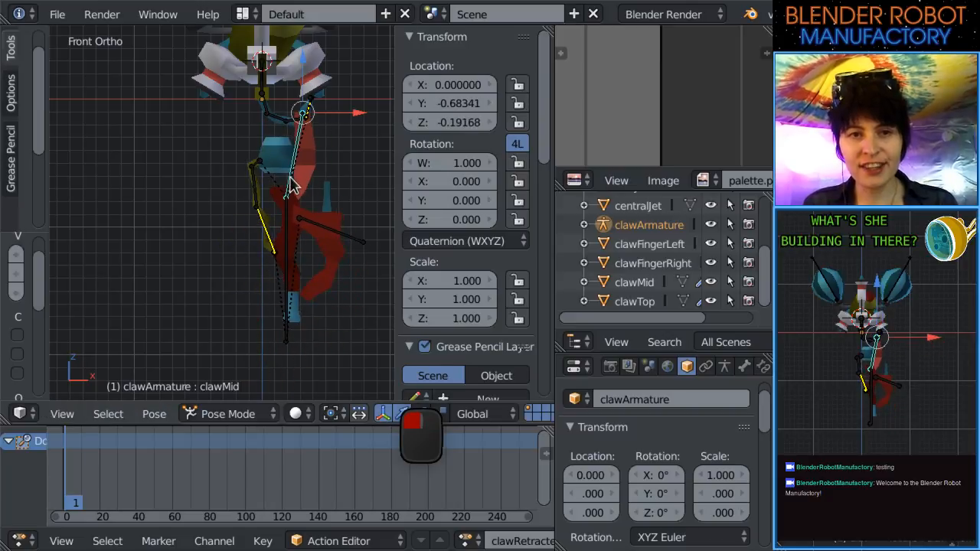
In front view, rotate the armTop bone upward to about W 0.378, Z -0.926 and move clawMid up beneath the robot's body.
scroll(291, 284, up, 2)
middle_drag(291, 284, 255, 220)
right_click(255, 220)
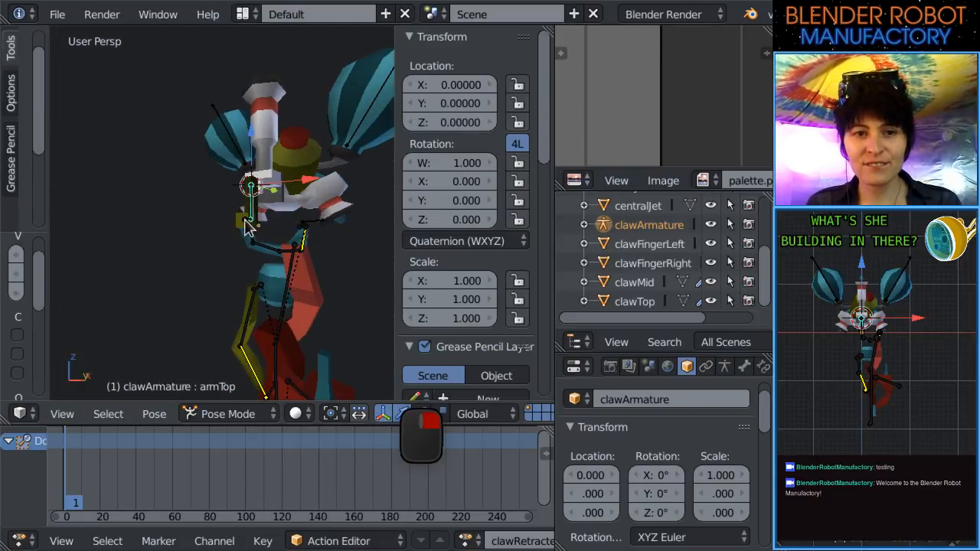
key(KP_1)
key(r)
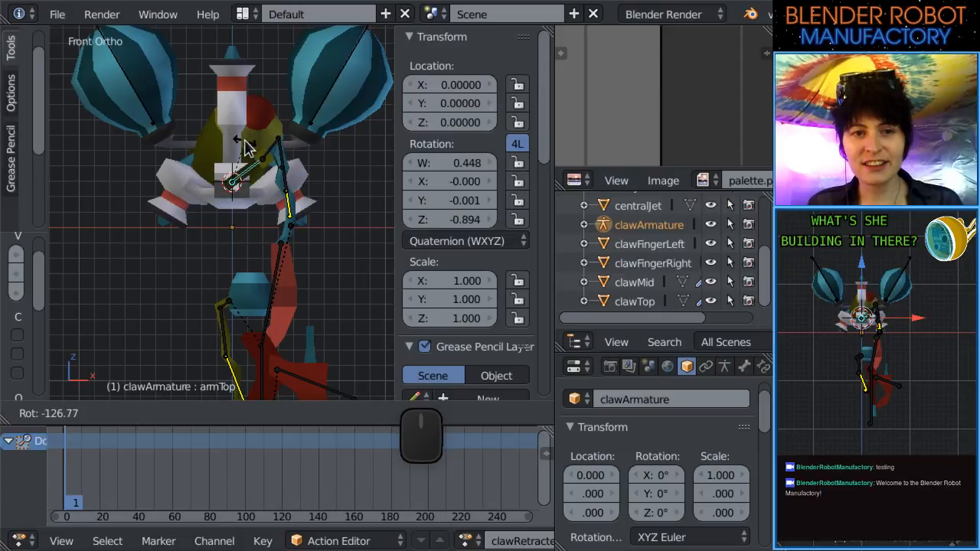
click(237, 172)
right_click(278, 292)
key(g)
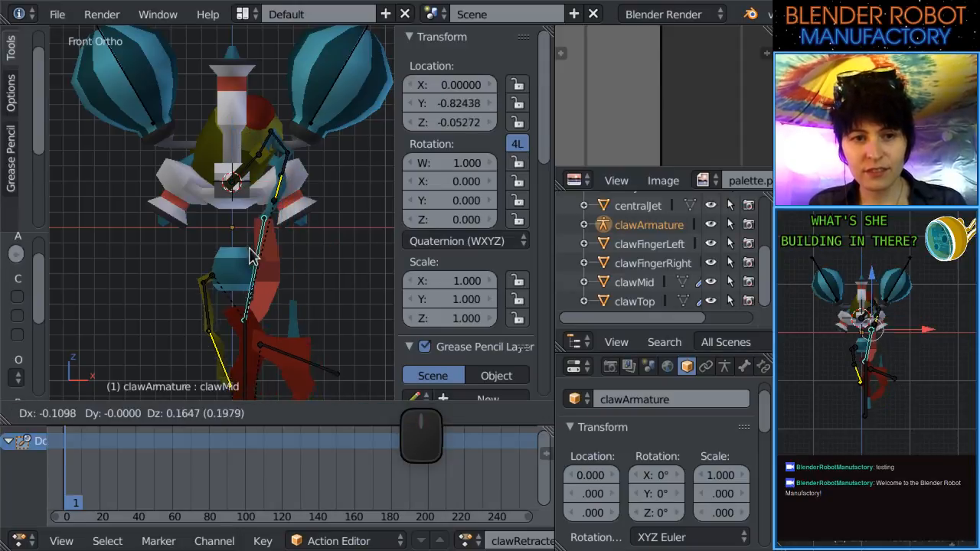
click(245, 188)
Rotate the armTop bone down to about W 0.575, Z -0.818 and shift clawMid slightly down toward the body's centre line.
right_click(252, 166)
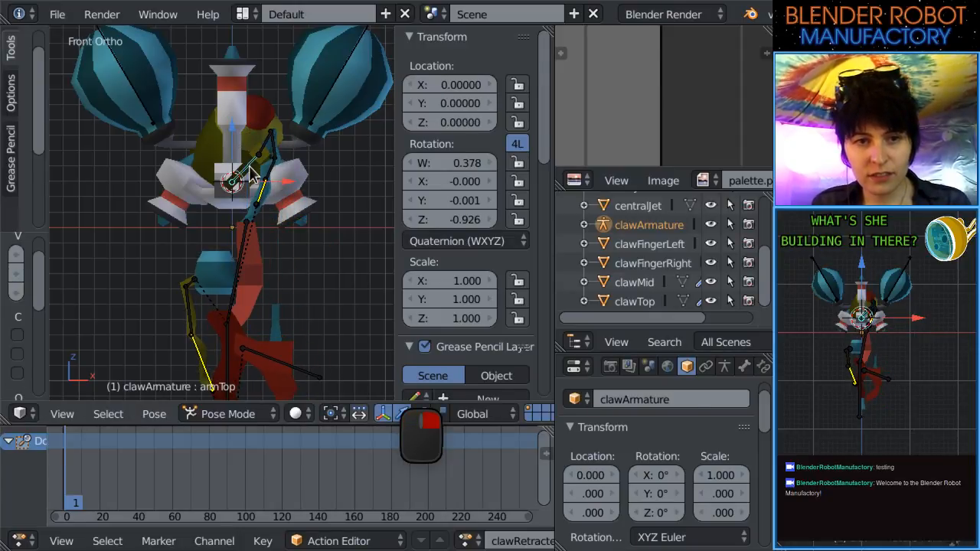
key(r)
click(252, 216)
right_click(248, 247)
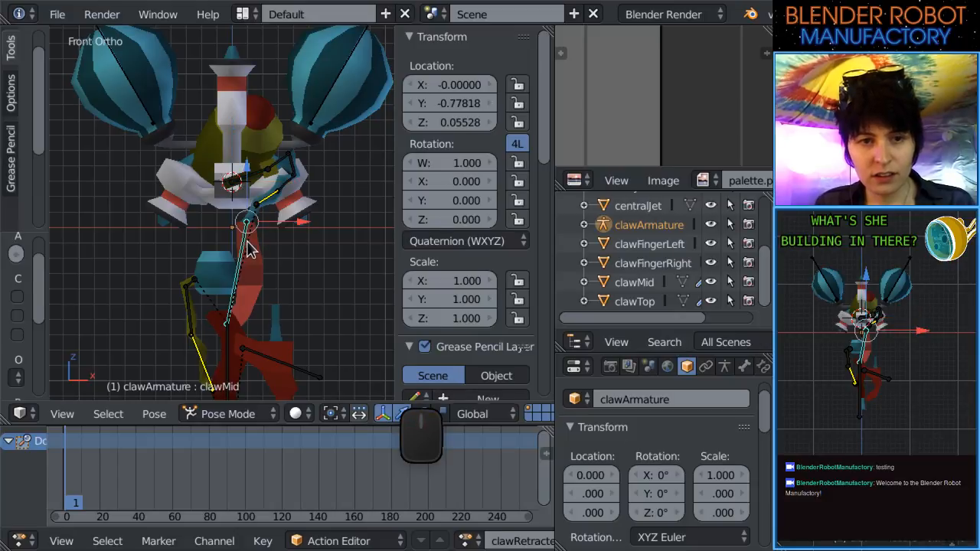
key(g)
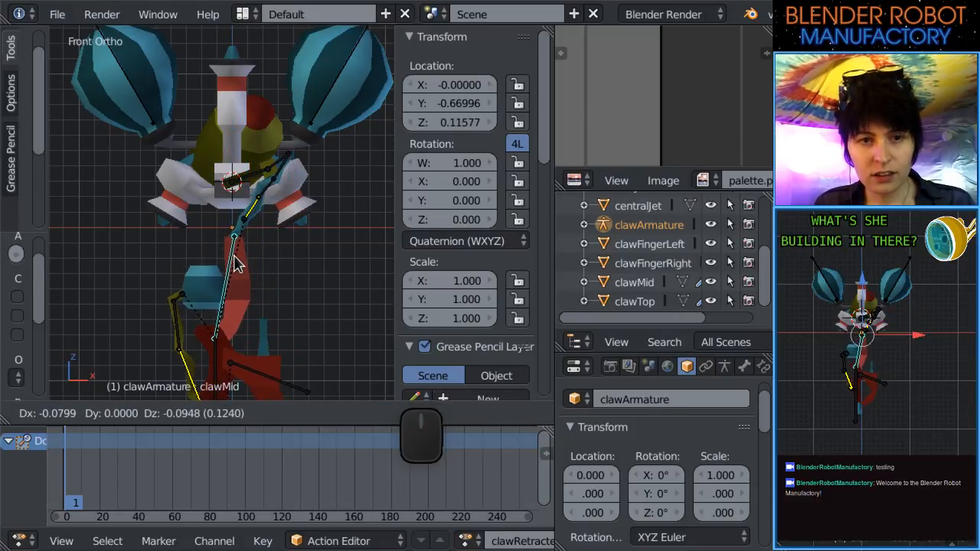
click(240, 229)
Refine the armTop rotation to about W 0.528, Z -0.849 and move clawMid to about Y -0.723, Z 0.074.
right_click(241, 186)
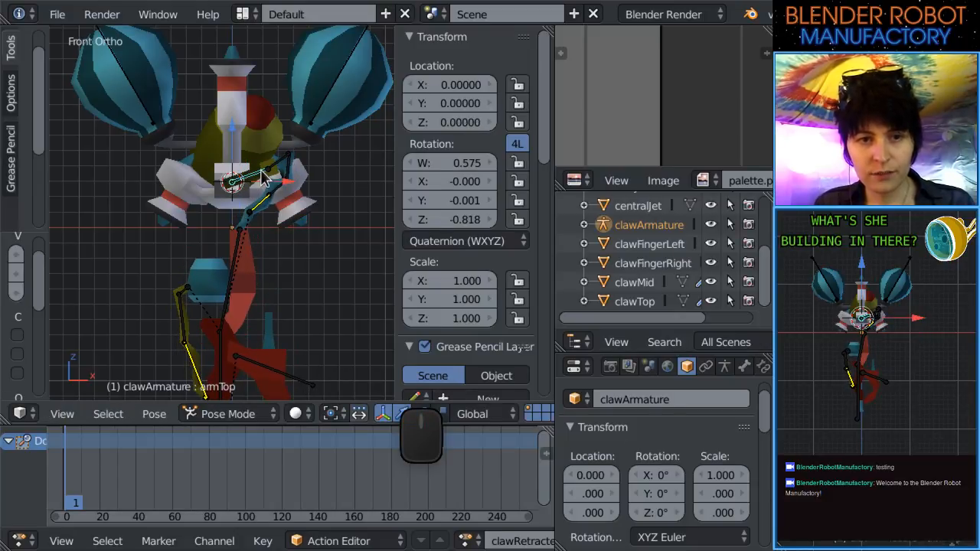
key(r)
click(257, 172)
right_click(233, 276)
key(g)
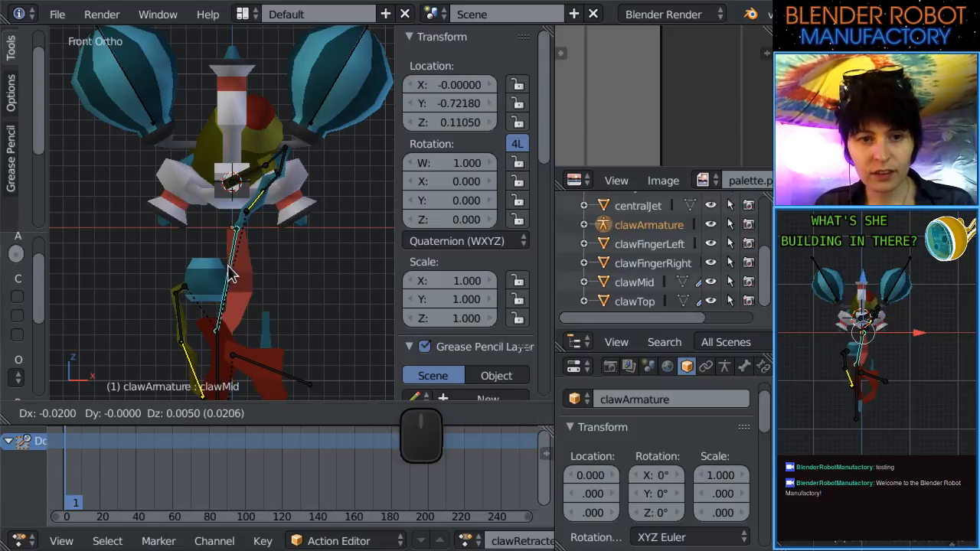
click(258, 269)
scroll(259, 268, down, 3)
scroll(268, 280, up, 4)
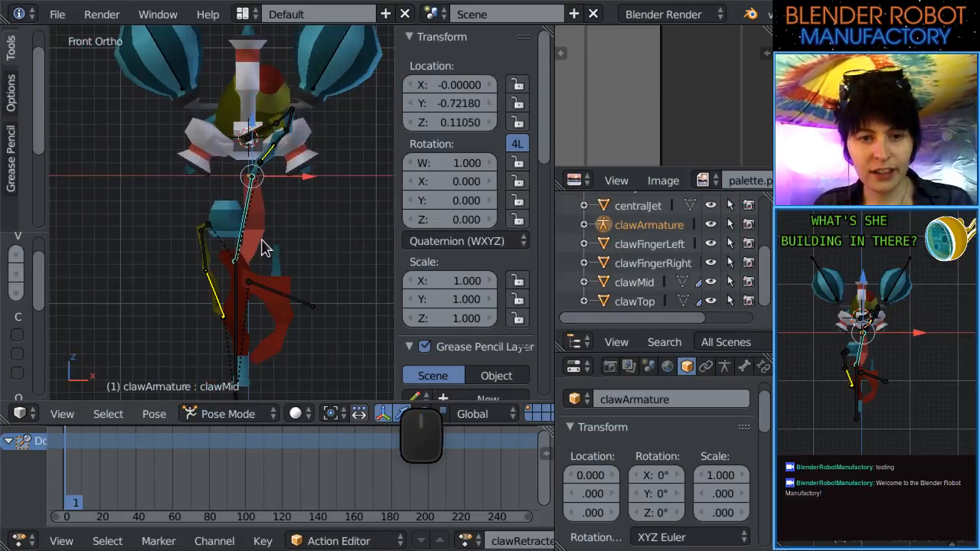
key(g)
click(265, 241)
In front view, nudge the clawMid bone to about Y -0.732, Z 0.058.
scroll(265, 242, down, 3)
shift+middle_drag(265, 243, 285, 81)
scroll(304, 202, up, 6)
shift+middle_drag(304, 203, 304, 98)
scroll(297, 259, down, 4)
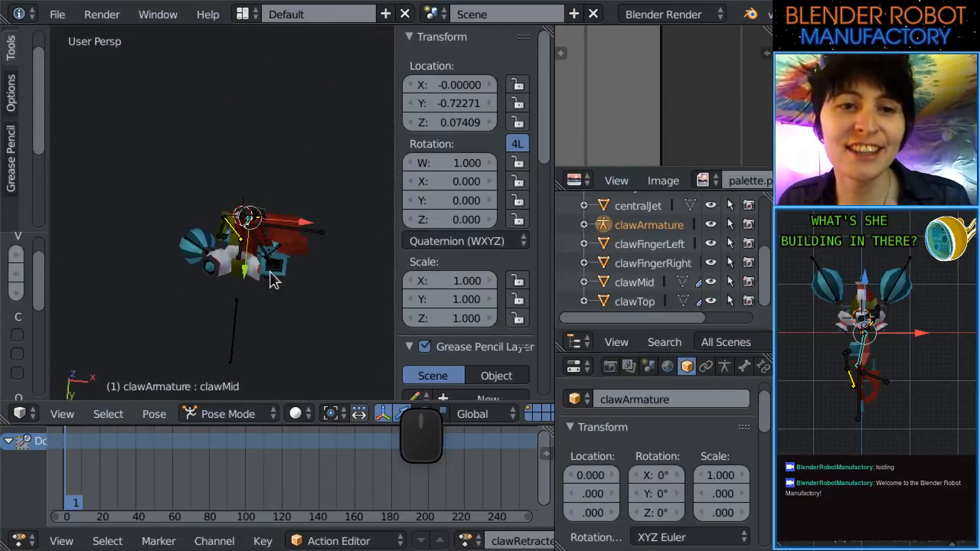
key(KP_1)
scroll(291, 227, up, 5)
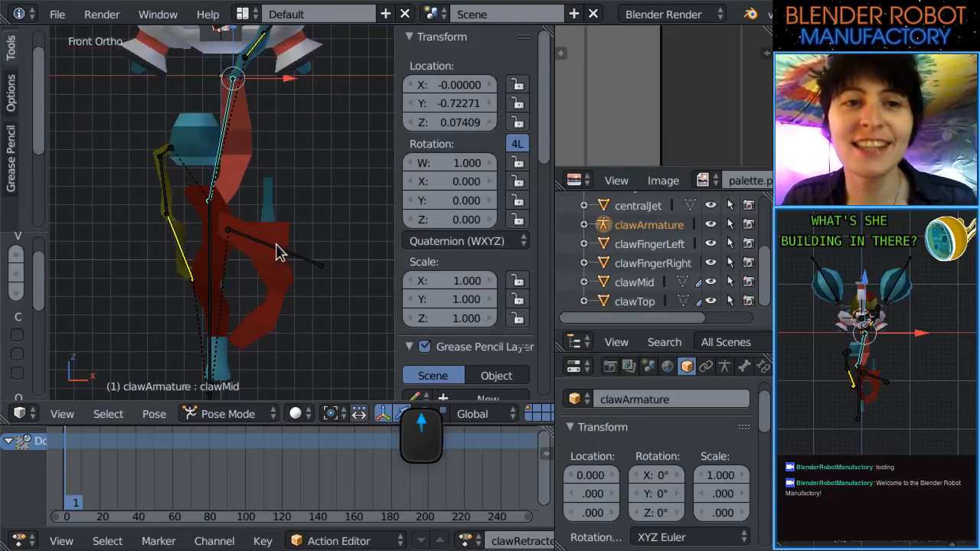
scroll(291, 204, down, 2)
shift+middle_drag(235, 300, 245, 237)
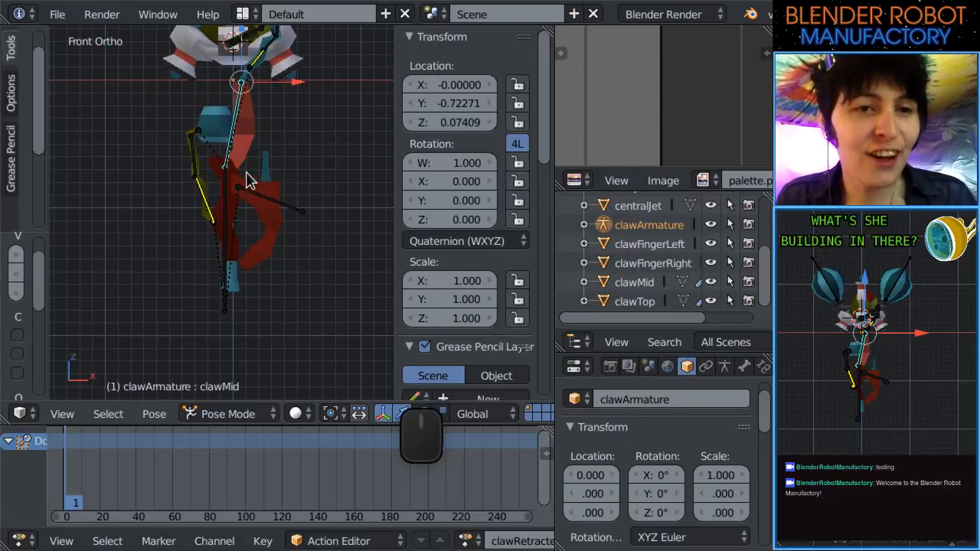
key(g)
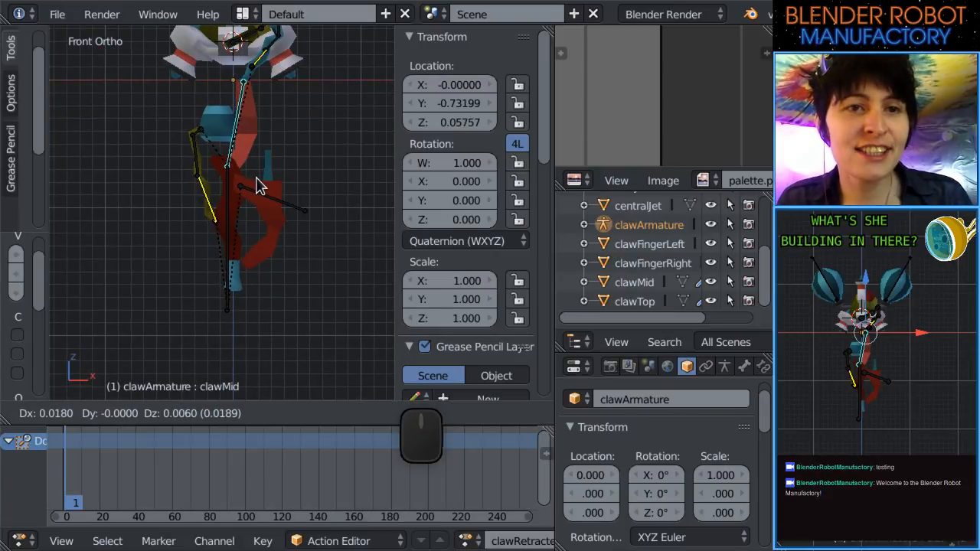
click(256, 184)
Examine how the retracted arm folds against the robot's body, from an angle and close up from the front.
middle_drag(263, 170, 205, 182)
scroll(148, 262, up, 2)
key(KP_1)
scroll(159, 277, down, 5)
scroll(215, 189, down, 1)
scroll(222, 184, up, 2)
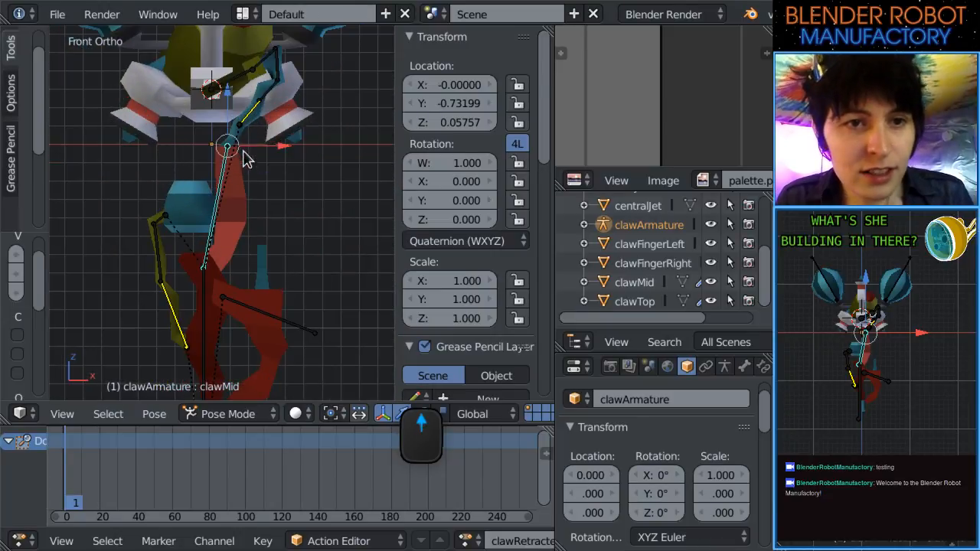
shift+middle_drag(247, 158, 194, 261)
scroll(206, 183, up, 2)
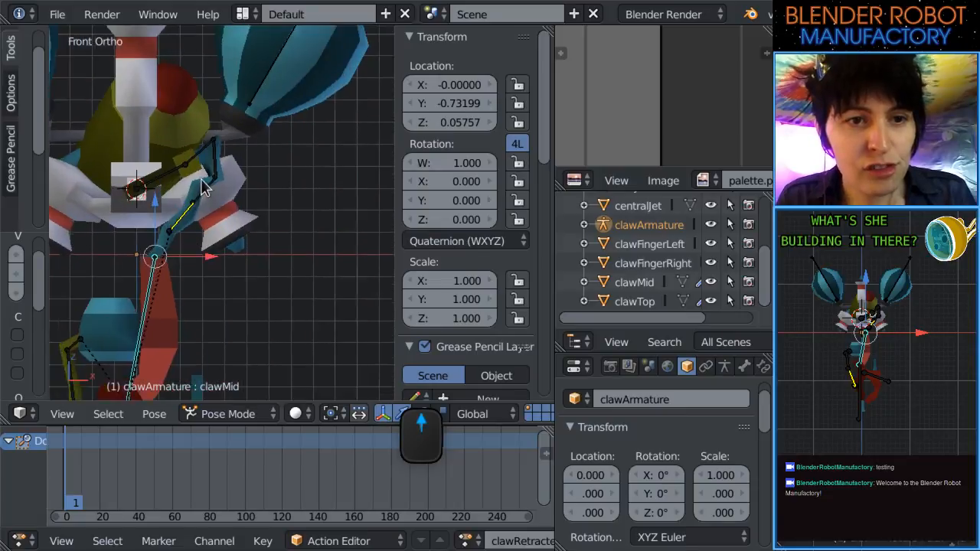
shift+middle_drag(238, 207, 292, 202)
scroll(242, 203, up, 2)
Add armTop to the selected clawMid bone and insert LocRot keyframes for both at frames 1 and 5.
right_click(222, 158)
scroll(224, 214, down, 2)
scroll(225, 213, down, 1)
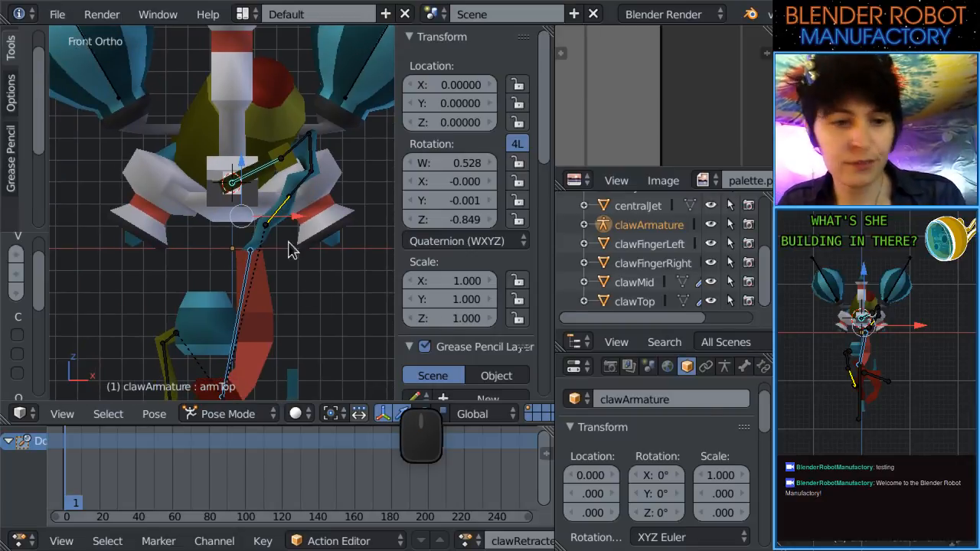
key(i)
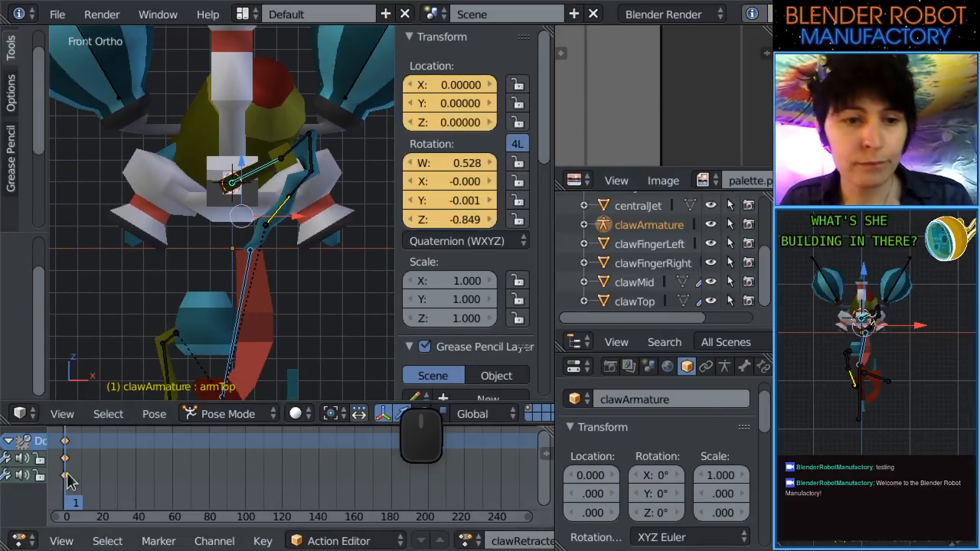
drag(90, 479, 72, 466)
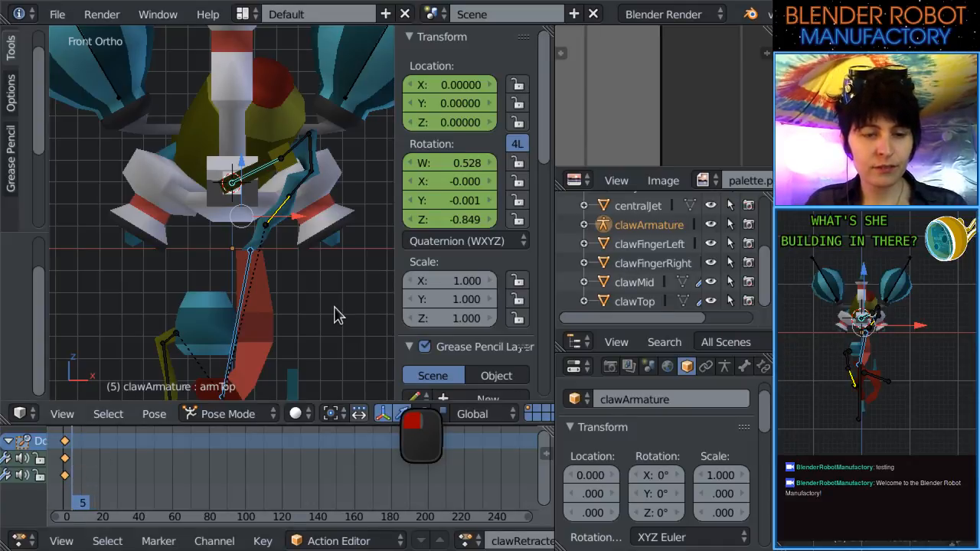
key(i)
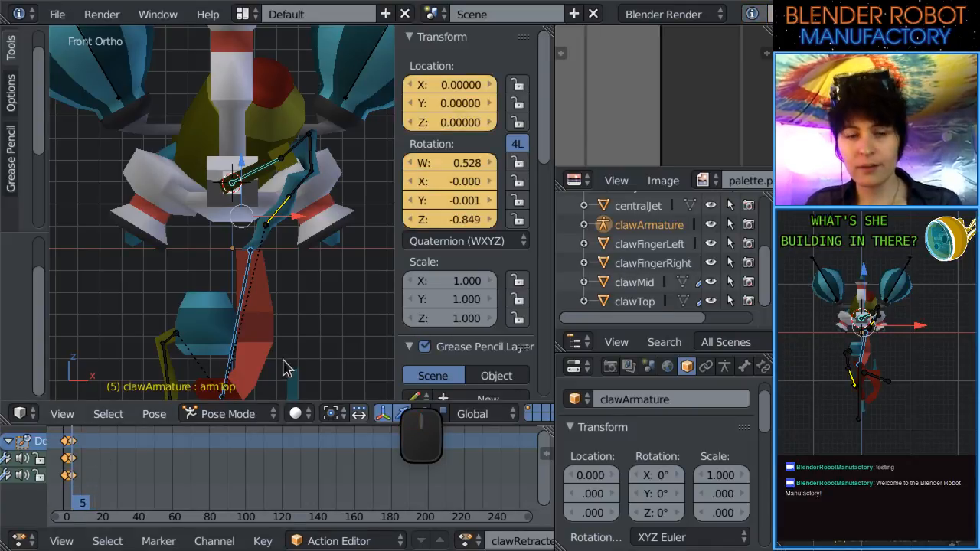
Return to frame 1, unlink the clawRetractedIdle action and create a new action named clawGrab.
scroll(475, 542, down, 4)
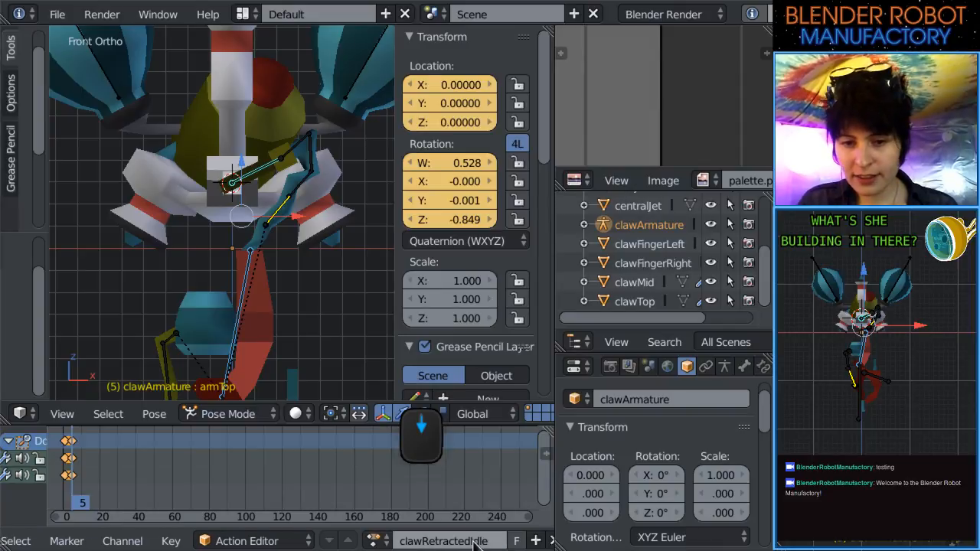
scroll(475, 543, down, 2)
click(67, 455)
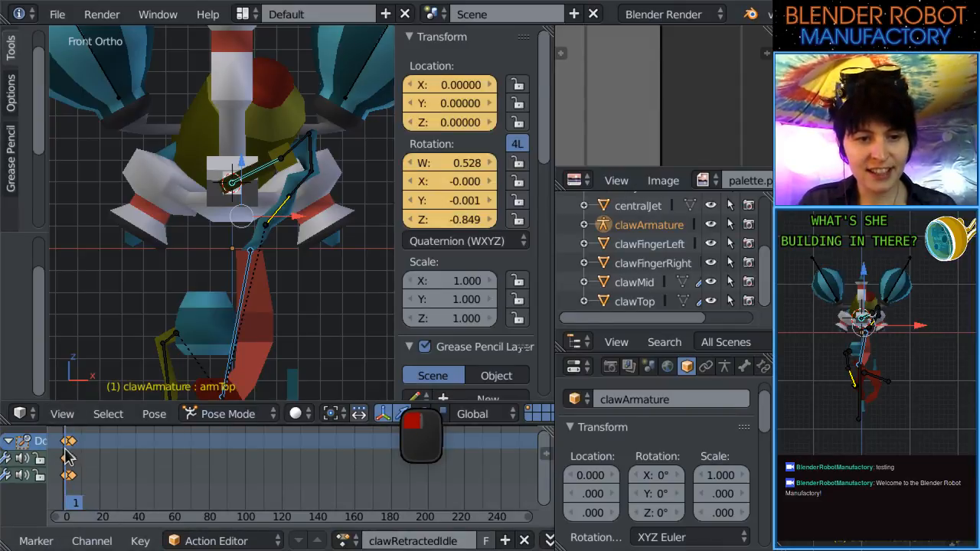
click(523, 542)
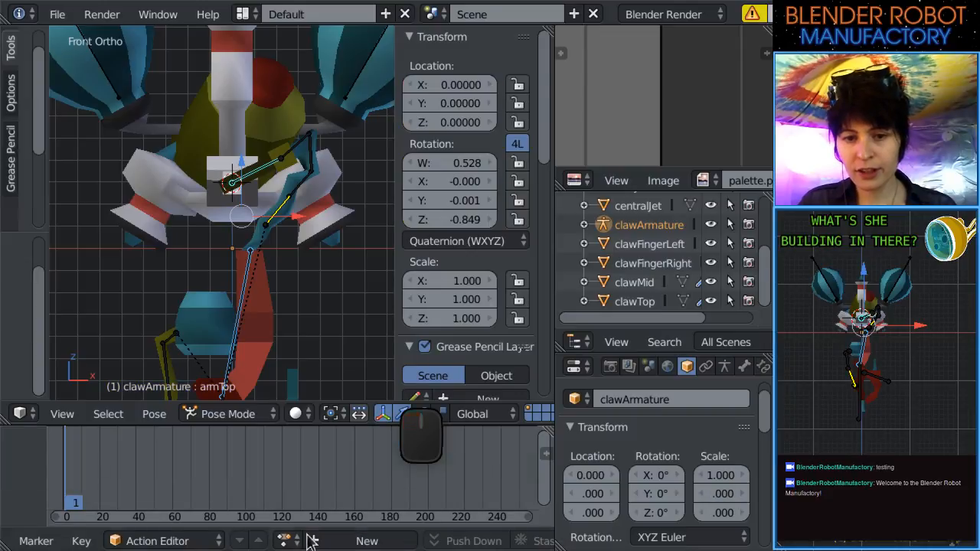
click(341, 542)
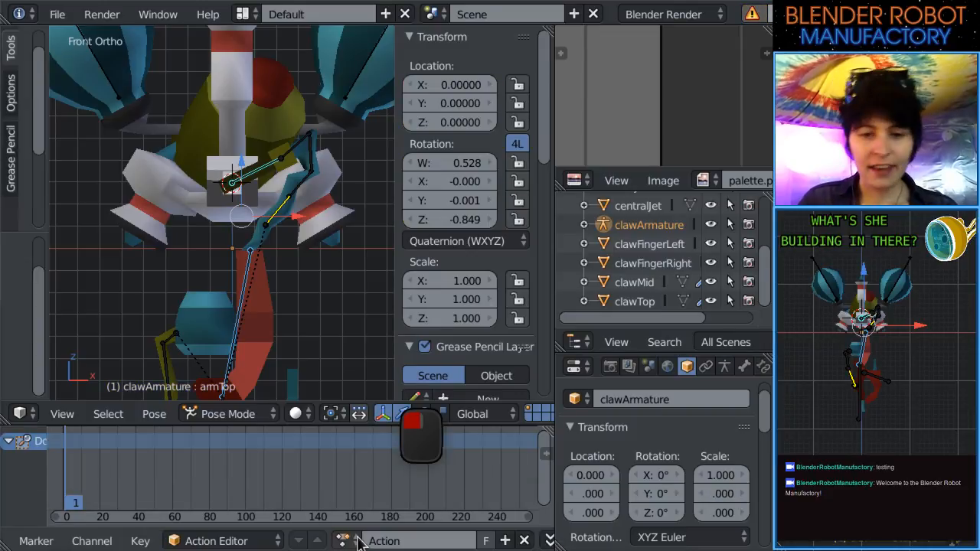
click(404, 542)
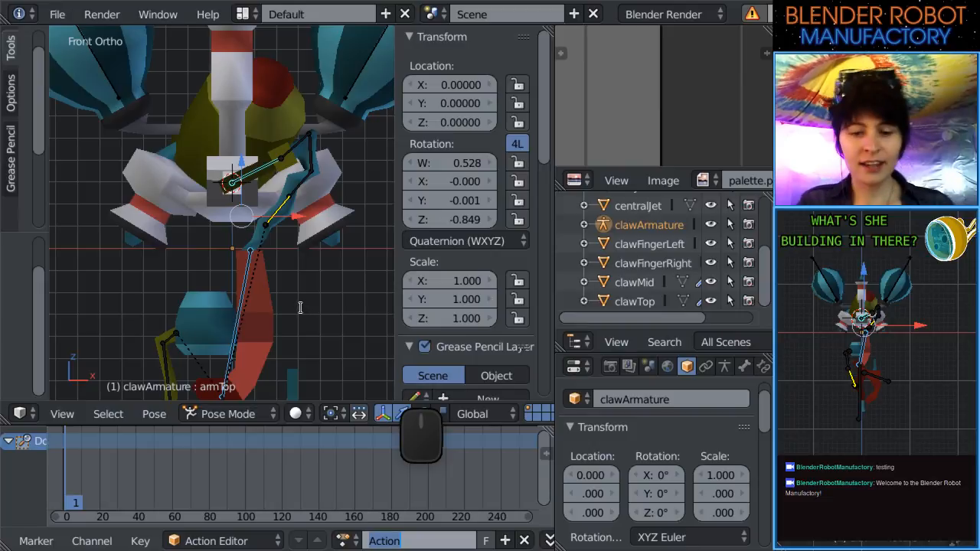
text(clawGrab)
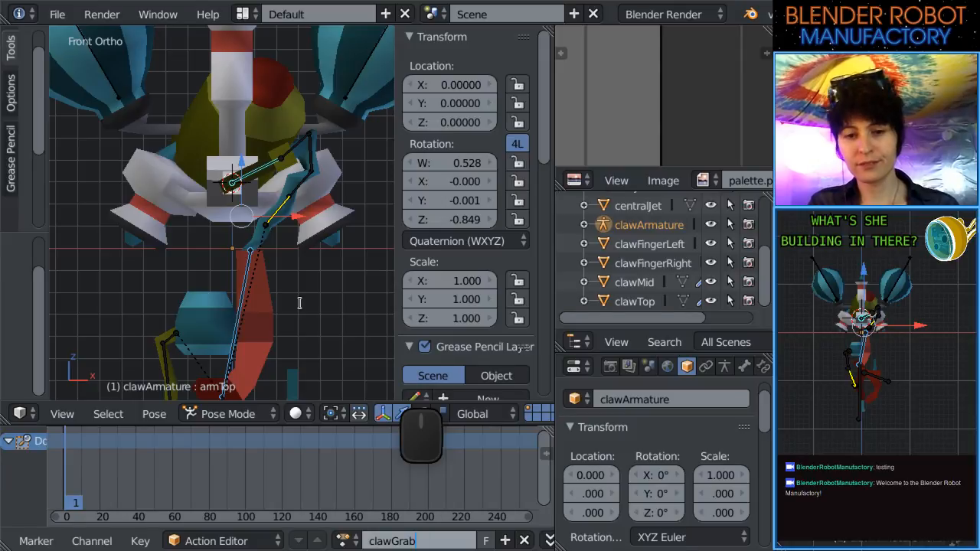
key(Return)
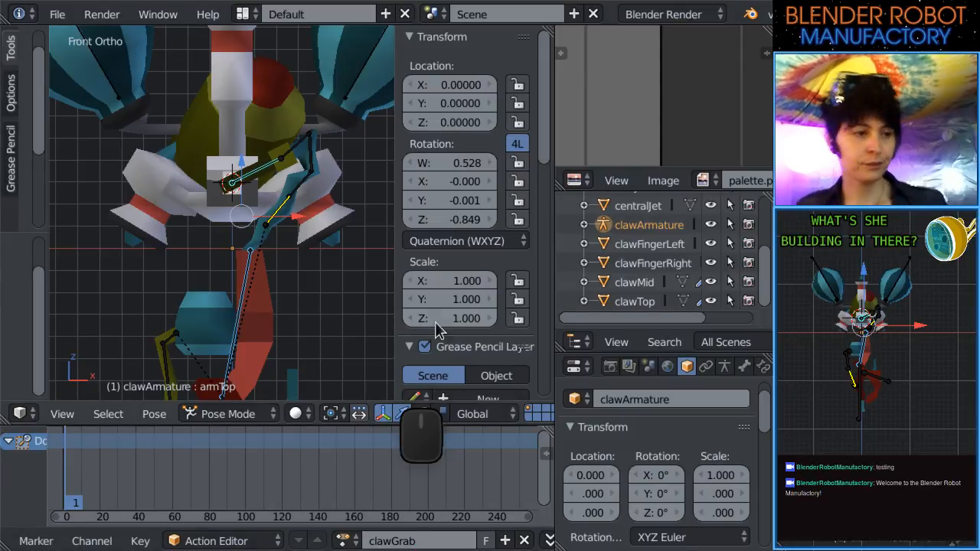
Insert a LocRot keyframe for the armTop and clawMid bones at frame 1 of the clawGrab action.
scroll(297, 306, down, 1)
shift+middle_drag(268, 339, 255, 266)
scroll(196, 304, down, 1)
scroll(255, 267, down, 1)
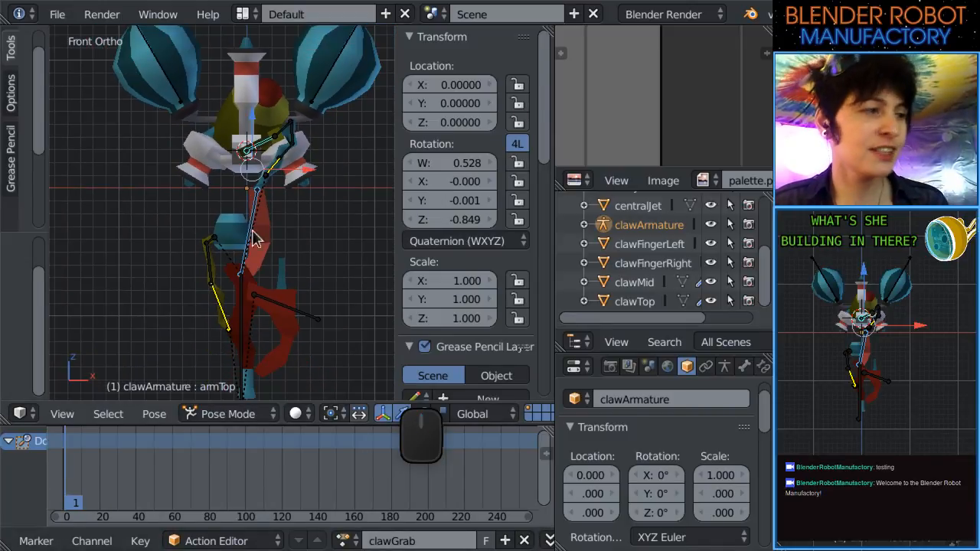
scroll(268, 239, up, 1)
shift+middle_drag(284, 115, 245, 188)
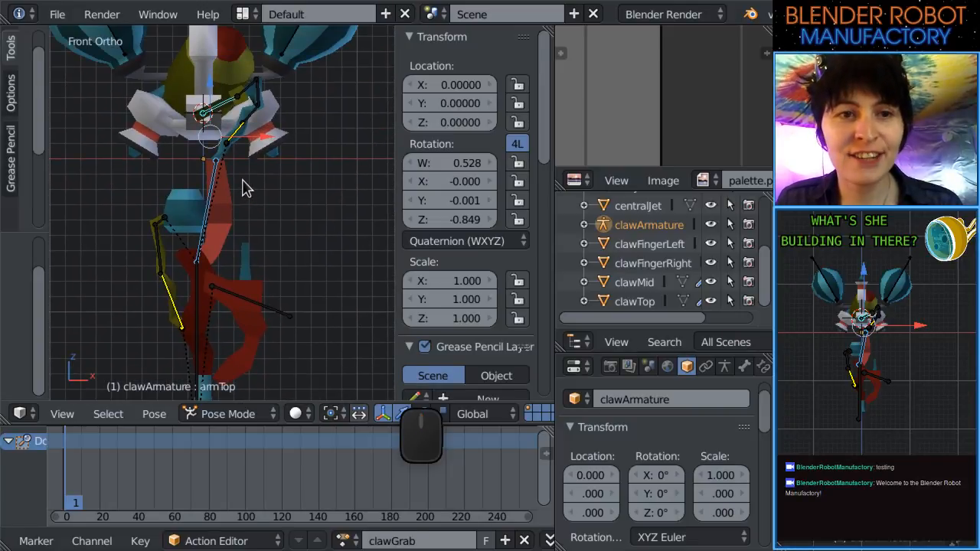
key(i)
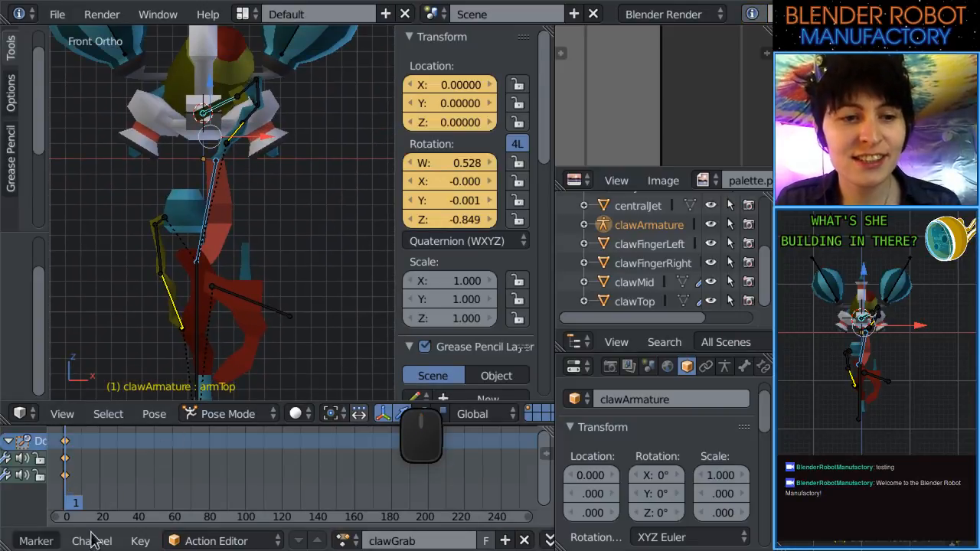
Change the Action Editor area into a Timeline and frame the claw arm in the front view.
scroll(9, 541, up, 5)
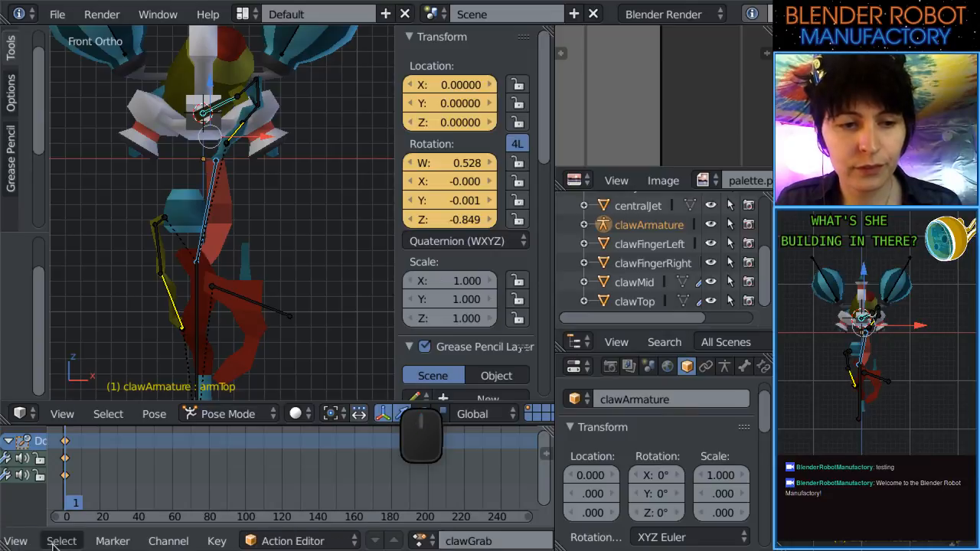
click(19, 541)
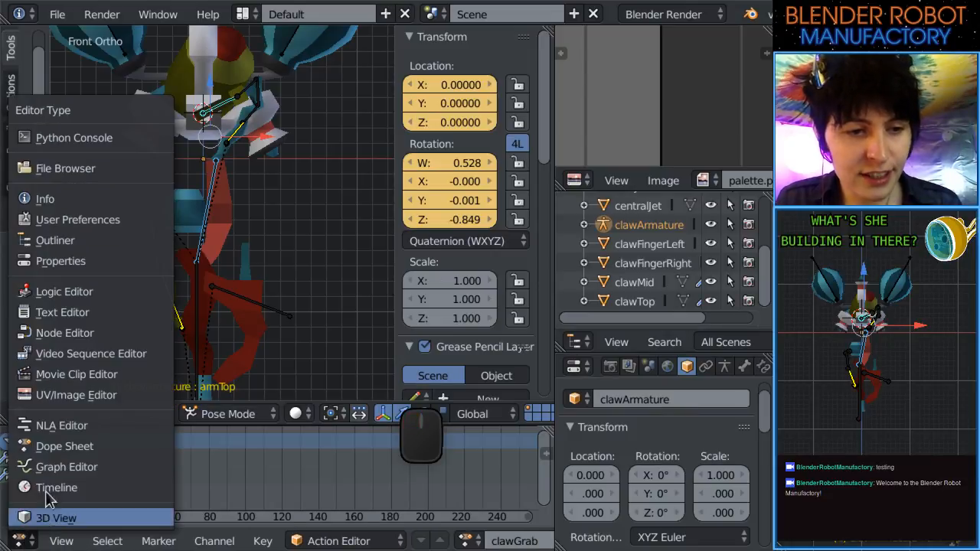
click(46, 487)
shift+middle_drag(299, 230, 289, 188)
scroll(289, 187, down, 3)
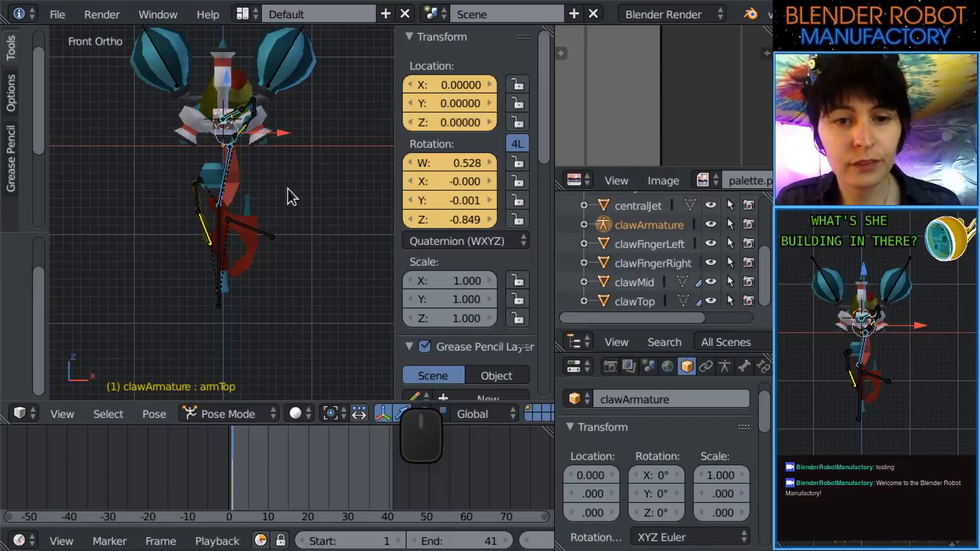
scroll(269, 257, up, 3)
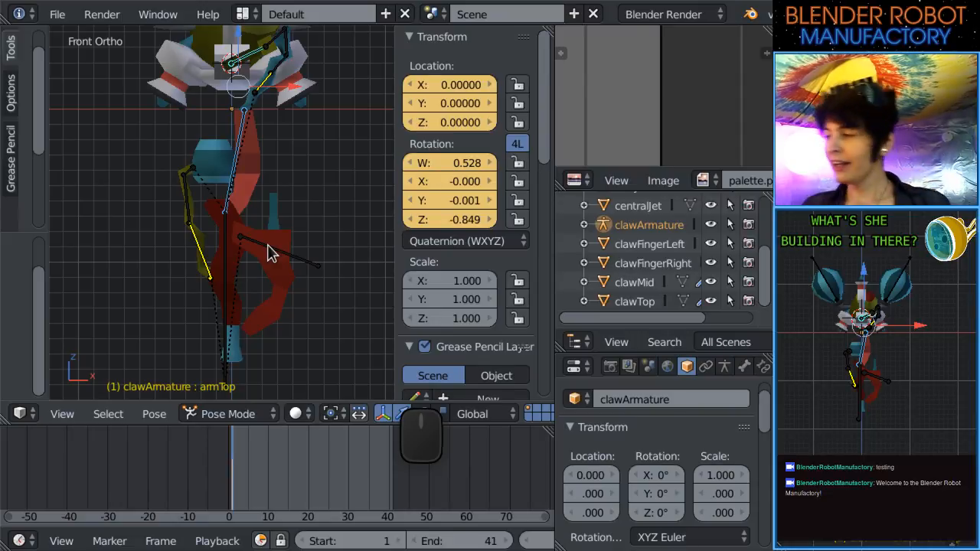
Set the current frame to 7 and rotate the clawLong bone outward to a quaternion Z of about 0.204.
click(255, 457)
drag(249, 452, 268, 457)
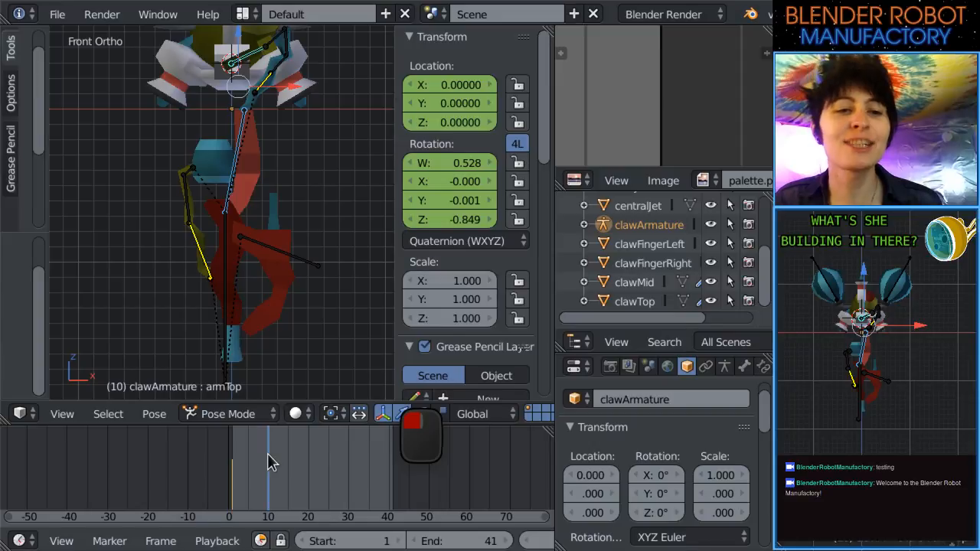
shift+middle_drag(223, 295, 236, 253)
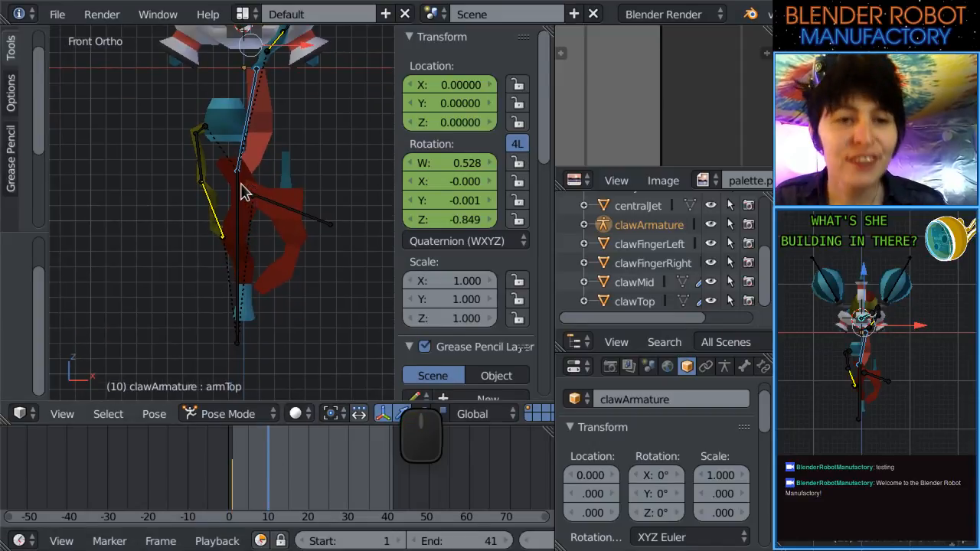
right_click(240, 193)
click(258, 488)
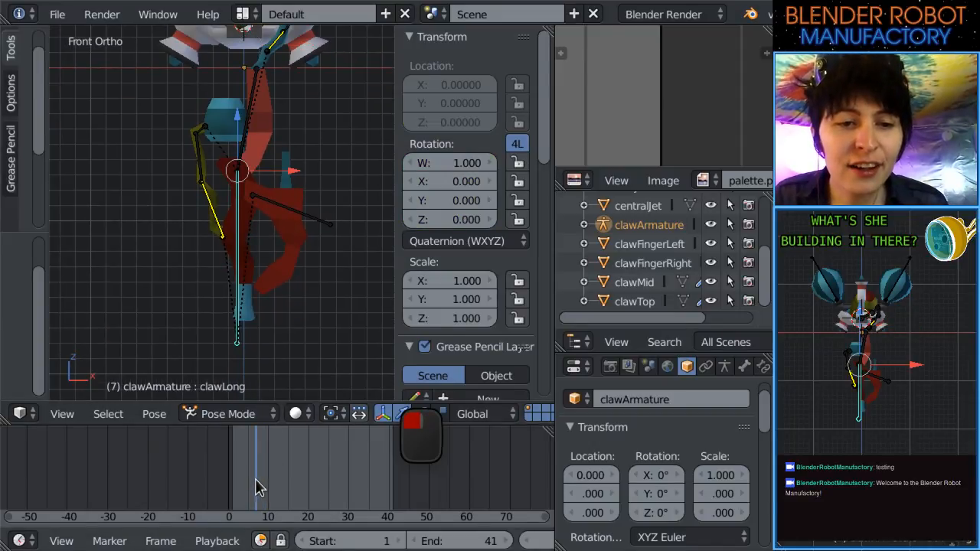
drag(258, 489, 258, 488)
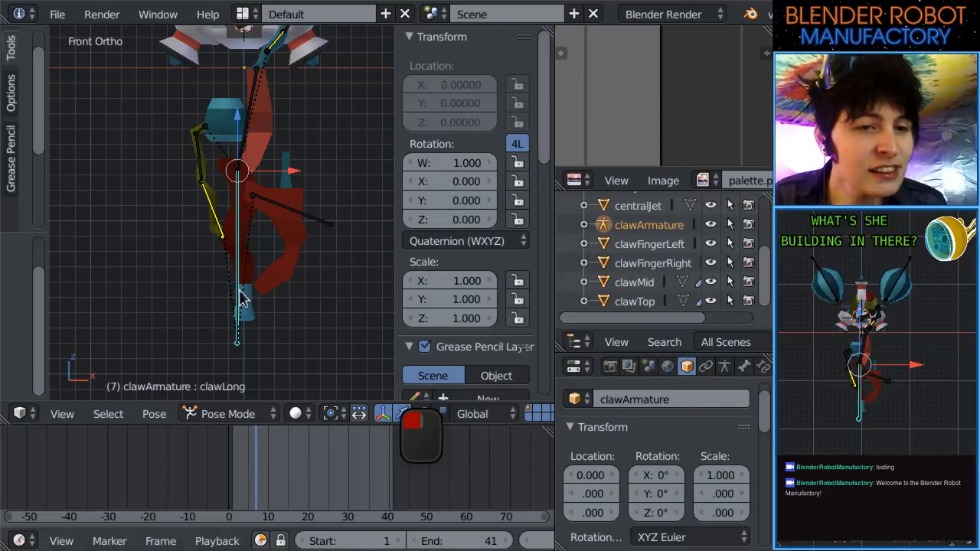
shift+middle_drag(240, 299, 263, 218)
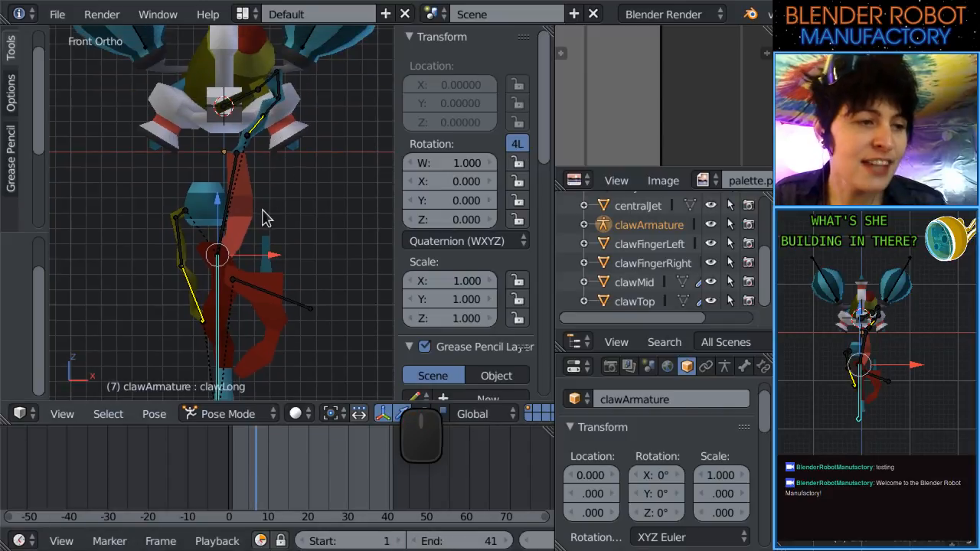
key(r)
click(216, 318)
Rotate the clawShort bone outward until it points slightly above horizontal, spreading the claw open.
right_click(243, 314)
key(r)
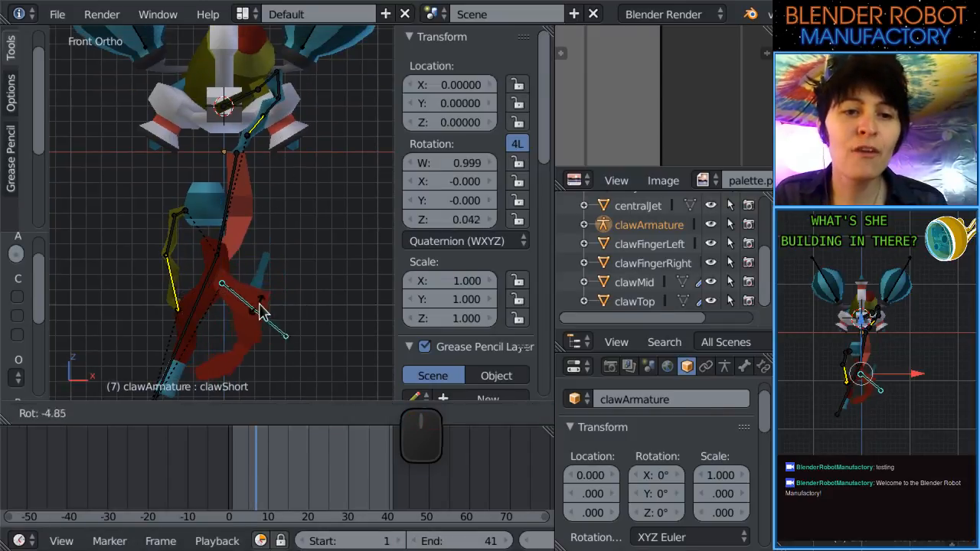
click(283, 290)
shift+middle_drag(283, 289, 269, 298)
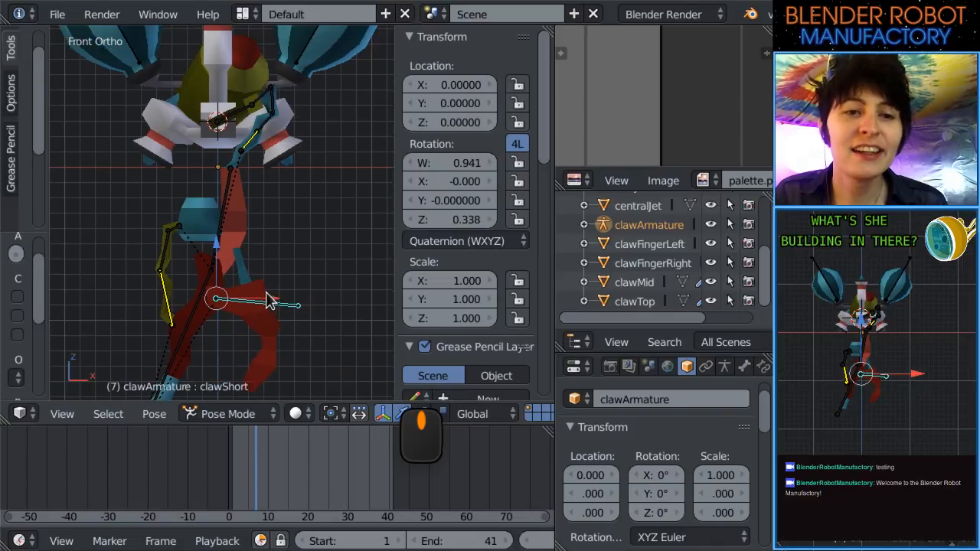
key(r)
click(242, 285)
Try rotating clawLong back to near vertical and tilting clawMid sideways, then clear the clawMid rotation.
right_click(213, 285)
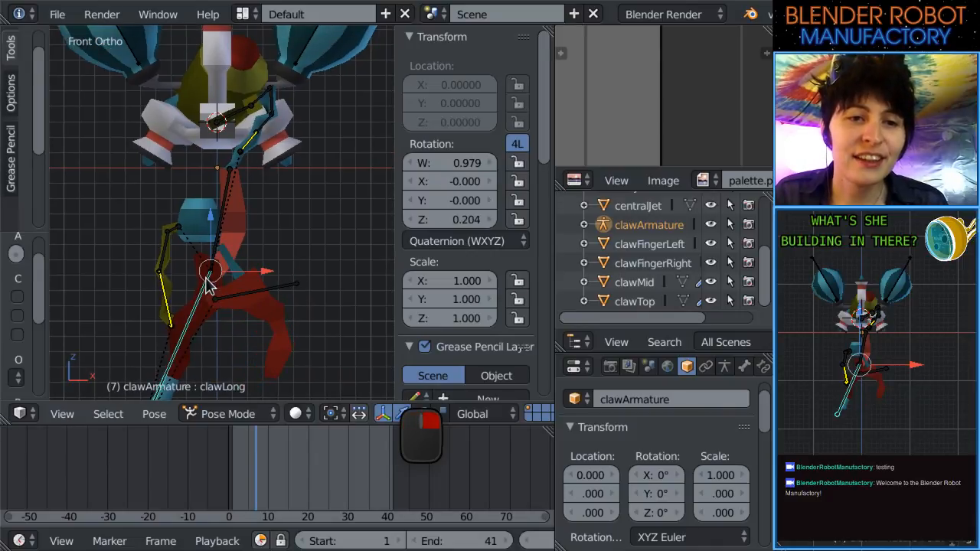
key(r)
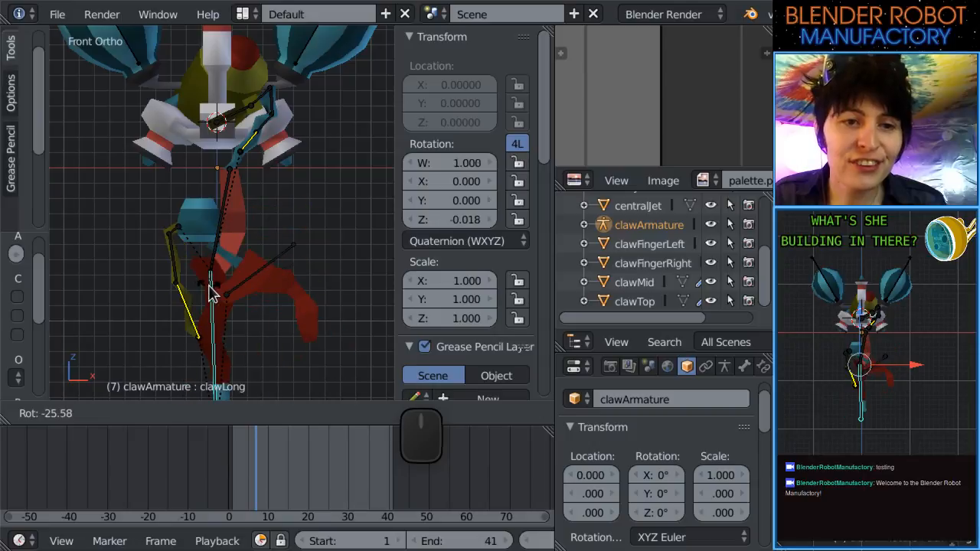
click(210, 277)
right_click(218, 249)
key(r)
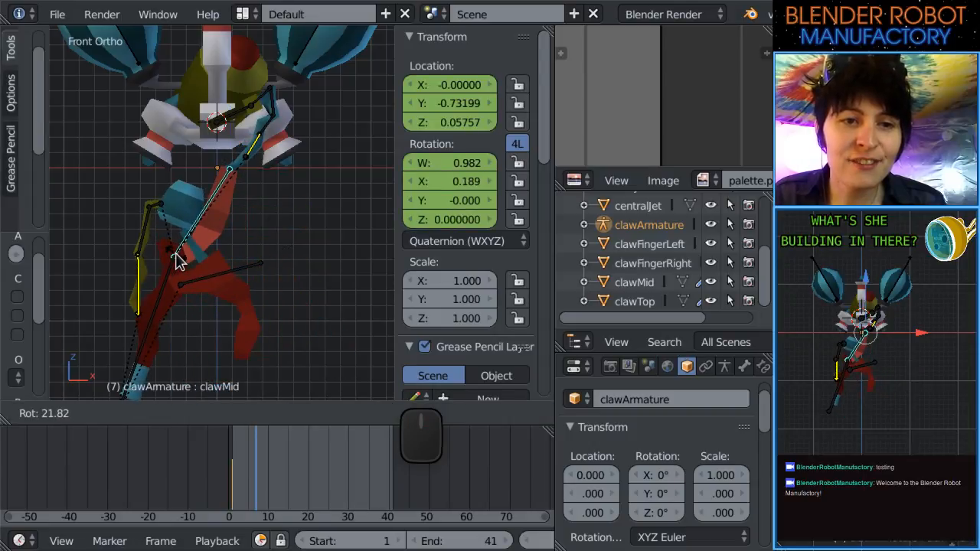
click(176, 258)
key(alt+r)
Rotate the clawLong bone outward, away from the clawShort finger, to widen the claw opening.
right_click(214, 292)
key(r)
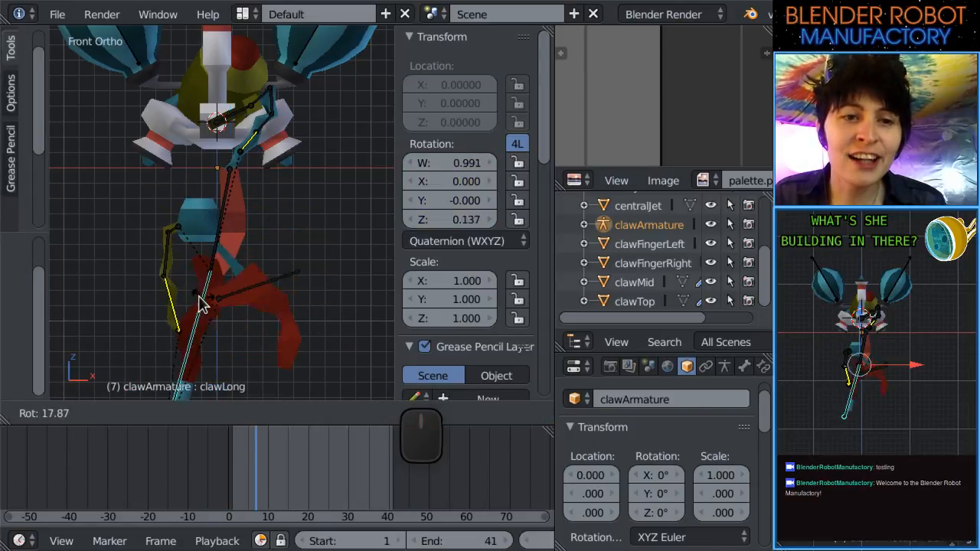
click(196, 302)
right_click(237, 304)
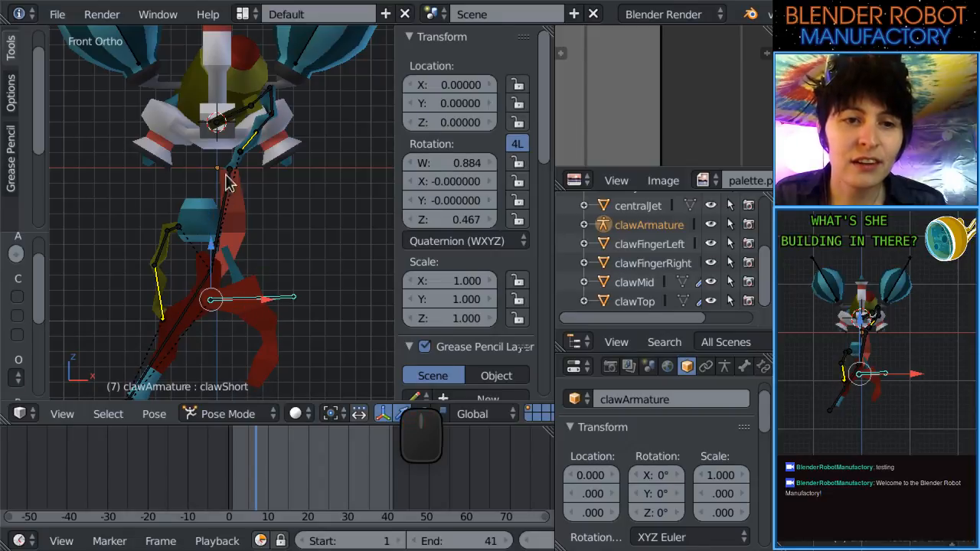
Move the clawMid bone up to about Y -0.889, Z -0.019 and rotate the armTop bone more upright.
right_click(232, 195)
key(g)
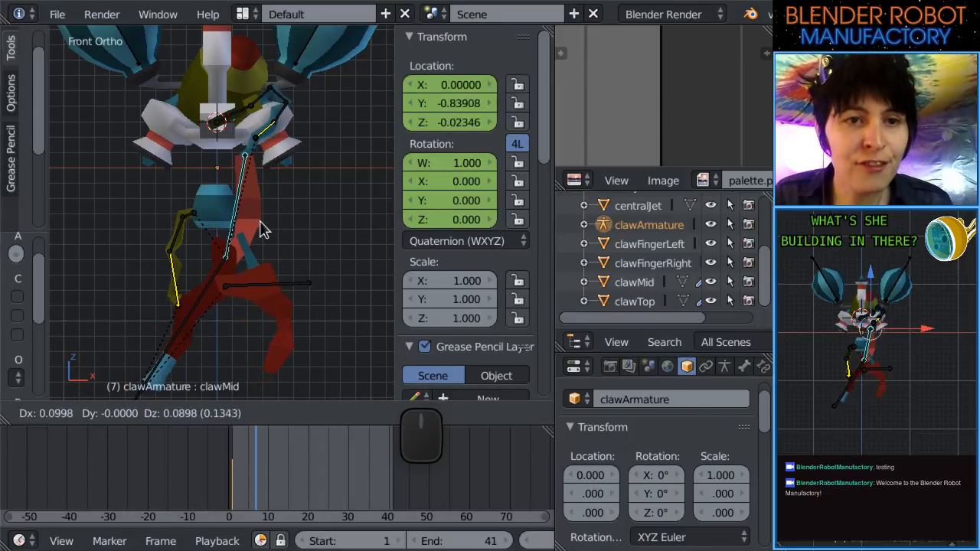
click(261, 220)
right_click(237, 111)
key(r)
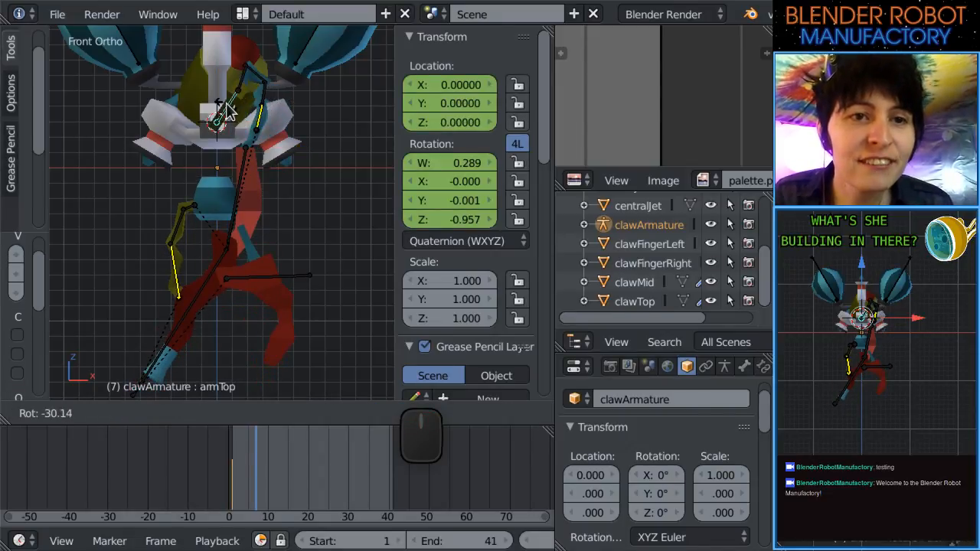
click(241, 115)
Shift clawMid to about Y -0.909, Z 0.061 and rotate armTop slightly back outward to W 0.356, Z -0.934.
scroll(236, 255, up, 2)
right_click(232, 256)
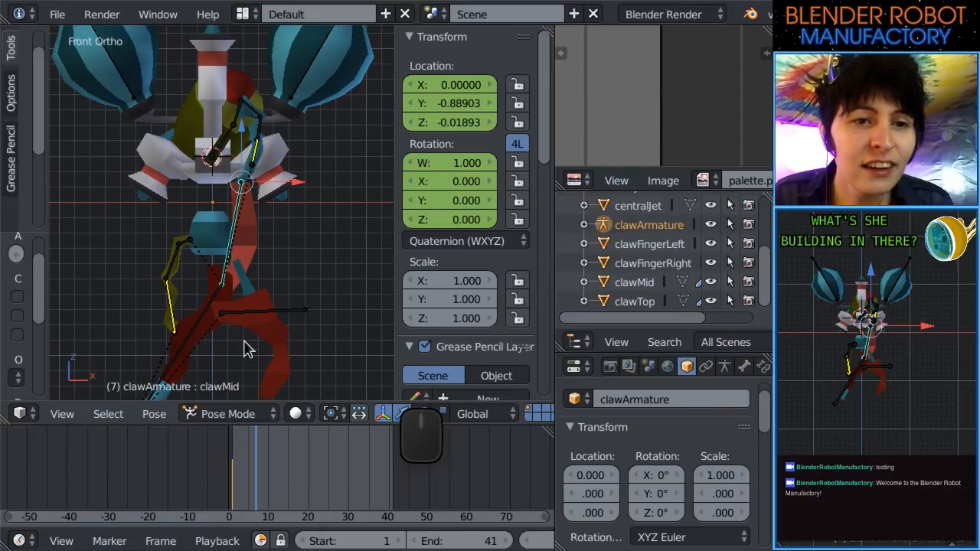
key(g)
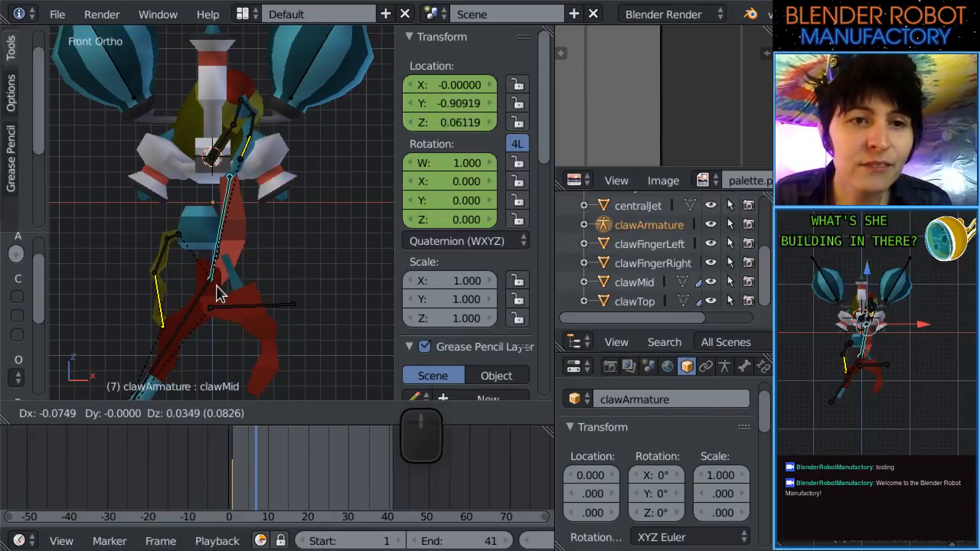
click(224, 271)
scroll(269, 256, up, 3)
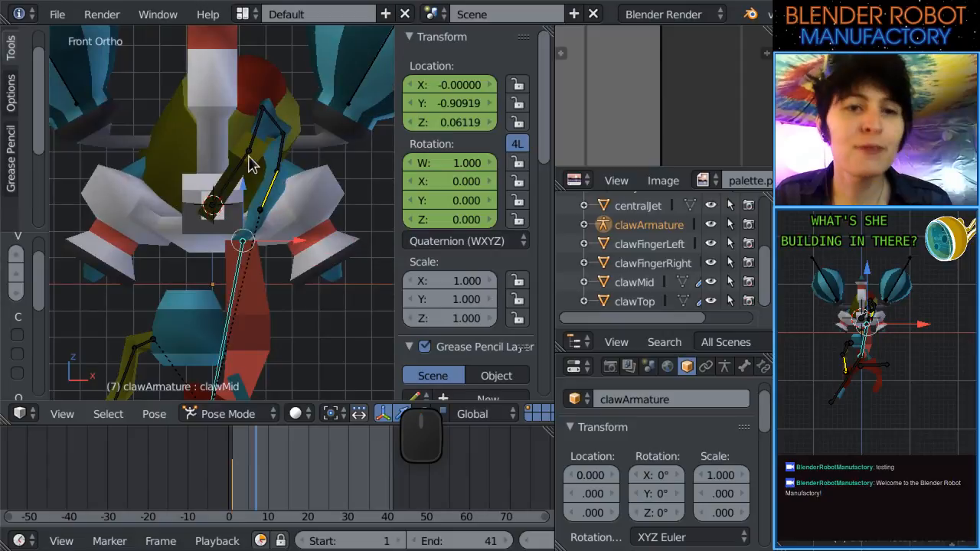
right_click(252, 165)
key(r)
click(244, 177)
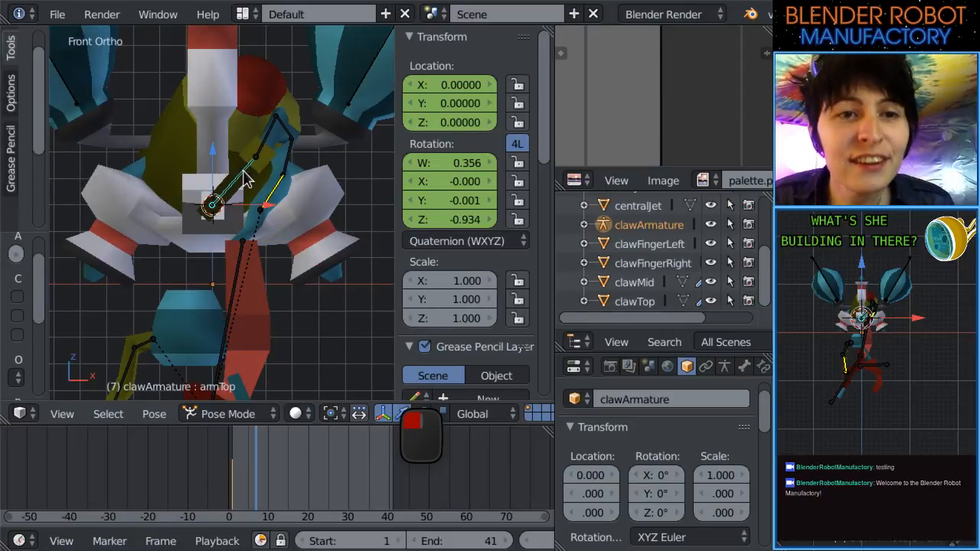
Rotate the Jelly1 bone outward to about W 0.967, X -0.250 and check the arm's bend from an angle.
right_click(284, 132)
key(r)
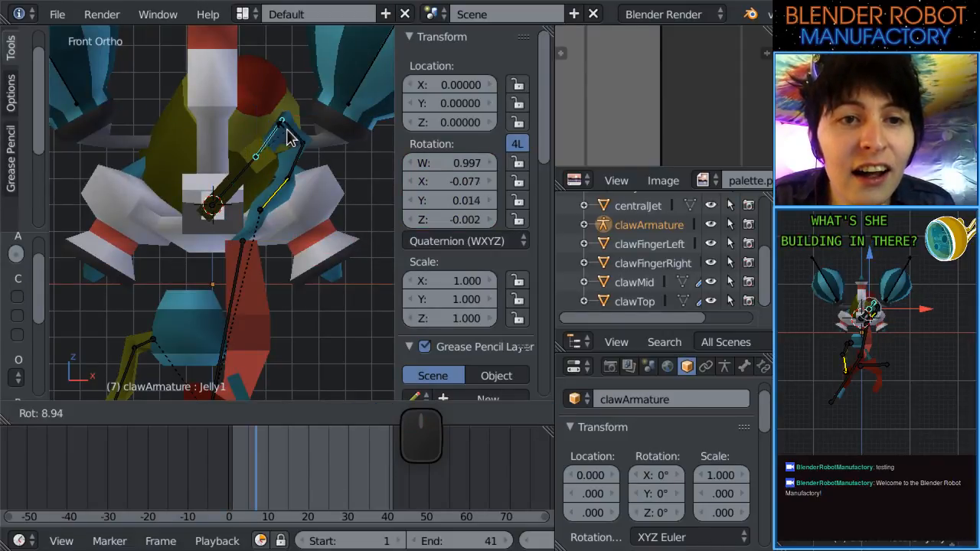
click(296, 149)
middle_drag(296, 149, 275, 191)
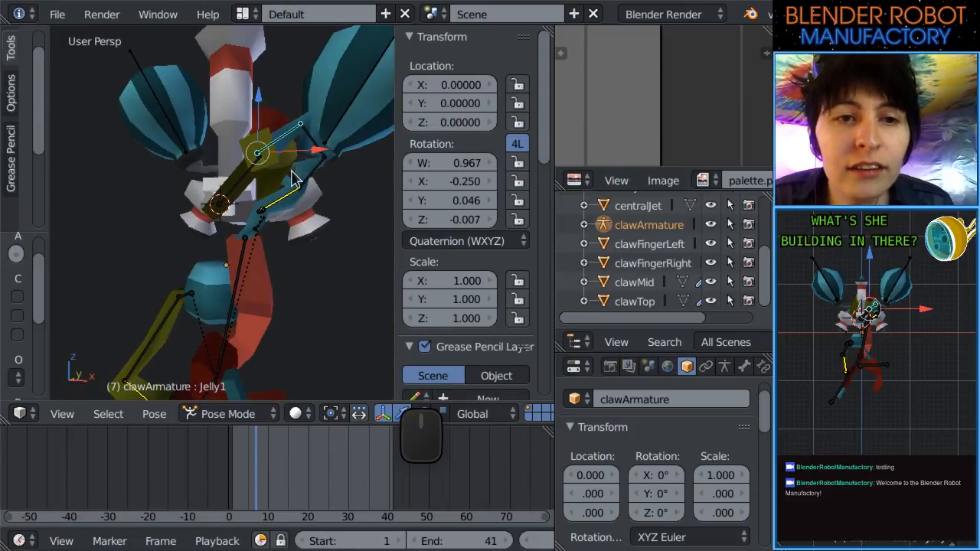
key(KP_1)
scroll(293, 170, down, 2)
scroll(296, 178, down, 3)
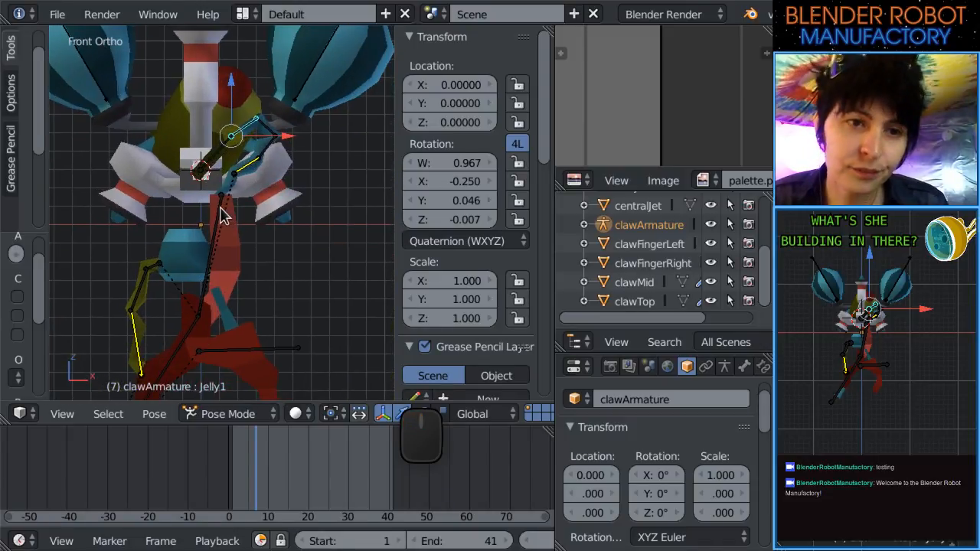
Insert LocRot keyframes for all bones at frame 7 and return to frame 1.
key(a)
key(a)
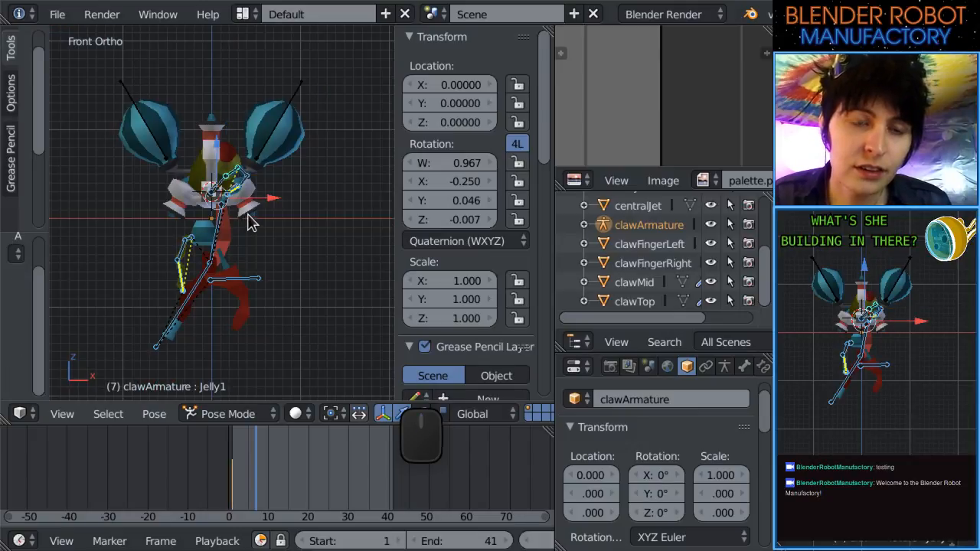
scroll(249, 222, up, 5)
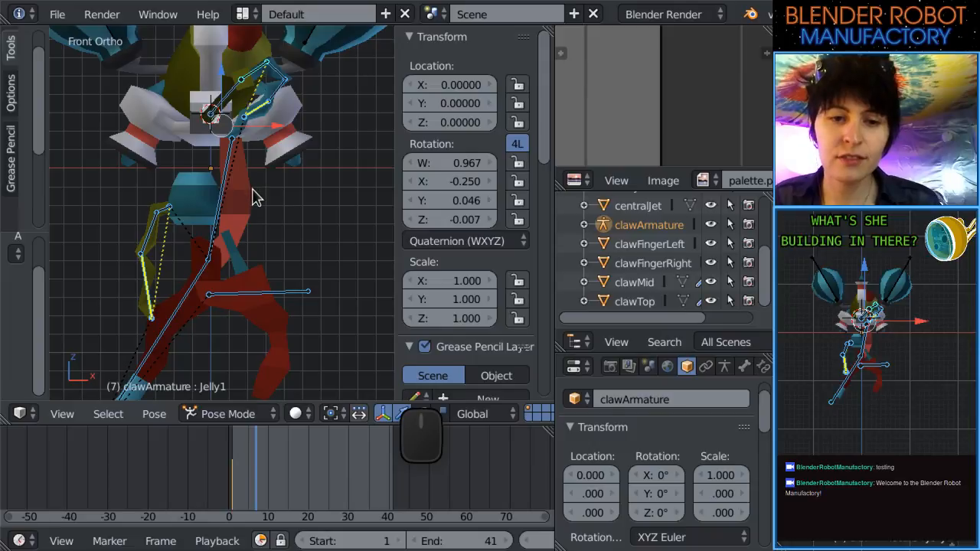
key(i)
drag(244, 463, 220, 470)
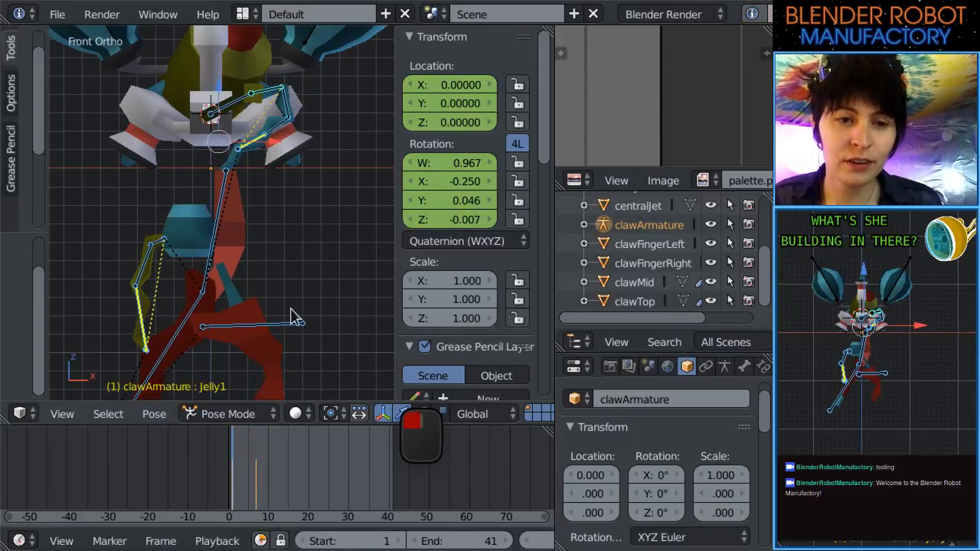
scroll(295, 295, down, 4)
scroll(283, 260, up, 3)
scroll(281, 238, up, 1)
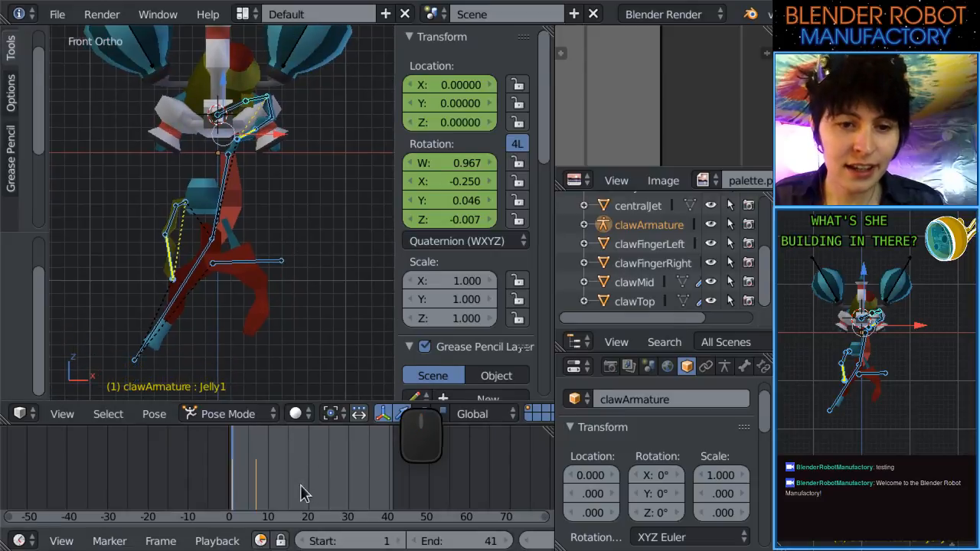
Try clearing the rotation of all selected bones at frame 1, then restore the keyed pose.
scroll(216, 230, down, 2)
key(alt+r)
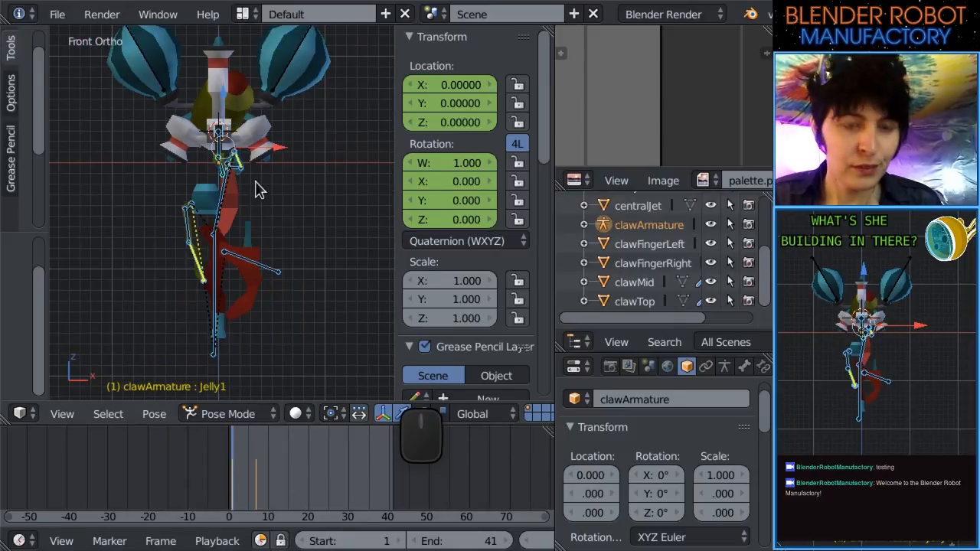
drag(240, 464, 234, 469)
key(alt+r)
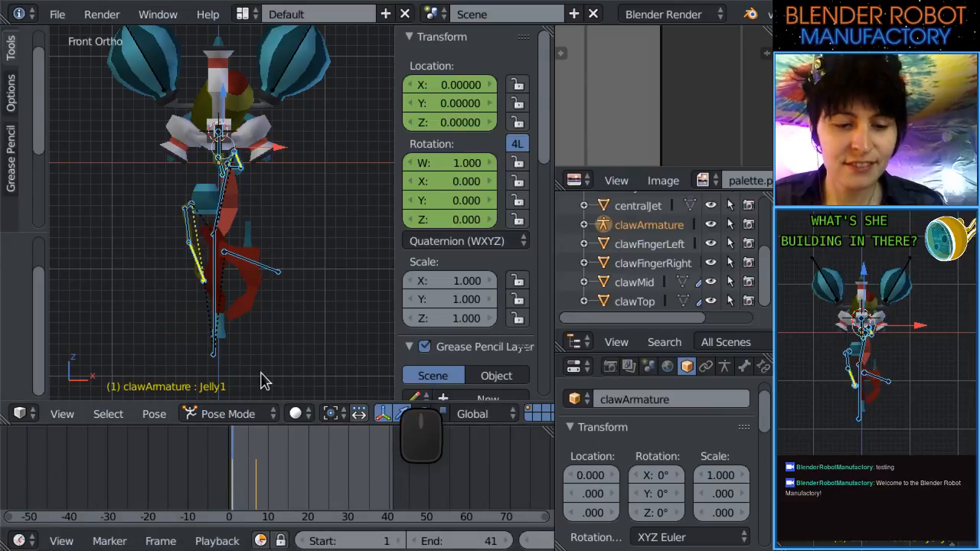
drag(229, 462, 231, 466)
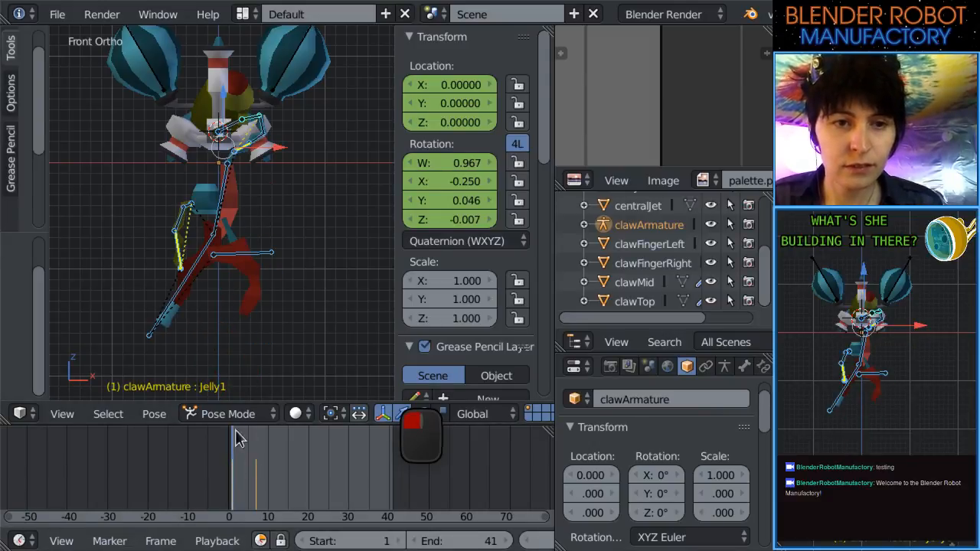
Clear the rotation of the clawLong and clawShort bones at frame 1 to close the claw.
scroll(186, 324, up, 2)
right_click(182, 294)
key(alt+r)
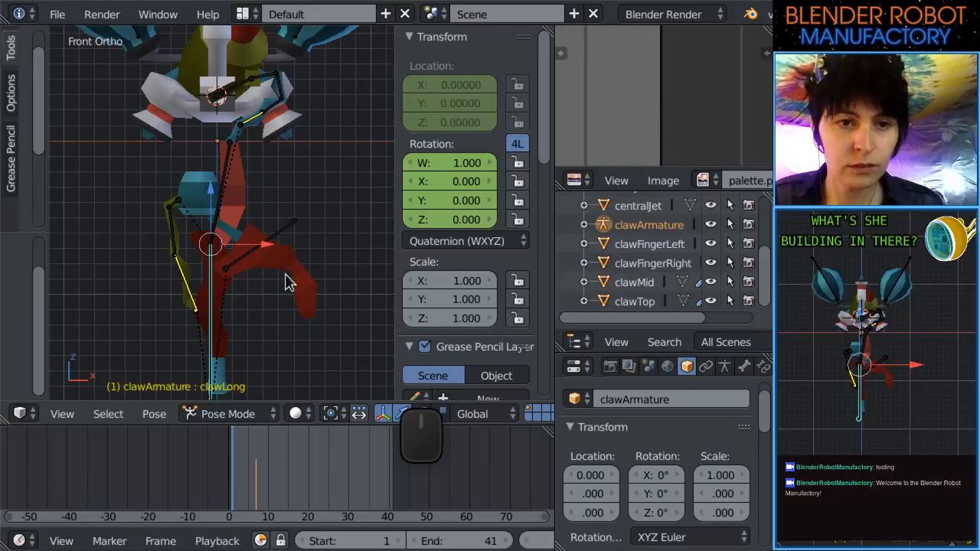
right_click(241, 265)
key(alt+r)
Clear the Jelly1 bone's rotation at frame 1, then rotate the bone in front view to about W 0.891, X -0.446.
scroll(268, 260, up, 4)
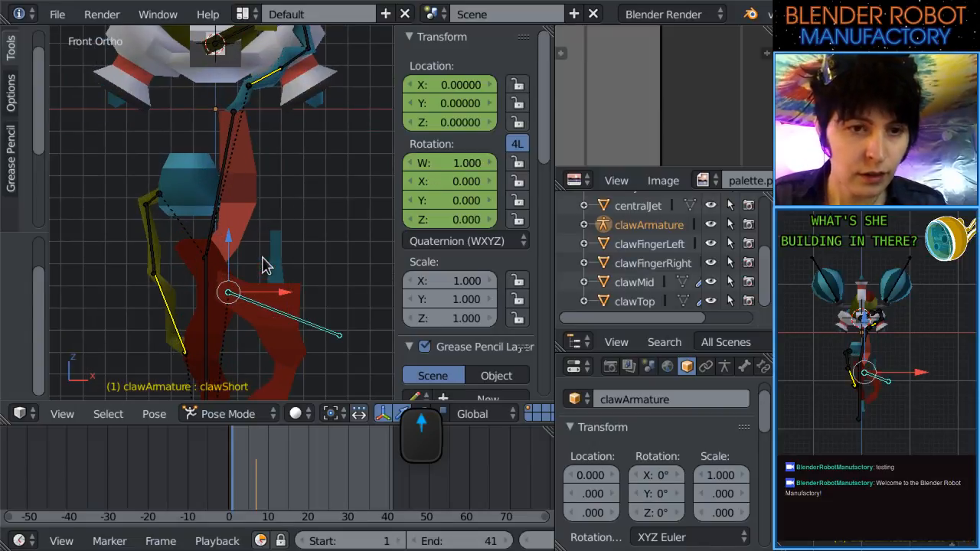
middle_drag(283, 236, 164, 344)
key(KP_1)
right_click(264, 167)
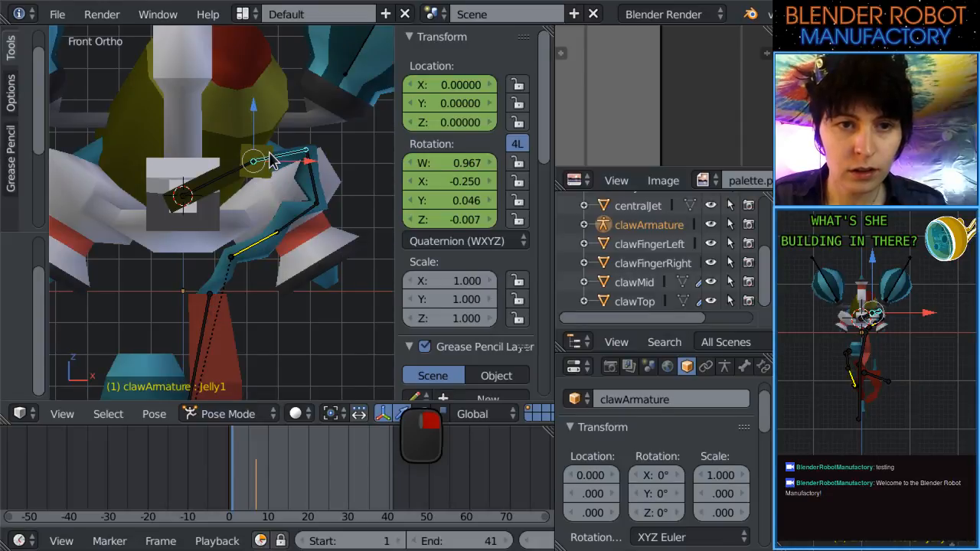
key(alt+r)
scroll(275, 162, down, 3)
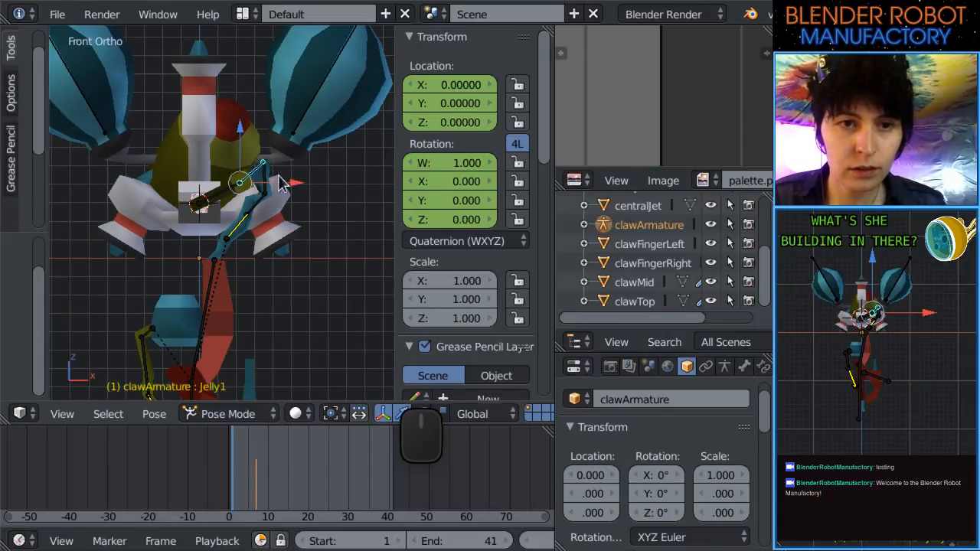
key(r)
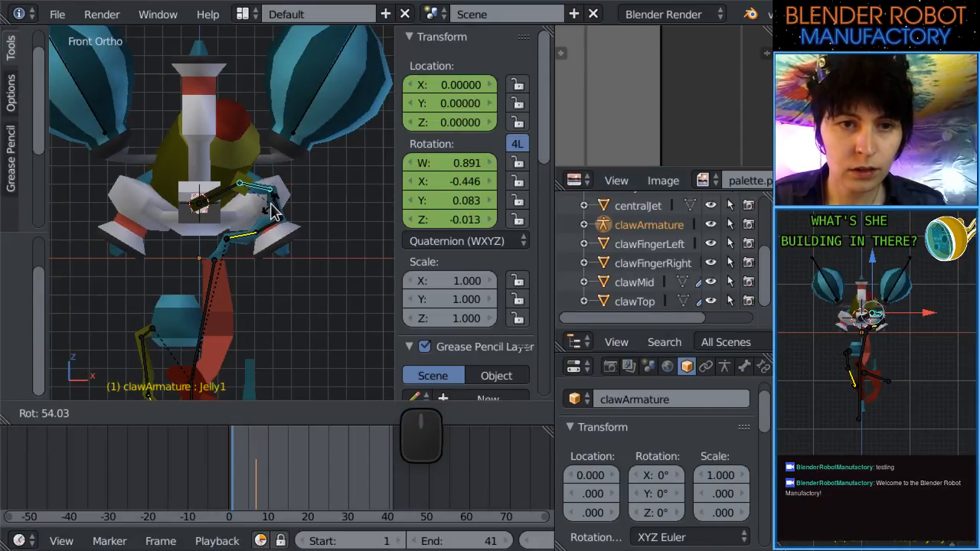
click(272, 209)
Insert keyframes for the clawShort, clawLong and Jelly1 bones at frame 1, then select all bones of the armature.
shift+middle_drag(271, 209, 259, 79)
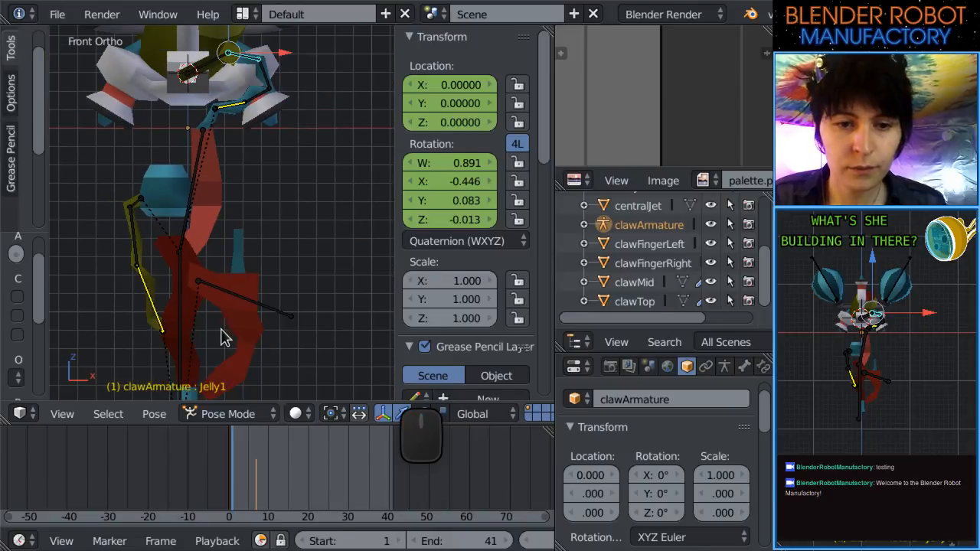
right_click(226, 299)
shift+right_click(178, 305)
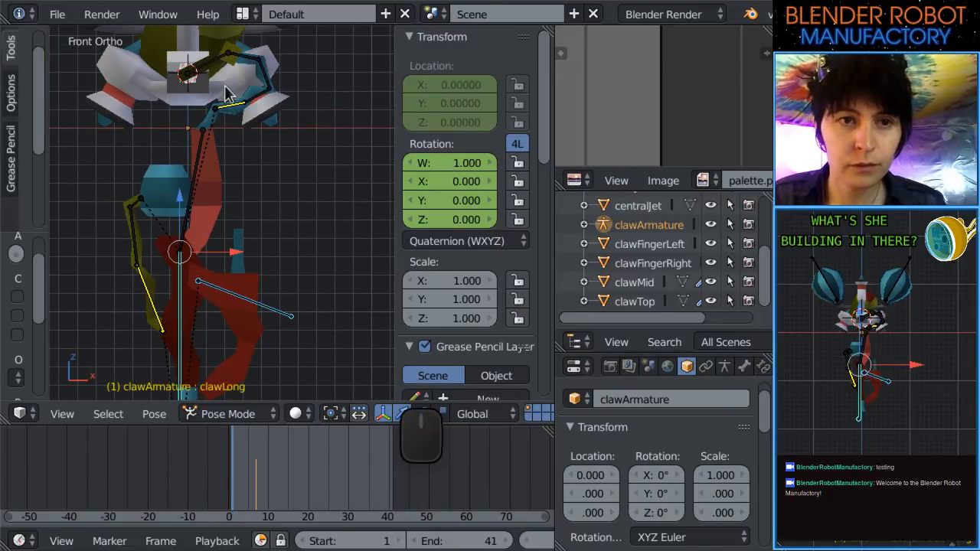
right_click(238, 63)
key(i)
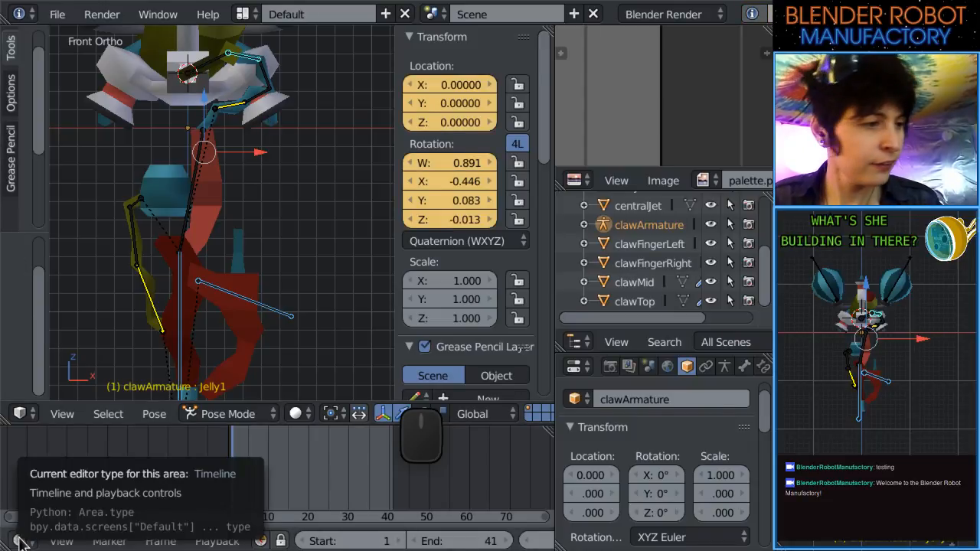
scroll(258, 200, down, 2)
key(a)
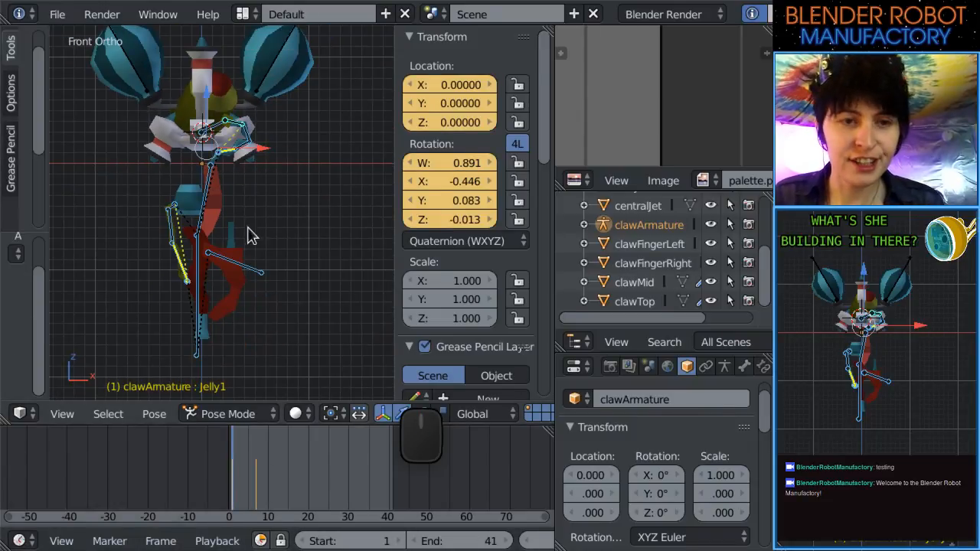
Change the Timeline area to the Dope Sheet, load the clawRetractedIdle action and give it a fake user.
click(20, 541)
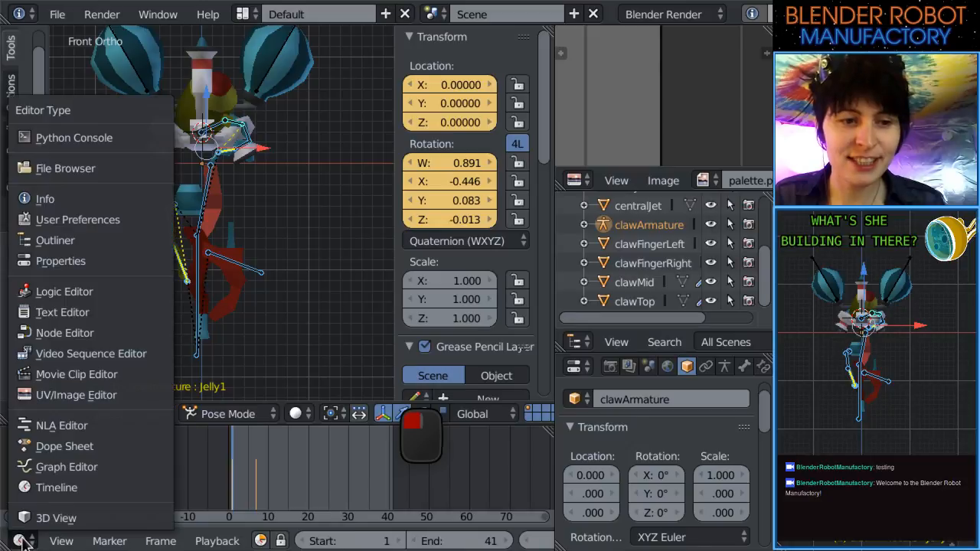
click(58, 446)
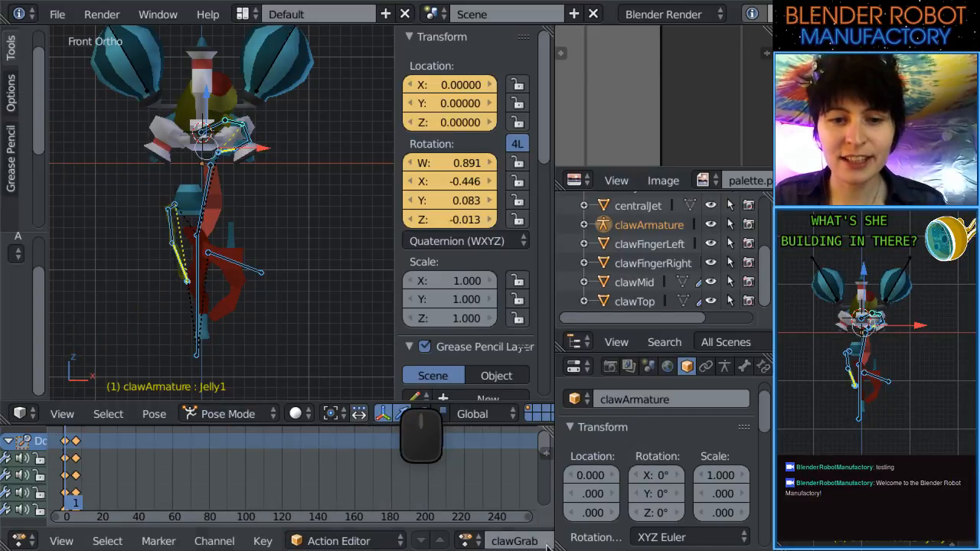
click(469, 542)
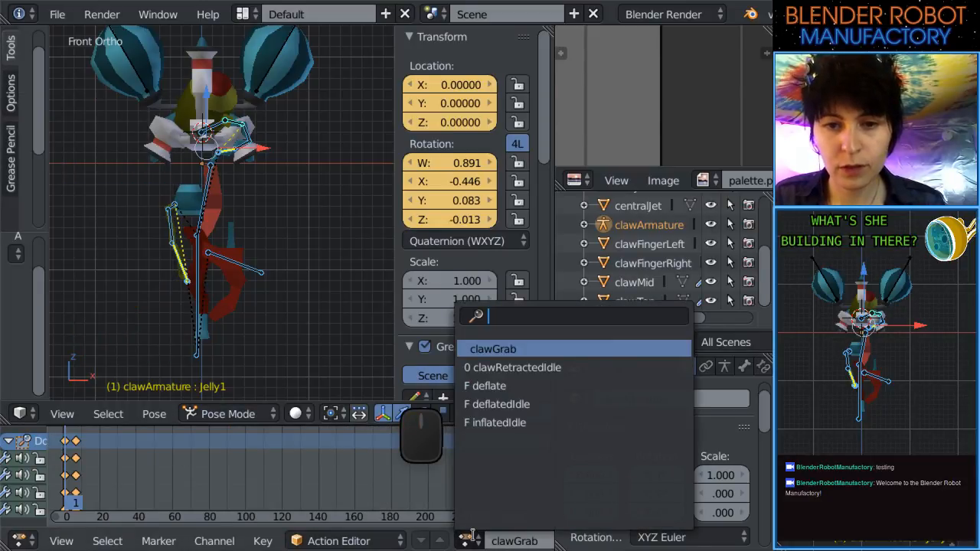
click(569, 367)
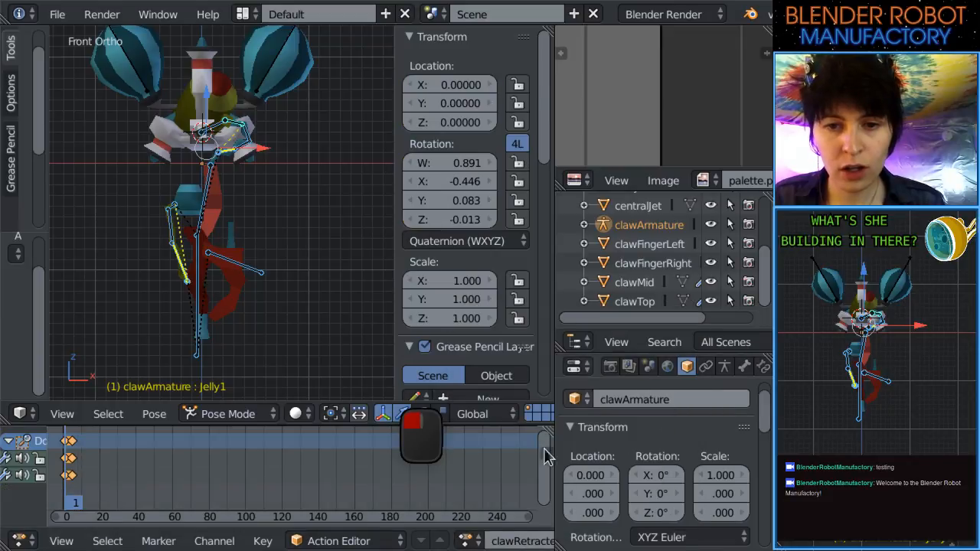
scroll(456, 543, down, 5)
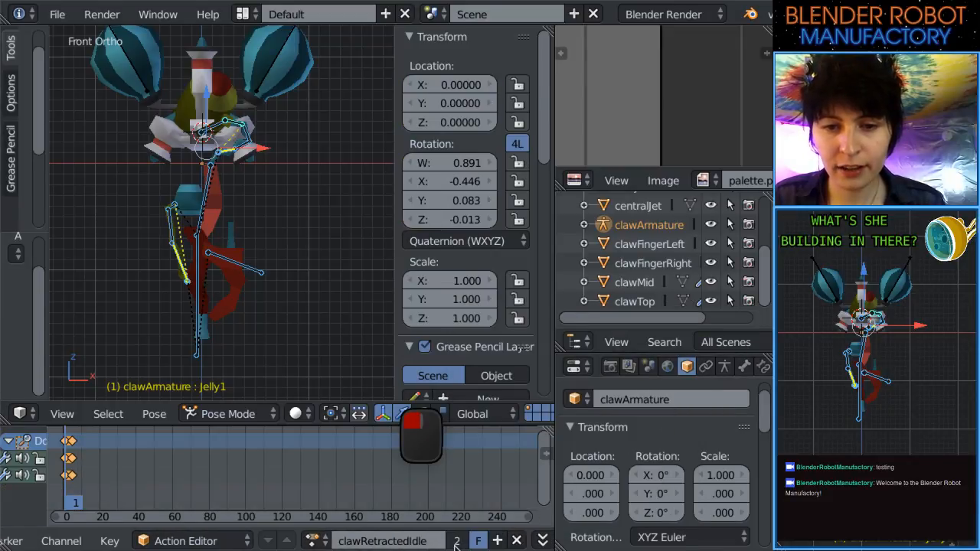
Load the clawGrab action and give it a fake user so it is kept in the file.
click(316, 542)
click(381, 351)
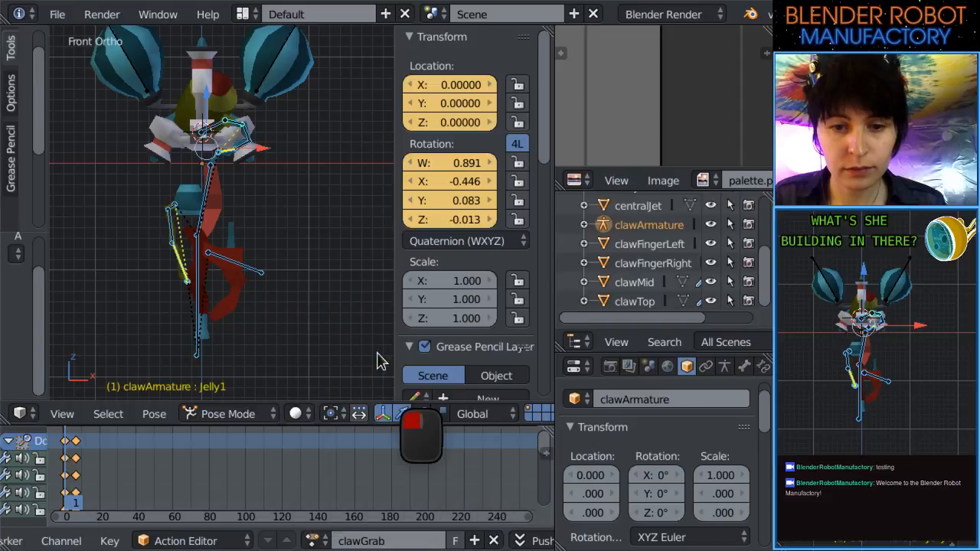
click(455, 540)
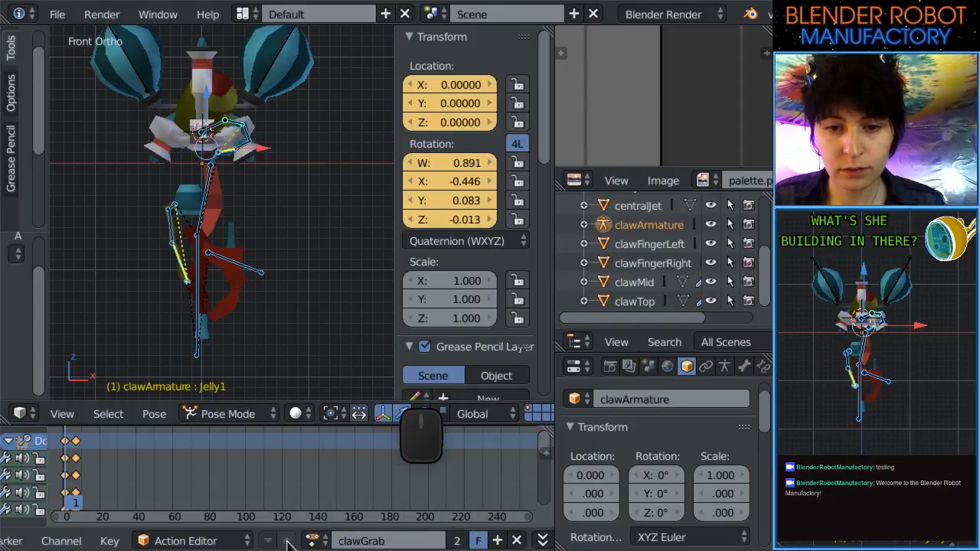
click(315, 541)
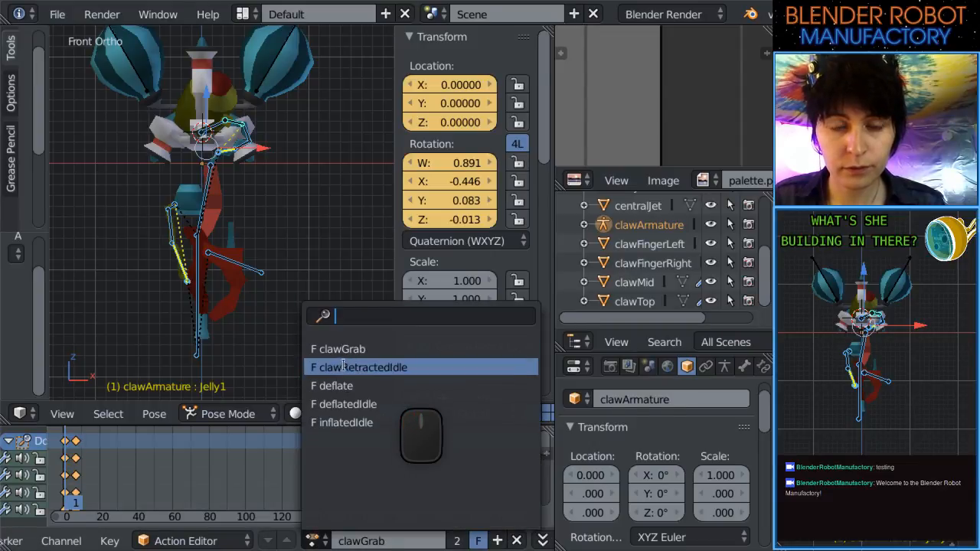
click(350, 350)
scroll(302, 299, up, 3)
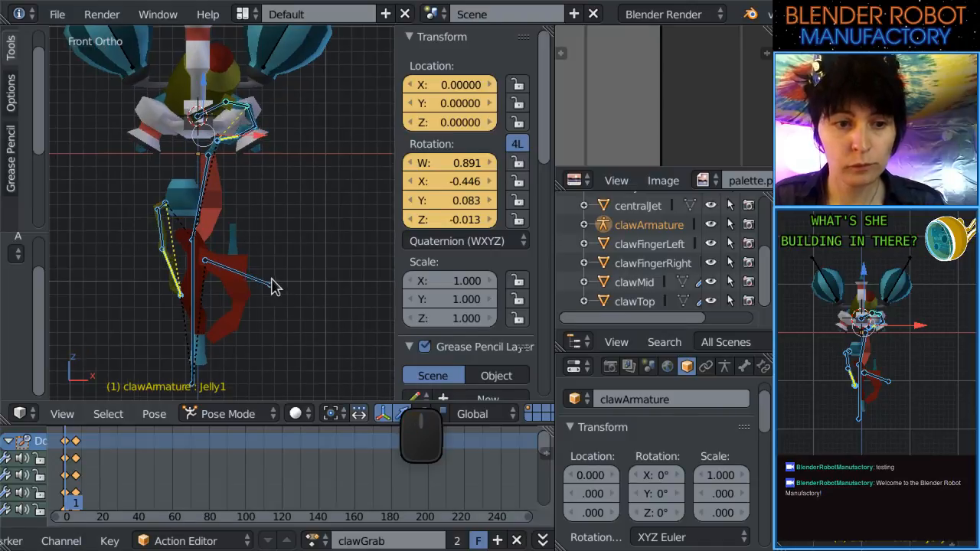
Load the clawRetractedIdle action, key the retracted pose of all bones at frame 1 and scrub the first frames.
click(316, 541)
click(397, 368)
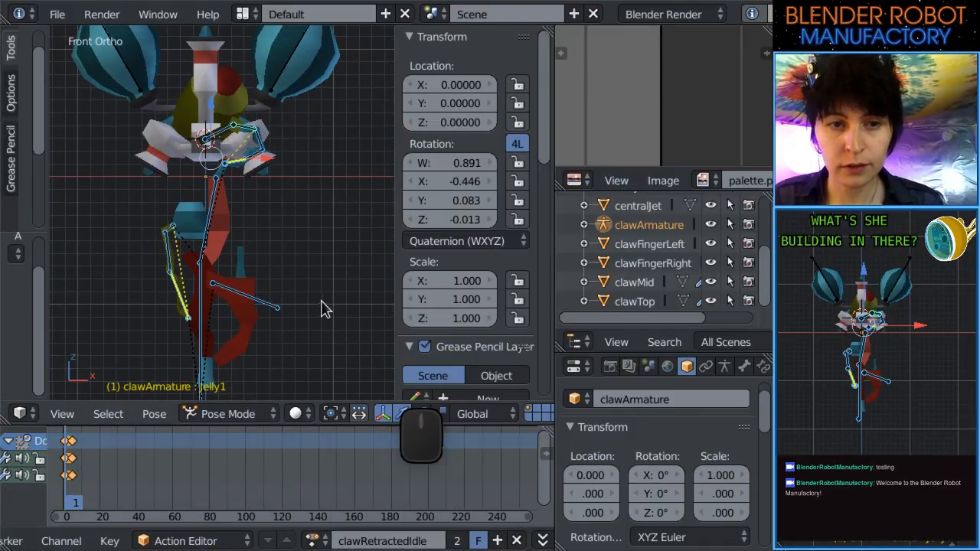
click(68, 478)
drag(68, 478, 69, 478)
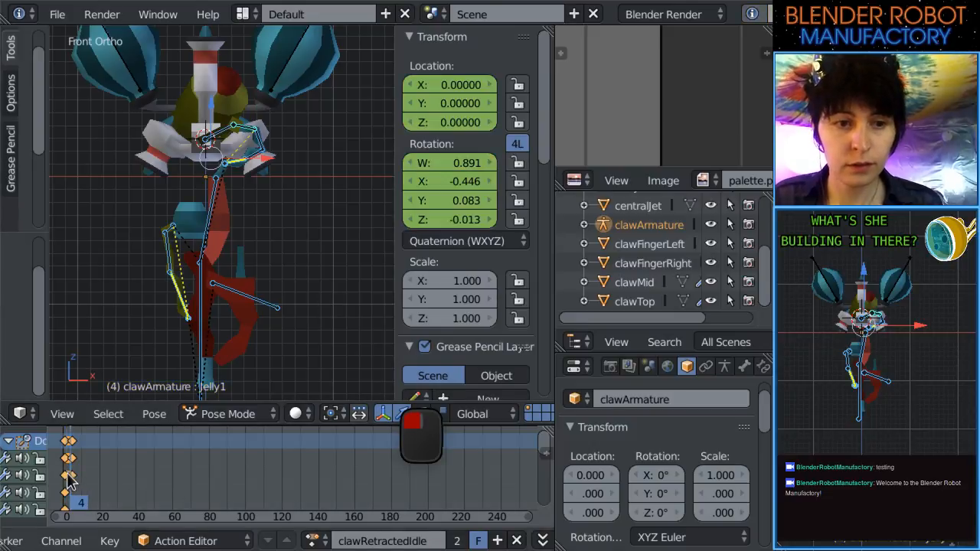
scroll(234, 323, down, 2)
scroll(245, 317, up, 3)
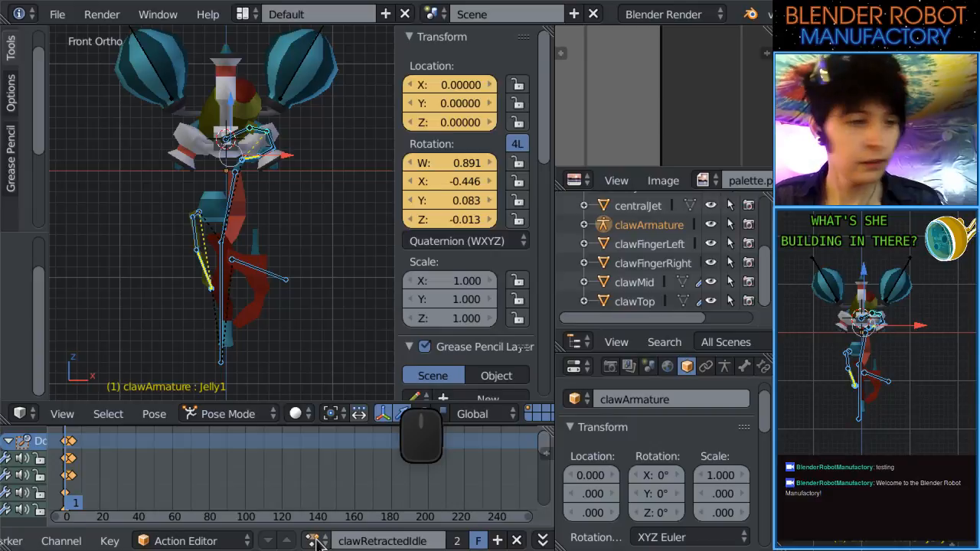
Load the clawGrab action again and move to frame 7.
click(314, 541)
click(386, 349)
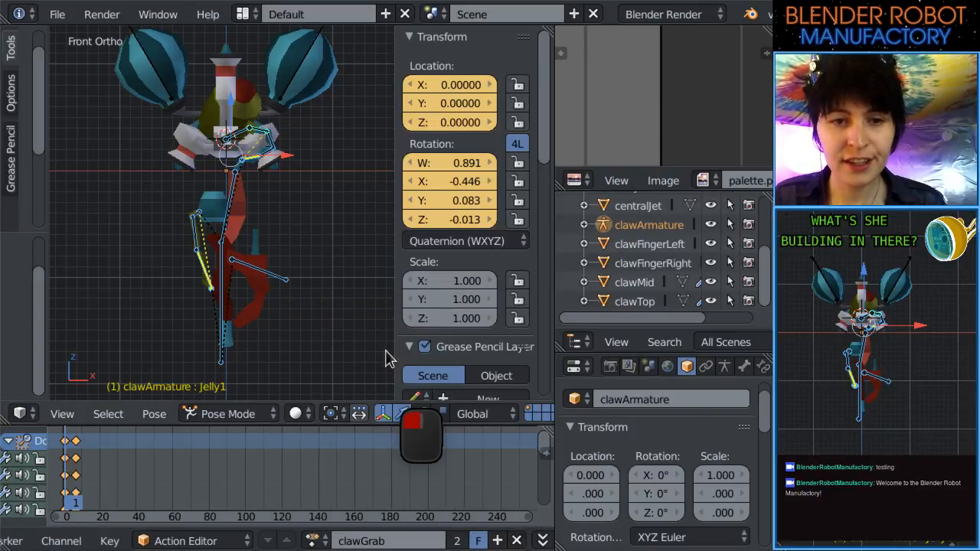
scroll(305, 311, down, 1)
drag(66, 476, 77, 487)
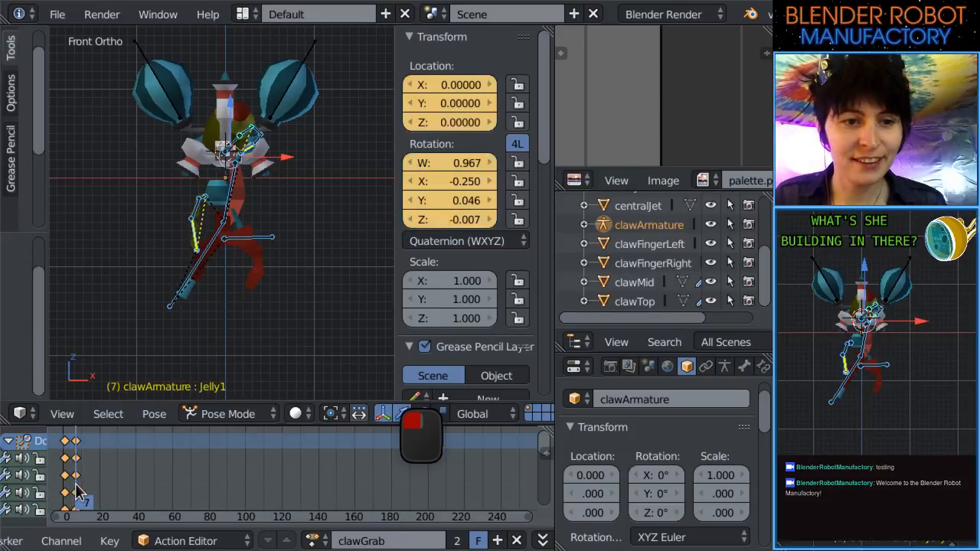
Rotate the clawLong and clawShort bones farther outward at frame 7 to open the claw wider.
scroll(203, 215, up, 3)
scroll(203, 214, up, 2)
right_click(235, 222)
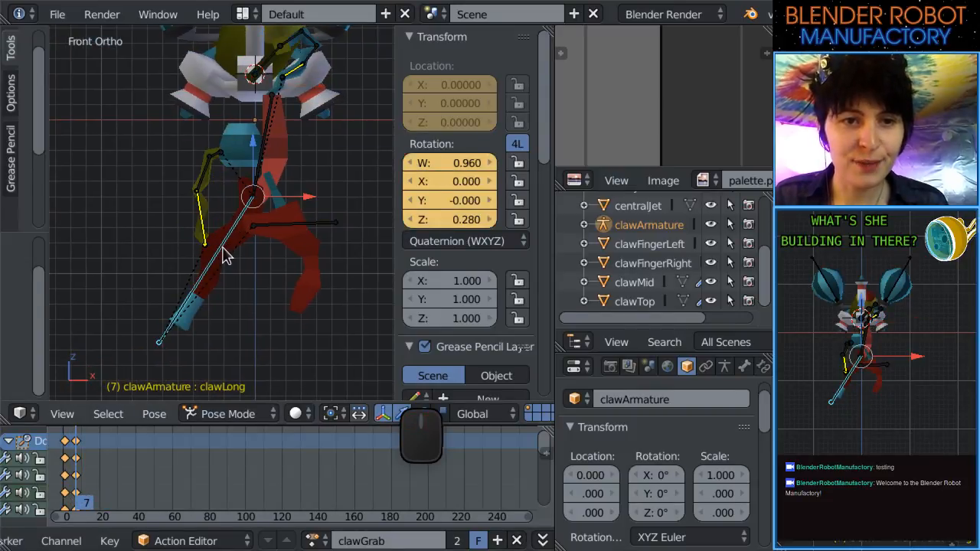
key(r)
click(234, 241)
right_click(261, 238)
key(r)
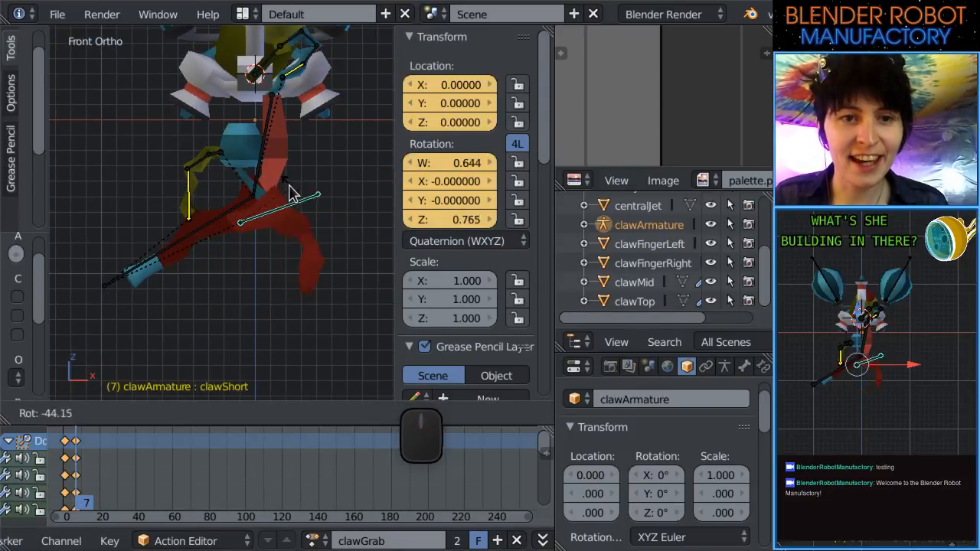
click(285, 187)
Adjust the clawLong bone's rotation to about W 0.889, Z 0.458 and key the open claw pose at frame 7.
middle_drag(285, 188, 199, 289)
shift+right_click(212, 242)
key(KP_1)
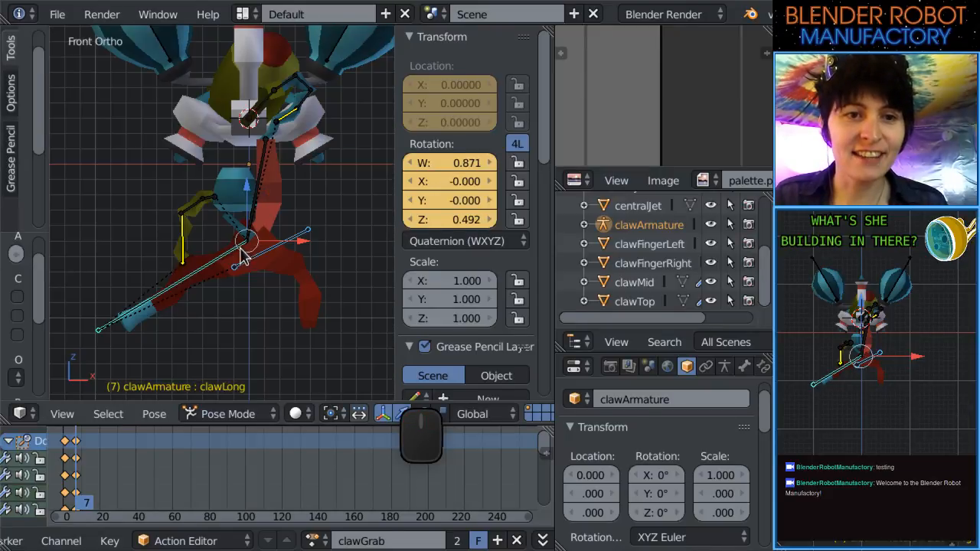
scroll(232, 134, up, 2)
mouse_move(216, 252)
middle_down()
mouse_move(350, 258)
mouse_move(285, 268)
mouse_move(226, 257)
middle_up()
key(KP_1)
scroll(287, 244, down, 3)
click(197, 294)
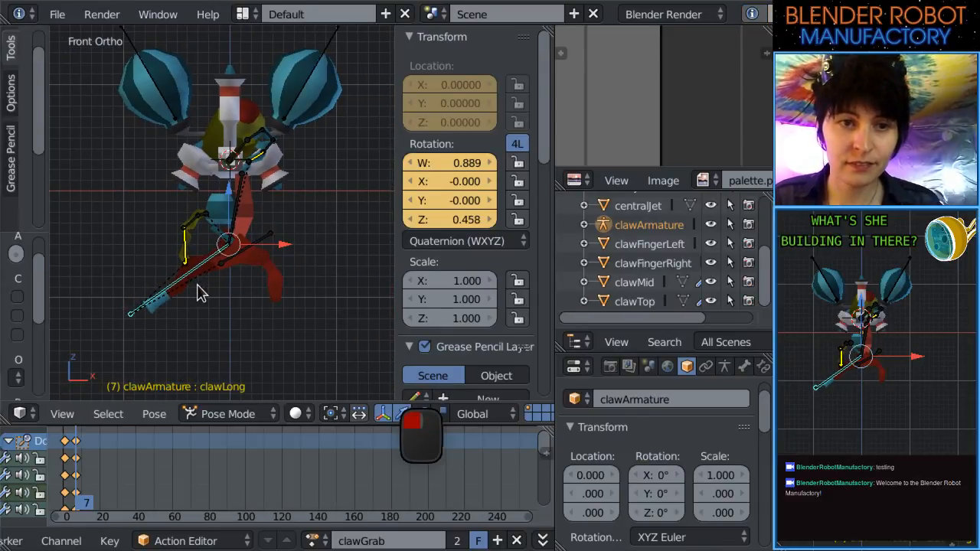
mouse_move(75, 468)
mouse_down()
mouse_move(94, 477)
mouse_move(68, 475)
mouse_move(88, 476)
mouse_move(79, 475)
mouse_up()
scroll(30, 540, up, 5)
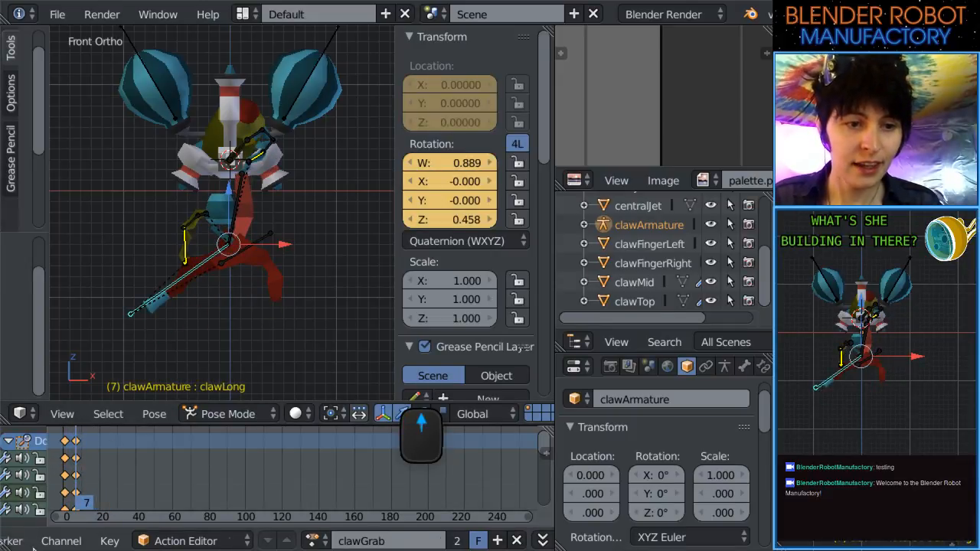
Change the Dope Sheet area back to the Timeline and move to frame 30.
click(23, 540)
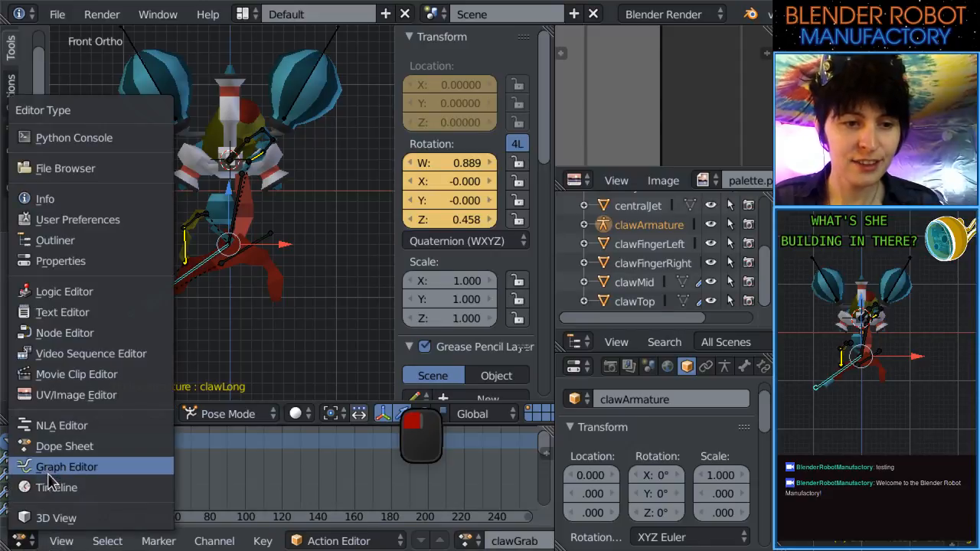
click(50, 469)
click(19, 541)
click(44, 485)
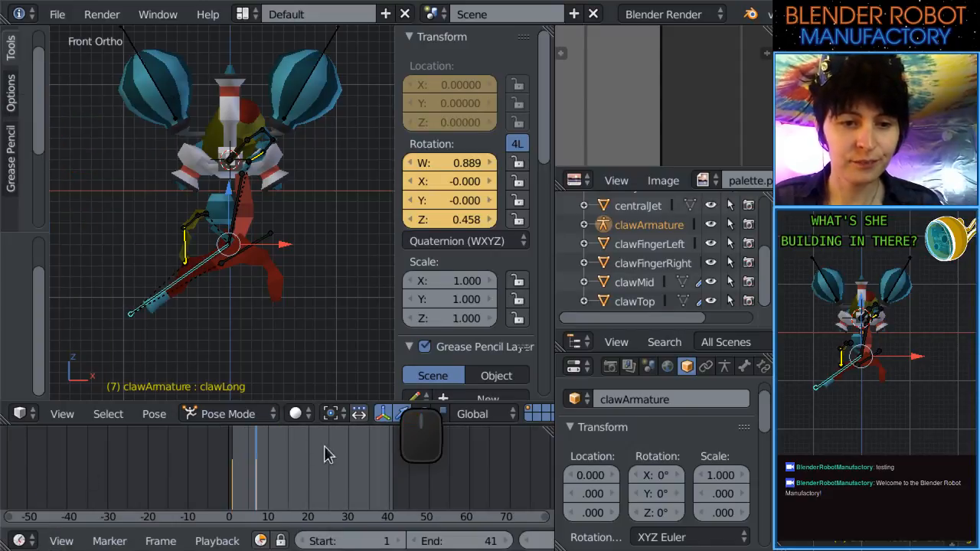
scroll(341, 314, up, 1)
shift+middle_drag(302, 288, 294, 252)
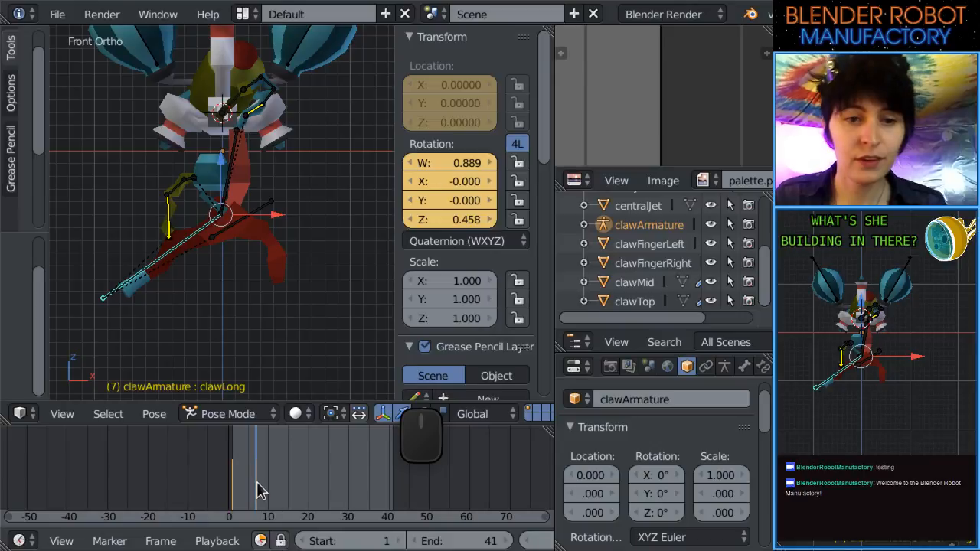
drag(257, 490, 370, 478)
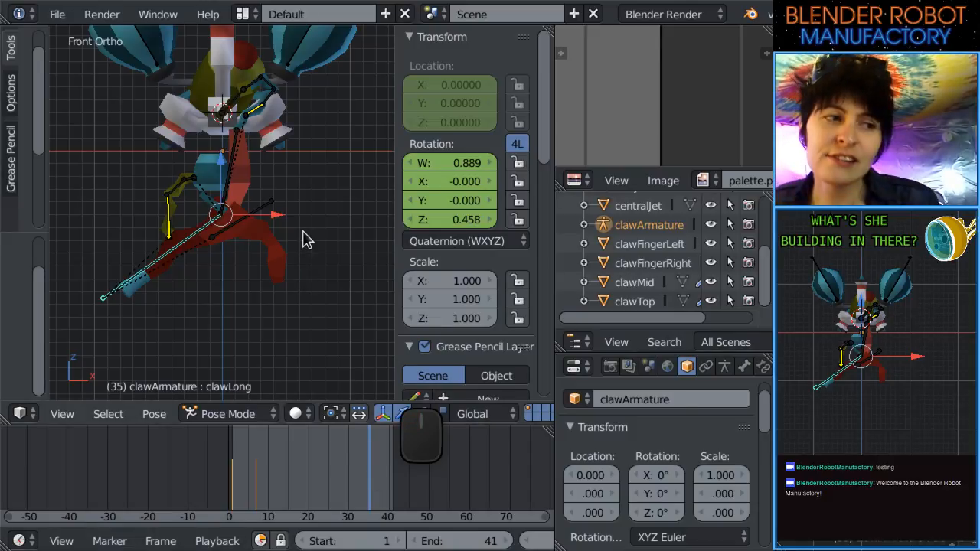
drag(350, 490, 348, 491)
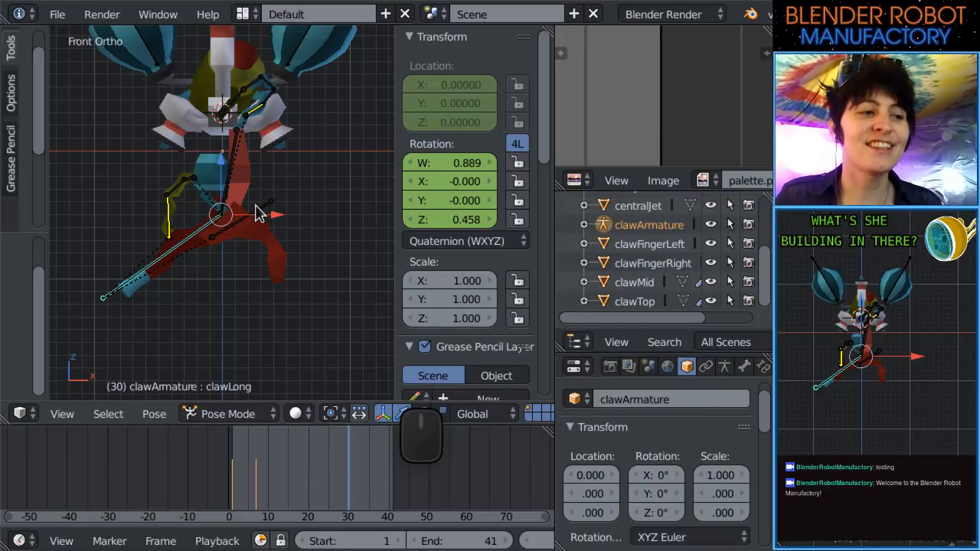
Select all bones and clear their rotation and location at frame 30.
scroll(257, 228, up, 2)
shift+middle_drag(257, 257, 254, 263)
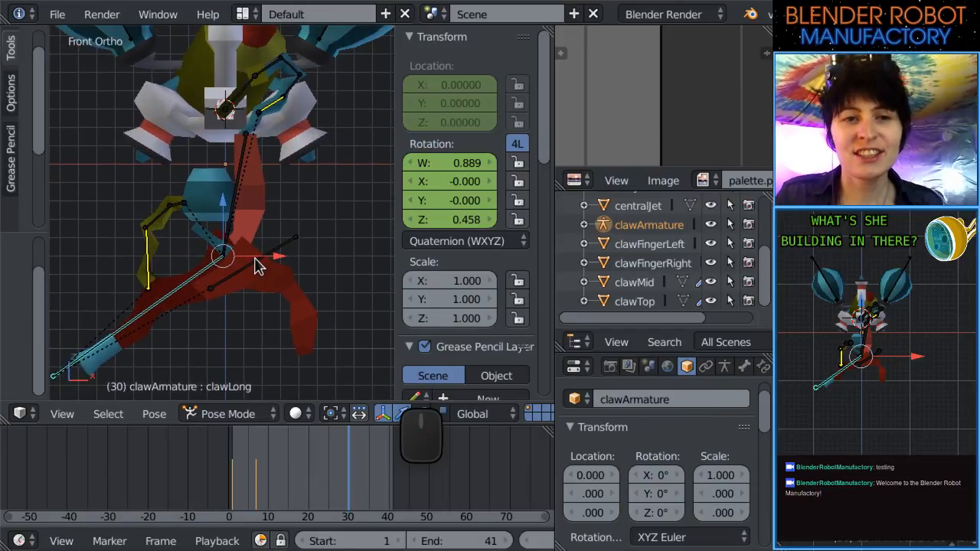
key(a)
key(a)
key(alt+r)
key(alt+g)
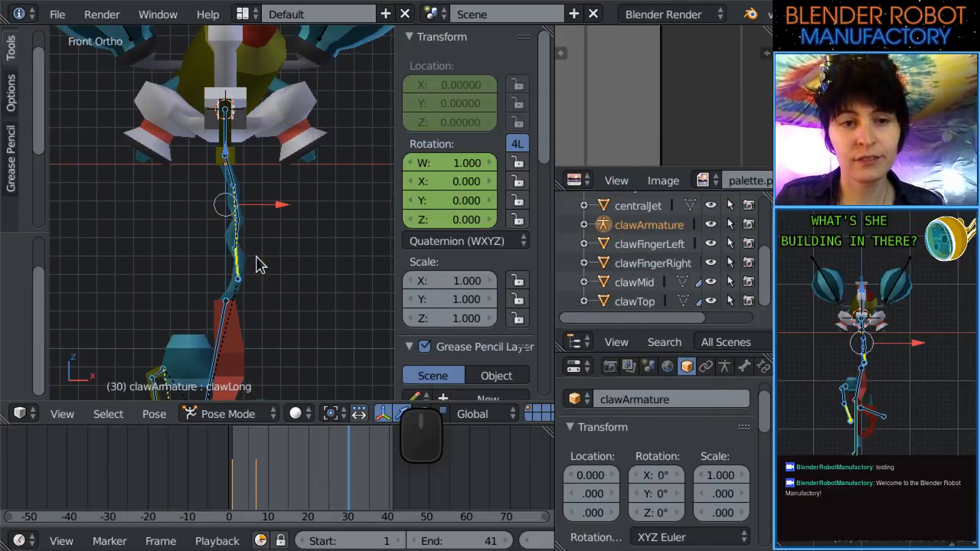
scroll(256, 257, down, 3)
shift+middle_drag(245, 291, 258, 215)
scroll(253, 192, up, 1)
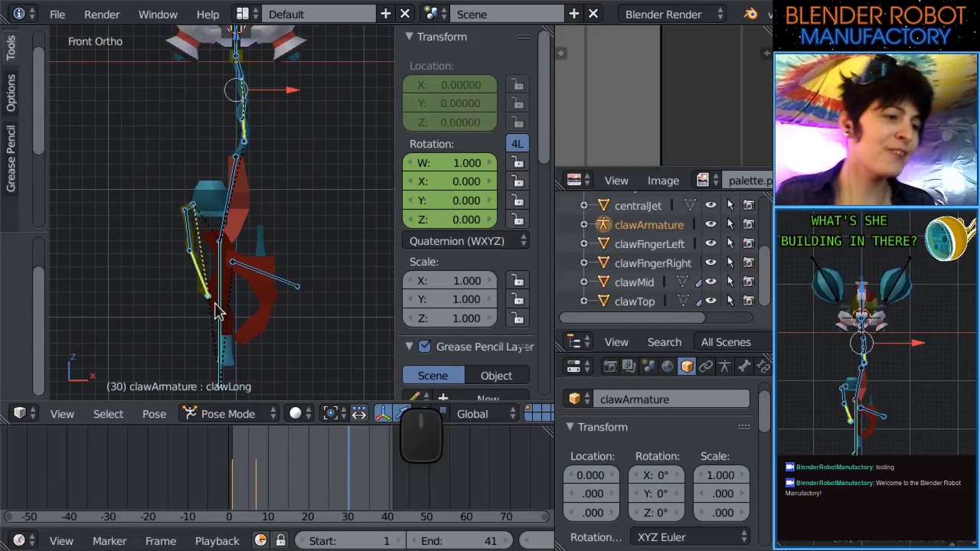
Move to frame 35 and clear the rotation and location of all claw armature bones.
scroll(229, 275, down, 2)
shift+middle_drag(277, 128, 295, 192)
scroll(298, 198, up, 2)
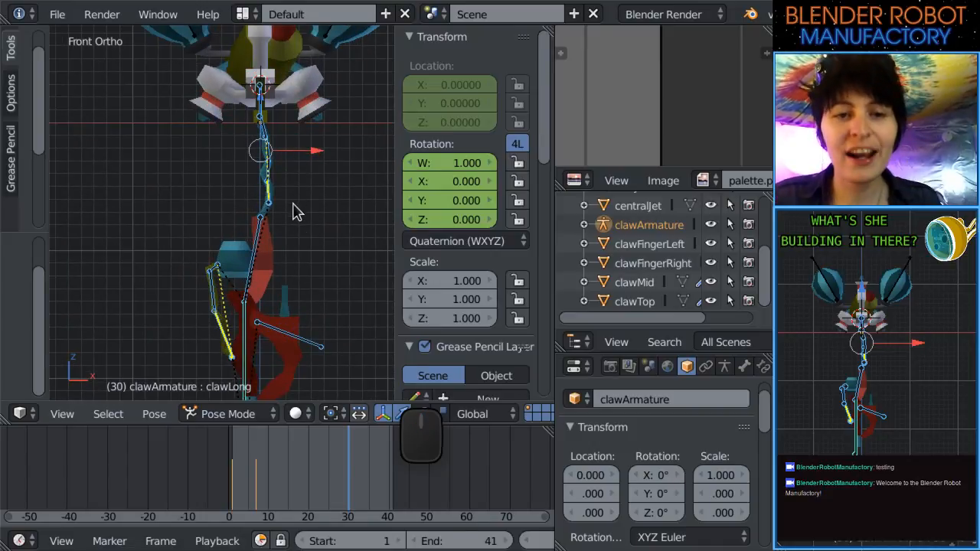
click(391, 494)
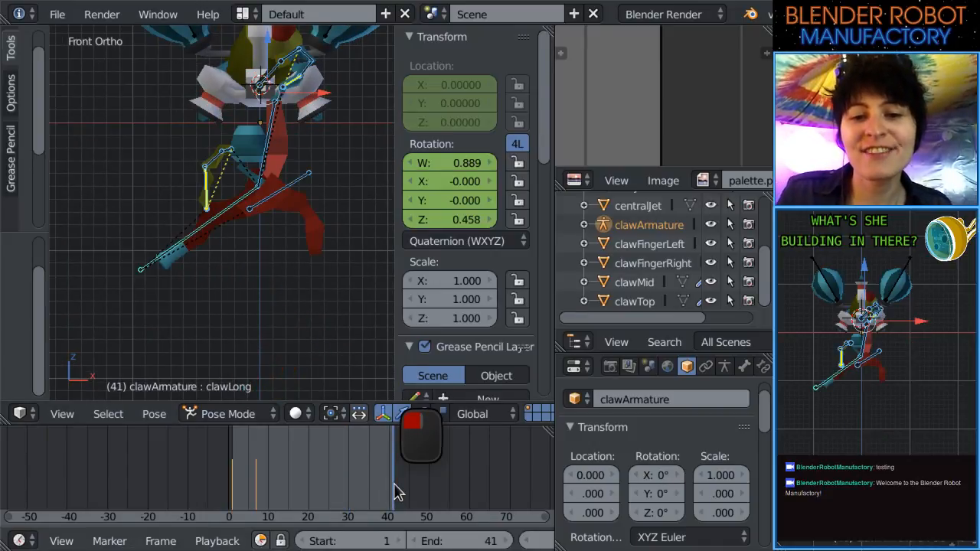
shift+middle_drag(303, 281, 276, 229)
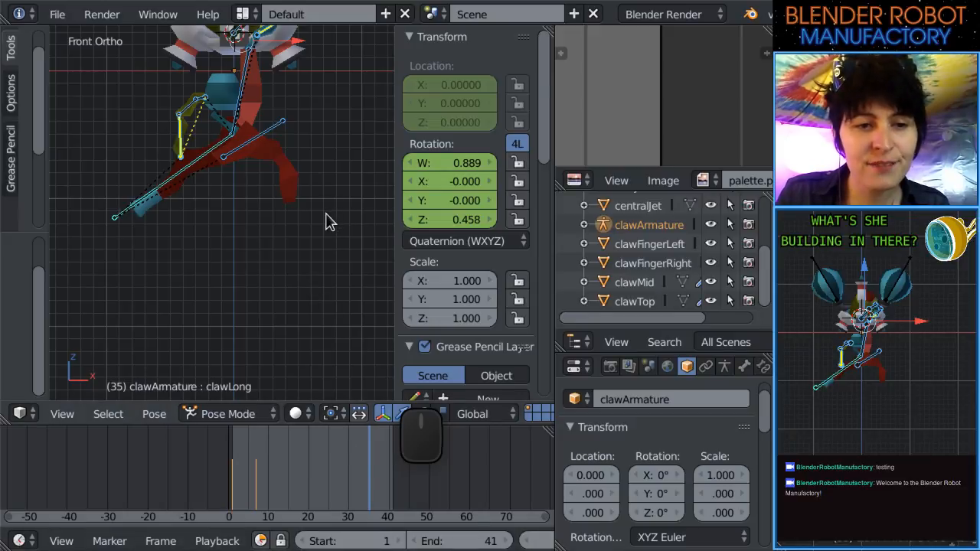
key(alt+r)
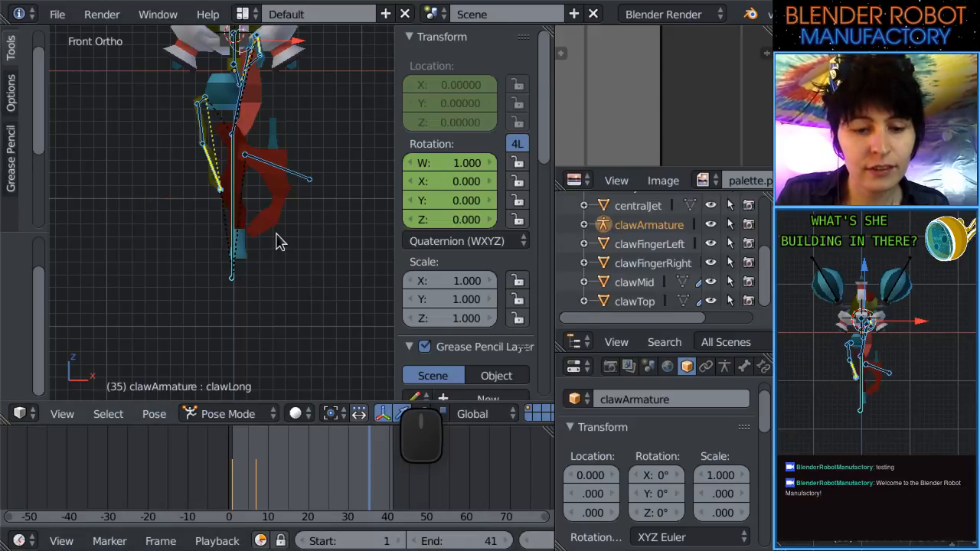
scroll(281, 285, up, 5)
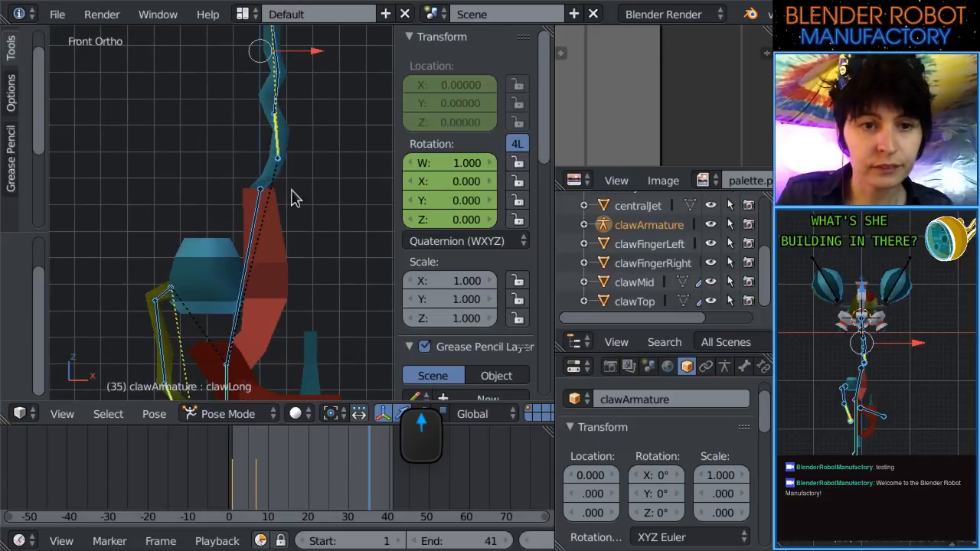
Try raising the clawMid bone to about Y -0.249, Z -0.028 at frame 35 and clear its location again.
right_click(234, 175)
shift+middle_drag(283, 126, 175, 301)
key(KP_1)
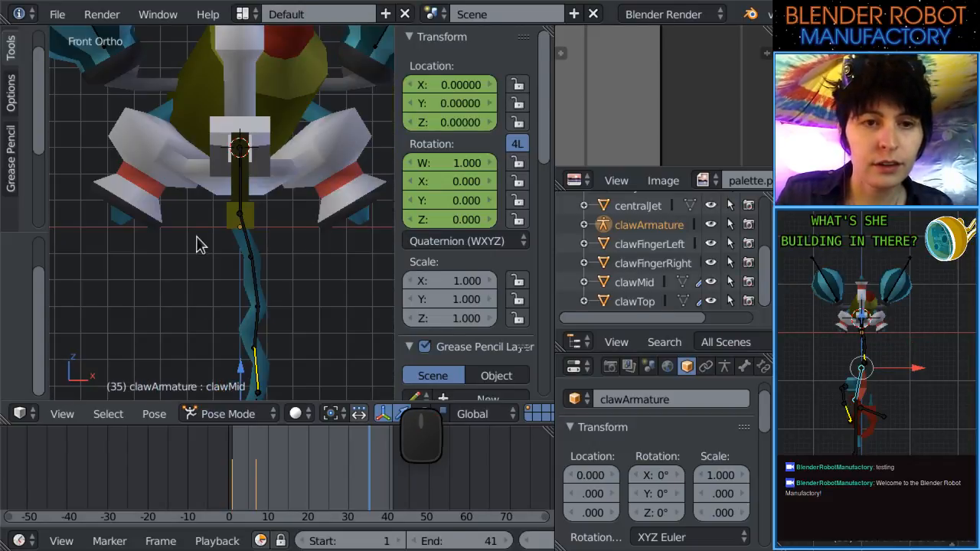
scroll(229, 253, down, 3)
shift+middle_drag(248, 265, 233, 208)
scroll(235, 208, up, 1)
key(g)
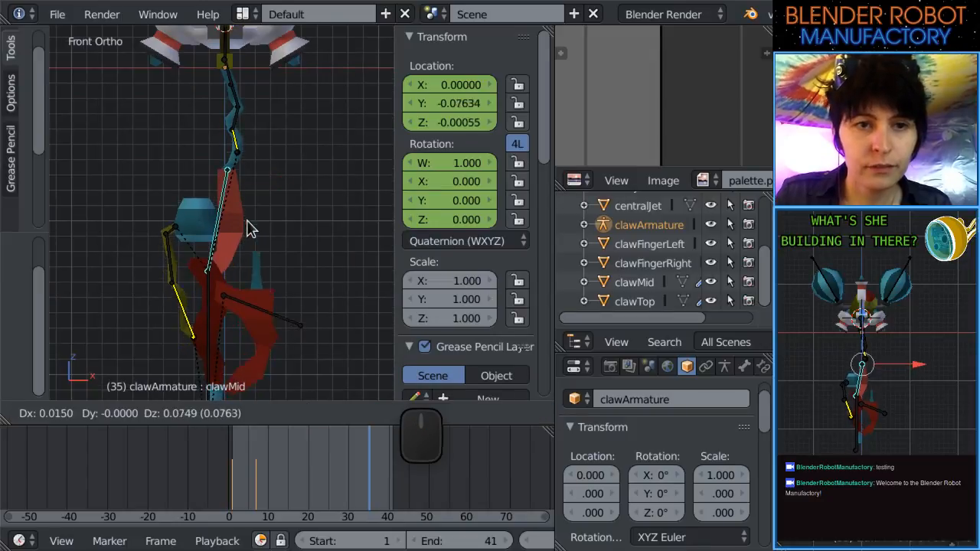
click(257, 212)
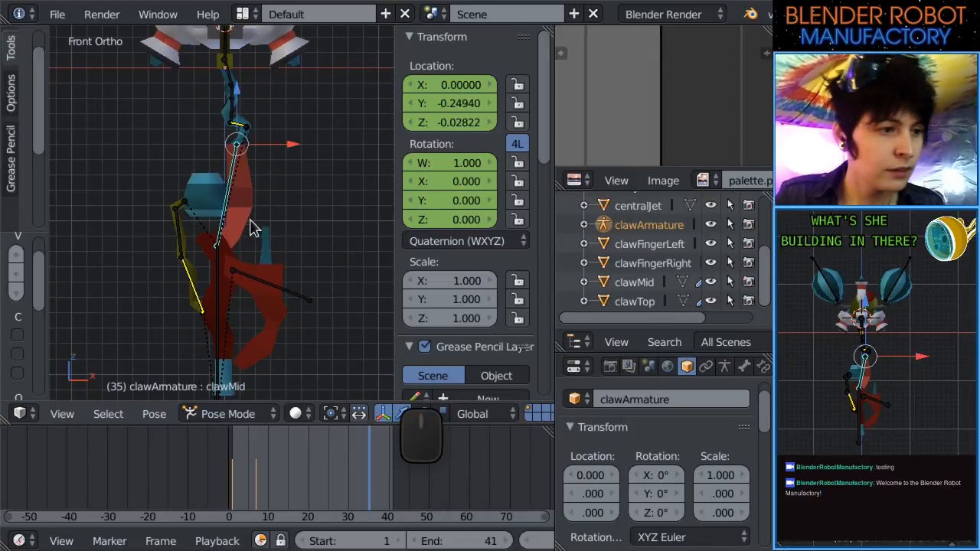
scroll(252, 228, down, 1)
key(alt+g)
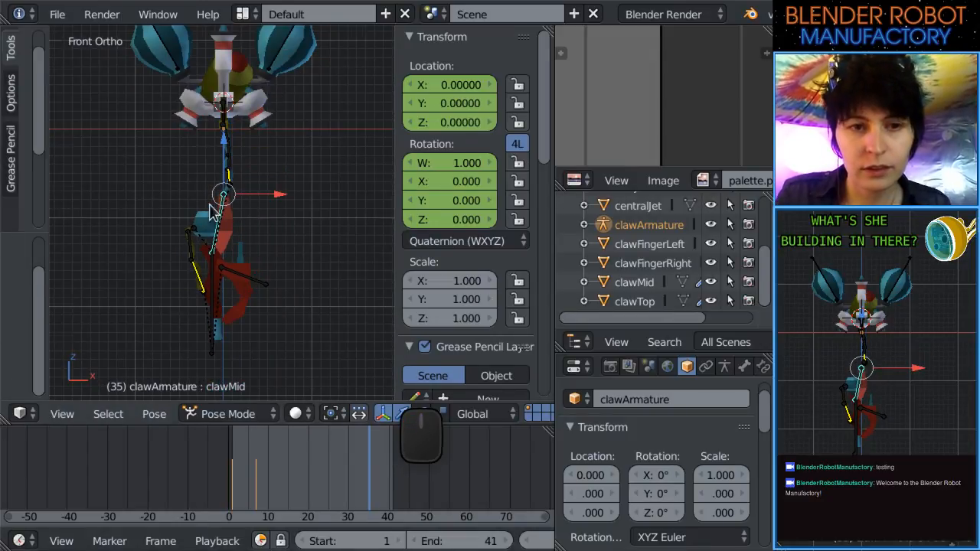
Select all bones and key their rest pose at frame 35.
scroll(247, 214, up, 1)
key(a)
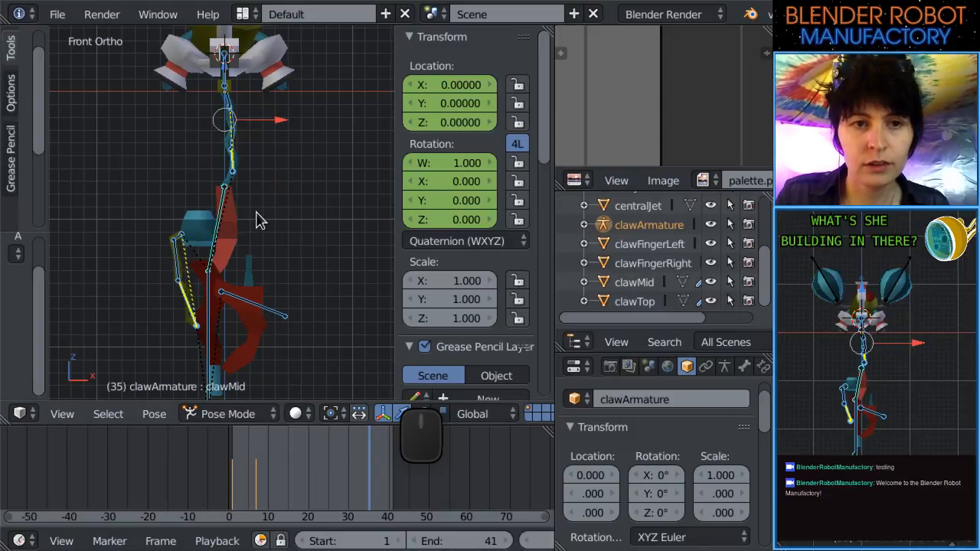
key(i)
scroll(257, 218, down, 3)
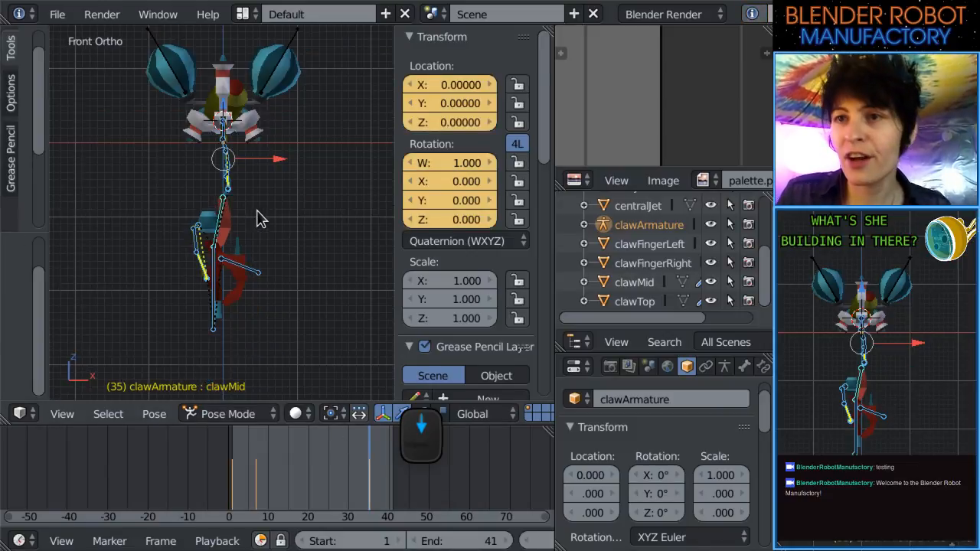
Raise the clawMid bone at frame 35 to a location of about Y -0.206, Z -0.004.
scroll(244, 247, up, 2)
right_click(221, 222)
key(g)
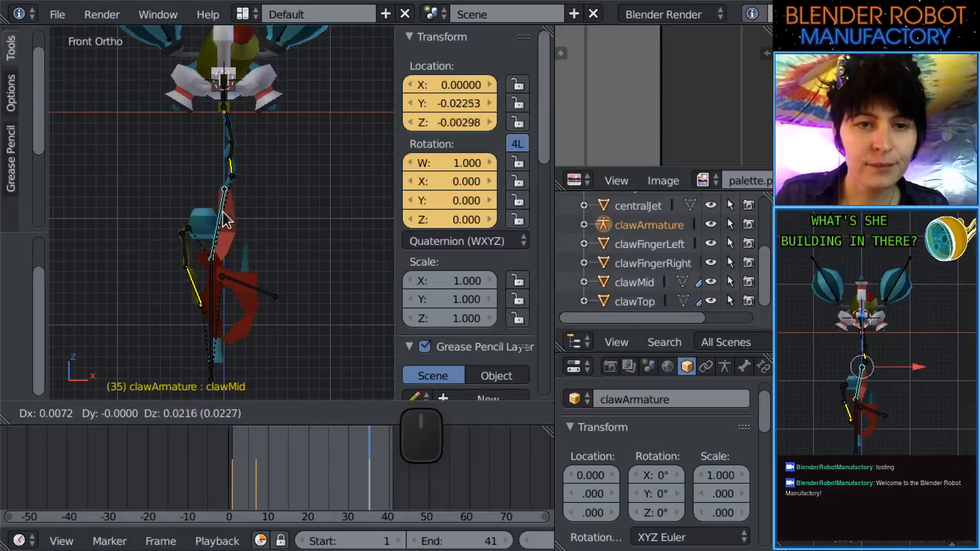
click(226, 213)
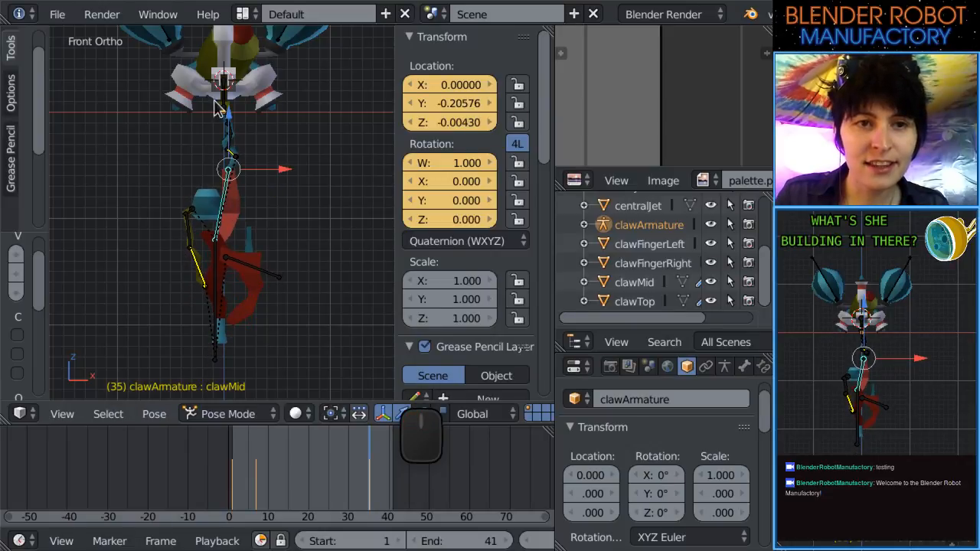
Rotate the armTop bone by about -39 degrees at frame 35, to roughly W 0.943, Z -0.333.
scroll(245, 176, up, 4)
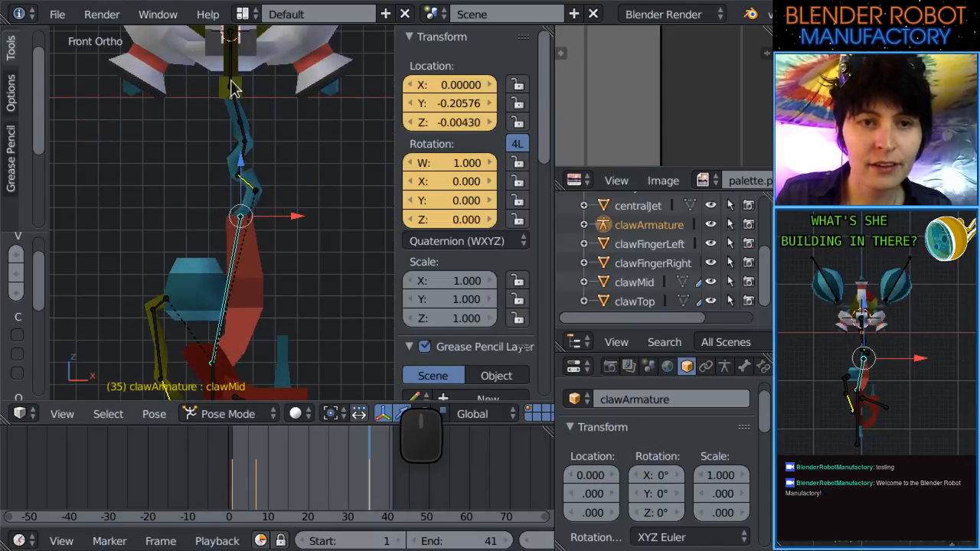
key(r)
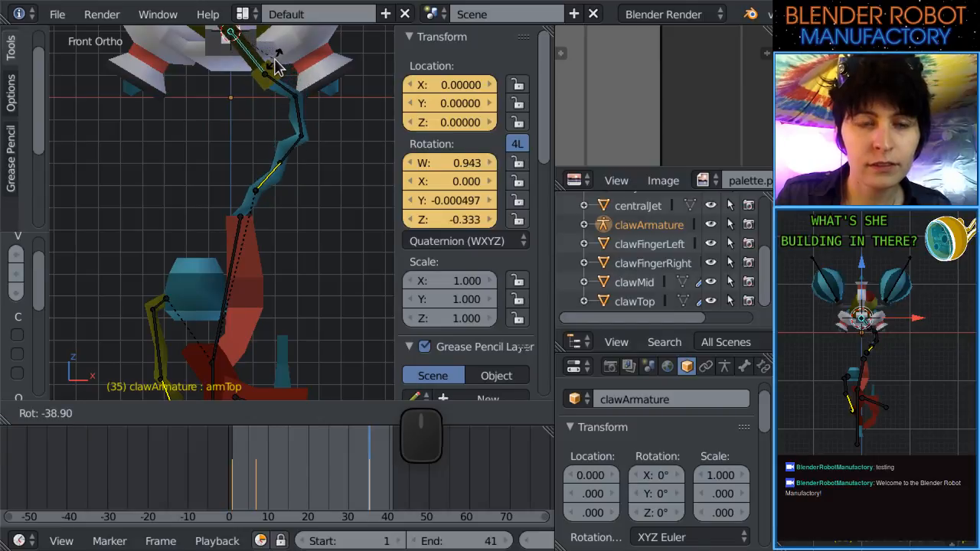
click(278, 65)
scroll(247, 218, down, 3)
scroll(247, 218, up, 3)
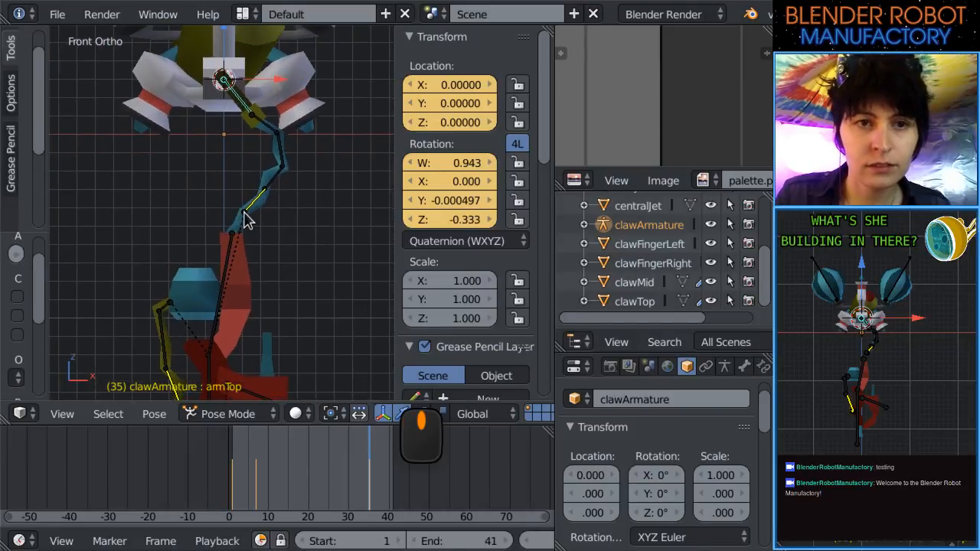
scroll(245, 220, down, 1)
drag(245, 479, 370, 490)
scroll(264, 256, down, 2)
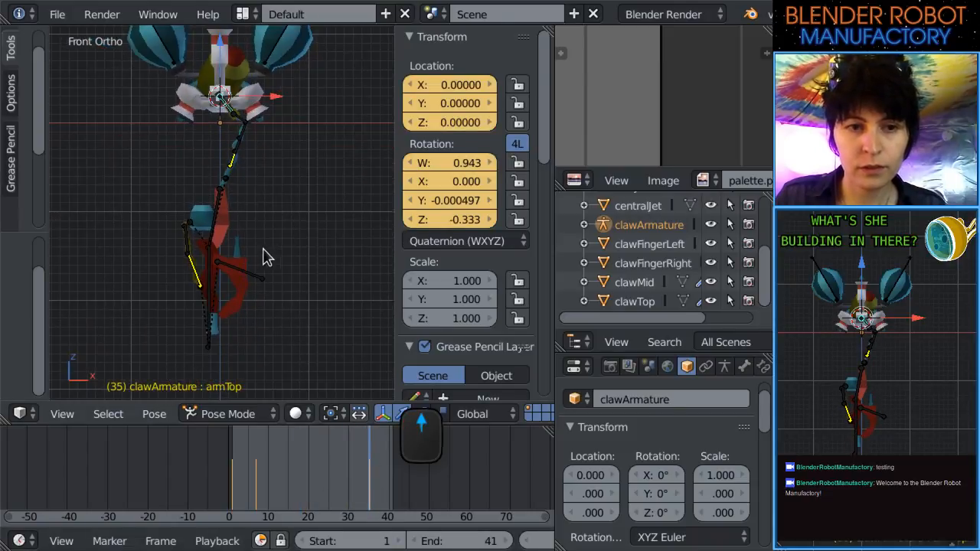
Reduce the armTop rotation to about W 0.988, Z -0.154 and shift the clawMid bone to about Y 0.018, Z -0.018.
right_click(219, 222)
key(g)
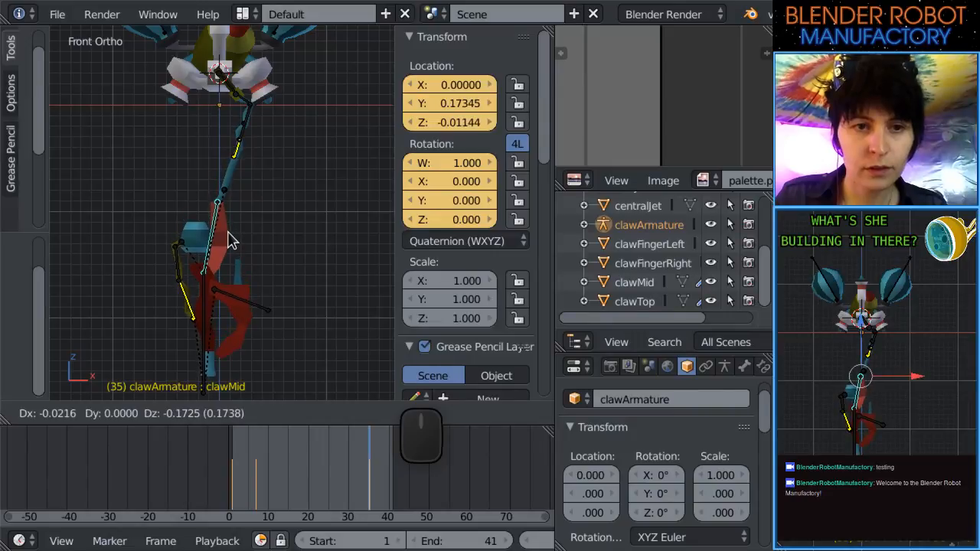
click(233, 234)
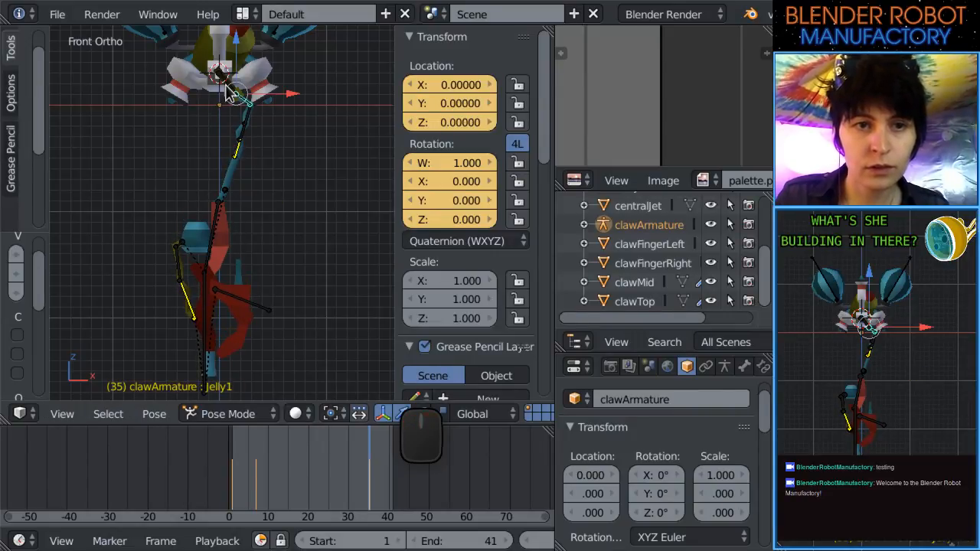
key(r)
click(235, 138)
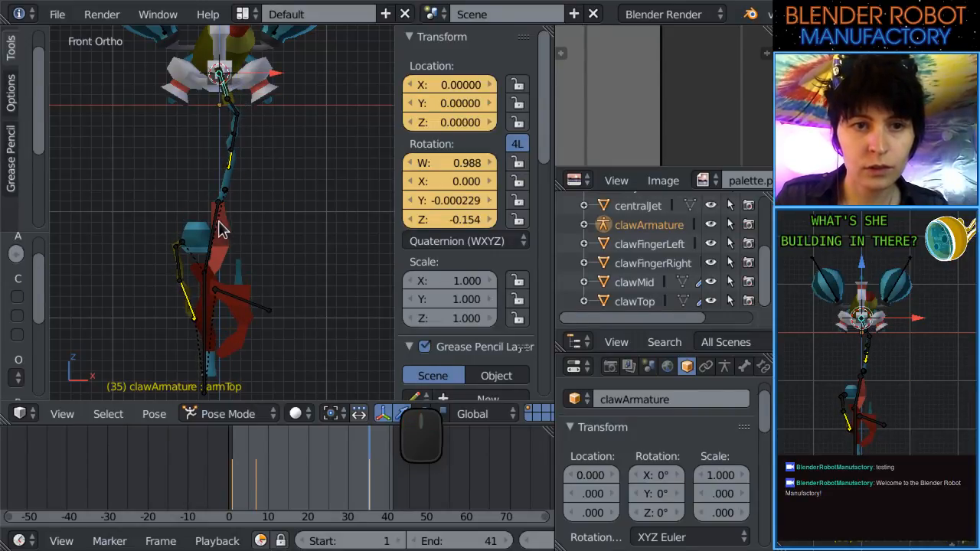
right_click(224, 184)
key(g)
click(220, 210)
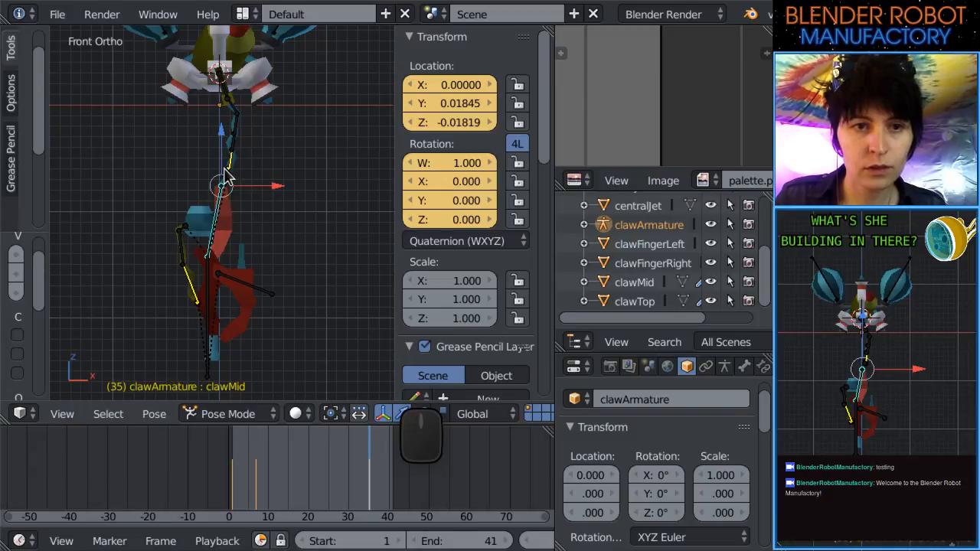
Rotate the armTop bone by about 19 degrees at frame 35 so it points almost straight down.
scroll(256, 102, up, 3)
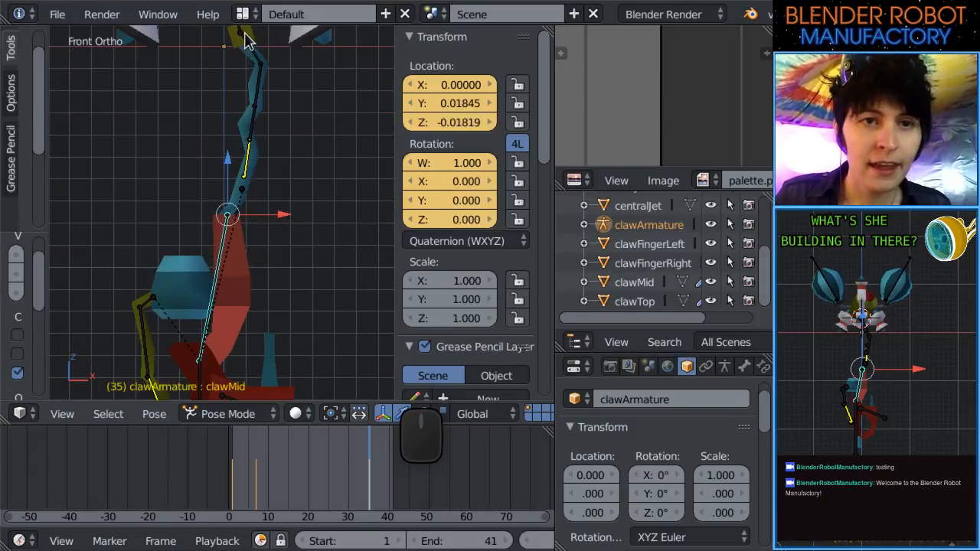
shift+middle_drag(247, 43, 247, 118)
right_click(246, 98)
key(r)
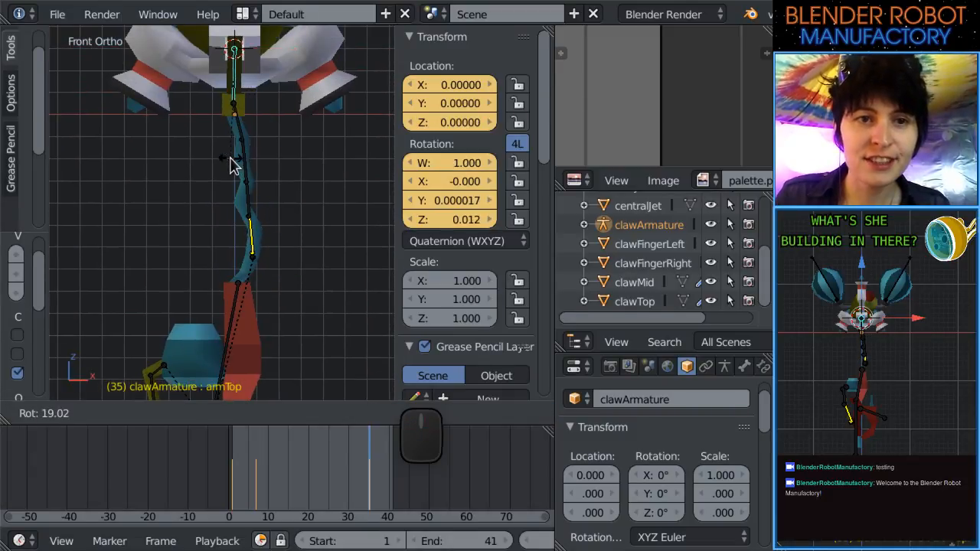
click(237, 302)
Adjust the clawMid bone's location to about Y 0.049, Z -0.010 and key all bones at frame 35.
right_click(236, 315)
key(g)
click(241, 318)
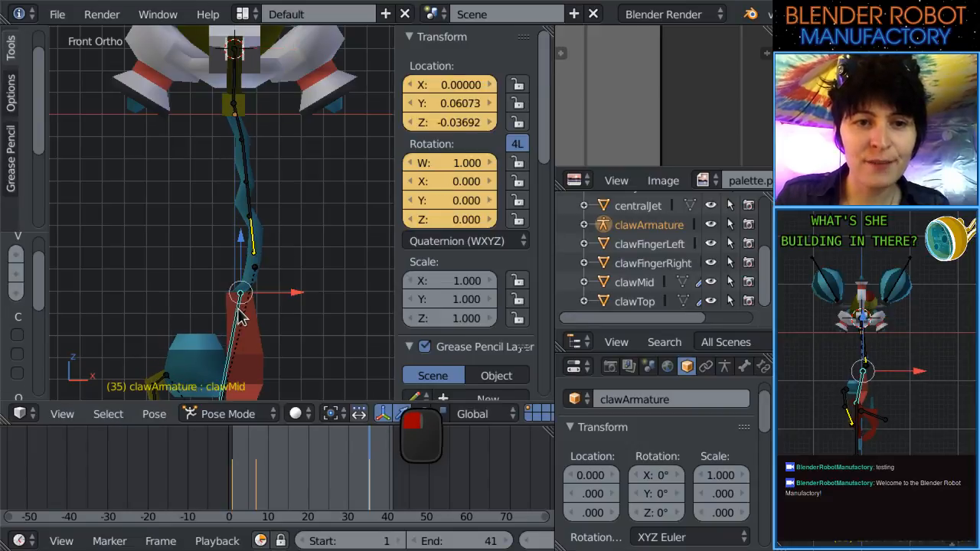
key(g)
click(246, 271)
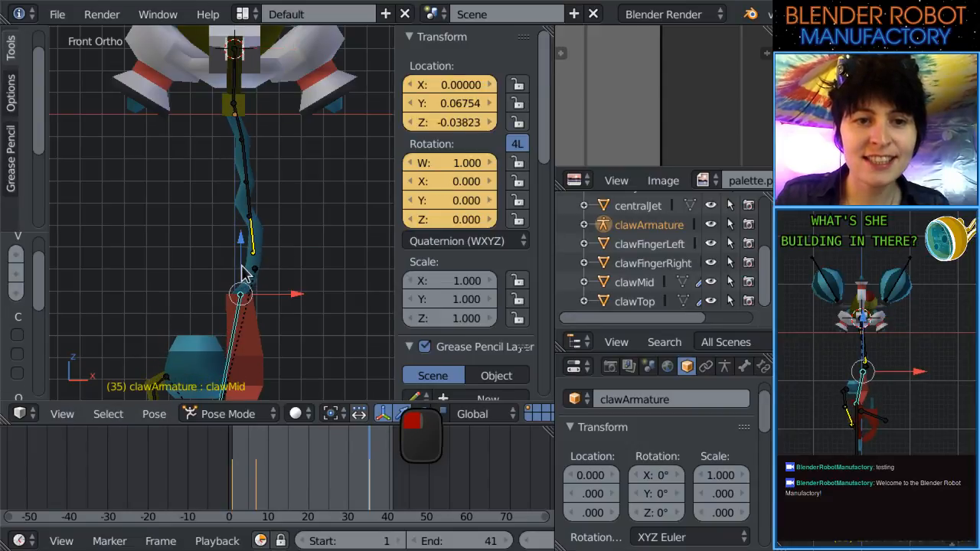
scroll(260, 201, down, 3)
shift+scroll(260, 193, down, 5)
key(g)
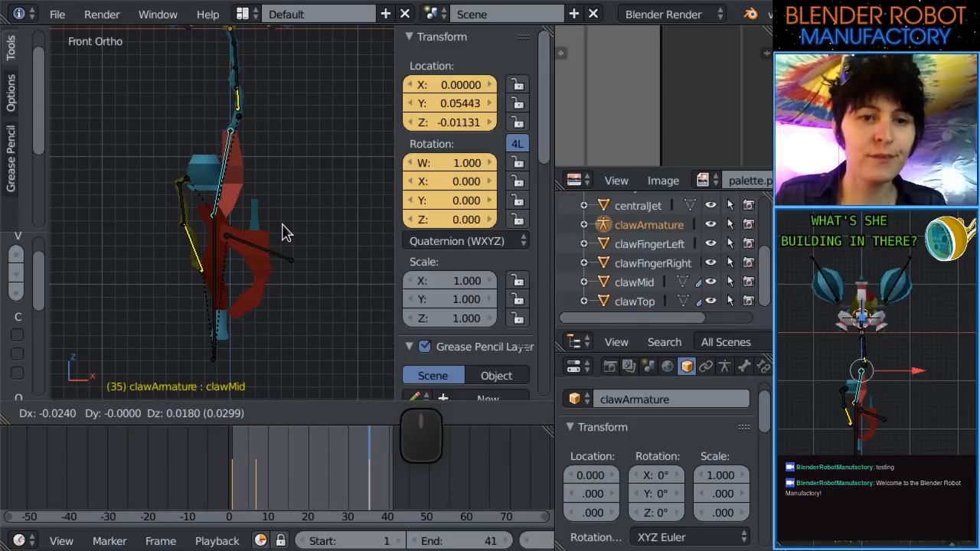
click(283, 231)
scroll(279, 210, up, 2)
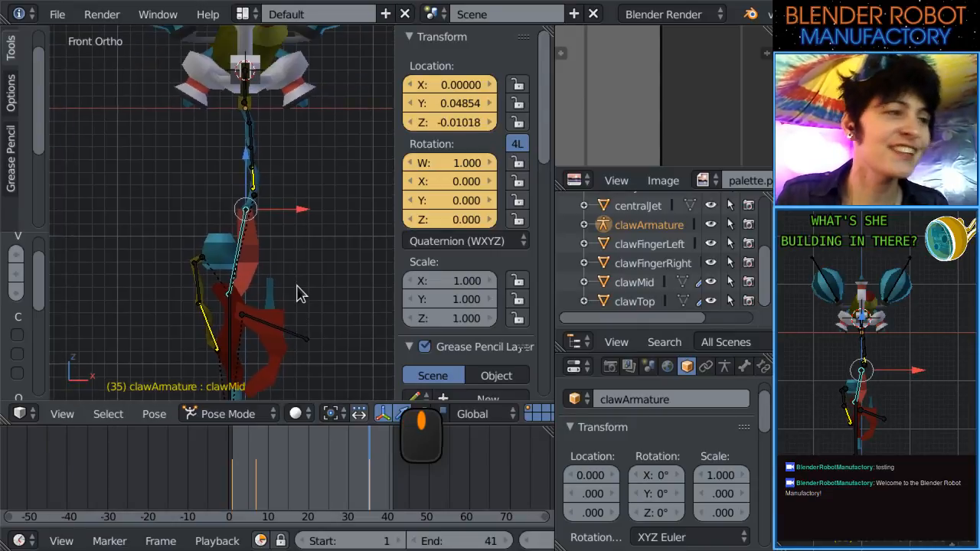
key(a)
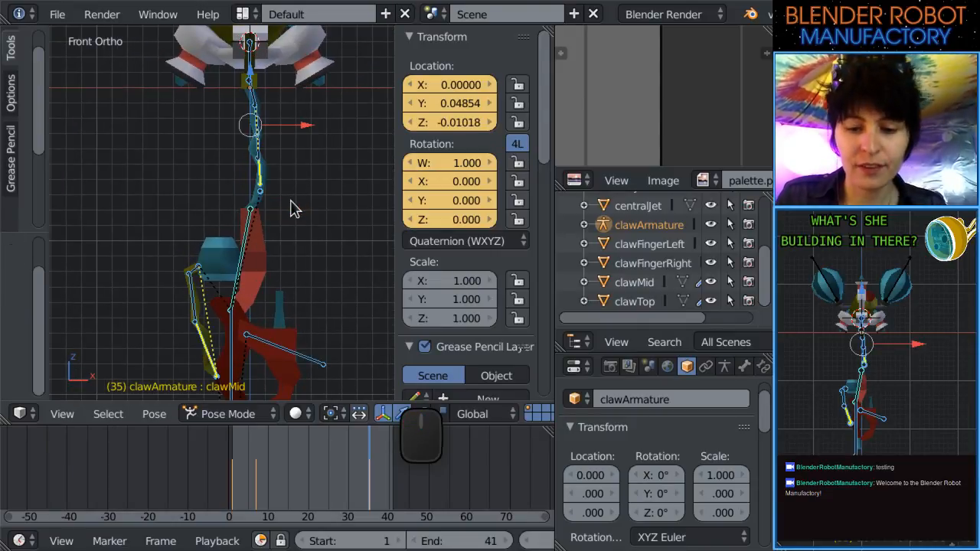
Move to frame 41 and raise the clawMid bone by about 0.2 units.
drag(376, 449, 389, 454)
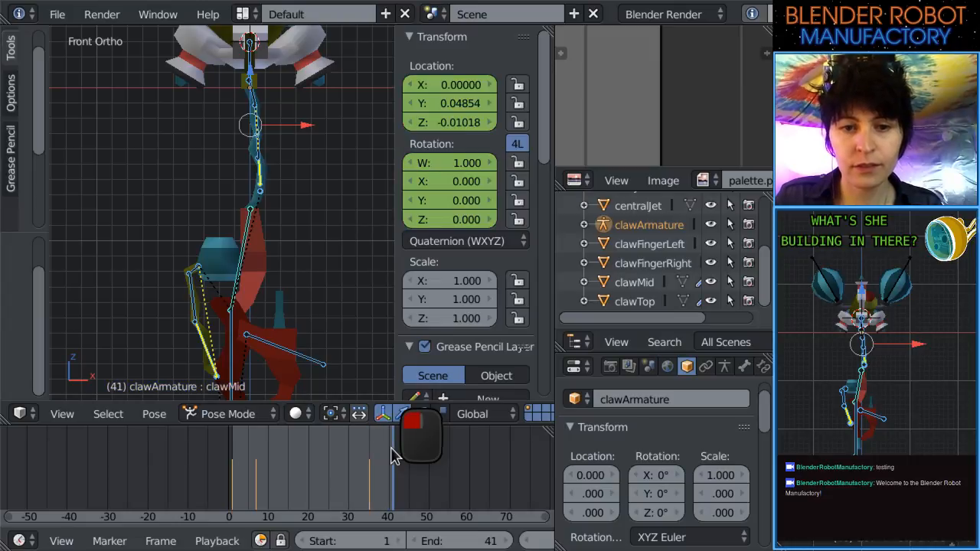
right_click(249, 232)
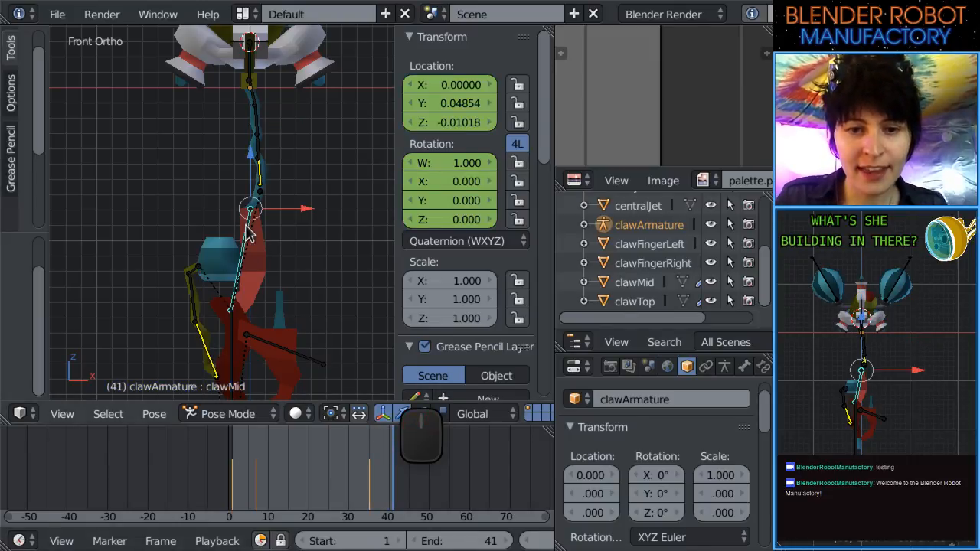
key(g)
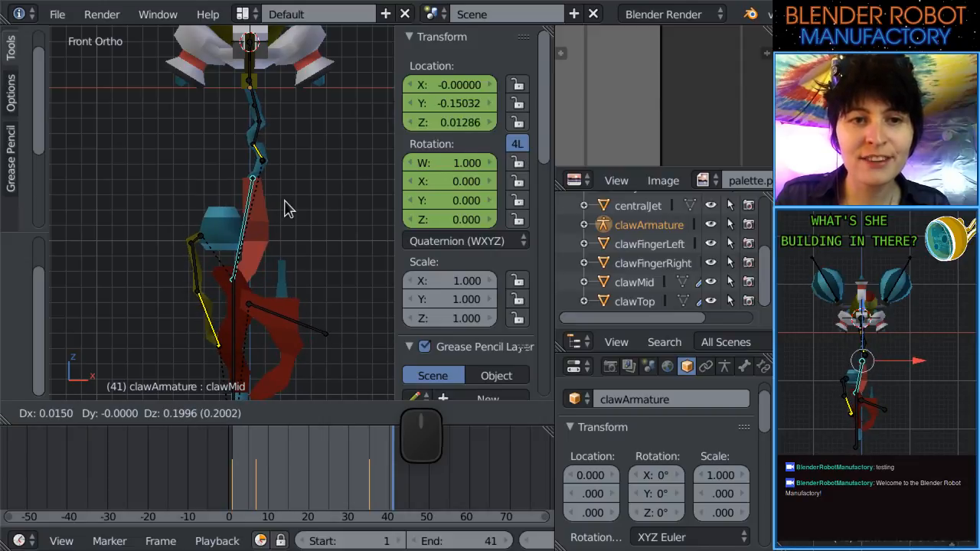
click(285, 202)
Rotate the armTop bone at frame 41 to about W 0.988, Z -0.156 so the upper arm bends outward.
shift+middle_drag(255, 76, 270, 151)
right_click(266, 136)
key(r)
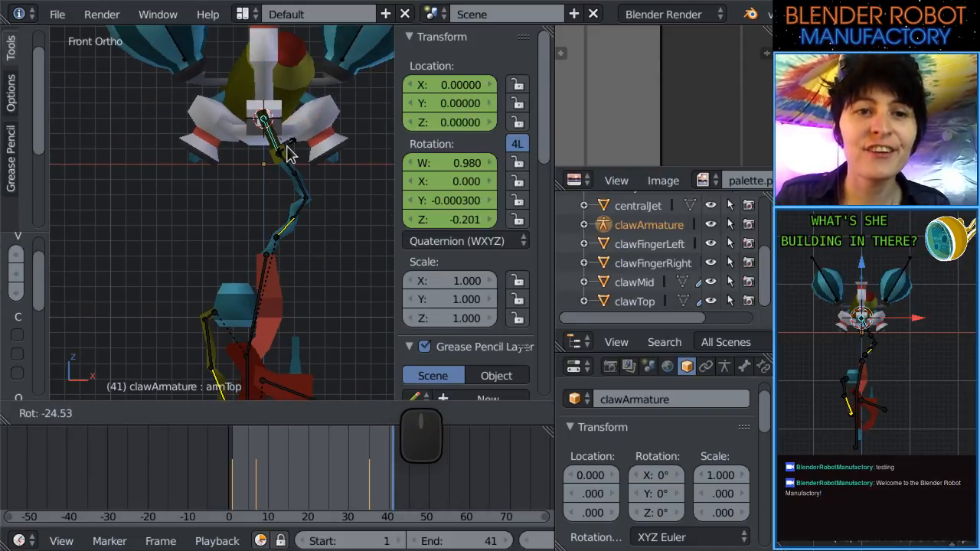
click(282, 153)
scroll(272, 200, down, 3)
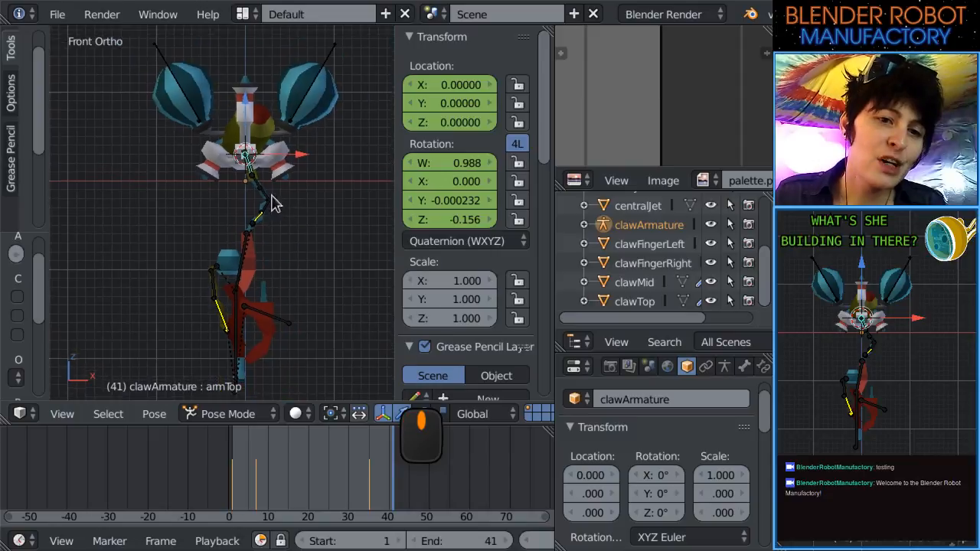
scroll(255, 208, up, 3)
scroll(265, 253, up, 2)
scroll(268, 225, down, 2)
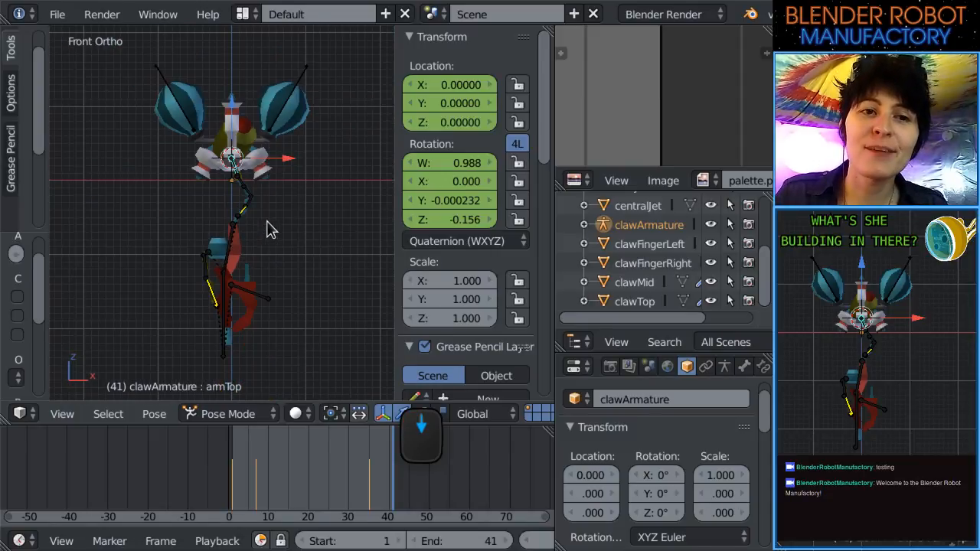
scroll(271, 252, up, 2)
scroll(263, 194, down, 2)
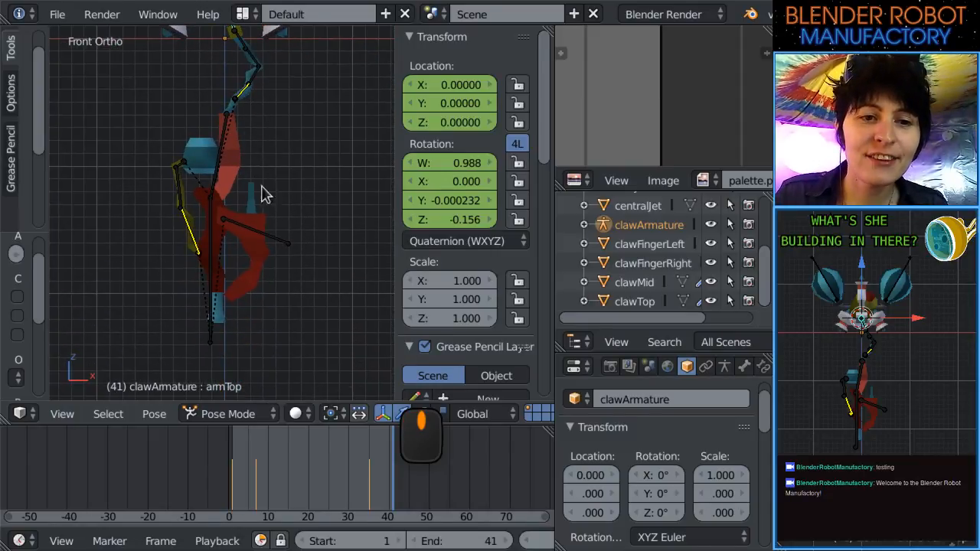
Lower the clawMid bone slightly at frame 41 to about Y -0.139, Z 0.011.
right_click(221, 163)
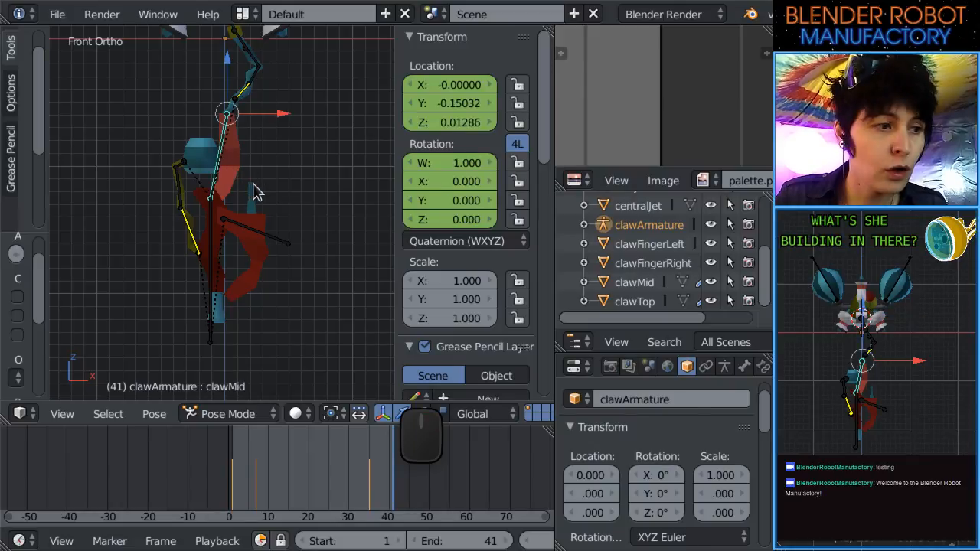
key(g)
click(254, 189)
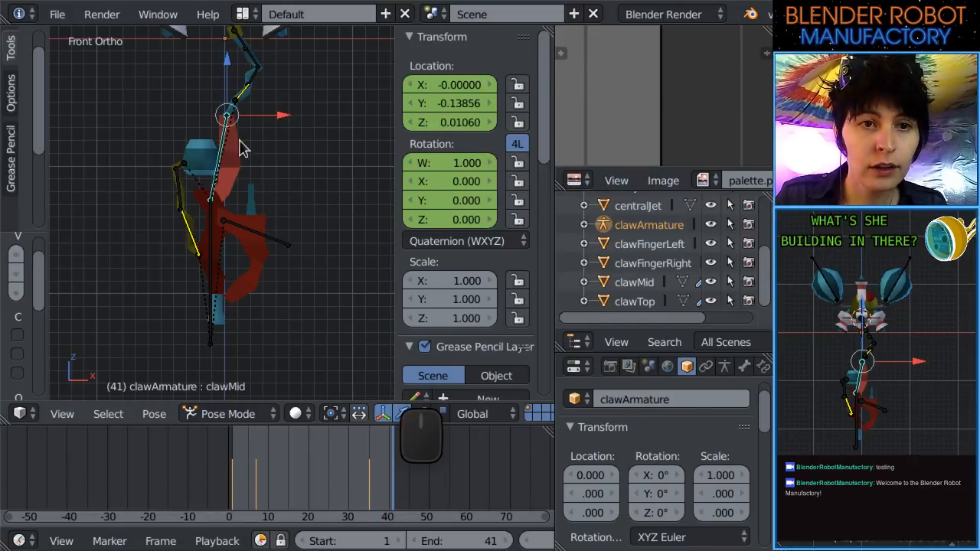
Add the armTop bone to the selection and key the armTop and clawMid bones at frame 41.
shift+middle_drag(232, 45, 254, 111)
right_click(253, 90)
middle_drag(302, 259, 214, 302)
key(i)
key(KP_1)
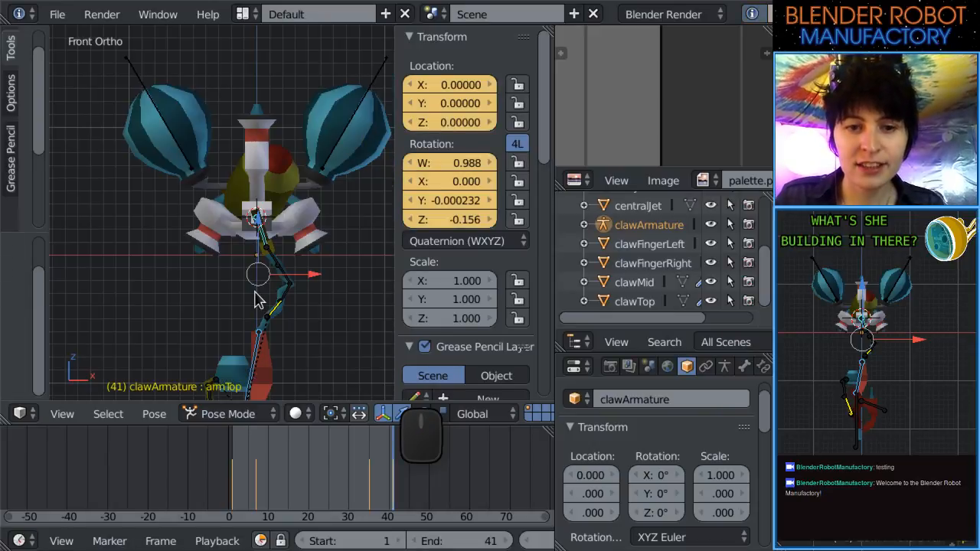
Scrub through the clawGrab animation and play it back in front view to check the arm motion.
scroll(253, 260, down, 3)
drag(246, 469, 395, 479)
shift+middle_drag(331, 320, 330, 217)
scroll(484, 544, down, 8)
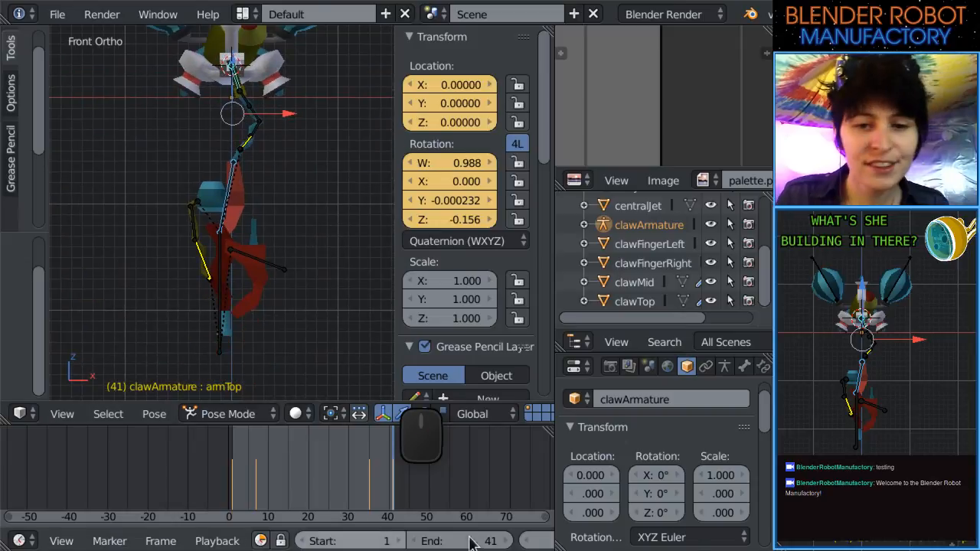
click(485, 541)
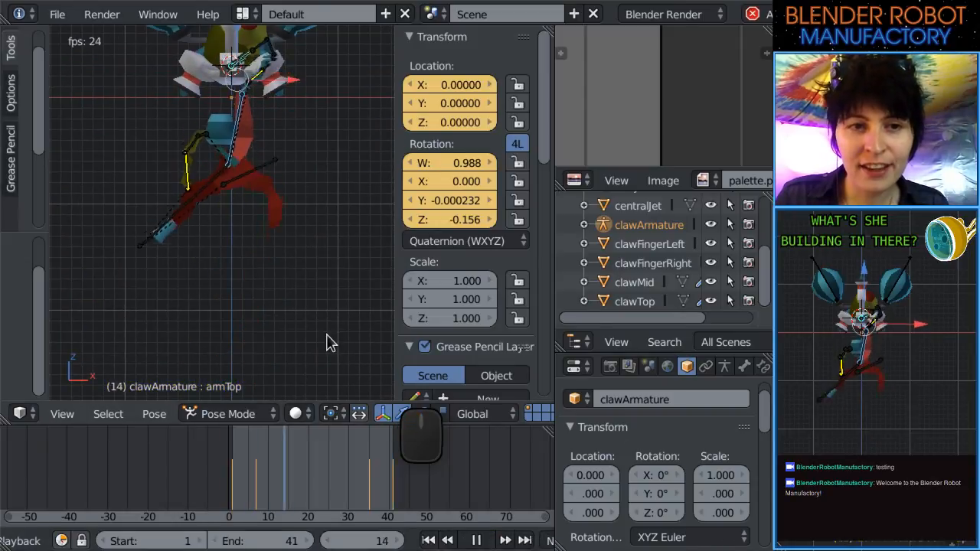
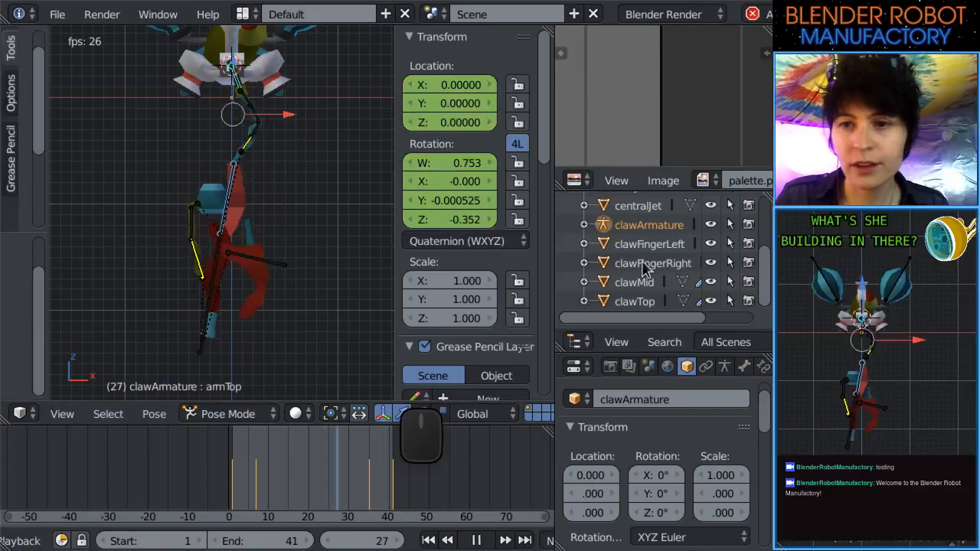
click(475, 541)
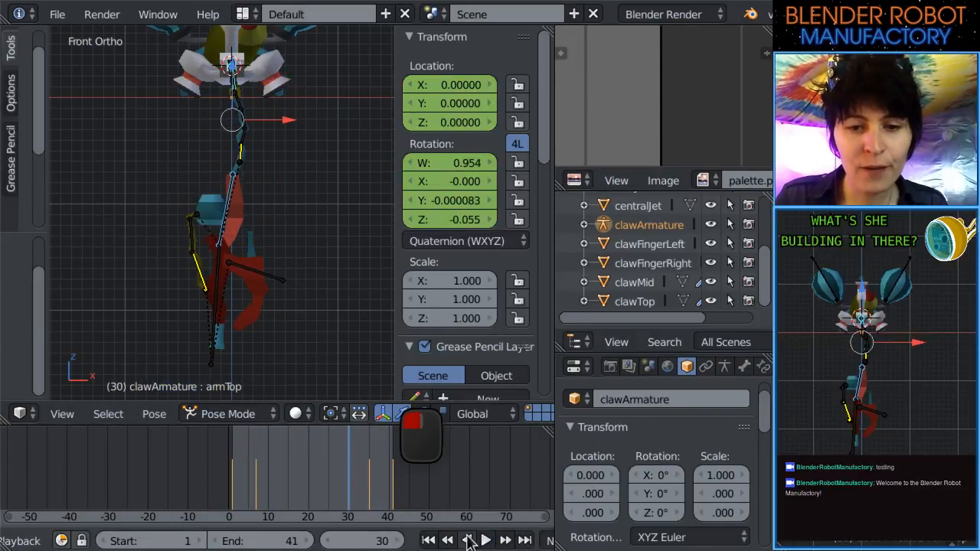
Show the clawGrab action's keyframes in the Dope Sheet and scale them to about half their time span.
scroll(308, 546, up, 5)
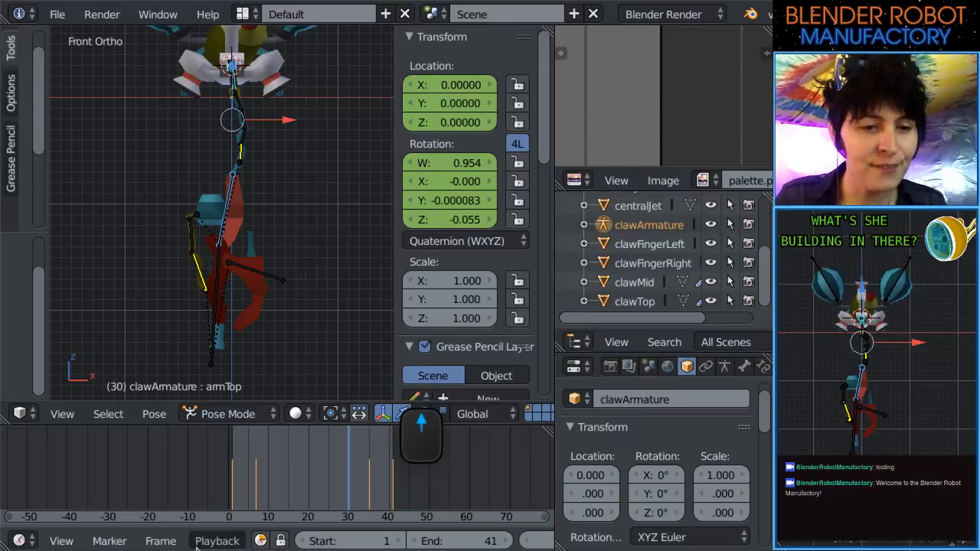
click(20, 541)
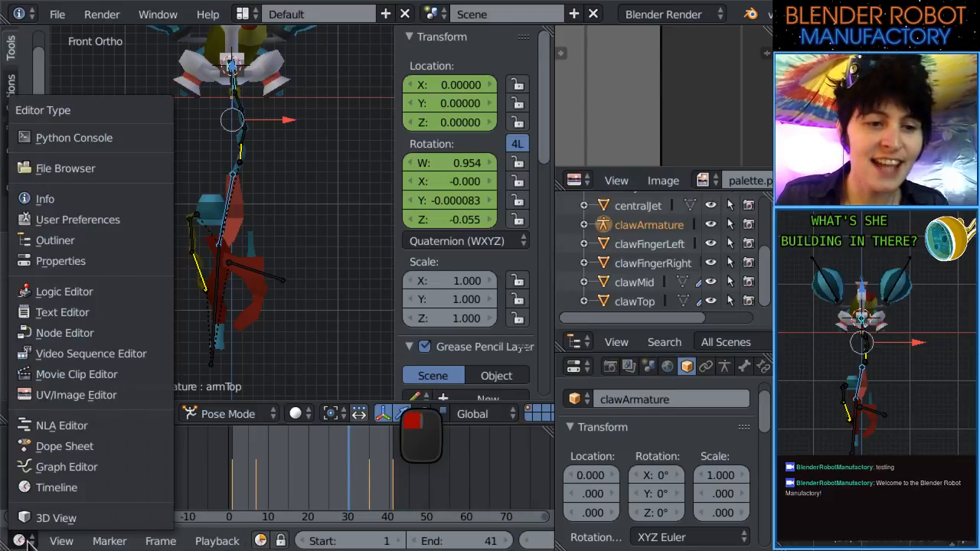
click(65, 444)
scroll(84, 501, up, 2)
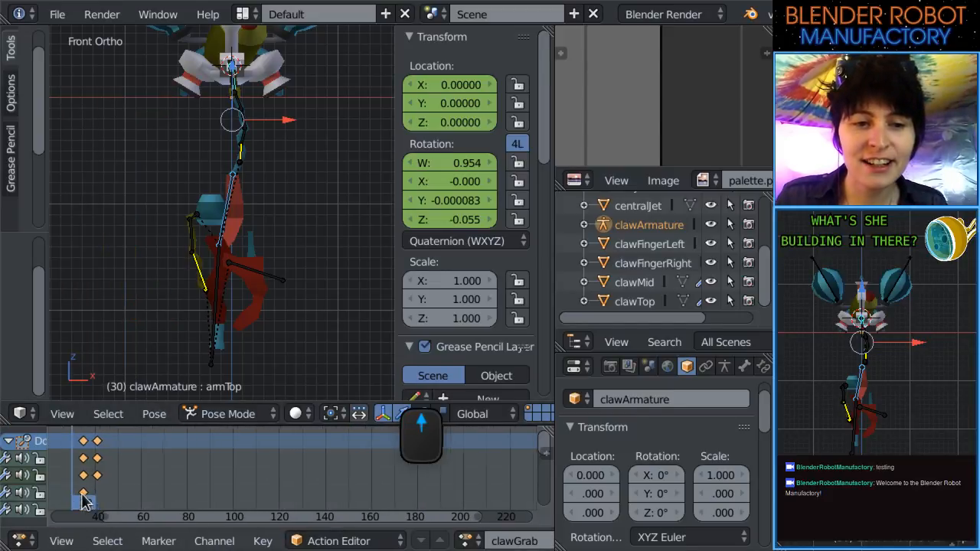
middle_drag(160, 486, 360, 481)
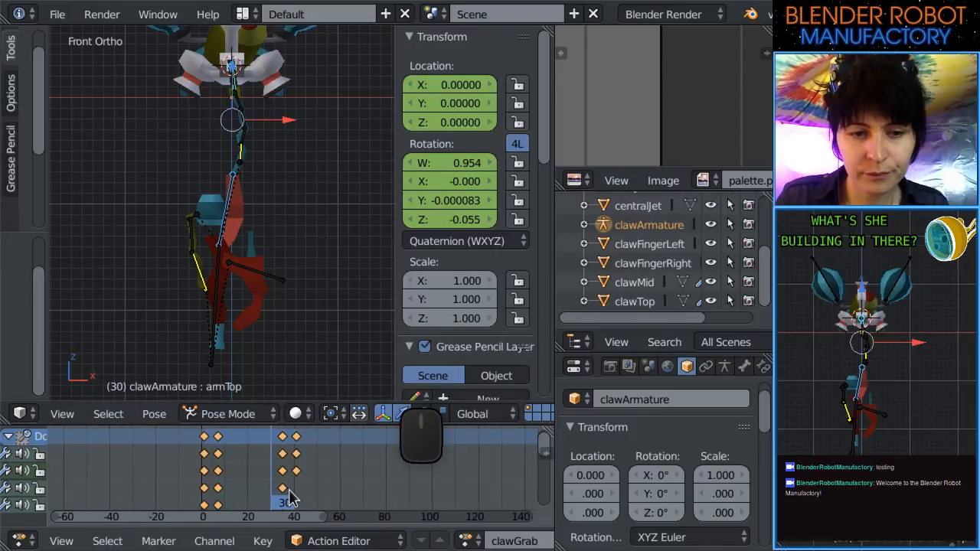
key(s)
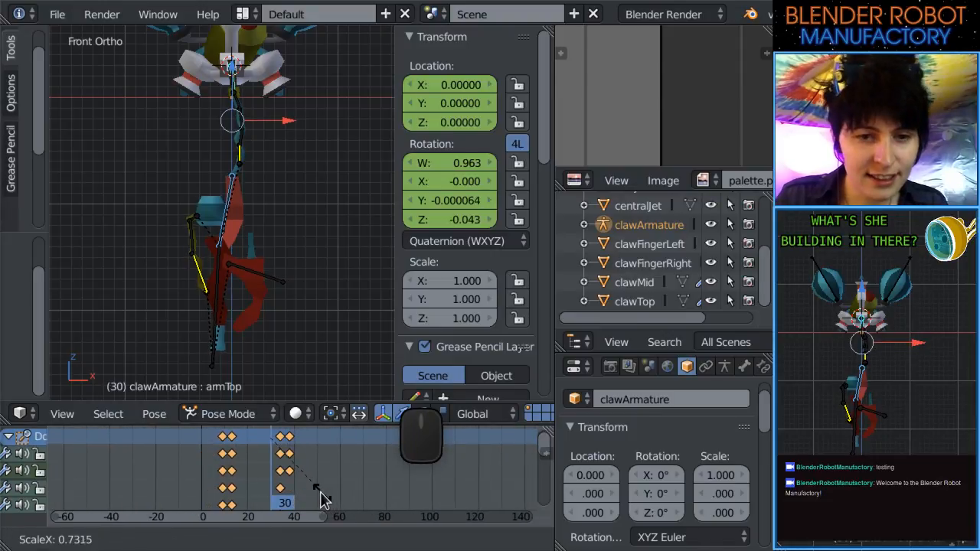
click(303, 498)
Shift all the compressed clawGrab keyframes earlier so the first one sits on frame 1.
key(g)
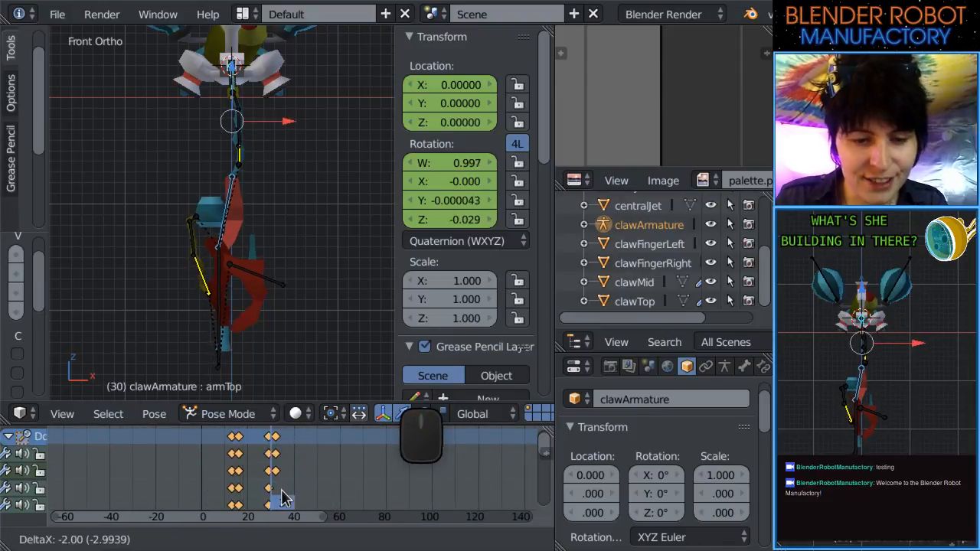
click(262, 489)
scroll(173, 500, up, 12)
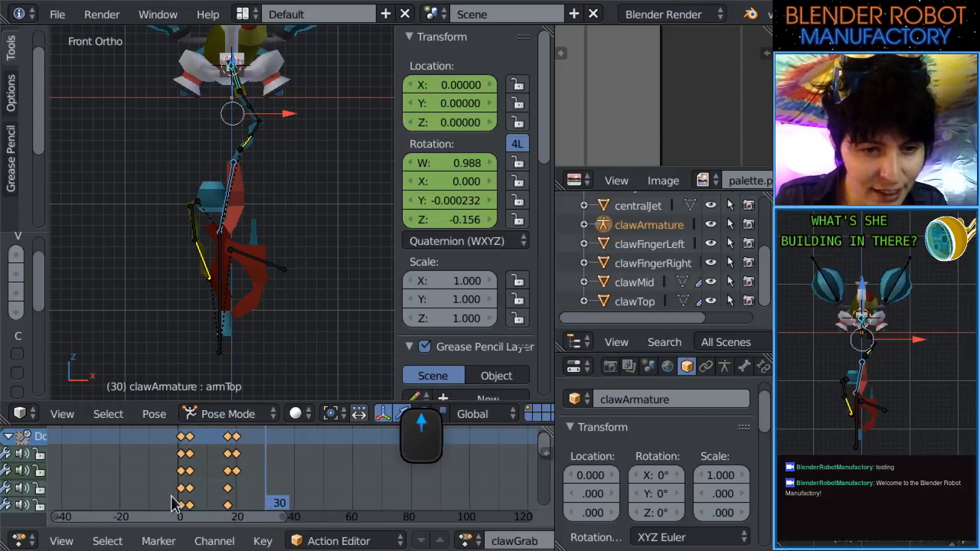
middle_drag(173, 478, 388, 471)
scroll(321, 488, up, 20)
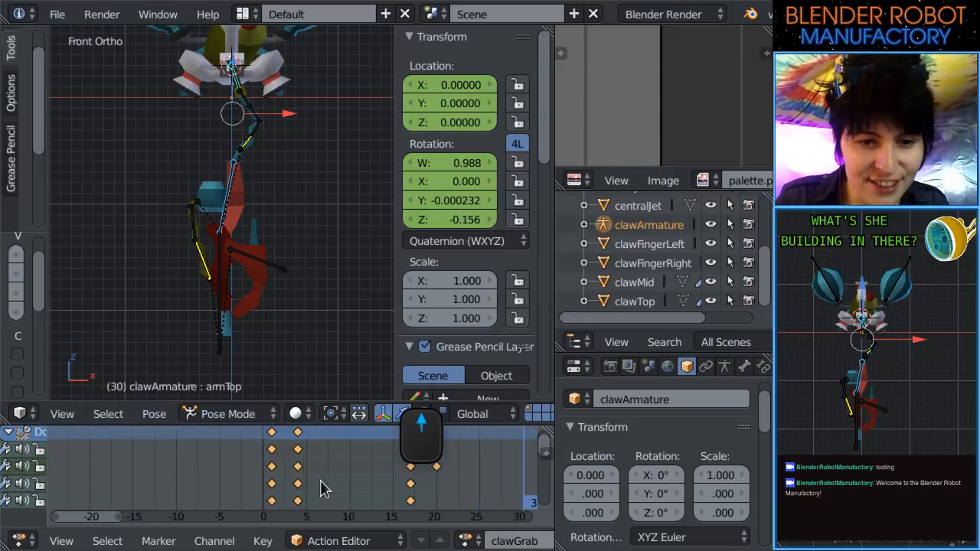
scroll(299, 490, up, 3)
scroll(293, 487, down, 20)
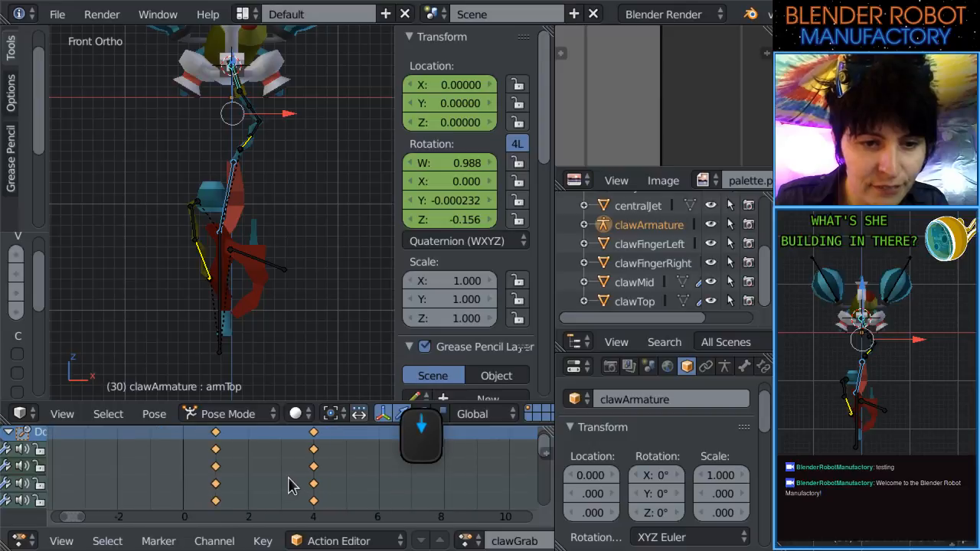
Go to the last keyframe at frame 20, return to the Timeline and set the end frame to 20.
click(375, 488)
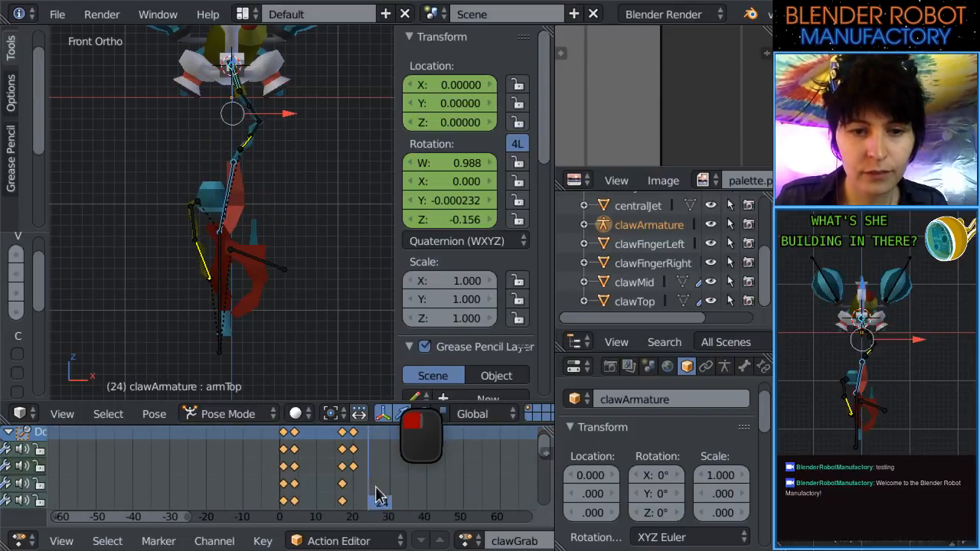
mouse_move(364, 494)
mouse_down()
mouse_move(346, 494)
mouse_move(354, 494)
mouse_up()
scroll(362, 491, up, 1)
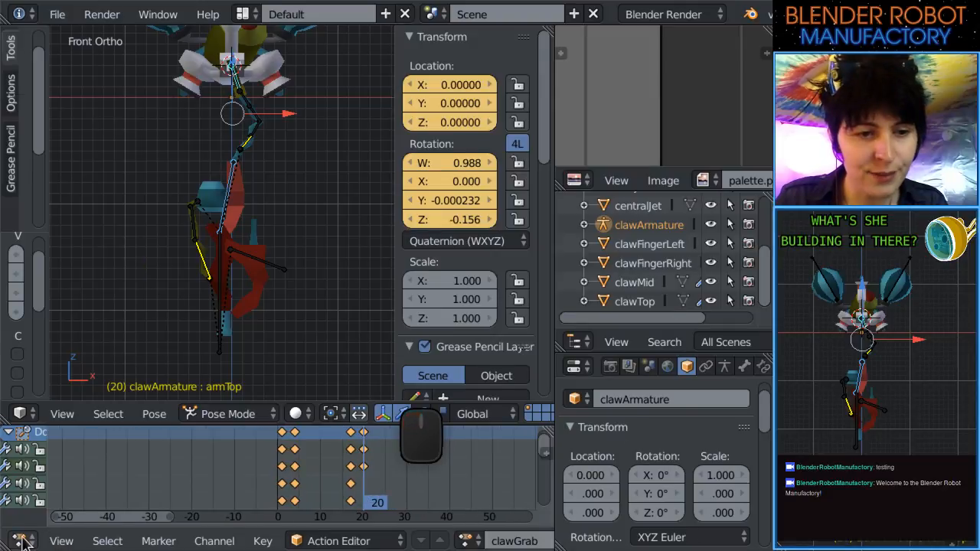
click(21, 542)
click(67, 486)
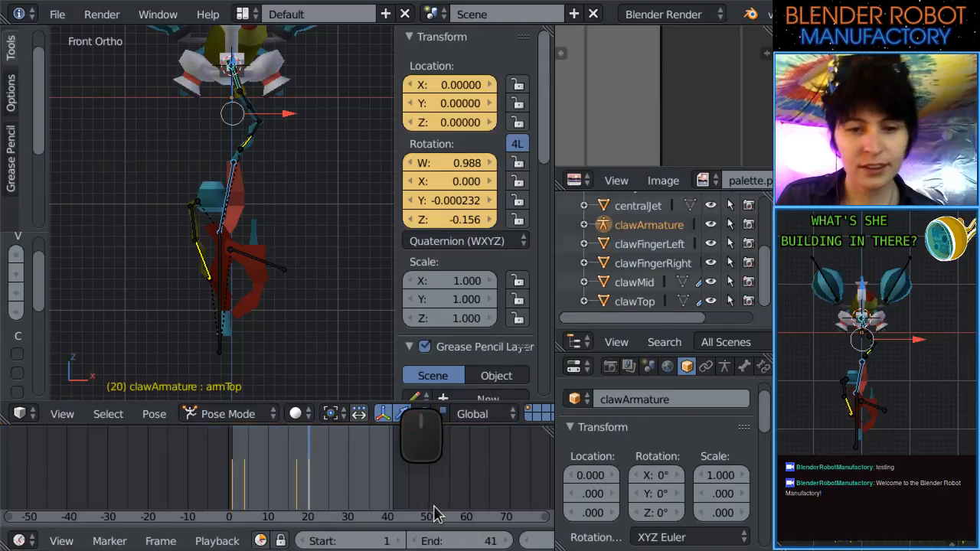
click(470, 543)
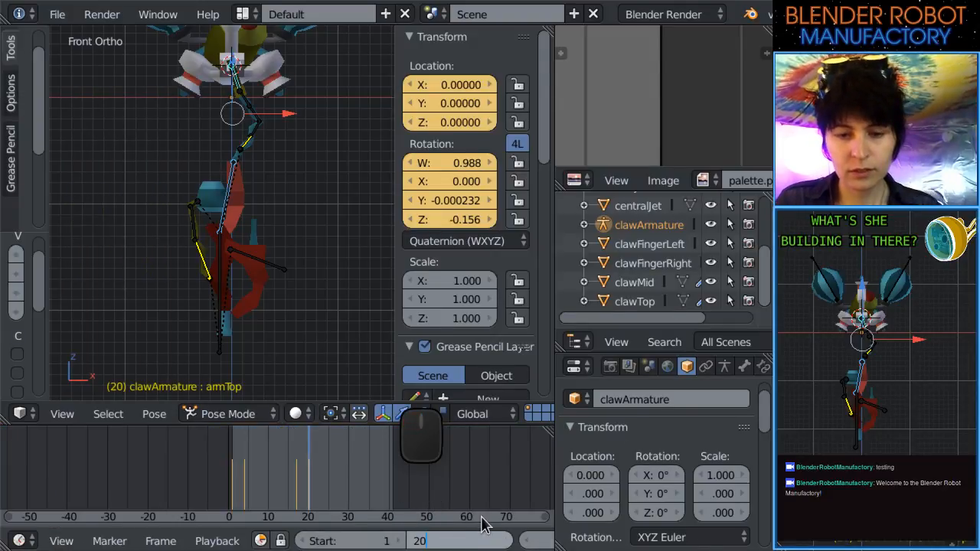
key(Return)
Extend the playback range by setting the end frame to 40.
scroll(420, 484, down, 3)
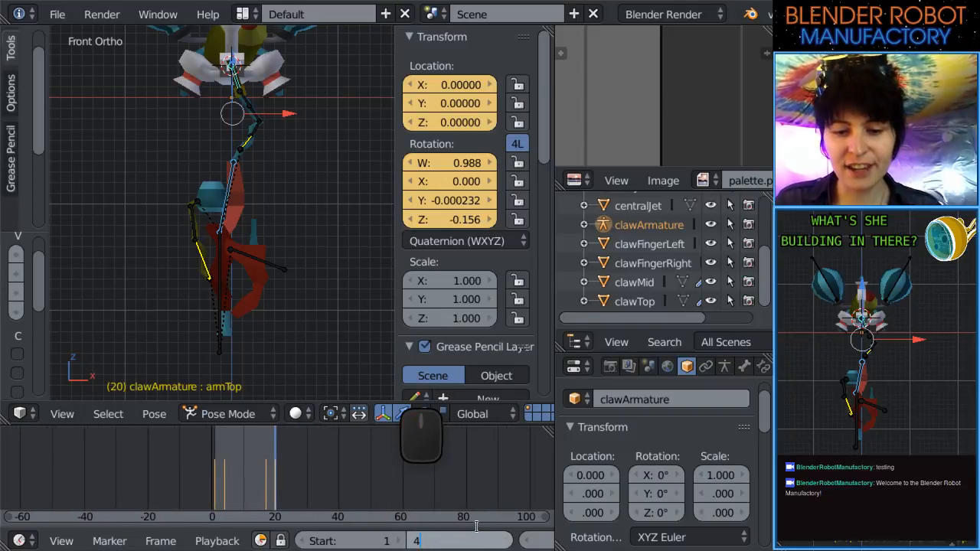
text(0)
key(Return)
scroll(354, 446, down, 2)
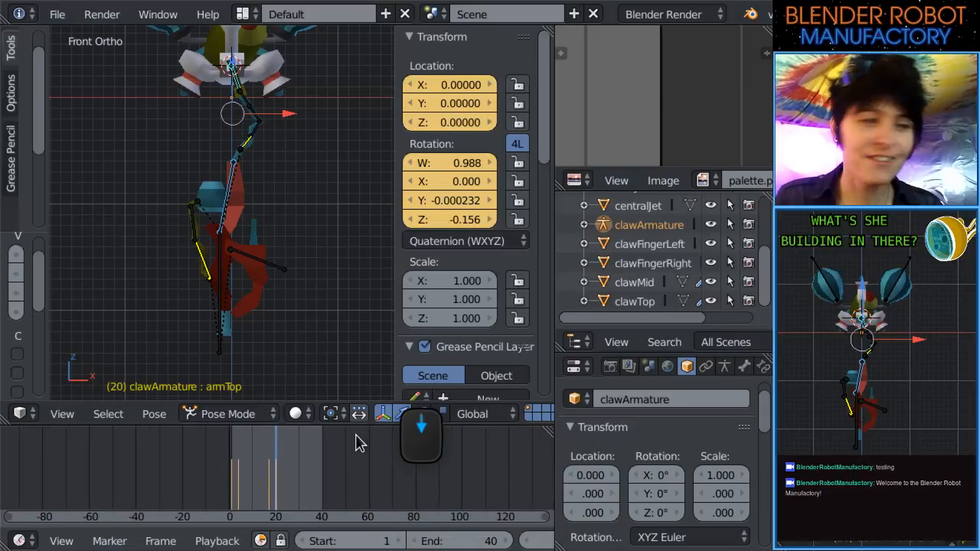
Play the shortened claw animation and examine the arm motion from the side and the front.
scroll(429, 541, down, 6)
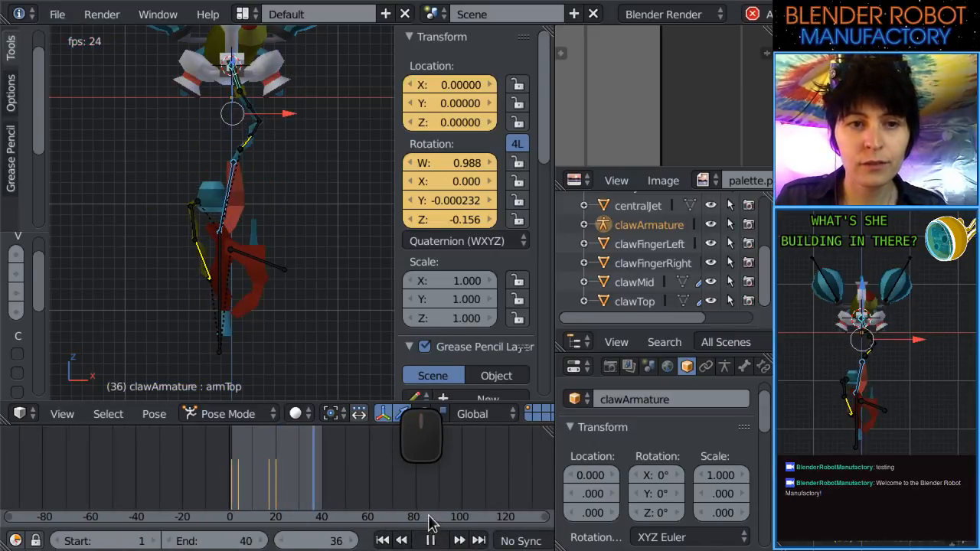
shift+middle_drag(313, 318, 317, 350)
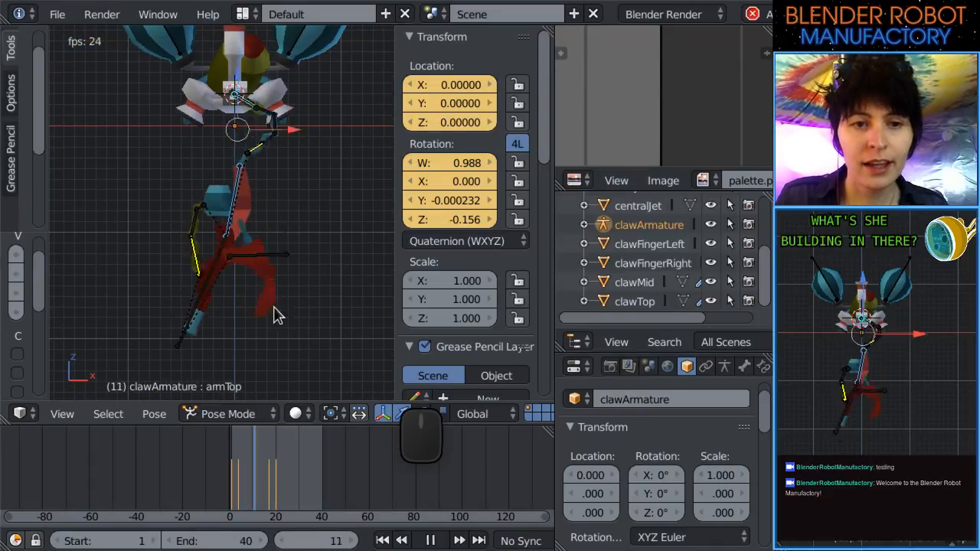
middle_drag(278, 313, 366, 316)
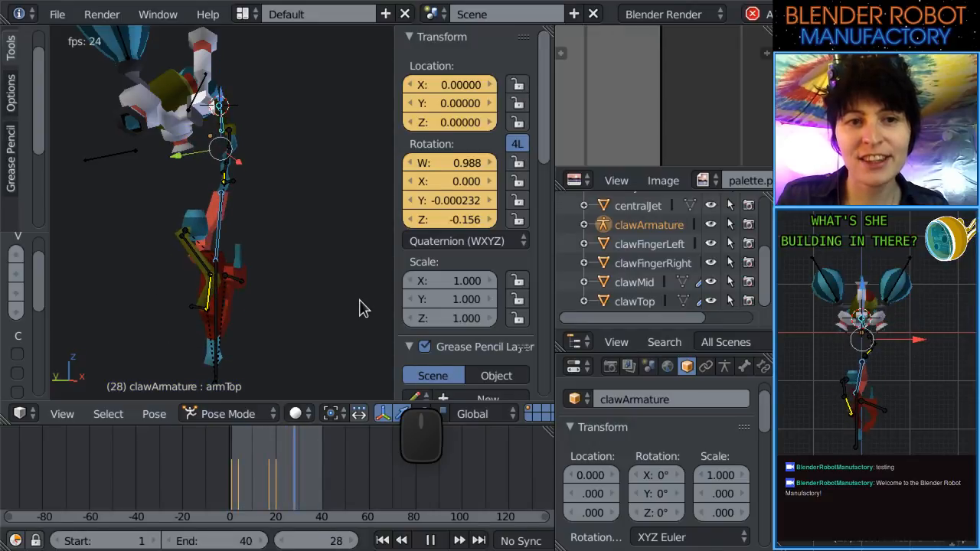
middle_drag(305, 222, 269, 219)
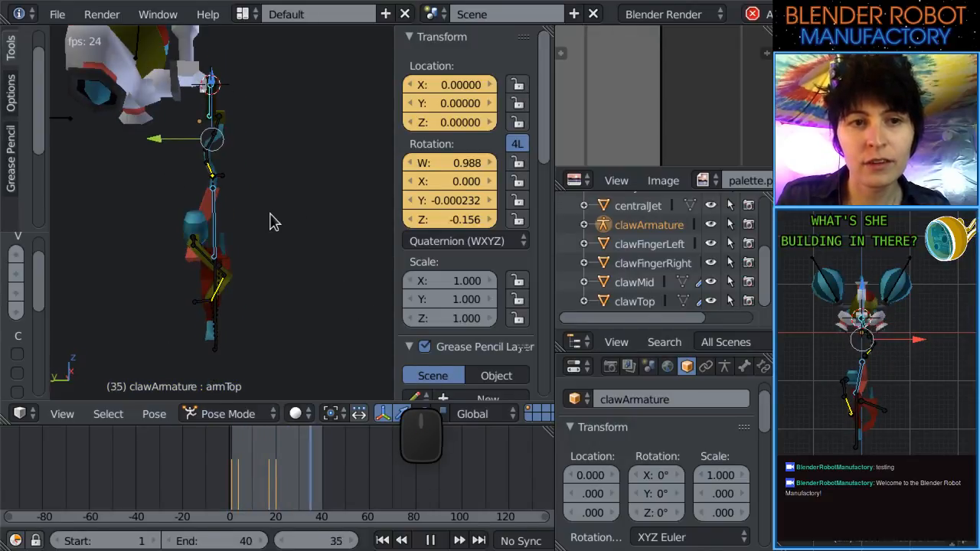
key(KP_1)
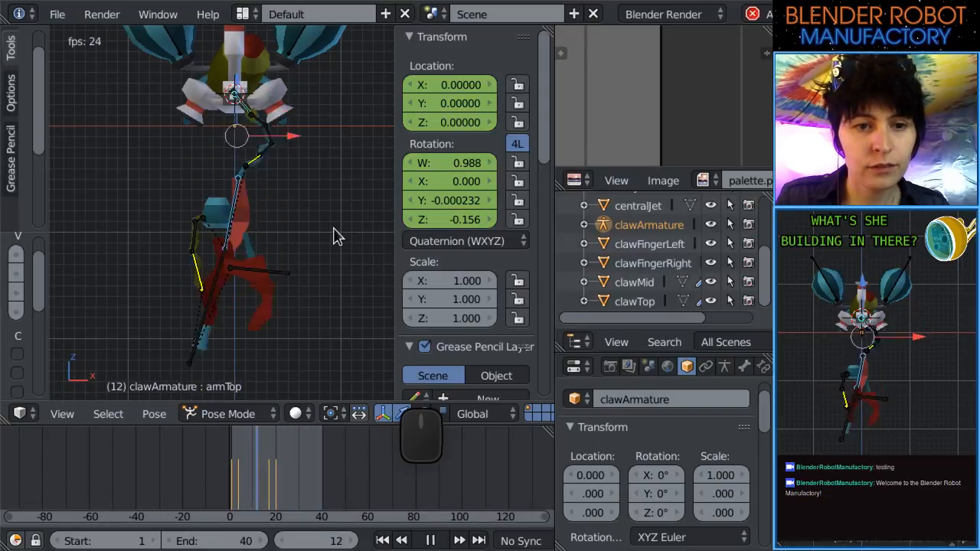
click(419, 541)
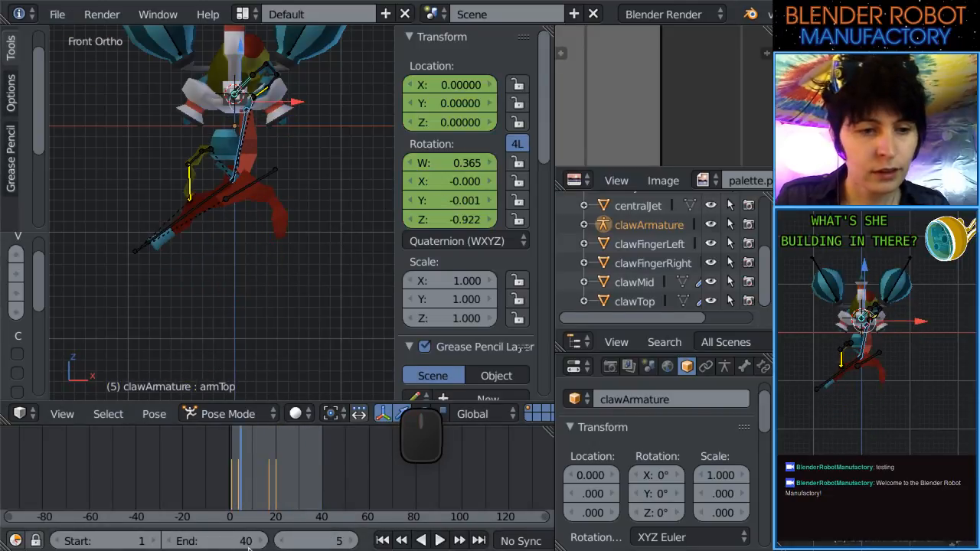
Return to the Dope Sheet and scale the clawGrab keyframes to about 70 percent of their time span.
scroll(115, 541, up, 5)
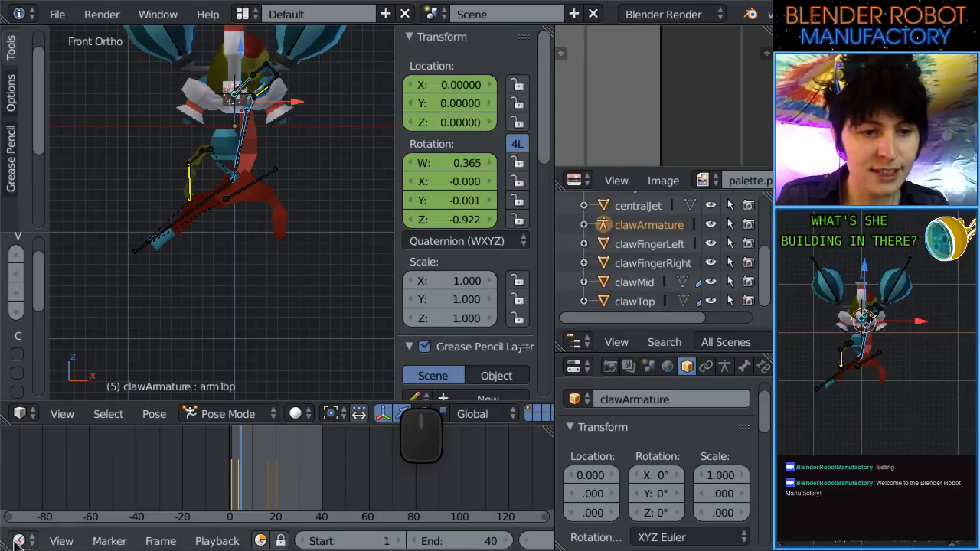
click(18, 541)
click(54, 446)
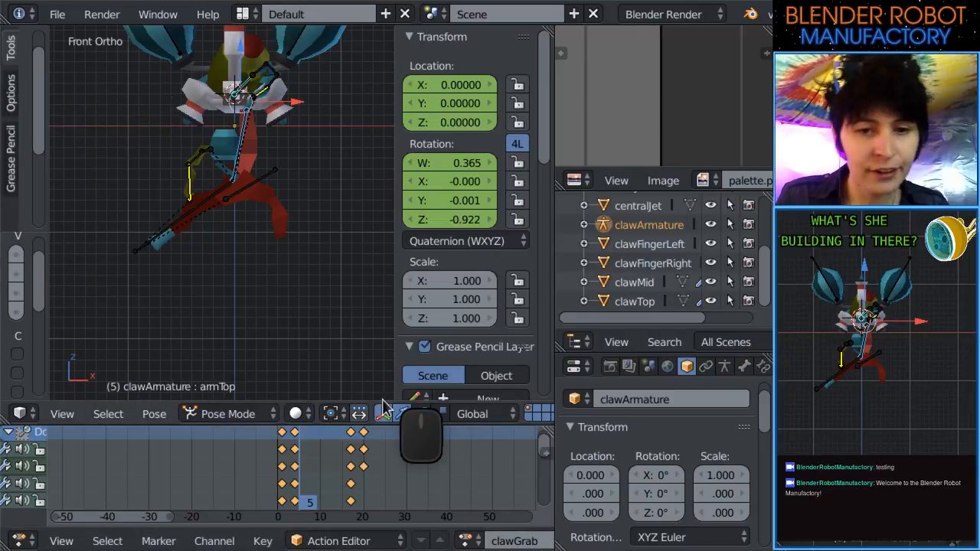
key(s)
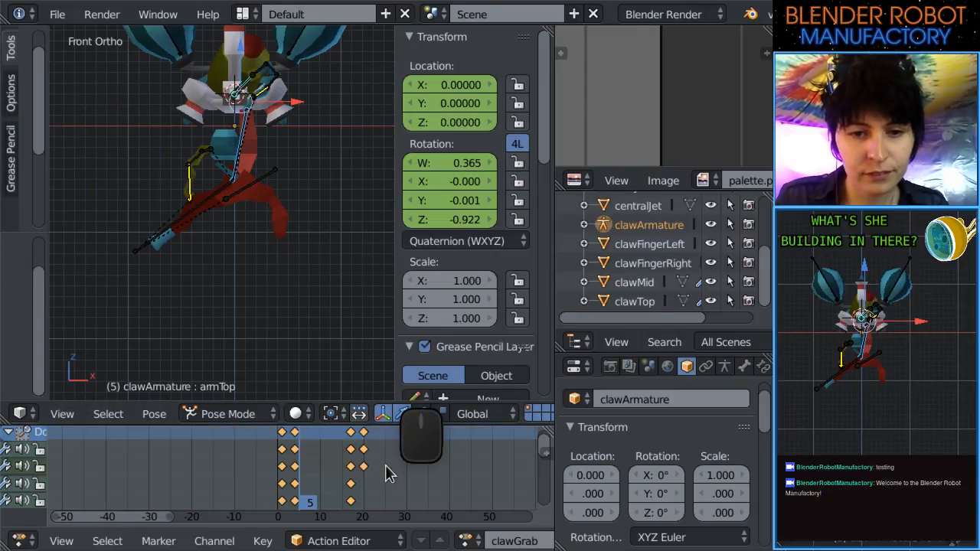
click(368, 477)
scroll(322, 482, up, 8)
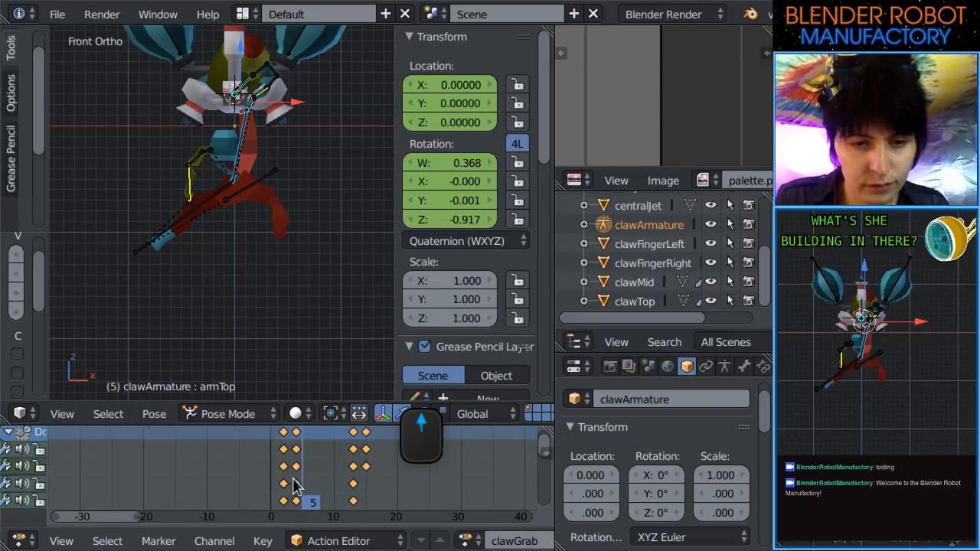
Move the clawGrab keyframes to span frames 1 to 14 and set the current frame to 18.
key(g)
click(267, 482)
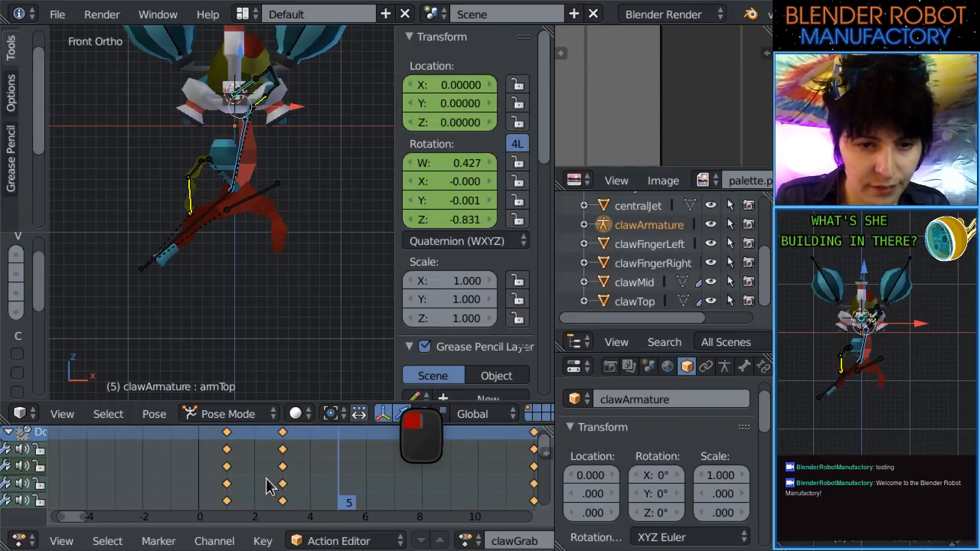
scroll(283, 484, down, 3)
click(442, 476)
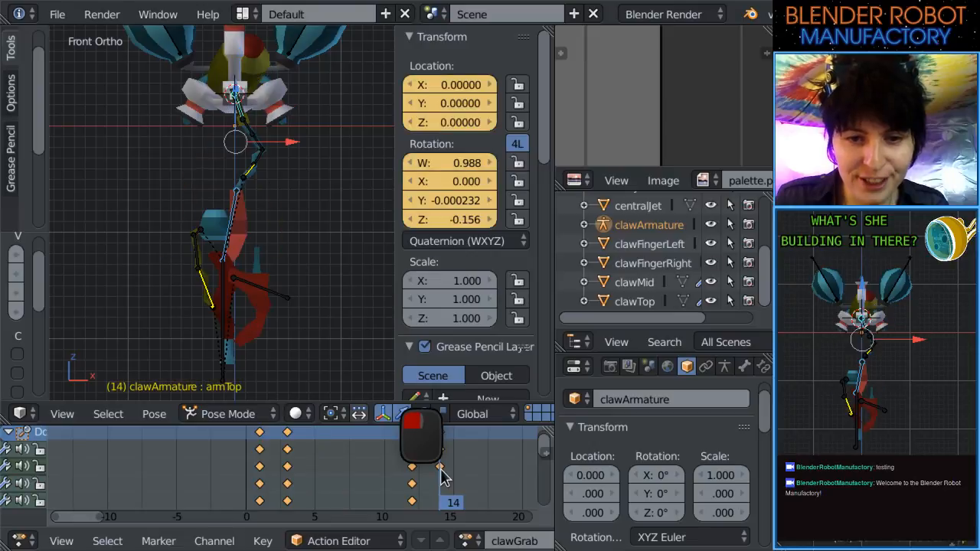
drag(442, 476, 490, 497)
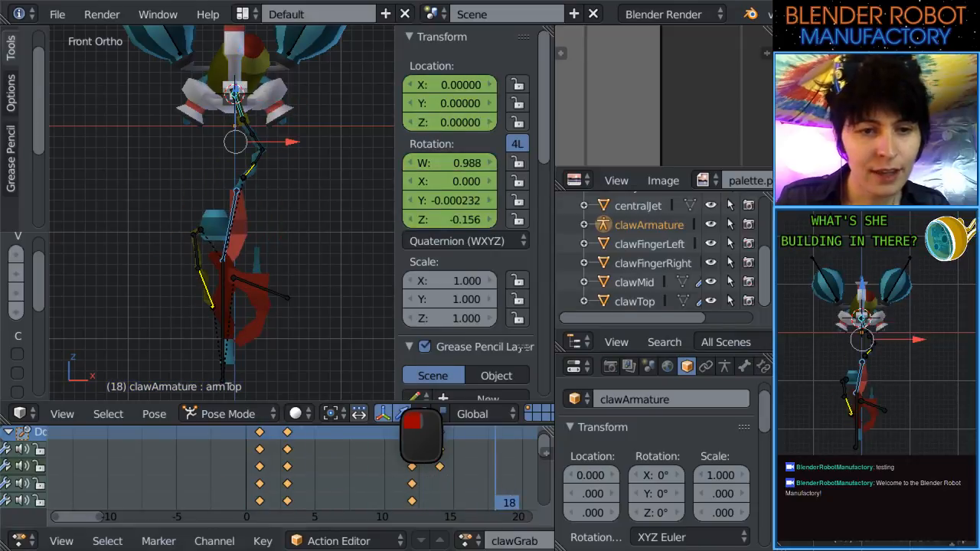
Switch back to the Timeline and set the playback end frame to 30.
click(23, 541)
click(46, 488)
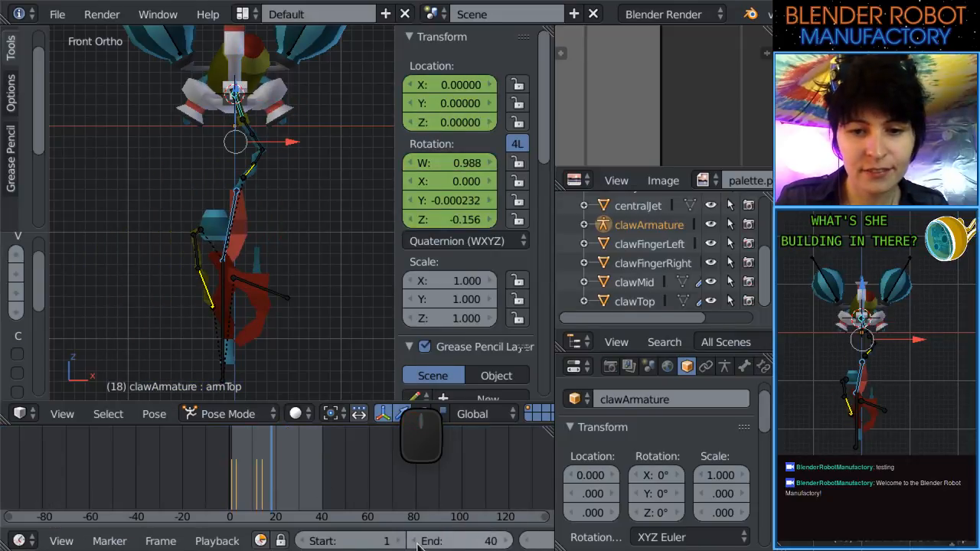
scroll(418, 544, down, 3)
scroll(540, 537, down, 1)
click(323, 540)
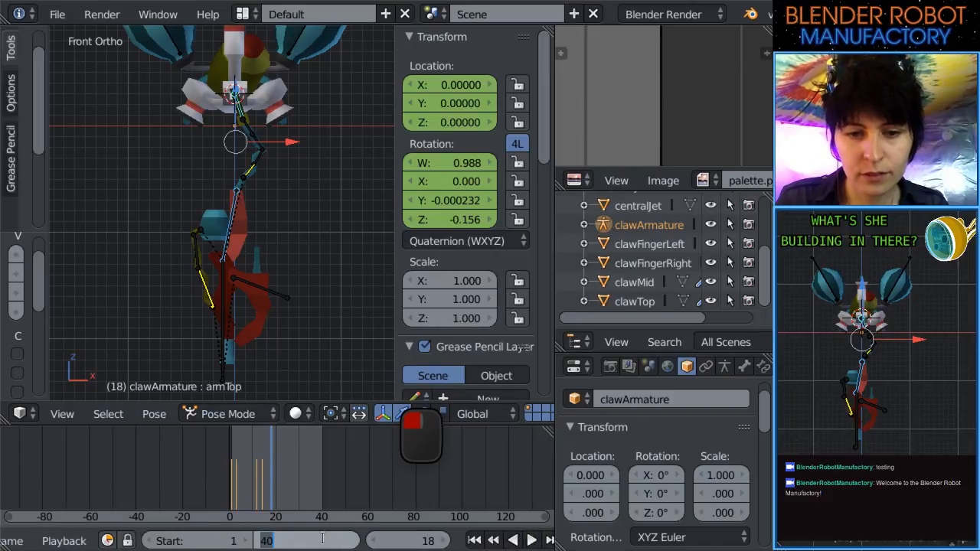
text(30)
key(Return)
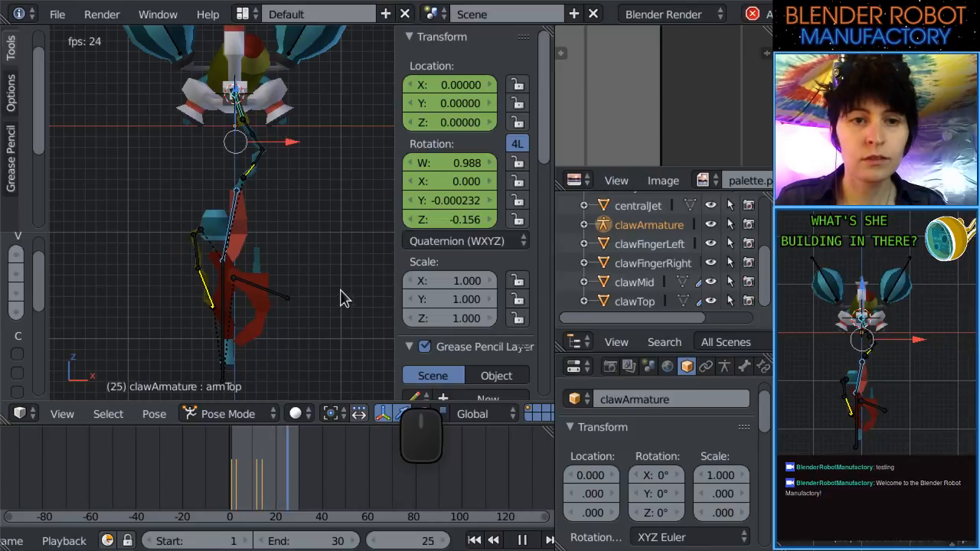
Play the shortened claw animation and examine it from the front with clawArmature hidden.
middle_drag(326, 299, 225, 284)
key(KP_1)
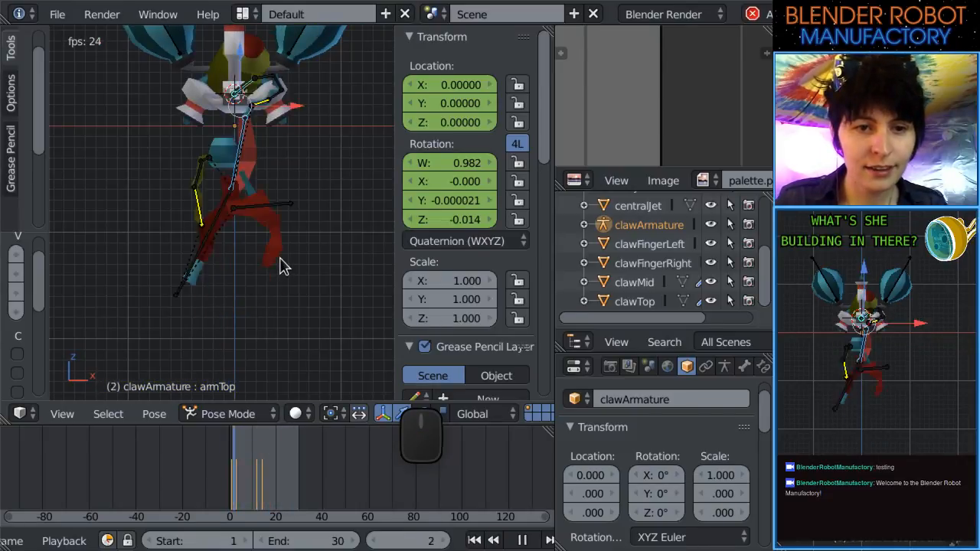
scroll(285, 265, down, 2)
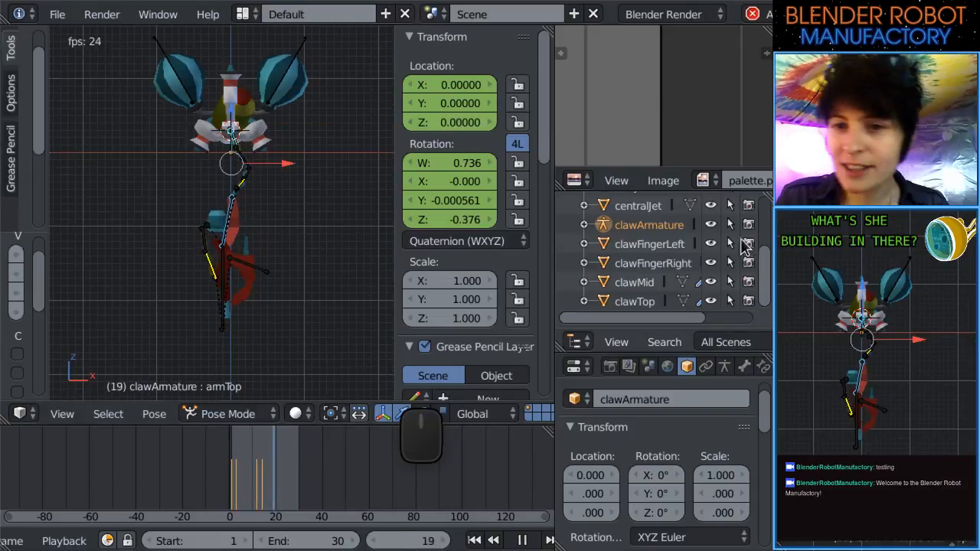
click(713, 224)
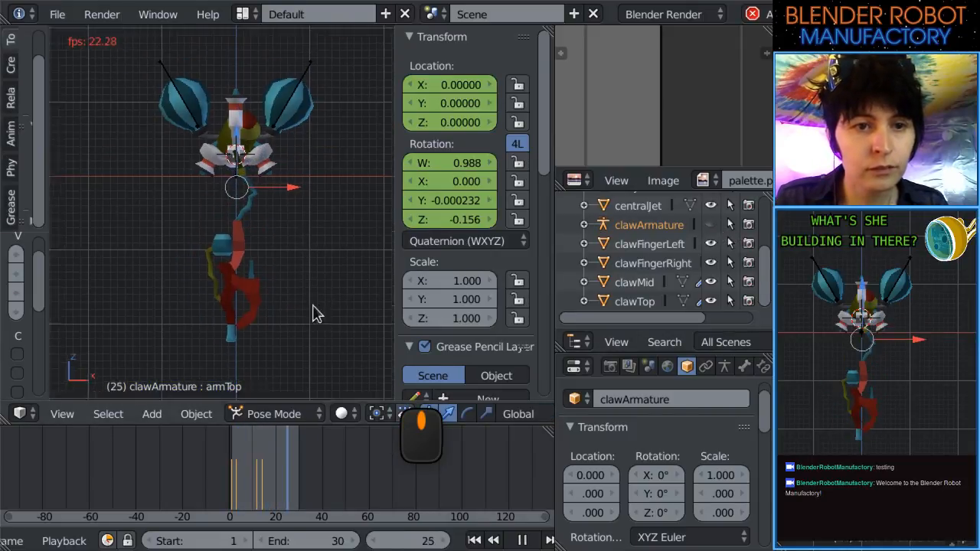
scroll(316, 307, up, 2)
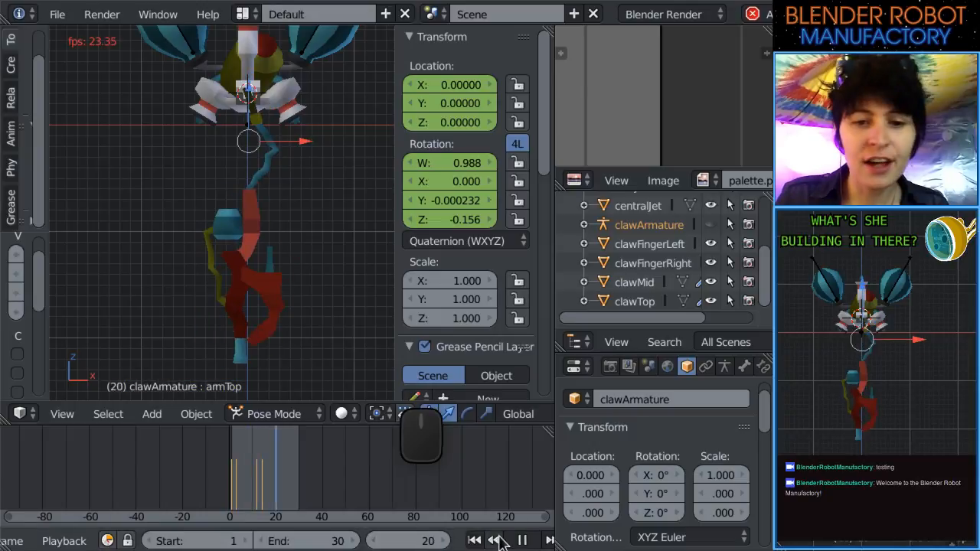
Stop playback, set the current frame to 3 and make clawArmature visible again for posing.
click(522, 541)
drag(233, 496, 238, 496)
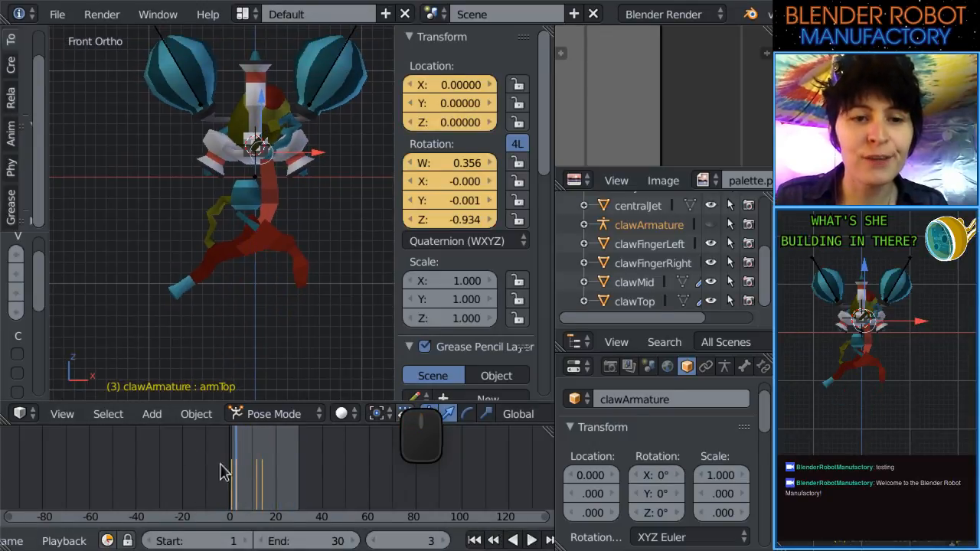
key(alt+a)
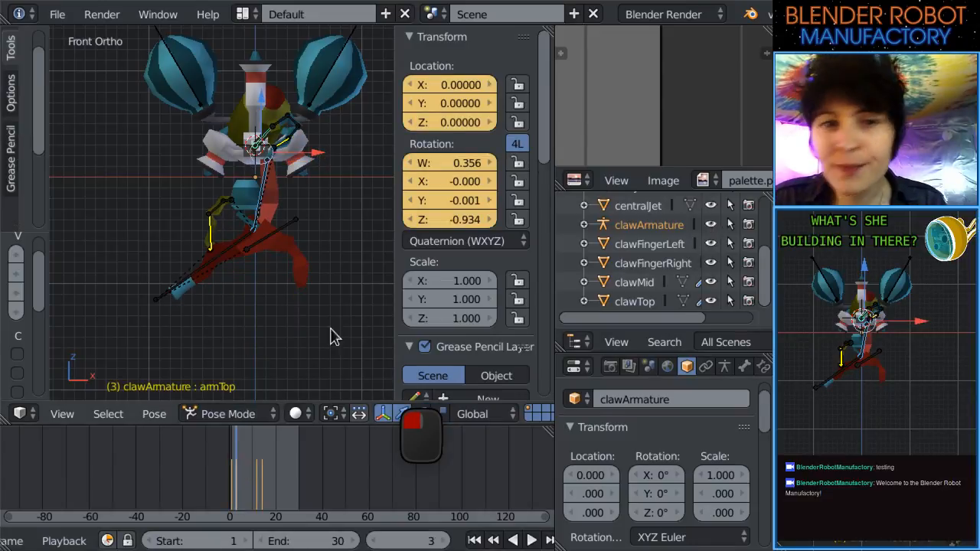
Rotate the arm's base bone upright and move clawMid up and toward positive X, to about Y -1.304, Z -0.219.
scroll(296, 256, up, 3)
right_click(247, 226)
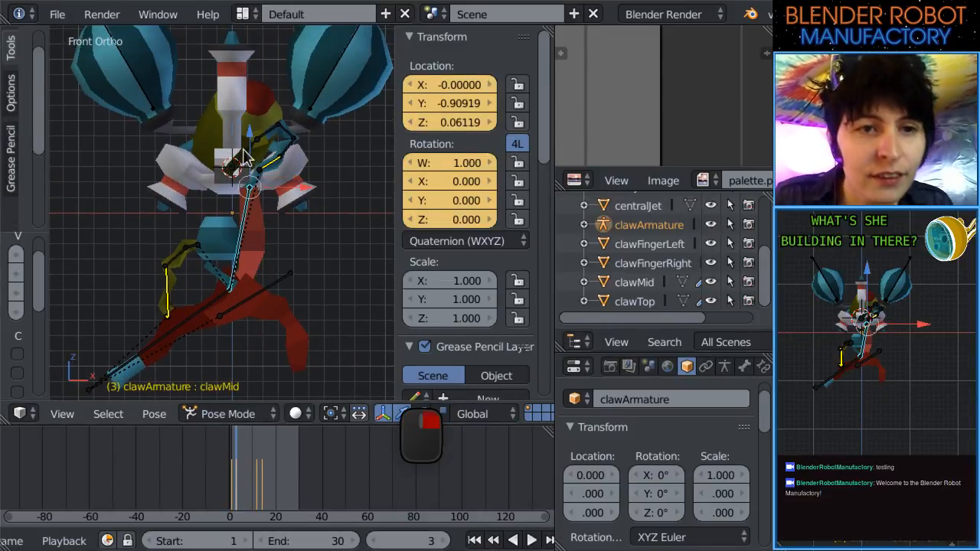
key(r)
right_click(251, 198)
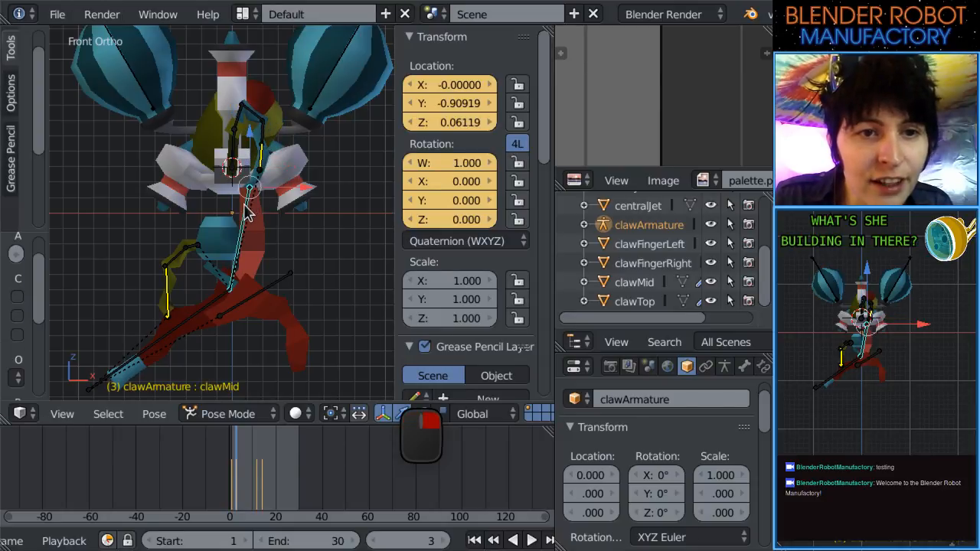
key(g)
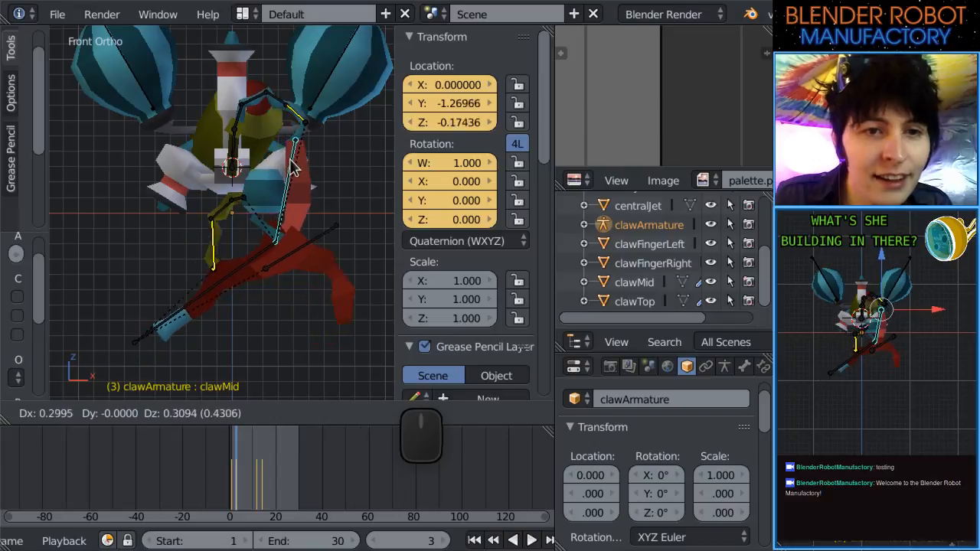
click(299, 164)
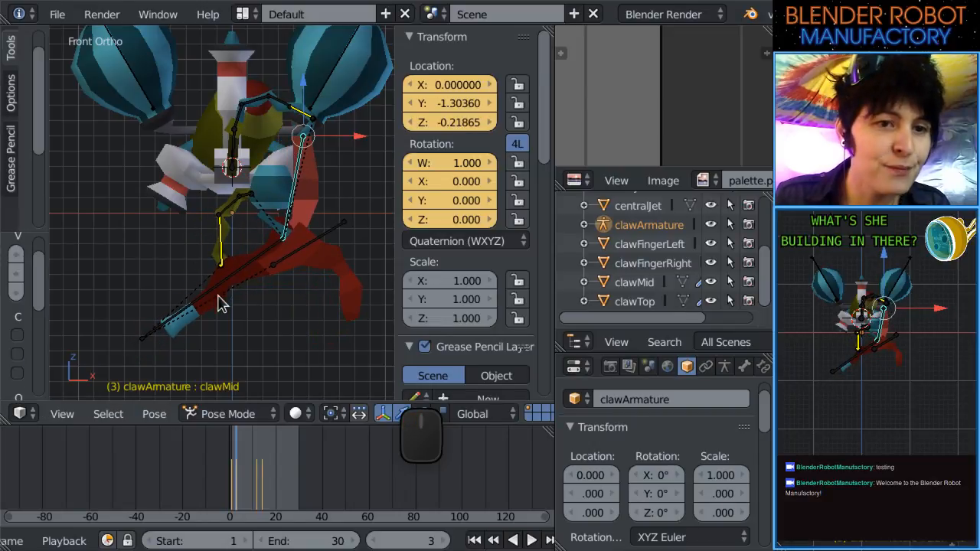
Rotate the clawLong and clawShort bones to spread the claw wider, and keyframe all bones at frame 3.
right_click(237, 282)
key(r)
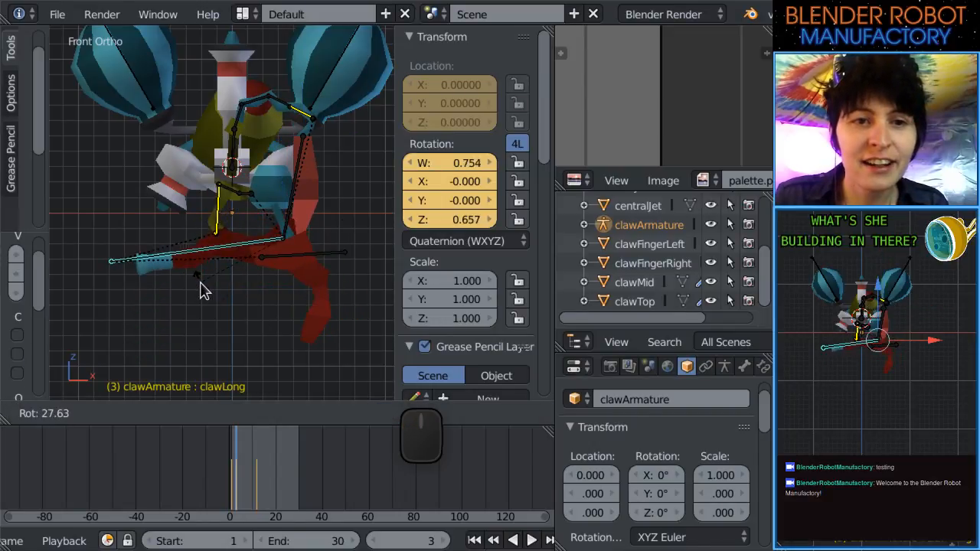
click(205, 299)
right_click(339, 251)
key(r)
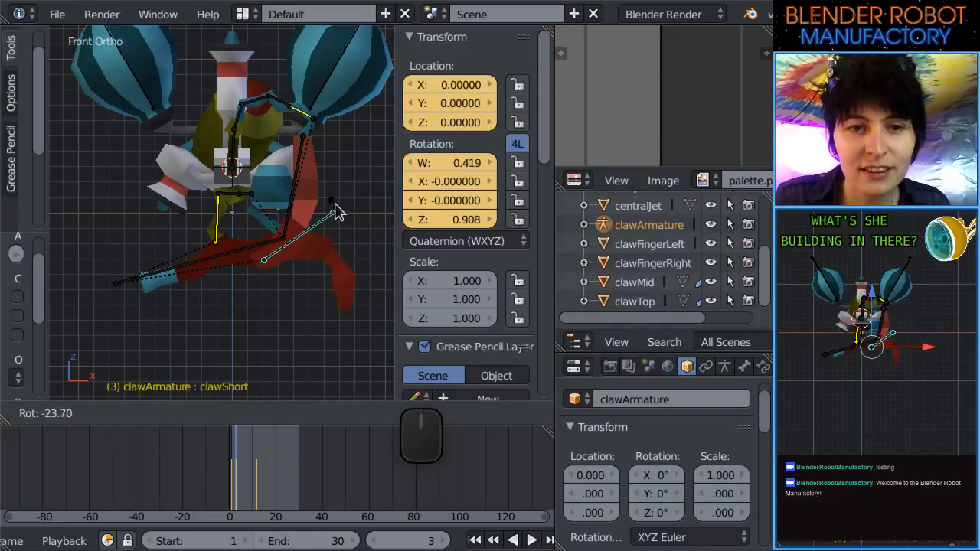
click(333, 205)
key(a)
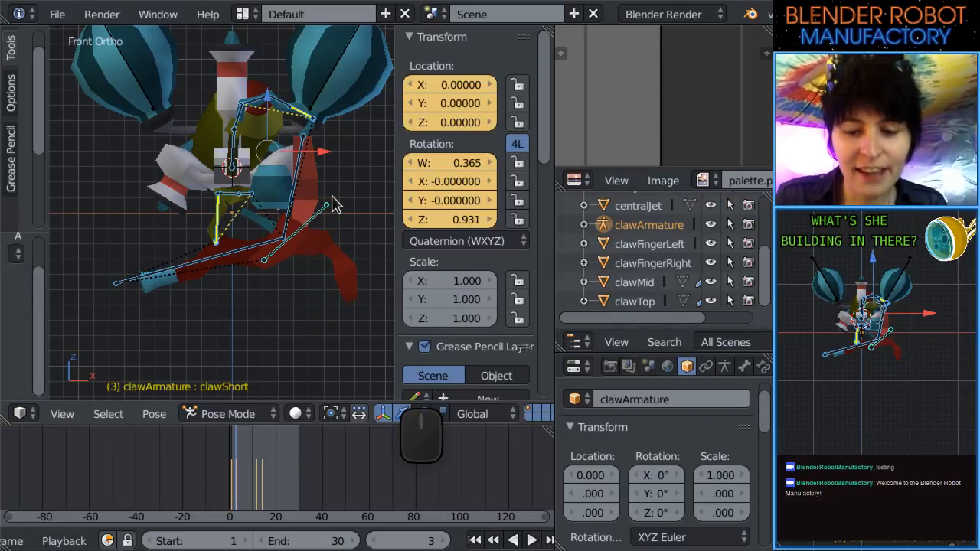
Scrub through the clawGrab keyframes and play the animation to check the revised frame 3 pose.
key(alt+a)
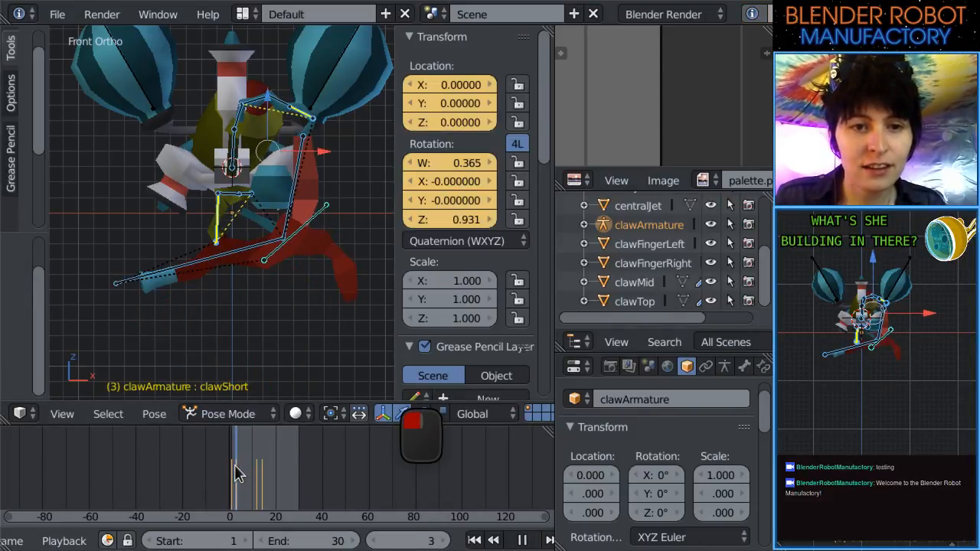
scroll(222, 475, up, 4)
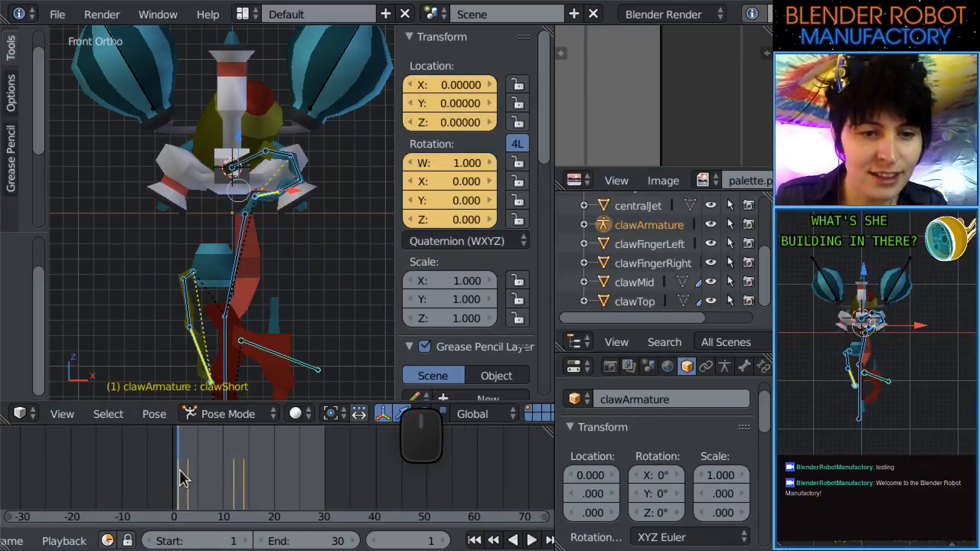
drag(191, 478, 251, 485)
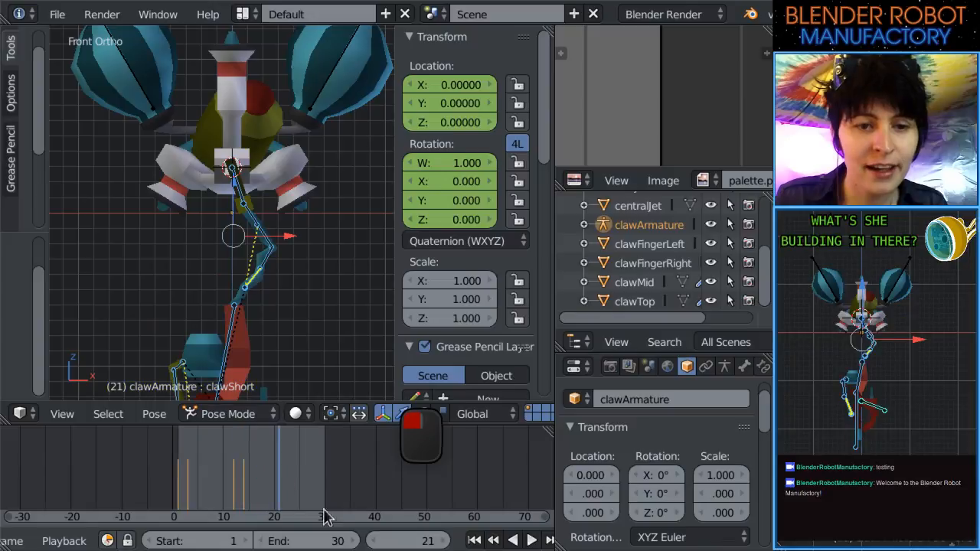
click(532, 542)
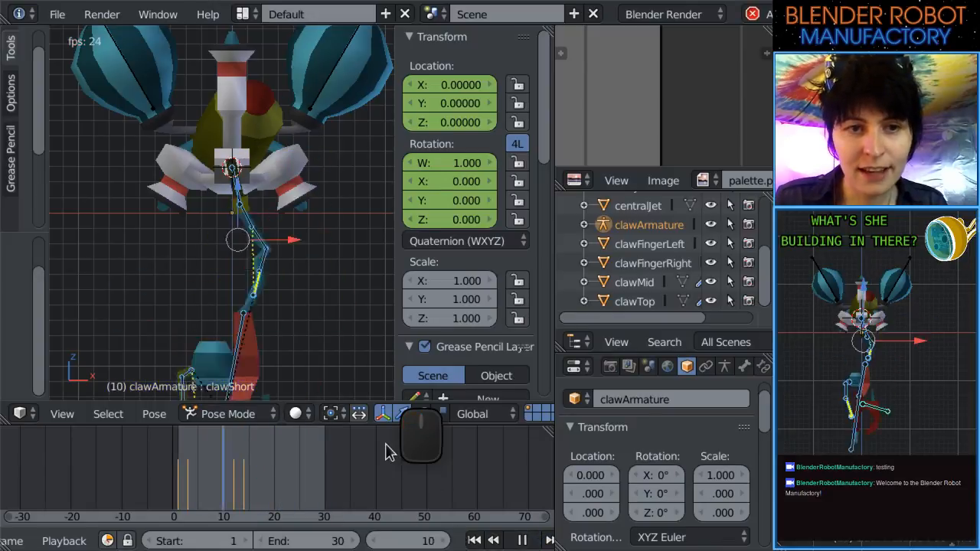
scroll(317, 324, down, 3)
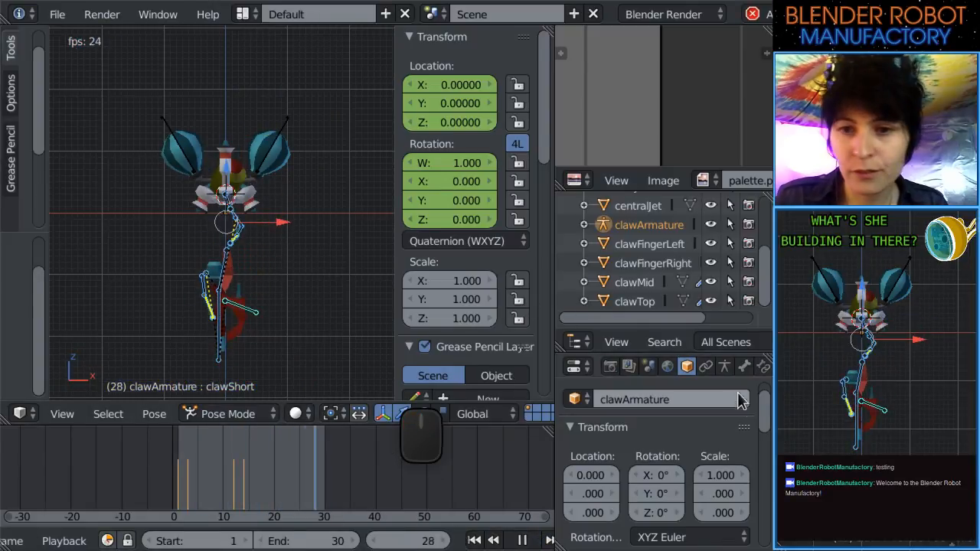
Hide clawArmature, examine the looping claw motion on the bare mesh, and stop playback.
click(711, 224)
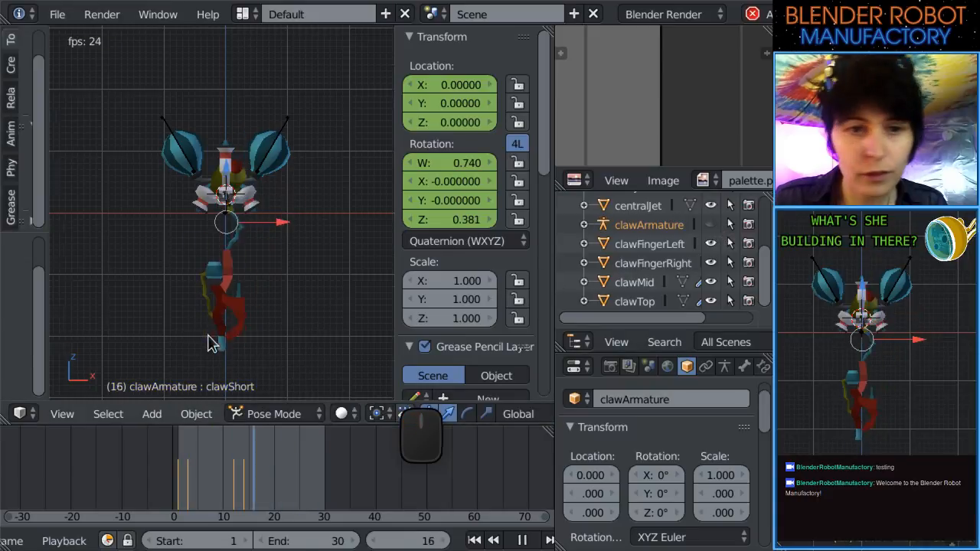
scroll(258, 333, up, 3)
shift+middle_drag(265, 331, 284, 252)
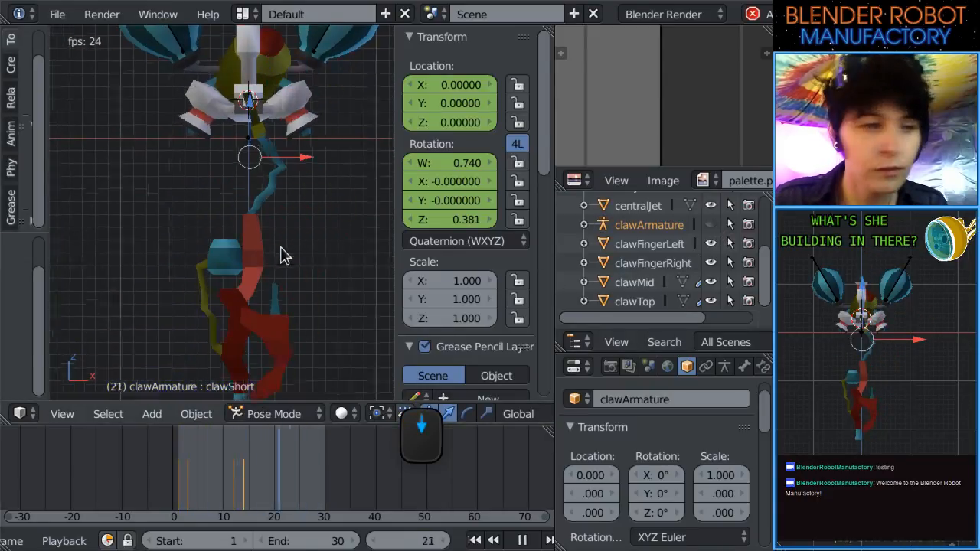
scroll(283, 264, down, 3)
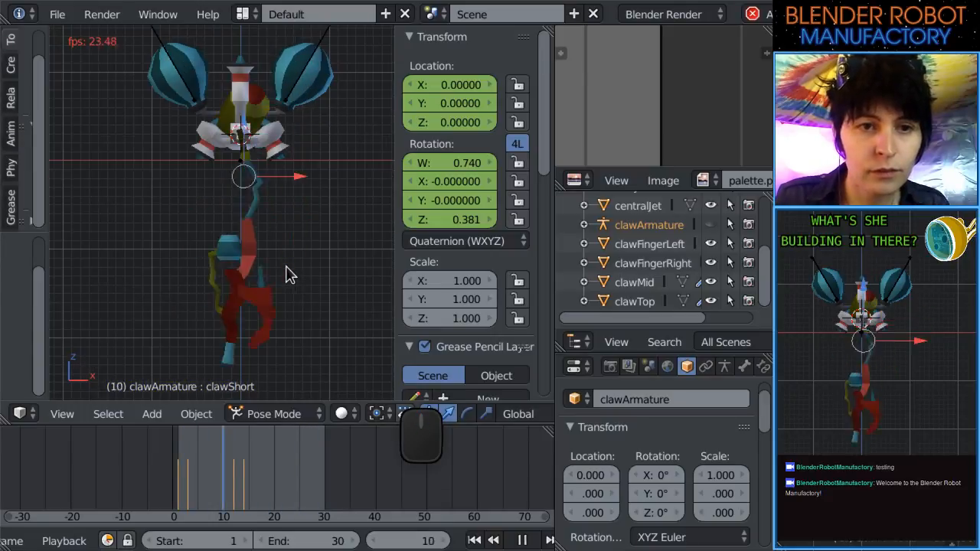
scroll(273, 256, up, 2)
scroll(273, 286, up, 2)
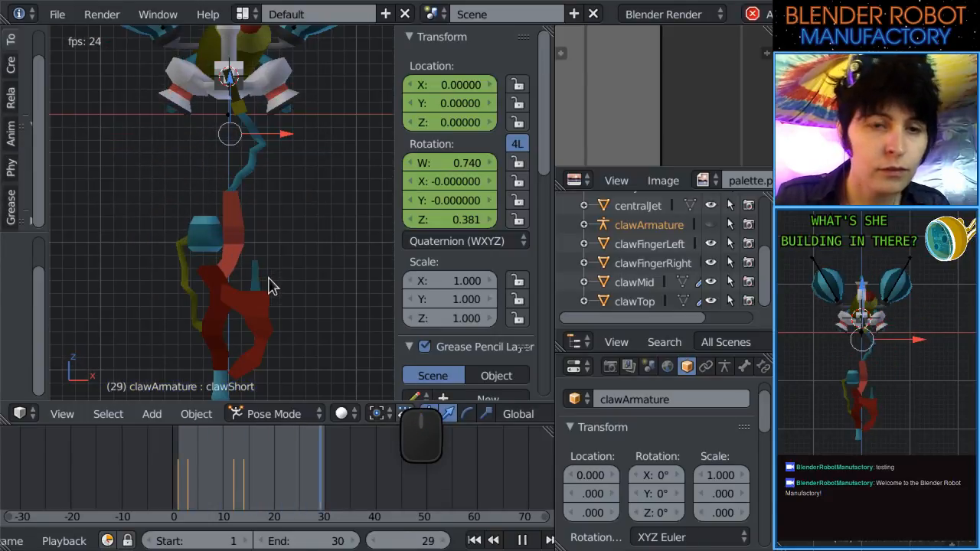
click(516, 541)
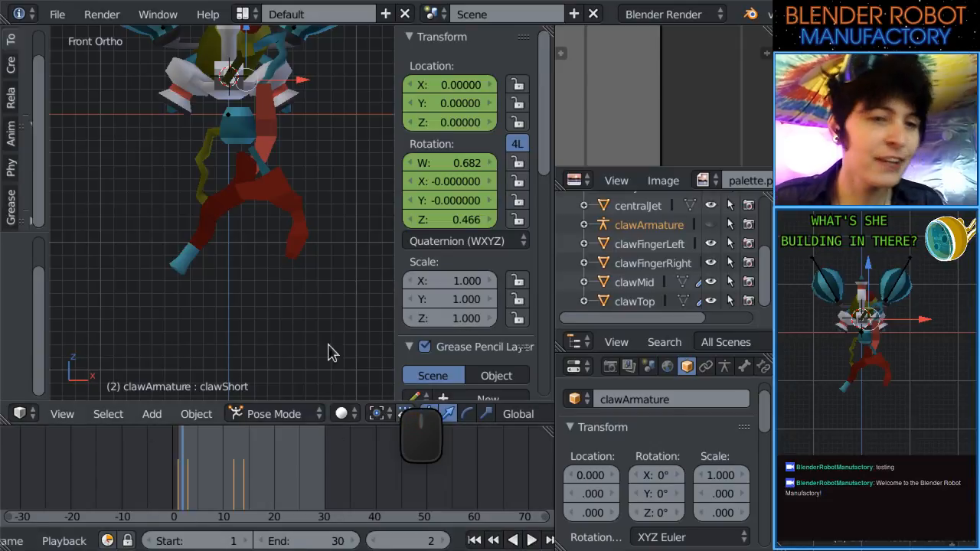
Try a playback start frame of -20 and restore the start frame to 1.
scroll(183, 542, up, 5)
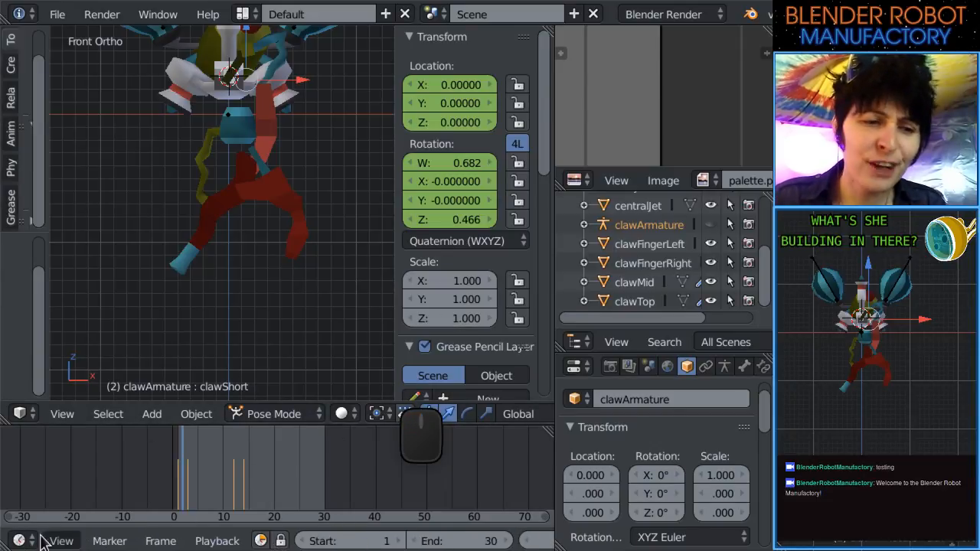
click(19, 541)
click(84, 444)
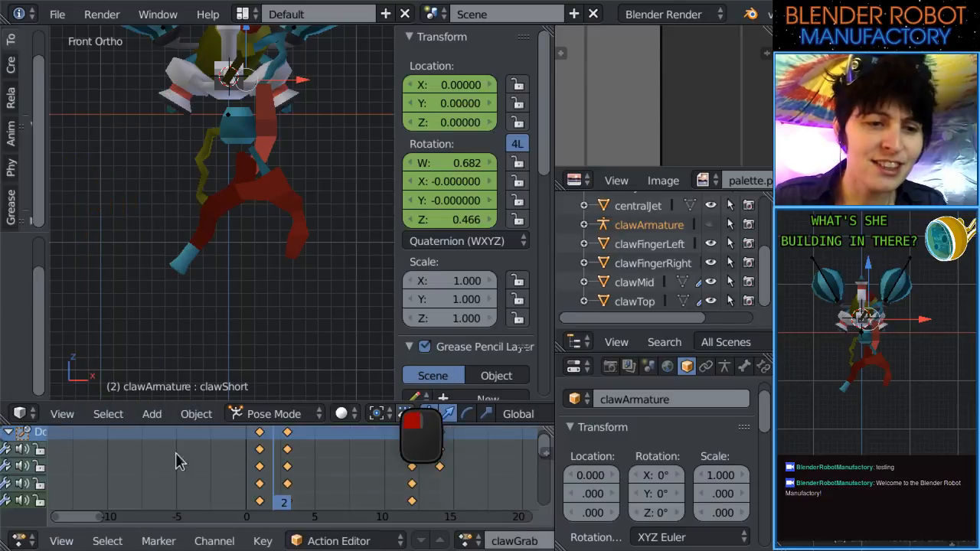
click(20, 540)
click(45, 494)
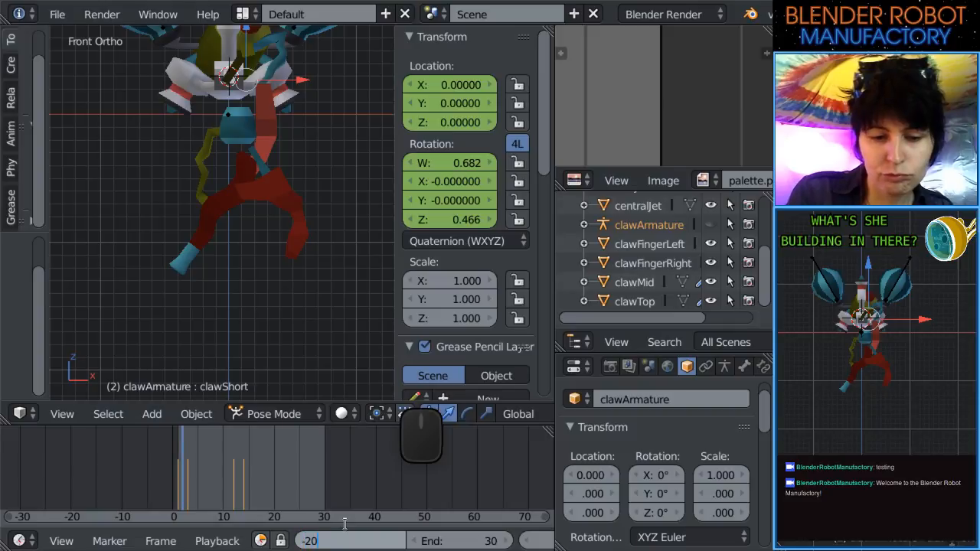
key(Return)
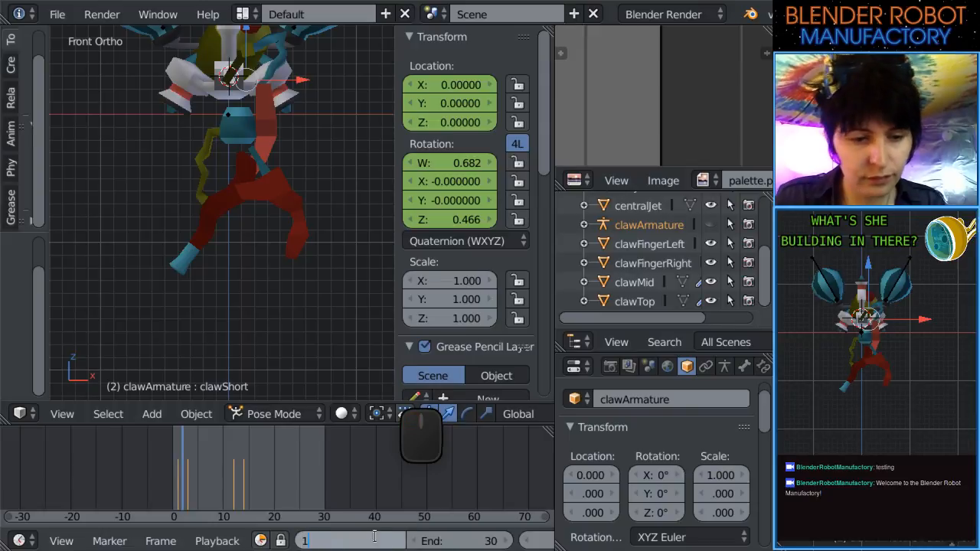
key(Return)
Return to the Dope Sheet and shift all clawGrab keyframes 9 frames later, spanning frames 10 to 23.
click(35, 541)
click(66, 452)
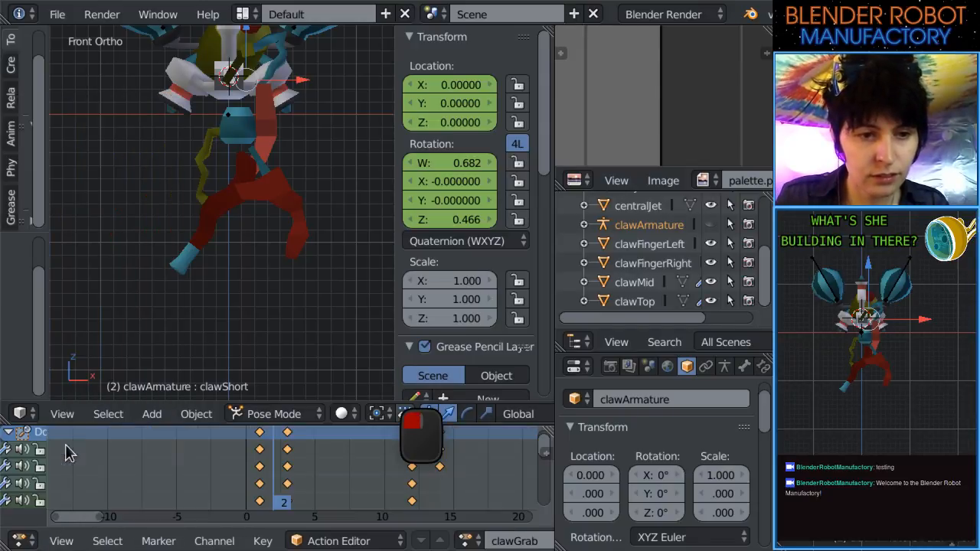
key(g)
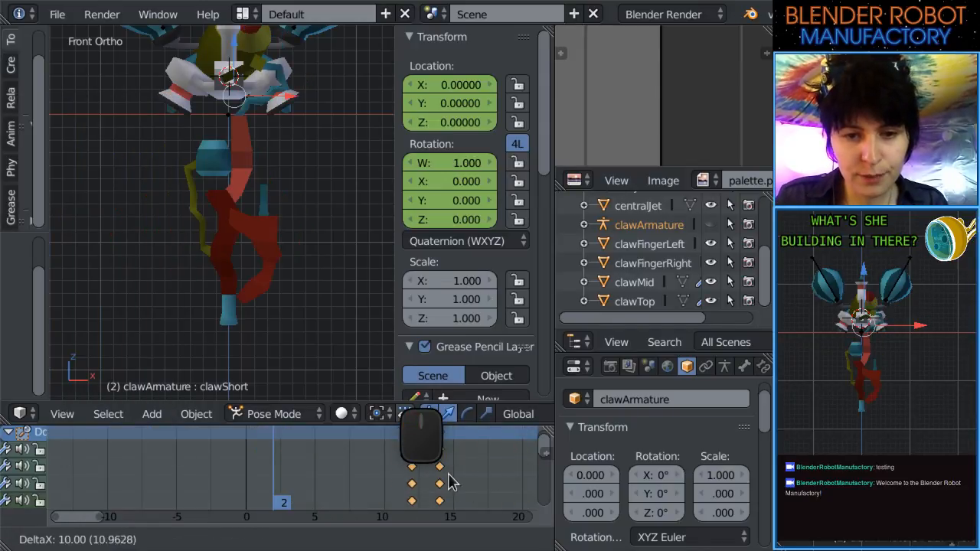
click(439, 481)
scroll(440, 481, down, 3)
scroll(437, 478, down, 2)
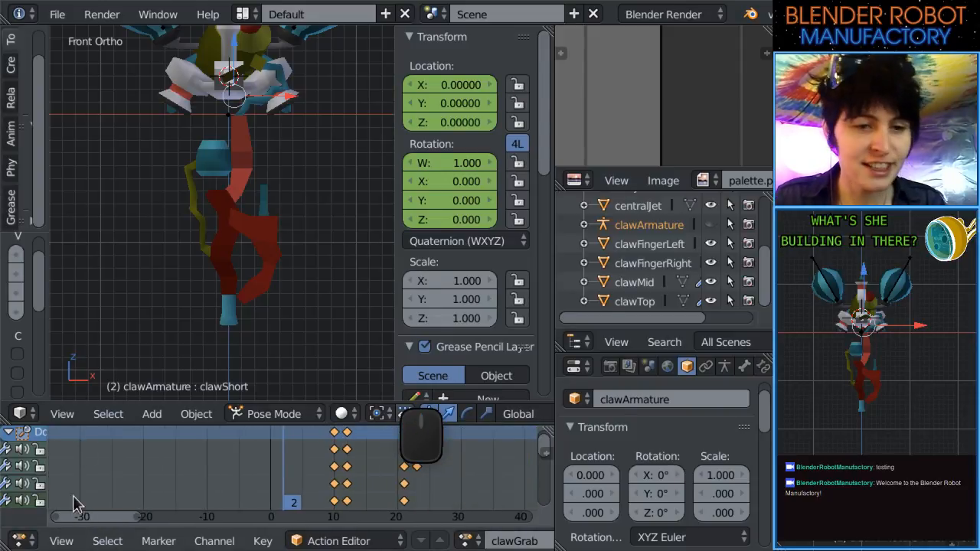
Switch to the Timeline and play the animation to examine the claw motion with its shifted keyframes.
click(20, 542)
click(57, 479)
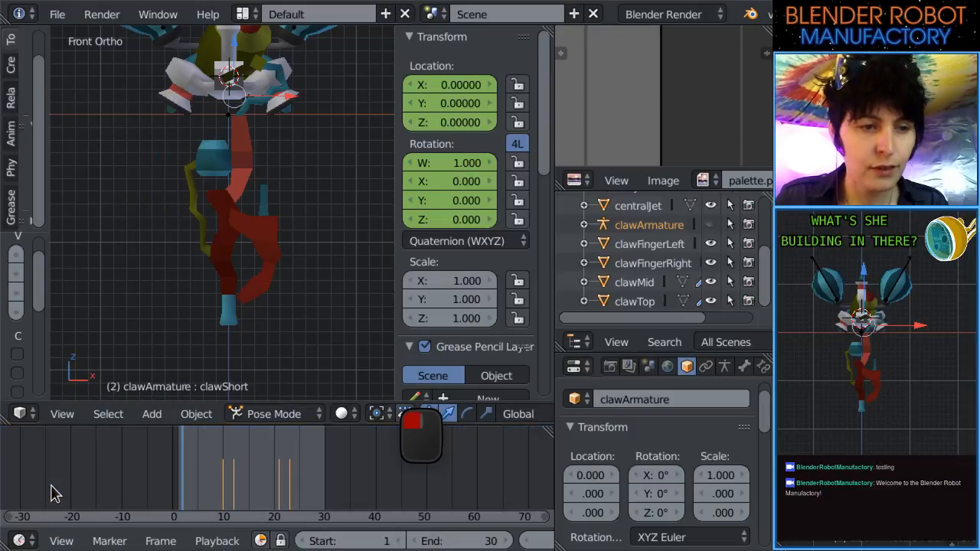
scroll(460, 541, down, 5)
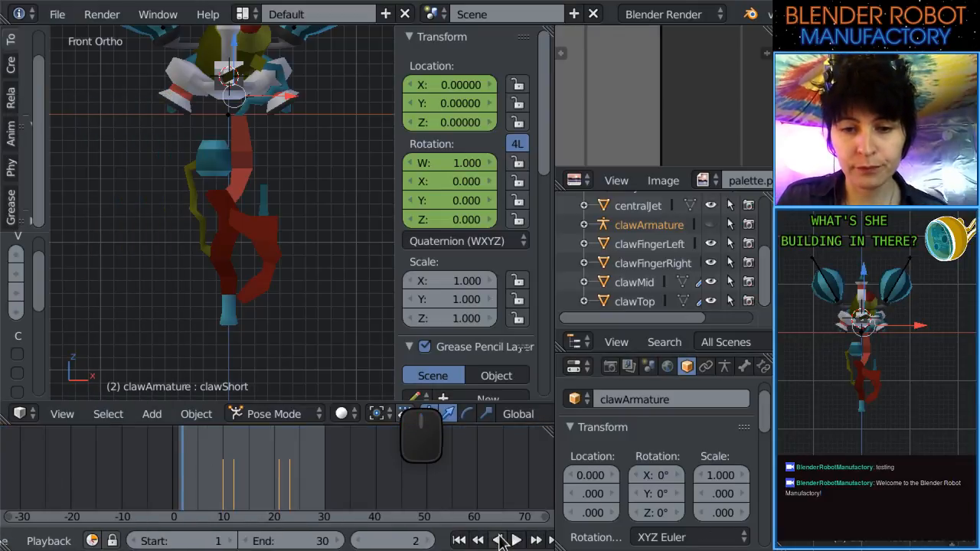
click(516, 541)
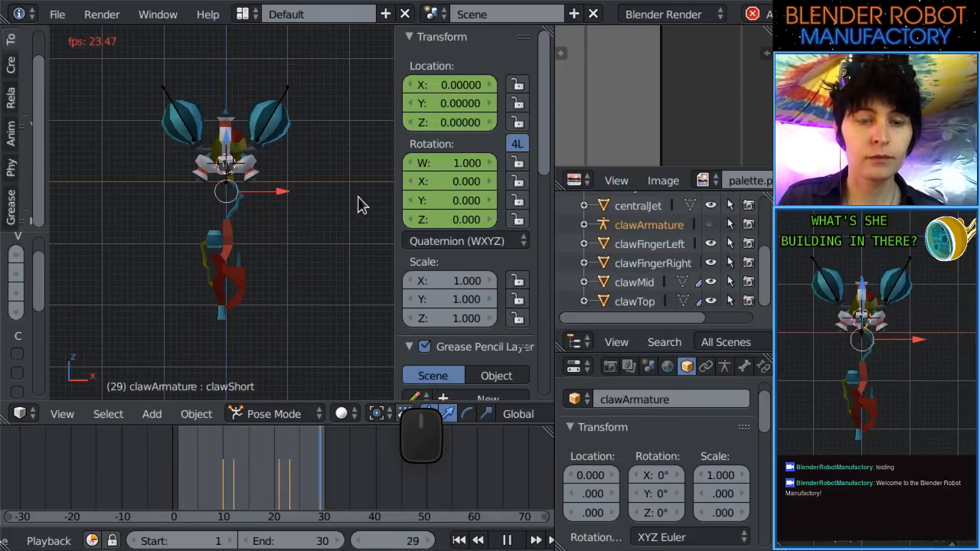
scroll(353, 201, up, 3)
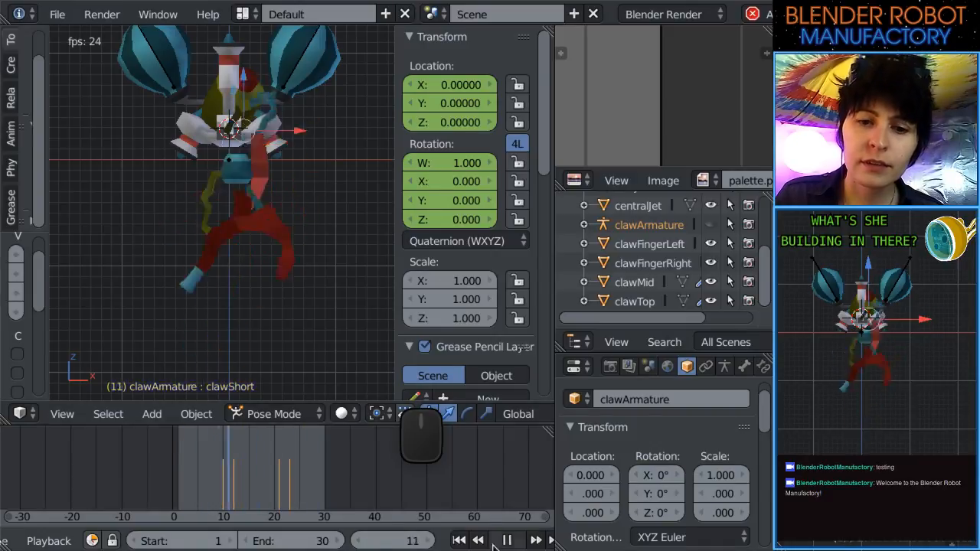
Go to frame 12 and set the animation's end frame to 40.
drag(278, 507, 232, 498)
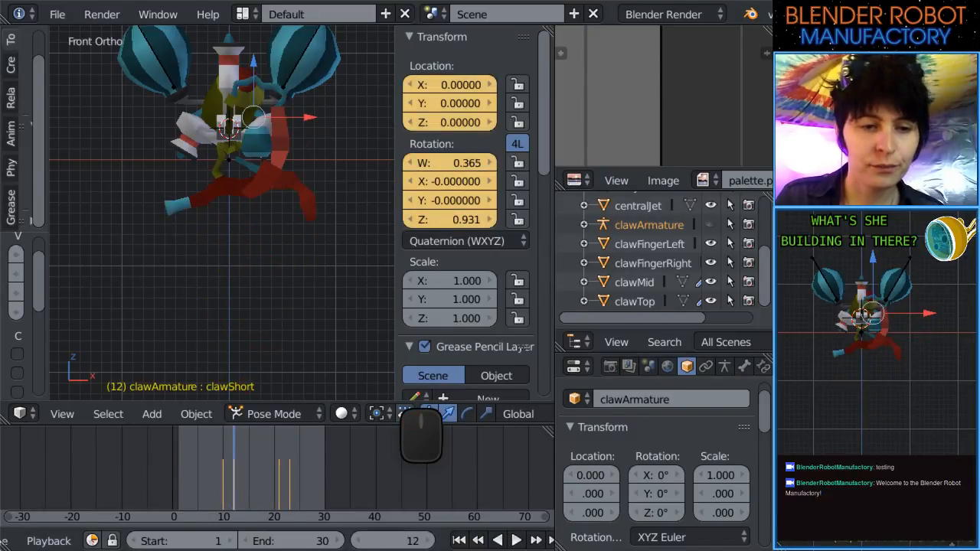
scroll(184, 549, up, 5)
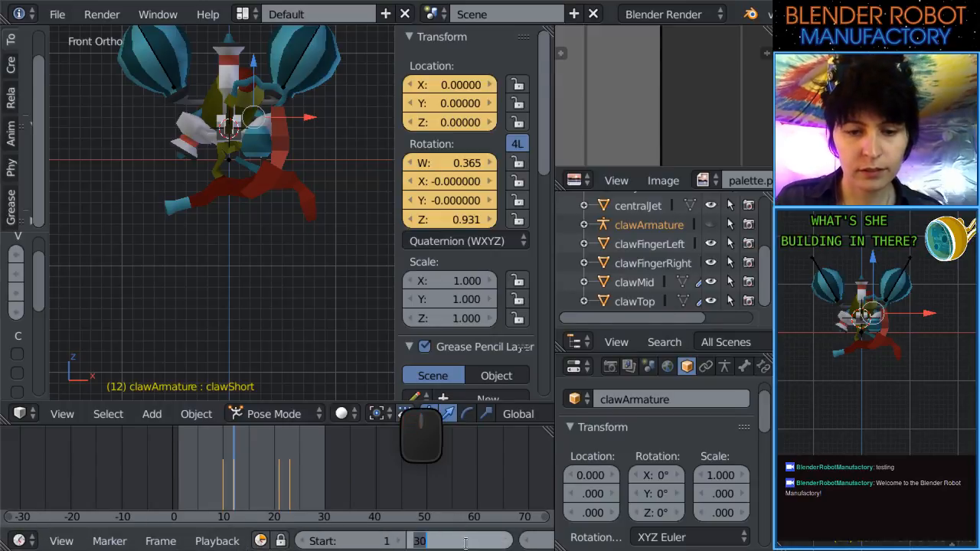
key(Return)
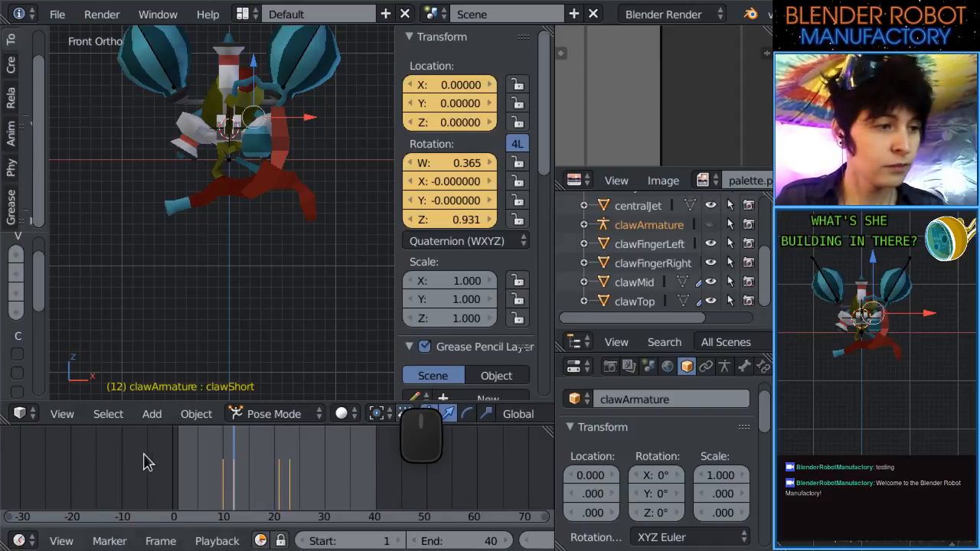
Return to the Dope Sheet and shift all clawGrab keyframes from frame 12 onward 3 frames later.
click(19, 541)
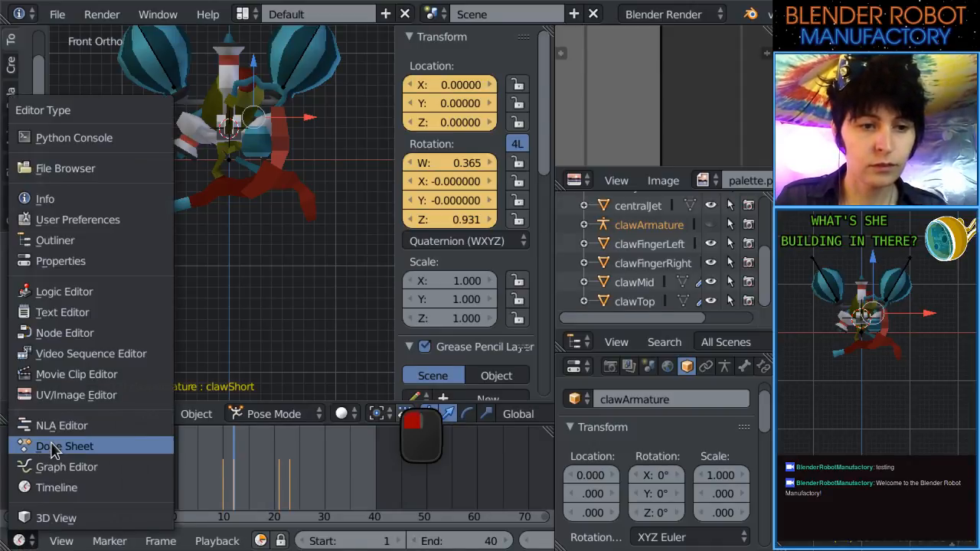
click(67, 506)
middle_drag(352, 490, 324, 484)
ctrl+scroll(327, 484, right, 4)
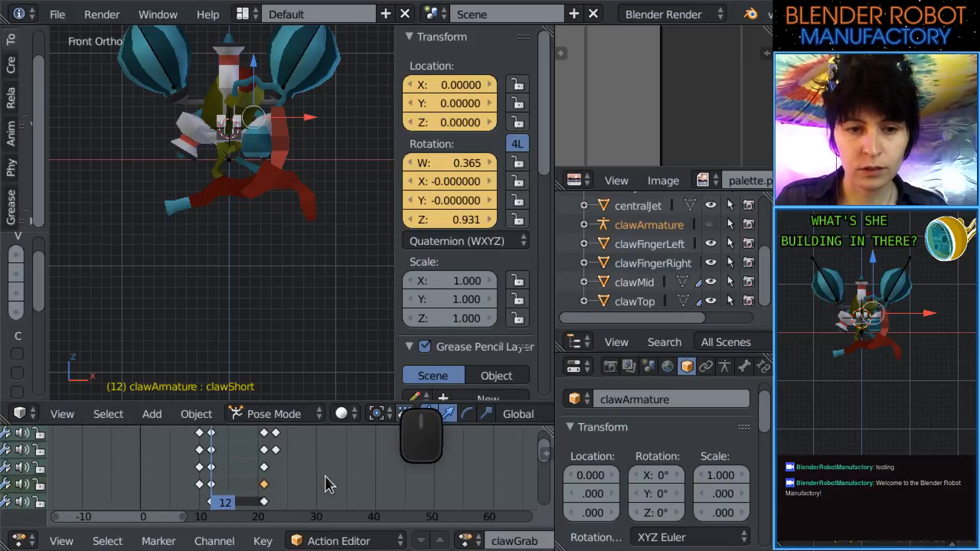
drag(317, 511, 228, 431)
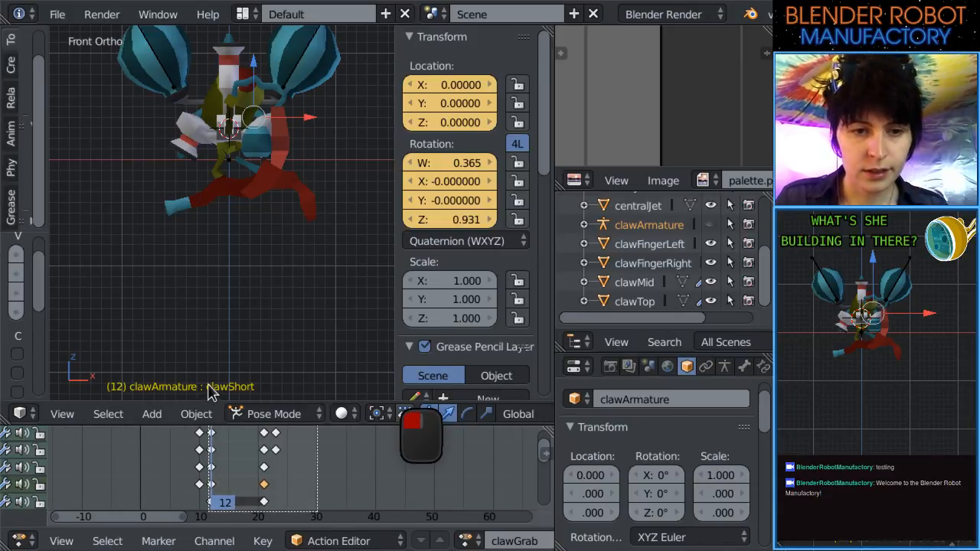
drag(211, 390, 213, 392)
scroll(253, 469, down, 4)
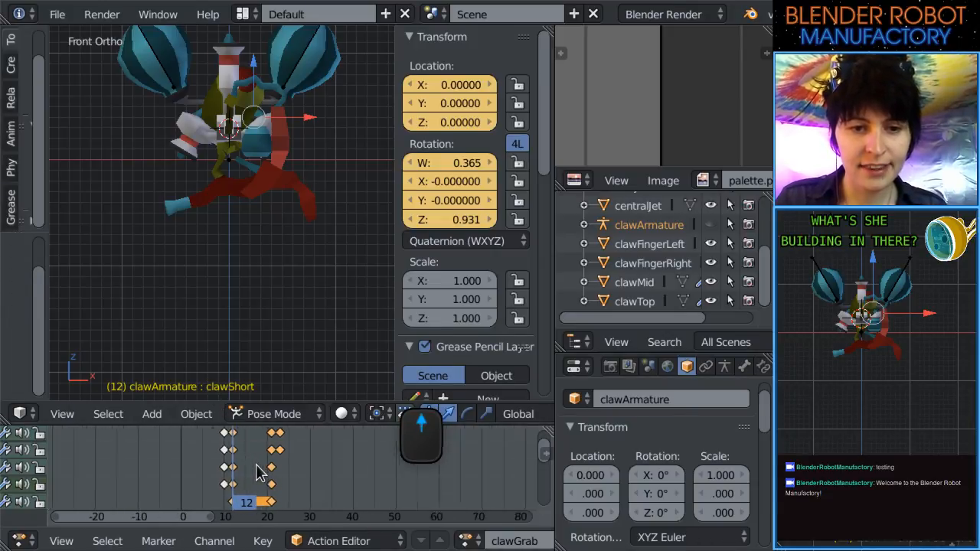
scroll(261, 471, up, 1)
key(g)
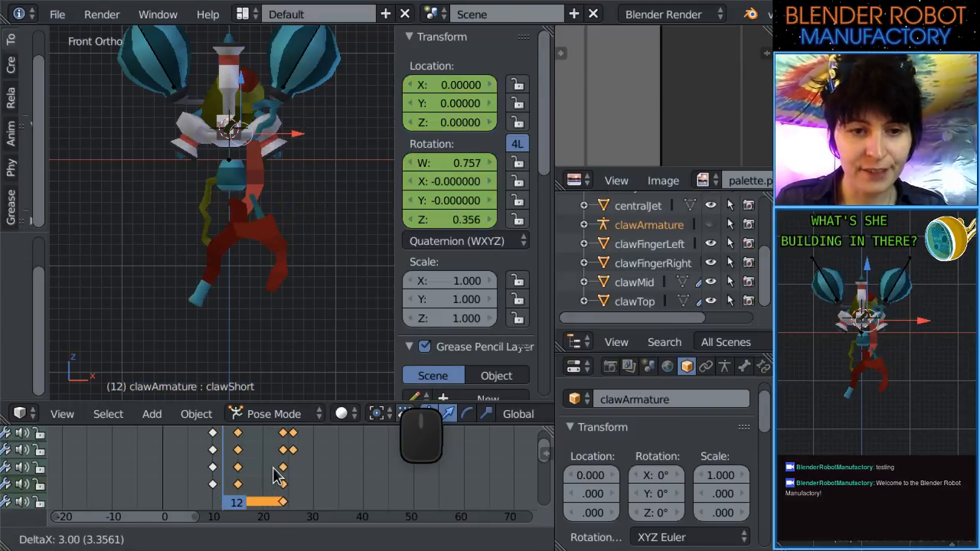
click(280, 478)
Scrub to frame 27, then play the retimed clawGrab animation from the Timeline and stop playback.
mouse_move(281, 477)
mouse_down()
mouse_move(214, 475)
mouse_move(284, 482)
mouse_move(217, 483)
mouse_move(248, 485)
mouse_move(297, 481)
mouse_up()
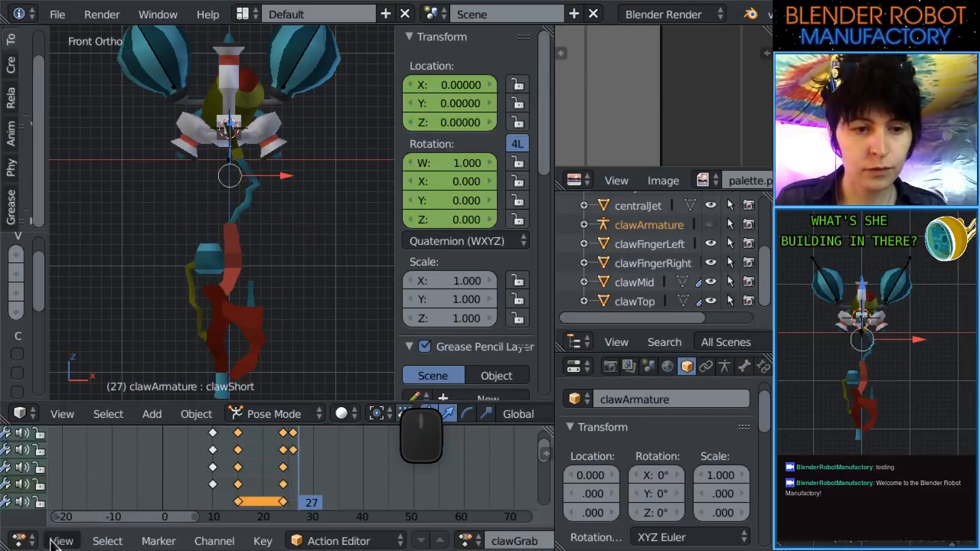
click(19, 541)
click(102, 488)
scroll(497, 542, down, 3)
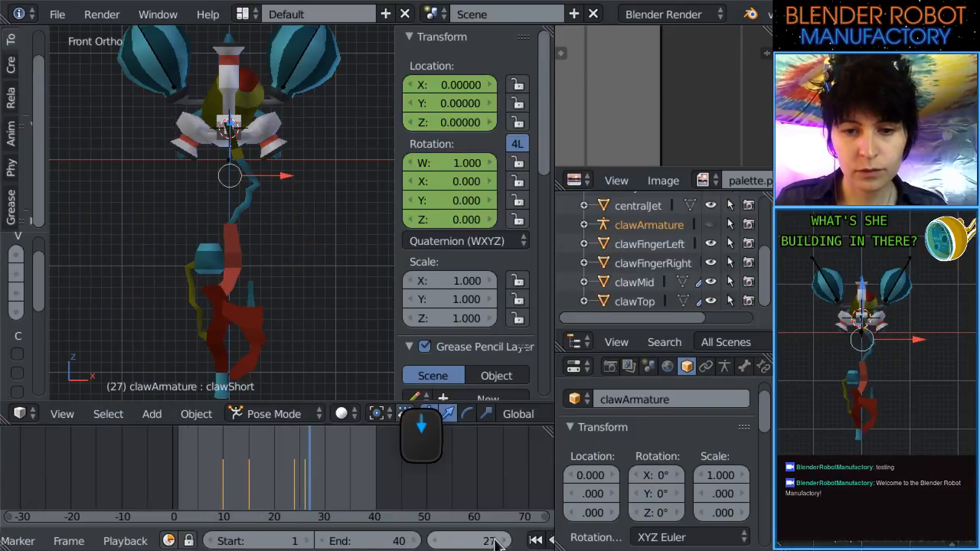
scroll(496, 542, down, 3)
click(500, 541)
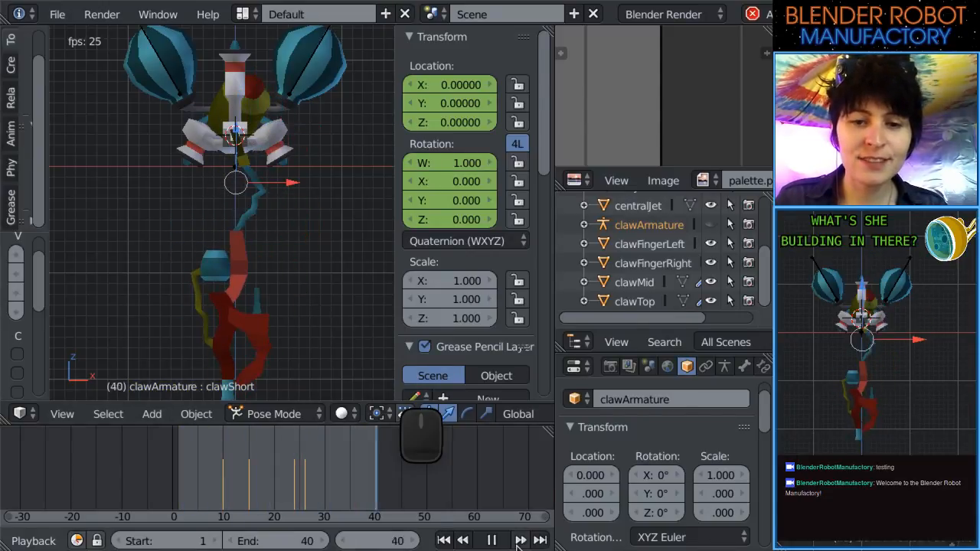
click(491, 541)
scroll(14, 547, up, 6)
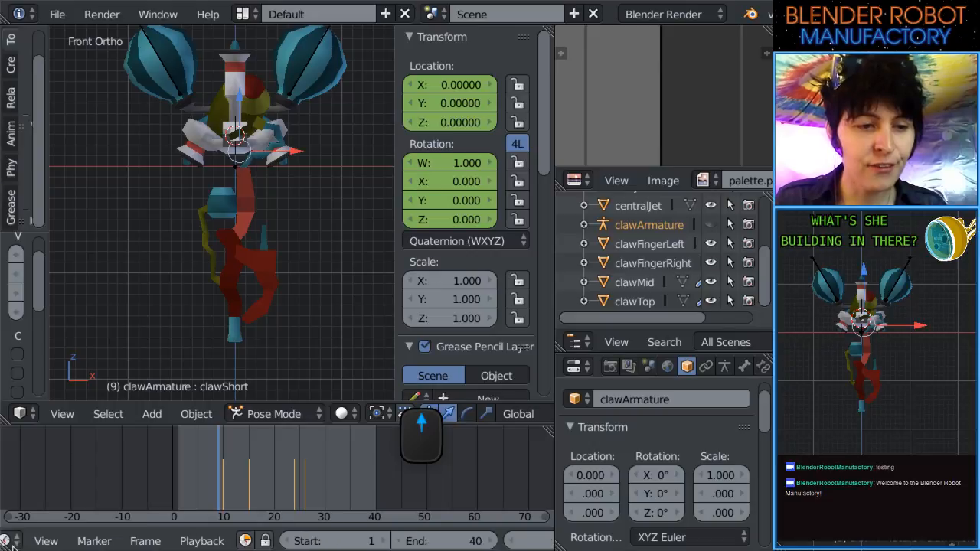
In the Dope Sheet, shift the last two clawGrab keyframe columns 4 frames earlier, to frames 20 and 22.
click(15, 543)
click(56, 488)
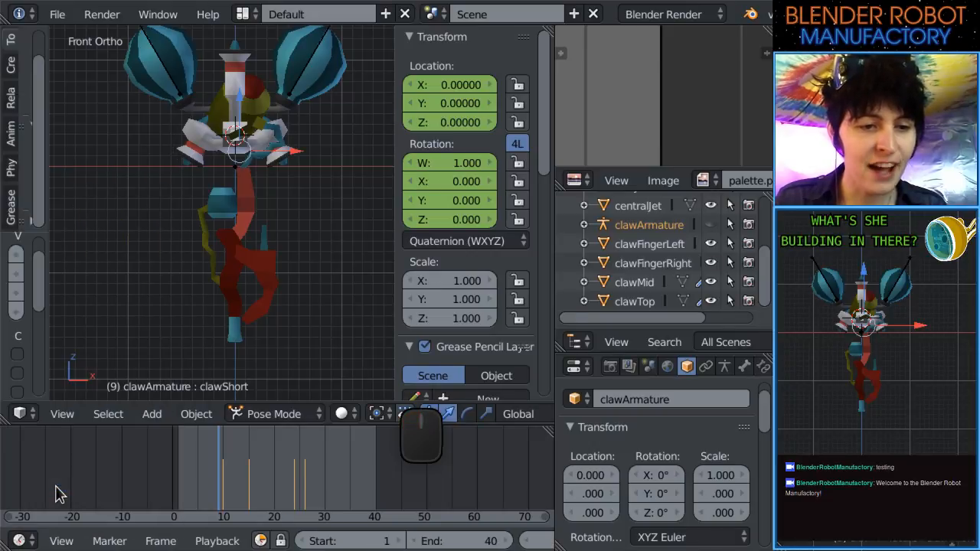
click(18, 543)
click(67, 447)
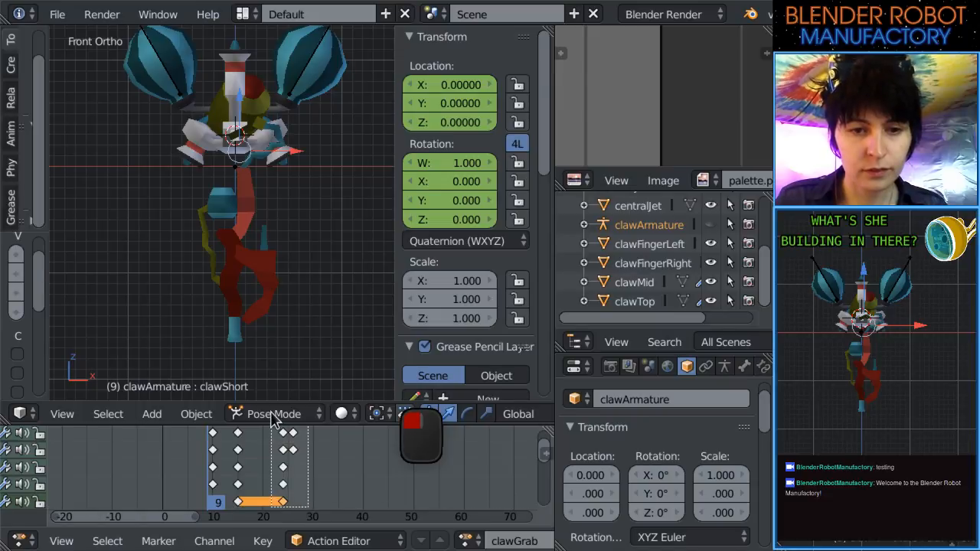
drag(272, 419, 273, 423)
key(g)
click(303, 478)
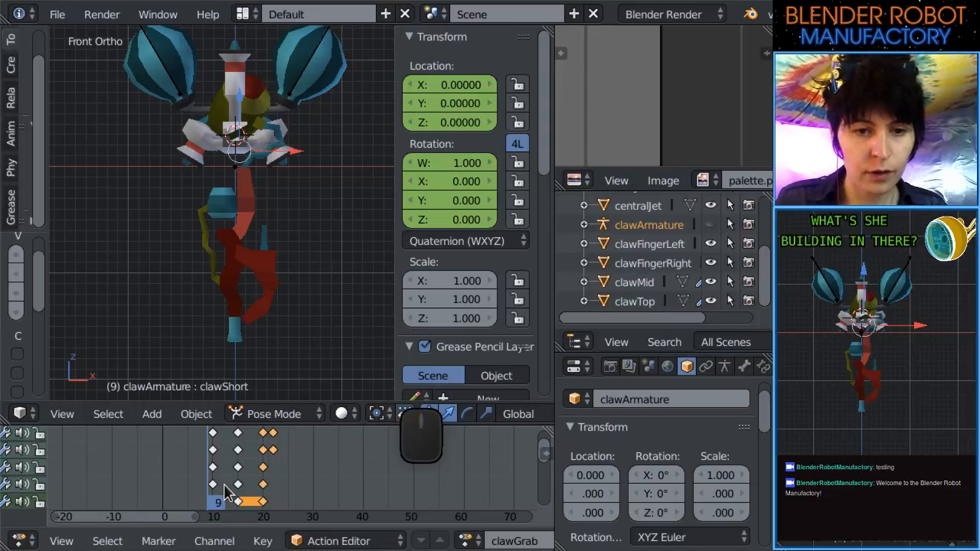
Scrub through the retimed clawGrab keyframes, then examine the looping motion from the Timeline and stop playback.
drag(202, 476, 278, 485)
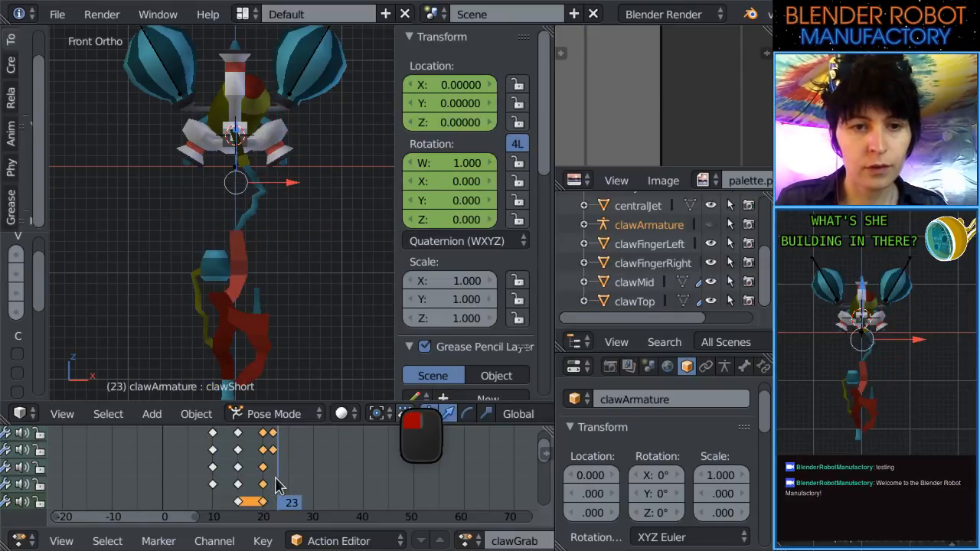
click(21, 542)
click(30, 486)
scroll(487, 542, right, 2)
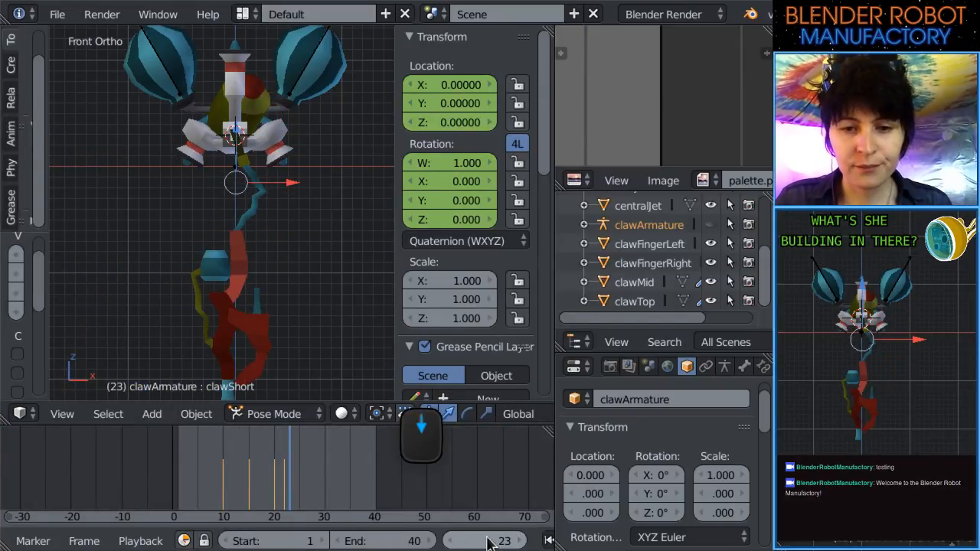
scroll(487, 542, right, 4)
click(478, 541)
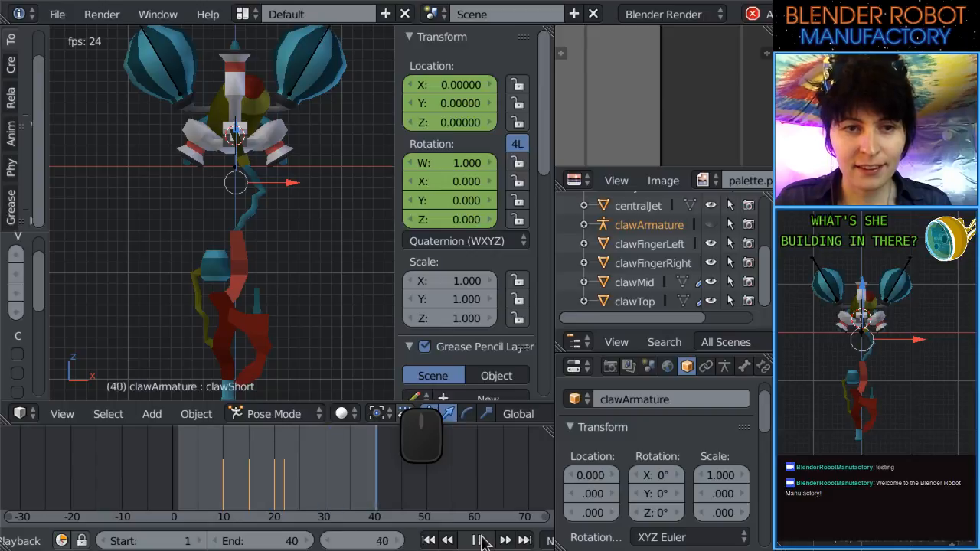
scroll(312, 314, down, 2)
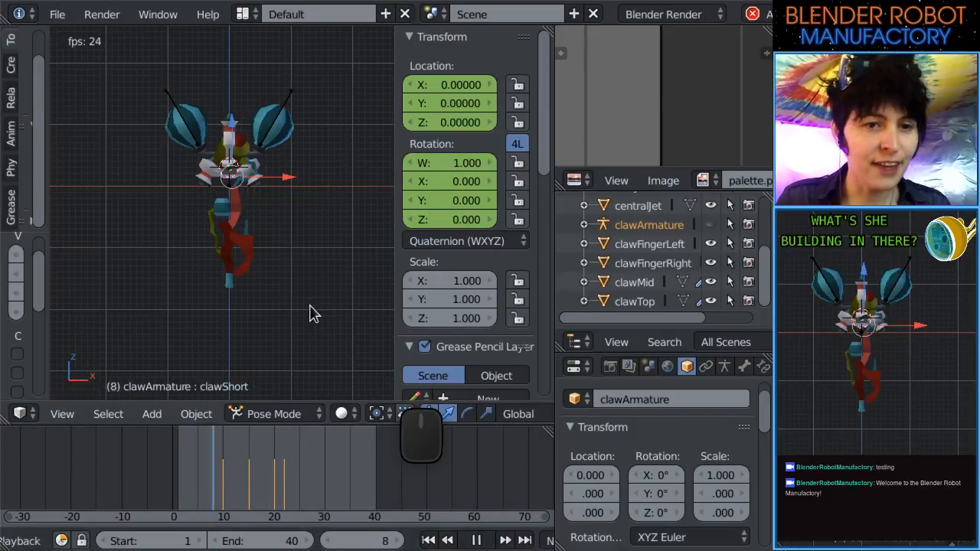
scroll(317, 269, up, 2)
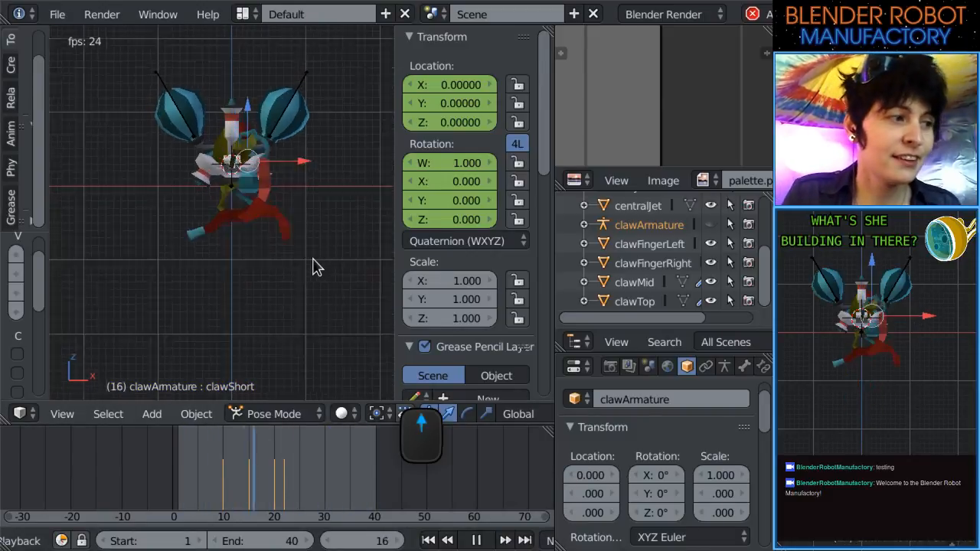
scroll(319, 271, up, 1)
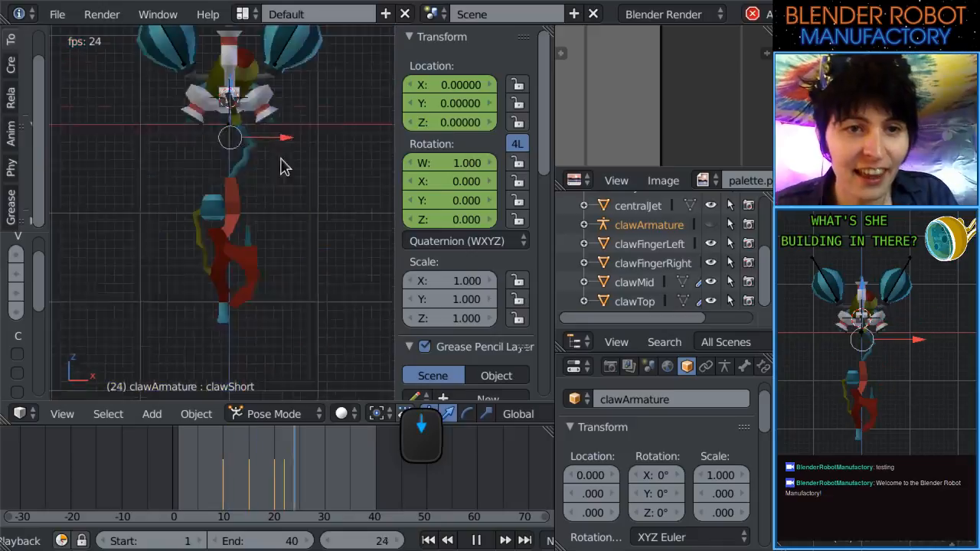
click(475, 541)
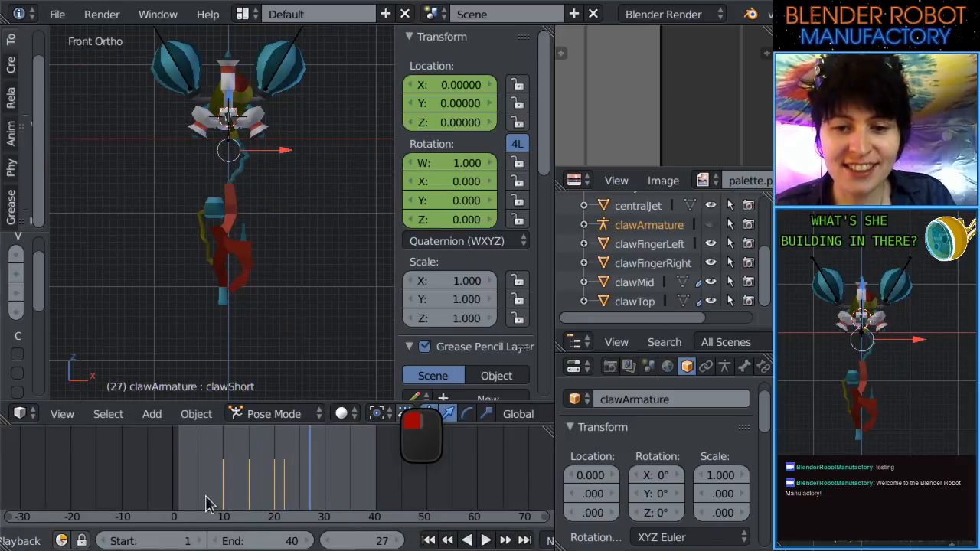
Scrub back and forth over the claw's release around frames 15 to 23 and replay the animation.
drag(280, 486, 249, 486)
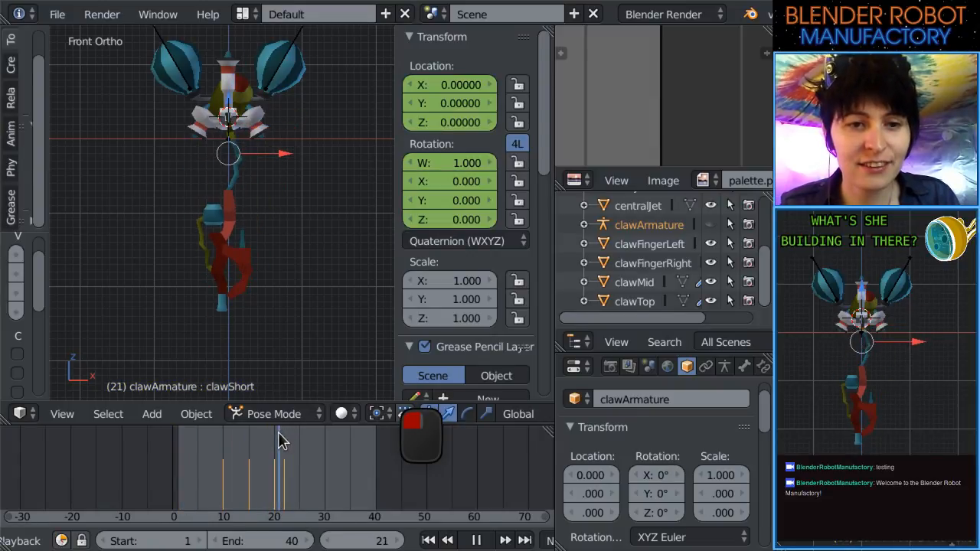
click(276, 470)
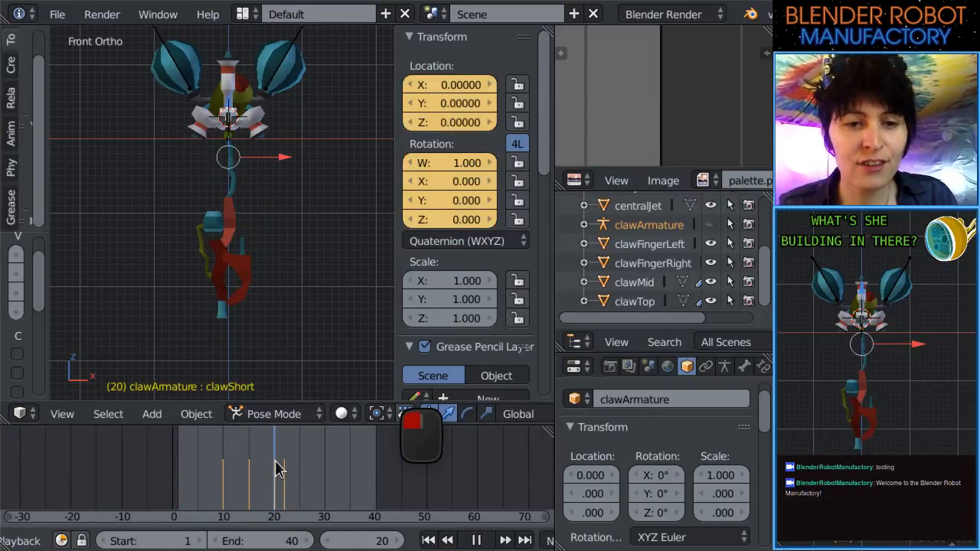
drag(275, 461, 288, 462)
scroll(344, 175, up, 2)
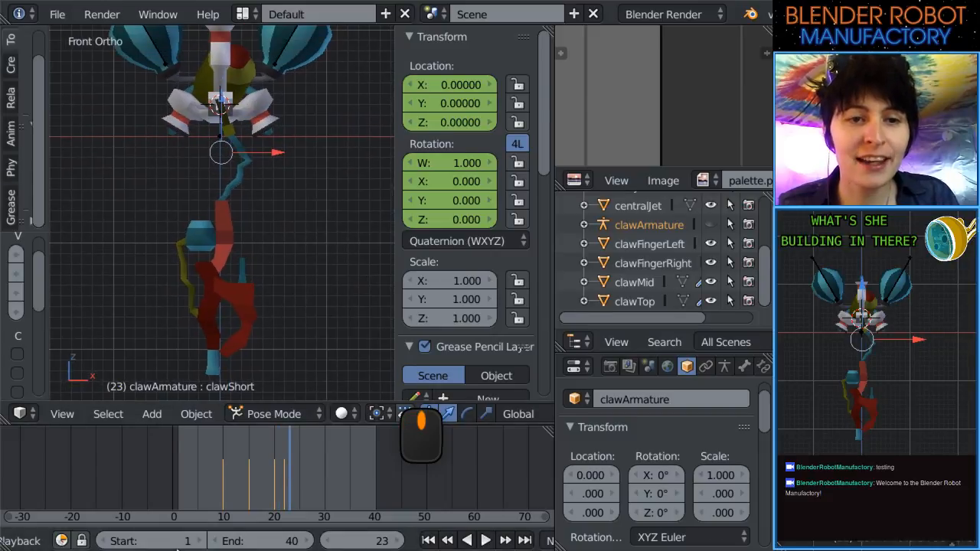
drag(184, 462, 279, 471)
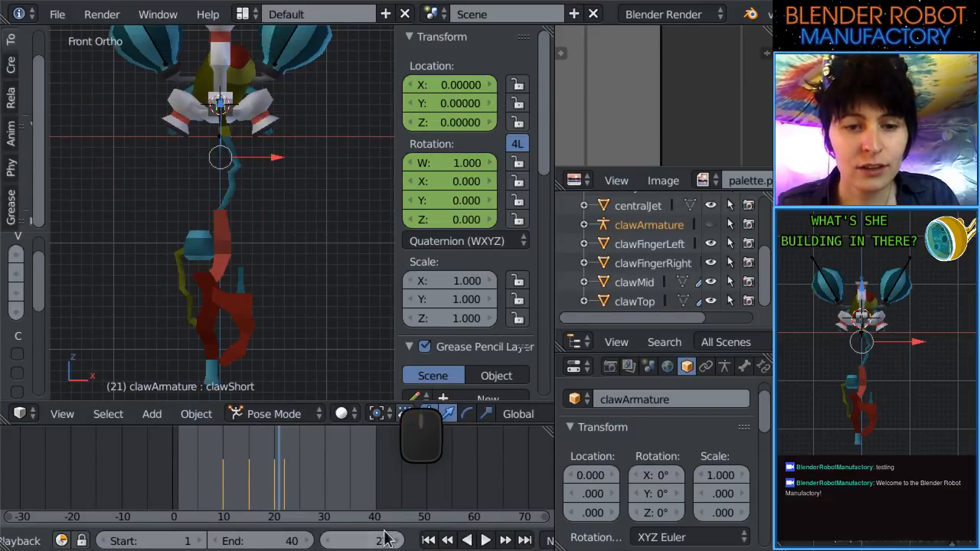
click(484, 541)
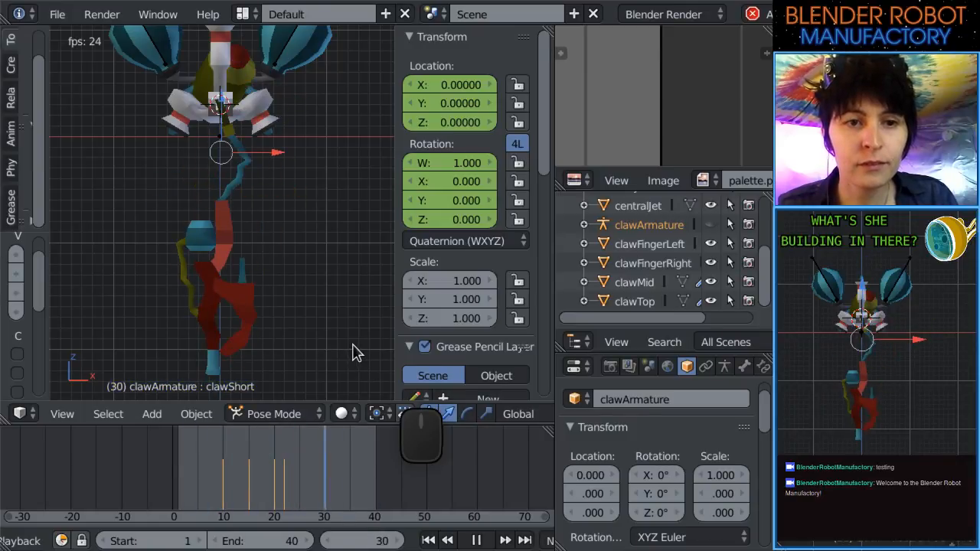
At frame 15, unhide the clawArmature and rotate the clawLong bone upward until it is nearly horizontal.
drag(273, 488, 249, 490)
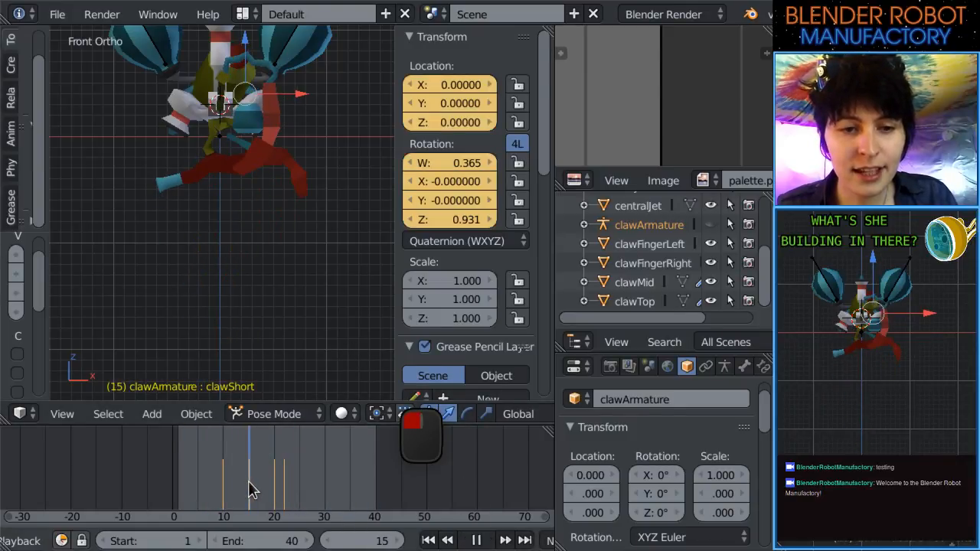
click(710, 223)
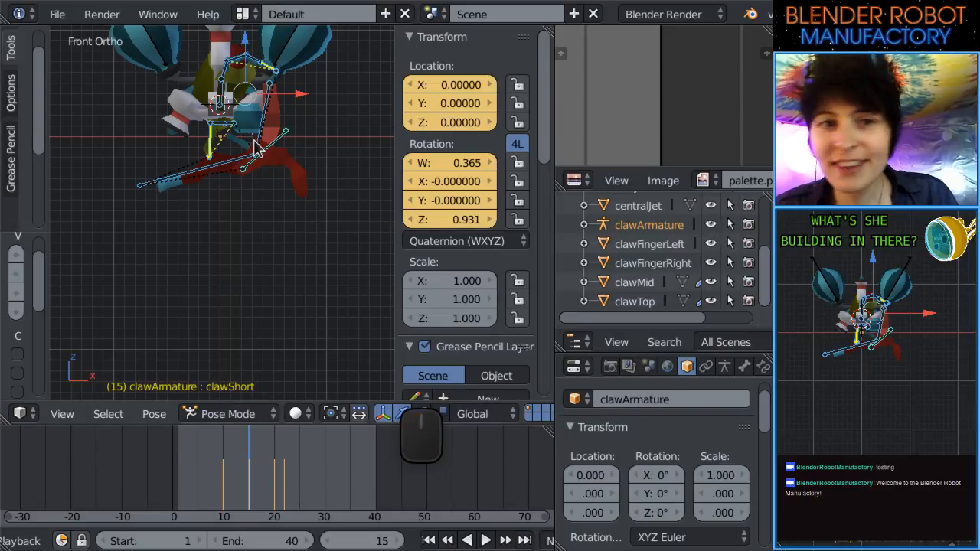
scroll(264, 197, up, 2)
shift+middle_drag(265, 157, 288, 222)
scroll(279, 184, up, 1)
right_click(279, 188)
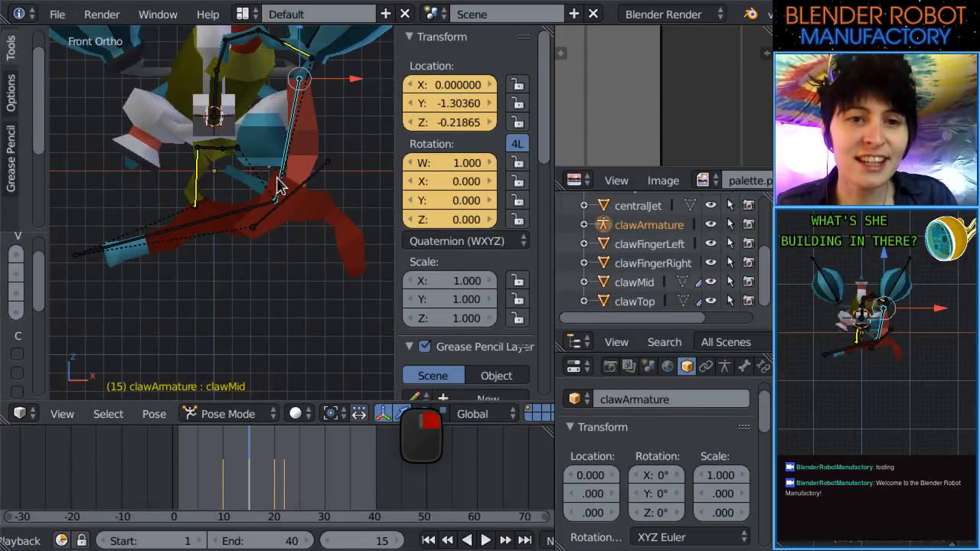
scroll(283, 180, down, 3)
right_click(213, 222)
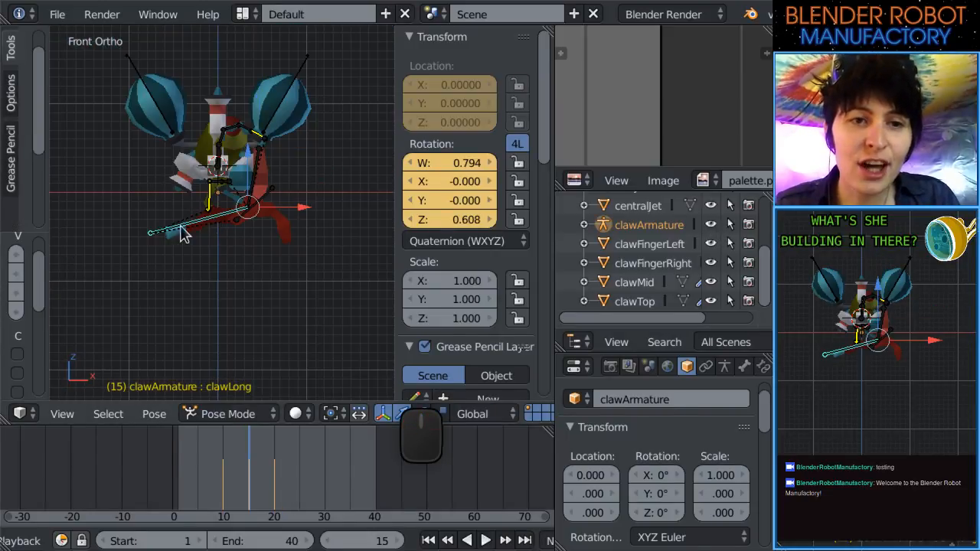
key(r)
click(176, 207)
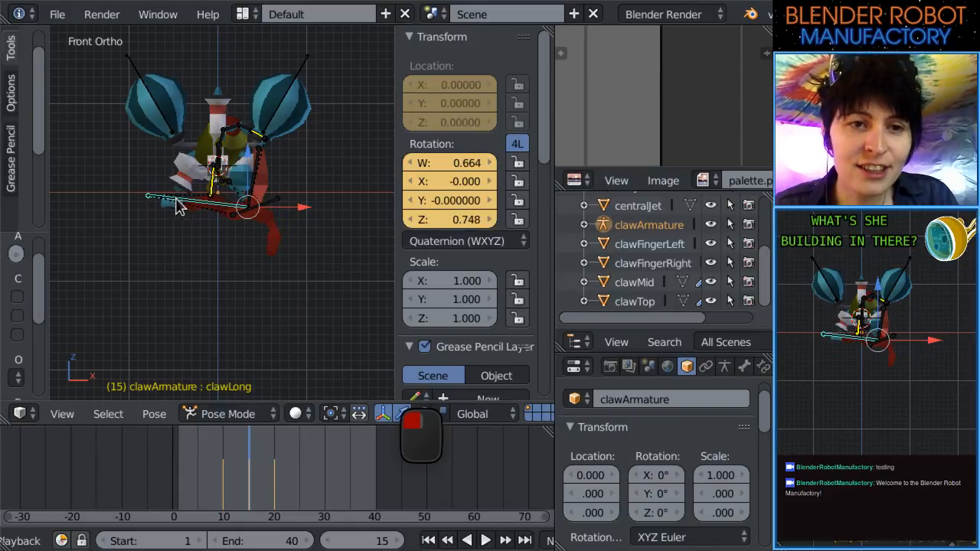
Refine the clawLong bone's rotation at frame 15, checking its angle against the rest of the claw.
scroll(180, 208, up, 4)
shift+middle_drag(253, 171, 255, 201)
key(r)
click(157, 223)
middle_drag(157, 222, 184, 286)
key(KP_1)
key(r)
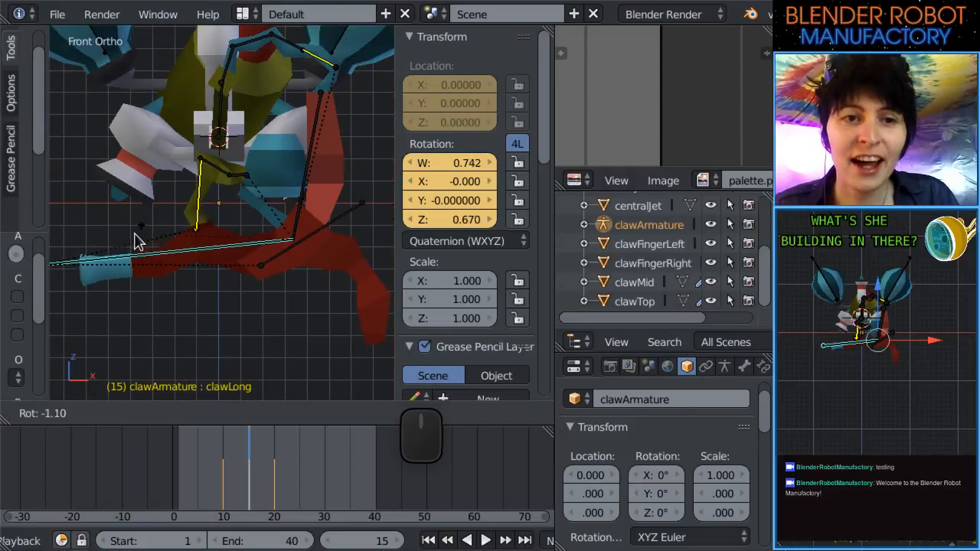
click(153, 194)
Rotate the hose2 bone outward from the body so the hose bends to follow the raised claw at frame 15.
middle_drag(153, 193, 168, 299)
middle_drag(181, 192, 229, 291)
key(r)
click(153, 247)
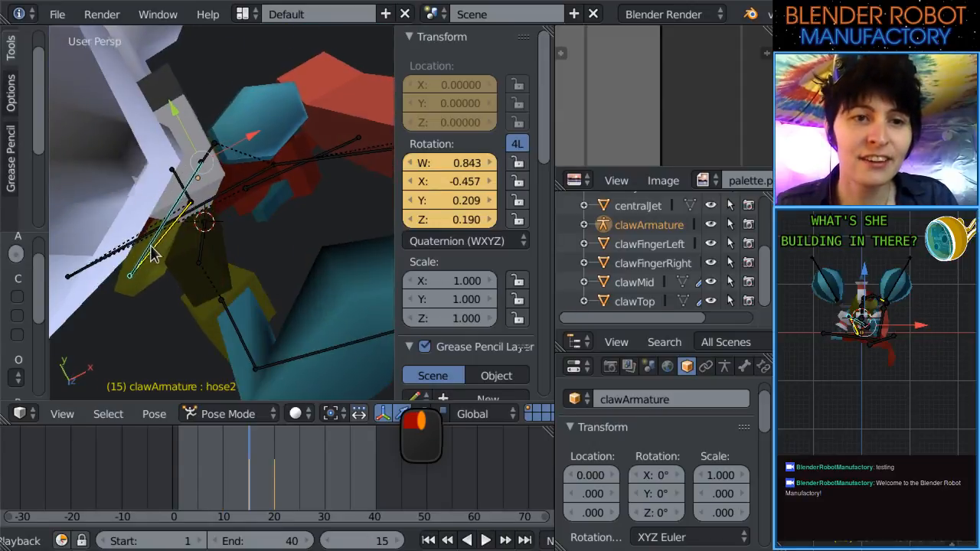
middle_drag(153, 247, 255, 130)
key(KP_1)
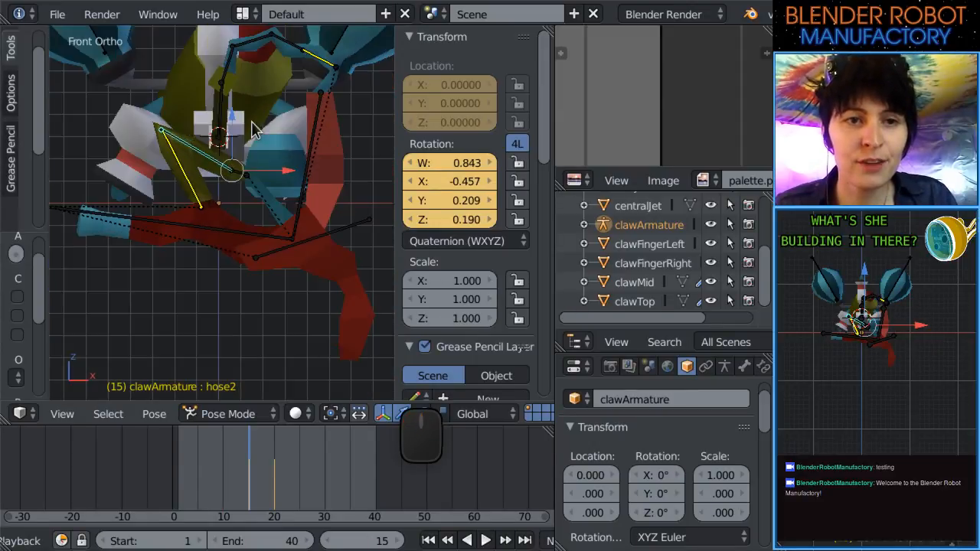
scroll(184, 172, down, 5)
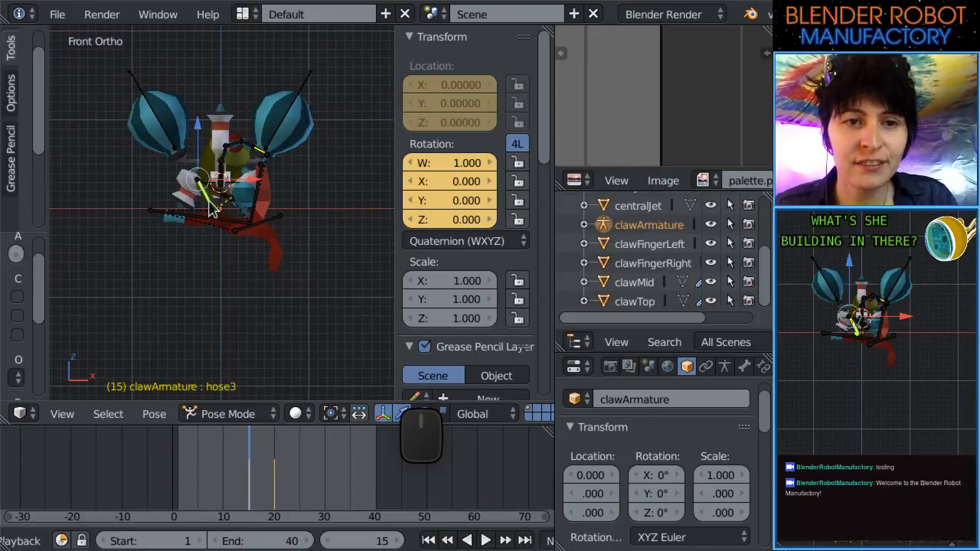
scroll(223, 203, up, 4)
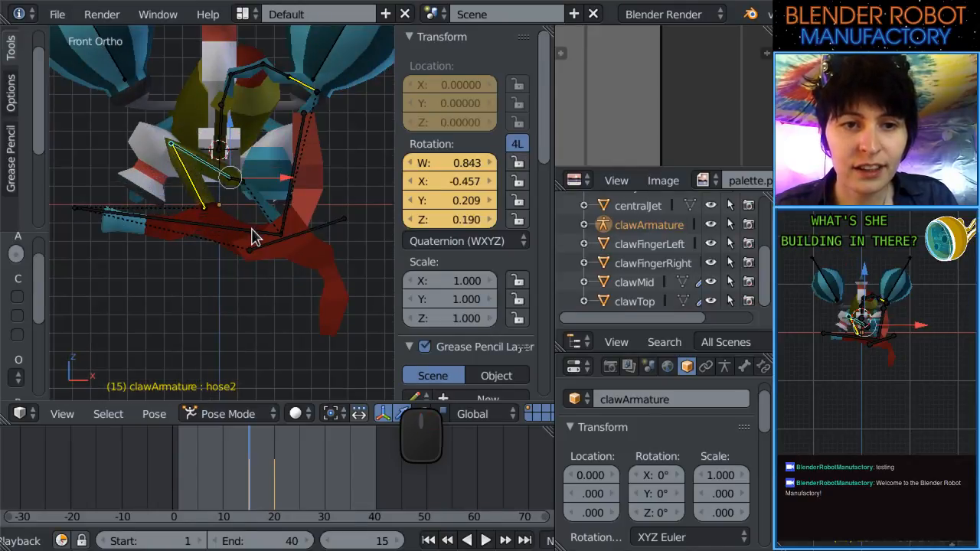
scroll(252, 239, down, 4)
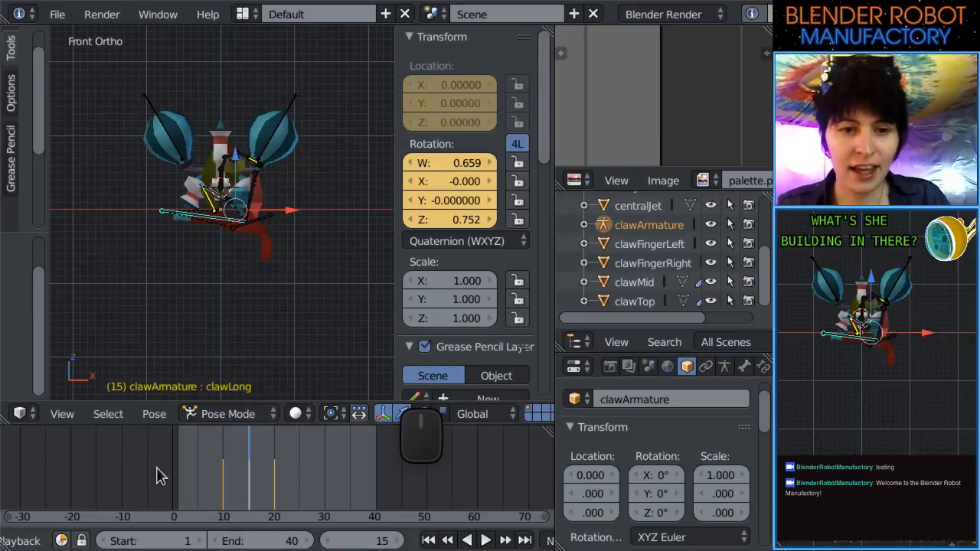
Scrub past the release to frame 24, hide the clawArmature, examine the looping clawGrab animation, and stop playback.
drag(229, 477, 297, 515)
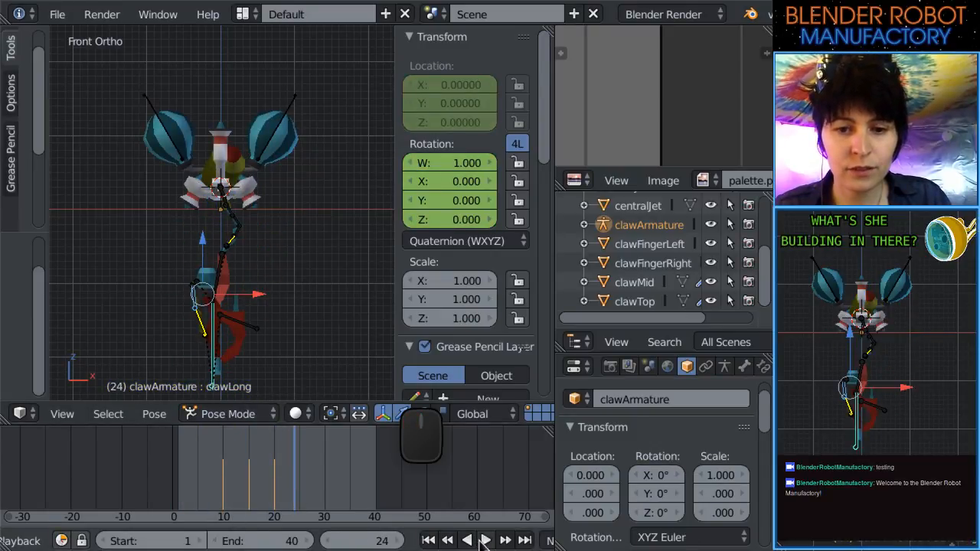
click(711, 226)
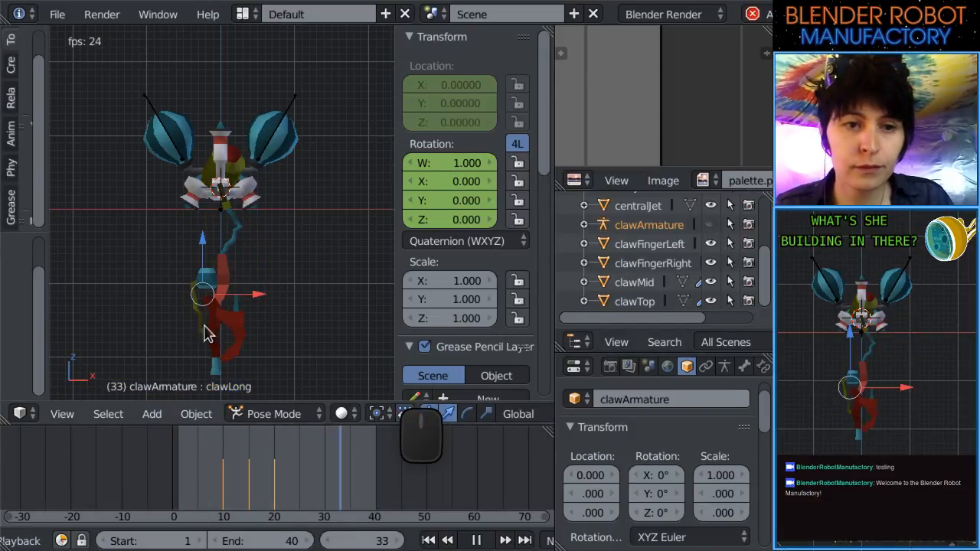
scroll(252, 322, up, 3)
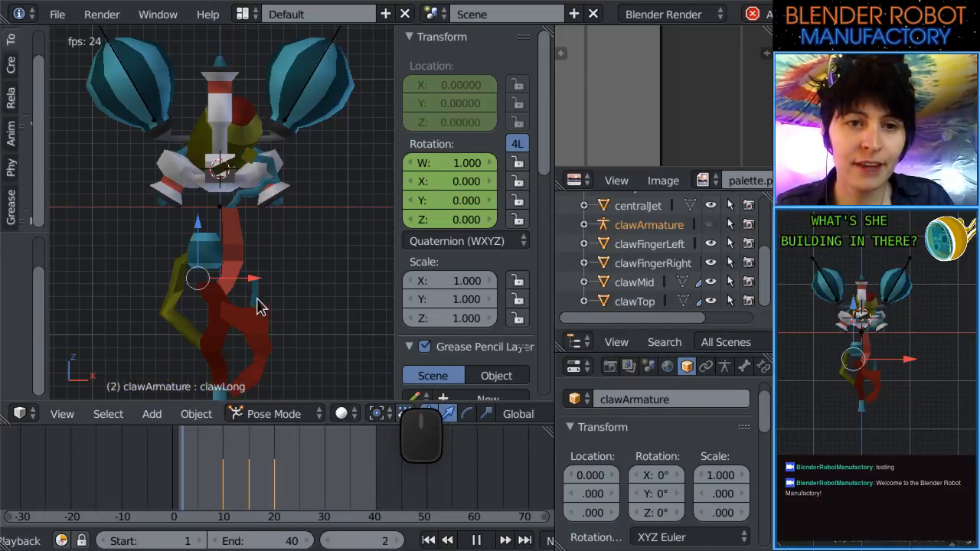
scroll(286, 228, down, 3)
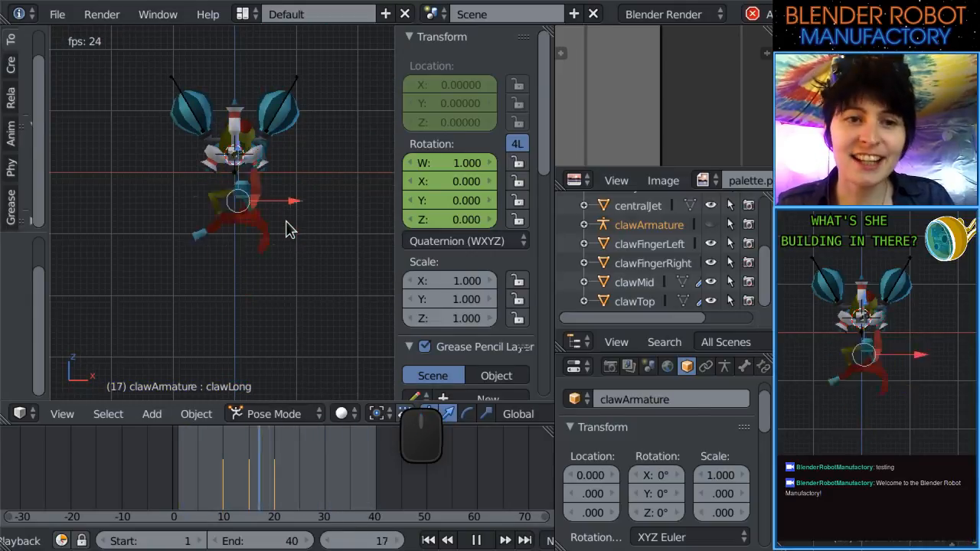
scroll(288, 228, up, 3)
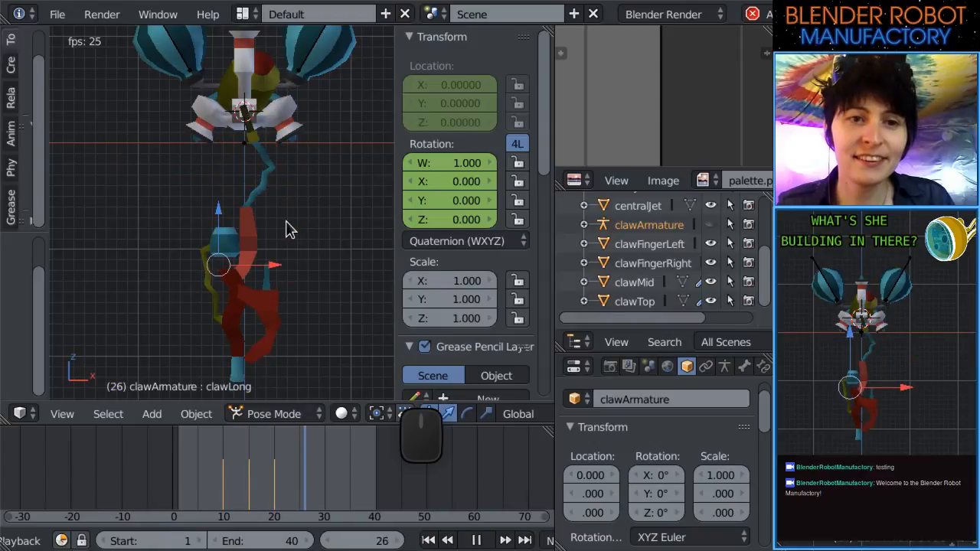
shift+middle_drag(290, 235, 285, 256)
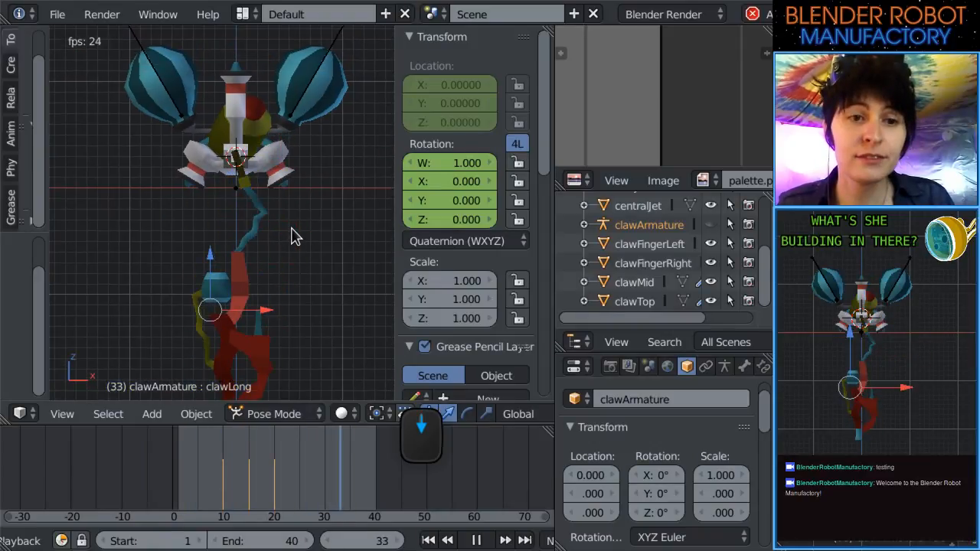
scroll(291, 229, down, 3)
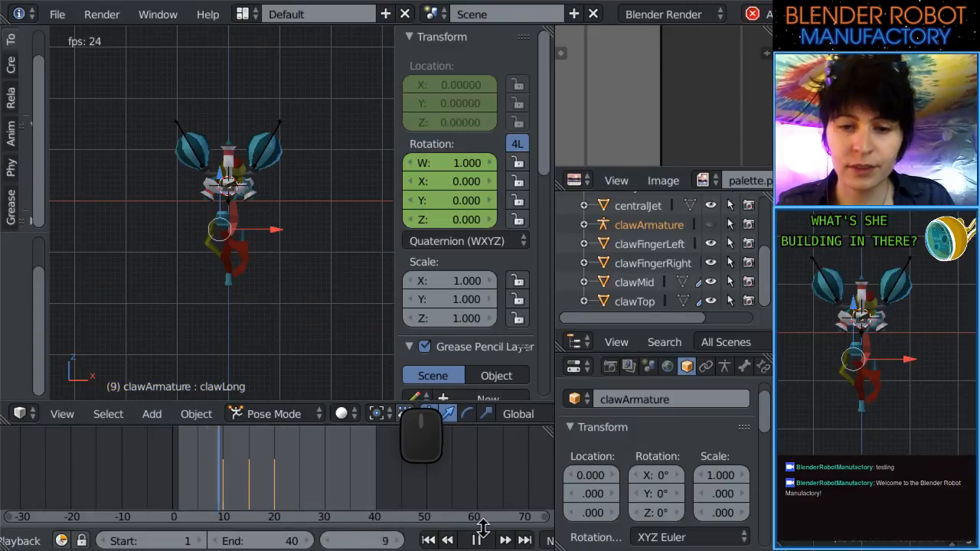
key(alt+a)
Unhide the clawArmature and return to the wind-up pose at frame 15.
click(711, 224)
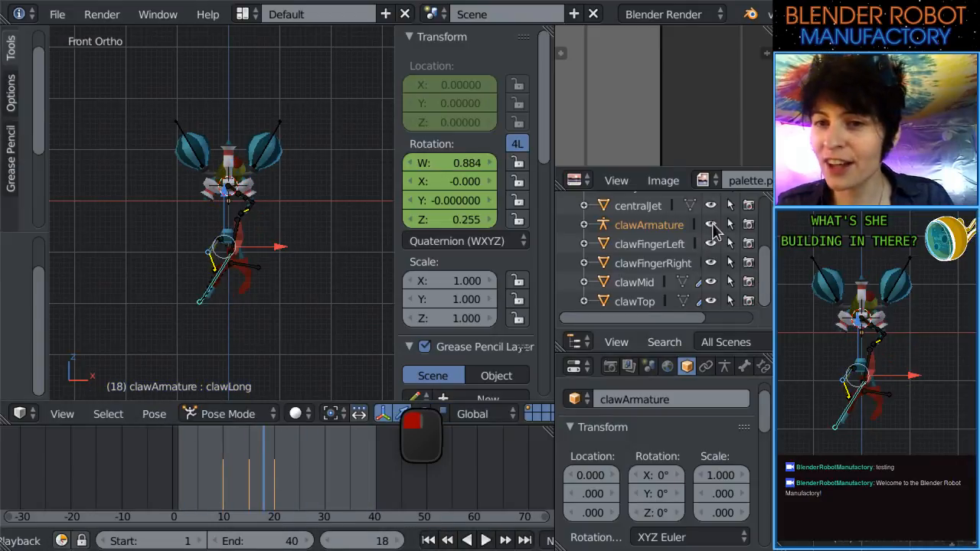
click(252, 501)
key(alt+a)
scroll(306, 204, up, 4)
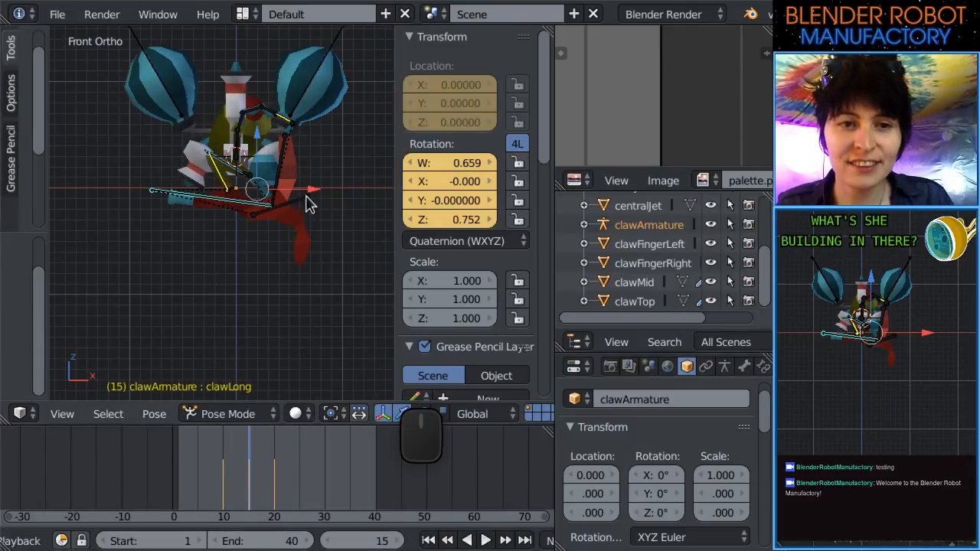
Adjust the clawShort bone's rotation at frame 15 in front view to about W 0.172, Z 0.985.
scroll(305, 207, up, 5)
key(r)
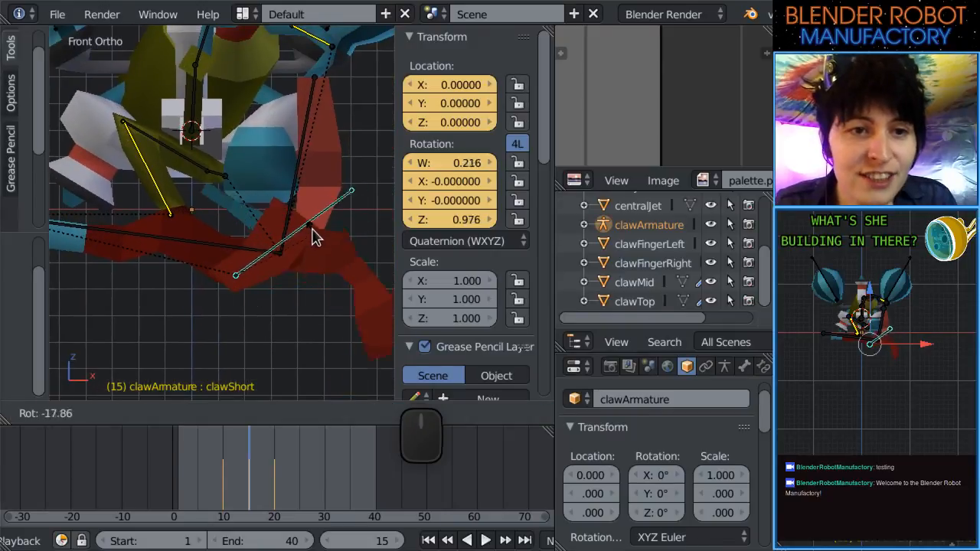
click(306, 220)
middle_drag(311, 219, 96, 268)
key(KP_1)
key(r)
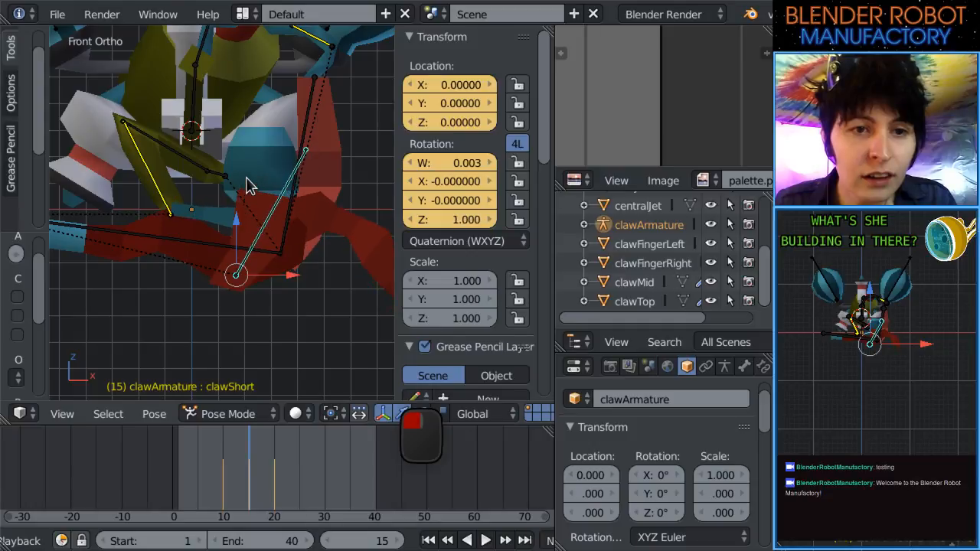
click(245, 188)
scroll(237, 214, down, 6)
key(r)
click(260, 234)
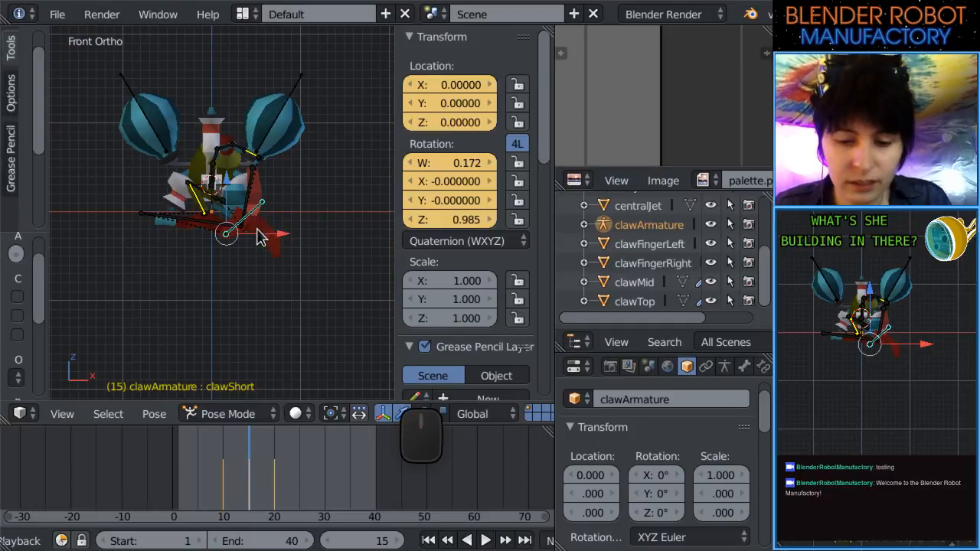
Scrub and play the claw animation with clawArmature hidden to examine how the claw folds and extends.
drag(205, 487, 254, 489)
click(486, 541)
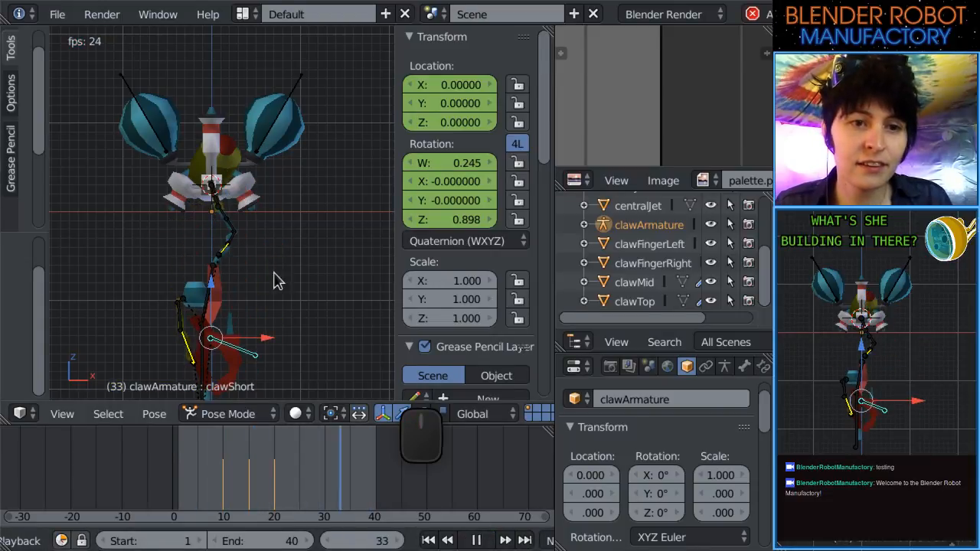
click(711, 224)
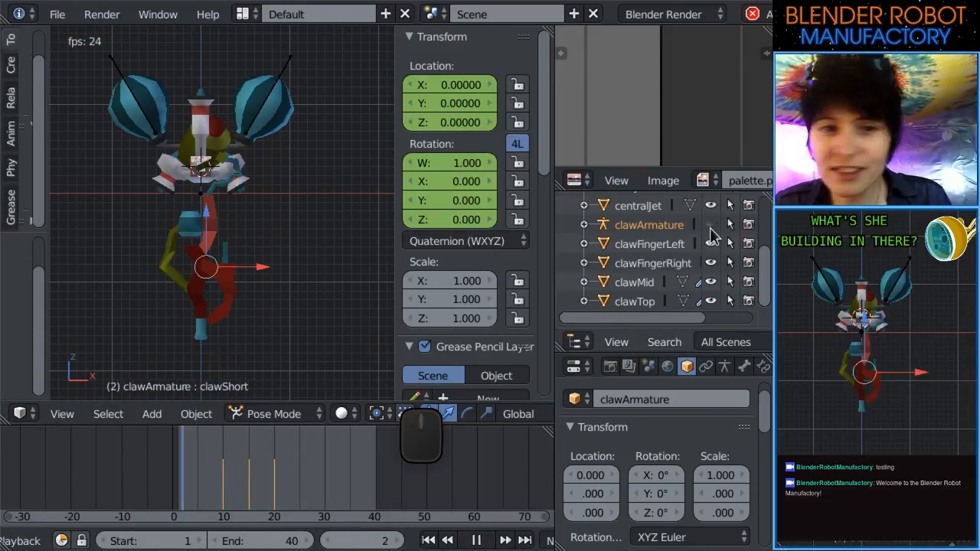
shift+middle_drag(279, 285, 307, 251)
scroll(304, 247, up, 1)
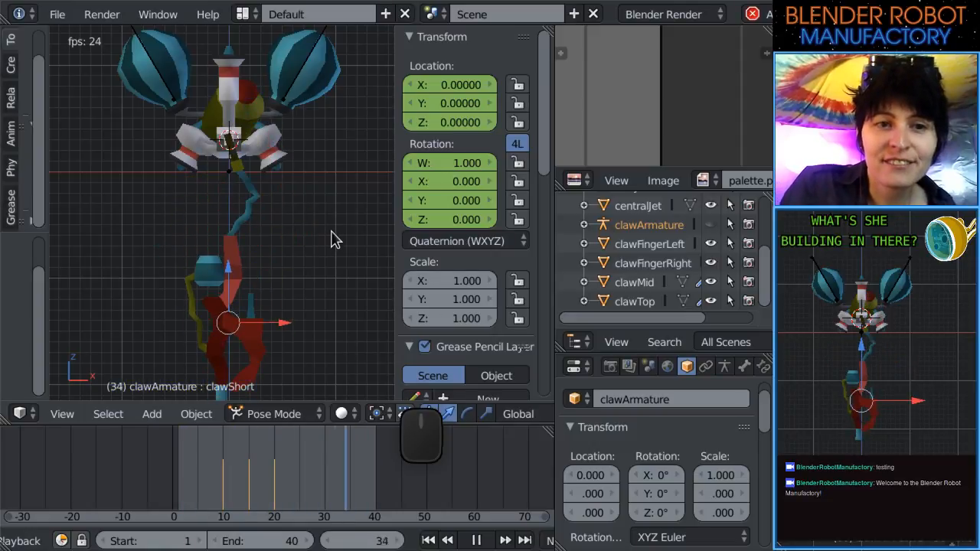
scroll(330, 241, down, 3)
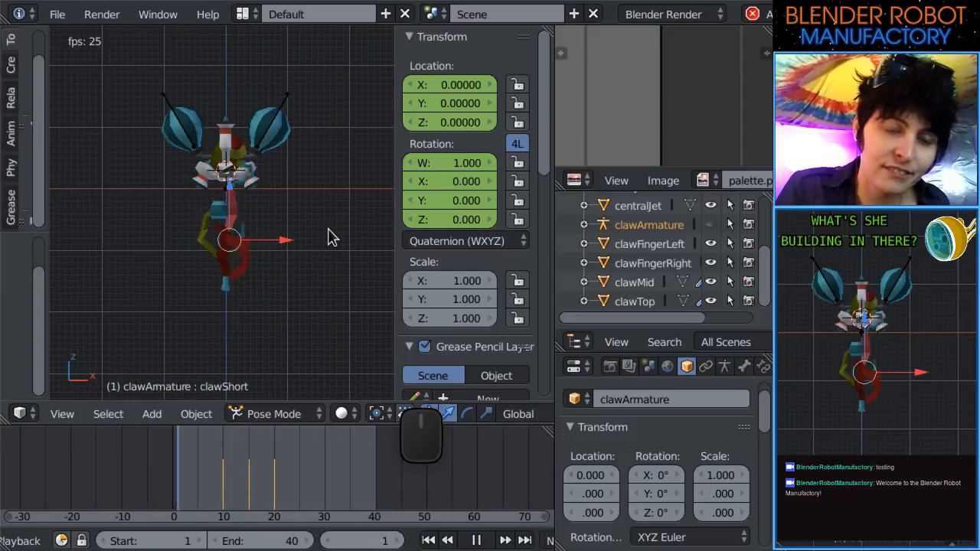
scroll(329, 237, up, 1)
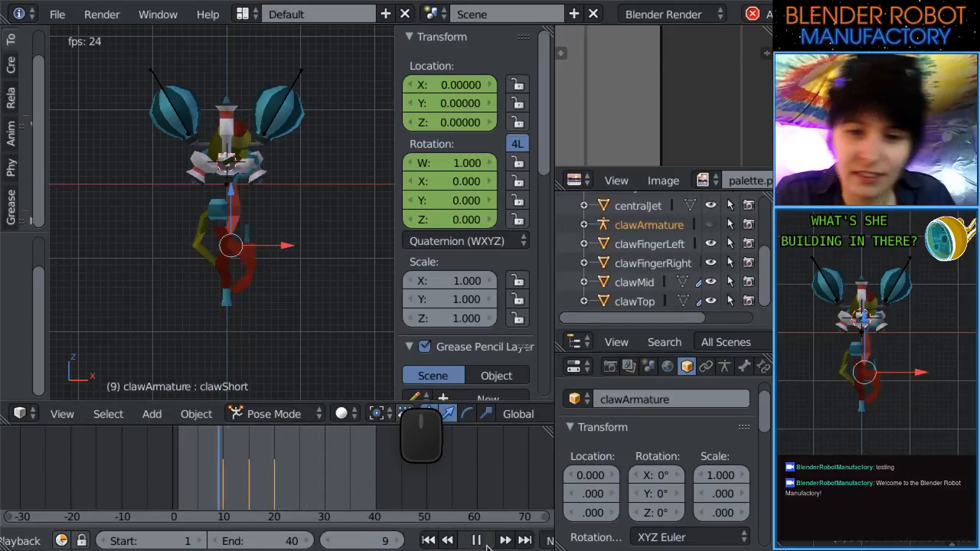
Return to frame 15 with the armature shown and try moving and rotating the clawMid bone.
drag(238, 488, 249, 489)
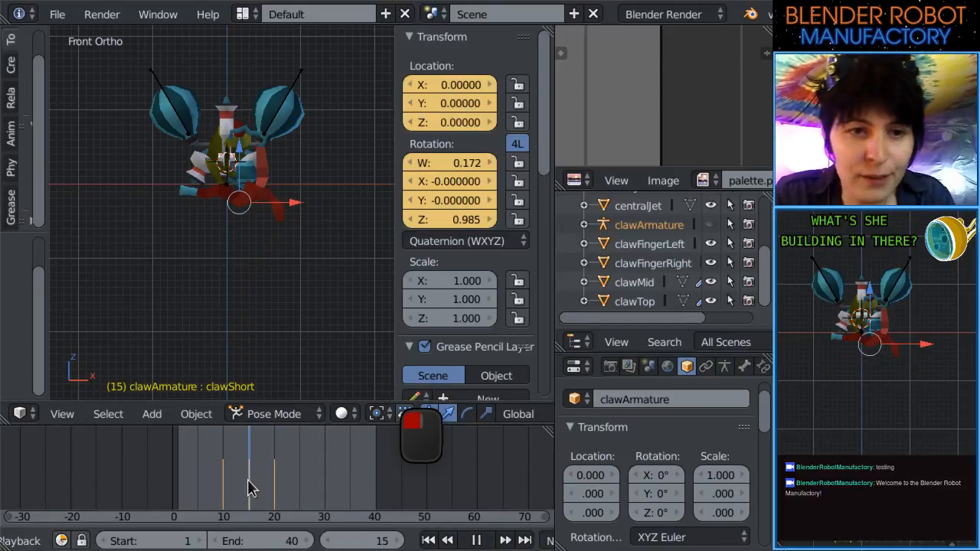
scroll(258, 241, up, 5)
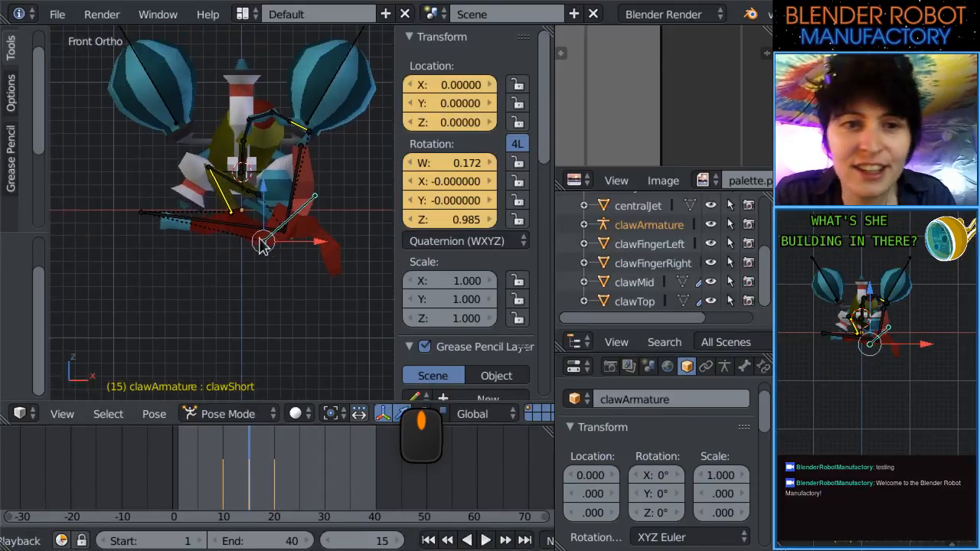
key(g)
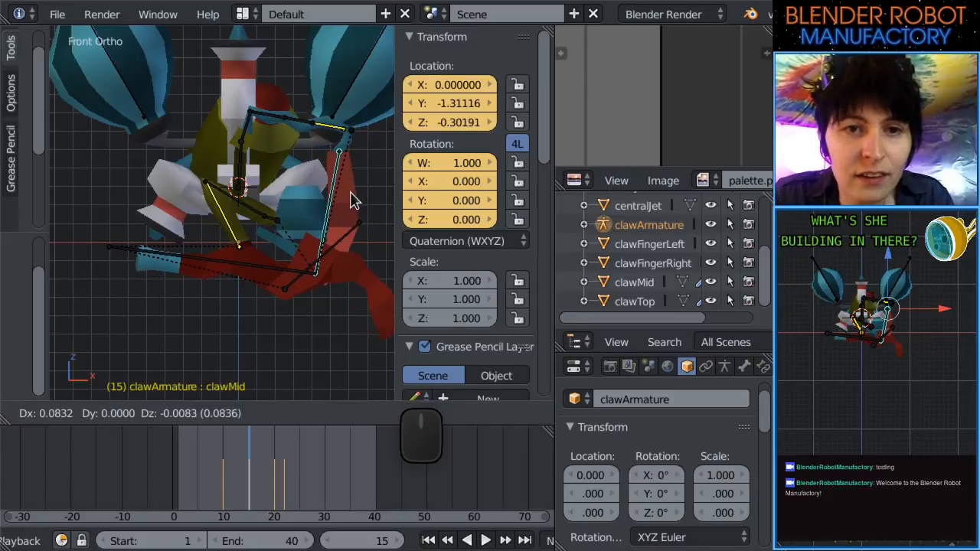
click(346, 258)
key(r)
click(283, 291)
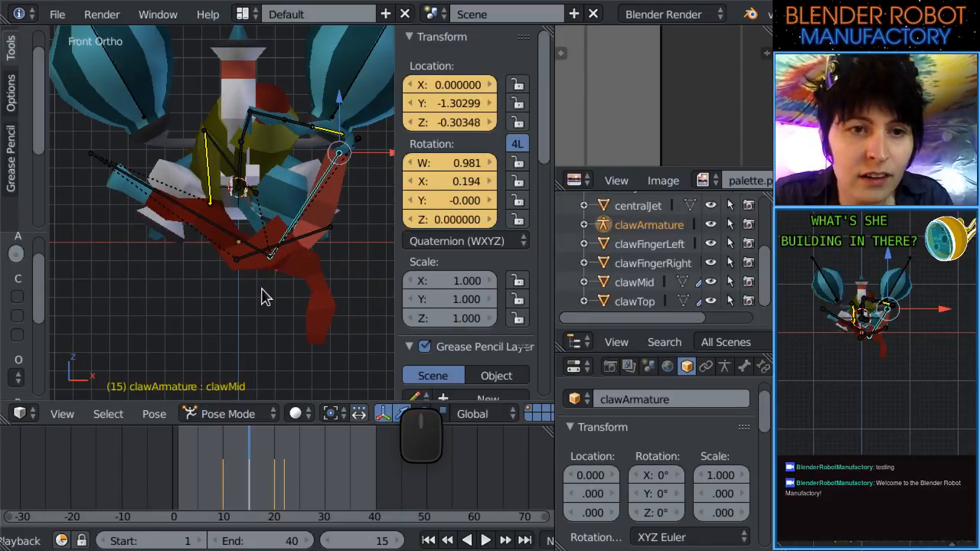
Try clearing the clawMid bone's rotation and location.
middle_drag(258, 307, 145, 333)
key(alt+r)
key(alt+g)
key(KP_1)
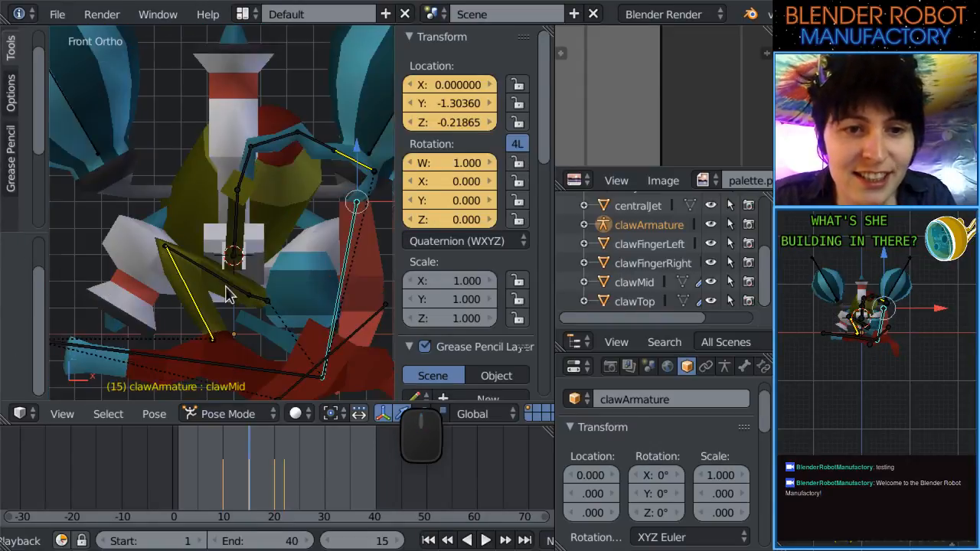
Rotate the clawMid bone slightly in front view and move it to about Y -1.238, Z -0.216.
scroll(207, 236, up, 3)
middle_drag(206, 236, 274, 257)
key(KP_1)
key(r)
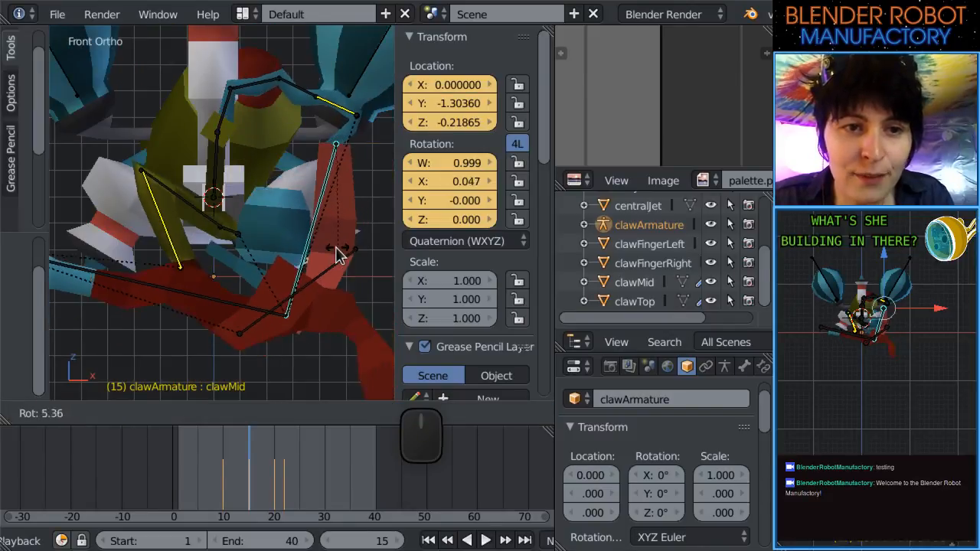
click(339, 255)
key(g)
click(329, 285)
Fine-tune the clawMid bone to about rotation W 0.993, X 0.121 and location Y -1.192, Z -0.237.
key(r)
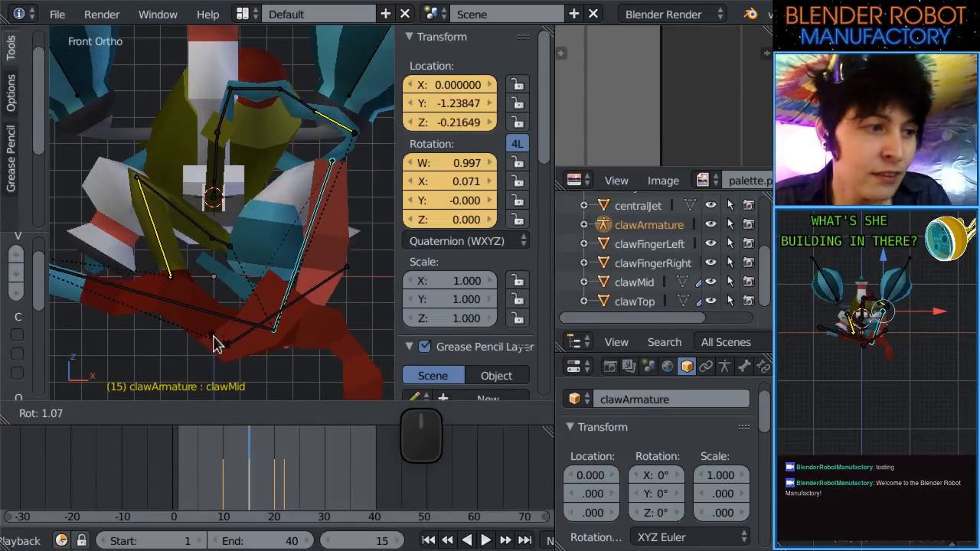
click(230, 333)
key(g)
click(255, 337)
key(g)
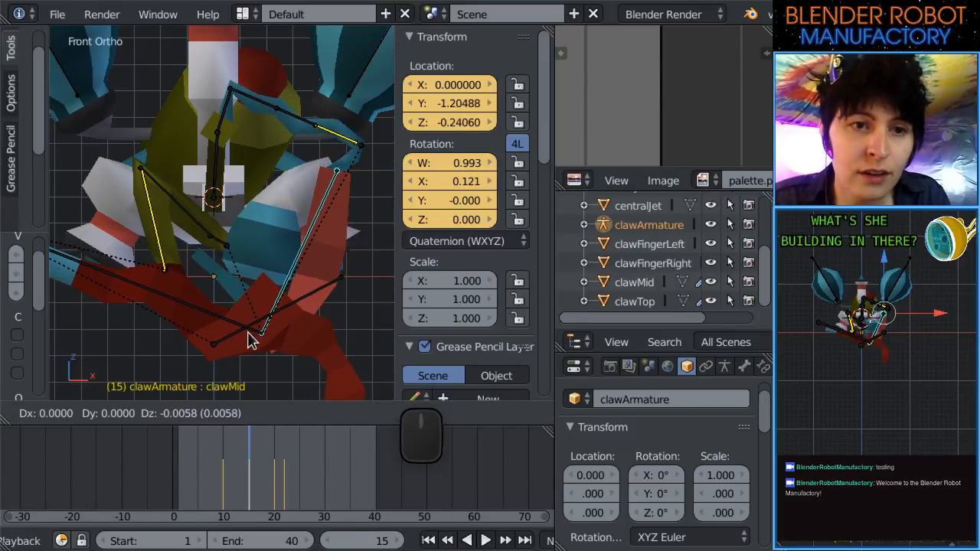
click(249, 343)
Scrub the motion up to frame 15 and move the clawMid bone to about Y -1.132, Z -0.344.
scroll(259, 306, down, 2)
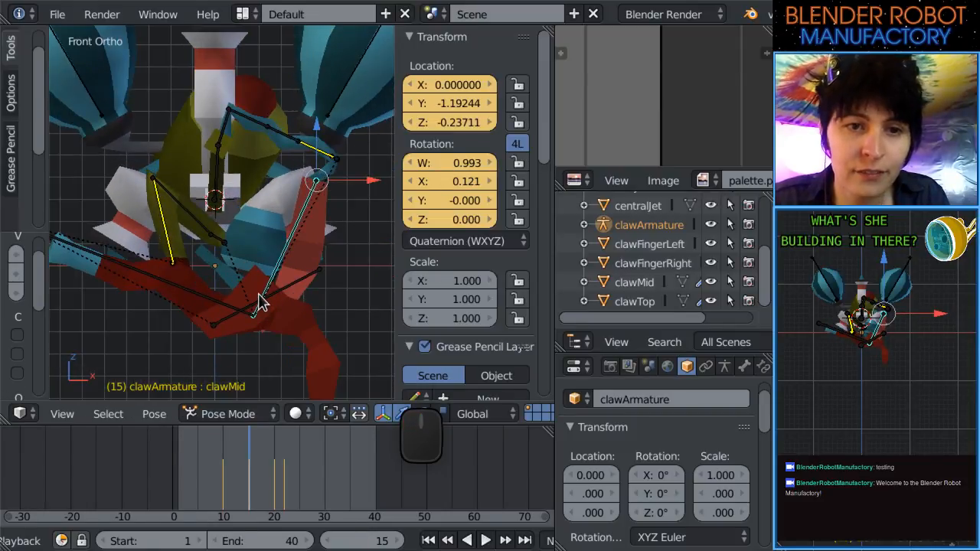
scroll(259, 303, down, 3)
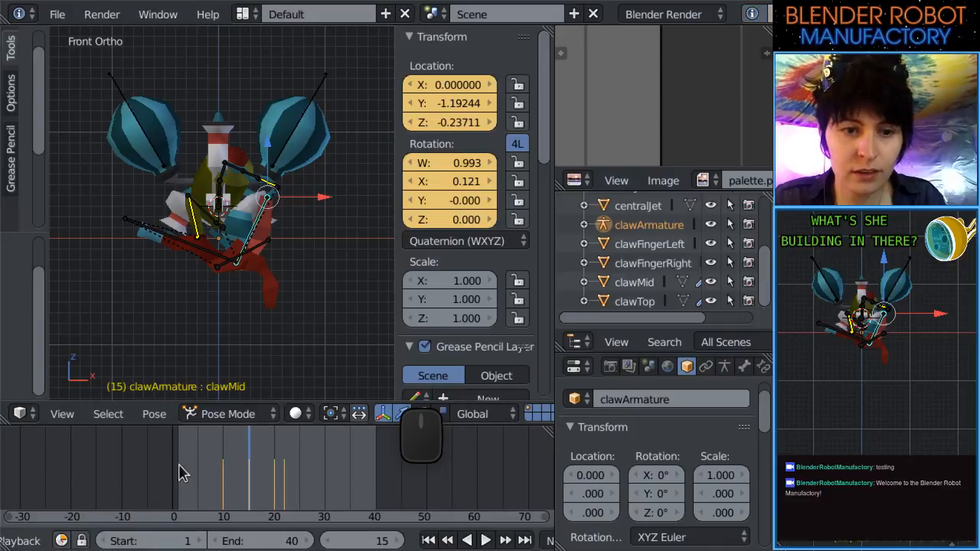
drag(180, 464, 252, 500)
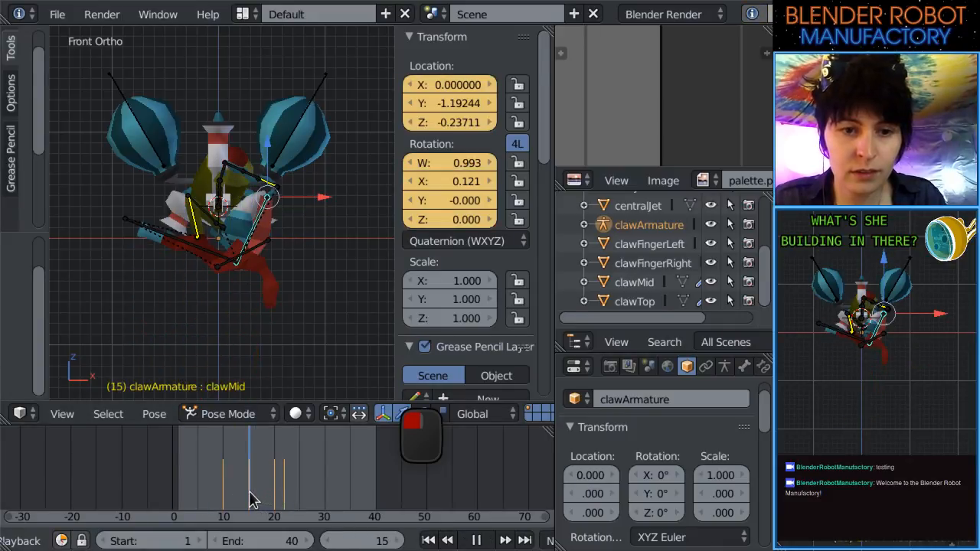
key(g)
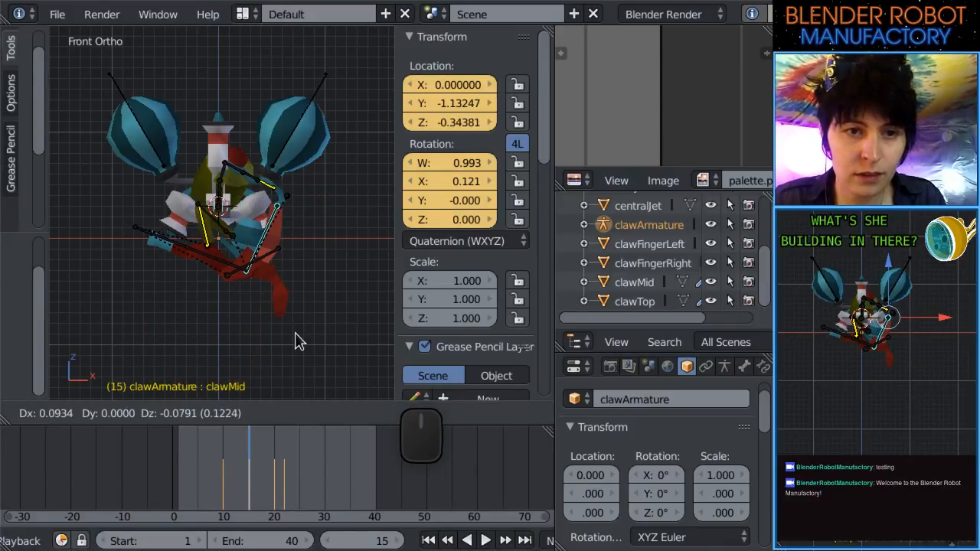
click(299, 341)
Scrub and play the animation, hiding clawArmature, to check the adjusted clawMid pose in motion.
drag(268, 436, 285, 484)
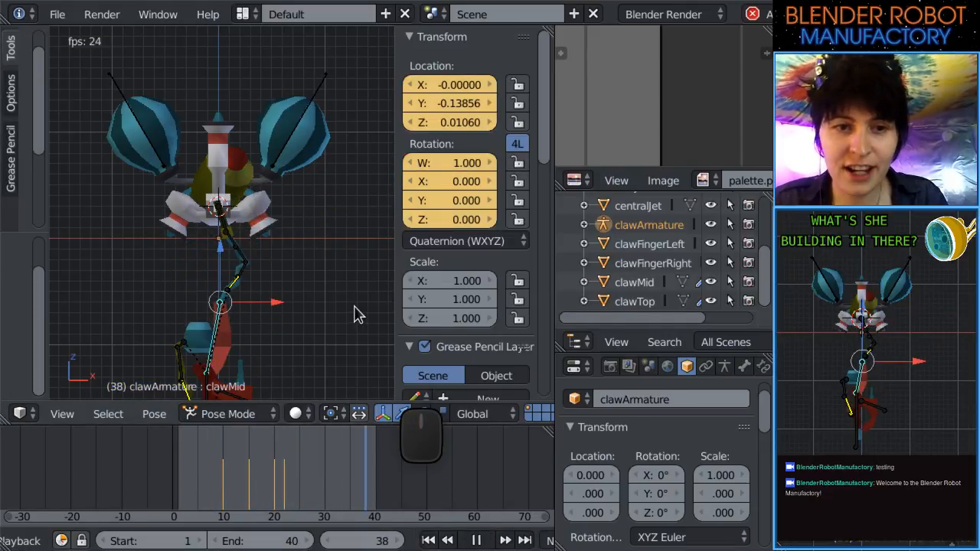
shift+middle_drag(367, 252, 383, 170)
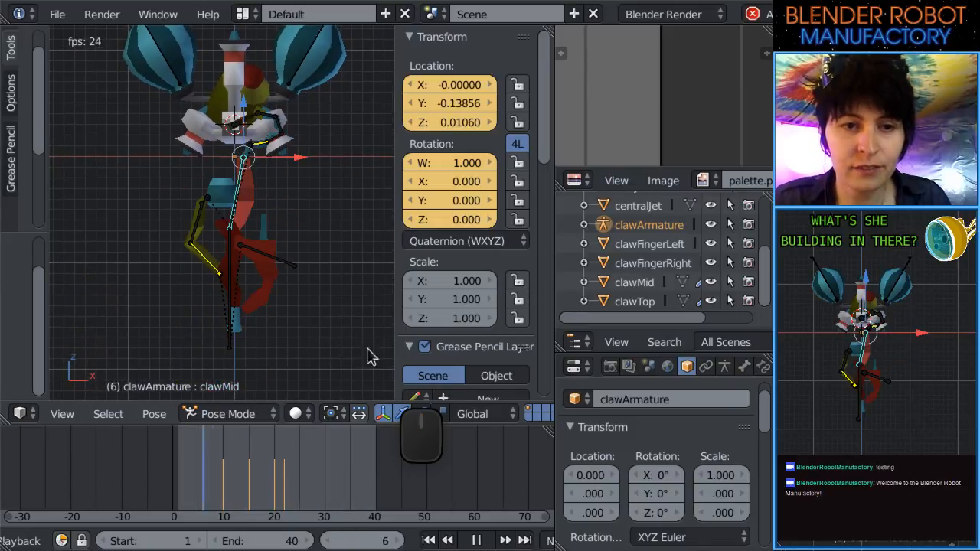
click(711, 224)
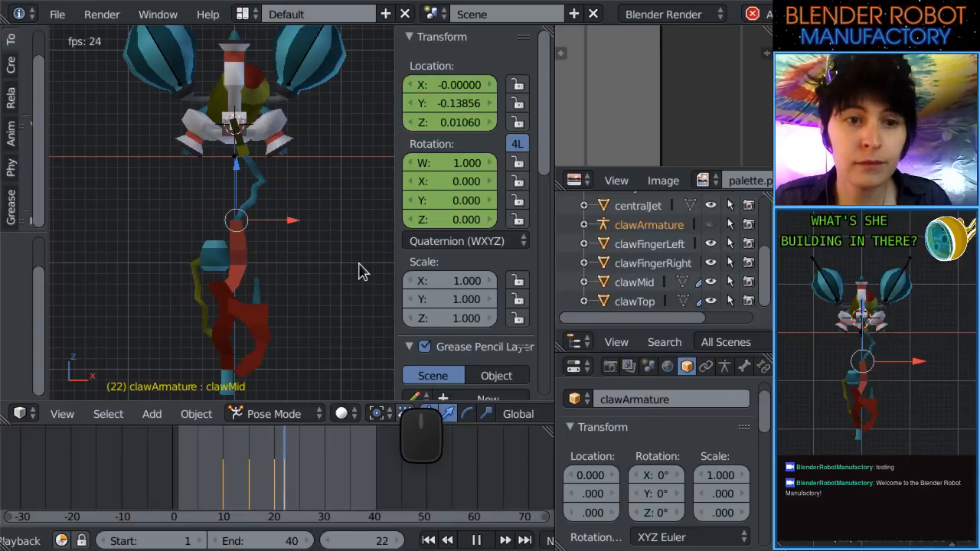
shift+middle_drag(342, 278, 372, 268)
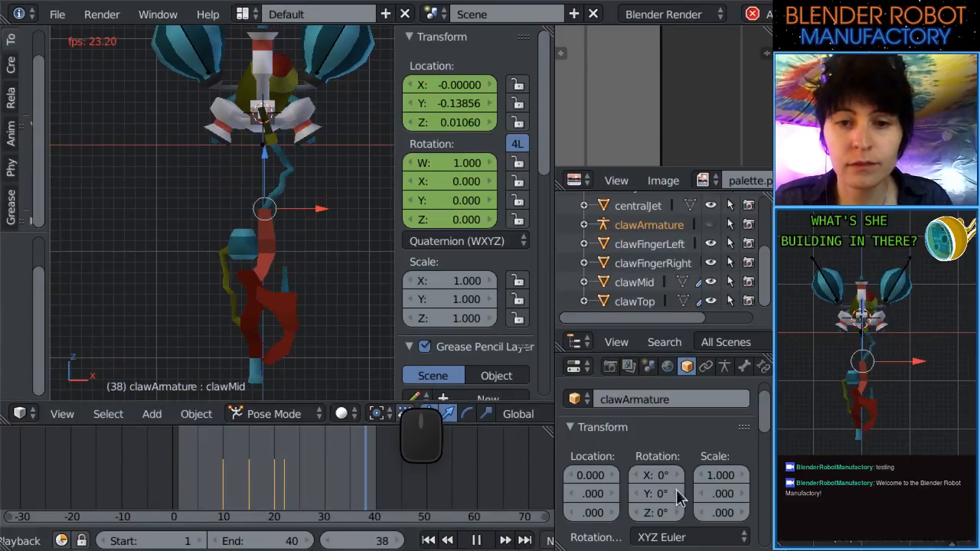
Show clawArmature again at frame 15 and rotate the clawShort bone about -48° to fold the finger inward.
drag(242, 505, 249, 505)
click(711, 225)
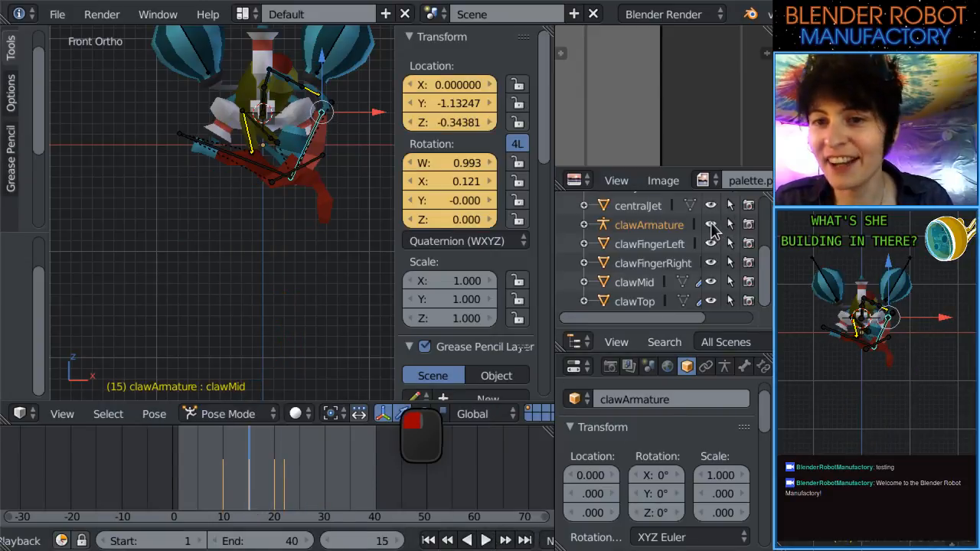
right_click(306, 174)
scroll(295, 245, up, 2)
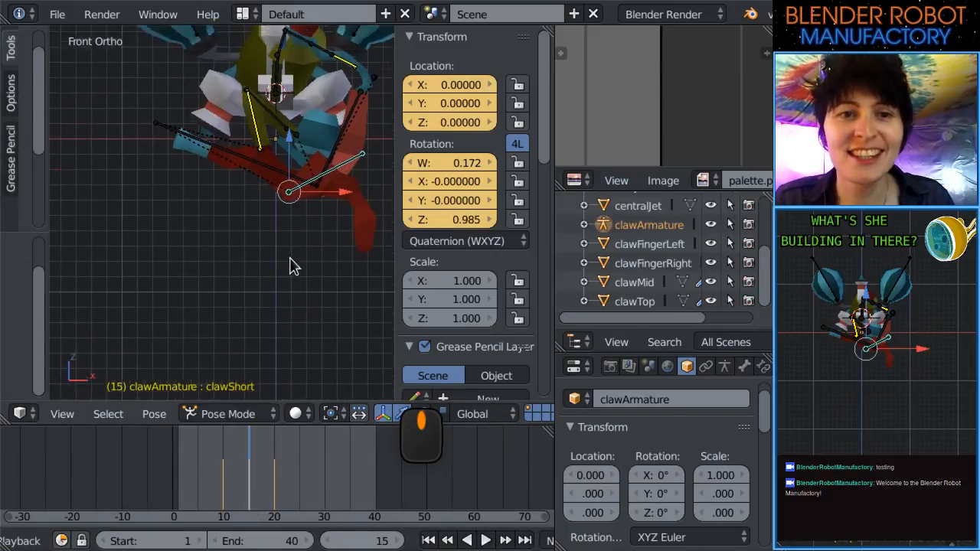
key(r)
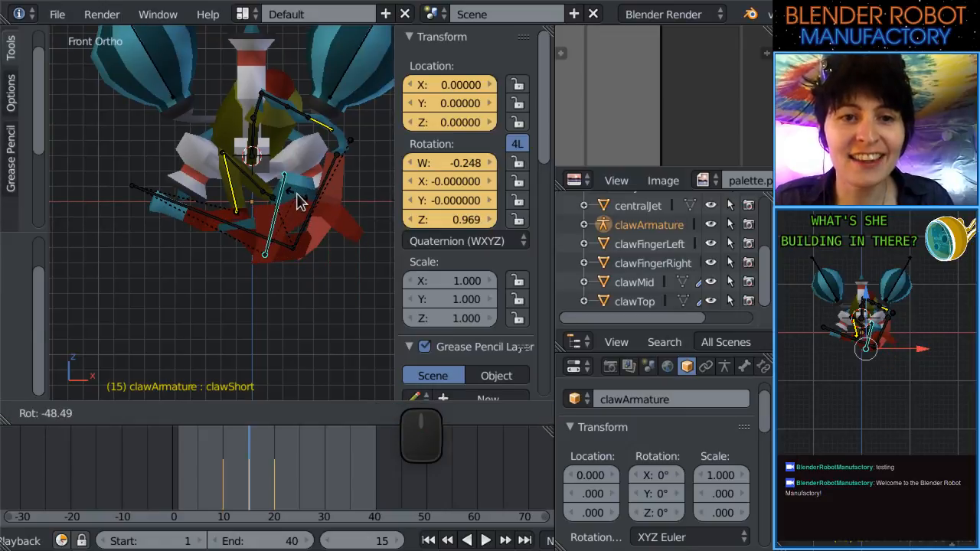
click(299, 200)
scroll(310, 226, up, 1)
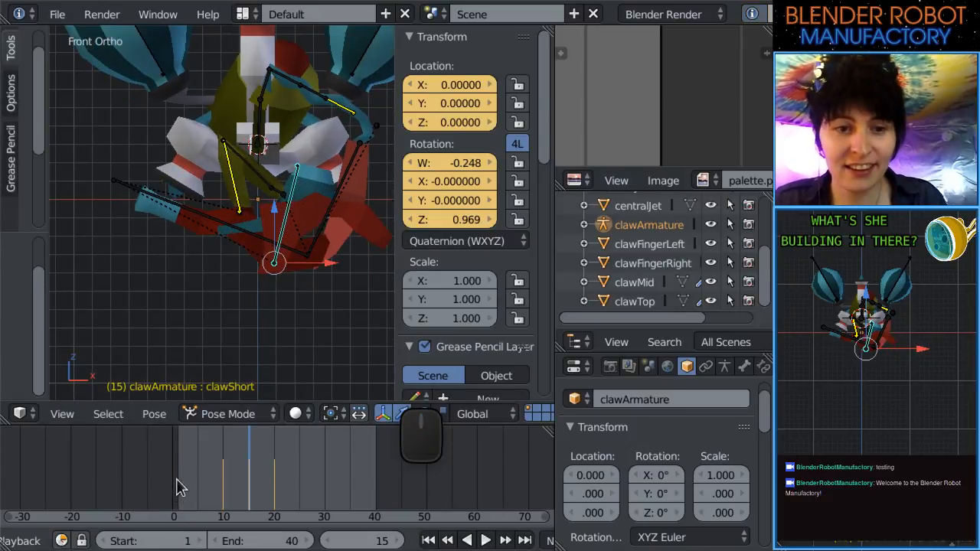
Play the animation from the timeline with clawArmature hidden to review the folded clawShort pose.
drag(176, 488, 247, 485)
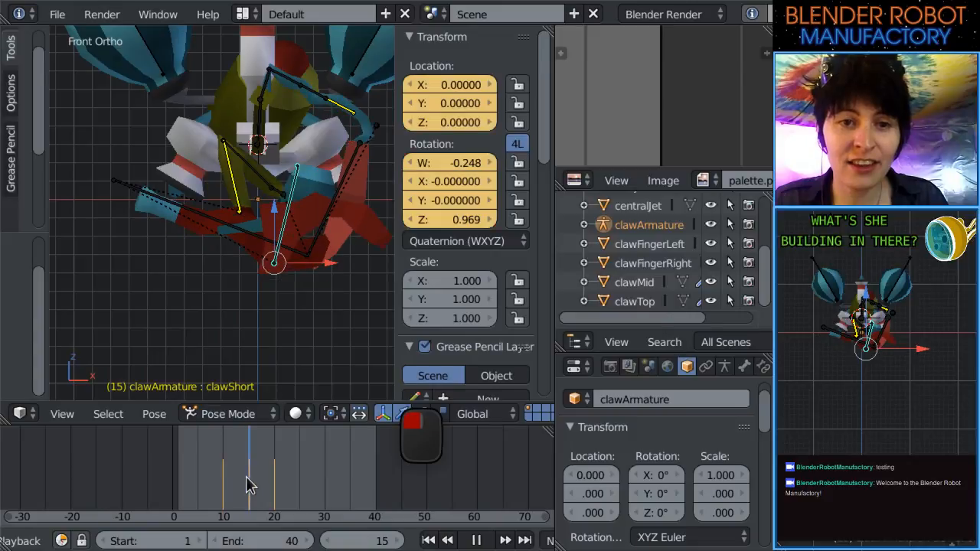
scroll(269, 378, down, 3)
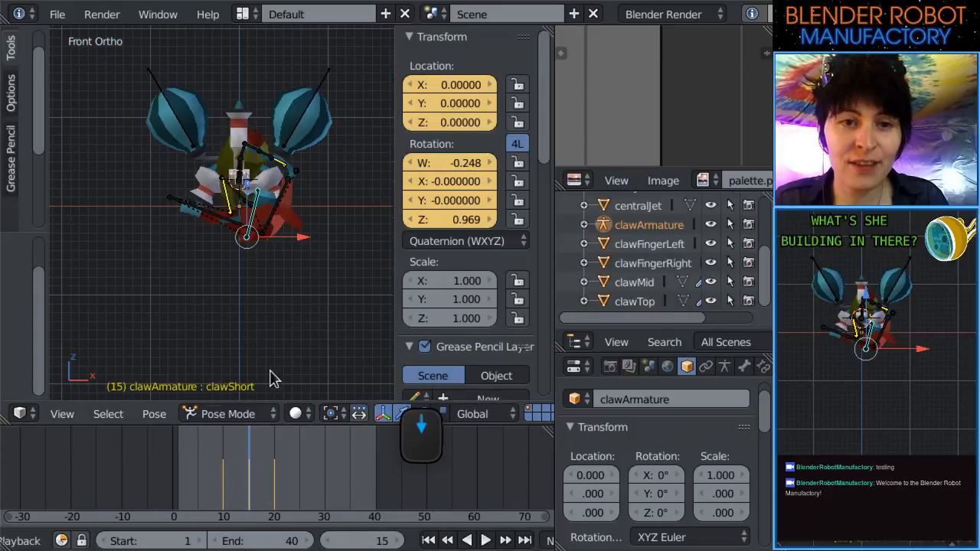
click(488, 541)
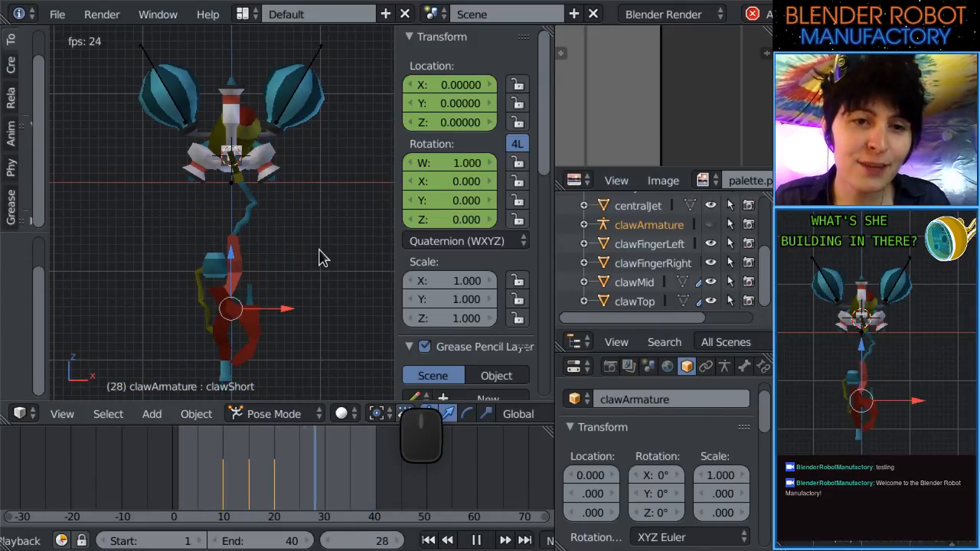
scroll(322, 258, up, 2)
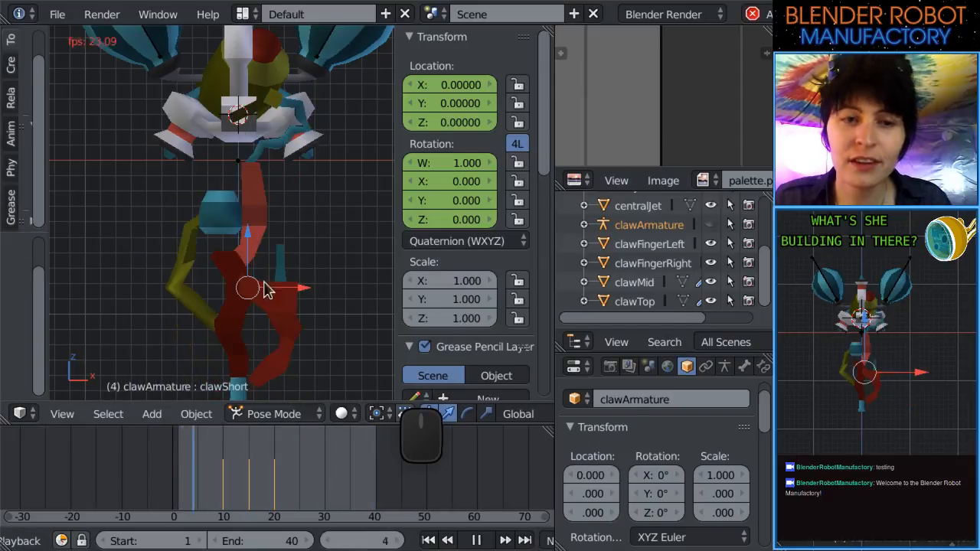
scroll(265, 289, down, 3)
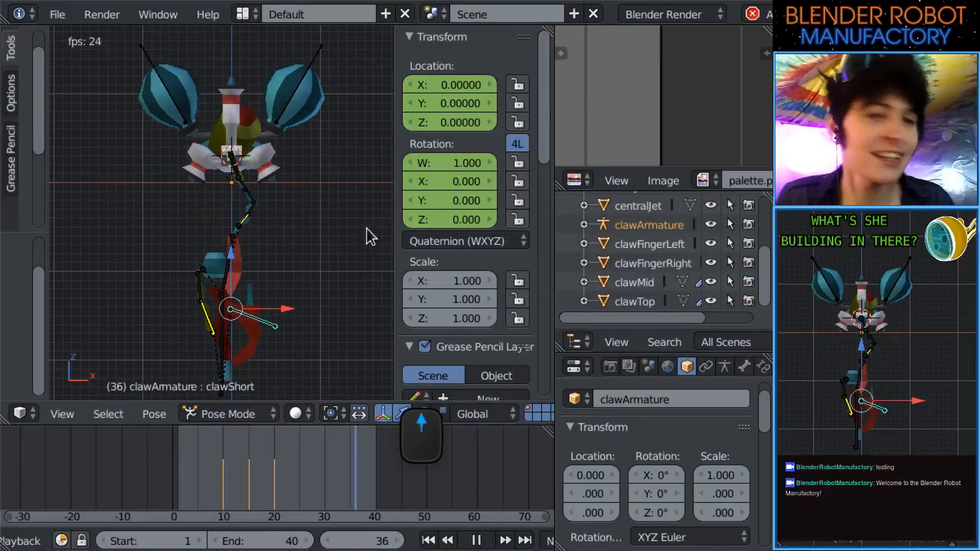
Stop the playback and set the current frame to 9.
click(475, 540)
click(217, 481)
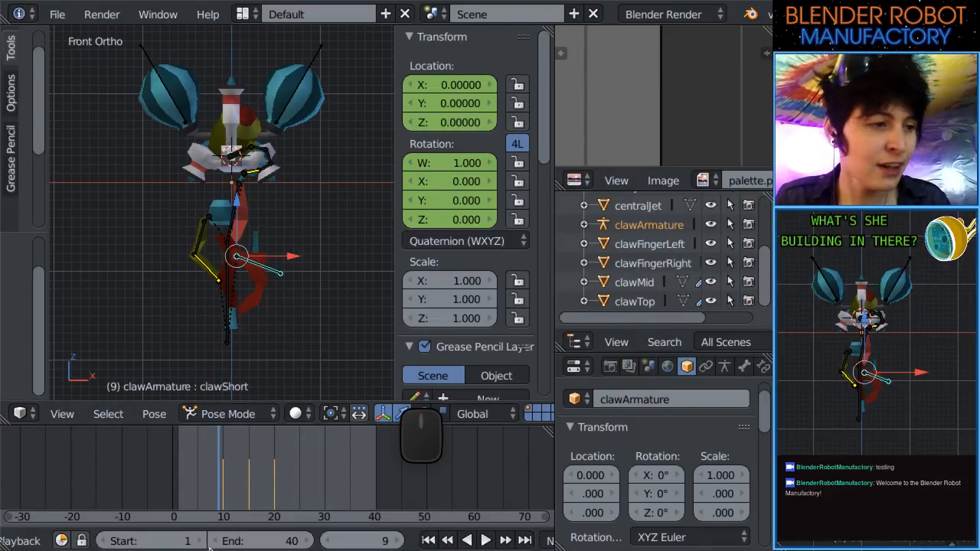
scroll(210, 543, up, 5)
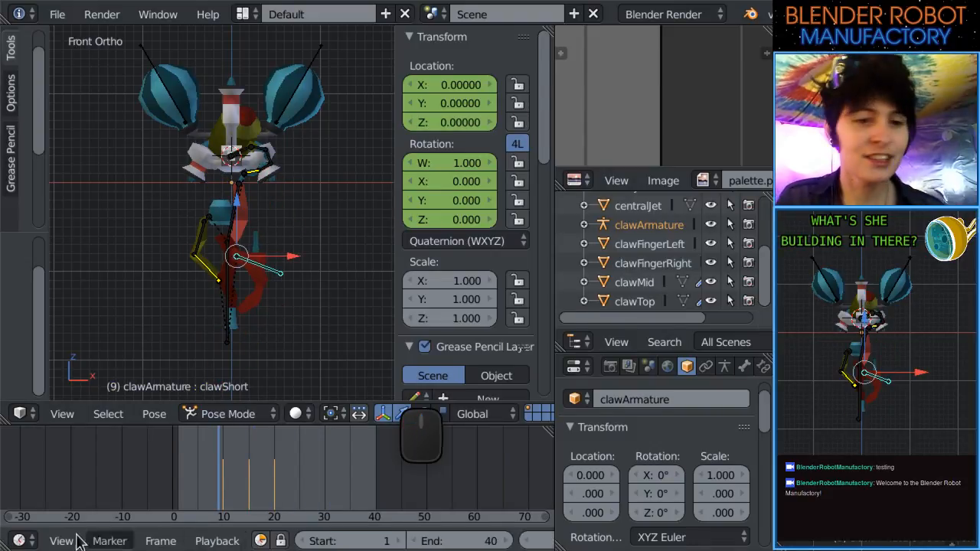
In the Action Editor, shift all clawGrab keyframes 9 frames earlier so the action starts at frame 1.
click(34, 540)
click(64, 449)
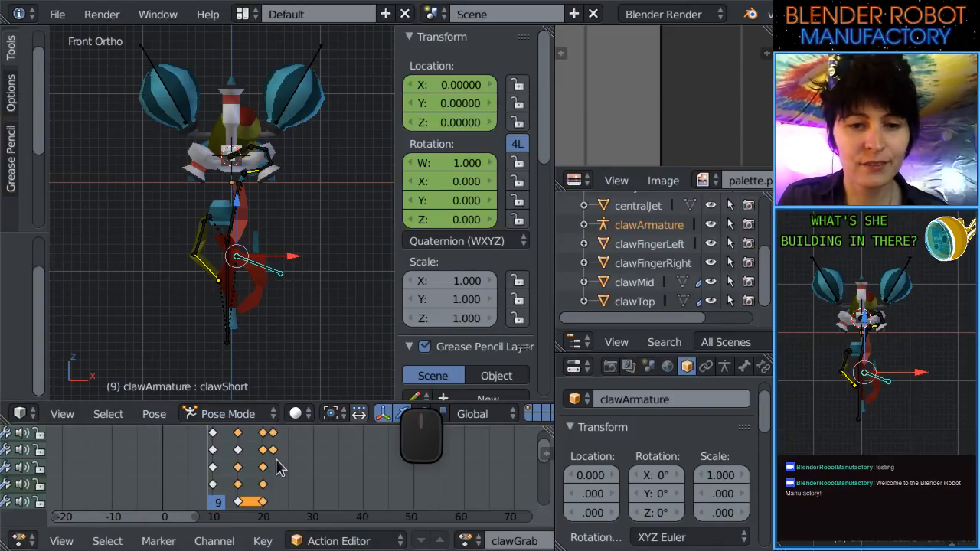
scroll(263, 480, up, 2)
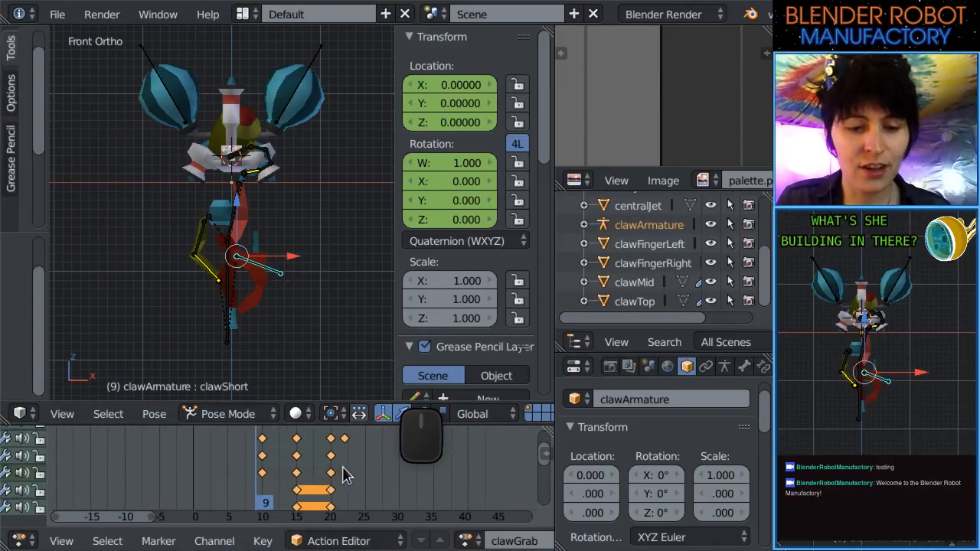
key(g)
click(277, 479)
scroll(197, 490, up, 1)
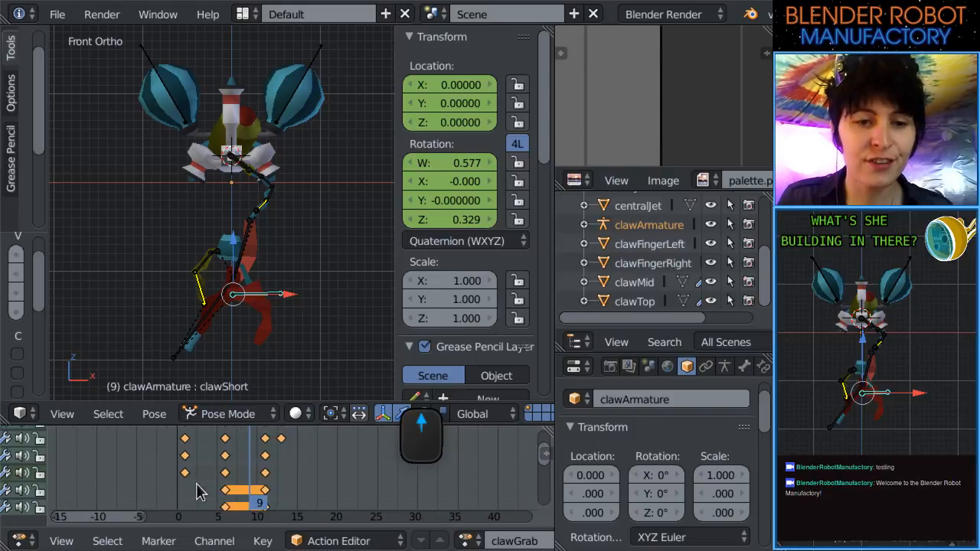
scroll(197, 490, up, 1)
scroll(128, 502, up, 8)
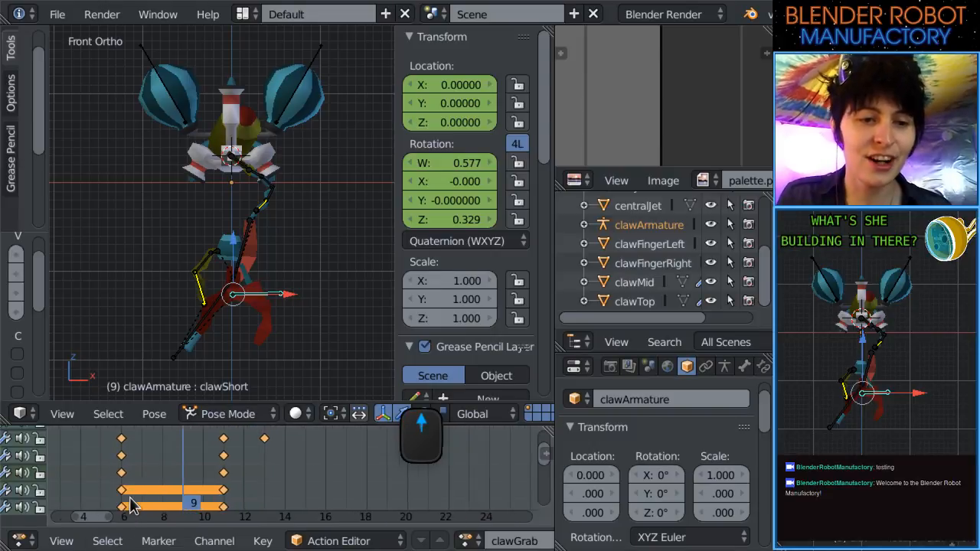
middle_drag(129, 499, 362, 481)
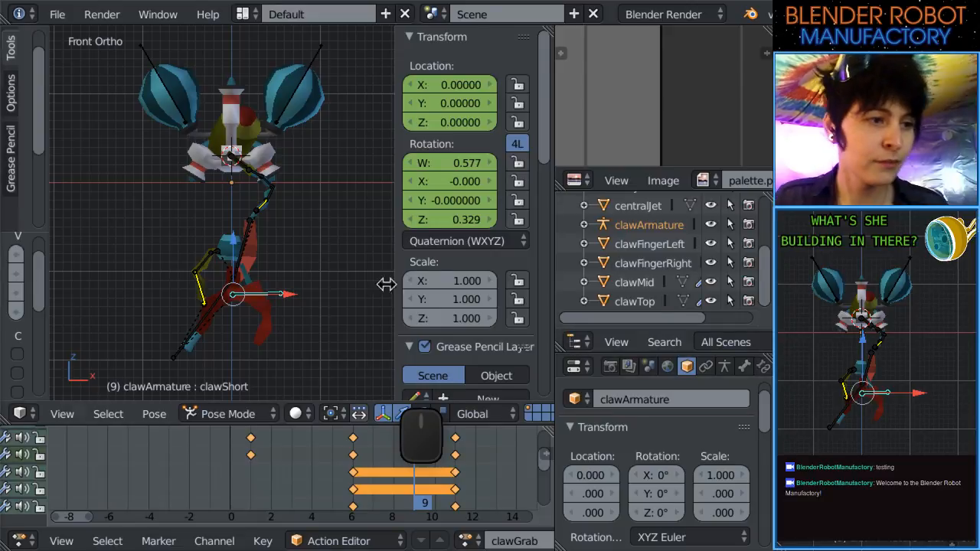
Return to the timeline and set the animation's end frame to 11, scrubbing the shifted keyframes to check them.
click(13, 541)
click(74, 490)
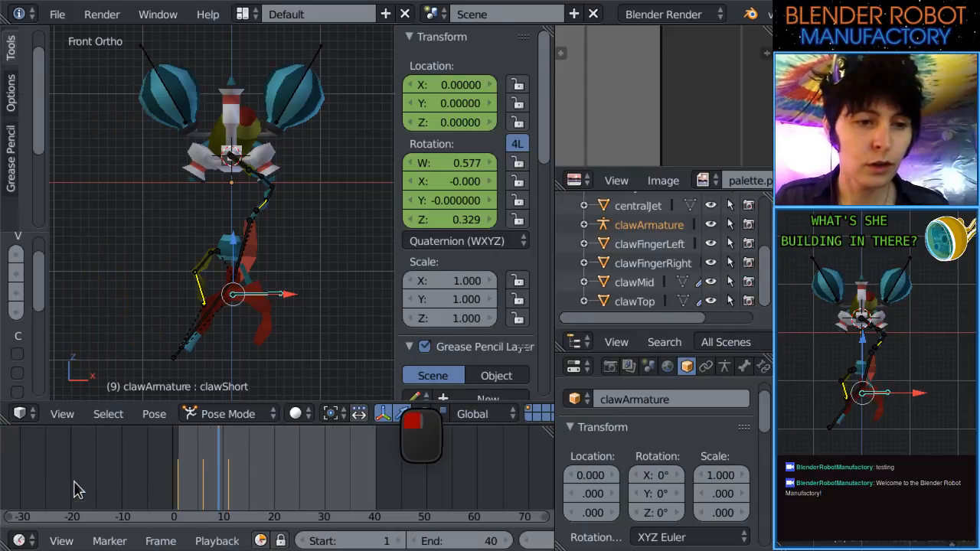
scroll(385, 239, up, 1)
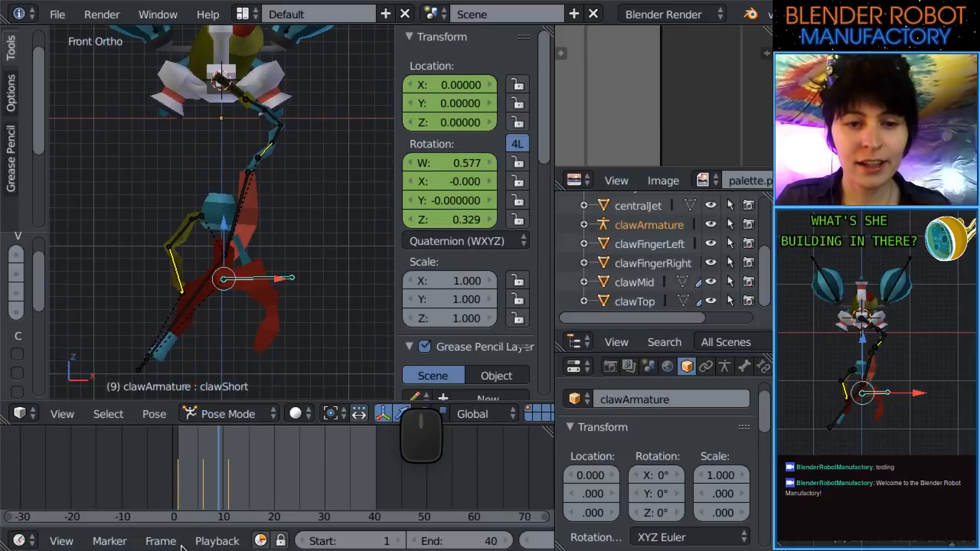
drag(187, 500, 228, 494)
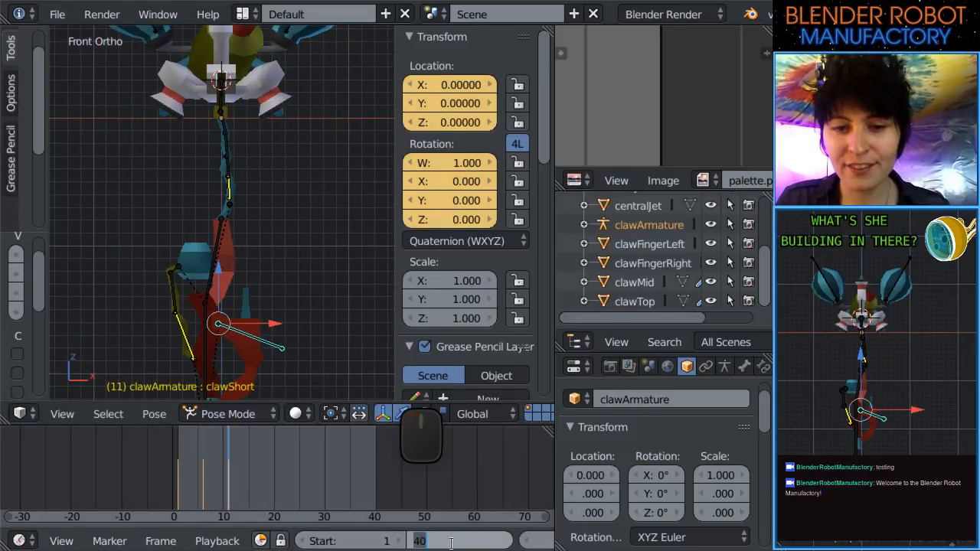
key(Return)
drag(191, 496, 233, 502)
scroll(498, 548, down, 2)
scroll(498, 548, down, 2)
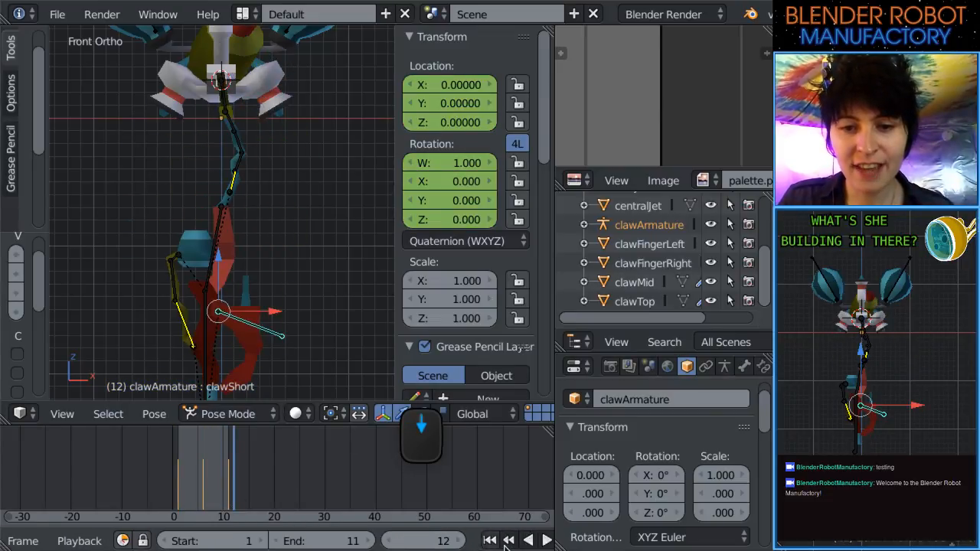
Play the shortened animation to review the claw loop, stopping playback and returning to frame 1.
click(522, 541)
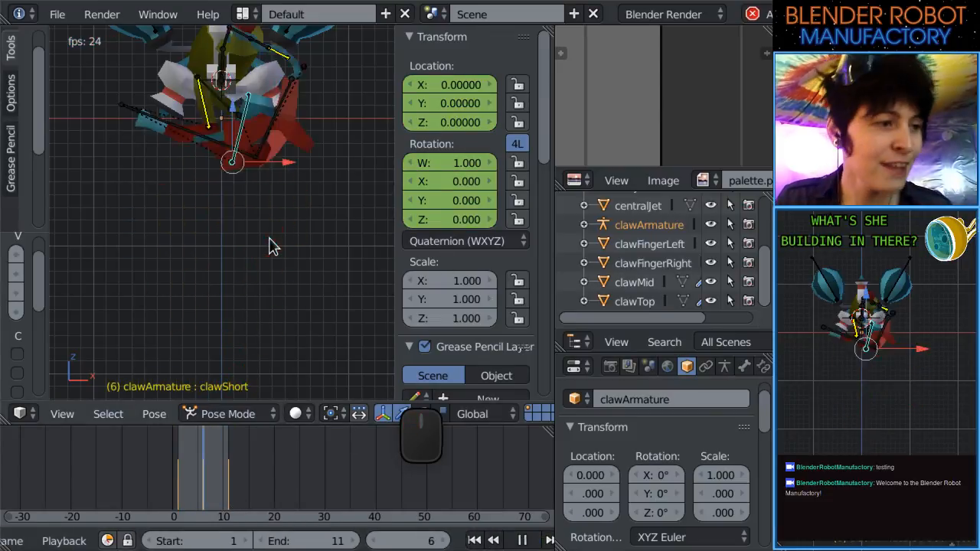
shift+middle_drag(290, 255, 273, 243)
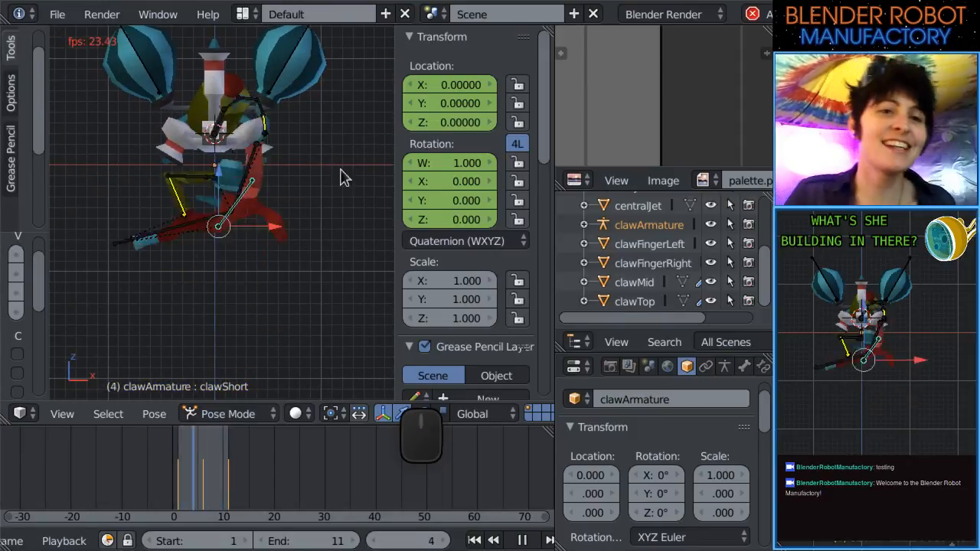
click(522, 541)
drag(199, 488, 177, 495)
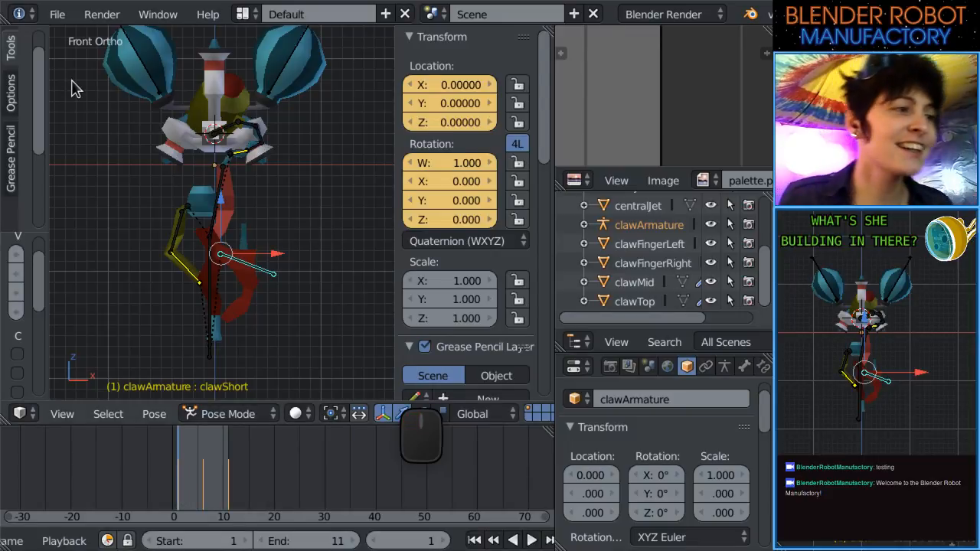
Reopen the Action Editor and examine the clawGrab action's keyframes and settings.
scroll(85, 540, up, 3)
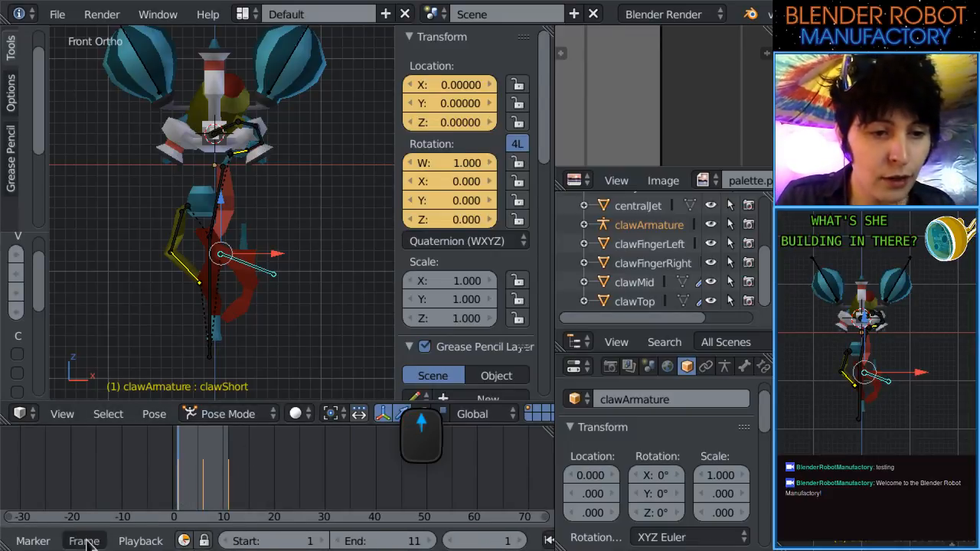
scroll(77, 541, up, 3)
key(shift+F5)
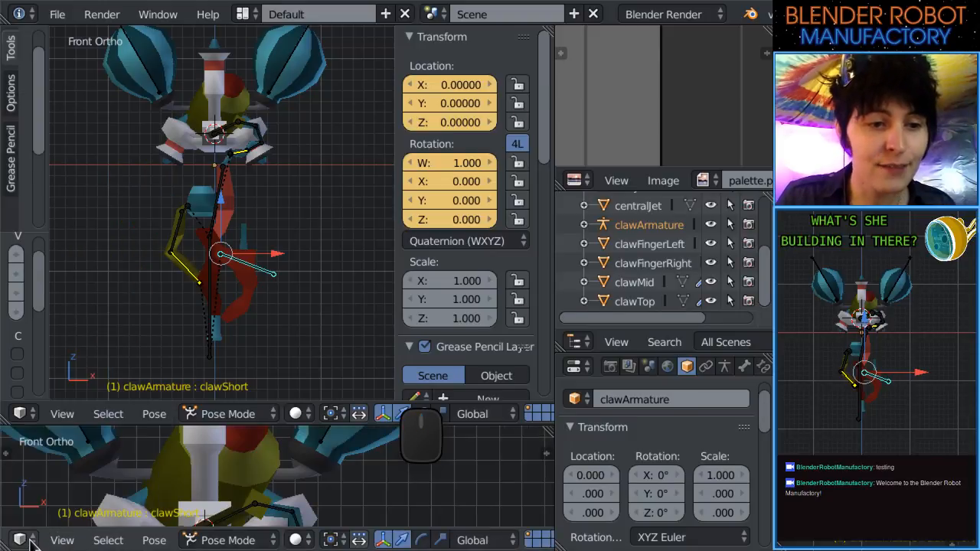
click(30, 542)
click(65, 452)
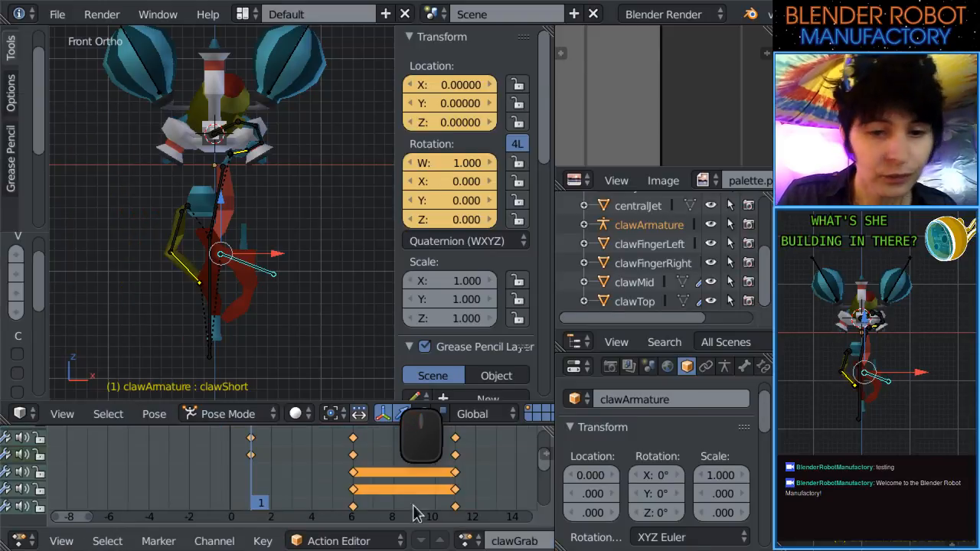
scroll(465, 541, down, 5)
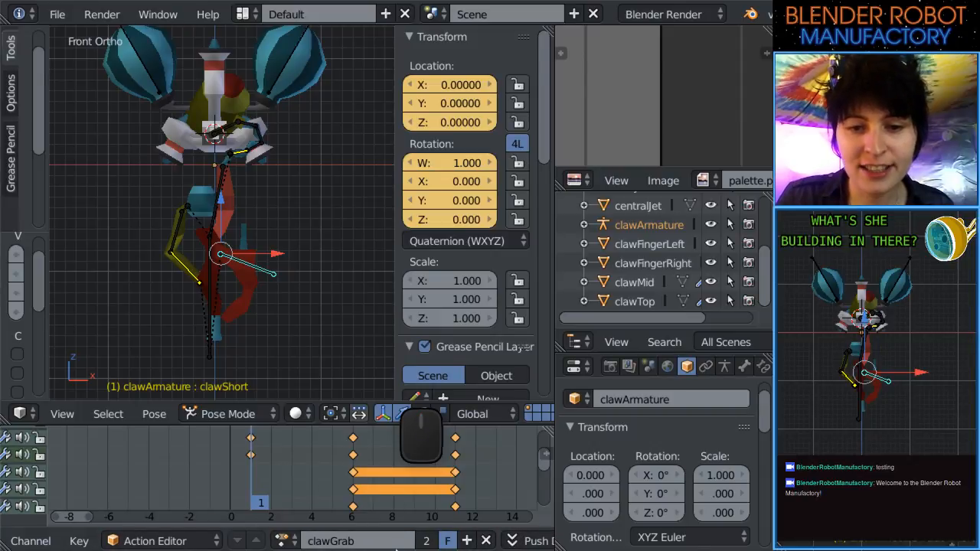
scroll(274, 247, up, 2)
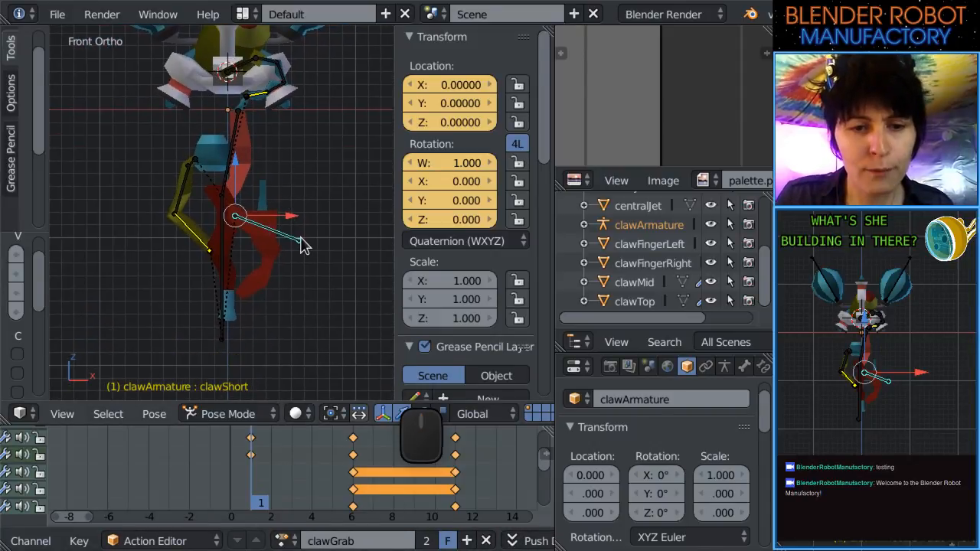
Go to frame 11 with all clawArmature bones selected and inspect the extended pose from the side and front.
click(458, 499)
scroll(289, 342, down, 3)
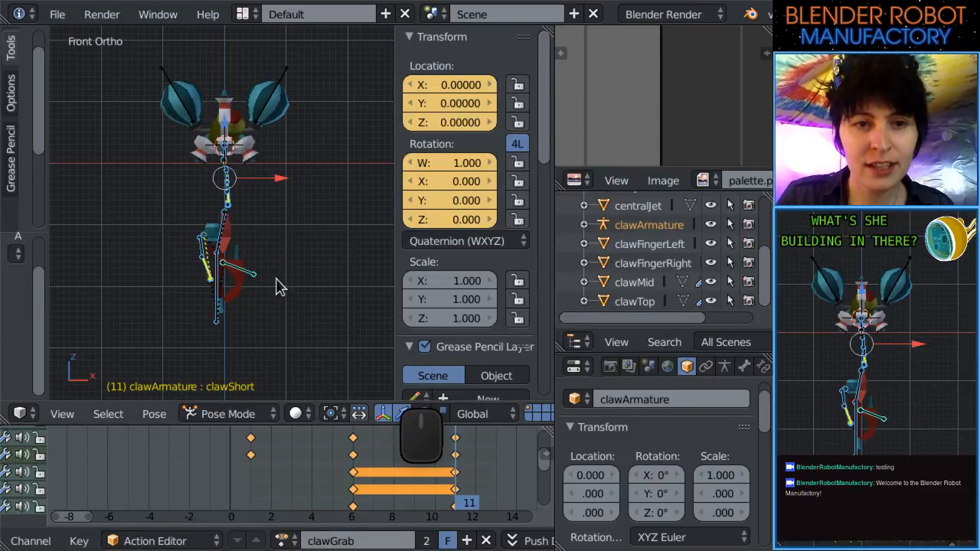
scroll(280, 292, up, 2)
middle_drag(322, 193, 273, 289)
key(KP_1)
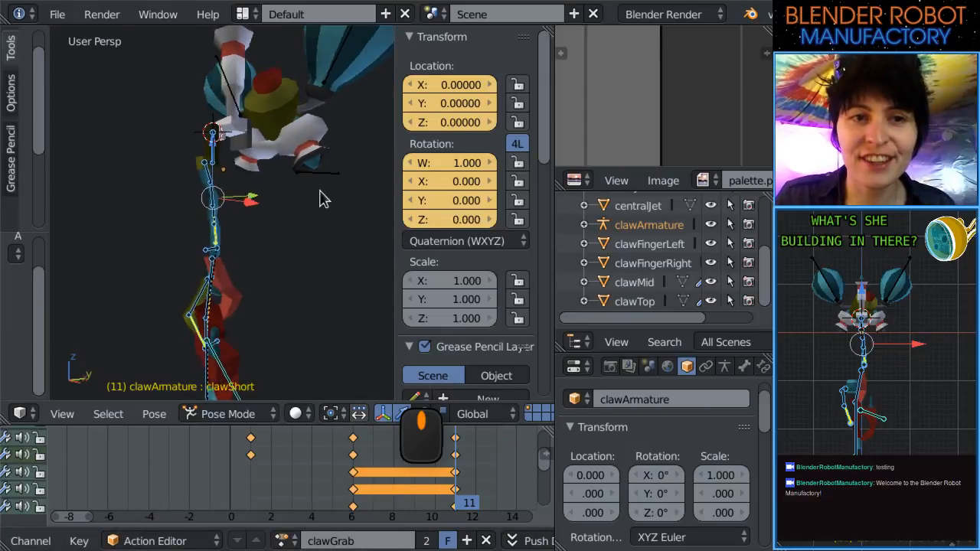
scroll(13, 545, up, 4)
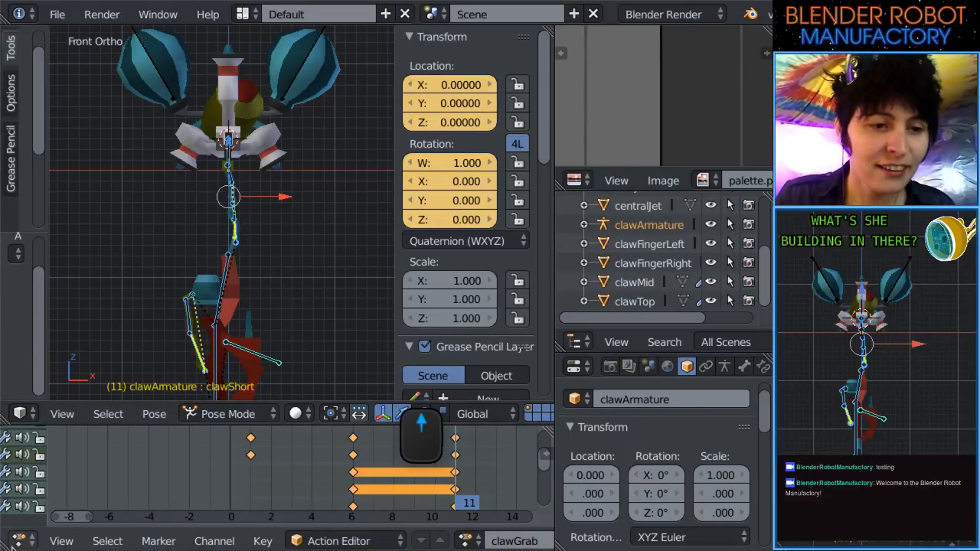
Switch back to the timeline and compare the claw pose between frames 11 and 13 from the side and front.
click(25, 542)
click(46, 486)
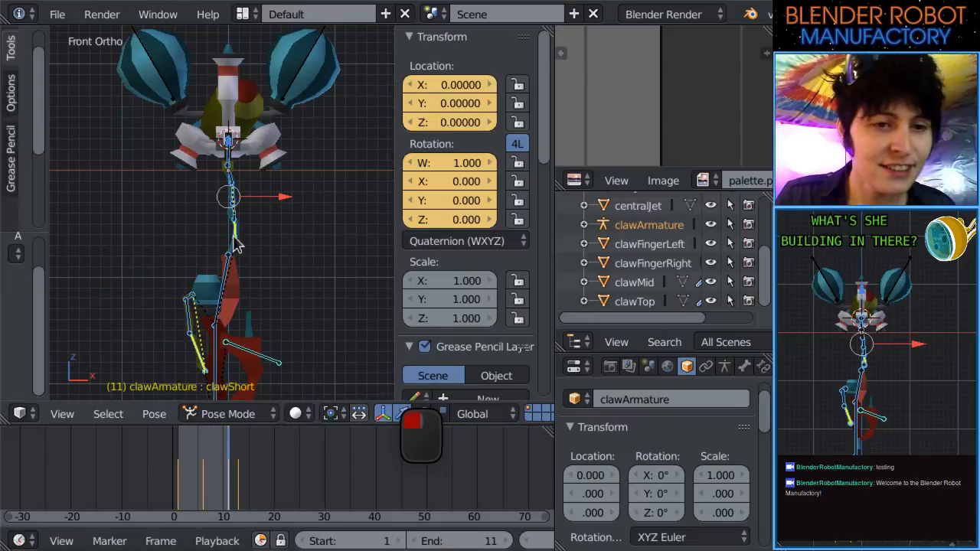
middle_drag(146, 242, 243, 370)
click(237, 487)
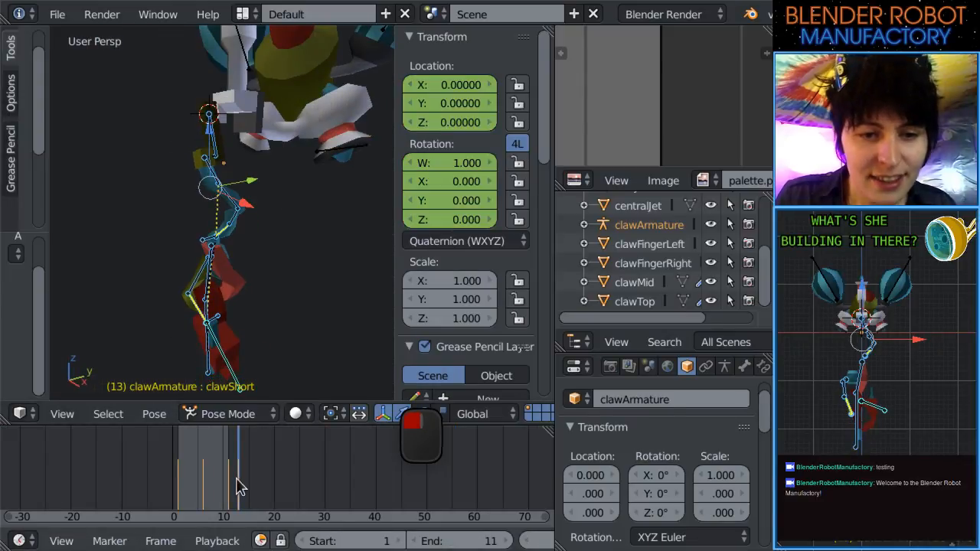
mouse_move(236, 482)
mouse_down()
mouse_move(214, 484)
mouse_move(235, 484)
mouse_up()
key(KP_1)
shift+middle_drag(304, 231, 318, 140)
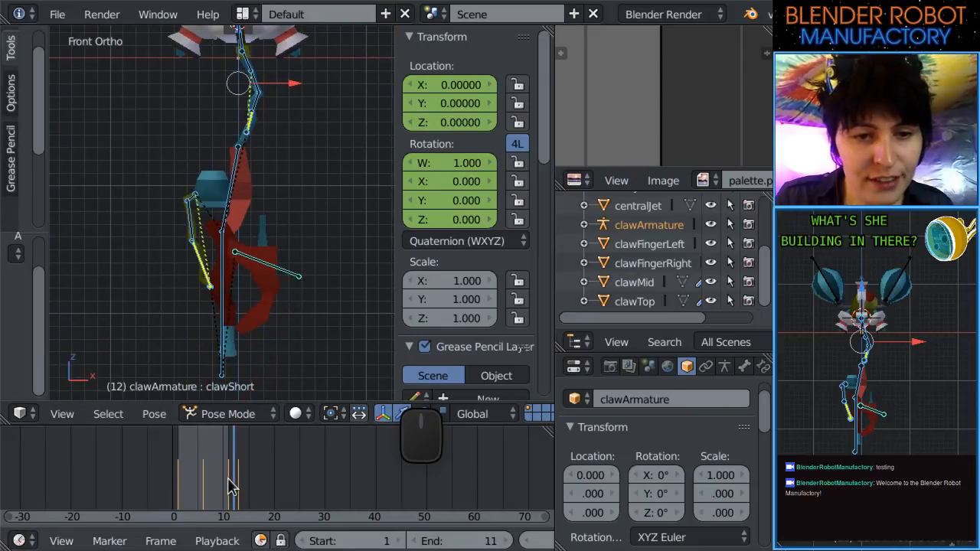
drag(234, 485, 239, 487)
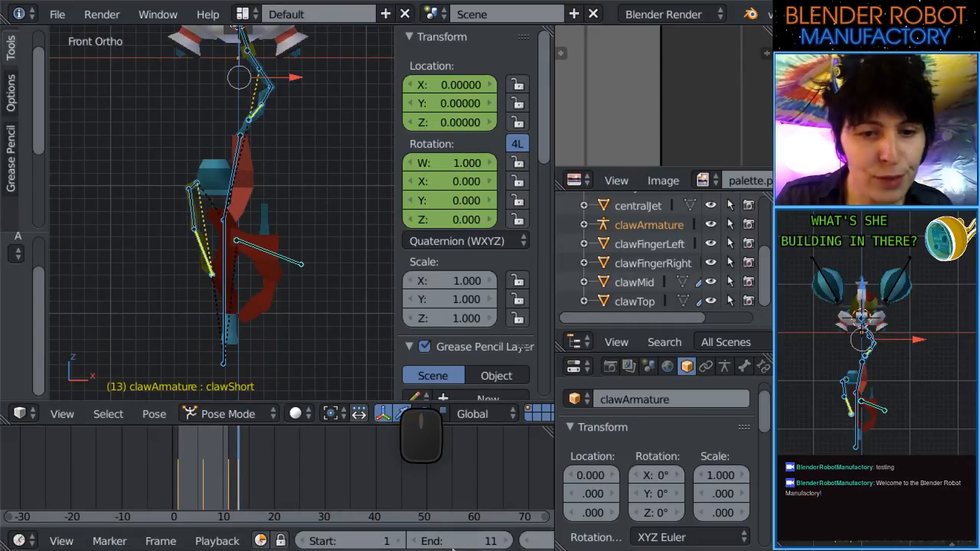
Set the animation's end frame to 13.
click(466, 541)
text(13)
key(Return)
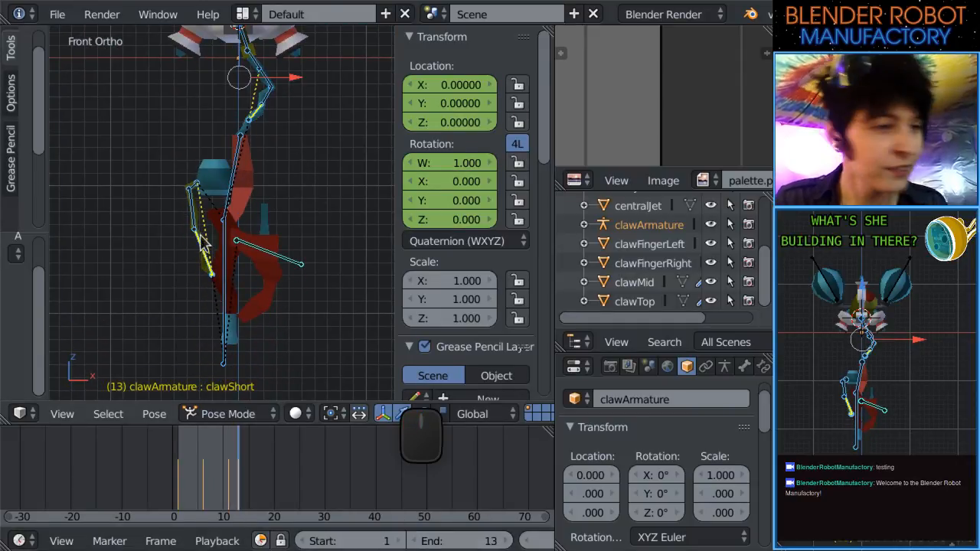
Hide clawArmature and scrub from frame 1 to frame 6 to examine the claw folding in perspective.
middle_drag(278, 159, 309, 160)
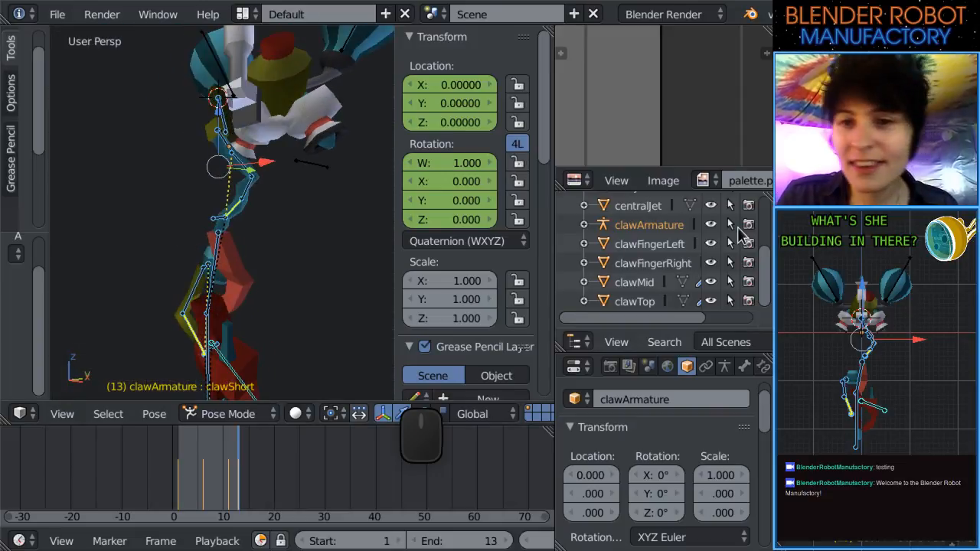
click(711, 224)
middle_drag(291, 230, 253, 222)
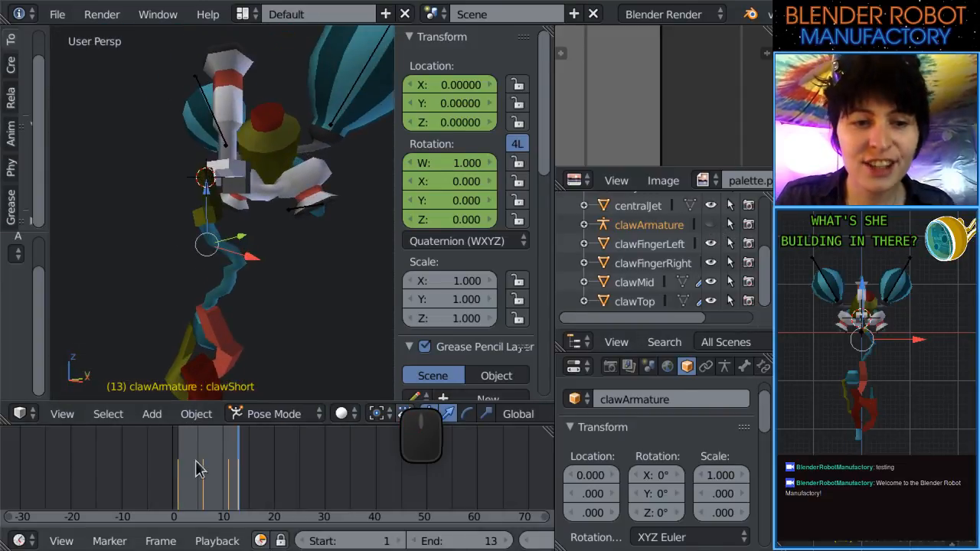
drag(197, 465, 178, 477)
middle_drag(192, 368, 176, 284)
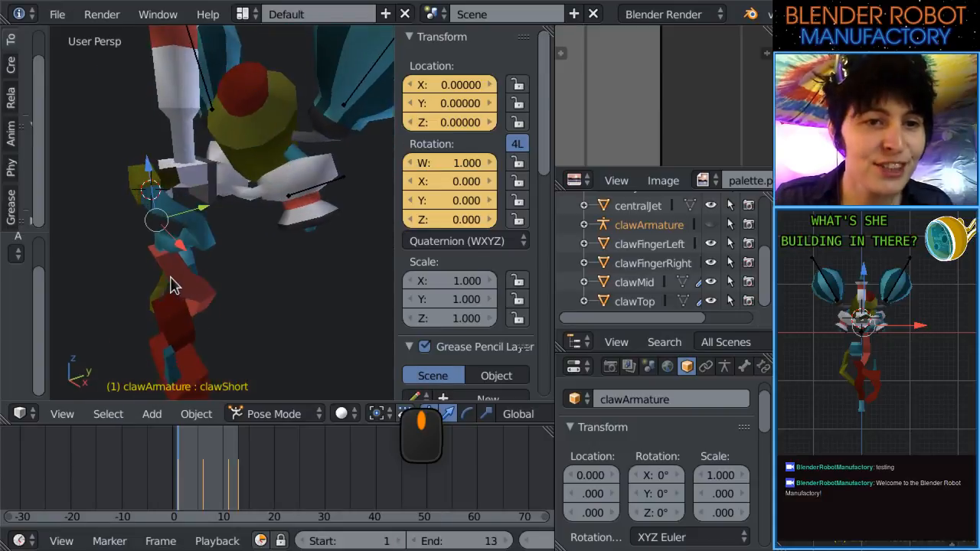
drag(179, 471, 193, 470)
middle_drag(272, 218, 222, 256)
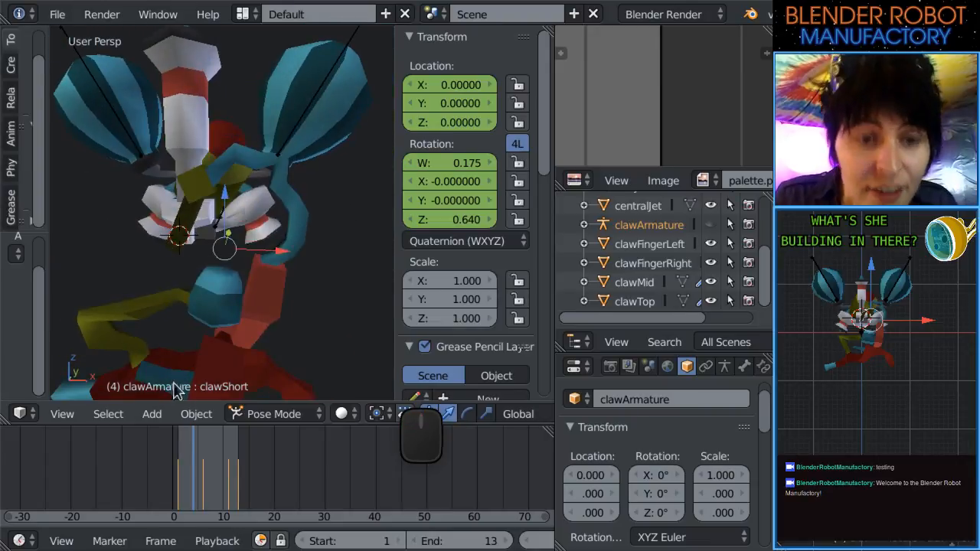
click(203, 463)
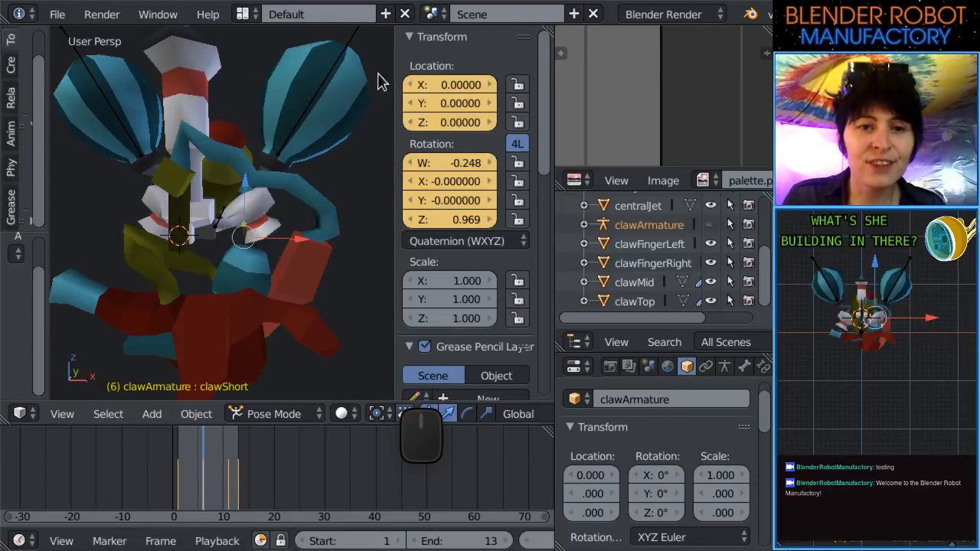
Scrub the claw's fold and extension back and forth up to frame 11 from other angles, ending at frame 1.
middle_drag(376, 81, 230, 283)
click(196, 486)
drag(194, 481, 224, 482)
shift+middle_drag(266, 311, 290, 165)
click(229, 459)
drag(230, 466, 178, 462)
middle_drag(199, 357, 306, 253)
drag(206, 468, 178, 466)
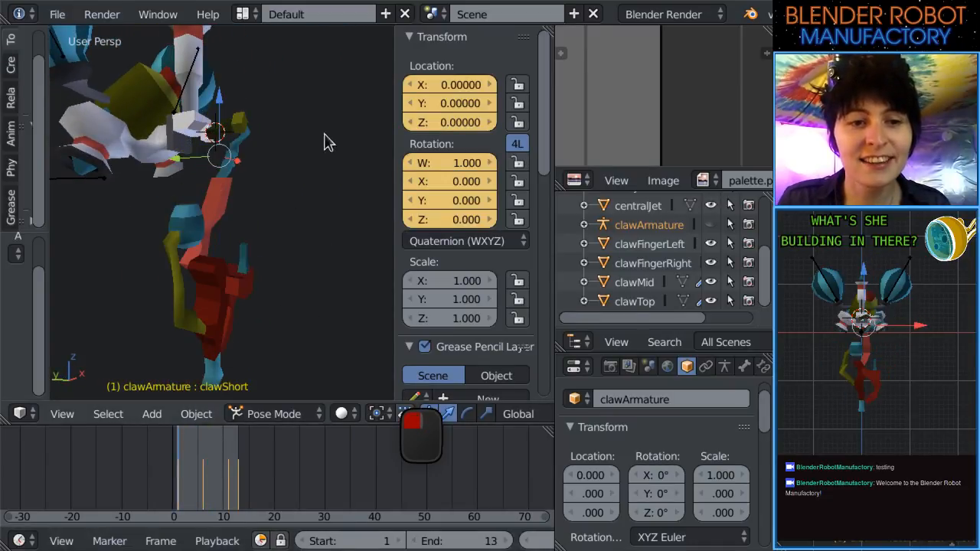
Step through frames 1 to 9 from several viewpoints to inspect how the claw swings past the body and extends.
middle_drag(327, 143, 321, 261)
drag(188, 469, 207, 466)
middle_drag(277, 318, 153, 299)
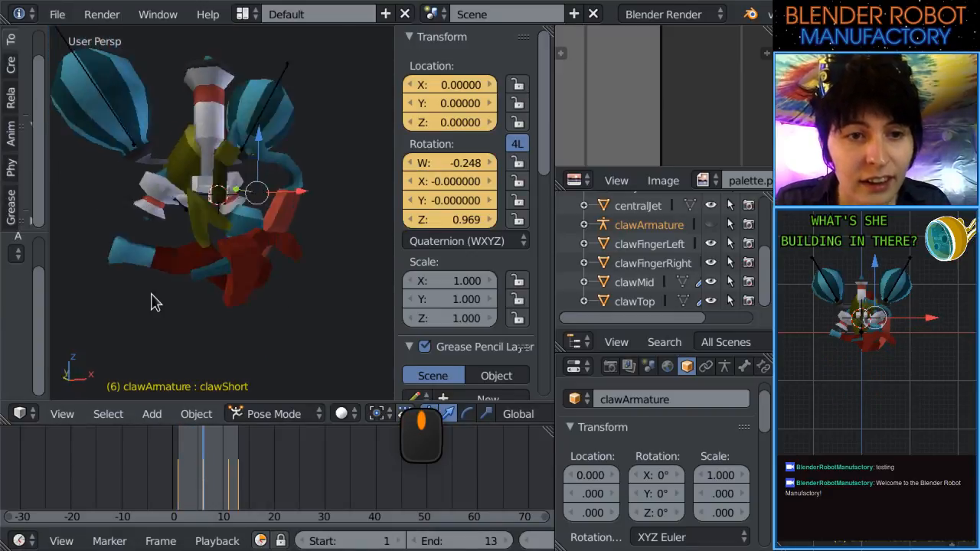
scroll(164, 286, up, 3)
mouse_move(203, 467)
mouse_down()
mouse_move(192, 466)
mouse_move(211, 475)
mouse_up()
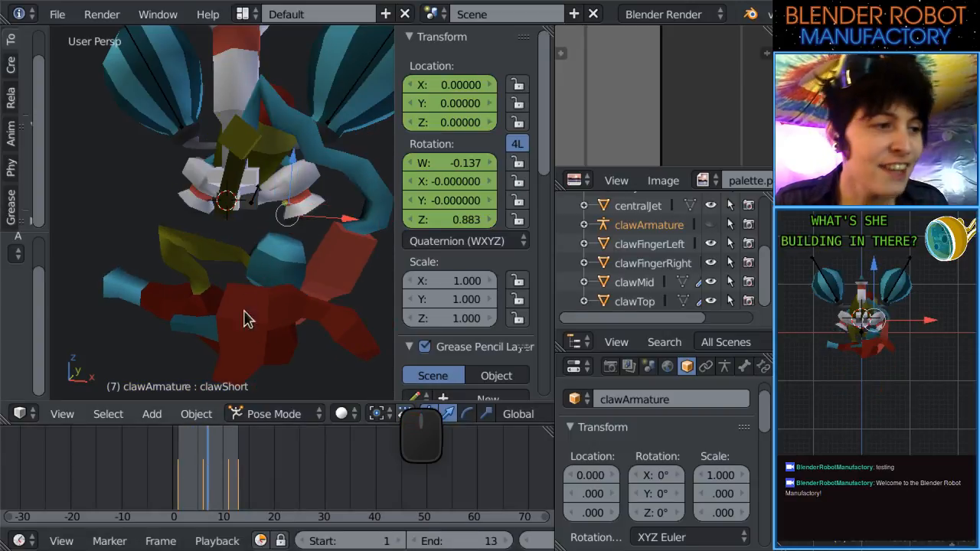
middle_drag(245, 317, 271, 267)
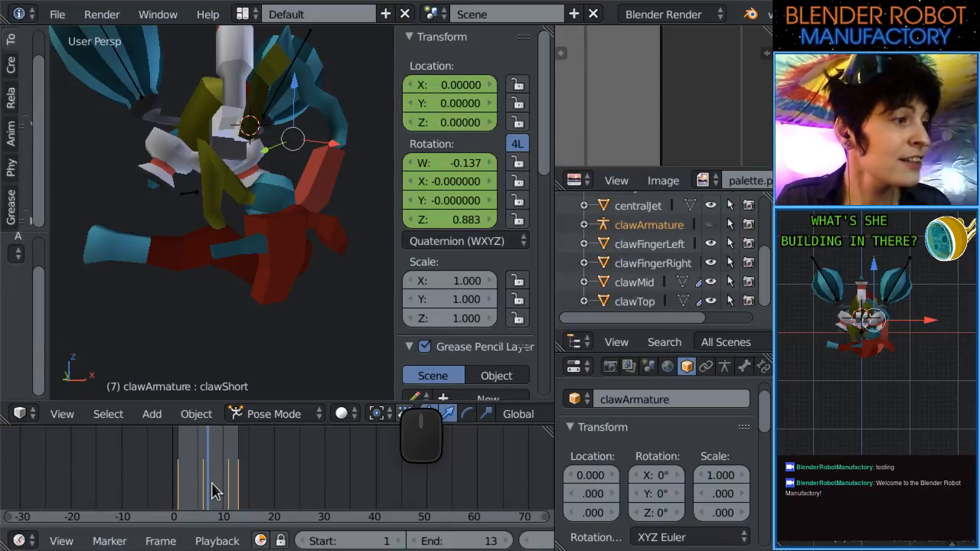
drag(213, 490, 214, 485)
middle_drag(279, 278, 294, 238)
mouse_move(224, 460)
mouse_down()
mouse_move(249, 463)
mouse_move(153, 470)
mouse_move(222, 469)
mouse_up()
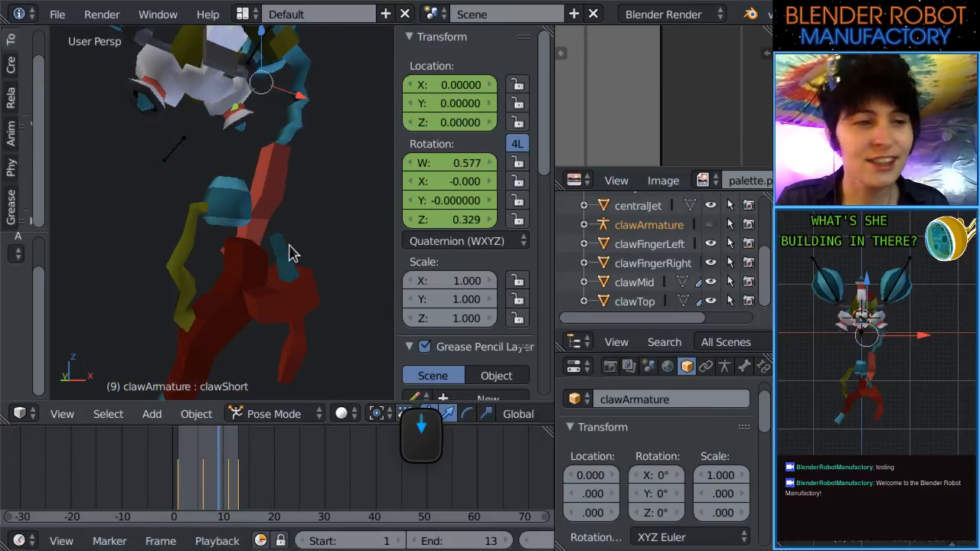
Unhide clawArmature in the front orthographic view and go to frame 13, where the claw is extended.
middle_drag(291, 252, 247, 317)
key(KP_1)
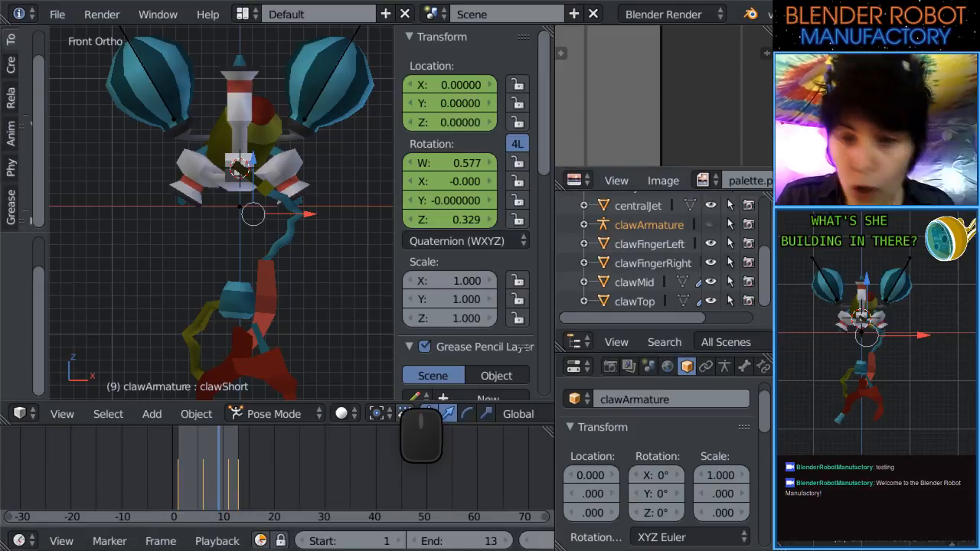
click(711, 224)
drag(236, 462, 240, 499)
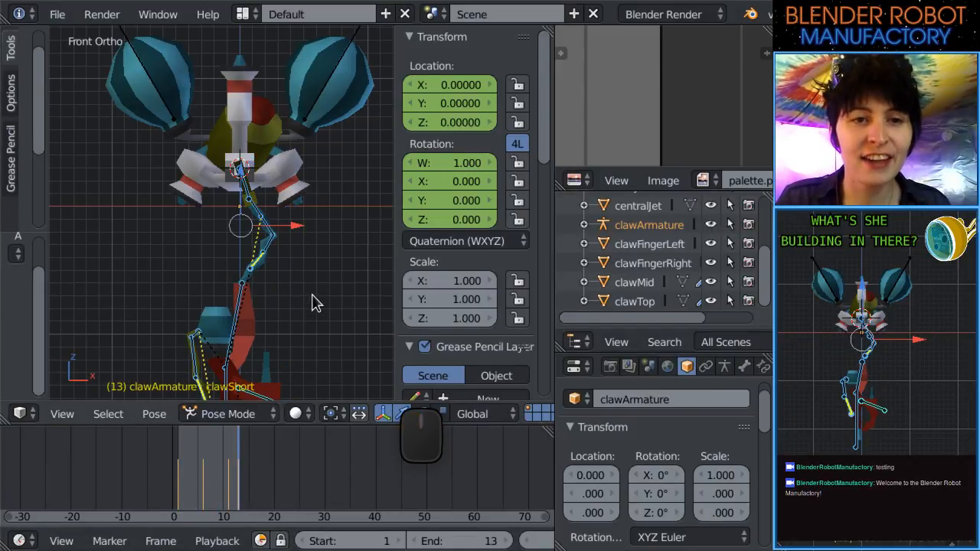
Turn the timeline into a Dope Sheet and unlink the clawGrab action from clawArmature.
click(20, 541)
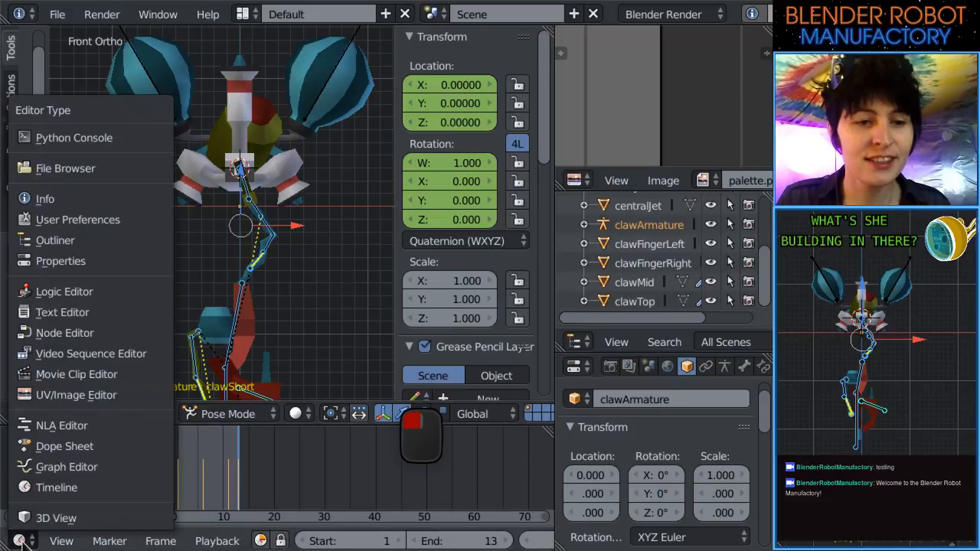
click(48, 445)
scroll(483, 547, down, 5)
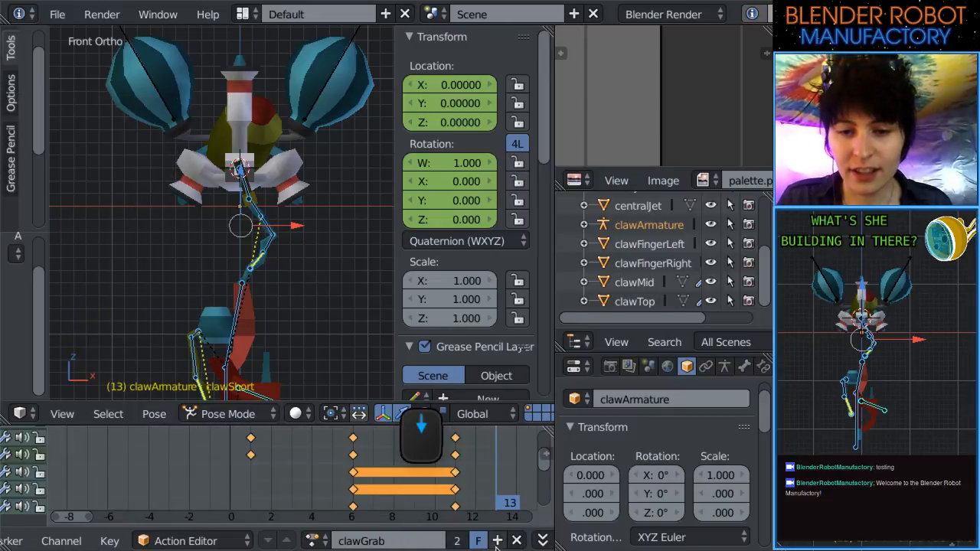
click(516, 542)
Create a new action for clawArmature and name it clawExtendedIdle.
click(258, 541)
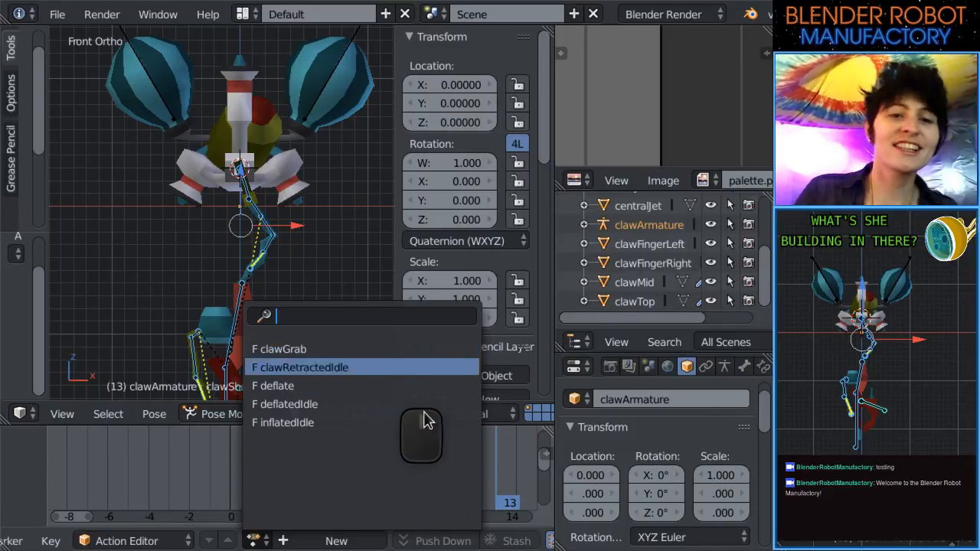
click(62, 543)
click(335, 541)
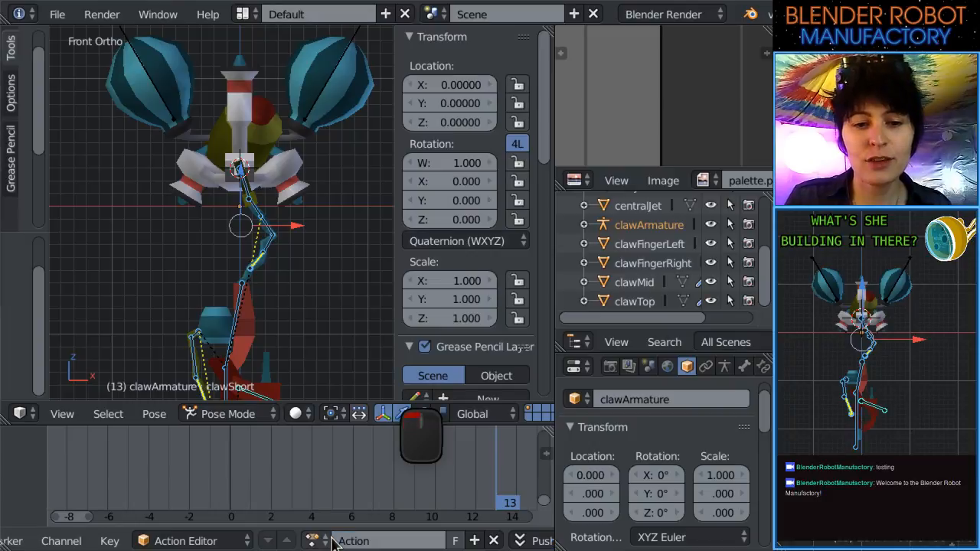
click(339, 540)
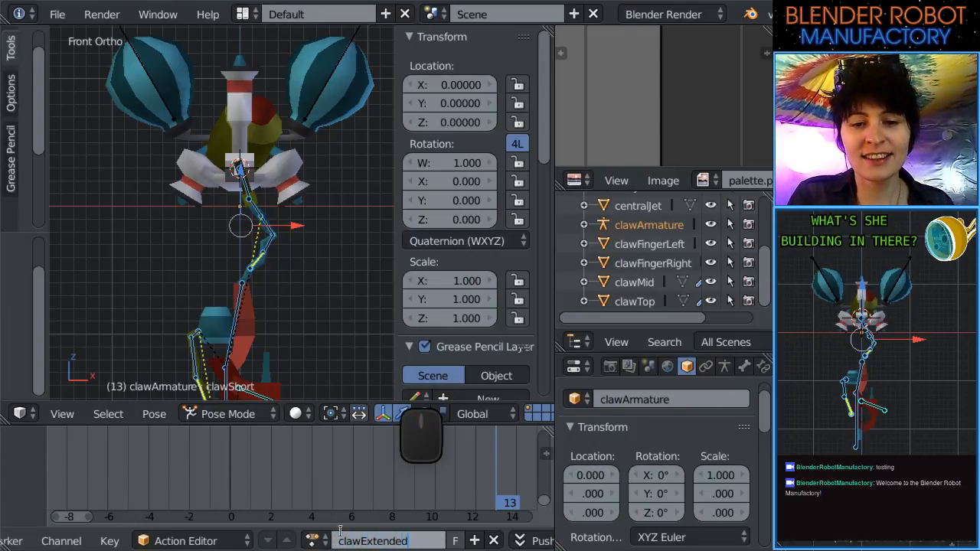
key(Return)
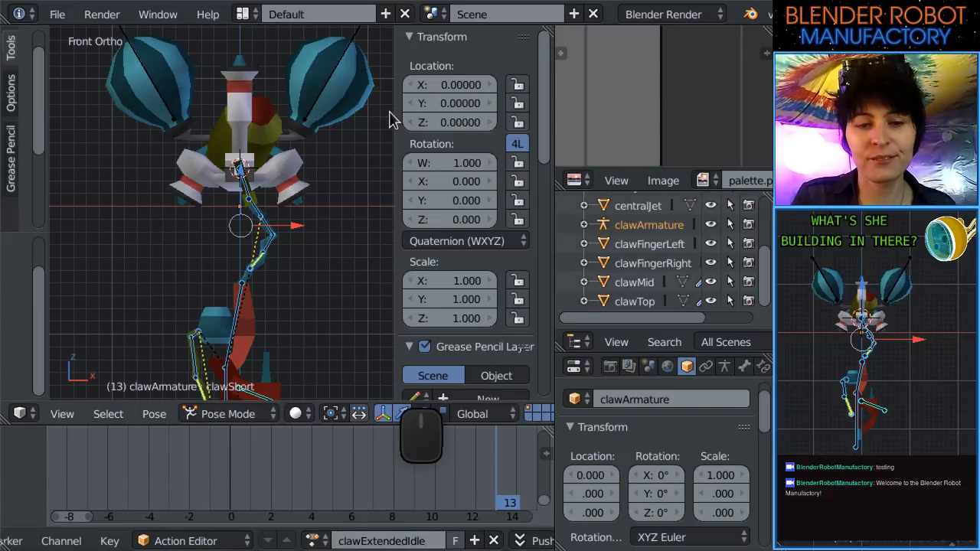
Examine the extended claw pose up close in front view, from the arm down to the fingers.
scroll(252, 278, down, 2)
scroll(257, 230, up, 6)
shift+middle_drag(303, 143, 299, 237)
scroll(299, 161, up, 1)
scroll(291, 199, up, 1)
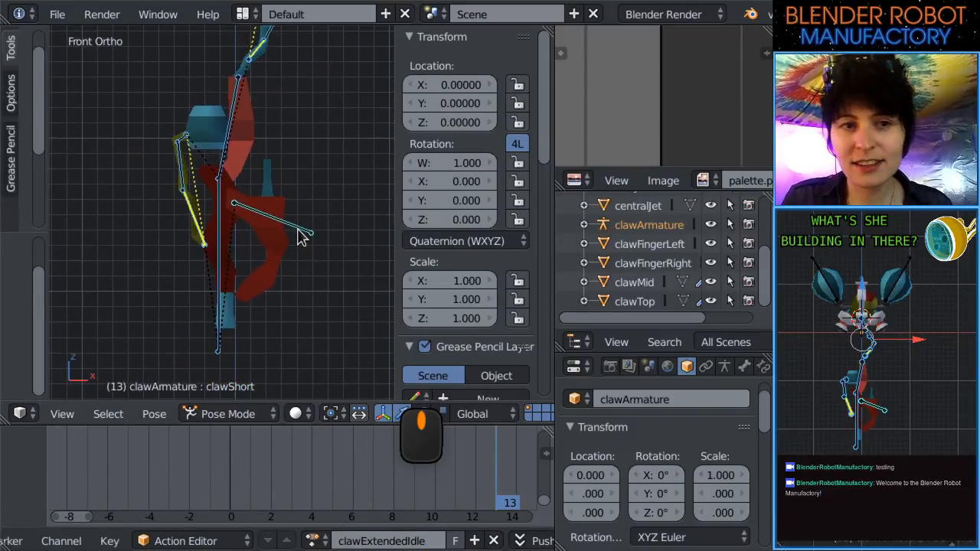
scroll(298, 227, up, 1)
shift+middle_drag(313, 185, 311, 190)
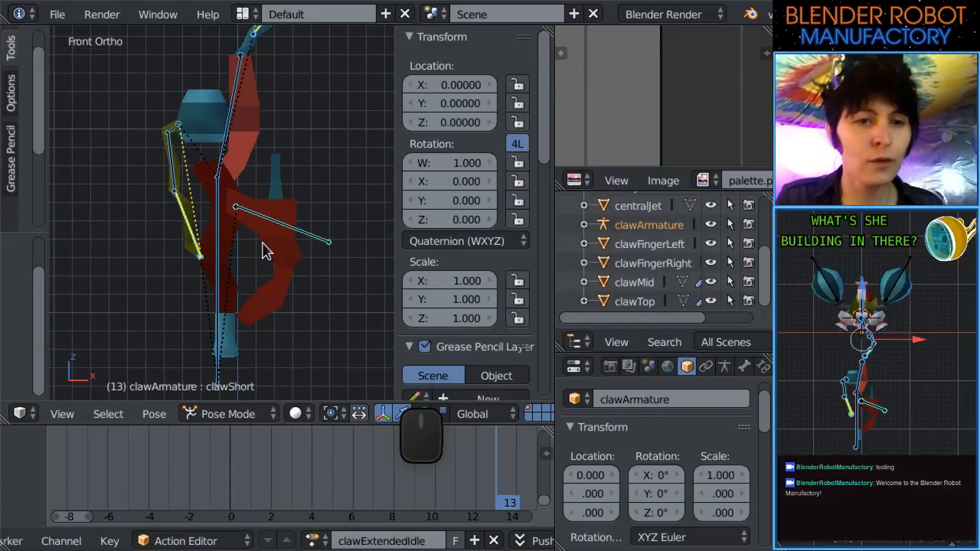
scroll(264, 251, down, 3)
Keyframe the extended claw pose at frames 1 and 5 and give clawExtendedIdle a fake user.
click(130, 483)
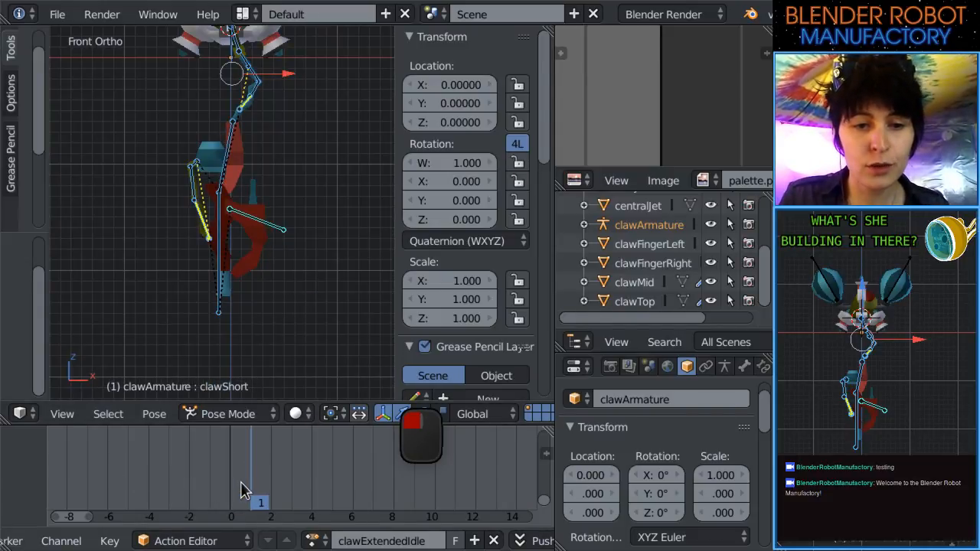
scroll(328, 252, down, 2)
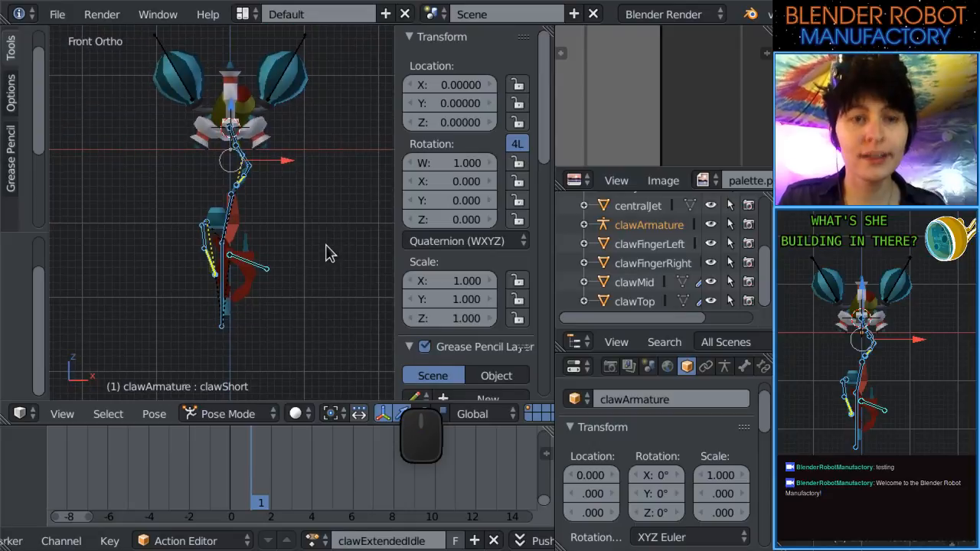
key(i)
click(301, 497)
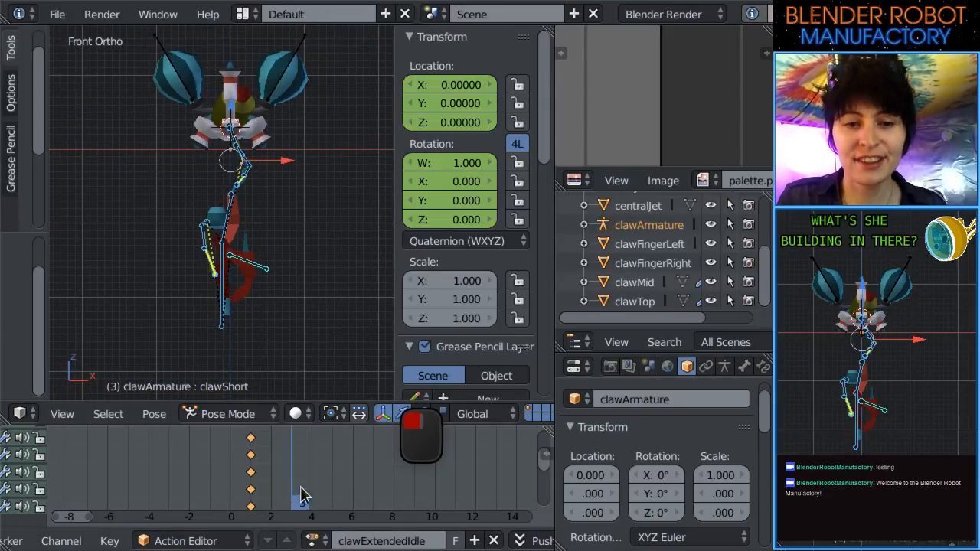
key(i)
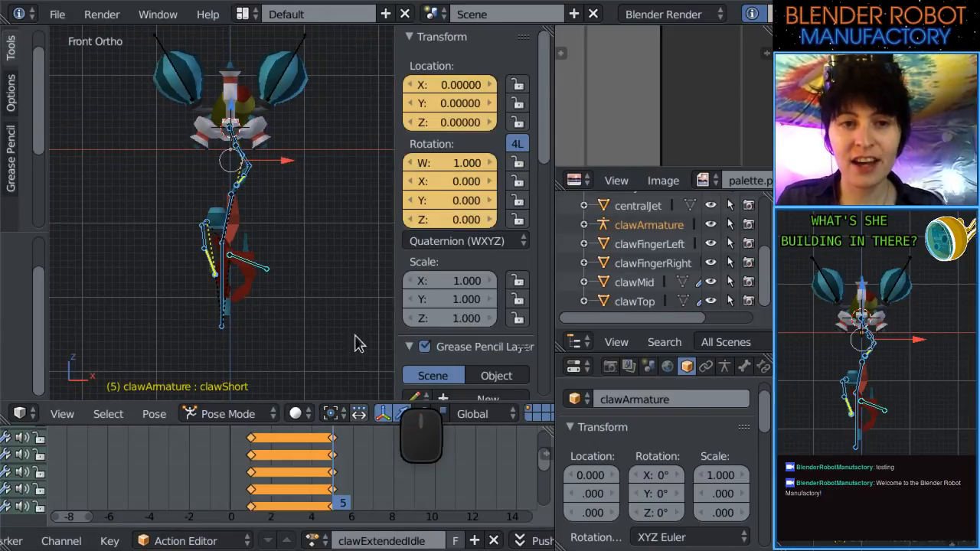
click(455, 540)
Switch to the clawRetractedIdle action, keyframe its pose at frame 5 and return to frame 1.
click(315, 541)
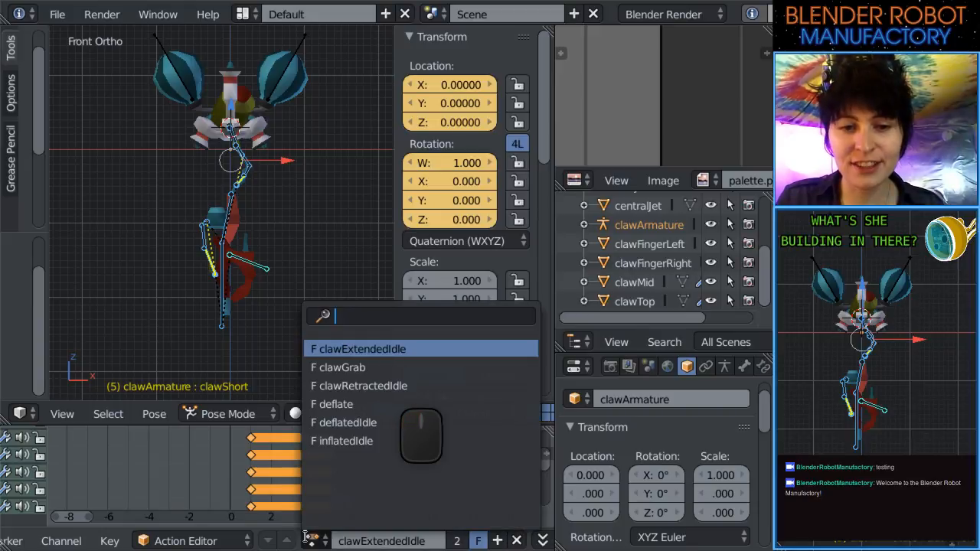
click(403, 385)
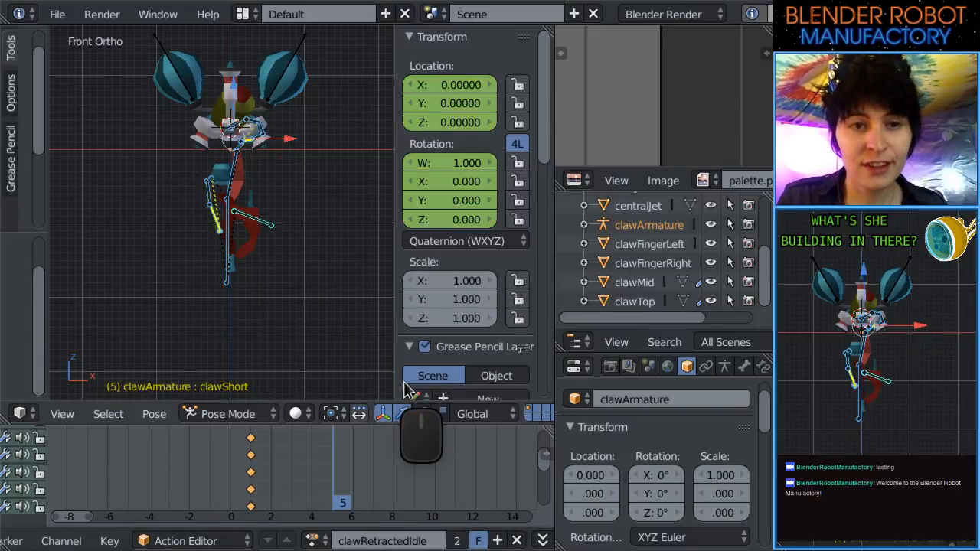
click(315, 541)
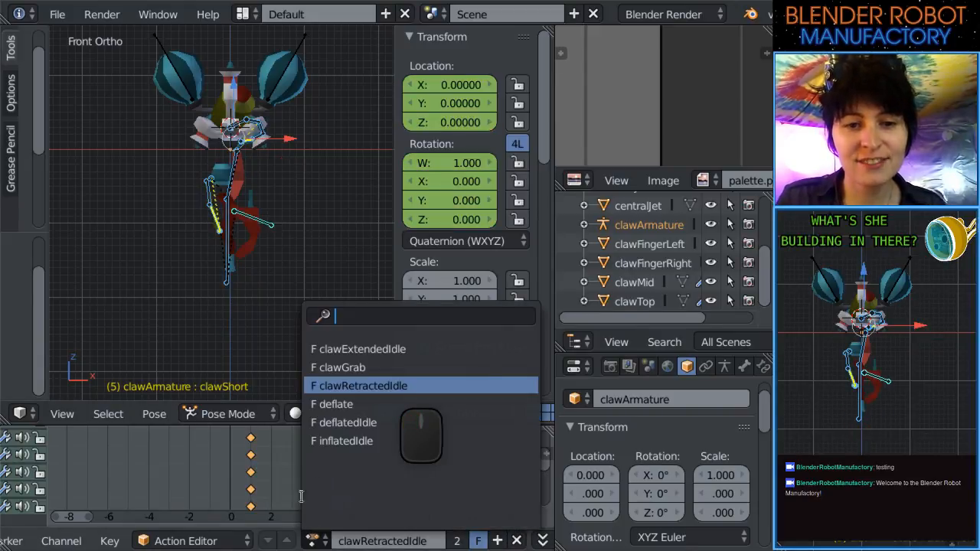
click(261, 490)
drag(259, 489, 318, 489)
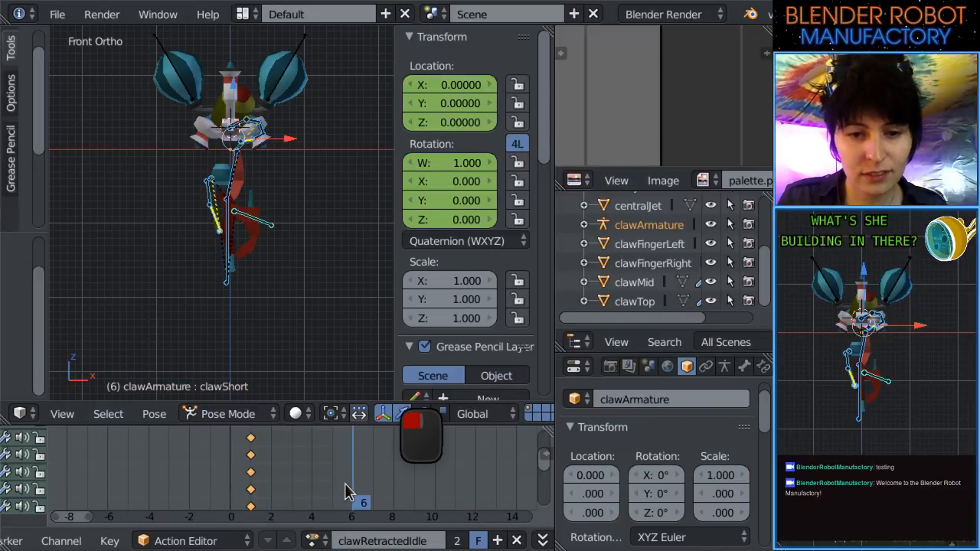
key(i)
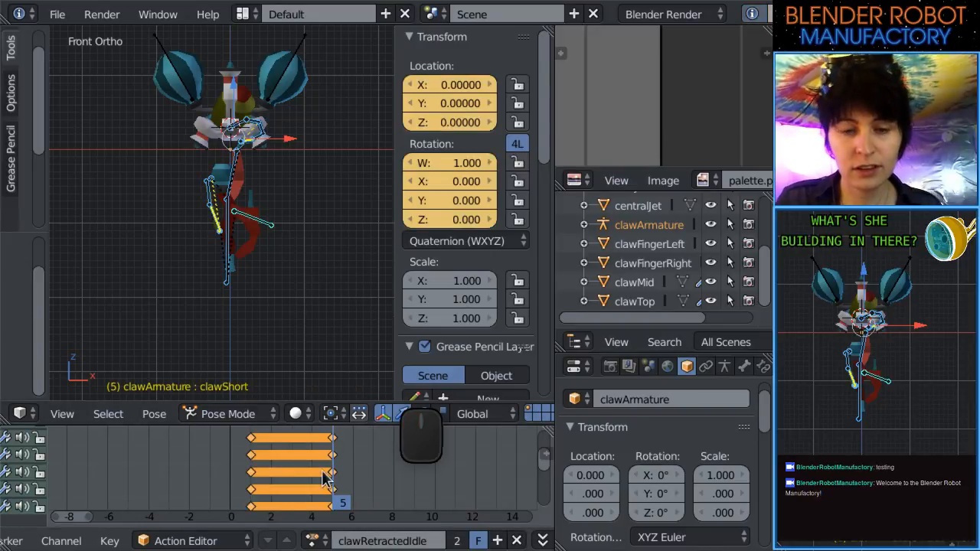
drag(324, 475, 252, 490)
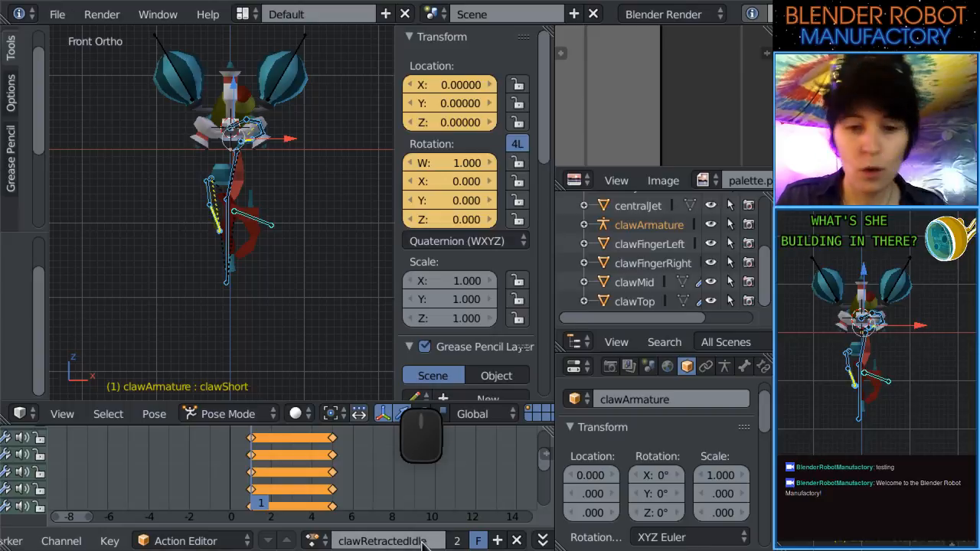
Compare clawGrab's starting pose at frame 1 with the clawRetractedIdle pose at frames 1 and 5.
click(314, 540)
click(366, 369)
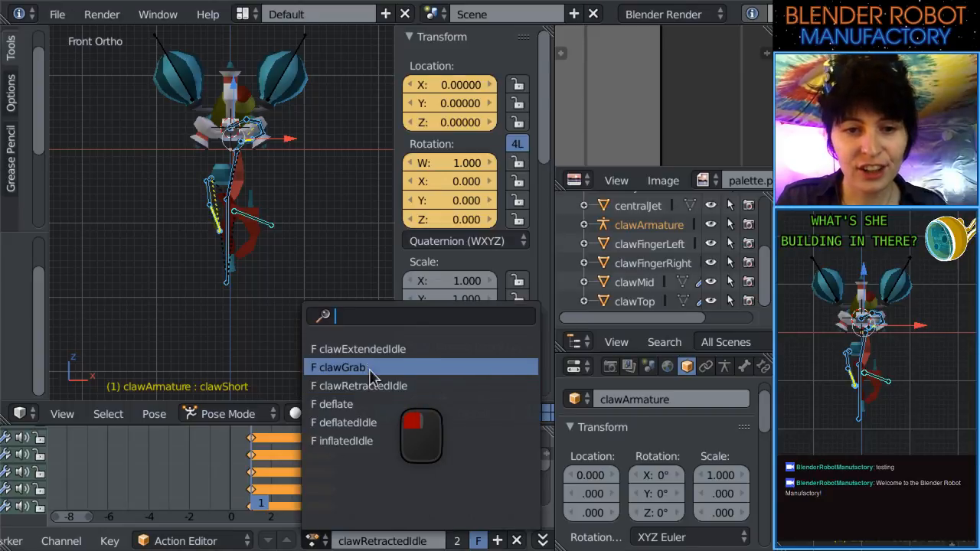
scroll(276, 190, up, 2)
scroll(275, 190, up, 3)
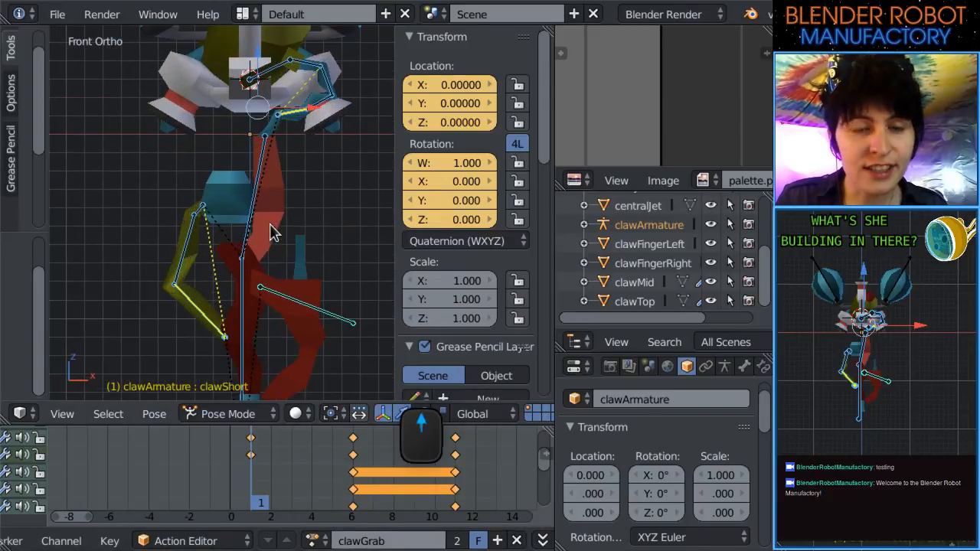
scroll(276, 345, down, 2)
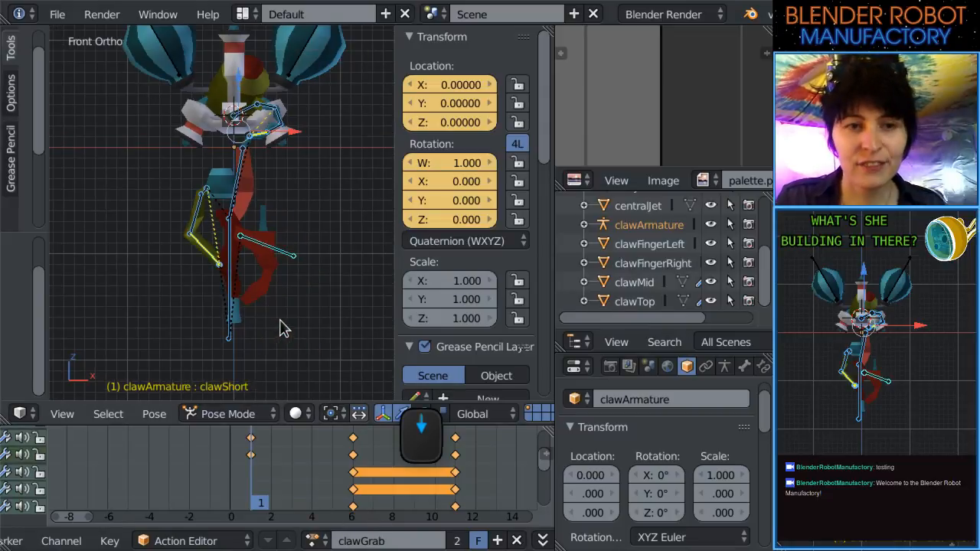
scroll(294, 292, down, 1)
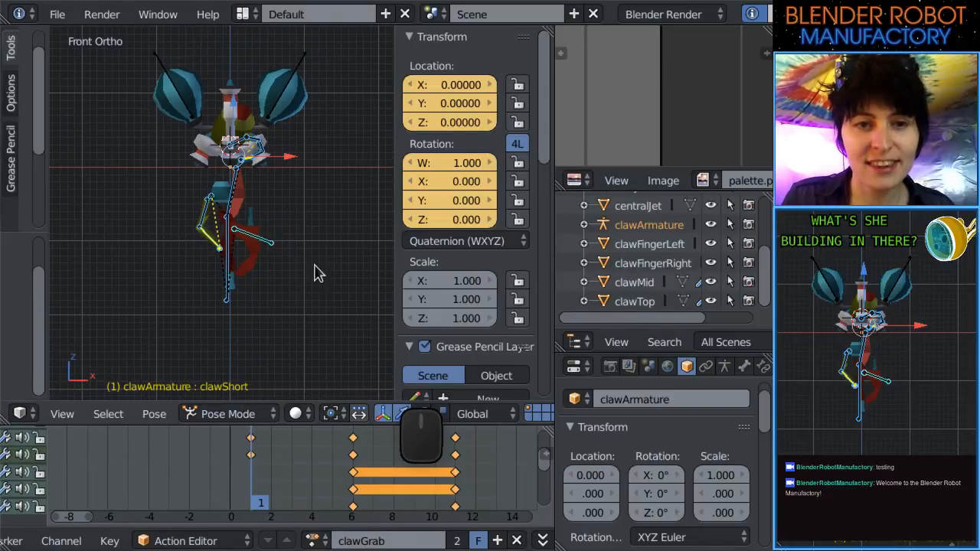
click(314, 541)
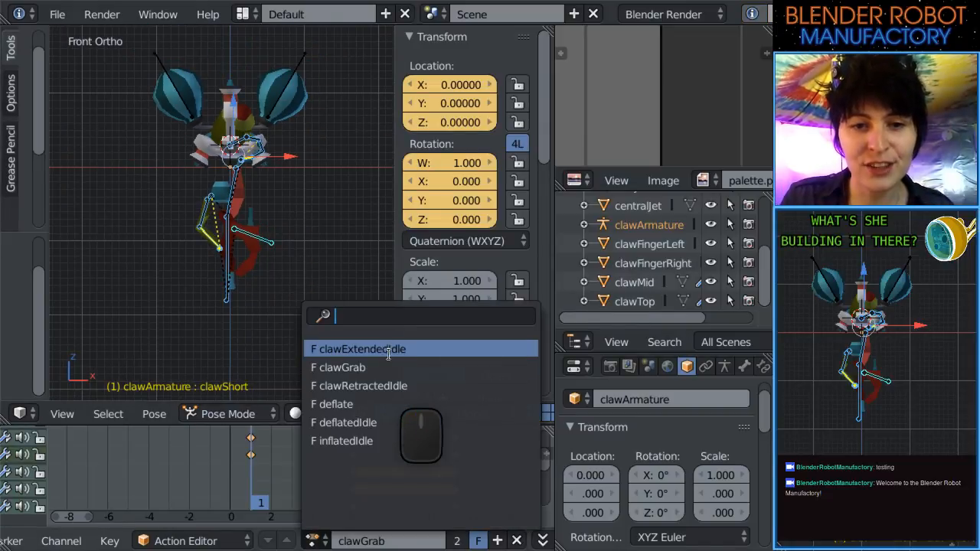
click(383, 385)
scroll(281, 233, up, 1)
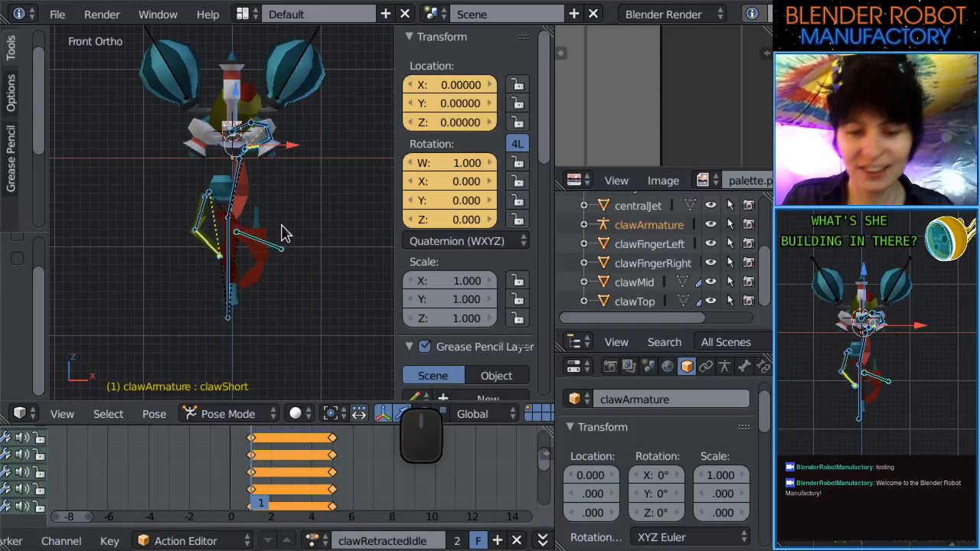
click(334, 455)
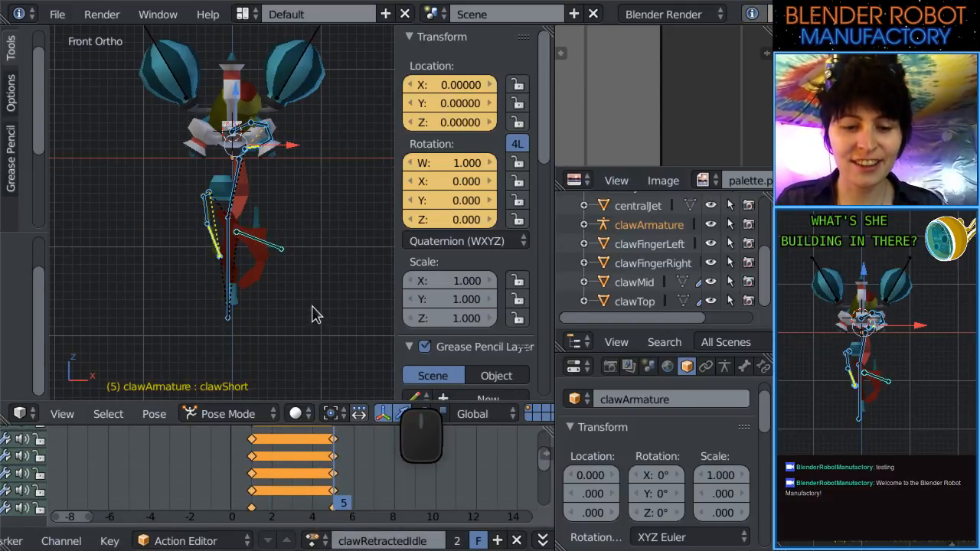
Alternate between clawGrab and clawRetractedIdle to check their poses match at frame 1, ending on clawGrab.
click(313, 540)
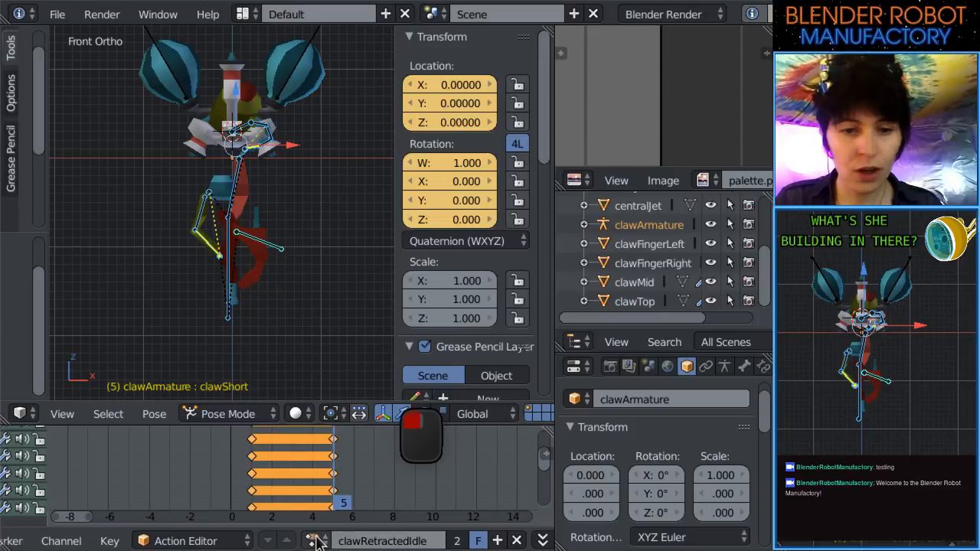
click(379, 369)
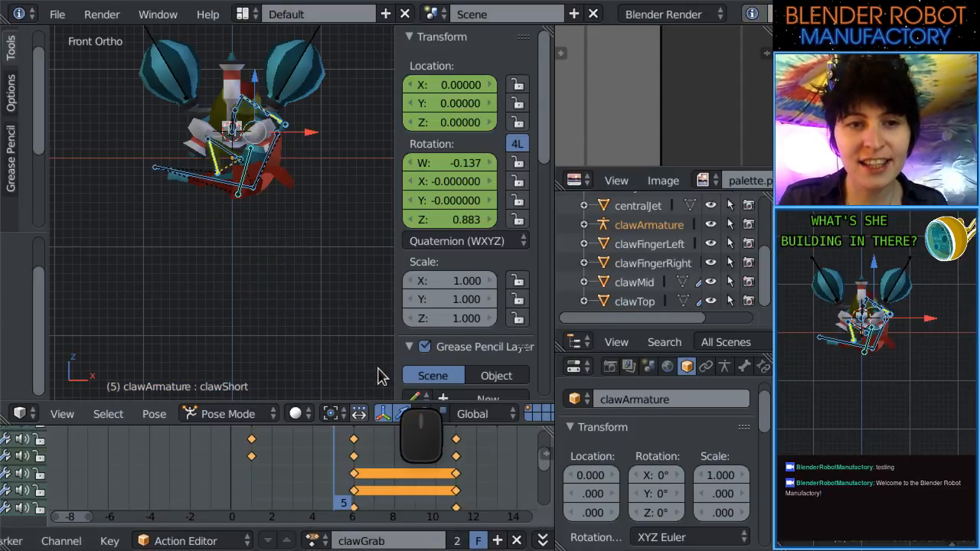
click(318, 541)
click(253, 469)
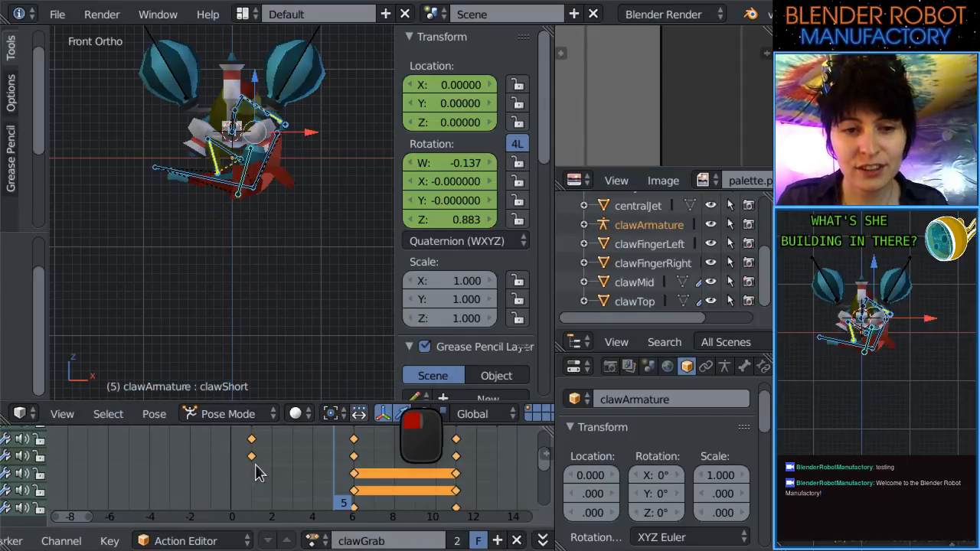
click(254, 467)
click(313, 541)
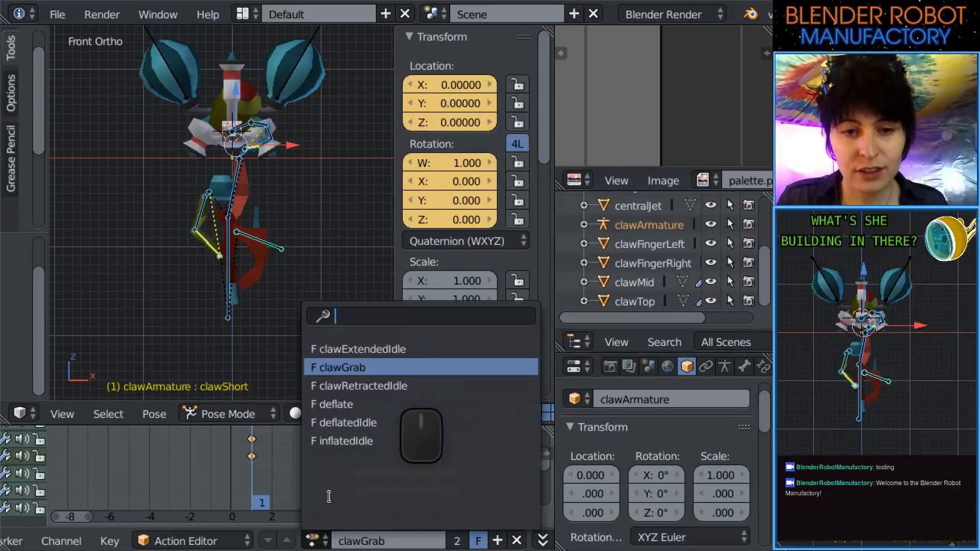
click(379, 385)
click(315, 542)
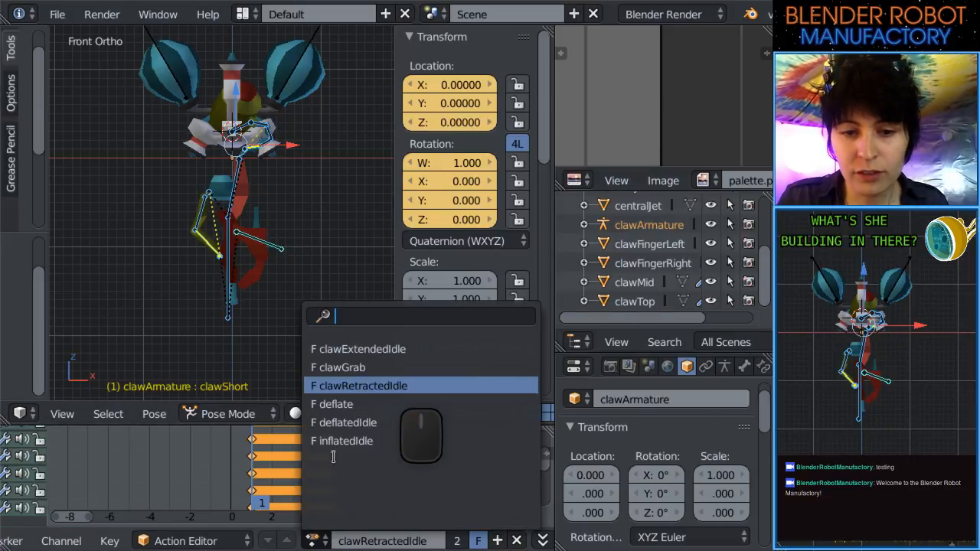
click(356, 369)
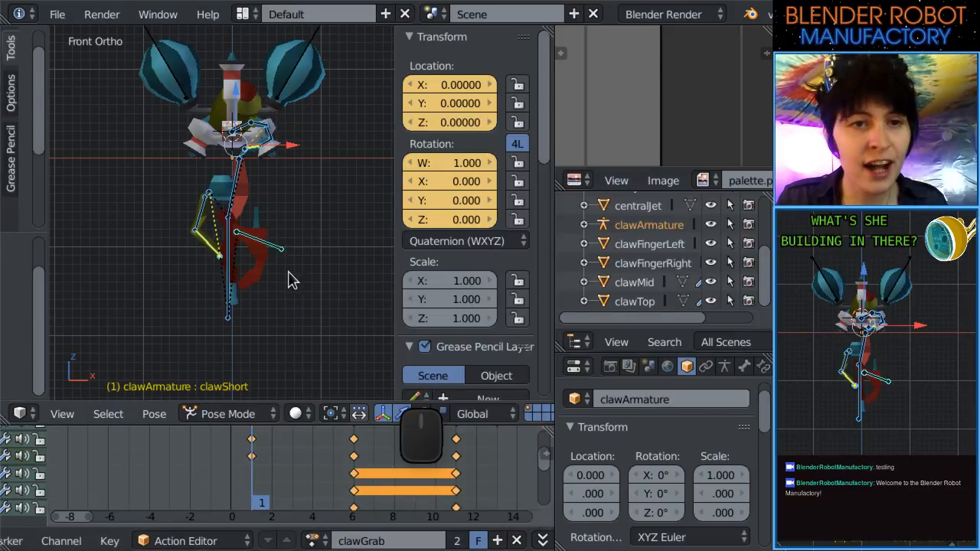
Scrub the clawGrab action past its last keyframes to frame 13 to check the ending pose.
shift+middle_drag(289, 273, 301, 277)
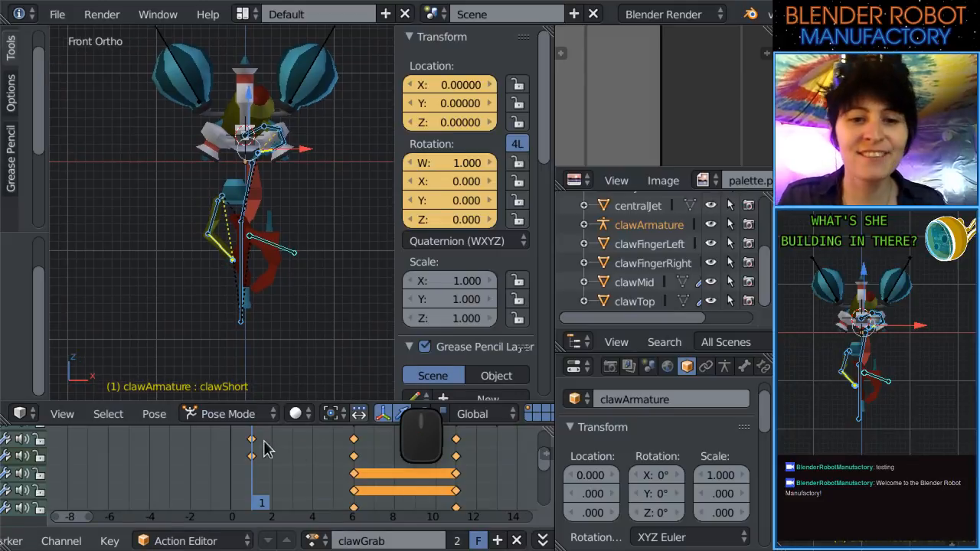
drag(273, 514, 498, 505)
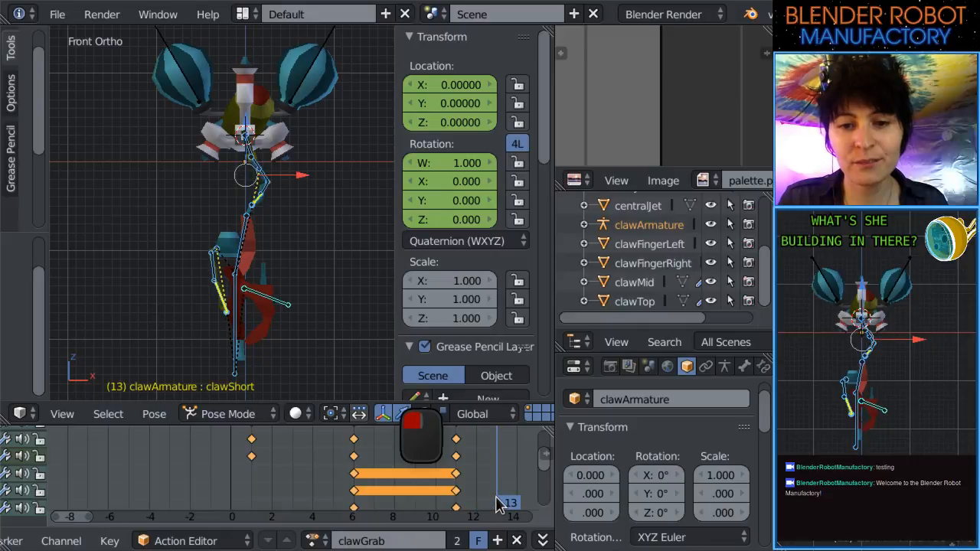
scroll(496, 494, down, 10)
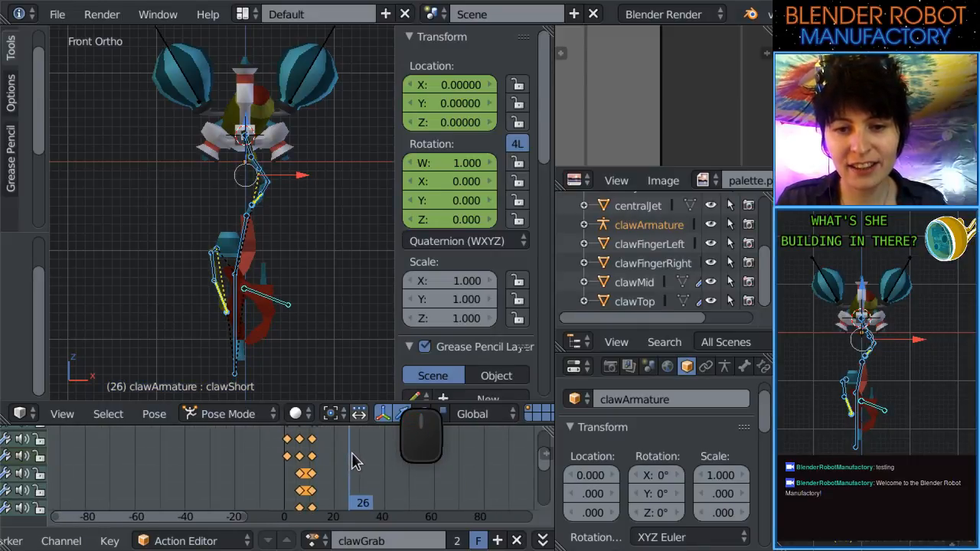
drag(324, 458, 317, 456)
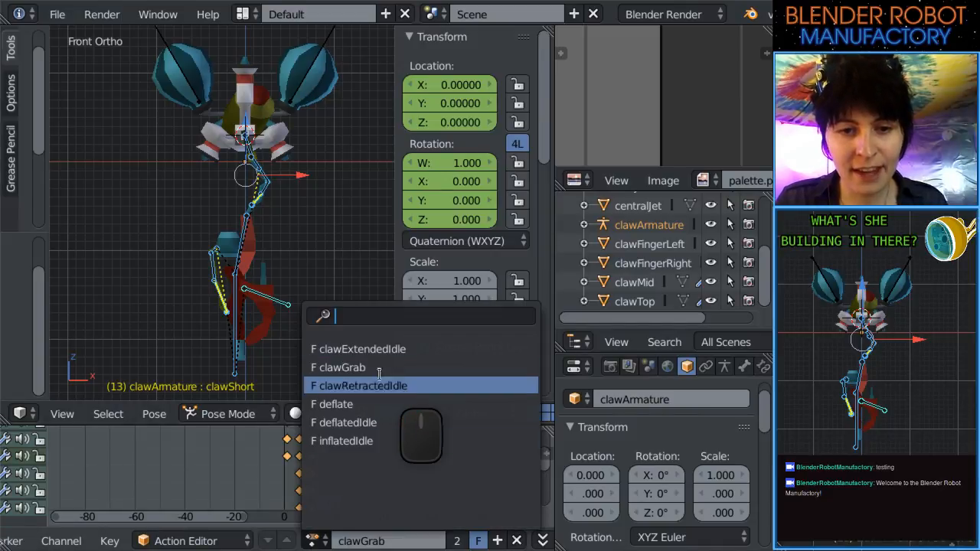
Switch to the clawExtendedIdle action and check its pose at frame 0 against the end of clawGrab.
click(383, 350)
mouse_move(278, 494)
mouse_down()
mouse_move(308, 495)
mouse_move(285, 496)
mouse_up()
scroll(333, 299, up, 1)
scroll(333, 291, up, 1)
shift+middle_drag(327, 275, 313, 260)
shift+middle_drag(249, 238, 244, 281)
scroll(285, 392, down, 1)
scroll(285, 392, down, 2)
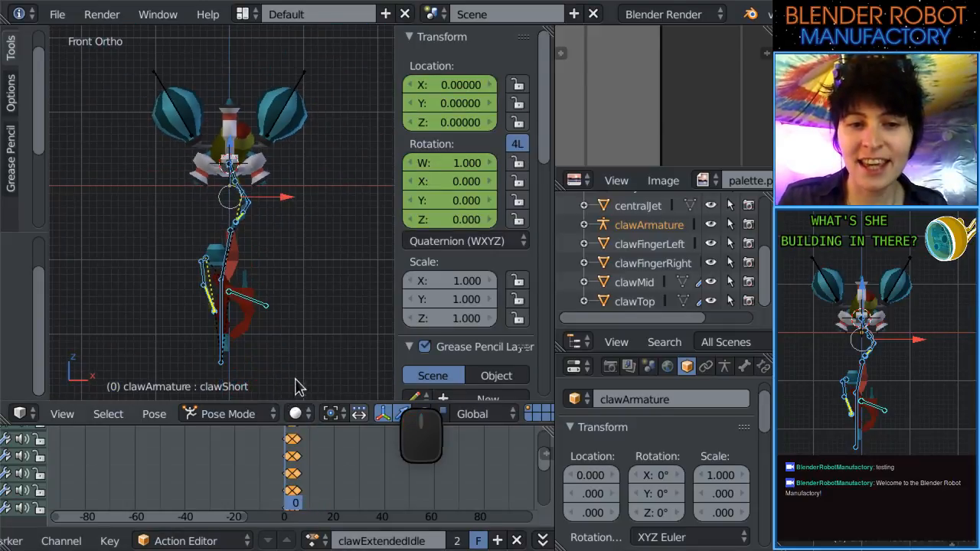
Duplicate clawExtendedIdle as a new action with a fake user, and unlink it from the claw armature.
click(499, 541)
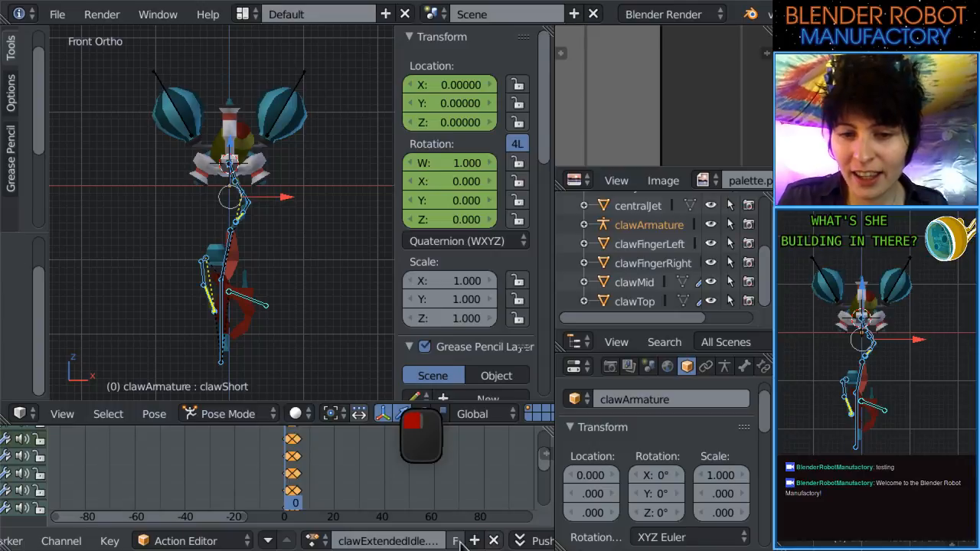
key(a)
key(a)
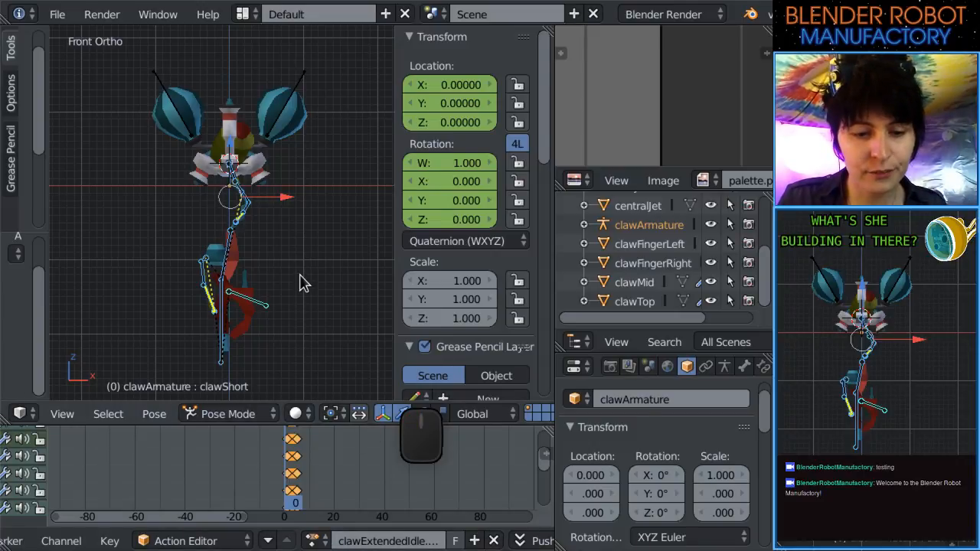
click(455, 542)
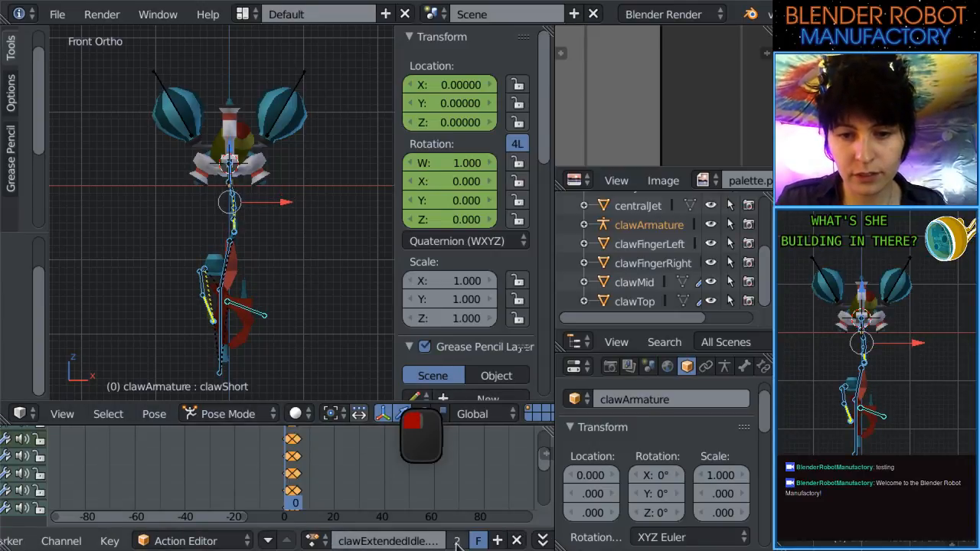
click(324, 541)
key(Escape)
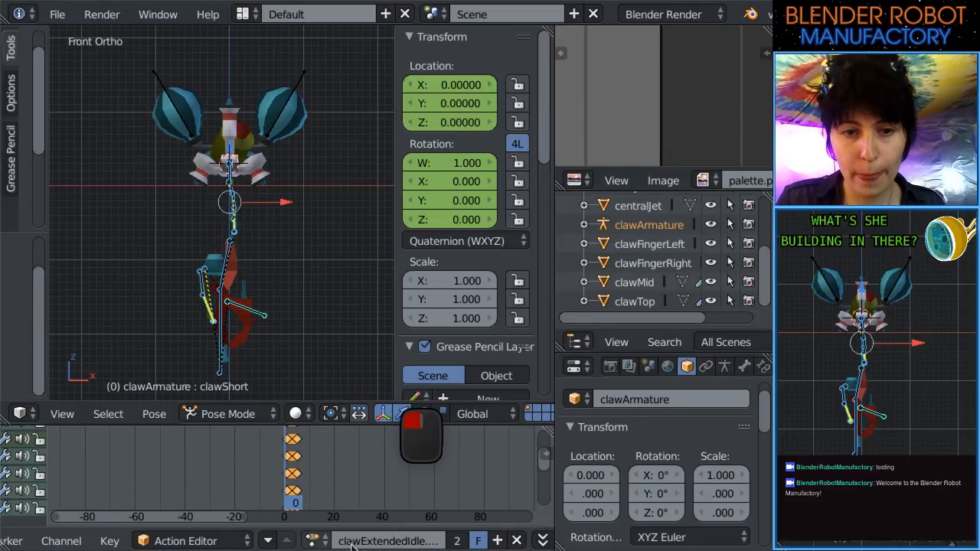
click(517, 540)
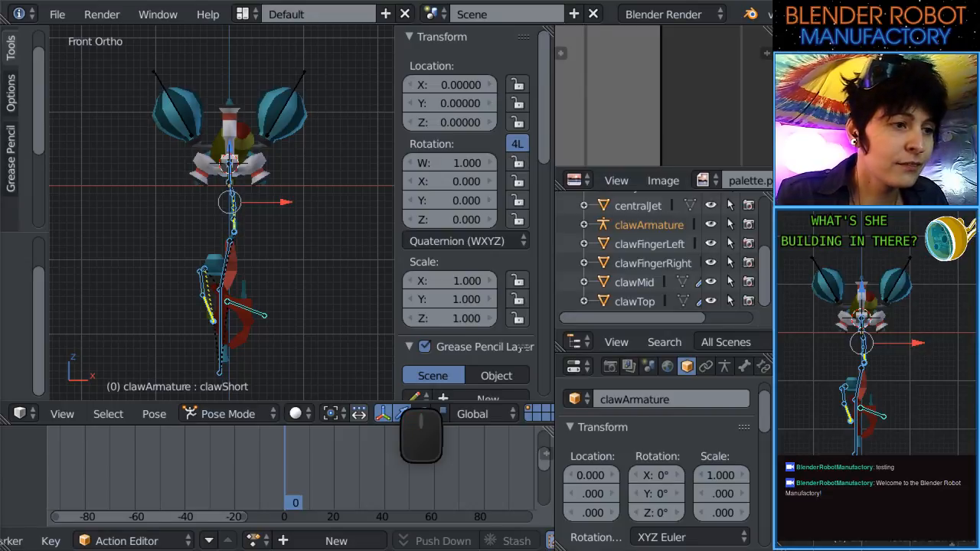
Assign the clawExtendedIdle.001 action to the claw armature in front view.
middle_drag(148, 245, 176, 215)
key(KP_1)
shift+middle_drag(321, 228, 324, 173)
click(256, 541)
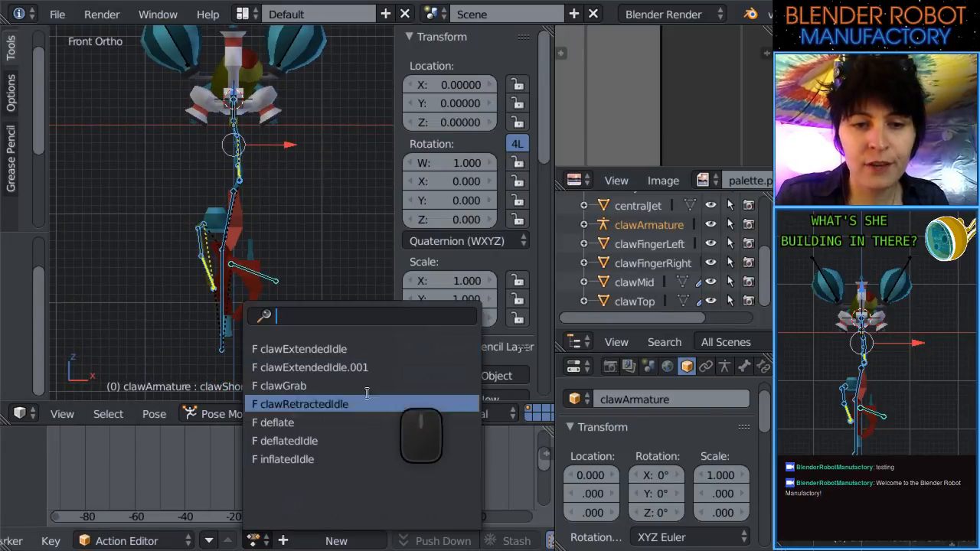
click(371, 368)
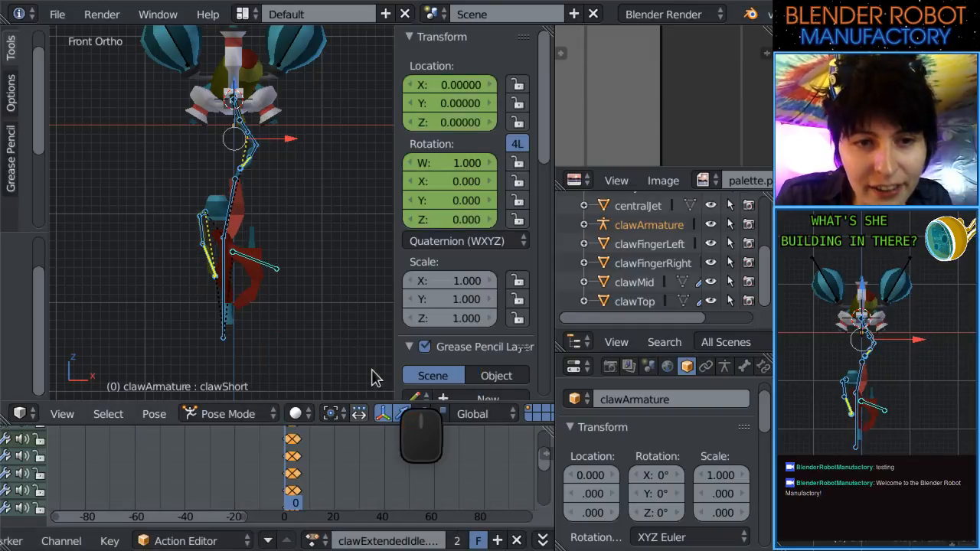
Compare clawExtendedIdle.001 with clawExtendedIdle and check the duplicate's pose at frame 4.
click(312, 540)
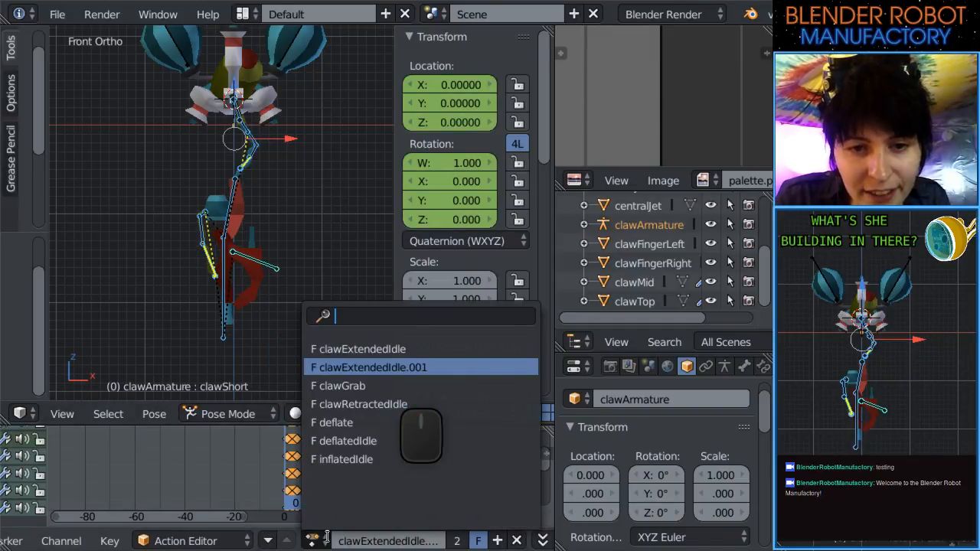
click(414, 350)
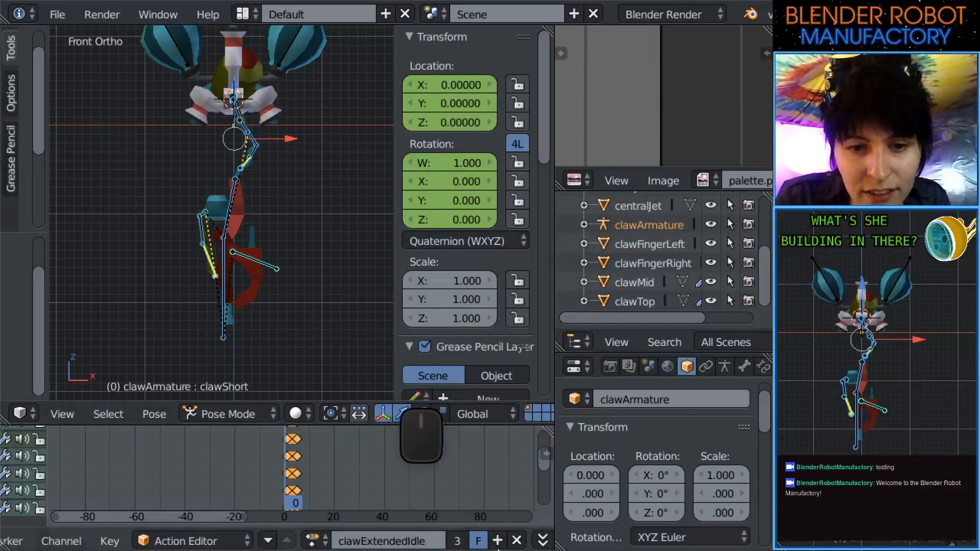
click(312, 540)
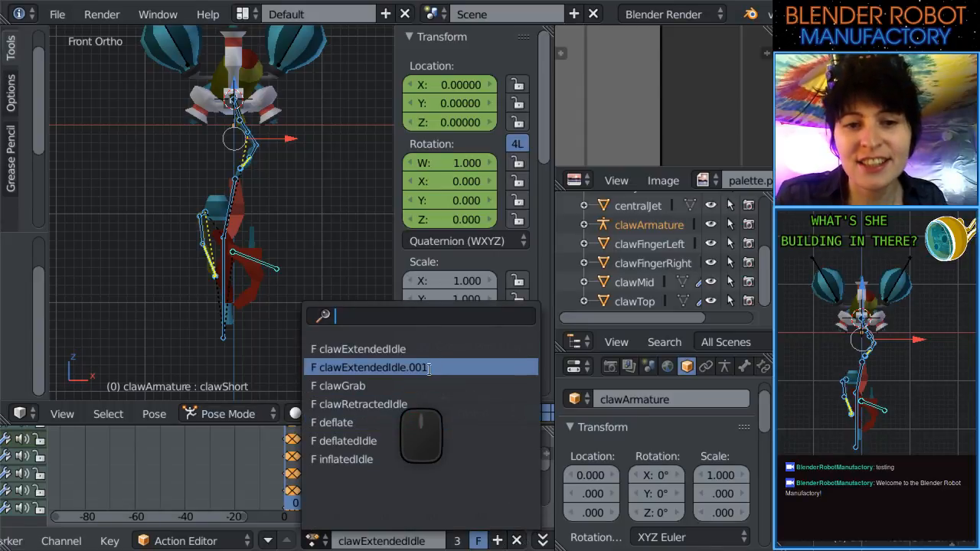
click(368, 367)
scroll(339, 291, up, 2)
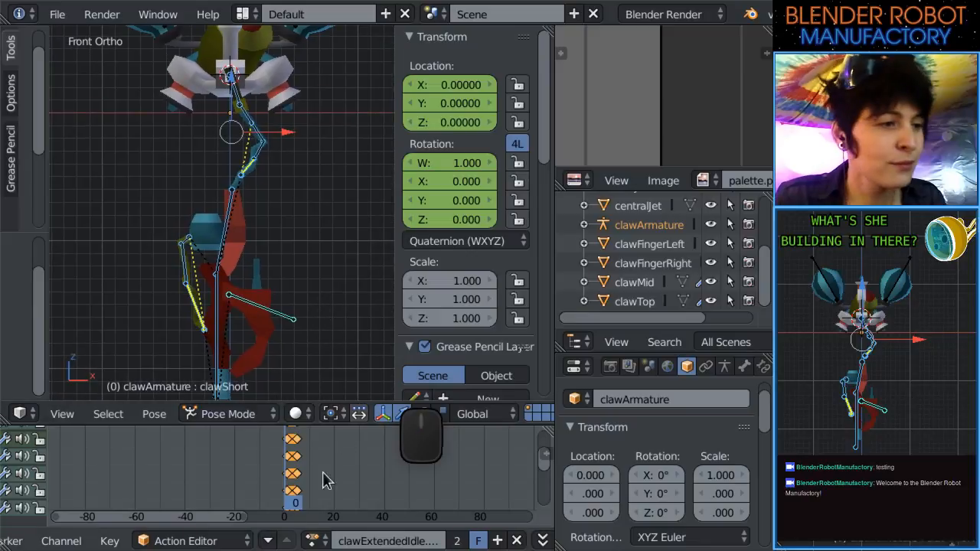
drag(320, 477, 299, 489)
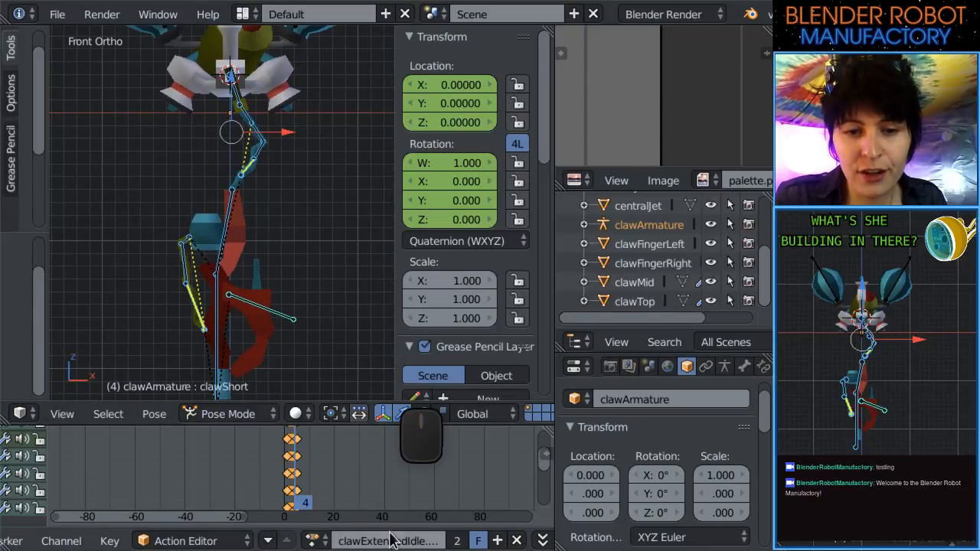
scroll(396, 543, down, 2)
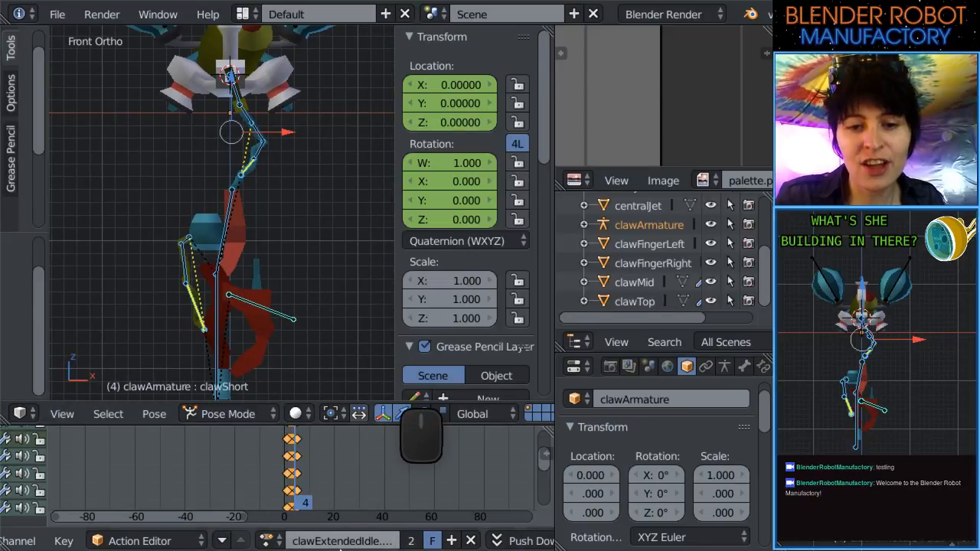
click(268, 541)
click(339, 369)
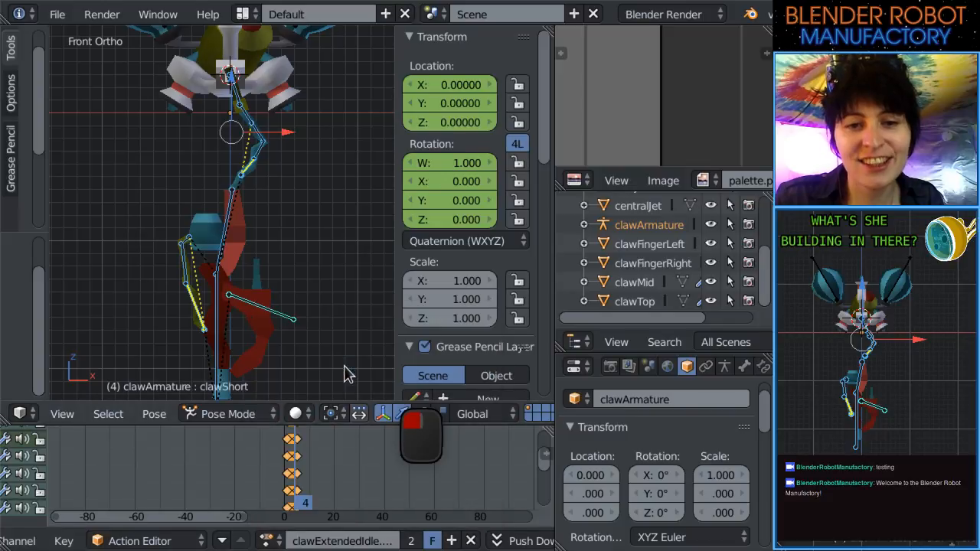
Rename the clawExtendedIdle.001 action to sprayFixerFoam.
double_click(340, 540)
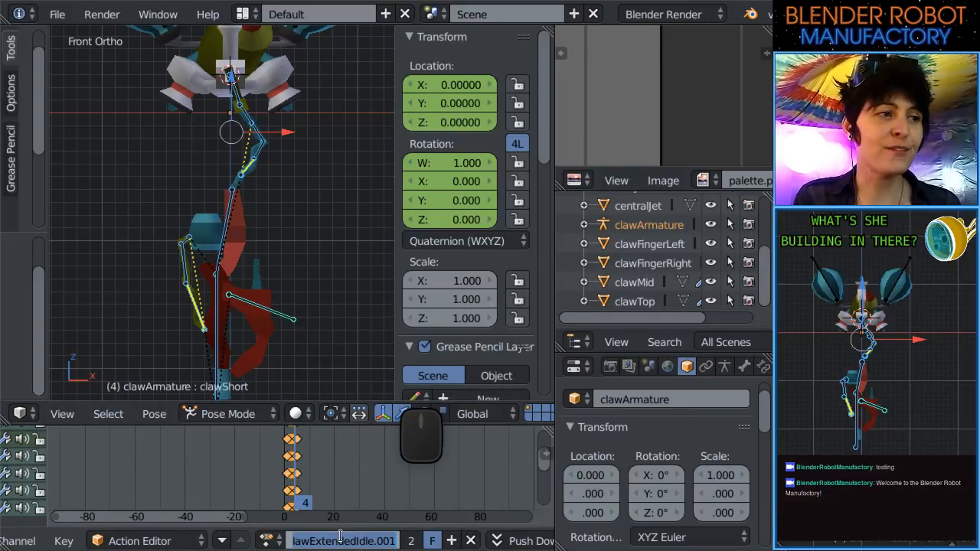
text(sprayFixedFoam)
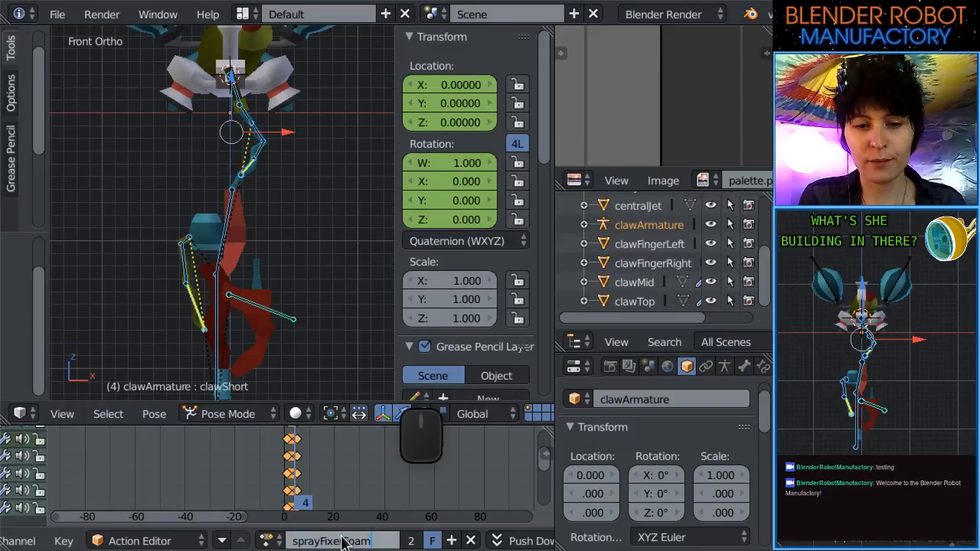
key(Return)
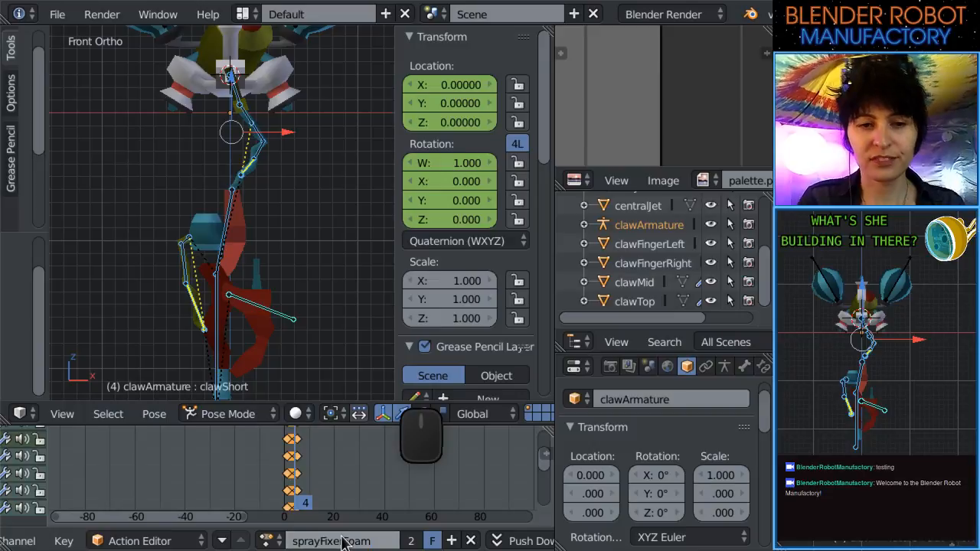
Hide the 3D view's properties sidebar and view the robot from several angles, ending in front orthographic view.
mouse_move(179, 322)
middle_down()
mouse_move(213, 198)
mouse_move(256, 164)
mouse_move(230, 199)
mouse_move(247, 253)
middle_up()
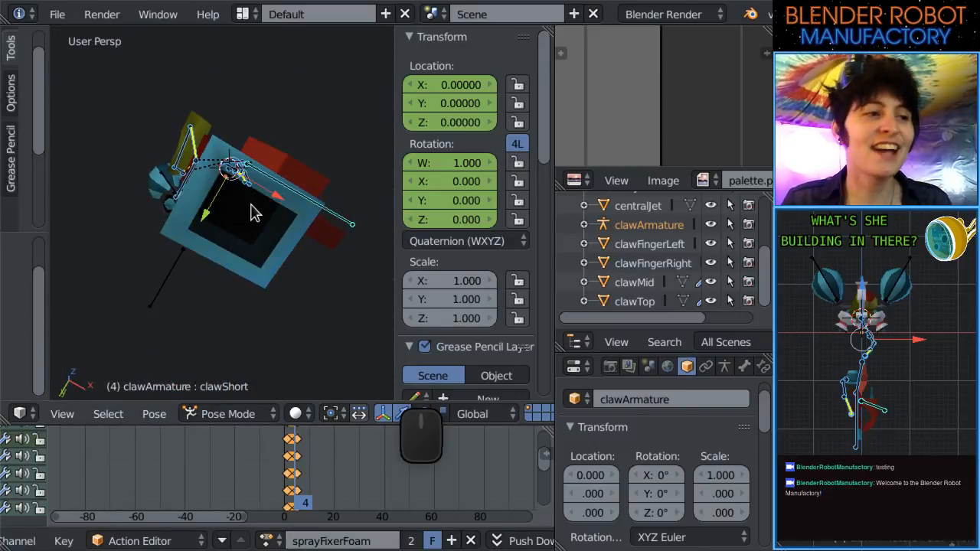
drag(395, 191, 557, 202)
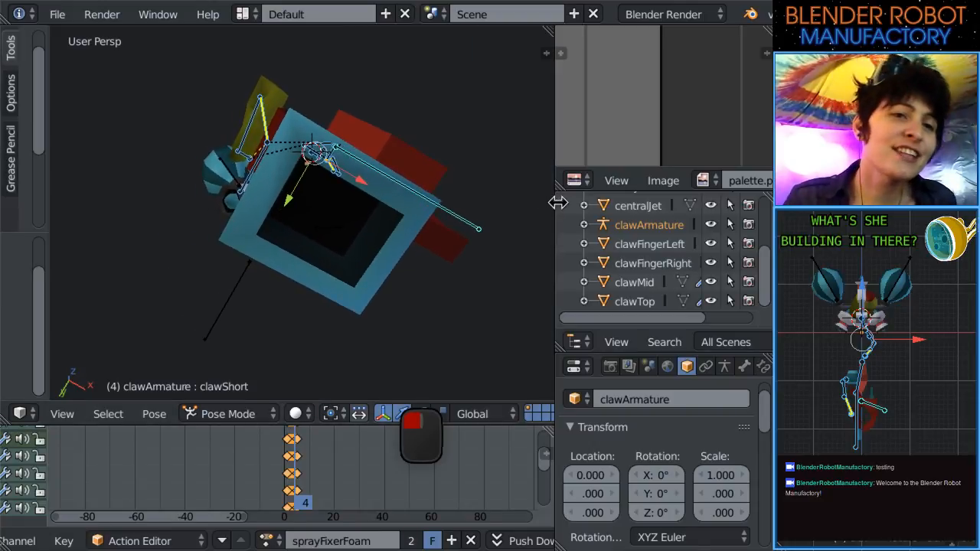
scroll(490, 154, down, 2)
scroll(342, 277, up, 1)
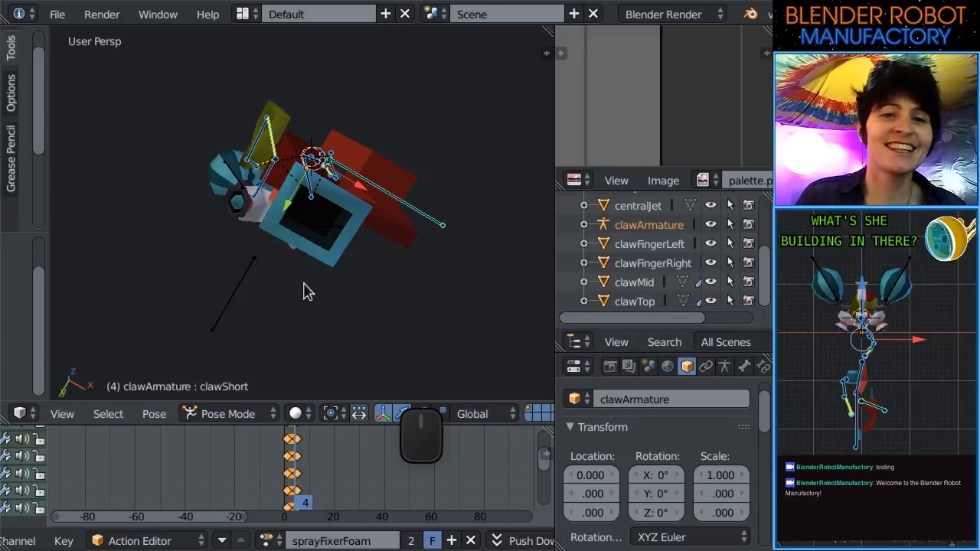
middle_drag(304, 291, 271, 291)
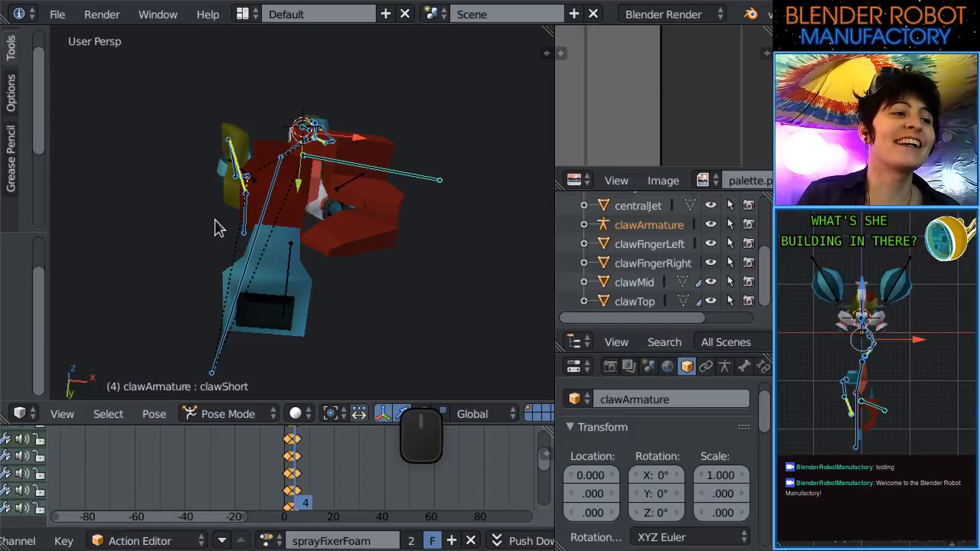
scroll(199, 219, down, 3)
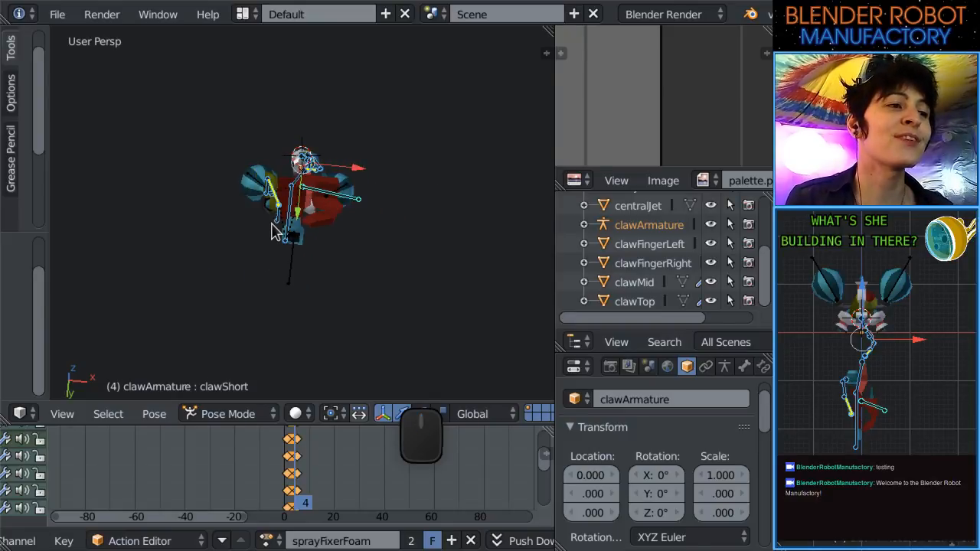
scroll(388, 241, up, 4)
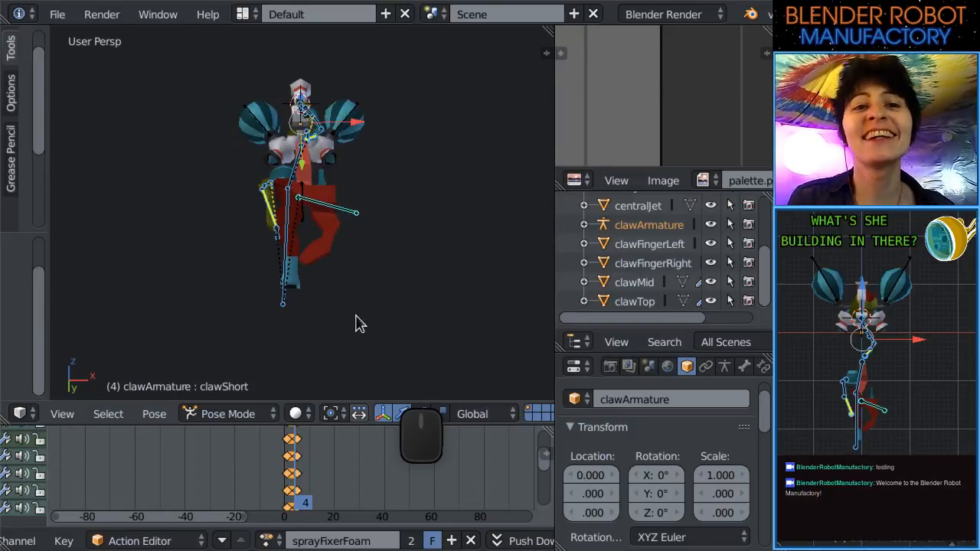
key(KP_1)
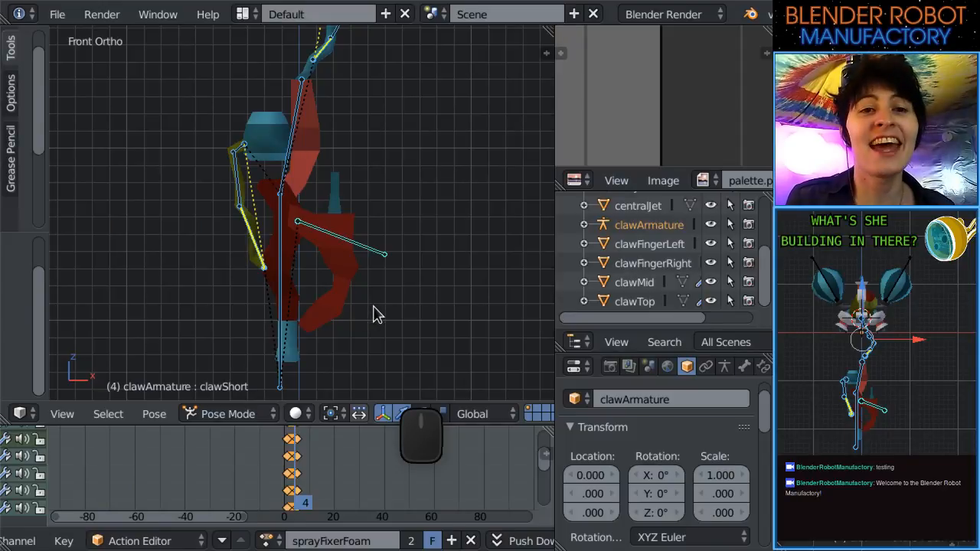
scroll(374, 314, down, 1)
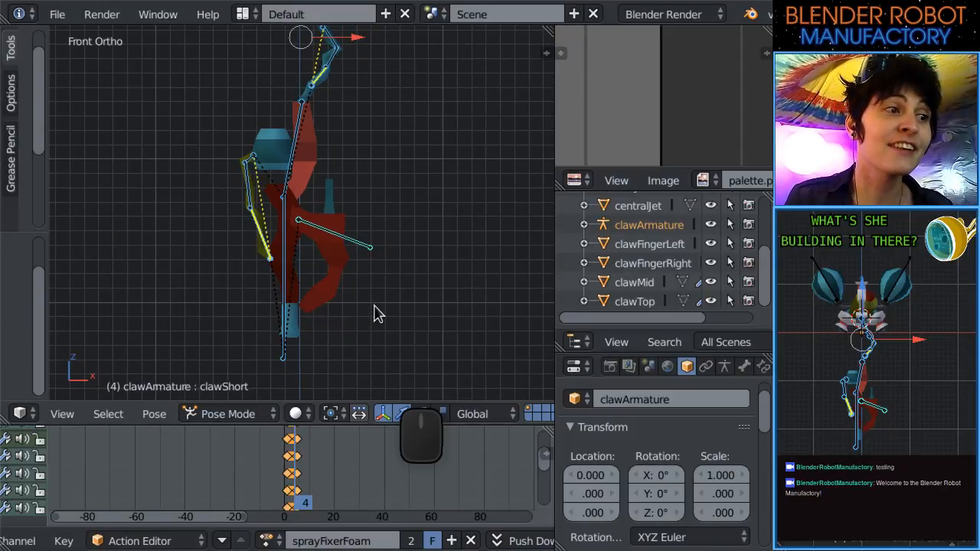
scroll(379, 305, down, 1)
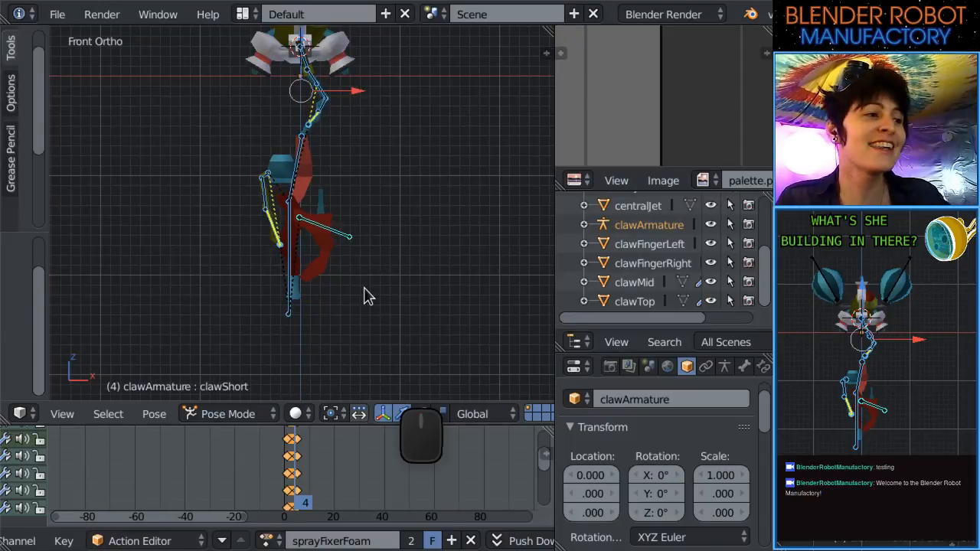
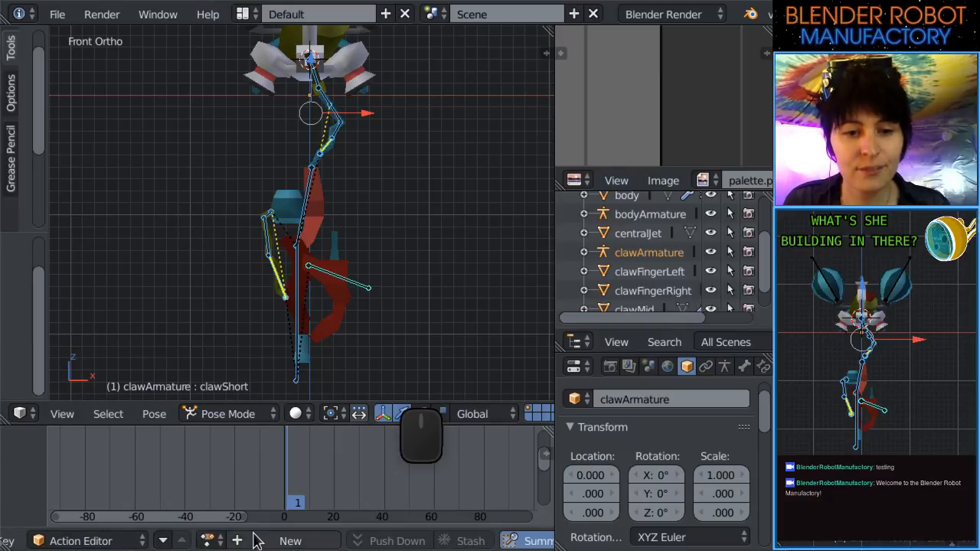
Assign the sprayFixerFoam action to the claw armature.
click(217, 540)
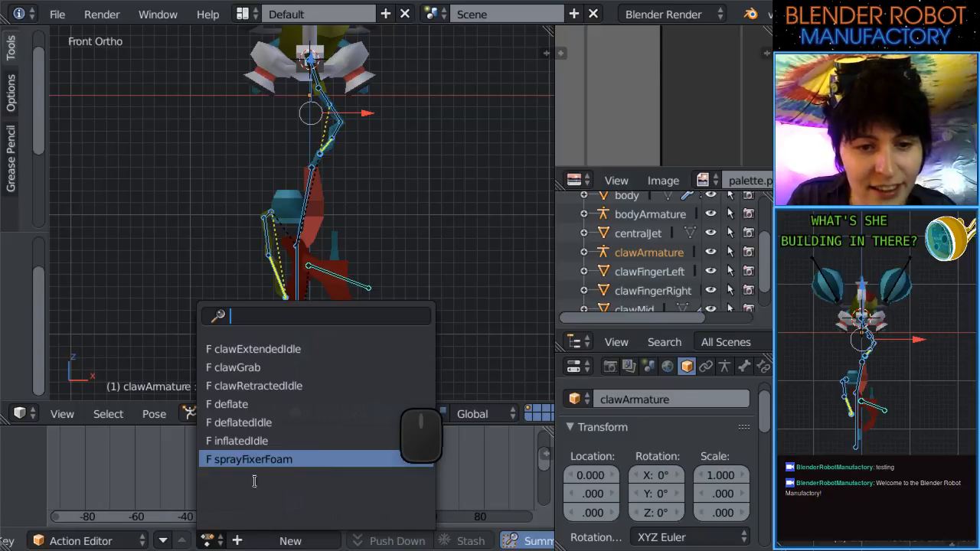
click(265, 460)
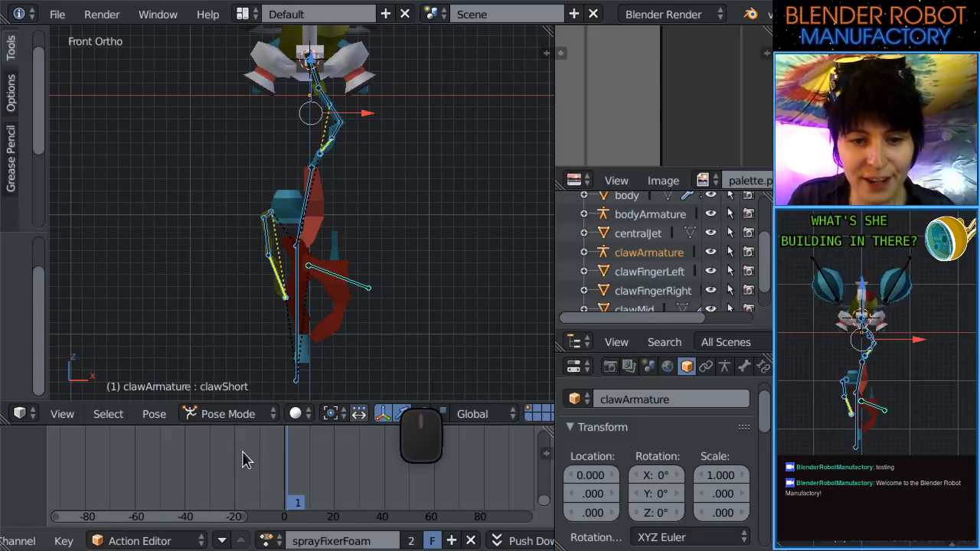
scroll(376, 267, down, 3)
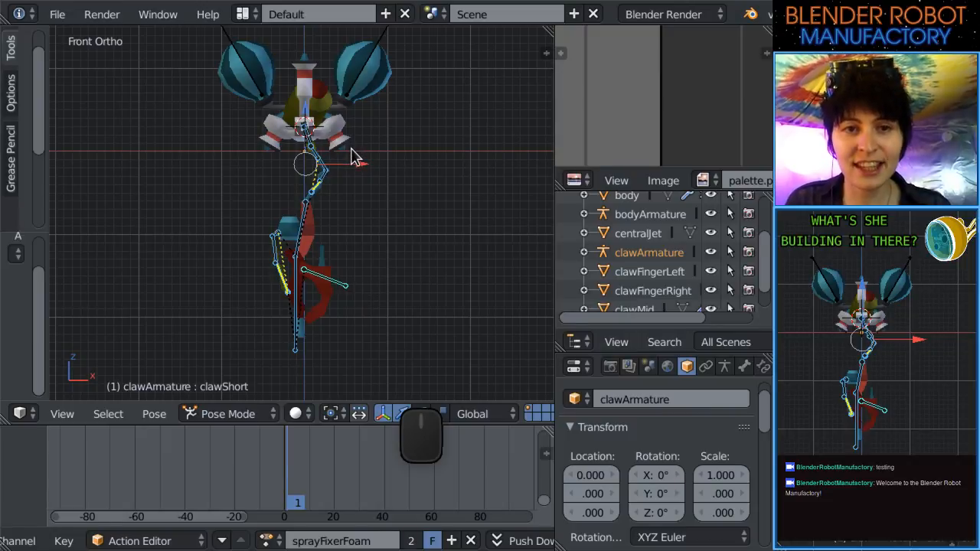
Keyframe all selected claw bones at frame 1 of sprayFixerFoam and switch the Action Editor area to the Timeline.
key(i)
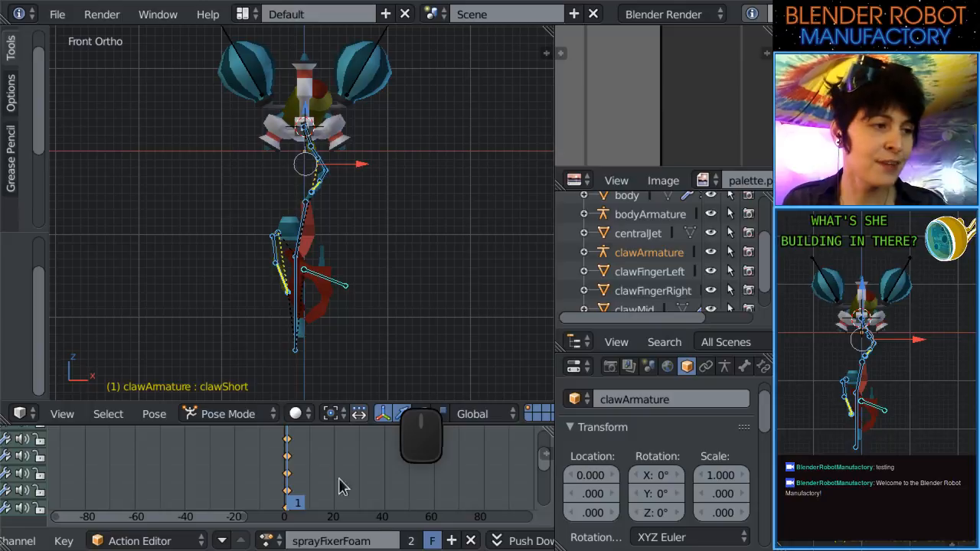
scroll(23, 543, up, 2)
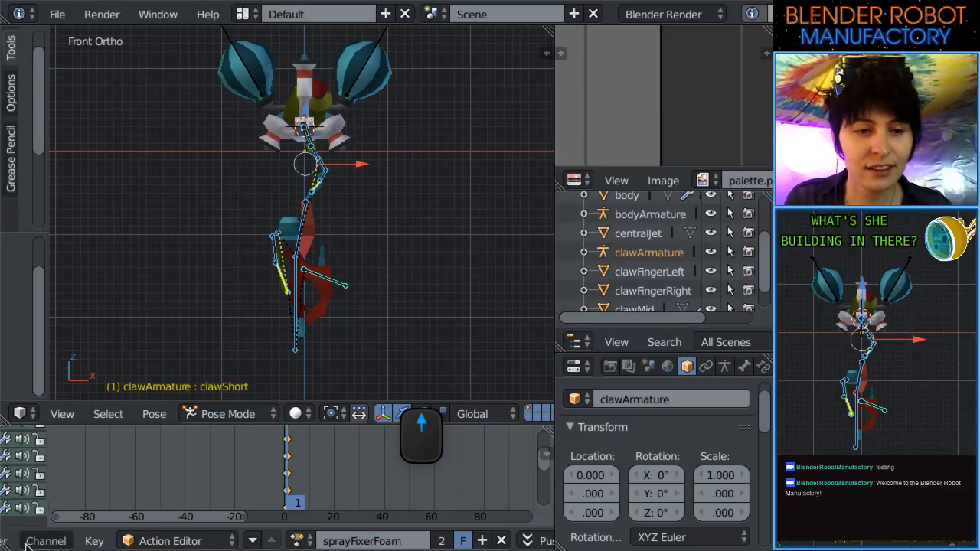
scroll(23, 544, up, 3)
click(19, 540)
click(54, 493)
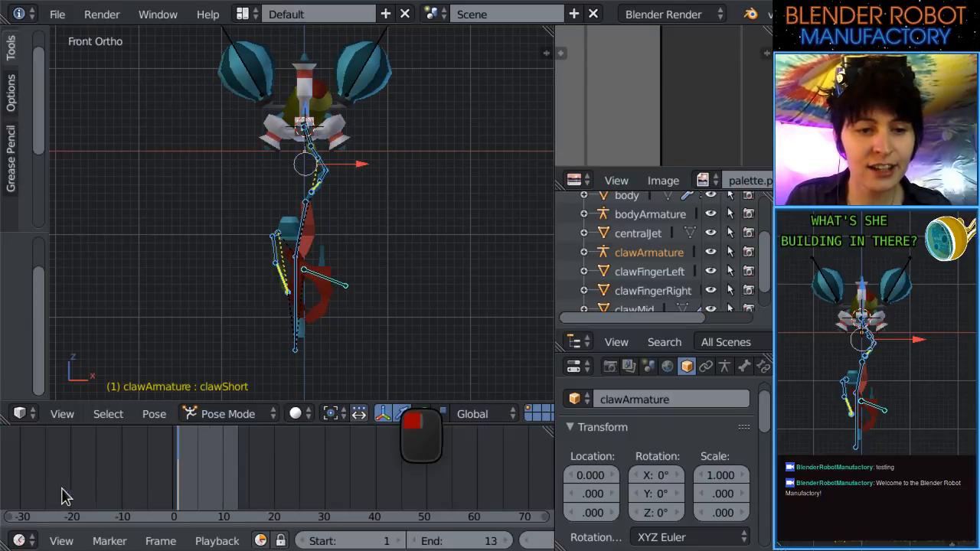
Set the animation's end frame to 21.
scroll(290, 213, up, 3)
scroll(290, 207, up, 1)
shift+middle_drag(287, 262, 303, 182)
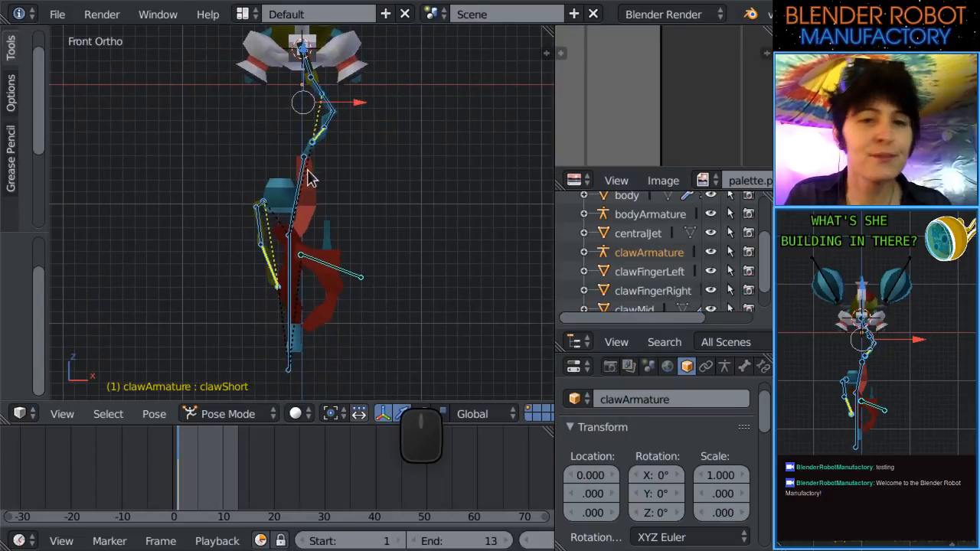
click(237, 454)
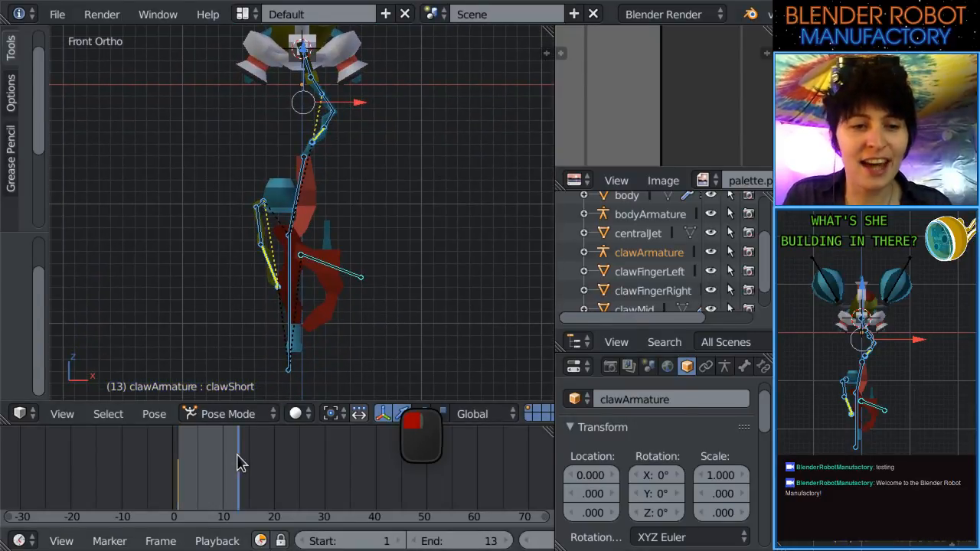
click(471, 541)
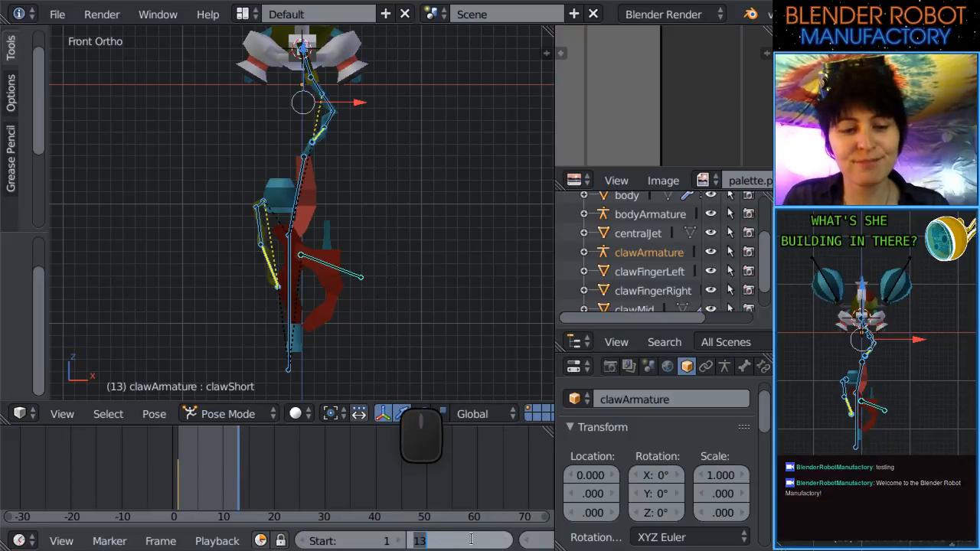
text(11)
key(Return)
click(463, 543)
text(21)
key(Return)
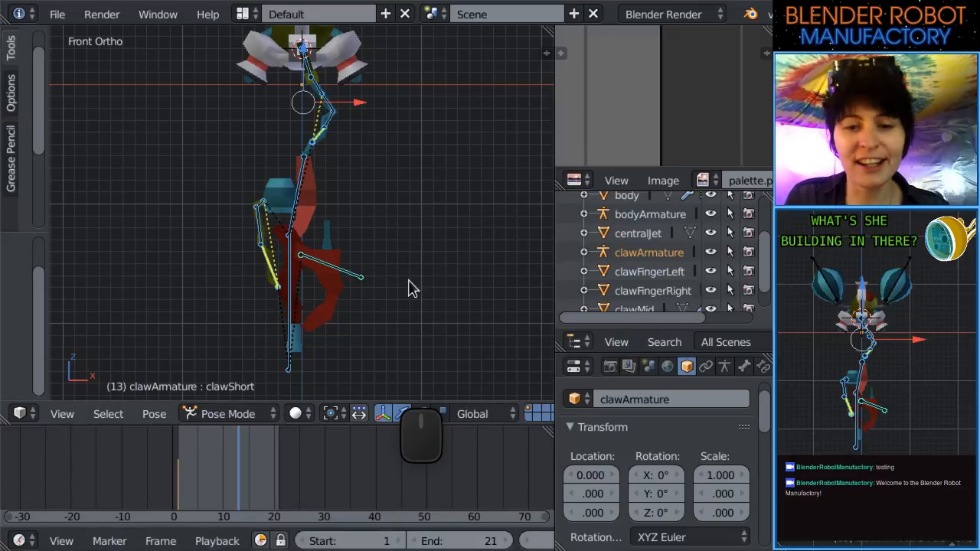
Return to frame 1 and try swinging the clawShort bone upward by about 92° in front view.
scroll(403, 291, down, 3)
scroll(375, 276, up, 1)
drag(230, 490, 178, 469)
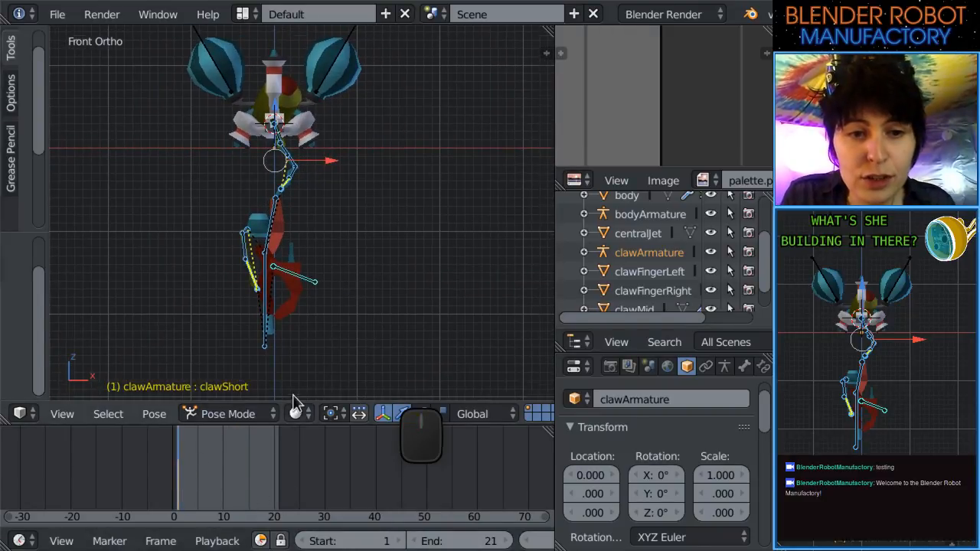
scroll(321, 280, up, 3)
right_click(358, 161)
scroll(360, 206, up, 1)
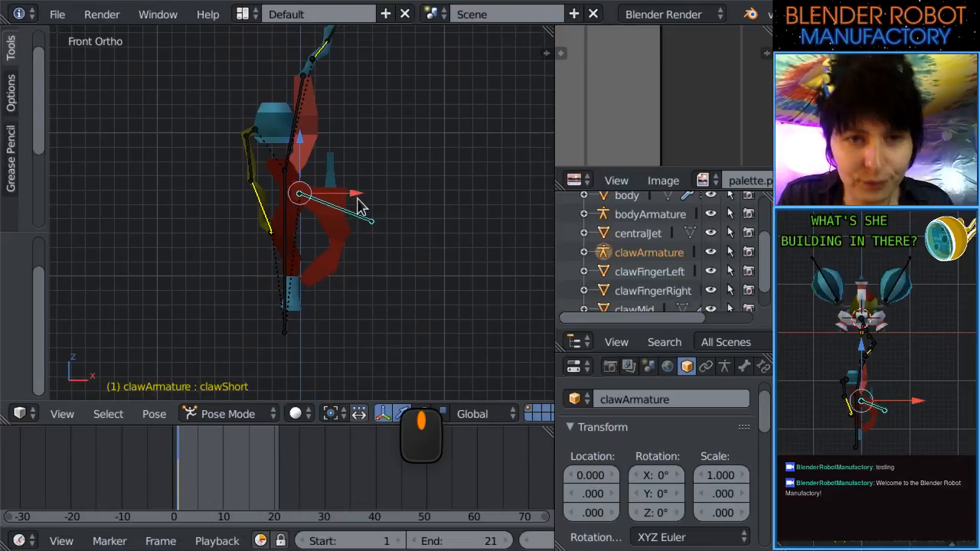
key(r)
click(288, 148)
middle_drag(288, 148, 245, 274)
key(KP_1)
key(r)
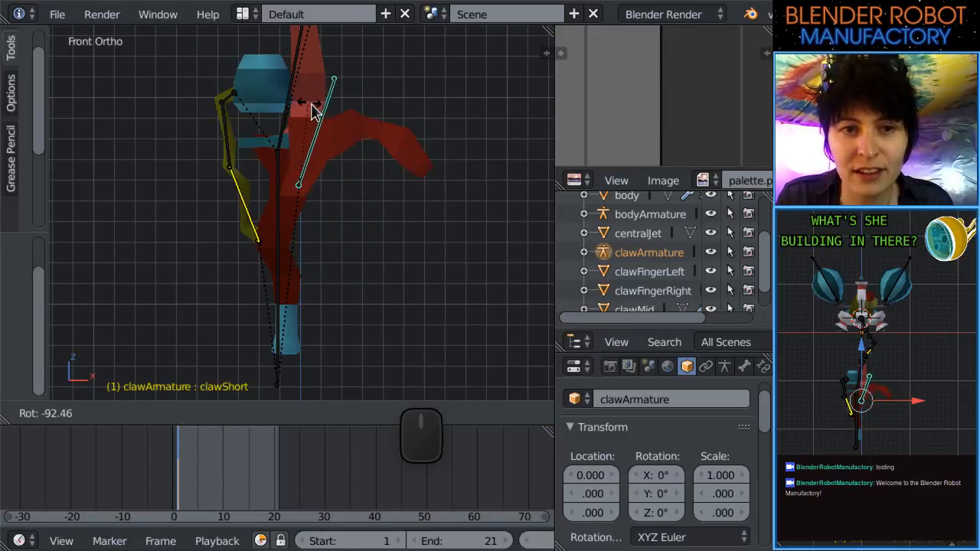
click(321, 124)
middle_drag(321, 124, 451, 328)
scroll(389, 306, up, 8)
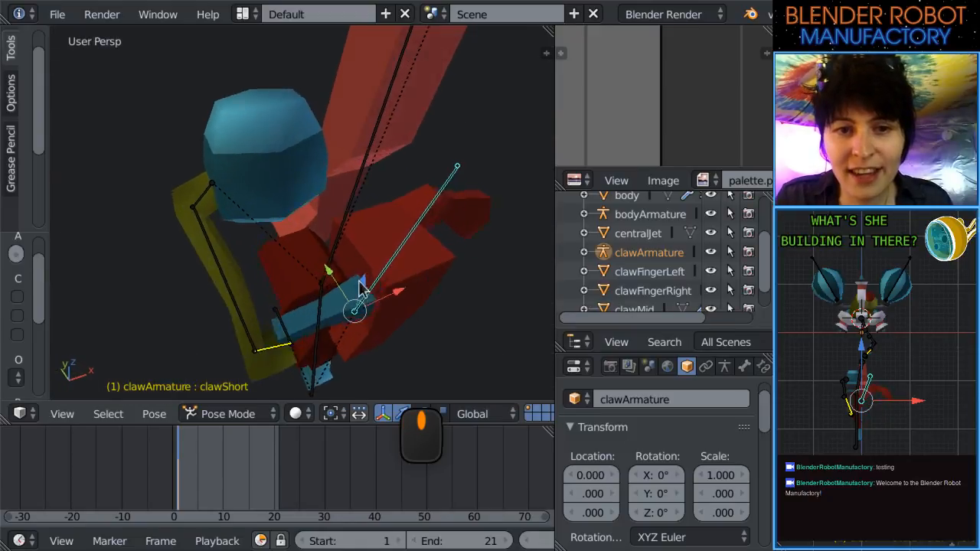
key(KP_1)
scroll(342, 294, down, 4)
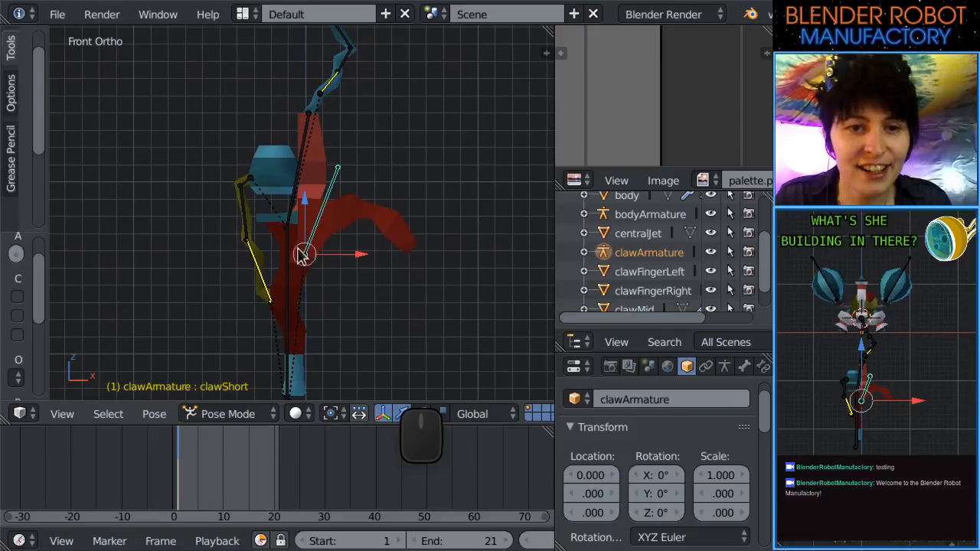
Try a slight rotation of the clawLong bone and a small move of the clawMid bone.
right_click(290, 261)
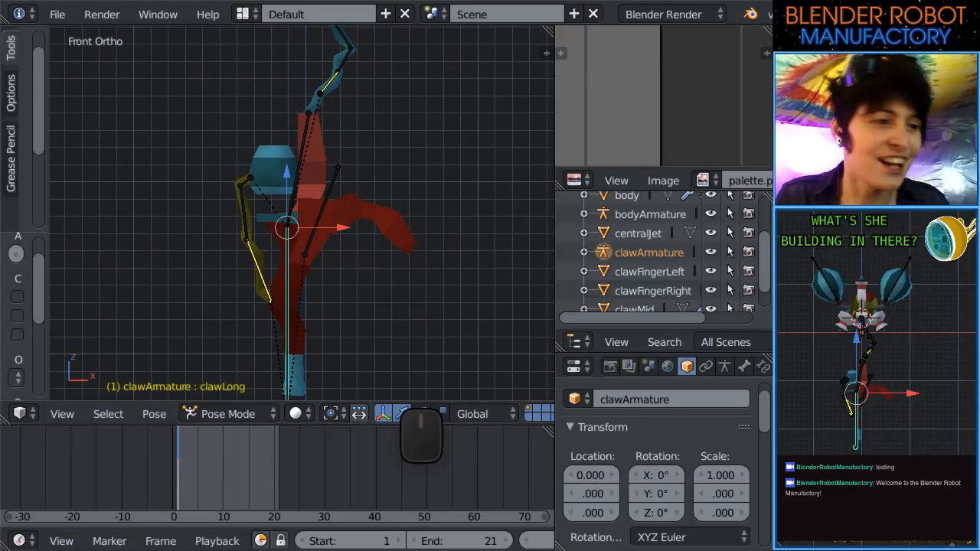
click(49, 378)
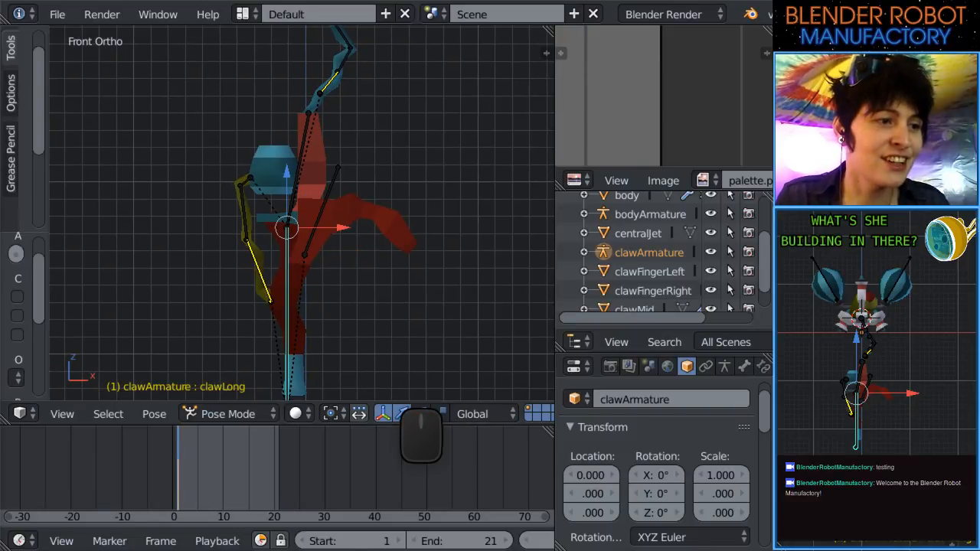
scroll(322, 197, down, 2)
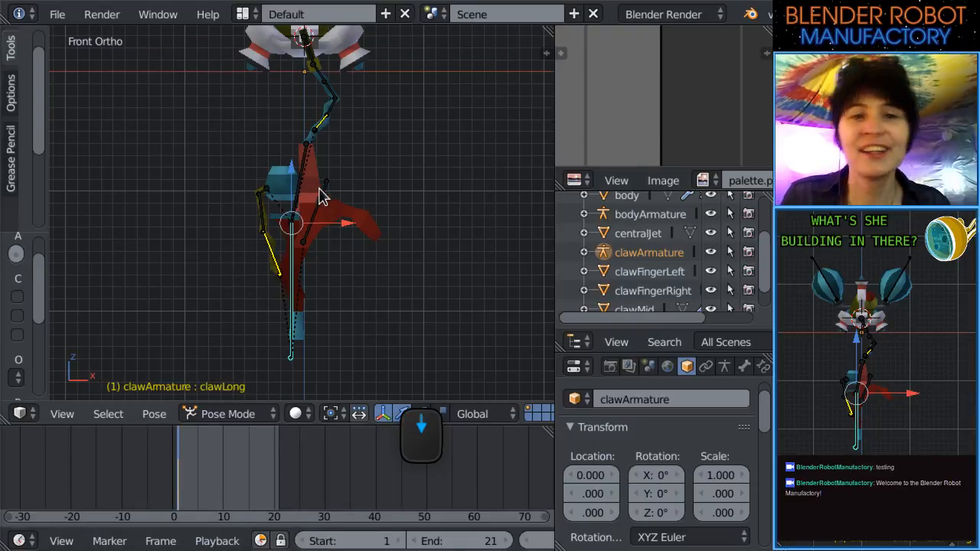
scroll(318, 239, down, 1)
middle_drag(327, 239, 263, 265)
key(KP_1)
shift+middle_drag(356, 260, 313, 284)
key(r)
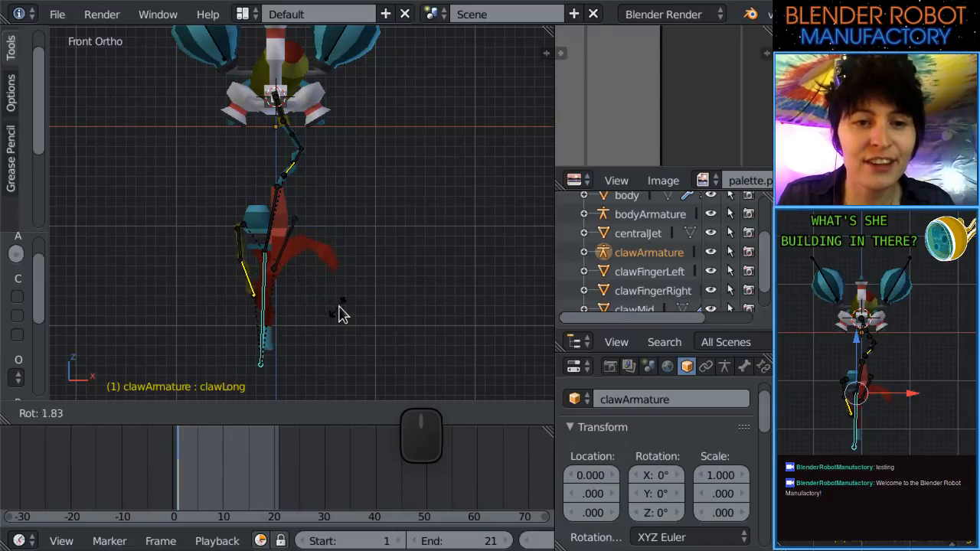
click(342, 314)
right_click(277, 218)
key(g)
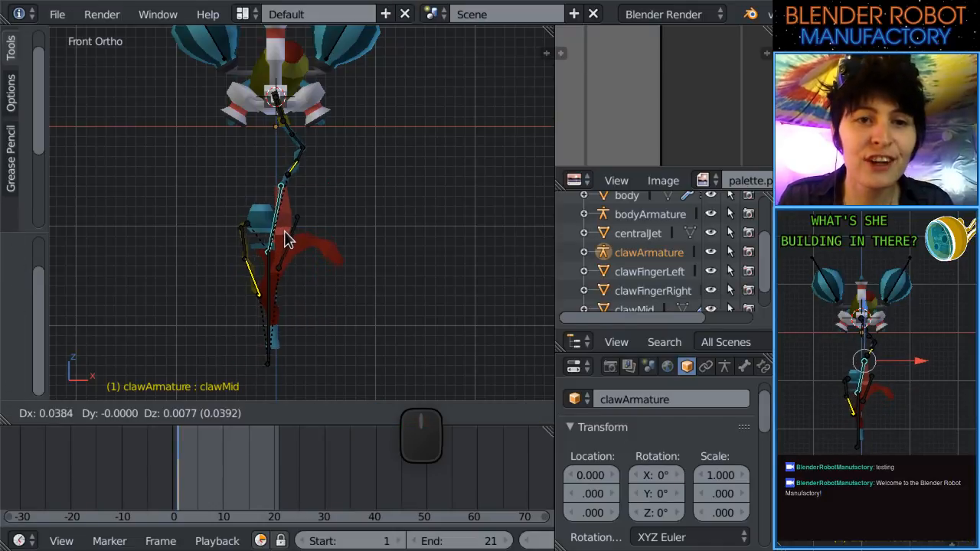
right_click(285, 238)
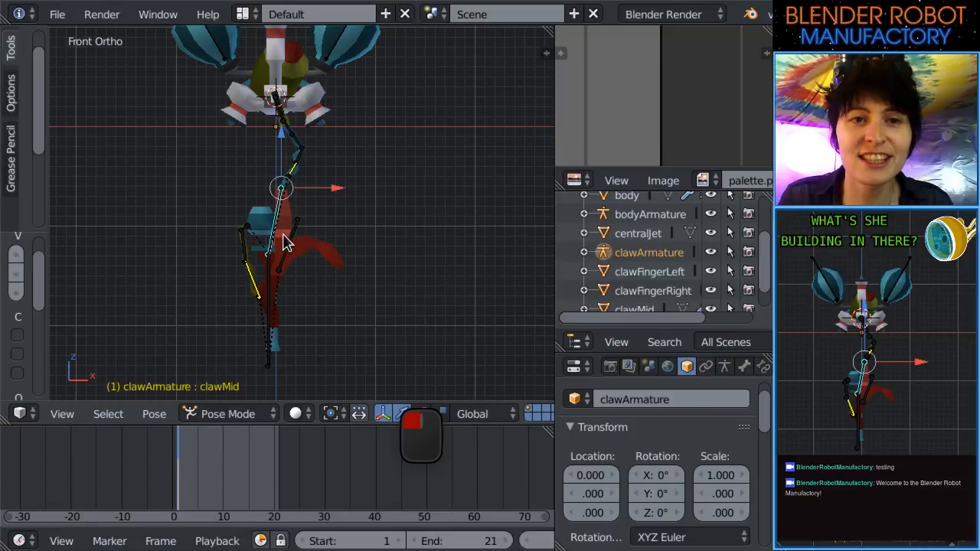
Switch to Object Mode and select the clawTop mesh at the upper end of the arm.
scroll(366, 153, up, 1)
shift+middle_drag(365, 156, 261, 282)
scroll(261, 282, up, 1)
key(ctrl+Tab)
right_click(252, 247)
key(KP_1)
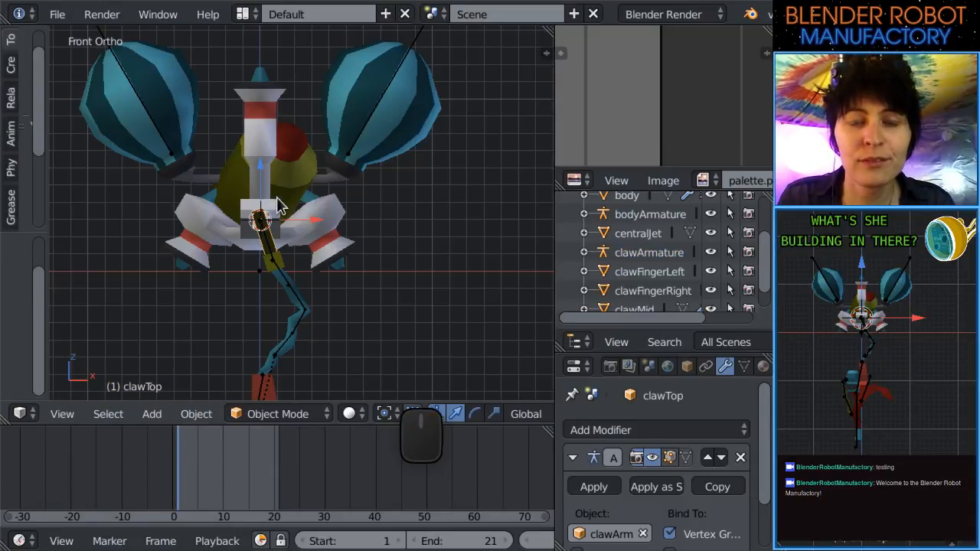
scroll(306, 226, down, 1)
shift+middle_drag(309, 258, 339, 245)
scroll(324, 222, up, 2)
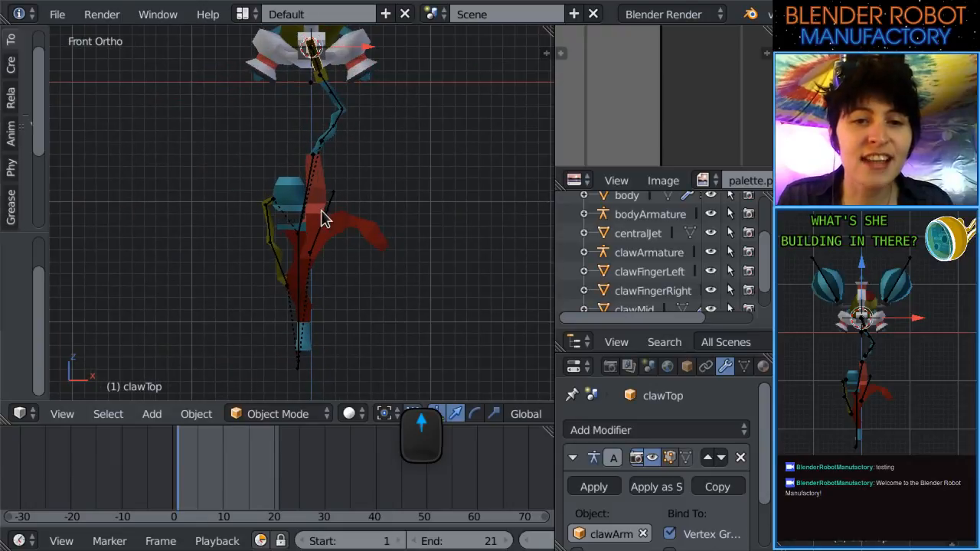
Return to posing the claw armature, try rotating clawShort back down, and reset the unkeyed test pose at frame 1.
right_click(324, 222)
key(ctrl+Tab)
key(r)
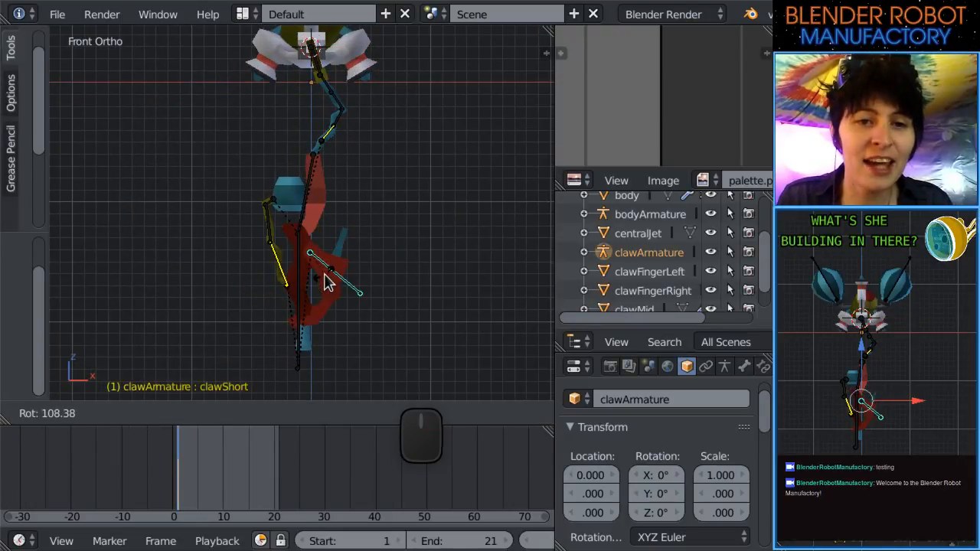
right_click(325, 283)
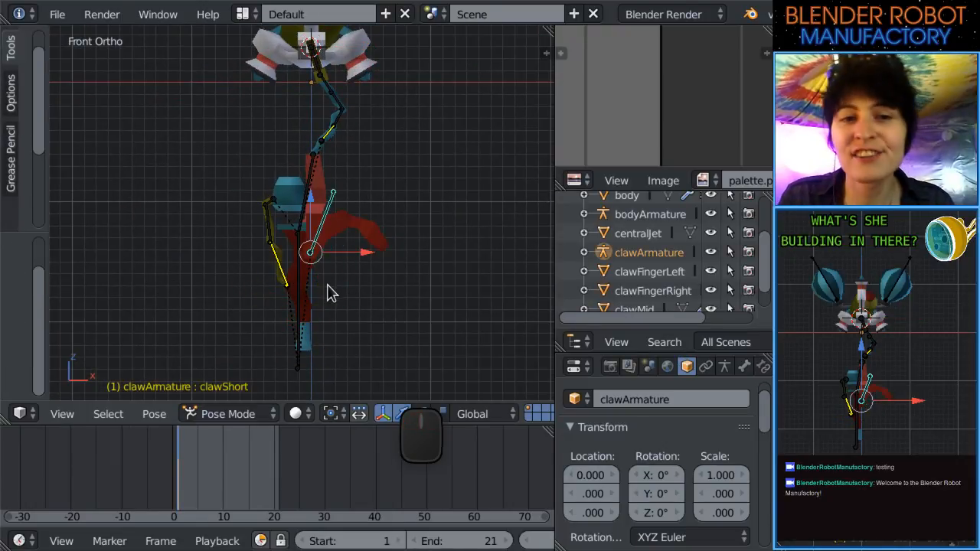
scroll(326, 300, down, 2)
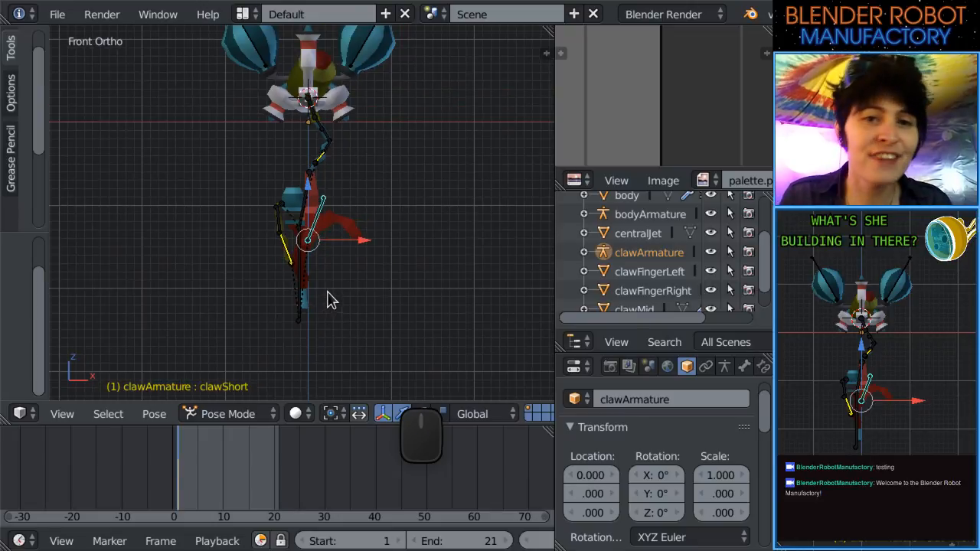
click(184, 486)
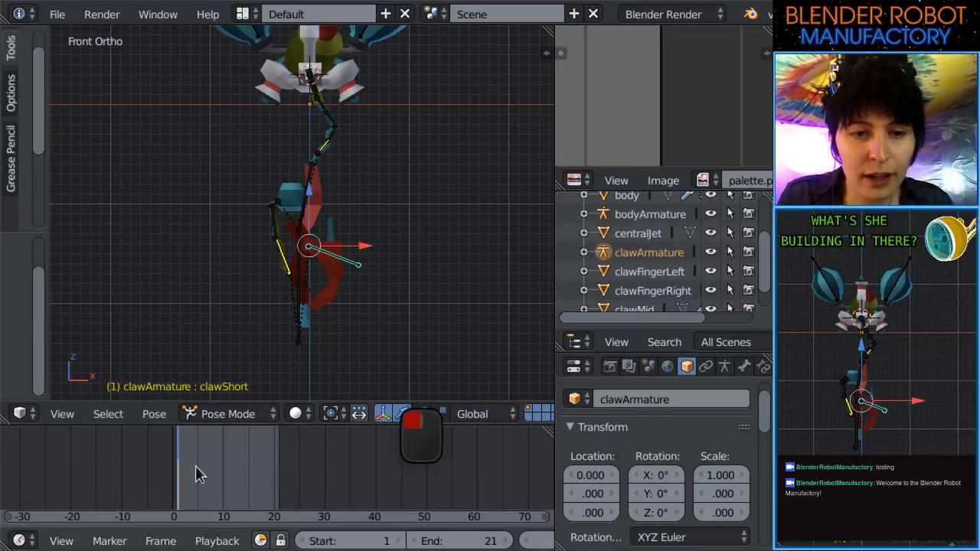
Set the animation's end frame to 31 and go to frame 7.
scroll(350, 288, up, 2)
shift+middle_drag(336, 313, 323, 243)
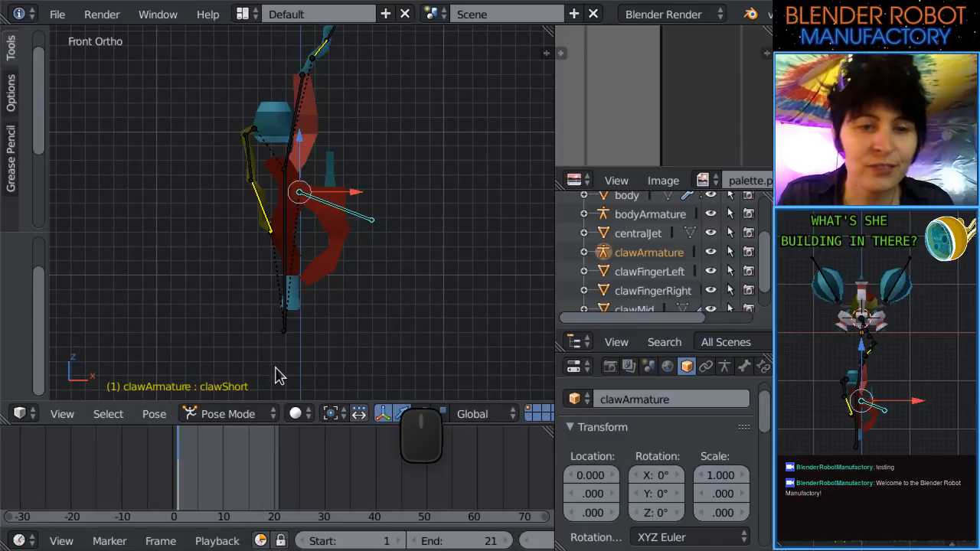
scroll(277, 375, up, 1)
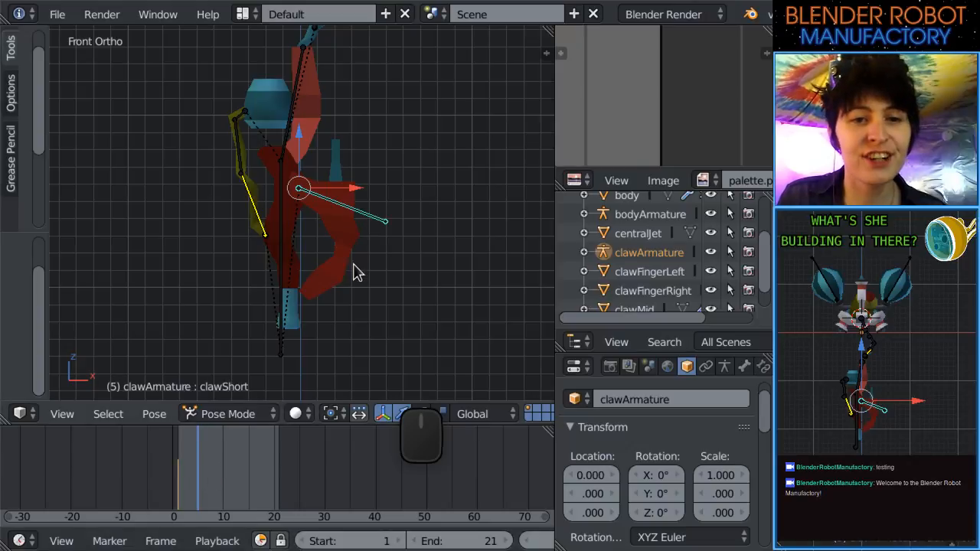
shift+middle_drag(351, 263, 324, 289)
mouse_move(214, 490)
mouse_down()
mouse_move(223, 488)
mouse_move(200, 486)
mouse_up()
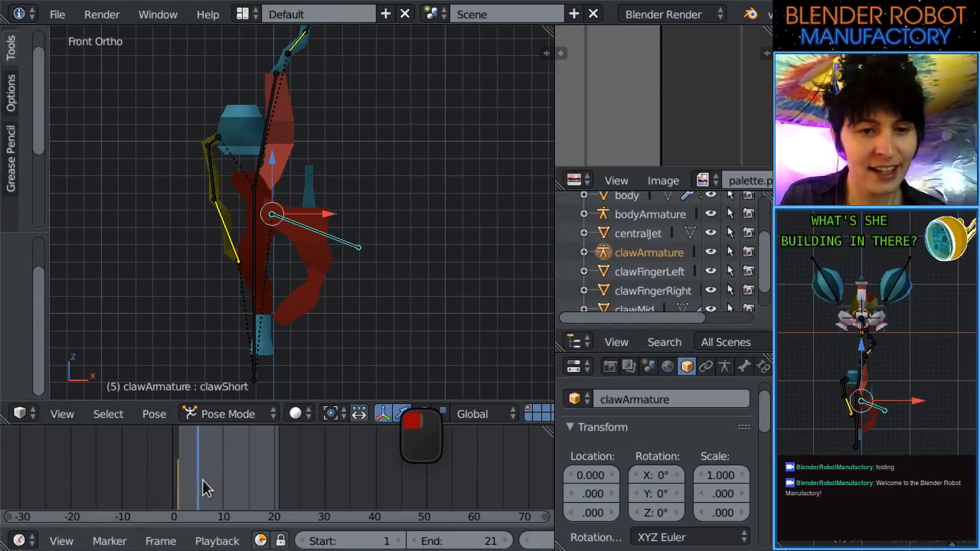
click(489, 542)
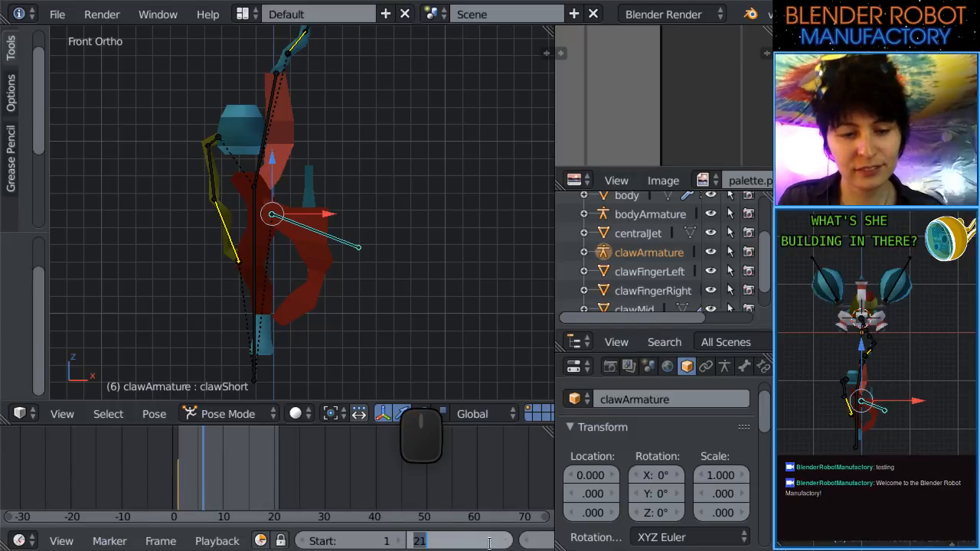
text(31)
key(Return)
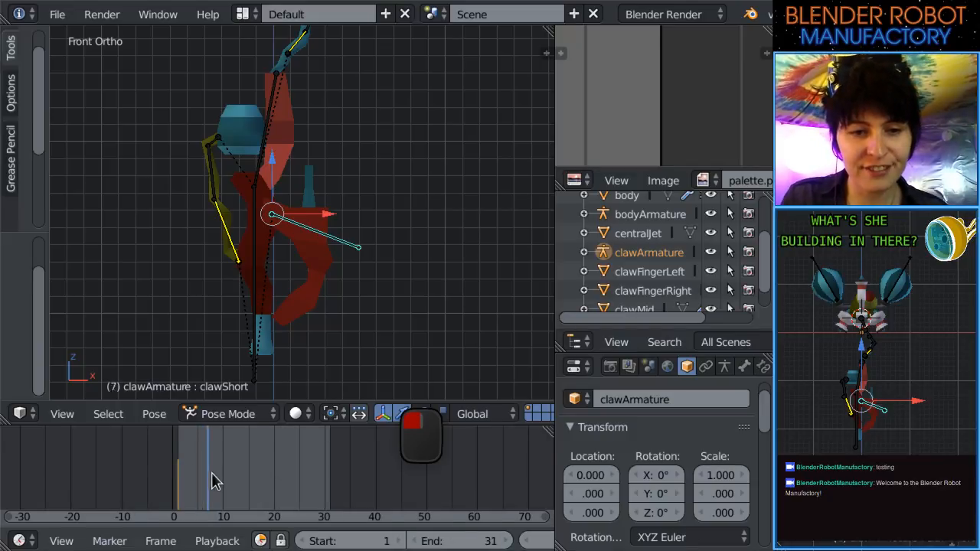
drag(215, 481, 221, 481)
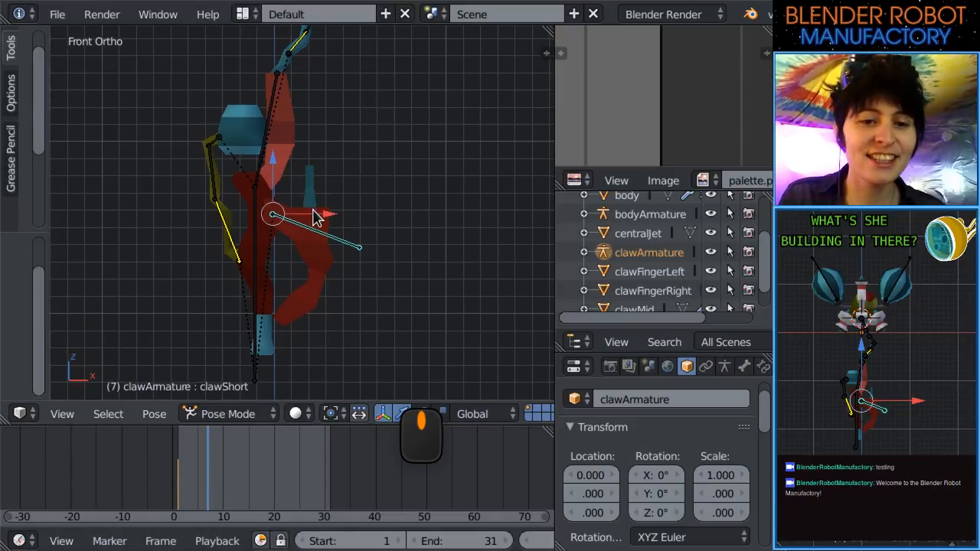
Raise the clawMid bone slightly at frame 7 to lift the whole claw.
shift+middle_drag(313, 216, 317, 222)
right_click(275, 149)
scroll(302, 163, down, 2)
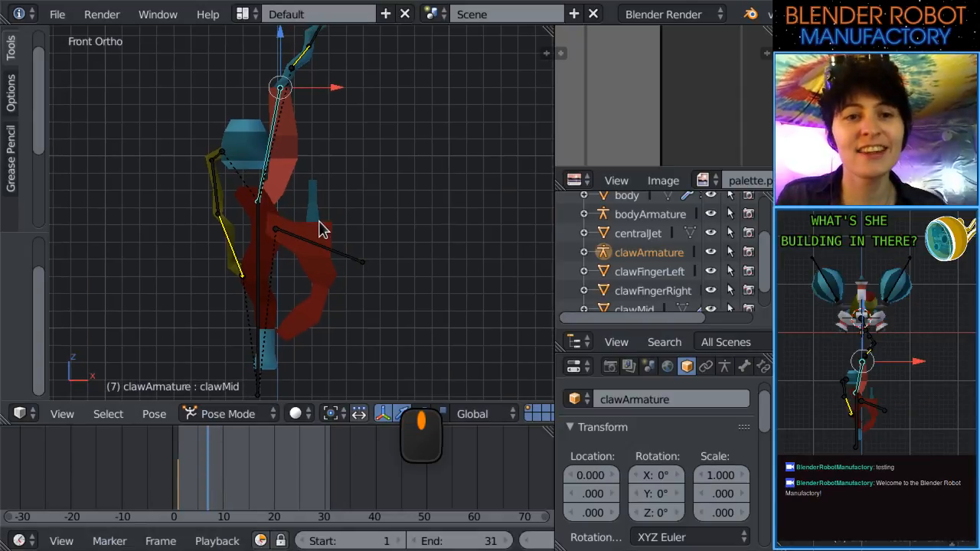
key(g)
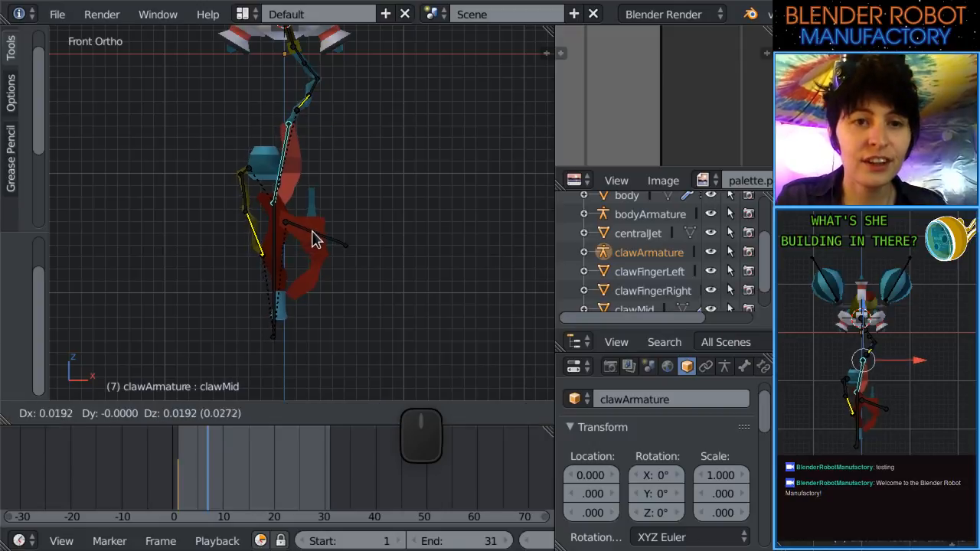
click(316, 114)
Rotate the armTop bone outward toward +X at frame 7.
shift+middle_drag(334, 46, 308, 178)
scroll(275, 170, up, 1)
right_click(261, 163)
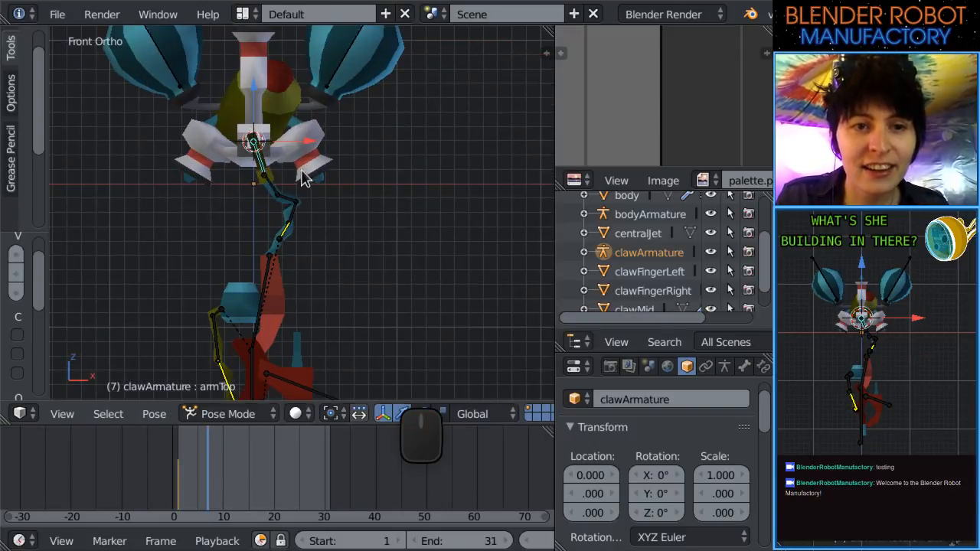
key(r)
click(308, 148)
Rotate the clawShort bone upward at frame 7 so the short claw finger swings open.
shift+middle_drag(301, 187, 315, 113)
right_click(305, 308)
key(r)
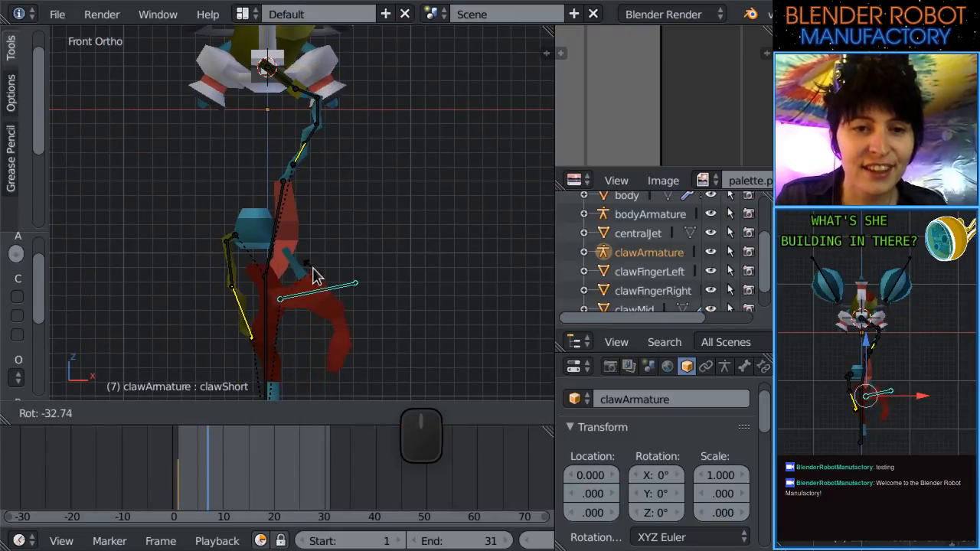
click(284, 233)
scroll(285, 261, up, 4)
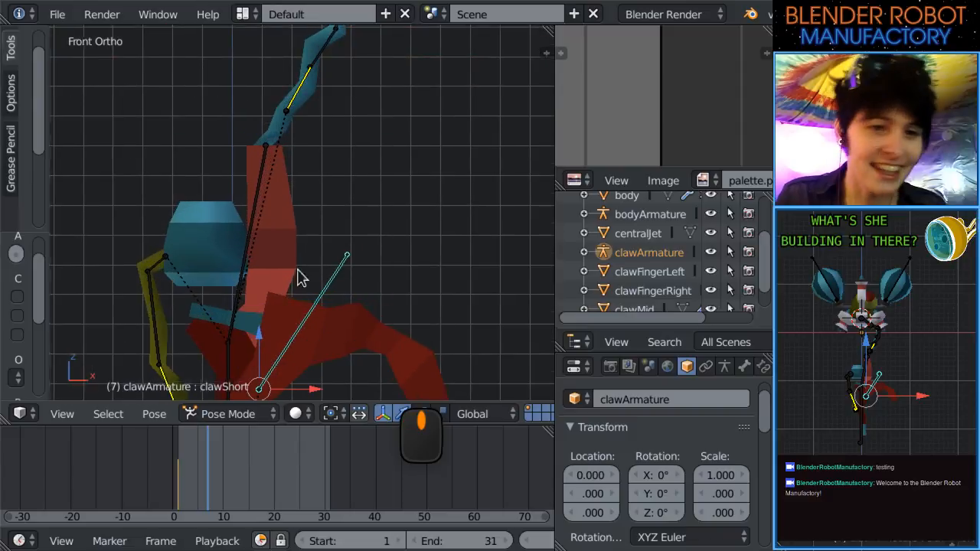
Fine-tune the clawShort bone's rotation at frame 7, lowering the raised short claw finger slightly.
shift+middle_drag(289, 303, 326, 155)
middle_drag(344, 193, 416, 204)
key(KP_1)
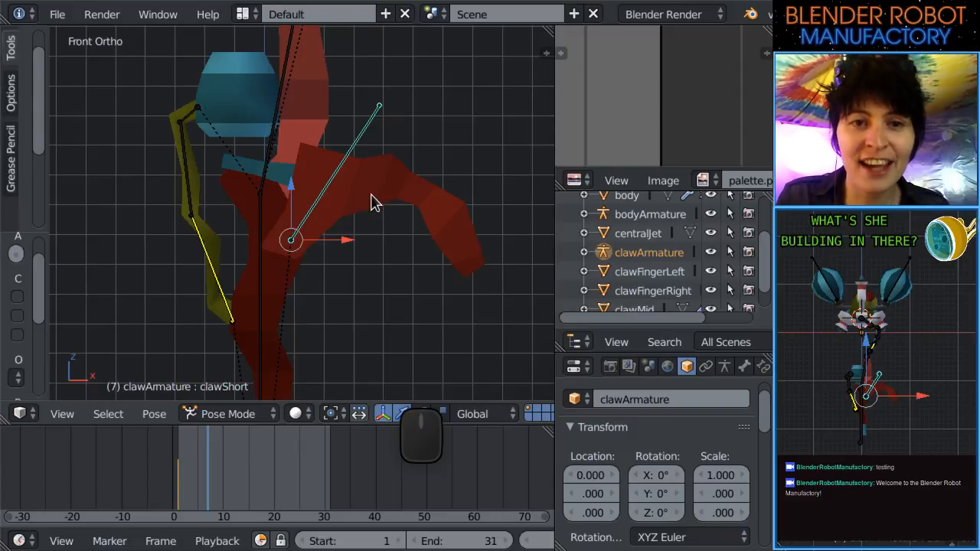
key(r)
click(310, 136)
shift+middle_drag(346, 180, 371, 221)
middle_drag(375, 217, 415, 172)
key(KP_1)
key(r)
click(449, 247)
middle_drag(450, 249, 248, 204)
key(KP_1)
key(r)
click(436, 247)
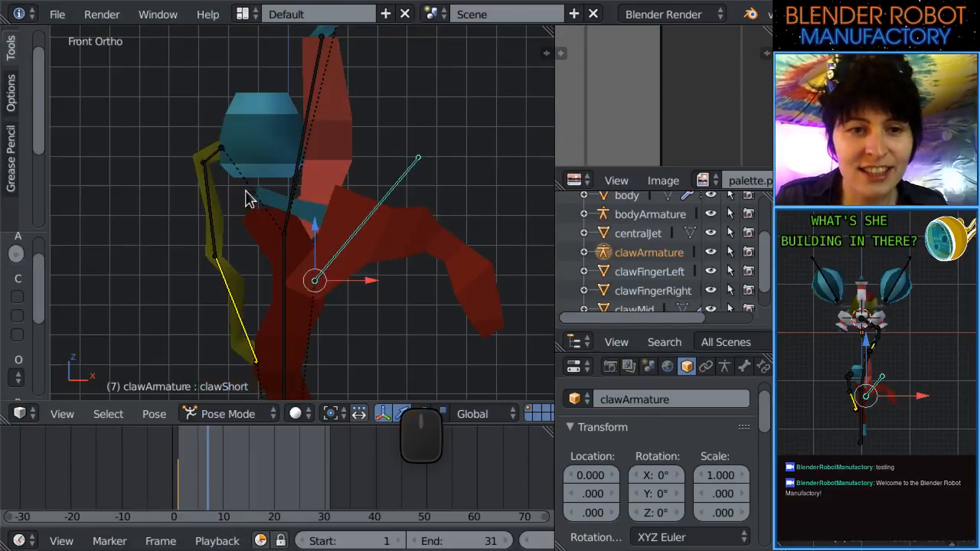
Shift the clawMid bone slightly toward -X and adjust the clawLong bone's rotation at frame 7.
key(KP_1)
shift+middle_drag(323, 190, 330, 158)
scroll(330, 159, up, 2)
shift+middle_drag(361, 225, 362, 232)
scroll(350, 227, down, 1)
scroll(323, 216, down, 2)
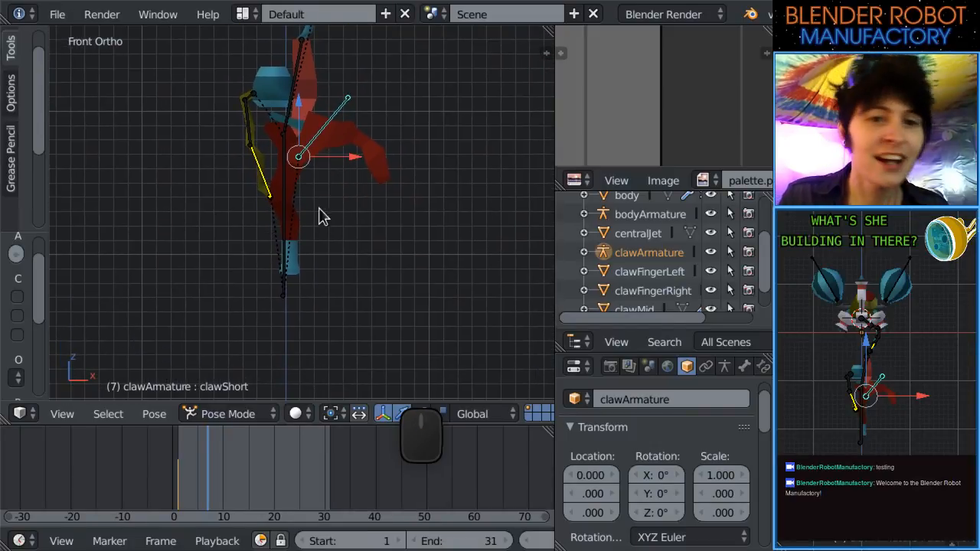
right_click(286, 222)
key(r)
right_click(316, 203)
right_click(312, 134)
key(g)
right_click(309, 131)
right_click(286, 181)
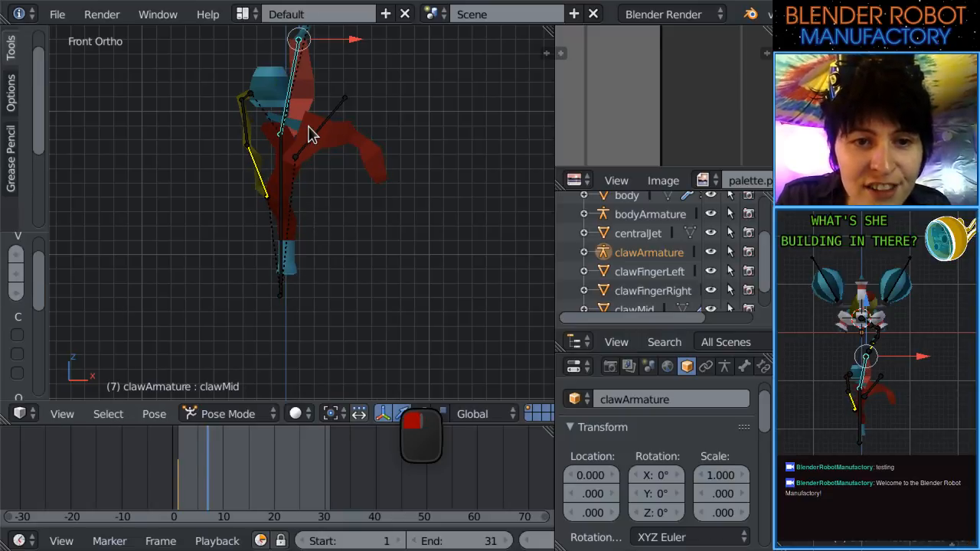
key(r)
right_click(337, 220)
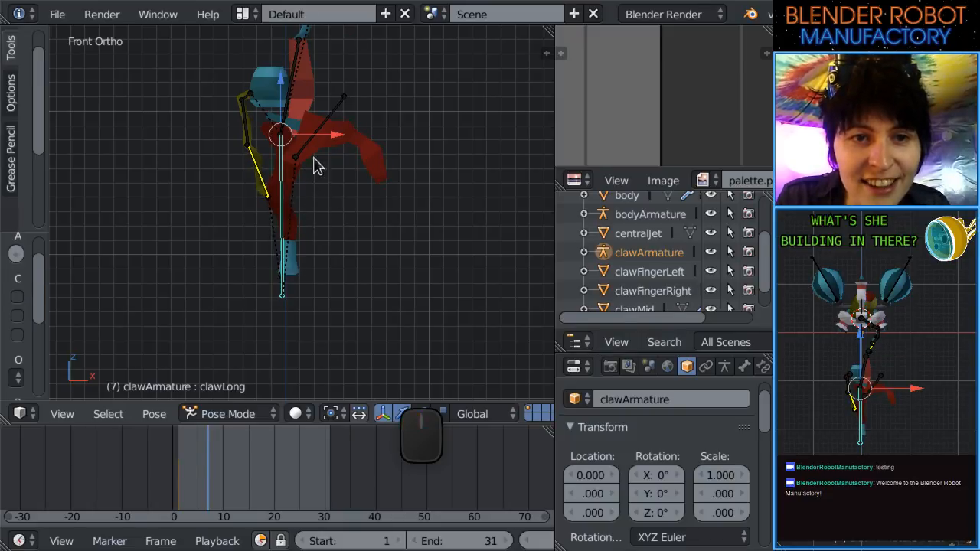
Adjust the rotation of the hose1 bone slightly at frame 7.
scroll(320, 169, up, 3)
right_click(247, 219)
scroll(265, 287, up, 2)
key(r)
right_click(120, 286)
right_click(218, 184)
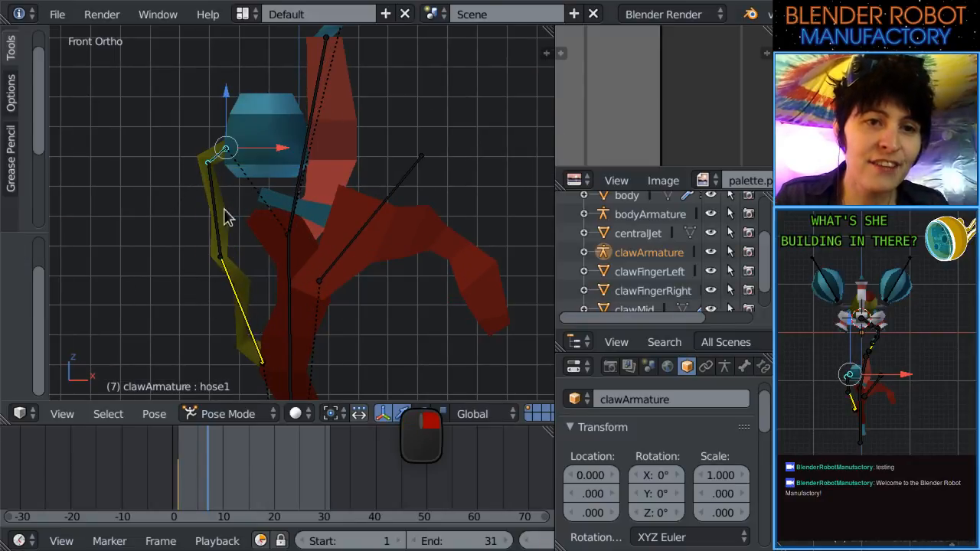
key(r)
click(226, 220)
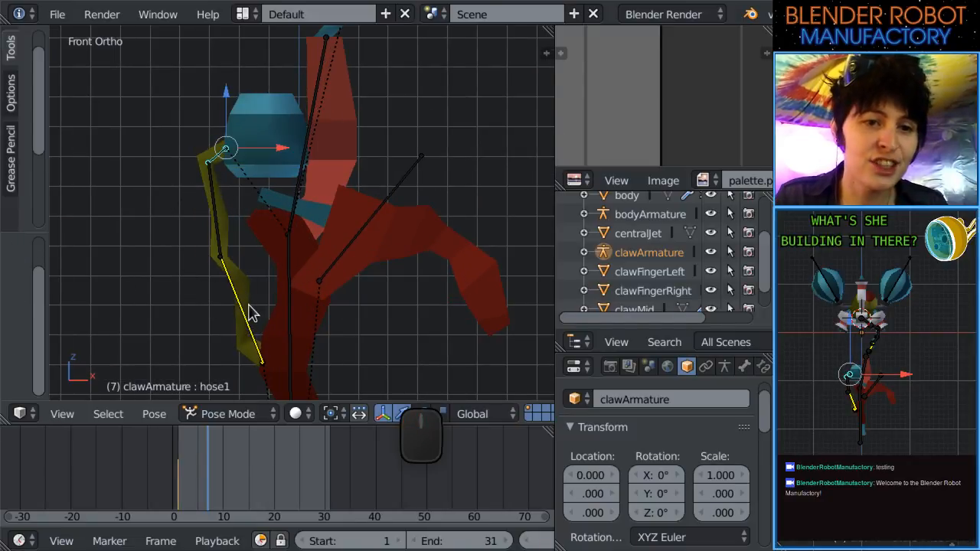
Rotate the Jelly1 bone below the arm's elbow at frame 7 so it points more steeply downward.
shift+middle_drag(246, 312, 235, 192)
scroll(284, 258, down, 3)
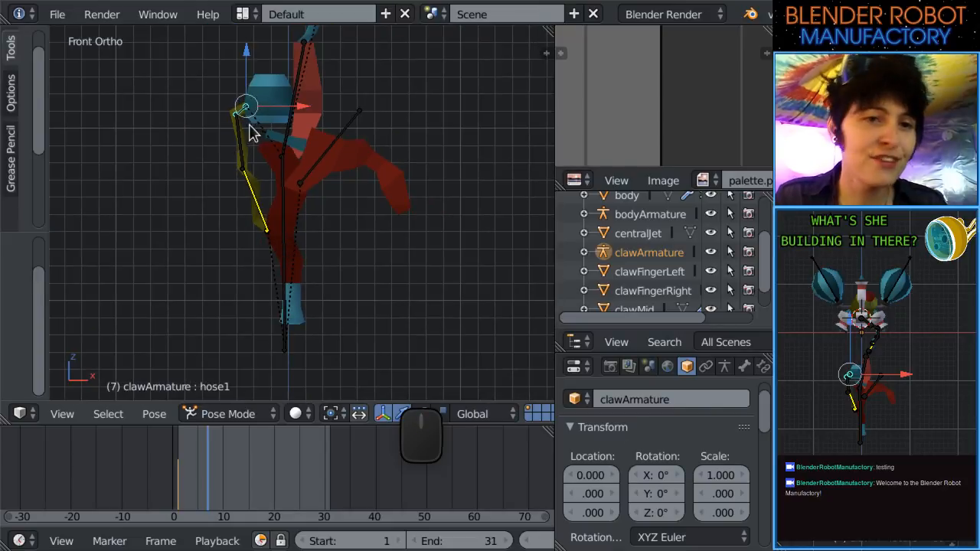
scroll(287, 264, up, 4)
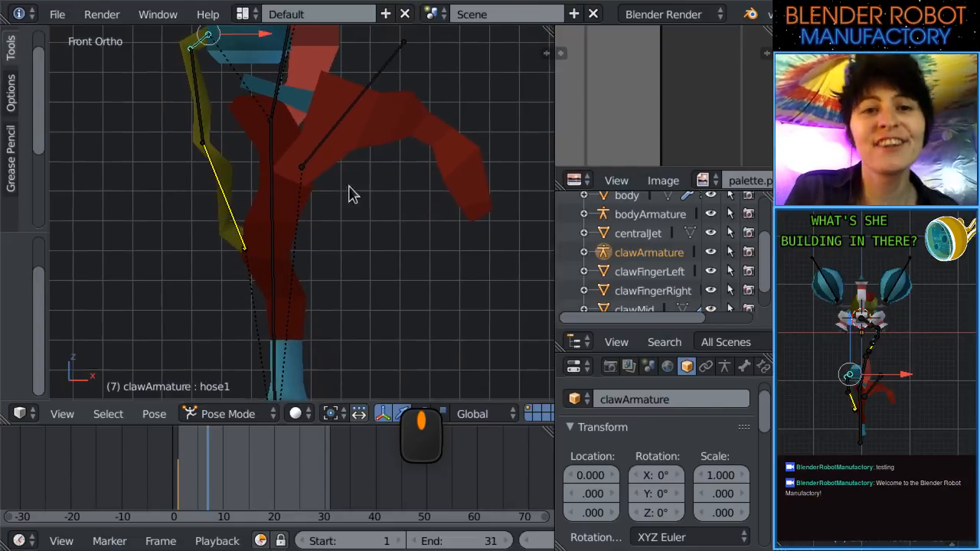
scroll(325, 283, down, 6)
shift+middle_drag(361, 238, 346, 299)
scroll(333, 177, up, 3)
shift+middle_drag(308, 101, 328, 188)
scroll(329, 189, up, 2)
right_click(321, 148)
middle_drag(322, 153, 332, 219)
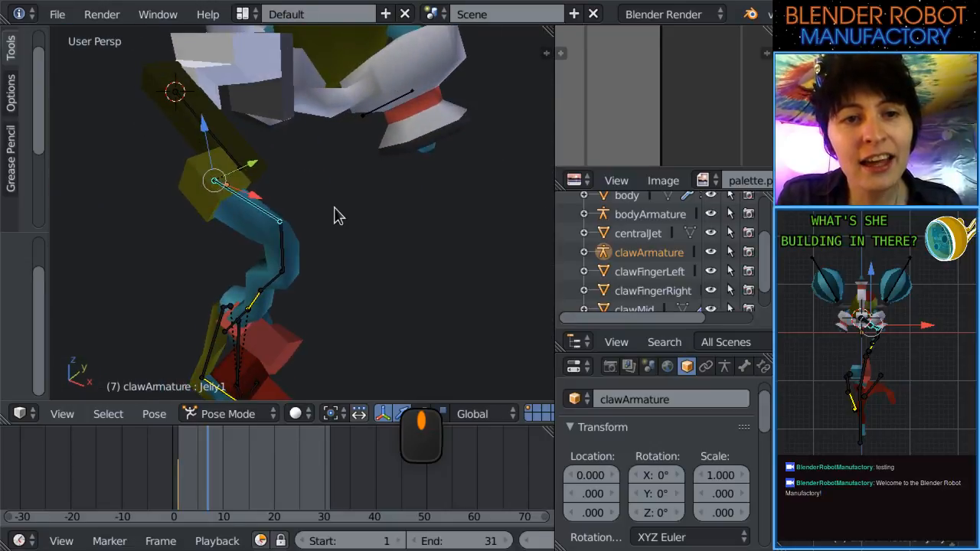
key(KP_1)
key(r)
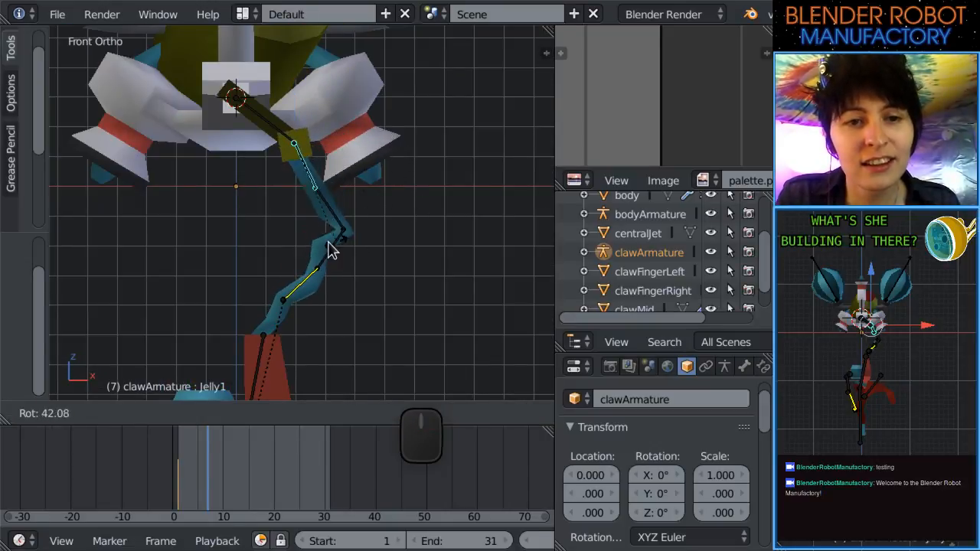
click(329, 234)
Select all claw armature bones, keyframe their pose at frame 7 and check the motion from frame 1 to 7.
scroll(329, 231, down, 4)
shift+middle_drag(397, 161, 379, 97)
key(a)
key(a)
scroll(350, 232, down, 4)
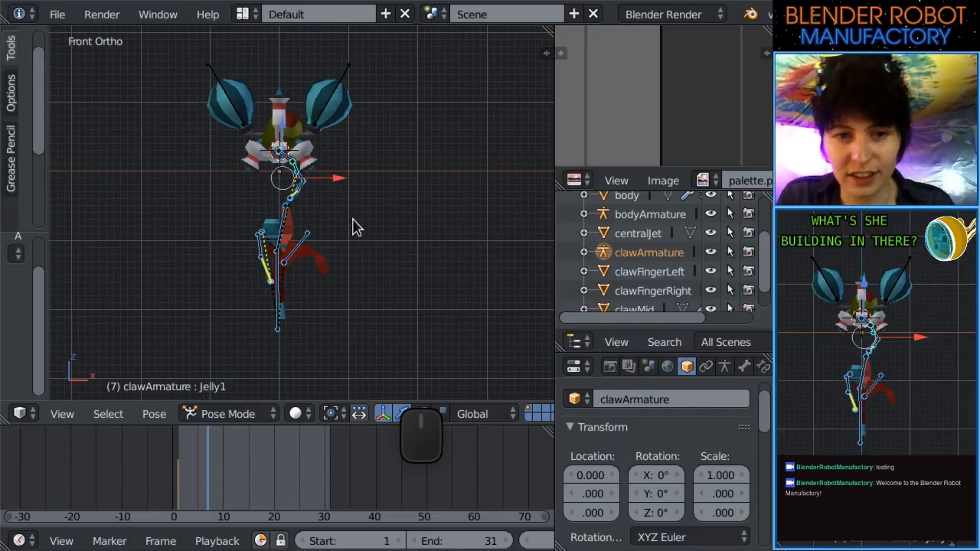
scroll(349, 230, up, 3)
click(183, 475)
drag(183, 484, 208, 487)
Raise the clawMid bone further at frame 7 and nudge it slightly toward -X.
shift+middle_drag(310, 268, 318, 253)
right_click(320, 255)
key(g)
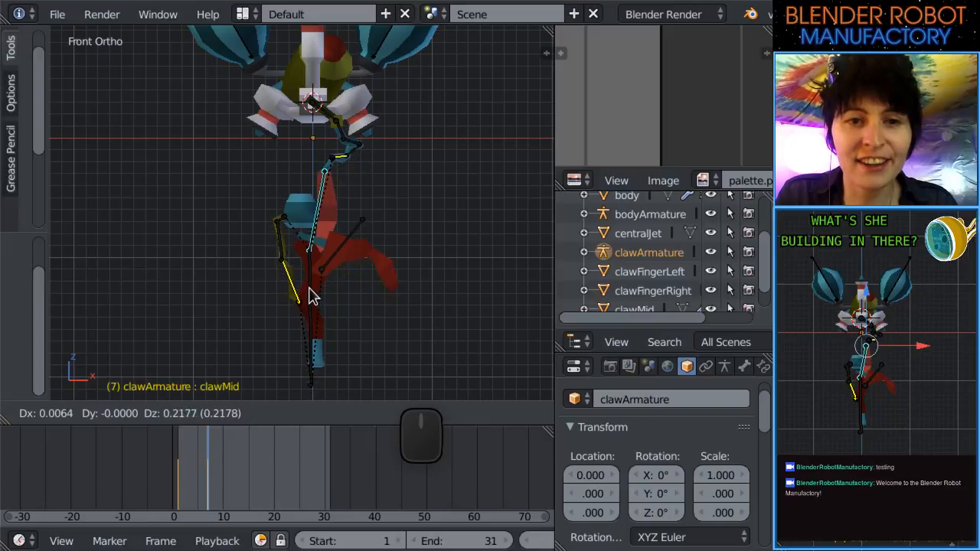
click(312, 295)
key(g)
right_click(312, 307)
scroll(372, 270, down, 2)
scroll(368, 275, up, 2)
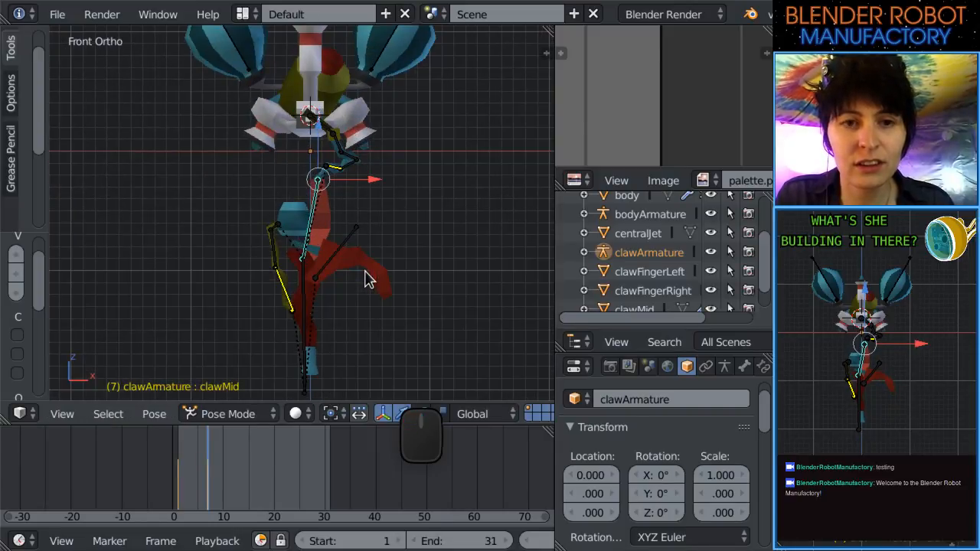
Copy the pose of all bones at frame 7 and replace the Timeline with the Dope Sheet's Action Editor.
key(a)
scroll(366, 279, down, 1)
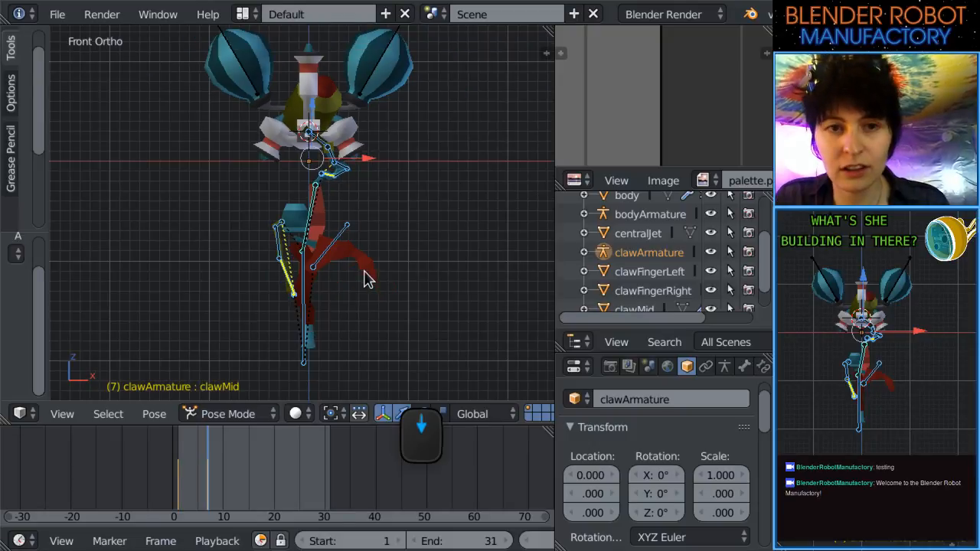
key(ctrl+c)
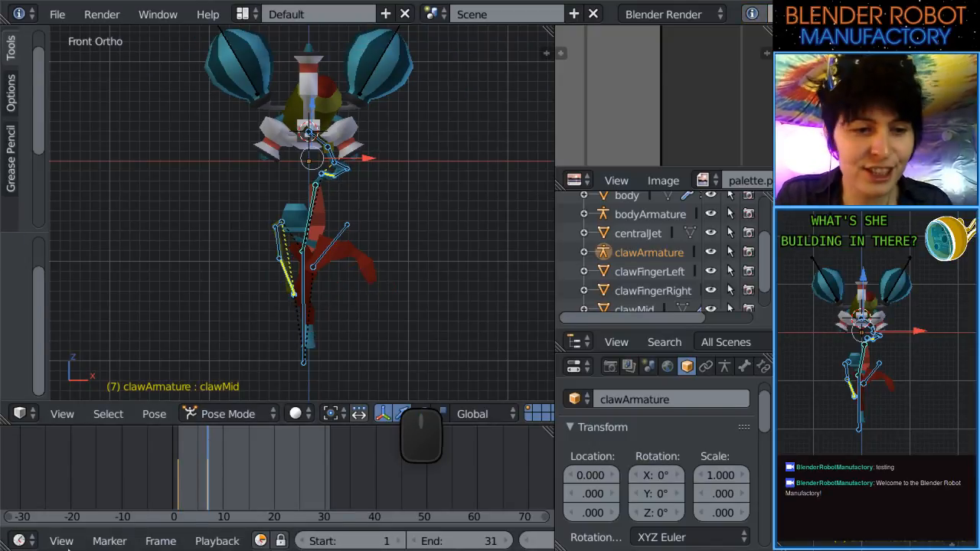
click(19, 541)
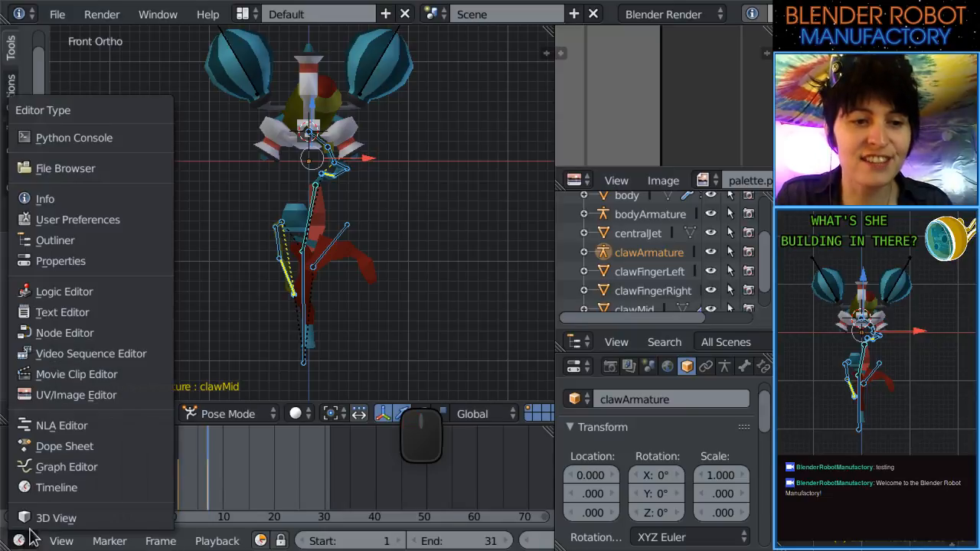
click(75, 443)
scroll(383, 541, down, 5)
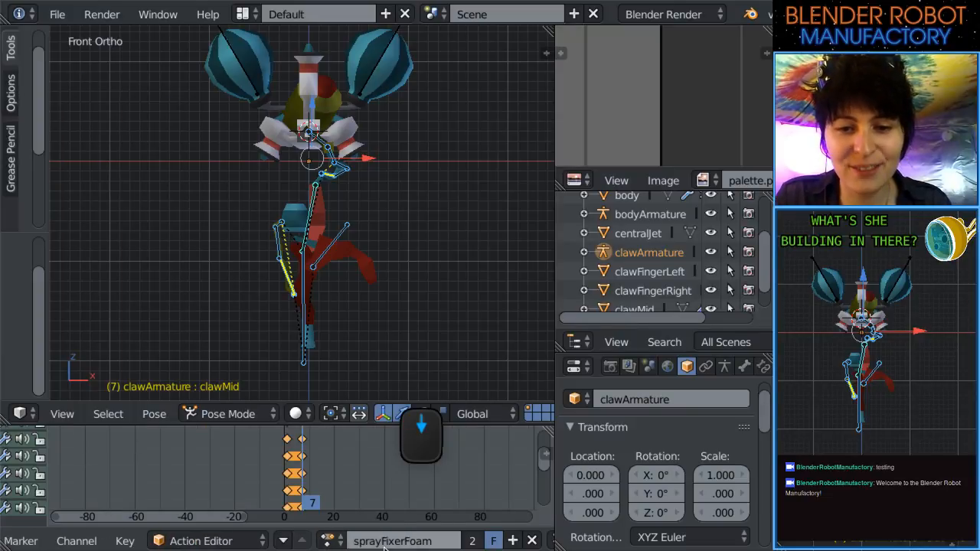
Load the clawRetractedIdle action and copy its full pose at frame 2.
click(328, 541)
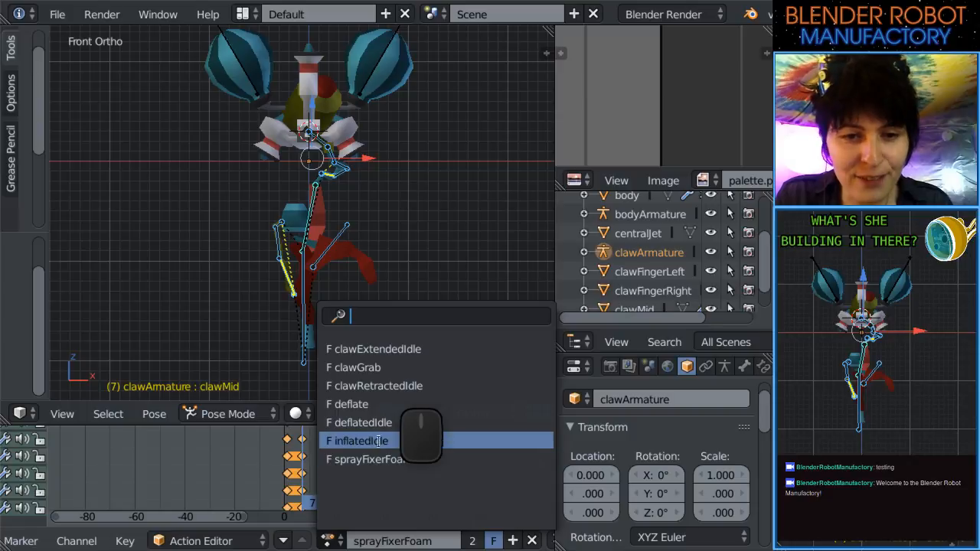
click(413, 385)
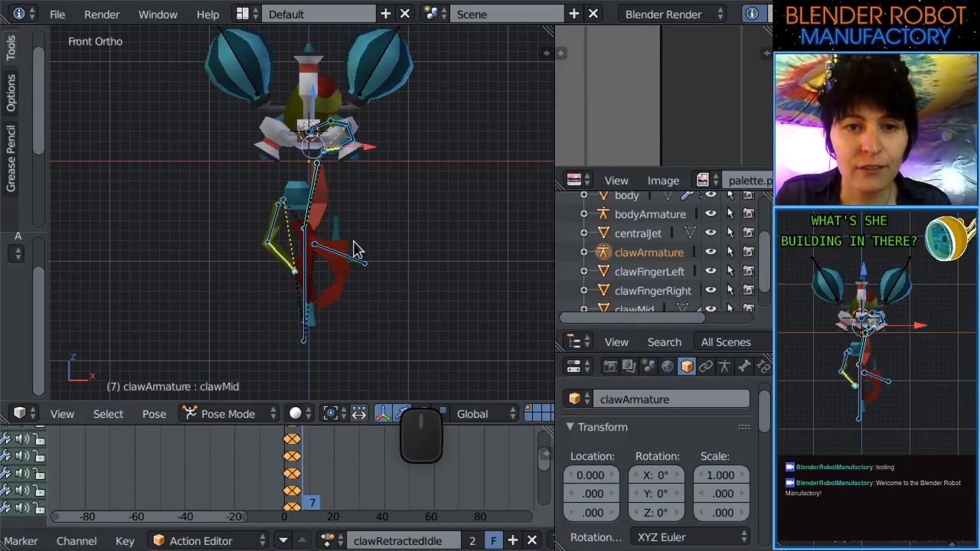
drag(308, 517, 291, 488)
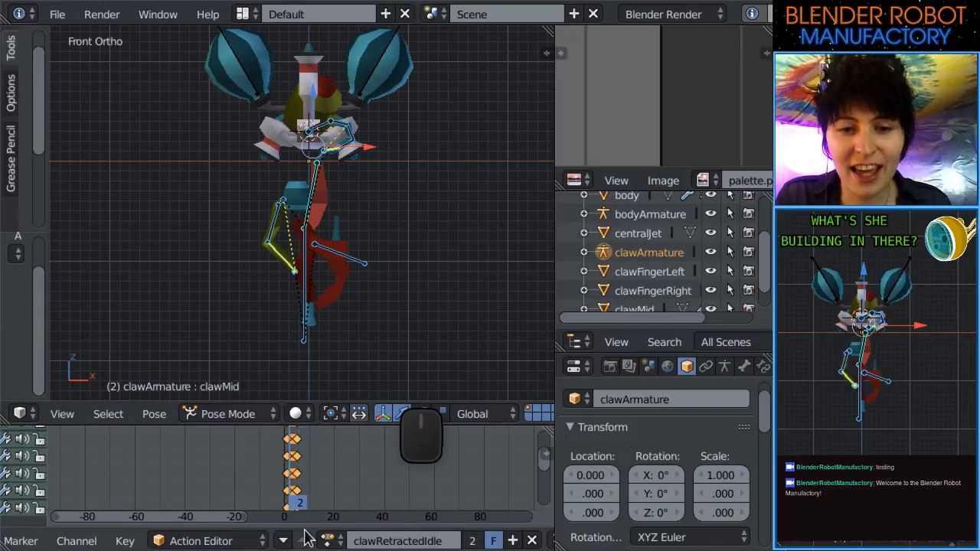
Return to the sprayFixerFoam action and paste the retracted pose onto all bones at frame 1.
click(327, 540)
click(383, 457)
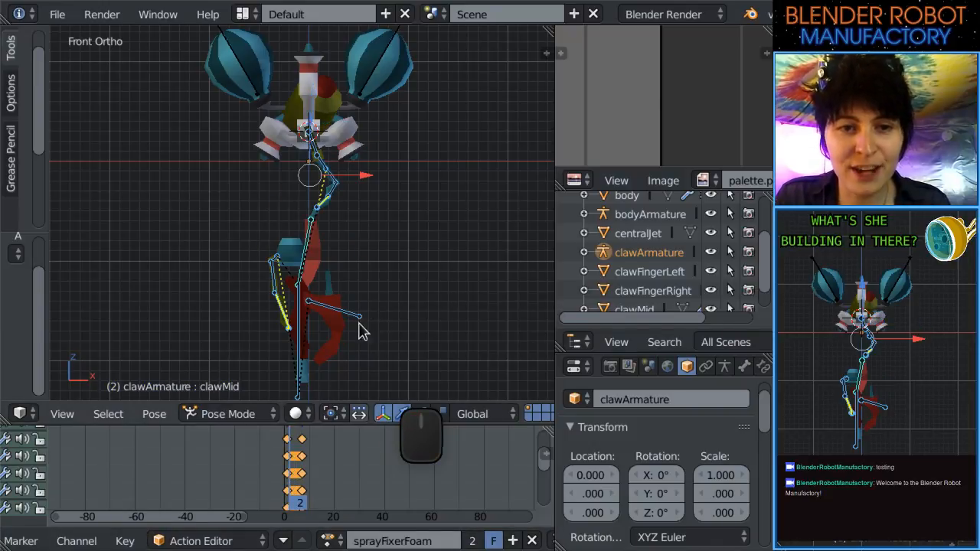
click(288, 497)
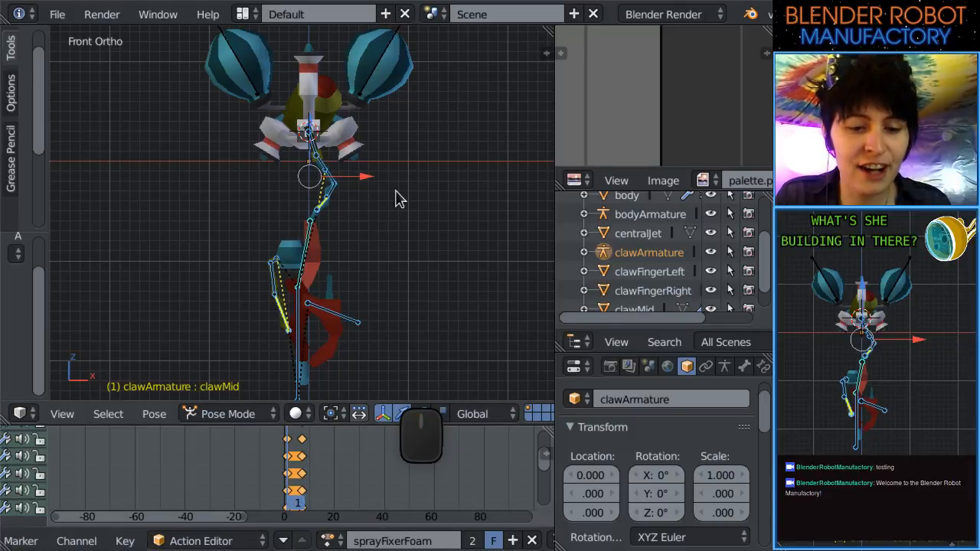
scroll(392, 202, up, 2)
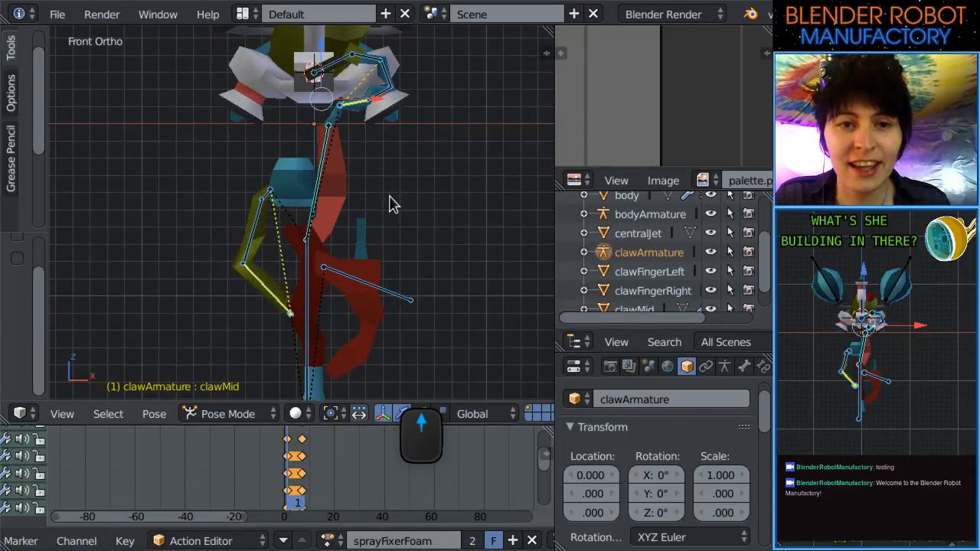
Review the motion up to frame 7, go to frame 4 and rotate the armTop bone upward.
mouse_move(295, 464)
mouse_down()
mouse_move(302, 469)
mouse_move(291, 458)
mouse_move(302, 458)
mouse_up()
scroll(344, 248, down, 4)
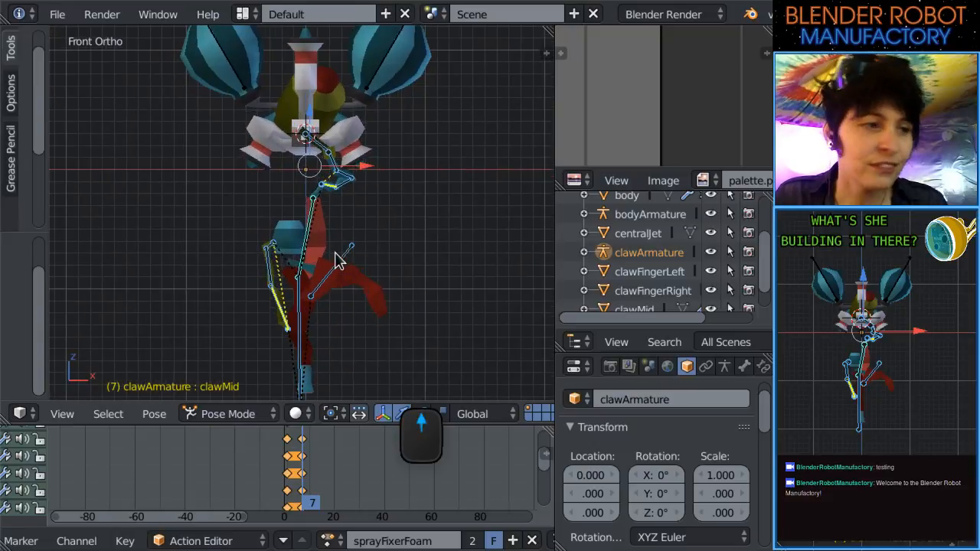
shift+middle_drag(333, 230, 332, 231)
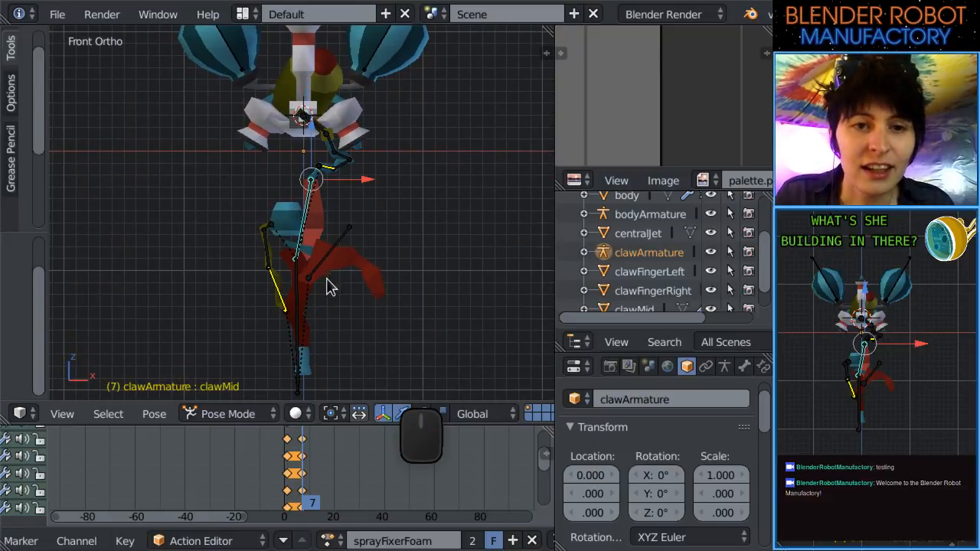
mouse_move(292, 484)
mouse_down()
mouse_move(302, 481)
mouse_move(284, 484)
mouse_move(297, 487)
mouse_up()
scroll(330, 199, up, 2)
right_click(332, 175)
key(r)
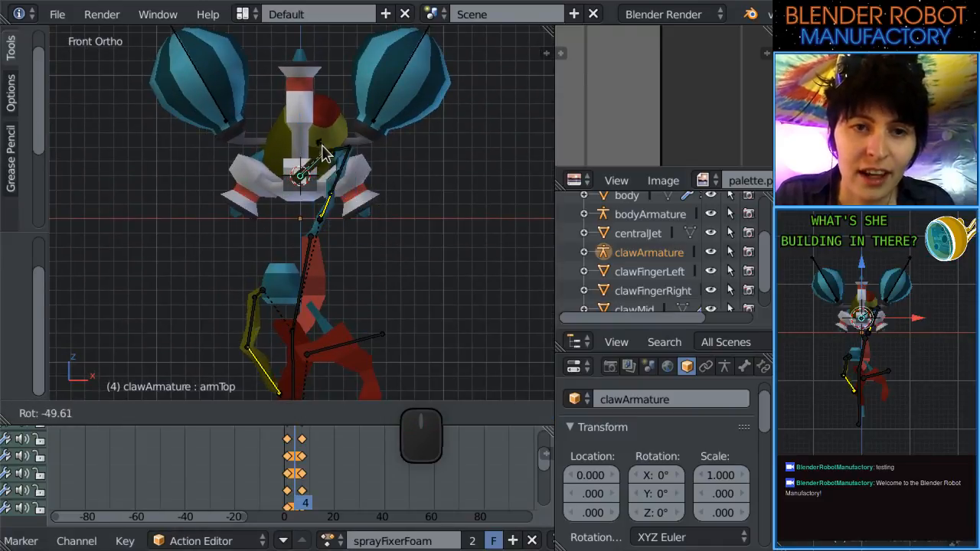
click(328, 155)
Raise the clawMid bone about 0.31 at frame 4 and keyframe it together with the armTop bone.
right_click(310, 253)
key(g)
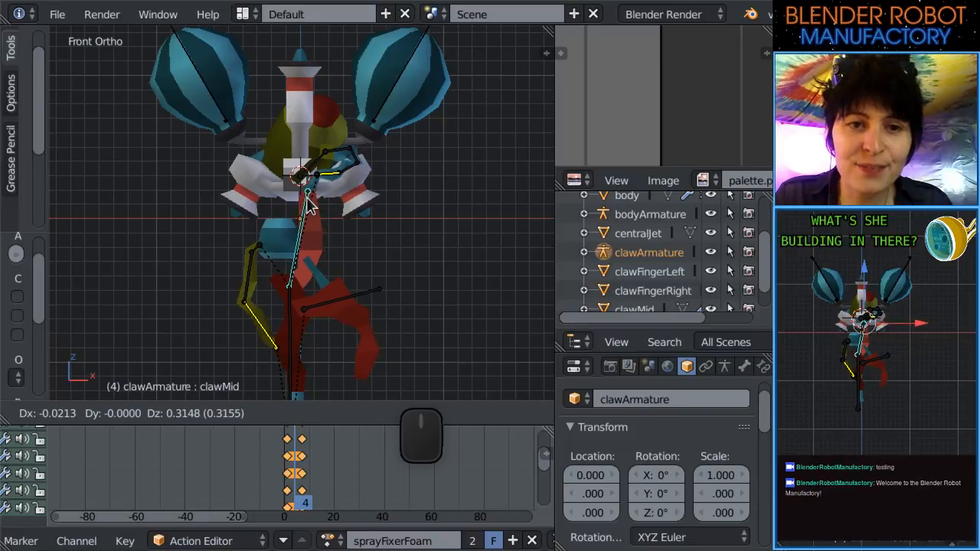
click(310, 200)
scroll(320, 210, down, 3)
scroll(320, 210, up, 4)
key(g)
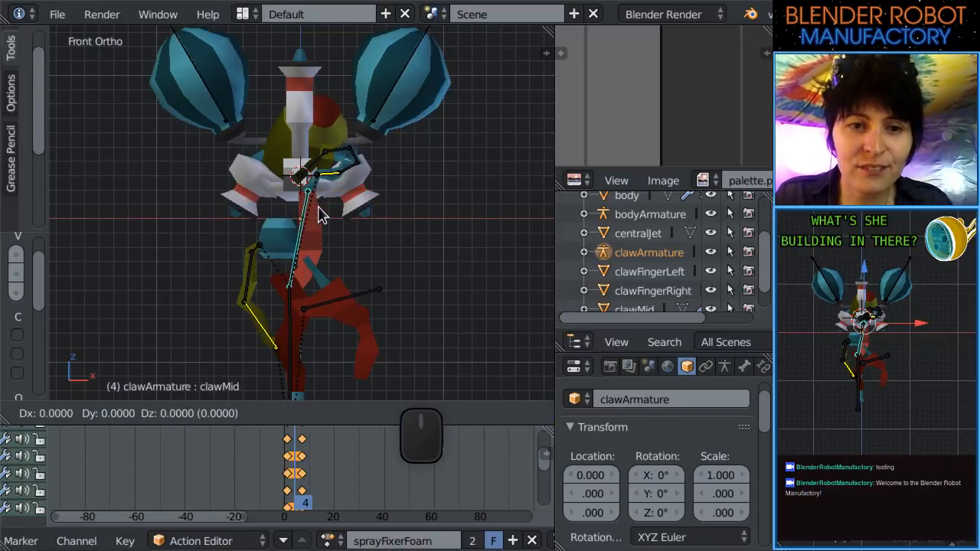
click(322, 216)
middle_drag(324, 212, 317, 159)
right_click(320, 130)
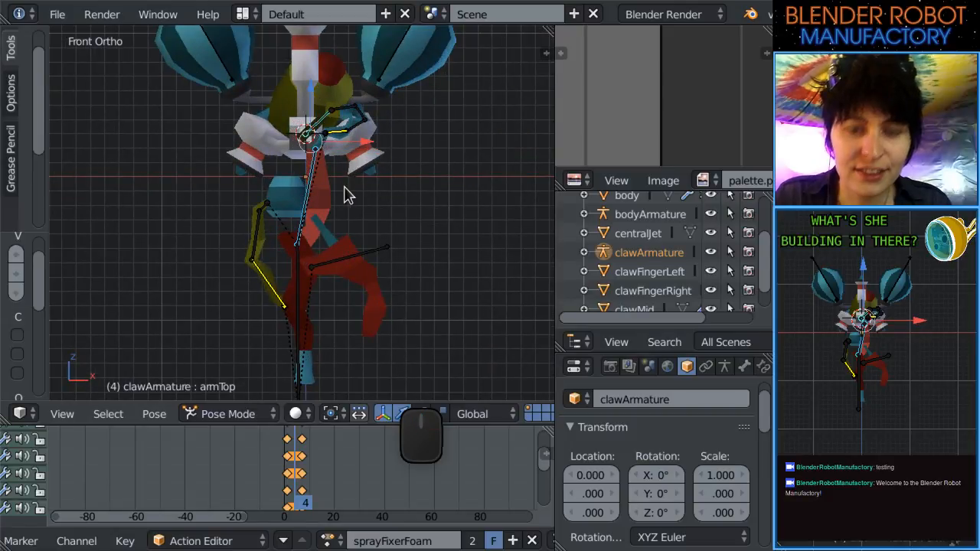
Scrub through frames 1 to 8 to examine the arm's unfolding motion and return to frame 7.
mouse_move(298, 464)
mouse_down()
mouse_move(316, 475)
mouse_move(292, 477)
mouse_move(308, 475)
mouse_up()
scroll(368, 280, up, 2)
scroll(350, 276, up, 2)
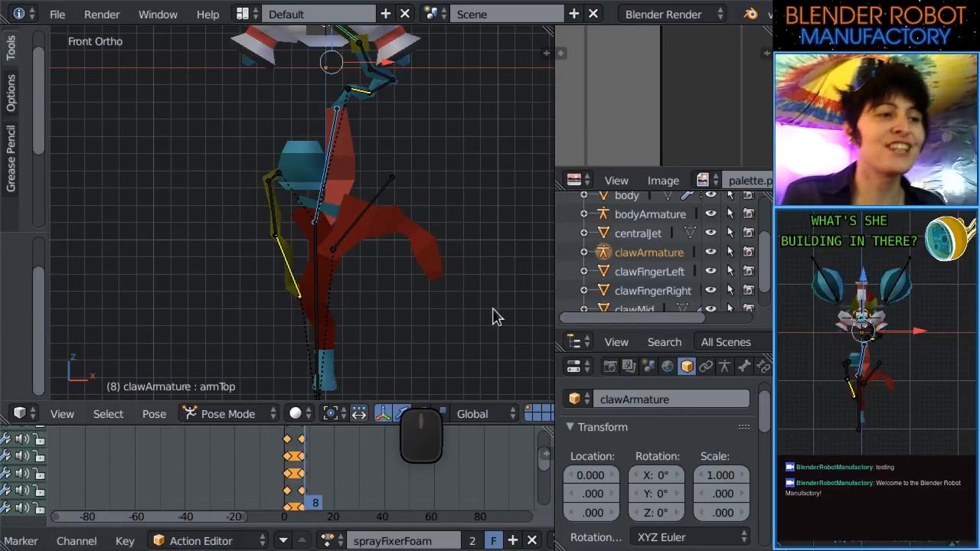
drag(286, 468, 305, 485)
shift+middle_drag(431, 294, 404, 399)
scroll(404, 399, up, 2)
drag(303, 491, 310, 491)
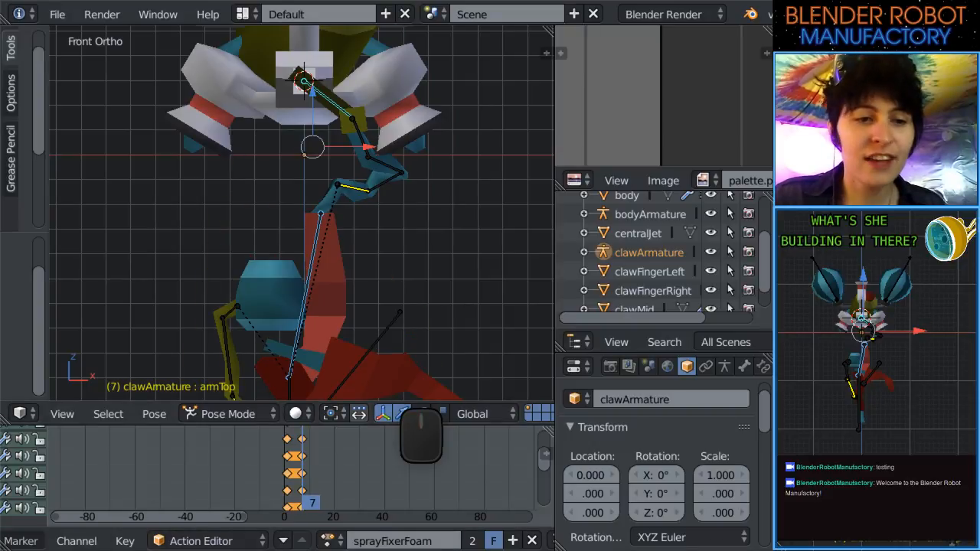
scroll(299, 256, down, 3)
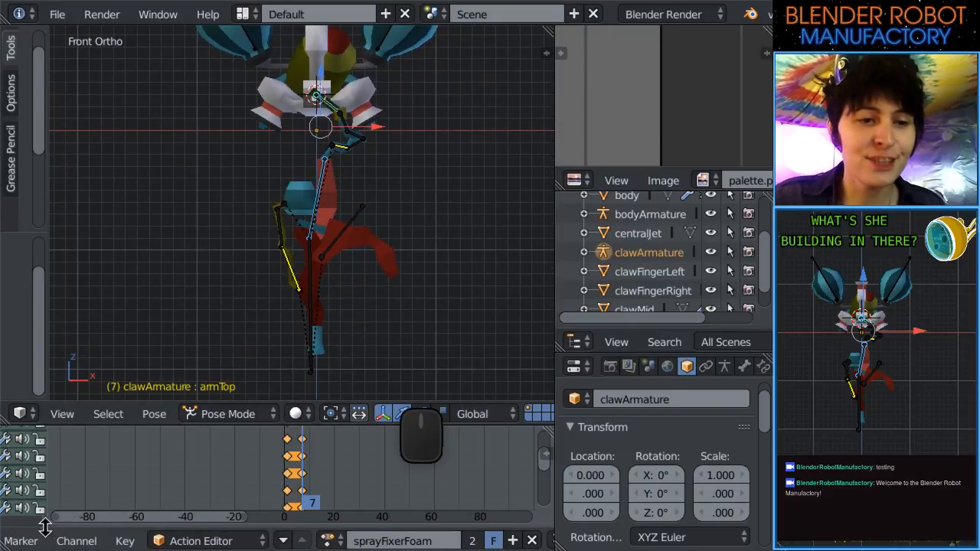
Switch the Dope Sheet area back to the Timeline and bring its playback controls into view.
scroll(29, 545, up, 4)
click(23, 542)
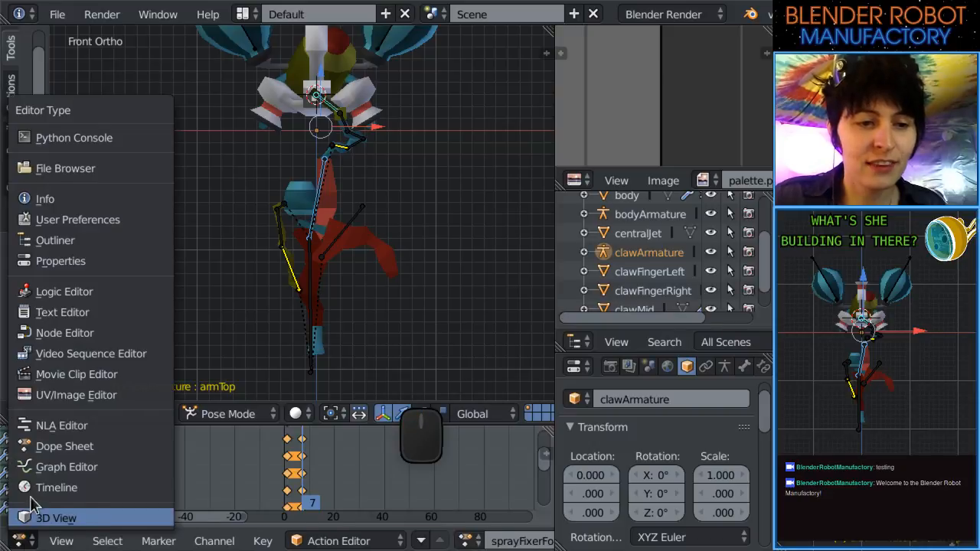
click(46, 491)
scroll(454, 528, down, 5)
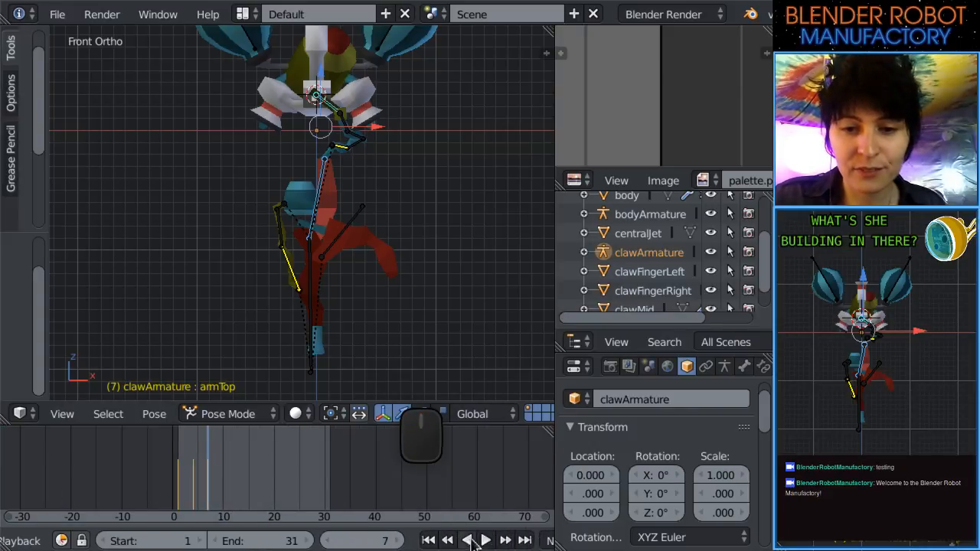
Play the claw animation briefly and compare the arm's poses between frames 7 and 10, ending on frame 7.
click(486, 541)
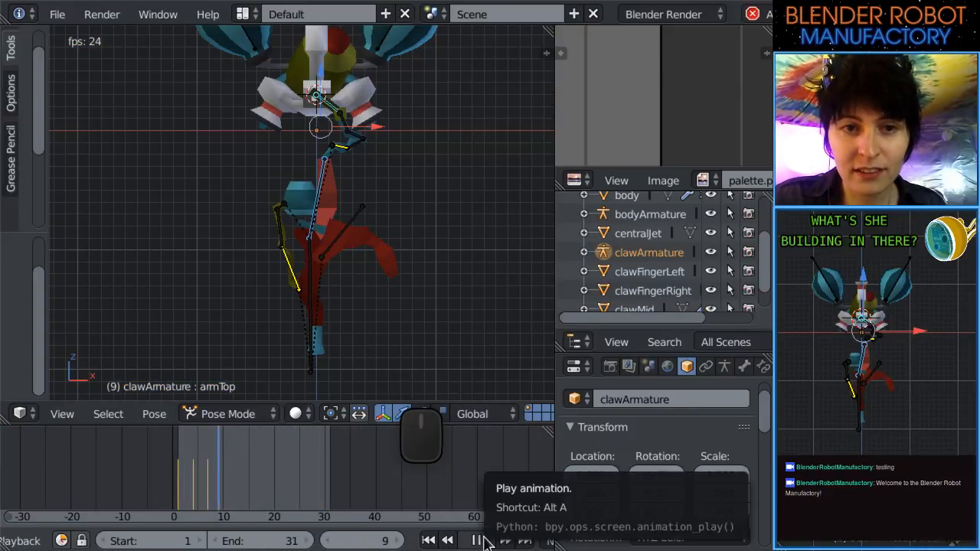
drag(259, 490, 208, 481)
shift+middle_drag(276, 311, 270, 271)
scroll(277, 282, up, 1)
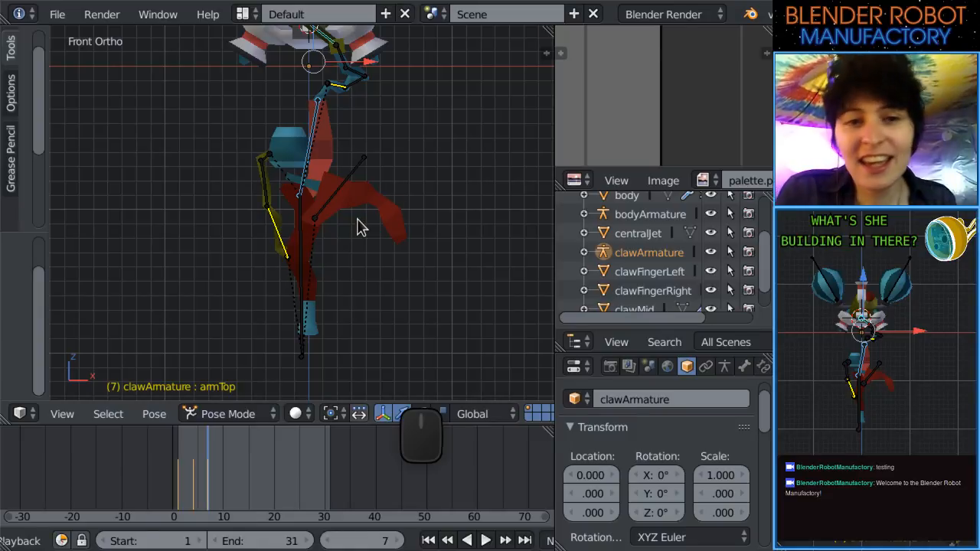
drag(263, 459, 221, 455)
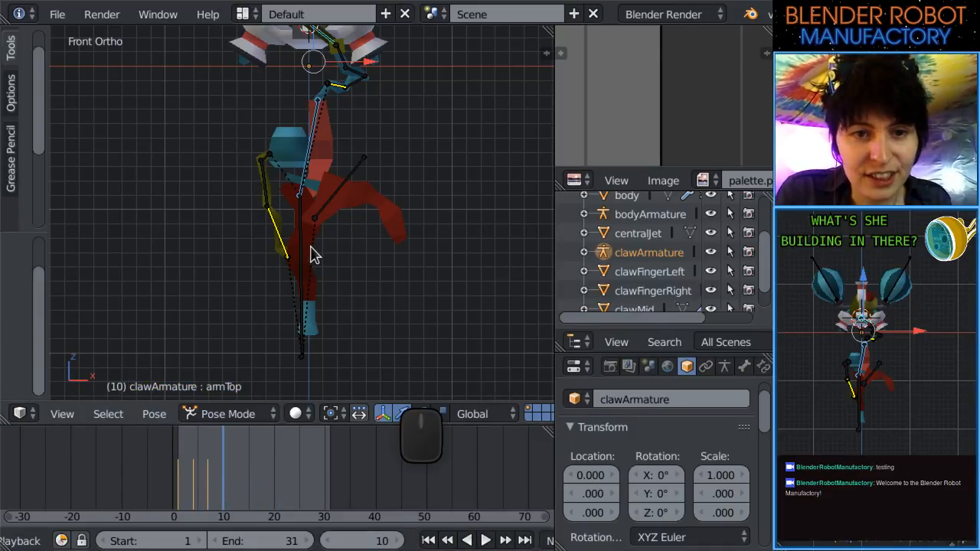
right_click(312, 255)
scroll(337, 228, up, 2)
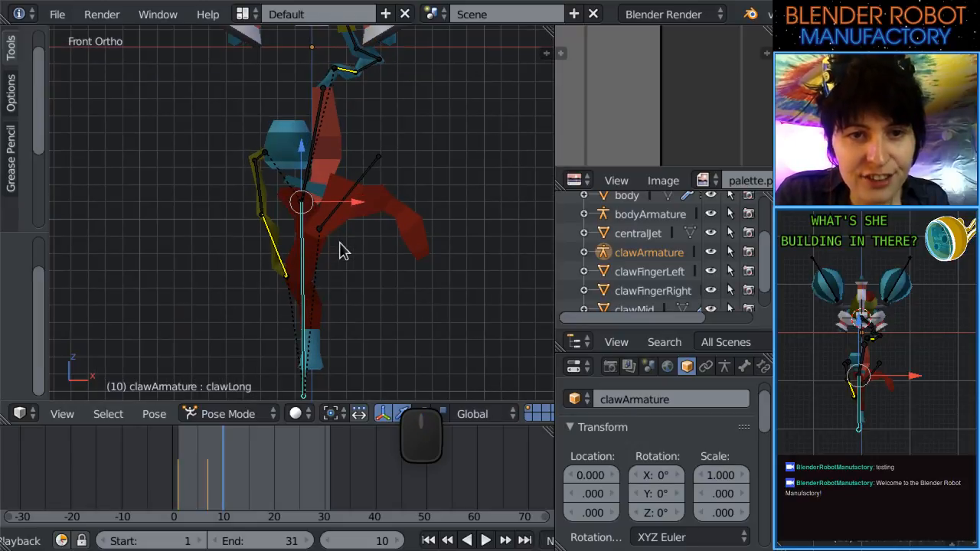
drag(205, 494, 208, 491)
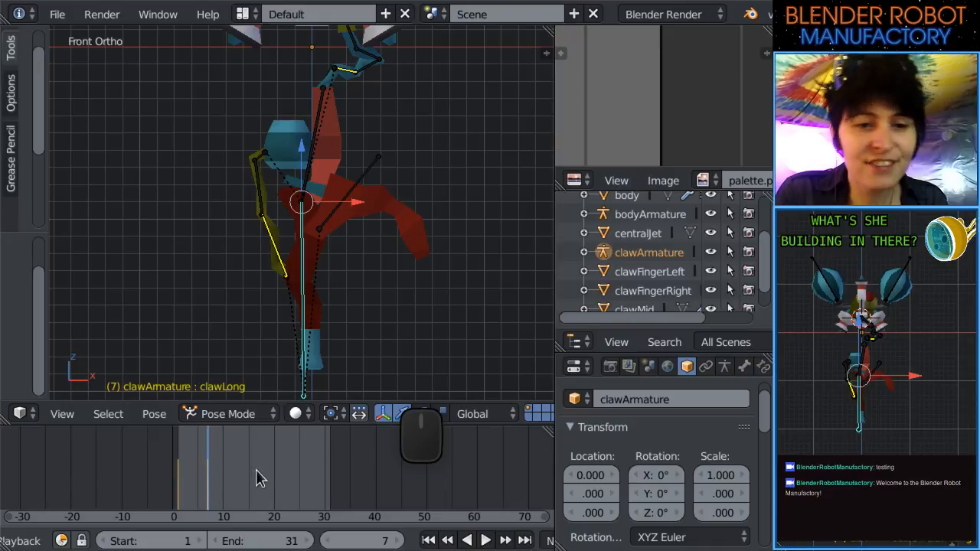
At frame 12, rotate the clawMid bone closer to vertical, shift it slightly toward negative X and keyframe the pose.
click(231, 474)
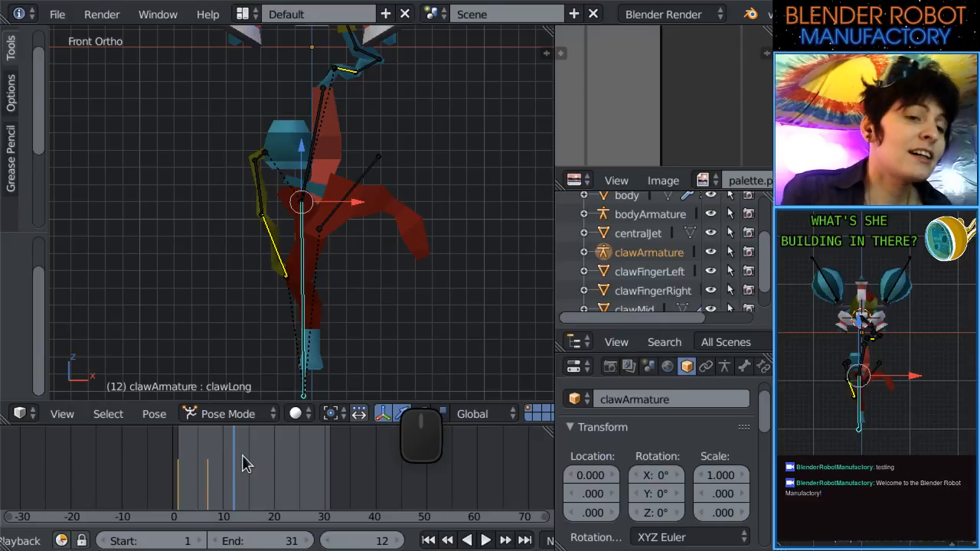
mouse_move(233, 466)
mouse_down()
mouse_move(256, 467)
mouse_move(240, 476)
mouse_up()
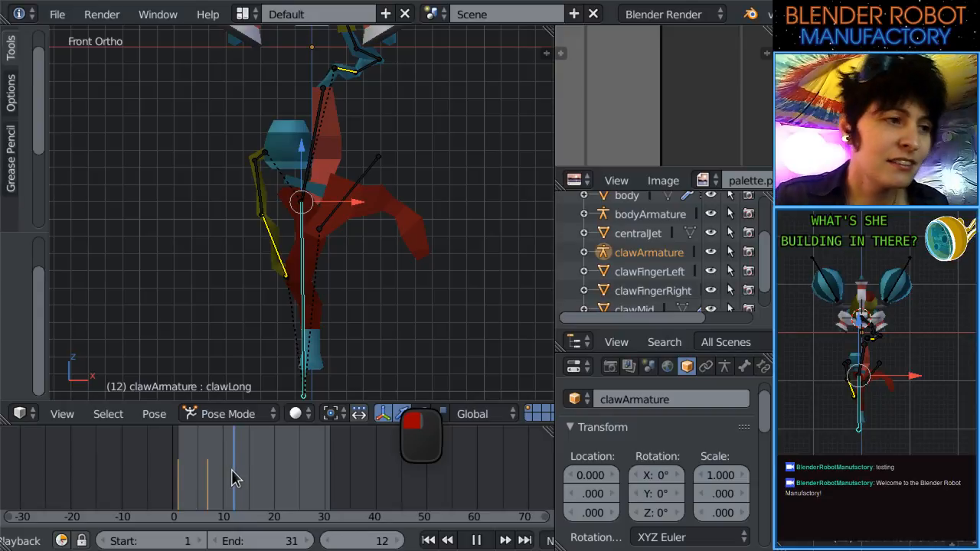
shift+middle_drag(351, 276, 352, 275)
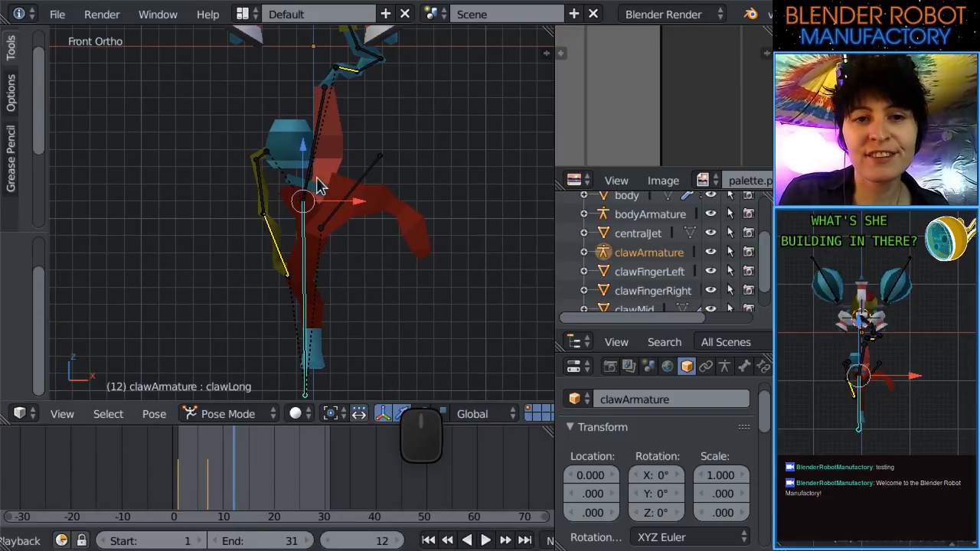
right_click(313, 160)
scroll(350, 262, down, 2)
key(r)
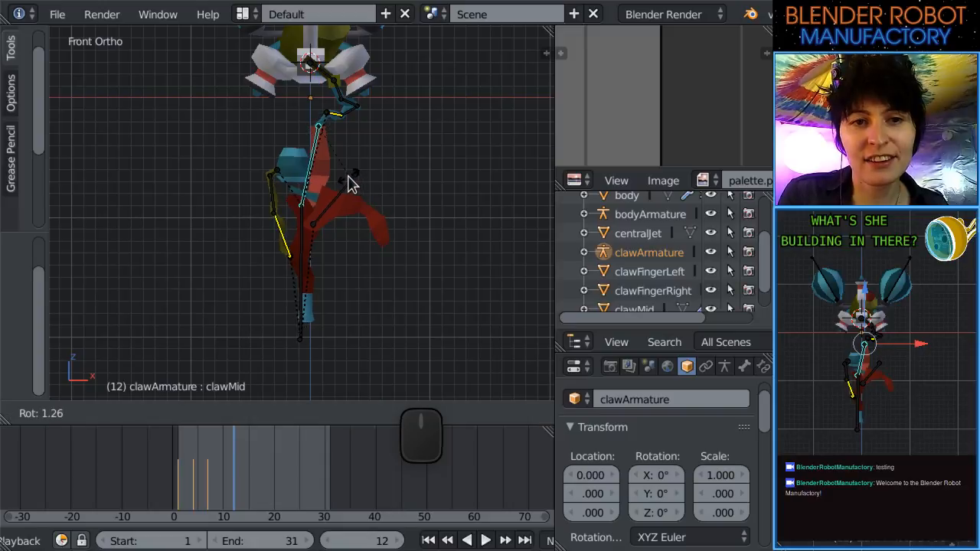
click(356, 182)
key(g)
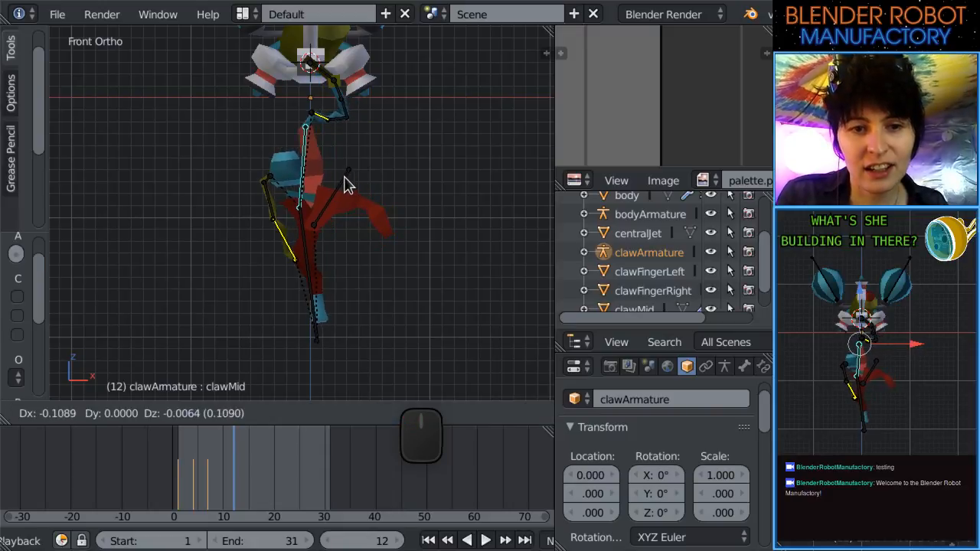
click(341, 184)
scroll(343, 184, up, 1)
shift+middle_drag(342, 175, 343, 175)
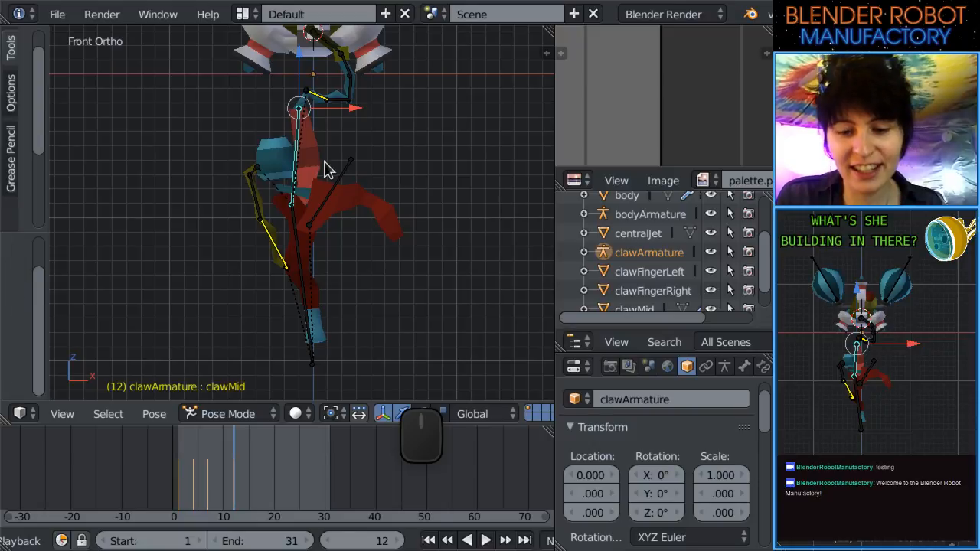
Copy the frame 7 pose of all claw bones, paste it at frame 10 and keyframe it.
mouse_move(212, 464)
mouse_down()
mouse_move(238, 464)
mouse_move(213, 465)
mouse_up()
scroll(353, 295, down, 2)
key(a)
key(a)
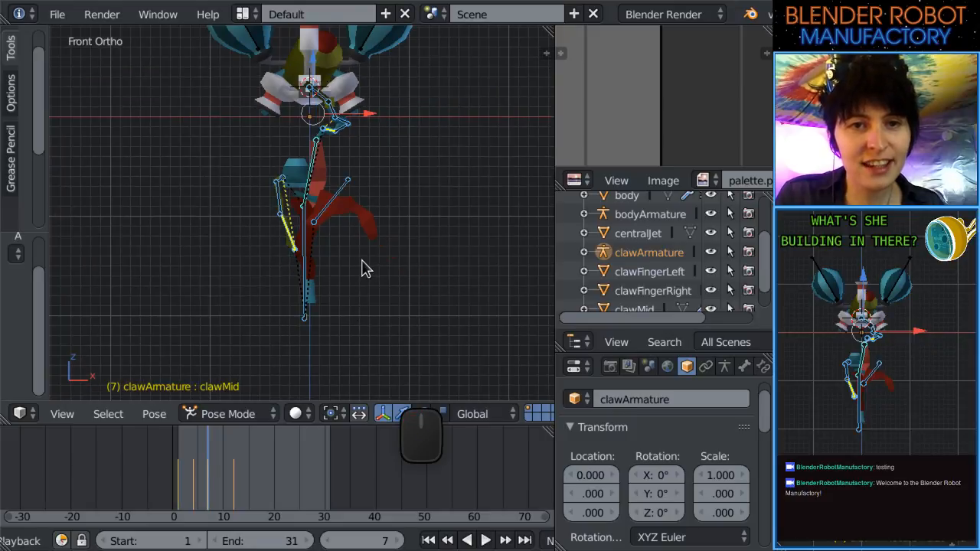
mouse_move(221, 499)
mouse_down()
mouse_move(212, 502)
mouse_move(224, 481)
mouse_up()
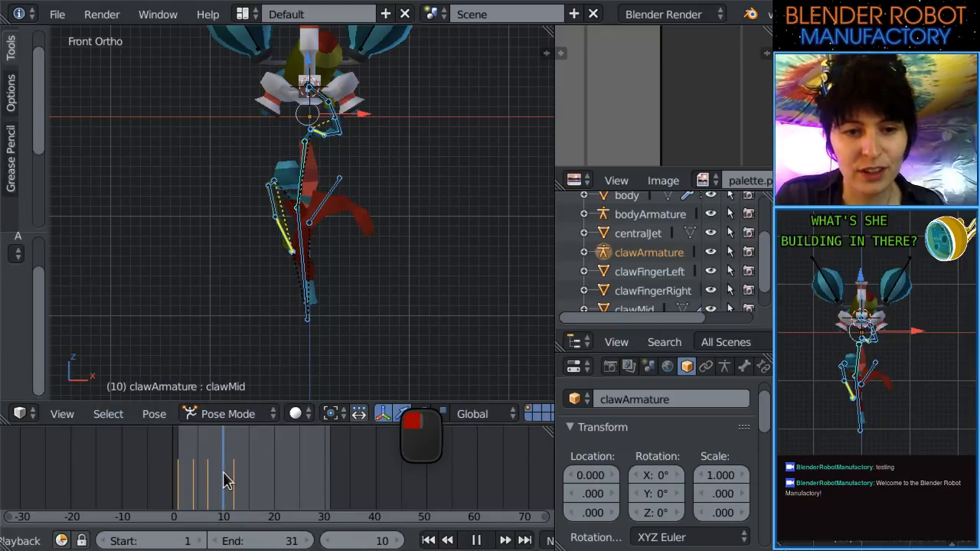
key(ctrl+v)
key(i)
Move the full pose key of all claw bones from frame 12 to frame 15.
drag(178, 481, 233, 490)
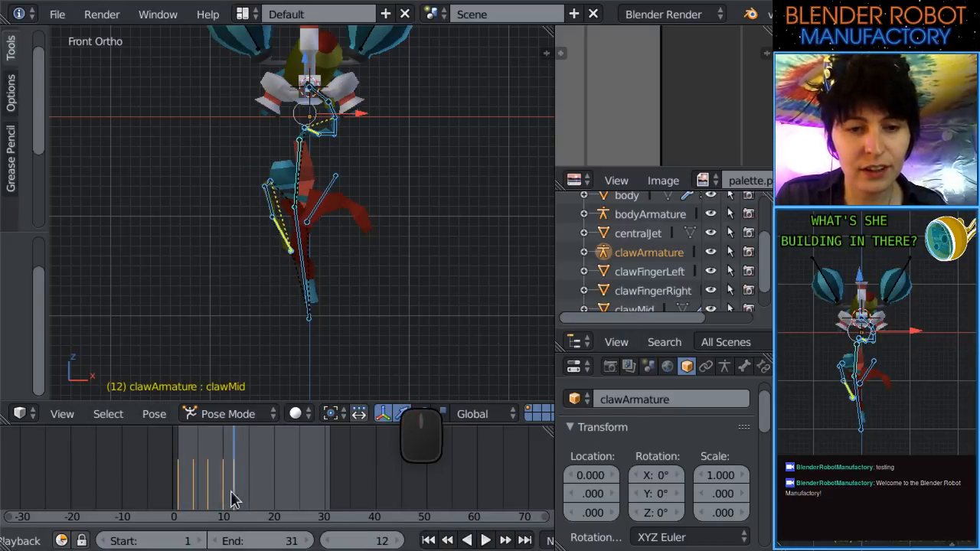
key(alt+i)
click(330, 271)
drag(220, 481, 252, 491)
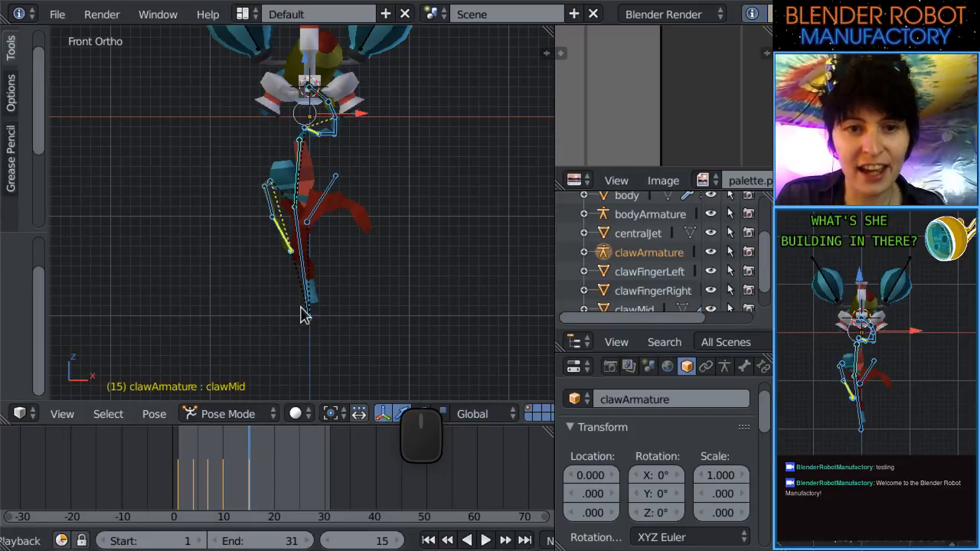
At frame 15, rotate the clawLong bone slightly and raise the clawMid bone about 0.01.
scroll(306, 276, up, 1)
right_click(306, 274)
key(r)
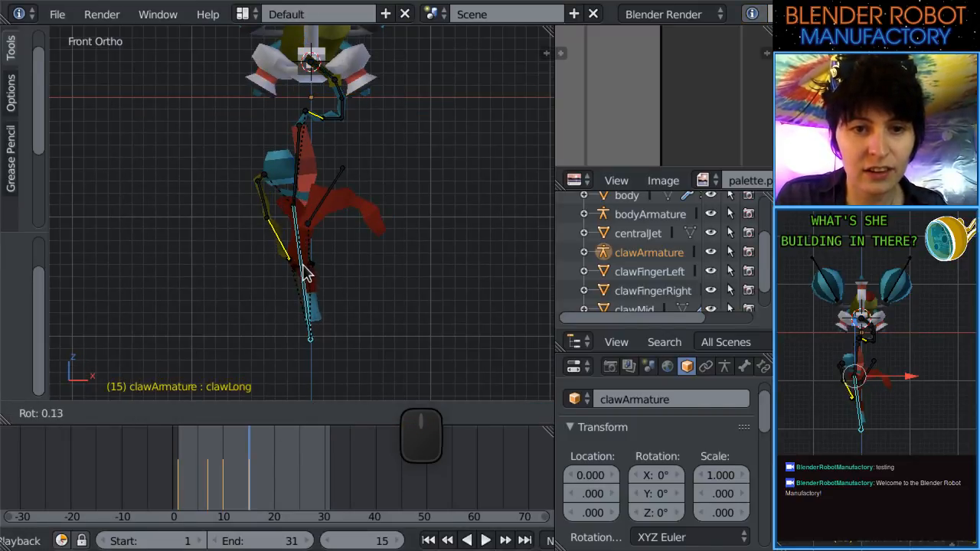
click(300, 197)
right_click(298, 191)
key(g)
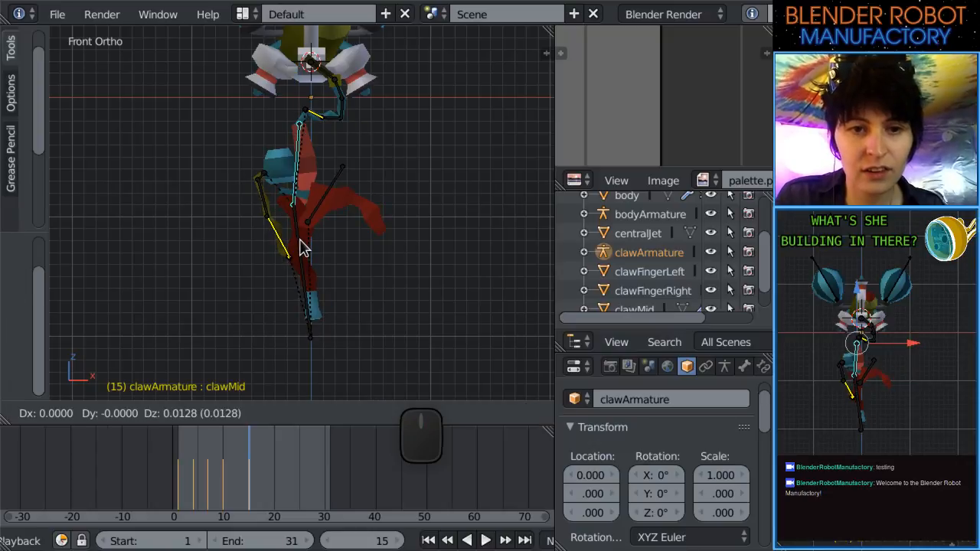
click(298, 245)
At frame 16, move the clawMid bone further toward negative X in small shifts and rotate the claw closer to upright.
drag(197, 489, 255, 487)
key(g)
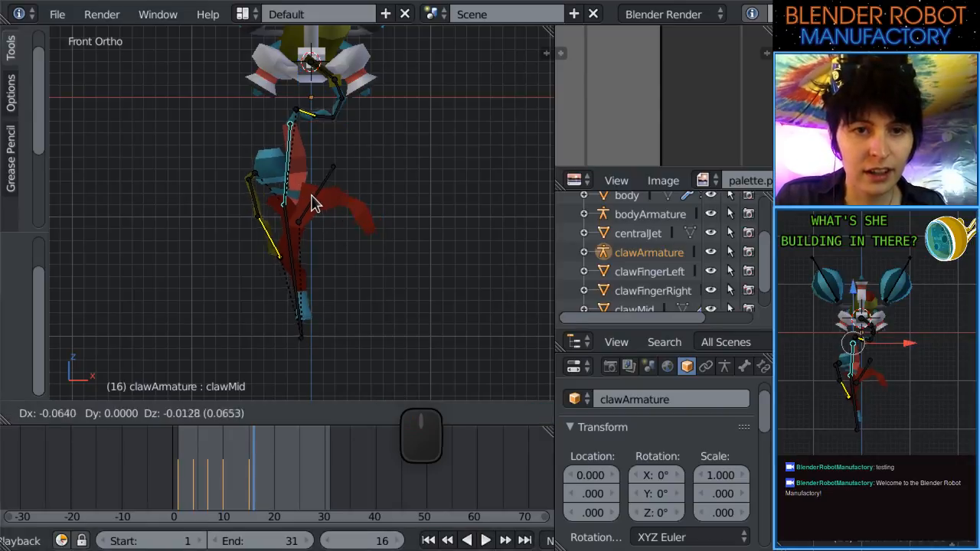
click(309, 204)
key(r)
click(350, 303)
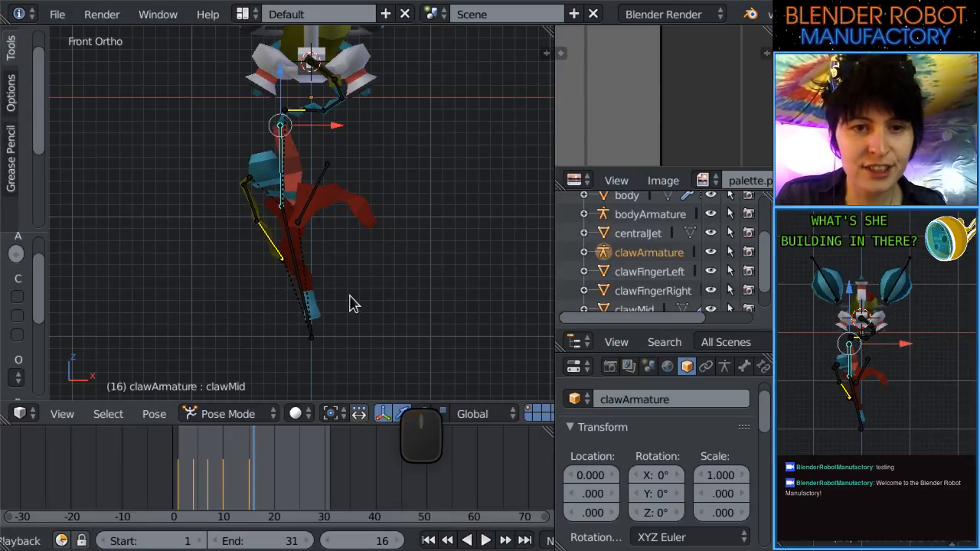
key(g)
click(339, 304)
key(g)
click(327, 309)
key(r)
click(329, 337)
Rotate the clawLong bone toward vertical at frame 16 and lower the clawMid bone slightly to match it.
key(r)
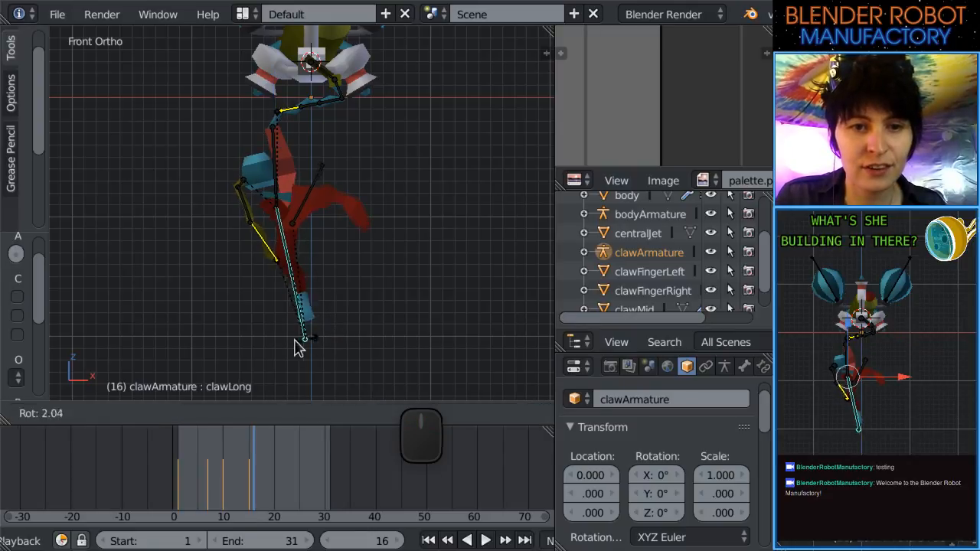
click(292, 329)
right_click(277, 198)
key(g)
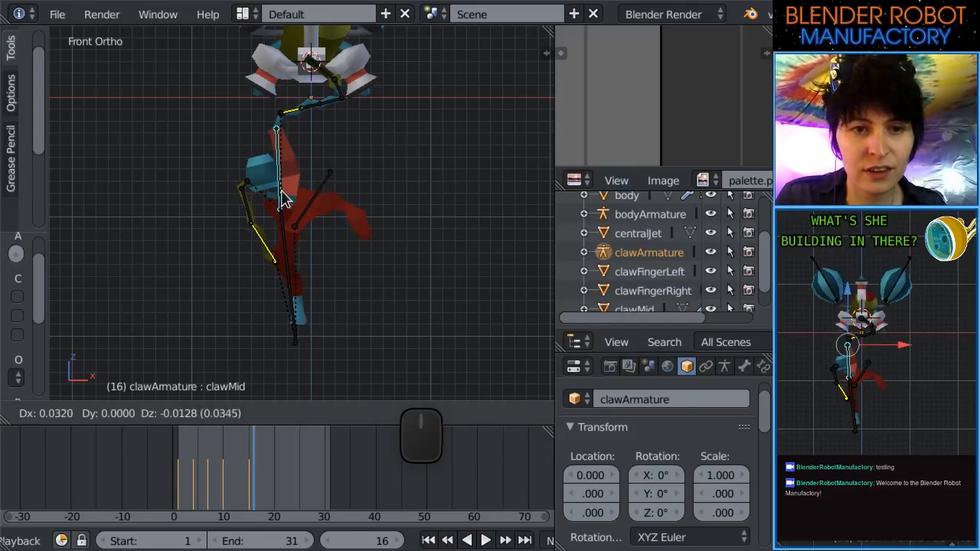
click(278, 191)
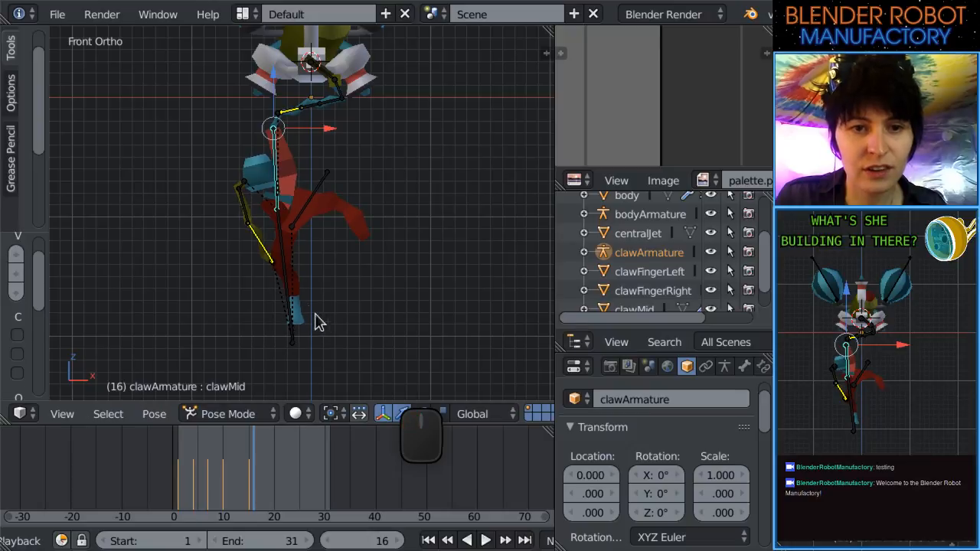
right_click(282, 267)
key(r)
click(285, 292)
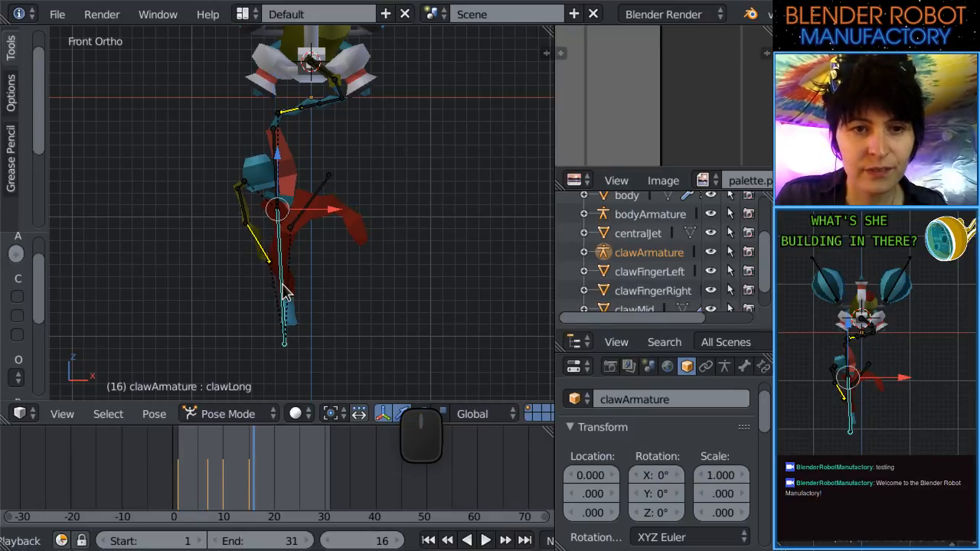
Try rotating the hose2 bone at frame 16 and undo the rotation.
scroll(275, 329, up, 4)
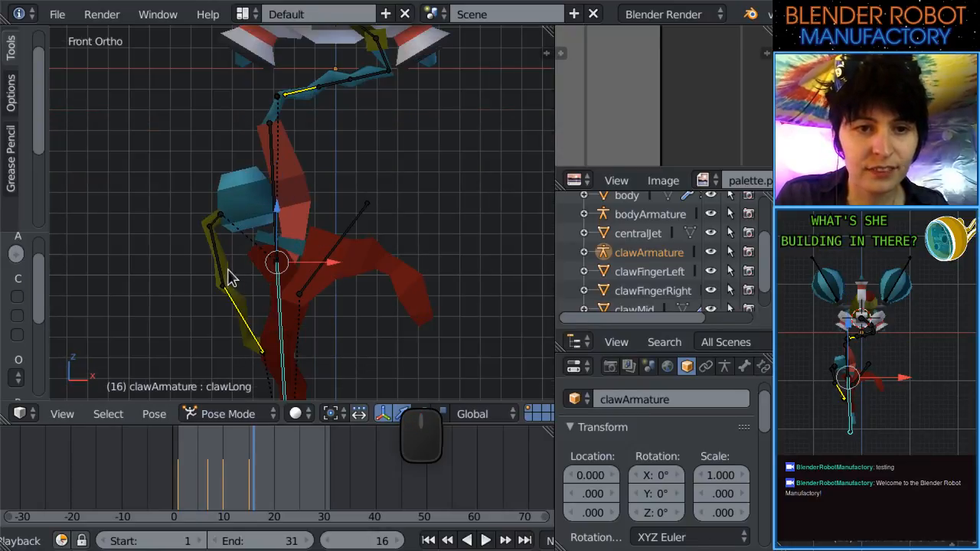
key(ctrl+Tab)
right_click(230, 278)
right_click(217, 271)
key(r)
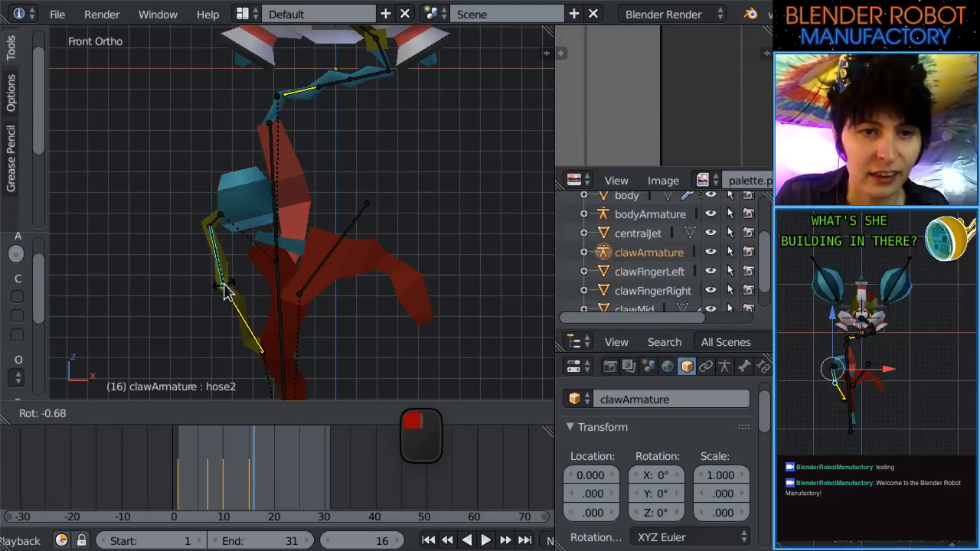
click(223, 286)
key(ctrl+z)
Try rotating the hose3 bone about 20° in the front view and inspect the hose from another angle.
right_click(233, 308)
key(r)
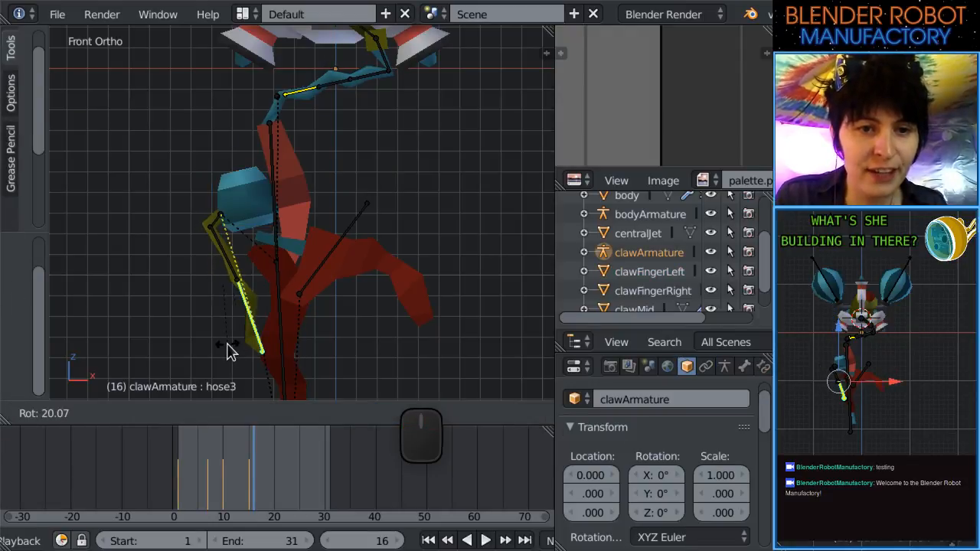
click(219, 355)
middle_drag(219, 355, 311, 237)
key(KP_1)
scroll(267, 213, down, 3)
scroll(338, 248, up, 2)
scroll(311, 237, up, 1)
scroll(316, 232, down, 2)
scroll(319, 238, up, 2)
Try several more front-view rotations of the hose3 bone to bend the hose at frame 16.
right_click(247, 229)
right_click(261, 255)
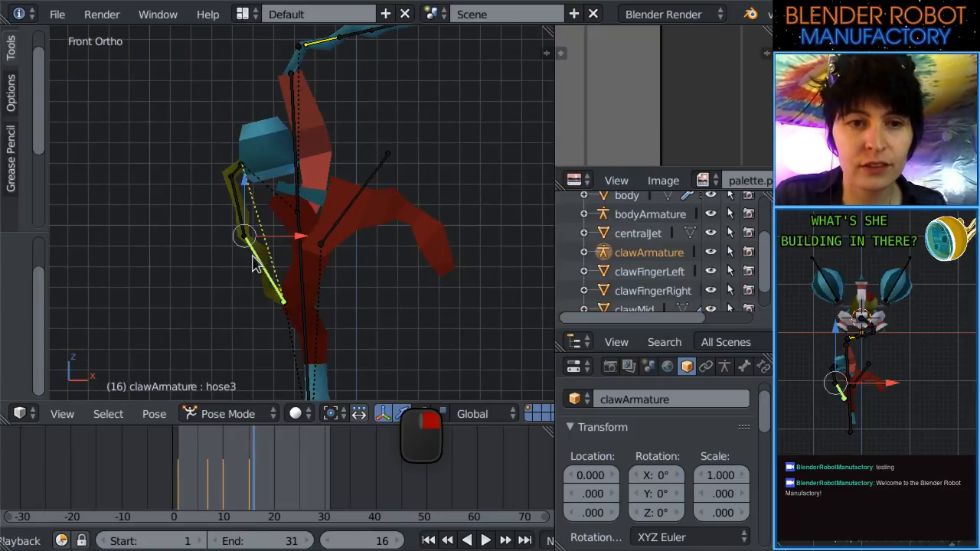
key(r)
click(263, 230)
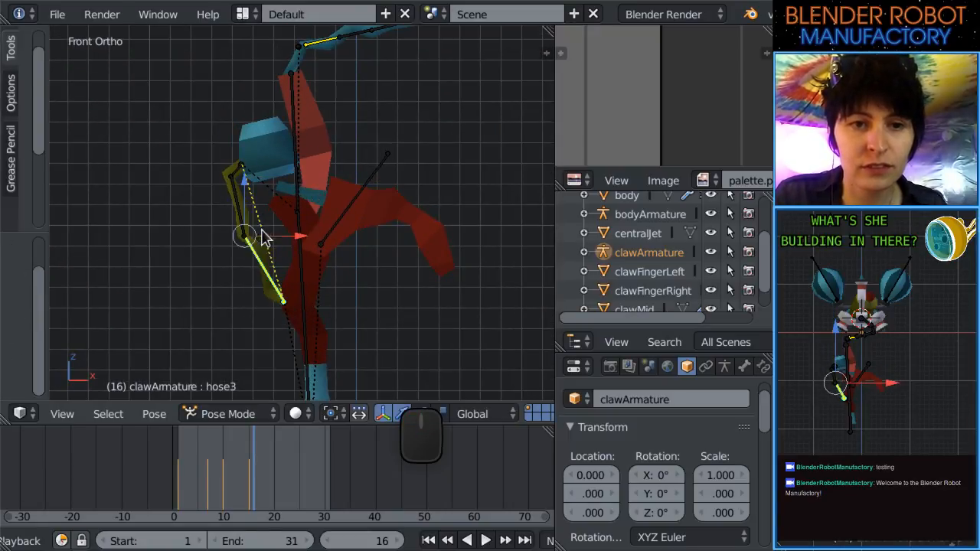
key(r)
click(179, 274)
key(r)
click(97, 283)
Rotate the hose3 bone from a side angle so the hose bends outward, and return to the front view.
middle_drag(97, 283, 392, 225)
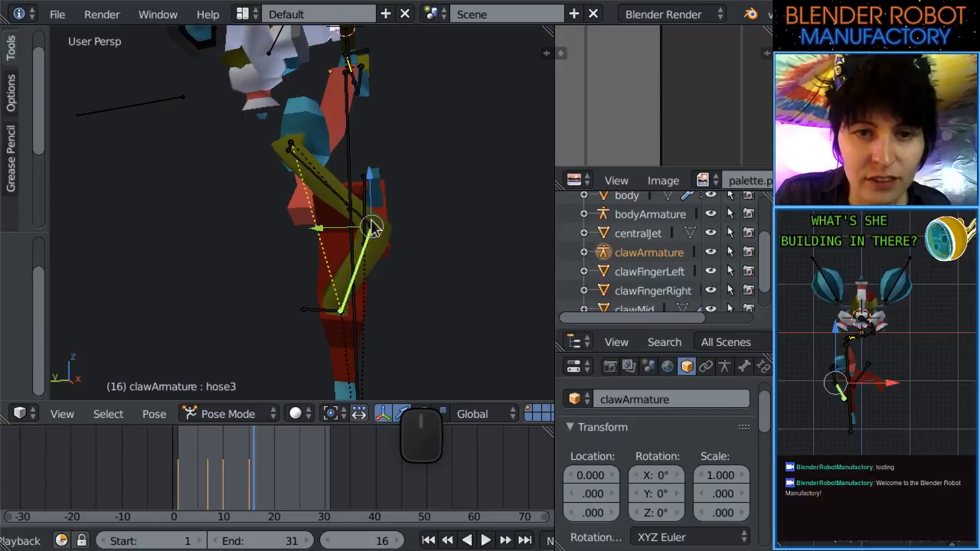
key(r)
click(313, 217)
key(KP_1)
scroll(324, 263, up, 1)
shift+middle_drag(311, 273, 322, 241)
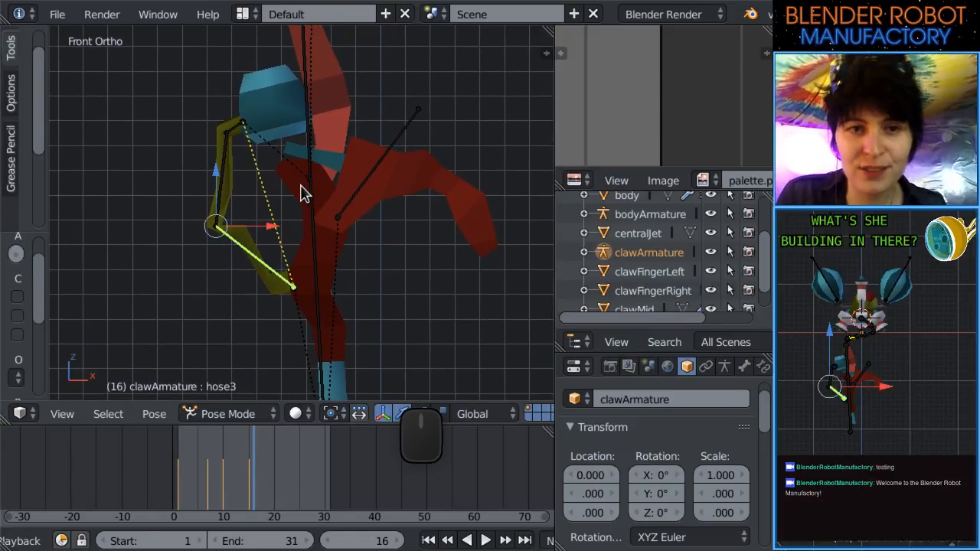
Transfer the adjusted frame 16 pose of all claw bones to frame 15 and keyframe it there.
key(a)
key(a)
click(252, 463)
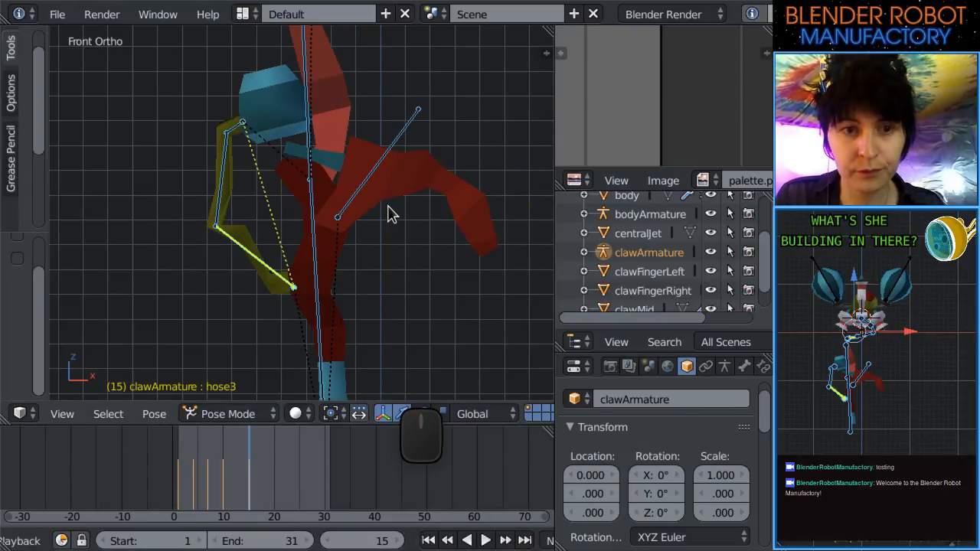
mouse_move(241, 476)
mouse_down()
mouse_move(213, 479)
mouse_move(260, 486)
mouse_move(219, 487)
mouse_move(249, 490)
mouse_up()
Rotate the armTop bone in the front view at frame 15 so the upper arm hangs almost straight down.
scroll(342, 239, down, 5)
scroll(399, 203, up, 5)
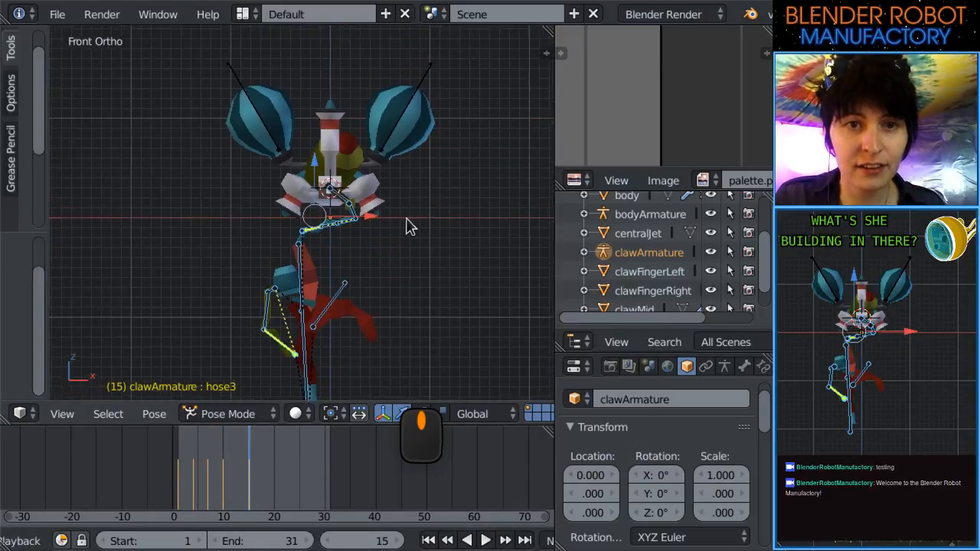
right_click(392, 180)
key(r)
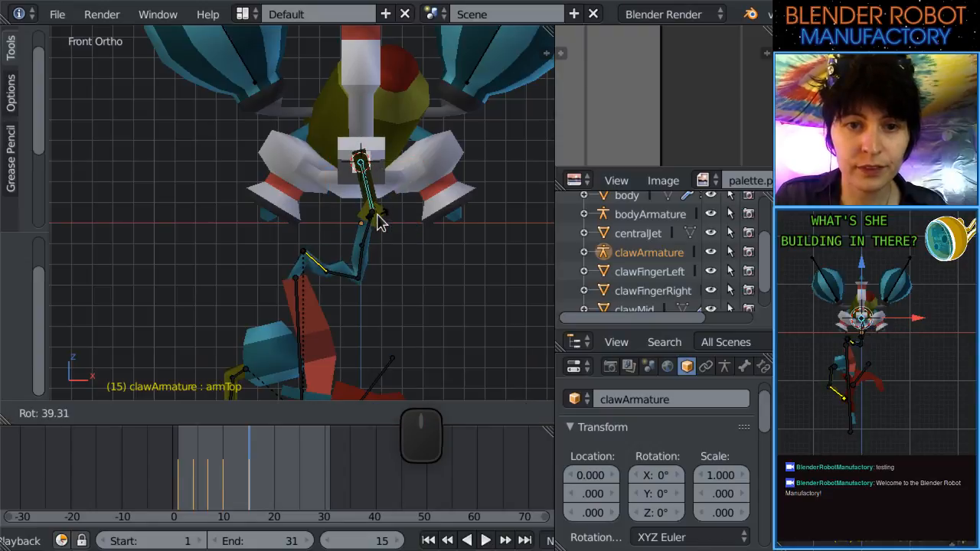
click(385, 222)
Rotate the Jelly1 bone about -26° at frame 15, then swing it further outward after checking the neighbouring frames.
right_click(387, 238)
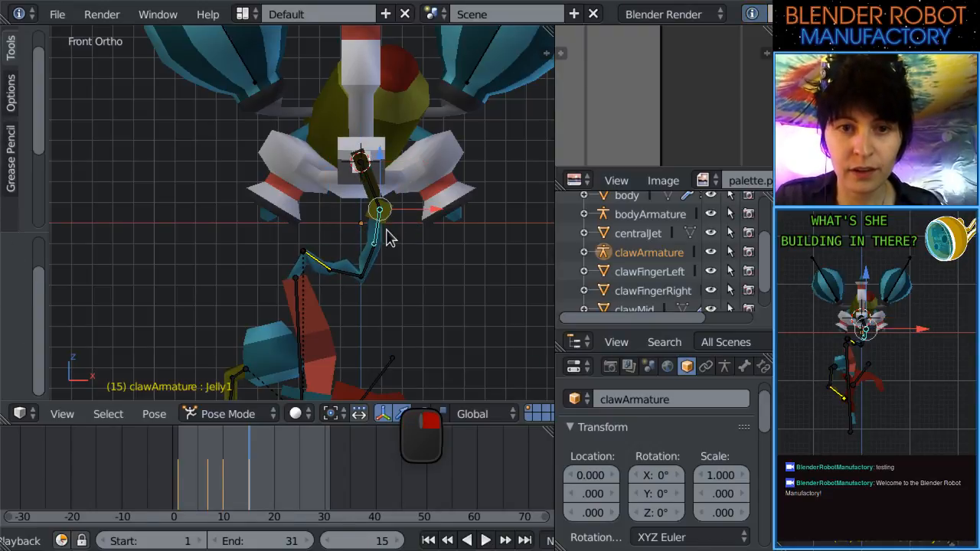
key(r)
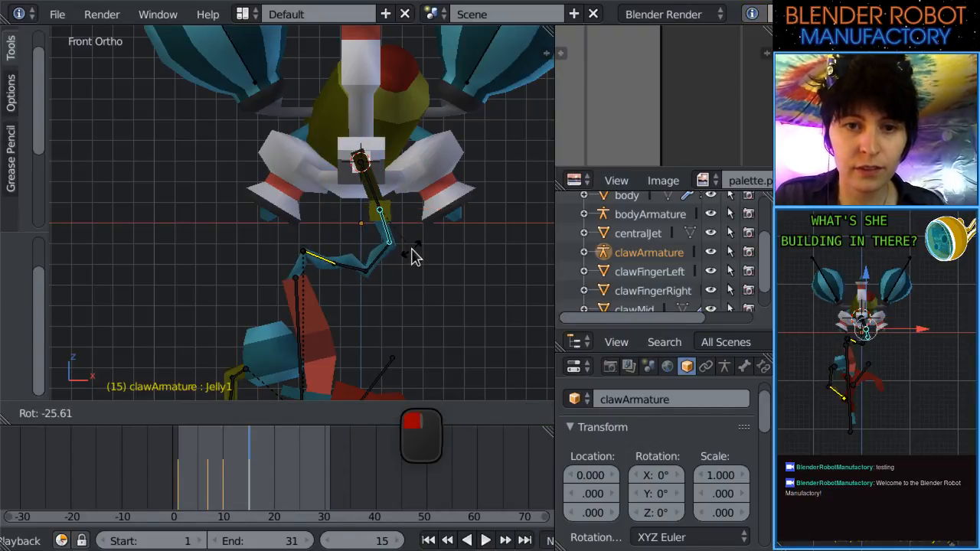
click(411, 255)
drag(227, 471, 252, 484)
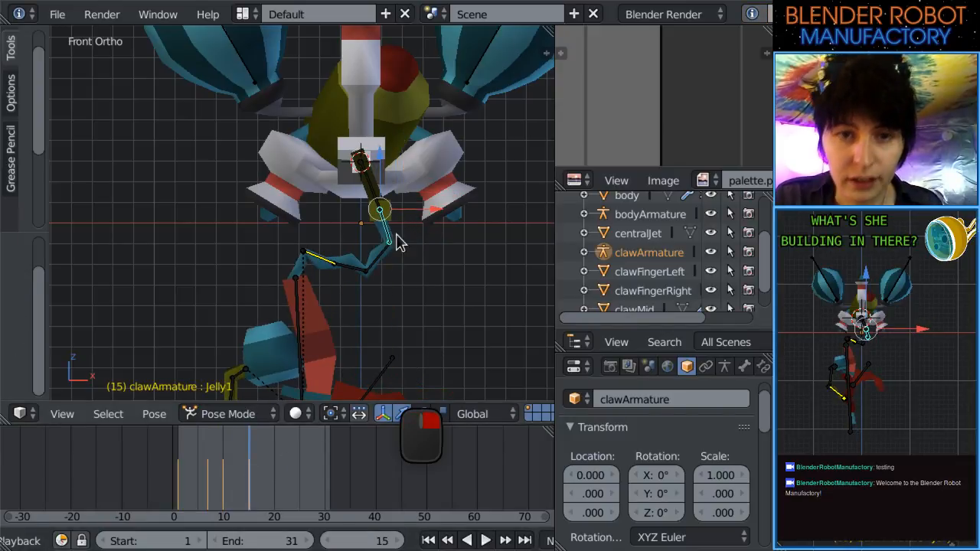
key(r)
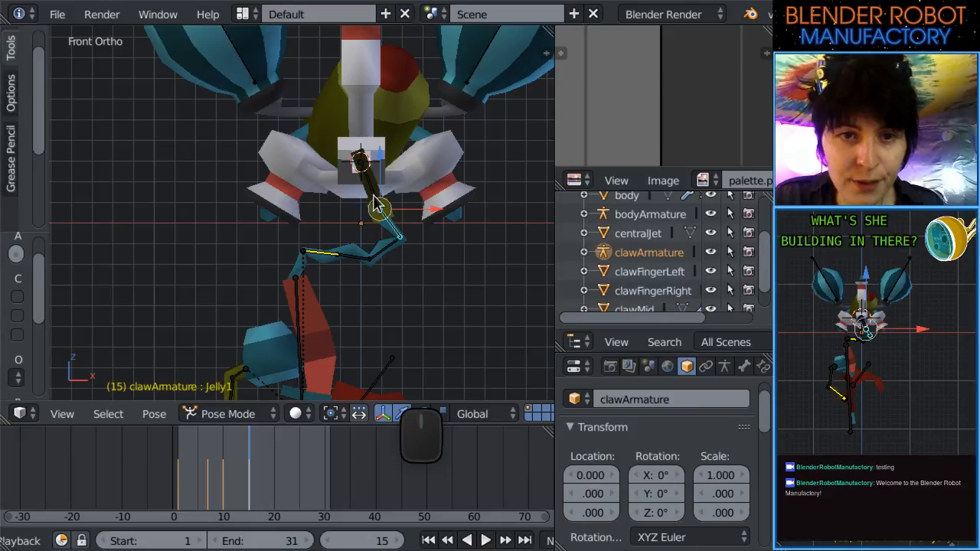
Rotate armTop back to near vertical and turn Jelly1 outward again, comparing the arm pose with the neighbouring frames.
key(r)
click(356, 232)
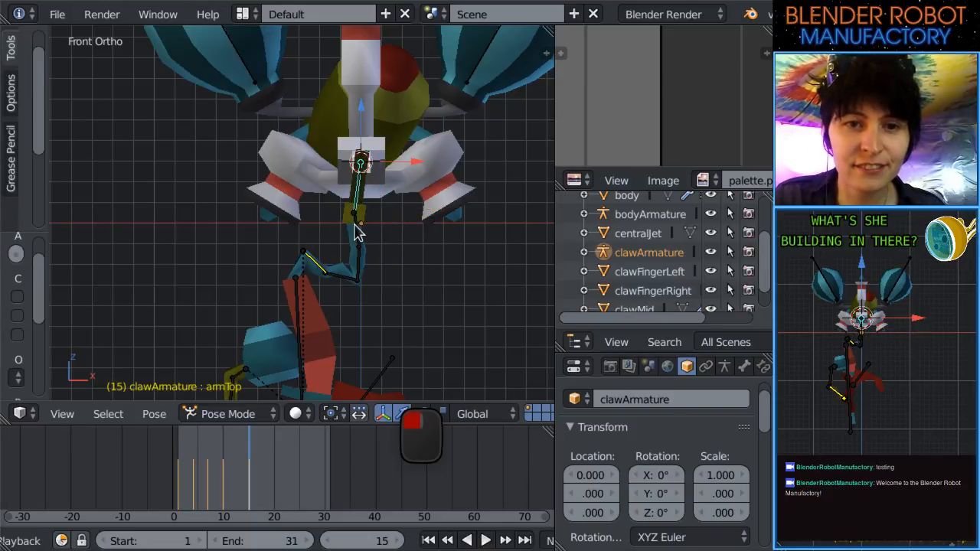
key(r)
click(376, 243)
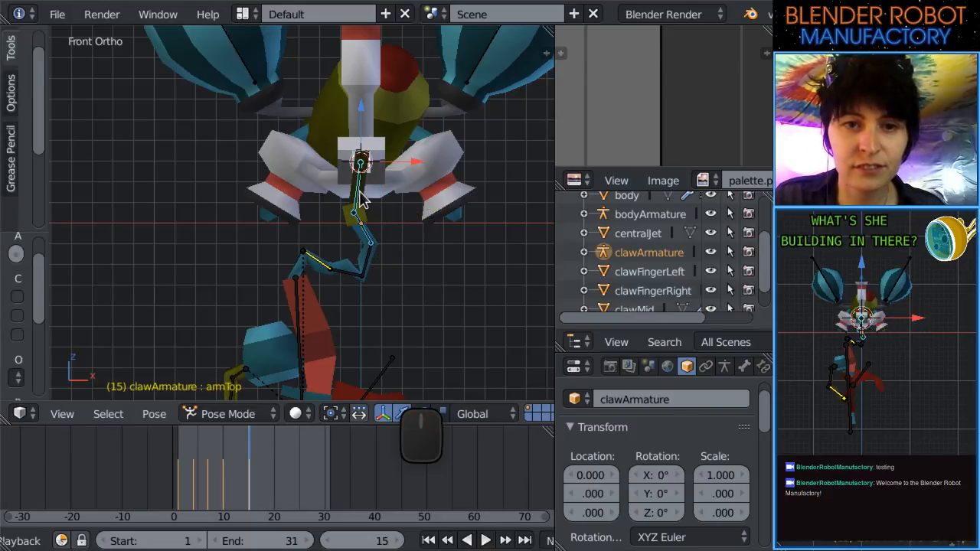
mouse_move(233, 452)
mouse_down()
mouse_move(252, 458)
mouse_move(220, 452)
mouse_move(249, 459)
mouse_up()
scroll(383, 245, down, 3)
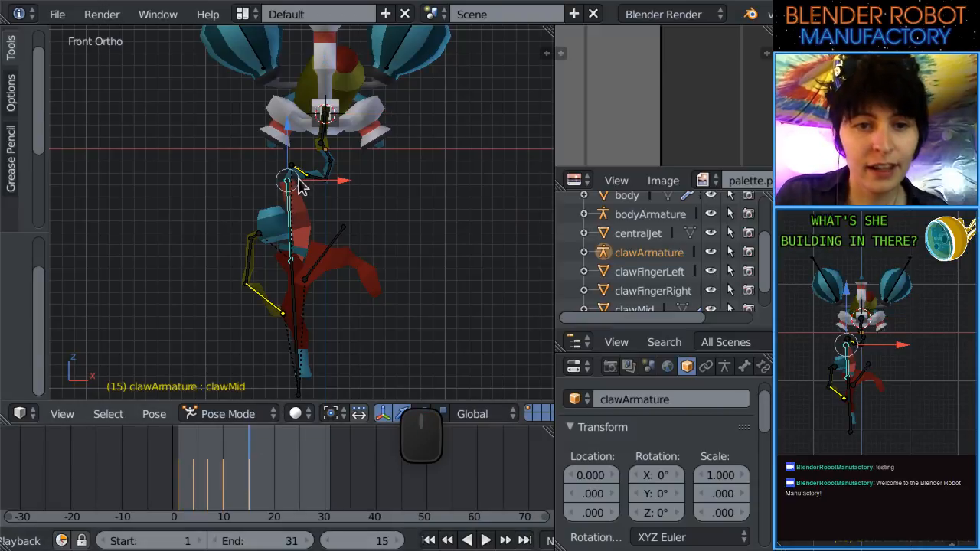
key(r)
key(Escape)
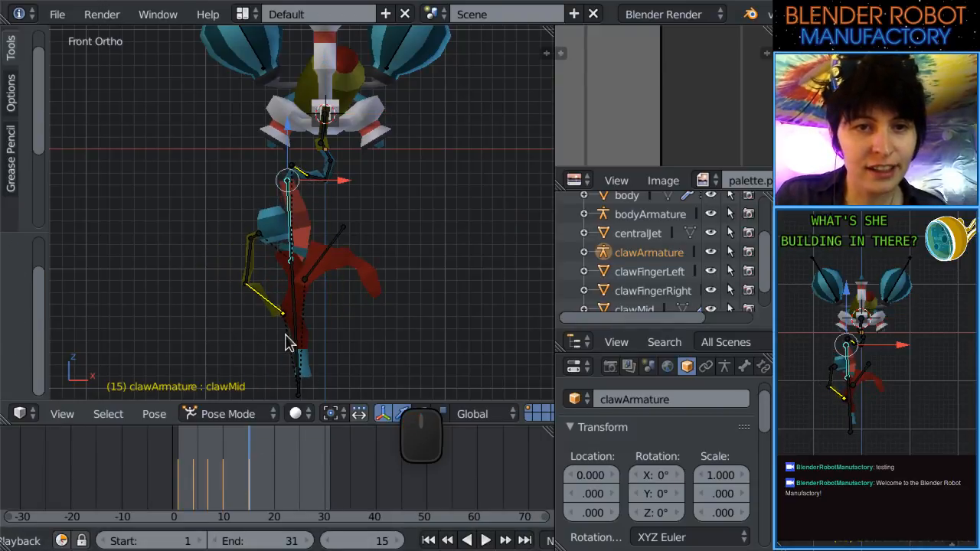
key(r)
key(Escape)
Move the clawMid bone sideways in negative X at frame 15 and rotate it so the claw hangs upright.
key(g)
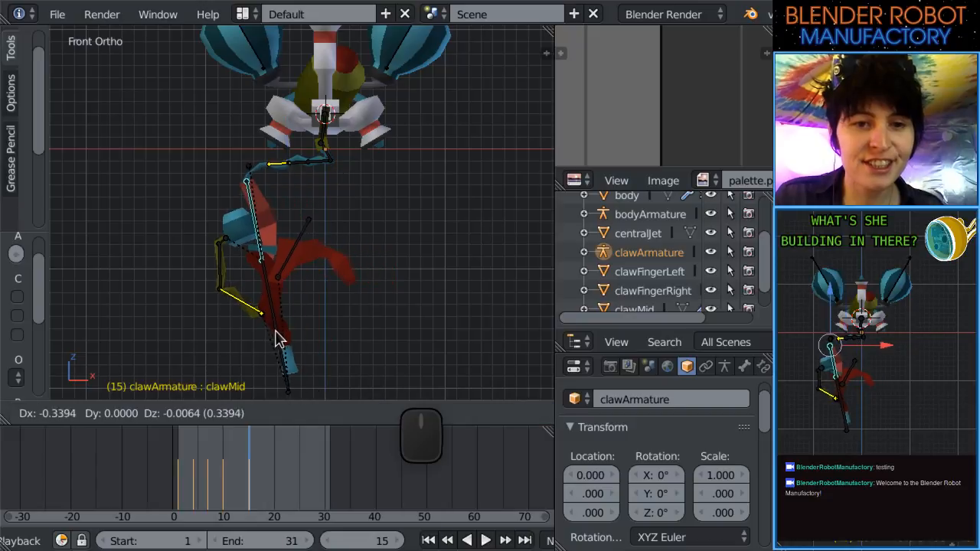
click(261, 340)
key(g)
click(268, 336)
key(r)
click(237, 332)
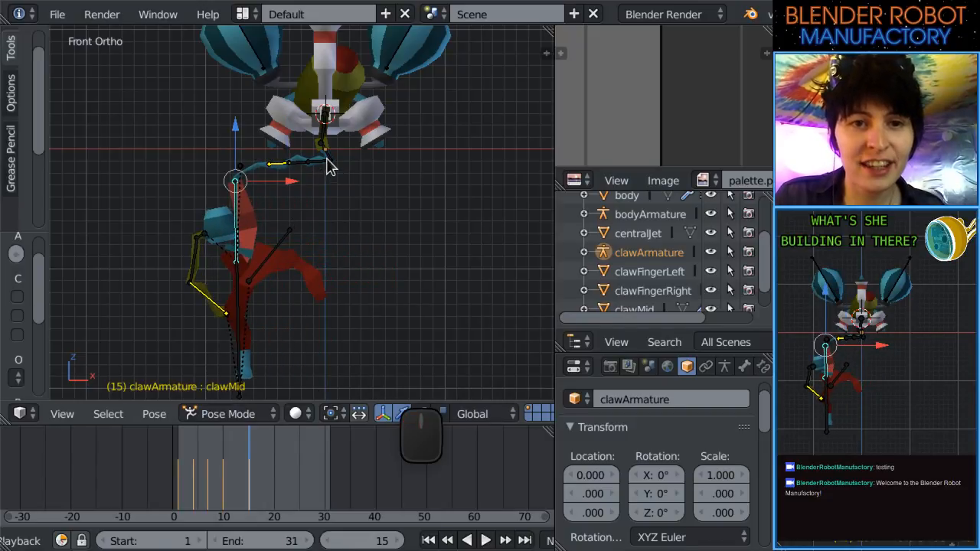
Rotate the Jelly1 bone toward the displaced claw at frame 15 to straighten the flexible arm.
right_click(327, 165)
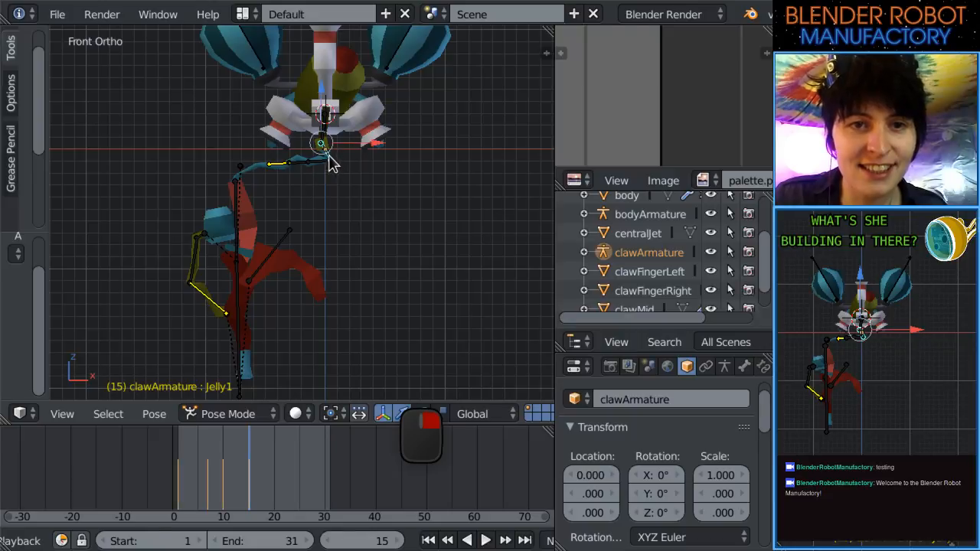
key(r)
click(290, 190)
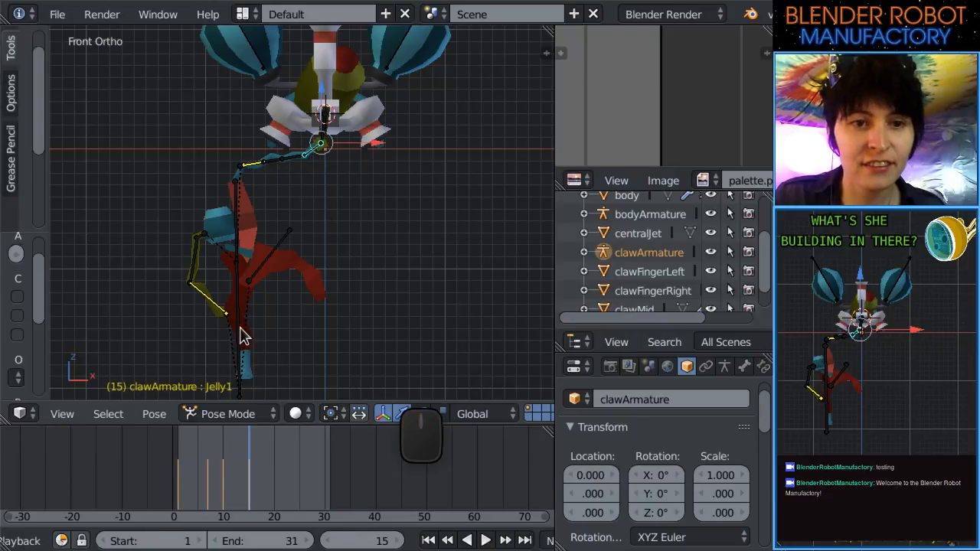
Rotate the clawLong bone about -7° in the front view at frame 15.
shift+middle_drag(298, 326, 323, 262)
key(r)
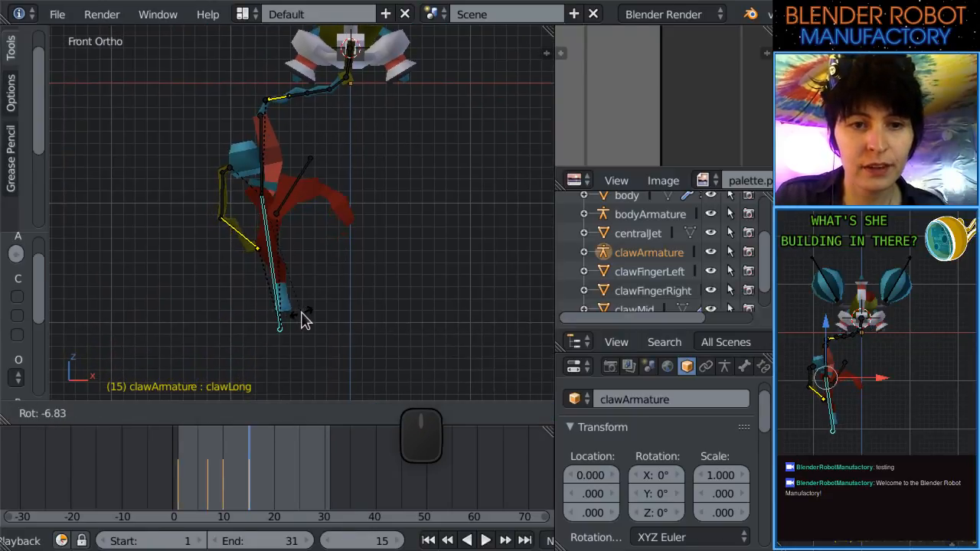
click(304, 320)
scroll(255, 196, down, 2)
shift+middle_drag(256, 197, 273, 197)
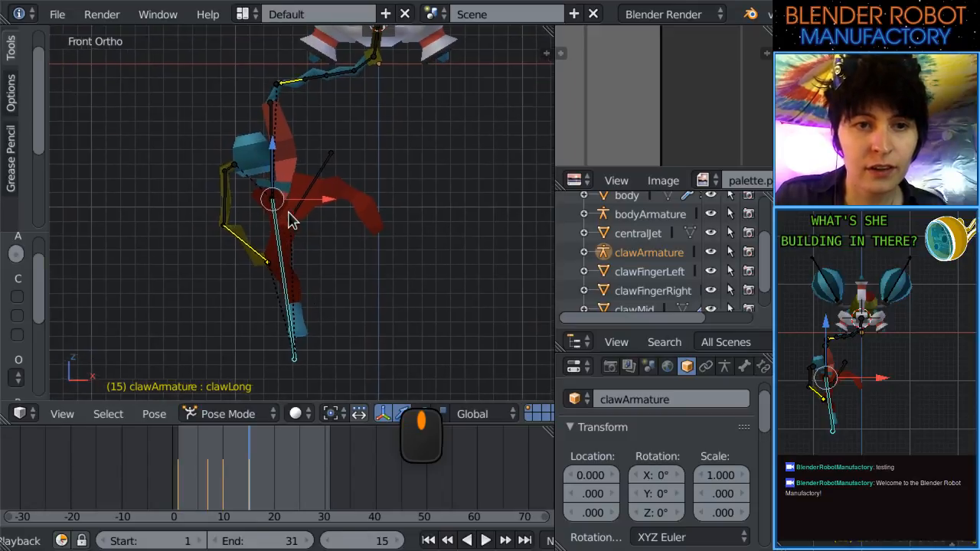
Keyframe the new pose of all linked claw bones at frame 15 and scrub through the animation to check it.
scroll(293, 217, down, 2)
key(l)
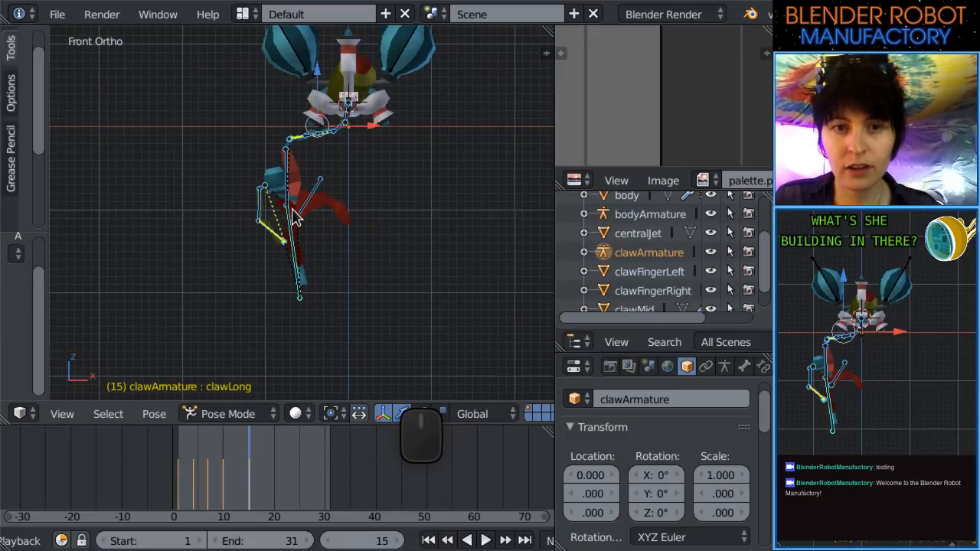
drag(174, 494, 269, 503)
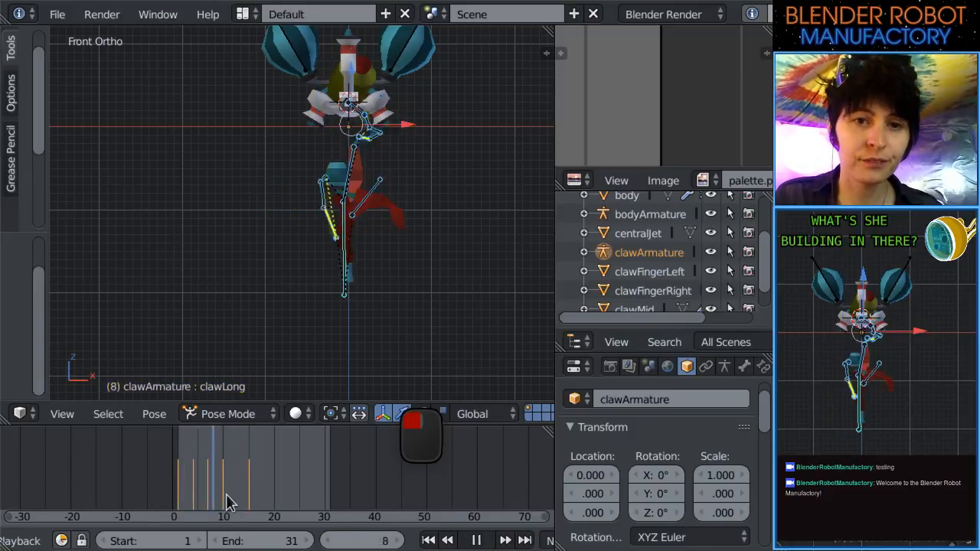
drag(249, 501, 250, 502)
scroll(319, 245, up, 2)
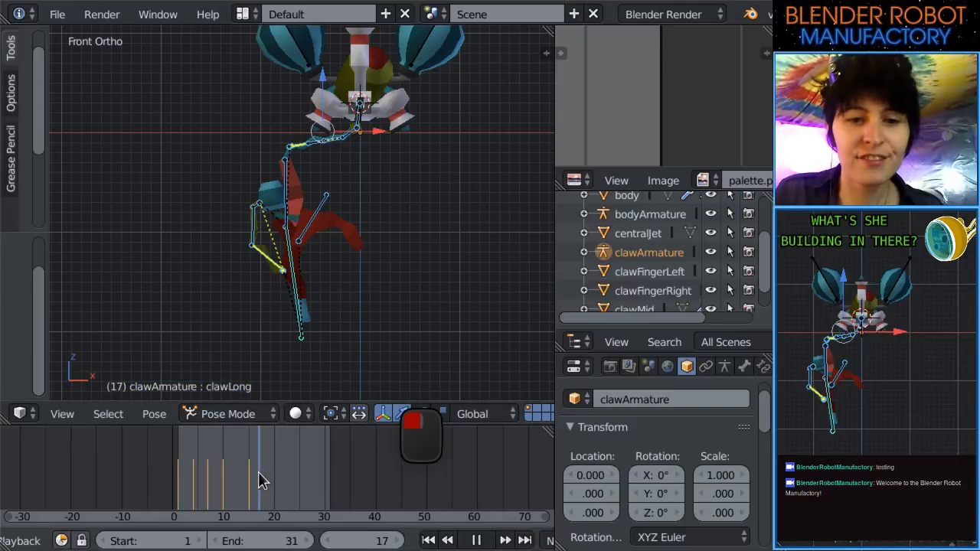
At frame 20, move the clawMid bone across the body about 1.25 units in positive X, tilt it, and shift it farther out.
right_click(286, 205)
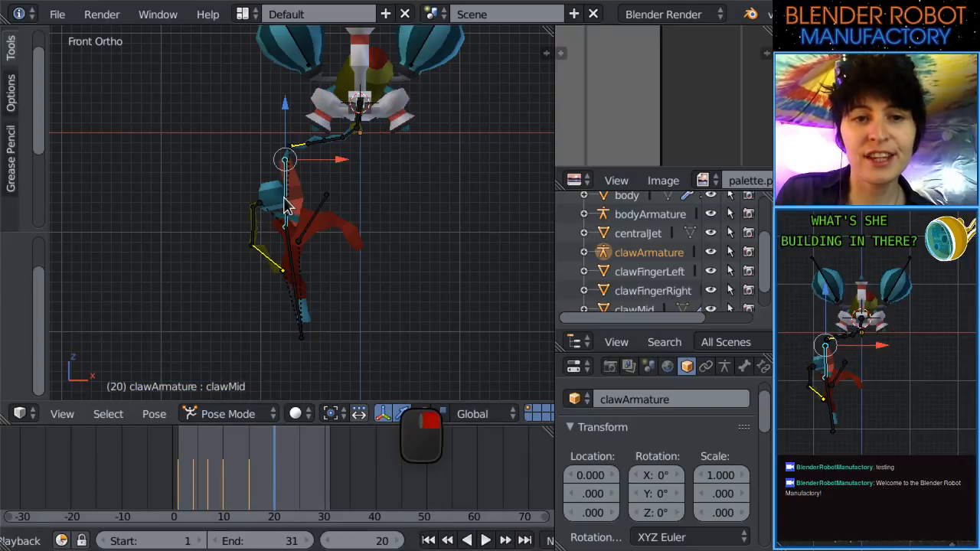
key(g)
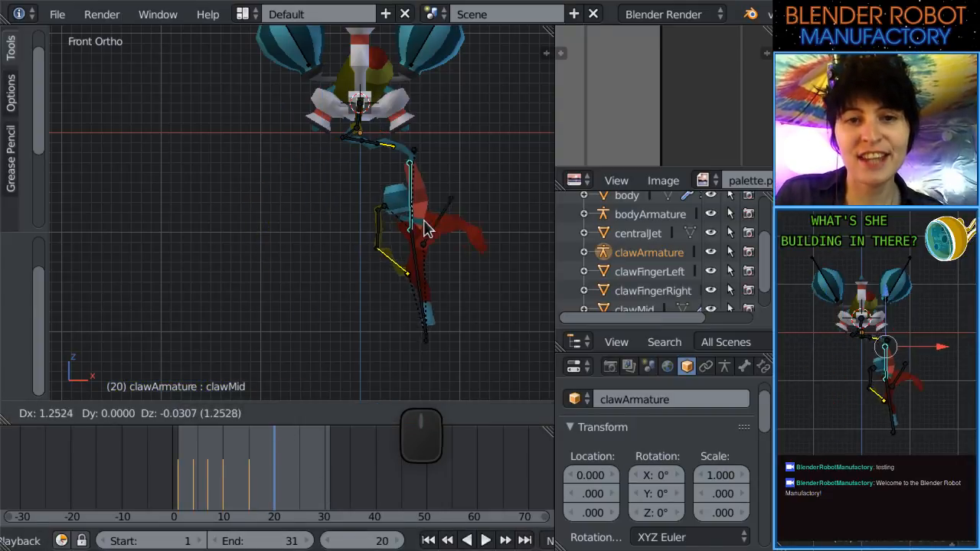
click(422, 226)
key(r)
click(403, 322)
key(g)
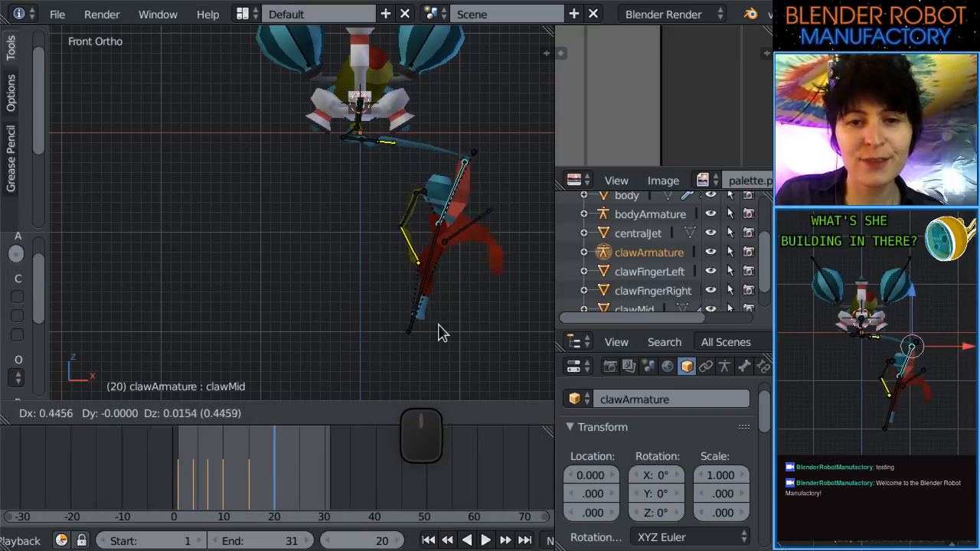
click(495, 221)
Refine the clawMid bone's position and rotation so the claw tilts slightly inward, and keyframe it at frame 20.
key(r)
click(513, 208)
key(g)
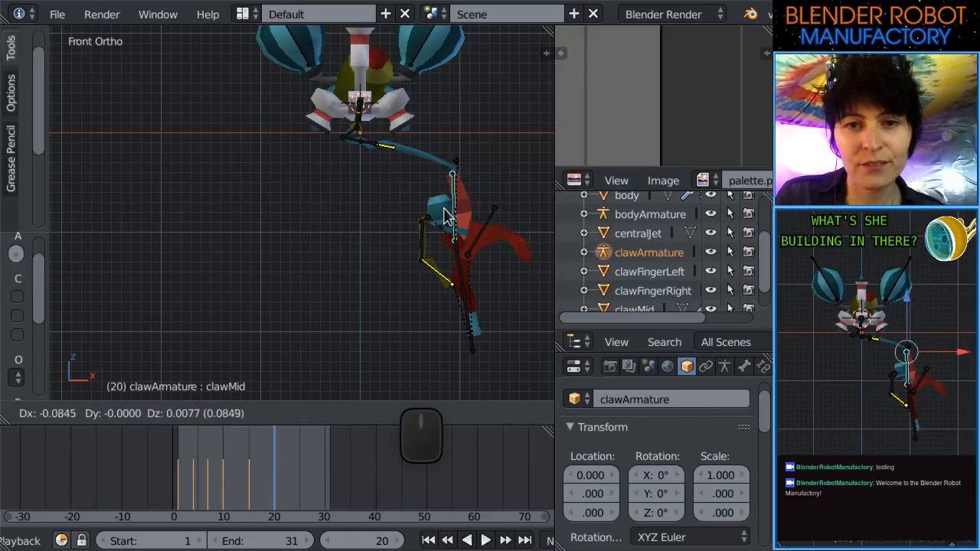
click(429, 201)
key(r)
click(457, 277)
key(g)
click(471, 277)
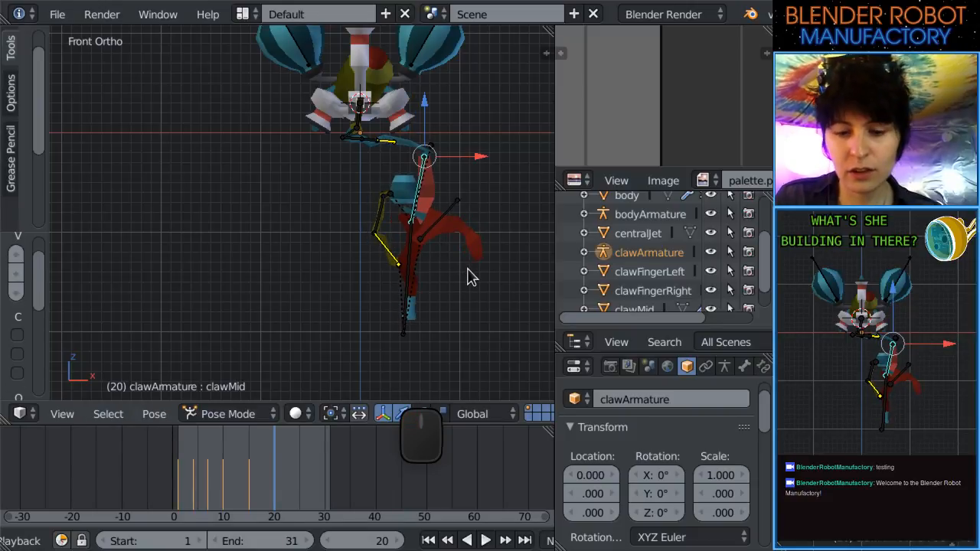
key(i)
Scrub and play back the animation, examining the claw's side-to-side swing at different distances.
drag(228, 477, 199, 488)
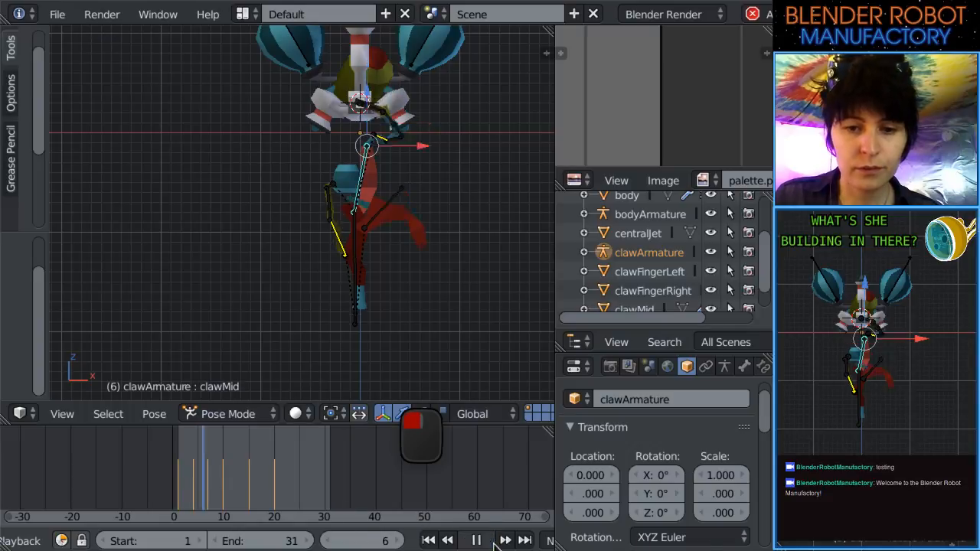
scroll(470, 337, down, 4)
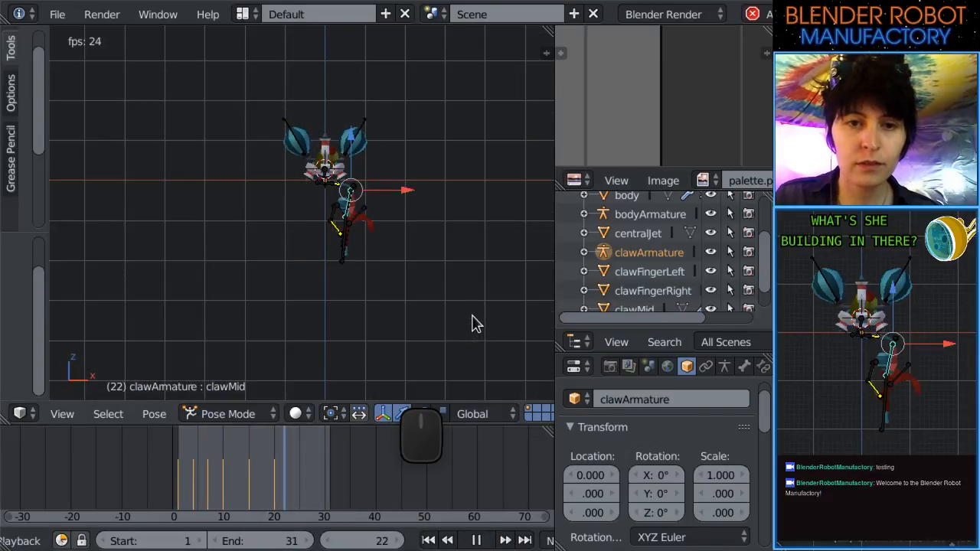
scroll(469, 318, up, 4)
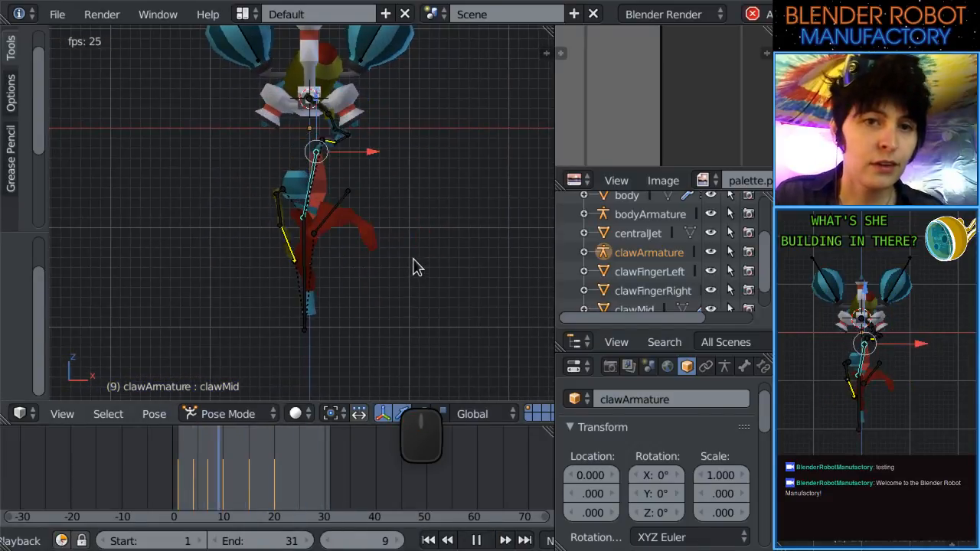
scroll(420, 249, up, 2)
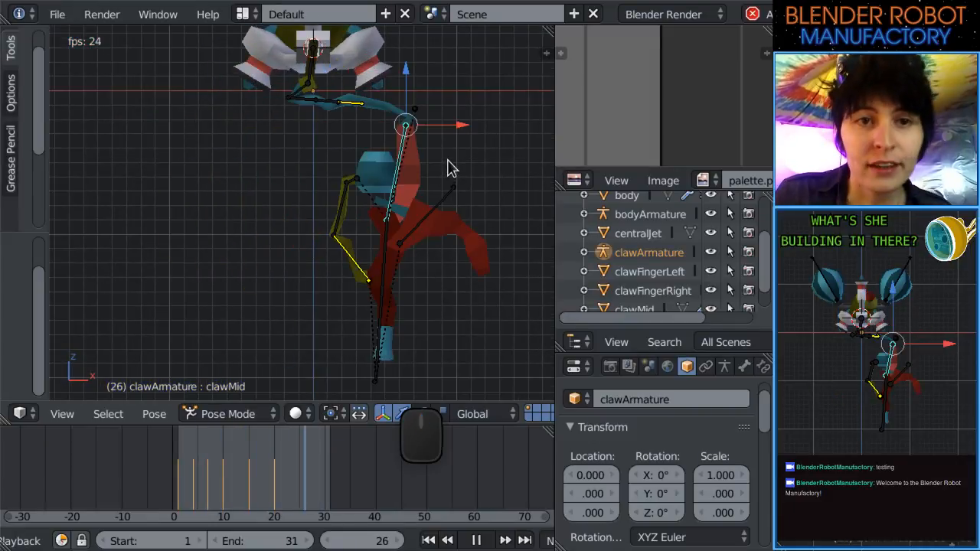
scroll(376, 204, down, 3)
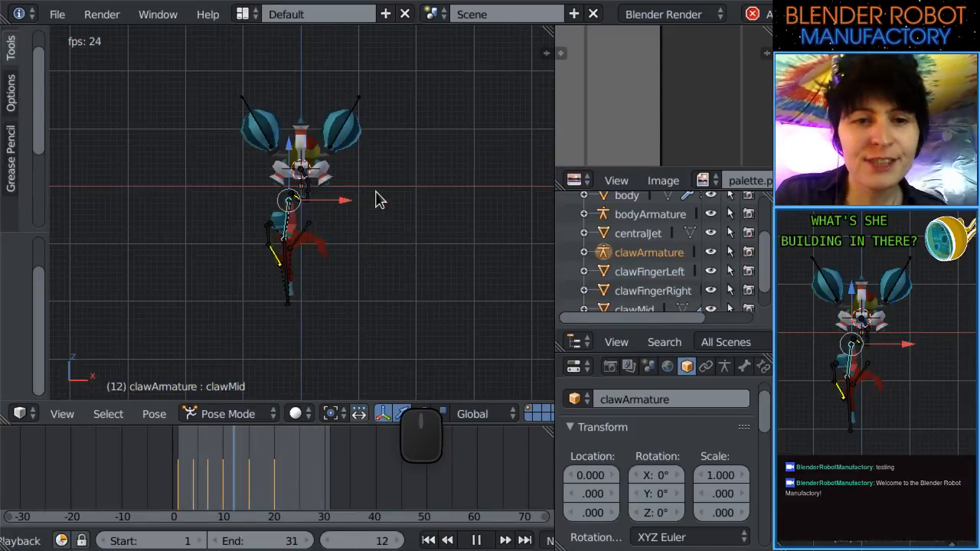
scroll(379, 186, up, 2)
shift+middle_drag(379, 194, 366, 161)
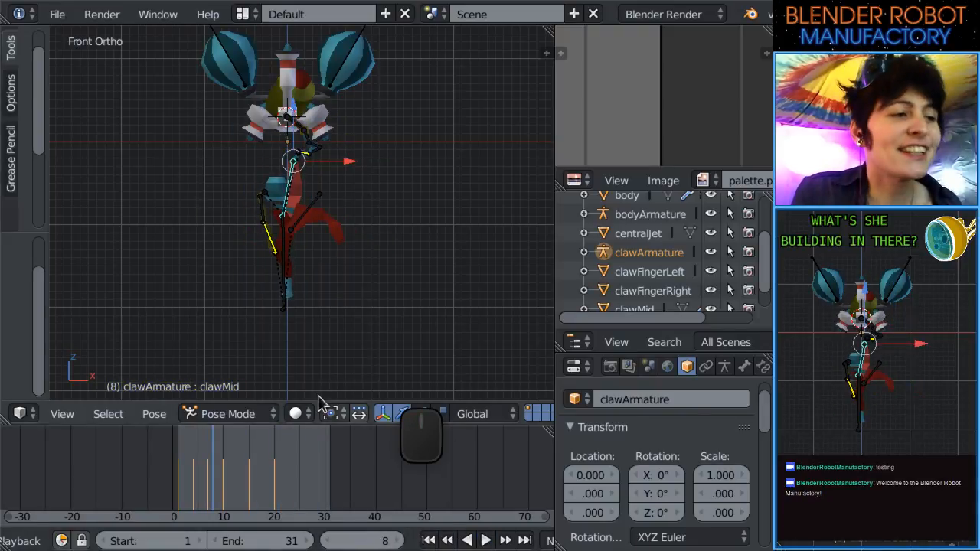
Shift the clawMid keyframe from frame 20 to frame 25 to slow down the claw's swing.
mouse_move(294, 481)
mouse_down()
mouse_move(237, 488)
mouse_move(277, 485)
mouse_up()
scroll(398, 264, up, 1)
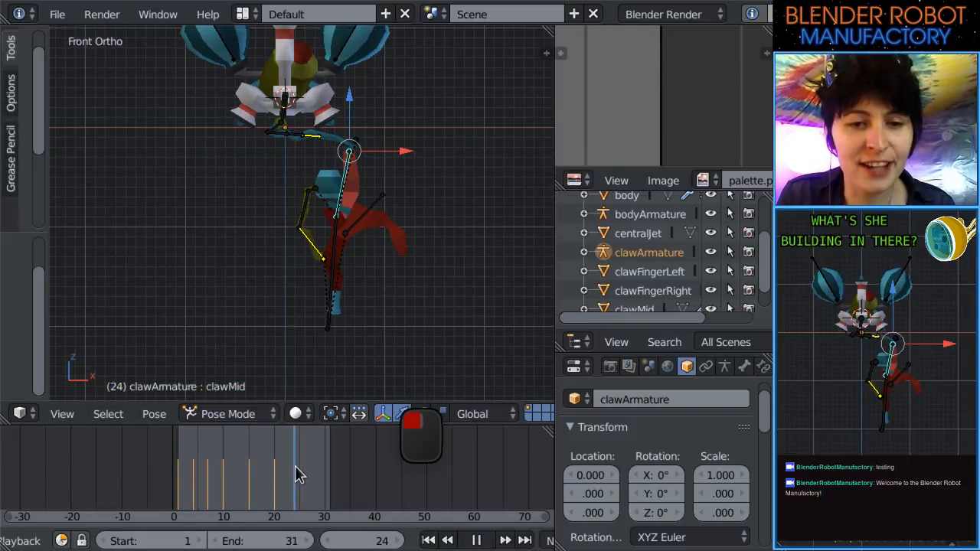
drag(300, 475, 301, 475)
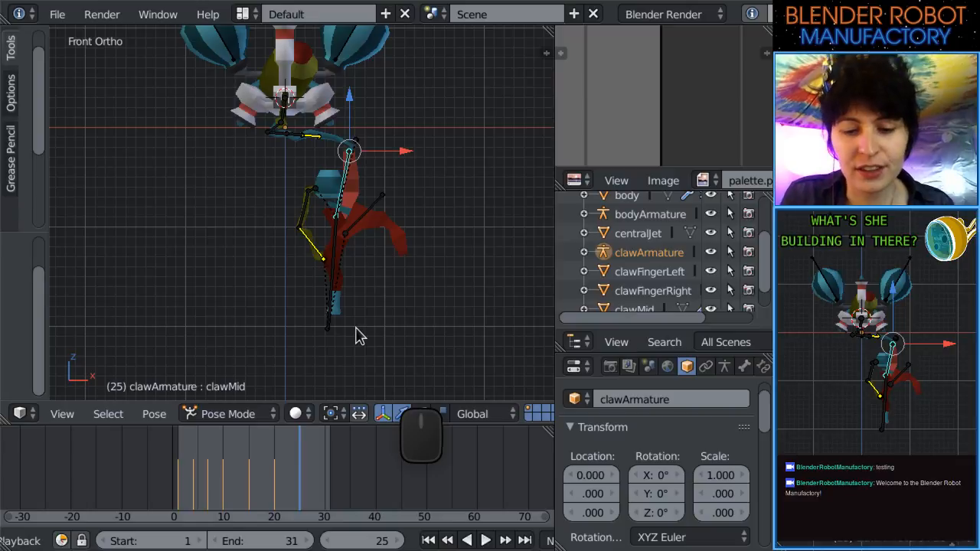
key(alt+i)
click(350, 372)
Scrub and play back the animation to check the timing of the slower claw swing, then stop playback.
drag(247, 495, 243, 472)
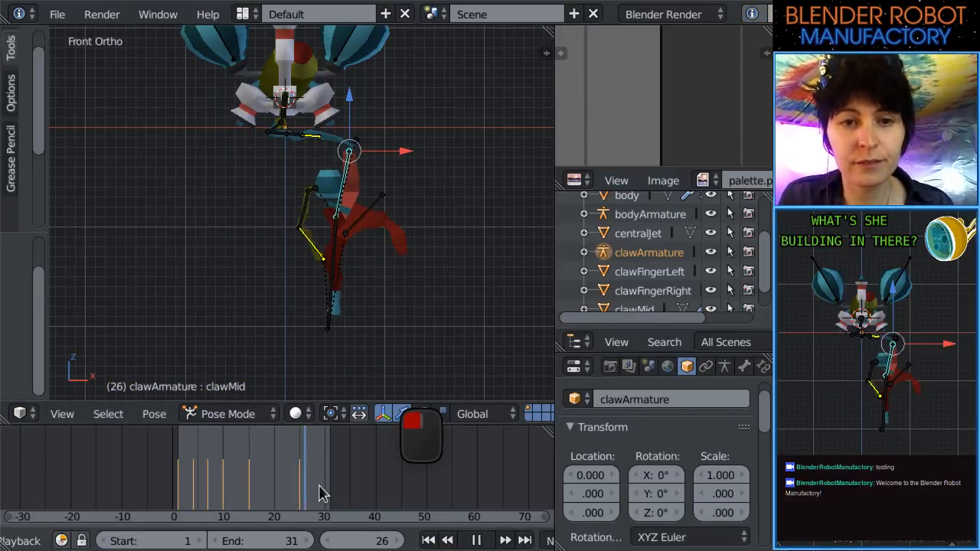
click(486, 541)
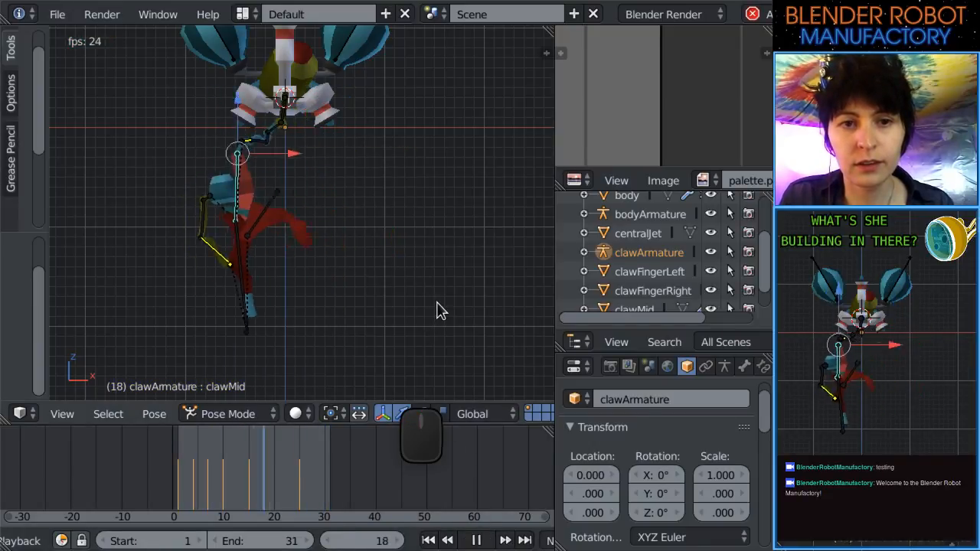
click(476, 540)
At frame 25, rotate the hose2 and hose3 bones inward so the hose straightens and sits closer to the claw.
drag(250, 484, 299, 487)
scroll(299, 211, up, 3)
key(r)
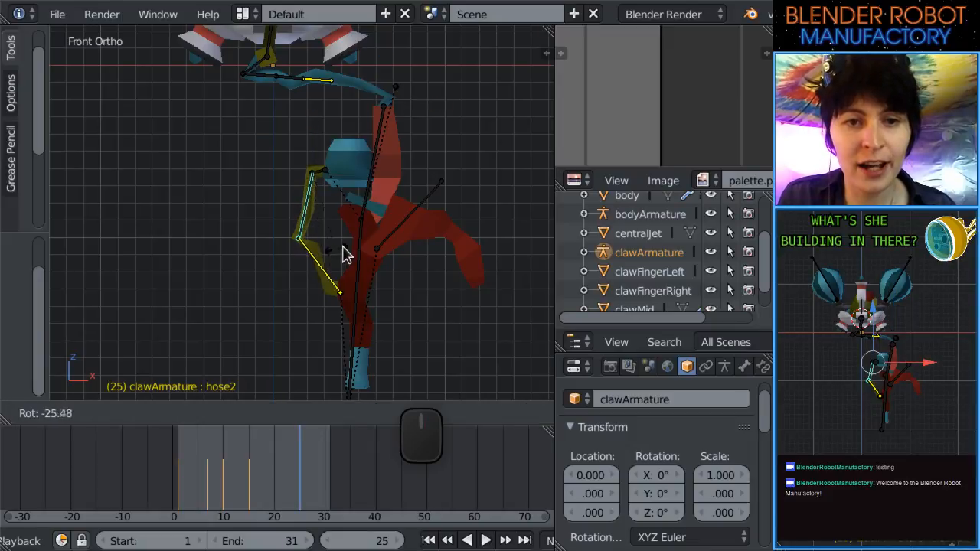
click(340, 251)
right_click(307, 258)
right_click(307, 256)
key(r)
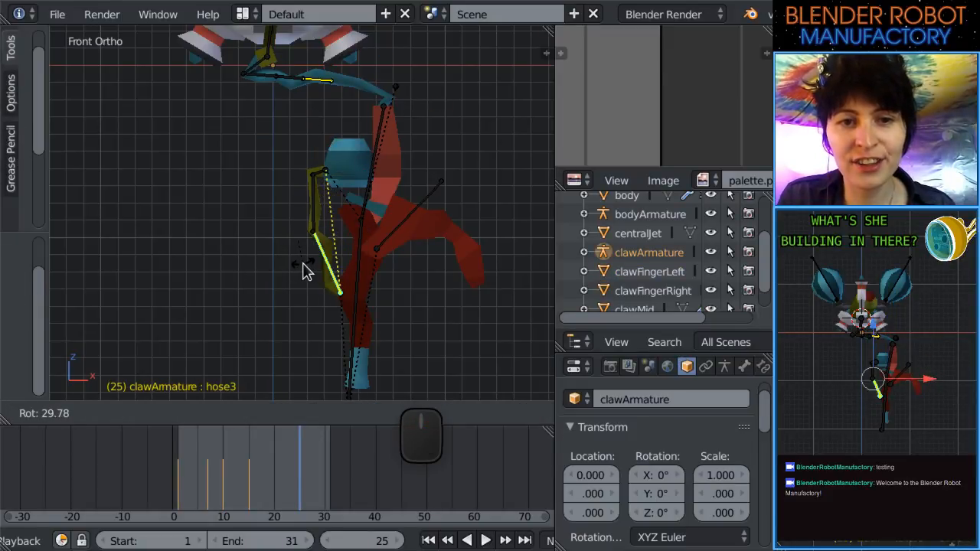
click(304, 272)
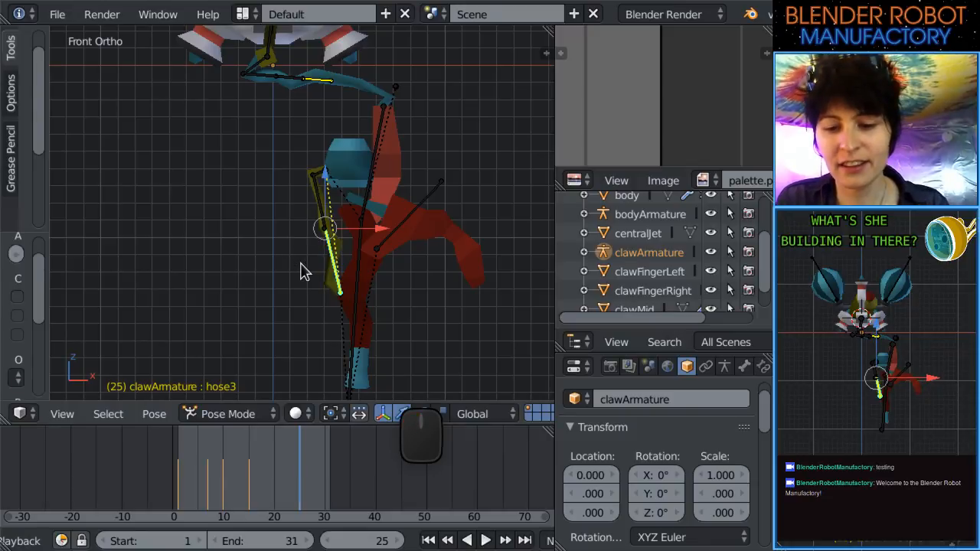
Rotate the armTop bone outward toward the swung claw at frame 25.
shift+middle_drag(339, 151, 375, 263)
scroll(368, 252, up, 1)
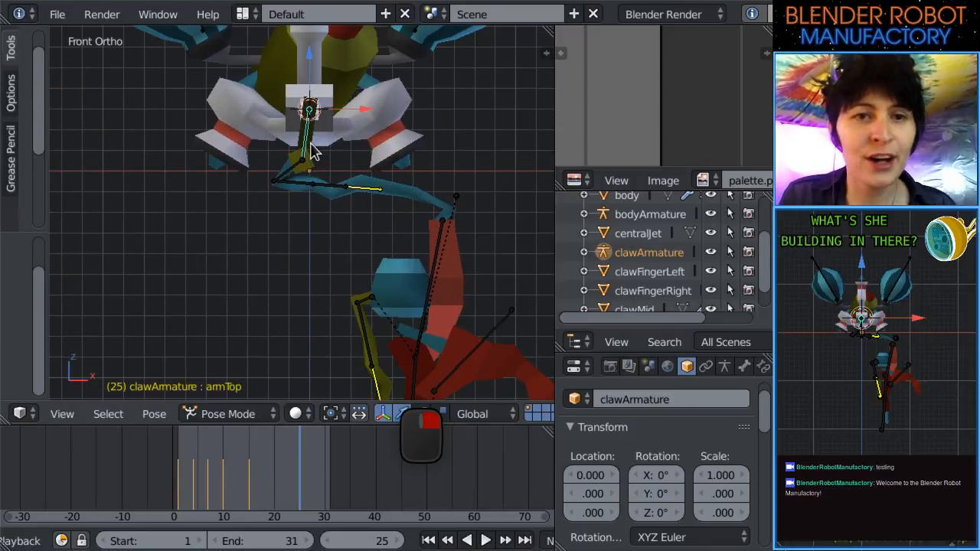
key(r)
click(360, 195)
key(r)
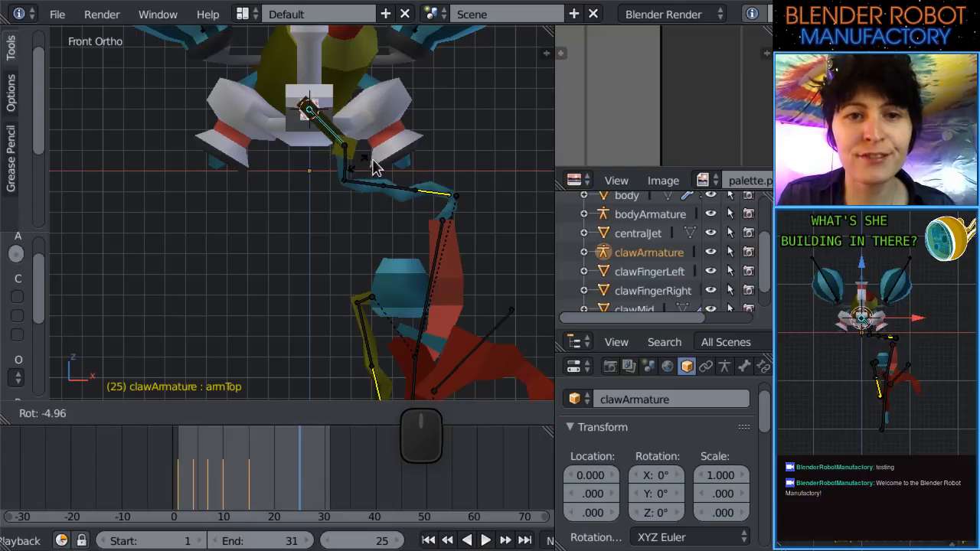
click(353, 175)
Rotate the Jelly1 bone upward at frame 25 so the flexible arm arches over toward the claw.
key(r)
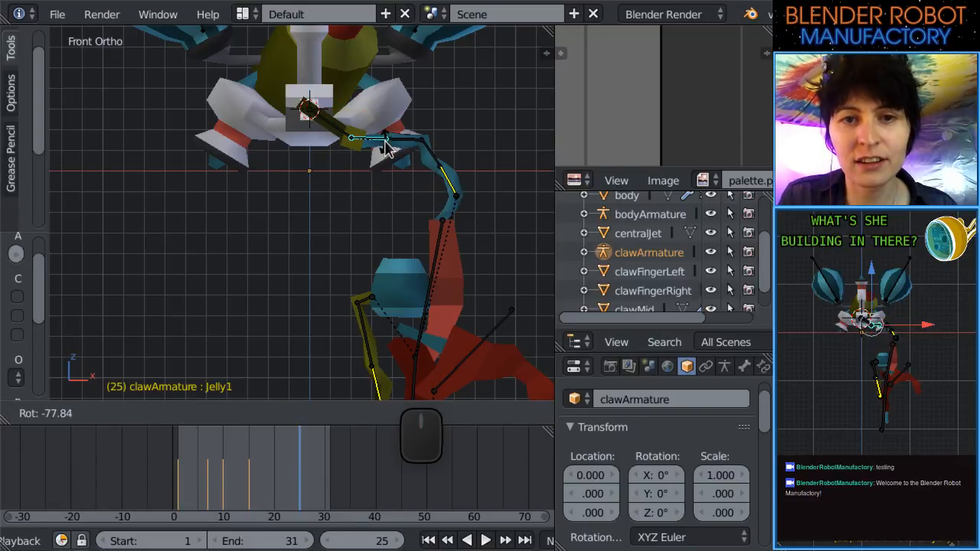
click(381, 157)
middle_drag(357, 212, 241, 256)
key(KP_1)
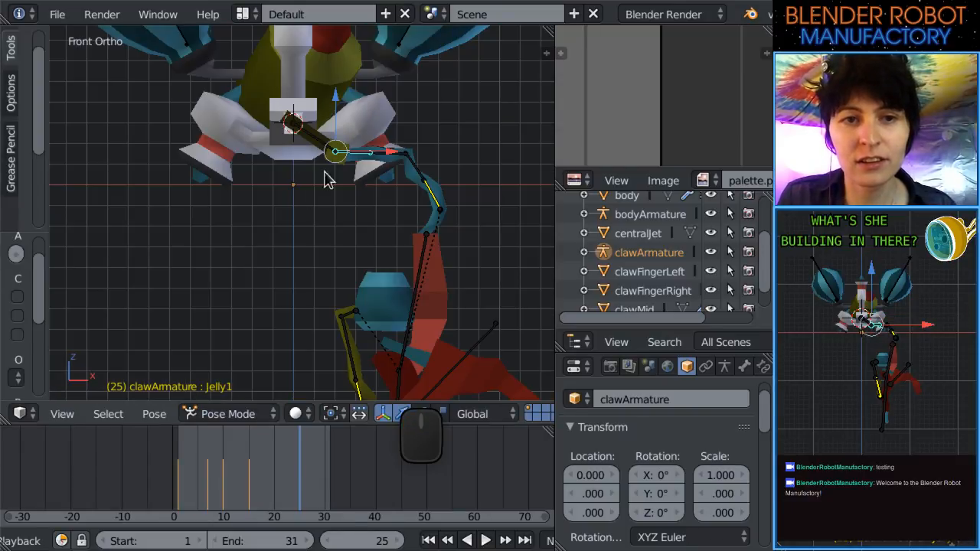
key(r)
click(325, 141)
Rotate the clawMid bone to nearly vertical and swing the clawLong bone inward at frame 25.
shift+middle_drag(312, 161, 266, 91)
right_click(380, 180)
scroll(381, 190, down, 2)
shift+middle_drag(372, 197, 371, 176)
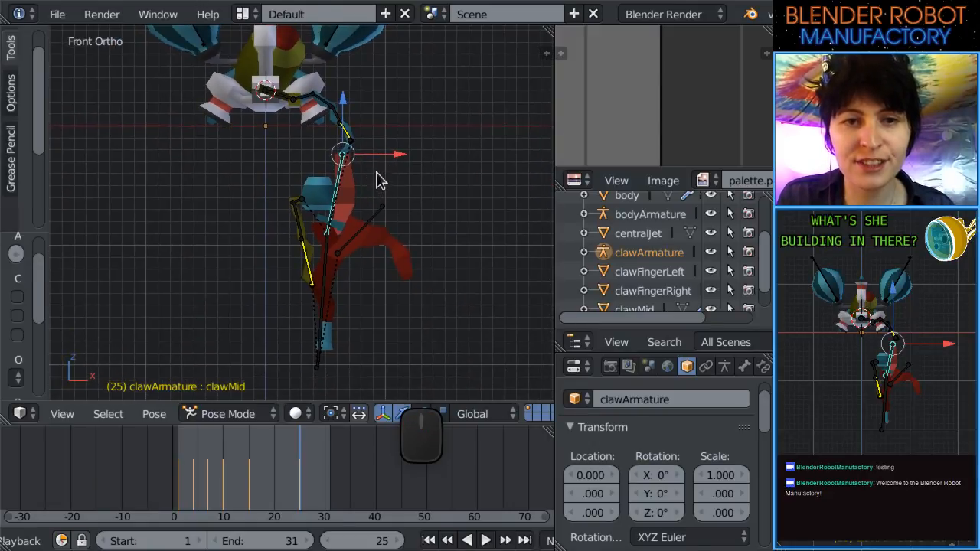
key(r)
click(401, 175)
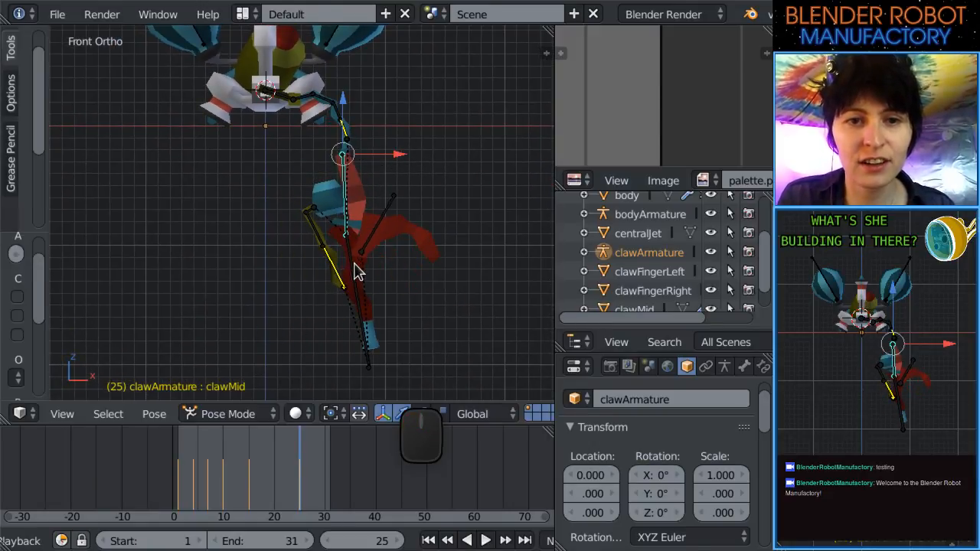
right_click(354, 303)
key(r)
click(331, 299)
Refine the clawMid and clawLong rotations at frame 25 so the claw bends inward at its joint.
right_click(345, 202)
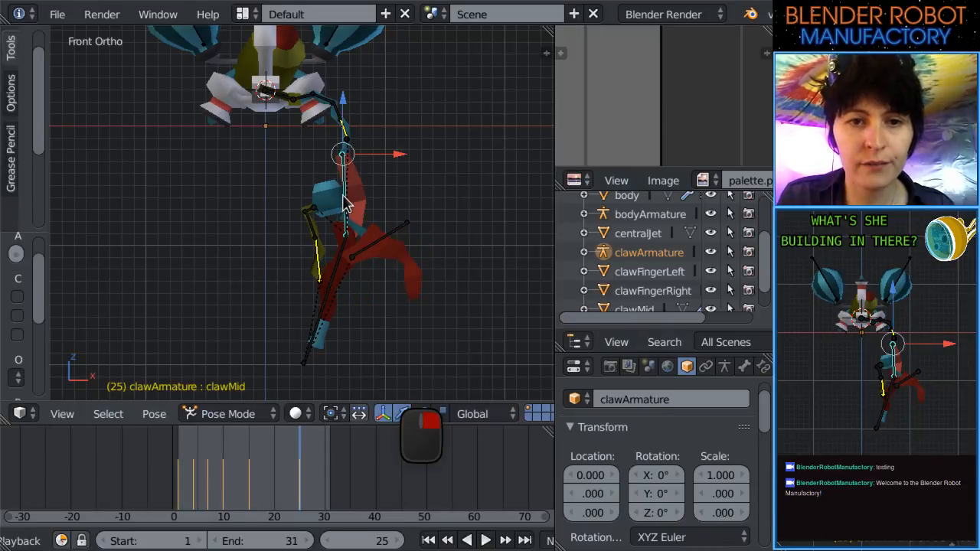
key(r)
click(375, 244)
right_click(375, 245)
key(r)
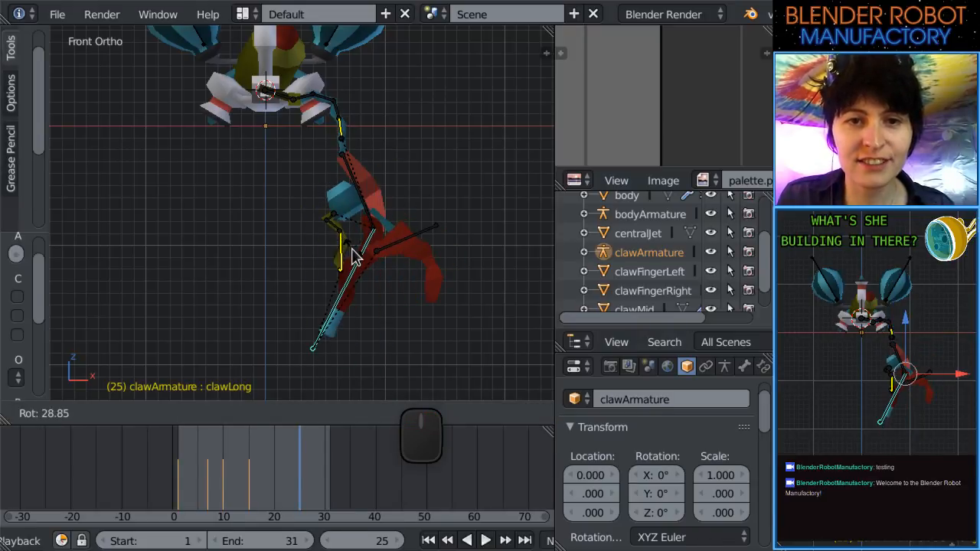
click(360, 226)
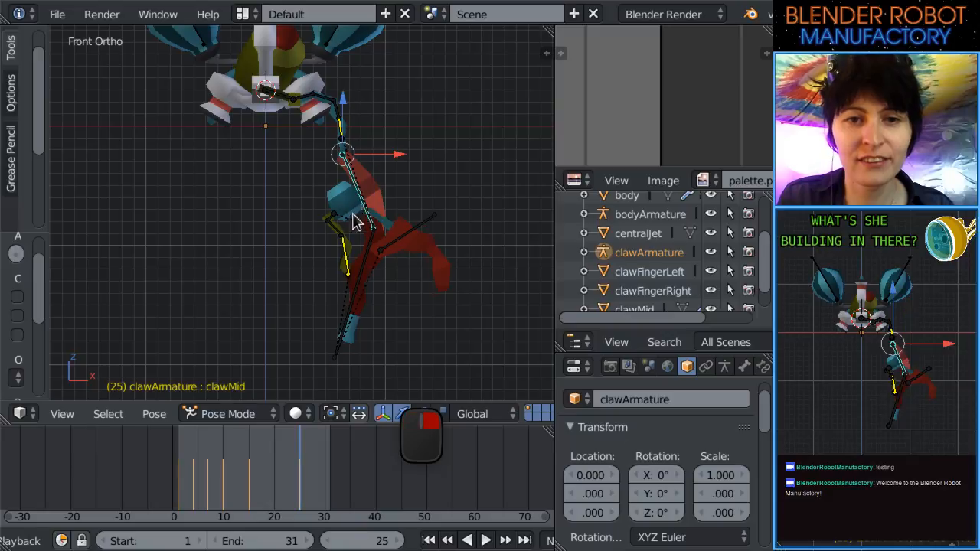
key(r)
click(344, 245)
key(ctrl+Tab)
right_click(348, 252)
key(r)
click(351, 256)
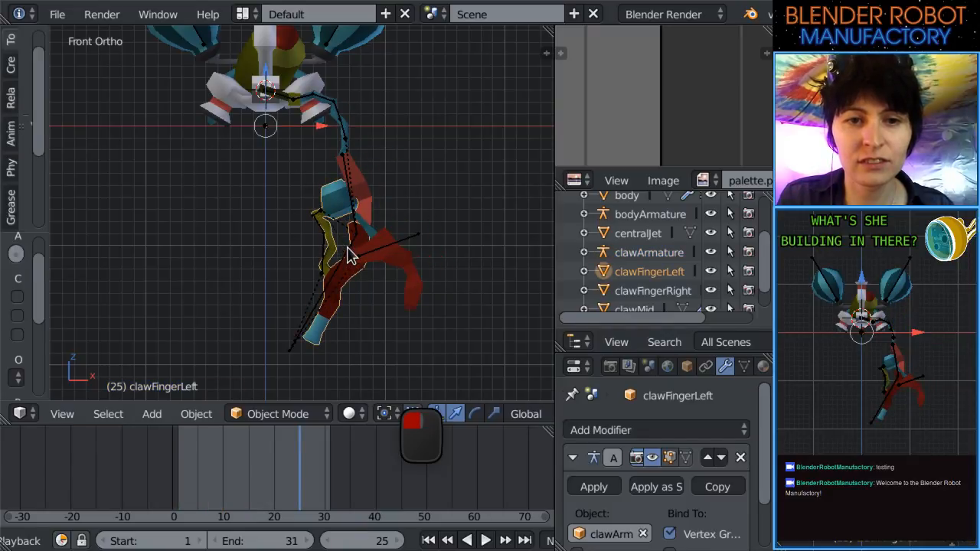
right_click(352, 265)
key(ctrl+Tab)
Rotate the clawLong bone slightly outward and swing the clawShort bone down toward it at frame 25.
key(r)
click(385, 233)
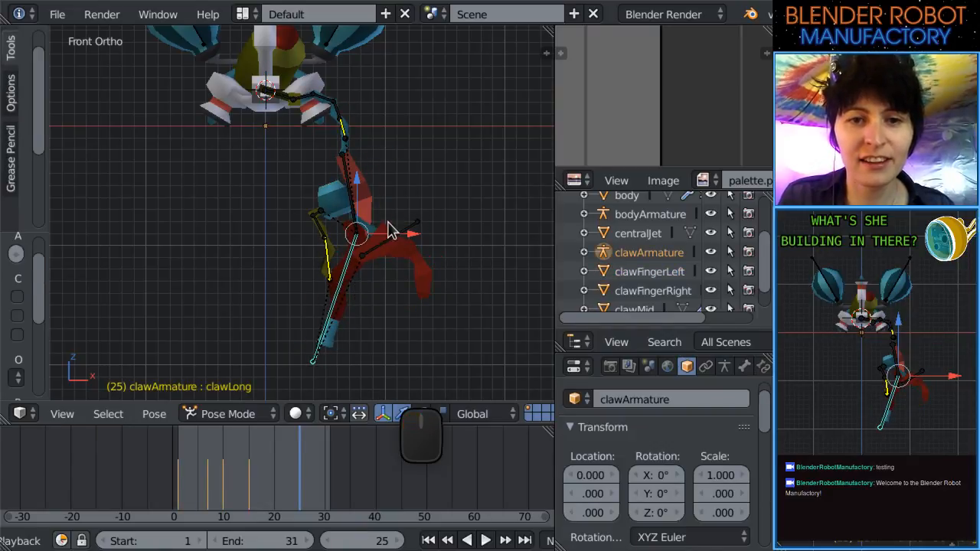
key(r)
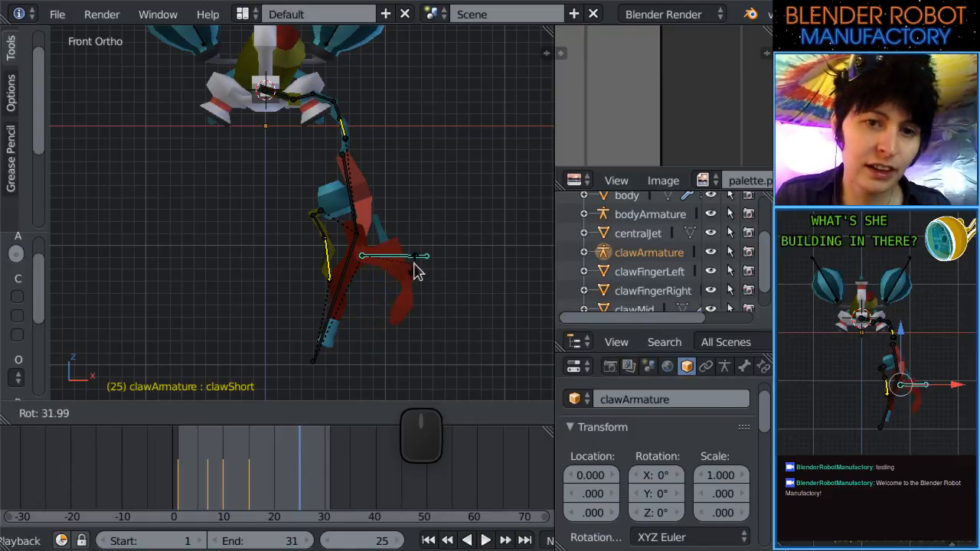
click(420, 282)
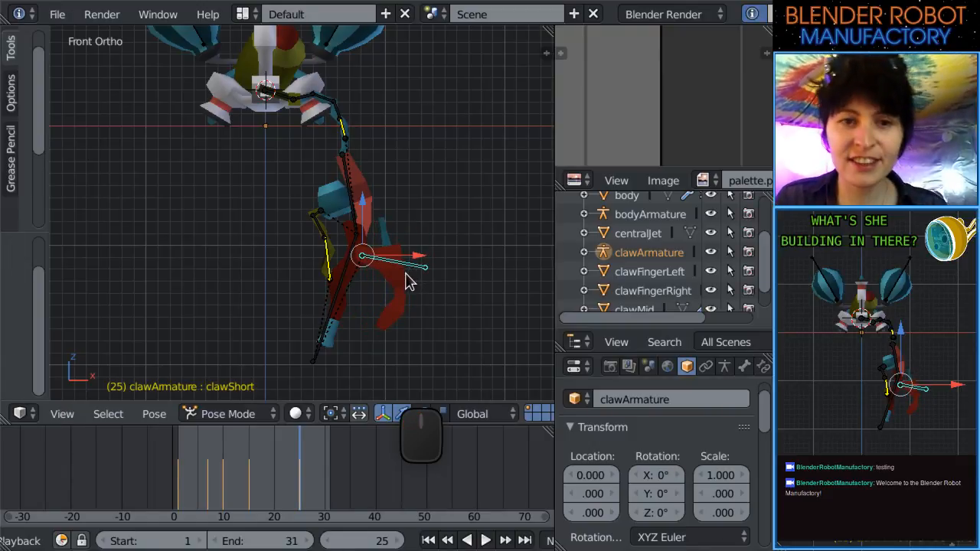
Keyframe all clawArmature bones at frame 25 and scrub the timeline to check the swing.
scroll(376, 218, down, 1)
key(a)
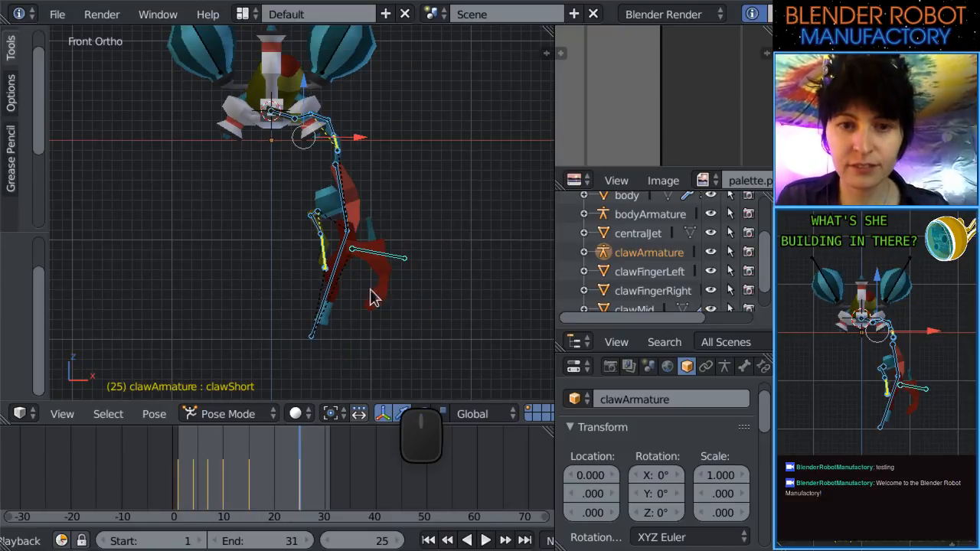
drag(197, 477, 300, 474)
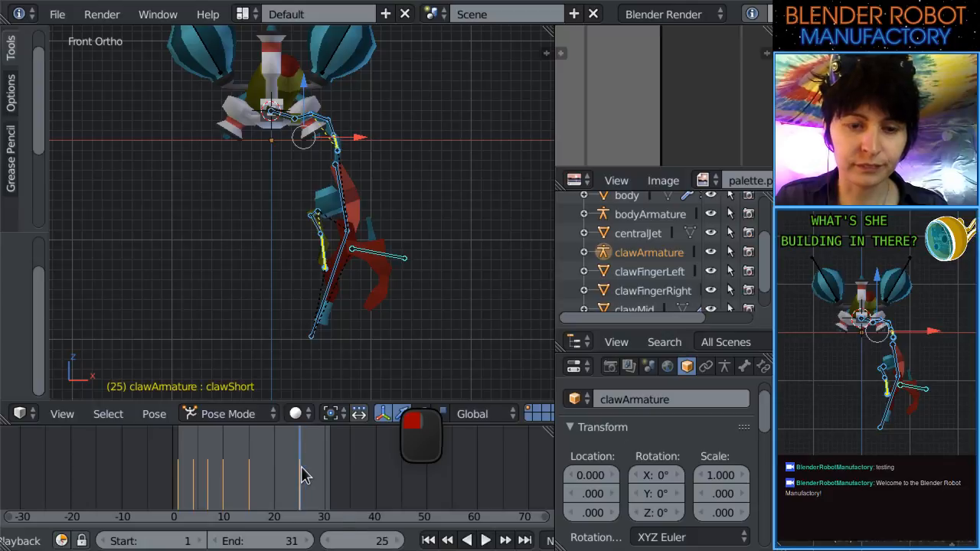
shift+drag(319, 325, 319, 347)
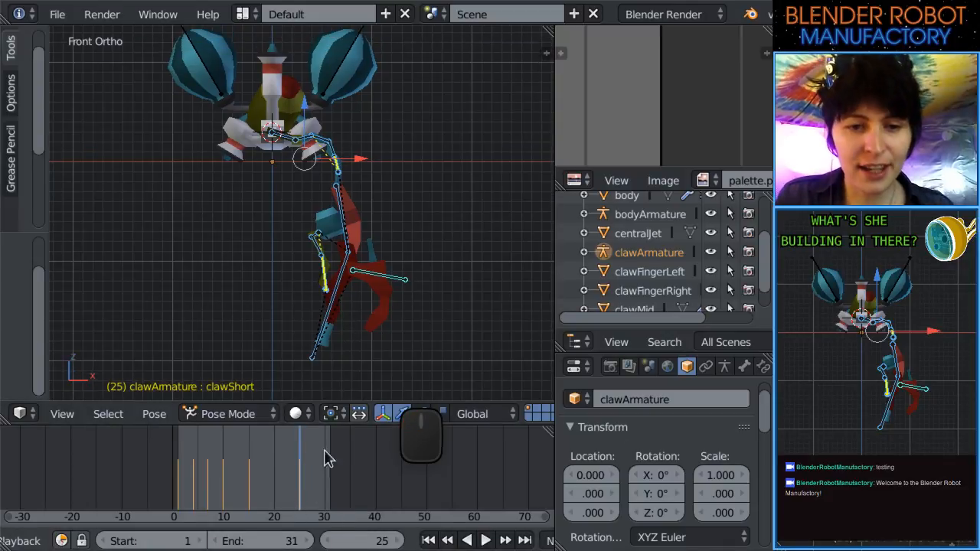
At frame 15, rotate armTop up toward the claw's side, lower Jelly1 into a smooth arch, and keyframe both bones.
drag(267, 477, 250, 490)
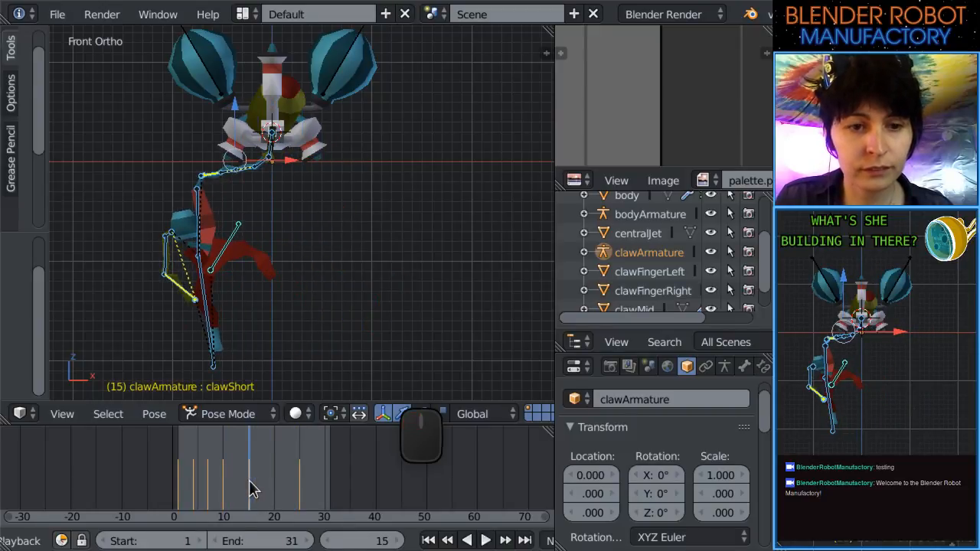
scroll(312, 219, up, 6)
right_click(291, 241)
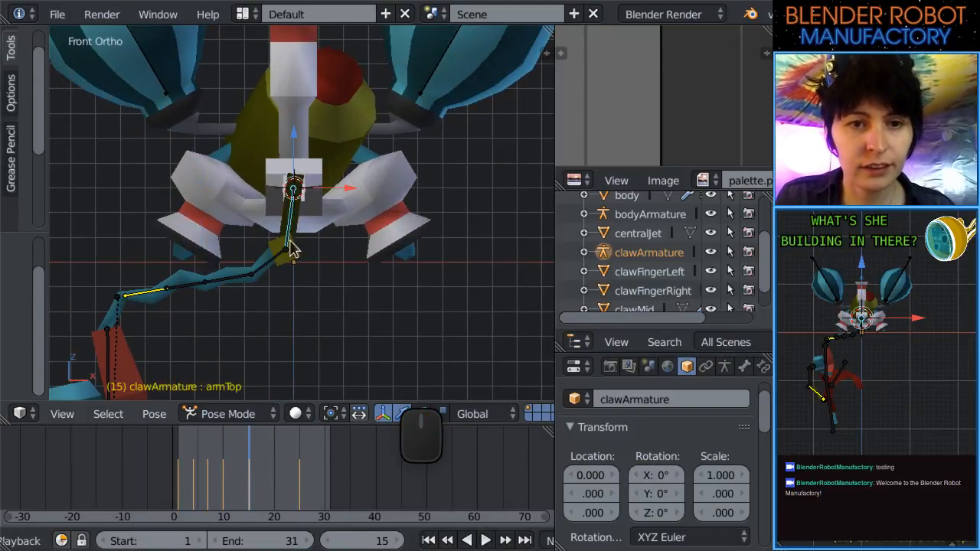
key(r)
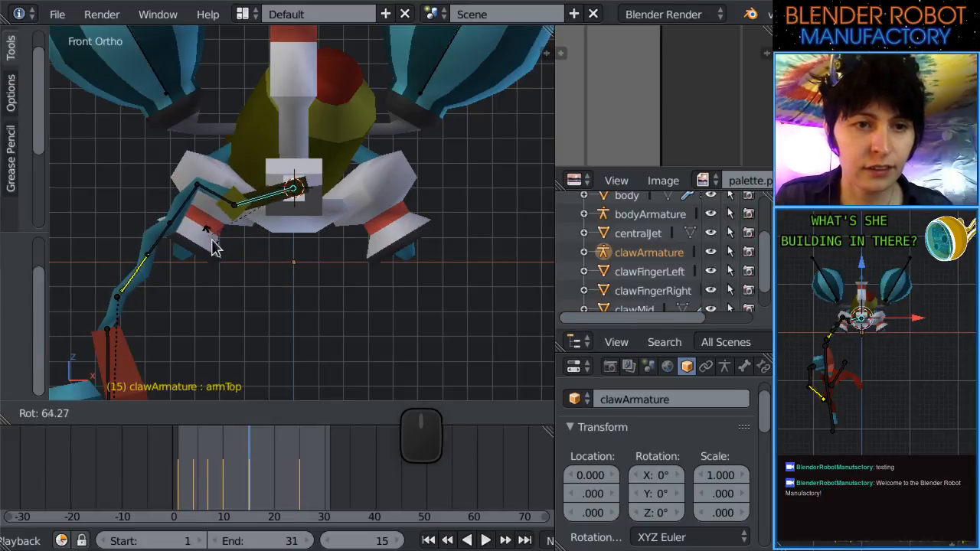
click(217, 241)
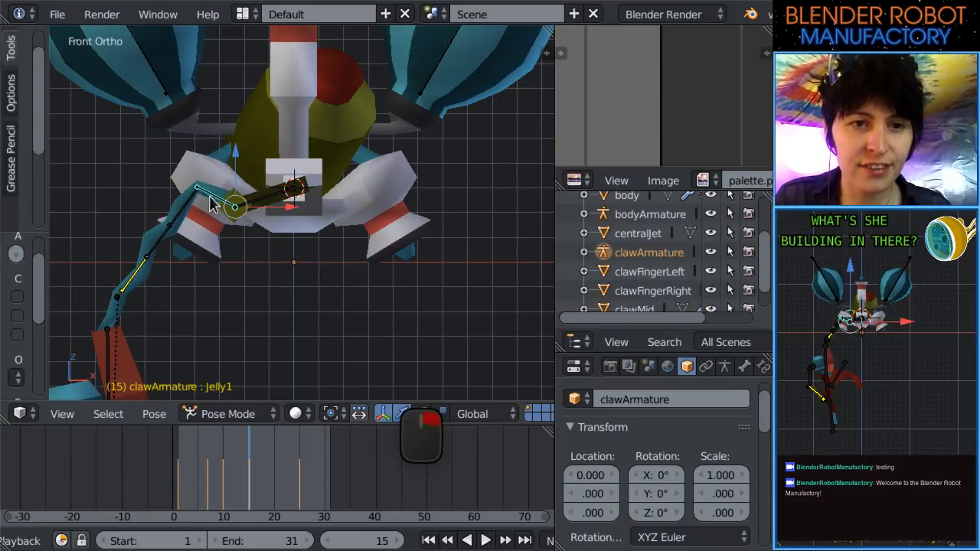
key(r)
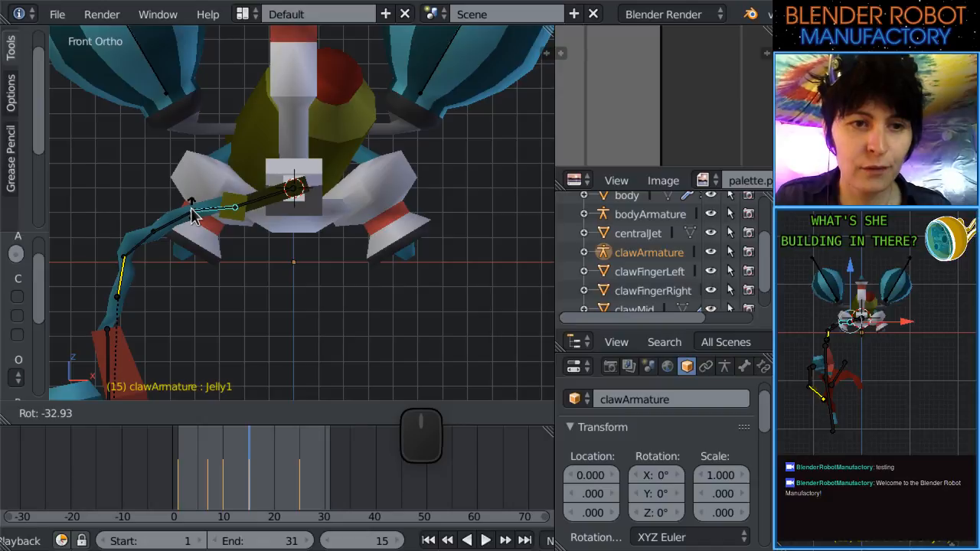
click(193, 216)
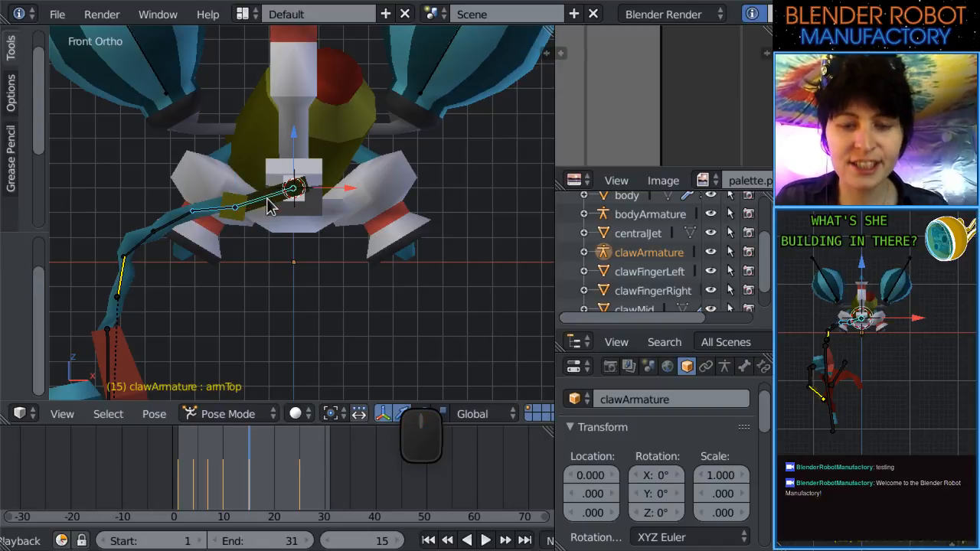
At frame 25, rotate the armTop bone upward and the Jelly1 bone downward to raise the start of the arm.
drag(306, 492, 303, 490)
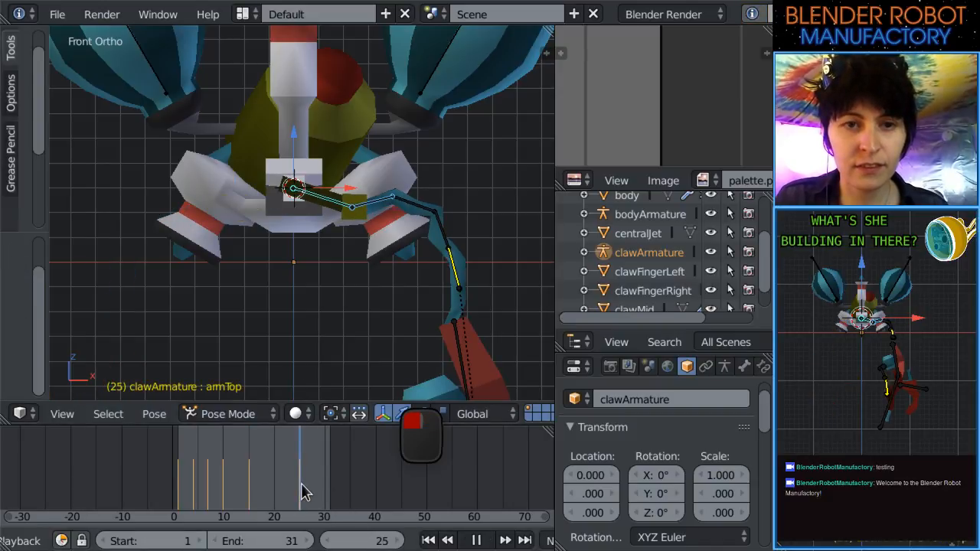
key(r)
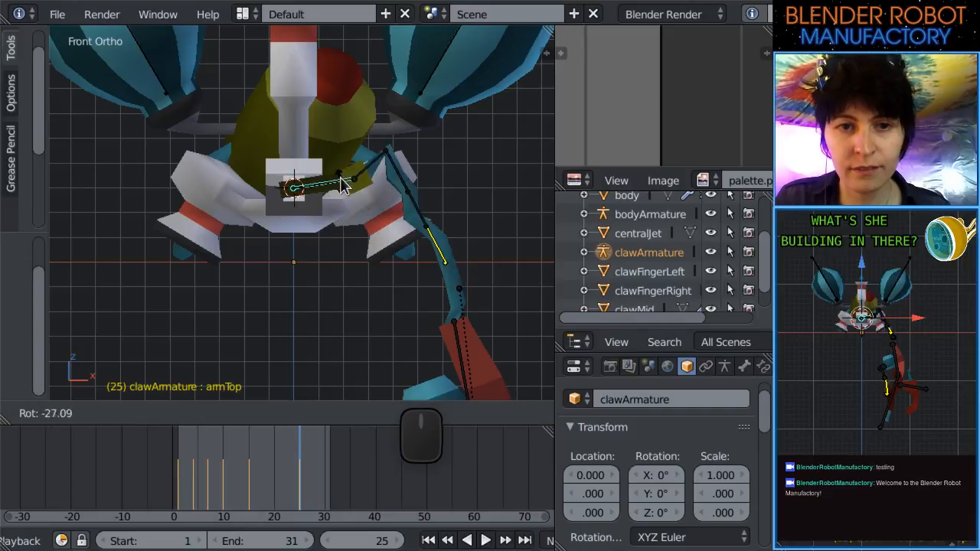
click(338, 182)
right_click(372, 176)
key(r)
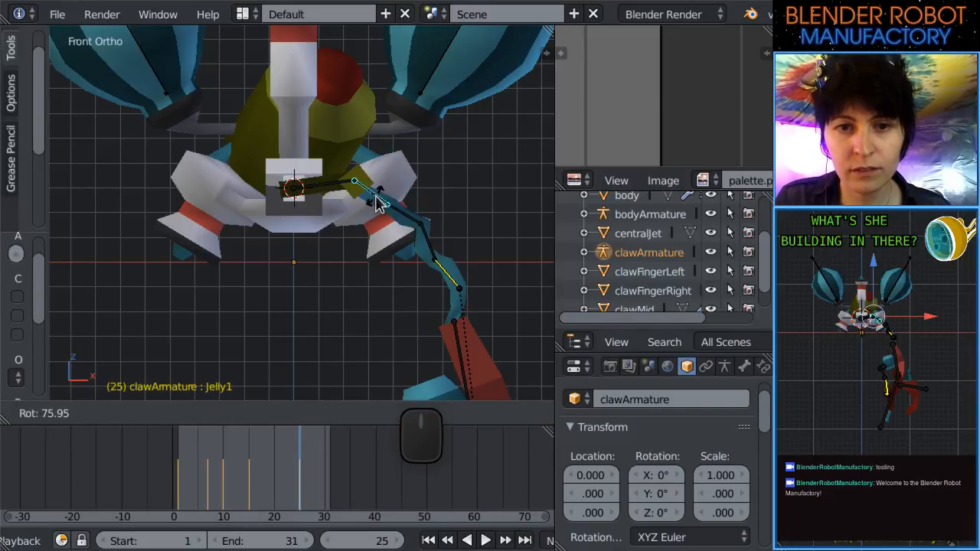
click(341, 191)
Raise armTop further, readjust Jelly1 to keep the arm's curve smooth, and keyframe both bones at frame 25.
key(r)
click(349, 170)
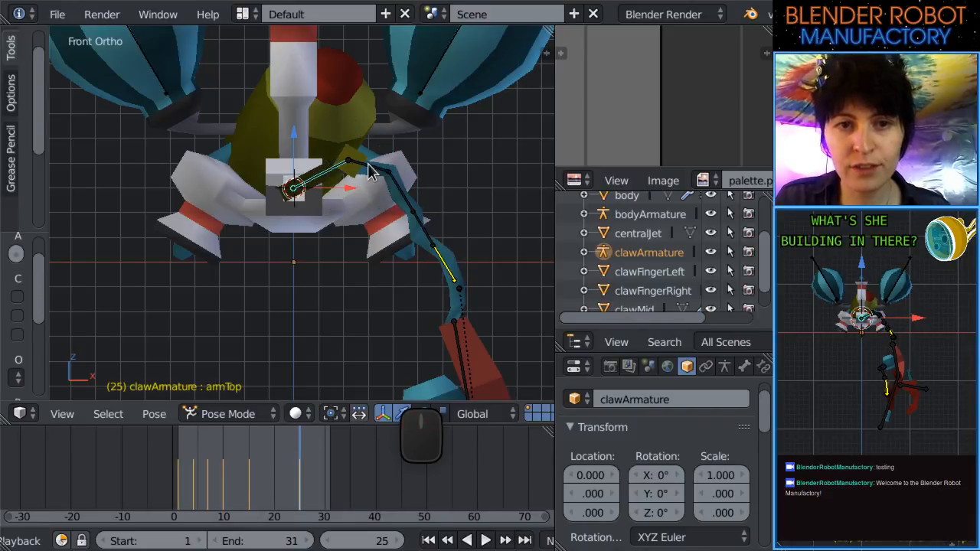
right_click(369, 170)
key(r)
click(373, 176)
key(r)
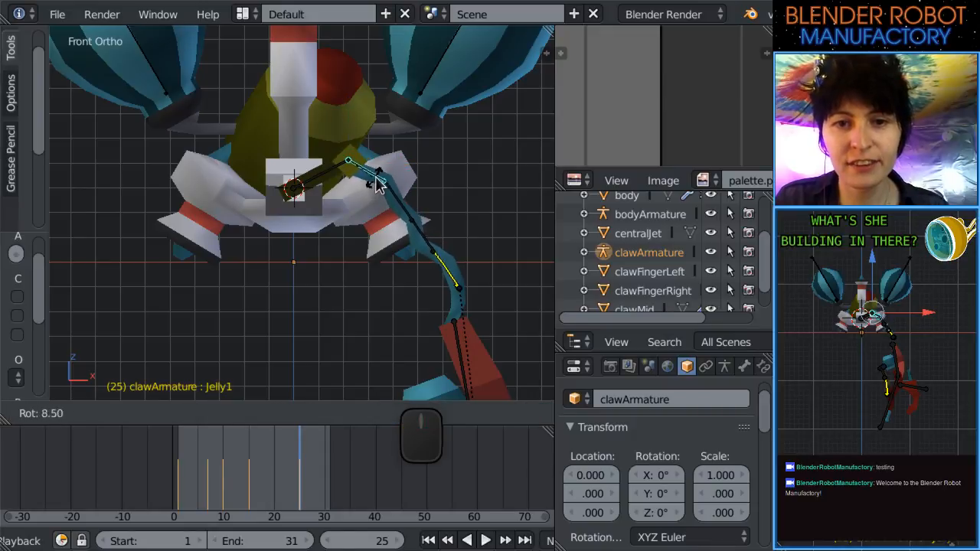
click(375, 183)
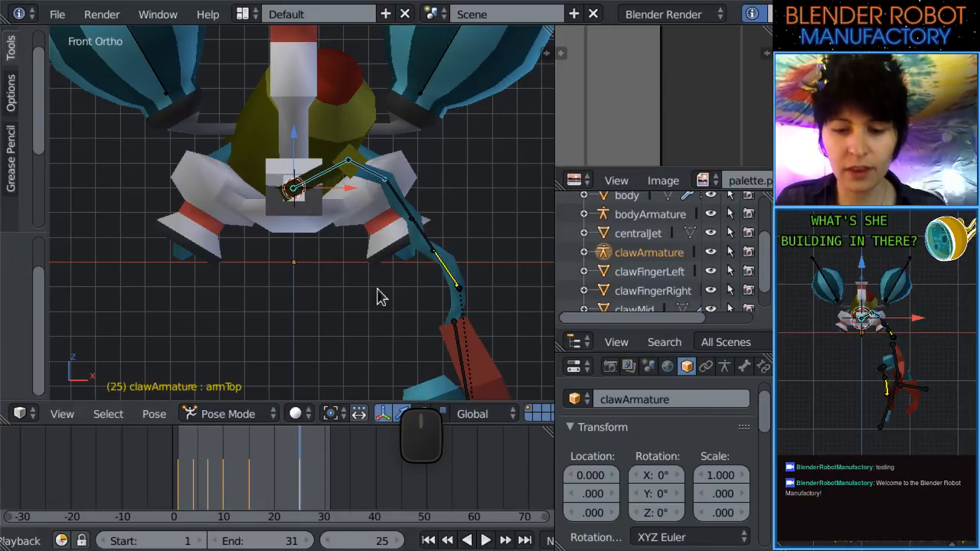
Scrub the animation between frames 15 and 25, examining the arm and claw swing from a wider view.
drag(220, 496, 309, 461)
scroll(332, 364, down, 5)
shift+middle_drag(301, 324, 339, 210)
drag(256, 480, 309, 486)
shift+middle_drag(390, 280, 383, 353)
drag(284, 487, 299, 472)
Try moving the bodyArmature root bone from a perspective view and from the front to see the body shift against the arm.
middle_drag(415, 192, 396, 227)
right_click(434, 207)
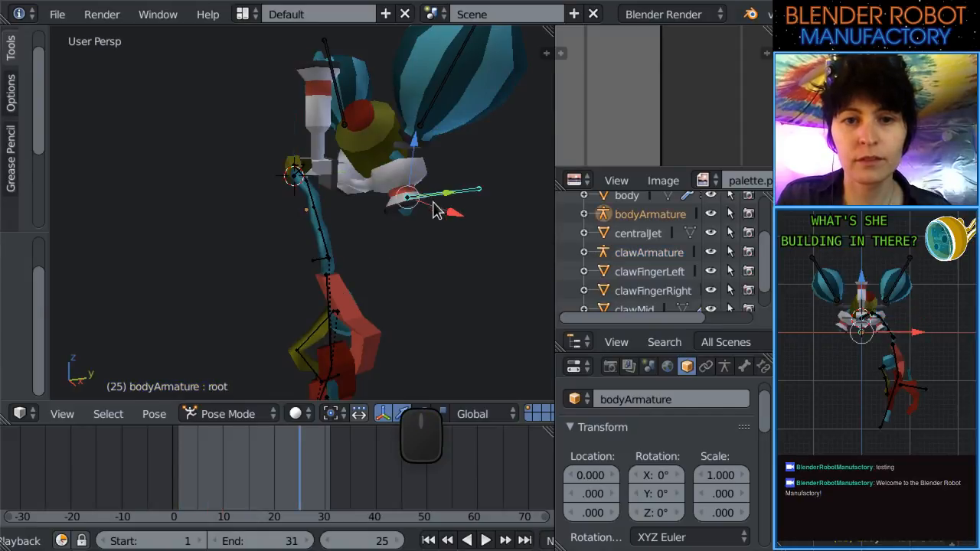
key(g)
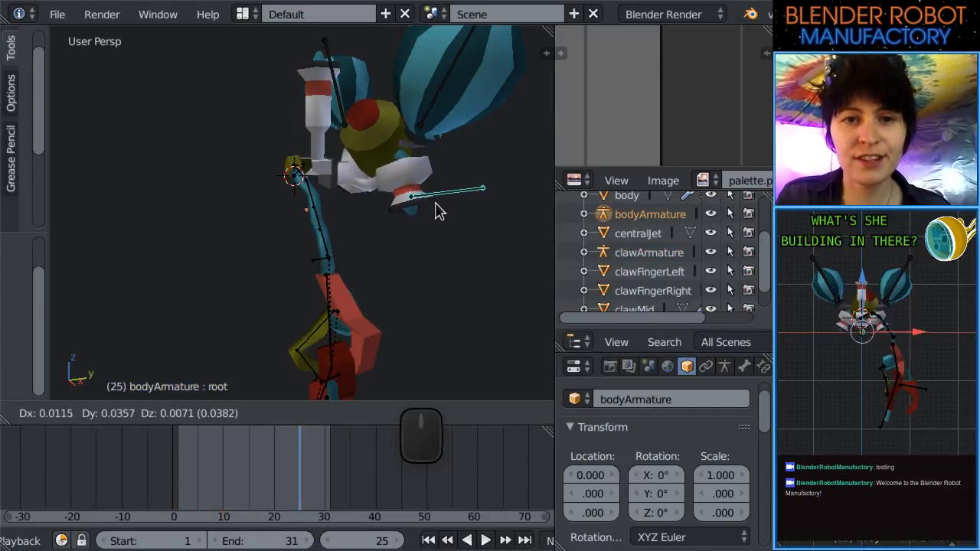
click(422, 235)
key(KP_1)
scroll(427, 257, down, 1)
scroll(427, 257, up, 3)
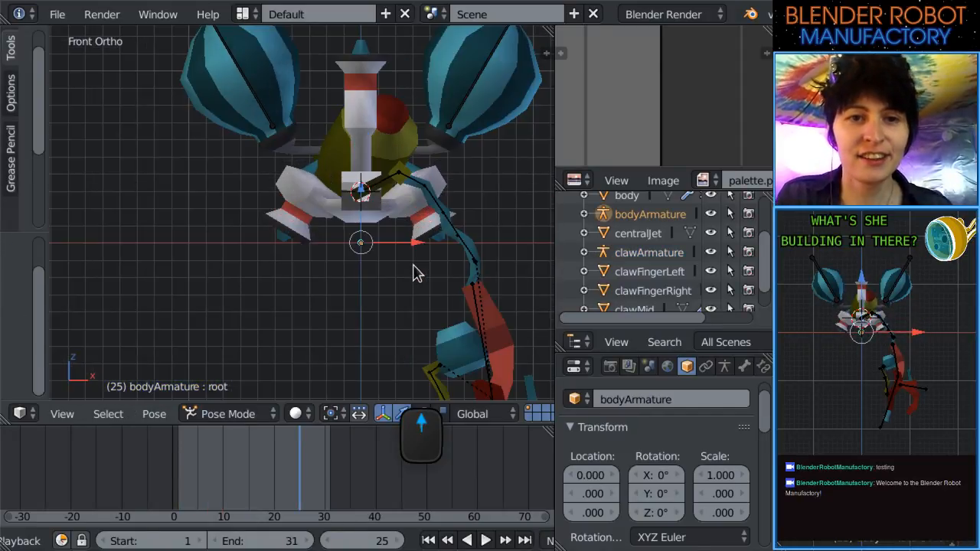
key(g)
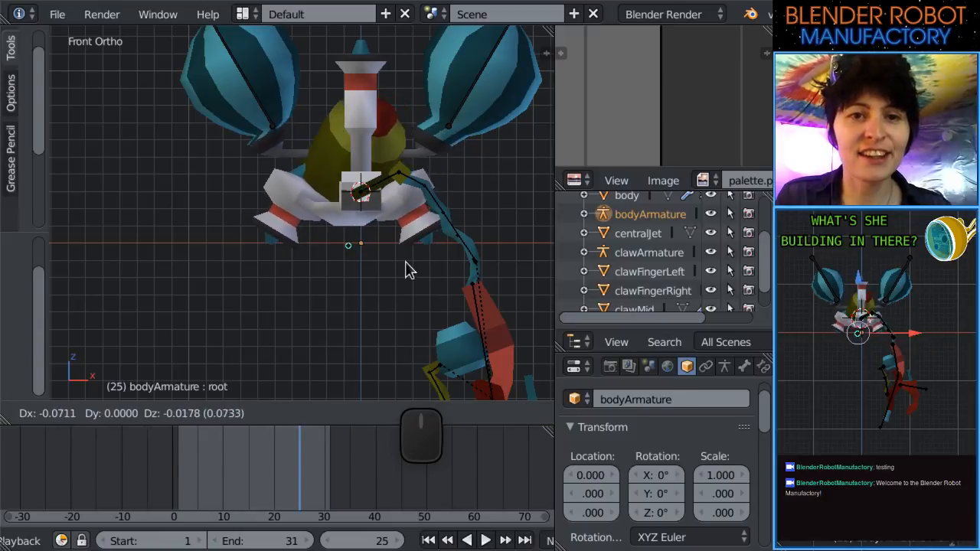
click(415, 267)
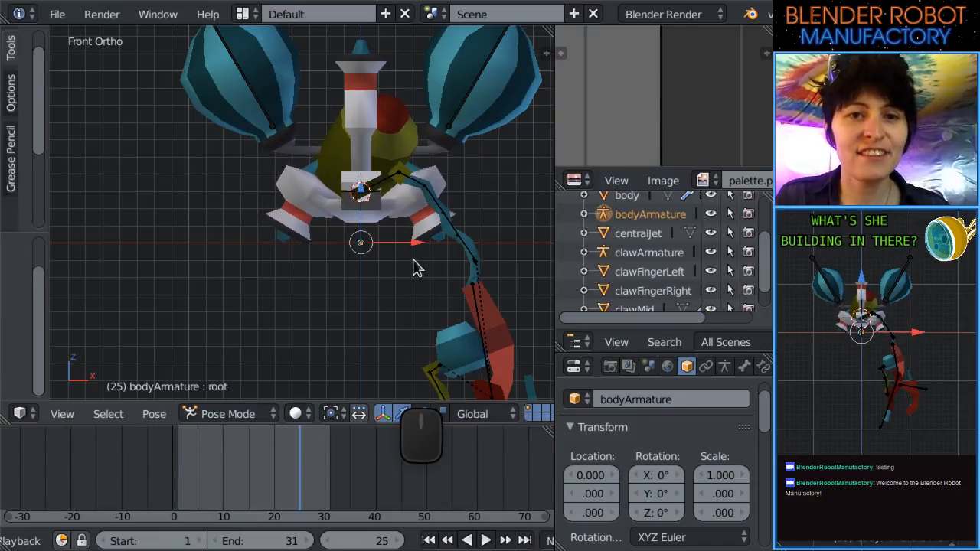
Select the claw armature's bones and scrub the animation up to frame 25, examining the swing from the front.
scroll(411, 268, down, 4)
scroll(398, 224, up, 1)
shift+scroll(429, 232, up, 2)
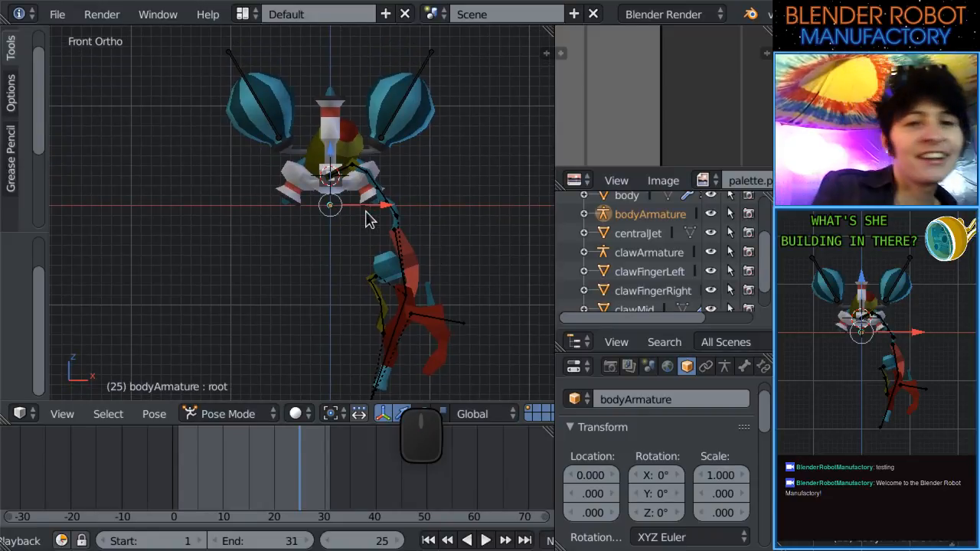
scroll(283, 250, up, 2)
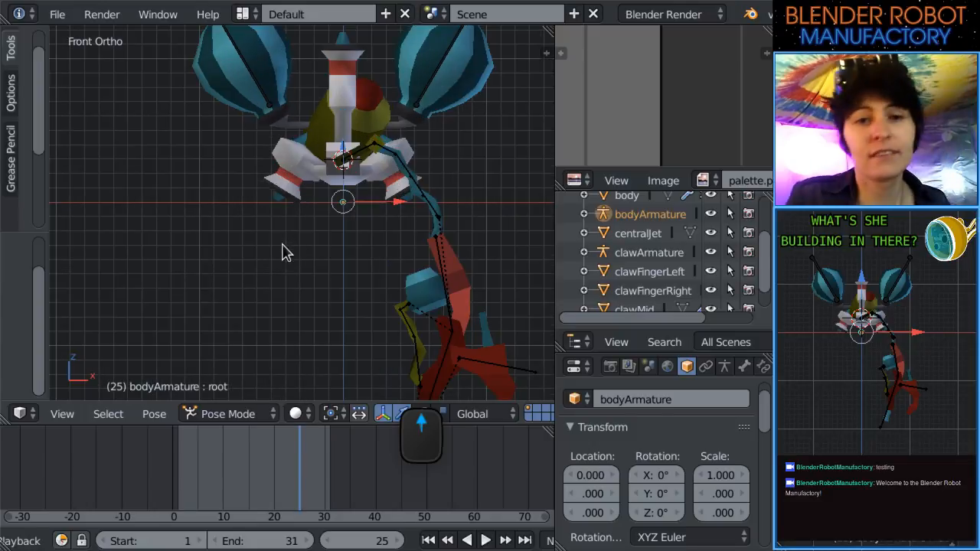
scroll(214, 170, down, 4)
shift+scroll(240, 182, down, 2)
scroll(253, 215, up, 4)
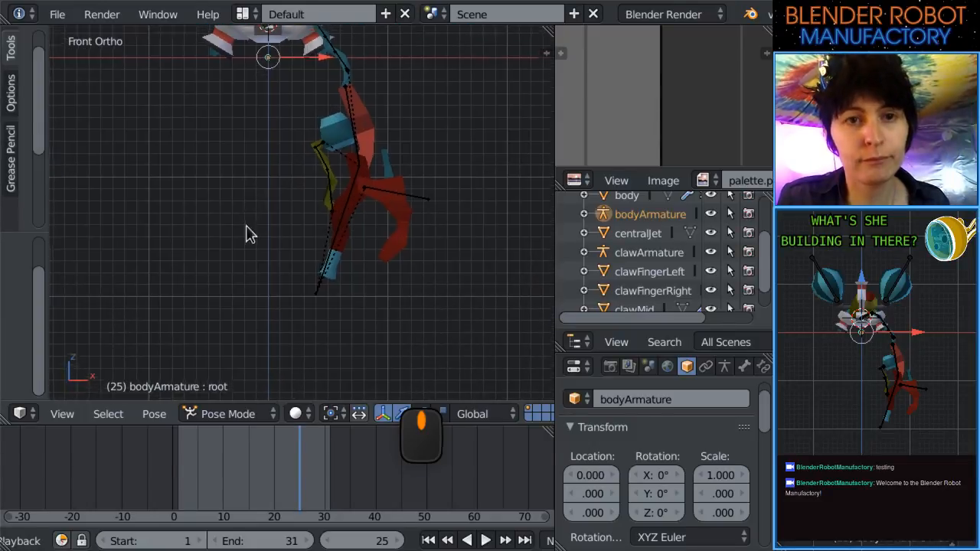
right_click(333, 307)
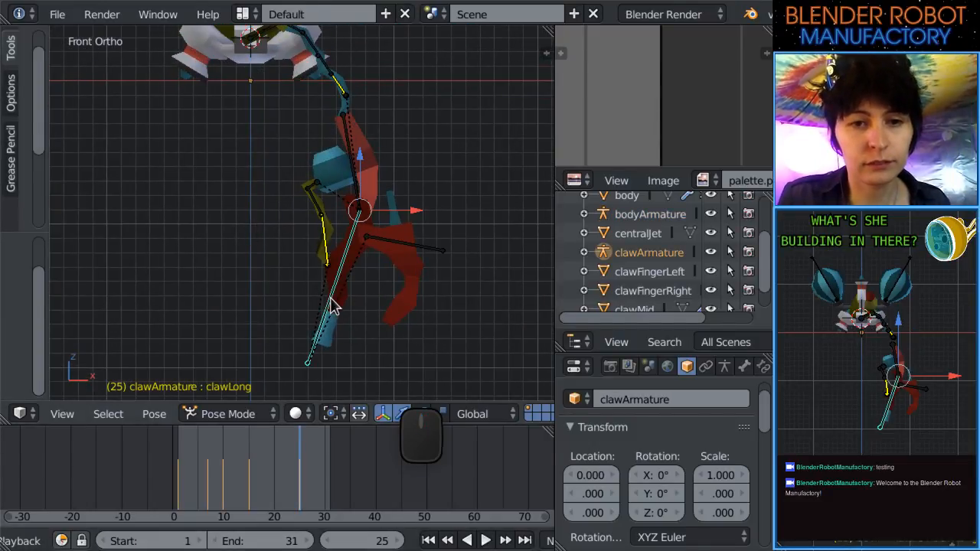
scroll(219, 505, down, 1)
drag(219, 501, 300, 489)
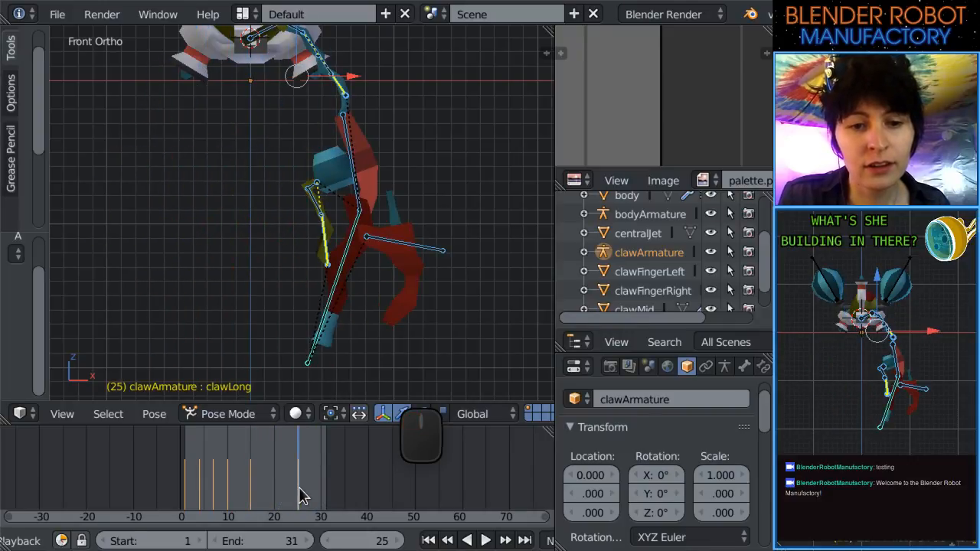
scroll(320, 375, down, 1)
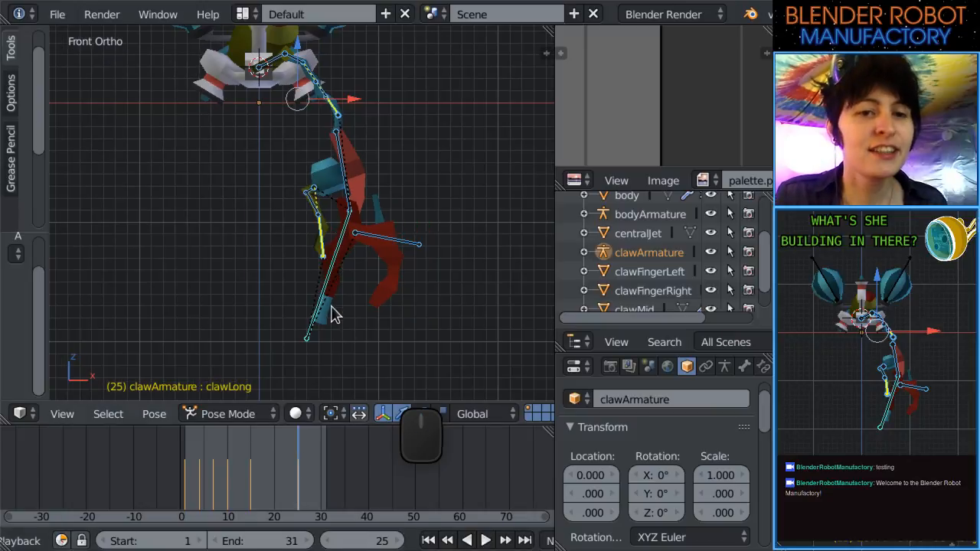
shift+middle_drag(332, 307, 341, 321)
drag(250, 464, 298, 485)
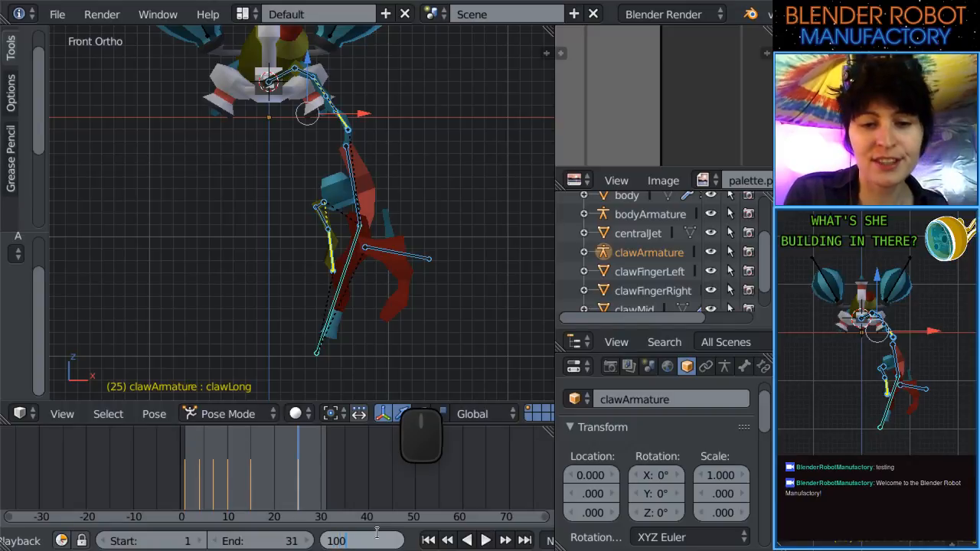
Return the current frame to 25 and extend the scene's end frame to 100.
key(Return)
double_click(381, 541)
text(25)
key(Return)
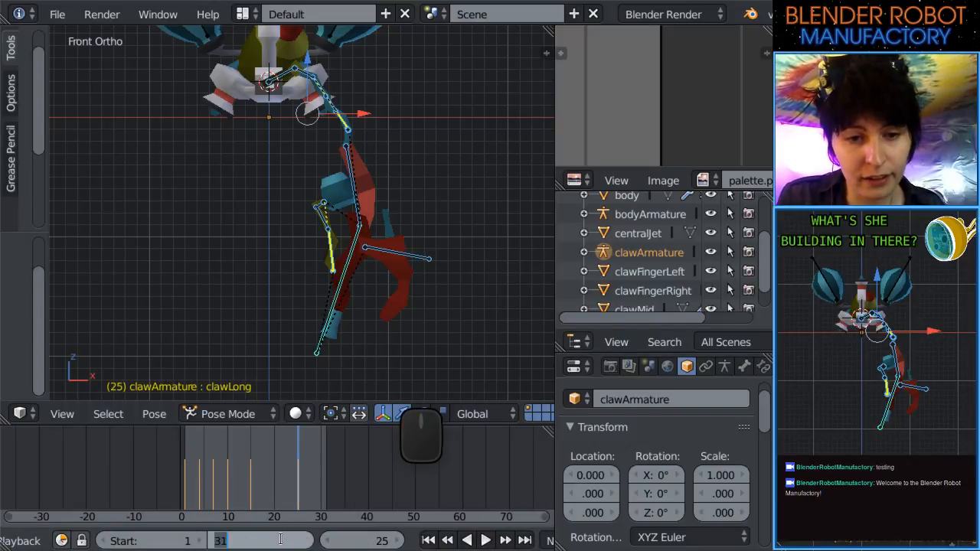
click(279, 541)
text(100)
key(Return)
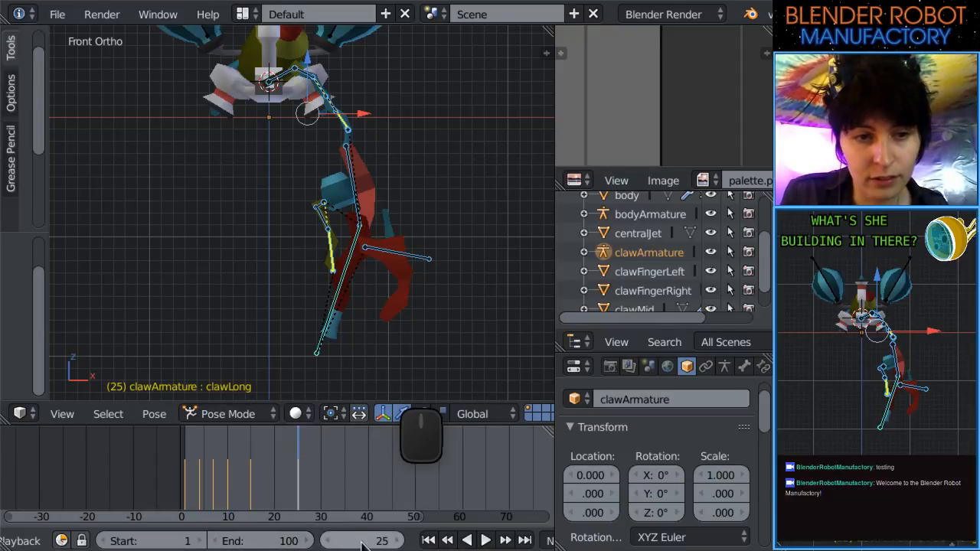
Play the animation over the extended frame range, stop it, and return to frame 25.
click(482, 541)
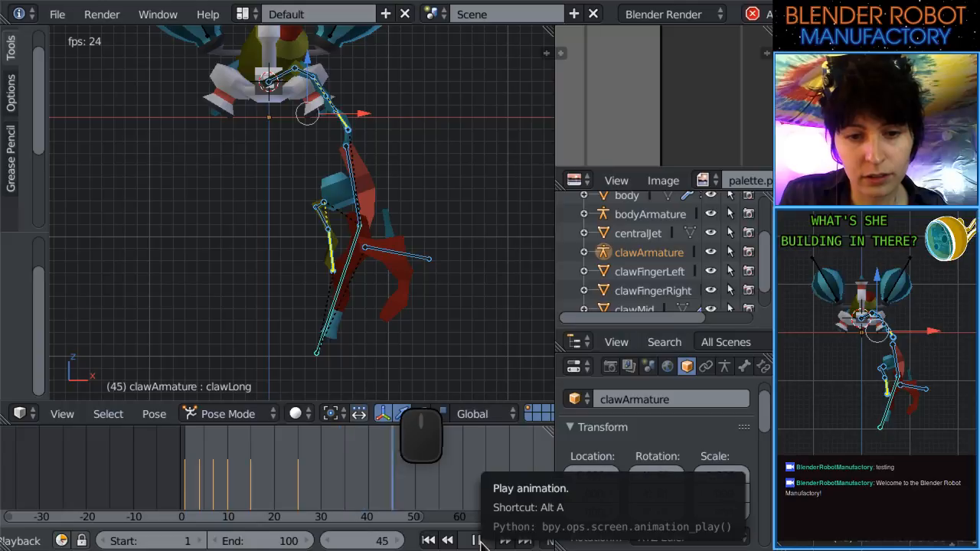
click(475, 541)
scroll(165, 462, down, 1)
drag(279, 470, 292, 467)
scroll(318, 343, up, 1)
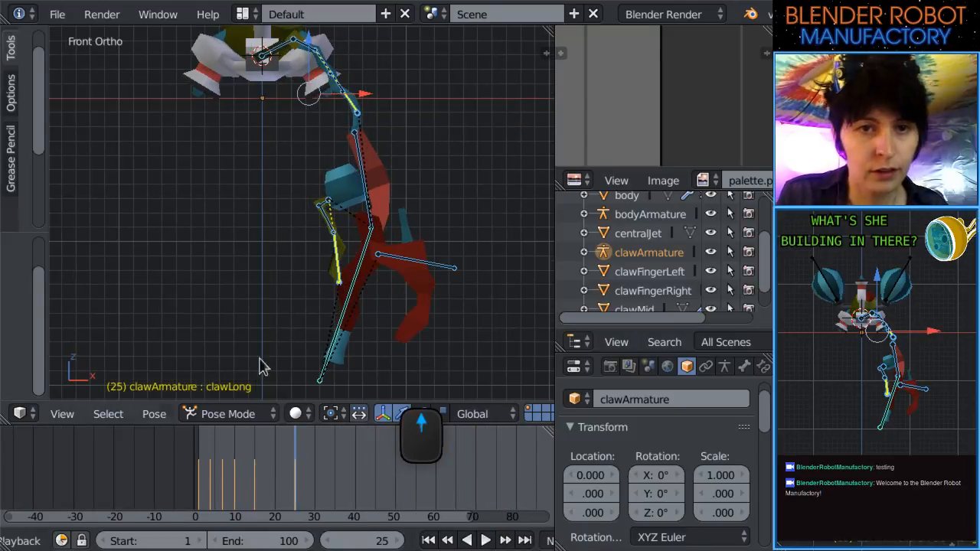
Switch the timeline area to the Action Editor and select all sprayFixerFoam keyframes at frames 15 and 25.
scroll(111, 541, left, 4)
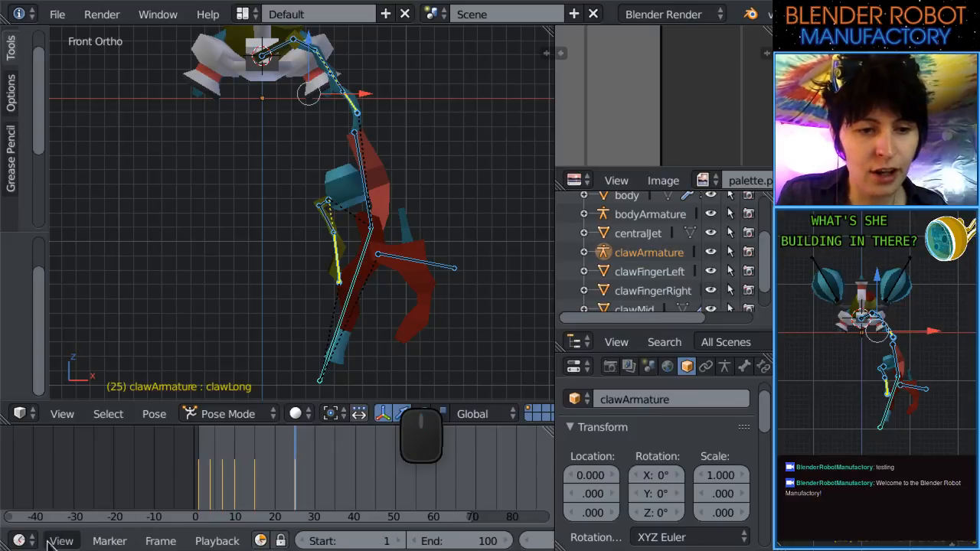
click(23, 541)
click(64, 447)
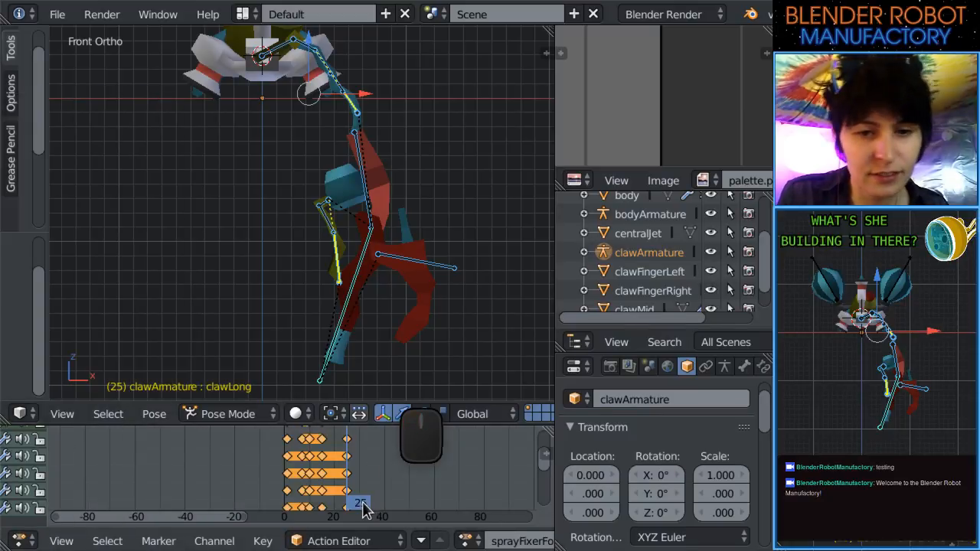
scroll(364, 503, down, 5)
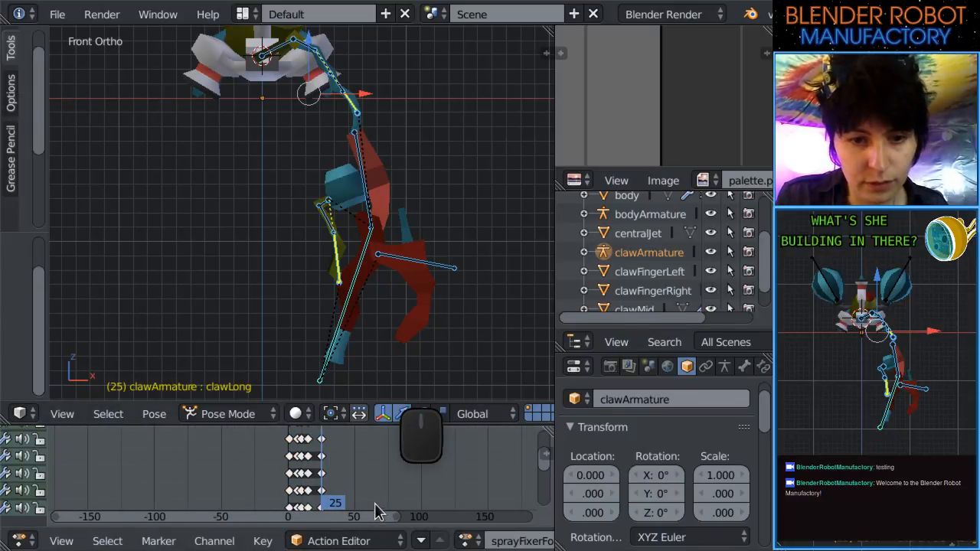
drag(367, 510, 303, 398)
scroll(384, 450, up, 2)
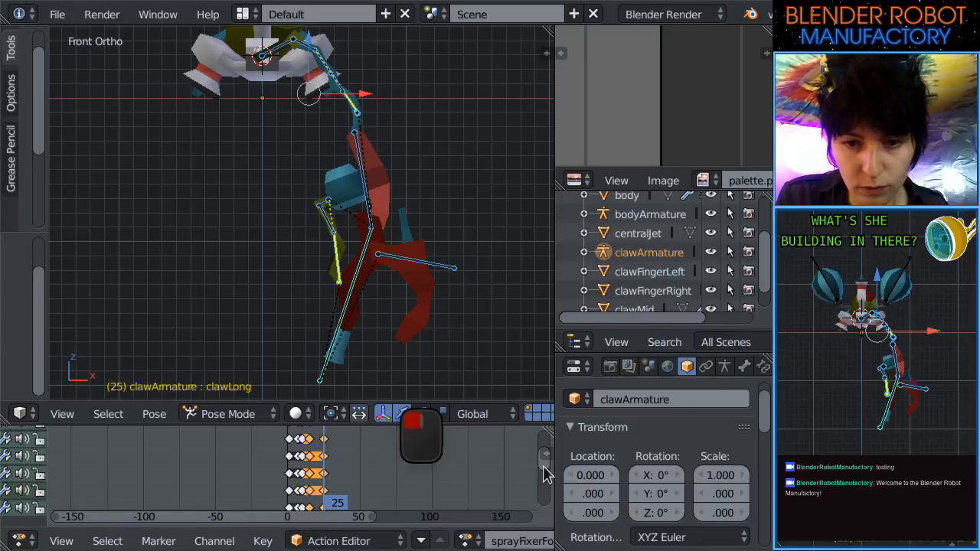
Duplicate the selected swing keyframes 20 frames along, placing the copies at frames 35 and 45.
scroll(545, 460, up, 2)
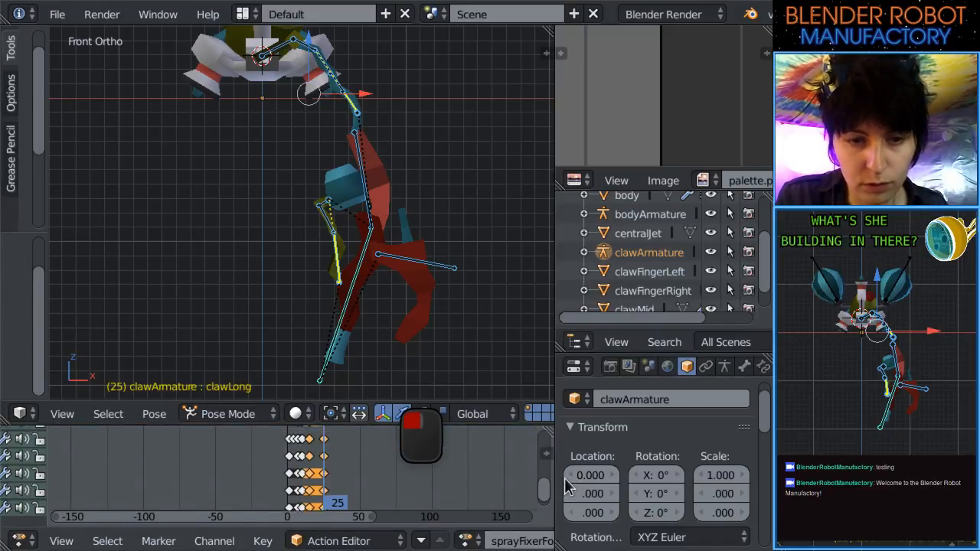
scroll(432, 473, up, 2)
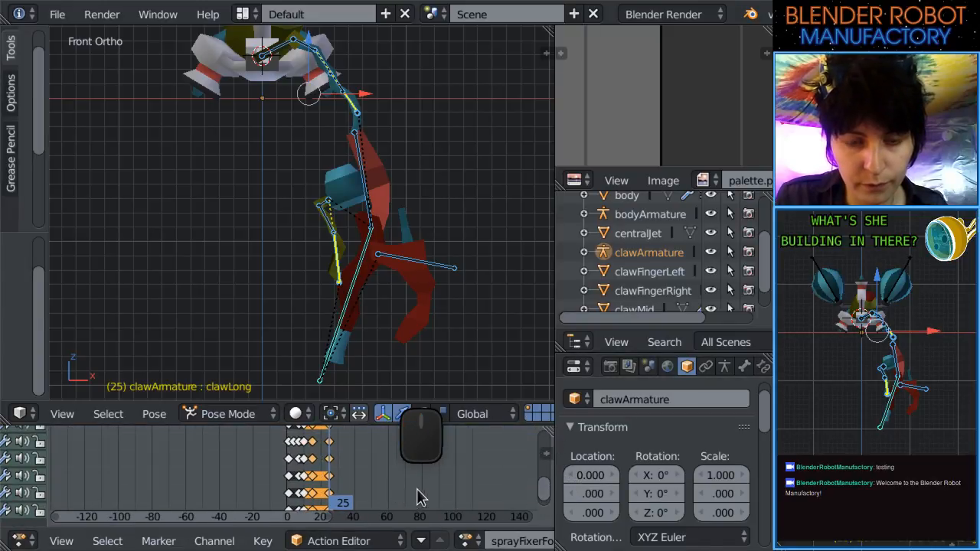
middle_drag(421, 481, 395, 438)
scroll(326, 461, up, 3)
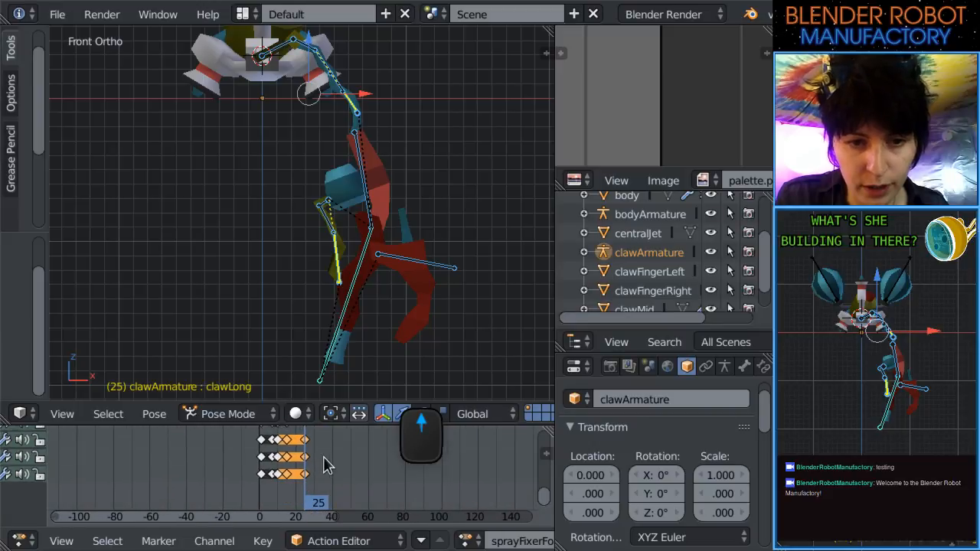
scroll(335, 490, up, 7)
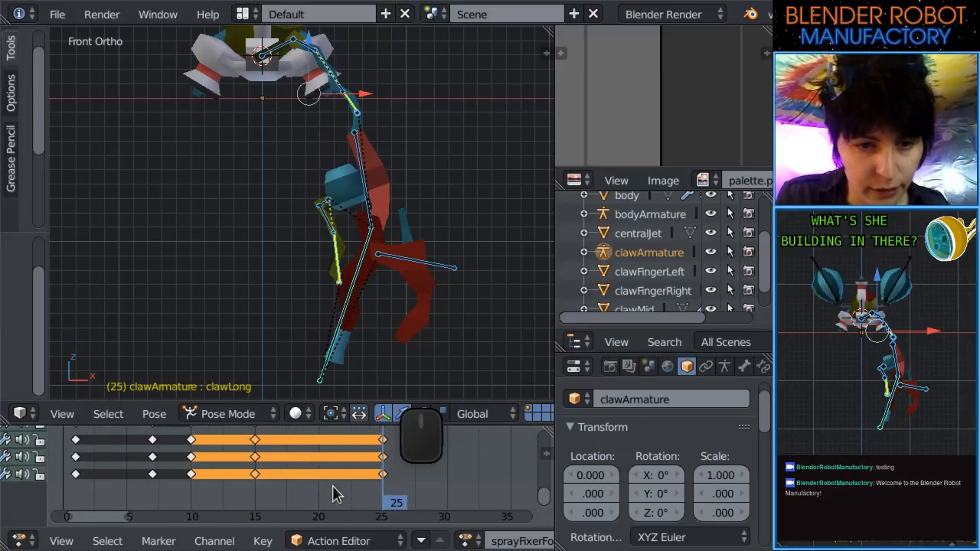
scroll(335, 494, down, 3)
middle_drag(394, 486, 352, 474)
scroll(348, 462, down, 1)
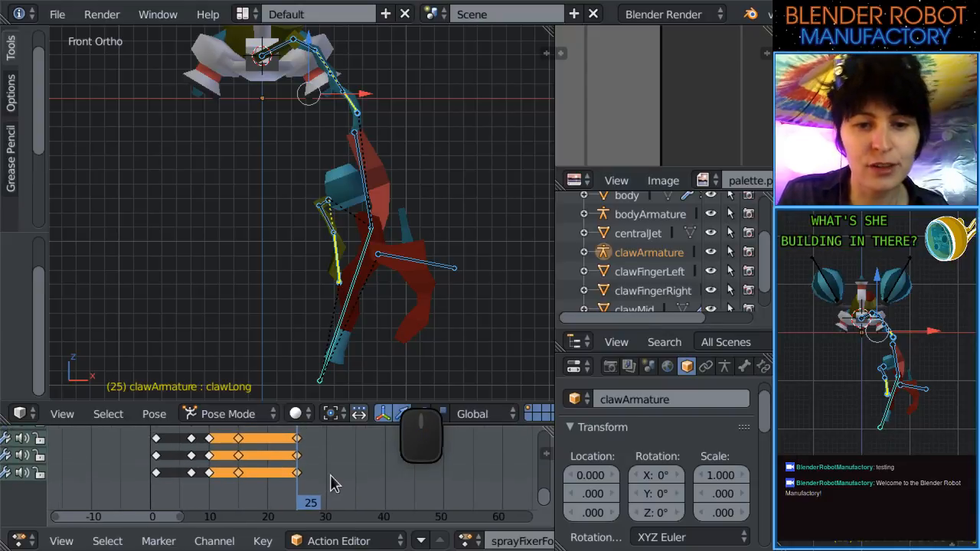
key(g)
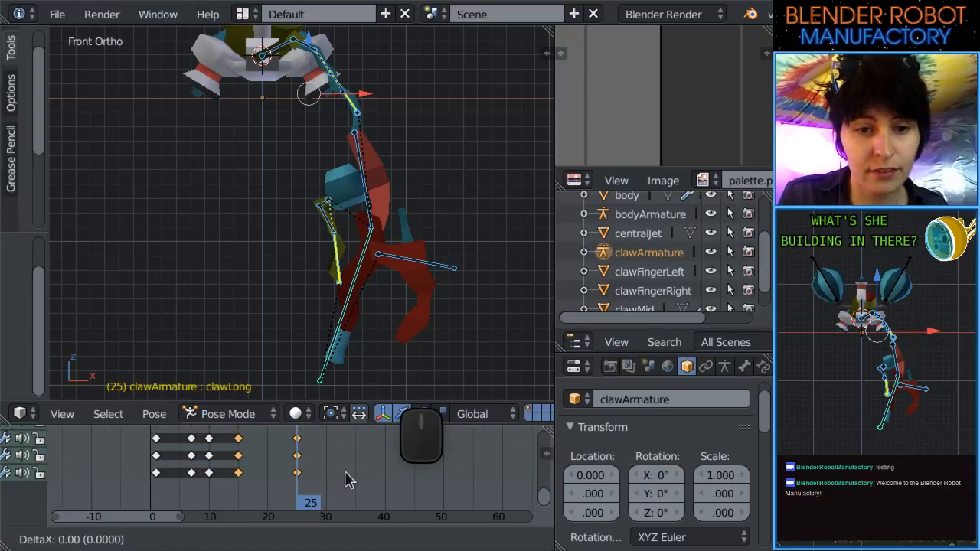
click(450, 476)
Duplicate the keyframes at 35 and 45 another 20 frames along to frames 55 and 65, and scrub back to frame 21.
middle_drag(452, 475, 341, 486)
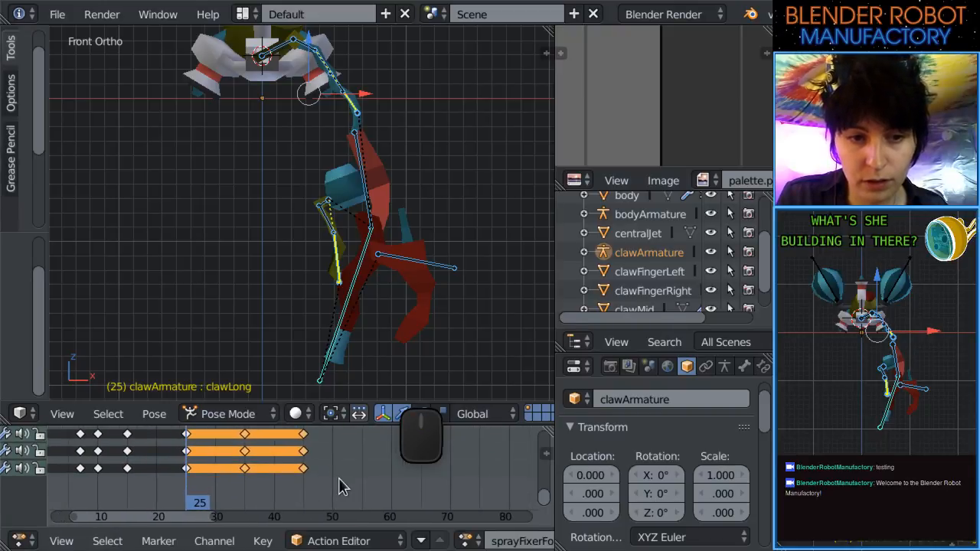
key(shift+d)
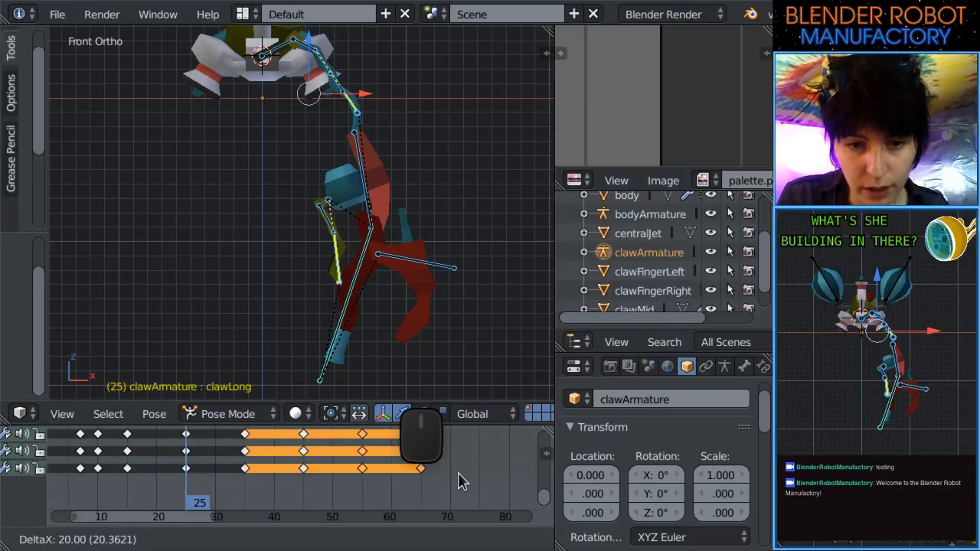
click(458, 473)
scroll(363, 481, down, 3)
mouse_move(234, 481)
mouse_down()
mouse_move(377, 485)
mouse_move(217, 486)
mouse_up()
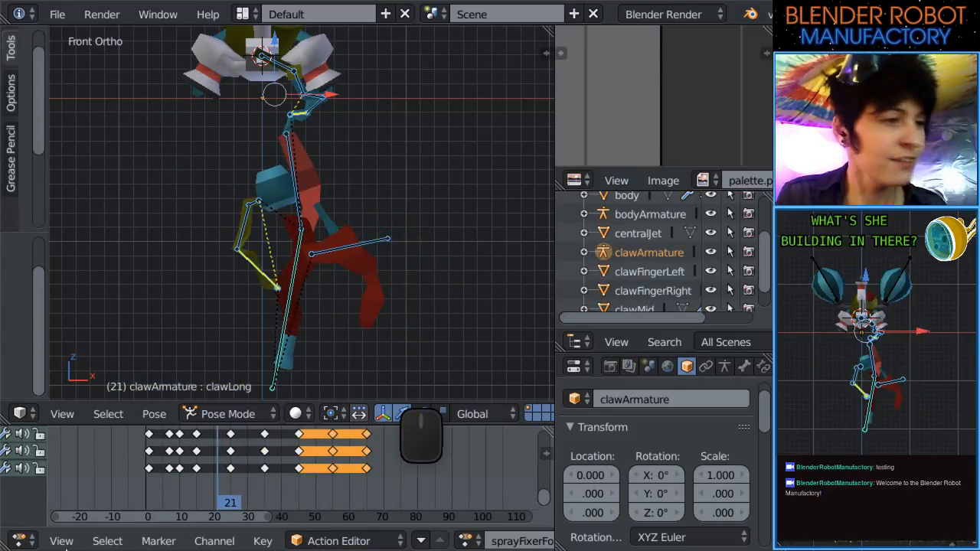
Switch the Action Editor area back to the Timeline and play the animation with the repeated swings.
click(20, 542)
click(69, 485)
scroll(386, 313, down, 3)
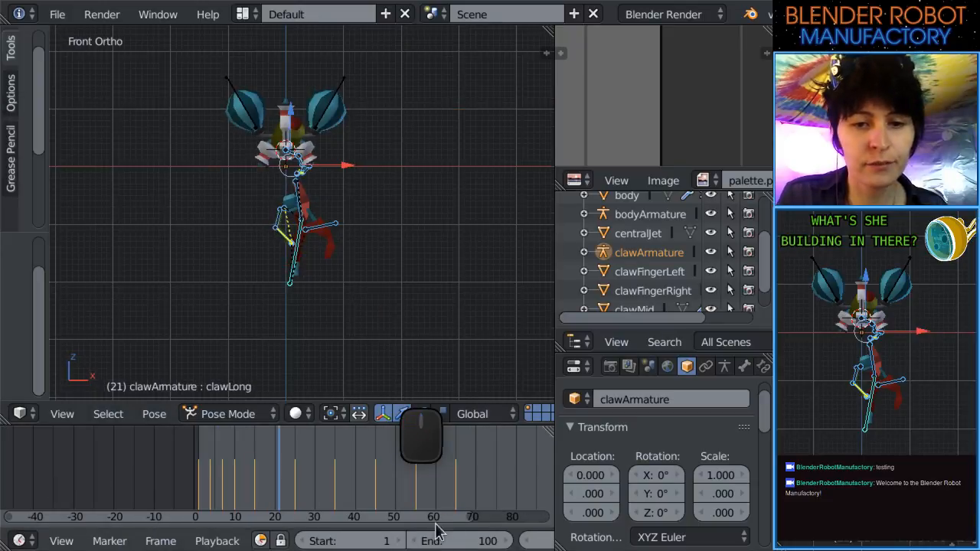
scroll(322, 539, down, 5)
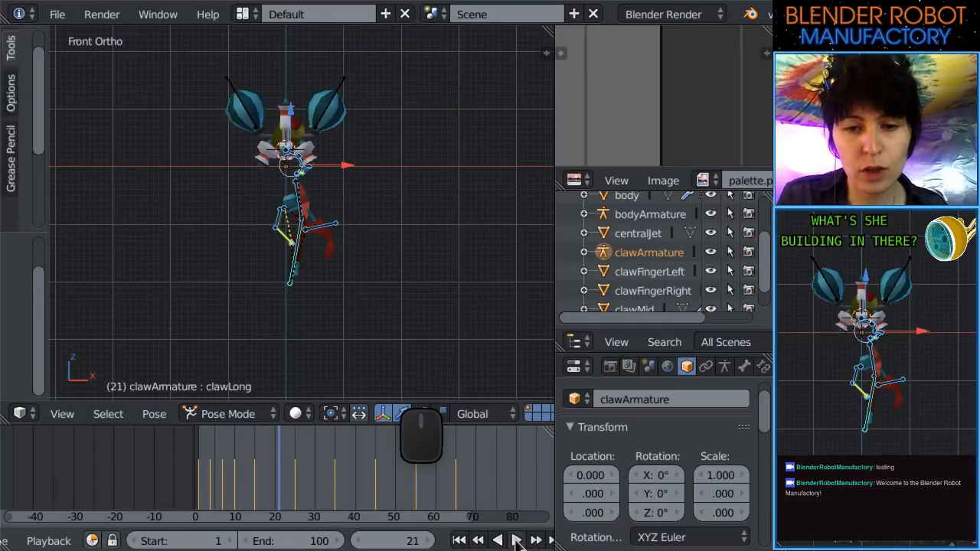
click(517, 541)
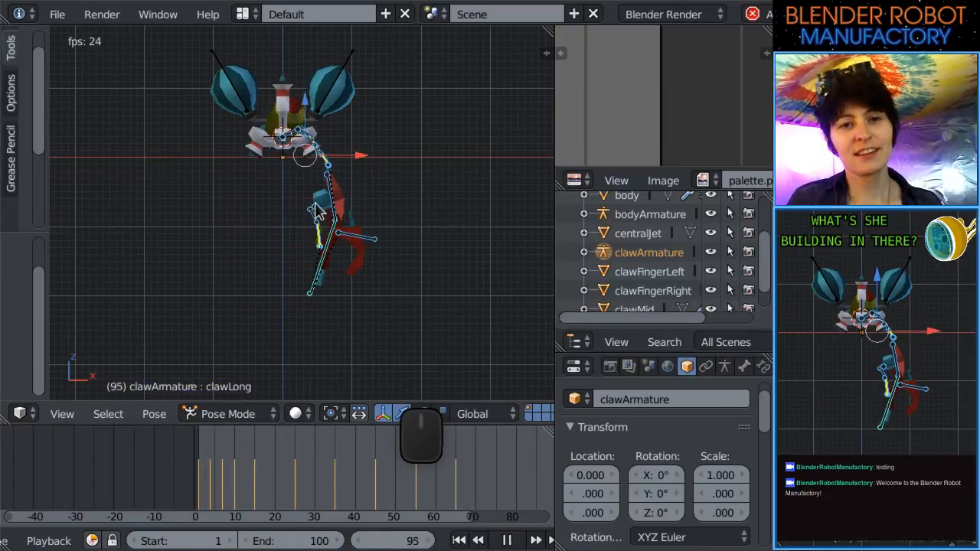
Examine the arm and claw swing during playback, from the front at different distances and from the side.
scroll(313, 207, up, 2)
shift+middle_drag(383, 232, 381, 268)
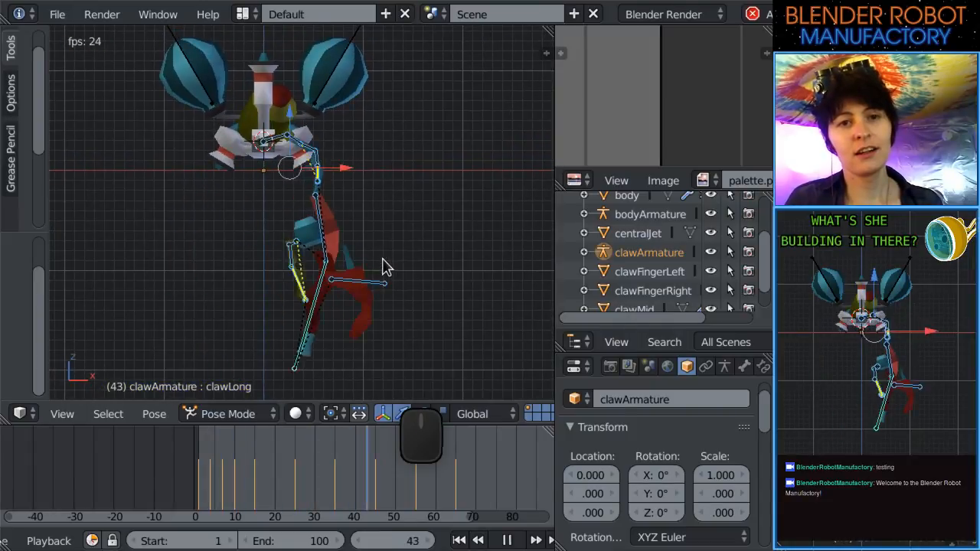
scroll(399, 264, down, 2)
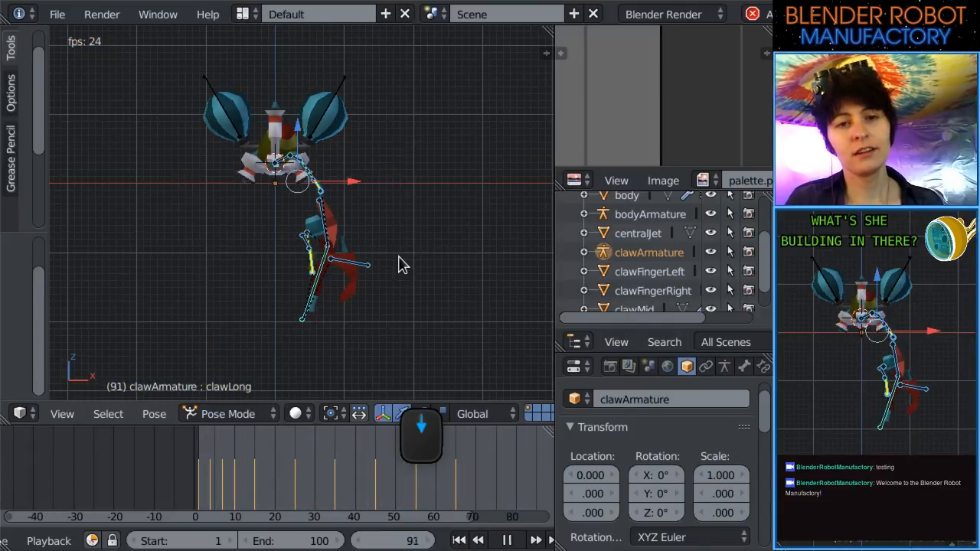
scroll(399, 280, up, 4)
middle_drag(398, 280, 383, 304)
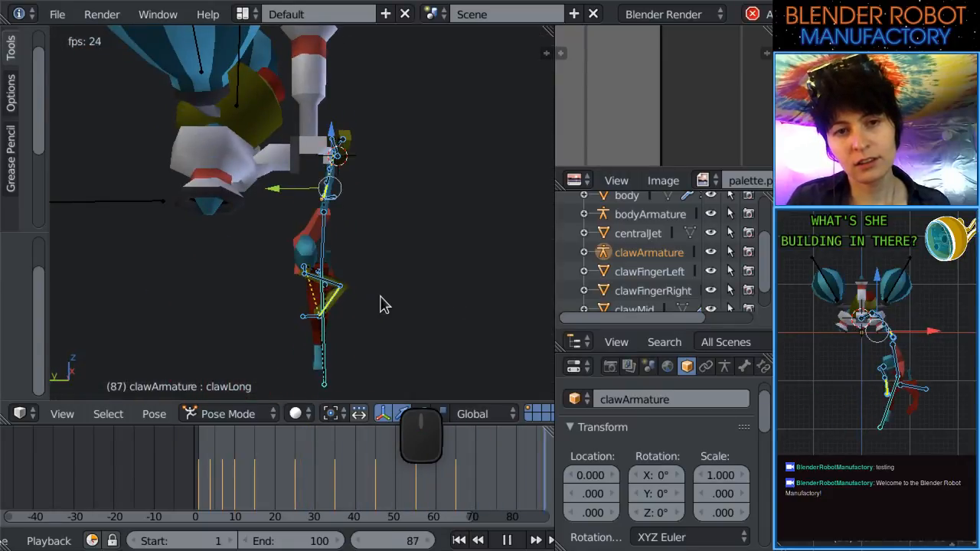
Examine the swinging arm and claw up close from an angled view during playback, and stop the animation.
scroll(322, 275, up, 4)
middle_drag(322, 268, 345, 398)
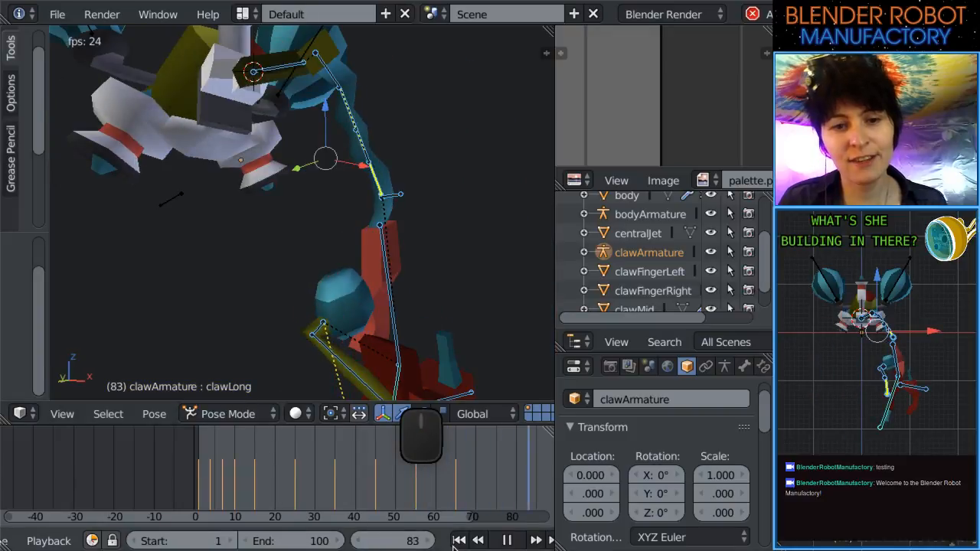
click(517, 543)
Scrub through the swing around frame 20 and examine the arm's bend in close-up, from the front and at an angle.
drag(289, 488, 296, 485)
key(KP_1)
scroll(343, 141, up, 3)
shift+middle_drag(344, 154, 326, 206)
drag(274, 466, 244, 477)
shift+middle_drag(184, 269, 337, 245)
scroll(326, 251, down, 2)
drag(233, 486, 271, 479)
middle_drag(345, 261, 372, 350)
click(276, 473)
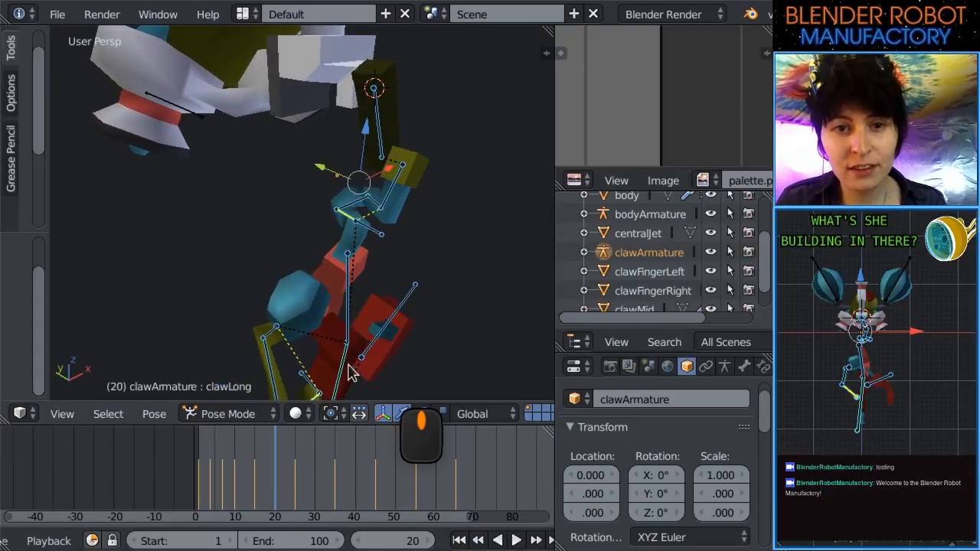
Play the swing animation from frame 25 in front view with the whole robot in sight, and stop it.
drag(284, 471, 294, 468)
key(KP_1)
scroll(376, 236, down, 4)
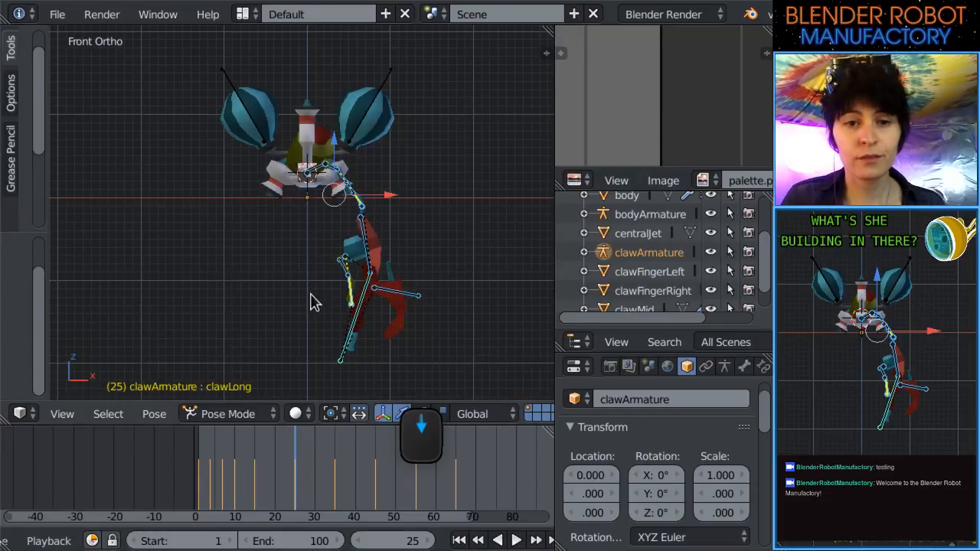
click(517, 541)
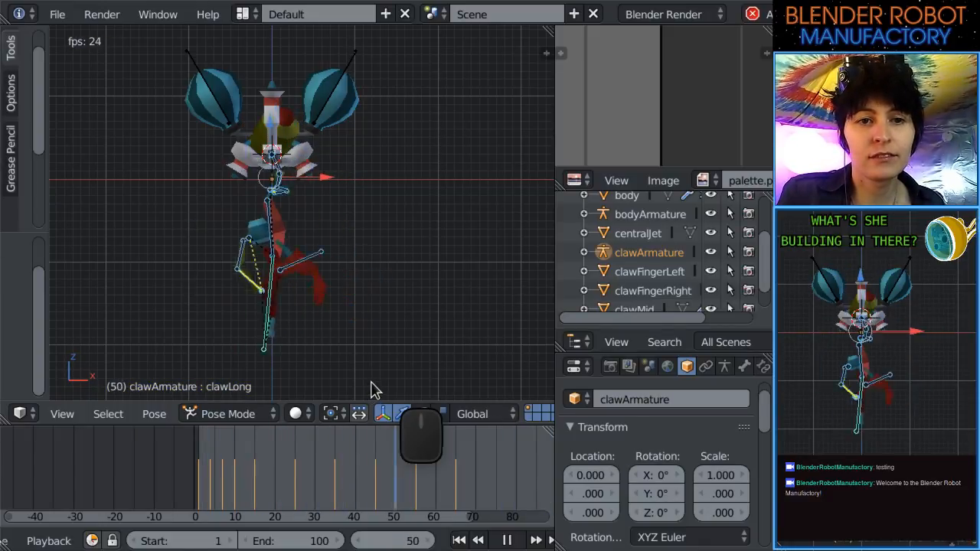
click(508, 541)
Copy the claw armature's pose at frame 7 and paste it as a keyframe at frame 70, after the last swing.
scroll(421, 302, down, 3)
drag(238, 494, 193, 484)
scroll(193, 138, up, 3)
shift+middle_drag(194, 132, 296, 139)
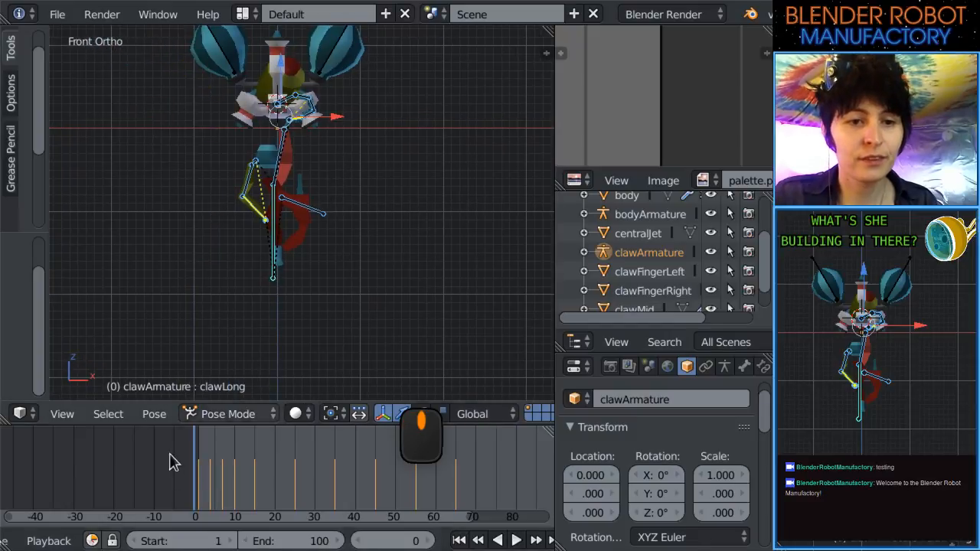
mouse_move(224, 451)
mouse_down()
mouse_move(197, 460)
mouse_move(225, 471)
mouse_move(196, 471)
mouse_move(220, 468)
mouse_up()
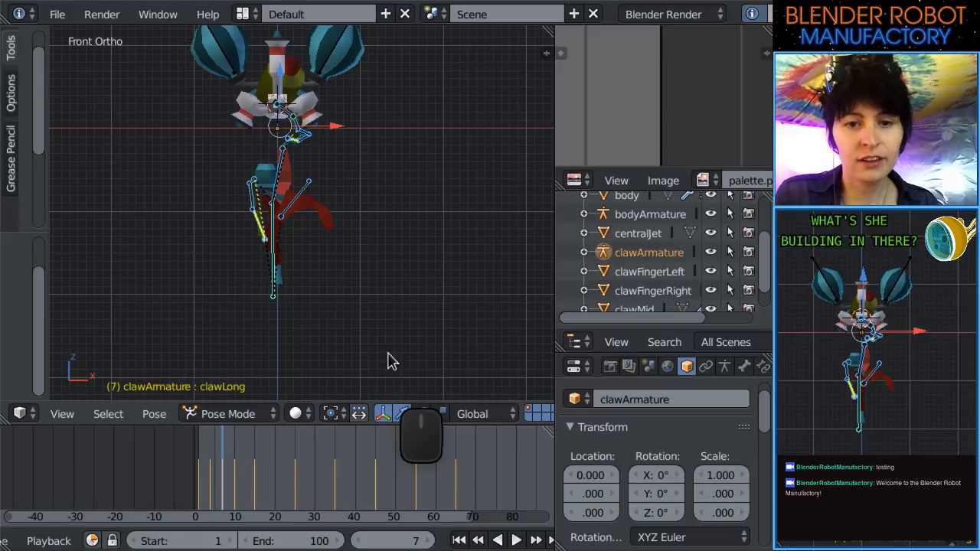
click(452, 478)
key(alt+a)
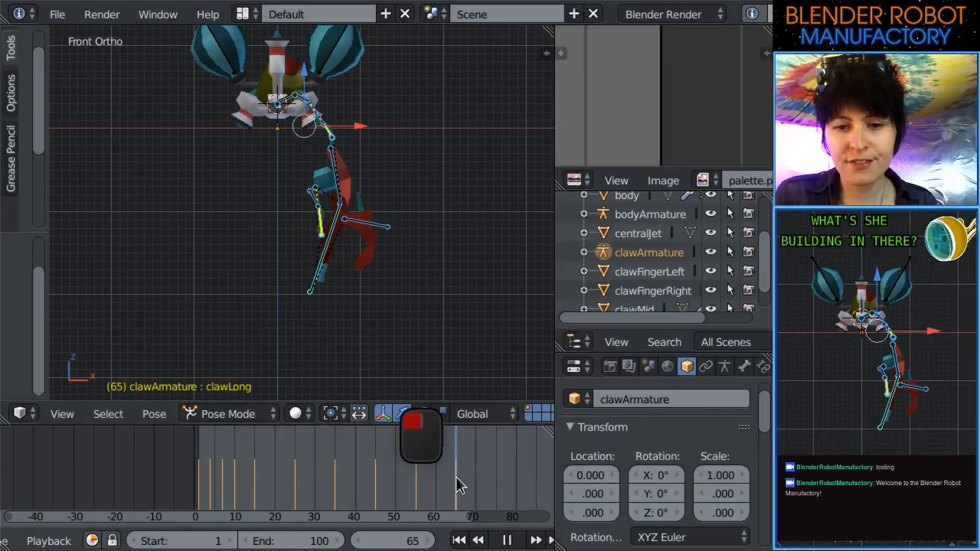
key(ctrl+v)
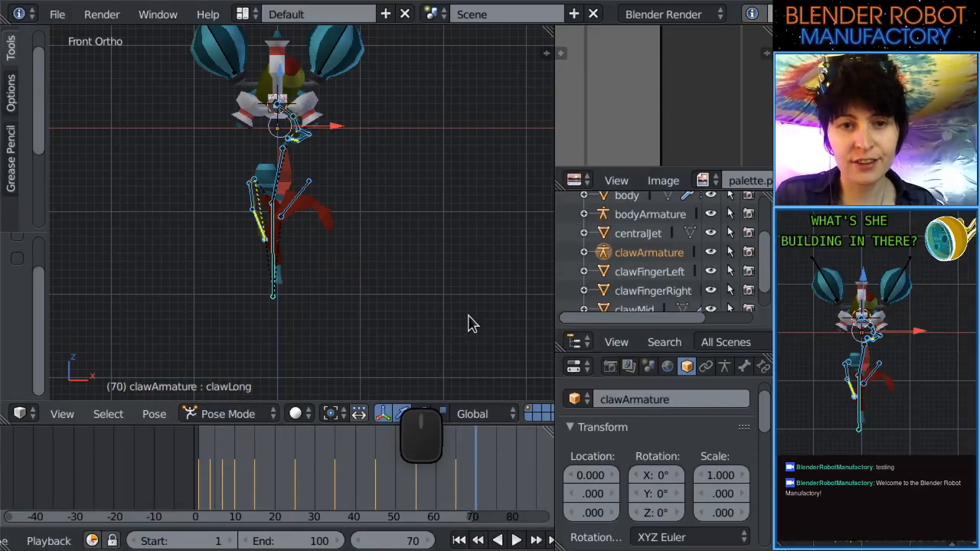
Paste and keyframe the frame 4 pose at frame 73 and the starting pose at frame 77 to retract the claw.
drag(227, 470, 212, 477)
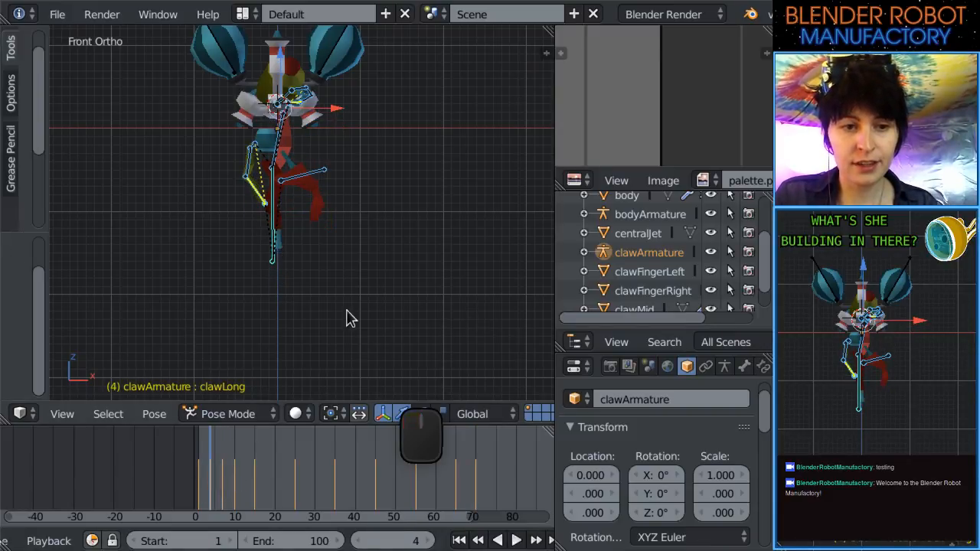
drag(476, 468, 487, 464)
drag(212, 510, 199, 501)
mouse_move(494, 498)
mouse_down()
mouse_move(484, 501)
mouse_move(502, 499)
mouse_up()
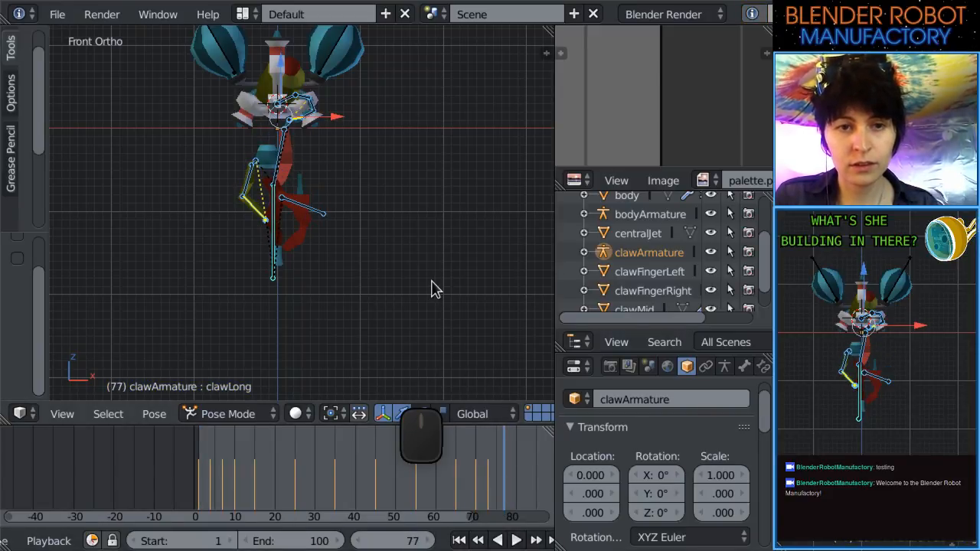
Play the extended animation from the start with clawArmature temporarily hidden, and stop at frame 20.
drag(505, 494, 175, 436)
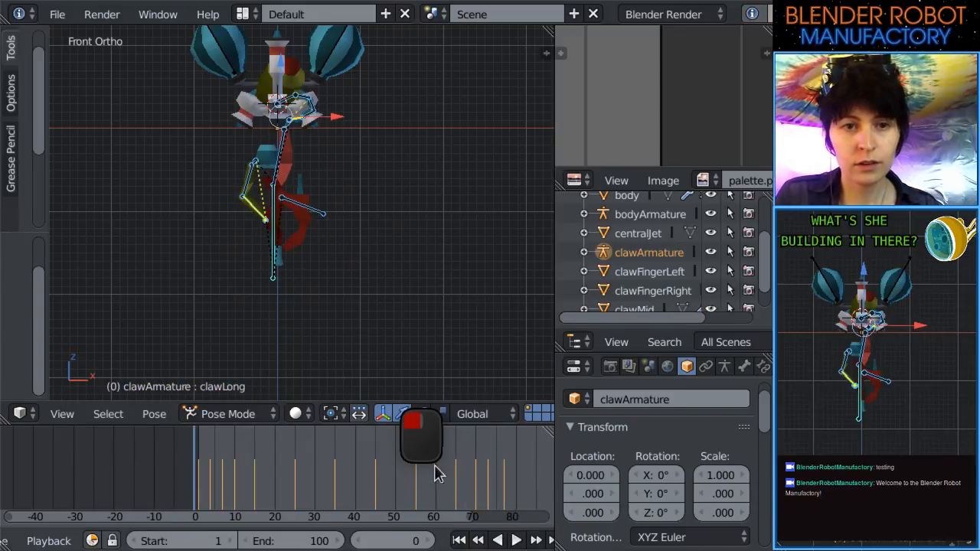
click(515, 540)
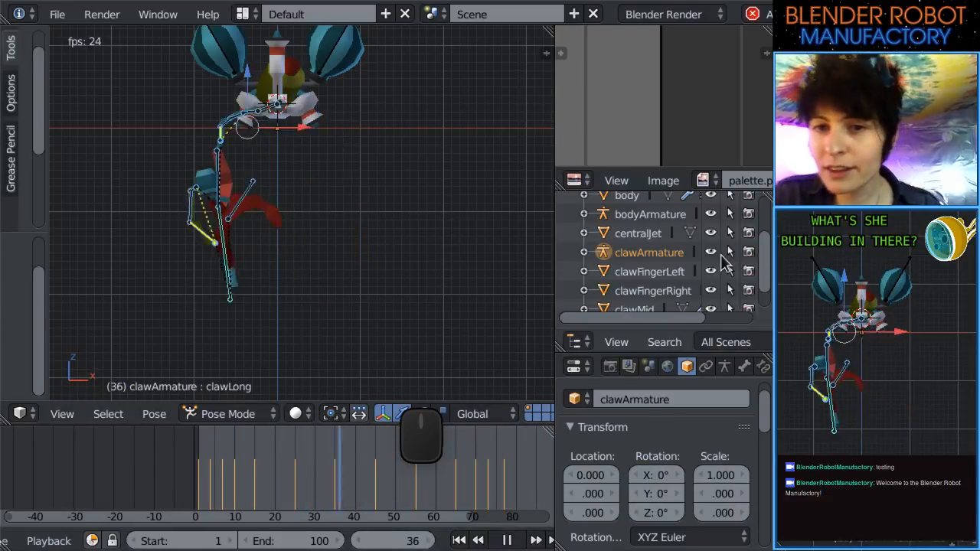
click(711, 253)
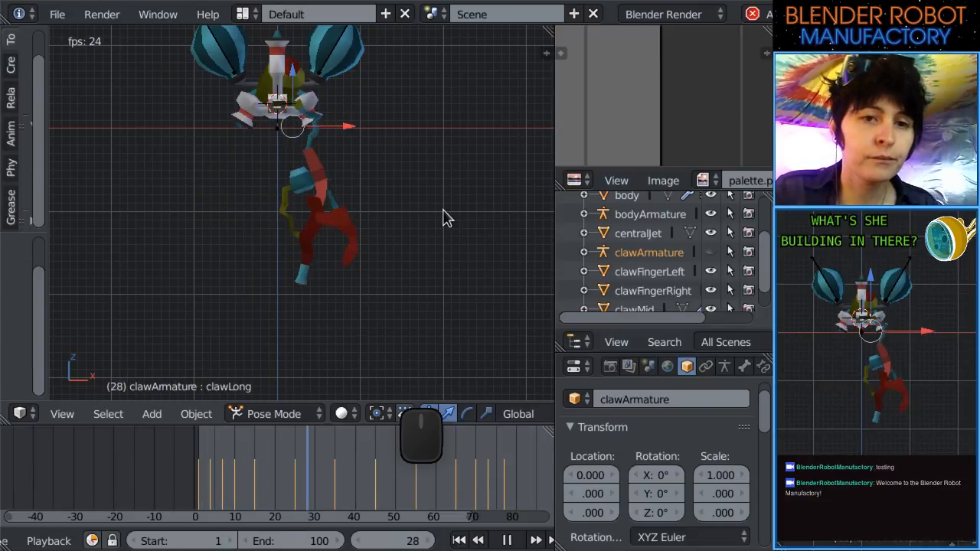
scroll(444, 217, up, 2)
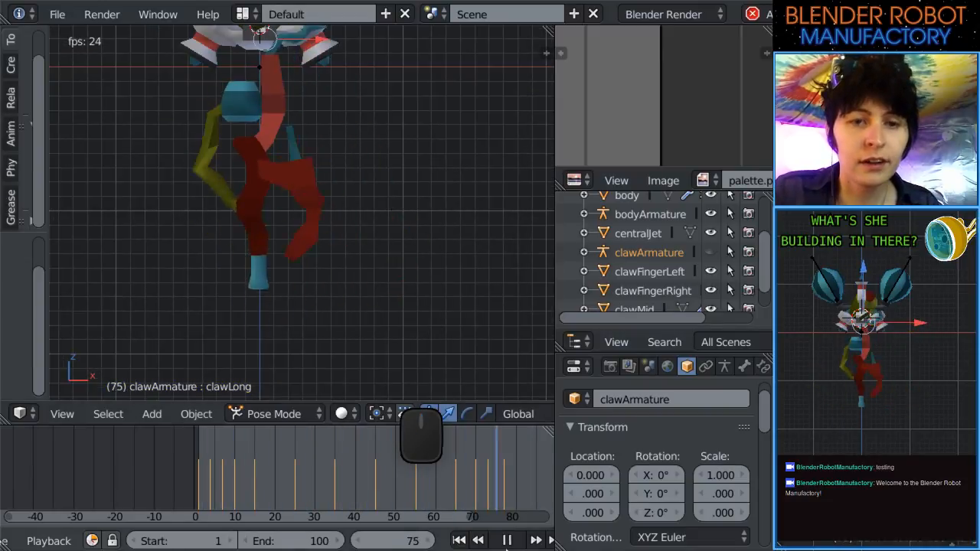
drag(305, 511, 276, 511)
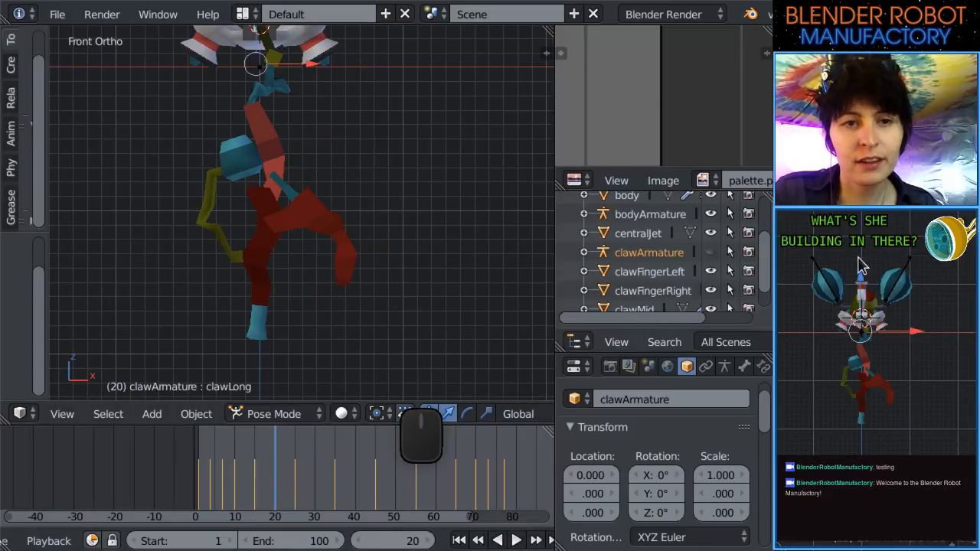
click(711, 252)
Try rotating the clawLong bone at frame 20 and undo the rotation.
shift+middle_drag(312, 202, 313, 239)
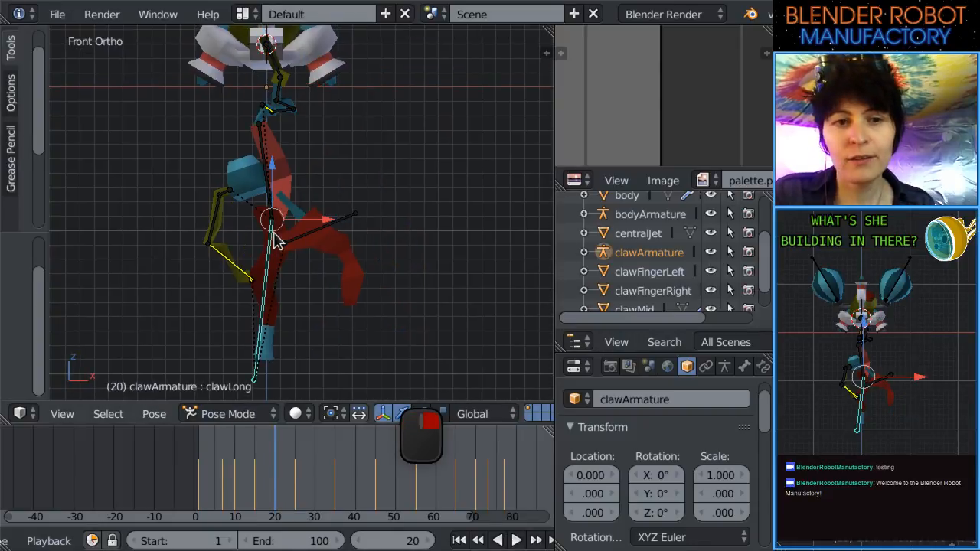
key(r)
click(312, 272)
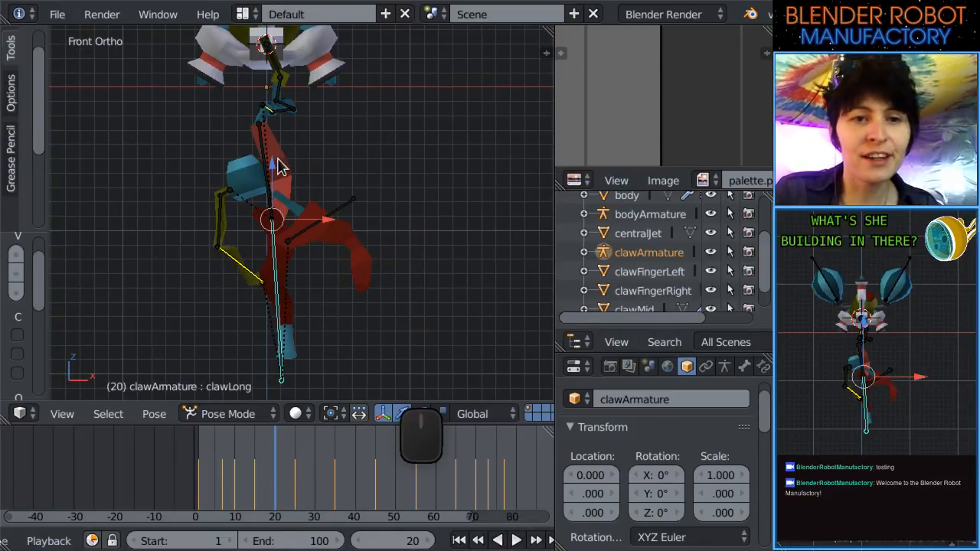
key(ctrl+z)
Move the clawMid bone about 0.13 toward negative X and 0.14 up at frame 20, tilt it, nudge it further, and keyframe it.
key(g)
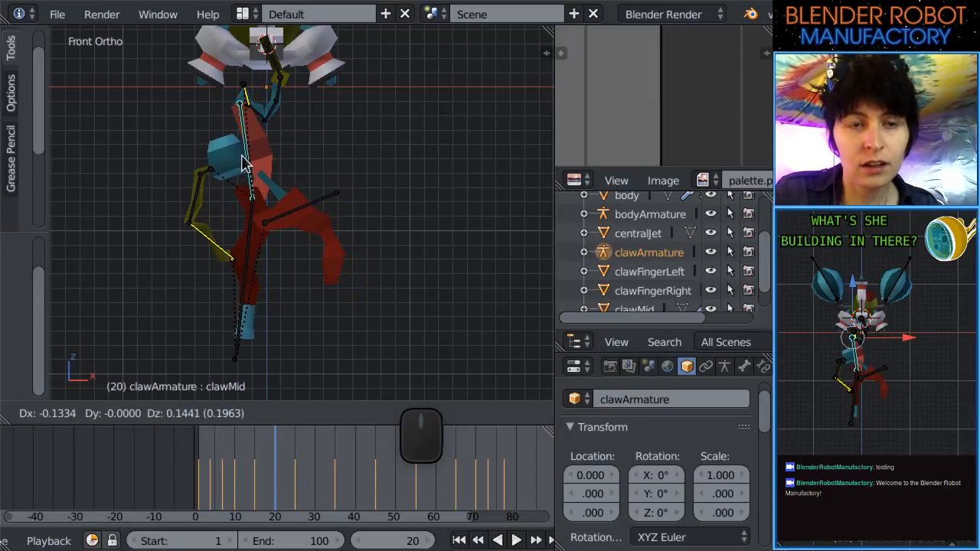
click(243, 163)
scroll(345, 130, up, 1)
key(r)
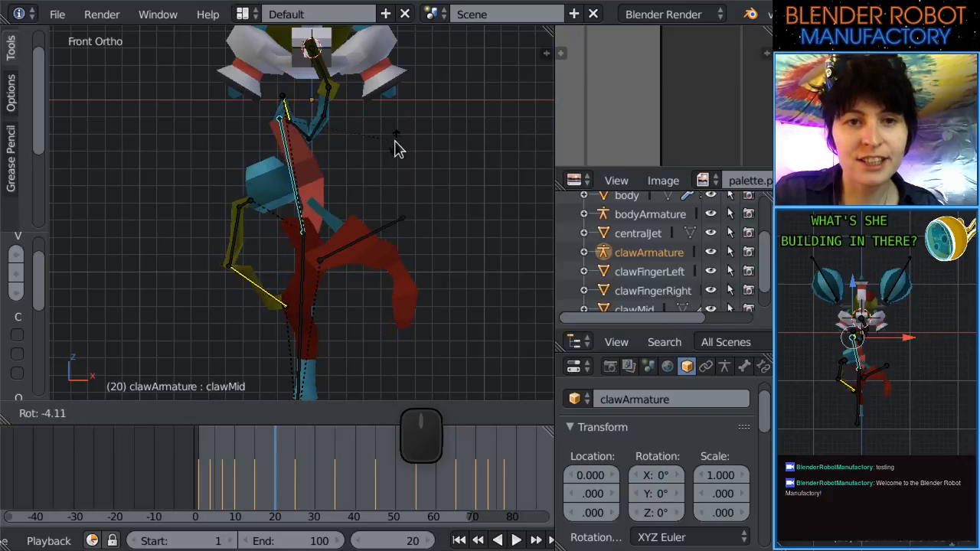
click(394, 137)
key(g)
click(325, 167)
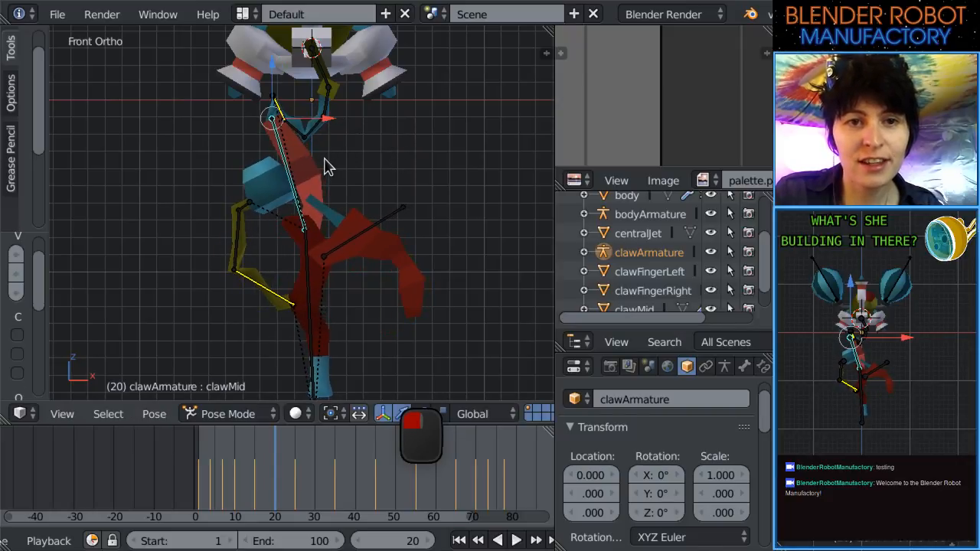
scroll(343, 180, down, 1)
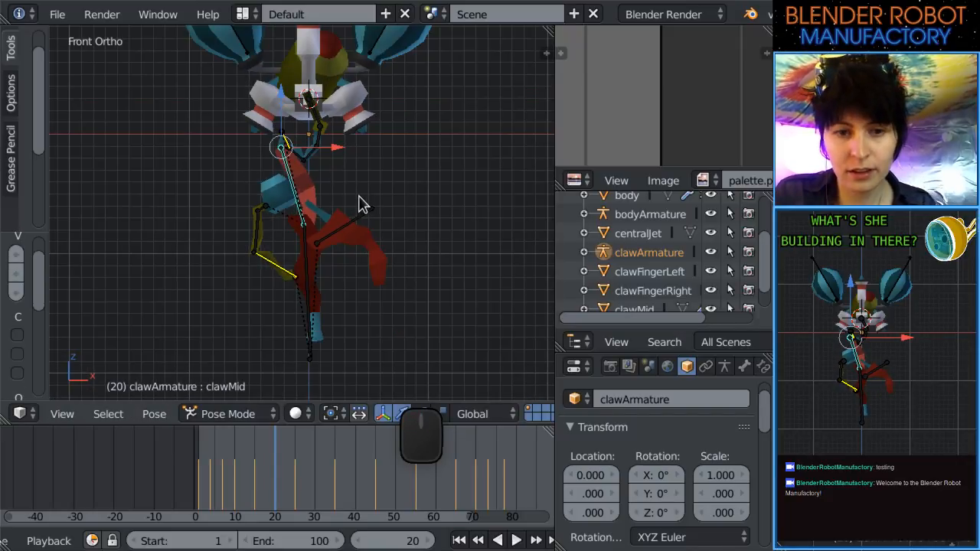
Examine the arm's bend between frames 16 and 20 from several angles and select the Jelly4 bone.
mouse_move(252, 466)
mouse_down()
mouse_move(293, 470)
mouse_move(259, 474)
mouse_up()
middle_drag(324, 291, 410, 290)
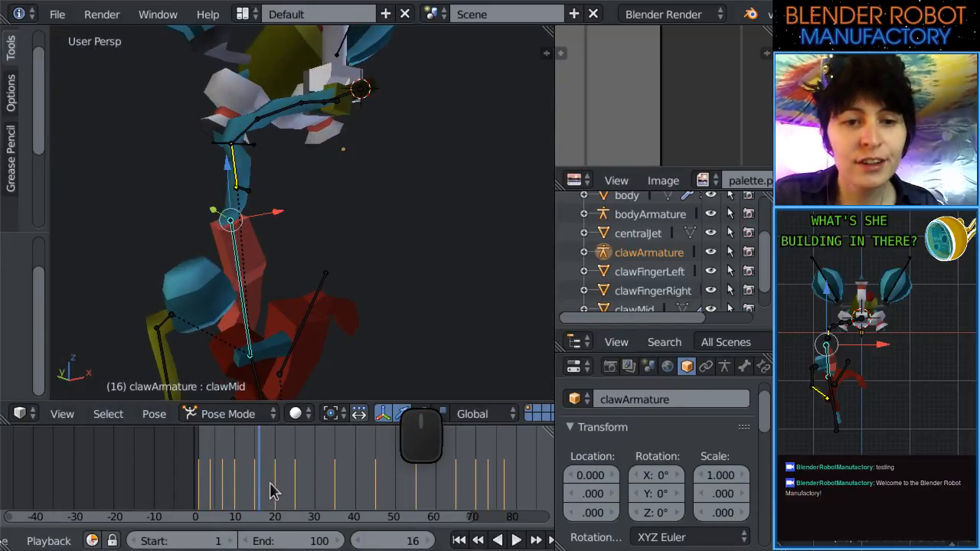
drag(253, 476, 273, 475)
middle_drag(342, 337, 314, 329)
middle_drag(372, 256, 337, 291)
drag(274, 468, 276, 475)
middle_drag(429, 339, 318, 248)
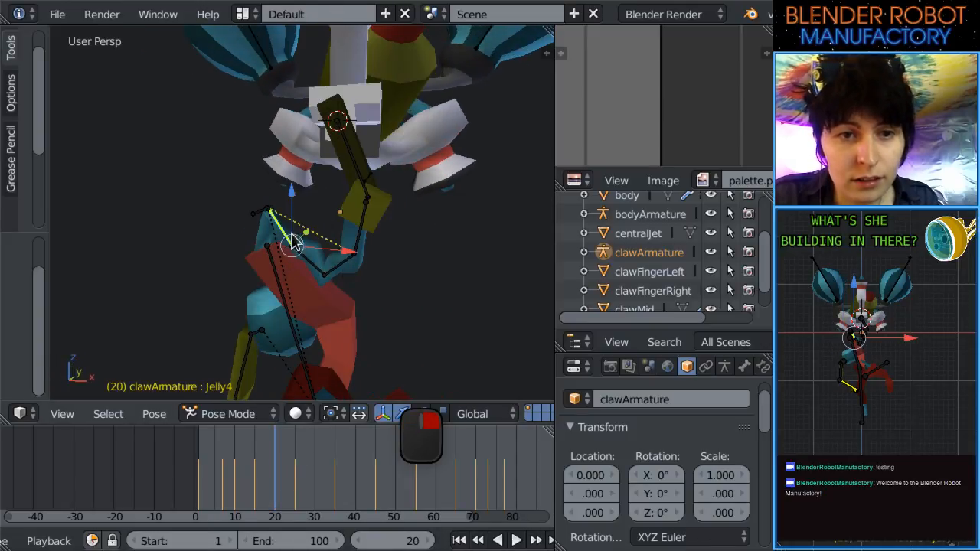
Rotate the Jelly4 bone at frame 20 in front view and review the motion in the surrounding frames.
key(KP_1)
scroll(352, 218, up, 2)
key(r)
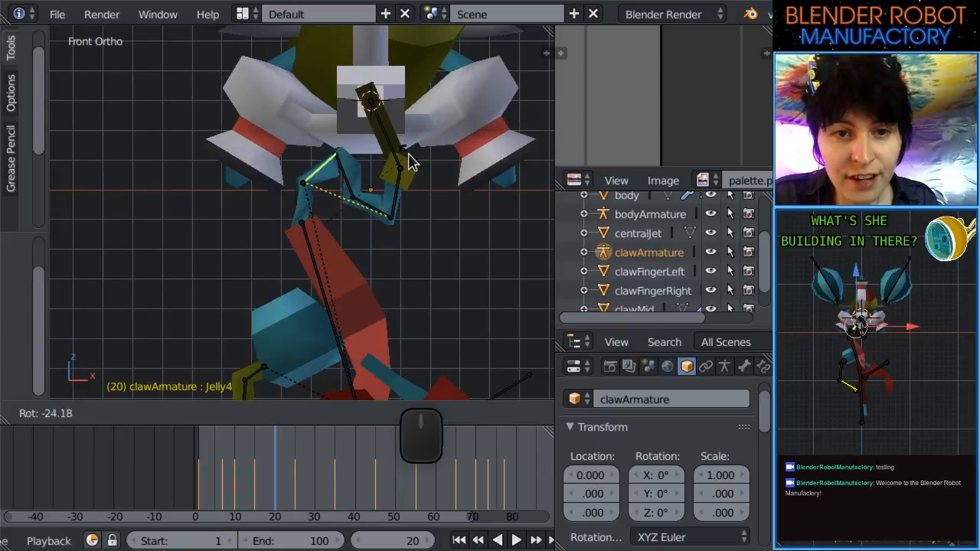
click(410, 165)
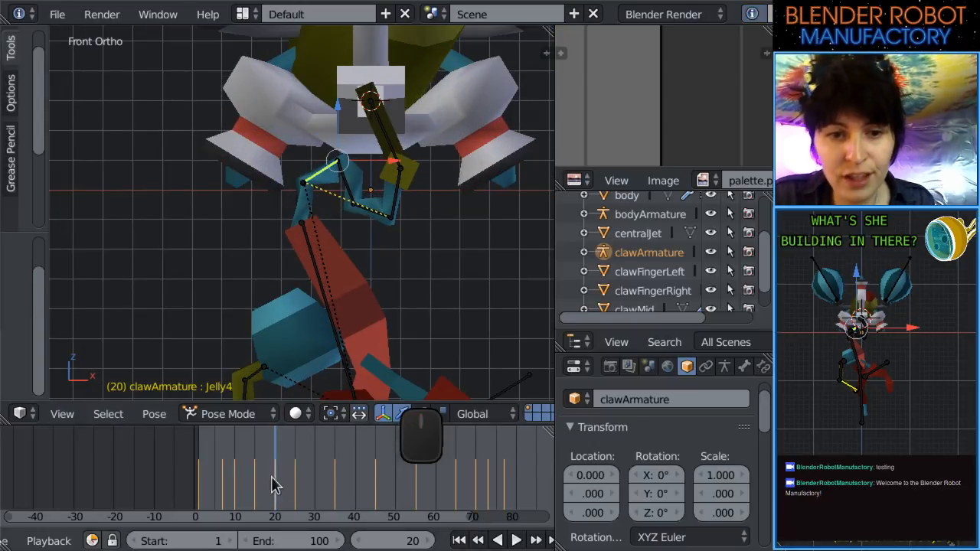
drag(249, 485, 297, 488)
scroll(383, 201, down, 6)
shift+middle_drag(365, 223, 353, 192)
drag(292, 482, 277, 503)
Paste the copied frame 20 pose of the claw armature at frames 30, 40, 50 and 60.
scroll(390, 171, up, 4)
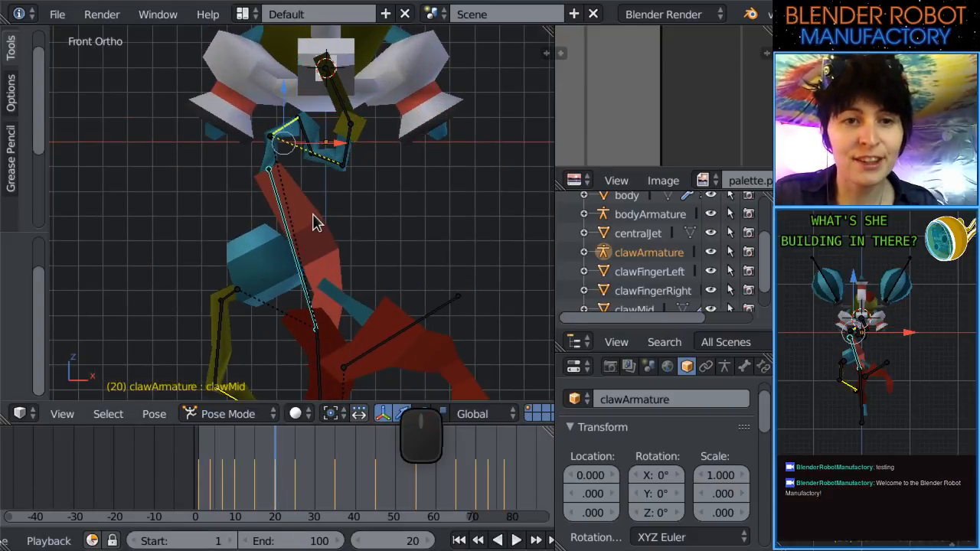
click(319, 487)
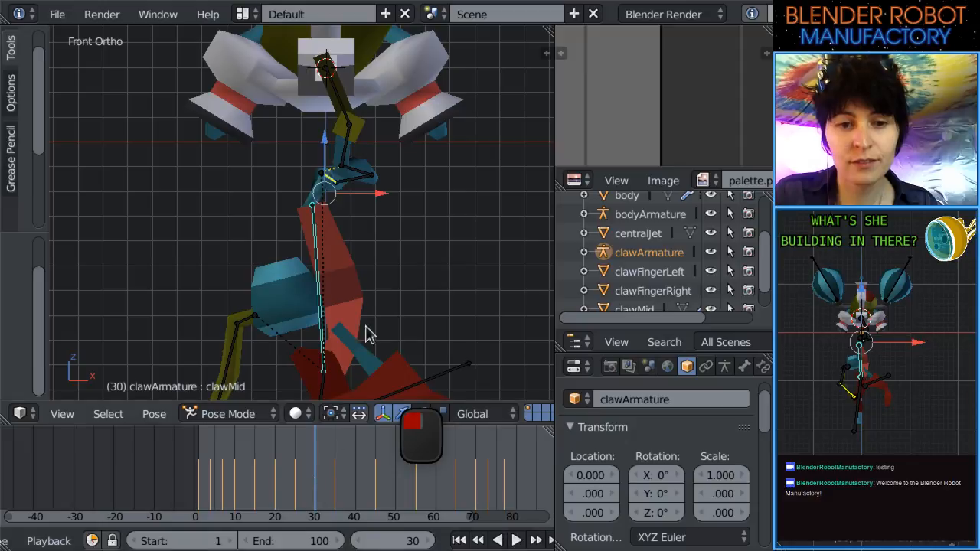
click(355, 487)
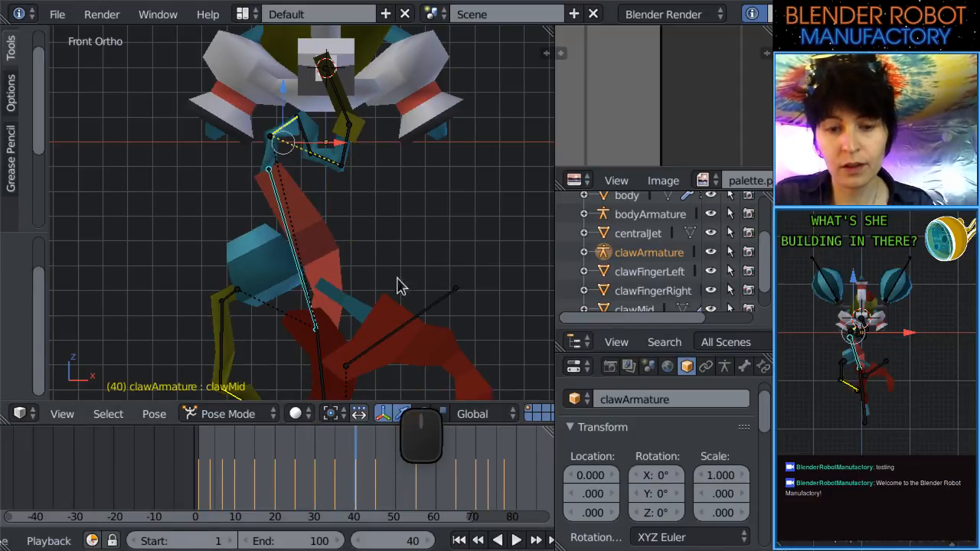
drag(435, 492, 394, 498)
key(ctrl+v)
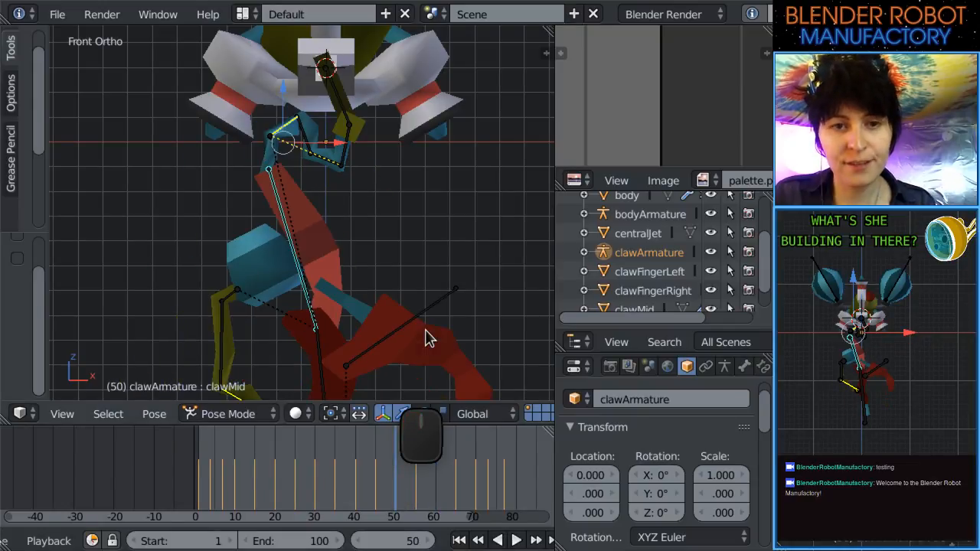
key(alt+a)
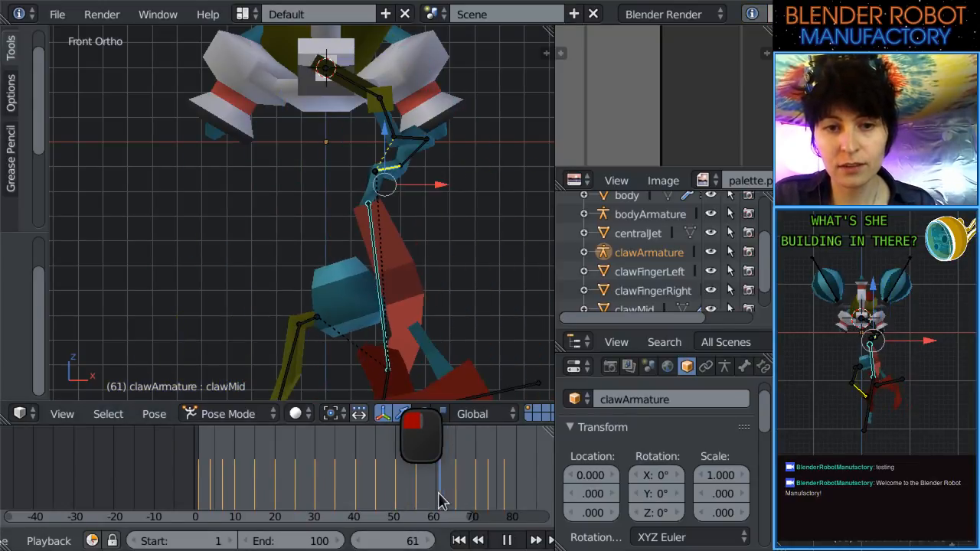
drag(436, 493, 219, 509)
key(ctrl+v)
Play the animation and hide clawArmature so the robot moves without its claw bones displayed.
scroll(413, 360, down, 5)
click(518, 540)
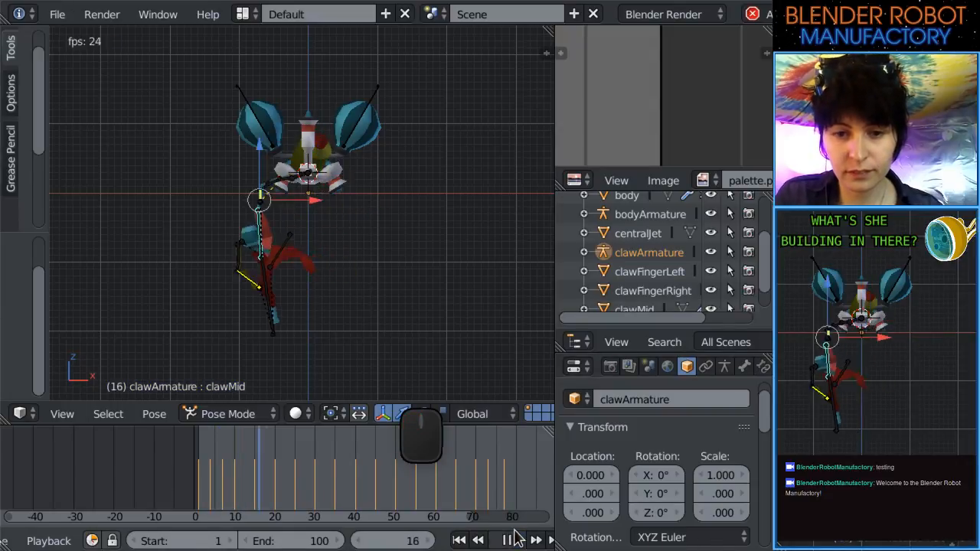
scroll(429, 245, up, 2)
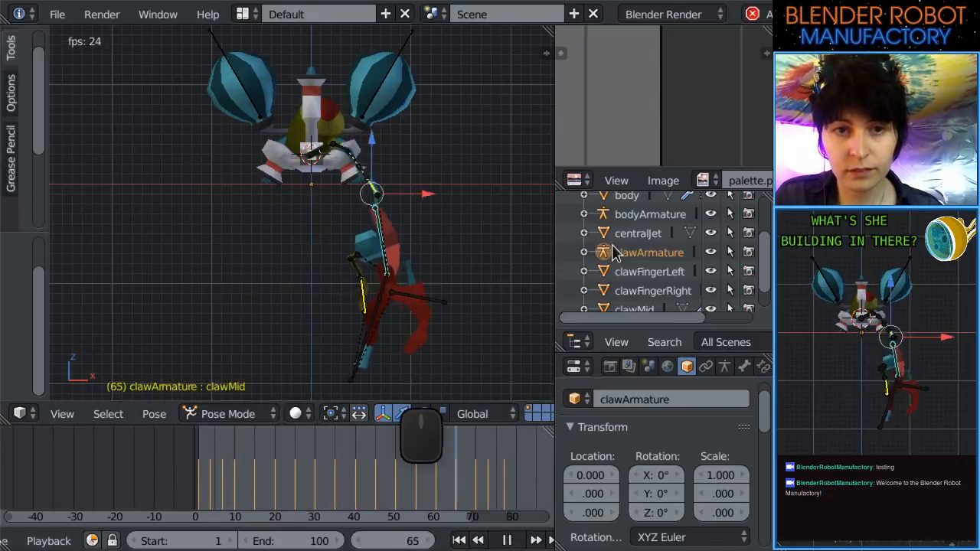
click(709, 254)
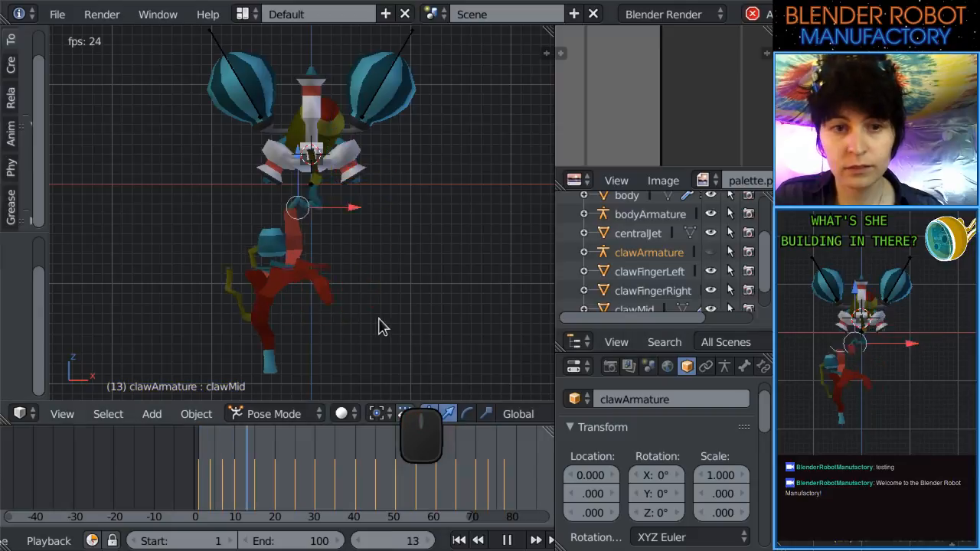
Examine the swinging claw and jelly arm up close and from a distance during playback, and stop the playback.
scroll(368, 177, up, 2)
middle_drag(369, 177, 329, 240)
scroll(329, 242, down, 3)
key(KP_1)
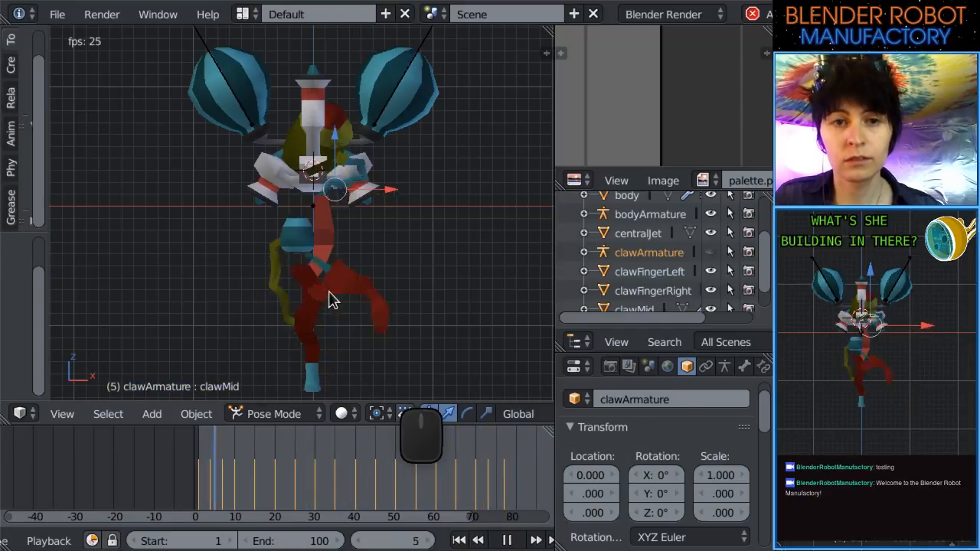
scroll(330, 299, down, 3)
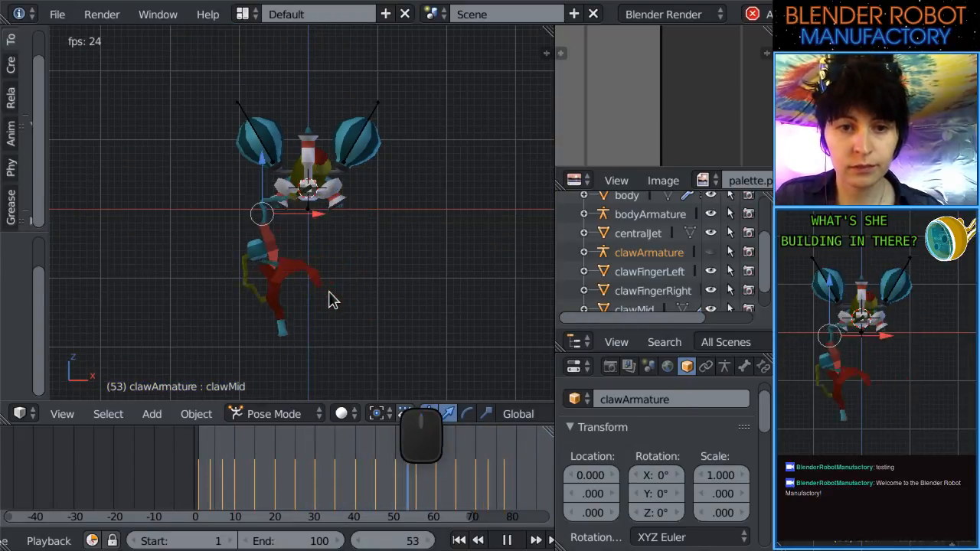
scroll(376, 307, up, 2)
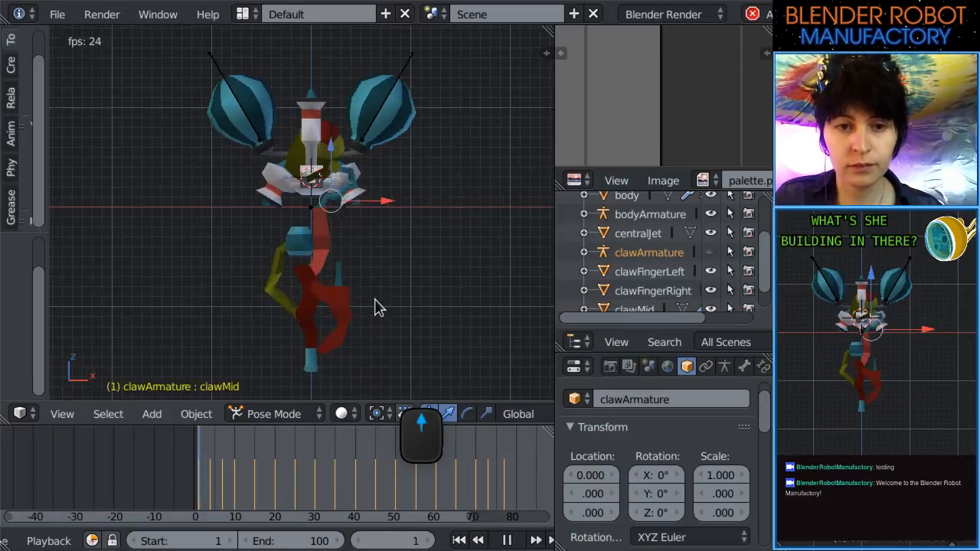
middle_drag(376, 307, 400, 197)
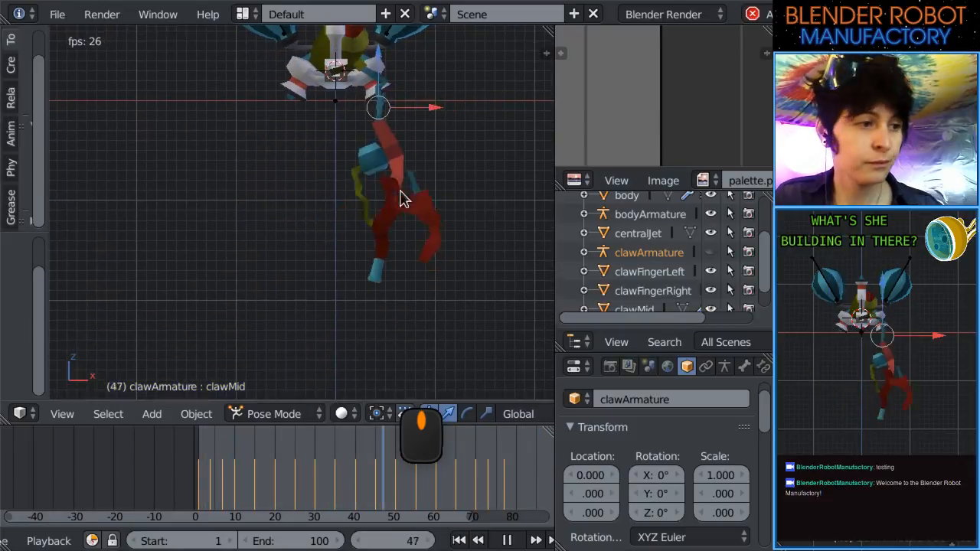
scroll(396, 207, down, 2)
scroll(397, 213, up, 2)
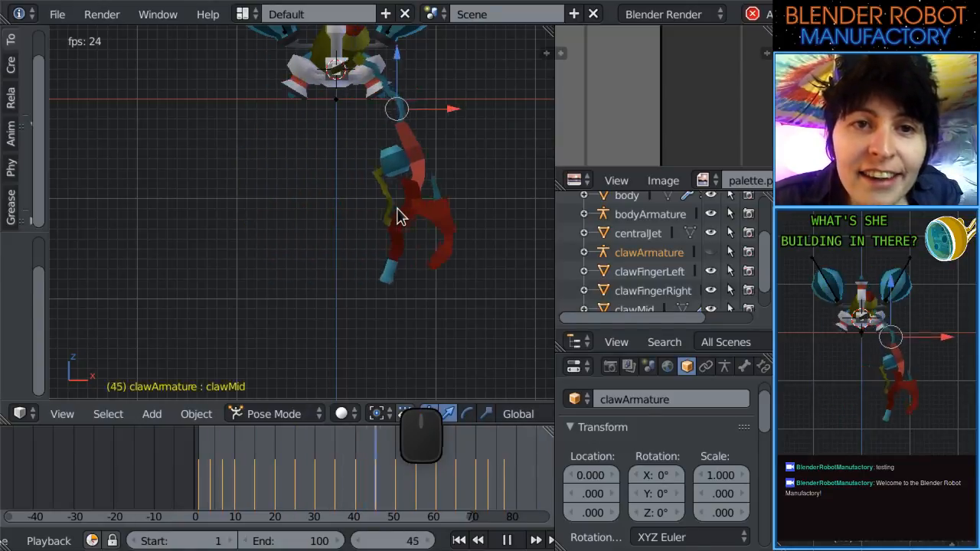
scroll(398, 216, down, 2)
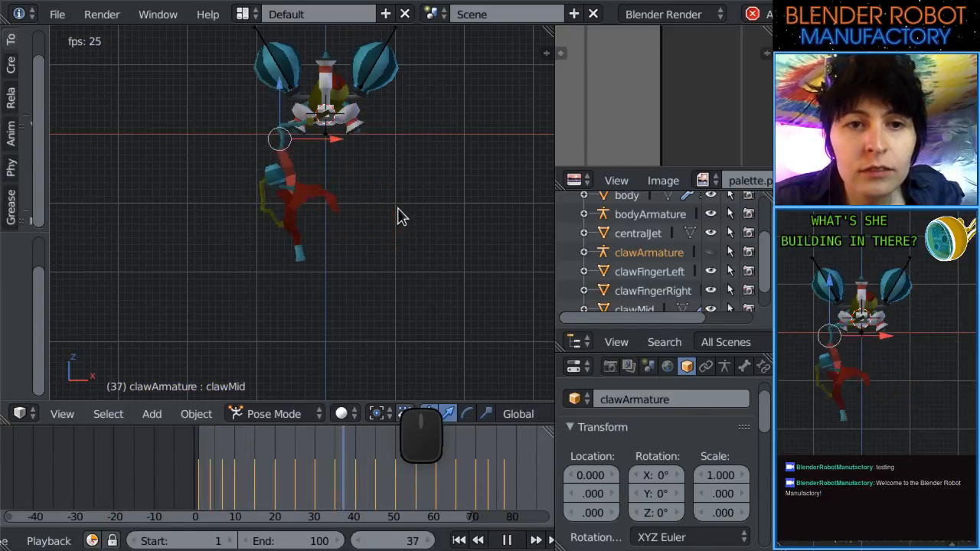
scroll(398, 213, up, 6)
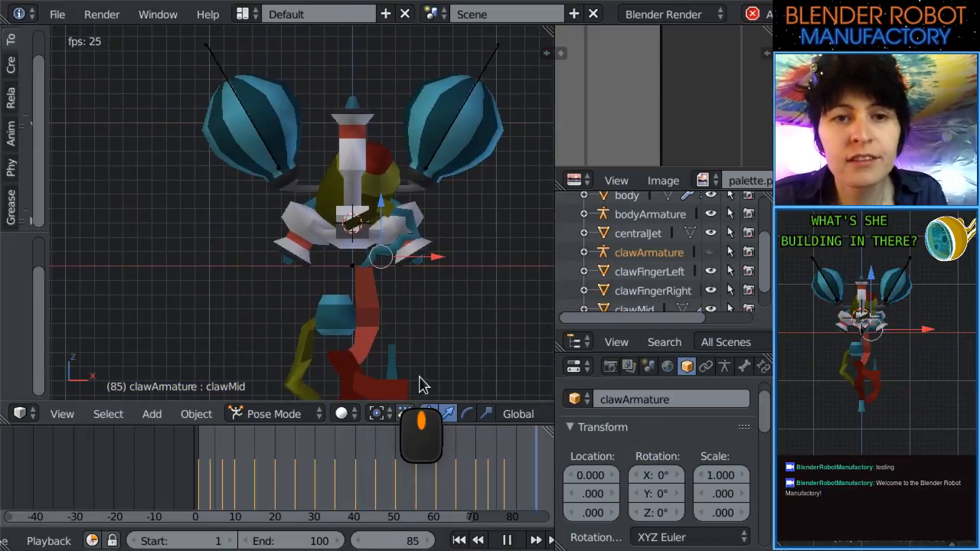
shift+middle_drag(420, 356, 400, 254)
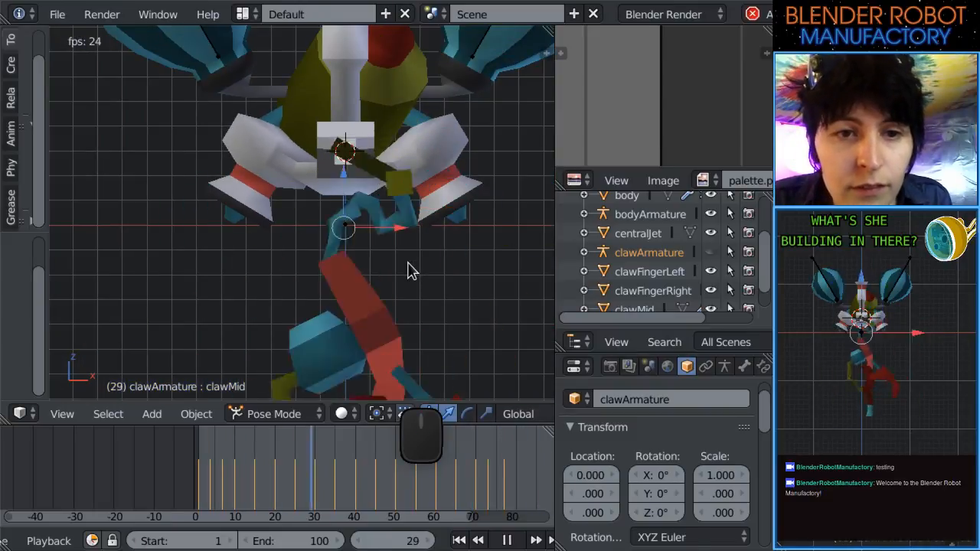
click(507, 540)
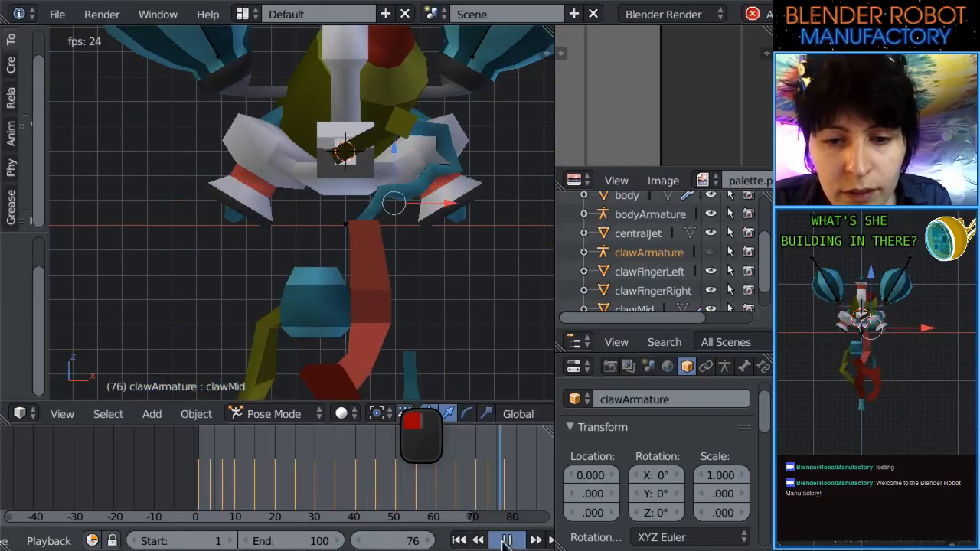
Review the claw's motion over the first 20 frames, unhide clawArmature and go to frame 15.
drag(218, 490, 268, 499)
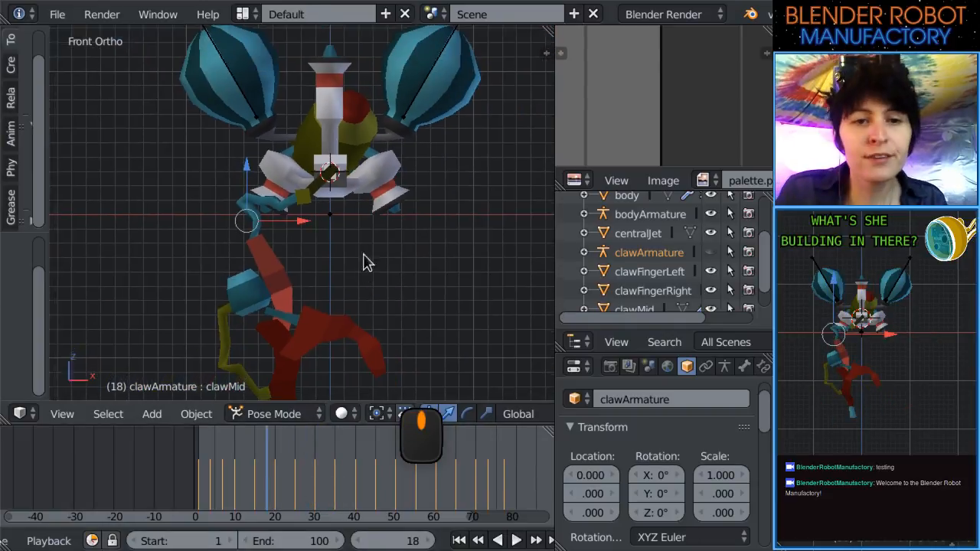
click(169, 478)
drag(168, 478, 254, 477)
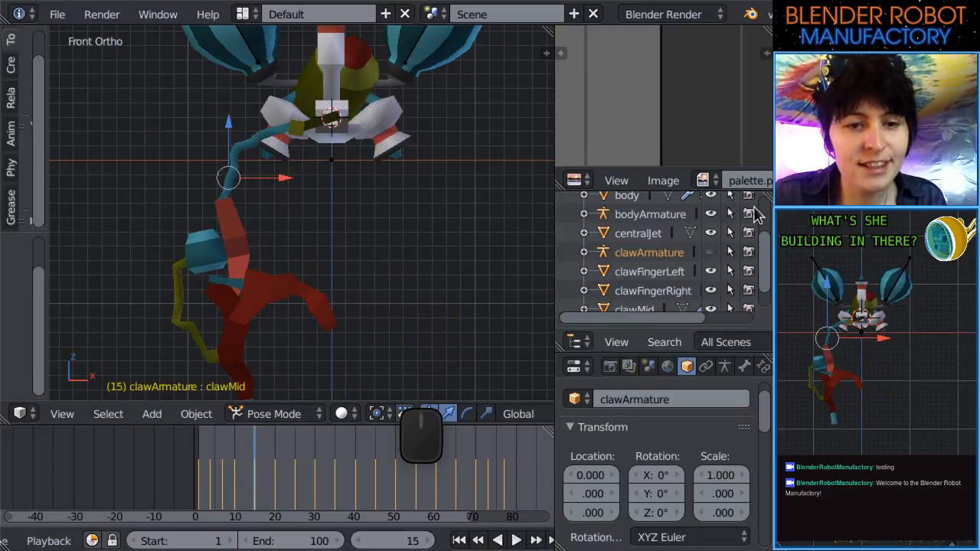
click(707, 254)
shift+middle_drag(381, 223, 439, 151)
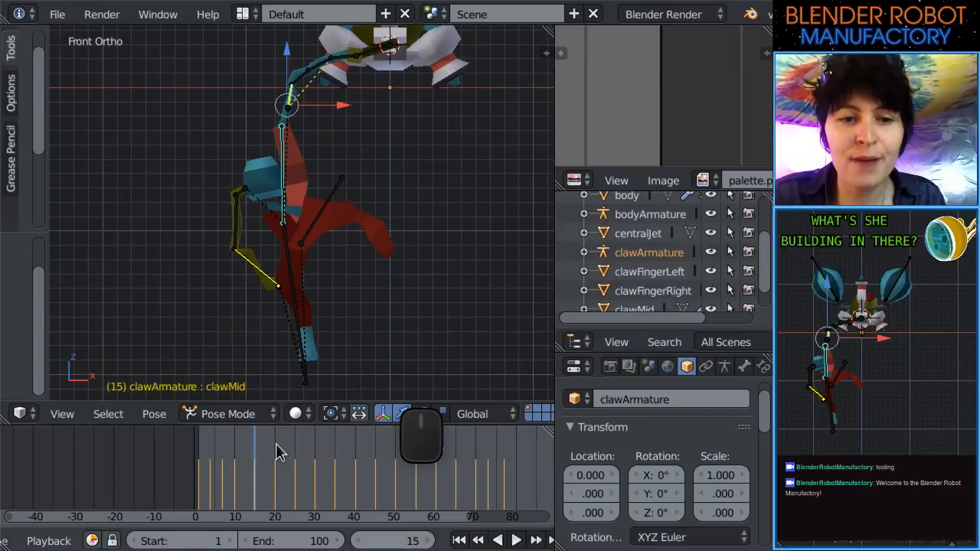
click(274, 448)
drag(274, 455, 256, 455)
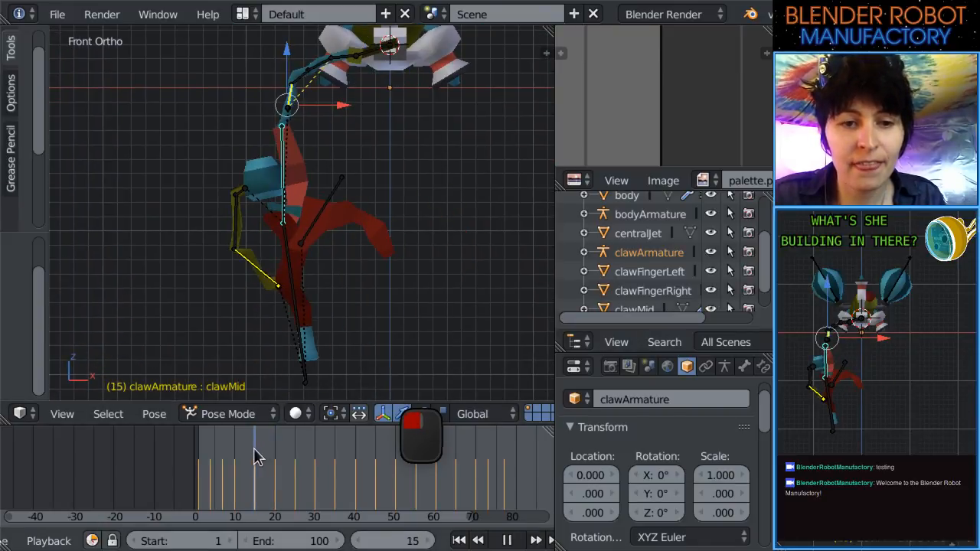
Rotate the hose1 bone at frame 15 to adjust the bend of the yellow hose.
scroll(334, 281, up, 3)
shift+middle_drag(335, 281, 386, 243)
scroll(385, 243, up, 2)
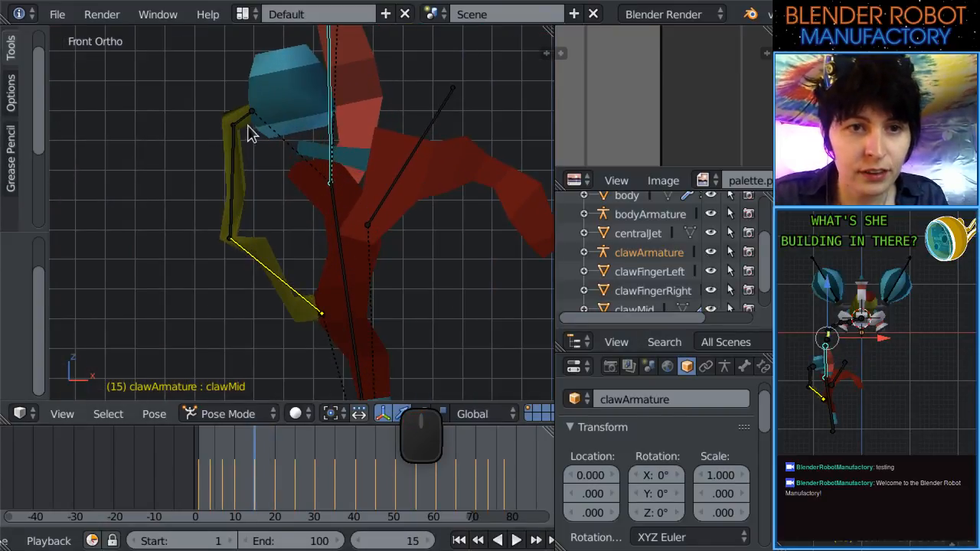
key(r)
right_click(327, 214)
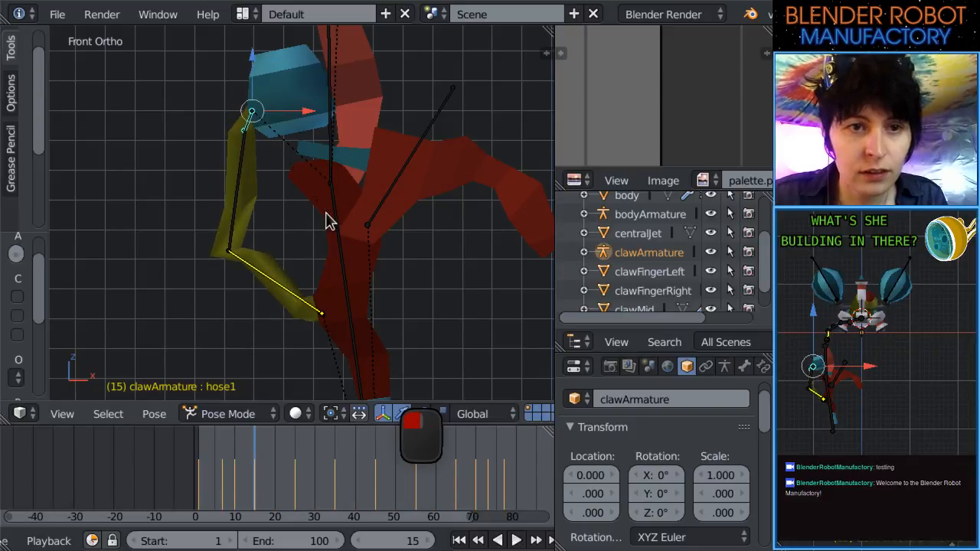
Rotate the hose1 bone at frame 20 until it points outward from the claw, and review the neighbouring frames.
drag(258, 470, 278, 470)
key(r)
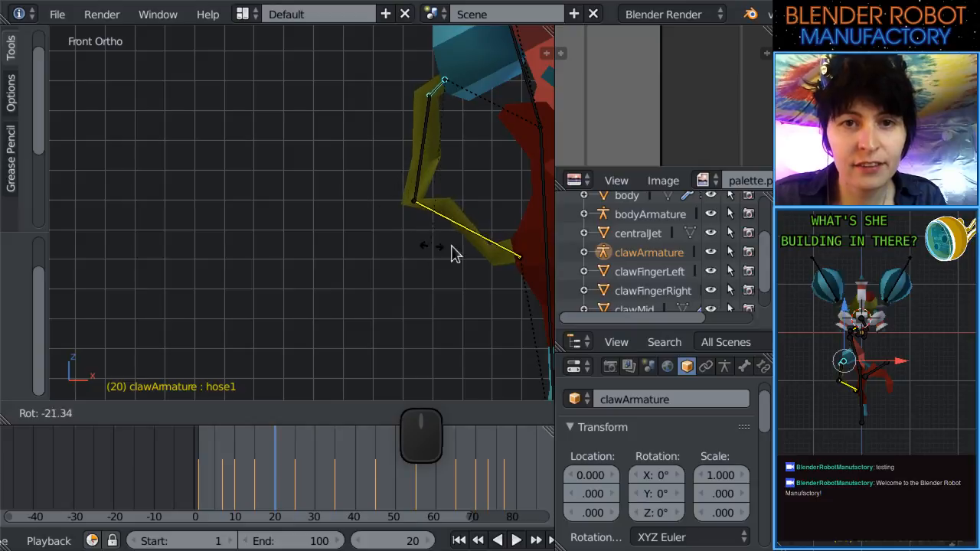
click(57, 241)
shift+drag(340, 214, 102, 233)
key(r)
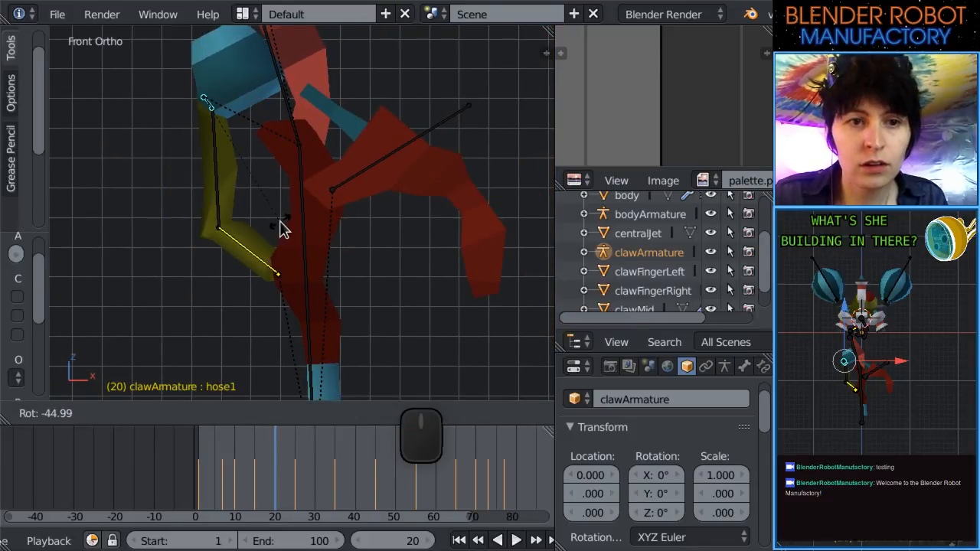
click(282, 227)
drag(281, 450, 275, 482)
scroll(265, 318, down, 2)
key(r)
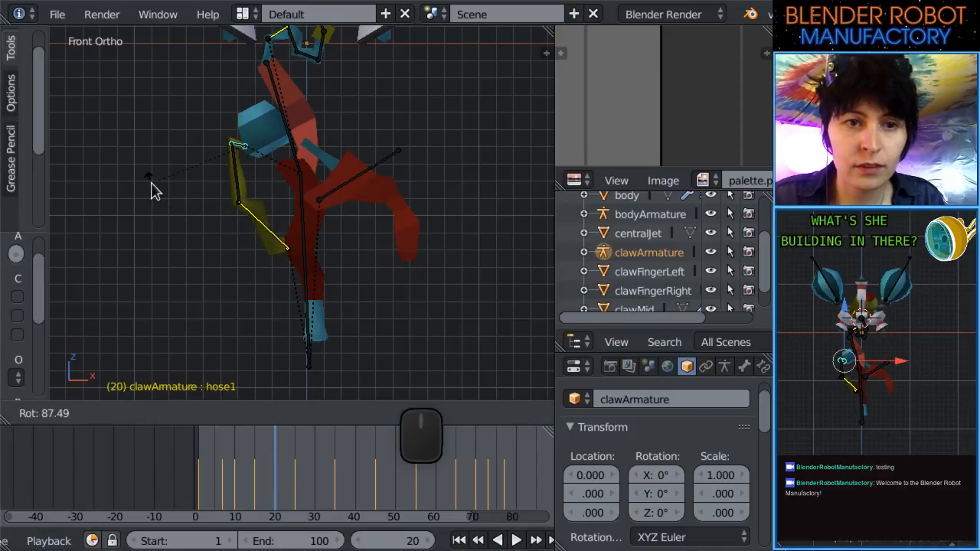
click(170, 176)
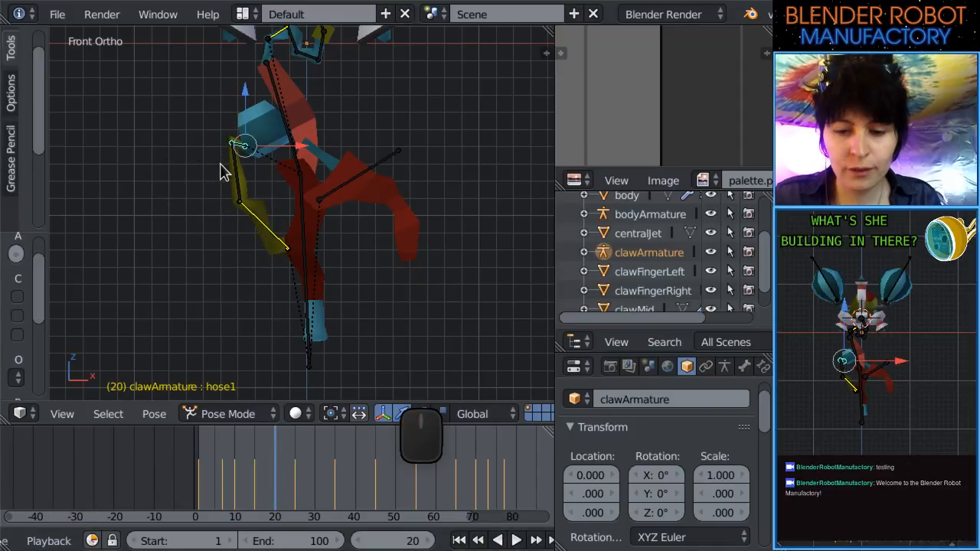
drag(254, 481, 297, 487)
mouse_move(284, 488)
mouse_down()
mouse_move(252, 487)
mouse_move(277, 485)
mouse_up()
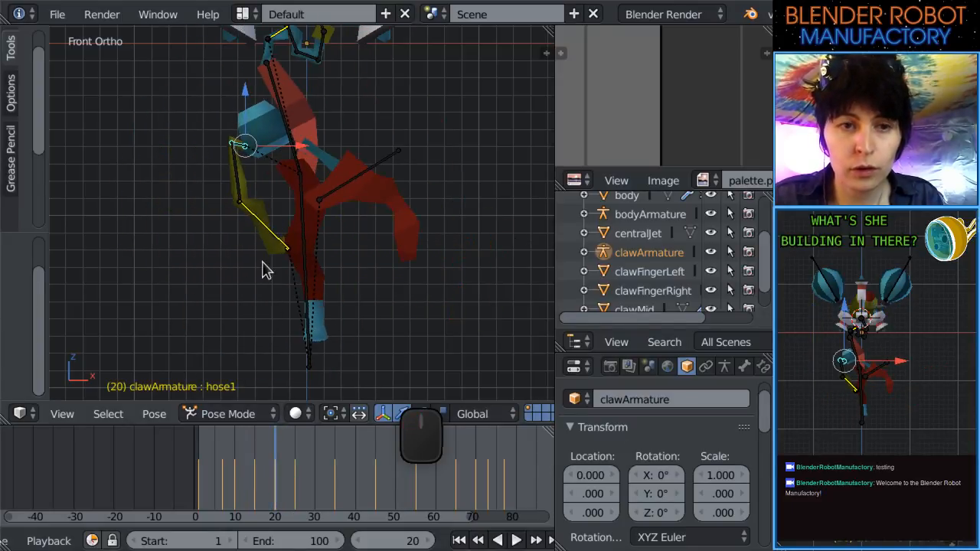
Rotate the hose3 bone at frame 20 to bring the hose's middle closer to the claw.
key(r)
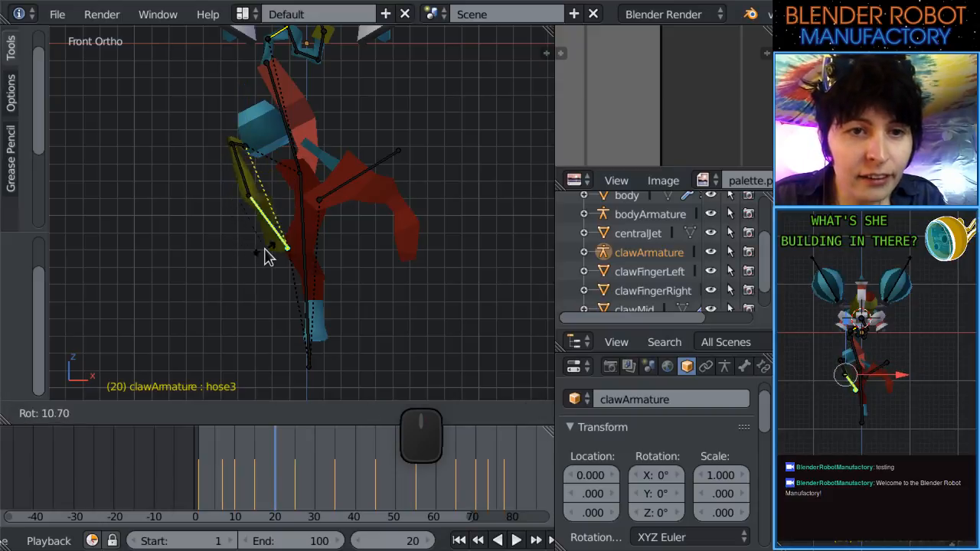
click(255, 258)
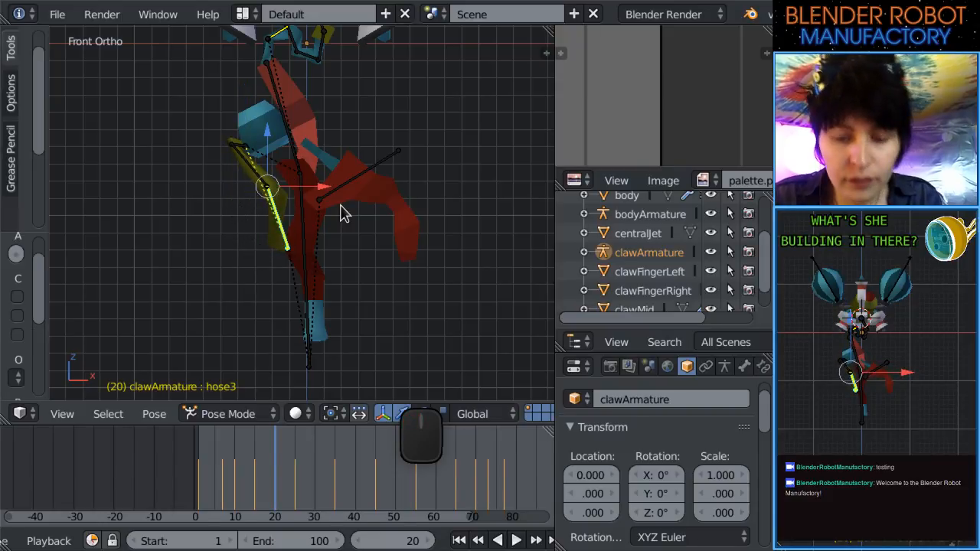
mouse_move(260, 466)
mouse_down()
mouse_move(409, 473)
mouse_move(429, 464)
mouse_move(279, 472)
mouse_up()
Rotate the hose1 bone at frame 20 in front view so that it angles slightly downward.
right_click(239, 146)
shift+middle_drag(305, 264, 336, 258)
scroll(433, 302, up, 5)
right_click(237, 234)
right_click(302, 249)
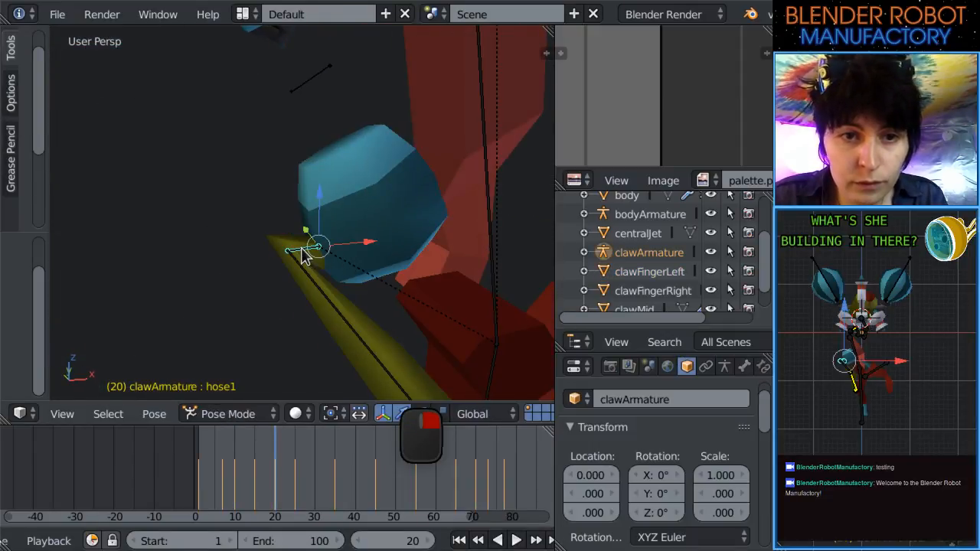
key(KP_1)
key(r)
click(336, 321)
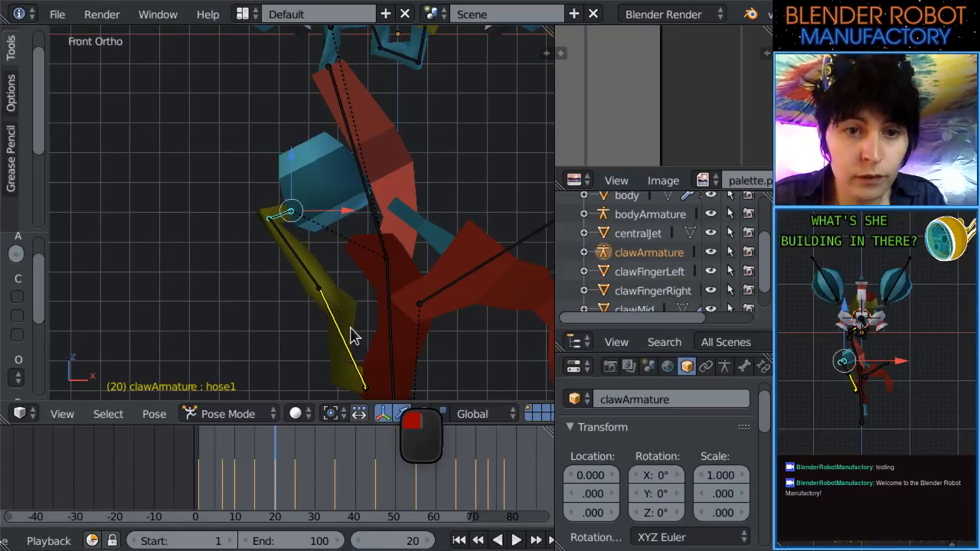
shift+middle_drag(321, 290, 299, 246)
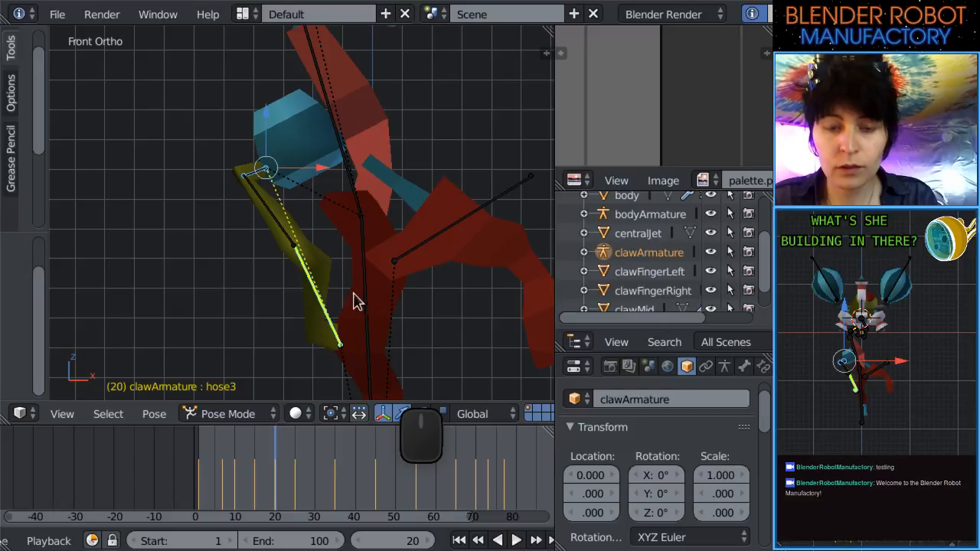
Play back the animation with clawArmature hidden, stop at frame 20 and show the armature again.
drag(273, 485, 298, 478)
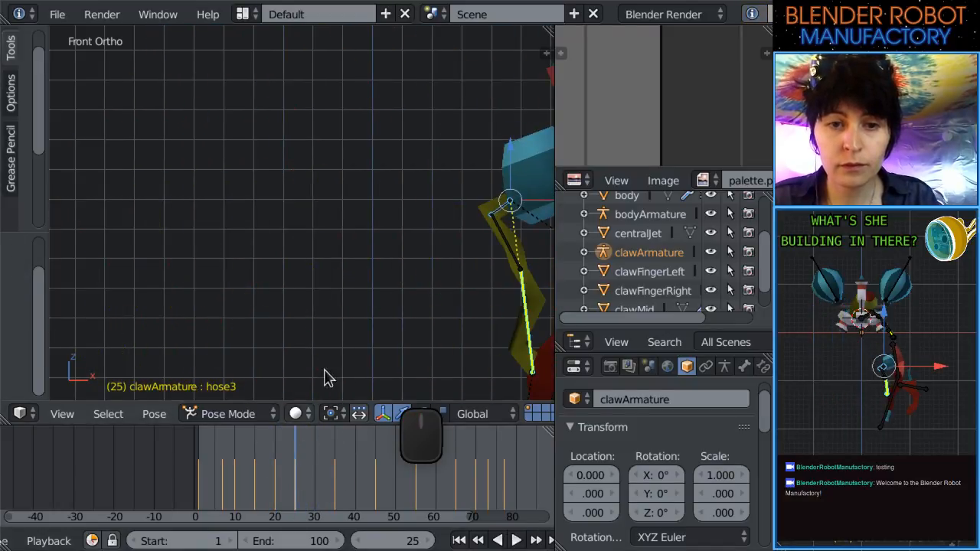
scroll(345, 322, down, 4)
click(517, 541)
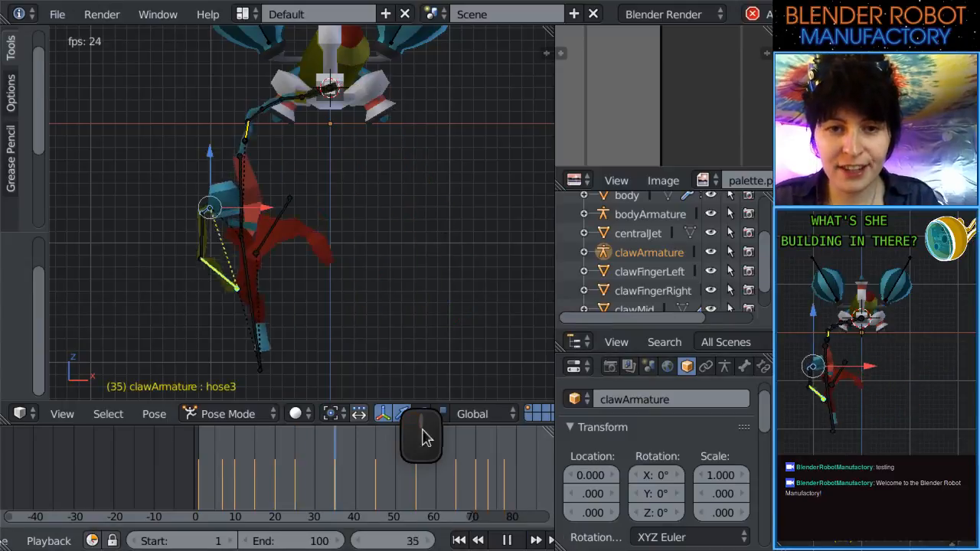
click(710, 252)
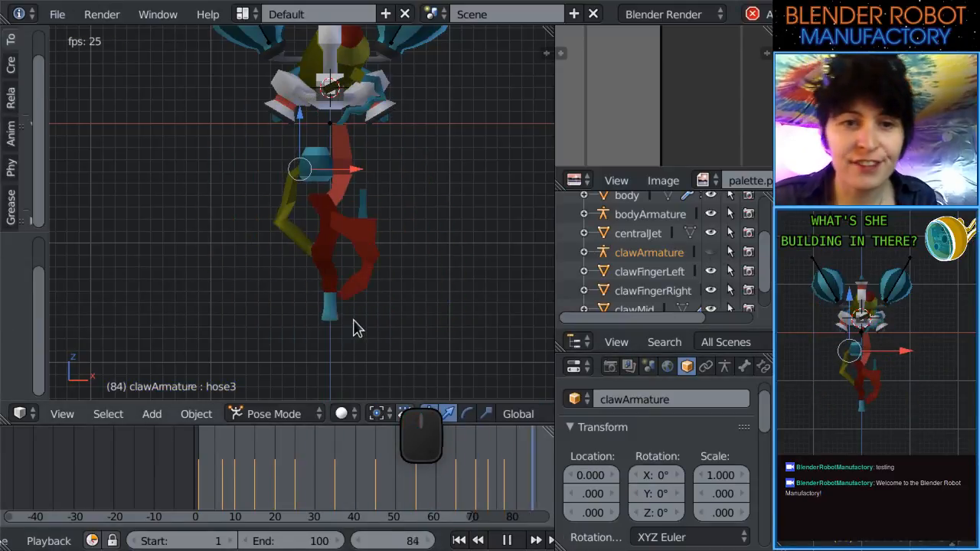
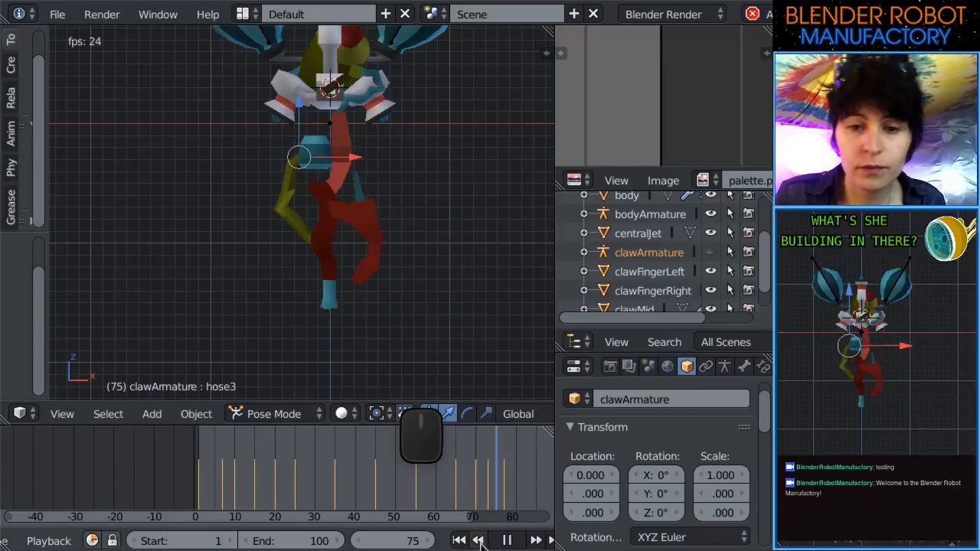
click(506, 541)
drag(268, 445, 280, 484)
click(710, 253)
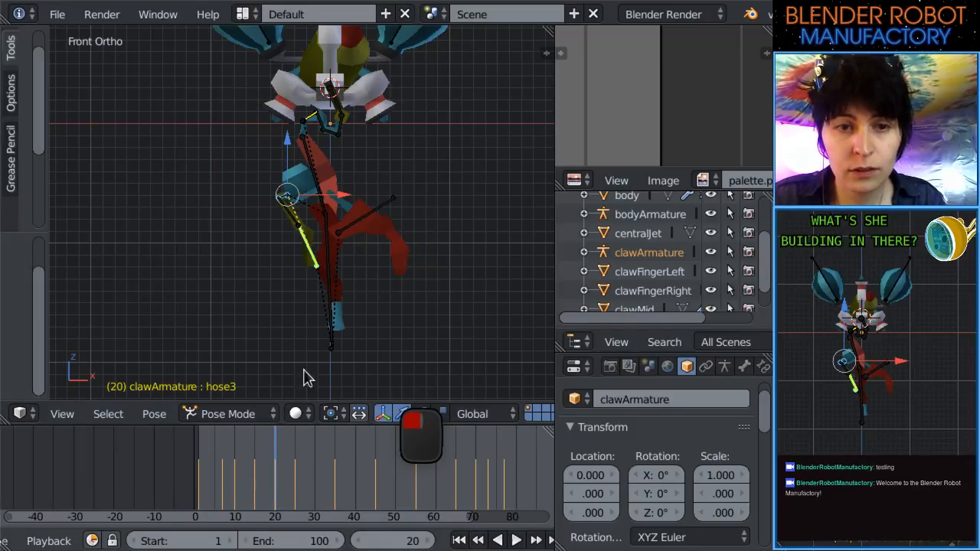
Examine the hose at frame 20 from an angle and in front view, and review the neighbouring frames.
scroll(322, 324, up, 4)
middle_drag(269, 300, 207, 302)
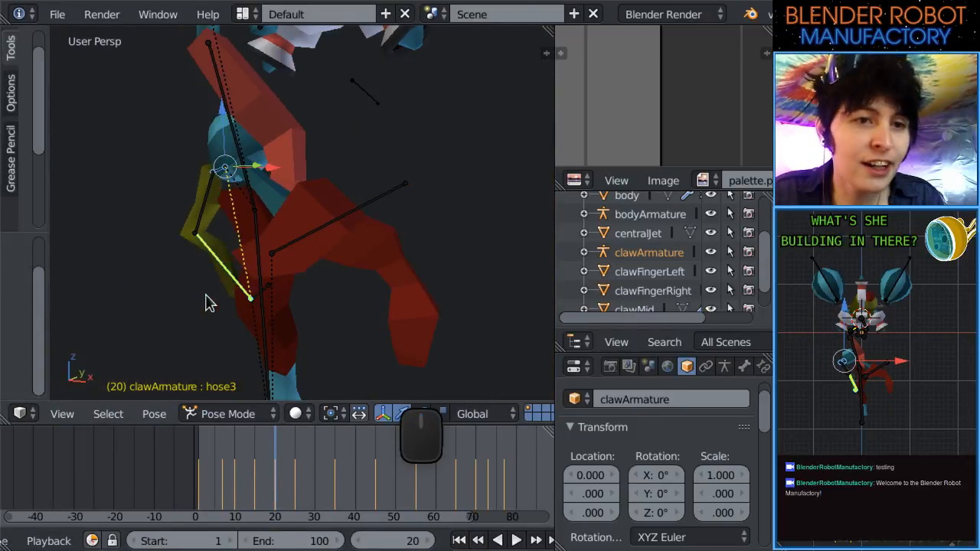
drag(317, 455, 415, 475)
key(KP_1)
shift+middle_drag(332, 250, 393, 168)
drag(215, 482, 349, 452)
scroll(394, 268, down, 5)
scroll(391, 314, up, 2)
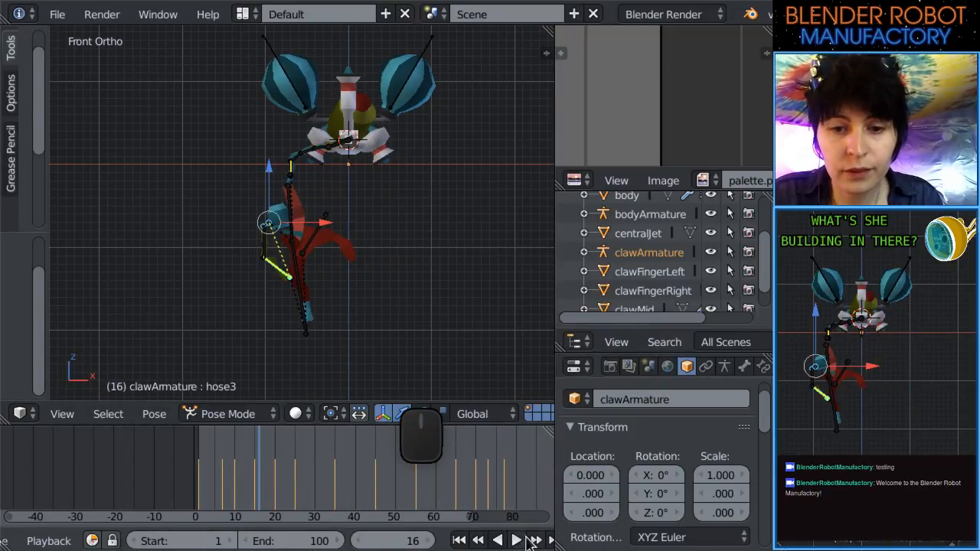
Replay the animation with clawArmature hidden, stop at frame 30 and bring the armature back into view.
click(520, 540)
click(710, 252)
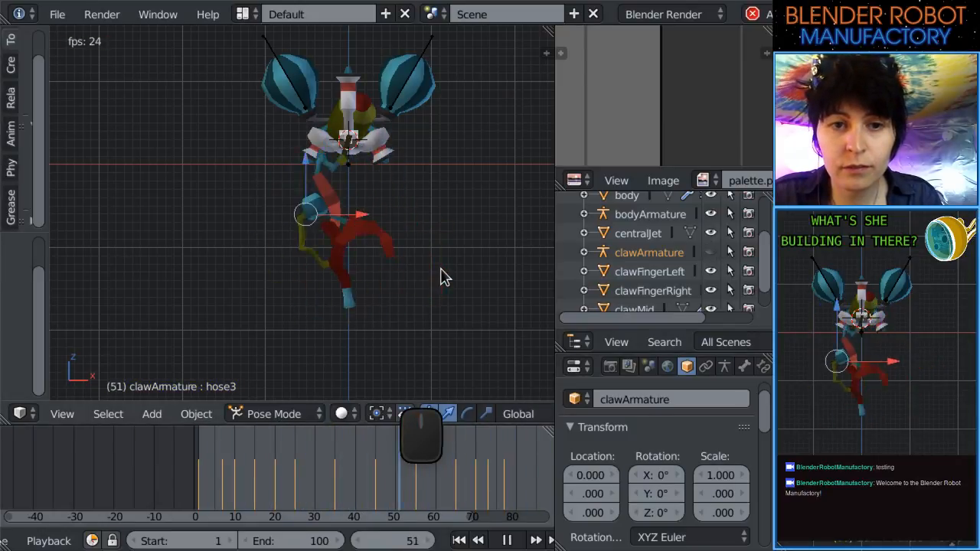
drag(287, 473, 319, 487)
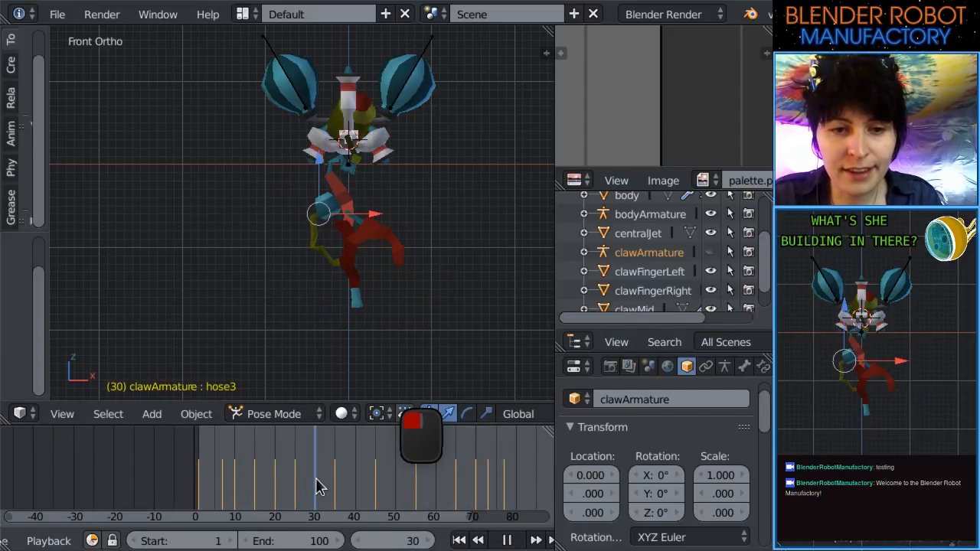
scroll(429, 322, up, 4)
click(711, 252)
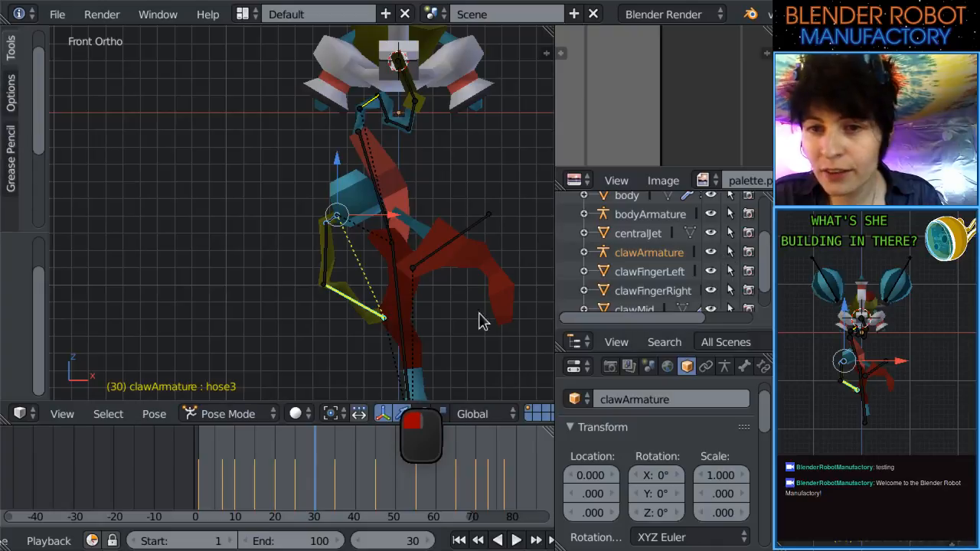
Try to rotate and scale the hose2 bone at frame 30.
key(r)
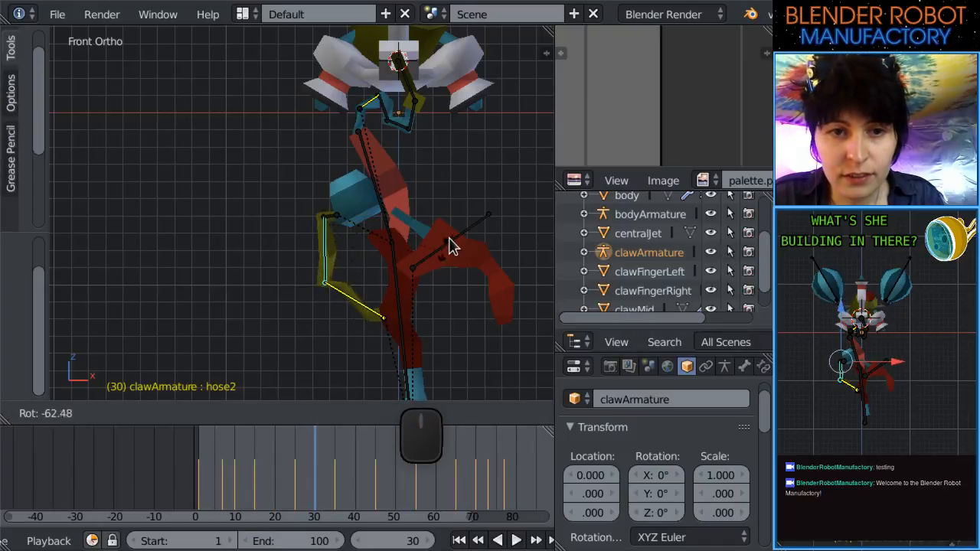
click(452, 249)
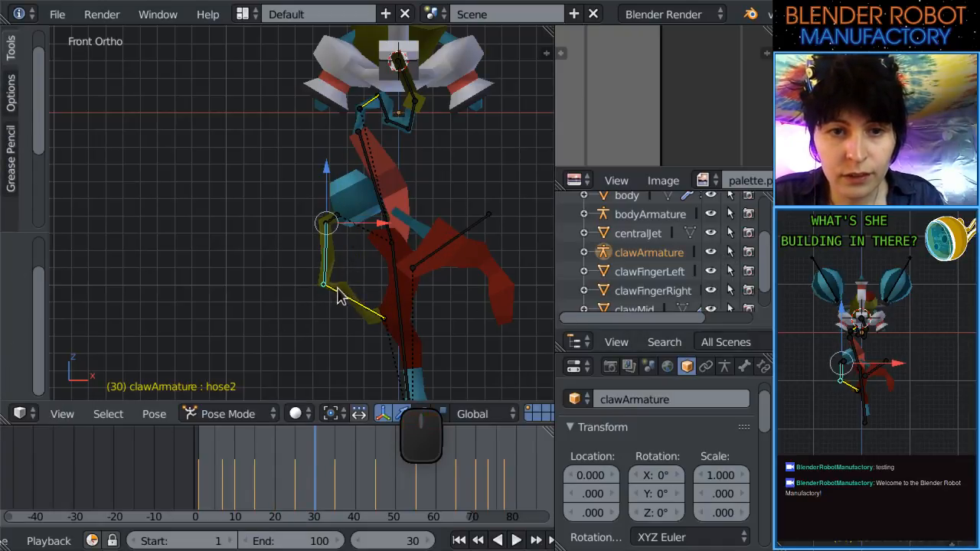
key(s)
right_click(391, 336)
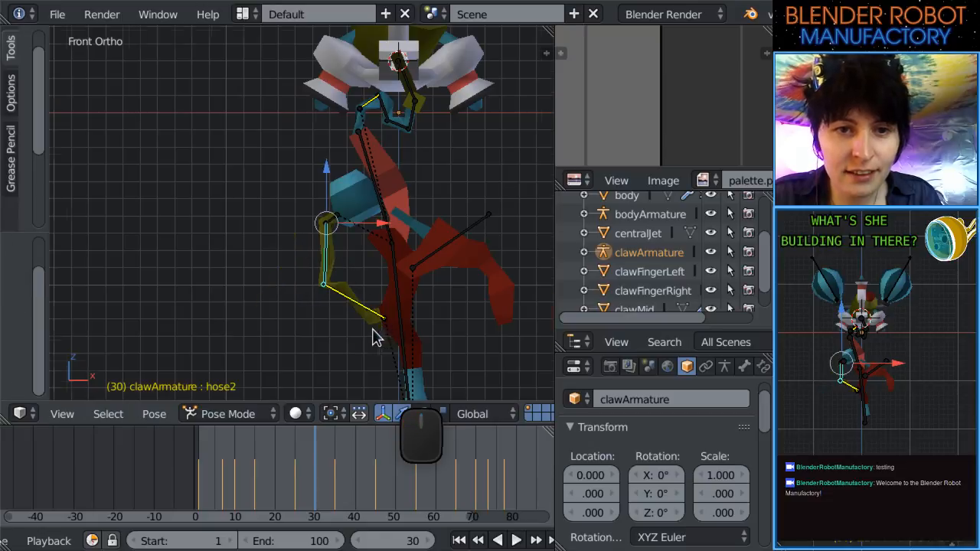
Set the timeline's active keying set to Scaling.
scroll(375, 337, up, 4)
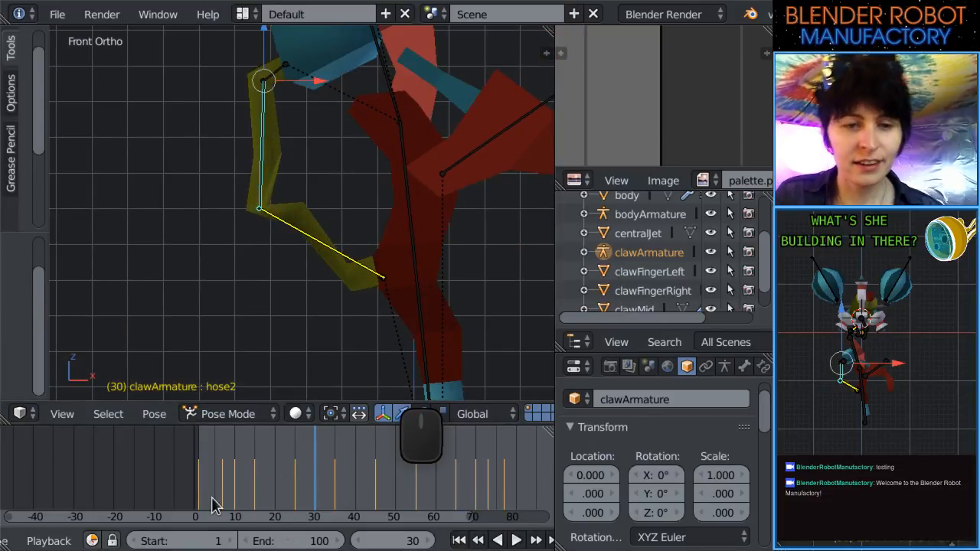
scroll(4, 541, left, 5)
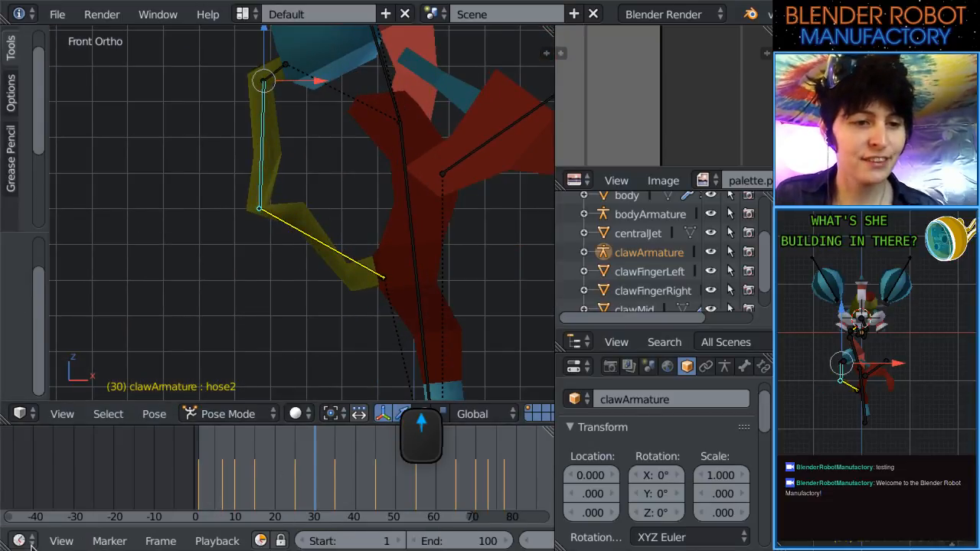
click(19, 541)
click(35, 500)
scroll(458, 543, down, 10)
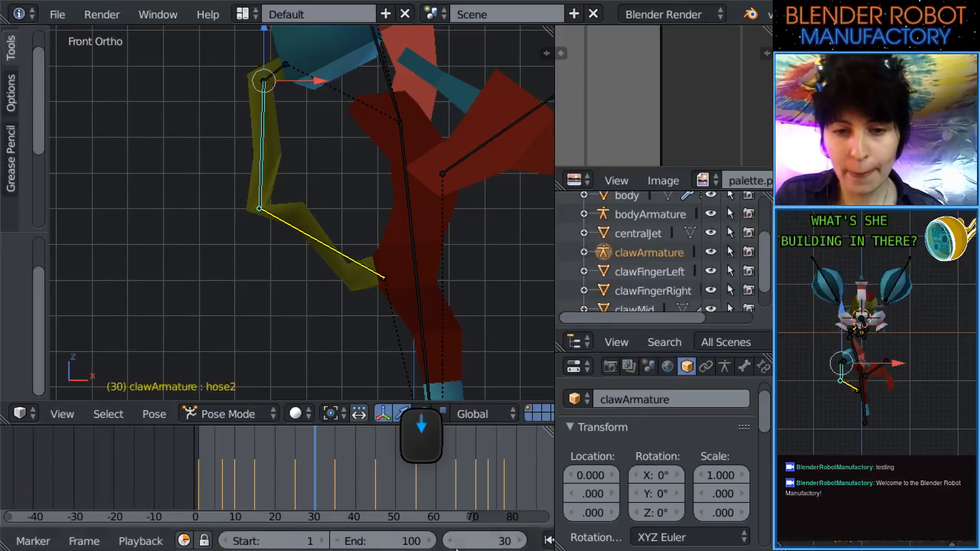
scroll(457, 546, down, 5)
click(457, 542)
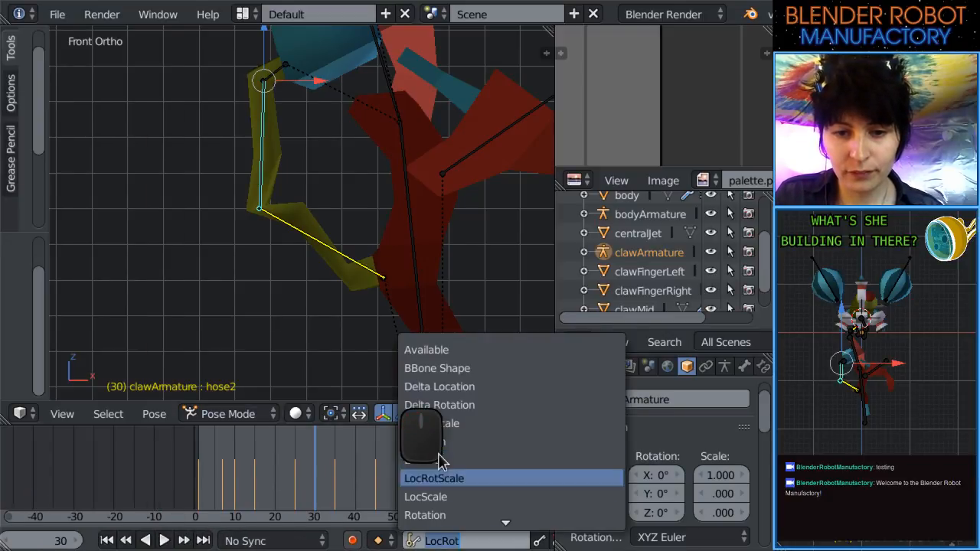
click(430, 450)
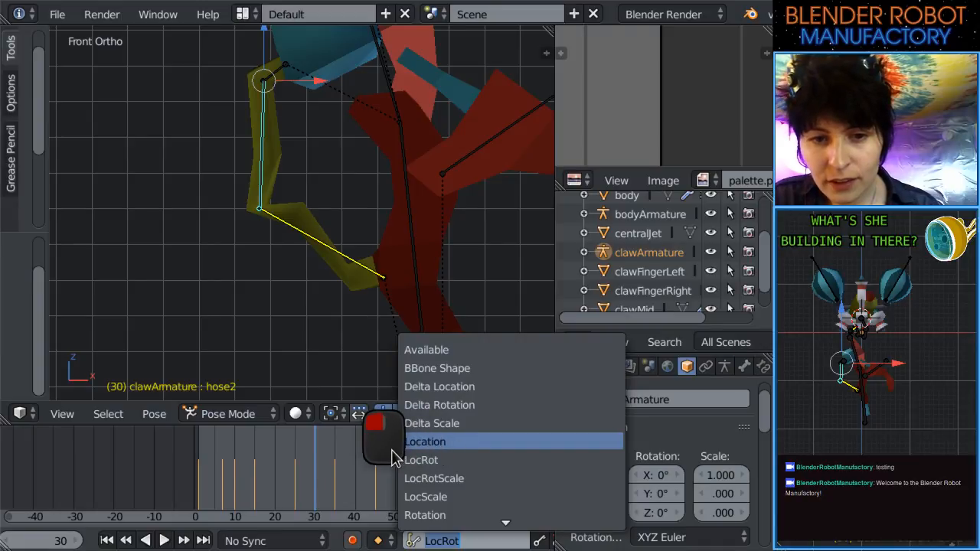
scroll(445, 455, up, 1)
scroll(497, 295, up, 1)
scroll(480, 420, down, 1)
scroll(480, 420, down, 16)
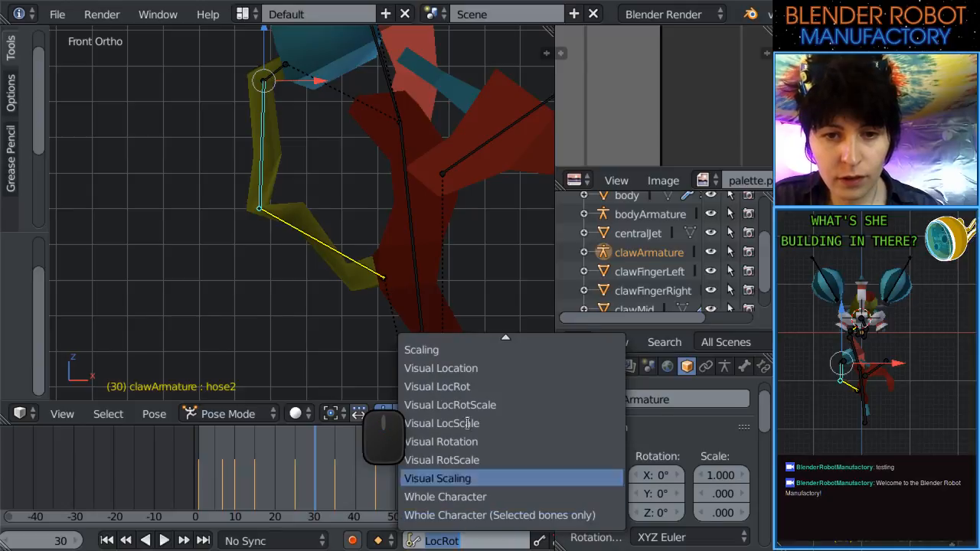
click(461, 350)
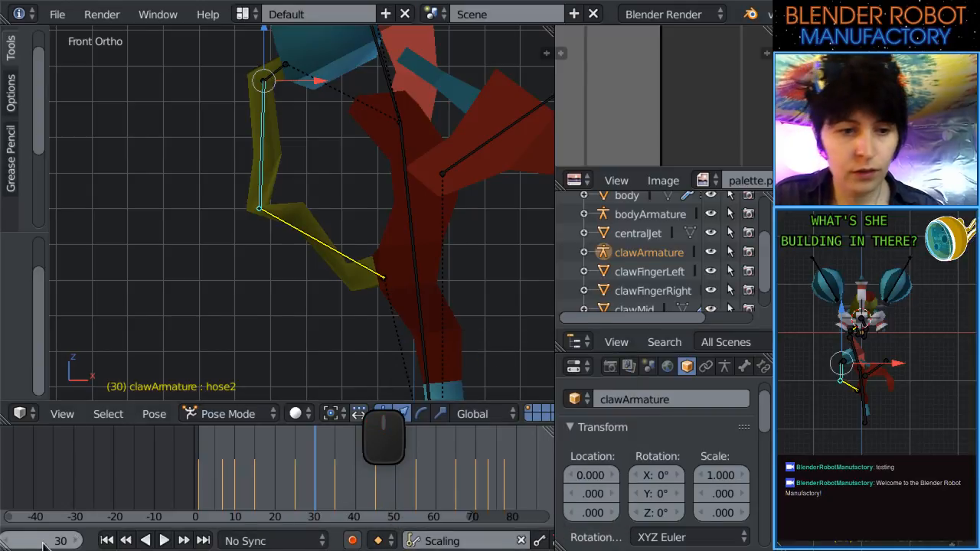
scroll(43, 545, up, 8)
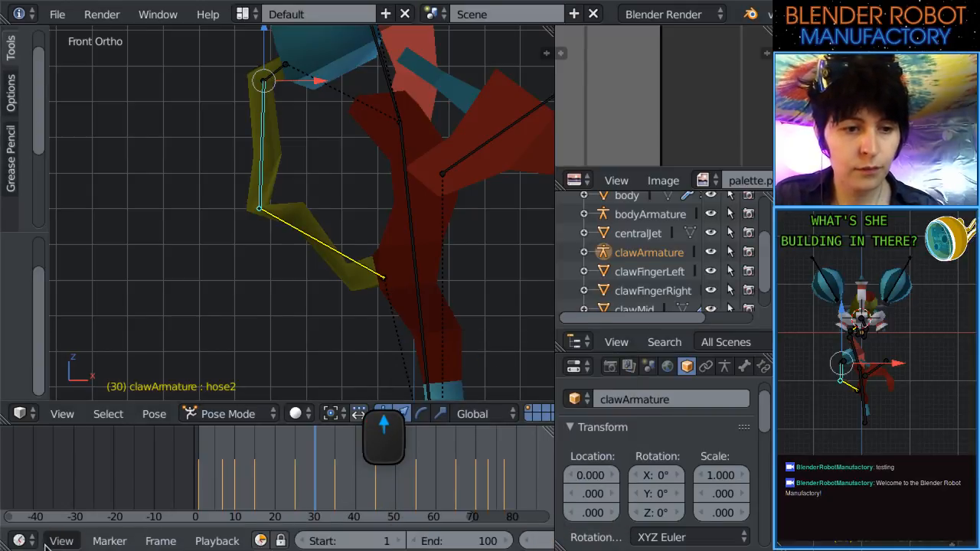
click(20, 540)
click(44, 482)
Try enlarging the claw by scaling up the clawLong bone at frame 14.
scroll(394, 314, down, 5)
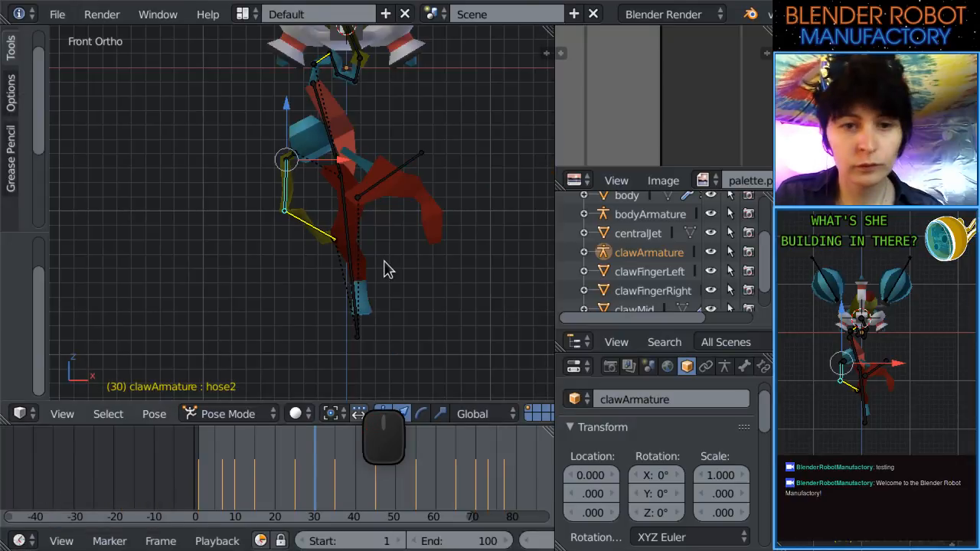
scroll(387, 270, up, 2)
drag(281, 493, 255, 491)
scroll(302, 345, up, 3)
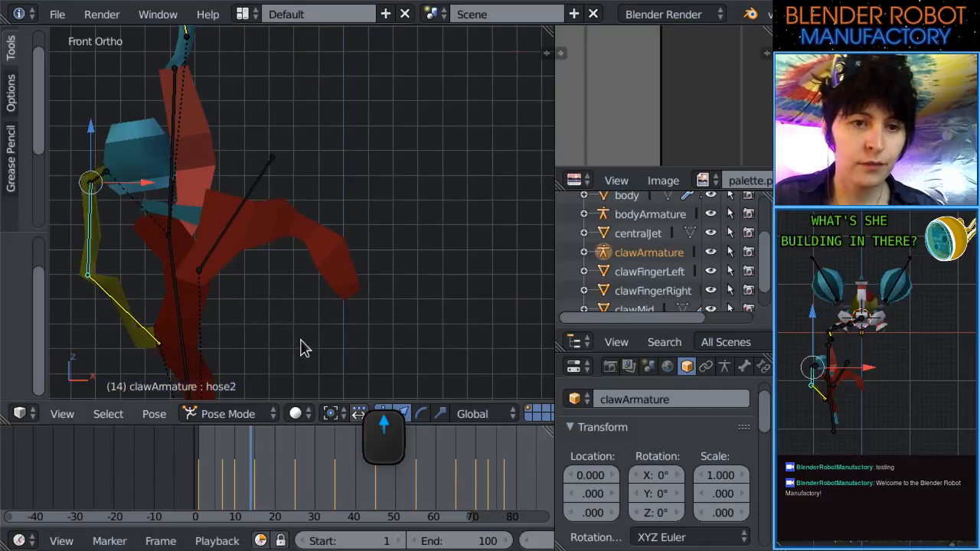
shift+middle_drag(302, 345, 403, 234)
scroll(297, 320, down, 3)
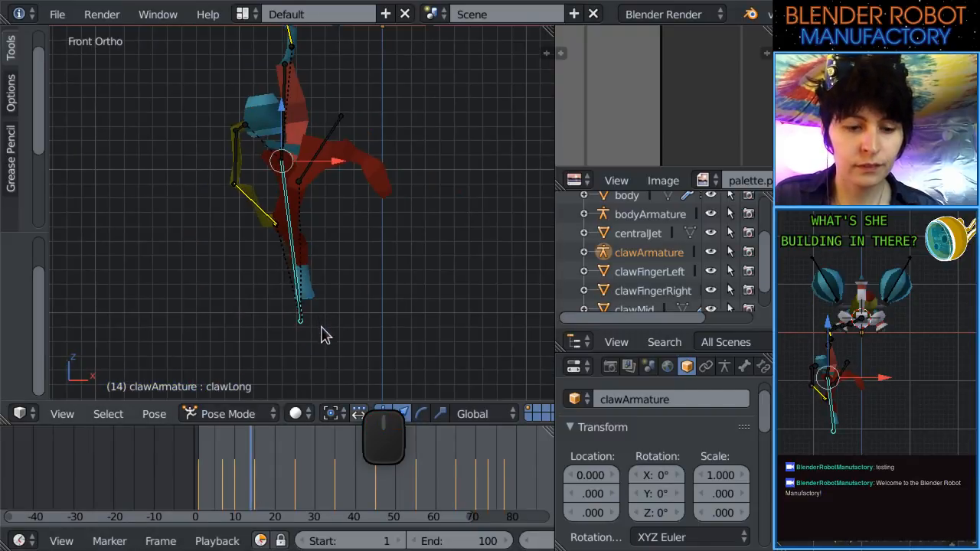
key(s)
click(370, 363)
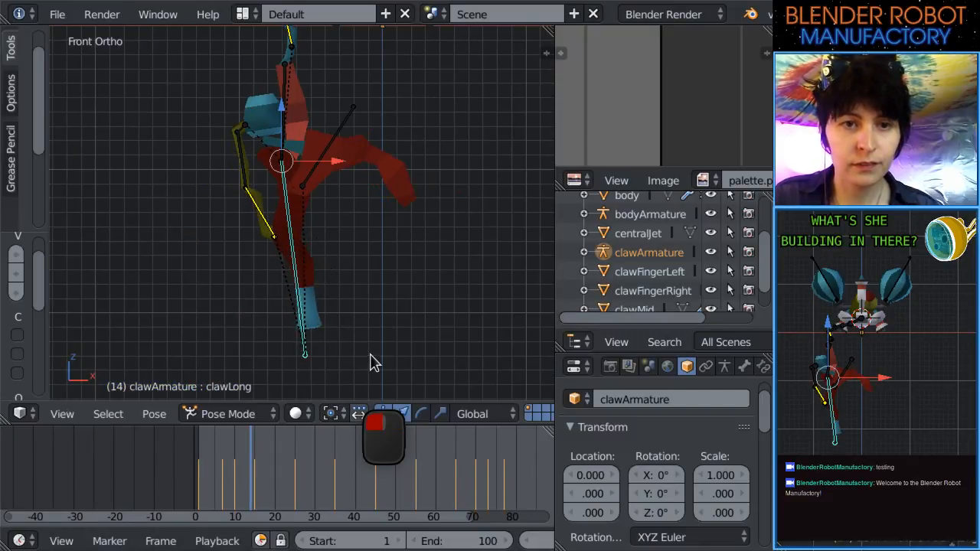
shift+middle_drag(339, 350, 332, 314)
Scale up the clawLong bone slightly at frame 15 to stretch the long claw finger.
mouse_move(256, 476)
mouse_down()
mouse_move(234, 475)
mouse_move(255, 473)
mouse_up()
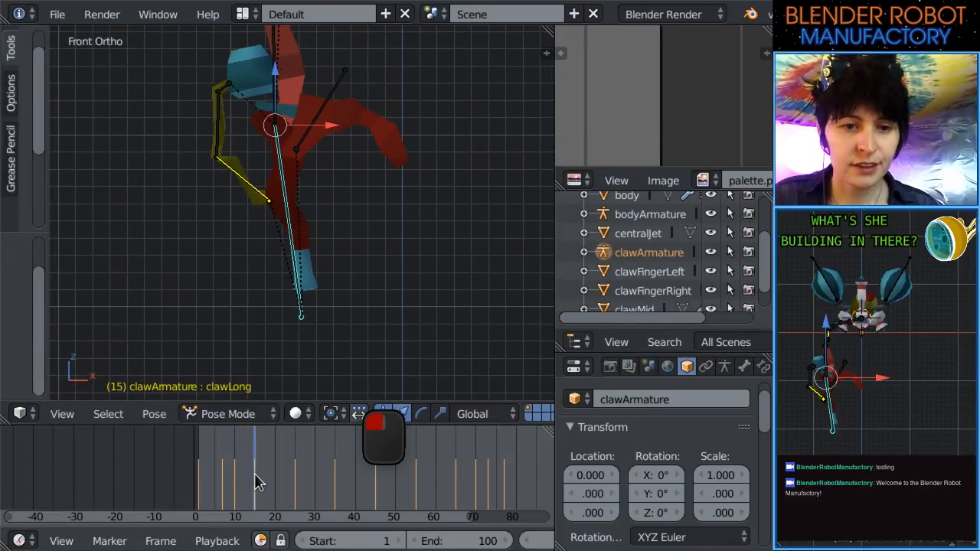
scroll(334, 322, up, 2)
shift+middle_drag(335, 321, 339, 294)
scroll(336, 285, down, 2)
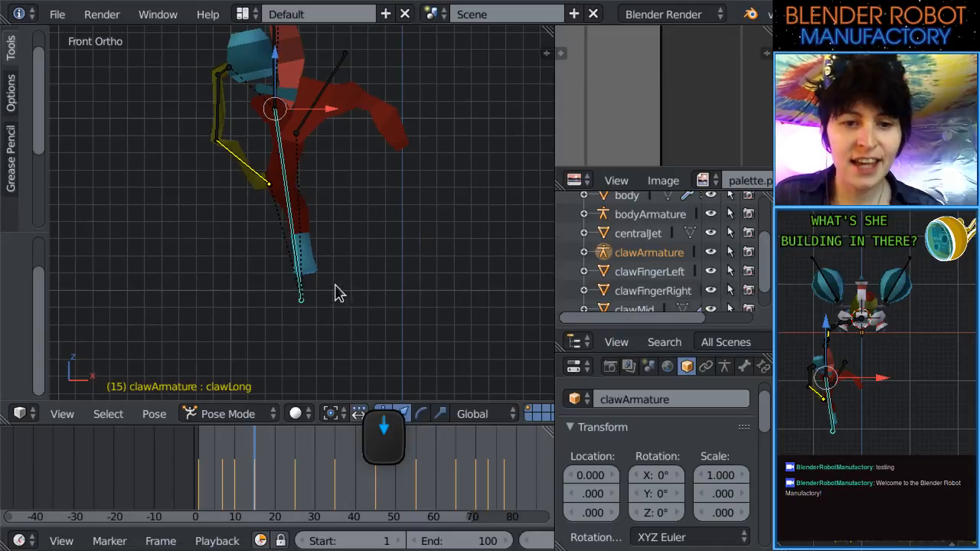
drag(279, 455, 254, 470)
scroll(331, 299, up, 2)
scroll(331, 298, up, 1)
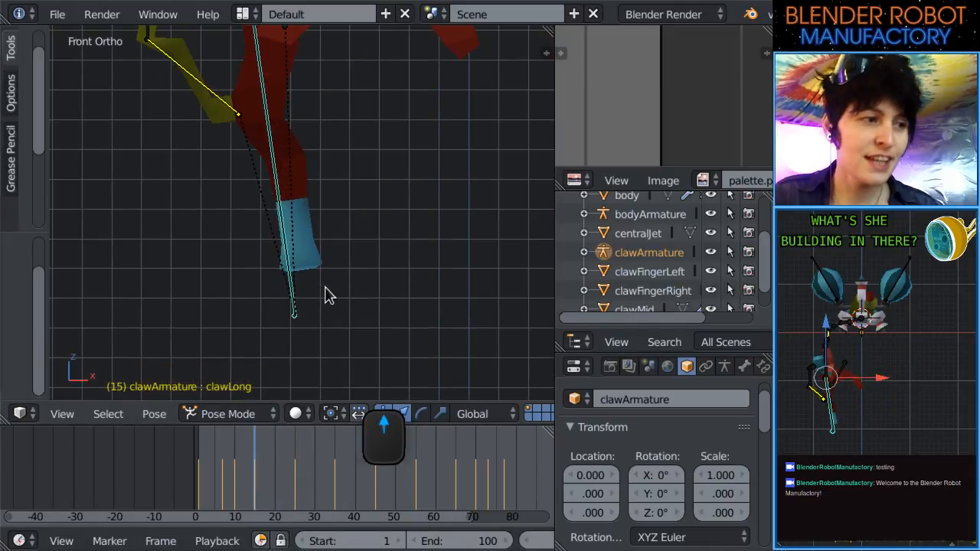
key(s)
click(354, 325)
scroll(355, 325, down, 6)
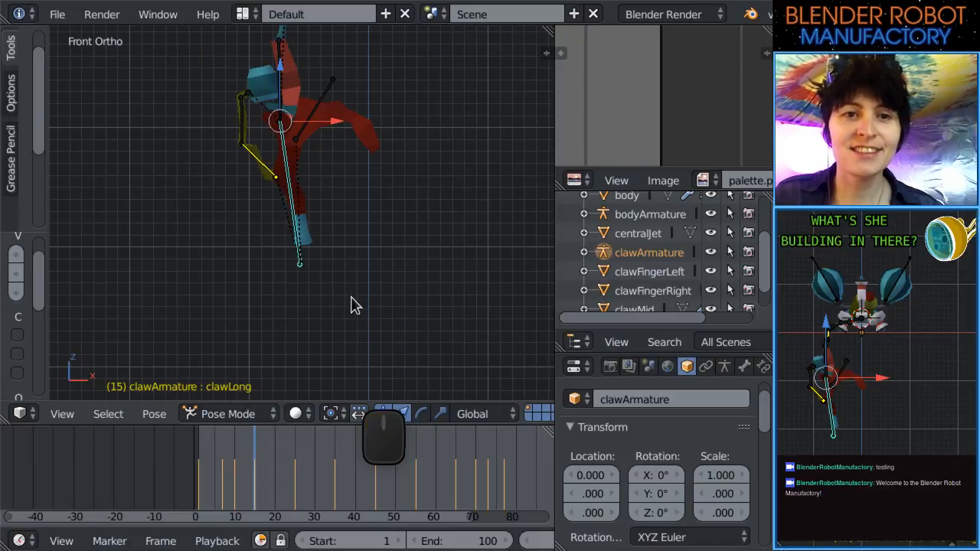
Scale down the clawShort bone slightly at frame 15 and add the clawLong bone to the selection.
scroll(352, 327, up, 3)
scroll(343, 254, up, 1)
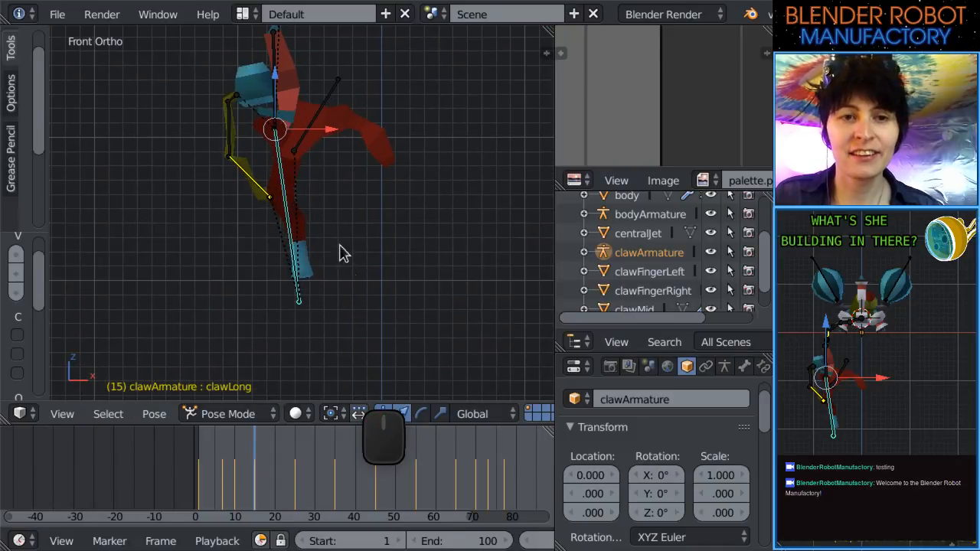
right_click(319, 122)
key(s)
click(324, 150)
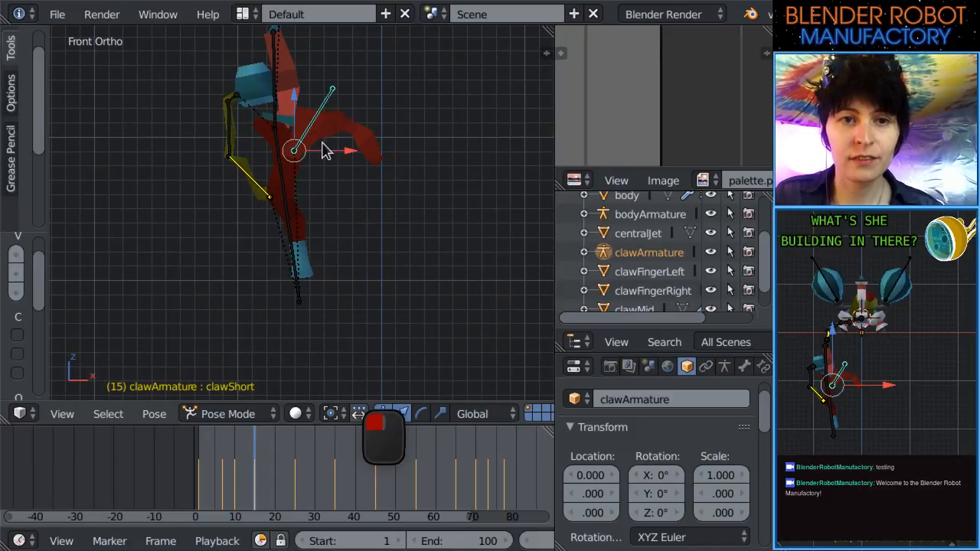
right_click(289, 199)
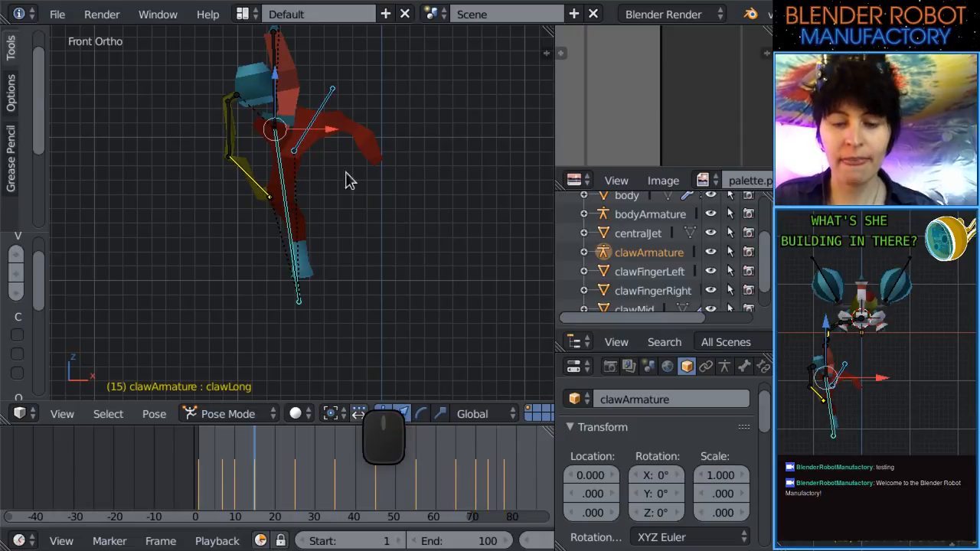
Scale up the clawLong bone slightly at frame 25 to stretch the claw at the end of the swing.
mouse_move(284, 477)
mouse_down()
mouse_move(271, 477)
mouse_move(299, 479)
mouse_up()
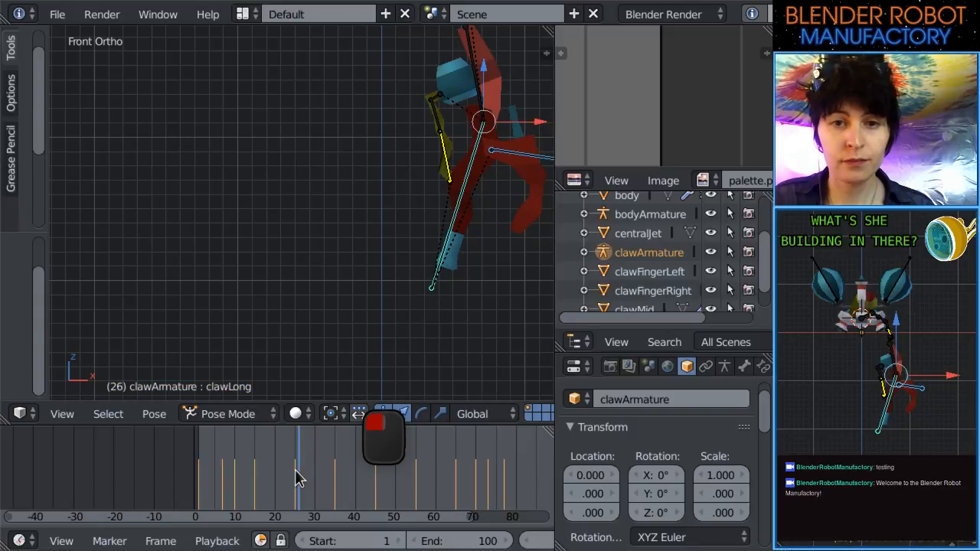
key(ctrl+s)
click(346, 207)
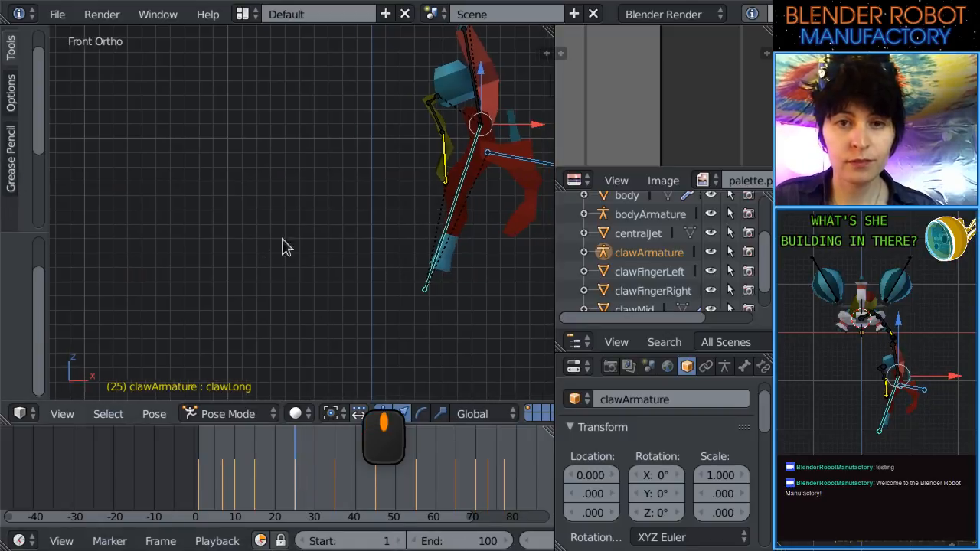
key(ctrl+z)
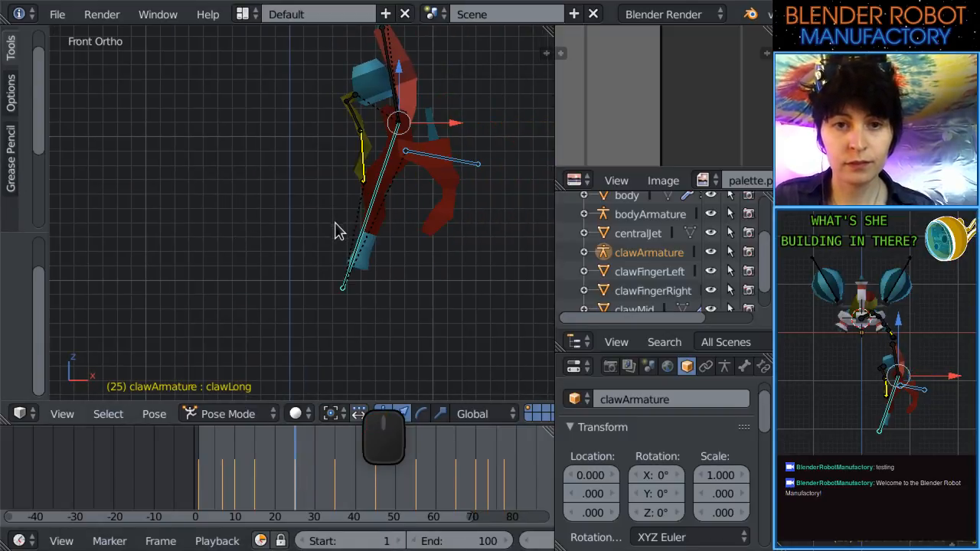
key(s)
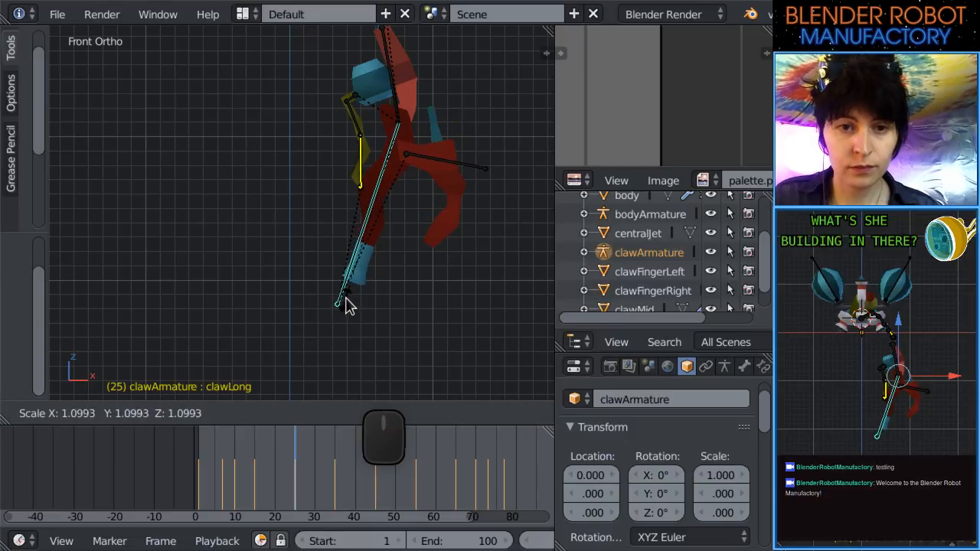
click(348, 302)
Scale down the clawShort bone slightly at frame 25 and add the clawLong bone to the selection.
right_click(443, 163)
key(s)
click(422, 164)
key(s)
click(420, 170)
right_click(392, 161)
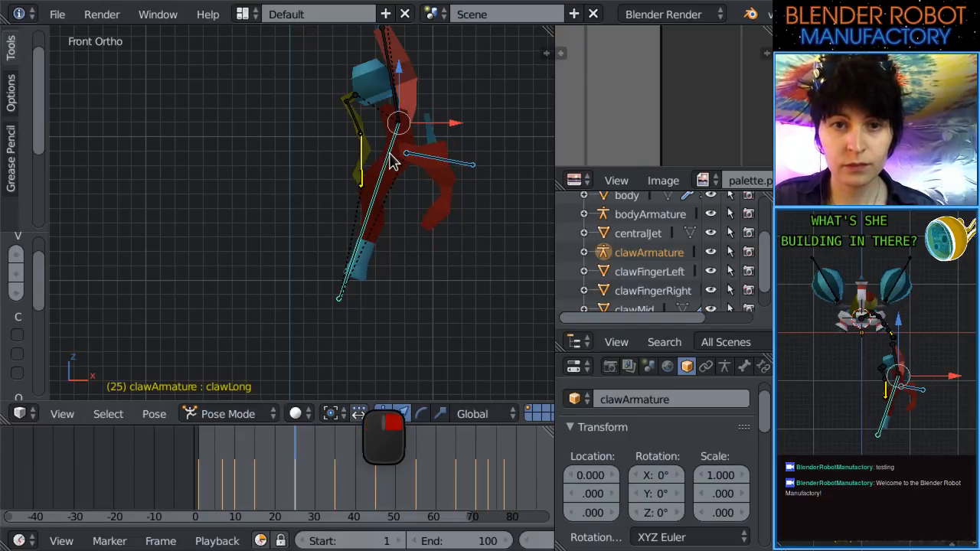
Scale down the clawLong bone at frame 20 and slightly enlarge the clawShort bone to compensate.
mouse_move(292, 491)
mouse_down()
mouse_move(255, 480)
mouse_move(274, 484)
mouse_up()
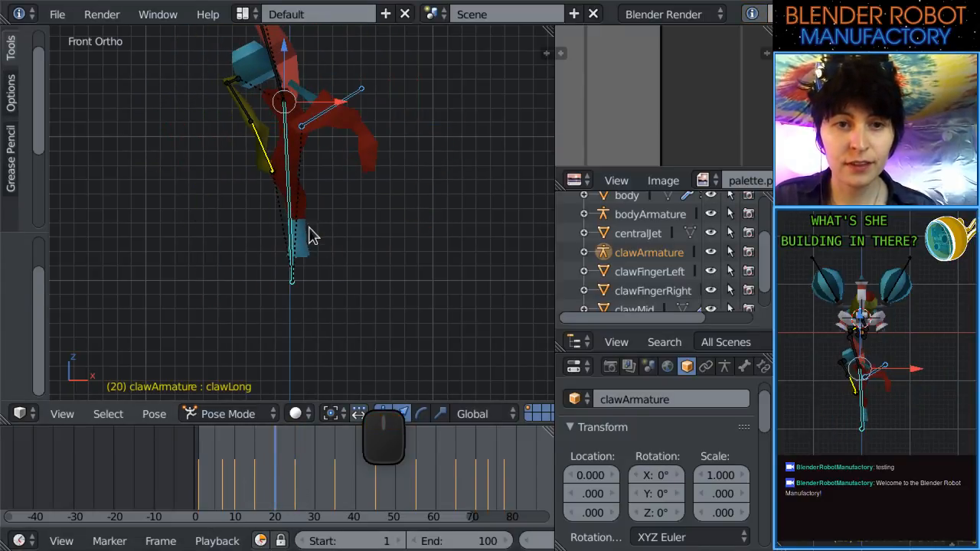
key(s)
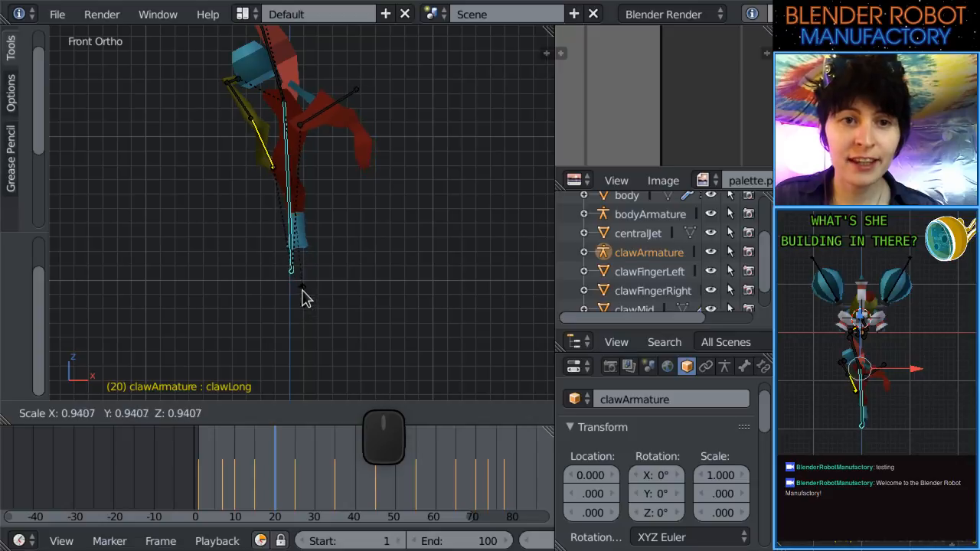
click(304, 288)
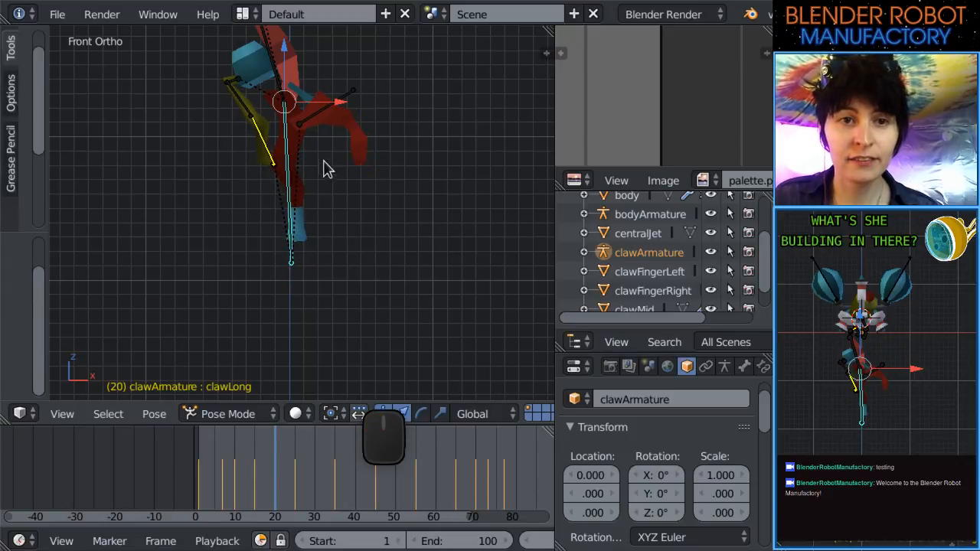
key(s)
click(299, 215)
click(324, 120)
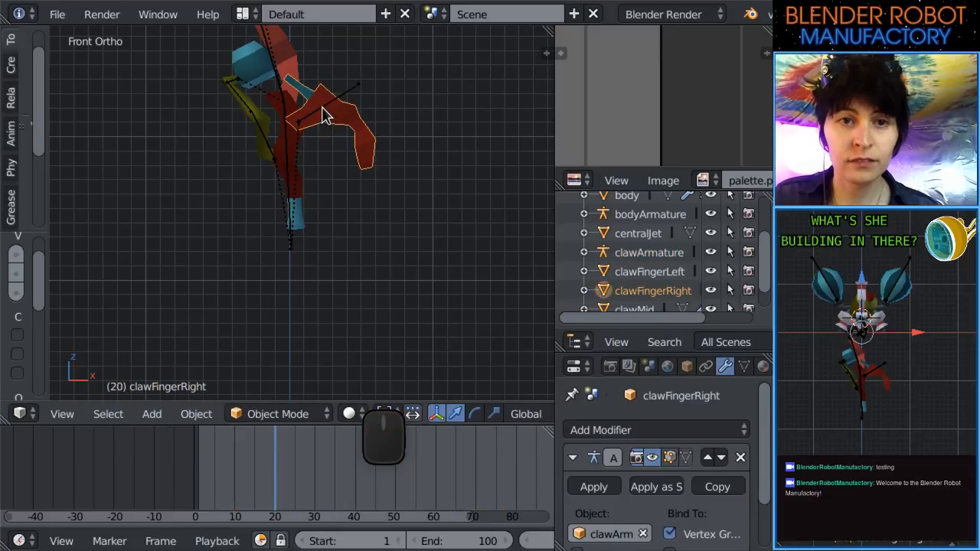
click(340, 120)
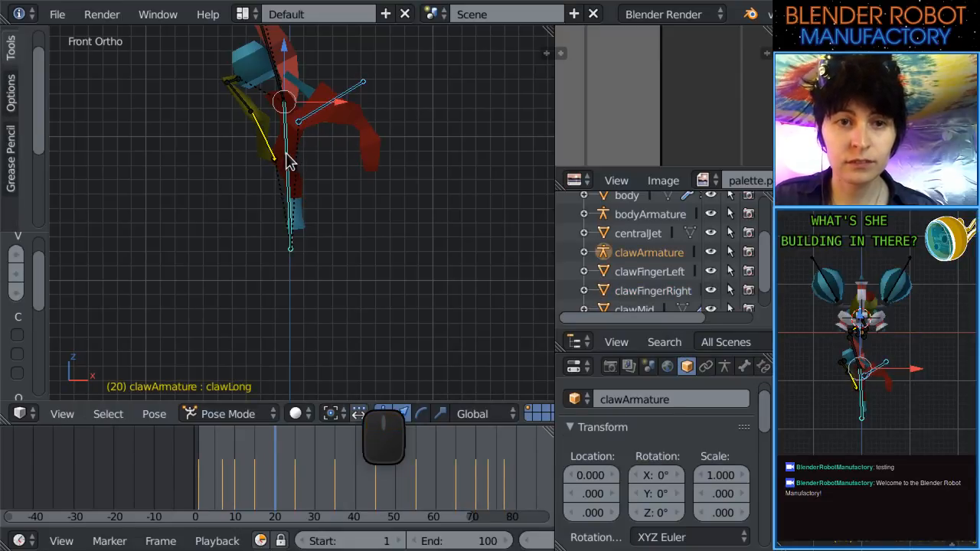
Scale the clawLong bone up further at frame 15 and at frame 25 to exaggerate the claw's stretch.
mouse_move(259, 468)
mouse_down()
mouse_move(247, 473)
mouse_move(301, 466)
mouse_move(253, 467)
mouse_up()
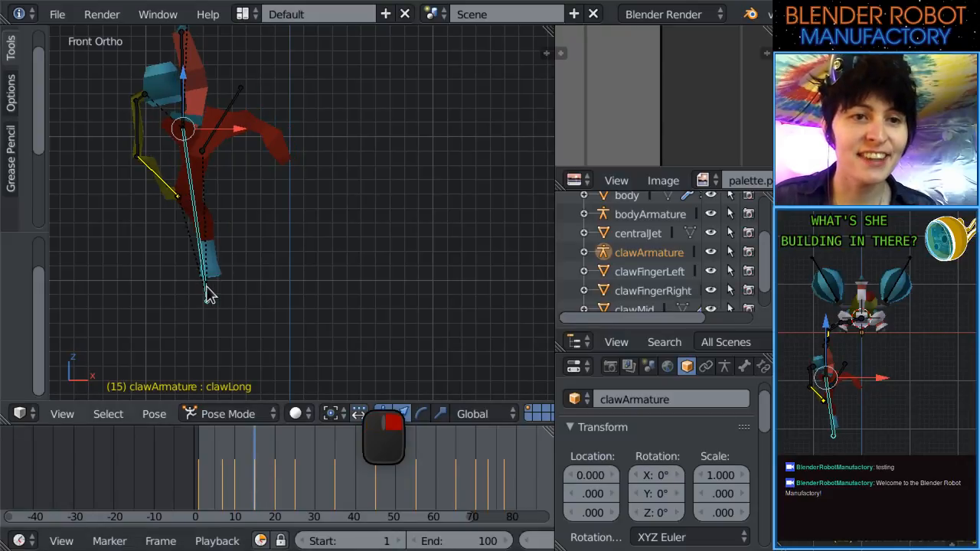
key(s)
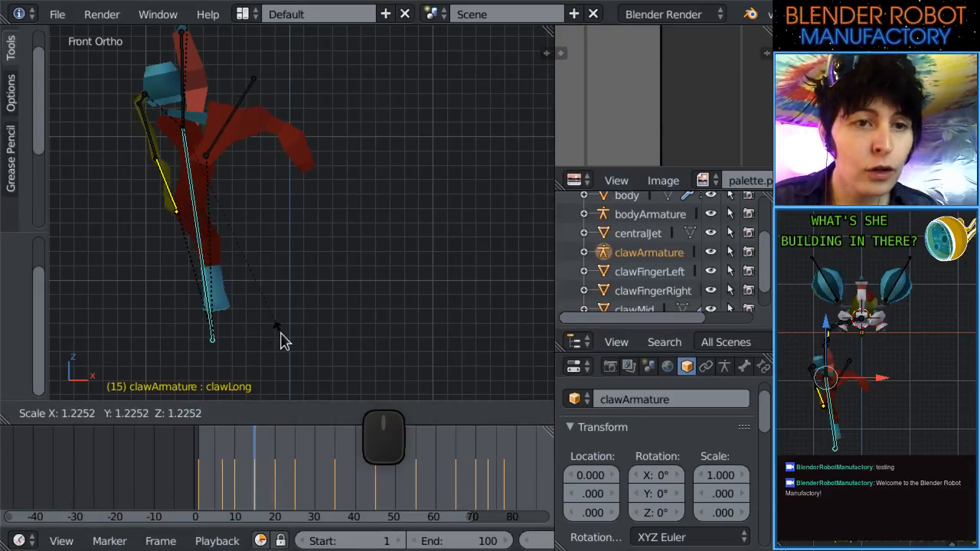
click(301, 344)
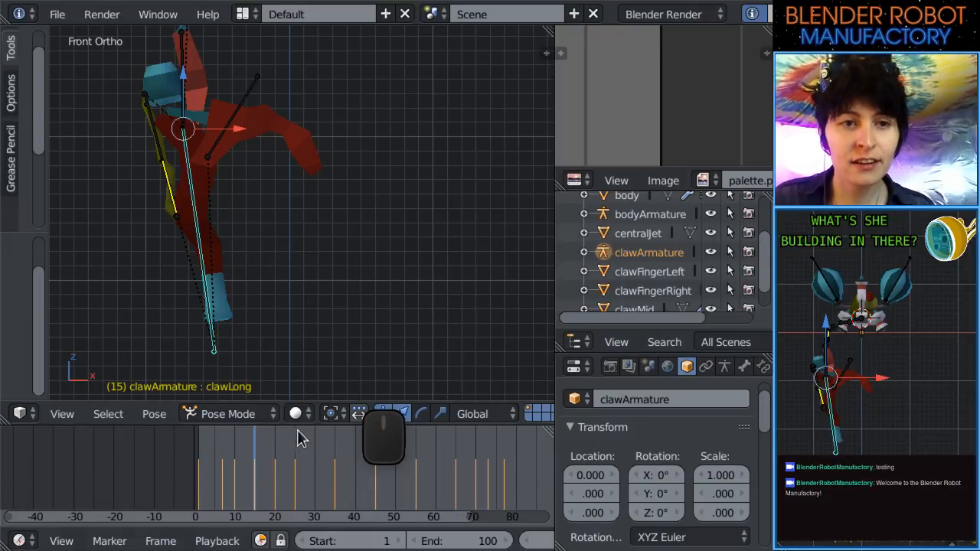
drag(263, 475, 297, 483)
key(s)
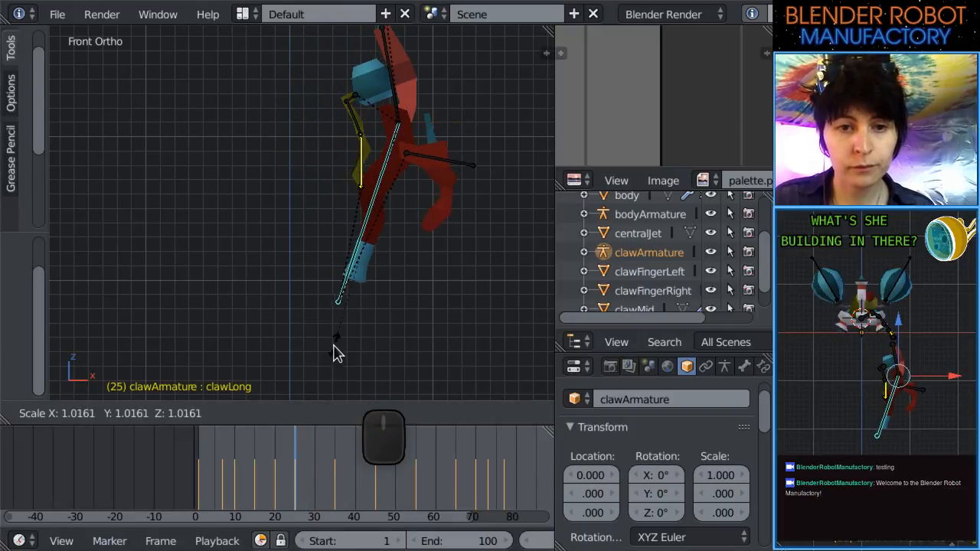
click(334, 378)
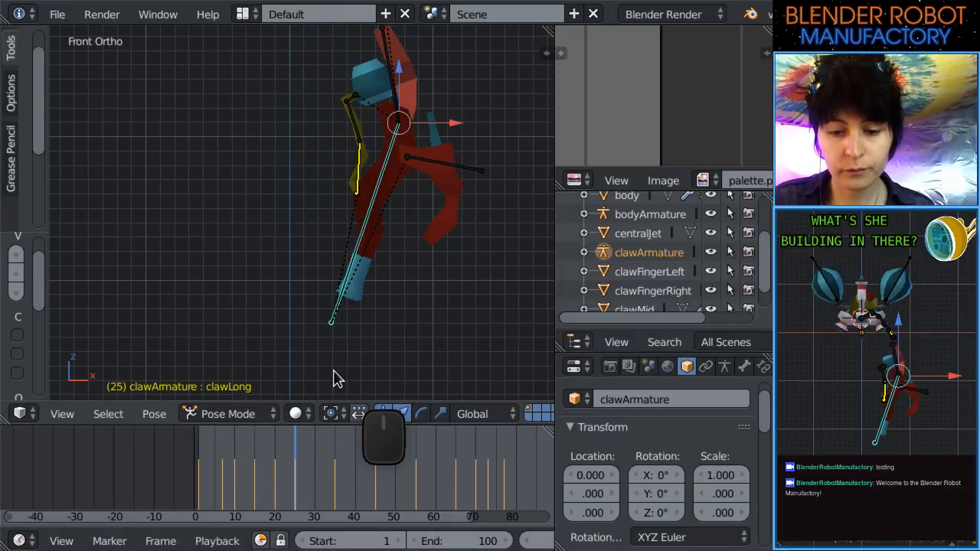
Play the animation with clawArmature hidden and examine the claw's stretch and squash during the swing.
mouse_move(299, 456)
mouse_down()
mouse_move(264, 469)
mouse_move(319, 470)
mouse_move(287, 471)
mouse_up()
scroll(343, 420, down, 5)
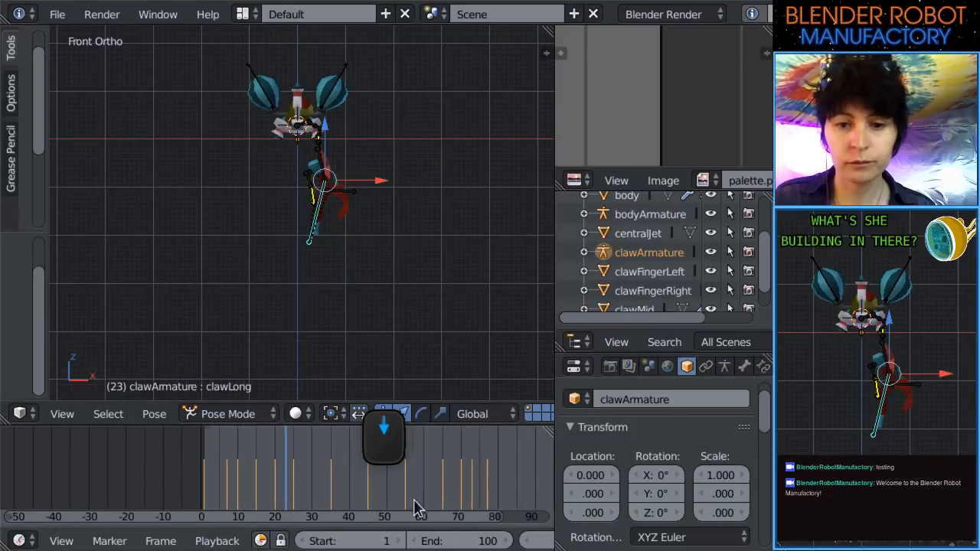
scroll(409, 501, down, 3)
scroll(537, 541, down, 5)
scroll(536, 540, down, 3)
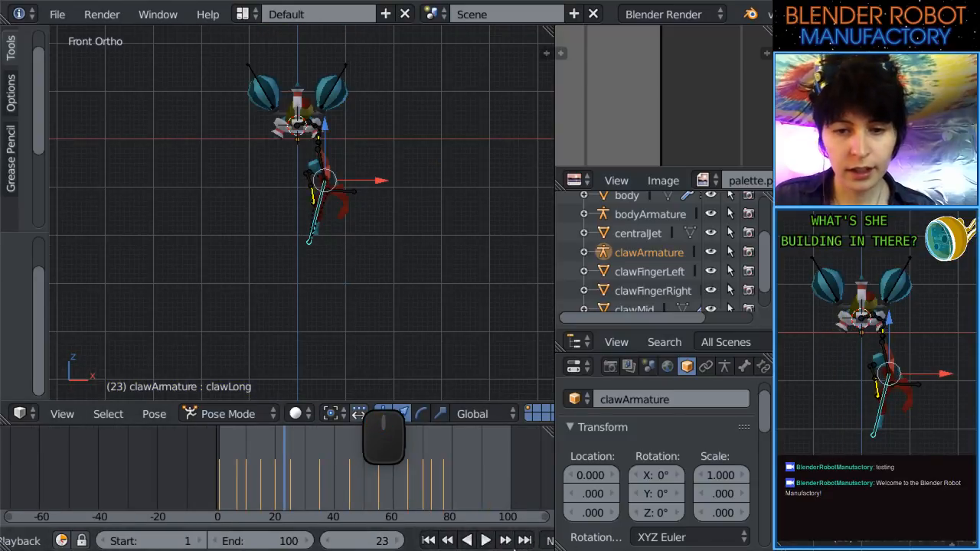
click(485, 541)
click(711, 252)
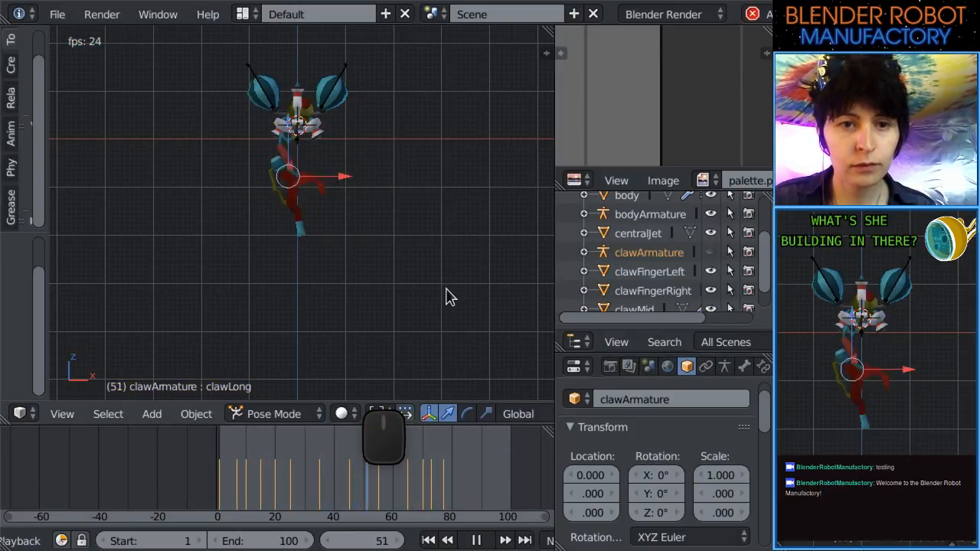
scroll(434, 278, up, 3)
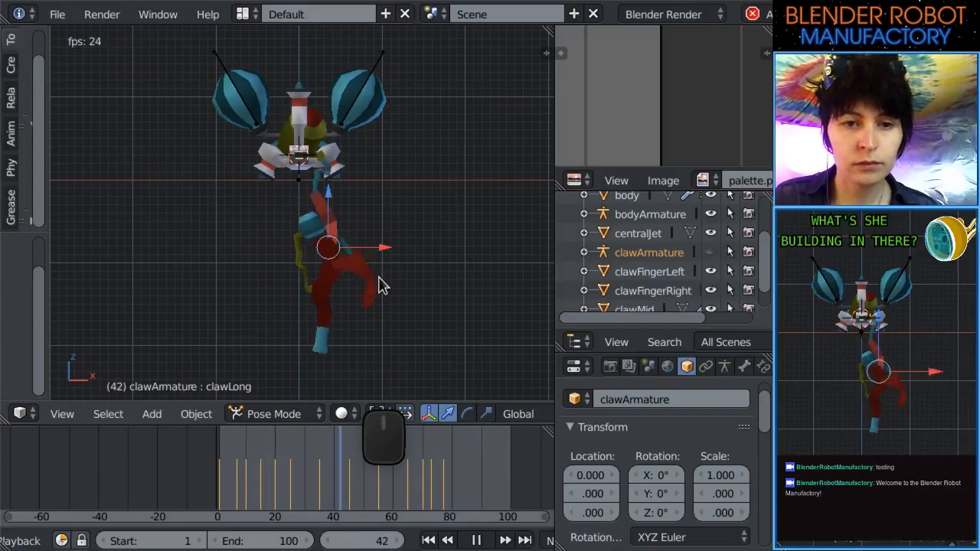
click(475, 538)
Show clawArmature again and scale the clawLong bone down to about 0.83 at frame 10.
drag(276, 498, 246, 506)
click(709, 254)
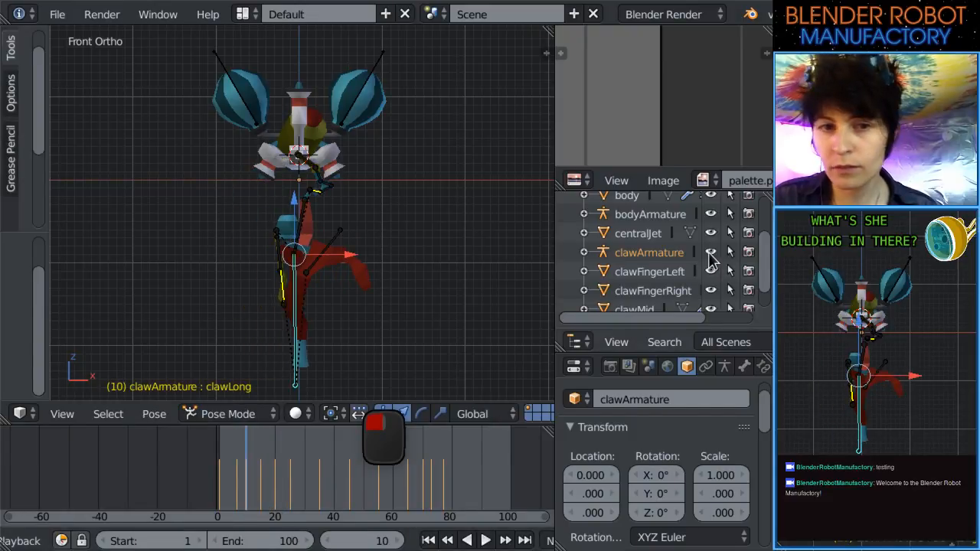
scroll(301, 306, up, 2)
shift+middle_drag(345, 392, 363, 265)
key(s)
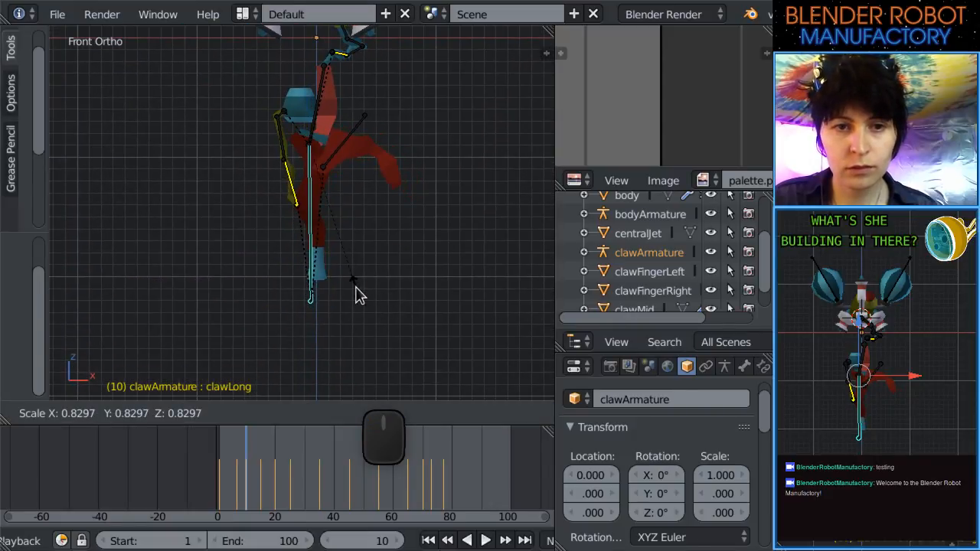
click(357, 294)
Scale the clawLong bone down to about 0.82 at frame 30 to squash the claw mid-swing.
drag(246, 469, 306, 471)
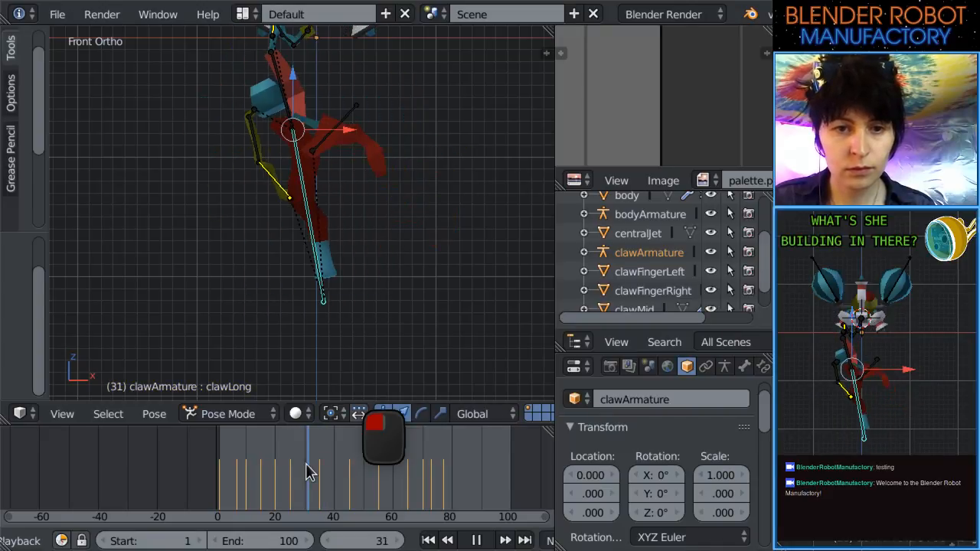
key(Escape)
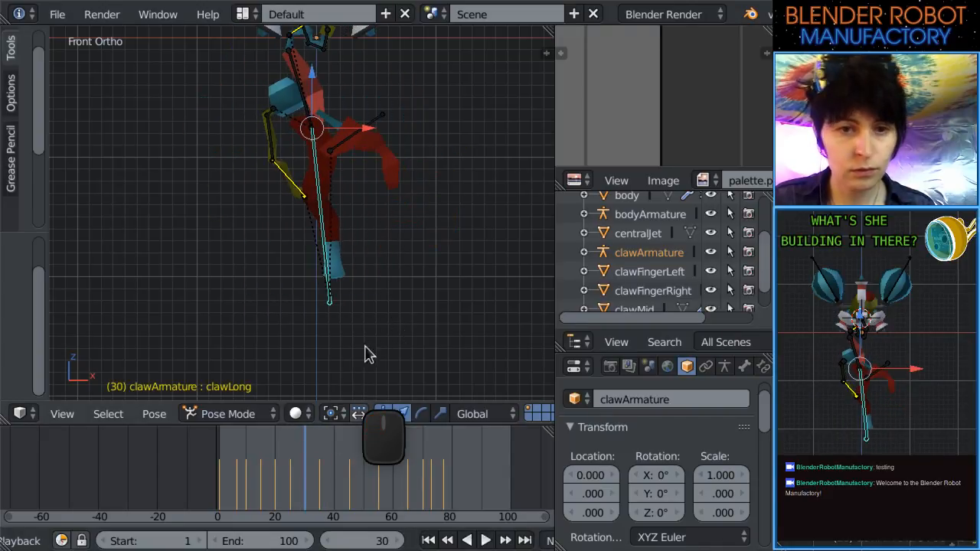
key(s)
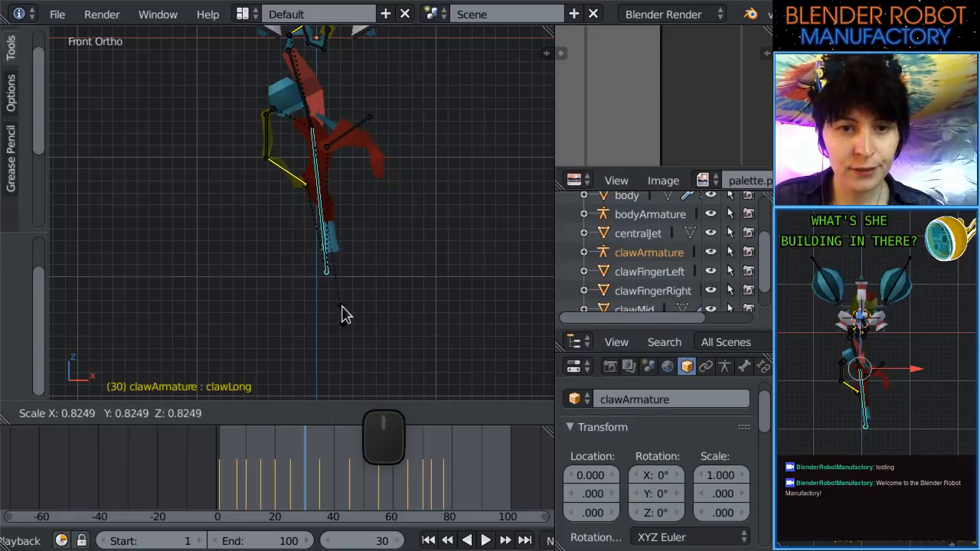
click(342, 314)
Scale the clawLong bone up at frame 35 to stretch the claw and down at frame 40 to squash it.
click(320, 470)
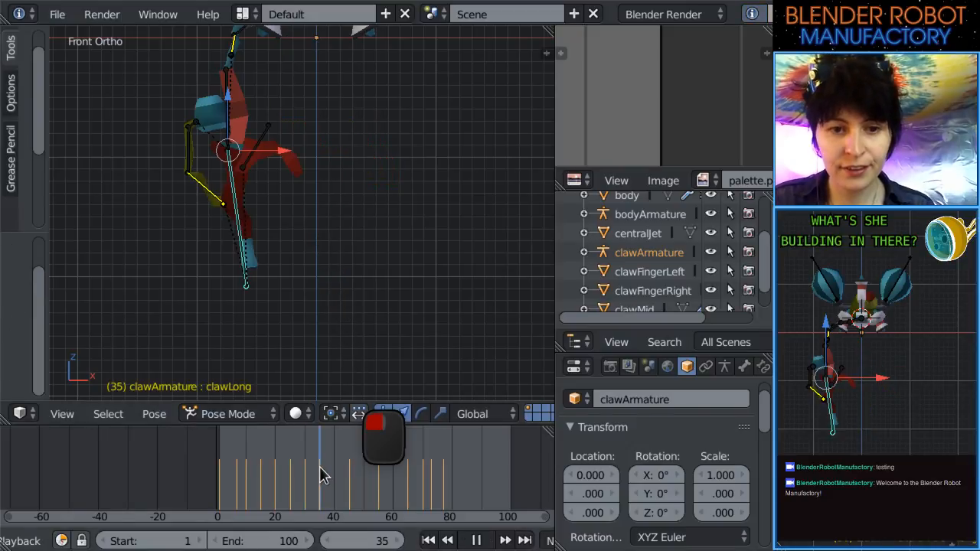
key(s)
click(312, 375)
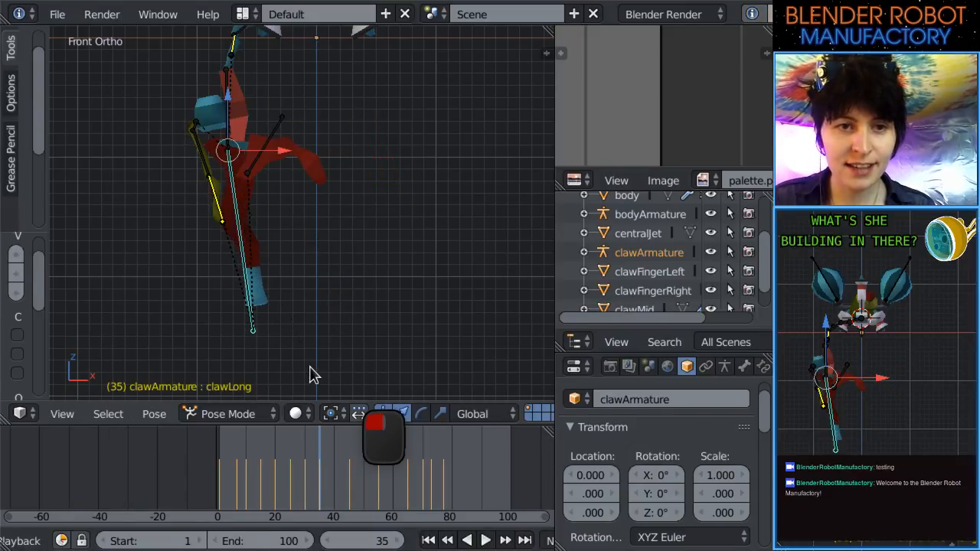
click(333, 466)
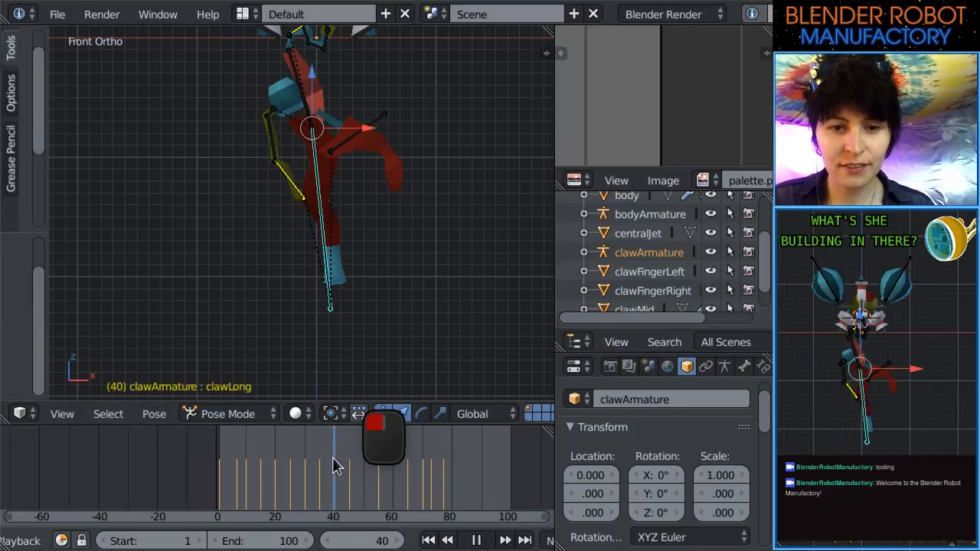
key(s)
click(331, 327)
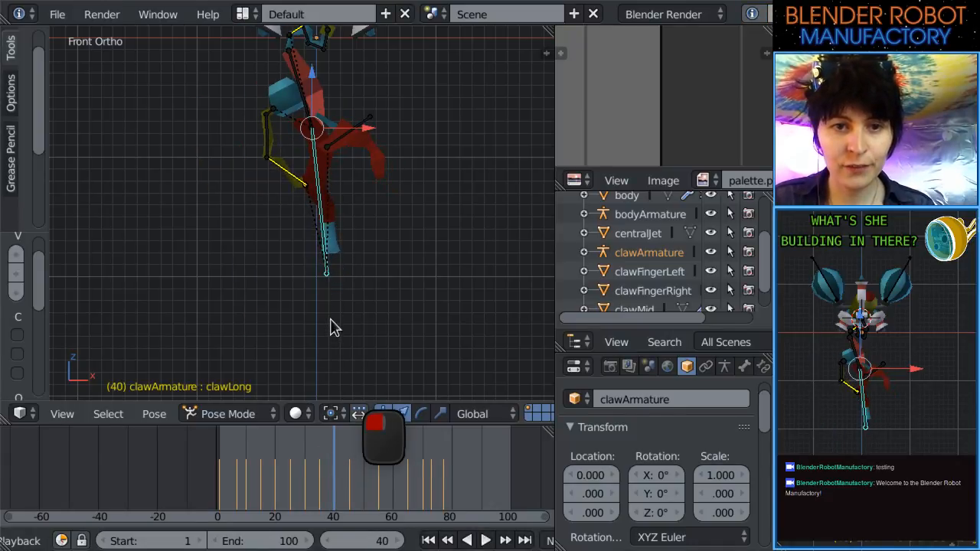
Stretch the claw at frame 45 by scaling up the clawLong bone, and shrink it at frame 50.
drag(349, 468, 351, 470)
key(s)
click(351, 349)
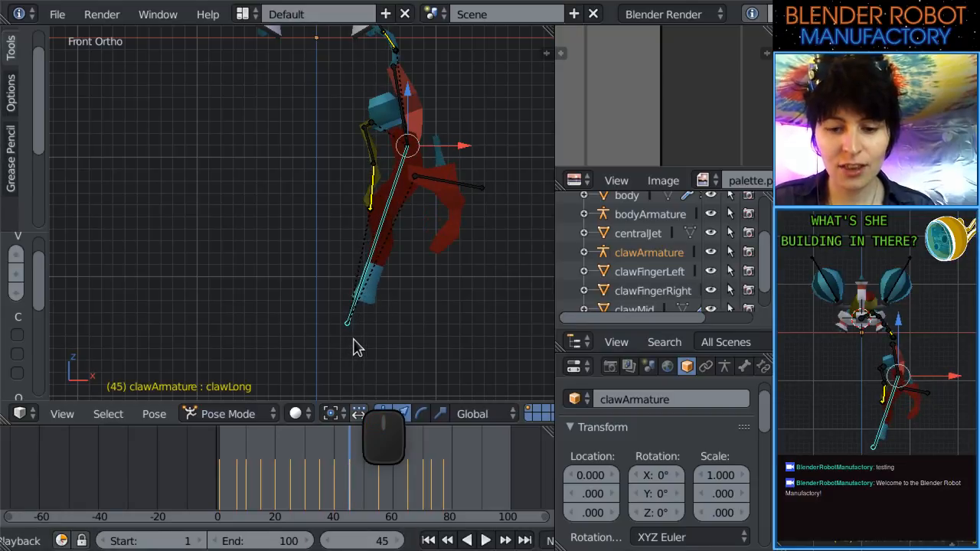
click(364, 476)
key(s)
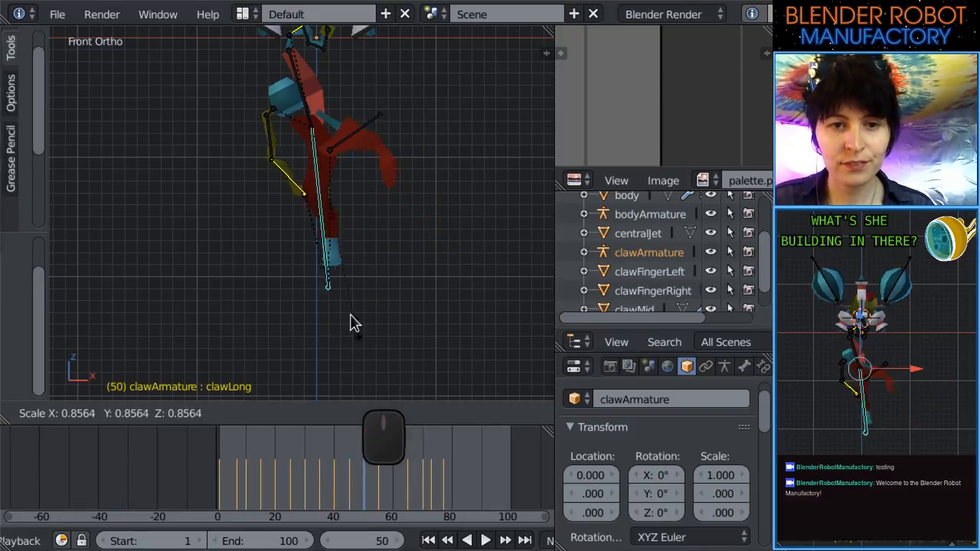
click(351, 321)
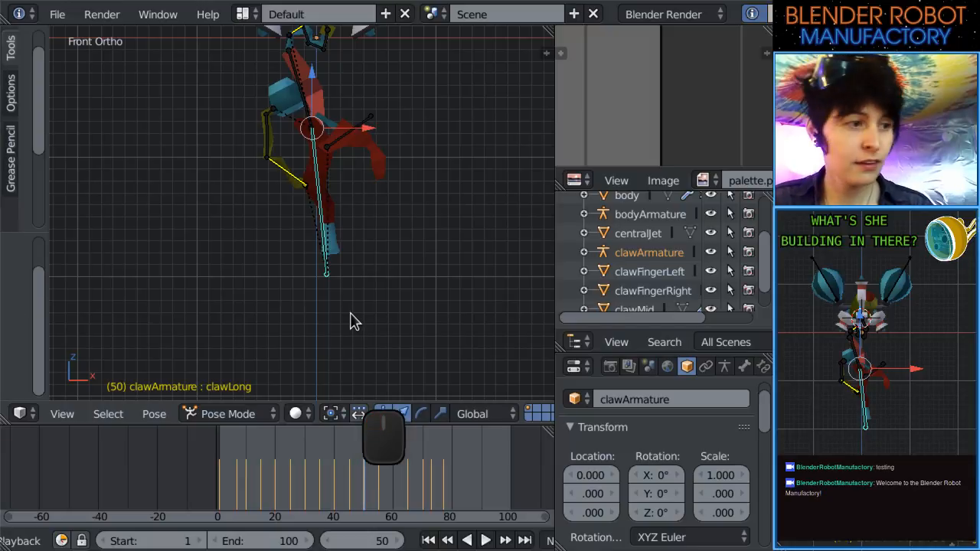
Scale the clawLong bone up at frame 55 to stretch the claw at the end of its swing.
drag(372, 492, 379, 493)
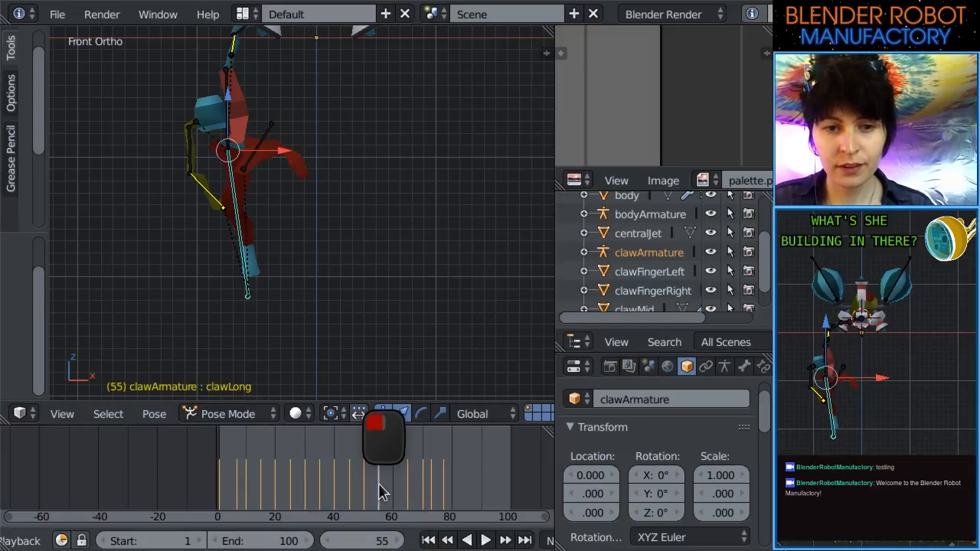
key(s)
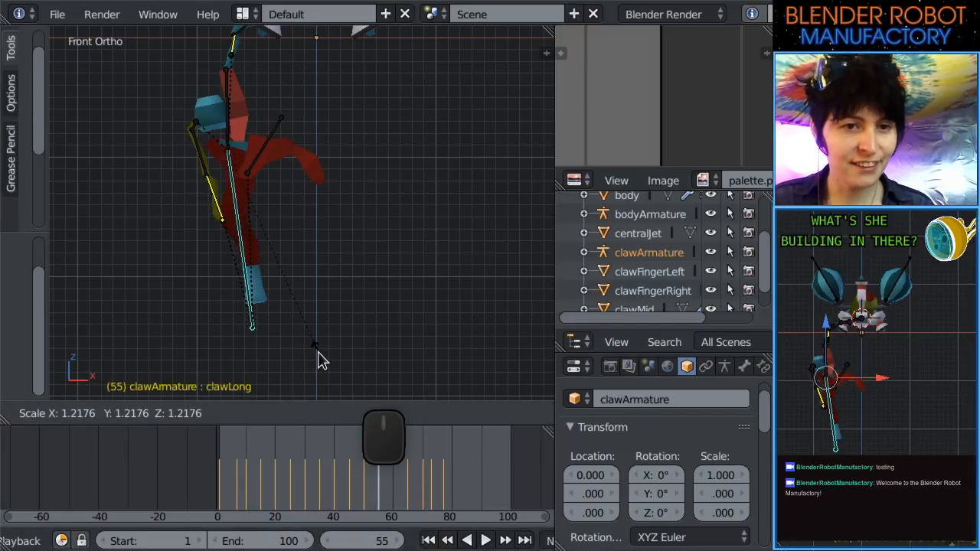
click(321, 360)
key(alt+a)
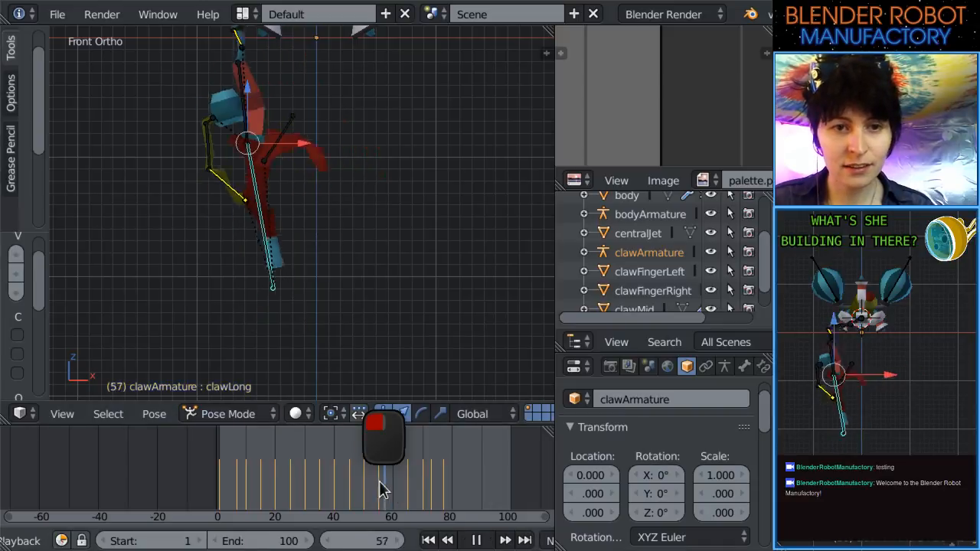
drag(366, 489, 381, 490)
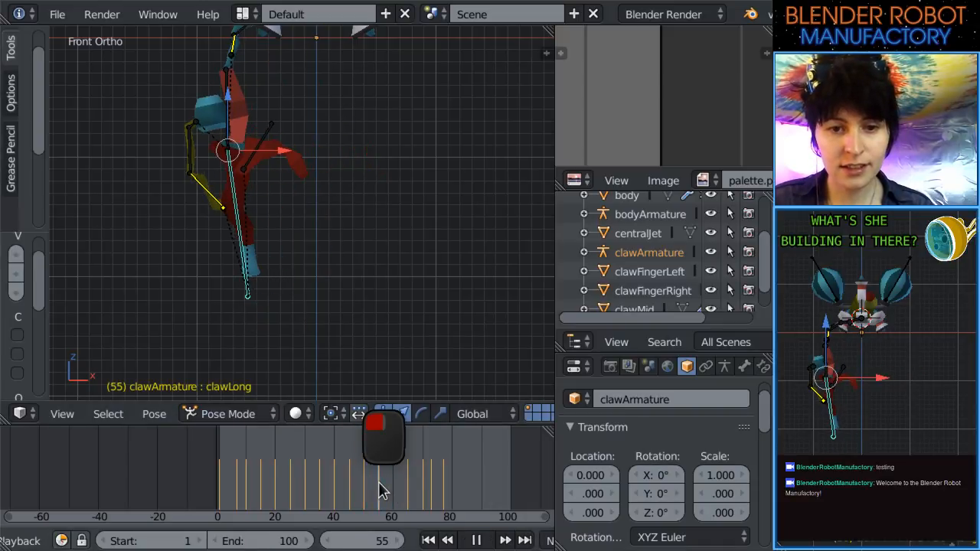
key(s)
click(329, 387)
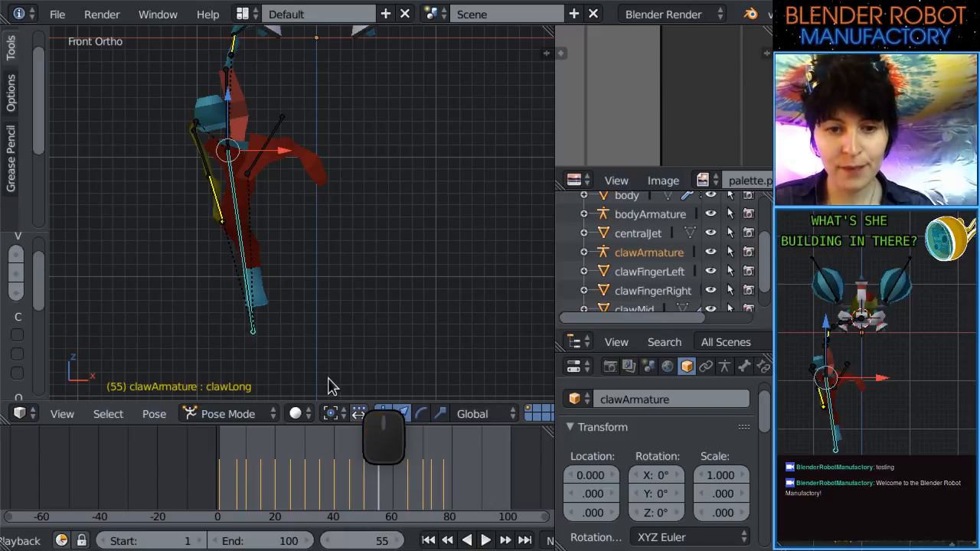
Scale the clawLong bone at frame 60 and keyframe it, and scale it up at frame 65 to stretch the claw.
click(393, 500)
key(s)
click(377, 315)
key(i)
mouse_move(415, 497)
mouse_down()
mouse_move(403, 484)
mouse_move(408, 496)
mouse_up()
key(s)
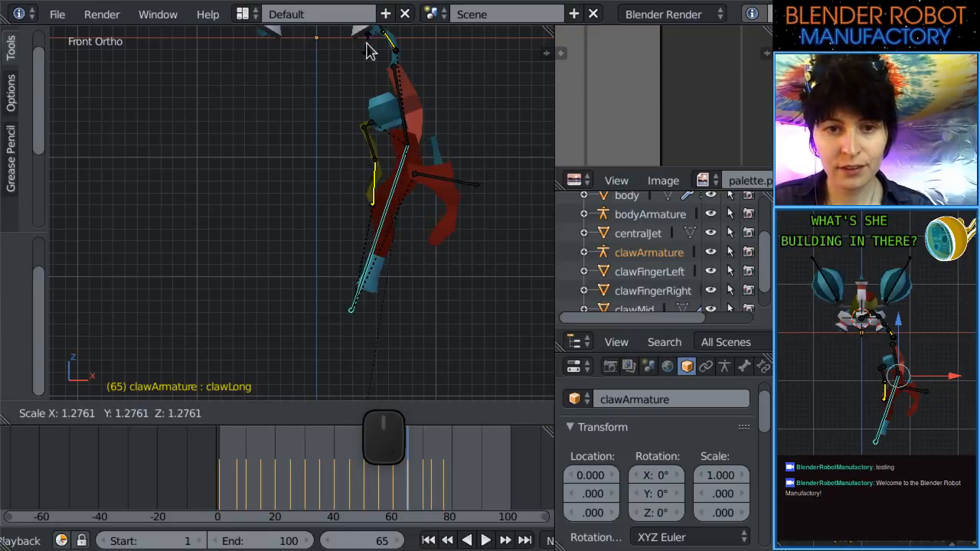
click(368, 69)
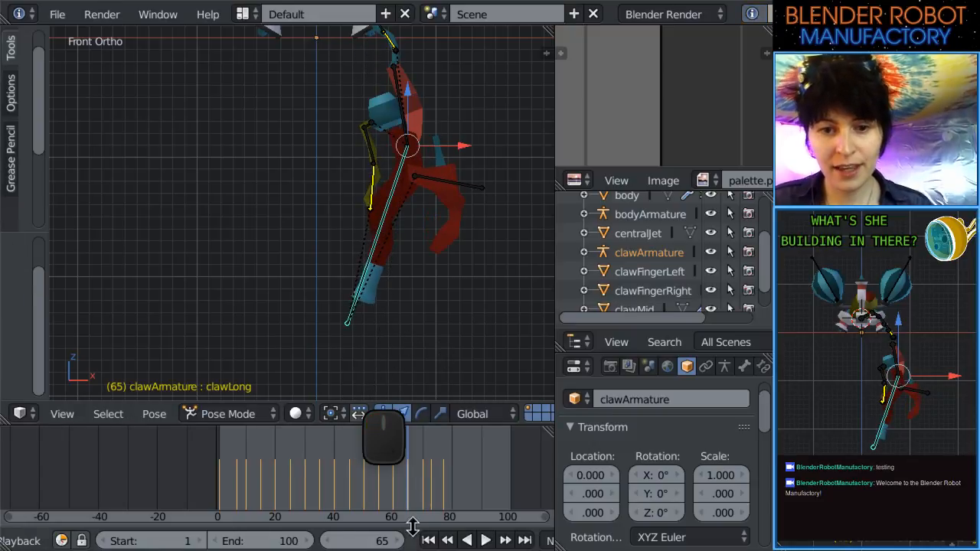
Undo the stretch of the clawLong bone at frame 70.
drag(420, 512, 423, 508)
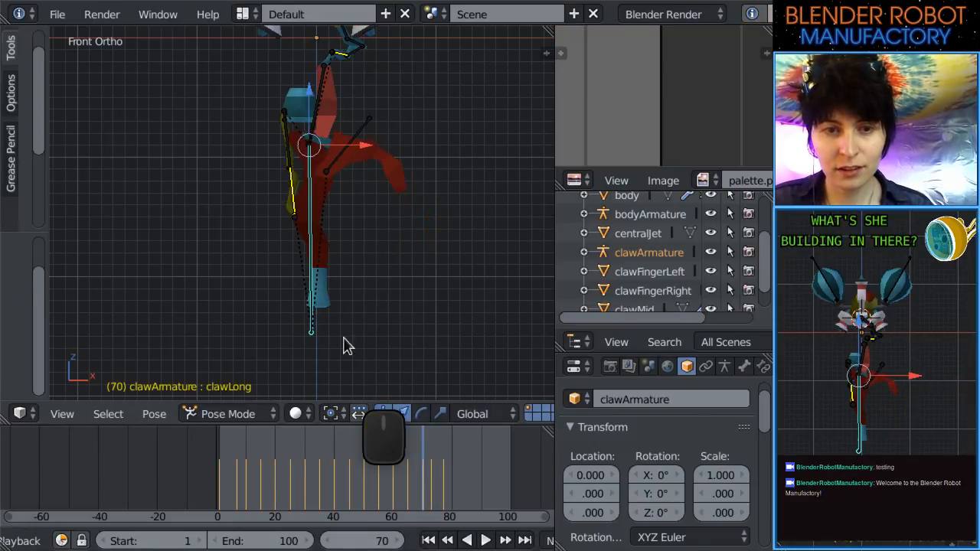
key(ctrl+z)
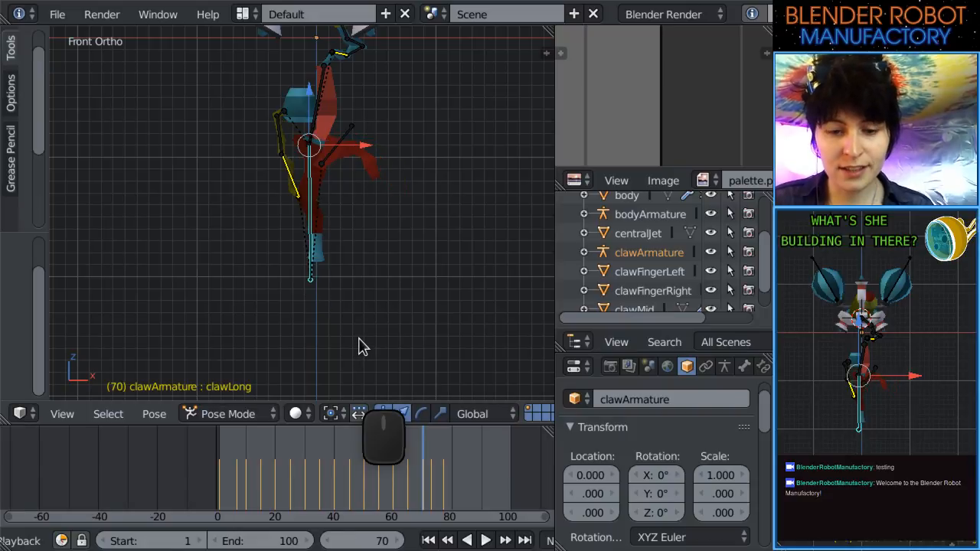
drag(427, 483, 426, 516)
Hide clawArmature and play the animation to review the claw's stretch and squash during the swing.
click(485, 541)
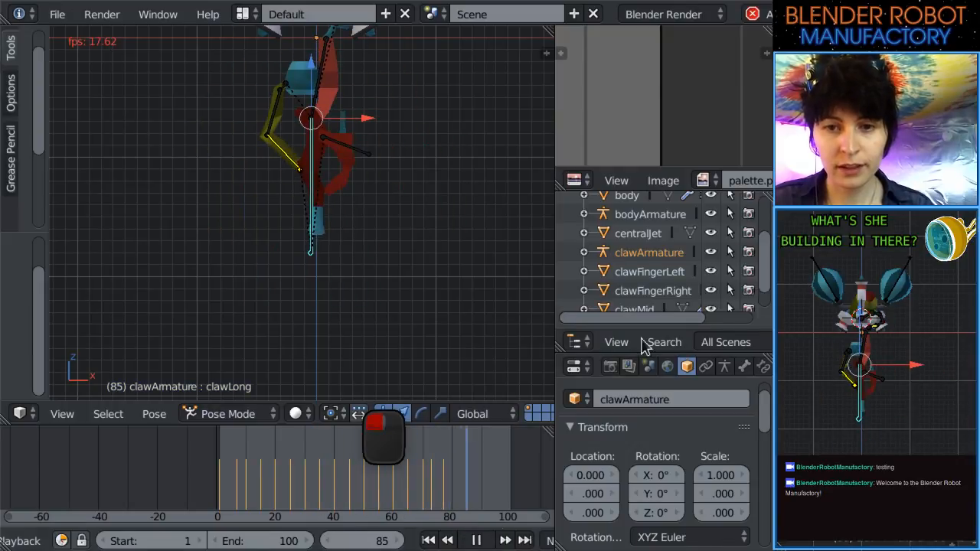
click(711, 253)
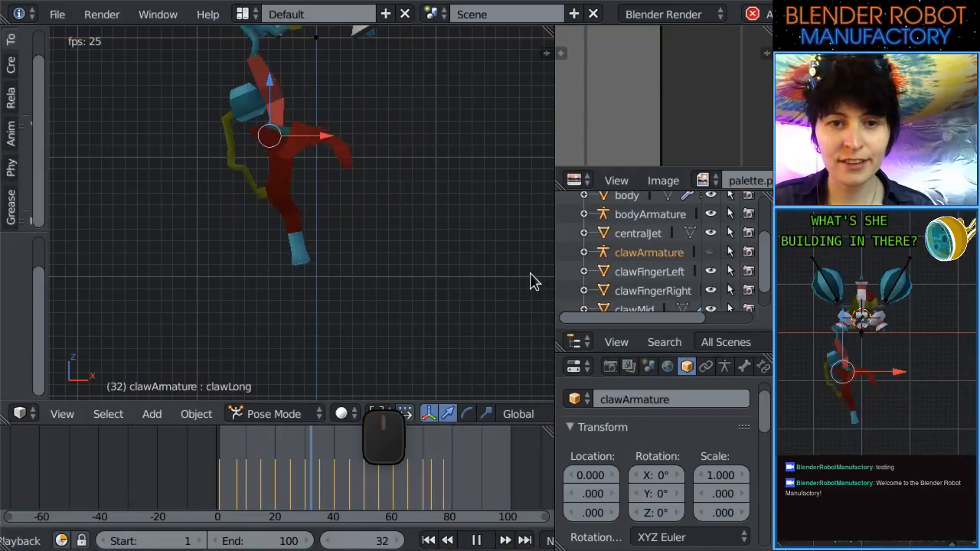
scroll(452, 269, down, 5)
scroll(444, 260, up, 3)
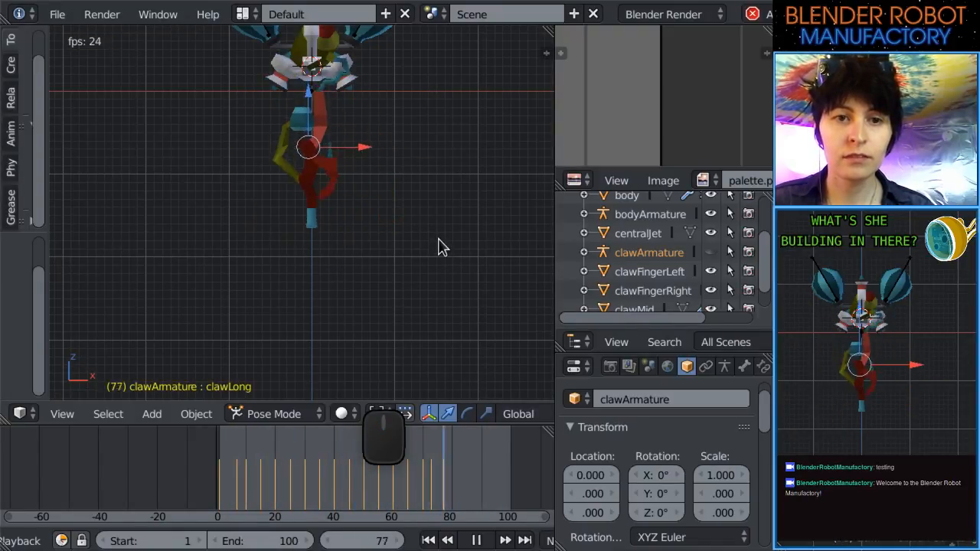
scroll(428, 195, up, 2)
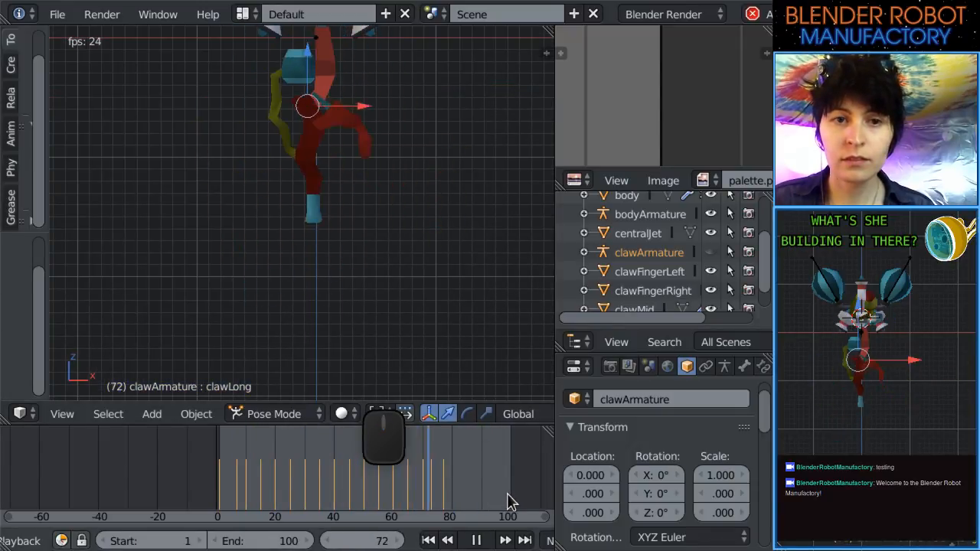
Show clawArmature again, then scale the clawLong bone up further at frame 15 and keyframe it.
click(222, 498)
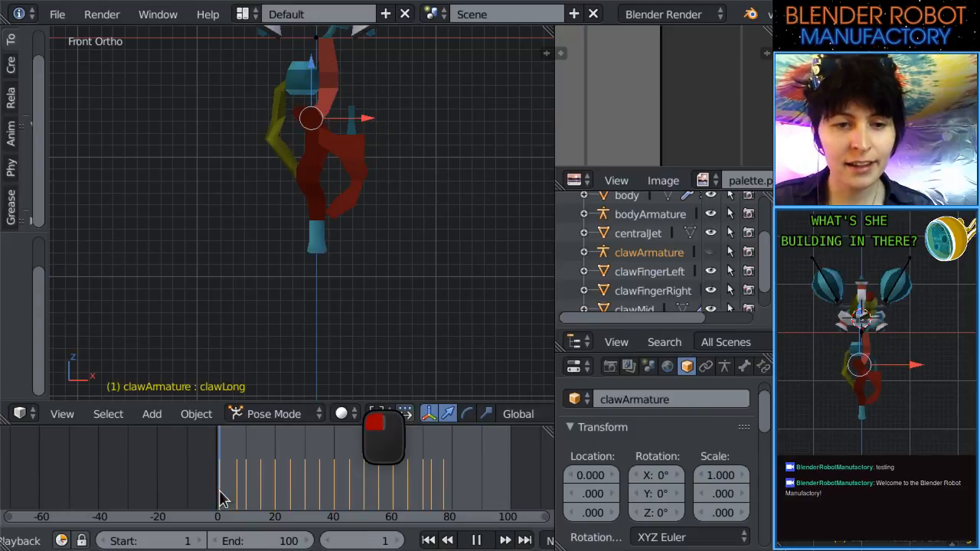
click(242, 494)
drag(240, 494, 260, 487)
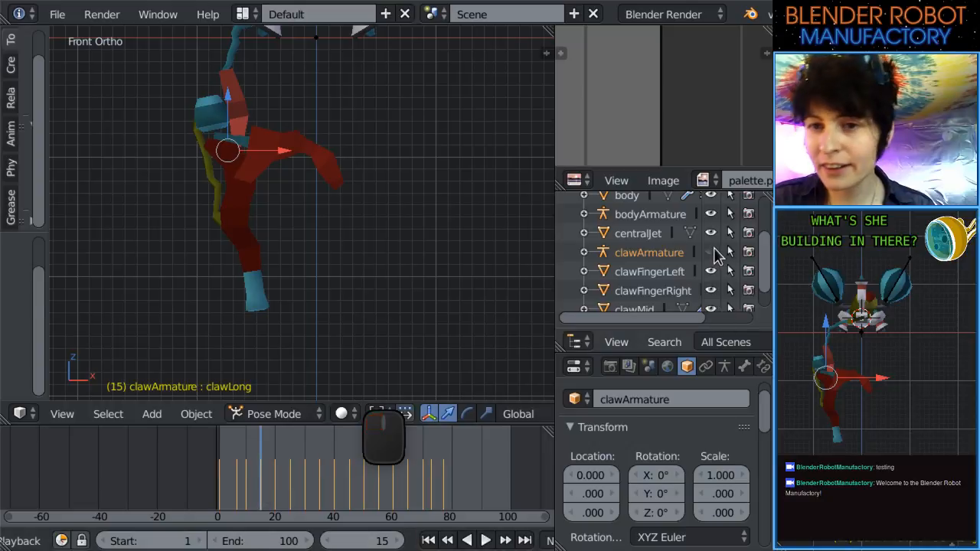
click(716, 257)
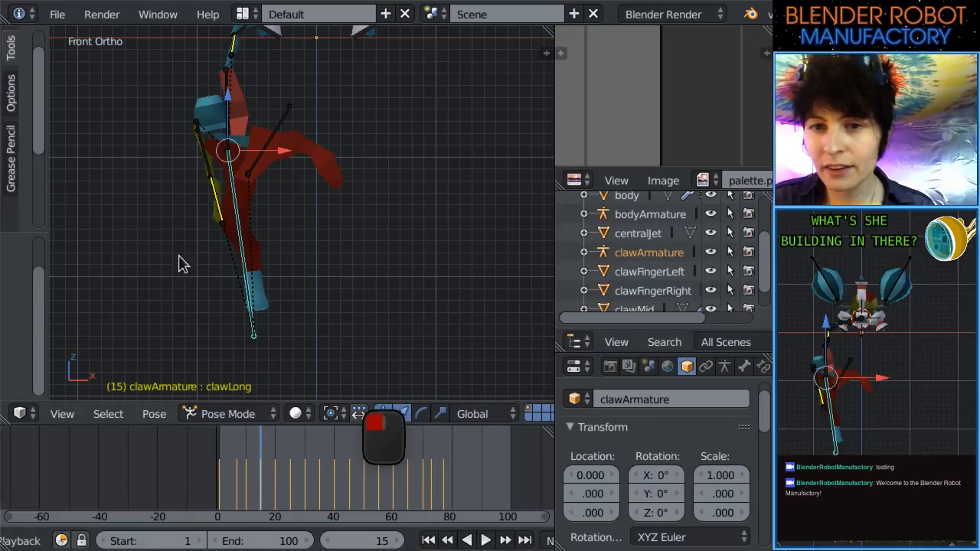
key(s)
click(243, 329)
key(i)
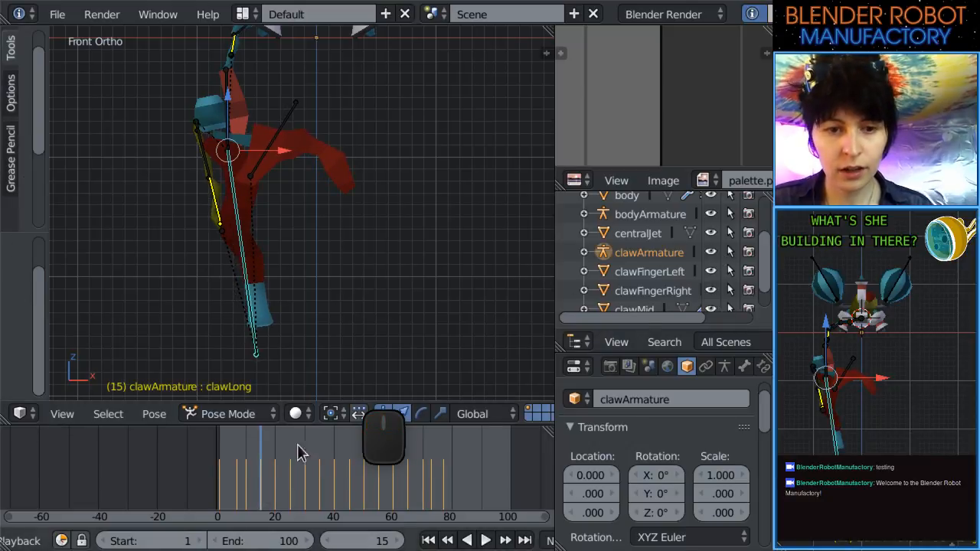
Scale the clawLong bone up further at frames 25 and 35 to exaggerate the claw's stretch.
drag(297, 472, 293, 470)
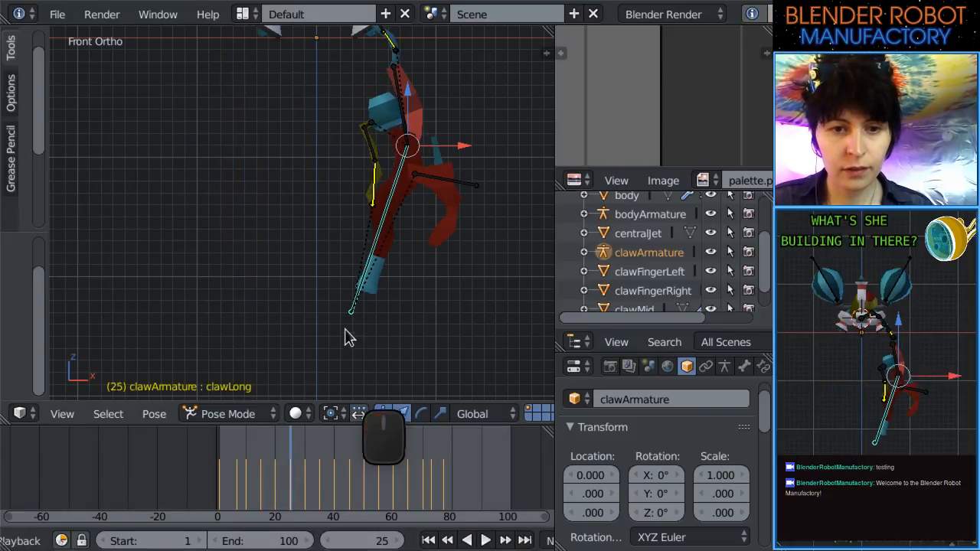
key(s)
click(335, 351)
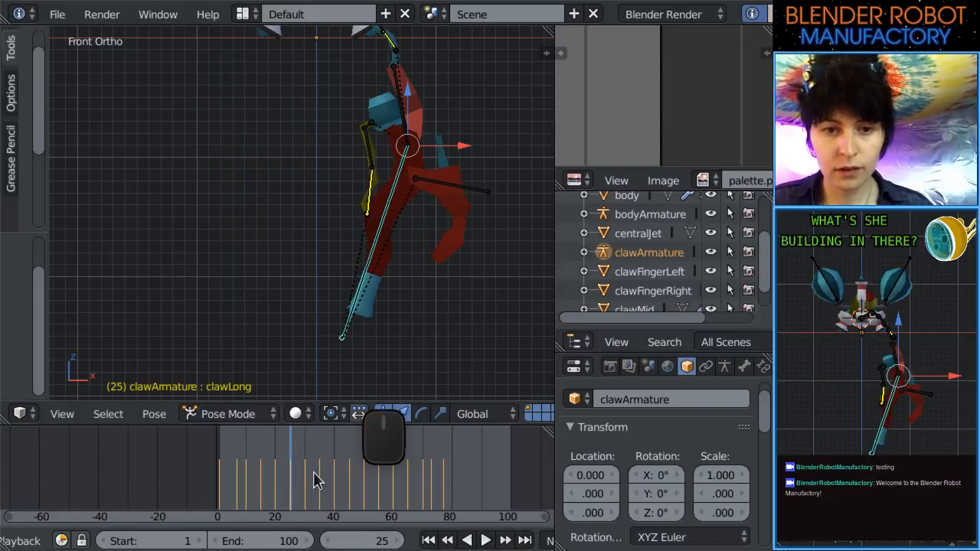
click(319, 485)
key(s)
click(319, 372)
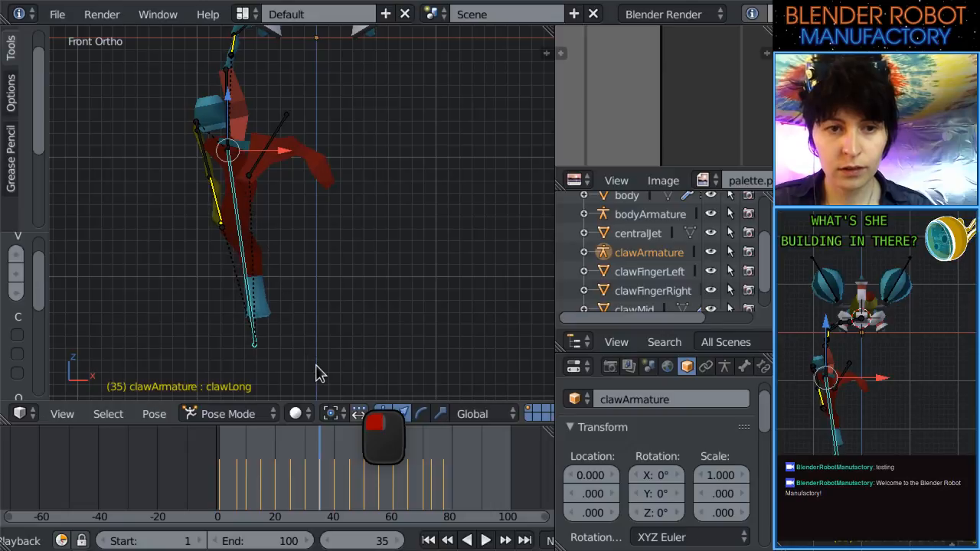
Scale the clawLong bone up further at frame 45 to exaggerate the stretch.
drag(352, 499, 351, 496)
scroll(382, 296, down, 1)
shift+middle_drag(364, 277, 350, 240)
key(s)
click(365, 285)
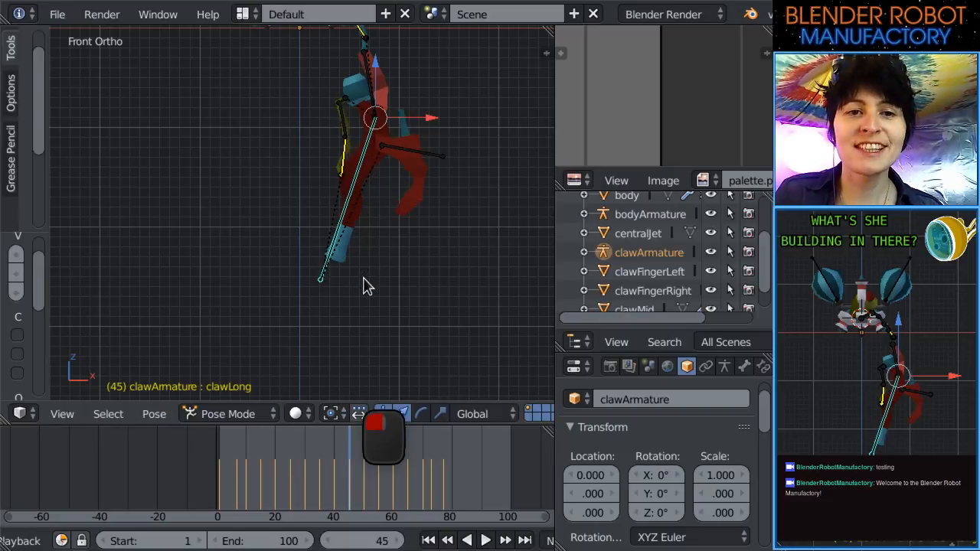
Increase the clawLong bone's stretch at frames 55 and 65 by scaling it up further.
scroll(381, 265, up, 1)
shift+middle_drag(403, 280, 383, 278)
scroll(398, 309, up, 1)
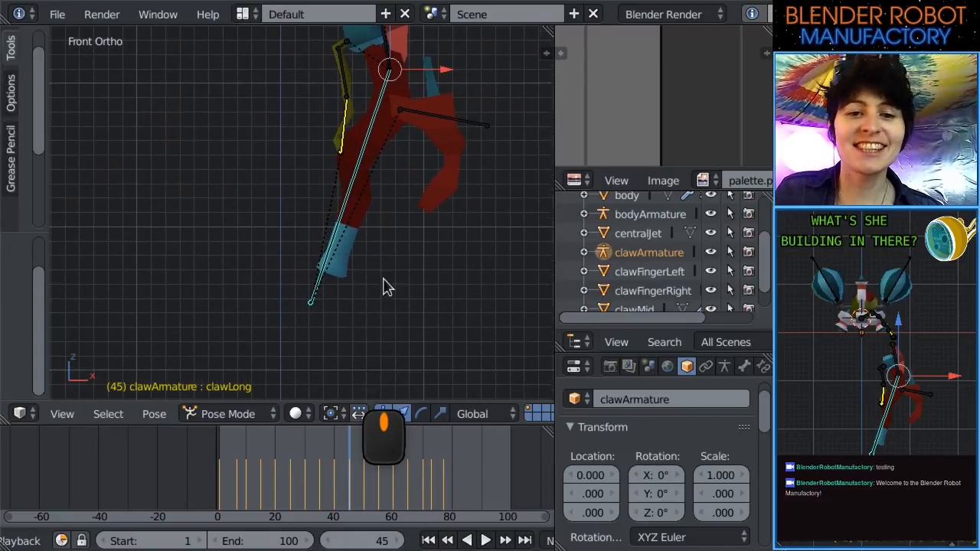
click(379, 497)
key(s)
click(351, 388)
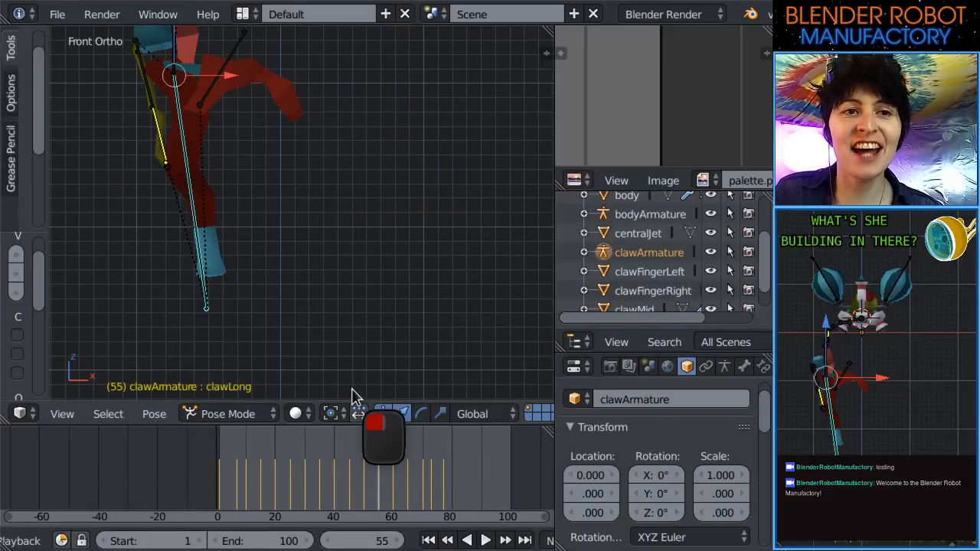
click(409, 486)
click(392, 359)
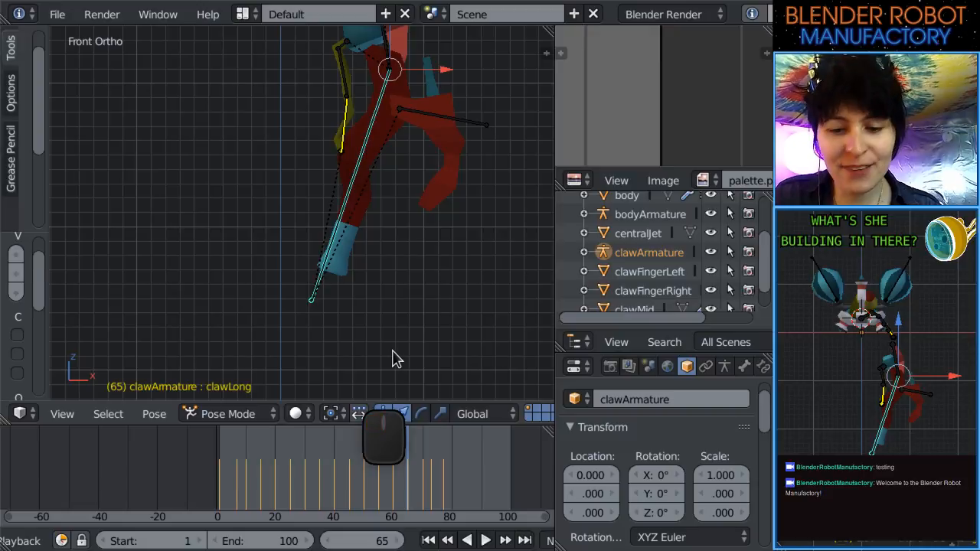
Select the clawShort bone and scale it down at frame 15 to shorten the short claw.
drag(431, 483, 261, 477)
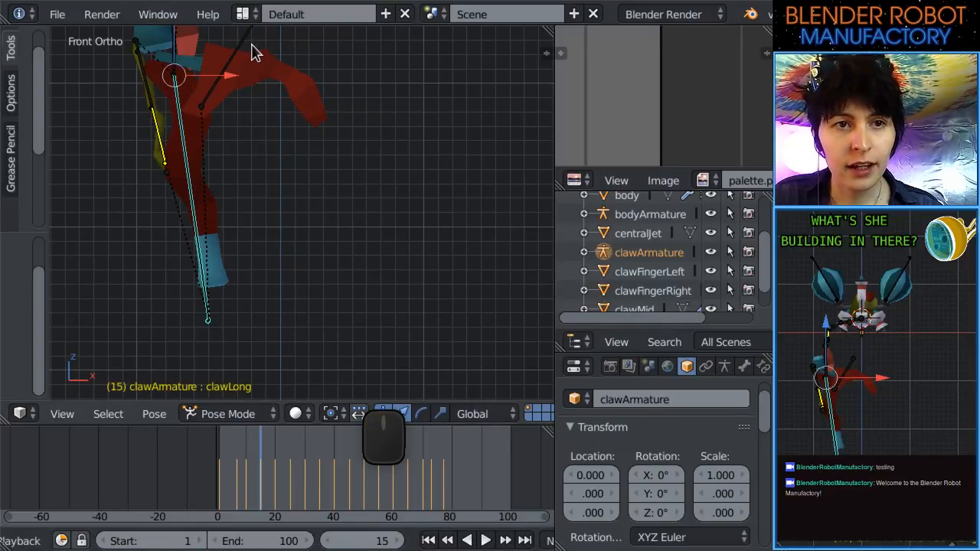
right_click(243, 39)
shift+middle_drag(241, 40, 274, 131)
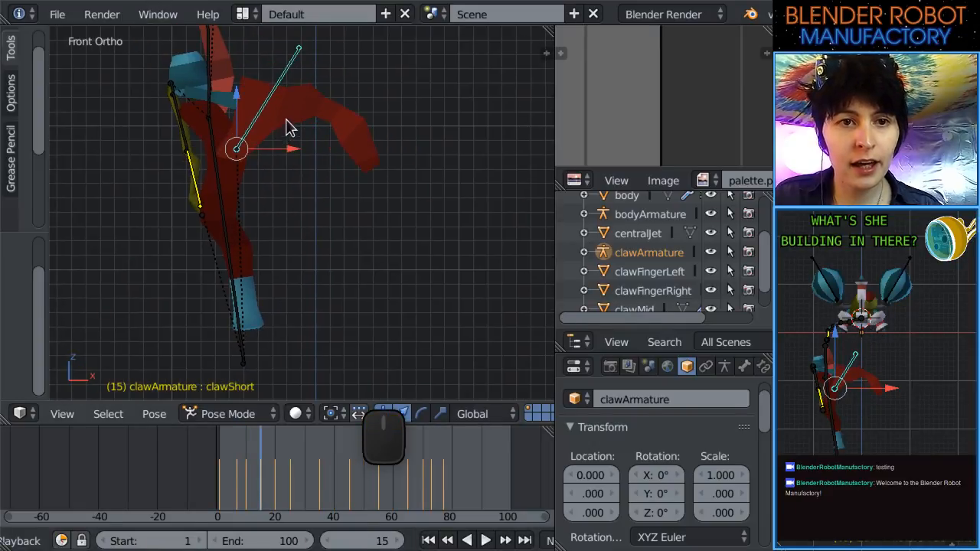
key(s)
click(302, 92)
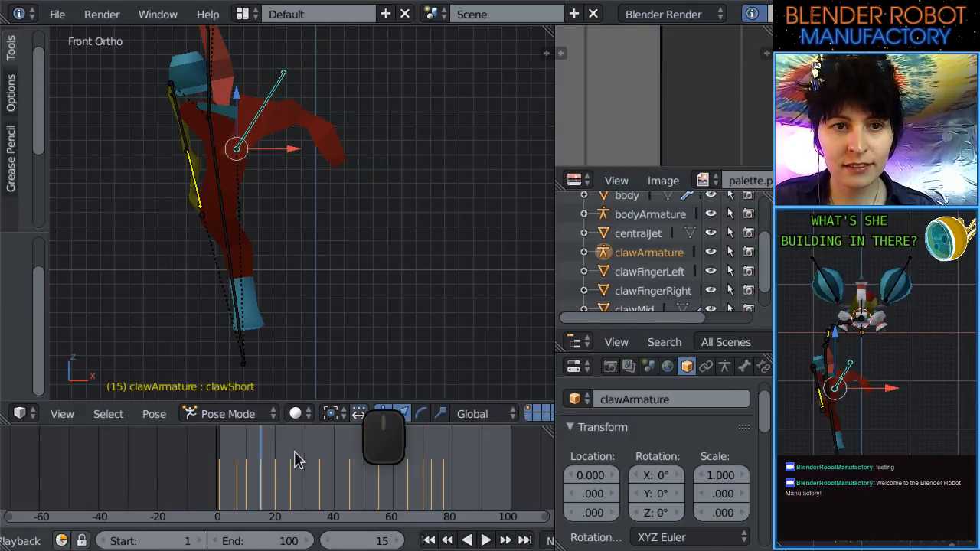
Scale the clawShort bone up slightly at frame 20 and down slightly at frame 25.
drag(266, 469, 275, 466)
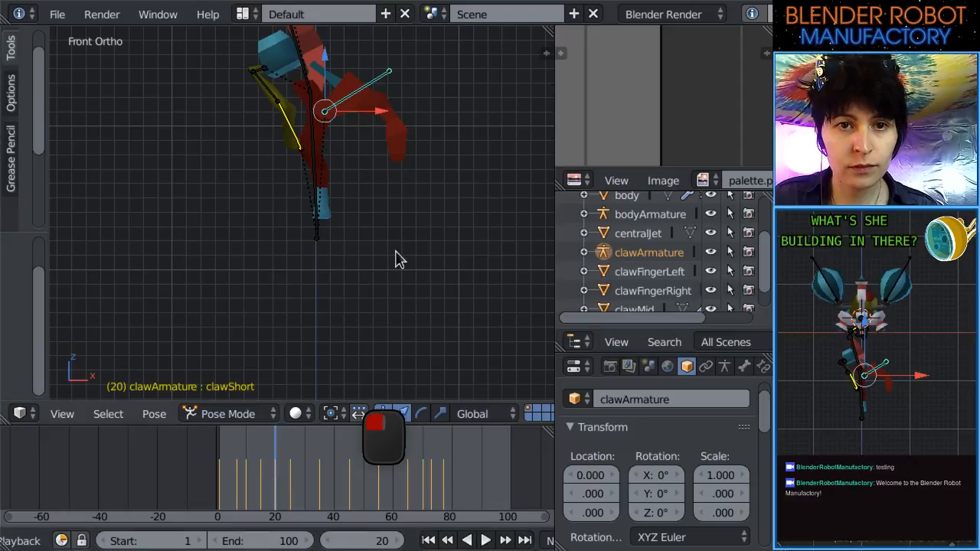
key(s)
click(475, 198)
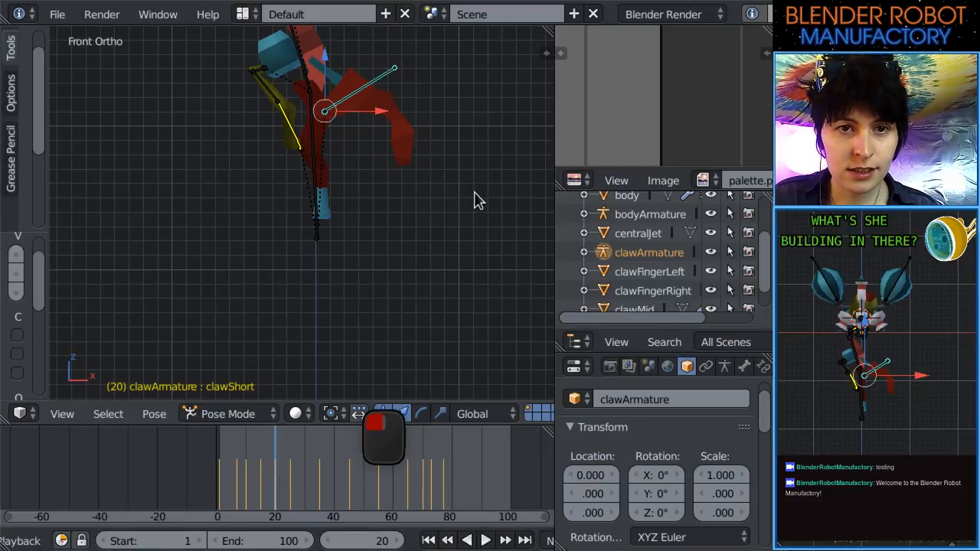
click(290, 481)
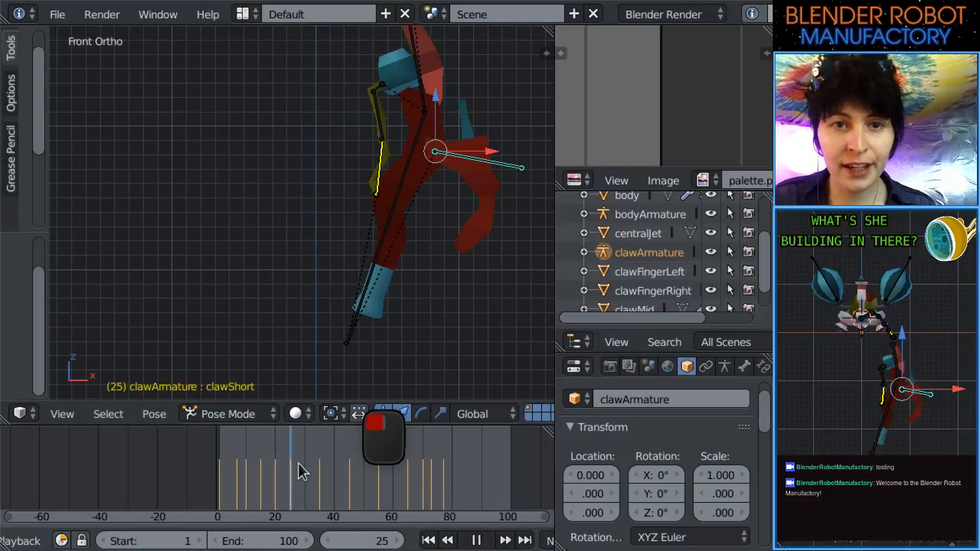
key(s)
click(503, 289)
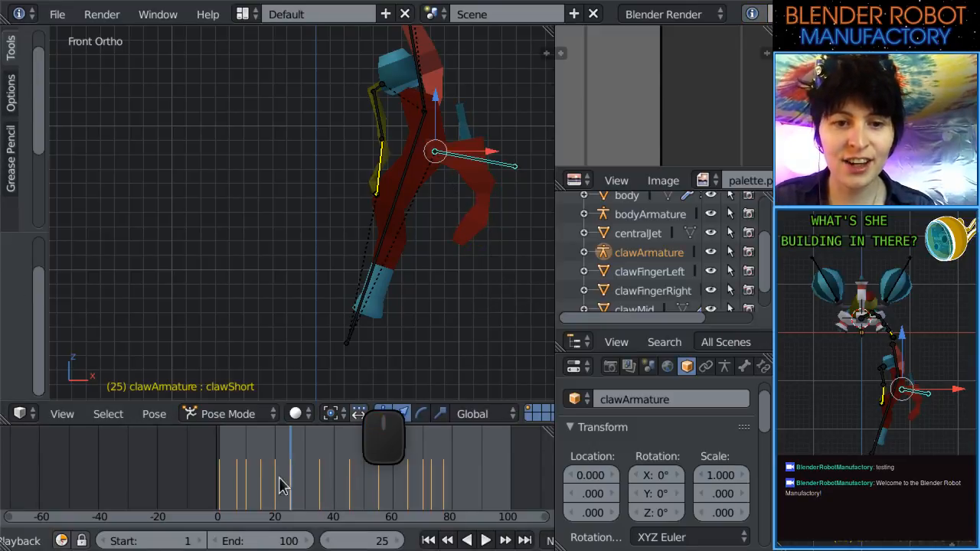
Check the clawShort bone's pose at frames 1, 7, 10 and 15.
click(238, 470)
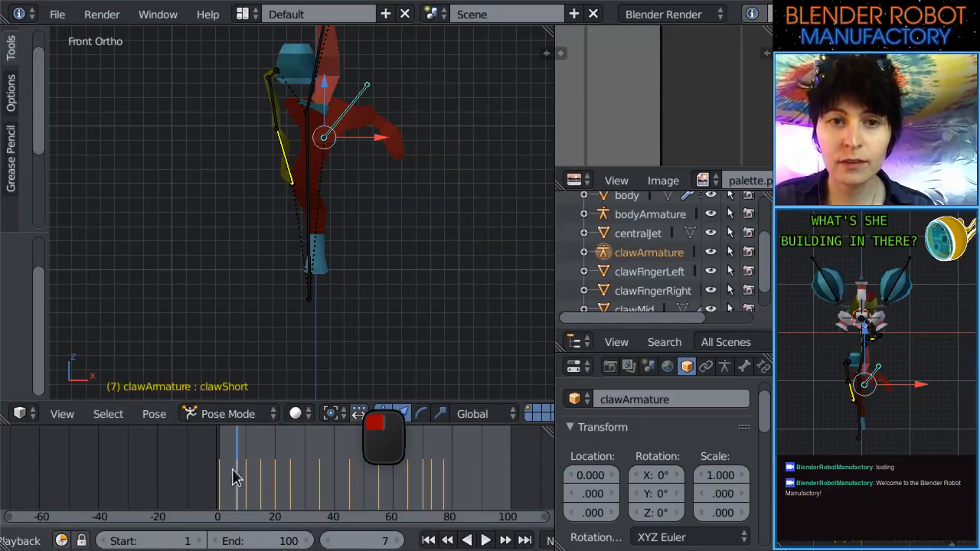
click(217, 471)
click(223, 475)
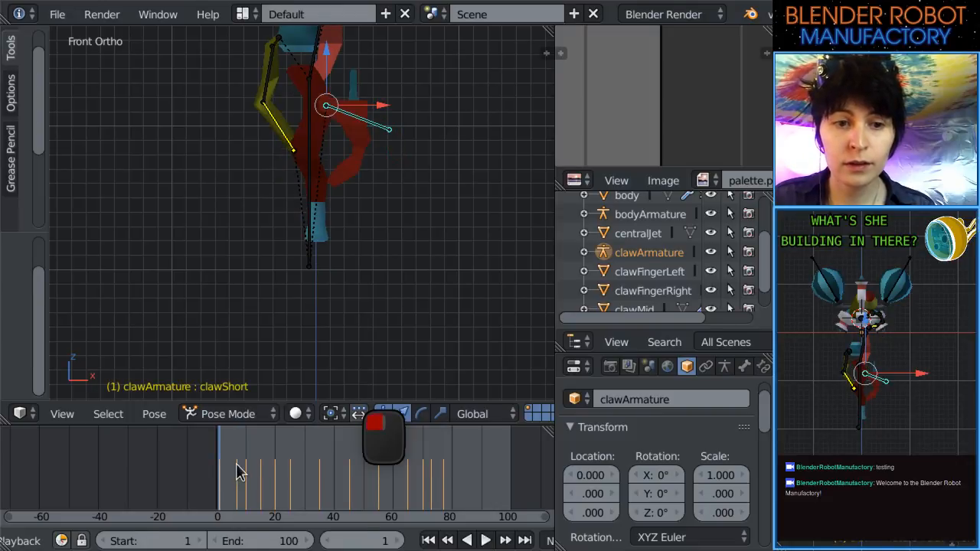
key(alt+a)
click(237, 471)
key(alt+a)
click(246, 476)
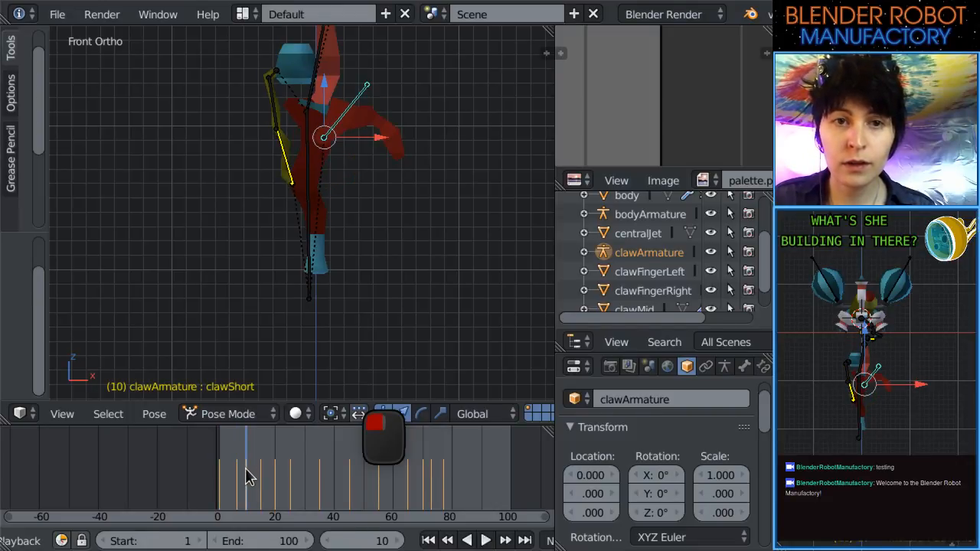
click(260, 475)
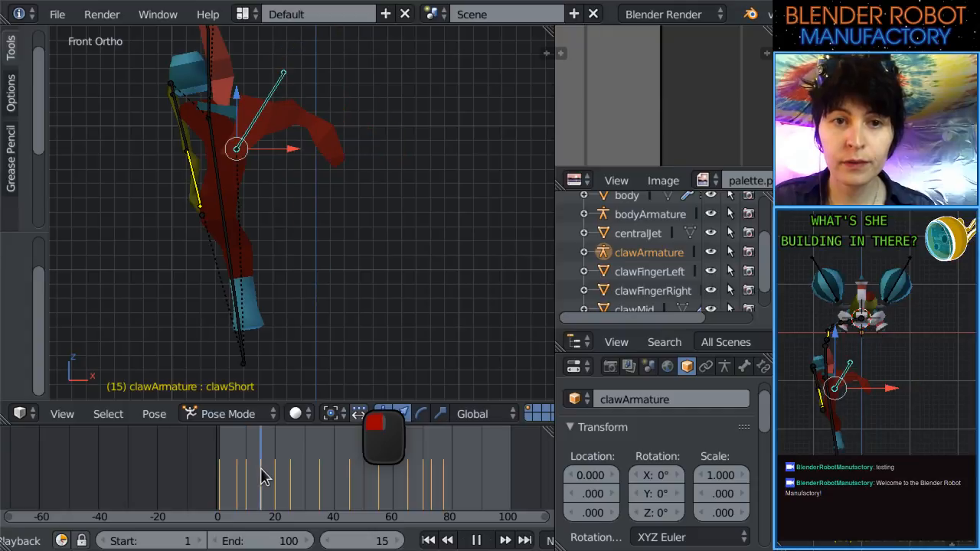
Scale the clawShort bone down further at frame 15 in several small reductions, comparing it with the frames just before.
key(s)
click(317, 251)
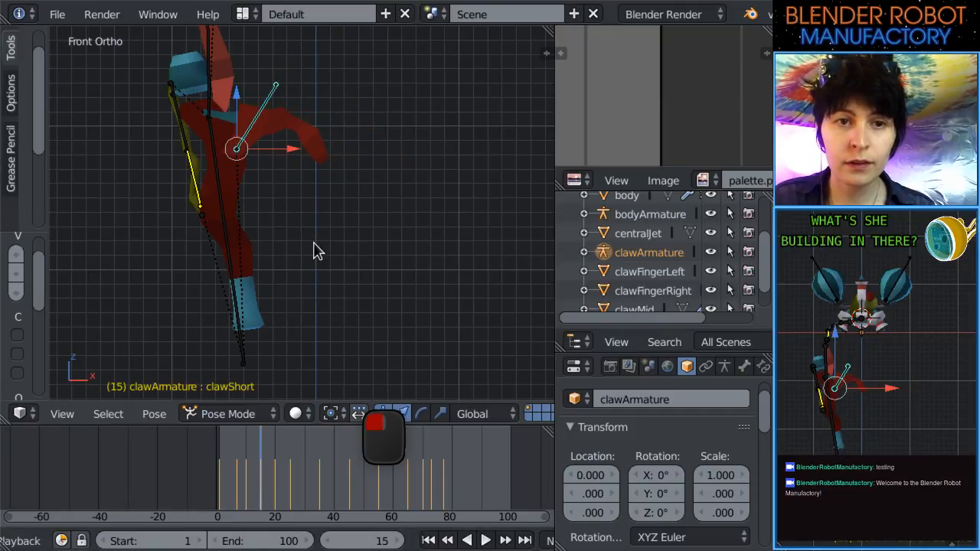
shift+middle_drag(349, 183, 370, 198)
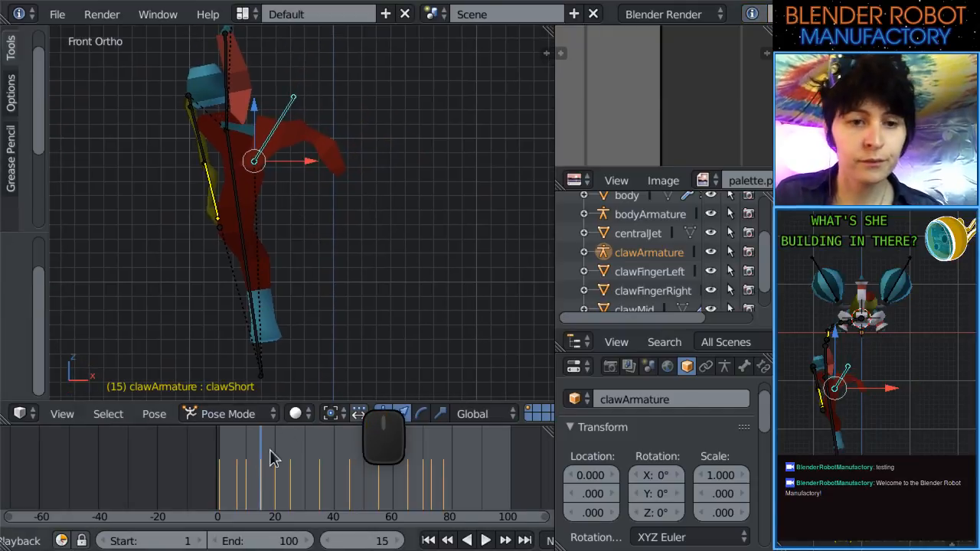
drag(243, 473, 260, 464)
key(s)
click(352, 239)
click(248, 460)
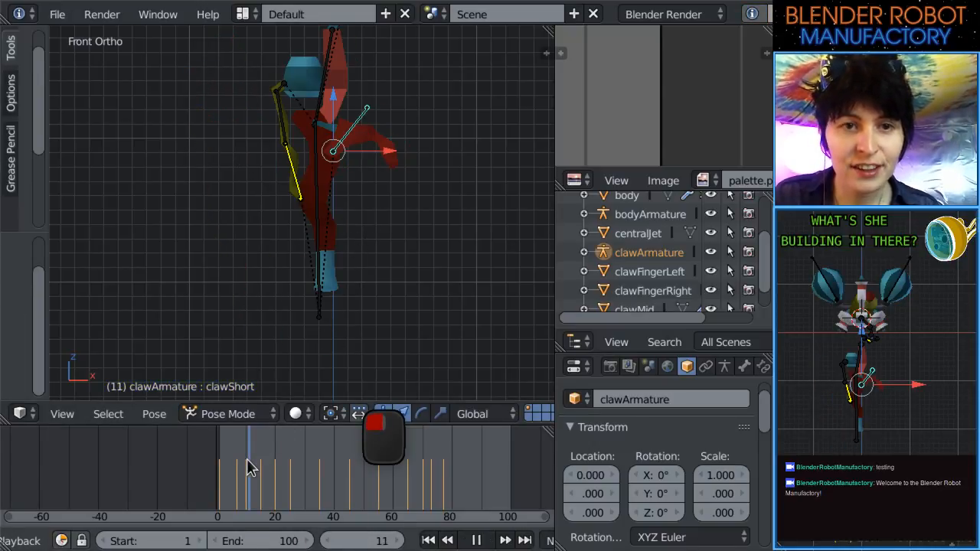
click(259, 465)
key(s)
click(354, 155)
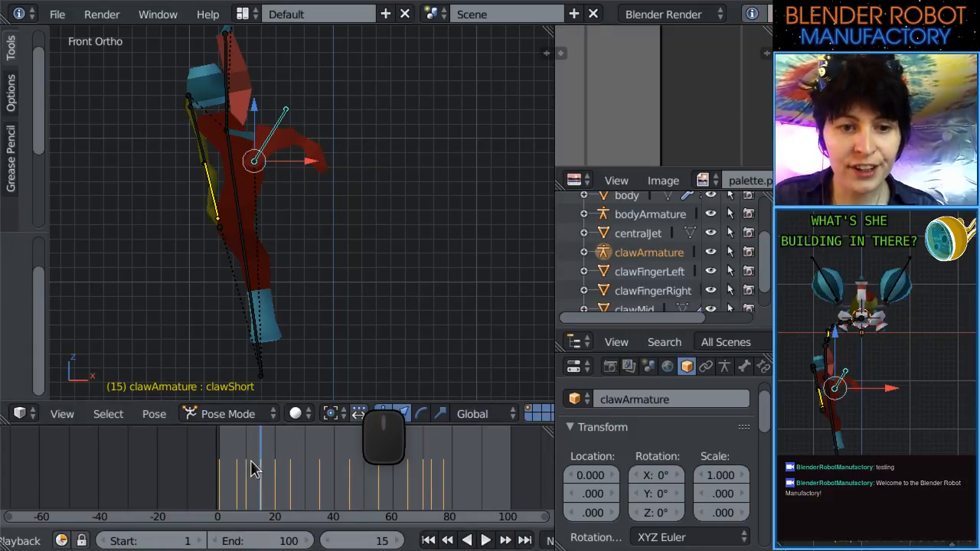
Try scaling the clawShort bone down at frame 14.
mouse_move(247, 467)
mouse_down()
mouse_move(225, 469)
mouse_move(257, 475)
mouse_up()
click(222, 470)
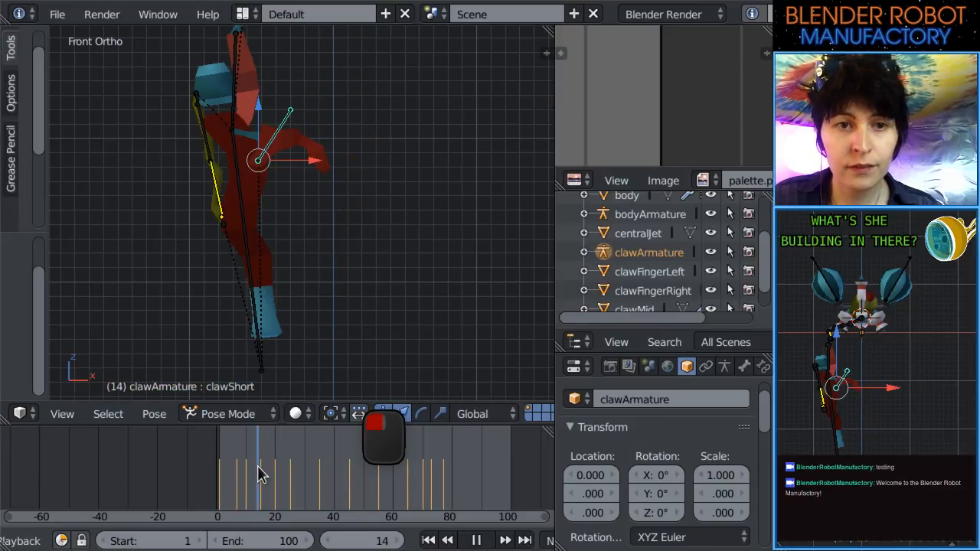
key(s)
click(356, 244)
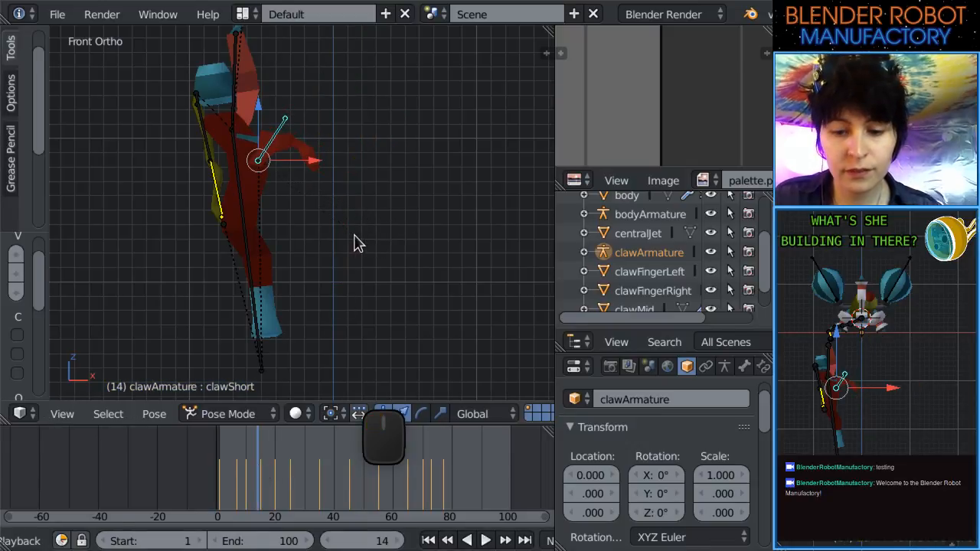
key(i)
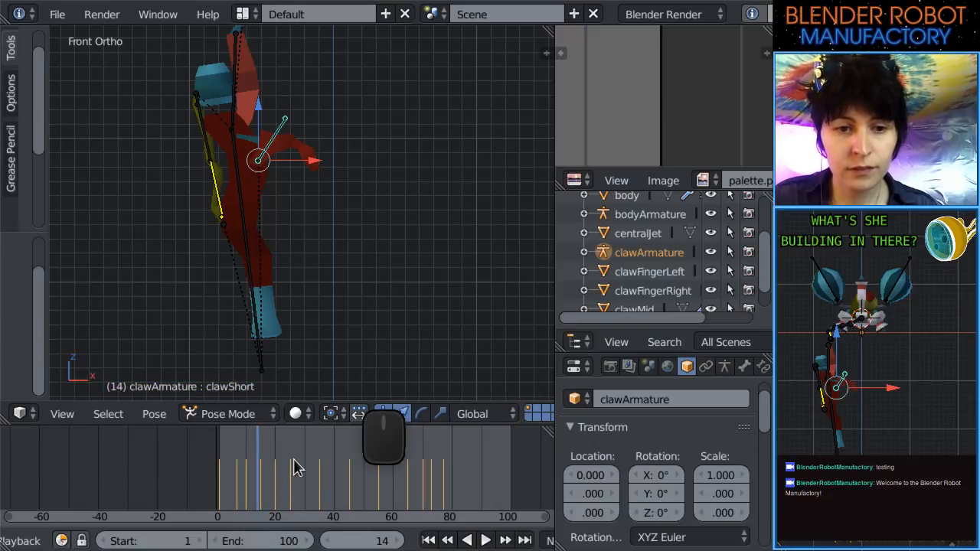
Scale the clawShort bone down slightly more at frame 15.
drag(263, 474, 262, 470)
key(s)
click(387, 123)
key(alt+a)
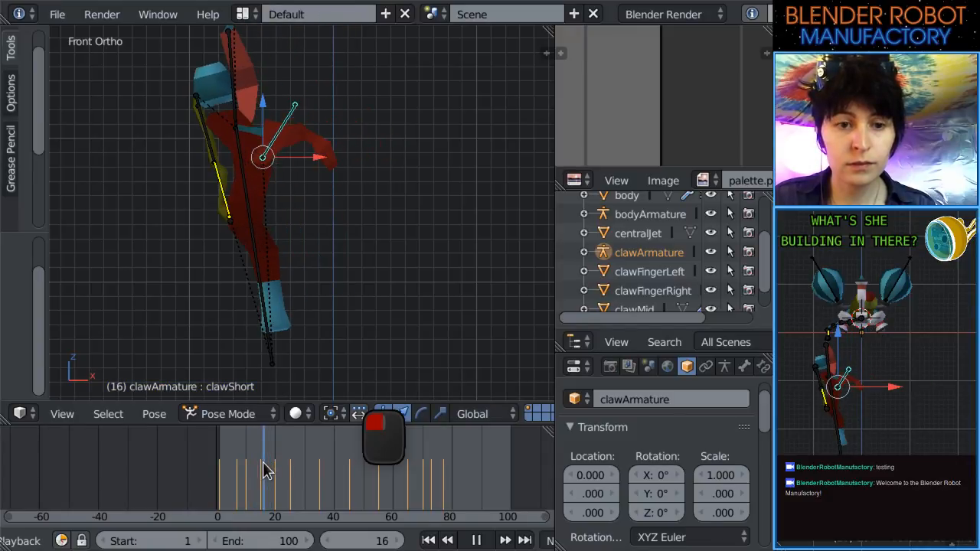
Scale the clawShort bone down strongly at frame 20 and compare its pose with frames 15 and 25.
click(276, 462)
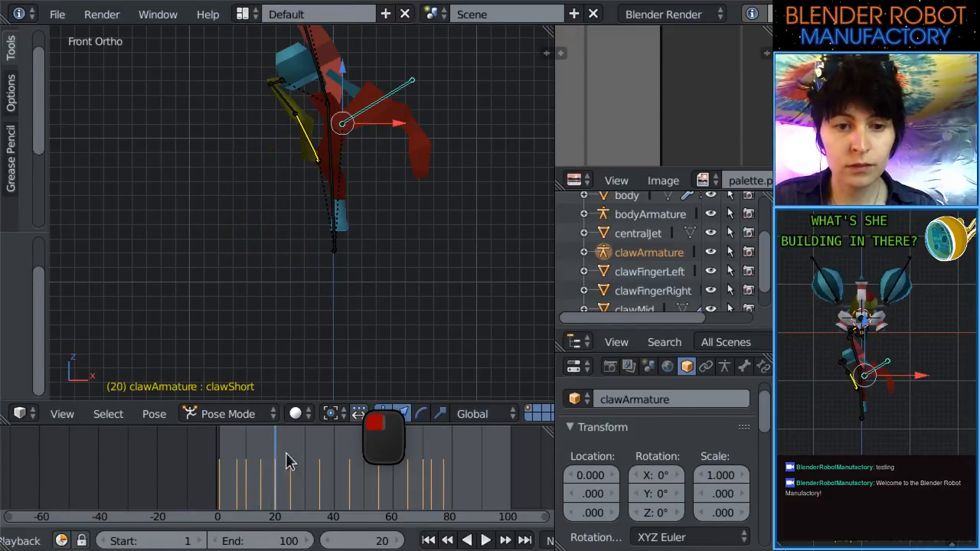
key(s)
click(396, 170)
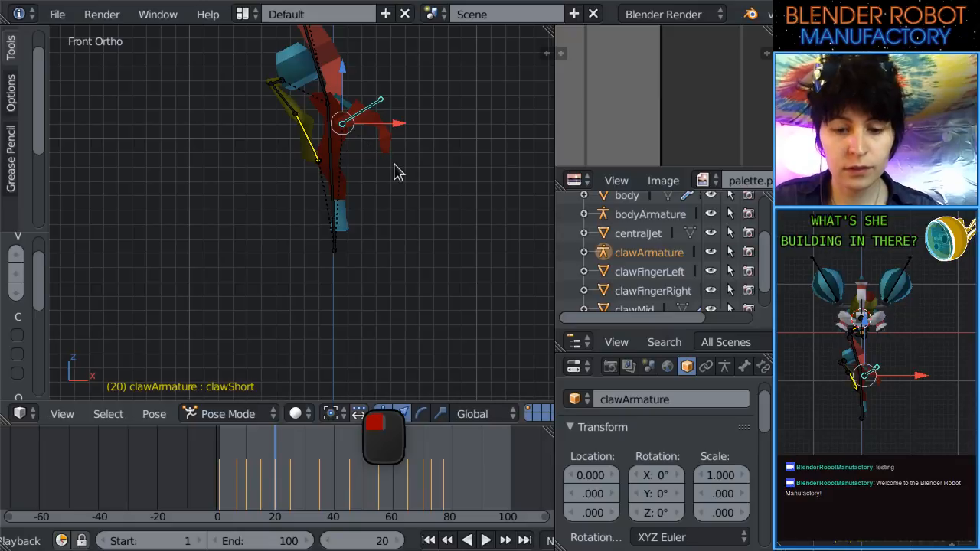
click(261, 468)
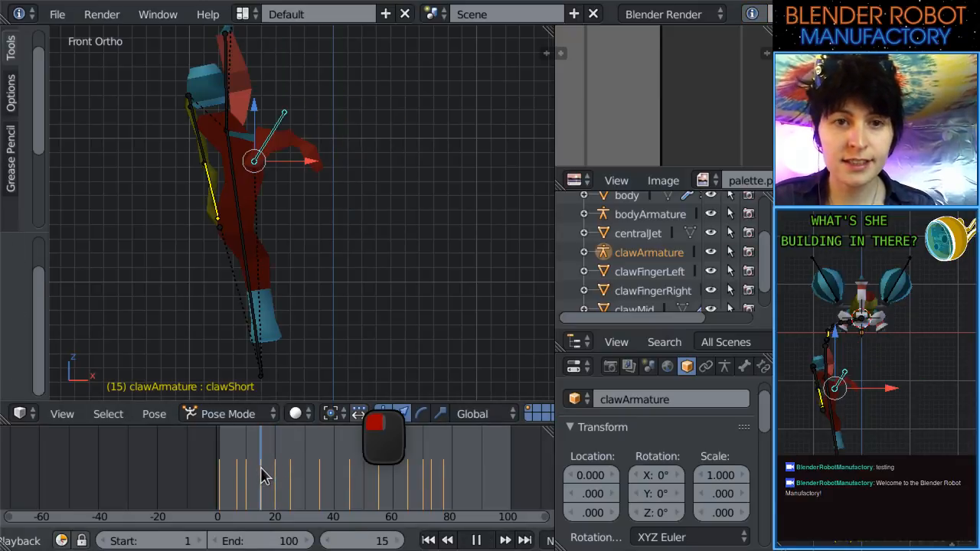
key(alt+a)
click(277, 471)
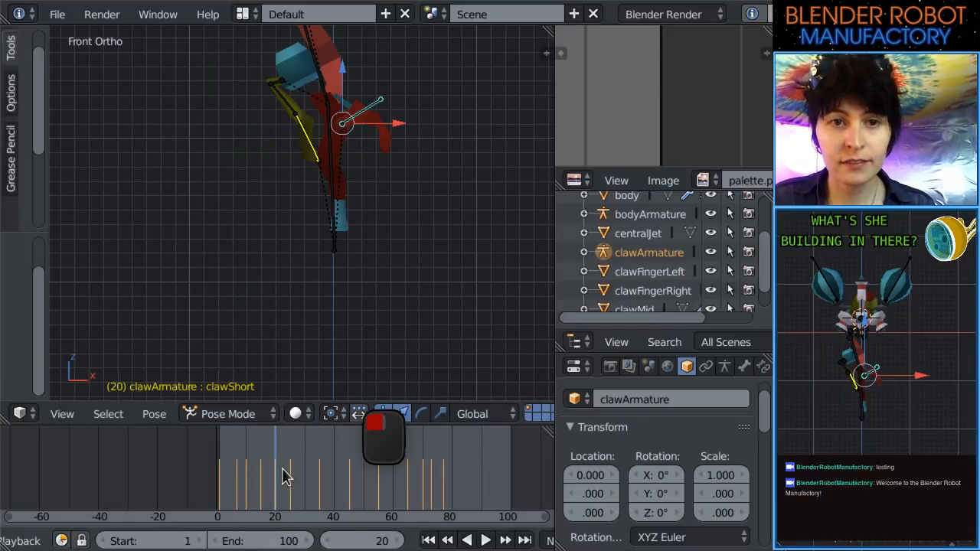
key(alt+a)
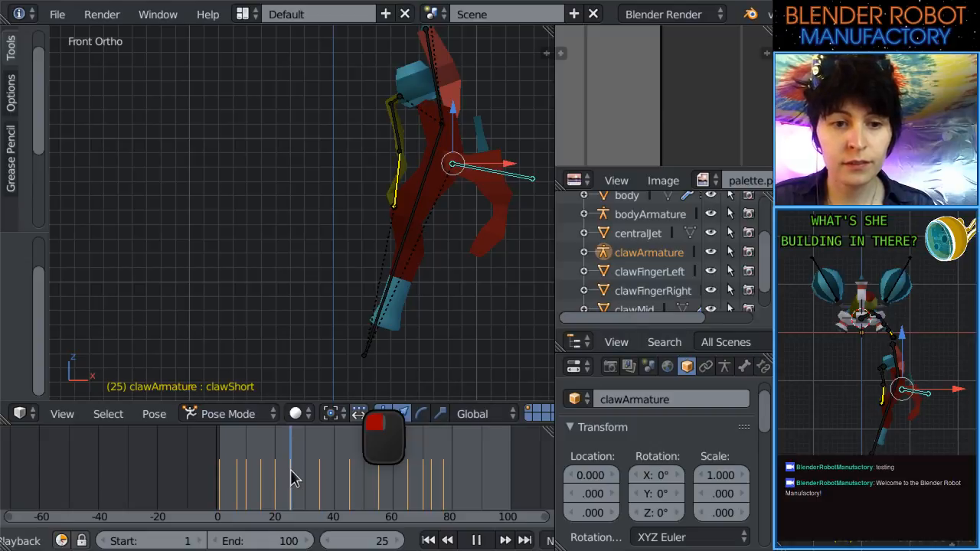
shift+middle_drag(458, 191, 357, 225)
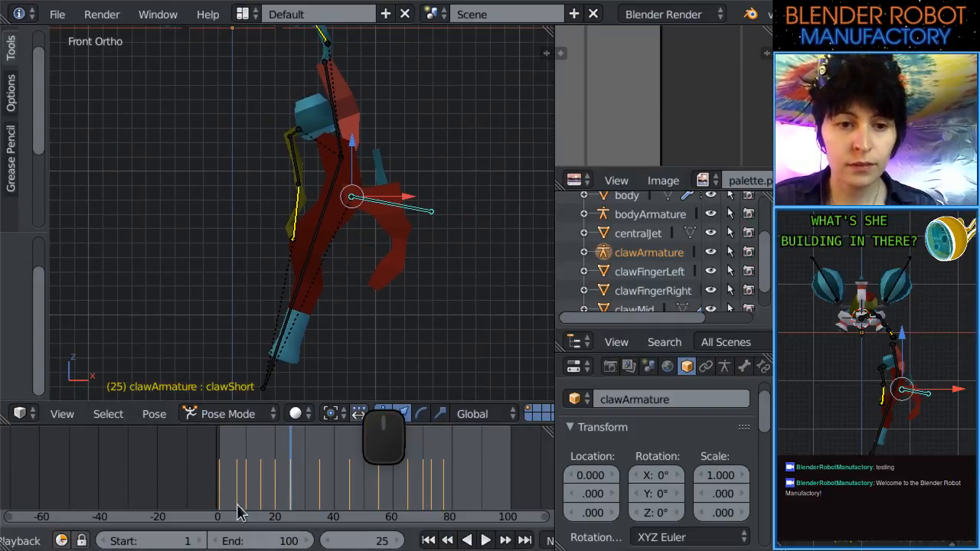
Copy the clawShort pose from frame 15 to frames 35 and 55.
click(273, 484)
drag(270, 483, 260, 483)
key(alt+a)
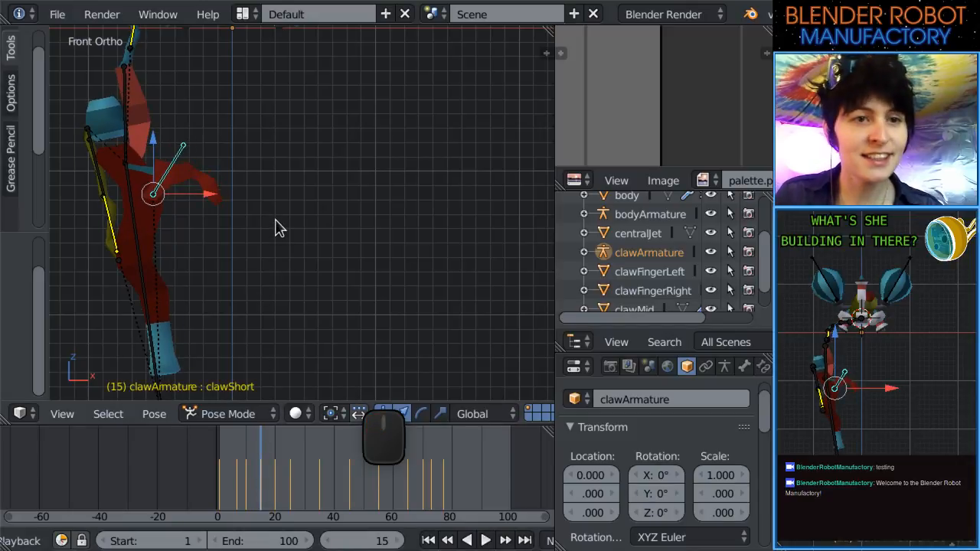
drag(286, 491, 319, 486)
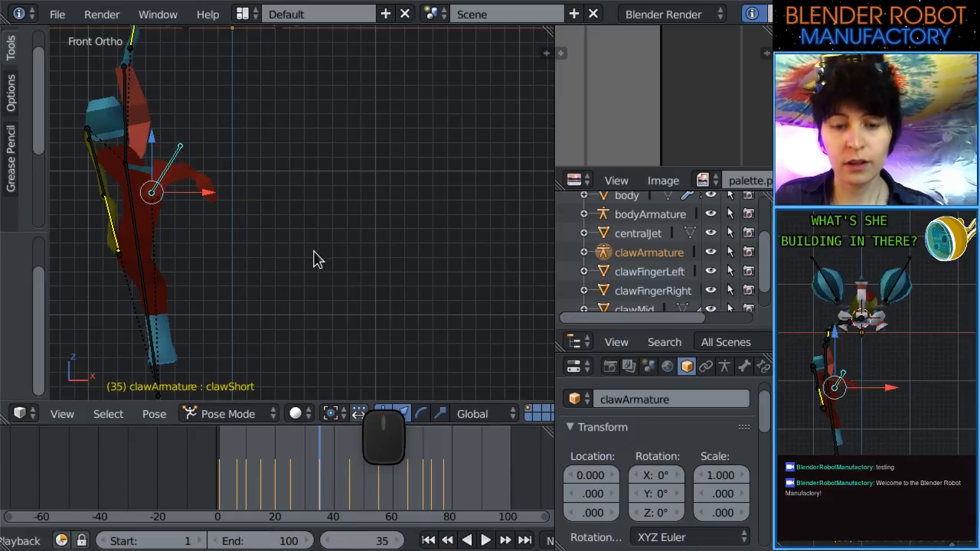
drag(380, 491, 406, 492)
drag(410, 499, 408, 499)
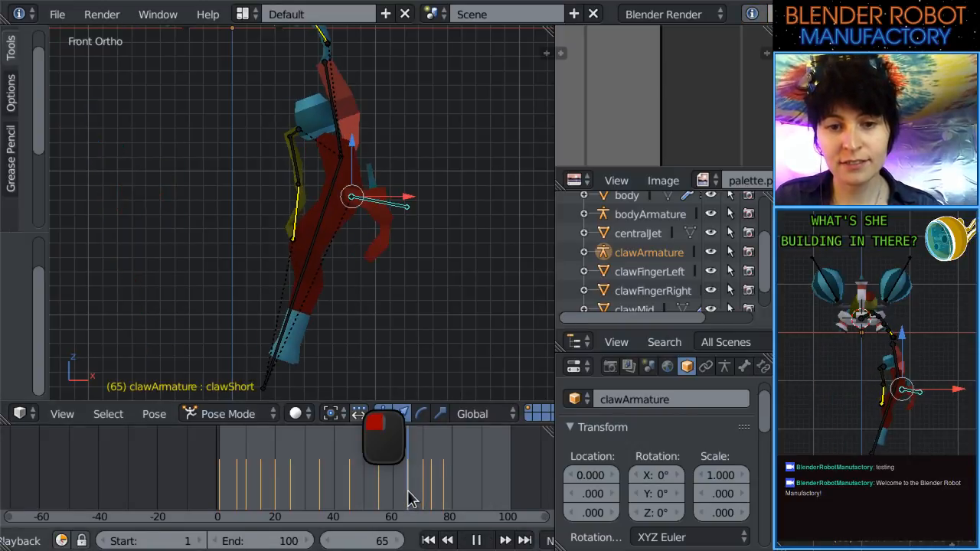
Copy the clawLong and clawShort pose from frame 20 to frames 30, 40, 50 and 60.
drag(312, 521, 275, 503)
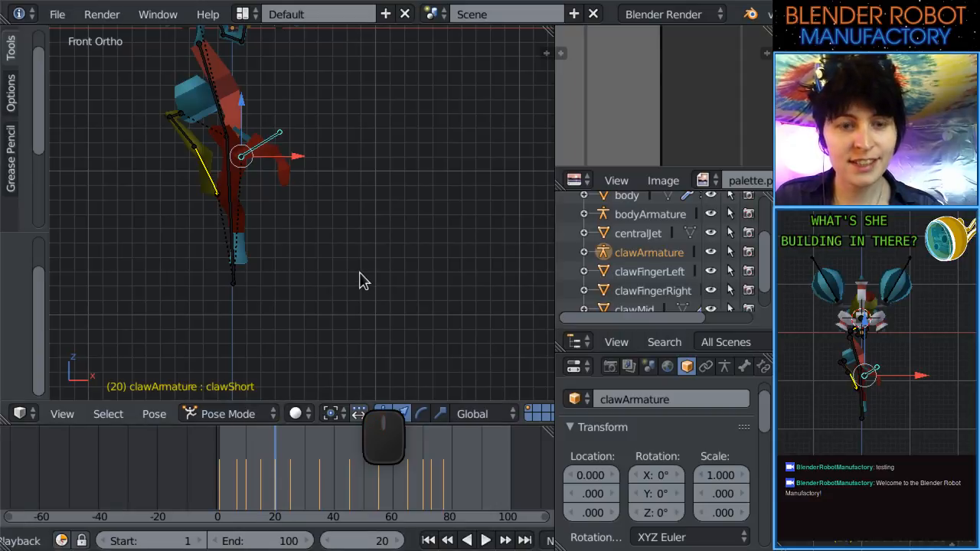
drag(297, 500, 305, 499)
drag(312, 455, 305, 484)
right_click(233, 217)
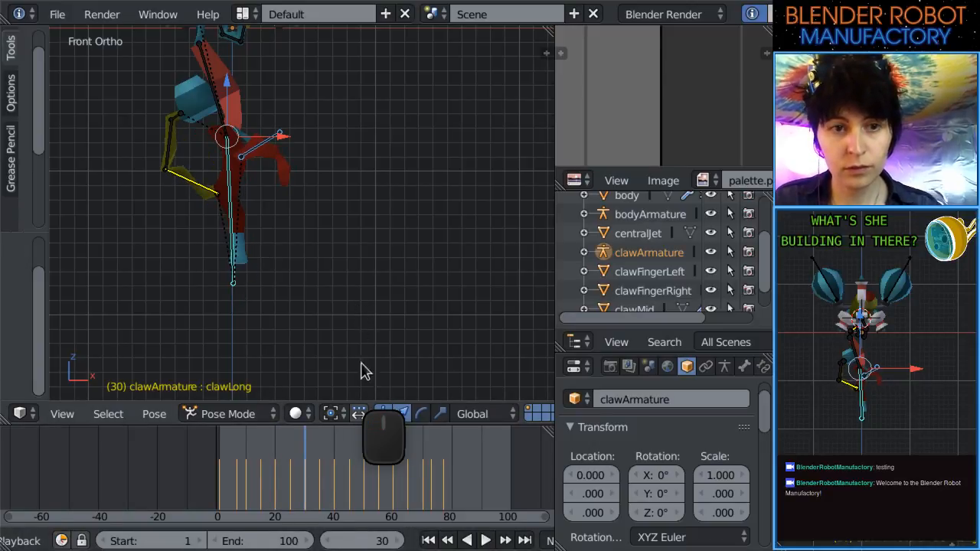
drag(330, 476, 336, 485)
key(alt+r)
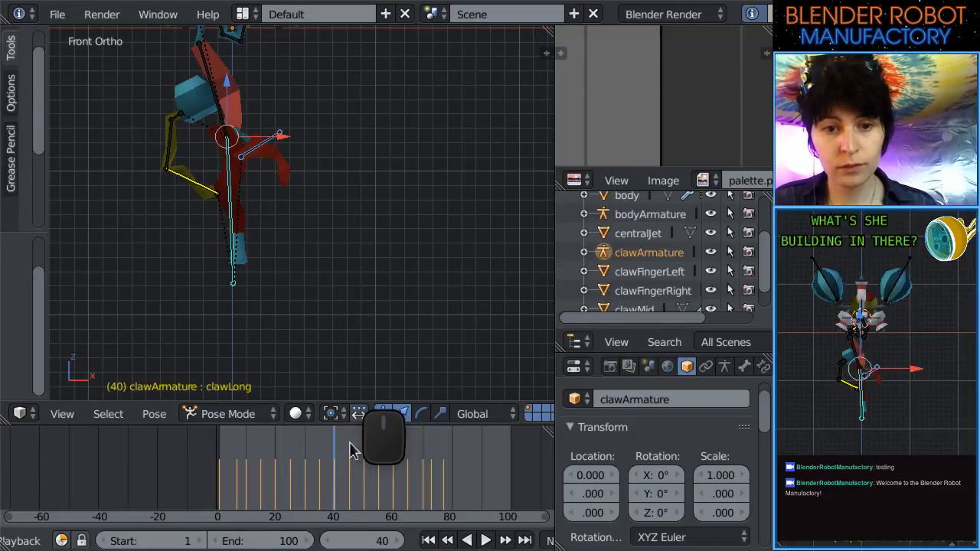
click(363, 494)
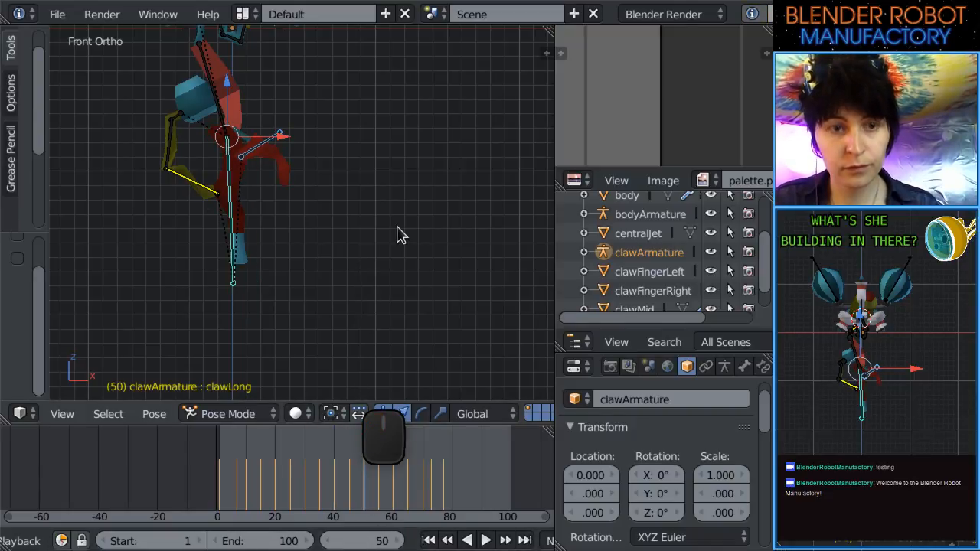
mouse_move(398, 498)
mouse_down()
mouse_move(406, 487)
mouse_move(391, 494)
mouse_move(394, 482)
mouse_up()
key(alt+a)
key(alt+a)
key(alt+a)
Select the clawShort bone alone and scale it down to about 0.6 at frame 25.
drag(440, 504, 292, 488)
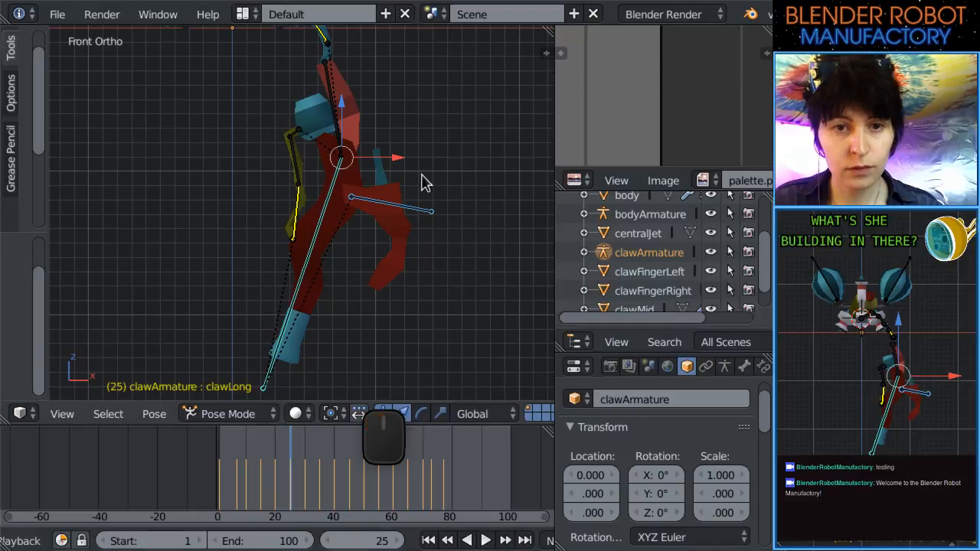
right_click(413, 204)
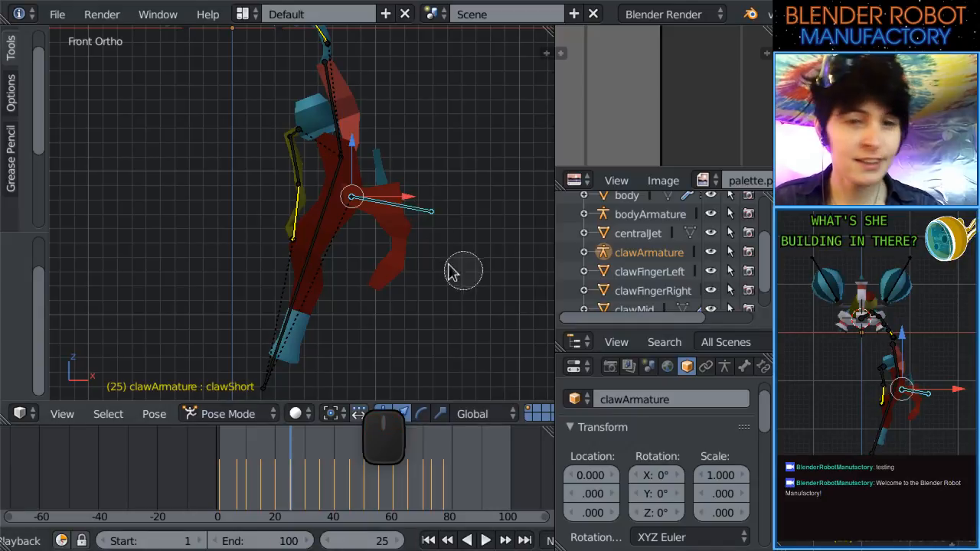
key(s)
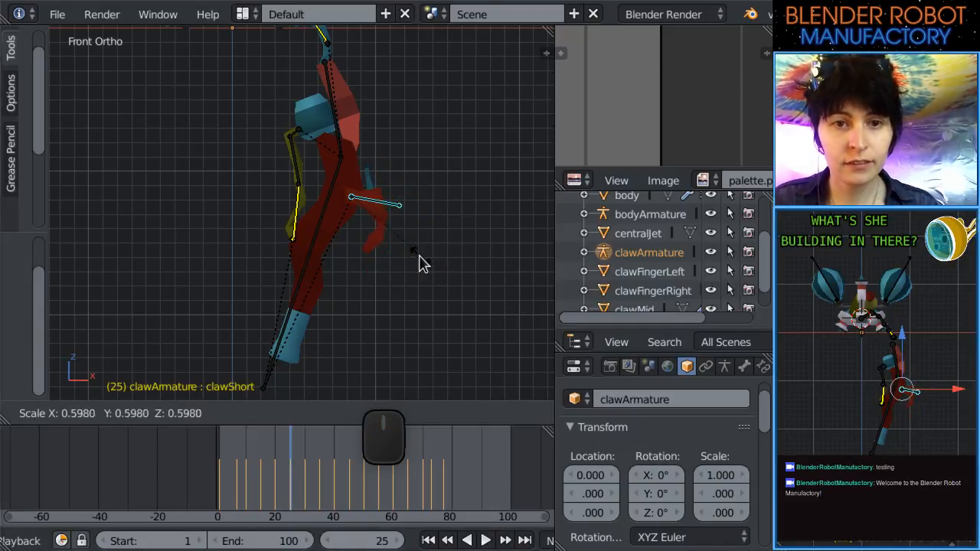
click(425, 265)
mouse_move(277, 481)
mouse_down()
mouse_move(275, 472)
mouse_move(291, 476)
mouse_up()
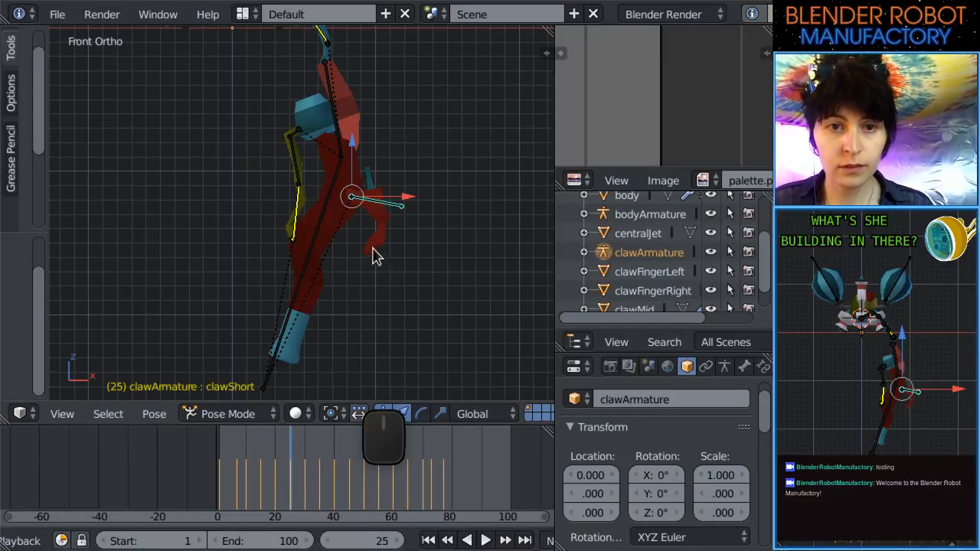
Copy the clawLong and clawShort pose from frame 25 to frames 45 and 65, and play back the animation.
right_click(333, 210)
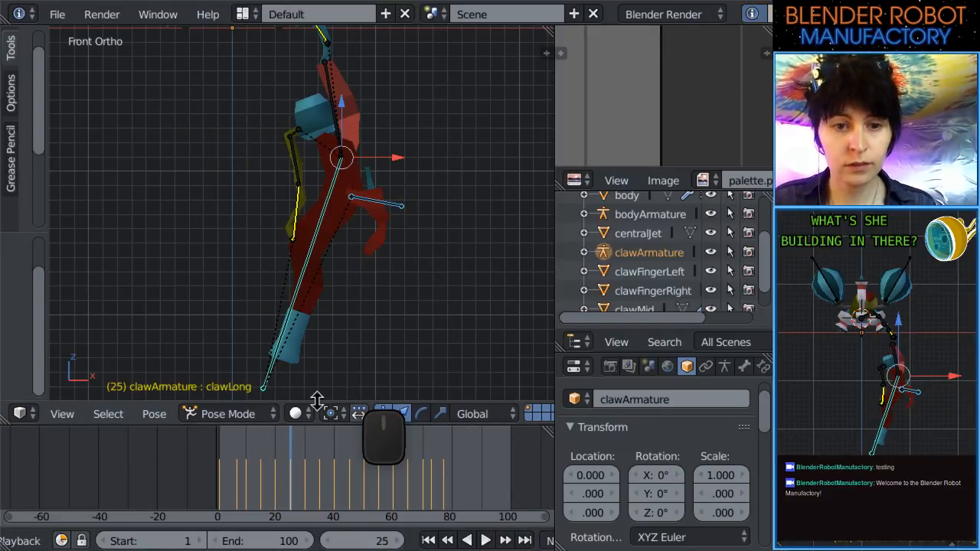
drag(309, 467, 350, 481)
click(350, 481)
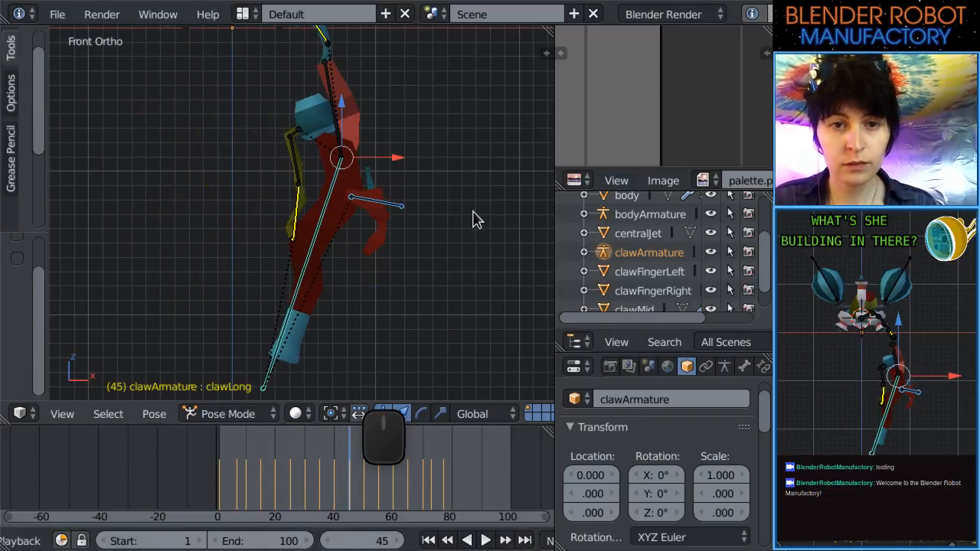
drag(378, 491, 408, 493)
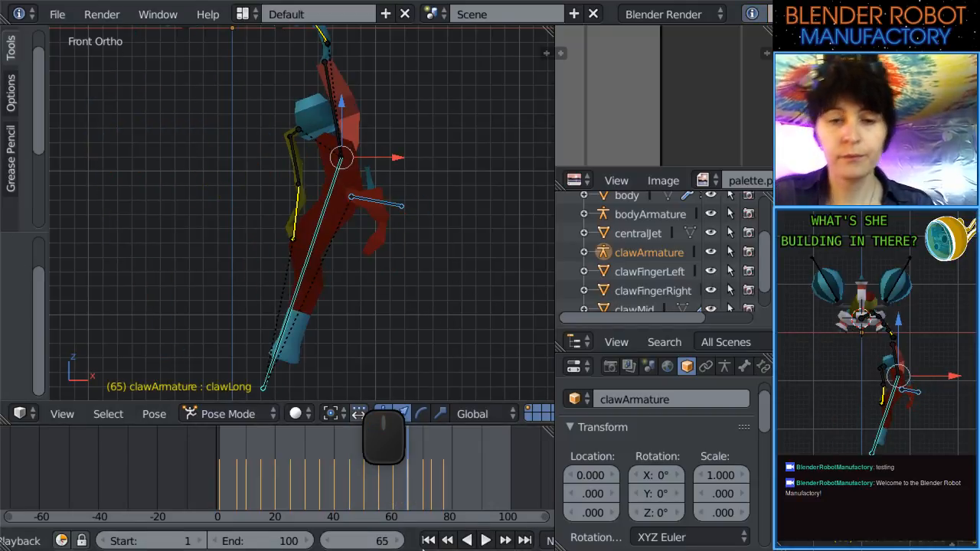
click(493, 541)
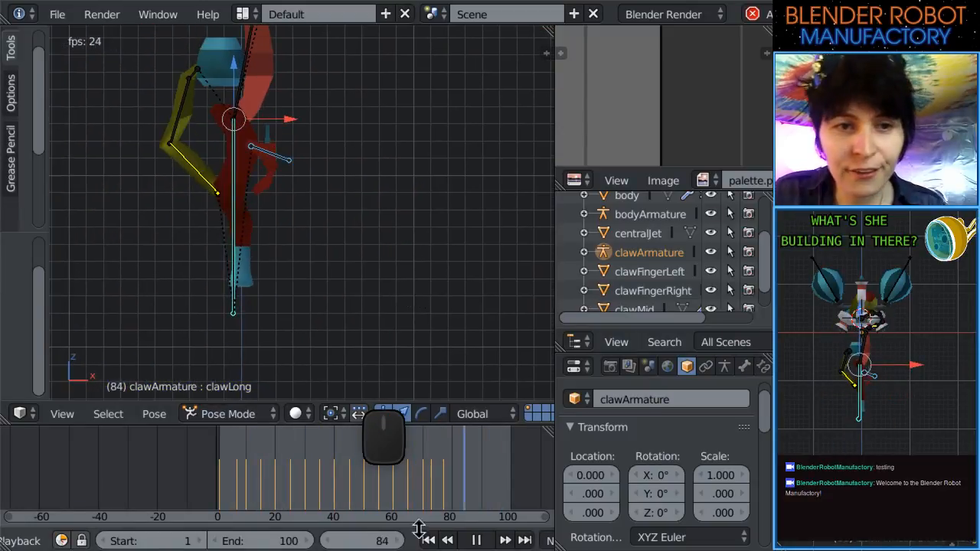
Try scaling the hose3 bone up about 1.84 times at frame 15 and undo the scaling.
drag(239, 494, 259, 486)
shift+middle_drag(230, 391, 275, 320)
right_click(208, 200)
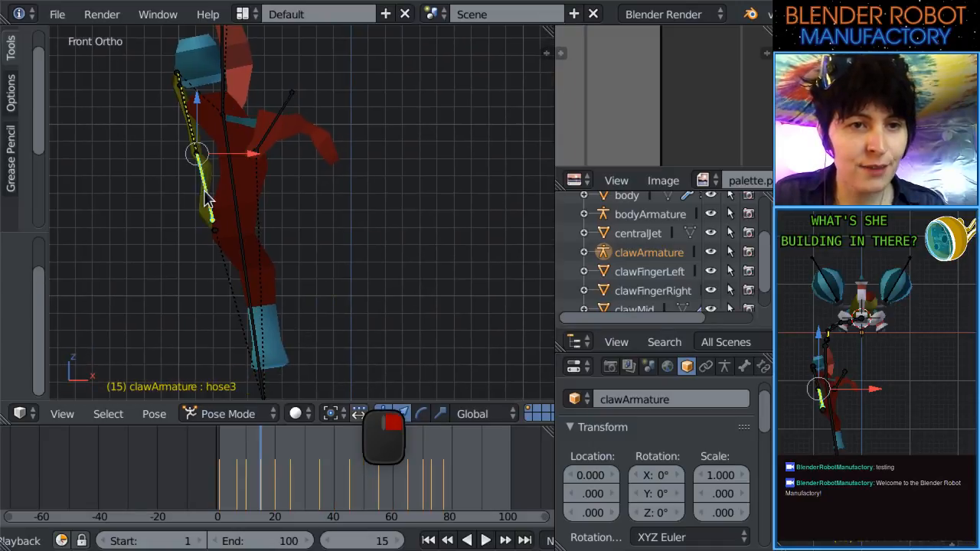
key(s)
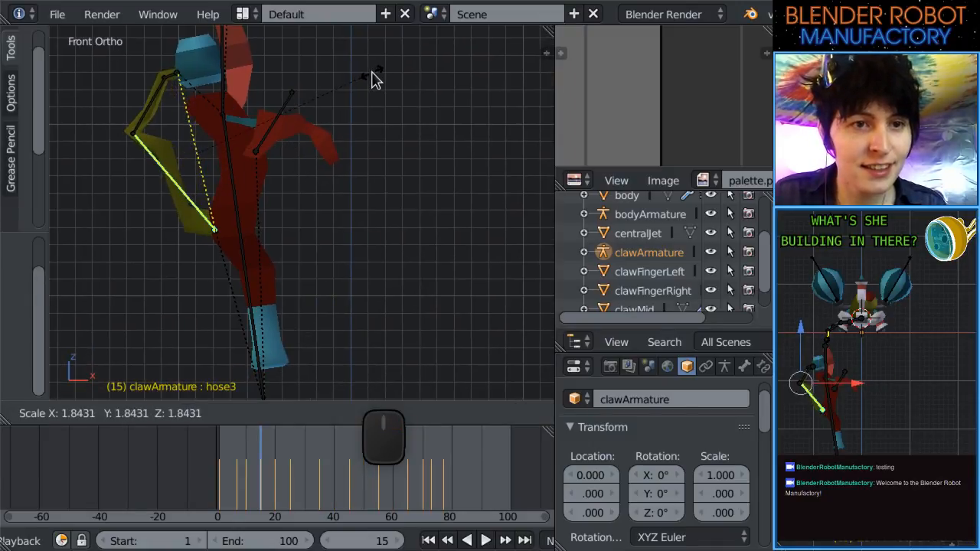
click(373, 78)
key(ctrl+z)
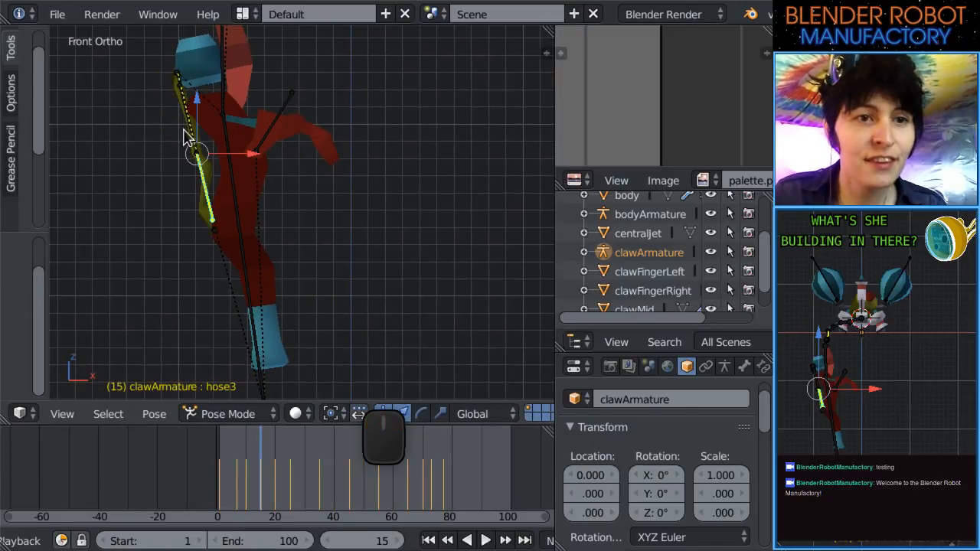
Add the hose2 bone to the hose3 selection and enlarge both at frame 15, reducing the enlargement by a factor of about 0.79.
shift+middle_drag(188, 130, 241, 196)
key(s)
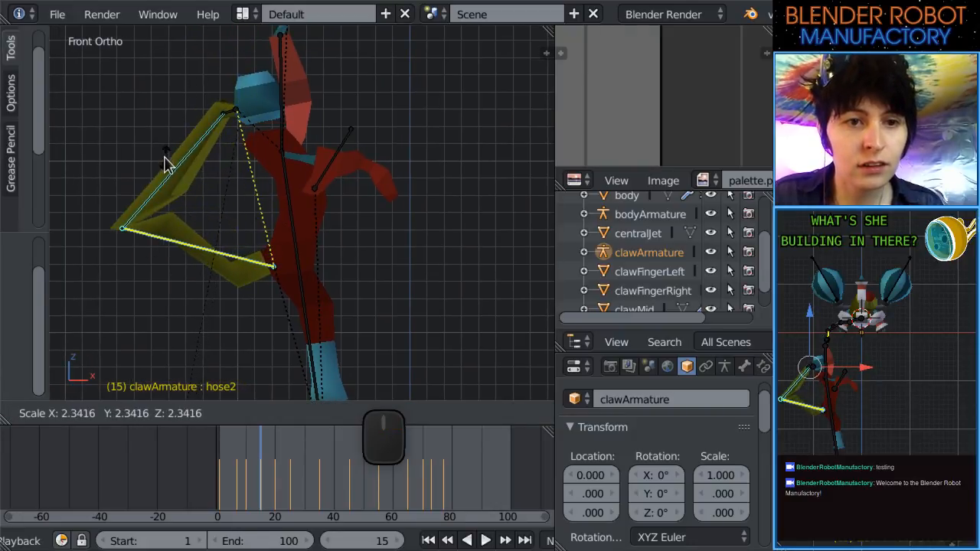
click(161, 156)
scroll(430, 211, down, 1)
scroll(414, 217, down, 1)
scroll(324, 247, up, 1)
key(s)
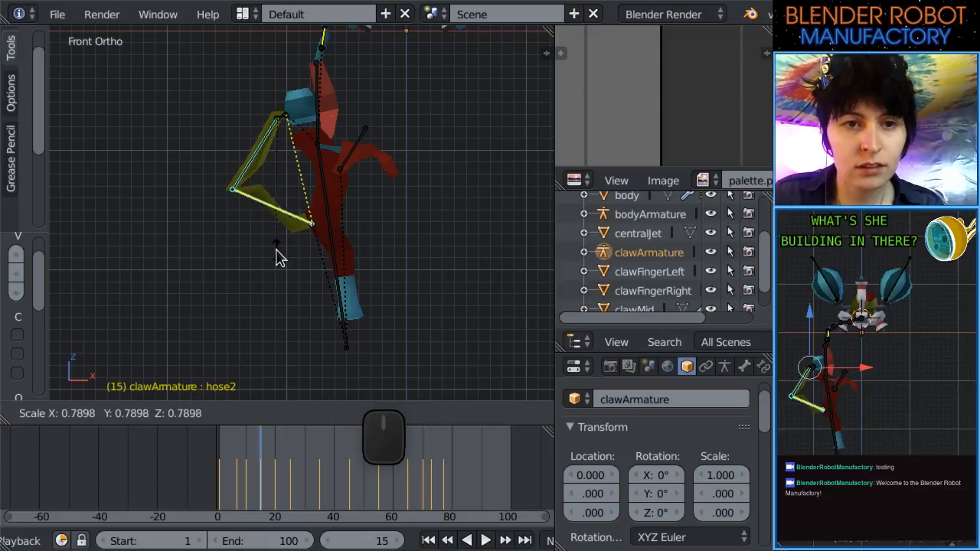
click(277, 253)
scroll(282, 230, up, 1)
shift+middle_drag(284, 219, 279, 279)
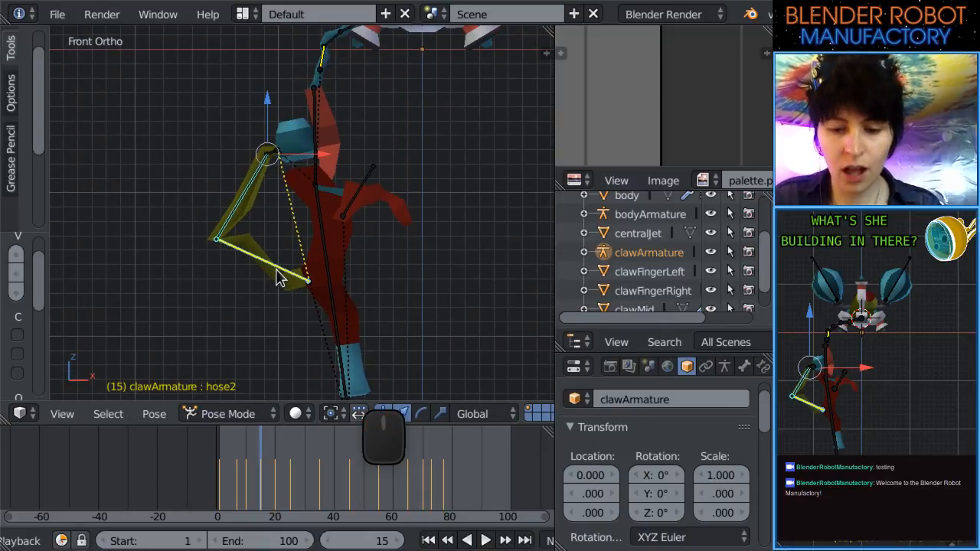
Paste the copied hose pose at frame 20 and scale the hose2 and hose3 bones down to about 0.76.
click(277, 496)
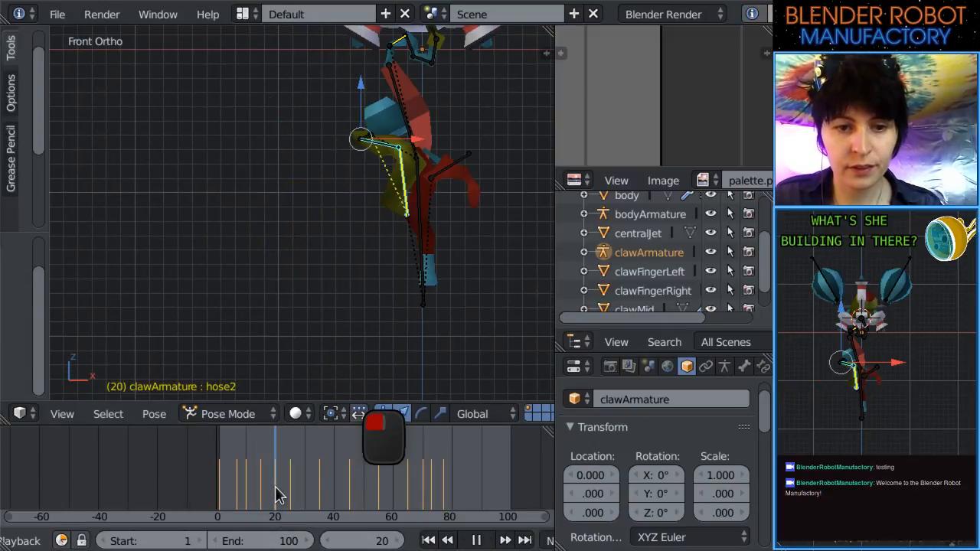
key(ctrl+v)
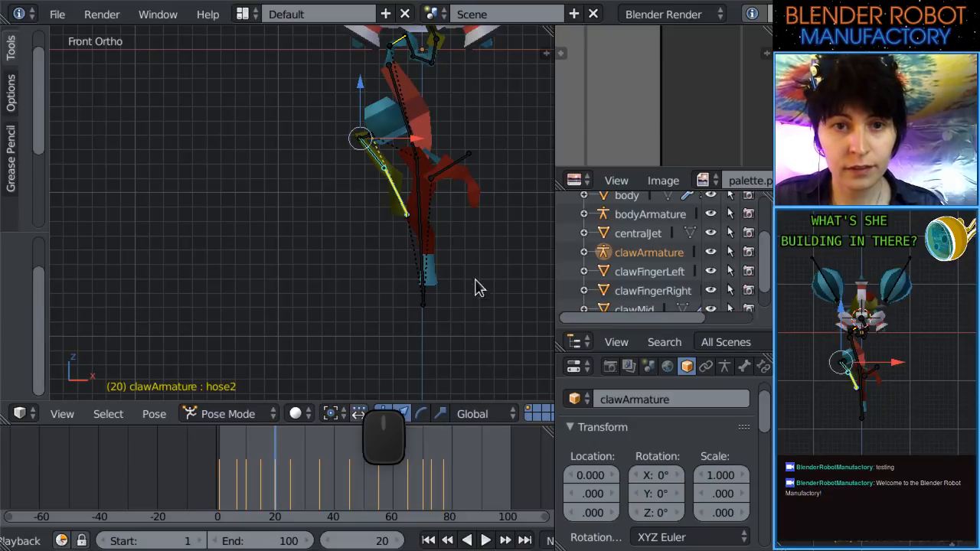
scroll(476, 268, up, 1)
shift+middle_drag(455, 251, 407, 284)
key(s)
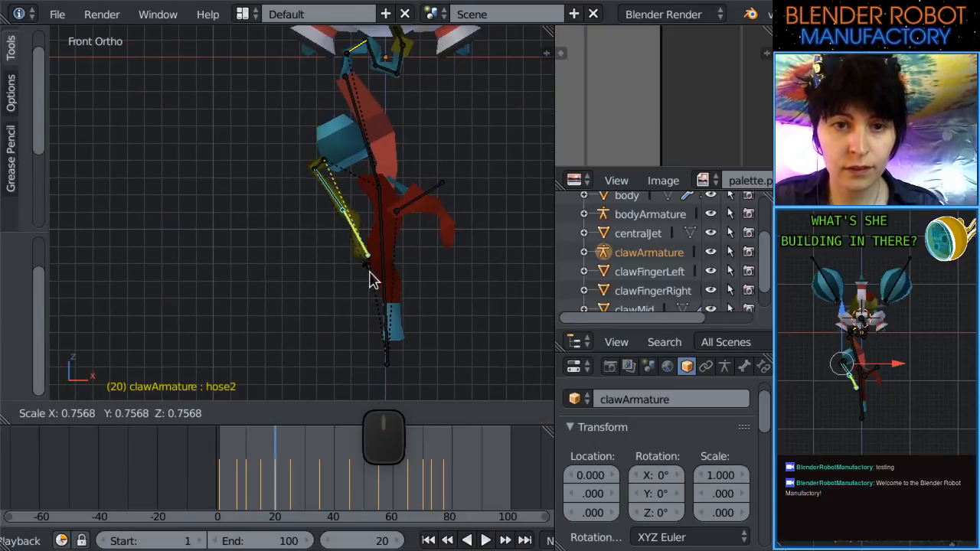
click(370, 280)
Enlarge the hose2 and hose3 bones at frame 25.
click(262, 486)
drag(261, 486, 290, 478)
key(s)
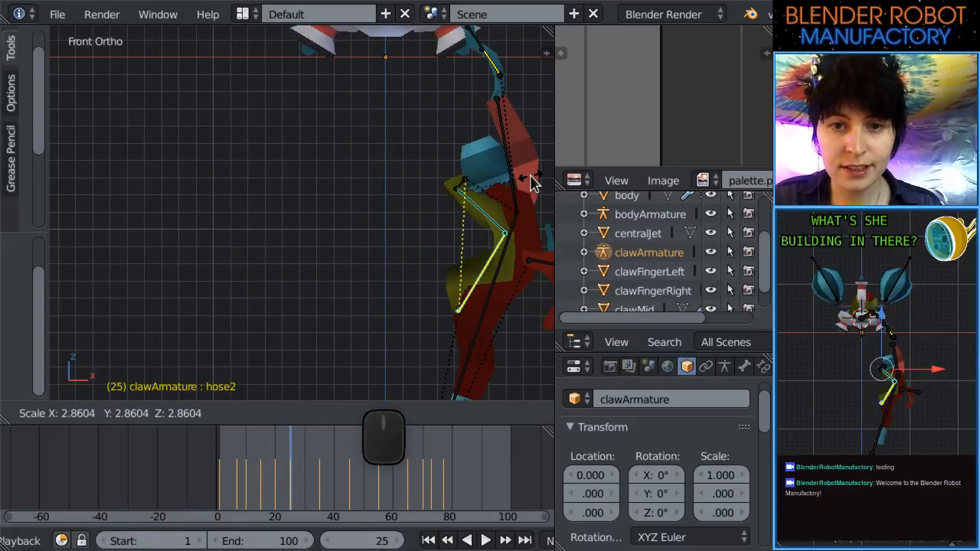
right_click(530, 178)
shift+middle_drag(470, 234, 327, 242)
scroll(329, 243, up, 1)
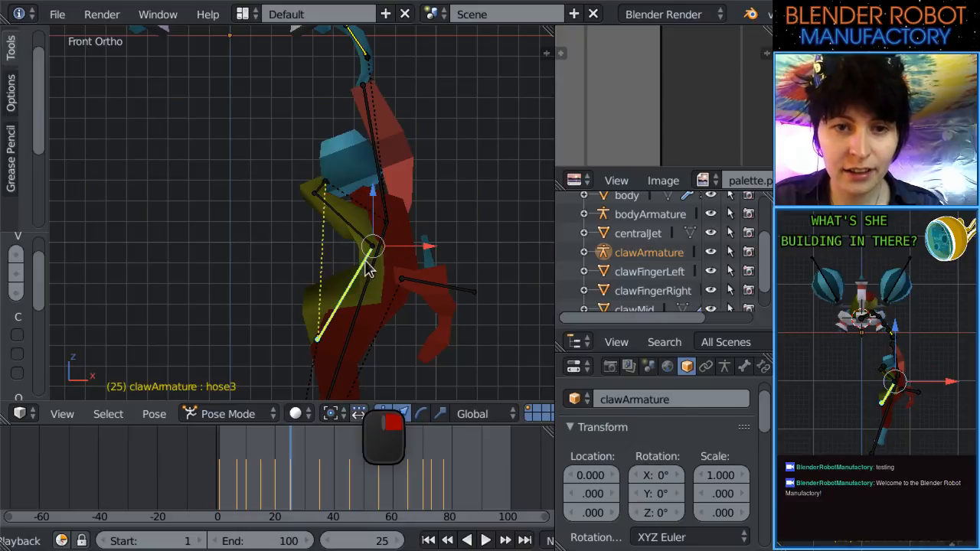
key(s)
right_click(324, 267)
shift+middle_drag(324, 267, 327, 205)
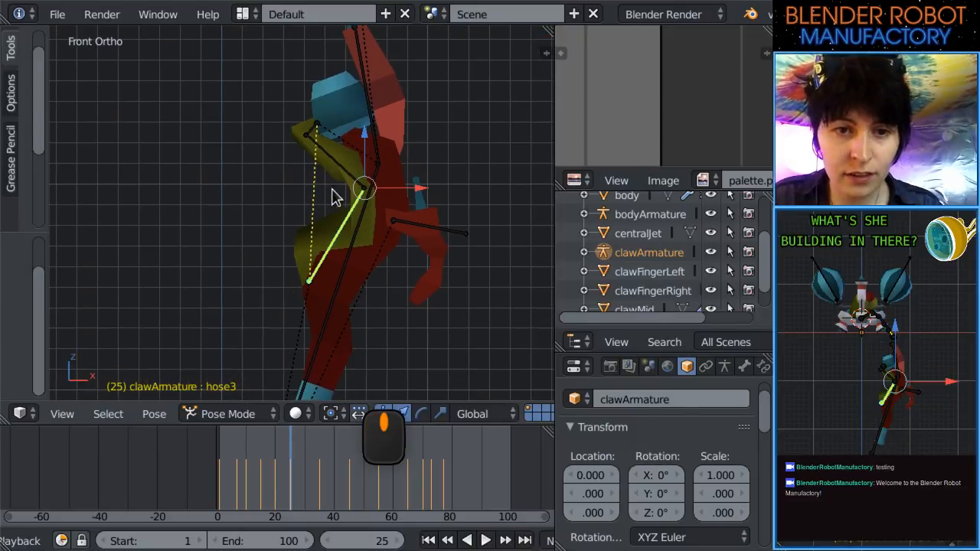
key(s)
click(435, 190)
Rotate the hose bones at frame 25, using the top view to swing their bend around to the opposite side, away from the claw.
key(r)
click(411, 184)
middle_drag(411, 184, 295, 186)
key(KP_7)
scroll(374, 264, down, 2)
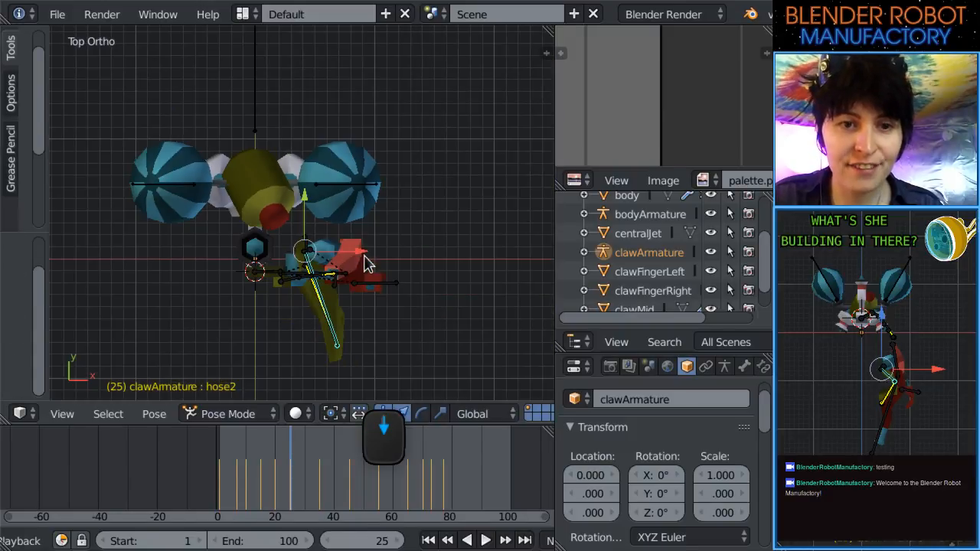
key(r)
click(212, 197)
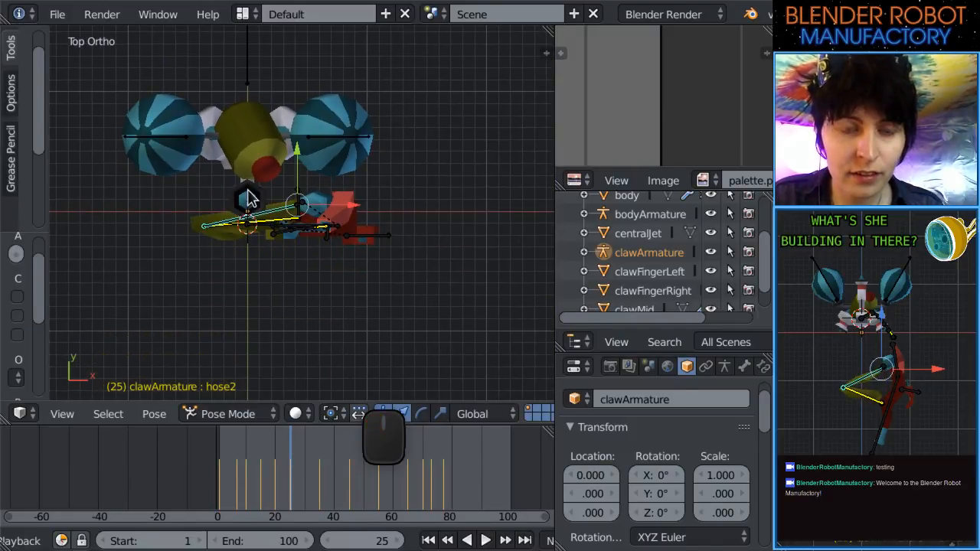
Scale the hose2 and hose3 bones down slightly at frame 25 in the front view.
key(KP_1)
scroll(259, 190, up, 3)
key(s)
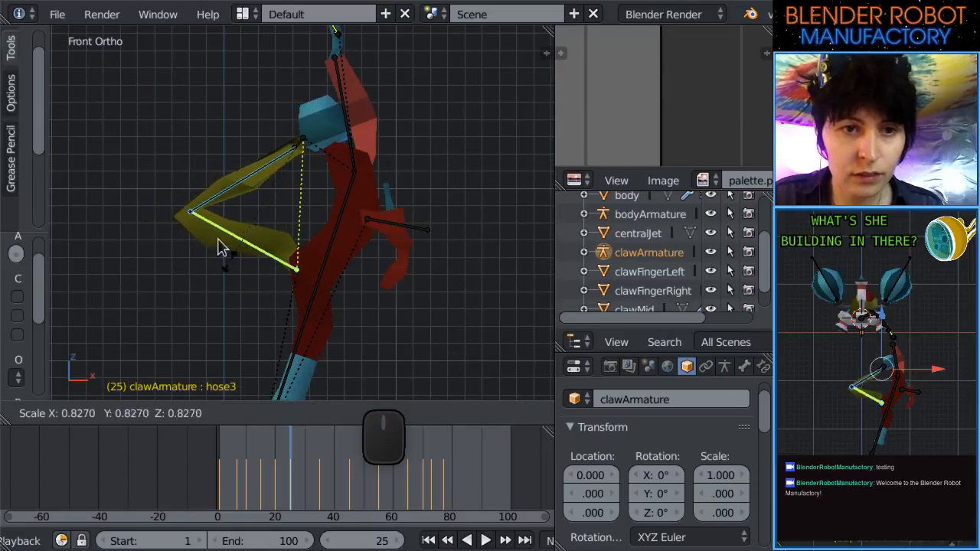
click(236, 247)
key(s)
click(234, 257)
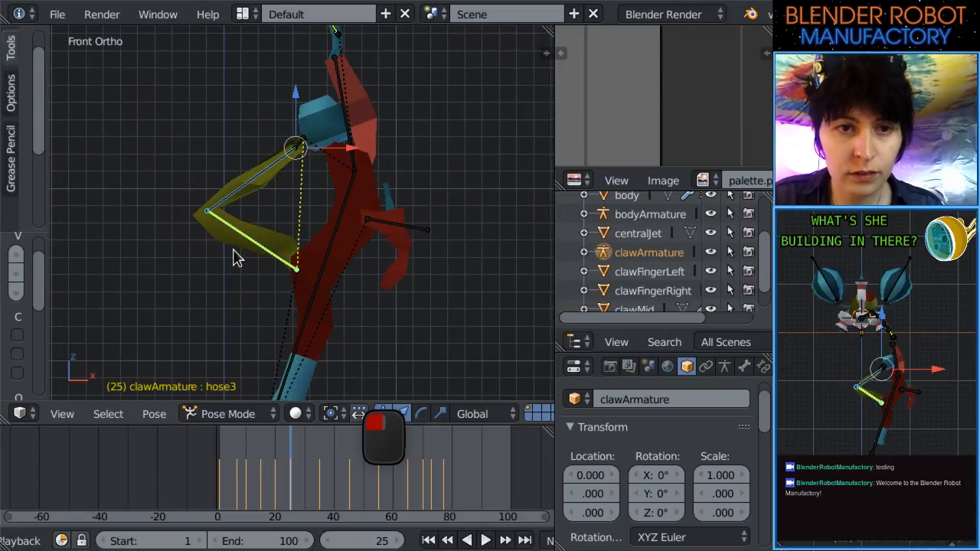
shift+middle_drag(286, 204, 294, 178)
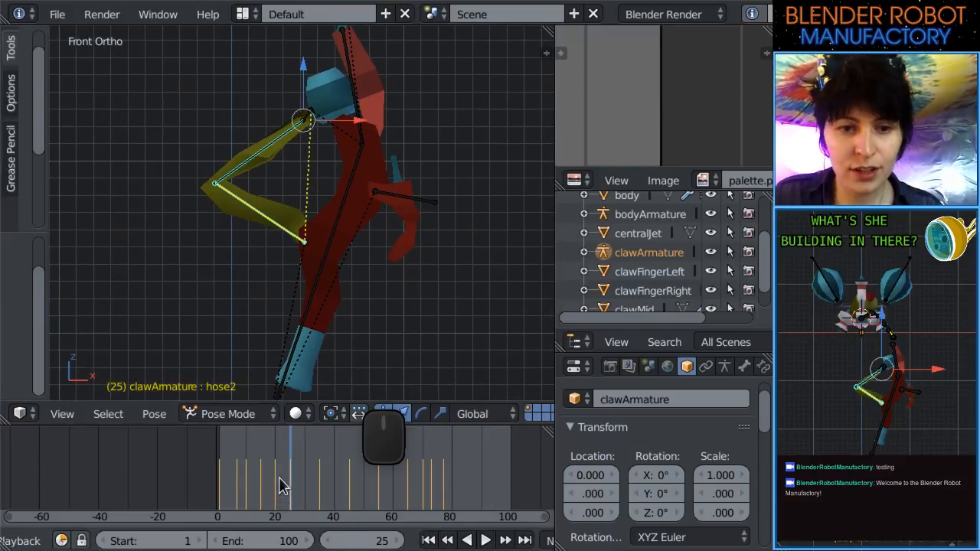
Set the timeline's active keying set to Rotation.
scroll(9, 543, up, 5)
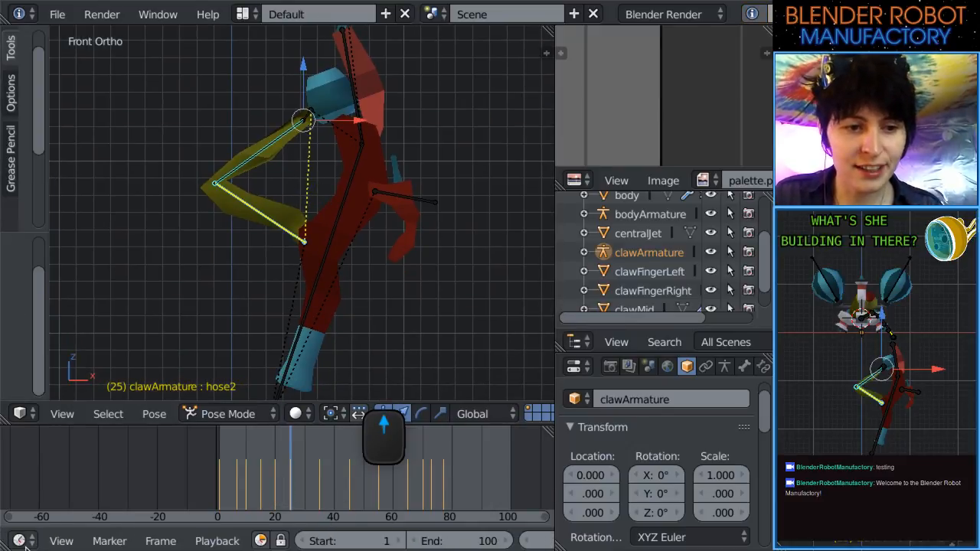
click(18, 541)
click(53, 488)
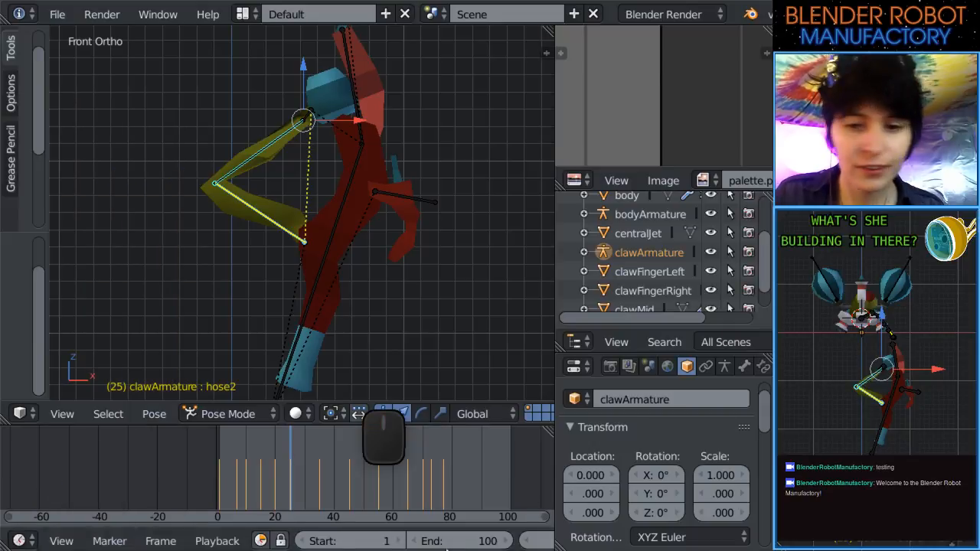
scroll(451, 542, down, 10)
scroll(450, 542, down, 3)
click(450, 543)
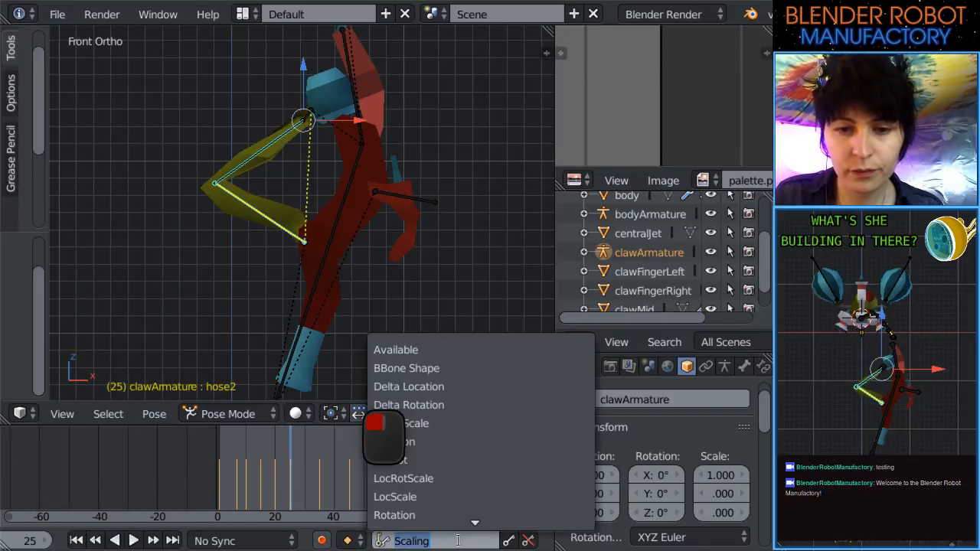
drag(389, 444, 346, 429)
scroll(423, 393, up, 4)
scroll(423, 393, down, 12)
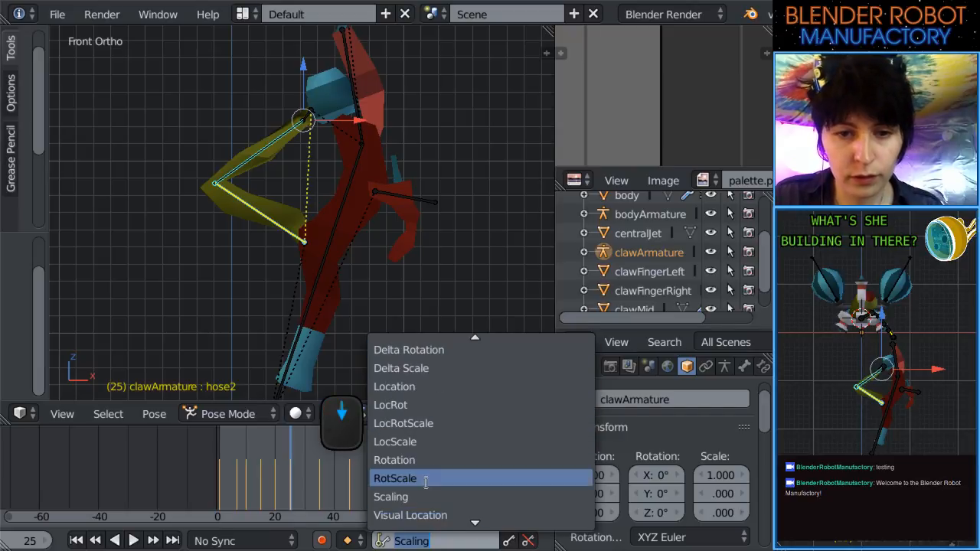
click(411, 461)
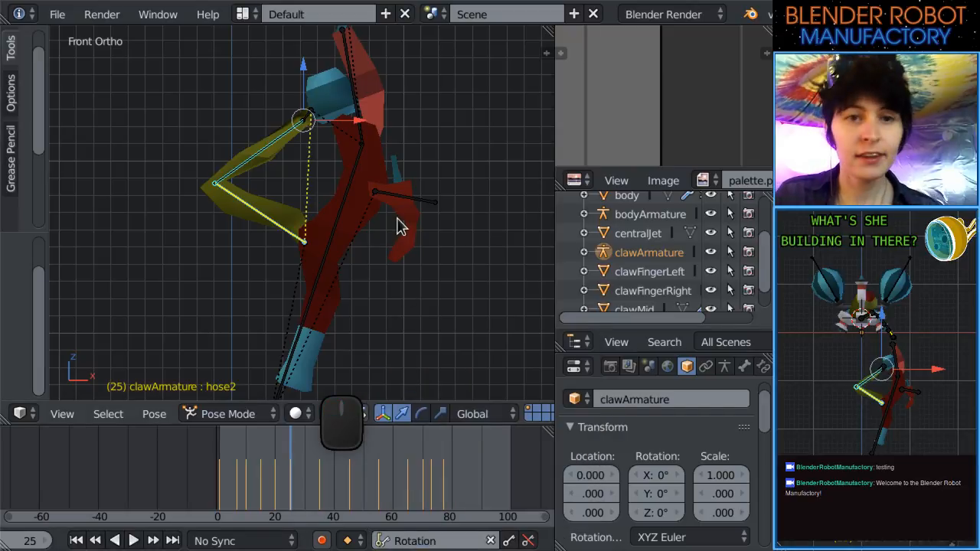
Scrub back to frame 15 and examine the hose pose there, leaving the keying set unchanged.
click(278, 467)
key(alt+a)
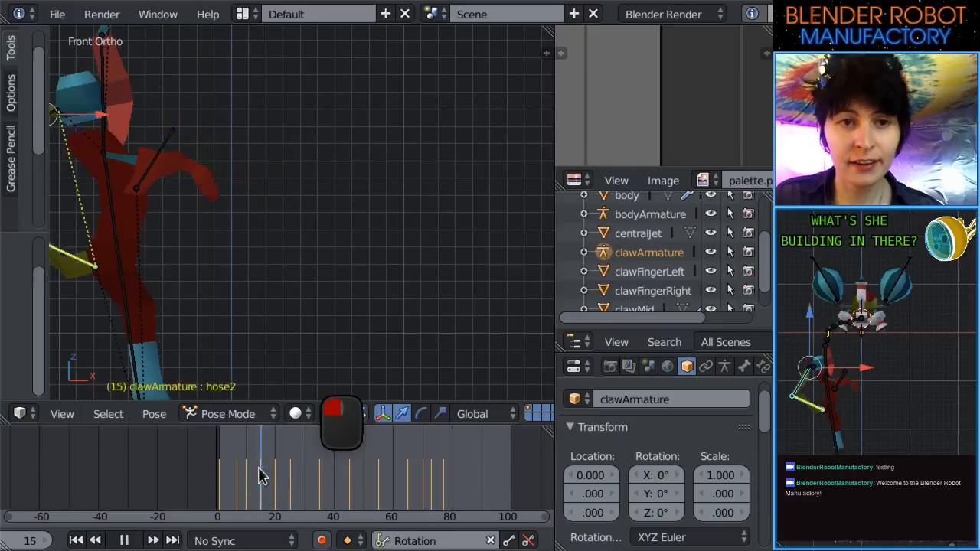
drag(291, 474, 261, 473)
scroll(221, 258, down, 3)
scroll(233, 254, up, 2)
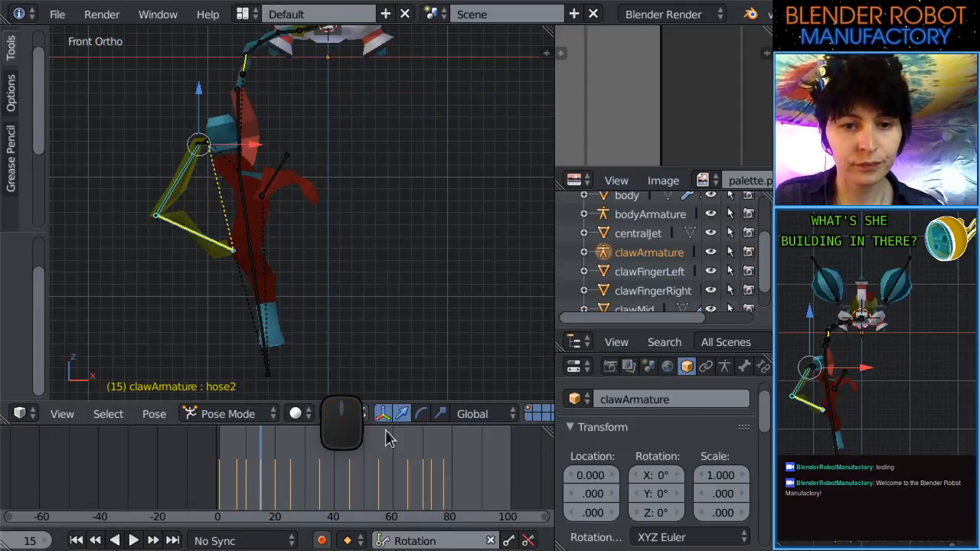
click(417, 541)
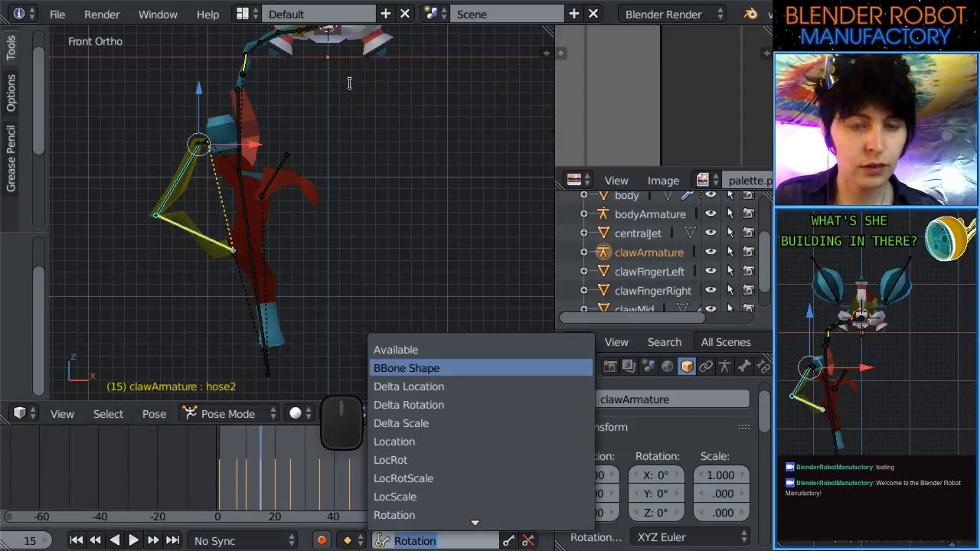
click(308, 254)
Copy the hose2 and hose3 pose from frame 25 to frame 45 and scrub back through the swing.
drag(270, 507, 292, 501)
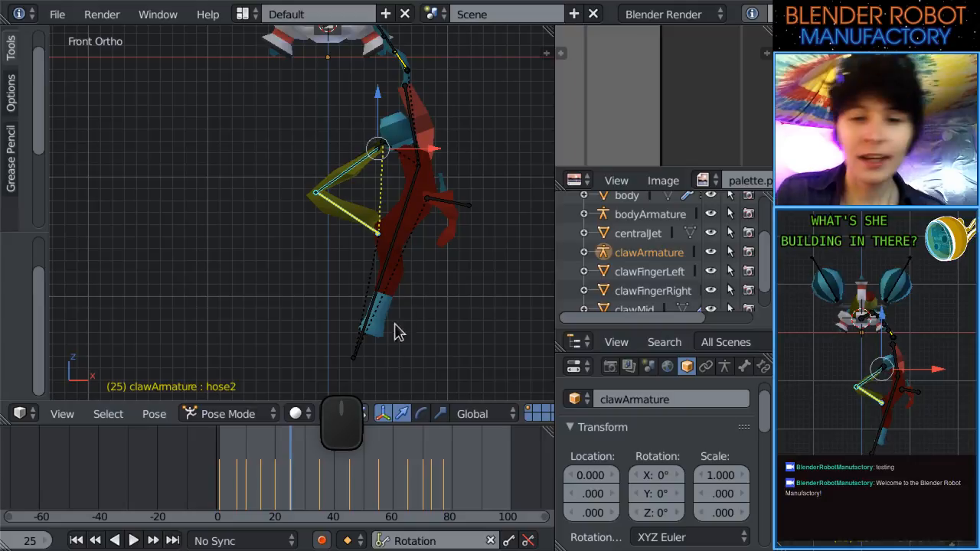
click(349, 487)
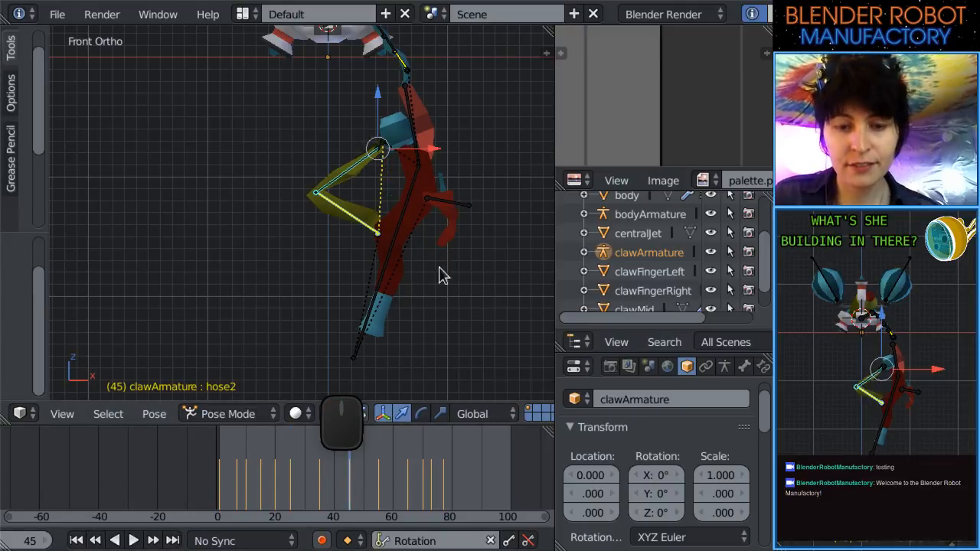
drag(398, 490, 295, 473)
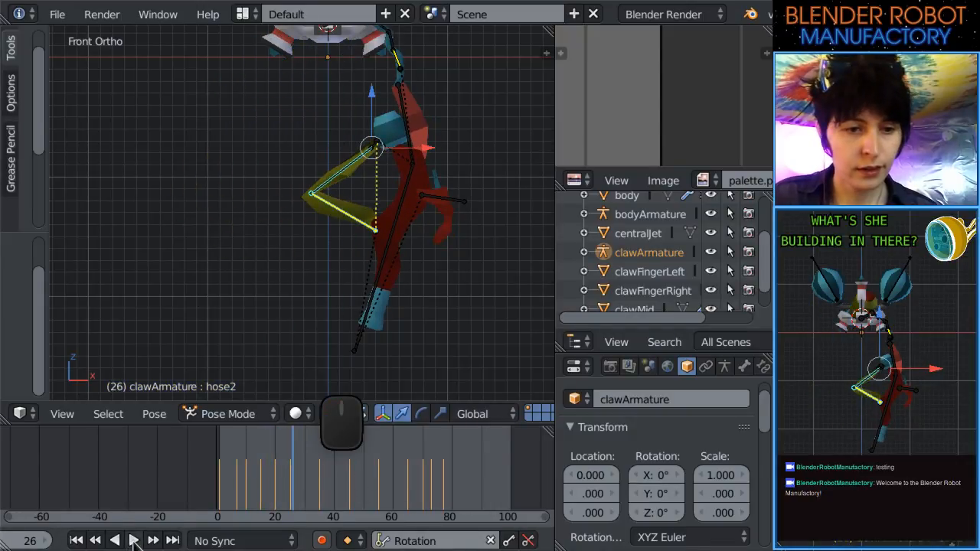
Play back the claw swing with the whole robot in view, and stop the playback.
click(132, 540)
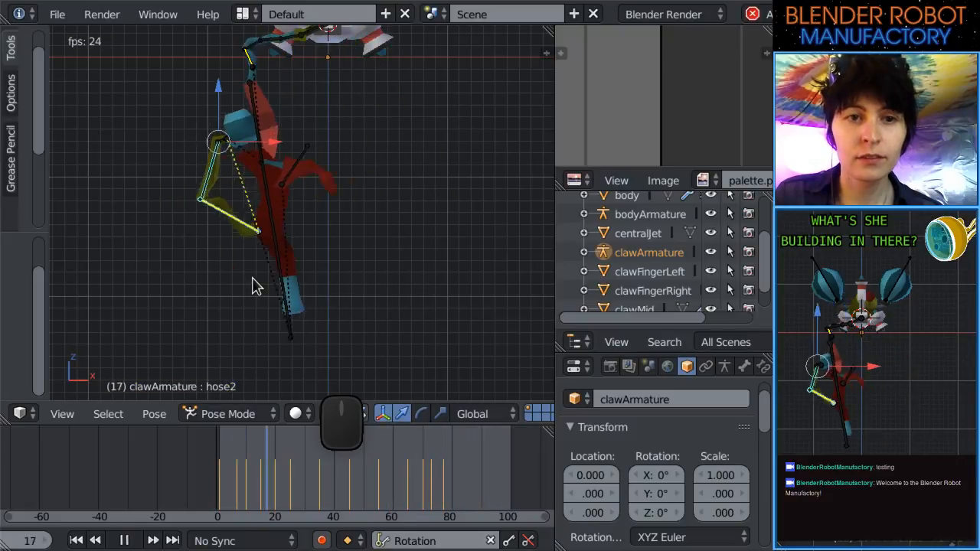
scroll(260, 268, down, 3)
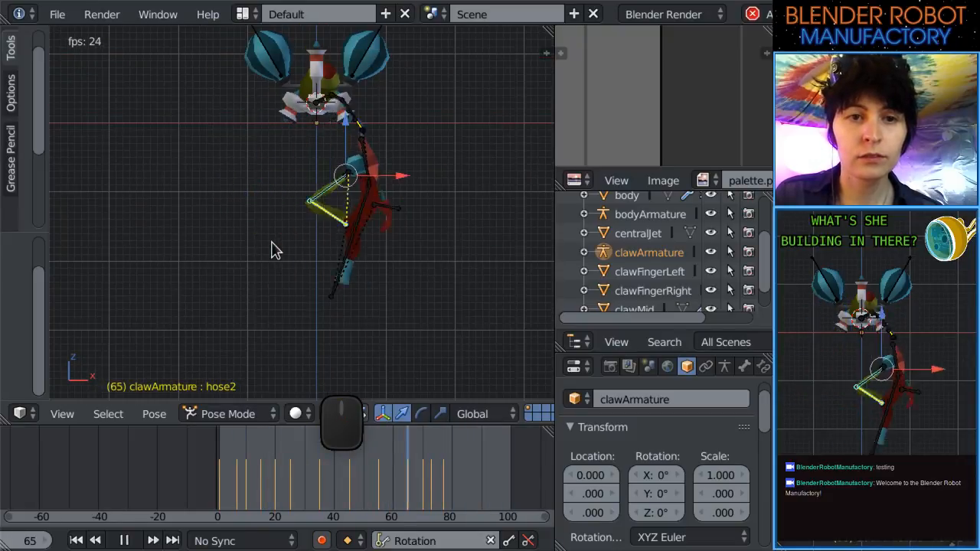
scroll(460, 541, up, 3)
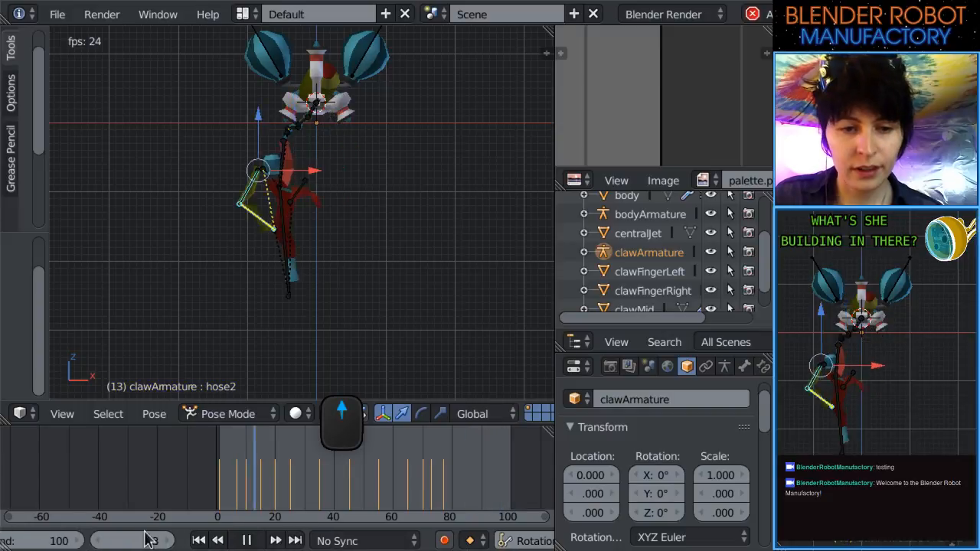
click(243, 539)
Select the hose3 and hose2 bones at frame 15 and set the active keying set to Scaling.
drag(239, 522, 265, 501)
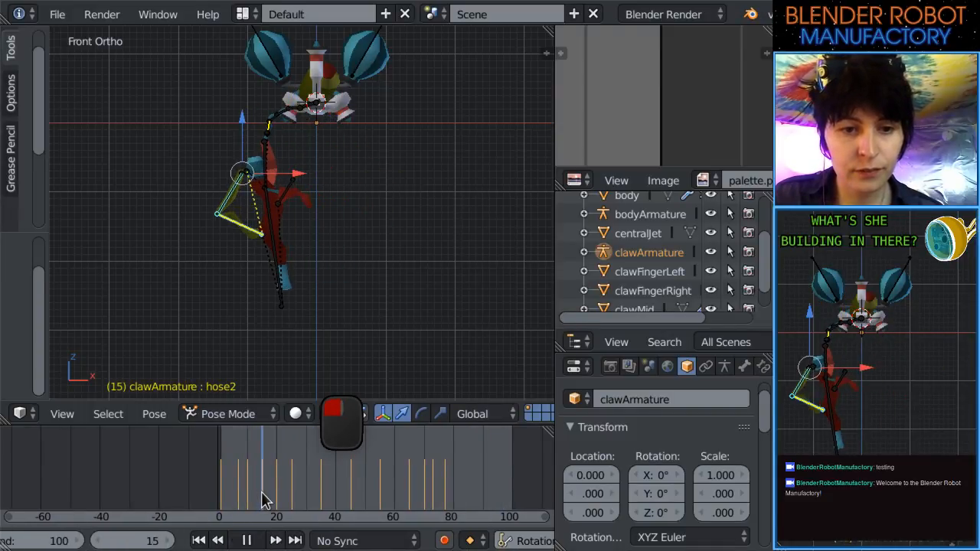
scroll(274, 314, up, 5)
scroll(329, 300, up, 2)
right_click(281, 295)
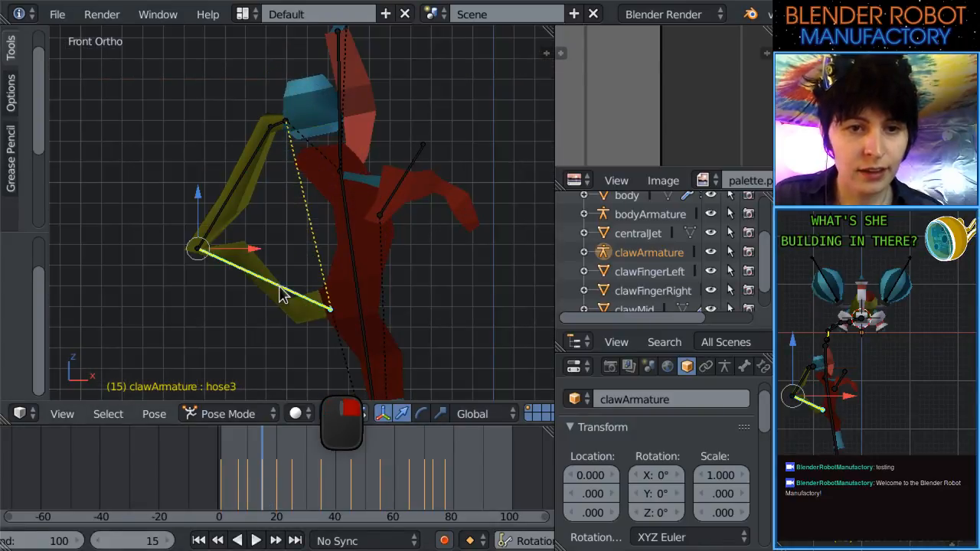
right_click(237, 216)
click(527, 540)
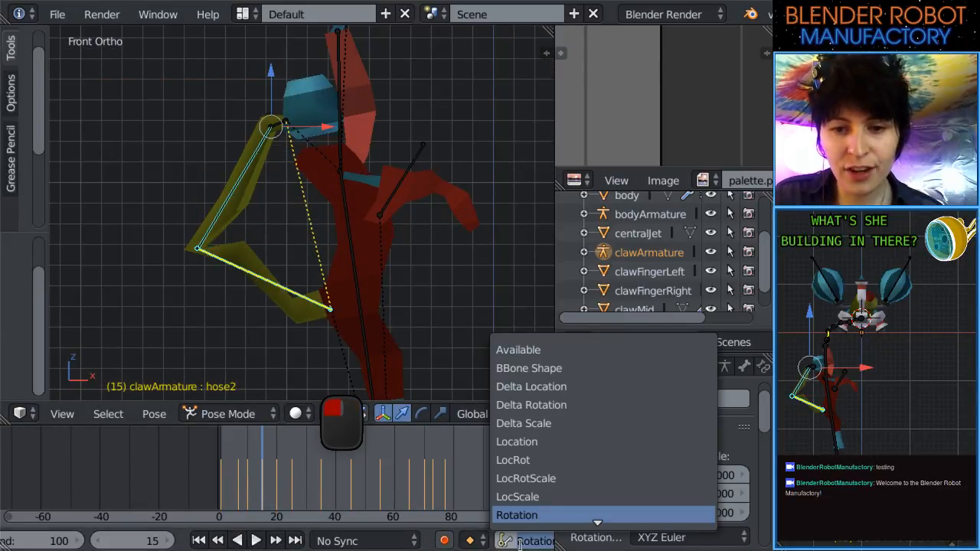
scroll(542, 433, up, 3)
scroll(543, 516, down, 12)
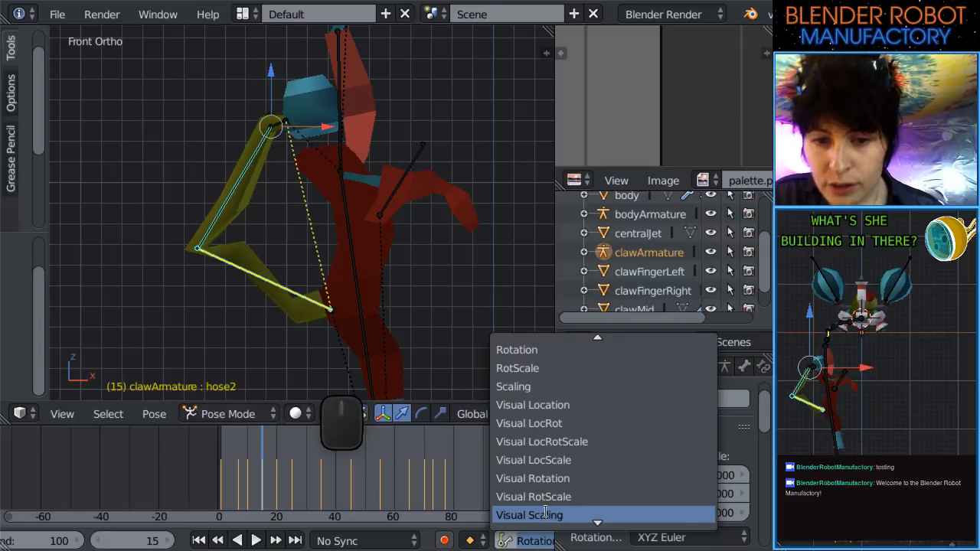
click(553, 351)
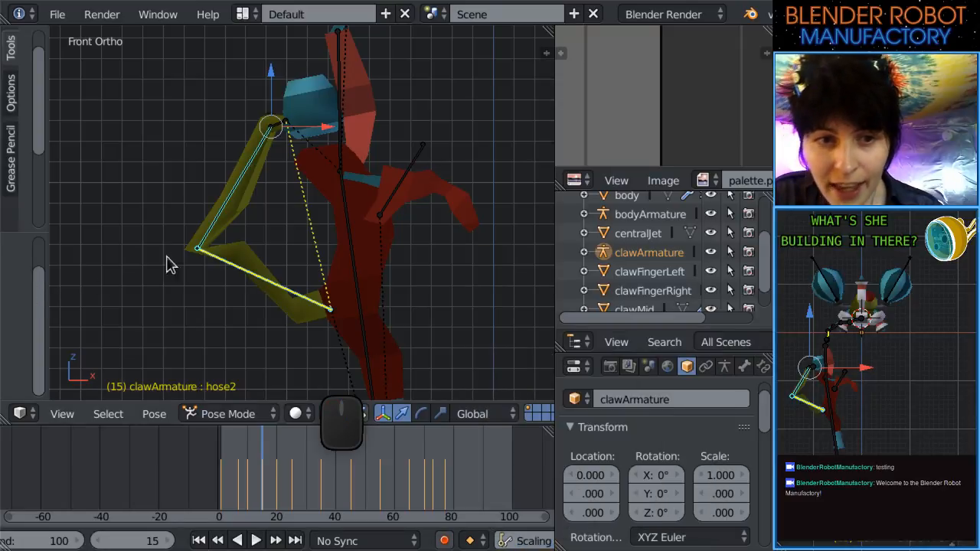
Scale the hose2 and hose3 bones down at frame 15 and at frame 25.
key(s)
click(223, 242)
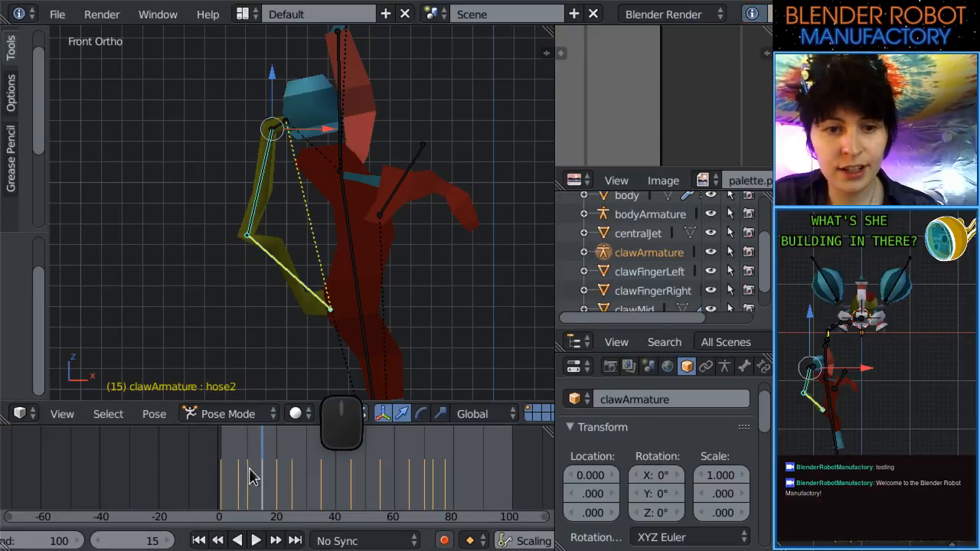
drag(267, 477, 291, 477)
key(s)
click(365, 324)
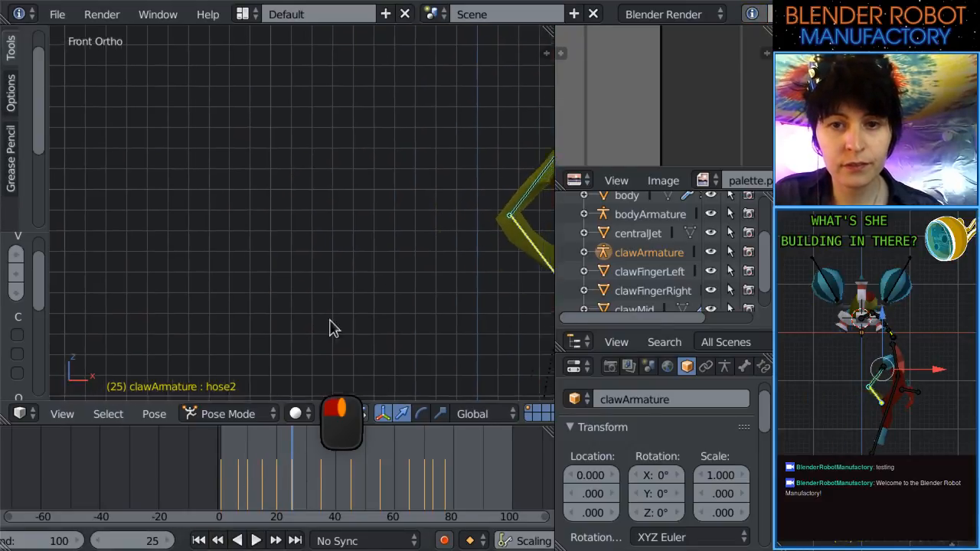
shift+middle_drag(364, 317, 289, 316)
key(s)
click(297, 317)
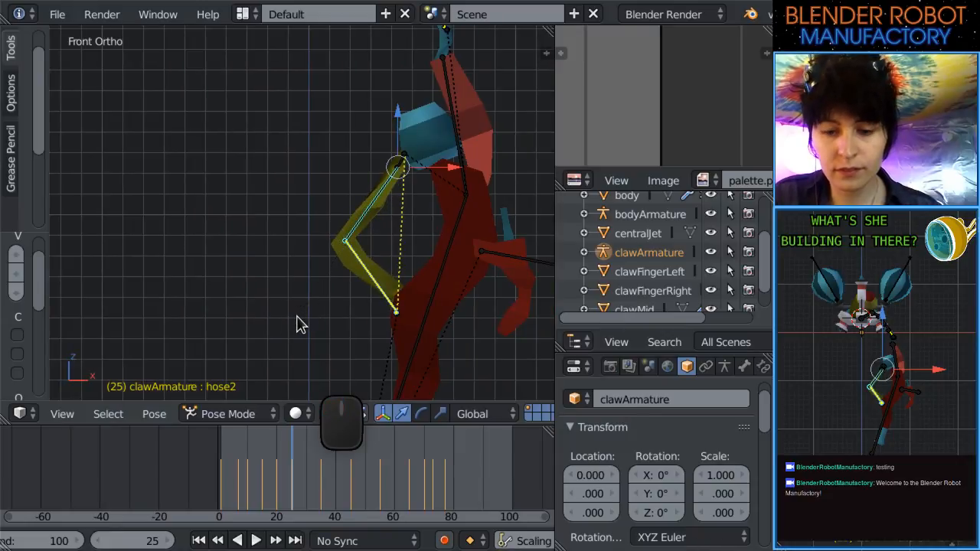
Copy the hose2 and hose3 pose from frame 15 to frame 35.
drag(292, 473, 263, 487)
drag(267, 478, 323, 477)
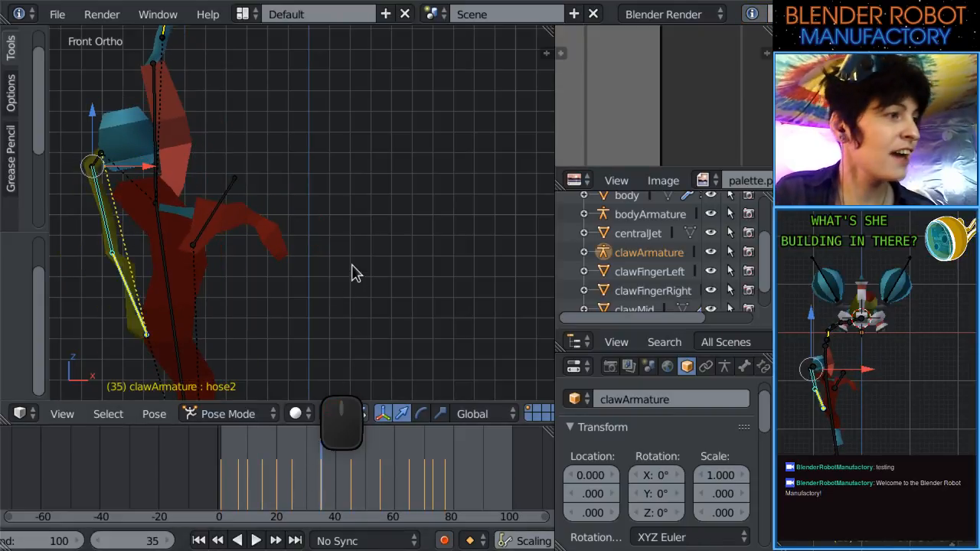
key(ctrl+v)
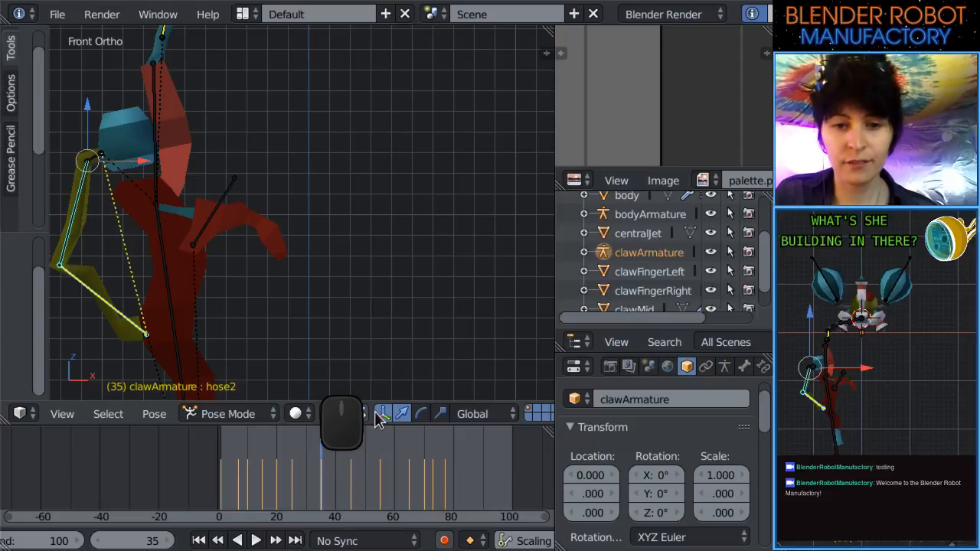
Copy the hose2 and hose3 pose to frame 55, and copy their frame 25 pose to frames 45 and 65.
click(409, 480)
scroll(426, 332, down, 2)
drag(425, 461, 379, 464)
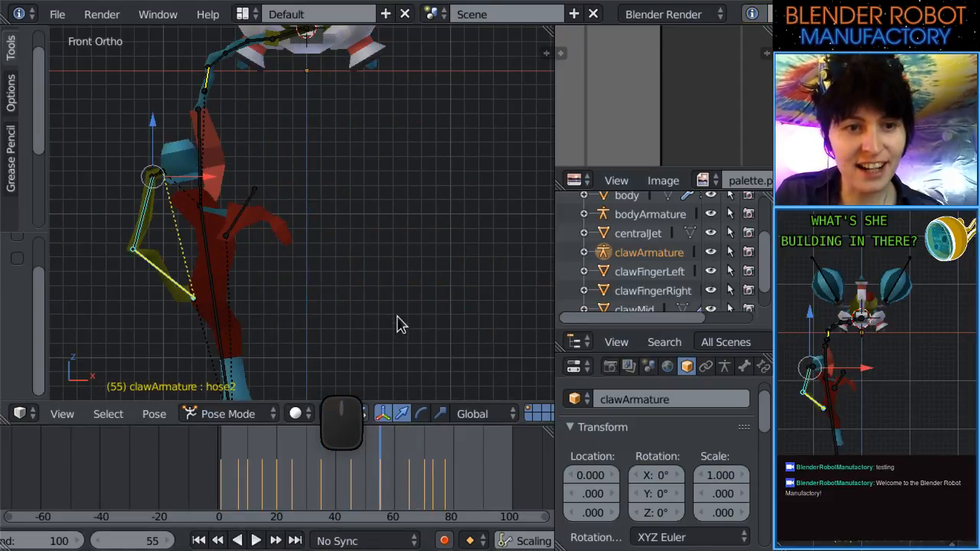
drag(274, 485, 352, 486)
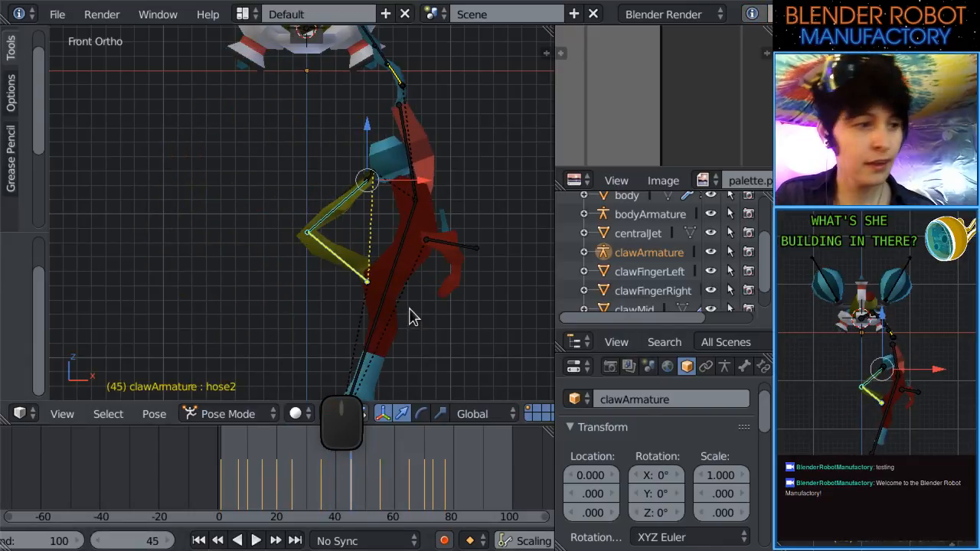
click(409, 486)
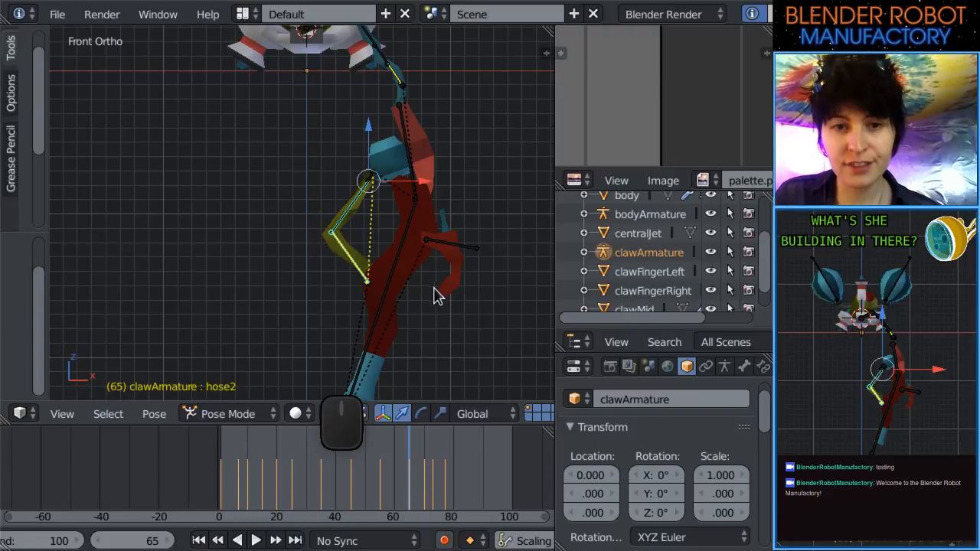
Scale the hose2 and hose3 bones at frame 20 to adjust the hose's length at mid-swing.
drag(405, 478, 278, 475)
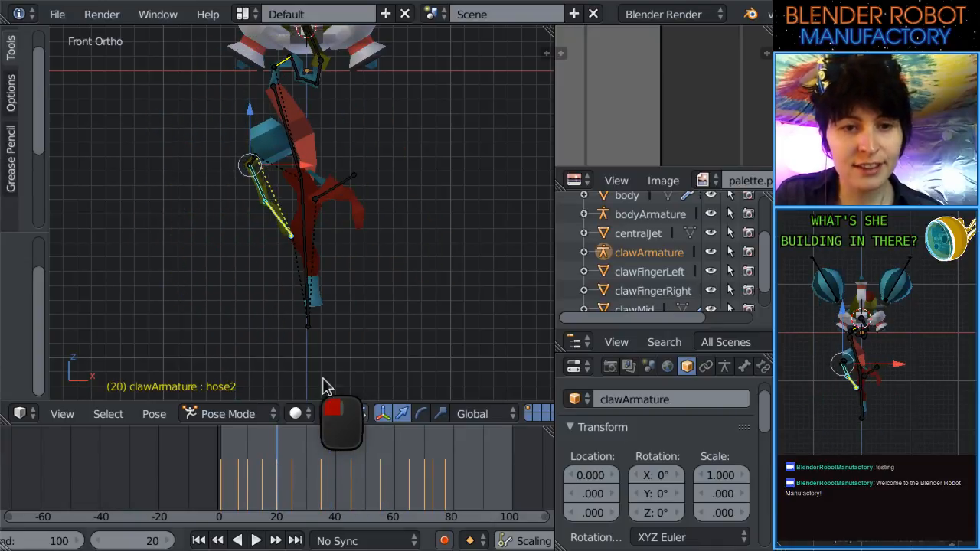
key(s)
click(309, 298)
scroll(298, 258, up, 5)
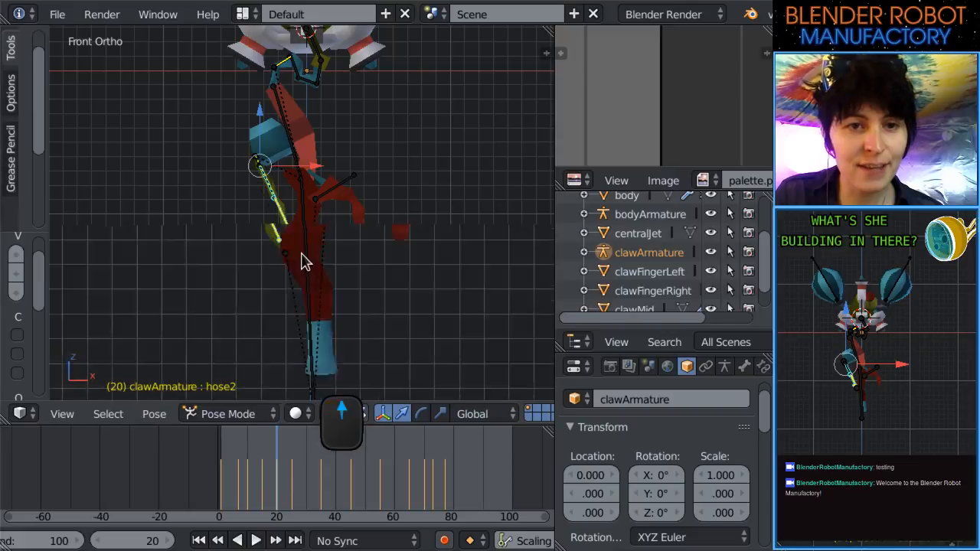
key(s)
click(350, 275)
Copy the hose2 and hose3 scaling from frame 20 to frames 30, 40, 50 and 60.
drag(323, 489, 304, 483)
scroll(352, 345, down, 6)
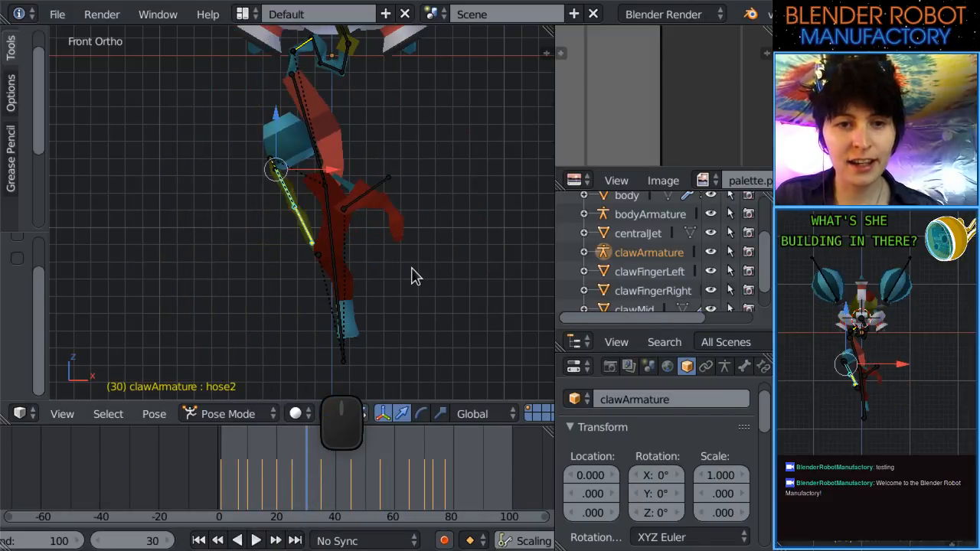
click(335, 488)
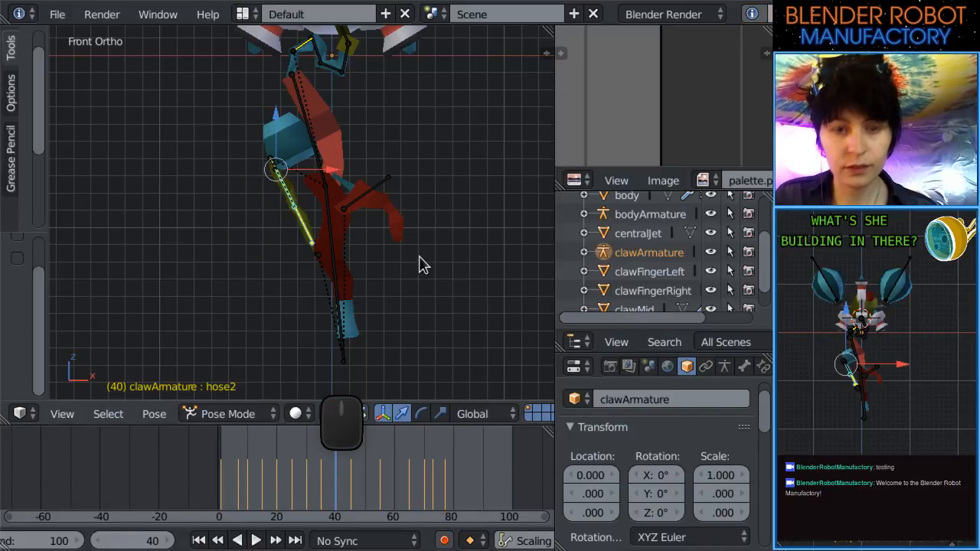
drag(370, 486, 365, 484)
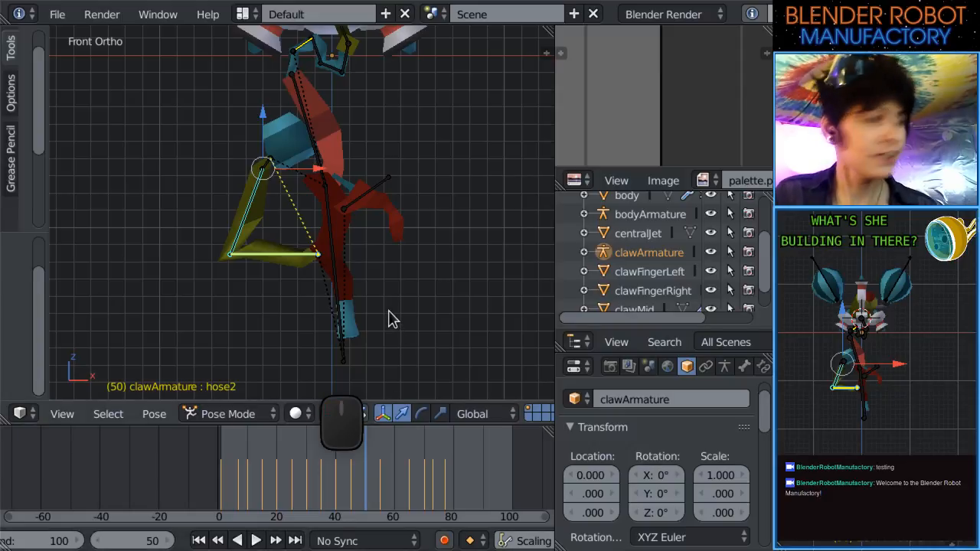
key(alt+s)
click(394, 462)
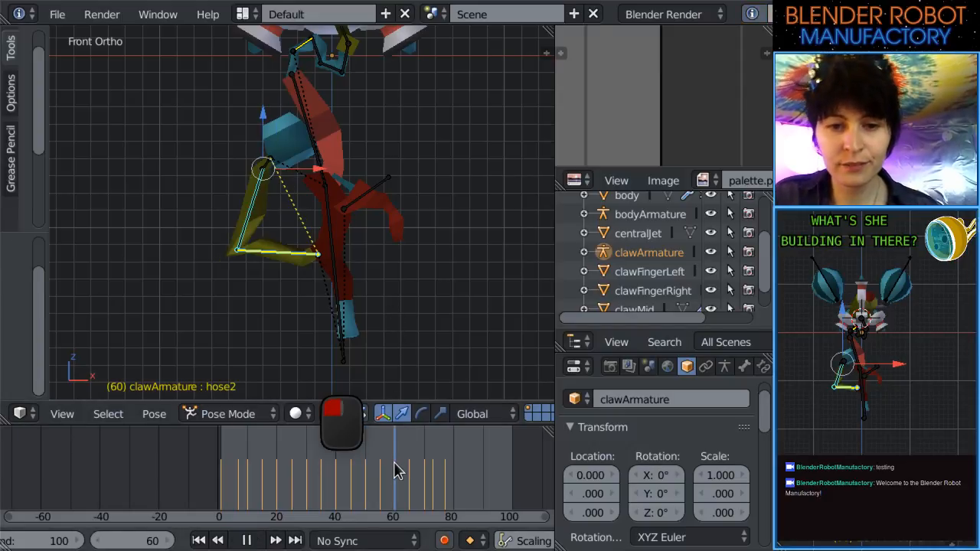
key(alt+s)
mouse_move(383, 491)
mouse_down()
mouse_move(210, 484)
mouse_move(390, 477)
mouse_up()
Hide clawArmature, play back the swing with the whole robot in view, and stop the playback.
scroll(401, 269, down, 3)
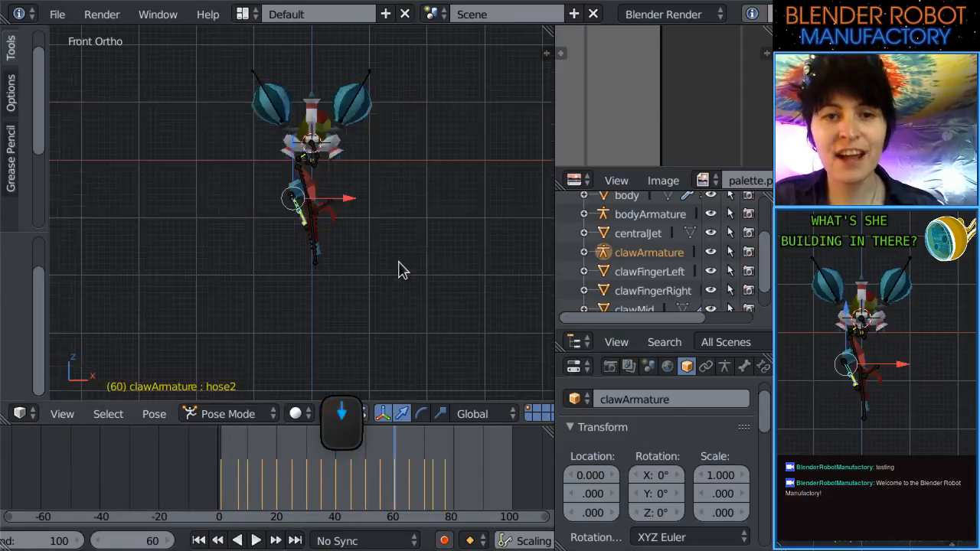
click(711, 252)
scroll(170, 545, right, 2)
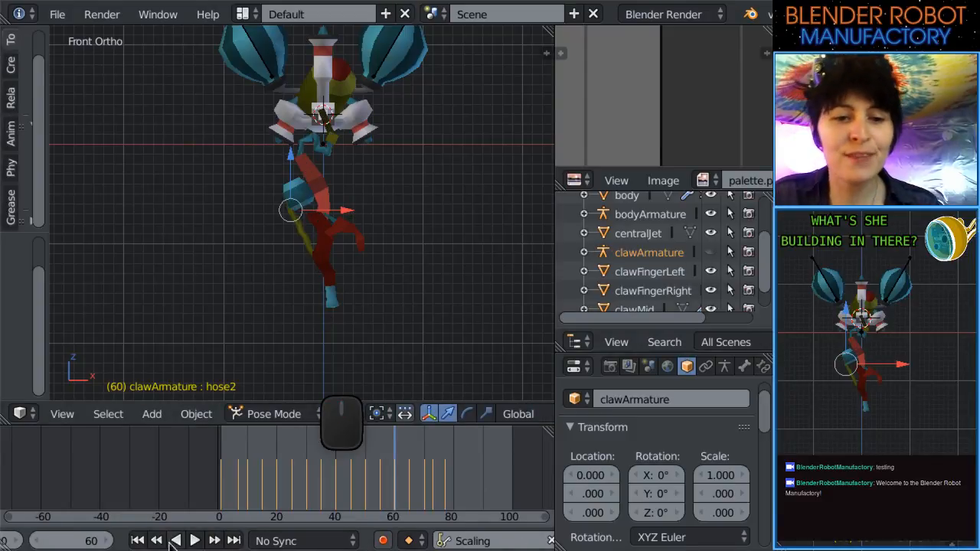
click(195, 541)
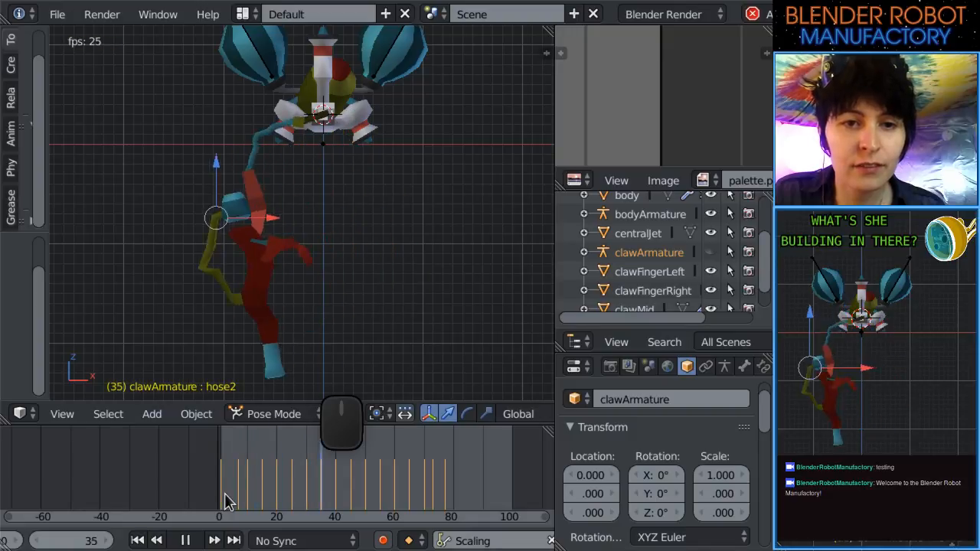
scroll(416, 240, up, 2)
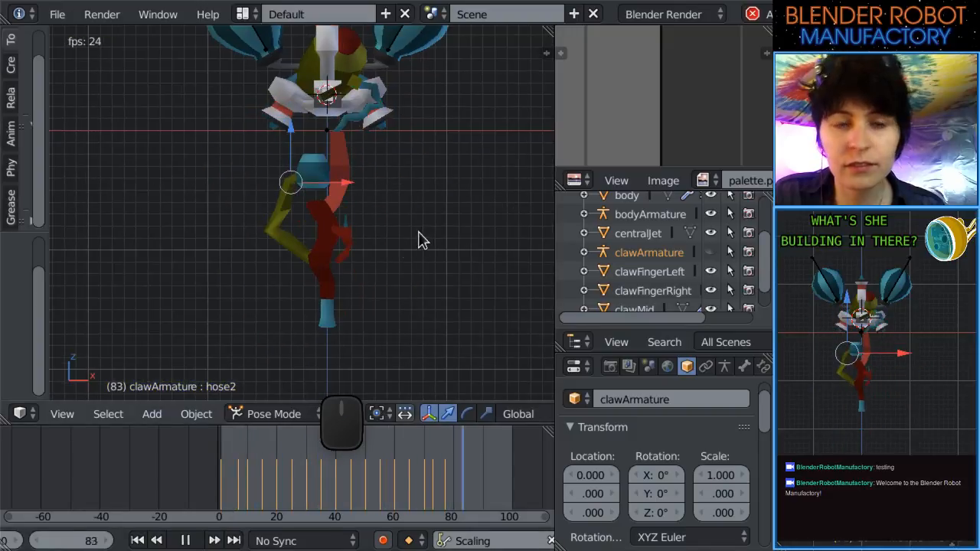
scroll(423, 289, down, 1)
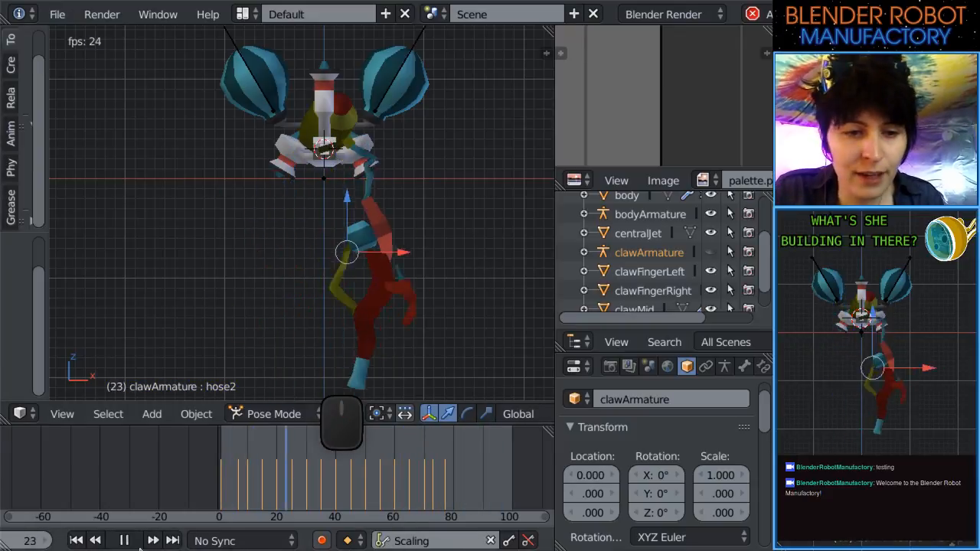
click(125, 540)
Show clawArmature again and try to move its lower hose bone at frame 20.
drag(253, 483, 276, 475)
scroll(330, 337, up, 3)
click(713, 252)
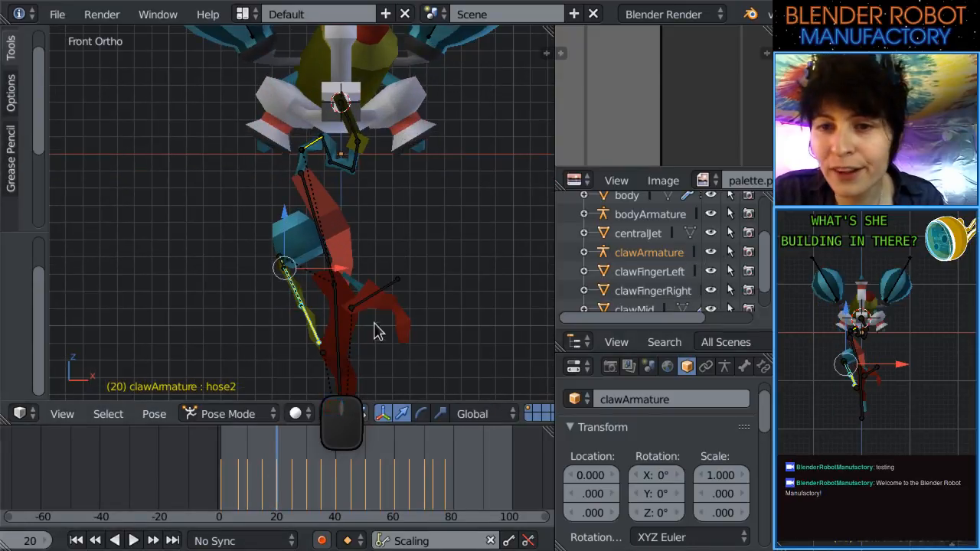
right_click(297, 309)
right_click(304, 302)
key(g)
click(284, 302)
Try to move the hose1 bone outward at frame 20, and undo the move.
right_click(280, 274)
right_click(283, 272)
key(g)
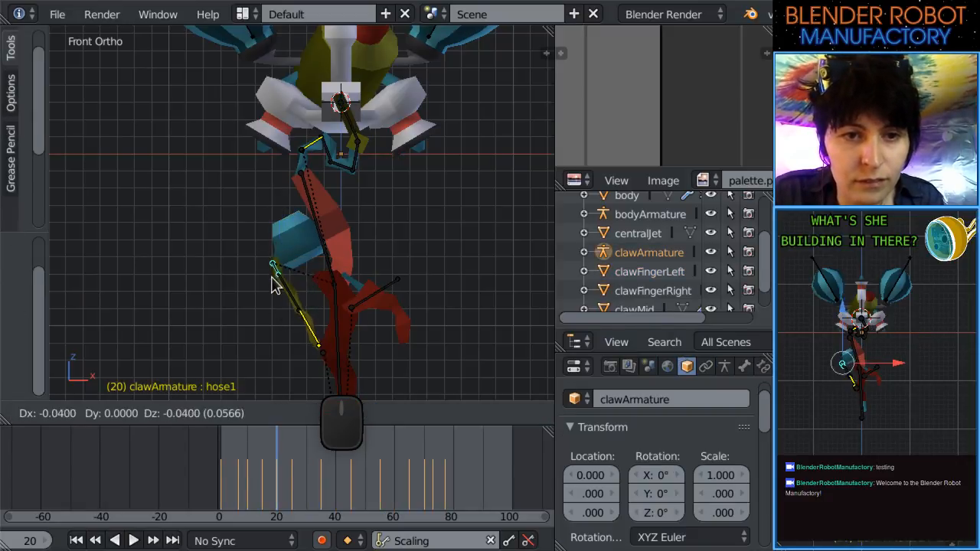
click(265, 285)
scroll(272, 297, up, 3)
shift+middle_drag(274, 310, 298, 229)
key(ctrl+z)
key(g)
right_click(284, 294)
Try to rotate the hose2 bone and the hose1 bone at frame 20, checking the hose from another angle.
right_click(299, 274)
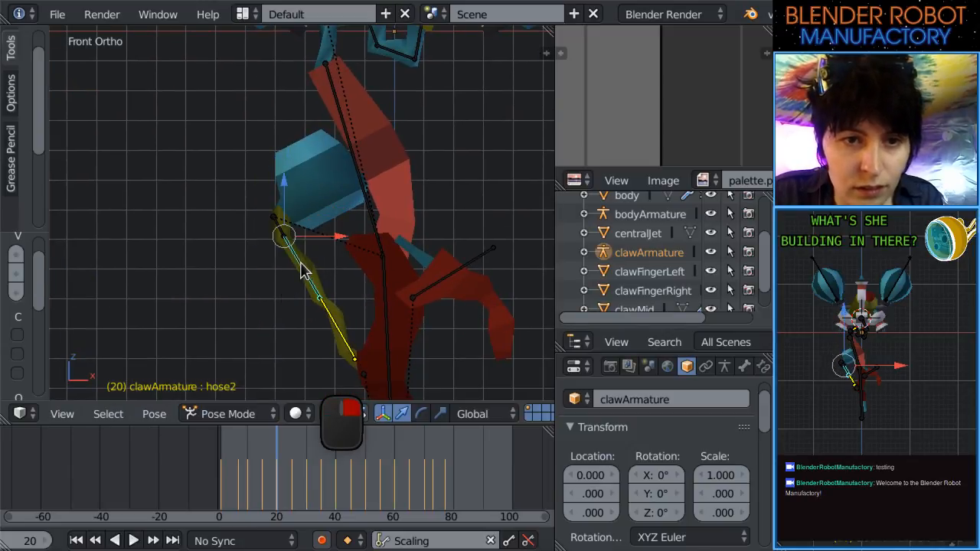
key(r)
click(157, 337)
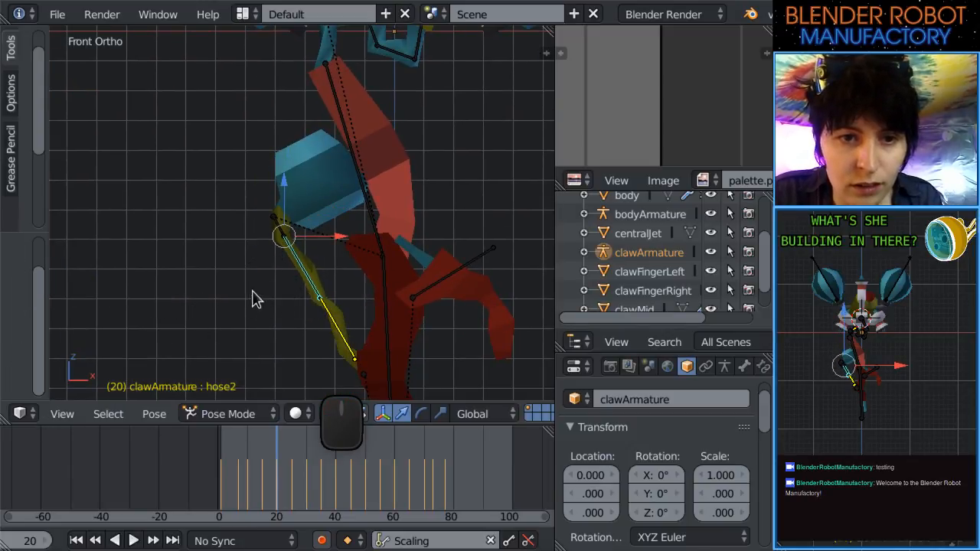
right_click(281, 224)
key(r)
click(184, 302)
middle_drag(235, 289, 429, 241)
key(KP_1)
scroll(376, 237, up, 4)
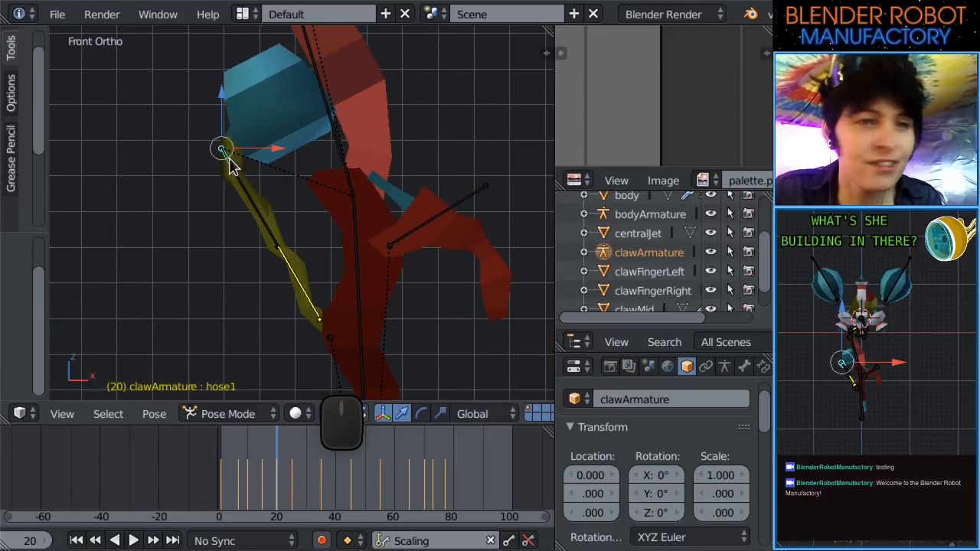
Try to reposition the hose1 bone against the canister at frame 20, and undo the last change.
key(g)
click(239, 162)
key(ctrl+z)
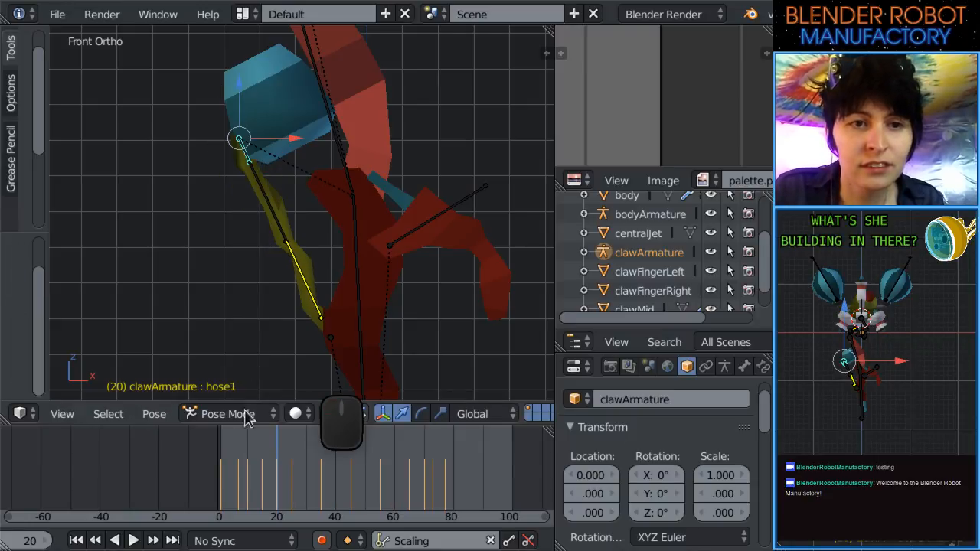
Scrub through the swing, hide clawArmature, and play back the animation at close and distant zoom levels.
key(alt+a)
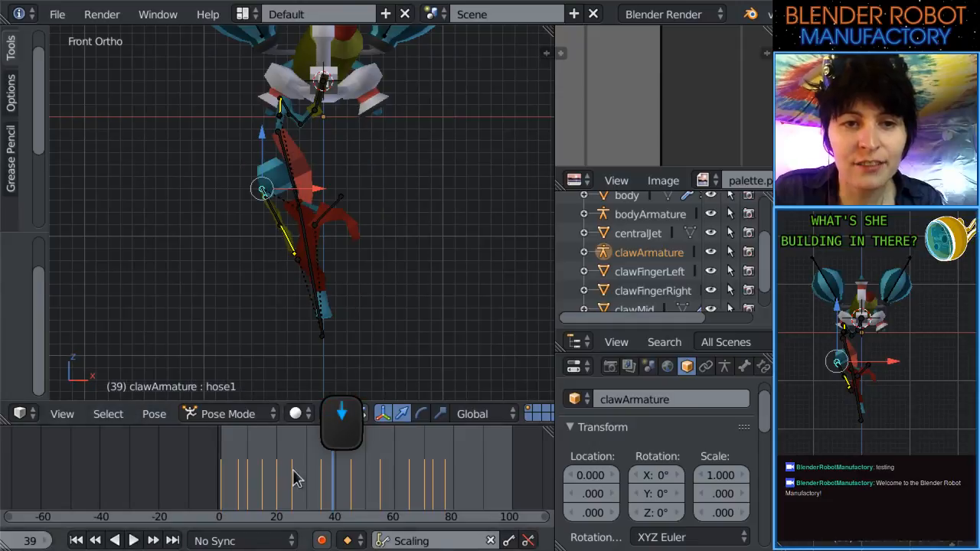
drag(258, 489, 414, 487)
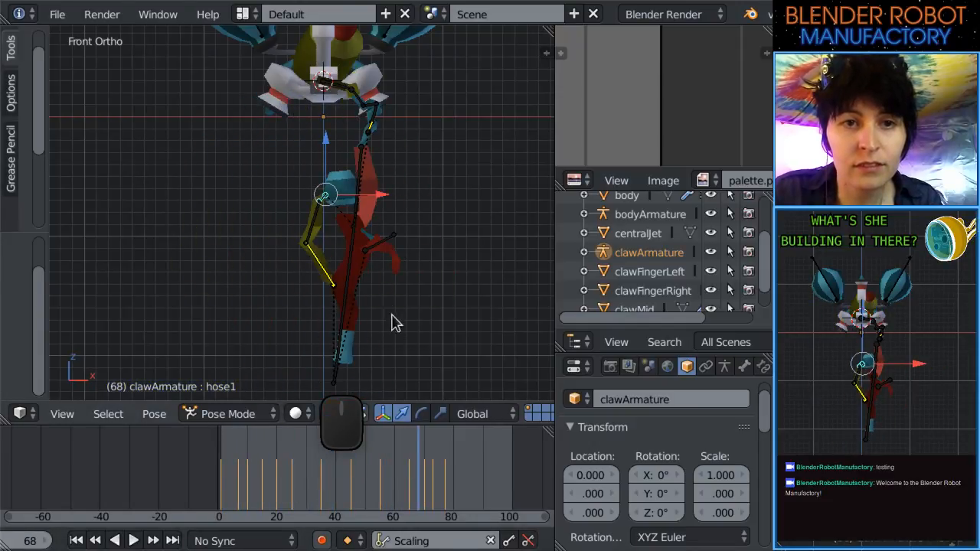
scroll(406, 326, down, 4)
click(133, 541)
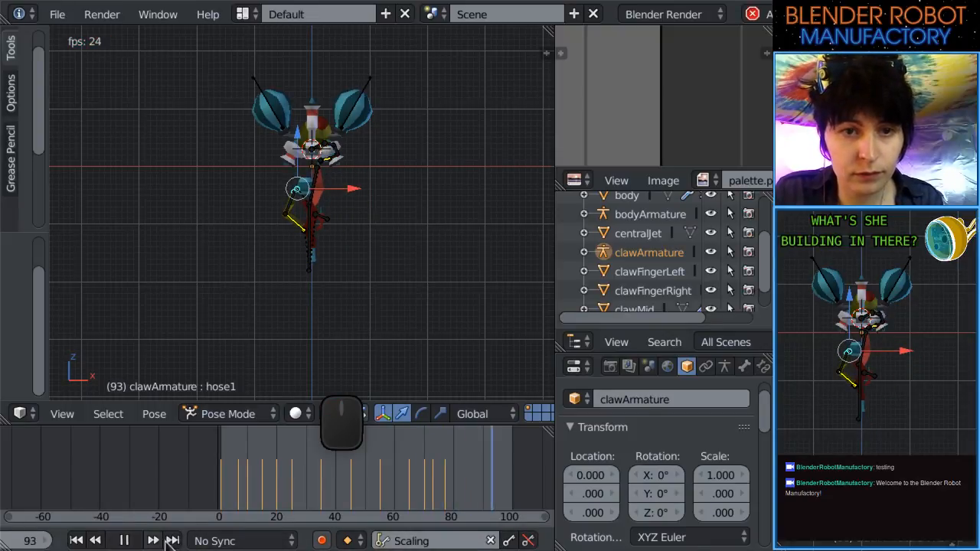
click(711, 252)
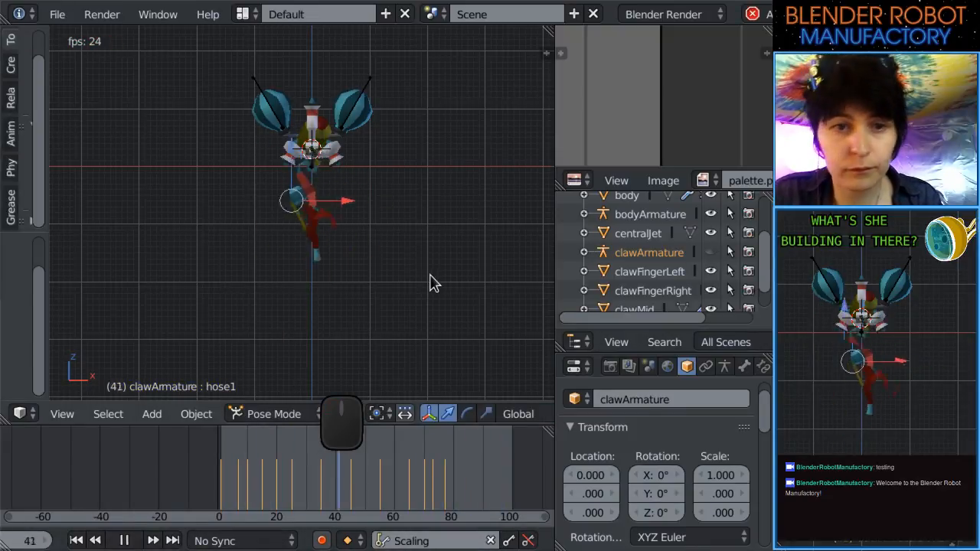
scroll(432, 281, up, 4)
scroll(452, 360, down, 2)
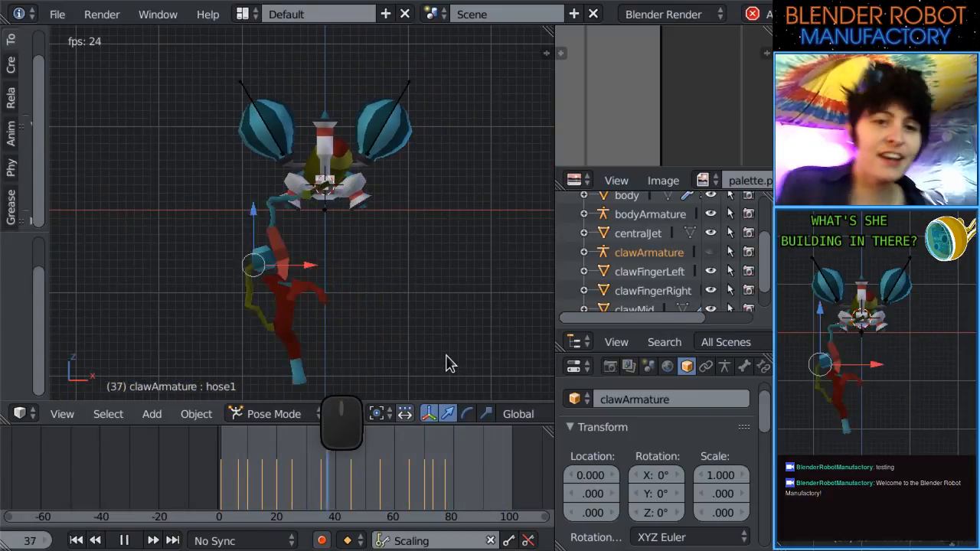
scroll(449, 344, down, 2)
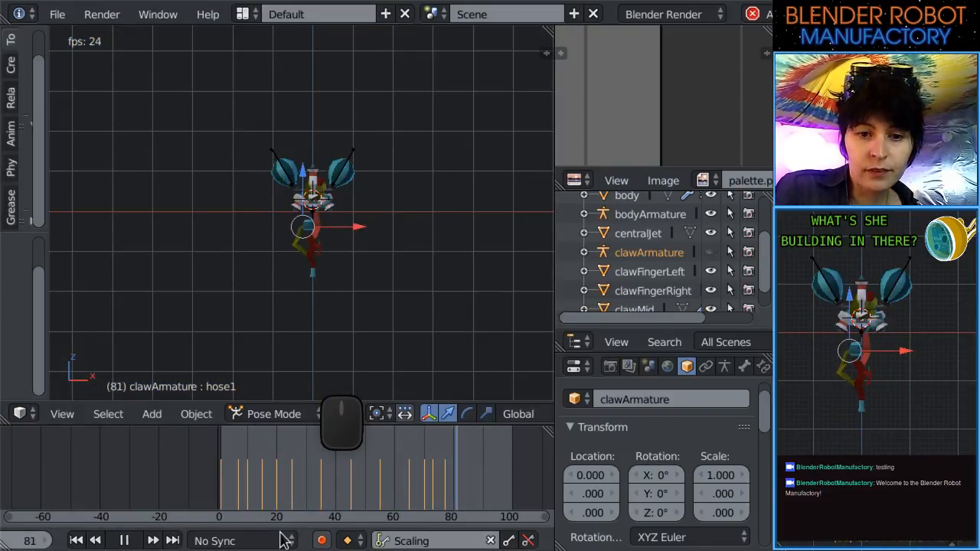
Set the current frame to 10 and switch the timeline area to the Dope Sheet's Action Editor.
mouse_move(230, 483)
mouse_down()
mouse_move(212, 481)
mouse_move(242, 479)
mouse_up()
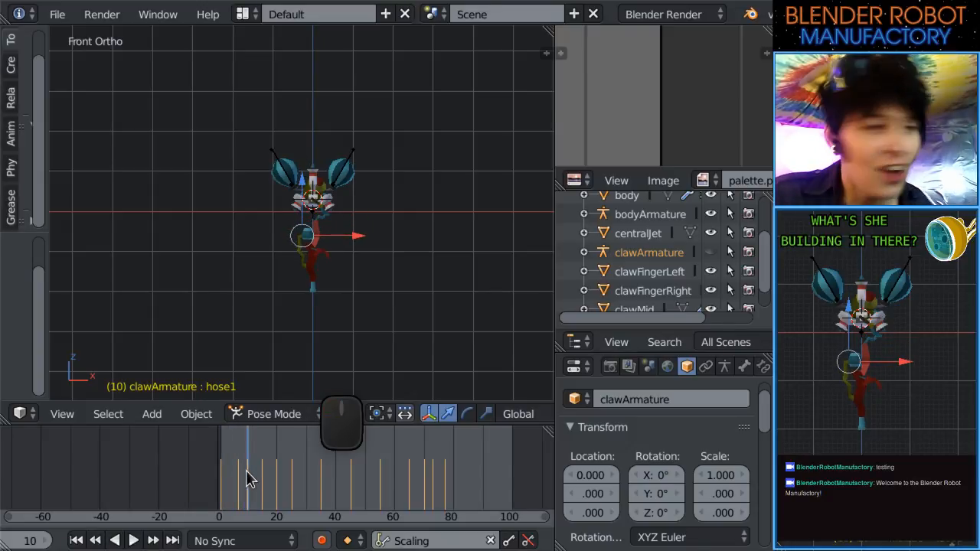
scroll(221, 543, up, 10)
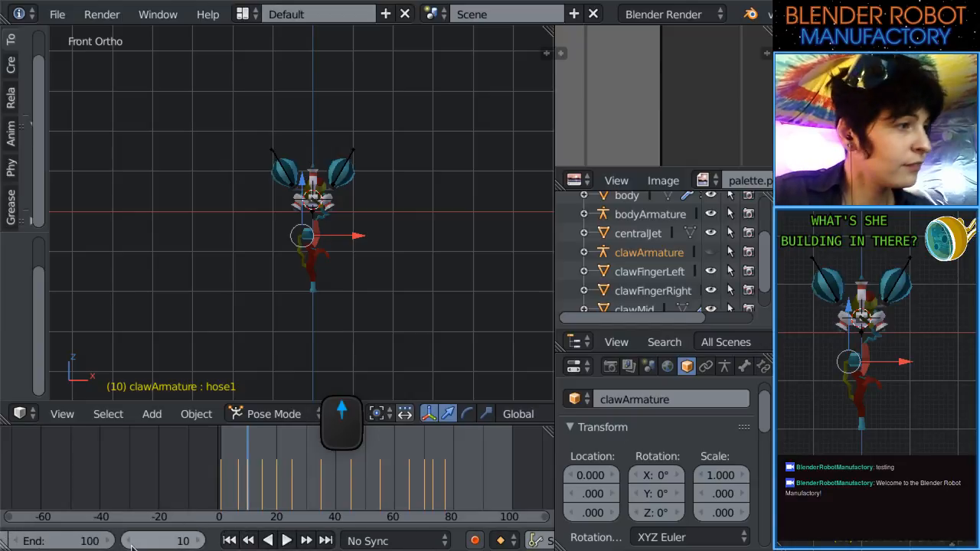
scroll(121, 545, up, 4)
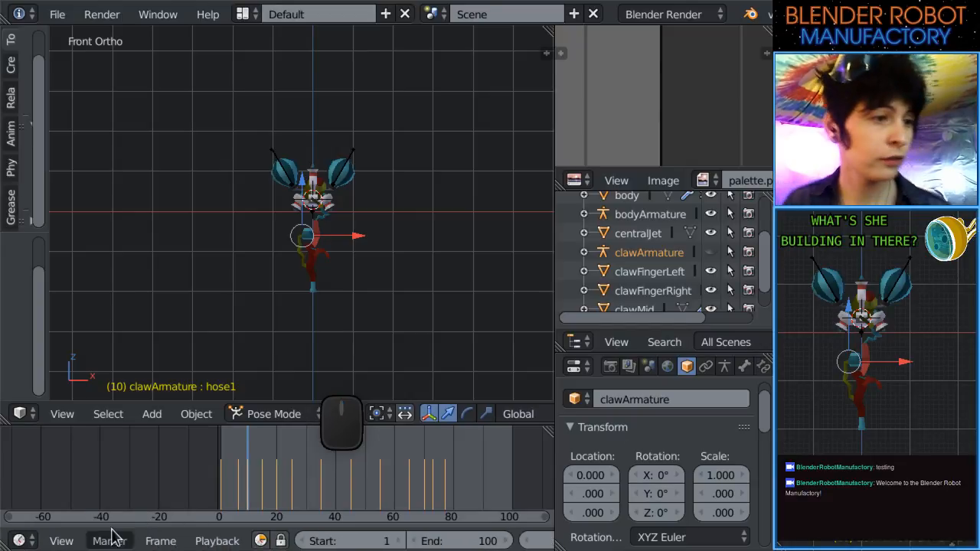
click(22, 542)
click(49, 452)
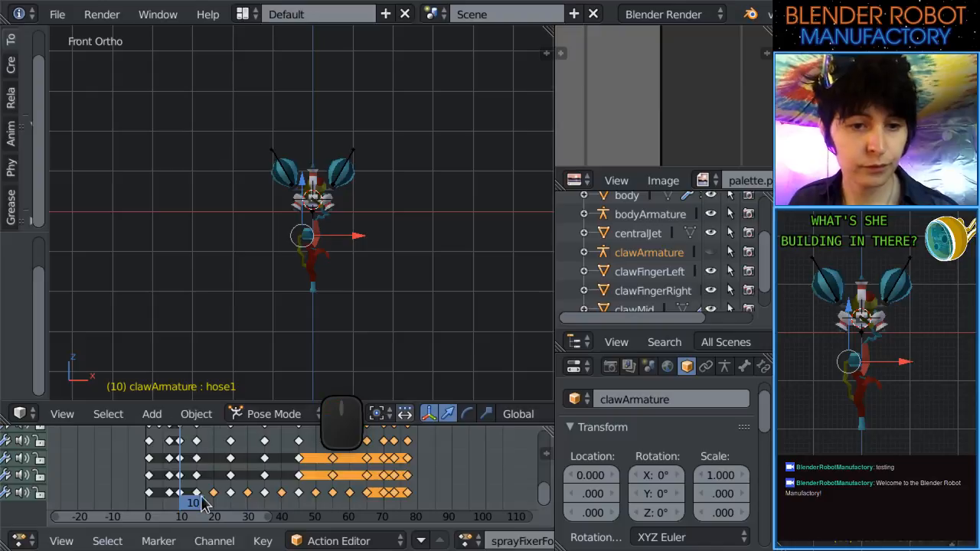
scroll(248, 491, down, 2)
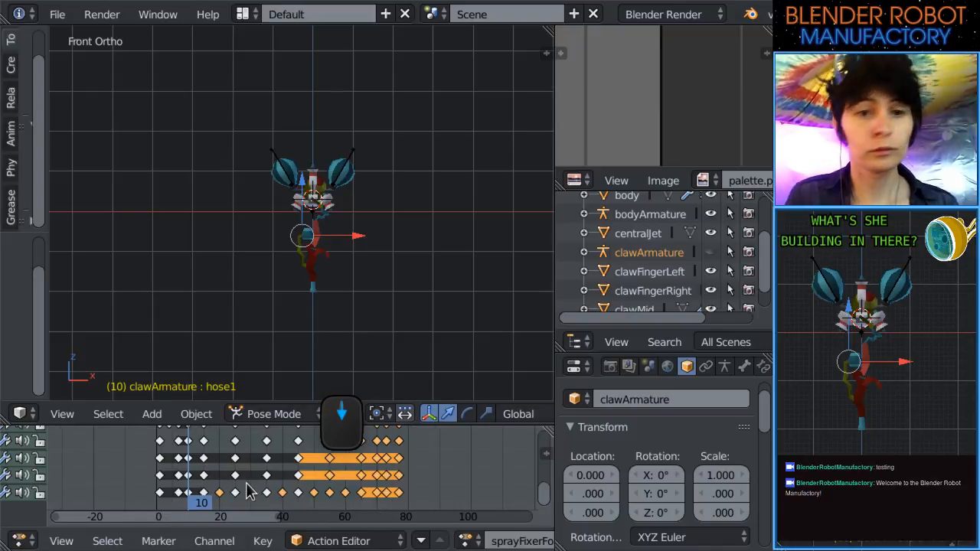
drag(198, 481, 190, 487)
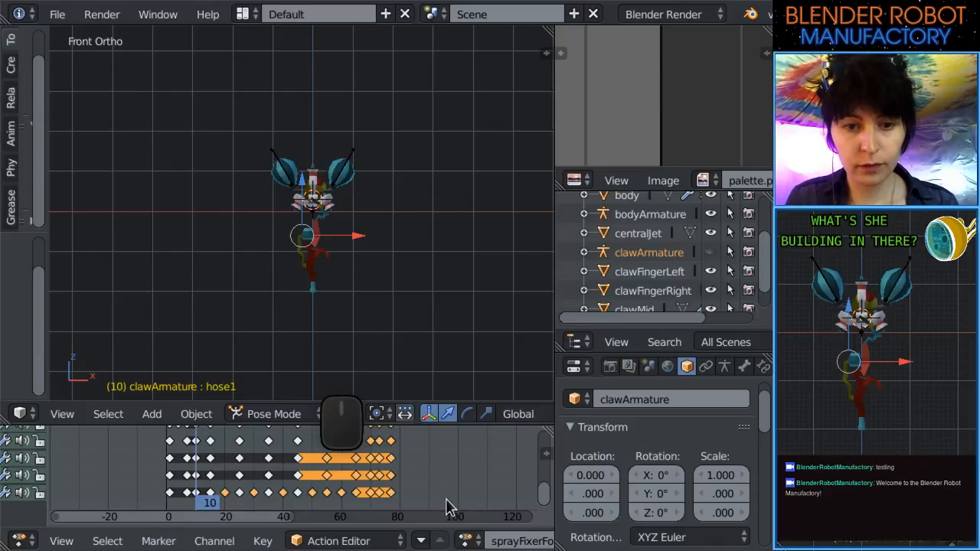
Select the visible channels' keyframes from frame 10 onward, shift them about 4 frames later, and return to the Timeline.
drag(441, 500, 195, 394)
drag(544, 494, 557, 471)
key(g)
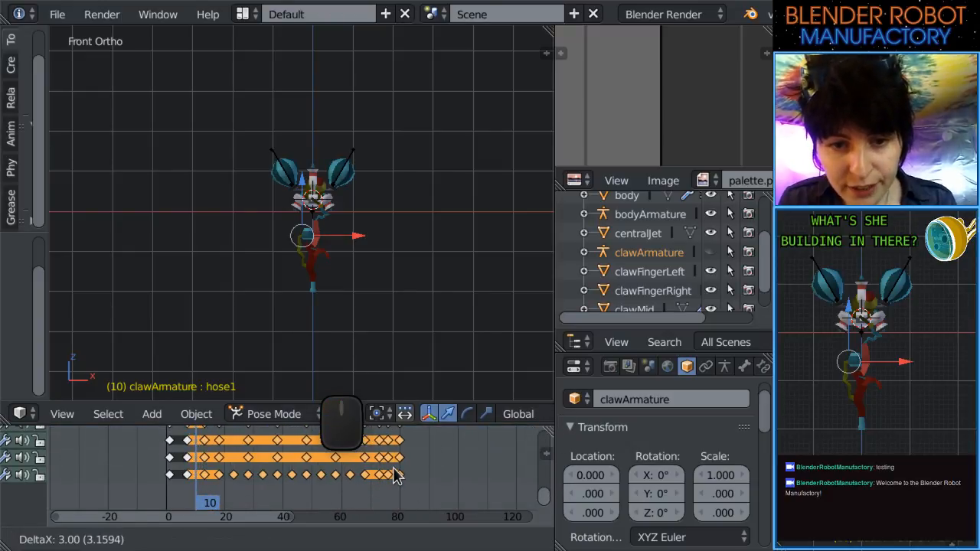
click(401, 472)
click(21, 539)
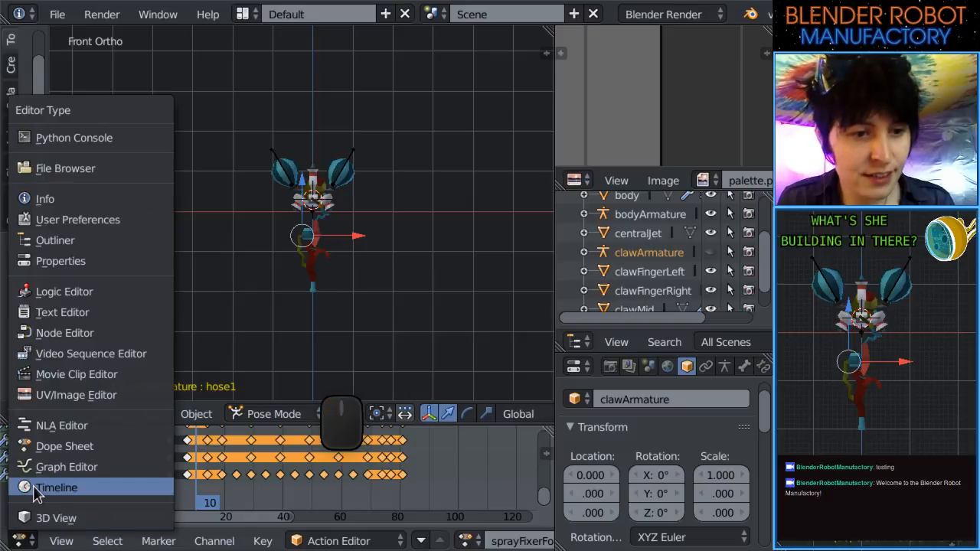
click(34, 492)
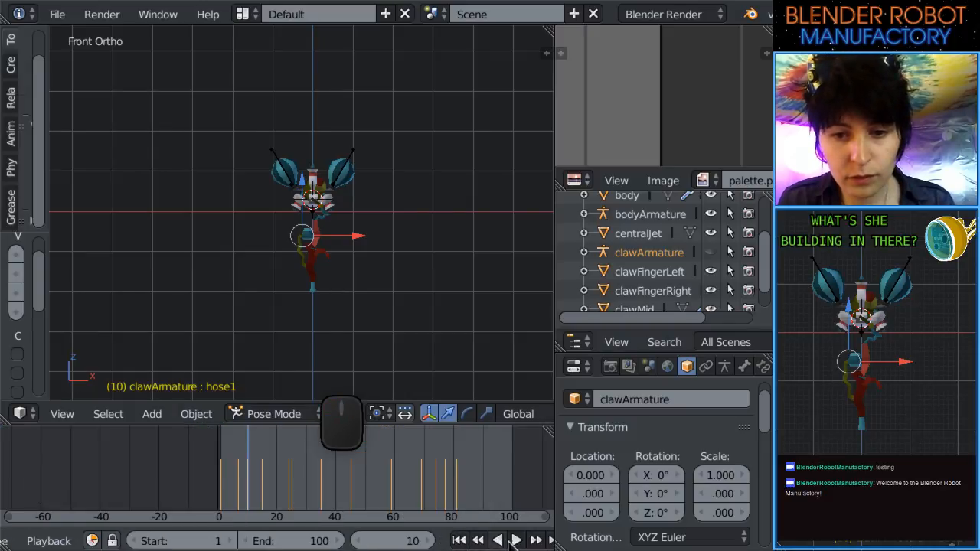
Play back the claw's swing from frame 10 and inspect its motion in the front view at several zoom levels.
click(513, 541)
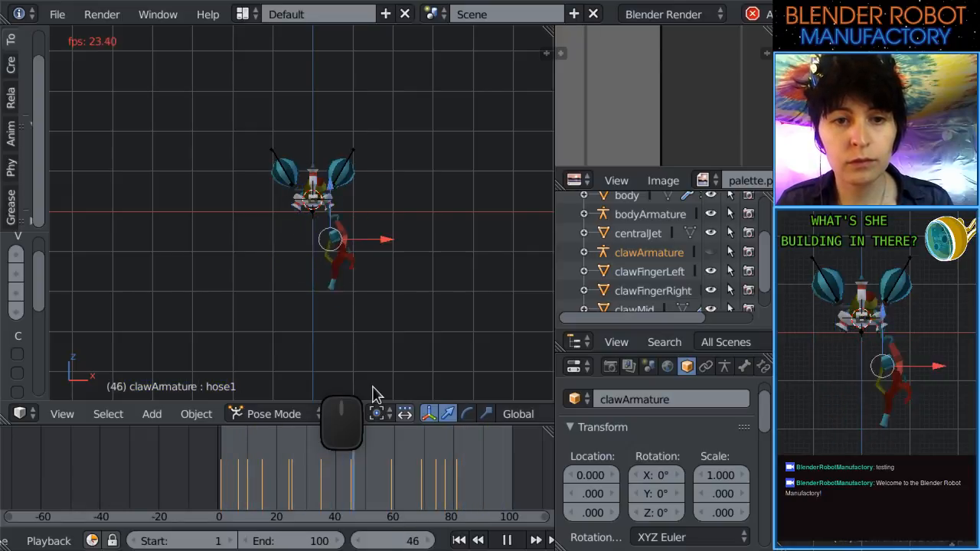
scroll(389, 219, up, 2)
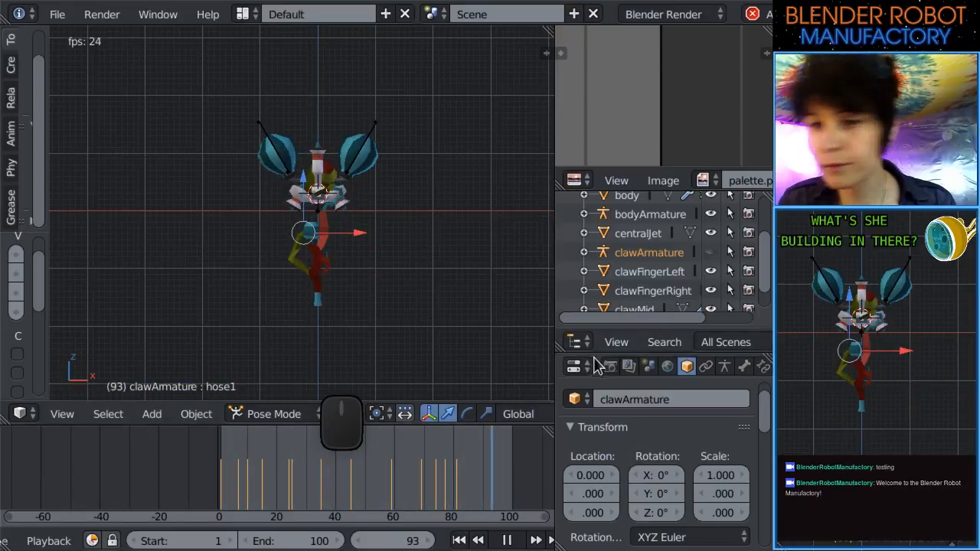
scroll(472, 296, up, 1)
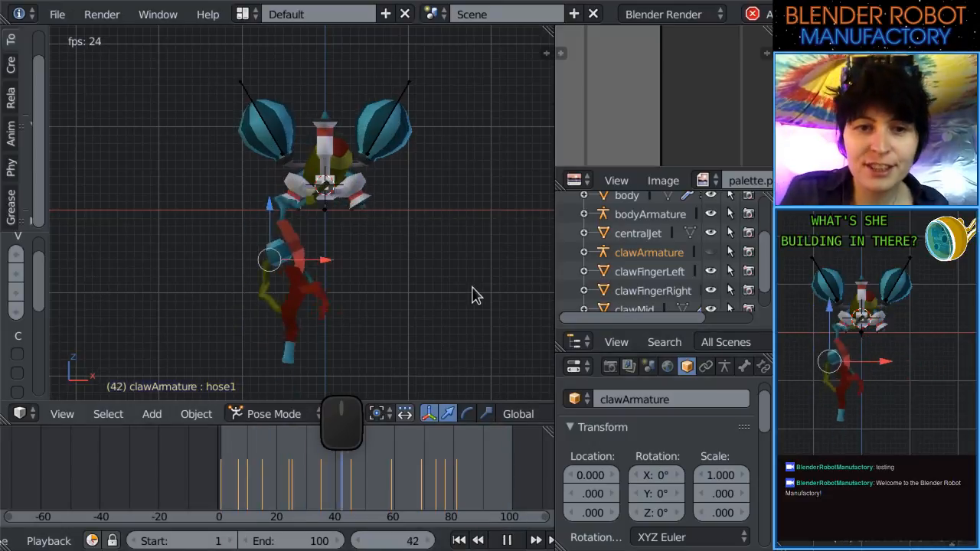
scroll(434, 262, up, 1)
shift+middle_drag(434, 255, 438, 249)
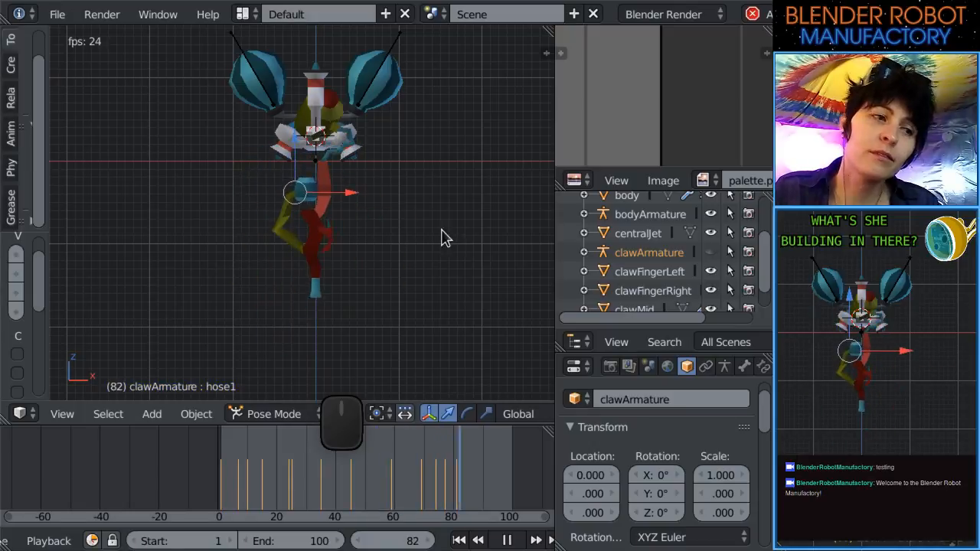
scroll(405, 146, up, 1)
shift+middle_drag(365, 108, 371, 134)
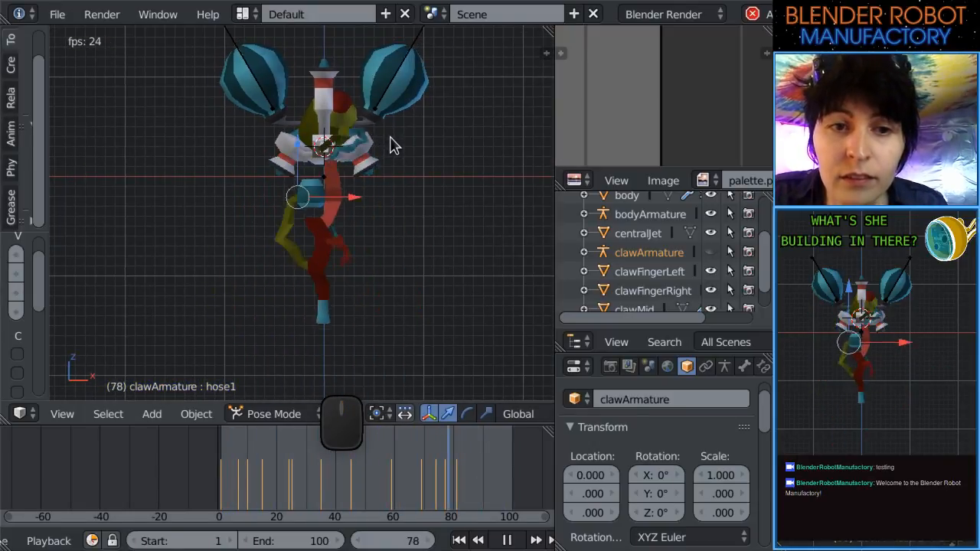
shift+middle_drag(377, 231, 361, 137)
scroll(361, 143, down, 2)
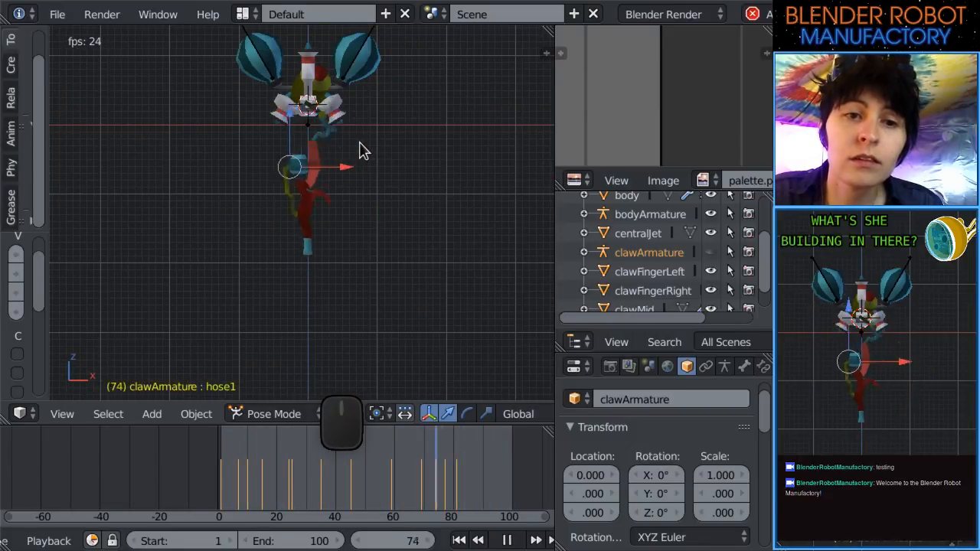
Stop at frame 20, unhide clawArmature, and scrub through the following frames of the swing.
drag(314, 490, 260, 460)
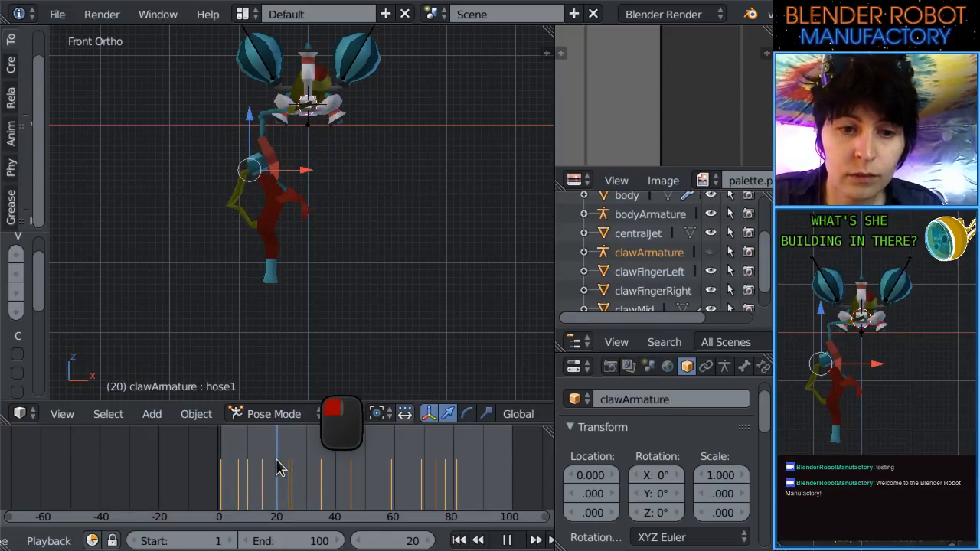
drag(283, 463, 282, 463)
click(711, 252)
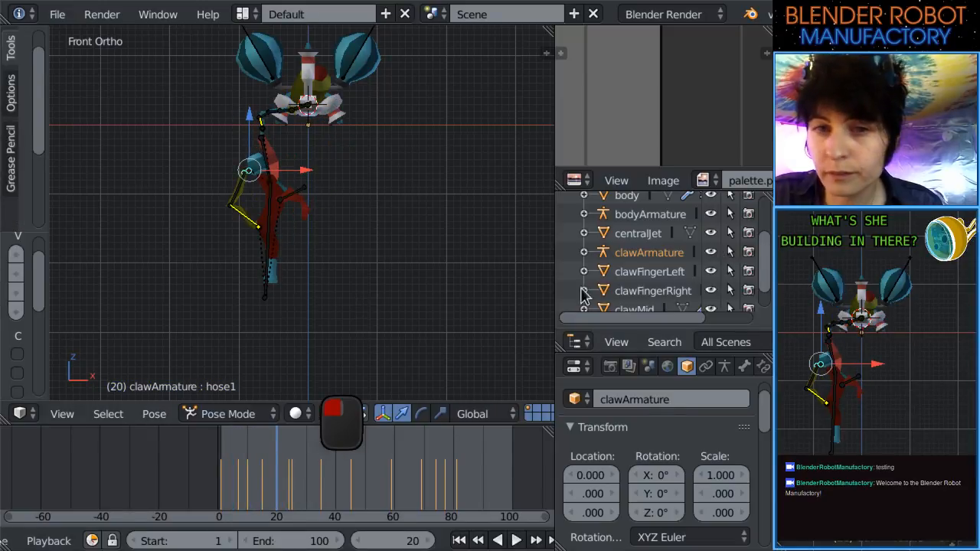
drag(276, 507, 289, 484)
drag(289, 484, 317, 491)
Check the clawLong bone's pose around frame 34, go to frame 45, and select all bones of clawArmature.
scroll(340, 316, up, 2)
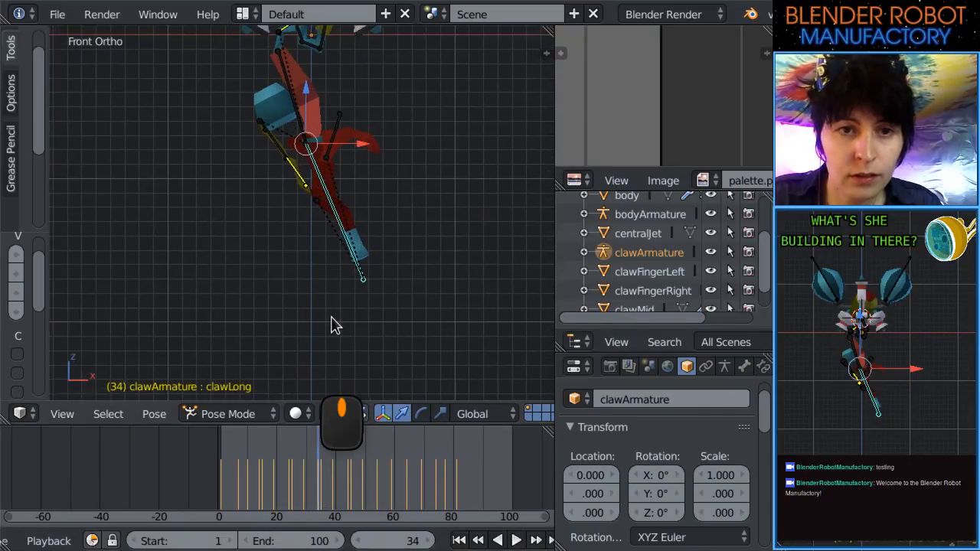
scroll(342, 481, up, 2)
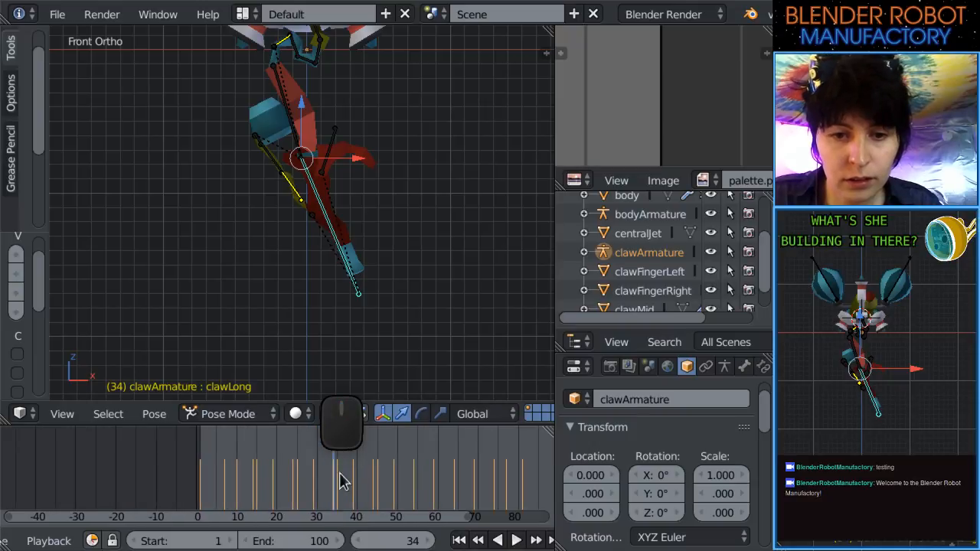
mouse_move(384, 486)
mouse_down()
mouse_move(355, 485)
mouse_move(377, 487)
mouse_up()
scroll(409, 287, down, 3)
key(a)
scroll(11, 542, left, 5)
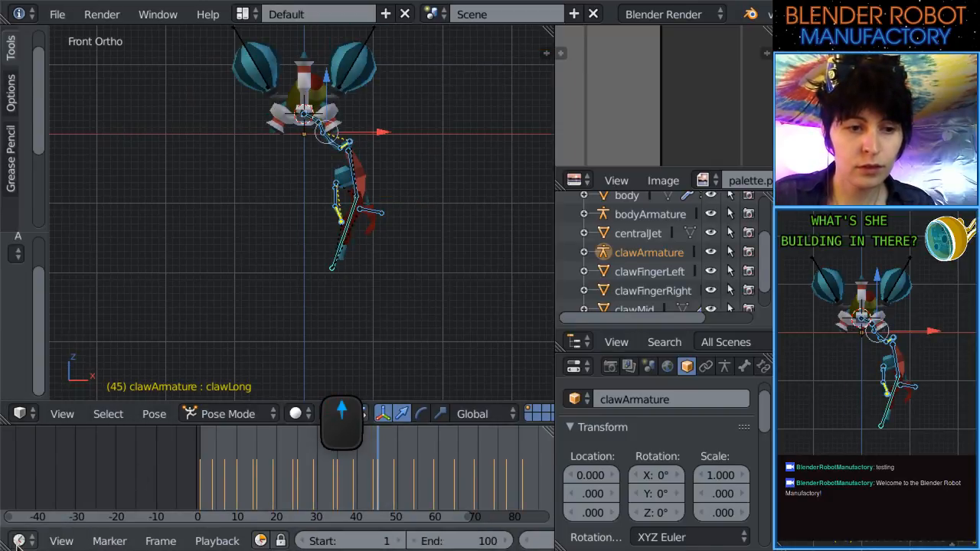
Set the timeline's active keying set to LocRotScale.
click(19, 541)
click(40, 488)
scroll(659, 459, down, 2)
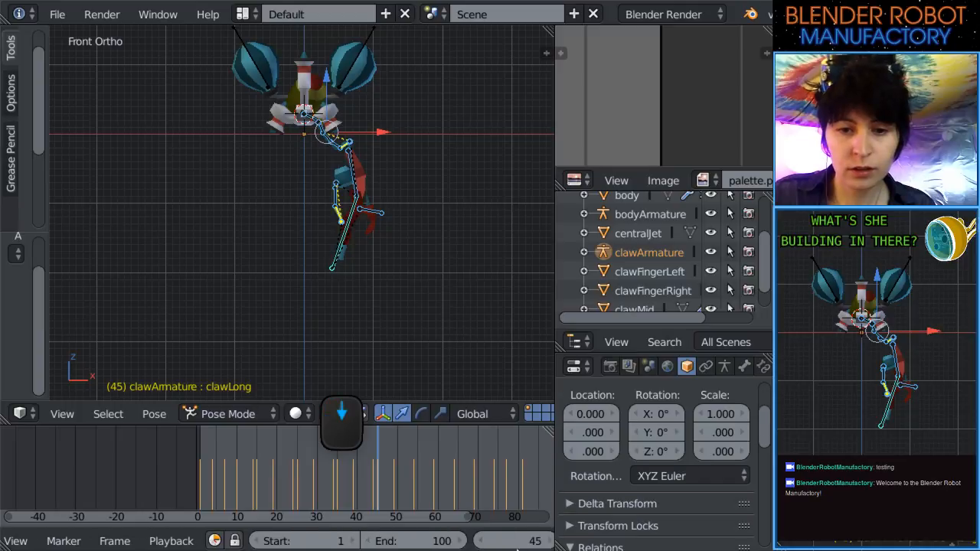
scroll(495, 542, right, 8)
scroll(494, 545, right, 4)
click(491, 541)
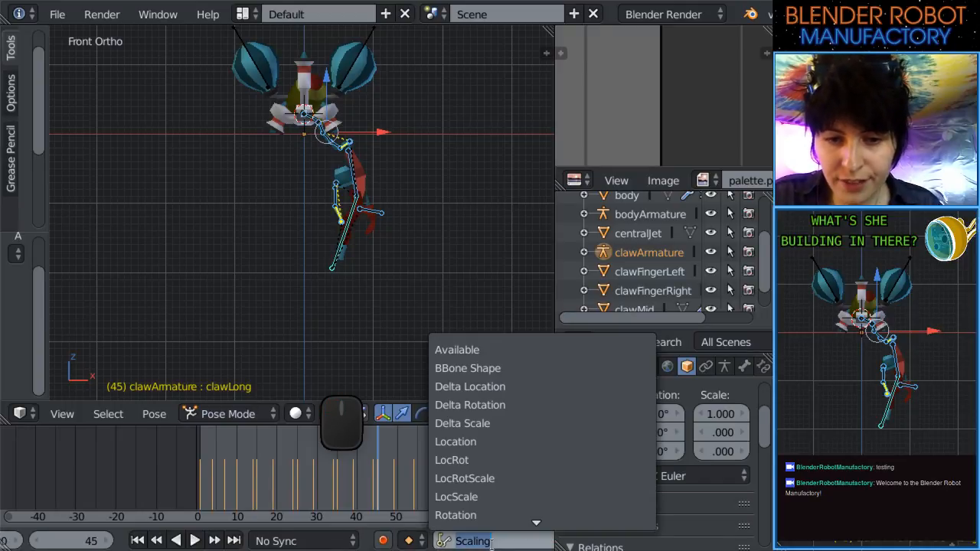
click(494, 479)
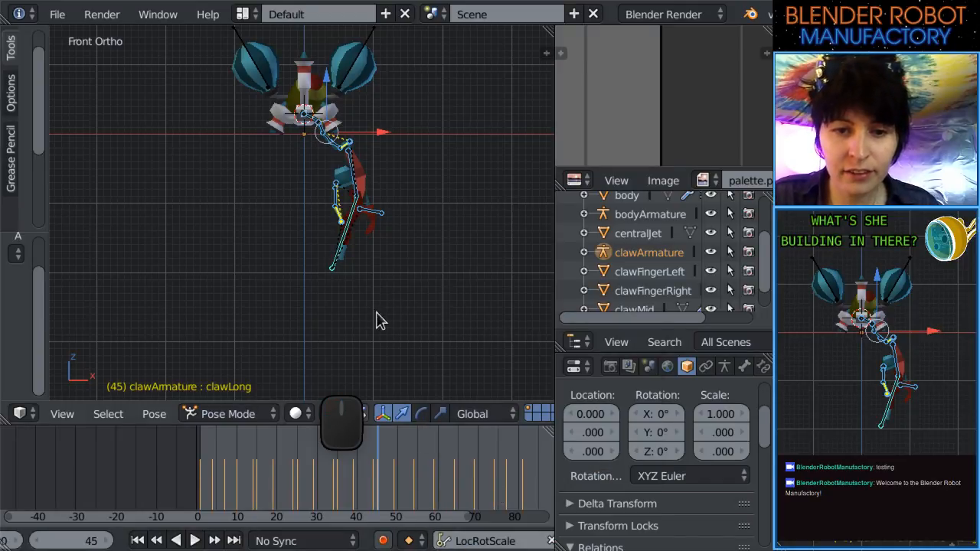
Delete the selected bones' redundant keyframe at frame 14, just before the main pose at frame 15.
click(258, 490)
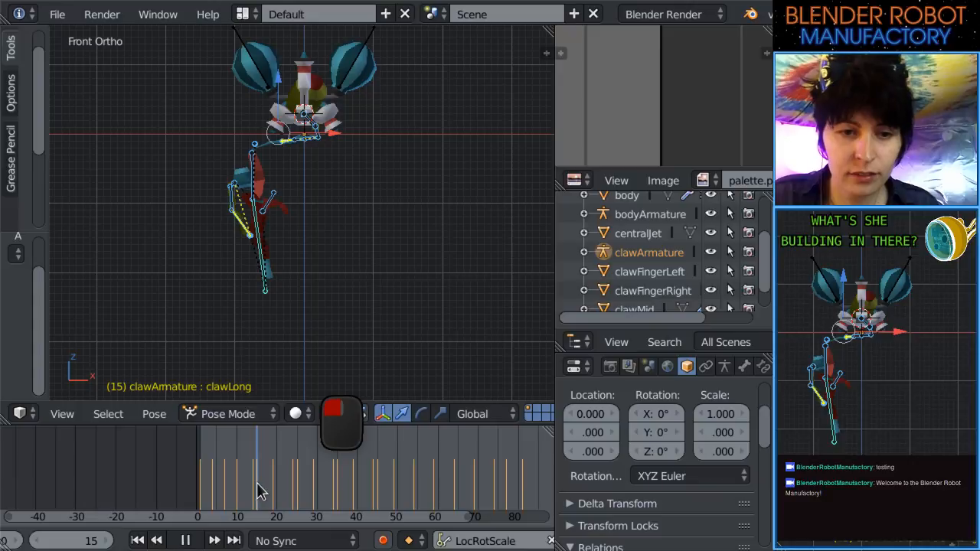
key(alt+i)
click(309, 317)
mouse_move(247, 485)
mouse_down()
mouse_move(220, 493)
mouse_move(282, 496)
mouse_move(257, 498)
mouse_up()
key(alt+a)
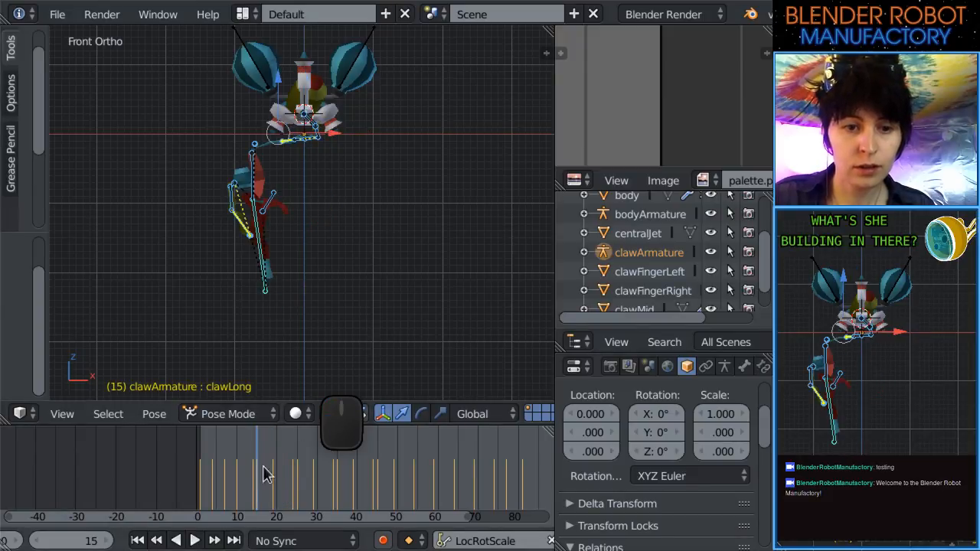
click(256, 481)
key(Escape)
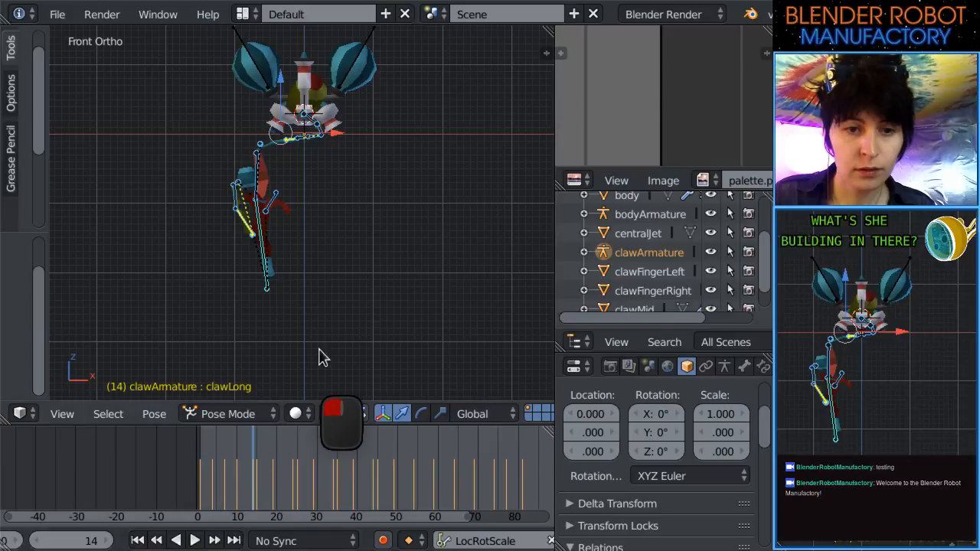
key(alt+i)
click(340, 314)
Delete the other redundant keyframes that sit directly before the swing's main pose keyframes.
key(alt+a)
drag(236, 486, 205, 491)
key(alt+i)
click(364, 297)
key(alt+i)
click(384, 316)
Scrub through the swing, copy the pose of all bones at frame 64, and paste it at frame 19.
scroll(341, 332, up, 3)
scroll(335, 325, up, 2)
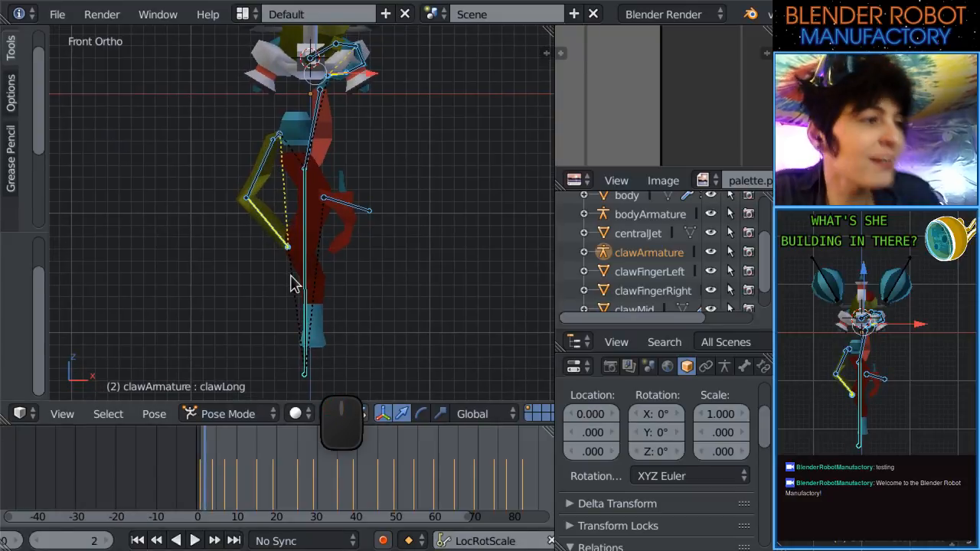
drag(198, 475, 274, 490)
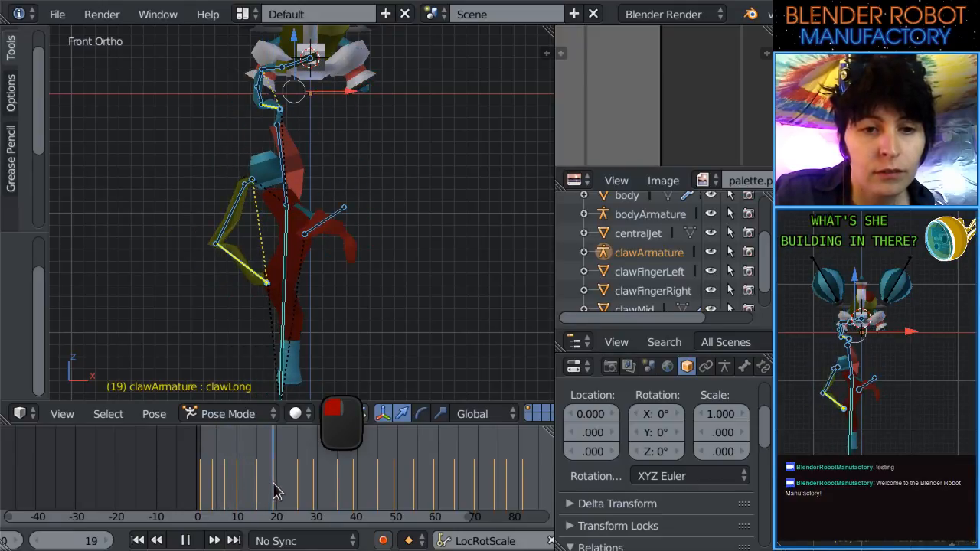
key(shift+alt+a)
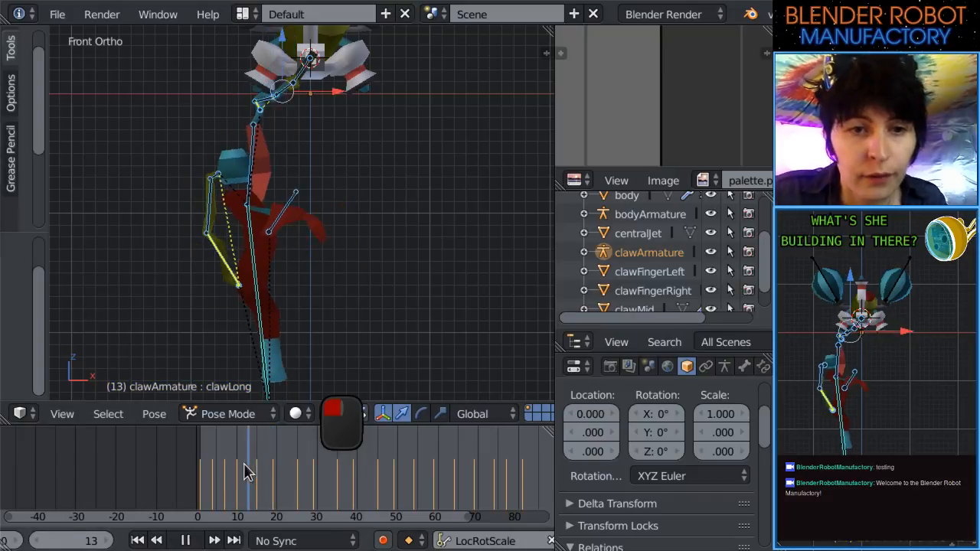
drag(205, 470, 455, 513)
scroll(448, 277, down, 2)
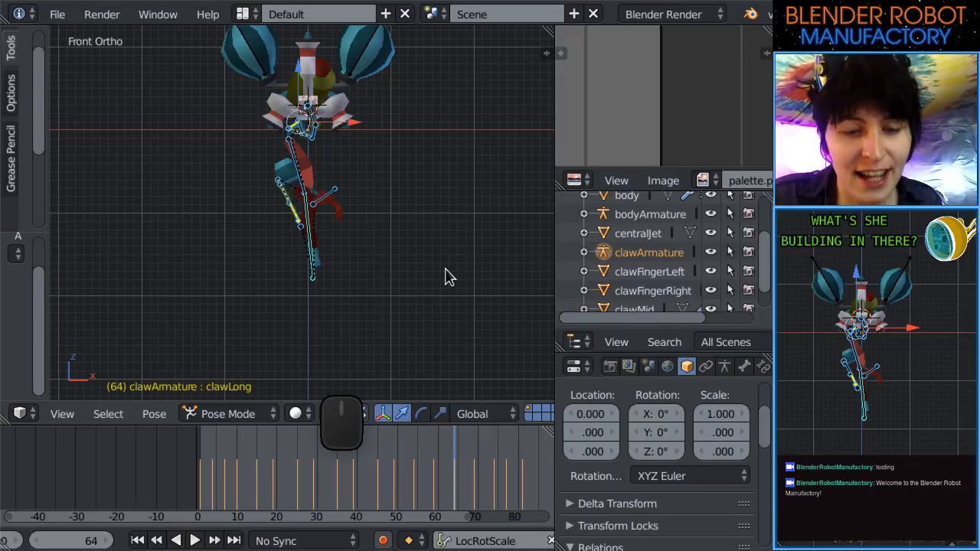
drag(343, 497, 276, 494)
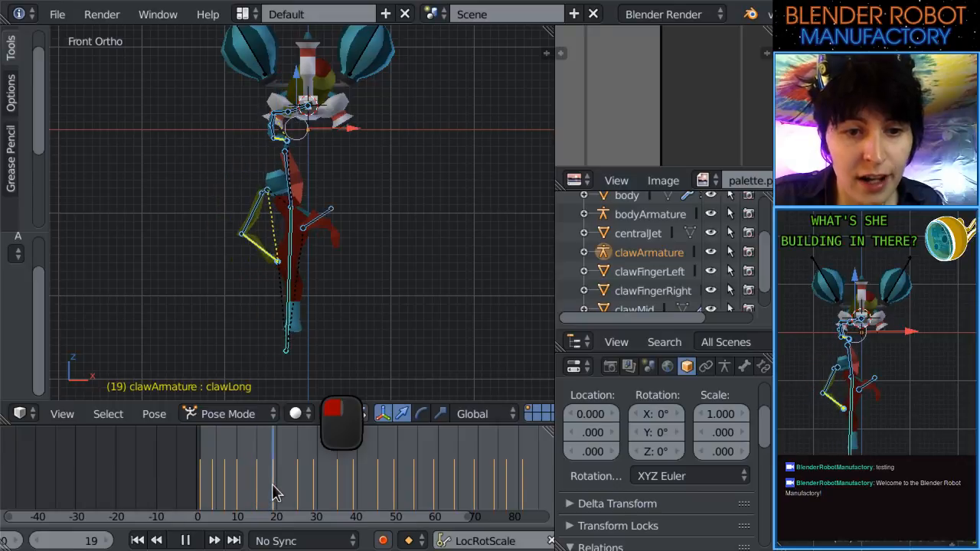
key(ctrl+v)
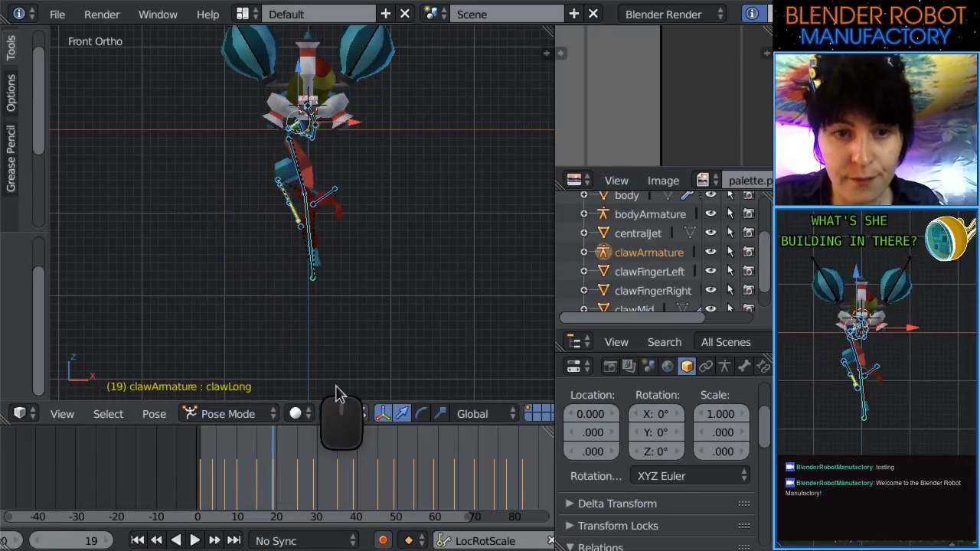
Compare the poses along the swing, copy the pose at frame 69, and paste it at frame 25.
drag(297, 475, 436, 475)
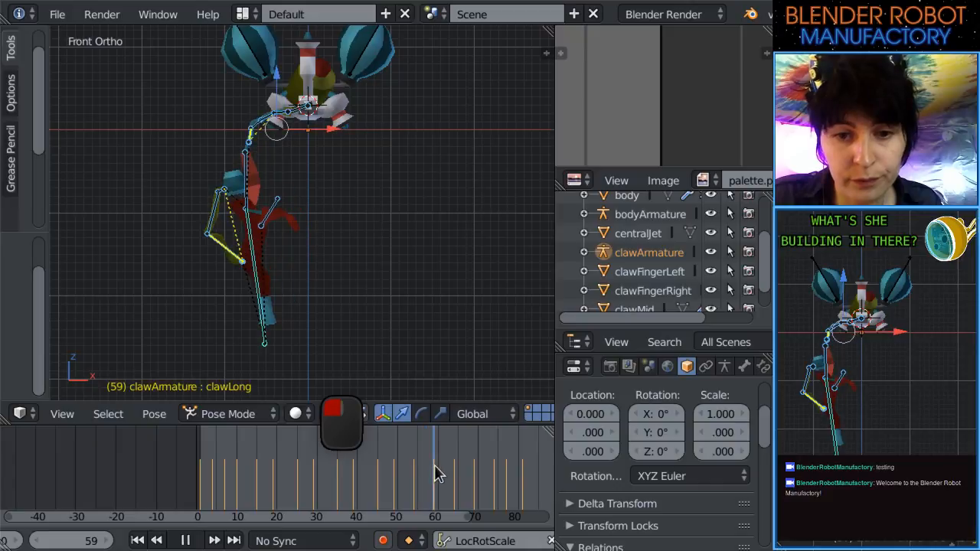
drag(236, 481, 474, 489)
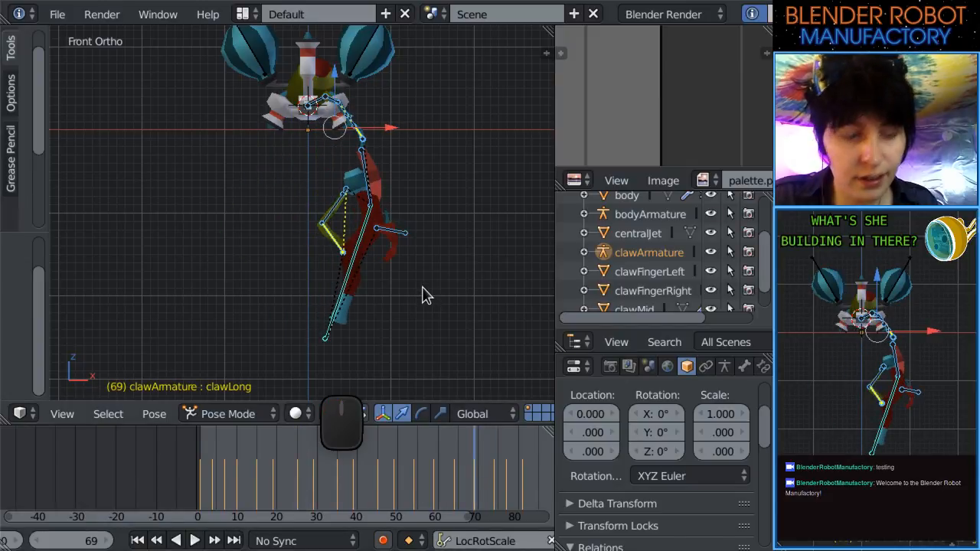
drag(259, 498, 298, 499)
key(ctrl+v)
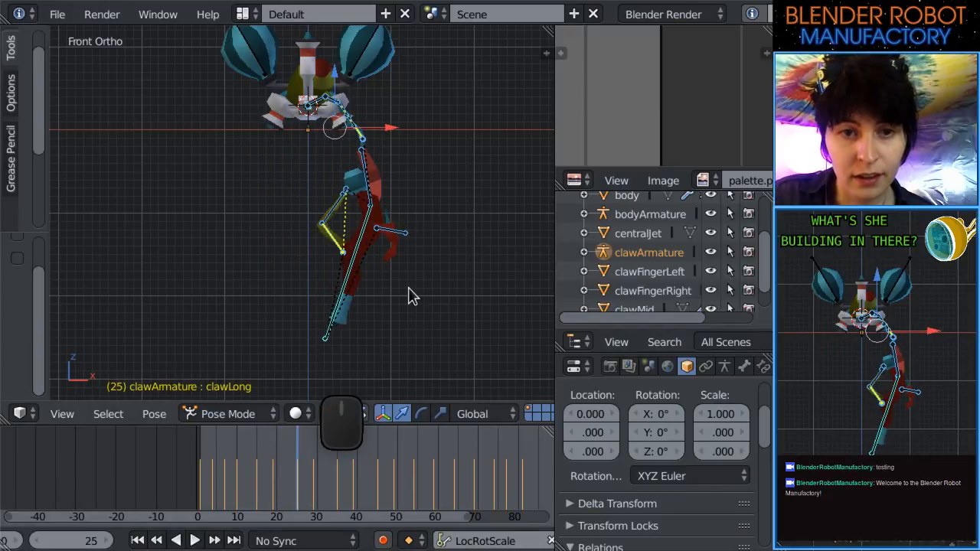
Go to frame 12, undo the last change, and paste the copied pose there.
drag(304, 490, 246, 462)
key(ctrl+z)
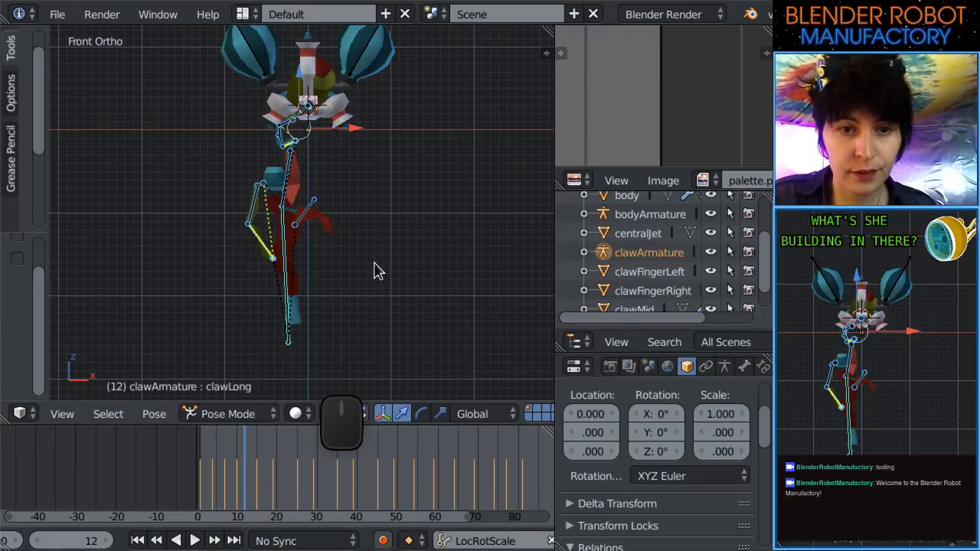
key(ctrl+v)
Scrub between frames 29 and 19 and paste the copied pose onto a keyframe in the second half of the swing.
drag(243, 479, 314, 488)
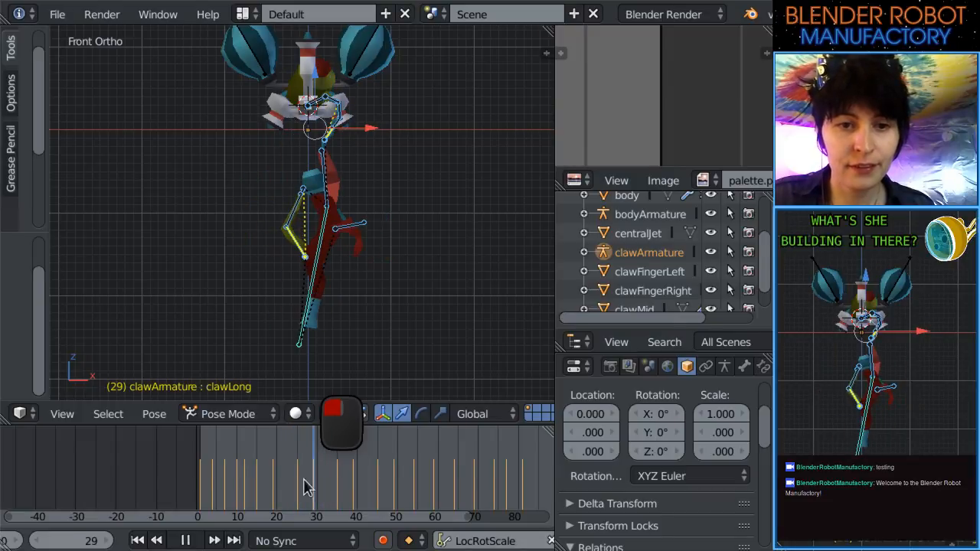
key(Escape)
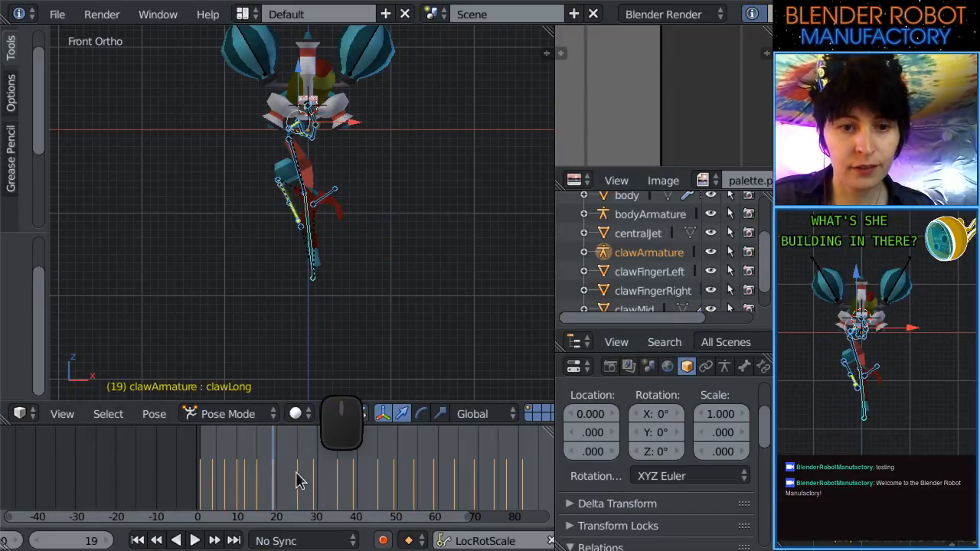
click(298, 484)
drag(298, 484, 414, 482)
key(ctrl+v)
Review the pose at frame 15 and paste the copied pose at the matching point of the second swing.
key(alt+a)
drag(410, 483, 259, 487)
key(alt+a)
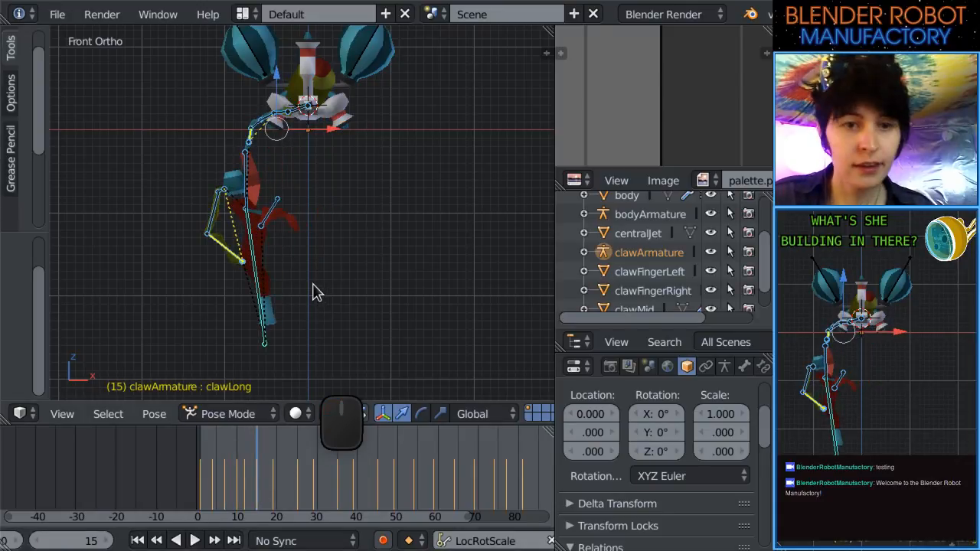
drag(285, 482, 446, 496)
key(ctrl+v)
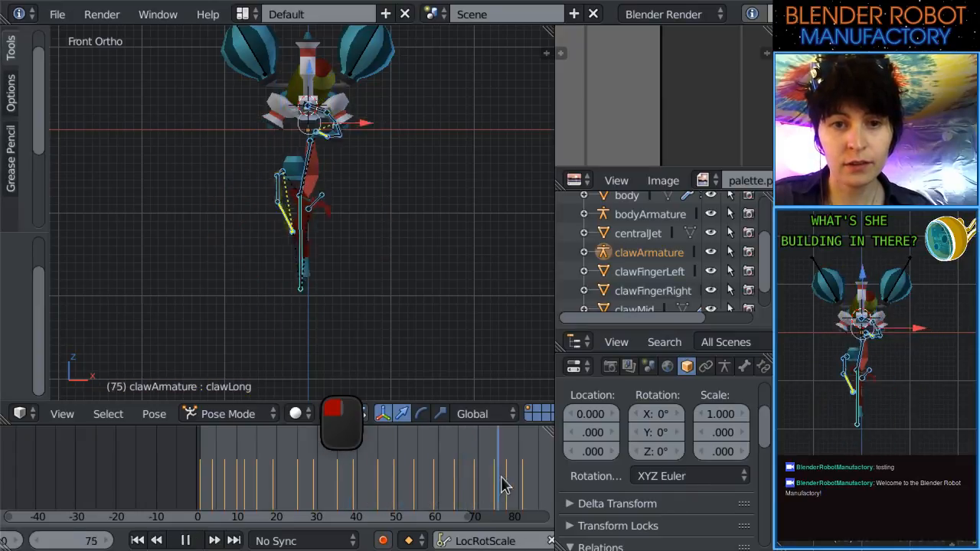
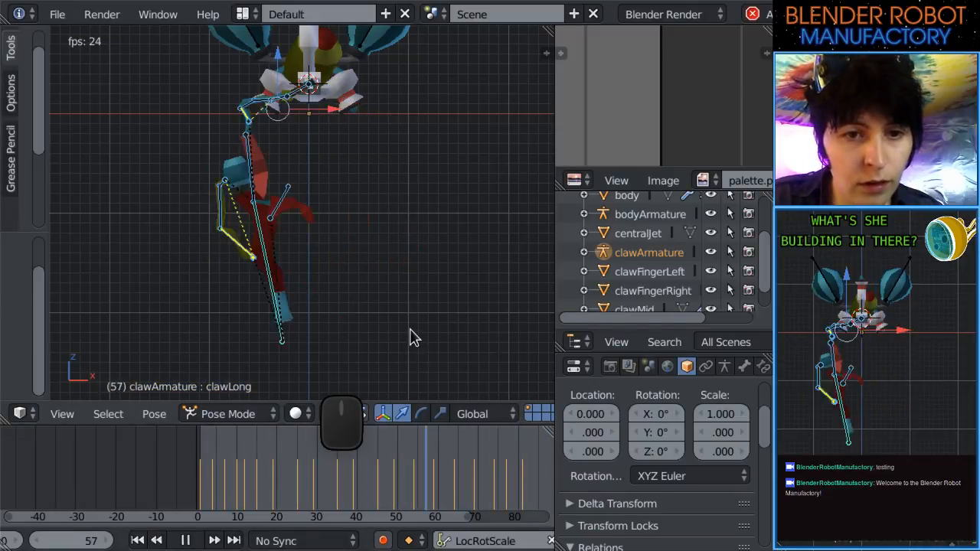
Stop playback and scrub through the swing to compare the poses up to frames 75 and 68.
click(184, 540)
drag(429, 497, 468, 503)
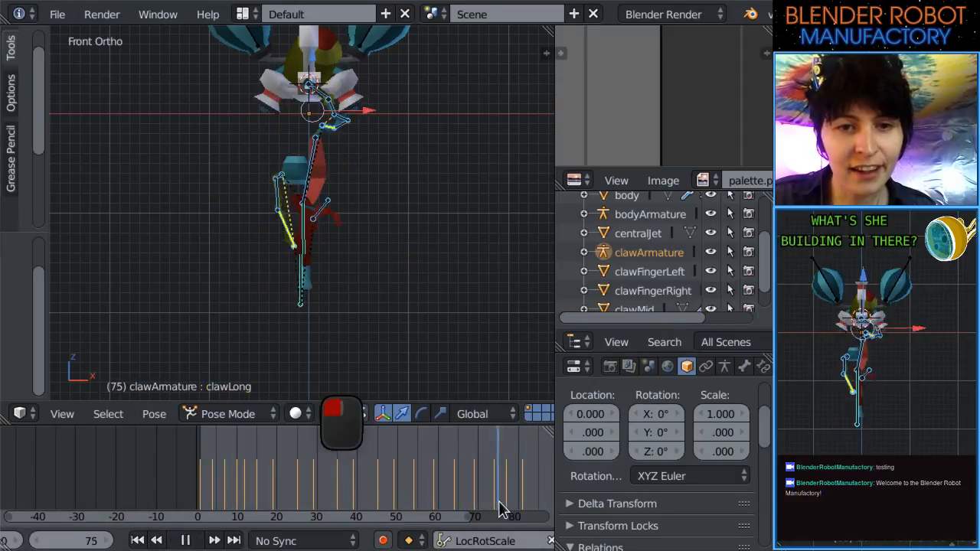
drag(291, 502, 468, 475)
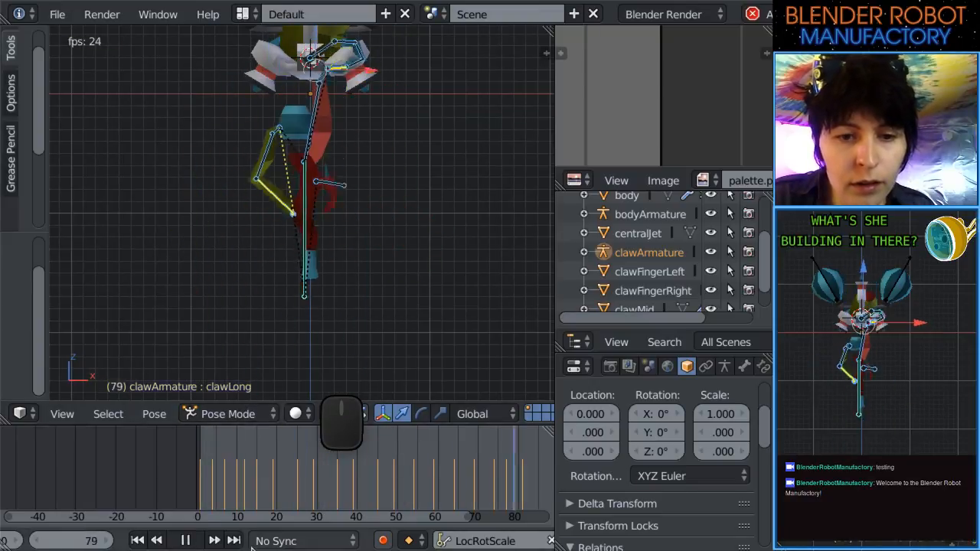
drag(383, 494, 527, 484)
scroll(421, 492, up, 2)
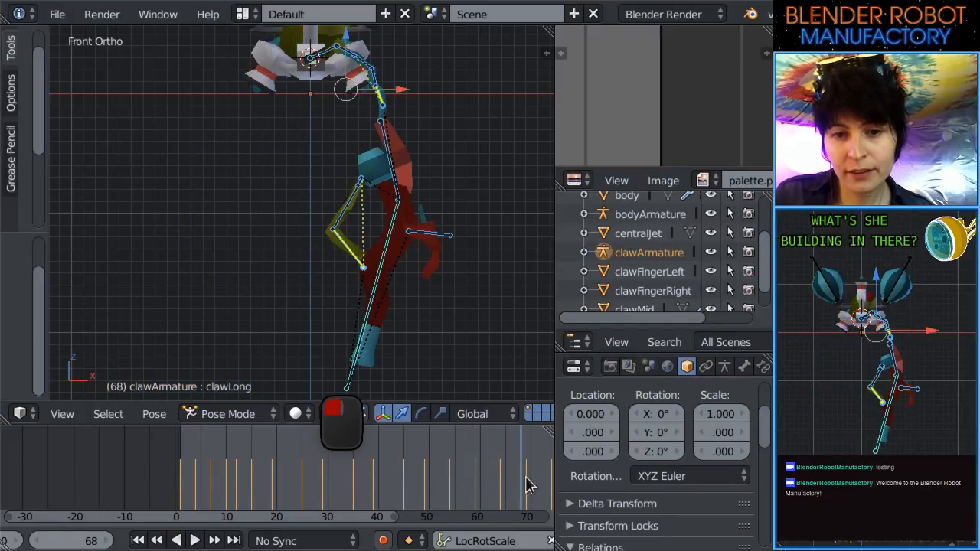
Review the swing around frame 25 and try to delete the claw armature's keyframe at frame 45.
drag(216, 511, 433, 481)
click(431, 335)
key(alt+a)
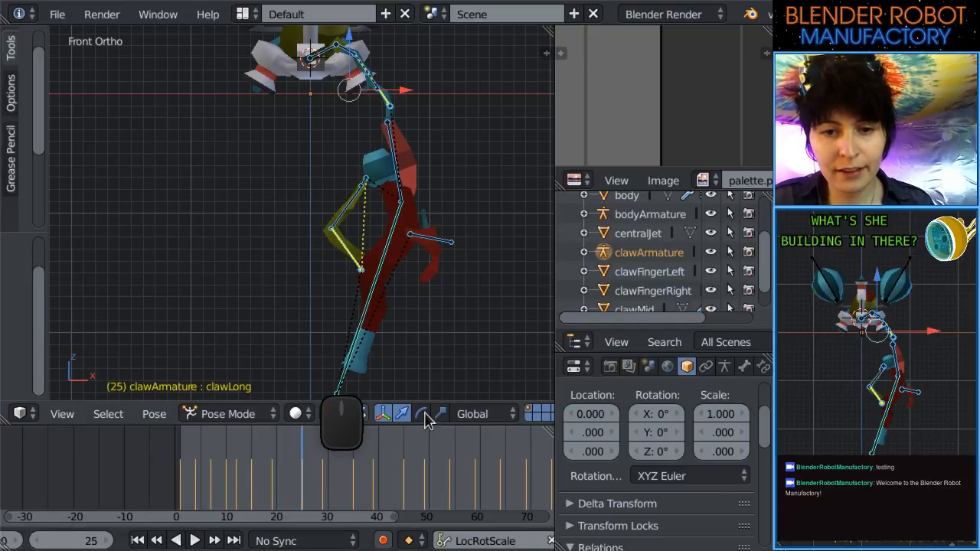
click(406, 469)
key(alt+a)
key(alt+i)
click(416, 329)
drag(407, 485, 427, 481)
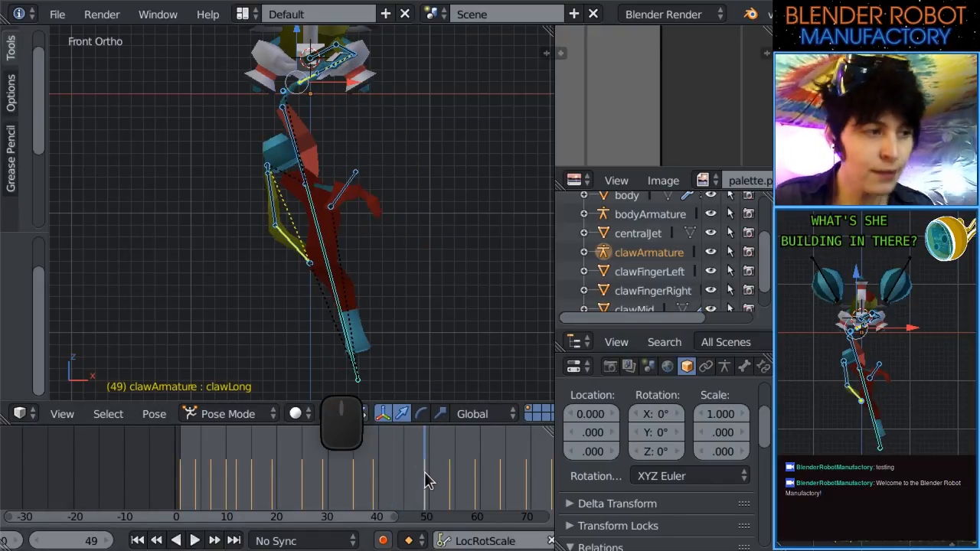
Compare the poses at frames 25 and 49, and paste the frame 25 pose at frame 49.
drag(424, 477, 303, 475)
drag(376, 445, 425, 455)
scroll(463, 277, down, 1)
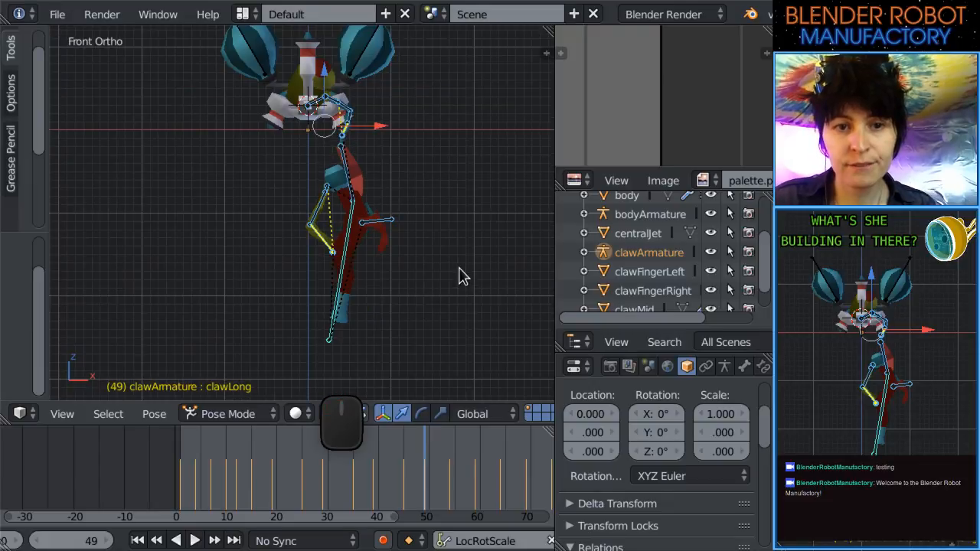
drag(297, 464, 302, 469)
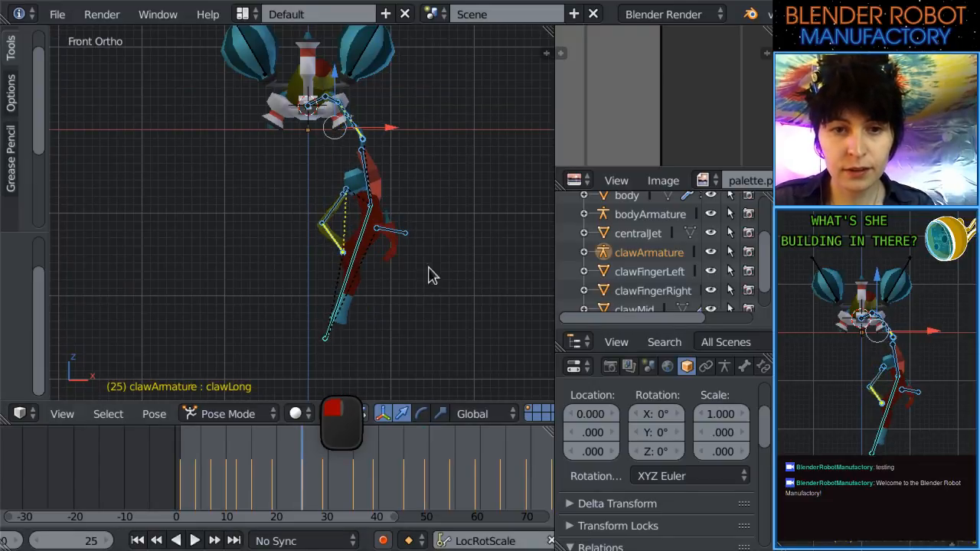
mouse_move(427, 477)
mouse_down()
mouse_move(449, 477)
mouse_move(428, 481)
mouse_up()
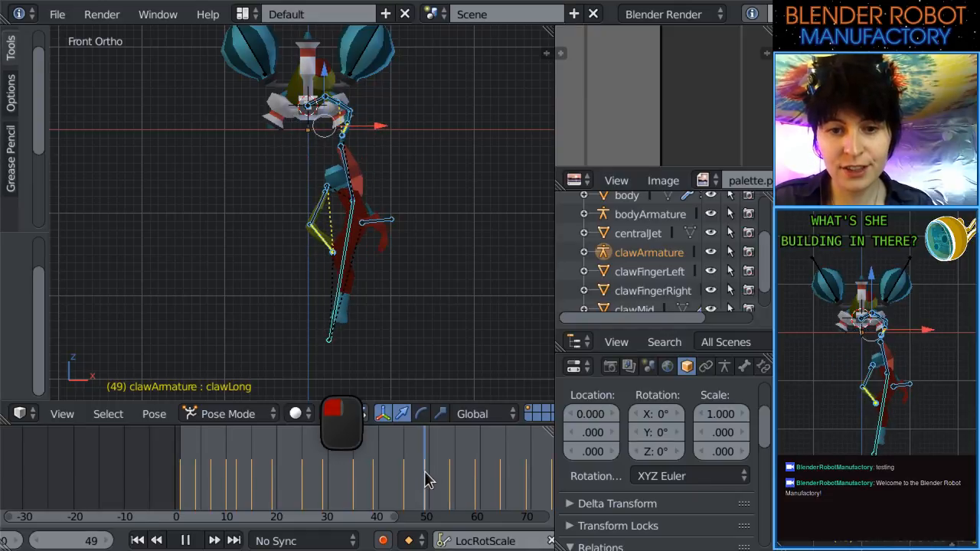
key(ctrl+v)
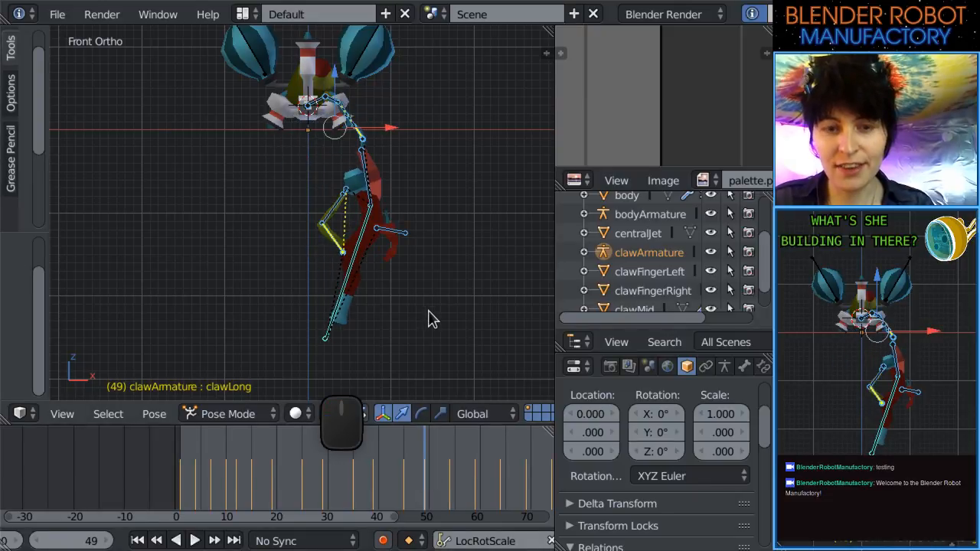
Delete the claw armature's keyframe at frame 45 and return to frame 49.
click(404, 496)
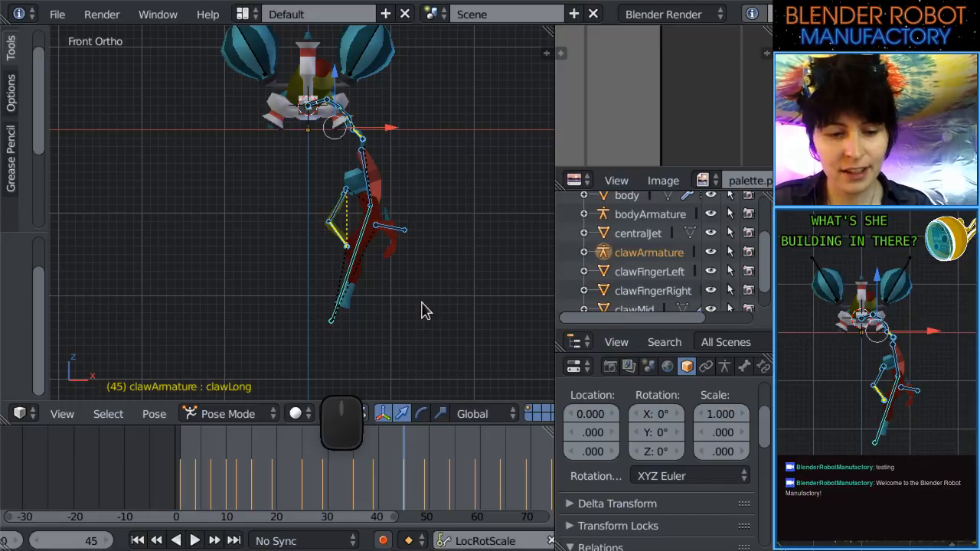
key(alt+i)
click(422, 310)
mouse_move(426, 474)
mouse_down()
mouse_move(386, 483)
mouse_move(311, 456)
mouse_move(453, 457)
mouse_move(223, 471)
mouse_move(438, 463)
mouse_move(418, 460)
mouse_up()
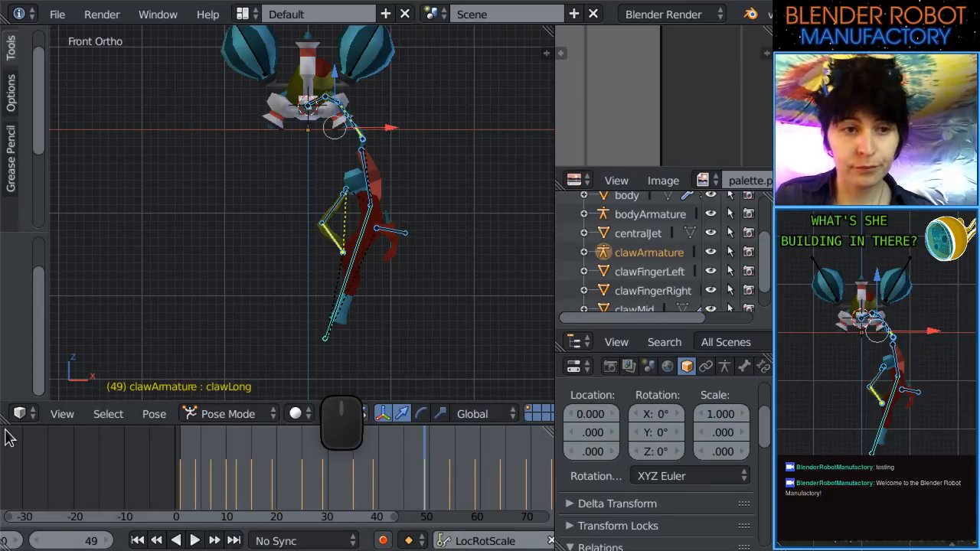
In the Dope Sheet, select the keyframes from frame 49 onward and shift them about 4 frames earlier.
scroll(291, 528, up, 2)
scroll(280, 539, up, 5)
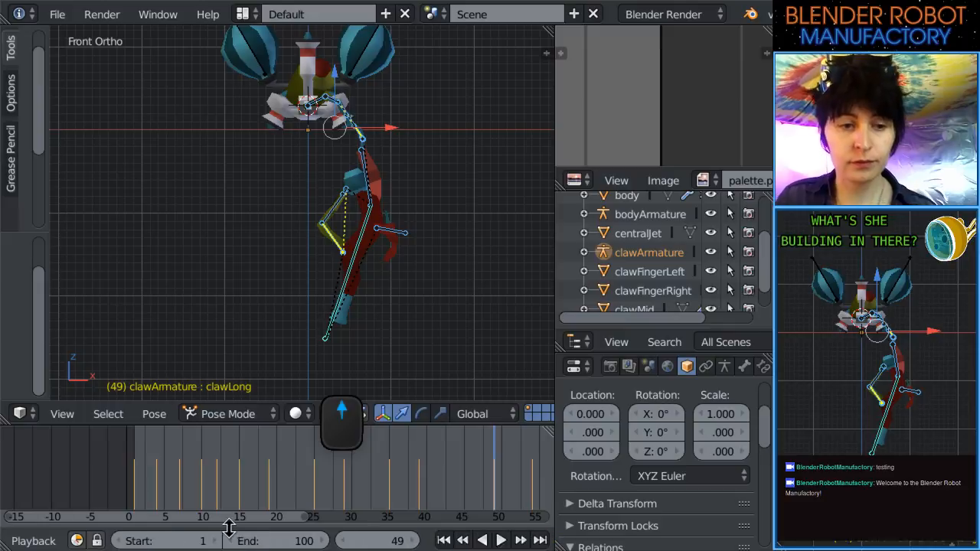
scroll(115, 541, down, 4)
click(22, 541)
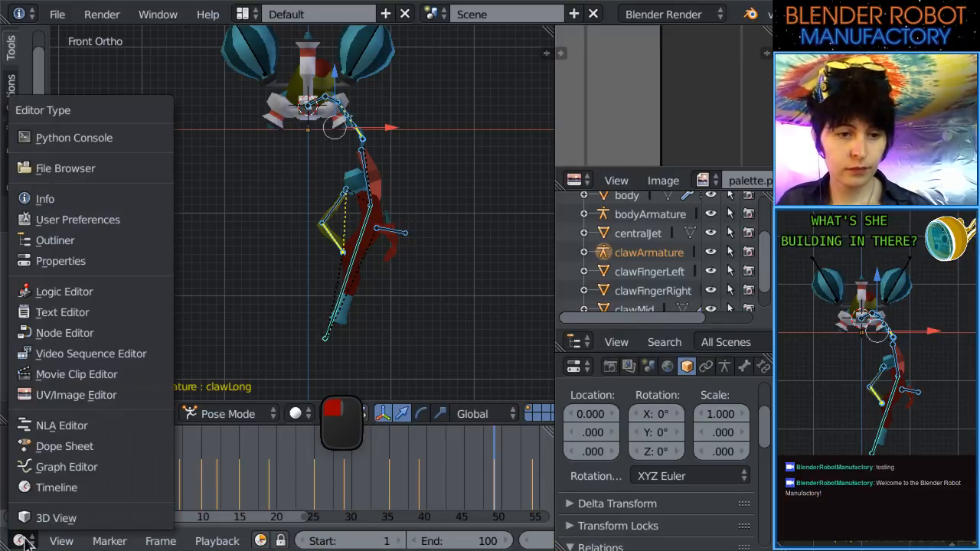
click(62, 445)
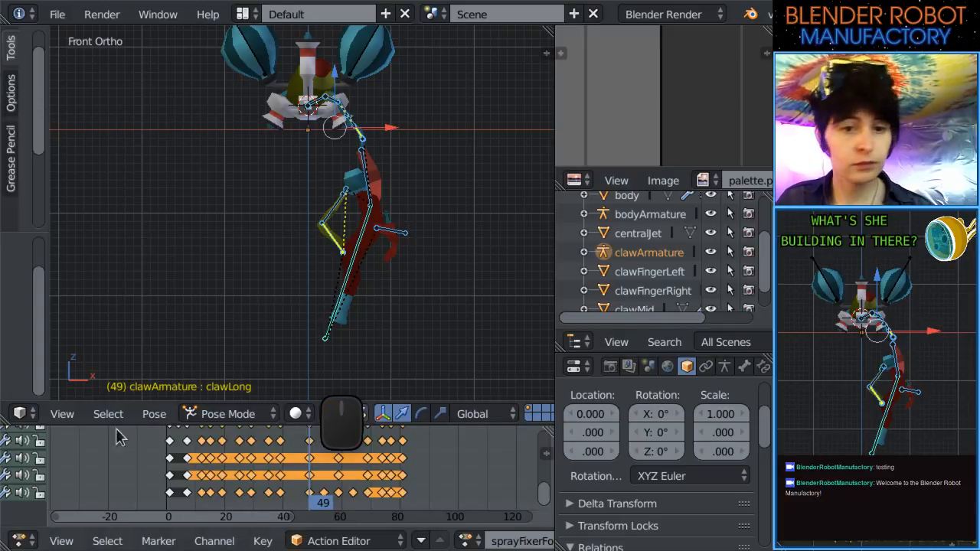
scroll(426, 481, down, 2)
right_click(399, 498)
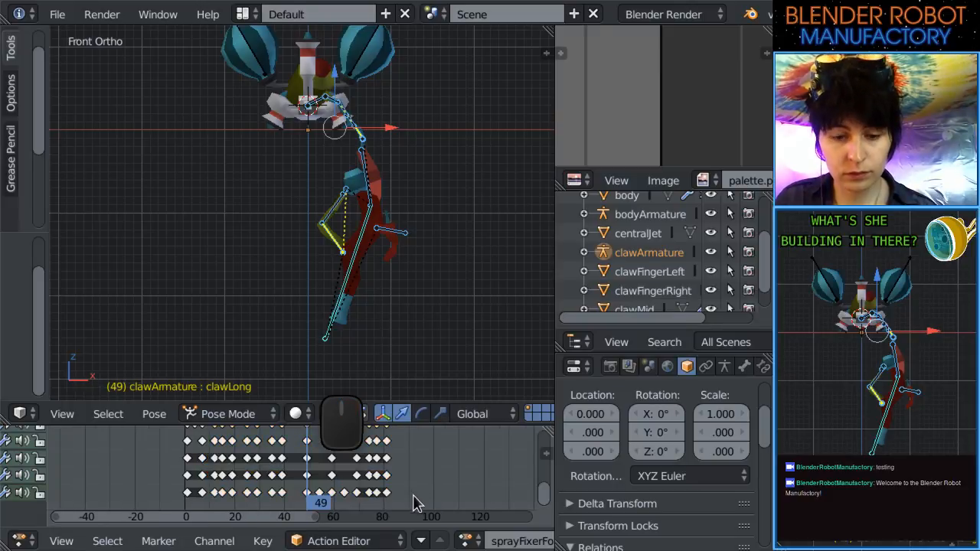
ctrl+right_click(314, 469)
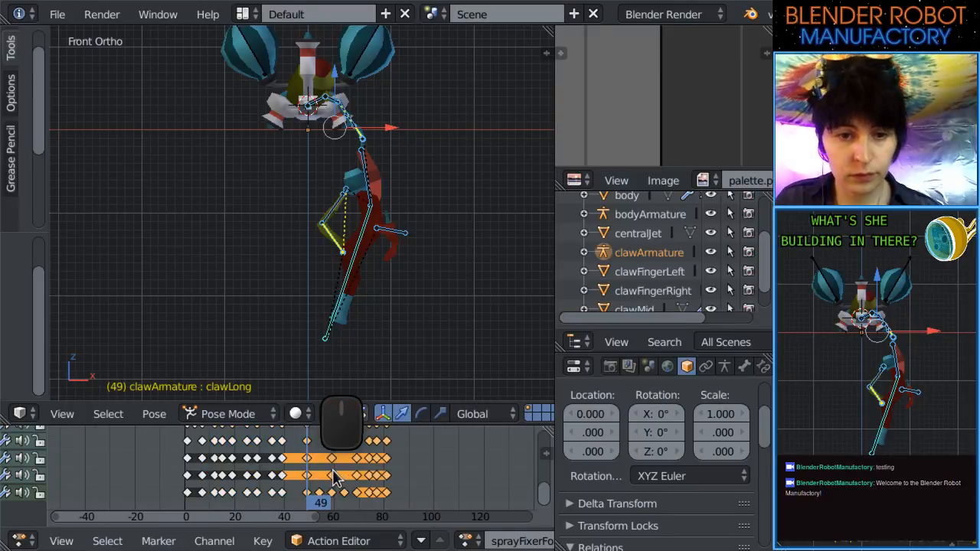
key(g)
click(324, 476)
Go to frame 0, restore the Timeline, and play the animation.
drag(324, 476, 186, 475)
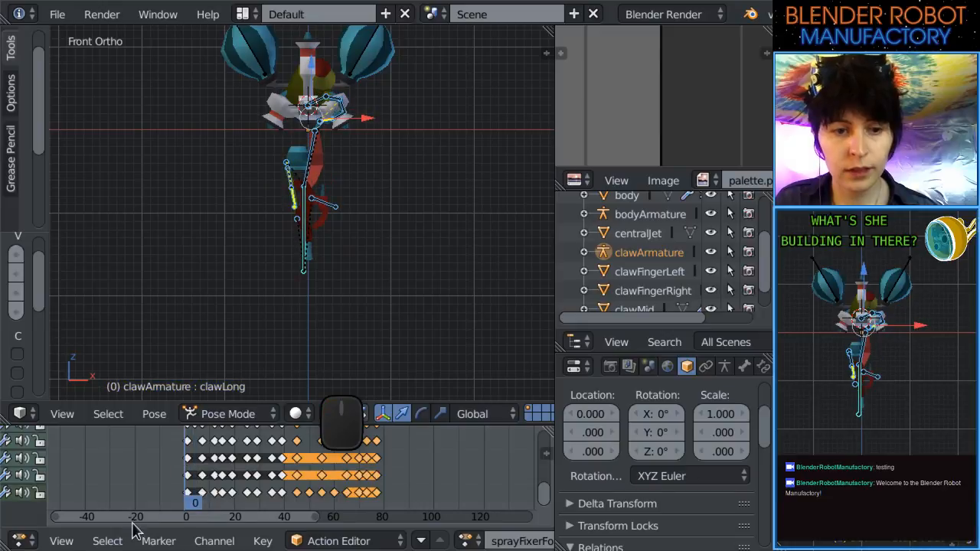
click(23, 542)
click(65, 497)
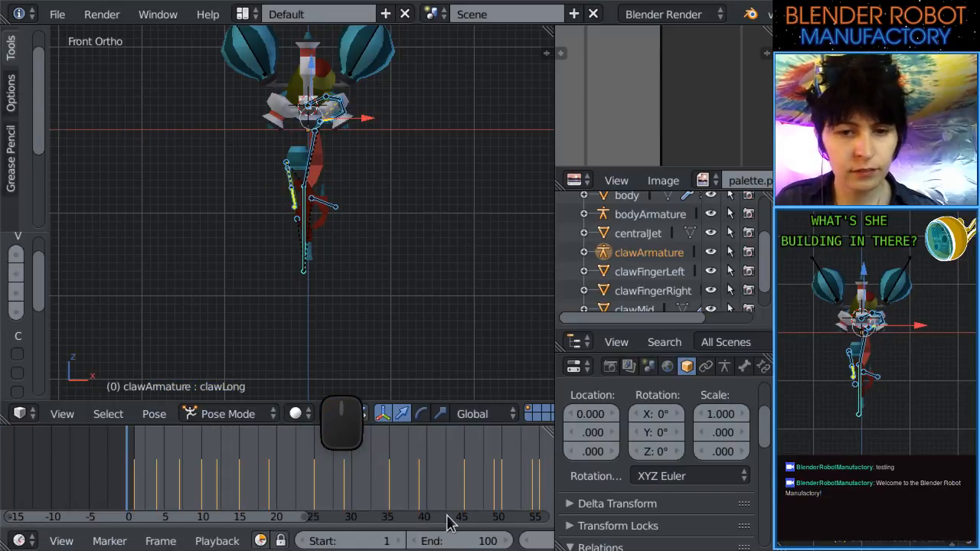
scroll(400, 546, down, 3)
scroll(203, 542, down, 3)
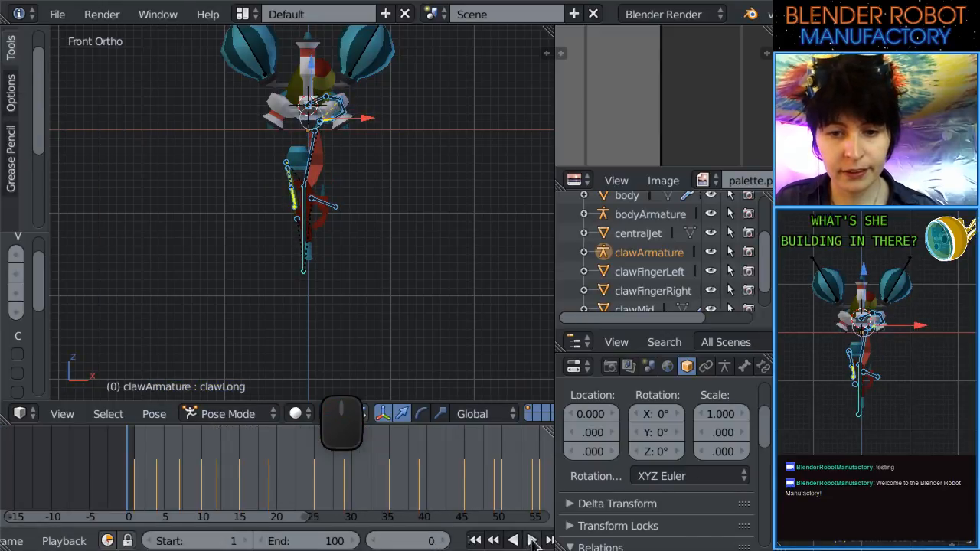
click(532, 541)
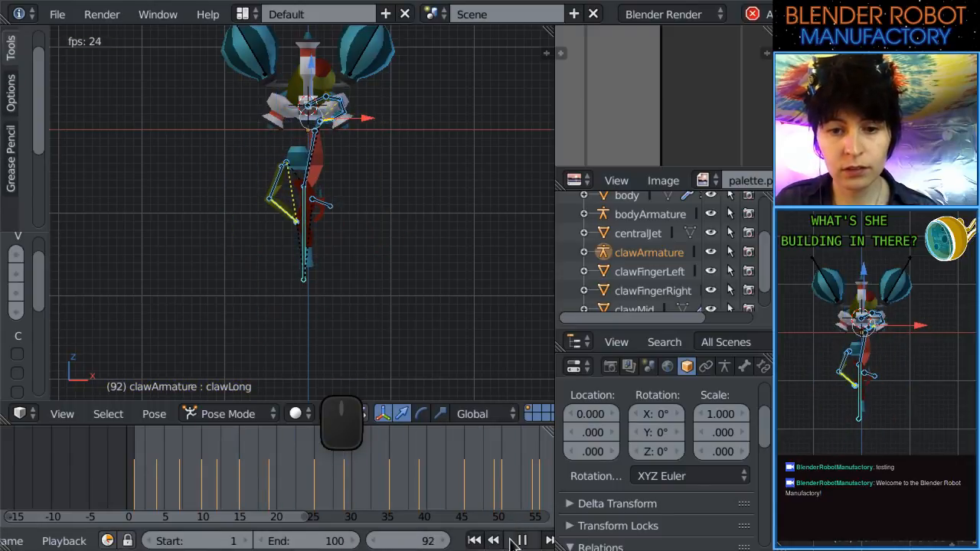
Scrub through the second swing up to frame 69 and replay the animation to check its timing.
drag(328, 470, 500, 500)
scroll(506, 496, up, 1)
middle_drag(476, 484, 307, 479)
middle_drag(402, 494, 224, 469)
scroll(245, 472, down, 1)
drag(219, 490, 344, 495)
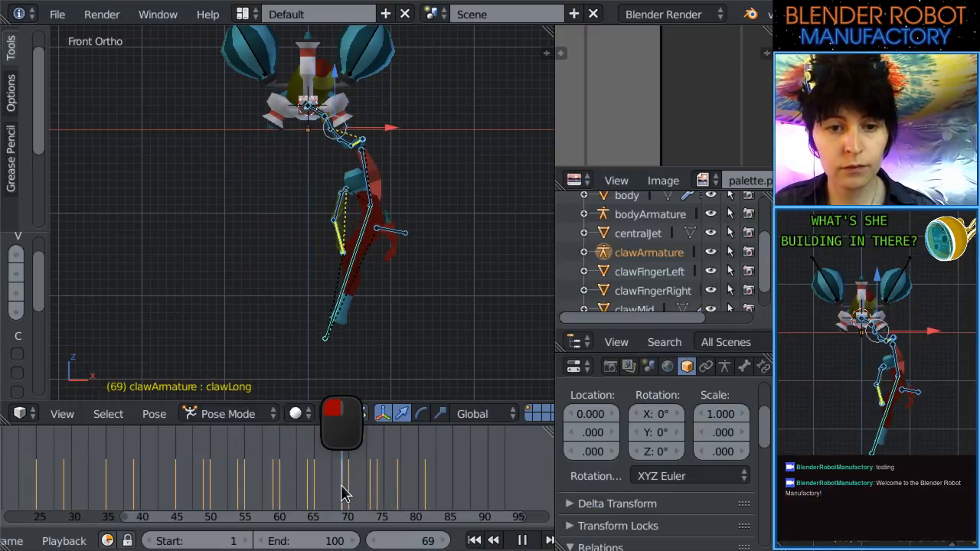
click(536, 541)
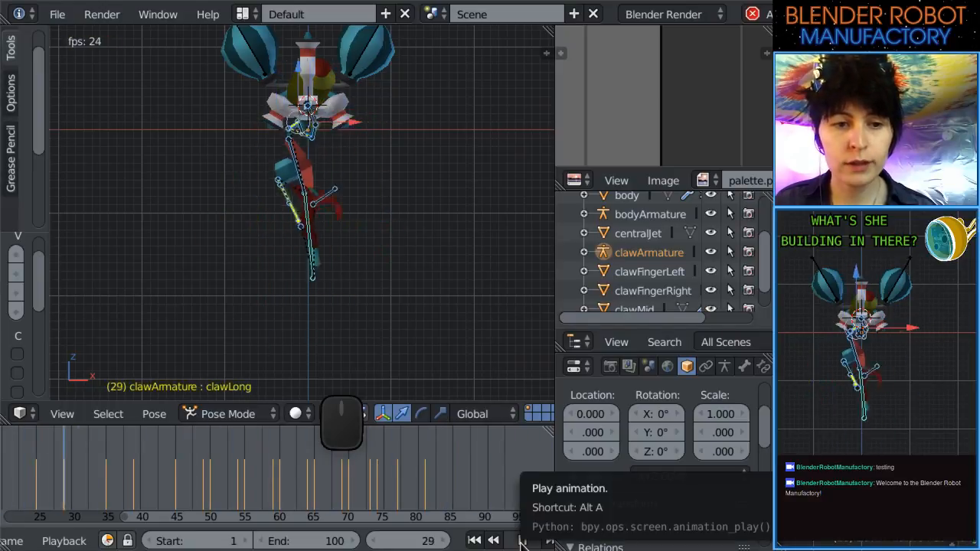
click(522, 541)
Scrub through the second swing, delete a claw armature keyframe there, and go to frame 49.
drag(203, 482, 301, 512)
key(alt+i)
click(348, 229)
drag(207, 507, 202, 499)
scroll(61, 544, up, 5)
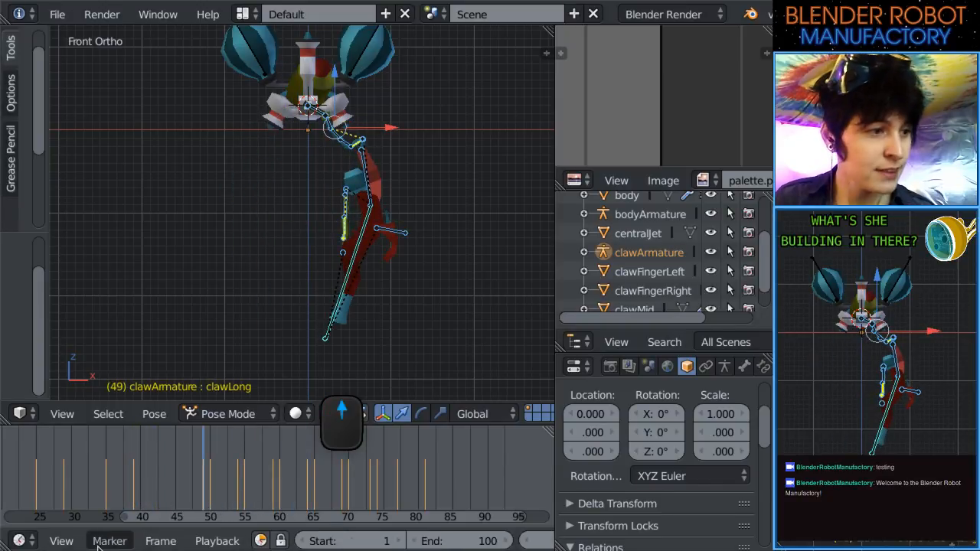
In the Dope Sheet, shift the selected second-swing keyframes about 4 more frames earlier and scrub to frame 42.
click(21, 541)
click(71, 445)
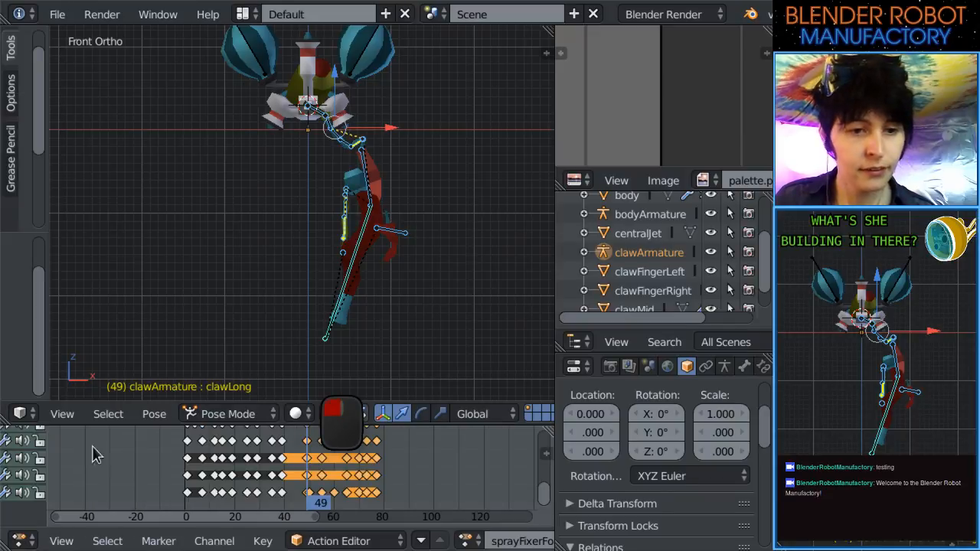
drag(376, 491, 357, 491)
mouse_move(191, 476)
mouse_down()
mouse_move(219, 490)
mouse_move(316, 502)
mouse_move(289, 500)
mouse_up()
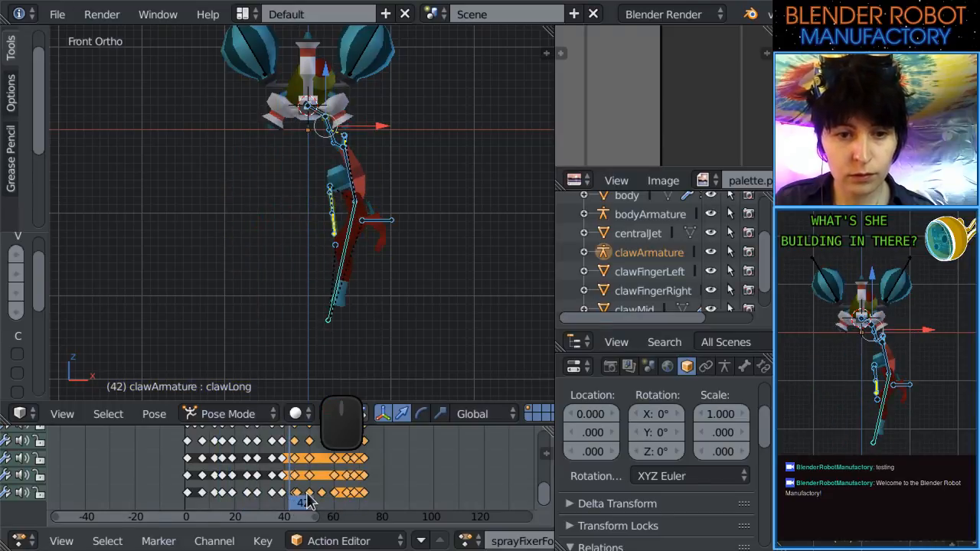
Return to the Timeline and play the retimed swing, stopping playback at frame 96.
click(20, 541)
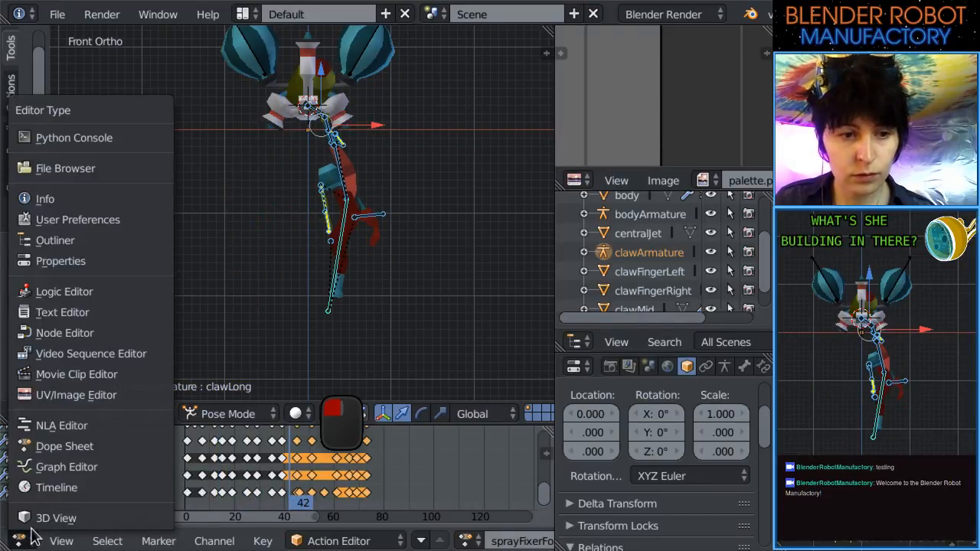
click(66, 484)
scroll(483, 545, down, 5)
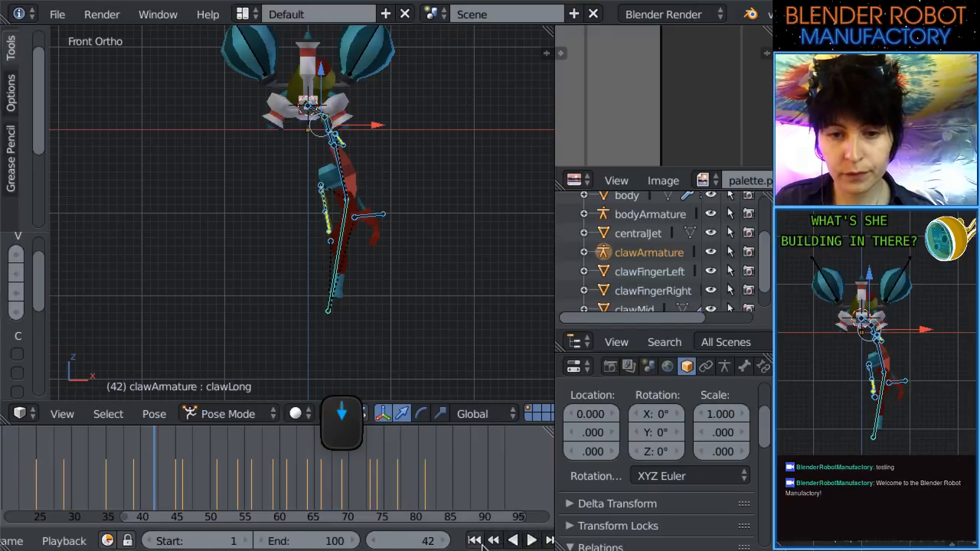
click(455, 541)
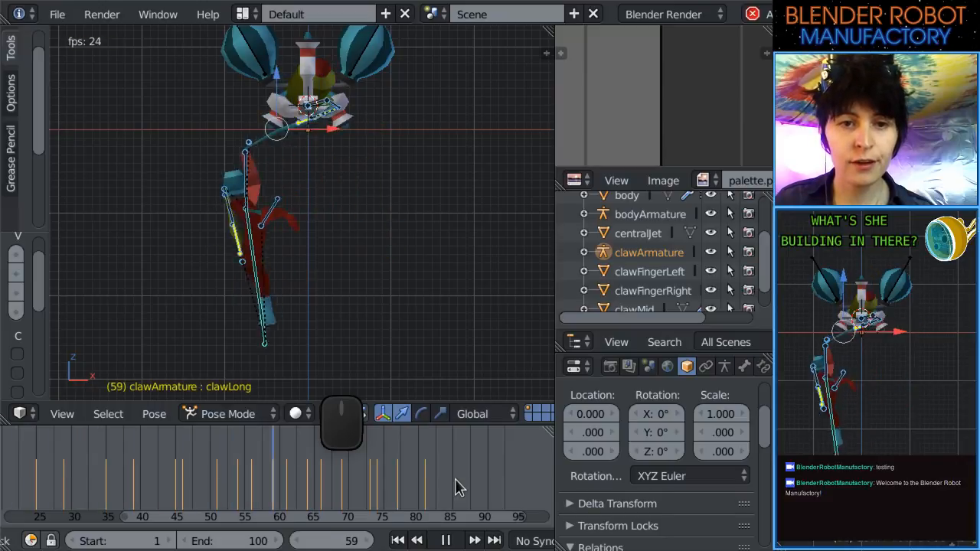
click(455, 541)
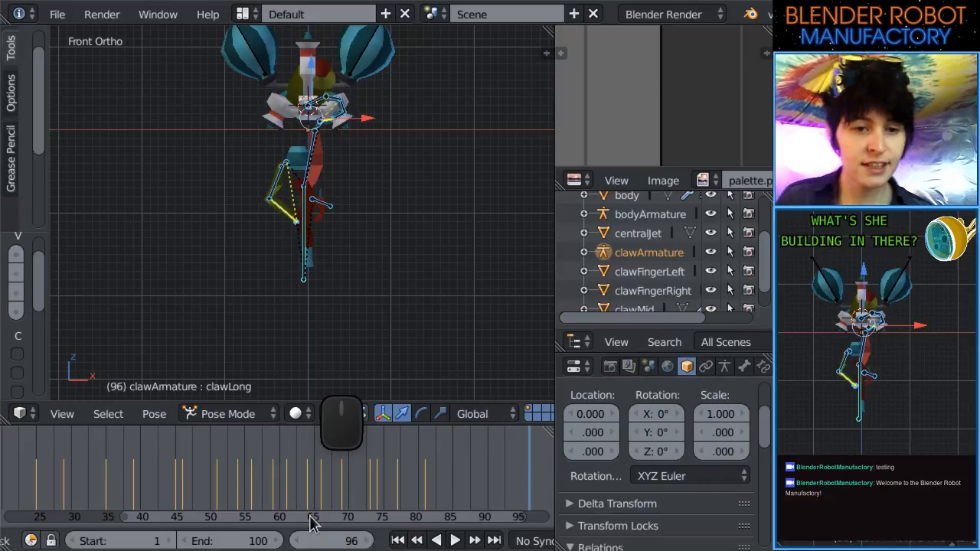
Reopen the Dope Sheet and move the selected second-swing keyframes about 1 frame earlier.
scroll(304, 538, up, 8)
scroll(191, 521, up, 1)
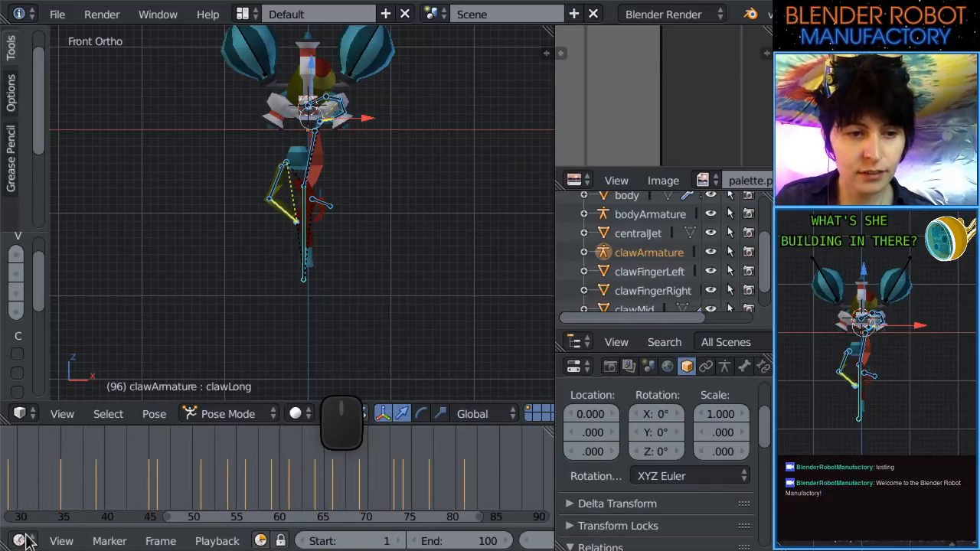
click(25, 540)
click(58, 445)
scroll(314, 481, up, 3)
drag(331, 481, 326, 482)
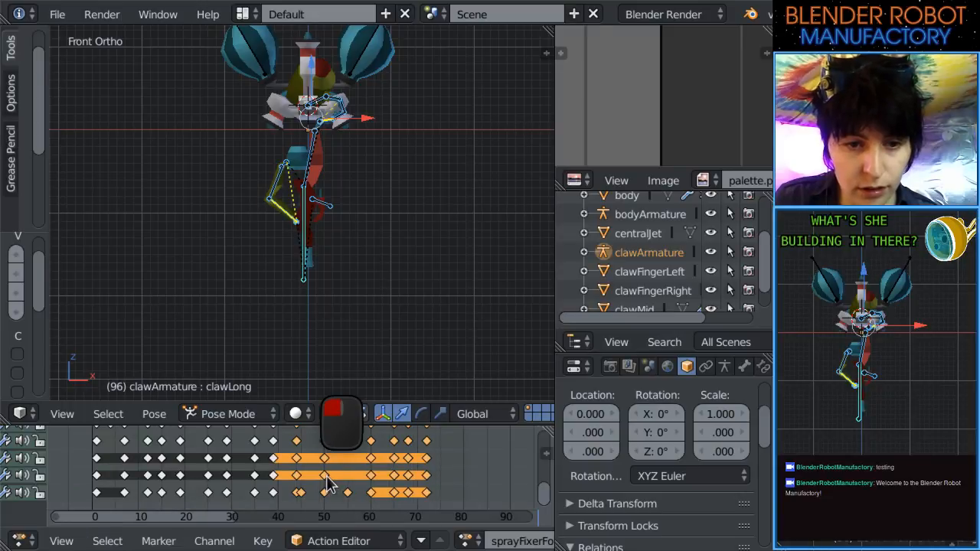
Restore the Timeline, play the animation, and hide the clawArmature in the viewport.
click(19, 541)
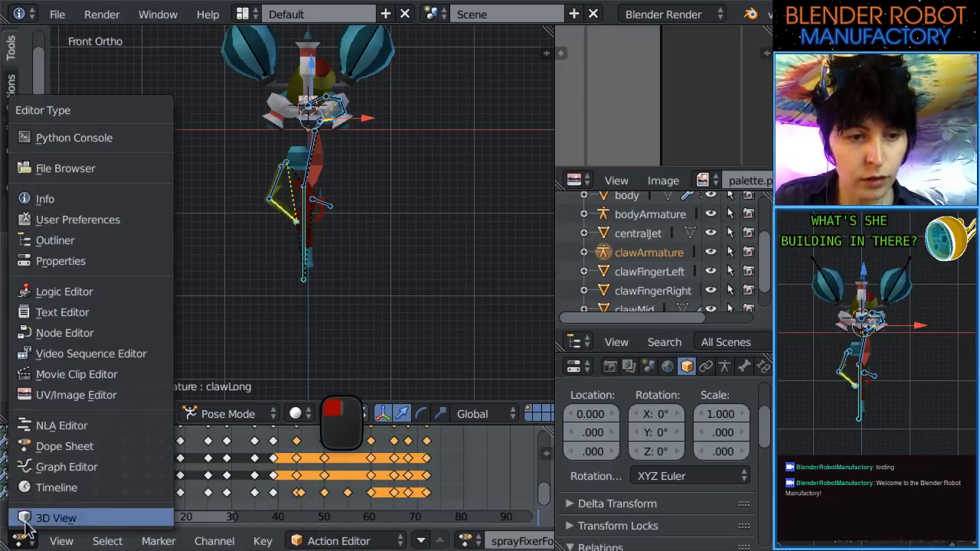
click(62, 515)
scroll(222, 541, down, 5)
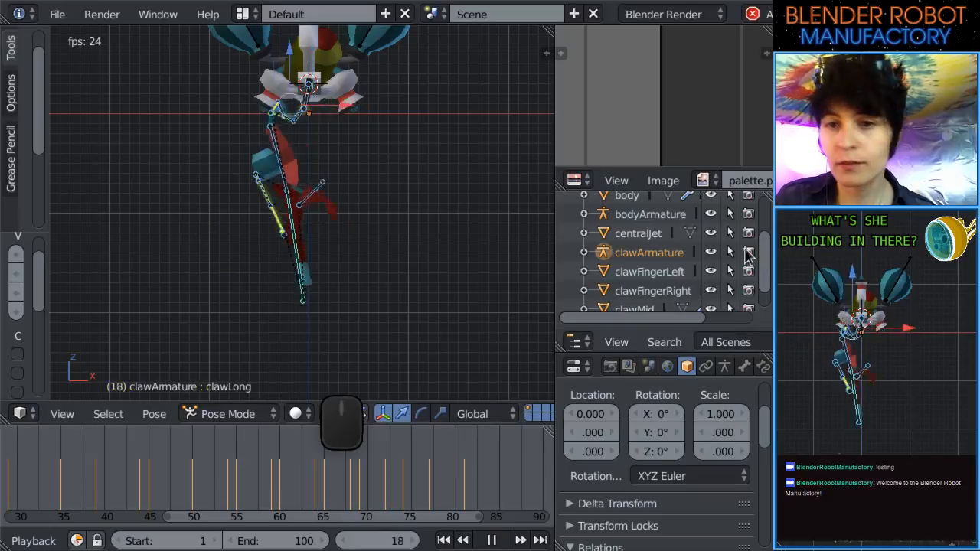
click(711, 252)
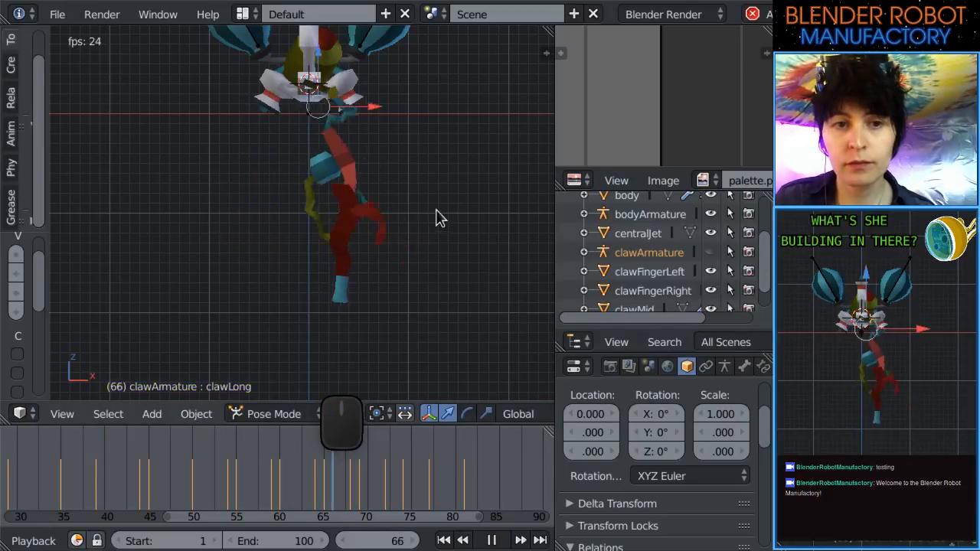
Examine the playing claw swing from the front and from orbited angles, at a distance and close up.
scroll(437, 219, down, 5)
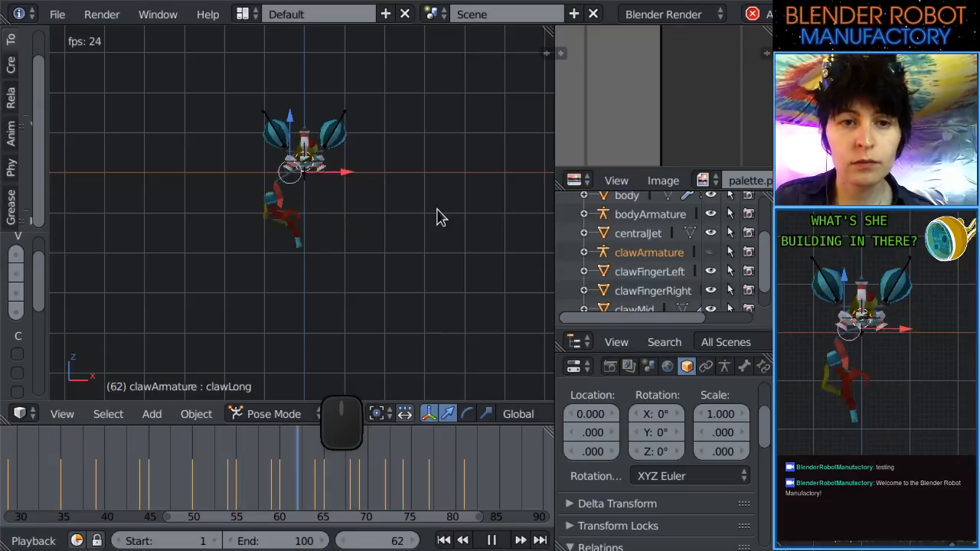
scroll(438, 209, up, 3)
shift+middle_drag(414, 176, 417, 236)
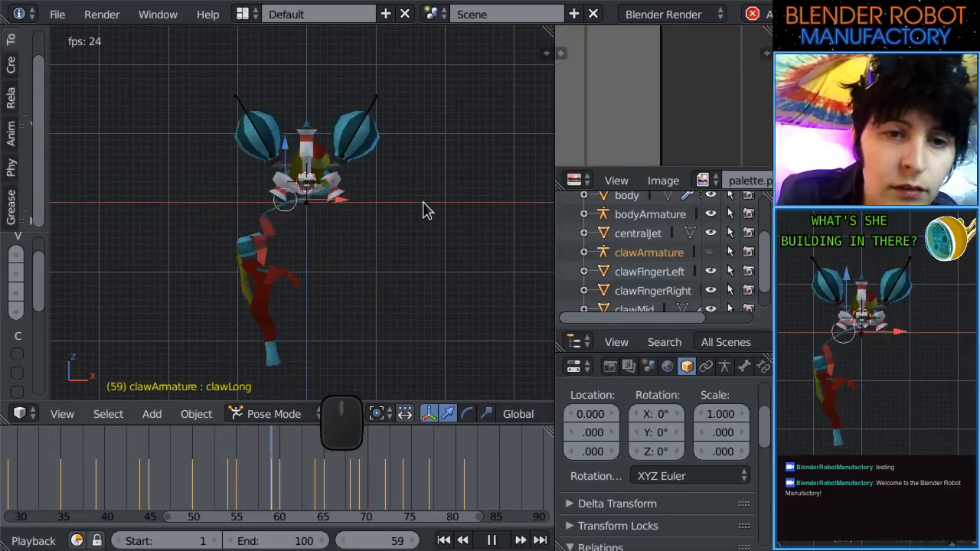
scroll(424, 214, up, 2)
middle_drag(420, 221, 490, 261)
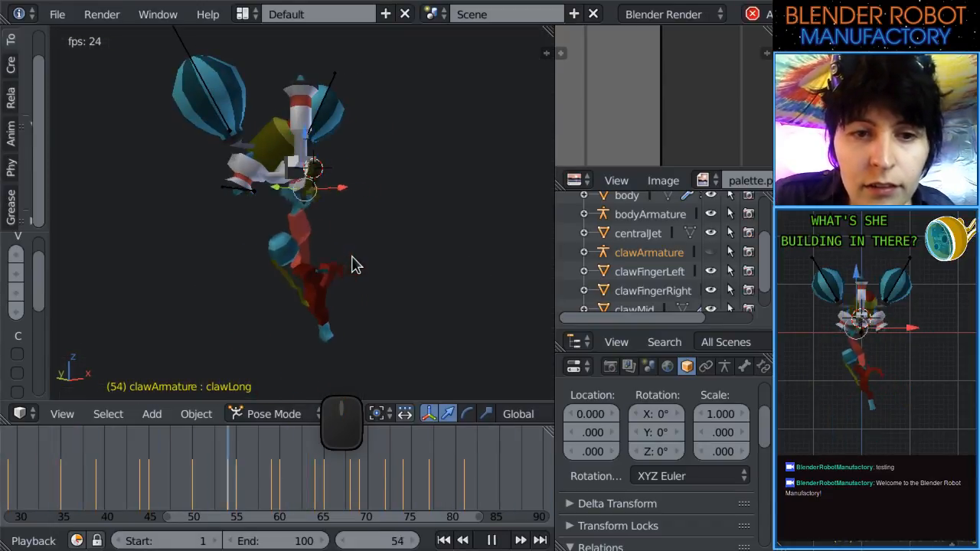
middle_drag(392, 346, 370, 252)
scroll(367, 280, up, 2)
scroll(428, 236, up, 3)
scroll(370, 252, down, 3)
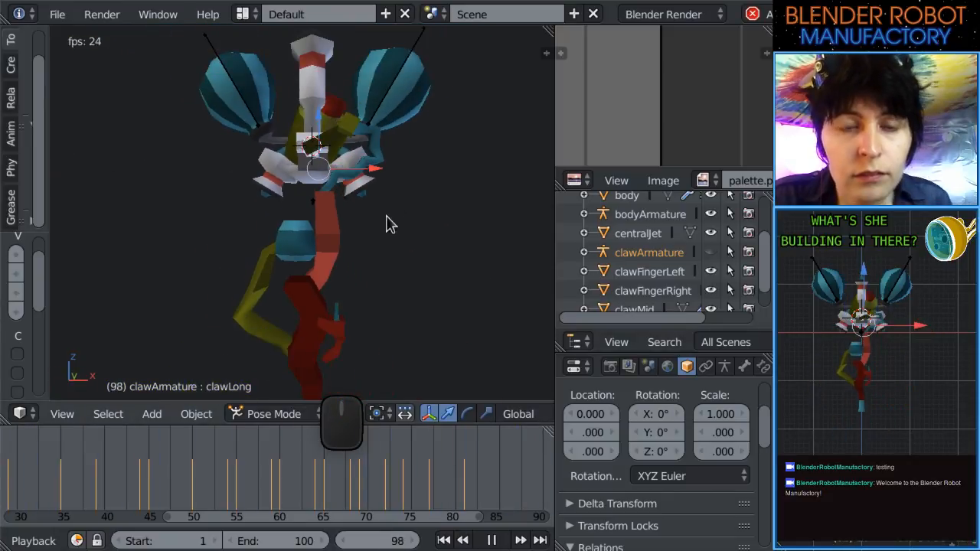
Examine the looping claw swing in front view at near and far zoom levels, and stop playback.
scroll(397, 234, up, 3)
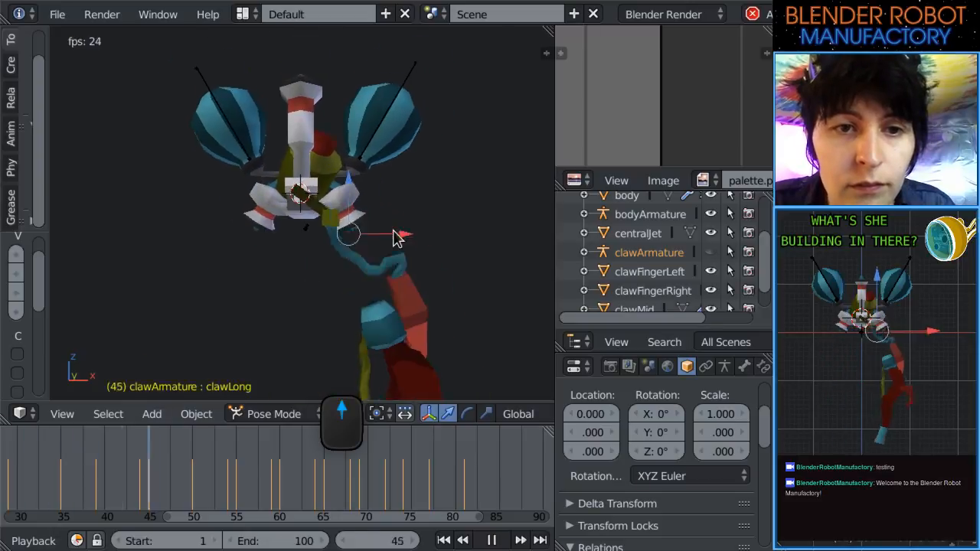
middle_drag(393, 238, 245, 259)
key(KP_1)
scroll(366, 270, down, 3)
scroll(370, 268, up, 1)
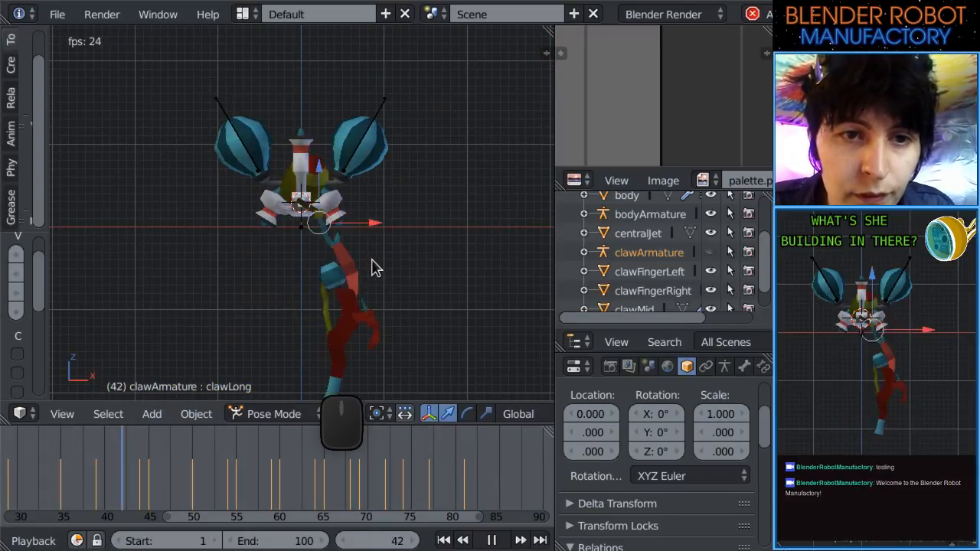
shift+middle_drag(373, 268, 368, 243)
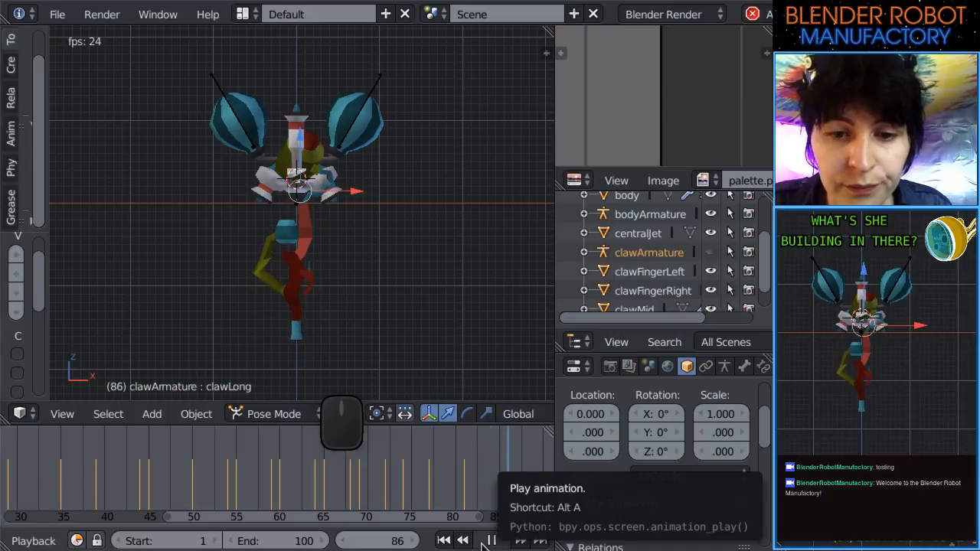
scroll(372, 300, up, 1)
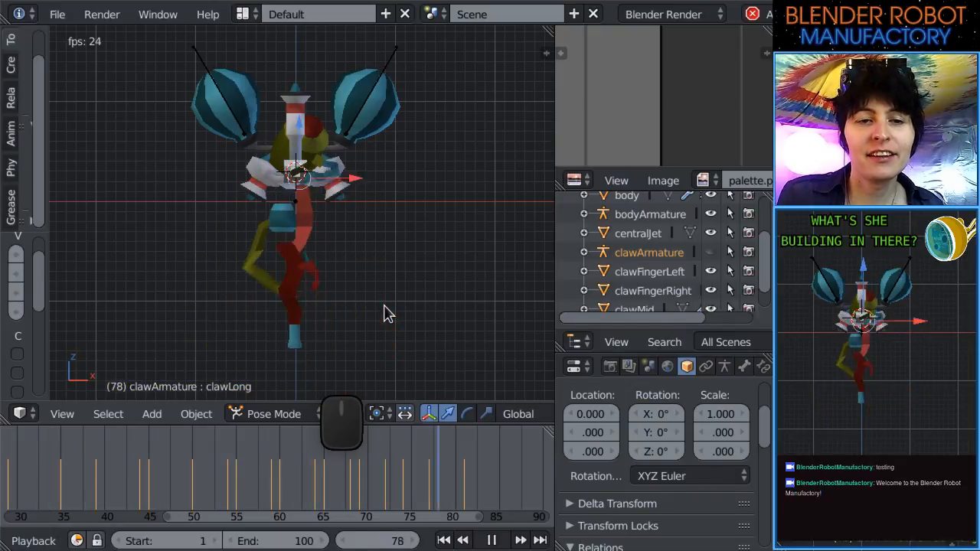
scroll(385, 314, down, 2)
scroll(385, 314, up, 2)
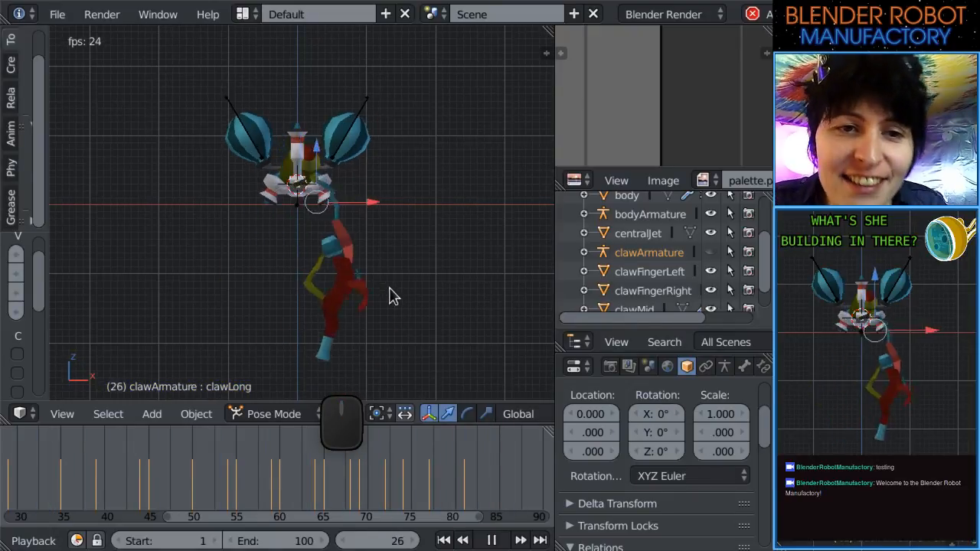
shift+middle_drag(391, 298, 389, 265)
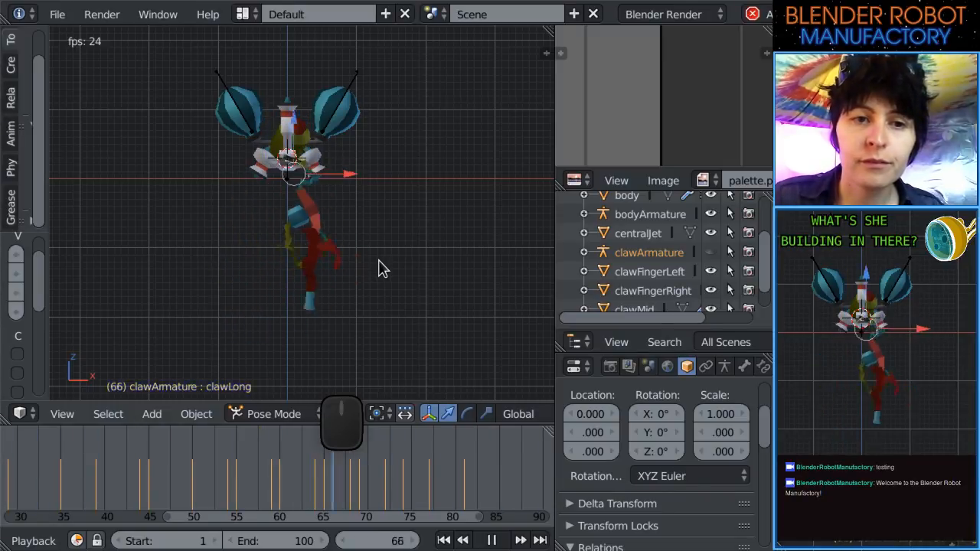
scroll(308, 230, up, 3)
scroll(350, 245, down, 5)
click(491, 539)
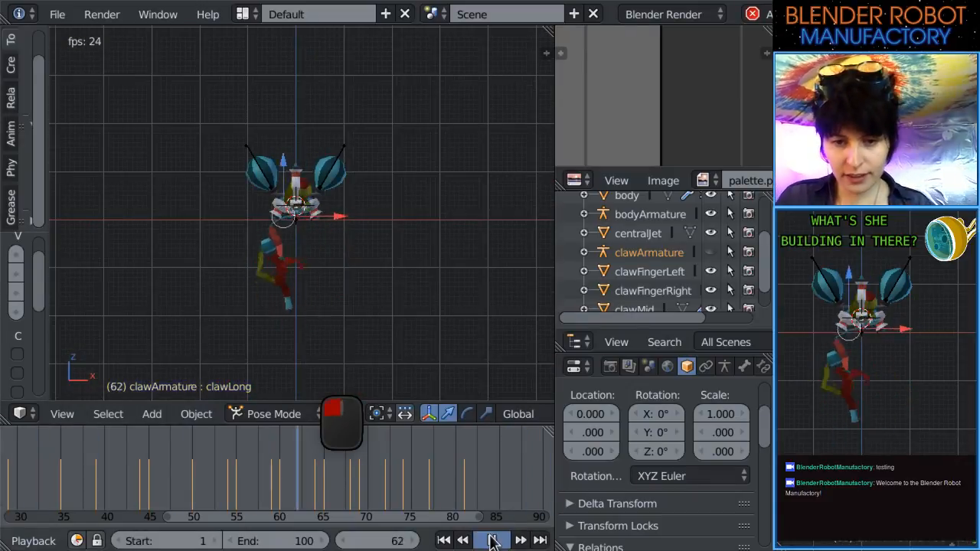
Scrub the animation back to frame 20 and save the file over its existing version.
drag(325, 474, 1, 452)
scroll(124, 525, up, 4)
scroll(118, 540, up, 6)
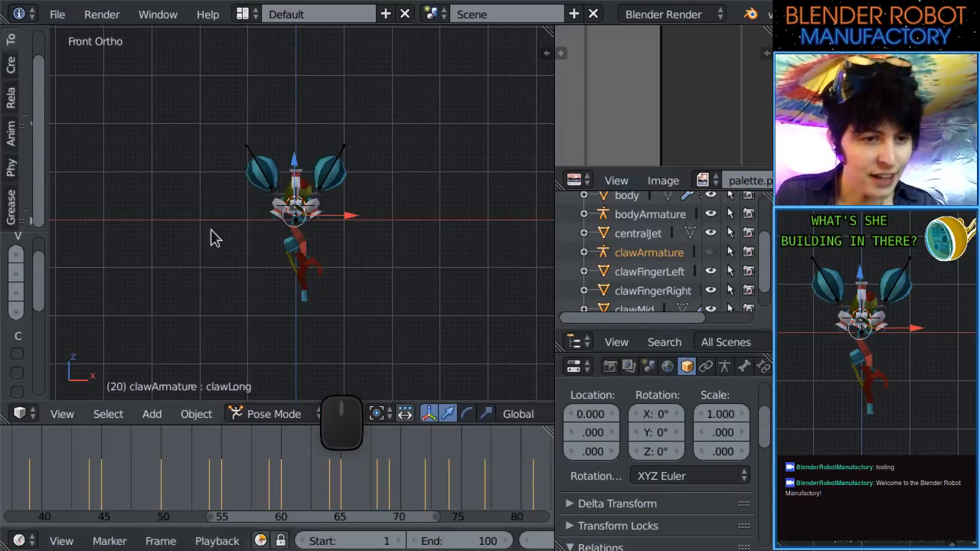
key(ctrl+s)
click(252, 197)
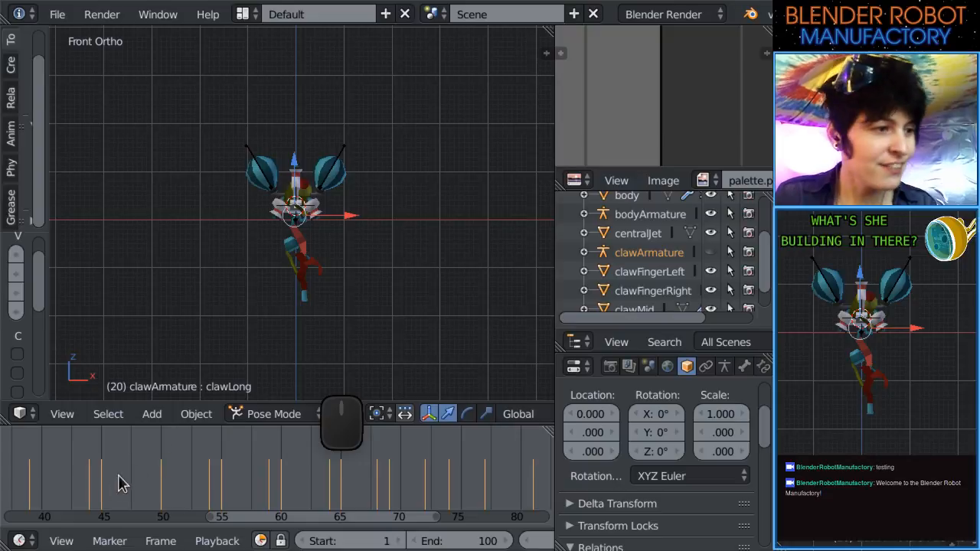
Reopen the Dope Sheet, select all keyframes of the sprayFixerFoam action, and run Clean Keyframes.
click(20, 541)
click(58, 490)
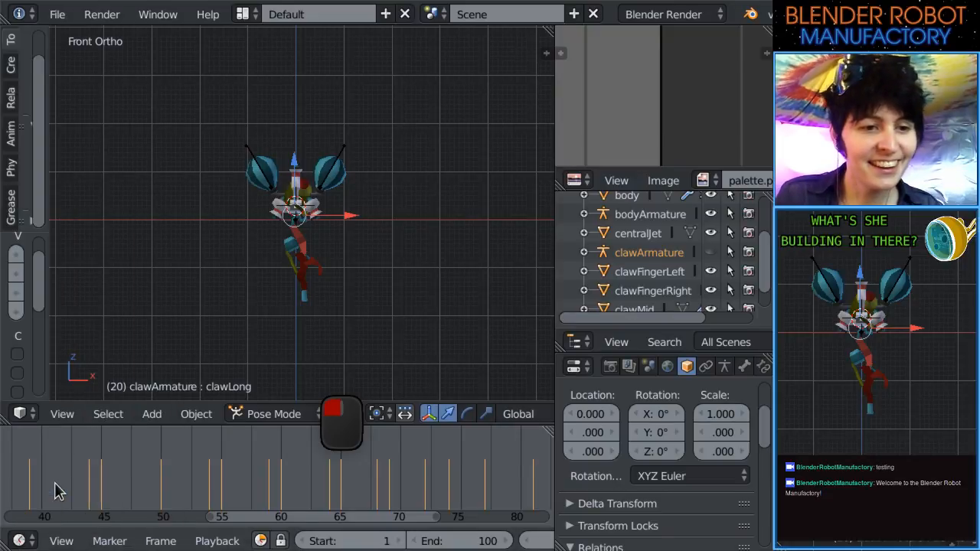
click(20, 541)
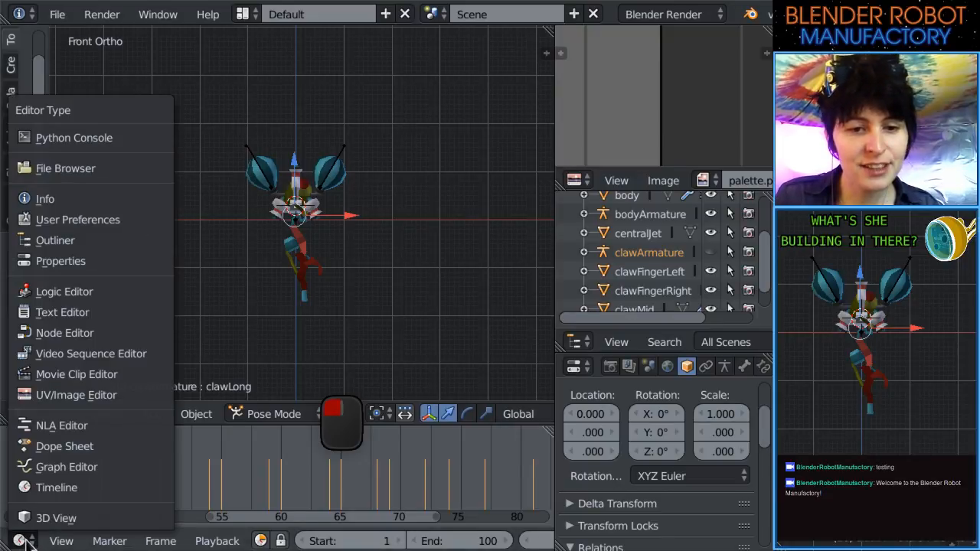
click(48, 449)
key(a)
key(a)
click(262, 541)
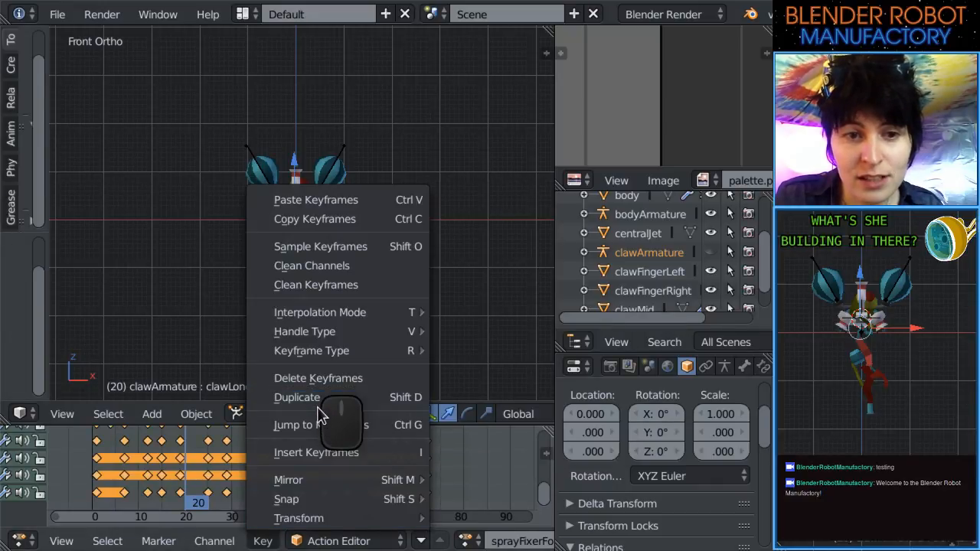
click(322, 284)
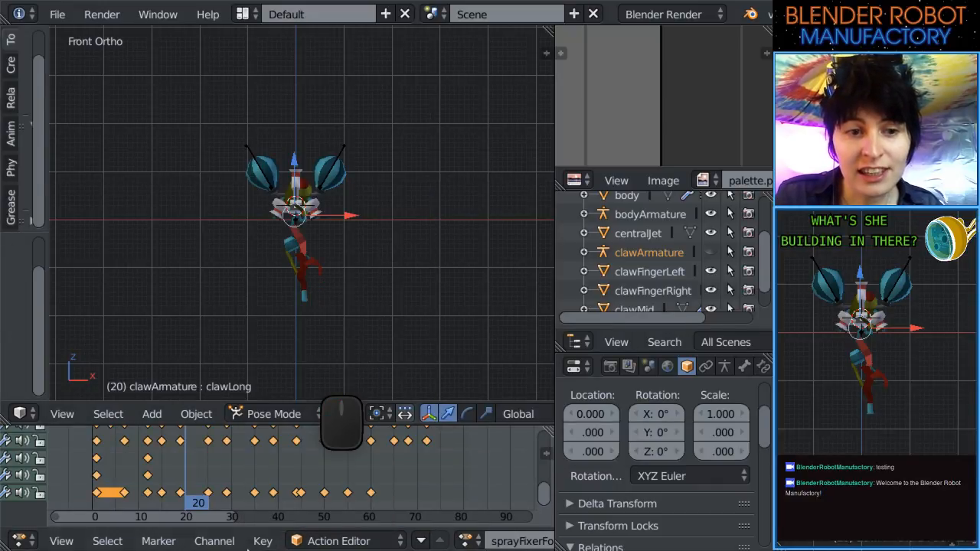
Try Clean Channels on the selected keyframes and undo it.
click(261, 541)
click(345, 265)
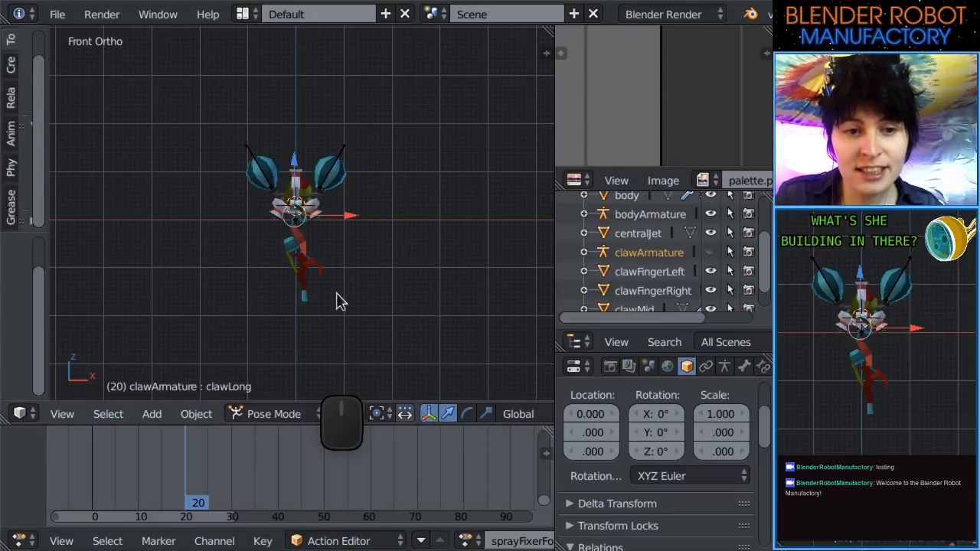
scroll(314, 460, up, 2)
key(ctrl+z)
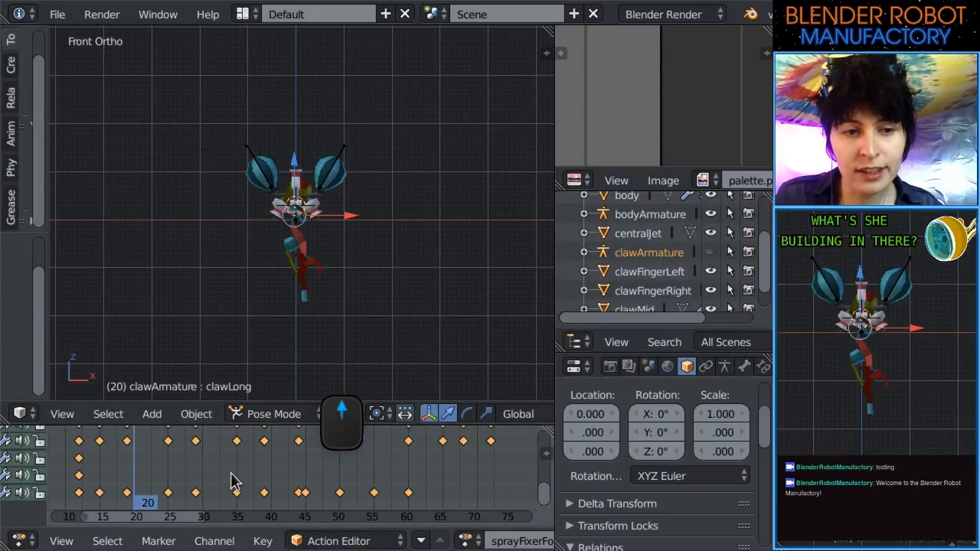
Run Clean Channels on the sprayFixerFoam action and scrub to frame 0 to check the remaining keyframes.
scroll(271, 485, down, 10)
middle_drag(280, 464, 314, 481)
click(214, 541)
mouse_move(249, 544)
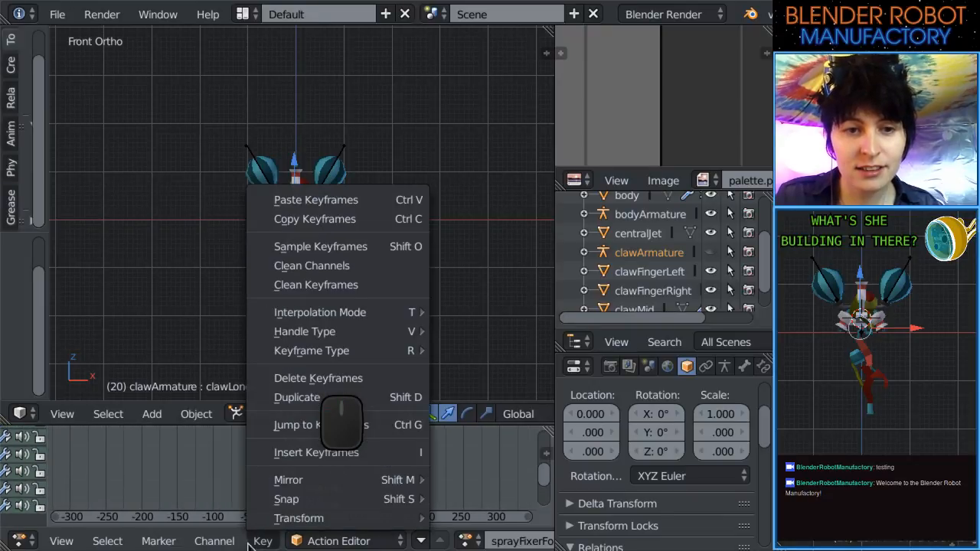
click(325, 266)
click(297, 471)
drag(297, 471, 276, 453)
scroll(179, 540, up, 4)
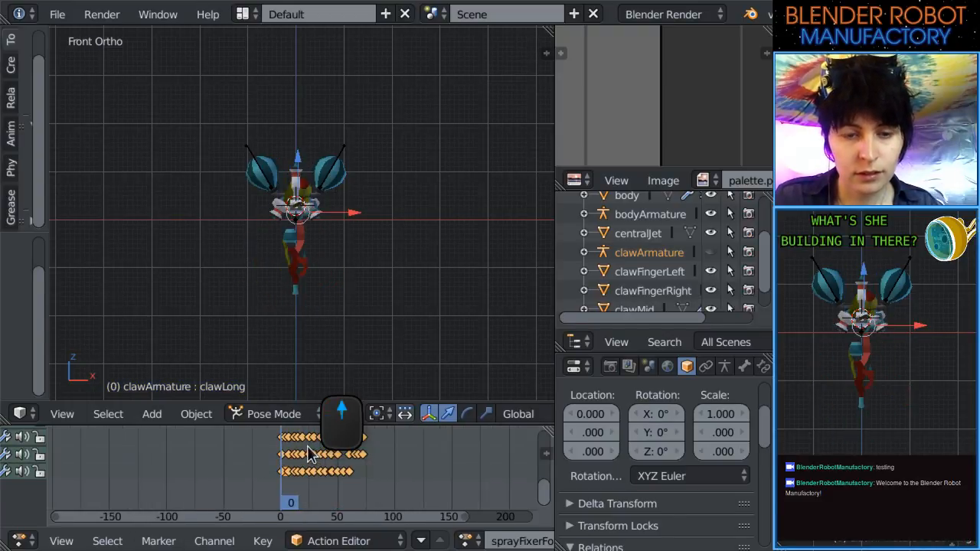
Restore the Timeline, scrub to frame 82, and play the cleaned animation in a closer front view.
click(21, 540)
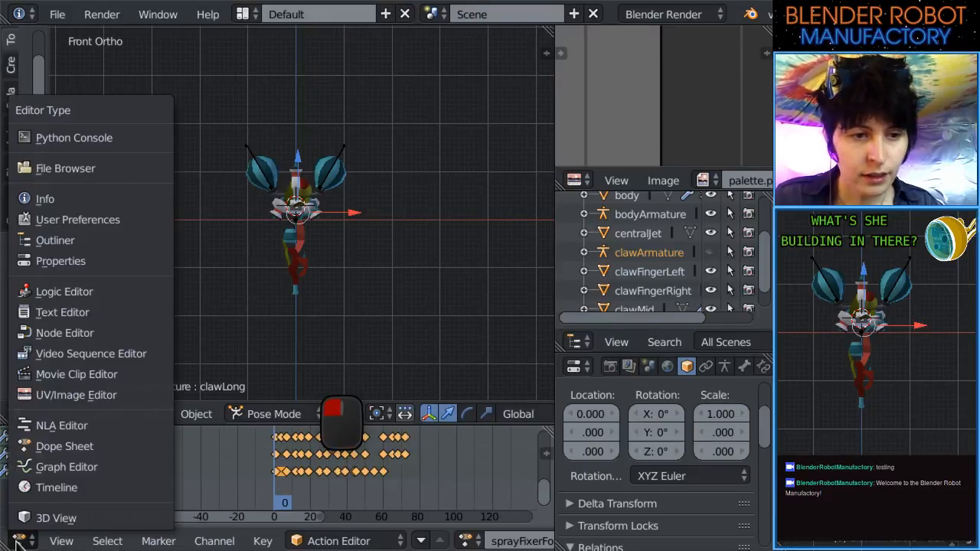
click(46, 488)
scroll(254, 463, down, 1)
scroll(276, 463, up, 4)
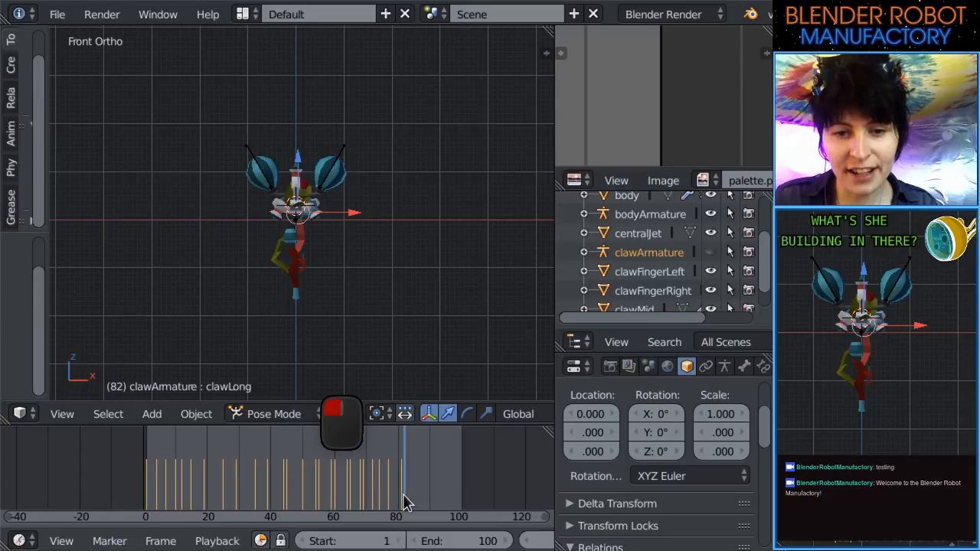
scroll(468, 540, down, 3)
scroll(518, 542, down, 2)
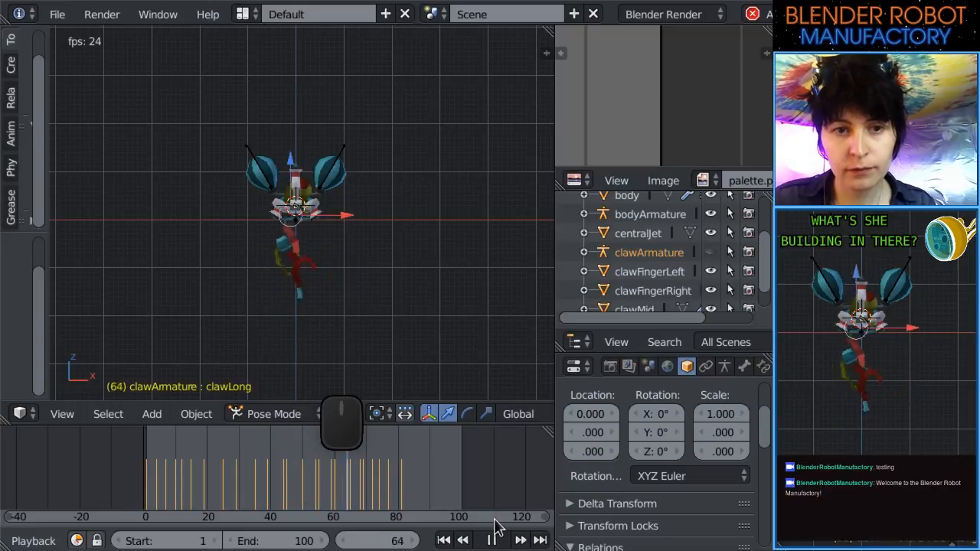
scroll(445, 368, up, 2)
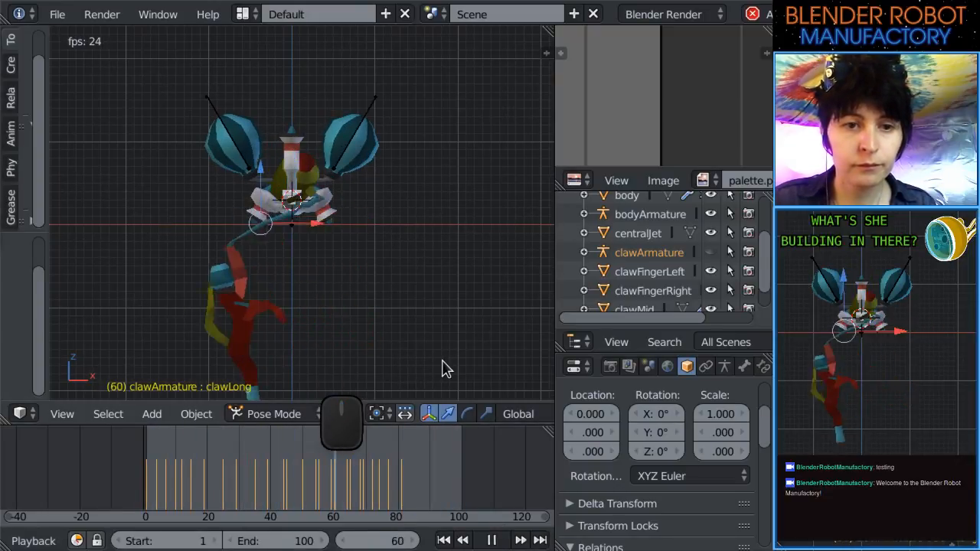
shift+middle_drag(414, 331, 390, 299)
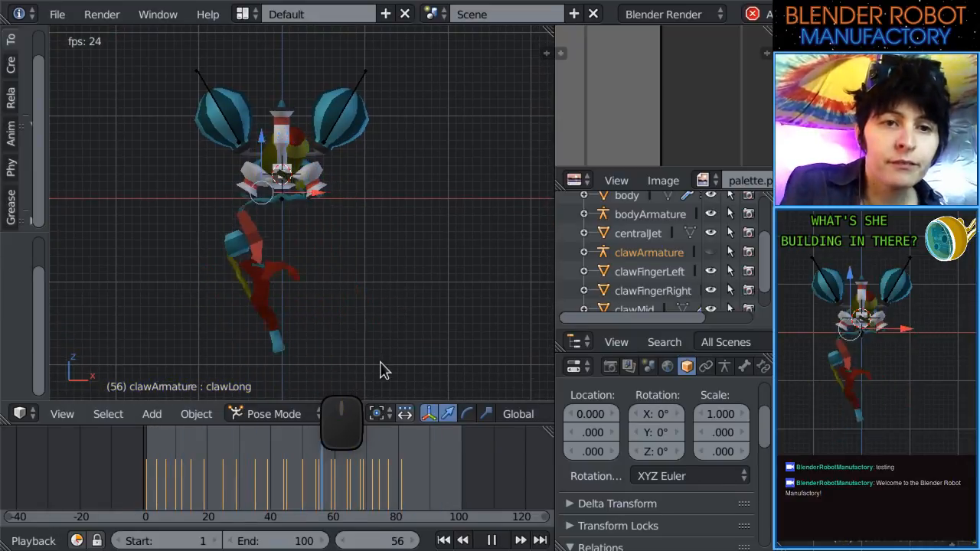
Set the animation's end frame to 81, replay the loop, and return to frame 1.
click(470, 540)
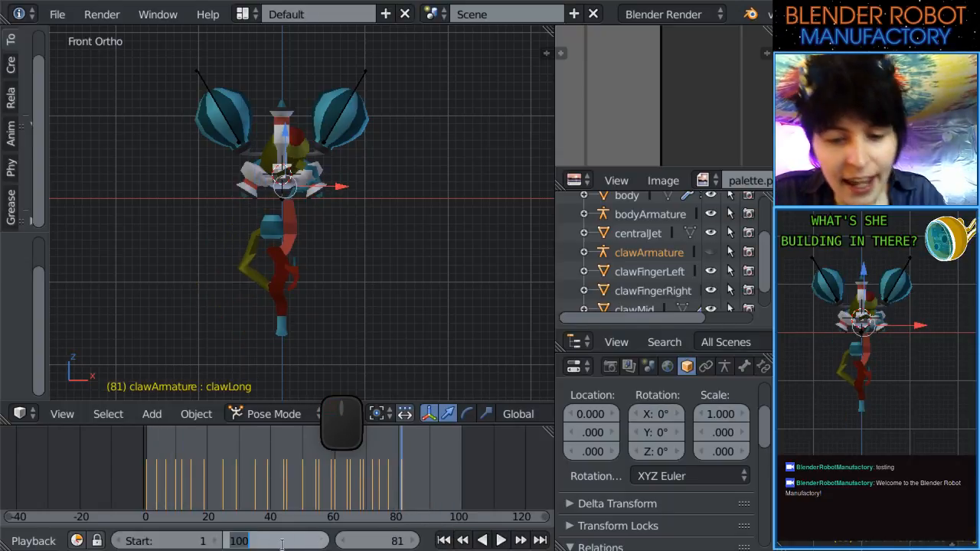
key(Return)
click(500, 541)
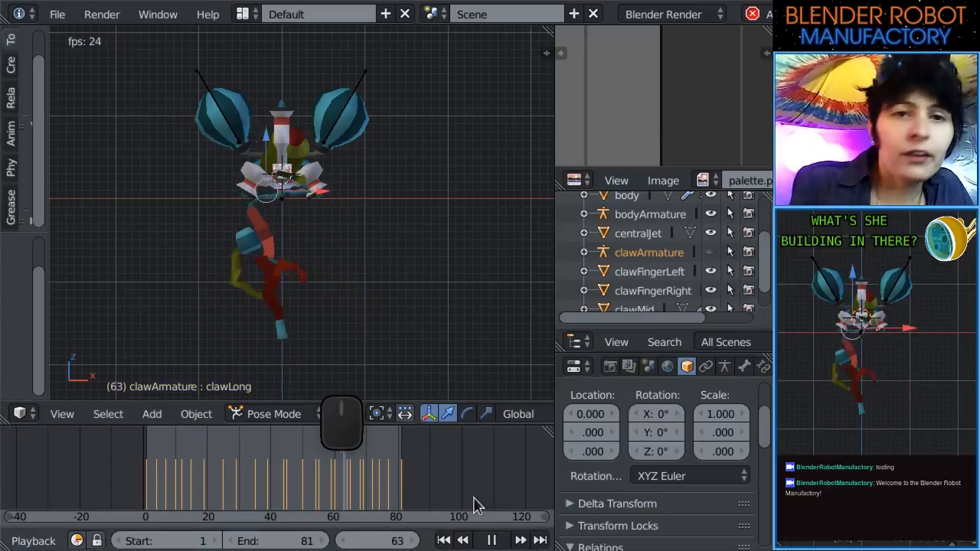
click(492, 541)
drag(334, 472, 147, 477)
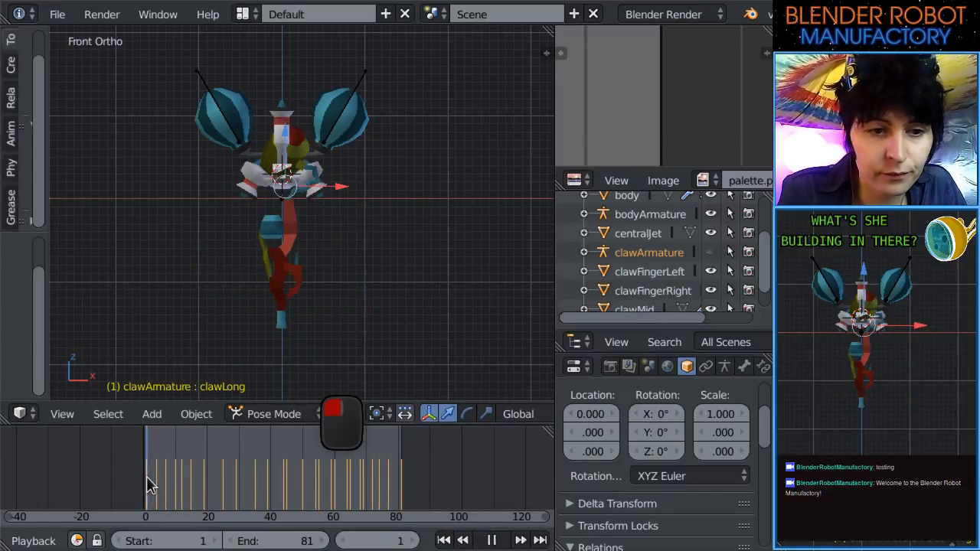
scroll(373, 234, down, 1)
scroll(337, 203, up, 1)
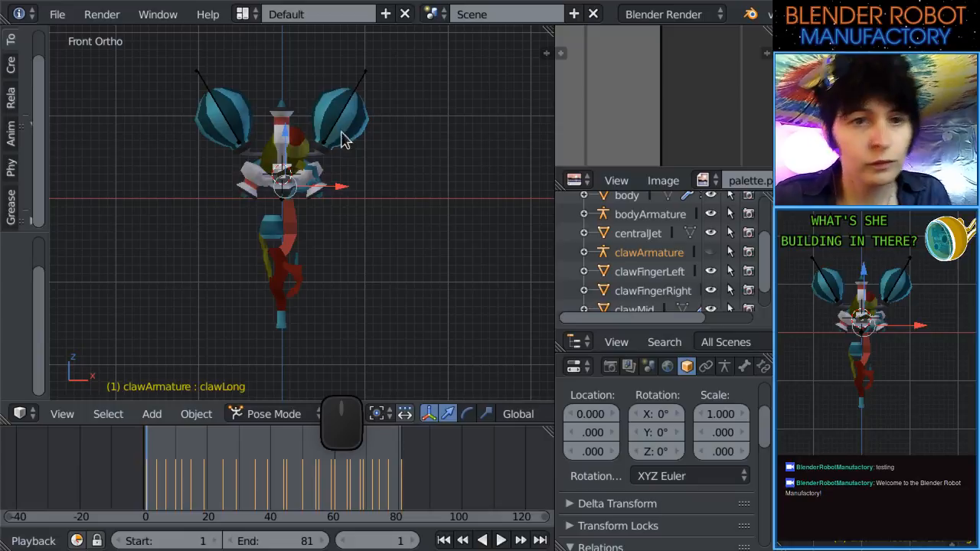
Try moving the bodyArmature's balloon.L bone, undoing the first move and cancelling the second.
scroll(344, 153, up, 2)
scroll(339, 219, up, 1)
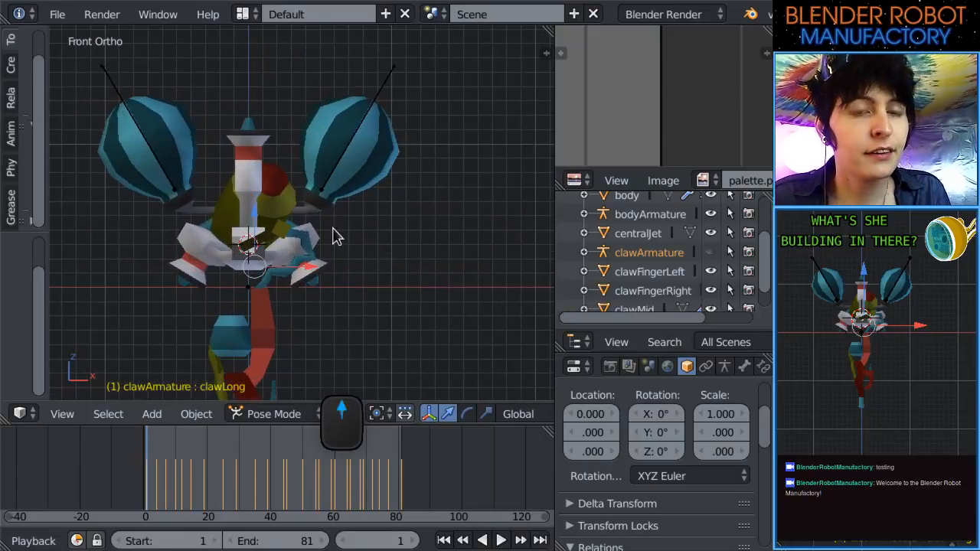
right_click(344, 154)
key(g)
click(381, 197)
key(ctrl+z)
scroll(360, 208, up, 1)
mouse_move(349, 215)
shift+middle_down()
mouse_move(337, 287)
mouse_move(360, 209)
shift+middle_up()
scroll(340, 285, down, 1)
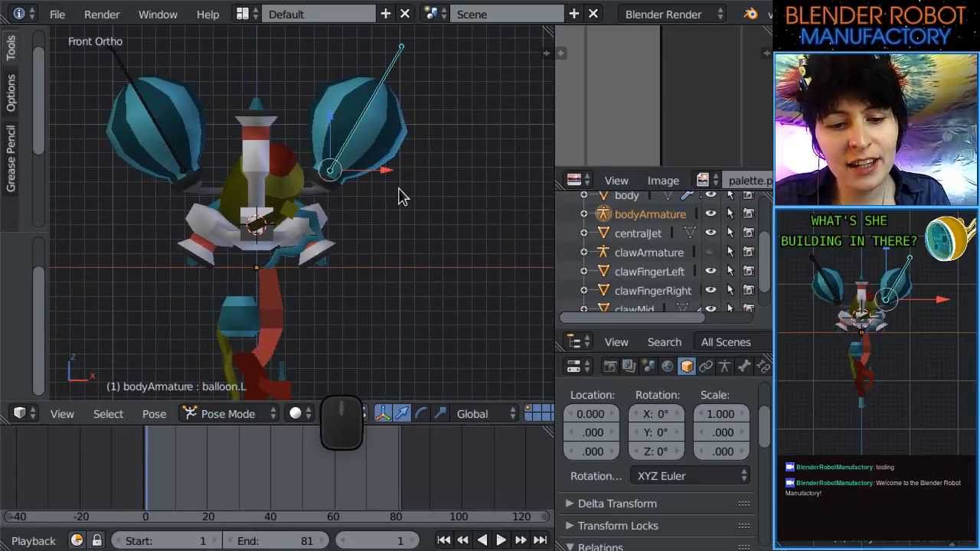
key(g)
key(Escape)
Unhide the clawArmature, select all its bones, and clear their pose rotation and location.
scroll(398, 213, down, 4)
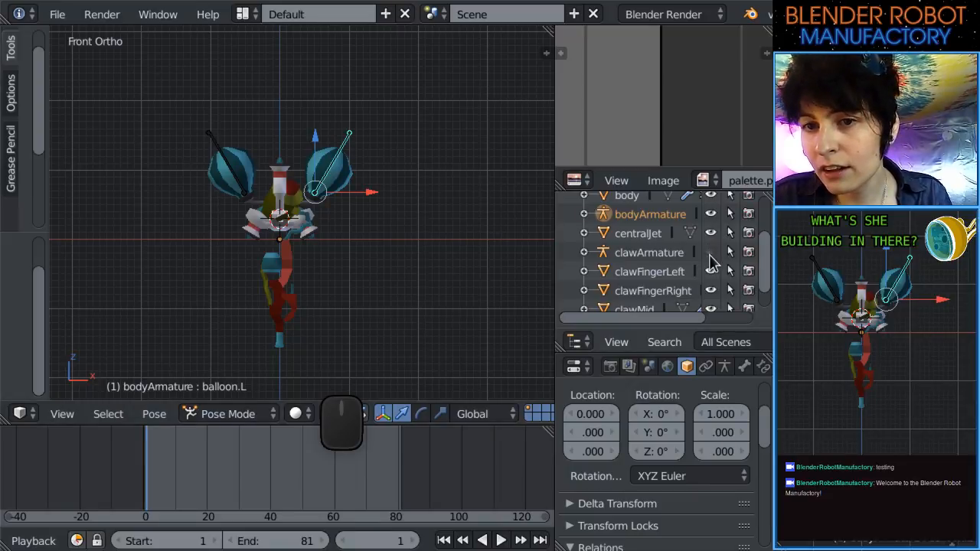
scroll(308, 322, up, 2)
right_click(298, 243)
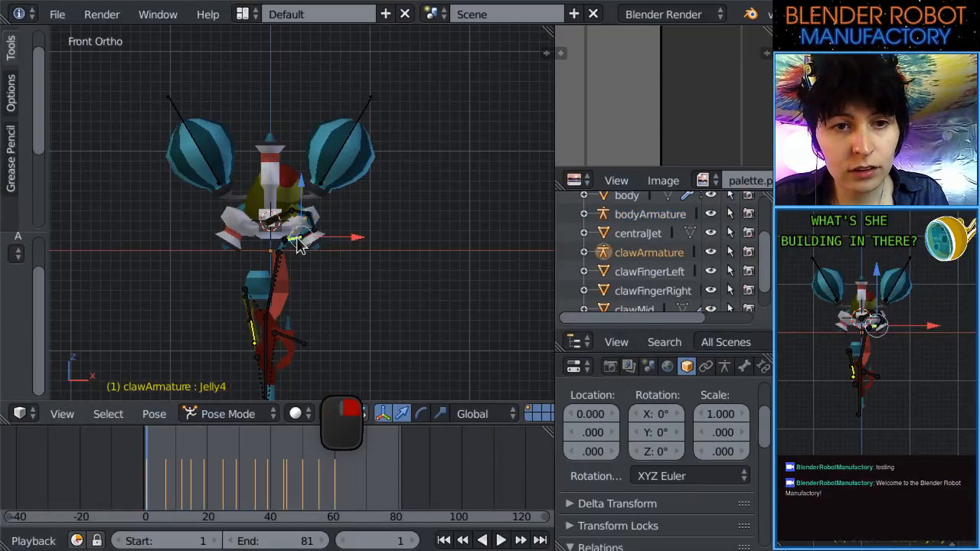
key(a)
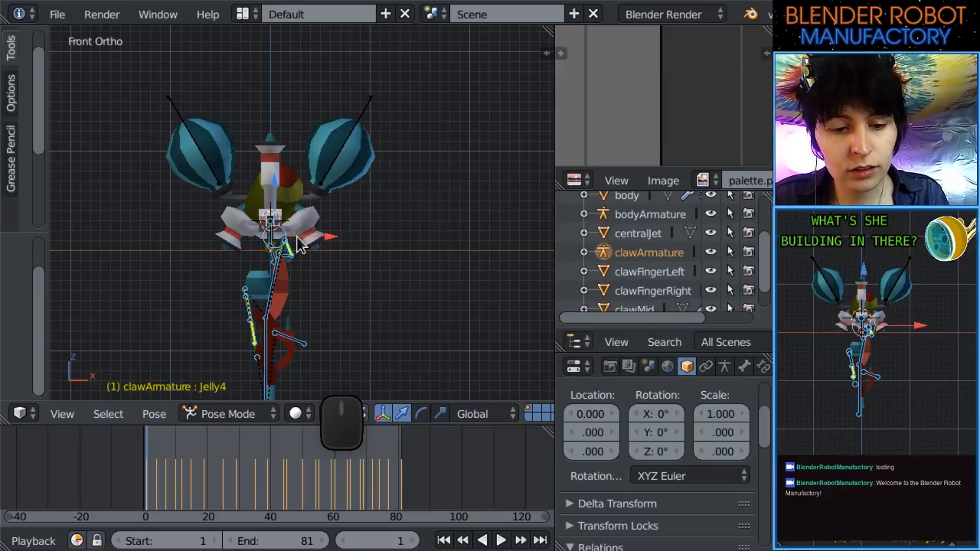
key(alt+r)
key(alt+g)
Reopen the Dope Sheet's Action Editor and unlink the sprayFixerFoam action from the clawArmature.
scroll(33, 545, up, 8)
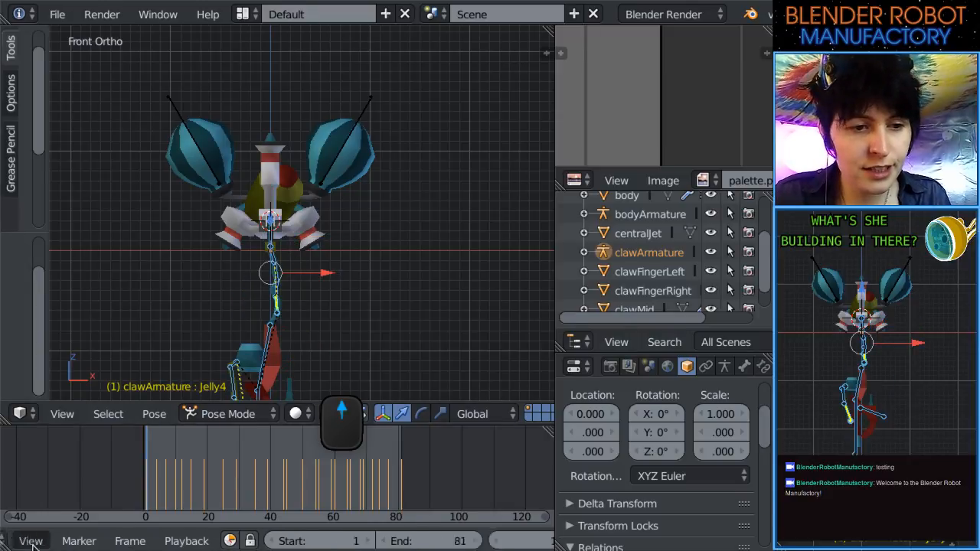
click(18, 541)
click(70, 446)
scroll(352, 242, down, 2)
shift+middle_drag(358, 251, 361, 202)
scroll(465, 546, down, 5)
scroll(463, 544, down, 2)
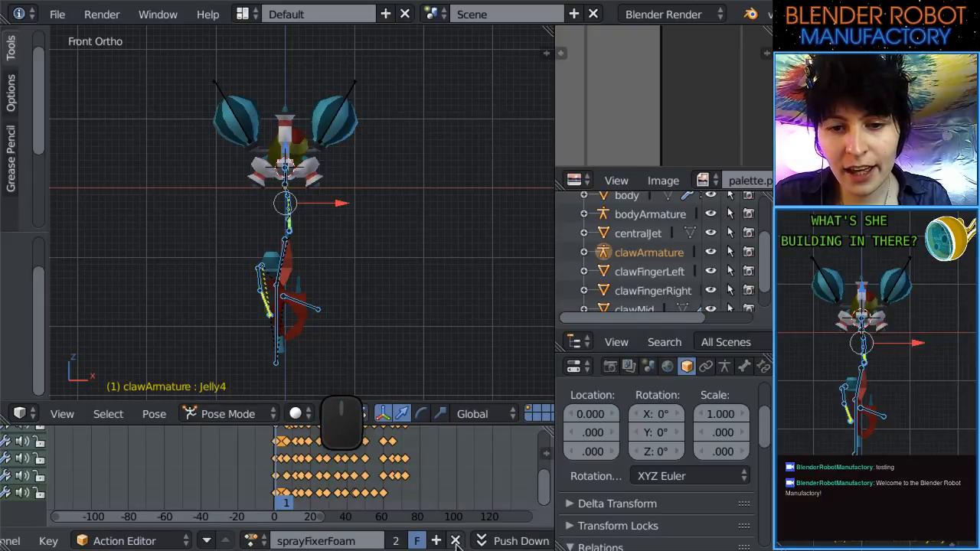
click(456, 541)
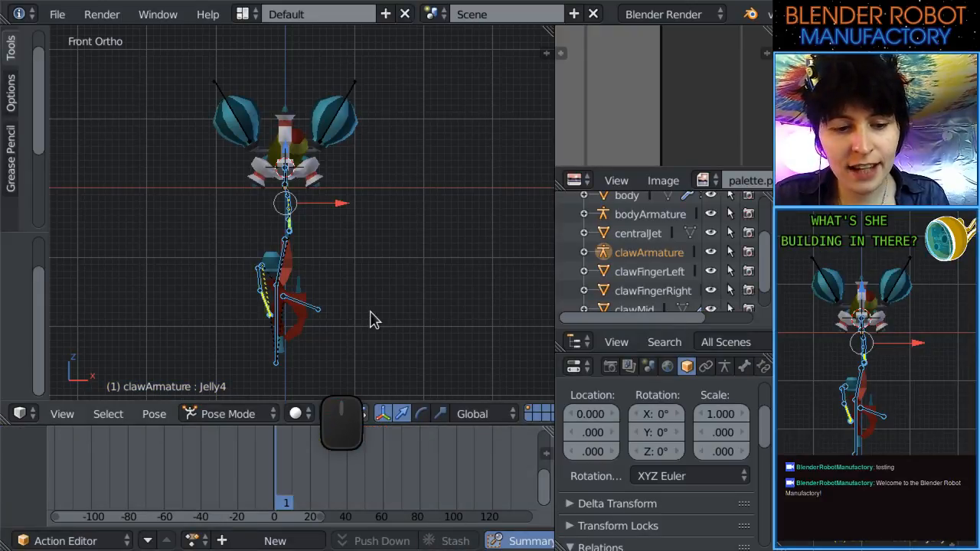
Link the clawExtendedIdle action to the clawArmature and scrub the timeline to preview its pose.
click(195, 540)
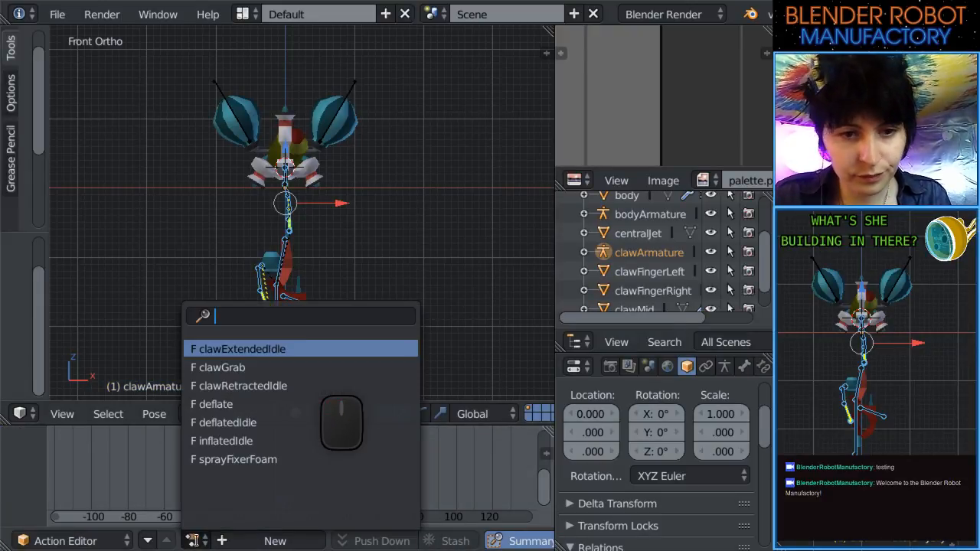
click(195, 541)
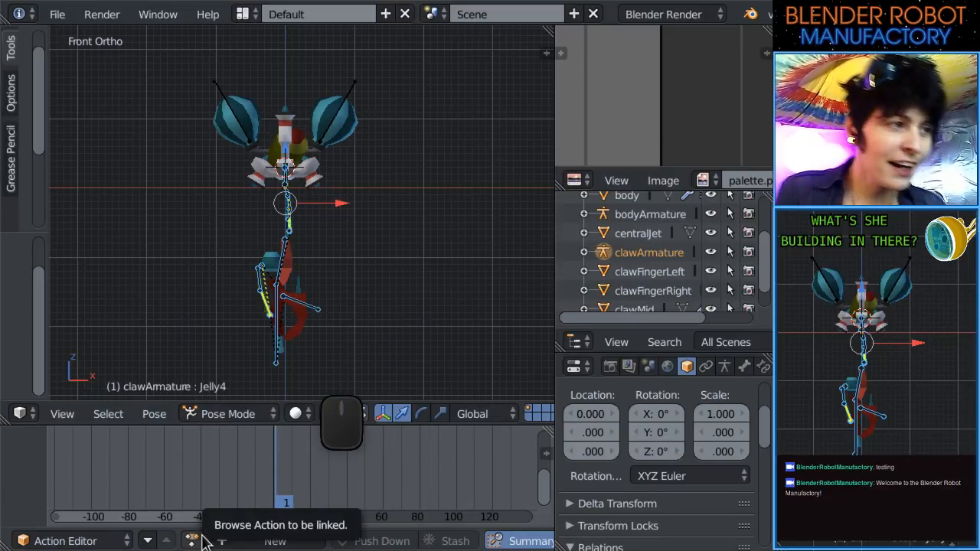
click(193, 540)
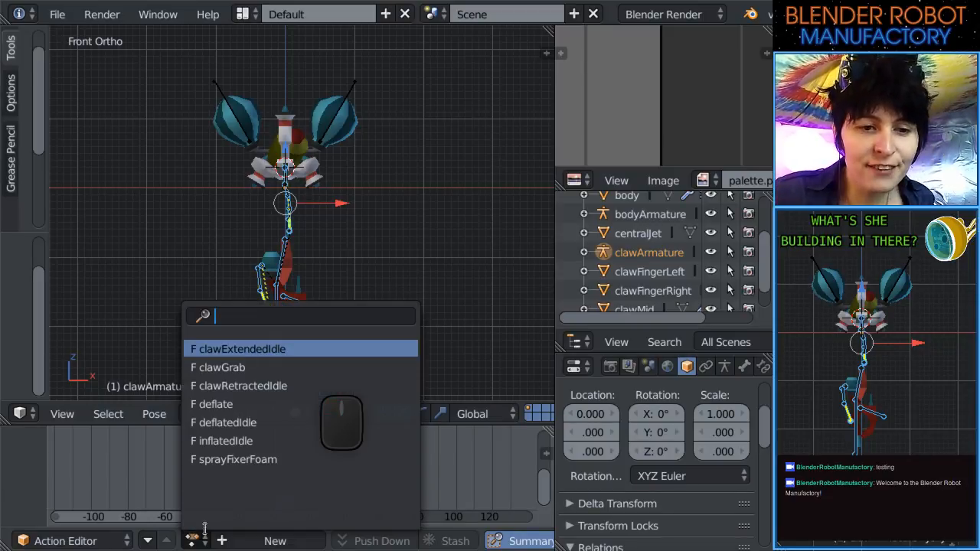
click(277, 349)
click(283, 499)
Switch the clawArmature to the clawGrab action and scrub its keyframes up to frame 11.
click(254, 539)
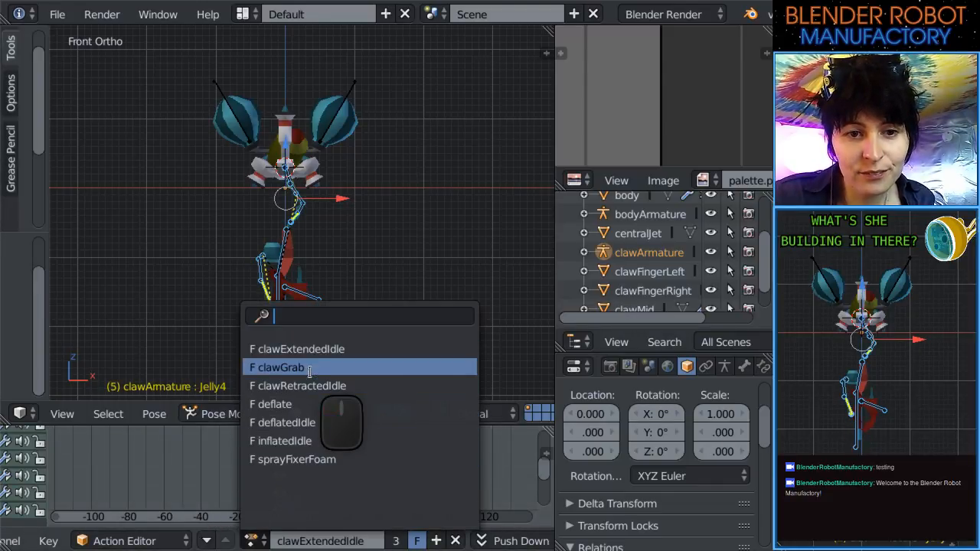
click(277, 368)
click(282, 465)
mouse_move(282, 473)
mouse_down()
mouse_move(305, 469)
mouse_move(276, 469)
mouse_move(296, 473)
mouse_up()
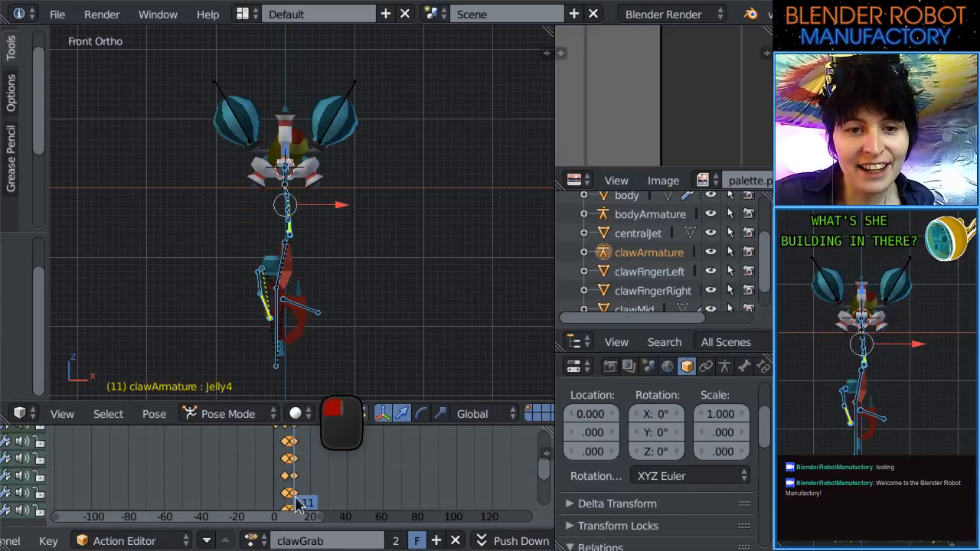
Review the clawRetractedIdle and deflate actions on the clawArmature, scrubbing through the timeline.
click(255, 540)
click(312, 385)
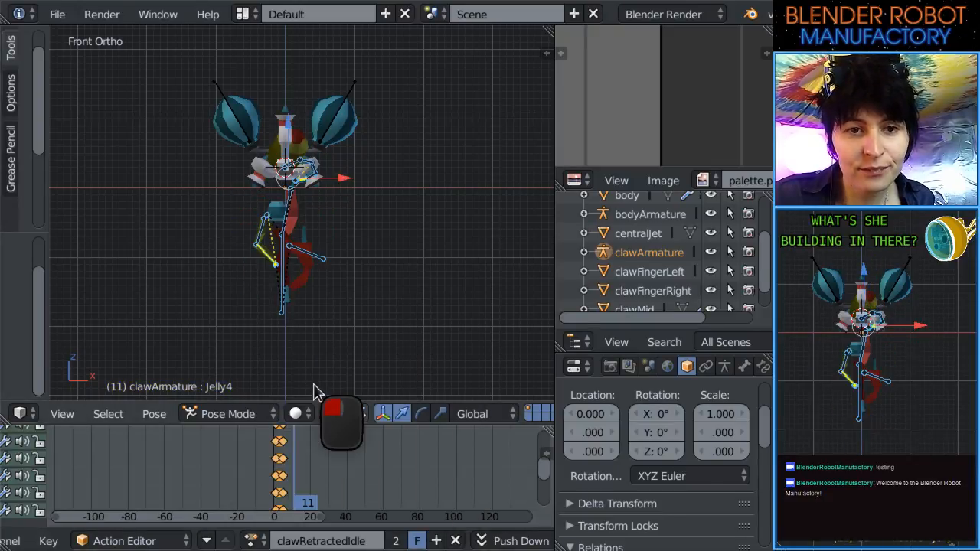
click(254, 539)
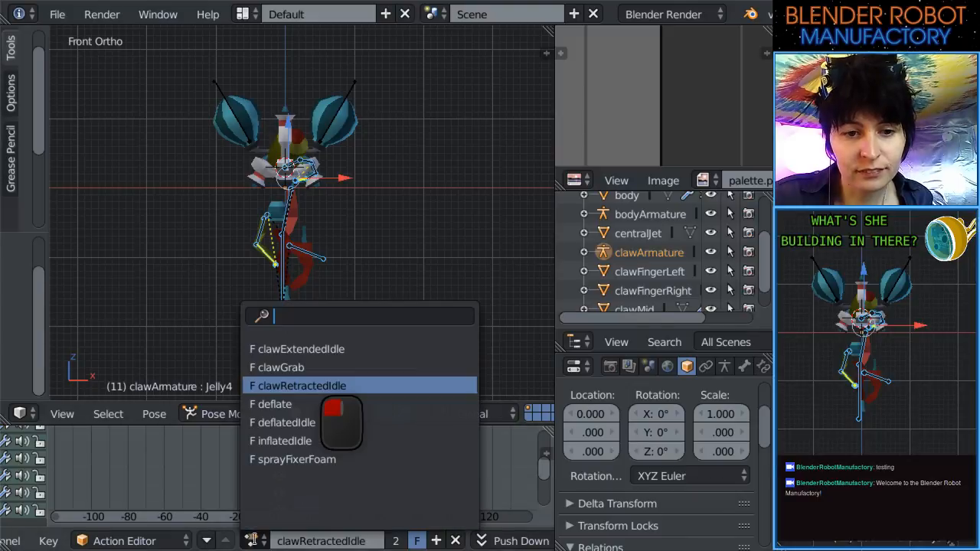
click(302, 403)
drag(280, 481, 302, 479)
scroll(302, 478, up, 2)
Preview the sprayFixerFoam action on the clawArmature, scrub back to frame 0, and unlink the action.
click(252, 540)
click(290, 460)
mouse_move(284, 467)
mouse_down()
mouse_move(267, 466)
mouse_move(396, 500)
mouse_move(293, 502)
mouse_move(269, 528)
mouse_move(283, 502)
mouse_move(276, 486)
mouse_up()
click(454, 541)
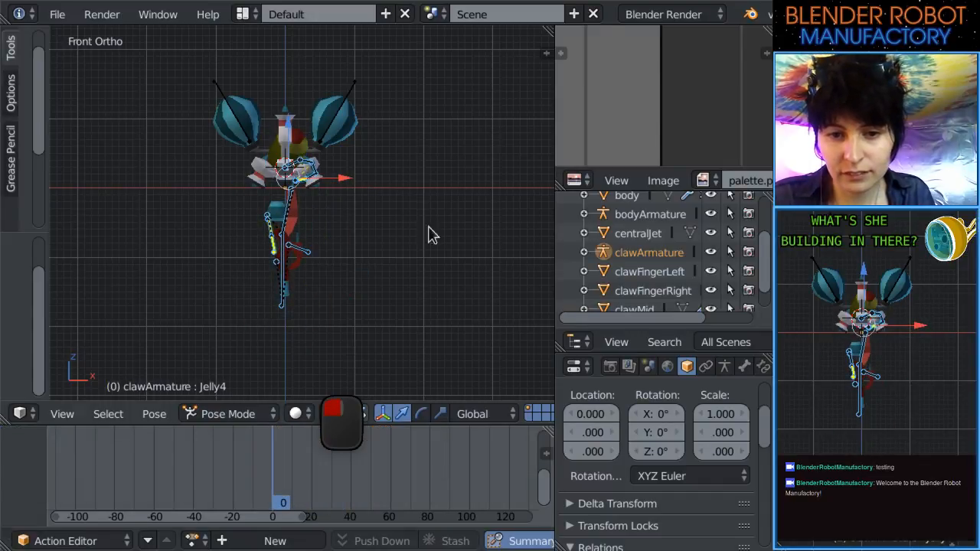
Select the bodyArmature's bones, link the deflate action to check it at frame 0, and unlink it again.
right_click(330, 126)
key(a)
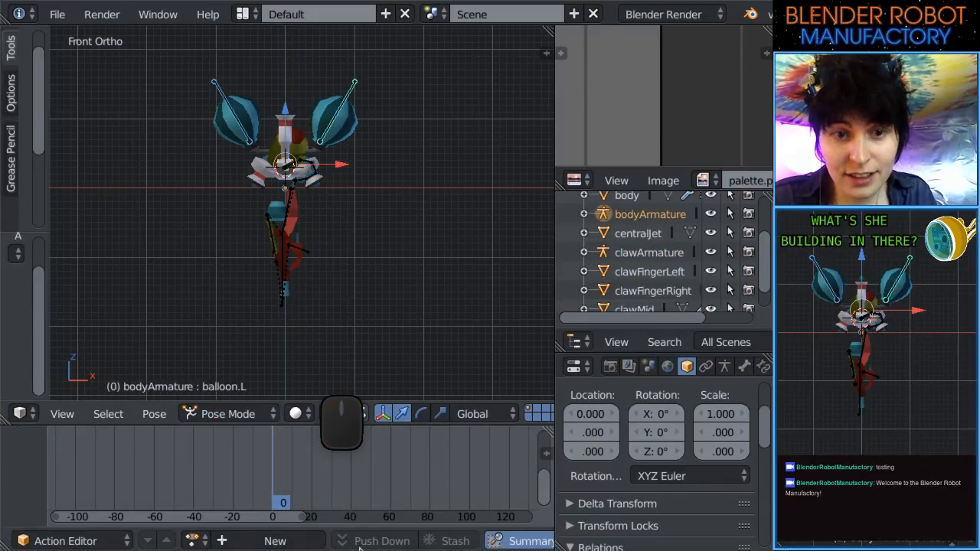
click(195, 541)
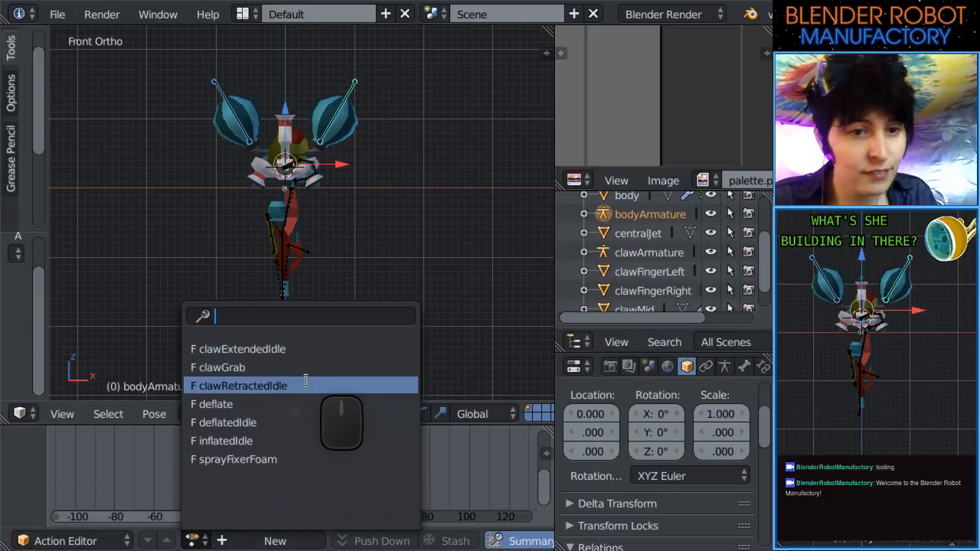
click(288, 405)
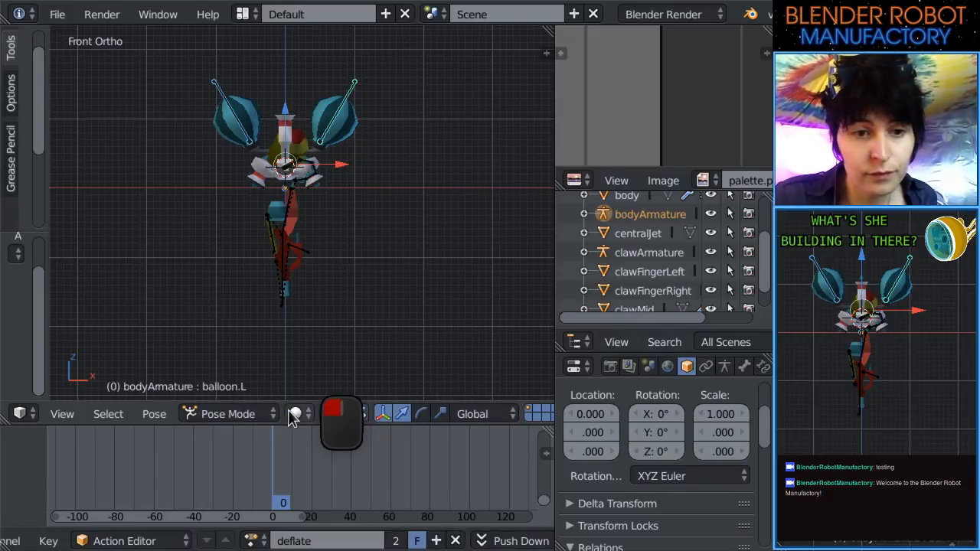
mouse_move(273, 471)
mouse_down()
mouse_move(361, 470)
mouse_move(273, 483)
mouse_up()
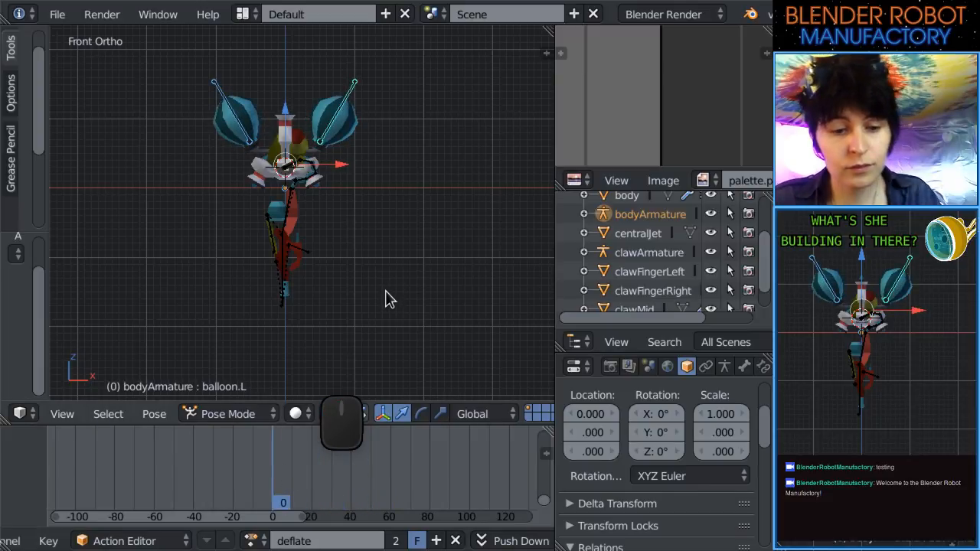
click(455, 541)
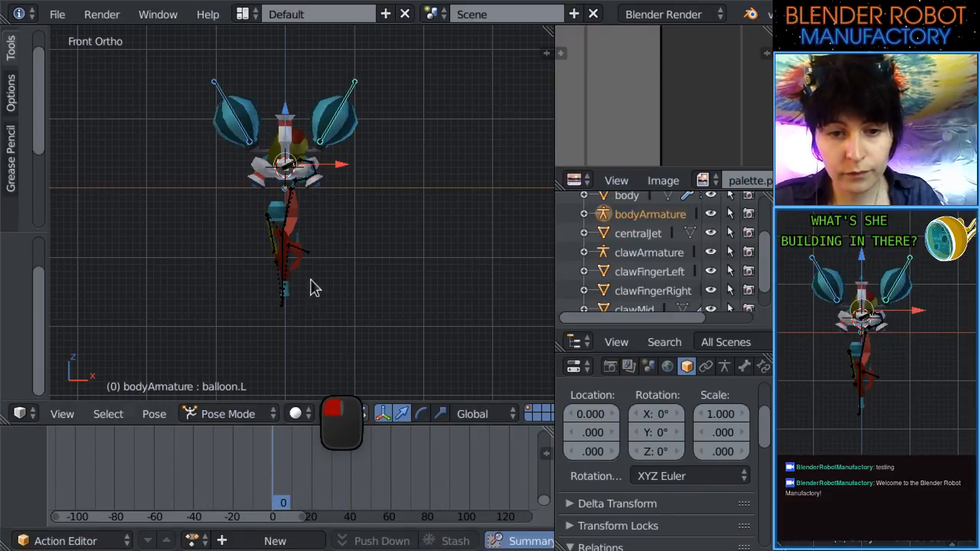
Select all bones of the clawArmature and clear their pose rotation, scale and location.
right_click(296, 213)
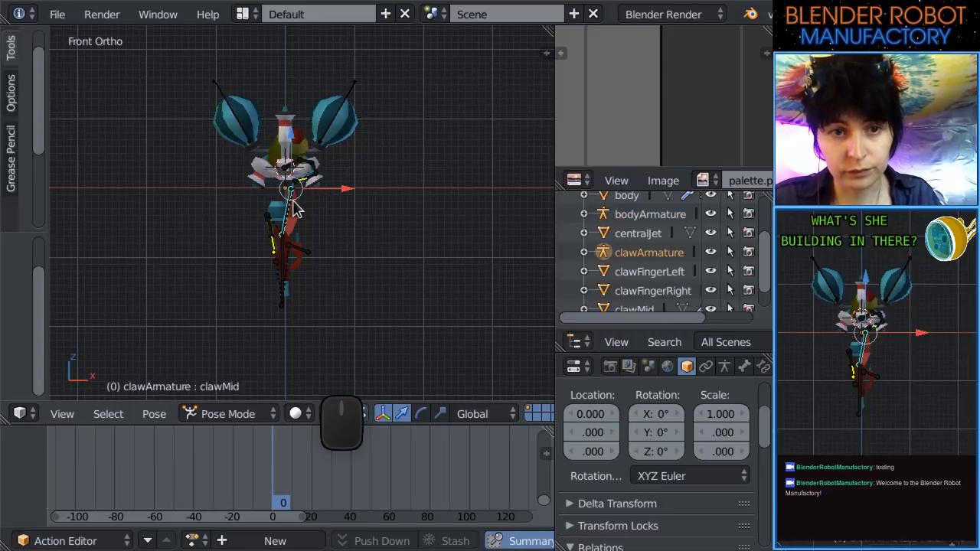
key(a)
key(alt+r)
key(alt+s)
key(alt+g)
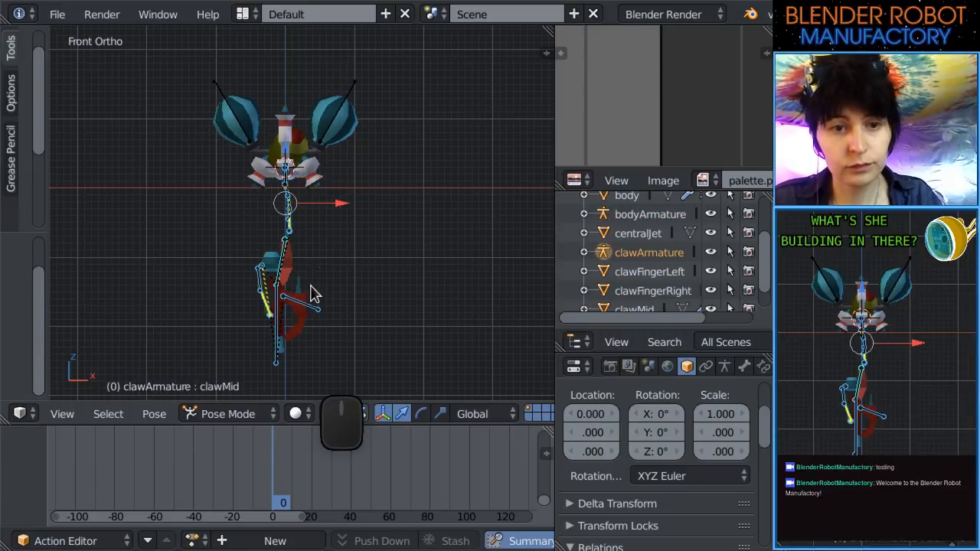
scroll(329, 203, down, 3)
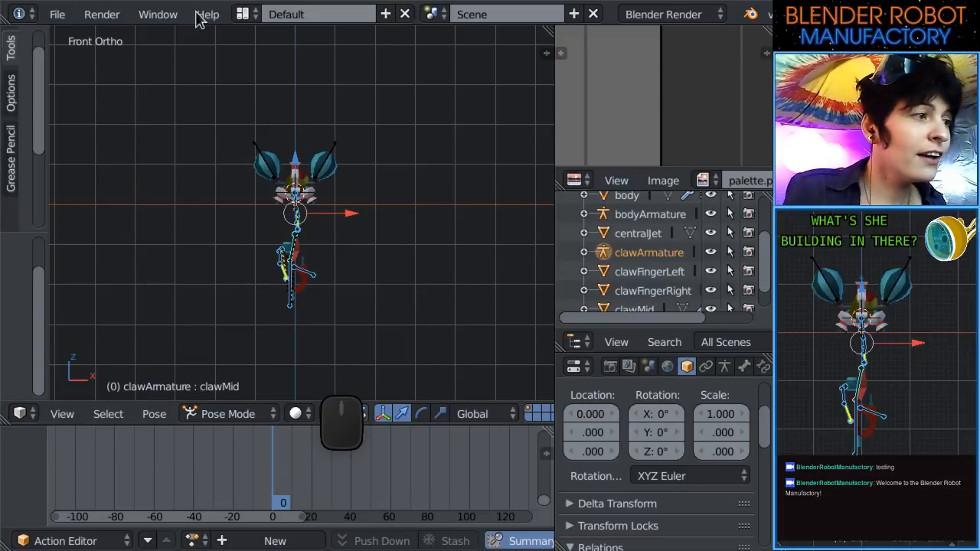
Save the current file, plus a new version named fixerBot8.blend in the Models folder.
click(57, 15)
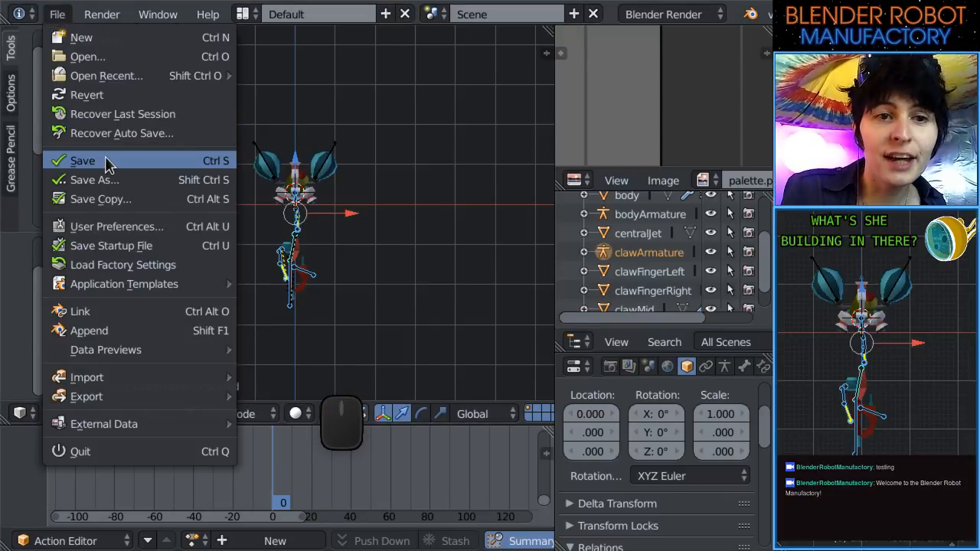
click(108, 162)
click(58, 15)
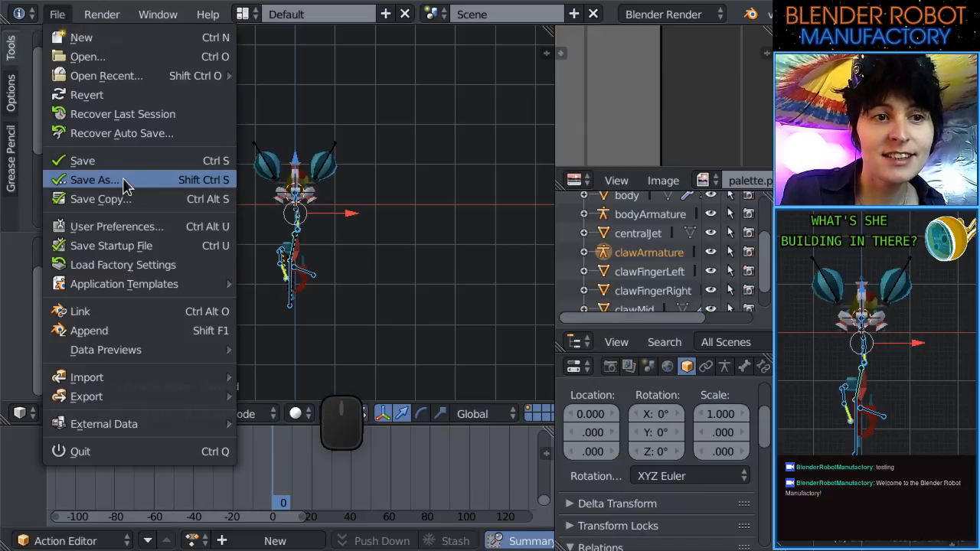
click(96, 184)
click(847, 86)
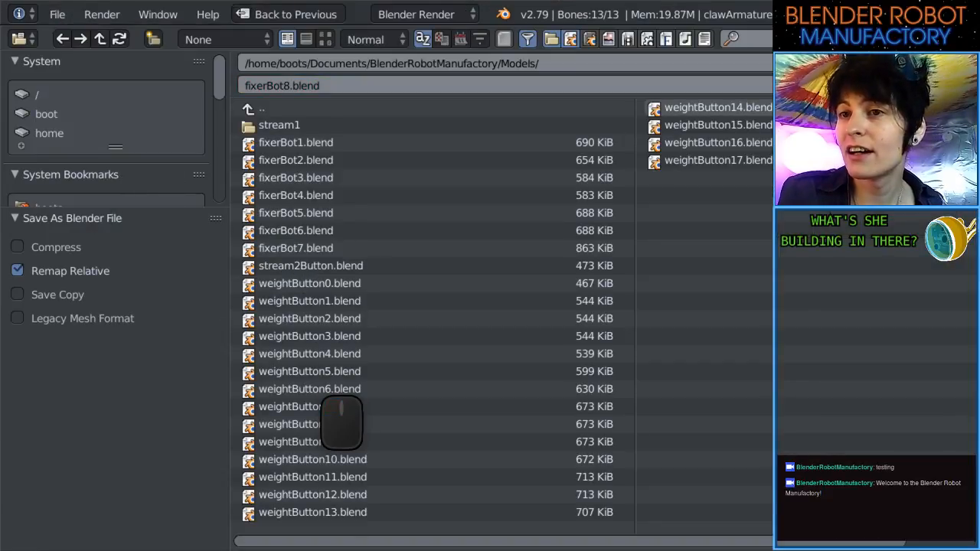
click(915, 64)
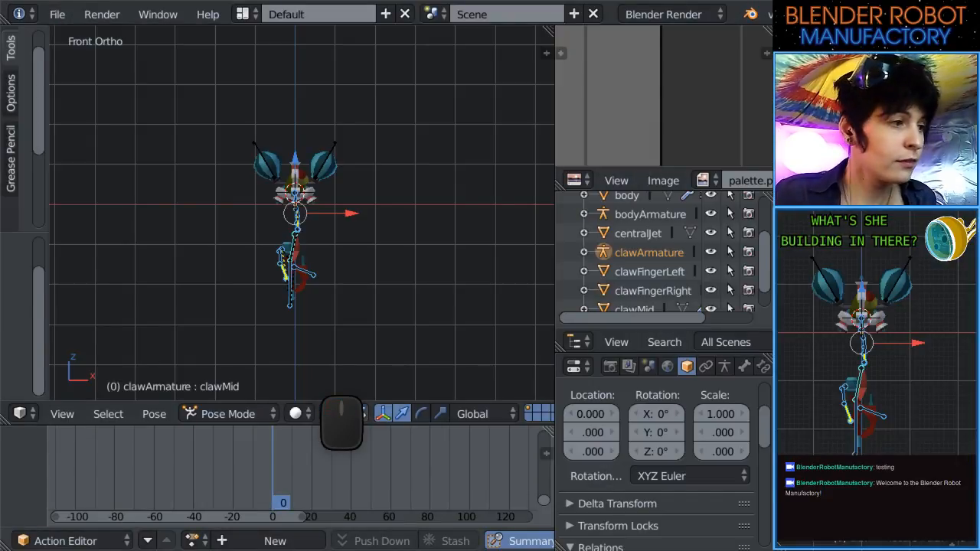